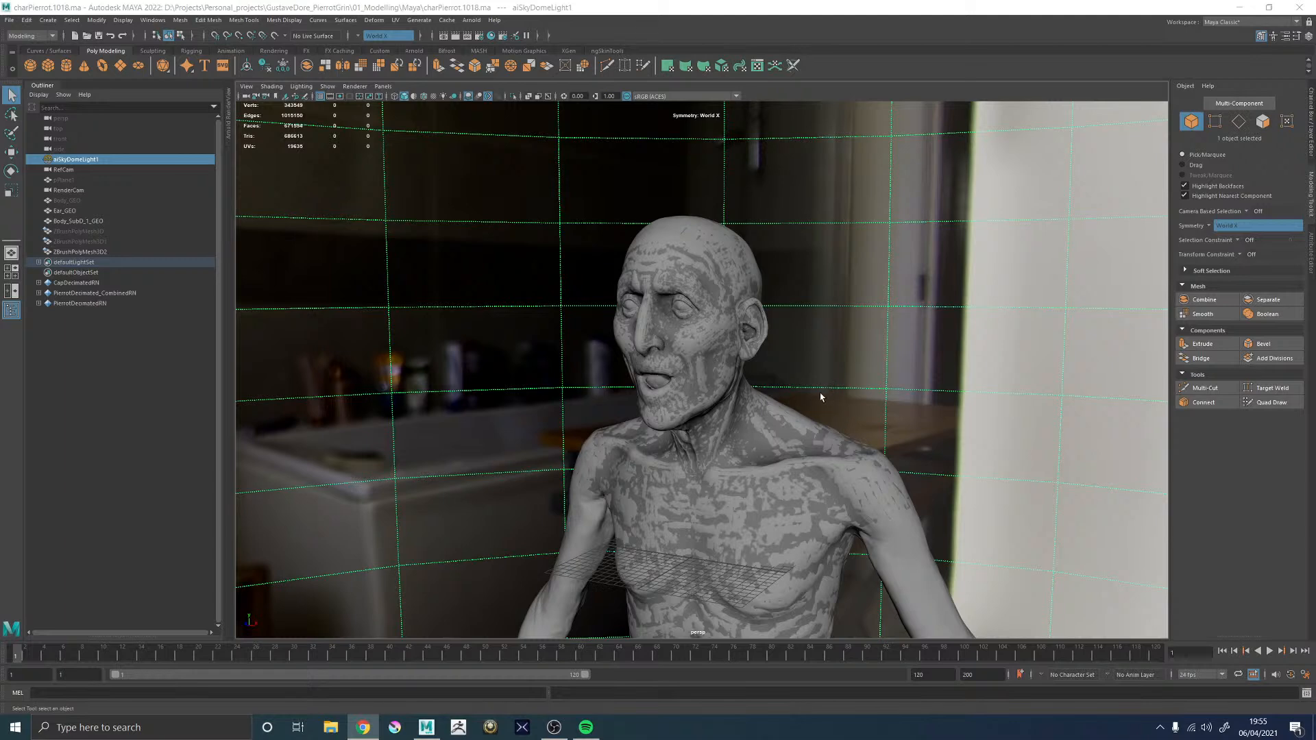
# - Compare the wireframe renders charPierrot_006.jpg and charPierrot_007.jpg in the Photos viewer, and return to Maya
pyautogui.keyDown('alt'); pyautogui.moveTo(809, 406); pyautogui.dragTo(758, 430); pyautogui.keyUp('alt')
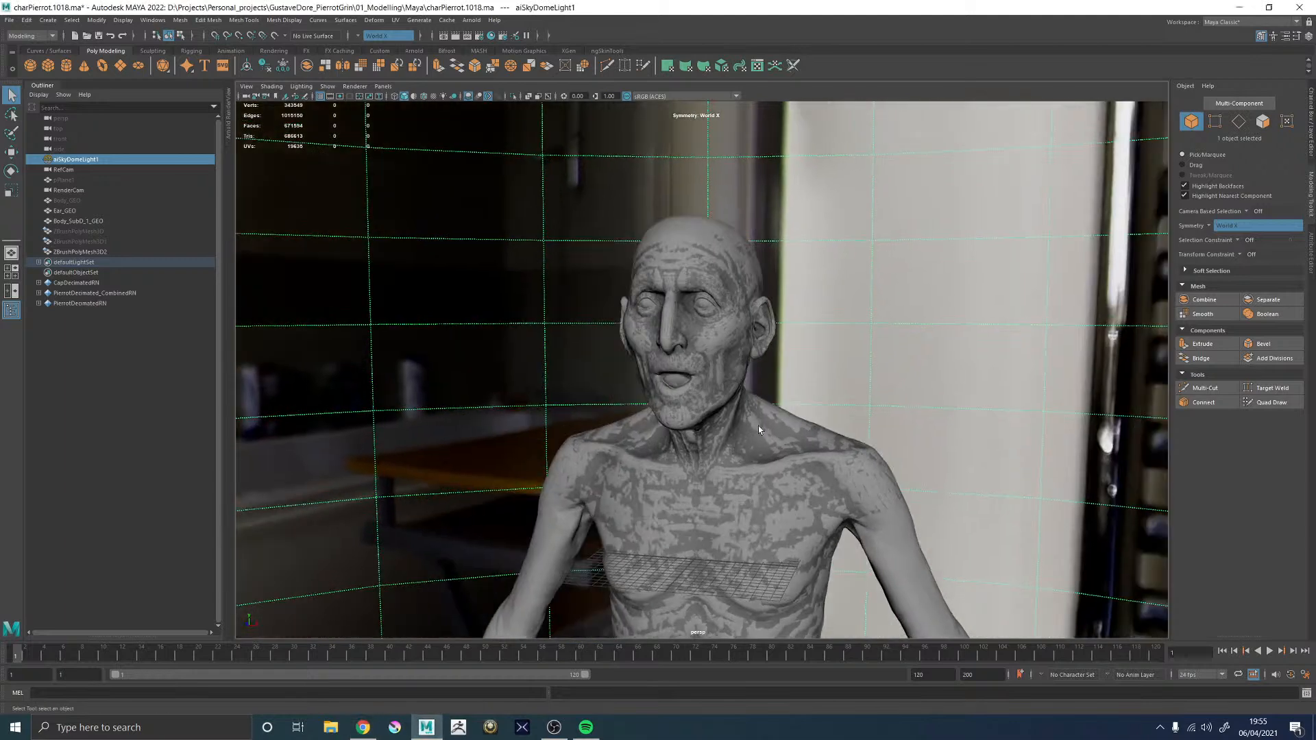
pyautogui.click(330, 727)
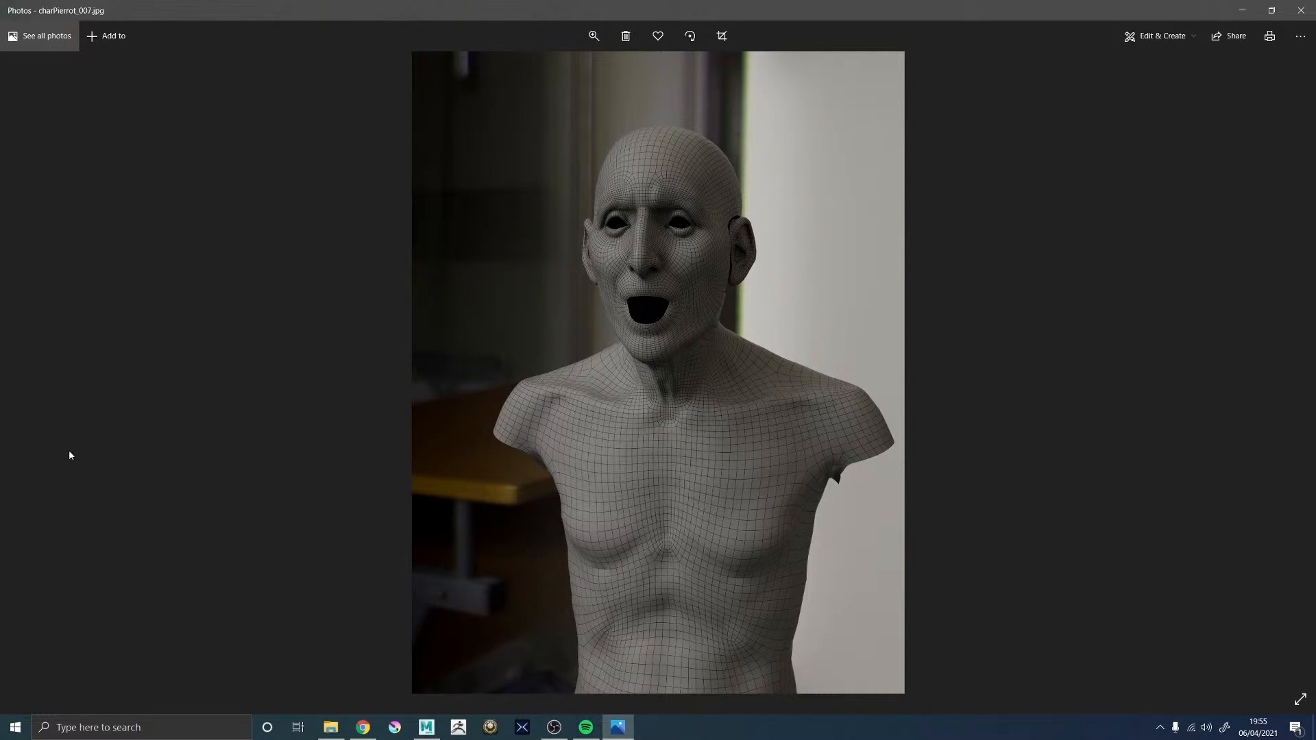
pyautogui.click(32, 372)
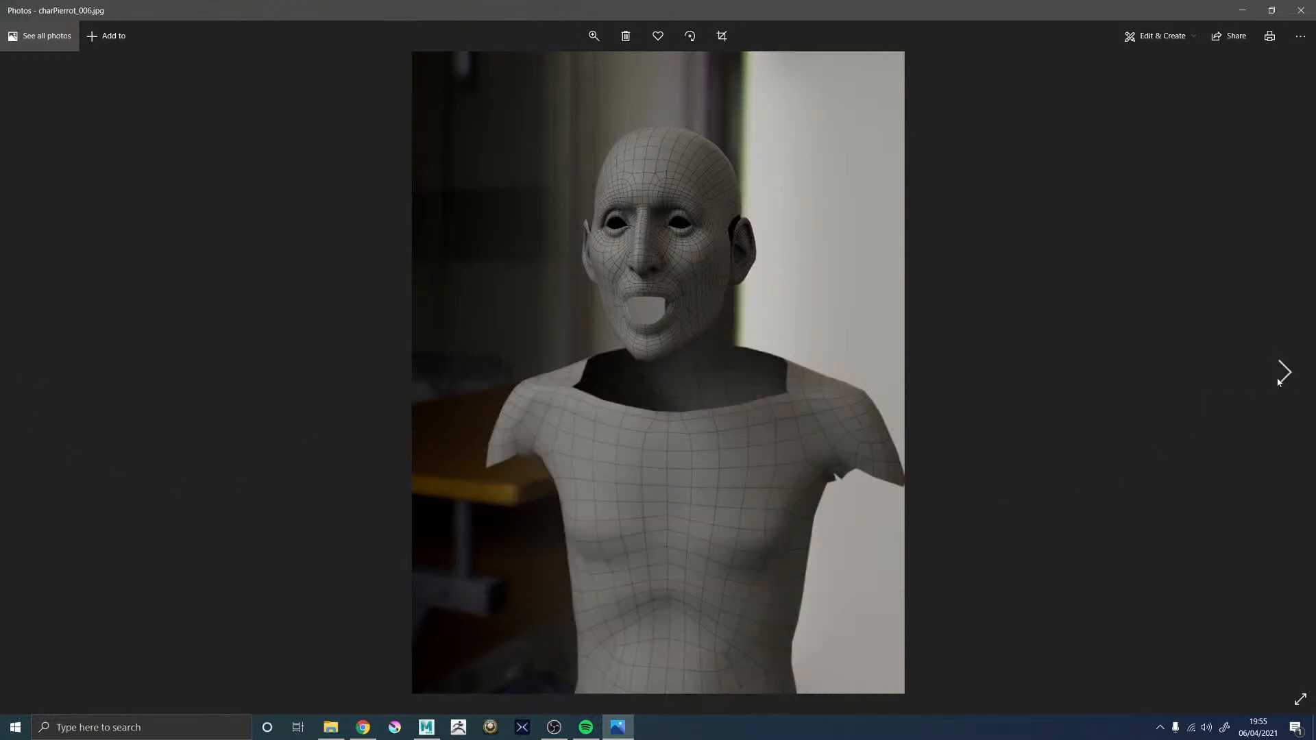
pyautogui.click(1283, 373)
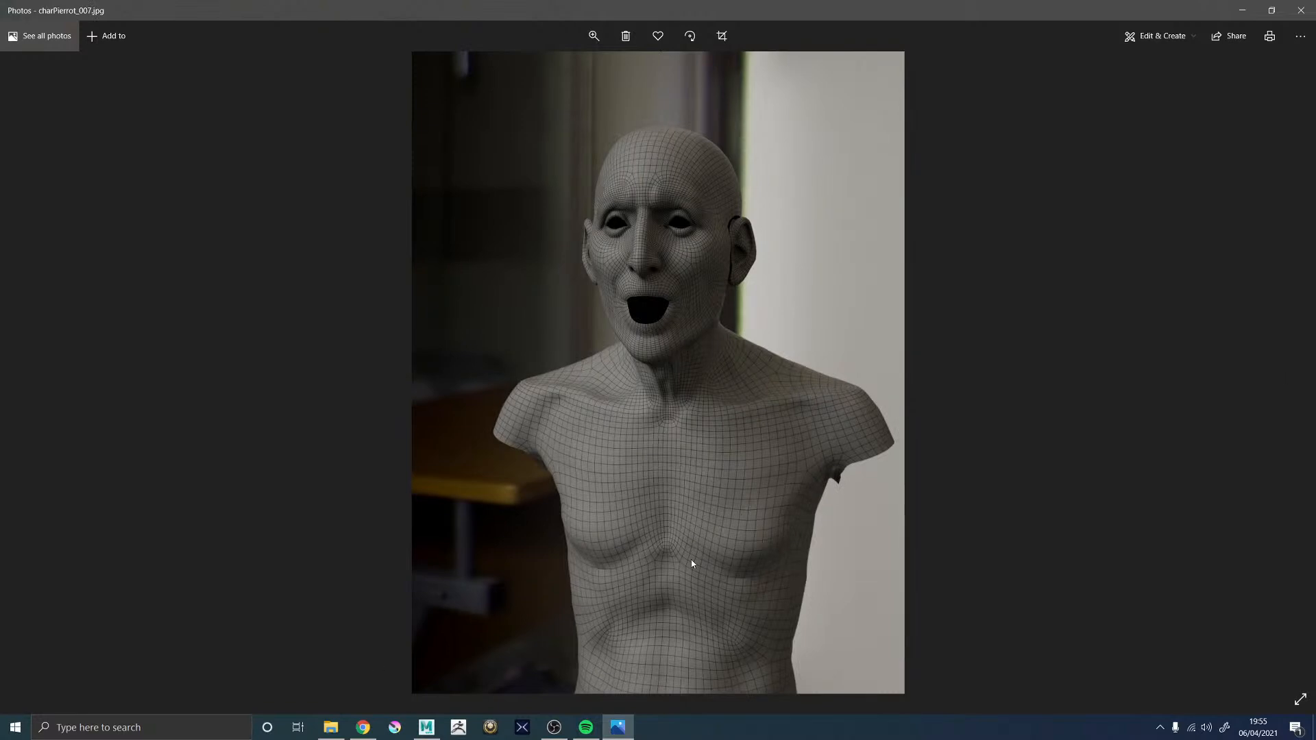
pyautogui.click(35, 372)
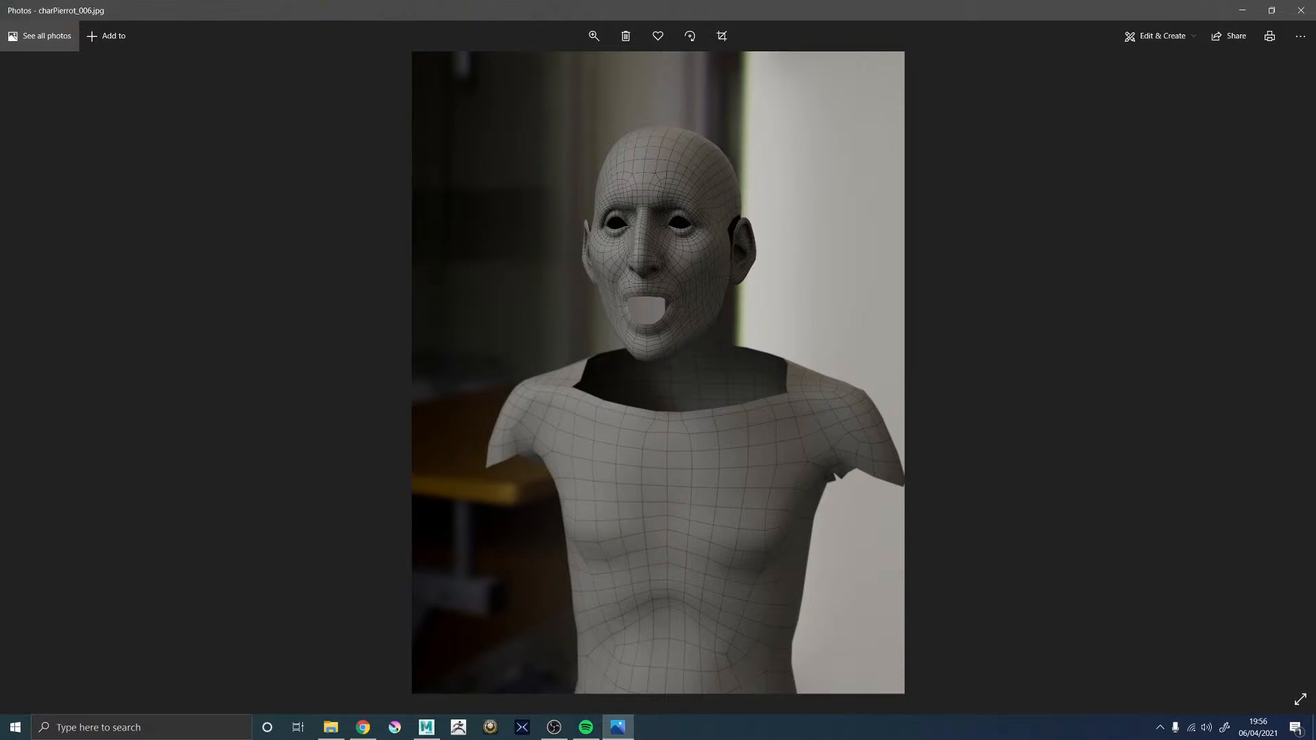
pyautogui.click(1285, 370)
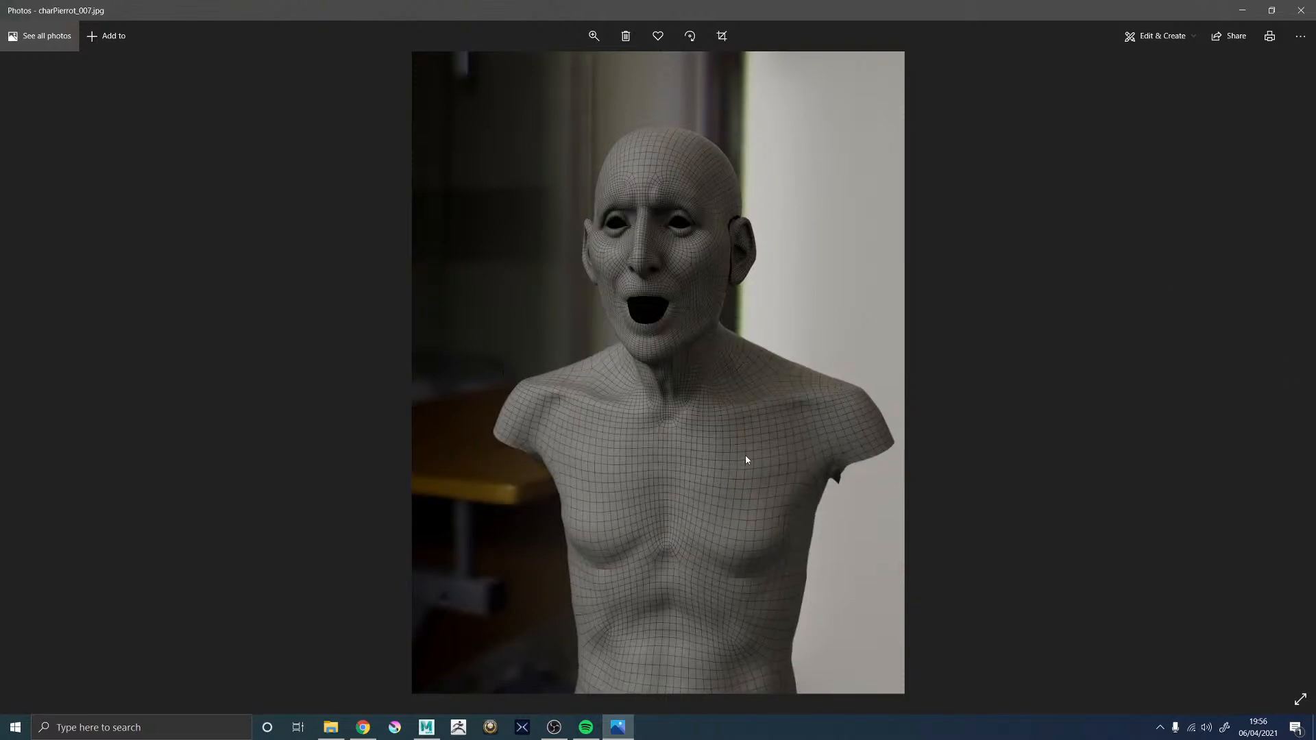
pyautogui.click(1300, 11)
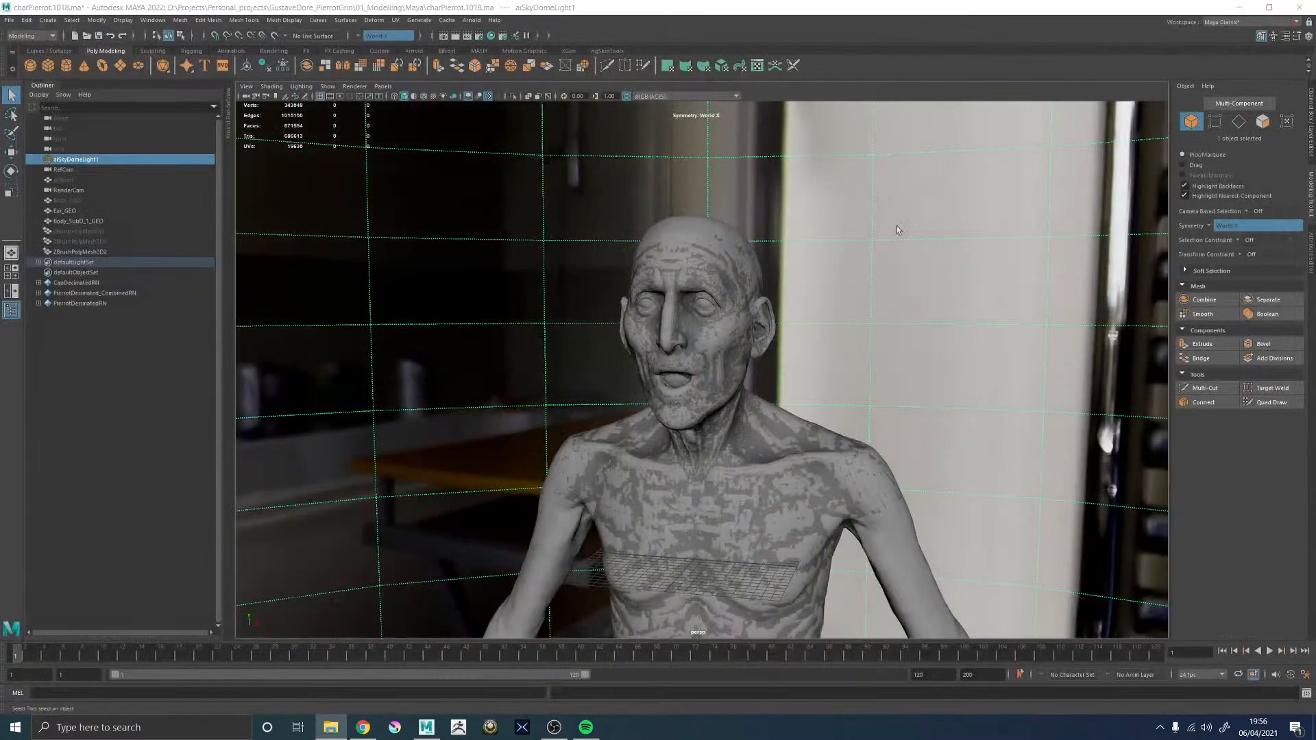
# - Hide the Body_SubD_1_GEO mesh
pyautogui.click(86, 221)
pyautogui.keyDown('alt'); pyautogui.moveTo(899, 427); pyautogui.dragTo(693, 355); pyautogui.keyUp('alt')
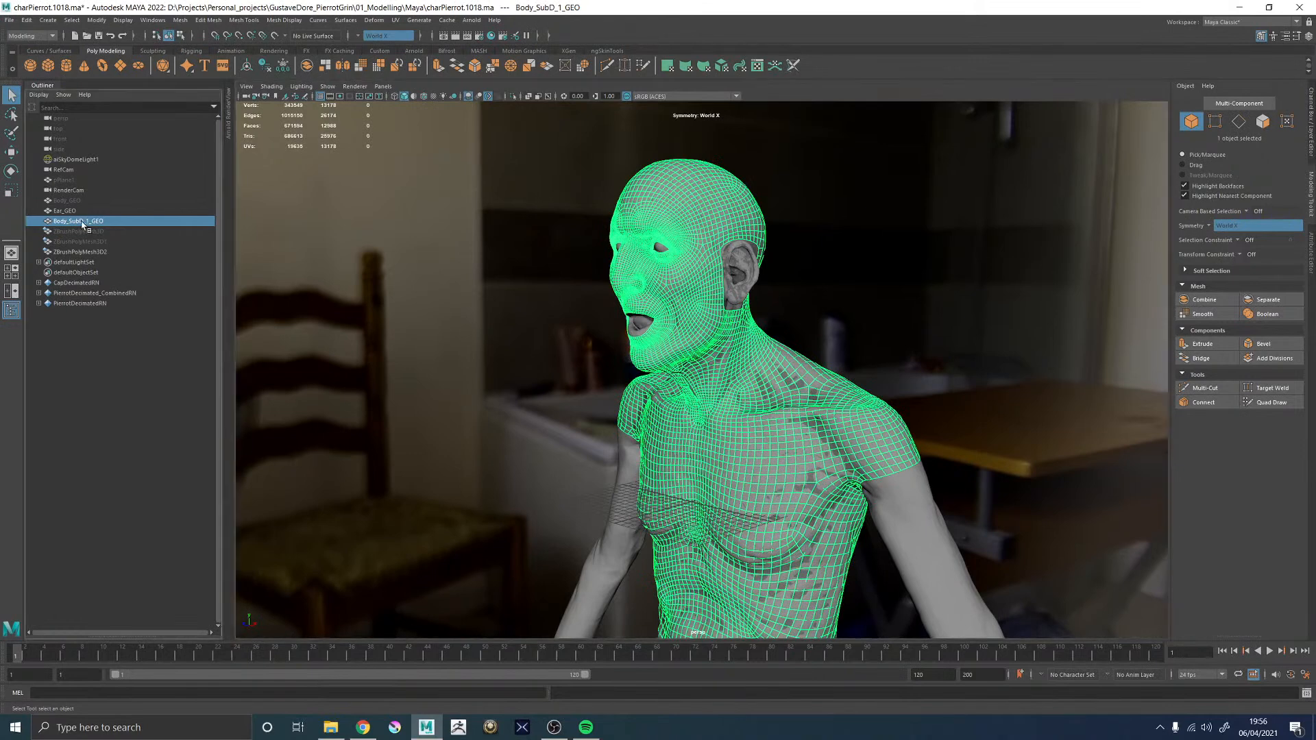
pyautogui.press('h')
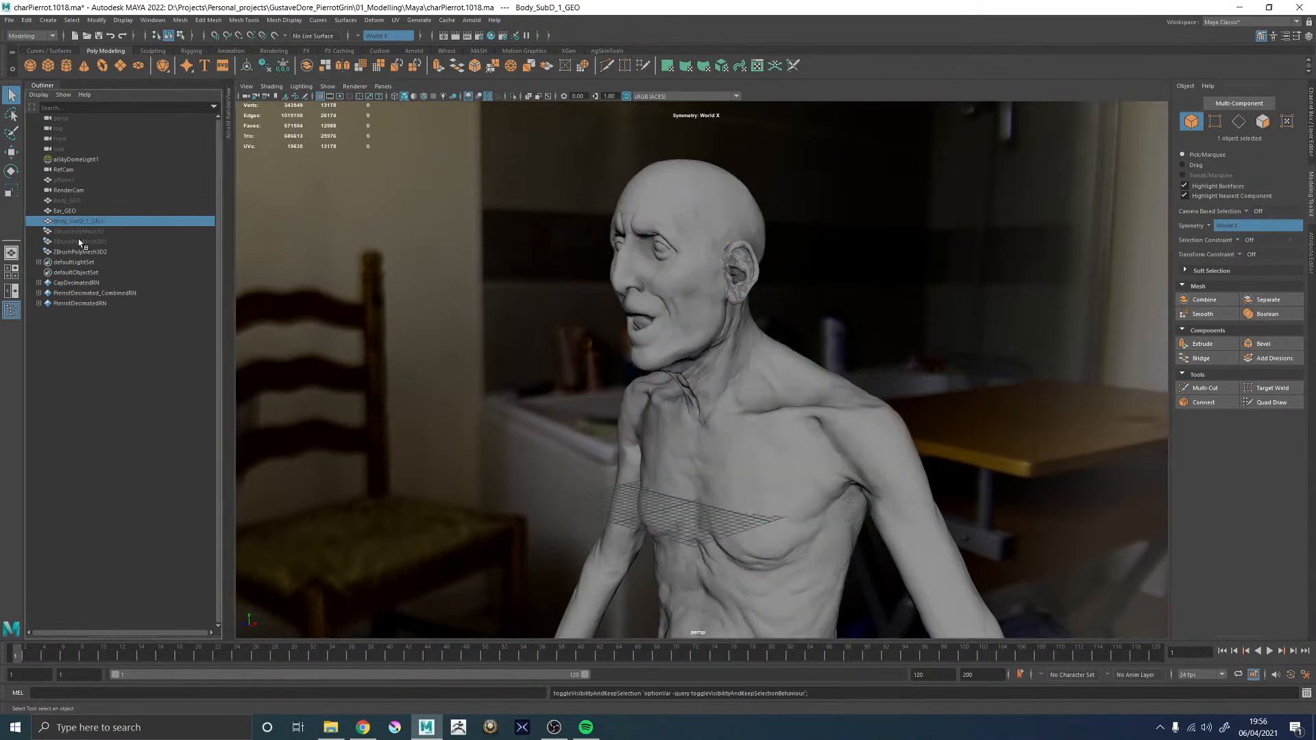
# - Make the ZBrushPolyMesh3D2 sculpt the live surface
pyautogui.click(80, 231)
pyautogui.press('h')
pyautogui.click(743, 344)
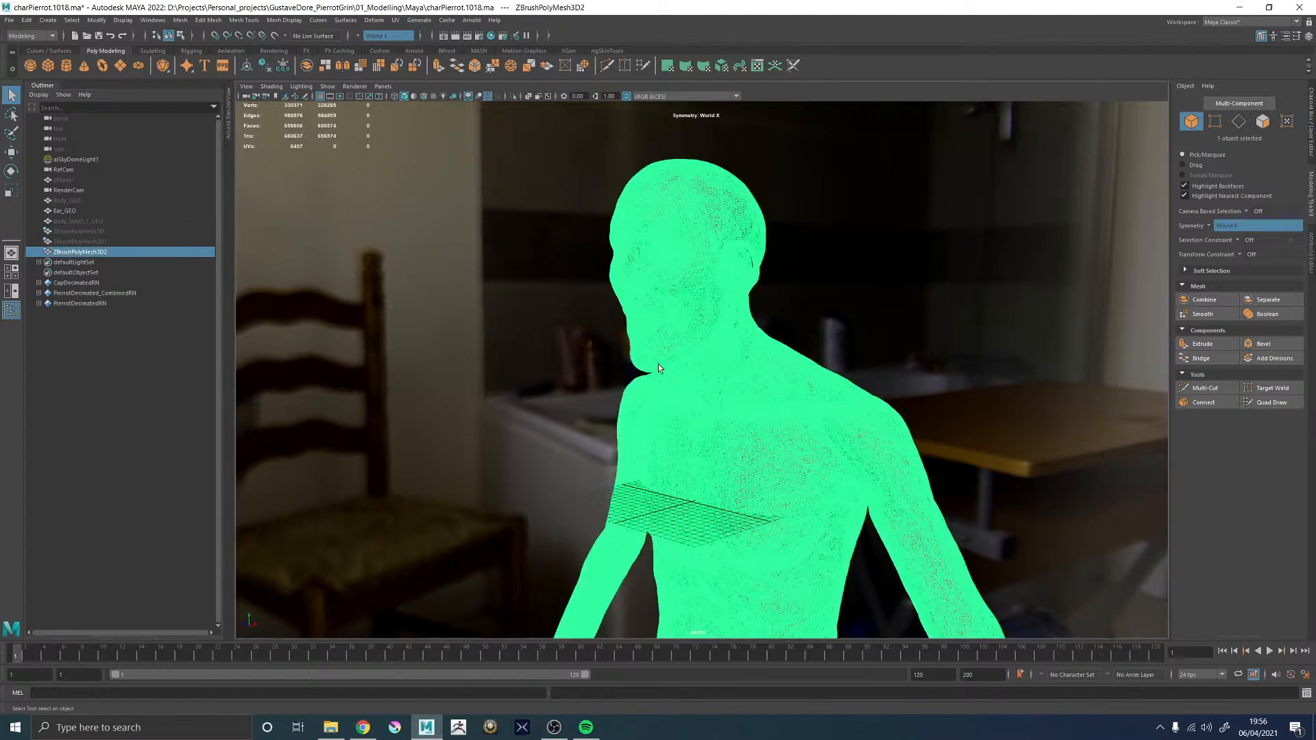
pyautogui.keyDown('alt'); pyautogui.moveTo(685, 360); pyautogui.dragTo(690, 370); pyautogui.keyUp('alt')
pyautogui.click(275, 35)
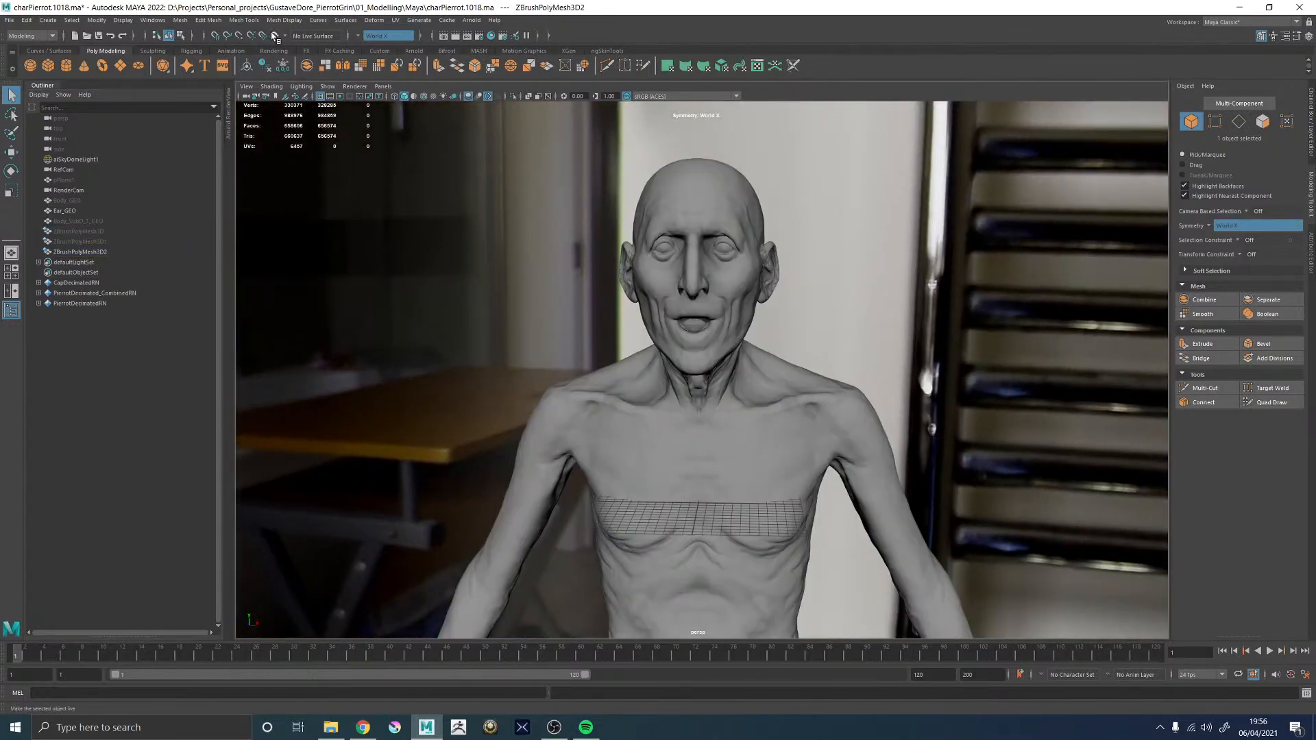
pyautogui.click(274, 33)
pyautogui.keyDown('alt'); pyautogui.moveTo(762, 440); pyautogui.dragTo(672, 370); pyautogui.keyUp('alt')
pyautogui.click(277, 37)
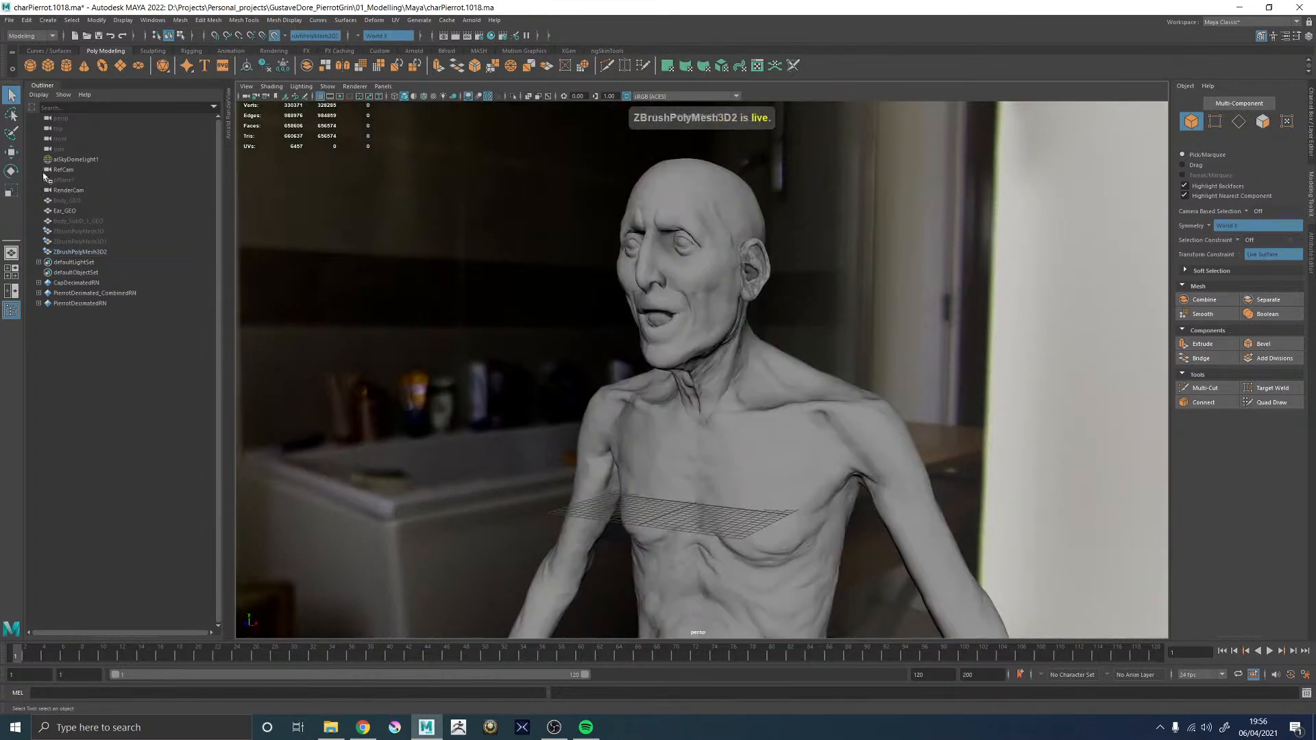
# - Unhide the Body_GEO retopology mesh and check it briefly in isolation
pyautogui.click(70, 200)
pyautogui.press('h')
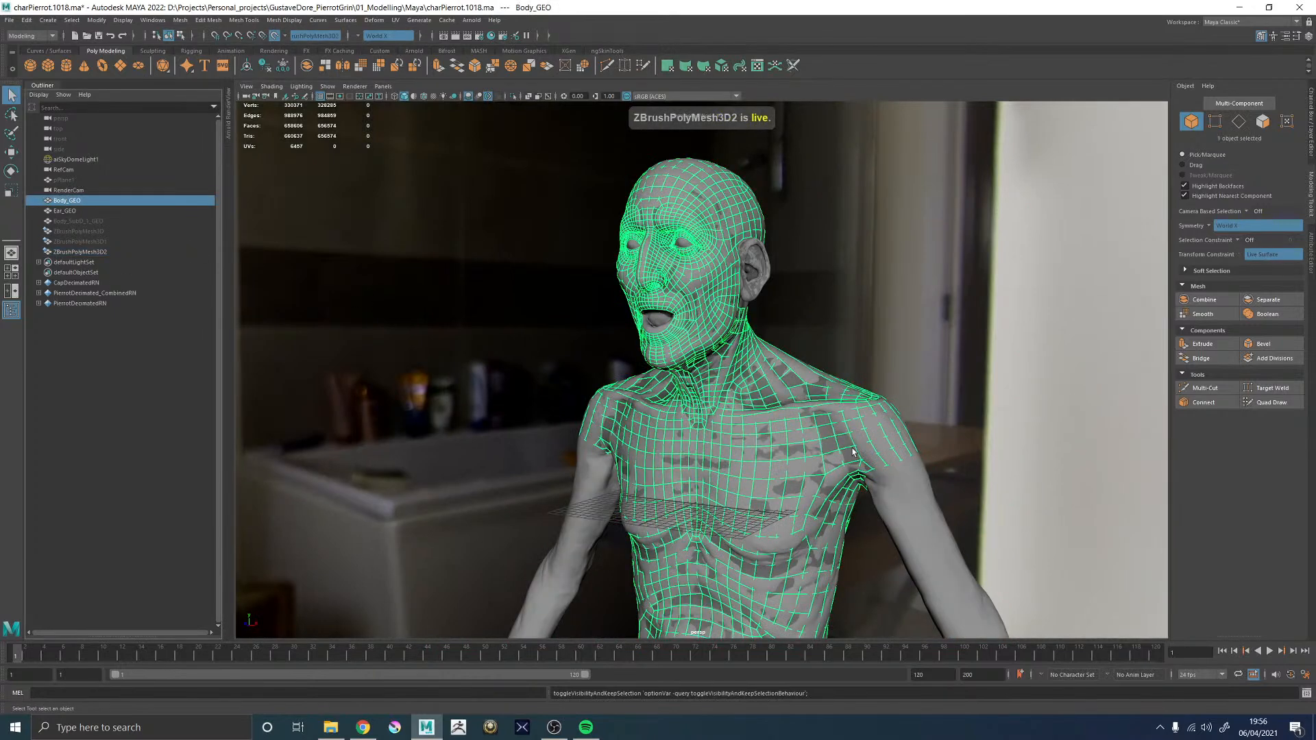
pyautogui.keyDown('alt'); pyautogui.moveTo(699, 414); pyautogui.dragTo(783, 419); pyautogui.keyUp('alt')
pyautogui.click(513, 96)
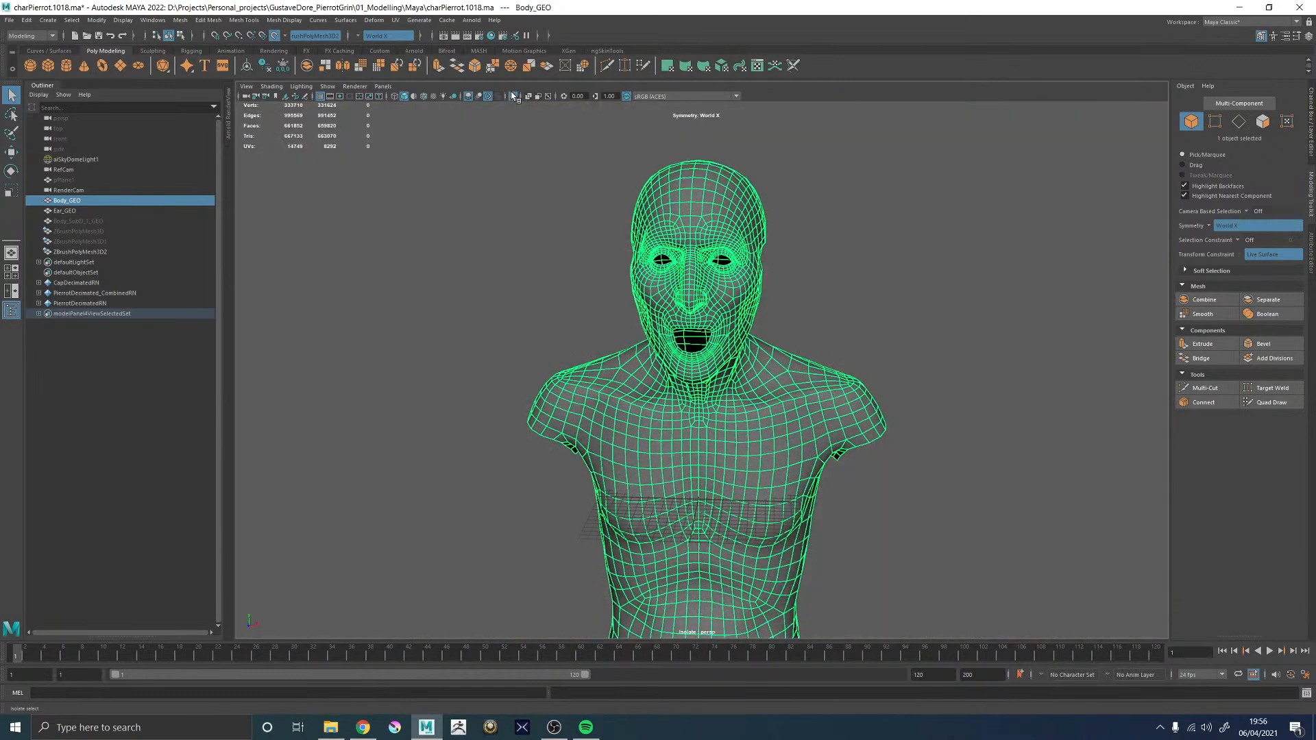
pyautogui.click(514, 96)
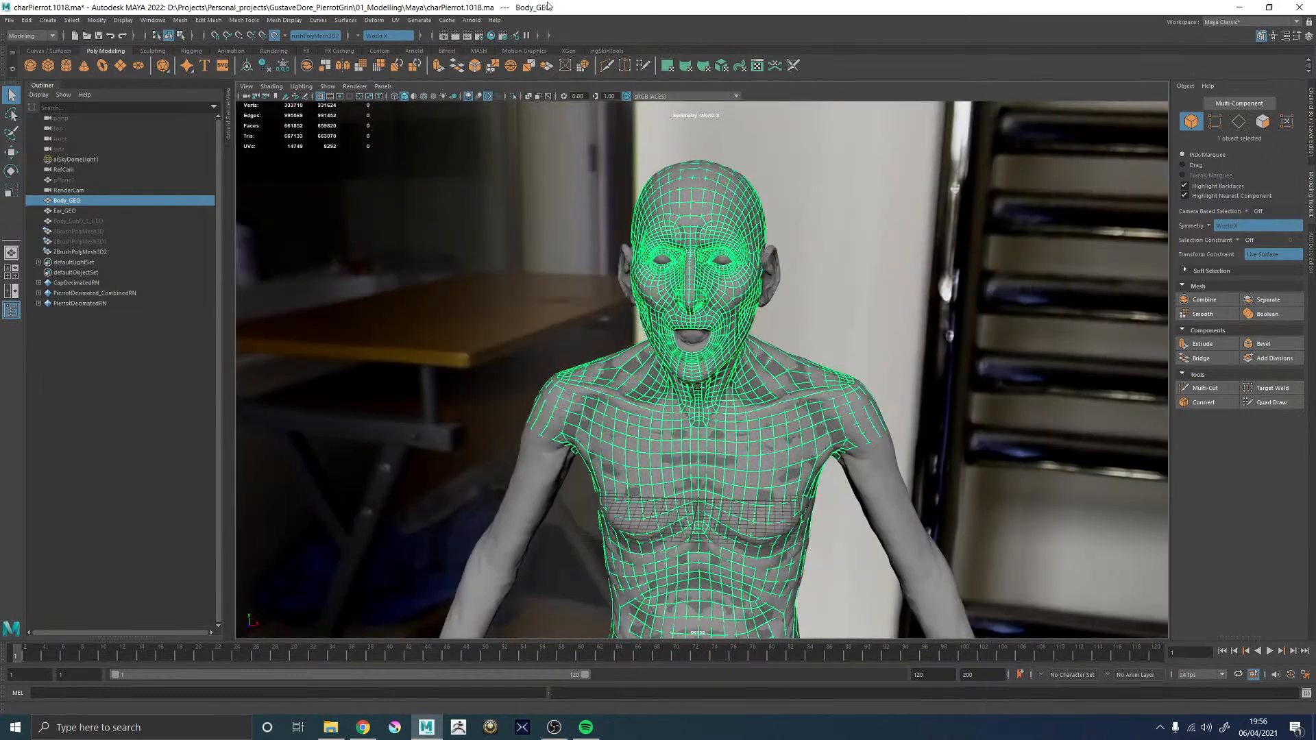
# - Hide aiSkyDomeLight1 and activate Quad Draw on Body_GEO
pyautogui.click(94, 160)
pyautogui.press('h')
pyautogui.click(65, 192)
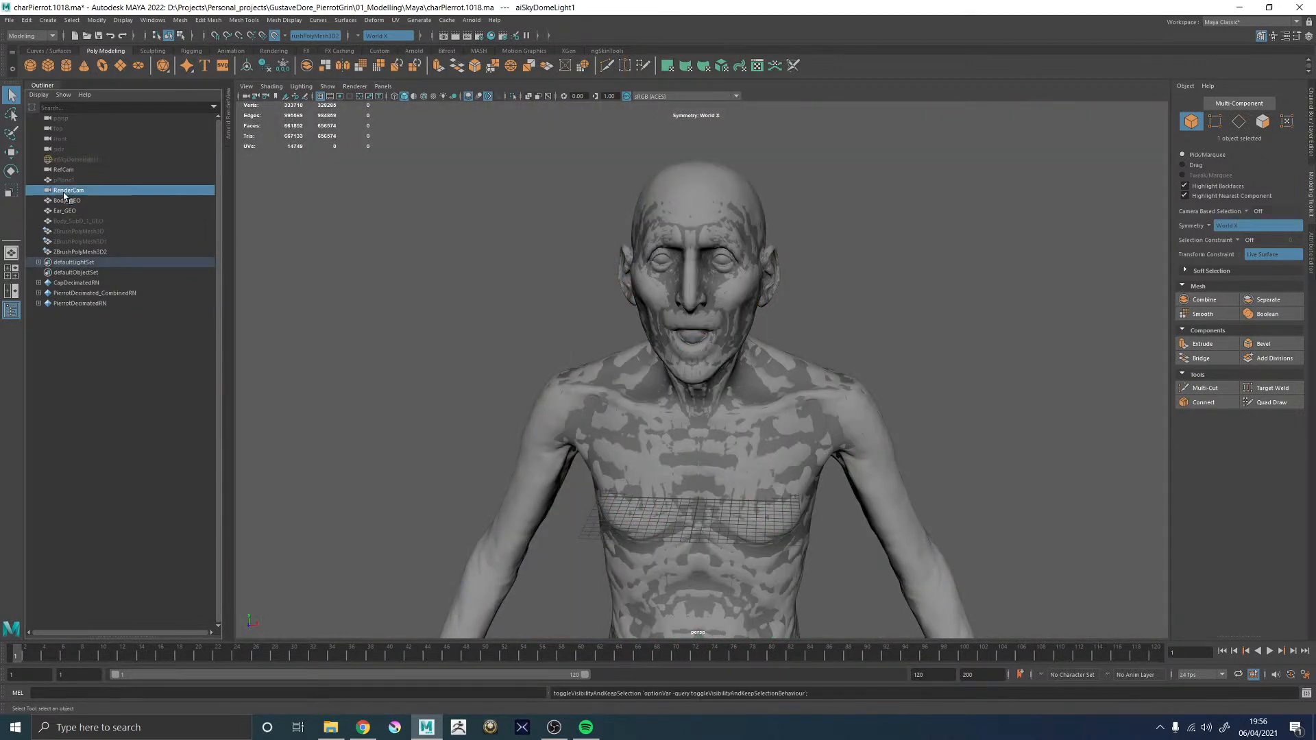
pyautogui.click(68, 211)
pyautogui.click(72, 201)
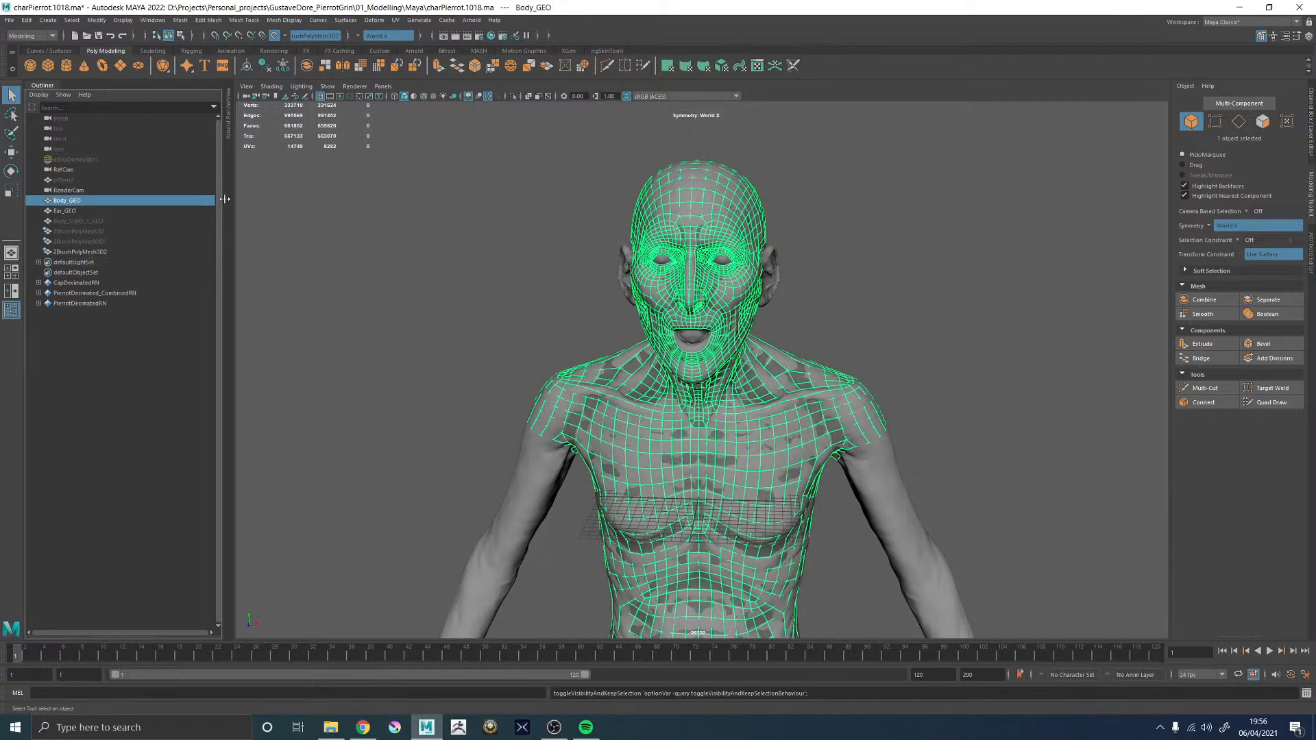
pyautogui.click(1271, 402)
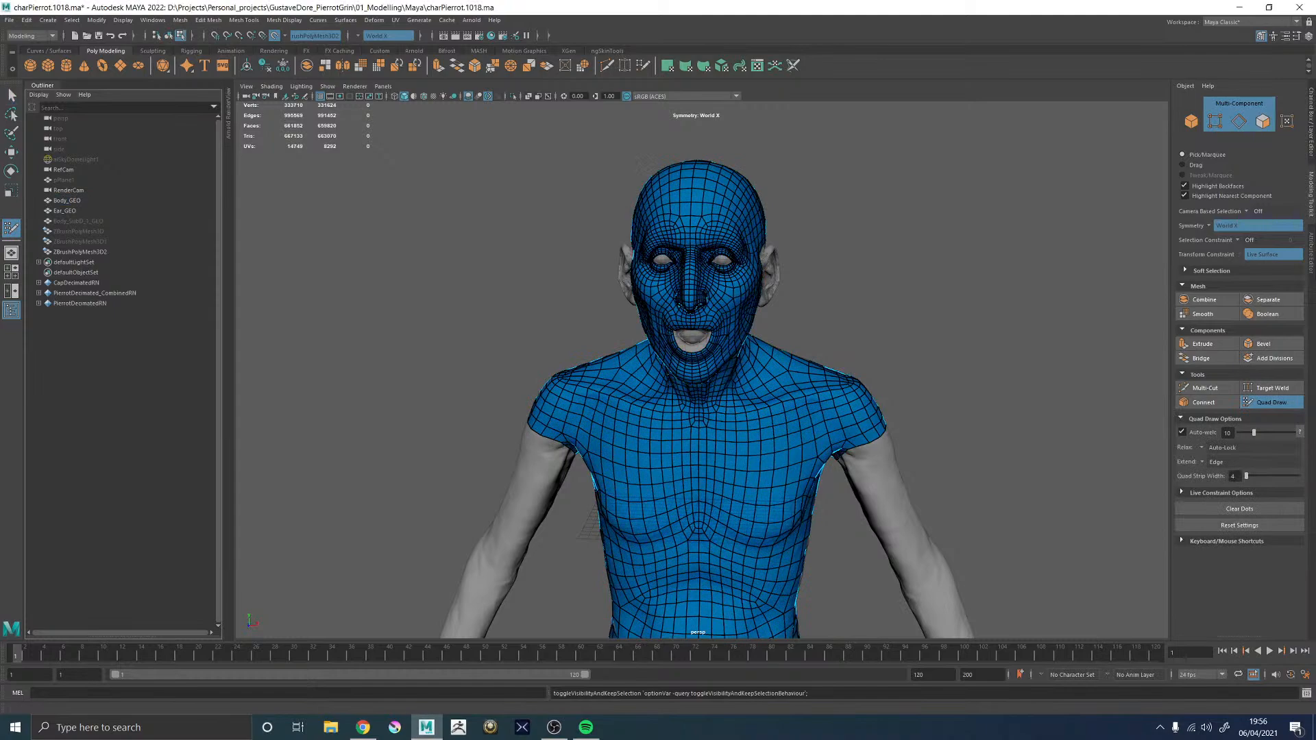
# - Examine the retopologised edge flow of Body_GEO across the mouth, neck, shoulders and torso
pyautogui.keyDown('alt'); pyautogui.moveTo(901, 281); pyautogui.dragTo(858, 283); pyautogui.keyUp('alt')
pyautogui.keyDown('alt'); pyautogui.moveTo(858, 288); pyautogui.dragTo(915, 356, button='right'); pyautogui.keyUp('alt')
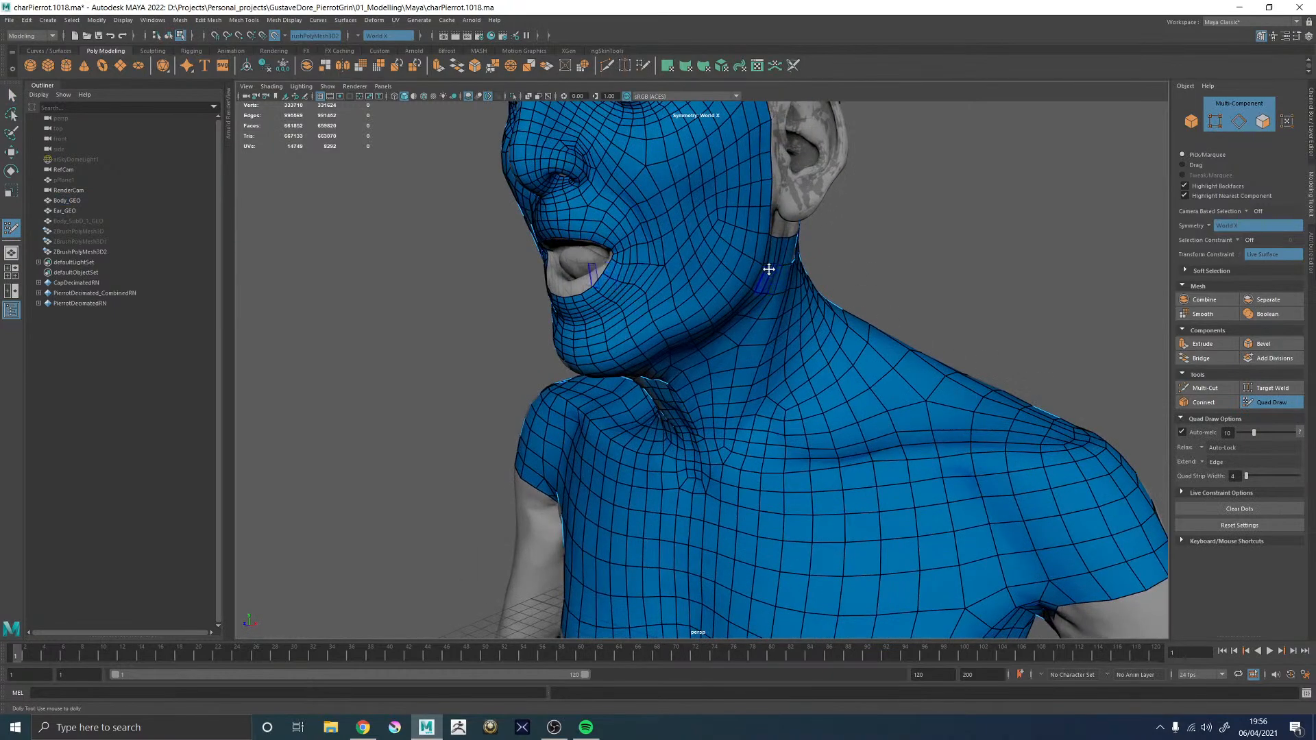
pyautogui.keyDown('alt'); pyautogui.moveTo(767, 272); pyautogui.dragTo(819, 261); pyautogui.keyUp('alt')
pyautogui.keyDown('alt'); pyautogui.moveTo(819, 261); pyautogui.dragTo(789, 193, button='middle'); pyautogui.keyUp('alt')
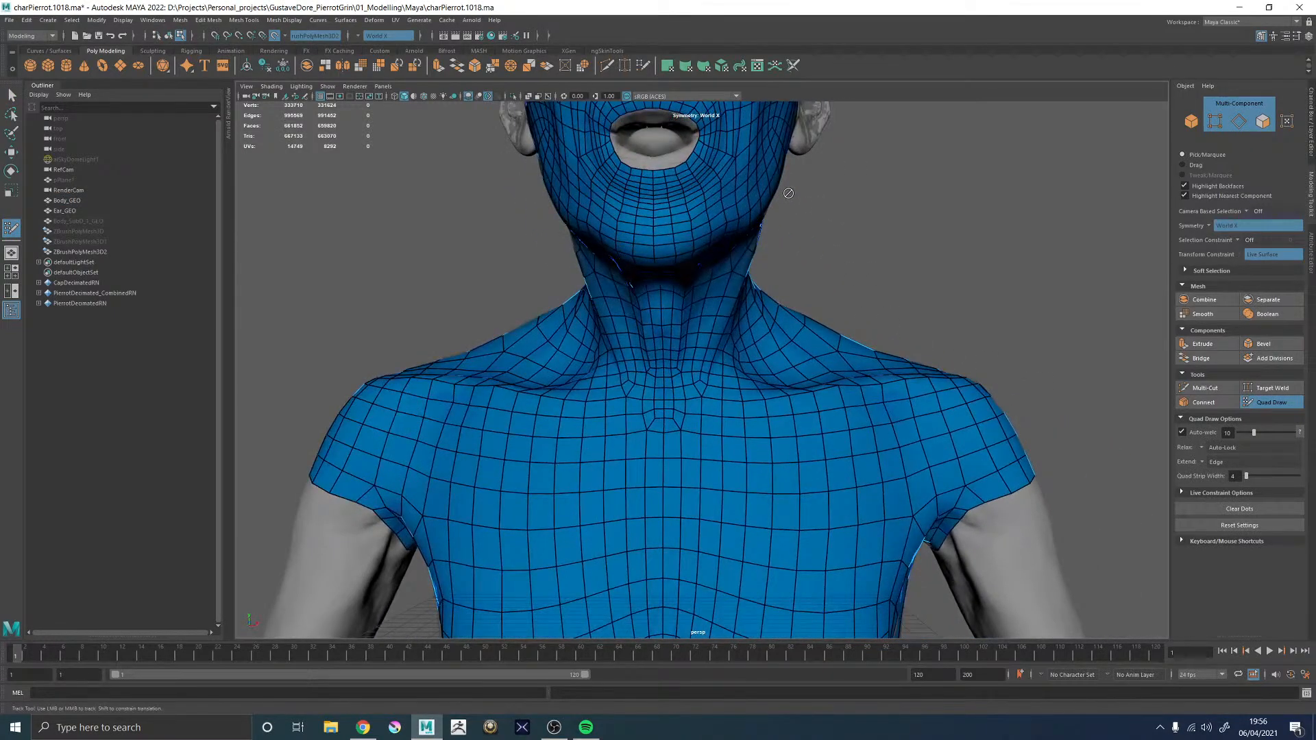
pyautogui.keyDown('alt'); pyautogui.moveTo(724, 348); pyautogui.dragTo(784, 400); pyautogui.keyUp('alt')
pyautogui.keyDown('alt'); pyautogui.moveTo(784, 400); pyautogui.dragTo(626, 370, button='right'); pyautogui.keyUp('alt')
pyautogui.keyDown('alt'); pyautogui.moveTo(953, 394); pyautogui.dragTo(900, 441); pyautogui.keyUp('alt')
pyautogui.keyDown('alt'); pyautogui.moveTo(901, 441); pyautogui.dragTo(902, 302, button='middle'); pyautogui.keyUp('alt')
pyautogui.keyDown('alt'); pyautogui.moveTo(902, 302); pyautogui.dragTo(805, 282, button='right'); pyautogui.keyUp('alt')
pyautogui.keyDown('alt'); pyautogui.moveTo(805, 282); pyautogui.dragTo(823, 315); pyautogui.keyUp('alt')
pyautogui.keyDown('alt'); pyautogui.moveTo(823, 314); pyautogui.dragTo(833, 416, button='middle'); pyautogui.keyUp('alt')
pyautogui.keyDown('alt'); pyautogui.moveTo(832, 417); pyautogui.dragTo(1024, 525, button='right'); pyautogui.keyUp('alt')
pyautogui.keyDown('alt'); pyautogui.moveTo(890, 411); pyautogui.dragTo(742, 341, button='right'); pyautogui.keyUp('alt')
pyautogui.keyDown('alt'); pyautogui.moveTo(806, 331); pyautogui.dragTo(770, 334); pyautogui.keyUp('alt')
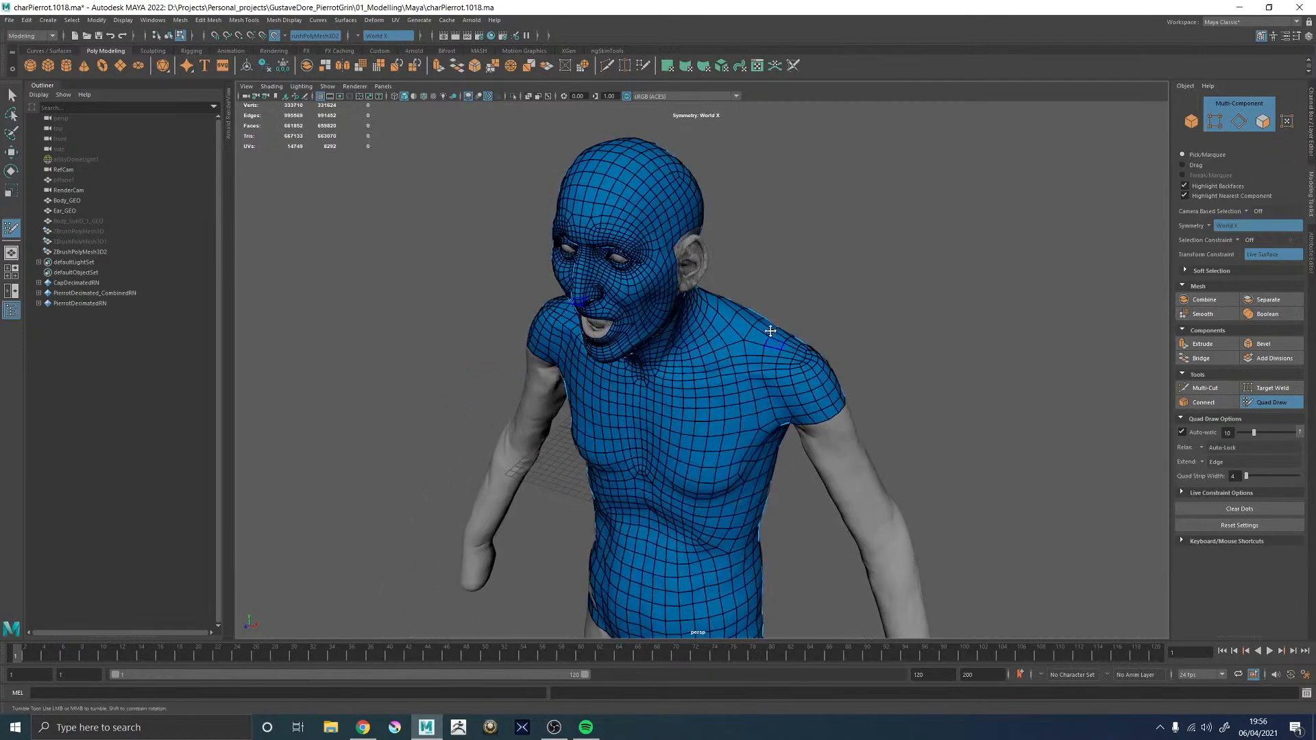
pyautogui.keyDown('alt'); pyautogui.moveTo(770, 335); pyautogui.dragTo(829, 345, button='right'); pyautogui.keyUp('alt')
pyautogui.keyDown('alt'); pyautogui.moveTo(829, 346); pyautogui.dragTo(697, 370); pyautogui.keyUp('alt')
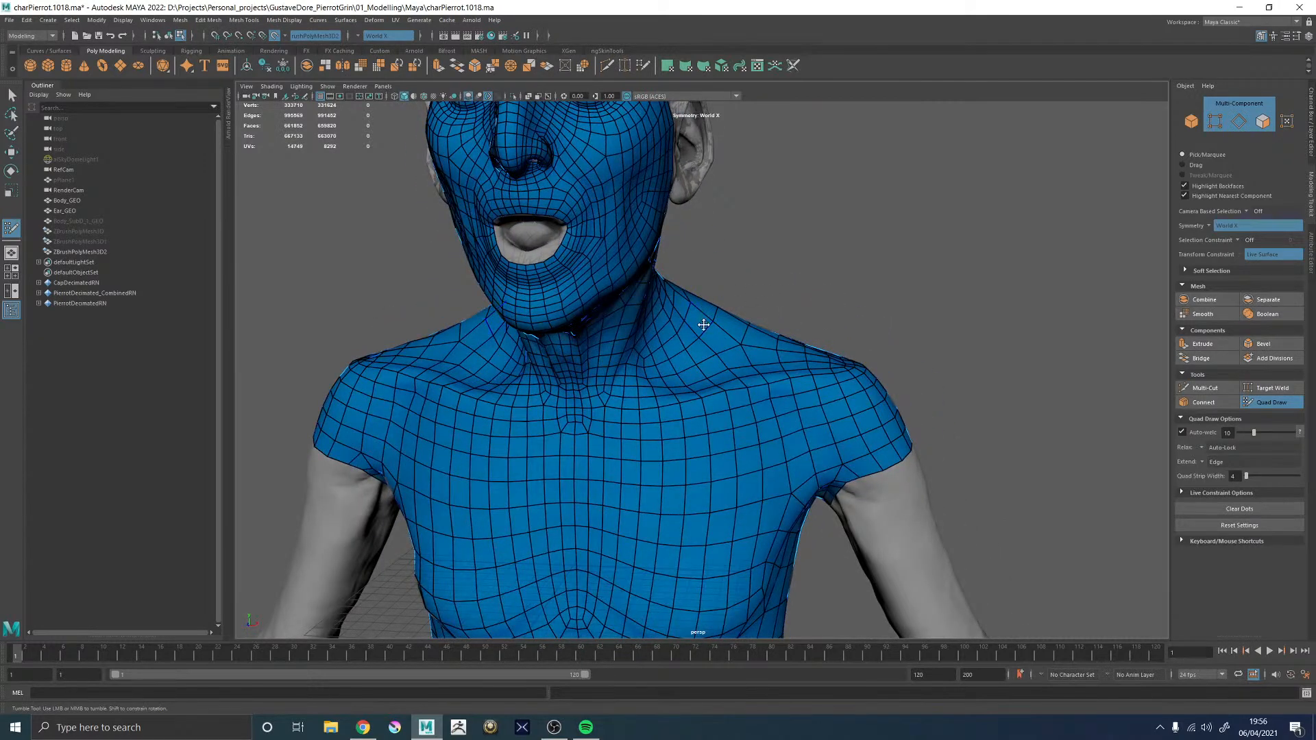
# - Inspect the topology running over the shoulder, up the side of the neck and around the ear opening
pyautogui.keyDown('alt'); pyautogui.moveTo(824, 251); pyautogui.dragTo(714, 259); pyautogui.keyUp('alt')
pyautogui.keyDown('alt'); pyautogui.moveTo(832, 220); pyautogui.dragTo(782, 237); pyautogui.keyUp('alt')
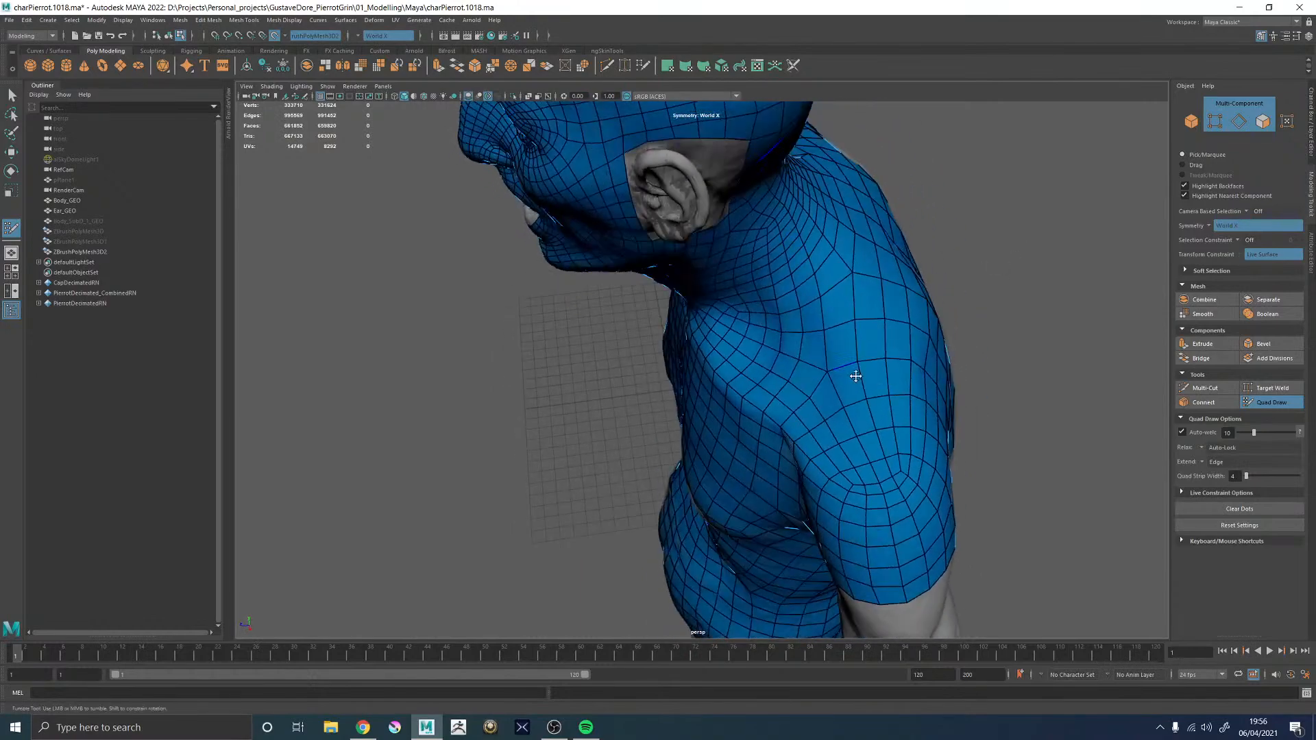
pyautogui.keyDown('alt'); pyautogui.moveTo(850, 370); pyautogui.dragTo(988, 210); pyautogui.keyUp('alt')
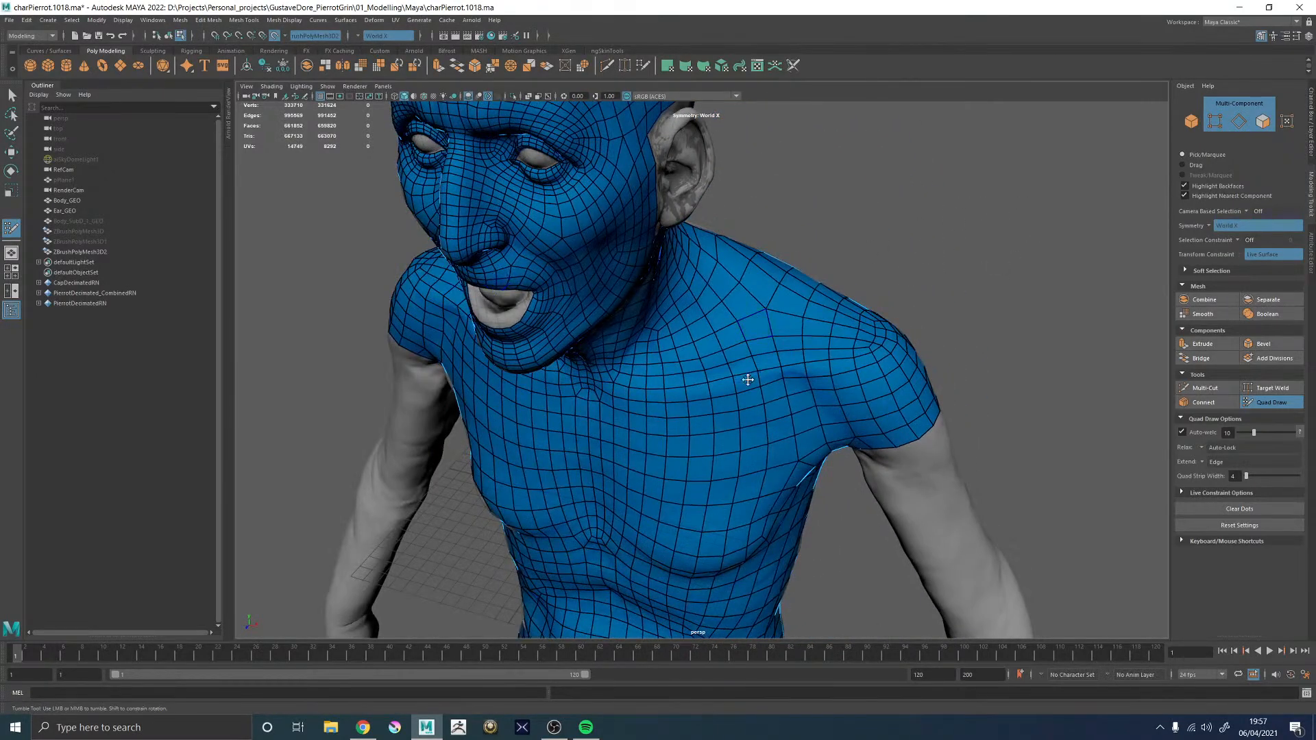
pyautogui.keyDown('alt'); pyautogui.moveTo(926, 269); pyautogui.dragTo(873, 231); pyautogui.keyUp('alt')
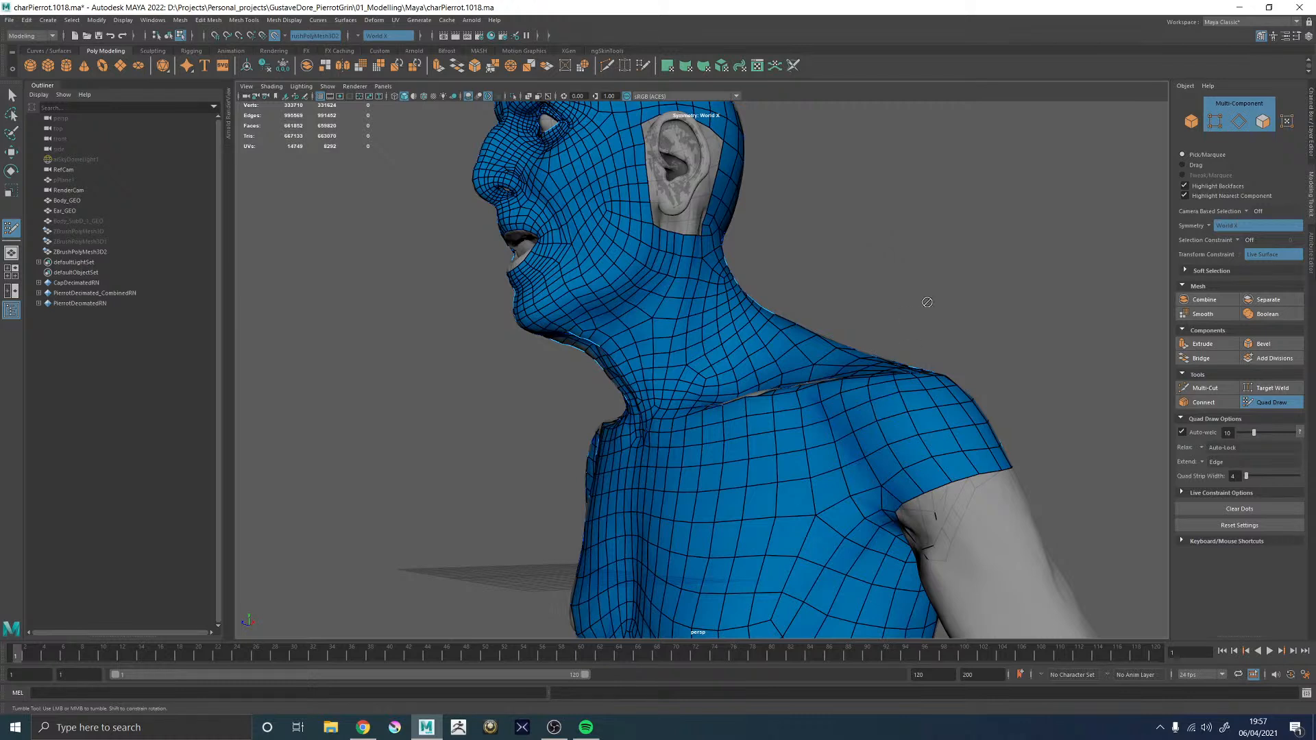
pyautogui.keyDown('alt'); pyautogui.moveTo(895, 268); pyautogui.dragTo(870, 292); pyautogui.keyUp('alt')
pyautogui.keyDown('alt'); pyautogui.moveTo(893, 319); pyautogui.dragTo(1109, 454, button='right'); pyautogui.keyUp('alt')
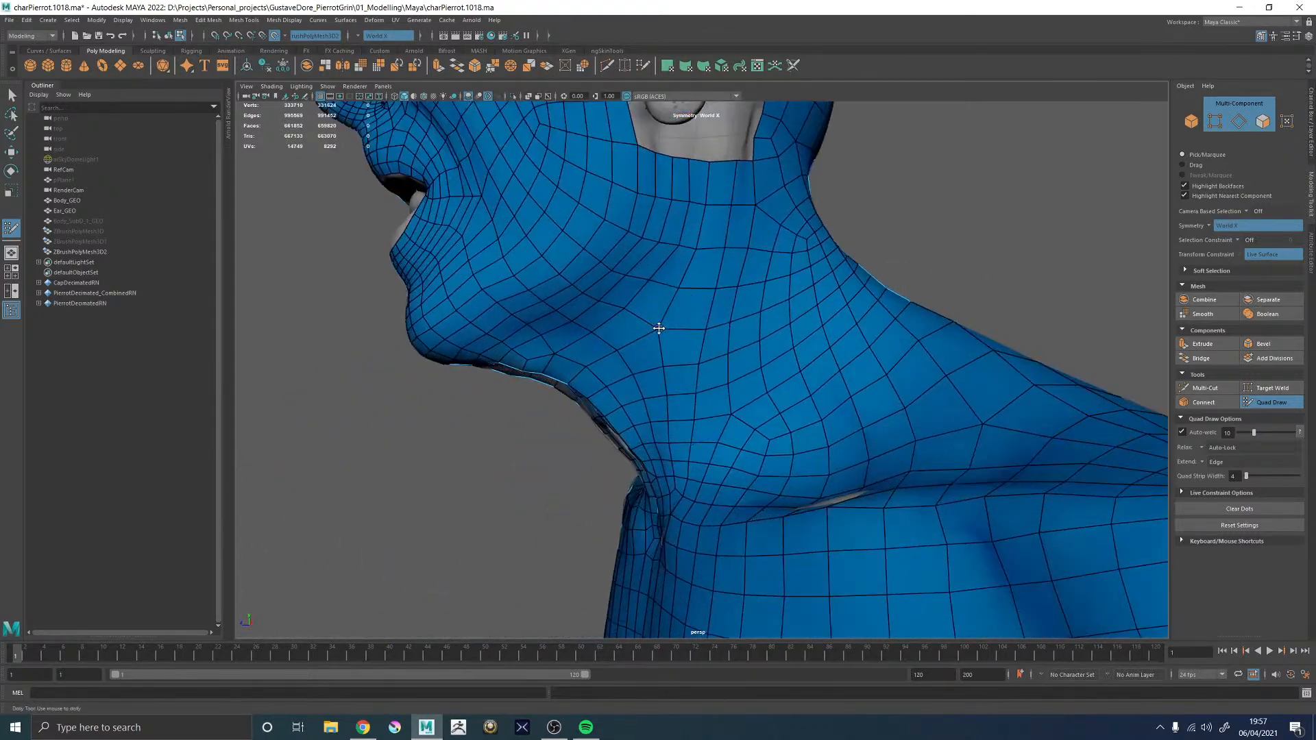
pyautogui.keyDown('alt'); pyautogui.moveTo(705, 294); pyautogui.dragTo(938, 231); pyautogui.keyUp('alt')
pyautogui.keyDown('alt'); pyautogui.moveTo(988, 262); pyautogui.dragTo(961, 398, button='middle'); pyautogui.keyUp('alt')
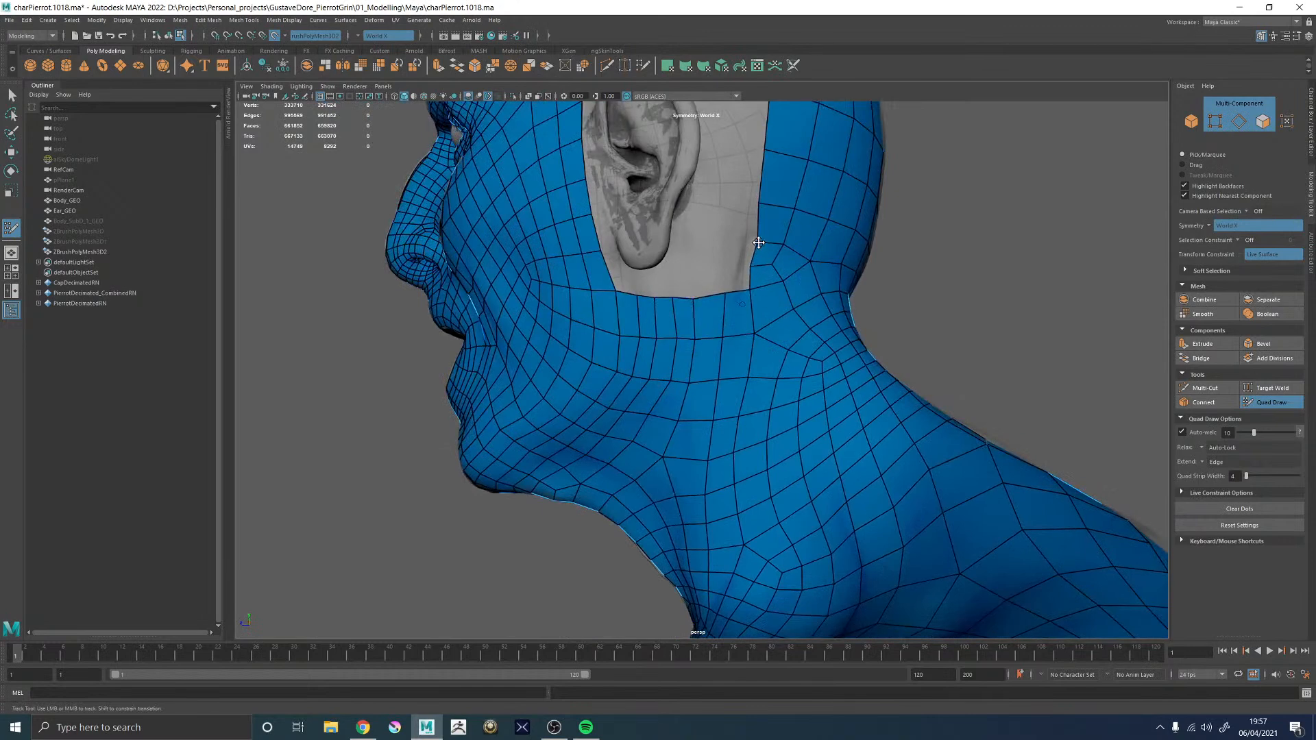
pyautogui.keyDown('alt'); pyautogui.moveTo(971, 242); pyautogui.dragTo(893, 231); pyautogui.keyUp('alt')
pyautogui.keyDown('alt'); pyautogui.moveTo(937, 385); pyautogui.dragTo(899, 108, button='middle'); pyautogui.keyUp('alt')
pyautogui.keyDown('alt'); pyautogui.moveTo(897, 108); pyautogui.dragTo(976, 209); pyautogui.keyUp('alt')
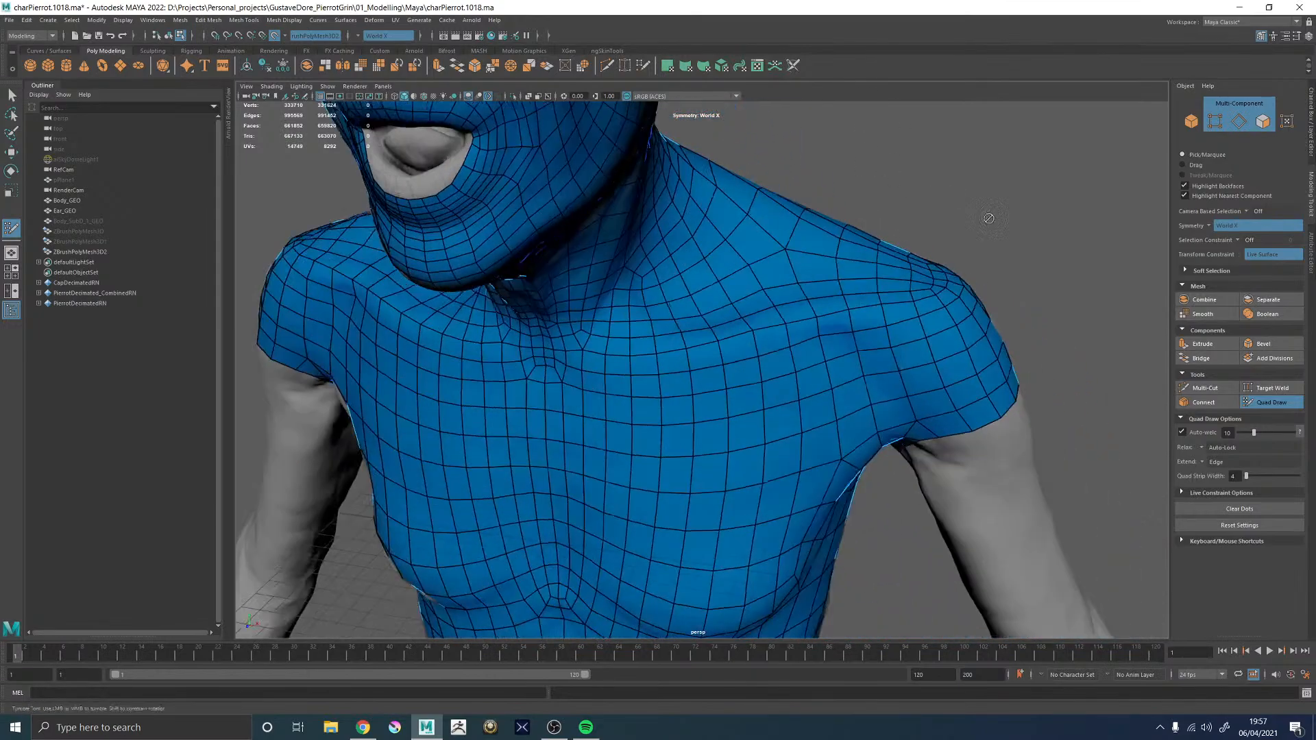
# - Relax the Body_GEO quads across the front of the shoulder and down into the armpit with Quad Draw
pyautogui.keyDown('alt'); pyautogui.moveTo(975, 208); pyautogui.dragTo(859, 224, button='right'); pyautogui.keyUp('alt')
pyautogui.keyDown('alt'); pyautogui.moveTo(859, 224); pyautogui.dragTo(742, 304); pyautogui.keyUp('alt')
pyautogui.keyDown('alt'); pyautogui.moveTo(805, 264); pyautogui.dragTo(976, 171); pyautogui.keyUp('alt')
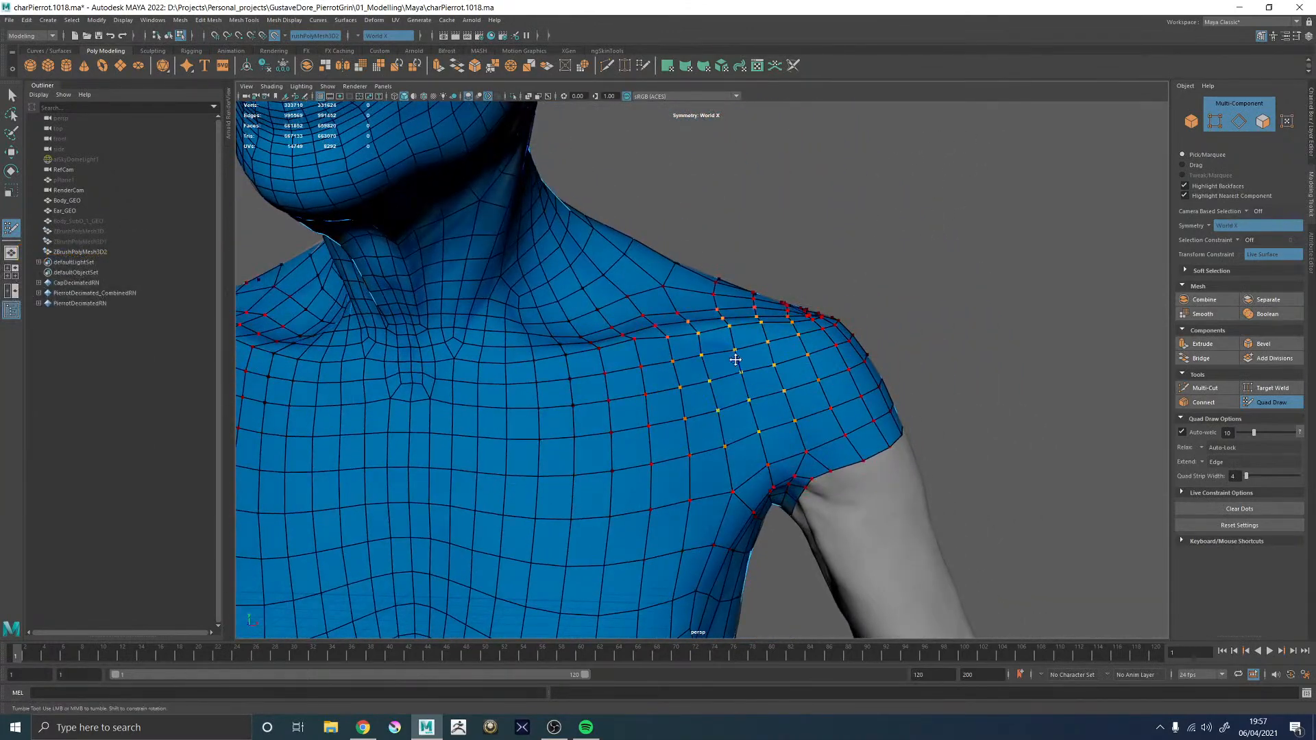
pyautogui.moveTo(724, 339)
pyautogui.keyDown('shift'); pyautogui.mouseDown()
pyautogui.moveTo(764, 336)
pyautogui.moveTo(756, 418)
pyautogui.mouseUp(); pyautogui.keyUp('shift')
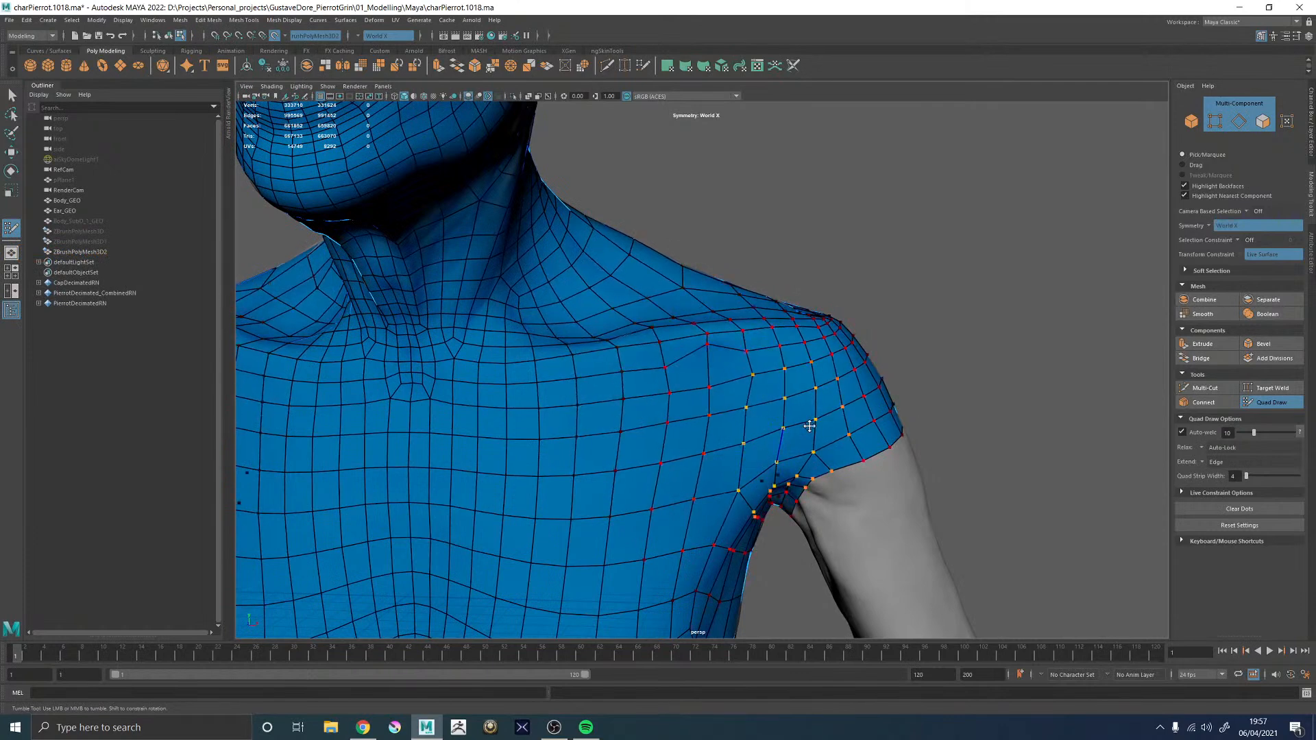
pyautogui.keyDown('shift'); pyautogui.moveTo(746, 480); pyautogui.dragTo(772, 452); pyautogui.keyUp('shift')
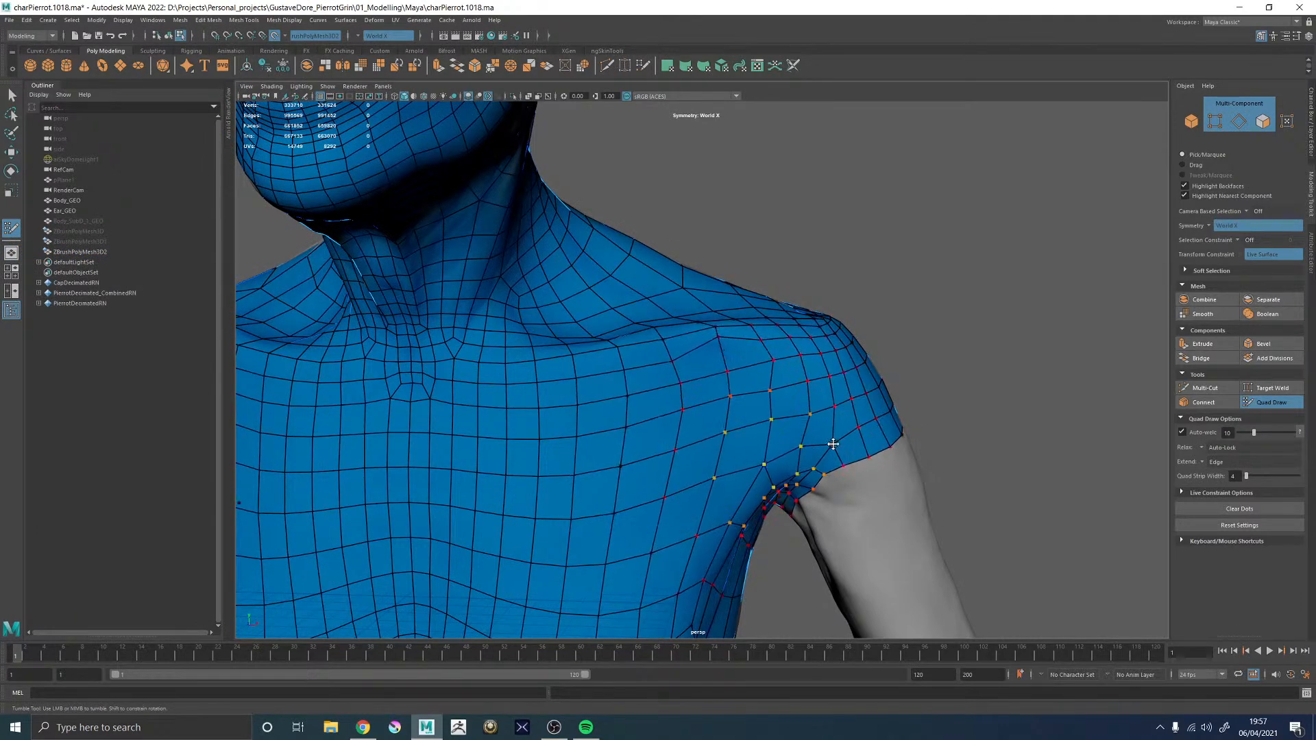
# - Relax the Body_GEO quads at the back of the shoulder around the rear armpit
pyautogui.moveTo(992, 375)
pyautogui.keyDown('alt'); pyautogui.mouseDown()
pyautogui.moveTo(972, 304)
pyautogui.moveTo(782, 370)
pyautogui.moveTo(732, 365)
pyautogui.mouseUp(); pyautogui.keyUp('alt')
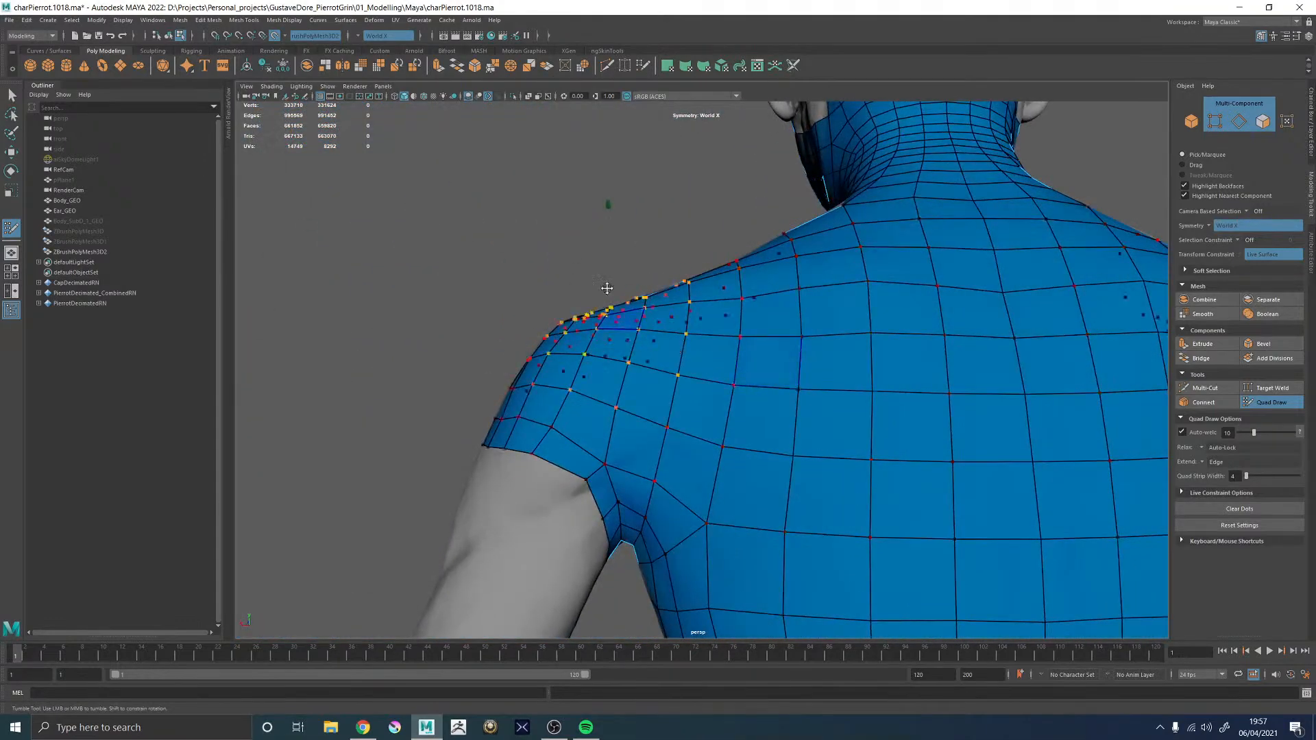
pyautogui.scroll(-3, 631, 319)
pyautogui.keyDown('shift'); pyautogui.moveTo(714, 447); pyautogui.dragTo(693, 427); pyautogui.keyUp('shift')
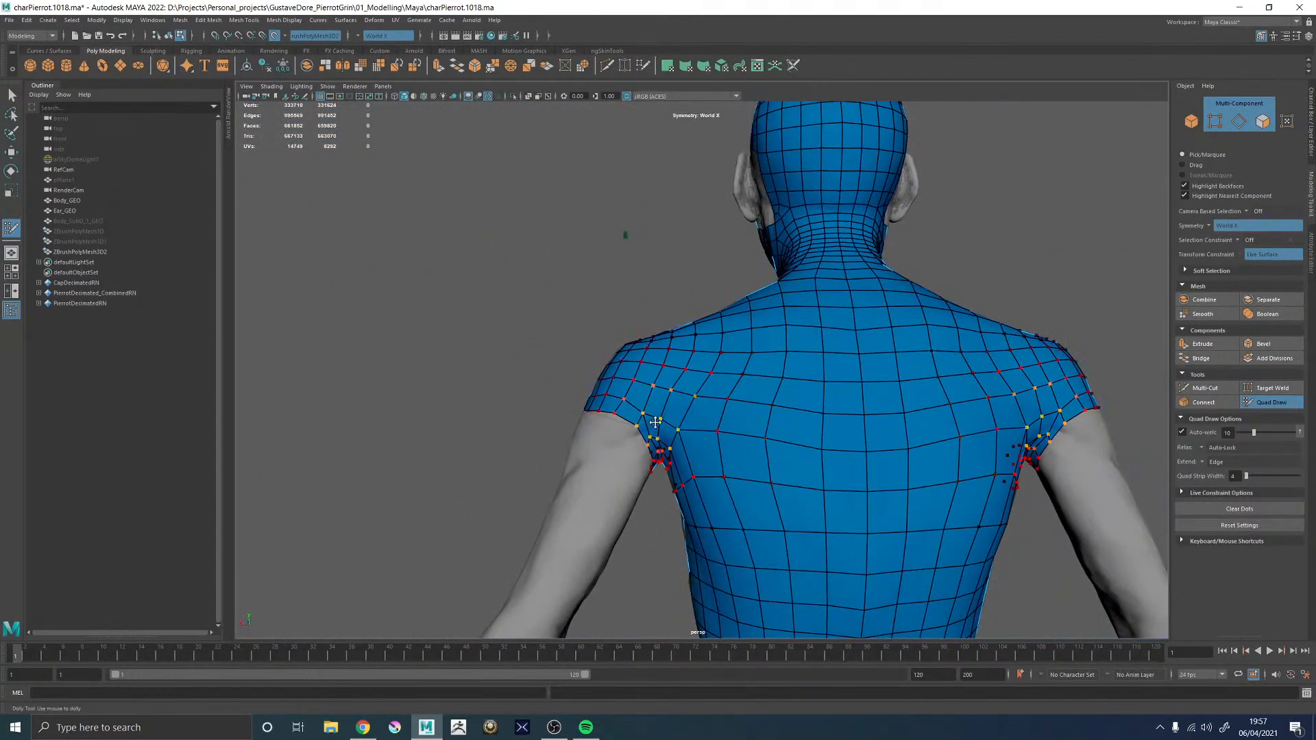
pyautogui.moveTo(717, 357)
pyautogui.keyDown('alt'); pyautogui.mouseDown()
pyautogui.moveTo(694, 320)
pyautogui.moveTo(854, 241)
pyautogui.mouseUp(); pyautogui.keyUp('alt')
pyautogui.scroll(5, 826, 252)
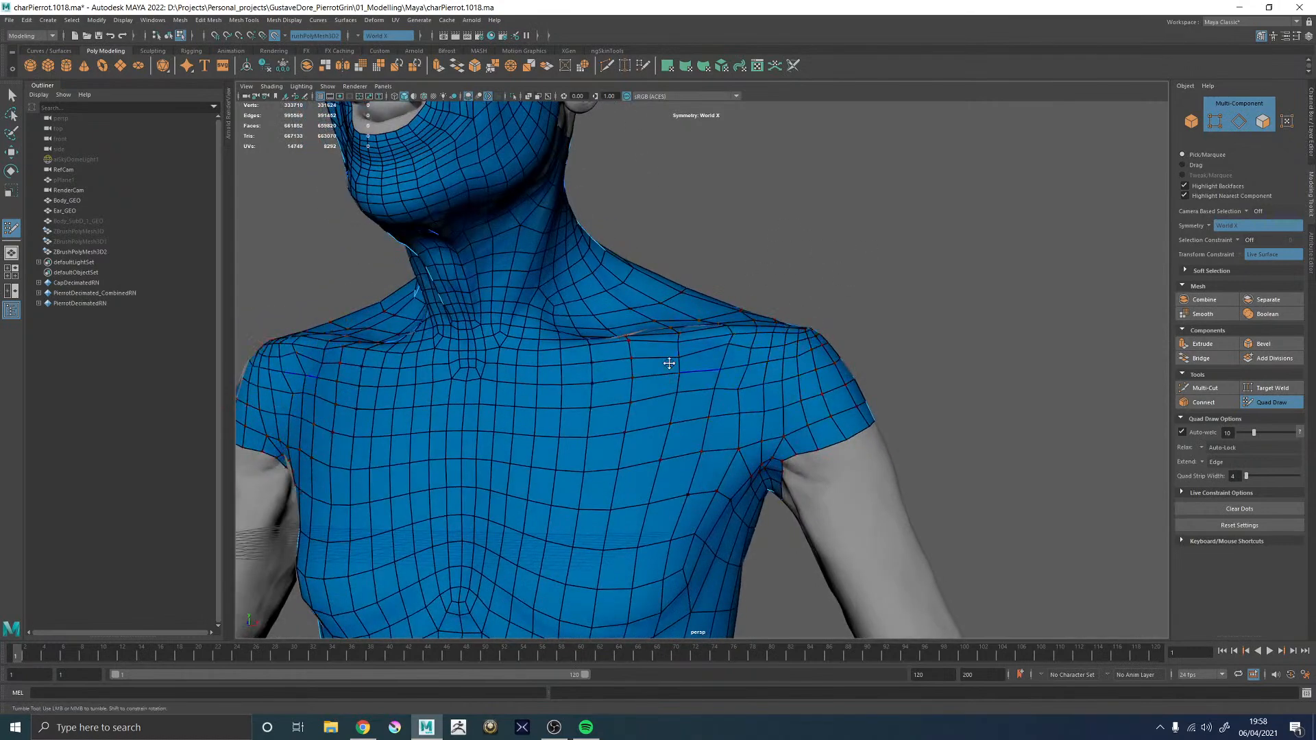
pyautogui.keyDown('alt'); pyautogui.moveTo(730, 253); pyautogui.dragTo(661, 435); pyautogui.keyUp('alt')
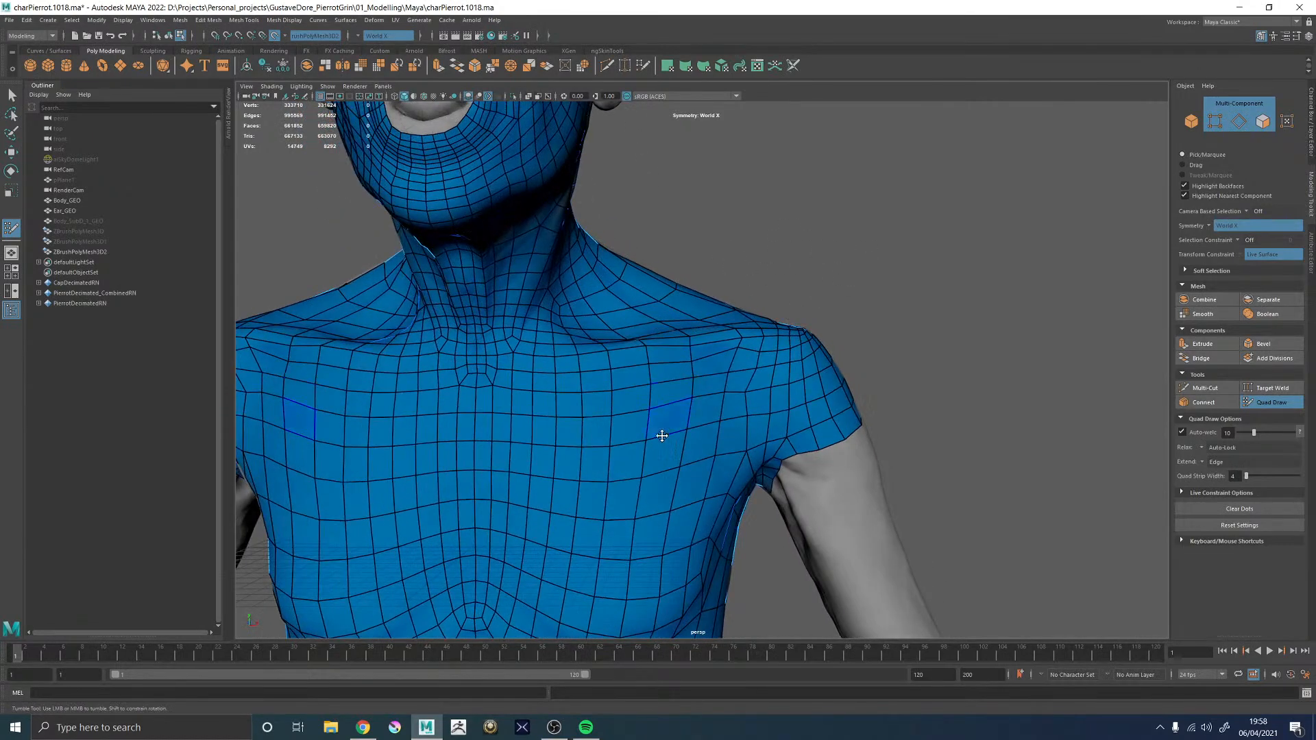
# - Delete the surplus vertical edge loops of Body_GEO that run down through the upper chest beside the collarbone
pyautogui.keyDown('ctrl'); pyautogui.keyDown('shift'); pyautogui.click(576, 374); pyautogui.keyUp('shift'); pyautogui.keyUp('ctrl')
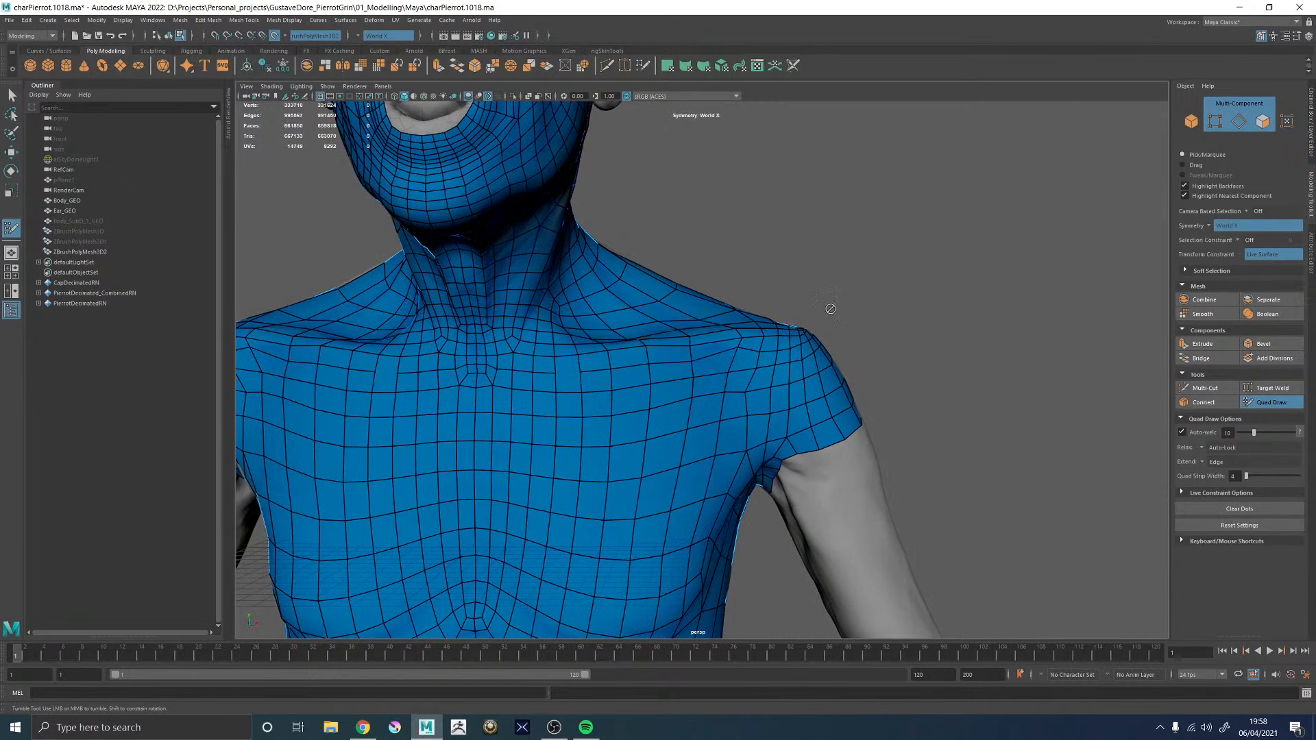
pyautogui.keyDown('ctrl'); pyautogui.keyDown('shift'); pyautogui.click(591, 372); pyautogui.keyUp('shift'); pyautogui.keyUp('ctrl')
pyautogui.keyDown('ctrl'); pyautogui.keyDown('shift'); pyautogui.click(553, 372); pyautogui.keyUp('shift'); pyautogui.keyUp('ctrl')
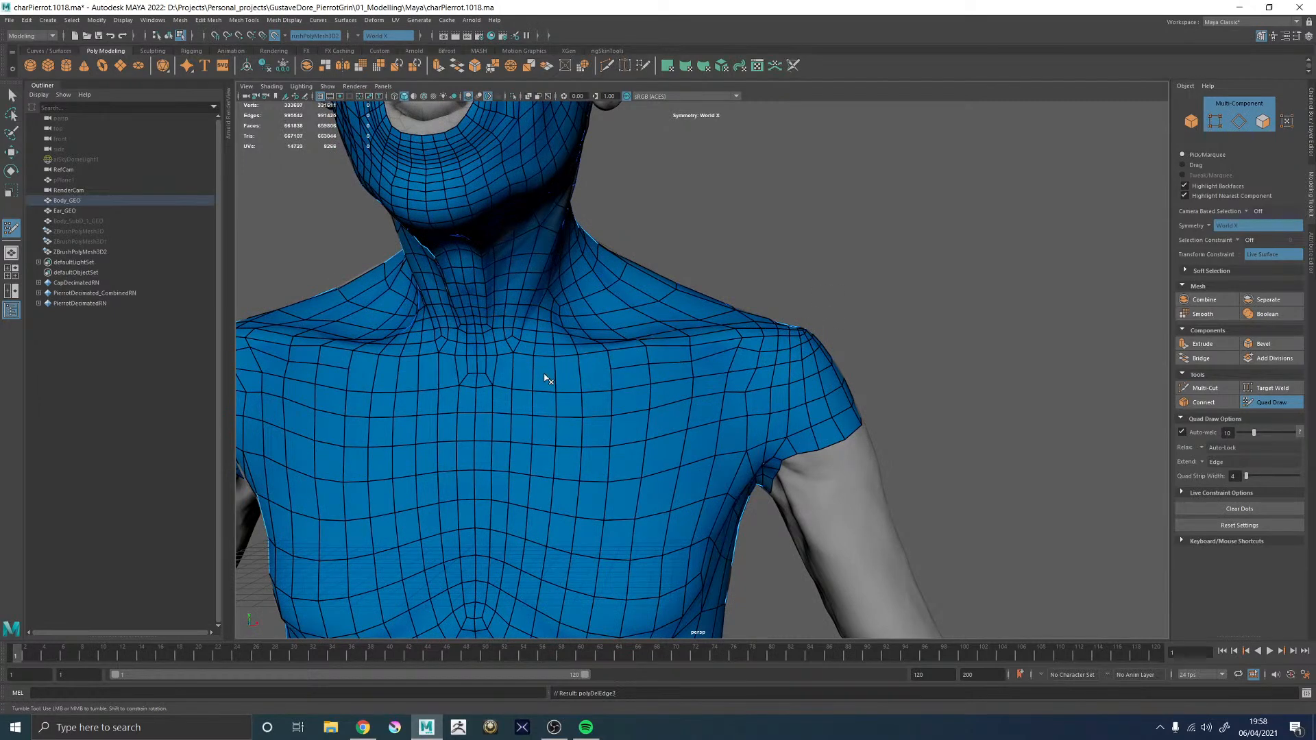
pyautogui.keyDown('ctrl'); pyautogui.keyDown('shift'); pyautogui.click(634, 371); pyautogui.keyUp('shift'); pyautogui.keyUp('ctrl')
# - Examine the thinned edge flow across the upper back, the top of the shoulder and the collarbone area
pyautogui.keyDown('alt'); pyautogui.moveTo(877, 273); pyautogui.dragTo(631, 410); pyautogui.keyUp('alt')
pyautogui.moveTo(796, 196)
pyautogui.keyDown('alt'); pyautogui.mouseDown()
pyautogui.moveTo(688, 306)
pyautogui.moveTo(556, 218)
pyautogui.moveTo(653, 310)
pyautogui.moveTo(715, 339)
pyautogui.mouseUp(); pyautogui.keyUp('alt')
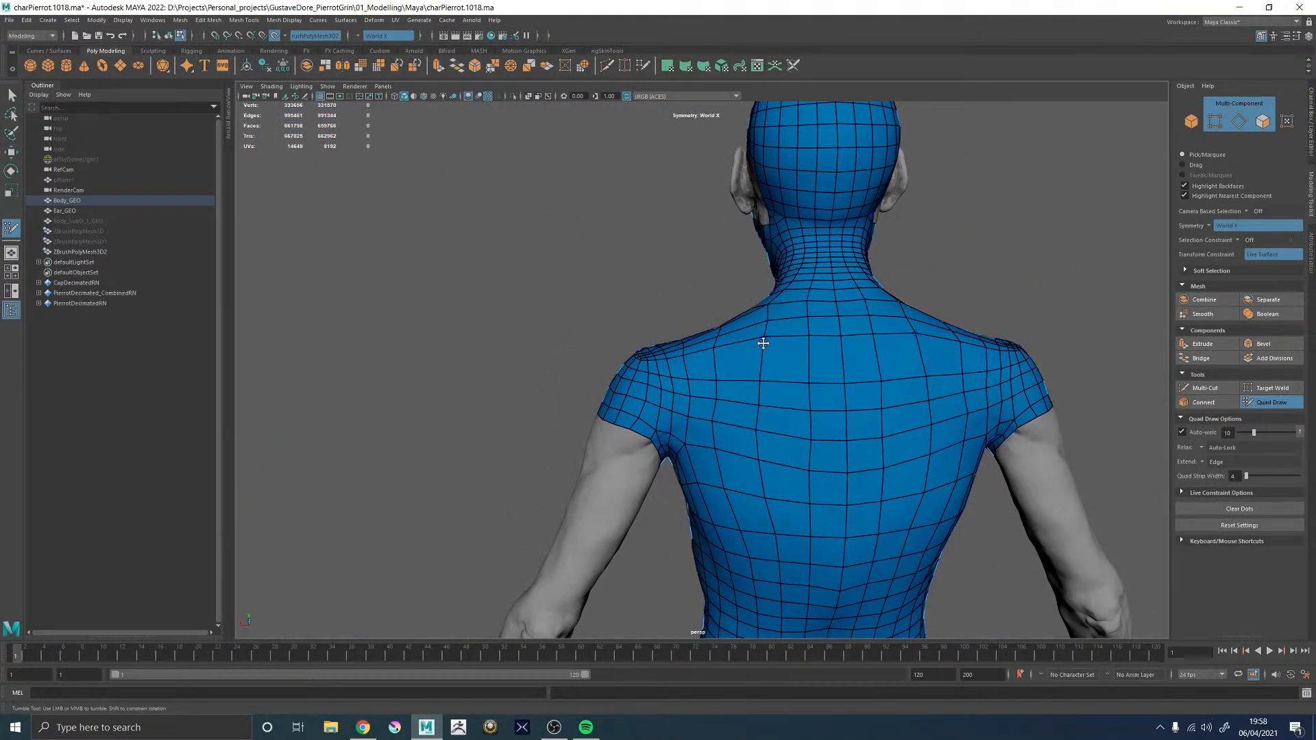
pyautogui.keyDown('alt'); pyautogui.moveTo(678, 412); pyautogui.dragTo(822, 357); pyautogui.keyUp('alt')
pyautogui.keyDown('alt'); pyautogui.moveTo(823, 357); pyautogui.dragTo(750, 324, button='right'); pyautogui.keyUp('alt')
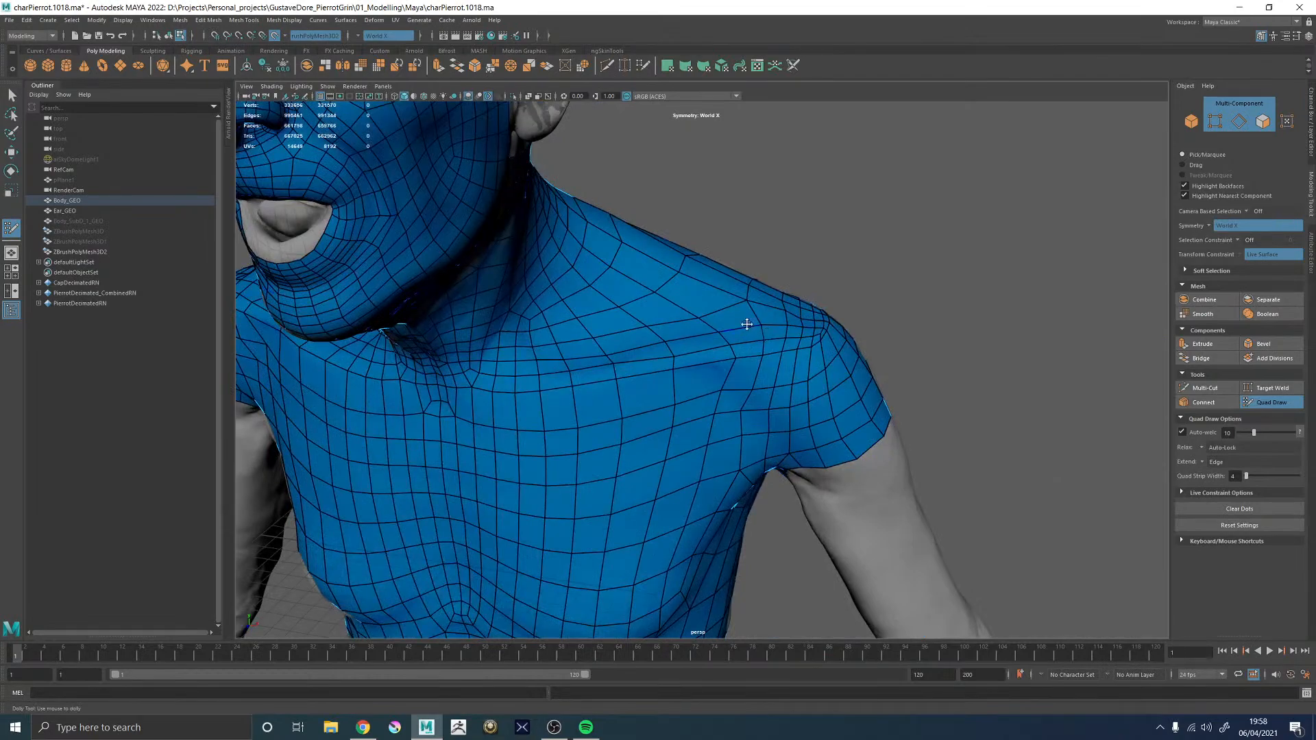
pyautogui.scroll(-3, 747, 302)
pyautogui.keyDown('alt'); pyautogui.moveTo(758, 302); pyautogui.dragTo(562, 335); pyautogui.keyUp('alt')
pyautogui.keyDown('alt'); pyautogui.moveTo(784, 339); pyautogui.dragTo(780, 363); pyautogui.keyUp('alt')
pyautogui.keyDown('alt'); pyautogui.moveTo(814, 293); pyautogui.dragTo(405, 209); pyautogui.keyUp('alt')
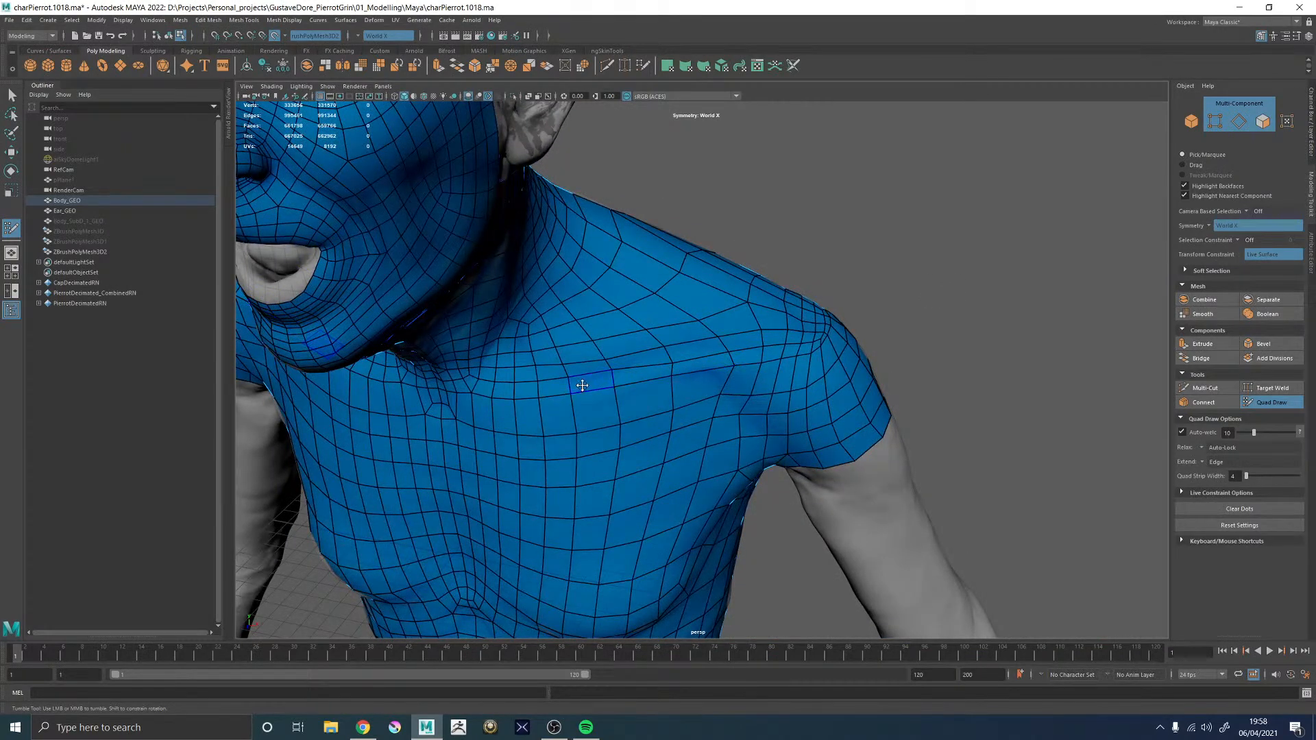
pyautogui.moveTo(747, 308)
pyautogui.keyDown('alt'); pyautogui.mouseDown()
pyautogui.moveTo(696, 340)
pyautogui.moveTo(796, 385)
pyautogui.moveTo(781, 383)
pyautogui.moveTo(774, 360)
pyautogui.moveTo(922, 311)
pyautogui.moveTo(1007, 440)
pyautogui.moveTo(763, 297)
pyautogui.moveTo(778, 285)
pyautogui.moveTo(764, 293)
pyautogui.moveTo(787, 382)
pyautogui.moveTo(801, 382)
pyautogui.moveTo(825, 338)
pyautogui.moveTo(773, 382)
pyautogui.moveTo(831, 343)
pyautogui.moveTo(629, 344)
pyautogui.moveTo(653, 386)
pyautogui.moveTo(592, 304)
pyautogui.moveTo(663, 292)
pyautogui.mouseUp(); pyautogui.keyUp('alt')
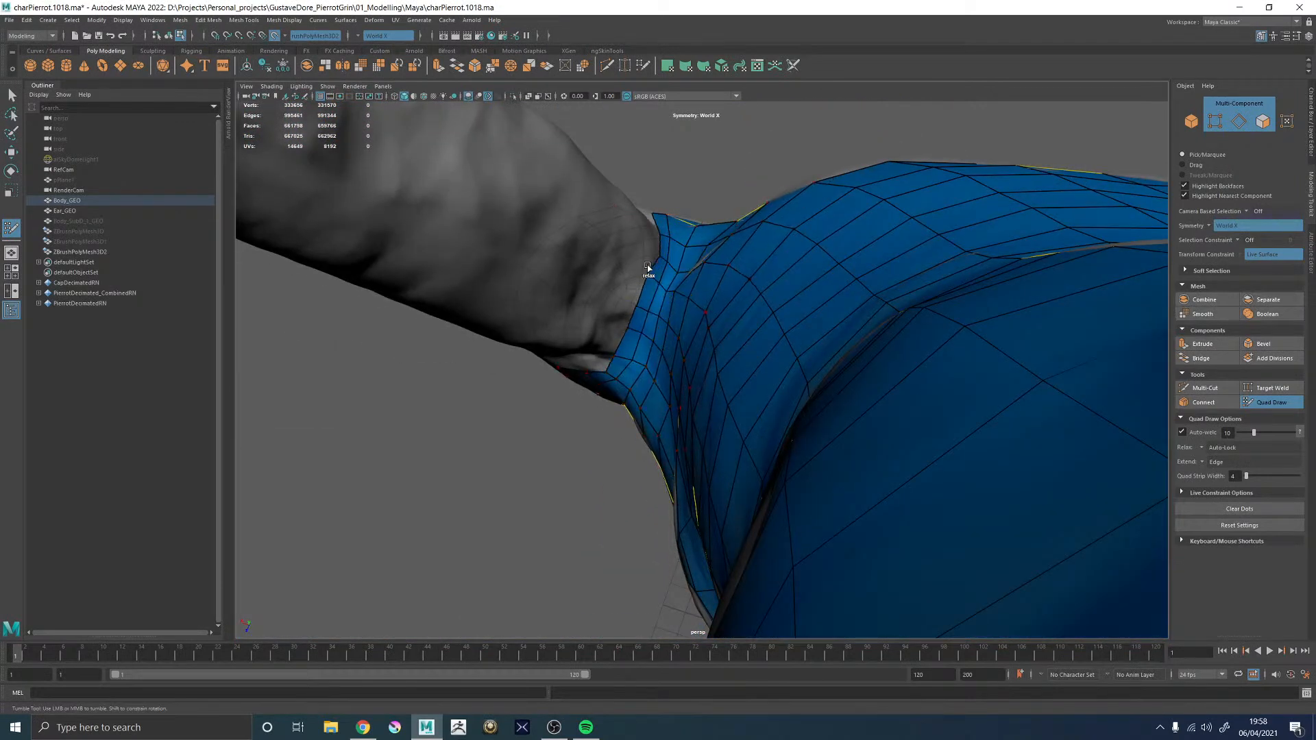
# - Delete the Body_GEO faces on top of the shoulder between the neck base, the collarbone and the shoulder cap
pyautogui.keyDown('alt'); pyautogui.moveTo(676, 192); pyautogui.dragTo(806, 387); pyautogui.keyUp('alt')
pyautogui.moveTo(824, 392)
pyautogui.keyDown('alt'); pyautogui.mouseDown()
pyautogui.moveTo(710, 319)
pyautogui.moveTo(733, 301)
pyautogui.moveTo(699, 370)
pyautogui.mouseUp(); pyautogui.keyUp('alt')
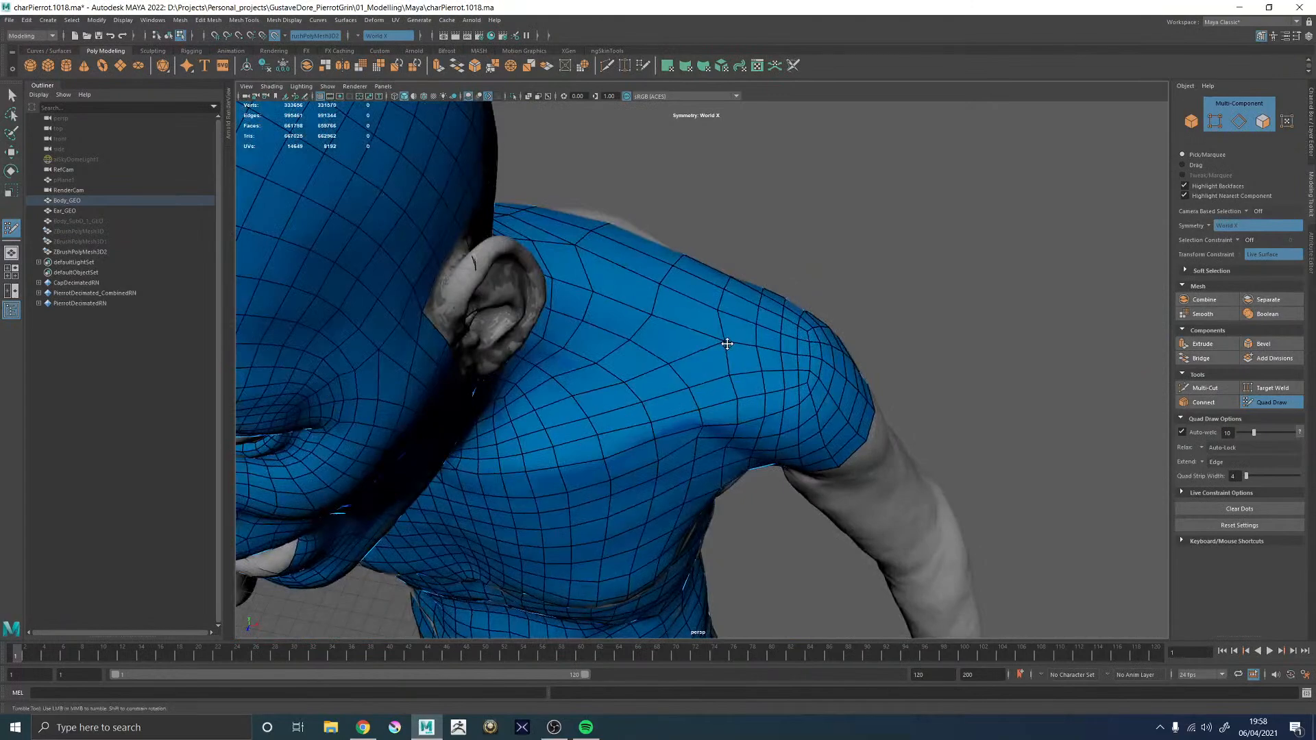
pyautogui.keyDown('ctrl'); pyautogui.keyDown('shift'); pyautogui.moveTo(706, 394); pyautogui.dragTo(696, 291); pyautogui.keyUp('shift'); pyautogui.keyUp('ctrl')
pyautogui.moveTo(859, 245)
pyautogui.keyDown('alt'); pyautogui.mouseDown()
pyautogui.moveTo(661, 281)
pyautogui.moveTo(750, 265)
pyautogui.moveTo(681, 259)
pyautogui.mouseUp(); pyautogui.keyUp('alt')
pyautogui.moveTo(421, 377)
pyautogui.keyDown('alt'); pyautogui.mouseDown()
pyautogui.moveTo(479, 374)
pyautogui.moveTo(560, 343)
pyautogui.moveTo(668, 378)
pyautogui.moveTo(628, 380)
pyautogui.moveTo(566, 340)
pyautogui.mouseUp(); pyautogui.keyUp('alt')
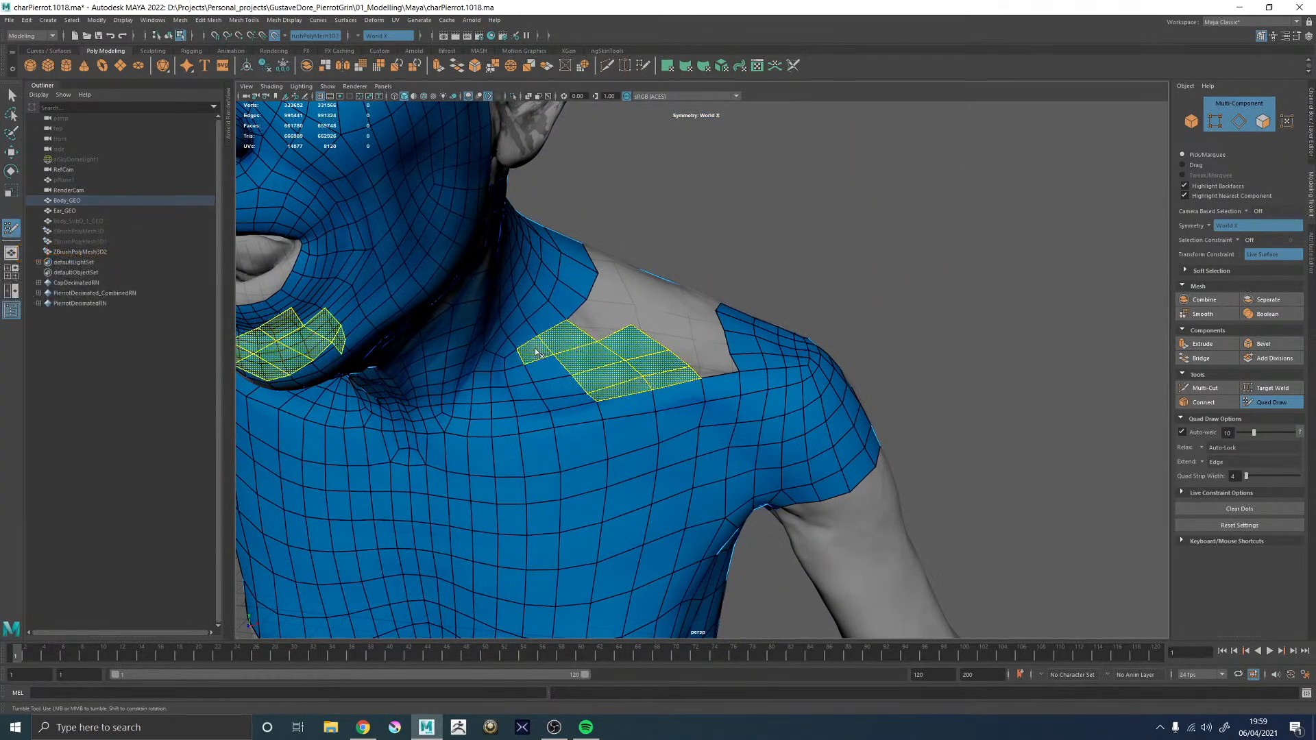
pyautogui.moveTo(533, 409)
pyautogui.keyDown('ctrl'); pyautogui.keyDown('shift'); pyautogui.mouseDown()
pyautogui.moveTo(560, 388)
pyautogui.moveTo(546, 369)
pyautogui.mouseUp(); pyautogui.keyUp('shift'); pyautogui.keyUp('ctrl')
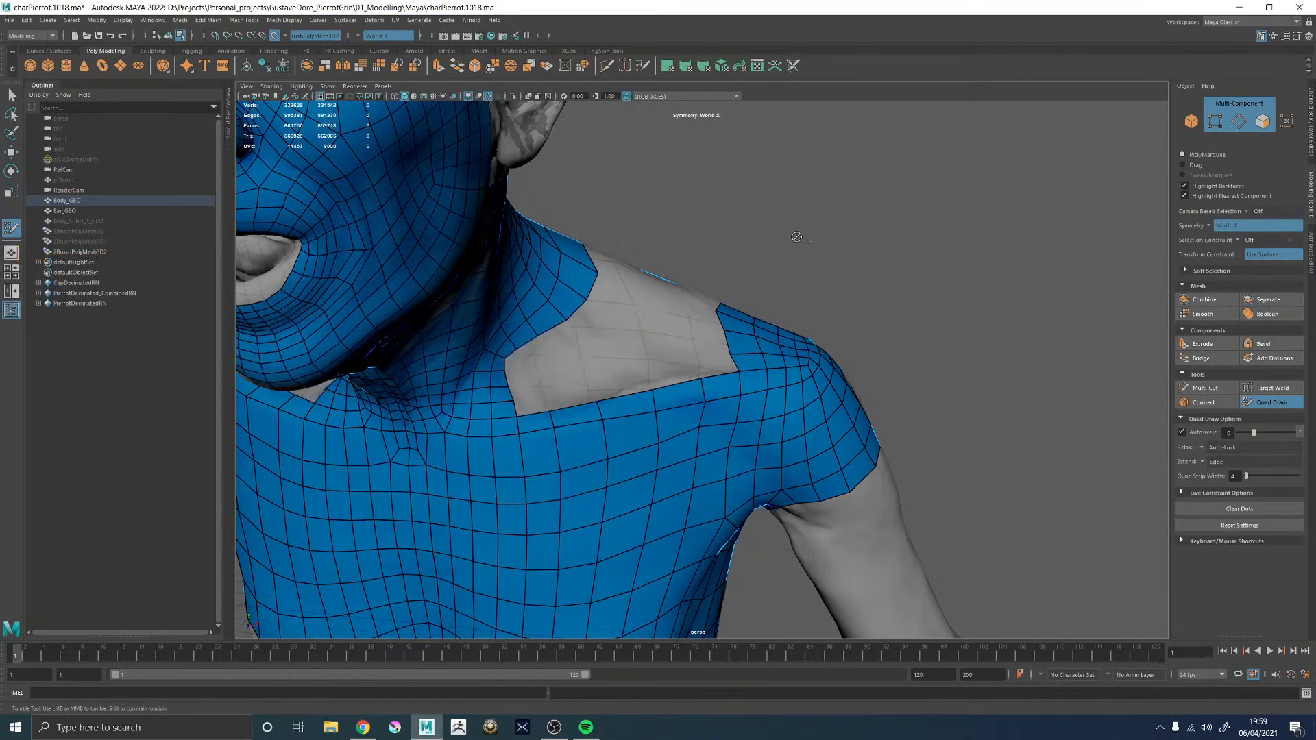
# - Extend the shoulder cap's open border towards the neck with a new column of quads, closing the gap between them
pyautogui.keyDown('alt'); pyautogui.moveTo(751, 251); pyautogui.dragTo(855, 200); pyautogui.keyUp('alt')
pyautogui.keyDown('alt'); pyautogui.moveTo(854, 199); pyautogui.dragTo(635, 226, button='right'); pyautogui.keyUp('alt')
pyautogui.keyDown('alt'); pyautogui.moveTo(635, 226); pyautogui.dragTo(741, 283); pyautogui.keyUp('alt')
pyautogui.keyDown('alt'); pyautogui.moveTo(741, 283); pyautogui.dragTo(686, 334, button='right'); pyautogui.keyUp('alt')
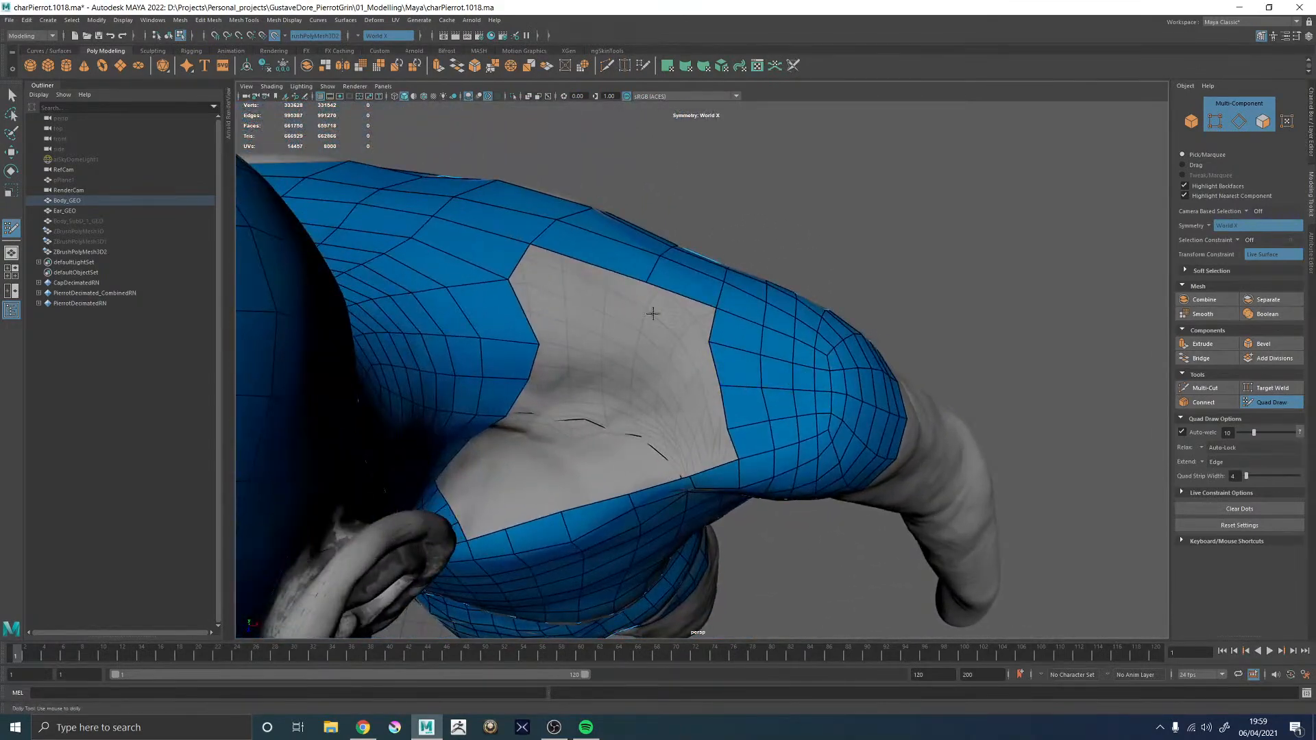
pyautogui.keyDown('alt'); pyautogui.moveTo(676, 300); pyautogui.dragTo(718, 403); pyautogui.keyUp('alt')
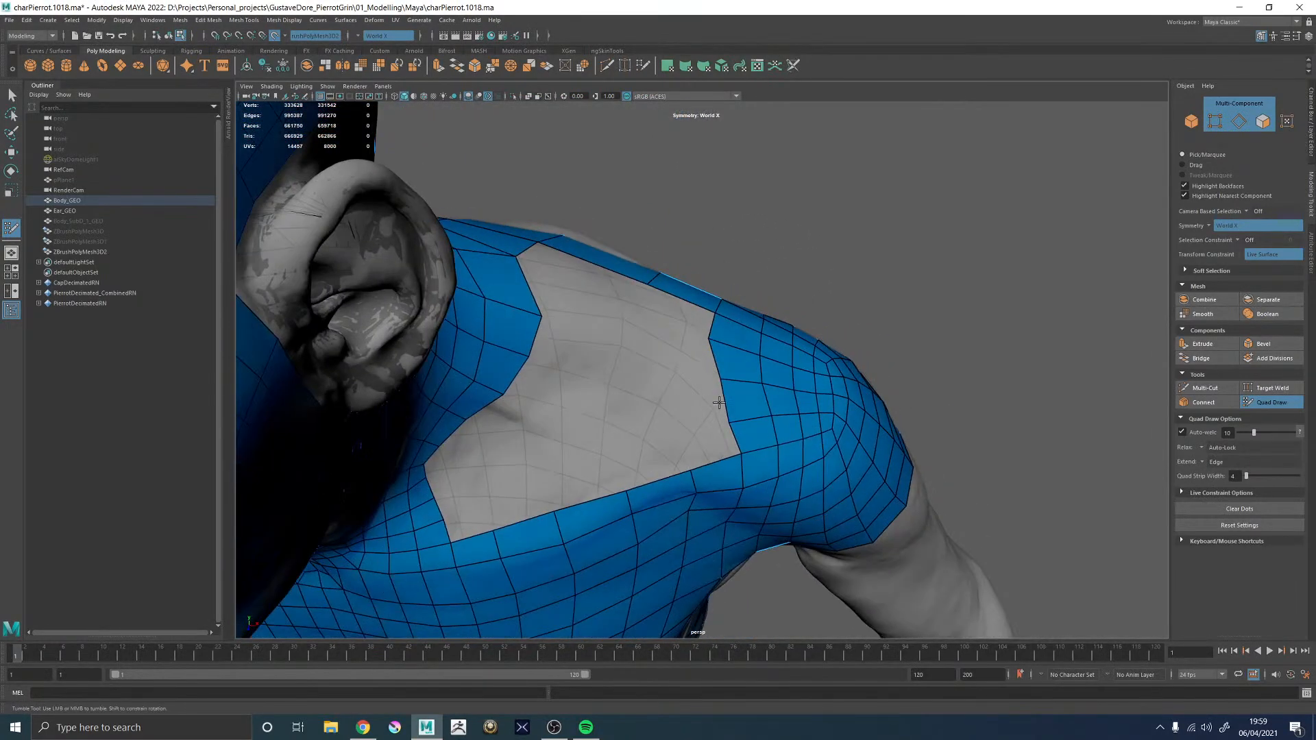
pyautogui.moveTo(688, 315)
pyautogui.keyDown('alt'); pyautogui.mouseDown()
pyautogui.moveTo(710, 324)
pyautogui.moveTo(669, 327)
pyautogui.mouseUp(); pyautogui.keyUp('alt')
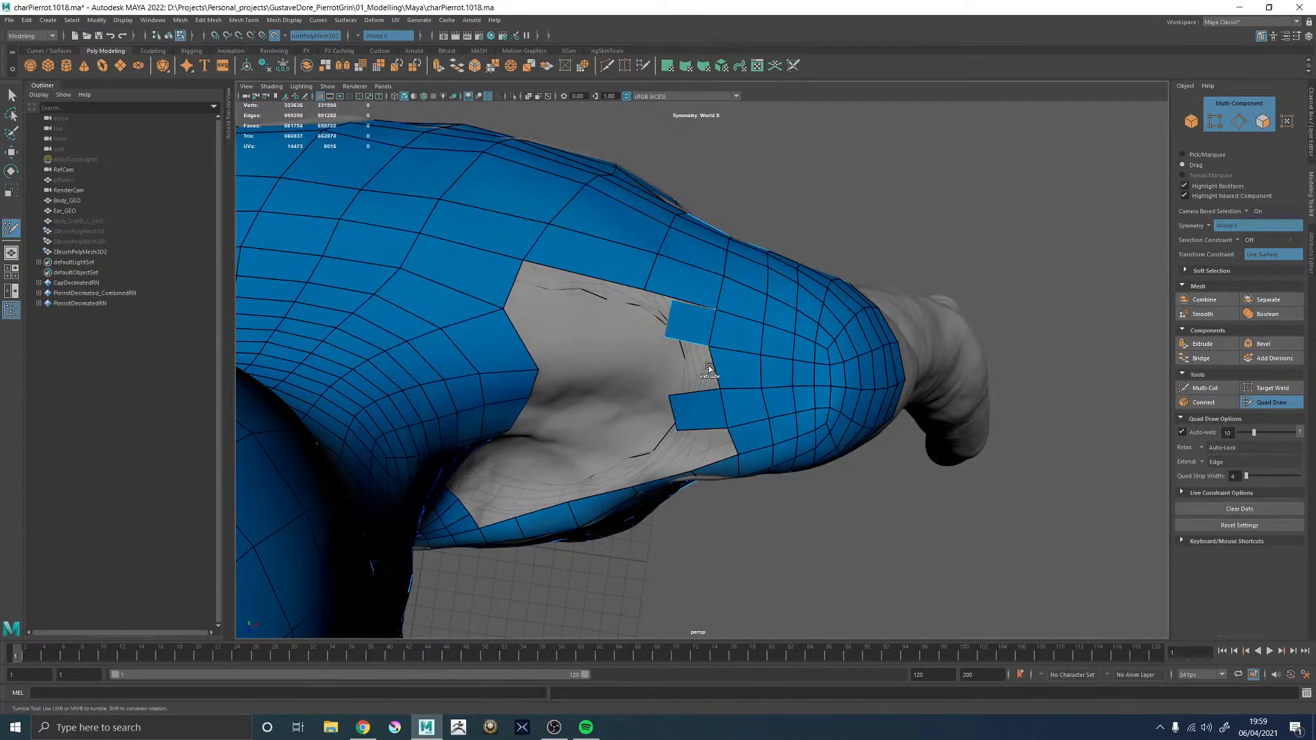
pyautogui.moveTo(709, 371); pyautogui.dragTo(662, 356)
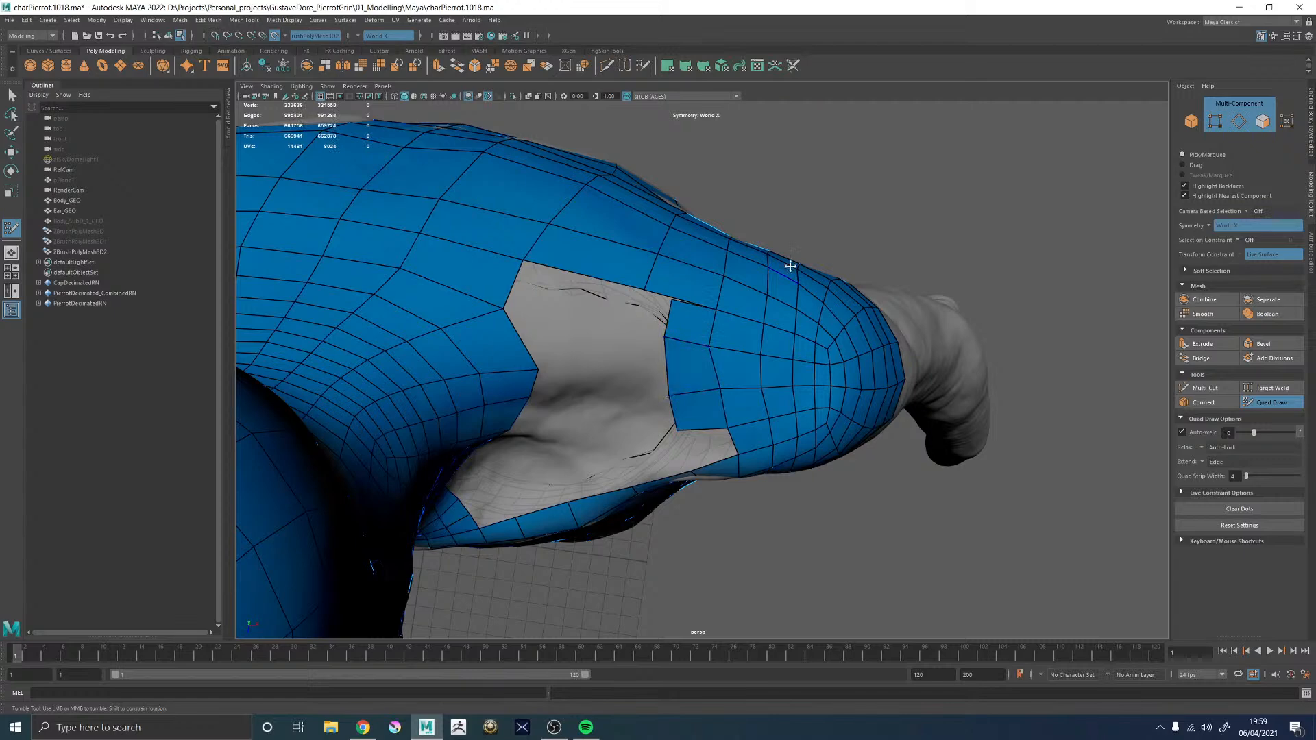
# - Fill the column's front corner quad against the chest and insert an edge loop down the back, aligned with its inner border
pyautogui.keyDown('alt'); pyautogui.moveTo(886, 228); pyautogui.dragTo(846, 214); pyautogui.keyUp('alt')
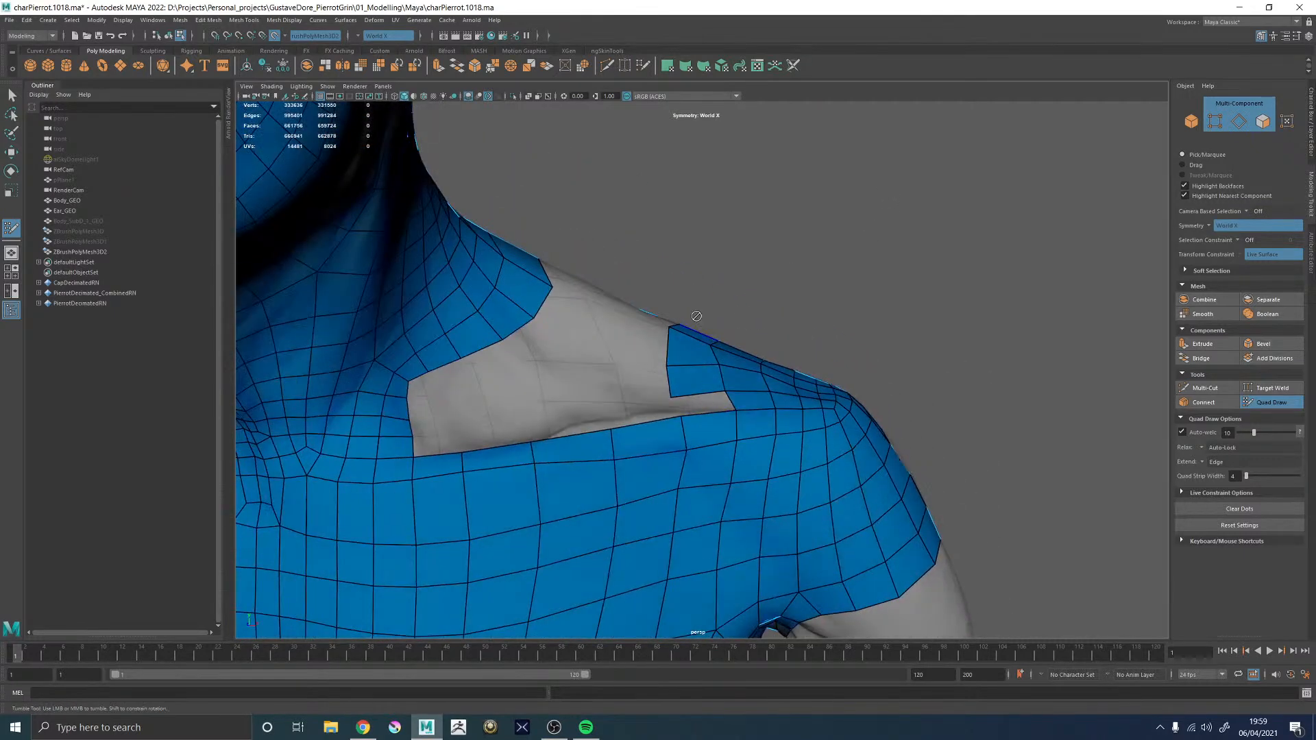
pyautogui.keyDown('alt'); pyautogui.moveTo(690, 333); pyautogui.dragTo(692, 439); pyautogui.keyUp('alt')
pyautogui.keyDown('shift'); pyautogui.click(695, 444); pyautogui.keyUp('shift')
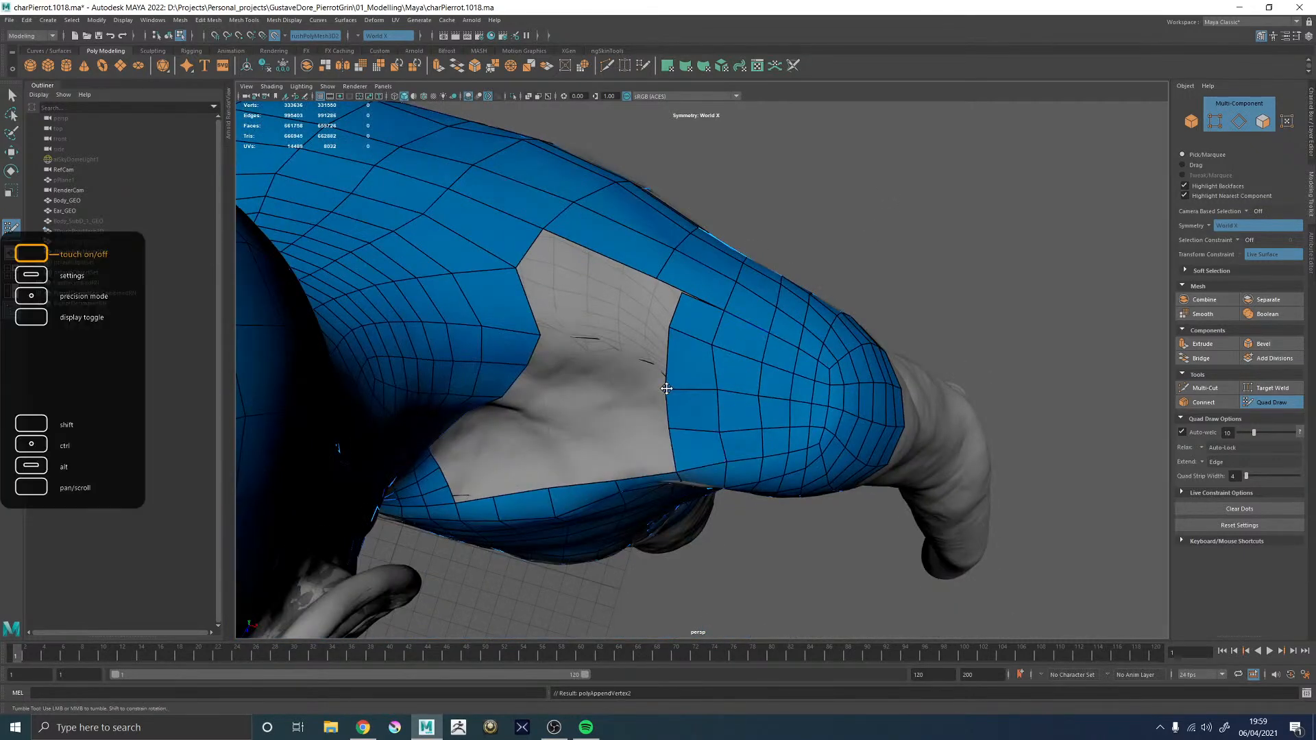
pyautogui.keyDown('alt'); pyautogui.moveTo(795, 192); pyautogui.dragTo(732, 253); pyautogui.keyUp('alt')
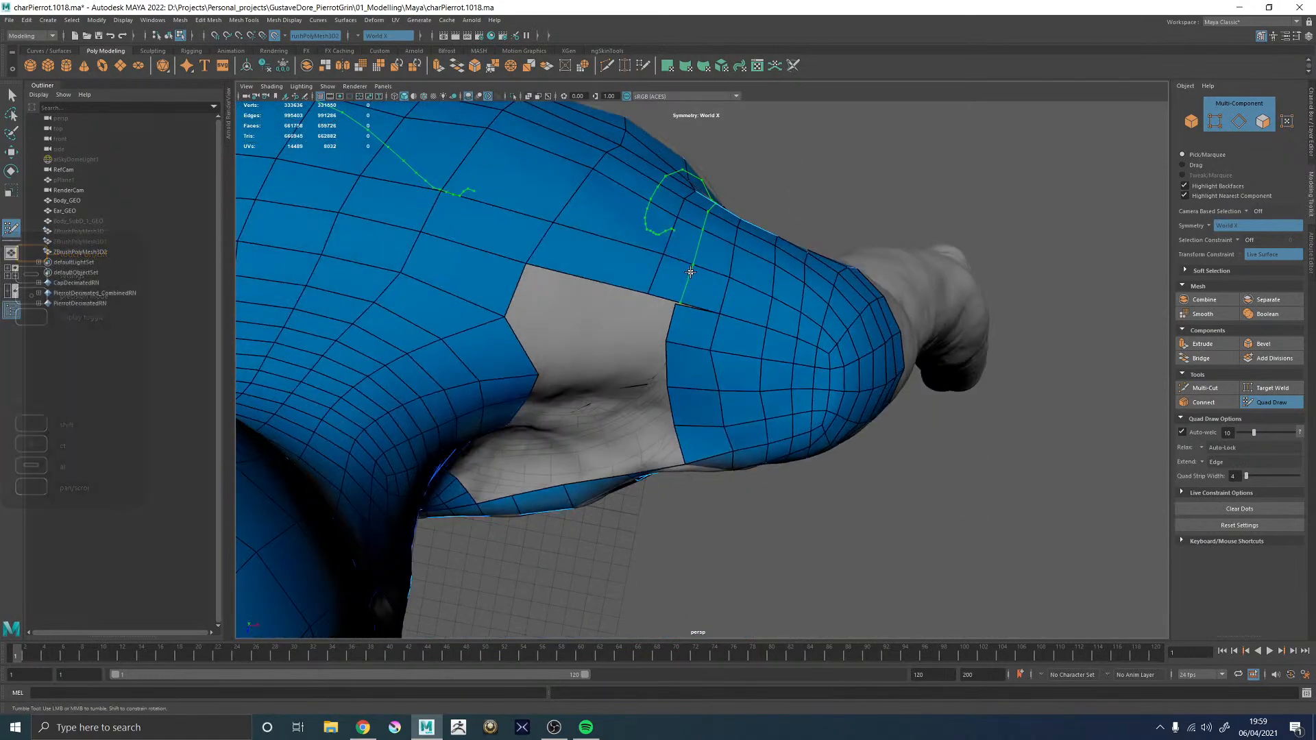
pyautogui.keyDown('ctrl'); pyautogui.click(691, 271); pyautogui.keyUp('ctrl')
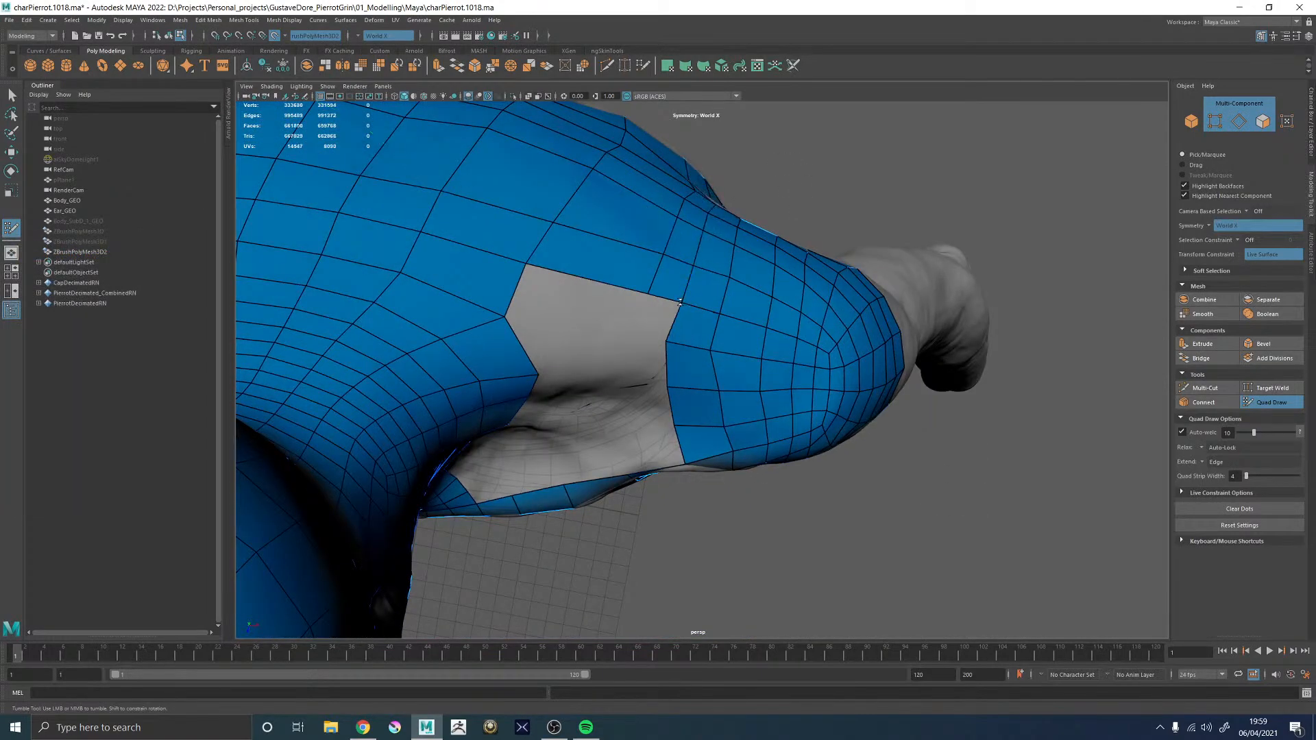
# - Place Quad Draw dots across the sculpted hollow and fill the middle quad of a second column towards the neck
pyautogui.keyDown('alt'); pyautogui.moveTo(833, 211); pyautogui.dragTo(635, 382); pyautogui.keyUp('alt')
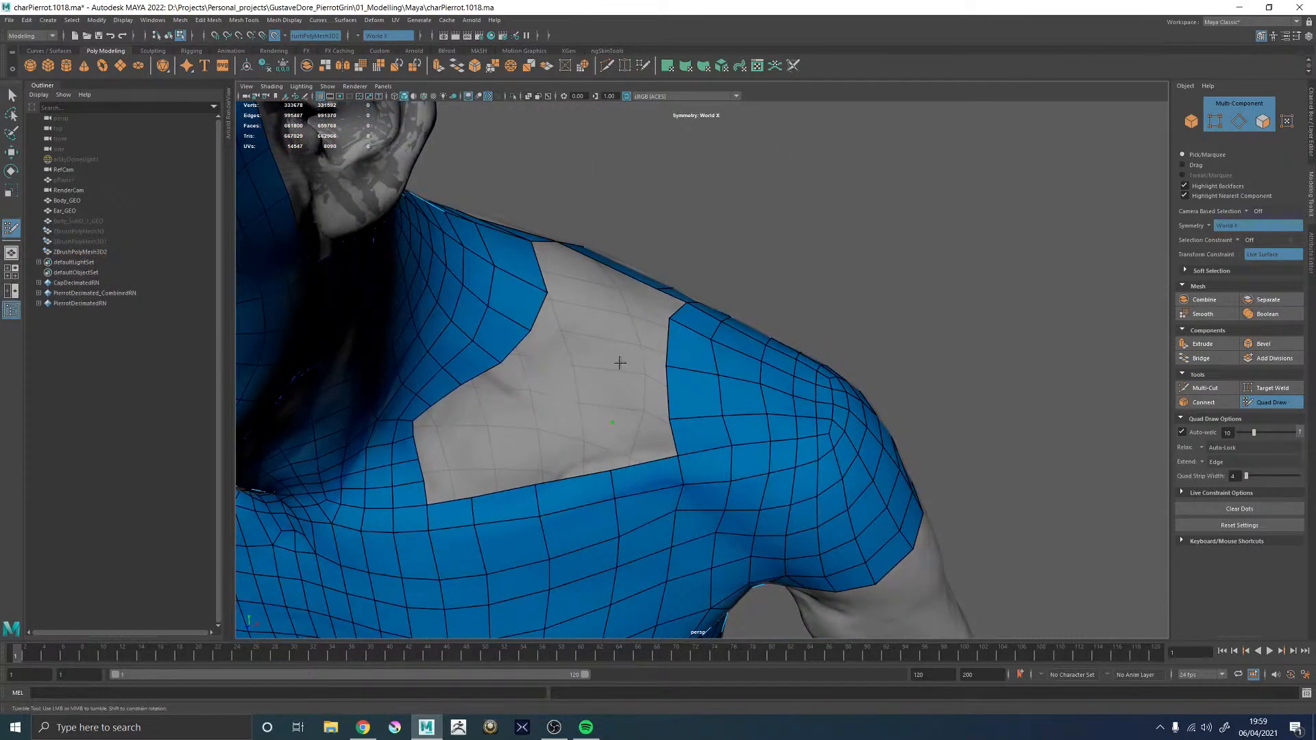
pyautogui.moveTo(758, 208)
pyautogui.keyDown('alt'); pyautogui.mouseDown()
pyautogui.moveTo(631, 325)
pyautogui.moveTo(644, 473)
pyautogui.mouseUp(); pyautogui.keyUp('alt')
pyautogui.moveTo(645, 473)
pyautogui.keyDown('alt'); pyautogui.mouseDown()
pyautogui.moveTo(914, 236)
pyautogui.moveTo(661, 227)
pyautogui.moveTo(693, 267)
pyautogui.moveTo(787, 226)
pyautogui.moveTo(857, 160)
pyautogui.mouseUp(); pyautogui.keyUp('alt')
pyautogui.keyDown('alt'); pyautogui.moveTo(857, 160); pyautogui.dragTo(571, 346, button='right'); pyautogui.keyUp('alt')
pyautogui.keyDown('alt'); pyautogui.moveTo(741, 237); pyautogui.dragTo(660, 372); pyautogui.keyUp('alt')
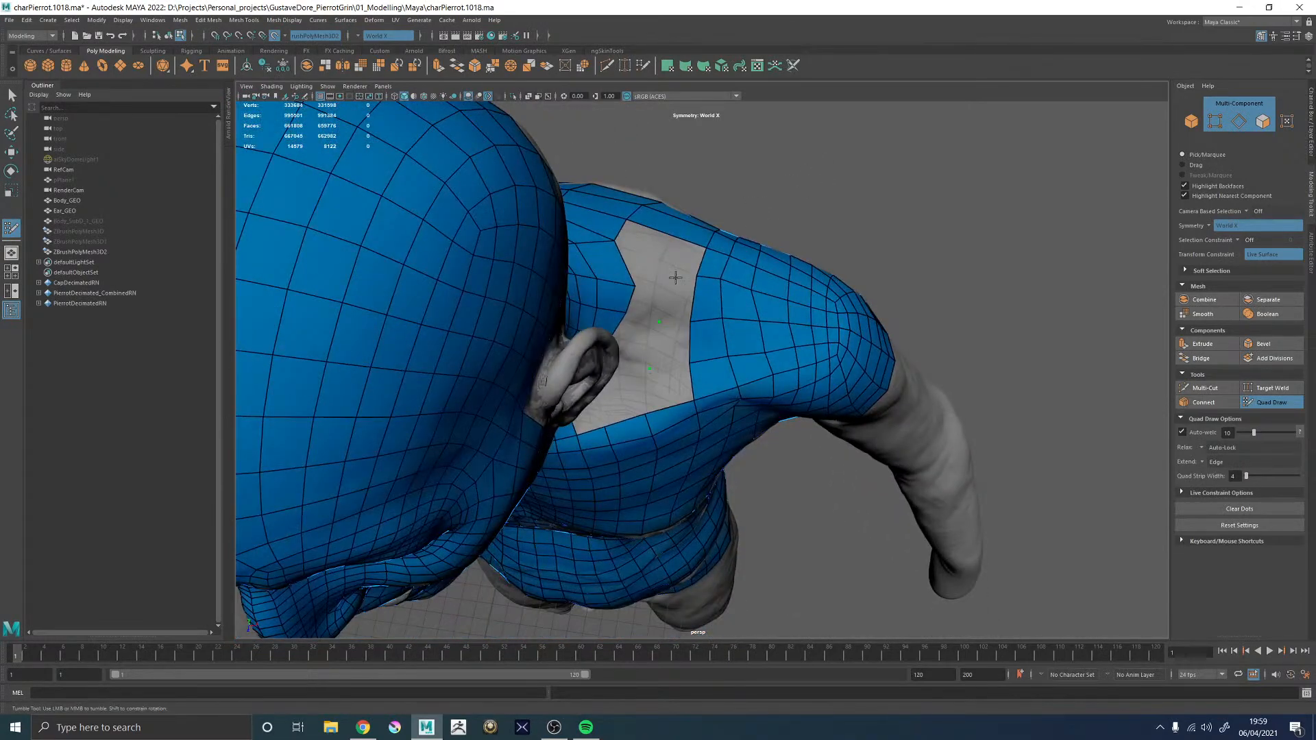
pyautogui.keyDown('shift'); pyautogui.click(670, 343); pyautogui.keyUp('shift')
pyautogui.click(670, 272)
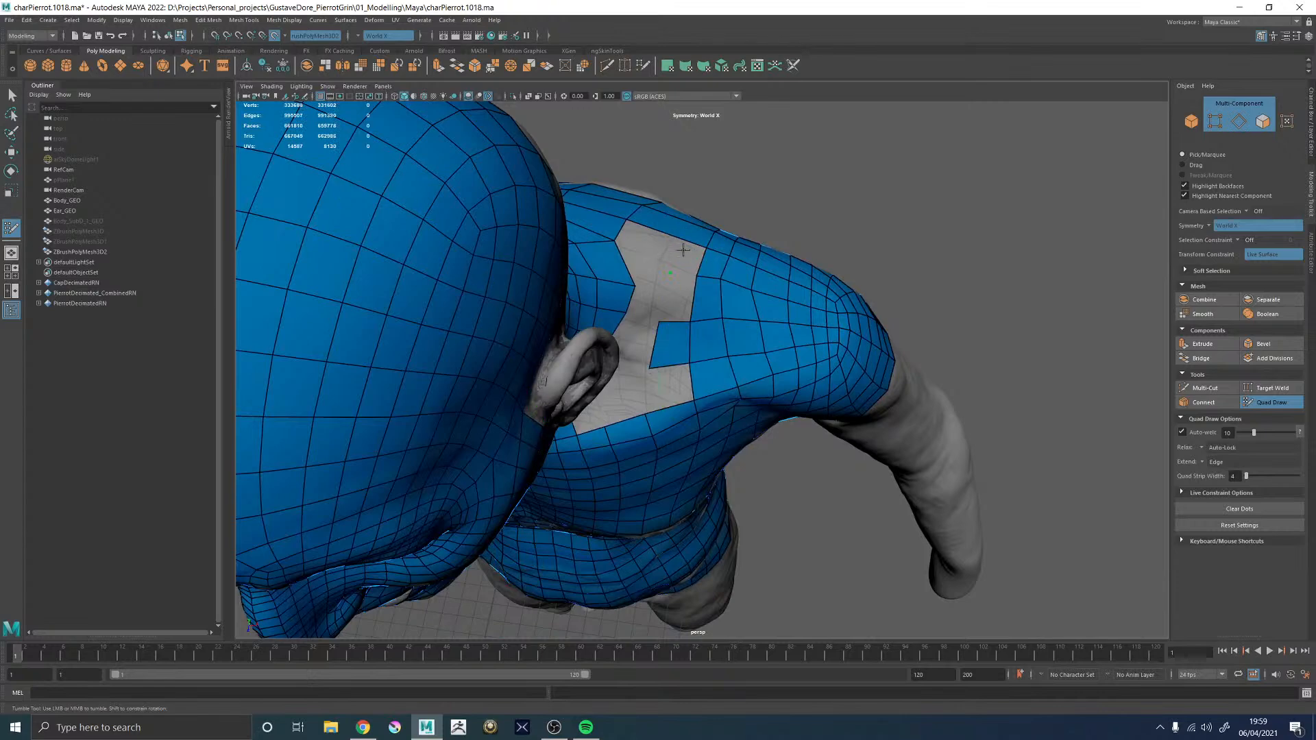
# - Insert a second edge loop down the back and fill the remaining rear and front quads of the second column
pyautogui.keyDown('alt'); pyautogui.moveTo(697, 242); pyautogui.dragTo(763, 198); pyautogui.keyUp('alt')
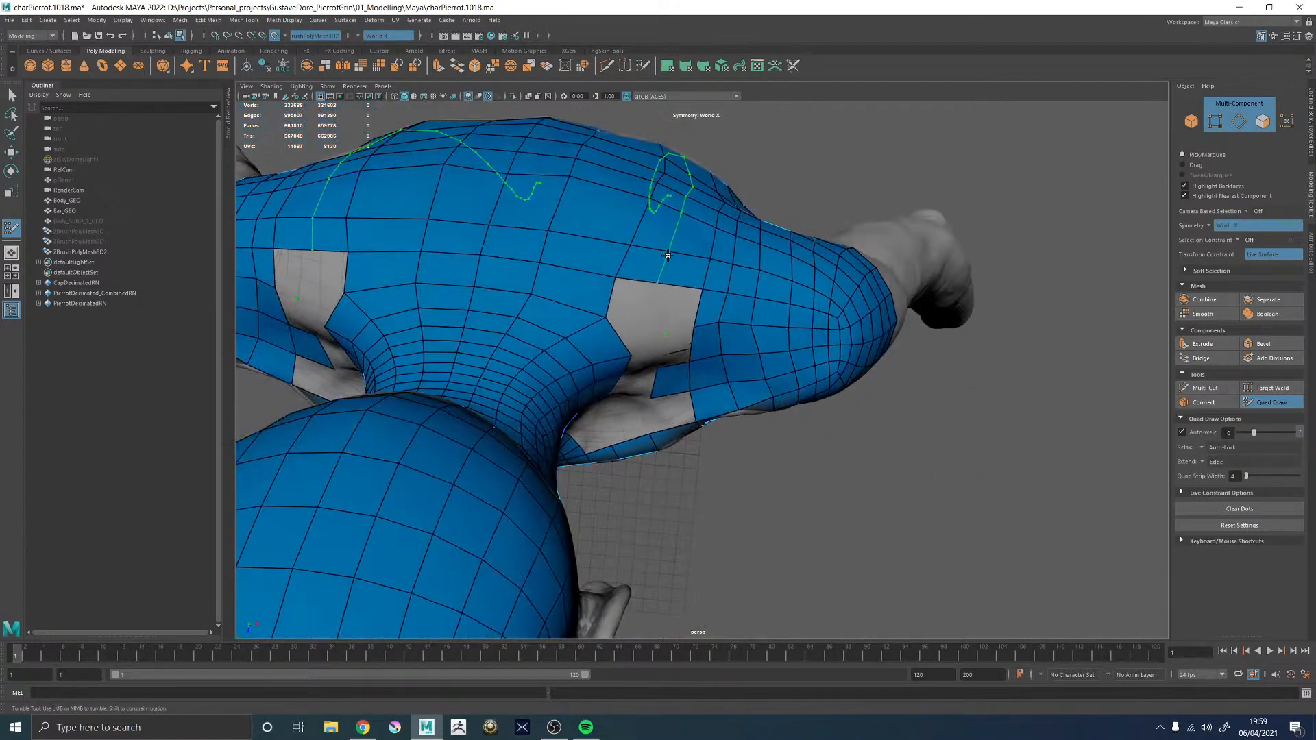
pyautogui.keyDown('ctrl'); pyautogui.click(673, 253); pyautogui.keyUp('ctrl')
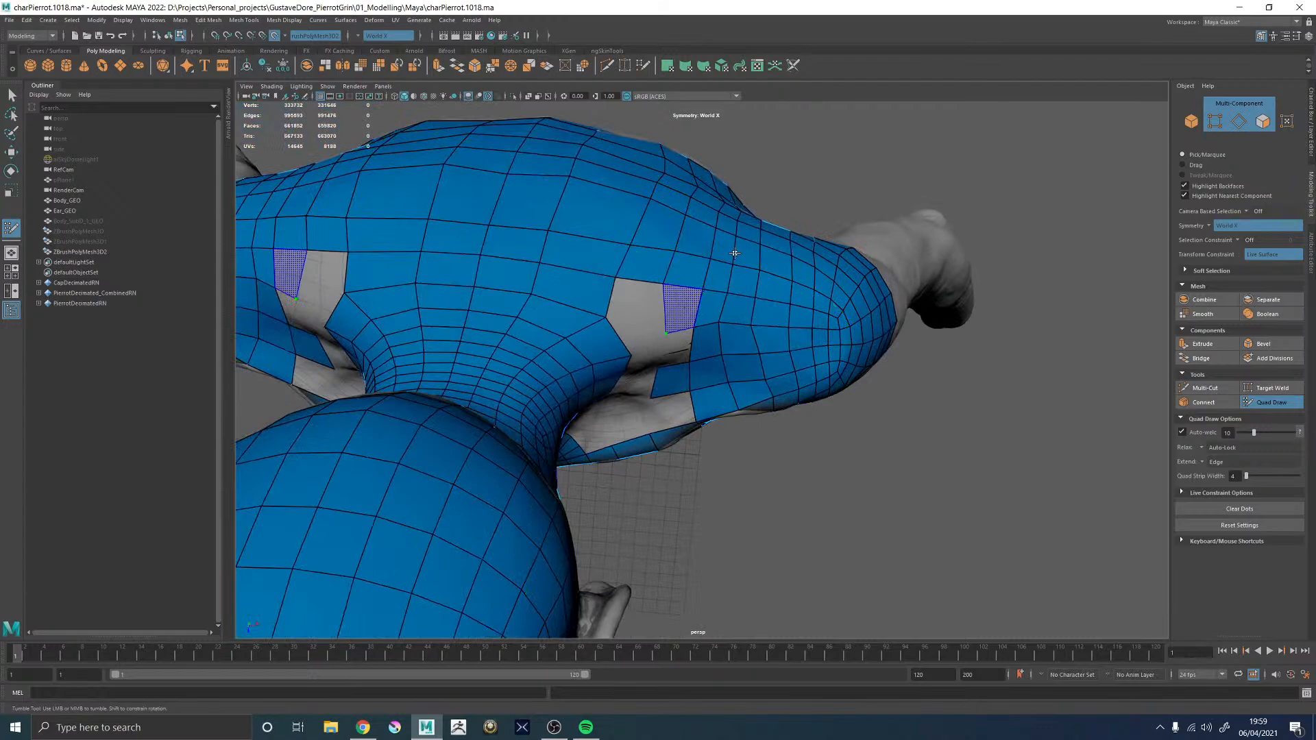
pyautogui.keyDown('shift'); pyautogui.click(707, 277); pyautogui.keyUp('shift')
pyautogui.keyDown('alt'); pyautogui.moveTo(707, 276); pyautogui.dragTo(657, 281); pyautogui.keyUp('alt')
pyautogui.keyDown('shift'); pyautogui.click(674, 282); pyautogui.keyUp('shift')
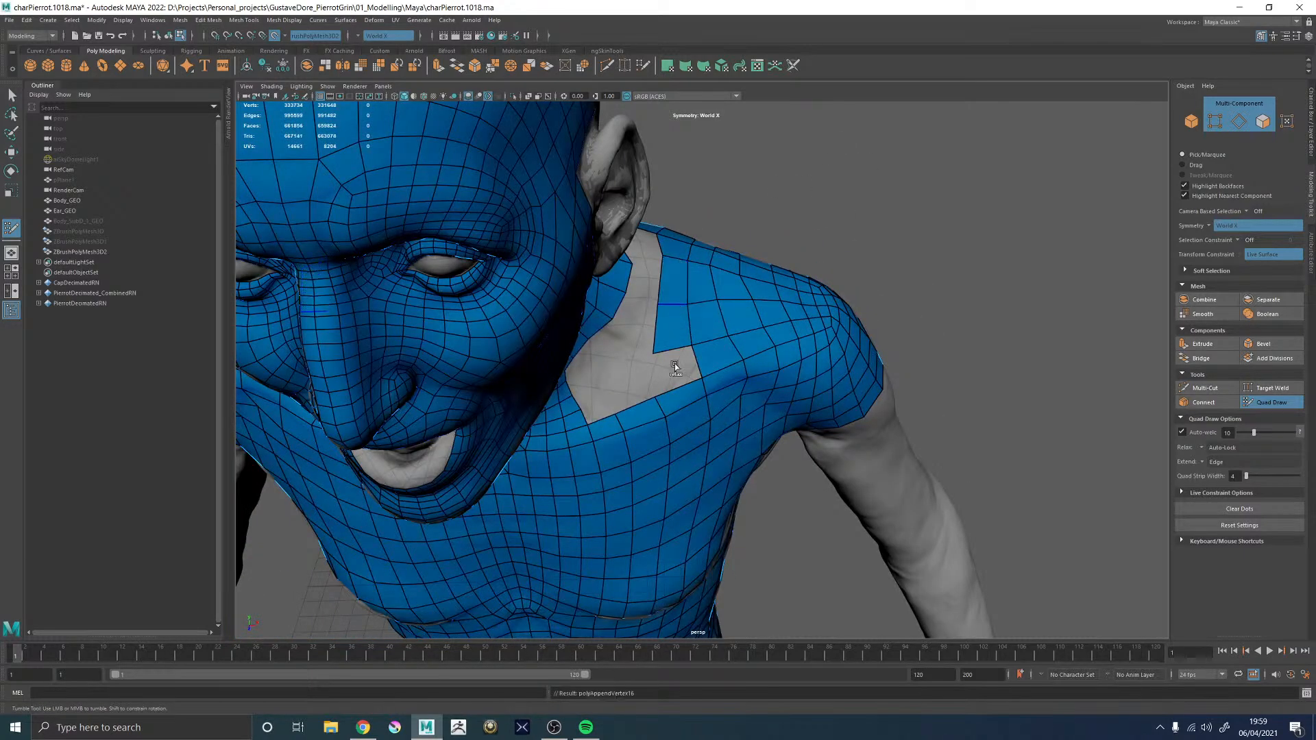
pyautogui.keyDown('shift'); pyautogui.click(675, 368); pyautogui.keyUp('shift')
# - Inspect the remaining gap between the neck base and the rebuilt shoulder quads from above, in profile and from the front
pyautogui.moveTo(896, 234)
pyautogui.keyDown('alt'); pyautogui.mouseDown()
pyautogui.moveTo(896, 192)
pyautogui.moveTo(826, 228)
pyautogui.mouseUp(); pyautogui.keyUp('alt')
pyautogui.keyDown('alt'); pyautogui.moveTo(771, 274); pyautogui.dragTo(812, 286, button='right'); pyautogui.keyUp('alt')
pyautogui.moveTo(762, 143)
pyautogui.keyDown('alt'); pyautogui.mouseDown()
pyautogui.moveTo(754, 181)
pyautogui.moveTo(675, 206)
pyautogui.mouseUp(); pyautogui.keyUp('alt')
pyautogui.keyDown('alt'); pyautogui.moveTo(920, 187); pyautogui.dragTo(876, 262, button='middle'); pyautogui.keyUp('alt')
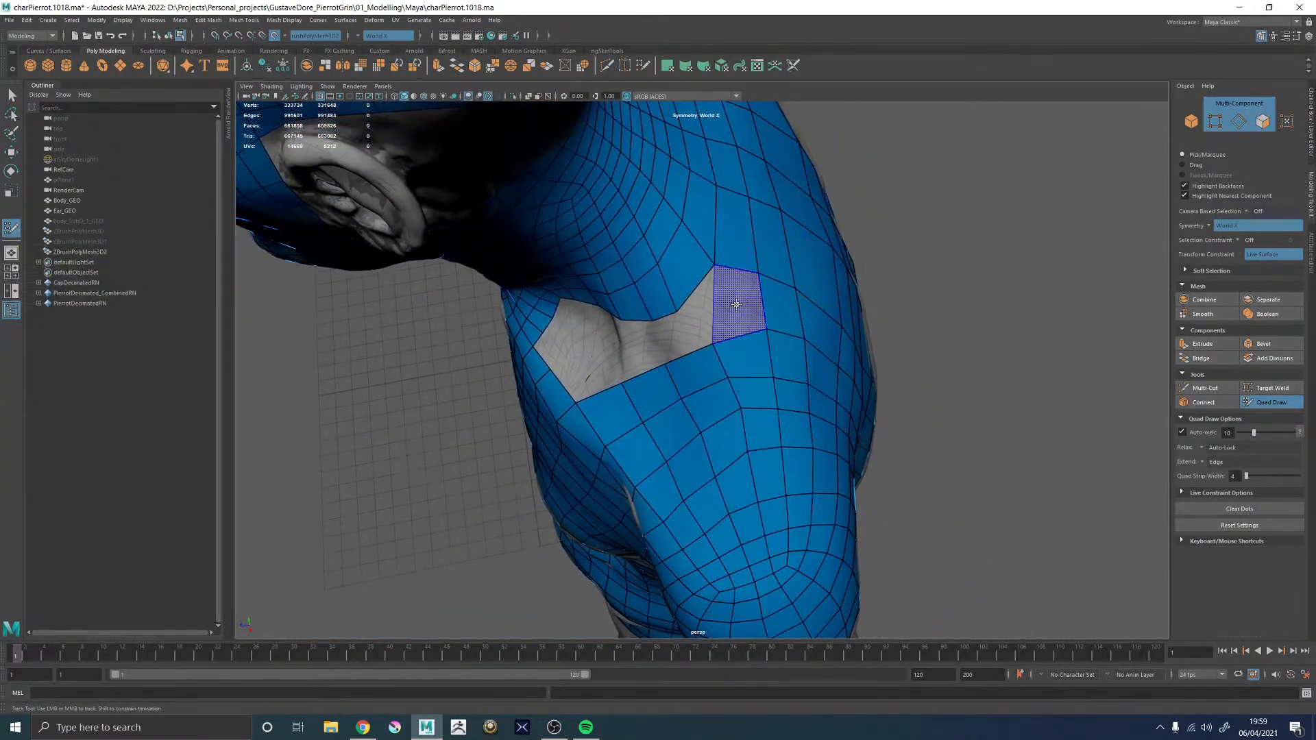
pyautogui.keyDown('alt'); pyautogui.moveTo(983, 302); pyautogui.dragTo(716, 334); pyautogui.keyUp('alt')
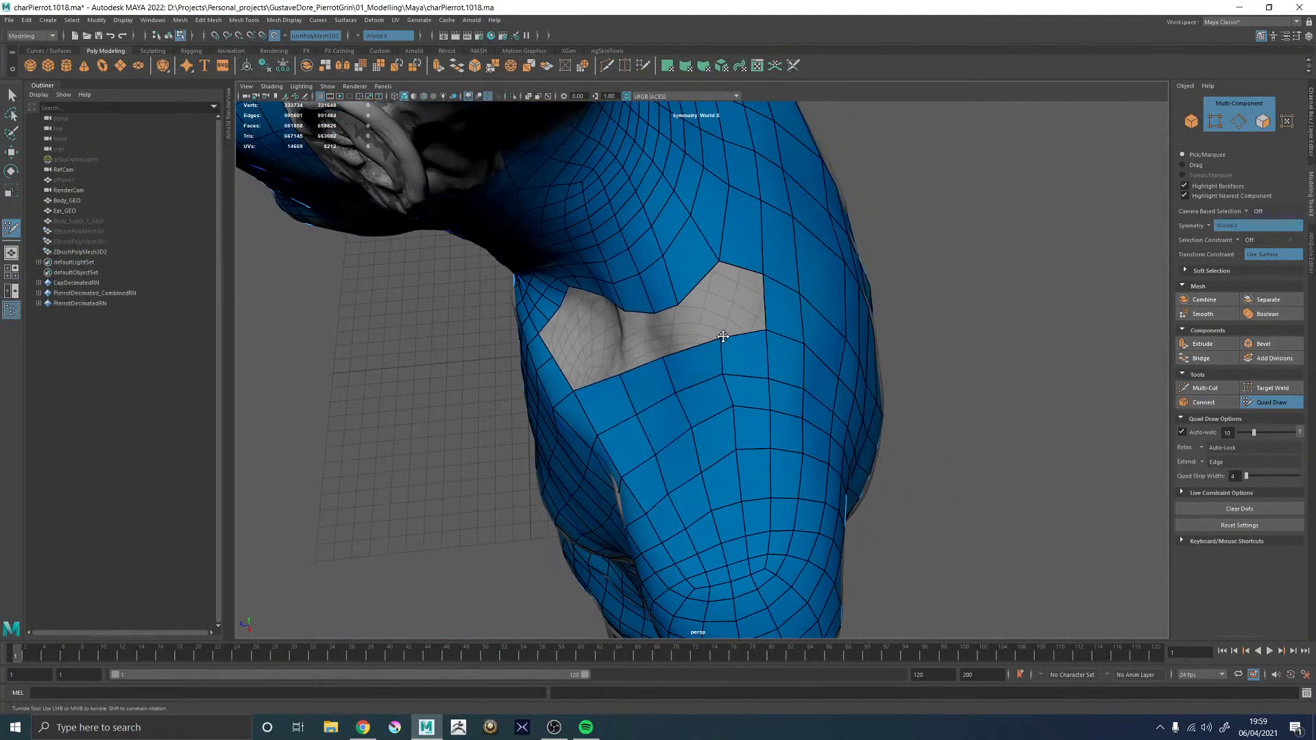
pyautogui.keyDown('alt'); pyautogui.moveTo(946, 278); pyautogui.dragTo(850, 274, button='right'); pyautogui.keyUp('alt')
pyautogui.keyDown('alt'); pyautogui.moveTo(891, 322); pyautogui.dragTo(902, 220); pyautogui.keyUp('alt')
pyautogui.keyDown('alt'); pyautogui.moveTo(902, 220); pyautogui.dragTo(893, 273, button='middle'); pyautogui.keyUp('alt')
pyautogui.keyDown('alt'); pyautogui.moveTo(893, 274); pyautogui.dragTo(1022, 429, button='right'); pyautogui.keyUp('alt')
pyautogui.keyDown('alt'); pyautogui.moveTo(830, 208); pyautogui.dragTo(823, 215); pyautogui.keyUp('alt')
pyautogui.keyDown('alt'); pyautogui.moveTo(823, 215); pyautogui.dragTo(843, 265, button='middle'); pyautogui.keyUp('alt')
pyautogui.keyDown('alt'); pyautogui.moveTo(843, 231); pyautogui.dragTo(830, 220); pyautogui.keyUp('alt')
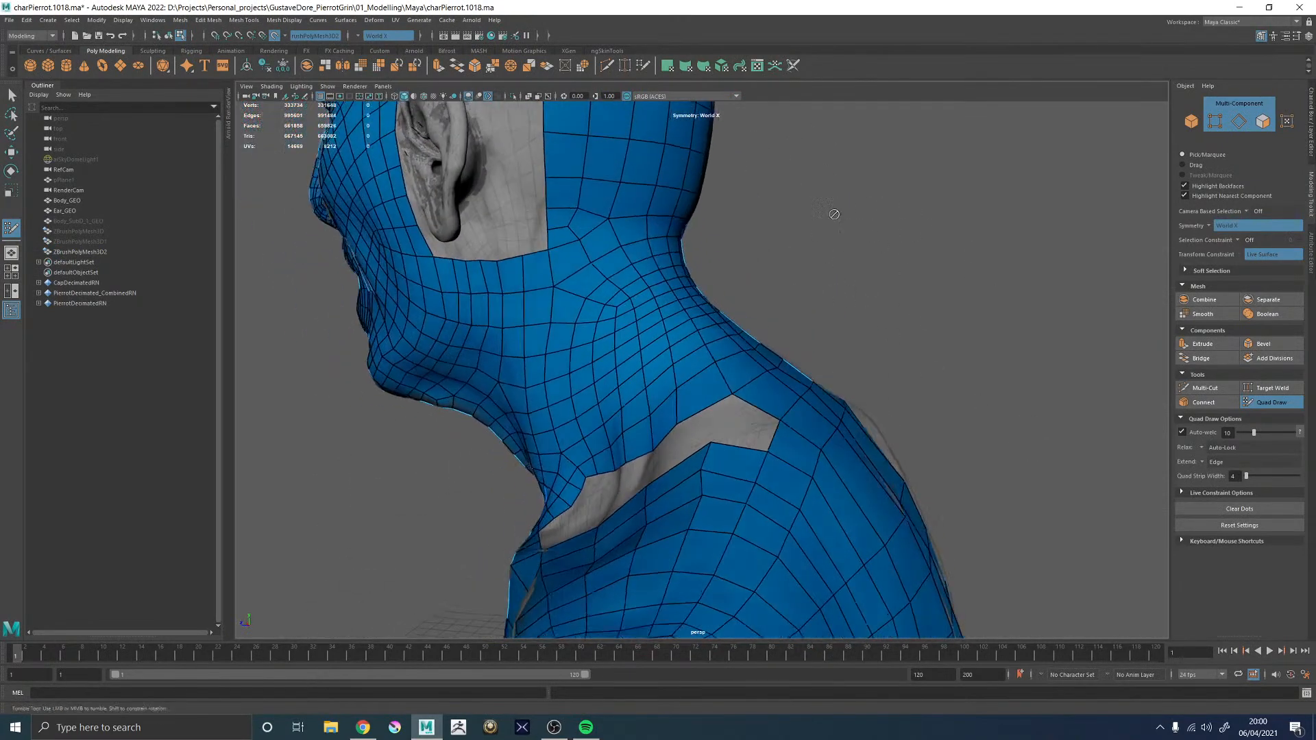
pyautogui.keyDown('alt'); pyautogui.moveTo(842, 202); pyautogui.dragTo(873, 341, button='middle'); pyautogui.keyUp('alt')
pyautogui.keyDown('alt'); pyautogui.moveTo(873, 340); pyautogui.dragTo(745, 290, button='right'); pyautogui.keyUp('alt')
pyautogui.keyDown('alt'); pyautogui.moveTo(792, 291); pyautogui.dragTo(812, 254, button='middle'); pyautogui.keyUp('alt')
pyautogui.keyDown('alt'); pyautogui.moveTo(814, 253); pyautogui.dragTo(821, 286); pyautogui.keyUp('alt')
pyautogui.keyDown('alt'); pyautogui.moveTo(821, 286); pyautogui.dragTo(796, 199, button='middle'); pyautogui.keyUp('alt')
pyautogui.keyDown('alt'); pyautogui.moveTo(795, 200); pyautogui.dragTo(867, 261, button='right'); pyautogui.keyUp('alt')
pyautogui.keyDown('alt'); pyautogui.moveTo(867, 261); pyautogui.dragTo(823, 384); pyautogui.keyUp('alt')
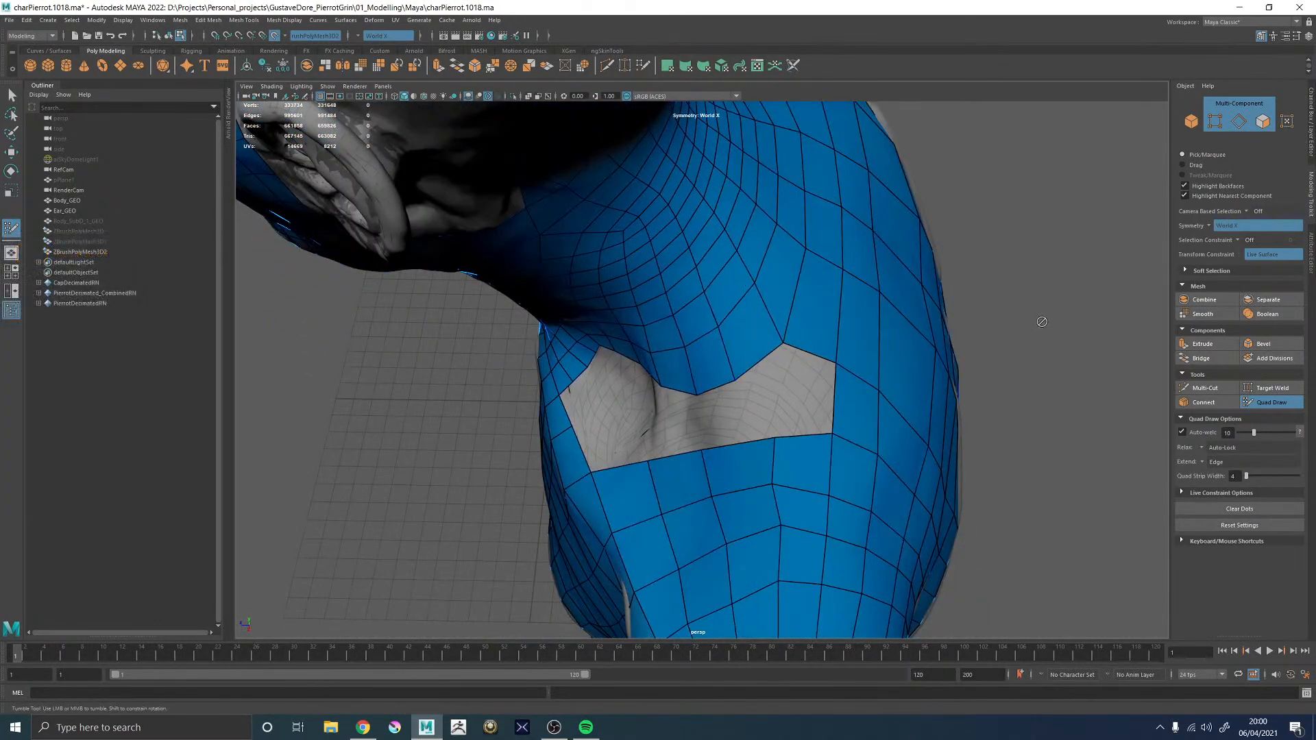
pyautogui.keyDown('alt'); pyautogui.moveTo(1036, 321); pyautogui.dragTo(895, 354); pyautogui.keyUp('alt')
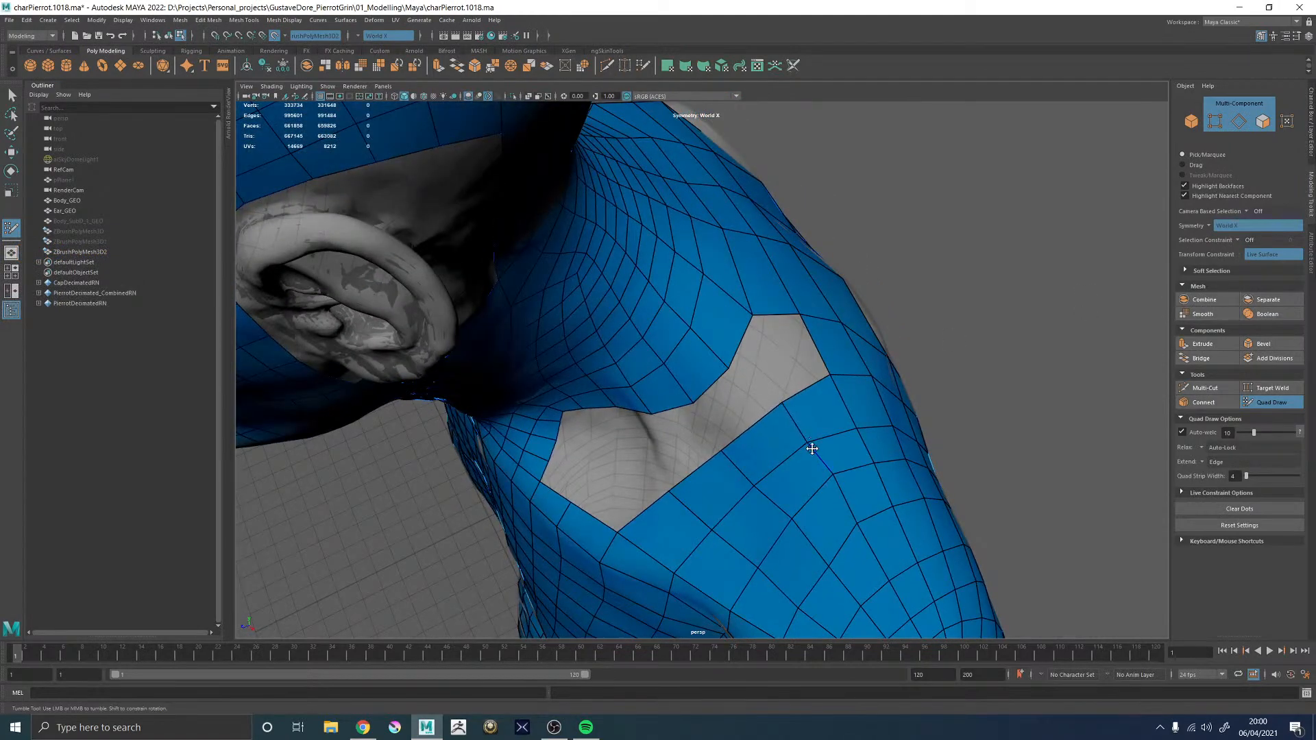
pyautogui.keyDown('alt'); pyautogui.moveTo(970, 342); pyautogui.dragTo(846, 270, button='right'); pyautogui.keyUp('alt')
pyautogui.keyDown('alt'); pyautogui.moveTo(846, 270); pyautogui.dragTo(960, 274); pyautogui.keyUp('alt')
pyautogui.keyDown('alt'); pyautogui.moveTo(884, 336); pyautogui.dragTo(884, 226, button='middle'); pyautogui.keyUp('alt')
pyautogui.keyDown('alt'); pyautogui.moveTo(847, 233); pyautogui.dragTo(890, 271, button='right'); pyautogui.keyUp('alt')
pyautogui.keyDown('alt'); pyautogui.moveTo(889, 270); pyautogui.dragTo(727, 405); pyautogui.keyUp('alt')
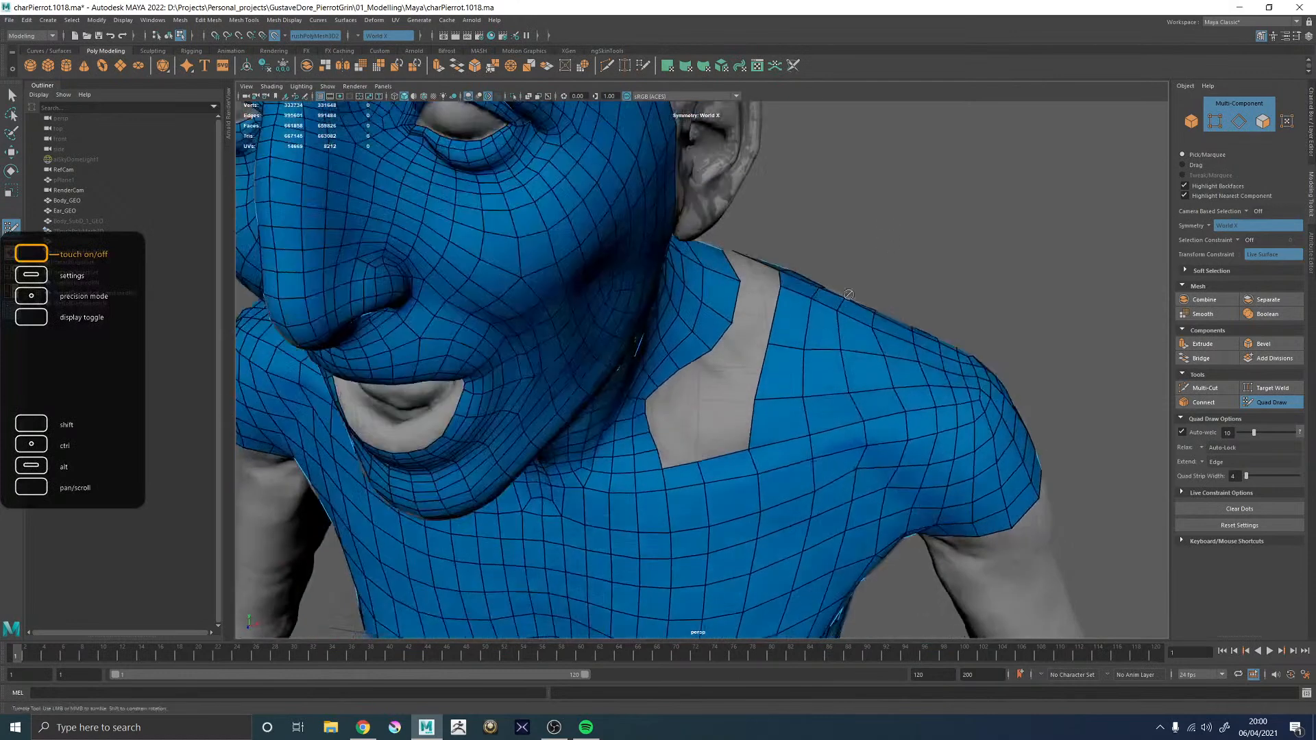
# - Fill the next column of quads from the collarbone over to the back and join its rear end to the neck mesh
pyautogui.keyDown('shift'); pyautogui.click(726, 425); pyautogui.keyUp('shift')
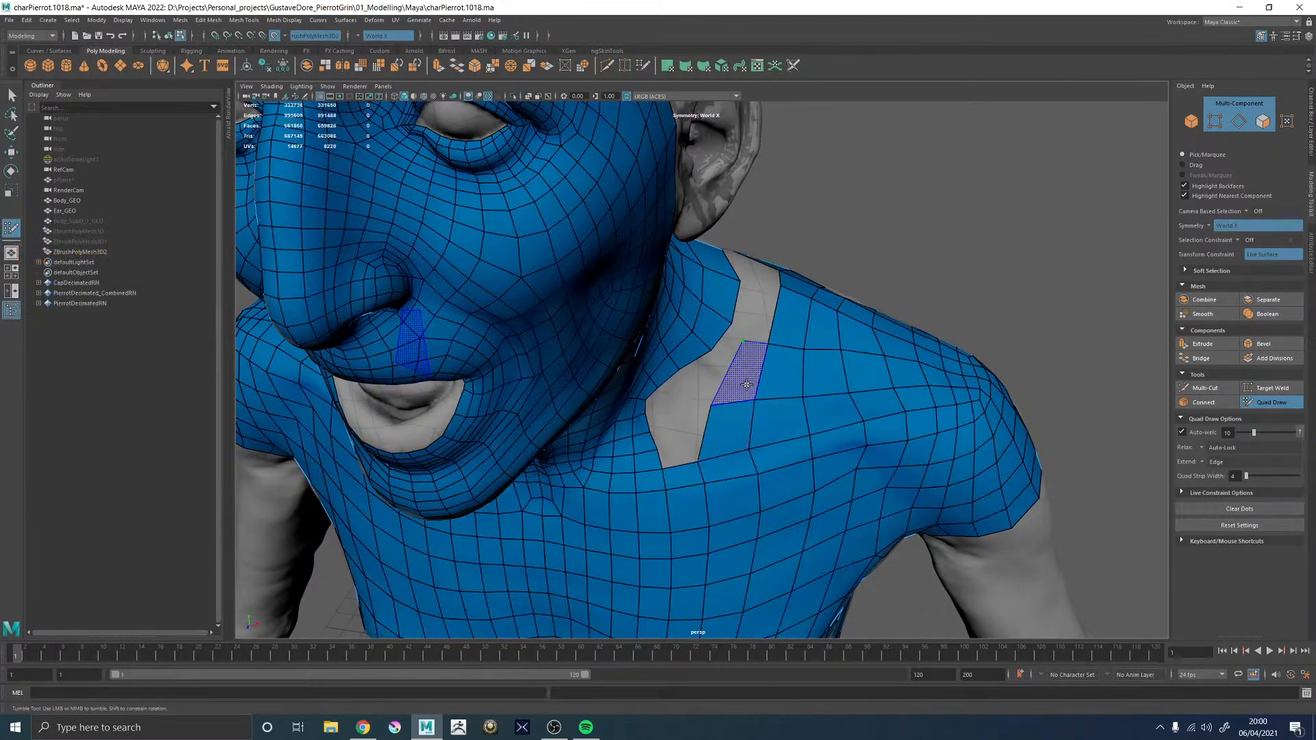
pyautogui.keyDown('shift'); pyautogui.click(750, 379); pyautogui.keyUp('shift')
pyautogui.keyDown('alt'); pyautogui.moveTo(838, 316); pyautogui.dragTo(769, 314); pyautogui.keyUp('alt')
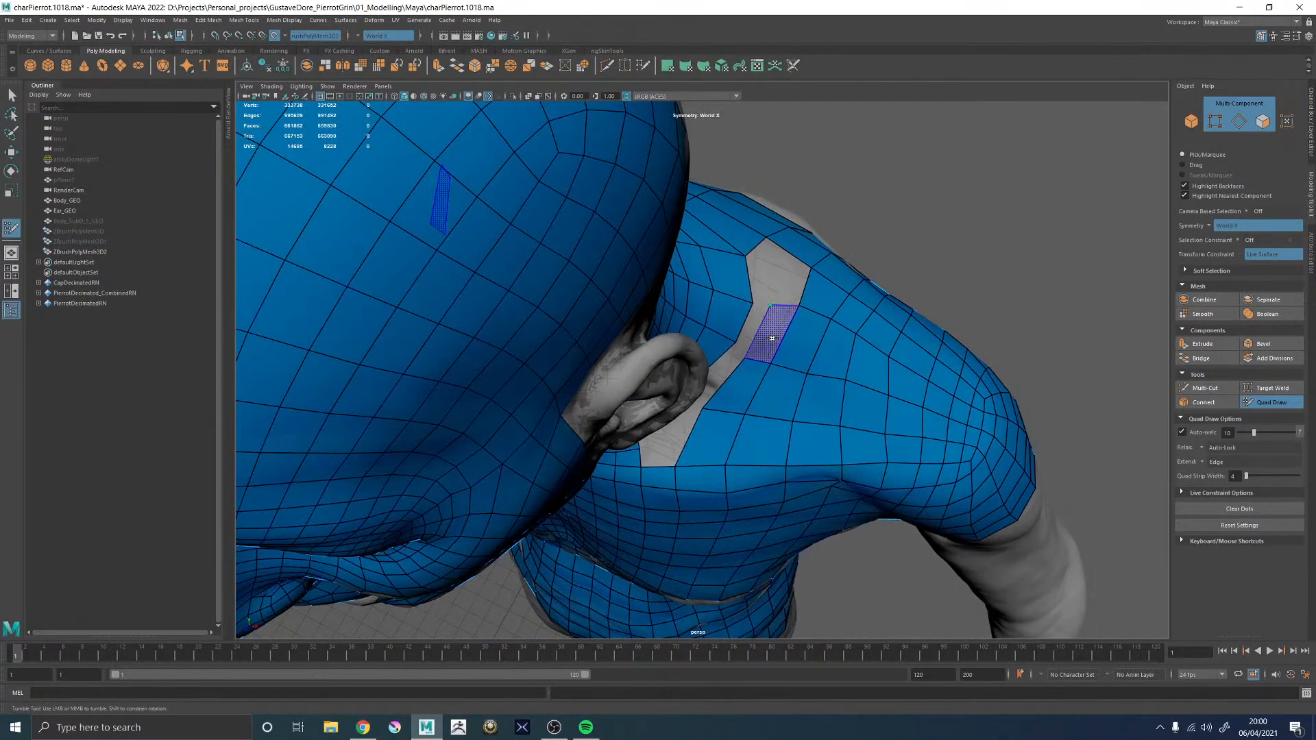
pyautogui.keyDown('shift'); pyautogui.click(772, 338); pyautogui.keyUp('shift')
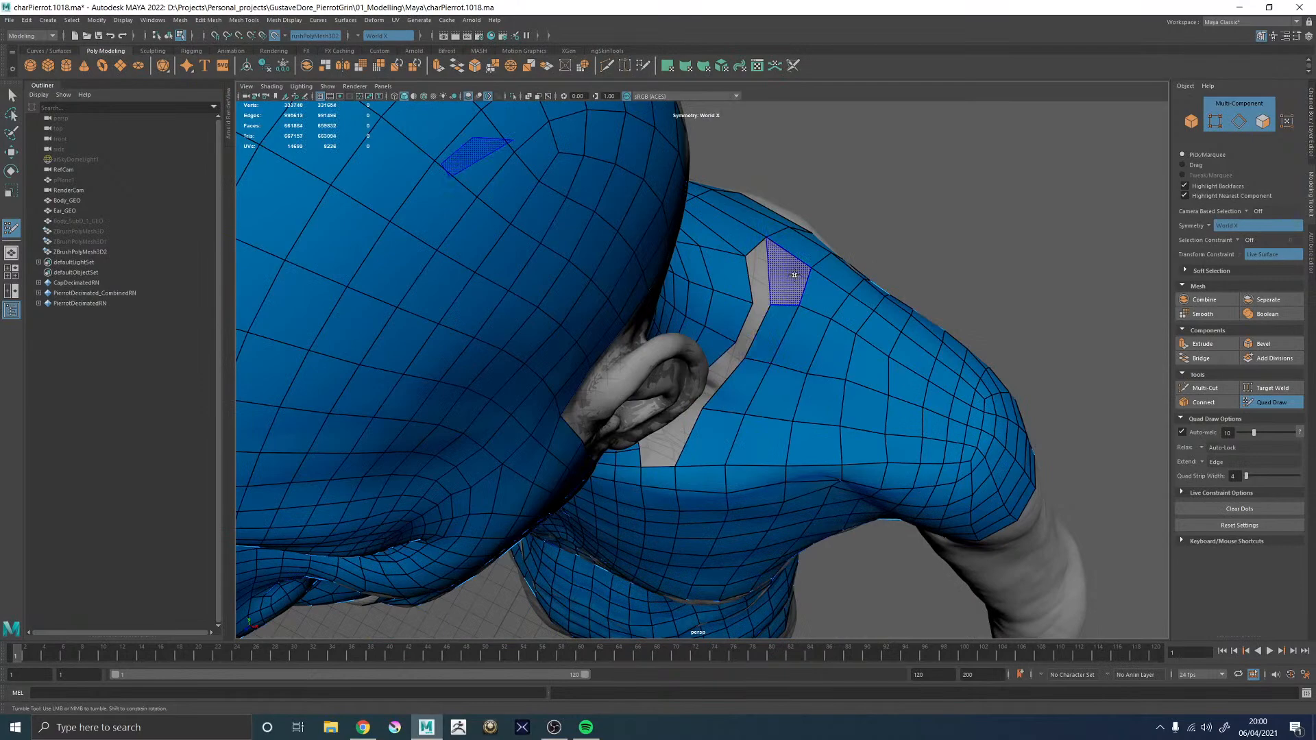
pyautogui.keyDown('shift'); pyautogui.click(758, 274); pyautogui.keyUp('shift')
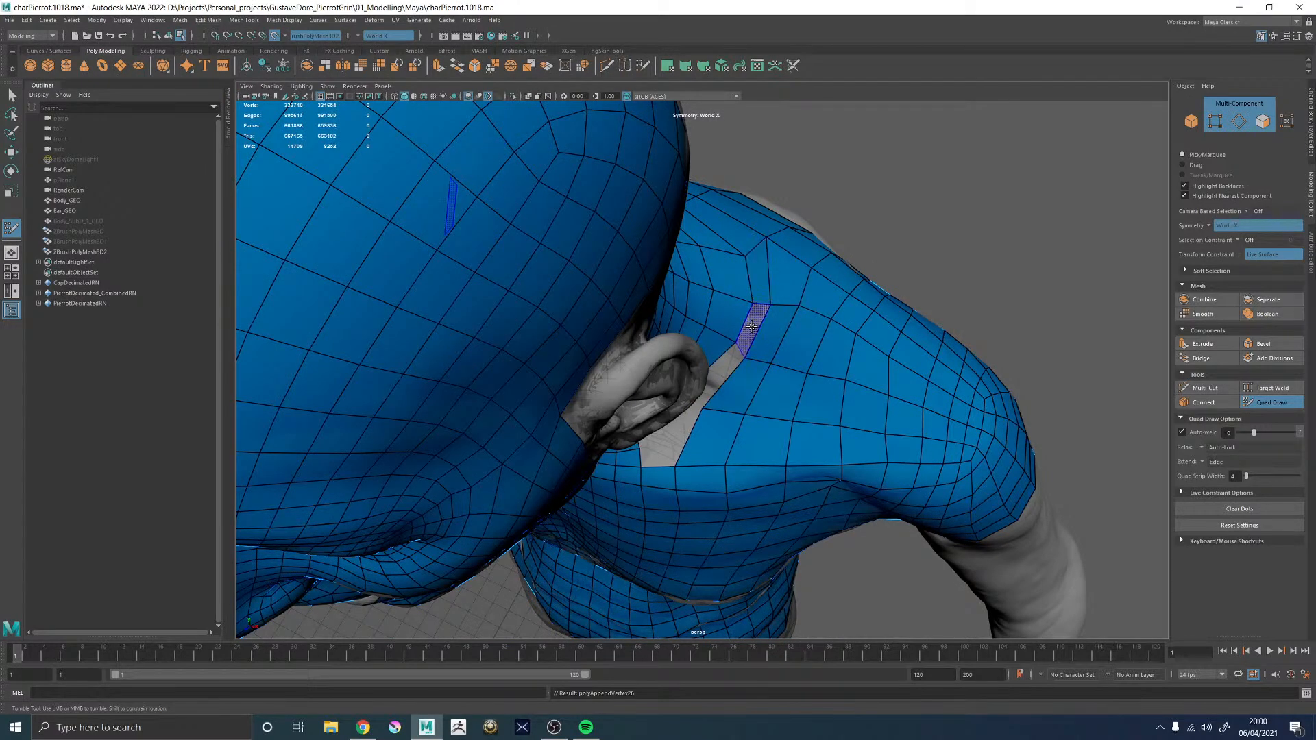
# - Insert an edge loop beside the neck-side gap and fill the narrow quads that connect the shoulder to the neck base
pyautogui.keyDown('alt'); pyautogui.moveTo(952, 214); pyautogui.dragTo(716, 355); pyautogui.keyUp('alt')
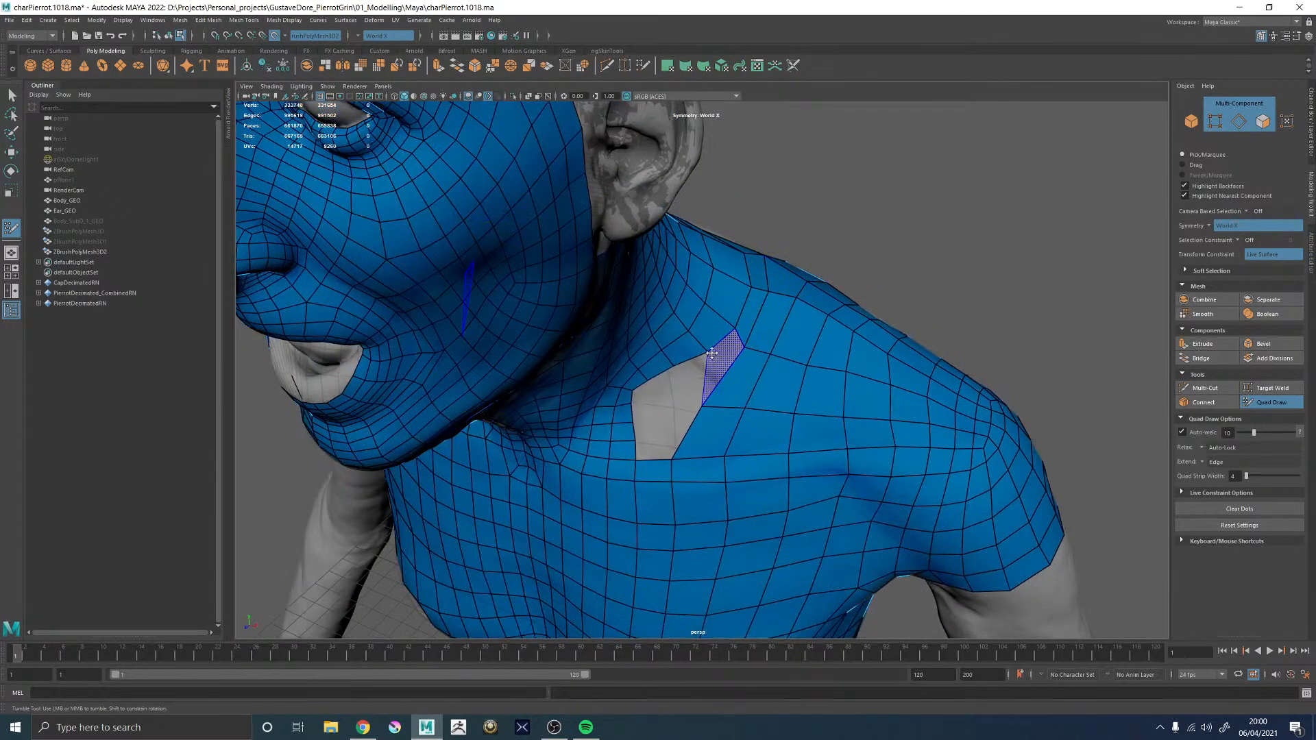
pyautogui.moveTo(808, 305)
pyautogui.keyDown('alt'); pyautogui.mouseDown()
pyautogui.moveTo(906, 263)
pyautogui.moveTo(758, 364)
pyautogui.moveTo(716, 364)
pyautogui.moveTo(932, 241)
pyautogui.mouseUp(); pyautogui.keyUp('alt')
pyautogui.keyDown('ctrl'); pyautogui.click(706, 364); pyautogui.keyUp('ctrl')
pyautogui.keyDown('shift'); pyautogui.click(730, 350); pyautogui.keyUp('shift')
pyautogui.keyDown('shift'); pyautogui.click(696, 373); pyautogui.keyUp('shift')
pyautogui.keyDown('alt'); pyautogui.moveTo(933, 241); pyautogui.dragTo(605, 287, button='right'); pyautogui.keyUp('alt')
pyautogui.keyDown('alt'); pyautogui.moveTo(894, 251); pyautogui.dragTo(770, 358); pyautogui.keyUp('alt')
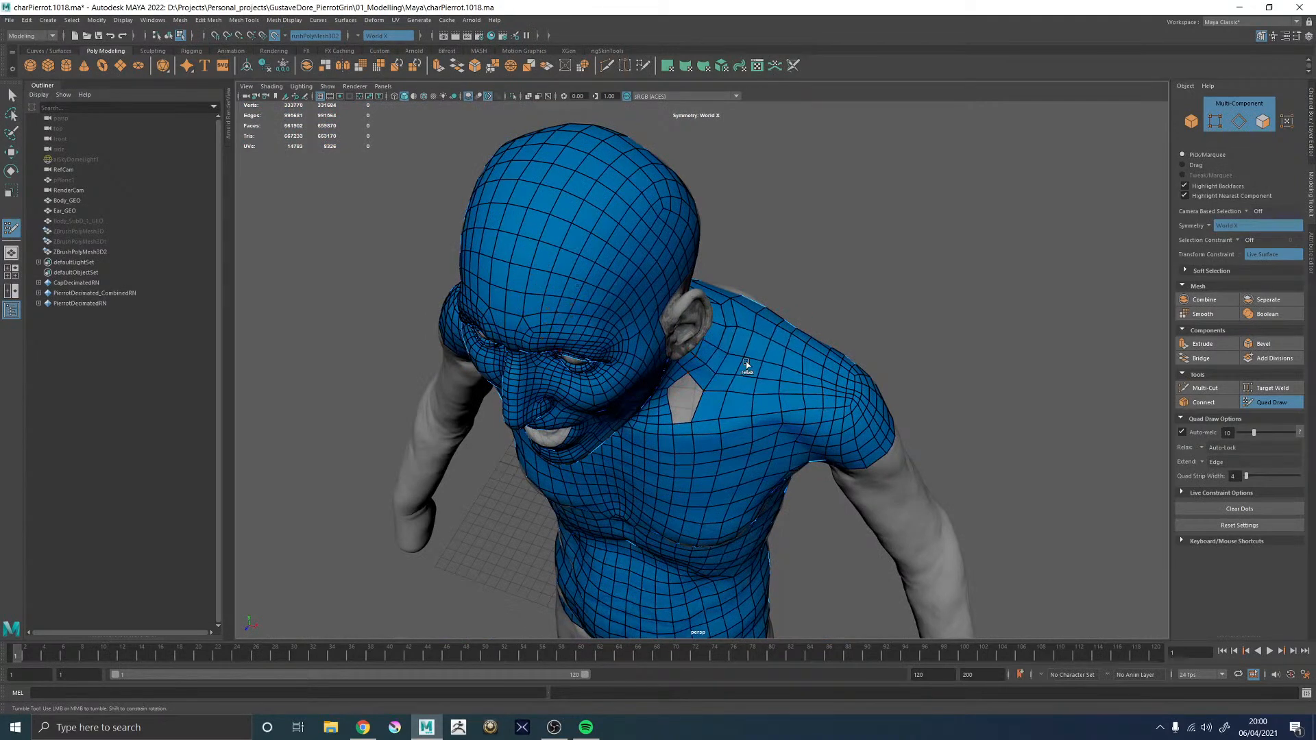
# - Examine the neck-side gap and the quad flow along the collarbone and shoulder from above, in profile and from the front
pyautogui.moveTo(892, 325)
pyautogui.keyDown('alt'); pyautogui.mouseDown()
pyautogui.moveTo(806, 429)
pyautogui.moveTo(844, 449)
pyautogui.mouseUp(); pyautogui.keyUp('alt')
pyautogui.keyDown('alt'); pyautogui.moveTo(952, 432); pyautogui.dragTo(925, 360); pyautogui.keyUp('alt')
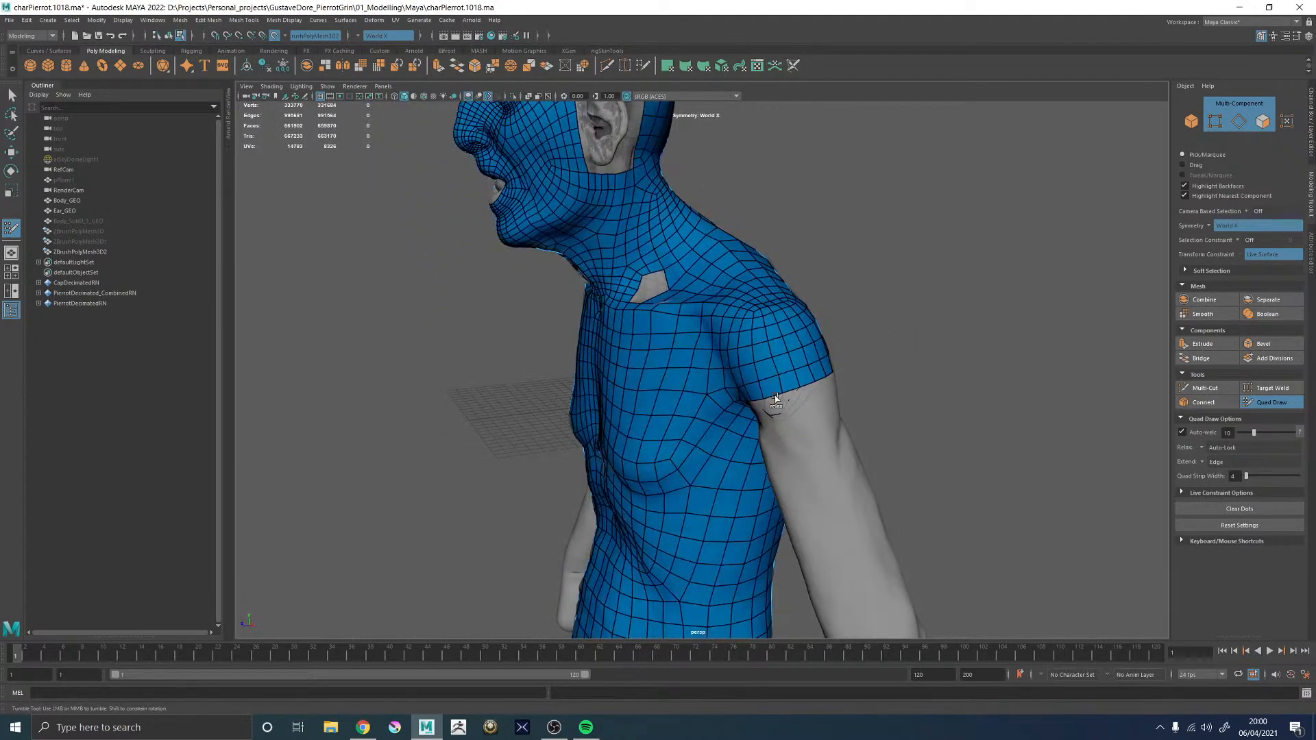
pyautogui.keyDown('alt'); pyautogui.moveTo(907, 282); pyautogui.dragTo(946, 199); pyautogui.keyUp('alt')
pyautogui.keyDown('alt'); pyautogui.moveTo(946, 200); pyautogui.dragTo(913, 235, button='right'); pyautogui.keyUp('alt')
pyautogui.keyDown('alt'); pyautogui.moveTo(913, 235); pyautogui.dragTo(714, 297); pyautogui.keyUp('alt')
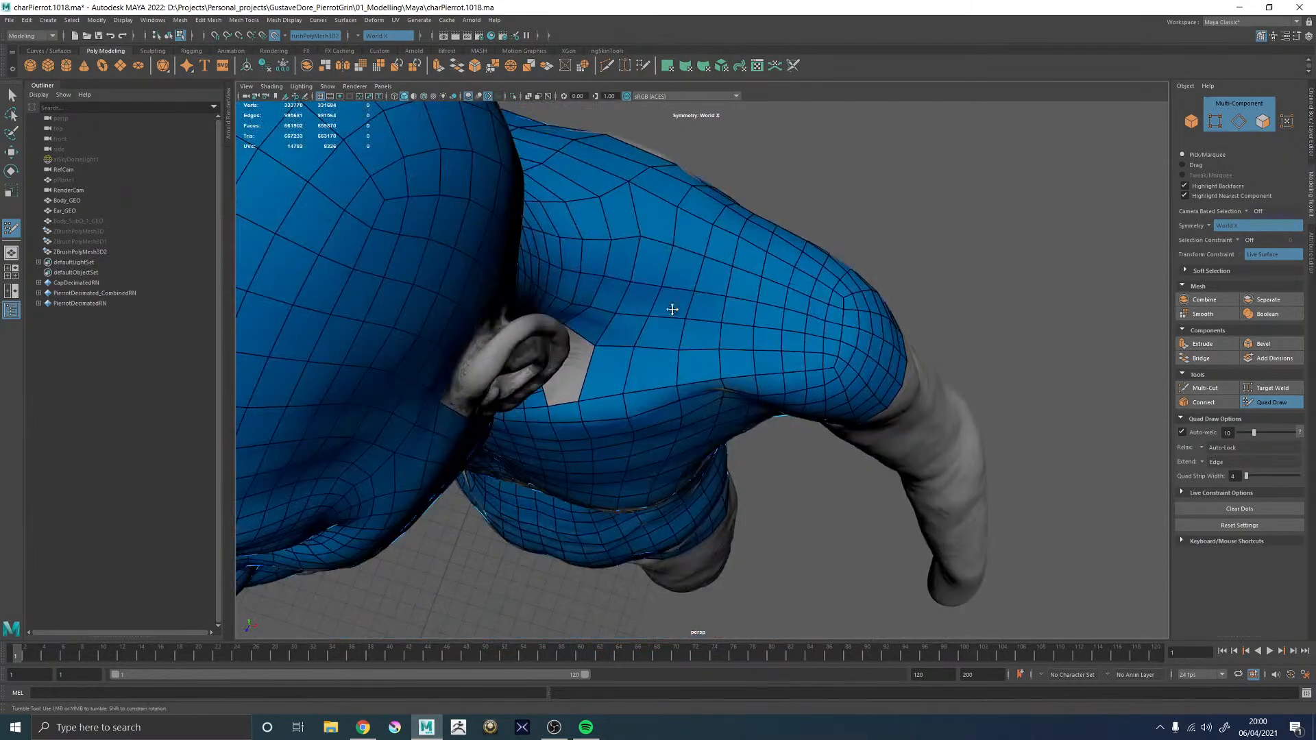
pyautogui.keyDown('alt'); pyautogui.moveTo(982, 235); pyautogui.dragTo(971, 217); pyautogui.keyUp('alt')
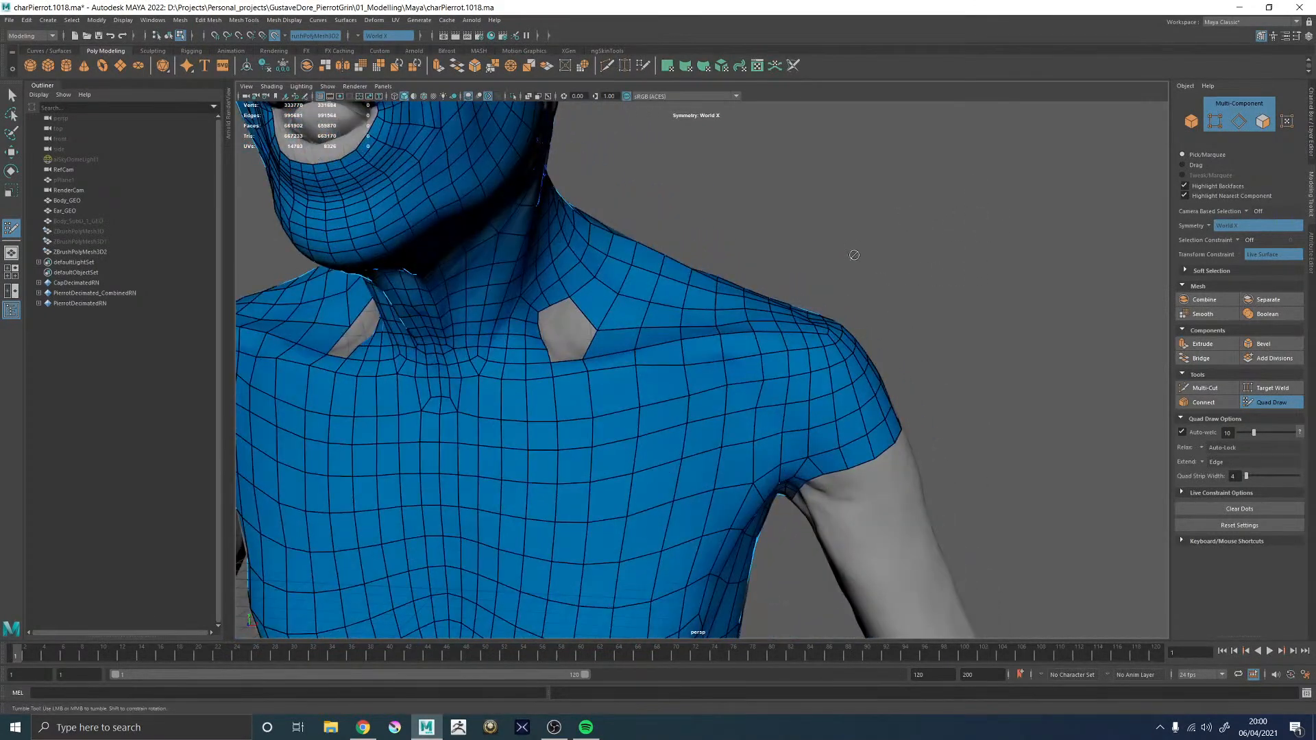
pyautogui.keyDown('alt'); pyautogui.moveTo(854, 248); pyautogui.dragTo(843, 253, button='right'); pyautogui.keyUp('alt')
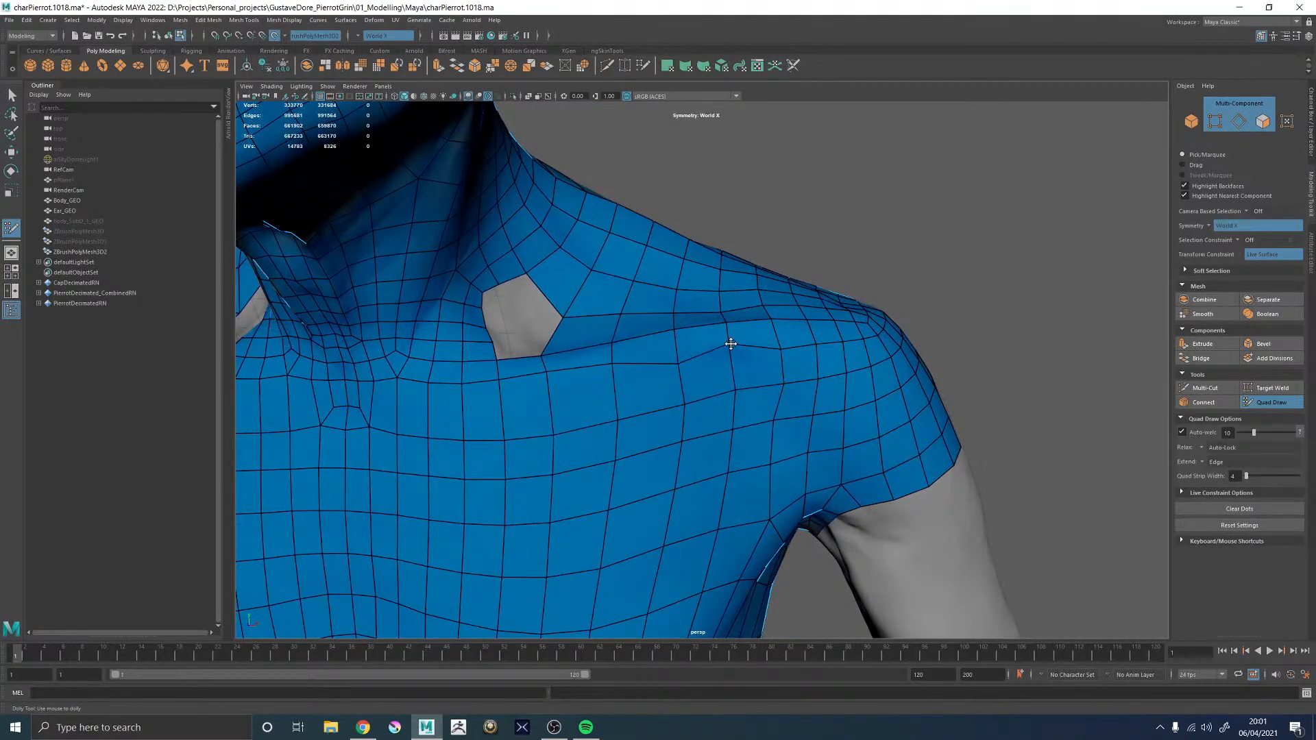
pyautogui.keyDown('alt'); pyautogui.moveTo(674, 351); pyautogui.dragTo(788, 330); pyautogui.keyUp('alt')
pyautogui.keyDown('alt'); pyautogui.moveTo(690, 375); pyautogui.dragTo(738, 358); pyautogui.keyUp('alt')
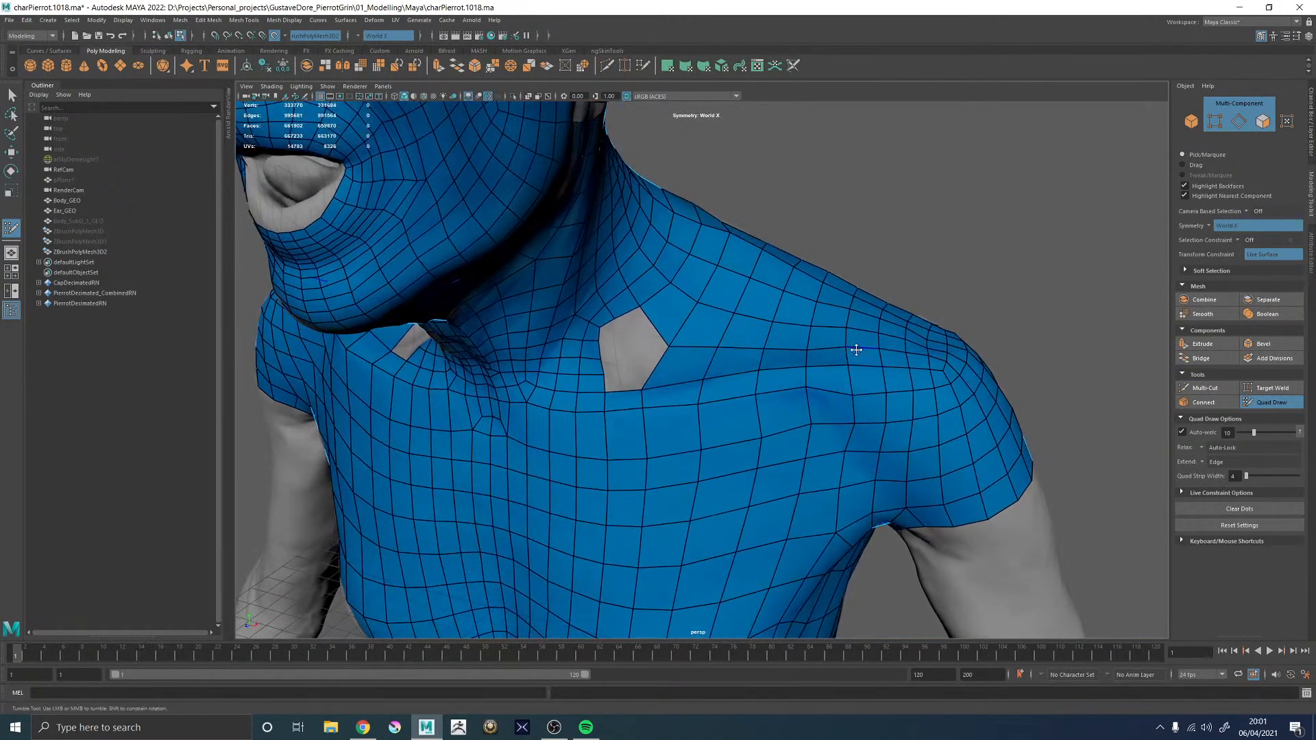
pyautogui.keyDown('alt'); pyautogui.moveTo(810, 278); pyautogui.dragTo(845, 293, button='right'); pyautogui.keyUp('alt')
pyautogui.keyDown('alt'); pyautogui.moveTo(1009, 167); pyautogui.dragTo(999, 223); pyautogui.keyUp('alt')
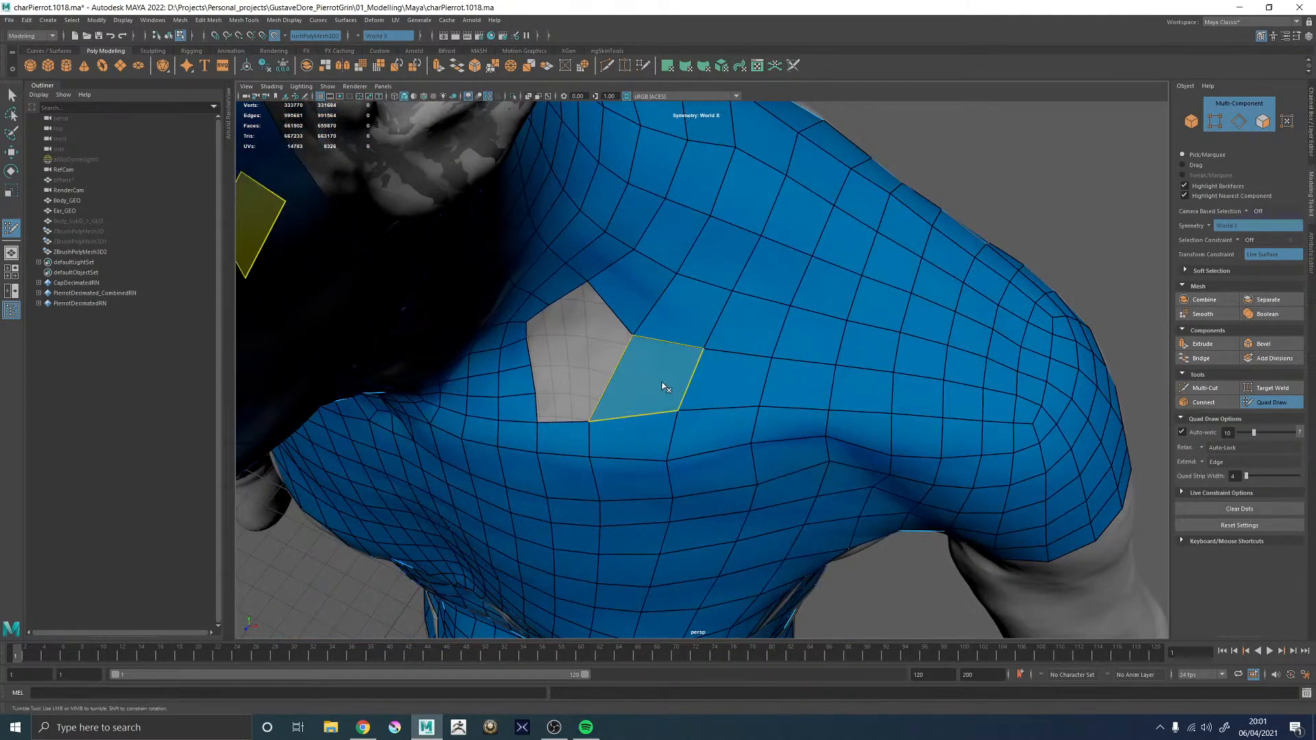
# - Try opening the mesh at the outer end of the collarbone by deleting several quads in the front shoulder hollow
pyautogui.moveTo(1067, 237)
pyautogui.keyDown('alt'); pyautogui.mouseDown()
pyautogui.moveTo(1047, 233)
pyautogui.moveTo(928, 323)
pyautogui.mouseUp(); pyautogui.keyUp('alt')
pyautogui.keyDown('ctrl'); pyautogui.keyDown('shift'); pyautogui.moveTo(895, 461); pyautogui.dragTo(865, 449); pyautogui.keyUp('shift'); pyautogui.keyUp('ctrl')
pyautogui.keyDown('alt'); pyautogui.moveTo(1067, 248); pyautogui.dragTo(1062, 184); pyautogui.keyUp('alt')
pyautogui.keyDown('ctrl'); pyautogui.keyDown('shift'); pyautogui.click(910, 329); pyautogui.keyUp('shift'); pyautogui.keyUp('ctrl')
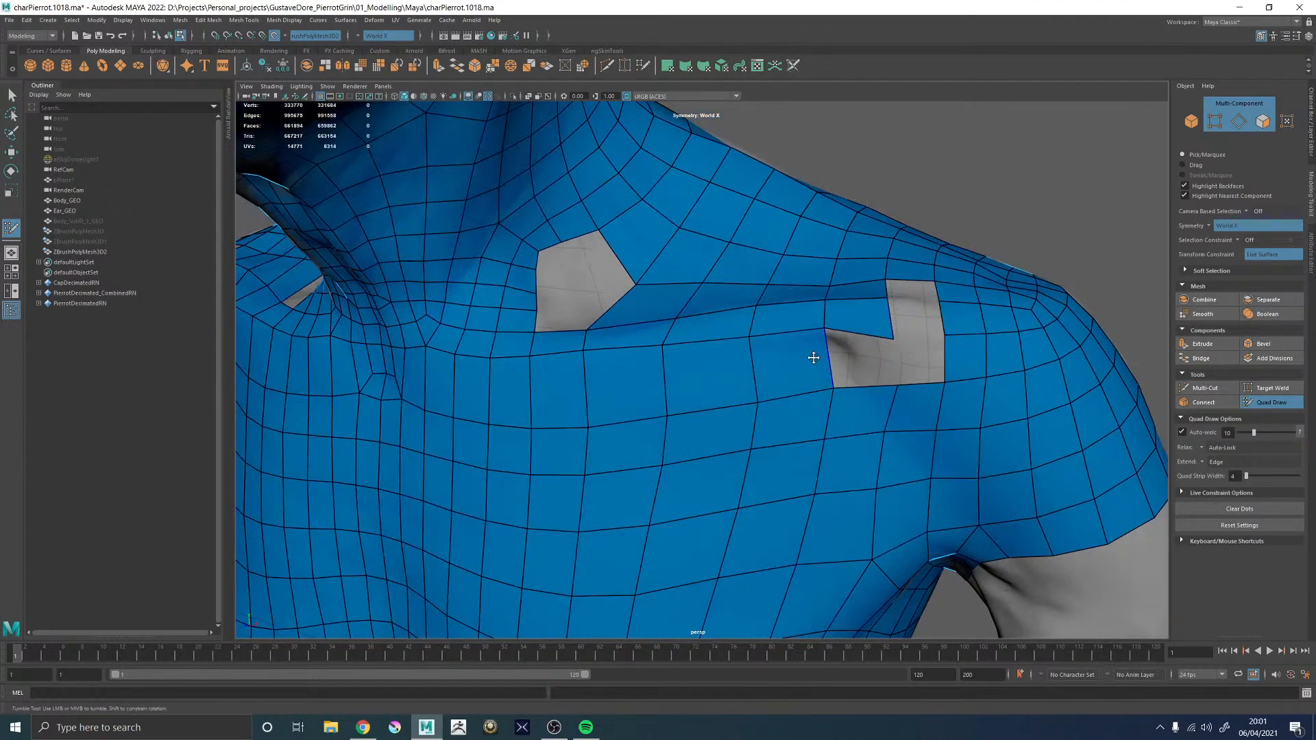
pyautogui.keyDown('alt'); pyautogui.moveTo(869, 320); pyautogui.dragTo(879, 391); pyautogui.keyUp('alt')
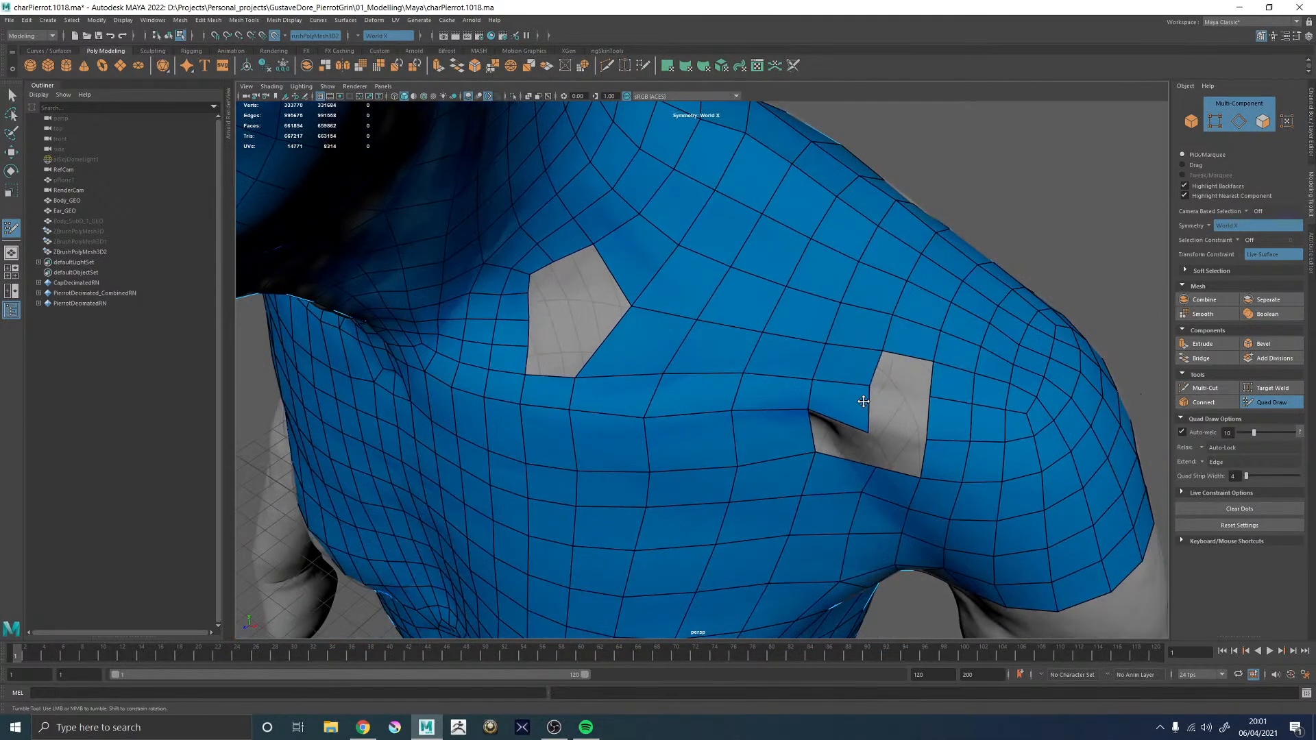
# - Try rerouting the flow by inserting edge loops around the collarbone strip beside the opened shoulder hole
pyautogui.keyDown('alt'); pyautogui.moveTo(992, 262); pyautogui.dragTo(857, 343); pyautogui.keyUp('alt')
pyautogui.keyDown('alt'); pyautogui.moveTo(1012, 202); pyautogui.dragTo(1066, 134); pyautogui.keyUp('alt')
pyautogui.keyDown('ctrl'); pyautogui.click(880, 340); pyautogui.keyUp('ctrl')
pyautogui.keyDown('alt'); pyautogui.moveTo(936, 278); pyautogui.dragTo(874, 368); pyautogui.keyUp('alt')
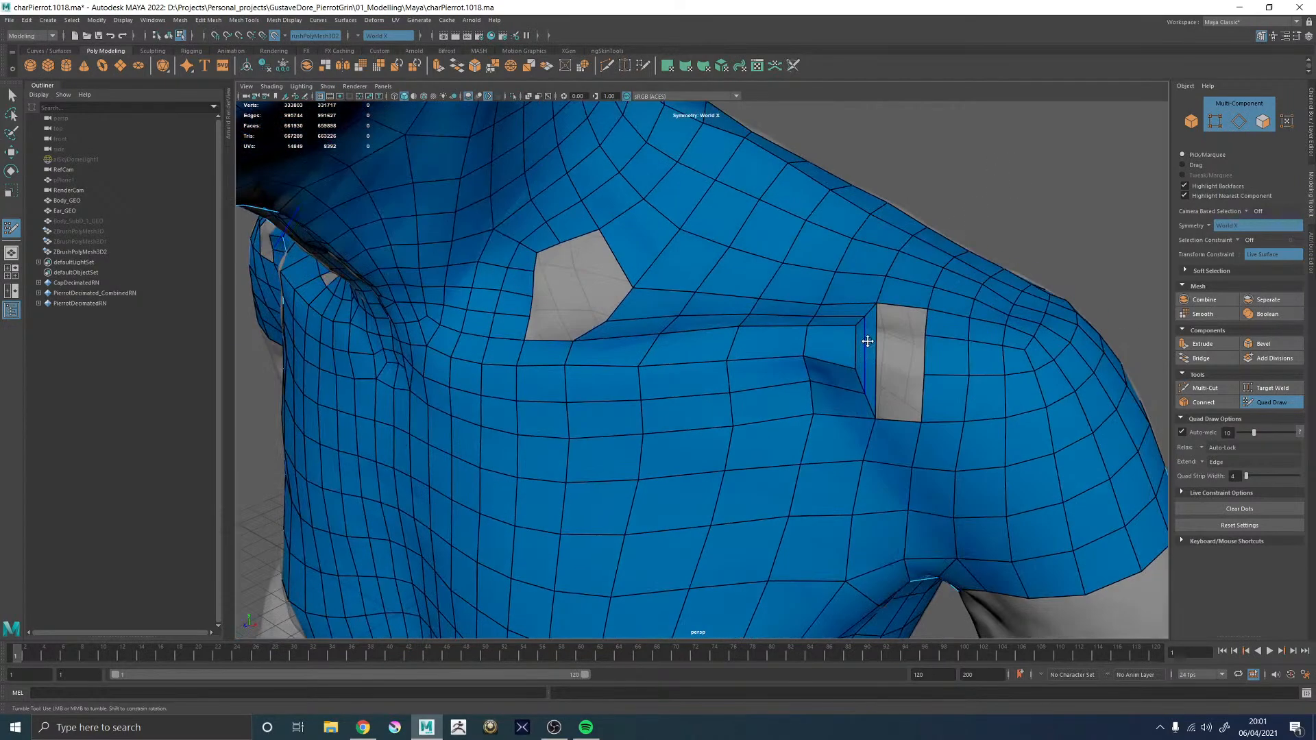
pyautogui.keyDown('alt'); pyautogui.moveTo(982, 207); pyautogui.dragTo(913, 241); pyautogui.keyUp('alt')
pyautogui.keyDown('alt'); pyautogui.moveTo(1017, 187); pyautogui.dragTo(913, 296); pyautogui.keyUp('alt')
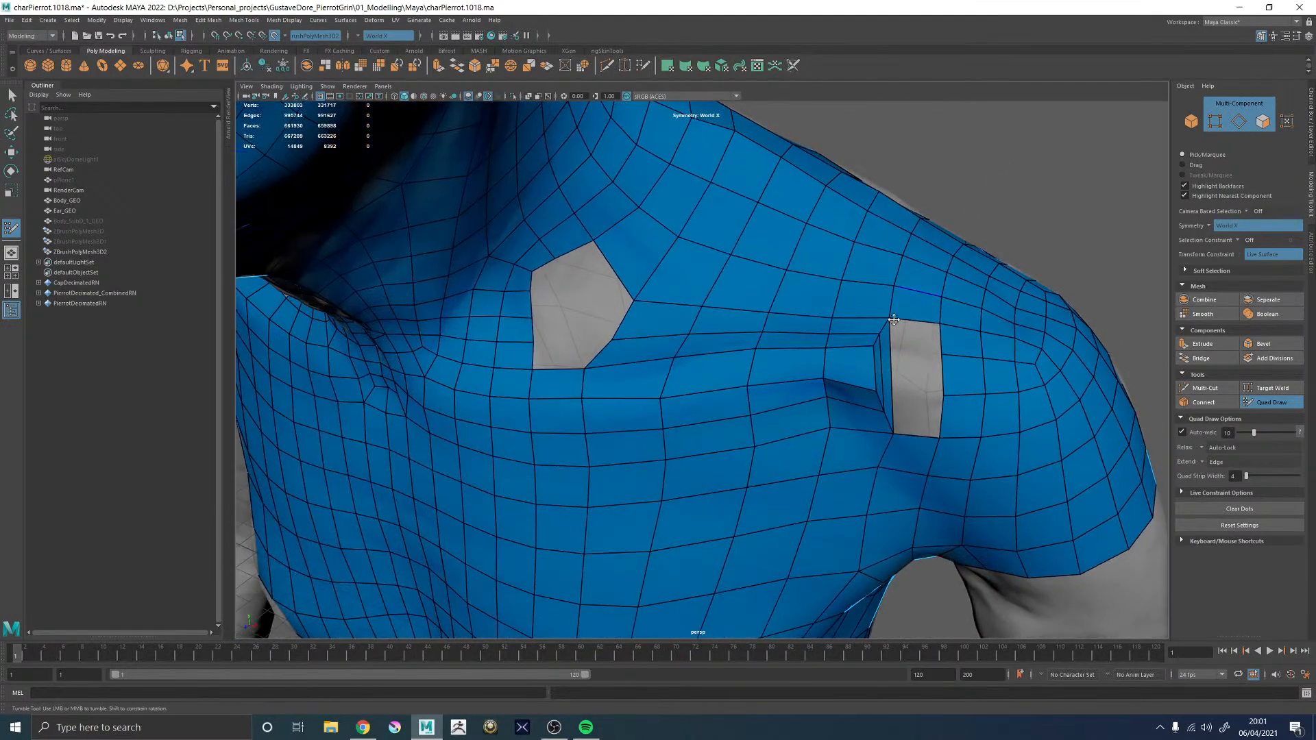
pyautogui.keyDown('ctrl'); pyautogui.click(872, 370); pyautogui.keyUp('ctrl')
# - Inspect how the added loops run from the collarbone into the neck and jaw, from the front and in profile
pyautogui.keyDown('alt'); pyautogui.moveTo(1017, 235); pyautogui.dragTo(850, 200, button='right'); pyautogui.keyUp('alt')
pyautogui.keyDown('alt'); pyautogui.moveTo(850, 200); pyautogui.dragTo(928, 306, button='middle'); pyautogui.keyUp('alt')
pyautogui.keyDown('alt'); pyautogui.moveTo(928, 306); pyautogui.dragTo(912, 212); pyautogui.keyUp('alt')
pyautogui.keyDown('alt'); pyautogui.moveTo(911, 213); pyautogui.dragTo(954, 337, button='middle'); pyautogui.keyUp('alt')
pyautogui.moveTo(954, 336)
pyautogui.keyDown('alt'); pyautogui.mouseDown()
pyautogui.moveTo(1008, 327)
pyautogui.moveTo(965, 322)
pyautogui.mouseUp(); pyautogui.keyUp('alt')
pyautogui.keyDown('alt'); pyautogui.moveTo(965, 322); pyautogui.dragTo(964, 228, button='middle'); pyautogui.keyUp('alt')
pyautogui.keyDown('alt'); pyautogui.moveTo(964, 228); pyautogui.dragTo(956, 288, button='right'); pyautogui.keyUp('alt')
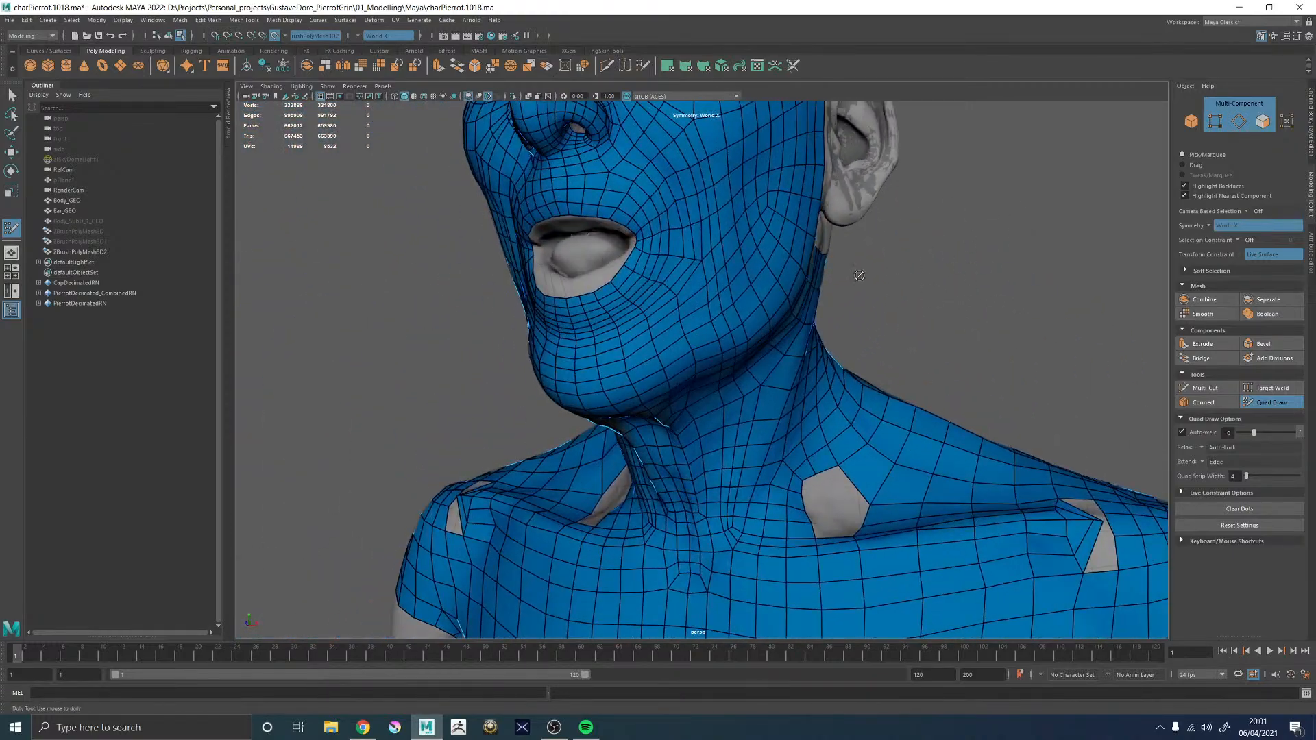
pyautogui.keyDown('alt'); pyautogui.moveTo(953, 294); pyautogui.dragTo(913, 201, button='middle'); pyautogui.keyUp('alt')
pyautogui.keyDown('alt'); pyautogui.moveTo(989, 210); pyautogui.dragTo(922, 216); pyautogui.keyUp('alt')
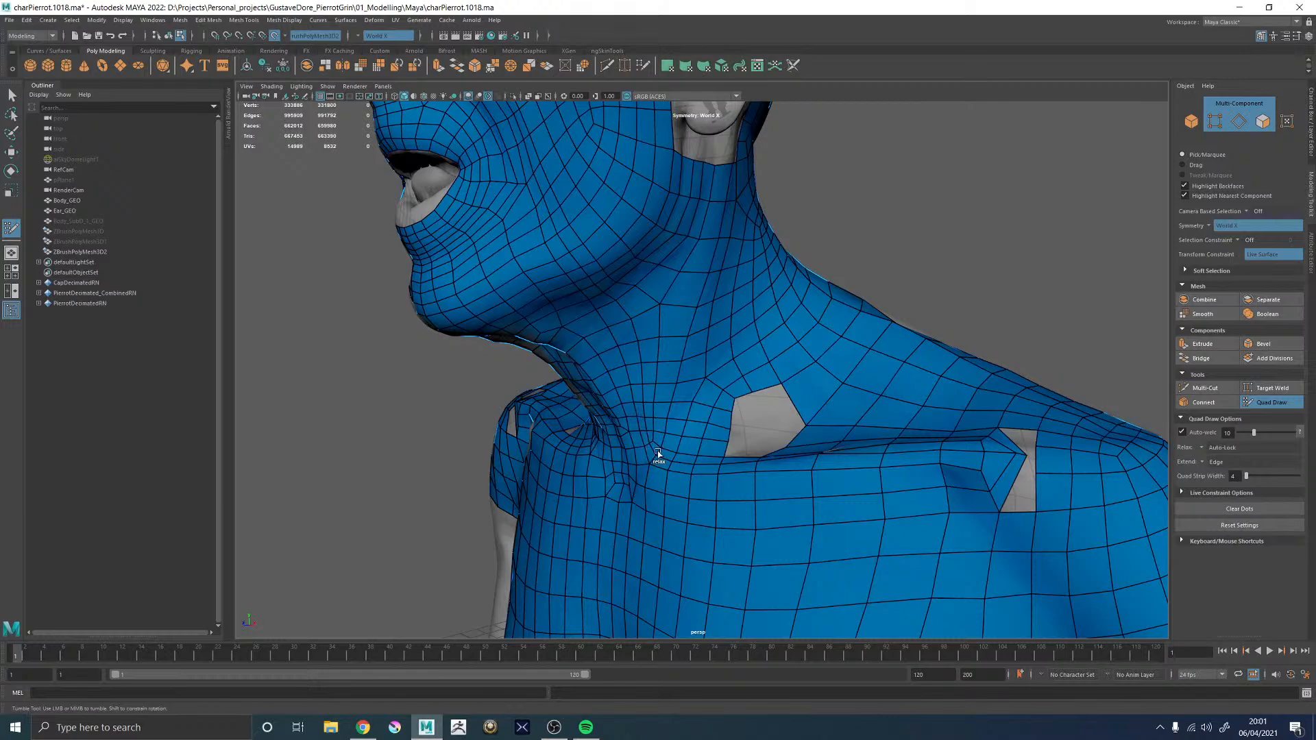
# - Undo the inserted collarbone loops and the deletion of the front shoulder quads
pyautogui.hotkey('ctrl', 'z')
pyautogui.hotkey('ctrl', 'z')
pyautogui.keyDown('alt'); pyautogui.moveTo(960, 294); pyautogui.dragTo(853, 283); pyautogui.keyUp('alt')
pyautogui.keyDown('alt'); pyautogui.moveTo(853, 283); pyautogui.dragTo(839, 180, button='middle'); pyautogui.keyUp('alt')
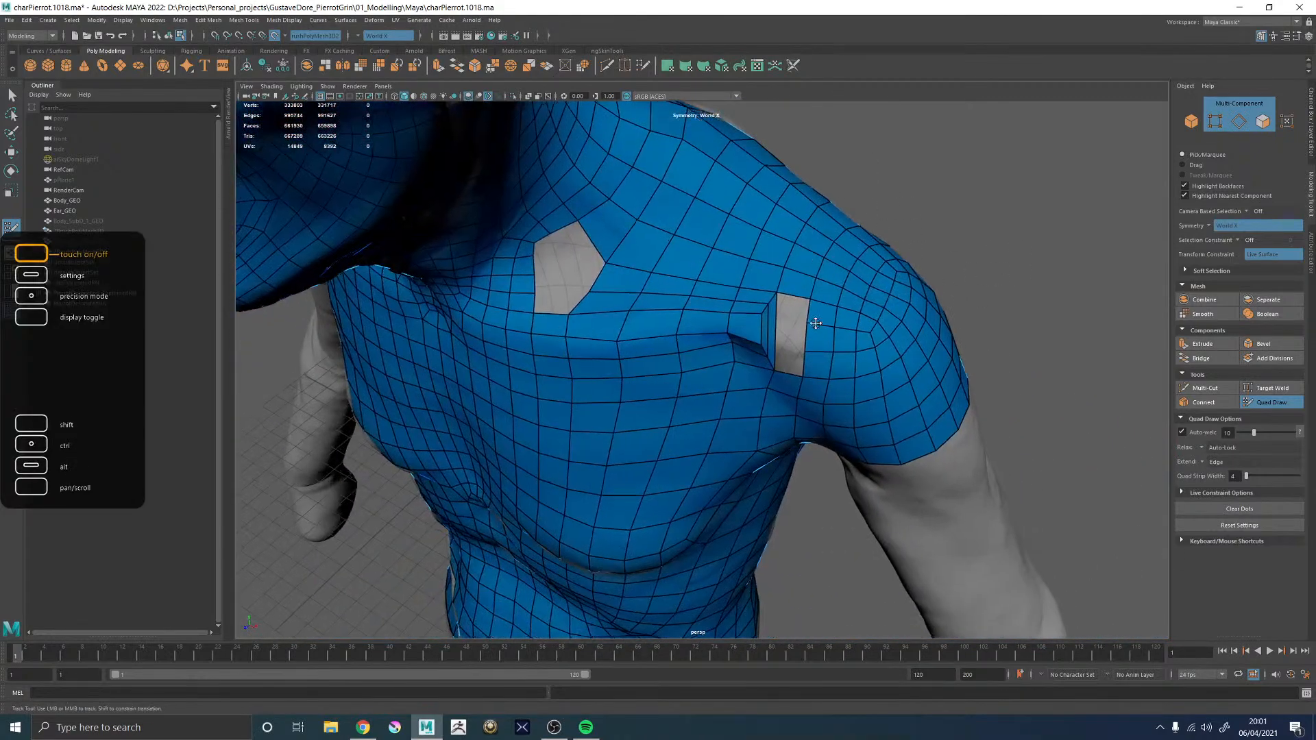
pyautogui.keyDown('alt'); pyautogui.moveTo(840, 179); pyautogui.dragTo(813, 280, button='right'); pyautogui.keyUp('alt')
pyautogui.keyDown('alt'); pyautogui.moveTo(999, 185); pyautogui.dragTo(1035, 217); pyautogui.keyUp('alt')
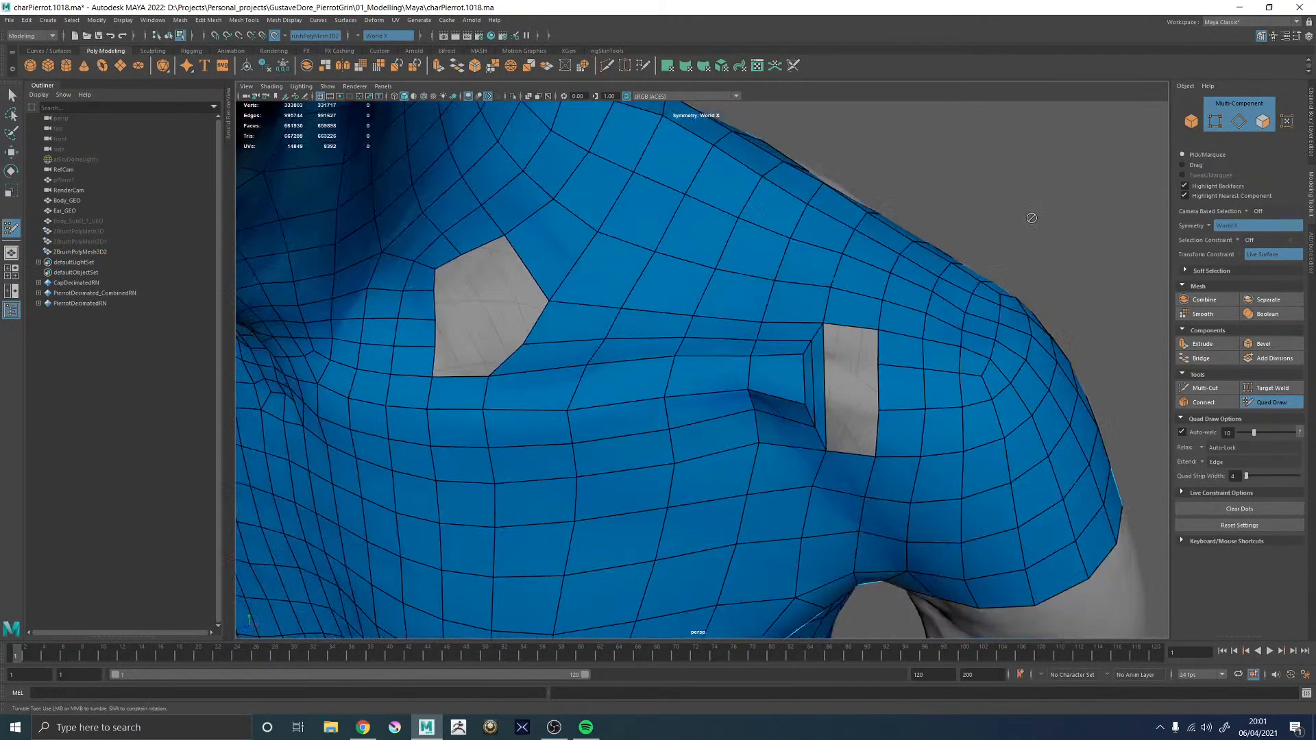
pyautogui.hotkey('ctrl', 'z')
pyautogui.hotkey('ctrl', 'z')
pyautogui.hotkey('ctrl', 'z')
pyautogui.hotkey('ctrl', 'z')
pyautogui.hotkey('ctrl', 'z')
pyautogui.hotkey('ctrl', 'z')
pyautogui.moveTo(994, 222)
pyautogui.keyDown('alt'); pyautogui.mouseDown()
pyautogui.moveTo(1006, 212)
pyautogui.moveTo(998, 235)
pyautogui.mouseUp(); pyautogui.keyUp('alt')
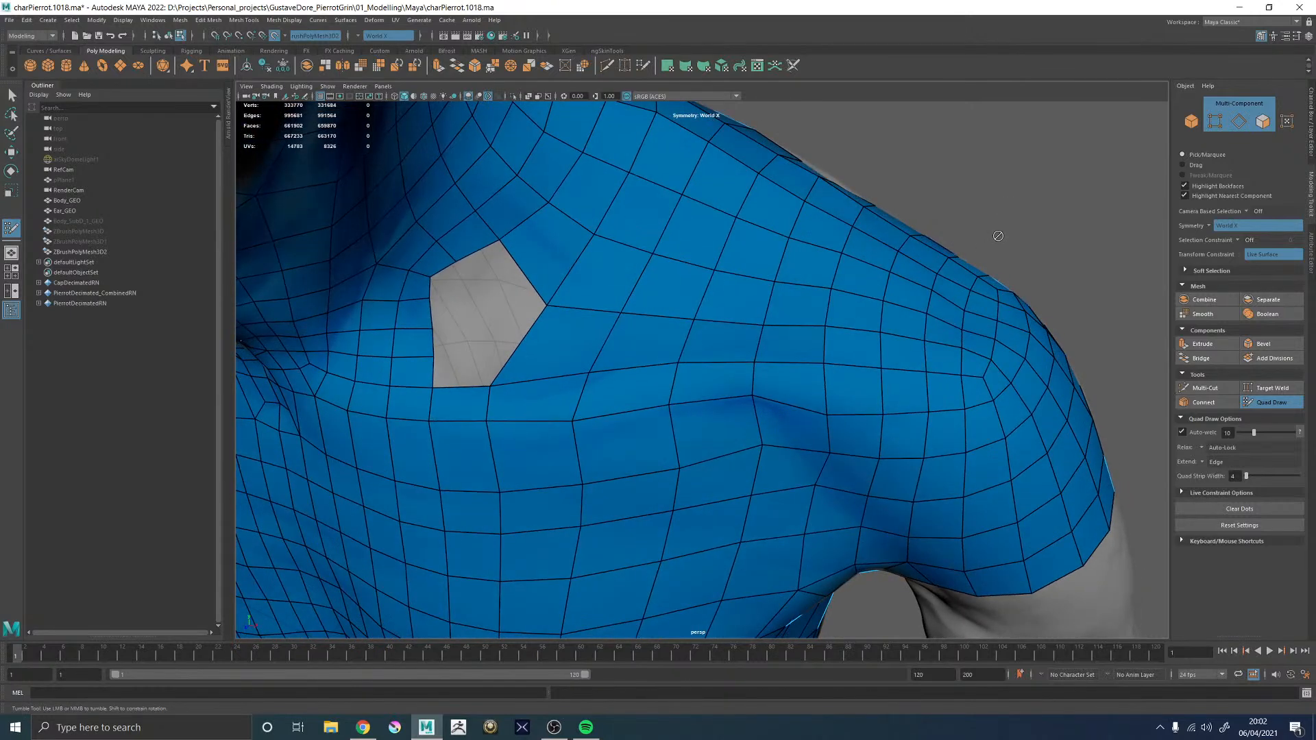
# - Leave Quad Draw and isolate Body_GEO as a selected object in the viewport
pyautogui.keyDown('alt'); pyautogui.moveTo(609, 352); pyautogui.dragTo(709, 380); pyautogui.keyUp('alt')
pyautogui.press('w')
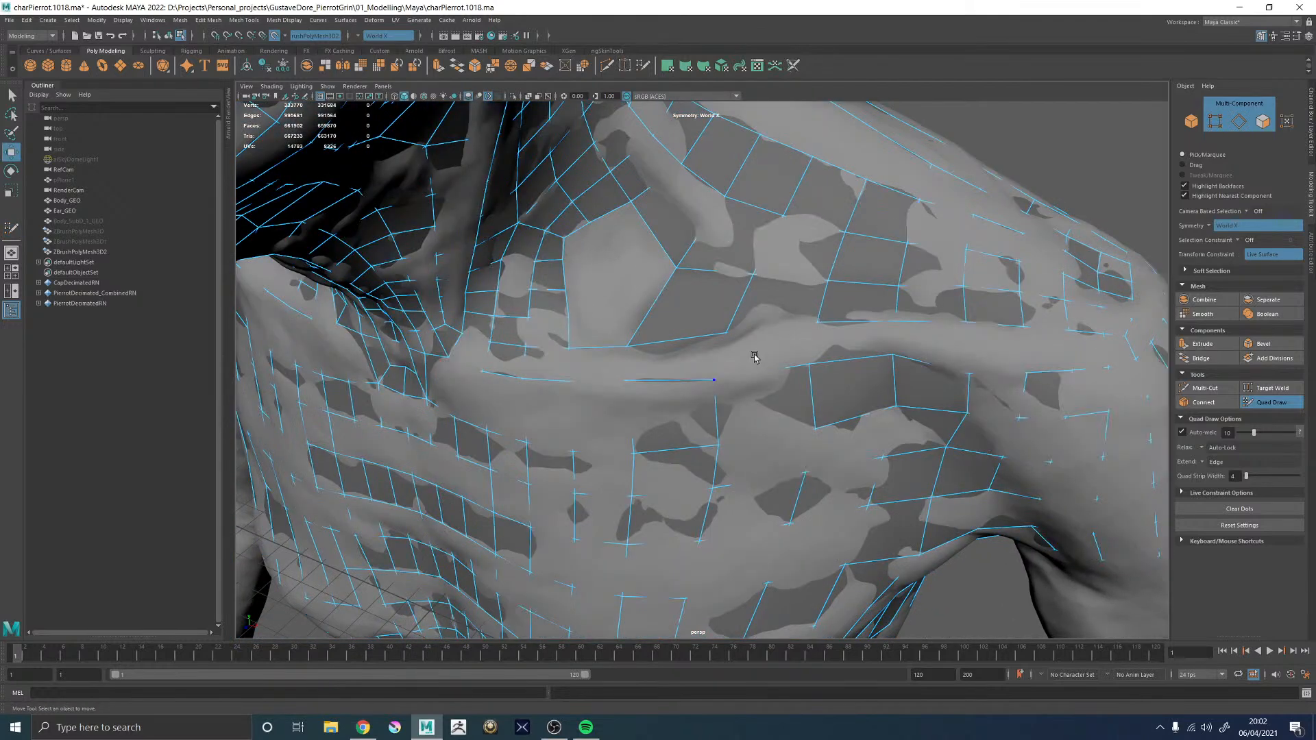
pyautogui.press('F8')
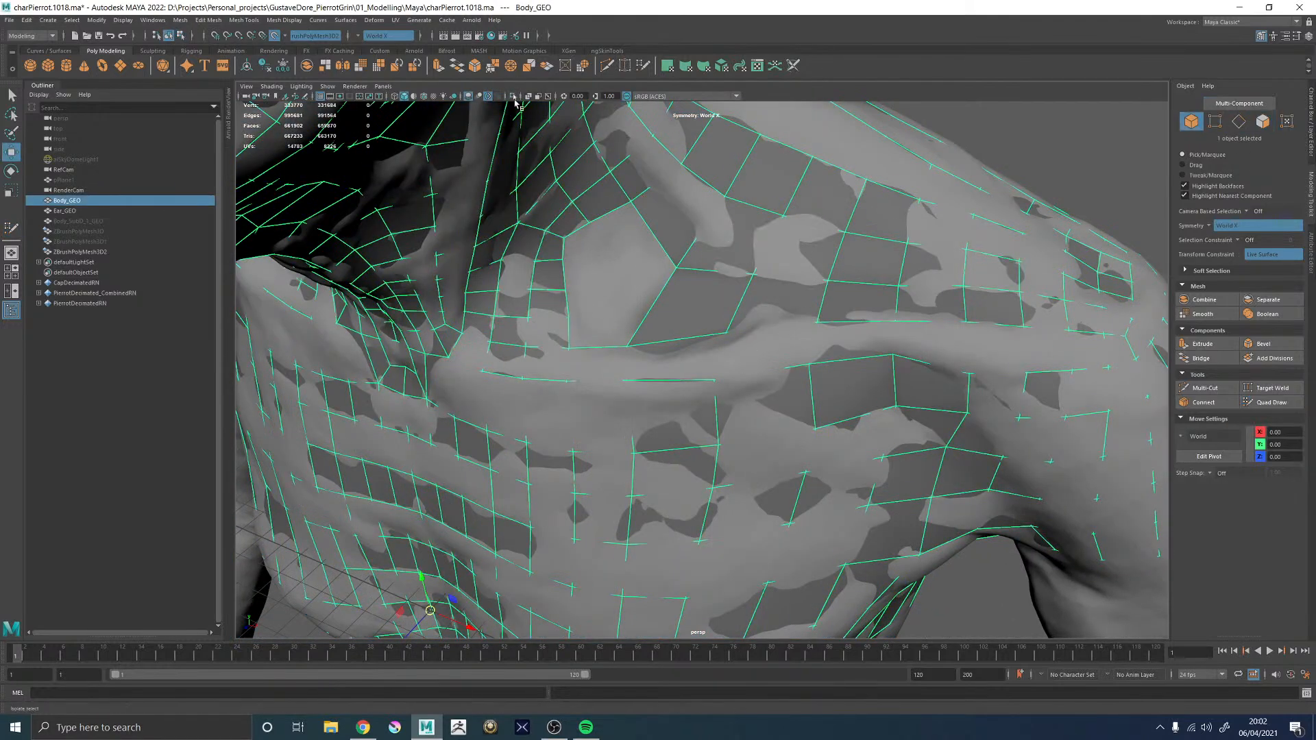
pyautogui.click(512, 96)
# - Try selecting the edge loops that run along the collarbone and around the shoulder
pyautogui.doubleClick(469, 370)
pyautogui.keyDown('alt'); pyautogui.moveTo(480, 366); pyautogui.dragTo(461, 353); pyautogui.keyUp('alt')
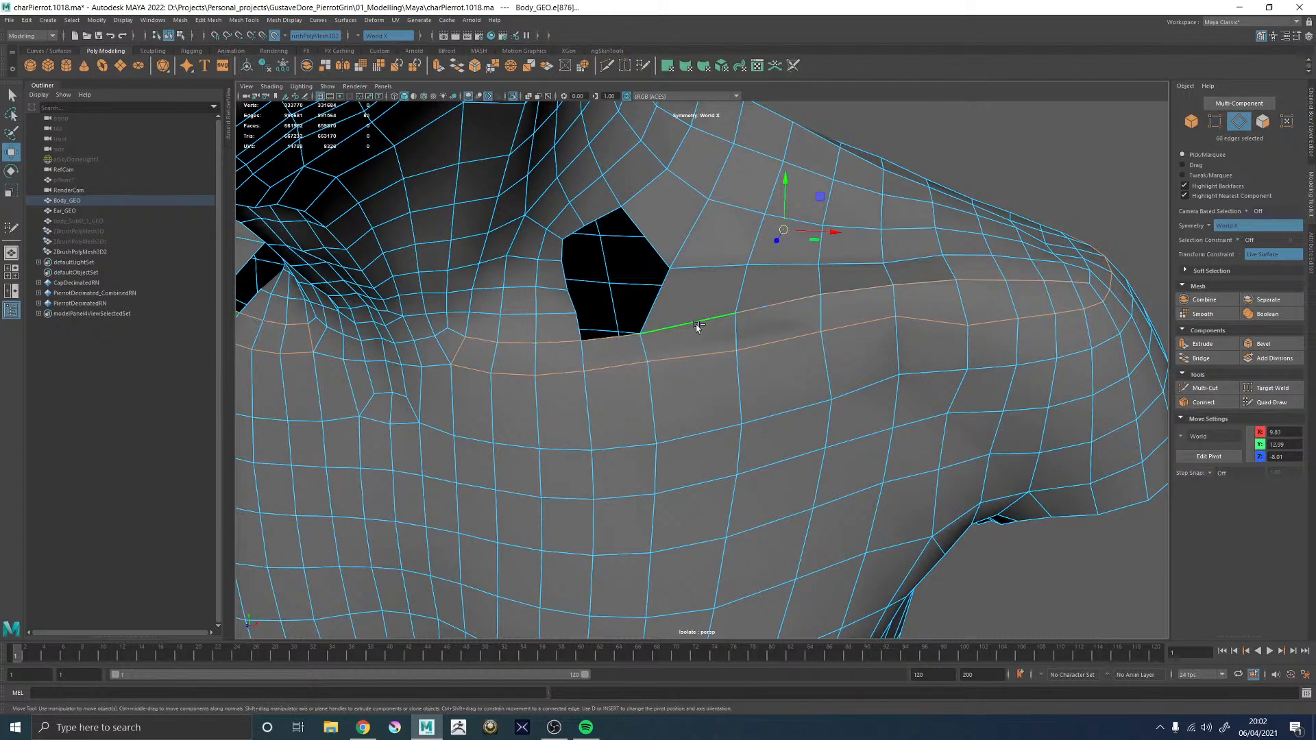
pyautogui.scroll(-3, 979, 319)
pyautogui.keyDown('alt'); pyautogui.moveTo(1016, 327); pyautogui.dragTo(862, 325); pyautogui.keyUp('alt')
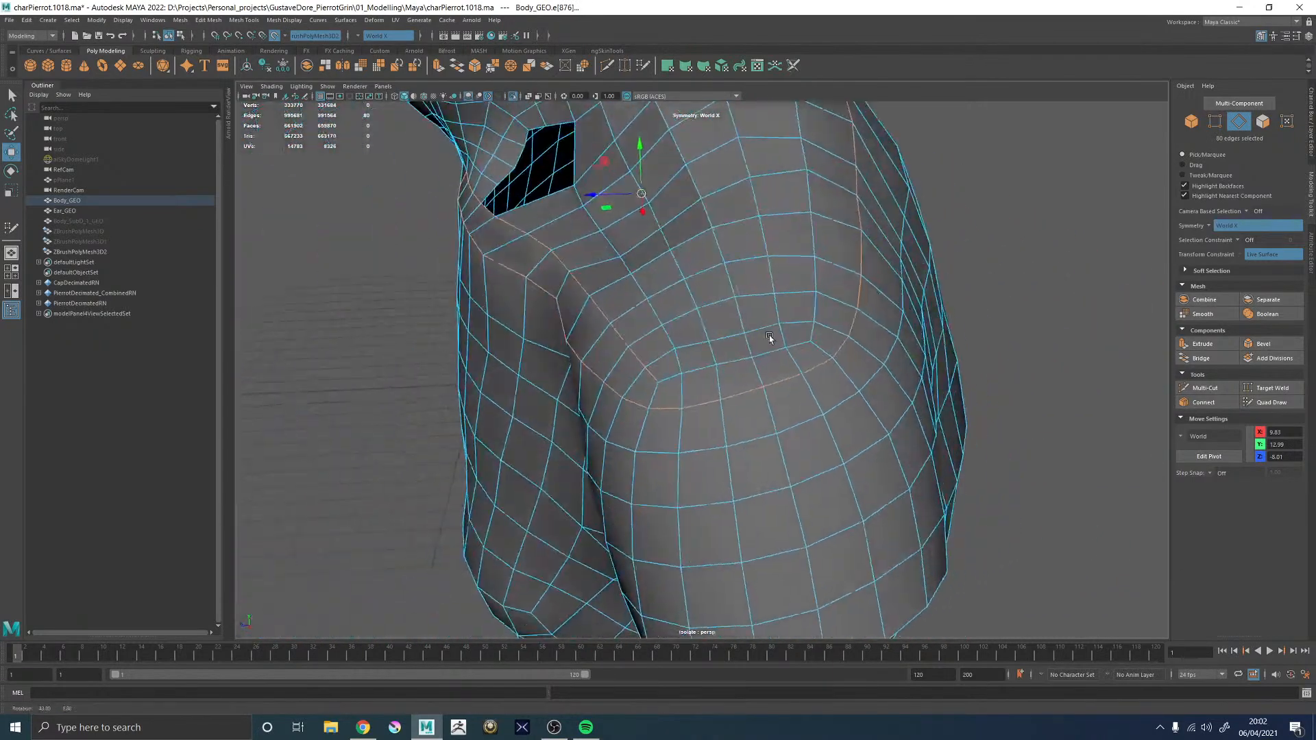
pyautogui.hotkey('ctrl', 'z')
pyautogui.keyDown('shift'); pyautogui.click(848, 337); pyautogui.keyUp('shift')
pyautogui.scroll(-2, 692, 371)
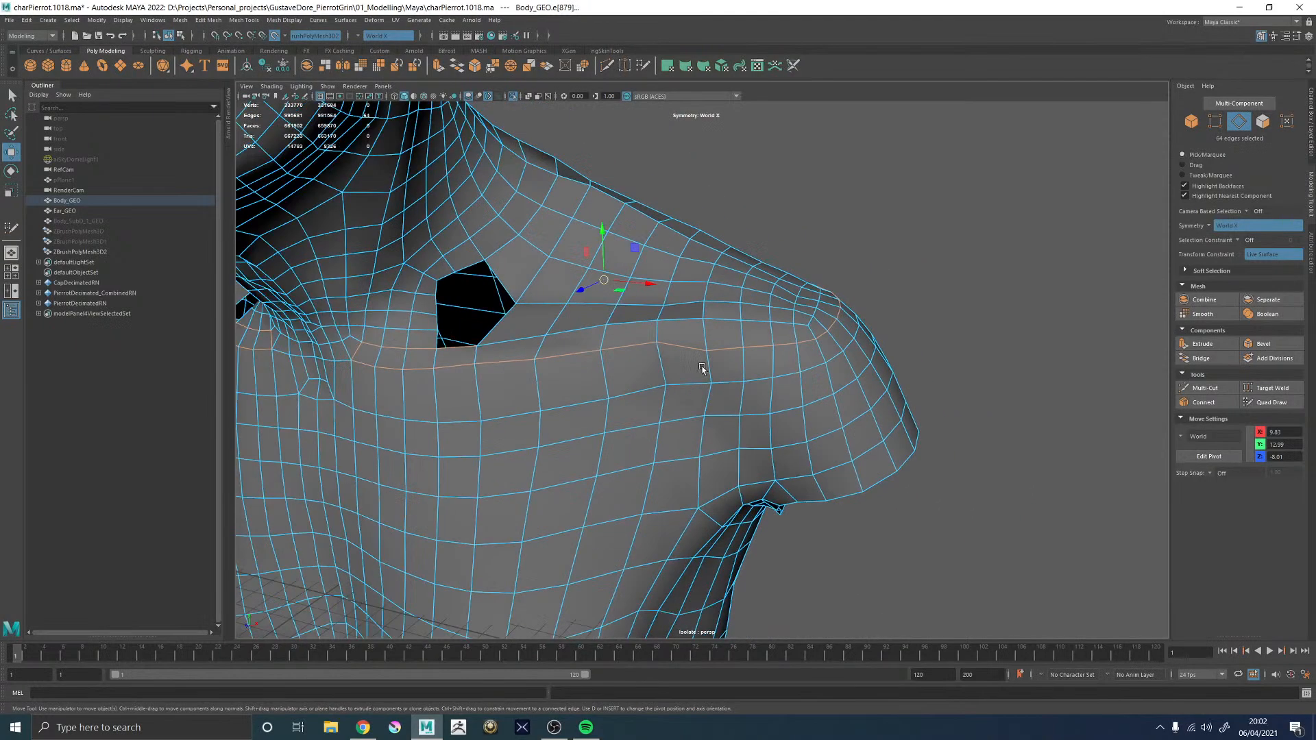
# - Select the closed ring of edges bounding the collarbone strip from the neck base to the front shoulder and bevel it
pyautogui.click(738, 348)
pyautogui.keyDown('alt'); pyautogui.moveTo(647, 355); pyautogui.dragTo(661, 357); pyautogui.keyUp('alt')
pyautogui.keyDown('alt'); pyautogui.moveTo(514, 352); pyautogui.dragTo(344, 409); pyautogui.keyUp('alt')
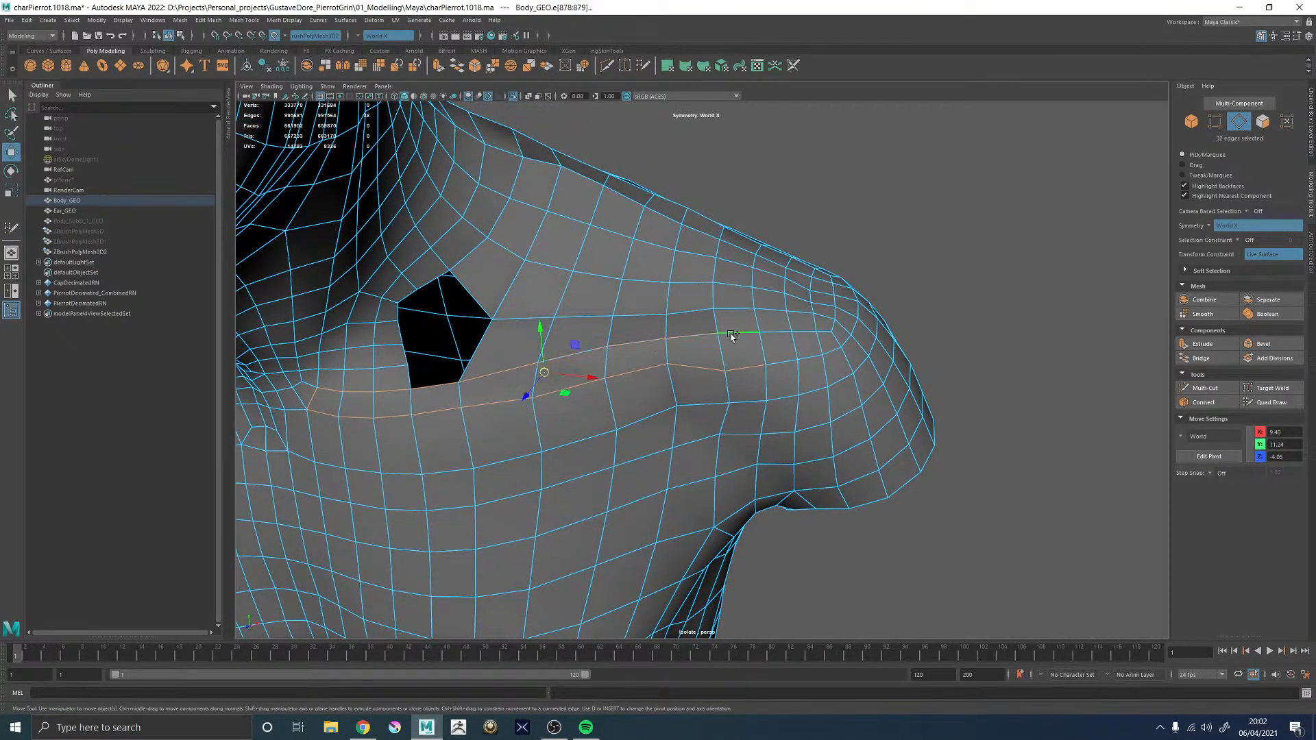
pyautogui.keyDown('shift'); pyautogui.moveTo(894, 203); pyautogui.dragTo(945, 199, button='right'); pyautogui.keyUp('shift')
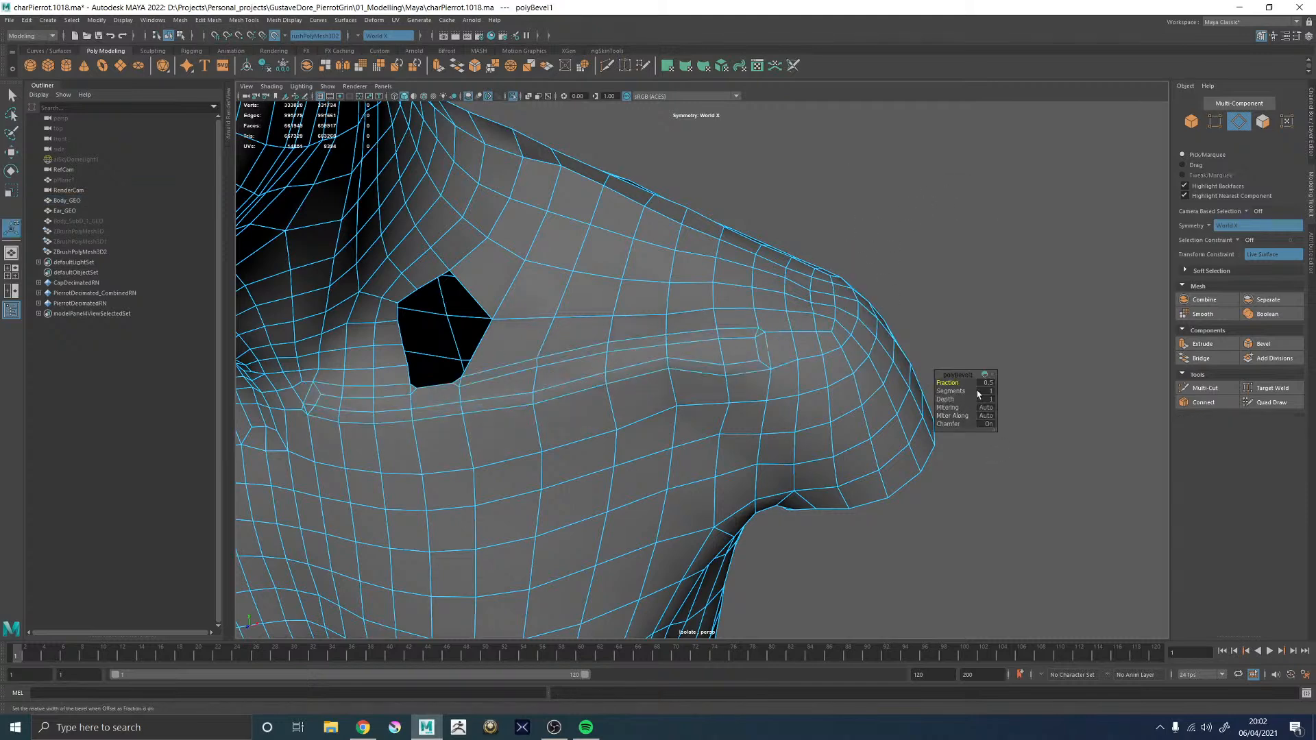
pyautogui.keyDown('alt'); pyautogui.moveTo(849, 222); pyautogui.dragTo(834, 242); pyautogui.keyUp('alt')
pyautogui.scroll(5, 679, 291)
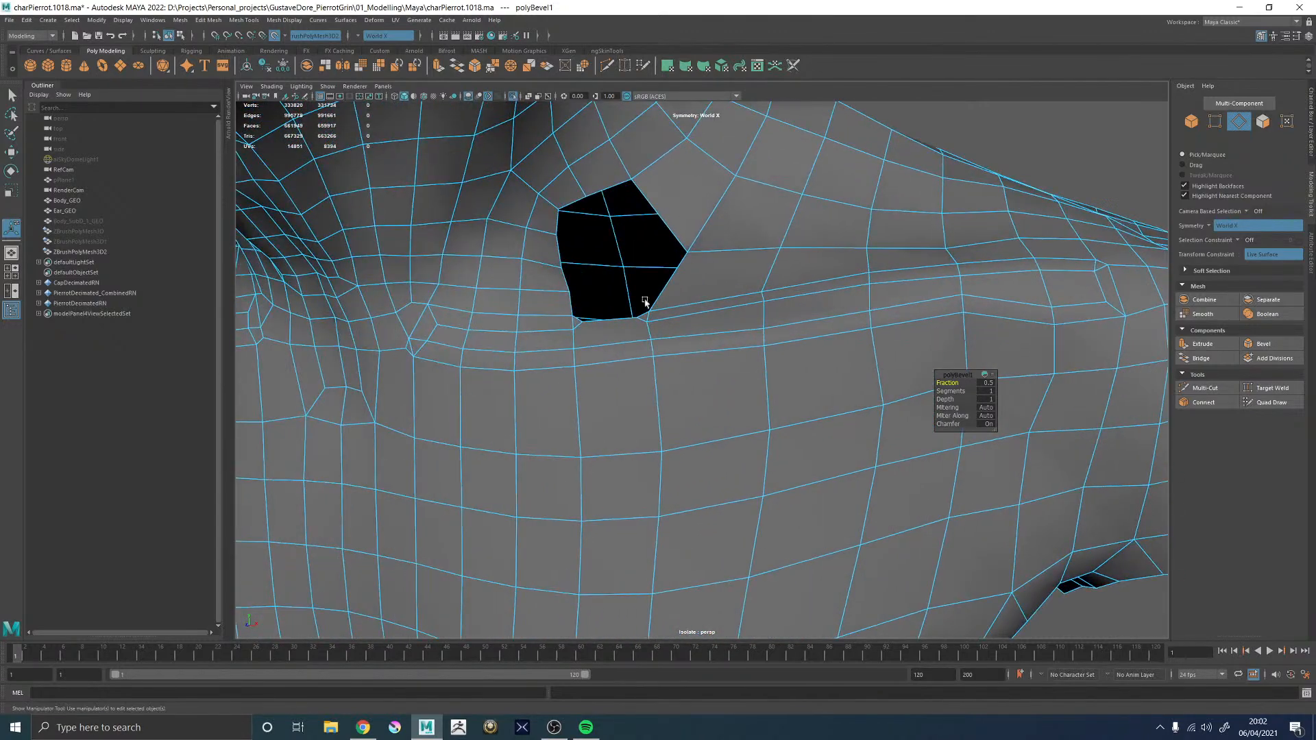
pyautogui.keyDown('alt'); pyautogui.moveTo(646, 302); pyautogui.dragTo(652, 317); pyautogui.keyUp('alt')
# - End the isolation of Body_GEO and save the scene incrementally as charPierrot.1019.ma
pyautogui.moveTo(898, 173); pyautogui.dragTo(898, 175, button='right')
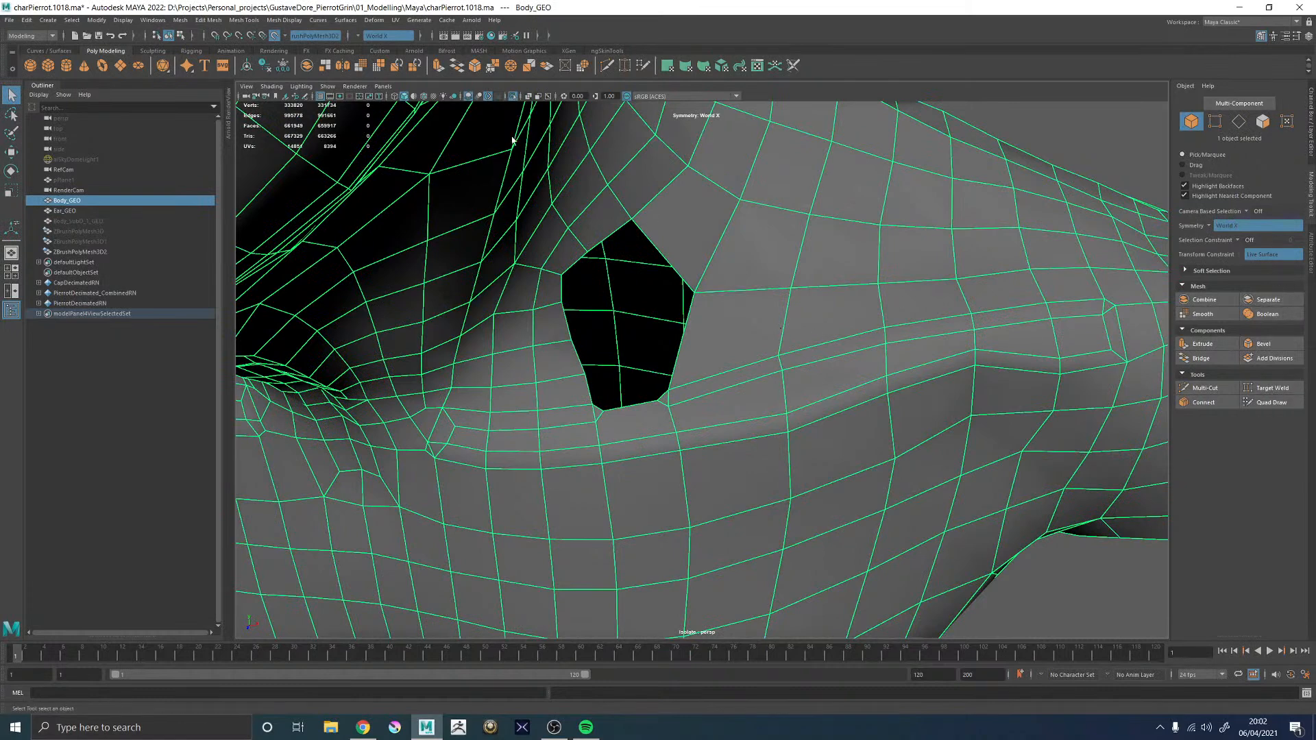
pyautogui.click(516, 97)
pyautogui.hotkey('ctrl', 'alt', 's')
# - With Quad Draw, delete the small bevel faces at the lower edge of the neck gap and fill a clean quad there
pyautogui.click(1241, 403)
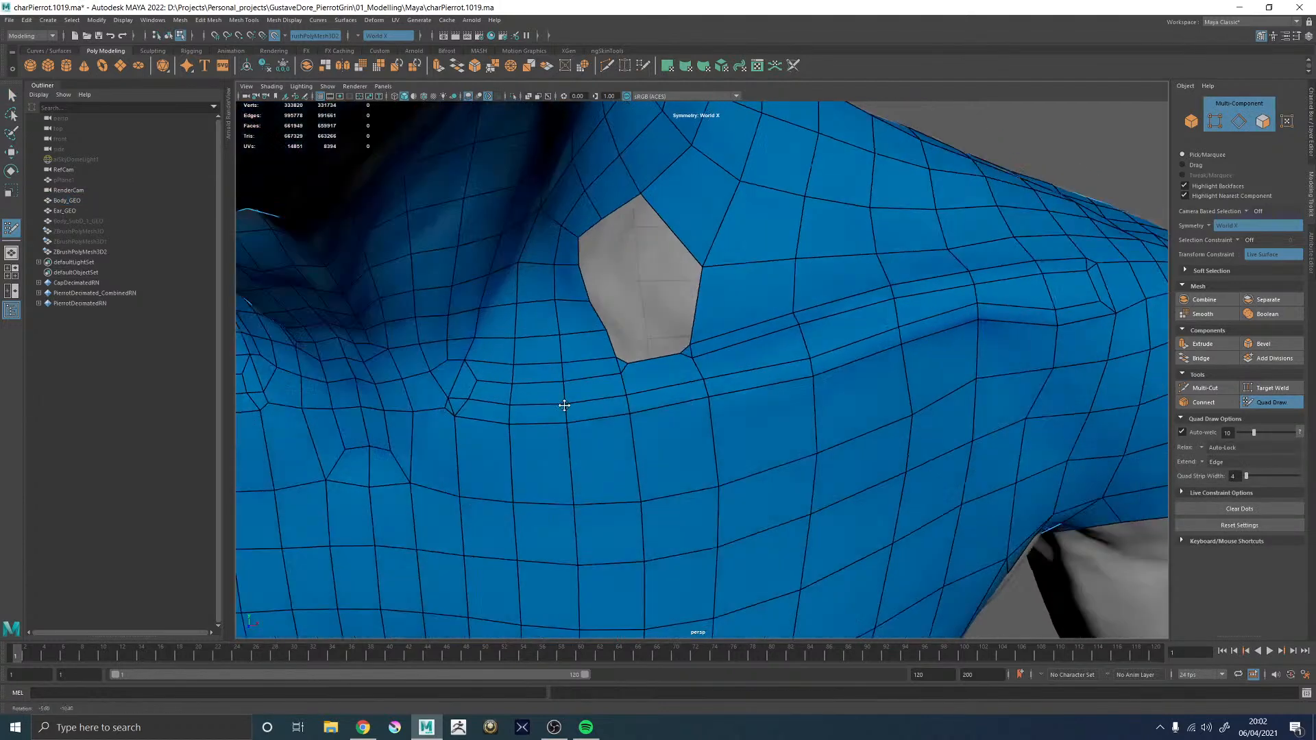
pyautogui.keyDown('alt'); pyautogui.moveTo(566, 405); pyautogui.dragTo(675, 427, button='right'); pyautogui.keyUp('alt')
pyautogui.keyDown('ctrl'); pyautogui.keyDown('shift'); pyautogui.click(439, 356); pyautogui.keyUp('shift'); pyautogui.keyUp('ctrl')
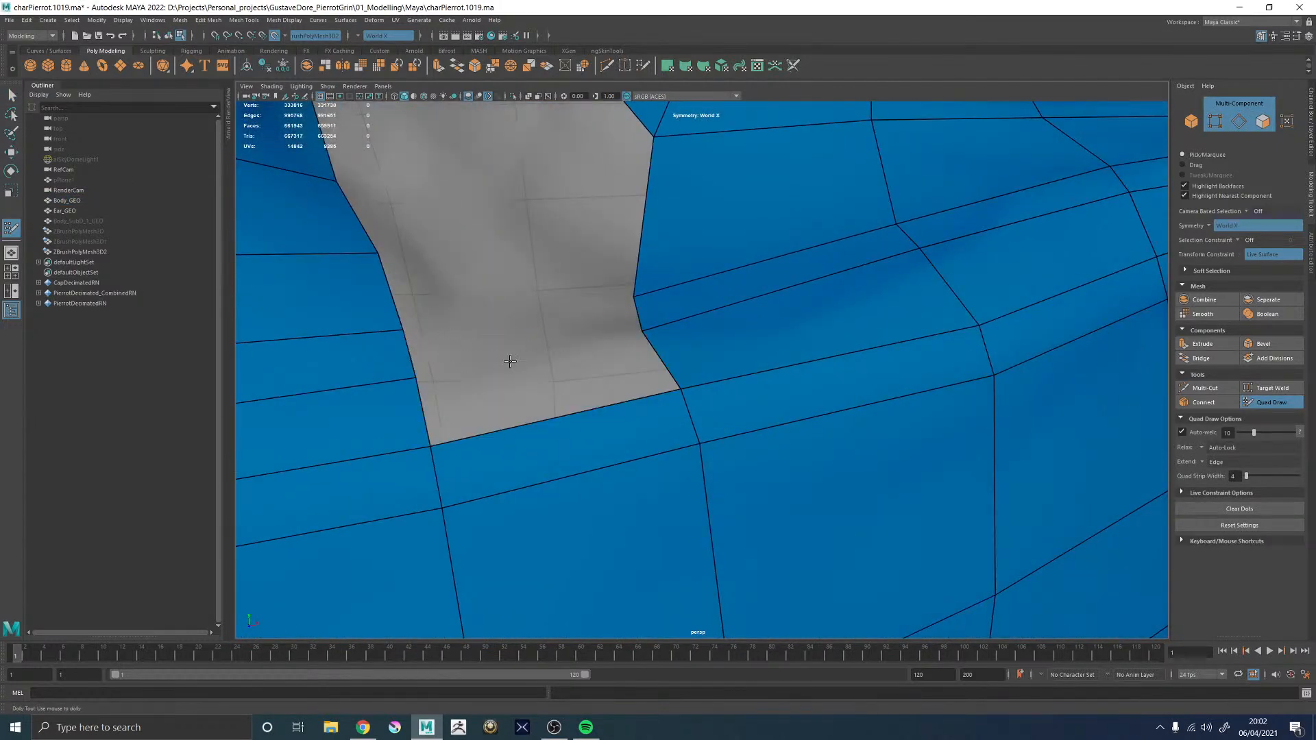
pyautogui.keyDown('alt'); pyautogui.moveTo(515, 360); pyautogui.dragTo(537, 471); pyautogui.keyUp('alt')
pyautogui.keyDown('shift'); pyautogui.click(537, 440); pyautogui.keyUp('shift')
# - Clean up the inner collarbone corner of the bevel by deleting its small faces and welding the loose vertices into one
pyautogui.keyDown('alt'); pyautogui.moveTo(676, 434); pyautogui.dragTo(608, 320, button='right'); pyautogui.keyUp('alt')
pyautogui.keyDown('alt'); pyautogui.moveTo(608, 320); pyautogui.dragTo(706, 302); pyautogui.keyUp('alt')
pyautogui.moveTo(620, 342)
pyautogui.keyDown('alt'); pyautogui.mouseDown()
pyautogui.moveTo(622, 316)
pyautogui.moveTo(619, 345)
pyautogui.mouseUp(); pyautogui.keyUp('alt')
pyautogui.moveTo(620, 345)
pyautogui.keyDown('alt'); pyautogui.mouseDown(button='right')
pyautogui.moveTo(621, 358)
pyautogui.moveTo(617, 323)
pyautogui.mouseUp(button='right'); pyautogui.keyUp('alt')
pyautogui.keyDown('alt'); pyautogui.moveTo(617, 323); pyautogui.dragTo(639, 337, button='middle'); pyautogui.keyUp('alt')
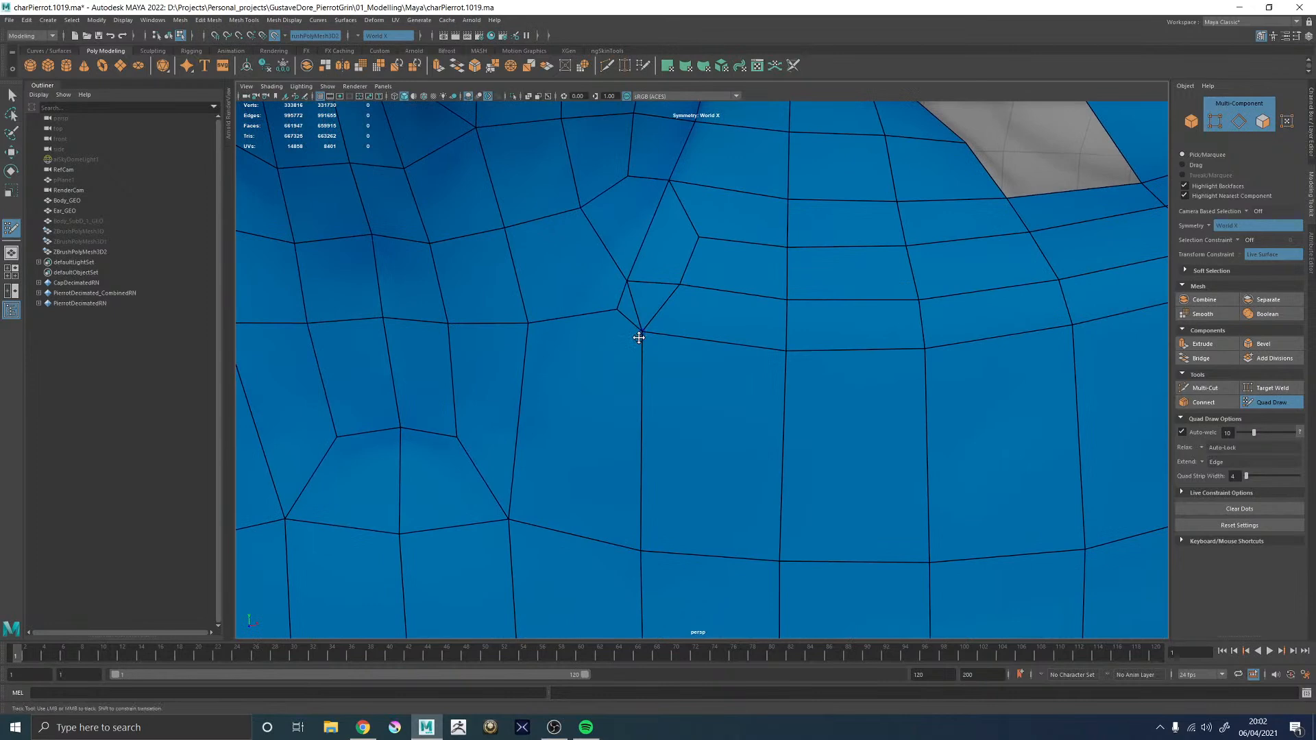
pyautogui.keyDown('ctrl'); pyautogui.keyDown('shift'); pyautogui.click(647, 303); pyautogui.keyUp('shift'); pyautogui.keyUp('ctrl')
pyautogui.keyDown('shift'); pyautogui.click(648, 306); pyautogui.keyUp('shift')
pyautogui.moveTo(642, 332); pyautogui.dragTo(615, 306)
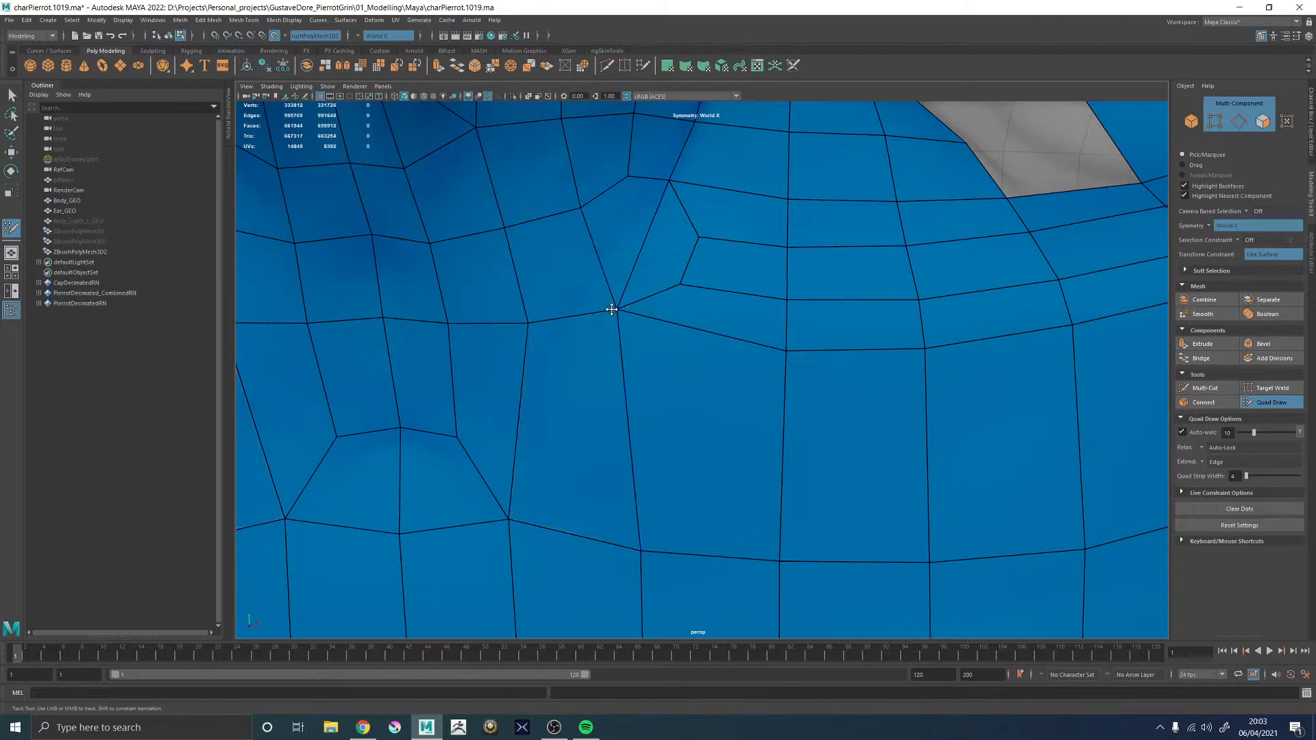
# - Inspect the bevelled collarbone strip at its inner and shoulder ends and around the remaining neck gap
pyautogui.moveTo(628, 320)
pyautogui.keyDown('alt'); pyautogui.mouseDown(button='right')
pyautogui.moveTo(514, 318)
pyautogui.moveTo(687, 312)
pyautogui.moveTo(745, 360)
pyautogui.moveTo(714, 336)
pyautogui.moveTo(566, 297)
pyautogui.moveTo(618, 302)
pyautogui.mouseUp(button='right'); pyautogui.keyUp('alt')
pyautogui.keyDown('alt'); pyautogui.moveTo(884, 301); pyautogui.dragTo(808, 317); pyautogui.keyUp('alt')
pyautogui.keyDown('alt'); pyautogui.moveTo(808, 318); pyautogui.dragTo(649, 343, button='middle'); pyautogui.keyUp('alt')
pyautogui.keyDown('alt'); pyautogui.moveTo(649, 343); pyautogui.dragTo(816, 285, button='right'); pyautogui.keyUp('alt')
pyautogui.keyDown('alt'); pyautogui.moveTo(816, 285); pyautogui.dragTo(782, 359); pyautogui.keyUp('alt')
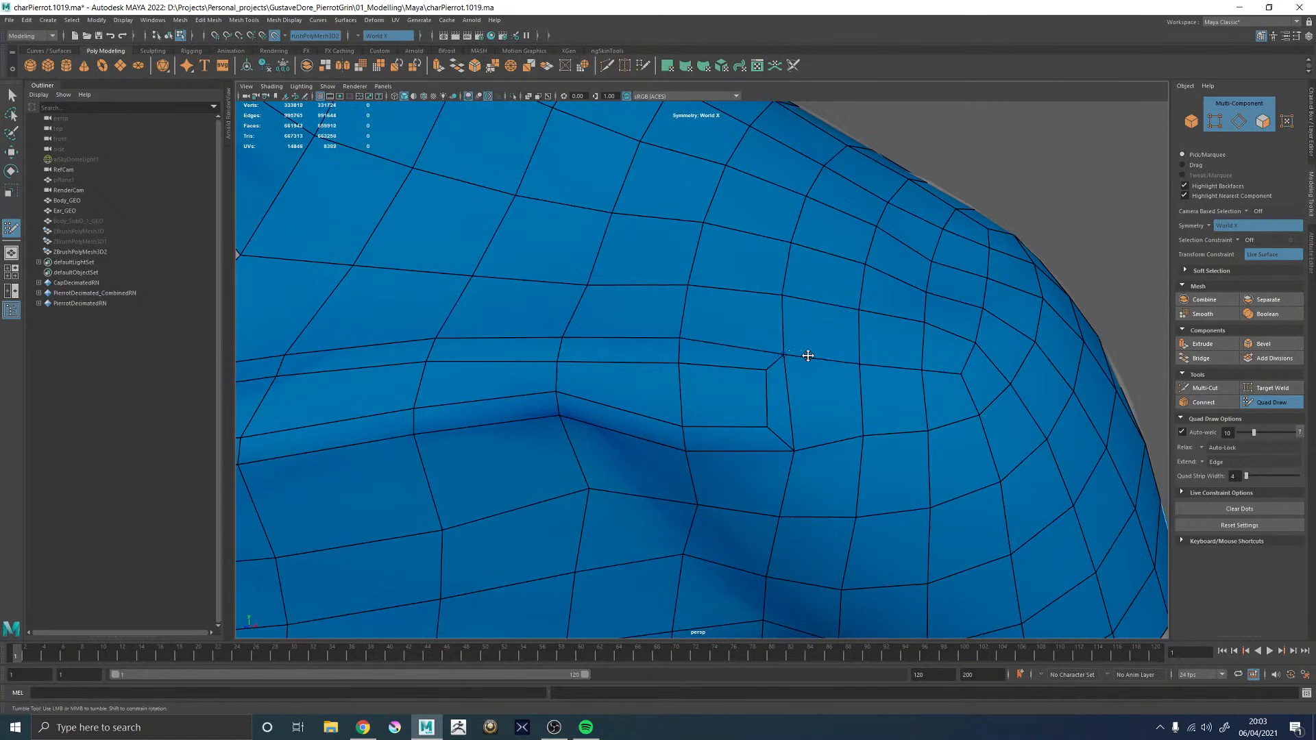
pyautogui.keyDown('alt'); pyautogui.moveTo(805, 356); pyautogui.dragTo(620, 320, button='right'); pyautogui.keyUp('alt')
pyautogui.keyDown('alt'); pyautogui.moveTo(619, 320); pyautogui.dragTo(969, 244, button='middle'); pyautogui.keyUp('alt')
pyautogui.keyDown('alt'); pyautogui.moveTo(969, 244); pyautogui.dragTo(764, 270, button='right'); pyautogui.keyUp('alt')
pyautogui.keyDown('alt'); pyautogui.moveTo(764, 270); pyautogui.dragTo(713, 359); pyautogui.keyUp('alt')
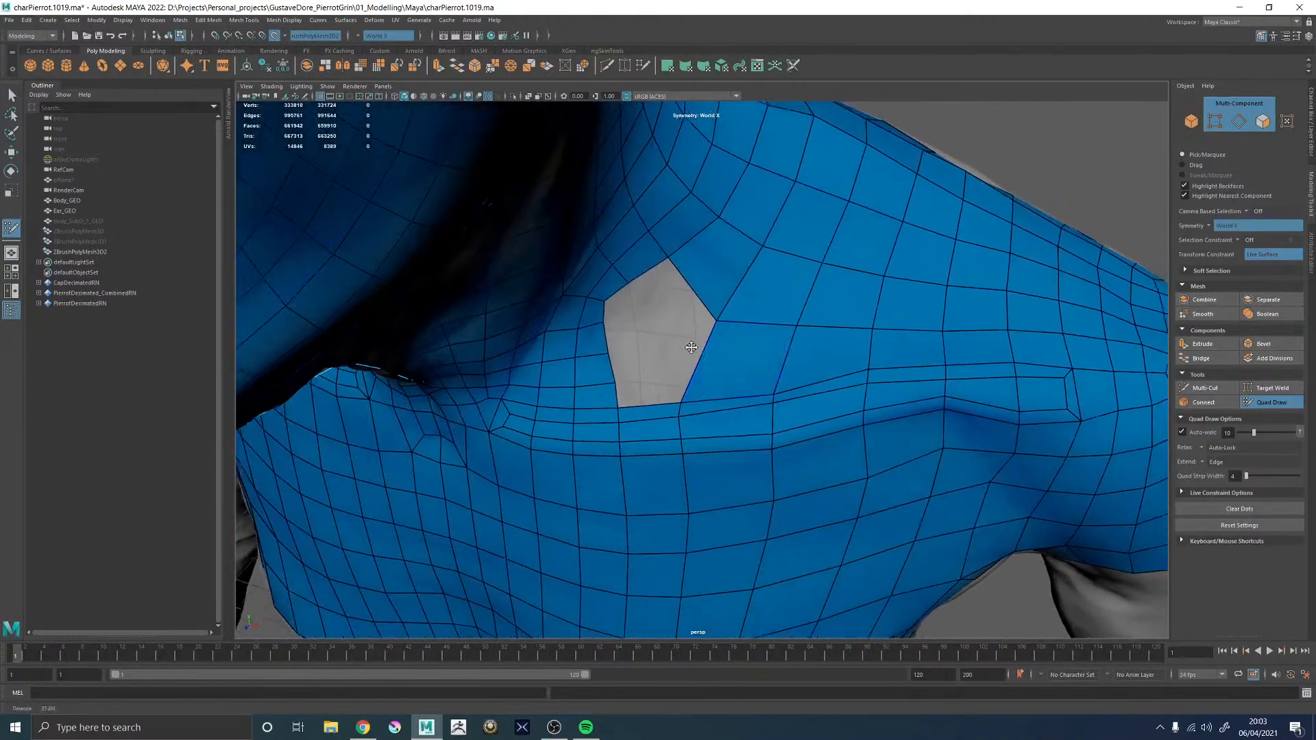
pyautogui.keyDown('alt'); pyautogui.moveTo(713, 358); pyautogui.dragTo(646, 371, button='right'); pyautogui.keyUp('alt')
pyautogui.keyDown('alt'); pyautogui.moveTo(646, 371); pyautogui.dragTo(687, 361, button='middle'); pyautogui.keyUp('alt')
pyautogui.keyDown('alt'); pyautogui.moveTo(687, 361); pyautogui.dragTo(702, 303, button='right'); pyautogui.keyUp('alt')
pyautogui.keyDown('alt'); pyautogui.moveTo(696, 329); pyautogui.dragTo(746, 310); pyautogui.keyUp('alt')
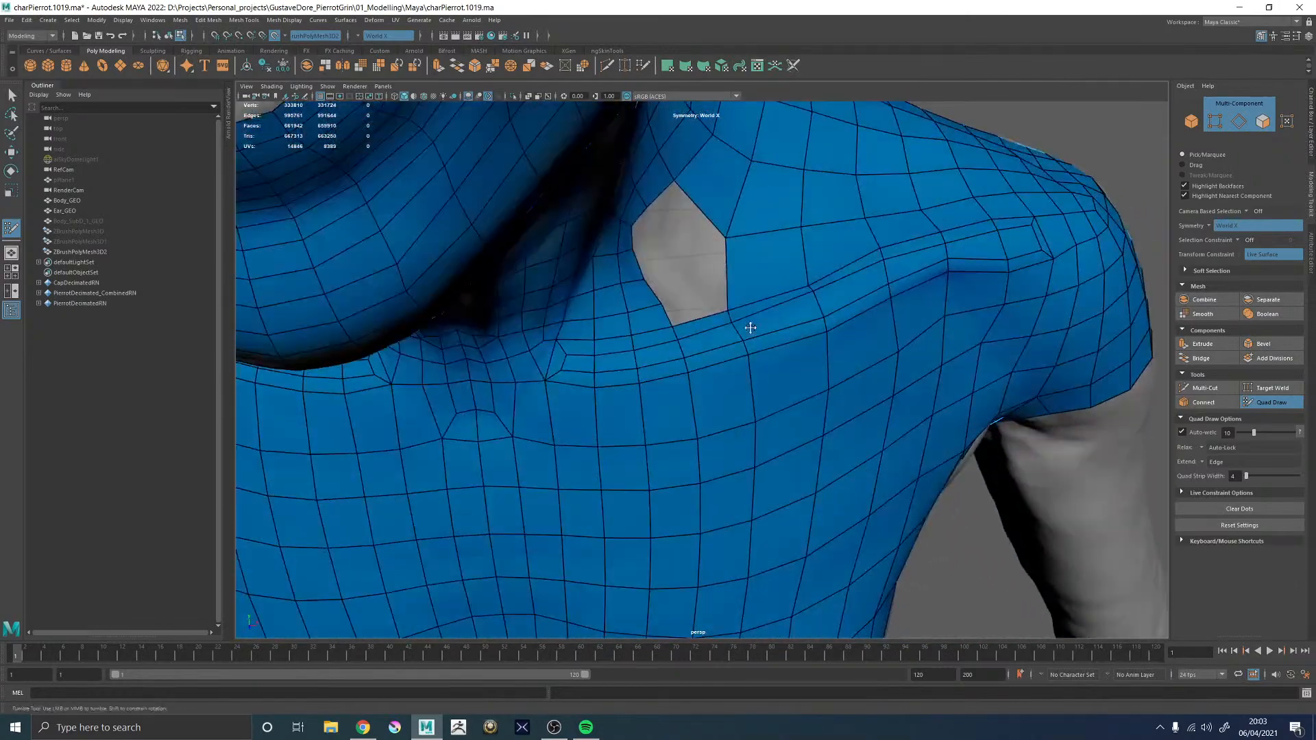
# - Relax the bevelled edge rows along the collarbone from the neck side out to the shoulder
pyautogui.keyDown('shift'); pyautogui.moveTo(590, 368); pyautogui.dragTo(786, 327); pyautogui.keyUp('shift')
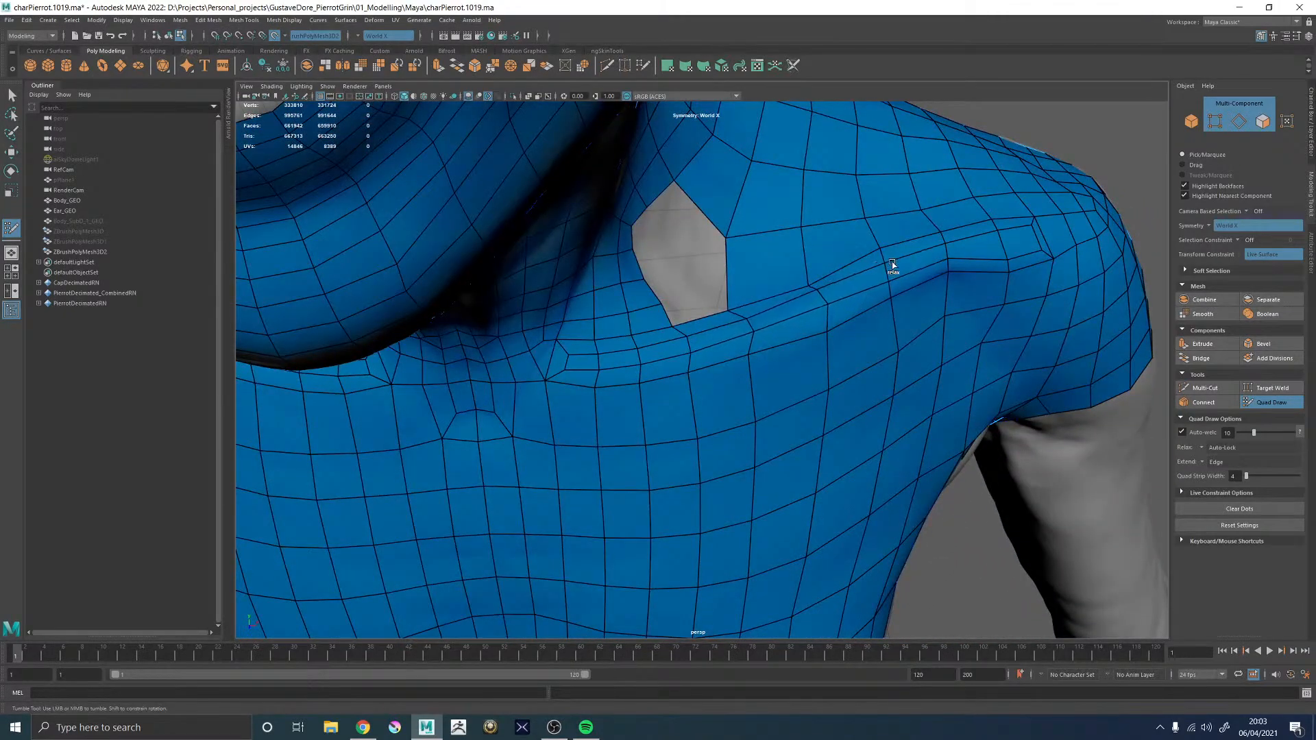
pyautogui.moveTo(951, 252)
pyautogui.keyDown('shift'); pyautogui.mouseDown()
pyautogui.moveTo(1020, 245)
pyautogui.moveTo(1014, 233)
pyautogui.mouseUp(); pyautogui.keyUp('shift')
pyautogui.keyDown('alt'); pyautogui.moveTo(1014, 233); pyautogui.dragTo(692, 268, button='right'); pyautogui.keyUp('alt')
pyautogui.moveTo(908, 262)
pyautogui.keyDown('alt'); pyautogui.mouseDown()
pyautogui.moveTo(844, 268)
pyautogui.moveTo(749, 306)
pyautogui.mouseUp(); pyautogui.keyUp('alt')
pyautogui.keyDown('alt'); pyautogui.moveTo(749, 306); pyautogui.dragTo(932, 397, button='right'); pyautogui.keyUp('alt')
pyautogui.keyDown('alt'); pyautogui.moveTo(791, 253); pyautogui.dragTo(789, 282); pyautogui.keyUp('alt')
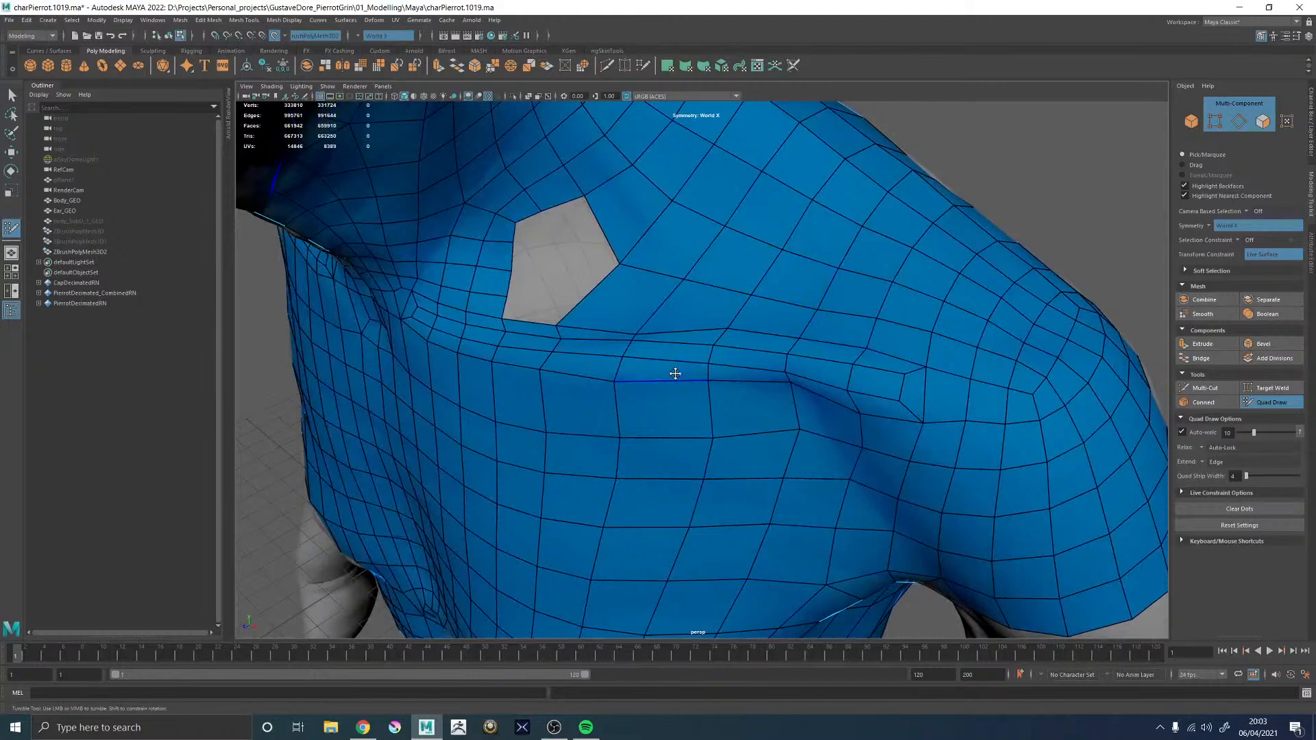
pyautogui.keyDown('alt'); pyautogui.moveTo(985, 212); pyautogui.dragTo(1005, 237); pyautogui.keyUp('alt')
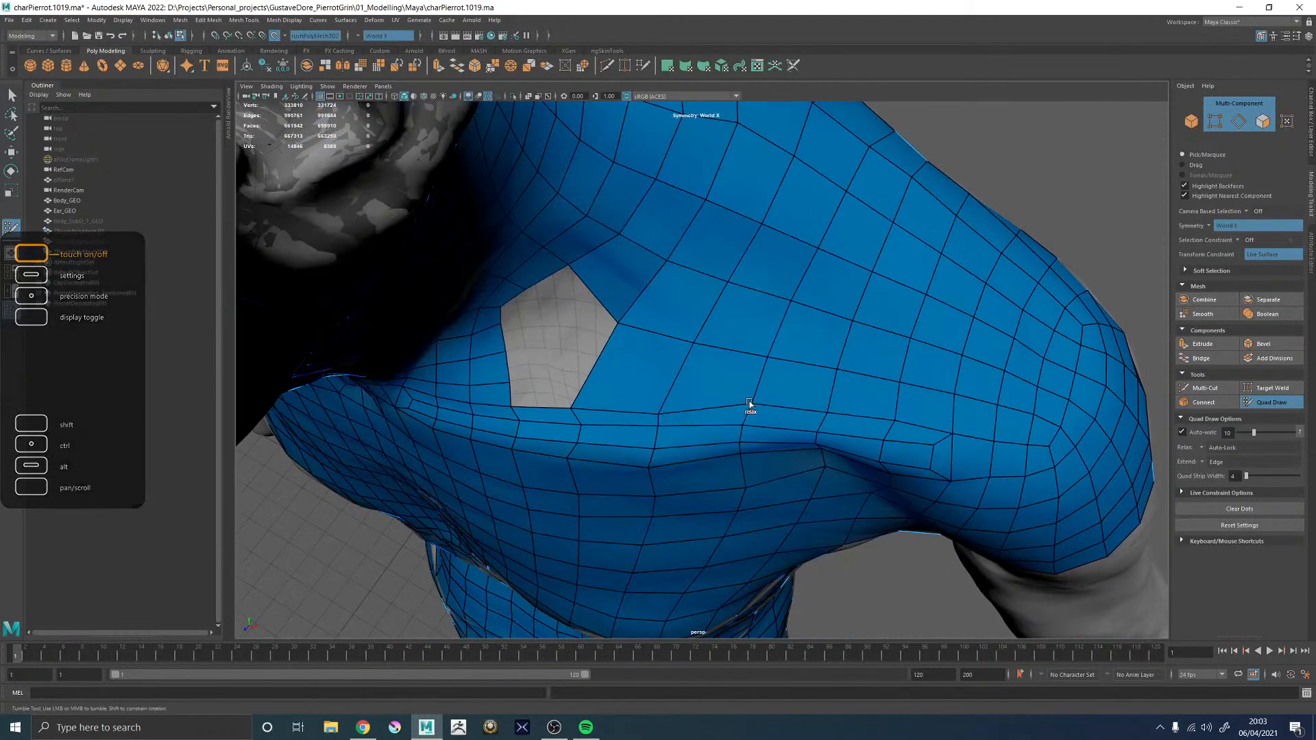
pyautogui.keyDown('alt'); pyautogui.moveTo(700, 304); pyautogui.dragTo(721, 344); pyautogui.keyUp('alt')
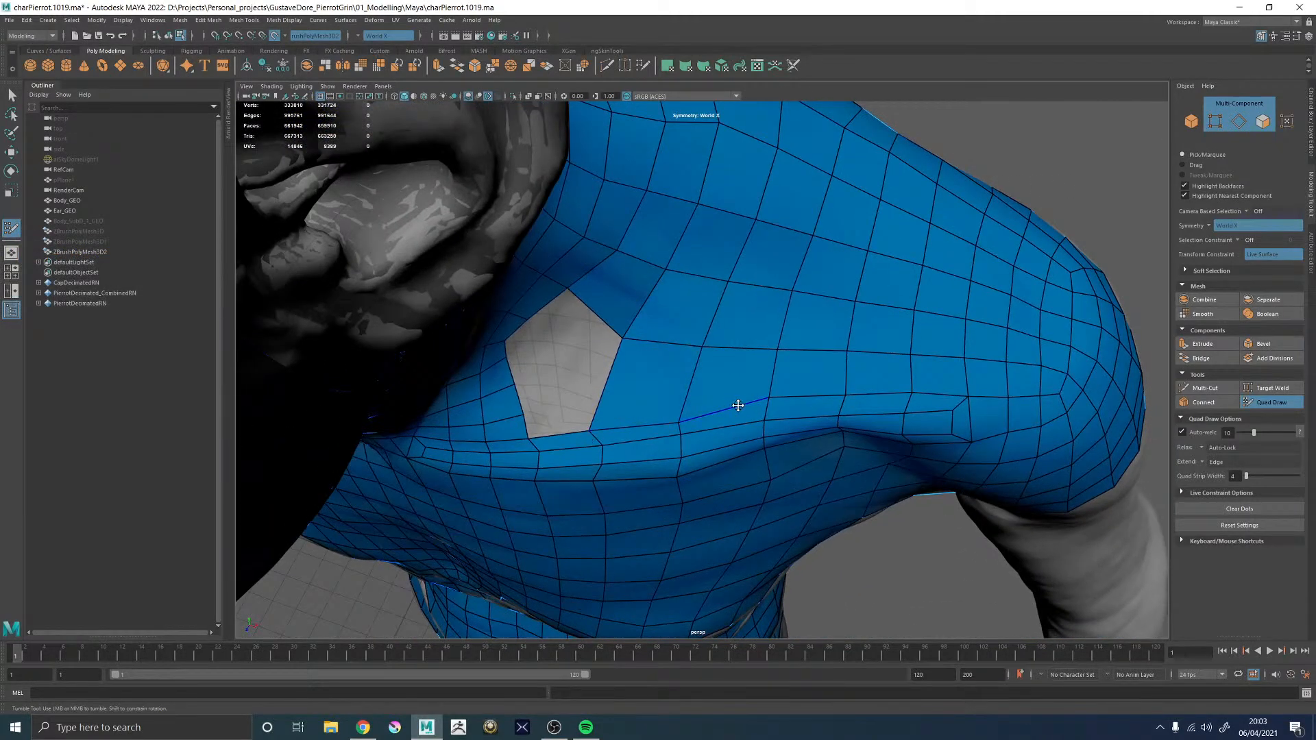
# - Fill the lower shoulder-side part of the remaining neck gap with a quad
pyautogui.keyDown('alt'); pyautogui.moveTo(1063, 187); pyautogui.dragTo(885, 218); pyautogui.keyUp('alt')
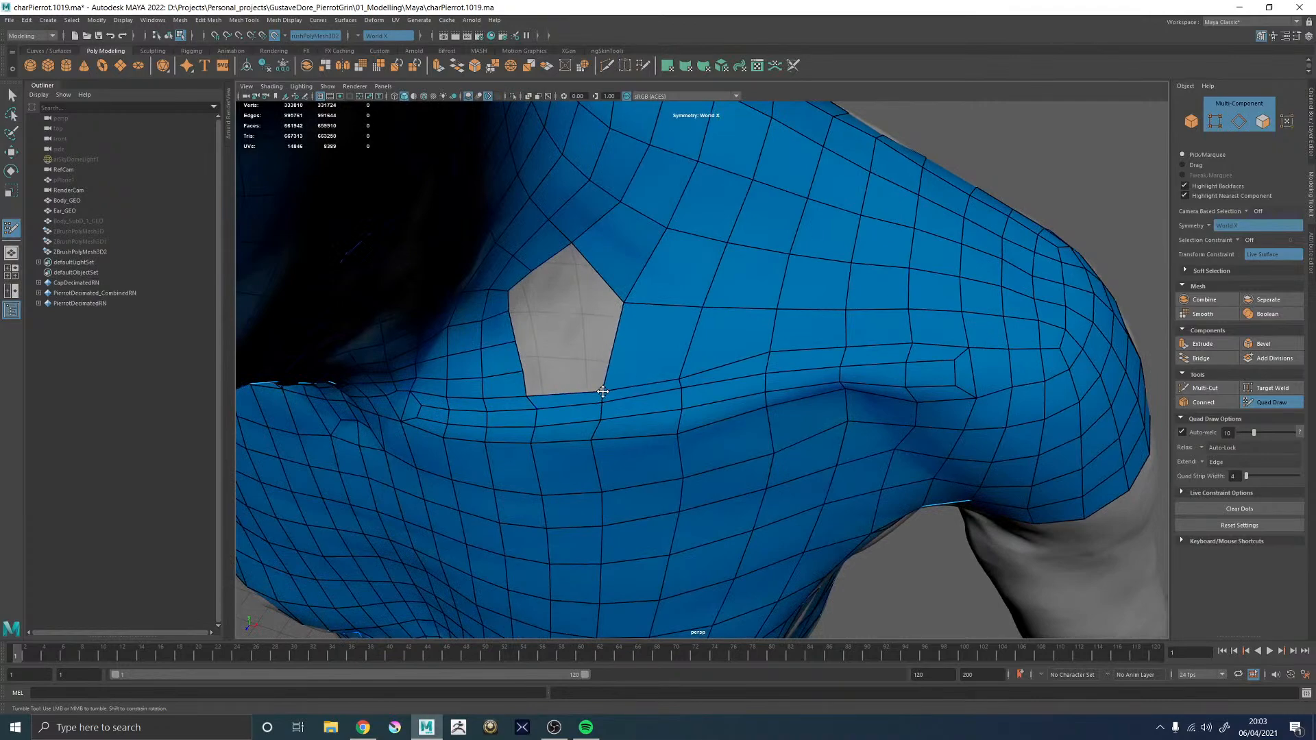
pyautogui.keyDown('alt'); pyautogui.moveTo(648, 362); pyautogui.dragTo(664, 400); pyautogui.keyUp('alt')
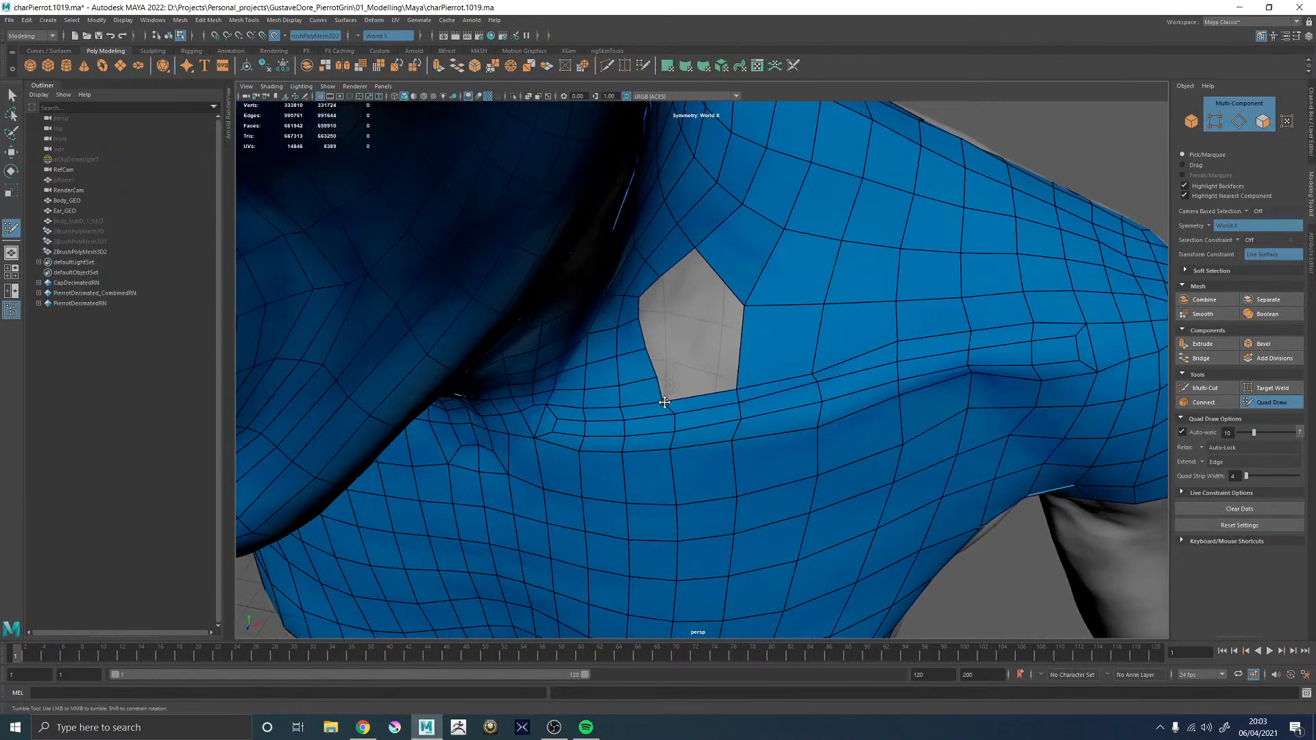
pyautogui.scroll(-4, 695, 371)
pyautogui.keyDown('alt'); pyautogui.moveTo(691, 334); pyautogui.dragTo(743, 271); pyautogui.keyUp('alt')
pyautogui.scroll(3, 813, 340)
pyautogui.keyDown('alt'); pyautogui.moveTo(813, 341); pyautogui.dragTo(713, 288); pyautogui.keyUp('alt')
pyautogui.keyDown('alt'); pyautogui.moveTo(706, 281); pyautogui.dragTo(711, 320, button='middle'); pyautogui.keyUp('alt')
pyautogui.keyDown('alt'); pyautogui.moveTo(710, 320); pyautogui.dragTo(761, 313); pyautogui.keyUp('alt')
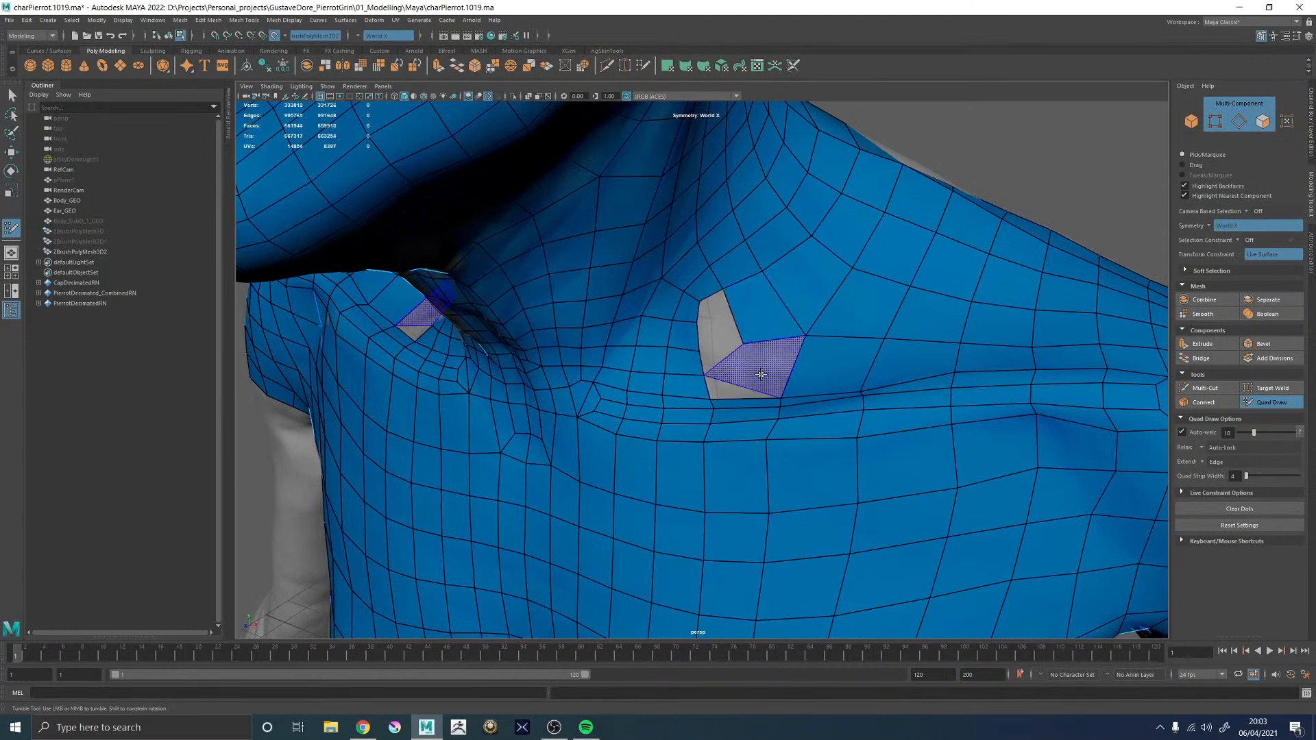
pyautogui.keyDown('shift'); pyautogui.click(775, 373); pyautogui.keyUp('shift')
pyautogui.keyDown('shift'); pyautogui.click(779, 374); pyautogui.keyUp('shift')
# - Add a vertex on the surface inside the neck gap and fill the rest of the opening with quads
pyautogui.keyDown('alt'); pyautogui.moveTo(795, 374); pyautogui.dragTo(717, 316, button='right'); pyautogui.keyUp('alt')
pyautogui.moveTo(716, 315)
pyautogui.keyDown('alt'); pyautogui.mouseDown()
pyautogui.moveTo(758, 294)
pyautogui.moveTo(716, 311)
pyautogui.mouseUp(); pyautogui.keyUp('alt')
pyautogui.keyDown('alt'); pyautogui.moveTo(717, 311); pyautogui.dragTo(624, 309, button='right'); pyautogui.keyUp('alt')
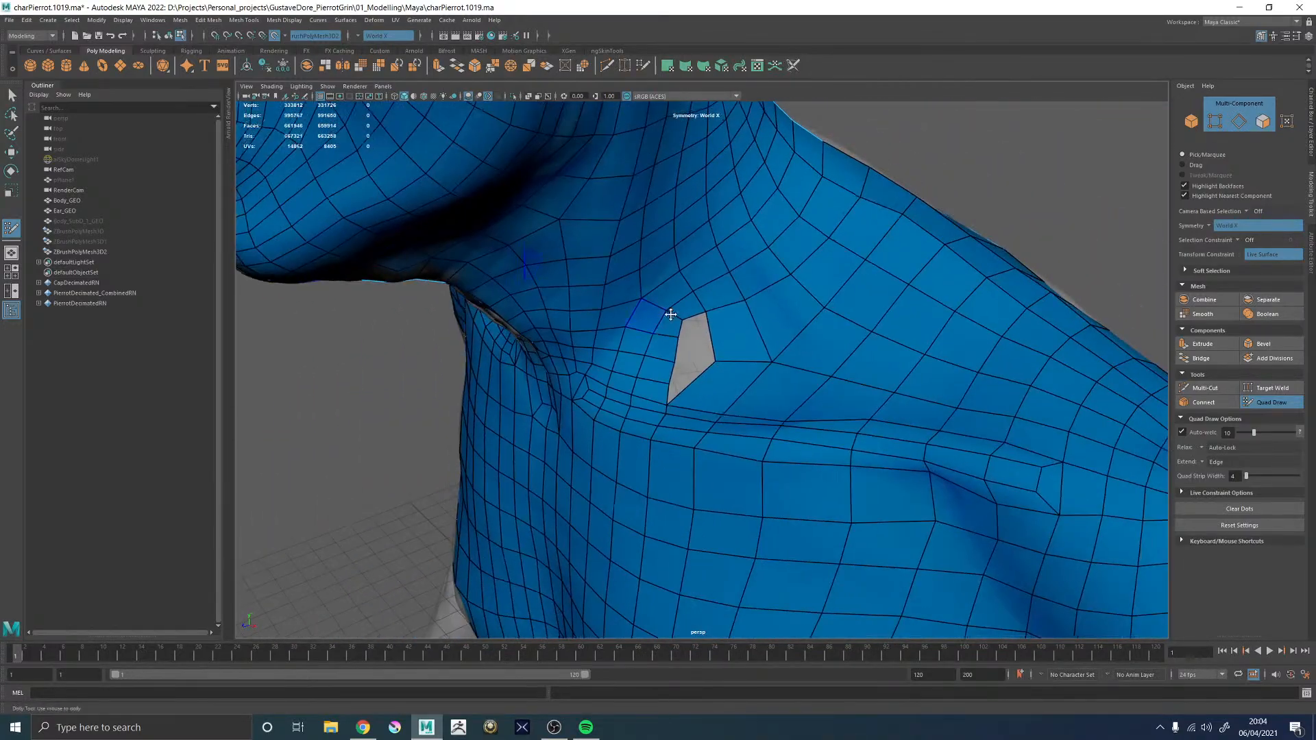
pyautogui.moveTo(774, 318)
pyautogui.keyDown('alt'); pyautogui.mouseDown()
pyautogui.moveTo(837, 298)
pyautogui.moveTo(782, 328)
pyautogui.mouseUp(); pyautogui.keyUp('alt')
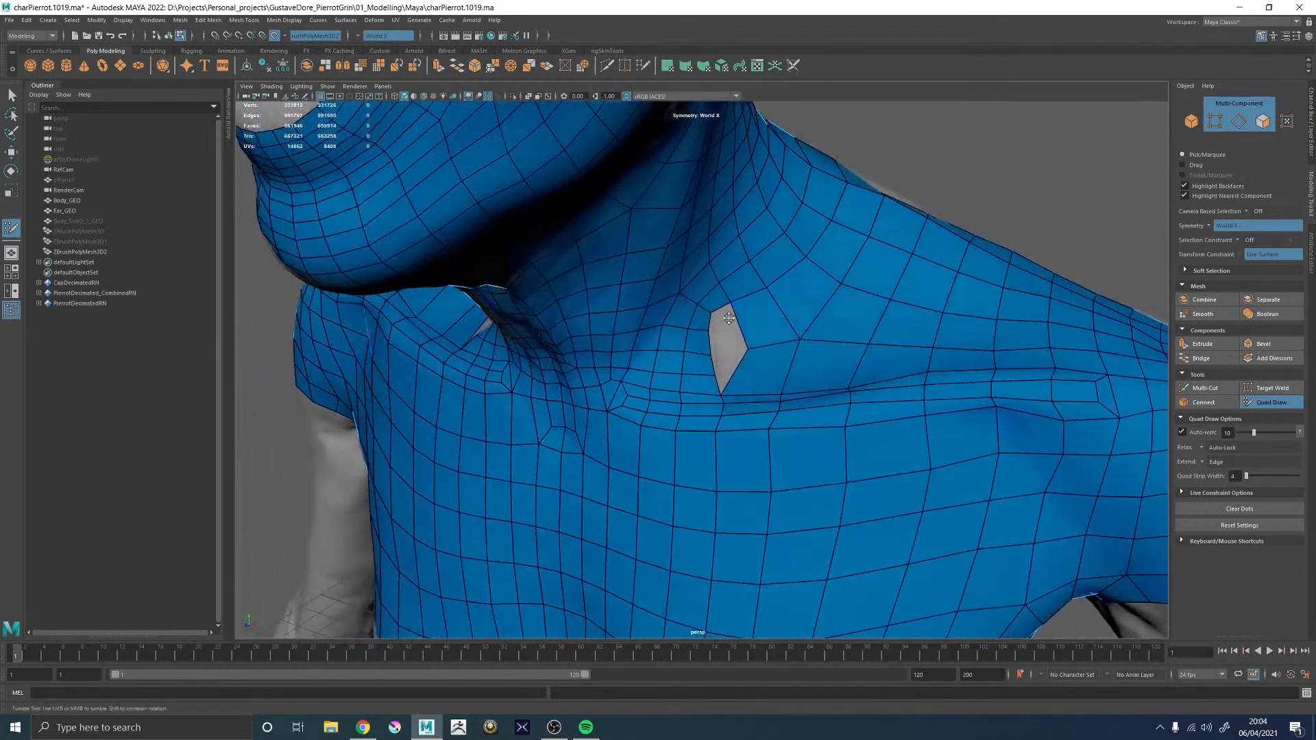
pyautogui.keyDown('alt'); pyautogui.moveTo(734, 323); pyautogui.dragTo(815, 394, button='right'); pyautogui.keyUp('alt')
pyautogui.moveTo(727, 330)
pyautogui.keyDown('alt'); pyautogui.mouseDown()
pyautogui.moveTo(705, 318)
pyautogui.moveTo(723, 335)
pyautogui.mouseUp(); pyautogui.keyUp('alt')
pyautogui.keyDown('alt'); pyautogui.moveTo(723, 335); pyautogui.dragTo(752, 396, button='middle'); pyautogui.keyUp('alt')
pyautogui.moveTo(665, 329)
pyautogui.keyDown('alt'); pyautogui.mouseDown(button='right')
pyautogui.moveTo(577, 291)
pyautogui.moveTo(678, 351)
pyautogui.mouseUp(button='right'); pyautogui.keyUp('alt')
pyautogui.moveTo(738, 376)
pyautogui.keyDown('alt'); pyautogui.mouseDown()
pyautogui.moveTo(681, 367)
pyautogui.moveTo(708, 347)
pyautogui.moveTo(679, 373)
pyautogui.moveTo(713, 378)
pyautogui.mouseUp(); pyautogui.keyUp('alt')
pyautogui.keyDown('ctrl'); pyautogui.click(766, 388); pyautogui.keyUp('ctrl')
pyautogui.keyDown('shift'); pyautogui.click(739, 374); pyautogui.keyUp('shift')
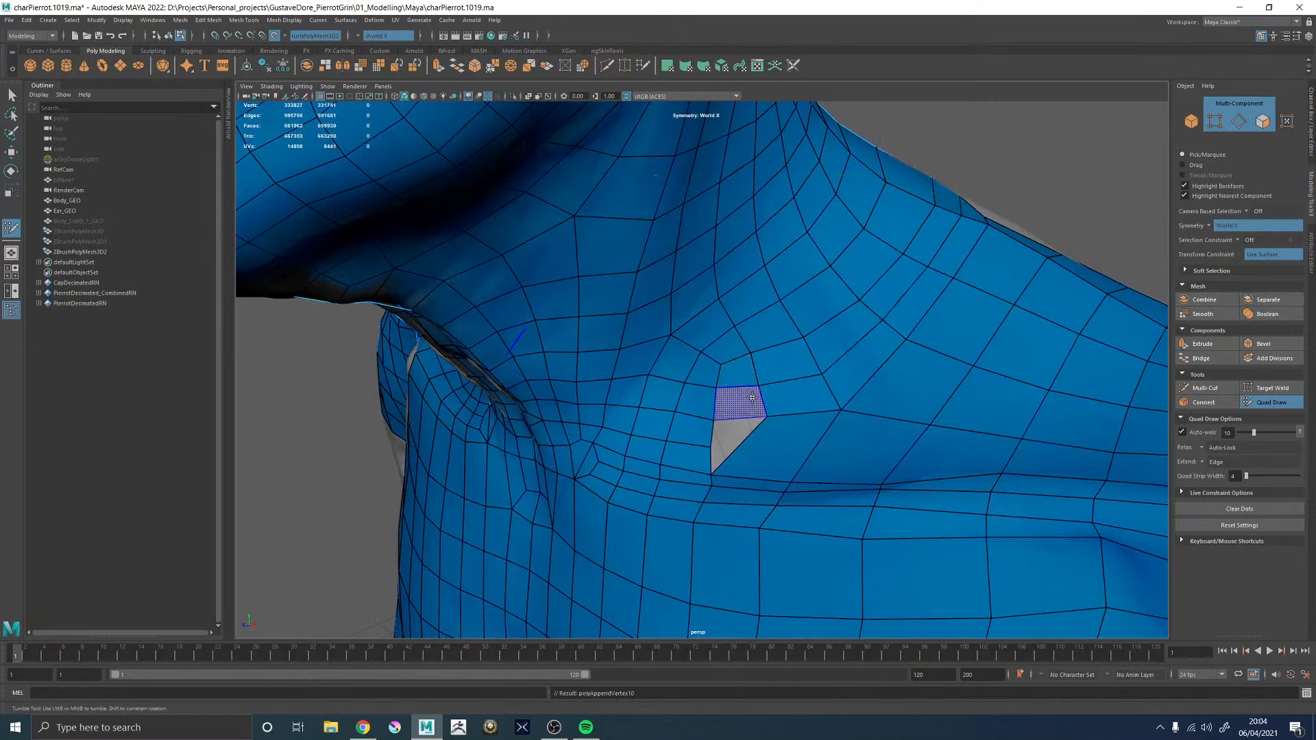
pyautogui.keyDown('shift'); pyautogui.click(747, 398); pyautogui.keyUp('shift')
# - Collapse the edge ring across the bevelled collarbone strip with Merge/Collapse, and return to Quad Draw
pyautogui.keyDown('alt'); pyautogui.moveTo(747, 399); pyautogui.dragTo(763, 450); pyautogui.keyUp('alt')
pyautogui.scroll(-5, 628, 289)
pyautogui.keyDown('alt'); pyautogui.moveTo(761, 332); pyautogui.dragTo(759, 378); pyautogui.keyUp('alt')
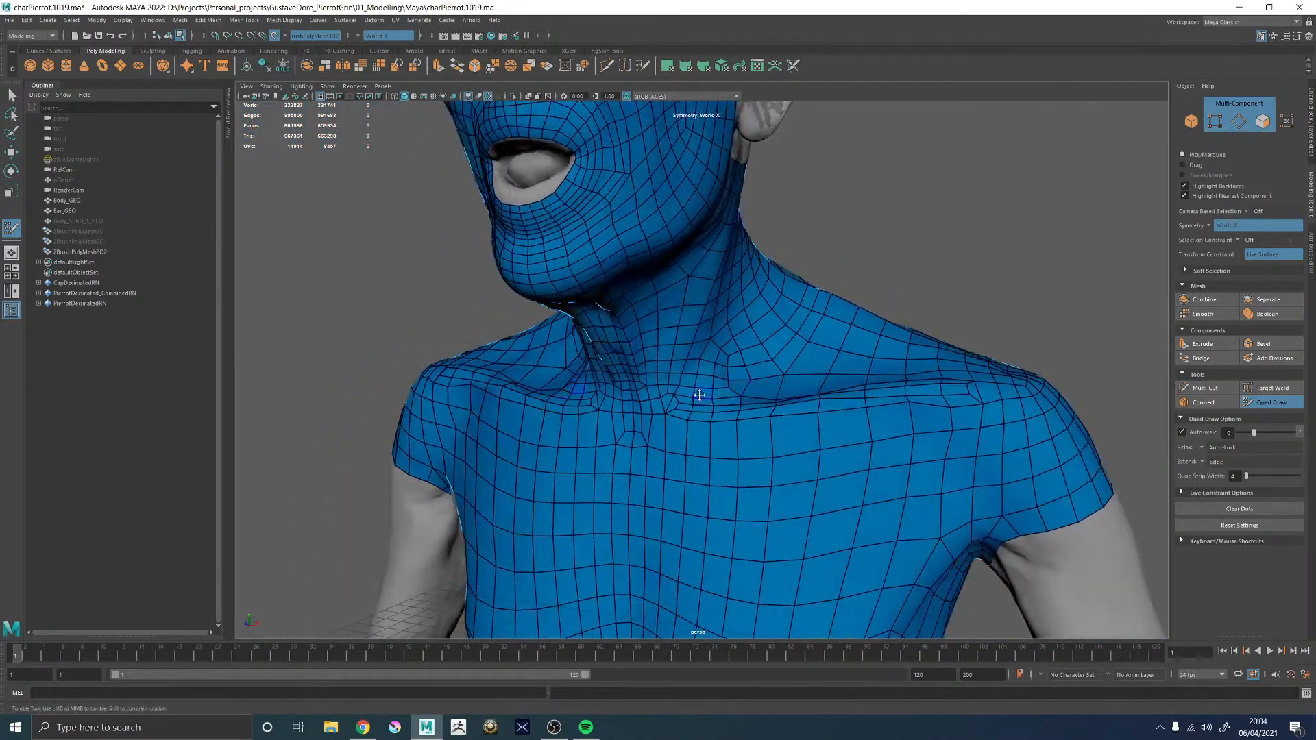
pyautogui.scroll(4, 703, 394)
pyautogui.keyDown('alt'); pyautogui.moveTo(780, 396); pyautogui.dragTo(736, 439); pyautogui.keyUp('alt')
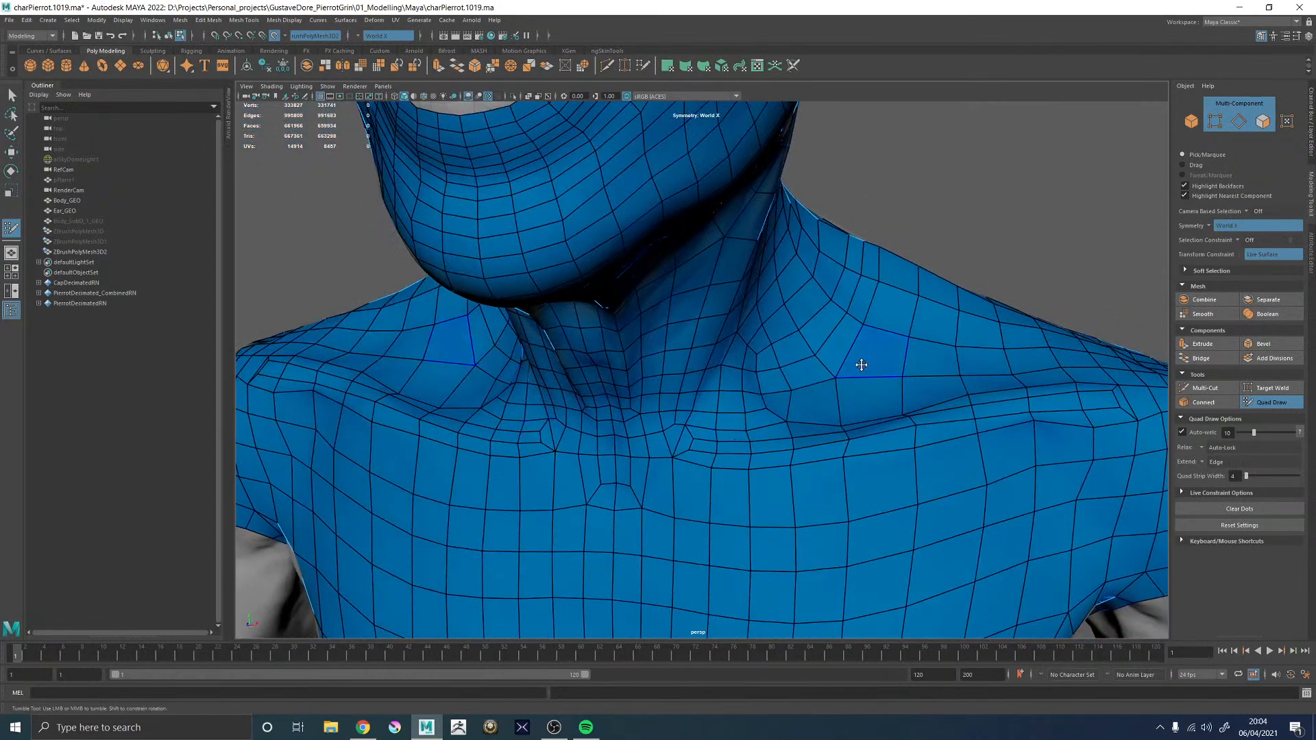
pyautogui.keyDown('alt'); pyautogui.moveTo(862, 365); pyautogui.dragTo(855, 425); pyautogui.keyUp('alt')
pyautogui.scroll(3, 854, 426)
pyautogui.press('w')
pyautogui.press('F10')
pyautogui.click(693, 384)
pyautogui.click(686, 348)
pyautogui.keyDown('shift'); pyautogui.rightClick(697, 334); pyautogui.keyUp('shift')
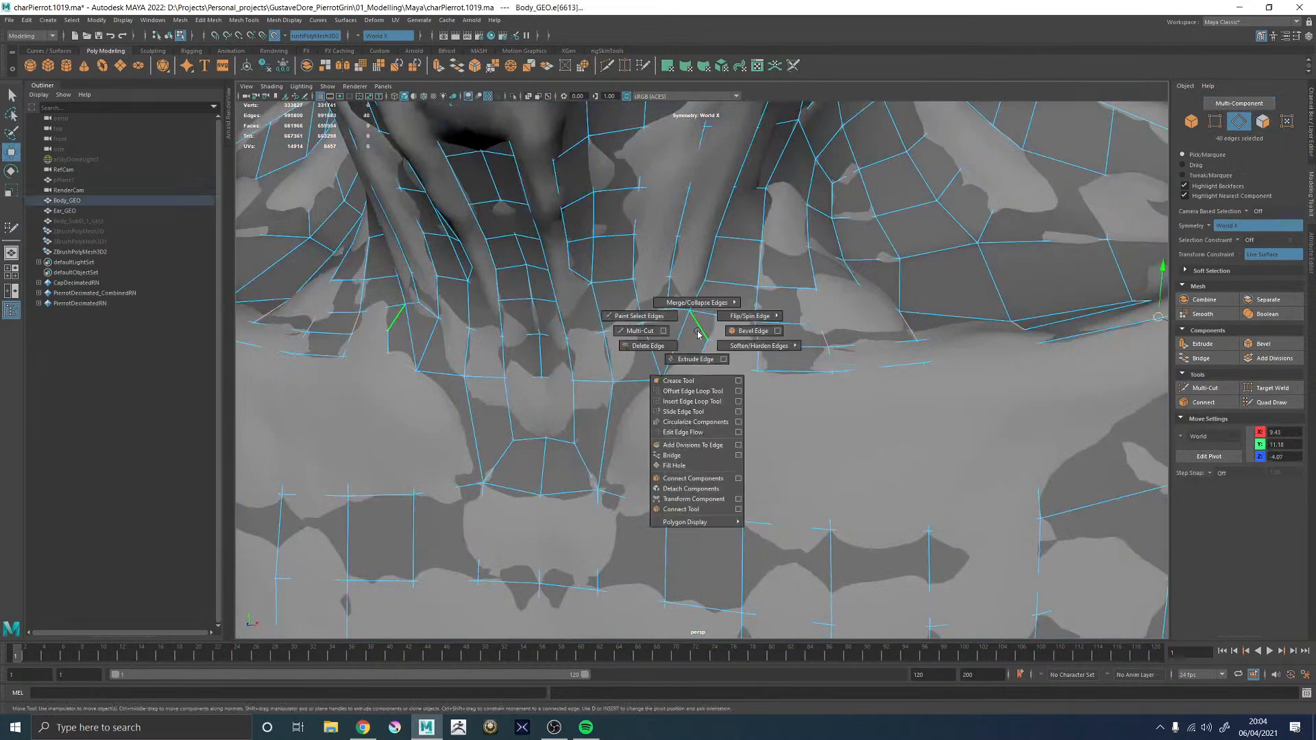
pyautogui.click(740, 277)
pyautogui.press('F8')
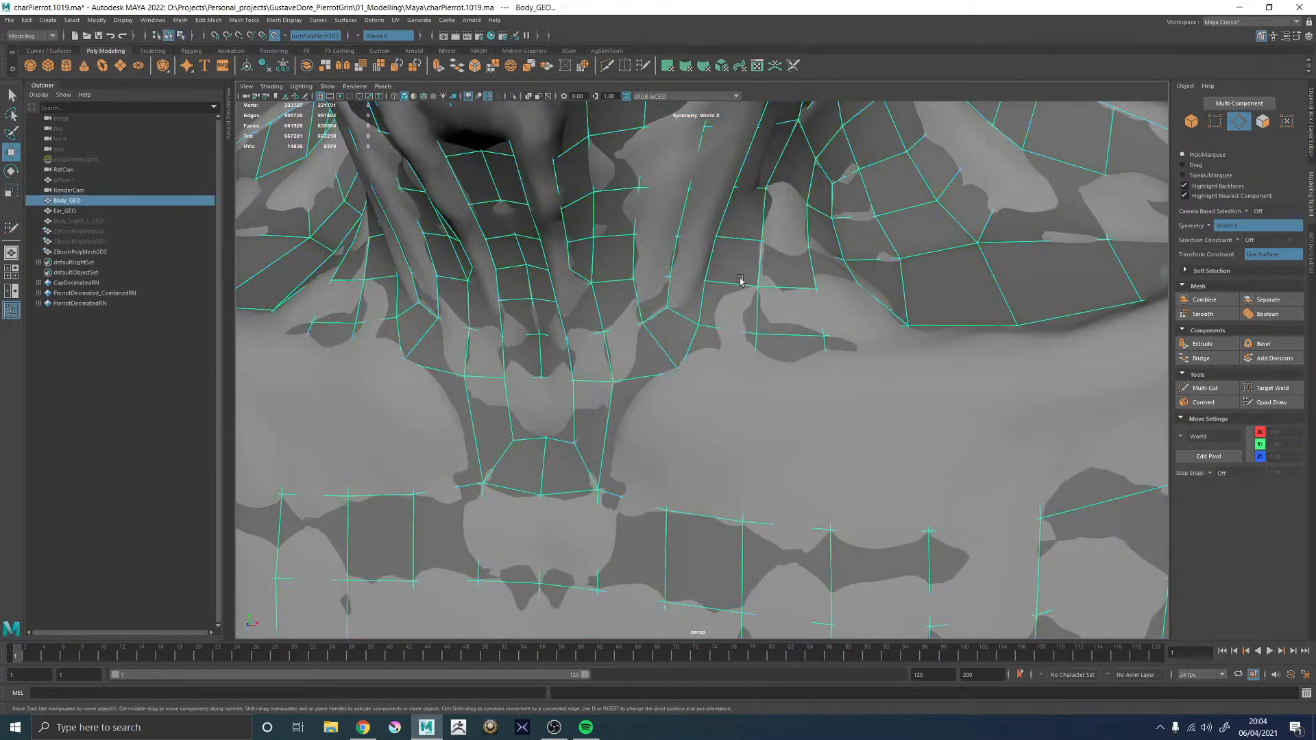
pyautogui.click(1271, 404)
# - Inspect the edge flow over the collarbone, shoulder and upper back from the front, side and rear
pyautogui.keyDown('alt'); pyautogui.moveTo(789, 308); pyautogui.dragTo(397, 282, button='right'); pyautogui.keyUp('alt')
pyautogui.keyDown('alt'); pyautogui.moveTo(994, 302); pyautogui.dragTo(888, 321); pyautogui.keyUp('alt')
pyautogui.keyDown('alt'); pyautogui.moveTo(889, 320); pyautogui.dragTo(605, 334, button='right'); pyautogui.keyUp('alt')
pyautogui.keyDown('alt'); pyautogui.moveTo(605, 333); pyautogui.dragTo(693, 329); pyautogui.keyUp('alt')
pyautogui.keyDown('alt'); pyautogui.moveTo(582, 342); pyautogui.dragTo(871, 384, button='right'); pyautogui.keyUp('alt')
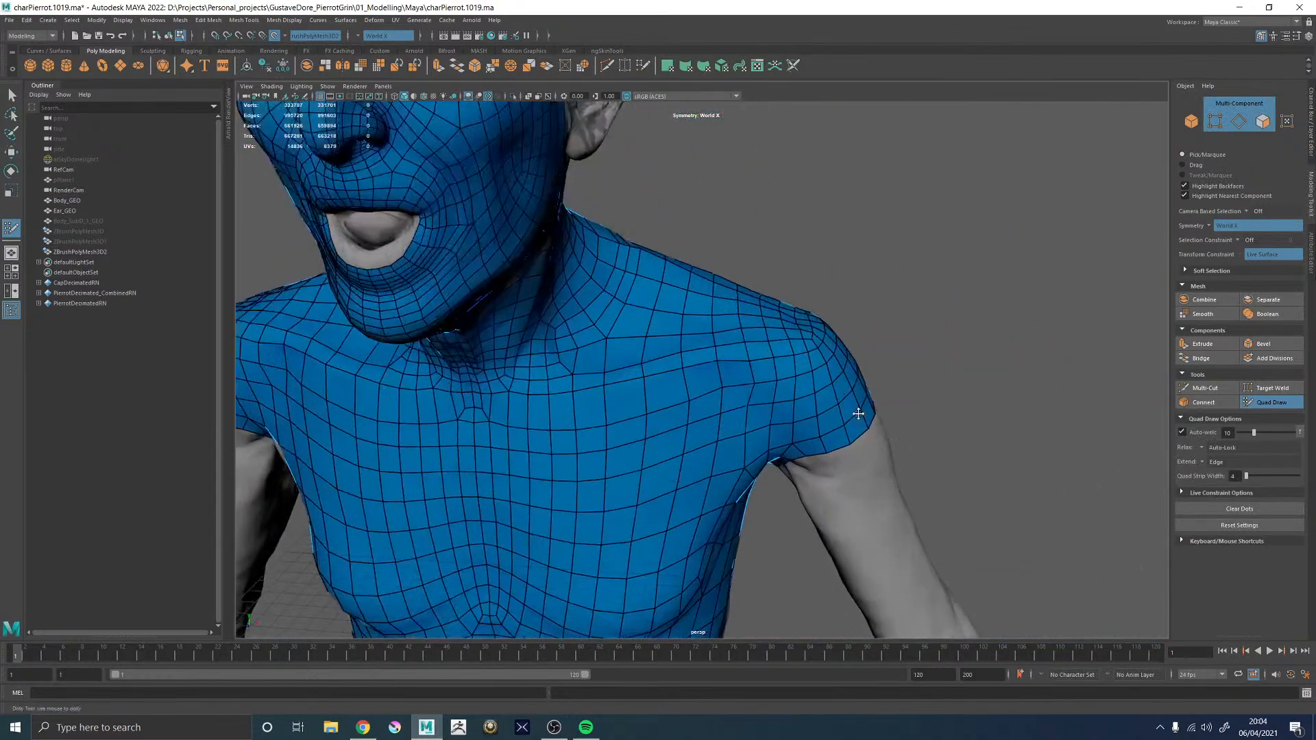
pyautogui.keyDown('alt'); pyautogui.moveTo(767, 398); pyautogui.dragTo(844, 374); pyautogui.keyUp('alt')
pyautogui.keyDown('alt'); pyautogui.moveTo(660, 339); pyautogui.dragTo(714, 361, button='middle'); pyautogui.keyUp('alt')
pyautogui.keyDown('alt'); pyautogui.moveTo(651, 347); pyautogui.dragTo(699, 342, button='right'); pyautogui.keyUp('alt')
pyautogui.moveTo(659, 326)
pyautogui.keyDown('alt'); pyautogui.mouseDown()
pyautogui.moveTo(645, 336)
pyautogui.moveTo(698, 297)
pyautogui.moveTo(660, 287)
pyautogui.mouseUp(); pyautogui.keyUp('alt')
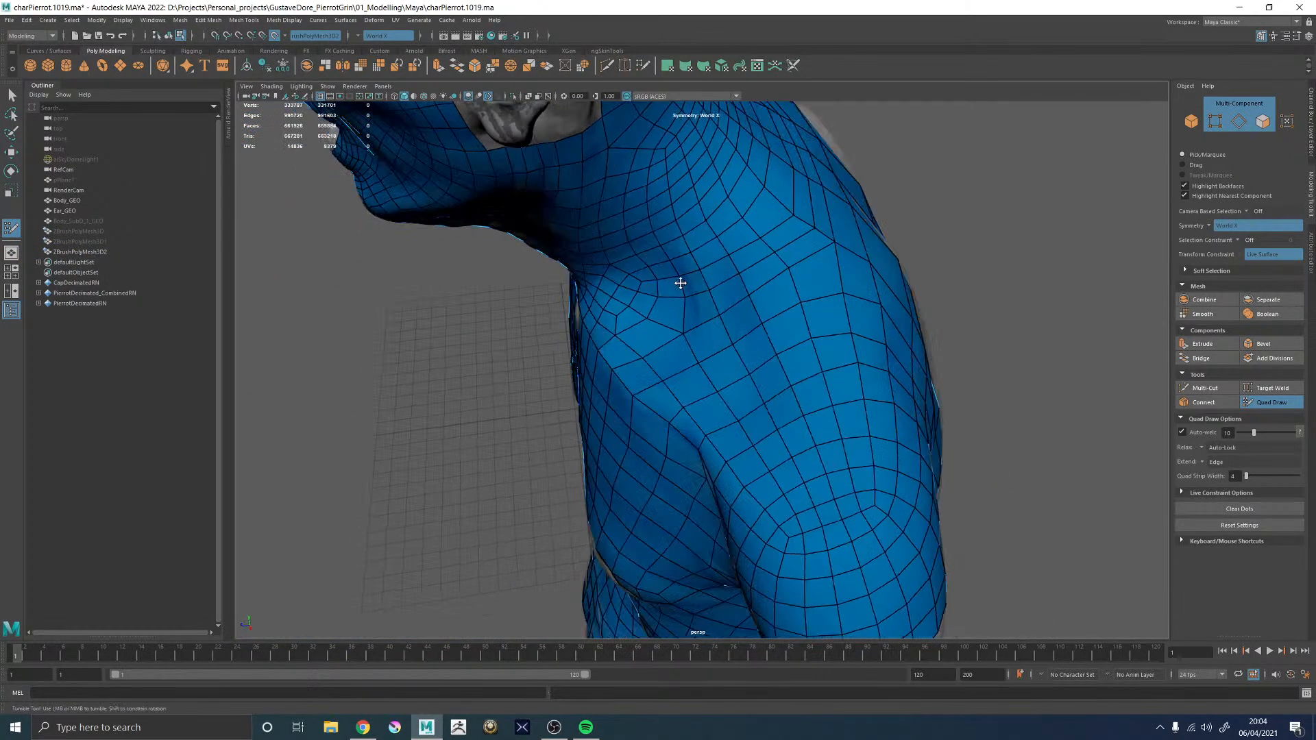
pyautogui.keyDown('alt'); pyautogui.moveTo(858, 244); pyautogui.dragTo(781, 411); pyautogui.keyUp('alt')
pyautogui.keyDown('alt'); pyautogui.moveTo(814, 411); pyautogui.dragTo(744, 407, button='right'); pyautogui.keyUp('alt')
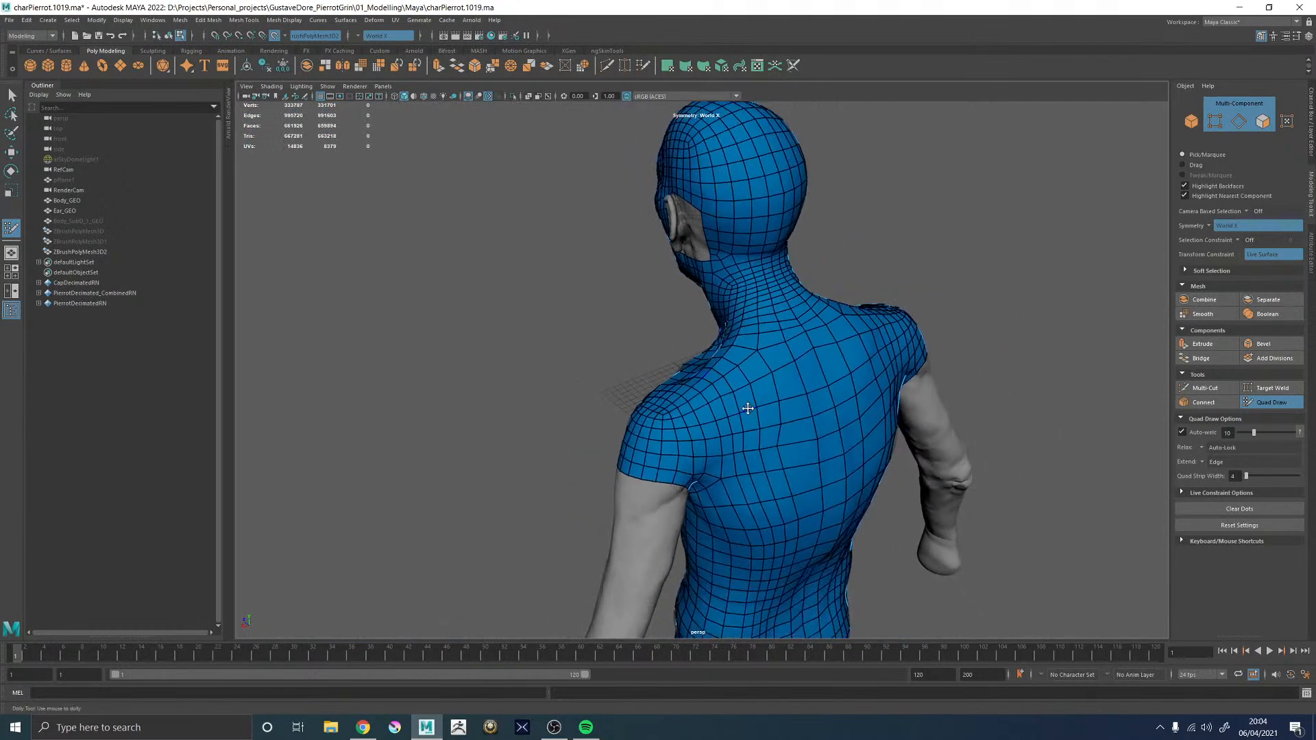
# - Relax the quads across the back, from the shoulder blades down to the lower back
pyautogui.moveTo(811, 400)
pyautogui.keyDown('shift'); pyautogui.mouseDown()
pyautogui.moveTo(816, 493)
pyautogui.moveTo(781, 364)
pyautogui.mouseUp(); pyautogui.keyUp('shift')
pyautogui.keyDown('alt'); pyautogui.moveTo(781, 364); pyautogui.dragTo(788, 361, button='right'); pyautogui.keyUp('alt')
pyautogui.keyDown('alt'); pyautogui.moveTo(788, 362); pyautogui.dragTo(780, 301, button='middle'); pyautogui.keyUp('alt')
pyautogui.moveTo(780, 302)
pyautogui.keyDown('shift'); pyautogui.mouseDown()
pyautogui.moveTo(775, 405)
pyautogui.moveTo(750, 411)
pyautogui.moveTo(786, 466)
pyautogui.moveTo(772, 545)
pyautogui.mouseUp(); pyautogui.keyUp('shift')
pyautogui.keyDown('alt'); pyautogui.moveTo(772, 545); pyautogui.dragTo(784, 325, button='middle'); pyautogui.keyUp('alt')
pyautogui.moveTo(789, 422)
pyautogui.keyDown('shift'); pyautogui.mouseDown()
pyautogui.moveTo(780, 430)
pyautogui.moveTo(793, 352)
pyautogui.moveTo(778, 491)
pyautogui.mouseUp(); pyautogui.keyUp('shift')
pyautogui.keyDown('shift'); pyautogui.moveTo(755, 399); pyautogui.dragTo(729, 463); pyautogui.keyUp('shift')
pyautogui.keyDown('alt'); pyautogui.moveTo(815, 420); pyautogui.dragTo(795, 505, button='middle'); pyautogui.keyUp('alt')
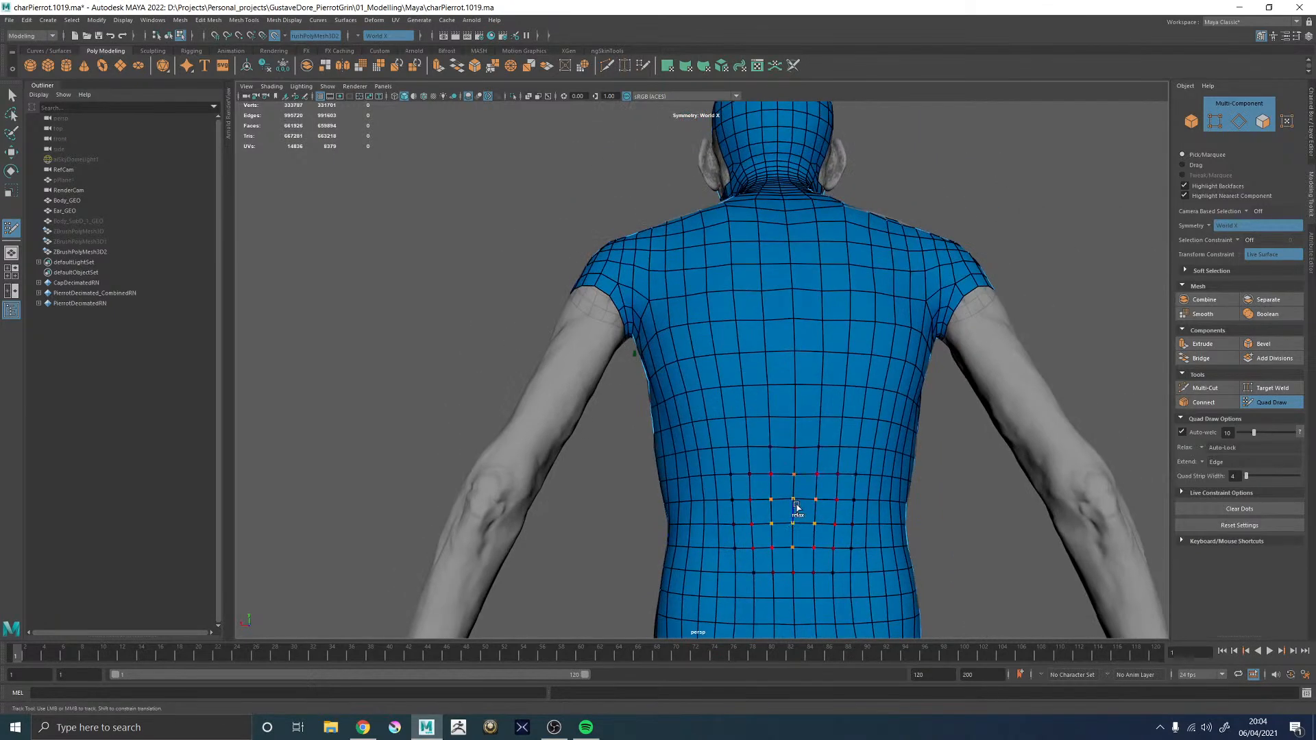
# - Relax the quads along the collarbone and across the front of the upper chest
pyautogui.keyDown('alt'); pyautogui.moveTo(766, 300); pyautogui.dragTo(913, 291); pyautogui.keyUp('alt')
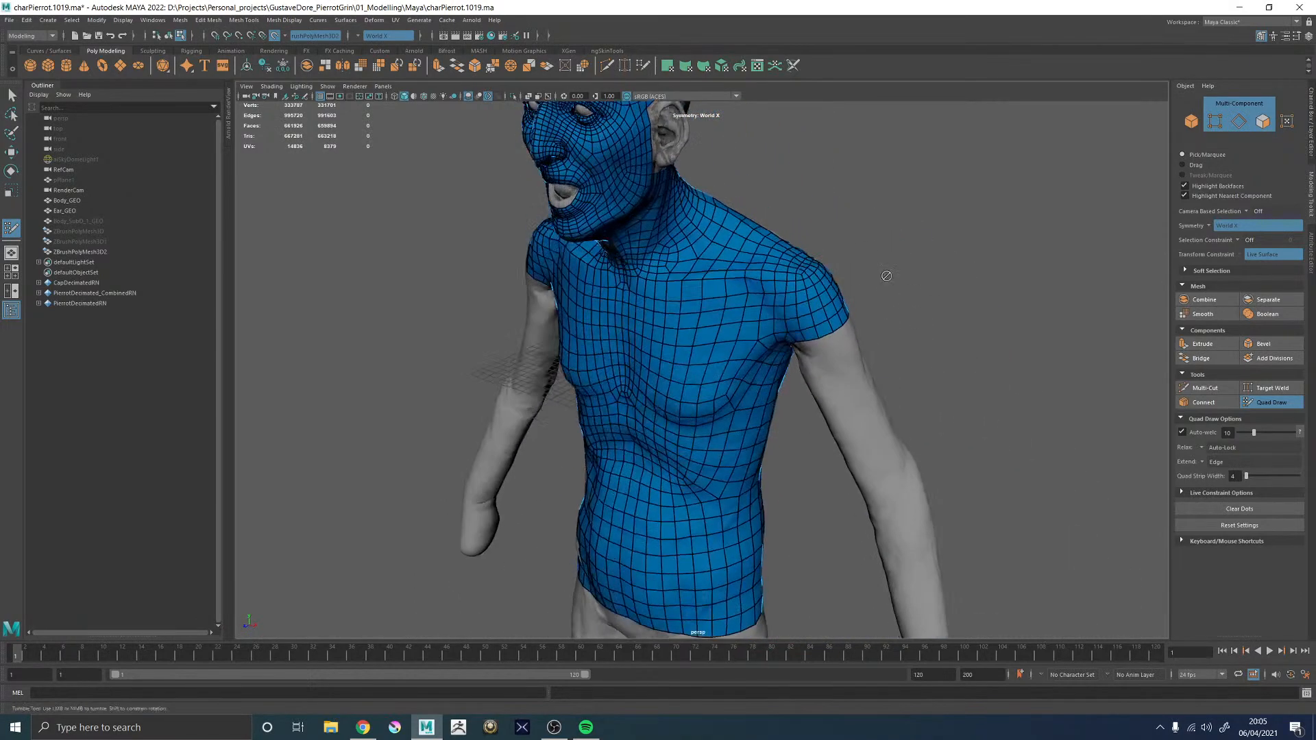
pyautogui.keyDown('alt'); pyautogui.moveTo(832, 288); pyautogui.dragTo(859, 389, button='middle'); pyautogui.keyUp('alt')
pyautogui.keyDown('alt'); pyautogui.moveTo(860, 389); pyautogui.dragTo(945, 459, button='right'); pyautogui.keyUp('alt')
pyautogui.moveTo(781, 373)
pyautogui.keyDown('alt'); pyautogui.mouseDown()
pyautogui.moveTo(846, 332)
pyautogui.moveTo(830, 342)
pyautogui.moveTo(831, 371)
pyautogui.mouseUp(); pyautogui.keyUp('alt')
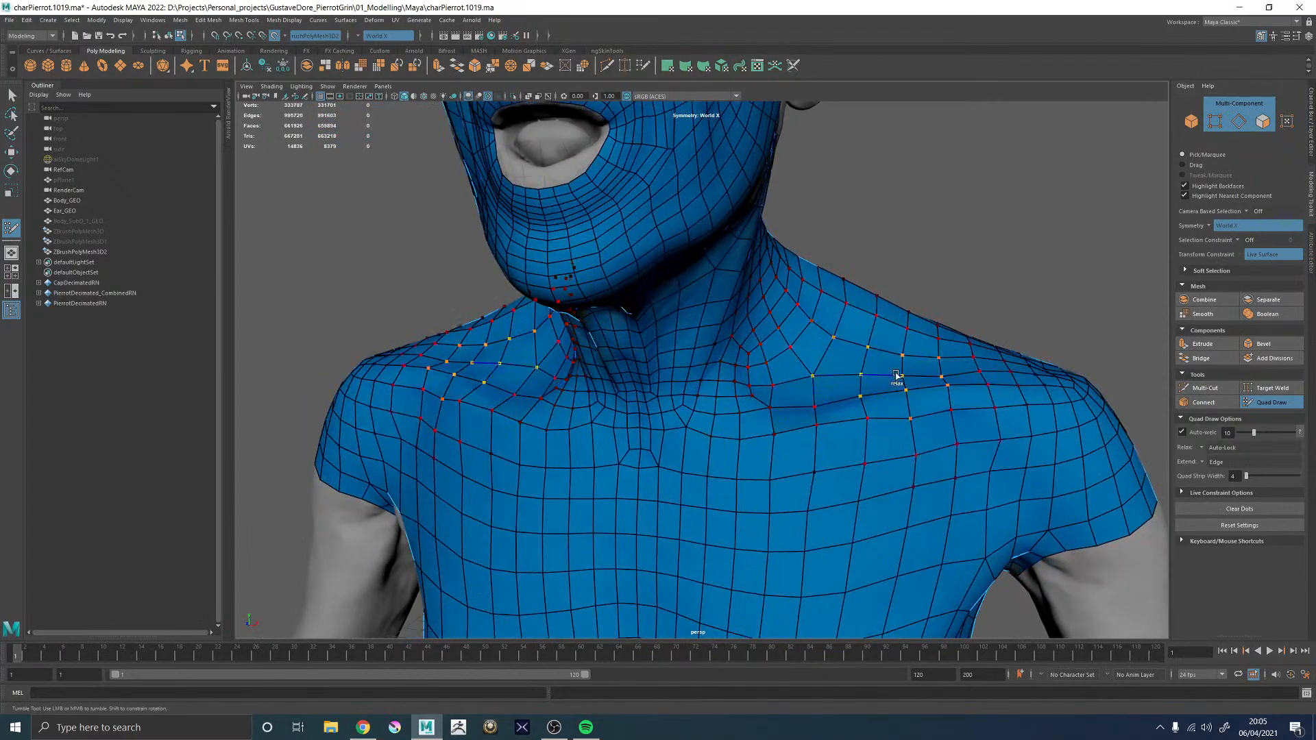
pyautogui.keyDown('alt'); pyautogui.moveTo(822, 445); pyautogui.dragTo(779, 395); pyautogui.keyUp('alt')
pyautogui.keyDown('shift'); pyautogui.moveTo(847, 401); pyautogui.dragTo(861, 419); pyautogui.keyUp('shift')
pyautogui.keyDown('alt'); pyautogui.moveTo(745, 500); pyautogui.dragTo(768, 372, button='middle'); pyautogui.keyUp('alt')
pyautogui.keyDown('alt'); pyautogui.moveTo(811, 380); pyautogui.dragTo(825, 376); pyautogui.keyUp('alt')
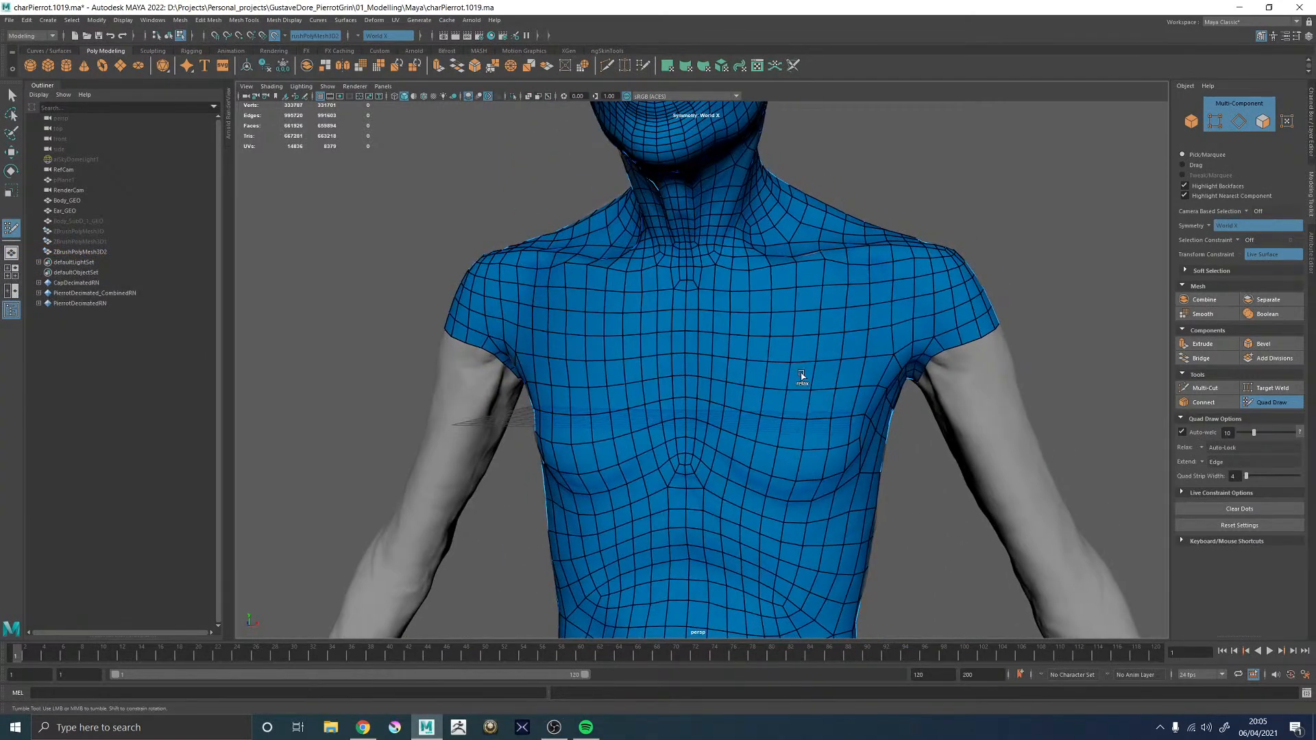
# - Undo the last relax on the chest quads beside the front of the shoulder
pyautogui.keyDown('alt'); pyautogui.moveTo(884, 354); pyautogui.dragTo(846, 317, button='right'); pyautogui.keyUp('alt')
pyautogui.keyDown('alt'); pyautogui.moveTo(984, 309); pyautogui.dragTo(948, 316); pyautogui.keyUp('alt')
pyautogui.keyDown('alt'); pyautogui.moveTo(949, 316); pyautogui.dragTo(891, 329, button='middle'); pyautogui.keyUp('alt')
pyautogui.keyDown('alt'); pyautogui.moveTo(935, 319); pyautogui.dragTo(946, 317, button='right'); pyautogui.keyUp('alt')
pyautogui.keyDown('alt'); pyautogui.moveTo(946, 317); pyautogui.dragTo(770, 350, button='middle'); pyautogui.keyUp('alt')
pyautogui.keyDown('alt'); pyautogui.moveTo(685, 274); pyautogui.dragTo(719, 294, button='right'); pyautogui.keyUp('alt')
pyautogui.moveTo(719, 294)
pyautogui.keyDown('alt'); pyautogui.mouseDown()
pyautogui.moveTo(759, 299)
pyautogui.moveTo(680, 310)
pyautogui.mouseUp(); pyautogui.keyUp('alt')
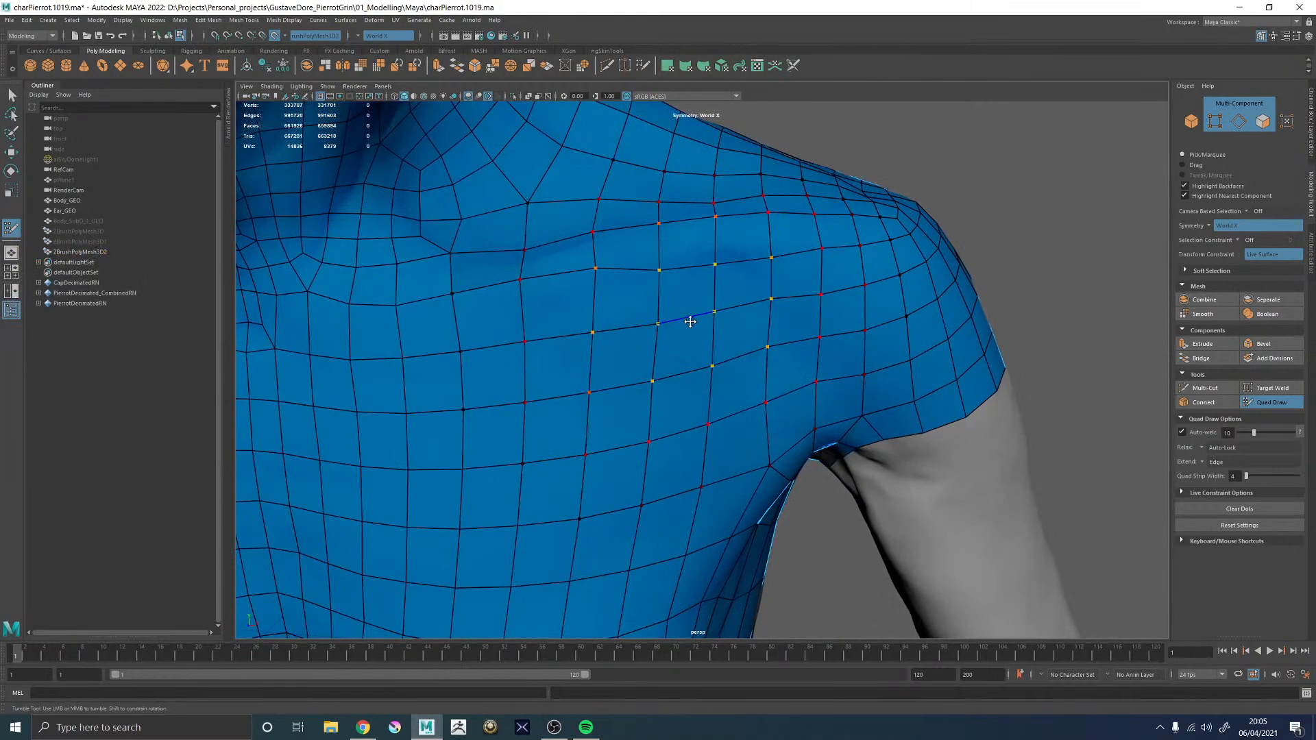
pyautogui.hotkey('ctrl', 'z')
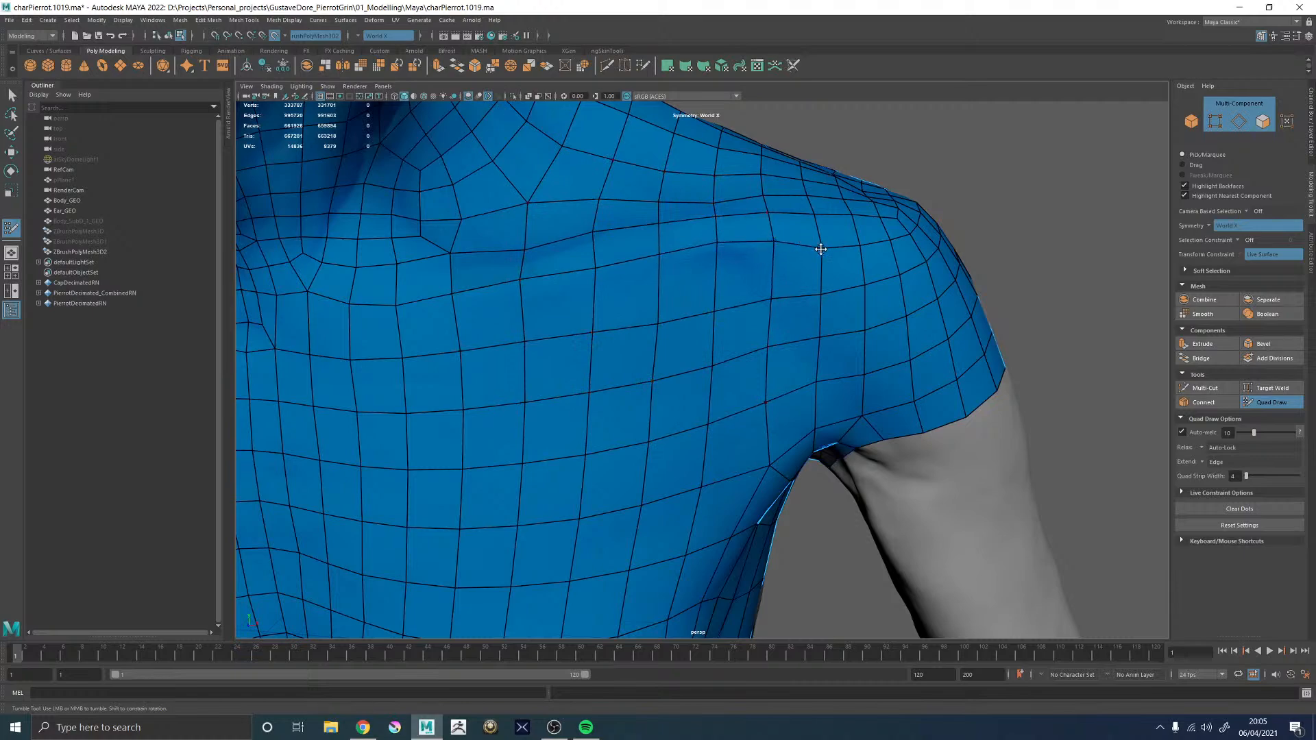
# - Examine the topology around the collarbone and the base of the neck from above and from the front
pyautogui.keyDown('alt'); pyautogui.moveTo(798, 241); pyautogui.dragTo(567, 212, button='right'); pyautogui.keyUp('alt')
pyautogui.keyDown('alt'); pyautogui.moveTo(853, 264); pyautogui.dragTo(746, 343); pyautogui.keyUp('alt')
pyautogui.keyDown('alt'); pyautogui.moveTo(746, 343); pyautogui.dragTo(816, 340, button='right'); pyautogui.keyUp('alt')
pyautogui.keyDown('alt'); pyautogui.moveTo(676, 341); pyautogui.dragTo(724, 327); pyautogui.keyUp('alt')
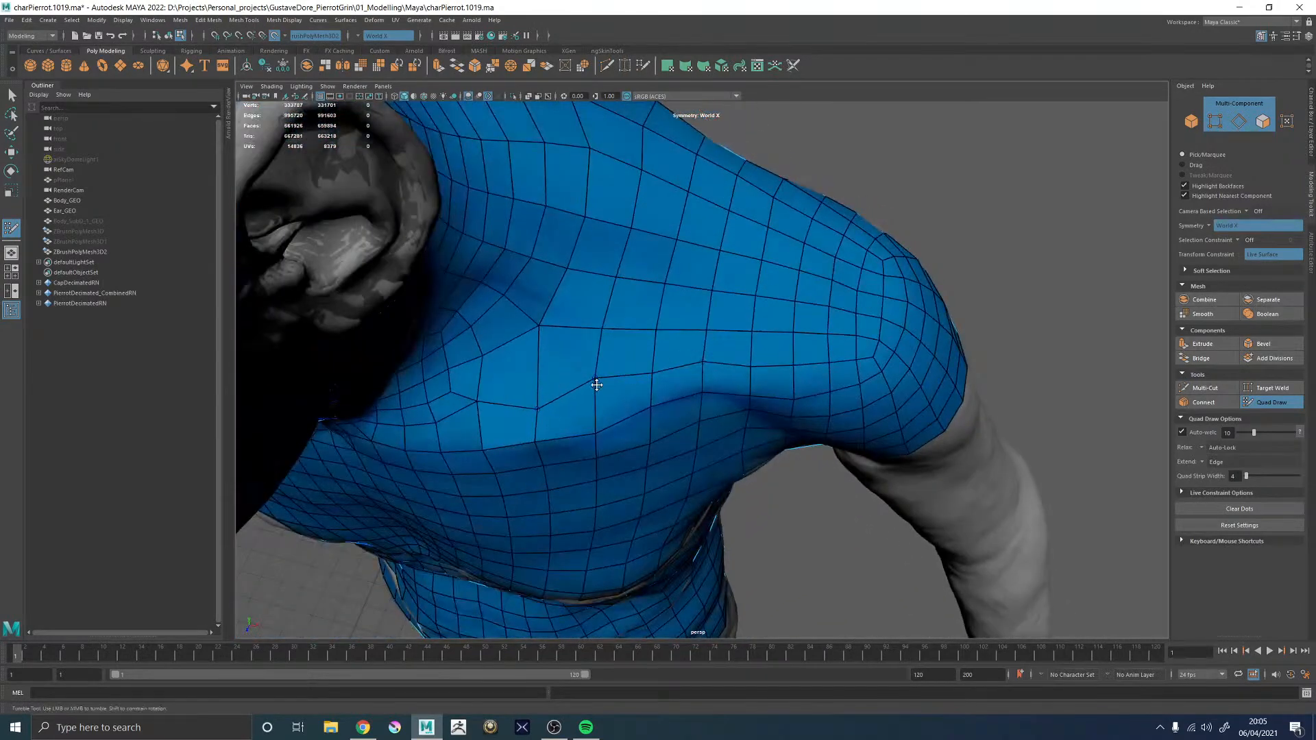
pyautogui.keyDown('alt'); pyautogui.moveTo(538, 397); pyautogui.dragTo(505, 376); pyautogui.keyUp('alt')
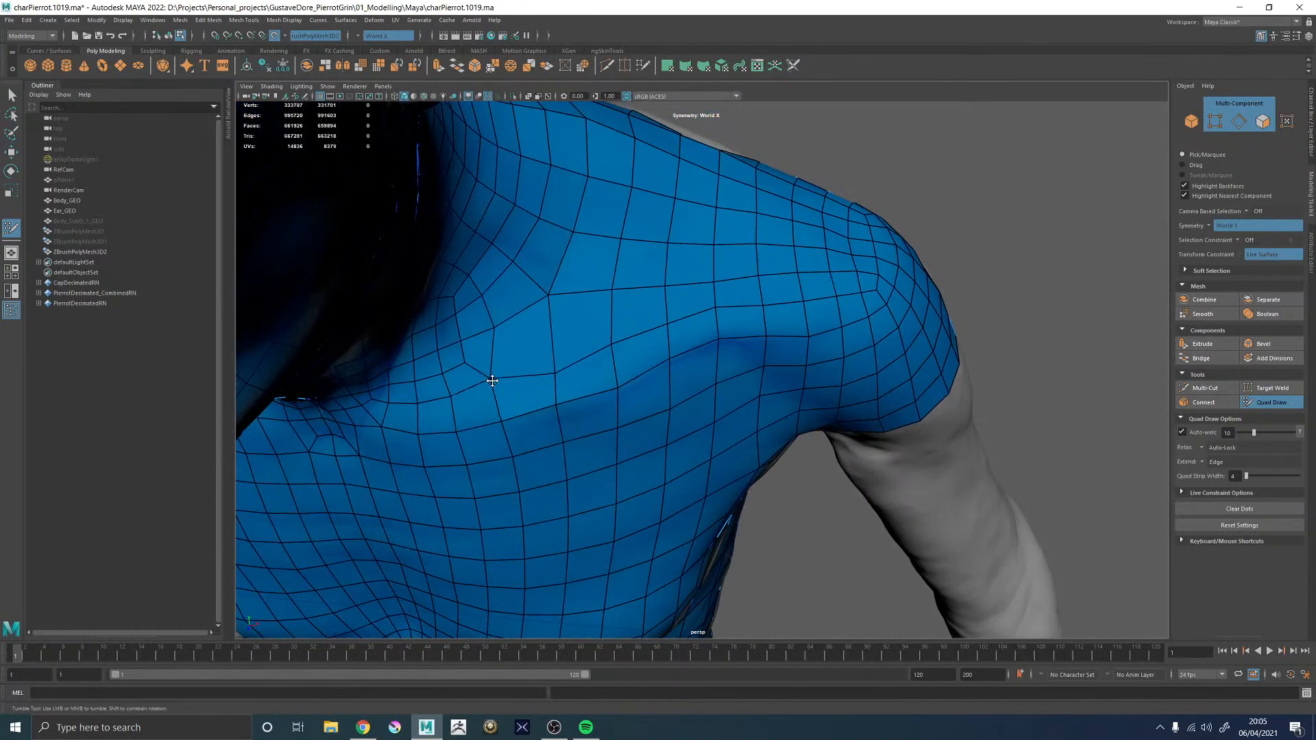
pyautogui.keyDown('alt'); pyautogui.moveTo(582, 361); pyautogui.dragTo(411, 299, button='right'); pyautogui.keyUp('alt')
pyautogui.keyDown('alt'); pyautogui.moveTo(637, 308); pyautogui.dragTo(696, 306); pyautogui.keyUp('alt')
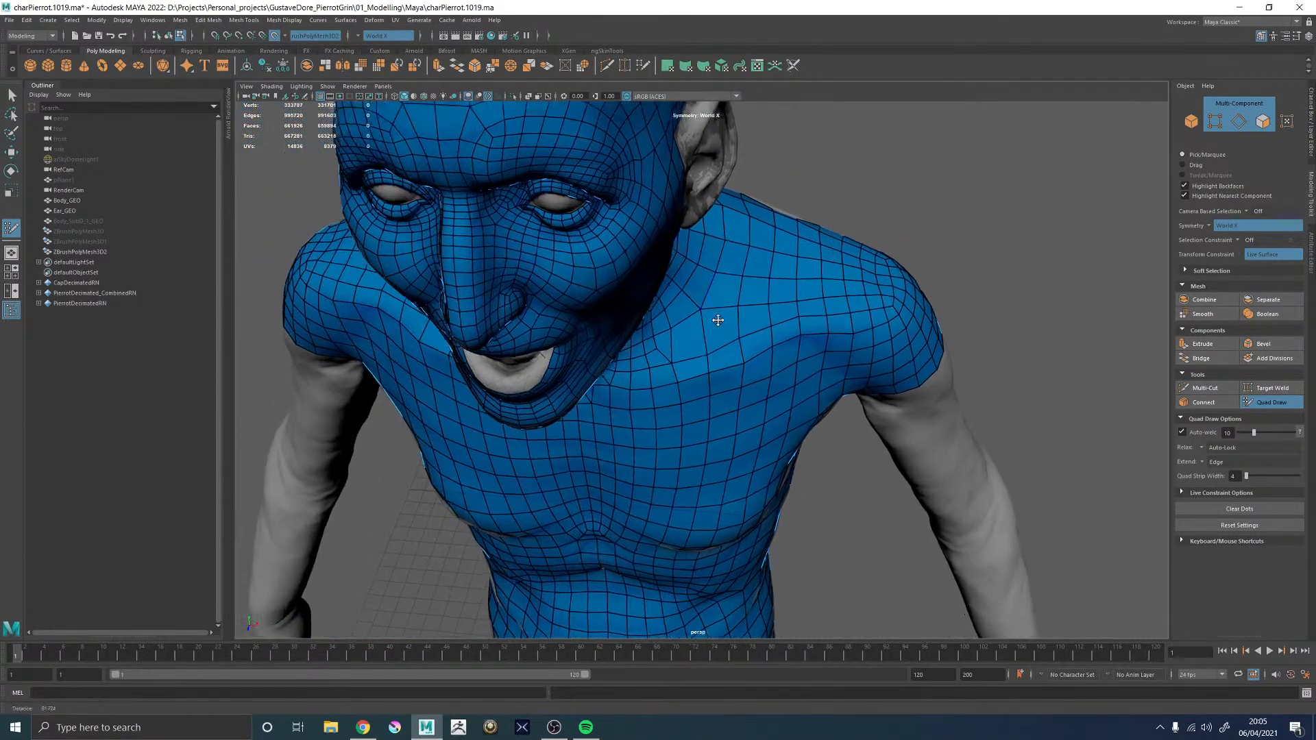
pyautogui.keyDown('alt'); pyautogui.moveTo(610, 309); pyautogui.dragTo(693, 346, button='right'); pyautogui.keyUp('alt')
pyautogui.keyDown('alt'); pyautogui.moveTo(689, 321); pyautogui.dragTo(651, 336, button='middle'); pyautogui.keyUp('alt')
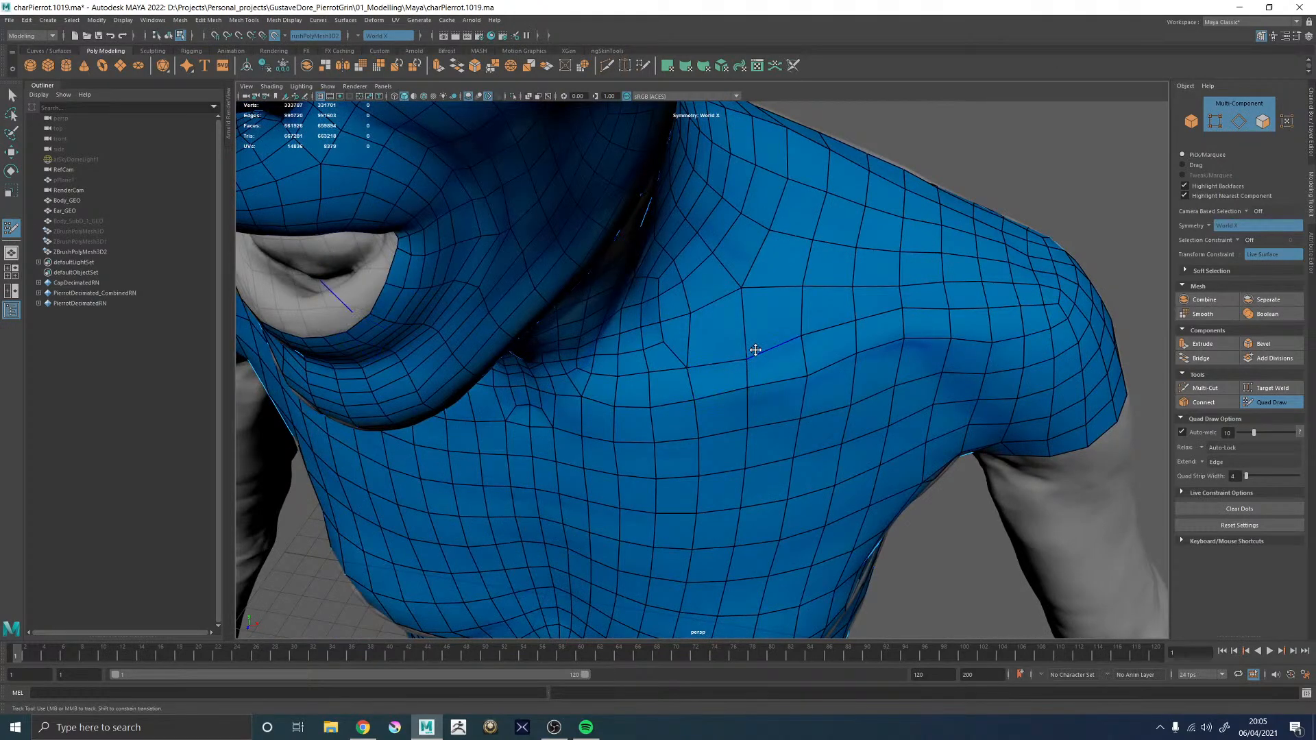
pyautogui.moveTo(761, 335)
pyautogui.keyDown('alt'); pyautogui.mouseDown(button='right')
pyautogui.moveTo(845, 391)
pyautogui.moveTo(687, 335)
pyautogui.mouseUp(button='right'); pyautogui.keyUp('alt')
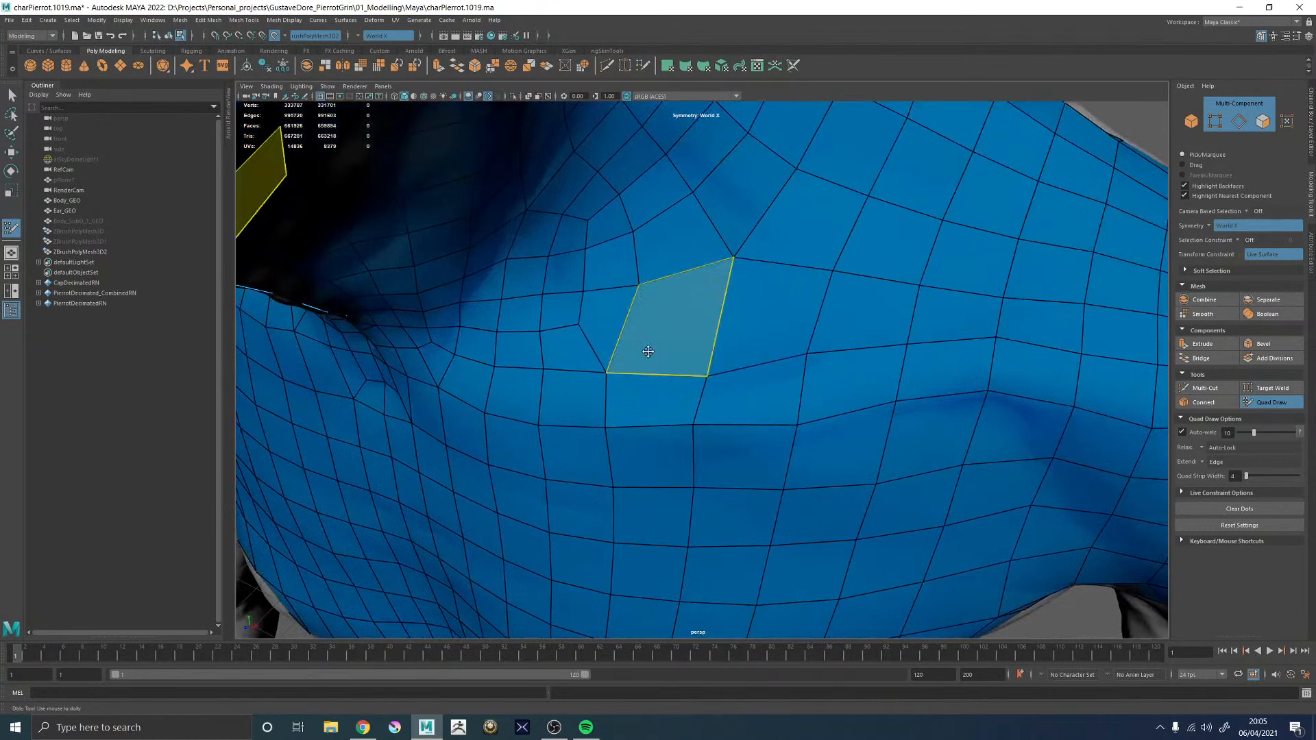
# - Delete the small quad at the inner corner of the collarbone and fill it in again
pyautogui.keyDown('ctrl'); pyautogui.keyDown('shift'); pyautogui.click(602, 339); pyautogui.keyUp('shift'); pyautogui.keyUp('ctrl')
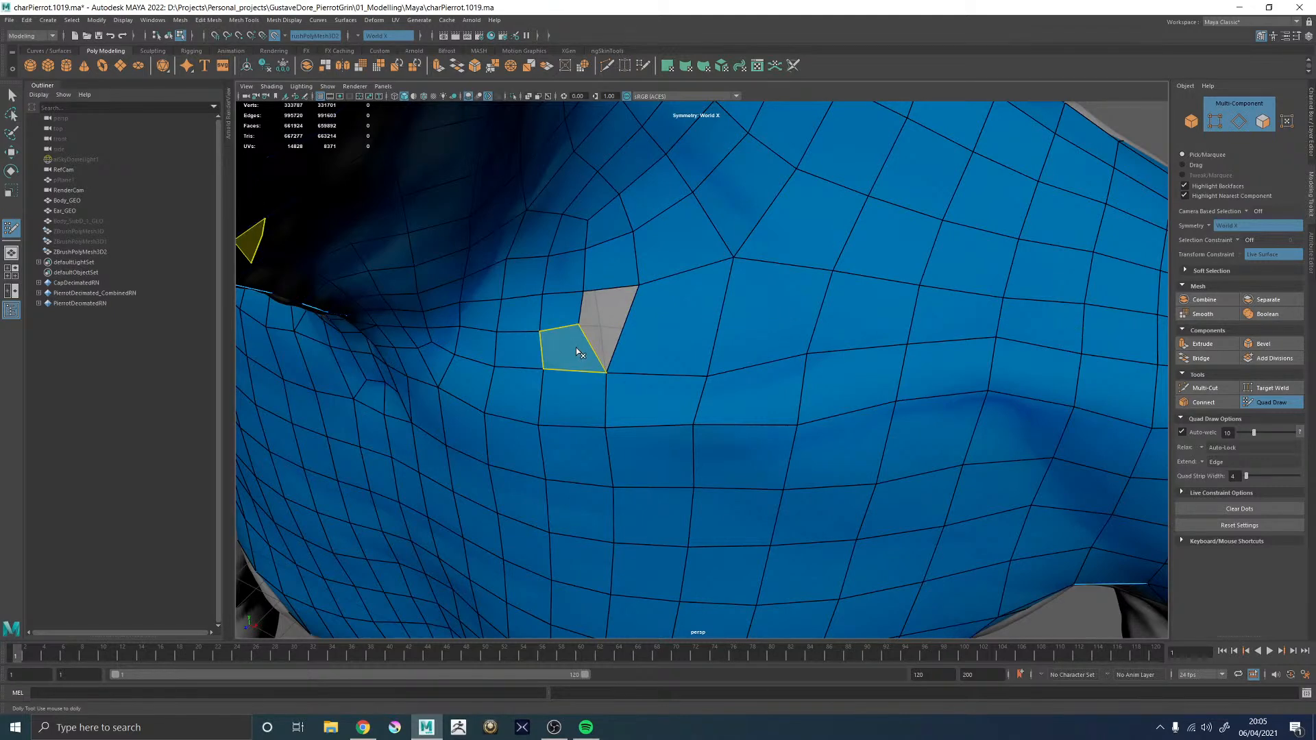
pyautogui.scroll(-10, 603, 373)
pyautogui.keyDown('alt'); pyautogui.moveTo(699, 370); pyautogui.dragTo(676, 400); pyautogui.keyUp('alt')
pyautogui.scroll(5, 676, 399)
pyautogui.keyDown('shift'); pyautogui.click(663, 222); pyautogui.keyUp('shift')
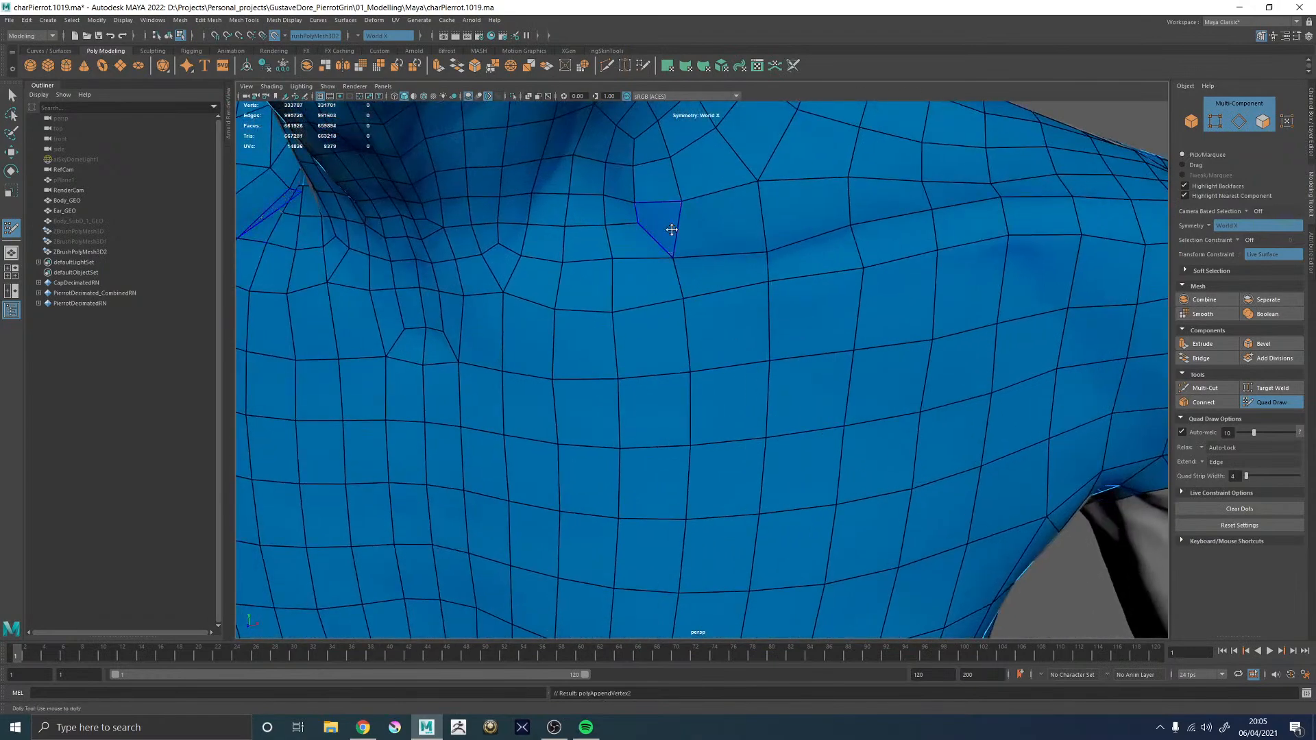
# - Relax the quads on the upper chest just below the inner collarbone corner
pyautogui.scroll(5, 746, 262)
pyautogui.scroll(-5, 746, 261)
pyautogui.keyDown('alt'); pyautogui.moveTo(675, 265); pyautogui.dragTo(706, 357, button='middle'); pyautogui.keyUp('alt')
pyautogui.moveTo(693, 399)
pyautogui.keyDown('shift'); pyautogui.mouseDown()
pyautogui.moveTo(655, 376)
pyautogui.moveTo(644, 388)
pyautogui.moveTo(729, 361)
pyautogui.moveTo(705, 358)
pyautogui.moveTo(731, 370)
pyautogui.moveTo(787, 361)
pyautogui.moveTo(705, 377)
pyautogui.moveTo(684, 351)
pyautogui.mouseUp(); pyautogui.keyUp('shift')
# - Review the overall flow from the head and neck over the collarbone to the shoulder cap
pyautogui.scroll(-3, 682, 374)
pyautogui.scroll(-5, 718, 374)
pyautogui.keyDown('alt'); pyautogui.moveTo(684, 351); pyautogui.dragTo(761, 471, button='middle'); pyautogui.keyUp('alt')
pyautogui.keyDown('alt'); pyautogui.moveTo(761, 470); pyautogui.dragTo(684, 320, button='right'); pyautogui.keyUp('alt')
pyautogui.keyDown('alt'); pyautogui.moveTo(711, 408); pyautogui.dragTo(708, 375); pyautogui.keyUp('alt')
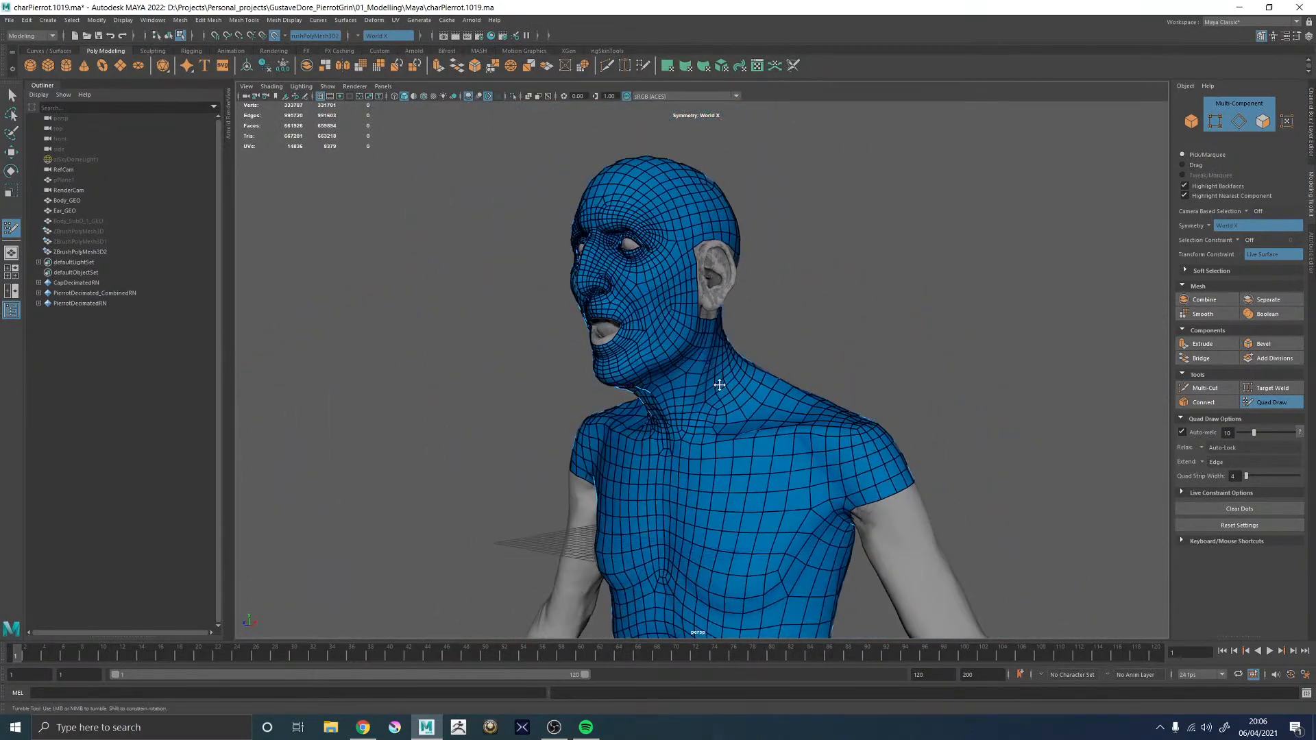
pyautogui.keyDown('alt'); pyautogui.moveTo(708, 376); pyautogui.dragTo(633, 333, button='middle'); pyautogui.keyUp('alt')
pyautogui.scroll(10, 634, 334)
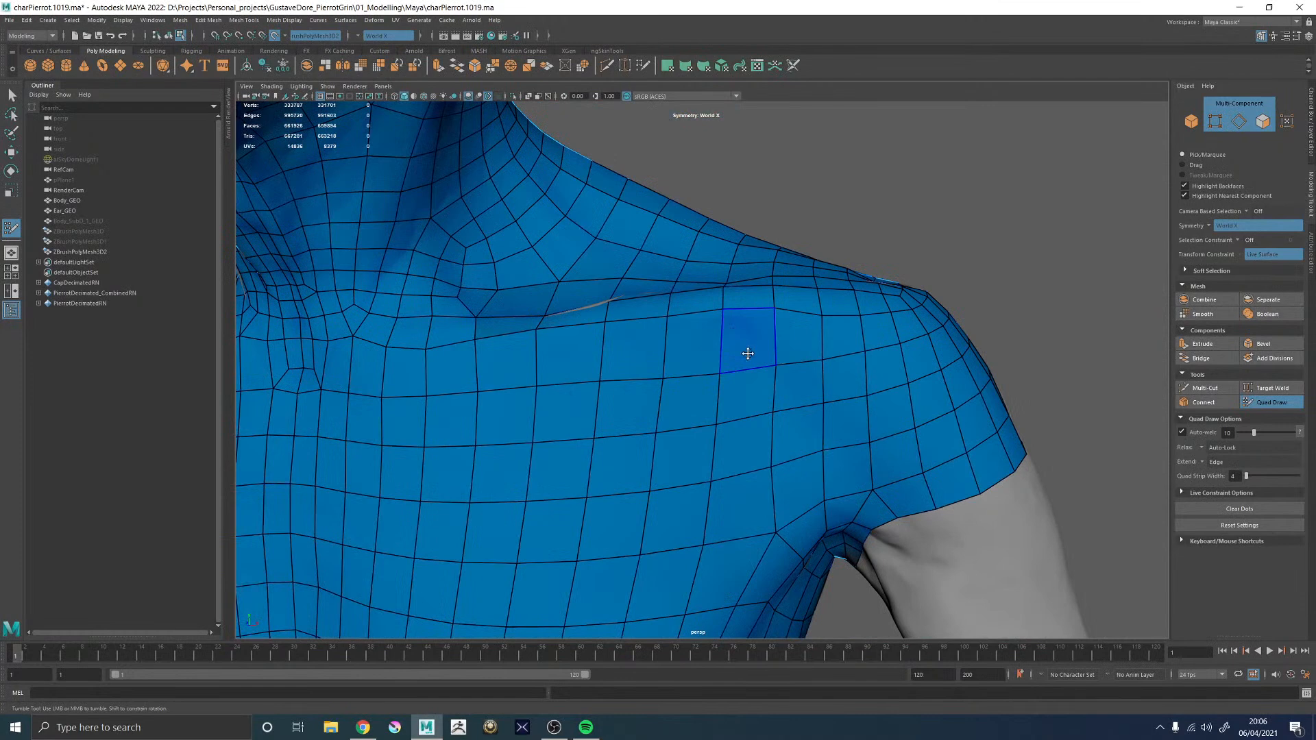
pyautogui.keyDown('alt'); pyautogui.moveTo(784, 372); pyautogui.dragTo(717, 359, button='right'); pyautogui.keyUp('alt')
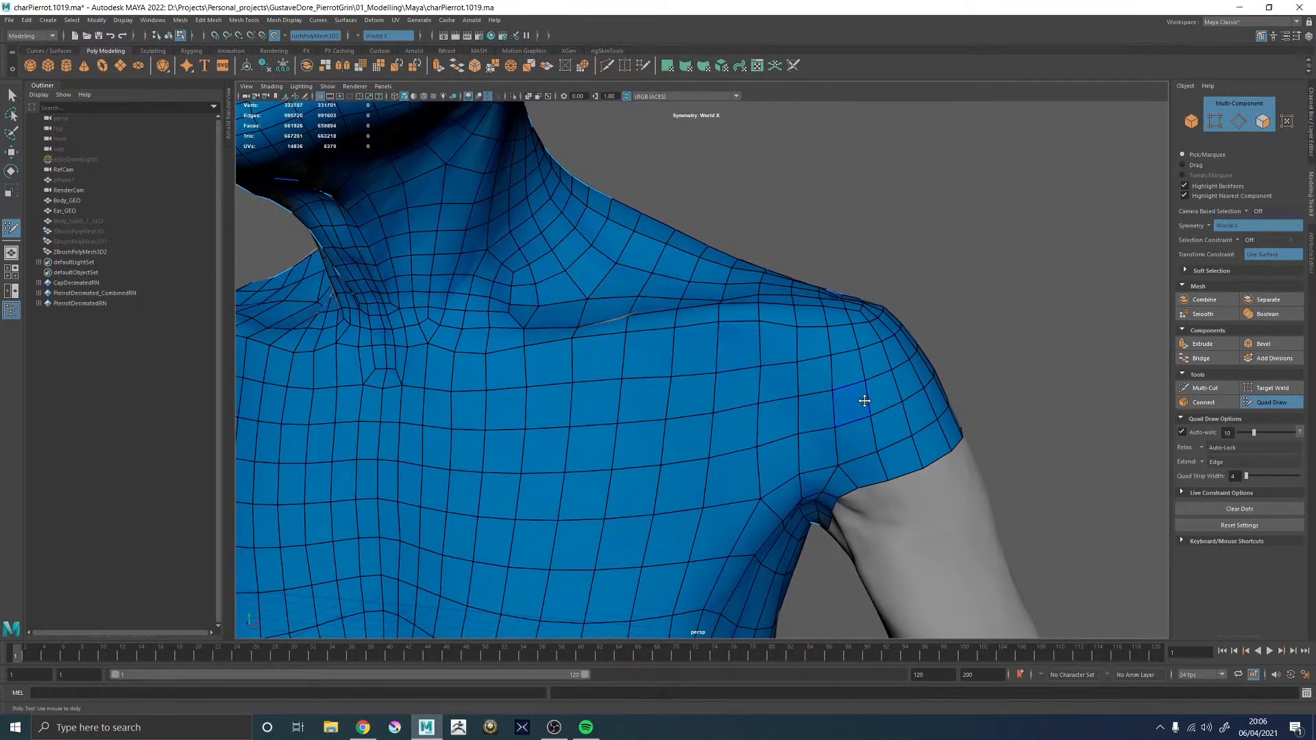
pyautogui.keyDown('alt'); pyautogui.moveTo(843, 405); pyautogui.dragTo(747, 346, button='middle'); pyautogui.keyUp('alt')
pyautogui.keyDown('alt'); pyautogui.moveTo(648, 283); pyautogui.dragTo(683, 329, button='middle'); pyautogui.keyUp('alt')
pyautogui.keyDown('alt'); pyautogui.moveTo(730, 196); pyautogui.dragTo(677, 379); pyautogui.keyUp('alt')
pyautogui.keyDown('alt'); pyautogui.moveTo(748, 345); pyautogui.dragTo(804, 332); pyautogui.keyUp('alt')
# - Relax the quads of the upper back between the neck base and the shoulder blade
pyautogui.keyDown('alt'); pyautogui.moveTo(804, 332); pyautogui.dragTo(483, 274, button='right'); pyautogui.keyUp('alt')
pyautogui.keyDown('alt'); pyautogui.moveTo(693, 338); pyautogui.dragTo(960, 511, button='right'); pyautogui.keyUp('alt')
pyautogui.moveTo(810, 373)
pyautogui.keyDown('alt'); pyautogui.mouseDown()
pyautogui.moveTo(782, 365)
pyautogui.moveTo(758, 397)
pyautogui.moveTo(799, 441)
pyautogui.moveTo(747, 350)
pyautogui.moveTo(648, 362)
pyautogui.moveTo(668, 433)
pyautogui.moveTo(599, 465)
pyautogui.moveTo(829, 385)
pyautogui.moveTo(764, 430)
pyautogui.mouseUp(); pyautogui.keyUp('alt')
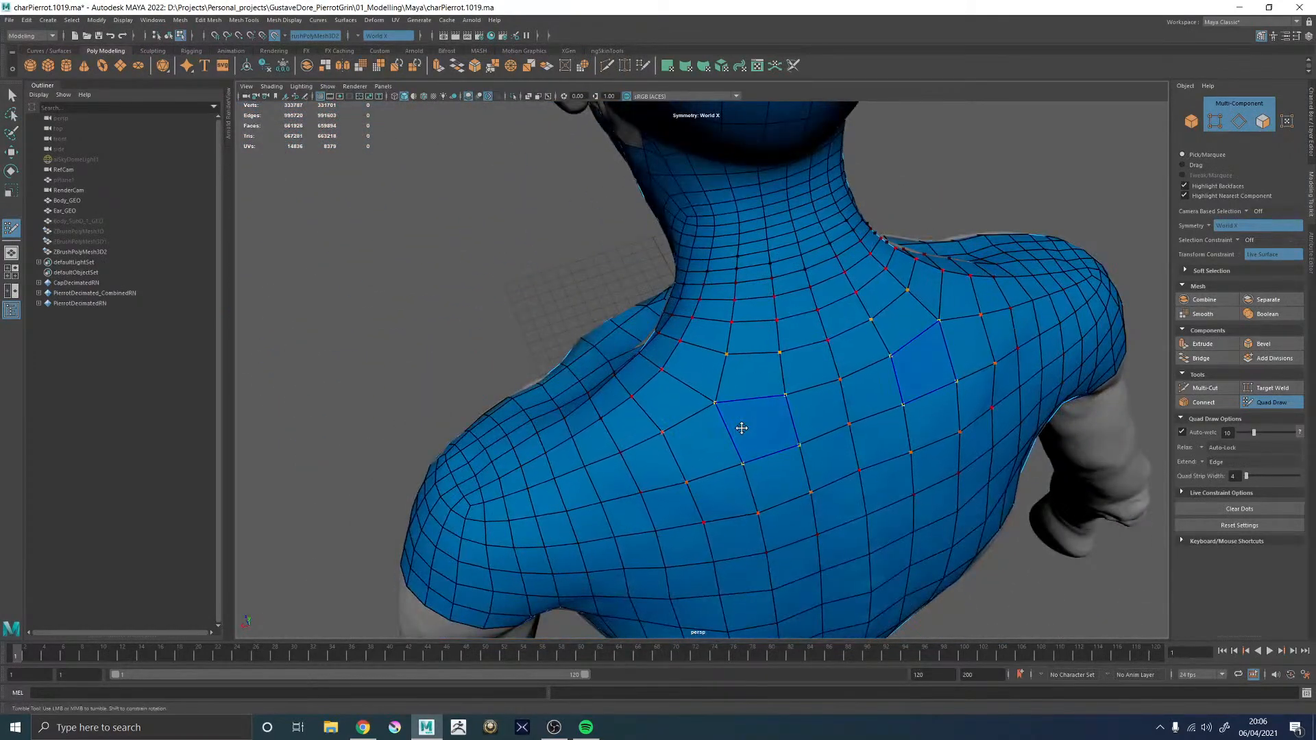
pyautogui.scroll(-5, 765, 430)
pyautogui.keyDown('alt'); pyautogui.moveTo(587, 434); pyautogui.dragTo(692, 328, button='middle'); pyautogui.keyUp('alt')
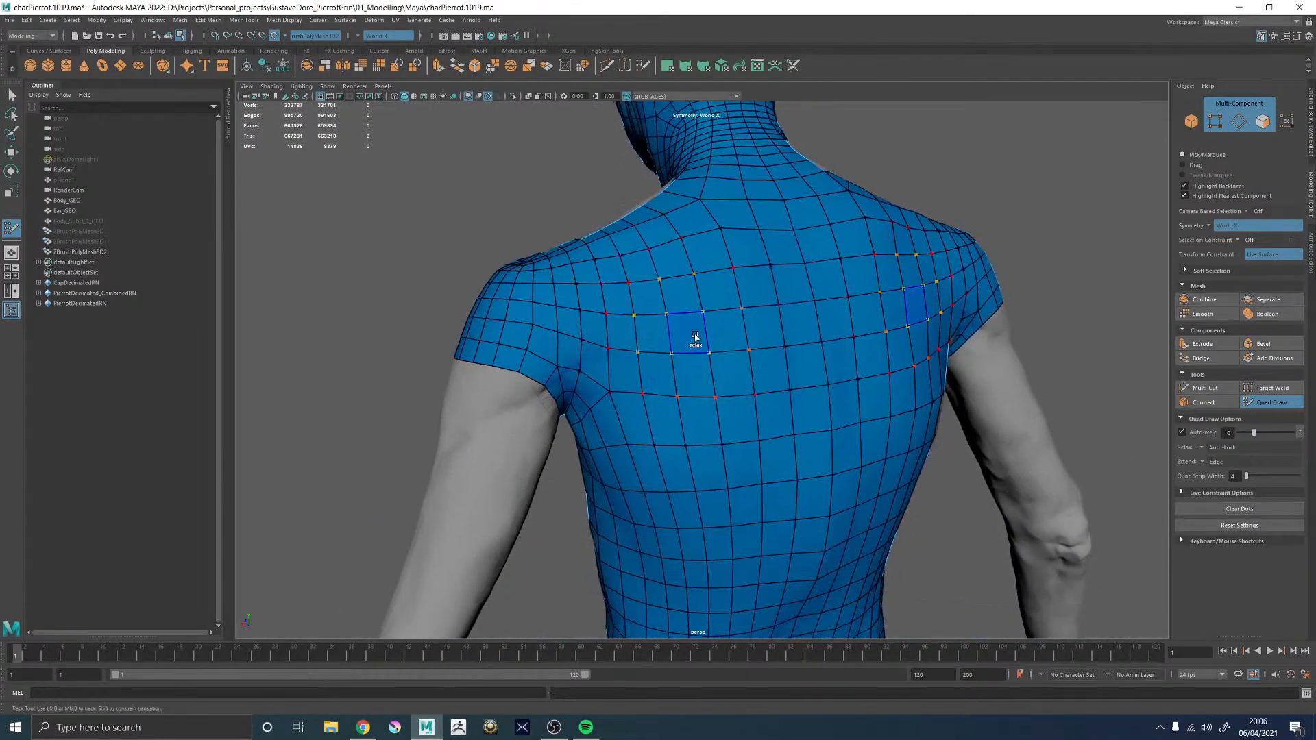
# - Inspect the side of the head around the ear opening and the transition into the neck
pyautogui.keyDown('alt'); pyautogui.moveTo(786, 424); pyautogui.dragTo(640, 387, button='right'); pyautogui.keyUp('alt')
pyautogui.keyDown('alt'); pyautogui.moveTo(721, 427); pyautogui.dragTo(788, 405); pyautogui.keyUp('alt')
pyautogui.keyDown('alt'); pyautogui.moveTo(774, 406); pyautogui.dragTo(801, 517, button='middle'); pyautogui.keyUp('alt')
pyautogui.keyDown('alt'); pyautogui.moveTo(662, 348); pyautogui.dragTo(727, 316); pyautogui.keyUp('alt')
pyautogui.keyDown('alt'); pyautogui.moveTo(548, 312); pyautogui.dragTo(622, 285, button='right'); pyautogui.keyUp('alt')
pyautogui.keyDown('alt'); pyautogui.moveTo(594, 295); pyautogui.dragTo(649, 451, button='middle'); pyautogui.keyUp('alt')
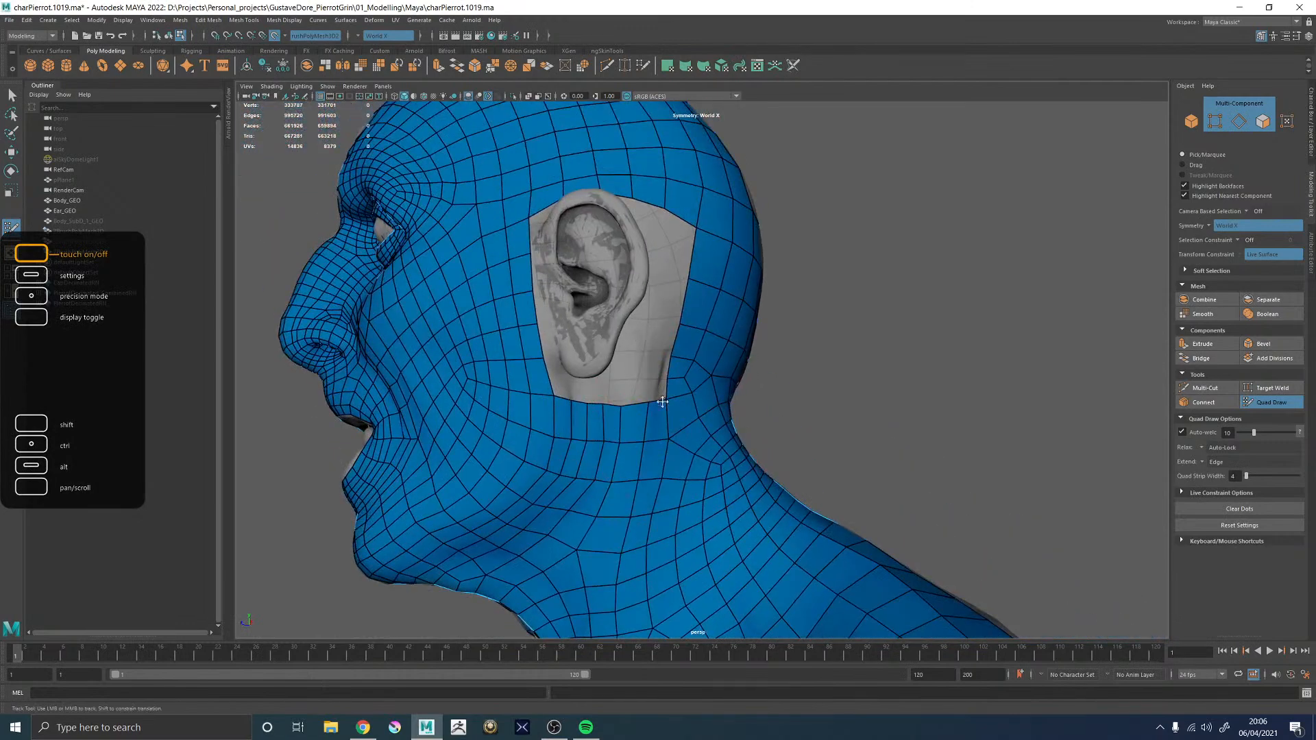
pyautogui.keyDown('alt'); pyautogui.moveTo(793, 379); pyautogui.dragTo(740, 367, button='right'); pyautogui.keyUp('alt')
pyautogui.keyDown('alt'); pyautogui.moveTo(741, 367); pyautogui.dragTo(721, 411); pyautogui.keyUp('alt')
pyautogui.moveTo(760, 443)
pyautogui.keyDown('alt'); pyautogui.mouseDown(button='middle')
pyautogui.moveTo(777, 387)
pyautogui.moveTo(692, 233)
pyautogui.mouseUp(button='middle'); pyautogui.keyUp('alt')
# - Relax the quads along the flank and the lower back, seen from the rear and side
pyautogui.keyDown('alt'); pyautogui.moveTo(855, 420); pyautogui.dragTo(761, 411); pyautogui.keyUp('alt')
pyautogui.keyDown('alt'); pyautogui.moveTo(760, 412); pyautogui.dragTo(774, 299, button='middle'); pyautogui.keyUp('alt')
pyautogui.moveTo(794, 478)
pyautogui.keyDown('shift'); pyautogui.mouseDown()
pyautogui.moveTo(766, 473)
pyautogui.moveTo(778, 532)
pyautogui.mouseUp(); pyautogui.keyUp('shift')
pyautogui.keyDown('alt'); pyautogui.moveTo(761, 411); pyautogui.dragTo(655, 392, button='right'); pyautogui.keyUp('alt')
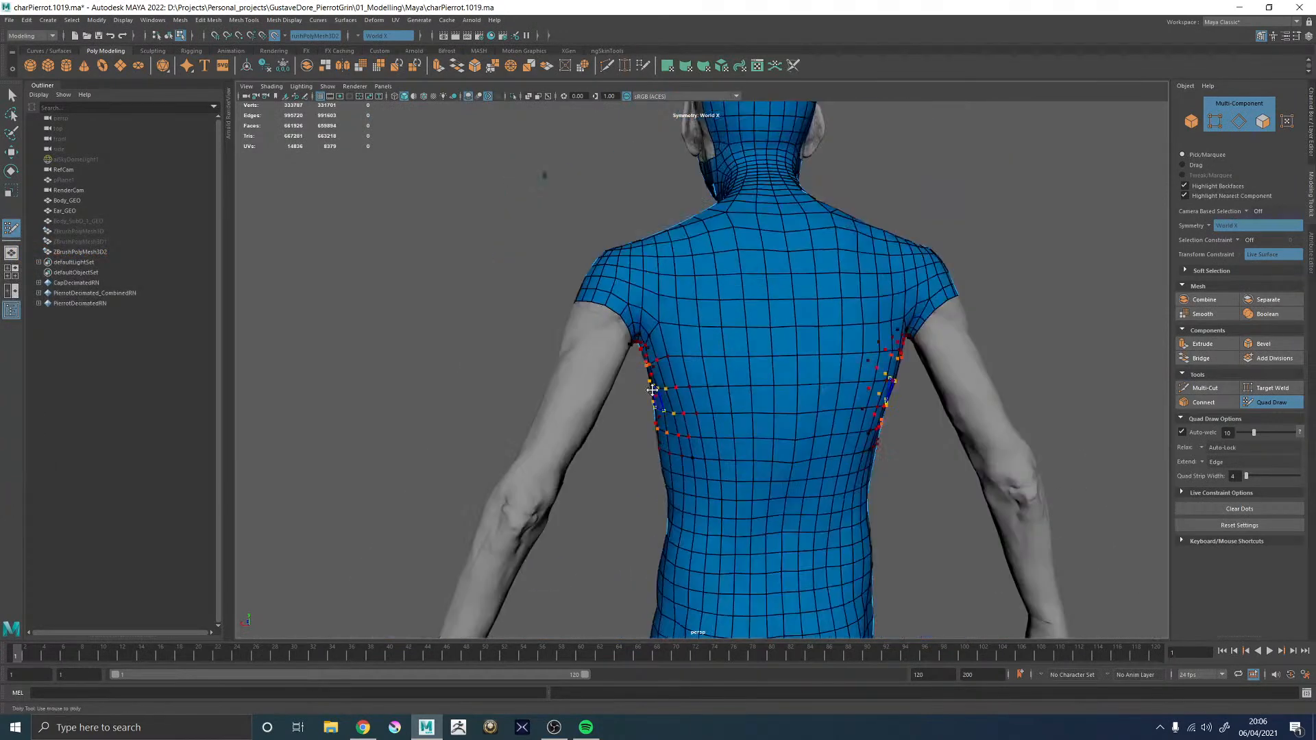
pyautogui.keyDown('alt'); pyautogui.moveTo(750, 448); pyautogui.dragTo(762, 313, button='middle'); pyautogui.keyUp('alt')
pyautogui.moveTo(762, 314)
pyautogui.keyDown('shift'); pyautogui.mouseDown()
pyautogui.moveTo(756, 401)
pyautogui.moveTo(773, 426)
pyautogui.mouseUp(); pyautogui.keyUp('shift')
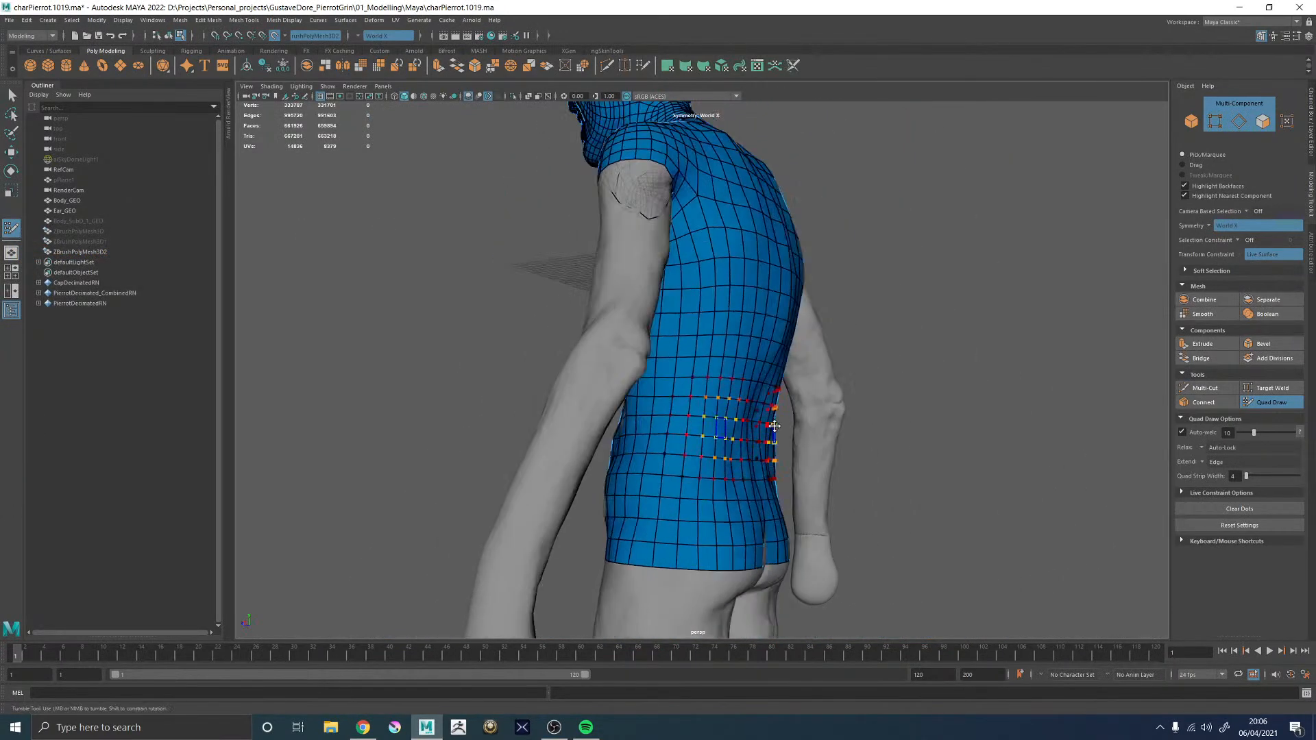
# - Relax the quads around the side of the waist and turn to the front of the abdomen
pyautogui.keyDown('alt'); pyautogui.moveTo(713, 490); pyautogui.dragTo(720, 364, button='middle'); pyautogui.keyUp('alt')
pyautogui.moveTo(691, 373)
pyautogui.keyDown('shift'); pyautogui.mouseDown()
pyautogui.moveTo(705, 376)
pyautogui.moveTo(686, 343)
pyautogui.mouseUp(); pyautogui.keyUp('shift')
pyautogui.moveTo(650, 331)
pyautogui.keyDown('alt'); pyautogui.mouseDown()
pyautogui.moveTo(845, 335)
pyautogui.moveTo(641, 296)
pyautogui.moveTo(652, 269)
pyautogui.mouseUp(); pyautogui.keyUp('alt')
pyautogui.keyDown('alt'); pyautogui.moveTo(691, 266); pyautogui.dragTo(711, 425, button='middle'); pyautogui.keyUp('alt')
pyautogui.moveTo(682, 387)
pyautogui.keyDown('shift'); pyautogui.mouseDown()
pyautogui.moveTo(708, 379)
pyautogui.moveTo(706, 390)
pyautogui.mouseUp(); pyautogui.keyUp('shift')
pyautogui.keyDown('alt'); pyautogui.moveTo(691, 405); pyautogui.dragTo(767, 401, button='right'); pyautogui.keyUp('alt')
pyautogui.keyDown('alt'); pyautogui.moveTo(743, 371); pyautogui.dragTo(578, 338); pyautogui.keyUp('alt')
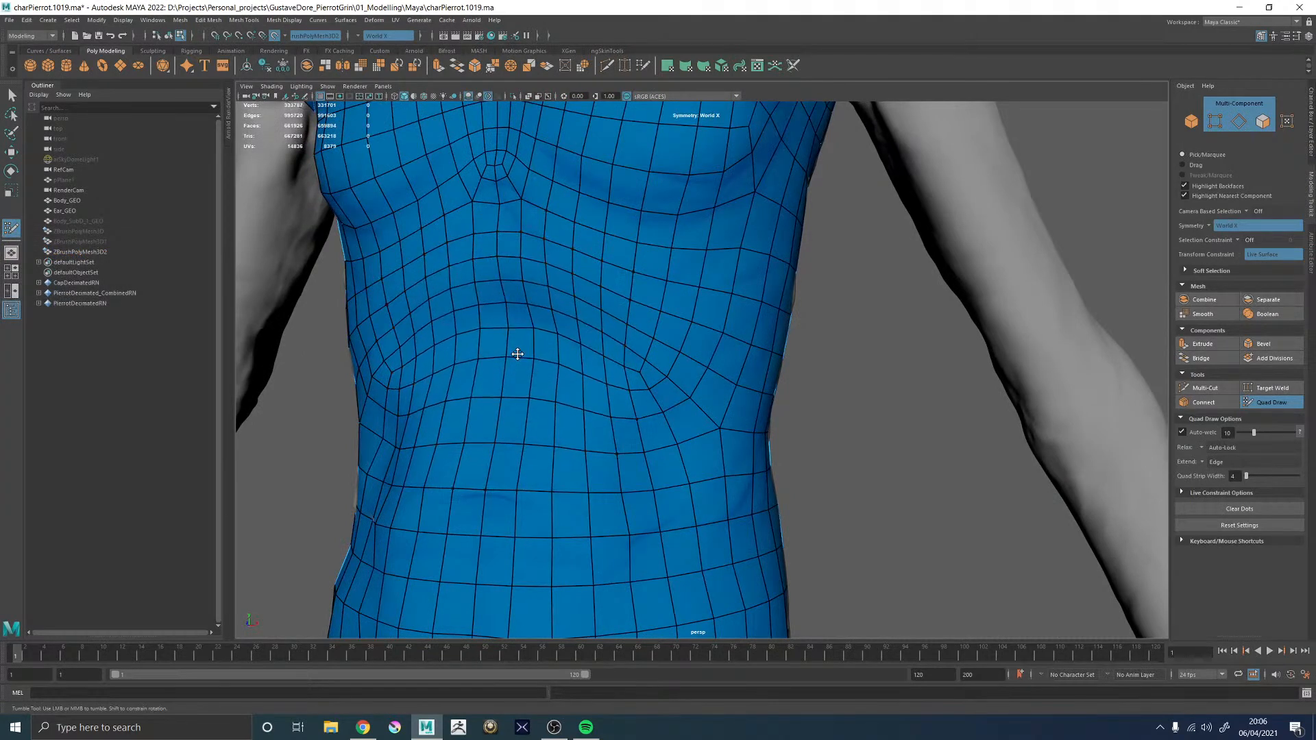
# - Adjust the vertices and relax the quads along the ribs at the side of the abdomen
pyautogui.moveTo(518, 354)
pyautogui.keyDown('alt'); pyautogui.mouseDown()
pyautogui.moveTo(619, 364)
pyautogui.moveTo(534, 310)
pyautogui.mouseUp(); pyautogui.keyUp('alt')
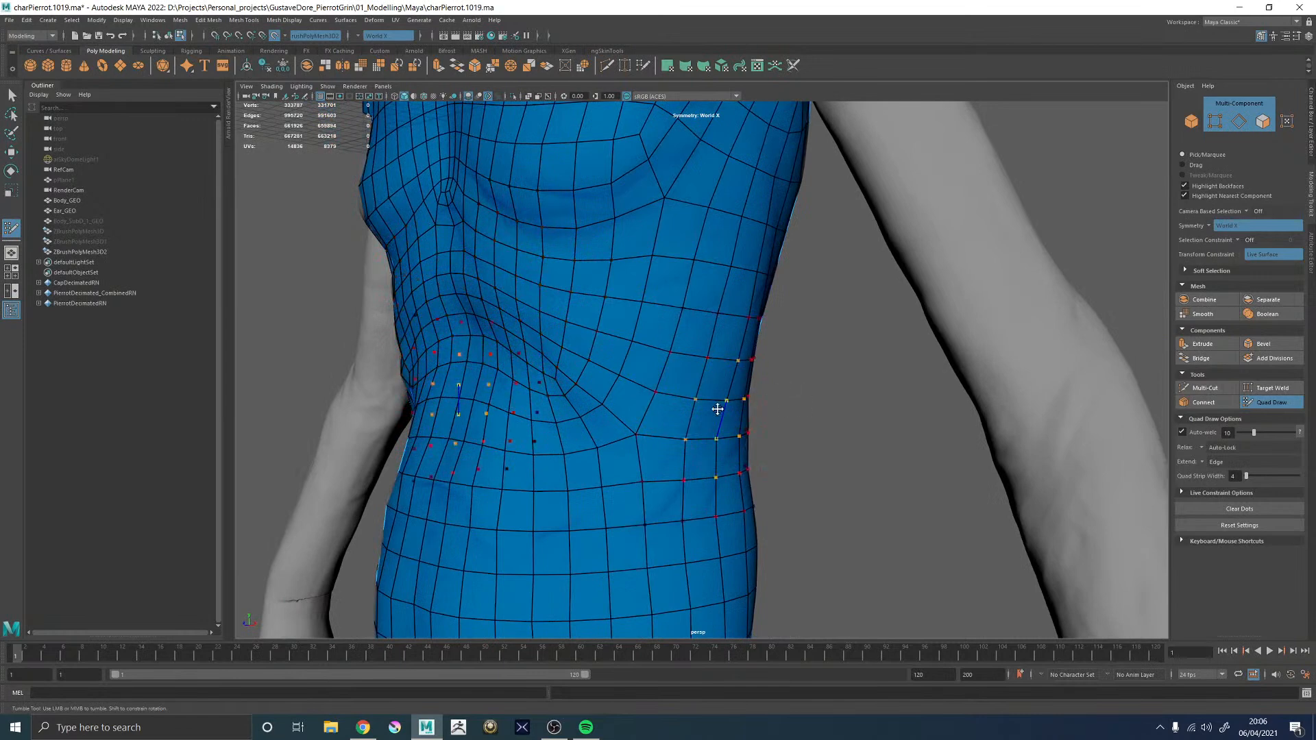
pyautogui.keyDown('alt'); pyautogui.moveTo(664, 372); pyautogui.dragTo(674, 404, button='middle'); pyautogui.keyUp('alt')
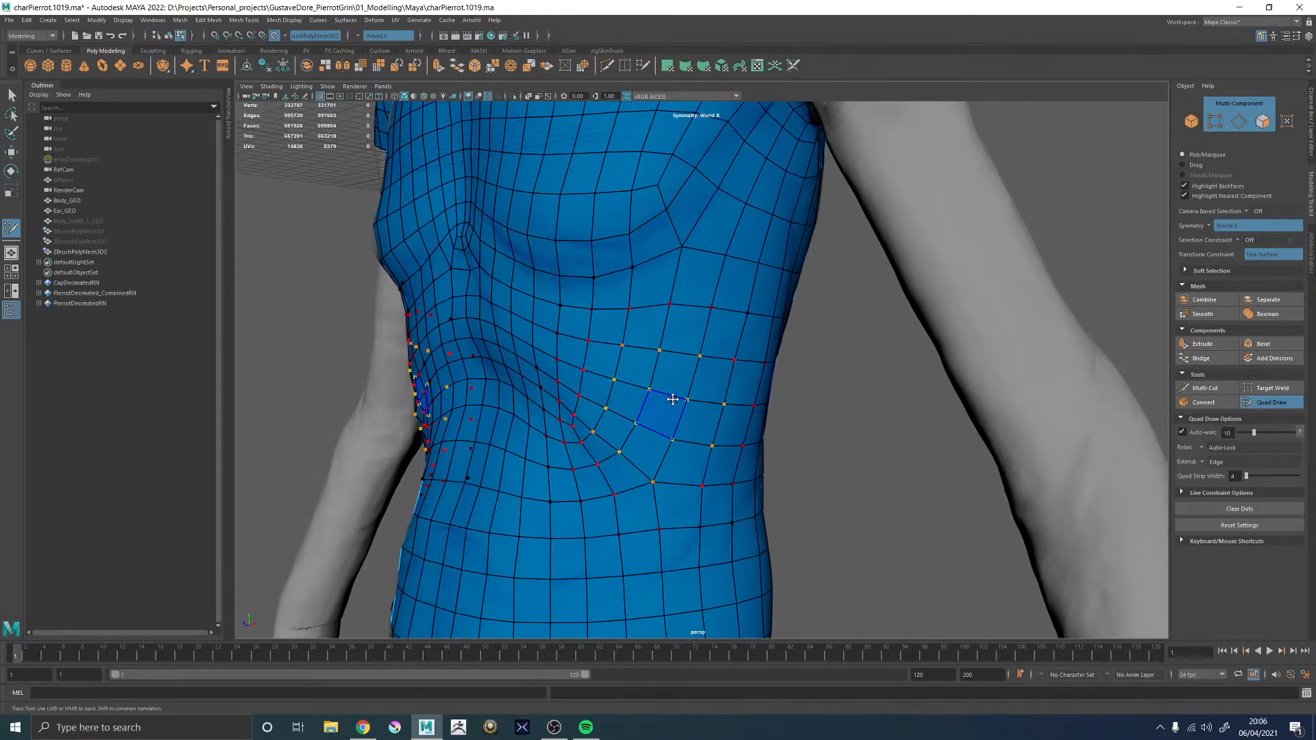
pyautogui.moveTo(704, 368); pyautogui.dragTo(717, 387)
pyautogui.moveTo(724, 340)
pyautogui.mouseDown()
pyautogui.moveTo(726, 354)
pyautogui.moveTo(761, 347)
pyautogui.mouseUp()
pyautogui.keyDown('alt'); pyautogui.moveTo(761, 347); pyautogui.dragTo(747, 354, button='right'); pyautogui.keyUp('alt')
pyautogui.keyDown('alt'); pyautogui.moveTo(746, 353); pyautogui.dragTo(716, 363); pyautogui.keyUp('alt')
pyautogui.keyDown('alt'); pyautogui.moveTo(716, 363); pyautogui.dragTo(814, 439, button='right'); pyautogui.keyUp('alt')
pyautogui.moveTo(713, 357); pyautogui.dragTo(783, 326)
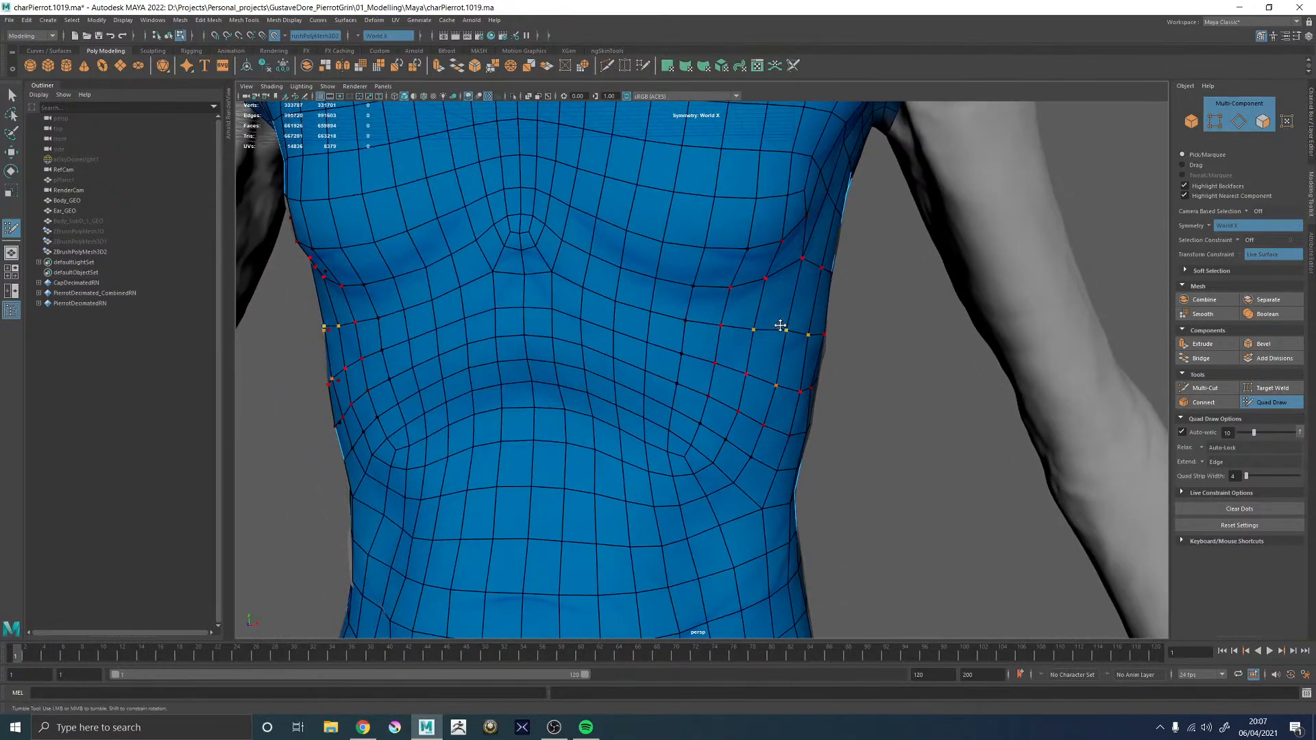
pyautogui.keyDown('alt'); pyautogui.moveTo(784, 326); pyautogui.dragTo(724, 336, button='right'); pyautogui.keyUp('alt')
pyautogui.keyDown('alt'); pyautogui.moveTo(724, 336); pyautogui.dragTo(661, 355); pyautogui.keyUp('alt')
pyautogui.keyDown('alt'); pyautogui.moveTo(728, 410); pyautogui.dragTo(749, 368); pyautogui.keyUp('alt')
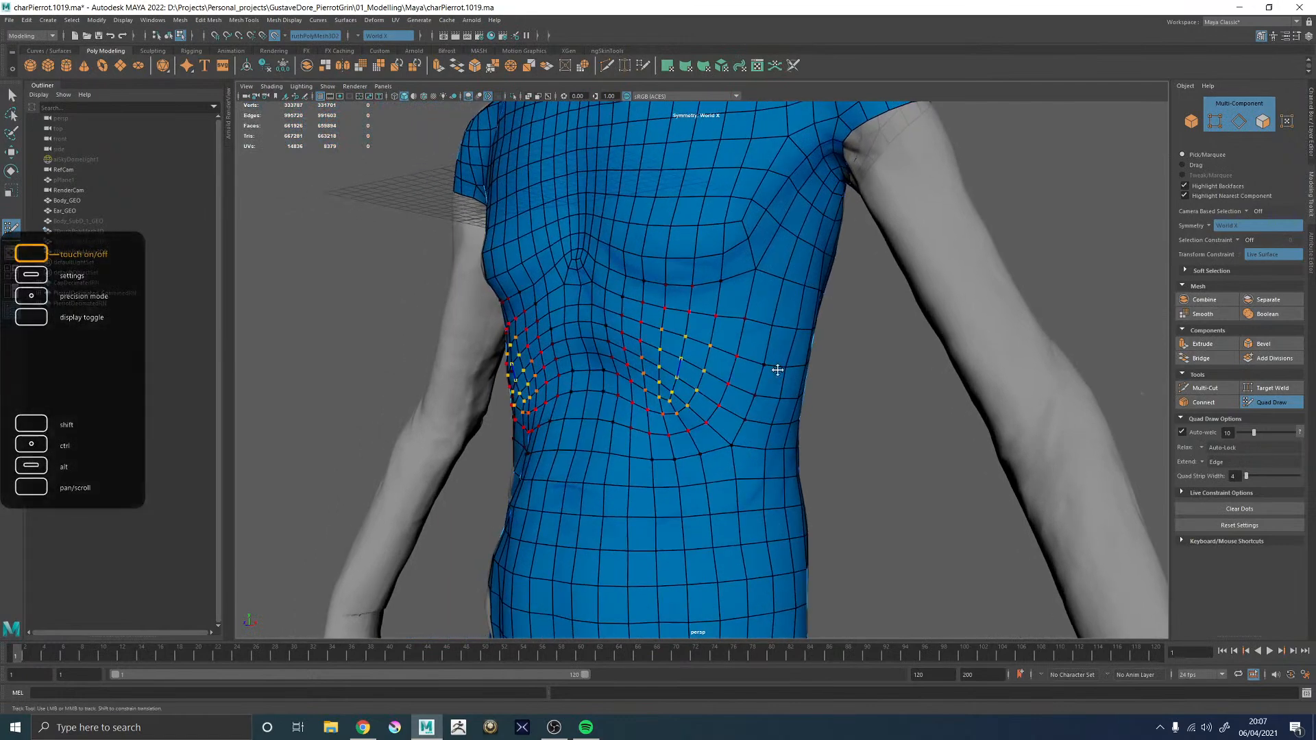
pyautogui.keyDown('alt'); pyautogui.moveTo(749, 368); pyautogui.dragTo(659, 347, button='right'); pyautogui.keyUp('alt')
pyautogui.keyDown('alt'); pyautogui.moveTo(659, 347); pyautogui.dragTo(709, 357); pyautogui.keyUp('alt')
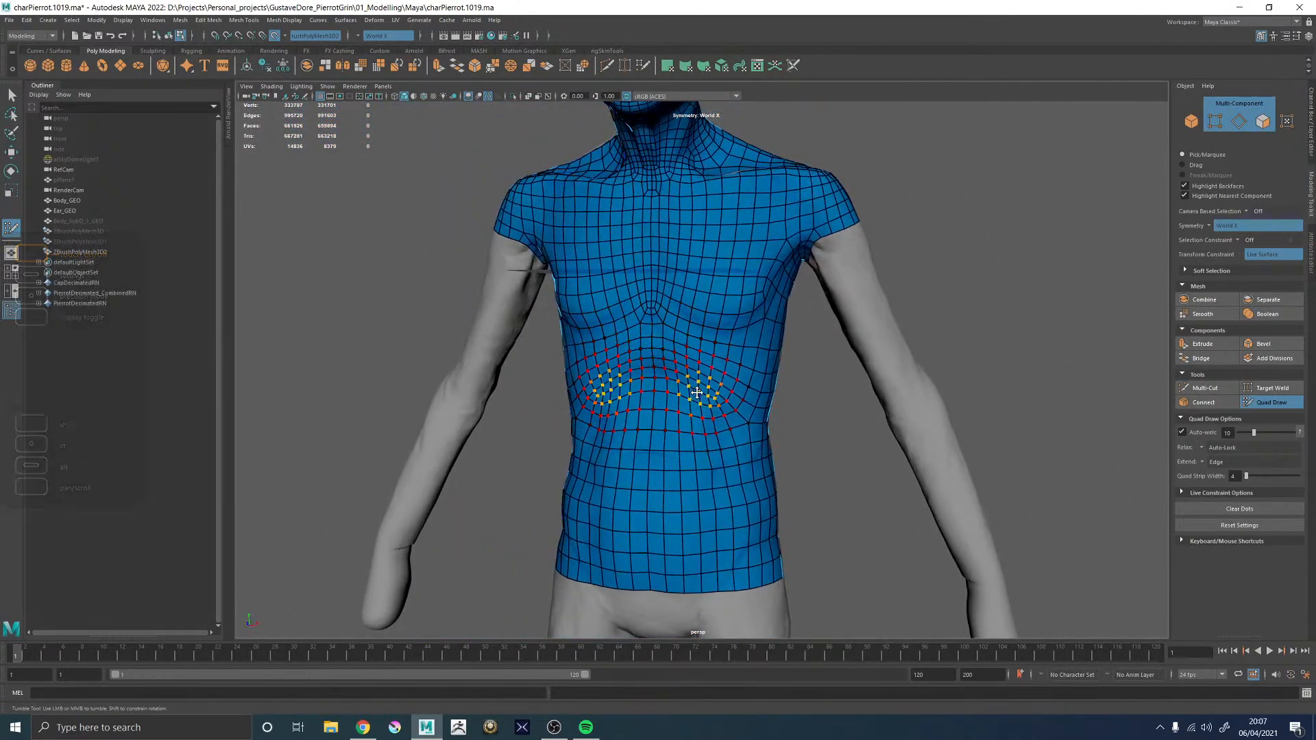
# - Relax the quads at the front of the torso near the collarbone and the base of the neck
pyautogui.keyDown('alt'); pyautogui.moveTo(707, 345); pyautogui.dragTo(632, 411, button='middle'); pyautogui.keyUp('alt')
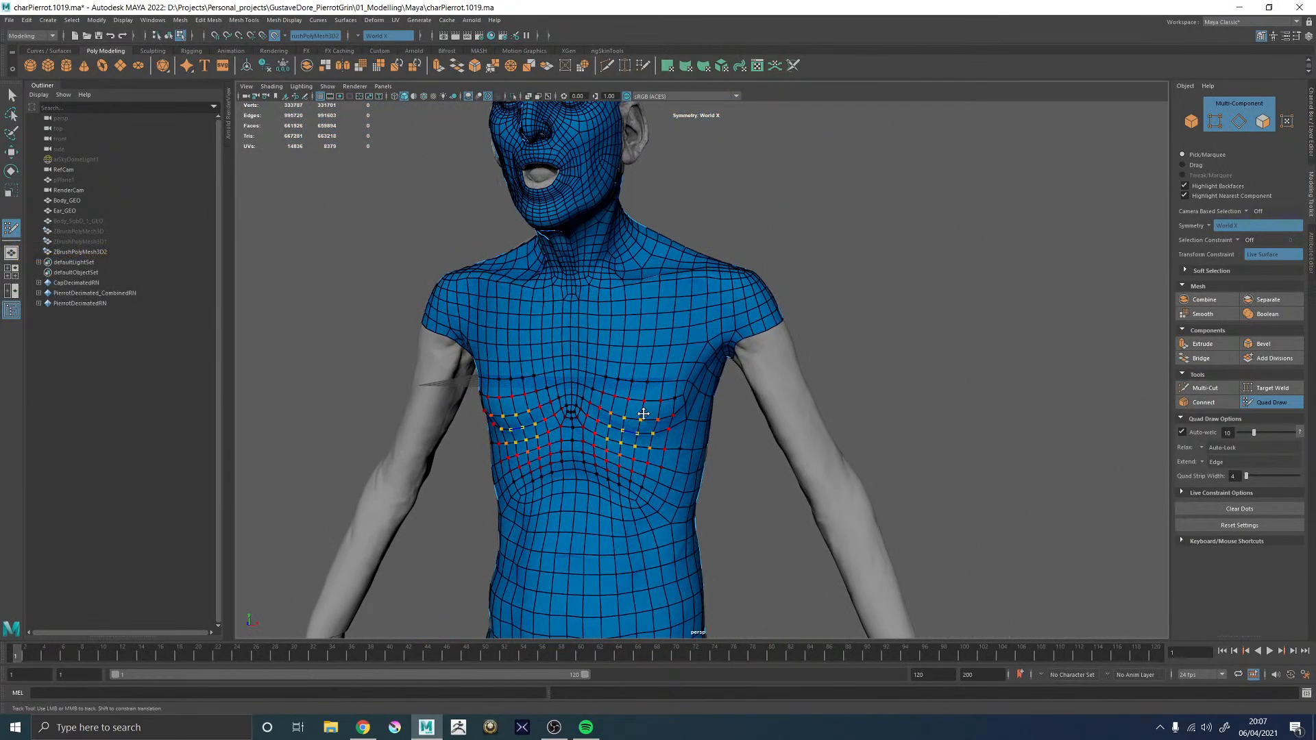
pyautogui.keyDown('alt'); pyautogui.moveTo(631, 412); pyautogui.dragTo(626, 305, button='right'); pyautogui.keyUp('alt')
pyautogui.keyDown('alt'); pyautogui.moveTo(625, 306); pyautogui.dragTo(720, 374, button='middle'); pyautogui.keyUp('alt')
pyautogui.keyDown('alt'); pyautogui.moveTo(719, 374); pyautogui.dragTo(623, 458, button='right'); pyautogui.keyUp('alt')
pyautogui.moveTo(623, 457)
pyautogui.keyDown('shift'); pyautogui.mouseDown()
pyautogui.moveTo(649, 437)
pyautogui.moveTo(676, 440)
pyautogui.moveTo(676, 395)
pyautogui.mouseUp(); pyautogui.keyUp('shift')
pyautogui.keyDown('alt'); pyautogui.moveTo(676, 395); pyautogui.dragTo(733, 405, button='right'); pyautogui.keyUp('alt')
pyautogui.keyDown('alt'); pyautogui.moveTo(734, 405); pyautogui.dragTo(761, 499, button='middle'); pyautogui.keyUp('alt')
pyautogui.keyDown('alt'); pyautogui.moveTo(760, 499); pyautogui.dragTo(651, 394, button='right'); pyautogui.keyUp('alt')
pyautogui.keyDown('alt'); pyautogui.moveTo(652, 393); pyautogui.dragTo(717, 376, button='middle'); pyautogui.keyUp('alt')
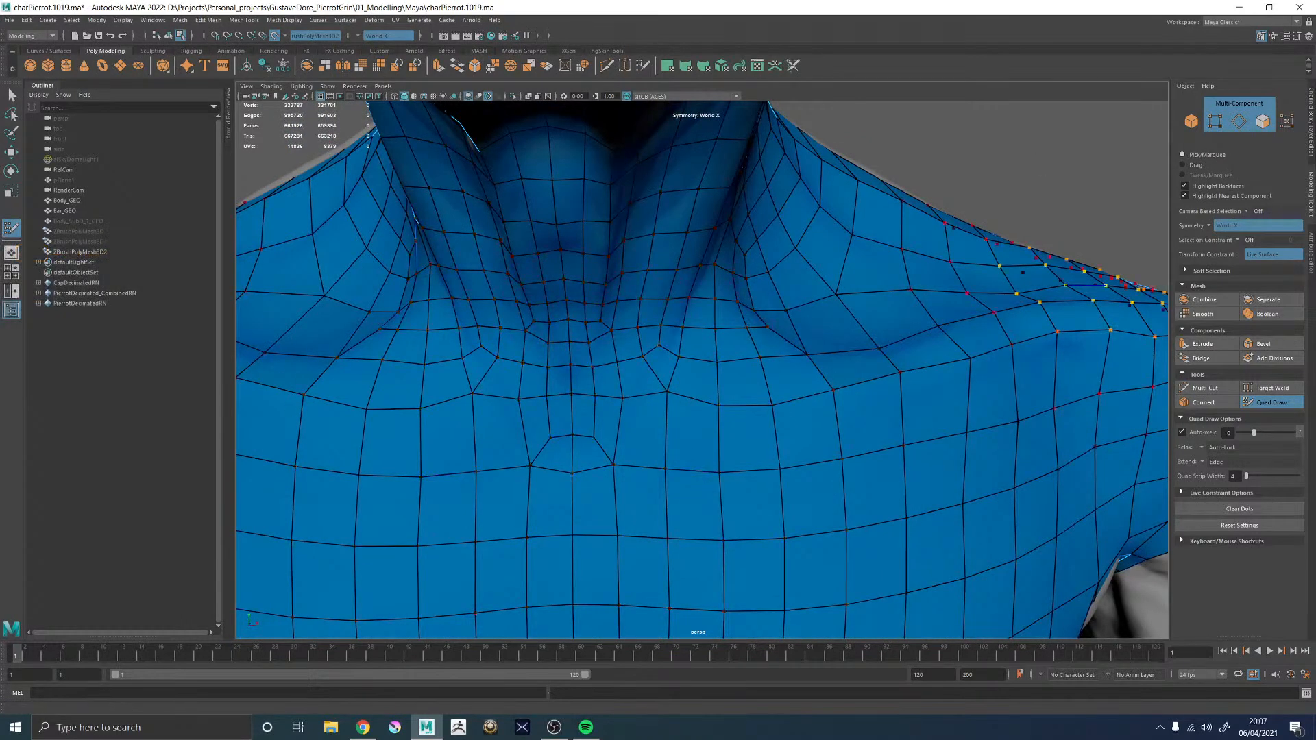
# - Consult the original painting !Original_pierrot-grin.jpg, close it, and examine the edge flow of the neck, shoulders and chest
pyautogui.press('super+e')
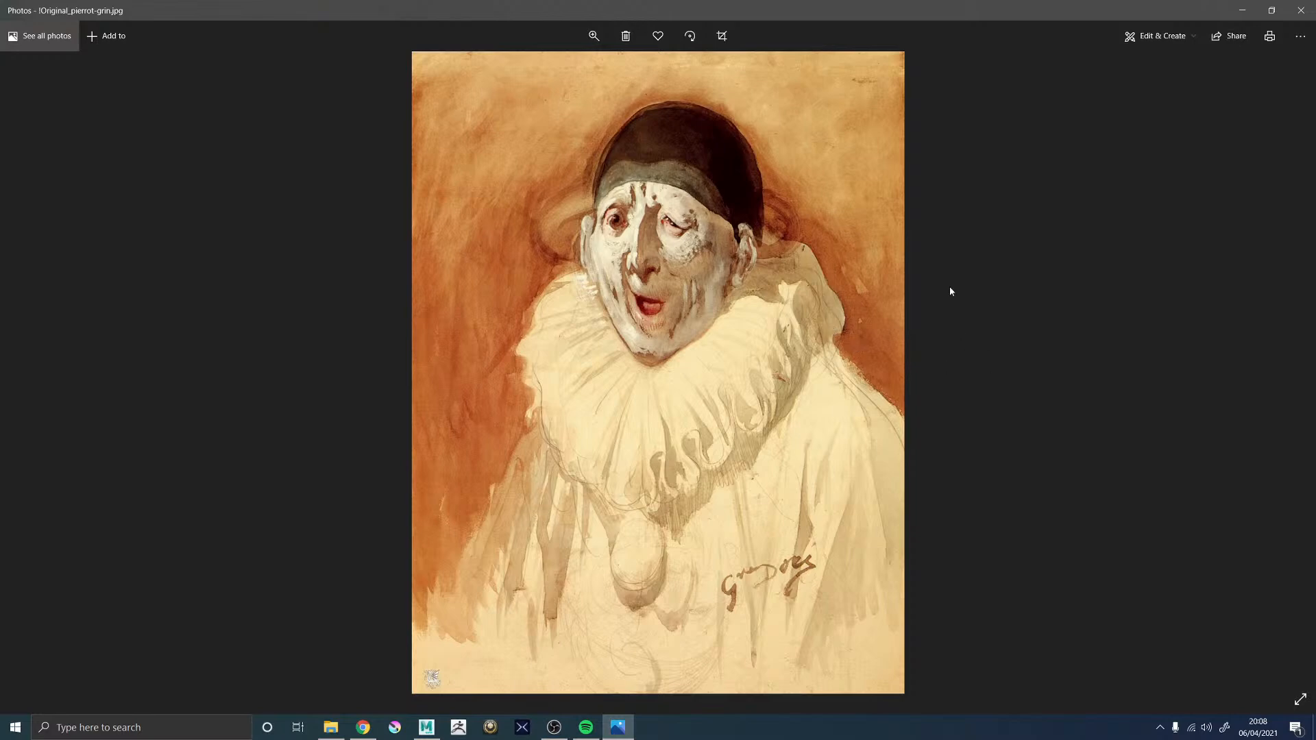
pyautogui.click(1302, 11)
pyautogui.keyDown('alt'); pyautogui.moveTo(855, 366); pyautogui.dragTo(782, 364, button='right'); pyautogui.keyUp('alt')
pyautogui.keyDown('alt'); pyautogui.moveTo(837, 374); pyautogui.dragTo(793, 400); pyautogui.keyUp('alt')
pyautogui.keyDown('alt'); pyautogui.moveTo(767, 377); pyautogui.dragTo(783, 416, button='middle'); pyautogui.keyUp('alt')
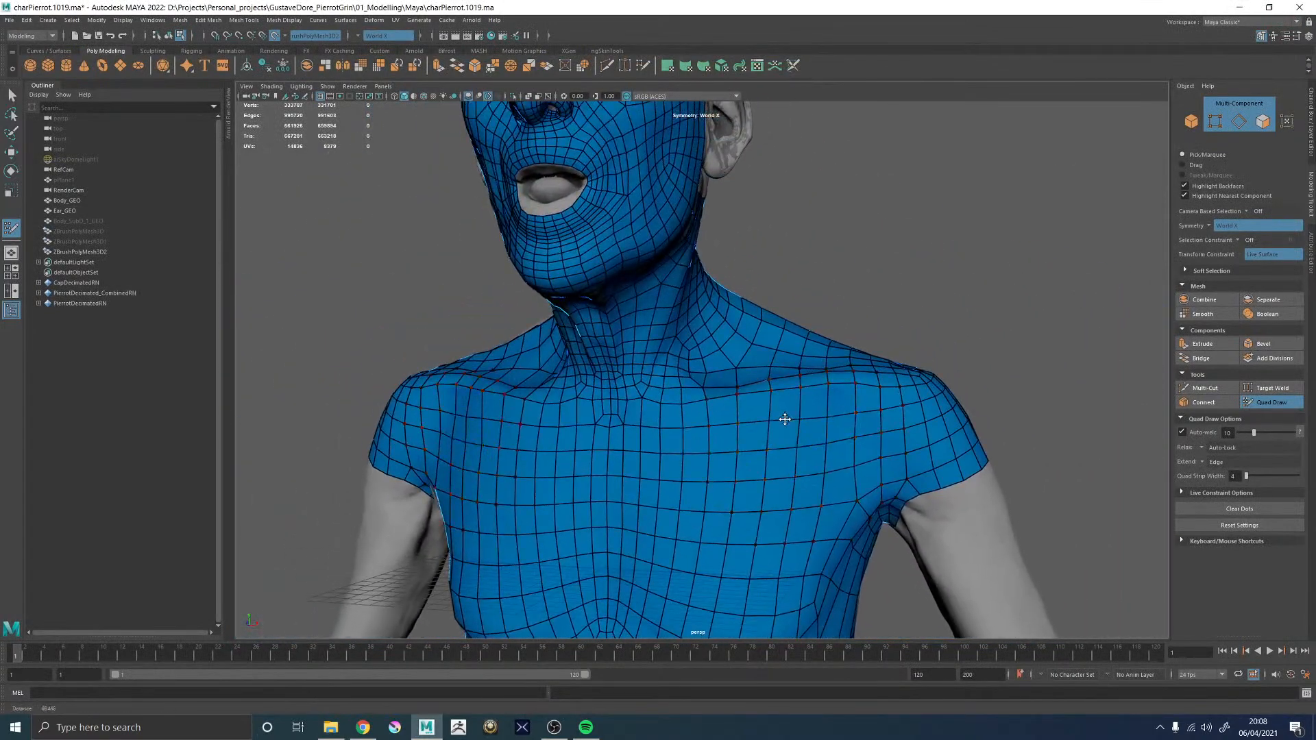
pyautogui.keyDown('alt'); pyautogui.moveTo(783, 416); pyautogui.dragTo(819, 495, button='right'); pyautogui.keyUp('alt')
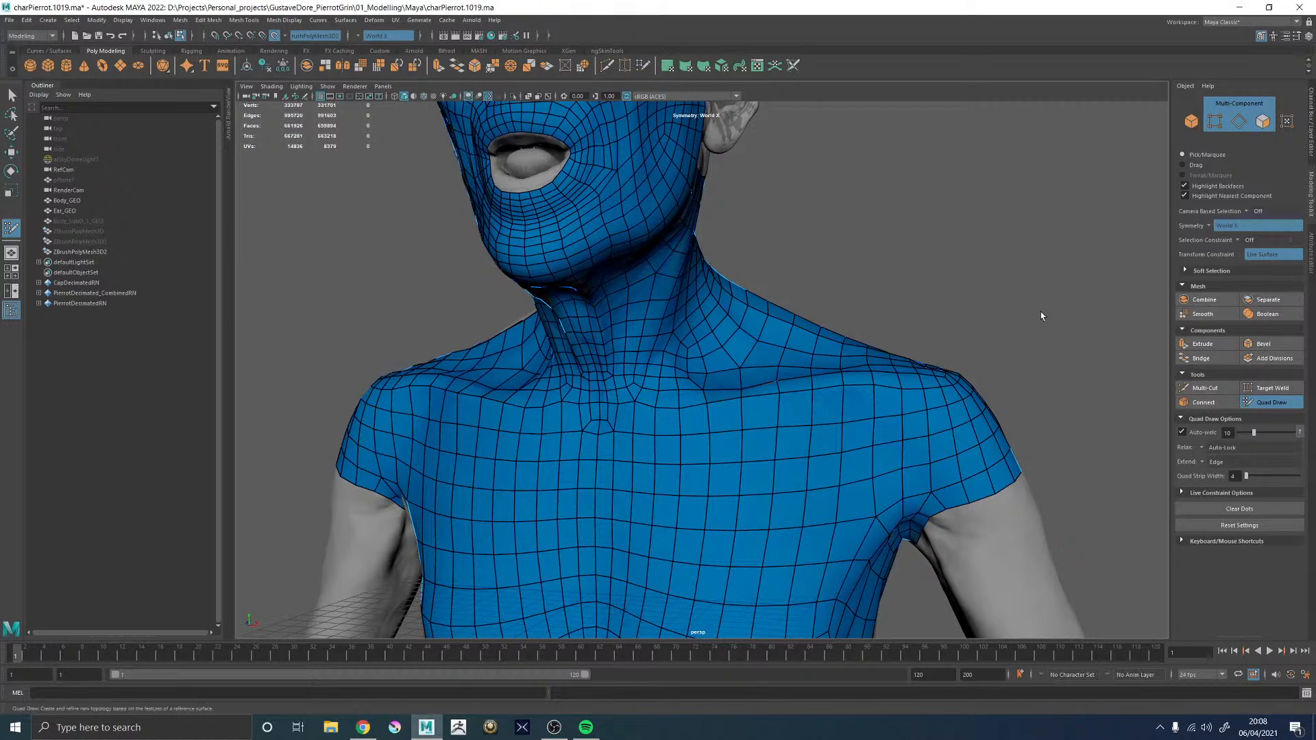
pyautogui.keyDown('alt'); pyautogui.moveTo(887, 420); pyautogui.dragTo(876, 280, button='middle'); pyautogui.keyUp('alt')
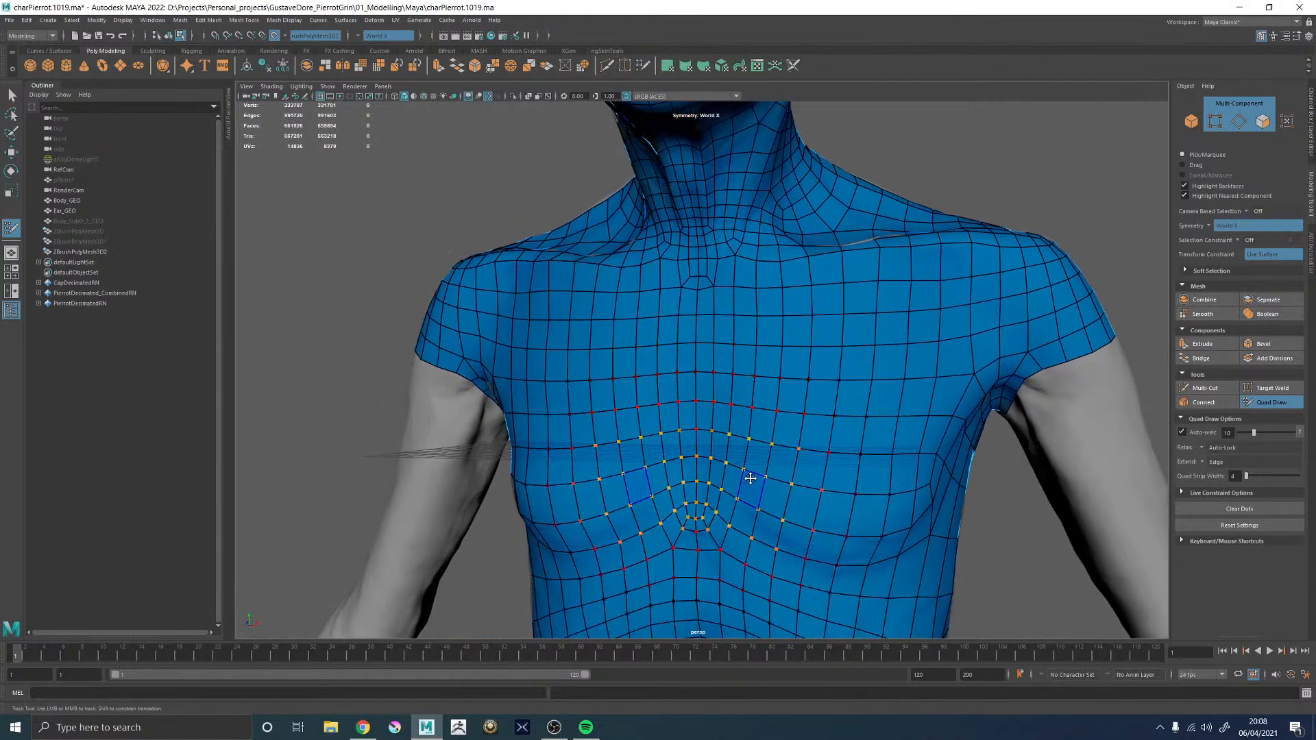
pyautogui.scroll(-10, 758, 392)
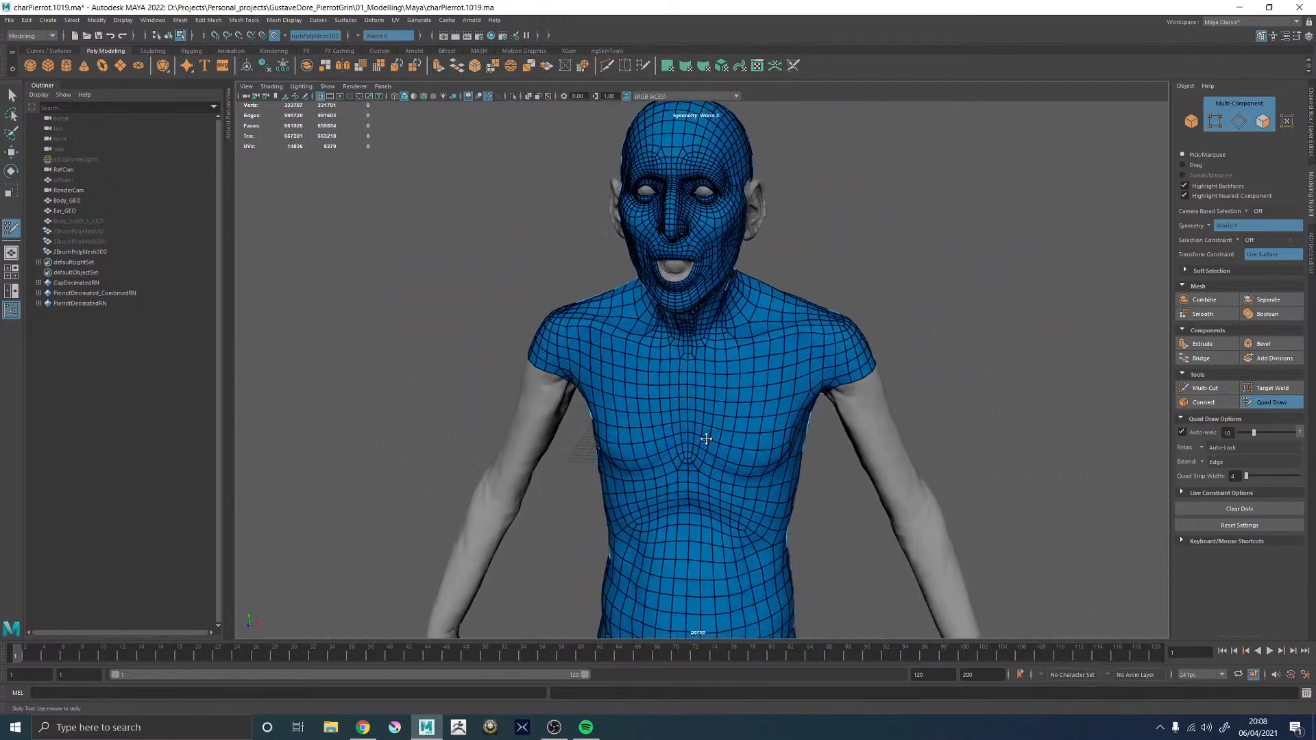
# - Bridge the front and back of the torso with a two-column strip of quads running between the legs
pyautogui.scroll(10, 705, 455)
pyautogui.moveTo(632, 399)
pyautogui.keyDown('alt'); pyautogui.mouseDown()
pyautogui.moveTo(743, 351)
pyautogui.moveTo(766, 356)
pyautogui.mouseUp(); pyautogui.keyUp('alt')
pyautogui.keyDown('shift'); pyautogui.click(763, 428); pyautogui.keyUp('shift')
pyautogui.moveTo(755, 462)
pyautogui.keyDown('alt'); pyautogui.mouseDown()
pyautogui.moveTo(762, 435)
pyautogui.moveTo(737, 381)
pyautogui.moveTo(721, 387)
pyautogui.moveTo(759, 388)
pyautogui.mouseUp(); pyautogui.keyUp('alt')
pyautogui.keyDown('shift'); pyautogui.click(763, 422); pyautogui.keyUp('shift')
pyautogui.keyDown('shift'); pyautogui.click(770, 433); pyautogui.keyUp('shift')
pyautogui.keyDown('shift'); pyautogui.click(752, 362); pyautogui.keyUp('shift')
pyautogui.keyDown('shift'); pyautogui.click(739, 416); pyautogui.keyUp('shift')
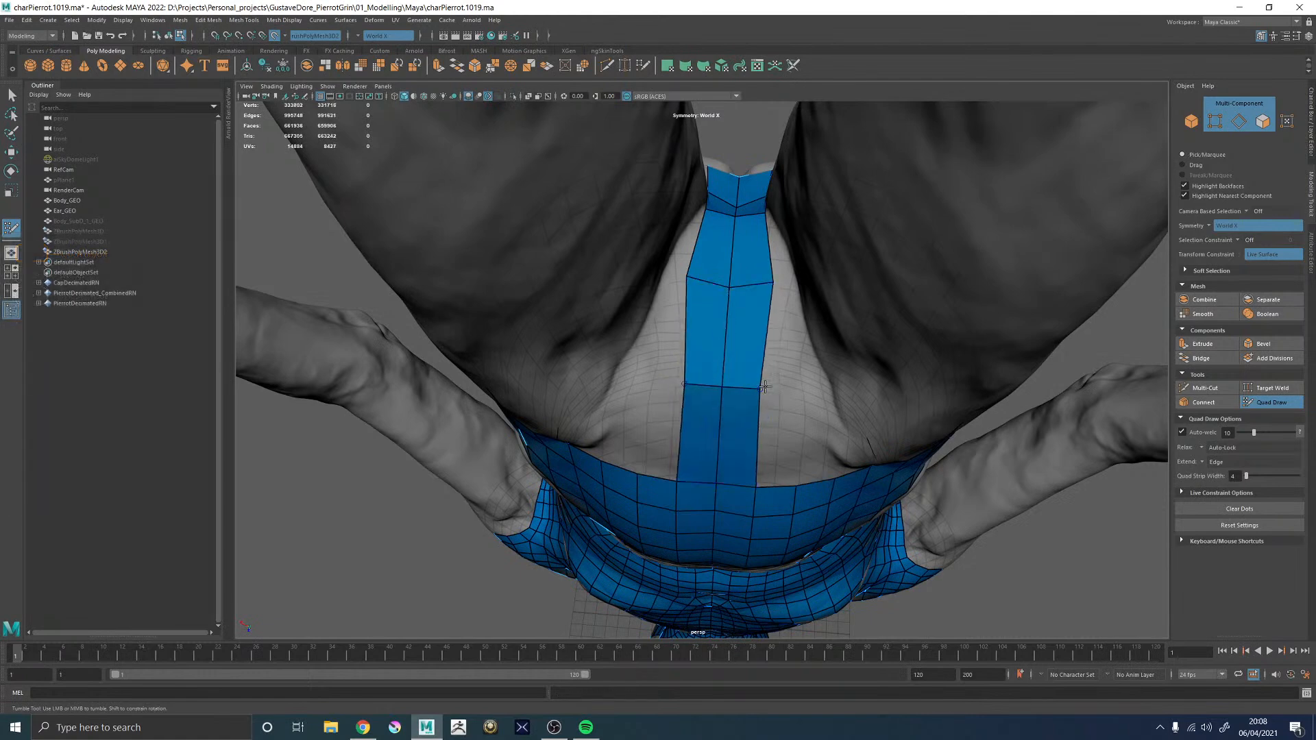
pyautogui.moveTo(773, 283); pyautogui.dragTo(760, 286)
pyautogui.keyDown('alt'); pyautogui.moveTo(804, 284); pyautogui.dragTo(734, 277, button='right'); pyautogui.keyUp('alt')
pyautogui.keyDown('alt'); pyautogui.moveTo(752, 262); pyautogui.dragTo(747, 376); pyautogui.keyUp('alt')
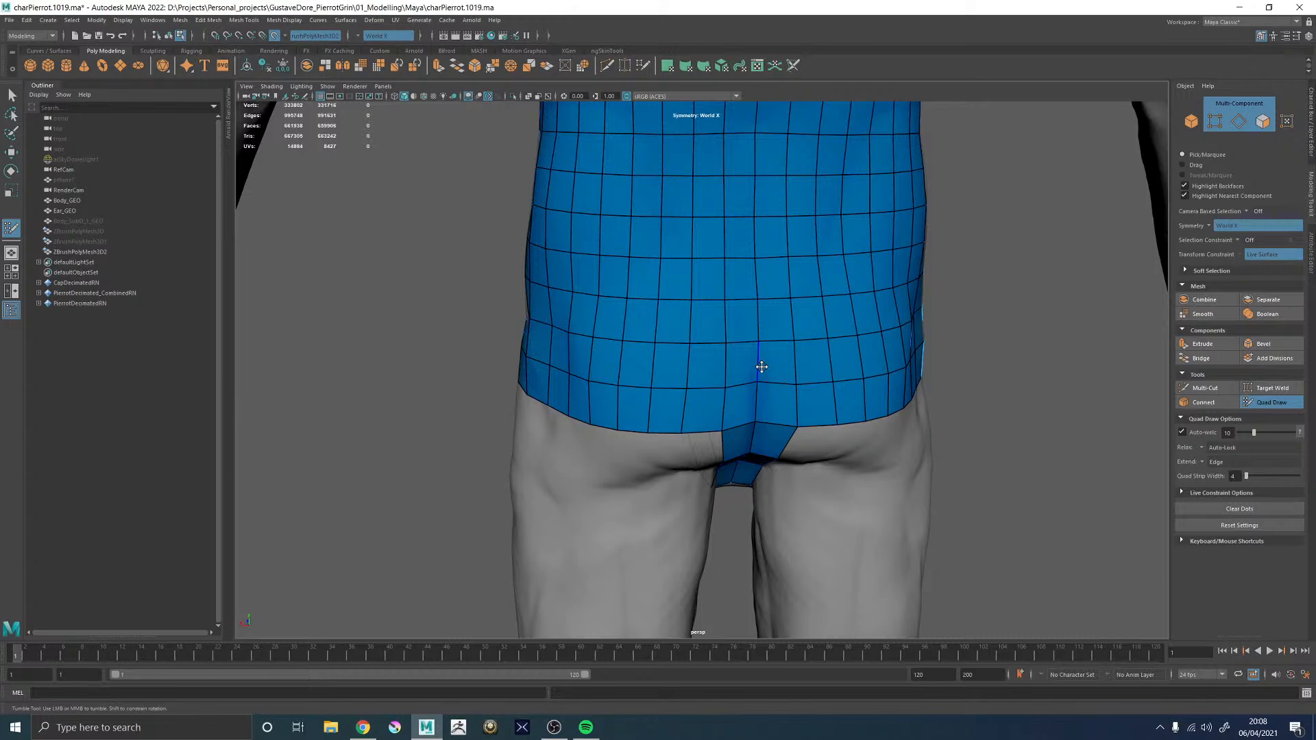
# - Leave Quad Draw briefly to check the pelvis of the sculpt beneath Body_GEO, and return to Quad Draw
pyautogui.keyDown('alt'); pyautogui.moveTo(794, 386); pyautogui.dragTo(571, 375); pyautogui.keyUp('alt')
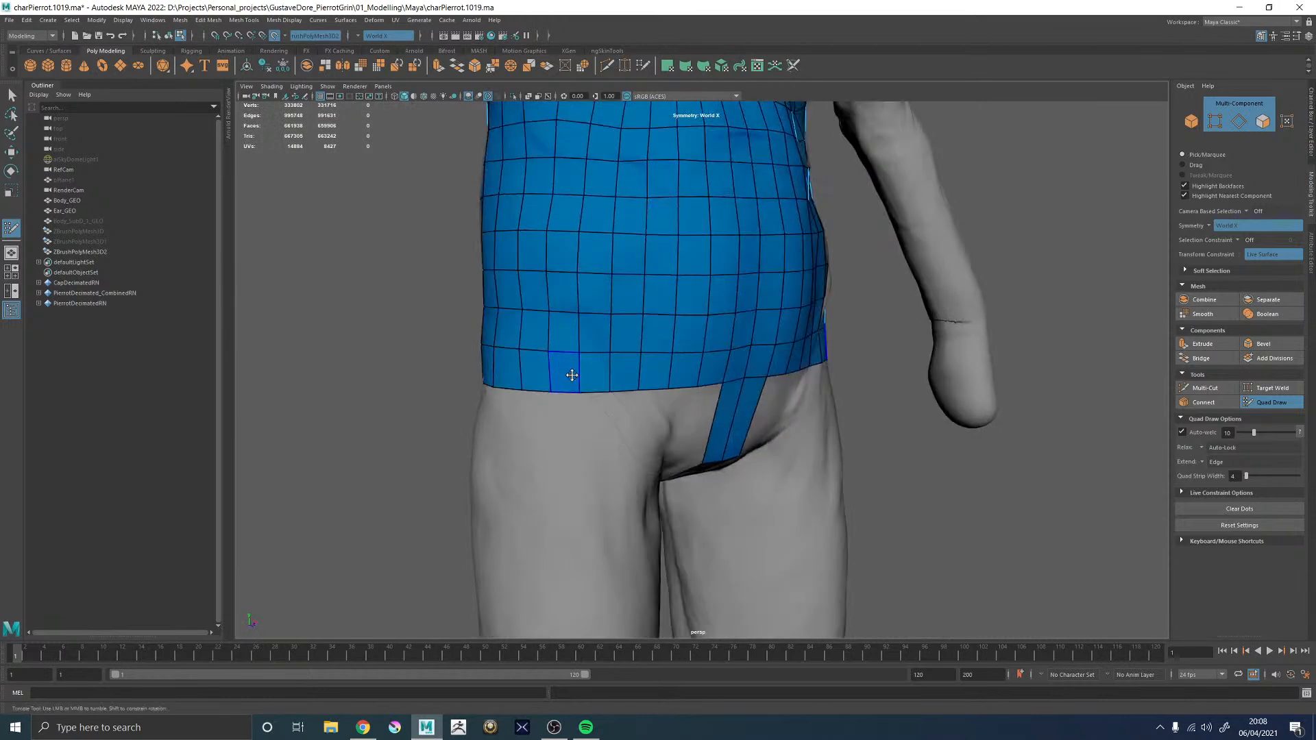
pyautogui.press('w')
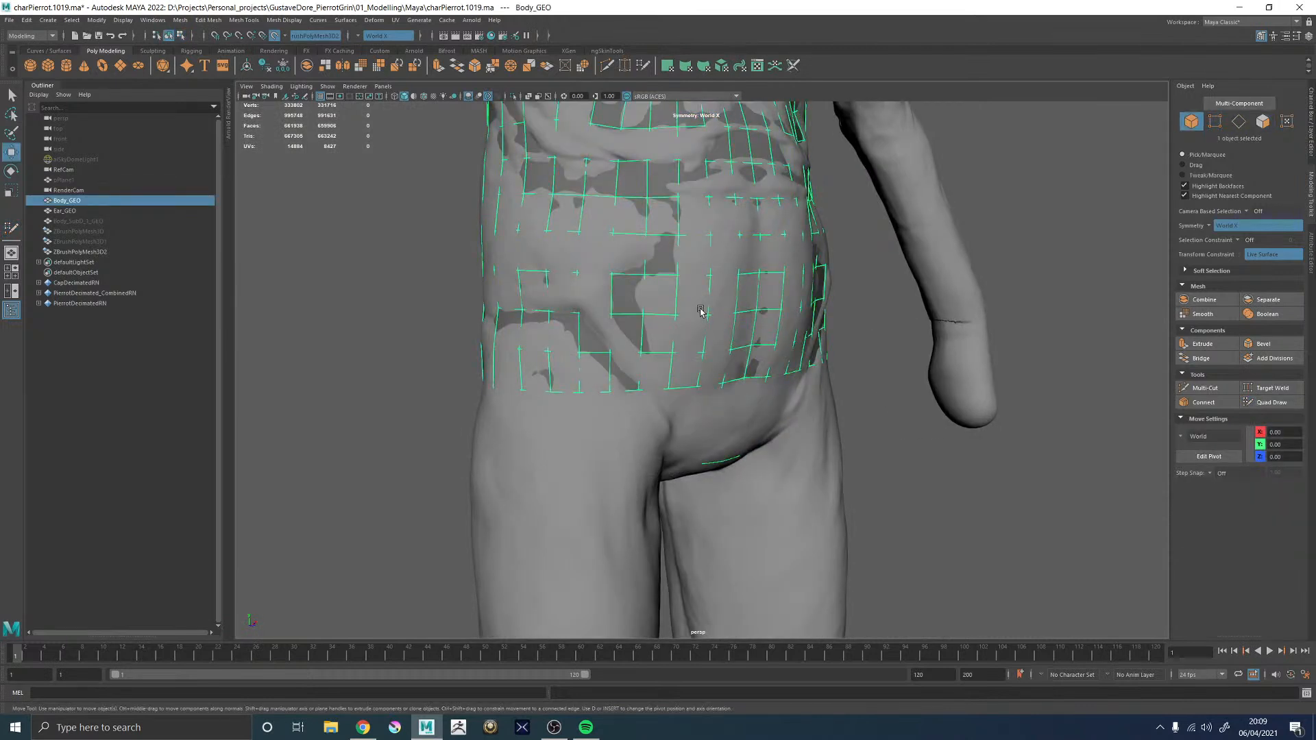
pyautogui.keyDown('alt'); pyautogui.moveTo(979, 370); pyautogui.dragTo(1031, 388); pyautogui.keyUp('alt')
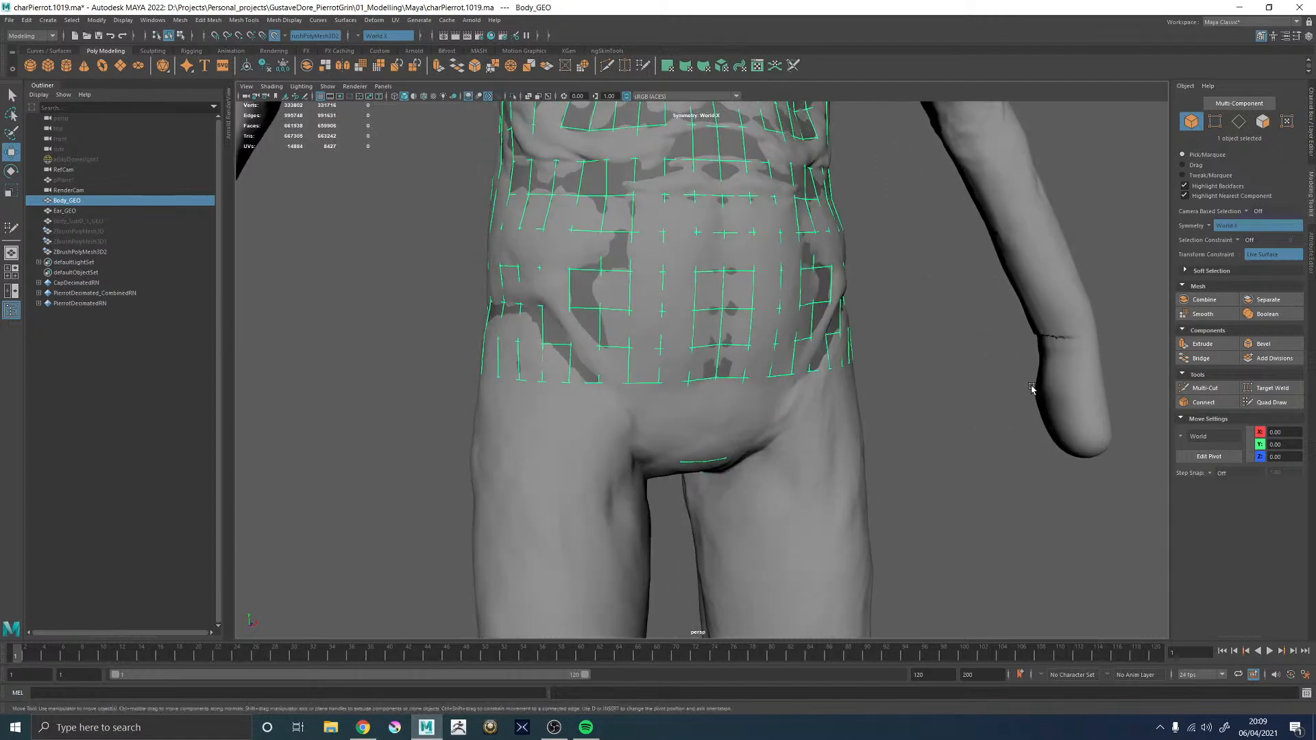
pyautogui.click(1259, 402)
pyautogui.keyDown('alt'); pyautogui.moveTo(605, 395); pyautogui.dragTo(570, 380); pyautogui.keyUp('alt')
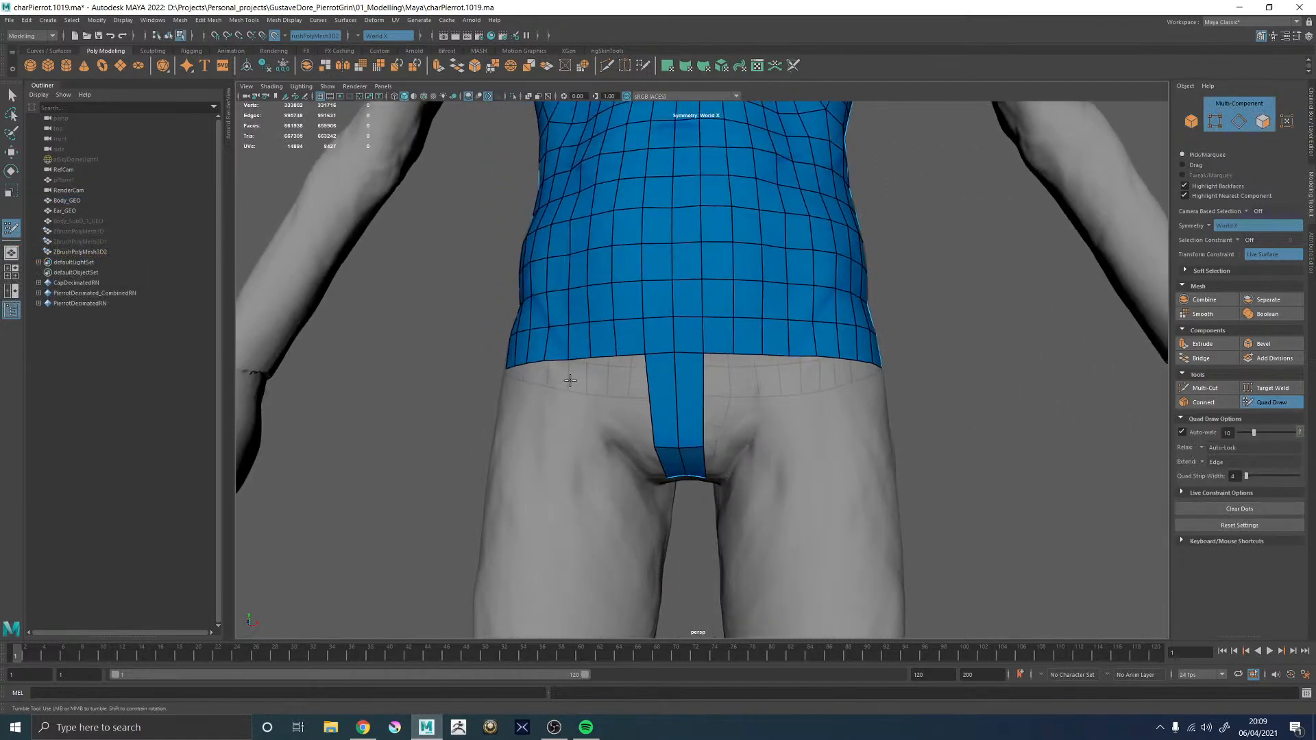
pyautogui.keyDown('alt'); pyautogui.moveTo(652, 368); pyautogui.dragTo(706, 366, button='right'); pyautogui.keyUp('alt')
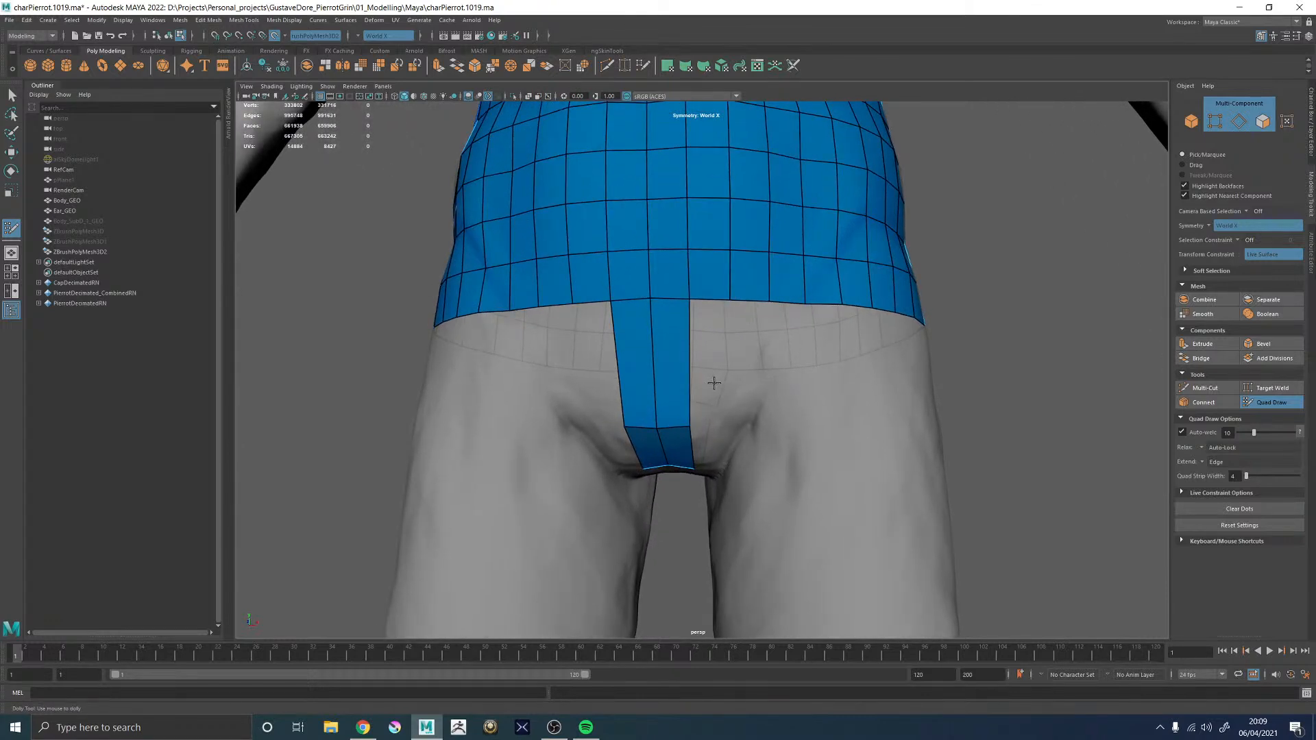
# - Insert edge loops across the crotch strip at both the front and the back of the pelvis
pyautogui.keyDown('alt'); pyautogui.moveTo(706, 388); pyautogui.dragTo(590, 368); pyautogui.keyUp('alt')
pyautogui.keyDown('alt'); pyautogui.moveTo(590, 367); pyautogui.dragTo(713, 383, button='right'); pyautogui.keyUp('alt')
pyautogui.keyDown('alt'); pyautogui.moveTo(713, 384); pyautogui.dragTo(648, 388); pyautogui.keyUp('alt')
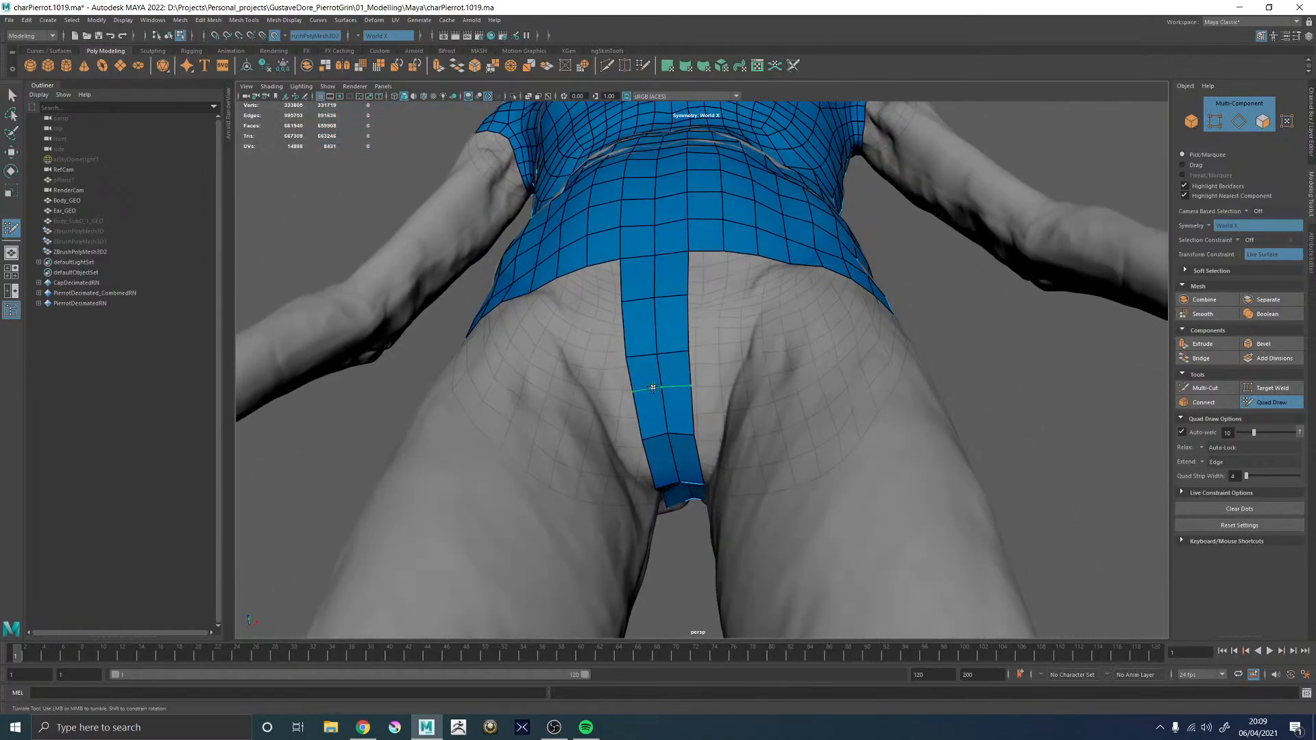
pyautogui.keyDown('alt'); pyautogui.moveTo(770, 381); pyautogui.dragTo(752, 356); pyautogui.keyUp('alt')
pyautogui.keyDown('alt'); pyautogui.moveTo(752, 356); pyautogui.dragTo(731, 440, button='right'); pyautogui.keyUp('alt')
pyautogui.keyDown('alt'); pyautogui.moveTo(731, 440); pyautogui.dragTo(728, 440, button='middle'); pyautogui.keyUp('alt')
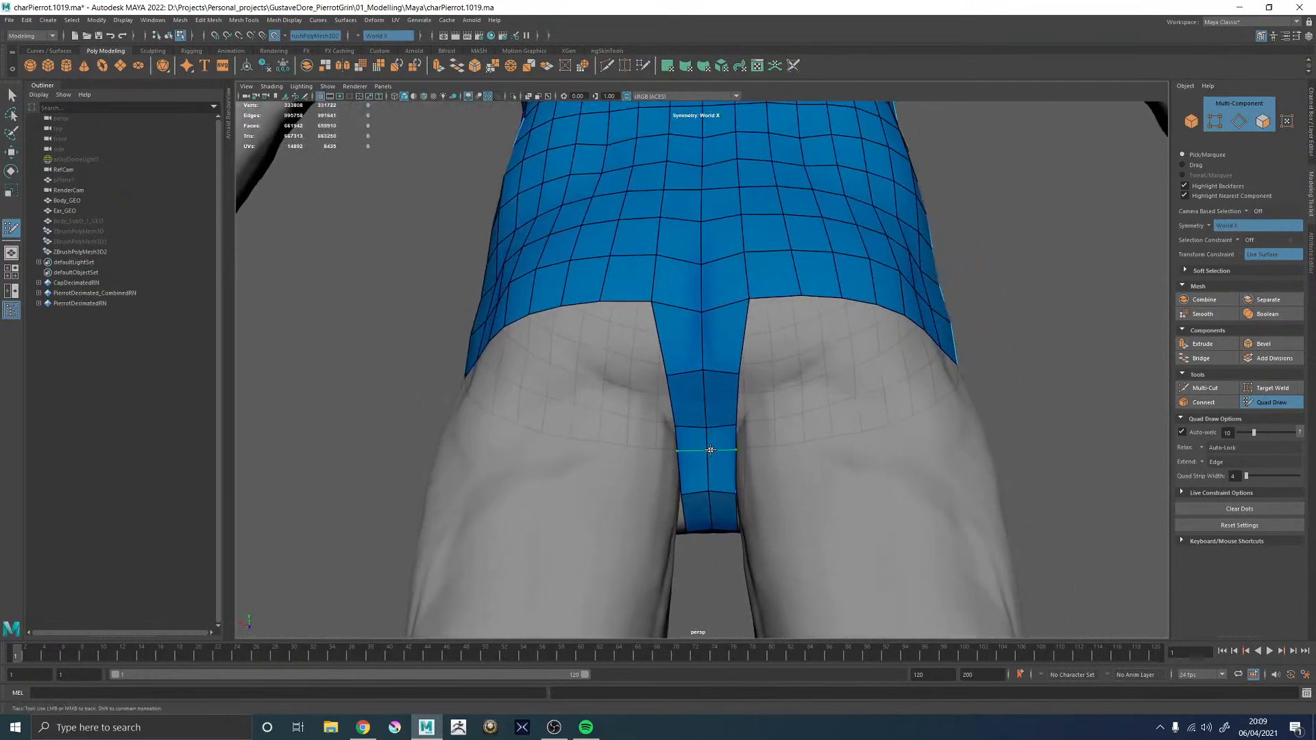
pyautogui.keyDown('alt'); pyautogui.moveTo(836, 380); pyautogui.dragTo(936, 411); pyautogui.keyUp('alt')
pyautogui.keyDown('alt'); pyautogui.moveTo(937, 411); pyautogui.dragTo(740, 382, button='right'); pyautogui.keyUp('alt')
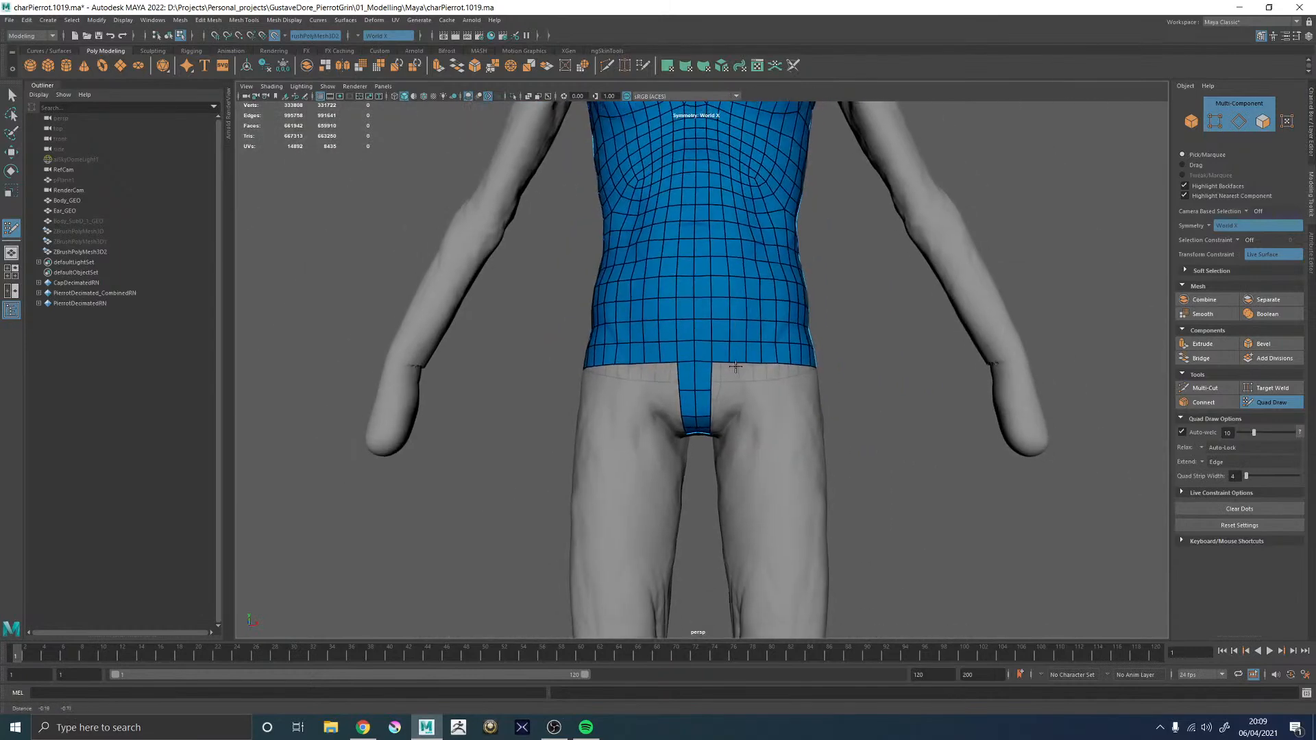
# - Build a mirrored strip of quads along the groin creases, from the crotch up to the lower torso border
pyautogui.keyDown('alt'); pyautogui.moveTo(741, 382); pyautogui.dragTo(728, 346, button='middle'); pyautogui.keyUp('alt')
pyautogui.keyDown('alt'); pyautogui.moveTo(728, 347); pyautogui.dragTo(879, 503, button='right'); pyautogui.keyUp('alt')
pyautogui.keyDown('alt'); pyautogui.moveTo(878, 502); pyautogui.dragTo(727, 432); pyautogui.keyUp('alt')
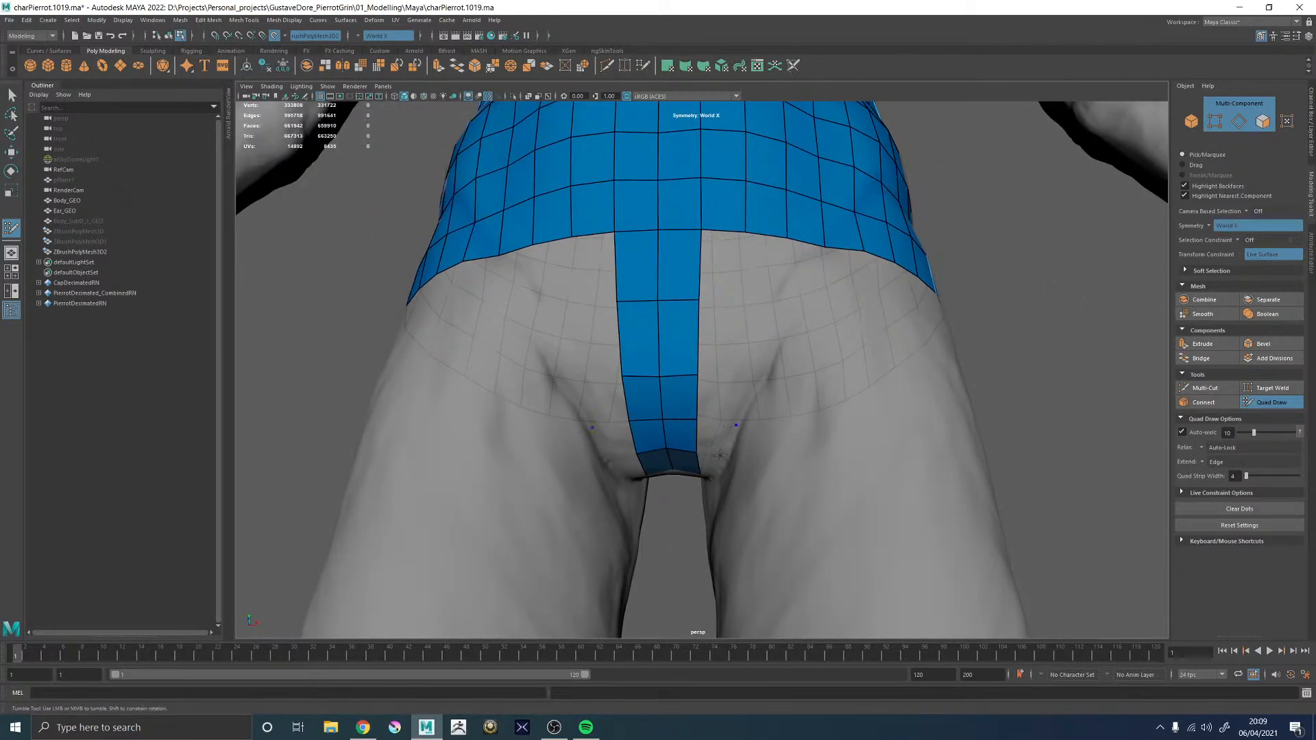
pyautogui.keyDown('shift'); pyautogui.click(716, 439); pyautogui.keyUp('shift')
pyautogui.keyDown('shift'); pyautogui.click(735, 391); pyautogui.keyUp('shift')
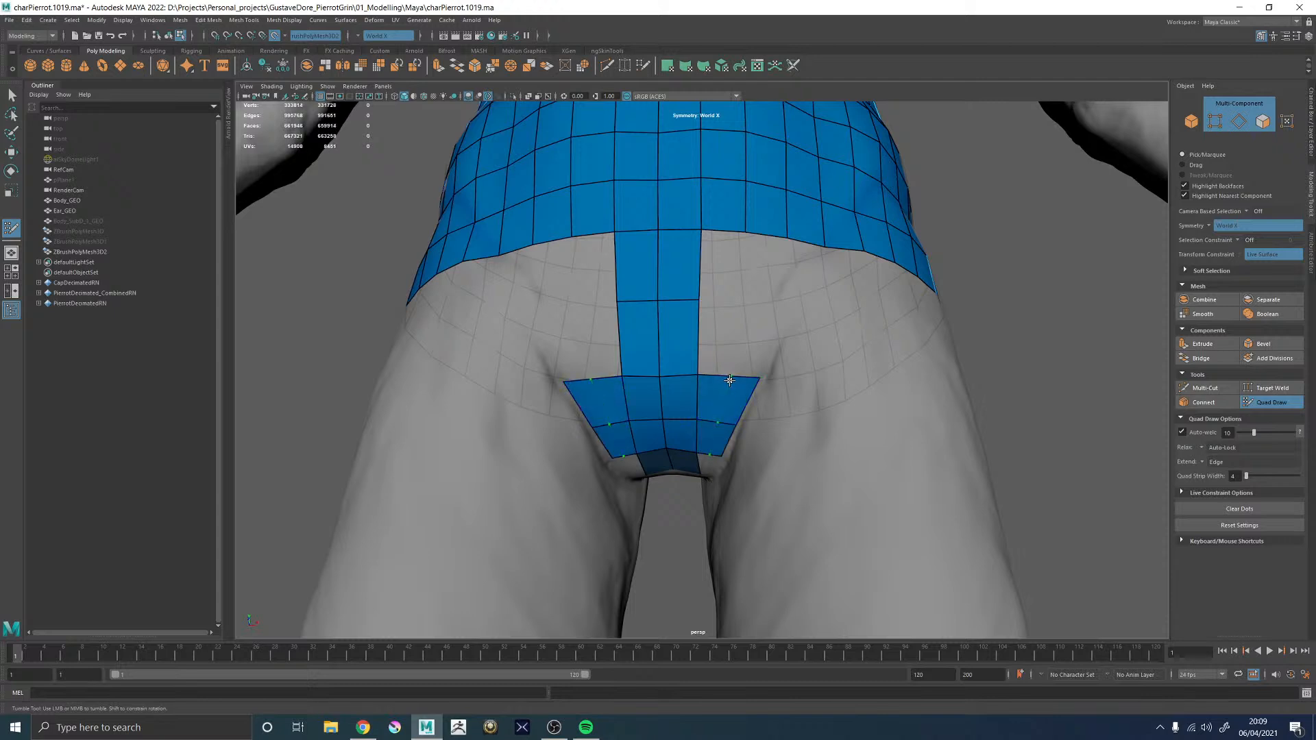
pyautogui.keyDown('shift'); pyautogui.click(761, 326); pyautogui.keyUp('shift')
pyautogui.moveTo(761, 326)
pyautogui.keyDown('alt'); pyautogui.mouseDown()
pyautogui.moveTo(787, 338)
pyautogui.moveTo(756, 334)
pyautogui.moveTo(763, 348)
pyautogui.mouseUp(); pyautogui.keyUp('alt')
pyautogui.keyDown('shift'); pyautogui.click(763, 355); pyautogui.keyUp('shift')
pyautogui.keyDown('shift'); pyautogui.click(763, 349); pyautogui.keyUp('shift')
pyautogui.keyDown('alt'); pyautogui.moveTo(702, 385); pyautogui.dragTo(710, 376); pyautogui.keyUp('alt')
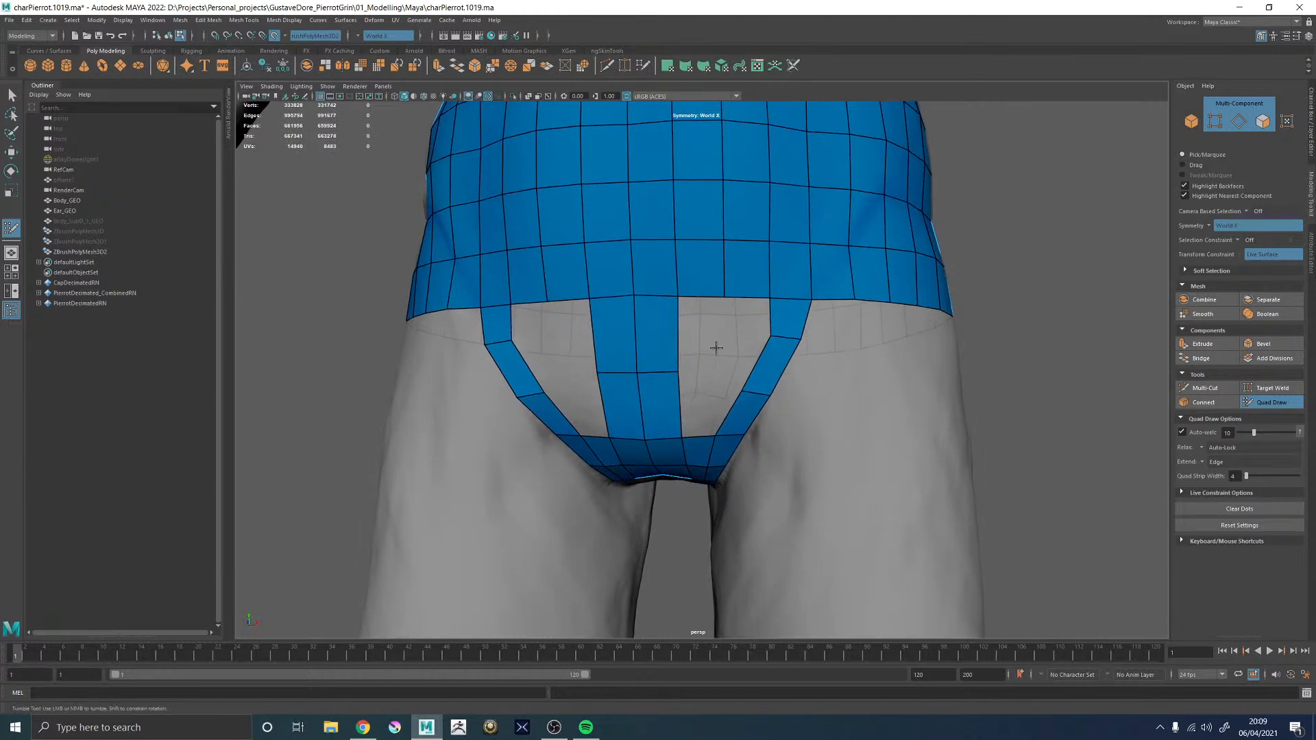
# - Try to fill the front pelvis openings with quads fanning from the groin strips toward the centre strip, and relax them
pyautogui.click(716, 344)
pyautogui.keyDown('shift'); pyautogui.click(721, 323); pyautogui.keyUp('shift')
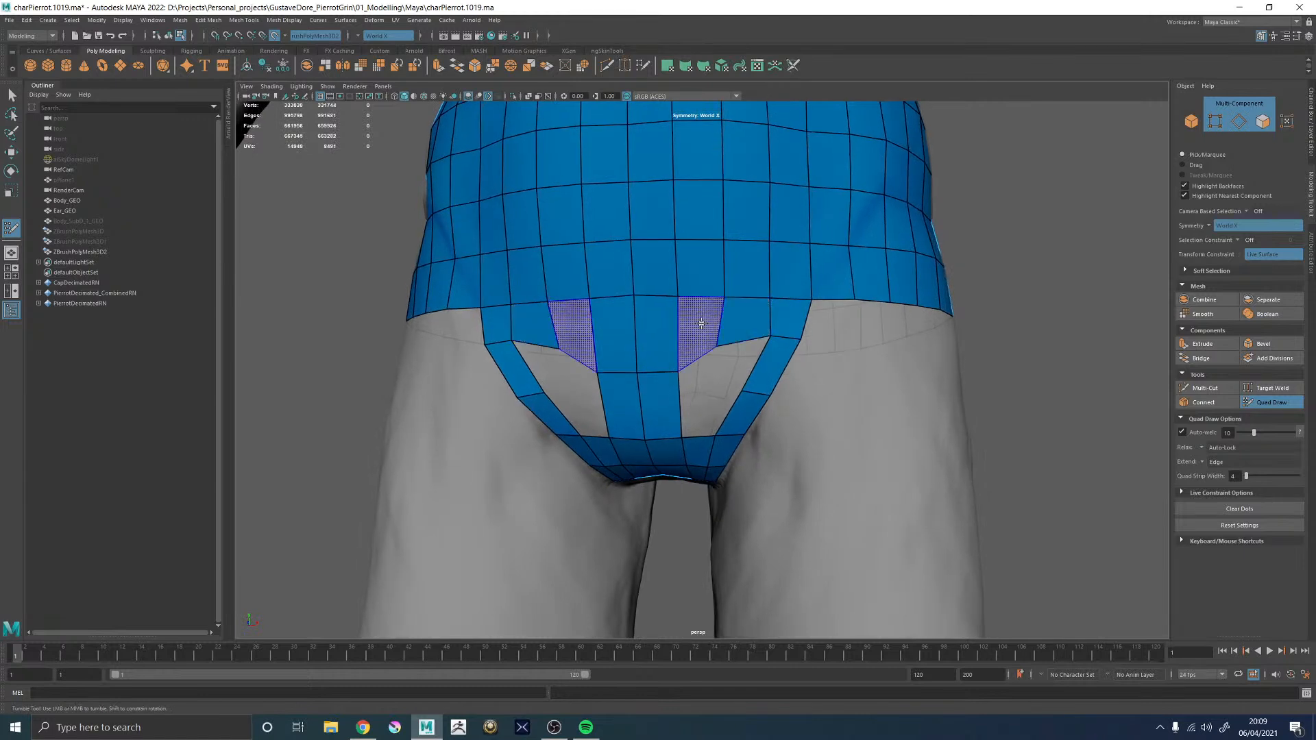
pyautogui.keyDown('shift'); pyautogui.click(700, 327); pyautogui.keyUp('shift')
pyautogui.keyDown('shift'); pyautogui.click(721, 366); pyautogui.keyUp('shift')
pyautogui.keyDown('shift'); pyautogui.click(717, 411); pyautogui.keyUp('shift')
pyautogui.keyDown('alt'); pyautogui.moveTo(788, 379); pyautogui.dragTo(629, 315, button='right'); pyautogui.keyUp('alt')
pyautogui.keyDown('alt'); pyautogui.moveTo(678, 355); pyautogui.dragTo(714, 357); pyautogui.keyUp('alt')
pyautogui.keyDown('shift'); pyautogui.moveTo(717, 357); pyautogui.dragTo(722, 399); pyautogui.keyUp('shift')
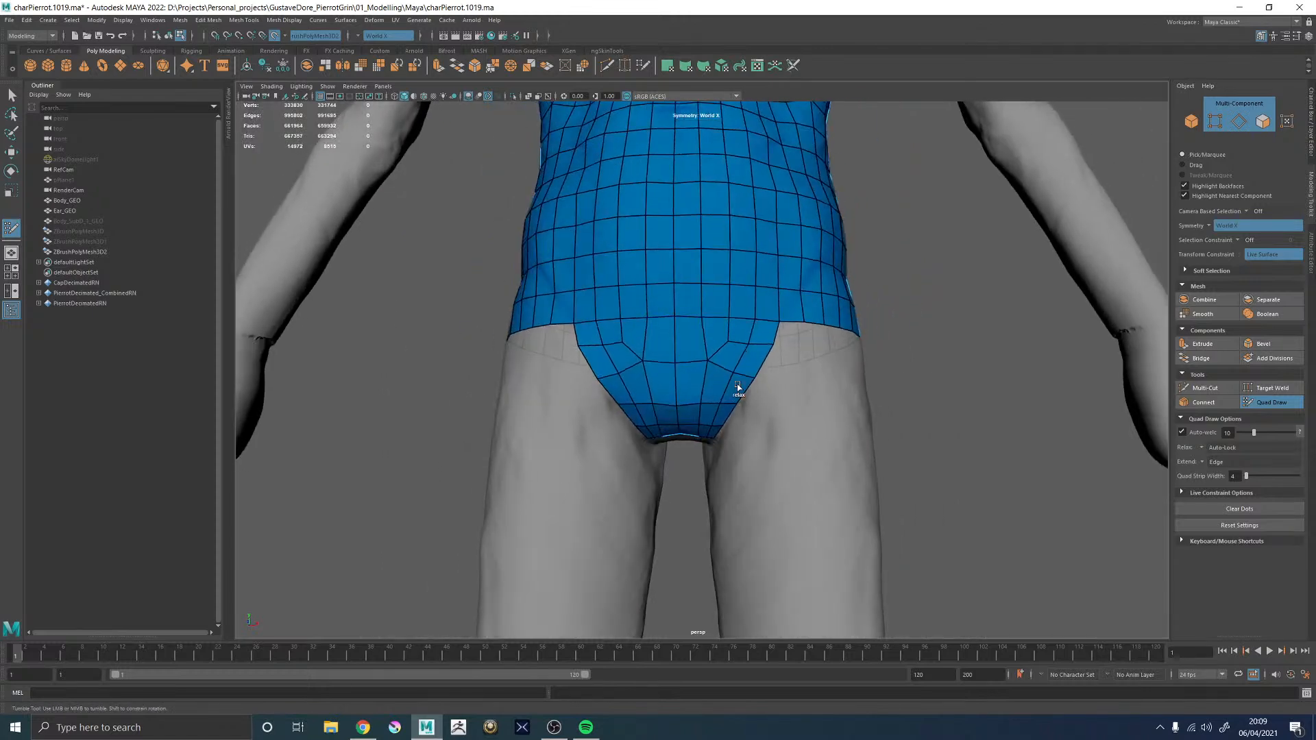
# - Undo the quads filling the openings between the centre strip and the groin strips
pyautogui.keyDown('alt'); pyautogui.moveTo(832, 345); pyautogui.dragTo(582, 278, button='right'); pyautogui.keyUp('alt')
pyautogui.moveTo(831, 360)
pyautogui.keyDown('alt'); pyautogui.mouseDown()
pyautogui.moveTo(799, 366)
pyautogui.moveTo(812, 369)
pyautogui.mouseUp(); pyautogui.keyUp('alt')
pyautogui.keyDown('alt'); pyautogui.moveTo(811, 371); pyautogui.dragTo(943, 452, button='right'); pyautogui.keyUp('alt')
pyautogui.keyDown('alt'); pyautogui.moveTo(753, 388); pyautogui.dragTo(758, 382); pyautogui.keyUp('alt')
pyautogui.hotkey('ctrl', 'z')
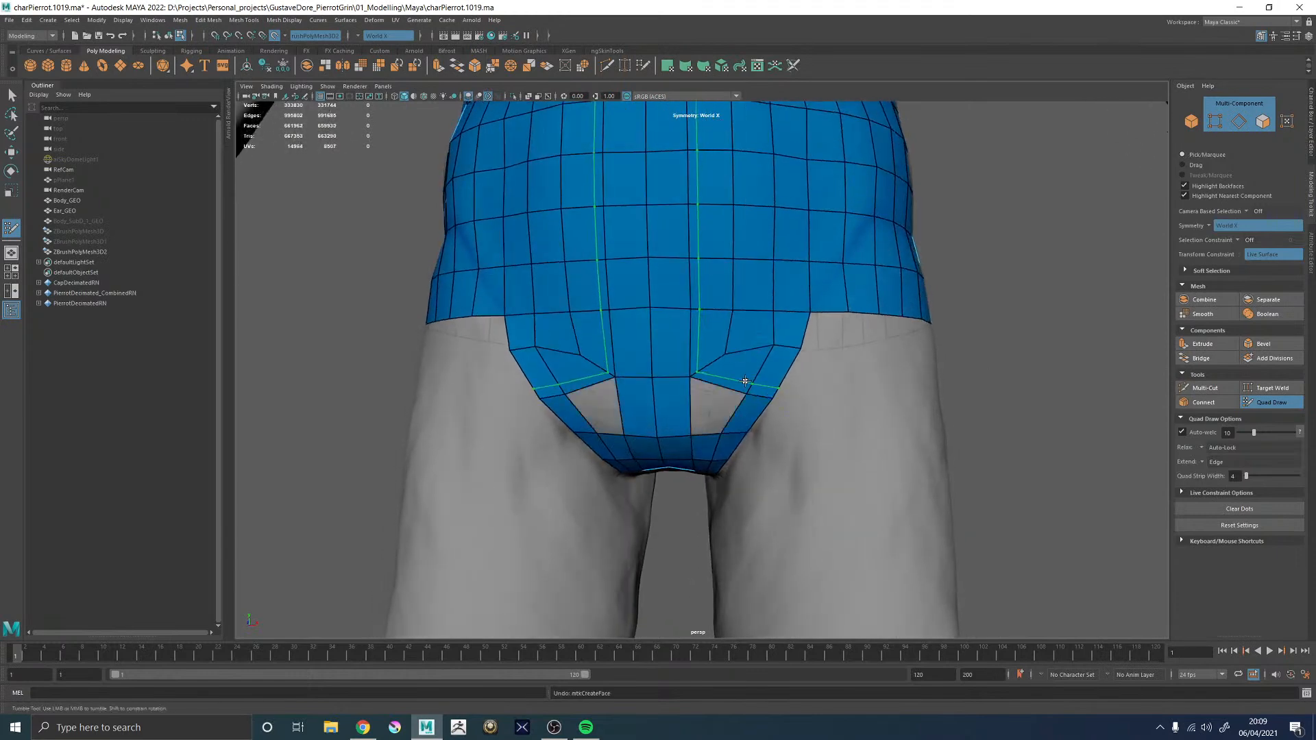
pyautogui.hotkey('ctrl', 'z')
pyautogui.hotkey('ctrl', 'z')
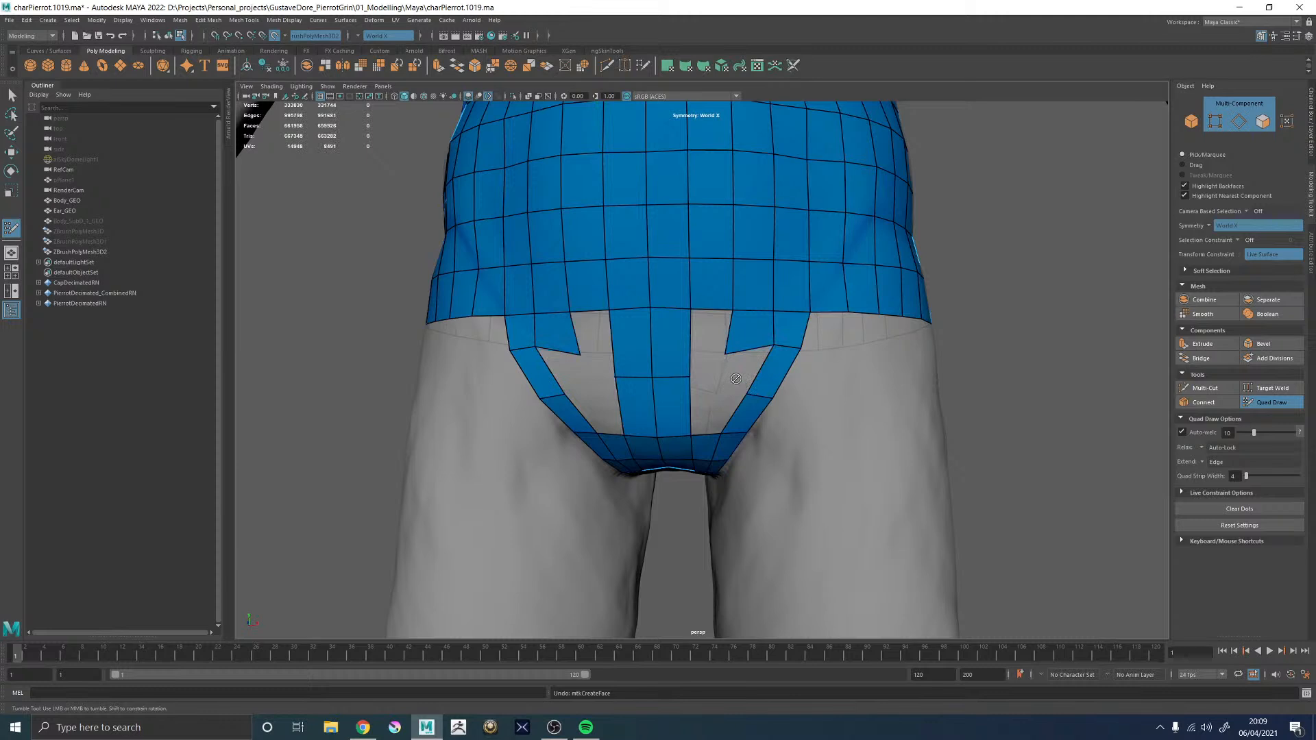
pyautogui.hotkey('ctrl', 'z')
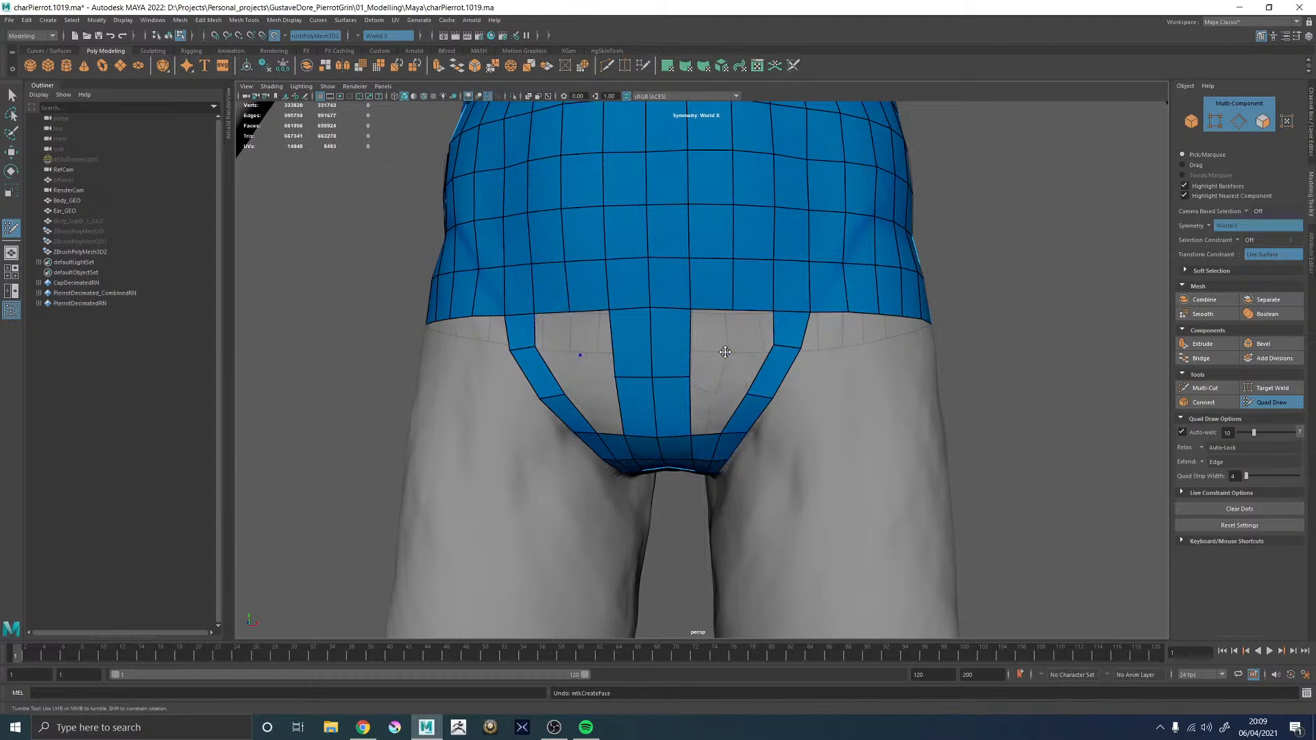
# - Fill the front pelvis openings with a column of quads beside the centre strip, joined to the groin strips
pyautogui.keyDown('shift'); pyautogui.click(712, 347); pyautogui.keyUp('shift')
pyautogui.keyDown('shift'); pyautogui.click(705, 408); pyautogui.keyUp('shift')
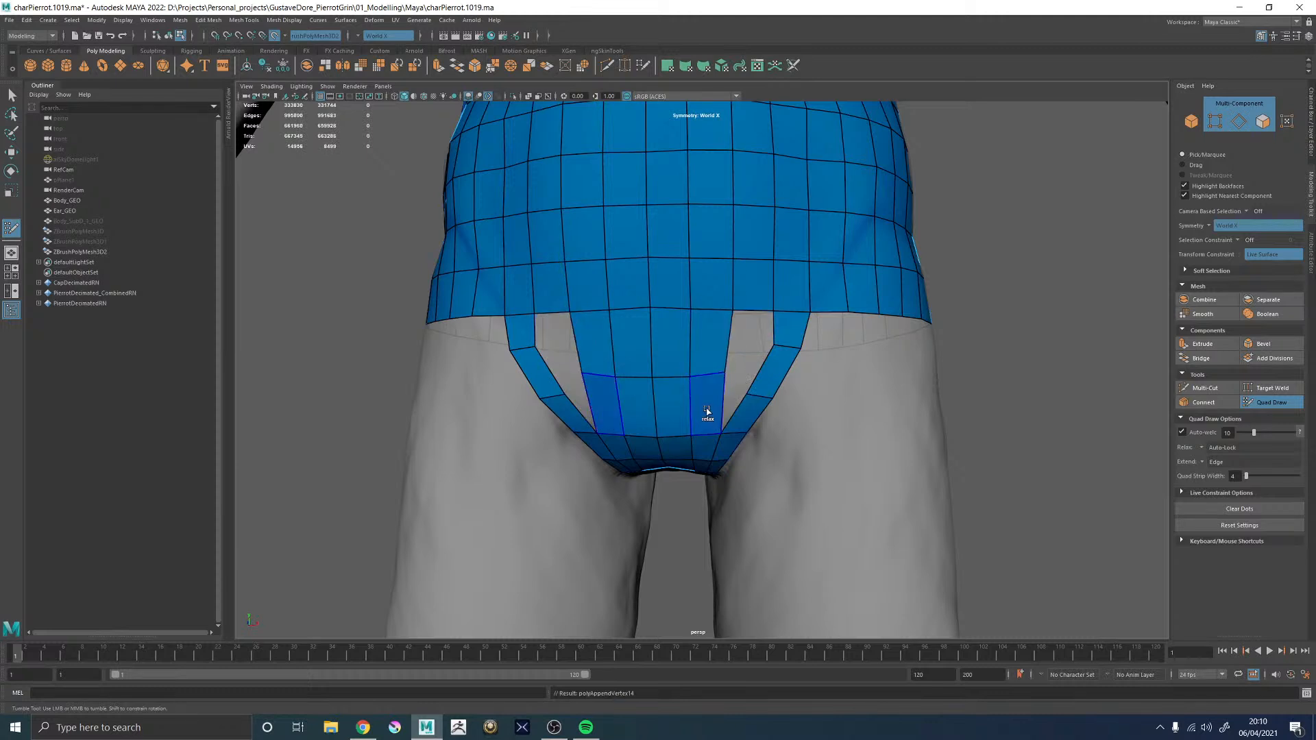
pyautogui.keyDown('shift'); pyautogui.click(754, 335); pyautogui.keyUp('shift')
pyautogui.keyDown('shift'); pyautogui.click(740, 388); pyautogui.keyUp('shift')
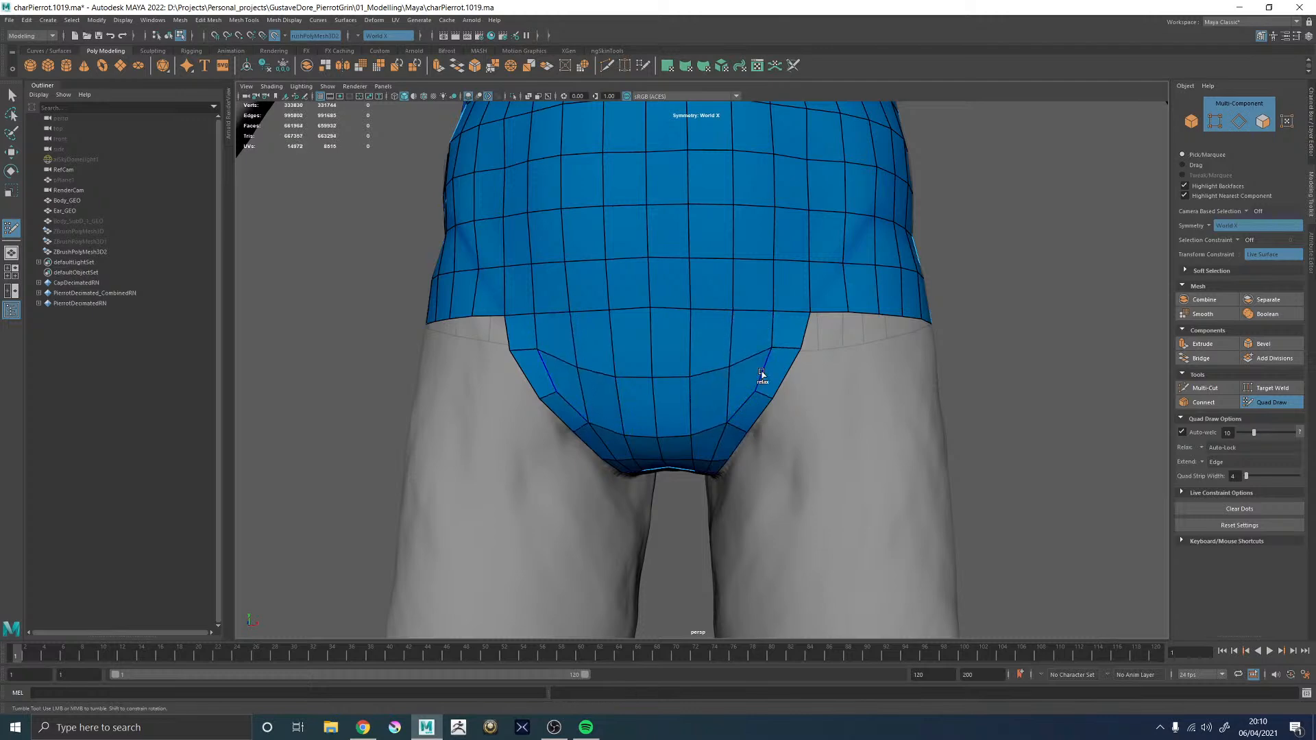
# - Examine the new pelvis quads from below and the open area around the buttocks from behind
pyautogui.keyDown('alt'); pyautogui.moveTo(854, 356); pyautogui.dragTo(509, 293, button='right'); pyautogui.keyUp('alt')
pyautogui.keyDown('alt'); pyautogui.moveTo(751, 420); pyautogui.dragTo(737, 285); pyautogui.keyUp('alt')
pyautogui.keyDown('alt'); pyautogui.moveTo(737, 309); pyautogui.dragTo(855, 430, button='right'); pyautogui.keyUp('alt')
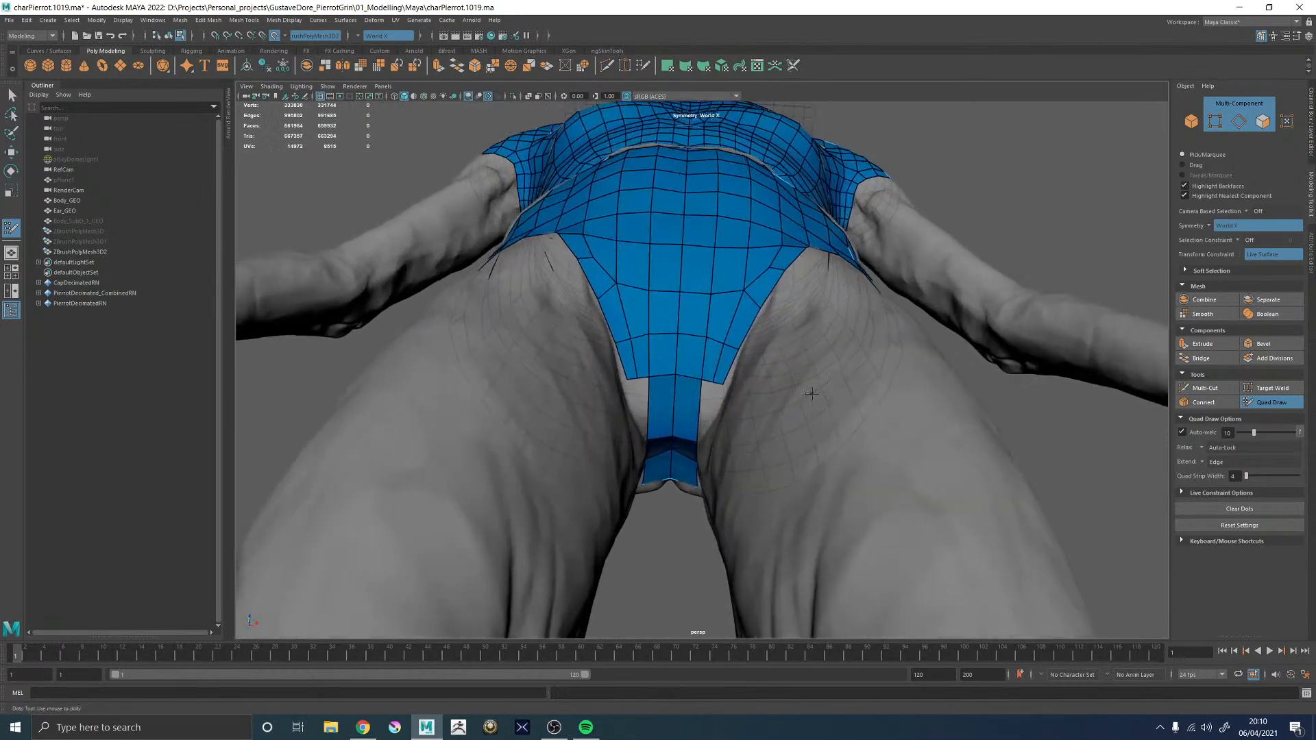
pyautogui.keyDown('alt'); pyautogui.moveTo(756, 273); pyautogui.dragTo(725, 368); pyautogui.keyUp('alt')
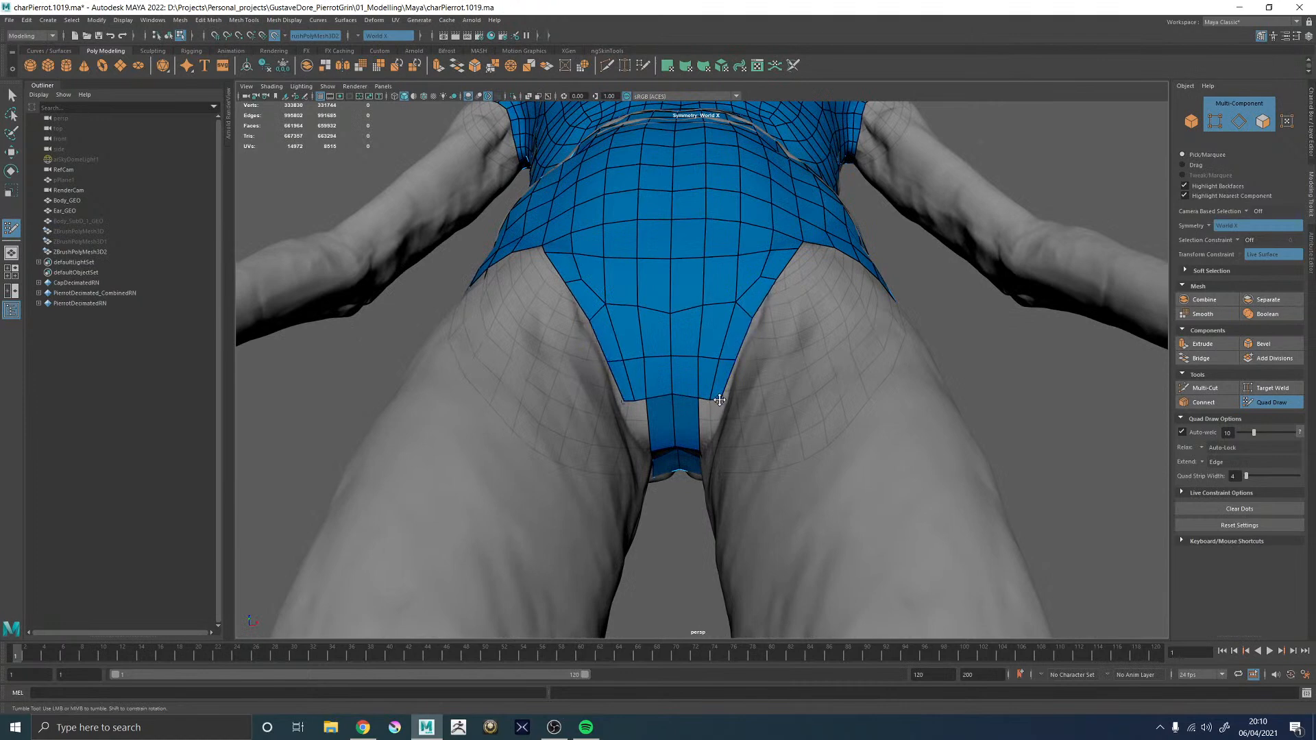
pyautogui.keyDown('alt'); pyautogui.moveTo(744, 341); pyautogui.dragTo(706, 376, button='right'); pyautogui.keyUp('alt')
pyautogui.keyDown('alt'); pyautogui.moveTo(704, 373); pyautogui.dragTo(724, 349); pyautogui.keyUp('alt')
pyautogui.keyDown('alt'); pyautogui.moveTo(718, 328); pyautogui.dragTo(671, 338, button='right'); pyautogui.keyUp('alt')
pyautogui.keyDown('alt'); pyautogui.moveTo(672, 338); pyautogui.dragTo(823, 390); pyautogui.keyUp('alt')
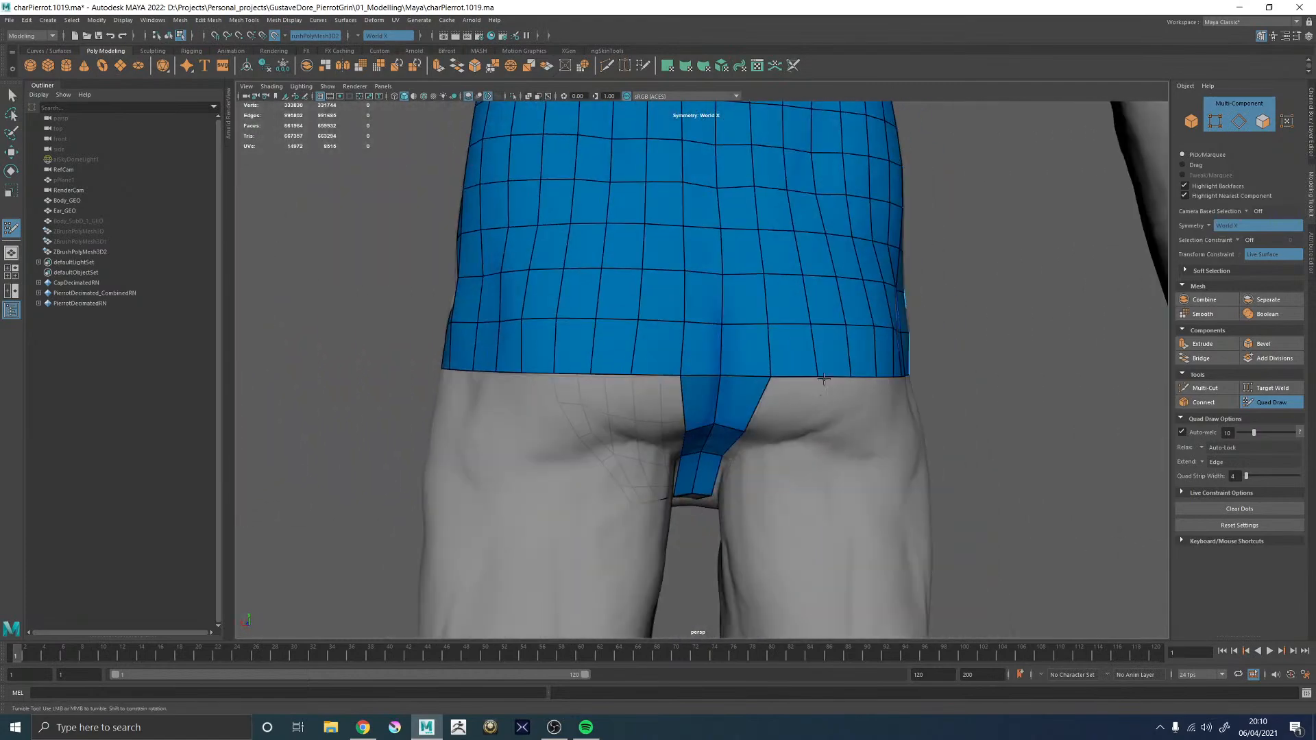
# - Extend the mesh's lower border down the upper thighs with a new row of quads around the hips
pyautogui.keyDown('alt'); pyautogui.moveTo(823, 390); pyautogui.dragTo(740, 347, button='right'); pyautogui.keyUp('alt')
pyautogui.keyDown('alt'); pyautogui.moveTo(740, 346); pyautogui.dragTo(754, 308); pyautogui.keyUp('alt')
pyautogui.keyDown('alt'); pyautogui.moveTo(754, 308); pyautogui.dragTo(852, 352, button='right'); pyautogui.keyUp('alt')
pyautogui.keyDown('alt'); pyautogui.moveTo(852, 353); pyautogui.dragTo(798, 363); pyautogui.keyUp('alt')
pyautogui.keyDown('alt'); pyautogui.moveTo(703, 316); pyautogui.dragTo(748, 321); pyautogui.keyUp('alt')
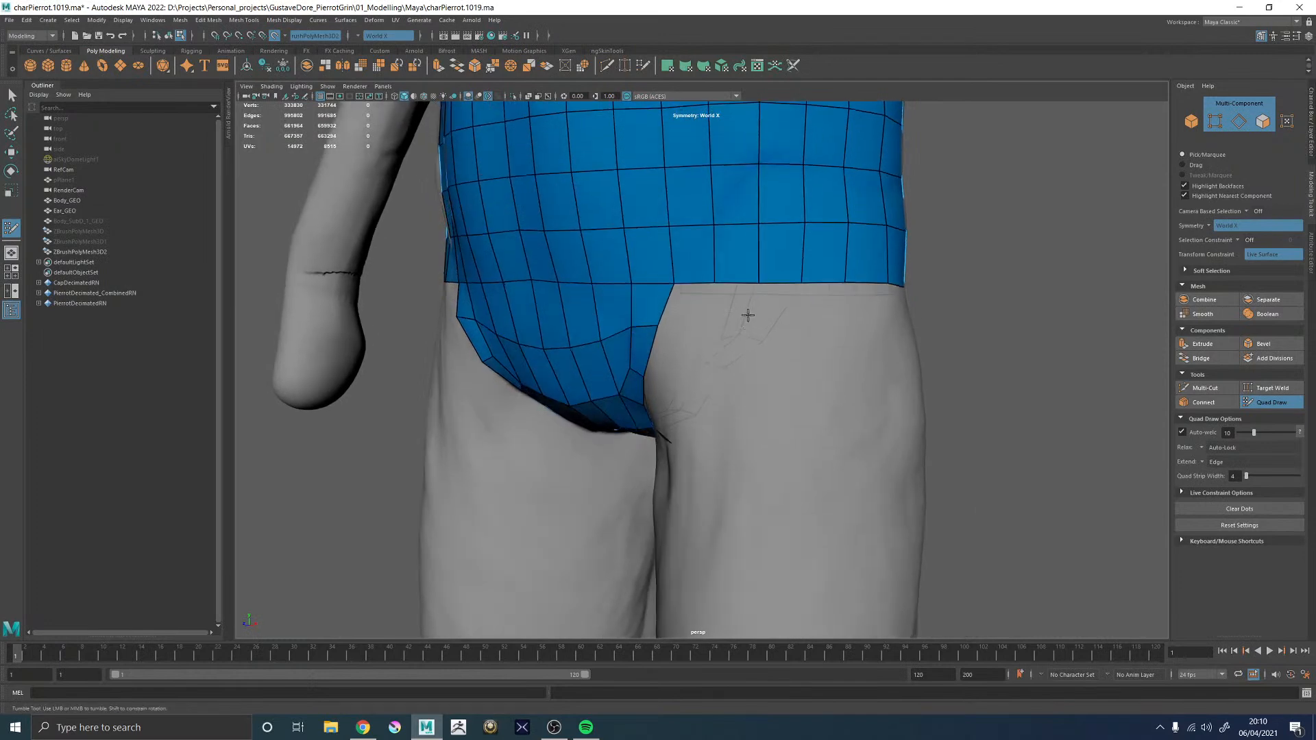
pyautogui.moveTo(823, 285)
pyautogui.mouseDown()
pyautogui.moveTo(832, 346)
pyautogui.moveTo(765, 341)
pyautogui.mouseUp()
pyautogui.keyDown('shift'); pyautogui.click(780, 308); pyautogui.keyUp('shift')
pyautogui.keyDown('shift'); pyautogui.click(692, 308); pyautogui.keyUp('shift')
pyautogui.moveTo(621, 323); pyautogui.dragTo(615, 365, button='middle')
pyautogui.keyDown('alt'); pyautogui.moveTo(615, 366); pyautogui.dragTo(675, 379); pyautogui.keyUp('alt')
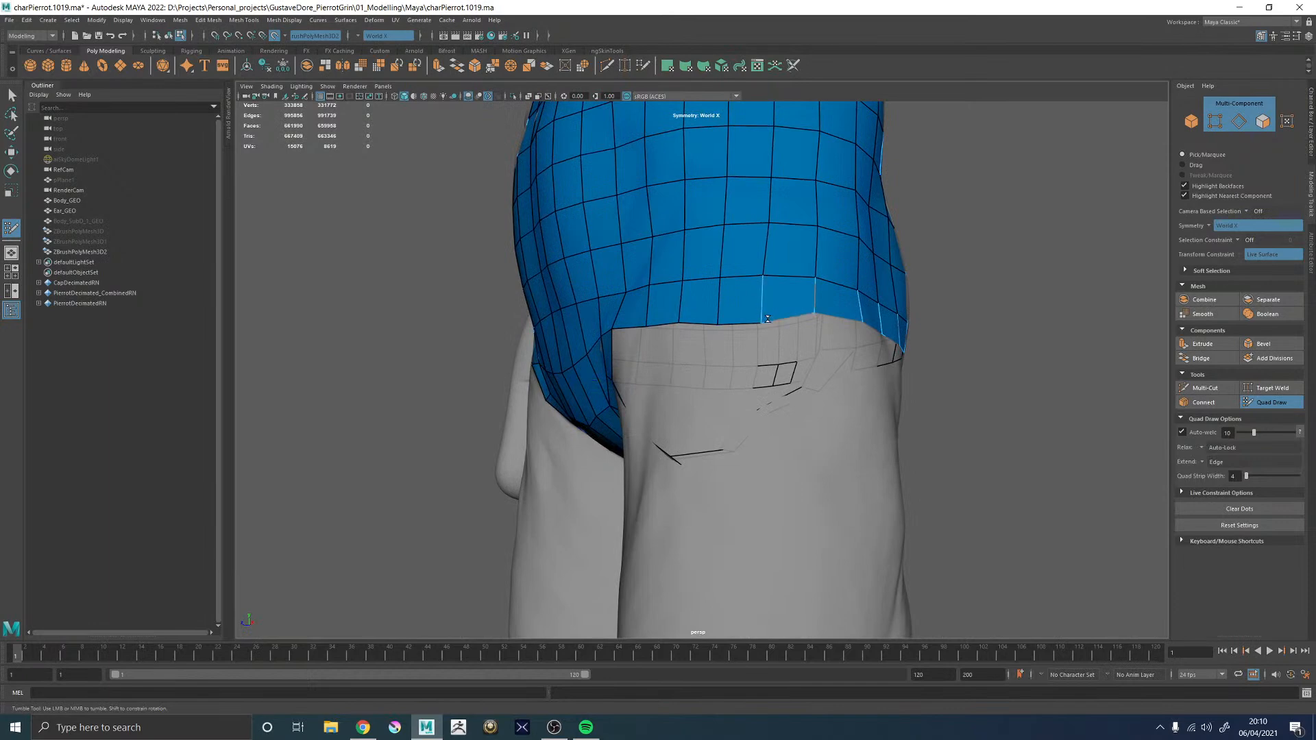
# - Fill the gaps between the new hip row and the crotch strip at the back, and relax the buttock quads
pyautogui.keyDown('alt'); pyautogui.moveTo(765, 320); pyautogui.dragTo(710, 340); pyautogui.keyUp('alt')
pyautogui.scroll(3, 743, 344)
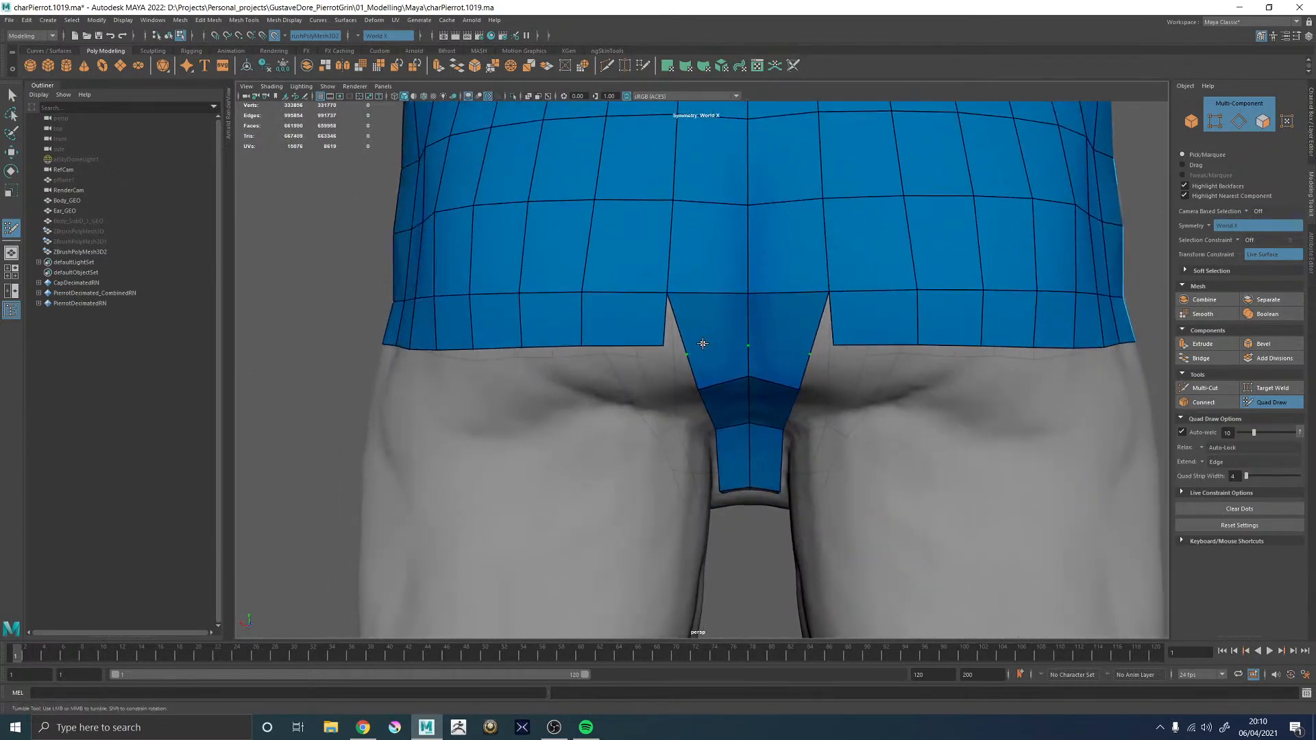
pyautogui.keyDown('shift'); pyautogui.click(677, 343); pyautogui.keyUp('shift')
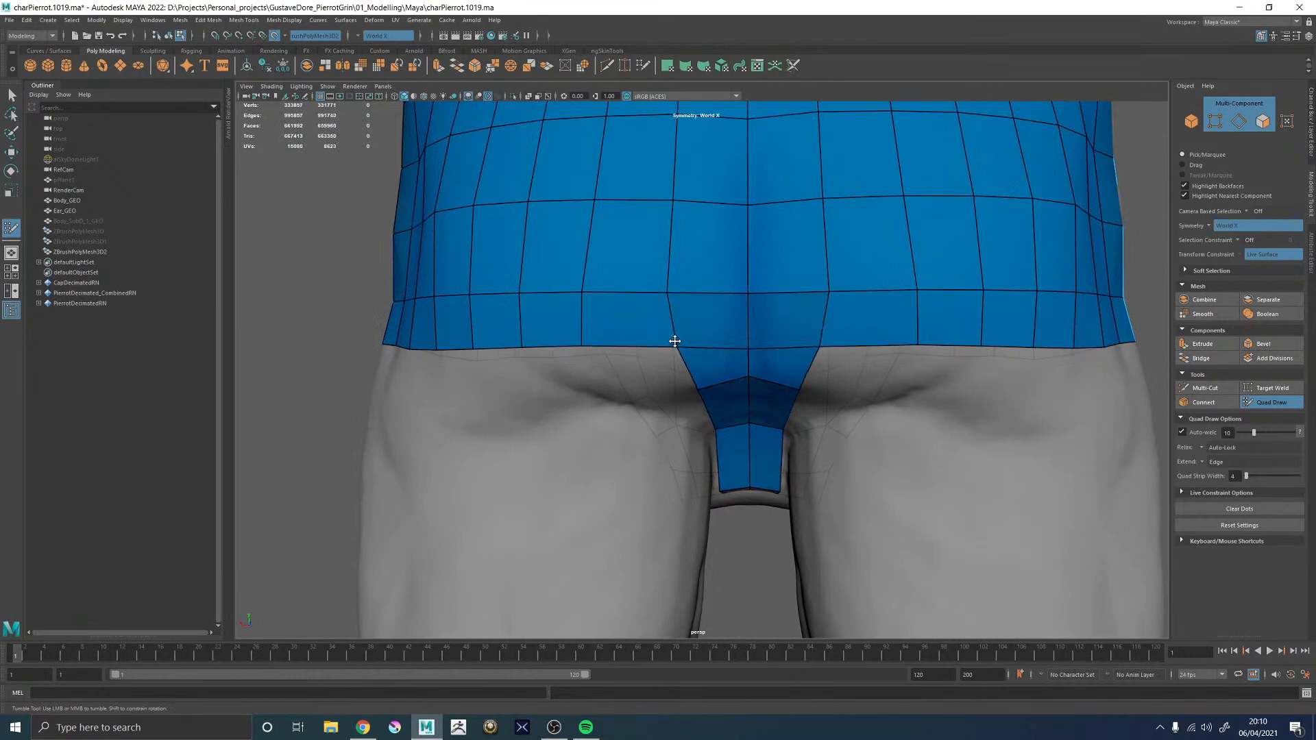
pyautogui.keyDown('alt'); pyautogui.moveTo(672, 342); pyautogui.dragTo(450, 272, button='right'); pyautogui.keyUp('alt')
pyautogui.moveTo(795, 318)
pyautogui.keyDown('alt'); pyautogui.mouseDown(button='right')
pyautogui.moveTo(720, 294)
pyautogui.moveTo(781, 335)
pyautogui.mouseUp(button='right'); pyautogui.keyUp('alt')
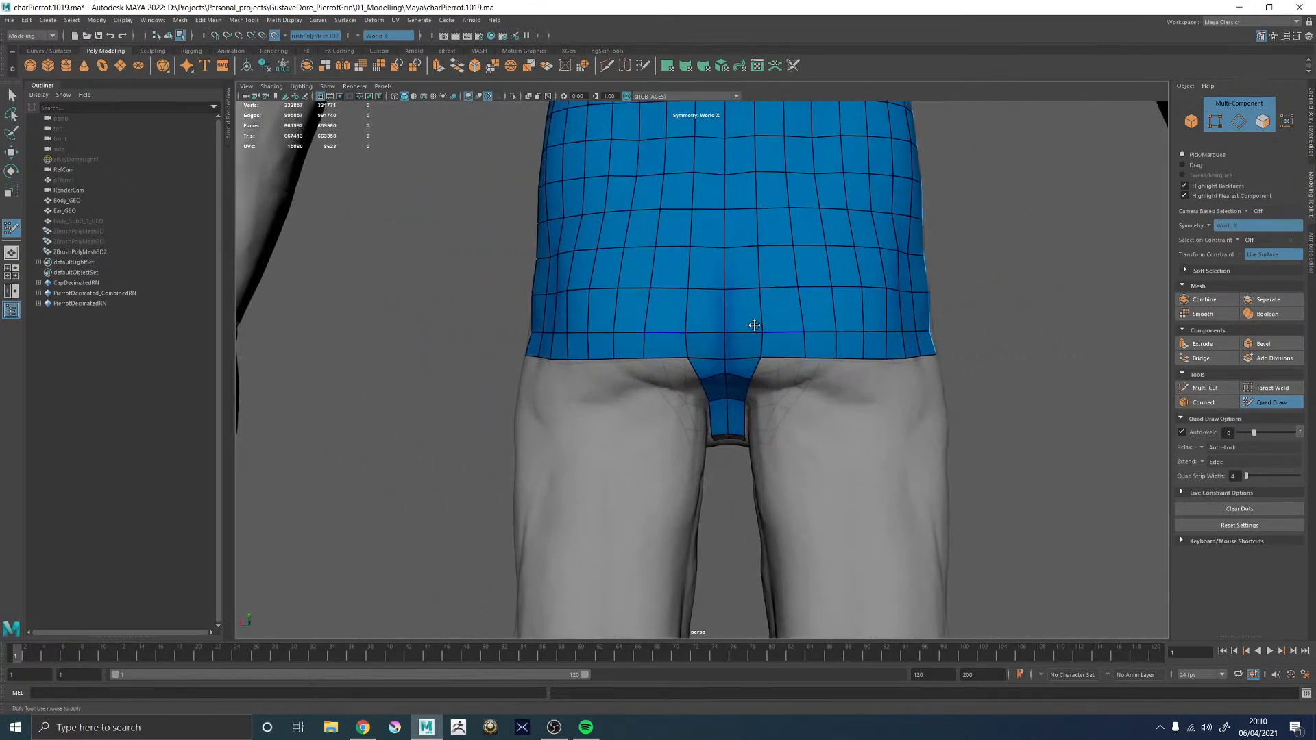
pyautogui.keyDown('shift'); pyautogui.moveTo(802, 329); pyautogui.dragTo(801, 344); pyautogui.keyUp('shift')
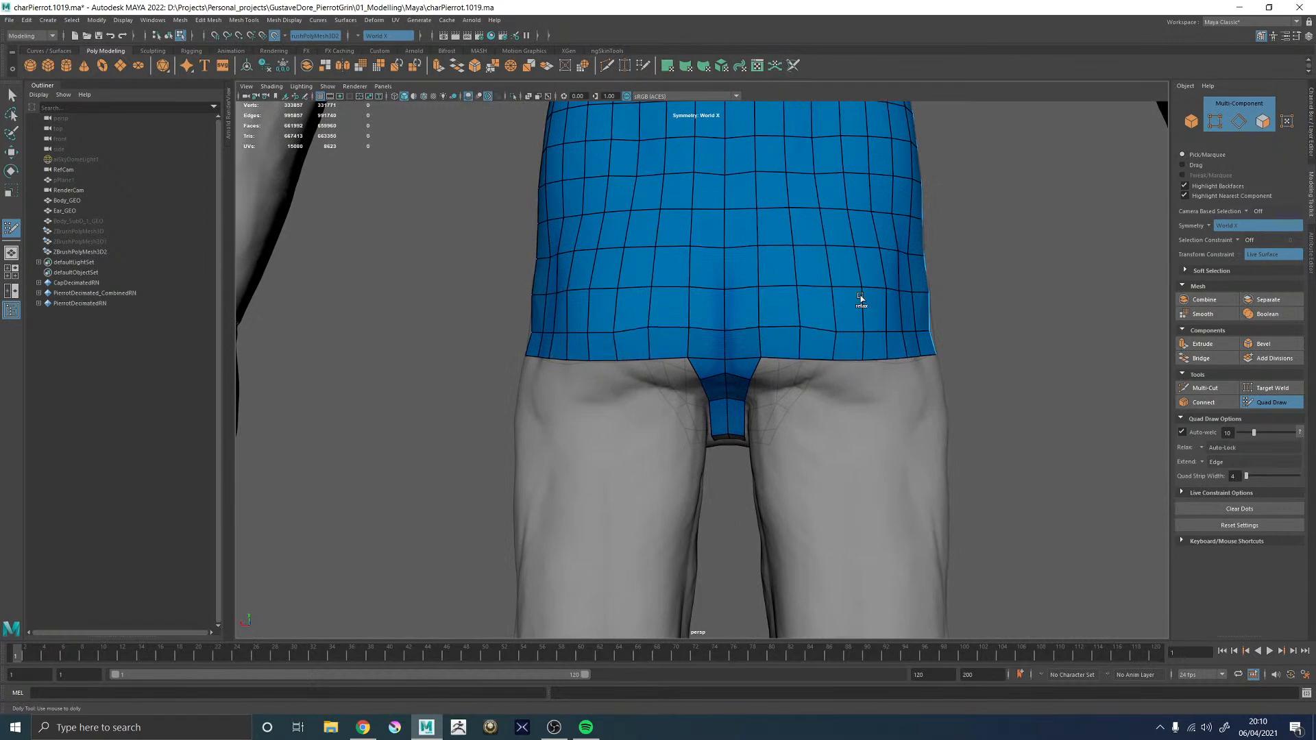
pyautogui.moveTo(836, 299)
pyautogui.keyDown('shift'); pyautogui.mouseDown()
pyautogui.moveTo(828, 288)
pyautogui.moveTo(879, 319)
pyautogui.mouseUp(); pyautogui.keyUp('shift')
pyautogui.moveTo(921, 309)
pyautogui.keyDown('alt'); pyautogui.mouseDown()
pyautogui.moveTo(848, 293)
pyautogui.moveTo(601, 339)
pyautogui.moveTo(661, 323)
pyautogui.moveTo(956, 319)
pyautogui.mouseUp(); pyautogui.keyUp('alt')
# - Extend the hip border down by another row and fill the triangular gaps beside the front groin with quads
pyautogui.keyDown('alt'); pyautogui.moveTo(956, 319); pyautogui.dragTo(496, 329, button='right'); pyautogui.keyUp('alt')
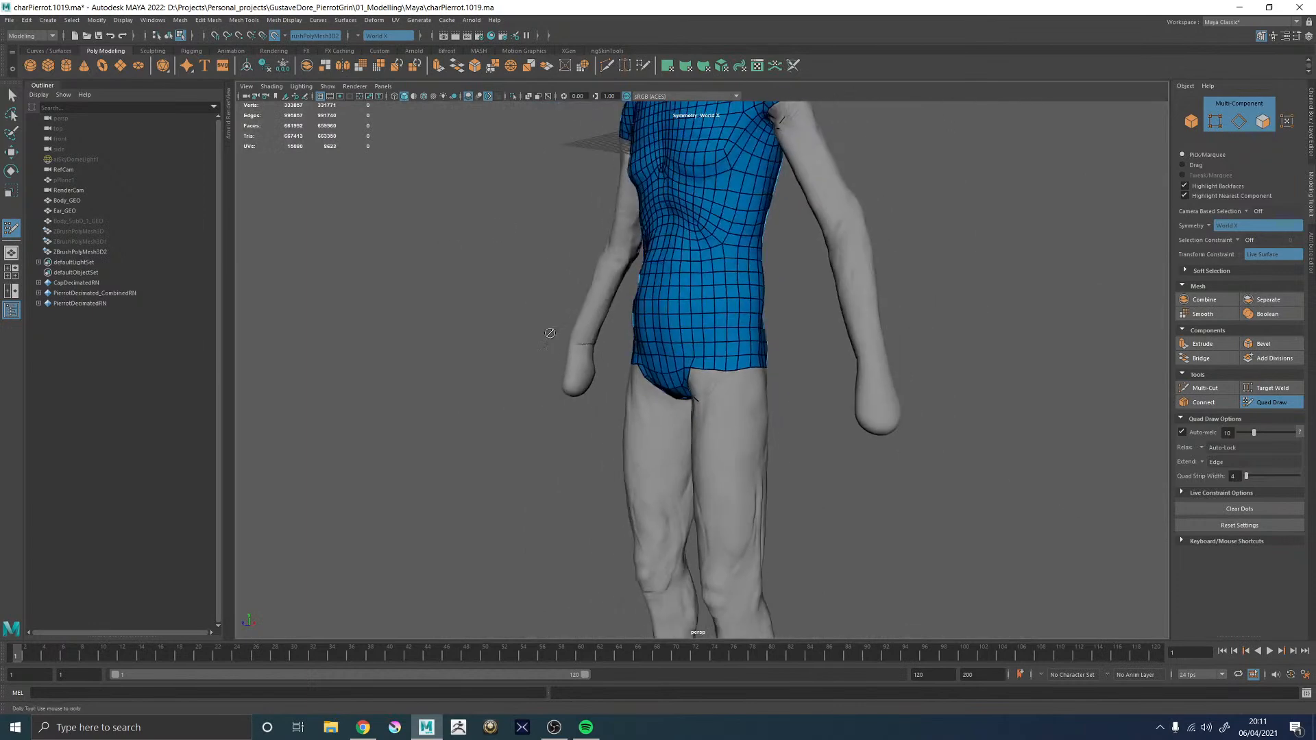
pyautogui.keyDown('alt'); pyautogui.moveTo(496, 329); pyautogui.dragTo(731, 318); pyautogui.keyUp('alt')
pyautogui.keyDown('alt'); pyautogui.moveTo(732, 317); pyautogui.dragTo(837, 388, button='right'); pyautogui.keyUp('alt')
pyautogui.keyDown('alt'); pyautogui.moveTo(837, 388); pyautogui.dragTo(787, 358); pyautogui.keyUp('alt')
pyautogui.keyDown('alt'); pyautogui.moveTo(787, 358); pyautogui.dragTo(758, 310, button='middle'); pyautogui.keyUp('alt')
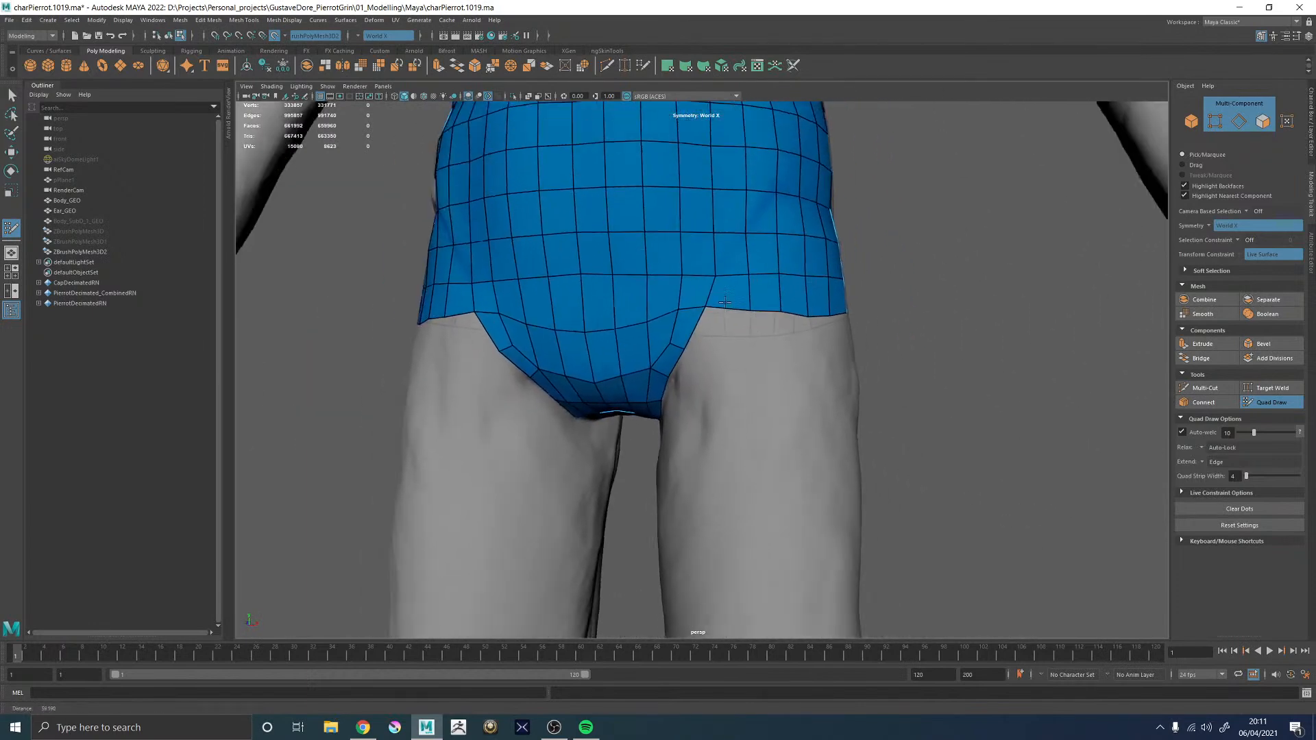
pyautogui.keyDown('alt'); pyautogui.moveTo(758, 310); pyautogui.dragTo(706, 292, button='right'); pyautogui.keyUp('alt')
pyautogui.keyDown('alt'); pyautogui.moveTo(706, 292); pyautogui.dragTo(729, 329); pyautogui.keyUp('alt')
pyautogui.press('Tab')
pyautogui.moveTo(732, 330)
pyautogui.mouseDown(button='middle')
pyautogui.moveTo(733, 399)
pyautogui.moveTo(728, 385)
pyautogui.mouseUp(button='middle')
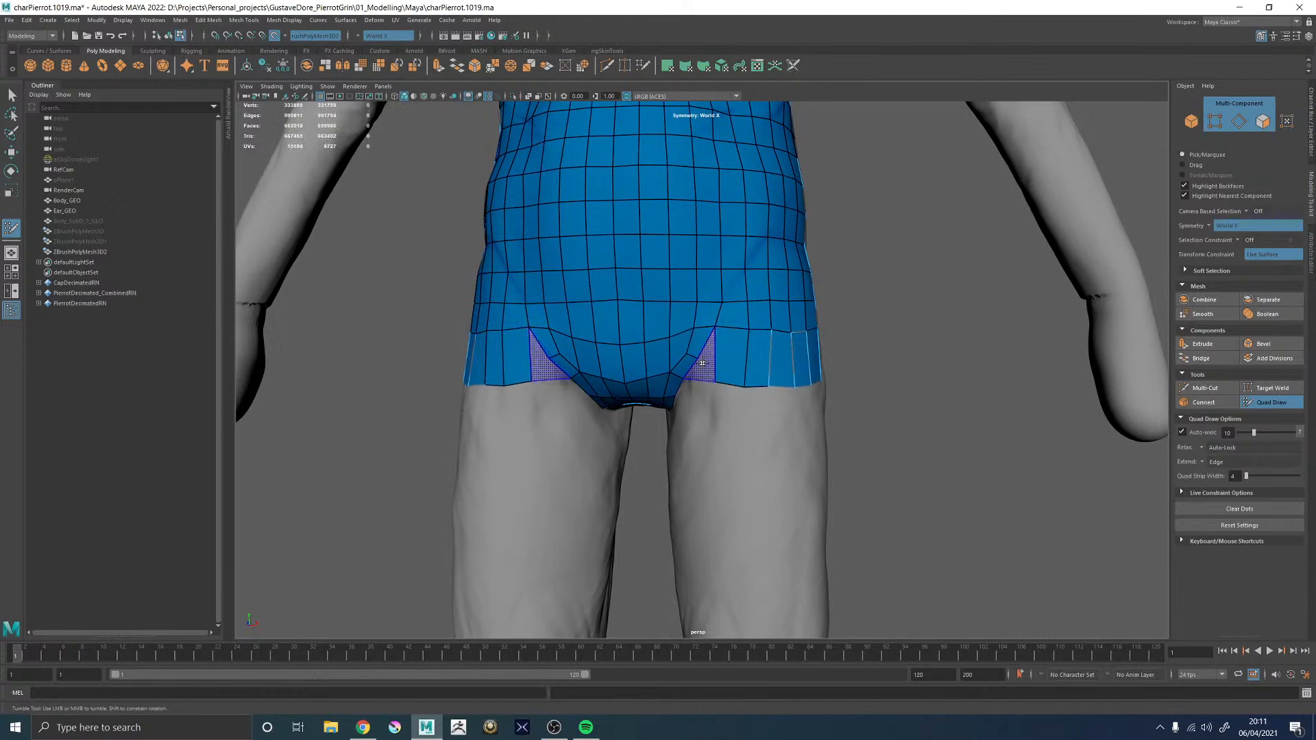
pyautogui.keyDown('shift'); pyautogui.click(711, 385); pyautogui.keyUp('shift')
# - Try to relax the new quads beside the front groin, and undo the change
pyautogui.keyDown('alt'); pyautogui.moveTo(714, 384); pyautogui.dragTo(808, 426, button='right'); pyautogui.keyUp('alt')
pyautogui.keyDown('alt'); pyautogui.moveTo(808, 426); pyautogui.dragTo(817, 420); pyautogui.keyUp('alt')
pyautogui.keyDown('shift'); pyautogui.moveTo(740, 357); pyautogui.dragTo(730, 353); pyautogui.keyUp('shift')
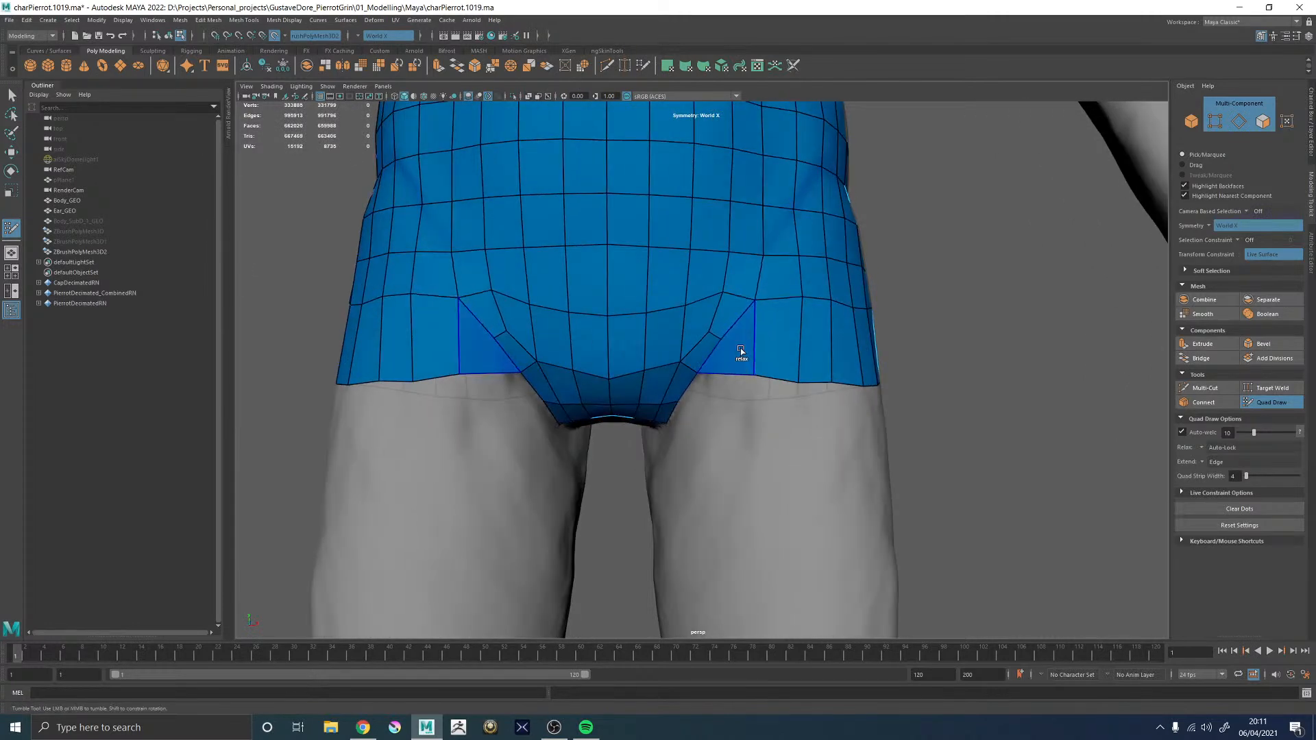
pyautogui.hotkey('ctrl', 'z')
pyautogui.hotkey('ctrl', 'z')
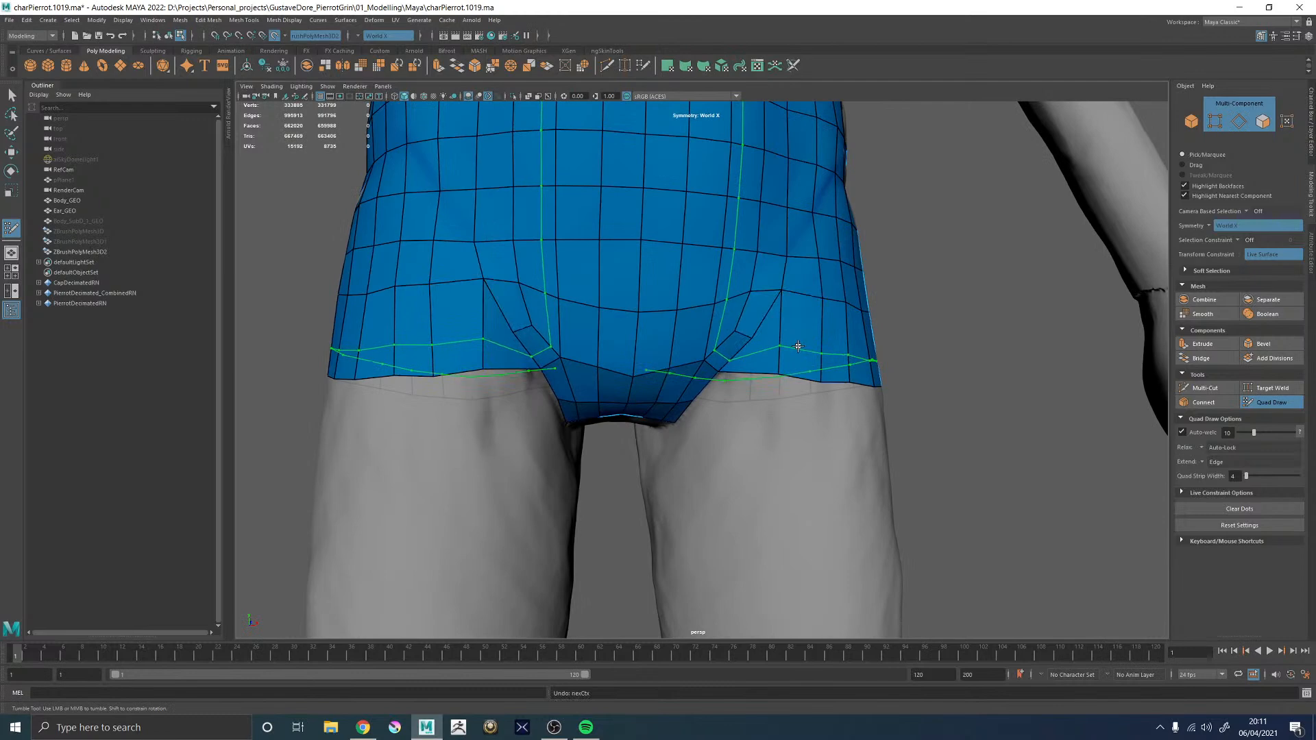
# - Insert an edge loop through the lower hip row beside the groin
pyautogui.moveTo(788, 342)
pyautogui.keyDown('alt'); pyautogui.mouseDown()
pyautogui.moveTo(740, 358)
pyautogui.moveTo(714, 345)
pyautogui.moveTo(747, 360)
pyautogui.moveTo(761, 336)
pyautogui.moveTo(761, 382)
pyautogui.moveTo(697, 397)
pyautogui.moveTo(504, 406)
pyautogui.mouseUp(); pyautogui.keyUp('alt')
pyautogui.keyDown('ctrl'); pyautogui.click(739, 349); pyautogui.keyUp('ctrl')
pyautogui.scroll(4, 683, 338)
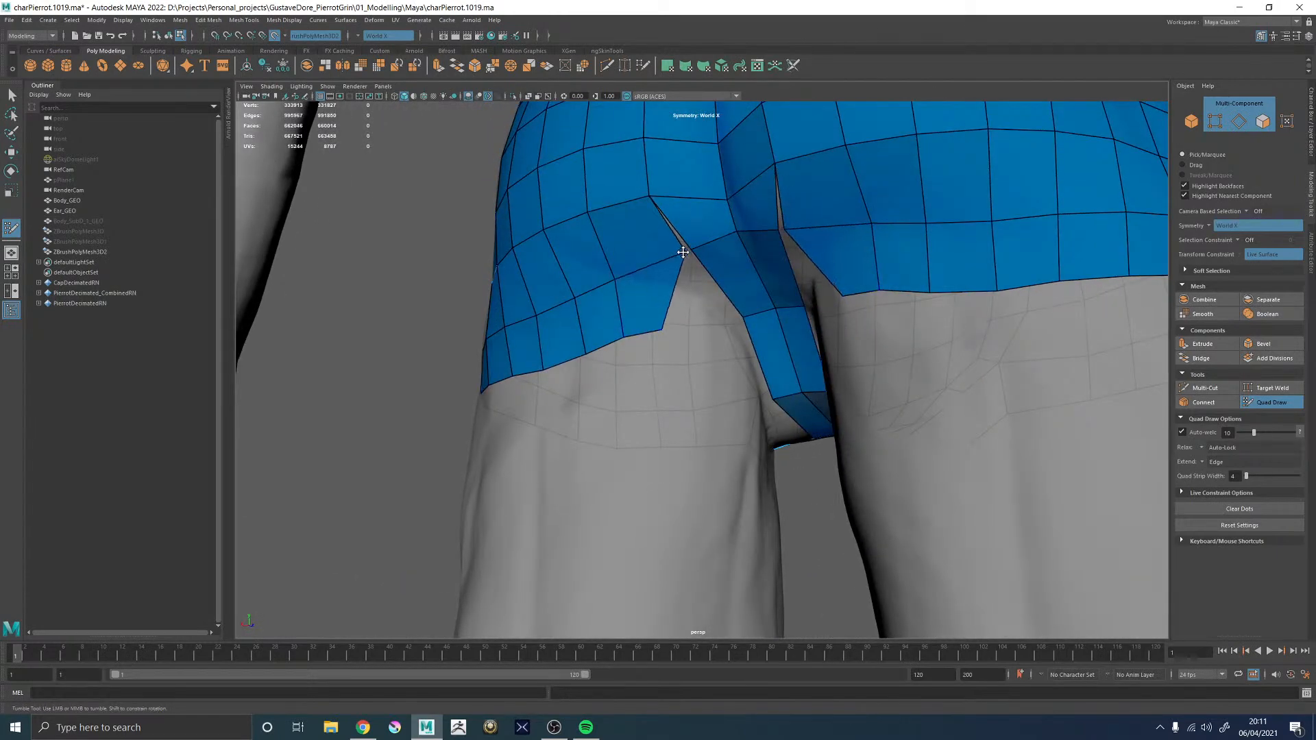
# - Try to fill the rear gap between the hip border and the crotch strip with quads
pyautogui.scroll(-4, 721, 269)
pyautogui.keyDown('alt'); pyautogui.moveTo(670, 296); pyautogui.dragTo(693, 276); pyautogui.keyUp('alt')
pyautogui.scroll(3, 669, 329)
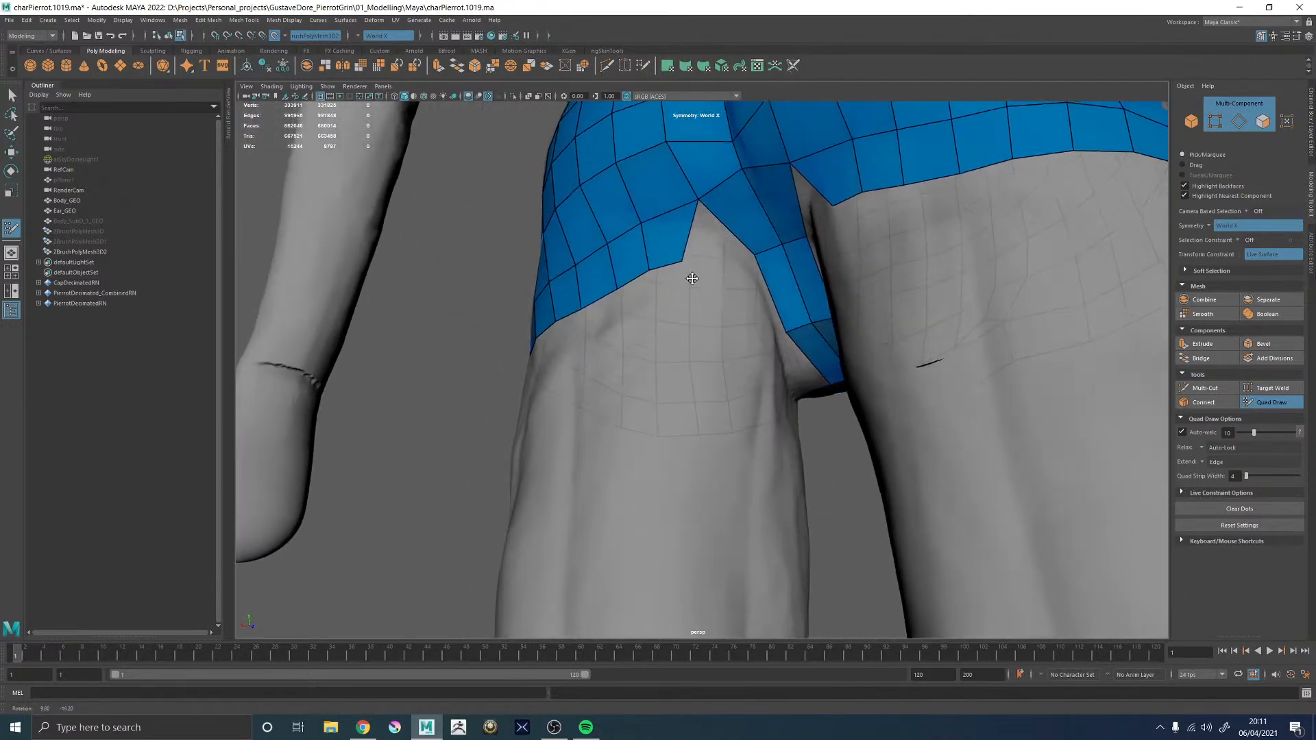
pyautogui.keyDown('shift'); pyautogui.click(730, 259); pyautogui.keyUp('shift')
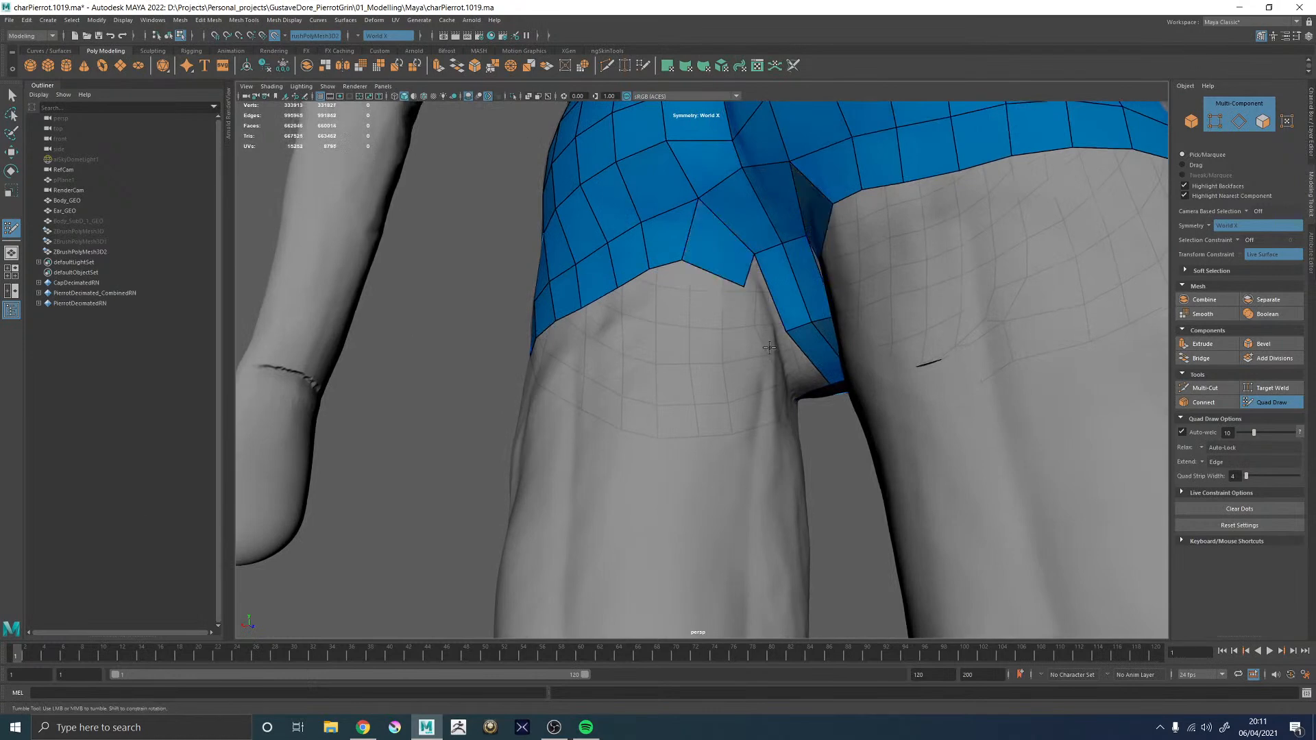
pyautogui.keyDown('shift'); pyautogui.click(760, 304); pyautogui.keyUp('shift')
# - Add a column of quads along the outer sides of the crotch strip, flaring outward beneath the buttocks
pyautogui.moveTo(760, 304)
pyautogui.keyDown('alt'); pyautogui.mouseDown()
pyautogui.moveTo(705, 358)
pyautogui.moveTo(633, 373)
pyautogui.moveTo(710, 302)
pyautogui.moveTo(757, 307)
pyautogui.moveTo(573, 317)
pyautogui.moveTo(658, 382)
pyautogui.moveTo(644, 408)
pyautogui.moveTo(745, 400)
pyautogui.moveTo(647, 279)
pyautogui.moveTo(670, 332)
pyautogui.mouseUp(); pyautogui.keyUp('alt')
pyautogui.keyDown('alt'); pyautogui.moveTo(595, 293); pyautogui.dragTo(642, 466); pyautogui.keyUp('alt')
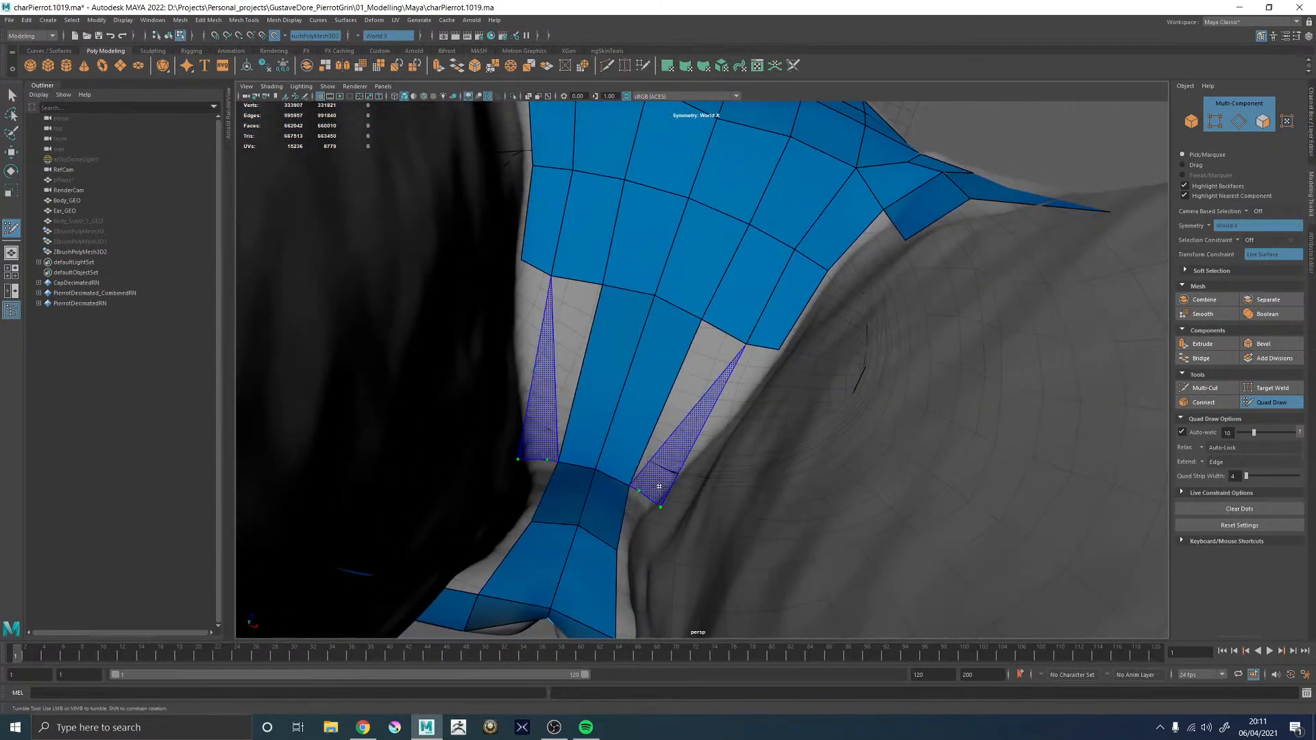
pyautogui.keyDown('alt'); pyautogui.moveTo(656, 496); pyautogui.dragTo(609, 296); pyautogui.keyUp('alt')
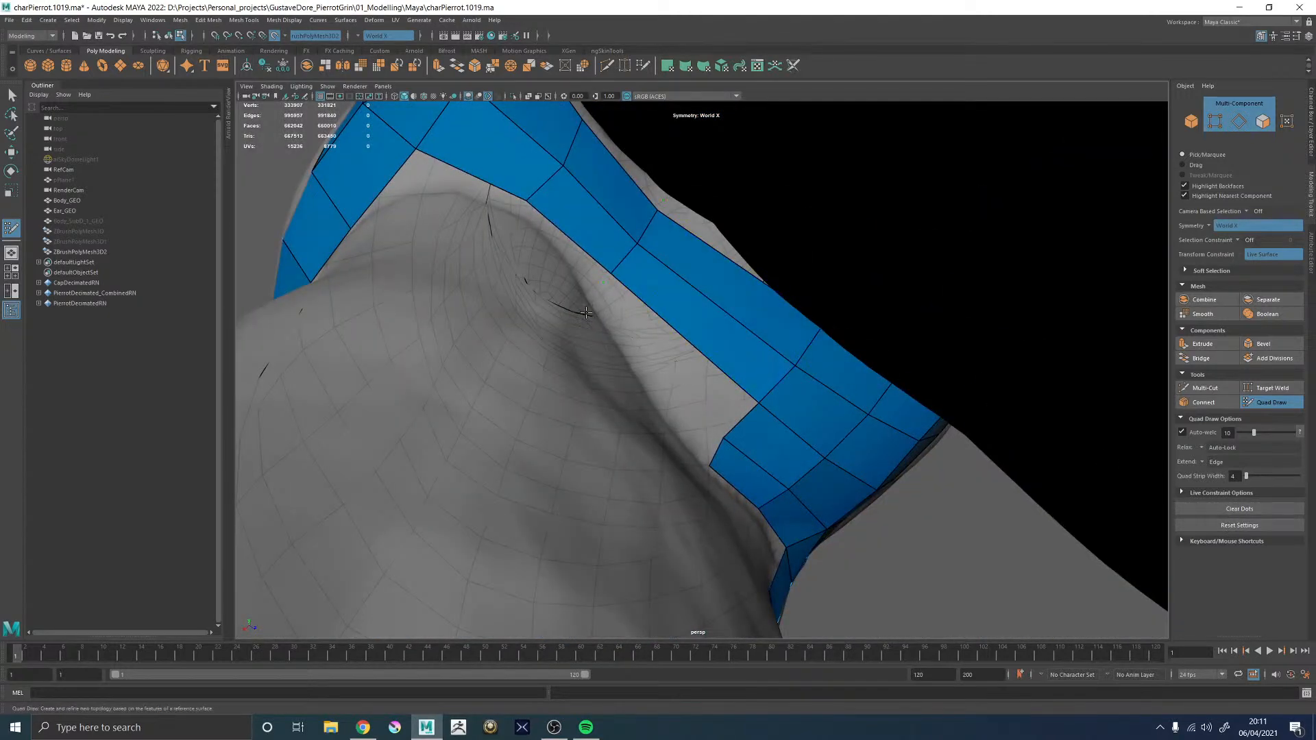
pyautogui.click(507, 221)
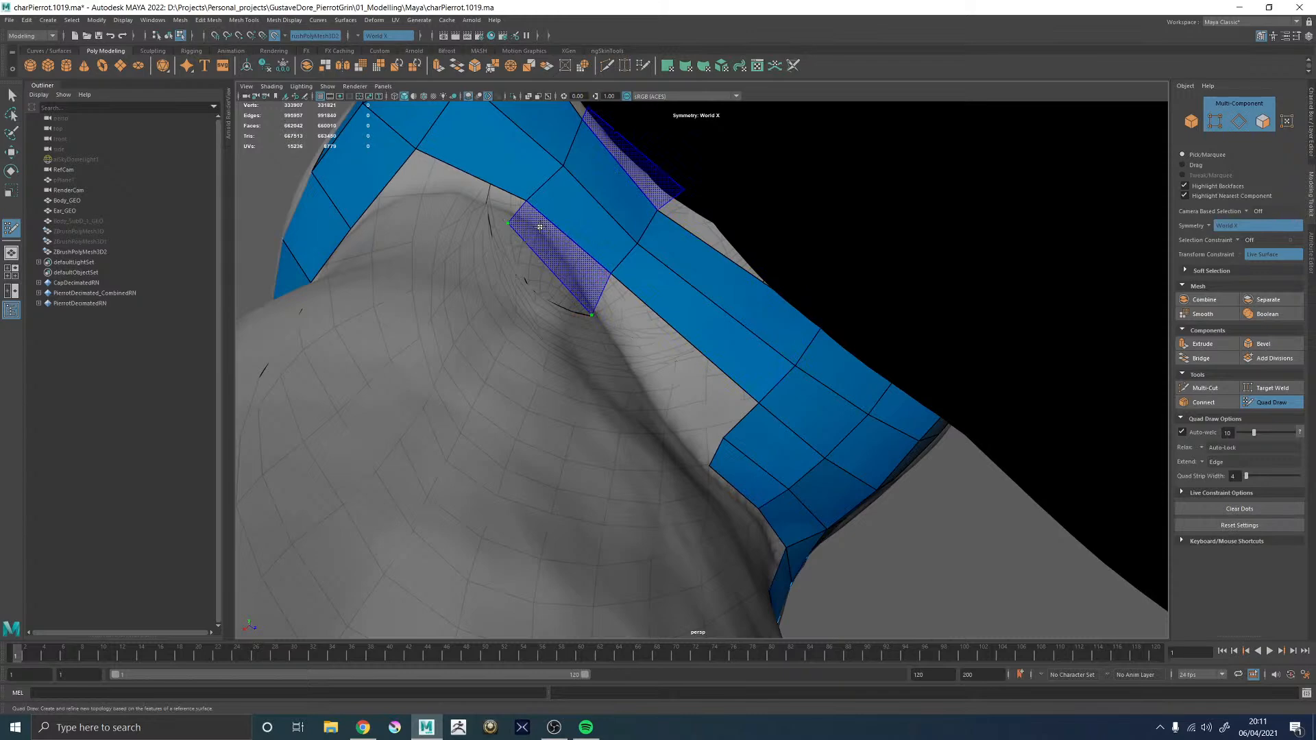
pyautogui.keyDown('shift'); pyautogui.click(587, 243); pyautogui.keyUp('shift')
pyautogui.keyDown('alt'); pyautogui.moveTo(480, 218); pyautogui.dragTo(644, 340); pyautogui.keyUp('alt')
pyautogui.keyDown('alt'); pyautogui.moveTo(644, 341); pyautogui.dragTo(642, 367, button='middle'); pyautogui.keyUp('alt')
pyautogui.keyDown('shift'); pyautogui.click(693, 345); pyautogui.keyUp('shift')
# - Examine the edge flow of the back, shoulders and torso down to the open area under the buttocks
pyautogui.keyDown('alt'); pyautogui.moveTo(686, 342); pyautogui.dragTo(455, 288, button='right'); pyautogui.keyUp('alt')
pyautogui.keyDown('alt'); pyautogui.moveTo(524, 275); pyautogui.dragTo(672, 282); pyautogui.keyUp('alt')
pyautogui.keyDown('alt'); pyautogui.moveTo(673, 282); pyautogui.dragTo(662, 450, button='middle'); pyautogui.keyUp('alt')
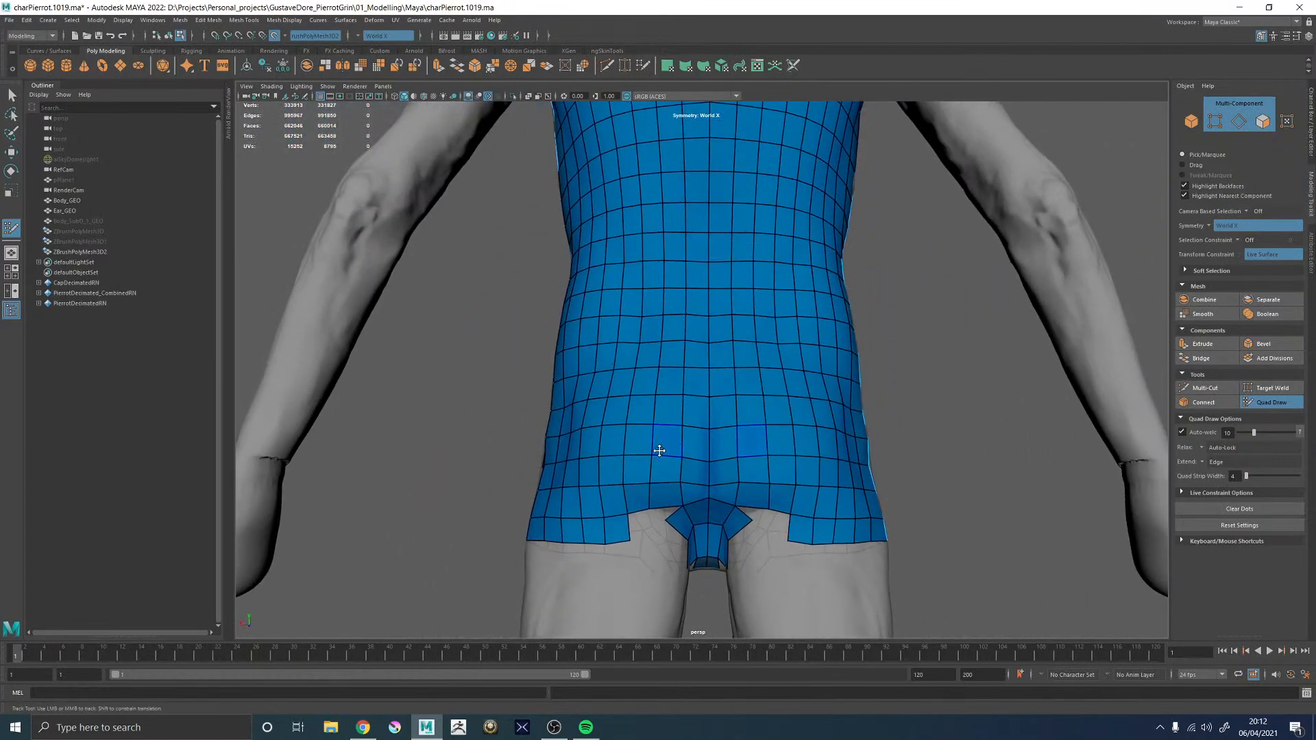
pyautogui.keyDown('alt'); pyautogui.moveTo(468, 333); pyautogui.dragTo(383, 295, button='right'); pyautogui.keyUp('alt')
pyautogui.keyDown('alt'); pyautogui.moveTo(689, 264); pyautogui.dragTo(688, 432, button='middle'); pyautogui.keyUp('alt')
pyautogui.keyDown('alt'); pyautogui.moveTo(687, 432); pyautogui.dragTo(669, 398); pyautogui.keyUp('alt')
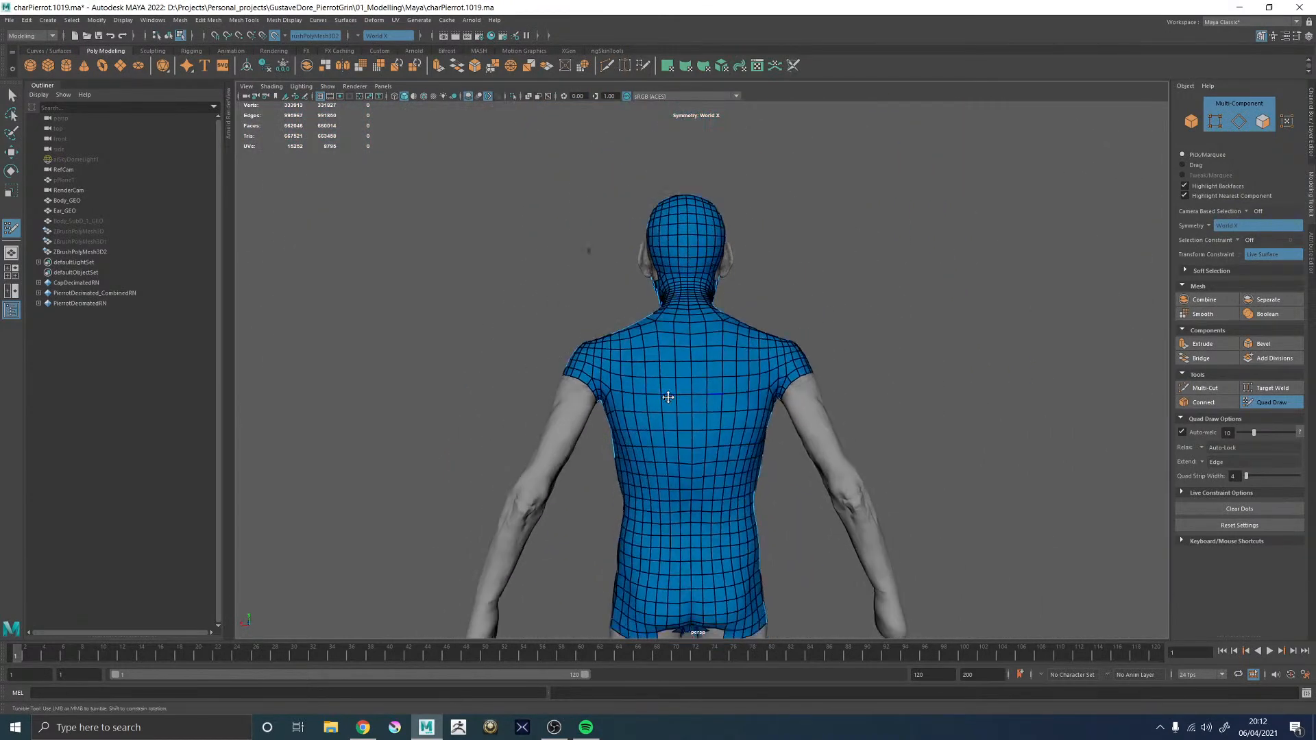
pyautogui.keyDown('alt'); pyautogui.moveTo(654, 351); pyautogui.dragTo(808, 350); pyautogui.keyUp('alt')
pyautogui.keyDown('alt'); pyautogui.moveTo(821, 387); pyautogui.dragTo(785, 340, button='middle'); pyautogui.keyUp('alt')
pyautogui.keyDown('alt'); pyautogui.moveTo(858, 386); pyautogui.dragTo(884, 389, button='right'); pyautogui.keyUp('alt')
pyautogui.keyDown('alt'); pyautogui.moveTo(921, 361); pyautogui.dragTo(676, 308); pyautogui.keyUp('alt')
pyautogui.keyDown('alt'); pyautogui.moveTo(668, 370); pyautogui.dragTo(676, 21, button='middle'); pyautogui.keyUp('alt')
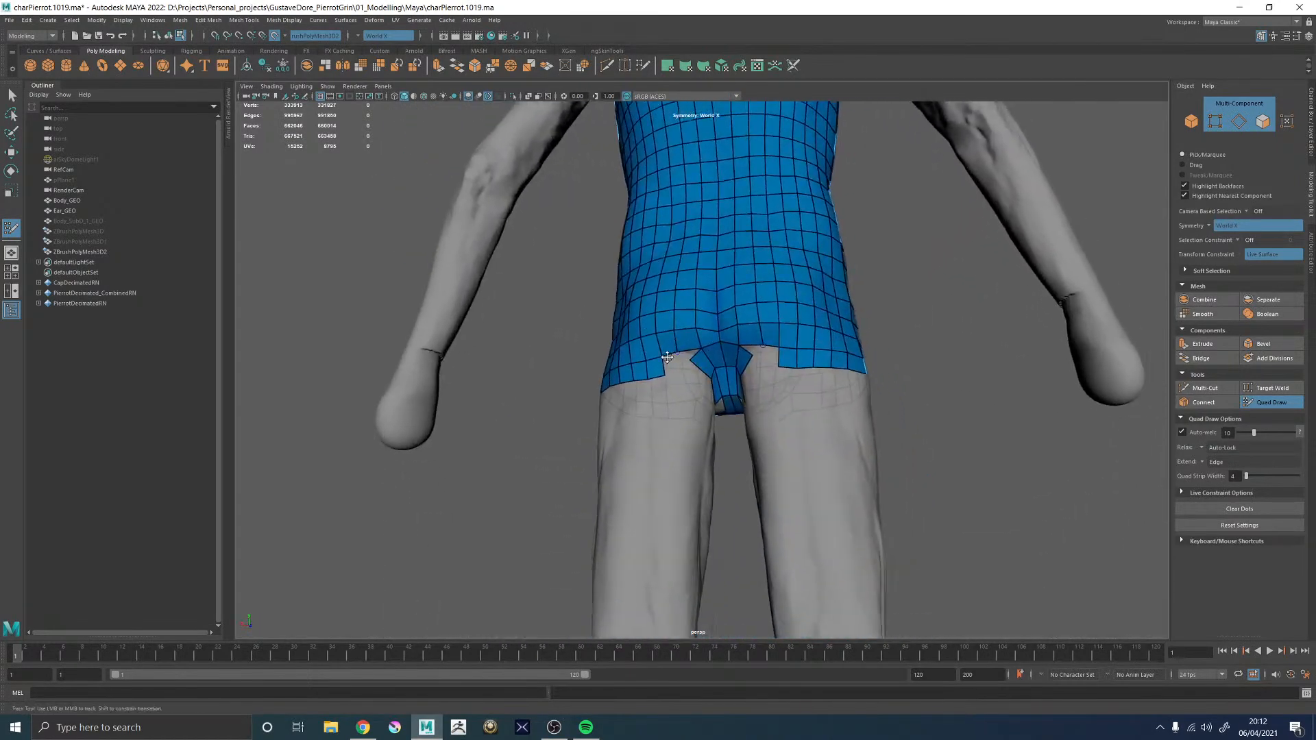
# - Fill the remaining gap along the side of the crotch strip with quads and insert an edge loop in it
pyautogui.keyDown('alt'); pyautogui.moveTo(754, 390); pyautogui.dragTo(911, 525, button='right'); pyautogui.keyUp('alt')
pyautogui.keyDown('alt'); pyautogui.moveTo(760, 404); pyautogui.dragTo(655, 299); pyautogui.keyUp('alt')
pyautogui.keyDown('alt'); pyautogui.moveTo(595, 299); pyautogui.dragTo(639, 358, button='middle'); pyautogui.keyUp('alt')
pyautogui.moveTo(638, 357)
pyautogui.keyDown('alt'); pyautogui.mouseDown()
pyautogui.moveTo(652, 373)
pyautogui.moveTo(619, 390)
pyautogui.moveTo(532, 382)
pyautogui.mouseUp(); pyautogui.keyUp('alt')
pyautogui.click(532, 389)
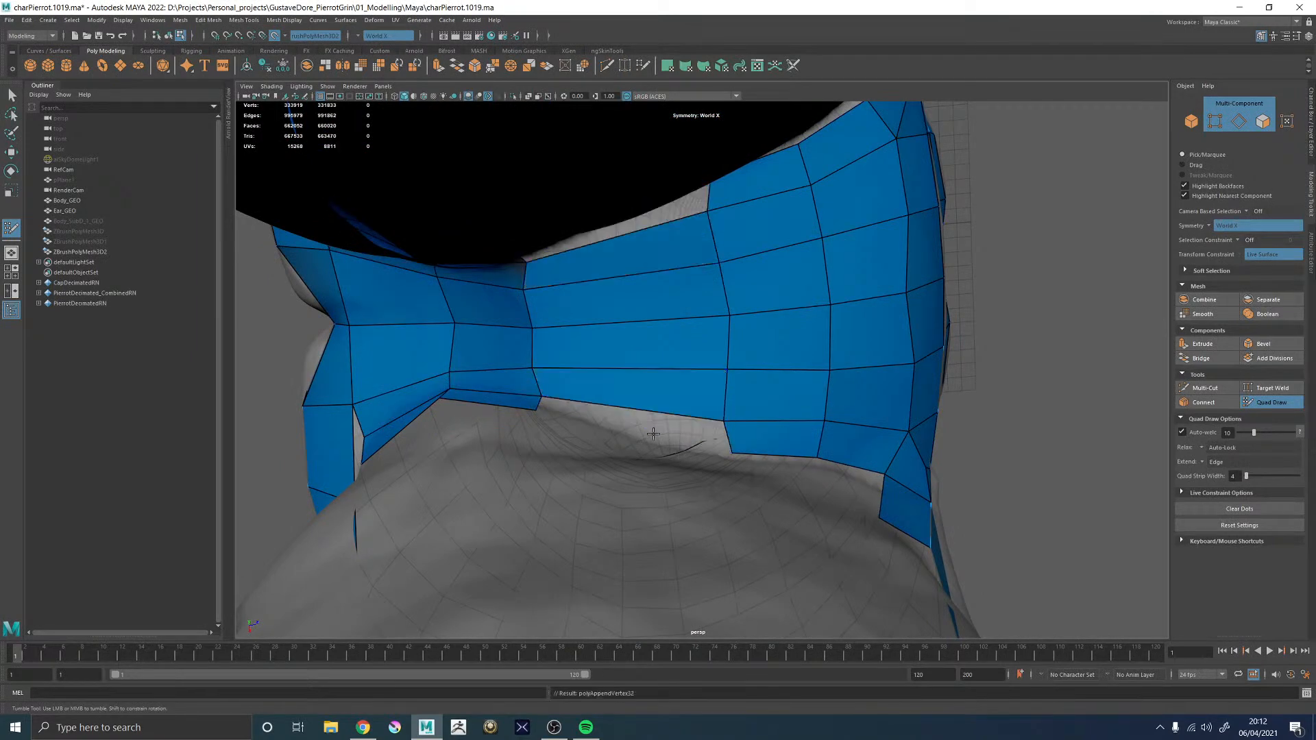
pyautogui.keyDown('ctrl'); pyautogui.click(634, 370); pyautogui.keyUp('ctrl')
pyautogui.keyDown('alt'); pyautogui.moveTo(634, 370); pyautogui.dragTo(744, 400); pyautogui.keyUp('alt')
pyautogui.keyDown('alt'); pyautogui.moveTo(744, 399); pyautogui.dragTo(695, 414, button='middle'); pyautogui.keyUp('alt')
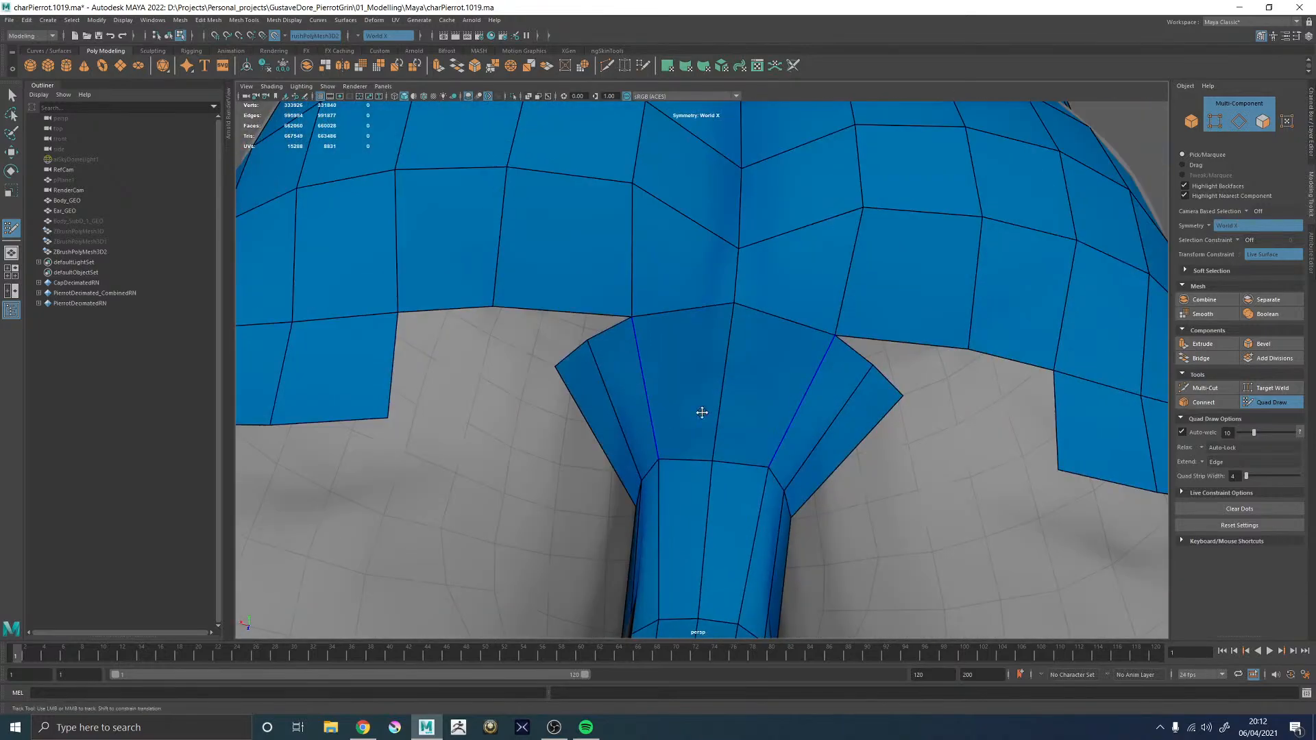
# - Insert an edge loop across the rear of the crotch strip and move the outer corner of its flare downward
pyautogui.keyDown('alt'); pyautogui.moveTo(843, 423); pyautogui.dragTo(635, 332, button='right'); pyautogui.keyUp('alt')
pyautogui.keyDown('alt'); pyautogui.moveTo(635, 331); pyautogui.dragTo(708, 296); pyautogui.keyUp('alt')
pyautogui.keyDown('alt'); pyautogui.moveTo(708, 297); pyautogui.dragTo(785, 384, button='right'); pyautogui.keyUp('alt')
pyautogui.keyDown('ctrl'); pyautogui.click(737, 383); pyautogui.keyUp('ctrl')
pyautogui.moveTo(713, 402)
pyautogui.keyDown('alt'); pyautogui.mouseDown()
pyautogui.moveTo(760, 342)
pyautogui.moveTo(806, 436)
pyautogui.moveTo(790, 275)
pyautogui.moveTo(773, 347)
pyautogui.mouseUp(); pyautogui.keyUp('alt')
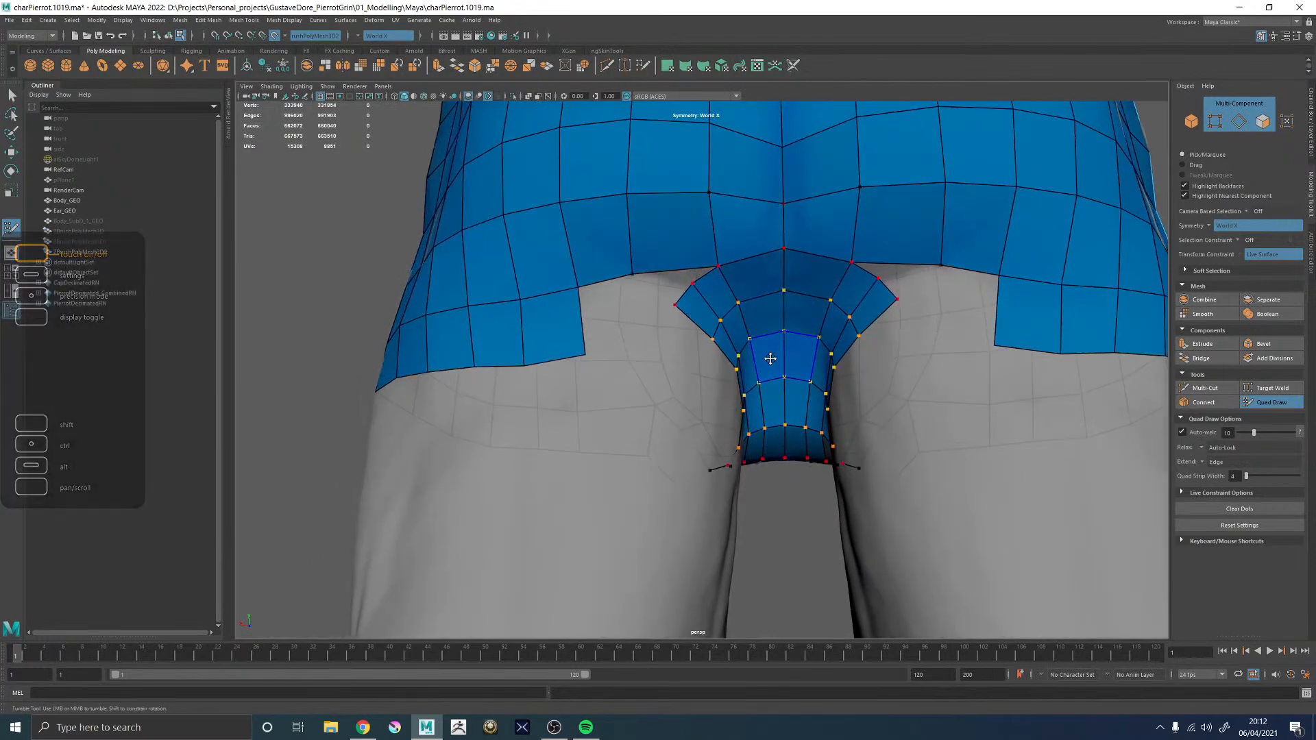
pyautogui.keyDown('alt'); pyautogui.moveTo(757, 339); pyautogui.dragTo(723, 379, button='middle'); pyautogui.keyUp('alt')
pyautogui.moveTo(731, 360); pyautogui.dragTo(733, 394)
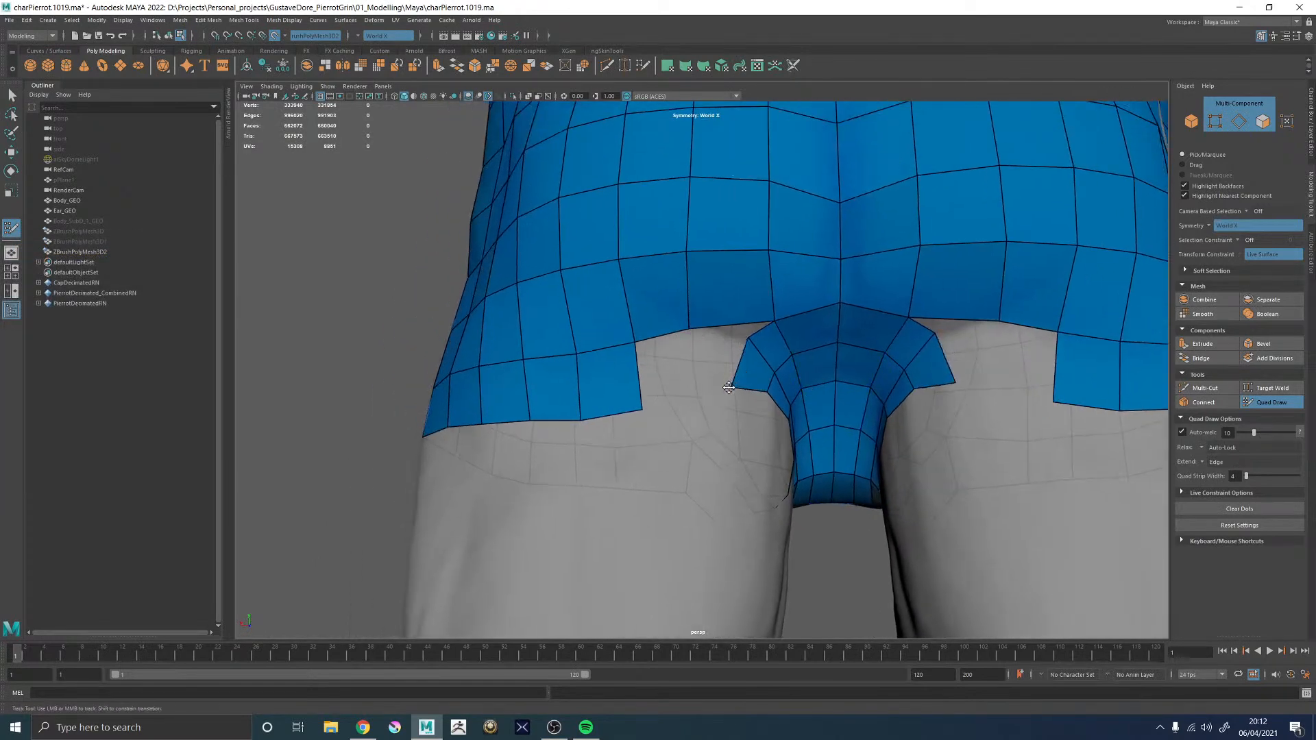
# - Move the buttock border vertex inward and fill a small quad between it and the top of the crotch flare
pyautogui.keyDown('alt'); pyautogui.moveTo(733, 390); pyautogui.dragTo(458, 311, button='right'); pyautogui.keyUp('alt')
pyautogui.keyDown('alt'); pyautogui.moveTo(816, 335); pyautogui.dragTo(740, 357); pyautogui.keyUp('alt')
pyautogui.keyDown('alt'); pyautogui.moveTo(775, 404); pyautogui.dragTo(943, 469, button='right'); pyautogui.keyUp('alt')
pyautogui.keyDown('alt'); pyautogui.moveTo(943, 469); pyautogui.dragTo(851, 347); pyautogui.keyUp('alt')
pyautogui.keyDown('alt'); pyautogui.moveTo(852, 347); pyautogui.dragTo(787, 360, button='middle'); pyautogui.keyUp('alt')
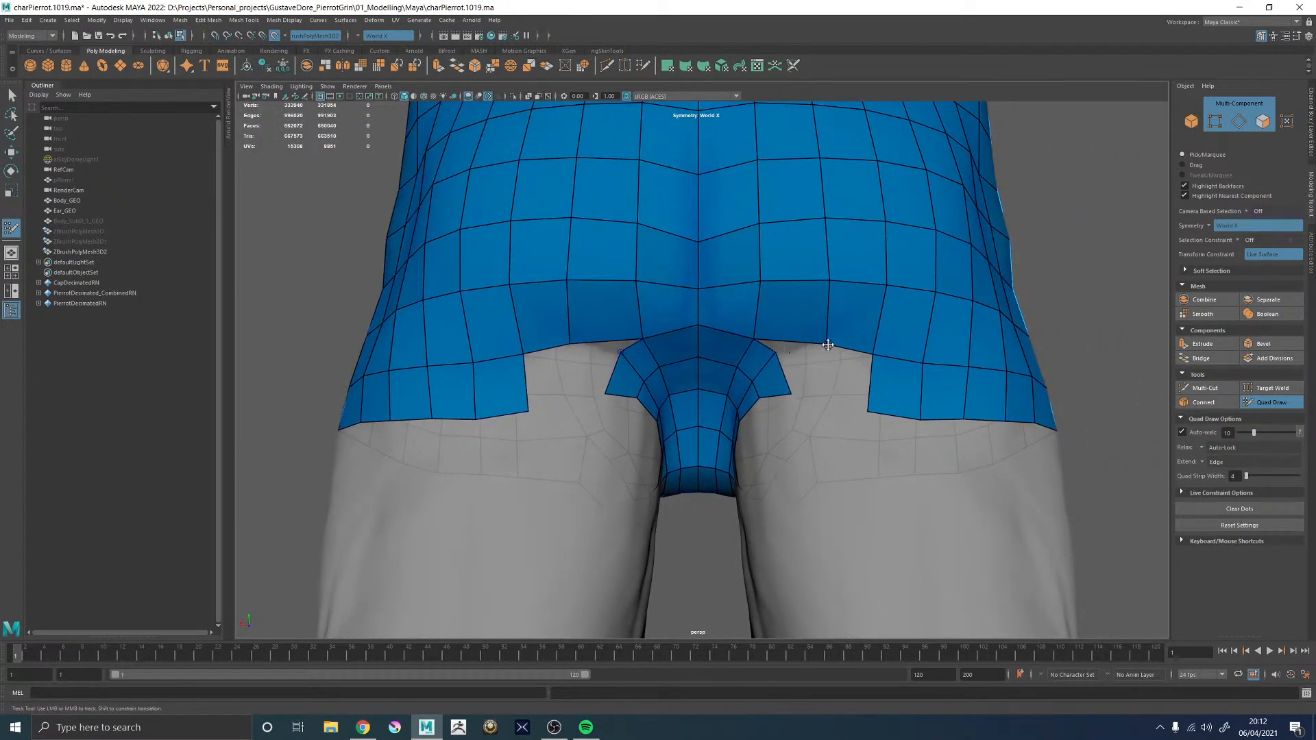
pyautogui.moveTo(823, 342); pyautogui.dragTo(802, 328)
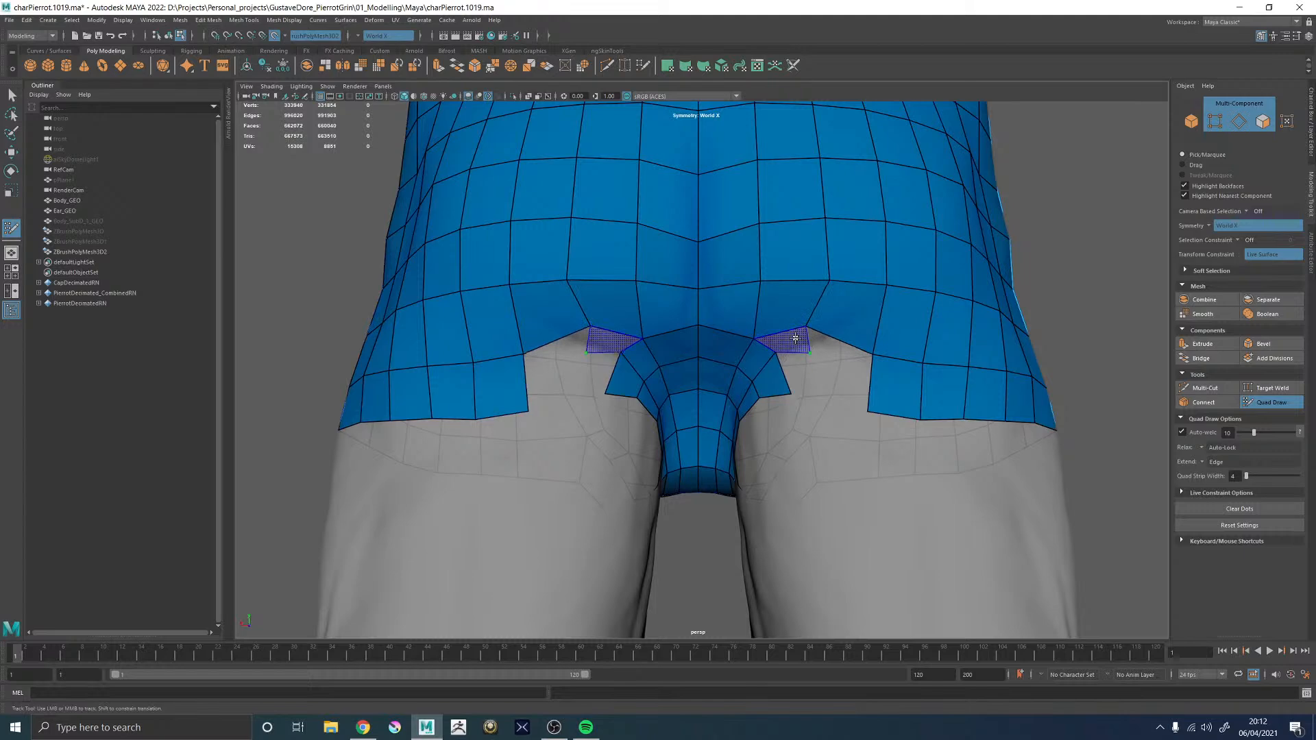
pyautogui.keyDown('shift'); pyautogui.click(830, 370); pyautogui.keyUp('shift')
# - Delete the lower buttock and rear hip quads on both sides of the centre columns
pyautogui.keyDown('alt'); pyautogui.moveTo(866, 328); pyautogui.dragTo(852, 331, button='right'); pyautogui.keyUp('alt')
pyautogui.keyDown('alt'); pyautogui.moveTo(851, 331); pyautogui.dragTo(898, 333); pyautogui.keyUp('alt')
pyautogui.keyDown('alt'); pyautogui.moveTo(898, 333); pyautogui.dragTo(1017, 409, button='right'); pyautogui.keyUp('alt')
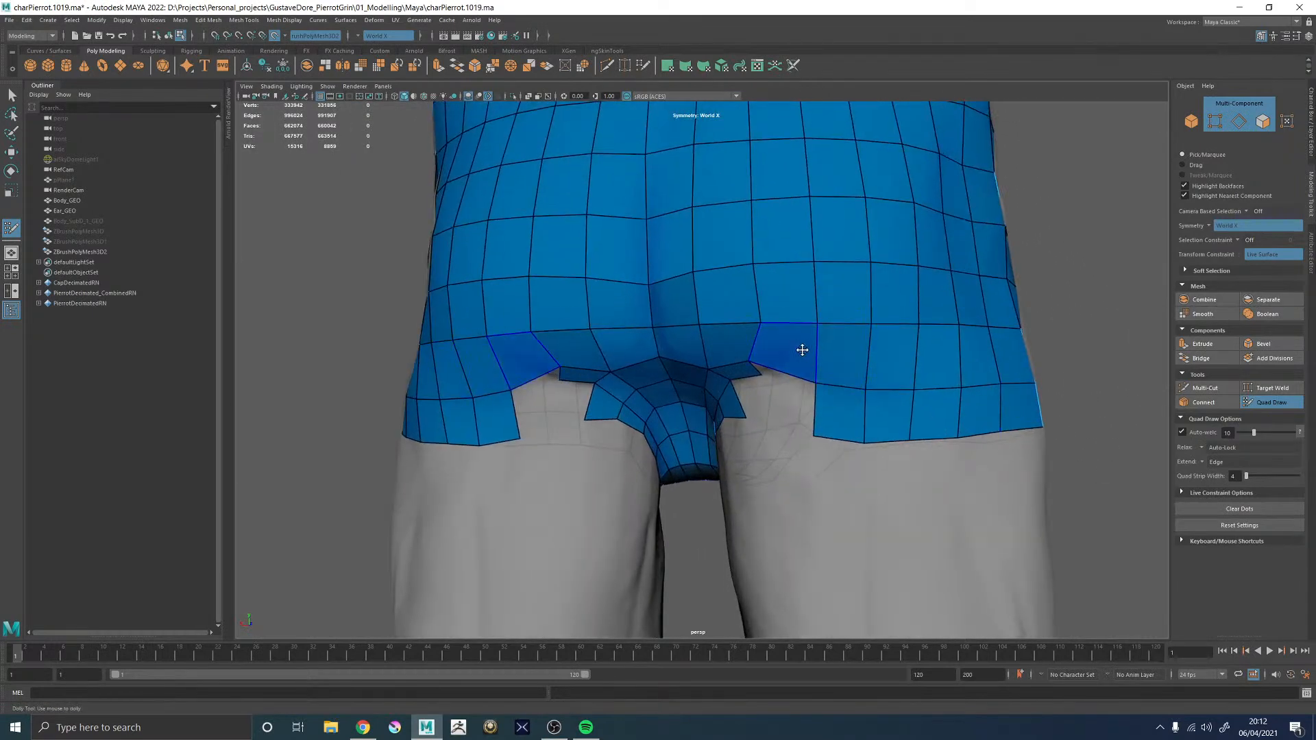
pyautogui.moveTo(781, 357)
pyautogui.keyDown('ctrl'); pyautogui.keyDown('shift'); pyautogui.mouseDown()
pyautogui.moveTo(912, 356)
pyautogui.moveTo(834, 286)
pyautogui.moveTo(825, 361)
pyautogui.mouseUp(); pyautogui.keyUp('shift'); pyautogui.keyUp('ctrl')
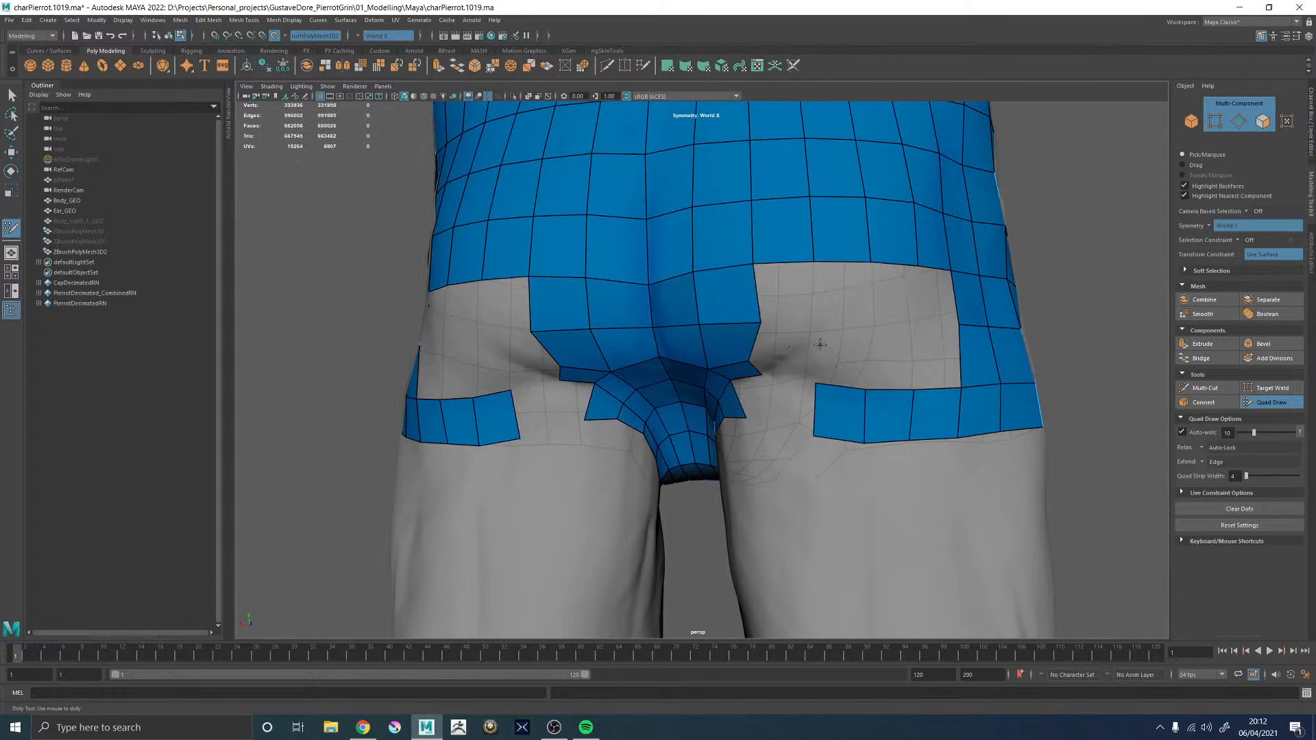
pyautogui.moveTo(866, 409)
pyautogui.keyDown('ctrl'); pyautogui.keyDown('shift'); pyautogui.mouseDown()
pyautogui.moveTo(969, 411)
pyautogui.moveTo(980, 301)
pyautogui.moveTo(990, 359)
pyautogui.moveTo(944, 366)
pyautogui.moveTo(761, 333)
pyautogui.mouseUp(); pyautogui.keyUp('shift'); pyautogui.keyUp('ctrl')
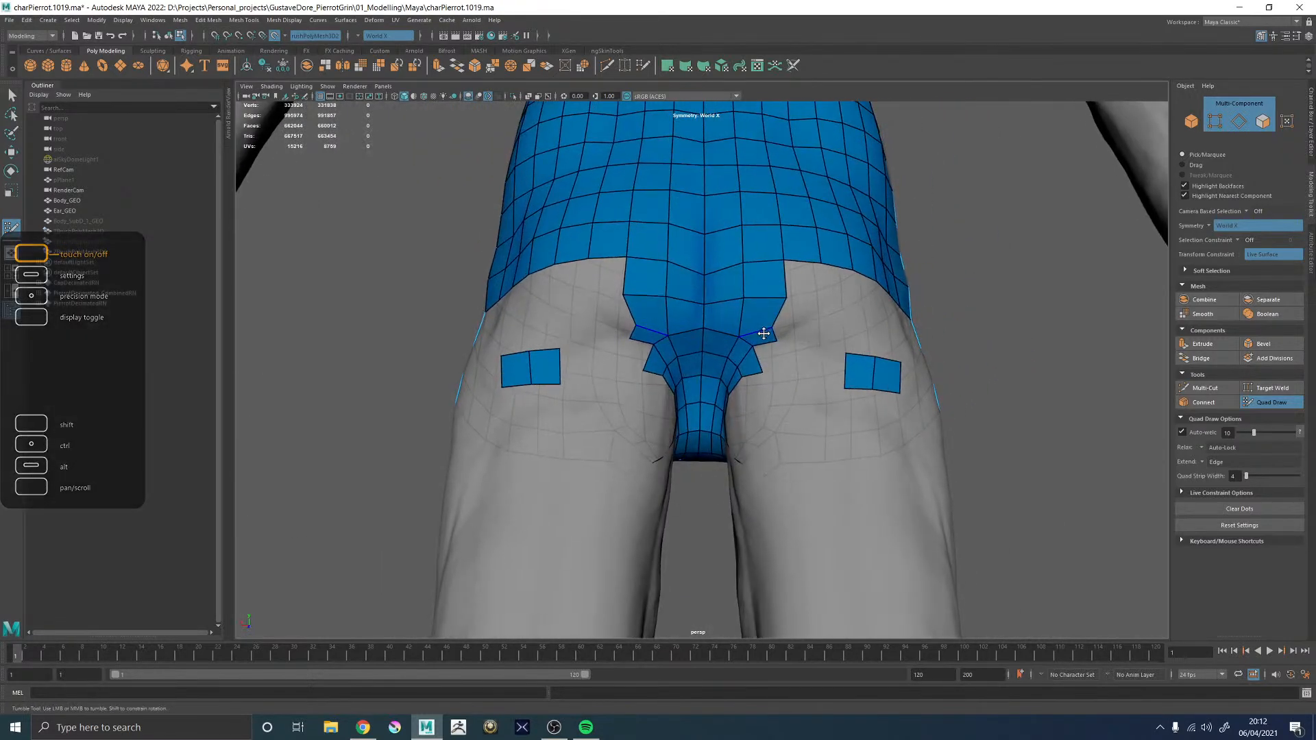
# - Delete the two isolated quads left on the back of each thigh
pyautogui.keyDown('alt'); pyautogui.moveTo(881, 373); pyautogui.dragTo(850, 368); pyautogui.keyUp('alt')
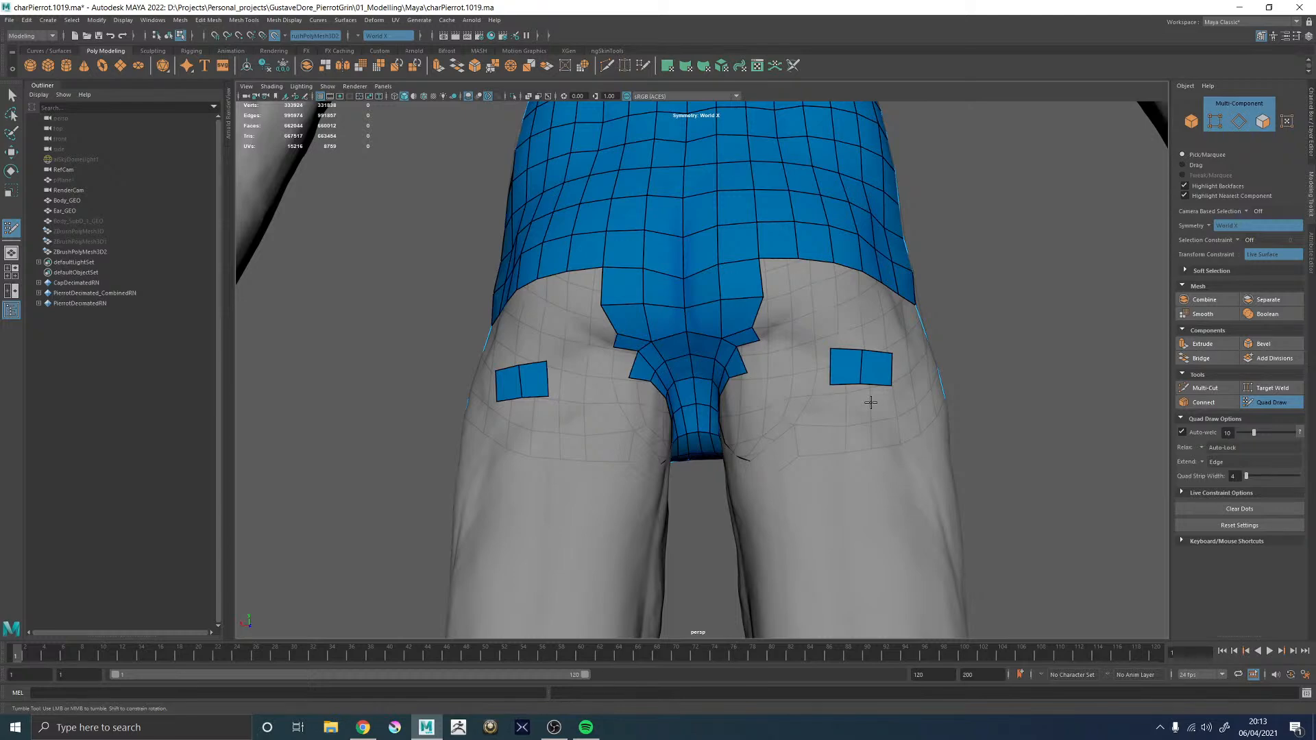
pyautogui.keyDown('alt'); pyautogui.moveTo(799, 467); pyautogui.dragTo(909, 518, button='right'); pyautogui.keyUp('alt')
pyautogui.keyDown('alt'); pyautogui.moveTo(915, 438); pyautogui.dragTo(887, 443); pyautogui.keyUp('alt')
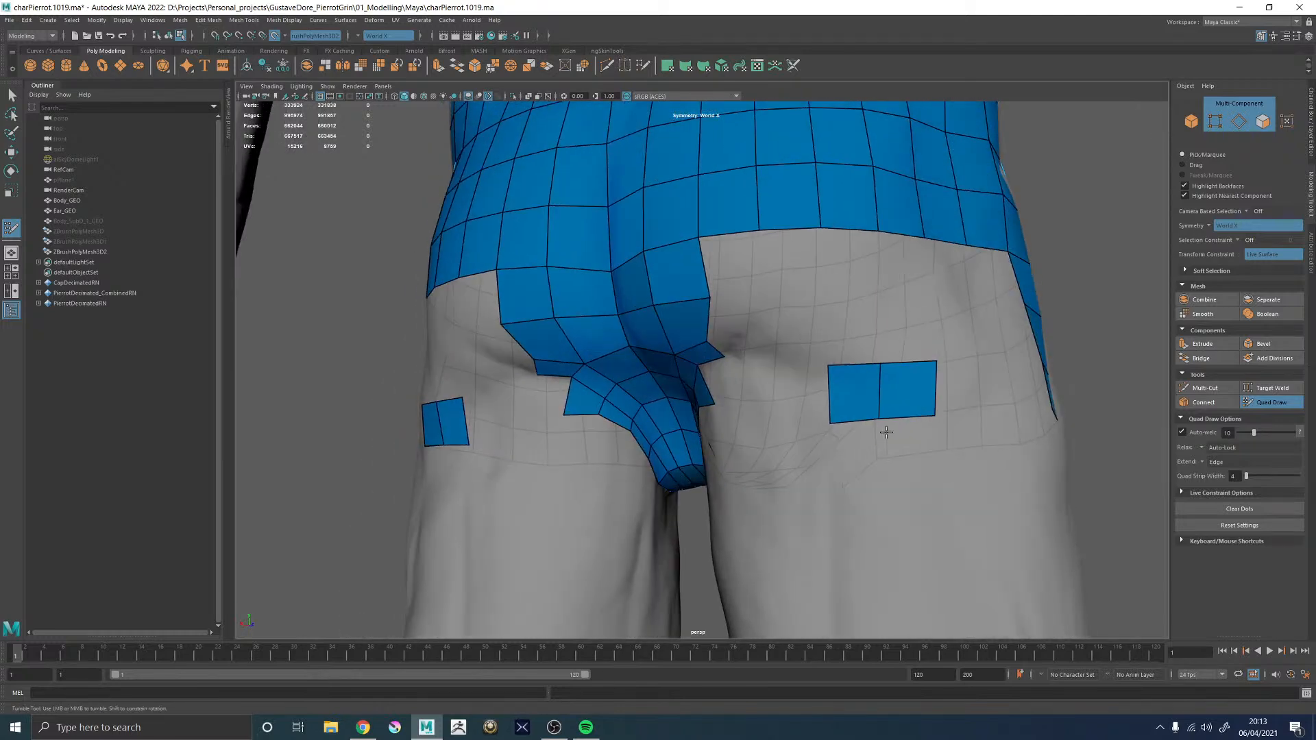
pyautogui.keyDown('ctrl'); pyautogui.keyDown('shift'); pyautogui.click(855, 394); pyautogui.keyUp('shift'); pyautogui.keyUp('ctrl')
pyautogui.keyDown('ctrl'); pyautogui.keyDown('shift'); pyautogui.click(925, 412); pyautogui.keyUp('shift'); pyautogui.keyUp('ctrl')
# - Delete the leftover lower-row quads around the sides and front of the hips
pyautogui.keyDown('alt'); pyautogui.moveTo(927, 415); pyautogui.dragTo(644, 374, button='right'); pyautogui.keyUp('alt')
pyautogui.keyDown('alt'); pyautogui.moveTo(758, 394); pyautogui.dragTo(594, 405); pyautogui.keyUp('alt')
pyautogui.keyDown('alt'); pyautogui.moveTo(594, 405); pyautogui.dragTo(697, 386, button='middle'); pyautogui.keyUp('alt')
pyautogui.keyDown('alt'); pyautogui.moveTo(669, 381); pyautogui.dragTo(779, 475, button='right'); pyautogui.keyUp('alt')
pyautogui.keyDown('alt'); pyautogui.moveTo(778, 476); pyautogui.dragTo(650, 316); pyautogui.keyUp('alt')
pyautogui.keyDown('alt'); pyautogui.moveTo(537, 349); pyautogui.dragTo(649, 340); pyautogui.keyUp('alt')
pyautogui.moveTo(828, 318)
pyautogui.keyDown('ctrl'); pyautogui.keyDown('shift'); pyautogui.mouseDown()
pyautogui.moveTo(728, 315)
pyautogui.moveTo(621, 357)
pyautogui.moveTo(834, 391)
pyautogui.moveTo(799, 441)
pyautogui.moveTo(622, 440)
pyautogui.mouseUp(); pyautogui.keyUp('shift'); pyautogui.keyUp('ctrl')
# - Place dots along the fold under the buttock and fill quads outward from the corner of the crotch flare
pyautogui.keyDown('alt'); pyautogui.moveTo(575, 439); pyautogui.dragTo(772, 422); pyautogui.keyUp('alt')
pyautogui.keyDown('alt'); pyautogui.moveTo(708, 397); pyautogui.dragTo(796, 458, button='right'); pyautogui.keyUp('alt')
pyautogui.keyDown('alt'); pyautogui.moveTo(702, 339); pyautogui.dragTo(707, 358); pyautogui.keyUp('alt')
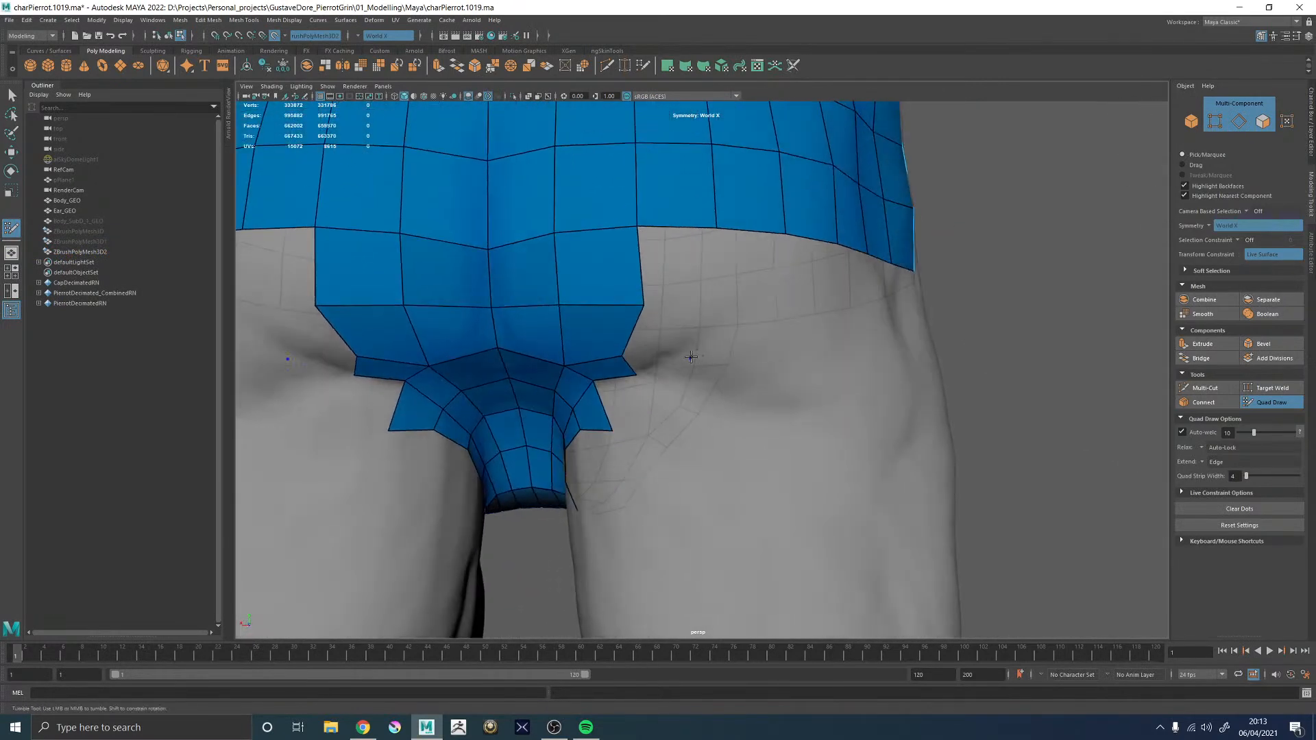
pyautogui.click(772, 373)
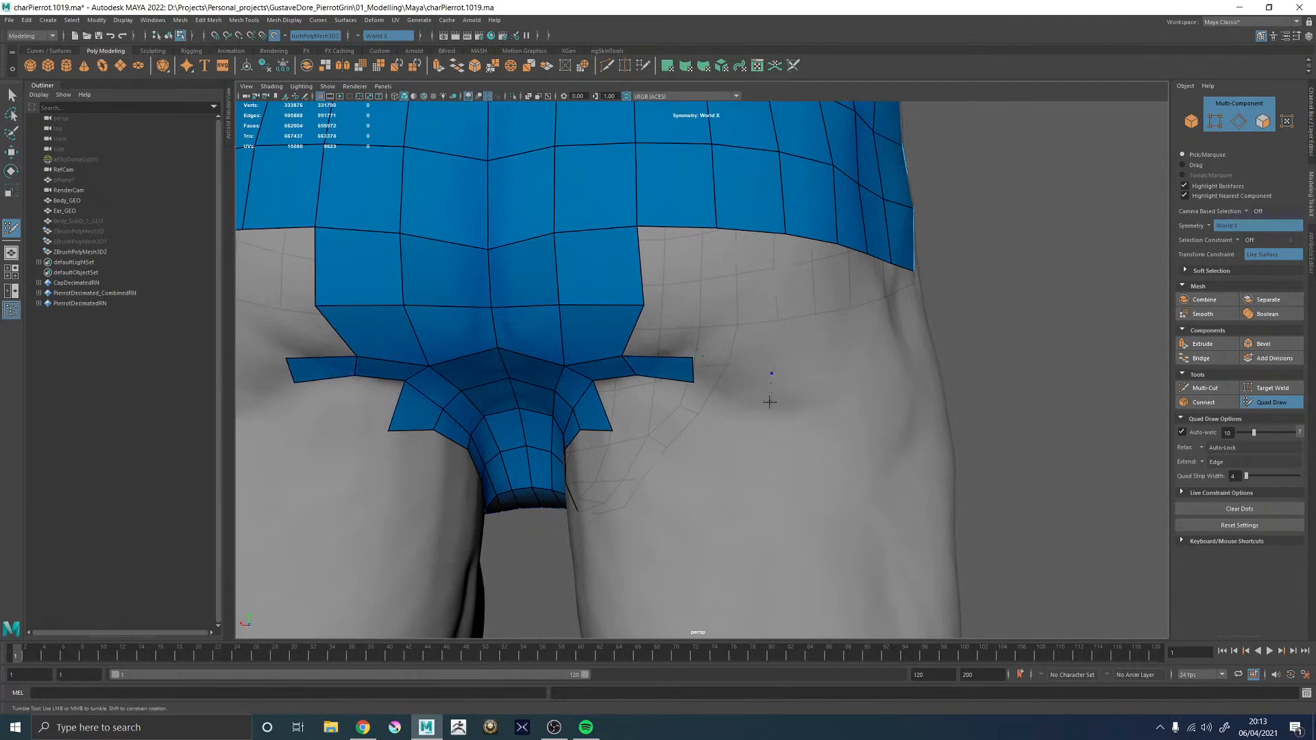
pyautogui.click(770, 407)
pyautogui.keyDown('shift'); pyautogui.click(743, 383); pyautogui.keyUp('shift')
# - Continue the narrow strip of quads under the buttock toward the outer thigh
pyautogui.keyDown('alt'); pyautogui.moveTo(713, 290); pyautogui.dragTo(592, 369, button='right'); pyautogui.keyUp('alt')
pyautogui.keyDown('alt'); pyautogui.moveTo(960, 233); pyautogui.dragTo(850, 229); pyautogui.keyUp('alt')
pyautogui.keyDown('alt'); pyautogui.moveTo(822, 384); pyautogui.dragTo(902, 450, button='right'); pyautogui.keyUp('alt')
pyautogui.keyDown('alt'); pyautogui.moveTo(720, 375); pyautogui.dragTo(766, 367); pyautogui.keyUp('alt')
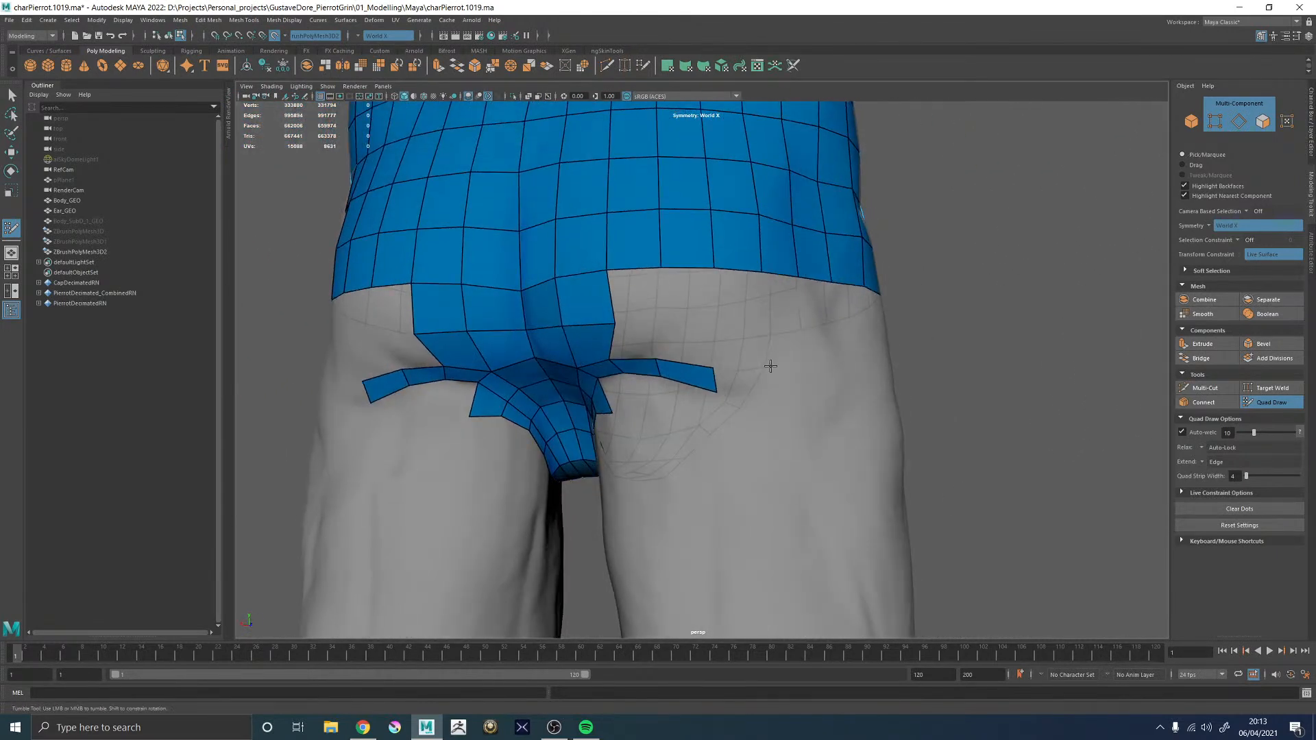
pyautogui.keyDown('shift'); pyautogui.click(798, 372); pyautogui.keyUp('shift')
pyautogui.keyDown('alt'); pyautogui.moveTo(832, 364); pyautogui.dragTo(798, 381); pyautogui.keyUp('alt')
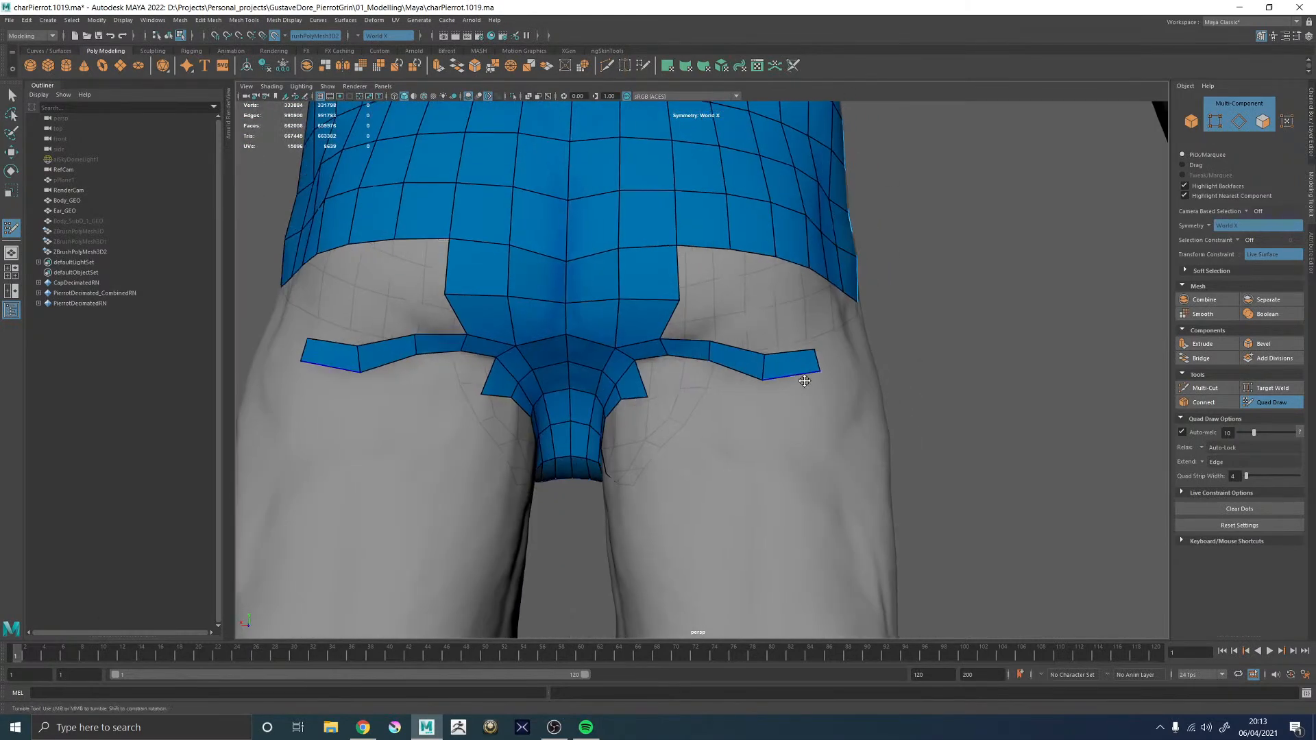
# - Fill the gap between each side of the crotch flare and the under-buttock strip with a quad
pyautogui.keyDown('alt'); pyautogui.moveTo(798, 382); pyautogui.dragTo(675, 323, button='right'); pyautogui.keyUp('alt')
pyautogui.keyDown('alt'); pyautogui.moveTo(685, 336); pyautogui.dragTo(734, 360); pyautogui.keyUp('alt')
pyautogui.keyDown('alt'); pyautogui.moveTo(768, 391); pyautogui.dragTo(939, 507, button='right'); pyautogui.keyUp('alt')
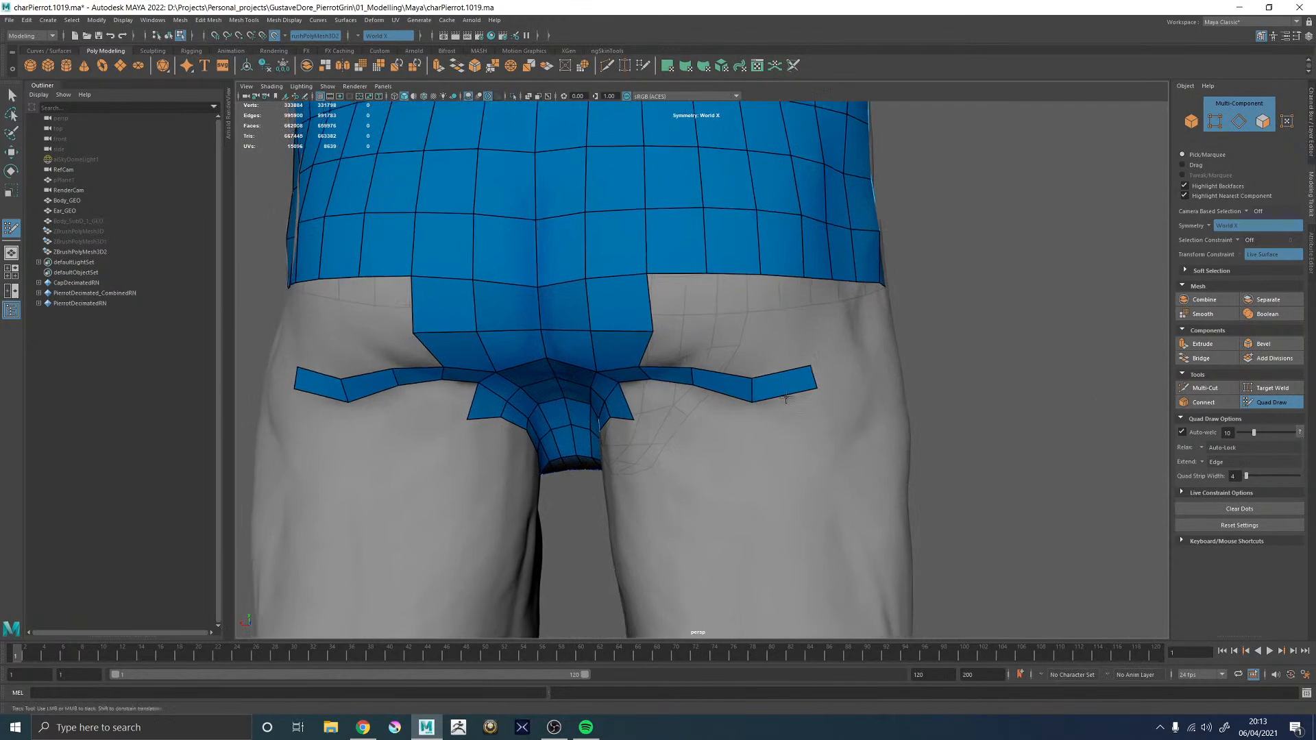
pyautogui.keyDown('alt'); pyautogui.moveTo(686, 424); pyautogui.dragTo(781, 329, button='middle'); pyautogui.keyUp('alt')
pyautogui.moveTo(781, 329)
pyautogui.keyDown('alt'); pyautogui.mouseDown()
pyautogui.moveTo(802, 326)
pyautogui.moveTo(793, 320)
pyautogui.mouseUp(); pyautogui.keyUp('alt')
pyautogui.moveTo(739, 283)
pyautogui.mouseDown()
pyautogui.moveTo(728, 279)
pyautogui.moveTo(746, 293)
pyautogui.mouseUp()
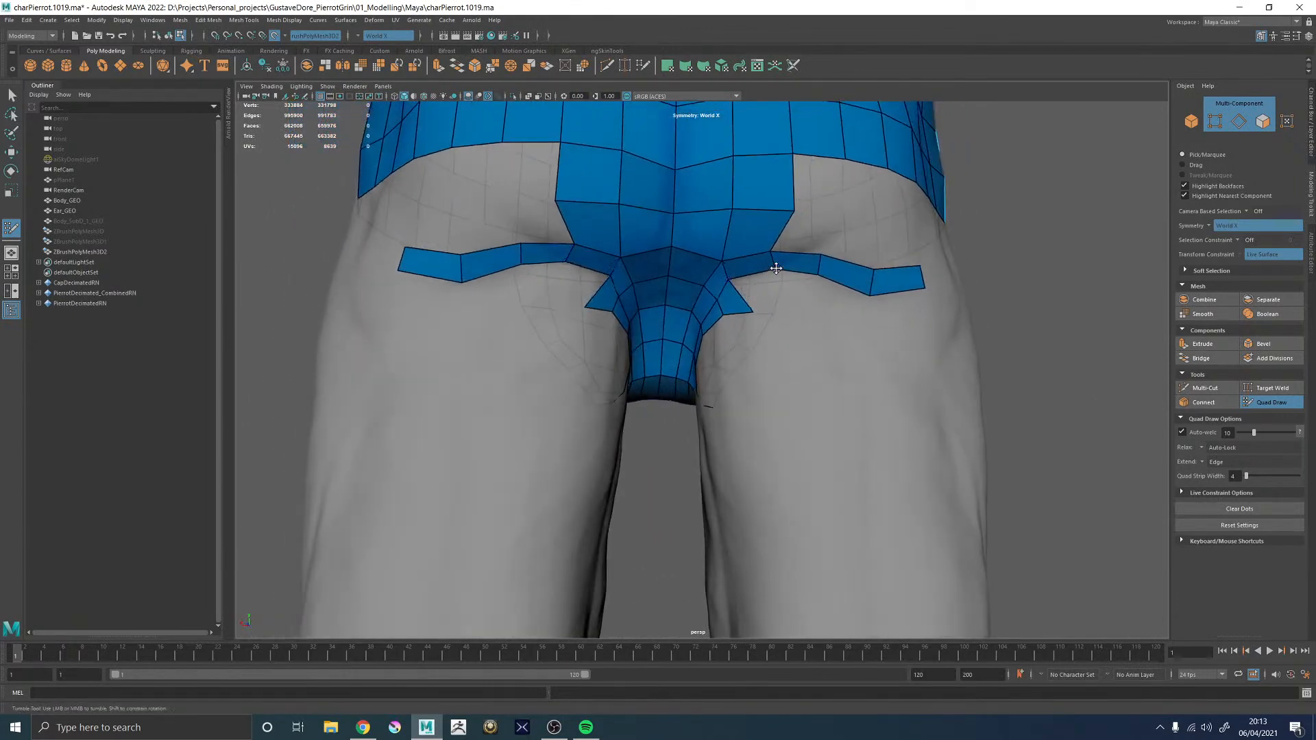
pyautogui.keyDown('shift'); pyautogui.click(759, 301); pyautogui.keyUp('shift')
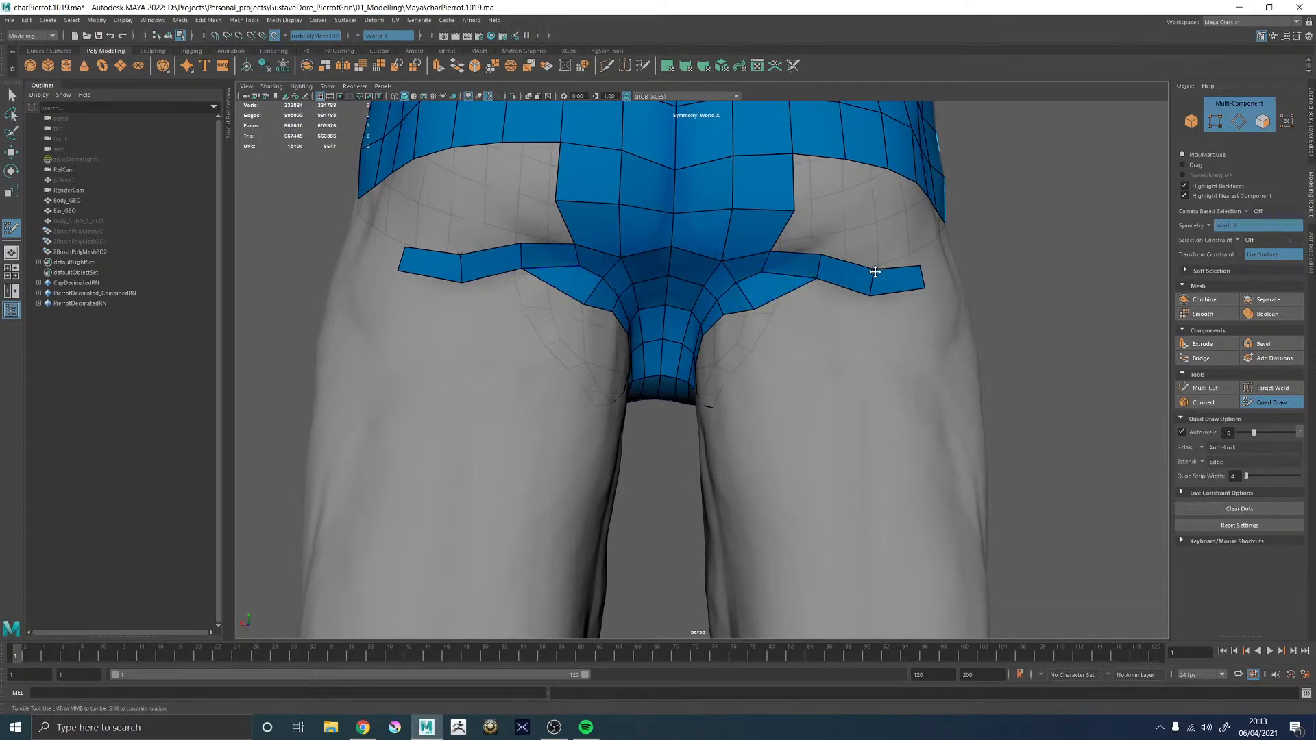
# - Fill the quads beside the central buttock mesh, joining it down to the inner end of the under-buttock strip
pyautogui.keyDown('alt'); pyautogui.moveTo(875, 273); pyautogui.dragTo(769, 293, button='right'); pyautogui.keyUp('alt')
pyautogui.keyDown('alt'); pyautogui.moveTo(769, 293); pyautogui.dragTo(814, 278); pyautogui.keyUp('alt')
pyautogui.keyDown('alt'); pyautogui.moveTo(813, 278); pyautogui.dragTo(898, 360, button='right'); pyautogui.keyUp('alt')
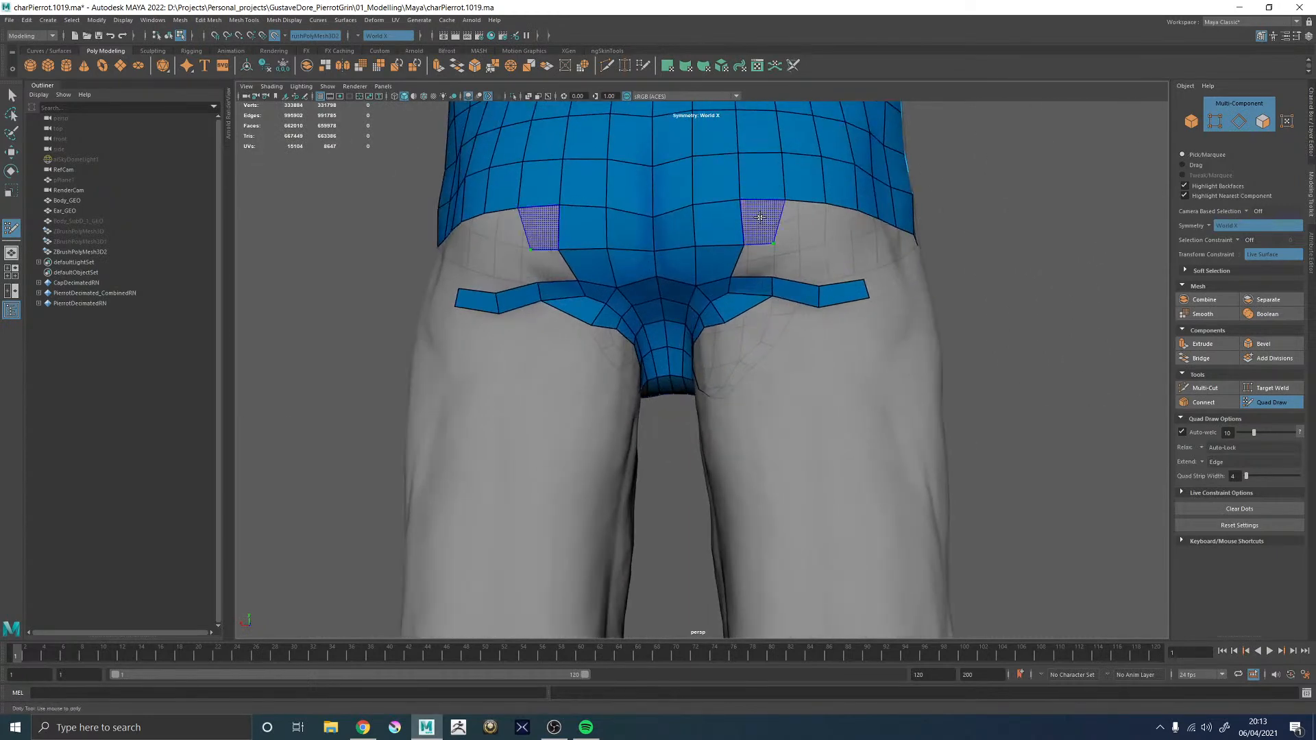
pyautogui.keyDown('shift'); pyautogui.click(758, 260); pyautogui.keyUp('shift')
pyautogui.keyDown('shift'); pyautogui.click(748, 247); pyautogui.keyUp('shift')
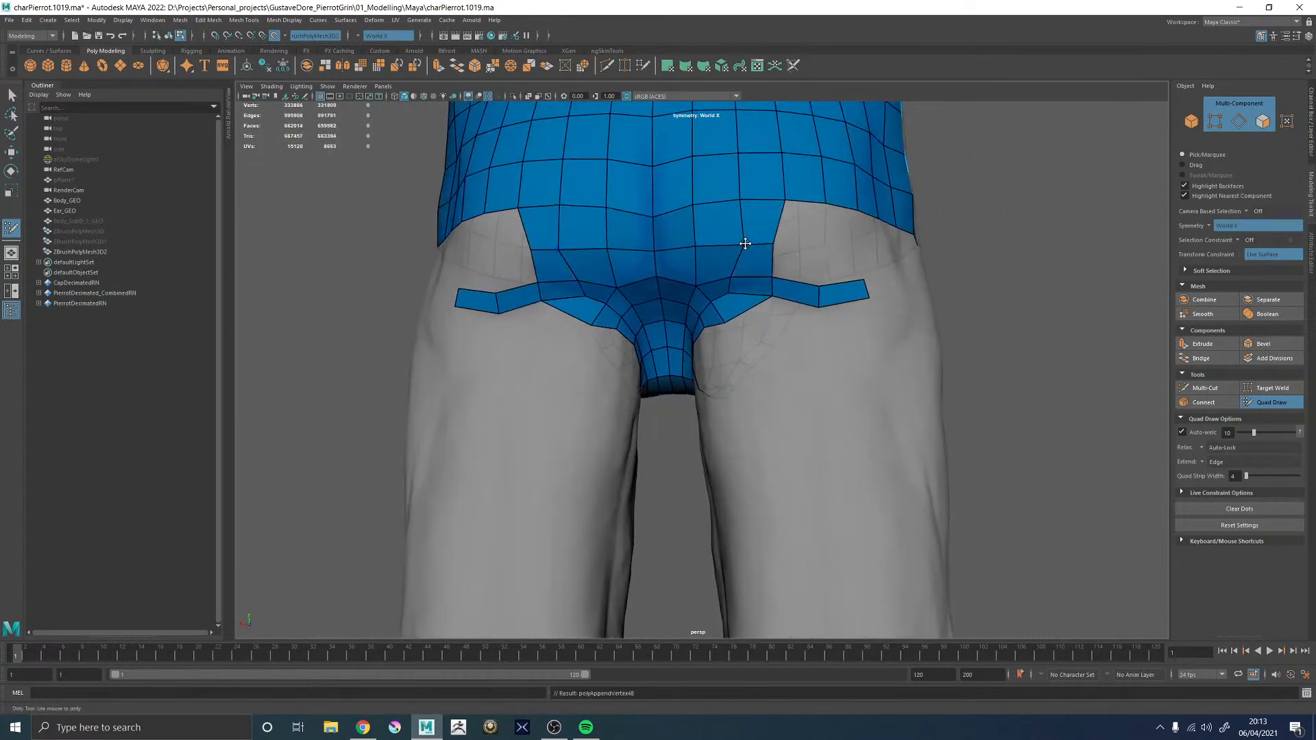
# - Place dots up the outer thigh and fill quads to continue the under-buttock strip up to the hip edge
pyautogui.scroll(-5, 754, 250)
pyautogui.moveTo(796, 284)
pyautogui.keyDown('alt'); pyautogui.mouseDown()
pyautogui.moveTo(666, 294)
pyautogui.moveTo(747, 302)
pyautogui.mouseUp(); pyautogui.keyUp('alt')
pyautogui.scroll(6, 699, 296)
pyautogui.click(742, 307)
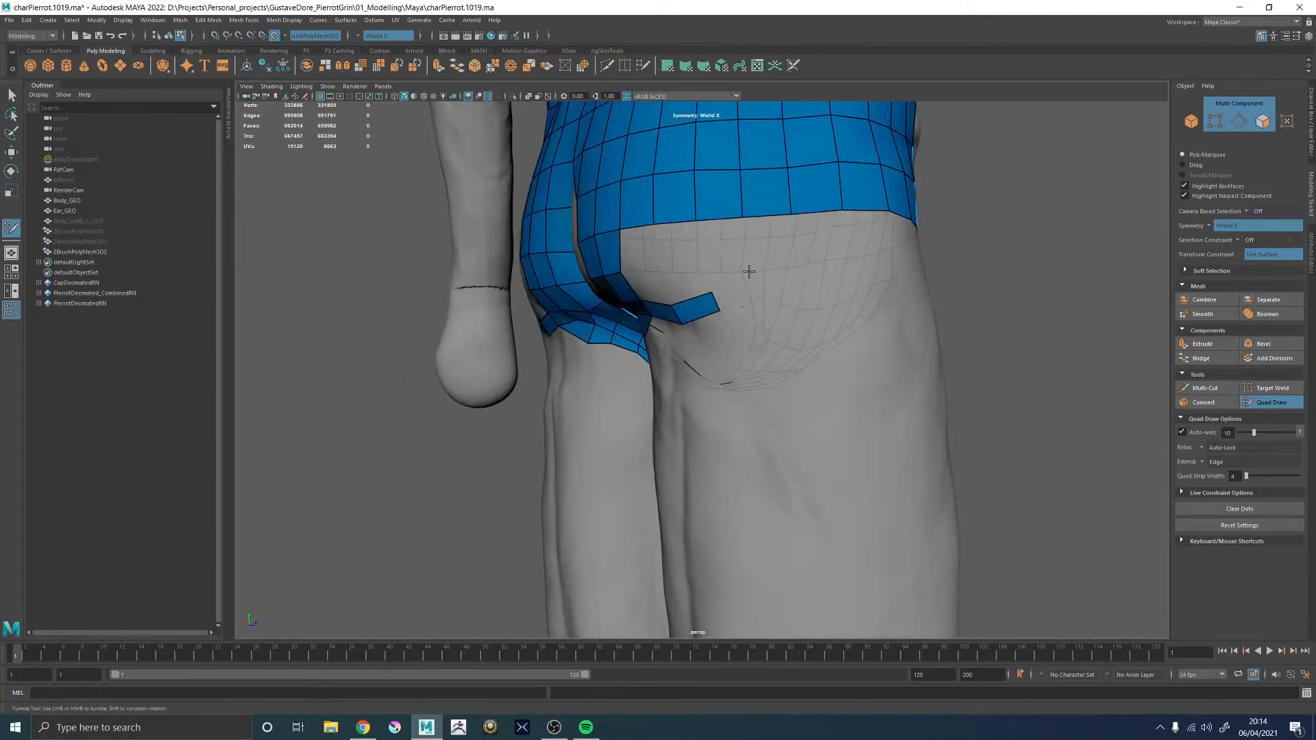
pyautogui.click(759, 283)
pyautogui.keyDown('shift'); pyautogui.click(772, 244); pyautogui.keyUp('shift')
pyautogui.click(803, 252)
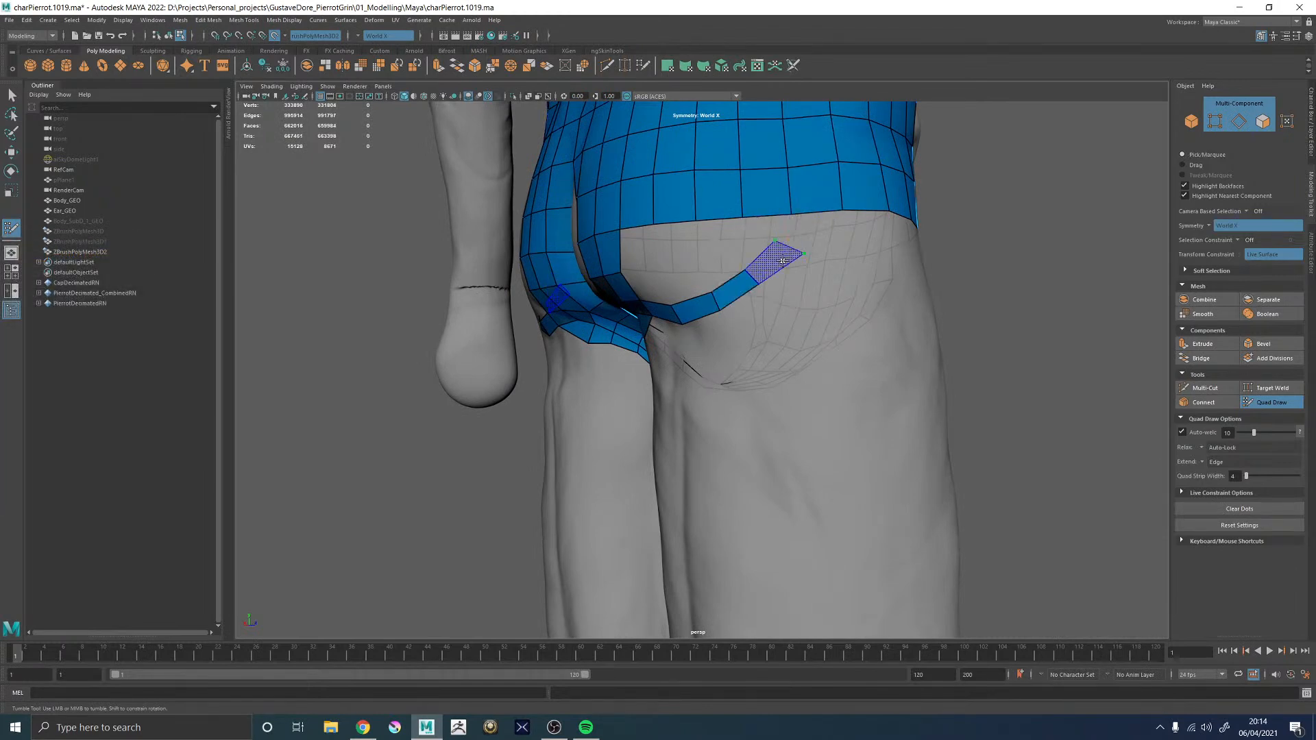
pyautogui.keyDown('shift'); pyautogui.click(776, 263); pyautogui.keyUp('shift')
pyautogui.keyDown('alt'); pyautogui.moveTo(742, 279); pyautogui.dragTo(826, 282); pyautogui.keyUp('alt')
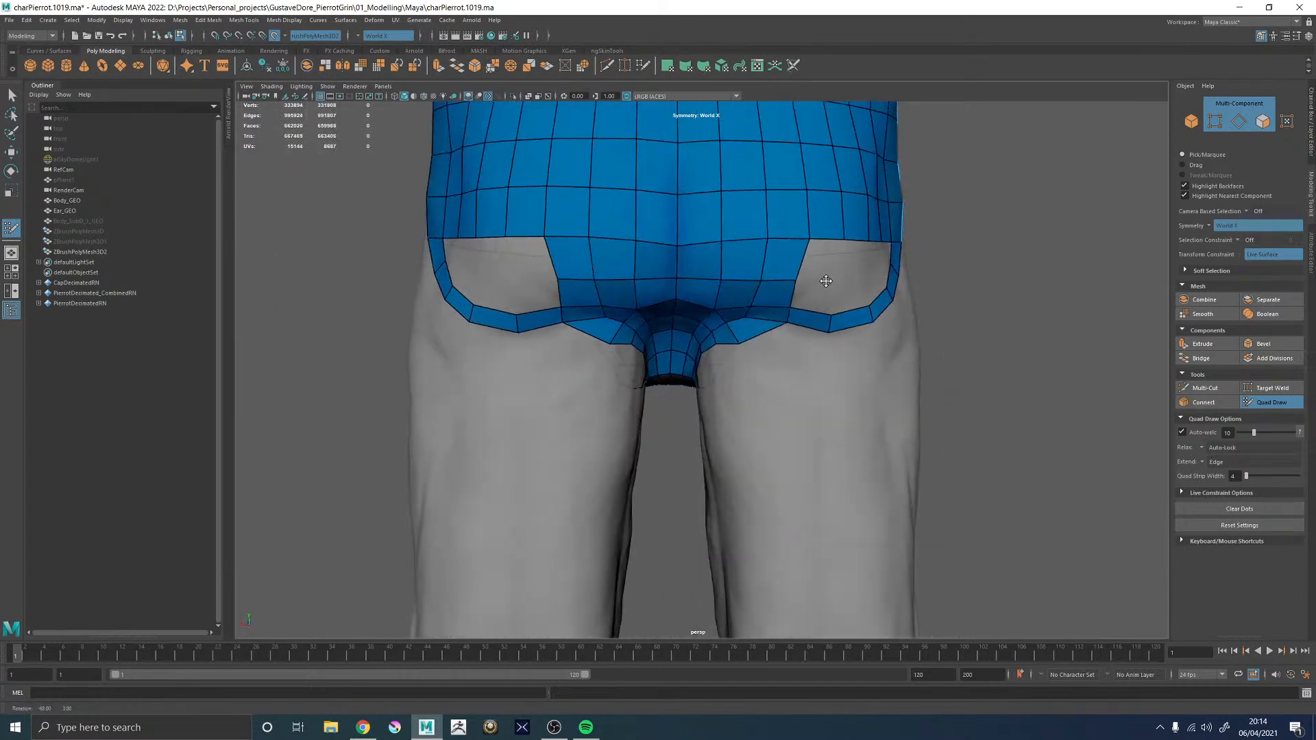
# - Examine the edge flow around the crotch and along the under-buttock strip from behind and below
pyautogui.keyDown('alt'); pyautogui.moveTo(826, 282); pyautogui.dragTo(409, 286, button='right'); pyautogui.keyUp('alt')
pyautogui.moveTo(808, 310)
pyautogui.keyDown('alt'); pyautogui.mouseDown()
pyautogui.moveTo(752, 298)
pyautogui.moveTo(747, 342)
pyautogui.mouseUp(); pyautogui.keyUp('alt')
pyautogui.keyDown('alt'); pyautogui.moveTo(747, 342); pyautogui.dragTo(786, 356, button='middle'); pyautogui.keyUp('alt')
pyautogui.keyDown('alt'); pyautogui.moveTo(583, 295); pyautogui.dragTo(732, 273, button='right'); pyautogui.keyUp('alt')
pyautogui.keyDown('alt'); pyautogui.moveTo(658, 384); pyautogui.dragTo(728, 355); pyautogui.keyUp('alt')
pyautogui.keyDown('alt'); pyautogui.moveTo(644, 356); pyautogui.dragTo(720, 347, button='right'); pyautogui.keyUp('alt')
pyautogui.keyDown('alt'); pyautogui.moveTo(719, 347); pyautogui.dragTo(734, 322); pyautogui.keyUp('alt')
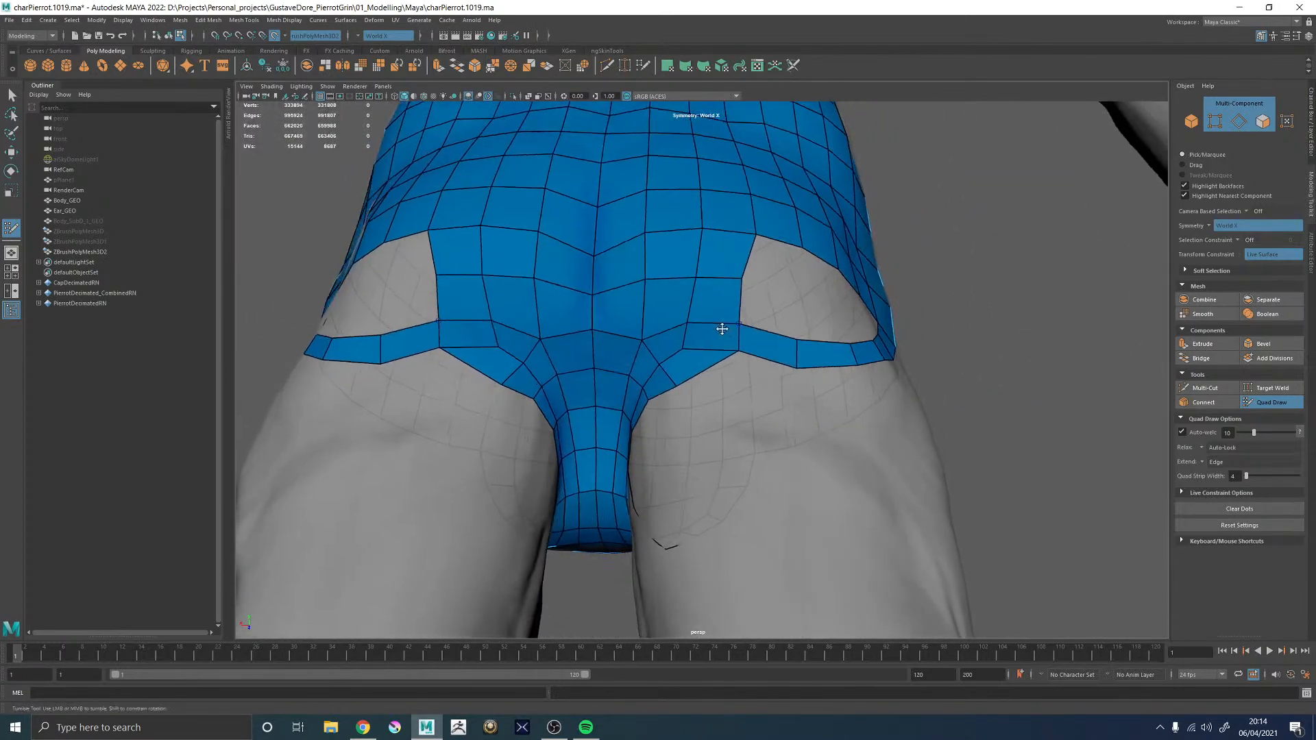
pyautogui.keyDown('alt'); pyautogui.moveTo(552, 337); pyautogui.dragTo(576, 311, button='right'); pyautogui.keyUp('alt')
pyautogui.keyDown('alt'); pyautogui.moveTo(576, 311); pyautogui.dragTo(675, 344, button='middle'); pyautogui.keyUp('alt')
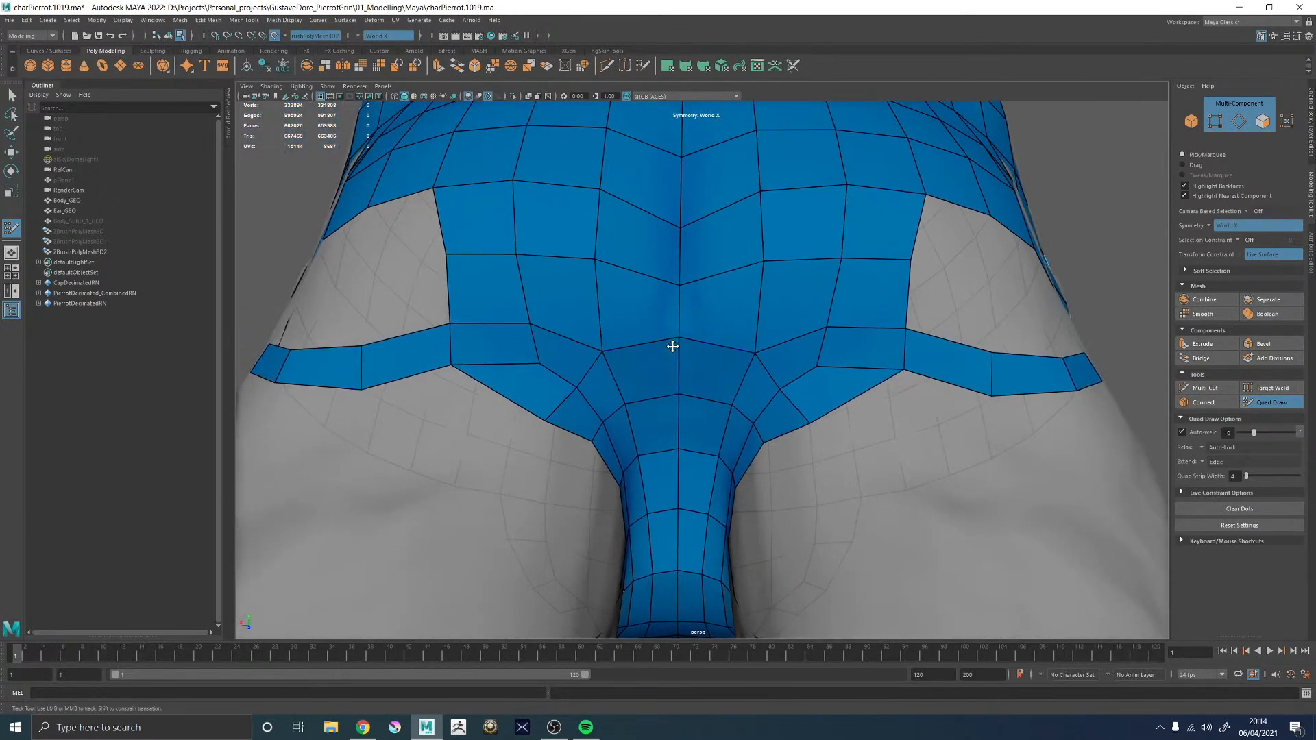
pyautogui.keyDown('ctrl'); pyautogui.keyDown('shift'); pyautogui.moveTo(606, 379); pyautogui.dragTo(723, 379); pyautogui.keyUp('shift'); pyautogui.keyUp('ctrl')
pyautogui.click(679, 368)
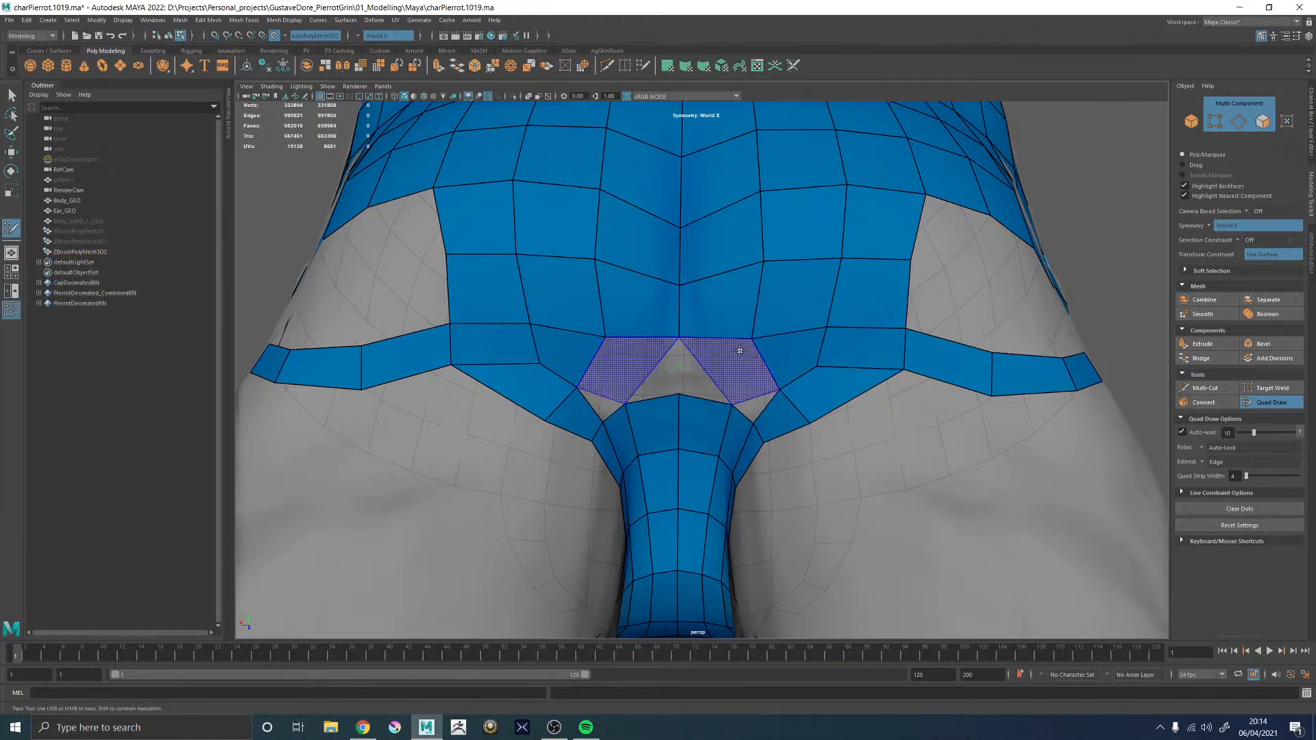
pyautogui.moveTo(779, 389)
pyautogui.mouseDown()
pyautogui.moveTo(741, 375)
pyautogui.moveTo(774, 388)
pyautogui.mouseUp()
pyautogui.keyDown('shift'); pyautogui.click(739, 374); pyautogui.keyUp('shift')
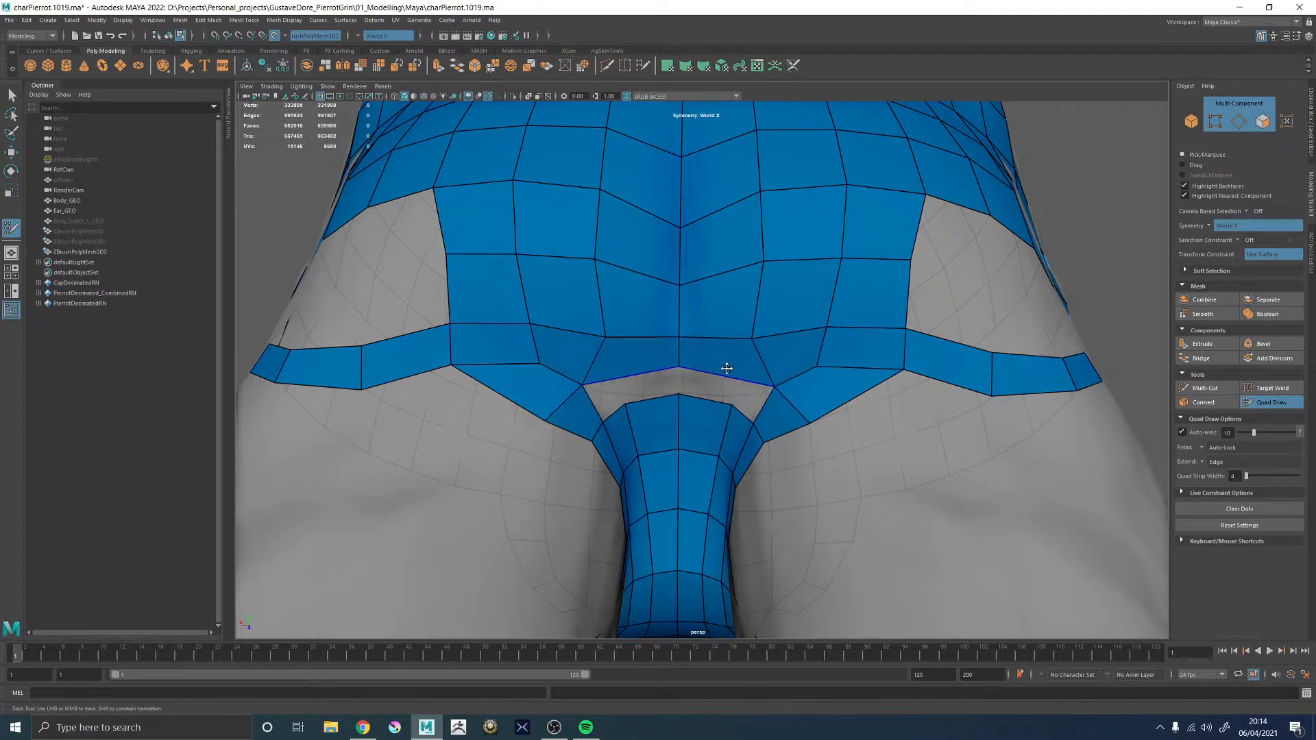
pyautogui.keyDown('alt'); pyautogui.moveTo(711, 367); pyautogui.dragTo(762, 425, button='right'); pyautogui.keyUp('alt')
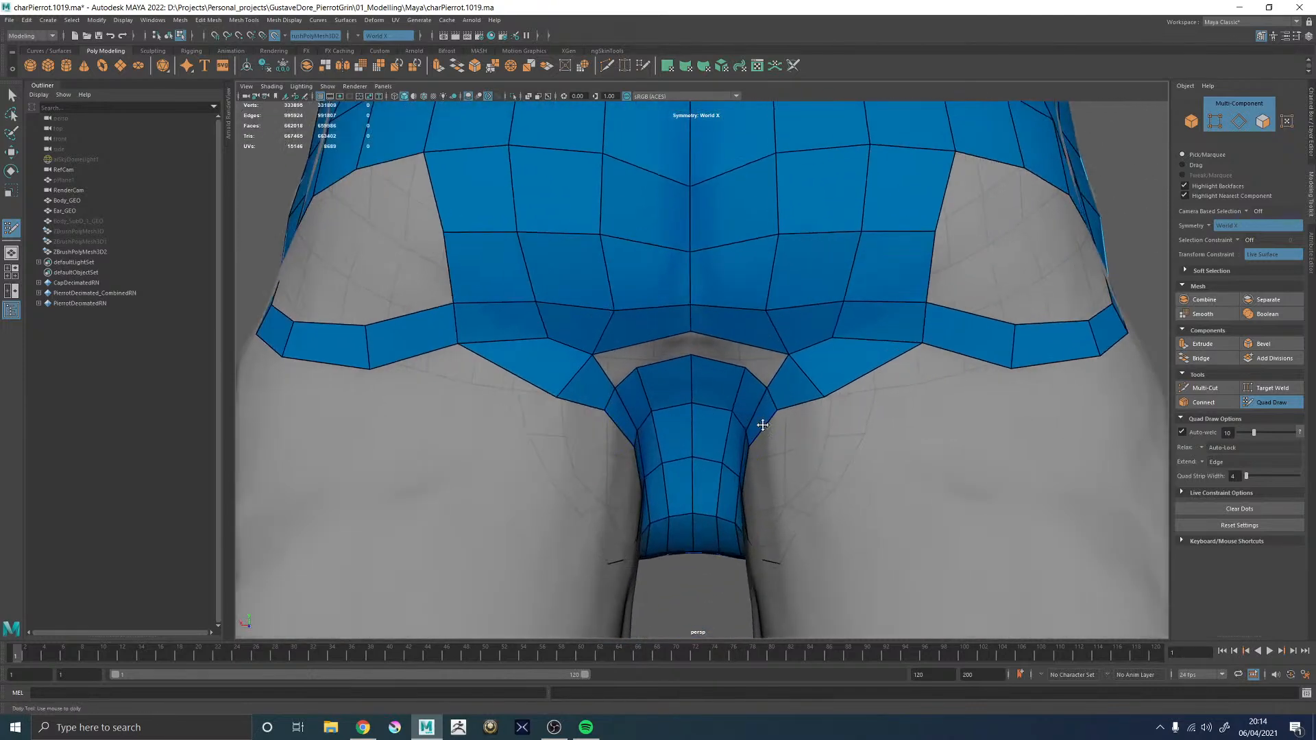
pyautogui.keyDown('ctrl'); pyautogui.keyDown('shift'); pyautogui.click(579, 372); pyautogui.keyUp('shift'); pyautogui.keyUp('ctrl')
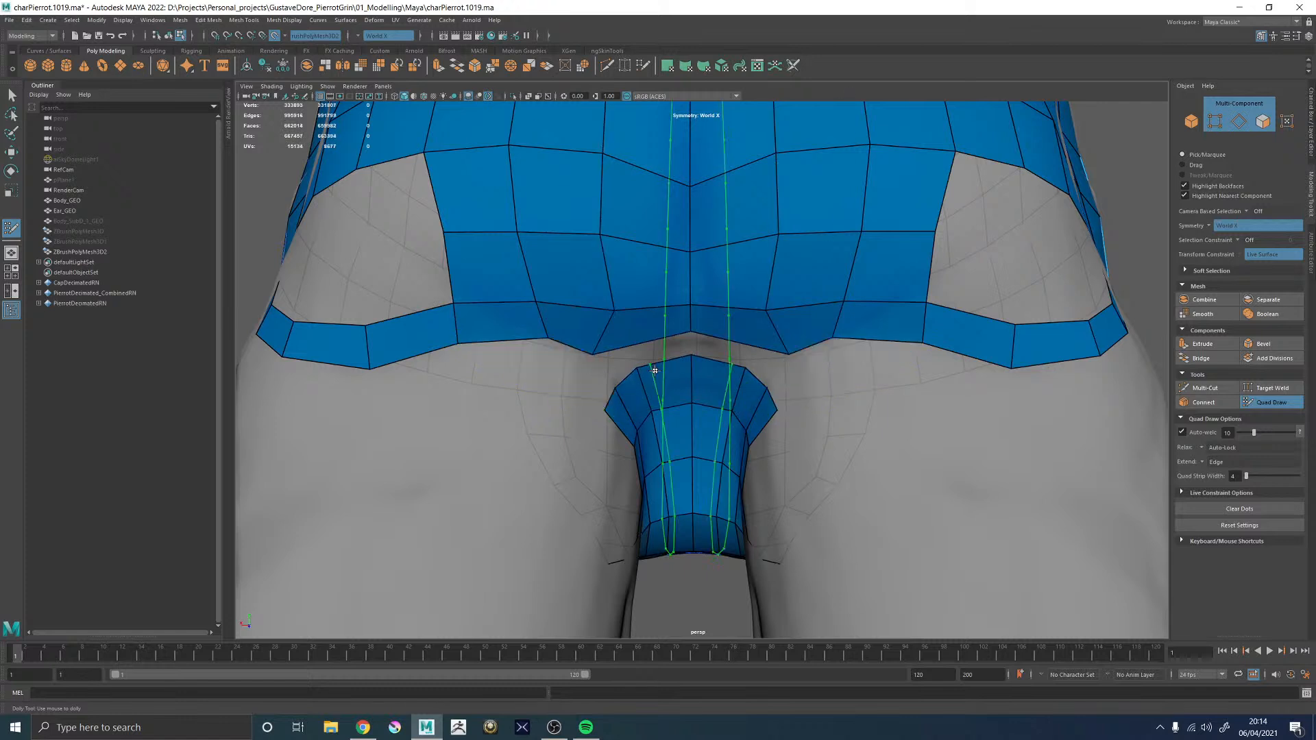
pyautogui.hotkey('ctrl', 'z')
pyautogui.hotkey('ctrl', 'z')
pyautogui.hotkey('ctrl', 'z')
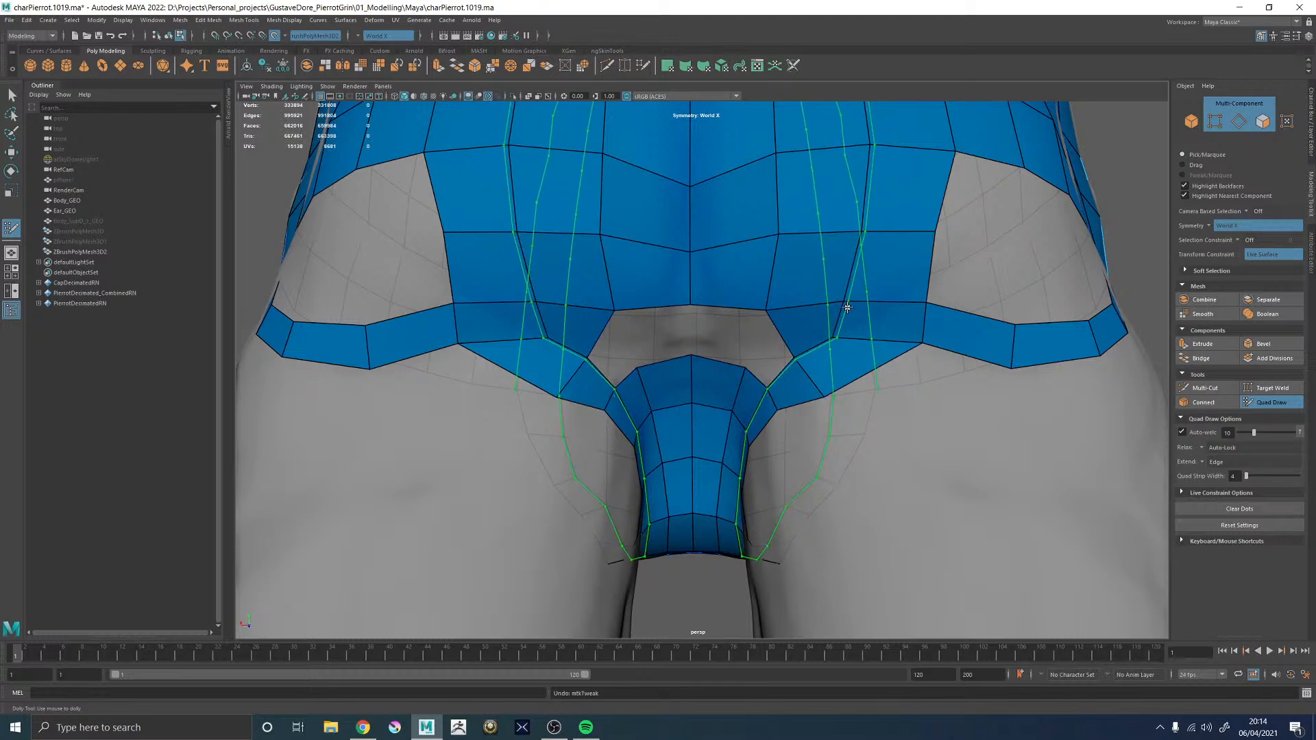
pyautogui.hotkey('ctrl', 'z')
# - Fill the column of quads in the buttock opening next to the central mesh, keeping Quad Draw active
pyautogui.scroll(-5, 729, 333)
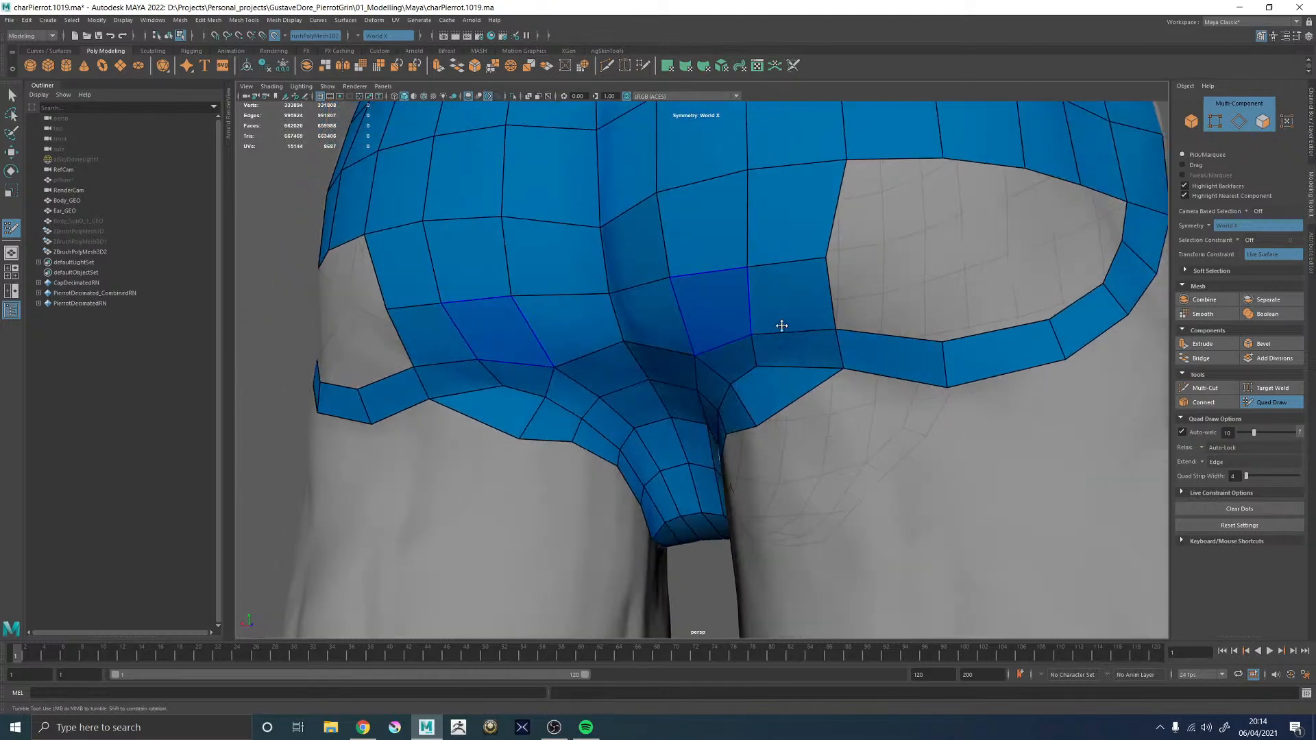
pyautogui.keyDown('alt'); pyautogui.moveTo(664, 326); pyautogui.dragTo(669, 417, button='middle'); pyautogui.keyUp('alt')
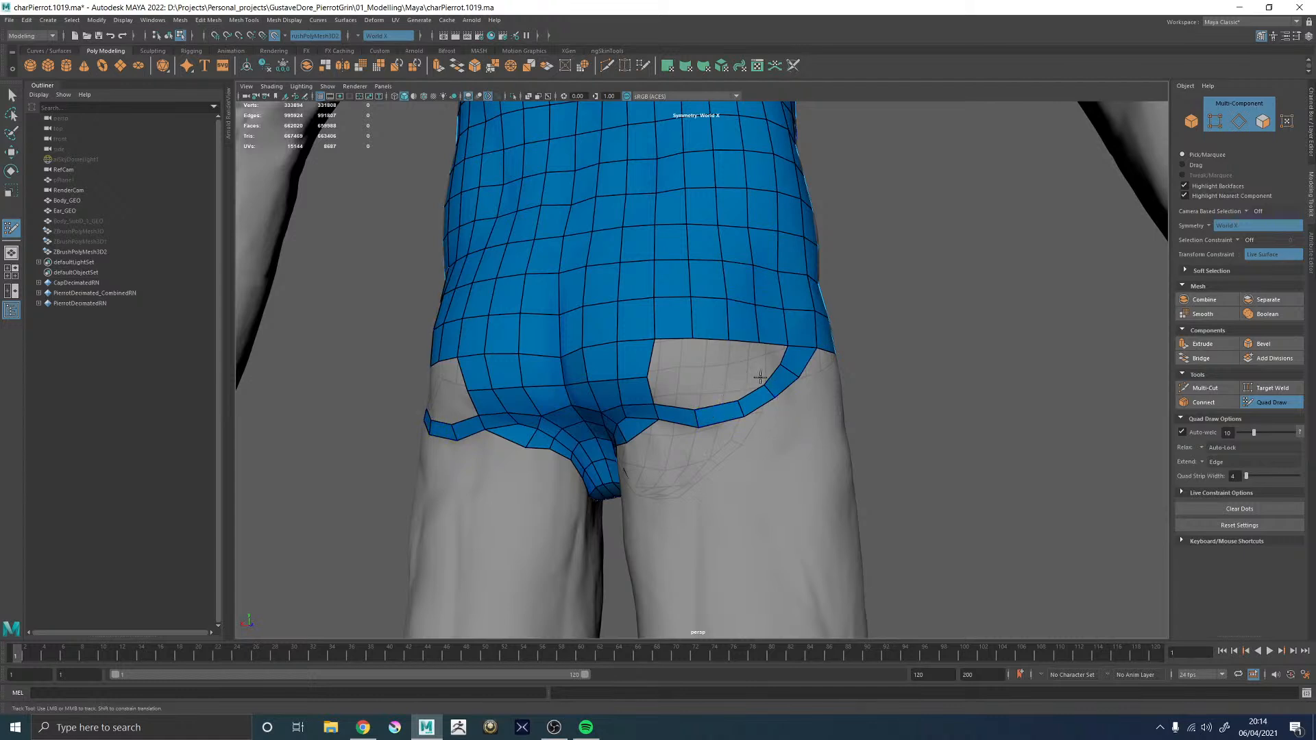
pyautogui.scroll(5, 739, 357)
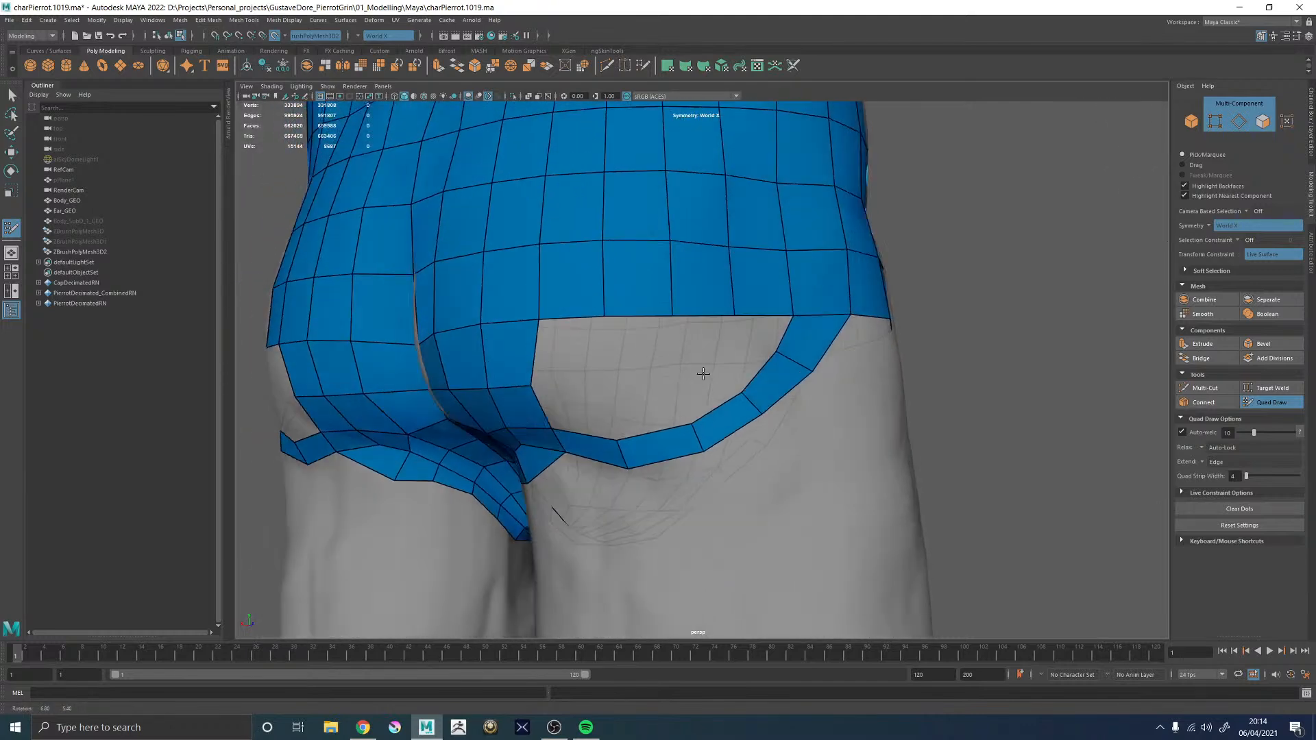
pyautogui.keyDown('alt'); pyautogui.moveTo(745, 352); pyautogui.dragTo(691, 326); pyautogui.keyUp('alt')
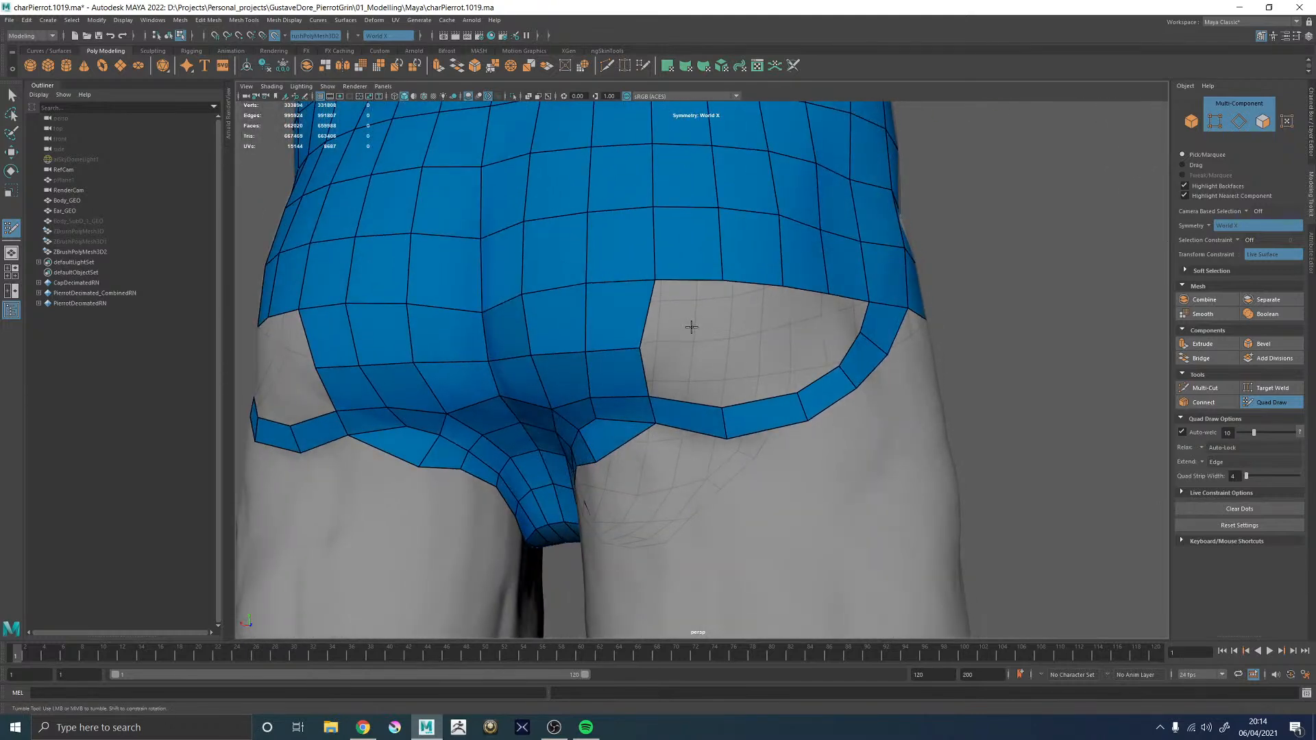
pyautogui.keyDown('shift'); pyautogui.click(684, 375); pyautogui.keyUp('shift')
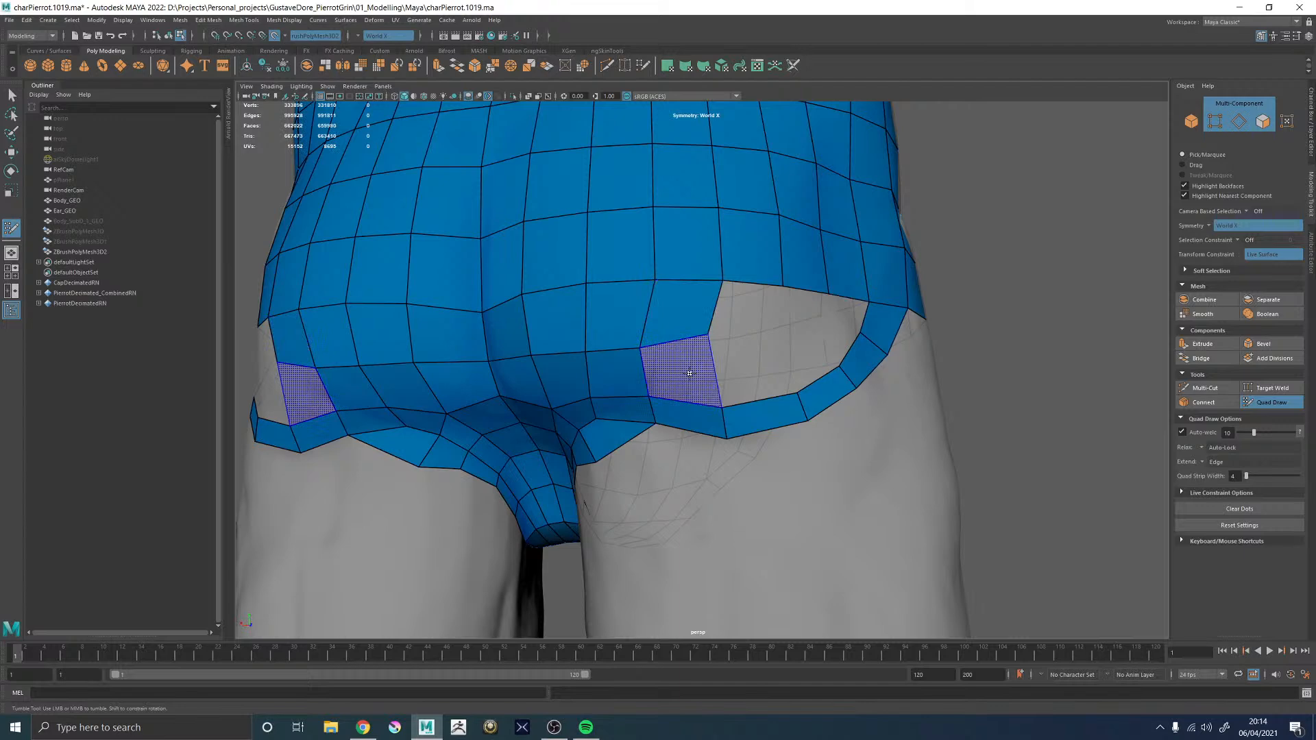
pyautogui.press('w')
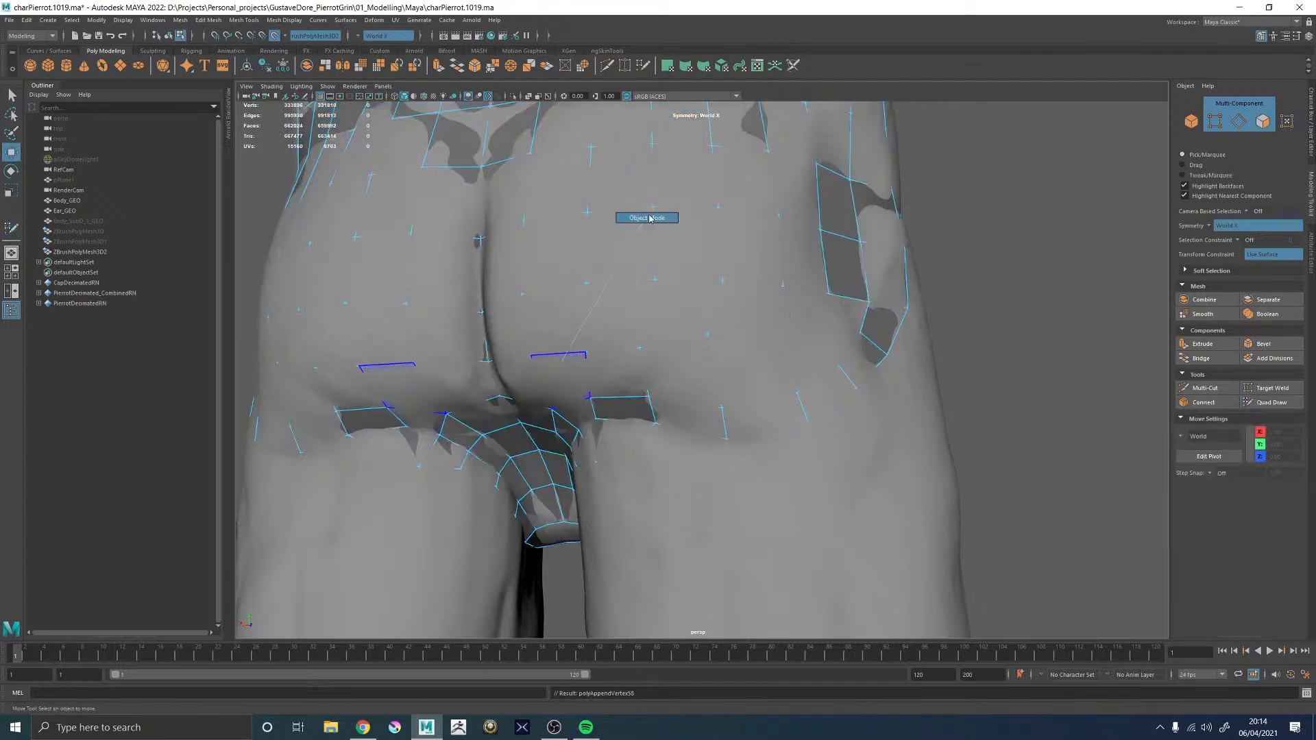
pyautogui.click(558, 373)
pyautogui.click(1274, 402)
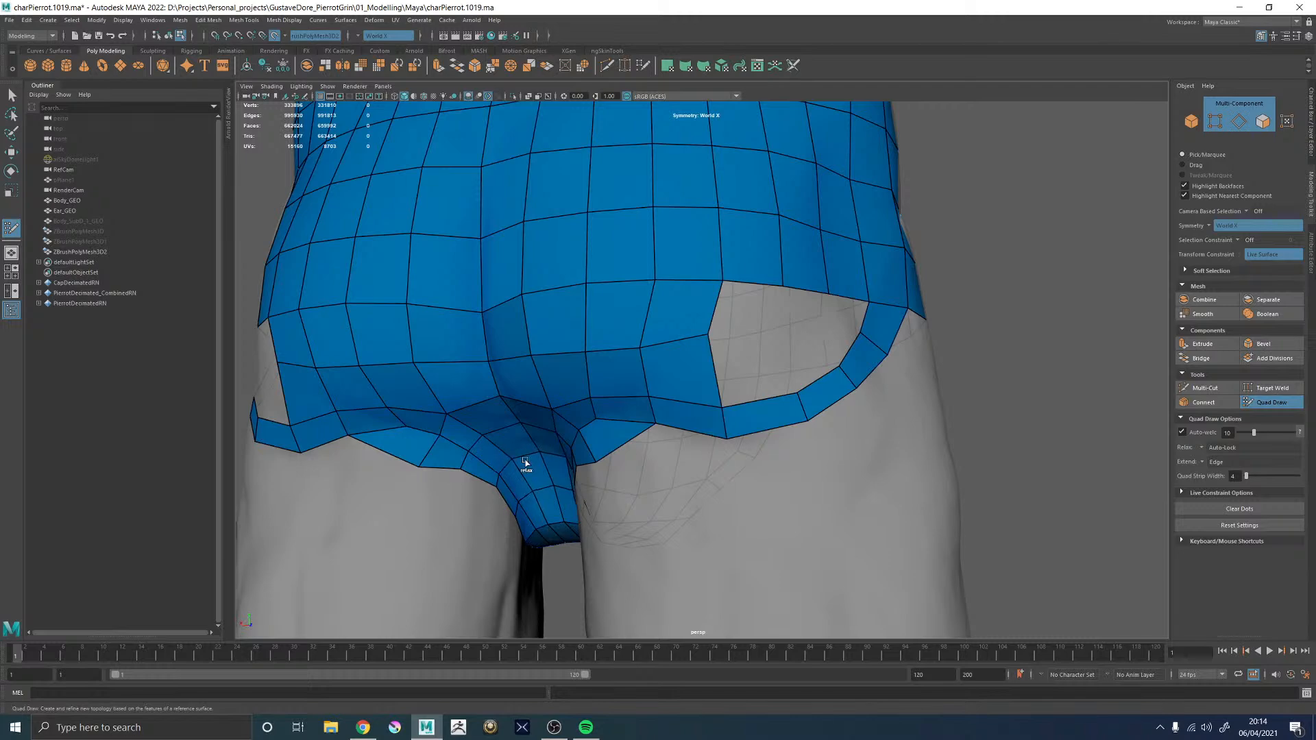
# - Continue filling quads outward across the buttock opening until only a small triangular gap remains
pyautogui.moveTo(688, 382)
pyautogui.keyDown('alt'); pyautogui.mouseDown()
pyautogui.moveTo(668, 390)
pyautogui.moveTo(741, 385)
pyautogui.mouseUp(); pyautogui.keyUp('alt')
pyautogui.keyDown('shift'); pyautogui.click(699, 411); pyautogui.keyUp('shift')
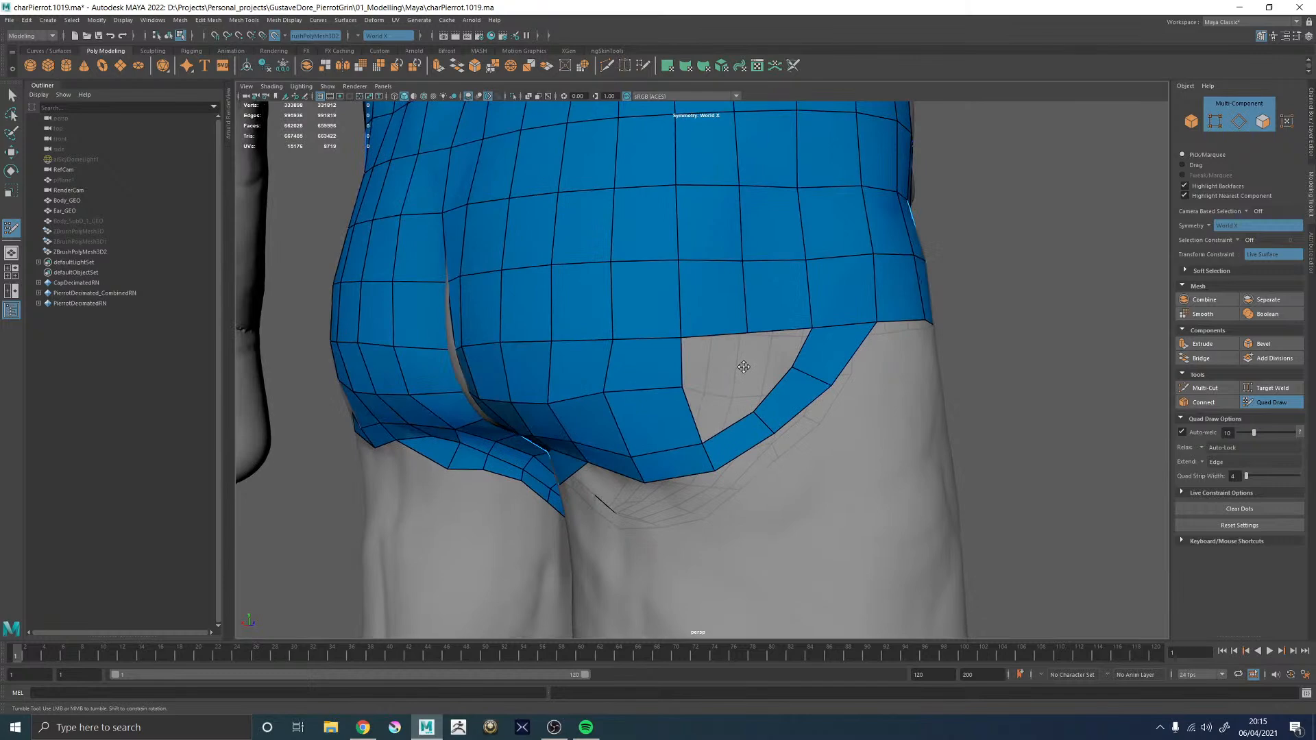
pyautogui.keyDown('shift'); pyautogui.click(716, 353); pyautogui.keyUp('shift')
pyautogui.keyDown('shift'); pyautogui.click(719, 404); pyautogui.keyUp('shift')
pyautogui.keyDown('shift'); pyautogui.click(781, 351); pyautogui.keyUp('shift')
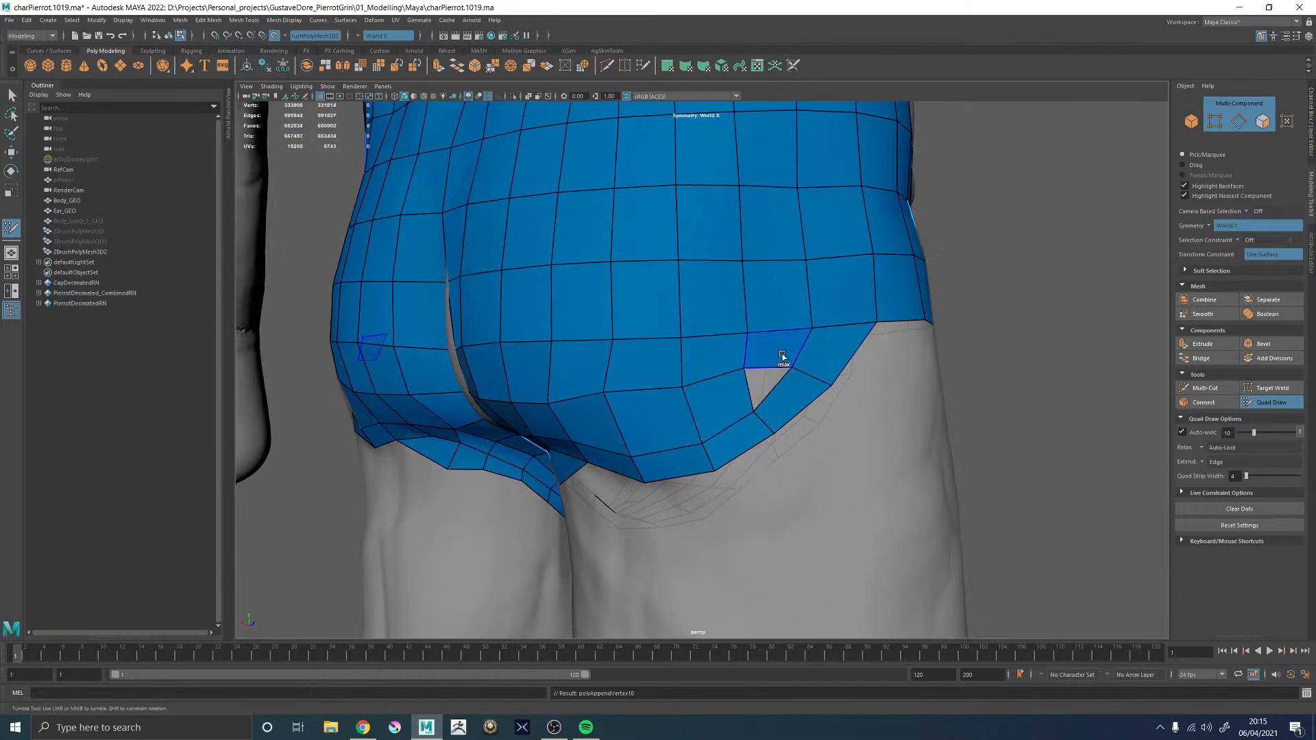
# - Delete the quad above the triangular gap, insert an edge across the strip's outer face, and refill the opening with quads
pyautogui.keyDown('alt'); pyautogui.moveTo(782, 392); pyautogui.dragTo(747, 394); pyautogui.keyUp('alt')
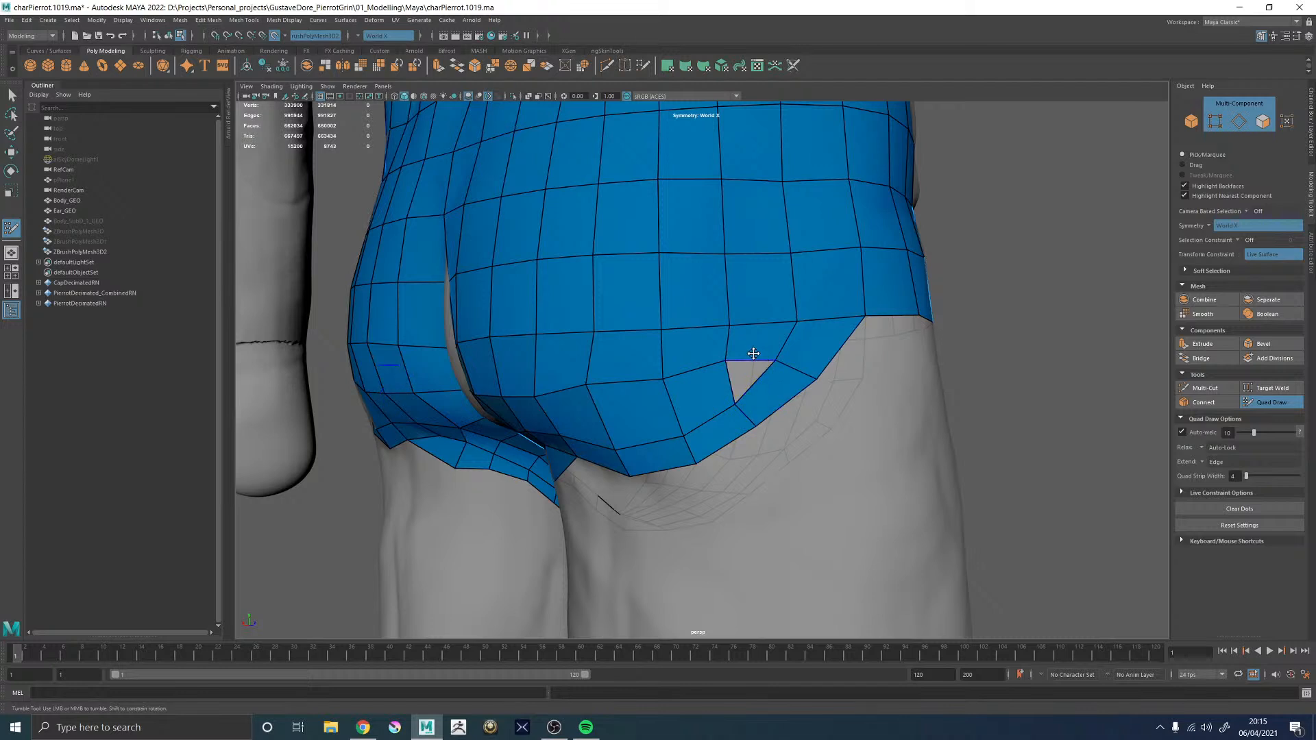
pyautogui.moveTo(748, 350)
pyautogui.keyDown('alt'); pyautogui.mouseDown()
pyautogui.moveTo(758, 344)
pyautogui.moveTo(738, 358)
pyautogui.mouseUp(); pyautogui.keyUp('alt')
pyautogui.keyDown('ctrl'); pyautogui.keyDown('shift'); pyautogui.click(738, 358); pyautogui.keyUp('shift'); pyautogui.keyUp('ctrl')
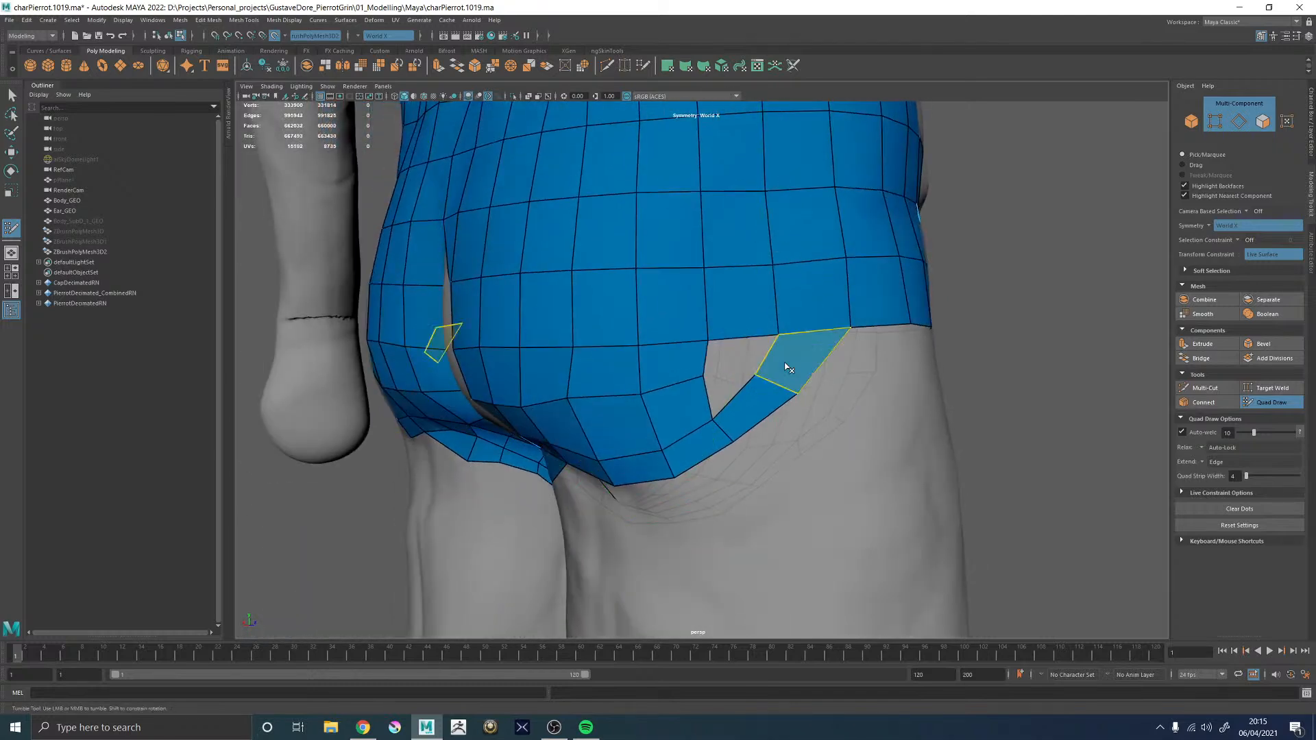
pyautogui.keyDown('ctrl'); pyautogui.click(761, 365); pyautogui.keyUp('ctrl')
pyautogui.keyDown('shift'); pyautogui.click(732, 367); pyautogui.keyUp('shift')
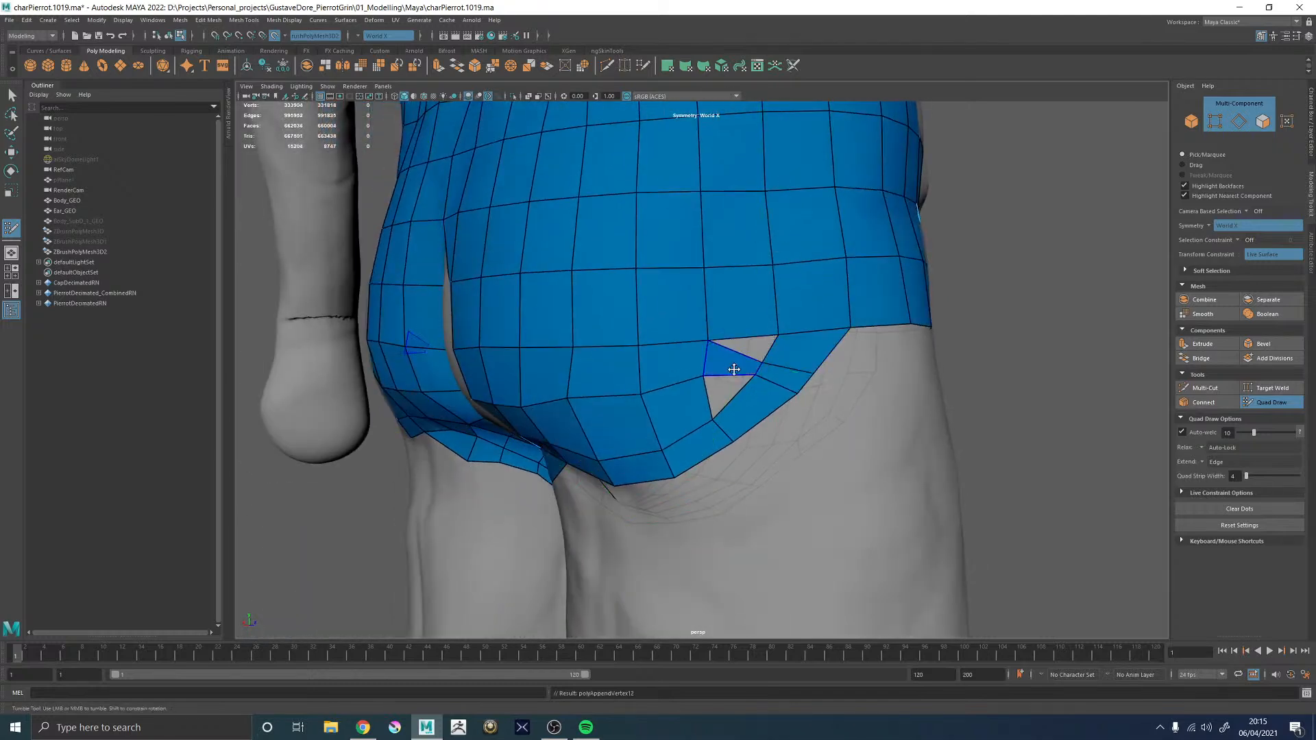
pyautogui.hotkey('ctrl', 'z')
pyautogui.keyDown('shift'); pyautogui.click(728, 371); pyautogui.keyUp('shift')
pyautogui.keyDown('shift'); pyautogui.moveTo(756, 379); pyautogui.dragTo(770, 374); pyautogui.keyUp('shift')
# - Examine the filled buttock patch and its lower border from the back and the side
pyautogui.keyDown('alt'); pyautogui.moveTo(795, 389); pyautogui.dragTo(596, 388, button='right'); pyautogui.keyUp('alt')
pyautogui.keyDown('alt'); pyautogui.moveTo(596, 388); pyautogui.dragTo(713, 364); pyautogui.keyUp('alt')
pyautogui.keyDown('alt'); pyautogui.moveTo(714, 364); pyautogui.dragTo(809, 409, button='right'); pyautogui.keyUp('alt')
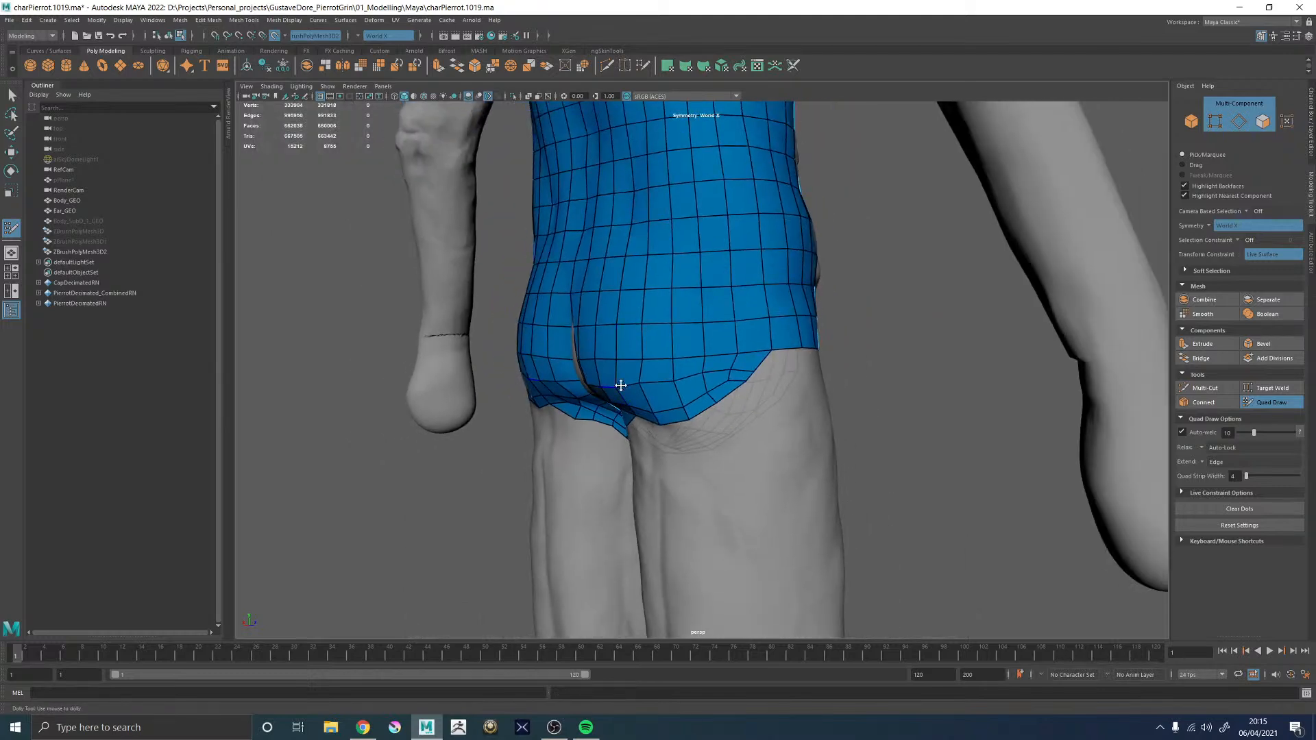
pyautogui.keyDown('alt'); pyautogui.moveTo(810, 409); pyautogui.dragTo(768, 396); pyautogui.keyUp('alt')
pyautogui.keyDown('alt'); pyautogui.moveTo(839, 372); pyautogui.dragTo(725, 372); pyautogui.keyUp('alt')
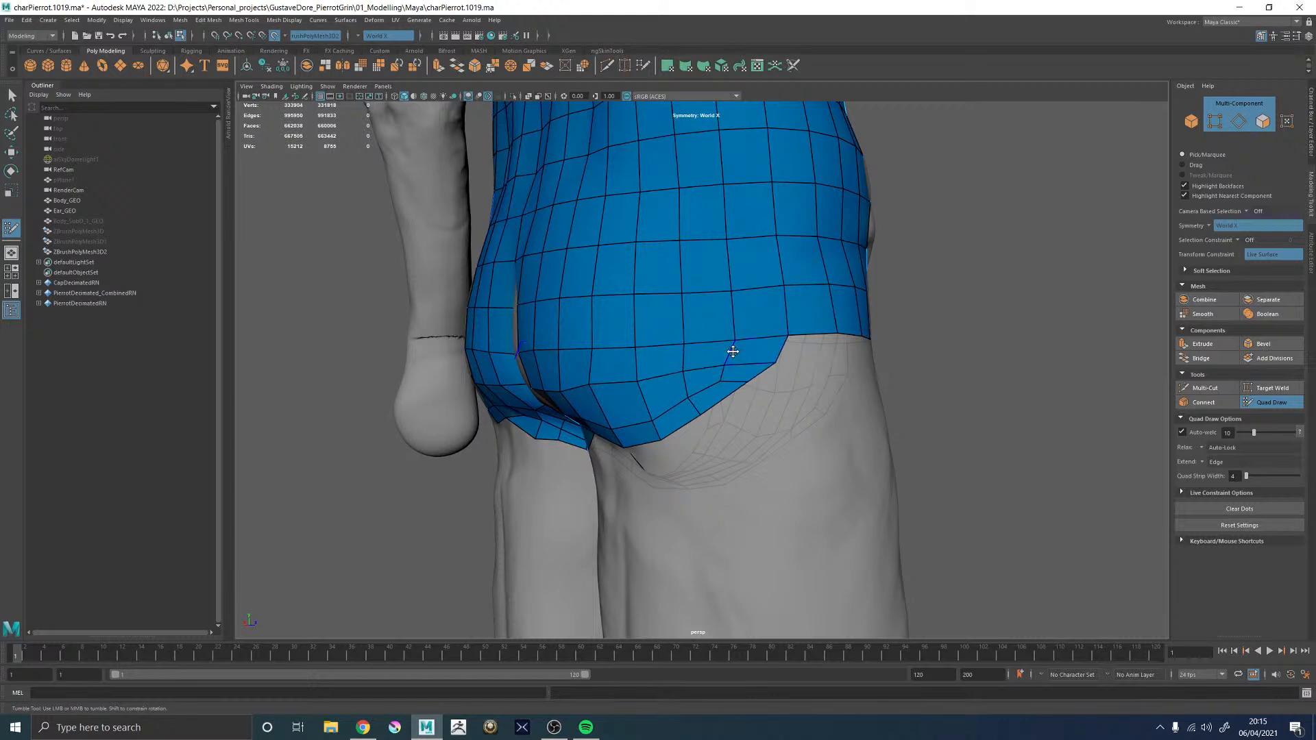
pyautogui.keyDown('alt'); pyautogui.moveTo(756, 417); pyautogui.dragTo(706, 380, button='middle'); pyautogui.keyUp('alt')
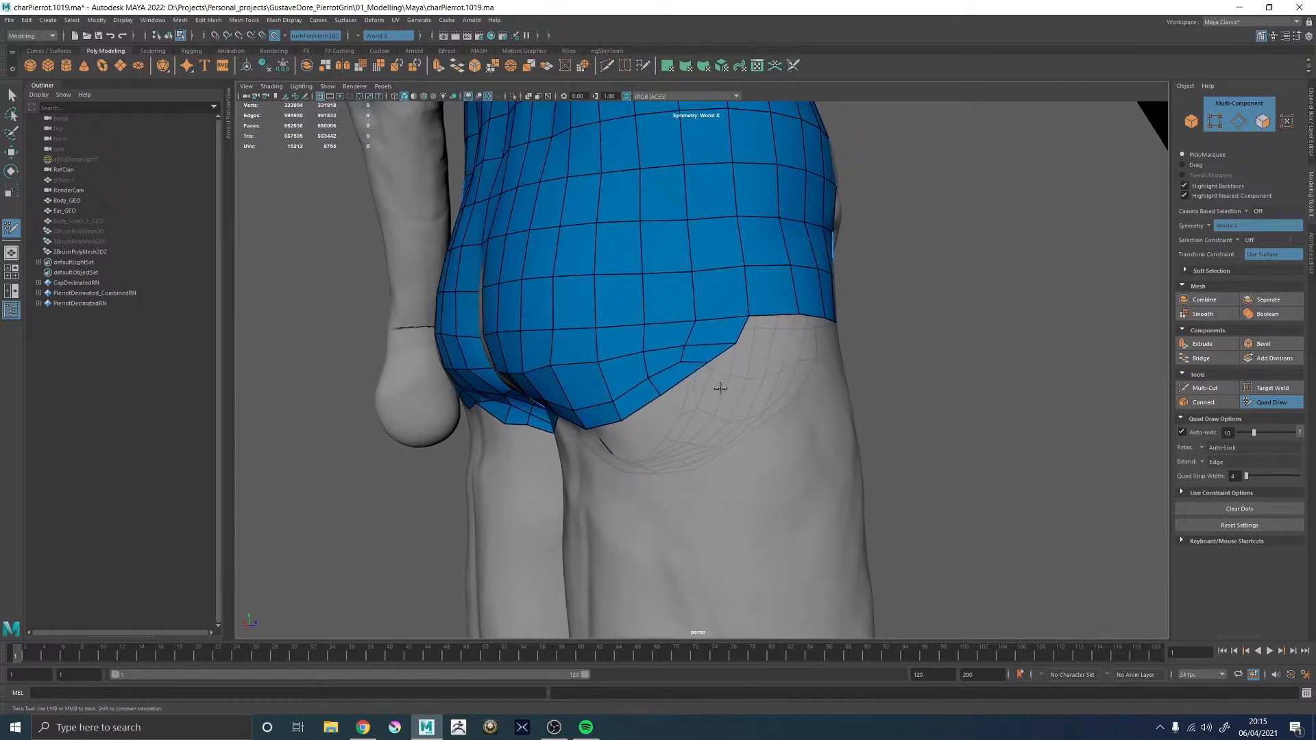
pyautogui.scroll(2, 706, 377)
# - Fill a row of quads below the hip edge, around the front and outer side from the groin to the buttock patch
pyautogui.keyDown('alt'); pyautogui.moveTo(644, 405); pyautogui.dragTo(660, 355); pyautogui.keyUp('alt')
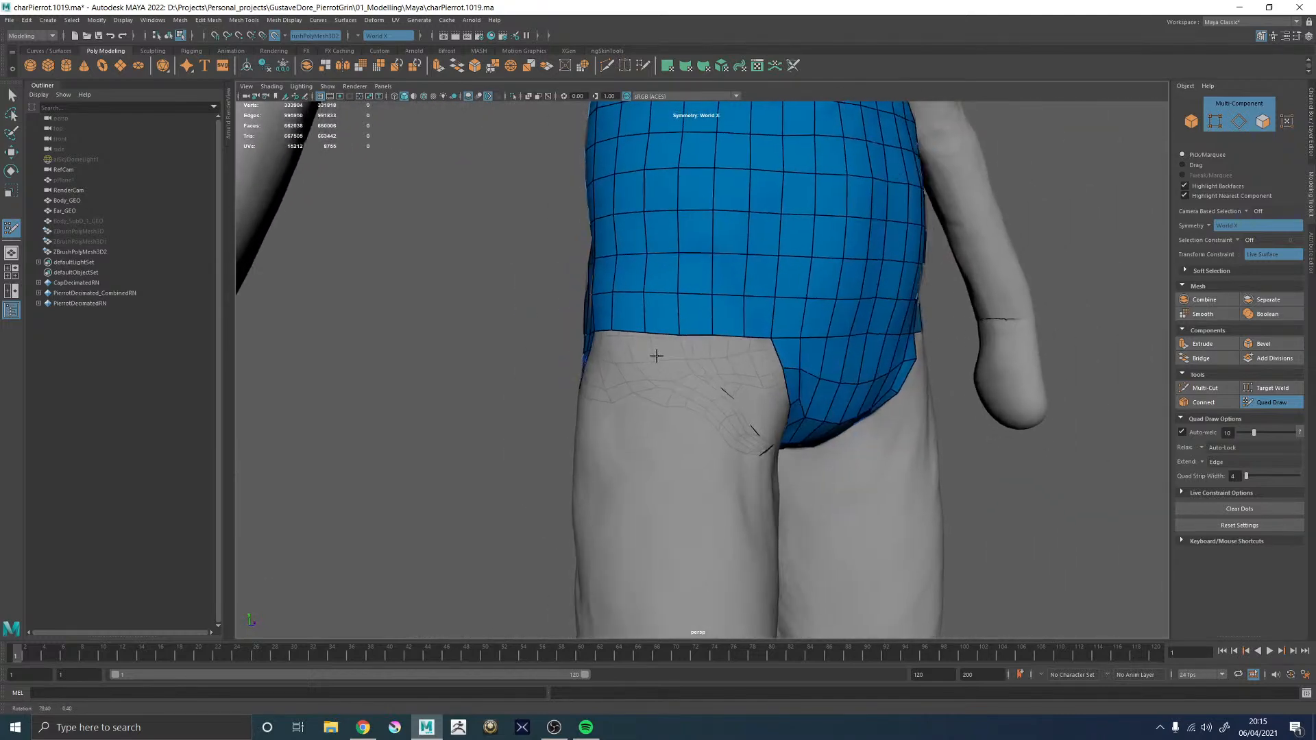
pyautogui.scroll(3, 660, 356)
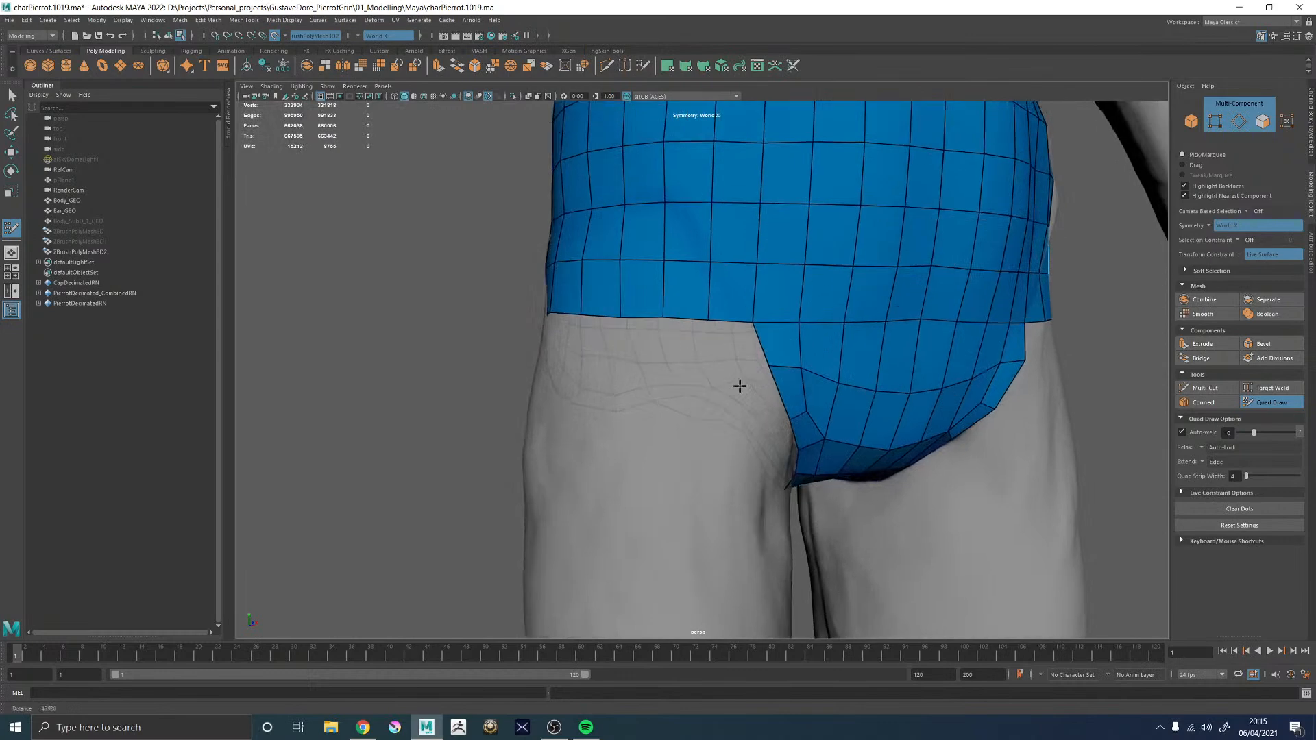
pyautogui.moveTo(736, 363)
pyautogui.keyDown('alt'); pyautogui.mouseDown()
pyautogui.moveTo(693, 346)
pyautogui.moveTo(726, 331)
pyautogui.moveTo(728, 384)
pyautogui.moveTo(694, 350)
pyautogui.moveTo(716, 370)
pyautogui.mouseUp(); pyautogui.keyUp('alt')
pyautogui.keyDown('shift'); pyautogui.click(669, 357); pyautogui.keyUp('shift')
pyautogui.keyDown('shift'); pyautogui.click(765, 355); pyautogui.keyUp('shift')
pyautogui.moveTo(830, 368)
pyautogui.keyDown('alt'); pyautogui.mouseDown()
pyautogui.moveTo(745, 365)
pyautogui.moveTo(753, 344)
pyautogui.moveTo(732, 394)
pyautogui.mouseUp(); pyautogui.keyUp('alt')
pyautogui.keyDown('shift'); pyautogui.click(745, 365); pyautogui.keyUp('shift')
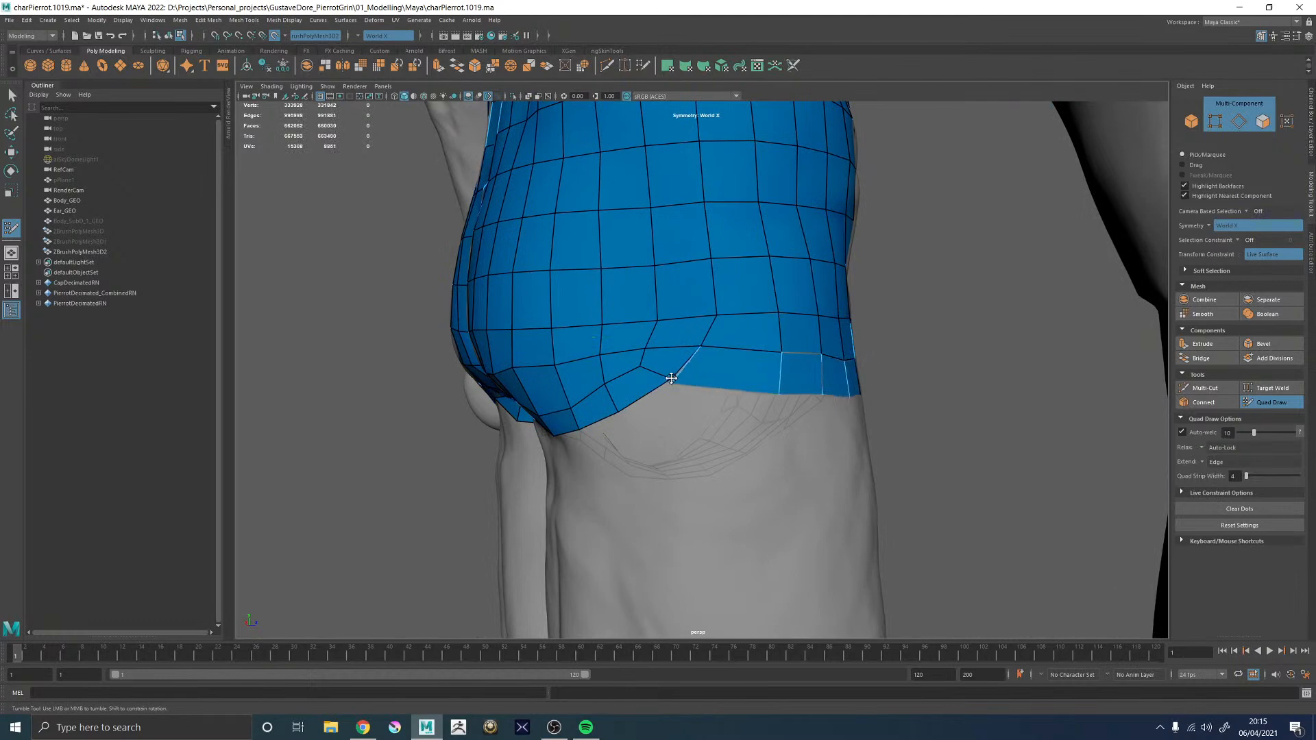
pyautogui.moveTo(700, 385)
pyautogui.keyDown('alt'); pyautogui.mouseDown()
pyautogui.moveTo(731, 347)
pyautogui.moveTo(689, 386)
pyautogui.mouseUp(); pyautogui.keyUp('alt')
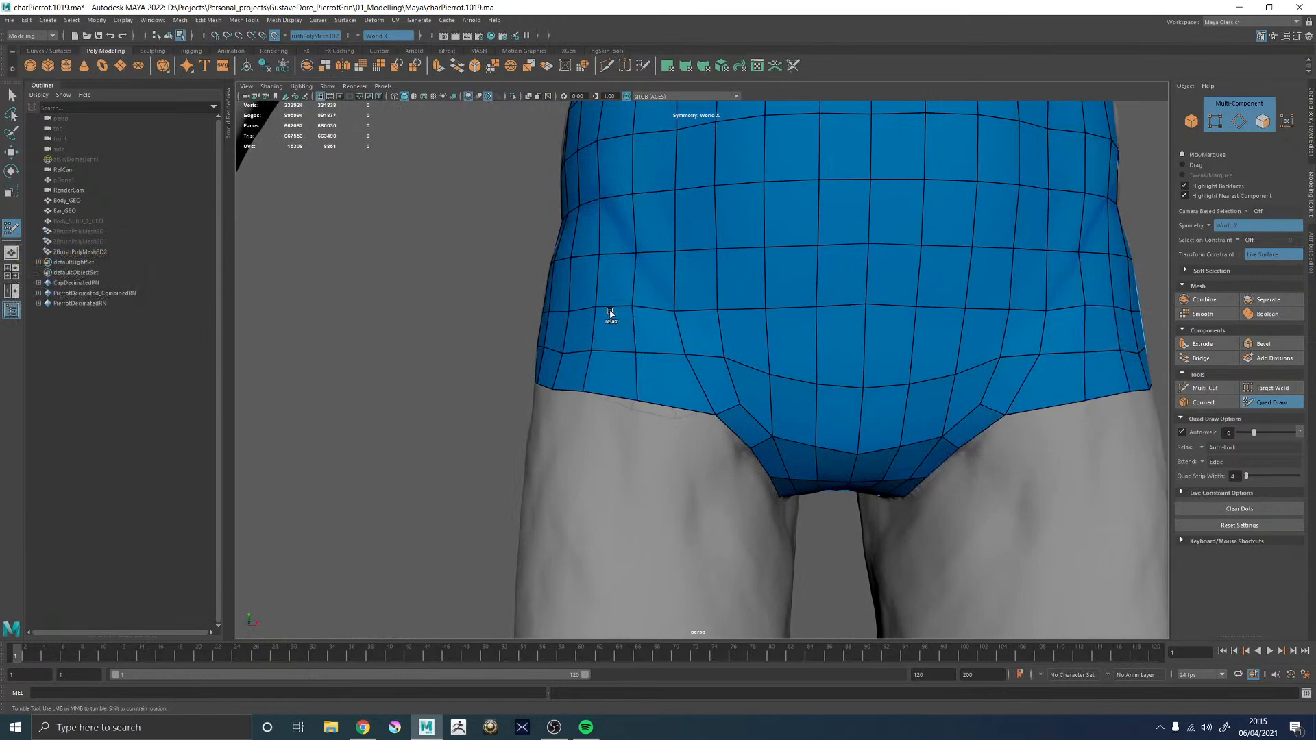
pyautogui.keyDown('alt'); pyautogui.moveTo(561, 306); pyautogui.dragTo(761, 347); pyautogui.keyUp('alt')
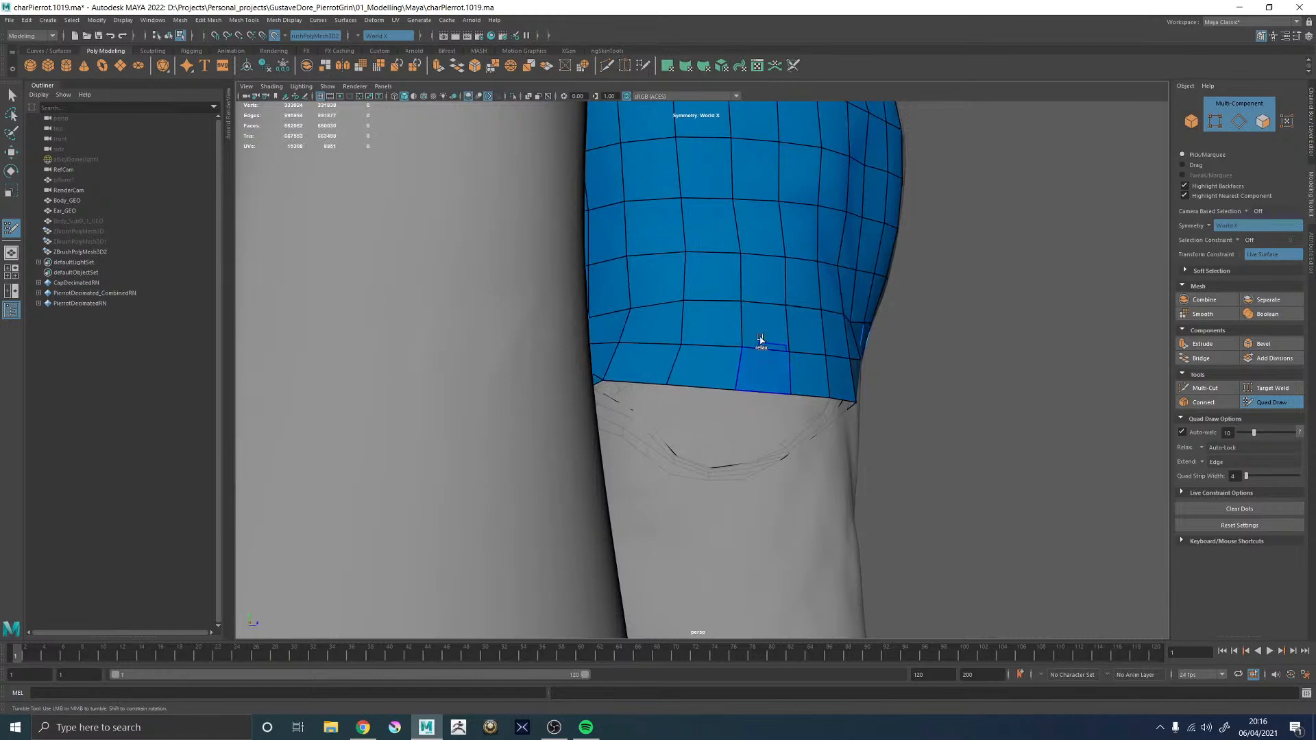
# - Extend the mesh border downward by one row of quads across the front hip and around the groin to the inner thigh
pyautogui.keyDown('alt'); pyautogui.moveTo(787, 337); pyautogui.dragTo(678, 326); pyautogui.keyUp('alt')
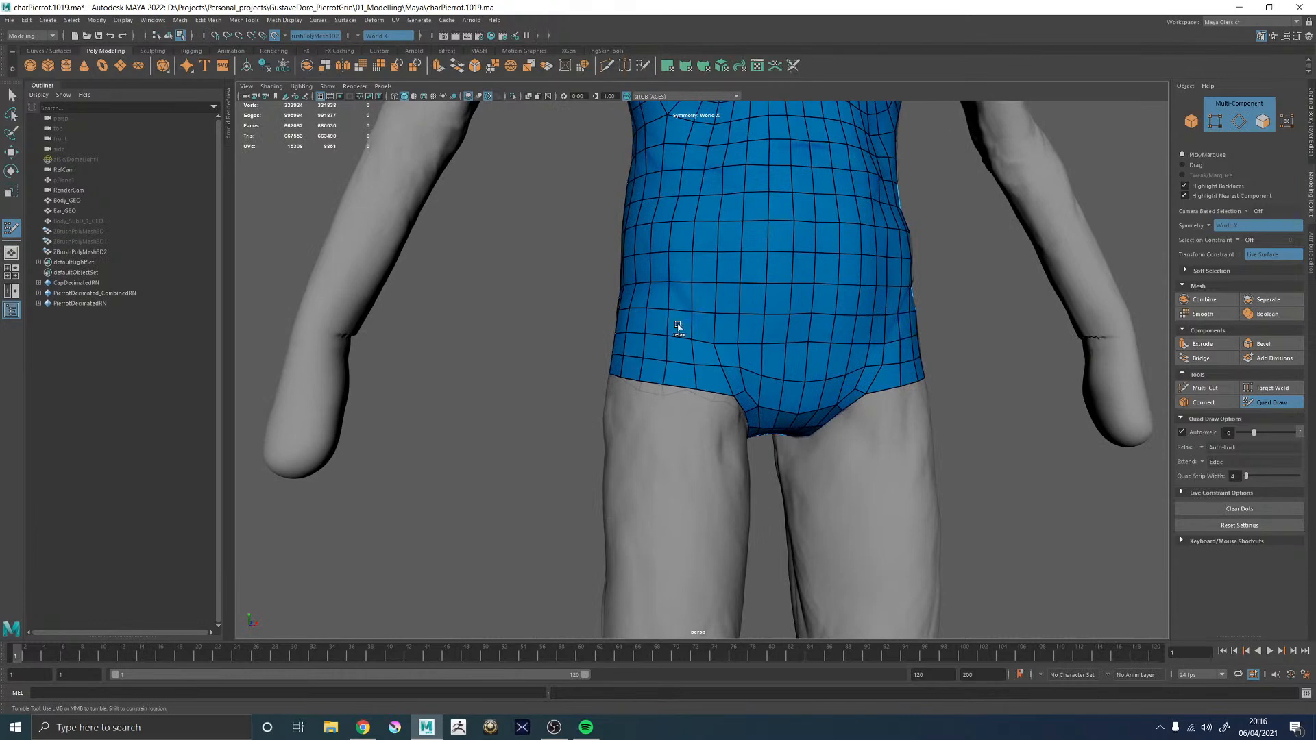
pyautogui.scroll(5, 786, 440)
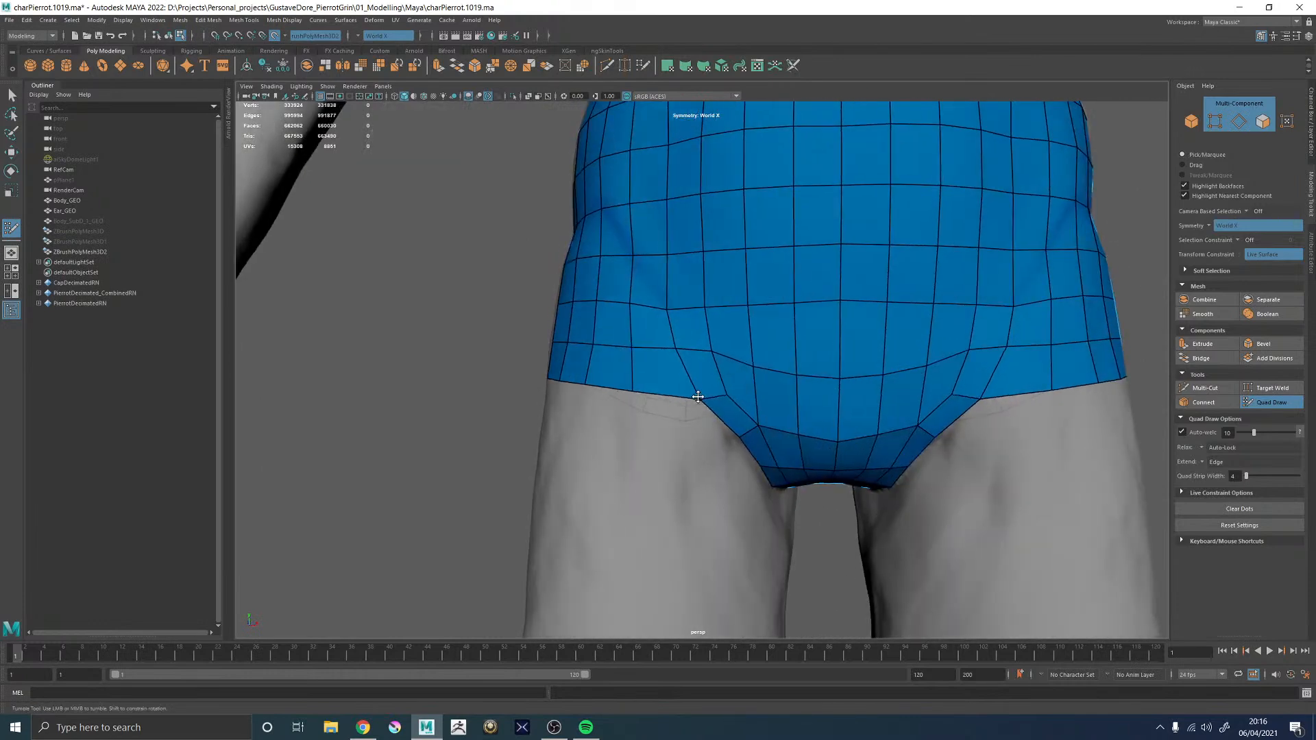
pyautogui.keyDown('alt'); pyautogui.moveTo(701, 404); pyautogui.dragTo(802, 393); pyautogui.keyUp('alt')
pyautogui.keyDown('alt'); pyautogui.moveTo(802, 393); pyautogui.dragTo(679, 384, button='middle'); pyautogui.keyUp('alt')
pyautogui.keyDown('alt'); pyautogui.moveTo(678, 384); pyautogui.dragTo(811, 363, button='right'); pyautogui.keyUp('alt')
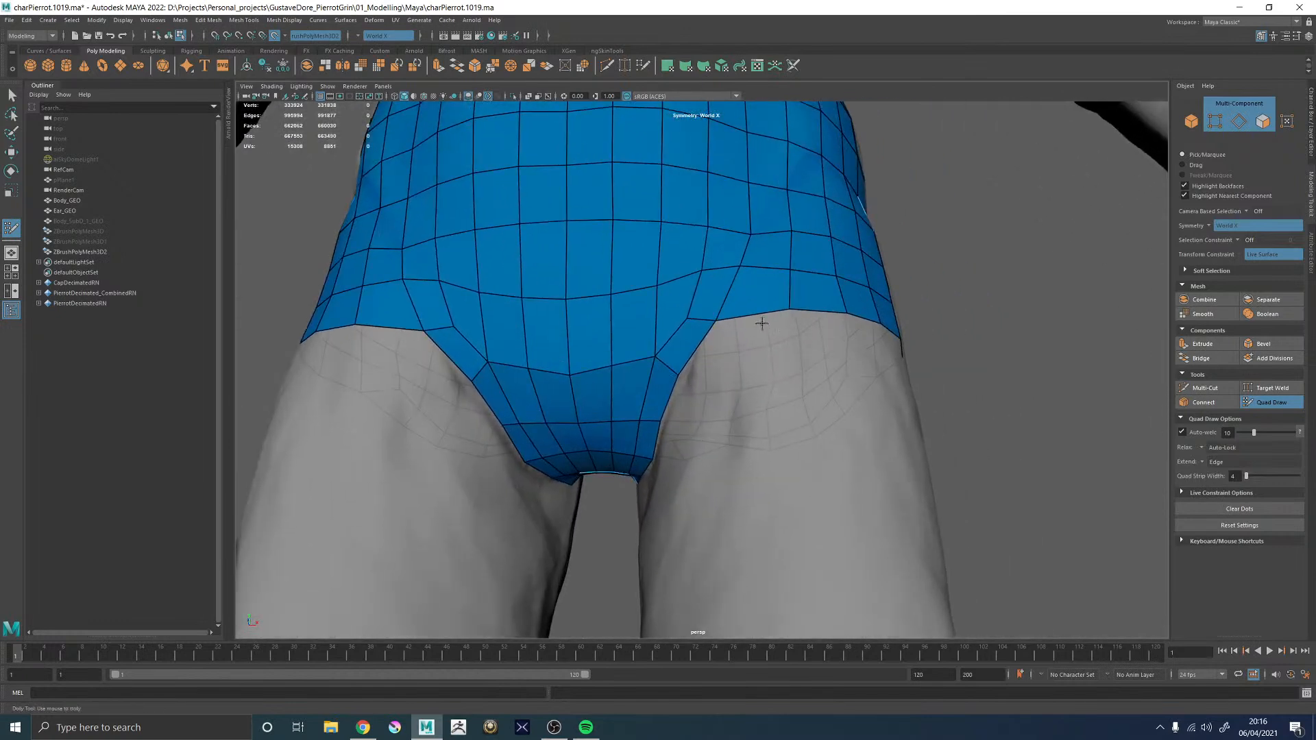
pyautogui.moveTo(763, 329); pyautogui.dragTo(757, 381, button='middle')
pyautogui.keyDown('alt'); pyautogui.moveTo(757, 381); pyautogui.dragTo(779, 419); pyautogui.keyUp('alt')
pyautogui.moveTo(724, 412)
pyautogui.mouseDown(button='middle')
pyautogui.moveTo(717, 465)
pyautogui.moveTo(733, 456)
pyautogui.mouseUp(button='middle')
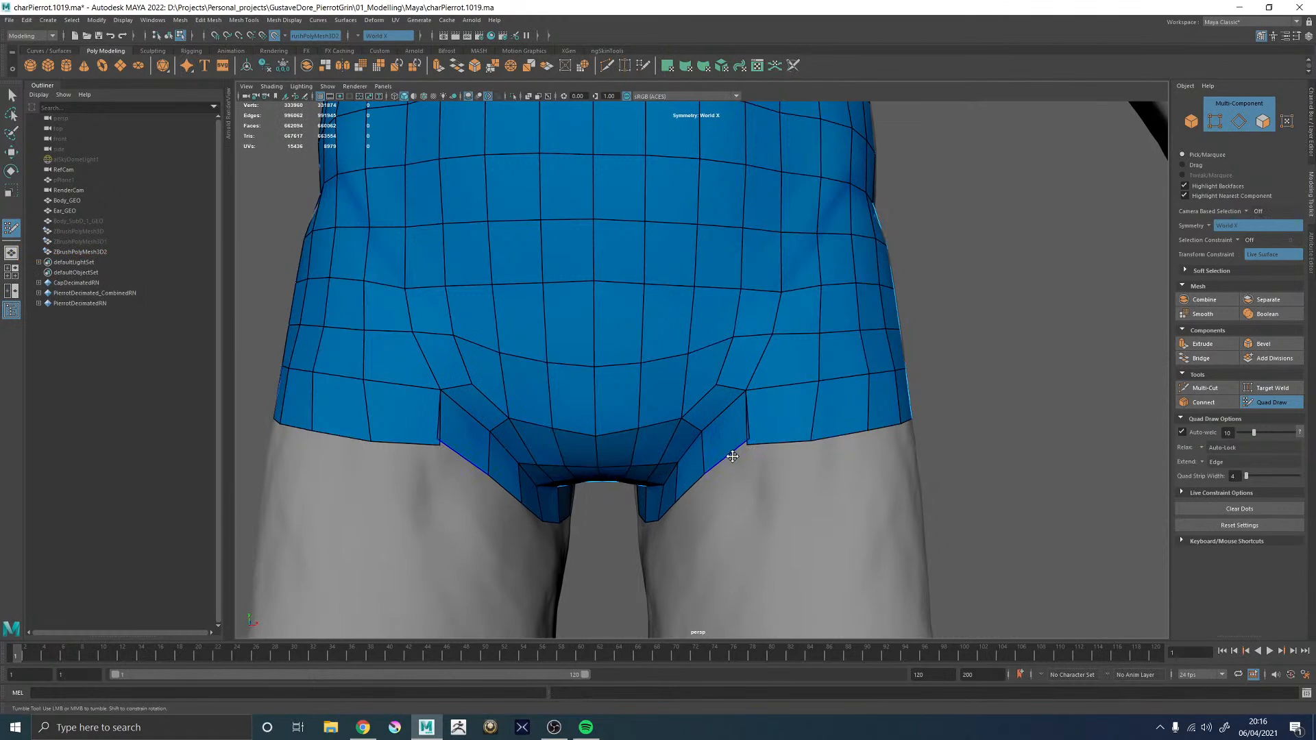
pyautogui.keyDown('alt'); pyautogui.moveTo(694, 478); pyautogui.dragTo(836, 457); pyautogui.keyUp('alt')
# - Extend the open edge beneath the buttock by one row of quads and join it to the neighbouring thigh rows
pyautogui.moveTo(678, 420)
pyautogui.keyDown('alt'); pyautogui.mouseDown()
pyautogui.moveTo(693, 421)
pyautogui.moveTo(685, 441)
pyautogui.moveTo(732, 471)
pyautogui.moveTo(680, 419)
pyautogui.moveTo(703, 417)
pyautogui.moveTo(717, 432)
pyautogui.moveTo(683, 433)
pyautogui.mouseUp(); pyautogui.keyUp('alt')
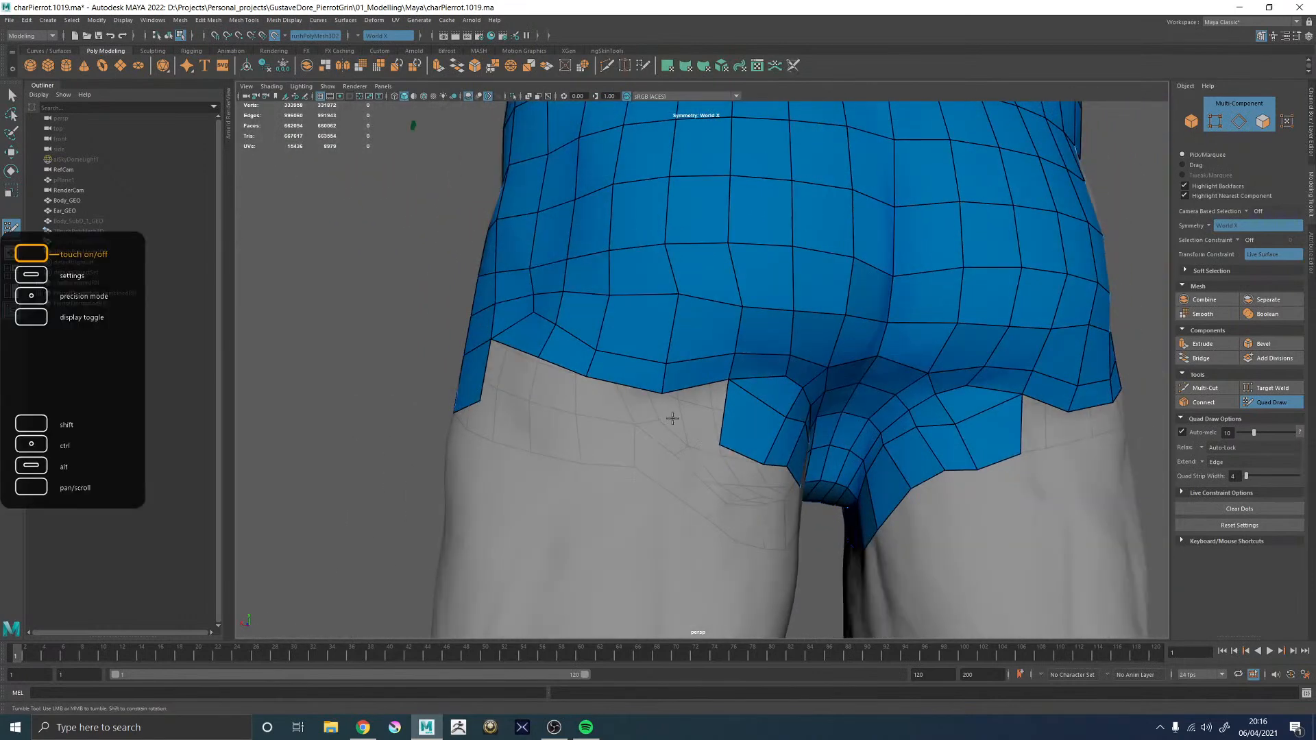
pyautogui.moveTo(630, 389)
pyautogui.mouseDown()
pyautogui.moveTo(623, 429)
pyautogui.moveTo(678, 435)
pyautogui.mouseUp()
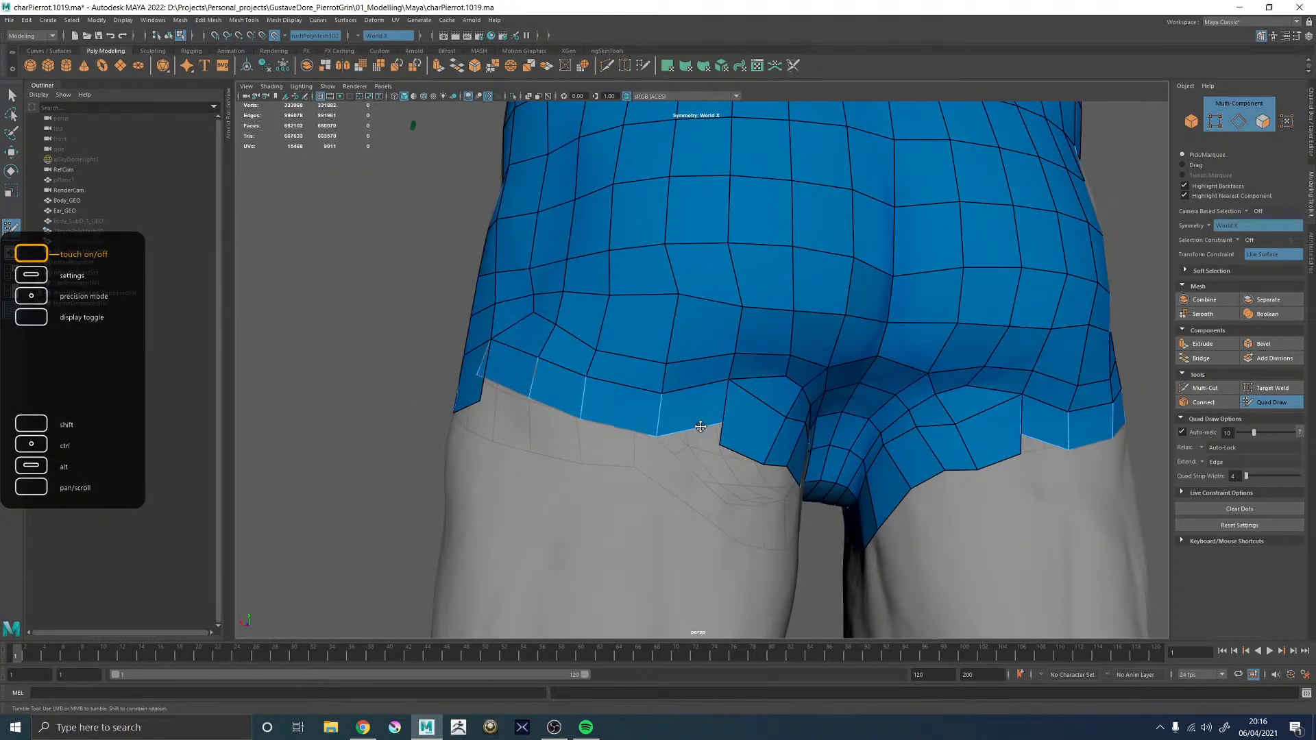
pyautogui.moveTo(567, 479)
pyautogui.keyDown('alt'); pyautogui.mouseDown()
pyautogui.moveTo(651, 391)
pyautogui.moveTo(670, 415)
pyautogui.moveTo(713, 428)
pyautogui.mouseUp(); pyautogui.keyUp('alt')
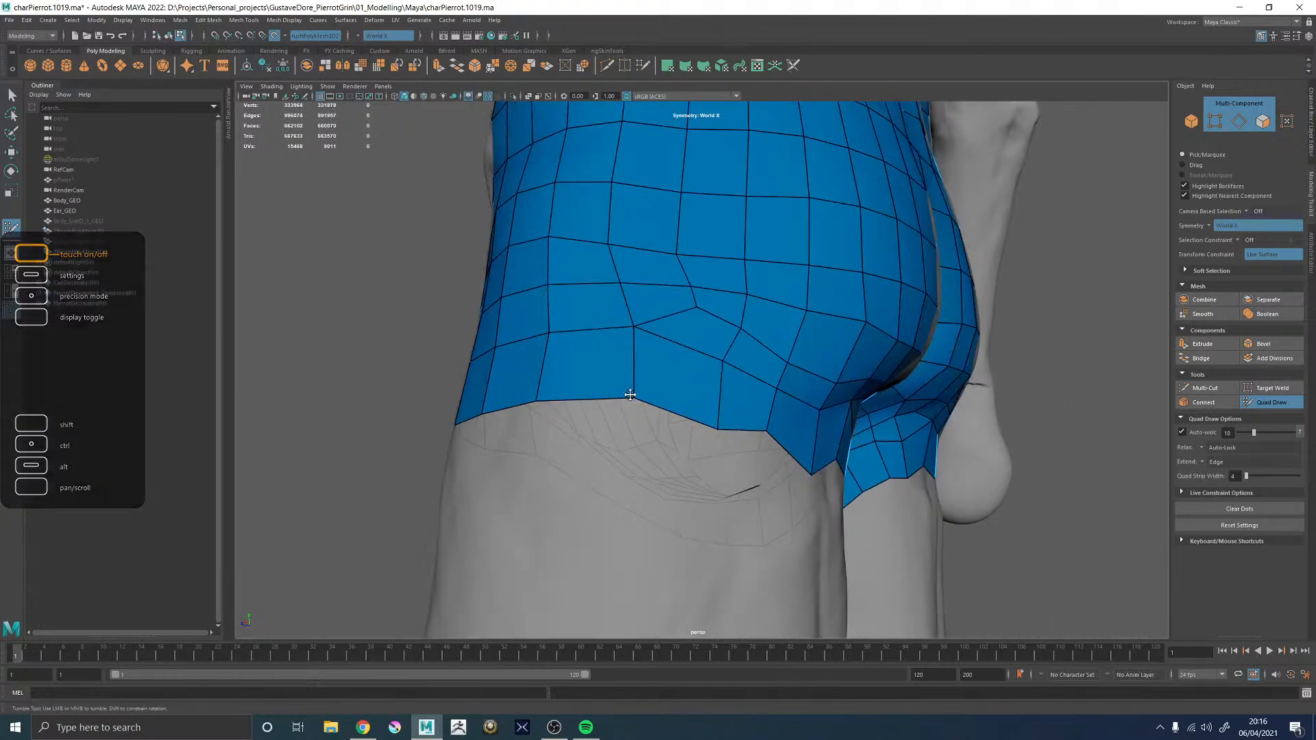
pyautogui.moveTo(630, 395); pyautogui.dragTo(632, 410)
# - Try flattening the open edge loops of both legs and moving them down the thighs
pyautogui.keyDown('alt'); pyautogui.moveTo(658, 406); pyautogui.dragTo(614, 366, button='right'); pyautogui.keyUp('alt')
pyautogui.keyDown('alt'); pyautogui.moveTo(510, 374); pyautogui.dragTo(764, 373); pyautogui.keyUp('alt')
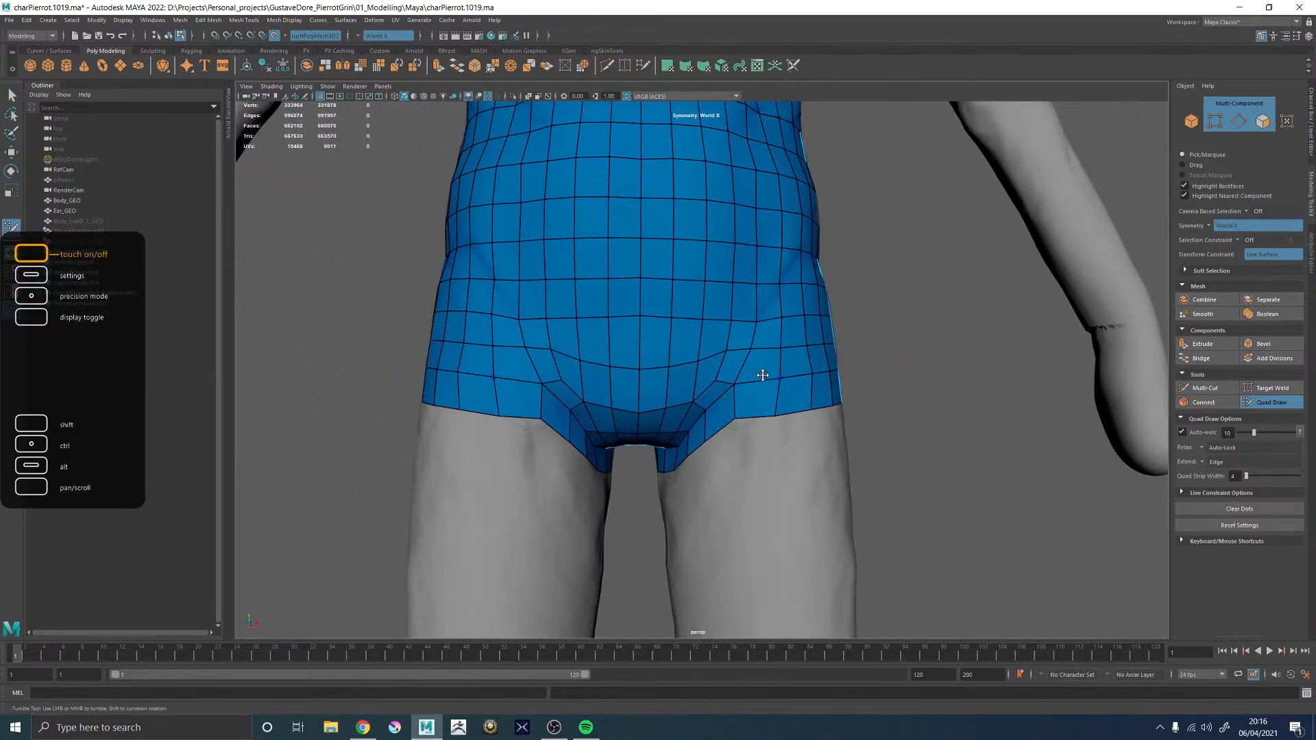
pyautogui.keyDown('alt'); pyautogui.moveTo(807, 439); pyautogui.dragTo(764, 384, button='middle'); pyautogui.keyUp('alt')
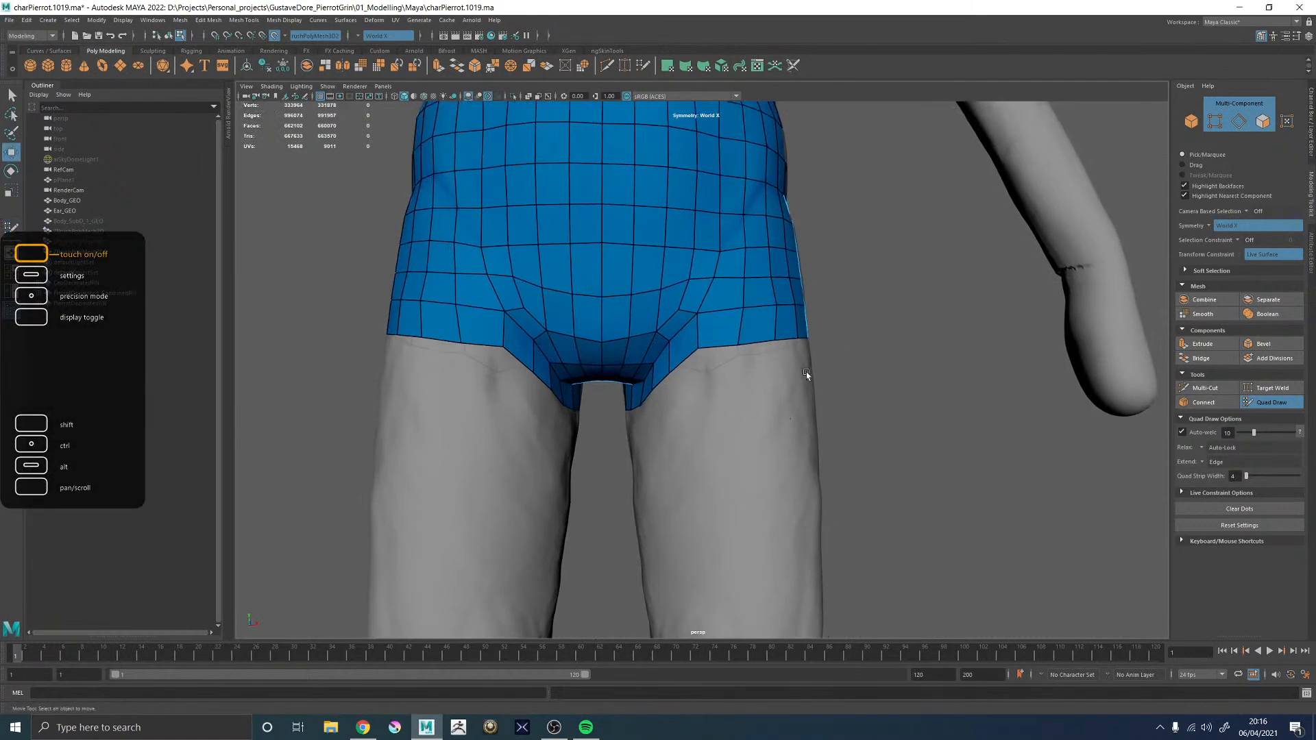
pyautogui.press('w')
pyautogui.moveTo(738, 319); pyautogui.dragTo(734, 278, button='right')
pyautogui.doubleClick(717, 346)
pyautogui.press('r')
pyautogui.moveTo(718, 323); pyautogui.dragTo(720, 476)
pyautogui.press('w')
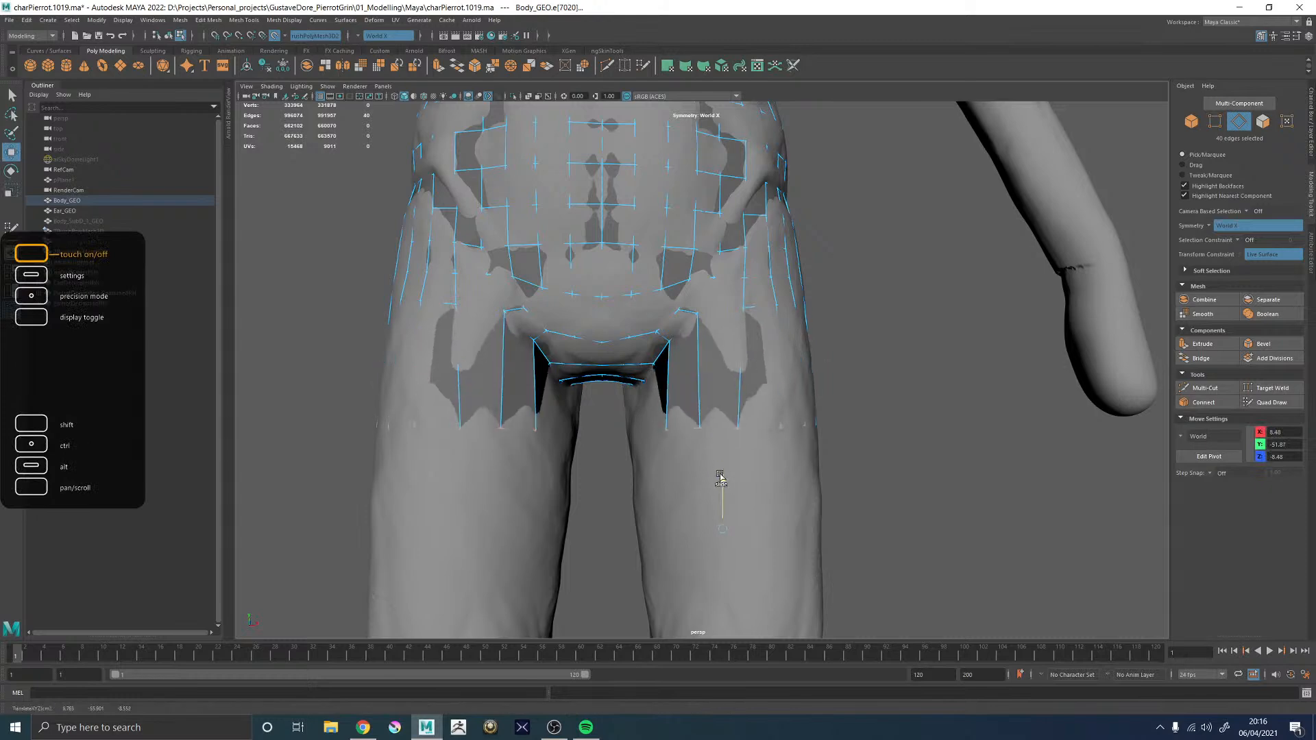
pyautogui.moveTo(636, 451)
pyautogui.keyDown('alt'); pyautogui.mouseDown()
pyautogui.moveTo(682, 432)
pyautogui.moveTo(796, 455)
pyautogui.moveTo(809, 415)
pyautogui.moveTo(711, 446)
pyautogui.mouseUp(); pyautogui.keyUp('alt')
pyautogui.click(1266, 403)
pyautogui.moveTo(711, 446)
pyautogui.keyDown('alt'); pyautogui.mouseDown(button='right')
pyautogui.moveTo(667, 437)
pyautogui.moveTo(667, 408)
pyautogui.moveTo(713, 387)
pyautogui.mouseUp(button='right'); pyautogui.keyUp('alt')
pyautogui.hotkey('ctrl', 'z')
pyautogui.hotkey('ctrl', 'z')
# - Flatten the open edge loops of both legs to a level line and pull them well down the upper thighs
pyautogui.press('w')
pyautogui.click(691, 353)
pyautogui.moveTo(721, 327); pyautogui.dragTo(736, 508)
pyautogui.press('r')
pyautogui.keyDown('alt'); pyautogui.moveTo(606, 451); pyautogui.dragTo(511, 446); pyautogui.keyUp('alt')
pyautogui.keyDown('alt'); pyautogui.moveTo(652, 500); pyautogui.dragTo(594, 464); pyautogui.keyUp('alt')
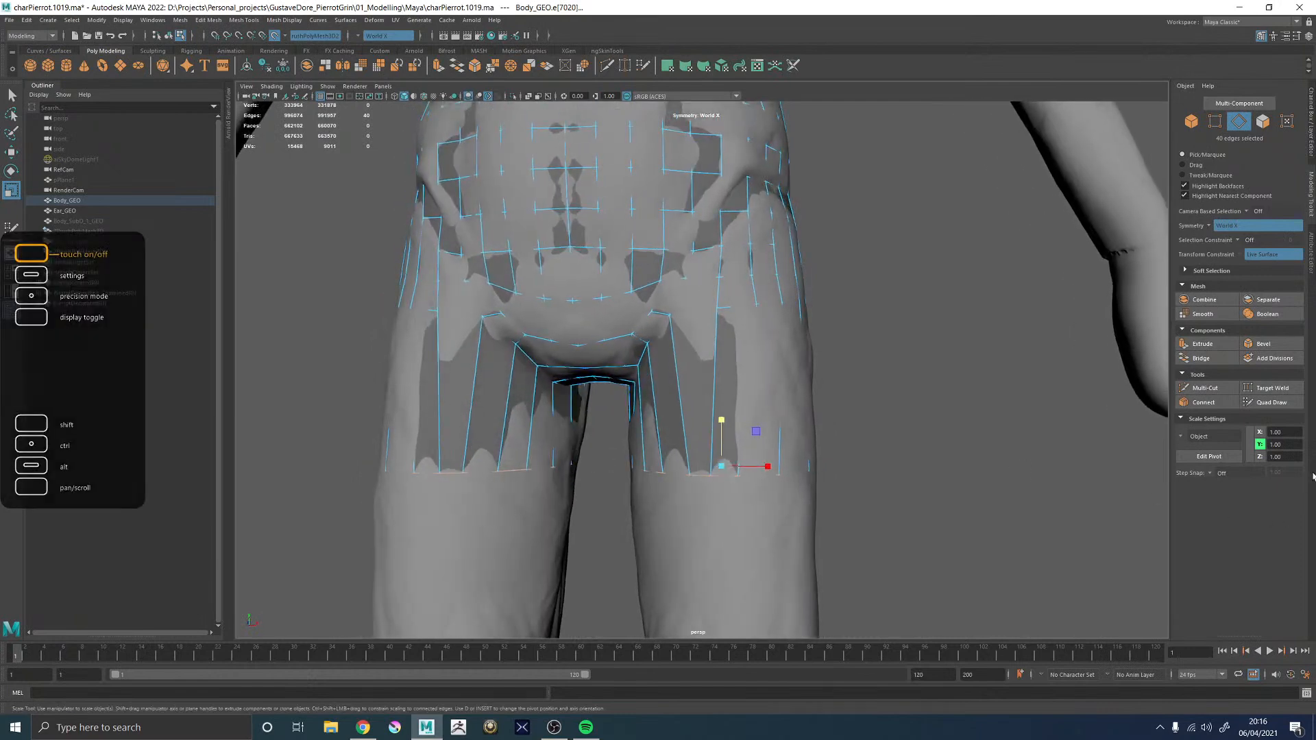
# - Turn off the live surface and isolate Body_GEO in the viewport
pyautogui.click(1272, 403)
pyautogui.moveTo(775, 444)
pyautogui.keyDown('alt'); pyautogui.mouseDown()
pyautogui.moveTo(717, 418)
pyautogui.moveTo(713, 374)
pyautogui.moveTo(701, 393)
pyautogui.mouseUp(); pyautogui.keyUp('alt')
pyautogui.press('w')
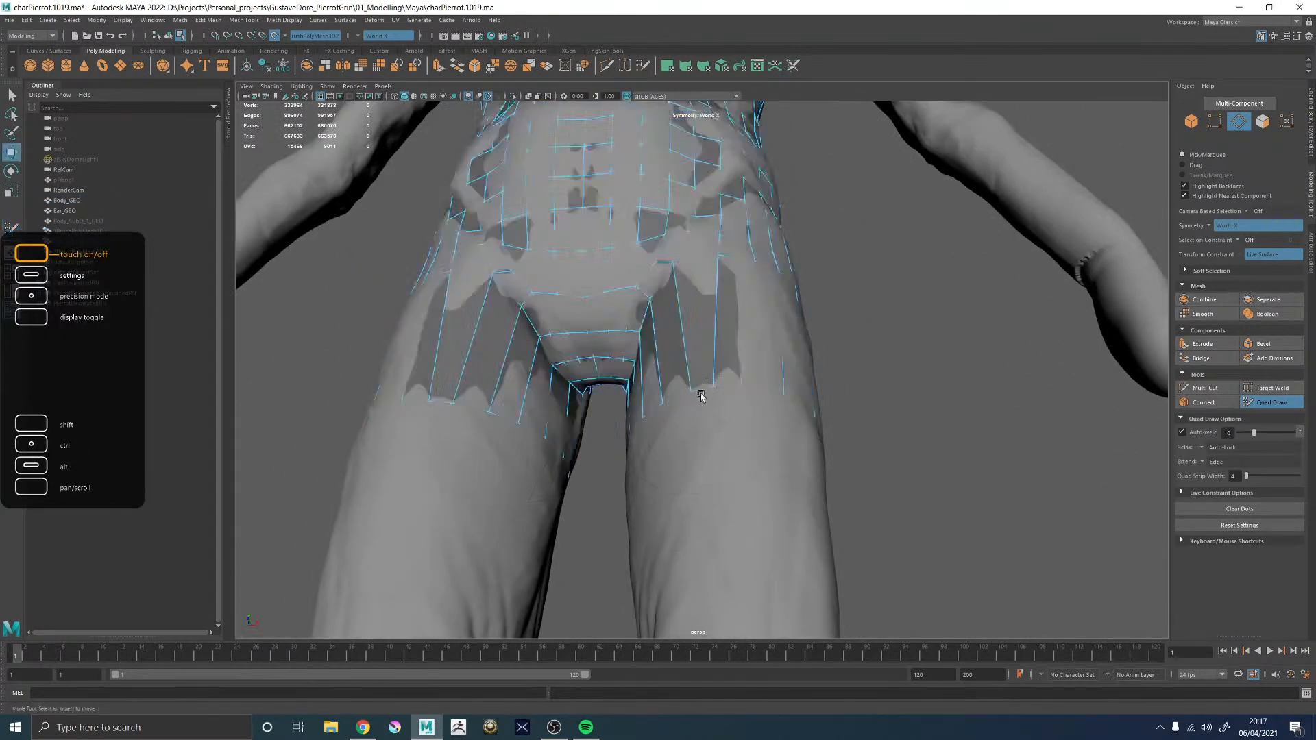
pyautogui.doubleClick(698, 390)
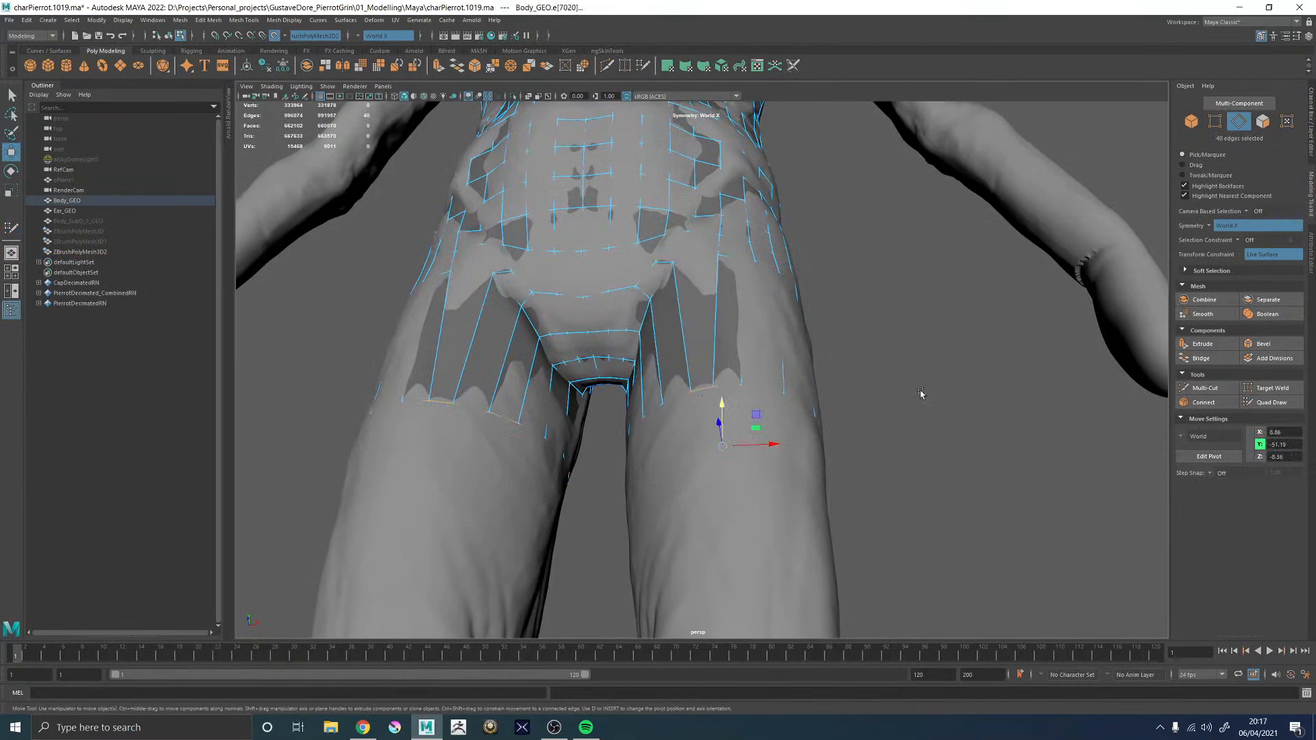
pyautogui.click(275, 36)
pyautogui.keyDown('alt'); pyautogui.moveTo(884, 404); pyautogui.dragTo(924, 413); pyautogui.keyUp('alt')
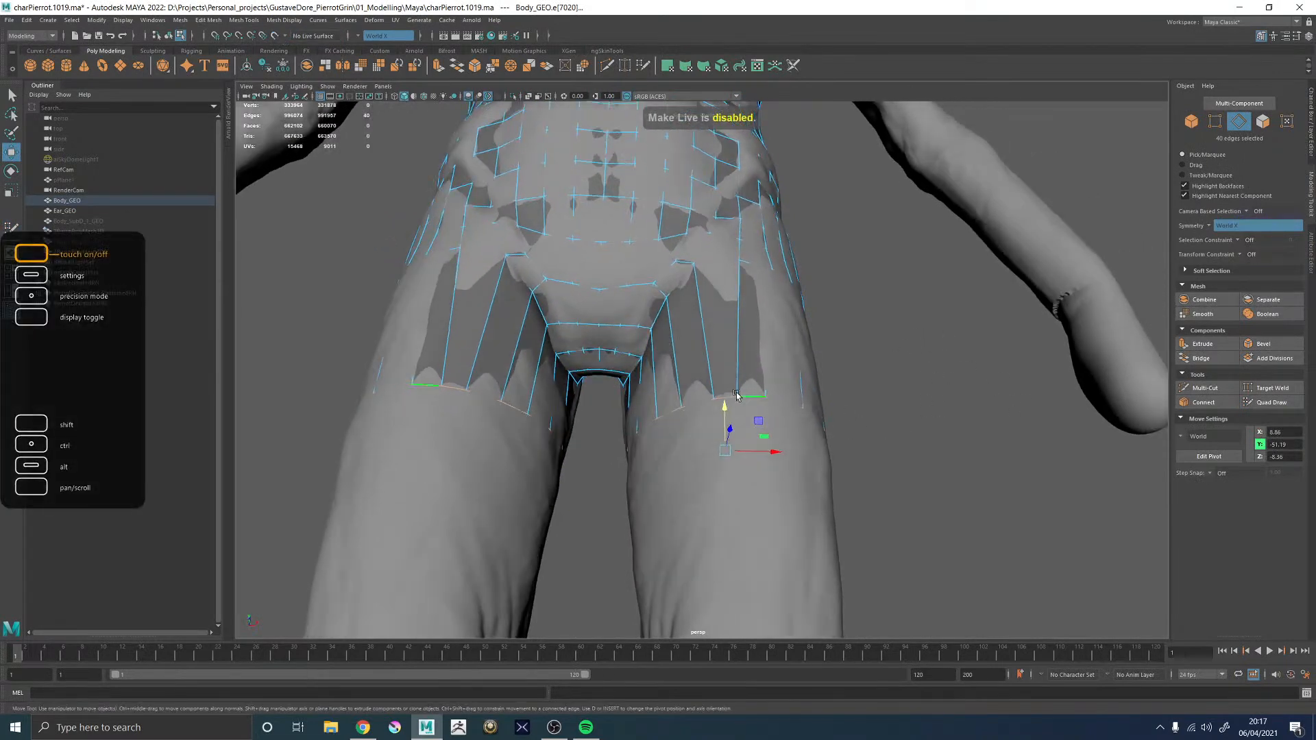
pyautogui.press('F8')
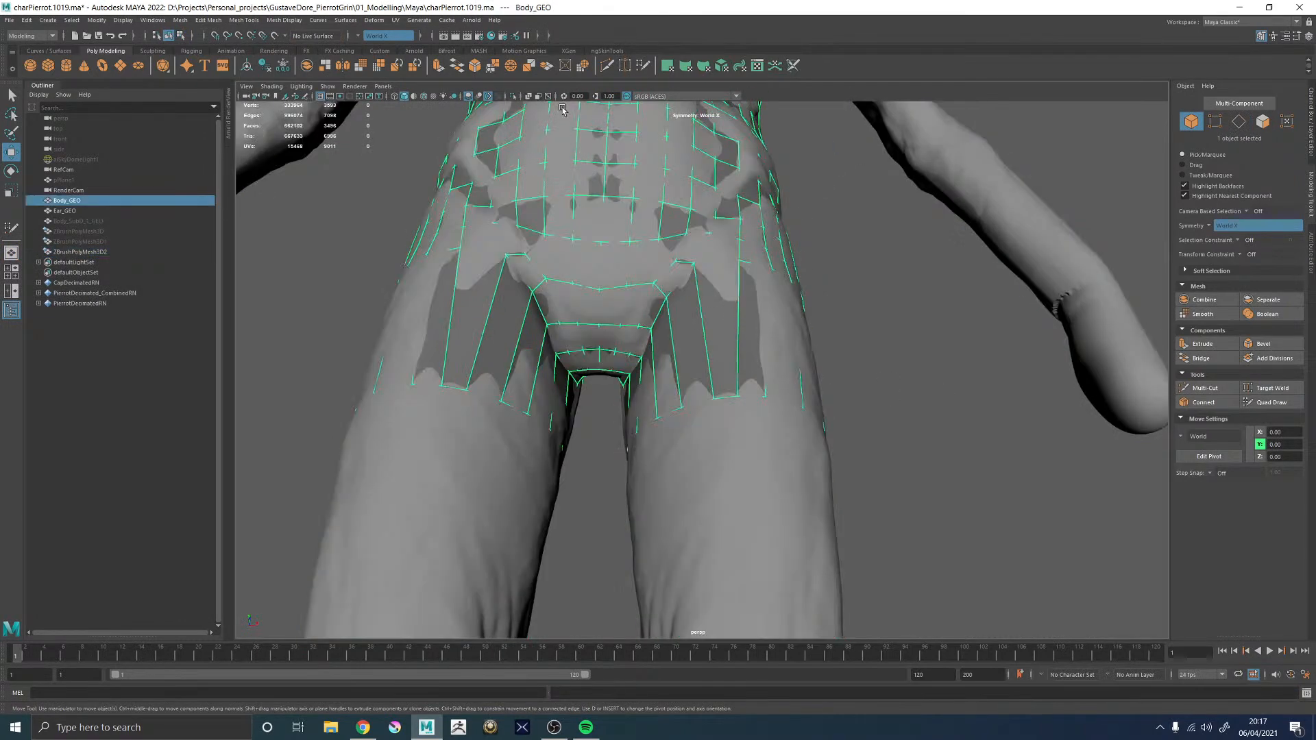
pyautogui.click(513, 96)
# - Circularize the open edge loops at the lower ends of both thighs and return to object selection
pyautogui.keyDown('alt'); pyautogui.moveTo(926, 440); pyautogui.dragTo(787, 405); pyautogui.keyUp('alt')
pyautogui.moveTo(737, 392); pyautogui.dragTo(724, 330, button='right')
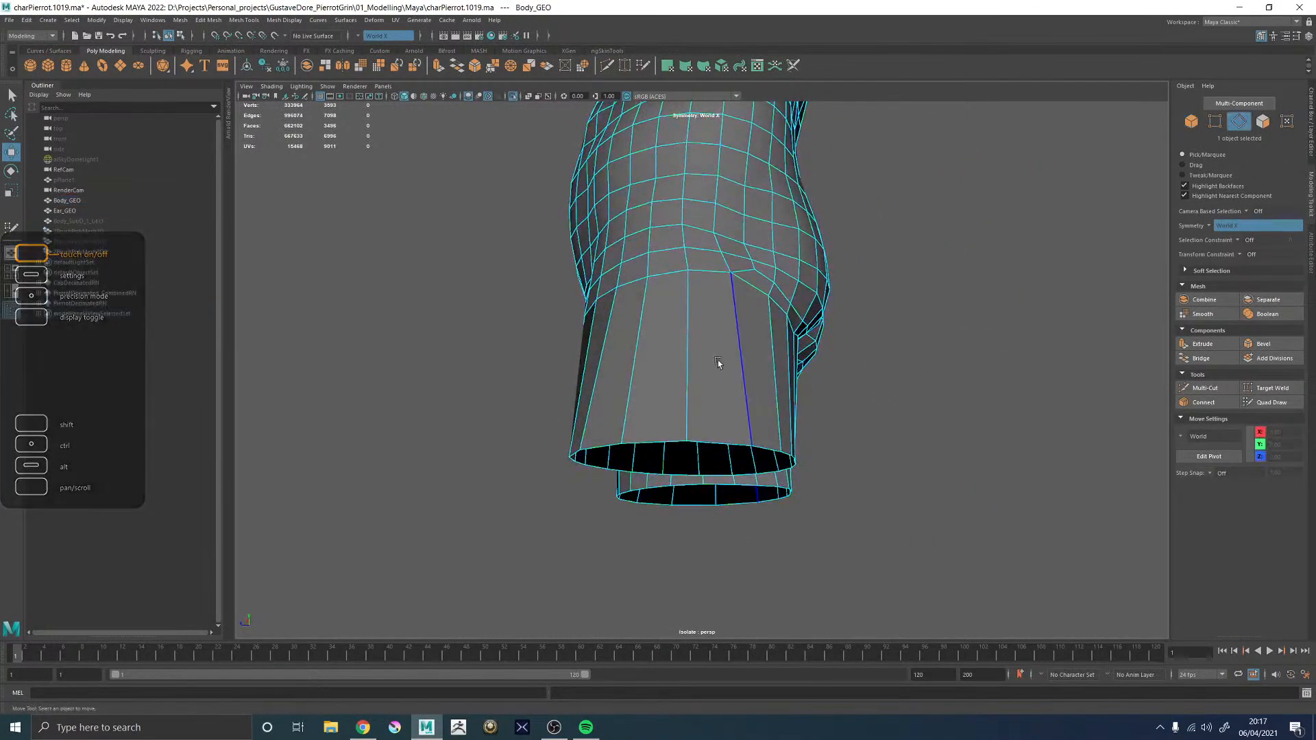
pyautogui.doubleClick(717, 440)
pyautogui.keyDown('shift'); pyautogui.rightClick(984, 360); pyautogui.keyUp('shift')
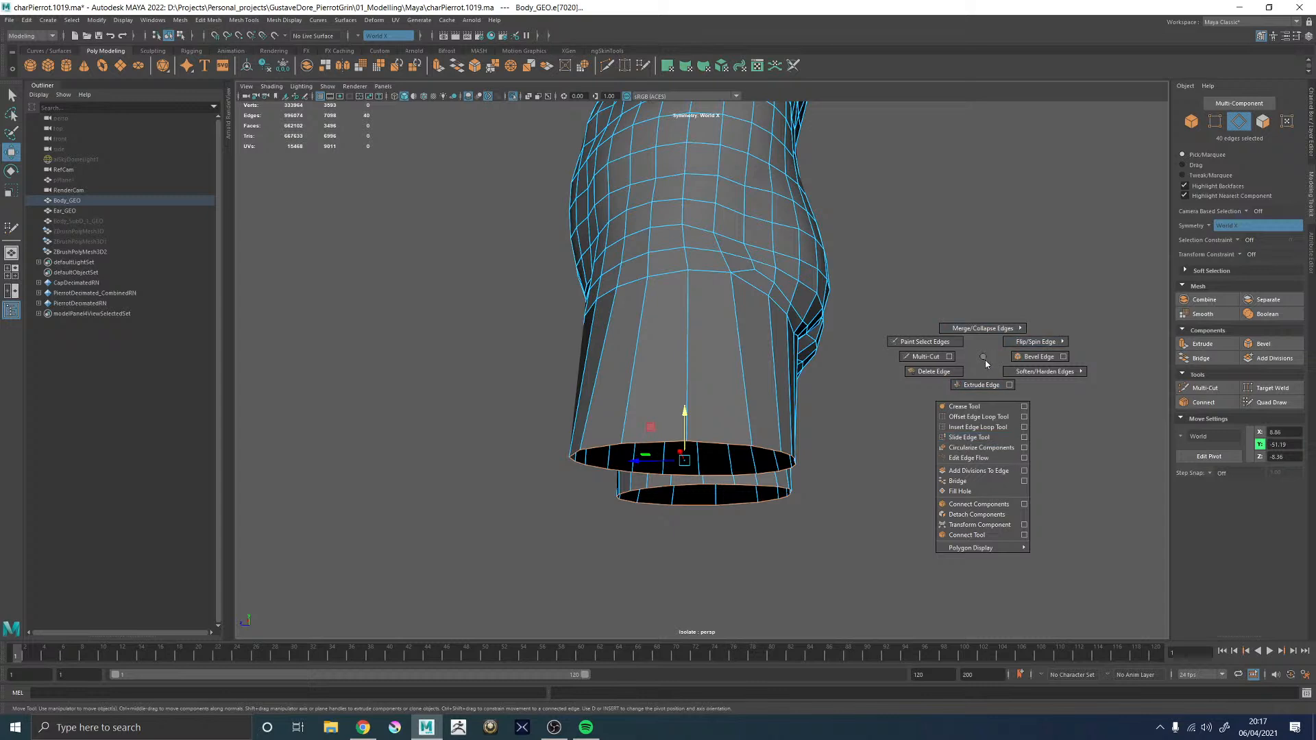
pyautogui.keyDown('shift'); pyautogui.moveTo(985, 361); pyautogui.dragTo(985, 362, button='right'); pyautogui.keyUp('shift')
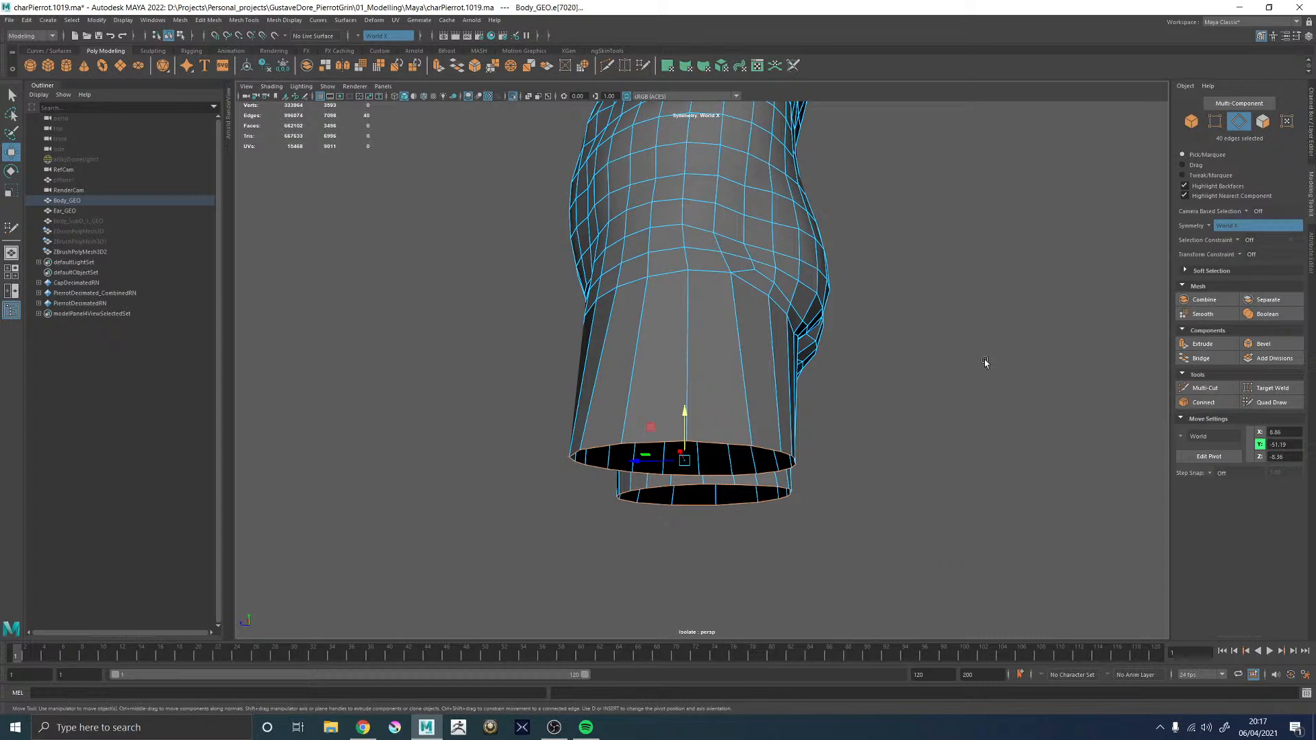
pyautogui.click(208, 21)
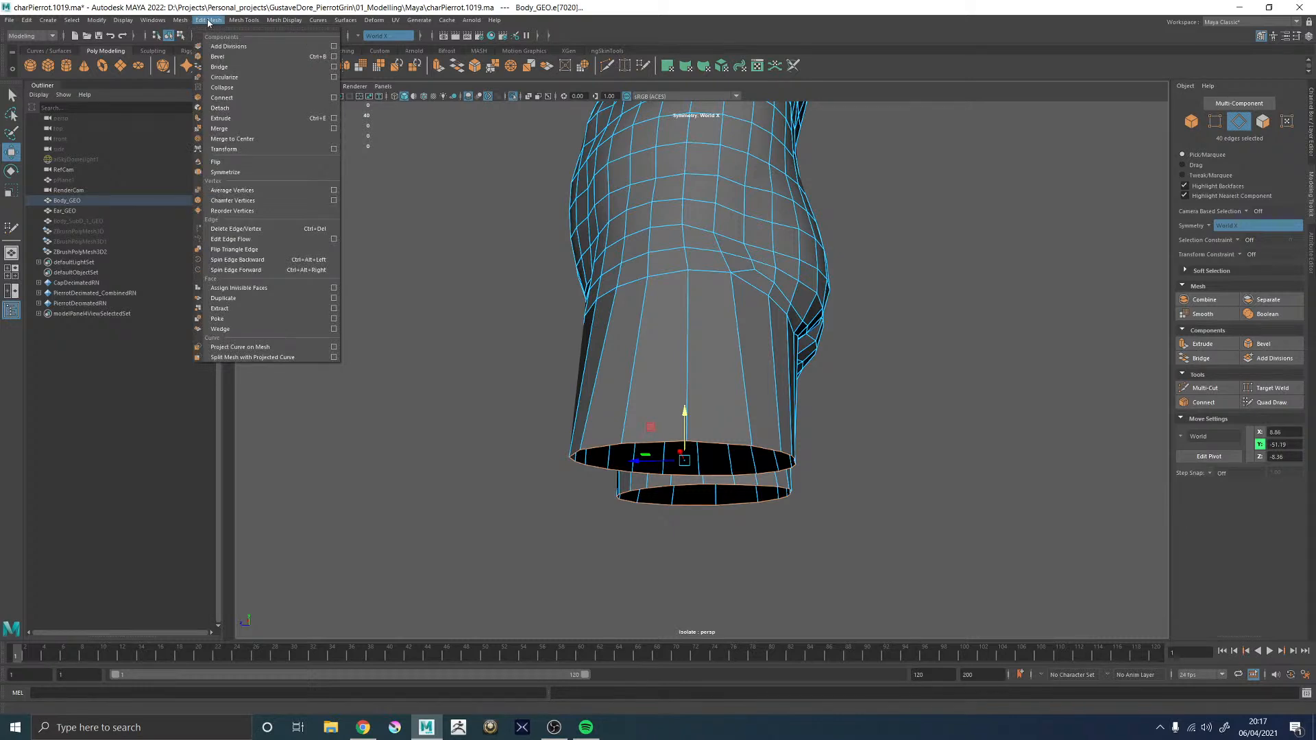
pyautogui.moveTo(231, 21)
pyautogui.click(231, 79)
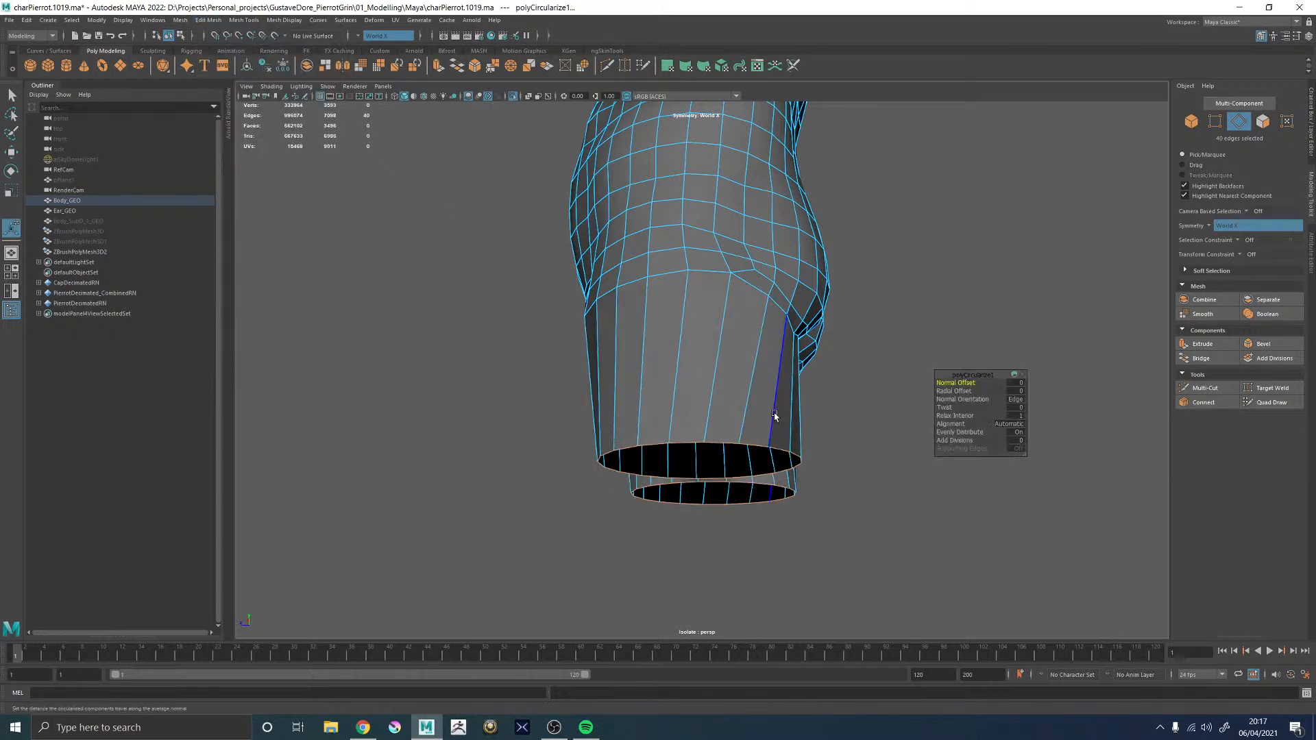
pyautogui.keyDown('alt'); pyautogui.moveTo(654, 353); pyautogui.dragTo(779, 363); pyautogui.keyUp('alt')
pyautogui.moveTo(662, 426); pyautogui.dragTo(678, 409, button='right')
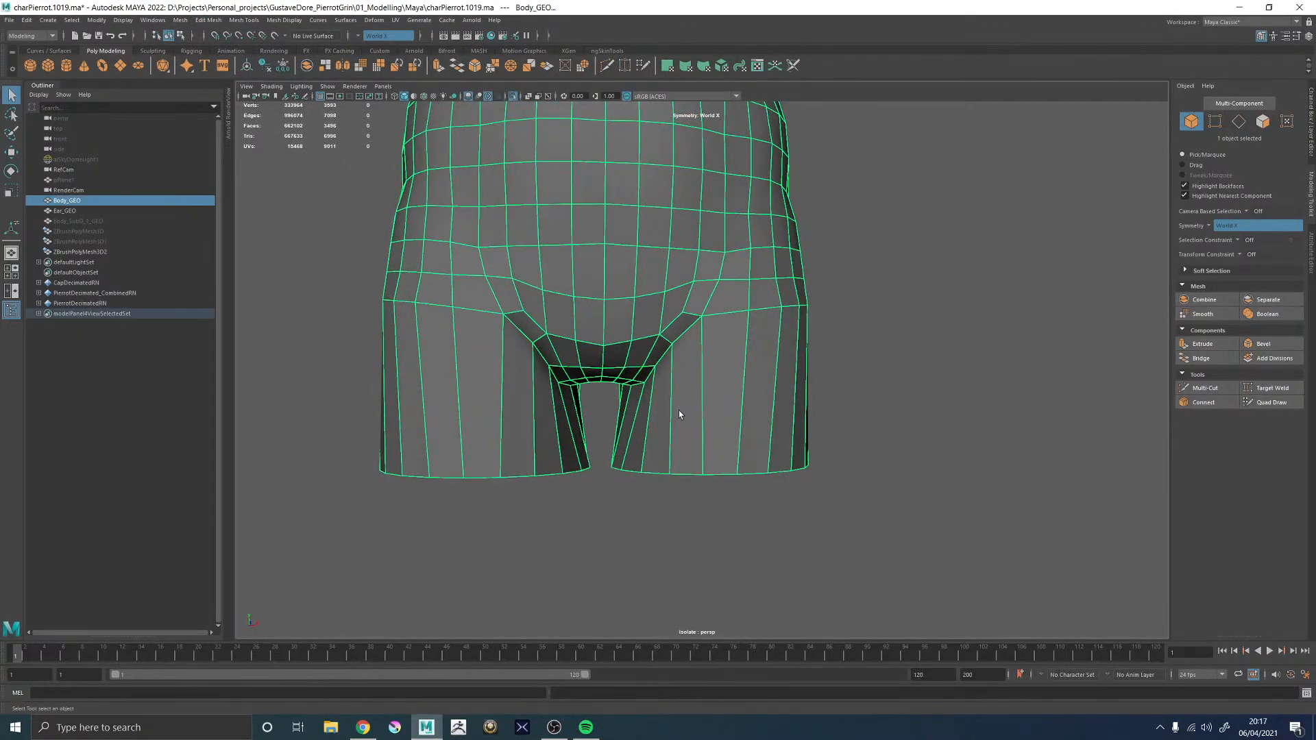
# - Bring the full scene back into view and make ZBrushPolyMesh3D2 the live surface
pyautogui.click(273, 36)
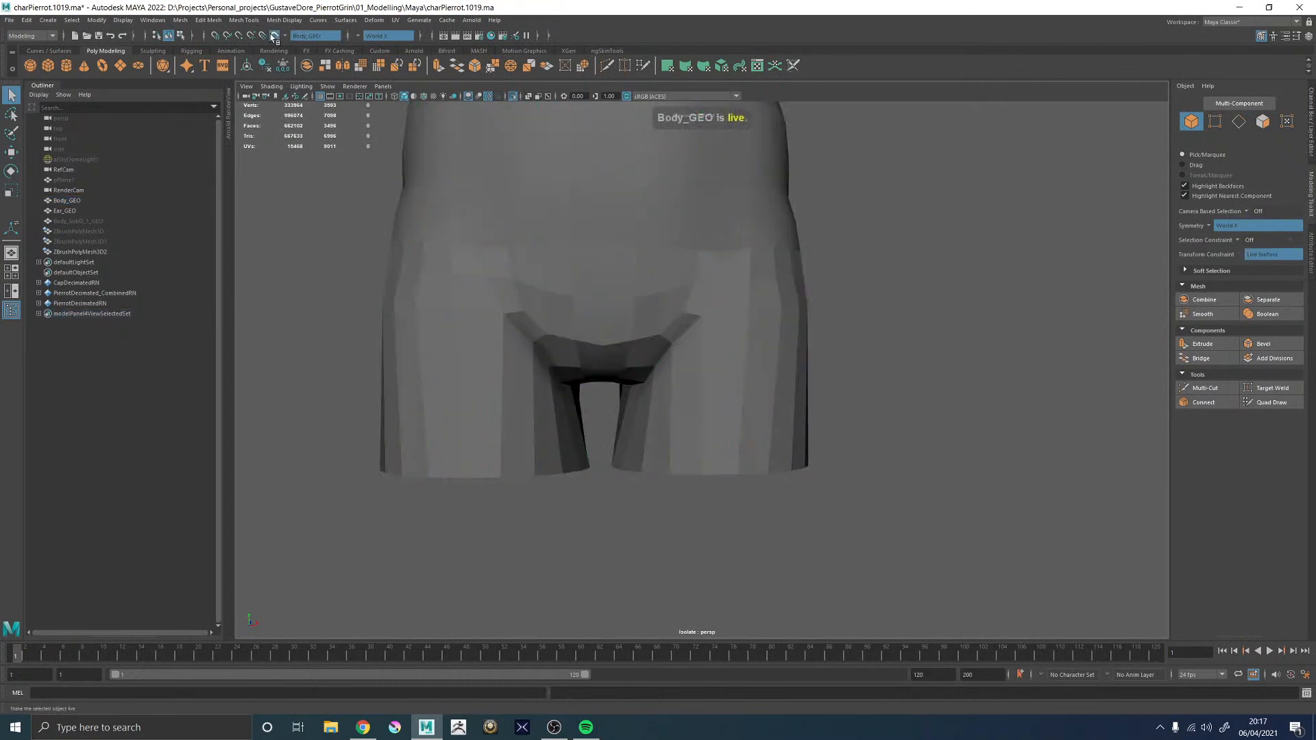
pyautogui.click(269, 37)
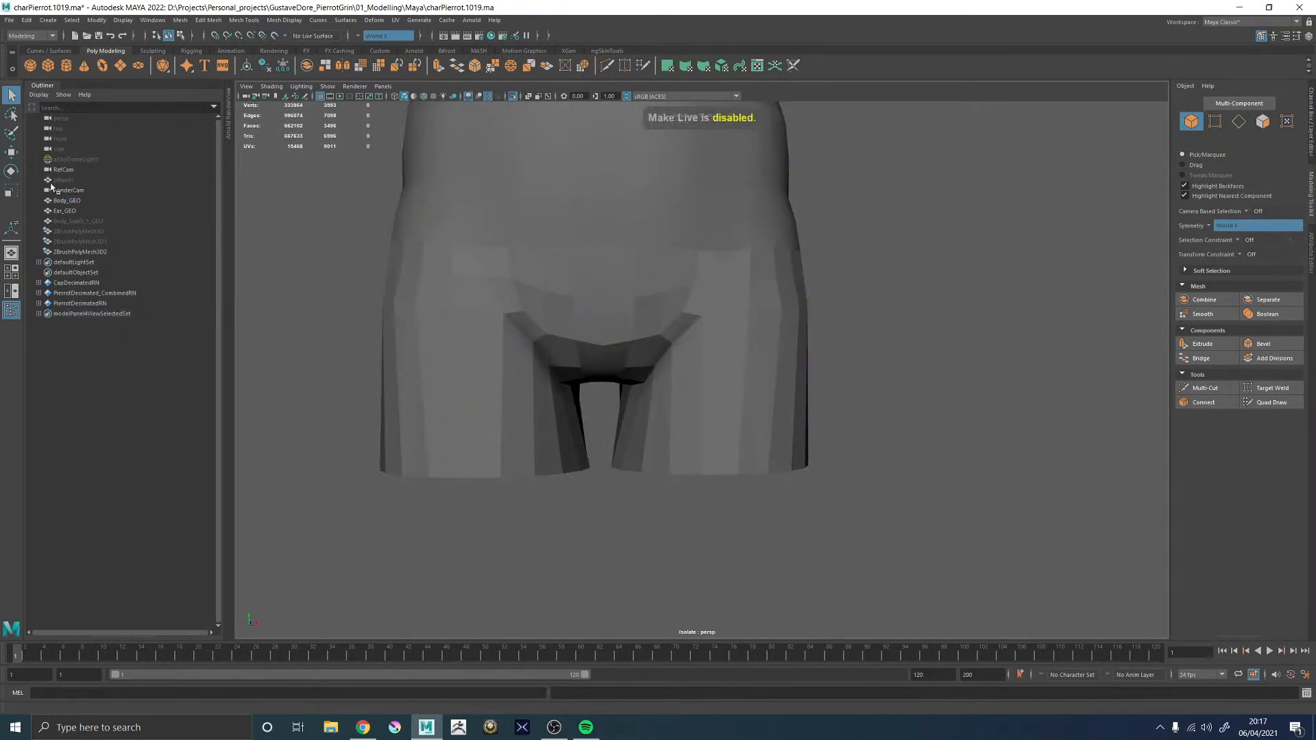
pyautogui.click(81, 252)
pyautogui.click(514, 96)
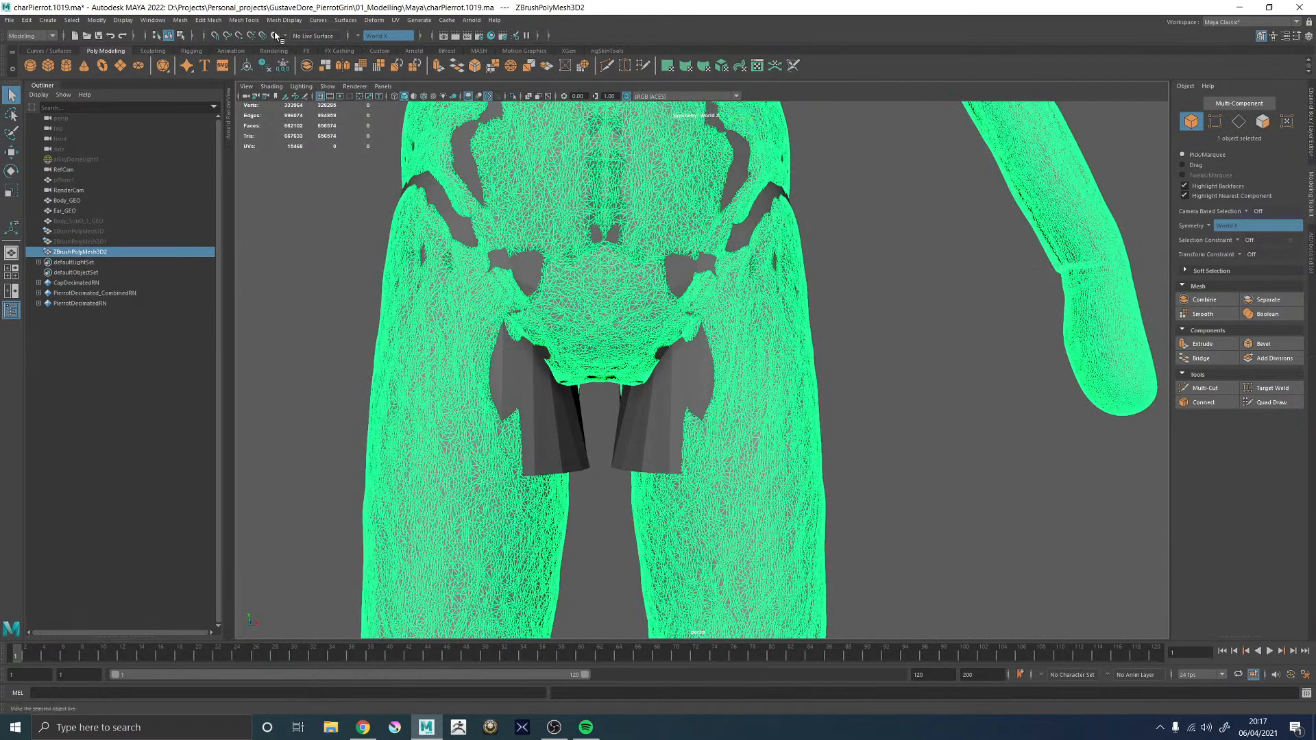
pyautogui.click(275, 36)
# - Apply Soften/Harden Edges to Body_GEO
pyautogui.click(705, 382)
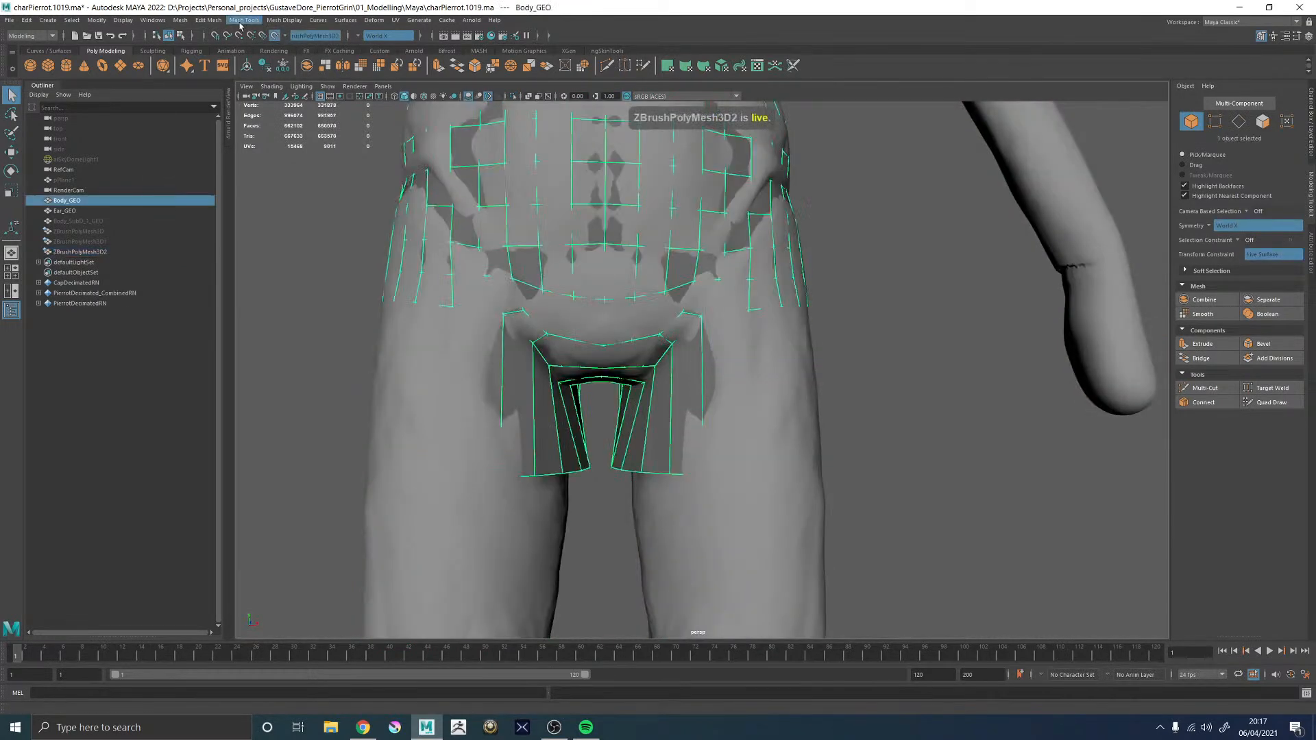
pyautogui.click(286, 21)
pyautogui.click(289, 30)
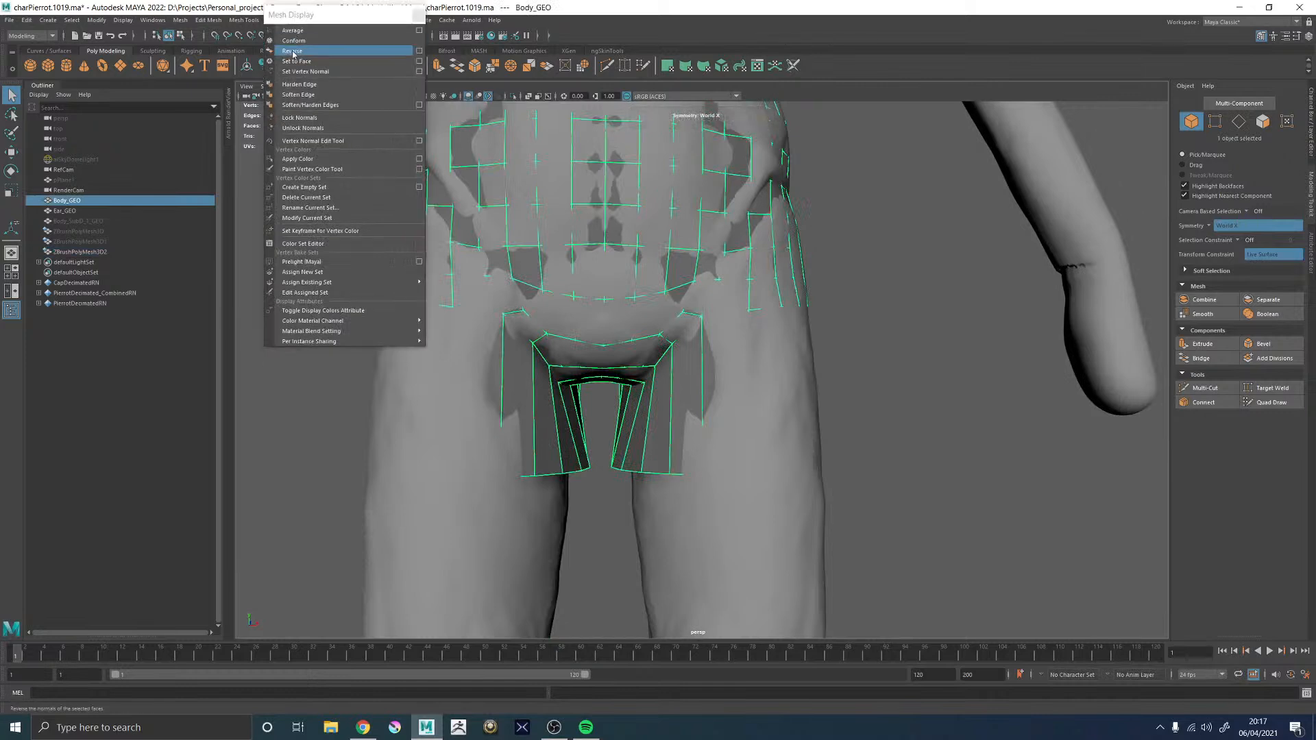
pyautogui.click(308, 105)
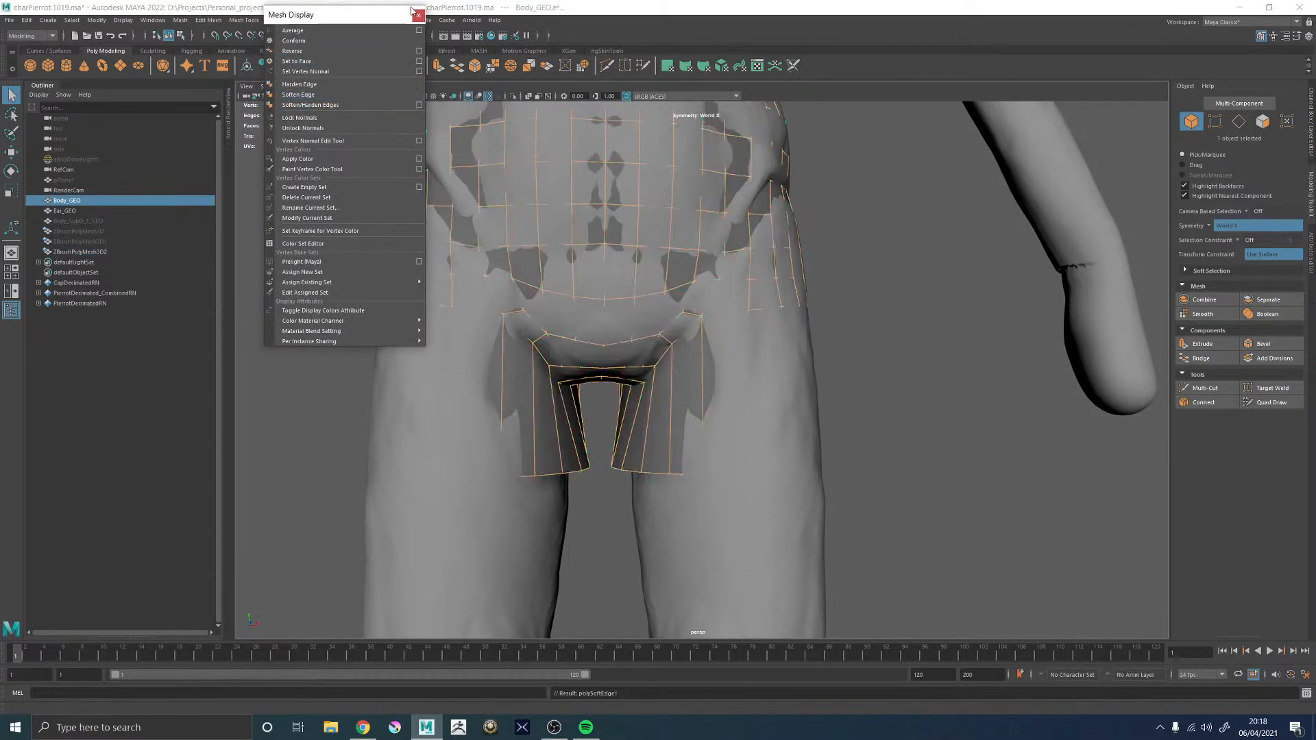
pyautogui.click(418, 15)
# - Resume Quad Draw on Body_GEO and examine the lengthened thigh sections from the front around to the back
pyautogui.press('F8')
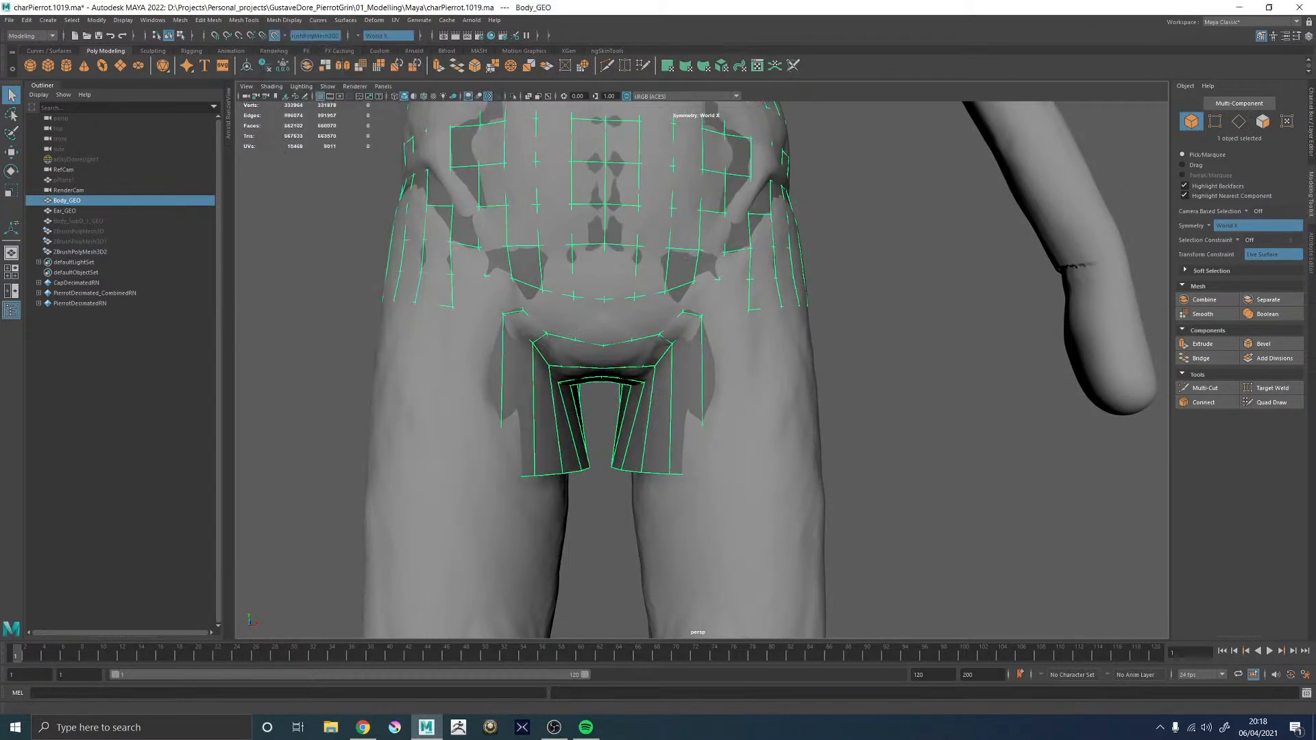
pyautogui.click(1295, 406)
pyautogui.moveTo(750, 379)
pyautogui.keyDown('alt'); pyautogui.mouseDown()
pyautogui.moveTo(710, 354)
pyautogui.moveTo(753, 399)
pyautogui.mouseUp(); pyautogui.keyUp('alt')
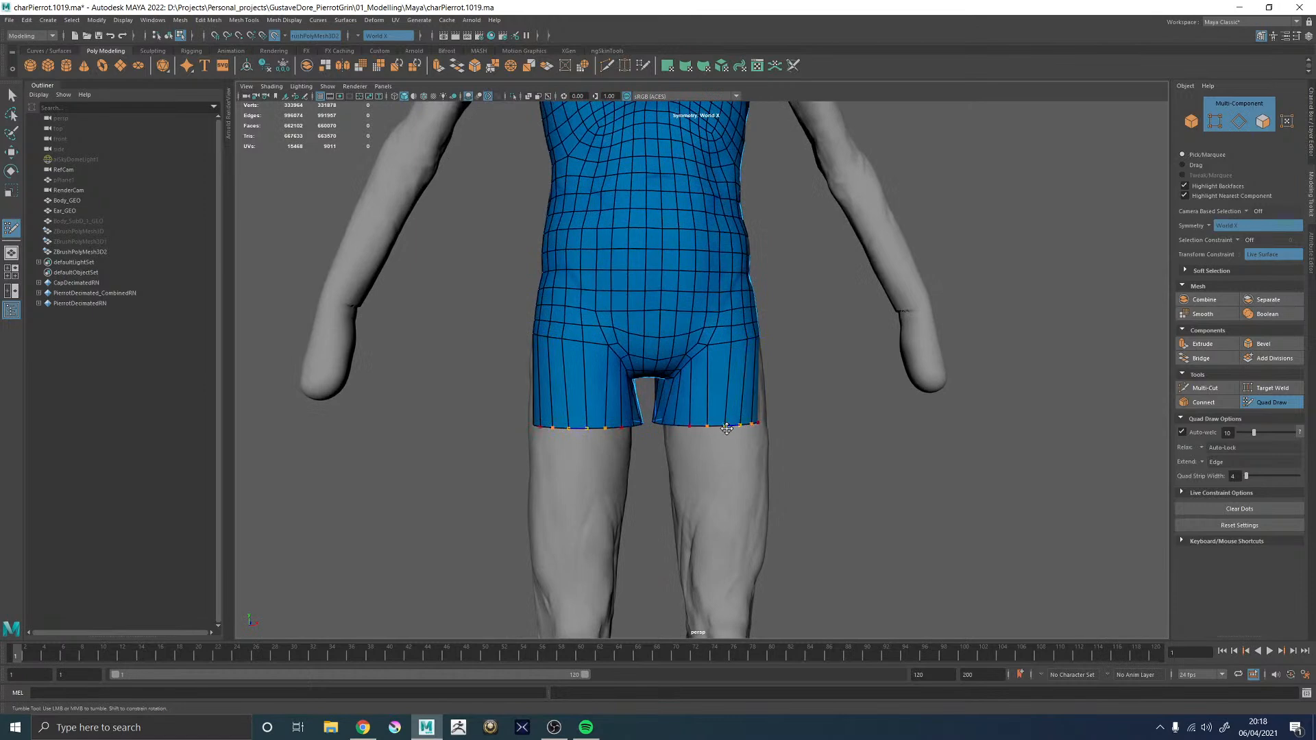
pyautogui.keyDown('alt'); pyautogui.moveTo(888, 436); pyautogui.dragTo(713, 411); pyautogui.keyUp('alt')
pyautogui.keyDown('alt'); pyautogui.moveTo(821, 424); pyautogui.dragTo(664, 439); pyautogui.keyUp('alt')
pyautogui.keyDown('alt'); pyautogui.moveTo(664, 439); pyautogui.dragTo(784, 446, button='right'); pyautogui.keyUp('alt')
pyautogui.keyDown('alt'); pyautogui.moveTo(754, 466); pyautogui.dragTo(723, 361, button='middle'); pyautogui.keyUp('alt')
pyautogui.moveTo(723, 361)
pyautogui.keyDown('alt'); pyautogui.mouseDown(button='right')
pyautogui.moveTo(651, 356)
pyautogui.moveTo(688, 355)
pyautogui.moveTo(764, 409)
pyautogui.mouseUp(button='right'); pyautogui.keyUp('alt')
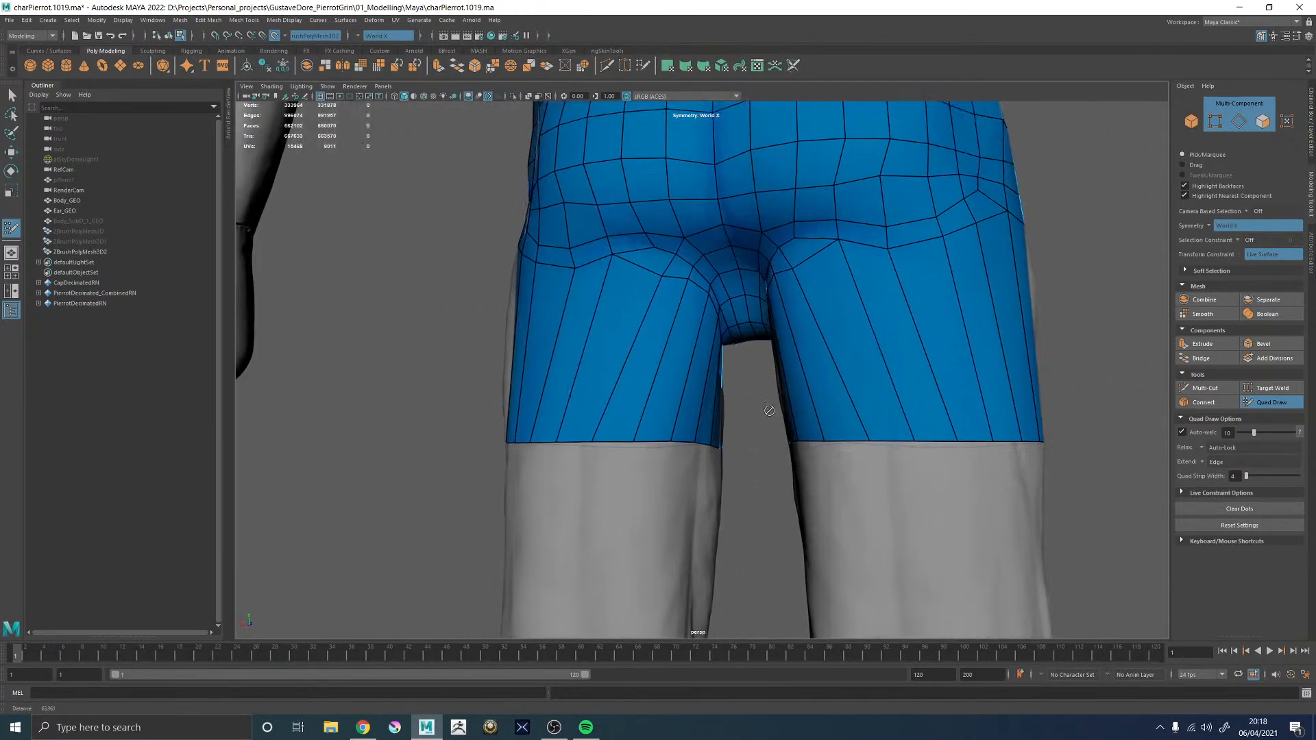
# - Try inserting two horizontal edge loops around the long thigh faces below the buttocks
pyautogui.keyDown('ctrl'); pyautogui.click(643, 359); pyautogui.keyUp('ctrl')
pyautogui.moveTo(646, 348)
pyautogui.keyDown('alt'); pyautogui.mouseDown()
pyautogui.moveTo(660, 363)
pyautogui.moveTo(621, 383)
pyautogui.moveTo(603, 361)
pyautogui.moveTo(652, 361)
pyautogui.mouseUp(); pyautogui.keyUp('alt')
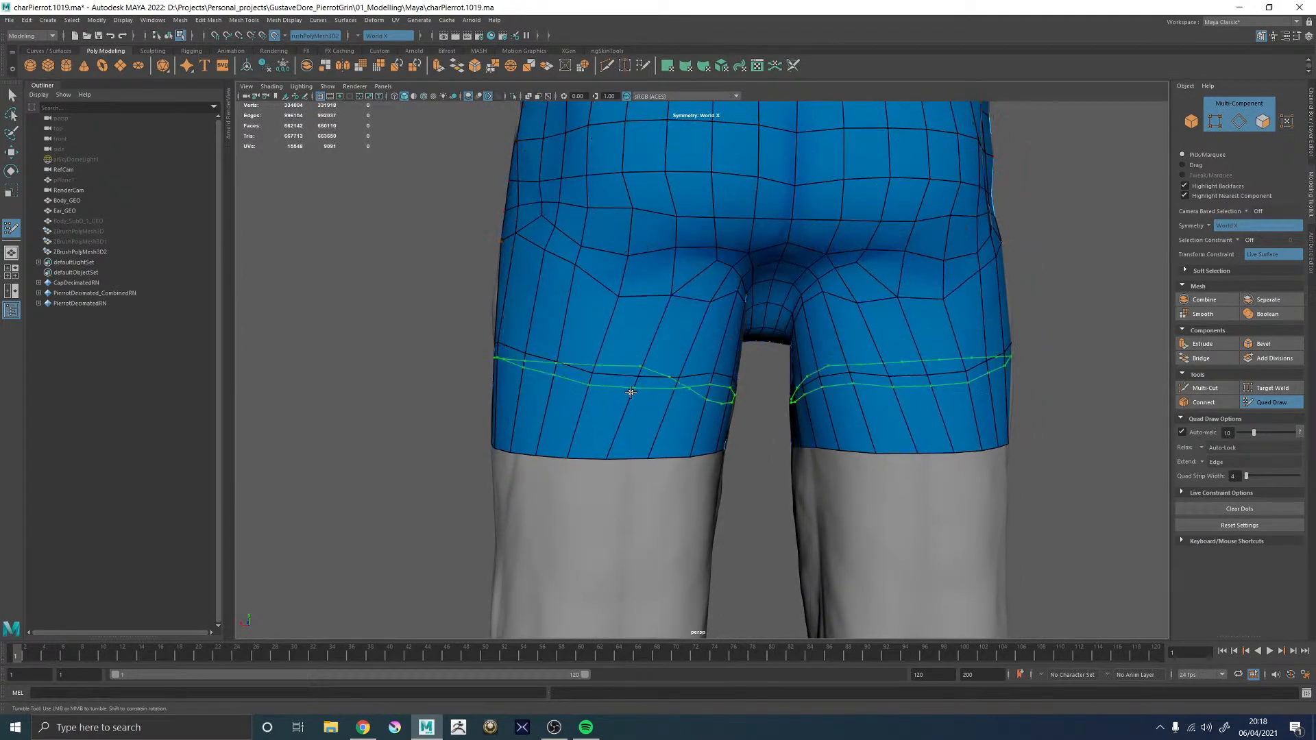
pyautogui.keyDown('ctrl'); pyautogui.click(662, 398); pyautogui.keyUp('ctrl')
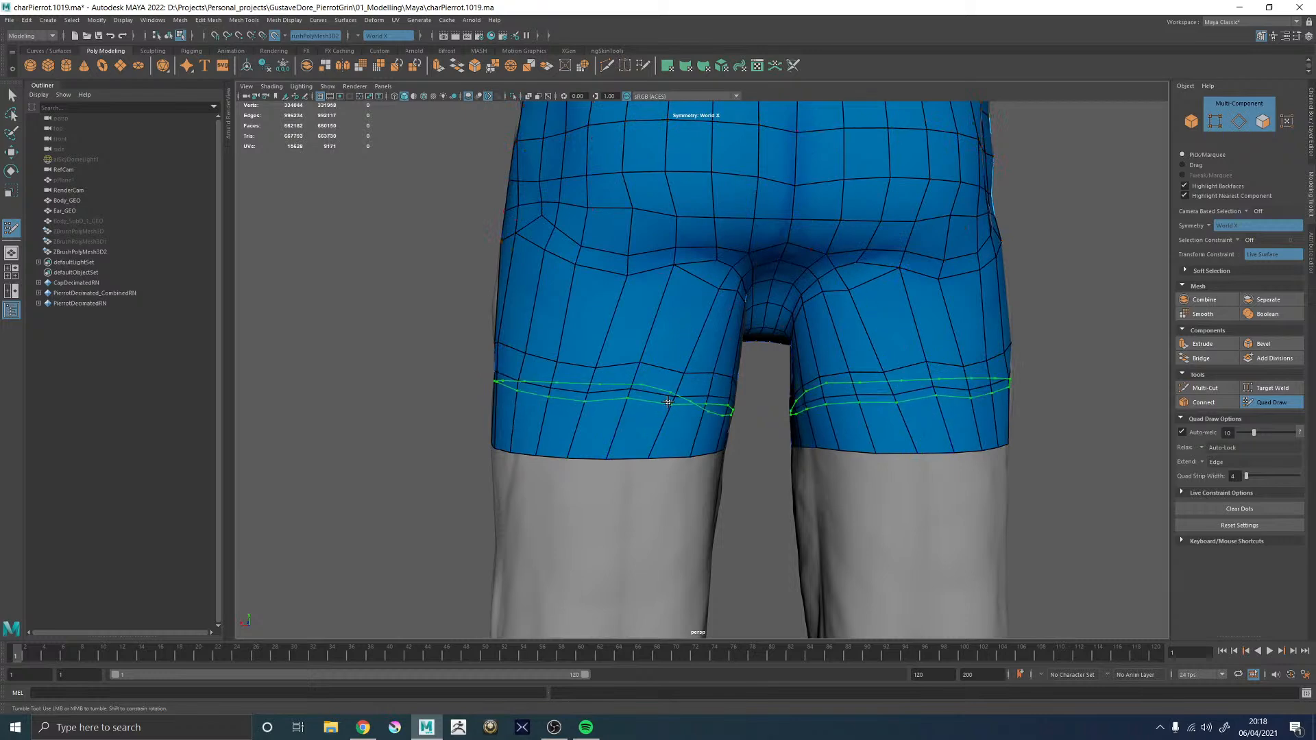
pyautogui.hotkey('ctrl', 'z')
pyautogui.keyDown('alt'); pyautogui.moveTo(704, 319); pyautogui.dragTo(657, 346); pyautogui.keyUp('alt')
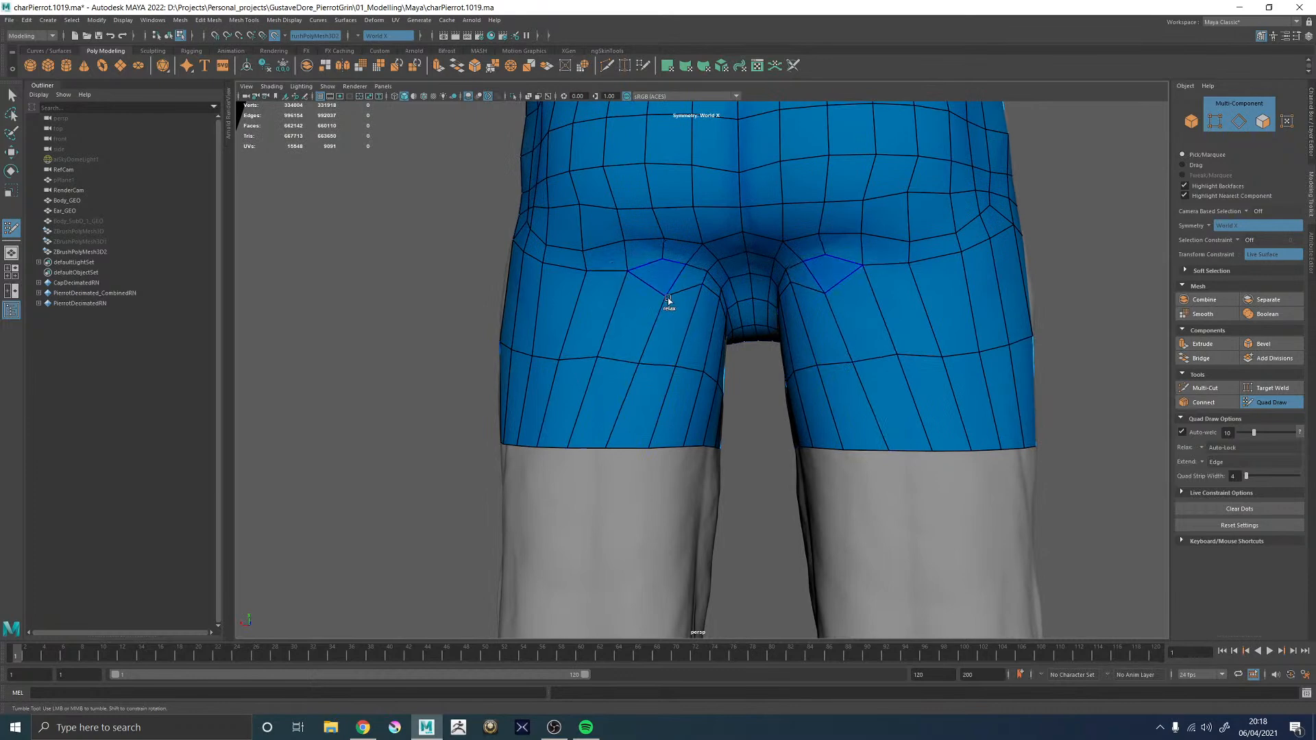
pyautogui.moveTo(630, 278)
pyautogui.keyDown('alt'); pyautogui.mouseDown()
pyautogui.moveTo(658, 282)
pyautogui.moveTo(623, 294)
pyautogui.mouseUp(); pyautogui.keyUp('alt')
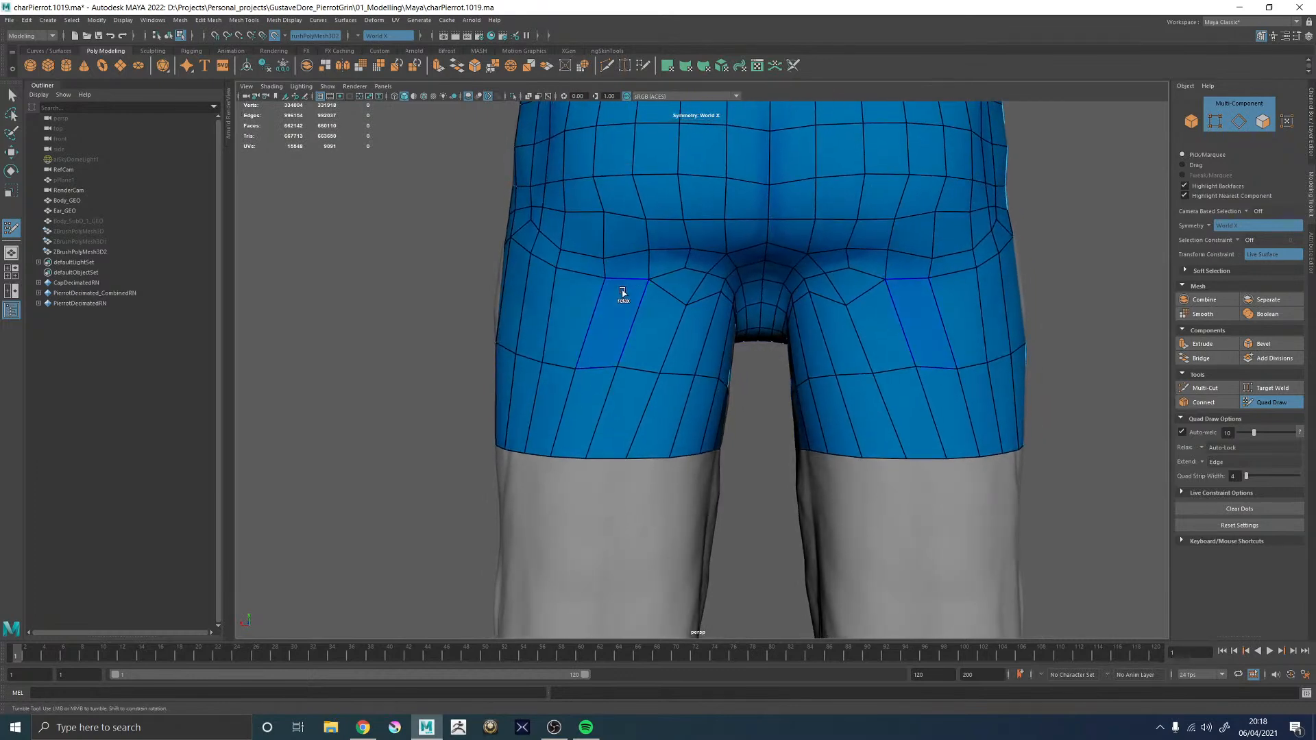
pyautogui.hotkey('ctrl', 'z')
pyautogui.keyDown('alt'); pyautogui.moveTo(662, 426); pyautogui.dragTo(758, 369); pyautogui.keyUp('alt')
pyautogui.keyDown('alt'); pyautogui.moveTo(846, 422); pyautogui.dragTo(642, 434); pyautogui.keyUp('alt')
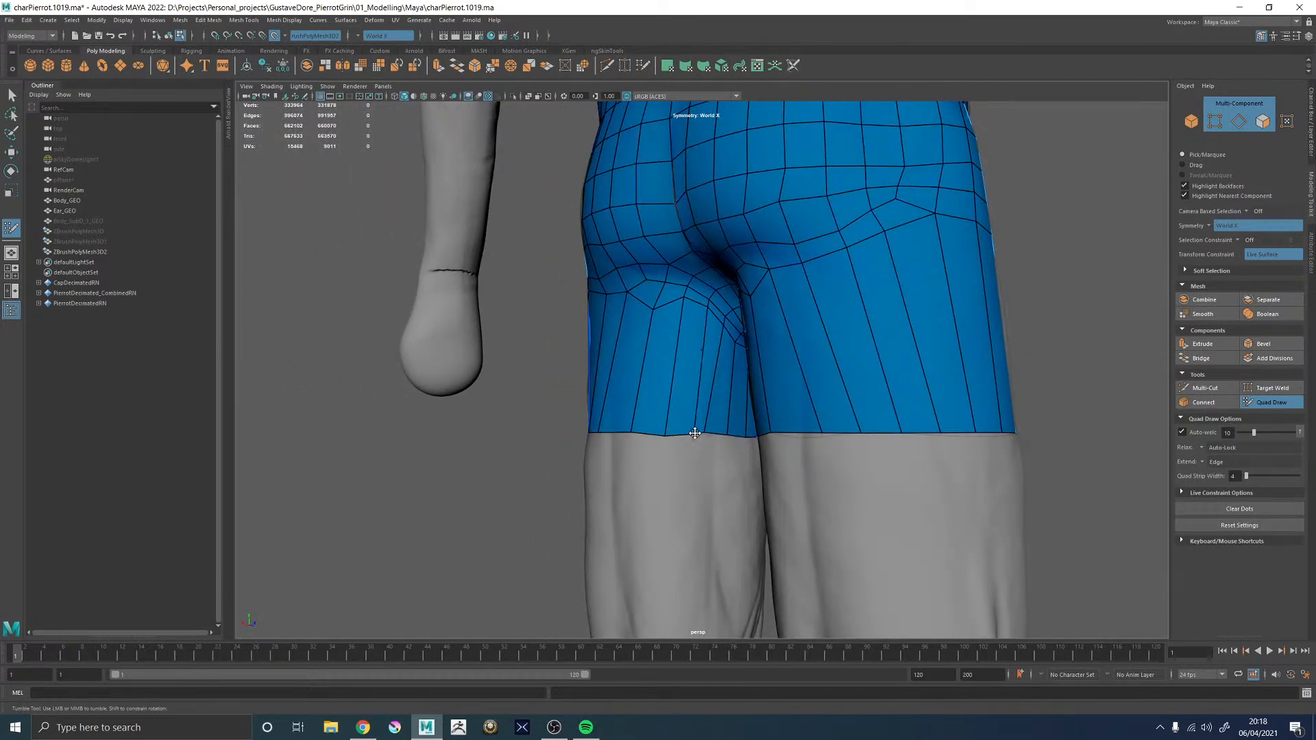
# - Examine the extended thigh faces and their open lower borders from the back, underside and front of the legs
pyautogui.keyDown('alt'); pyautogui.moveTo(706, 436); pyautogui.dragTo(645, 439); pyautogui.keyUp('alt')
pyautogui.keyDown('alt'); pyautogui.moveTo(706, 473); pyautogui.dragTo(808, 506, button='right'); pyautogui.keyUp('alt')
pyautogui.keyDown('alt'); pyautogui.moveTo(808, 505); pyautogui.dragTo(702, 349, button='middle'); pyautogui.keyUp('alt')
pyautogui.keyDown('alt'); pyautogui.moveTo(702, 349); pyautogui.dragTo(558, 306); pyautogui.keyUp('alt')
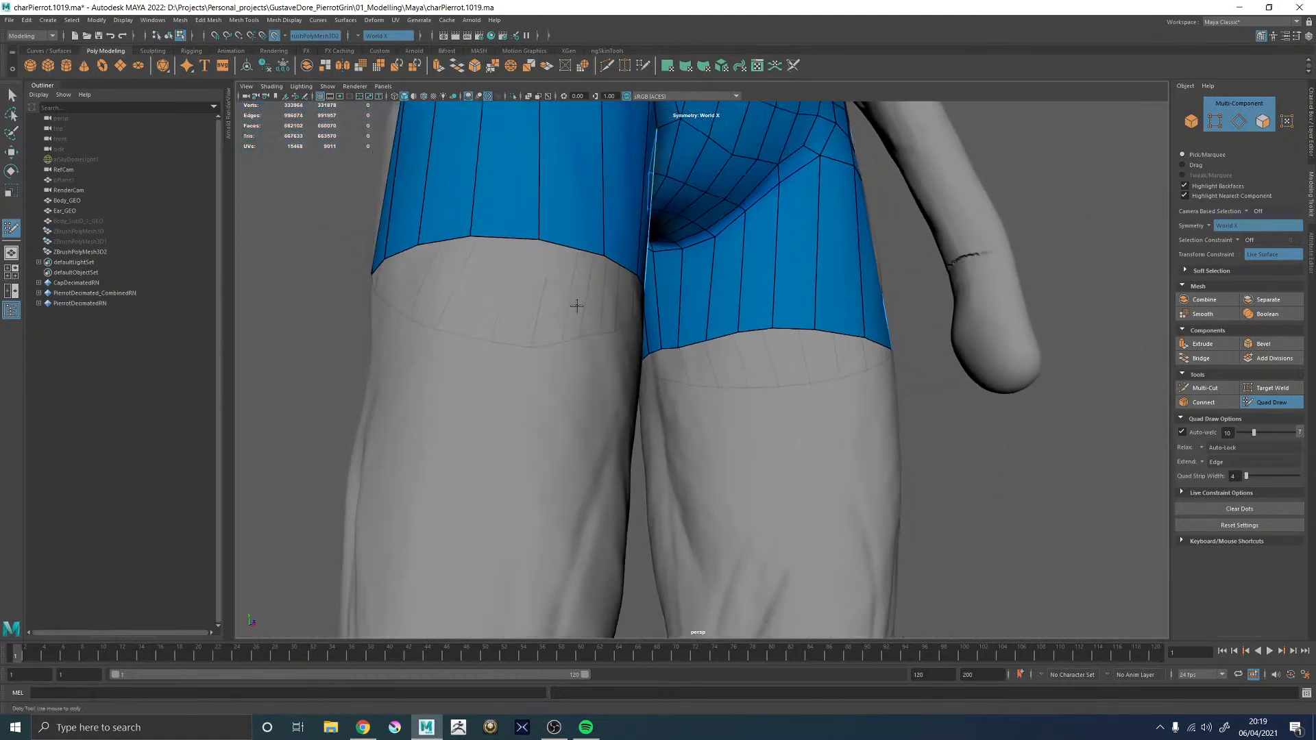
pyautogui.keyDown('alt'); pyautogui.moveTo(558, 306); pyautogui.dragTo(723, 415, button='middle'); pyautogui.keyUp('alt')
pyautogui.moveTo(724, 416)
pyautogui.keyDown('alt'); pyautogui.mouseDown()
pyautogui.moveTo(673, 423)
pyautogui.moveTo(711, 412)
pyautogui.mouseUp(); pyautogui.keyUp('alt')
pyautogui.keyDown('alt'); pyautogui.moveTo(710, 411); pyautogui.dragTo(652, 338, button='middle'); pyautogui.keyUp('alt')
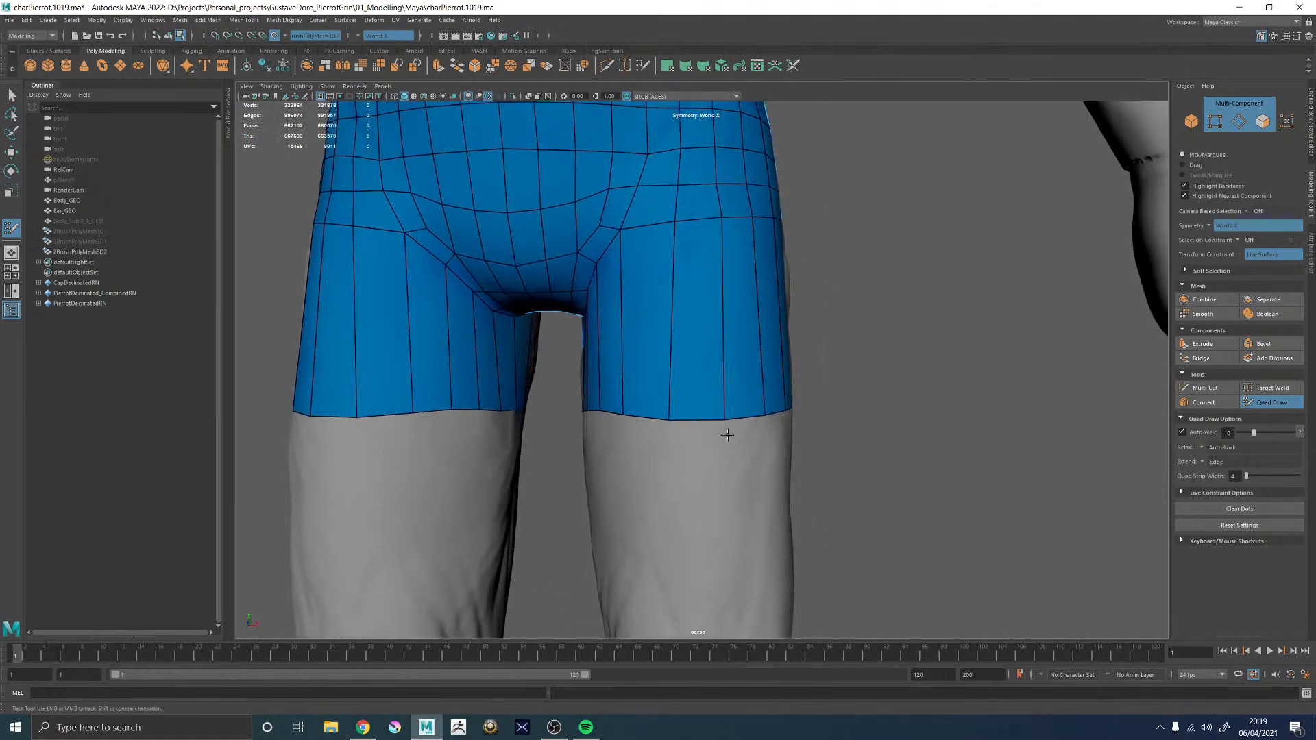
pyautogui.keyDown('alt'); pyautogui.moveTo(778, 393); pyautogui.dragTo(665, 410); pyautogui.keyUp('alt')
pyautogui.keyDown('alt'); pyautogui.moveTo(768, 408); pyautogui.dragTo(758, 390); pyautogui.keyUp('alt')
pyautogui.keyDown('alt'); pyautogui.moveTo(758, 391); pyautogui.dragTo(685, 430, button='middle'); pyautogui.keyUp('alt')
pyautogui.keyDown('alt'); pyautogui.moveTo(694, 430); pyautogui.dragTo(668, 442); pyautogui.keyUp('alt')
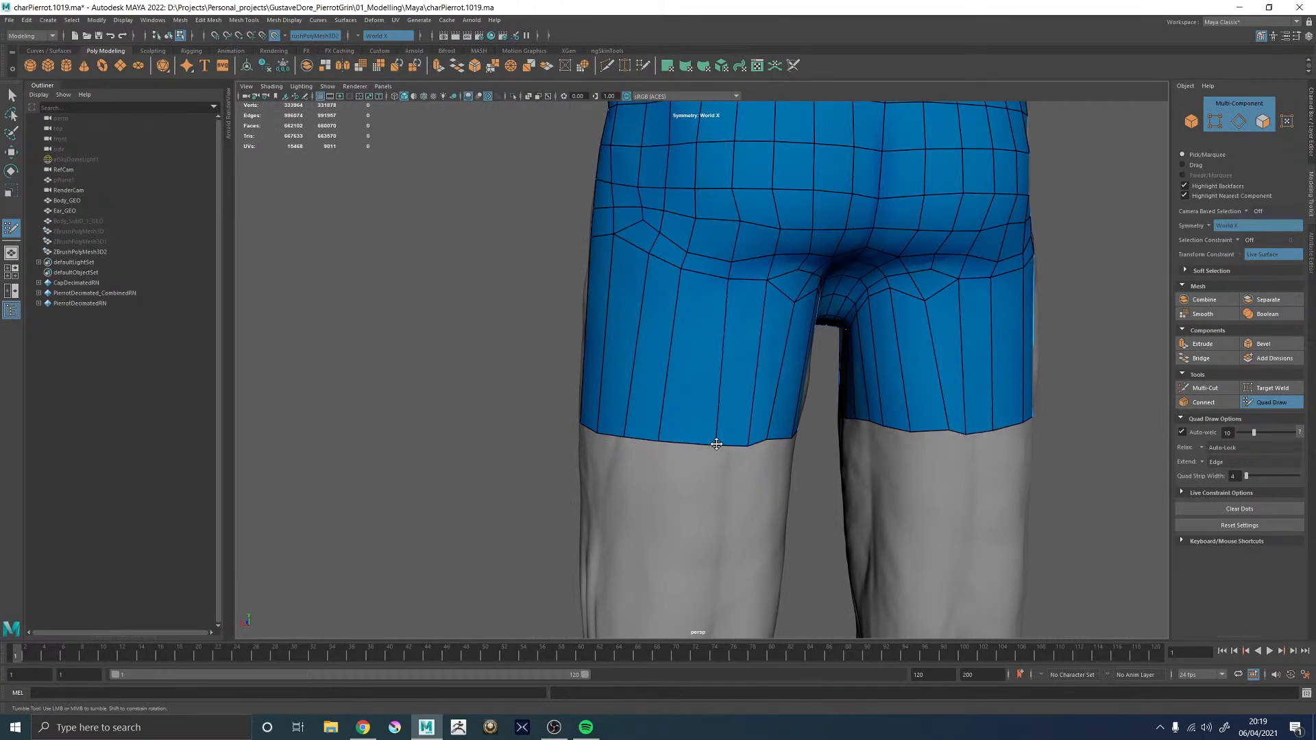
pyautogui.keyDown('alt'); pyautogui.moveTo(671, 444); pyautogui.dragTo(519, 370, button='right'); pyautogui.keyUp('alt')
pyautogui.moveTo(661, 371)
pyautogui.keyDown('alt'); pyautogui.mouseDown()
pyautogui.moveTo(708, 382)
pyautogui.moveTo(700, 358)
pyautogui.moveTo(699, 376)
pyautogui.moveTo(639, 369)
pyautogui.mouseUp(); pyautogui.keyUp('alt')
# - Try inserting a horizontal edge loop around the upper thighs and deleting its segment beneath the diamond-shaped faces
pyautogui.keyDown('ctrl'); pyautogui.click(703, 345); pyautogui.keyUp('ctrl')
pyautogui.keyDown('alt'); pyautogui.moveTo(638, 369); pyautogui.dragTo(773, 373, button='right'); pyautogui.keyUp('alt')
pyautogui.moveTo(673, 337)
pyautogui.keyDown('alt'); pyautogui.mouseDown()
pyautogui.moveTo(884, 338)
pyautogui.moveTo(687, 317)
pyautogui.moveTo(693, 331)
pyautogui.mouseUp(); pyautogui.keyUp('alt')
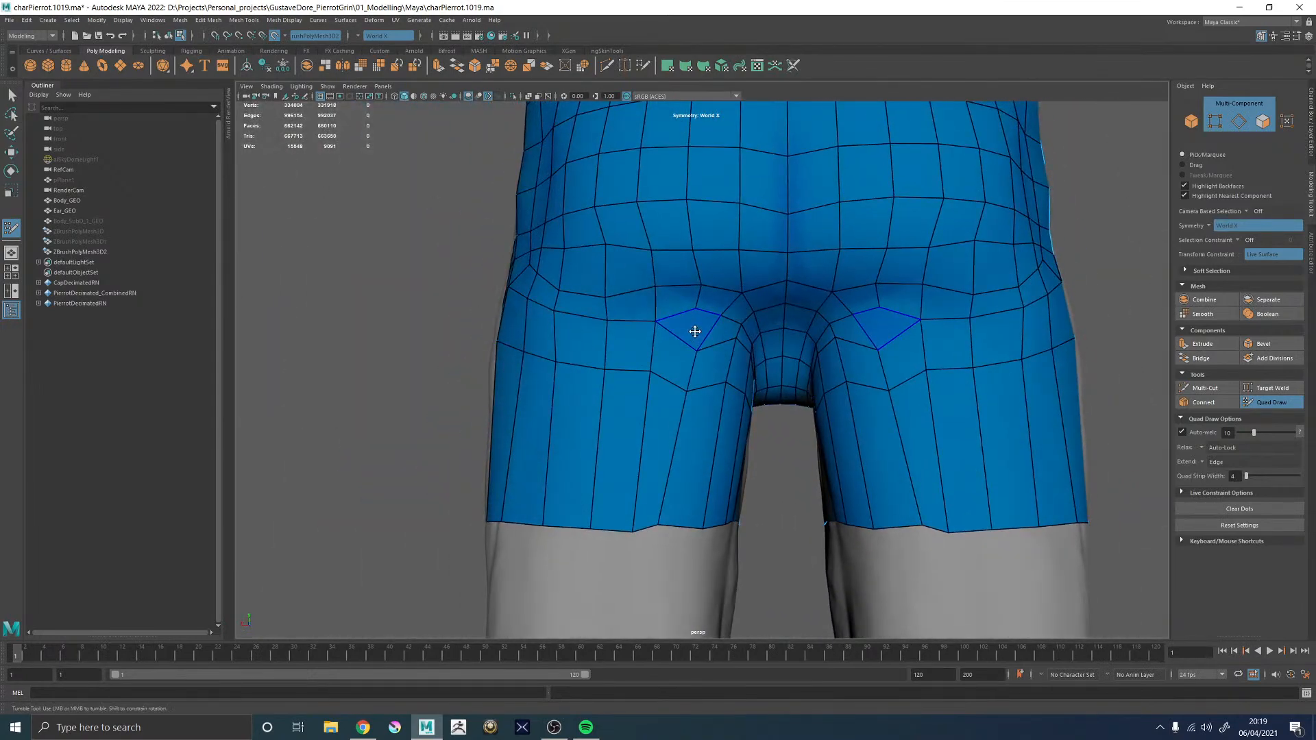
pyautogui.keyDown('ctrl'); pyautogui.keyDown('shift'); pyautogui.click(691, 332); pyautogui.keyUp('shift'); pyautogui.keyUp('ctrl')
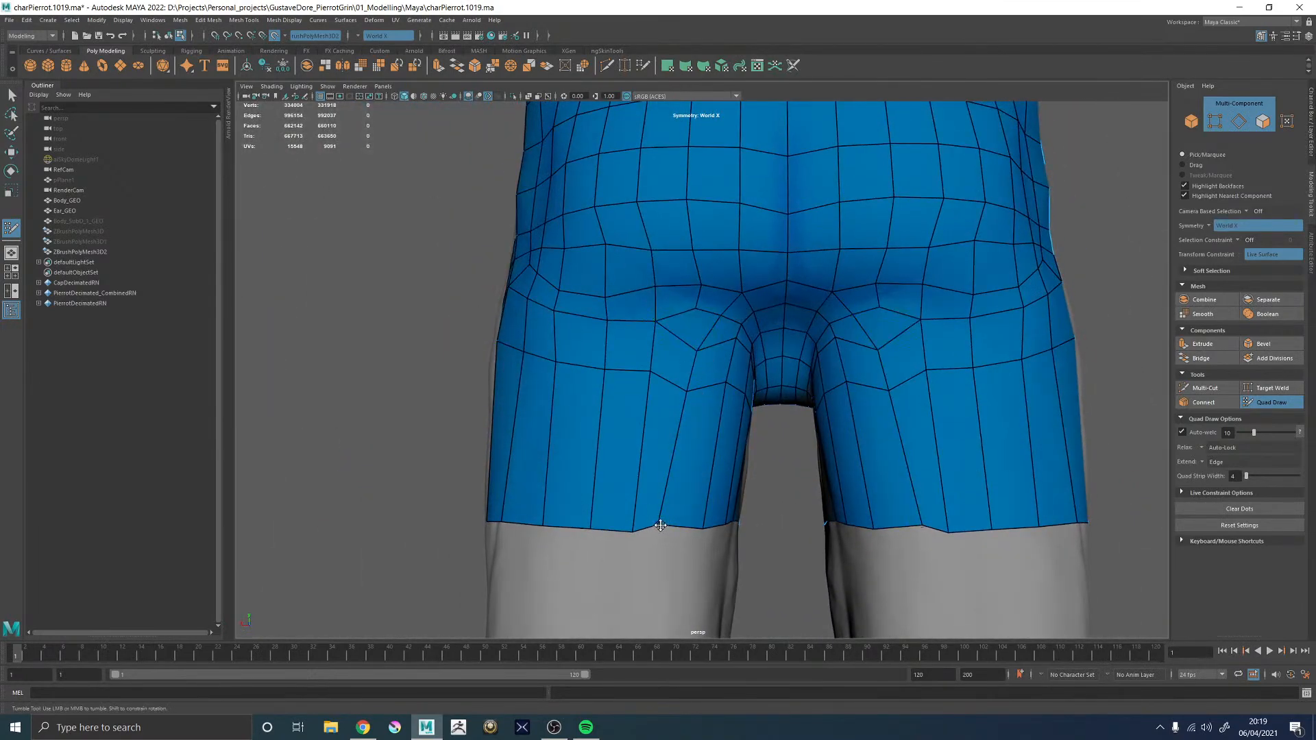
pyautogui.keyDown('shift'); pyautogui.click(673, 339); pyautogui.keyUp('shift')
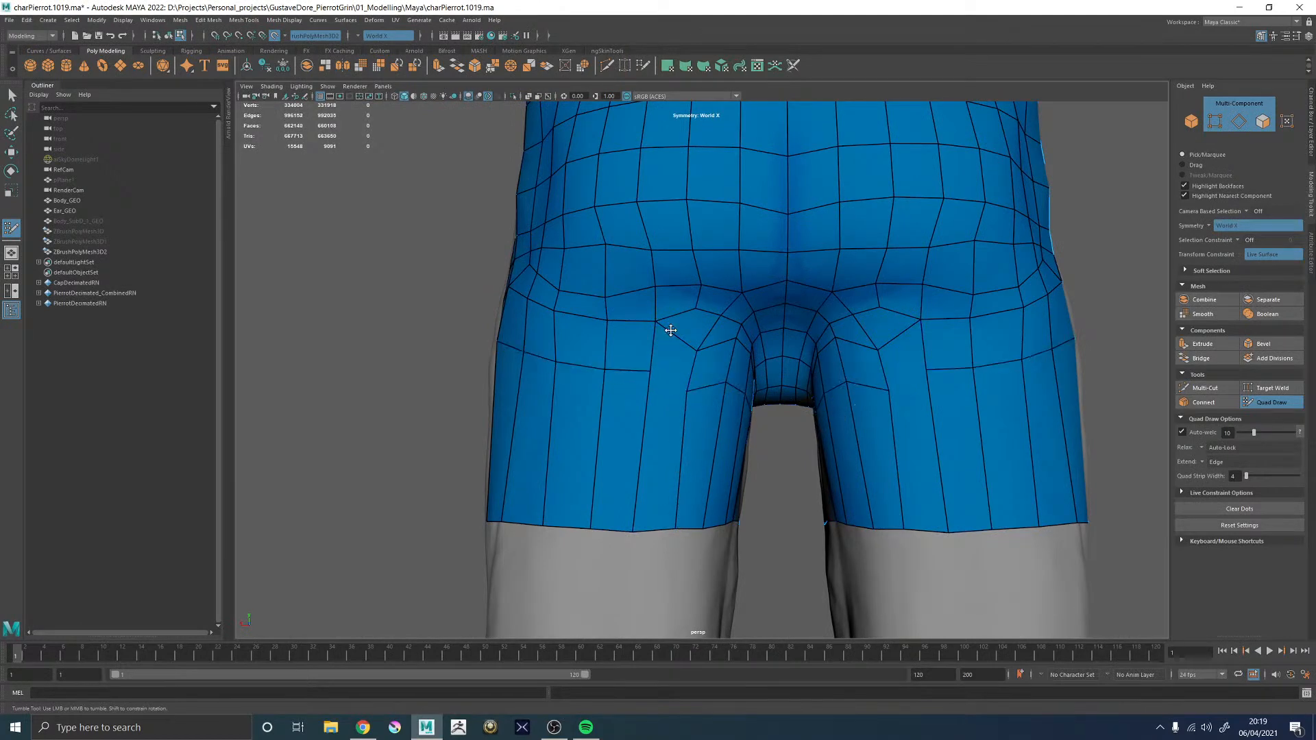
pyautogui.hotkey('ctrl', 'z')
pyautogui.keyDown('ctrl'); pyautogui.keyDown('shift'); pyautogui.click(675, 385); pyautogui.keyUp('shift'); pyautogui.keyUp('ctrl')
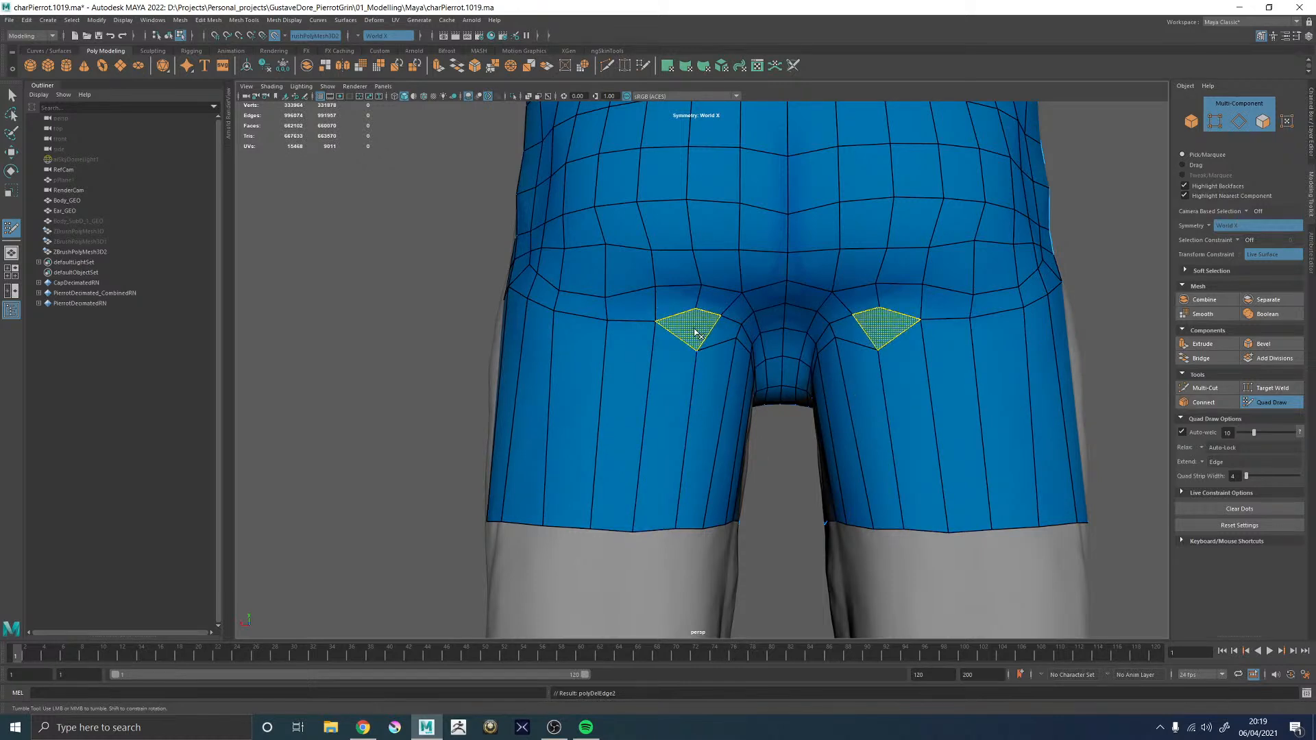
# - Delete the diamond-shaped face below each buttock and fill the holes again
pyautogui.keyDown('ctrl'); pyautogui.keyDown('shift'); pyautogui.click(696, 333); pyautogui.keyUp('shift'); pyautogui.keyUp('ctrl')
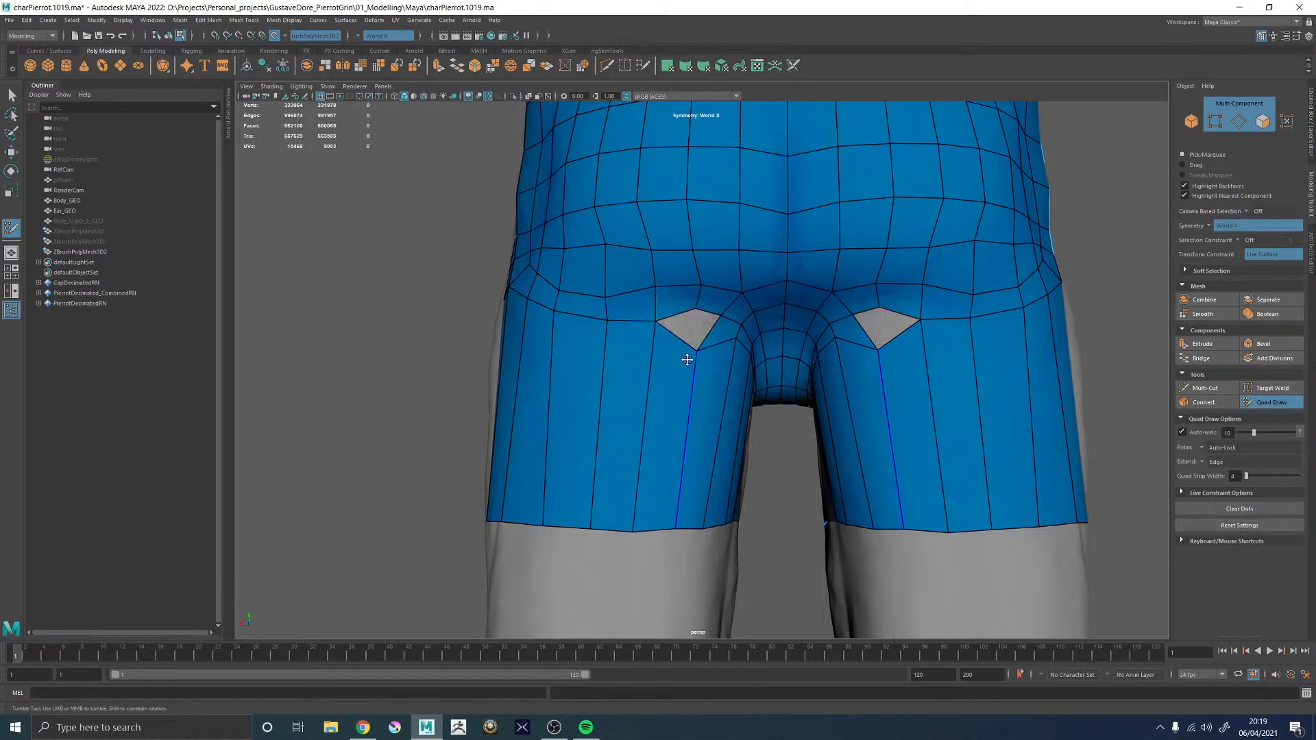
pyautogui.moveTo(656, 361)
pyautogui.keyDown('alt'); pyautogui.mouseDown()
pyautogui.moveTo(679, 355)
pyautogui.moveTo(553, 344)
pyautogui.moveTo(429, 356)
pyautogui.moveTo(626, 336)
pyautogui.moveTo(706, 353)
pyautogui.mouseUp(); pyautogui.keyUp('alt')
pyautogui.keyDown('shift'); pyautogui.click(690, 320); pyautogui.keyUp('shift')
pyautogui.keyDown('alt'); pyautogui.moveTo(718, 379); pyautogui.dragTo(611, 332, button='right'); pyautogui.keyUp('alt')
pyautogui.moveTo(611, 331)
pyautogui.keyDown('alt'); pyautogui.mouseDown()
pyautogui.moveTo(664, 336)
pyautogui.moveTo(631, 317)
pyautogui.mouseUp(); pyautogui.keyUp('alt')
pyautogui.keyDown('alt'); pyautogui.moveTo(600, 448); pyautogui.dragTo(660, 392); pyautogui.keyUp('alt')
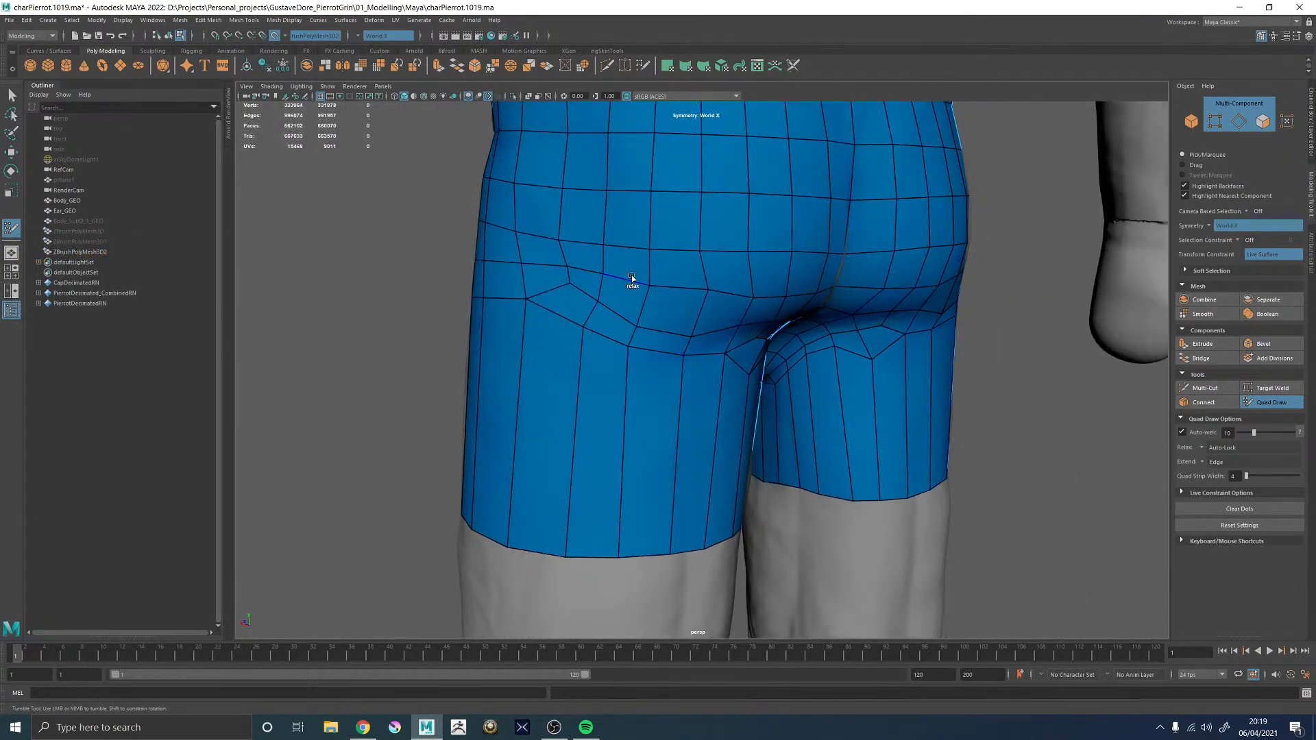
# - Inspect the edge flow from the outer hip across the buttocks to the diamond-shaped faces above the thighs
pyautogui.keyDown('alt'); pyautogui.moveTo(719, 283); pyautogui.dragTo(758, 291); pyautogui.keyUp('alt')
pyautogui.keyDown('alt'); pyautogui.moveTo(651, 295); pyautogui.dragTo(701, 270); pyautogui.keyUp('alt')
pyautogui.keyDown('alt'); pyautogui.moveTo(702, 270); pyautogui.dragTo(606, 274, button='right'); pyautogui.keyUp('alt')
pyautogui.keyDown('alt'); pyautogui.moveTo(726, 349); pyautogui.dragTo(636, 287, button='right'); pyautogui.keyUp('alt')
pyautogui.keyDown('alt'); pyautogui.moveTo(837, 338); pyautogui.dragTo(605, 343); pyautogui.keyUp('alt')
pyautogui.keyDown('alt'); pyautogui.moveTo(613, 344); pyautogui.dragTo(975, 517, button='right'); pyautogui.keyUp('alt')
pyautogui.keyDown('alt'); pyautogui.moveTo(740, 357); pyautogui.dragTo(940, 476, button='right'); pyautogui.keyUp('alt')
pyautogui.keyDown('alt'); pyautogui.moveTo(688, 331); pyautogui.dragTo(733, 432); pyautogui.keyUp('alt')
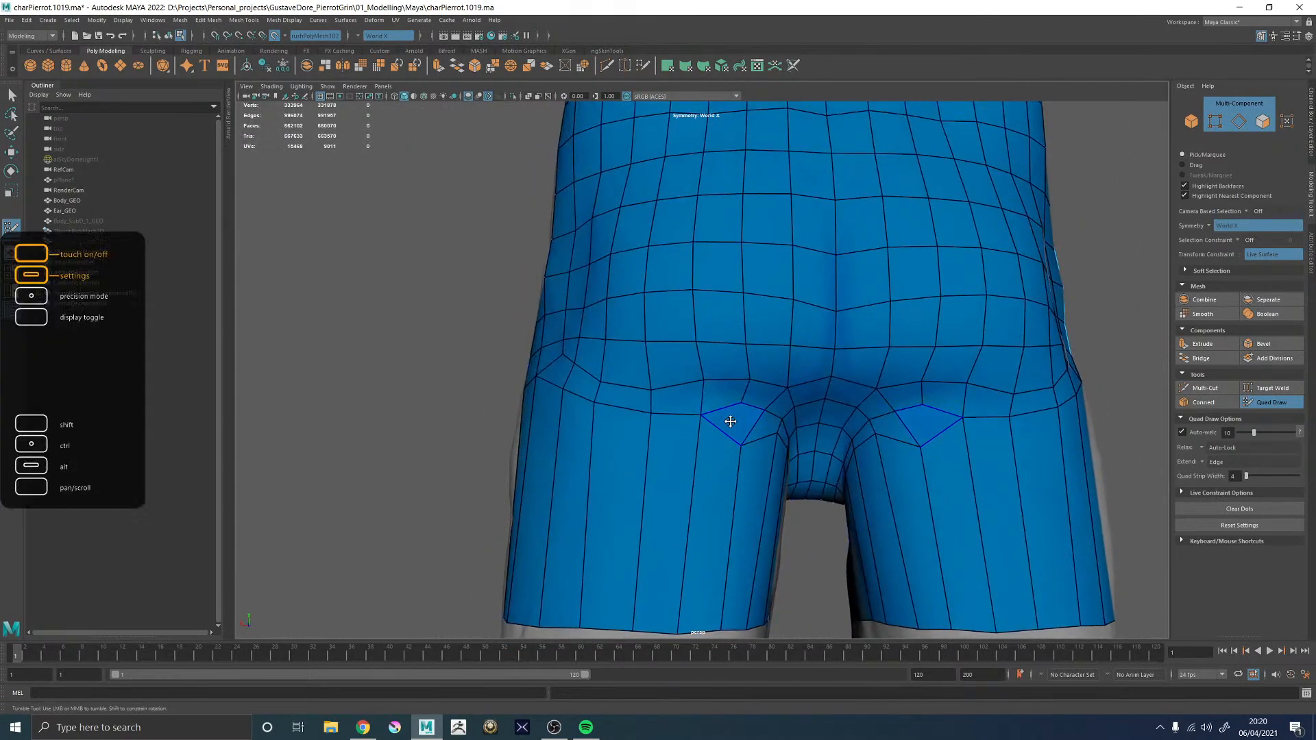
# - Try deleting the diamond and back-thigh faces and extruding a strip of quads along the lower border of the buttocks
pyautogui.keyDown('ctrl'); pyautogui.keyDown('shift'); pyautogui.click(718, 429); pyautogui.keyUp('shift'); pyautogui.keyUp('ctrl')
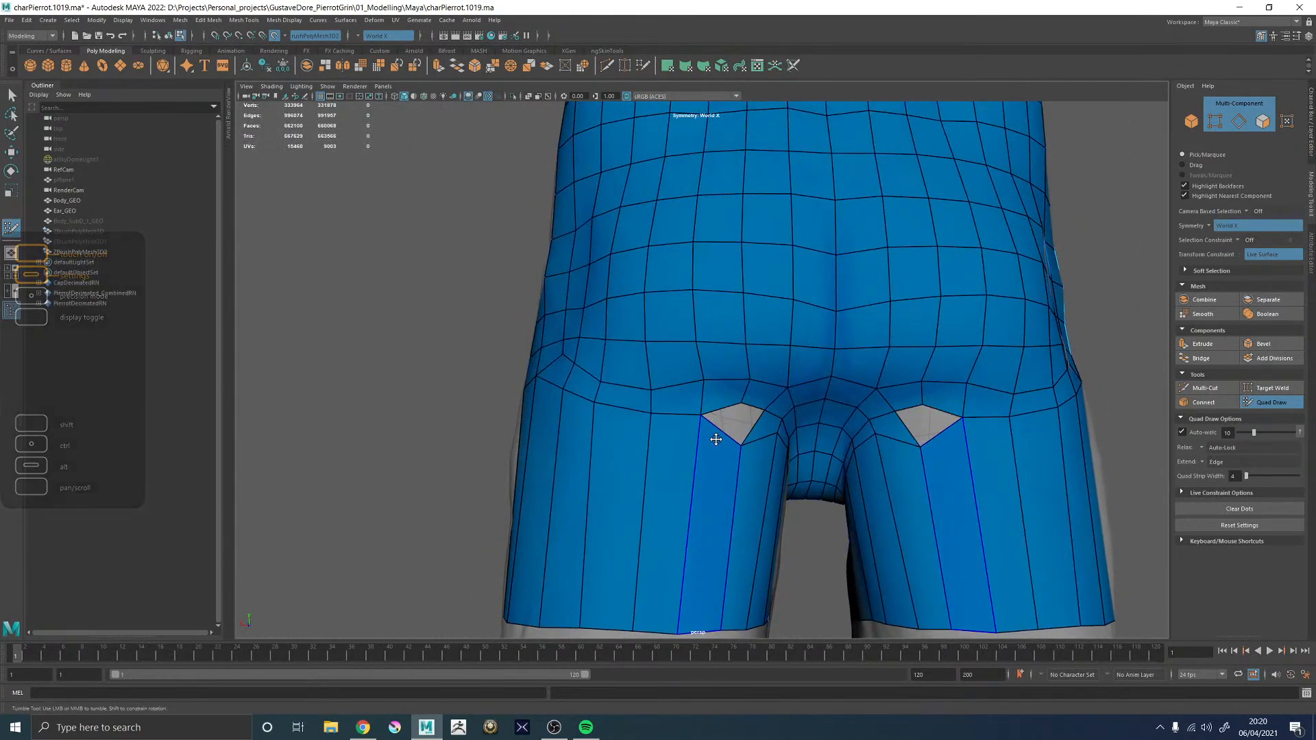
pyautogui.keyDown('alt'); pyautogui.moveTo(664, 444); pyautogui.dragTo(603, 377); pyautogui.keyUp('alt')
pyautogui.keyDown('alt'); pyautogui.moveTo(604, 377); pyautogui.dragTo(614, 347, button='middle'); pyautogui.keyUp('alt')
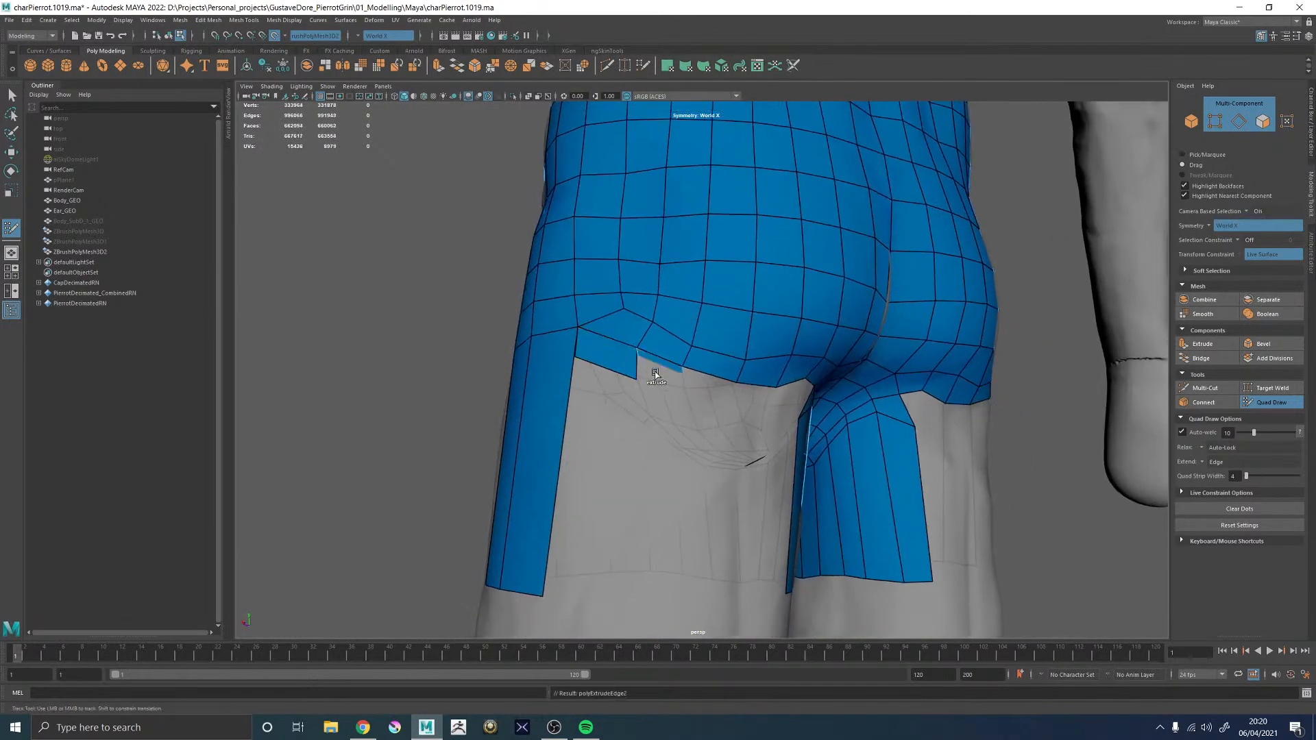
pyautogui.moveTo(653, 390)
pyautogui.keyDown('alt'); pyautogui.mouseDown()
pyautogui.moveTo(669, 391)
pyautogui.moveTo(614, 364)
pyautogui.moveTo(622, 388)
pyautogui.moveTo(665, 370)
pyautogui.moveTo(685, 388)
pyautogui.mouseUp(); pyautogui.keyUp('alt')
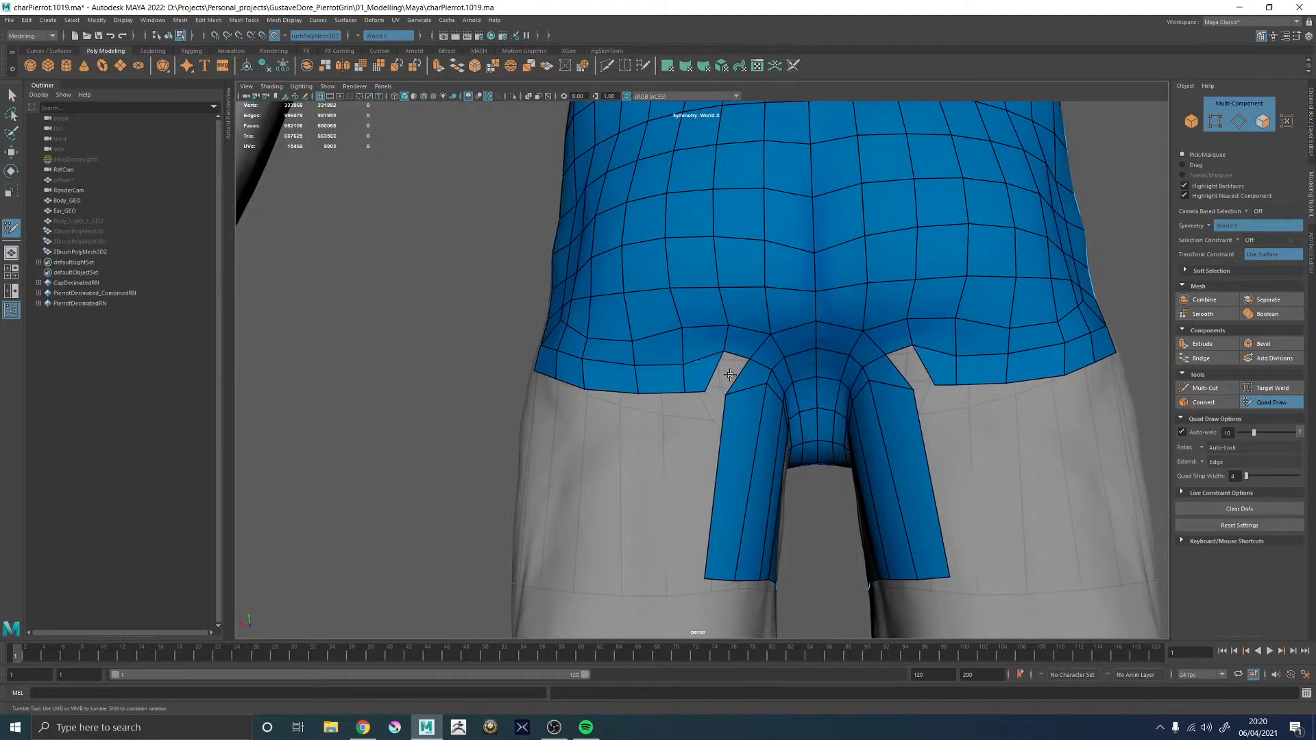
pyautogui.keyDown('alt'); pyautogui.moveTo(586, 390); pyautogui.dragTo(658, 375); pyautogui.keyUp('alt')
pyautogui.keyDown('alt'); pyautogui.moveTo(662, 381); pyautogui.dragTo(668, 279, button='right'); pyautogui.keyUp('alt')
pyautogui.moveTo(669, 279)
pyautogui.keyDown('alt'); pyautogui.mouseDown()
pyautogui.moveTo(302, 256)
pyautogui.moveTo(588, 322)
pyautogui.moveTo(620, 377)
pyautogui.moveTo(680, 281)
pyautogui.mouseUp(); pyautogui.keyUp('alt')
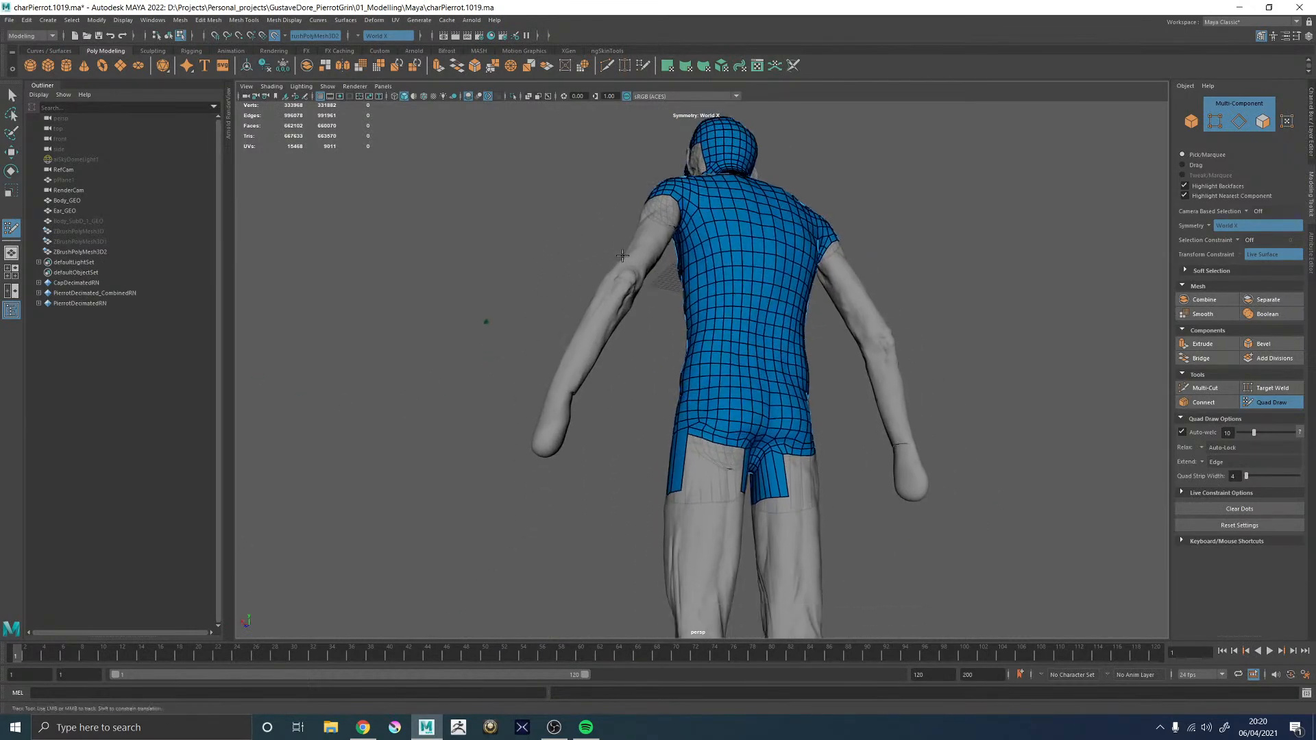
# - Examine how the new strip below the buttocks meets the outer-hip and inner-thigh faces
pyautogui.keyDown('alt'); pyautogui.moveTo(680, 281); pyautogui.dragTo(937, 582, button='right'); pyautogui.keyUp('alt')
pyautogui.keyDown('alt'); pyautogui.moveTo(937, 582); pyautogui.dragTo(697, 259, button='middle'); pyautogui.keyUp('alt')
pyautogui.keyDown('alt'); pyautogui.moveTo(697, 259); pyautogui.dragTo(706, 331); pyautogui.keyUp('alt')
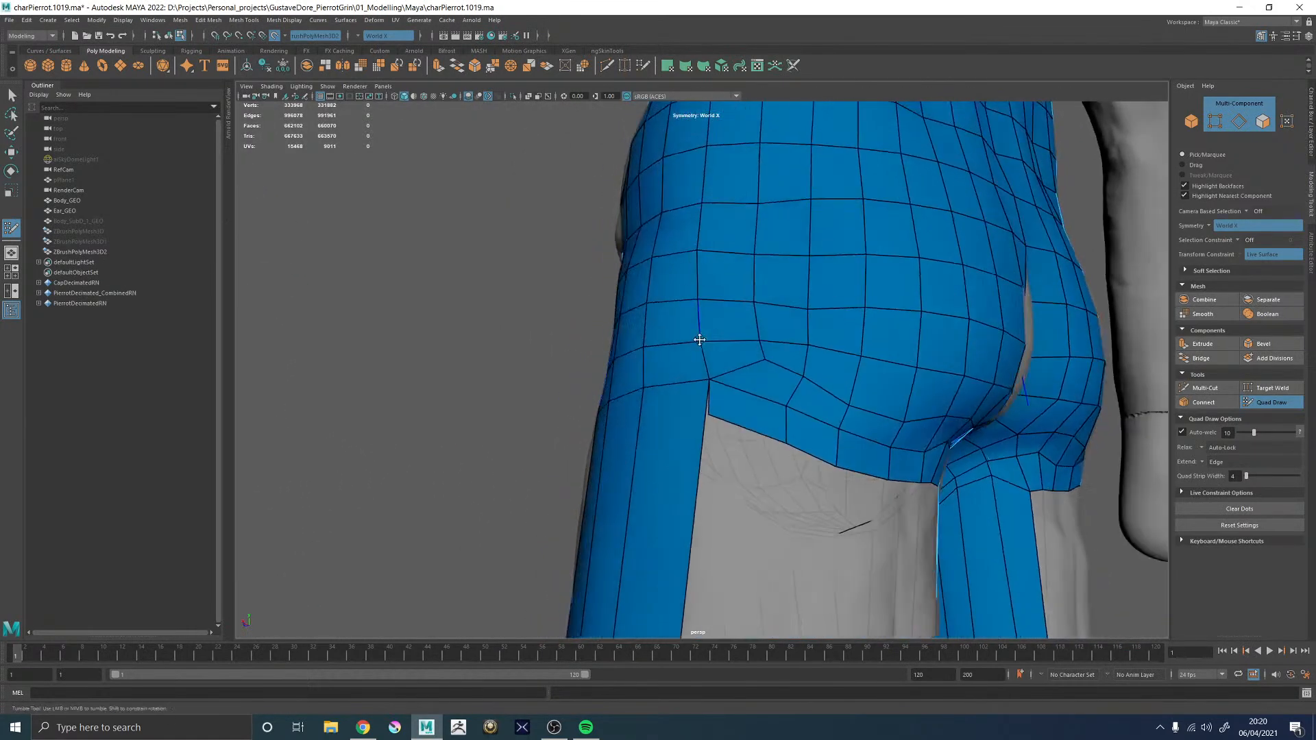
pyautogui.keyDown('alt'); pyautogui.moveTo(715, 414); pyautogui.dragTo(718, 444); pyautogui.keyUp('alt')
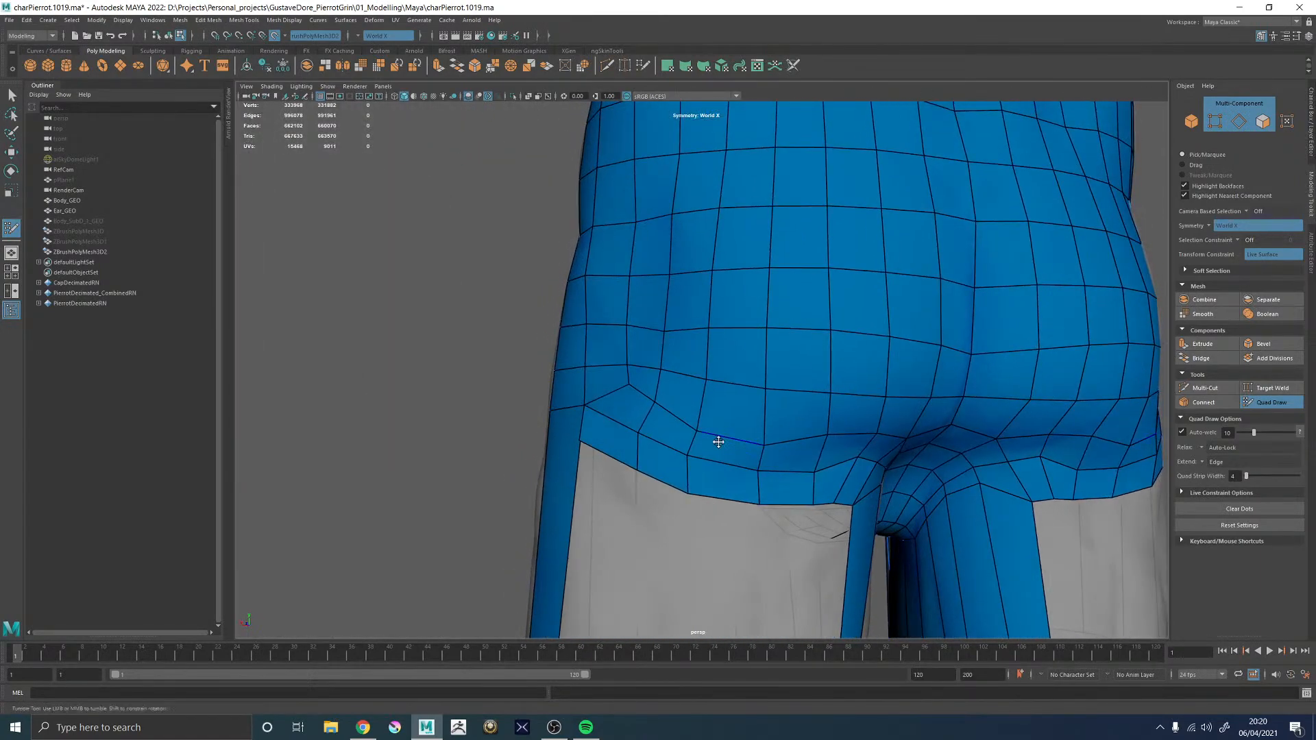
pyautogui.keyDown('alt'); pyautogui.moveTo(717, 443); pyautogui.dragTo(814, 351, button='middle'); pyautogui.keyUp('alt')
pyautogui.keyDown('alt'); pyautogui.moveTo(814, 351); pyautogui.dragTo(663, 306, button='right'); pyautogui.keyUp('alt')
pyautogui.keyDown('alt'); pyautogui.moveTo(674, 318); pyautogui.dragTo(747, 350); pyautogui.keyUp('alt')
pyautogui.keyDown('alt'); pyautogui.moveTo(747, 350); pyautogui.dragTo(876, 449, button='right'); pyautogui.keyUp('alt')
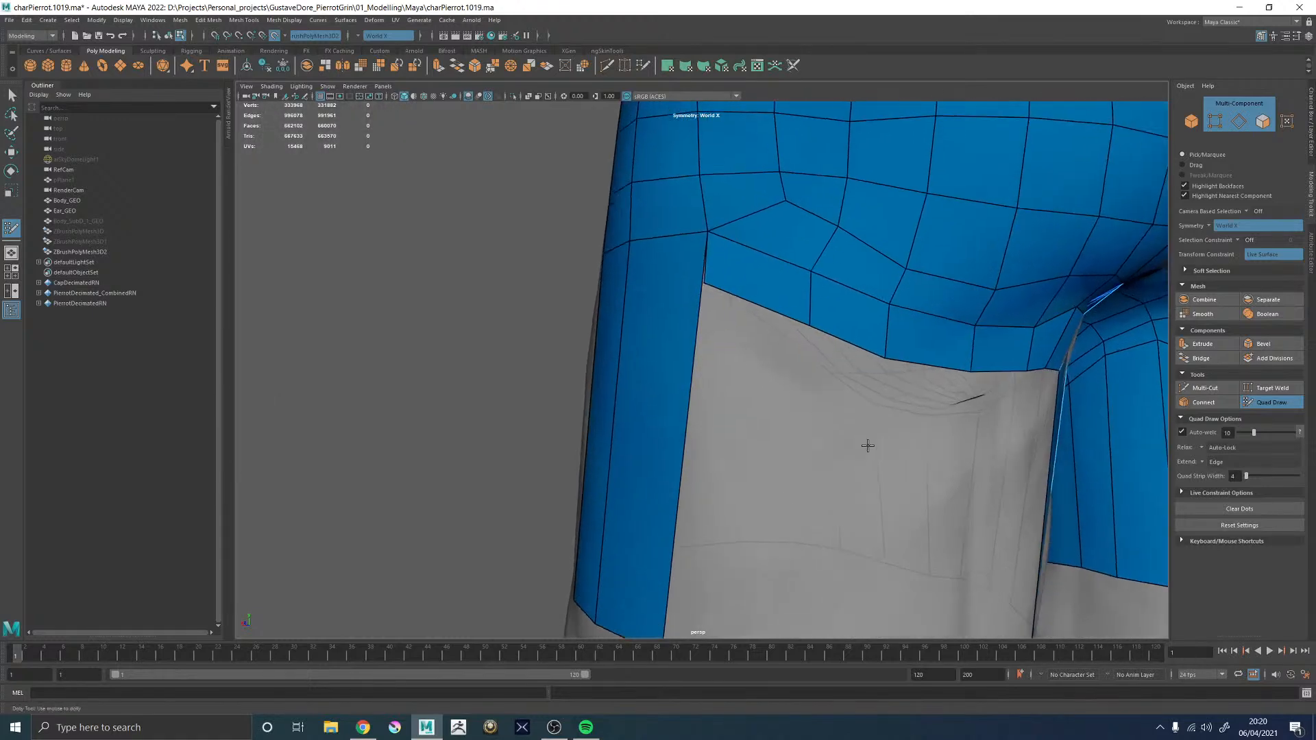
pyautogui.moveTo(745, 301)
pyautogui.keyDown('alt'); pyautogui.mouseDown()
pyautogui.moveTo(787, 303)
pyautogui.moveTo(771, 303)
pyautogui.mouseUp(); pyautogui.keyUp('alt')
pyautogui.keyDown('alt'); pyautogui.moveTo(771, 304); pyautogui.dragTo(691, 378, button='middle'); pyautogui.keyUp('alt')
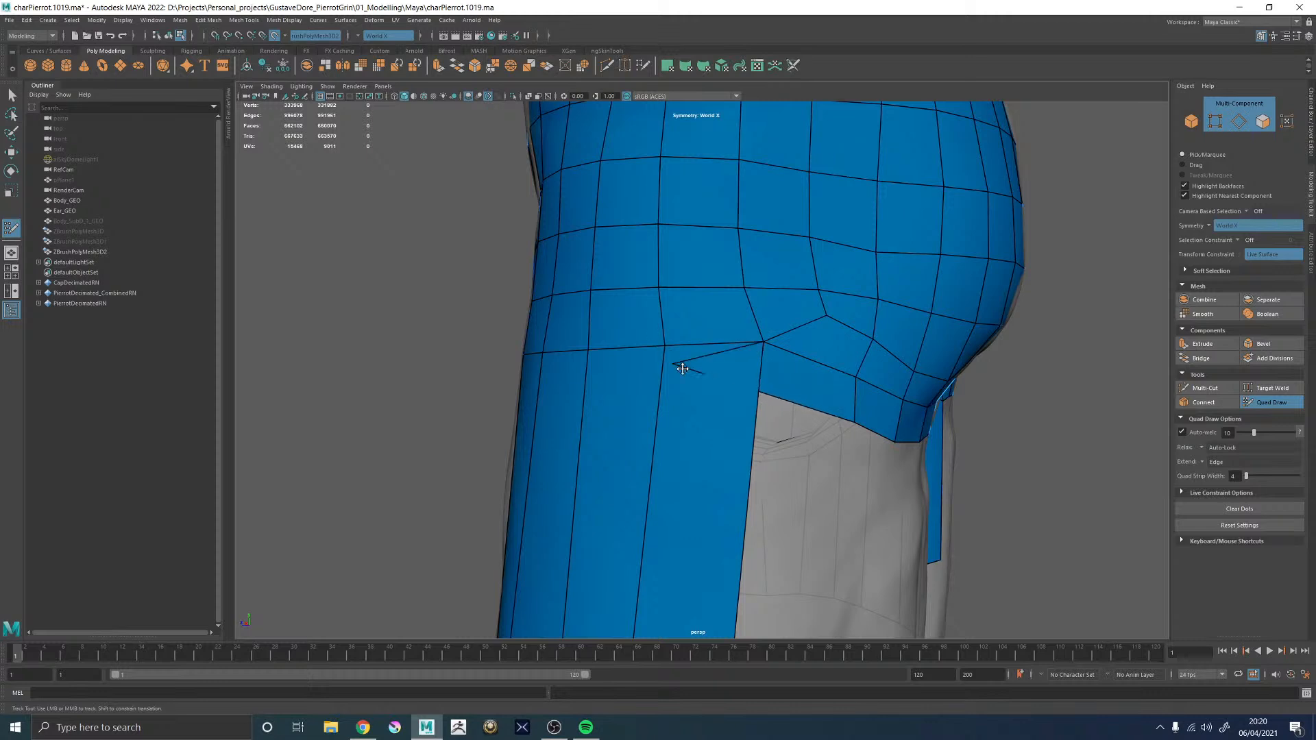
# - Try deleting a face and moving a vertex where the strip meets the outer thigh
pyautogui.keyDown('ctrl'); pyautogui.keyDown('shift'); pyautogui.click(720, 407); pyautogui.keyUp('shift'); pyautogui.keyUp('ctrl')
pyautogui.moveTo(765, 416); pyautogui.dragTo(657, 333)
pyautogui.keyDown('alt'); pyautogui.moveTo(786, 368); pyautogui.dragTo(687, 371); pyautogui.keyUp('alt')
pyautogui.scroll(-4, 658, 364)
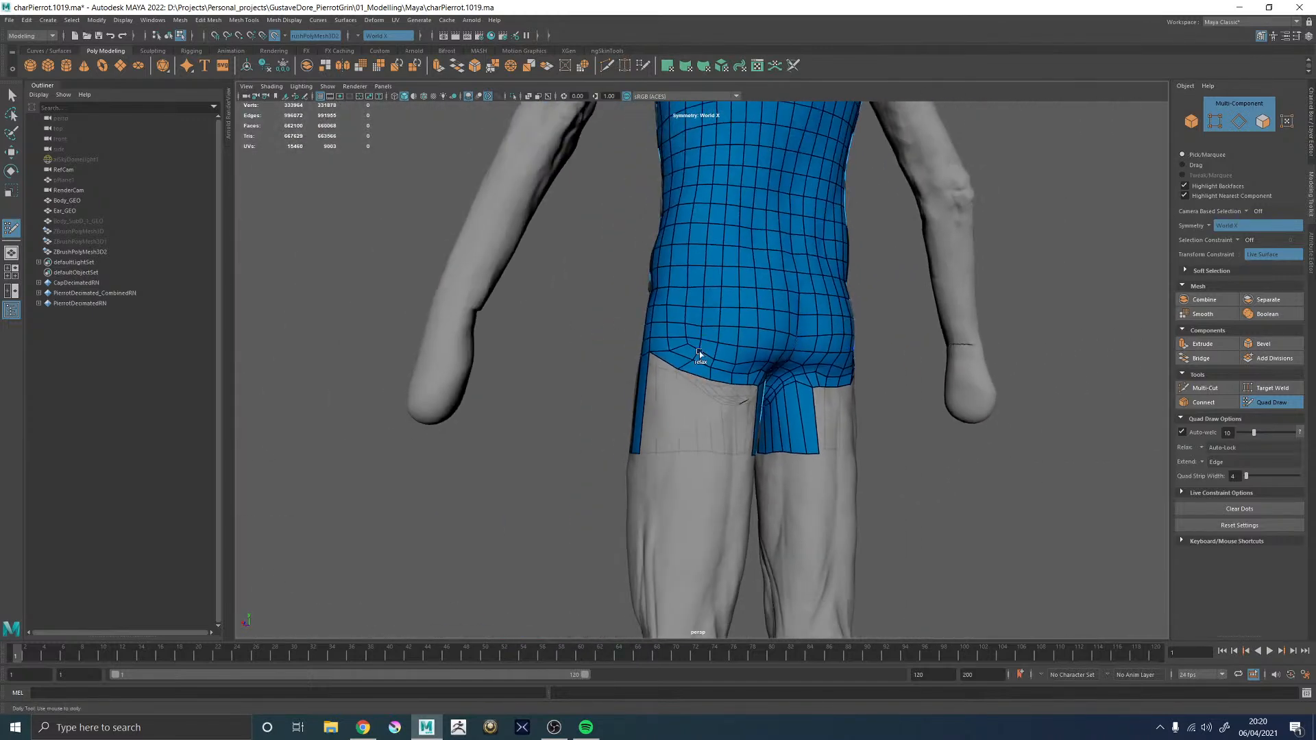
pyautogui.moveTo(737, 362)
pyautogui.keyDown('alt'); pyautogui.mouseDown()
pyautogui.moveTo(878, 370)
pyautogui.moveTo(726, 350)
pyautogui.mouseUp(); pyautogui.keyUp('alt')
pyautogui.scroll(5, 721, 347)
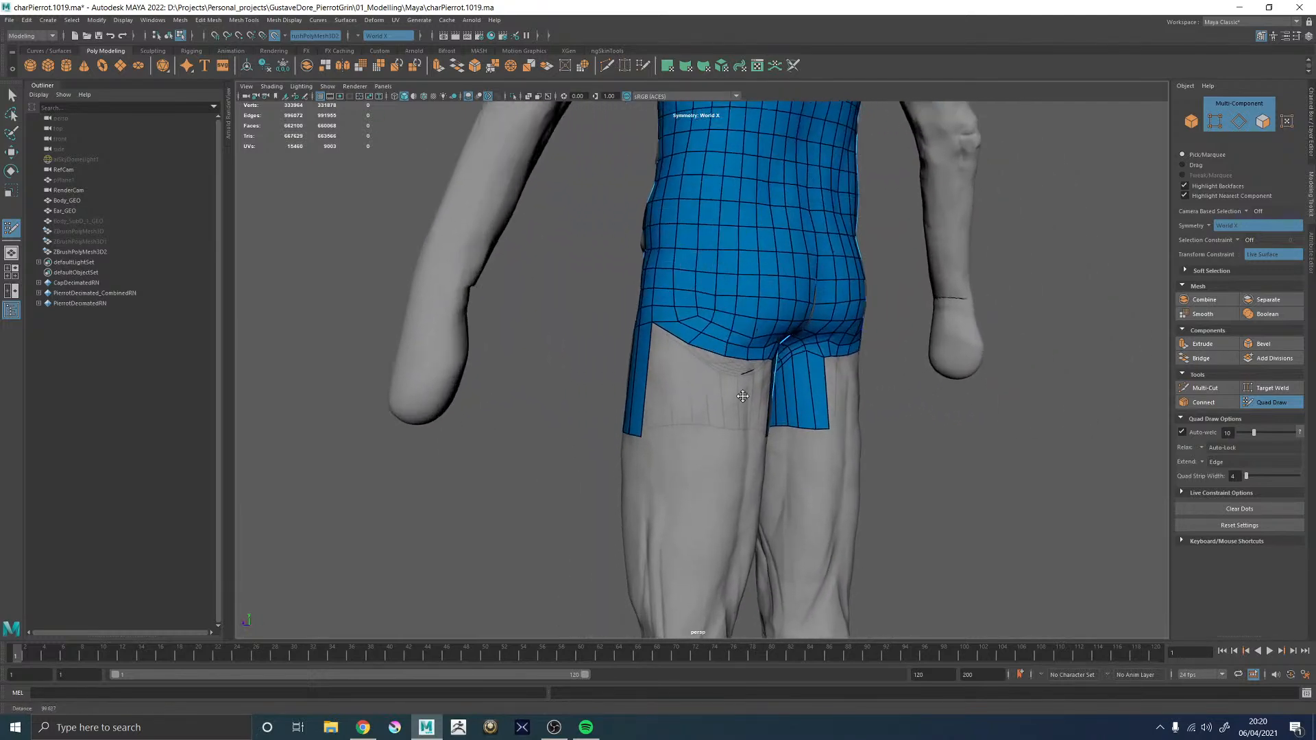
# - Undo the vertex move, the extruded strip and the back-thigh face deletions to restore the full thigh mesh
pyautogui.hotkey('ctrl', 'z')
pyautogui.hotkey('ctrl', 'z')
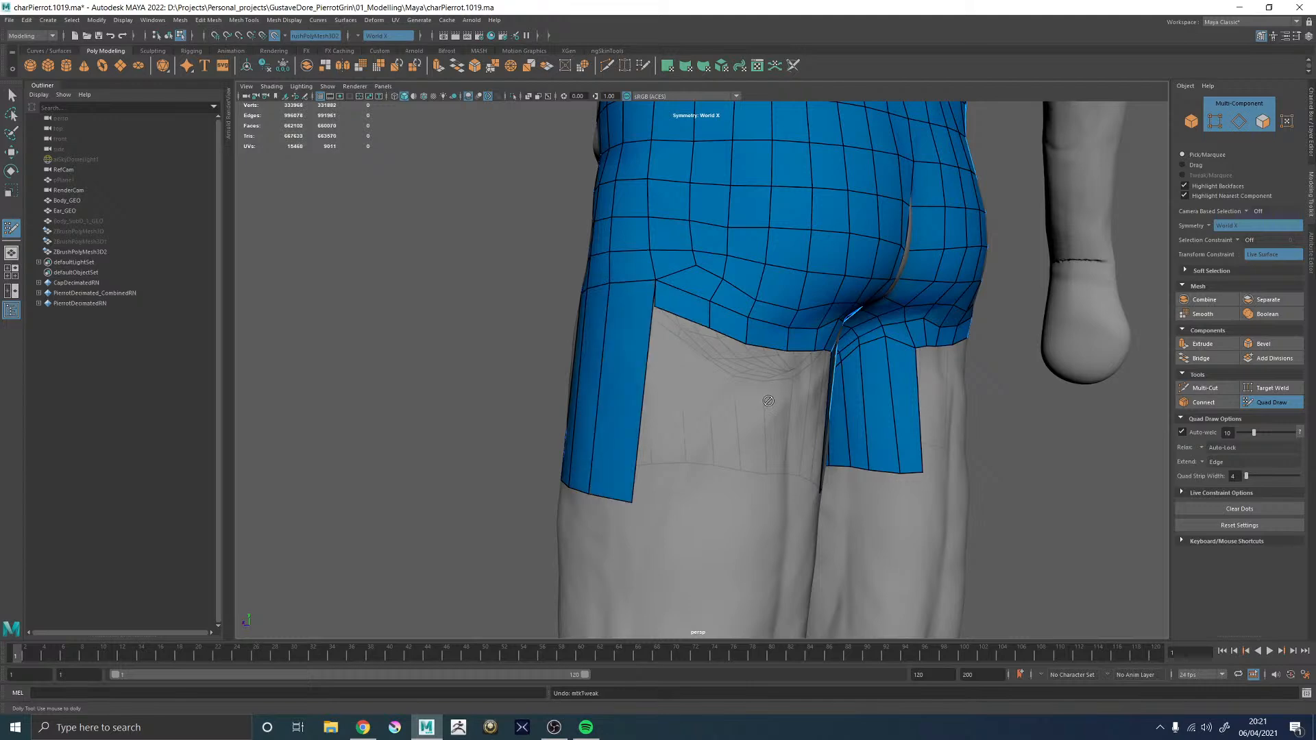
pyautogui.hotkey('ctrl', 'z')
pyautogui.keyDown('alt'); pyautogui.moveTo(766, 409); pyautogui.dragTo(707, 383); pyautogui.keyUp('alt')
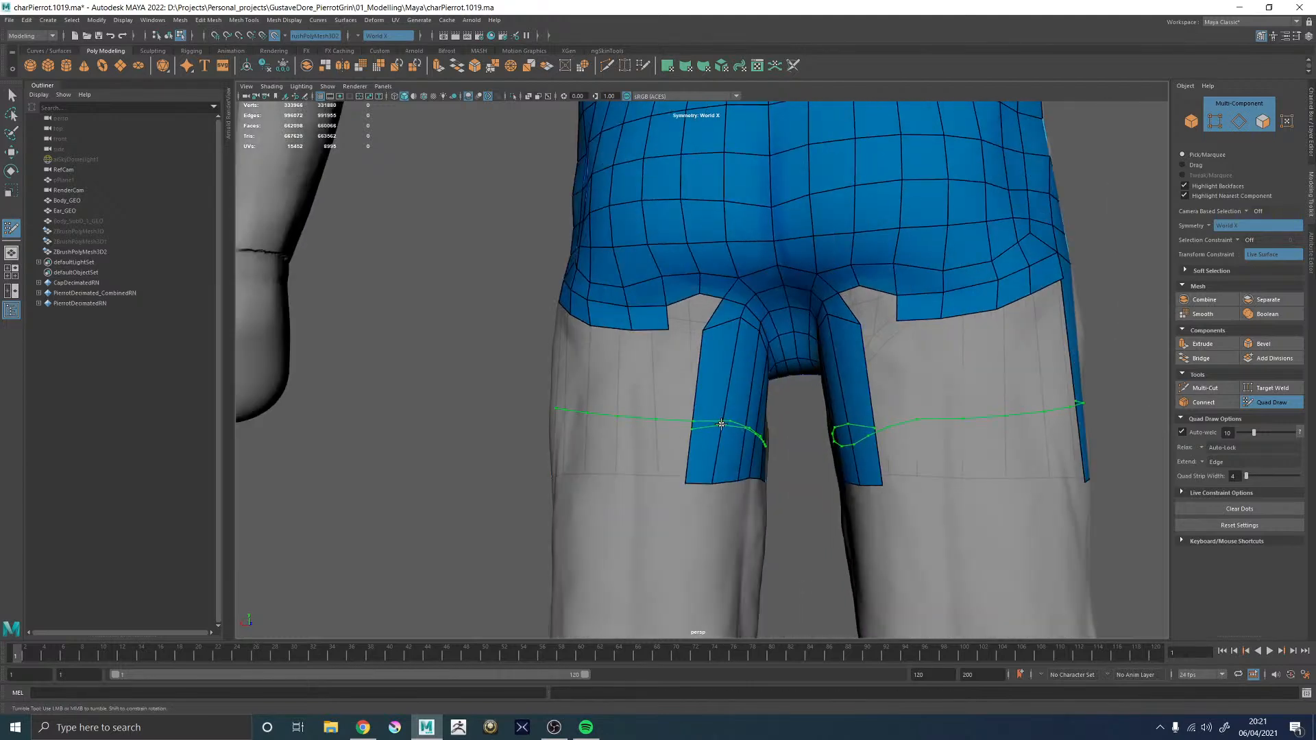
pyautogui.hotkey('ctrl', 'z')
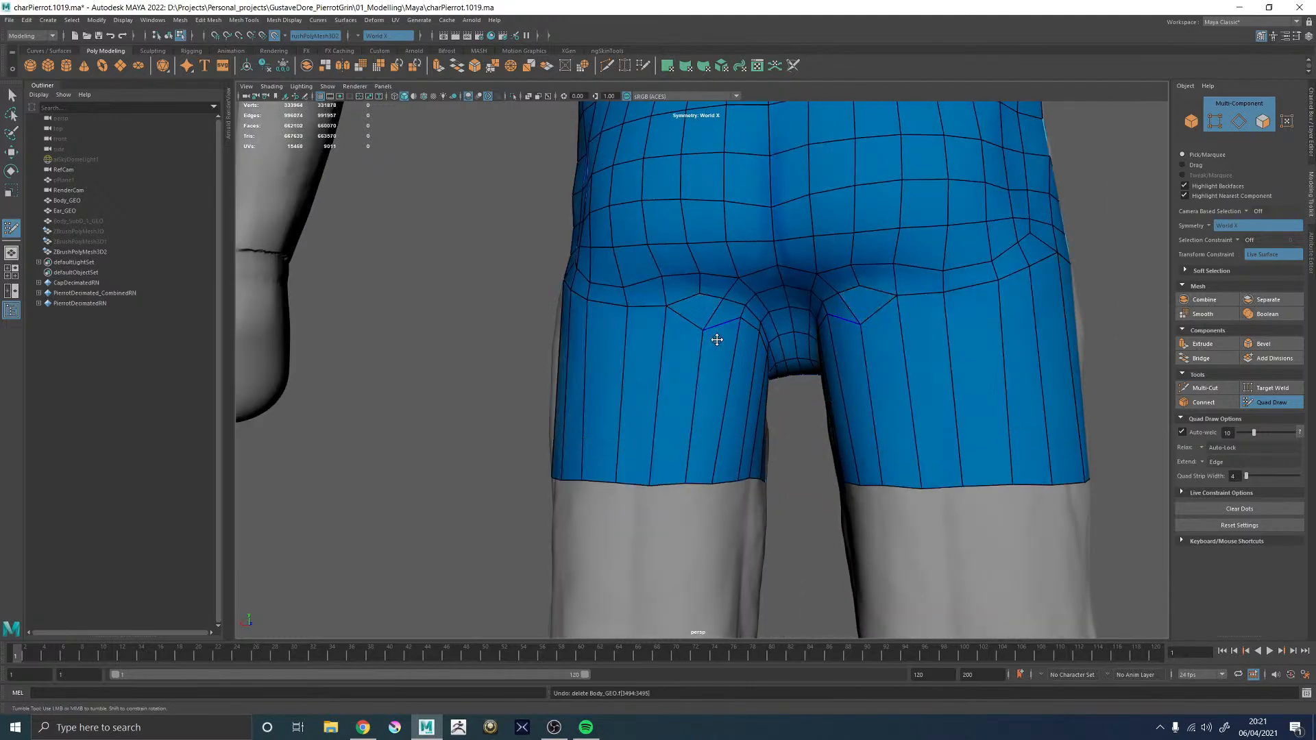
pyautogui.hotkey('ctrl', 'z')
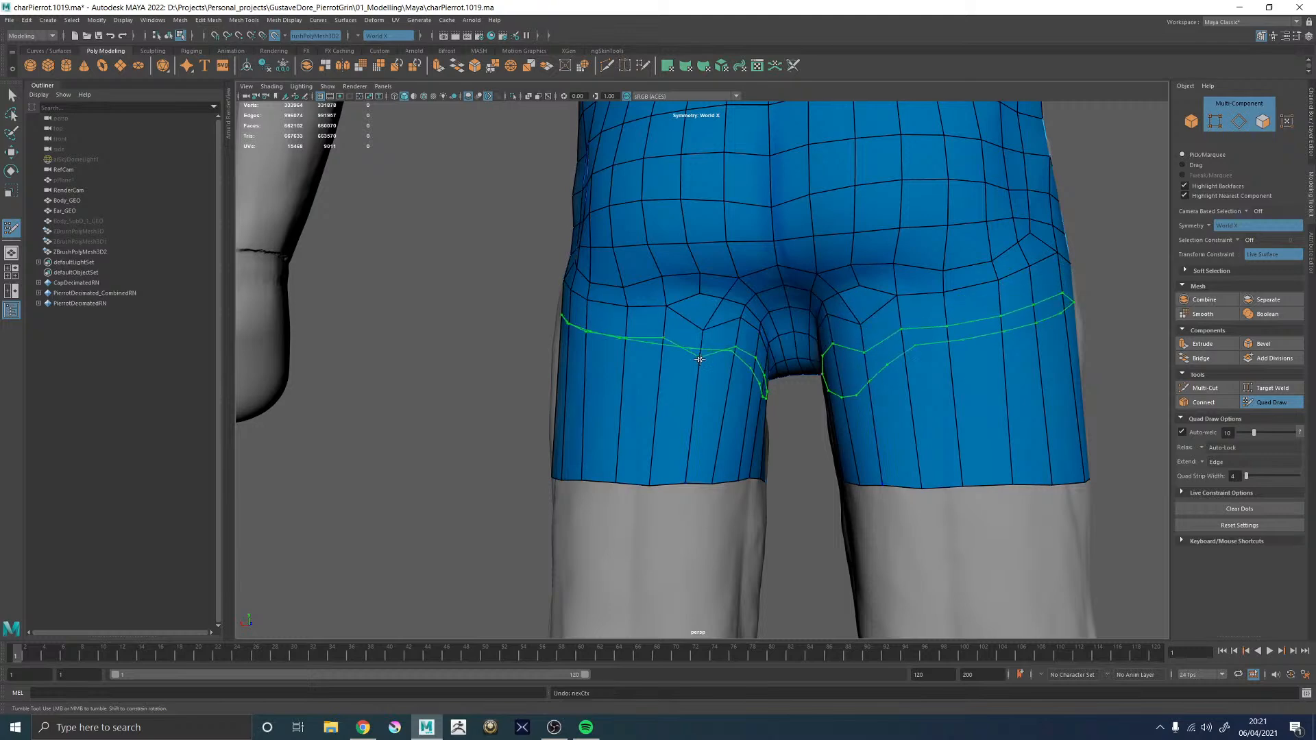
# - Insert one horizontal edge loop around both upper thighs, just below the buttocks and the diamond-shaped faces
pyautogui.keyDown('ctrl'); pyautogui.click(690, 345); pyautogui.keyUp('ctrl')
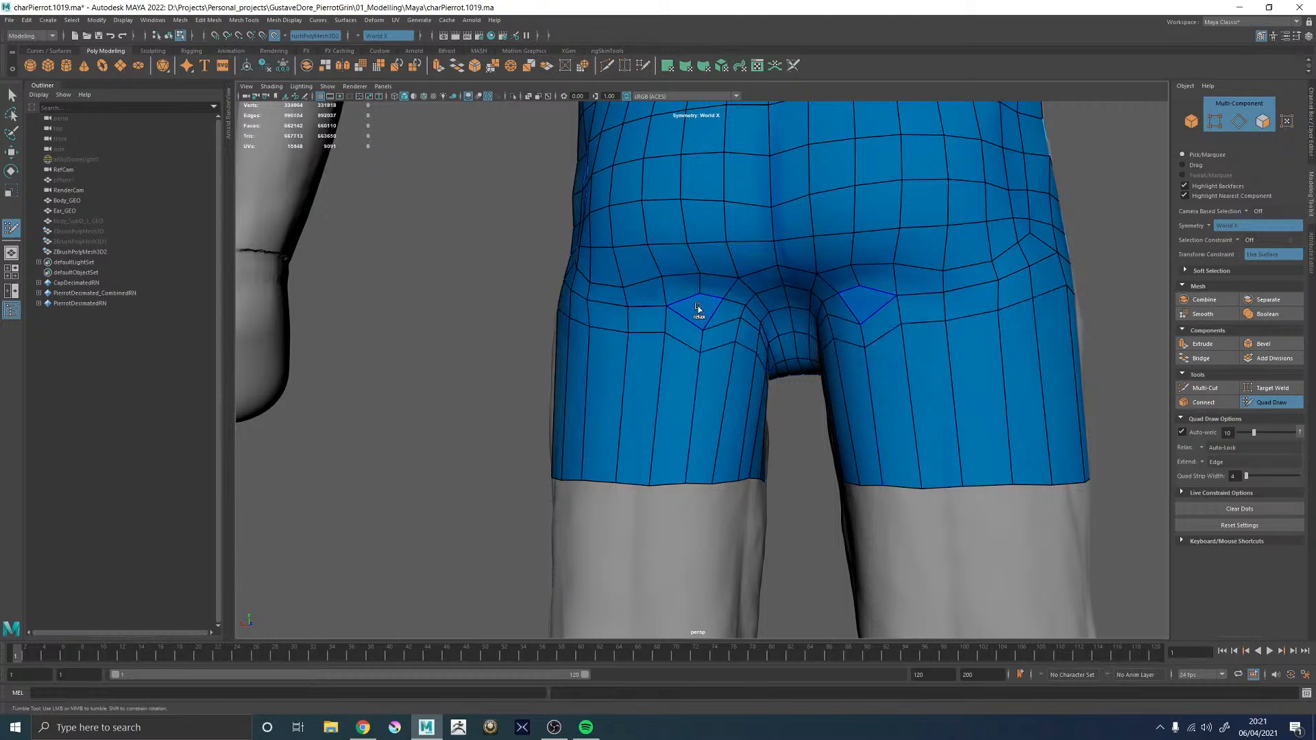
pyautogui.scroll(-10, 693, 339)
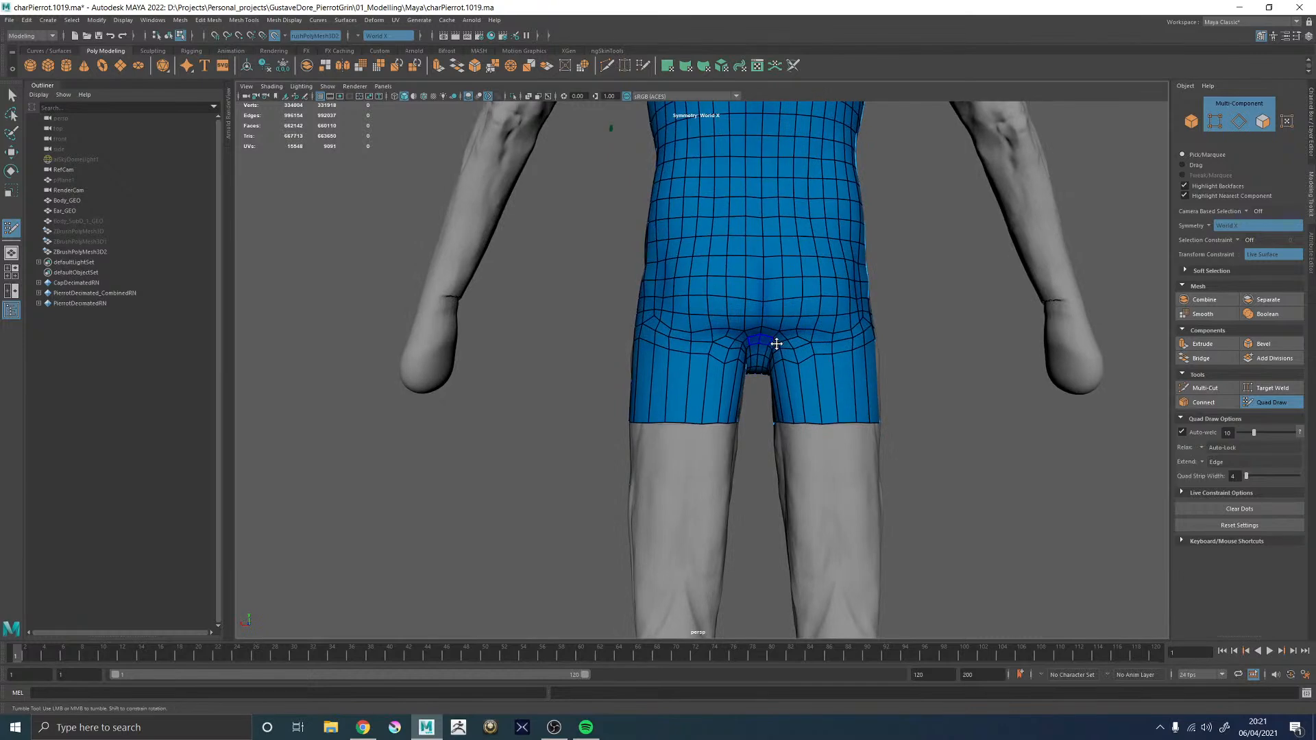
pyautogui.keyDown('alt'); pyautogui.moveTo(666, 332); pyautogui.dragTo(887, 309, button='right'); pyautogui.keyUp('alt')
pyautogui.keyDown('alt'); pyautogui.moveTo(770, 303); pyautogui.dragTo(728, 350, button='middle'); pyautogui.keyUp('alt')
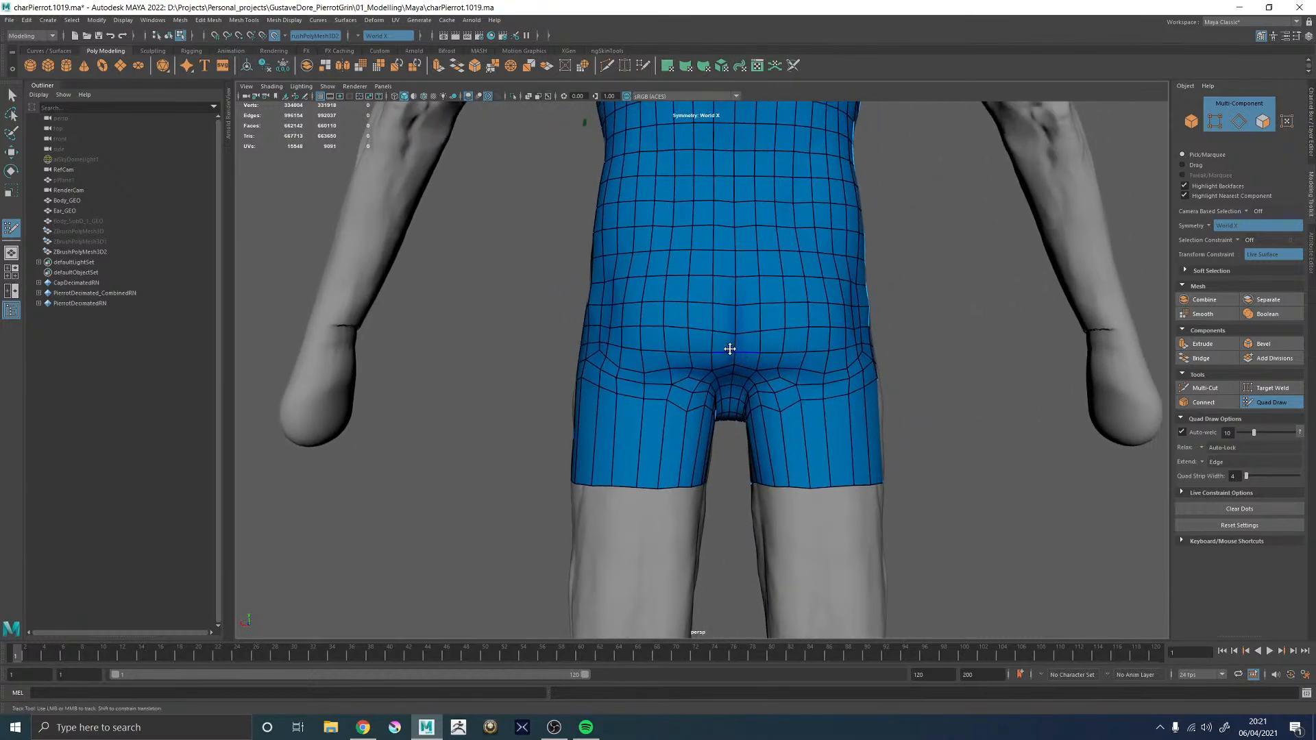
pyautogui.keyDown('alt'); pyautogui.moveTo(729, 349); pyautogui.dragTo(856, 455, button='right'); pyautogui.keyUp('alt')
pyautogui.moveTo(753, 381)
pyautogui.keyDown('alt'); pyautogui.mouseDown()
pyautogui.moveTo(758, 332)
pyautogui.moveTo(749, 369)
pyautogui.mouseUp(); pyautogui.keyUp('alt')
pyautogui.keyDown('alt'); pyautogui.moveTo(750, 369); pyautogui.dragTo(714, 401, button='middle'); pyautogui.keyUp('alt')
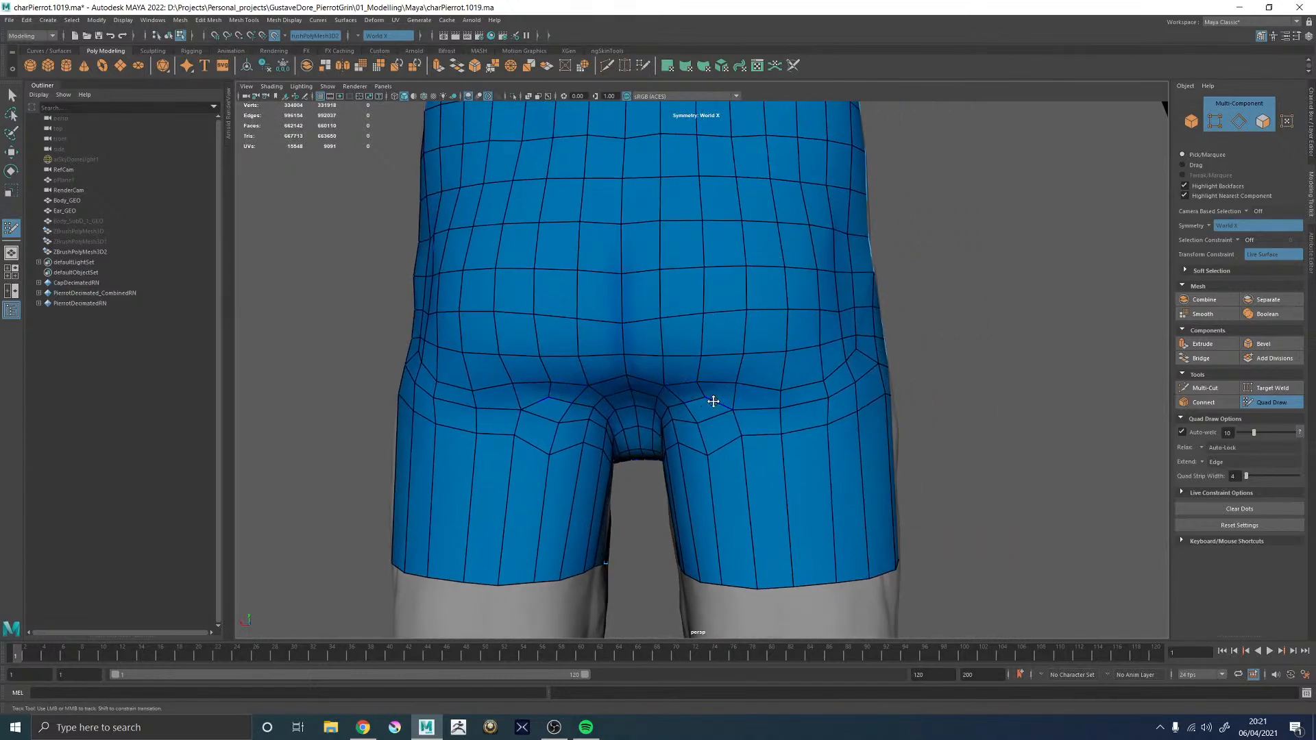
pyautogui.scroll(5, 753, 389)
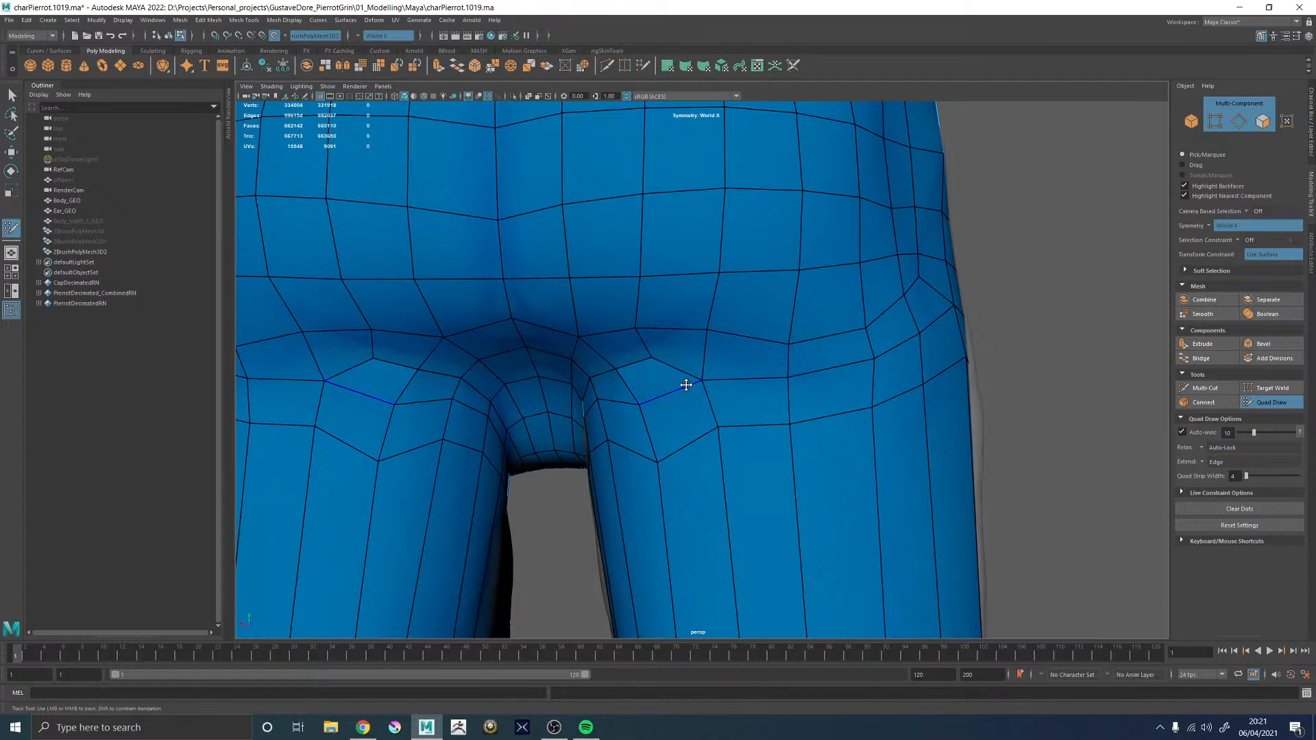
# - Delete the diamond and neighbouring faces below each buttock and refill the gaps with quads in a rerouted edge flow
pyautogui.moveTo(671, 385)
pyautogui.keyDown('ctrl'); pyautogui.keyDown('shift'); pyautogui.mouseDown()
pyautogui.moveTo(678, 418)
pyautogui.moveTo(724, 372)
pyautogui.moveTo(706, 364)
pyautogui.mouseUp(); pyautogui.keyUp('shift'); pyautogui.keyUp('ctrl')
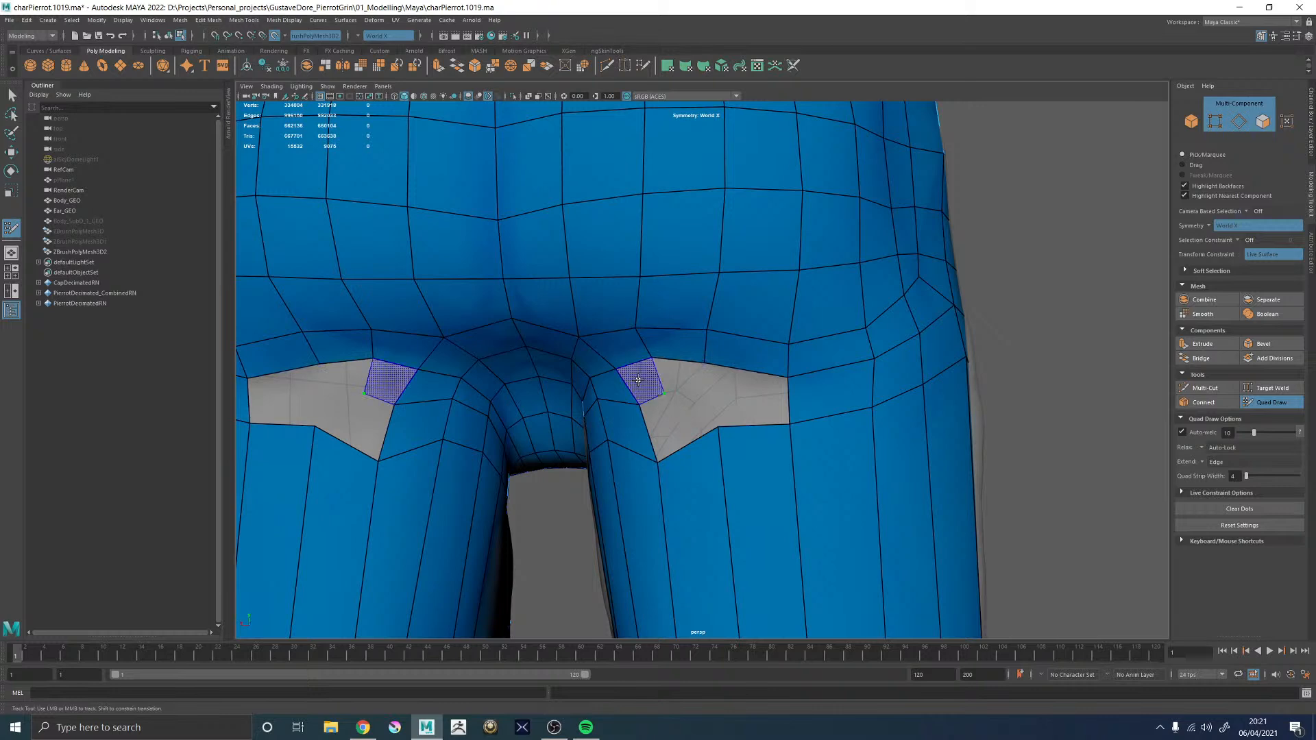
pyautogui.keyDown('shift'); pyautogui.click(716, 381); pyautogui.keyUp('shift')
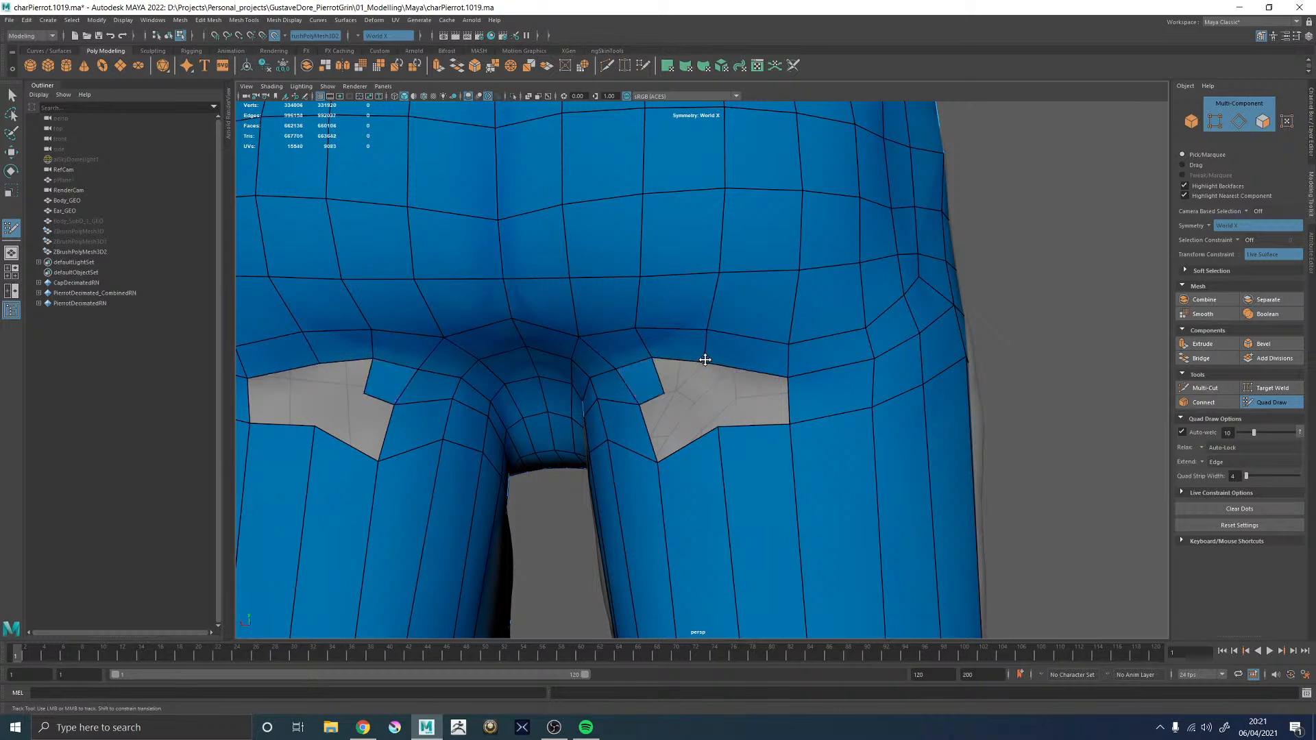
pyautogui.keyDown('shift'); pyautogui.click(705, 364); pyautogui.keyUp('shift')
pyautogui.keyDown('shift'); pyautogui.click(743, 416); pyautogui.keyUp('shift')
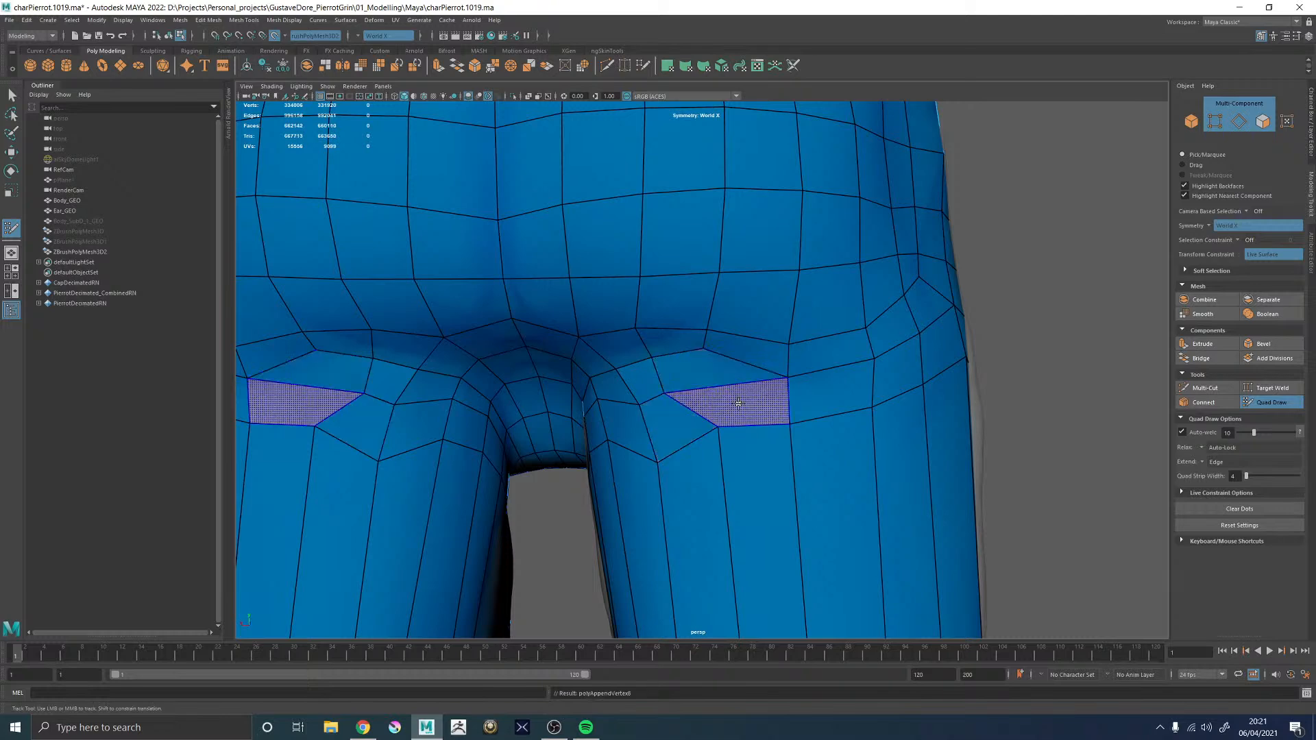
# - Relax the rerouted quads below the buttocks to even out their spacing and check the surrounding thigh topology
pyautogui.moveTo(652, 385)
pyautogui.keyDown('shift'); pyautogui.mouseDown()
pyautogui.moveTo(664, 373)
pyautogui.moveTo(690, 381)
pyautogui.mouseUp(); pyautogui.keyUp('shift')
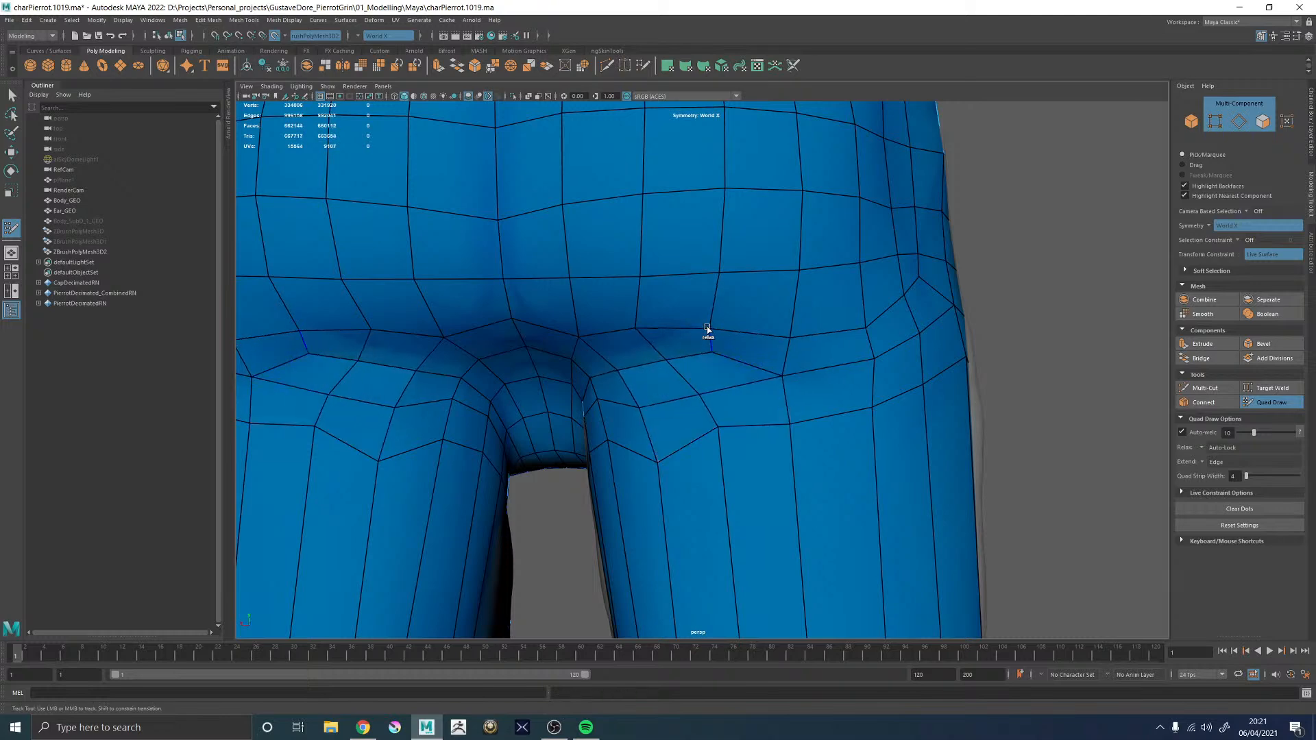
pyautogui.keyDown('alt'); pyautogui.moveTo(802, 329); pyautogui.dragTo(720, 353, button='right'); pyautogui.keyUp('alt')
pyautogui.keyDown('alt'); pyautogui.moveTo(800, 284); pyautogui.dragTo(577, 335, button='right'); pyautogui.keyUp('alt')
pyautogui.moveTo(698, 368)
pyautogui.keyDown('alt'); pyautogui.mouseDown()
pyautogui.moveTo(661, 356)
pyautogui.moveTo(679, 353)
pyautogui.mouseUp(); pyautogui.keyUp('alt')
pyautogui.keyDown('alt'); pyautogui.moveTo(681, 323); pyautogui.dragTo(850, 439, button='right'); pyautogui.keyUp('alt')
pyautogui.moveTo(681, 357)
pyautogui.keyDown('alt'); pyautogui.mouseDown()
pyautogui.moveTo(705, 358)
pyautogui.moveTo(659, 364)
pyautogui.moveTo(700, 361)
pyautogui.mouseUp(); pyautogui.keyUp('alt')
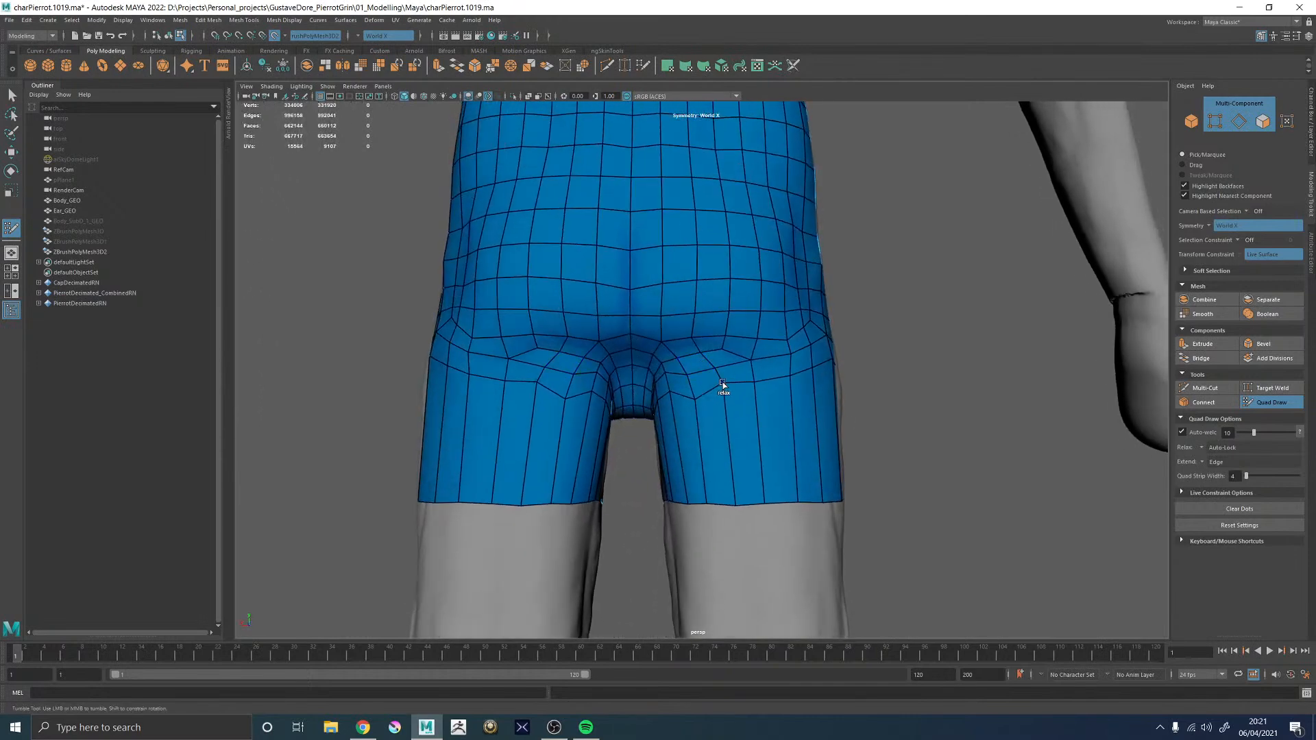
pyautogui.moveTo(741, 412)
pyautogui.keyDown('alt'); pyautogui.mouseDown()
pyautogui.moveTo(946, 411)
pyautogui.moveTo(893, 405)
pyautogui.mouseUp(); pyautogui.keyUp('alt')
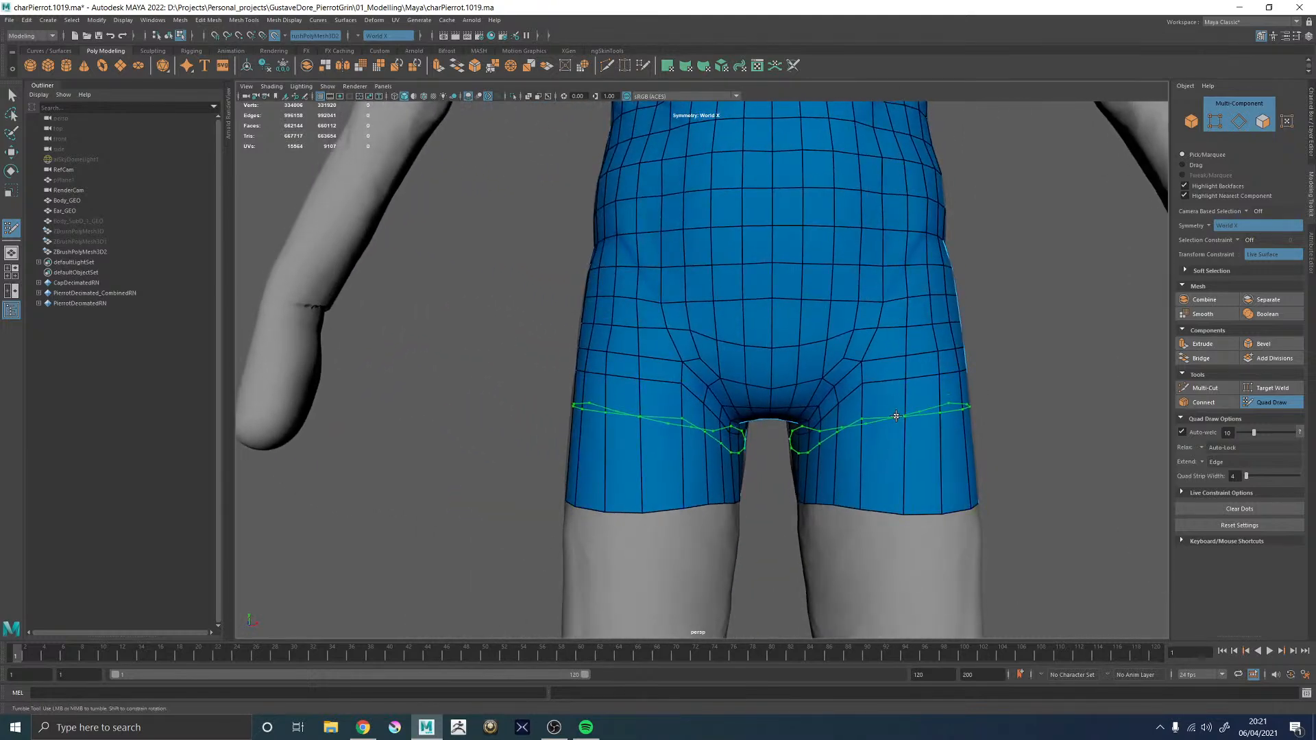
# - Insert a horizontal edge loop around both upper thighs just below the crotch and flatten it by scaling it vertically
pyautogui.keyDown('ctrl'); pyautogui.click(894, 428); pyautogui.keyUp('ctrl')
pyautogui.press('w')
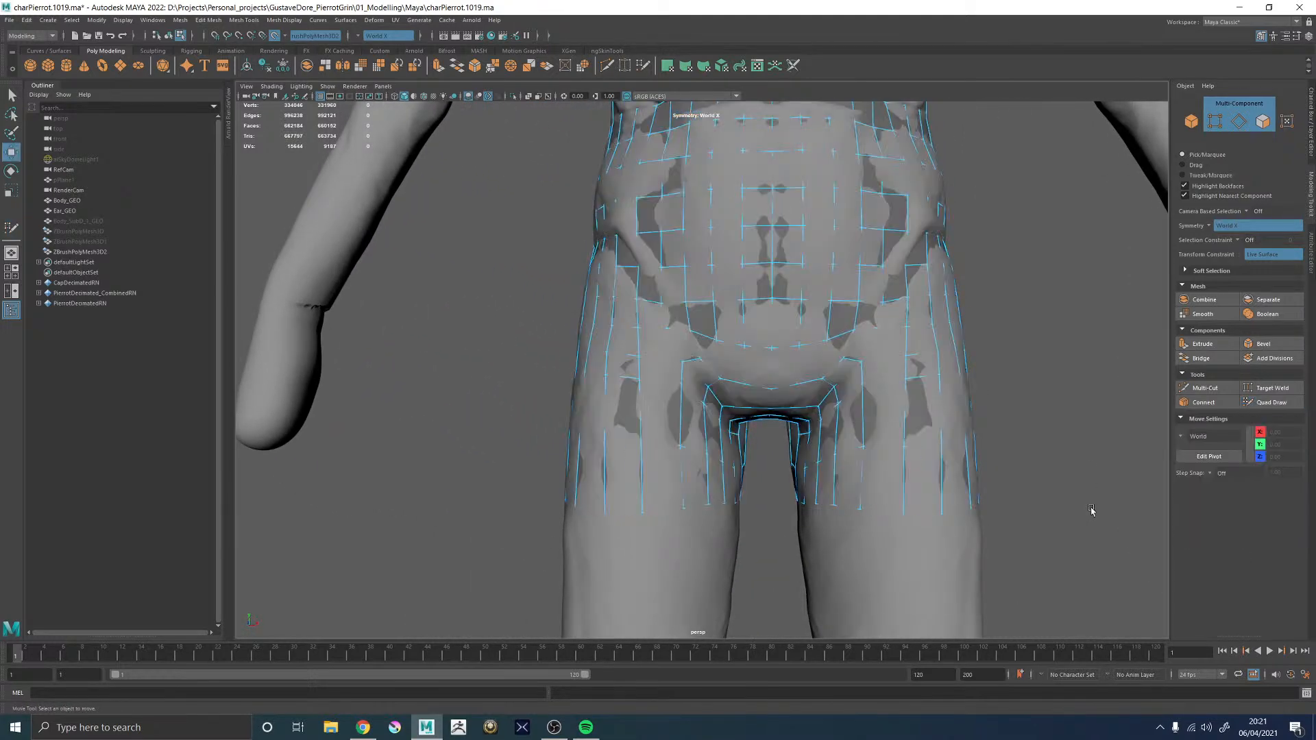
pyautogui.moveTo(871, 483); pyautogui.dragTo(879, 381, button='right')
pyautogui.doubleClick(884, 452)
pyautogui.press('r')
pyautogui.moveTo(882, 404); pyautogui.dragTo(884, 436)
pyautogui.press('F8')
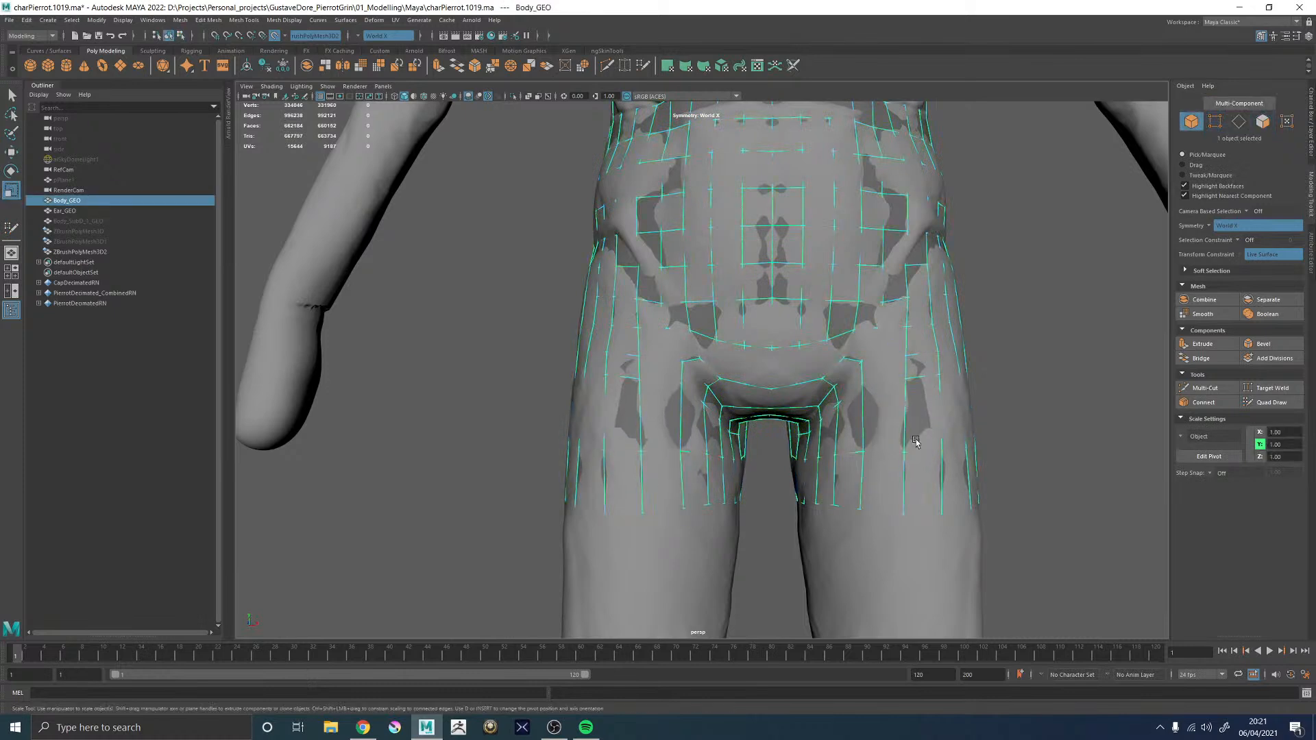
# - Insert two more horizontal Quad Draw edge loops around both thighs, splitting the tall rows above the open lower edge
pyautogui.click(1272, 402)
pyautogui.keyDown('alt'); pyautogui.moveTo(946, 445); pyautogui.dragTo(694, 446); pyautogui.keyUp('alt')
pyautogui.keyDown('alt'); pyautogui.moveTo(695, 446); pyautogui.dragTo(480, 429, button='right'); pyautogui.keyUp('alt')
pyautogui.keyDown('alt'); pyautogui.moveTo(620, 405); pyautogui.dragTo(725, 374, button='middle'); pyautogui.keyUp('alt')
pyautogui.keyDown('alt'); pyautogui.moveTo(726, 374); pyautogui.dragTo(913, 484, button='right'); pyautogui.keyUp('alt')
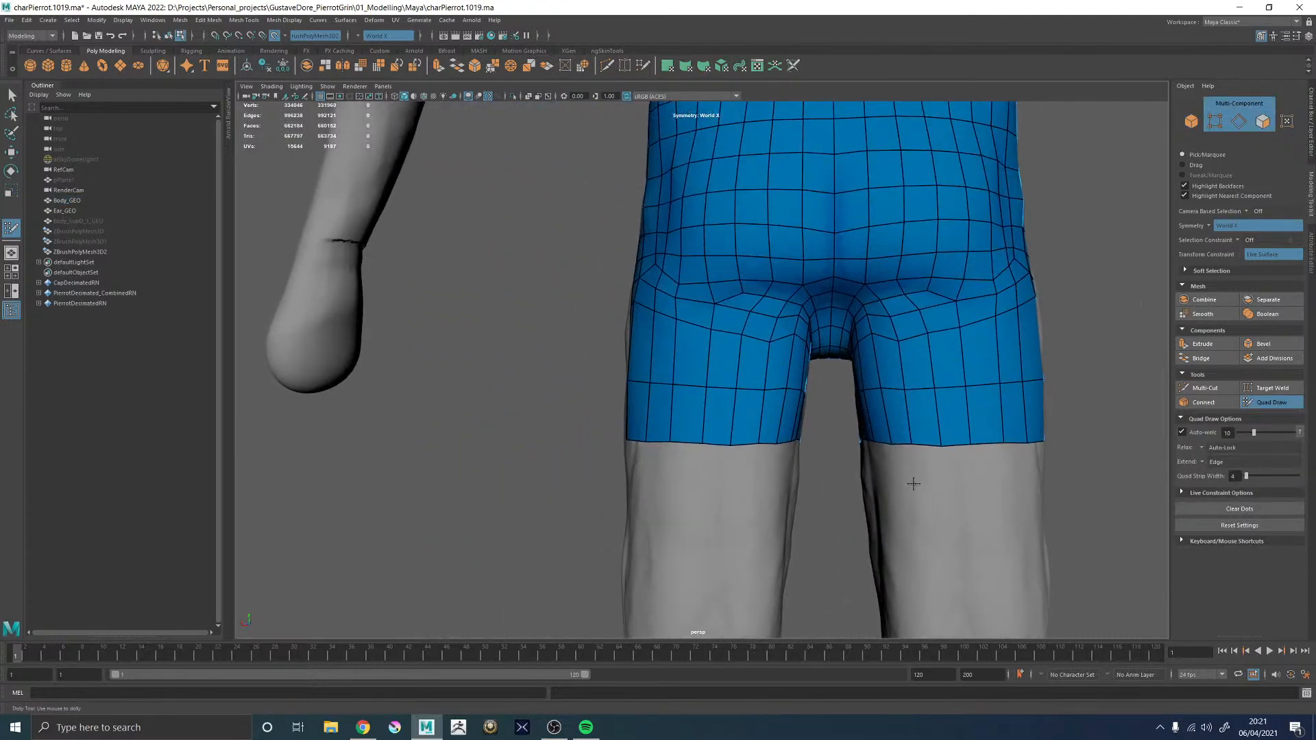
pyautogui.moveTo(603, 388)
pyautogui.keyDown('alt'); pyautogui.mouseDown()
pyautogui.moveTo(832, 372)
pyautogui.moveTo(848, 347)
pyautogui.moveTo(730, 353)
pyautogui.mouseUp(); pyautogui.keyUp('alt')
pyautogui.moveTo(838, 352)
pyautogui.keyDown('alt'); pyautogui.mouseDown()
pyautogui.moveTo(857, 352)
pyautogui.moveTo(822, 357)
pyautogui.moveTo(887, 343)
pyautogui.moveTo(733, 414)
pyautogui.mouseUp(); pyautogui.keyUp('alt')
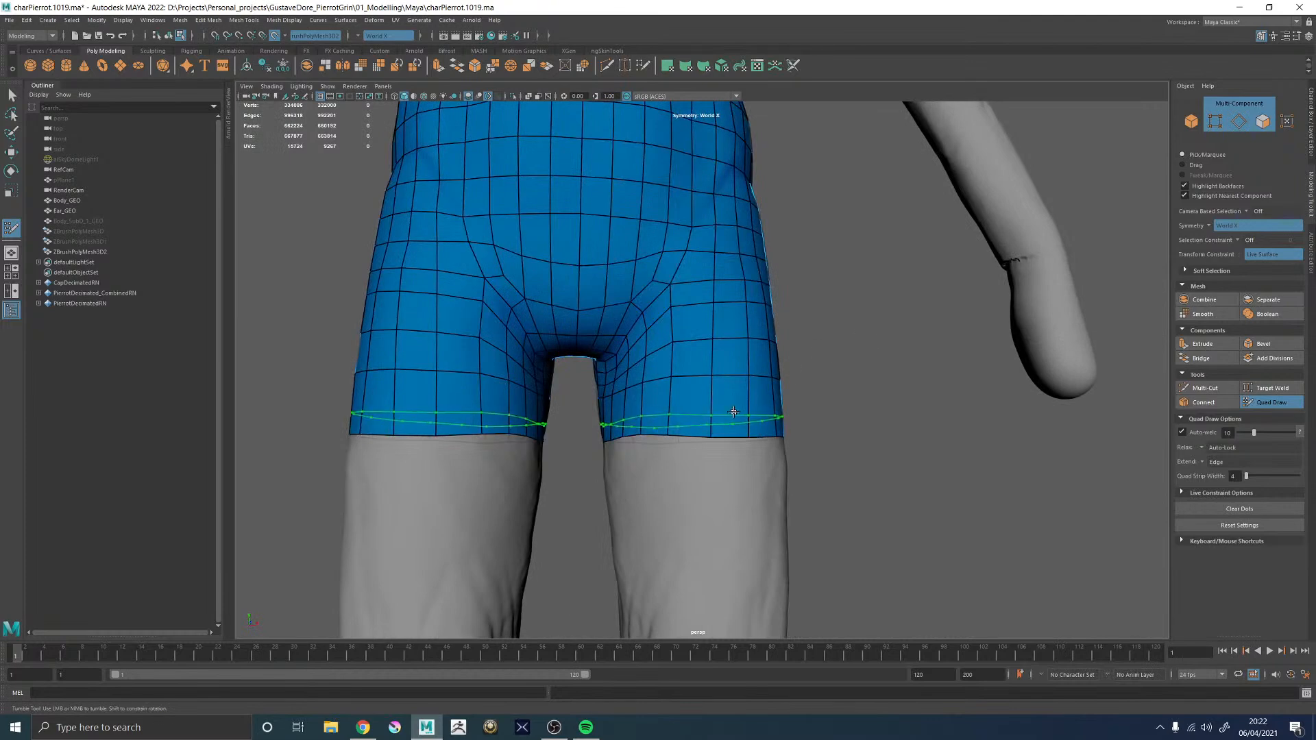
pyautogui.keyDown('alt'); pyautogui.moveTo(919, 394); pyautogui.dragTo(749, 335); pyautogui.keyUp('alt')
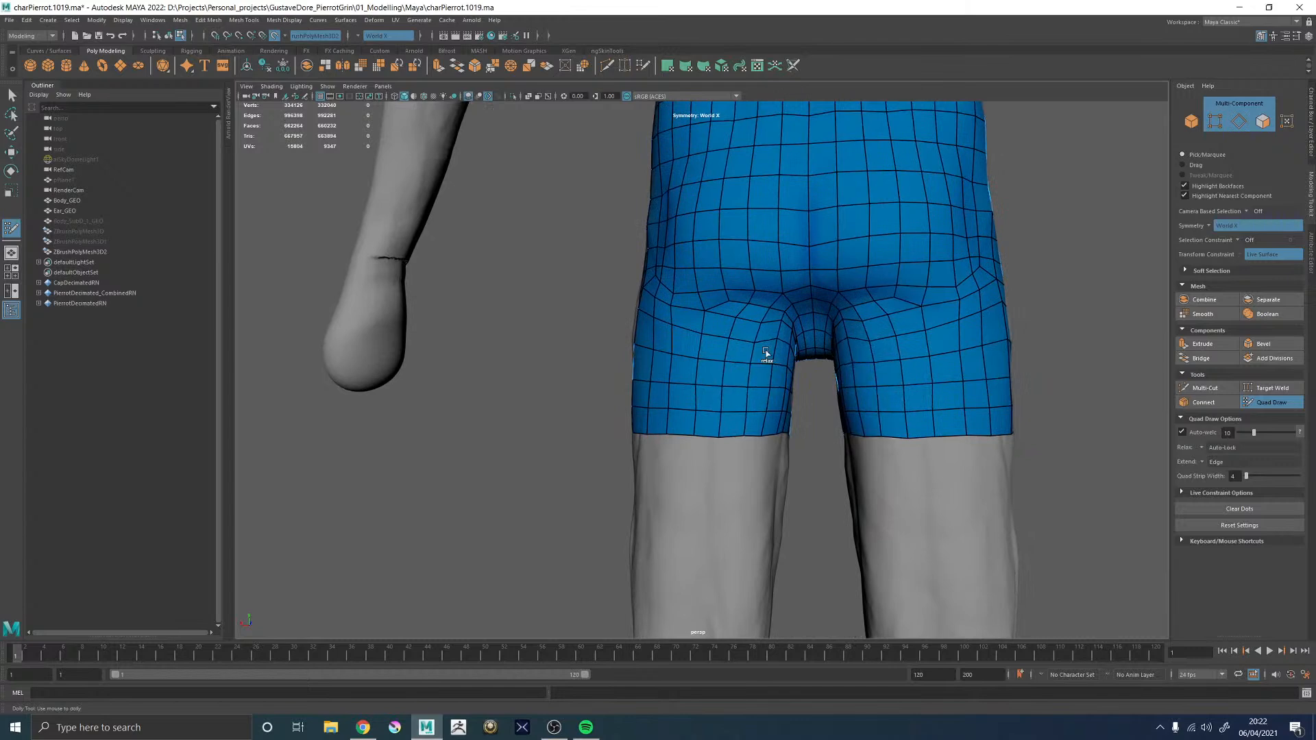
# - Relax the quads around the front, sides and back of both upper thighs to even out their spacing
pyautogui.moveTo(633, 349)
pyautogui.keyDown('alt'); pyautogui.mouseDown()
pyautogui.moveTo(703, 358)
pyautogui.moveTo(476, 365)
pyautogui.mouseUp(); pyautogui.keyUp('alt')
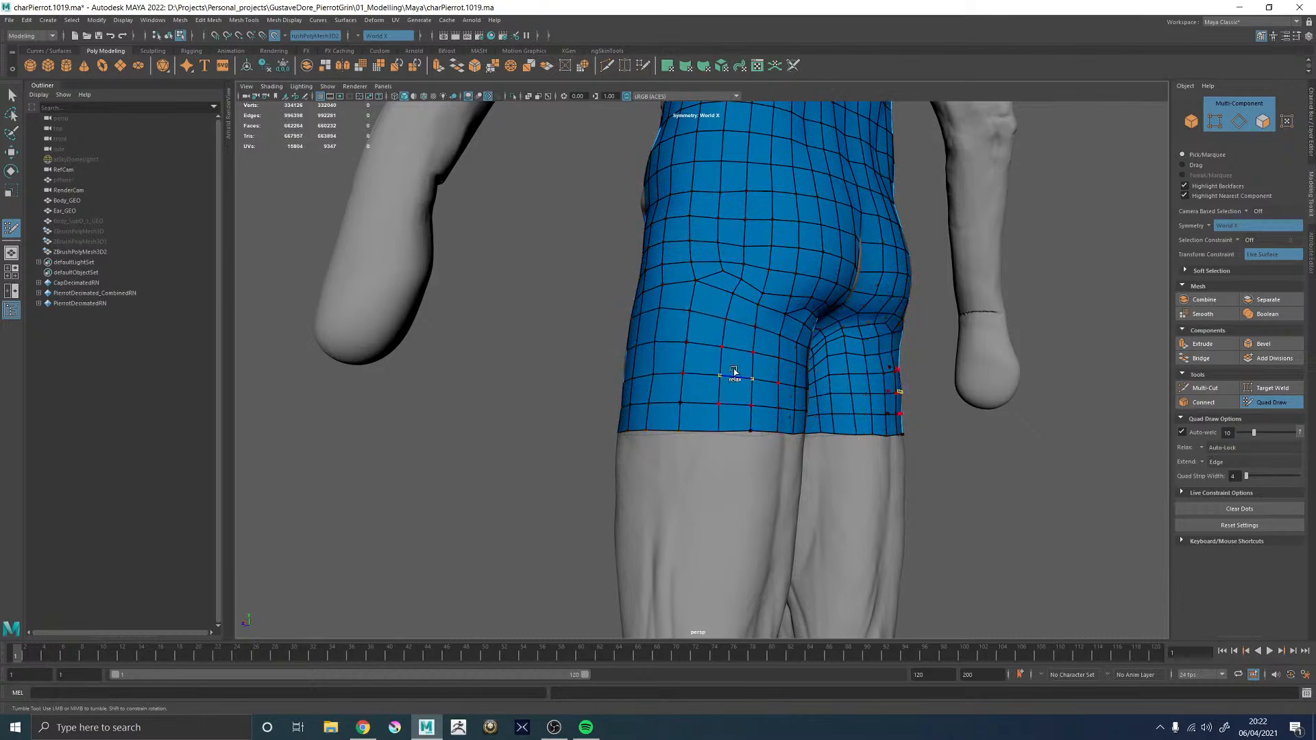
pyautogui.keyDown('alt'); pyautogui.moveTo(660, 369); pyautogui.dragTo(664, 426); pyautogui.keyUp('alt')
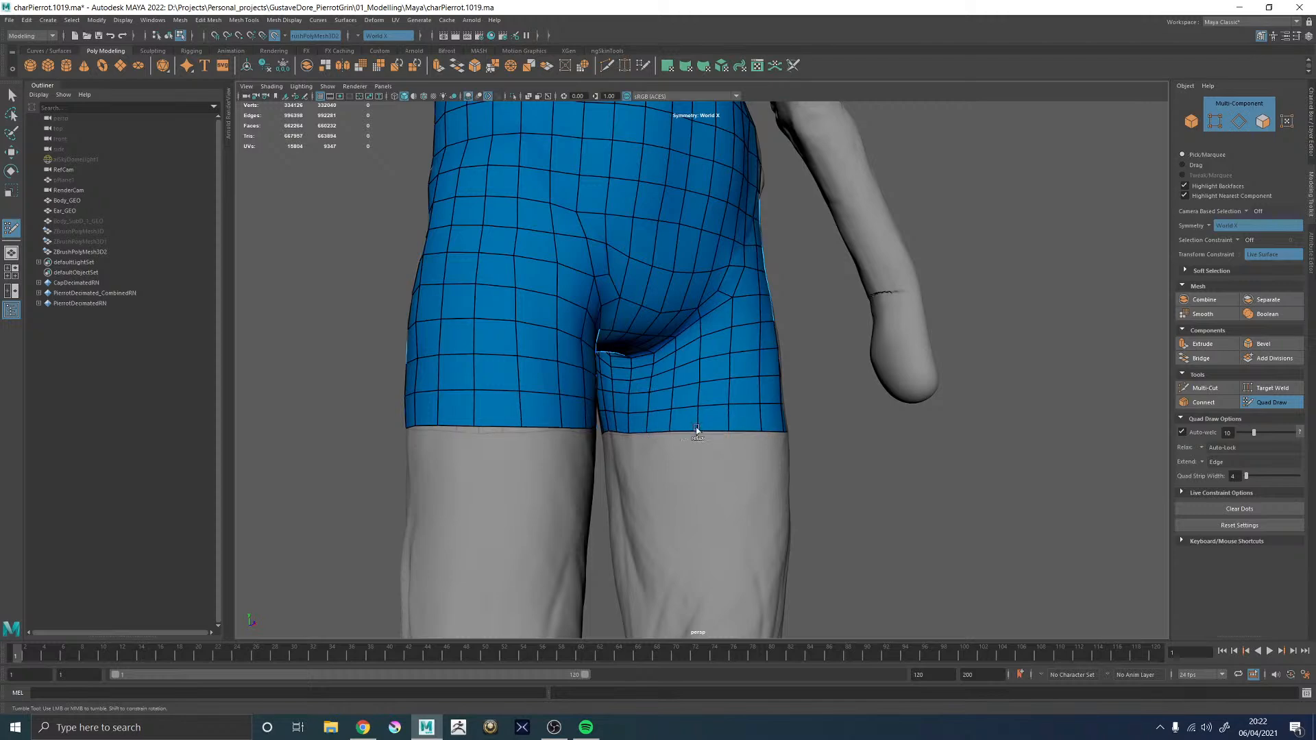
pyautogui.keyDown('alt'); pyautogui.moveTo(661, 435); pyautogui.dragTo(727, 445); pyautogui.keyUp('alt')
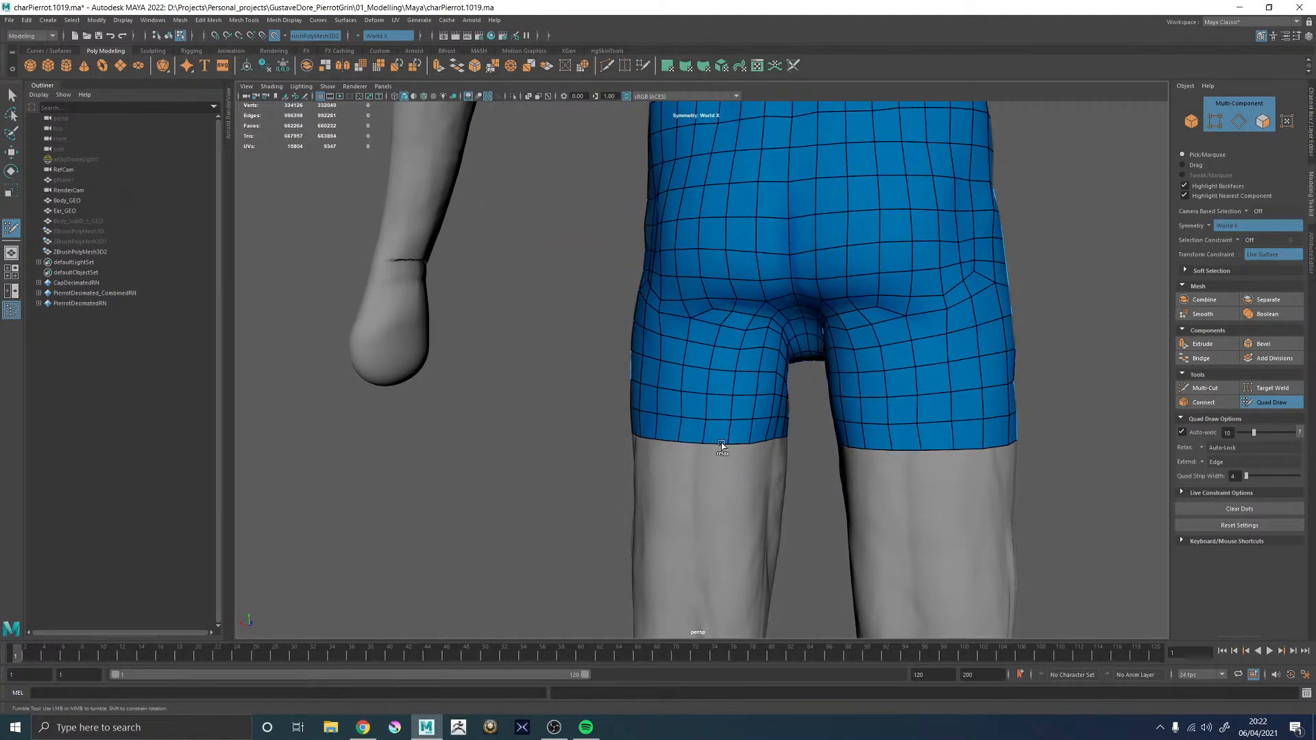
pyautogui.keyDown('alt'); pyautogui.moveTo(617, 478); pyautogui.dragTo(739, 458); pyautogui.keyUp('alt')
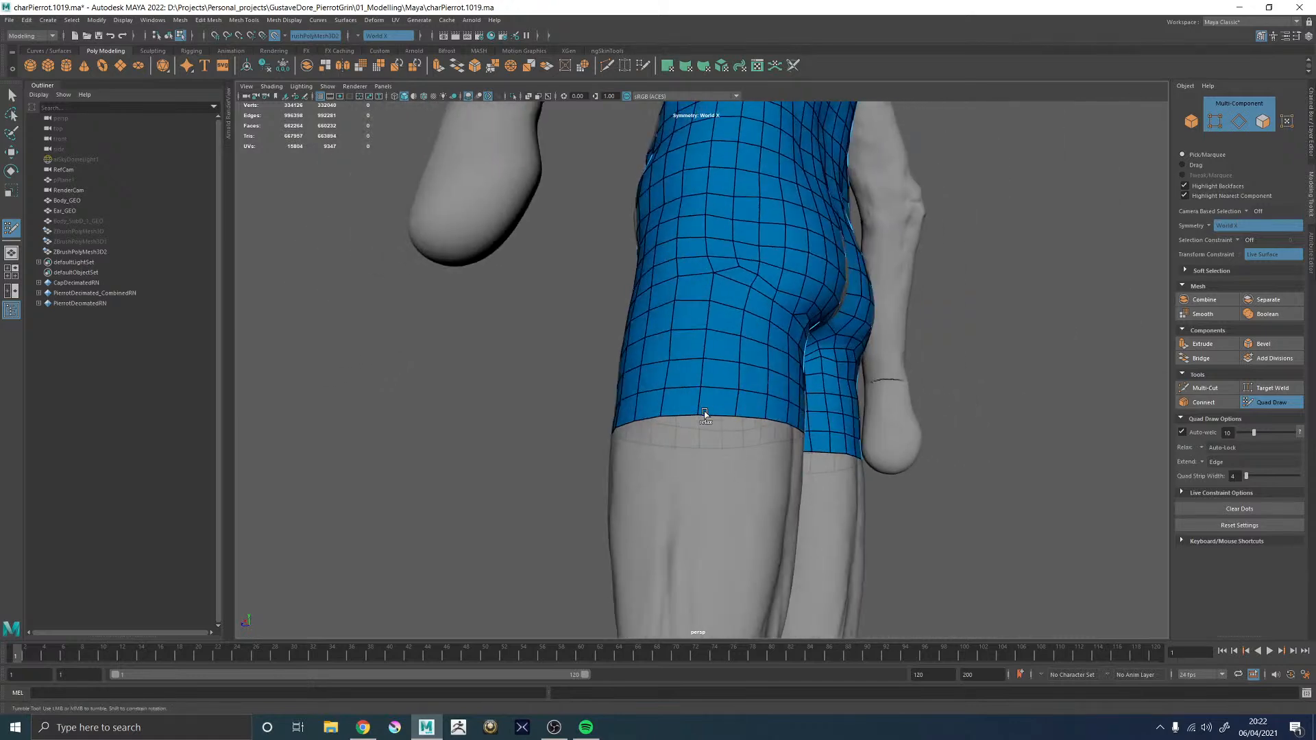
pyautogui.keyDown('alt'); pyautogui.moveTo(737, 391); pyautogui.dragTo(713, 390); pyautogui.keyUp('alt')
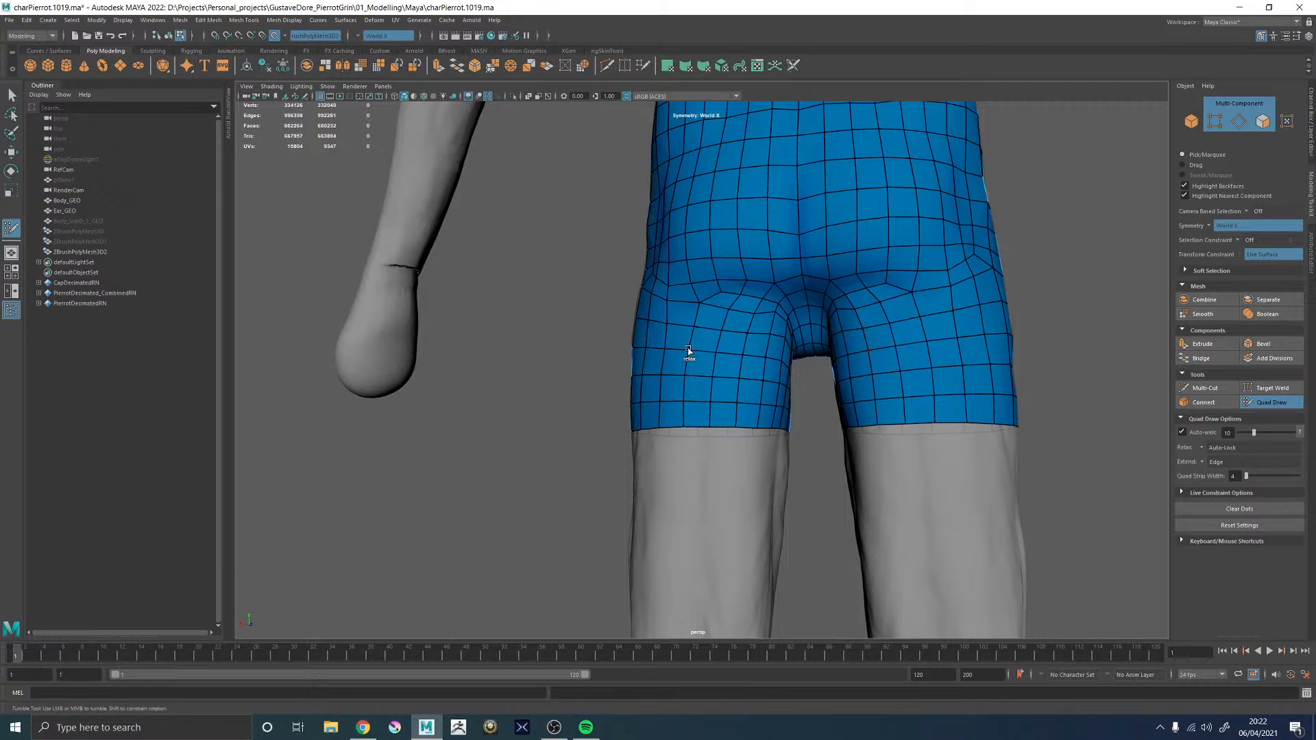
pyautogui.moveTo(692, 351)
pyautogui.keyDown('shift'); pyautogui.mouseDown()
pyautogui.moveTo(726, 320)
pyautogui.moveTo(778, 347)
pyautogui.moveTo(601, 333)
pyautogui.mouseUp(); pyautogui.keyUp('shift')
pyautogui.moveTo(603, 335)
pyautogui.keyDown('shift'); pyautogui.mouseDown()
pyautogui.moveTo(629, 354)
pyautogui.moveTo(735, 350)
pyautogui.moveTo(772, 367)
pyautogui.mouseUp(); pyautogui.keyUp('shift')
# - Extend the open lower border of both thighs downward by one tall row of quads to about mid-thigh
pyautogui.keyDown('alt'); pyautogui.moveTo(772, 367); pyautogui.dragTo(696, 395, button='right'); pyautogui.keyUp('alt')
pyautogui.keyDown('alt'); pyautogui.moveTo(696, 395); pyautogui.dragTo(685, 297, button='middle'); pyautogui.keyUp('alt')
pyautogui.keyDown('alt'); pyautogui.moveTo(685, 297); pyautogui.dragTo(808, 406, button='right'); pyautogui.keyUp('alt')
pyautogui.moveTo(695, 300)
pyautogui.mouseDown()
pyautogui.moveTo(690, 373)
pyautogui.moveTo(625, 398)
pyautogui.moveTo(693, 374)
pyautogui.mouseUp()
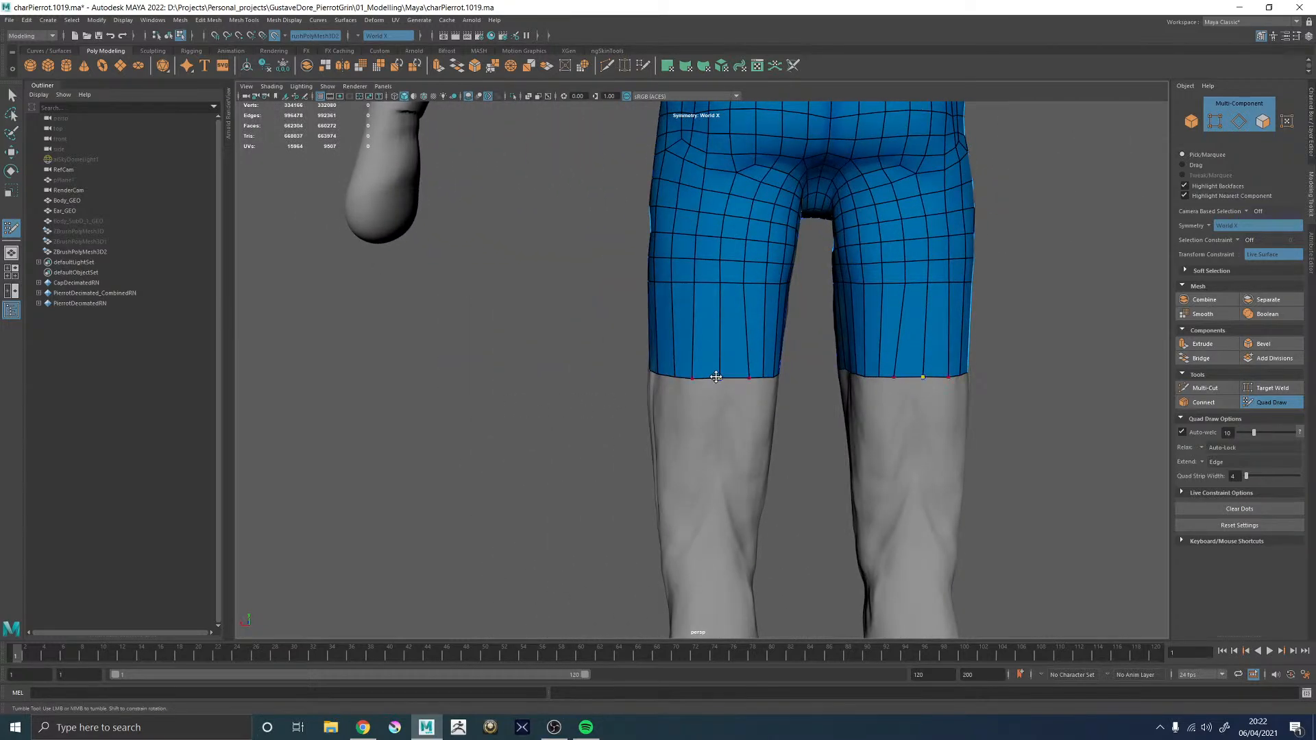
pyautogui.keyDown('alt'); pyautogui.moveTo(749, 390); pyautogui.dragTo(774, 332); pyautogui.keyUp('alt')
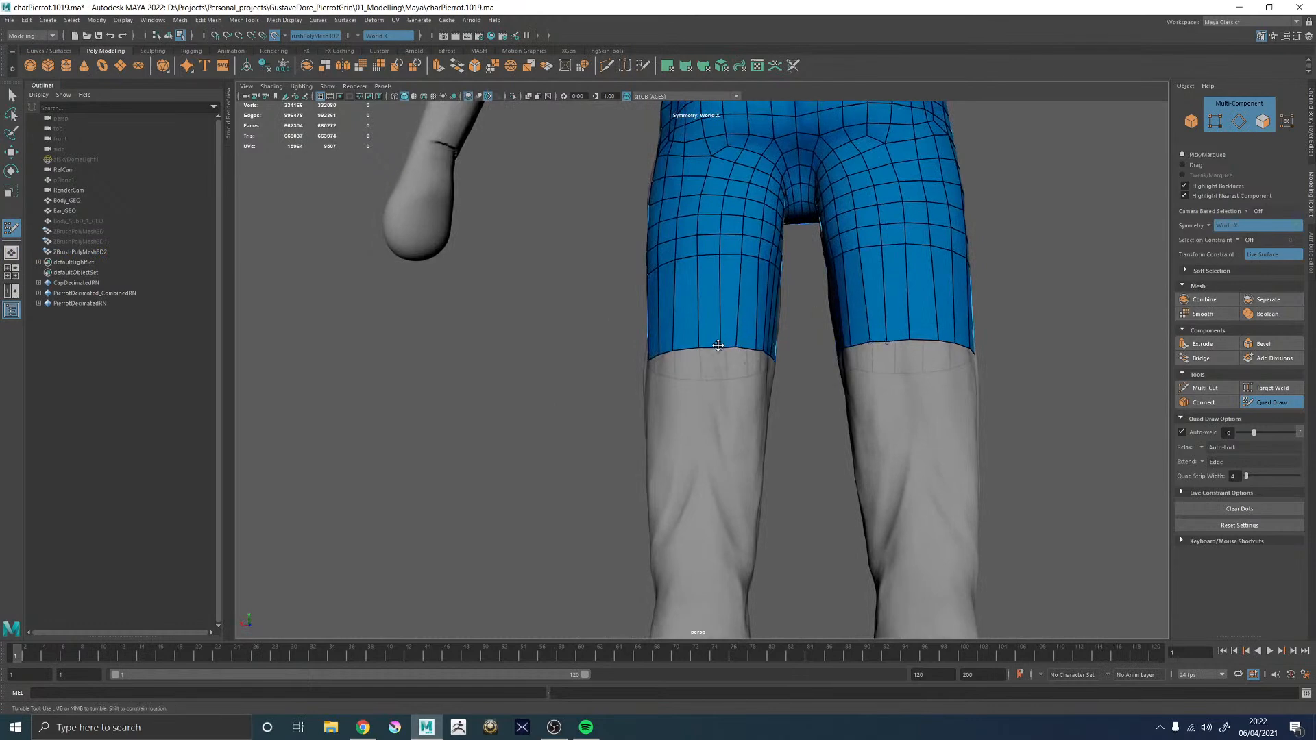
# - Adjust the vertices along the new mid-thigh border so it runs evenly around both legs
pyautogui.keyDown('alt'); pyautogui.moveTo(699, 274); pyautogui.dragTo(879, 330); pyautogui.keyUp('alt')
pyautogui.keyDown('alt'); pyautogui.moveTo(817, 317); pyautogui.dragTo(860, 335, button='middle'); pyautogui.keyUp('alt')
pyautogui.keyDown('alt'); pyautogui.moveTo(893, 329); pyautogui.dragTo(617, 219, button='right'); pyautogui.keyUp('alt')
pyautogui.keyDown('alt'); pyautogui.moveTo(939, 363); pyautogui.dragTo(752, 356); pyautogui.keyUp('alt')
pyautogui.keyDown('alt'); pyautogui.moveTo(767, 384); pyautogui.dragTo(948, 504, button='right'); pyautogui.keyUp('alt')
pyautogui.keyDown('alt'); pyautogui.moveTo(858, 382); pyautogui.dragTo(740, 358); pyautogui.keyUp('alt')
pyautogui.keyDown('alt'); pyautogui.moveTo(684, 311); pyautogui.dragTo(704, 313); pyautogui.keyUp('alt')
pyautogui.keyDown('alt'); pyautogui.moveTo(651, 308); pyautogui.dragTo(767, 384, button='right'); pyautogui.keyUp('alt')
pyautogui.keyDown('alt'); pyautogui.moveTo(661, 333); pyautogui.dragTo(682, 378, button='middle'); pyautogui.keyUp('alt')
pyautogui.moveTo(693, 353)
pyautogui.mouseDown()
pyautogui.moveTo(683, 353)
pyautogui.moveTo(706, 336)
pyautogui.moveTo(676, 287)
pyautogui.moveTo(678, 310)
pyautogui.mouseUp()
pyautogui.keyDown('alt'); pyautogui.moveTo(678, 310); pyautogui.dragTo(637, 354, button='right'); pyautogui.keyUp('alt')
pyautogui.keyDown('alt'); pyautogui.moveTo(637, 355); pyautogui.dragTo(883, 347); pyautogui.keyUp('alt')
pyautogui.keyDown('alt'); pyautogui.moveTo(699, 340); pyautogui.dragTo(779, 355, button='right'); pyautogui.keyUp('alt')
# - Extend the thigh border by a second tall row of quads to just above the knees and relax it
pyautogui.moveTo(717, 347)
pyautogui.keyDown('ctrl'); pyautogui.keyDown('shift'); pyautogui.mouseDown()
pyautogui.moveTo(720, 450)
pyautogui.moveTo(528, 434)
pyautogui.moveTo(641, 411)
pyautogui.mouseUp(); pyautogui.keyUp('shift'); pyautogui.keyUp('ctrl')
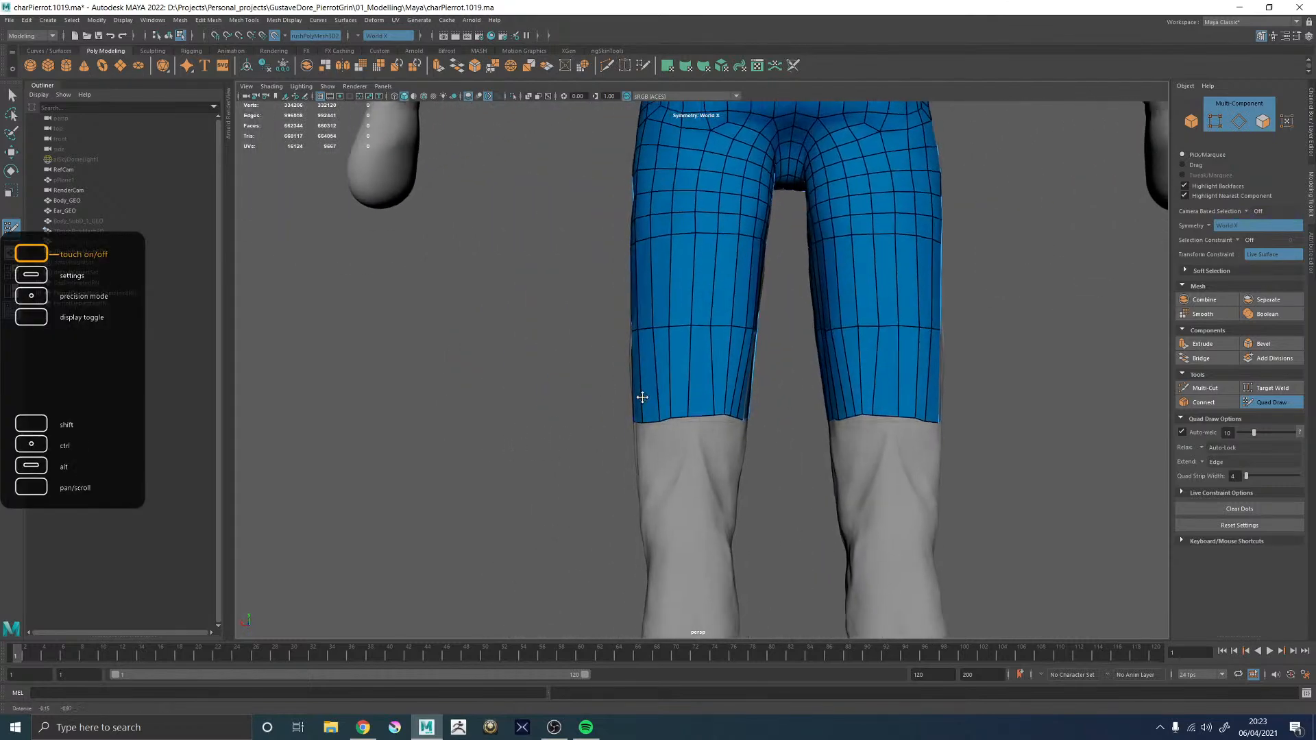
pyautogui.keyDown('alt'); pyautogui.moveTo(642, 410); pyautogui.dragTo(681, 344, button='right'); pyautogui.keyUp('alt')
pyautogui.moveTo(679, 347)
pyautogui.keyDown('shift'); pyautogui.mouseDown()
pyautogui.moveTo(644, 371)
pyautogui.moveTo(818, 374)
pyautogui.moveTo(741, 421)
pyautogui.mouseUp(); pyautogui.keyUp('shift')
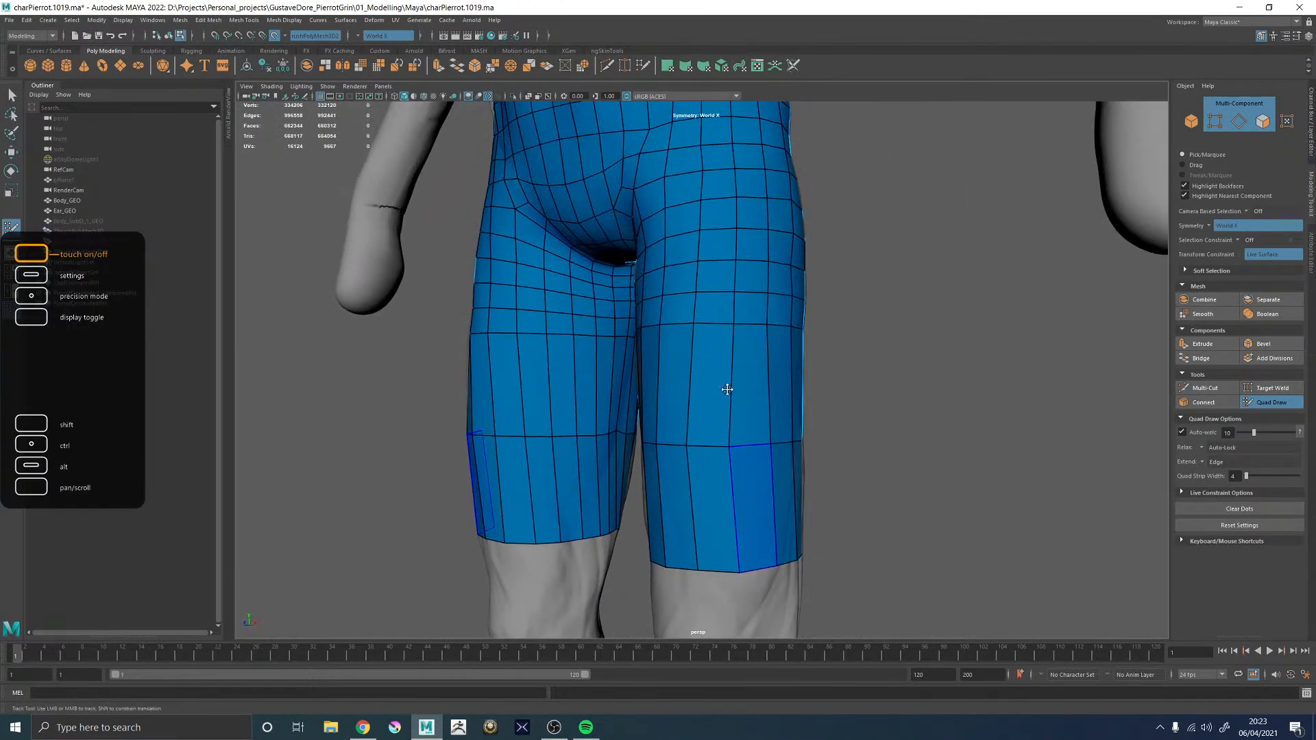
# - Insert two horizontal edge loops around both legs within the tall mid-thigh row to split it into shorter quads
pyautogui.keyDown('ctrl'); pyautogui.click(819, 380); pyautogui.keyUp('ctrl')
pyautogui.press('w')
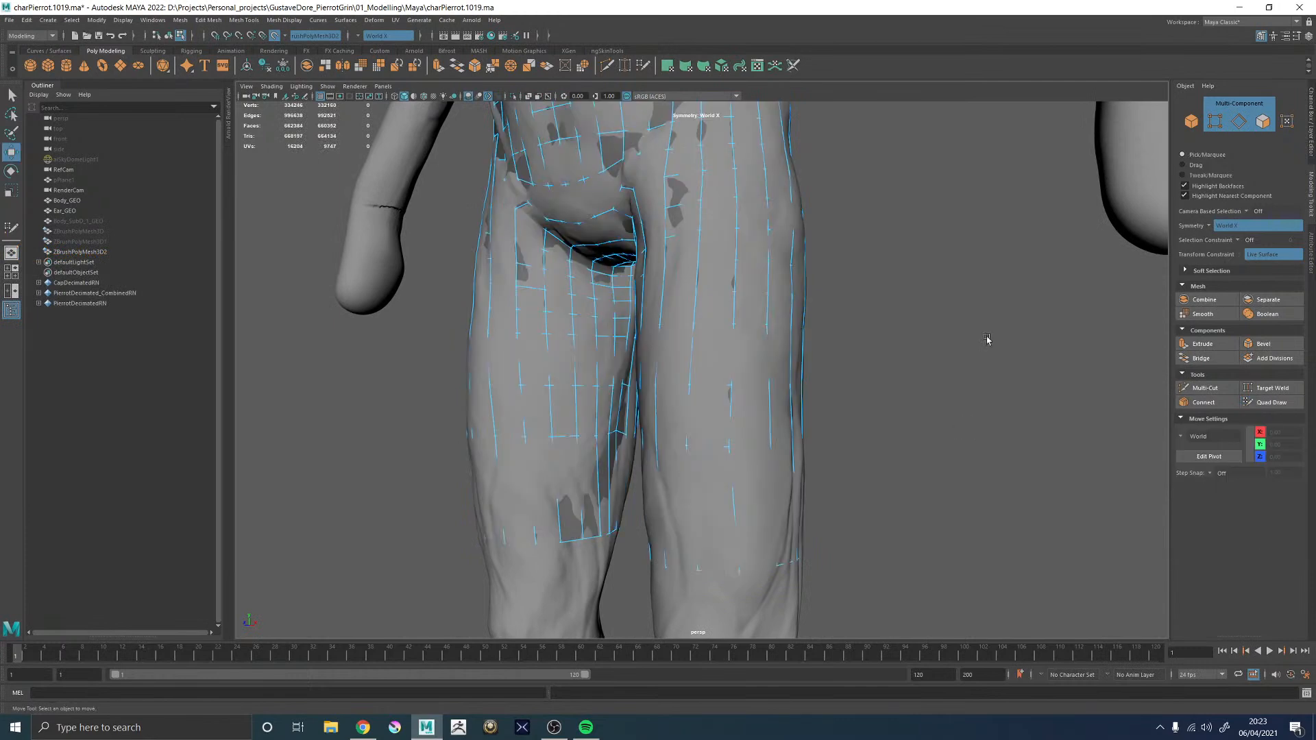
pyautogui.moveTo(717, 325); pyautogui.dragTo(753, 300, button='right')
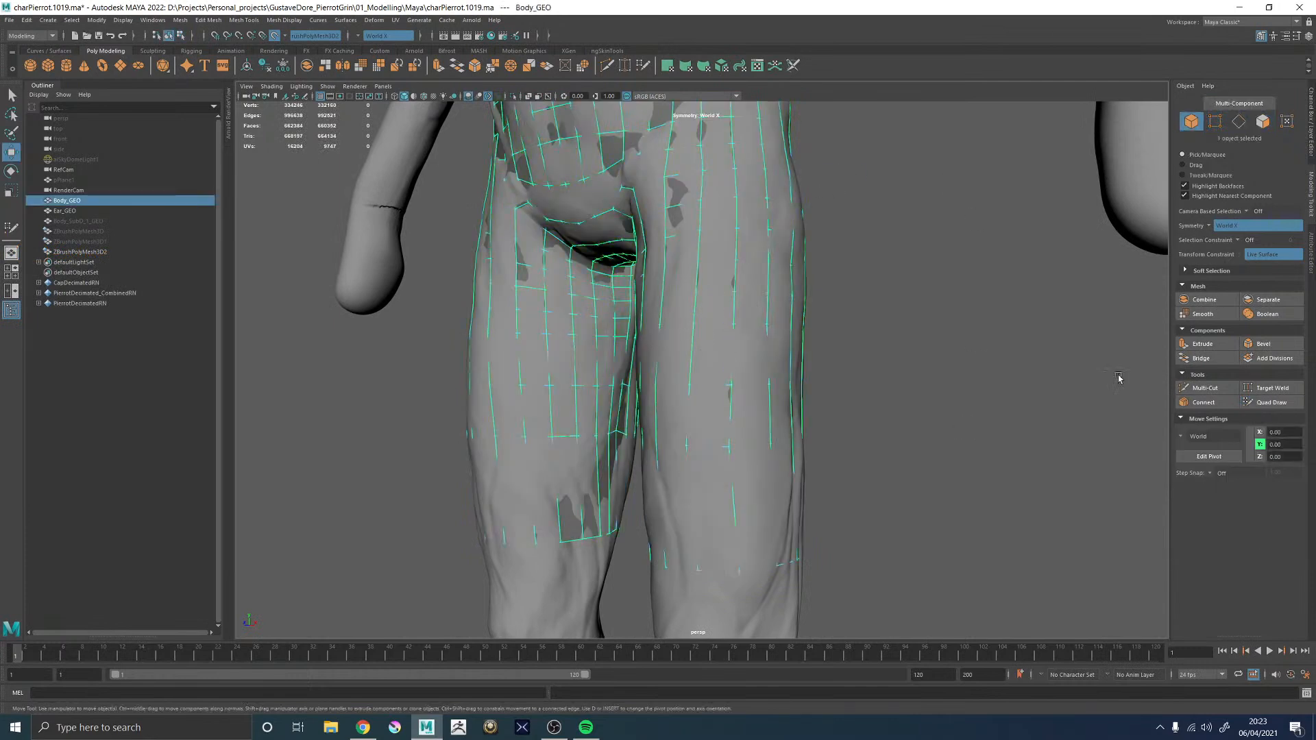
pyautogui.click(1290, 404)
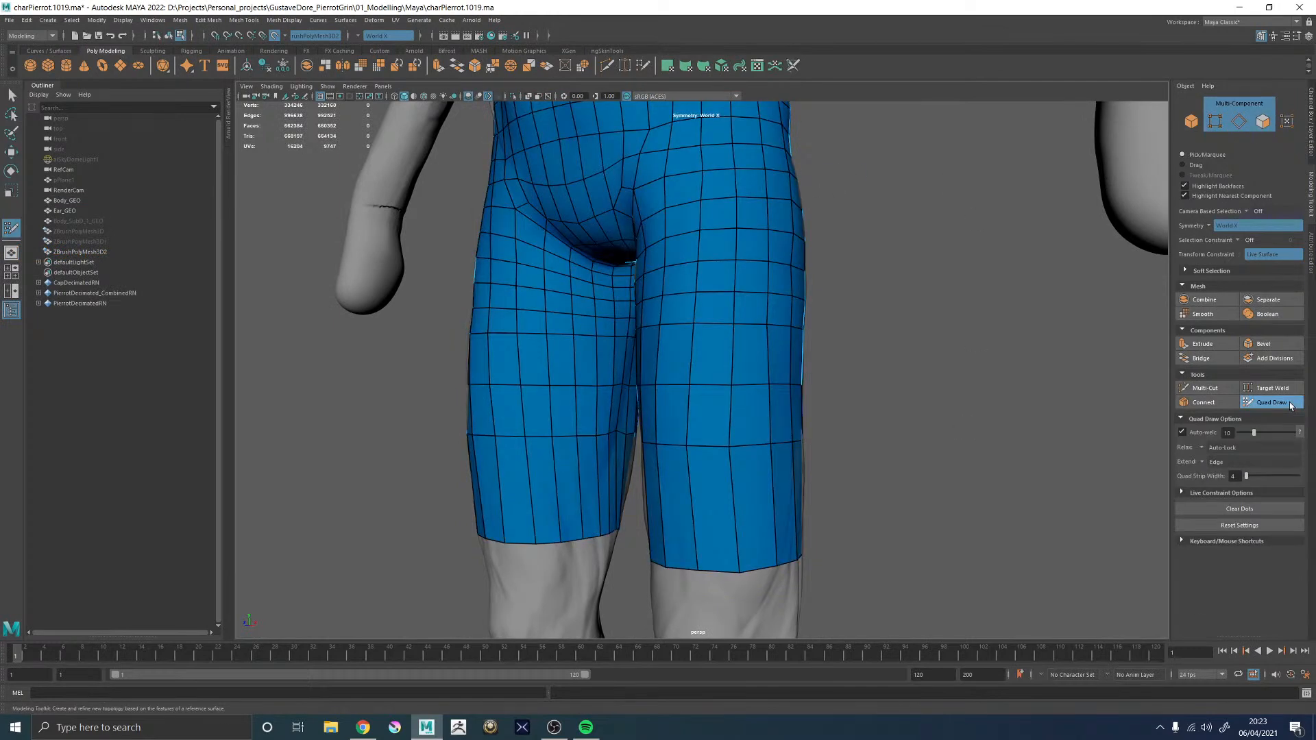
pyautogui.keyDown('ctrl'); pyautogui.keyDown('shift'); pyautogui.click(716, 366); pyautogui.keyUp('shift'); pyautogui.keyUp('ctrl')
pyautogui.keyDown('ctrl'); pyautogui.click(730, 392); pyautogui.keyUp('ctrl')
pyautogui.keyDown('ctrl'); pyautogui.click(757, 397); pyautogui.keyUp('ctrl')
pyautogui.moveTo(756, 398)
pyautogui.keyDown('alt'); pyautogui.mouseDown()
pyautogui.moveTo(752, 435)
pyautogui.moveTo(762, 418)
pyautogui.mouseUp(); pyautogui.keyUp('alt')
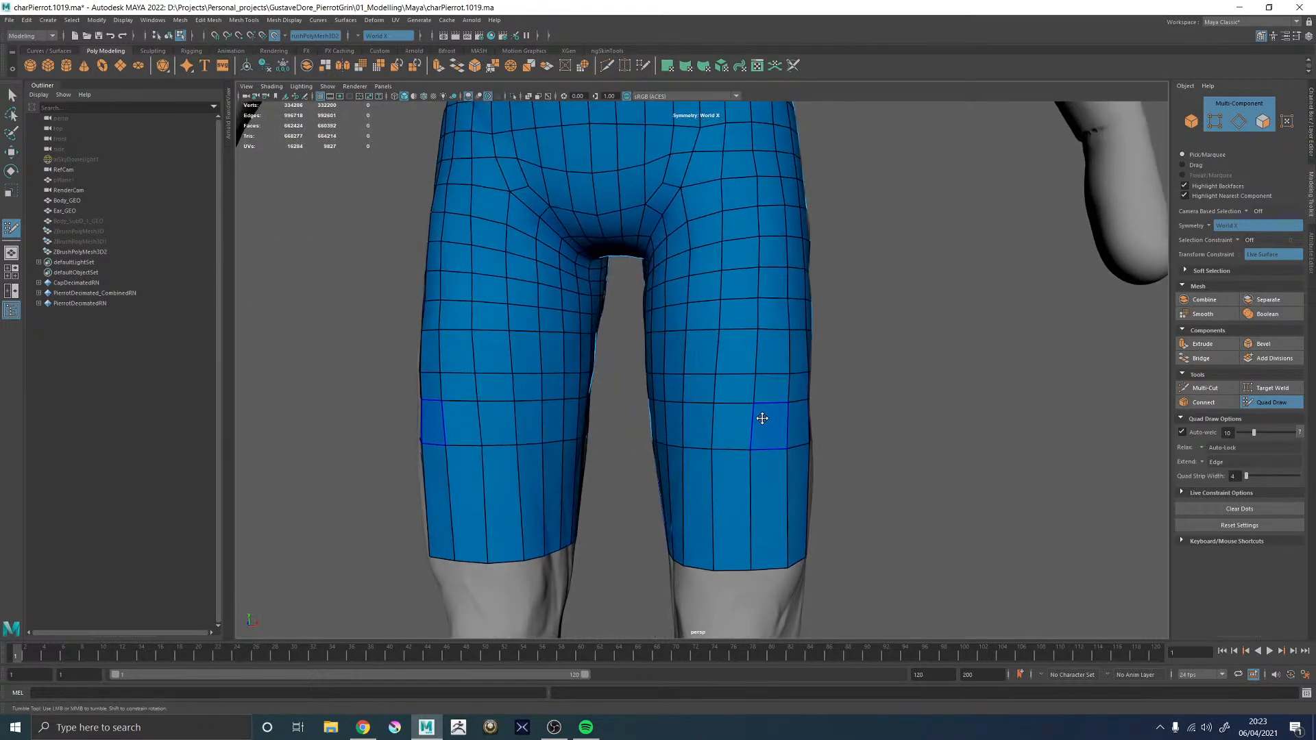
# - Insert two horizontal edge loops in the tall row above the knees and relax the lower-thigh quads
pyautogui.keyDown('alt'); pyautogui.moveTo(822, 388); pyautogui.dragTo(785, 370, button='right'); pyautogui.keyUp('alt')
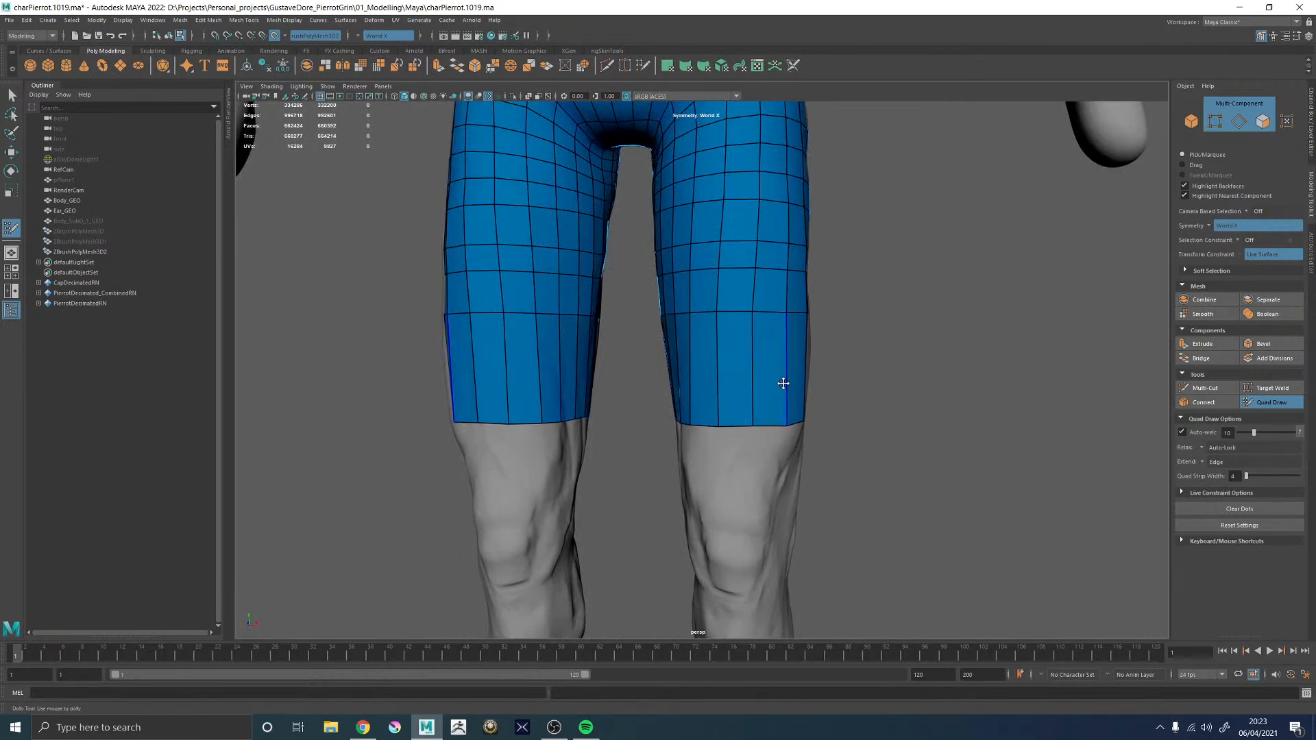
pyautogui.keyDown('alt'); pyautogui.moveTo(770, 379); pyautogui.dragTo(754, 352, button='right'); pyautogui.keyUp('alt')
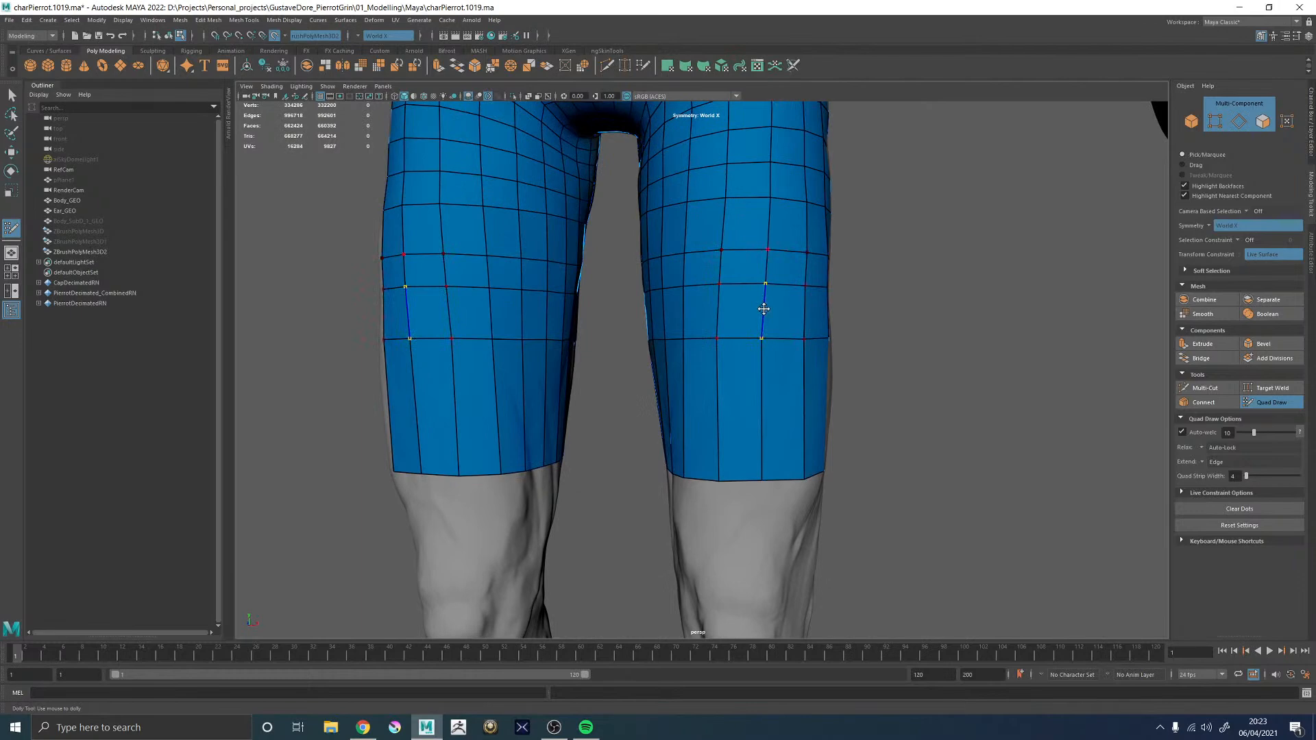
pyautogui.moveTo(759, 352)
pyautogui.keyDown('alt'); pyautogui.mouseDown()
pyautogui.moveTo(784, 376)
pyautogui.moveTo(805, 358)
pyautogui.moveTo(720, 343)
pyautogui.moveTo(820, 344)
pyautogui.moveTo(799, 356)
pyautogui.mouseUp(); pyautogui.keyUp('alt')
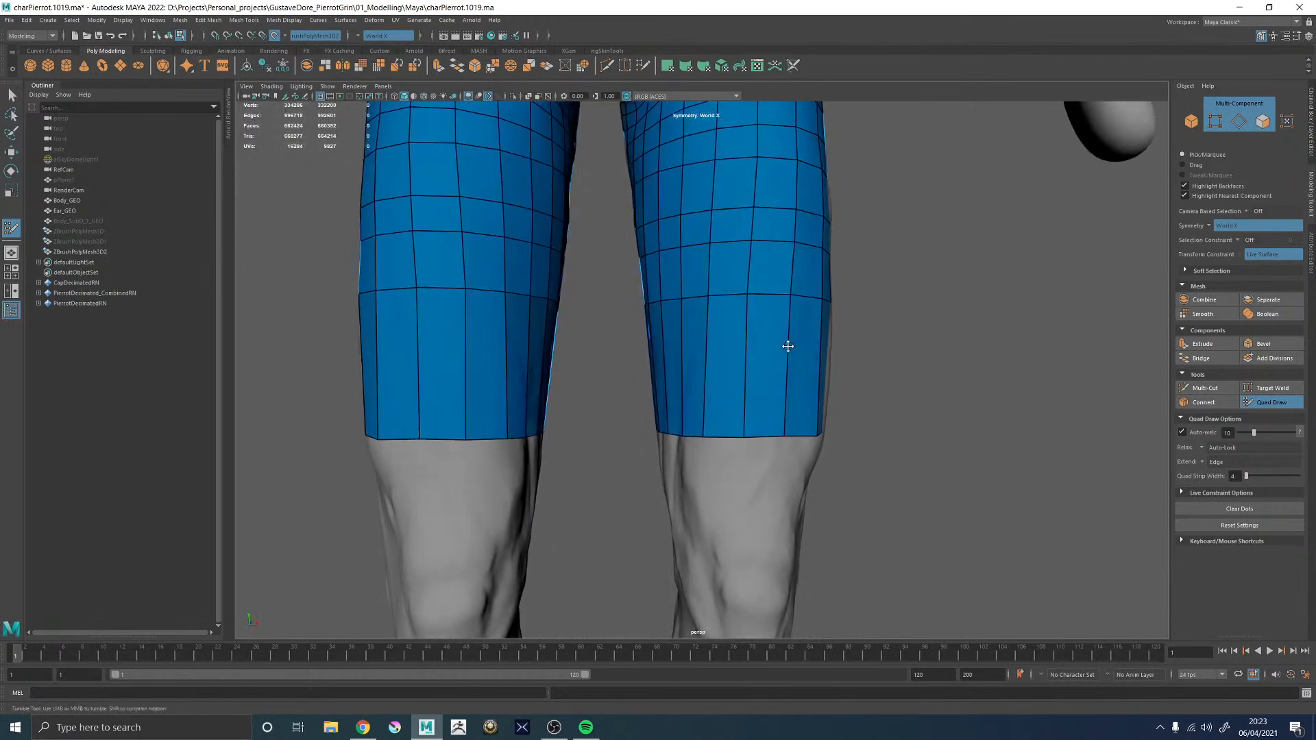
pyautogui.keyDown('ctrl'); pyautogui.click(787, 381); pyautogui.keyUp('ctrl')
pyautogui.keyDown('alt'); pyautogui.moveTo(899, 368); pyautogui.dragTo(722, 320); pyautogui.keyUp('alt')
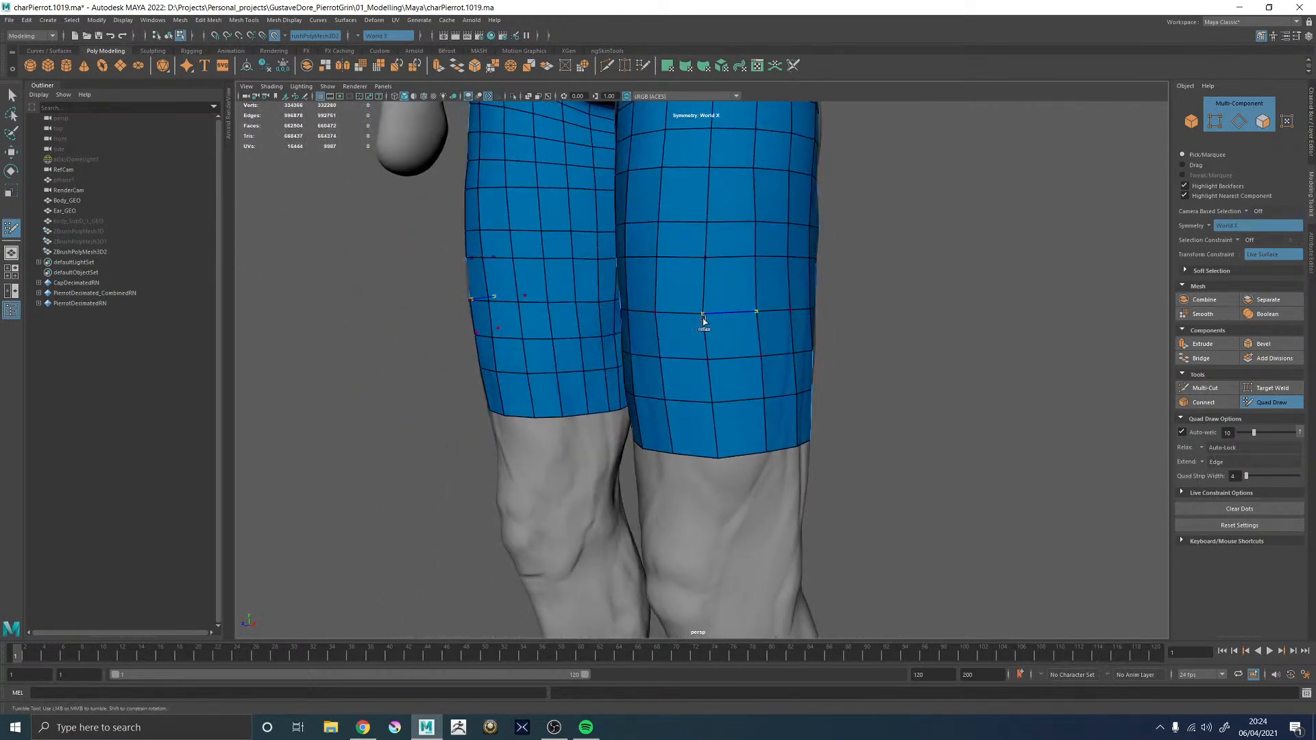
pyautogui.keyDown('alt'); pyautogui.moveTo(755, 270); pyautogui.dragTo(642, 324); pyautogui.keyUp('alt')
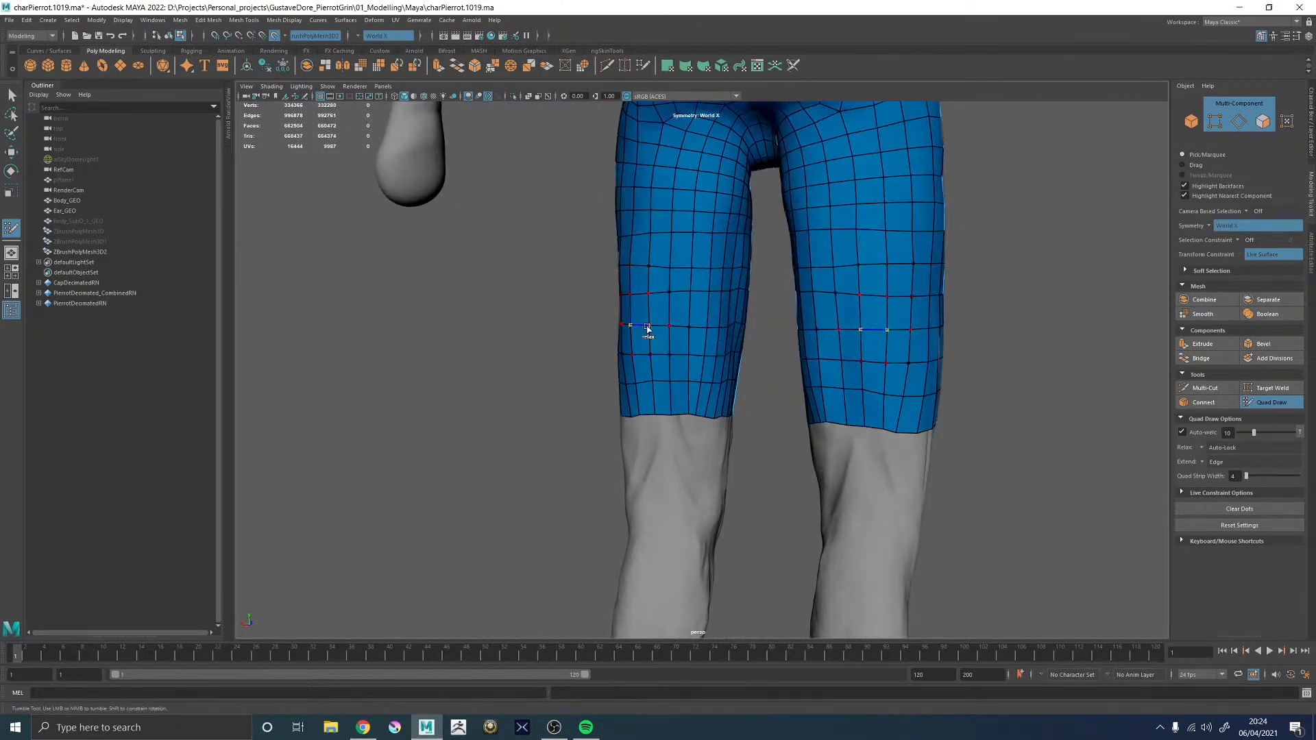
# - Relax the Quad Draw topology on the back of the lower thighs just above the open leg borders
pyautogui.keyDown('alt'); pyautogui.moveTo(926, 313); pyautogui.dragTo(817, 288); pyautogui.keyUp('alt')
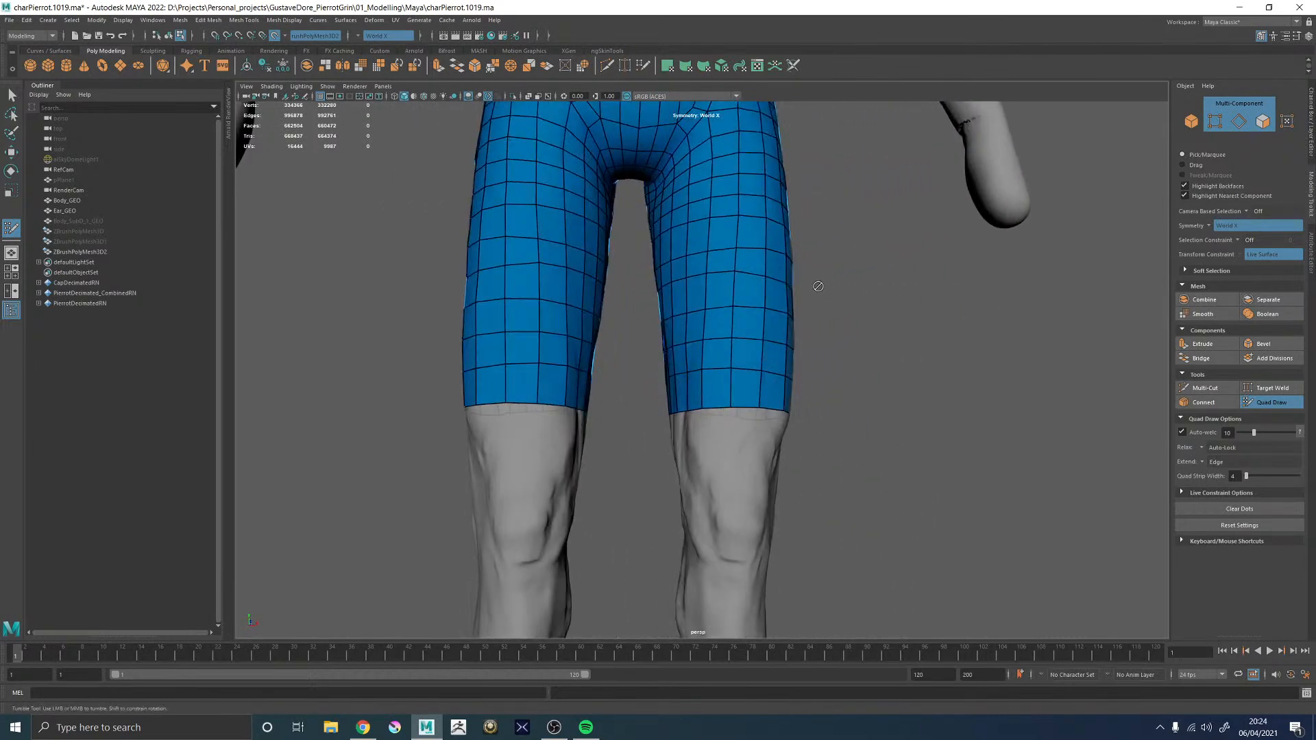
pyautogui.moveTo(693, 304)
pyautogui.keyDown('alt'); pyautogui.mouseDown()
pyautogui.moveTo(751, 306)
pyautogui.moveTo(708, 318)
pyautogui.moveTo(732, 314)
pyautogui.mouseUp(); pyautogui.keyUp('alt')
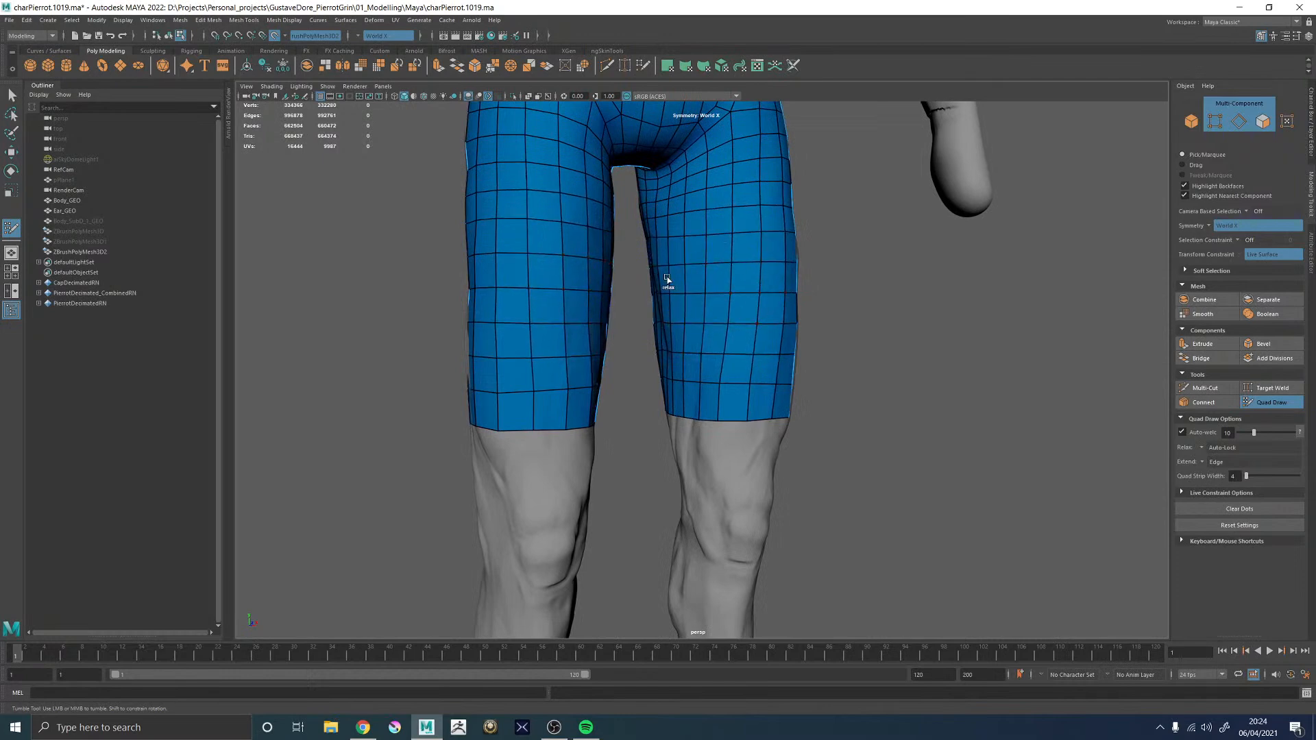
pyautogui.keyDown('alt'); pyautogui.moveTo(641, 279); pyautogui.dragTo(714, 270); pyautogui.keyUp('alt')
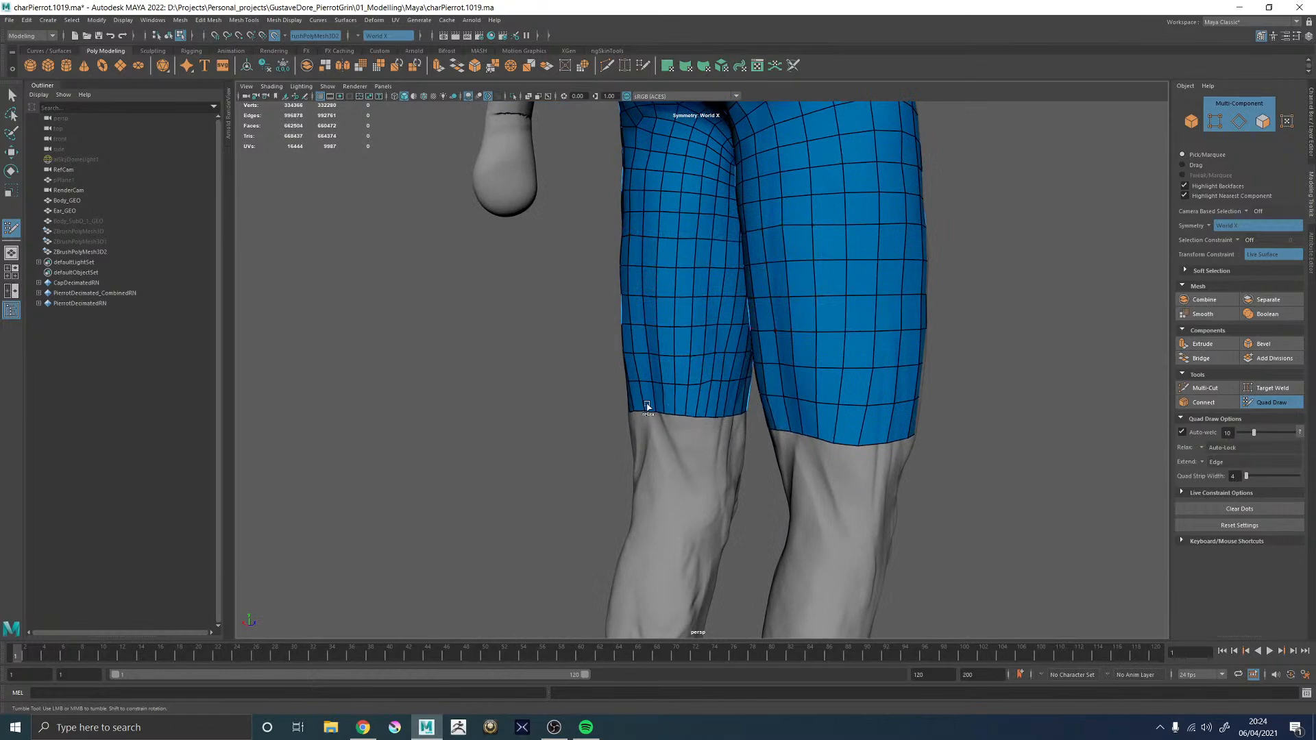
pyautogui.keyDown('alt'); pyautogui.moveTo(725, 373); pyautogui.dragTo(687, 394); pyautogui.keyUp('alt')
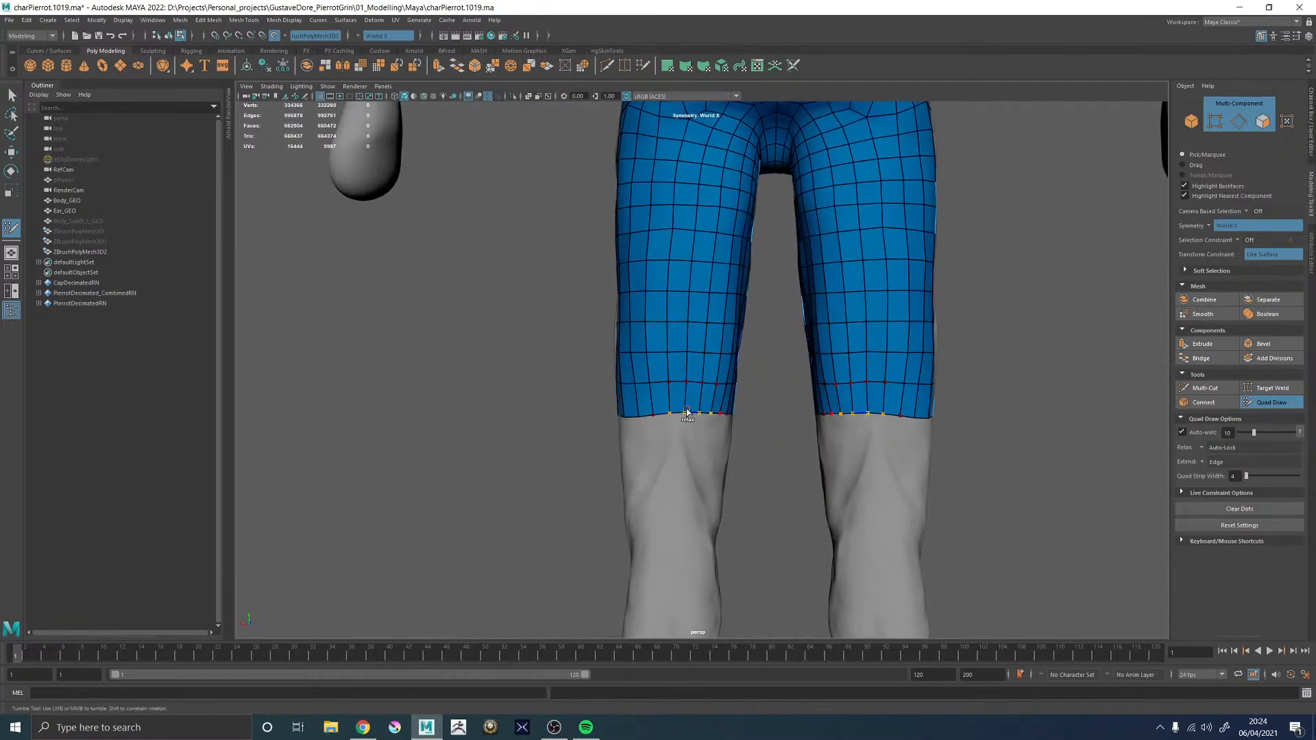
pyautogui.moveTo(671, 347)
pyautogui.keyDown('shift'); pyautogui.mouseDown()
pyautogui.moveTo(684, 270)
pyautogui.moveTo(711, 272)
pyautogui.moveTo(686, 279)
pyautogui.mouseUp(); pyautogui.keyUp('shift')
# - Relax the quads on the upper back of the thigh, just below the buttock
pyautogui.keyDown('alt'); pyautogui.moveTo(685, 277); pyautogui.dragTo(677, 381, button='middle'); pyautogui.keyUp('alt')
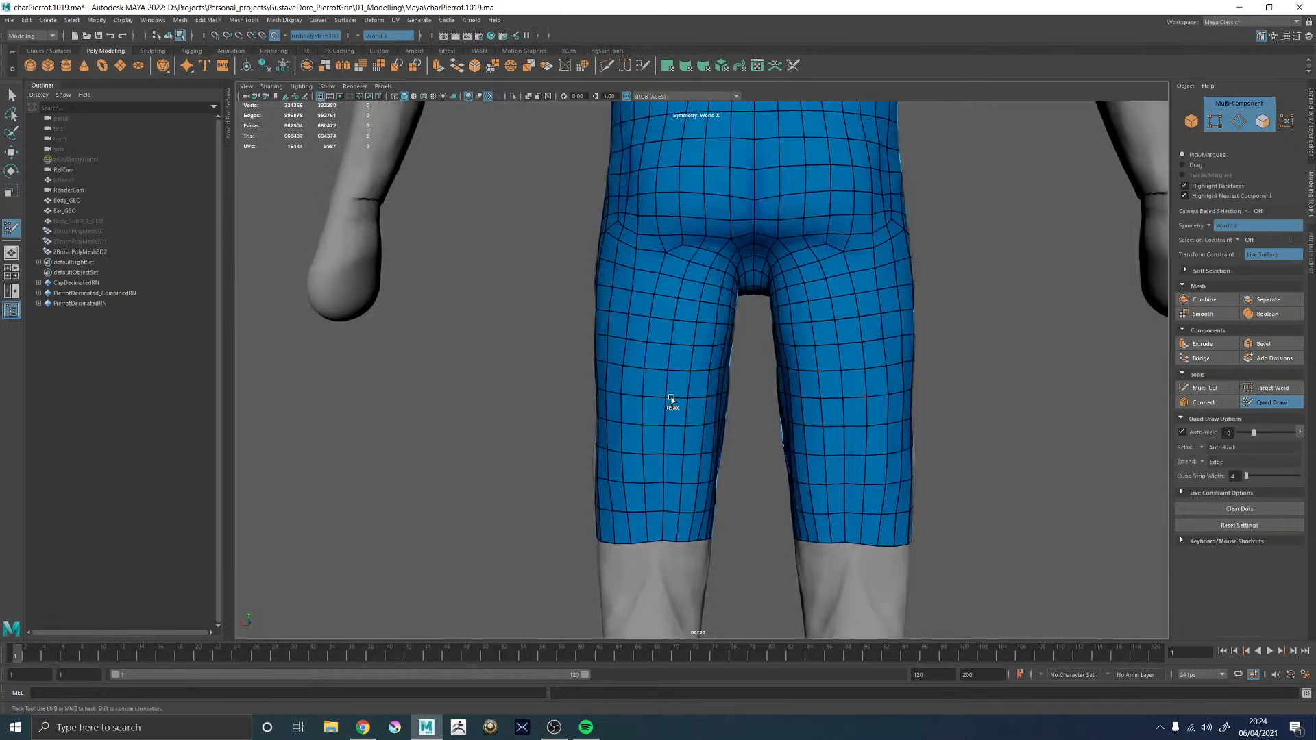
pyautogui.keyDown('alt'); pyautogui.moveTo(626, 382); pyautogui.dragTo(685, 361); pyautogui.keyUp('alt')
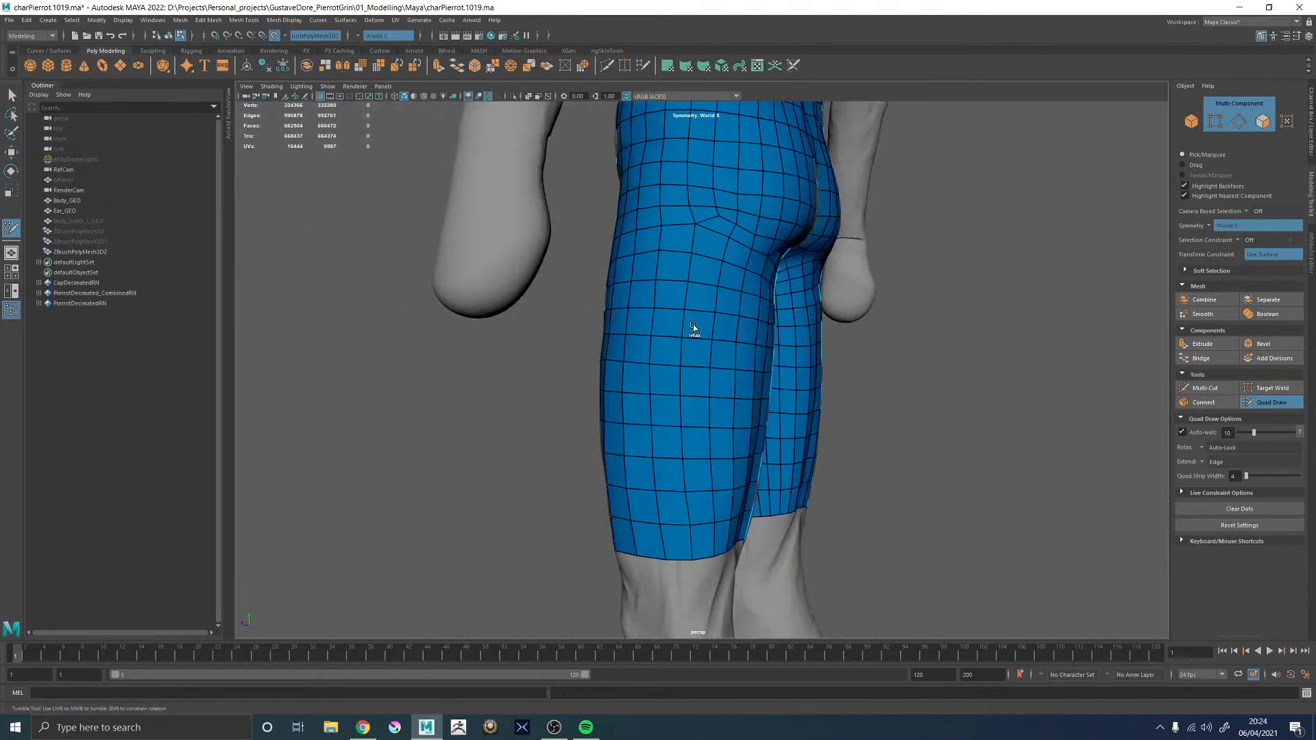
pyautogui.keyDown('shift'); pyautogui.moveTo(681, 289); pyautogui.dragTo(707, 280); pyautogui.keyUp('shift')
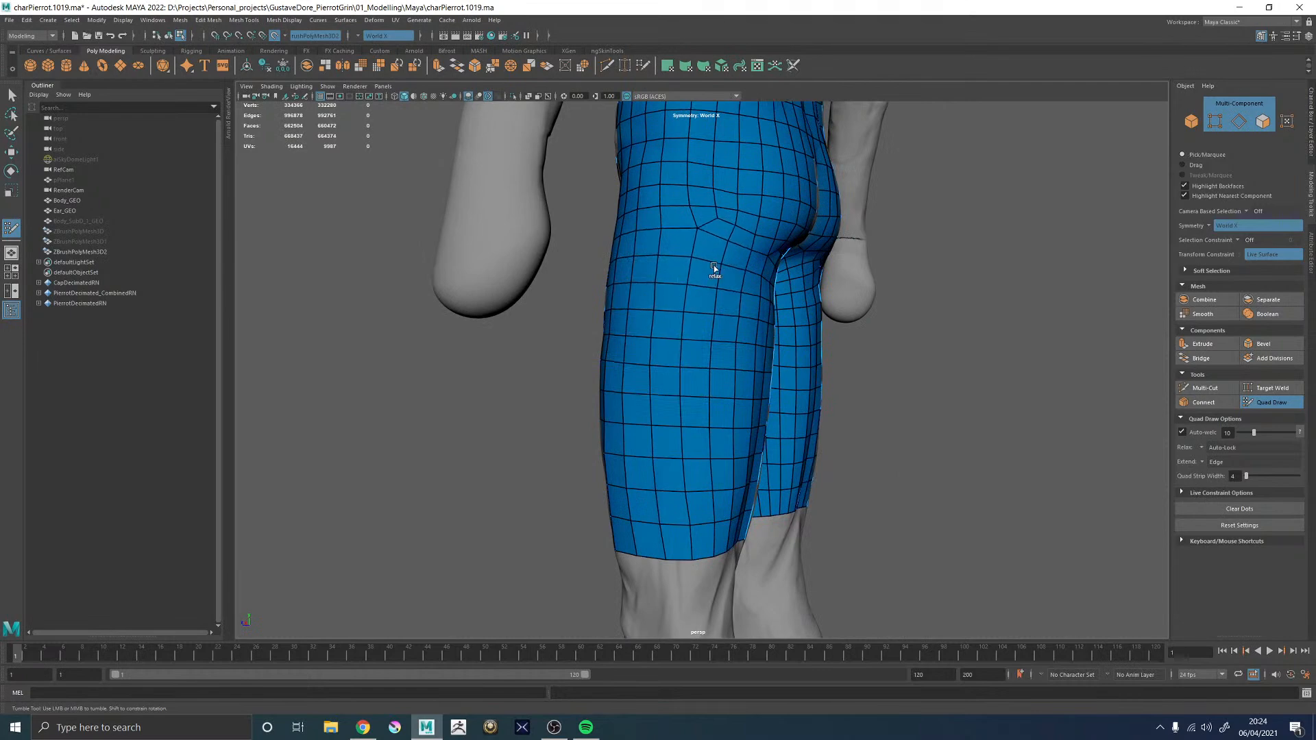
# - Even out the quads on the outer side of the thigh down to the open leg border
pyautogui.keyDown('alt'); pyautogui.moveTo(660, 337); pyautogui.dragTo(787, 347); pyautogui.keyUp('alt')
pyautogui.keyDown('alt'); pyautogui.moveTo(787, 347); pyautogui.dragTo(730, 374, button='middle'); pyautogui.keyUp('alt')
pyautogui.moveTo(710, 377)
pyautogui.keyDown('alt'); pyautogui.mouseDown()
pyautogui.moveTo(748, 390)
pyautogui.moveTo(728, 414)
pyautogui.moveTo(758, 376)
pyautogui.moveTo(738, 367)
pyautogui.moveTo(747, 386)
pyautogui.moveTo(758, 375)
pyautogui.moveTo(706, 379)
pyautogui.moveTo(700, 429)
pyautogui.mouseUp(); pyautogui.keyUp('alt')
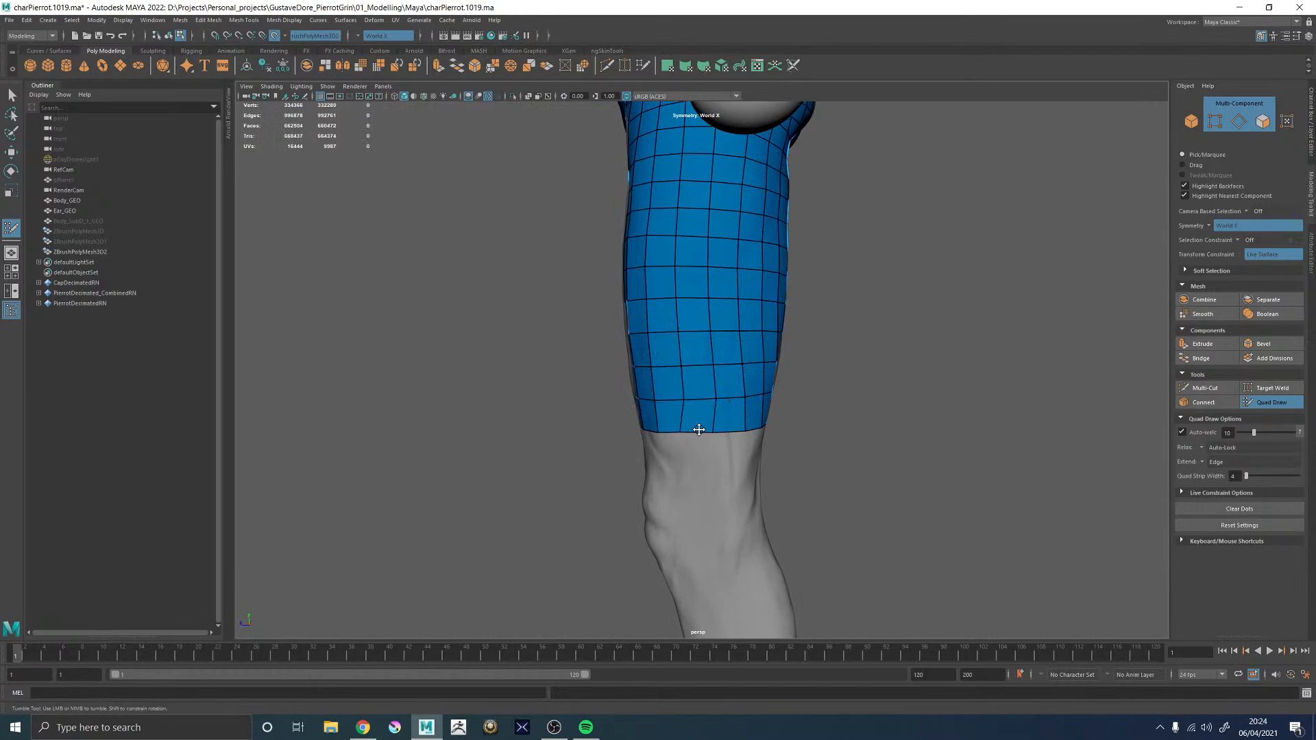
pyautogui.moveTo(690, 373)
pyautogui.keyDown('alt'); pyautogui.mouseDown()
pyautogui.moveTo(681, 395)
pyautogui.moveTo(675, 374)
pyautogui.moveTo(660, 385)
pyautogui.moveTo(687, 390)
pyautogui.moveTo(684, 373)
pyautogui.moveTo(671, 379)
pyautogui.moveTo(686, 411)
pyautogui.moveTo(693, 370)
pyautogui.moveTo(658, 352)
pyautogui.moveTo(667, 419)
pyautogui.mouseUp(); pyautogui.keyUp('alt')
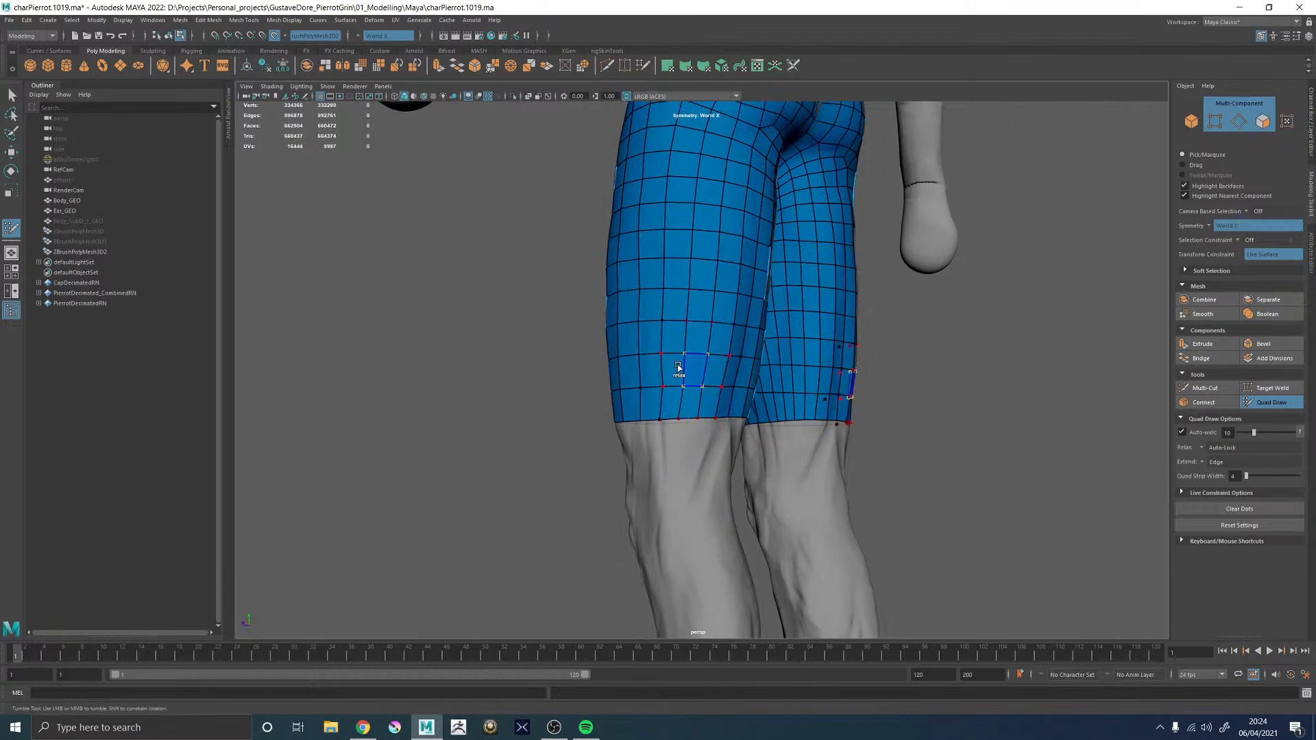
pyautogui.keyDown('alt'); pyautogui.moveTo(701, 309); pyautogui.dragTo(743, 297); pyautogui.keyUp('alt')
pyautogui.keyDown('alt'); pyautogui.moveTo(743, 297); pyautogui.dragTo(797, 316, button='right'); pyautogui.keyUp('alt')
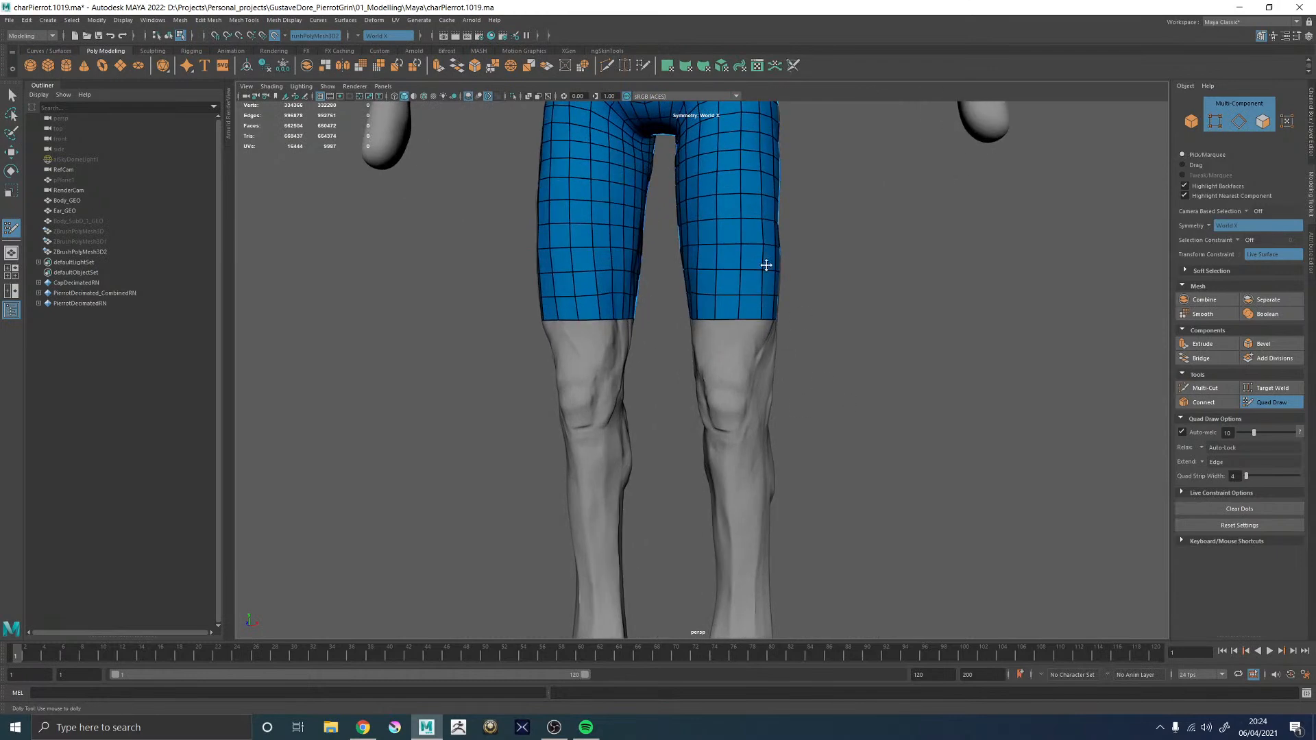
# - Relax the vertical edge flow on the back of the lower thigh above the knee
pyautogui.keyDown('alt'); pyautogui.moveTo(720, 244); pyautogui.dragTo(658, 349); pyautogui.keyUp('alt')
pyautogui.keyDown('alt'); pyautogui.moveTo(658, 348); pyautogui.dragTo(676, 335, button='right'); pyautogui.keyUp('alt')
pyautogui.moveTo(670, 311)
pyautogui.keyDown('alt'); pyautogui.mouseDown()
pyautogui.moveTo(724, 343)
pyautogui.moveTo(682, 370)
pyautogui.moveTo(713, 340)
pyautogui.moveTo(697, 316)
pyautogui.moveTo(723, 259)
pyautogui.mouseUp(); pyautogui.keyUp('alt')
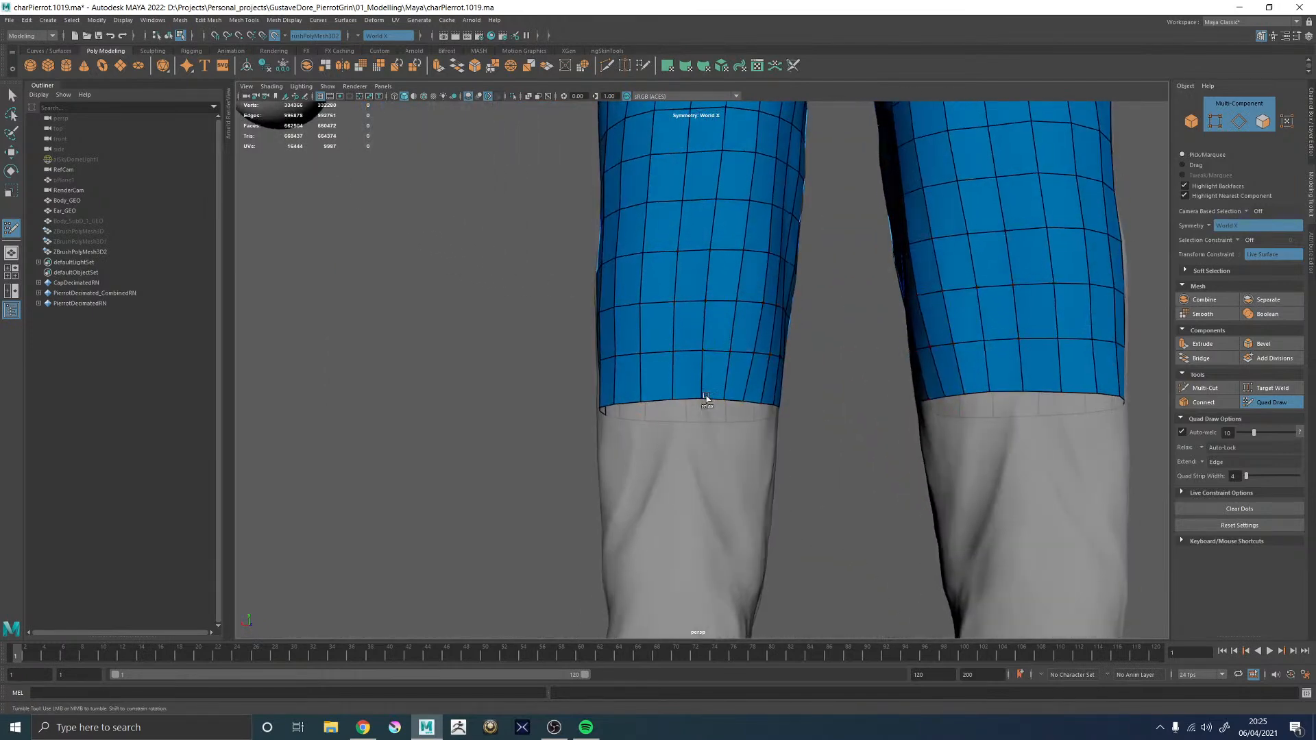
pyautogui.moveTo(745, 320)
pyautogui.keyDown('shift'); pyautogui.mouseDown()
pyautogui.moveTo(723, 341)
pyautogui.moveTo(717, 217)
pyautogui.mouseUp(); pyautogui.keyUp('shift')
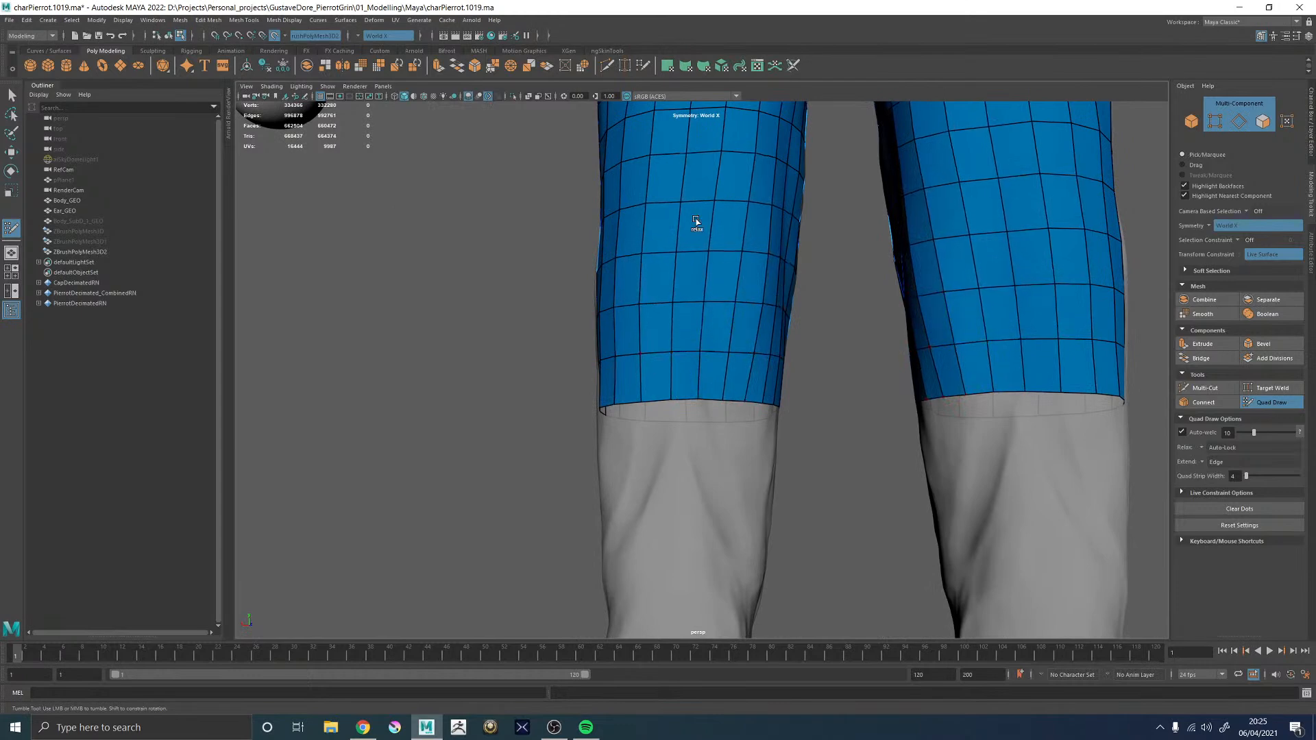
# - Smooth the quad spacing on the front and outer sides of the thighs with Relax
pyautogui.keyDown('alt'); pyautogui.moveTo(787, 294); pyautogui.dragTo(659, 319, button='right'); pyautogui.keyUp('alt')
pyautogui.keyDown('alt'); pyautogui.moveTo(660, 319); pyautogui.dragTo(694, 397, button='middle'); pyautogui.keyUp('alt')
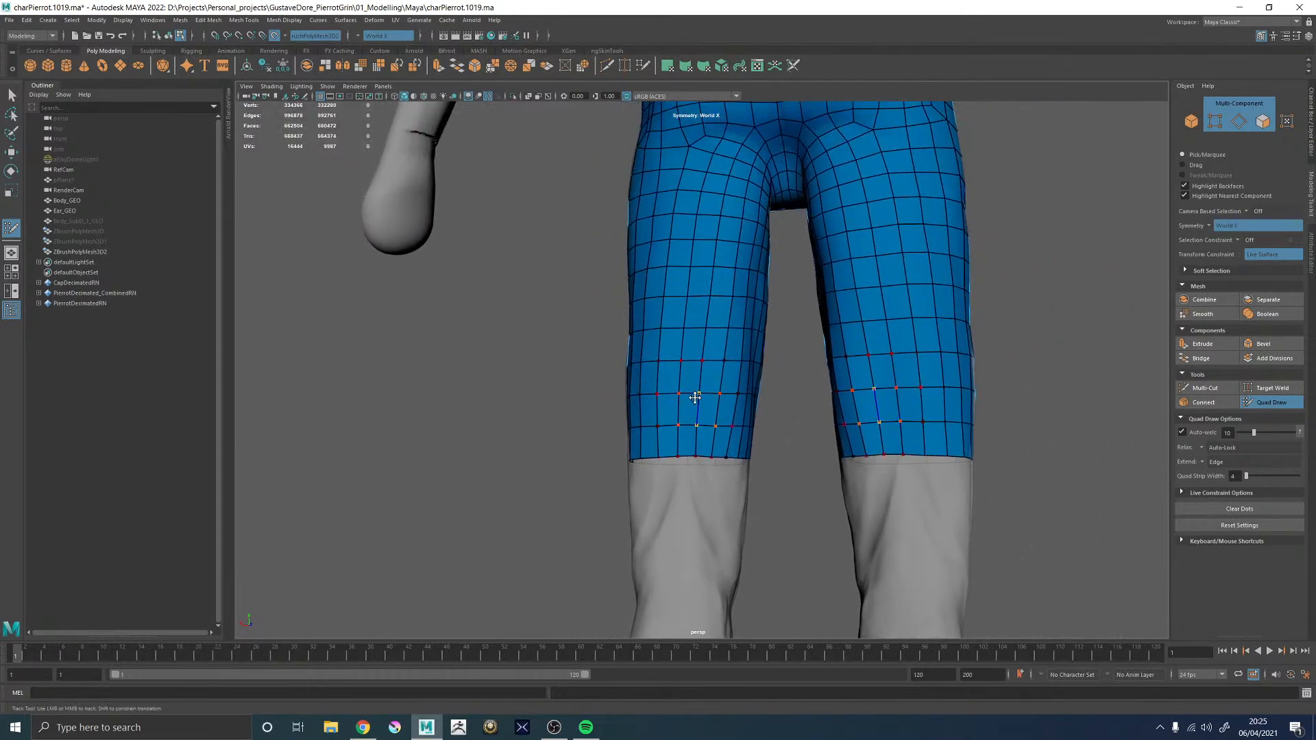
pyautogui.keyDown('alt'); pyautogui.moveTo(695, 389); pyautogui.dragTo(708, 281, button='right'); pyautogui.keyUp('alt')
pyautogui.keyDown('alt'); pyautogui.moveTo(708, 282); pyautogui.dragTo(749, 361); pyautogui.keyUp('alt')
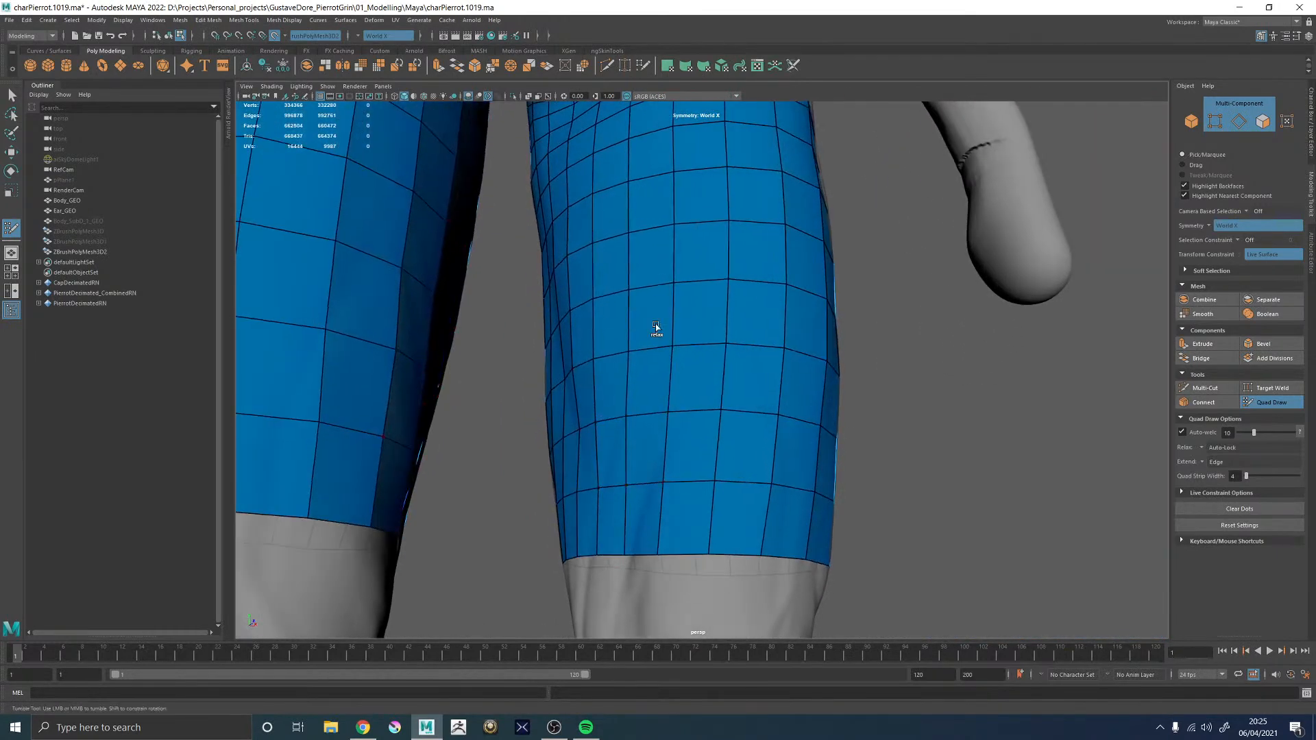
pyautogui.keyDown('alt'); pyautogui.moveTo(781, 315); pyautogui.dragTo(749, 332); pyautogui.keyUp('alt')
pyautogui.keyDown('alt'); pyautogui.moveTo(724, 291); pyautogui.dragTo(608, 279, button='right'); pyautogui.keyUp('alt')
pyautogui.keyDown('alt'); pyautogui.moveTo(741, 323); pyautogui.dragTo(692, 329); pyautogui.keyUp('alt')
pyautogui.keyDown('alt'); pyautogui.moveTo(670, 270); pyautogui.dragTo(742, 238); pyautogui.keyUp('alt')
pyautogui.keyDown('alt'); pyautogui.moveTo(752, 268); pyautogui.dragTo(723, 274); pyautogui.keyUp('alt')
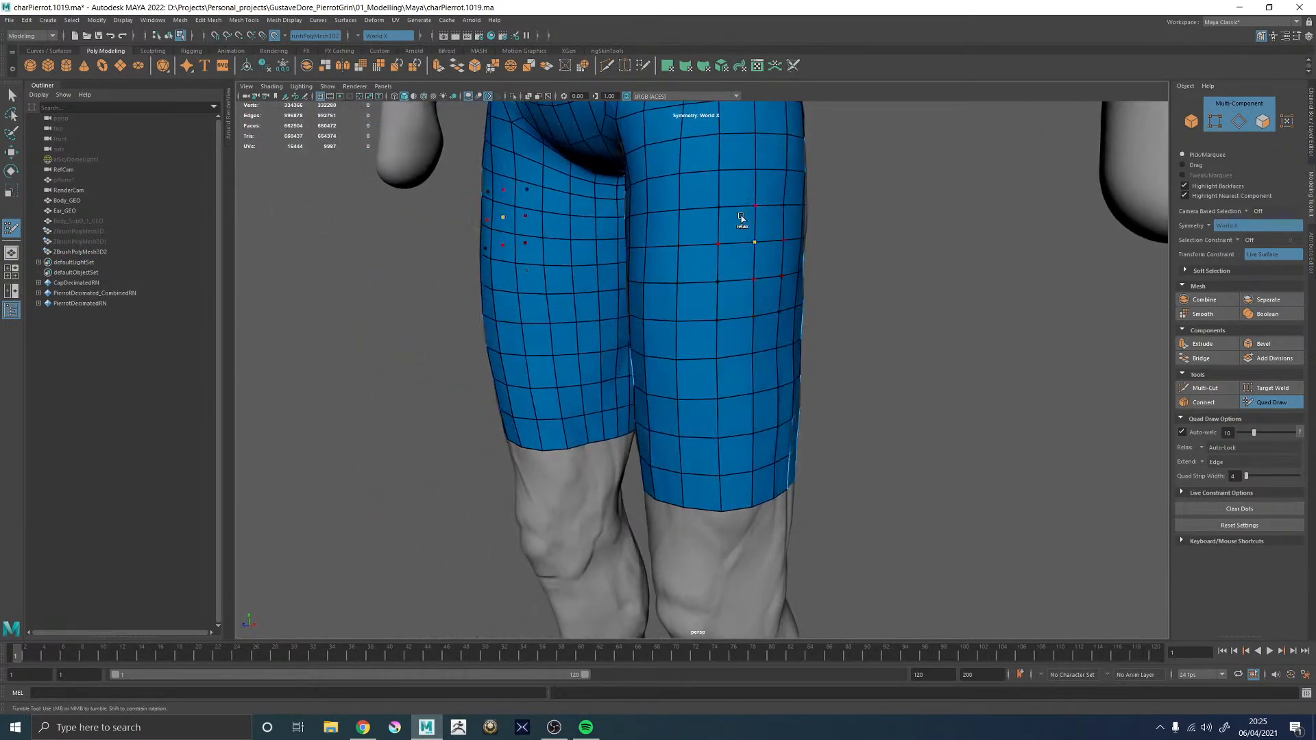
# - Relax the last rows of quads above the leg borders on the back of the thighs
pyautogui.moveTo(814, 333)
pyautogui.keyDown('alt'); pyautogui.mouseDown()
pyautogui.moveTo(758, 330)
pyautogui.moveTo(708, 282)
pyautogui.moveTo(726, 301)
pyautogui.moveTo(755, 273)
pyautogui.moveTo(721, 290)
pyautogui.moveTo(761, 277)
pyautogui.moveTo(749, 361)
pyautogui.moveTo(700, 382)
pyautogui.mouseUp(); pyautogui.keyUp('alt')
pyautogui.keyDown('alt'); pyautogui.moveTo(802, 320); pyautogui.dragTo(646, 355, button='right'); pyautogui.keyUp('alt')
pyautogui.moveTo(647, 355)
pyautogui.keyDown('alt'); pyautogui.mouseDown()
pyautogui.moveTo(702, 353)
pyautogui.moveTo(670, 346)
pyautogui.mouseUp(); pyautogui.keyUp('alt')
pyautogui.keyDown('alt'); pyautogui.moveTo(670, 346); pyautogui.dragTo(824, 464, button='right'); pyautogui.keyUp('alt')
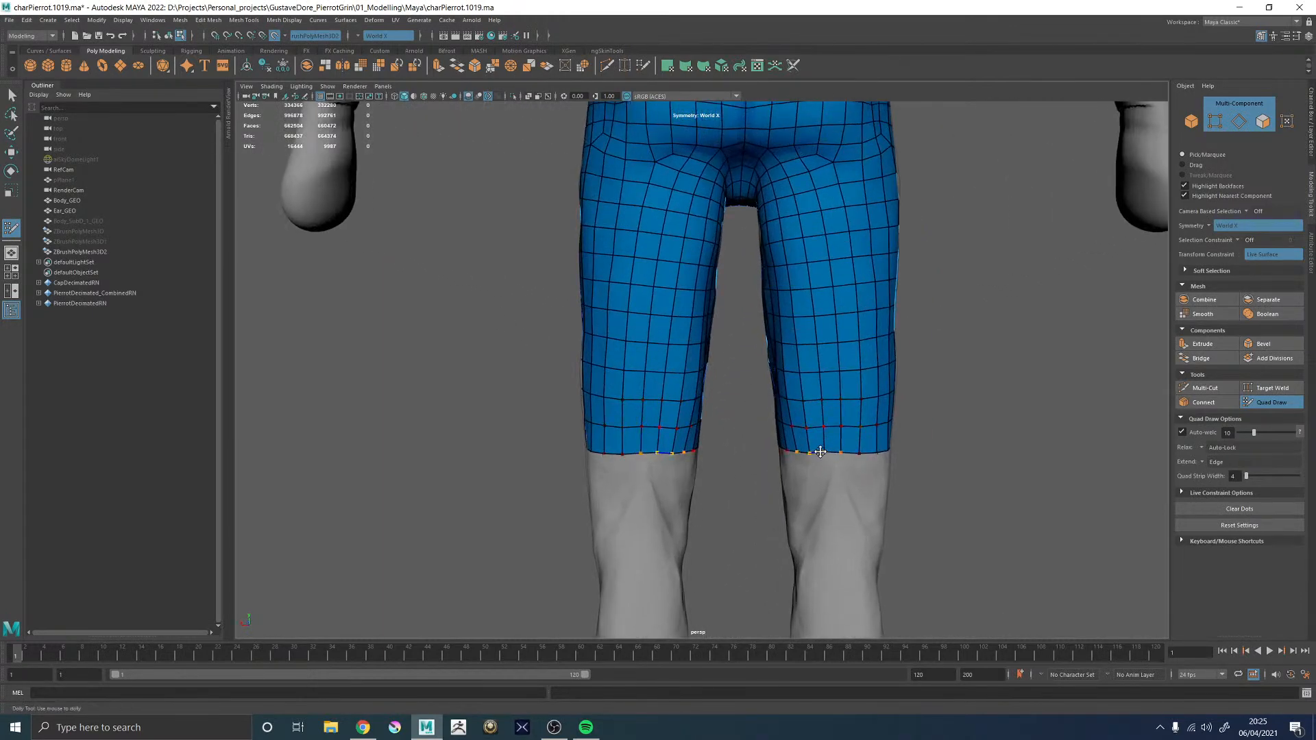
pyautogui.keyDown('shift'); pyautogui.moveTo(825, 405); pyautogui.dragTo(829, 387); pyautogui.keyUp('shift')
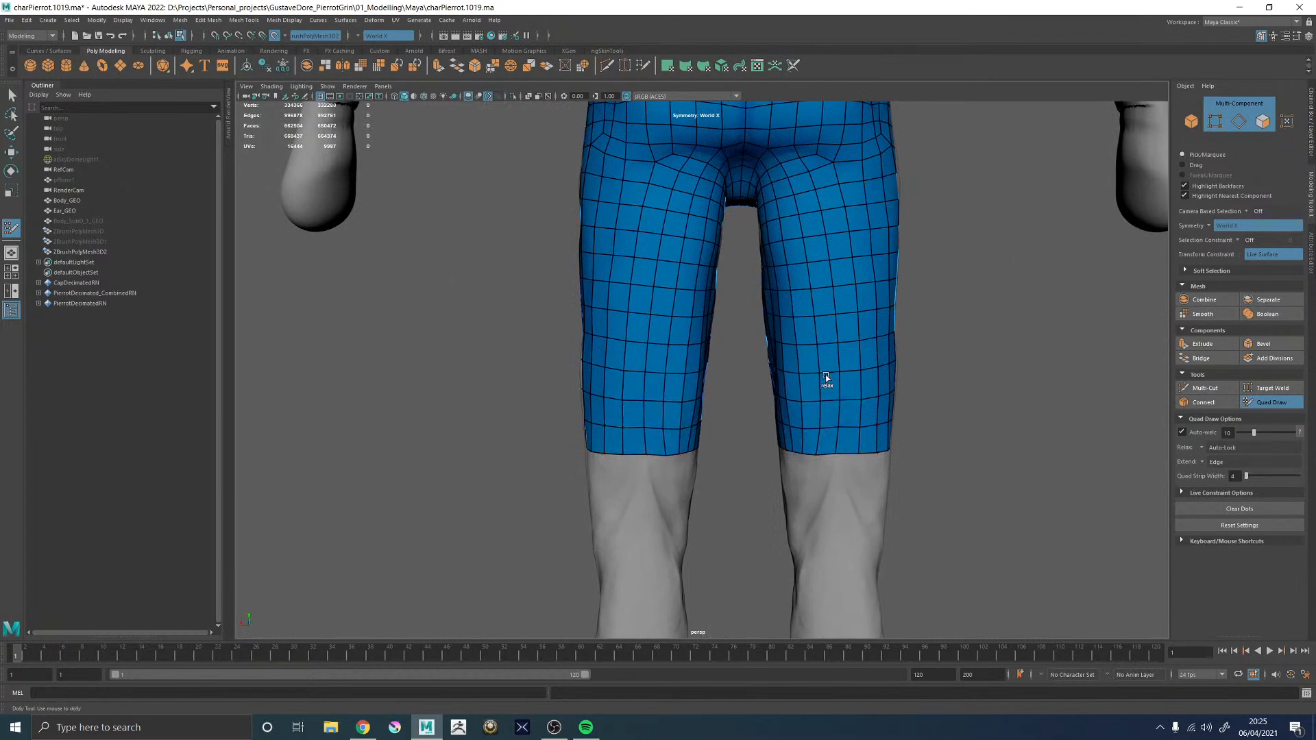
# - Extrude the open border edge loops of both legs down over the knees with Quad Draw
pyautogui.keyDown('alt'); pyautogui.moveTo(833, 325); pyautogui.dragTo(798, 394, button='middle'); pyautogui.keyUp('alt')
pyautogui.keyDown('alt'); pyautogui.moveTo(960, 384); pyautogui.dragTo(788, 302, button='right'); pyautogui.keyUp('alt')
pyautogui.keyDown('alt'); pyautogui.moveTo(788, 302); pyautogui.dragTo(736, 313); pyautogui.keyUp('alt')
pyautogui.keyDown('alt'); pyautogui.moveTo(736, 314); pyautogui.dragTo(980, 480, button='right'); pyautogui.keyUp('alt')
pyautogui.keyDown('alt'); pyautogui.moveTo(826, 332); pyautogui.dragTo(817, 405, button='middle'); pyautogui.keyUp('alt')
pyautogui.moveTo(799, 402)
pyautogui.keyDown('alt'); pyautogui.mouseDown()
pyautogui.moveTo(840, 400)
pyautogui.moveTo(816, 403)
pyautogui.mouseUp(); pyautogui.keyUp('alt')
pyautogui.keyDown('alt'); pyautogui.moveTo(770, 439); pyautogui.dragTo(765, 236, button='middle'); pyautogui.keyUp('alt')
pyautogui.keyDown('alt'); pyautogui.moveTo(675, 288); pyautogui.dragTo(819, 308); pyautogui.keyUp('alt')
pyautogui.keyDown('alt'); pyautogui.moveTo(819, 309); pyautogui.dragTo(963, 448, button='right'); pyautogui.keyUp('alt')
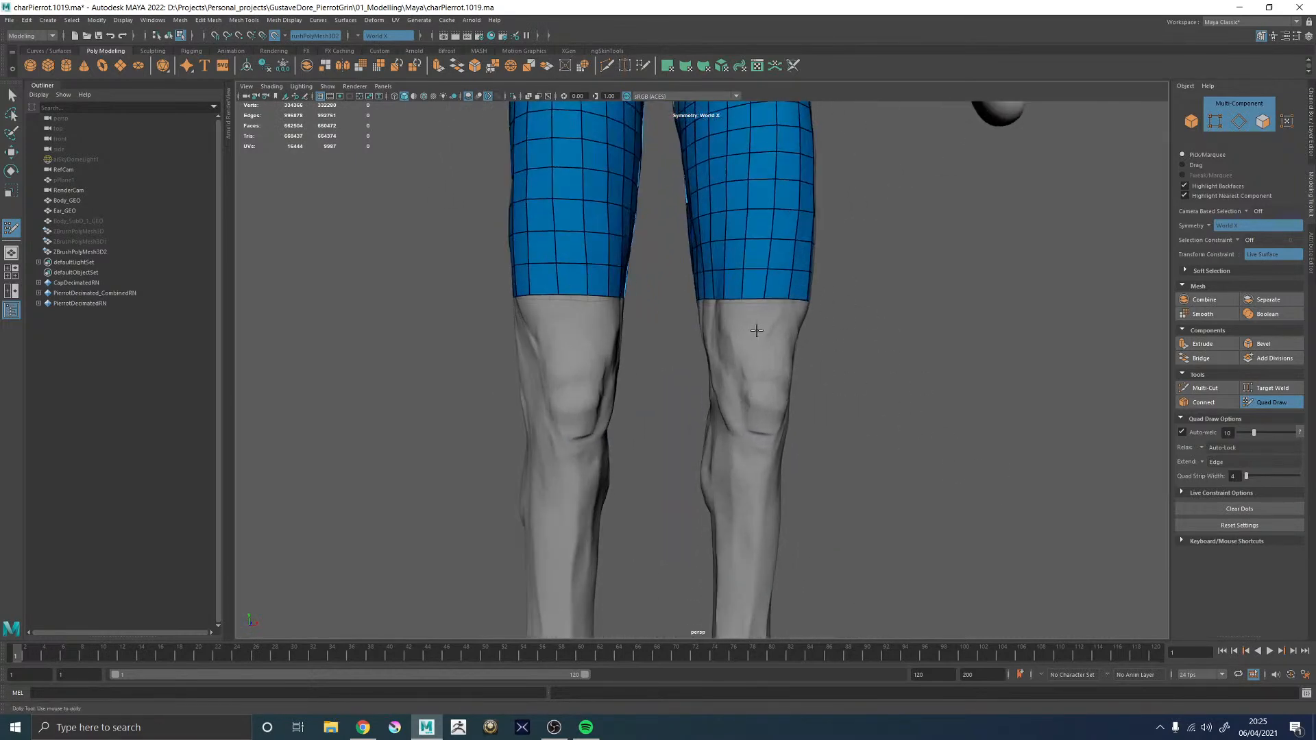
pyautogui.keyDown('alt'); pyautogui.moveTo(759, 337); pyautogui.dragTo(733, 346, button='middle'); pyautogui.keyUp('alt')
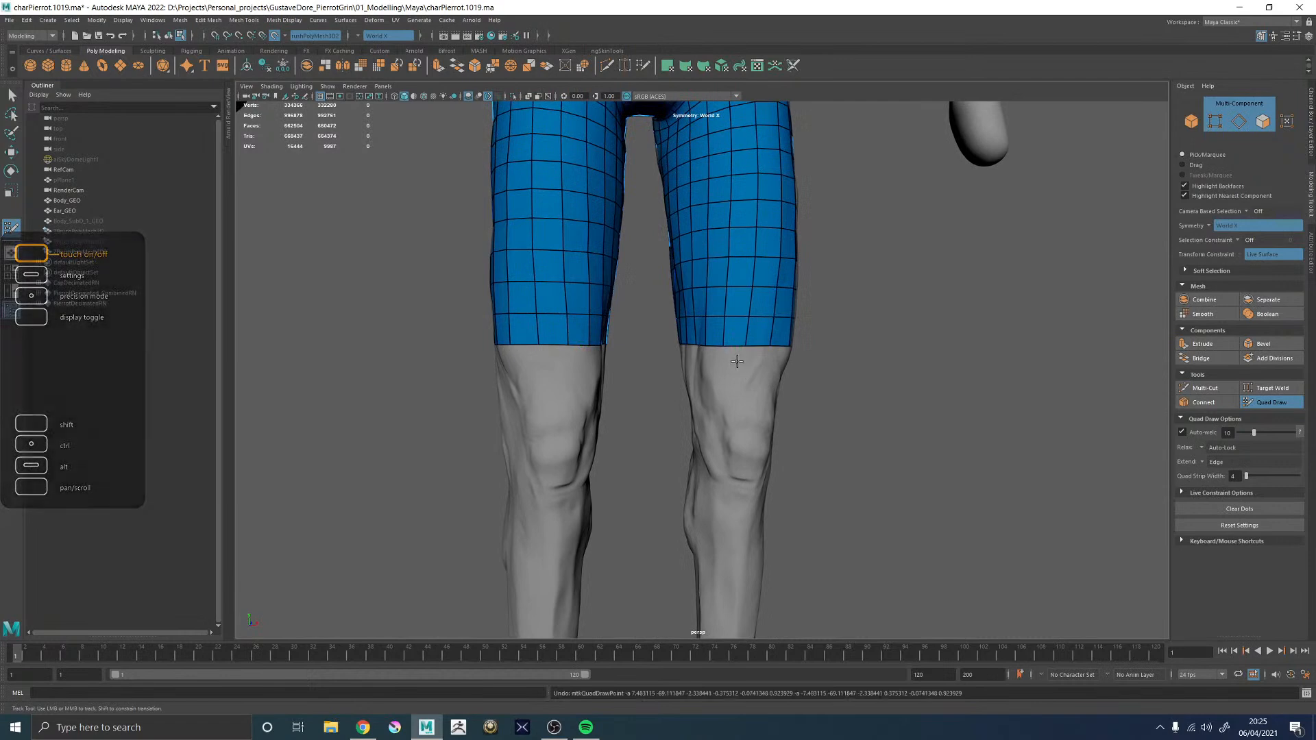
pyautogui.moveTo(728, 347); pyautogui.dragTo(731, 425)
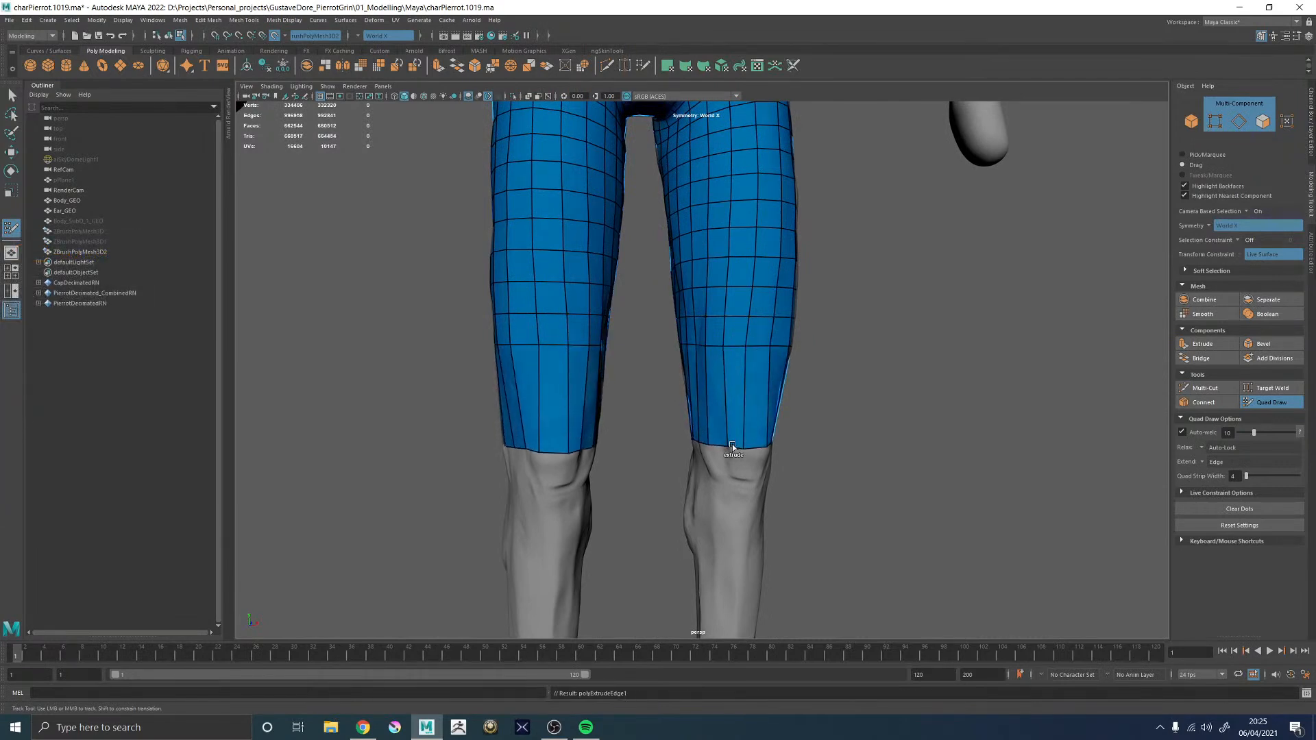
pyautogui.keyDown('alt'); pyautogui.moveTo(851, 379); pyautogui.dragTo(779, 288); pyautogui.keyUp('alt')
pyautogui.keyDown('alt'); pyautogui.moveTo(779, 287); pyautogui.dragTo(769, 458, button='middle'); pyautogui.keyUp('alt')
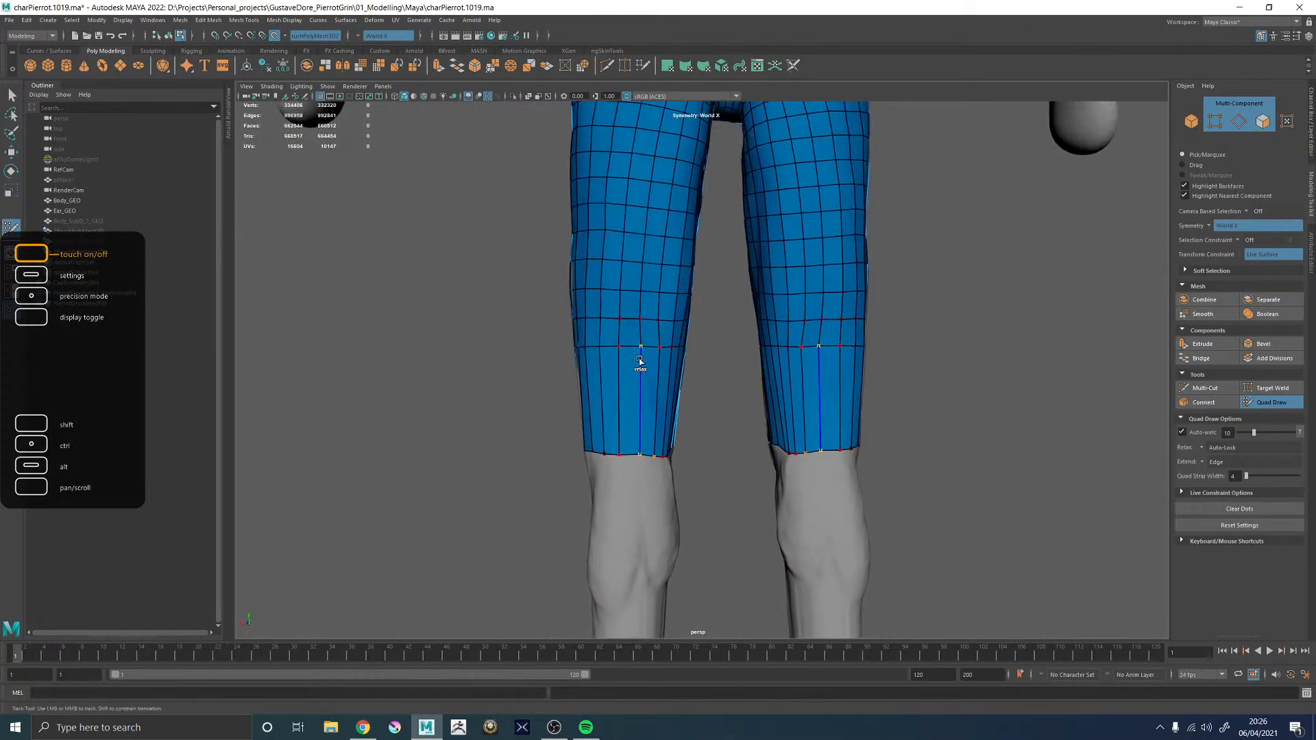
pyautogui.moveTo(640, 367)
pyautogui.keyDown('alt'); pyautogui.mouseDown()
pyautogui.moveTo(688, 401)
pyautogui.moveTo(651, 425)
pyautogui.mouseUp(); pyautogui.keyUp('alt')
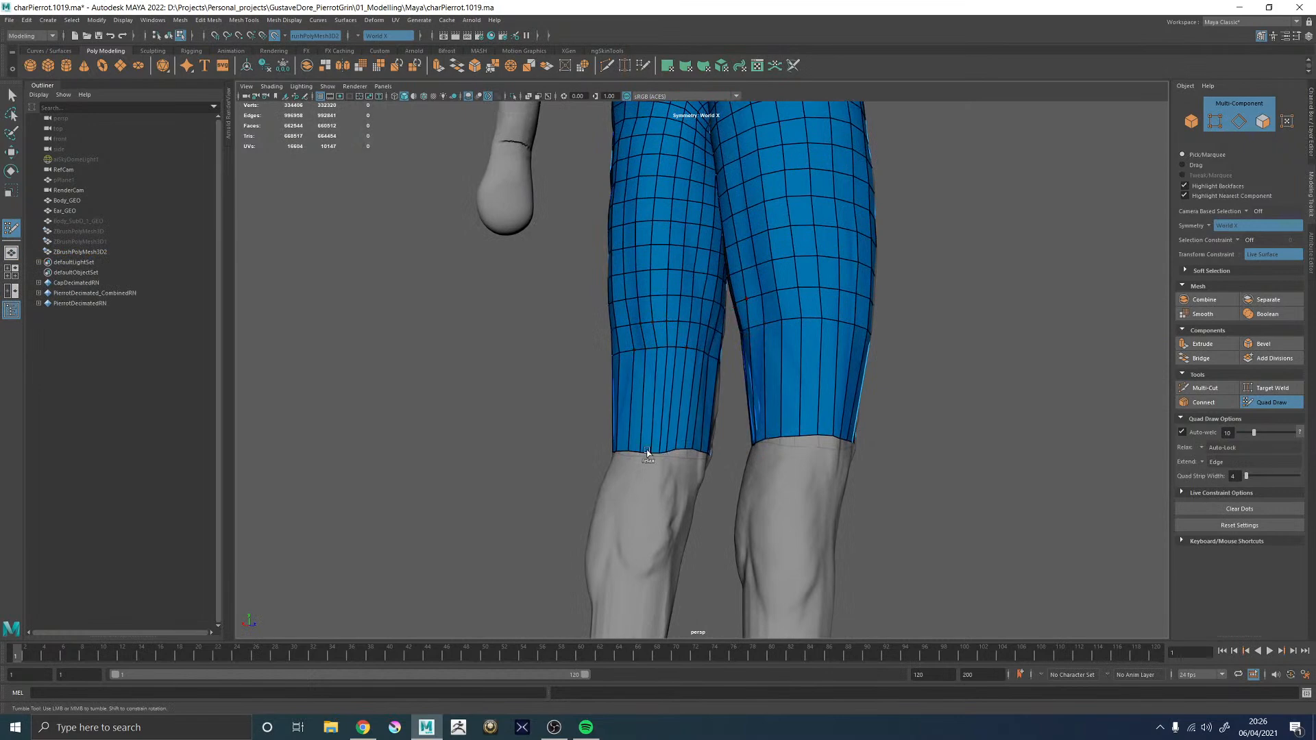
pyautogui.moveTo(477, 475)
pyautogui.keyDown('alt'); pyautogui.mouseDown()
pyautogui.moveTo(772, 441)
pyautogui.moveTo(956, 391)
pyautogui.mouseUp(); pyautogui.keyUp('alt')
pyautogui.keyDown('alt'); pyautogui.moveTo(879, 403); pyautogui.dragTo(669, 432); pyautogui.keyUp('alt')
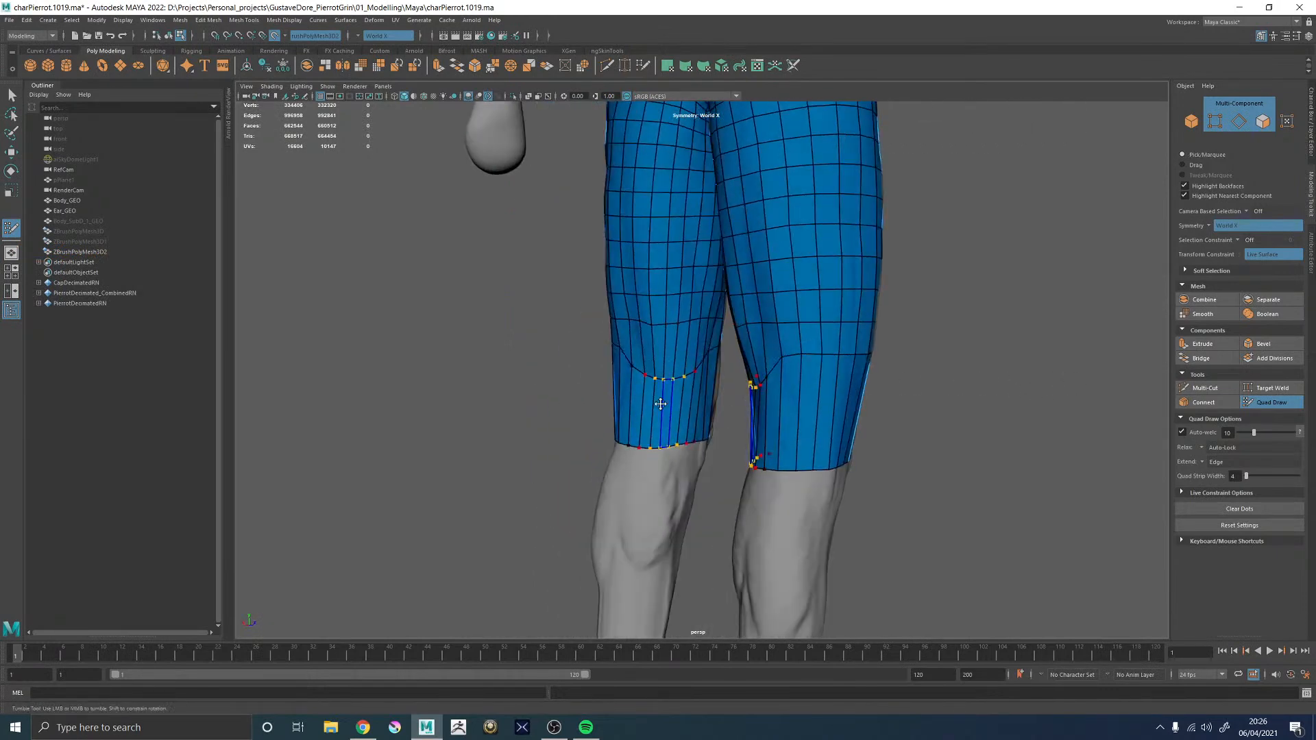
pyautogui.hotkey('ctrl', 'z')
# - Insert three edge loops around the newly extruded knee section of both legs
pyautogui.keyDown('ctrl'); pyautogui.middleClick(662, 409); pyautogui.keyUp('ctrl')
pyautogui.keyDown('alt'); pyautogui.moveTo(456, 470); pyautogui.dragTo(541, 445); pyautogui.keyUp('alt')
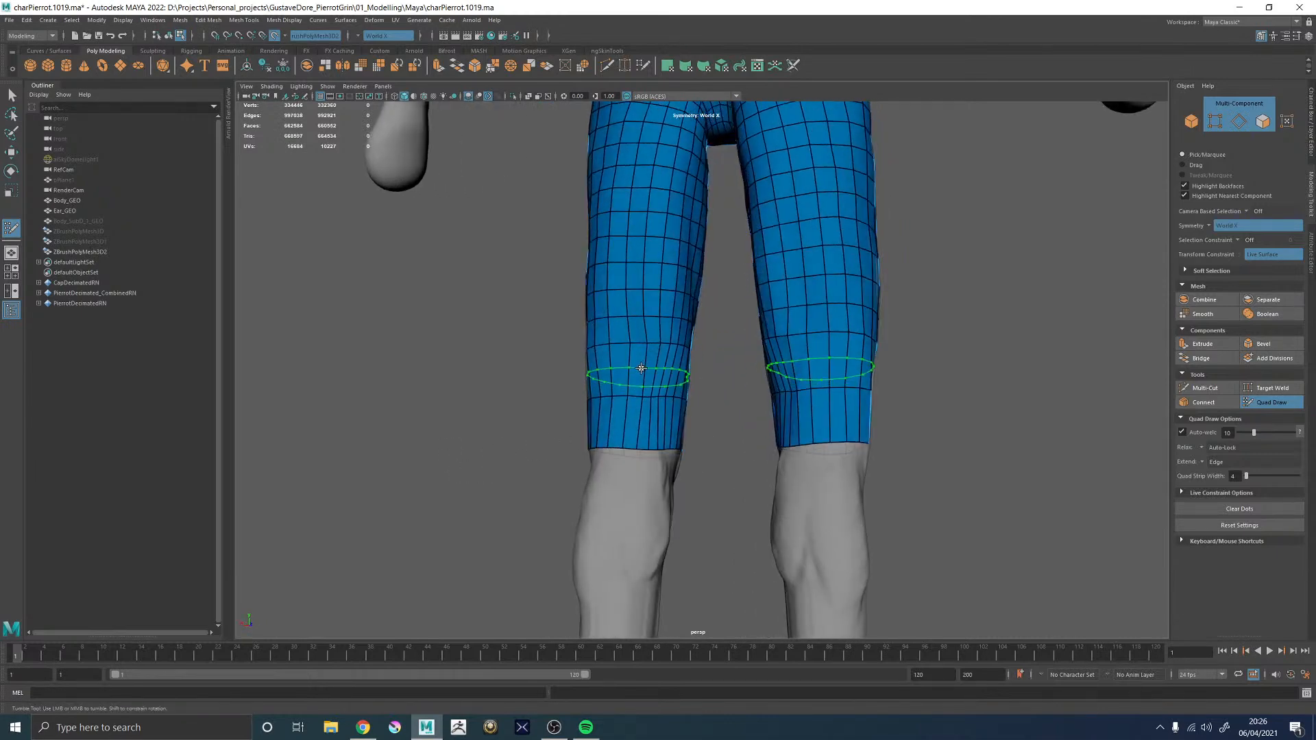
pyautogui.keyDown('ctrl'); pyautogui.click(653, 420); pyautogui.keyUp('ctrl')
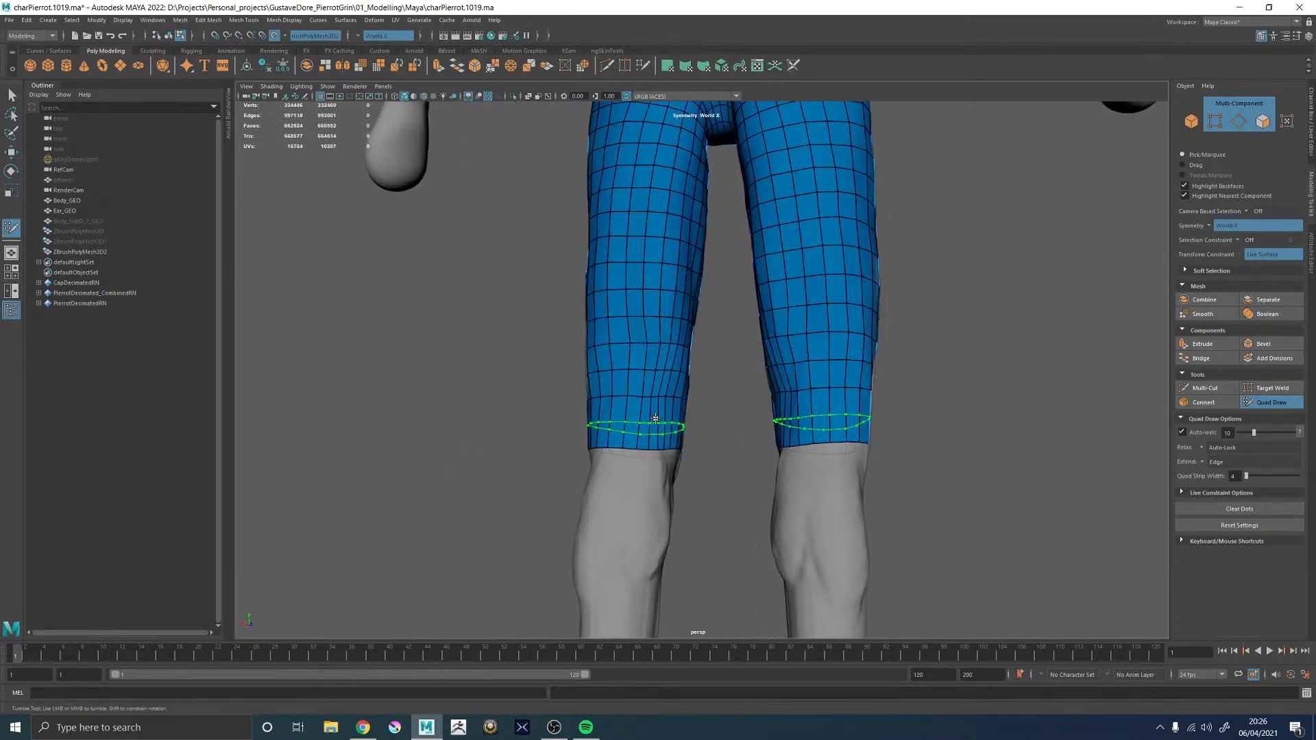
pyautogui.keyDown('ctrl'); pyautogui.click(673, 412); pyautogui.keyUp('ctrl')
# - Relax the newly inserted edge loops around the knee section so the quads are evenly spaced
pyautogui.moveTo(659, 400)
pyautogui.keyDown('shift'); pyautogui.mouseDown()
pyautogui.moveTo(630, 410)
pyautogui.moveTo(569, 373)
pyautogui.moveTo(552, 419)
pyautogui.moveTo(692, 391)
pyautogui.moveTo(644, 401)
pyautogui.moveTo(635, 388)
pyautogui.mouseUp(); pyautogui.keyUp('shift')
pyautogui.keyDown('alt'); pyautogui.moveTo(630, 342); pyautogui.dragTo(714, 382); pyautogui.keyUp('alt')
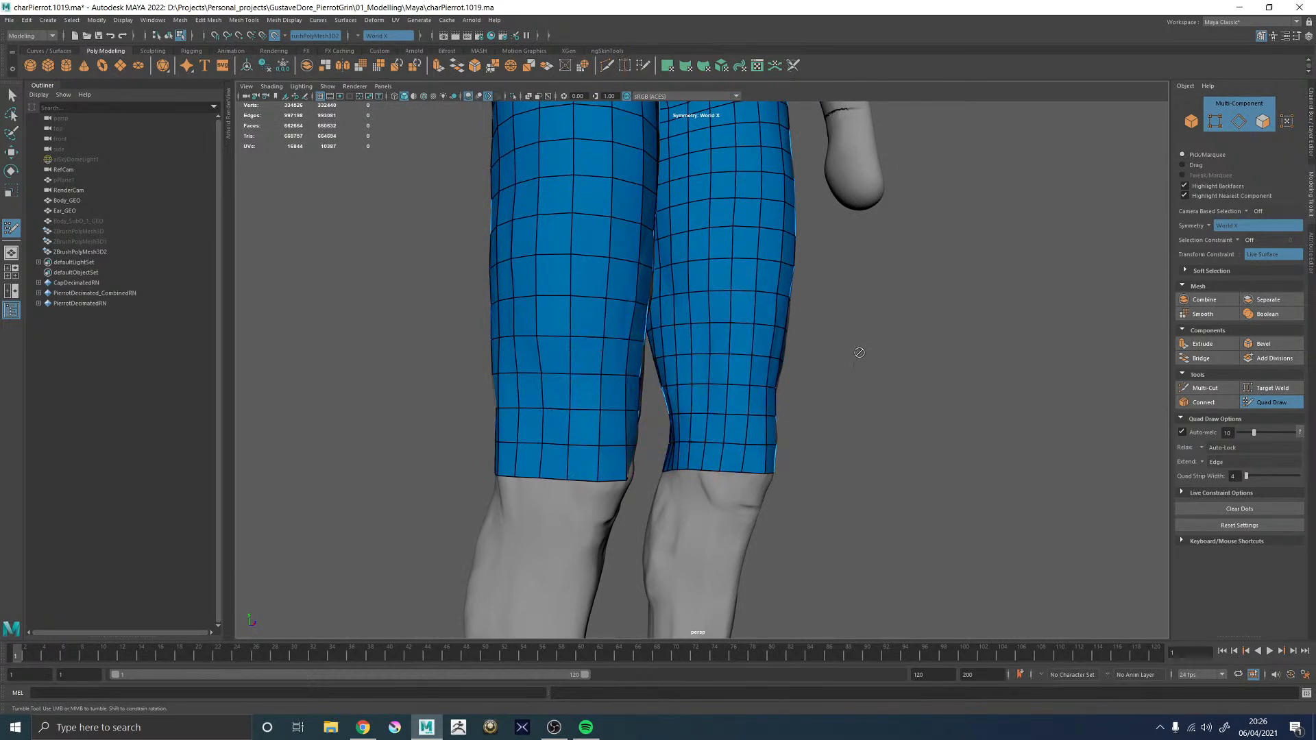
pyautogui.keyDown('alt'); pyautogui.moveTo(711, 382); pyautogui.dragTo(707, 406); pyautogui.keyUp('alt')
pyautogui.keyDown('alt'); pyautogui.moveTo(699, 295); pyautogui.dragTo(552, 420, button='right'); pyautogui.keyUp('alt')
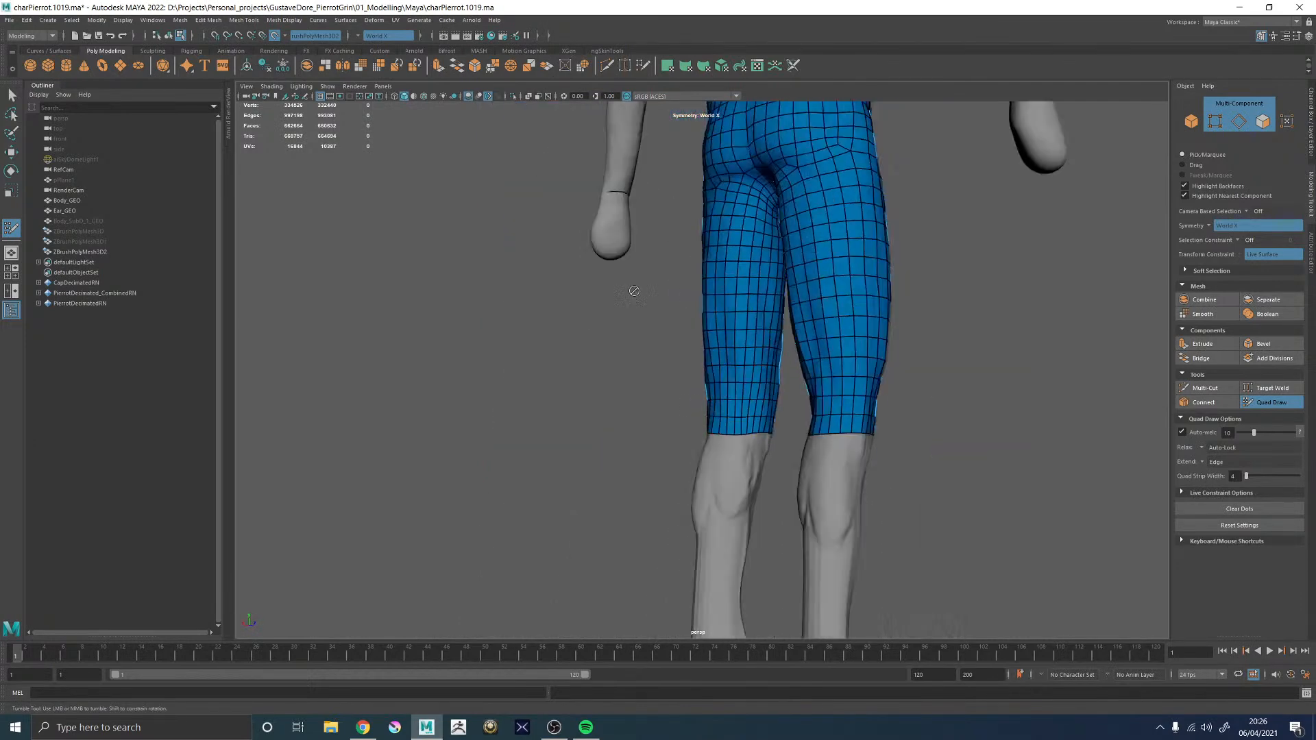
pyautogui.keyDown('alt'); pyautogui.moveTo(552, 420); pyautogui.dragTo(693, 439); pyautogui.keyUp('alt')
# - Relax the quads around the pole where the buttock meets the outer hip
pyautogui.keyDown('alt'); pyautogui.moveTo(879, 453); pyautogui.dragTo(835, 552, button='middle'); pyautogui.keyUp('alt')
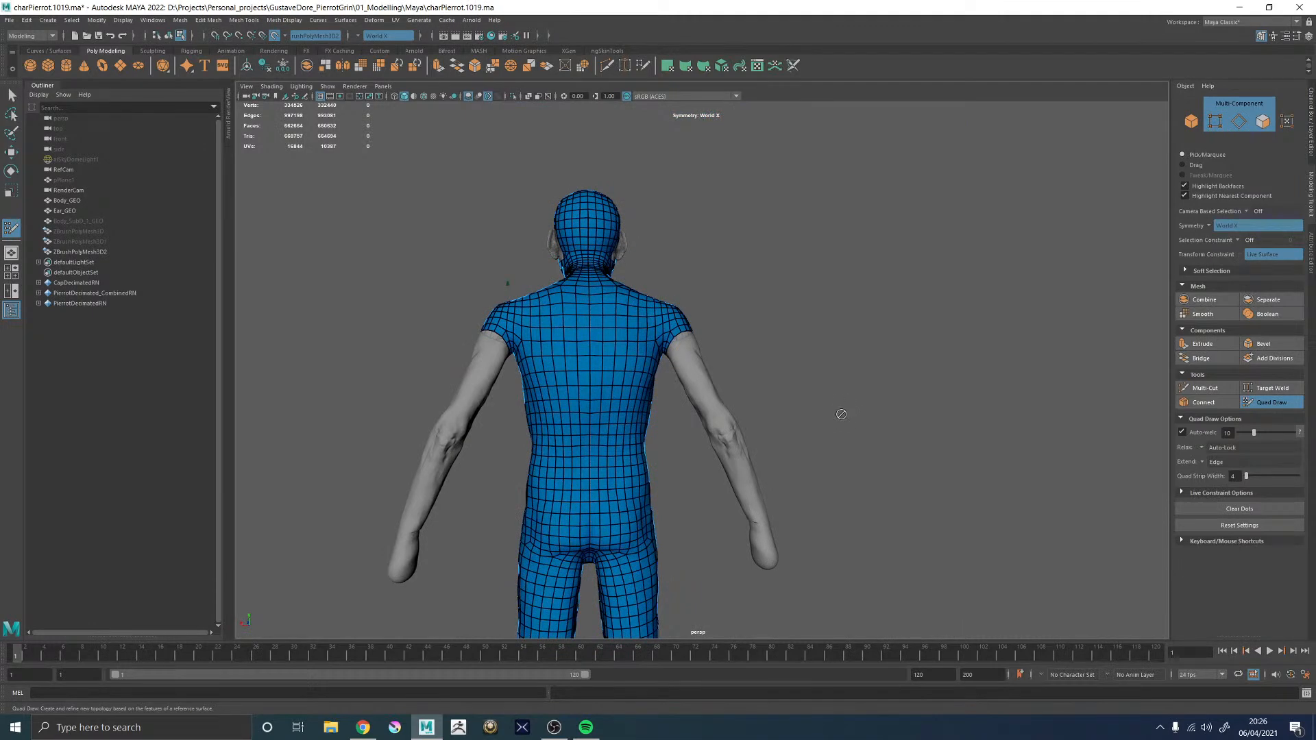
pyautogui.keyDown('alt'); pyautogui.moveTo(871, 434); pyautogui.dragTo(811, 388); pyautogui.keyUp('alt')
pyautogui.keyDown('alt'); pyautogui.moveTo(810, 388); pyautogui.dragTo(850, 267, button='middle'); pyautogui.keyUp('alt')
pyautogui.keyDown('alt'); pyautogui.moveTo(850, 267); pyautogui.dragTo(890, 508, button='right'); pyautogui.keyUp('alt')
pyautogui.keyDown('alt'); pyautogui.moveTo(891, 508); pyautogui.dragTo(937, 396); pyautogui.keyUp('alt')
pyautogui.keyDown('alt'); pyautogui.moveTo(937, 396); pyautogui.dragTo(522, 324, button='right'); pyautogui.keyUp('alt')
pyautogui.keyDown('alt'); pyautogui.moveTo(733, 337); pyautogui.dragTo(775, 347, button='middle'); pyautogui.keyUp('alt')
pyautogui.keyDown('alt'); pyautogui.moveTo(782, 347); pyautogui.dragTo(987, 571, button='right'); pyautogui.keyUp('alt')
pyautogui.keyDown('alt'); pyautogui.moveTo(891, 411); pyautogui.dragTo(828, 329); pyautogui.keyUp('alt')
pyautogui.keyDown('alt'); pyautogui.moveTo(828, 329); pyautogui.dragTo(885, 338, button='middle'); pyautogui.keyUp('alt')
pyautogui.keyDown('alt'); pyautogui.moveTo(884, 338); pyautogui.dragTo(878, 420, button='right'); pyautogui.keyUp('alt')
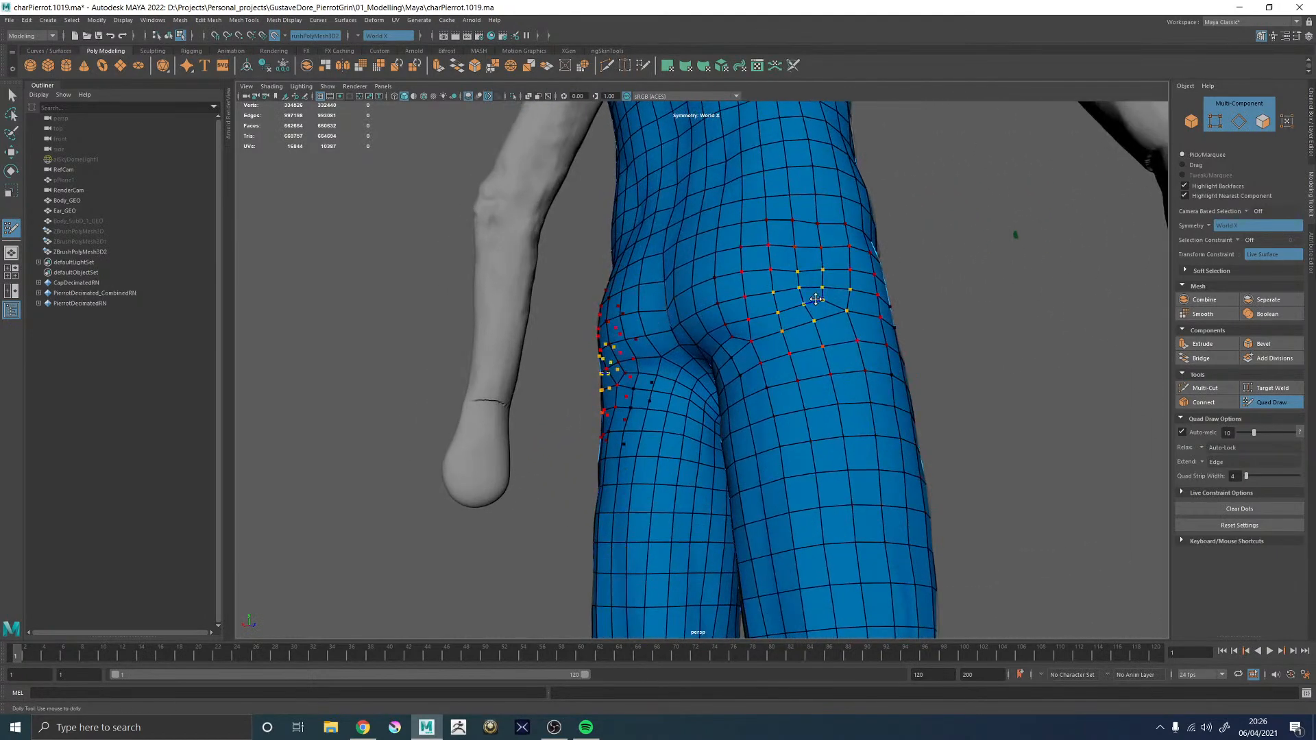
pyautogui.keyDown('alt'); pyautogui.moveTo(883, 287); pyautogui.dragTo(829, 282); pyautogui.keyUp('alt')
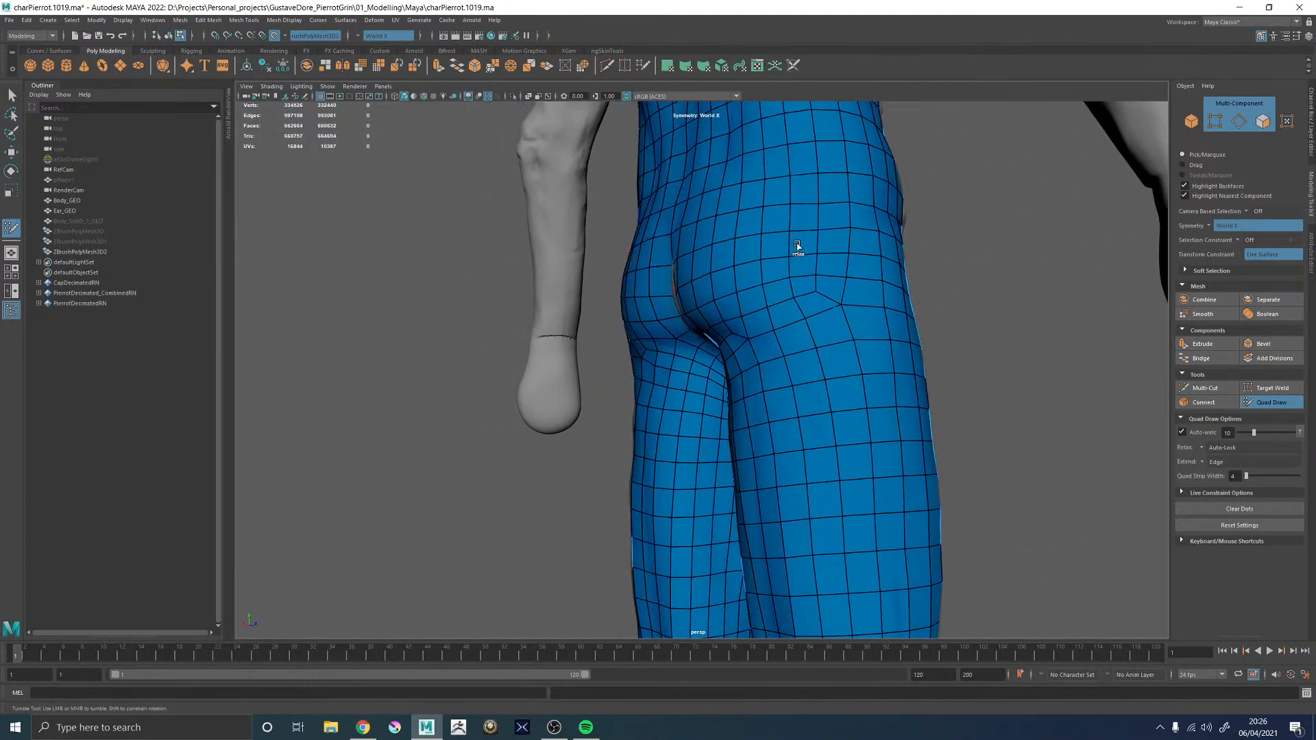
pyautogui.keyDown('alt'); pyautogui.moveTo(1000, 231); pyautogui.dragTo(1007, 267); pyautogui.keyUp('alt')
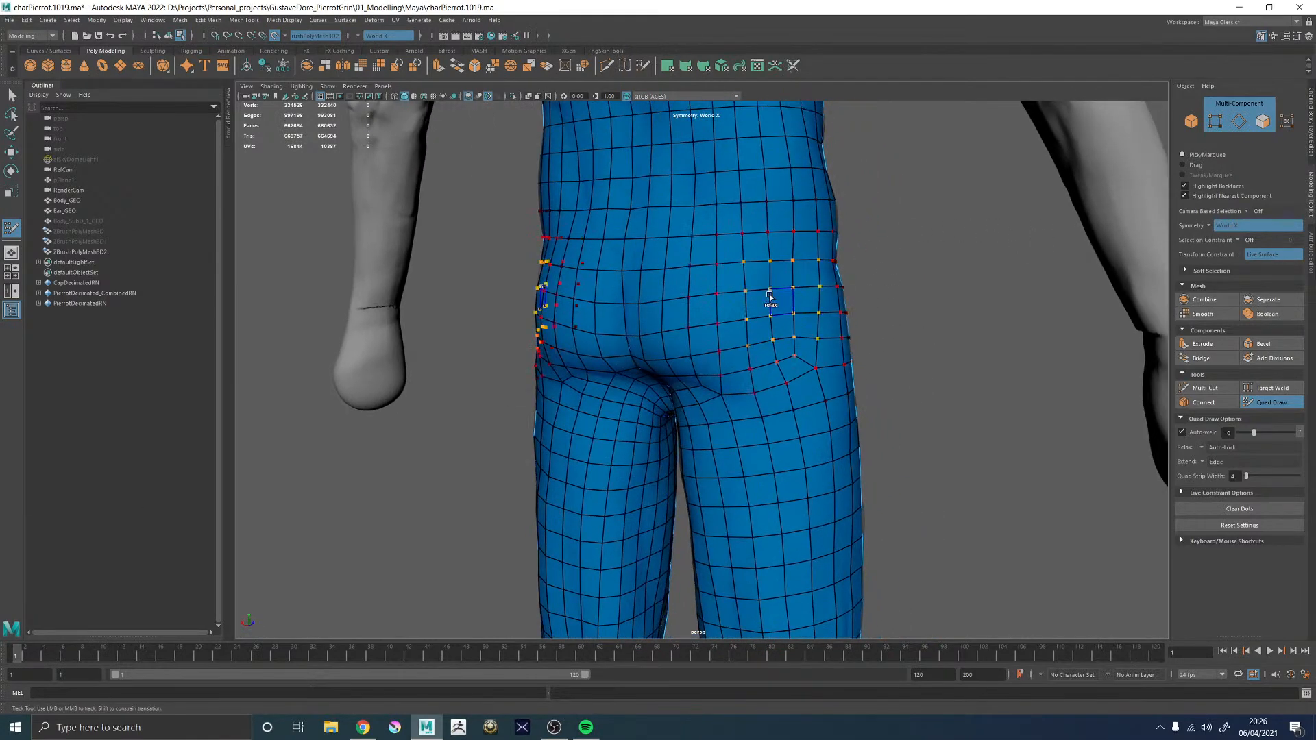
# - Relax the topology across the front of the hips and the lower belly
pyautogui.keyDown('alt'); pyautogui.moveTo(926, 319); pyautogui.dragTo(761, 318); pyautogui.keyUp('alt')
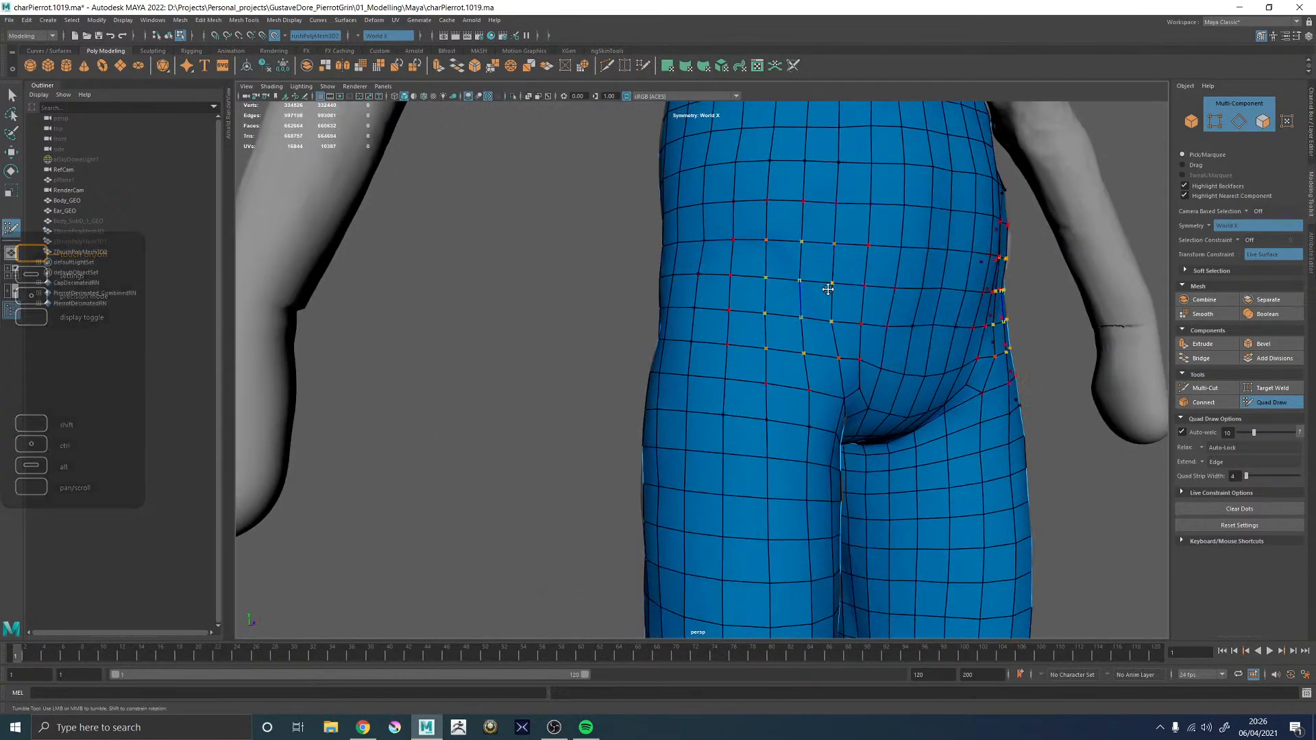
pyautogui.keyDown('alt'); pyautogui.moveTo(799, 306); pyautogui.dragTo(754, 294, button='right'); pyautogui.keyUp('alt')
pyautogui.keyDown('alt'); pyautogui.moveTo(784, 291); pyautogui.dragTo(742, 281); pyautogui.keyUp('alt')
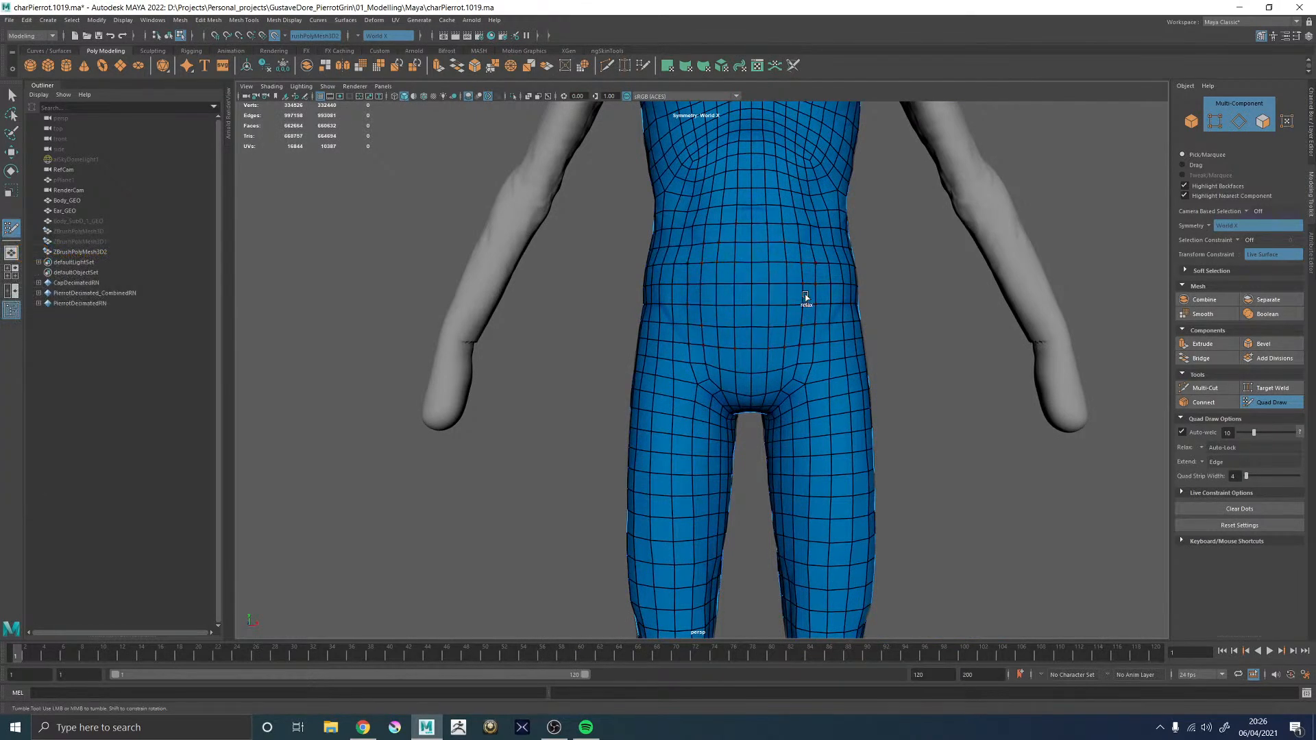
pyautogui.keyDown('alt'); pyautogui.moveTo(875, 296); pyautogui.dragTo(733, 311); pyautogui.keyUp('alt')
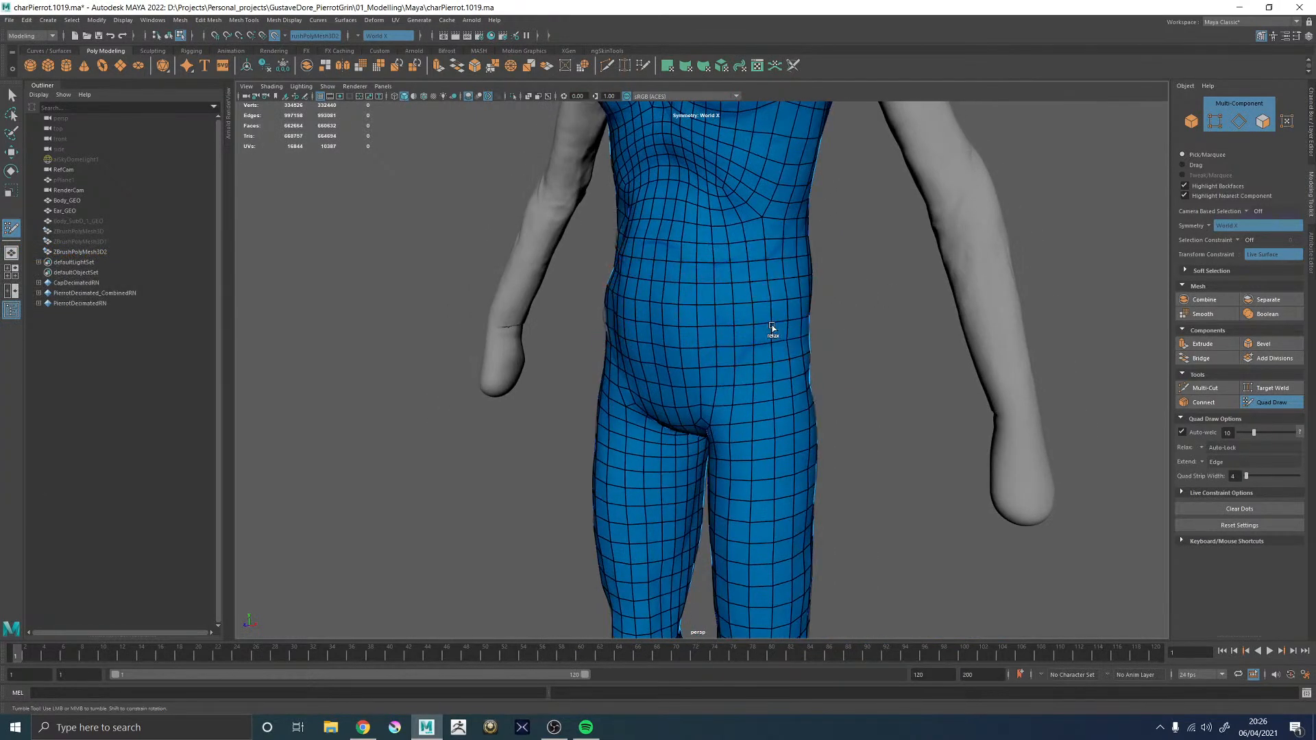
# - Extend the open shoulder border on both arms into one long section of quads down to just above the elbow
pyautogui.keyDown('alt'); pyautogui.moveTo(872, 337); pyautogui.dragTo(830, 272, button='right'); pyautogui.keyUp('alt')
pyautogui.keyDown('alt'); pyautogui.moveTo(830, 271); pyautogui.dragTo(948, 269); pyautogui.keyUp('alt')
pyautogui.keyDown('alt'); pyautogui.moveTo(947, 268); pyautogui.dragTo(994, 287, button='right'); pyautogui.keyUp('alt')
pyautogui.keyDown('alt'); pyautogui.moveTo(1048, 315); pyautogui.dragTo(931, 417, button='middle'); pyautogui.keyUp('alt')
pyautogui.keyDown('alt'); pyautogui.moveTo(857, 315); pyautogui.dragTo(915, 356, button='right'); pyautogui.keyUp('alt')
pyautogui.moveTo(774, 282)
pyautogui.keyDown('alt'); pyautogui.mouseDown(button='middle')
pyautogui.moveTo(818, 325)
pyautogui.moveTo(884, 439)
pyautogui.mouseUp(button='middle'); pyautogui.keyUp('alt')
pyautogui.moveTo(885, 439)
pyautogui.keyDown('alt'); pyautogui.mouseDown(button='right')
pyautogui.moveTo(954, 496)
pyautogui.moveTo(1007, 514)
pyautogui.mouseUp(button='right'); pyautogui.keyUp('alt')
pyautogui.keyDown('alt'); pyautogui.moveTo(796, 358); pyautogui.dragTo(757, 329); pyautogui.keyUp('alt')
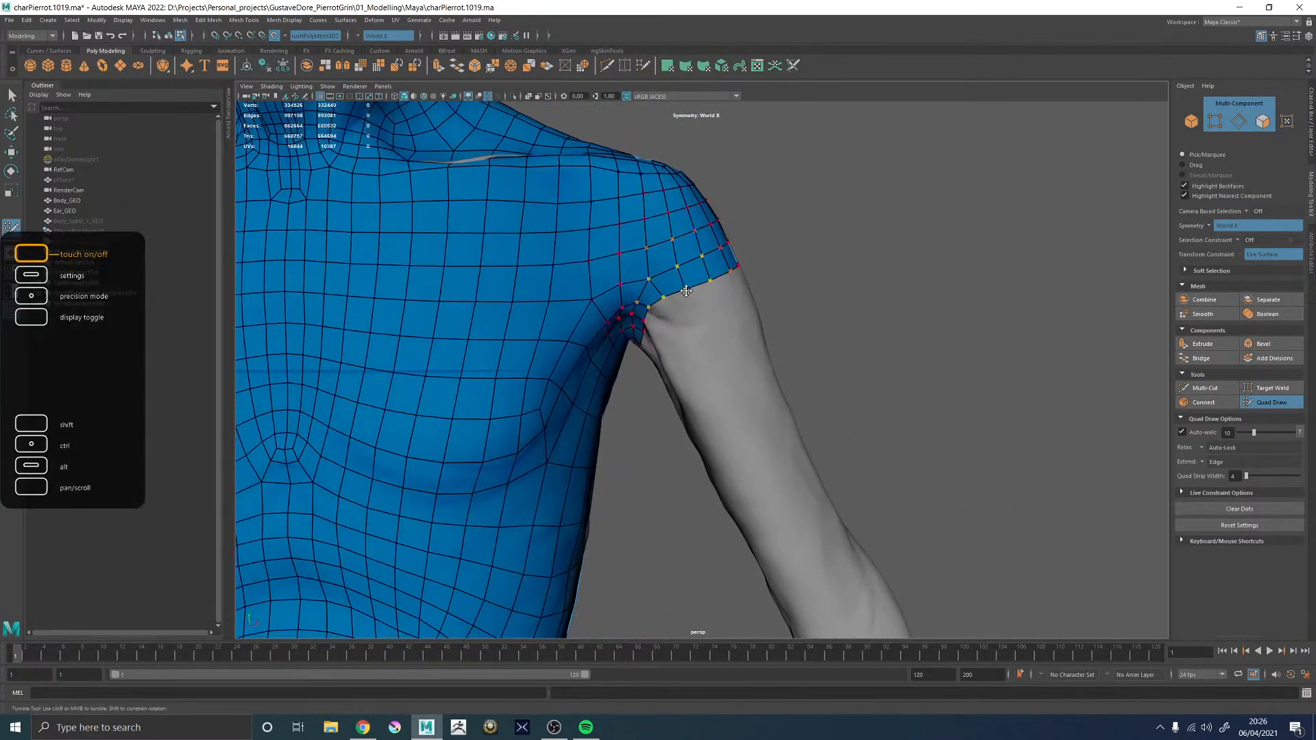
pyautogui.moveTo(696, 364); pyautogui.dragTo(758, 413)
pyautogui.moveTo(679, 403)
pyautogui.mouseDown()
pyautogui.moveTo(693, 433)
pyautogui.moveTo(667, 431)
pyautogui.mouseUp()
# - Fill a quad on the arm's open border at the back of the elbow and even out the border edge
pyautogui.keyDown('alt'); pyautogui.moveTo(578, 428); pyautogui.dragTo(710, 421); pyautogui.keyUp('alt')
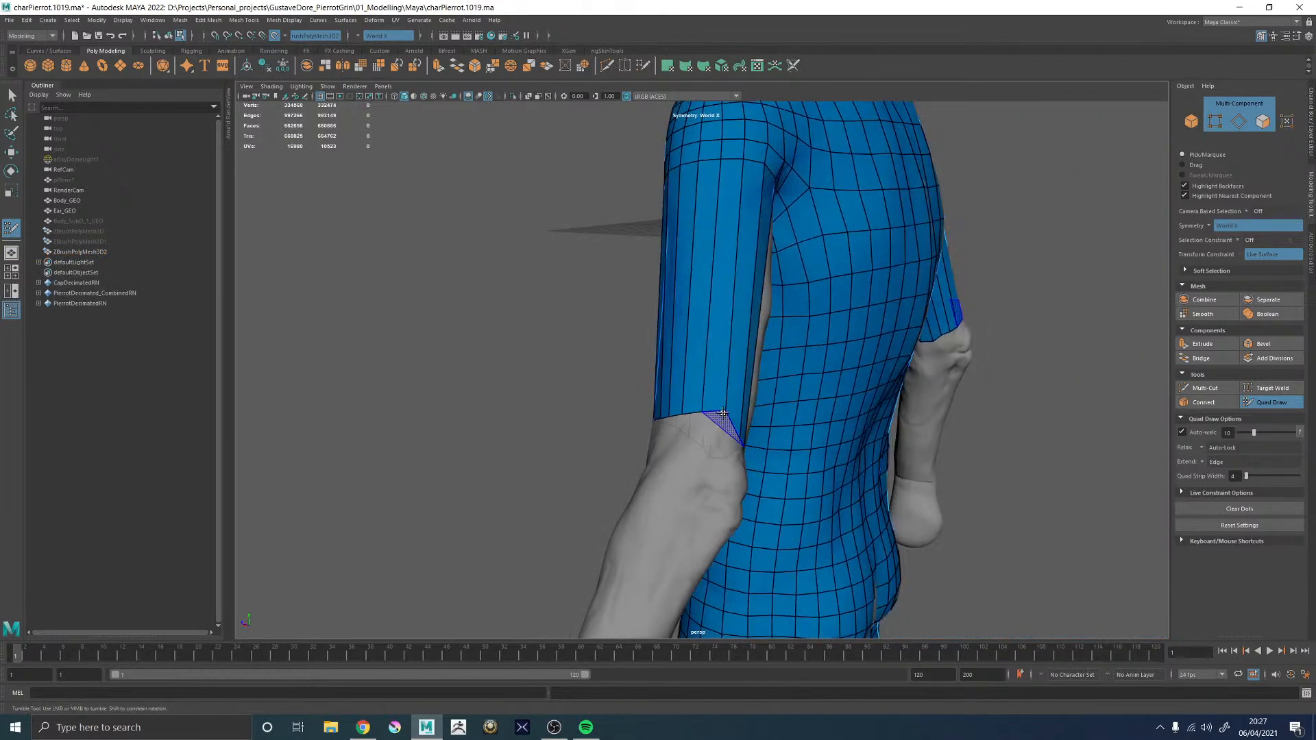
pyautogui.keyDown('shift'); pyautogui.click(678, 479); pyautogui.keyUp('shift')
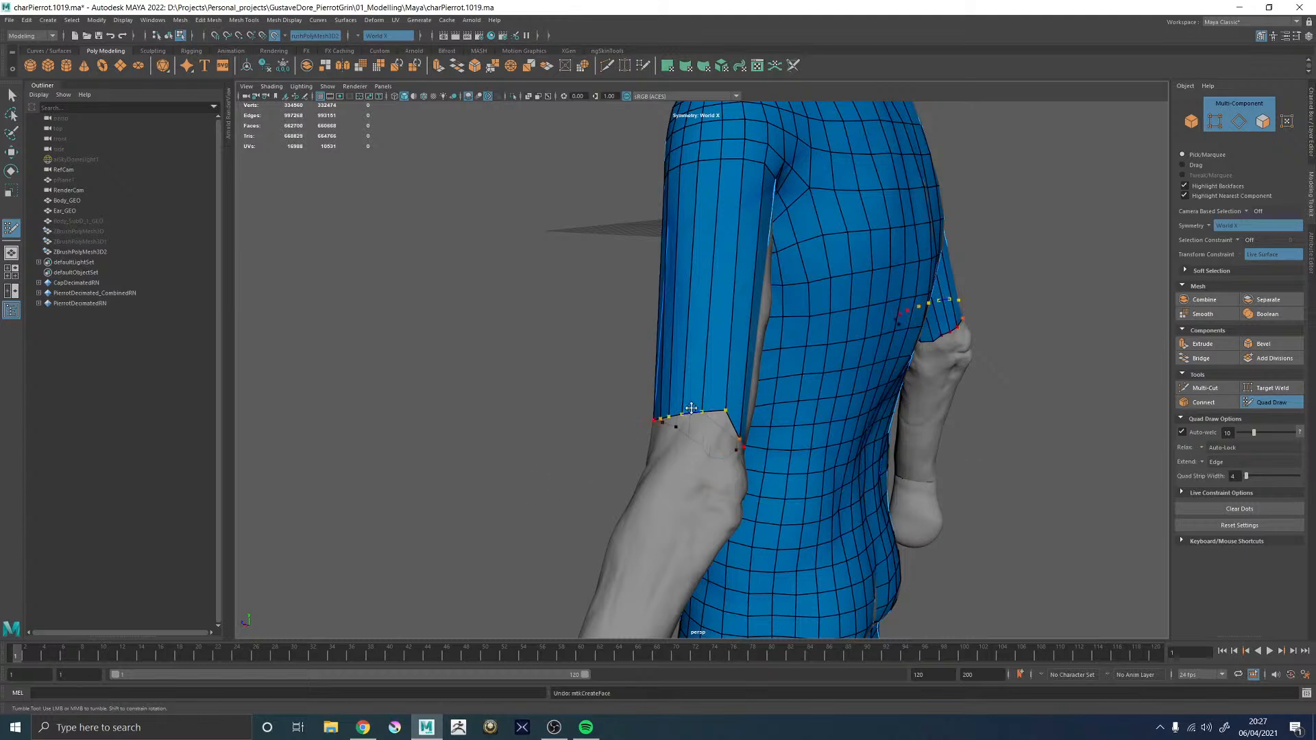
pyautogui.keyDown('shift'); pyautogui.moveTo(709, 411); pyautogui.dragTo(717, 414); pyautogui.keyUp('shift')
pyautogui.moveTo(524, 466)
pyautogui.keyDown('alt'); pyautogui.mouseDown()
pyautogui.moveTo(482, 465)
pyautogui.moveTo(681, 446)
pyautogui.moveTo(710, 425)
pyautogui.moveTo(694, 431)
pyautogui.mouseUp(); pyautogui.keyUp('alt')
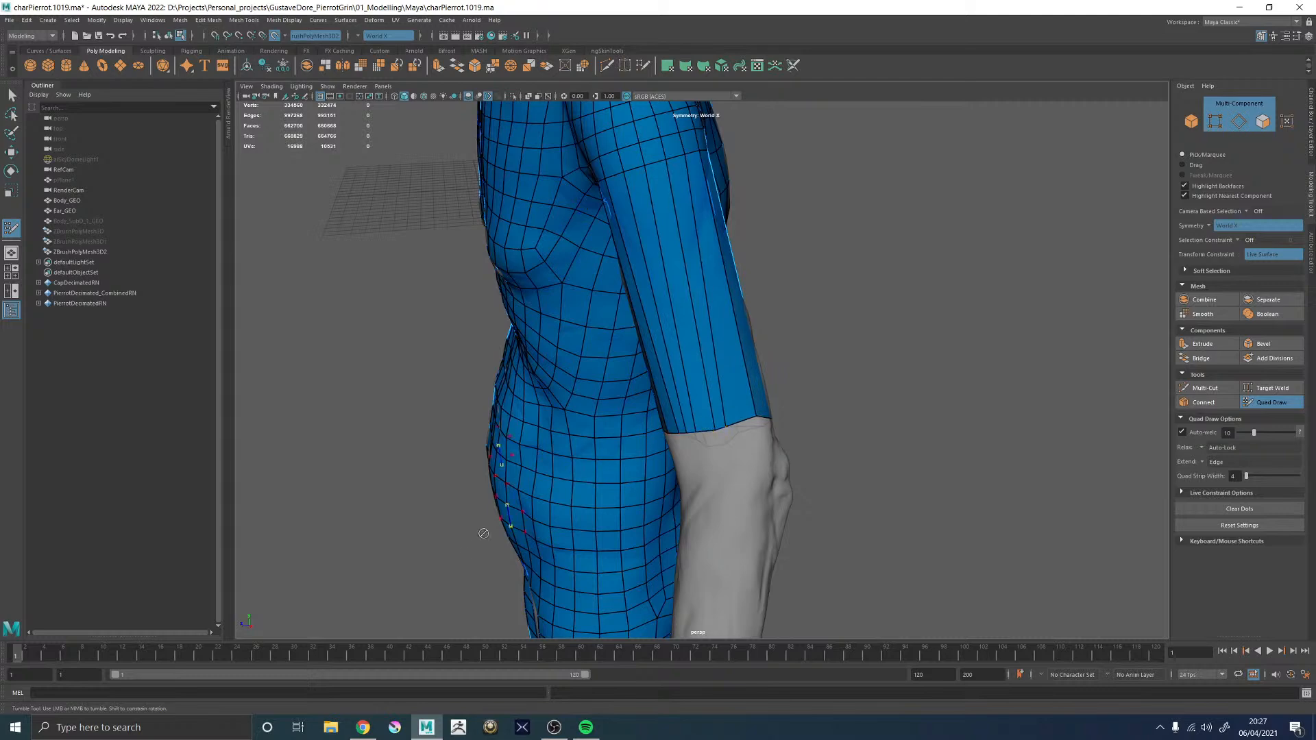
pyautogui.keyDown('alt'); pyautogui.moveTo(872, 379); pyautogui.dragTo(721, 410); pyautogui.keyUp('alt')
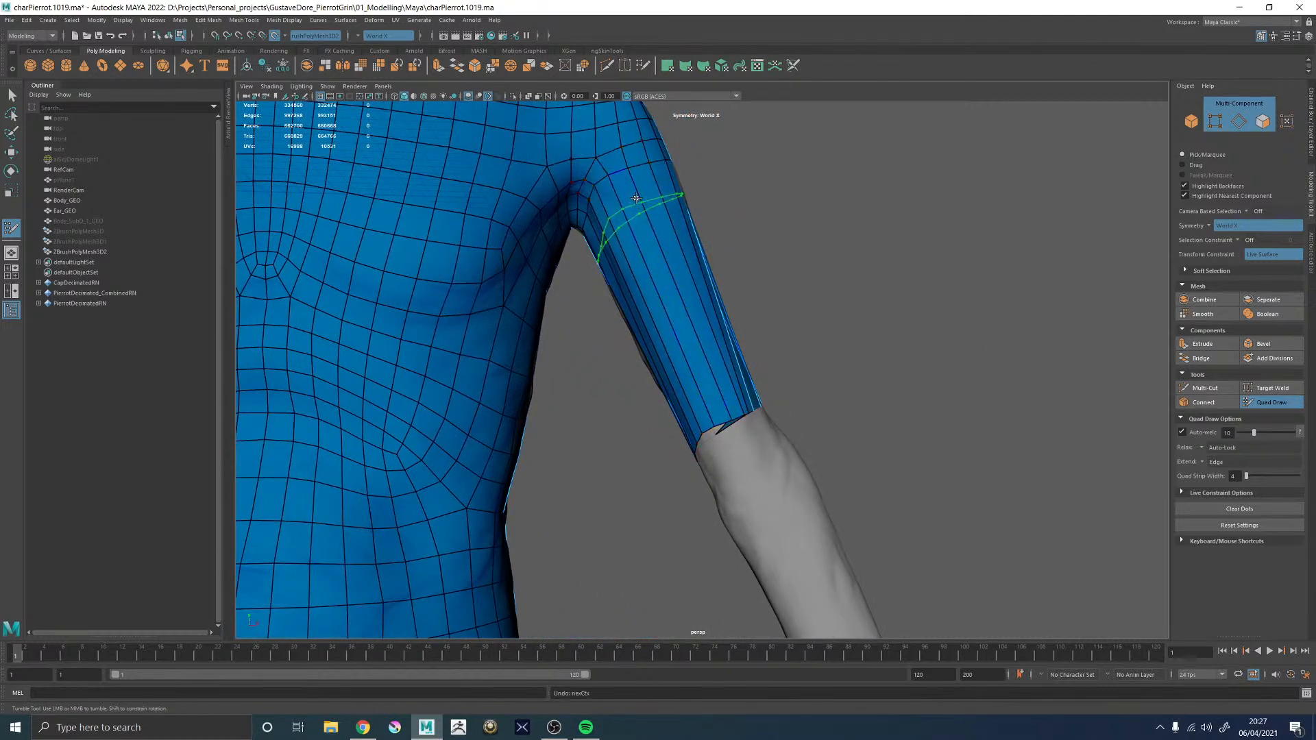
# - Insert edge loops around the middle and lower part of the long upper-arm section
pyautogui.keyDown('ctrl'); pyautogui.click(725, 291); pyautogui.keyUp('ctrl')
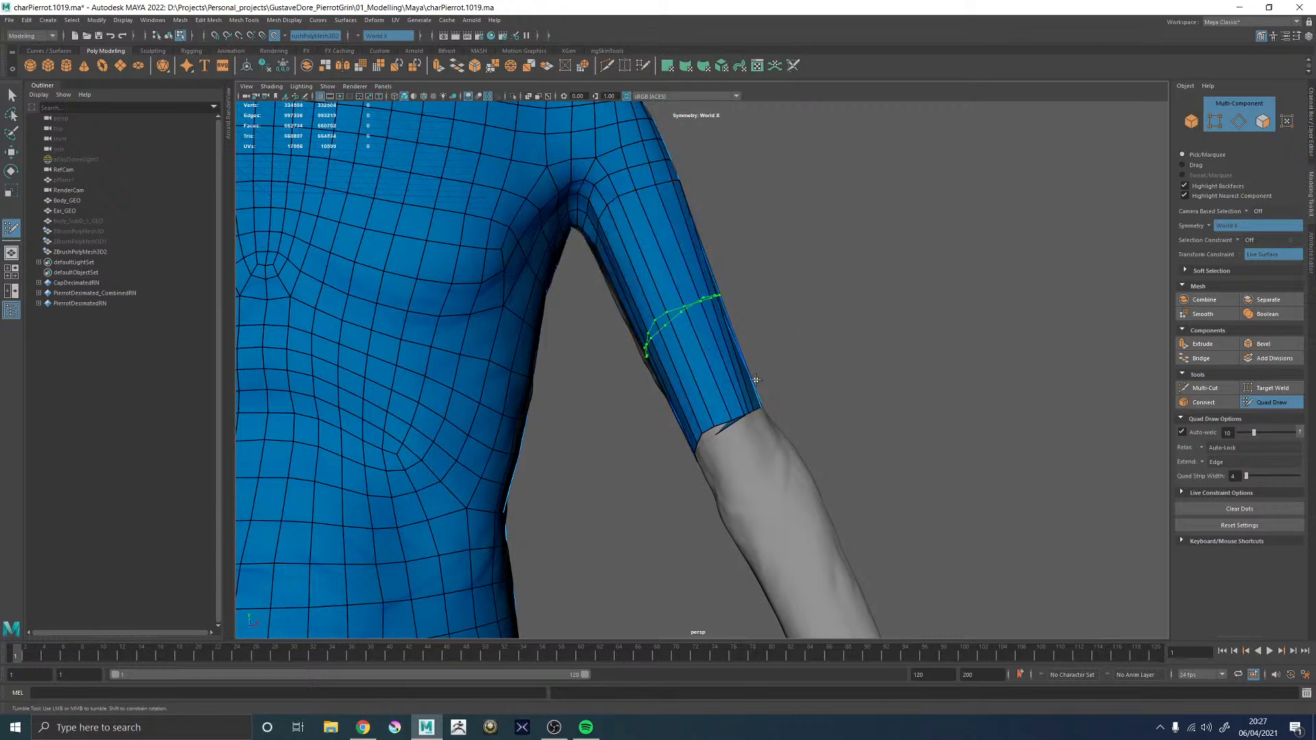
pyautogui.keyDown('ctrl'); pyautogui.click(721, 350); pyautogui.keyUp('ctrl')
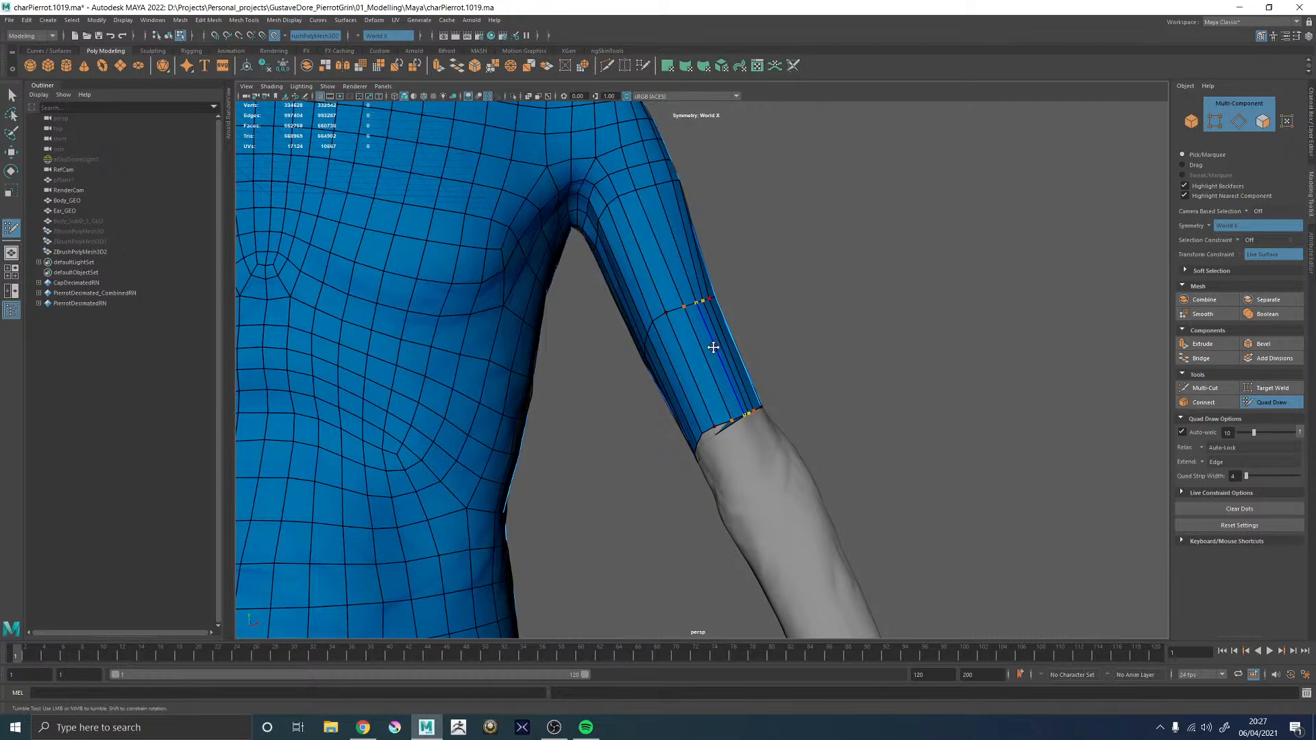
pyautogui.keyDown('ctrl'); pyautogui.click(732, 384); pyautogui.keyUp('ctrl')
pyautogui.press('w')
pyautogui.press('F8')
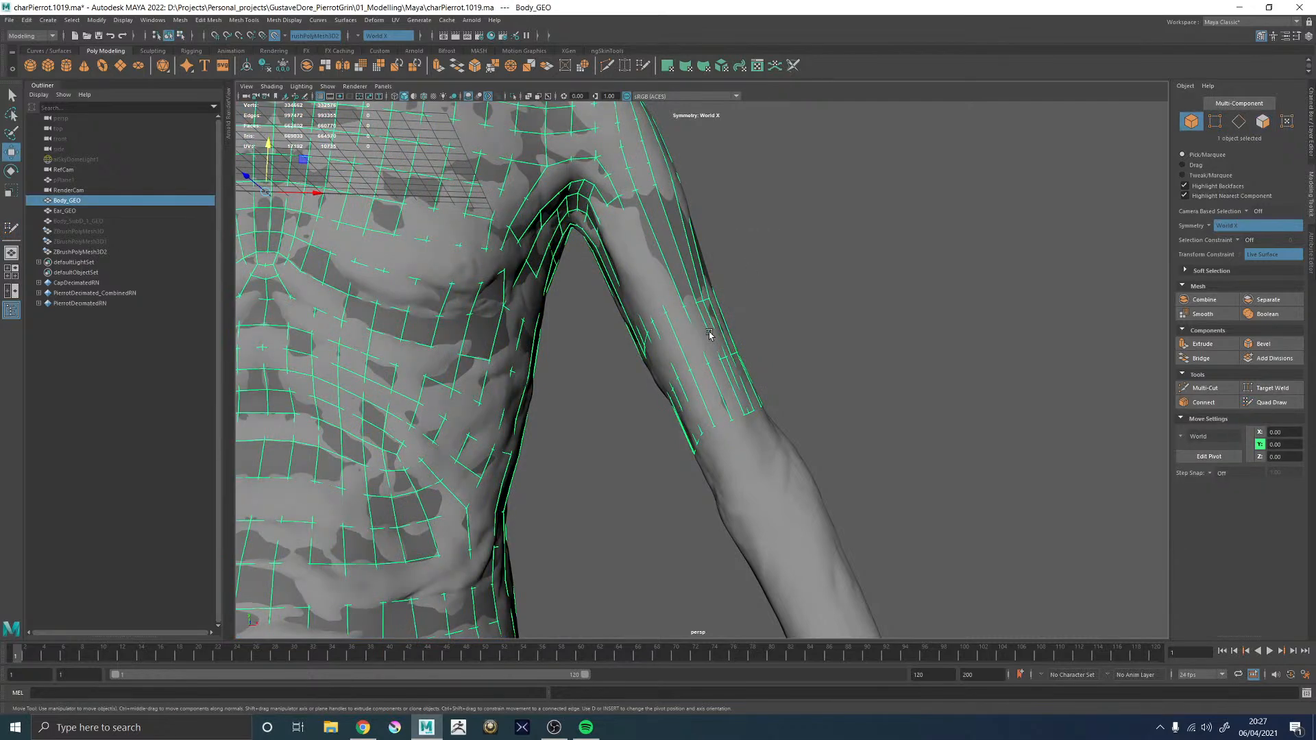
pyautogui.click(1258, 406)
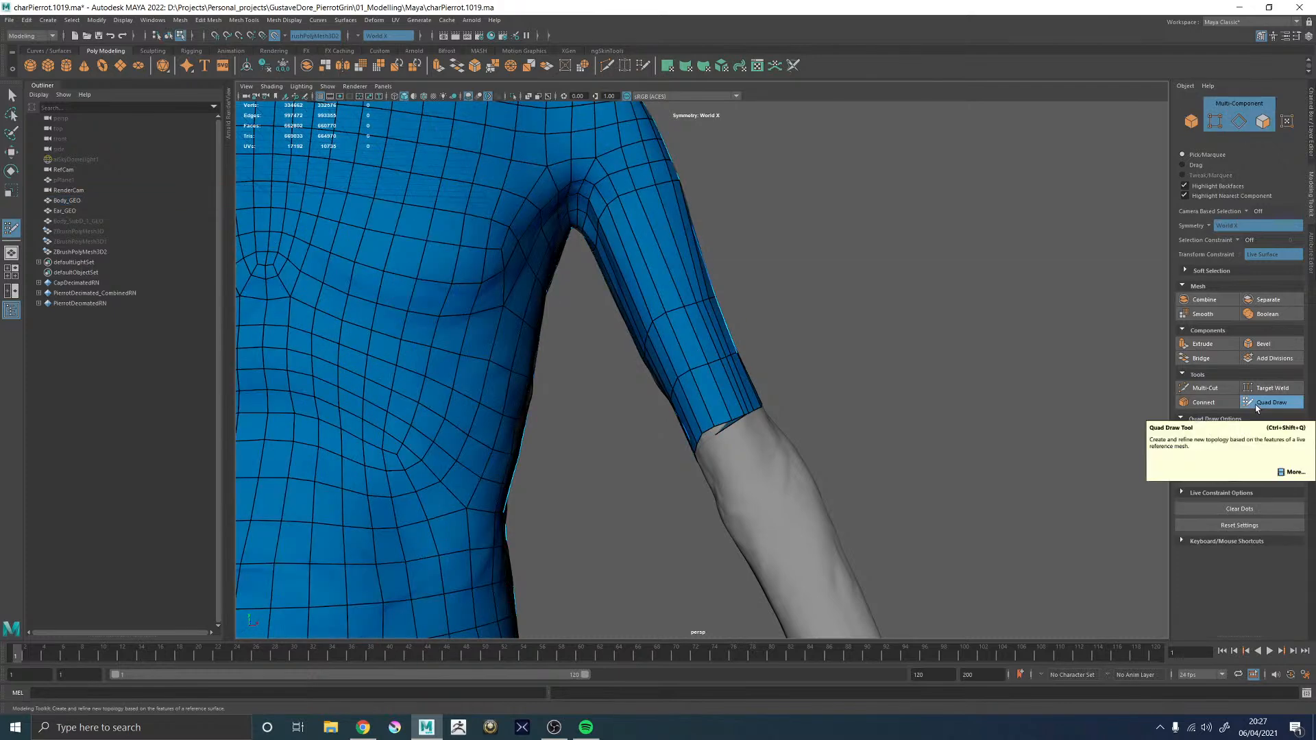
# - Split the remaining long quads between shoulder and elbow with further edge loops so the rows match in height
pyautogui.keyDown('ctrl'); pyautogui.click(669, 281); pyautogui.keyUp('ctrl')
pyautogui.moveTo(853, 302)
pyautogui.keyDown('alt'); pyautogui.mouseDown()
pyautogui.moveTo(769, 305)
pyautogui.moveTo(679, 236)
pyautogui.mouseUp(); pyautogui.keyUp('alt')
pyautogui.keyDown('ctrl'); pyautogui.click(788, 302); pyautogui.keyUp('ctrl')
pyautogui.keyDown('alt'); pyautogui.moveTo(959, 286); pyautogui.dragTo(816, 284); pyautogui.keyUp('alt')
pyautogui.keyDown('ctrl'); pyautogui.keyDown('shift'); pyautogui.click(845, 283); pyautogui.keyUp('shift'); pyautogui.keyUp('ctrl')
pyautogui.keyDown('ctrl'); pyautogui.click(750, 290); pyautogui.keyUp('ctrl')
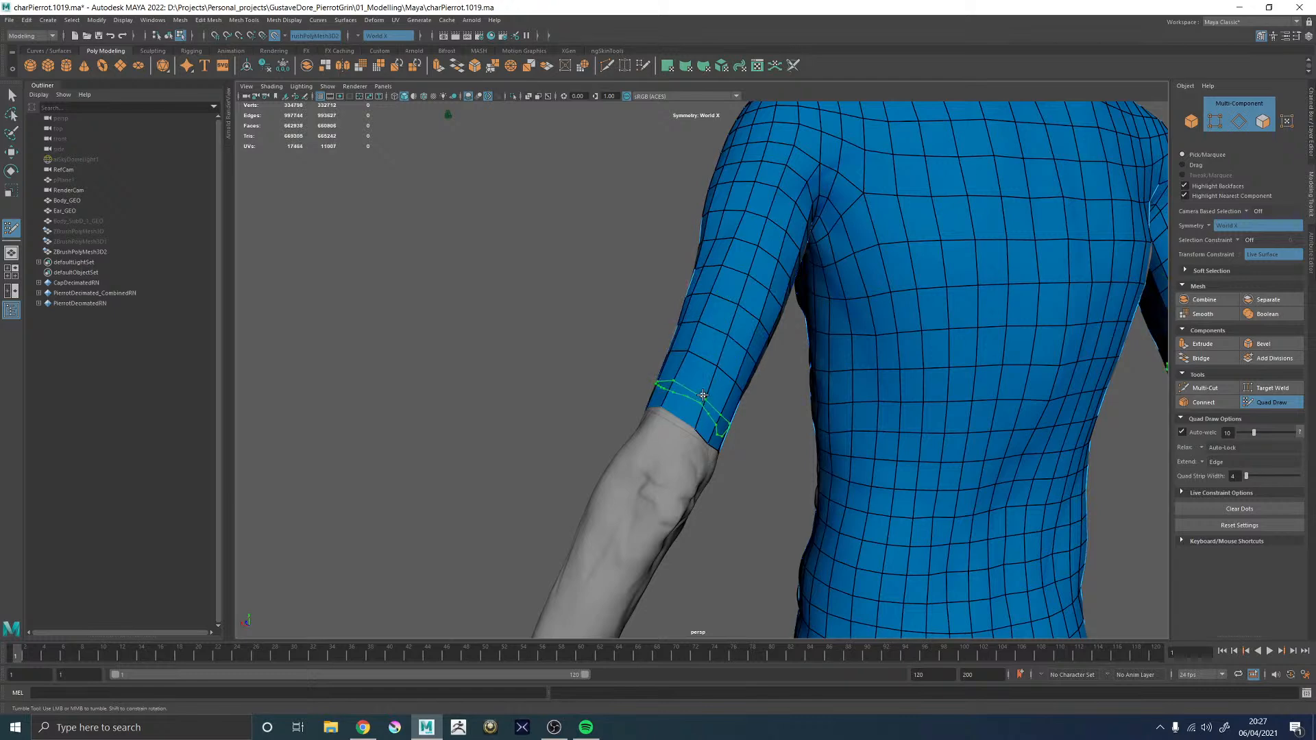
pyautogui.keyDown('ctrl'); pyautogui.click(675, 404); pyautogui.keyUp('ctrl')
# - Relax the newly divided quads along the upper arm
pyautogui.moveTo(486, 411)
pyautogui.keyDown('alt'); pyautogui.mouseDown()
pyautogui.moveTo(710, 389)
pyautogui.moveTo(711, 405)
pyautogui.moveTo(740, 417)
pyautogui.mouseUp(); pyautogui.keyUp('alt')
pyautogui.moveTo(706, 374)
pyautogui.keyDown('shift'); pyautogui.mouseDown()
pyautogui.moveTo(687, 300)
pyautogui.moveTo(666, 300)
pyautogui.mouseUp(); pyautogui.keyUp('shift')
pyautogui.keyDown('alt'); pyautogui.moveTo(864, 294); pyautogui.dragTo(702, 341); pyautogui.keyUp('alt')
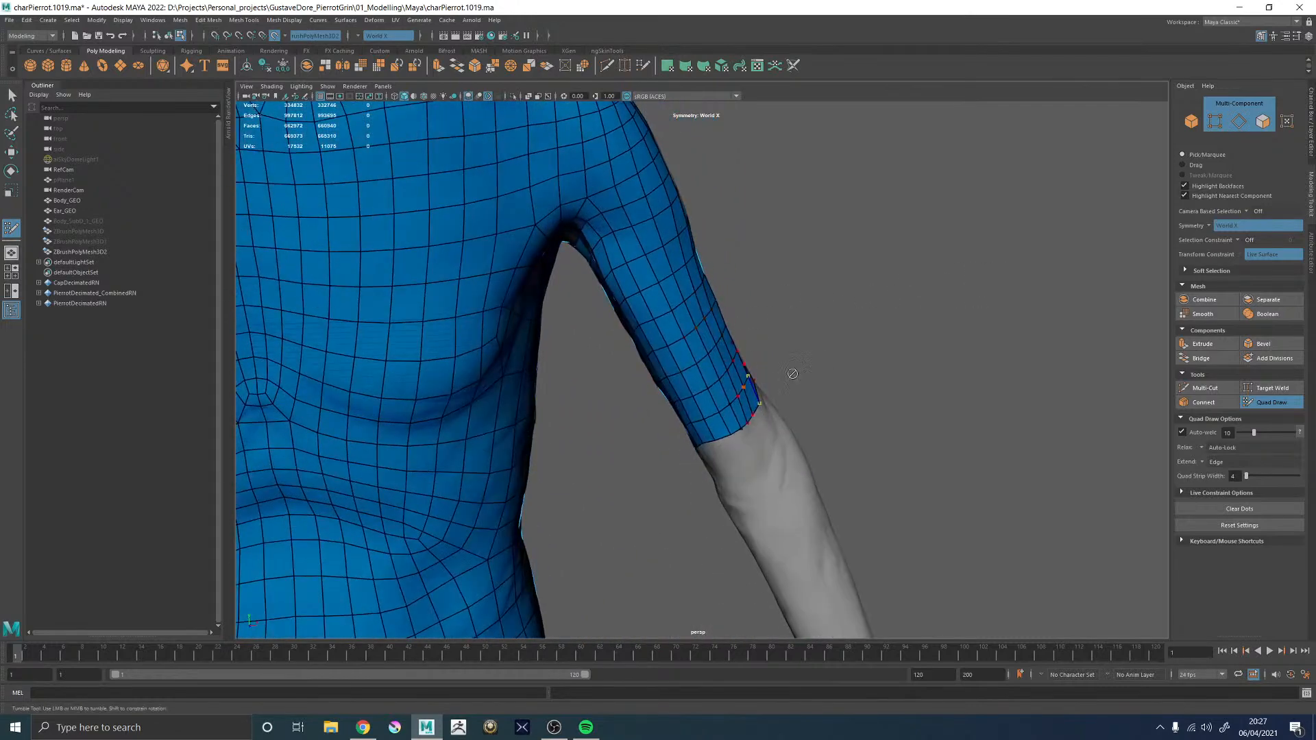
pyautogui.keyDown('alt'); pyautogui.moveTo(759, 395); pyautogui.dragTo(735, 420); pyautogui.keyUp('alt')
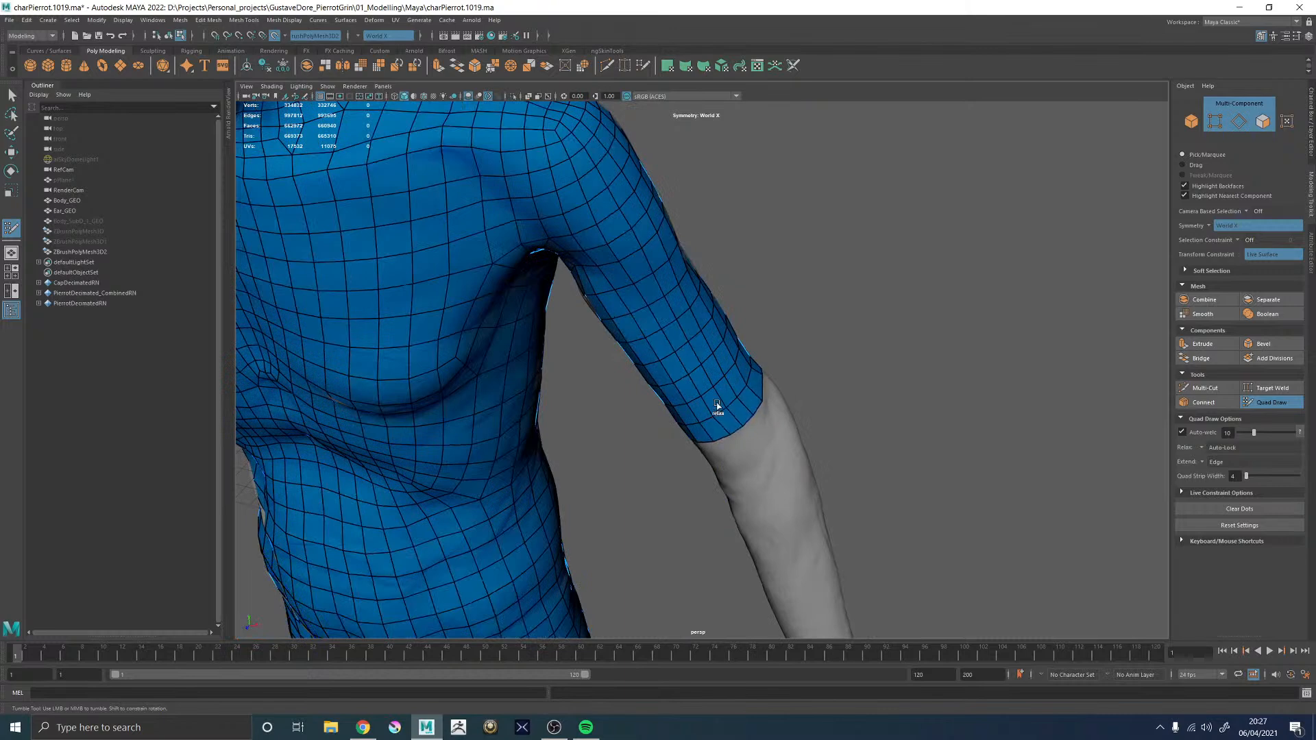
pyautogui.keyDown('alt'); pyautogui.moveTo(861, 352); pyautogui.dragTo(746, 358); pyautogui.keyUp('alt')
# - Relax the rows next to the open border above the elbow, working around the inner and outer arm
pyautogui.keyDown('shift'); pyautogui.moveTo(708, 432); pyautogui.dragTo(699, 423); pyautogui.keyUp('shift')
pyautogui.keyDown('alt'); pyautogui.moveTo(502, 472); pyautogui.dragTo(419, 435); pyautogui.keyUp('alt')
pyautogui.keyDown('shift'); pyautogui.moveTo(664, 419); pyautogui.dragTo(657, 416); pyautogui.keyUp('shift')
pyautogui.keyDown('shift'); pyautogui.moveTo(695, 376); pyautogui.dragTo(721, 407); pyautogui.keyUp('shift')
pyautogui.moveTo(787, 436)
pyautogui.keyDown('alt'); pyautogui.mouseDown()
pyautogui.moveTo(737, 406)
pyautogui.moveTo(706, 411)
pyautogui.moveTo(693, 435)
pyautogui.mouseUp(); pyautogui.keyUp('alt')
pyautogui.keyDown('shift'); pyautogui.moveTo(720, 390); pyautogui.dragTo(695, 346); pyautogui.keyUp('shift')
pyautogui.keyDown('alt'); pyautogui.moveTo(756, 459); pyautogui.dragTo(693, 439); pyautogui.keyUp('alt')
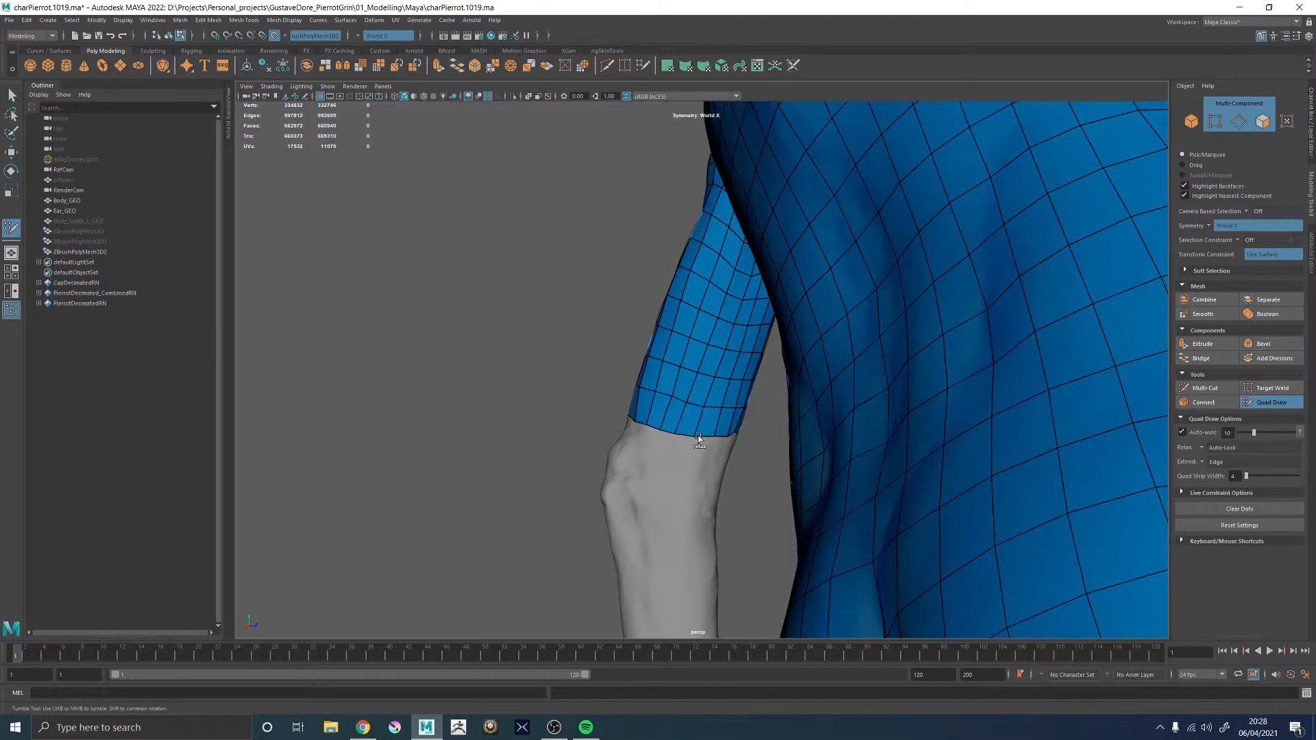
# - Try relaxing the open border above the elbow, undo it, and reposition the border at the back of the arm by hand
pyautogui.keyDown('shift'); pyautogui.moveTo(726, 443); pyautogui.dragTo(719, 438); pyautogui.keyUp('shift')
pyautogui.keyDown('alt'); pyautogui.moveTo(461, 452); pyautogui.dragTo(618, 453); pyautogui.keyUp('alt')
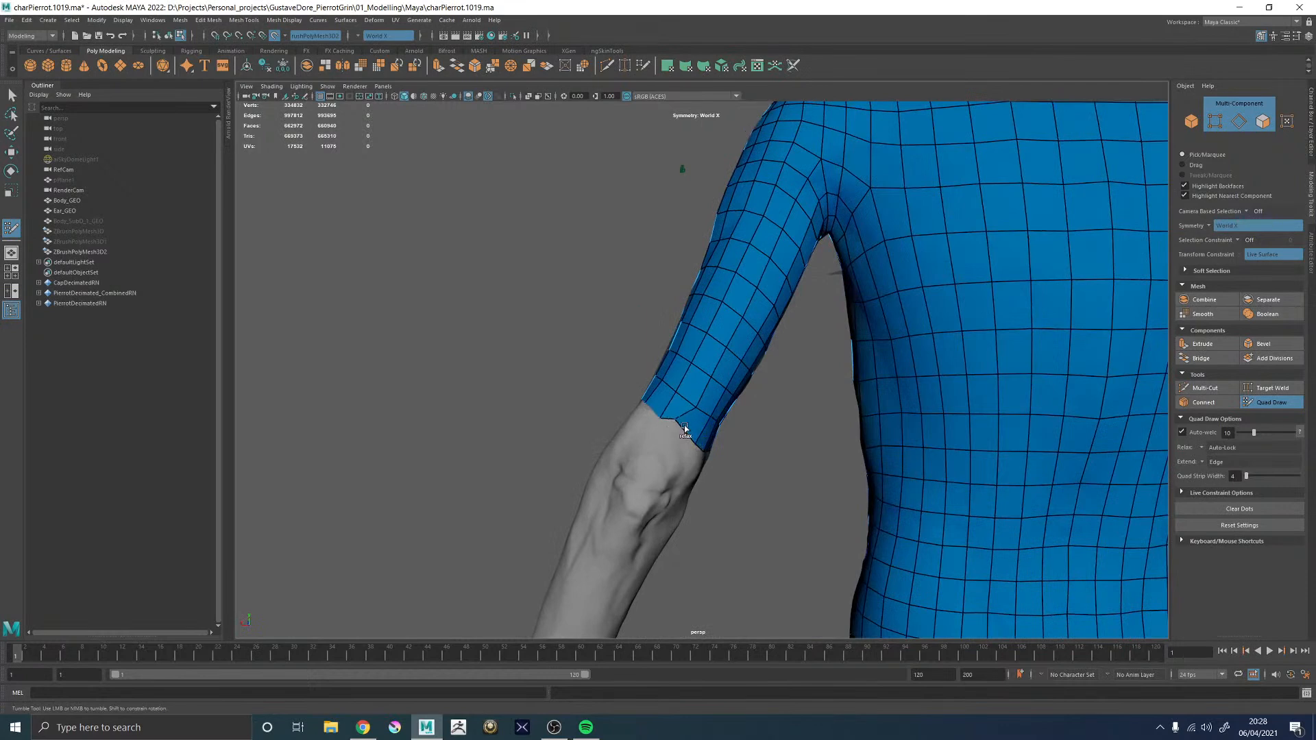
pyautogui.hotkey('ctrl', 'z')
pyautogui.keyDown('alt'); pyautogui.moveTo(643, 416); pyautogui.dragTo(865, 366); pyautogui.keyUp('alt')
pyautogui.hotkey('ctrl', 'z')
pyautogui.moveTo(750, 384)
pyautogui.mouseDown()
pyautogui.moveTo(748, 335)
pyautogui.moveTo(754, 359)
pyautogui.moveTo(734, 372)
pyautogui.mouseUp()
# - Isolate Body_GEO and delete the stray face at the back of the elbow border on both arms
pyautogui.press('w')
pyautogui.click(738, 281)
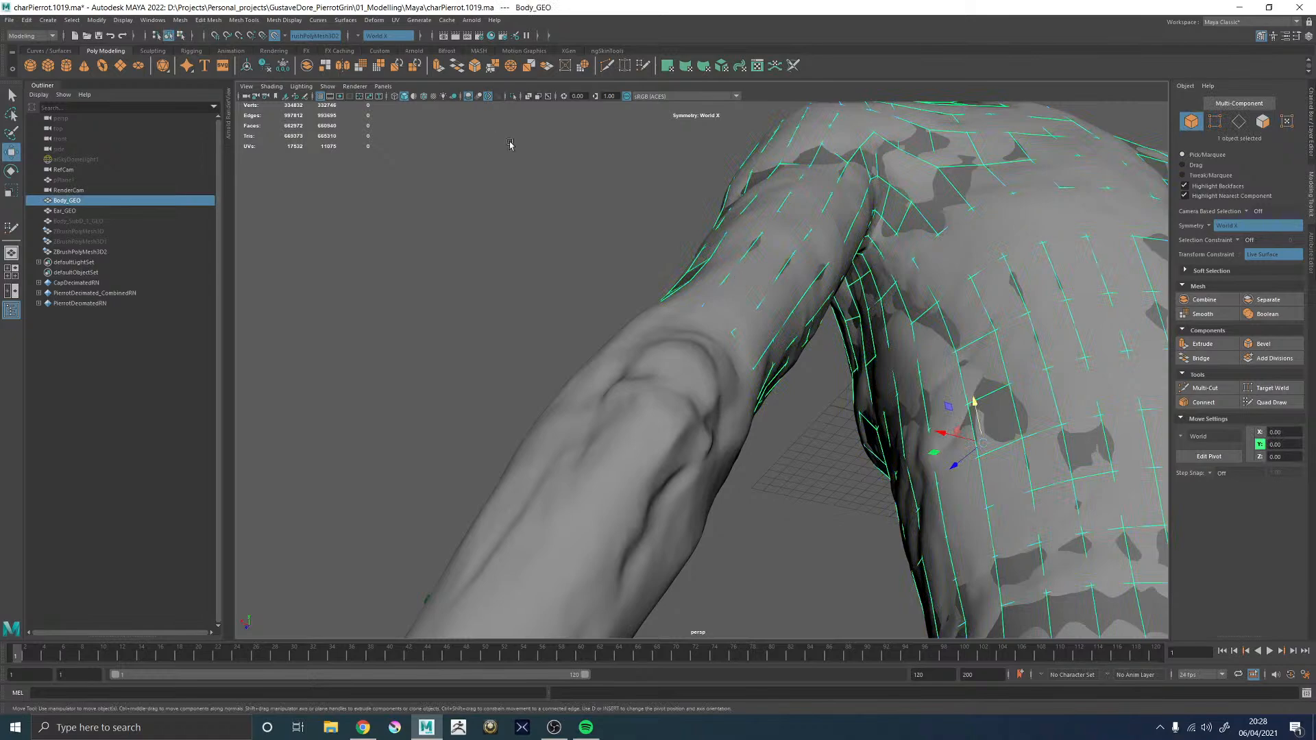
pyautogui.click(513, 97)
pyautogui.keyDown('alt'); pyautogui.moveTo(590, 274); pyautogui.dragTo(560, 340); pyautogui.keyUp('alt')
pyautogui.press('F11')
pyautogui.click(738, 308)
pyautogui.press('Delete')
pyautogui.press('f')
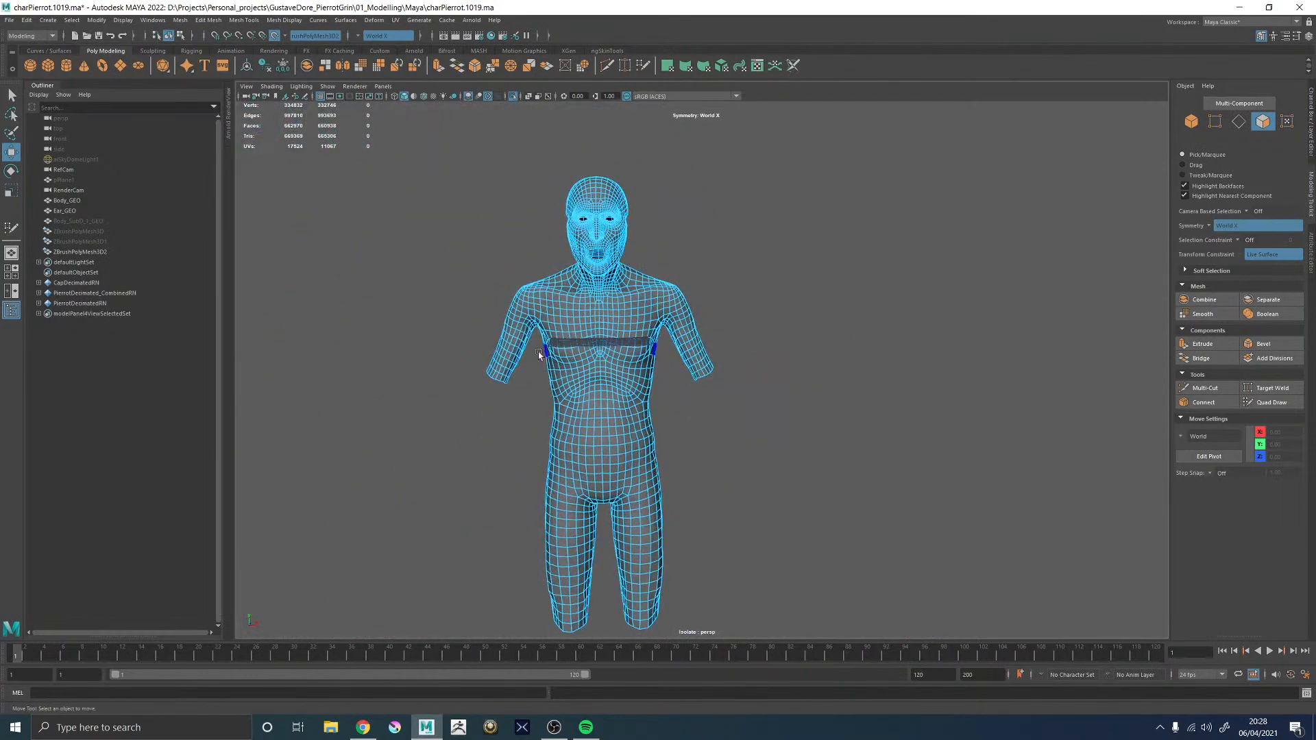
# - Set Body_GEO's normals to face and apply Soften/Harden Edges to the whole mesh
pyautogui.press('F8')
pyautogui.keyDown('alt'); pyautogui.moveTo(821, 337); pyautogui.dragTo(707, 340); pyautogui.keyUp('alt')
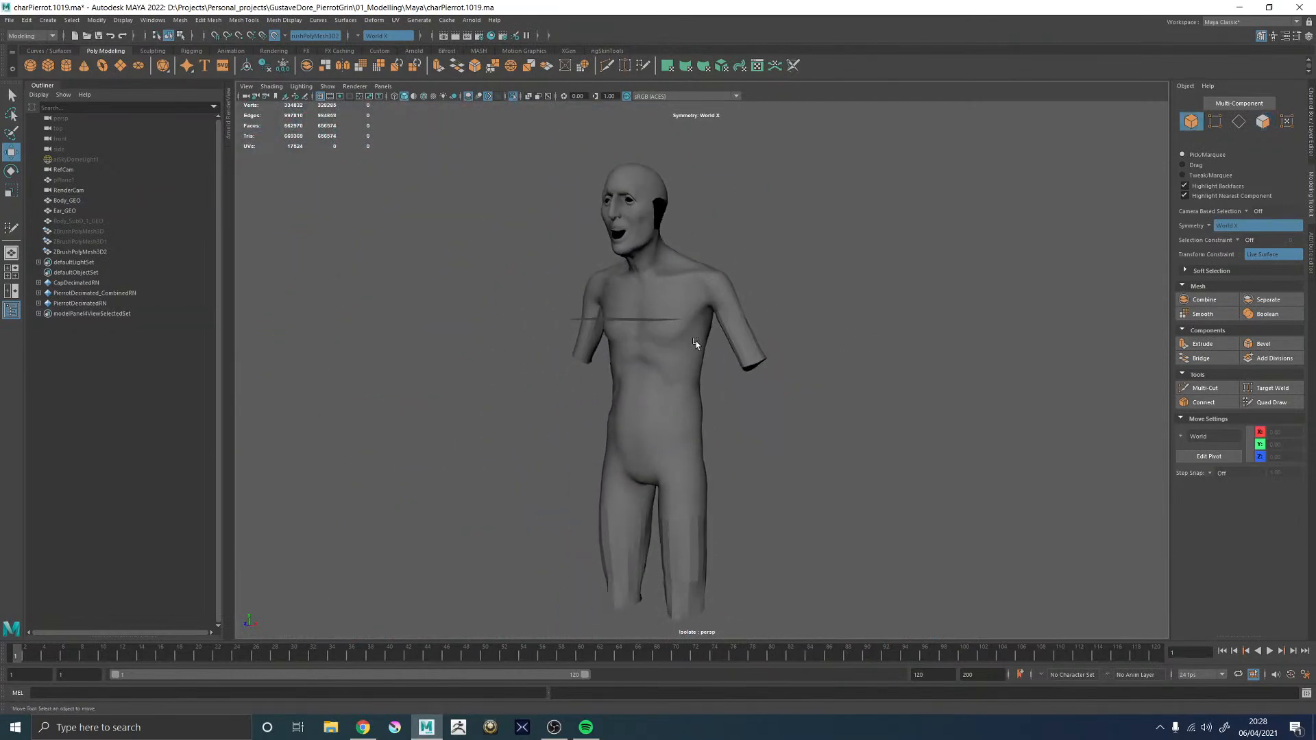
pyautogui.click(707, 340)
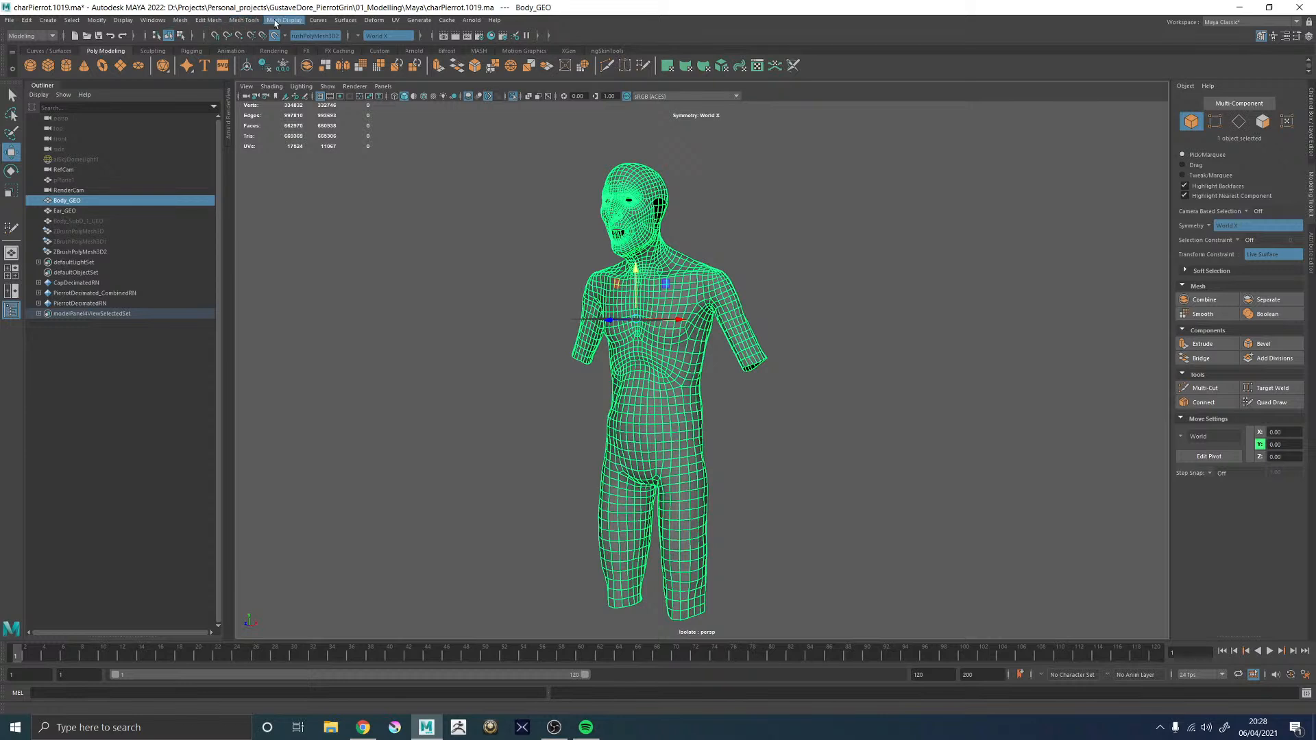
pyautogui.click(268, 21)
pyautogui.click(302, 28)
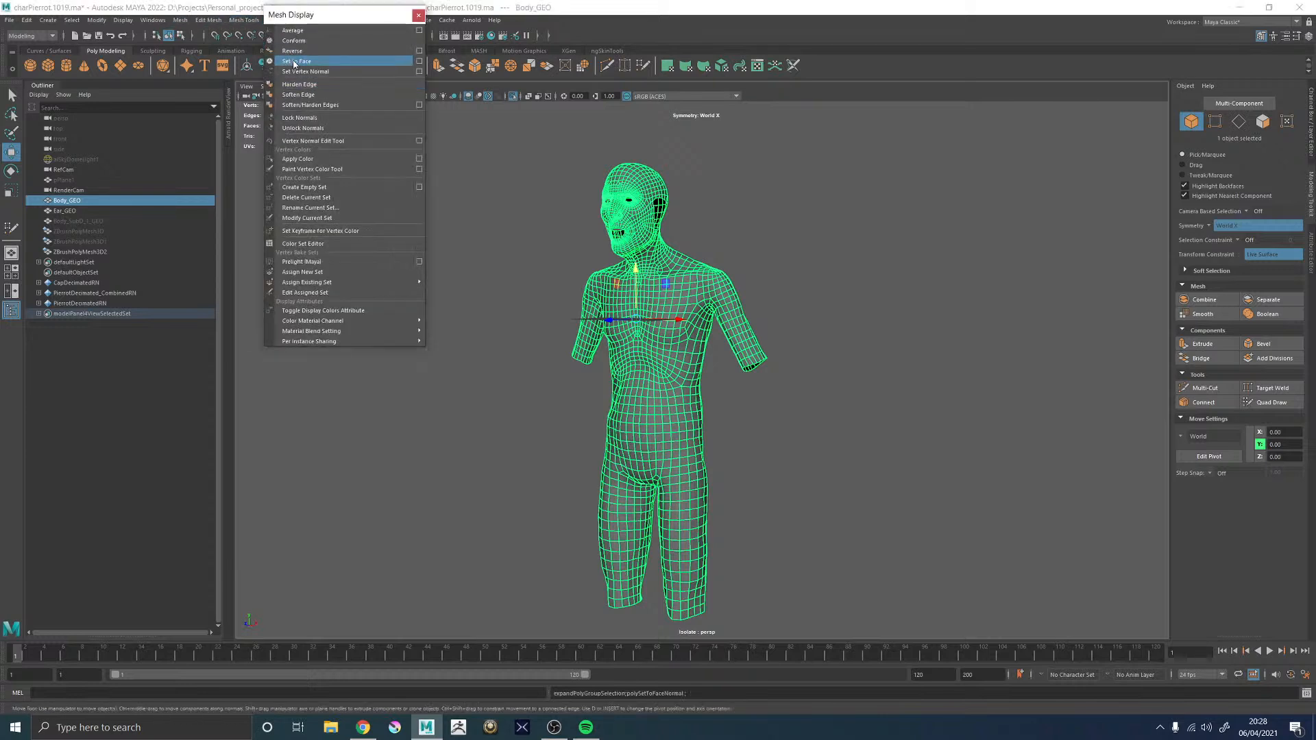
pyautogui.click(309, 104)
pyautogui.click(417, 15)
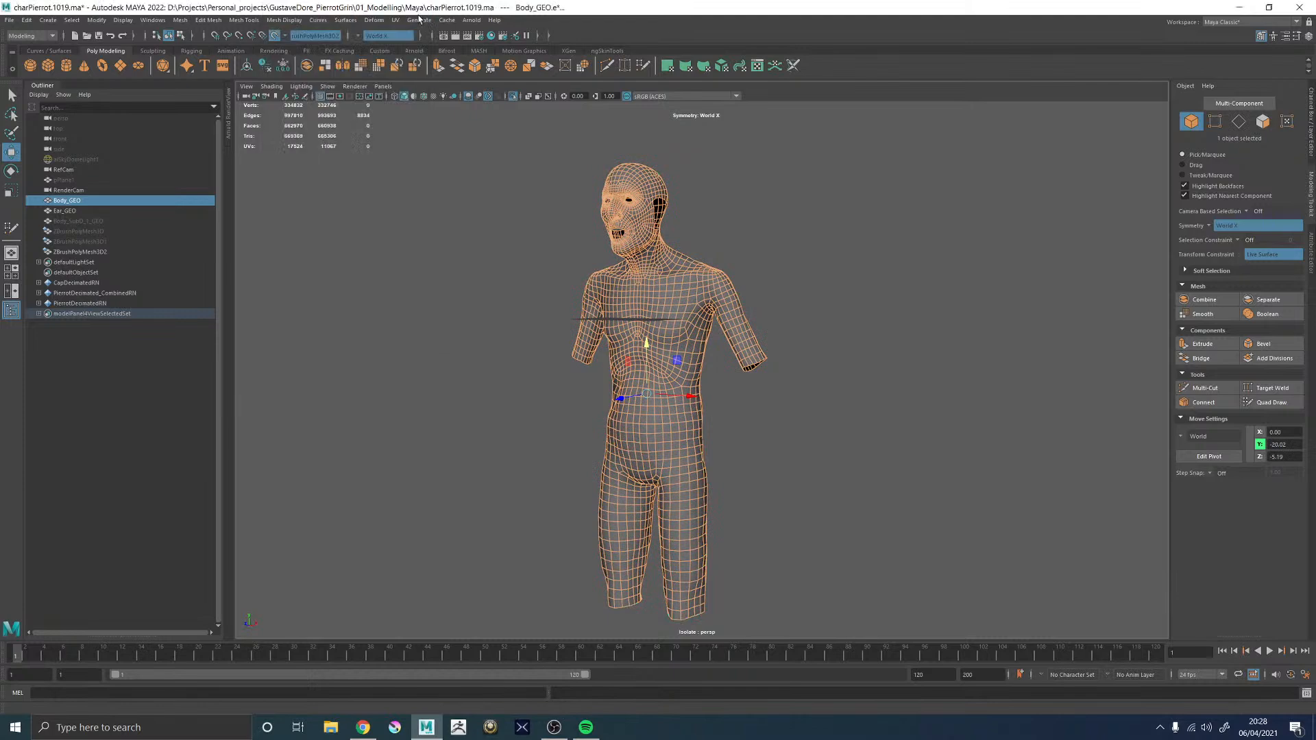
pyautogui.press('F8')
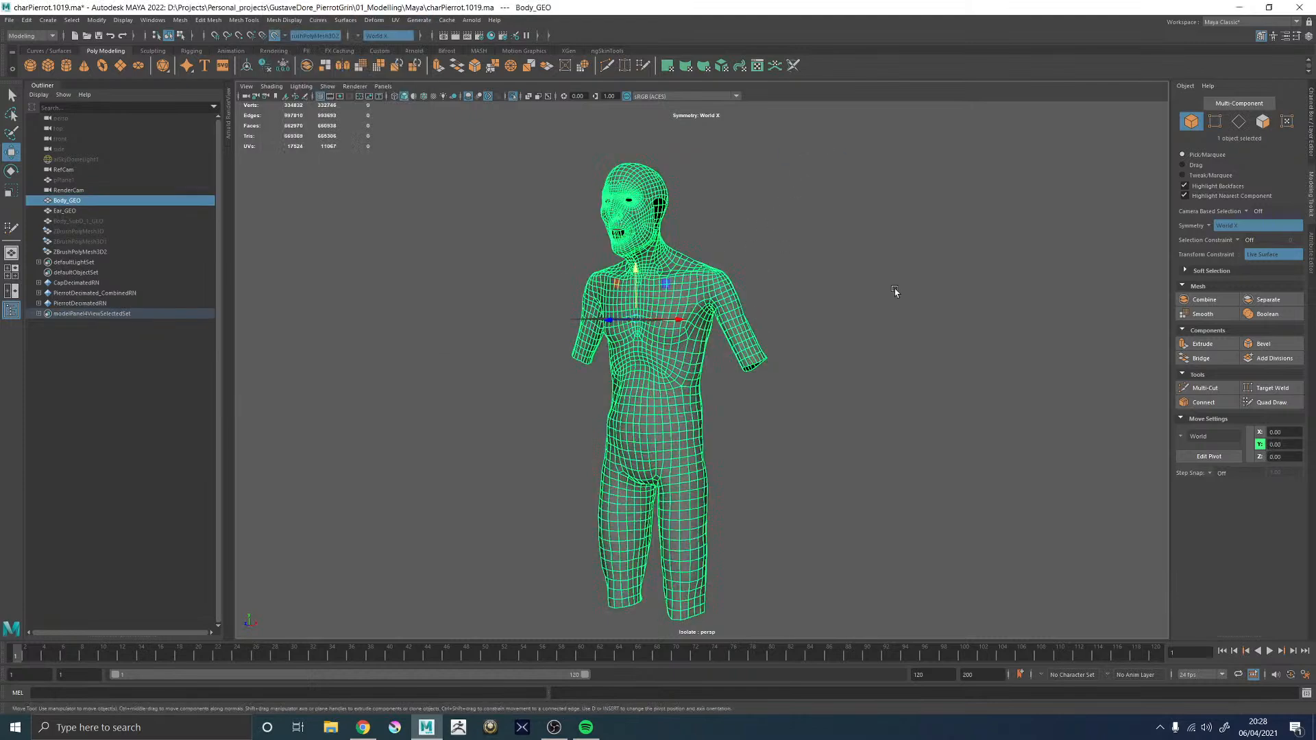
# - Inspect the body's shading, end the isolated view, and save the scene incrementally as charPierrot.1020.ma
pyautogui.click(895, 289)
pyautogui.keyDown('alt'); pyautogui.moveTo(752, 233); pyautogui.dragTo(906, 401, button='right'); pyautogui.keyUp('alt')
pyautogui.keyDown('alt'); pyautogui.moveTo(906, 400); pyautogui.dragTo(673, 336); pyautogui.keyUp('alt')
pyautogui.click(673, 336)
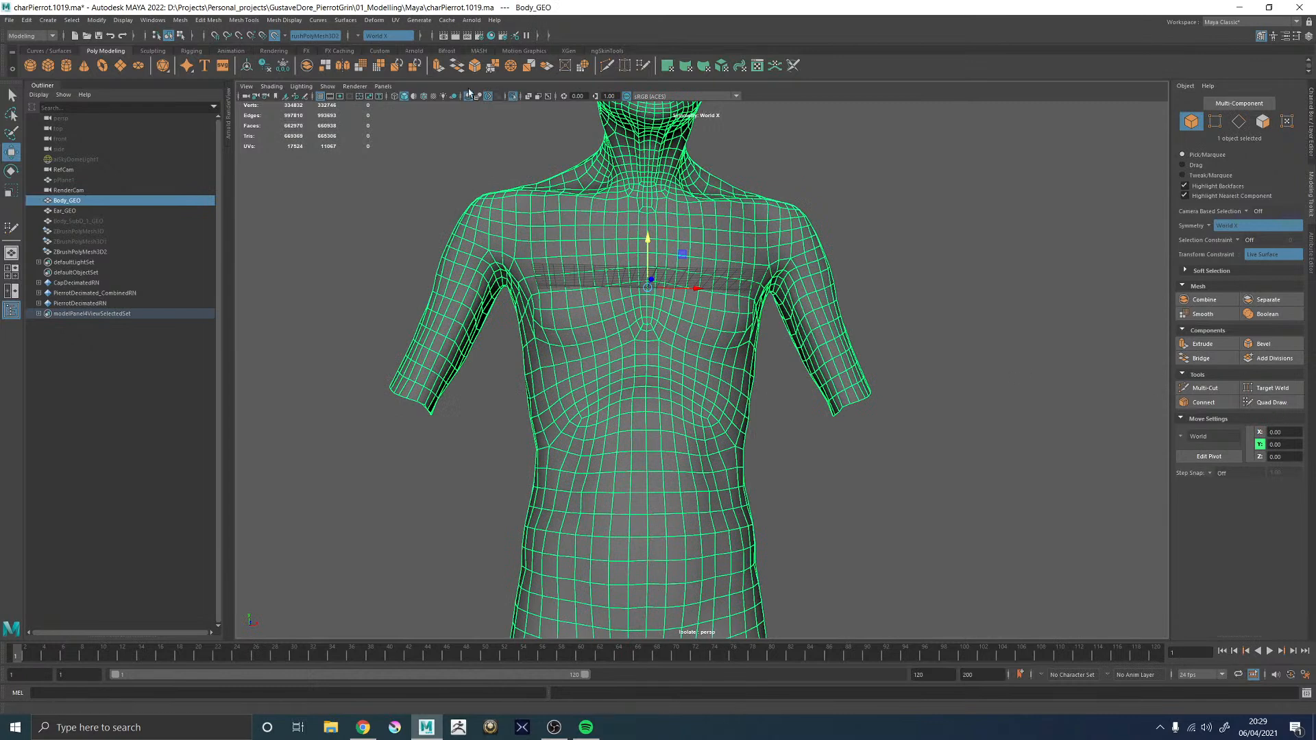
pyautogui.hotkey('ctrl', '1')
pyautogui.hotkey('ctrl', 'alt', 's')
# - Resume Quad Draw and extend the arm's open border past the elbow and down the forearm to the wrist
pyautogui.keyDown('alt'); pyautogui.moveTo(1033, 308); pyautogui.dragTo(995, 313); pyautogui.keyUp('alt')
pyautogui.click(1264, 403)
pyautogui.moveTo(1057, 373)
pyautogui.keyDown('alt'); pyautogui.mouseDown()
pyautogui.moveTo(952, 417)
pyautogui.moveTo(912, 407)
pyautogui.moveTo(893, 429)
pyautogui.mouseUp(); pyautogui.keyUp('alt')
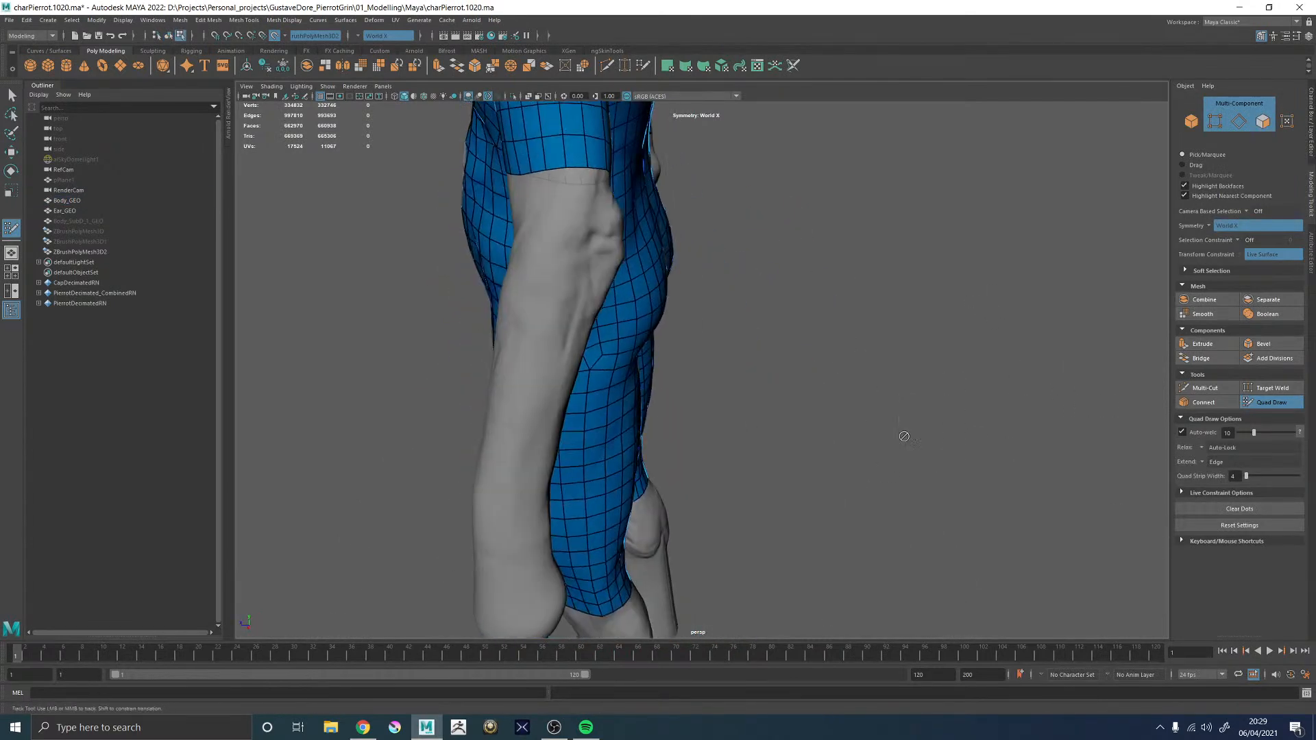
pyautogui.keyDown('alt'); pyautogui.moveTo(893, 430); pyautogui.dragTo(1035, 539, button='middle'); pyautogui.keyUp('alt')
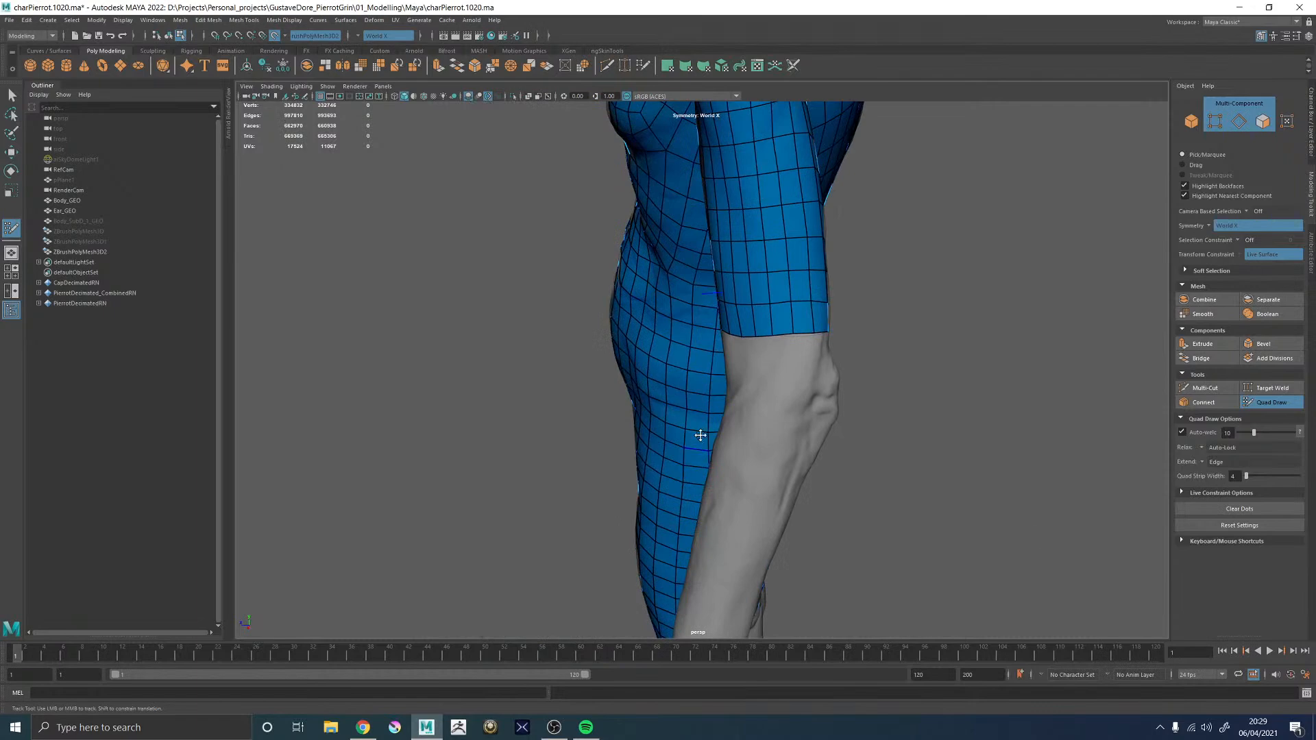
pyautogui.keyDown('alt'); pyautogui.moveTo(694, 449); pyautogui.dragTo(647, 438); pyautogui.keyUp('alt')
pyautogui.keyDown('alt'); pyautogui.moveTo(678, 384); pyautogui.dragTo(622, 374, button='middle'); pyautogui.keyUp('alt')
pyautogui.keyDown('alt'); pyautogui.moveTo(622, 373); pyautogui.dragTo(718, 385, button='right'); pyautogui.keyUp('alt')
pyautogui.moveTo(628, 313); pyautogui.dragTo(636, 411, button='middle')
pyautogui.keyDown('alt'); pyautogui.moveTo(838, 377); pyautogui.dragTo(798, 333); pyautogui.keyUp('alt')
pyautogui.moveTo(721, 308); pyautogui.dragTo(713, 263)
# - Insert edge loops around the elbow and the upper part of the new forearm section
pyautogui.keyDown('ctrl'); pyautogui.click(709, 240); pyautogui.keyUp('ctrl')
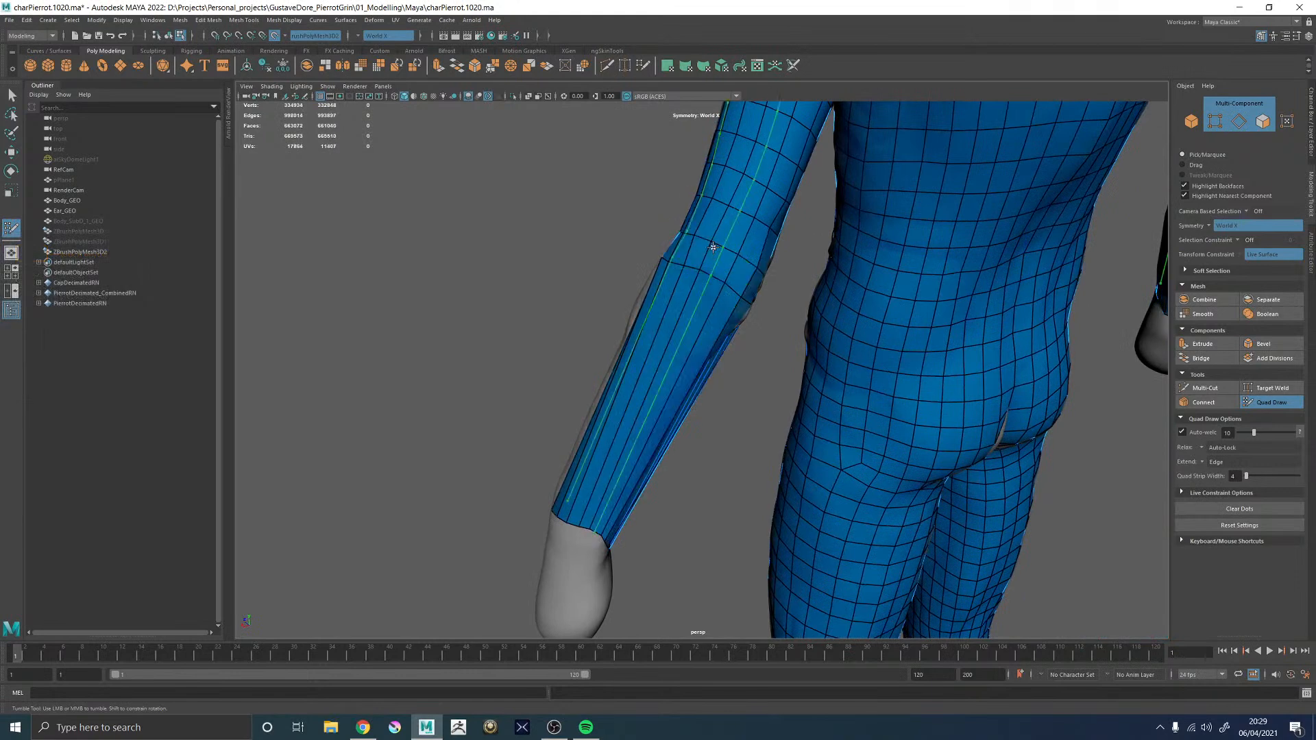
pyautogui.keyDown('ctrl'); pyautogui.click(712, 260); pyautogui.keyUp('ctrl')
pyautogui.keyDown('alt'); pyautogui.moveTo(485, 331); pyautogui.dragTo(540, 324); pyautogui.keyUp('alt')
pyautogui.keyDown('ctrl'); pyautogui.click(707, 281); pyautogui.keyUp('ctrl')
pyautogui.keyDown('ctrl'); pyautogui.click(644, 307); pyautogui.keyUp('ctrl')
pyautogui.keyDown('ctrl'); pyautogui.click(672, 336); pyautogui.keyUp('ctrl')
# - Insert edge loops down the lower forearm towards the wrist
pyautogui.keyDown('ctrl'); pyautogui.click(634, 442); pyautogui.keyUp('ctrl')
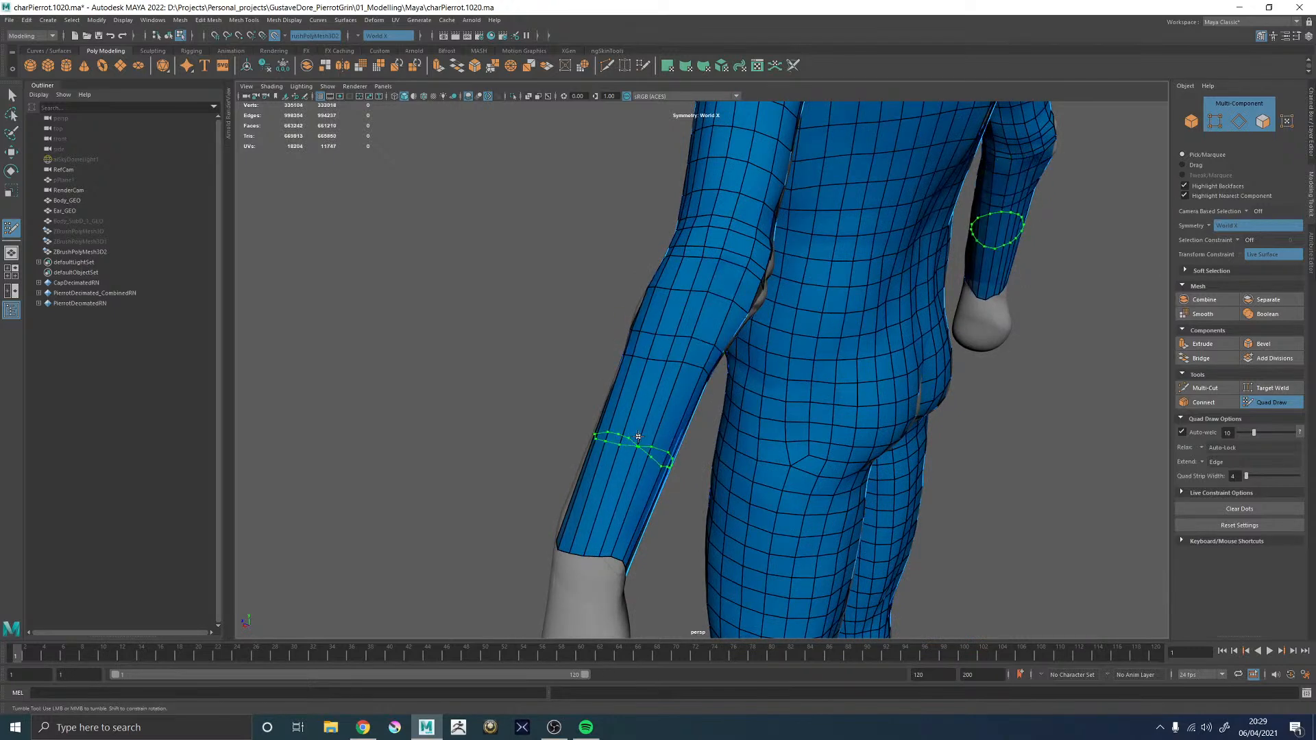
pyautogui.keyDown('ctrl'); pyautogui.click(628, 472); pyautogui.keyUp('ctrl')
pyautogui.keyDown('ctrl'); pyautogui.click(608, 501); pyautogui.keyUp('ctrl')
pyautogui.keyDown('alt'); pyautogui.moveTo(1066, 445); pyautogui.dragTo(700, 313, button='right'); pyautogui.keyUp('alt')
pyautogui.keyDown('alt'); pyautogui.moveTo(906, 331); pyautogui.dragTo(975, 300); pyautogui.keyUp('alt')
pyautogui.keyDown('alt'); pyautogui.moveTo(975, 300); pyautogui.dragTo(1068, 478, button='right'); pyautogui.keyUp('alt')
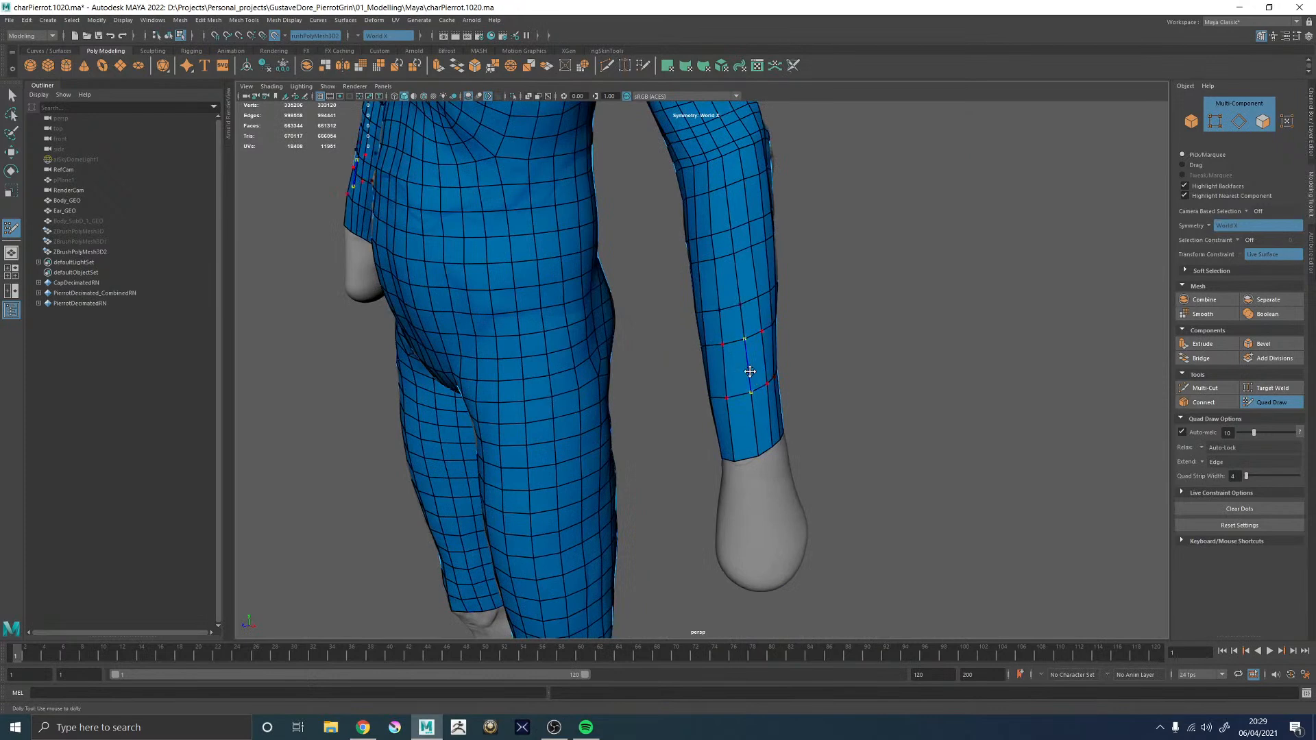
# - Relax the forearm quads from the wrist border up to the elbow
pyautogui.keyDown('alt'); pyautogui.moveTo(758, 441); pyautogui.dragTo(650, 423); pyautogui.keyUp('alt')
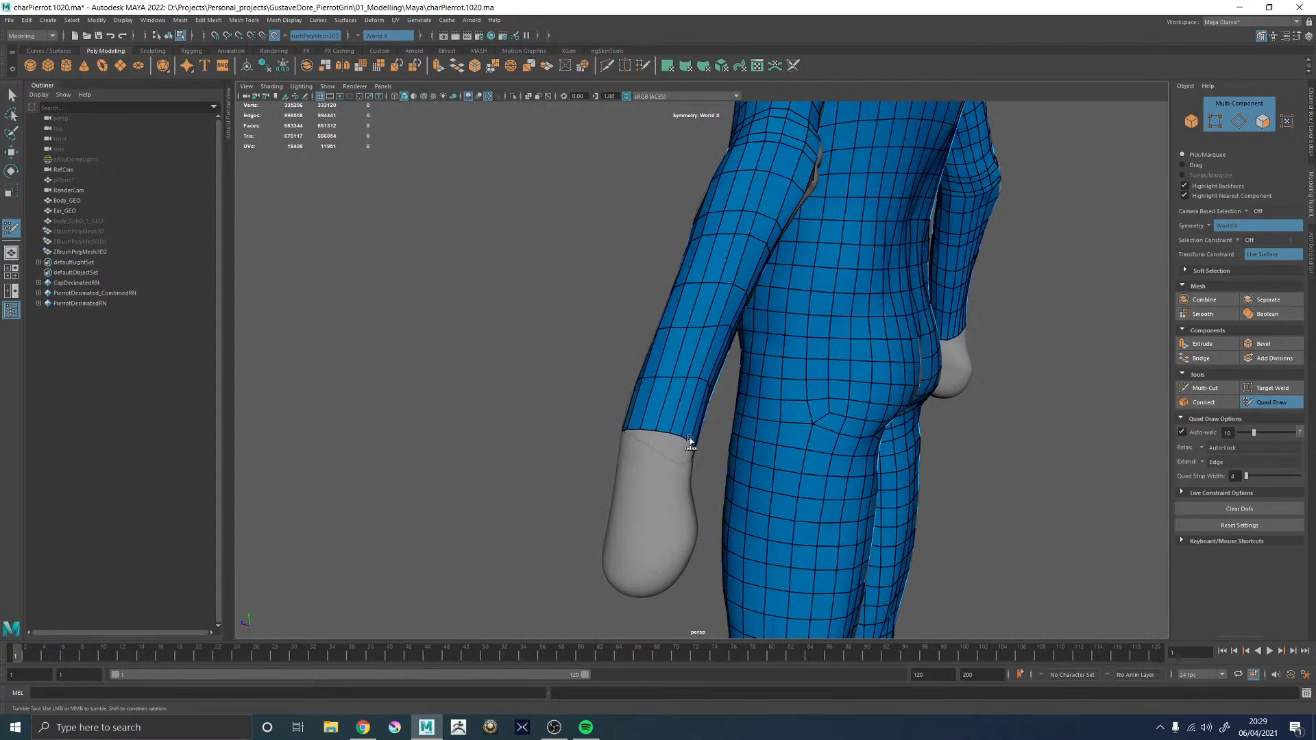
pyautogui.keyDown('alt'); pyautogui.moveTo(522, 421); pyautogui.dragTo(461, 386); pyautogui.keyUp('alt')
pyautogui.keyDown('shift'); pyautogui.moveTo(670, 461); pyautogui.dragTo(670, 449); pyautogui.keyUp('shift')
pyautogui.keyDown('alt'); pyautogui.moveTo(732, 383); pyautogui.dragTo(776, 406); pyautogui.keyUp('alt')
pyautogui.moveTo(672, 295)
pyautogui.keyDown('shift'); pyautogui.mouseDown()
pyautogui.moveTo(681, 272)
pyautogui.moveTo(669, 268)
pyautogui.moveTo(688, 301)
pyautogui.moveTo(763, 260)
pyautogui.mouseUp(); pyautogui.keyUp('shift')
pyautogui.keyDown('alt'); pyautogui.moveTo(763, 261); pyautogui.dragTo(689, 415, button='middle'); pyautogui.keyUp('alt')
pyautogui.moveTo(651, 351)
pyautogui.keyDown('shift'); pyautogui.mouseDown()
pyautogui.moveTo(664, 326)
pyautogui.moveTo(639, 333)
pyautogui.moveTo(619, 414)
pyautogui.moveTo(633, 392)
pyautogui.mouseUp(); pyautogui.keyUp('shift')
pyautogui.keyDown('alt'); pyautogui.moveTo(633, 392); pyautogui.dragTo(529, 385, button='right'); pyautogui.keyUp('alt')
pyautogui.keyDown('alt'); pyautogui.moveTo(529, 385); pyautogui.dragTo(669, 429); pyautogui.keyUp('alt')
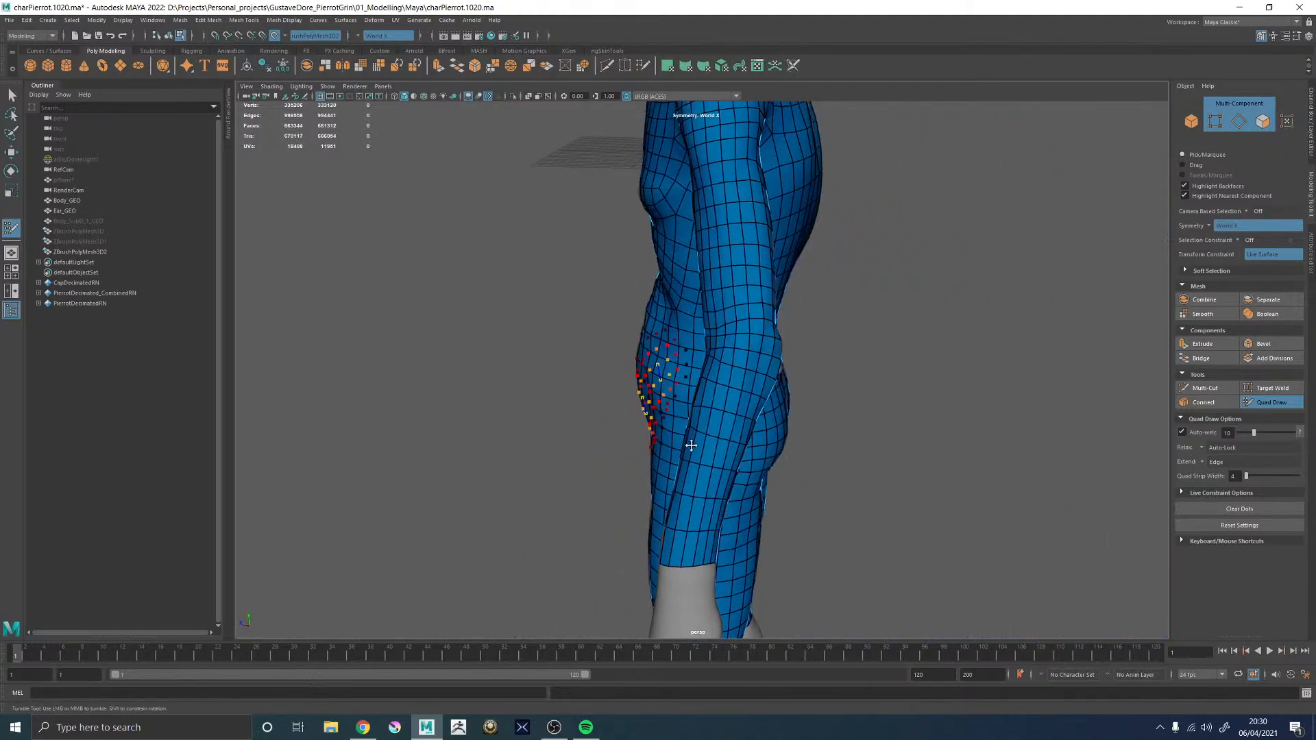
pyautogui.keyDown('ctrl'); pyautogui.click(702, 481); pyautogui.keyUp('ctrl')
pyautogui.keyDown('ctrl'); pyautogui.click(701, 504); pyautogui.keyUp('ctrl')
pyautogui.keyDown('ctrl'); pyautogui.click(729, 447); pyautogui.keyUp('ctrl')
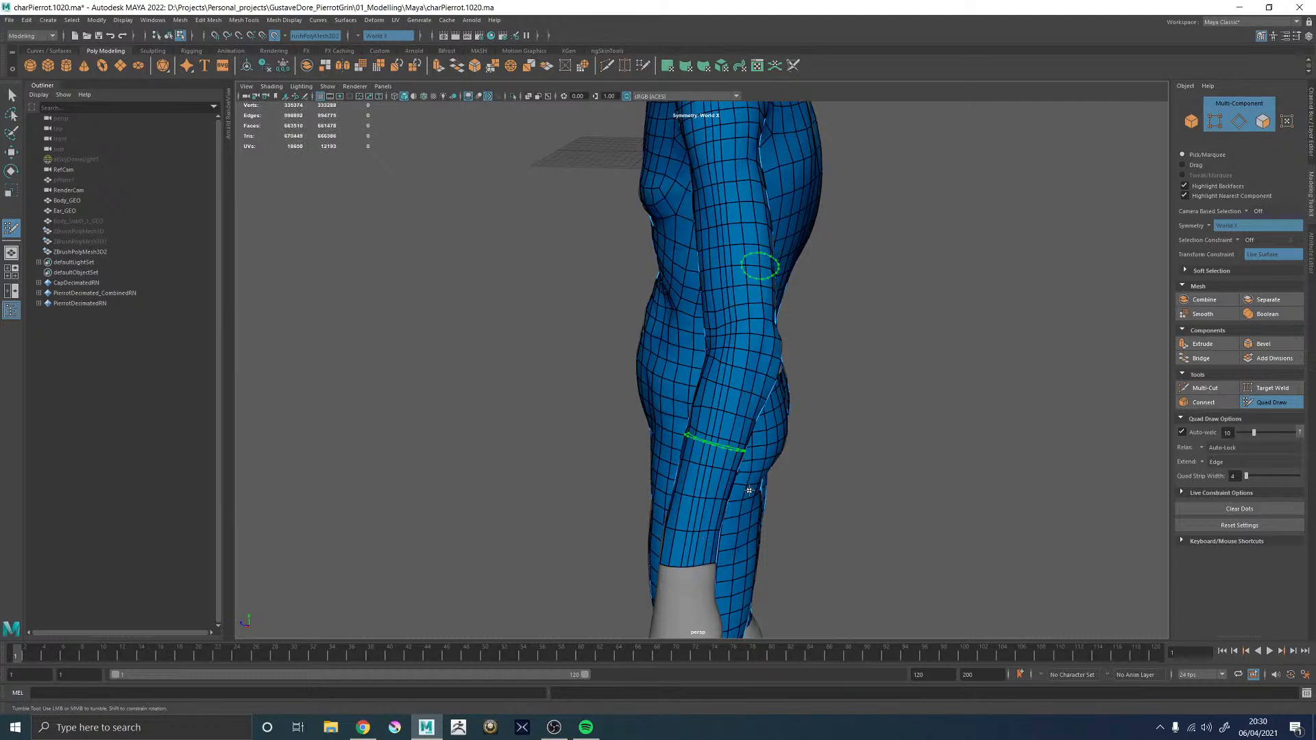
pyautogui.press('w')
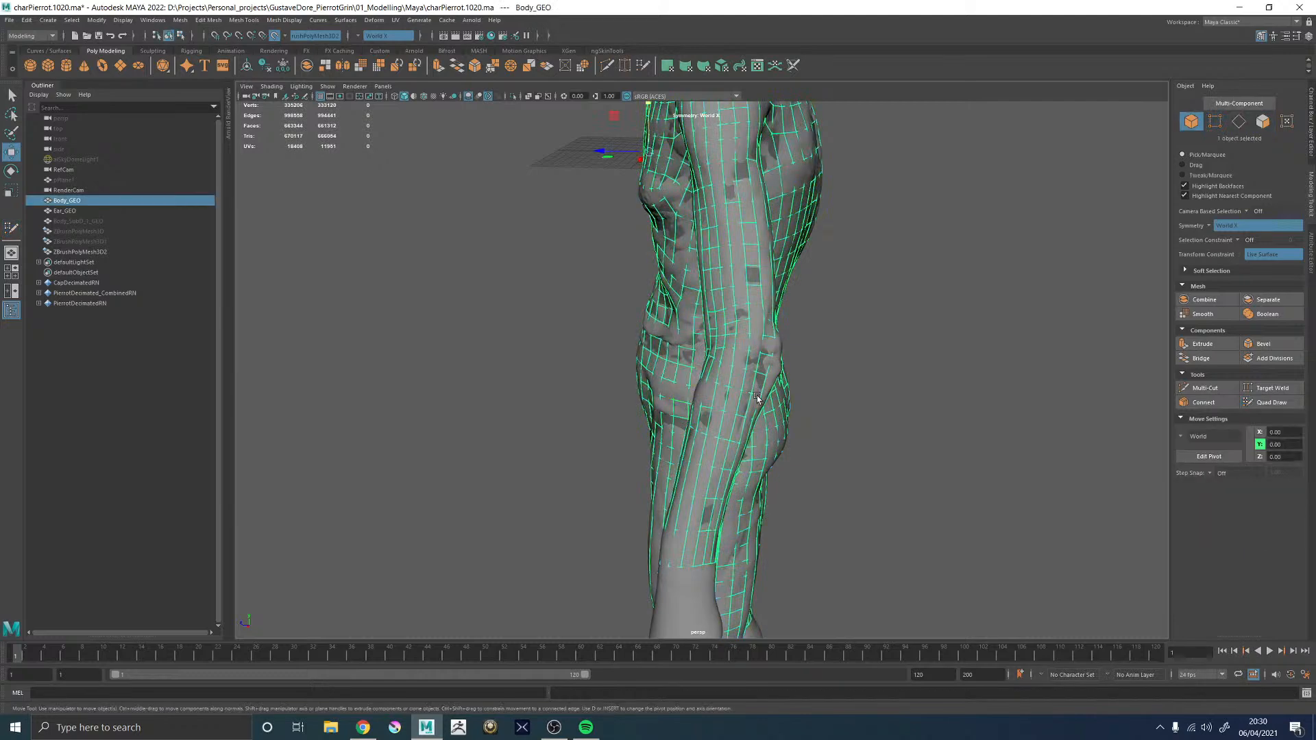
pyautogui.click(1272, 403)
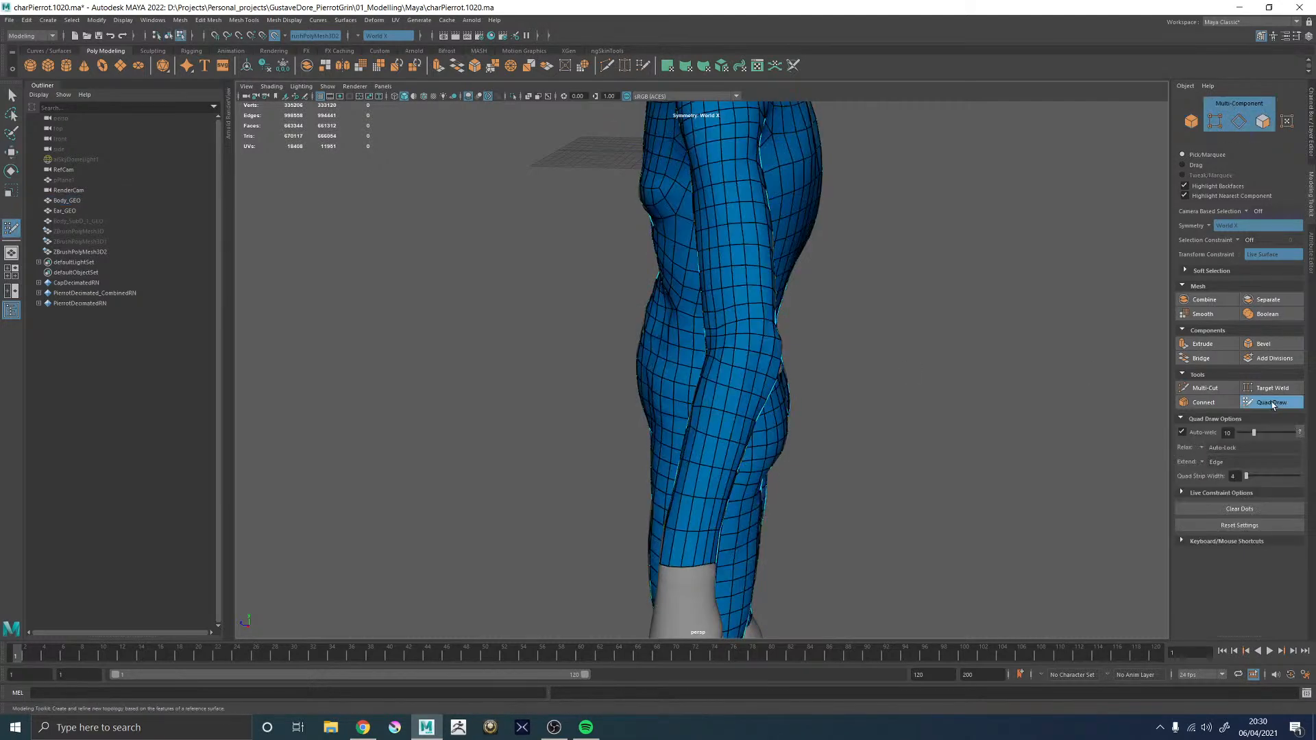
# - Add edge loops around the forearm, the elbow and near the wrist, and relax the quads at the back of the elbow
pyautogui.keyDown('ctrl'); pyautogui.click(714, 448); pyautogui.keyUp('ctrl')
pyautogui.keyDown('alt'); pyautogui.moveTo(943, 452); pyautogui.dragTo(714, 359, button='middle'); pyautogui.keyUp('alt')
pyautogui.keyDown('ctrl'); pyautogui.click(757, 323); pyautogui.keyUp('ctrl')
pyautogui.keyDown('shift'); pyautogui.moveTo(760, 291); pyautogui.dragTo(772, 336); pyautogui.keyUp('shift')
pyautogui.moveTo(907, 290)
pyautogui.keyDown('alt'); pyautogui.mouseDown()
pyautogui.moveTo(1013, 285)
pyautogui.moveTo(869, 283)
pyautogui.moveTo(722, 391)
pyautogui.mouseUp(); pyautogui.keyUp('alt')
pyautogui.keyDown('ctrl'); pyautogui.click(725, 388); pyautogui.keyUp('ctrl')
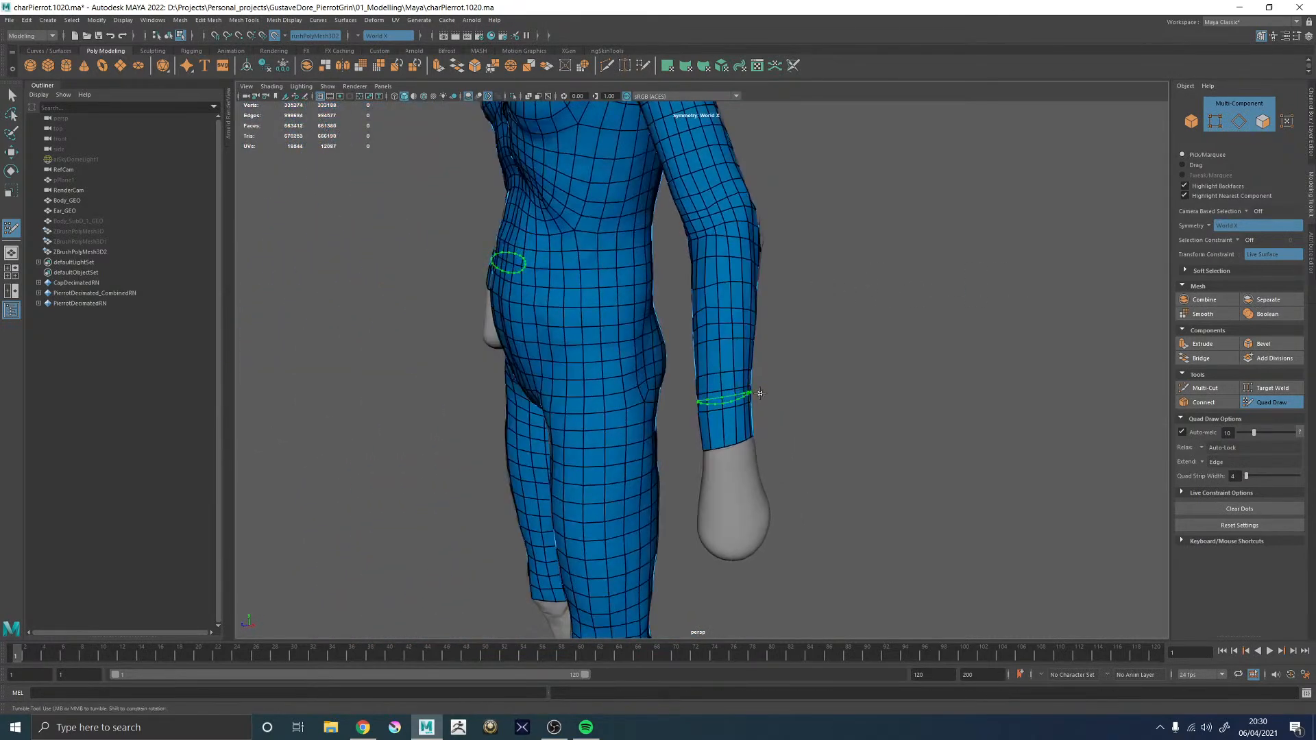
pyautogui.moveTo(868, 375)
pyautogui.keyDown('alt'); pyautogui.mouseDown()
pyautogui.moveTo(771, 358)
pyautogui.moveTo(690, 377)
pyautogui.mouseUp(); pyautogui.keyUp('alt')
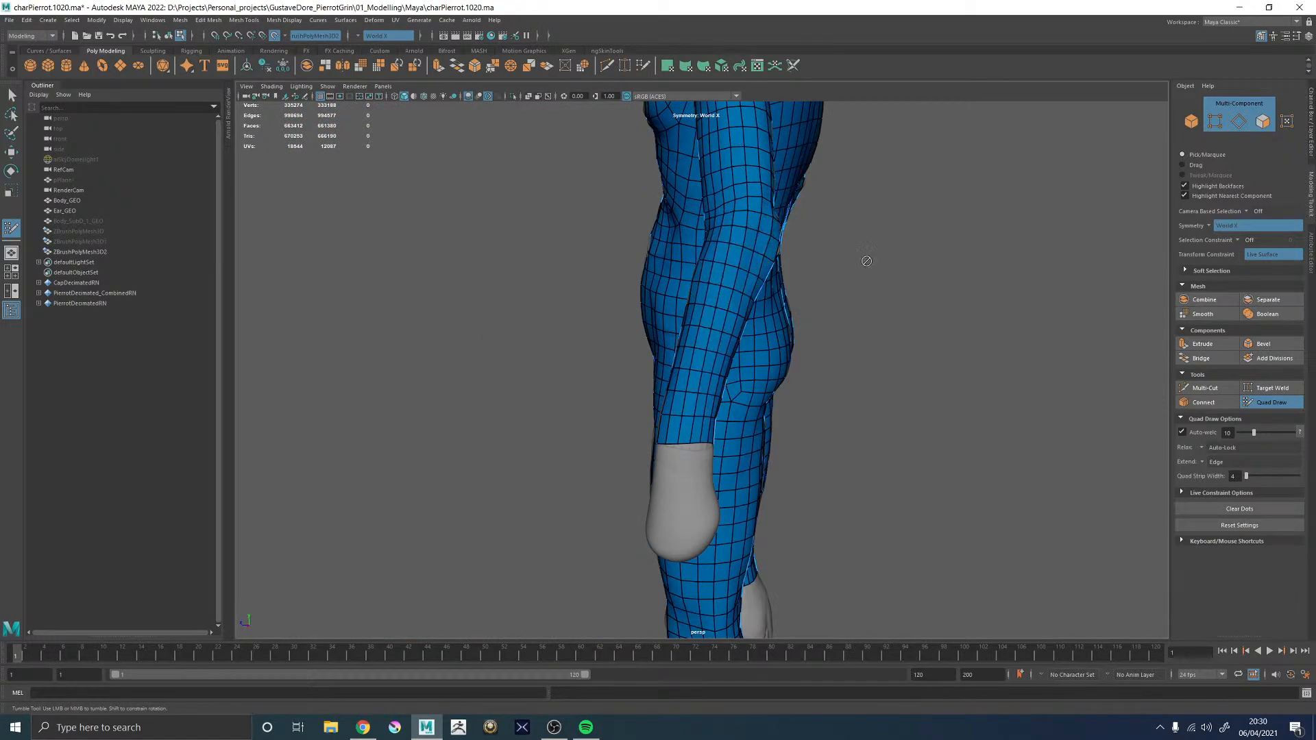
pyautogui.keyDown('alt'); pyautogui.moveTo(824, 274); pyautogui.dragTo(933, 256); pyautogui.keyUp('alt')
pyautogui.keyDown('alt'); pyautogui.moveTo(816, 199); pyautogui.dragTo(699, 203); pyautogui.keyUp('alt')
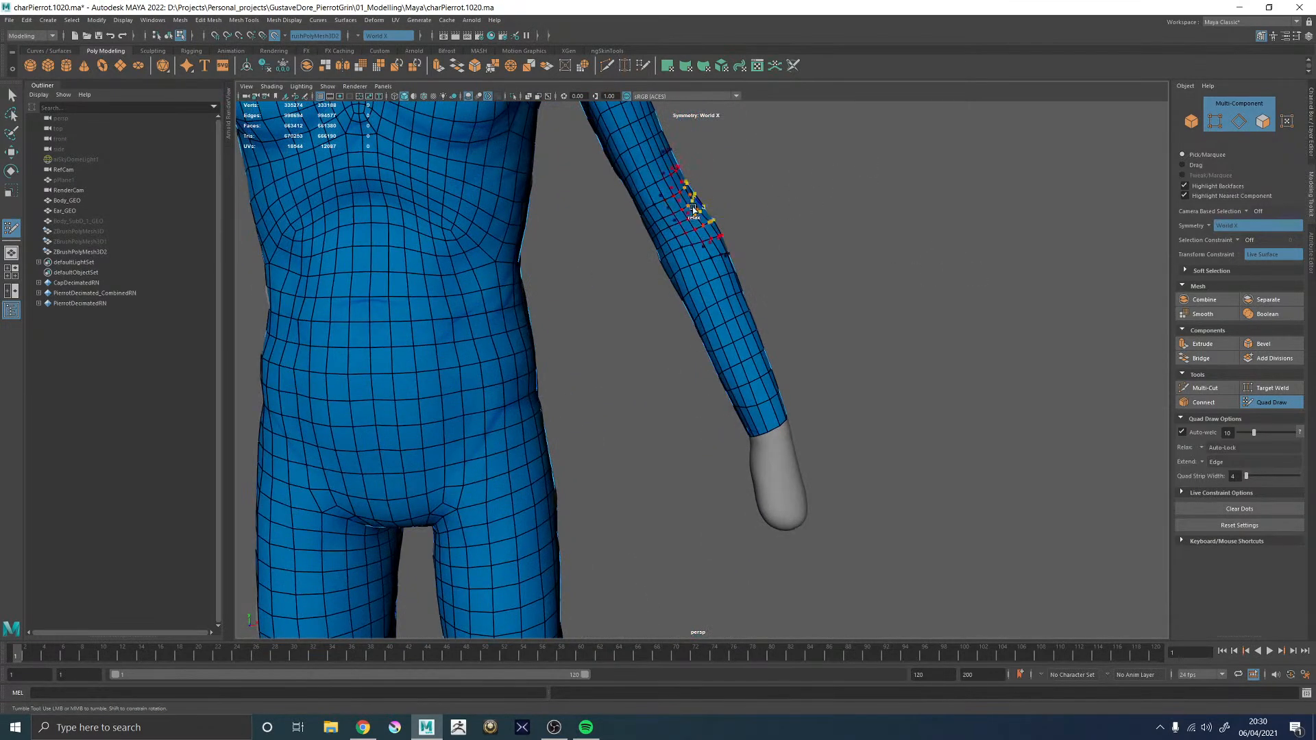
# - Examine the forearm quads and the whole retopologized figure from the front, side and back
pyautogui.keyDown('alt'); pyautogui.moveTo(780, 260); pyautogui.dragTo(713, 238); pyautogui.keyUp('alt')
pyautogui.moveTo(488, 322)
pyautogui.keyDown('alt'); pyautogui.mouseDown()
pyautogui.moveTo(537, 311)
pyautogui.moveTo(660, 407)
pyautogui.mouseUp(); pyautogui.keyUp('alt')
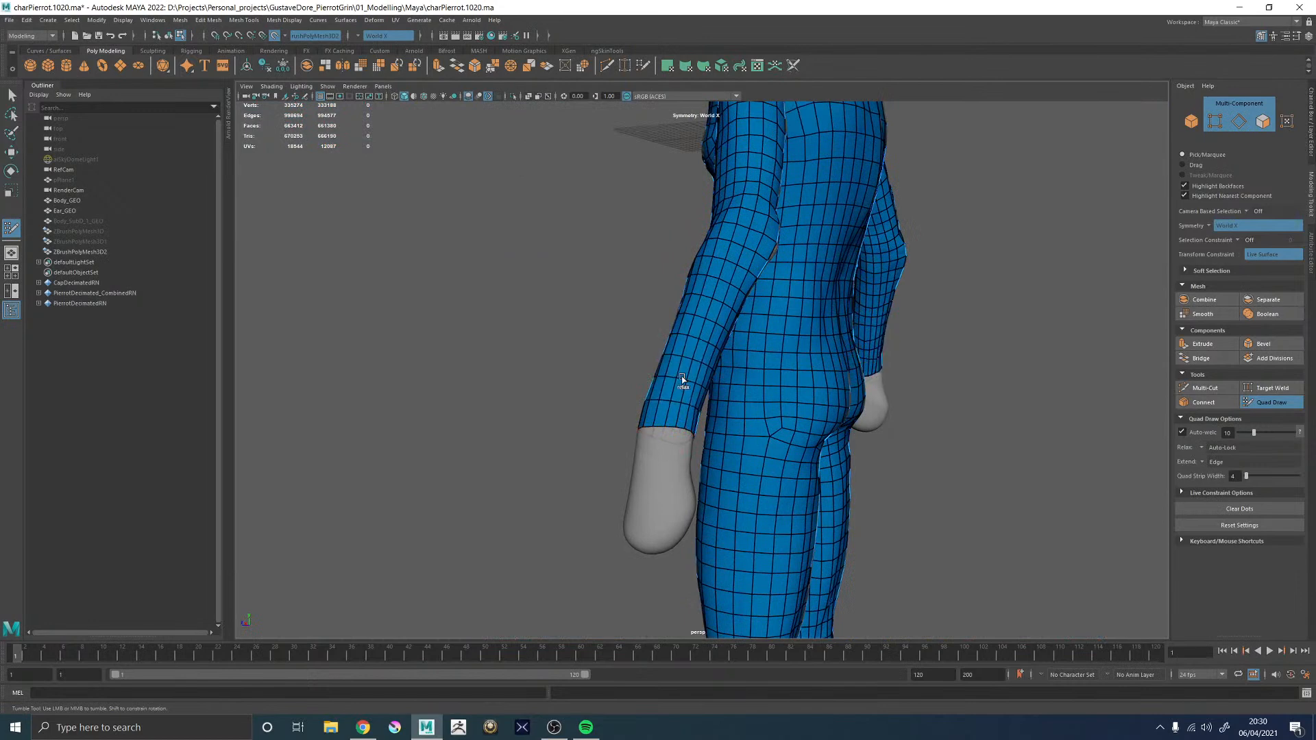
pyautogui.keyDown('alt'); pyautogui.moveTo(501, 353); pyautogui.dragTo(722, 332); pyautogui.keyUp('alt')
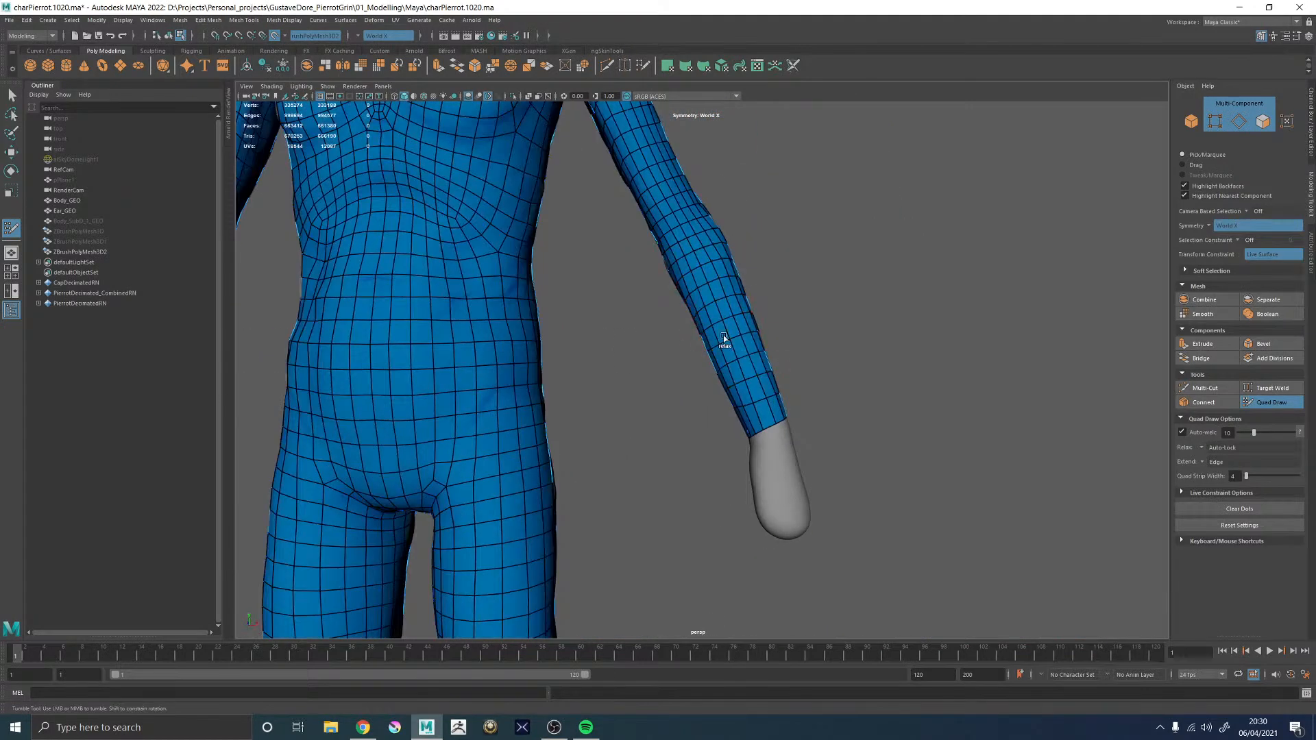
pyautogui.keyDown('alt'); pyautogui.moveTo(787, 295); pyautogui.dragTo(651, 214, button='right'); pyautogui.keyUp('alt')
pyautogui.keyDown('alt'); pyautogui.moveTo(853, 255); pyautogui.dragTo(907, 331, button='middle'); pyautogui.keyUp('alt')
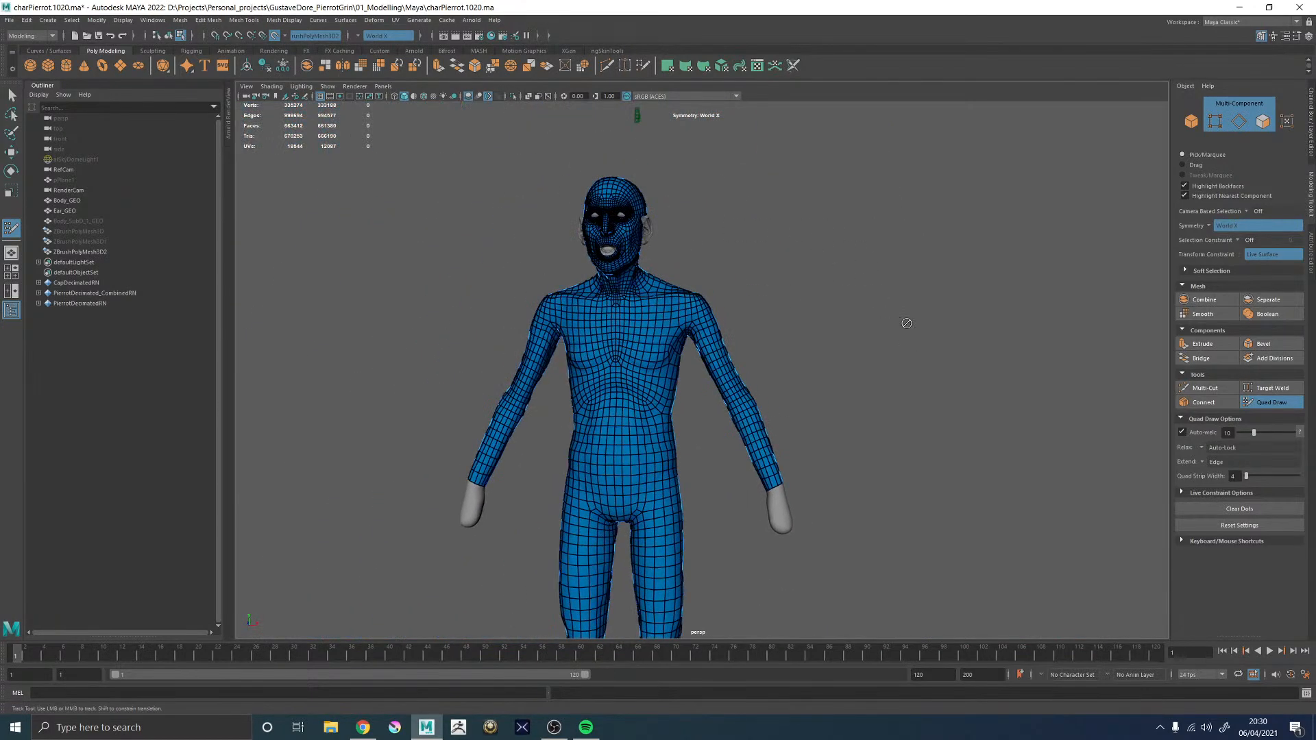
pyautogui.keyDown('alt'); pyautogui.moveTo(908, 332); pyautogui.dragTo(802, 309, button='right'); pyautogui.keyUp('alt')
pyautogui.keyDown('alt'); pyautogui.moveTo(884, 308); pyautogui.dragTo(806, 308); pyautogui.keyUp('alt')
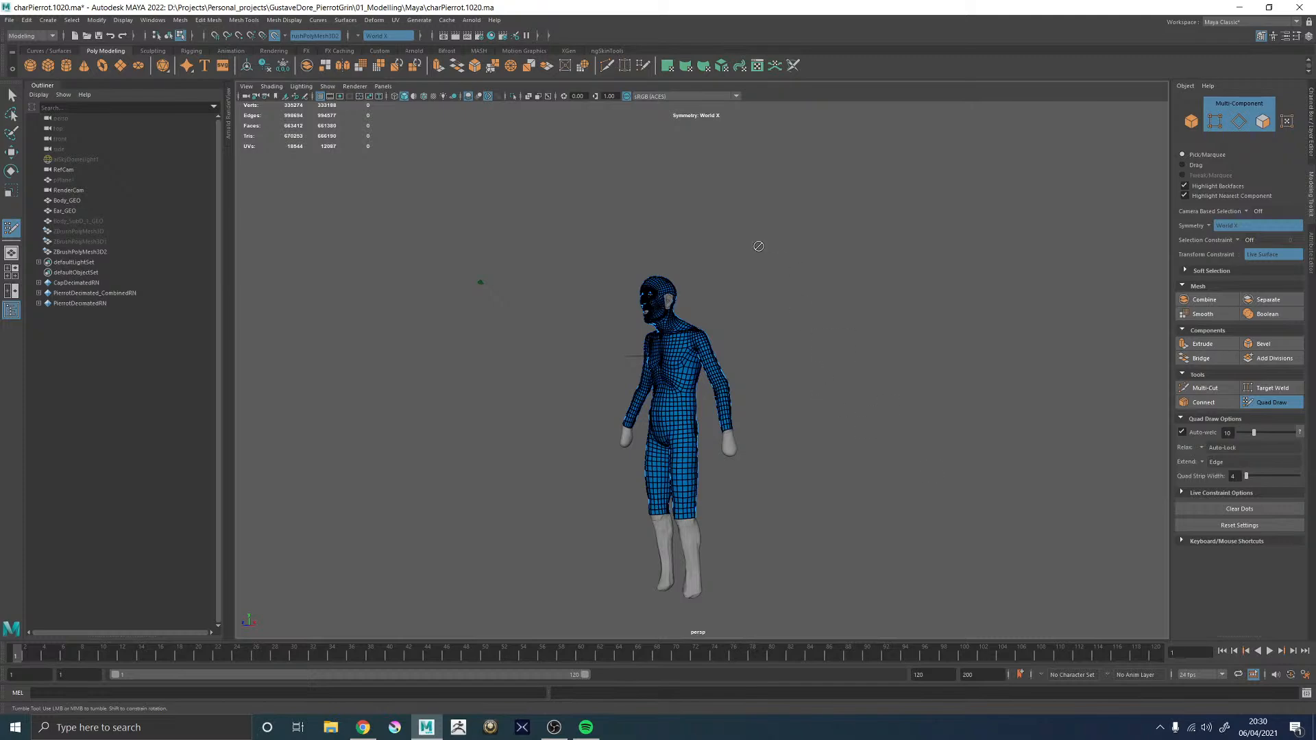
pyautogui.keyDown('alt'); pyautogui.moveTo(781, 366); pyautogui.dragTo(769, 368); pyautogui.keyUp('alt')
pyautogui.keyDown('alt'); pyautogui.moveTo(769, 367); pyautogui.dragTo(831, 333, button='middle'); pyautogui.keyUp('alt')
pyautogui.keyDown('alt'); pyautogui.moveTo(831, 333); pyautogui.dragTo(942, 355, button='right'); pyautogui.keyUp('alt')
pyautogui.keyDown('alt'); pyautogui.moveTo(850, 351); pyautogui.dragTo(952, 347); pyautogui.keyUp('alt')
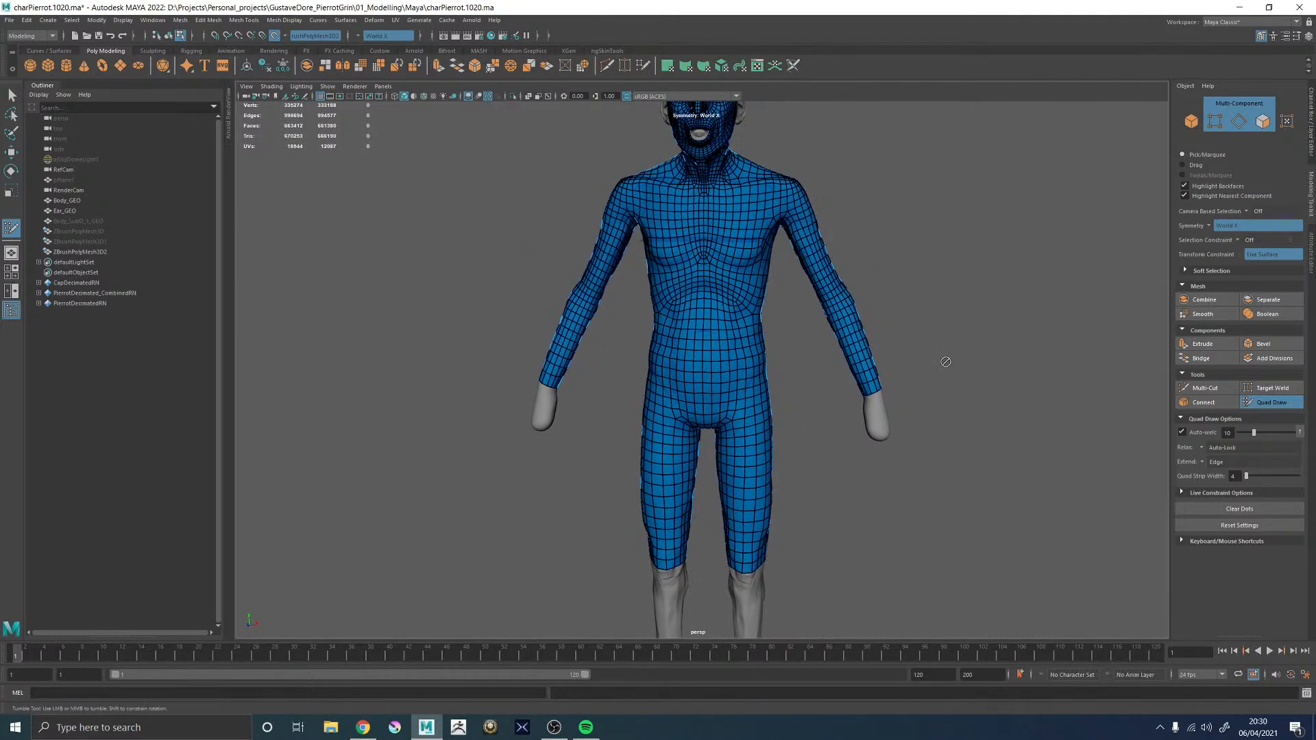
pyautogui.keyDown('alt'); pyautogui.moveTo(887, 488); pyautogui.dragTo(886, 375, button='middle'); pyautogui.keyUp('alt')
pyautogui.keyDown('alt'); pyautogui.moveTo(886, 375); pyautogui.dragTo(840, 497); pyautogui.keyUp('alt')
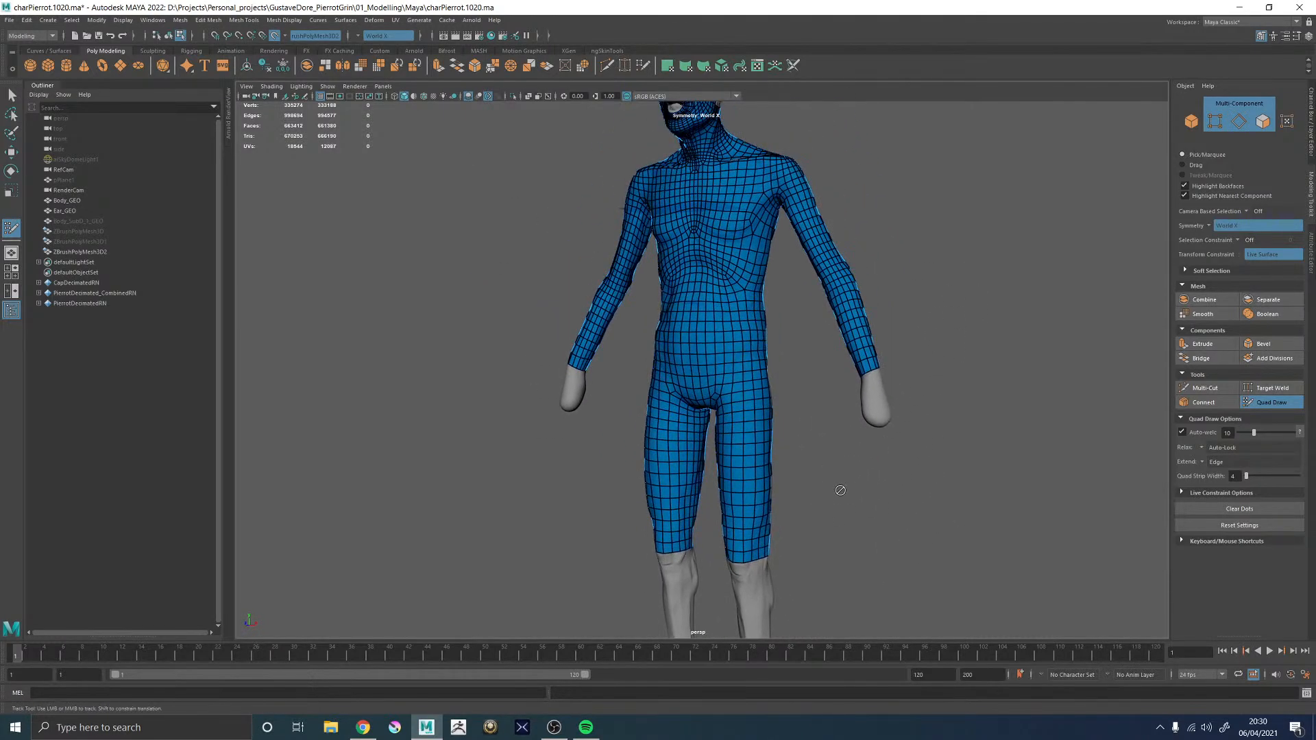
pyautogui.keyDown('alt'); pyautogui.moveTo(755, 562); pyautogui.dragTo(815, 403, button='middle'); pyautogui.keyUp('alt')
pyautogui.keyDown('alt'); pyautogui.moveTo(816, 403); pyautogui.dragTo(762, 408); pyautogui.keyUp('alt')
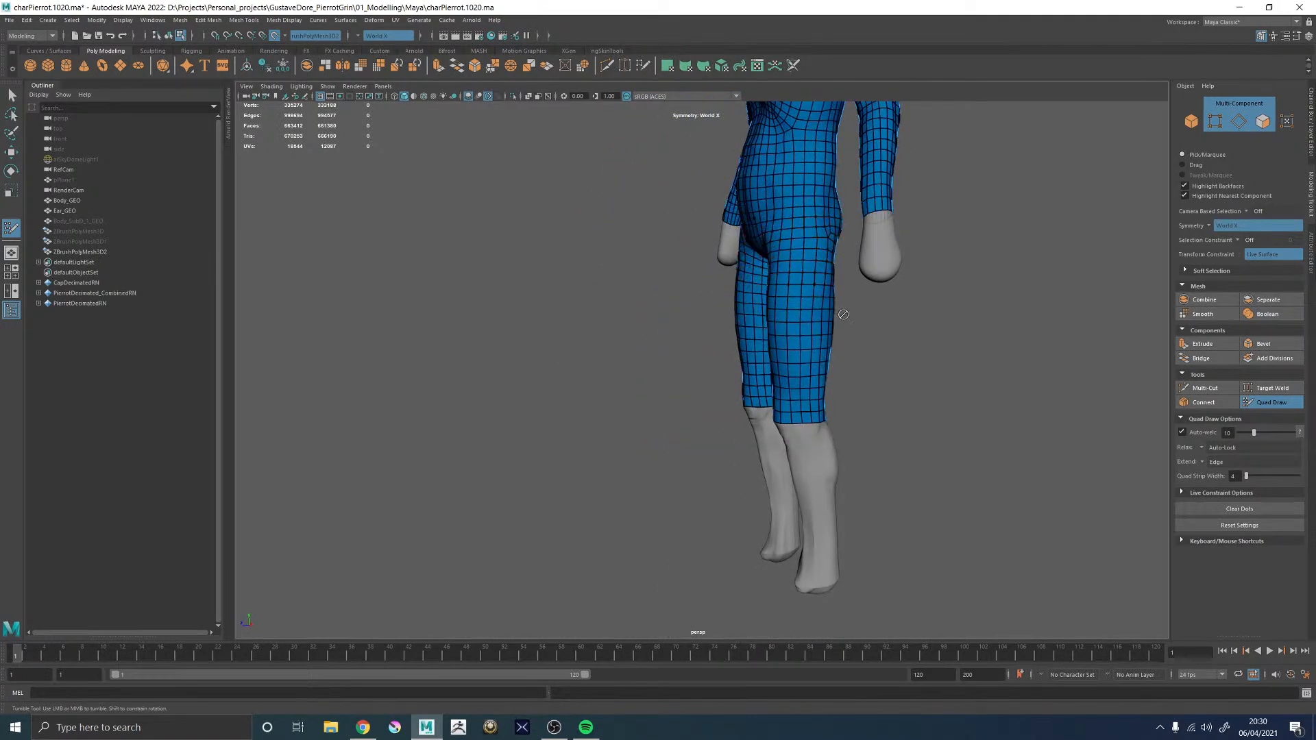
# - Examine the topology of the back, upper arms, shoulders and chest up close
pyautogui.keyDown('alt'); pyautogui.moveTo(869, 218); pyautogui.dragTo(902, 364); pyautogui.keyUp('alt')
pyautogui.keyDown('alt'); pyautogui.moveTo(902, 364); pyautogui.dragTo(874, 430, button='right'); pyautogui.keyUp('alt')
pyautogui.keyDown('alt'); pyautogui.moveTo(872, 473); pyautogui.dragTo(867, 384); pyautogui.keyUp('alt')
pyautogui.keyDown('alt'); pyautogui.moveTo(867, 384); pyautogui.dragTo(869, 446, button='middle'); pyautogui.keyUp('alt')
pyautogui.keyDown('alt'); pyautogui.moveTo(681, 390); pyautogui.dragTo(693, 514, button='right'); pyautogui.keyUp('alt')
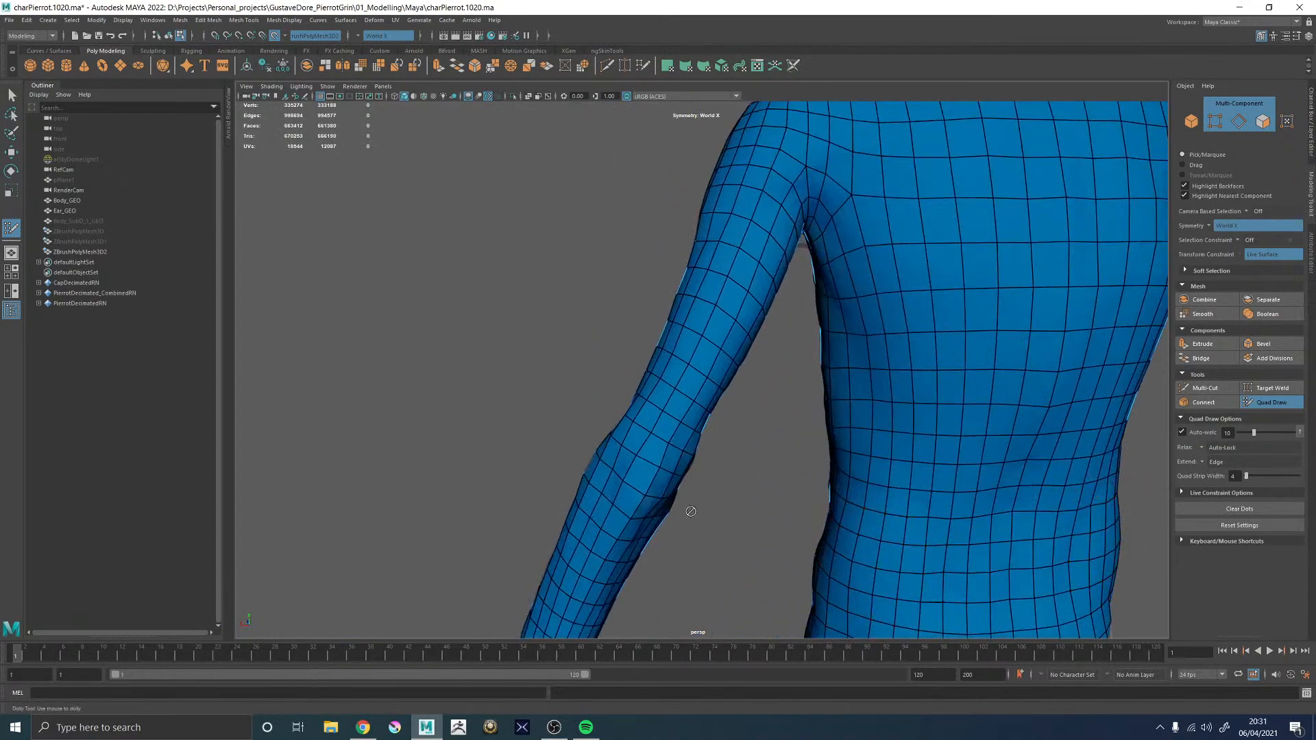
pyautogui.keyDown('alt'); pyautogui.moveTo(693, 514); pyautogui.dragTo(757, 379, button='middle'); pyautogui.keyUp('alt')
pyautogui.keyDown('alt'); pyautogui.moveTo(757, 379); pyautogui.dragTo(773, 286); pyautogui.keyUp('alt')
pyautogui.keyDown('alt'); pyautogui.moveTo(856, 270); pyautogui.dragTo(922, 305, button='middle'); pyautogui.keyUp('alt')
pyautogui.keyDown('alt'); pyautogui.moveTo(1019, 368); pyautogui.dragTo(816, 364); pyautogui.keyUp('alt')
pyautogui.keyDown('alt'); pyautogui.moveTo(720, 497); pyautogui.dragTo(702, 323, button='middle'); pyautogui.keyUp('alt')
pyautogui.keyDown('alt'); pyautogui.moveTo(702, 323); pyautogui.dragTo(501, 345, button='right'); pyautogui.keyUp('alt')
pyautogui.keyDown('alt'); pyautogui.moveTo(861, 420); pyautogui.dragTo(974, 473); pyautogui.keyUp('alt')
pyautogui.keyDown('alt'); pyautogui.moveTo(973, 473); pyautogui.dragTo(1004, 508, button='right'); pyautogui.keyUp('alt')
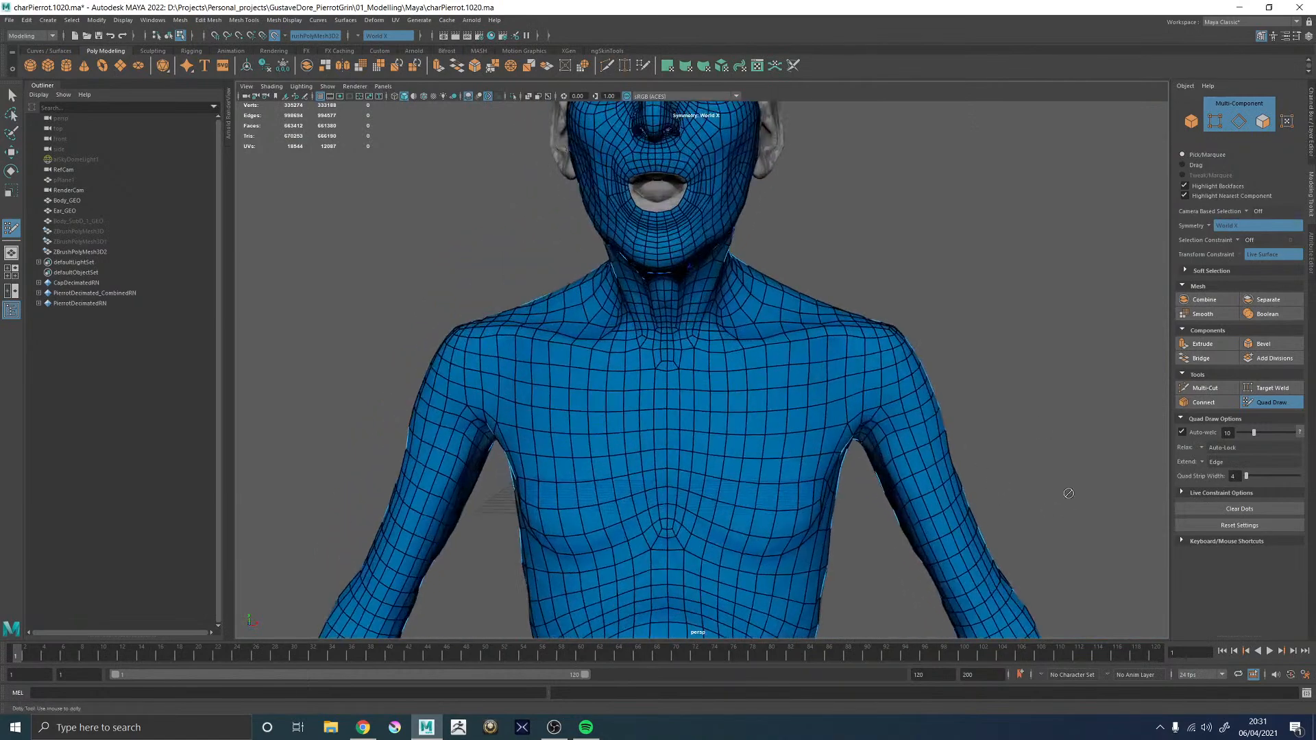
pyautogui.keyDown('alt'); pyautogui.moveTo(1005, 507); pyautogui.dragTo(948, 384); pyautogui.keyUp('alt')
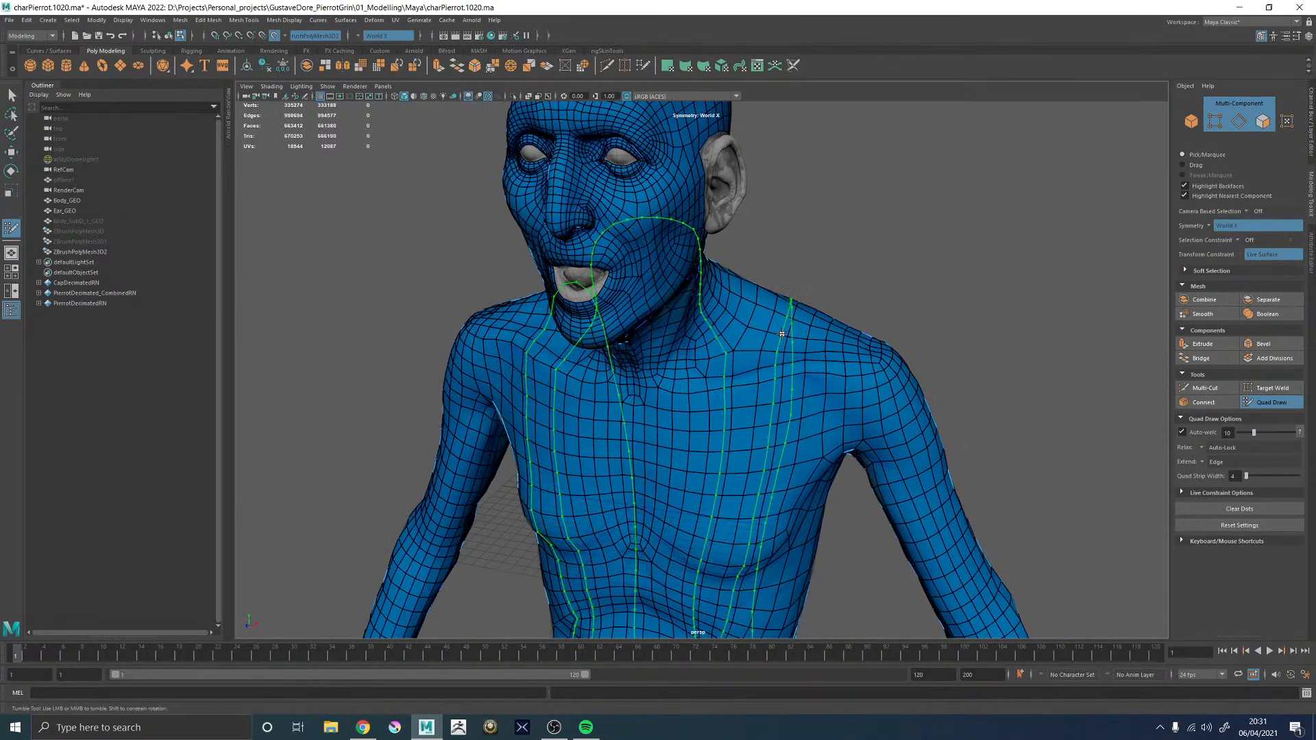
# - Insert vertical edge loops running from the shoulders down through the chest and abdomen
pyautogui.keyDown('alt'); pyautogui.moveTo(789, 319); pyautogui.dragTo(990, 302, button='right'); pyautogui.keyUp('alt')
pyautogui.keyDown('alt'); pyautogui.moveTo(989, 302); pyautogui.dragTo(812, 232, button='middle'); pyautogui.keyUp('alt')
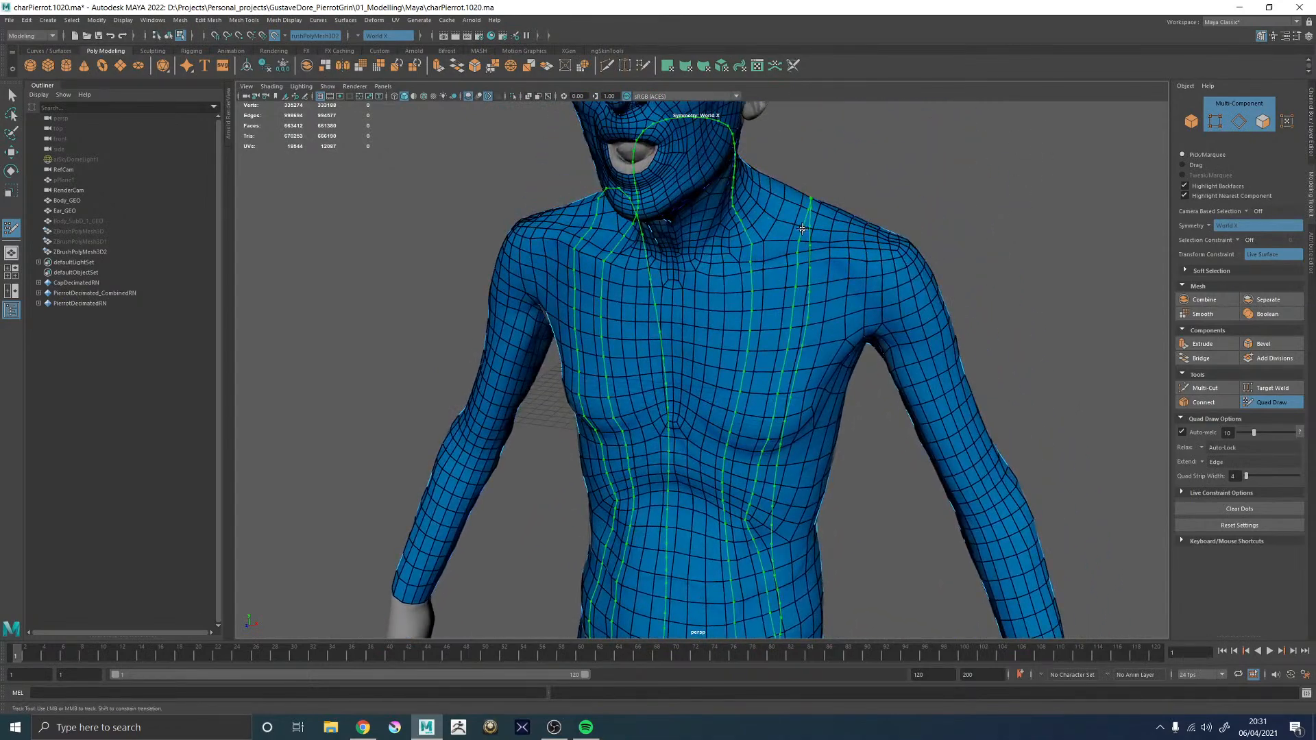
pyautogui.keyDown('alt'); pyautogui.moveTo(1060, 374); pyautogui.dragTo(891, 350, button='middle'); pyautogui.keyUp('alt')
pyautogui.keyDown('alt'); pyautogui.moveTo(890, 350); pyautogui.dragTo(1052, 379); pyautogui.keyUp('alt')
pyautogui.keyDown('alt'); pyautogui.moveTo(1051, 379); pyautogui.dragTo(1007, 177, button='middle'); pyautogui.keyUp('alt')
pyautogui.keyDown('alt'); pyautogui.moveTo(928, 489); pyautogui.dragTo(855, 514); pyautogui.keyUp('alt')
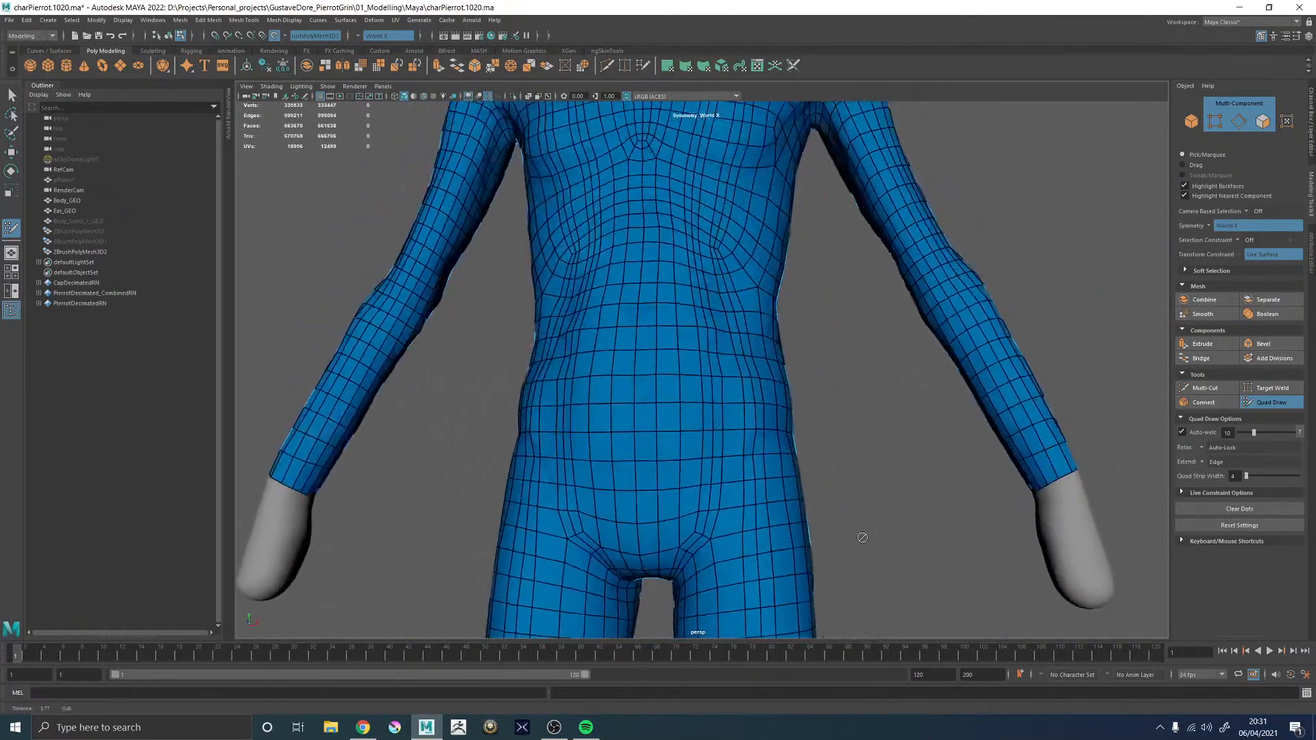
# - Check the added vertical loops and try to remove their edges on the upper chest with Quad Draw
pyautogui.keyDown('alt'); pyautogui.moveTo(854, 514); pyautogui.dragTo(761, 379, button='right'); pyautogui.keyUp('alt')
pyautogui.keyDown('alt'); pyautogui.moveTo(994, 274); pyautogui.dragTo(932, 370); pyautogui.keyUp('alt')
pyautogui.keyDown('alt'); pyautogui.moveTo(932, 370); pyautogui.dragTo(911, 197, button='middle'); pyautogui.keyUp('alt')
pyautogui.keyDown('alt'); pyautogui.moveTo(852, 466); pyautogui.dragTo(860, 388, button='middle'); pyautogui.keyUp('alt')
pyautogui.moveTo(861, 388)
pyautogui.keyDown('alt'); pyautogui.mouseDown()
pyautogui.moveTo(755, 379)
pyautogui.moveTo(650, 392)
pyautogui.moveTo(858, 406)
pyautogui.mouseUp(); pyautogui.keyUp('alt')
pyautogui.keyDown('alt'); pyautogui.moveTo(869, 312); pyautogui.dragTo(833, 600, button='middle'); pyautogui.keyUp('alt')
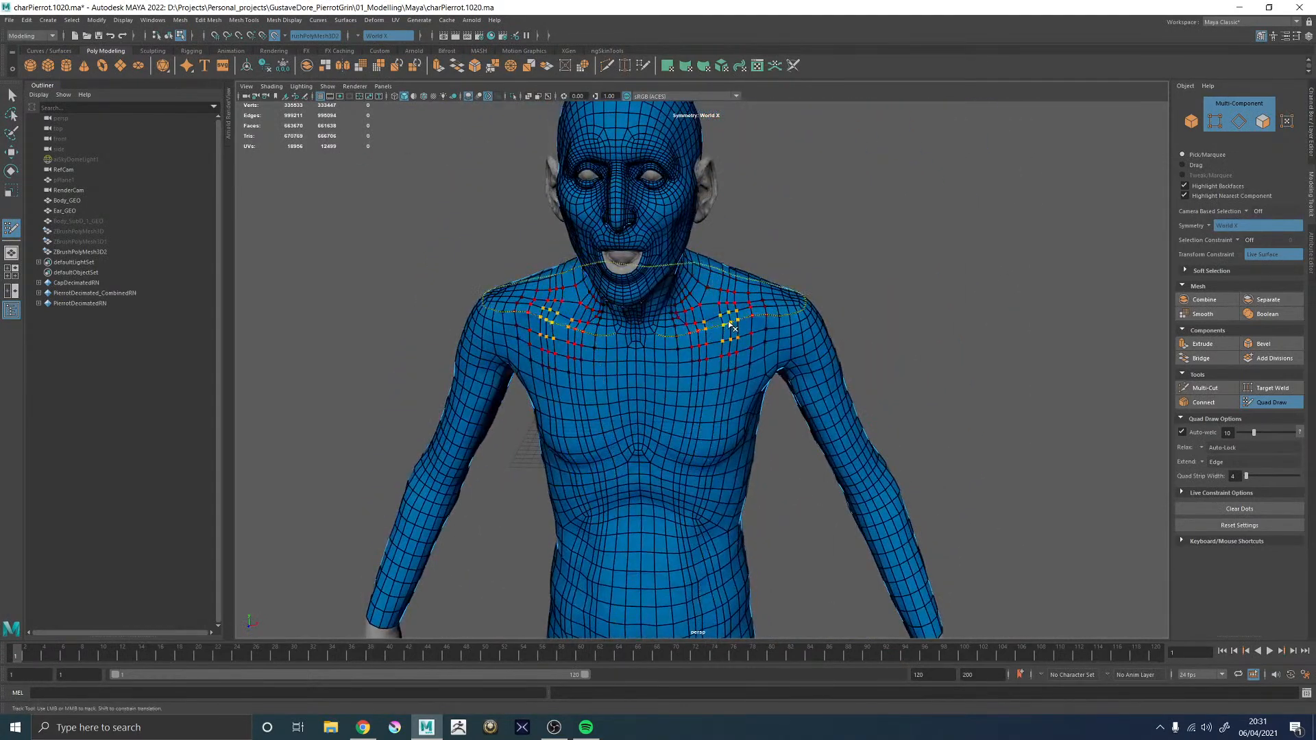
pyautogui.press('ctrl')
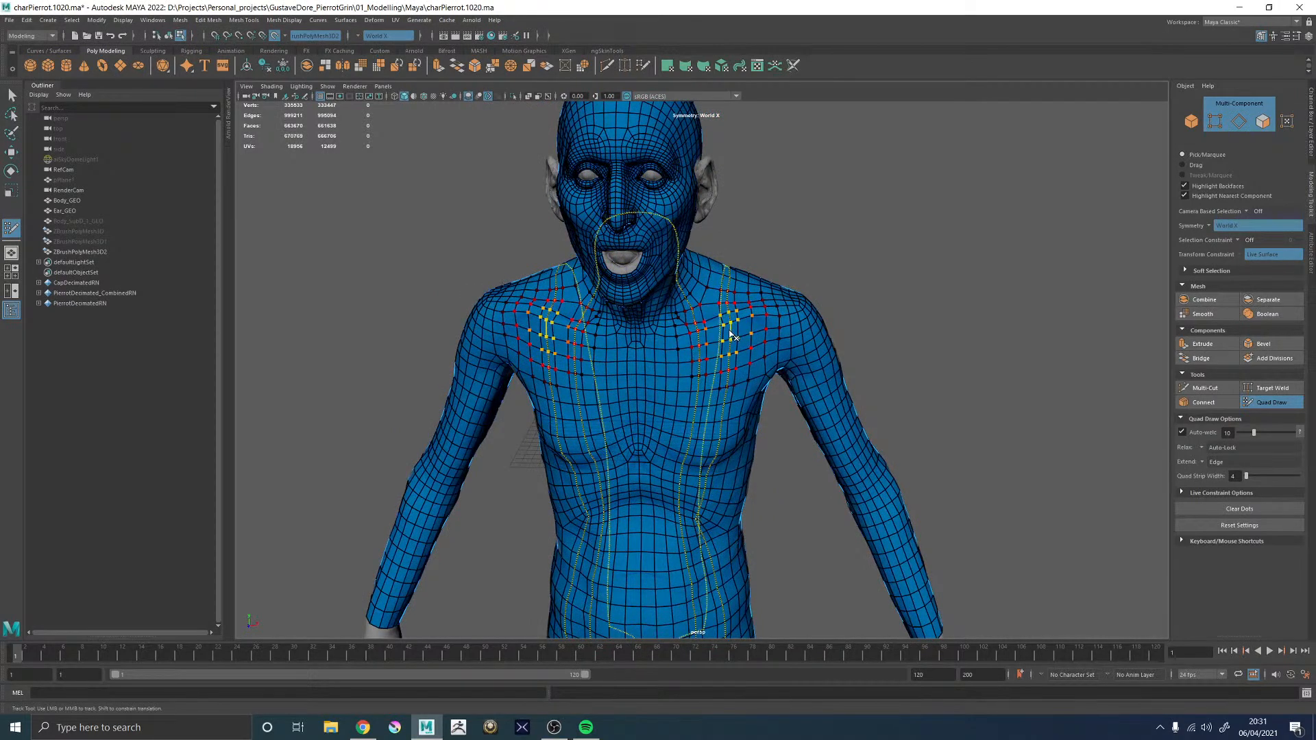
pyautogui.scroll(10, 946, 342)
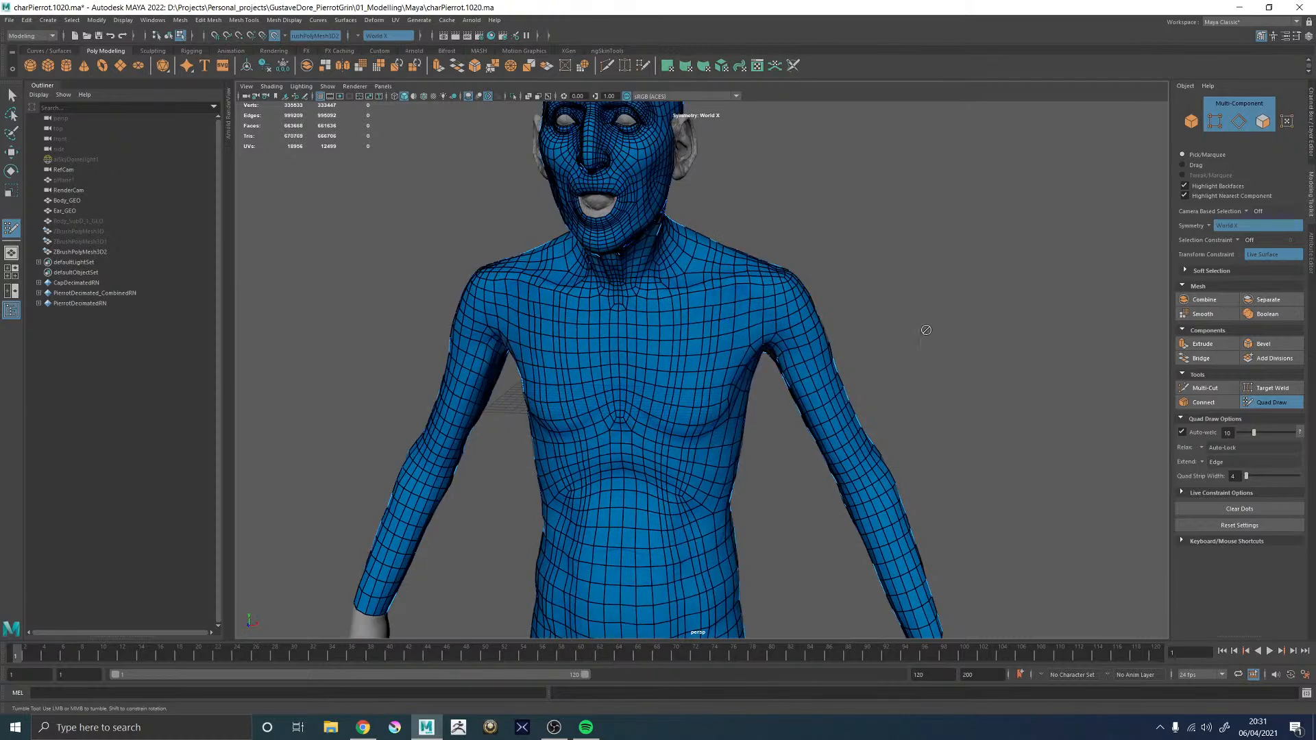
pyautogui.press('ctrl')
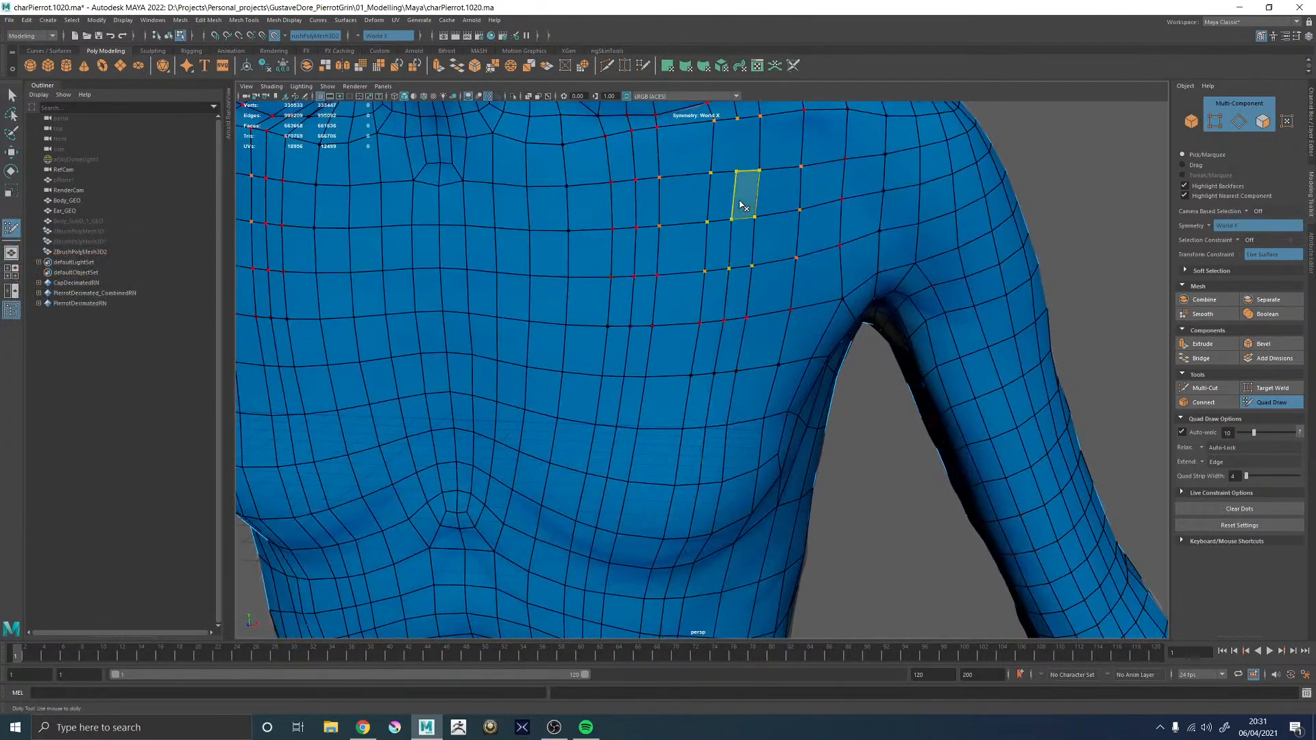
pyautogui.keyDown('alt'); pyautogui.moveTo(1110, 215); pyautogui.dragTo(981, 349, button='middle'); pyautogui.keyUp('alt')
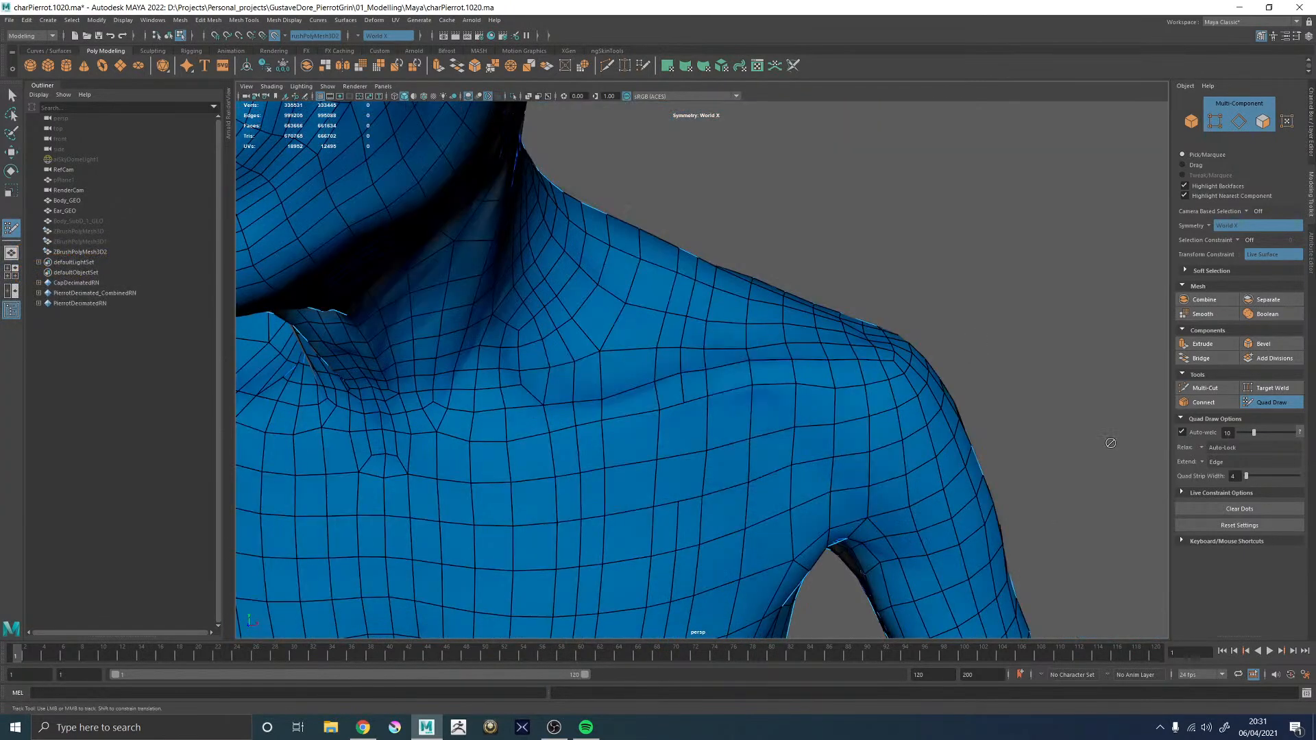
# - Isolate the body mesh and delete the remaining edges of the added vertical loops across the shoulders and chest
pyautogui.press('w')
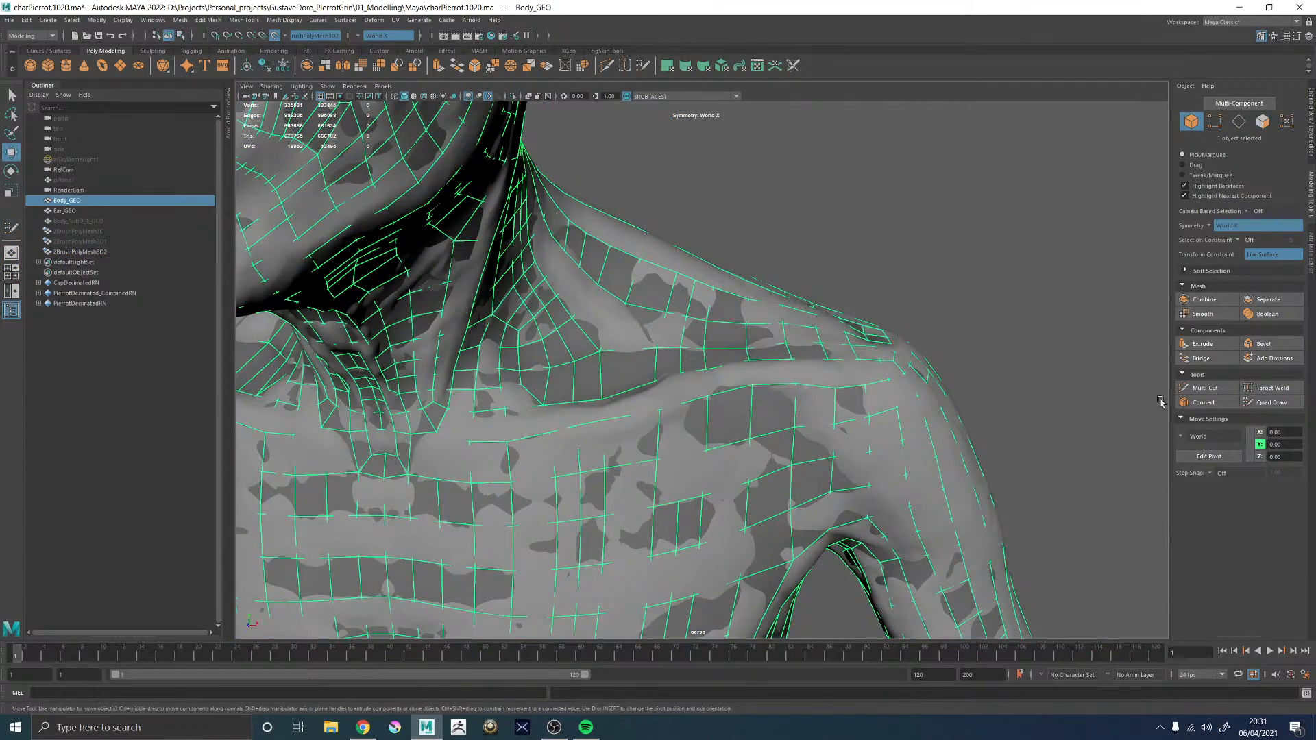
pyautogui.click(513, 97)
pyautogui.press('F10')
pyautogui.click(682, 367)
pyautogui.keyDown('shift'); pyautogui.click(679, 531); pyautogui.keyUp('shift')
pyautogui.press('b')
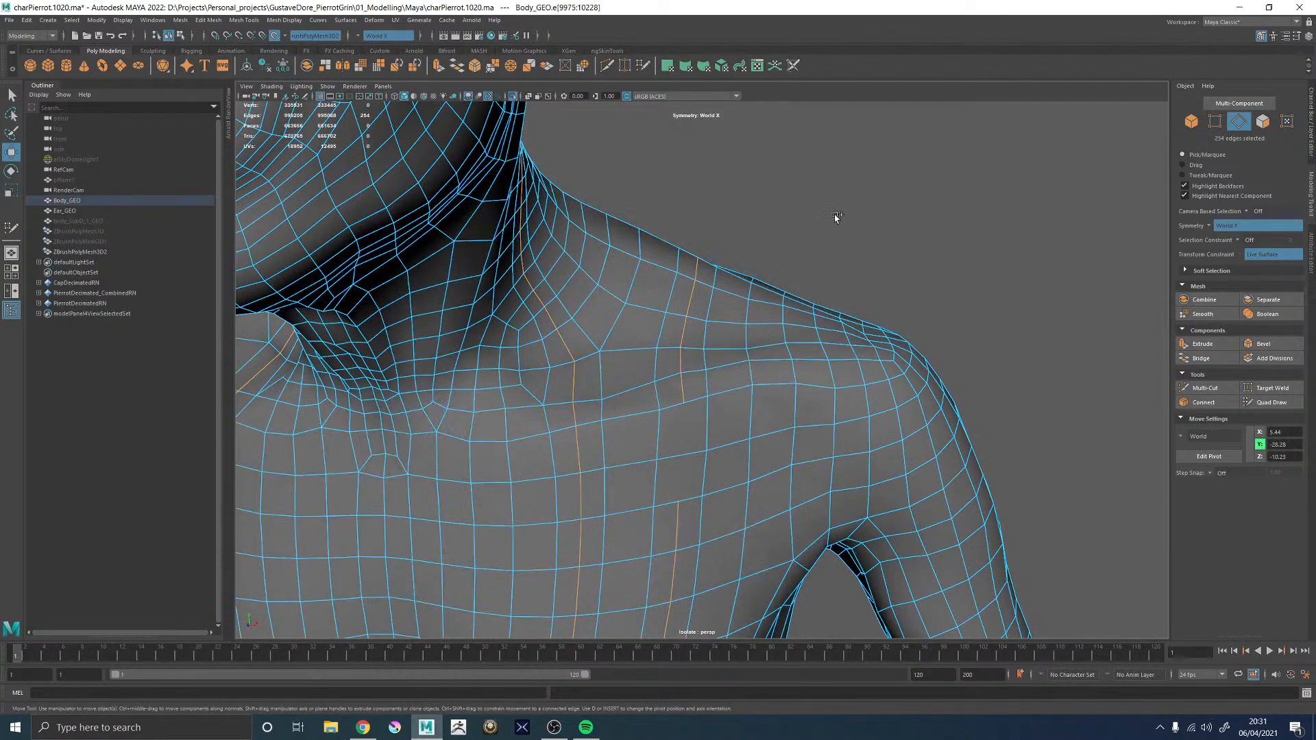
pyautogui.press('Delete')
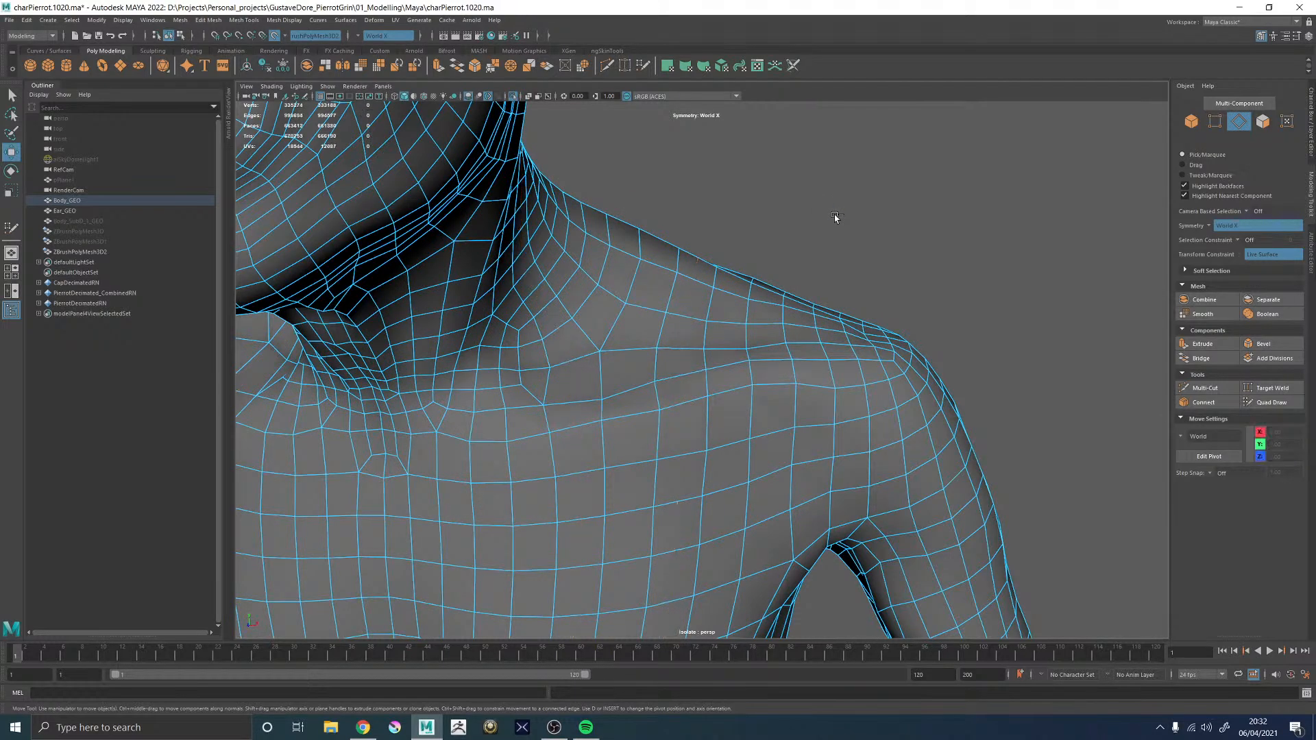
# - Return the body mesh to object mode and clear the selection
pyautogui.moveTo(770, 353); pyautogui.dragTo(693, 349, button='right')
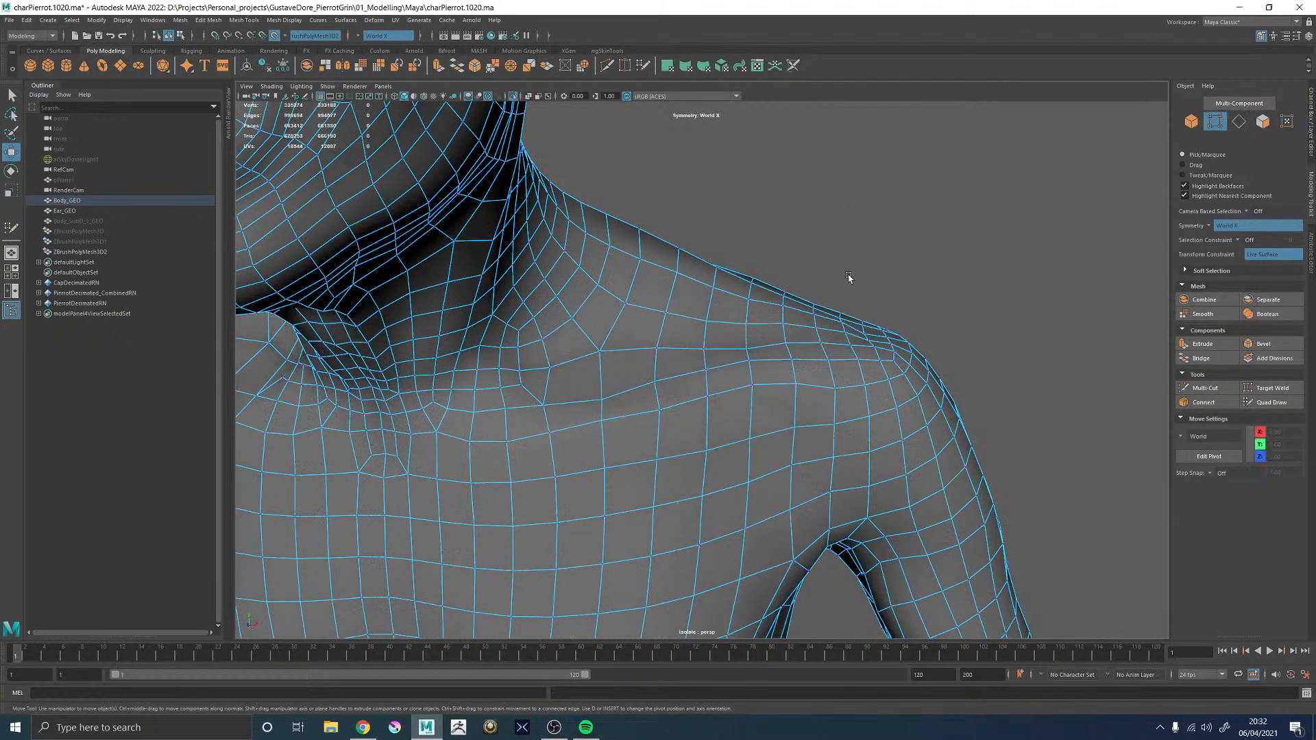
pyautogui.keyDown('alt'); pyautogui.moveTo(866, 272); pyautogui.dragTo(886, 297); pyautogui.keyUp('alt')
pyautogui.keyDown('alt'); pyautogui.moveTo(887, 297); pyautogui.dragTo(873, 220, button='right'); pyautogui.keyUp('alt')
pyautogui.click(872, 220)
pyautogui.click(732, 424)
pyautogui.click(972, 280)
pyautogui.keyDown('alt'); pyautogui.moveTo(945, 466); pyautogui.dragTo(996, 293, button='middle'); pyautogui.keyUp('alt')
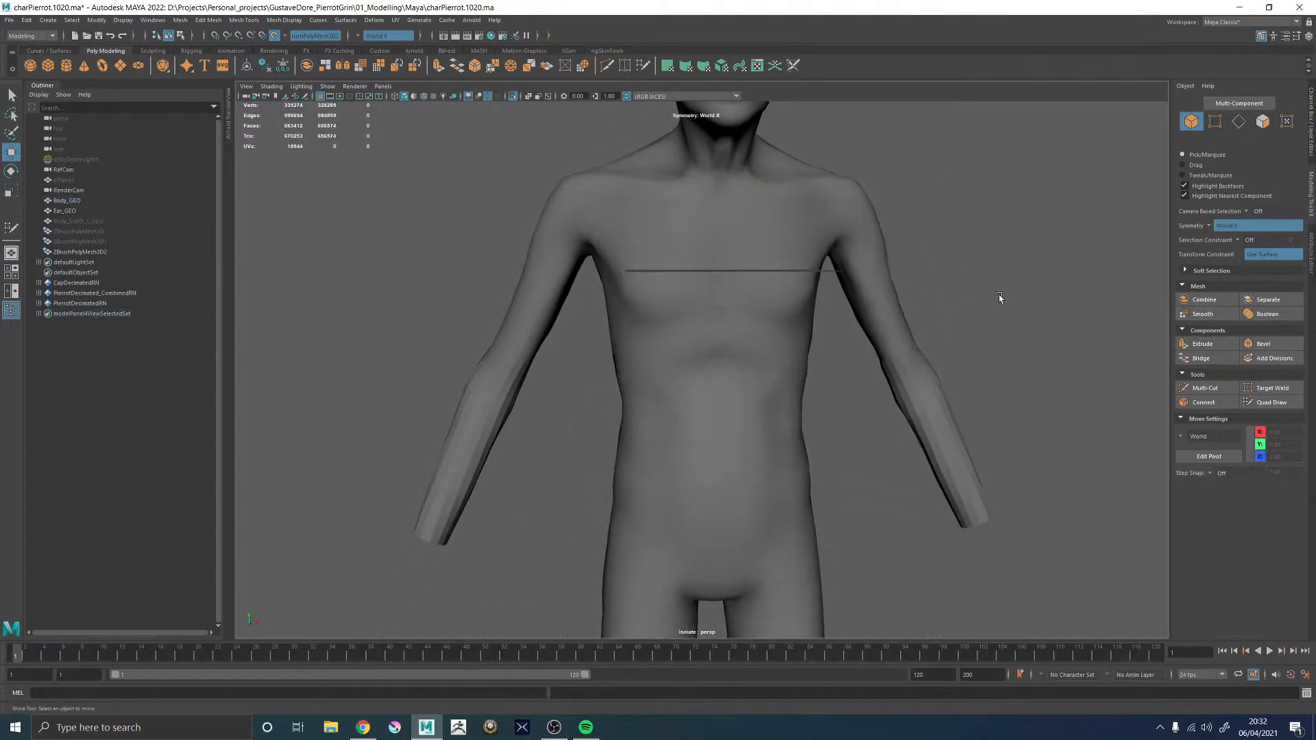
# - Soften all edges of the body mesh
pyautogui.keyDown('alt'); pyautogui.moveTo(995, 292); pyautogui.dragTo(961, 293); pyautogui.keyUp('alt')
pyautogui.keyDown('alt'); pyautogui.moveTo(932, 309); pyautogui.dragTo(704, 374, button='right'); pyautogui.keyUp('alt')
pyautogui.click(705, 375)
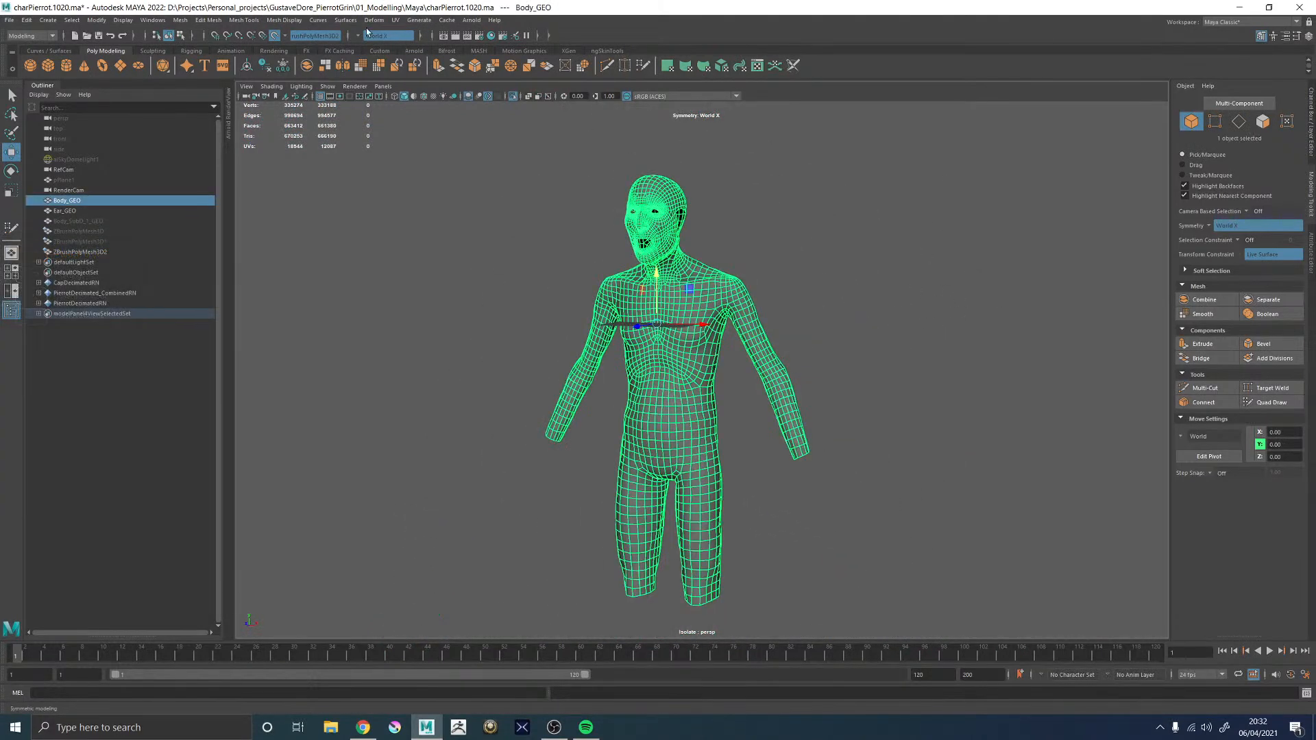
pyautogui.click(285, 20)
pyautogui.click(299, 31)
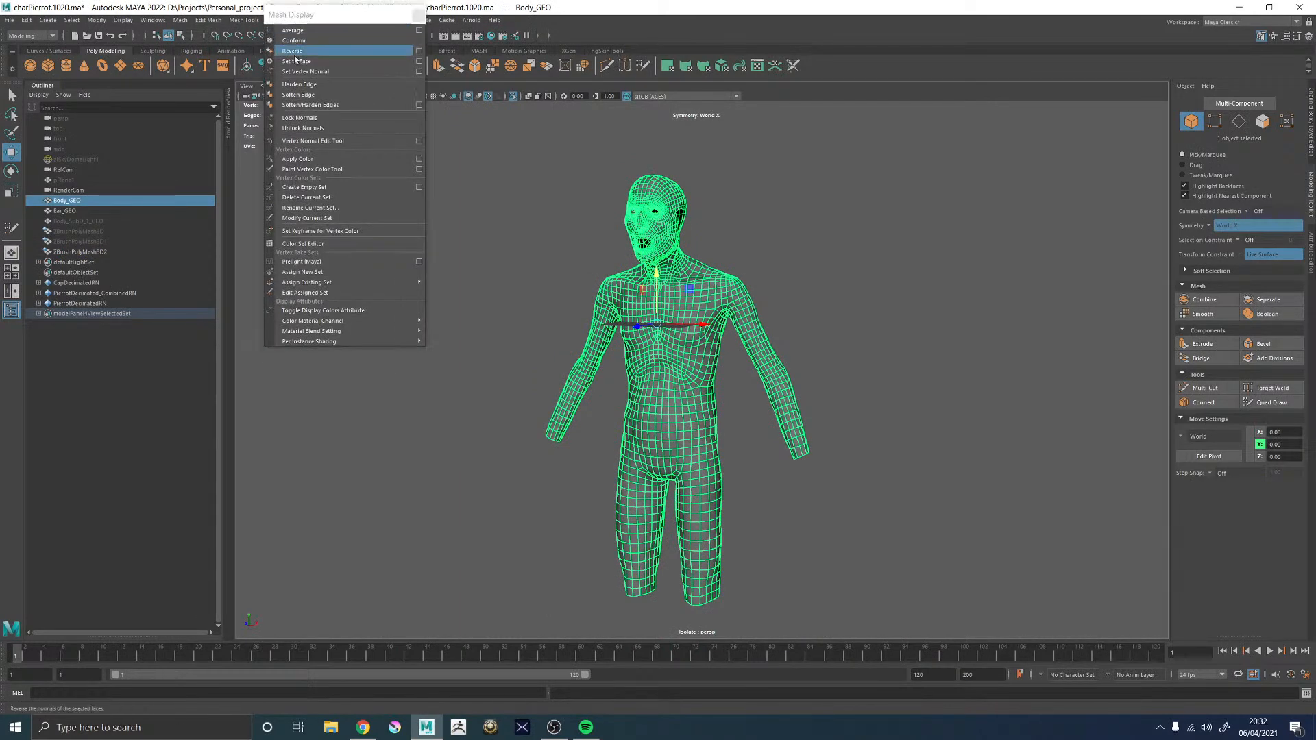
pyautogui.click(299, 96)
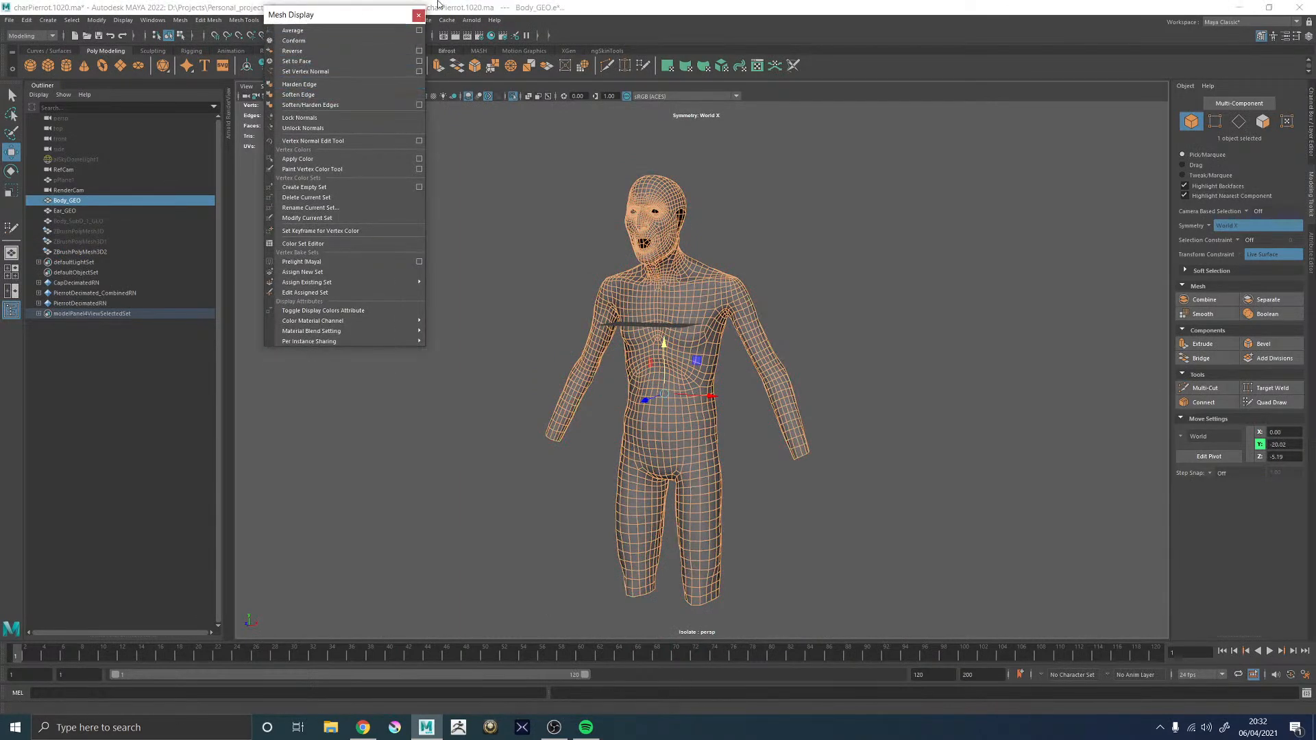
pyautogui.click(418, 17)
pyautogui.click(775, 285)
# - Examine the softened body mesh around the head, neck, shoulders and torso
pyautogui.keyDown('alt'); pyautogui.moveTo(761, 303); pyautogui.dragTo(850, 288); pyautogui.keyUp('alt')
pyautogui.keyDown('alt'); pyautogui.moveTo(660, 240); pyautogui.dragTo(669, 331, button='middle'); pyautogui.keyUp('alt')
pyautogui.keyDown('alt'); pyautogui.moveTo(669, 332); pyautogui.dragTo(923, 440, button='right'); pyautogui.keyUp('alt')
pyautogui.keyDown('alt'); pyautogui.moveTo(922, 440); pyautogui.dragTo(698, 405); pyautogui.keyUp('alt')
pyautogui.keyDown('alt'); pyautogui.moveTo(562, 288); pyautogui.dragTo(631, 303, button='middle'); pyautogui.keyUp('alt')
pyautogui.click(640, 402)
pyautogui.keyDown('alt'); pyautogui.moveTo(843, 353); pyautogui.dragTo(671, 352); pyautogui.keyUp('alt')
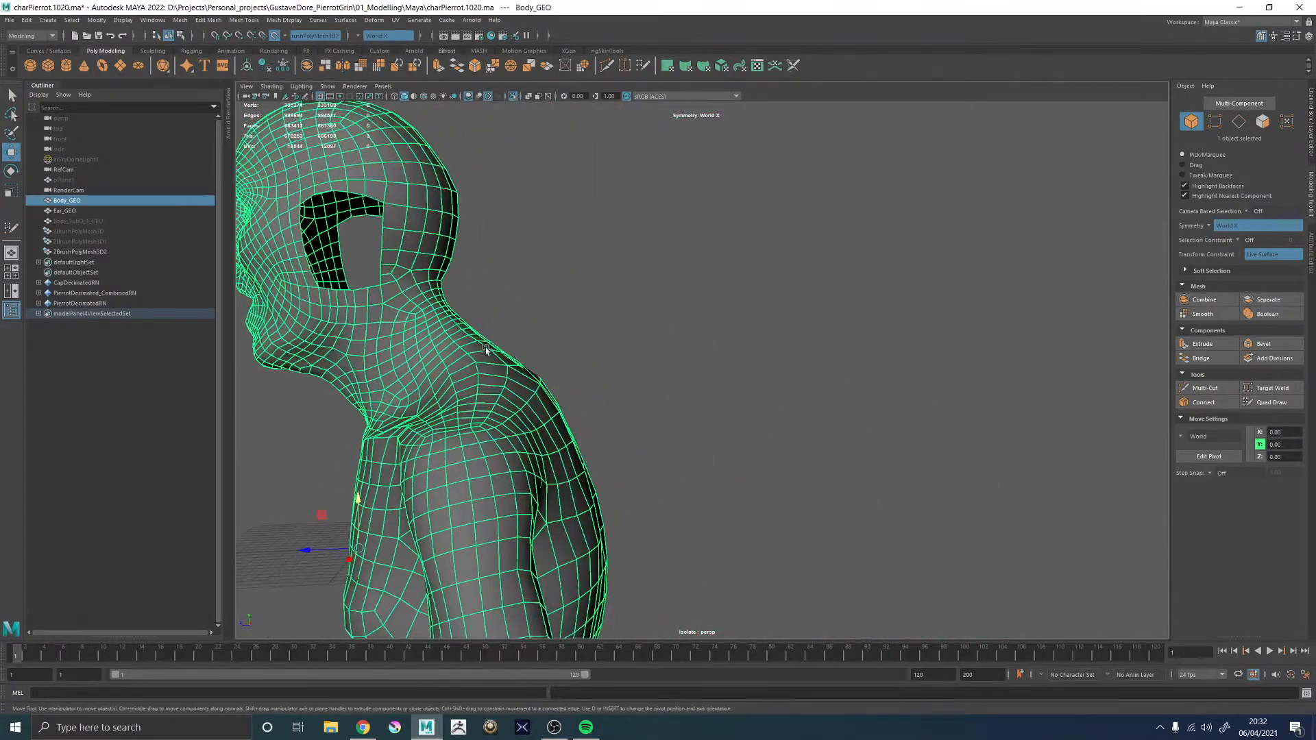
pyautogui.keyDown('alt'); pyautogui.moveTo(484, 353); pyautogui.dragTo(781, 345, button='middle'); pyautogui.keyUp('alt')
pyautogui.keyDown('alt'); pyautogui.moveTo(917, 402); pyautogui.dragTo(833, 357, button='right'); pyautogui.keyUp('alt')
pyautogui.click(833, 353)
pyautogui.keyDown('alt'); pyautogui.moveTo(479, 440); pyautogui.dragTo(763, 441); pyautogui.keyUp('alt')
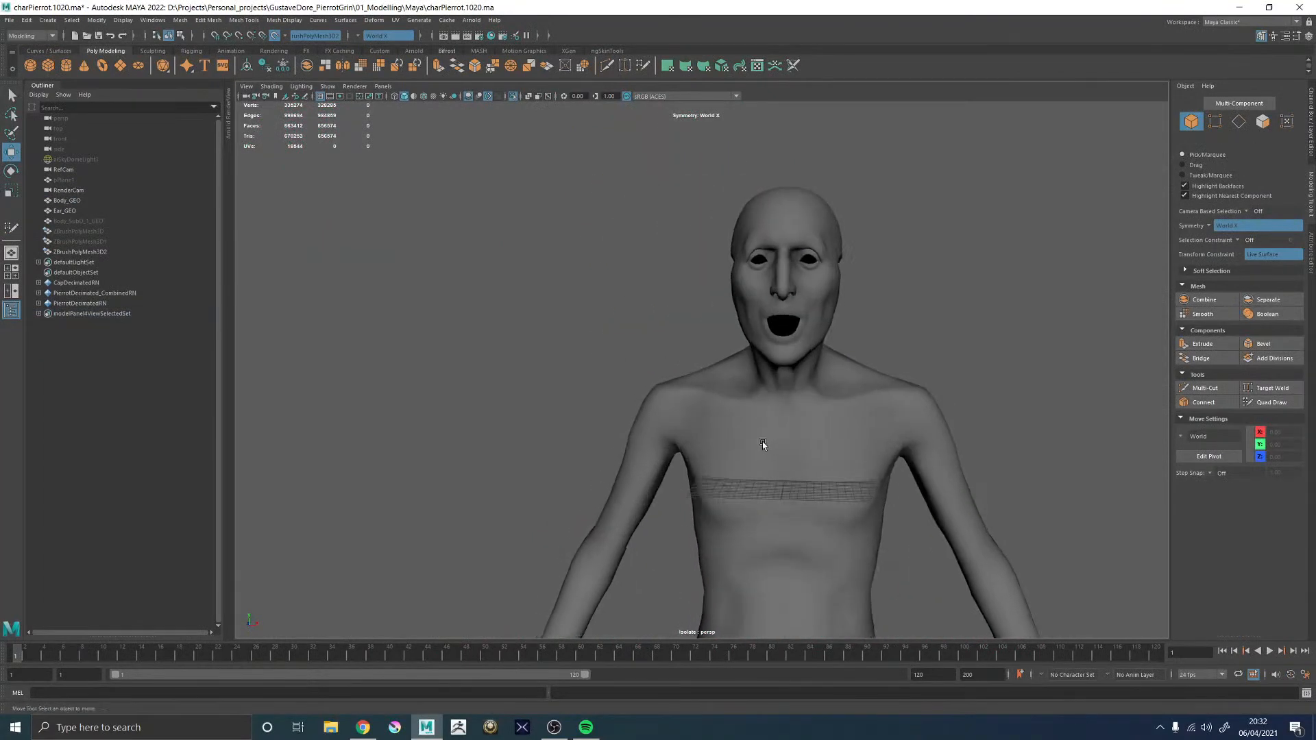
pyautogui.keyDown('alt'); pyautogui.moveTo(891, 521); pyautogui.dragTo(791, 485, button='right'); pyautogui.keyUp('alt')
pyautogui.keyDown('alt'); pyautogui.moveTo(768, 515); pyautogui.dragTo(701, 396, button='middle'); pyautogui.keyUp('alt')
# - Turn off the live surface and select Body_GEO
pyautogui.click(700, 394)
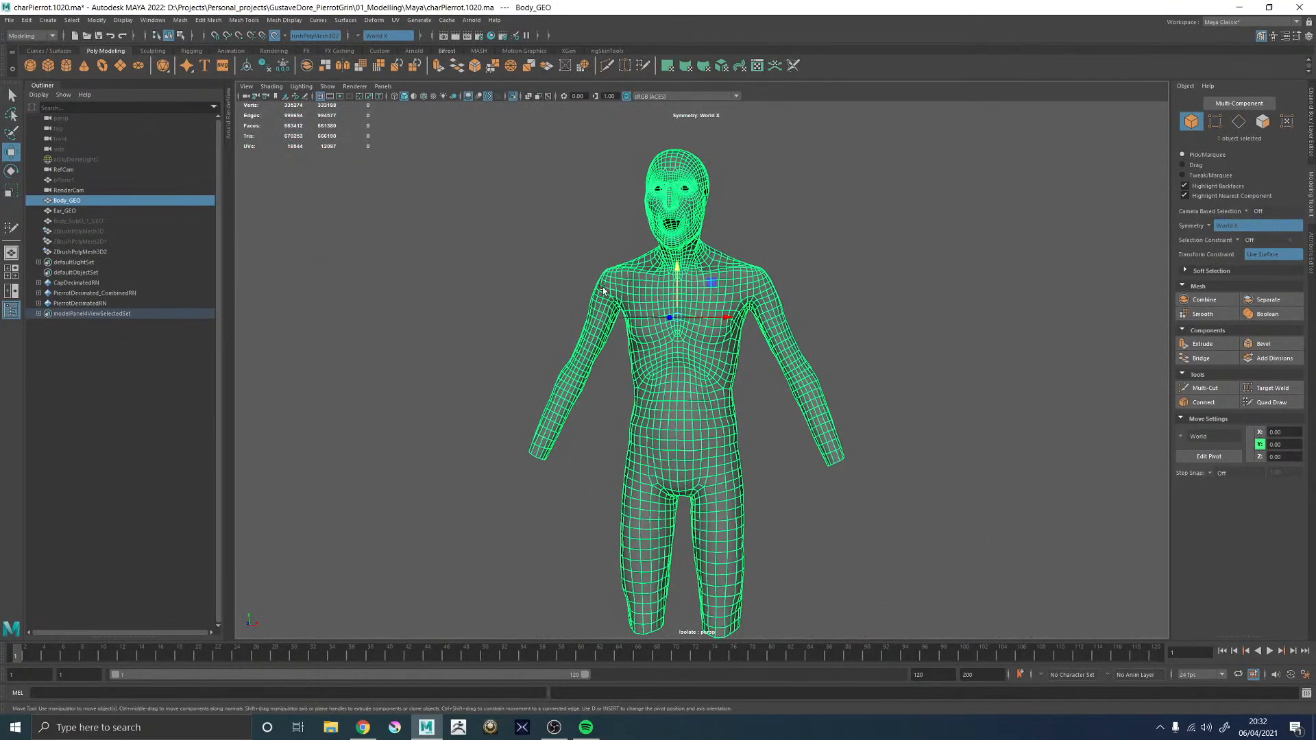
pyautogui.click(274, 35)
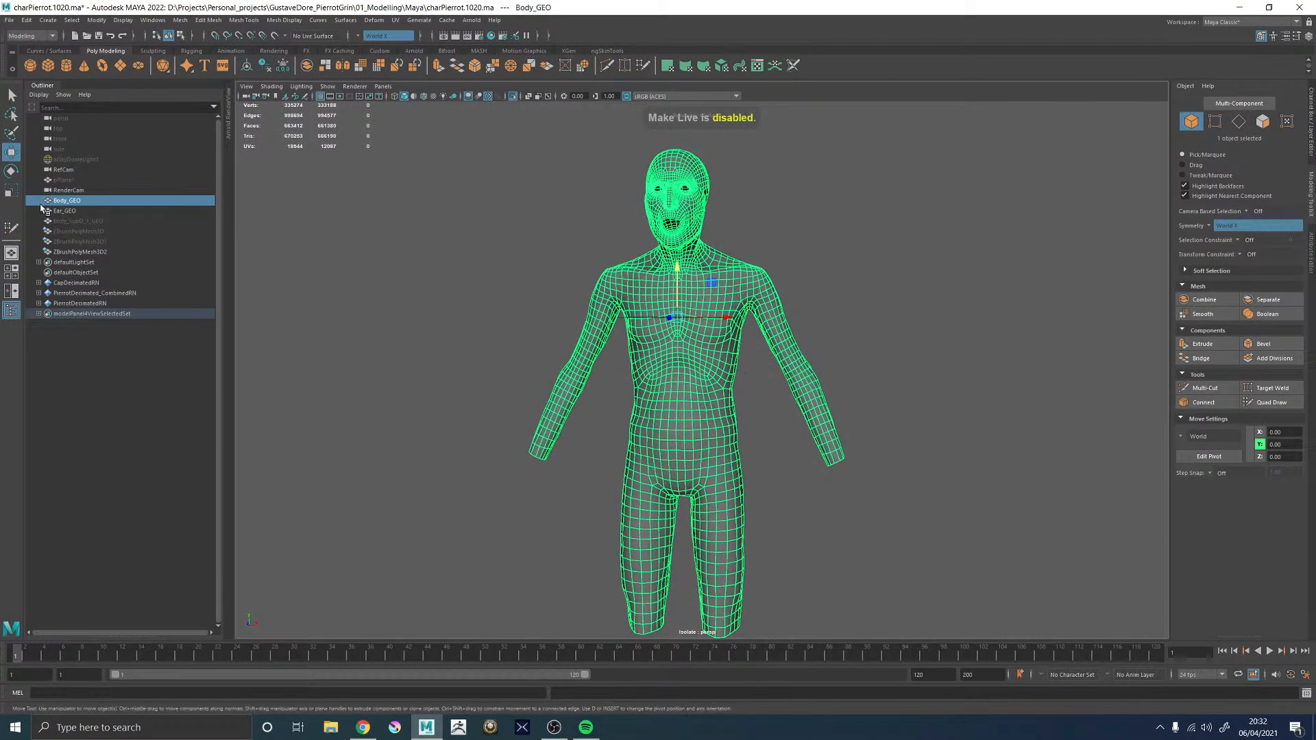
pyautogui.click(73, 202)
pyautogui.keyDown('alt'); pyautogui.moveTo(748, 336); pyautogui.dragTo(755, 369, button='middle'); pyautogui.keyUp('alt')
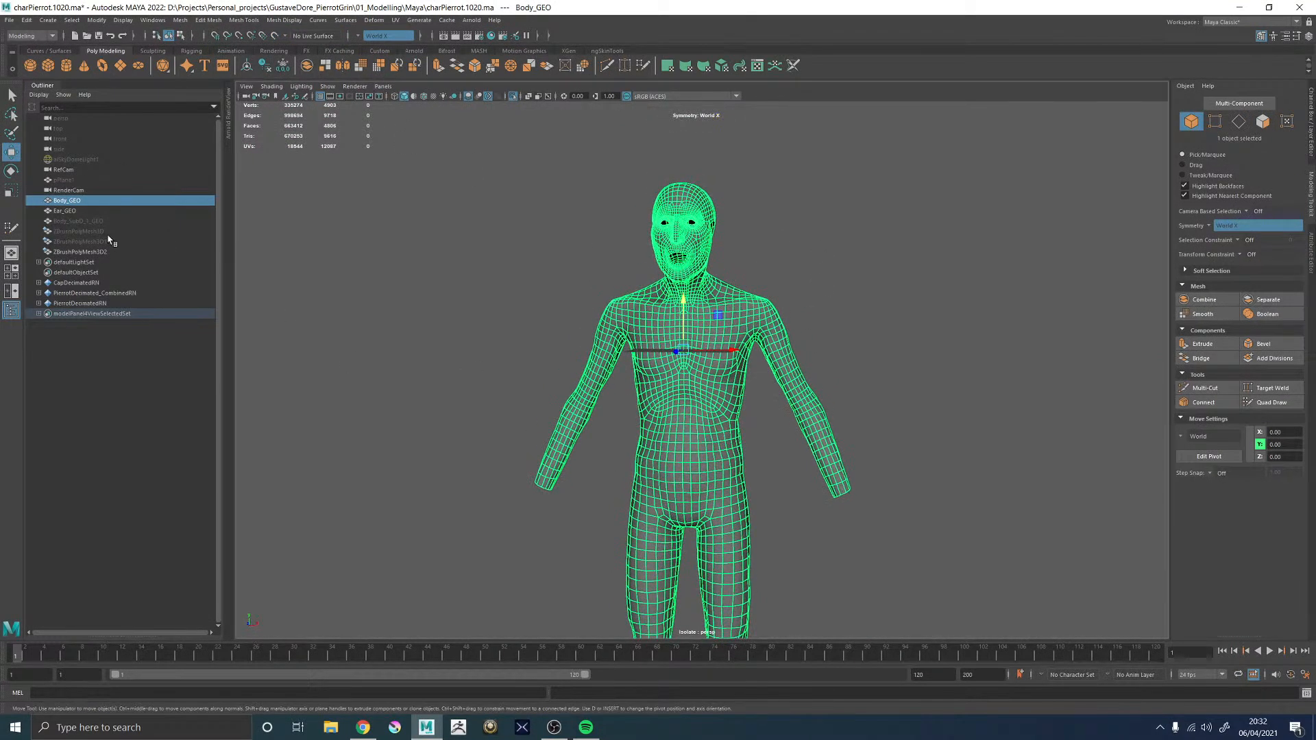
# - Delete the old Body_SubD_1_GEO mesh from the scene
pyautogui.doubleClick(78, 221)
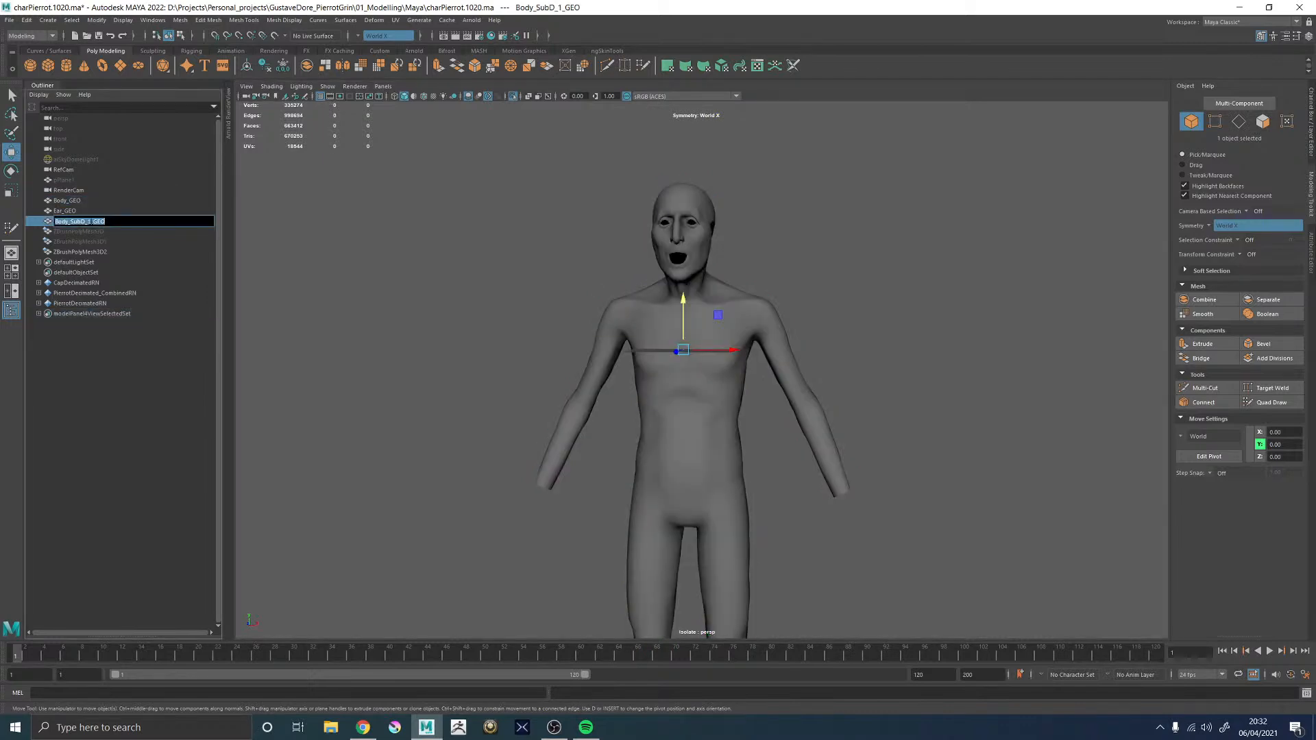
pyautogui.click(92, 232)
pyautogui.click(92, 223)
pyautogui.press('Delete')
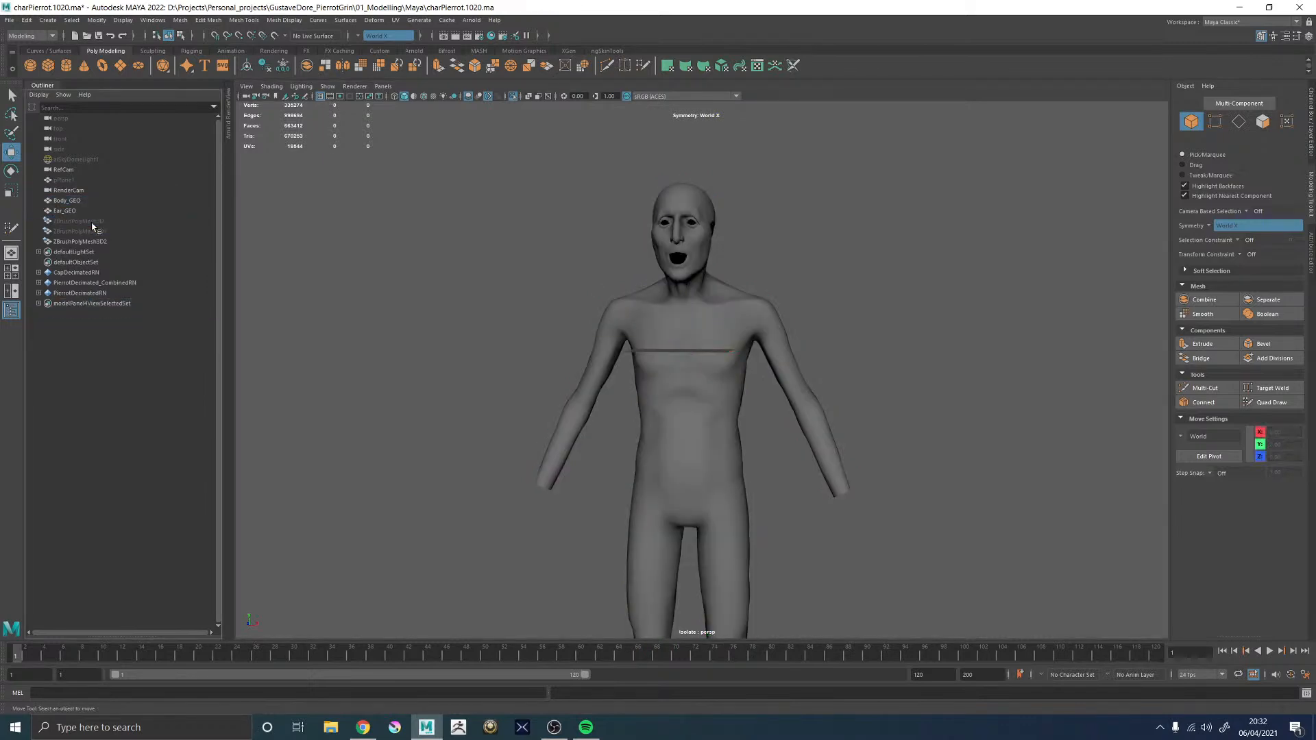
# - Duplicate Body_GEO, name the copy Body_SubD_1_GEO, and reselect the original mesh
pyautogui.click(67, 201)
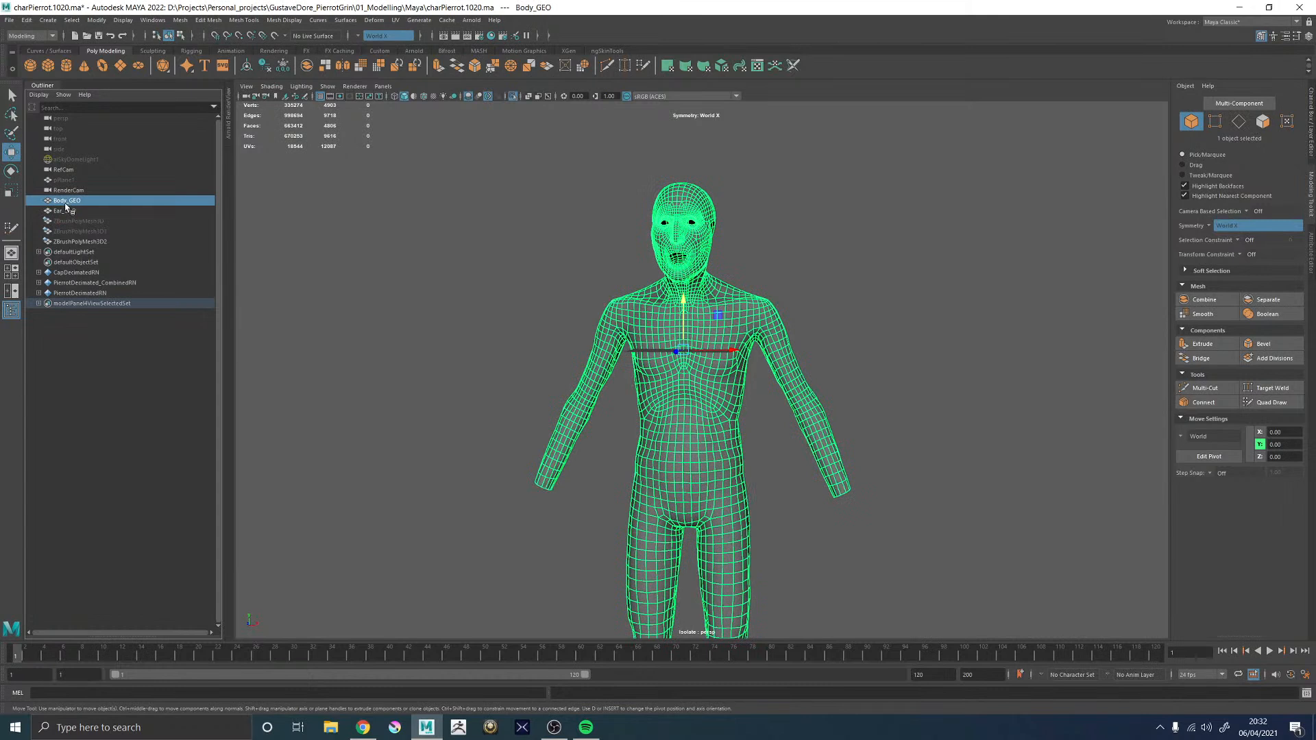
pyautogui.hotkey('ctrl', 'd')
pyautogui.doubleClick(80, 253)
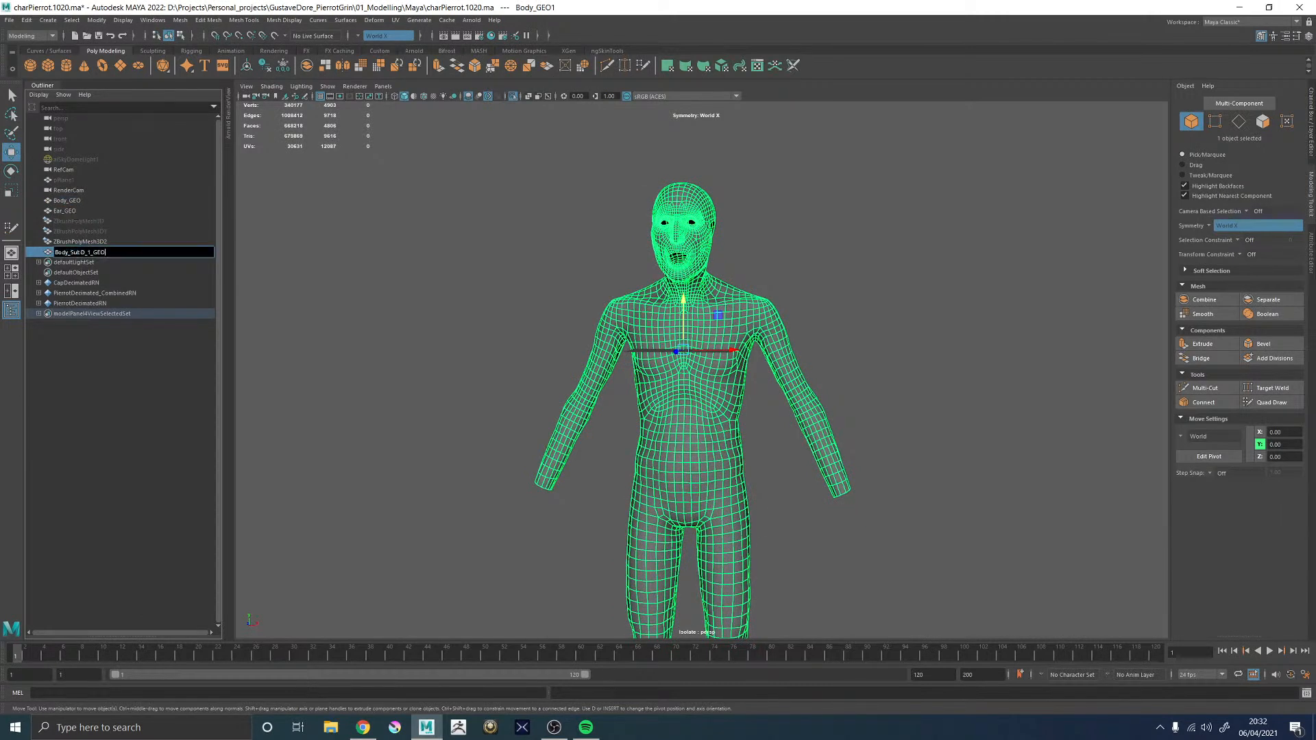
pyautogui.press('Return')
pyautogui.click(67, 201)
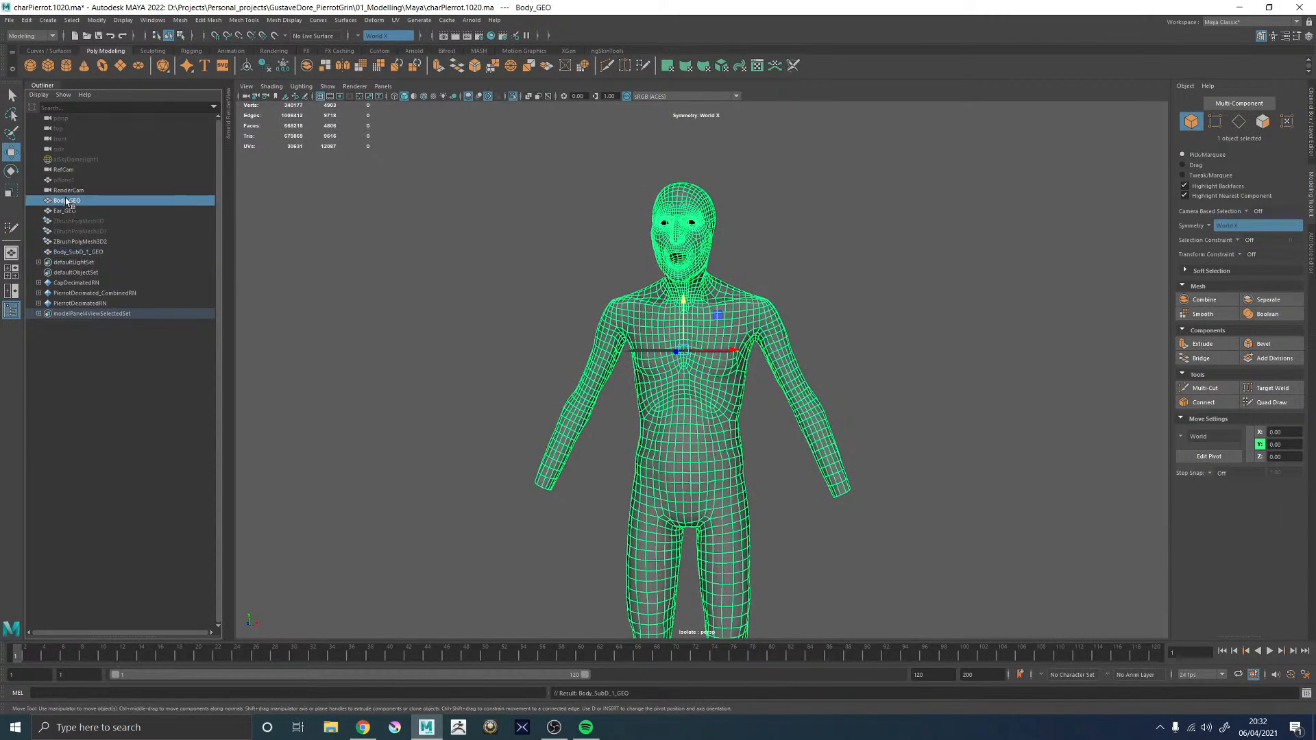
# - Hide Body_GEO and smooth the Body_SubD_1_GEO copy with one division
pyautogui.press('h')
pyautogui.click(738, 350)
pyautogui.click(745, 384)
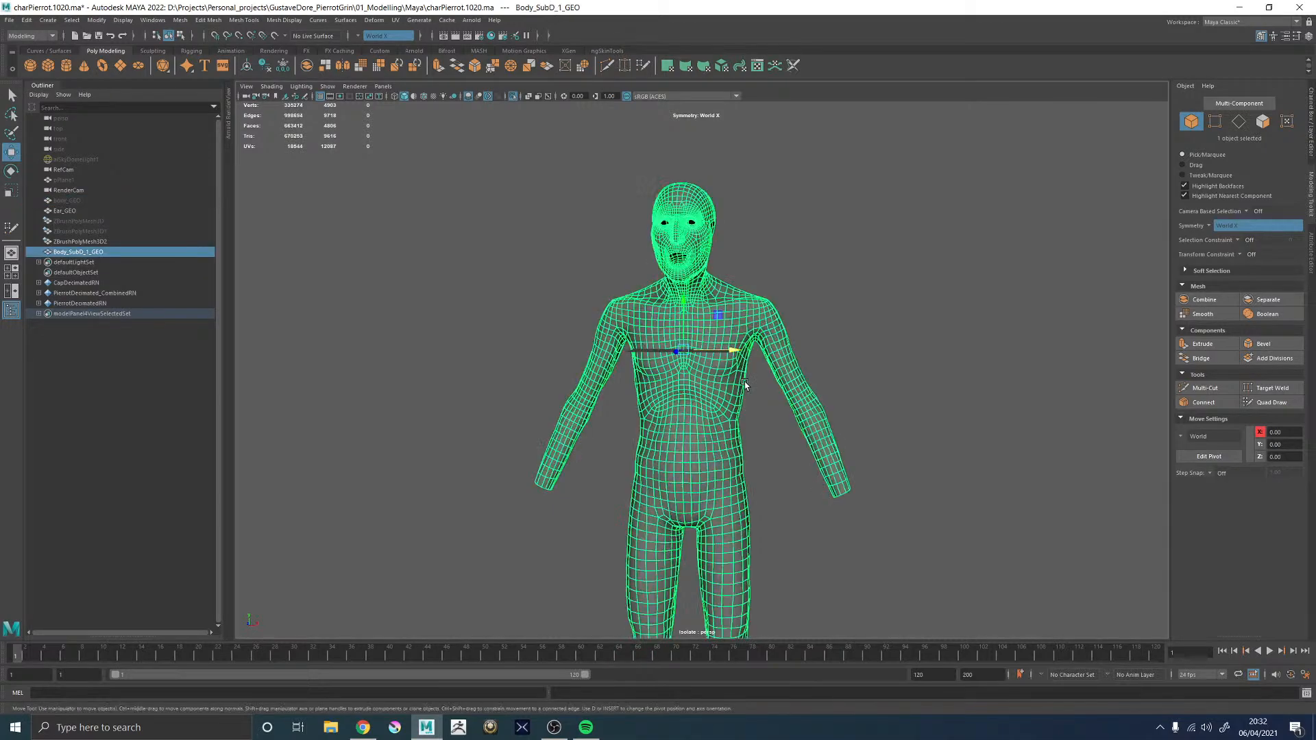
pyautogui.keyDown('alt'); pyautogui.moveTo(764, 313); pyautogui.dragTo(1045, 451, button='right'); pyautogui.keyUp('alt')
pyautogui.keyDown('shift'); pyautogui.moveTo(782, 216); pyautogui.dragTo(782, 274, button='right'); pyautogui.keyUp('shift')
pyautogui.keyDown('alt'); pyautogui.moveTo(871, 235); pyautogui.dragTo(857, 303, button='middle'); pyautogui.keyUp('alt')
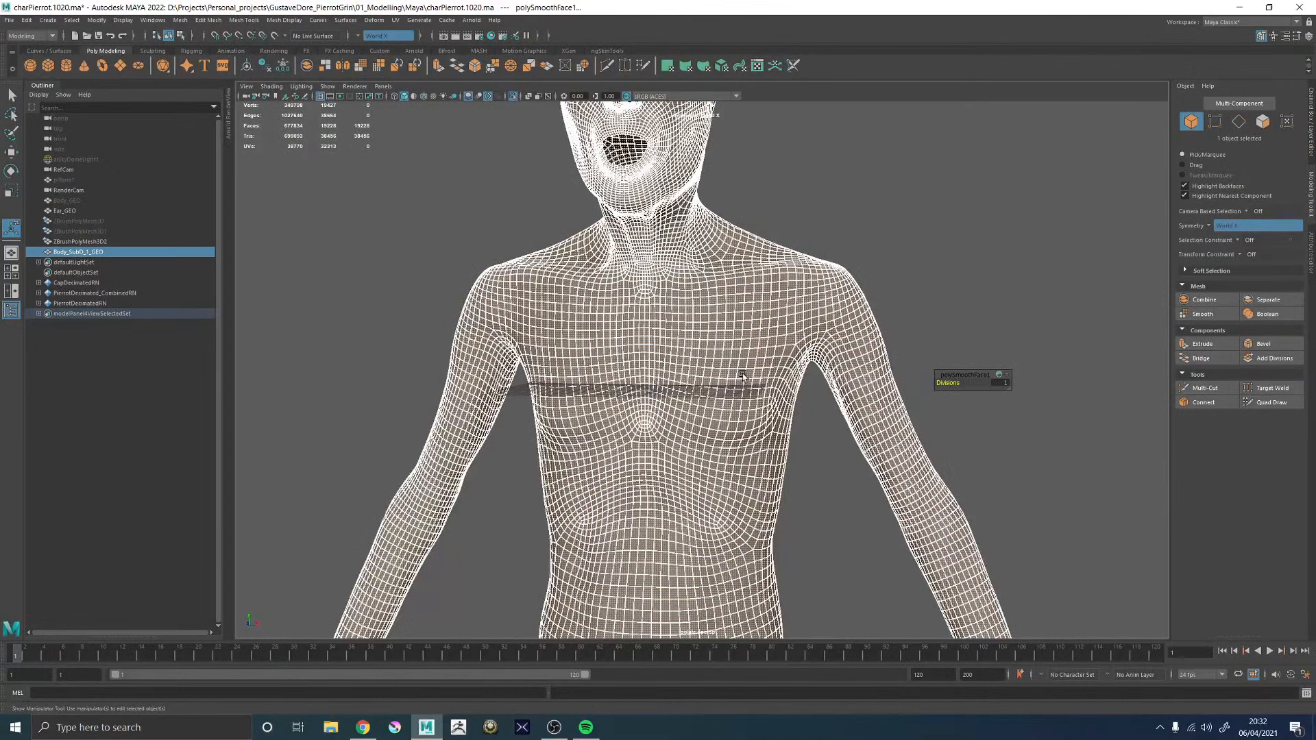
pyautogui.press('q')
# - Examine the topology flow of the smoothed Body_SubD_1_GEO around the torso, arms, head and hips
pyautogui.click(996, 155)
pyautogui.click(723, 320)
pyautogui.keyDown('alt'); pyautogui.moveTo(976, 299); pyautogui.dragTo(700, 298, button='right'); pyautogui.keyUp('alt')
pyautogui.keyDown('alt'); pyautogui.moveTo(699, 298); pyautogui.dragTo(802, 360); pyautogui.keyUp('alt')
pyautogui.keyDown('alt'); pyautogui.moveTo(801, 360); pyautogui.dragTo(800, 226, button='middle'); pyautogui.keyUp('alt')
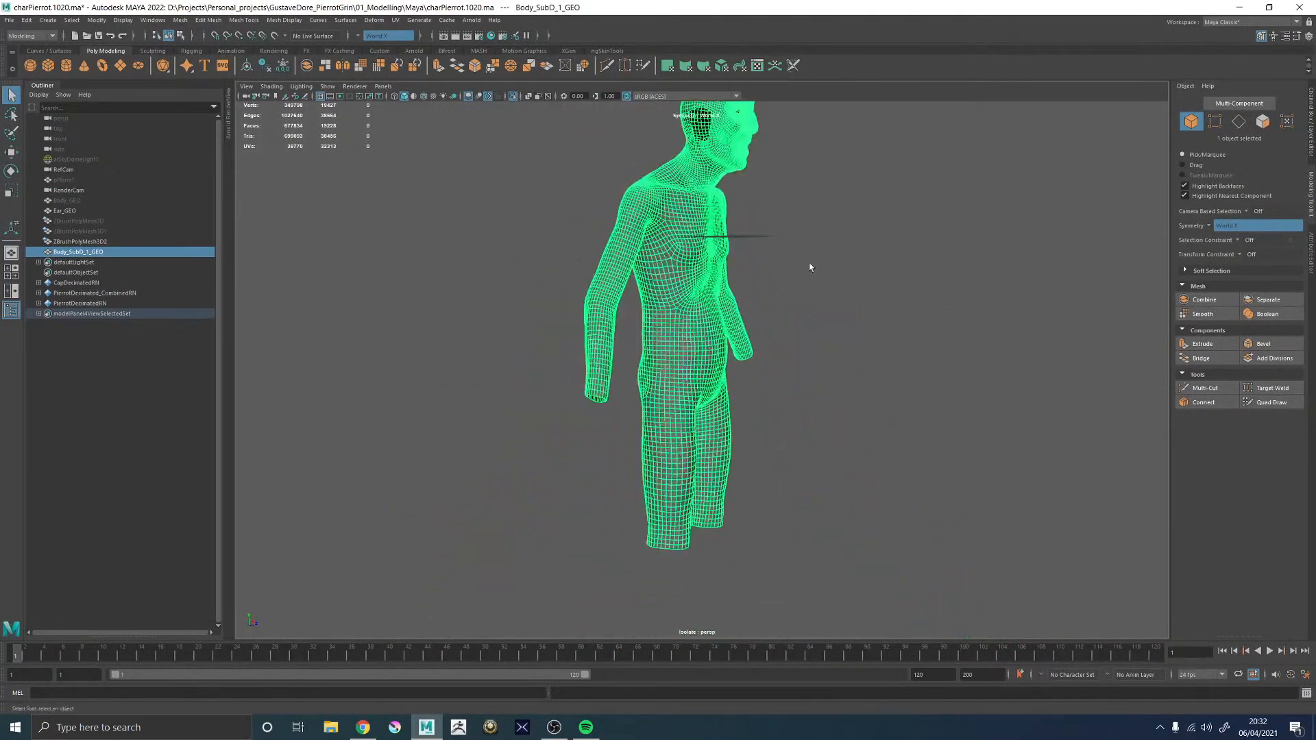
pyautogui.keyDown('alt'); pyautogui.moveTo(799, 229); pyautogui.dragTo(678, 339, button='right'); pyautogui.keyUp('alt')
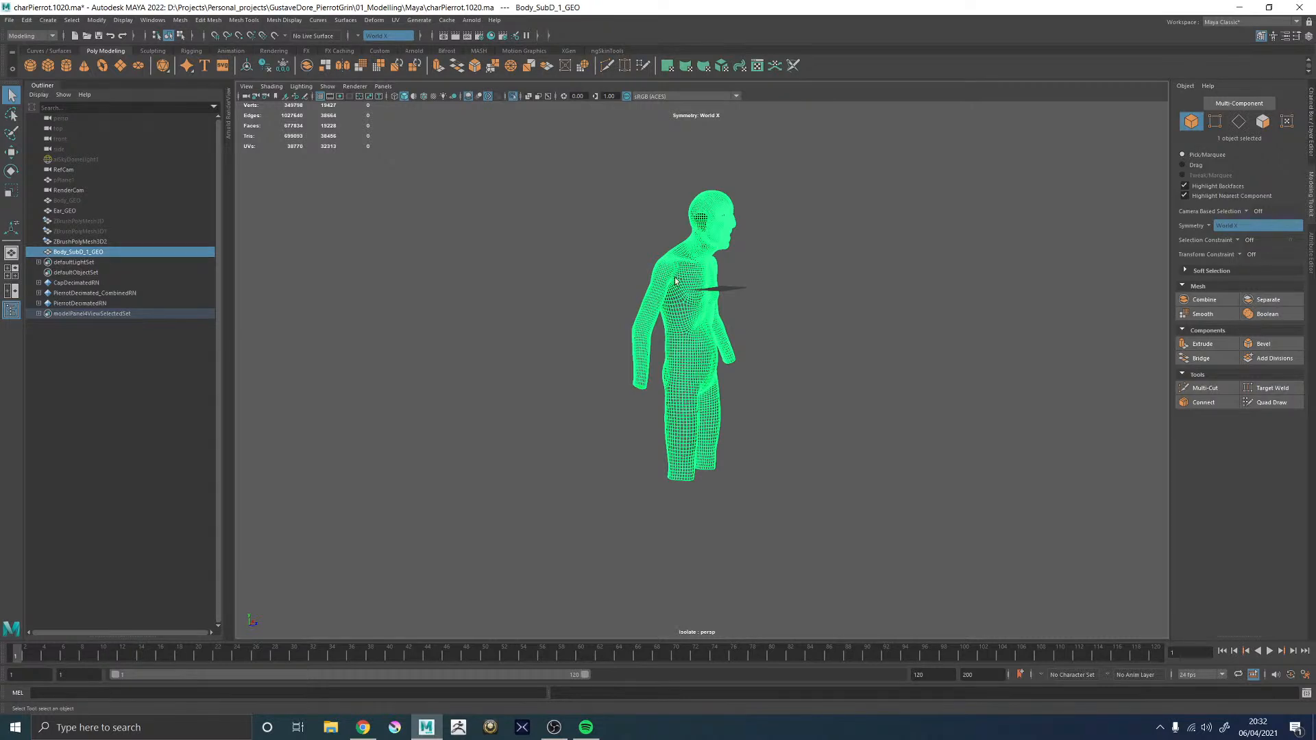
pyautogui.keyDown('alt'); pyautogui.moveTo(817, 273); pyautogui.dragTo(695, 255); pyautogui.keyUp('alt')
pyautogui.keyDown('alt'); pyautogui.moveTo(696, 255); pyautogui.dragTo(959, 219, button='right'); pyautogui.keyUp('alt')
pyautogui.keyDown('alt'); pyautogui.moveTo(874, 127); pyautogui.dragTo(856, 469, button='middle'); pyautogui.keyUp('alt')
pyautogui.keyDown('alt'); pyautogui.moveTo(795, 326); pyautogui.dragTo(675, 363); pyautogui.keyUp('alt')
pyautogui.keyDown('alt'); pyautogui.moveTo(662, 473); pyautogui.dragTo(699, 252, button='middle'); pyautogui.keyUp('alt')
pyautogui.keyDown('alt'); pyautogui.moveTo(699, 252); pyautogui.dragTo(799, 290, button='right'); pyautogui.keyUp('alt')
pyautogui.keyDown('alt'); pyautogui.moveTo(799, 291); pyautogui.dragTo(771, 294); pyautogui.keyUp('alt')
pyautogui.keyDown('alt'); pyautogui.moveTo(771, 294); pyautogui.dragTo(589, 329, button='right'); pyautogui.keyUp('alt')
pyautogui.keyDown('alt'); pyautogui.moveTo(589, 329); pyautogui.dragTo(658, 327); pyautogui.keyUp('alt')
pyautogui.keyDown('alt'); pyautogui.moveTo(825, 284); pyautogui.dragTo(714, 363, button='right'); pyautogui.keyUp('alt')
pyautogui.keyDown('alt'); pyautogui.moveTo(714, 362); pyautogui.dragTo(750, 389); pyautogui.keyUp('alt')
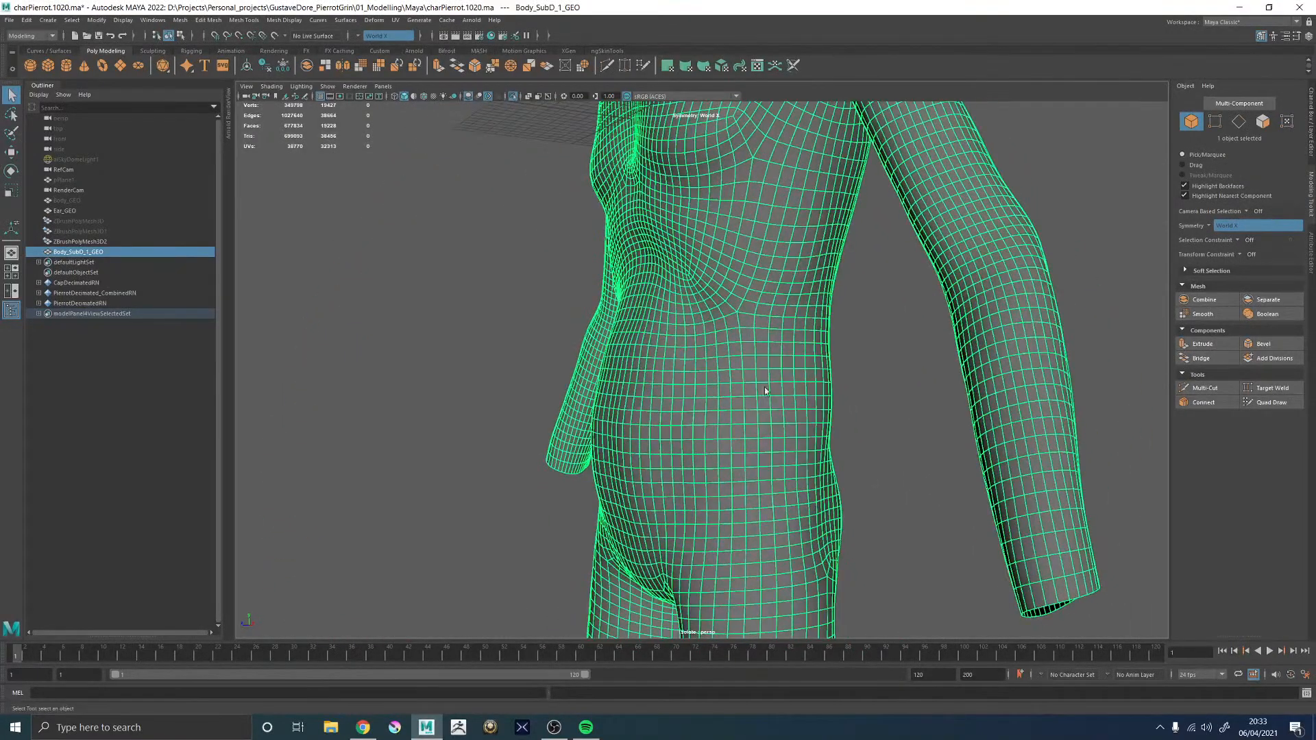
pyautogui.keyDown('alt'); pyautogui.moveTo(749, 351); pyautogui.dragTo(478, 200, button='right'); pyautogui.keyUp('alt')
pyautogui.keyDown('alt'); pyautogui.moveTo(544, 209); pyautogui.dragTo(538, 296, button='middle'); pyautogui.keyUp('alt')
# - Leave isolated view and transfer vertex positions from ZBrushPolyMesh3D2 to Body_SubD_1_GEO in world space, using the closest-to-point search method
pyautogui.click(517, 97)
pyautogui.keyDown('alt'); pyautogui.moveTo(477, 231); pyautogui.dragTo(596, 298); pyautogui.keyUp('alt')
pyautogui.keyDown('alt'); pyautogui.moveTo(596, 298); pyautogui.dragTo(774, 447, button='right'); pyautogui.keyUp('alt')
pyautogui.click(709, 377)
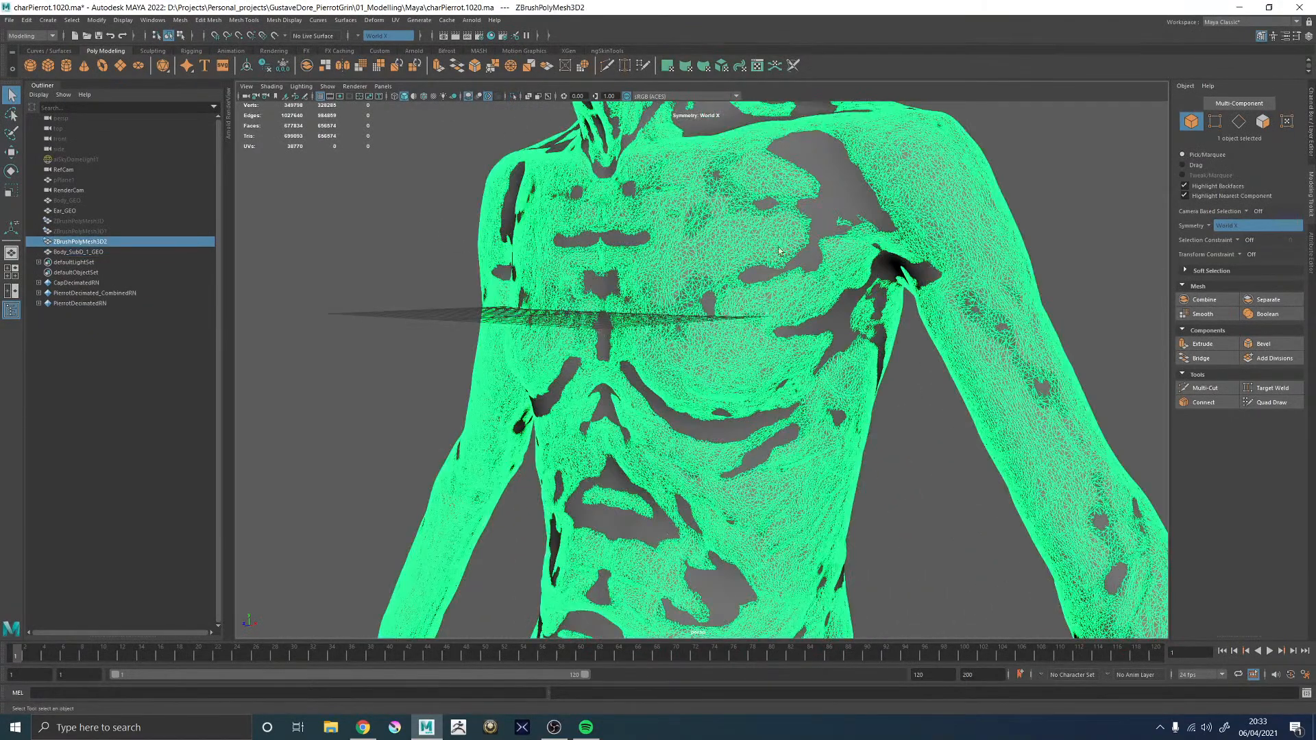
pyautogui.keyDown('shift'); pyautogui.click(825, 189); pyautogui.keyUp('shift')
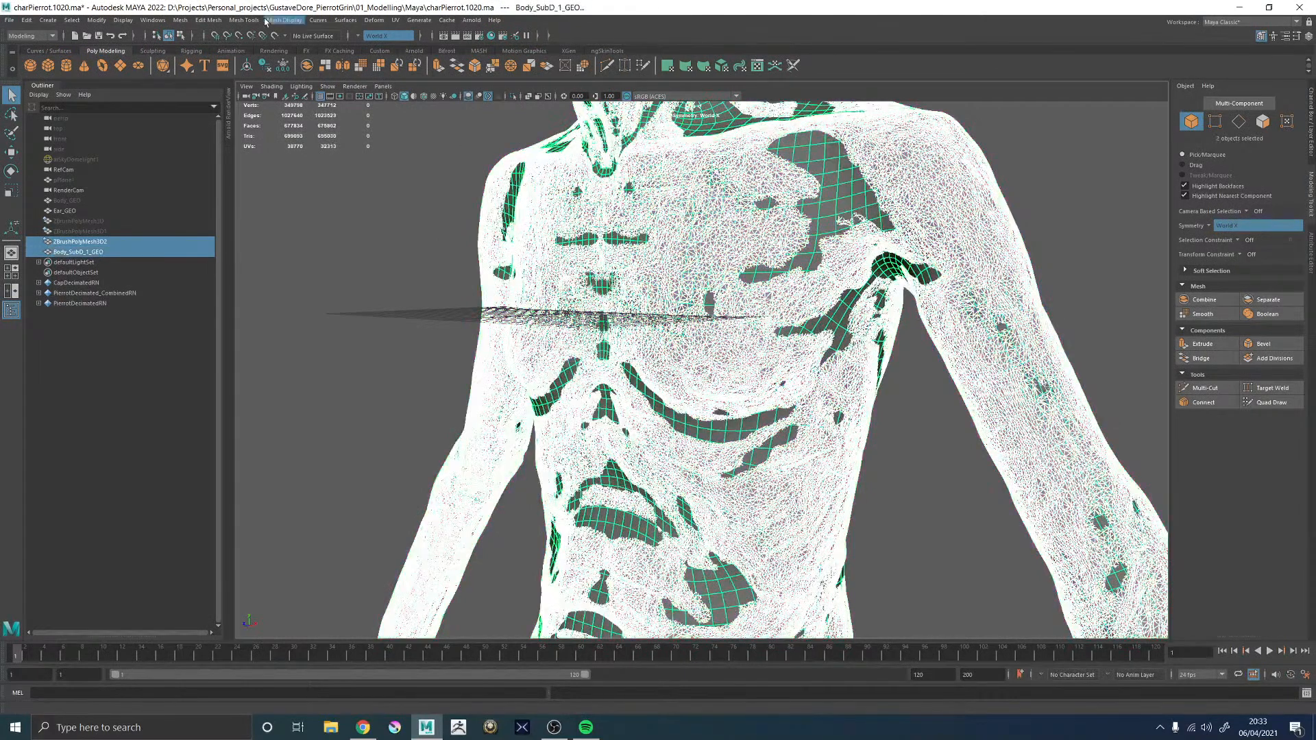
pyautogui.click(208, 20)
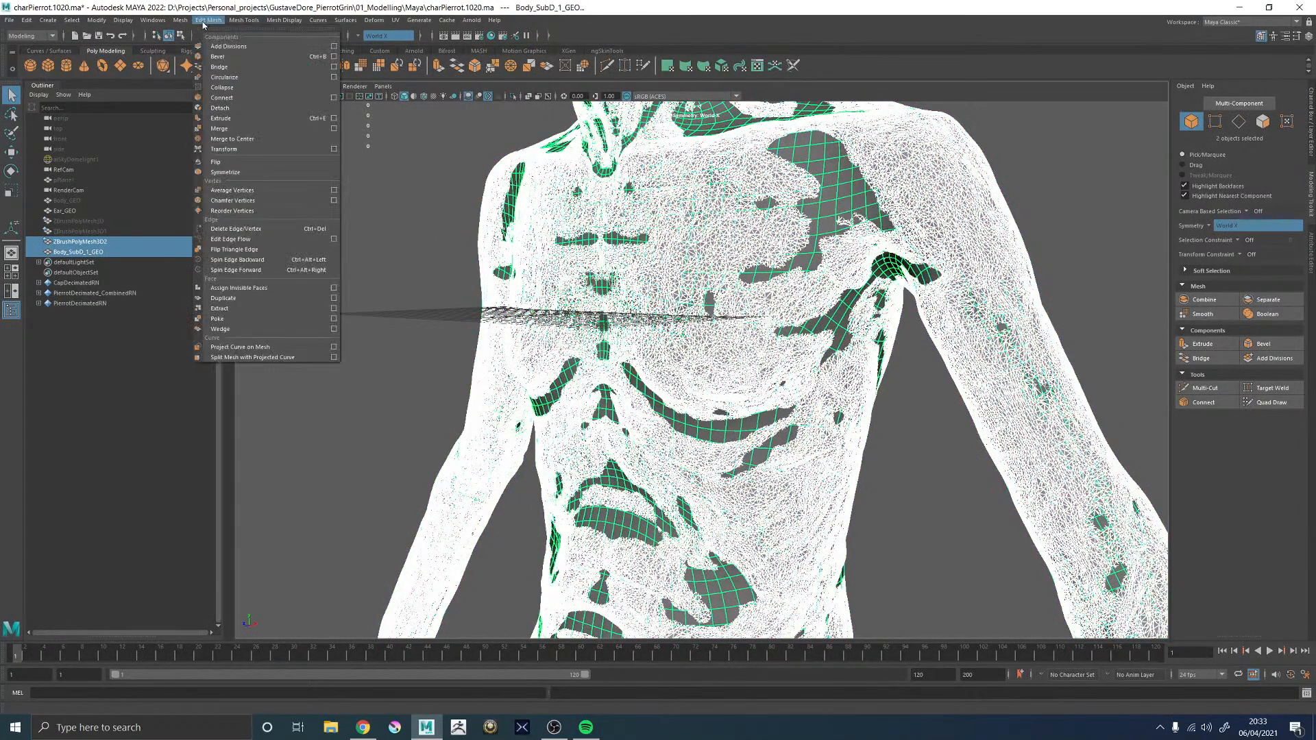
pyautogui.moveTo(181, 20)
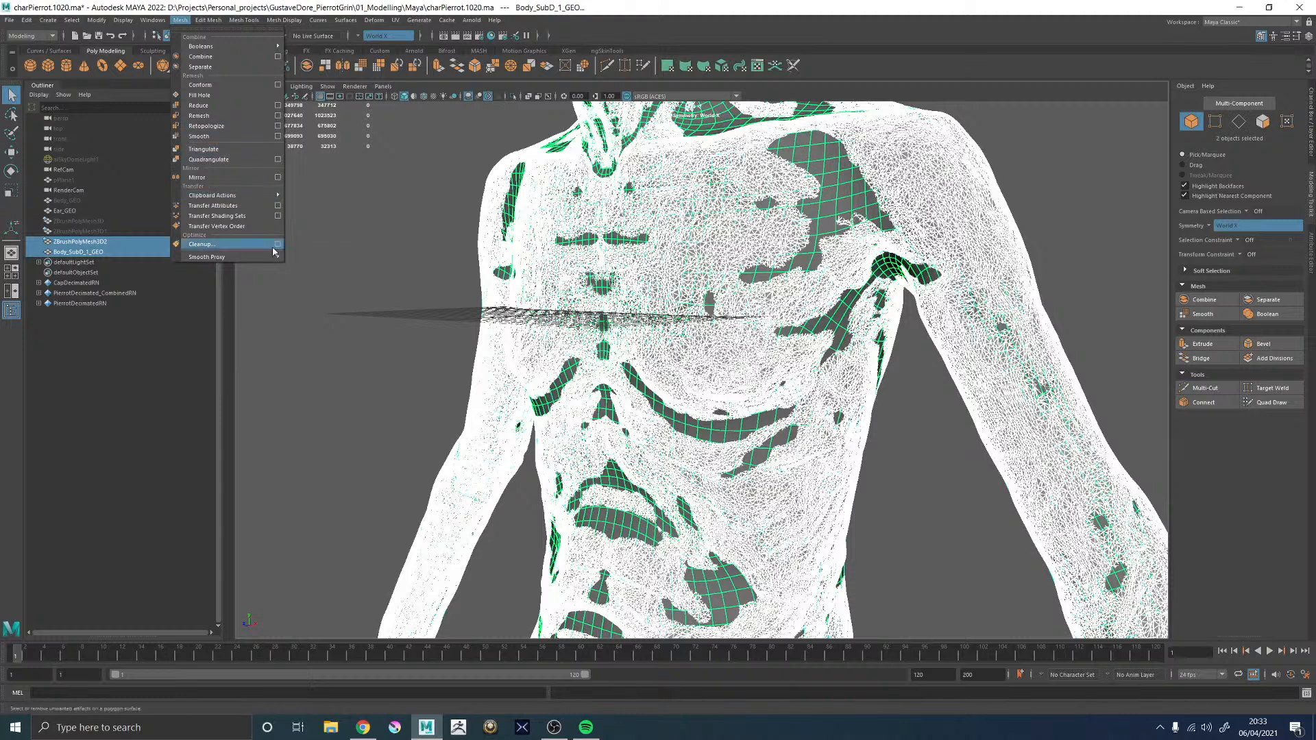
pyautogui.click(276, 205)
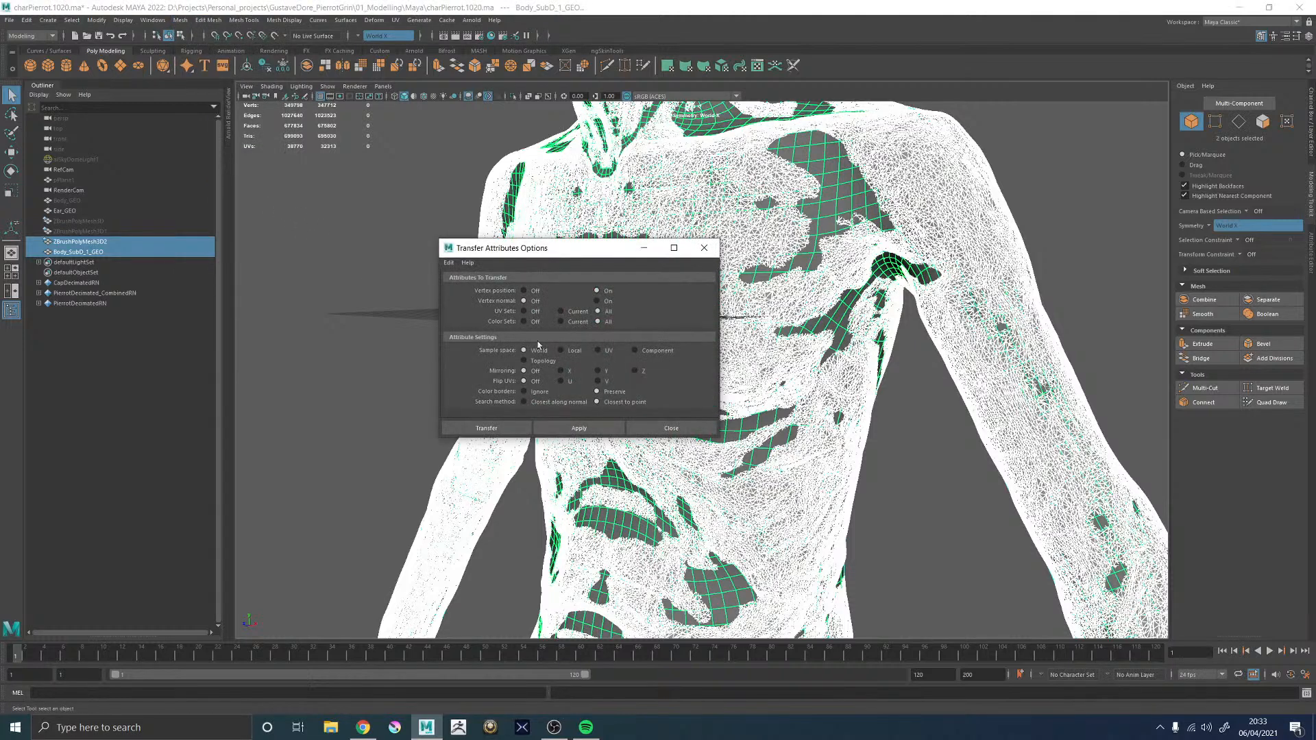
pyautogui.click(498, 426)
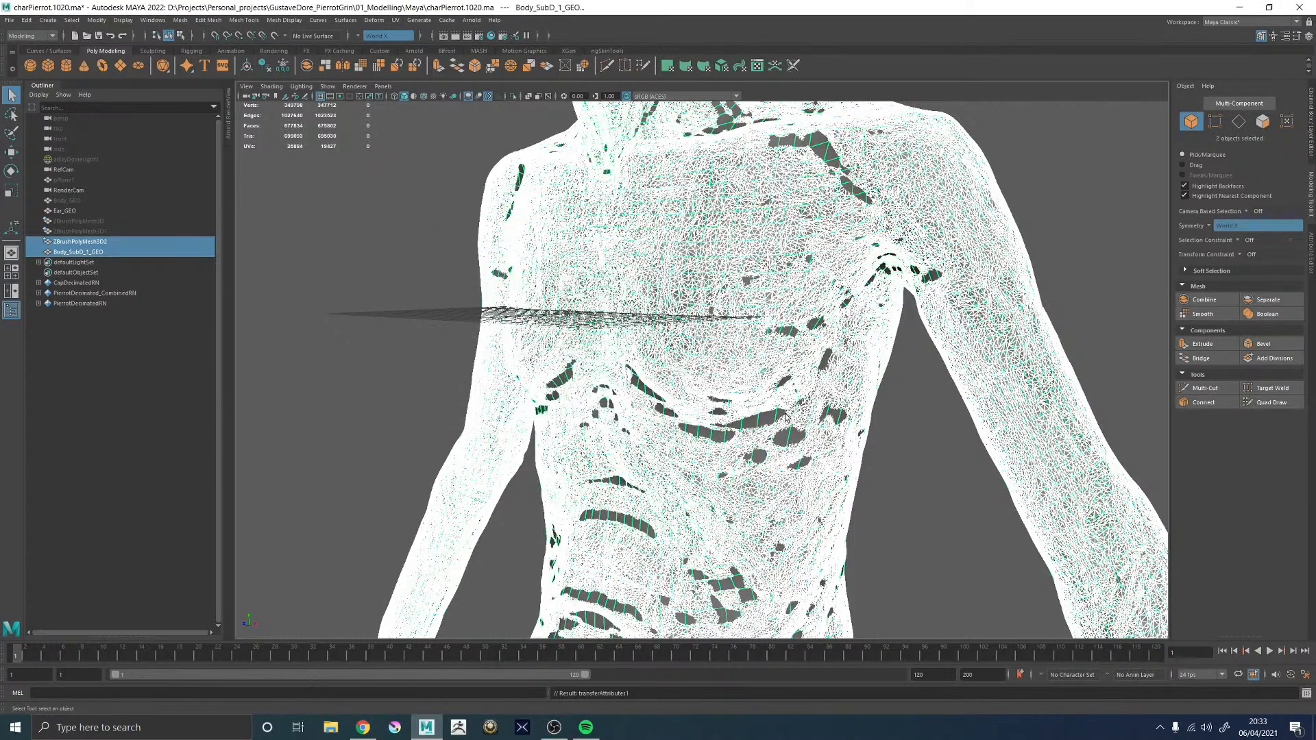
# - Select the ZBrushPolyMesh3D2 sculpt and hide it so only the projected body shows
pyautogui.click(793, 439)
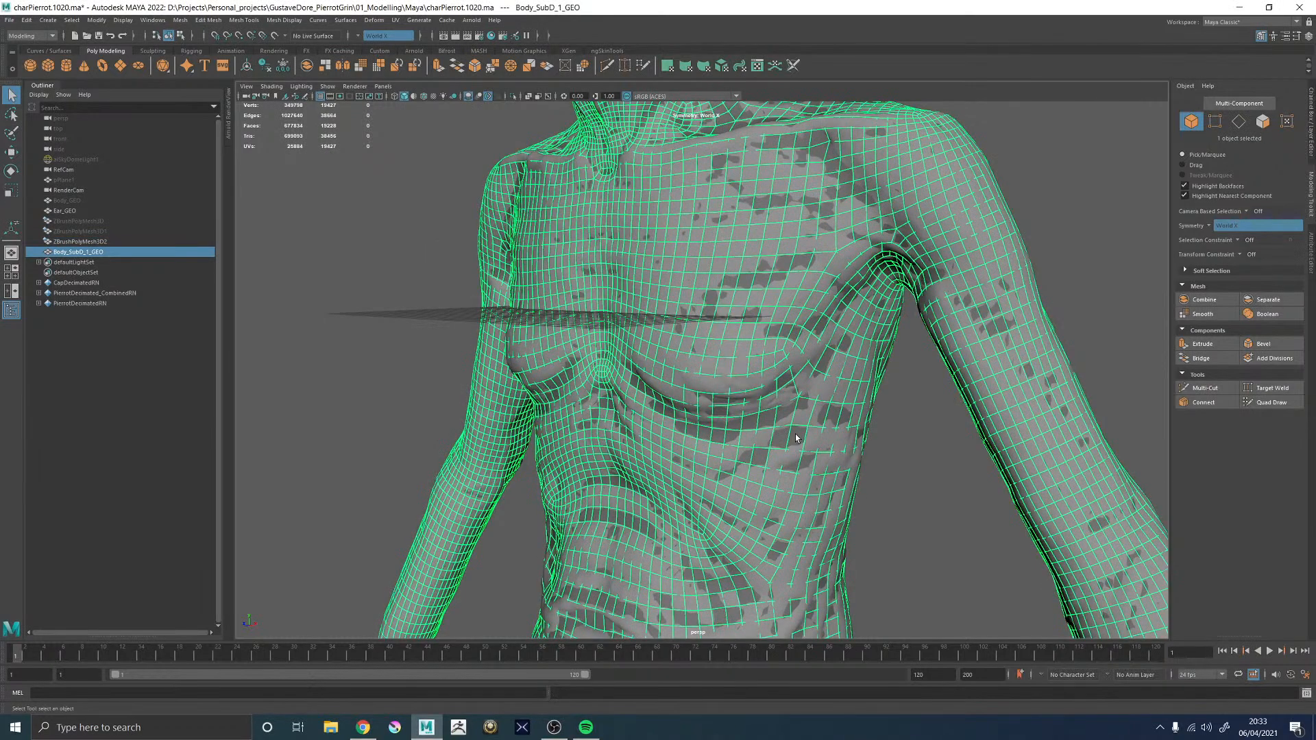
pyautogui.click(749, 263)
pyautogui.press('h')
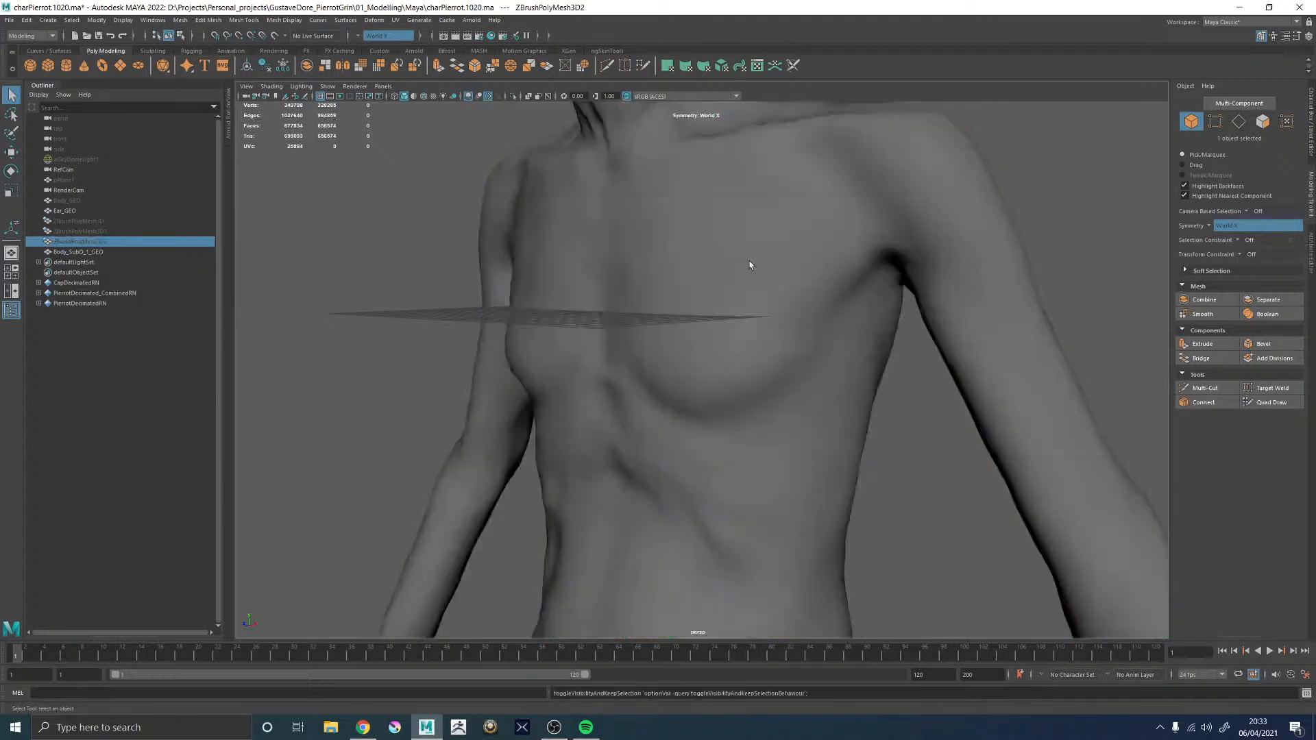
# - Examine the projected Body_SubD_1_GEO wireframe over the whole body from several angles
pyautogui.keyDown('alt'); pyautogui.moveTo(1022, 288); pyautogui.dragTo(934, 290, button='right'); pyautogui.keyUp('alt')
pyautogui.click(934, 291)
pyautogui.keyDown('alt'); pyautogui.moveTo(821, 313); pyautogui.dragTo(897, 317); pyautogui.keyUp('alt')
pyautogui.keyDown('alt'); pyautogui.moveTo(754, 313); pyautogui.dragTo(654, 313, button='right'); pyautogui.keyUp('alt')
pyautogui.keyDown('alt'); pyautogui.moveTo(654, 313); pyautogui.dragTo(721, 370); pyautogui.keyUp('alt')
pyautogui.keyDown('alt'); pyautogui.moveTo(965, 343); pyautogui.dragTo(886, 355); pyautogui.keyUp('alt')
pyautogui.click(707, 340)
pyautogui.keyDown('alt'); pyautogui.moveTo(885, 356); pyautogui.dragTo(784, 361, button='right'); pyautogui.keyUp('alt')
pyautogui.keyDown('alt'); pyautogui.moveTo(785, 361); pyautogui.dragTo(847, 358); pyautogui.keyUp('alt')
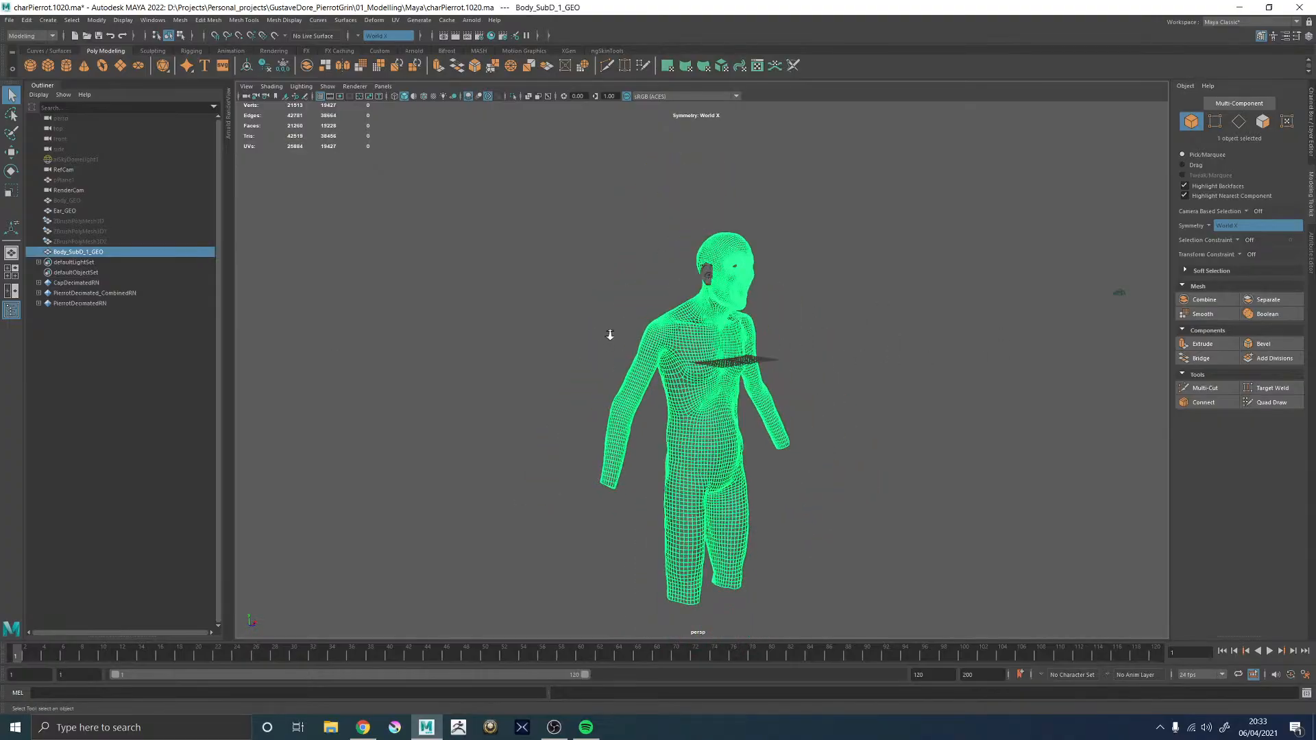
pyautogui.keyDown('alt'); pyautogui.moveTo(611, 335); pyautogui.dragTo(778, 385, button='right'); pyautogui.keyUp('alt')
pyautogui.moveTo(778, 385)
pyautogui.keyDown('alt'); pyautogui.mouseDown()
pyautogui.moveTo(854, 383)
pyautogui.moveTo(672, 382)
pyautogui.moveTo(774, 381)
pyautogui.mouseUp(); pyautogui.keyUp('alt')
pyautogui.keyDown('alt'); pyautogui.moveTo(774, 381); pyautogui.dragTo(686, 379, button='right'); pyautogui.keyUp('alt')
pyautogui.keyDown('alt'); pyautogui.moveTo(686, 378); pyautogui.dragTo(788, 411); pyautogui.keyUp('alt')
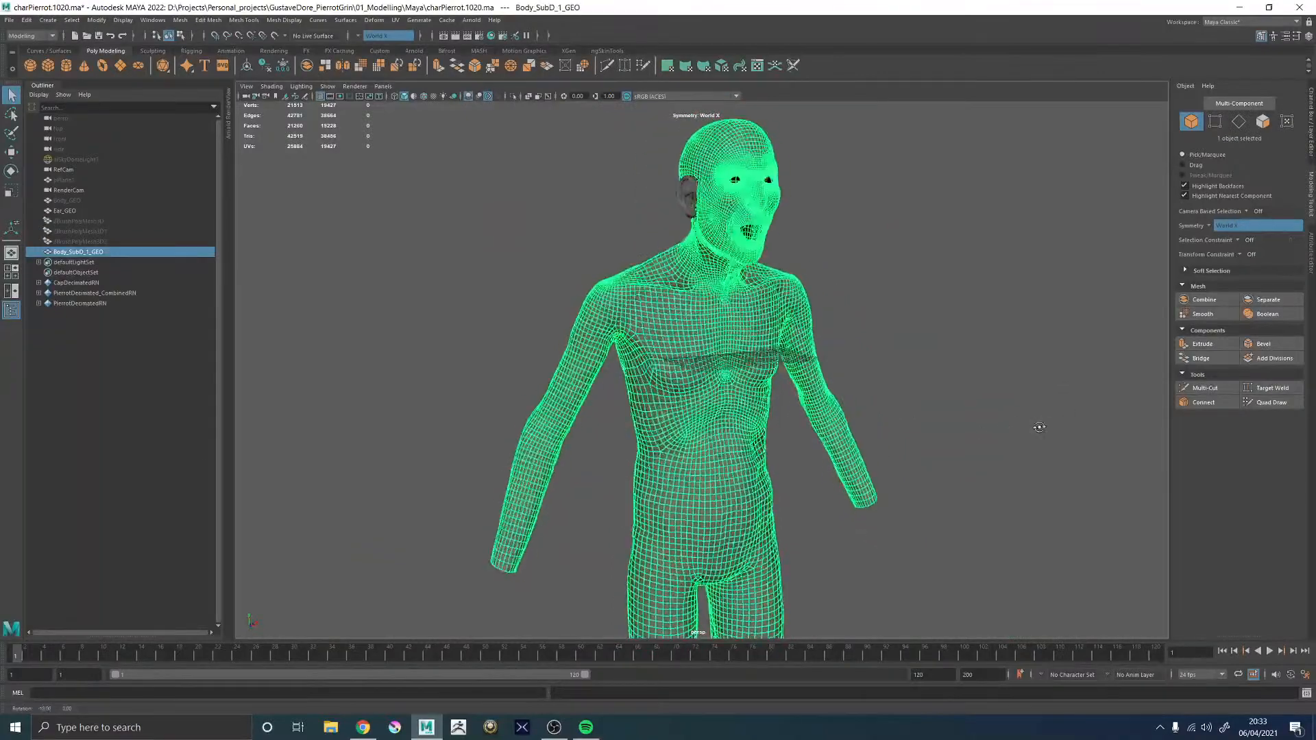
pyautogui.keyDown('alt'); pyautogui.moveTo(788, 411); pyautogui.dragTo(833, 343, button='middle'); pyautogui.keyUp('alt')
pyautogui.keyDown('alt'); pyautogui.moveTo(832, 343); pyautogui.dragTo(747, 379, button='right'); pyautogui.keyUp('alt')
pyautogui.keyDown('alt'); pyautogui.moveTo(610, 387); pyautogui.dragTo(1093, 519, button='right'); pyautogui.keyUp('alt')
pyautogui.click(1093, 519)
pyautogui.keyDown('alt'); pyautogui.moveTo(1092, 519); pyautogui.dragTo(681, 388); pyautogui.keyUp('alt')
pyautogui.keyDown('alt'); pyautogui.moveTo(616, 334); pyautogui.dragTo(829, 405); pyautogui.keyUp('alt')
pyautogui.click(660, 336)
# - Inspect the projected mesh up close around the face, ear opening, neck, shoulders and front of the torso
pyautogui.keyDown('alt'); pyautogui.moveTo(829, 405); pyautogui.dragTo(705, 279, button='right'); pyautogui.keyUp('alt')
pyautogui.keyDown('alt'); pyautogui.moveTo(705, 279); pyautogui.dragTo(620, 446, button='middle'); pyautogui.keyUp('alt')
pyautogui.keyDown('alt'); pyautogui.moveTo(620, 446); pyautogui.dragTo(695, 288, button='right'); pyautogui.keyUp('alt')
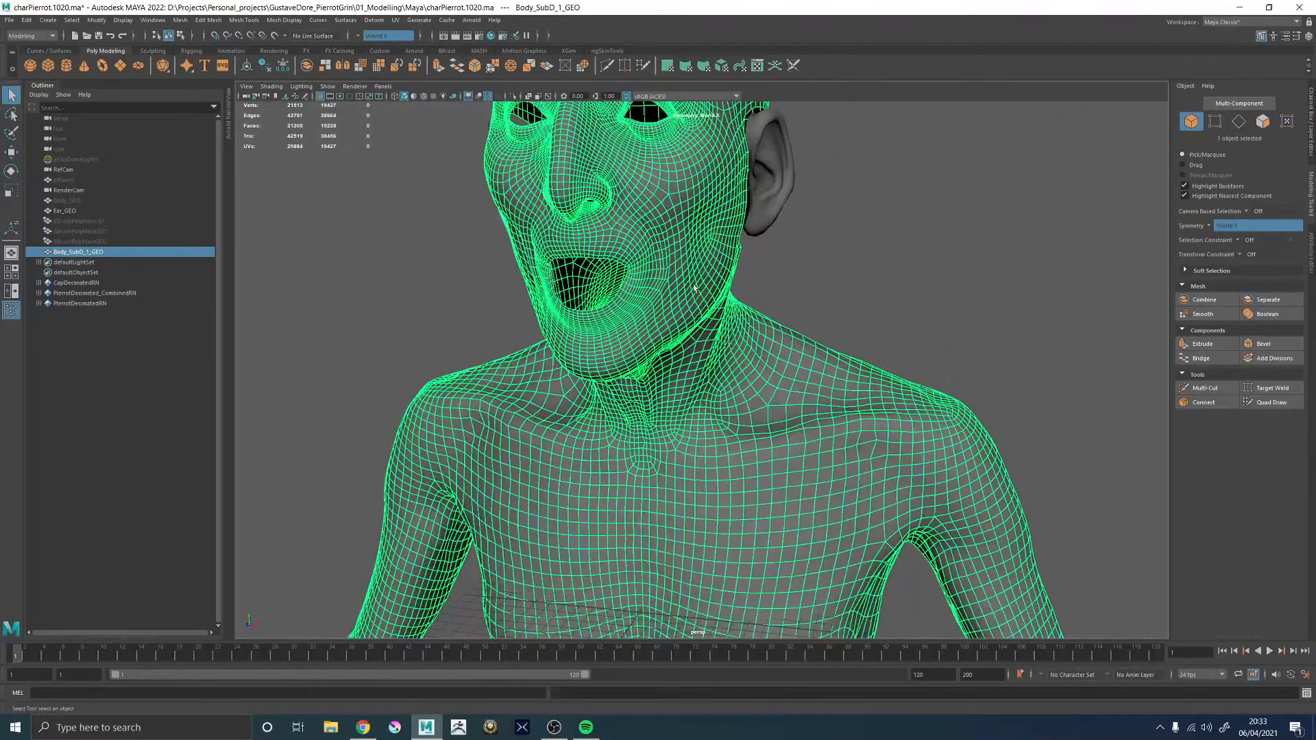
pyautogui.keyDown('alt'); pyautogui.moveTo(695, 288); pyautogui.dragTo(710, 480, button='middle'); pyautogui.keyUp('alt')
pyautogui.keyDown('alt'); pyautogui.moveTo(774, 479); pyautogui.dragTo(670, 343); pyautogui.keyUp('alt')
pyautogui.keyDown('alt'); pyautogui.moveTo(670, 343); pyautogui.dragTo(696, 240, button='middle'); pyautogui.keyUp('alt')
pyautogui.keyDown('alt'); pyautogui.moveTo(696, 240); pyautogui.dragTo(964, 452); pyautogui.keyUp('alt')
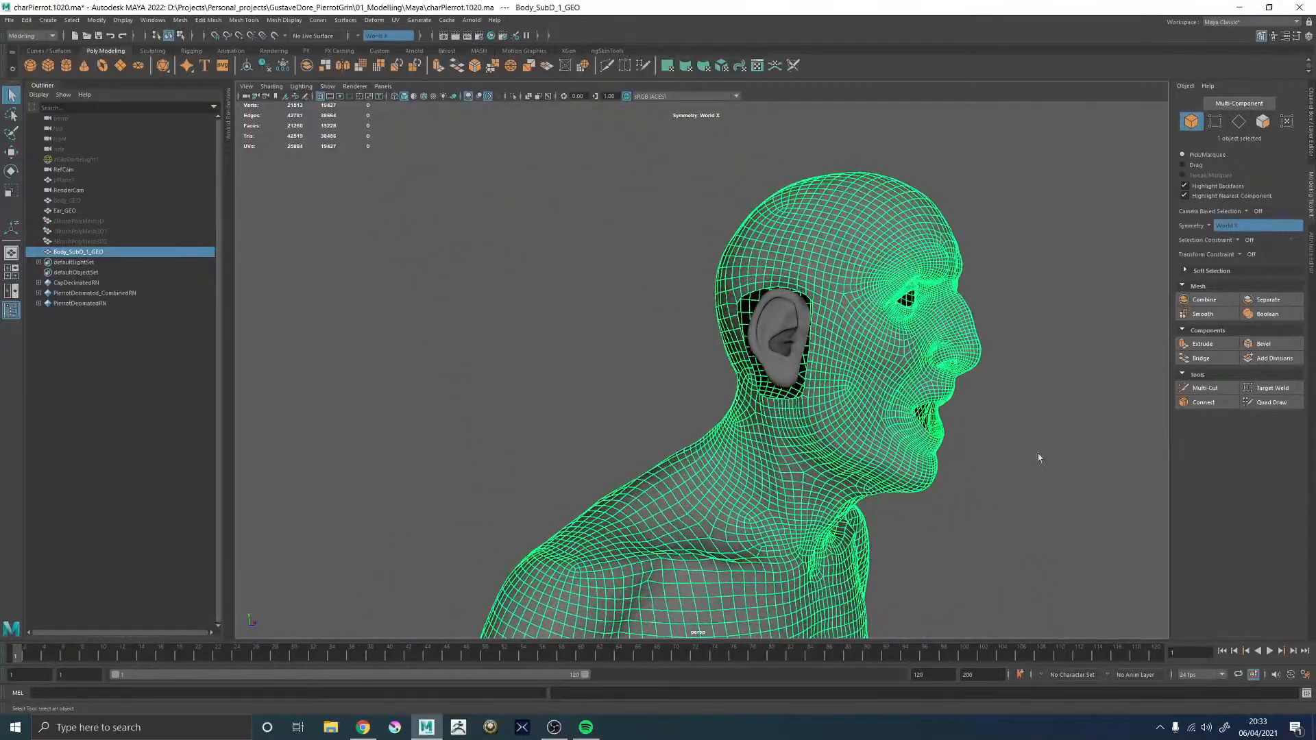
pyautogui.click(964, 452)
pyautogui.keyDown('alt'); pyautogui.moveTo(964, 452); pyautogui.dragTo(972, 479, button='right'); pyautogui.keyUp('alt')
pyautogui.keyDown('alt'); pyautogui.moveTo(972, 479); pyautogui.dragTo(905, 500); pyautogui.keyUp('alt')
pyautogui.keyDown('alt'); pyautogui.moveTo(904, 500); pyautogui.dragTo(958, 359, button='middle'); pyautogui.keyUp('alt')
pyautogui.keyDown('alt'); pyautogui.moveTo(958, 358); pyautogui.dragTo(908, 366); pyautogui.keyUp('alt')
pyautogui.keyDown('alt'); pyautogui.moveTo(908, 365); pyautogui.dragTo(1095, 602, button='right'); pyautogui.keyUp('alt')
pyautogui.click(661, 381)
pyautogui.keyDown('alt'); pyautogui.moveTo(660, 382); pyautogui.dragTo(781, 431); pyautogui.keyUp('alt')
pyautogui.keyDown('alt'); pyautogui.moveTo(781, 431); pyautogui.dragTo(505, 417, button='right'); pyautogui.keyUp('alt')
pyautogui.keyDown('alt'); pyautogui.moveTo(505, 417); pyautogui.dragTo(663, 143, button='middle'); pyautogui.keyUp('alt')
pyautogui.moveTo(851, 444)
pyautogui.keyDown('alt'); pyautogui.mouseDown()
pyautogui.moveTo(854, 285)
pyautogui.moveTo(851, 439)
pyautogui.mouseUp(); pyautogui.keyUp('alt')
pyautogui.keyDown('alt'); pyautogui.moveTo(719, 165); pyautogui.dragTo(700, 487, button='middle'); pyautogui.keyUp('alt')
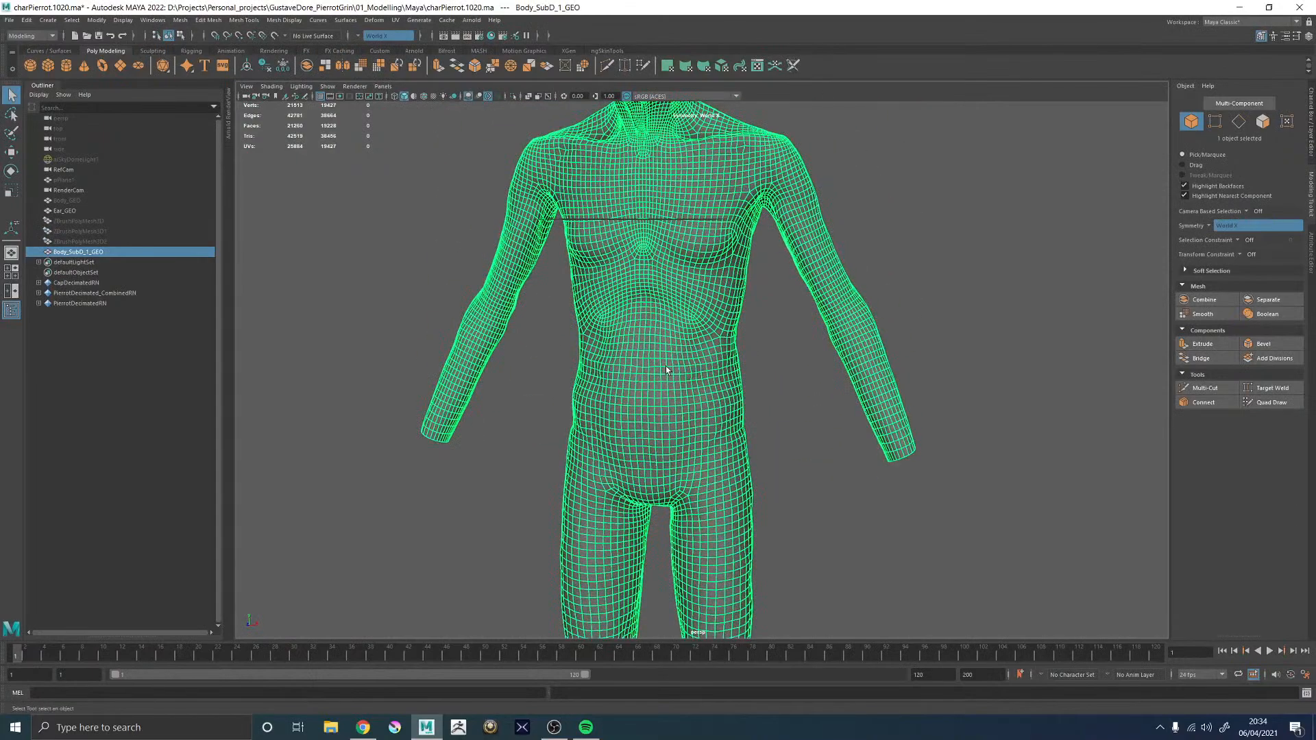
pyautogui.keyDown('alt'); pyautogui.moveTo(914, 238); pyautogui.dragTo(914, 341, button='middle'); pyautogui.keyUp('alt')
# - Hide Body_SubD_1_GEO and show the low-resolution Body_GEO again
pyautogui.click(345, 318)
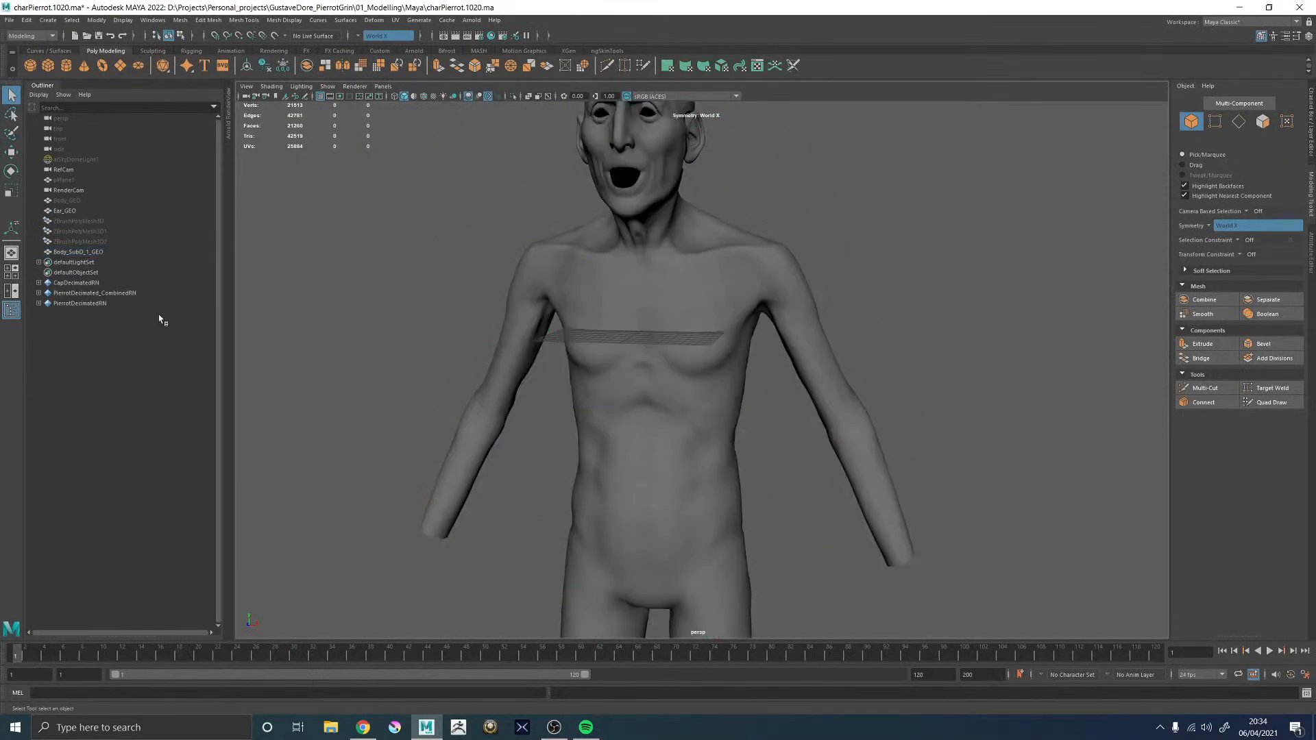
pyautogui.click(88, 252)
pyautogui.press('h')
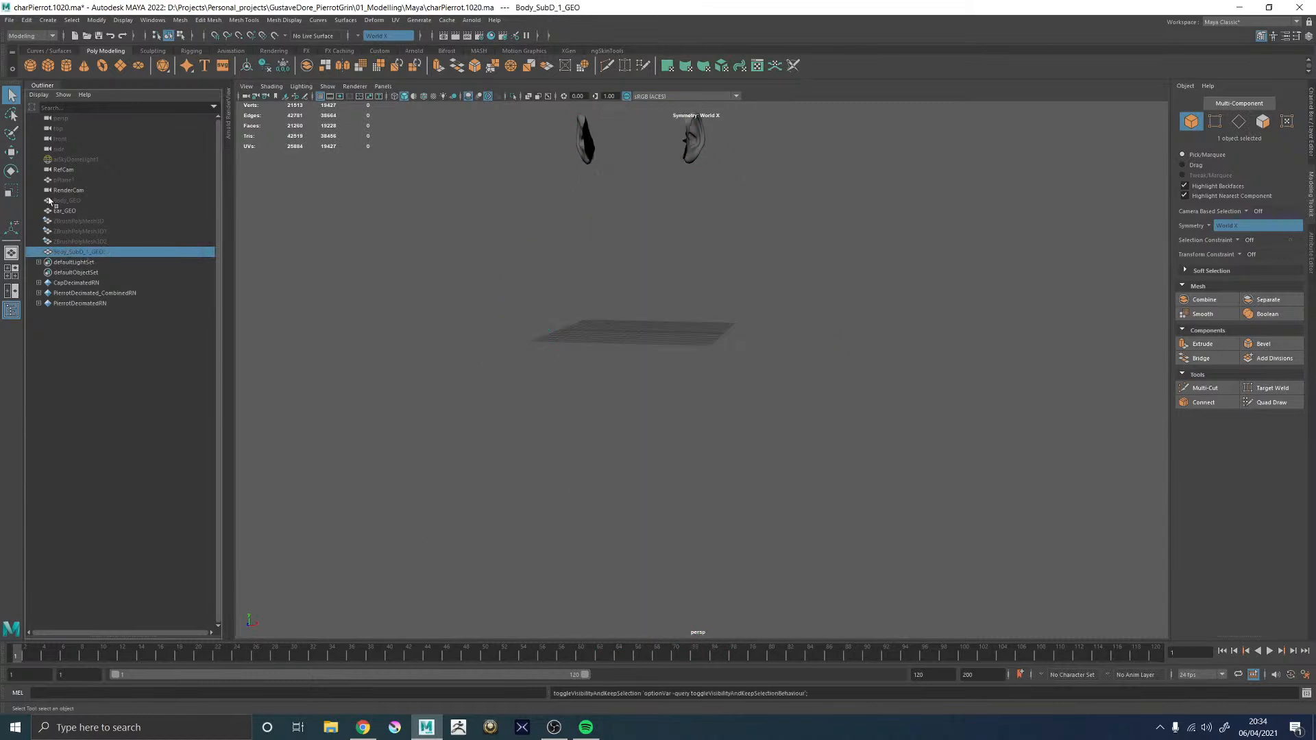
pyautogui.click(69, 201)
pyautogui.press('h')
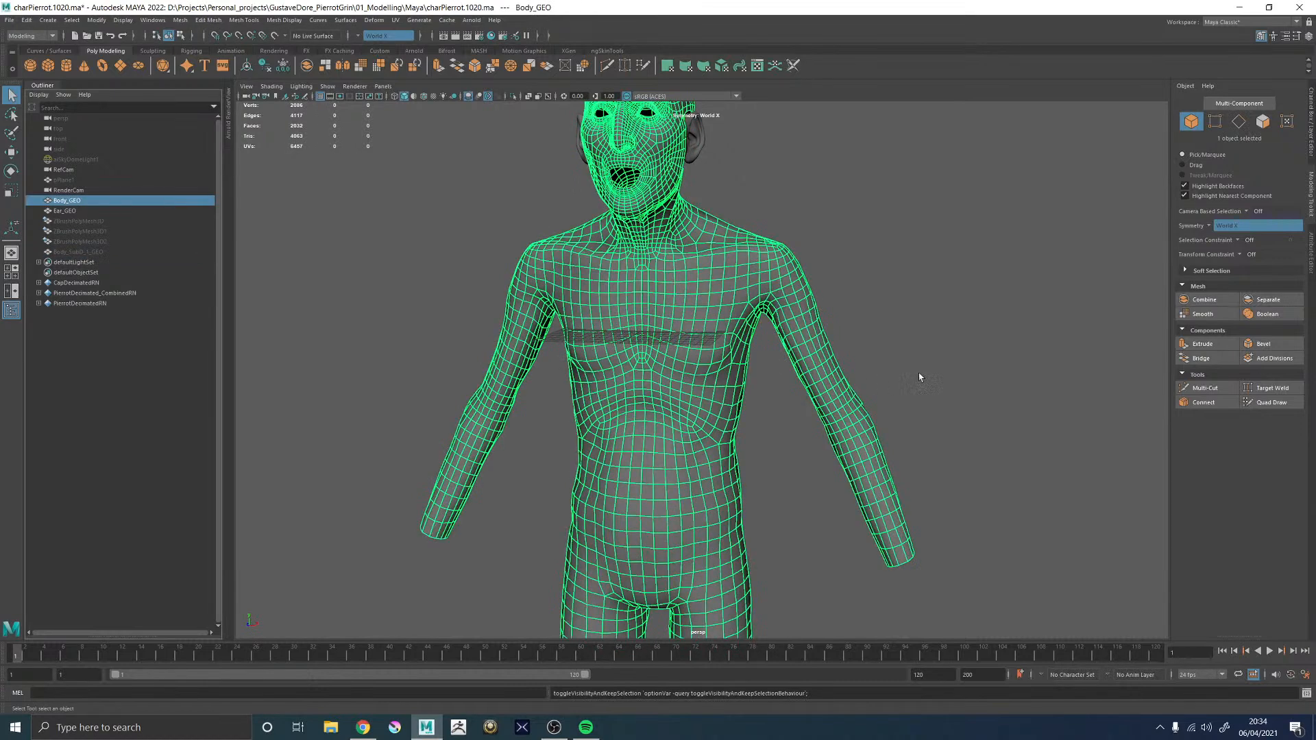
# - Examine the base Body_GEO topology around the torso, hips, legs and open arm ends
pyautogui.click(990, 397)
pyautogui.keyDown('alt'); pyautogui.moveTo(990, 396); pyautogui.dragTo(827, 394); pyautogui.keyUp('alt')
pyautogui.click(769, 373)
pyautogui.scroll(-4, 781, 420)
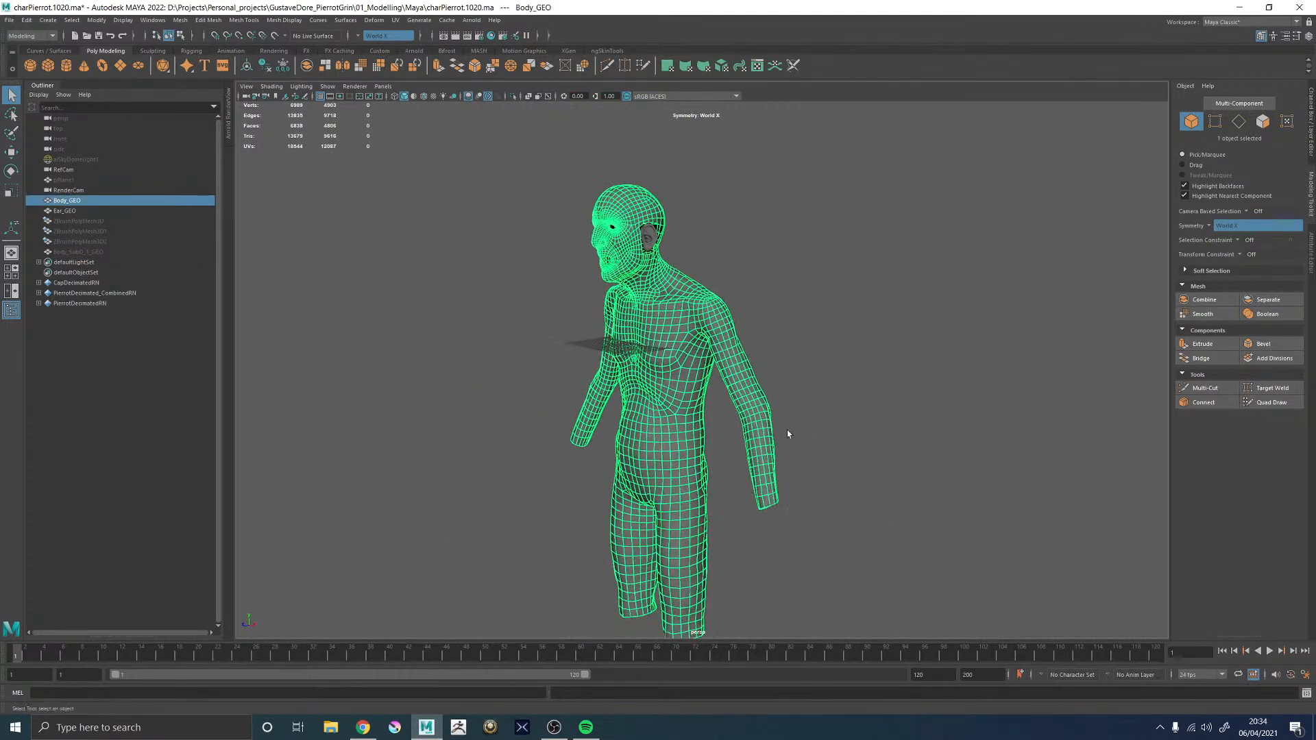
pyautogui.keyDown('alt'); pyautogui.moveTo(783, 425); pyautogui.dragTo(811, 362, button='middle'); pyautogui.keyUp('alt')
pyautogui.keyDown('alt'); pyautogui.moveTo(810, 361); pyautogui.dragTo(1075, 536, button='right'); pyautogui.keyUp('alt')
pyautogui.keyDown('alt'); pyautogui.moveTo(1075, 536); pyautogui.dragTo(872, 435); pyautogui.keyUp('alt')
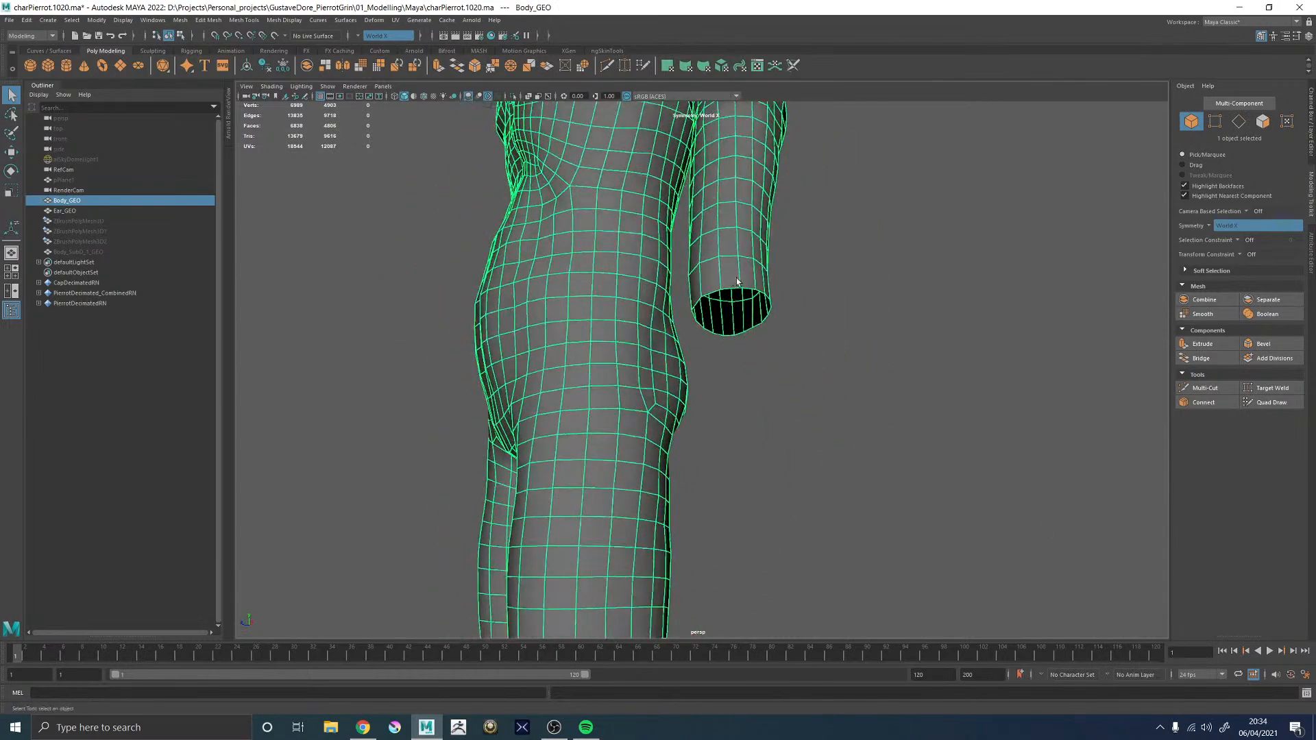
pyautogui.keyDown('alt'); pyautogui.moveTo(750, 286); pyautogui.dragTo(825, 312); pyautogui.keyUp('alt')
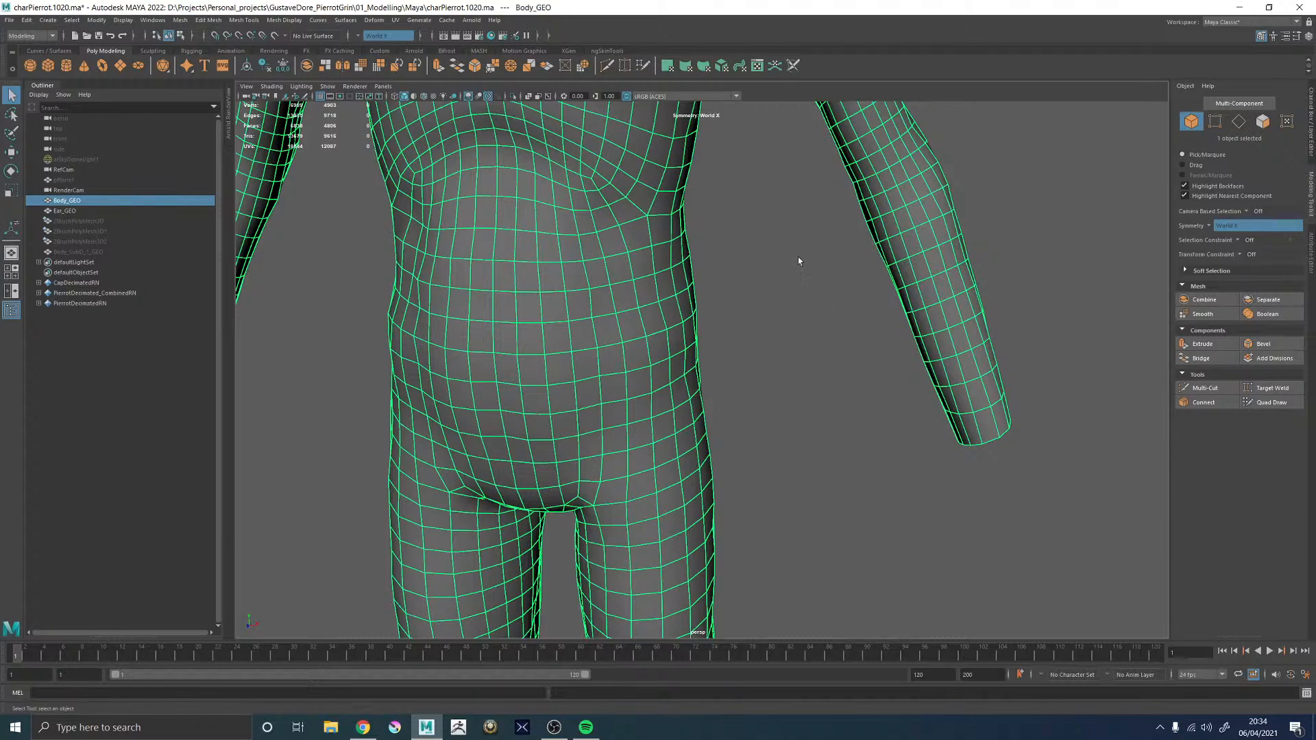
pyautogui.scroll(-3, 715, 261)
pyautogui.keyDown('alt'); pyautogui.moveTo(678, 209); pyautogui.dragTo(843, 630, button='middle'); pyautogui.keyUp('alt')
pyautogui.keyDown('alt'); pyautogui.moveTo(720, 436); pyautogui.dragTo(756, 421); pyautogui.keyUp('alt')
pyautogui.keyDown('alt'); pyautogui.moveTo(729, 347); pyautogui.dragTo(822, 384, button='right'); pyautogui.keyUp('alt')
pyautogui.keyDown('alt'); pyautogui.moveTo(719, 274); pyautogui.dragTo(651, 425, button='middle'); pyautogui.keyUp('alt')
pyautogui.keyDown('alt'); pyautogui.moveTo(617, 425); pyautogui.dragTo(994, 343); pyautogui.keyUp('alt')
pyautogui.keyDown('alt'); pyautogui.moveTo(637, 398); pyautogui.dragTo(754, 421, button='right'); pyautogui.keyUp('alt')
pyautogui.keyDown('alt'); pyautogui.moveTo(658, 389); pyautogui.dragTo(683, 351); pyautogui.keyUp('alt')
pyautogui.keyDown('alt'); pyautogui.moveTo(682, 349); pyautogui.dragTo(709, 411, button='middle'); pyautogui.keyUp('alt')
pyautogui.click(1029, 458)
pyautogui.click(766, 400)
# - Inspect Body_GEO's head topology around the ear opening, separate ear mesh, eyes, mouth and nose
pyautogui.keyDown('alt'); pyautogui.moveTo(1093, 460); pyautogui.dragTo(815, 384, button='right'); pyautogui.keyUp('alt')
pyautogui.keyDown('alt'); pyautogui.moveTo(816, 383); pyautogui.dragTo(660, 319); pyautogui.keyUp('alt')
pyautogui.keyDown('alt'); pyautogui.moveTo(635, 309); pyautogui.dragTo(1013, 455, button='right'); pyautogui.keyUp('alt')
pyautogui.click(568, 209)
pyautogui.keyDown('alt'); pyautogui.moveTo(561, 224); pyautogui.dragTo(616, 278, button='middle'); pyautogui.keyUp('alt')
pyautogui.click(470, 96)
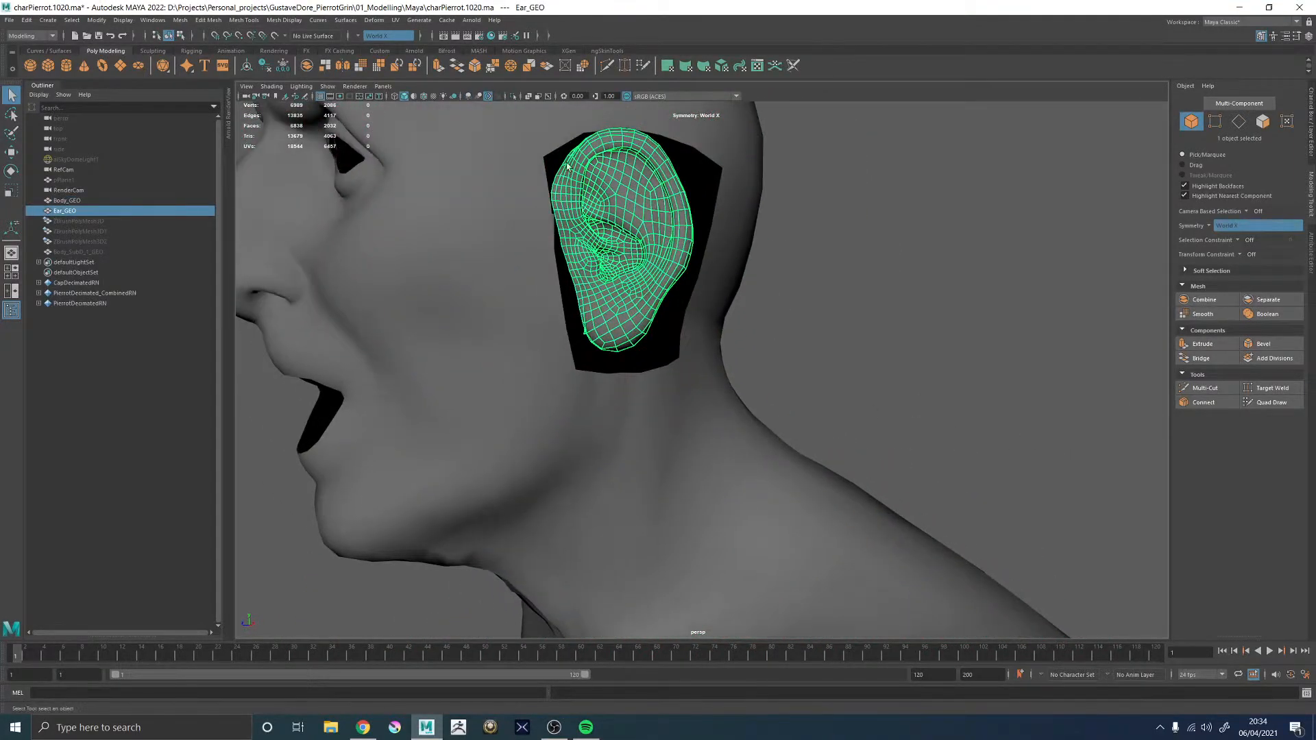
pyautogui.click(967, 283)
pyautogui.keyDown('alt'); pyautogui.moveTo(747, 377); pyautogui.dragTo(828, 398, button='middle'); pyautogui.keyUp('alt')
pyautogui.keyDown('alt'); pyautogui.moveTo(828, 394); pyautogui.dragTo(747, 385, button='right'); pyautogui.keyUp('alt')
pyautogui.click(723, 309)
pyautogui.click(651, 357)
pyautogui.keyDown('alt'); pyautogui.moveTo(852, 416); pyautogui.dragTo(781, 400); pyautogui.keyUp('alt')
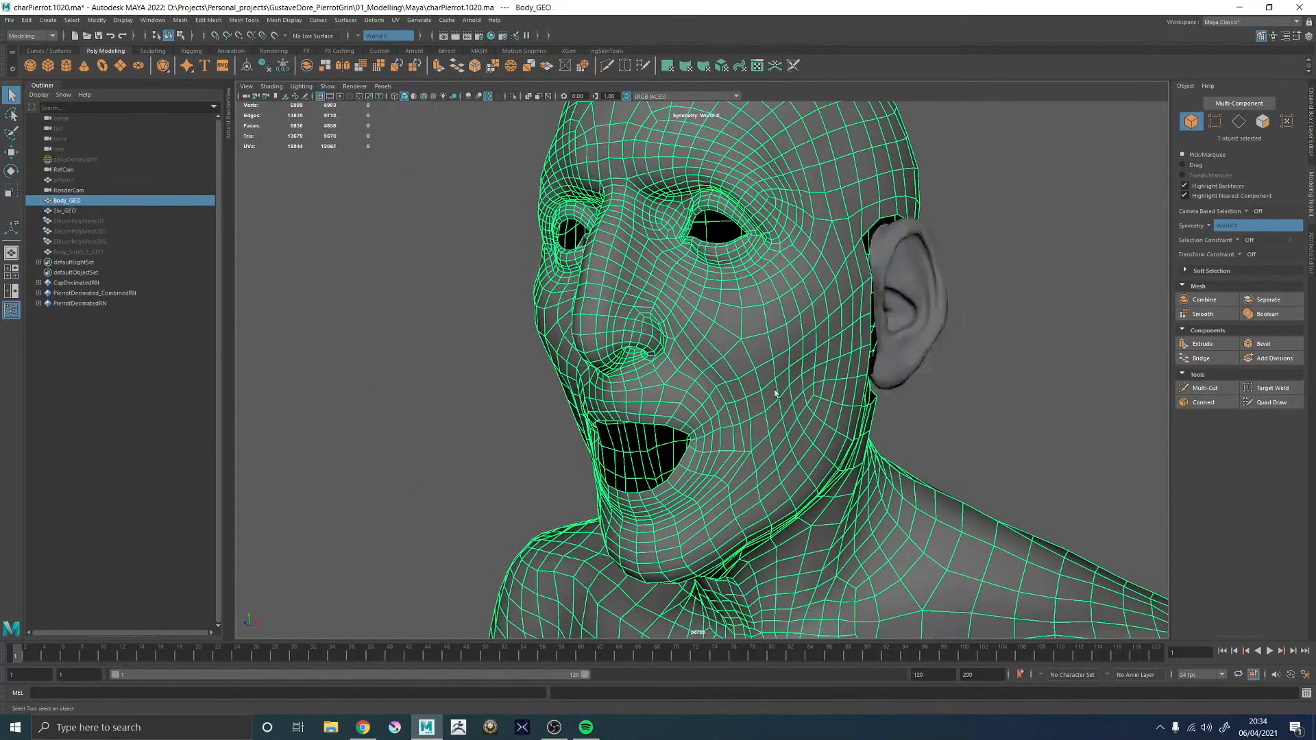
pyautogui.keyDown('alt'); pyautogui.moveTo(702, 377); pyautogui.dragTo(725, 309); pyautogui.keyUp('alt')
pyautogui.keyDown('alt'); pyautogui.moveTo(725, 309); pyautogui.dragTo(731, 569, button='middle'); pyautogui.keyUp('alt')
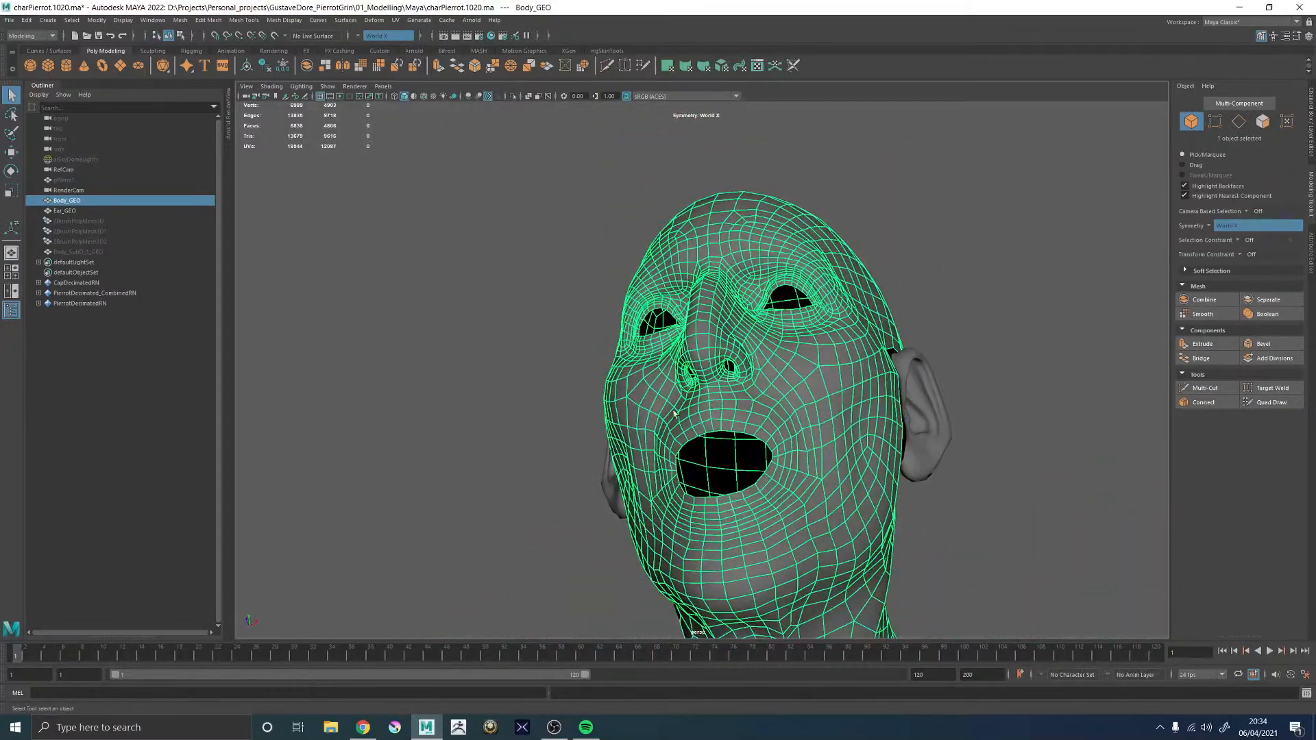
pyautogui.keyDown('alt'); pyautogui.moveTo(744, 548); pyautogui.dragTo(1040, 521, button='right'); pyautogui.keyUp('alt')
# - Inspect the open edges inside Body_GEO's nostrils in edge mode and return to object mode
pyautogui.moveTo(876, 447); pyautogui.dragTo(886, 384, button='right')
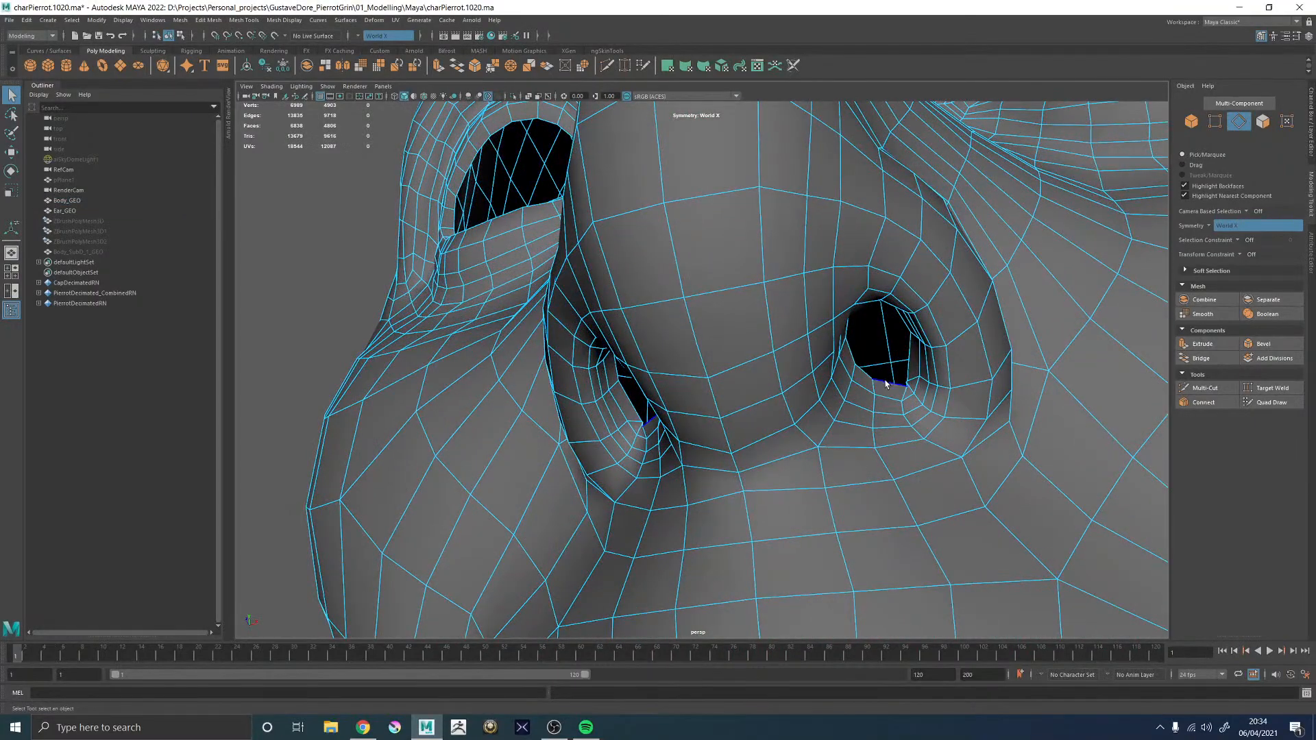
pyautogui.keyDown('alt'); pyautogui.moveTo(891, 410); pyautogui.dragTo(647, 229); pyautogui.keyUp('alt')
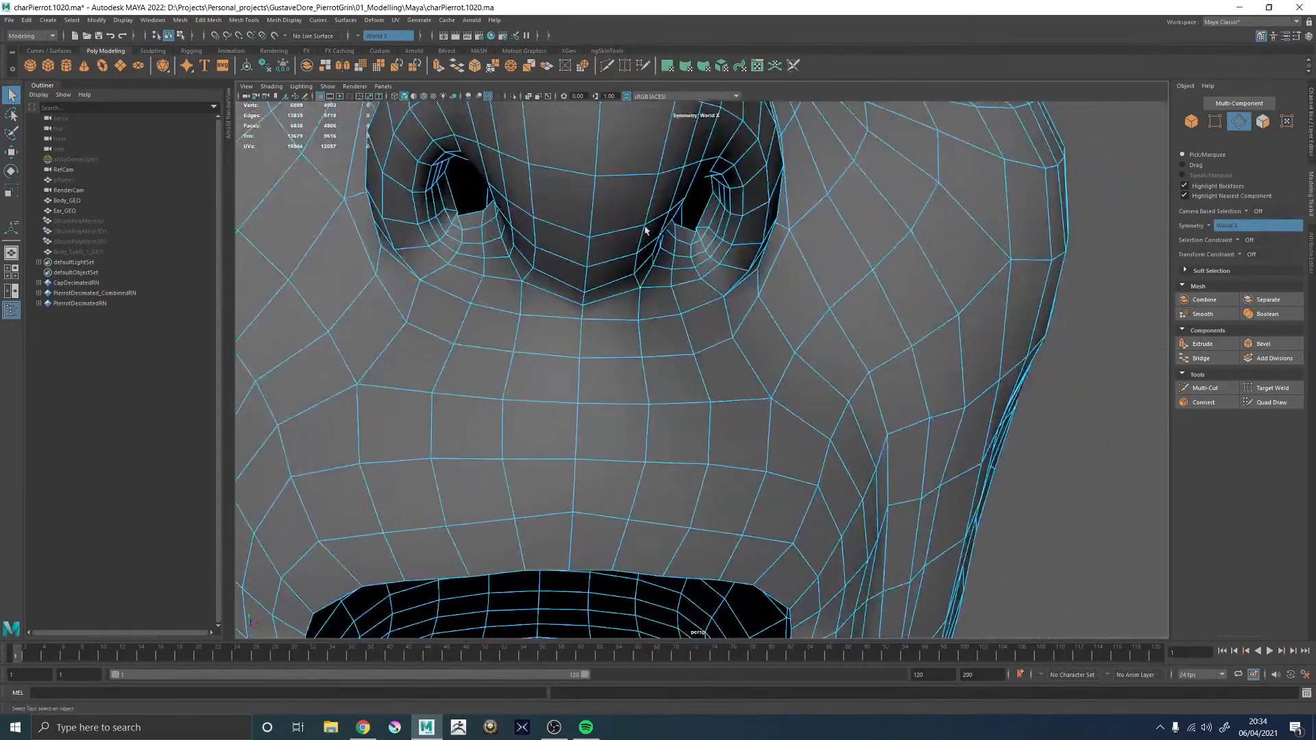
pyautogui.keyDown('alt'); pyautogui.moveTo(646, 229); pyautogui.dragTo(751, 242, button='right'); pyautogui.keyUp('alt')
pyautogui.keyDown('alt'); pyautogui.moveTo(750, 240); pyautogui.dragTo(747, 303, button='middle'); pyautogui.keyUp('alt')
pyautogui.moveTo(747, 302); pyautogui.dragTo(712, 298, button='right')
pyautogui.press('F8')
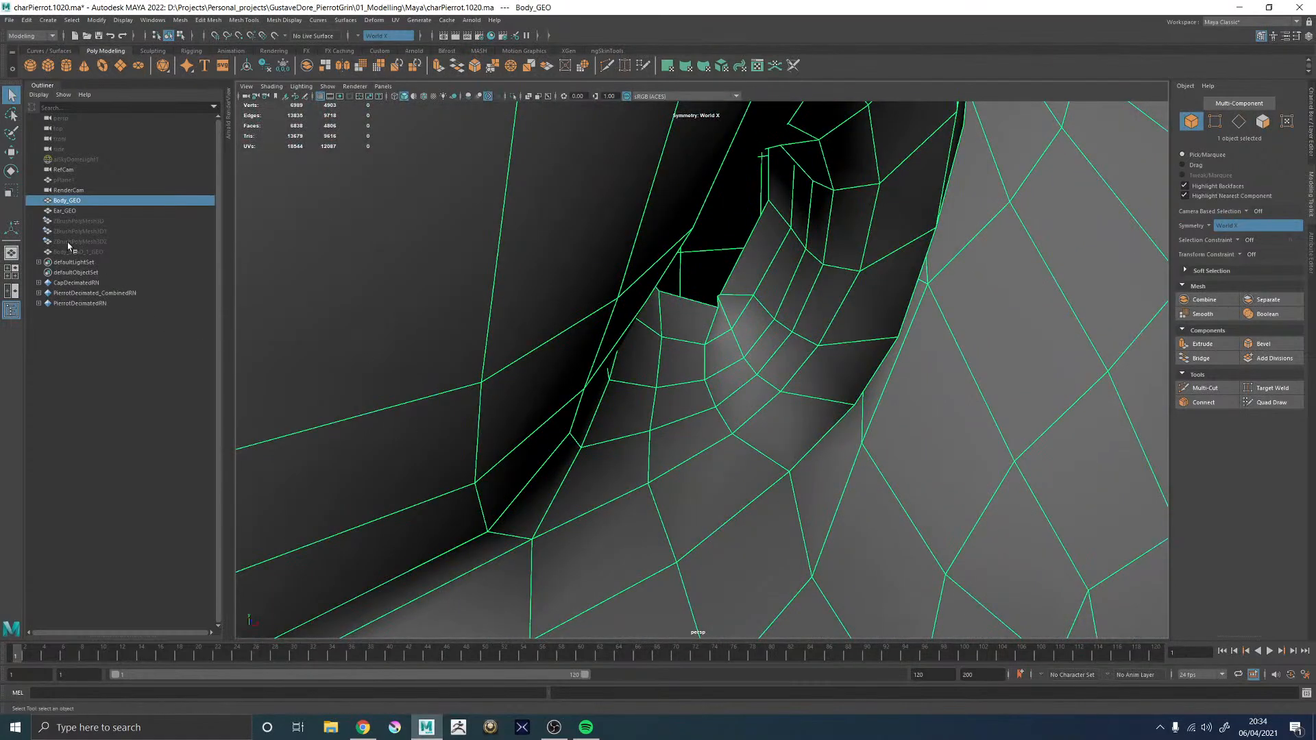
# - Show the ZBrushPolyMesh3D sculpt and make it the live surface
pyautogui.click(88, 221)
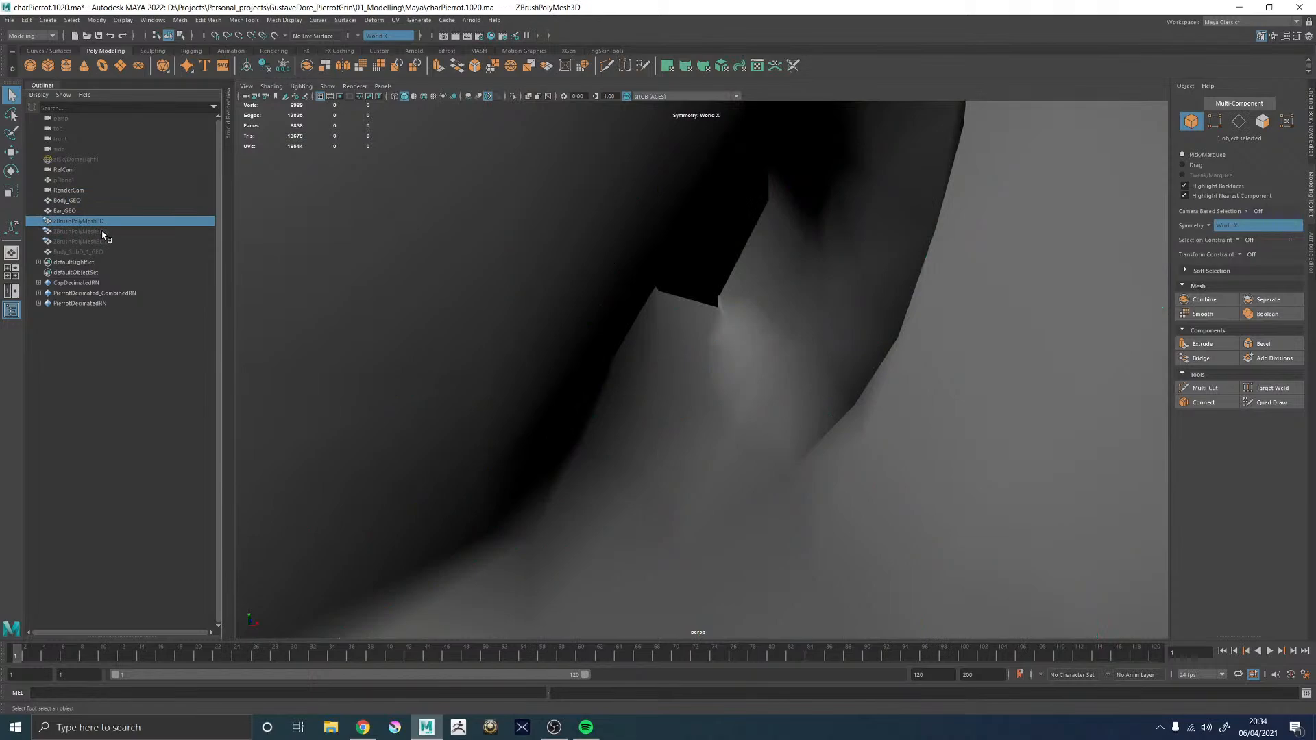
pyautogui.press('f')
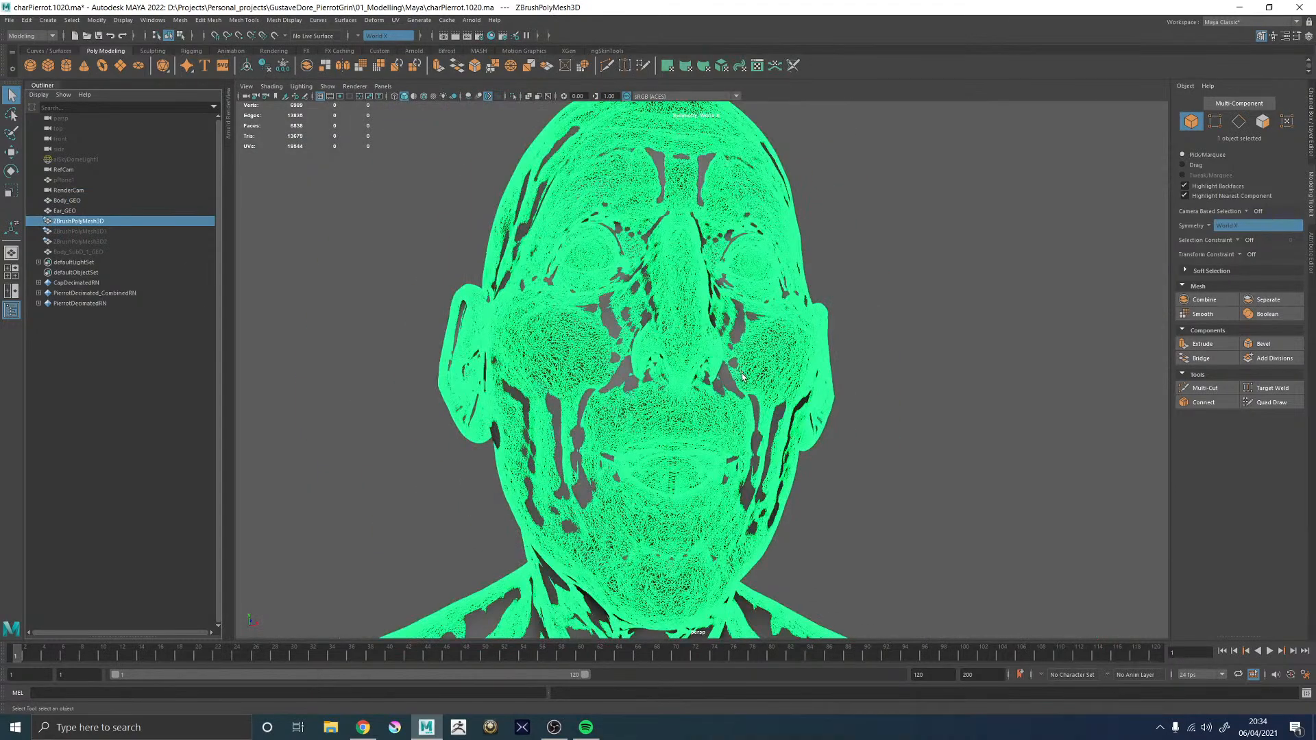
pyautogui.scroll(8, 720, 398)
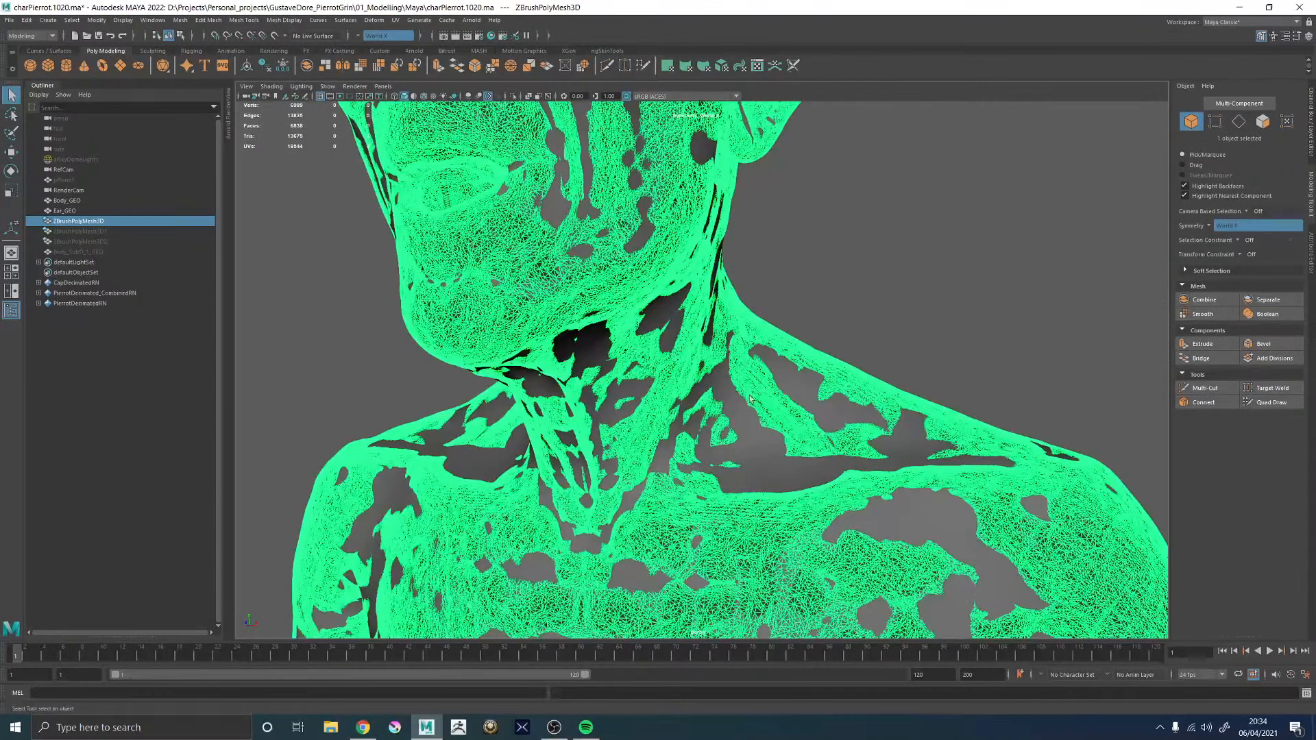
pyautogui.keyDown('alt'); pyautogui.moveTo(654, 333); pyautogui.dragTo(656, 317, button='middle'); pyautogui.keyUp('alt')
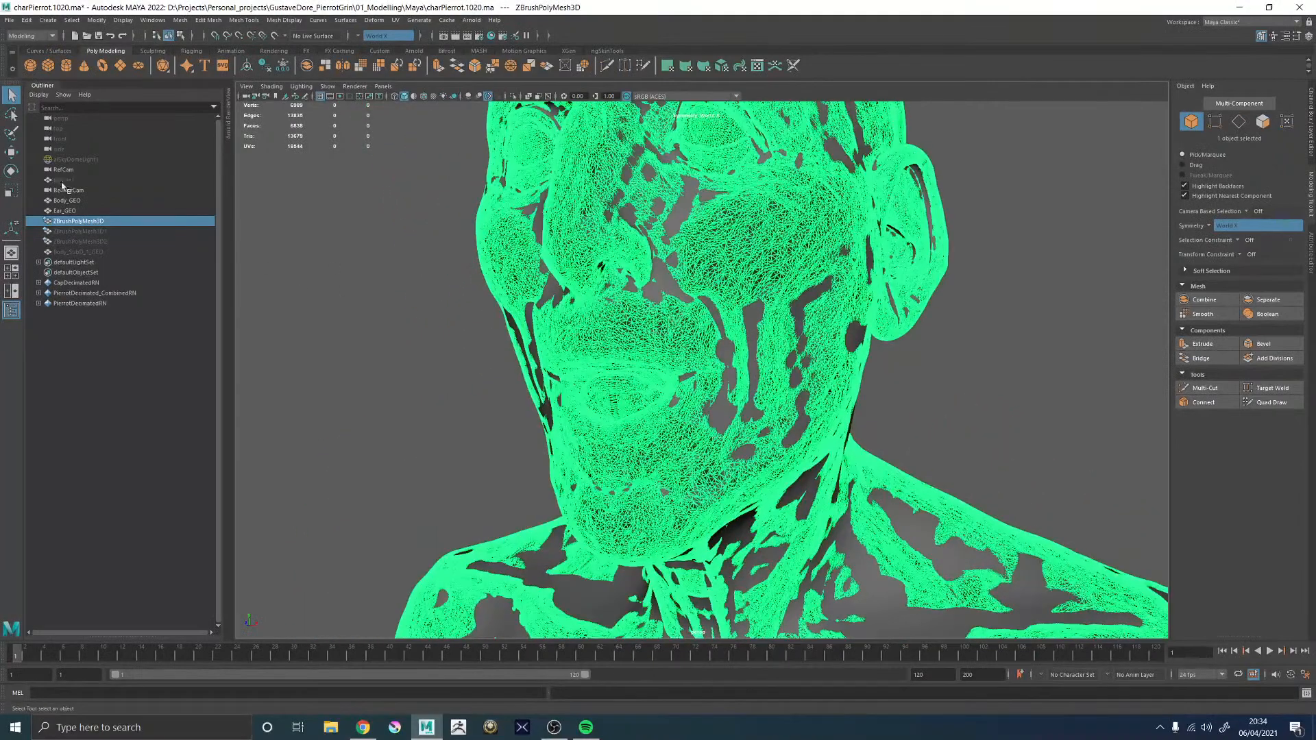
pyautogui.click(274, 37)
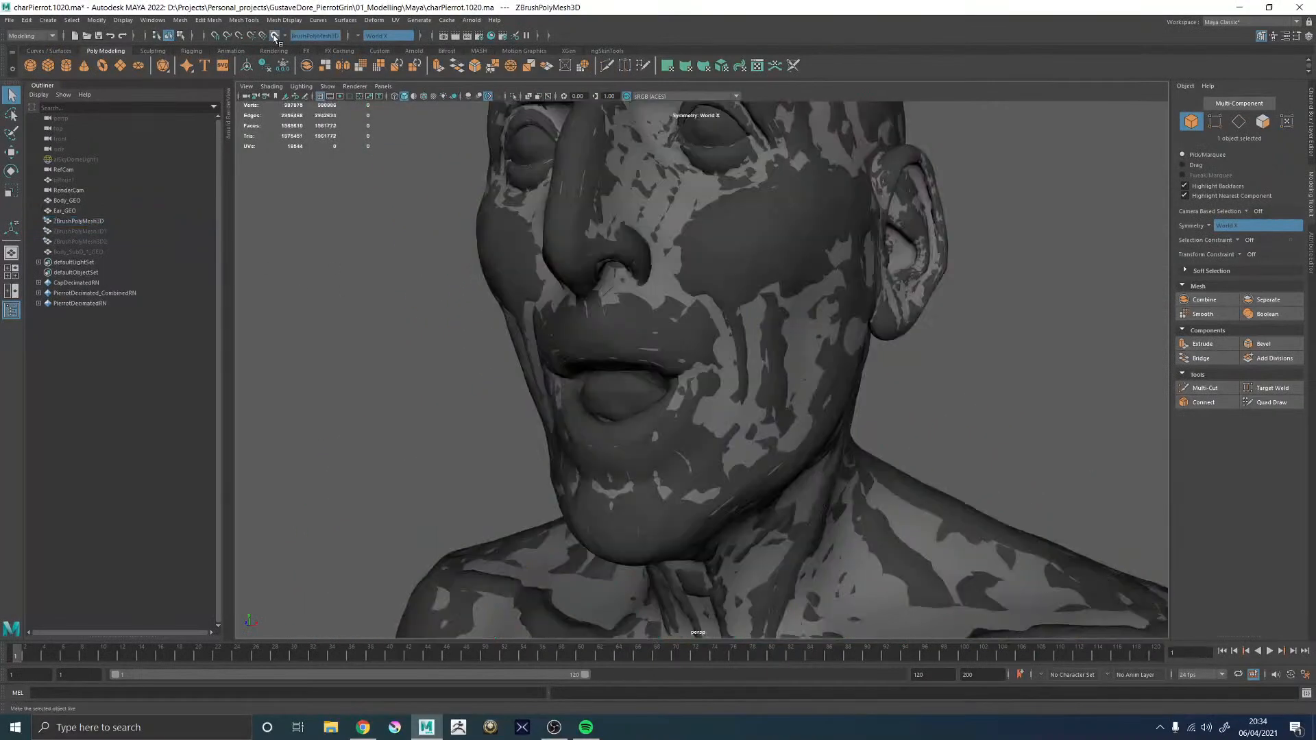
# - Select Body_GEO, activate Quad Draw and adjust a vertex on the inner rim of the nostril opening
pyautogui.click(712, 258)
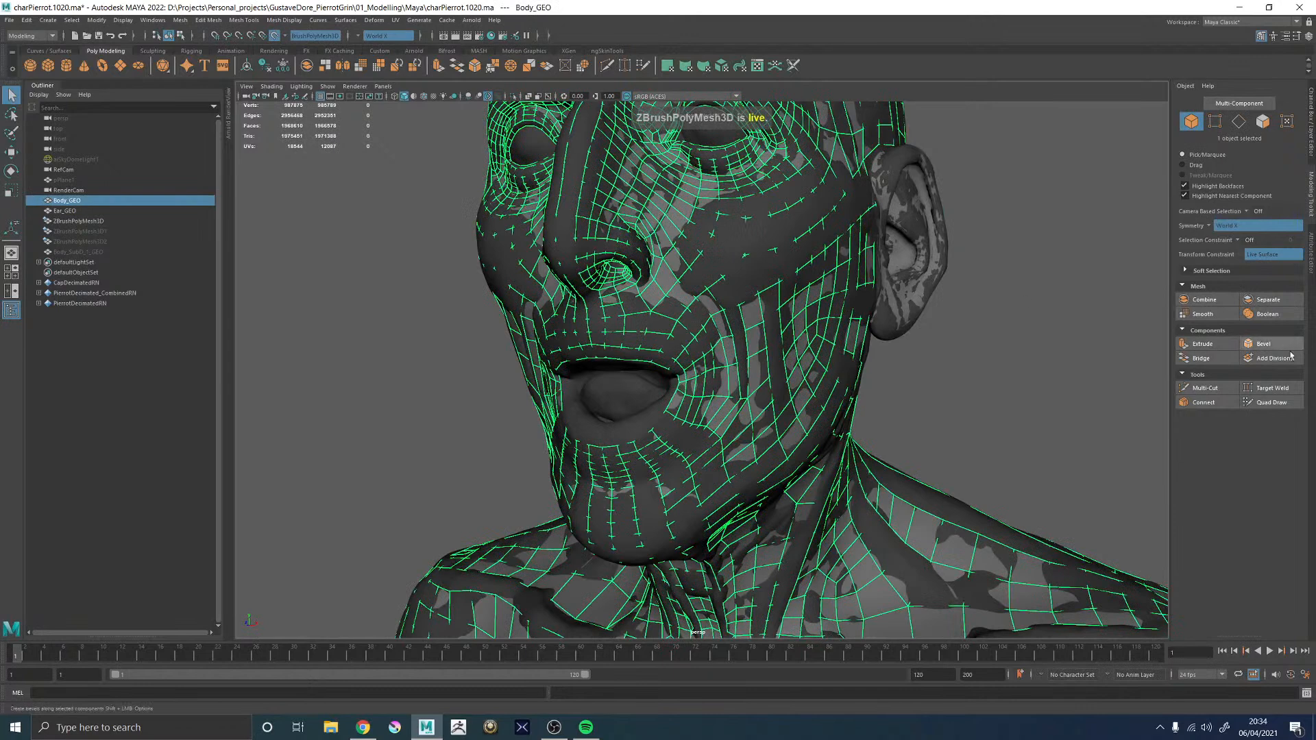
pyautogui.click(1272, 402)
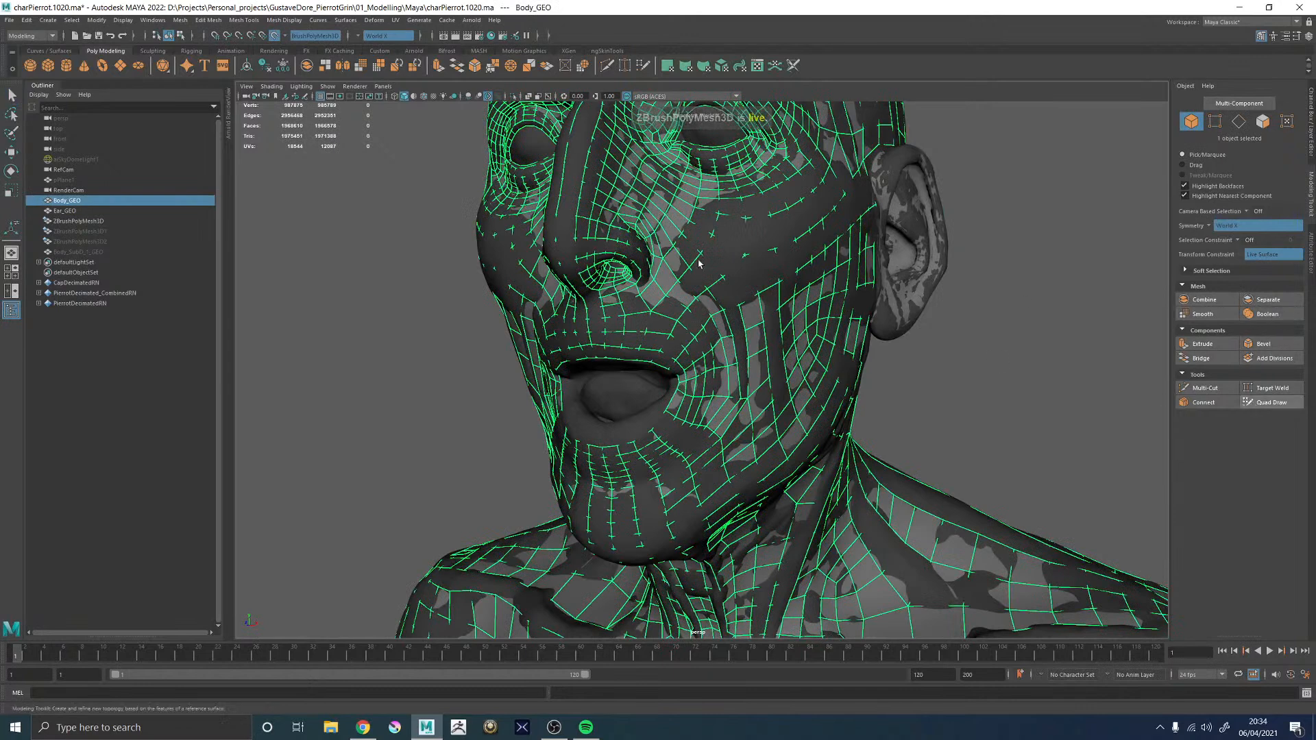
pyautogui.scroll(5, 853, 411)
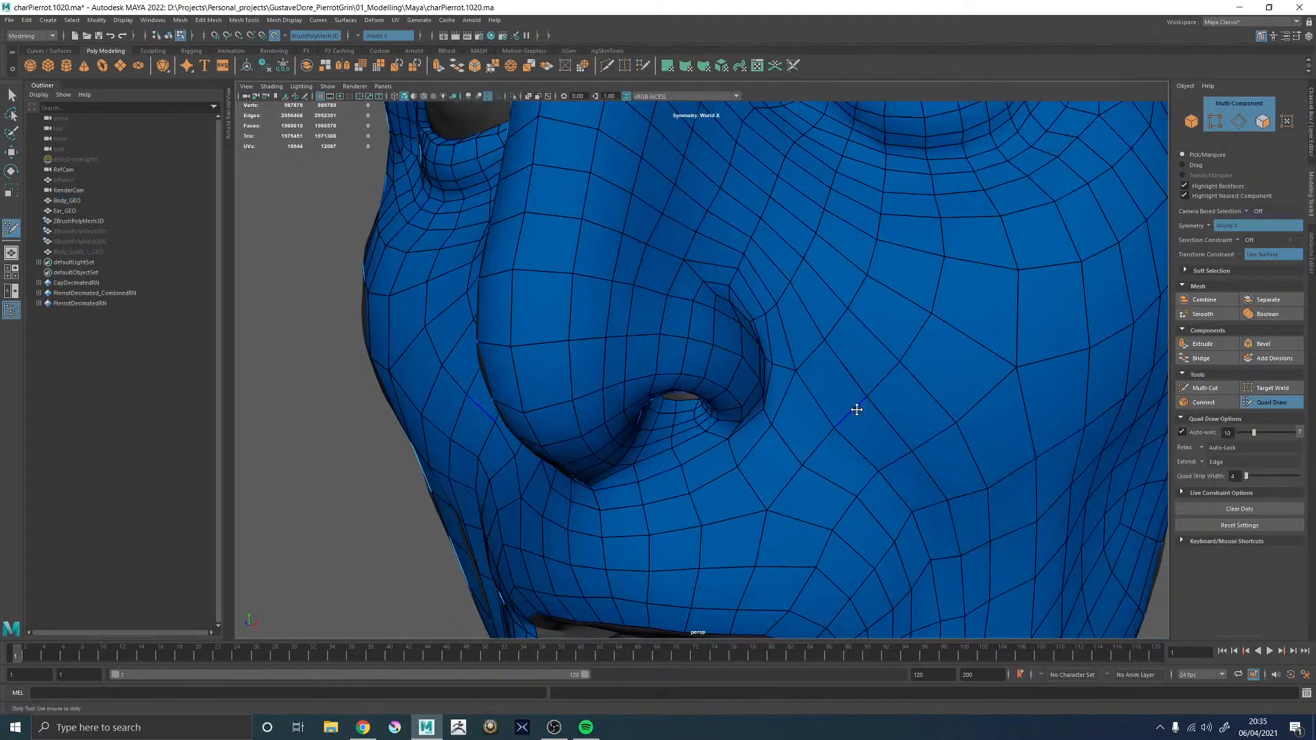
pyautogui.keyDown('alt'); pyautogui.moveTo(735, 393); pyautogui.dragTo(671, 318, button='middle'); pyautogui.keyUp('alt')
pyautogui.keyDown('alt'); pyautogui.moveTo(687, 333); pyautogui.dragTo(705, 320); pyautogui.keyUp('alt')
pyautogui.keyDown('alt'); pyautogui.moveTo(705, 320); pyautogui.dragTo(640, 421, button='middle'); pyautogui.keyUp('alt')
pyautogui.keyDown('alt'); pyautogui.moveTo(640, 420); pyautogui.dragTo(802, 339, button='right'); pyautogui.keyUp('alt')
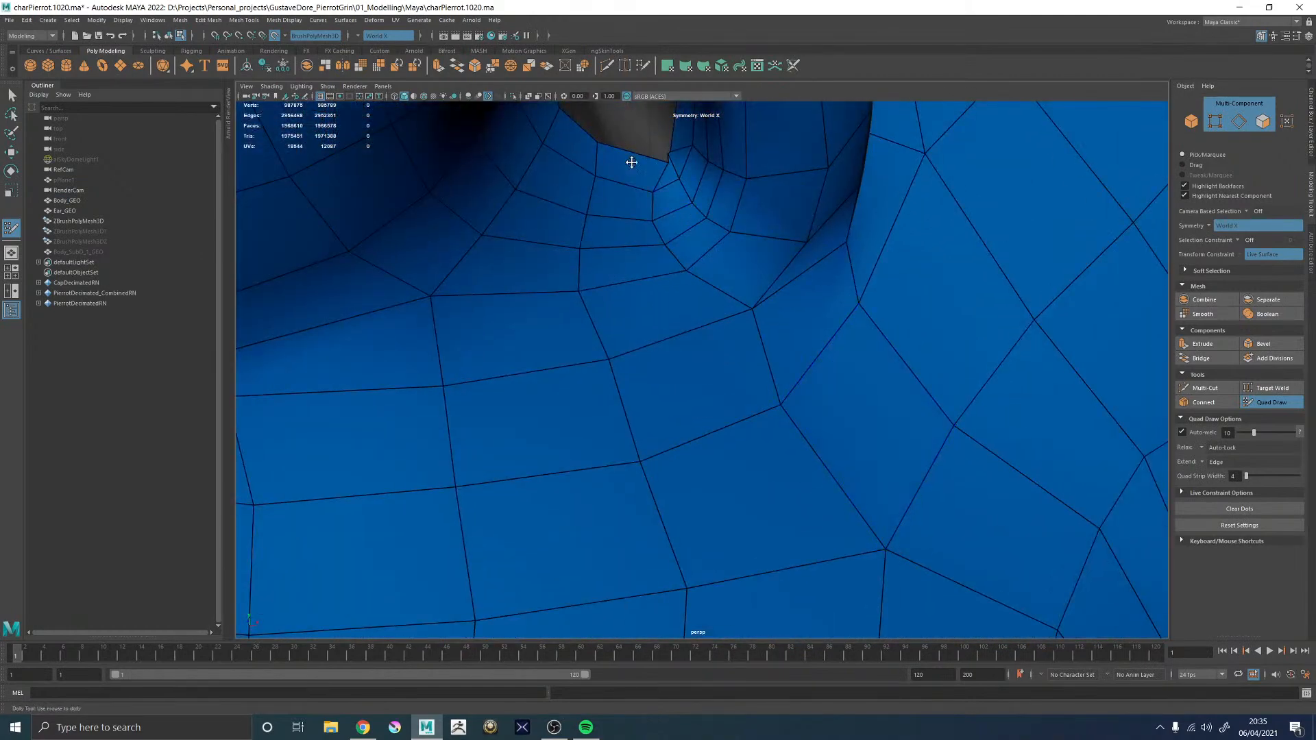
pyautogui.moveTo(660, 158); pyautogui.dragTo(655, 157)
# - Examine Body_GEO's nostril rim and the edge flow around the eyes, brow and upper lip
pyautogui.moveTo(631, 179)
pyautogui.keyDown('alt'); pyautogui.mouseDown(button='right')
pyautogui.moveTo(484, 176)
pyautogui.moveTo(634, 203)
pyautogui.mouseUp(button='right'); pyautogui.keyUp('alt')
pyautogui.keyDown('alt'); pyautogui.moveTo(634, 203); pyautogui.dragTo(655, 312, button='middle'); pyautogui.keyUp('alt')
pyautogui.keyDown('alt'); pyautogui.moveTo(658, 384); pyautogui.dragTo(673, 311); pyautogui.keyUp('alt')
pyautogui.keyDown('alt'); pyautogui.moveTo(672, 311); pyautogui.dragTo(632, 464, button='middle'); pyautogui.keyUp('alt')
pyautogui.keyDown('alt'); pyautogui.moveTo(632, 464); pyautogui.dragTo(634, 326, button='right'); pyautogui.keyUp('alt')
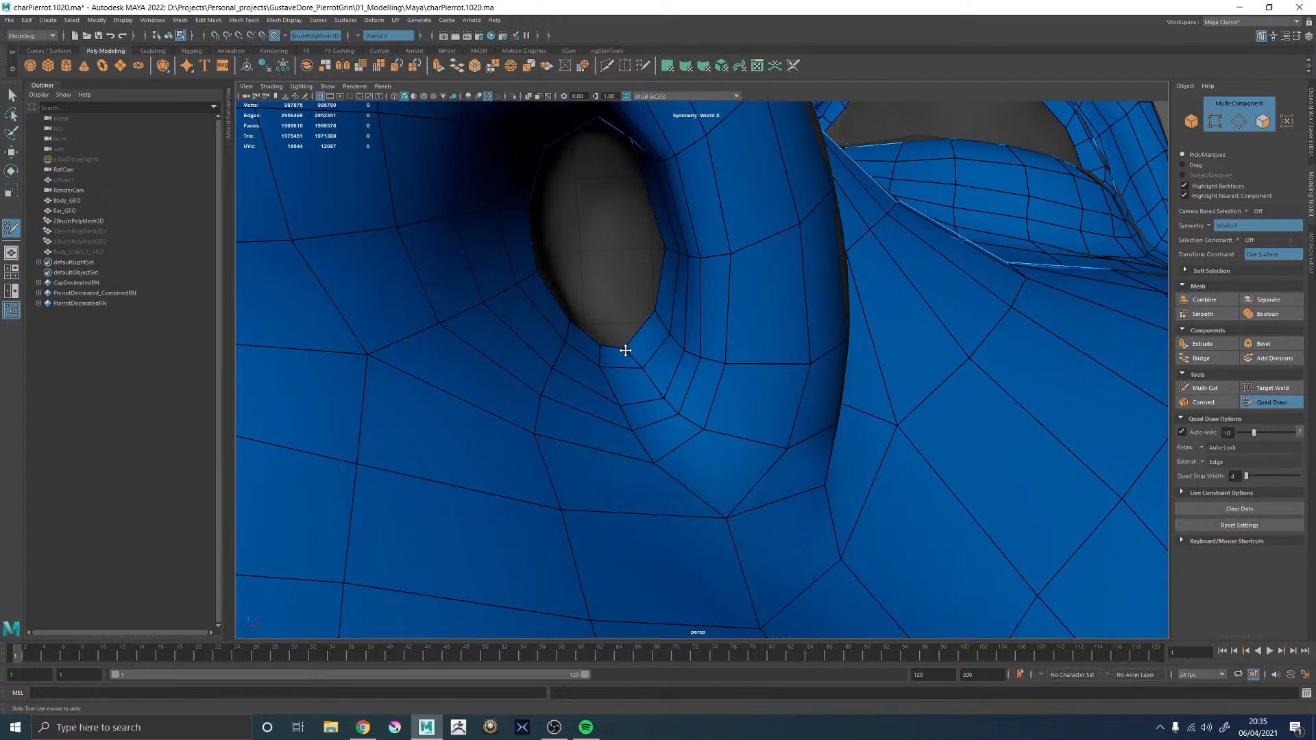
pyautogui.keyDown('alt'); pyautogui.moveTo(634, 342); pyautogui.dragTo(722, 362); pyautogui.keyUp('alt')
pyautogui.keyDown('alt'); pyautogui.moveTo(722, 361); pyautogui.dragTo(760, 259, button='right'); pyautogui.keyUp('alt')
pyautogui.keyDown('alt'); pyautogui.moveTo(759, 258); pyautogui.dragTo(736, 343); pyautogui.keyUp('alt')
pyautogui.keyDown('alt'); pyautogui.moveTo(735, 342); pyautogui.dragTo(727, 418, button='middle'); pyautogui.keyUp('alt')
pyautogui.keyDown('alt'); pyautogui.moveTo(728, 418); pyautogui.dragTo(783, 412); pyautogui.keyUp('alt')
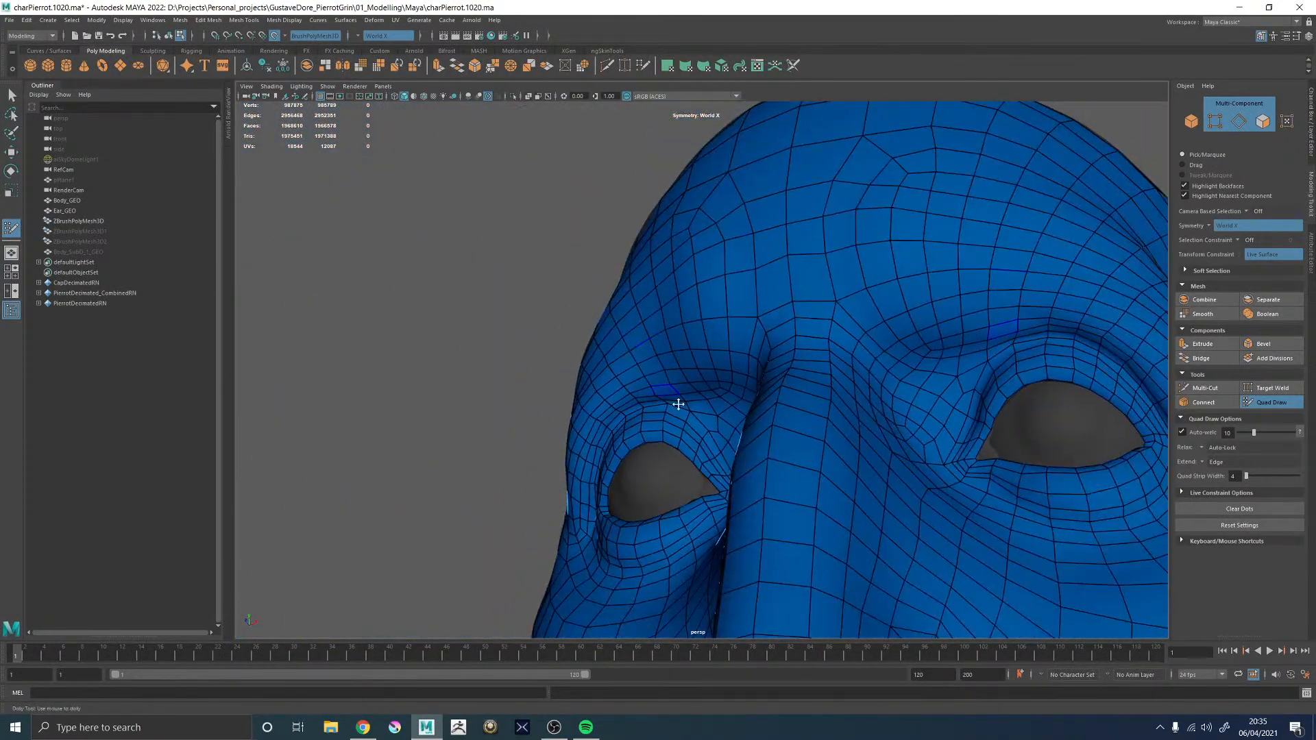
pyautogui.keyDown('alt'); pyautogui.moveTo(683, 233); pyautogui.dragTo(697, 309); pyautogui.keyUp('alt')
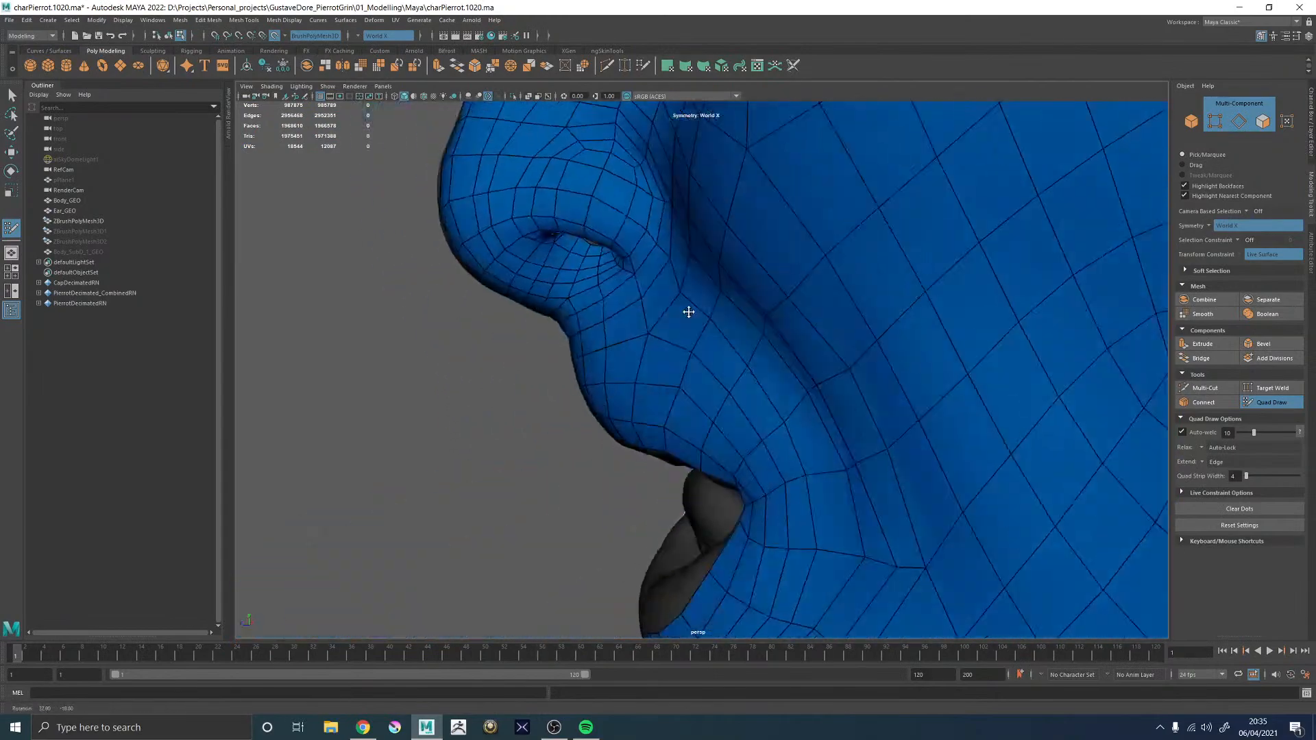
pyautogui.keyDown('alt'); pyautogui.moveTo(782, 373); pyautogui.dragTo(843, 323); pyautogui.keyUp('alt')
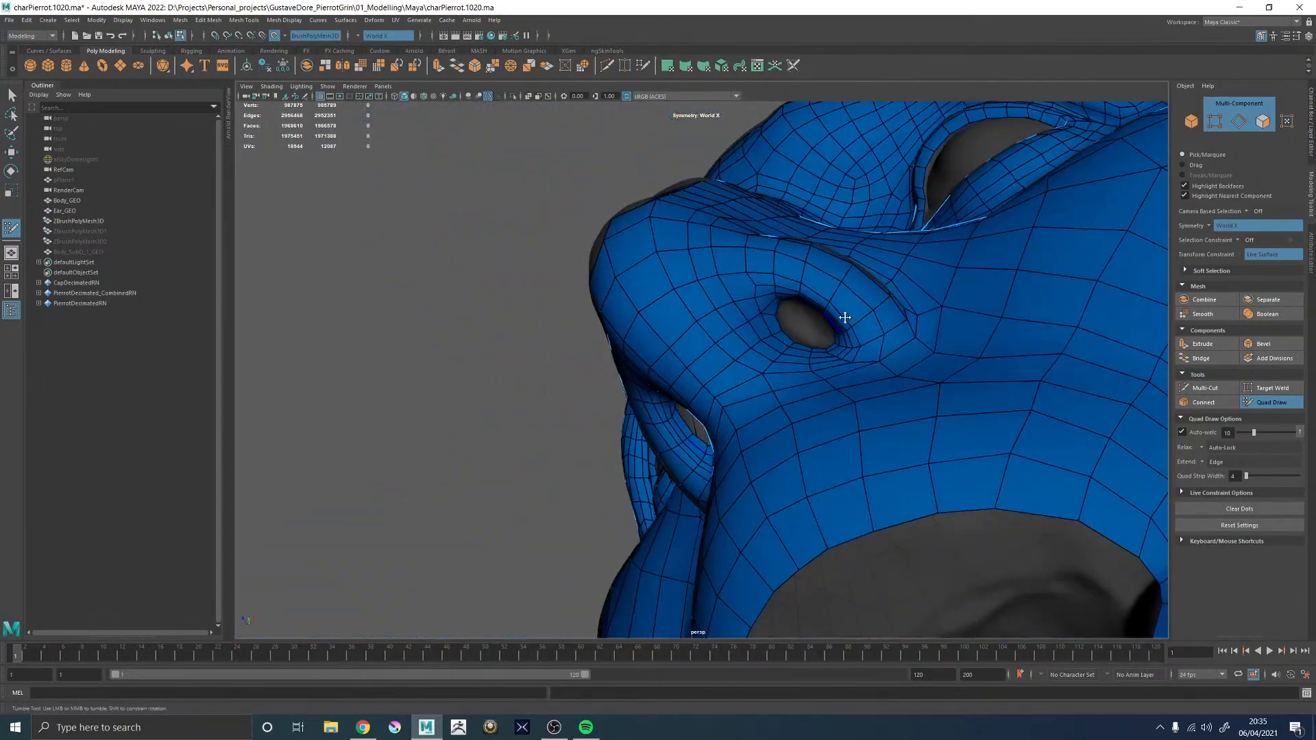
# - Examine the nostril hole up close and the quads between its inner corner and the nose tip
pyautogui.keyDown('alt'); pyautogui.moveTo(843, 323); pyautogui.dragTo(720, 356, button='middle'); pyautogui.keyUp('alt')
pyautogui.keyDown('alt'); pyautogui.moveTo(720, 355); pyautogui.dragTo(754, 315, button='right'); pyautogui.keyUp('alt')
pyautogui.keyDown('alt'); pyautogui.moveTo(754, 314); pyautogui.dragTo(669, 350); pyautogui.keyUp('alt')
pyautogui.keyDown('alt'); pyautogui.moveTo(669, 350); pyautogui.dragTo(759, 408, button='right'); pyautogui.keyUp('alt')
pyautogui.keyDown('alt'); pyautogui.moveTo(758, 409); pyautogui.dragTo(643, 217); pyautogui.keyUp('alt')
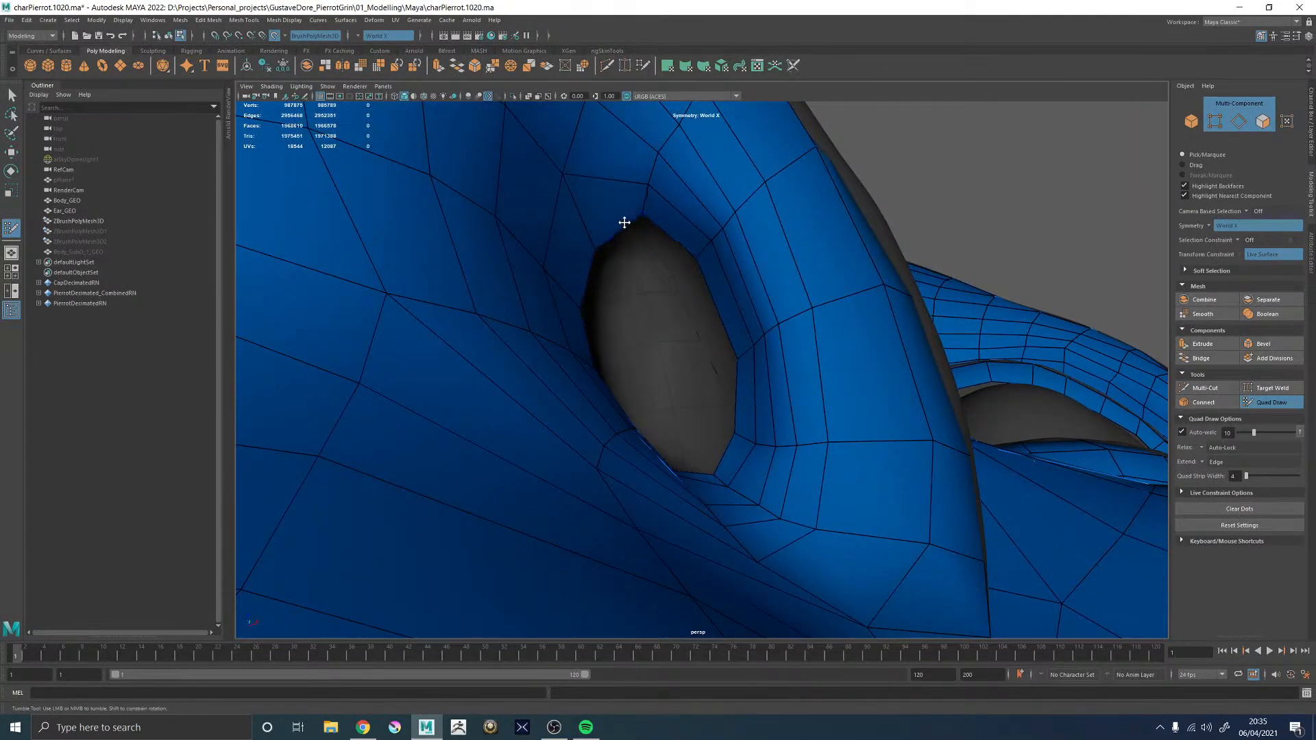
pyautogui.keyDown('alt'); pyautogui.moveTo(612, 263); pyautogui.dragTo(606, 302); pyautogui.keyUp('alt')
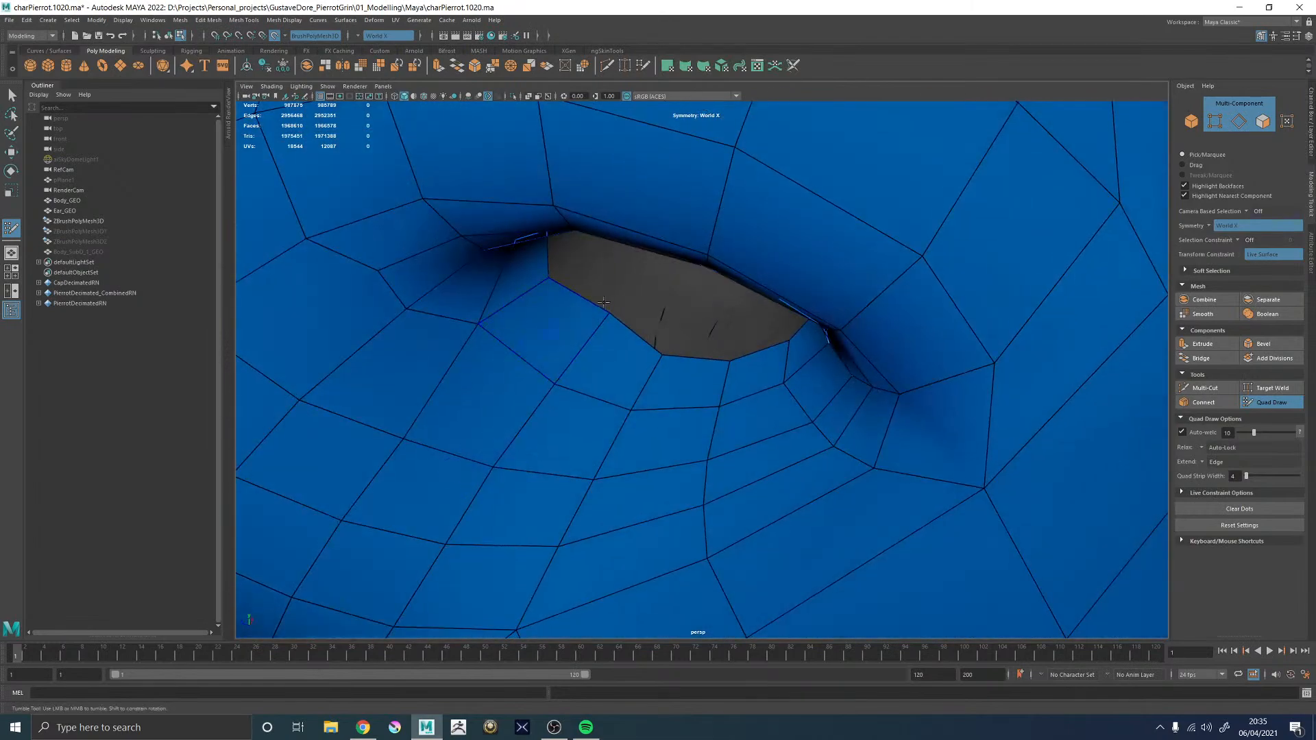
pyautogui.keyDown('alt'); pyautogui.moveTo(648, 344); pyautogui.dragTo(634, 328); pyautogui.keyUp('alt')
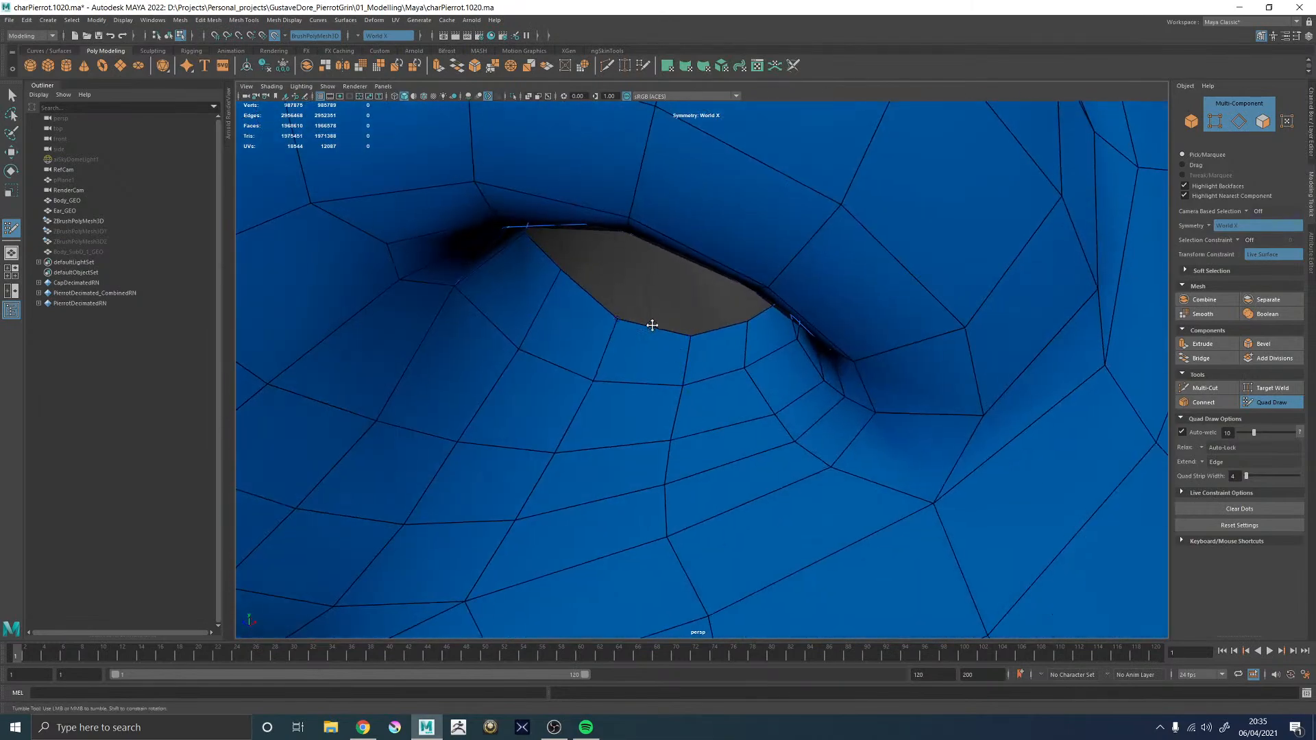
pyautogui.keyDown('alt'); pyautogui.moveTo(628, 321); pyautogui.dragTo(434, 291, button='right'); pyautogui.keyUp('alt')
pyautogui.keyDown('alt'); pyautogui.moveTo(676, 355); pyautogui.dragTo(881, 373, button='middle'); pyautogui.keyUp('alt')
pyautogui.keyDown('alt'); pyautogui.moveTo(881, 373); pyautogui.dragTo(617, 359, button='right'); pyautogui.keyUp('alt')
pyautogui.keyDown('alt'); pyautogui.moveTo(685, 408); pyautogui.dragTo(753, 372); pyautogui.keyUp('alt')
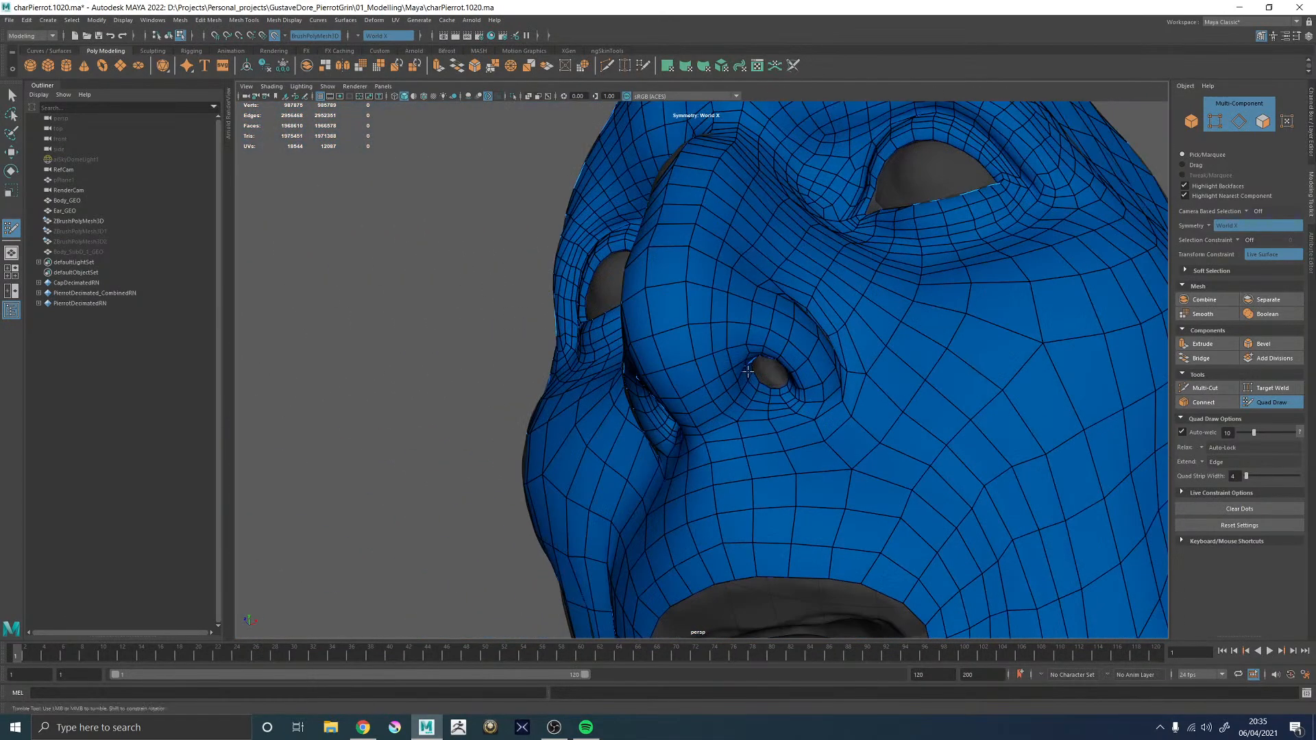
pyautogui.keyDown('alt'); pyautogui.moveTo(753, 371); pyautogui.dragTo(829, 429, button='right'); pyautogui.keyUp('alt')
pyautogui.keyDown('alt'); pyautogui.moveTo(828, 429); pyautogui.dragTo(676, 285); pyautogui.keyUp('alt')
pyautogui.keyDown('alt'); pyautogui.moveTo(676, 285); pyautogui.dragTo(640, 291, button='right'); pyautogui.keyUp('alt')
pyautogui.keyDown('alt'); pyautogui.moveTo(641, 290); pyautogui.dragTo(661, 326); pyautogui.keyUp('alt')
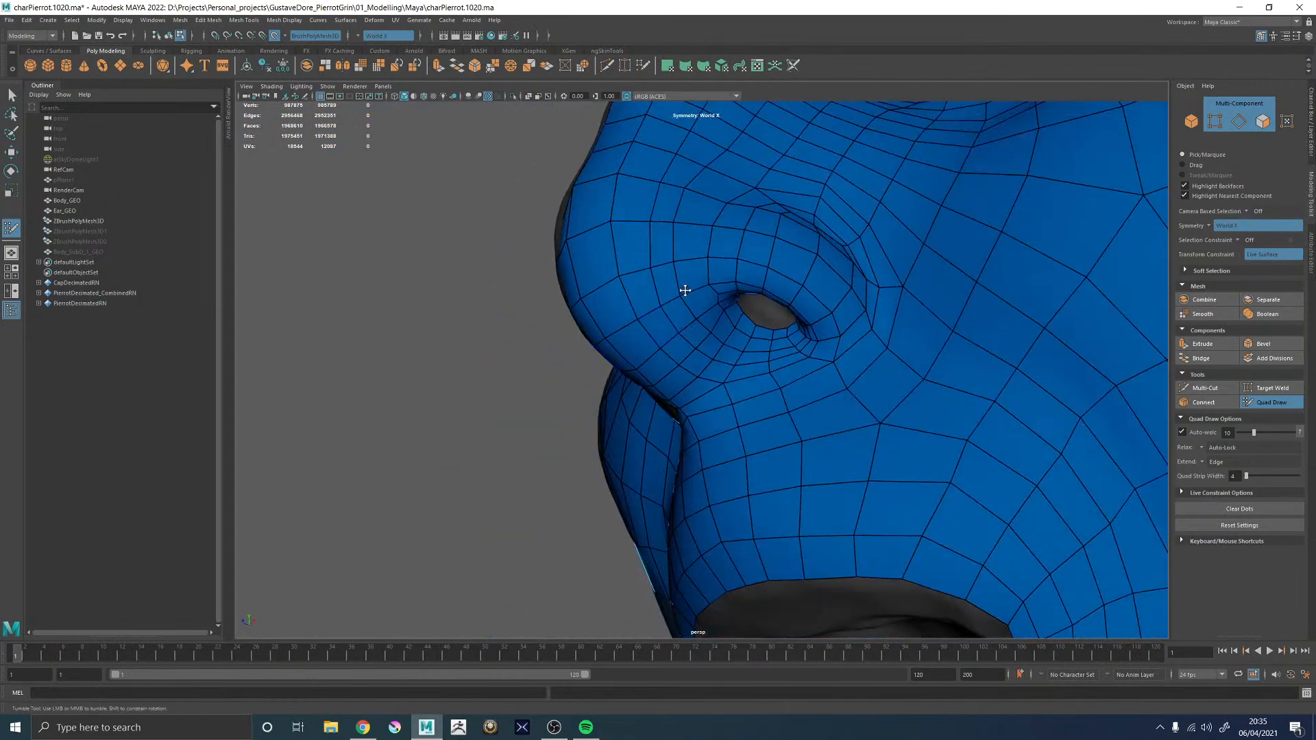
pyautogui.moveTo(713, 362)
pyautogui.keyDown('alt'); pyautogui.mouseDown()
pyautogui.moveTo(712, 289)
pyautogui.moveTo(714, 367)
pyautogui.mouseUp(); pyautogui.keyUp('alt')
pyautogui.keyDown('alt'); pyautogui.moveTo(714, 367); pyautogui.dragTo(723, 306, button='right'); pyautogui.keyUp('alt')
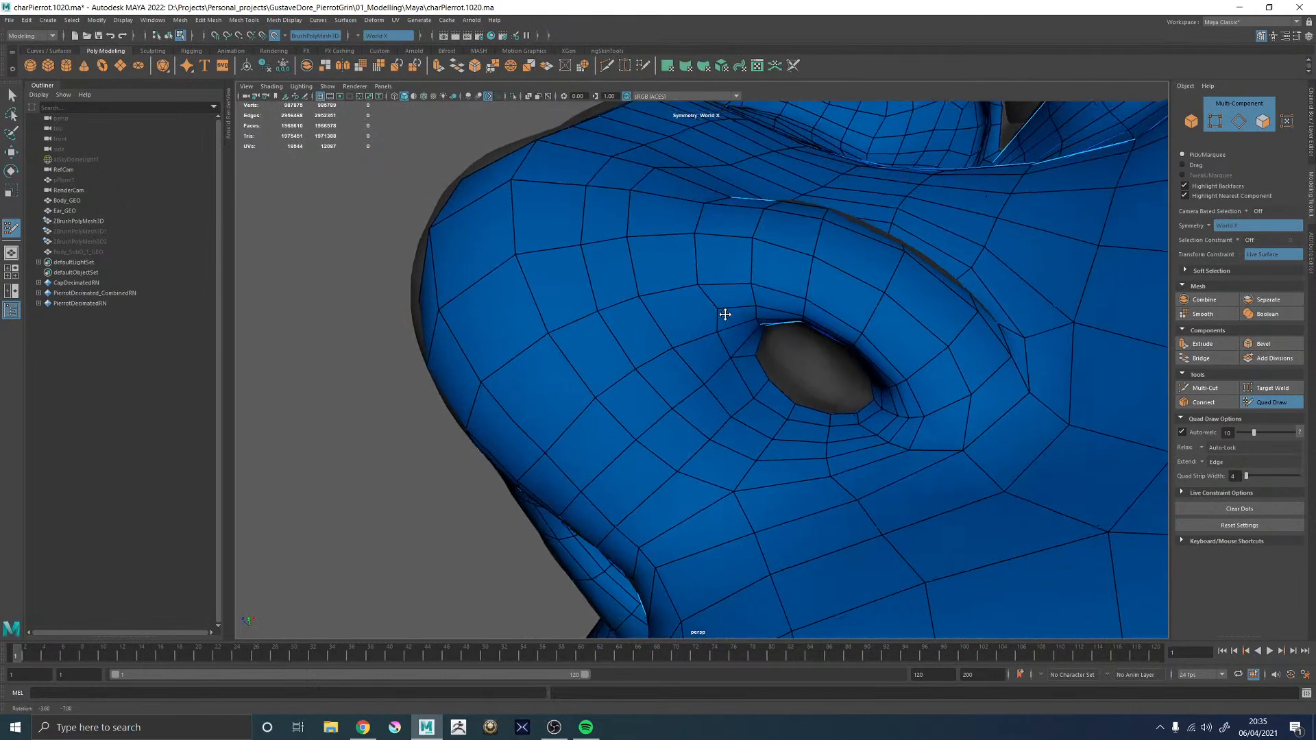
pyautogui.keyDown('alt'); pyautogui.moveTo(722, 306); pyautogui.dragTo(753, 325, button='middle'); pyautogui.keyUp('alt')
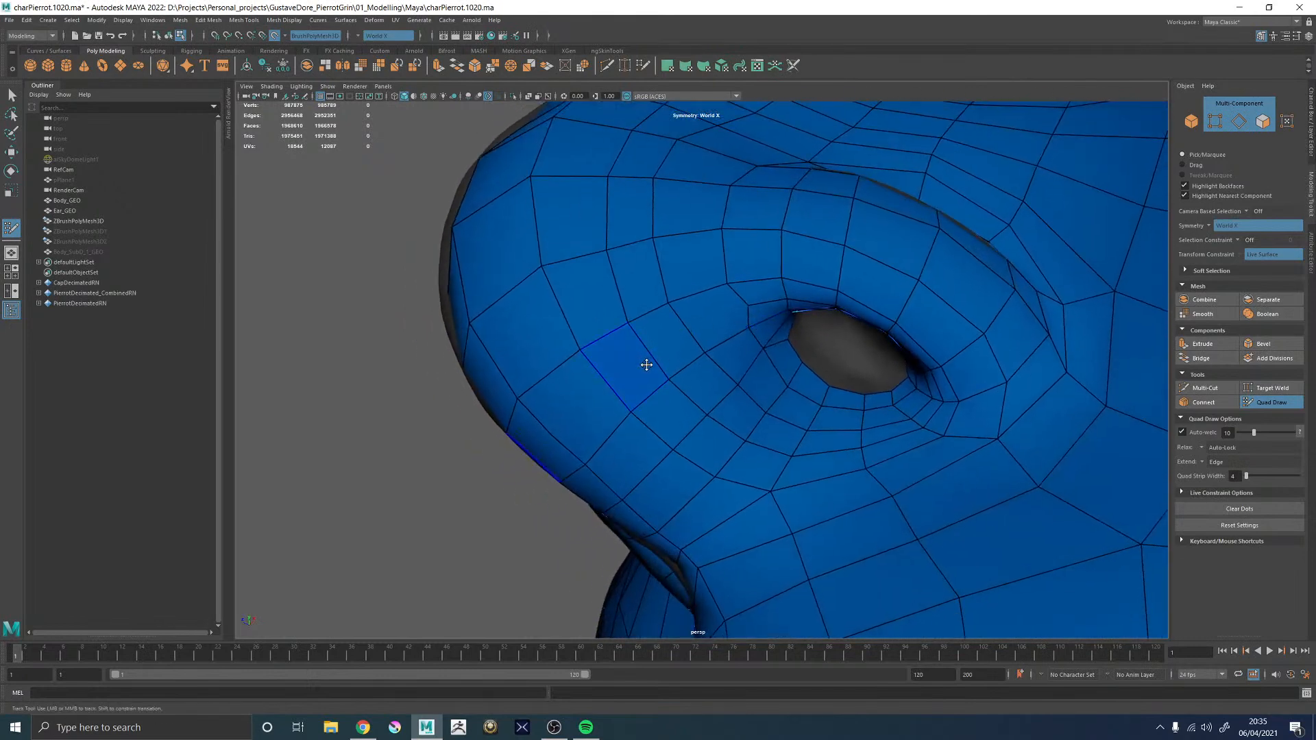
pyautogui.keyDown('alt'); pyautogui.moveTo(645, 364); pyautogui.dragTo(658, 350); pyautogui.keyUp('alt')
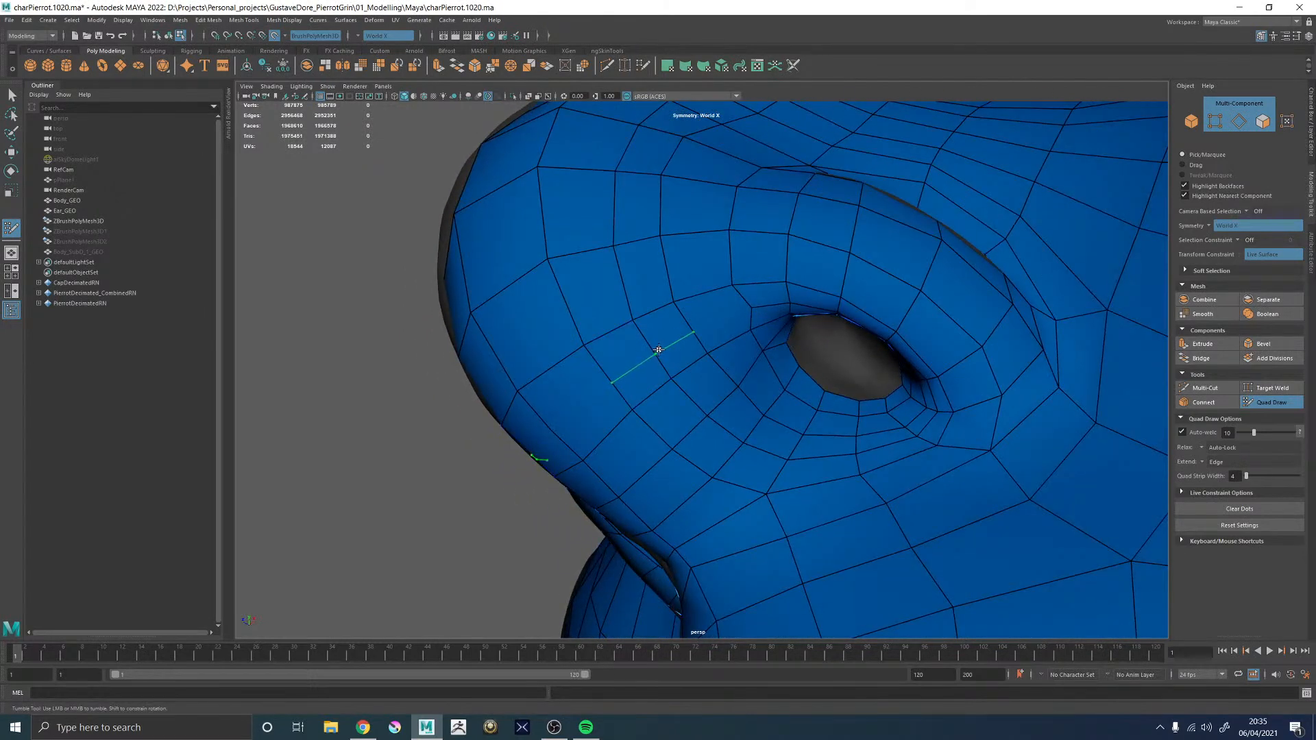
# - Delete a vertex near the nose tip and insert an edge loop across the side of the nose with Quad Draw
pyautogui.press('w')
pyautogui.click(549, 429)
pyautogui.press('Delete')
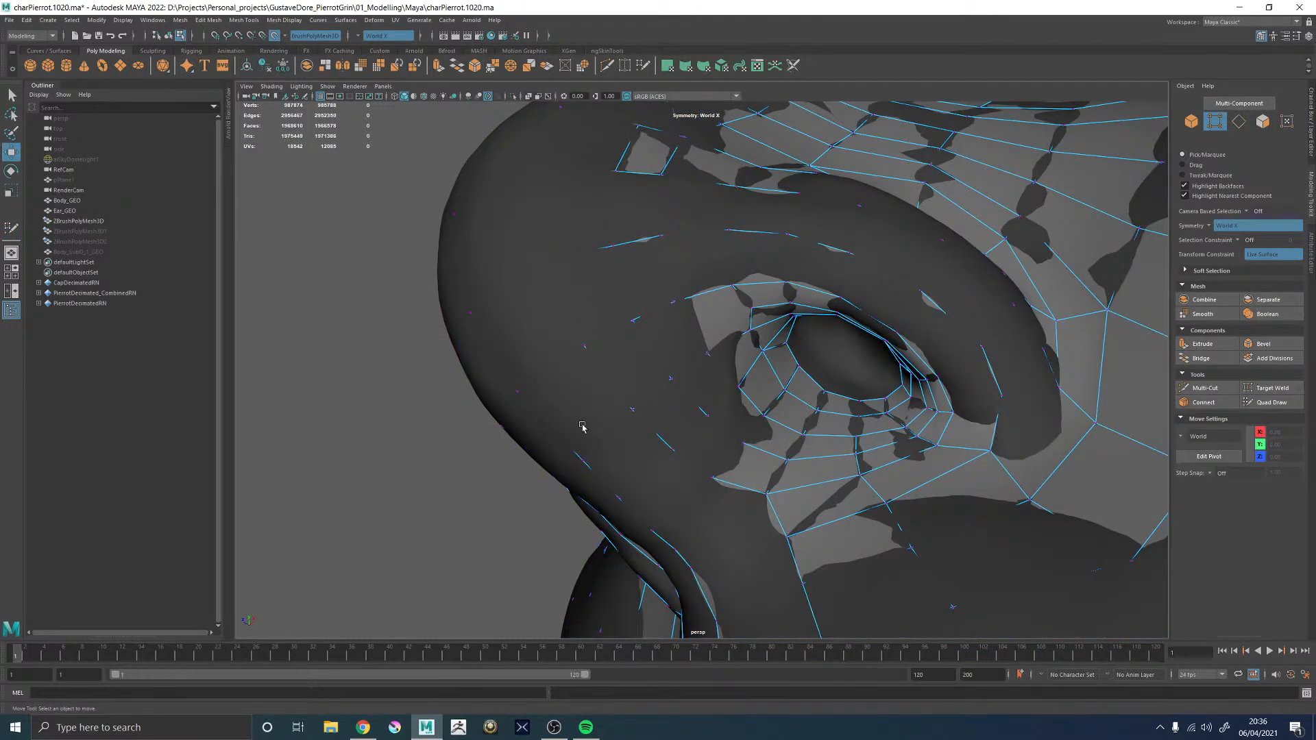
pyautogui.click(1271, 403)
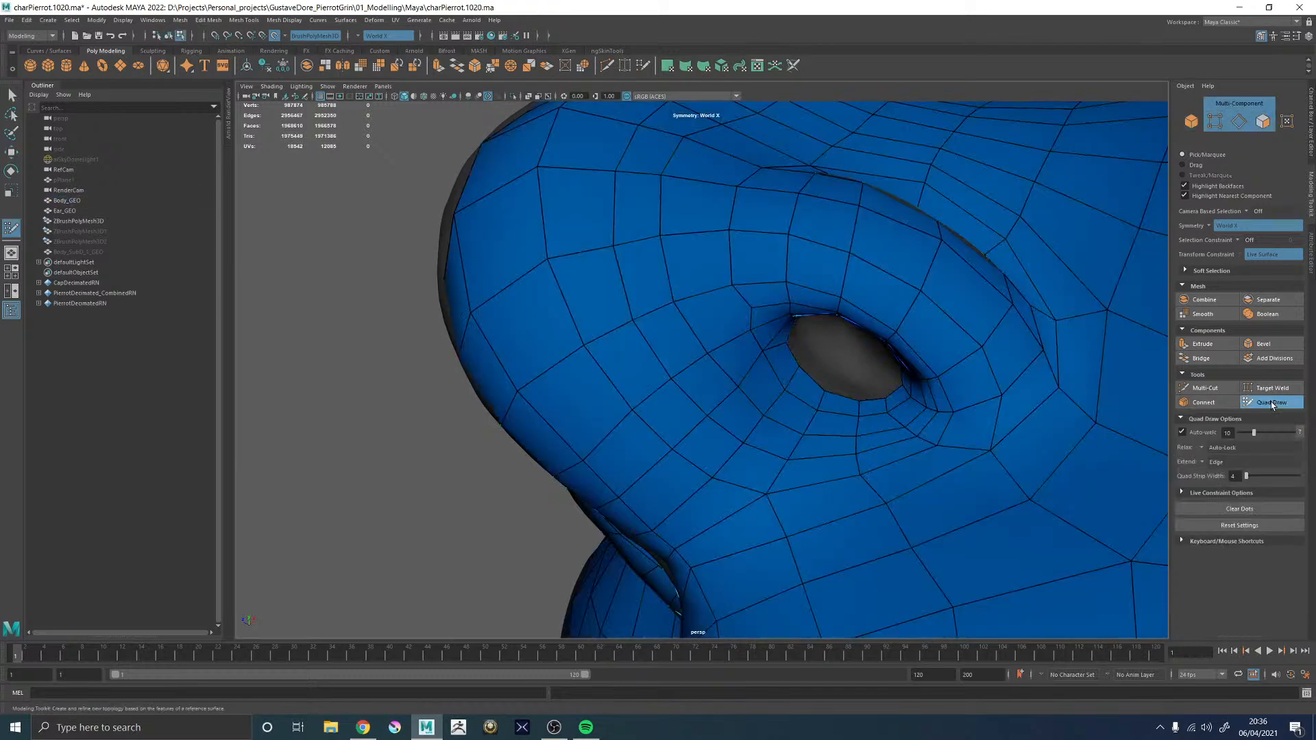
pyautogui.keyDown('ctrl'); pyautogui.click(590, 391); pyautogui.keyUp('ctrl')
# - Rebuild the faces beside the nostril's inner corner as two quads and relax the surrounding nose topology
pyautogui.keyDown('ctrl'); pyautogui.keyDown('shift'); pyautogui.click(712, 319); pyautogui.keyUp('shift'); pyautogui.keyUp('ctrl')
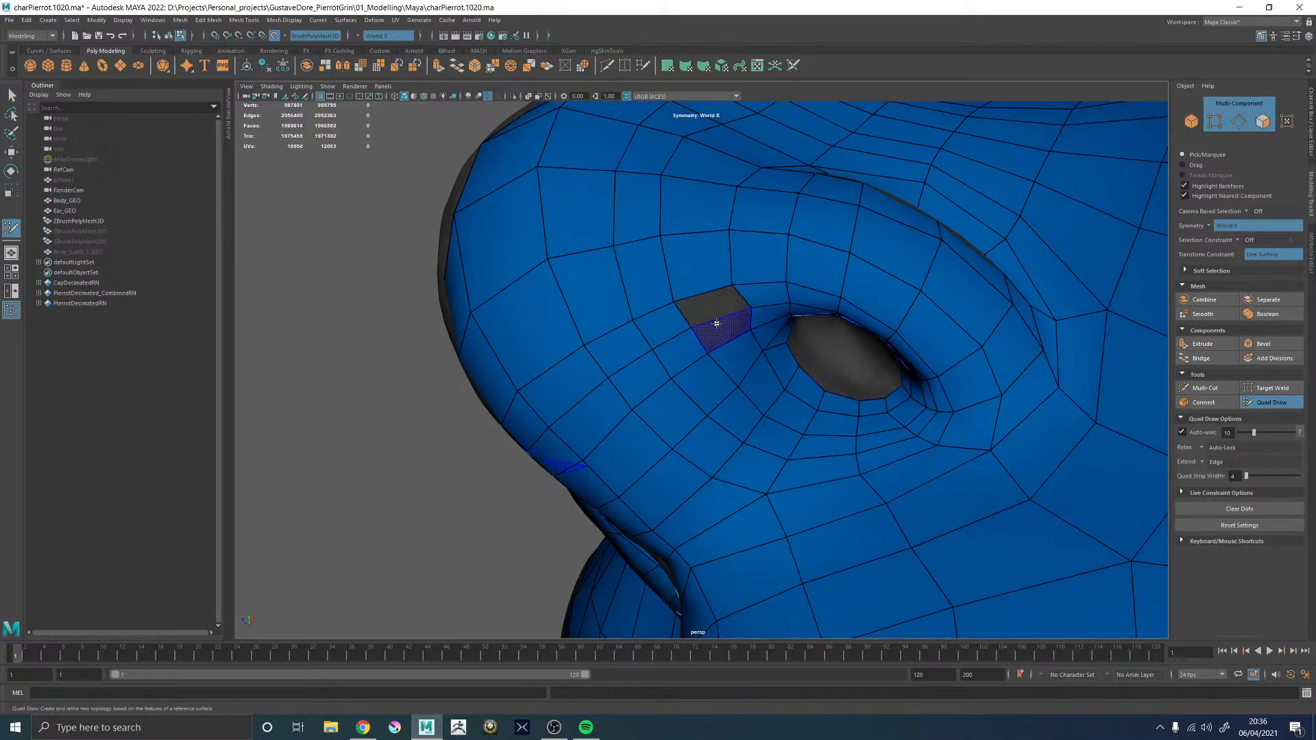
pyautogui.keyDown('shift'); pyautogui.click(717, 316); pyautogui.keyUp('shift')
pyautogui.keyDown('shift'); pyautogui.click(724, 329); pyautogui.keyUp('shift')
pyautogui.moveTo(566, 374)
pyautogui.keyDown('shift'); pyautogui.mouseDown()
pyautogui.moveTo(558, 352)
pyautogui.moveTo(719, 294)
pyautogui.moveTo(708, 328)
pyautogui.moveTo(623, 391)
pyautogui.moveTo(543, 338)
pyautogui.moveTo(581, 281)
pyautogui.moveTo(612, 258)
pyautogui.moveTo(599, 270)
pyautogui.moveTo(667, 294)
pyautogui.mouseUp(); pyautogui.keyUp('shift')
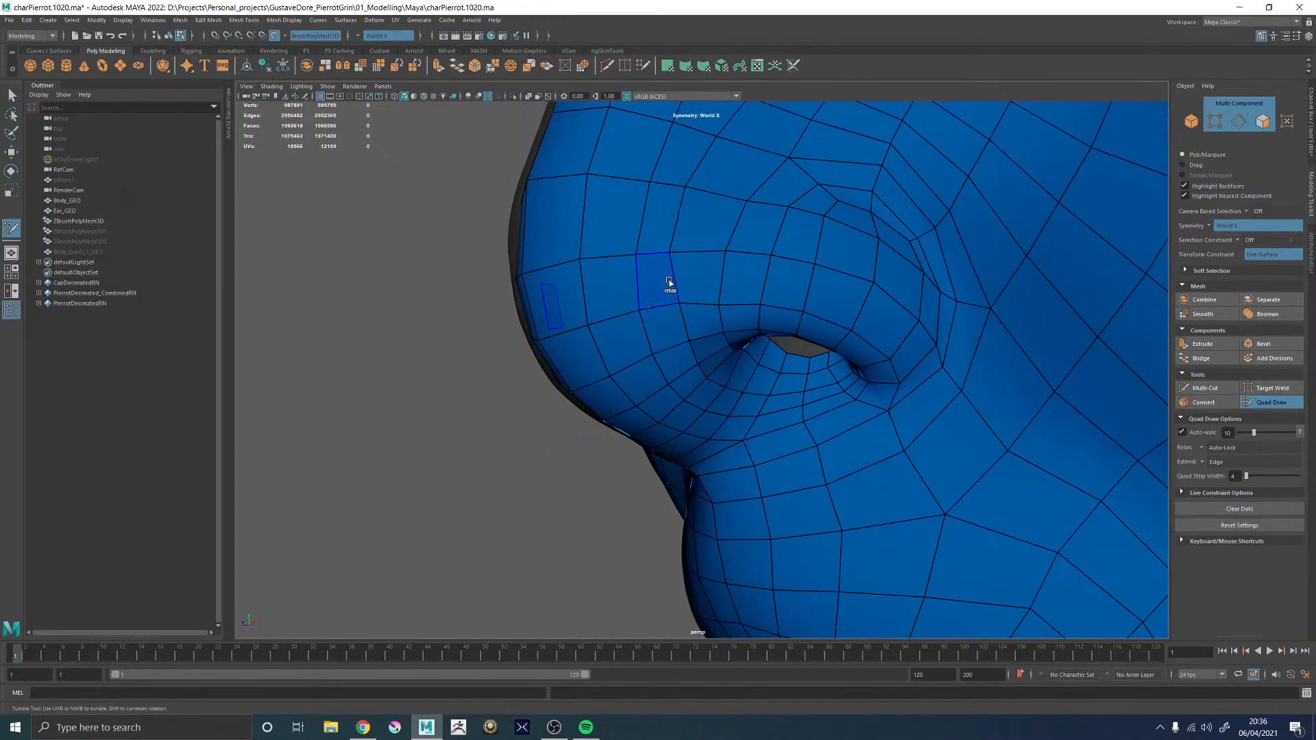
# - Inspect the edge flow across both sides of the nose and around the nostril opening
pyautogui.keyDown('alt'); pyautogui.moveTo(613, 233); pyautogui.dragTo(578, 290, button='right'); pyautogui.keyUp('alt')
pyautogui.keyDown('alt'); pyautogui.moveTo(603, 290); pyautogui.dragTo(647, 282); pyautogui.keyUp('alt')
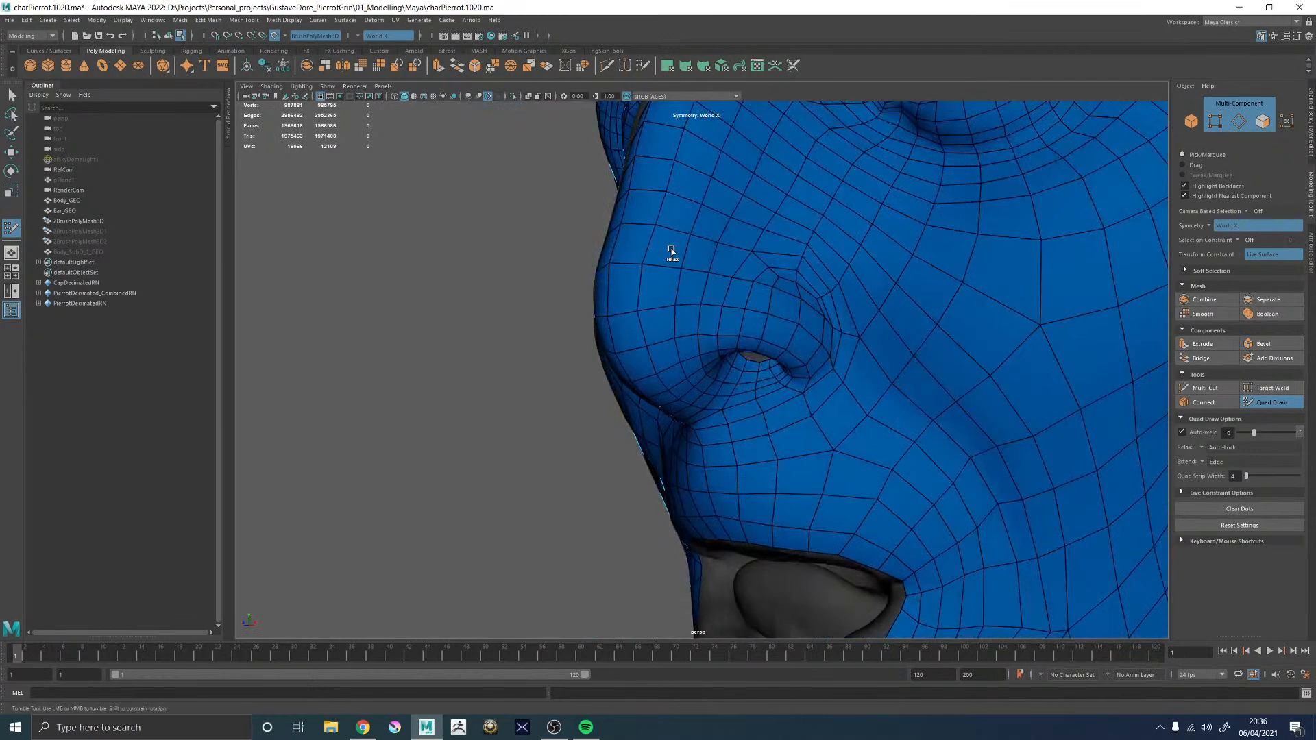
pyautogui.keyDown('alt'); pyautogui.moveTo(658, 342); pyautogui.dragTo(740, 336); pyautogui.keyUp('alt')
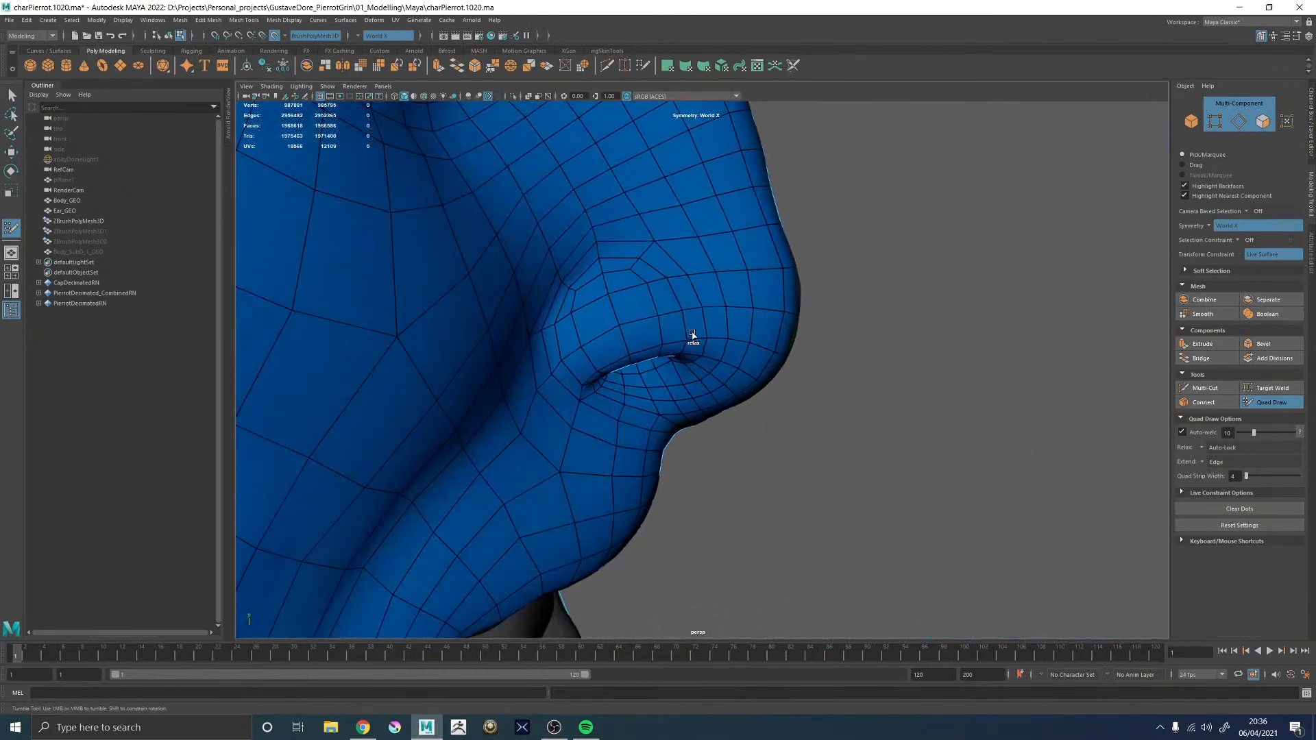
pyautogui.keyDown('alt'); pyautogui.moveTo(768, 313); pyautogui.dragTo(706, 302, button='right'); pyautogui.keyUp('alt')
pyautogui.keyDown('alt'); pyautogui.moveTo(706, 302); pyautogui.dragTo(602, 294); pyautogui.keyUp('alt')
pyautogui.keyDown('alt'); pyautogui.moveTo(690, 309); pyautogui.dragTo(800, 400, button='right'); pyautogui.keyUp('alt')
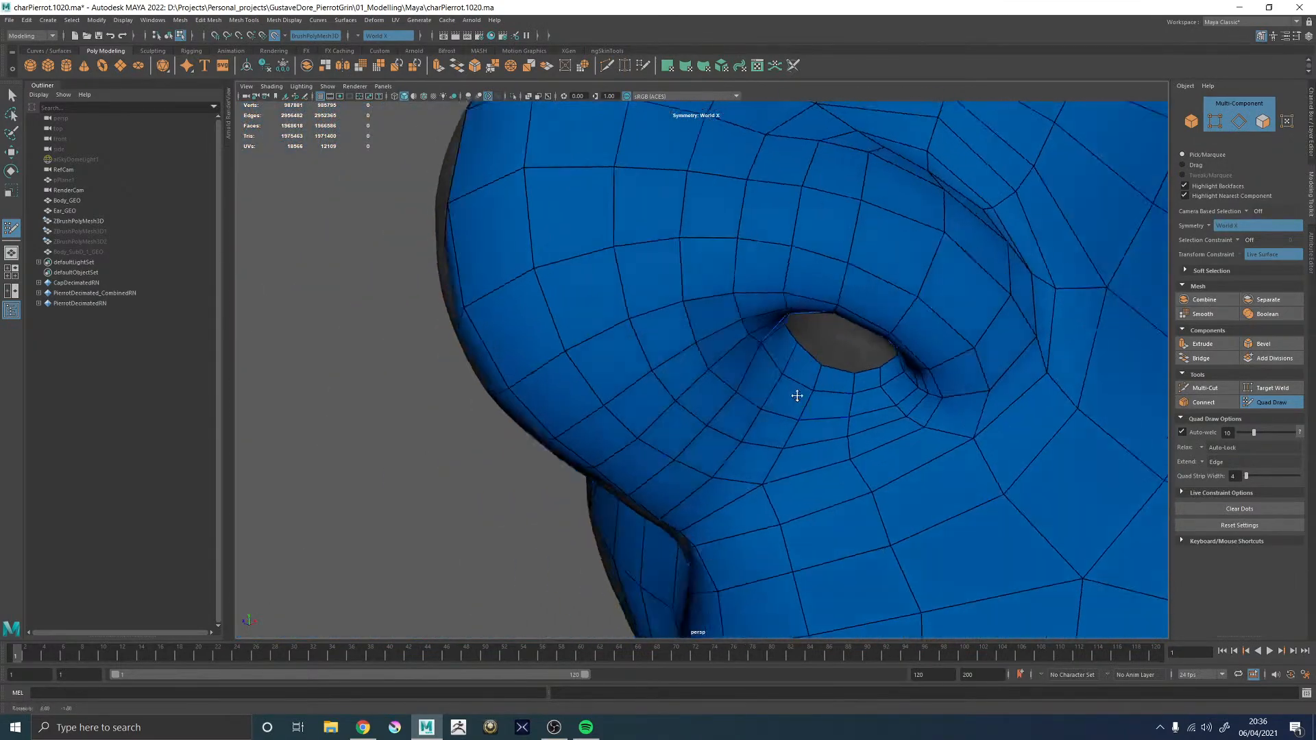
pyautogui.keyDown('alt'); pyautogui.moveTo(799, 400); pyautogui.dragTo(767, 366); pyautogui.keyUp('alt')
pyautogui.moveTo(715, 315)
pyautogui.keyDown('alt'); pyautogui.mouseDown(button='right')
pyautogui.moveTo(705, 331)
pyautogui.moveTo(685, 291)
pyautogui.moveTo(724, 345)
pyautogui.moveTo(699, 320)
pyautogui.mouseUp(button='right'); pyautogui.keyUp('alt')
pyautogui.keyDown('alt'); pyautogui.moveTo(699, 320); pyautogui.dragTo(720, 347); pyautogui.keyUp('alt')
pyautogui.keyDown('alt'); pyautogui.moveTo(719, 347); pyautogui.dragTo(615, 353, button='right'); pyautogui.keyUp('alt')
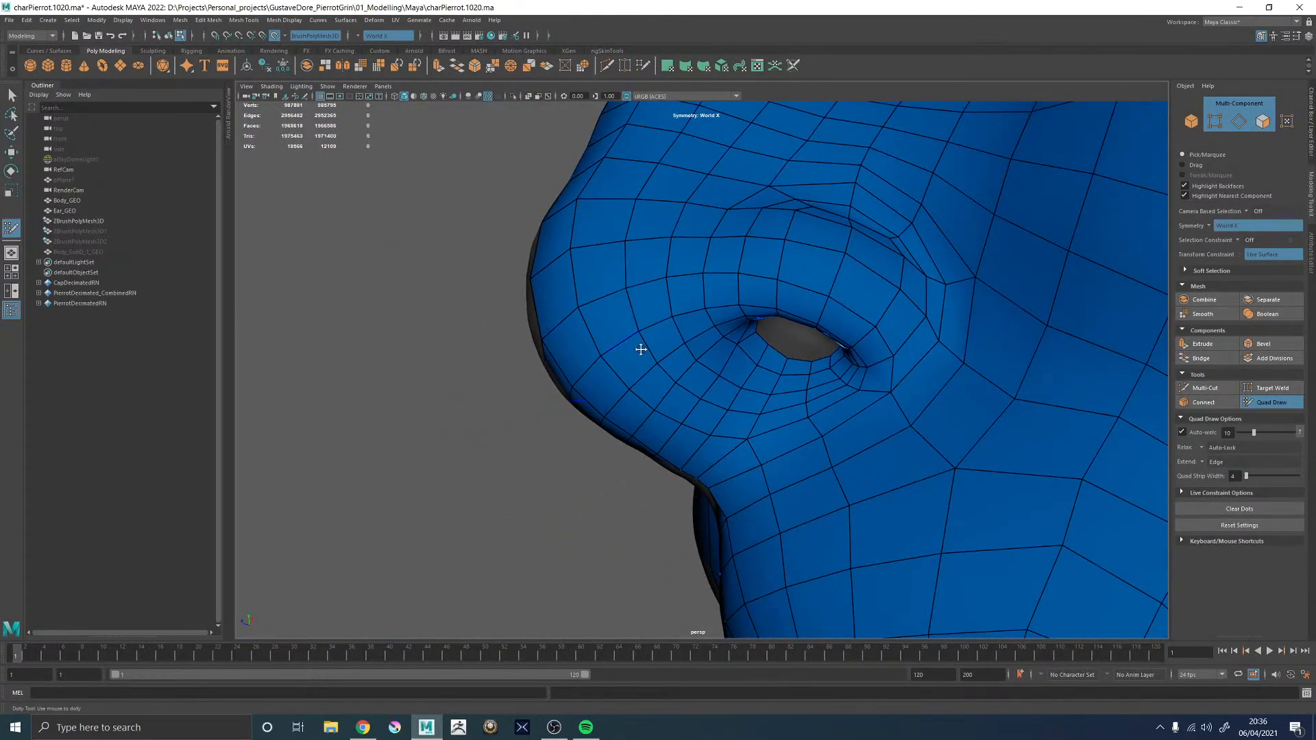
# - Delete the faces between the nostril and the upper lip, insert an edge loop there and fill the gap's inner part with a quad
pyautogui.keyDown('alt'); pyautogui.moveTo(614, 352); pyautogui.dragTo(706, 371); pyautogui.keyUp('alt')
pyautogui.keyDown('alt'); pyautogui.moveTo(704, 417); pyautogui.dragTo(676, 339); pyautogui.keyUp('alt')
pyautogui.moveTo(698, 447)
pyautogui.keyDown('alt'); pyautogui.mouseDown()
pyautogui.moveTo(658, 281)
pyautogui.moveTo(665, 325)
pyautogui.mouseUp(); pyautogui.keyUp('alt')
pyautogui.keyDown('alt'); pyautogui.moveTo(665, 326); pyautogui.dragTo(689, 332, button='right'); pyautogui.keyUp('alt')
pyautogui.keyDown('ctrl'); pyautogui.keyDown('shift'); pyautogui.click(656, 322); pyautogui.keyUp('shift'); pyautogui.keyUp('ctrl')
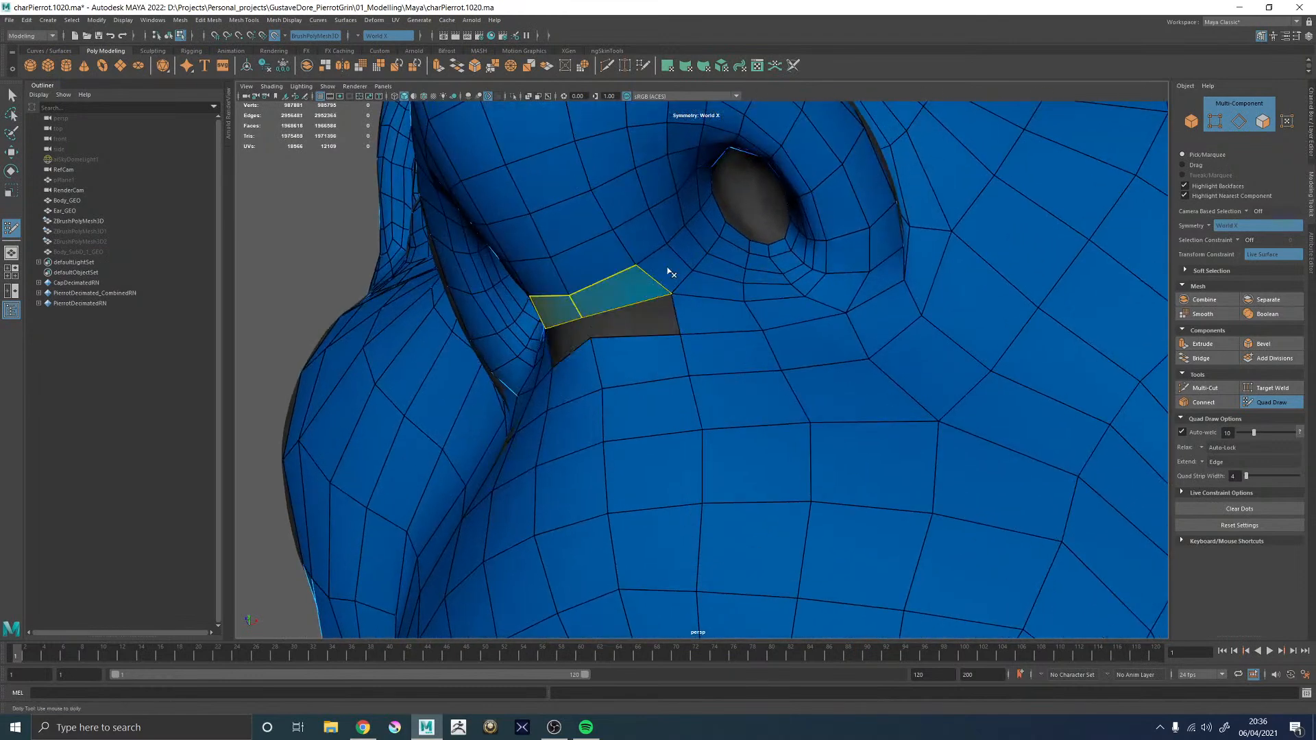
pyautogui.keyDown('ctrl'); pyautogui.keyDown('shift'); pyautogui.click(658, 302); pyautogui.keyUp('shift'); pyautogui.keyUp('ctrl')
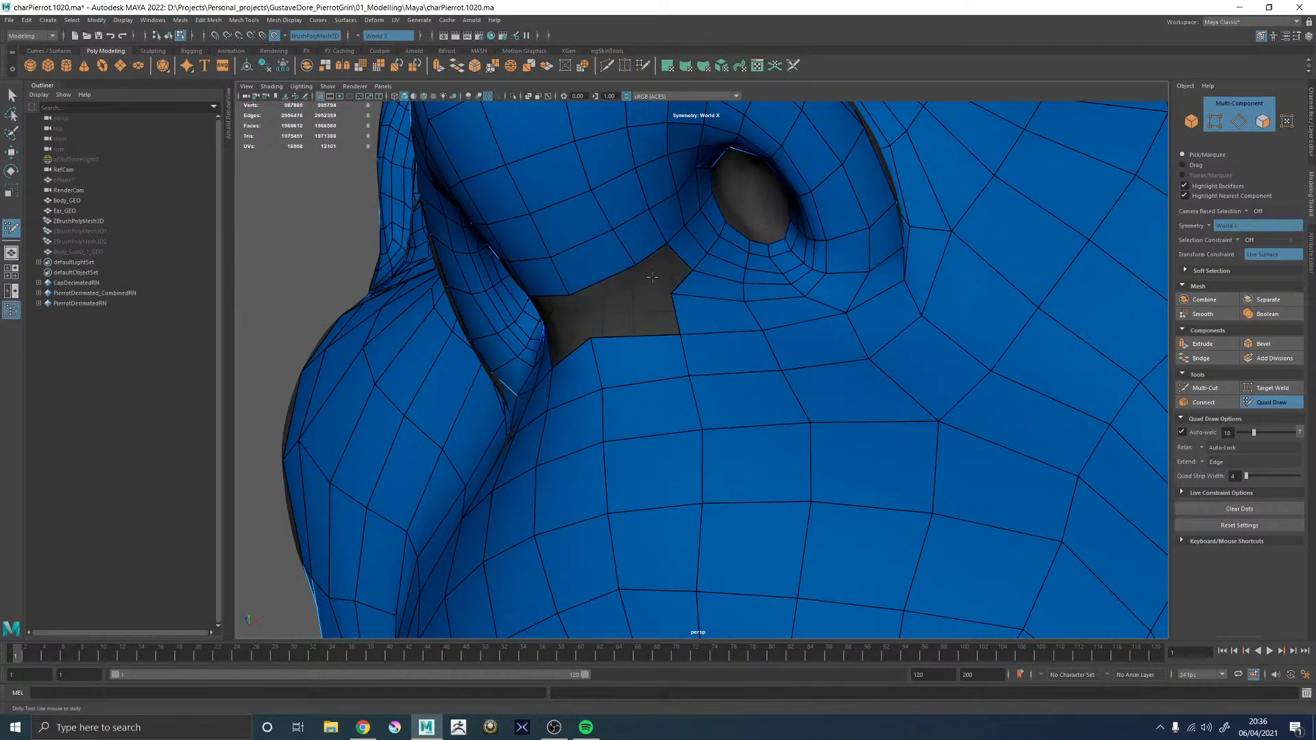
pyautogui.keyDown('ctrl'); pyautogui.click(627, 336); pyautogui.keyUp('ctrl')
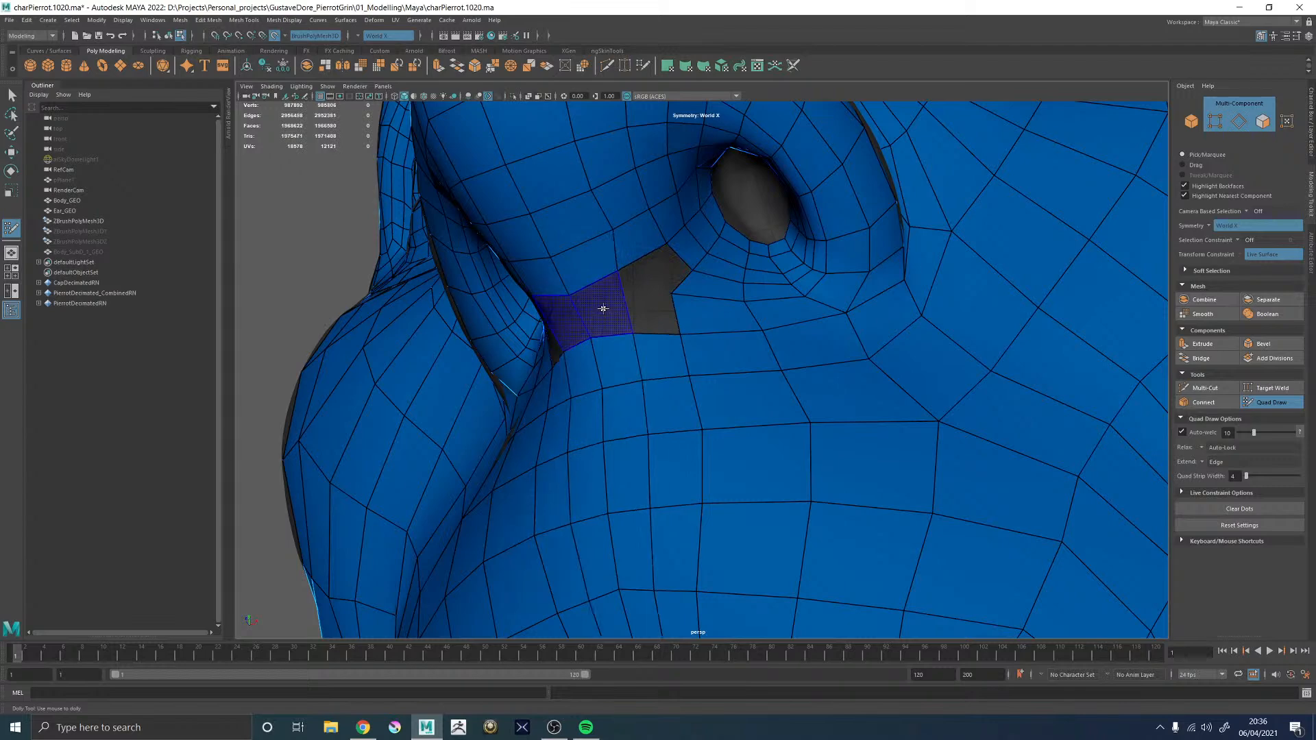
pyautogui.keyDown('shift'); pyautogui.click(604, 309); pyautogui.keyUp('shift')
pyautogui.keyDown('alt'); pyautogui.moveTo(603, 308); pyautogui.dragTo(626, 337); pyautogui.keyUp('alt')
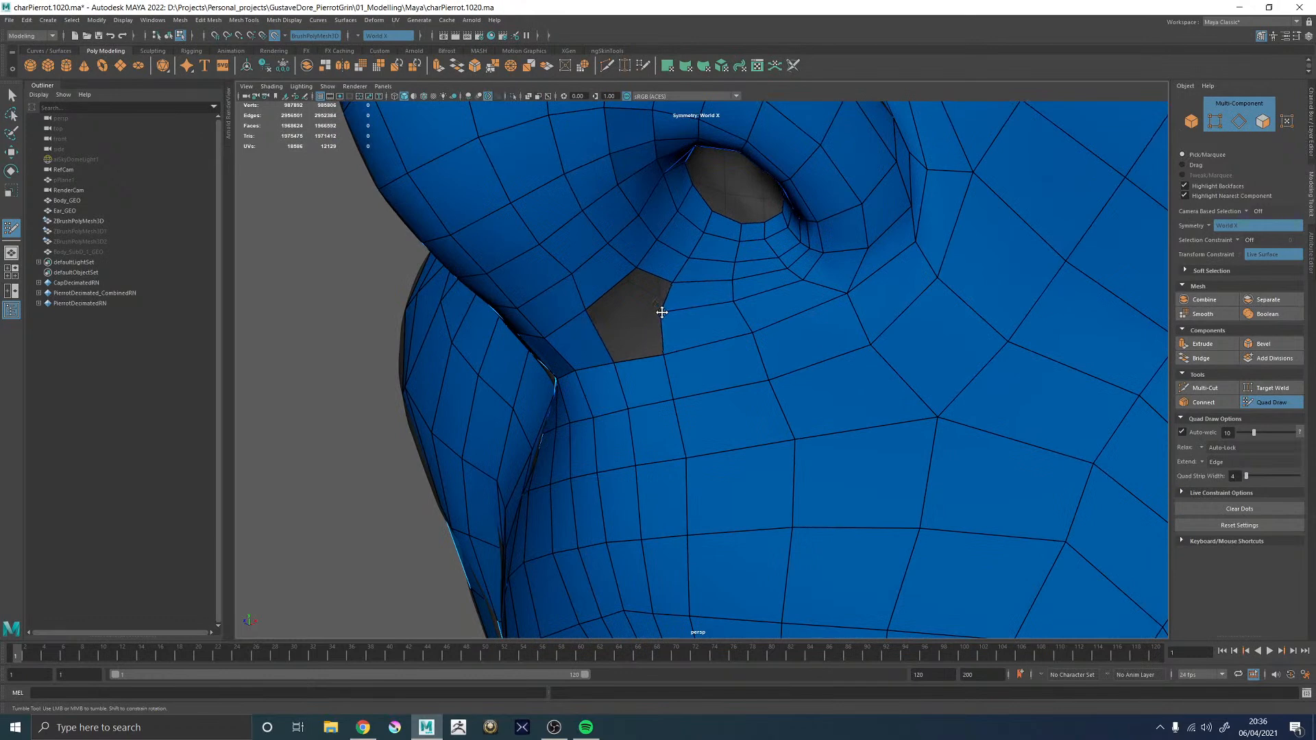
# - Move the gap's upper corner vertex below the nostril inward and fill the remaining opening with faces
pyautogui.moveTo(636, 269); pyautogui.dragTo(639, 312)
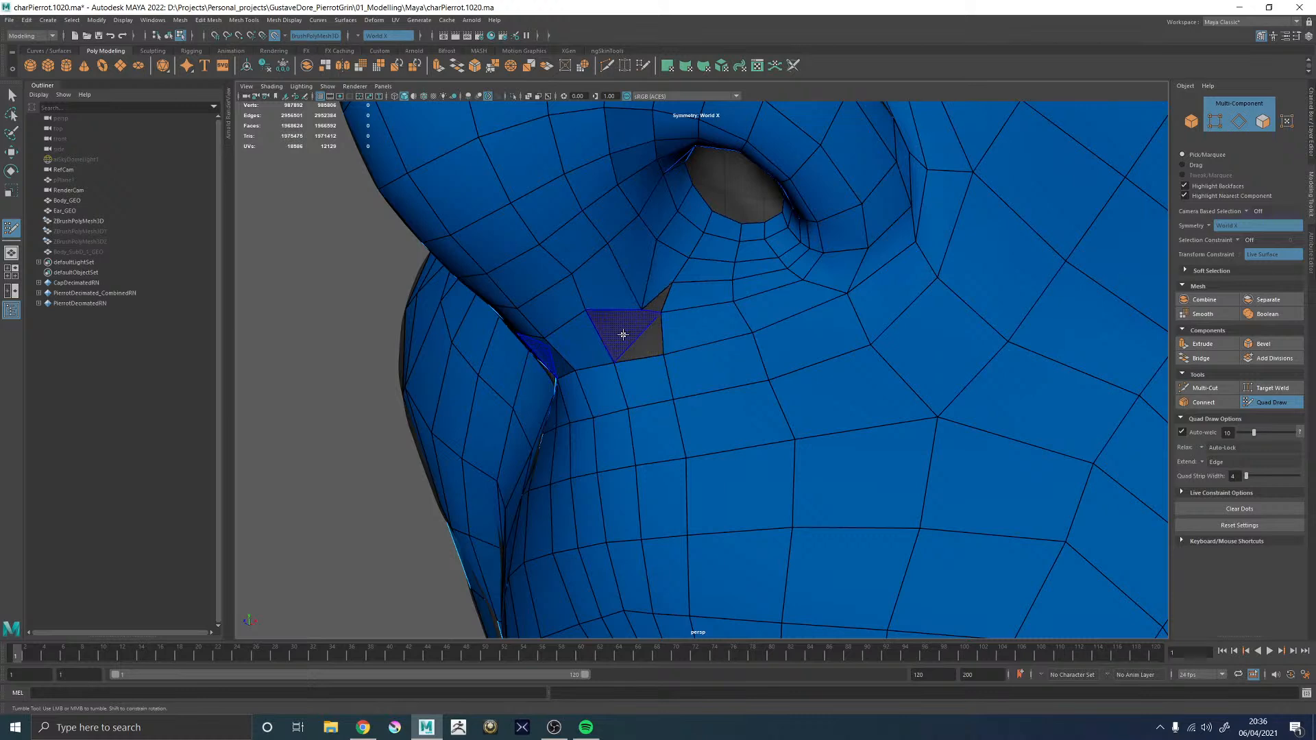
pyautogui.keyDown('shift'); pyautogui.click(624, 334); pyautogui.keyUp('shift')
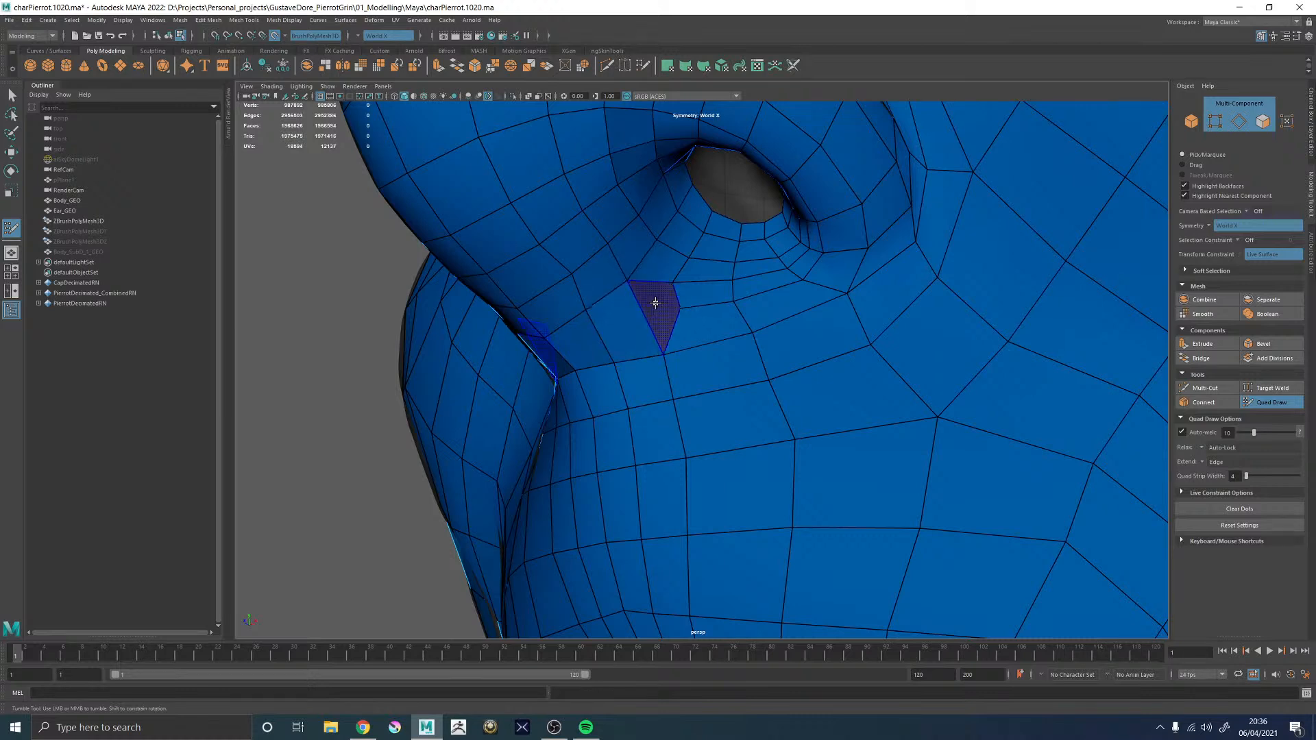
pyautogui.keyDown('shift'); pyautogui.click(658, 306); pyautogui.keyUp('shift')
# - Remove the uneven faces under the nostril, refill the hole with cleaner quads and relax them
pyautogui.scroll(5, 713, 332)
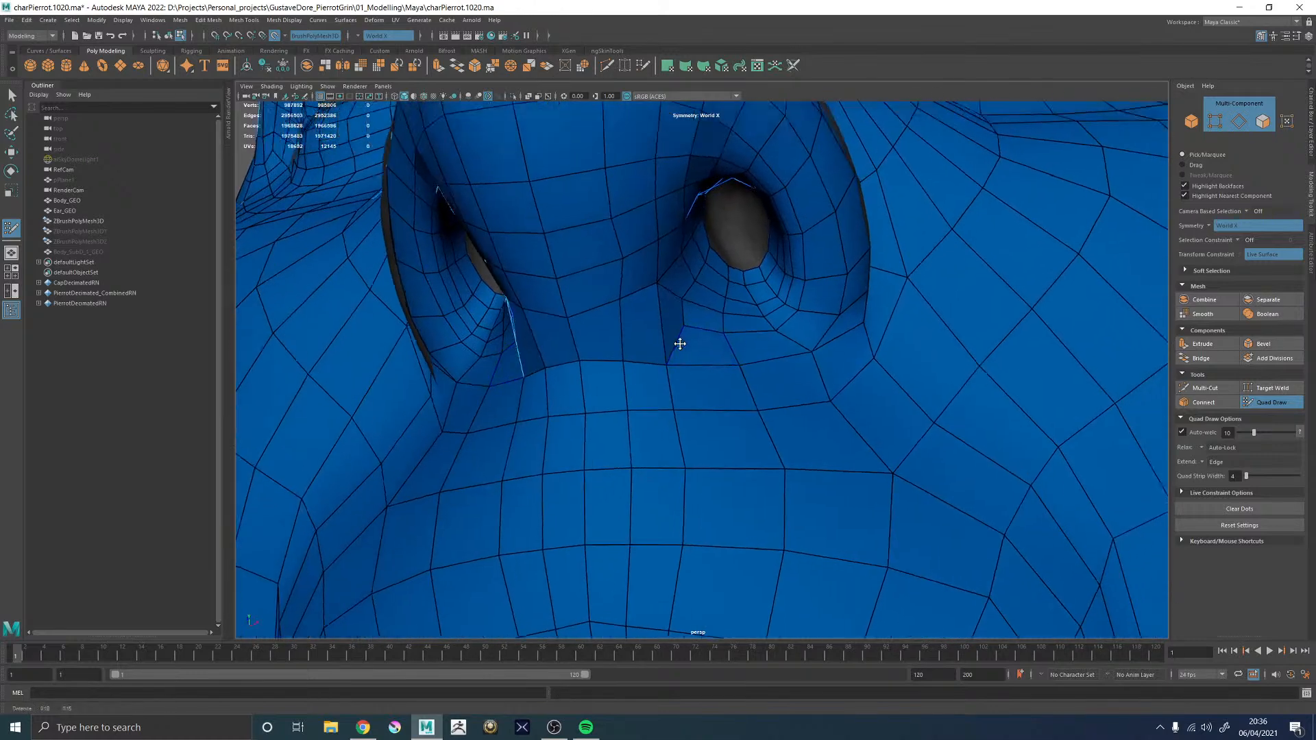
pyautogui.keyDown('alt'); pyautogui.moveTo(732, 382); pyautogui.dragTo(626, 356); pyautogui.keyUp('alt')
pyautogui.keyDown('ctrl'); pyautogui.keyDown('shift'); pyautogui.click(598, 346); pyautogui.keyUp('shift'); pyautogui.keyUp('ctrl')
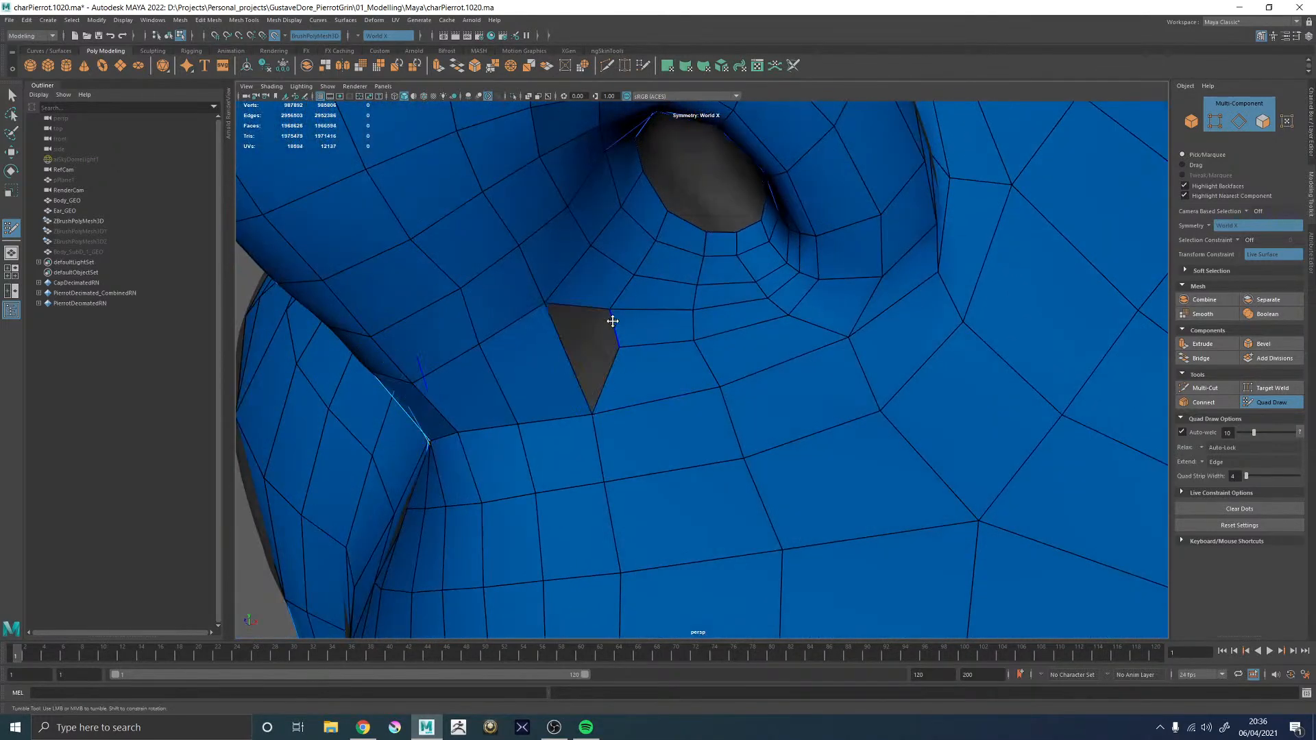
pyautogui.keyDown('ctrl'); pyautogui.keyDown('shift'); pyautogui.click(624, 343); pyautogui.keyUp('shift'); pyautogui.keyUp('ctrl')
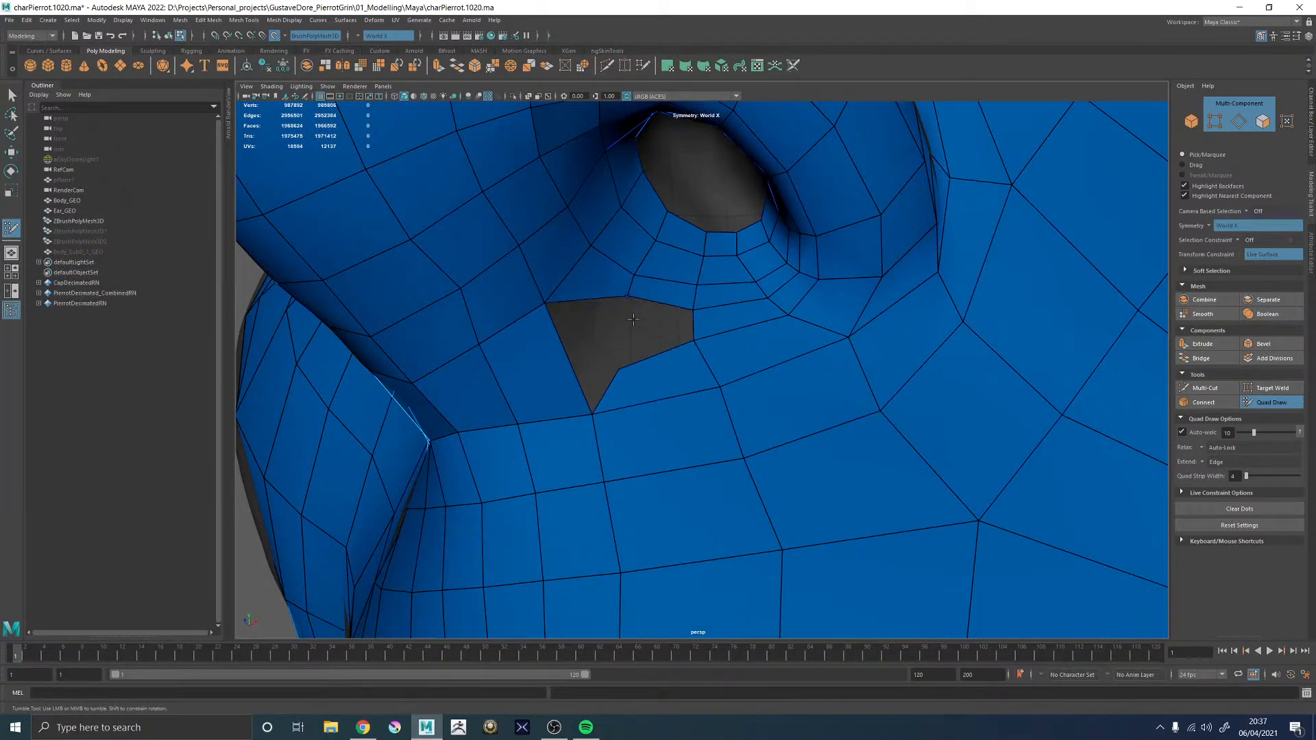
pyautogui.moveTo(553, 308)
pyautogui.mouseDown()
pyautogui.moveTo(615, 312)
pyautogui.moveTo(558, 307)
pyautogui.mouseUp()
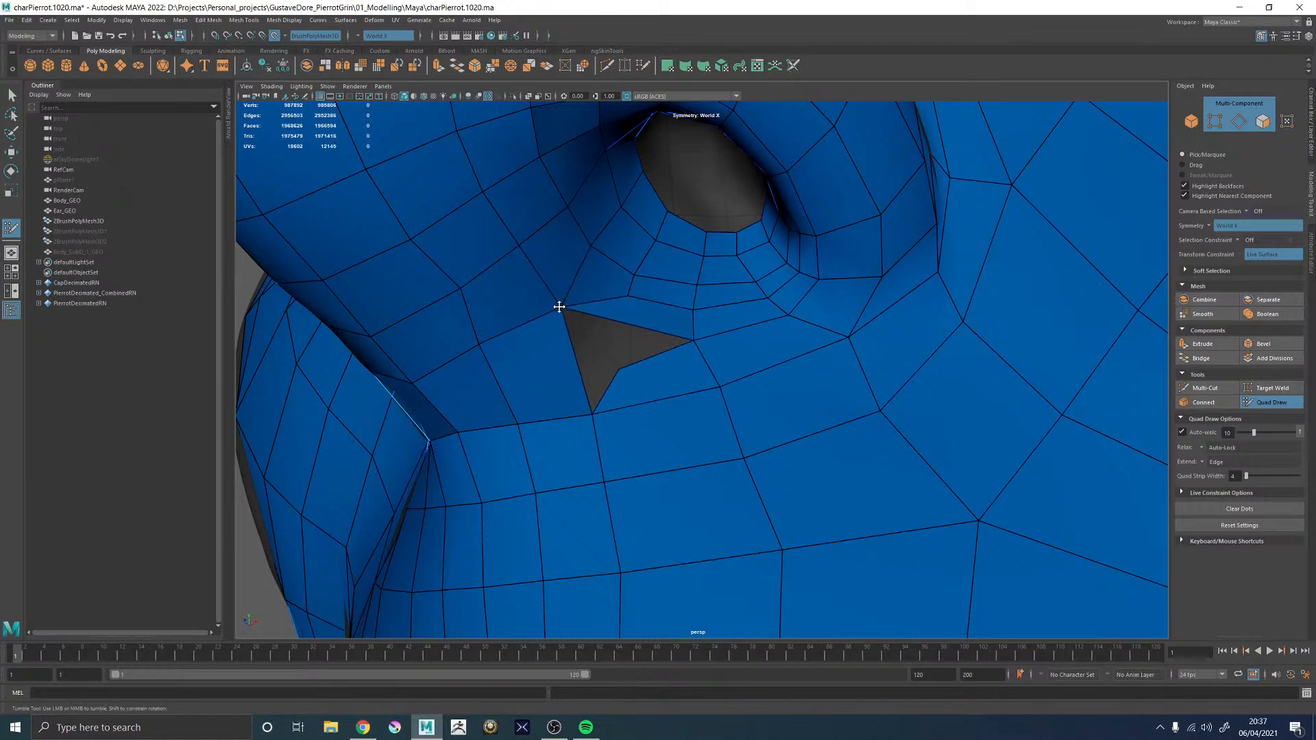
pyautogui.keyDown('shift'); pyautogui.click(641, 388); pyautogui.keyUp('shift')
pyautogui.keyDown('shift'); pyautogui.moveTo(626, 373); pyautogui.dragTo(674, 365); pyautogui.keyUp('shift')
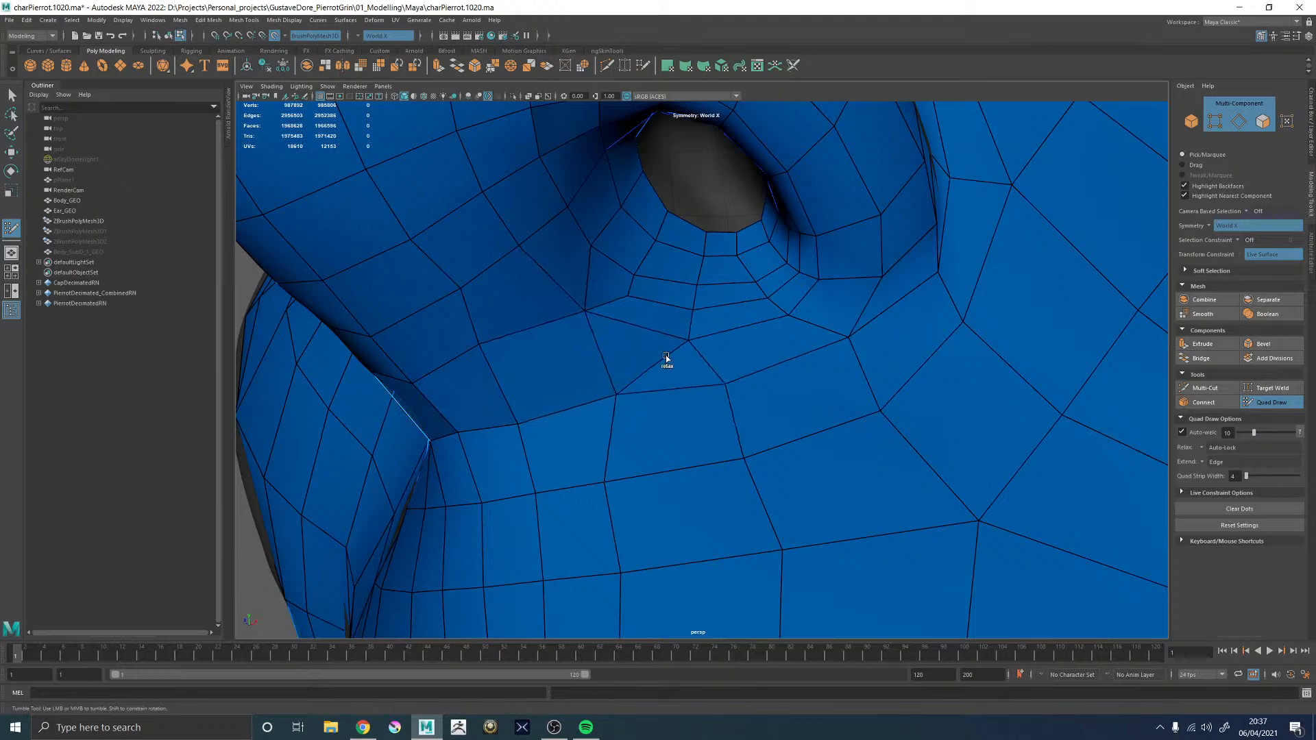
# - Undo the latest face fills and vertex edits under the nostril back to the open gap
pyautogui.keyDown('alt'); pyautogui.moveTo(676, 397); pyautogui.dragTo(484, 288, button='right'); pyautogui.keyUp('alt')
pyautogui.hotkey('ctrl', 'z')
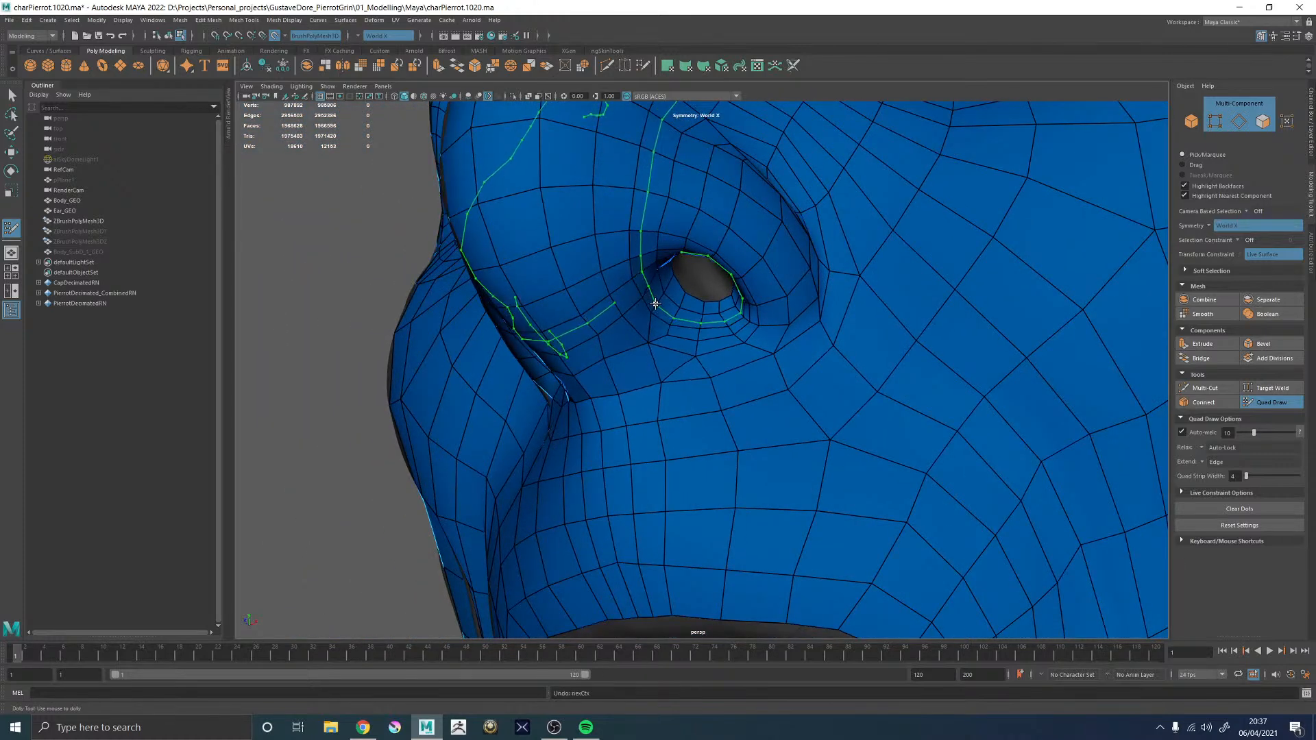
pyautogui.hotkey('ctrl', 'z')
pyautogui.keyDown('alt'); pyautogui.moveTo(661, 373); pyautogui.dragTo(784, 442, button='right'); pyautogui.keyUp('alt')
pyautogui.keyDown('alt'); pyautogui.moveTo(785, 442); pyautogui.dragTo(617, 357); pyautogui.keyUp('alt')
pyautogui.keyDown('alt'); pyautogui.moveTo(621, 373); pyautogui.dragTo(583, 345, button='right'); pyautogui.keyUp('alt')
pyautogui.hotkey('ctrl', 'z')
pyautogui.hotkey('ctrl', 'z')
pyautogui.hotkey('ctrl', 'z')
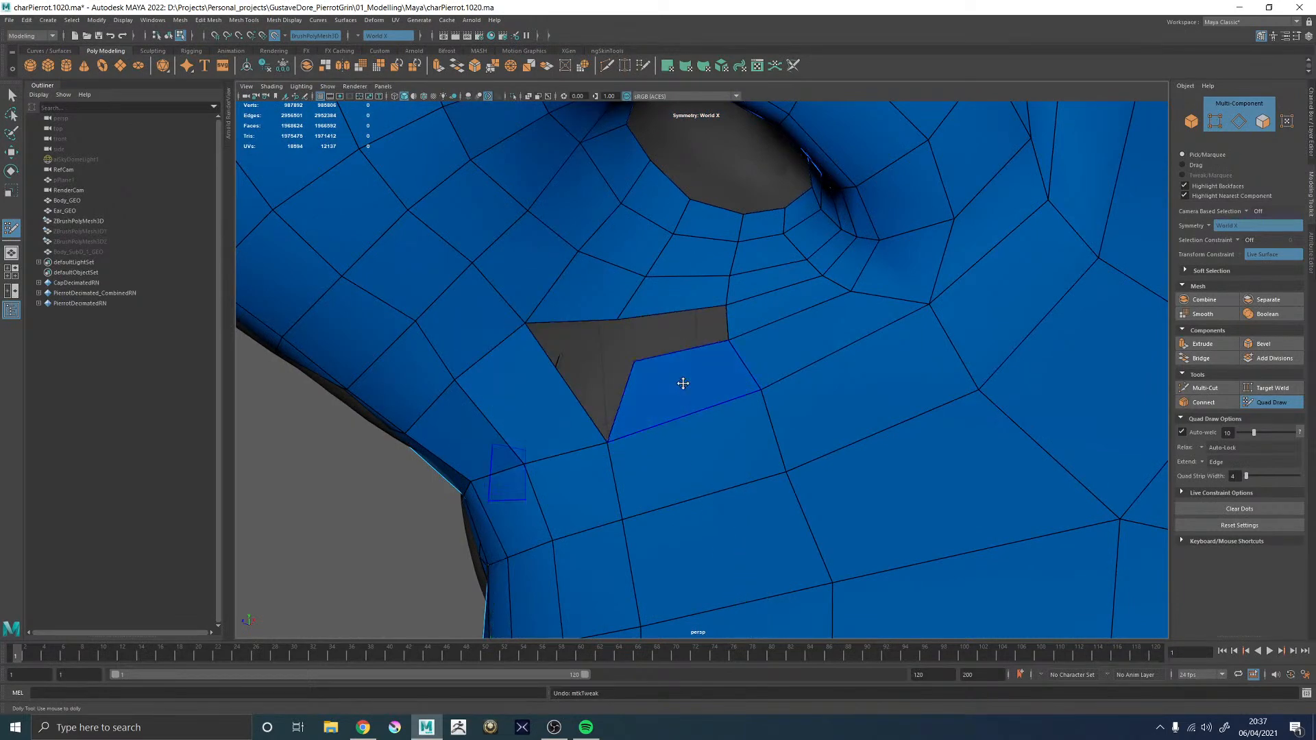
# - Delete the faces bordering the gap under the nostril and refill the enlarged hole with new quads
pyautogui.scroll(-5, 659, 378)
pyautogui.keyDown('alt'); pyautogui.moveTo(542, 274); pyautogui.dragTo(648, 344); pyautogui.keyUp('alt')
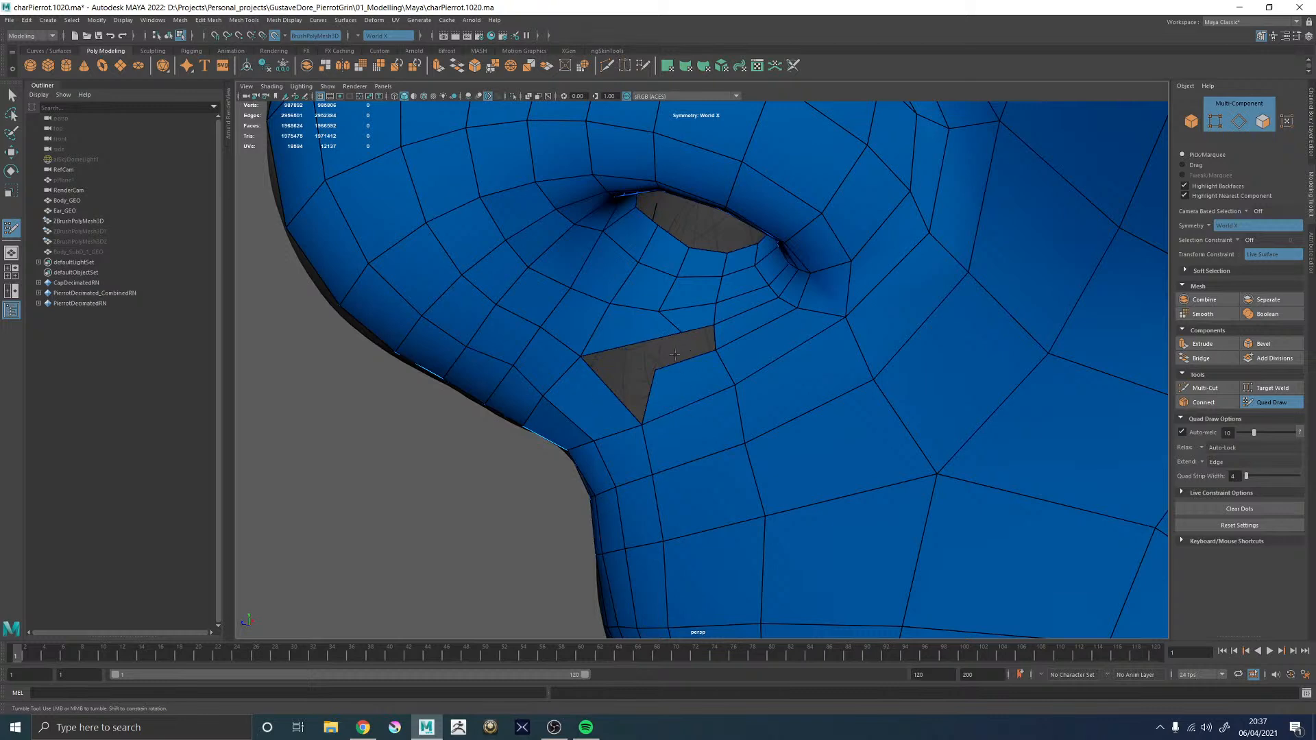
pyautogui.keyDown('ctrl'); pyautogui.keyDown('shift'); pyautogui.click(668, 381); pyautogui.keyUp('shift'); pyautogui.keyUp('ctrl')
pyautogui.keyDown('ctrl'); pyautogui.keyDown('shift'); pyautogui.click(619, 335); pyautogui.keyUp('shift'); pyautogui.keyUp('ctrl')
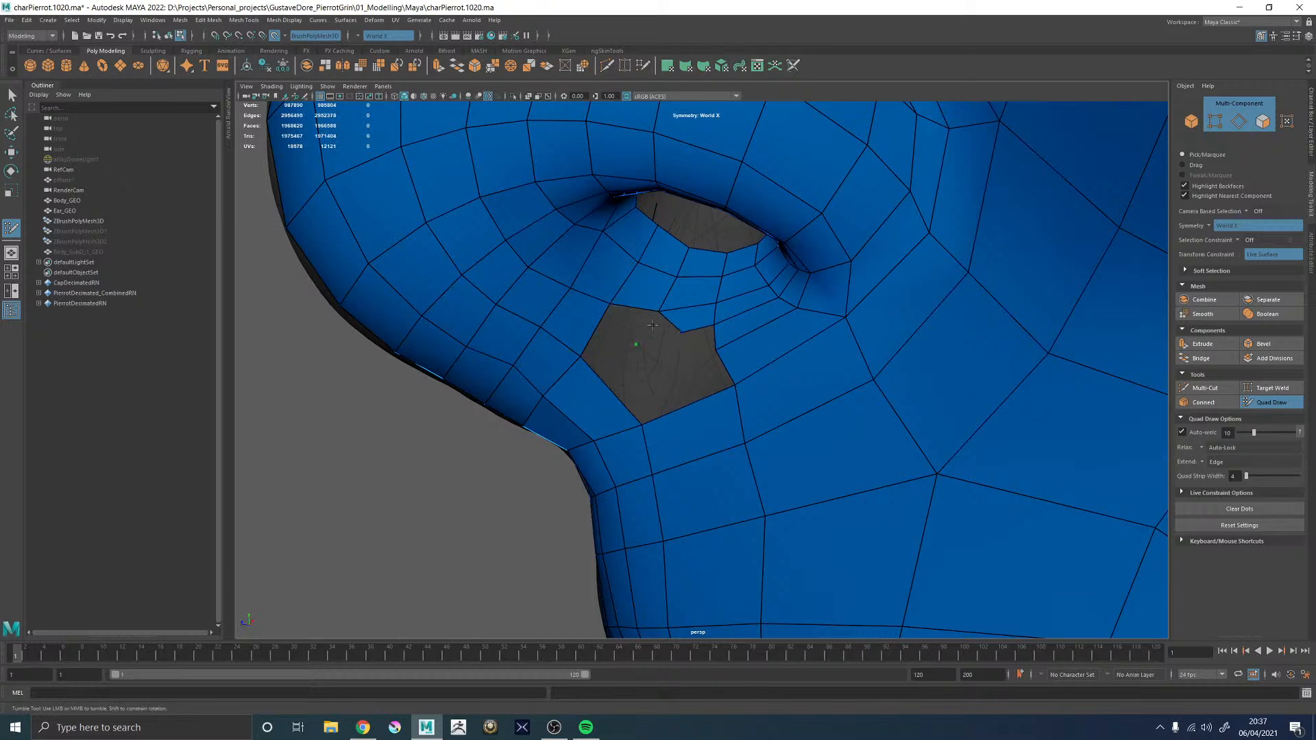
pyautogui.keyDown('shift'); pyautogui.click(694, 344); pyautogui.keyUp('shift')
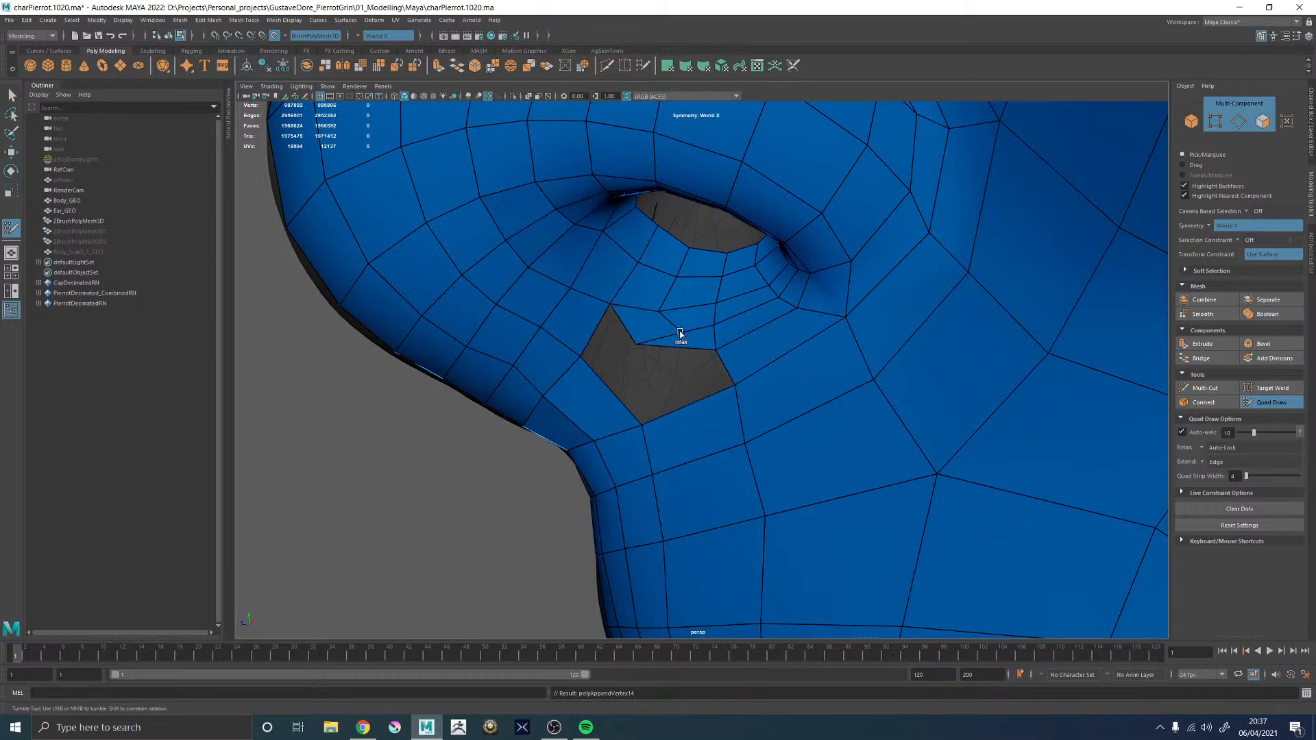
pyautogui.keyDown('shift'); pyautogui.click(679, 334); pyautogui.keyUp('shift')
pyautogui.moveTo(662, 330)
pyautogui.keyDown('alt'); pyautogui.mouseDown()
pyautogui.moveTo(631, 363)
pyautogui.moveTo(640, 332)
pyautogui.mouseUp(); pyautogui.keyUp('alt')
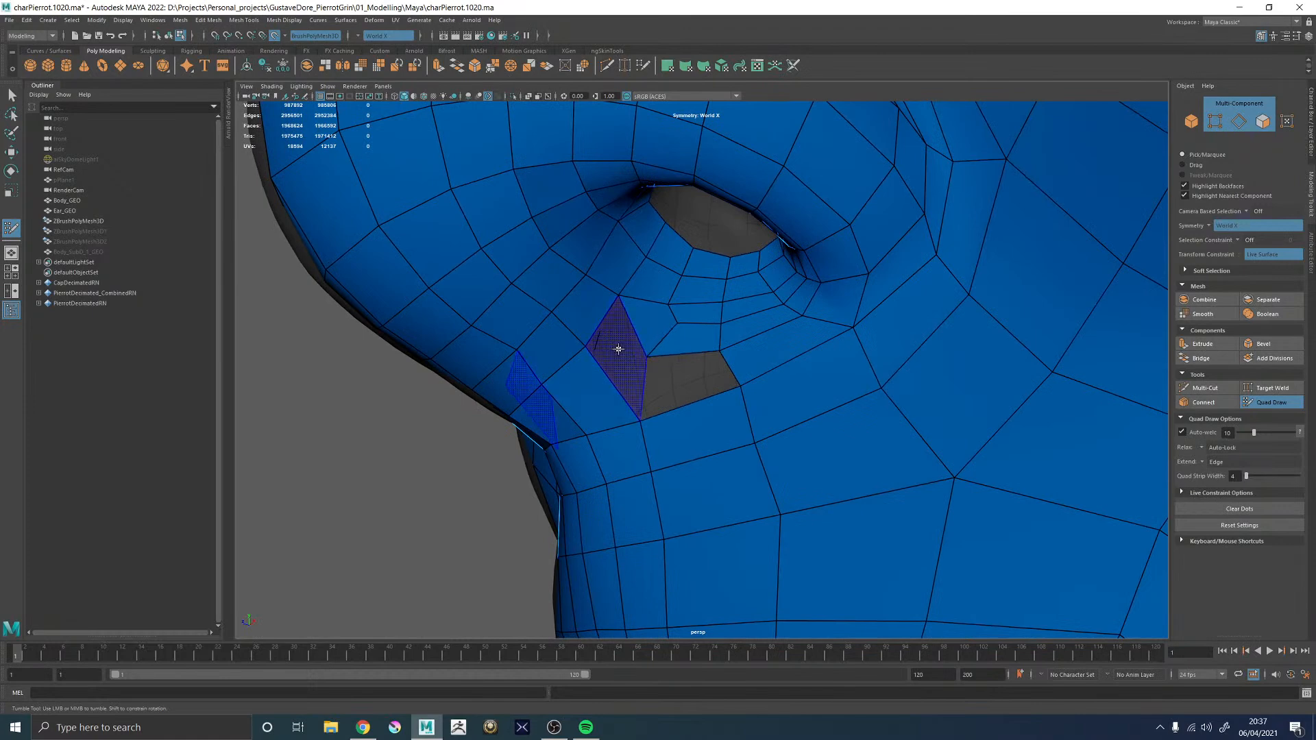
pyautogui.keyDown('shift'); pyautogui.click(686, 379); pyautogui.keyUp('shift')
pyautogui.keyDown('shift'); pyautogui.click(715, 380); pyautogui.keyUp('shift')
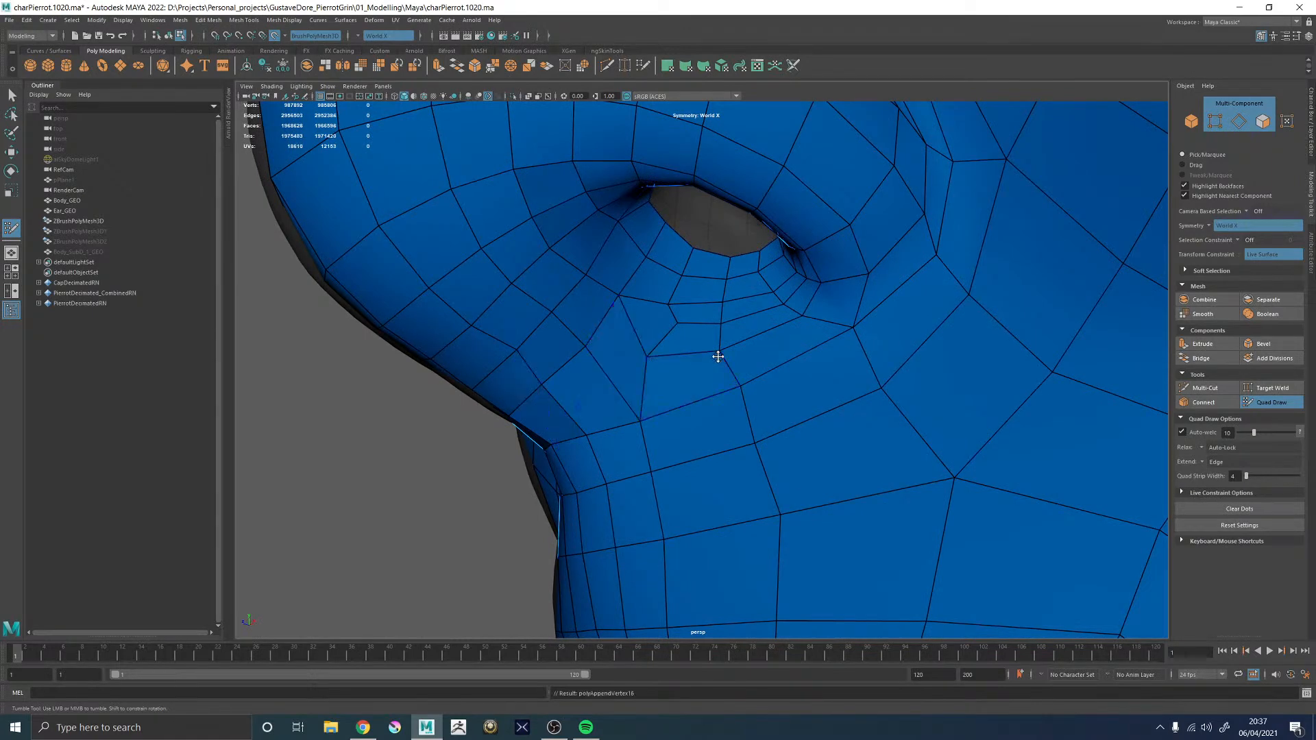
# - Relax the vertices between the nostril and the upper lip to even out the new quads
pyautogui.keyDown('alt'); pyautogui.moveTo(717, 356); pyautogui.dragTo(605, 336, button='right'); pyautogui.keyUp('alt')
pyautogui.keyDown('alt'); pyautogui.moveTo(605, 335); pyautogui.dragTo(690, 355); pyautogui.keyUp('alt')
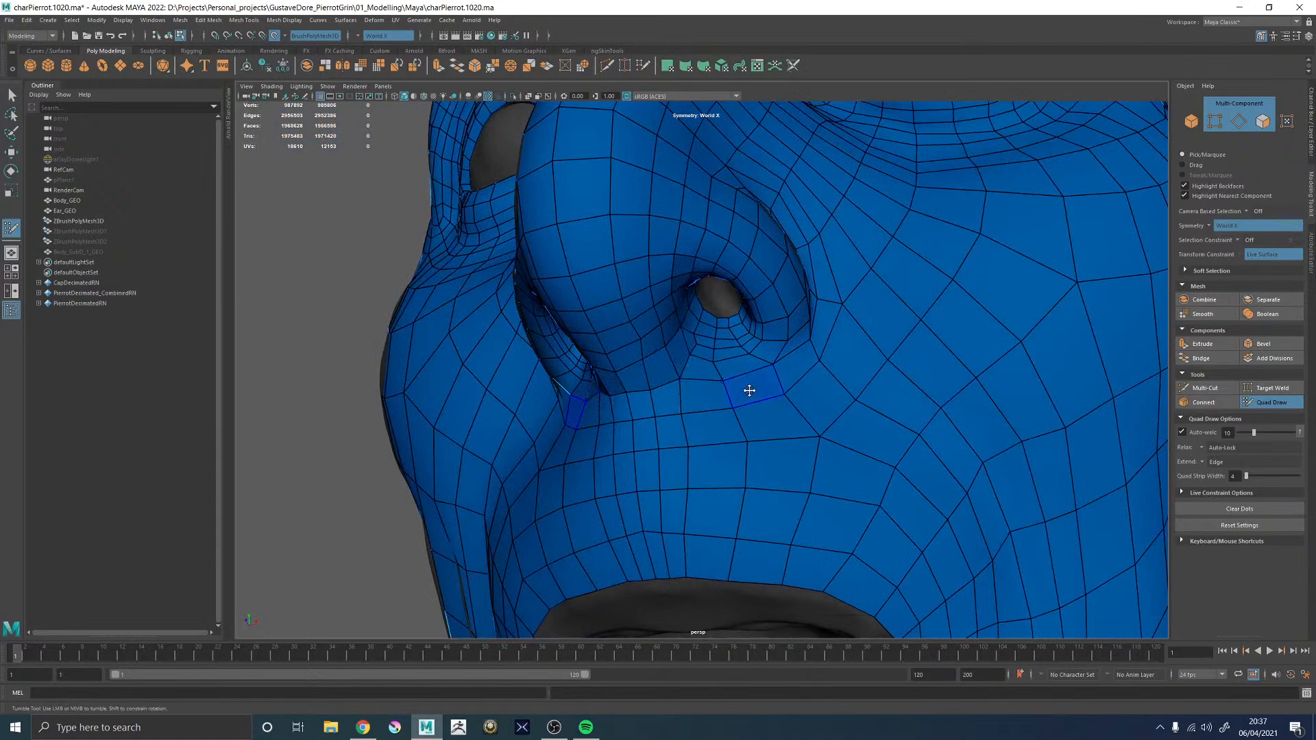
pyautogui.keyDown('alt'); pyautogui.moveTo(750, 390); pyautogui.dragTo(676, 440, button='right'); pyautogui.keyUp('alt')
pyautogui.keyDown('alt'); pyautogui.moveTo(705, 440); pyautogui.dragTo(684, 406); pyautogui.keyUp('alt')
pyautogui.moveTo(684, 406)
pyautogui.keyDown('alt'); pyautogui.mouseDown(button='right')
pyautogui.moveTo(752, 414)
pyautogui.moveTo(637, 314)
pyautogui.mouseUp(button='right'); pyautogui.keyUp('alt')
pyautogui.press('ctrl')
pyautogui.moveTo(623, 365)
pyautogui.keyDown('alt'); pyautogui.mouseDown()
pyautogui.moveTo(645, 345)
pyautogui.moveTo(633, 341)
pyautogui.moveTo(661, 338)
pyautogui.moveTo(610, 362)
pyautogui.moveTo(693, 356)
pyautogui.moveTo(649, 341)
pyautogui.moveTo(640, 346)
pyautogui.moveTo(659, 364)
pyautogui.moveTo(676, 338)
pyautogui.moveTo(696, 352)
pyautogui.mouseUp(); pyautogui.keyUp('alt')
pyautogui.keyDown('shift'); pyautogui.moveTo(683, 460); pyautogui.dragTo(685, 445); pyautogui.keyUp('shift')
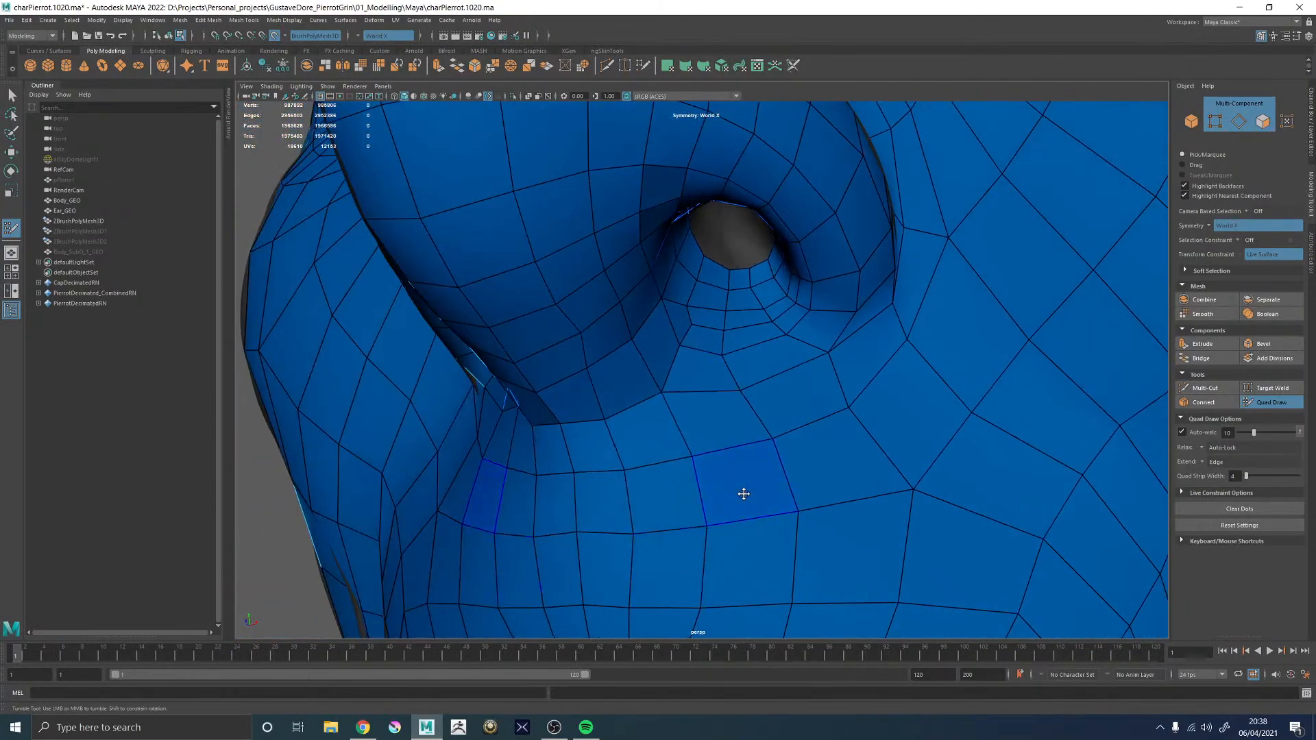
# - Relax the vertices along the upper lip border and across the area beneath the nose
pyautogui.keyDown('alt'); pyautogui.moveTo(729, 505); pyautogui.dragTo(644, 403, button='right'); pyautogui.keyUp('alt')
pyautogui.keyDown('alt'); pyautogui.moveTo(644, 402); pyautogui.dragTo(731, 323, button='middle'); pyautogui.keyUp('alt')
pyautogui.keyDown('alt'); pyautogui.moveTo(731, 323); pyautogui.dragTo(690, 352, button='right'); pyautogui.keyUp('alt')
pyautogui.keyDown('alt'); pyautogui.moveTo(689, 352); pyautogui.dragTo(728, 338); pyautogui.keyUp('alt')
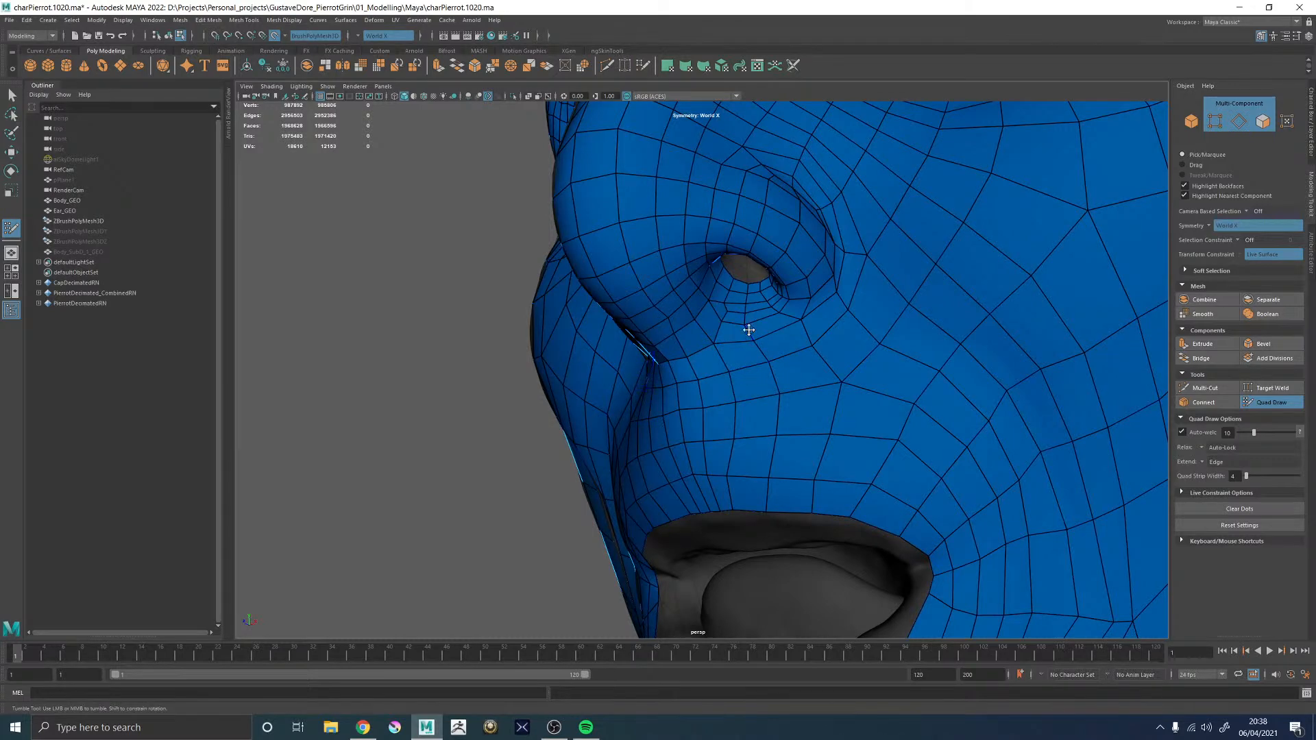
pyautogui.keyDown('alt'); pyautogui.moveTo(729, 290); pyautogui.dragTo(775, 385); pyautogui.keyUp('alt')
pyautogui.keyDown('alt'); pyautogui.moveTo(775, 384); pyautogui.dragTo(702, 311, button='middle'); pyautogui.keyUp('alt')
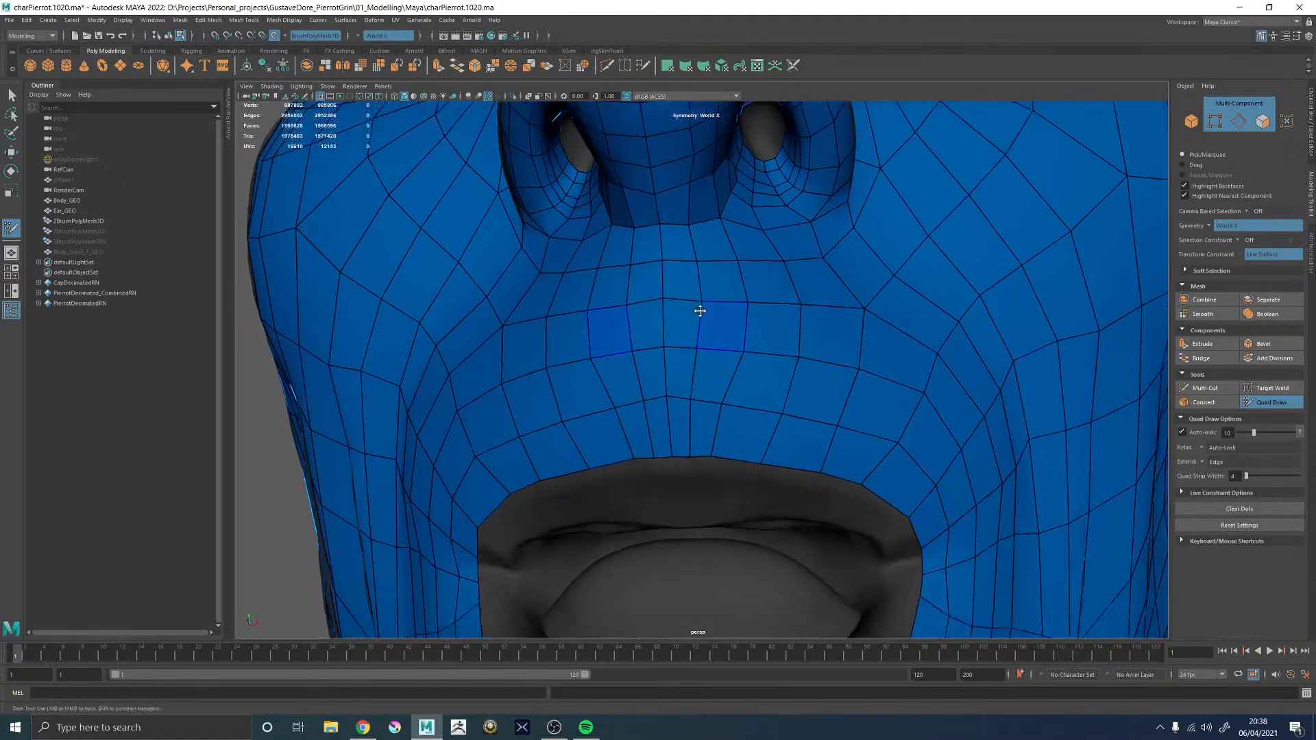
pyautogui.moveTo(696, 457)
pyautogui.keyDown('shift'); pyautogui.mouseDown()
pyautogui.moveTo(760, 446)
pyautogui.moveTo(740, 420)
pyautogui.moveTo(737, 309)
pyautogui.moveTo(805, 292)
pyautogui.mouseUp(); pyautogui.keyUp('shift')
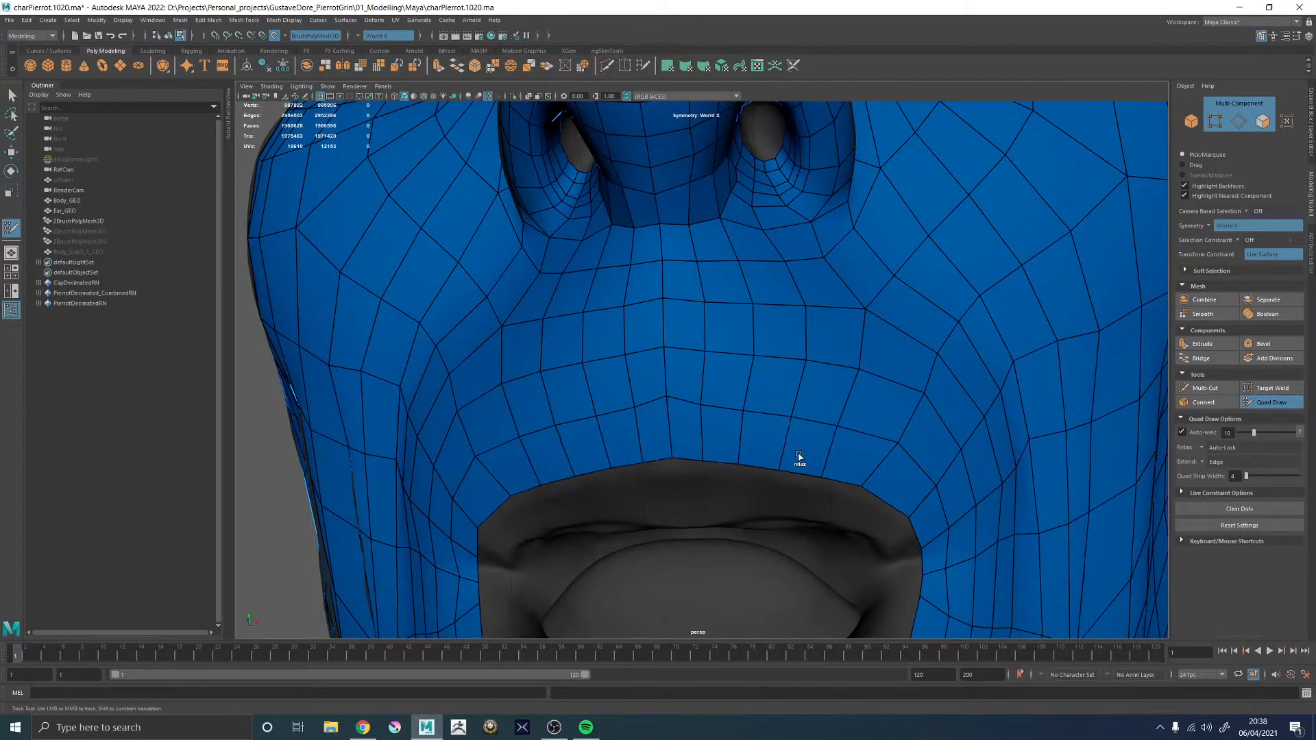
# - Delete the uneven faces along the lower rim of the nostril so the area can be rebuilt
pyautogui.moveTo(882, 438)
pyautogui.keyDown('alt'); pyautogui.mouseDown()
pyautogui.moveTo(655, 390)
pyautogui.moveTo(653, 370)
pyautogui.moveTo(759, 371)
pyautogui.mouseUp(); pyautogui.keyUp('alt')
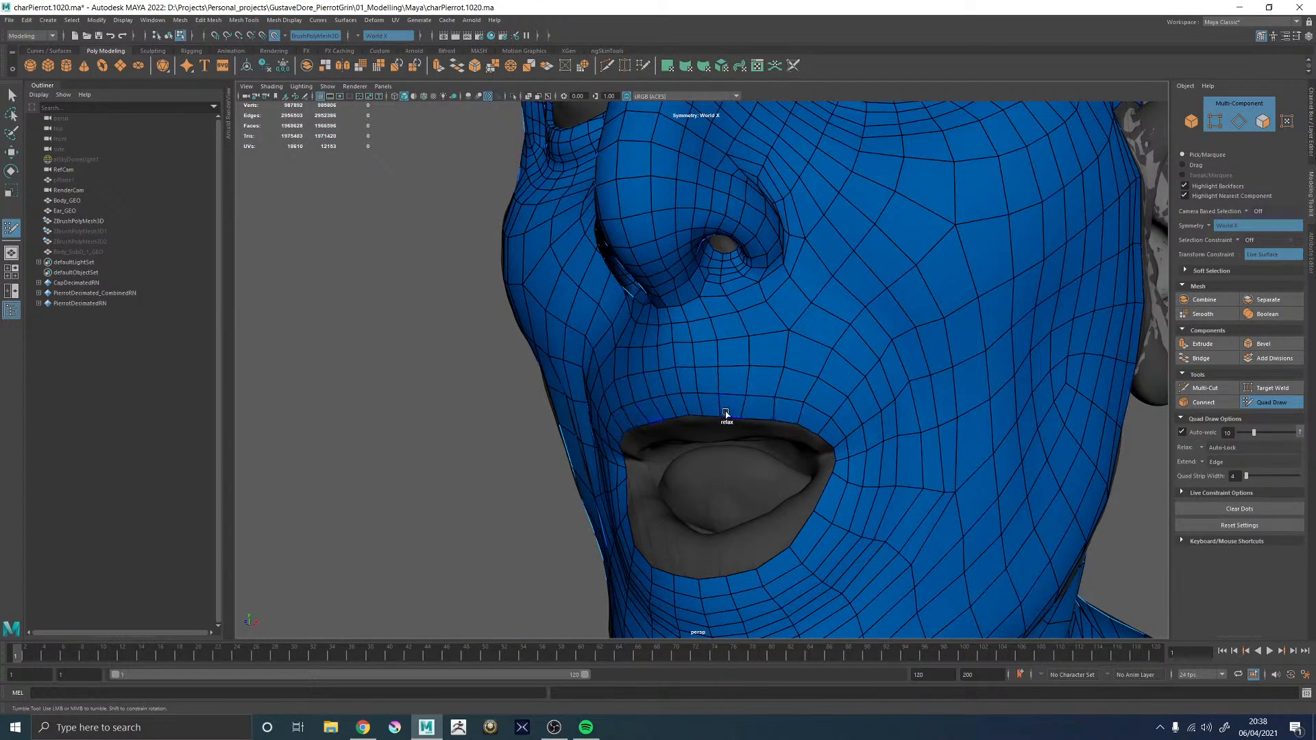
pyautogui.keyDown('alt'); pyautogui.moveTo(757, 331); pyautogui.dragTo(740, 390); pyautogui.keyUp('alt')
pyautogui.keyDown('alt'); pyautogui.moveTo(740, 391); pyautogui.dragTo(806, 340, button='right'); pyautogui.keyUp('alt')
pyautogui.keyDown('alt'); pyautogui.moveTo(737, 319); pyautogui.dragTo(708, 320); pyautogui.keyUp('alt')
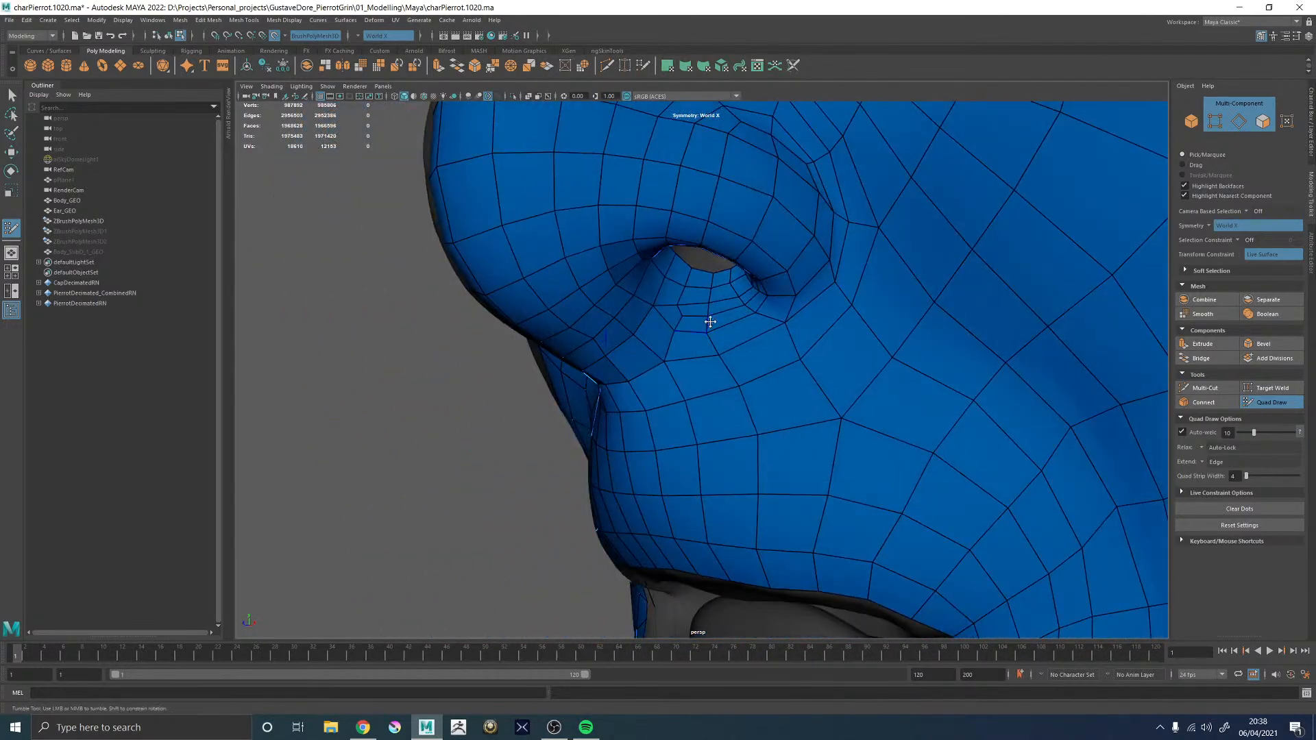
pyautogui.keyDown('alt'); pyautogui.moveTo(708, 320); pyautogui.dragTo(822, 417, button='right'); pyautogui.keyUp('alt')
pyautogui.keyDown('alt'); pyautogui.moveTo(699, 304); pyautogui.dragTo(686, 351, button='middle'); pyautogui.keyUp('alt')
pyautogui.keyDown('alt'); pyautogui.moveTo(686, 350); pyautogui.dragTo(651, 298, button='right'); pyautogui.keyUp('alt')
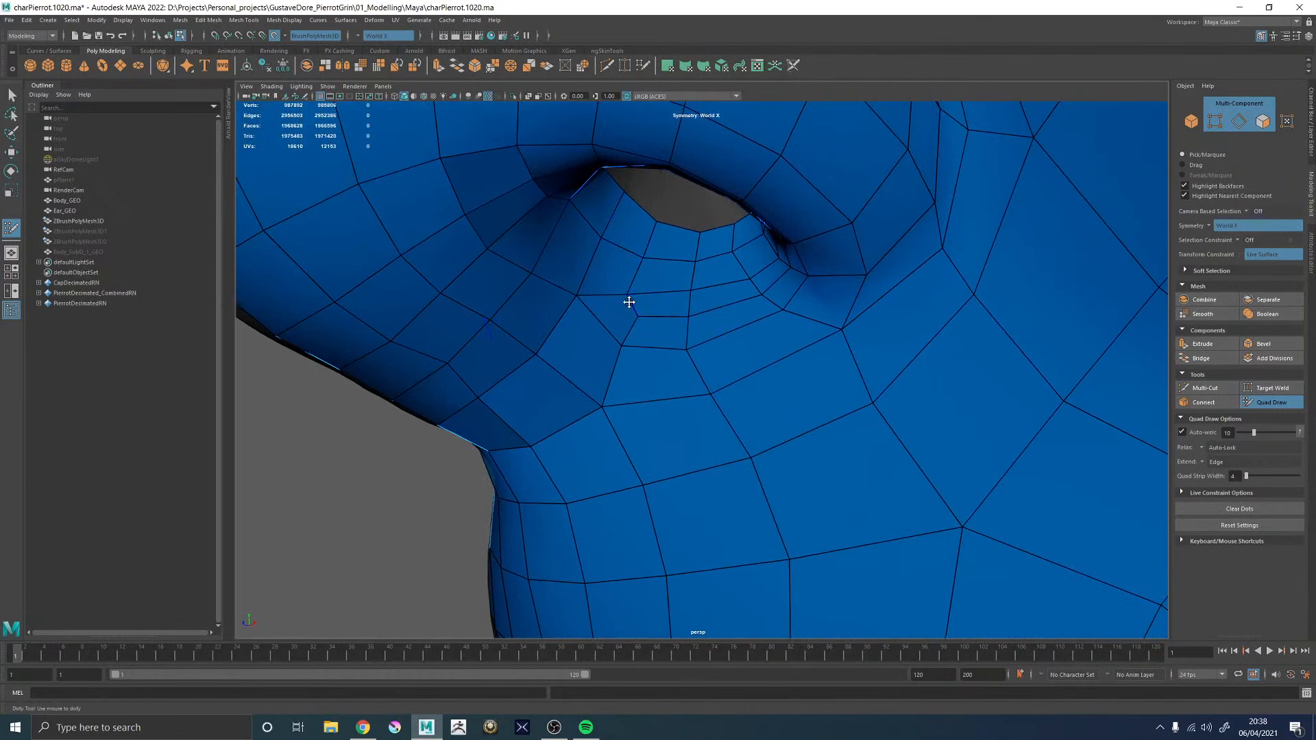
pyautogui.keyDown('alt'); pyautogui.moveTo(686, 320); pyautogui.dragTo(759, 302); pyautogui.keyUp('alt')
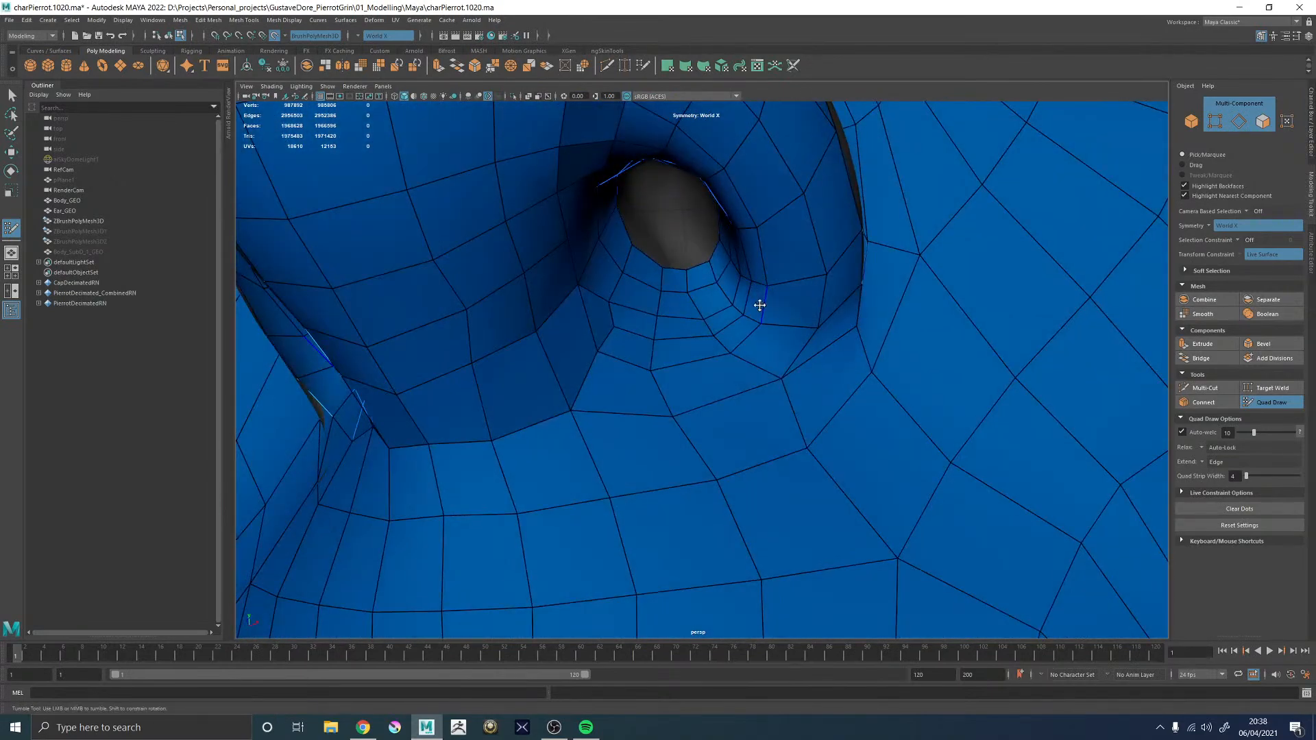
pyautogui.moveTo(613, 270)
pyautogui.keyDown('alt'); pyautogui.mouseDown()
pyautogui.moveTo(628, 319)
pyautogui.moveTo(660, 286)
pyautogui.moveTo(654, 327)
pyautogui.moveTo(613, 351)
pyautogui.moveTo(620, 360)
pyautogui.moveTo(615, 262)
pyautogui.moveTo(705, 285)
pyautogui.moveTo(686, 356)
pyautogui.moveTo(658, 323)
pyautogui.moveTo(630, 343)
pyautogui.mouseUp(); pyautogui.keyUp('alt')
pyautogui.moveTo(667, 324)
pyautogui.keyDown('alt'); pyautogui.mouseDown()
pyautogui.moveTo(709, 311)
pyautogui.moveTo(648, 308)
pyautogui.mouseUp(); pyautogui.keyUp('alt')
pyautogui.keyDown('alt'); pyautogui.moveTo(648, 308); pyautogui.dragTo(751, 270, button='right'); pyautogui.keyUp('alt')
pyautogui.keyDown('alt'); pyautogui.moveTo(754, 267); pyautogui.dragTo(743, 320, button='middle'); pyautogui.keyUp('alt')
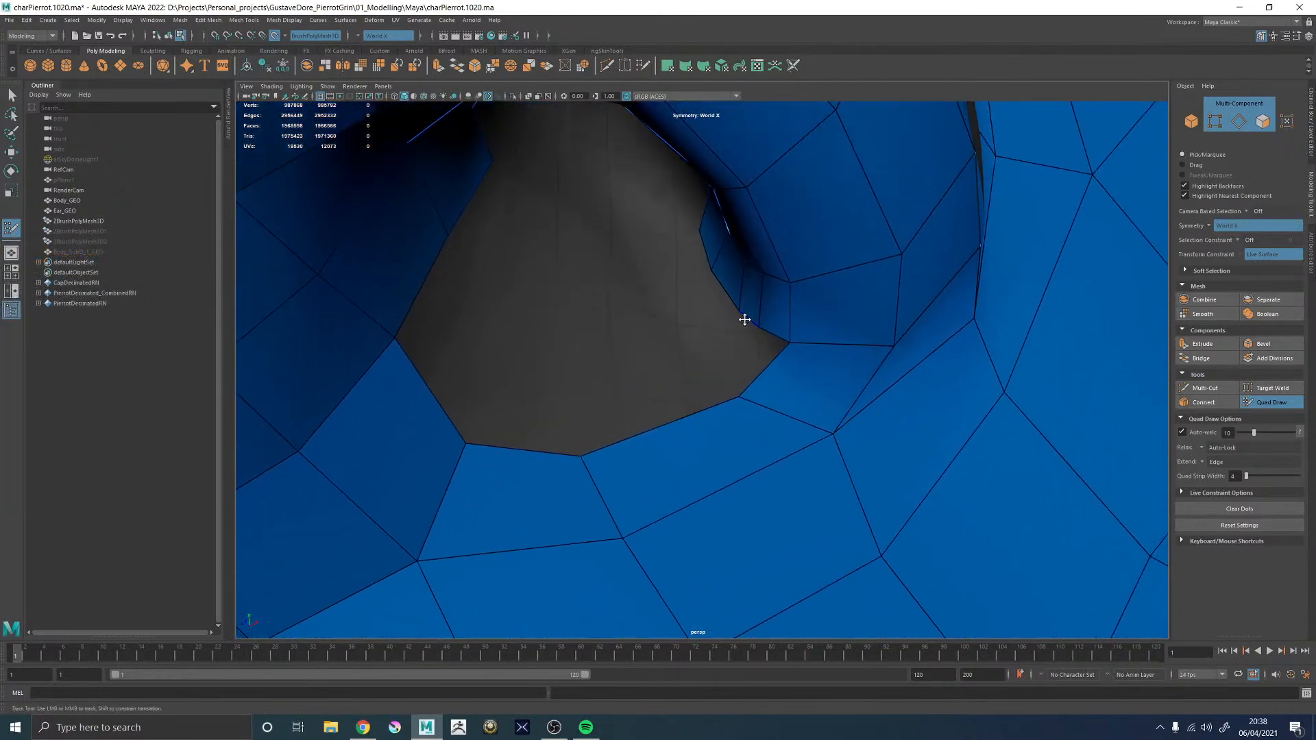
# - Add quads from the nostril's outer inside edge into the hole and move their free vertices inward
pyautogui.keyDown('alt'); pyautogui.moveTo(761, 306); pyautogui.dragTo(730, 331); pyautogui.keyUp('alt')
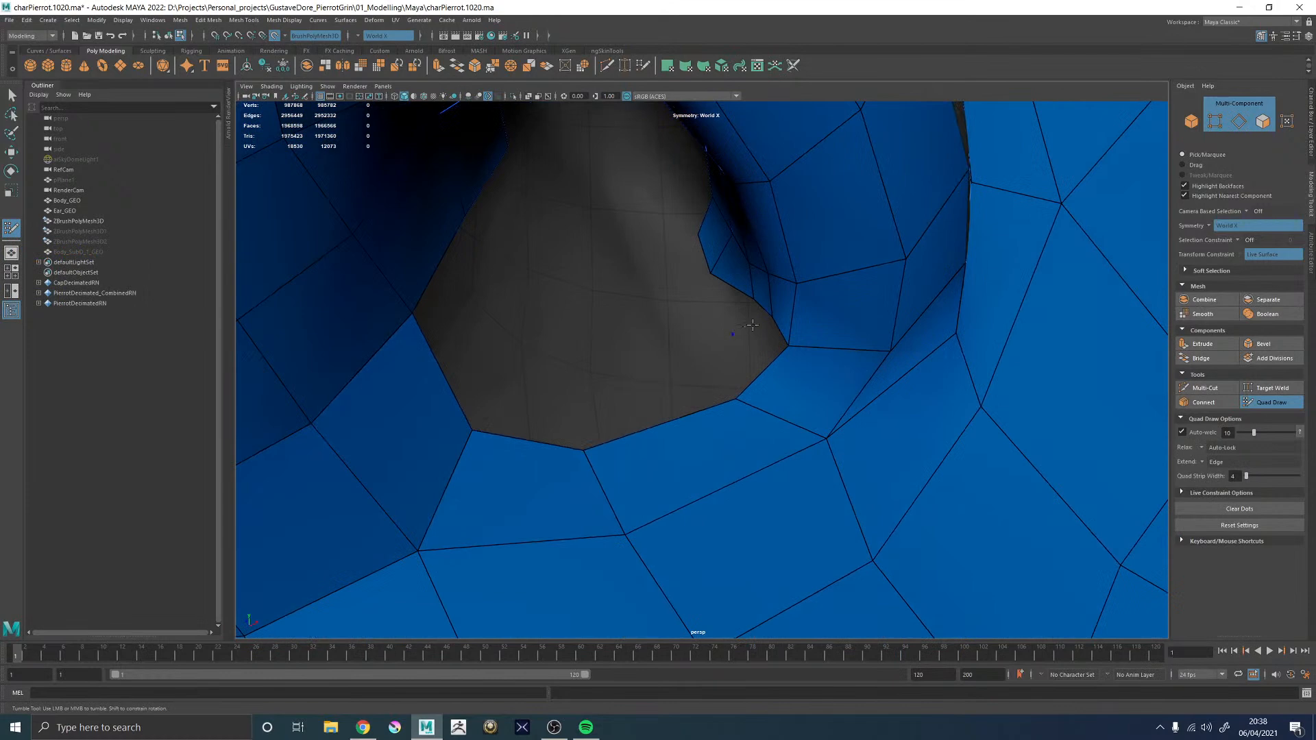
pyautogui.keyDown('shift'); pyautogui.click(720, 321); pyautogui.keyUp('shift')
pyautogui.keyDown('shift'); pyautogui.click(709, 292); pyautogui.keyUp('shift')
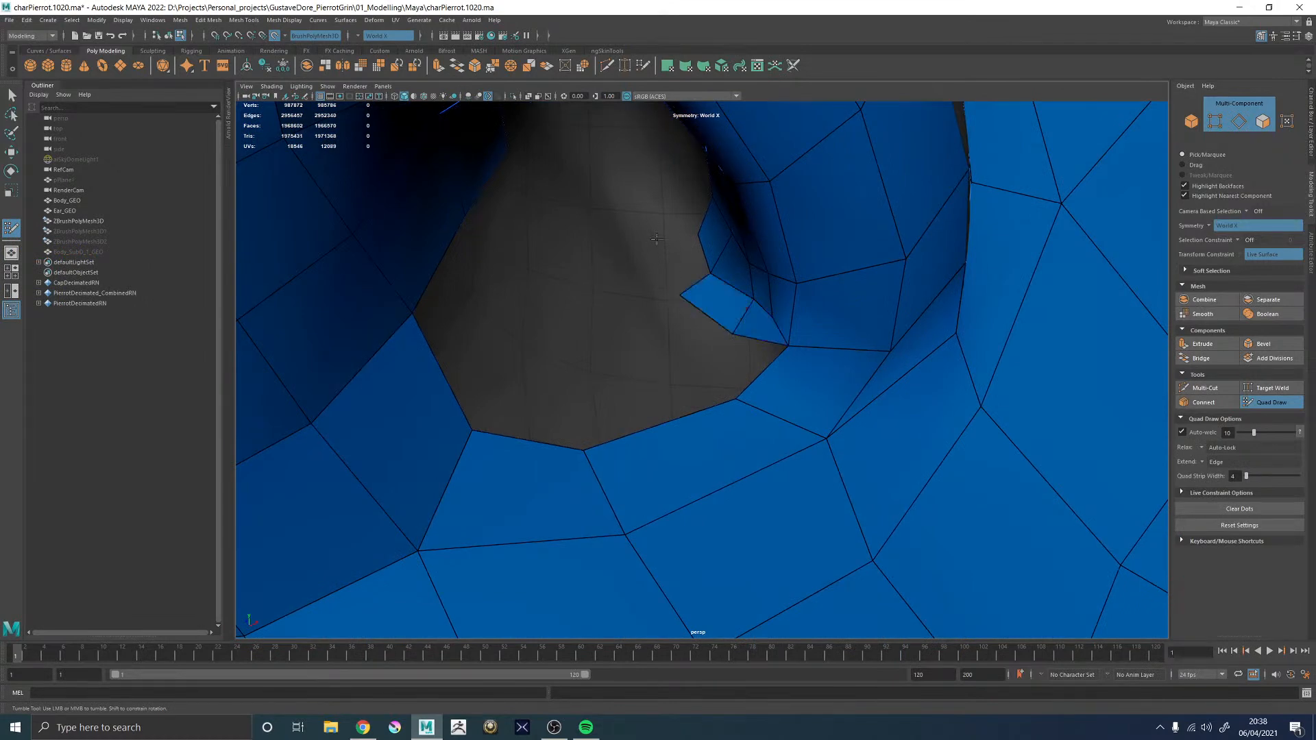
pyautogui.keyDown('shift'); pyautogui.click(687, 280); pyautogui.keyUp('shift')
pyautogui.keyDown('alt'); pyautogui.moveTo(683, 337); pyautogui.dragTo(665, 366); pyautogui.keyUp('alt')
pyautogui.moveTo(706, 311); pyautogui.dragTo(678, 316)
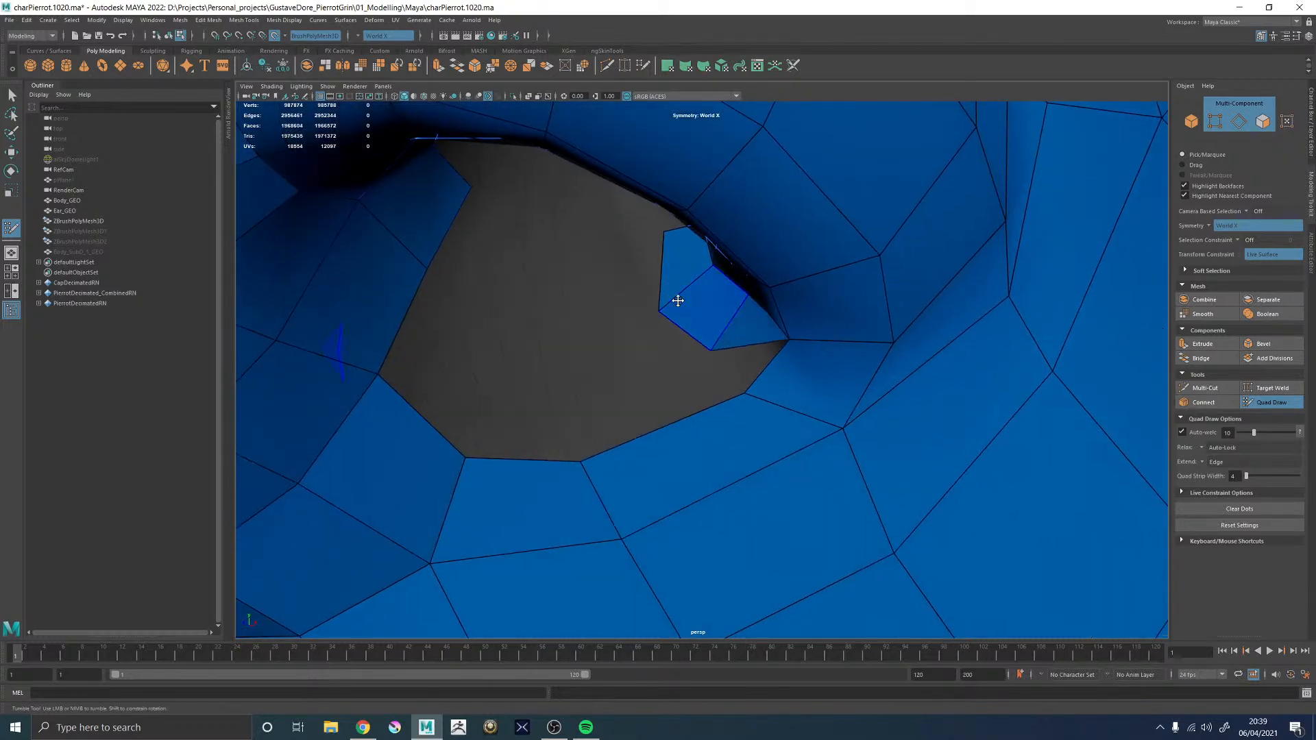
pyautogui.moveTo(664, 231); pyautogui.dragTo(627, 245)
# - Extend the new quads at the nostril's outer side with another row of faces toward the hole's centre
pyautogui.keyDown('alt'); pyautogui.moveTo(701, 354); pyautogui.dragTo(738, 320); pyautogui.keyUp('alt')
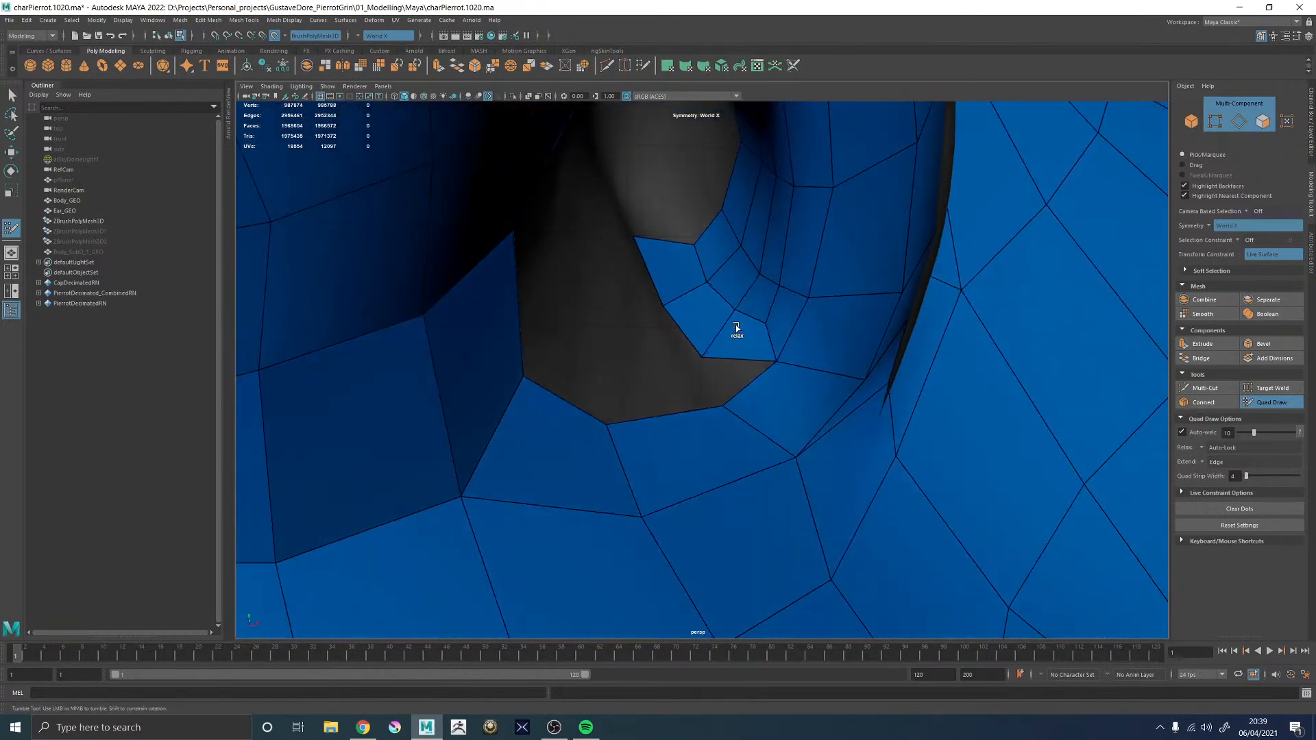
pyautogui.keyDown('alt'); pyautogui.moveTo(686, 373); pyautogui.dragTo(696, 376); pyautogui.keyUp('alt')
pyautogui.click(692, 375)
pyautogui.keyDown('shift'); pyautogui.click(673, 332); pyautogui.keyUp('shift')
pyautogui.keyDown('alt'); pyautogui.moveTo(673, 331); pyautogui.dragTo(646, 335); pyautogui.keyUp('alt')
pyautogui.keyDown('alt'); pyautogui.moveTo(633, 334); pyautogui.dragTo(411, 260, button='right'); pyautogui.keyUp('alt')
pyautogui.keyDown('alt'); pyautogui.moveTo(411, 260); pyautogui.dragTo(611, 302); pyautogui.keyUp('alt')
pyautogui.keyDown('alt'); pyautogui.moveTo(611, 302); pyautogui.dragTo(570, 301, button='right'); pyautogui.keyUp('alt')
pyautogui.keyDown('alt'); pyautogui.moveTo(591, 300); pyautogui.dragTo(617, 302); pyautogui.keyUp('alt')
pyautogui.keyDown('alt'); pyautogui.moveTo(617, 301); pyautogui.dragTo(665, 279, button='right'); pyautogui.keyUp('alt')
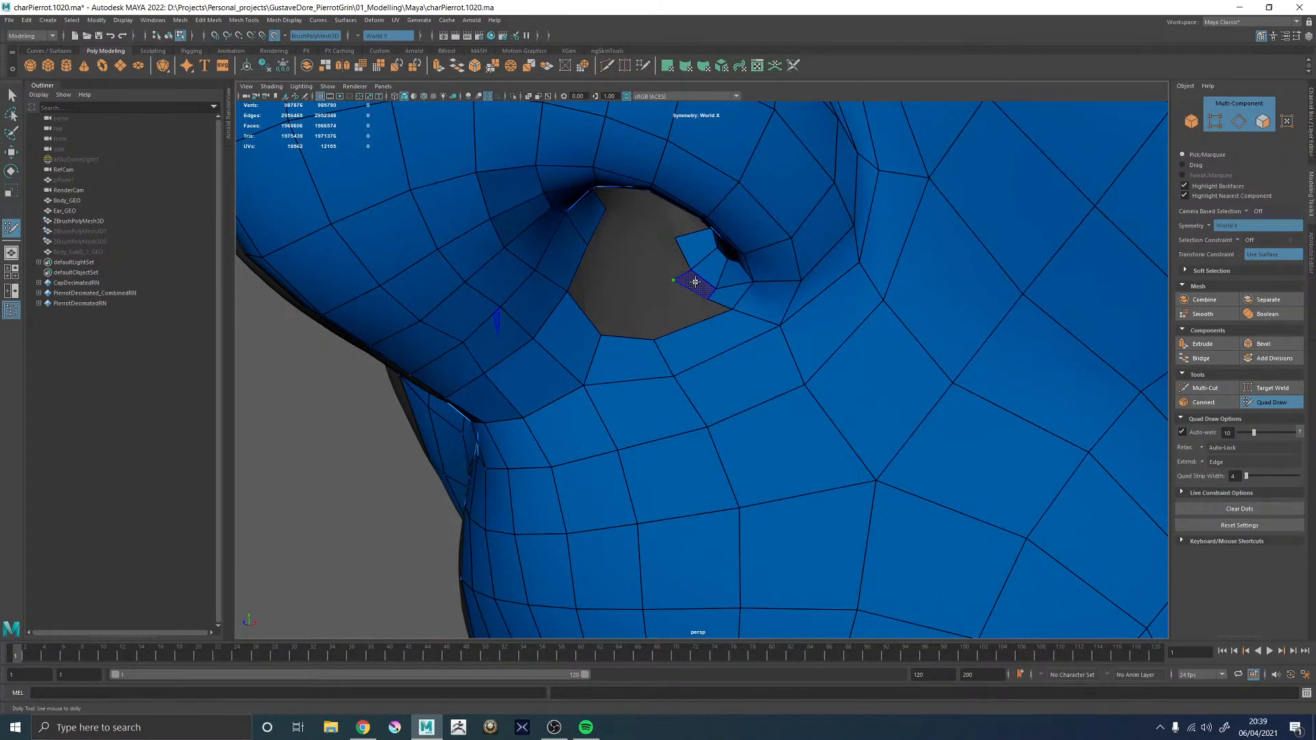
pyautogui.keyDown('shift'); pyautogui.click(655, 237); pyautogui.keyUp('shift')
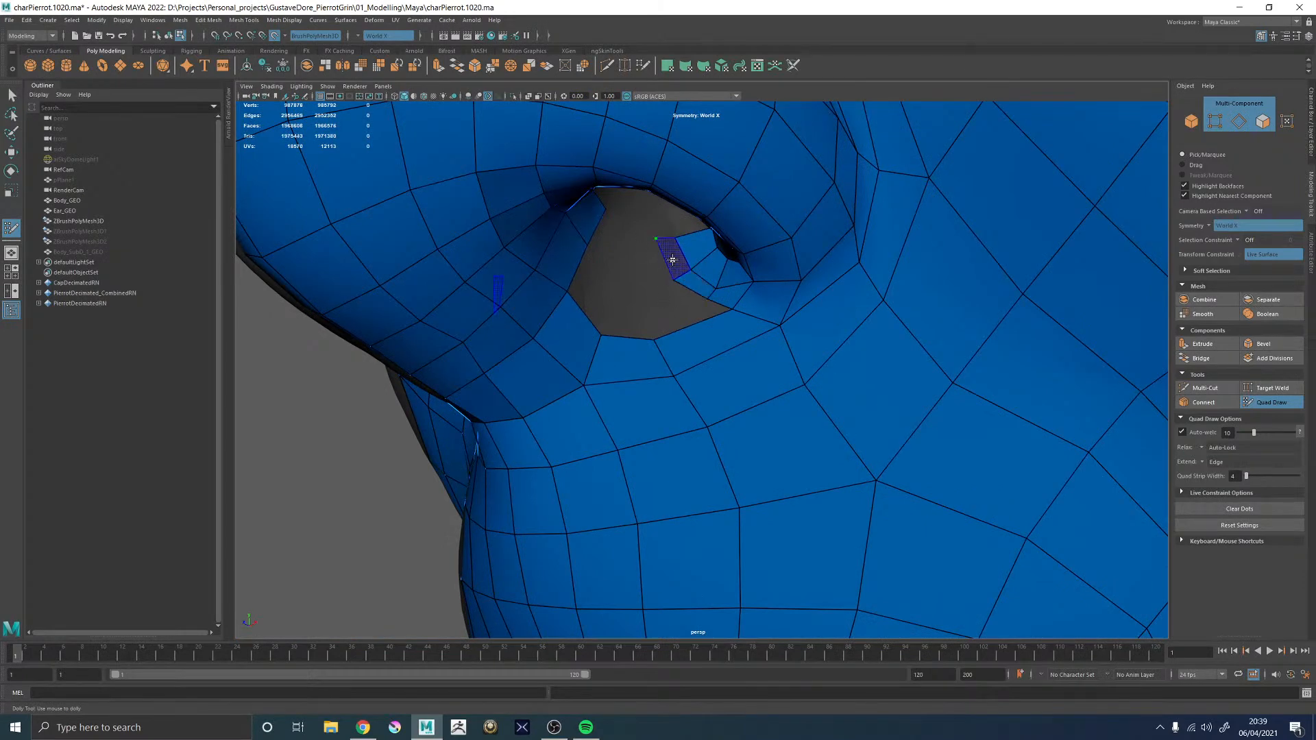
pyautogui.keyDown('shift'); pyautogui.click(708, 300); pyautogui.keyUp('shift')
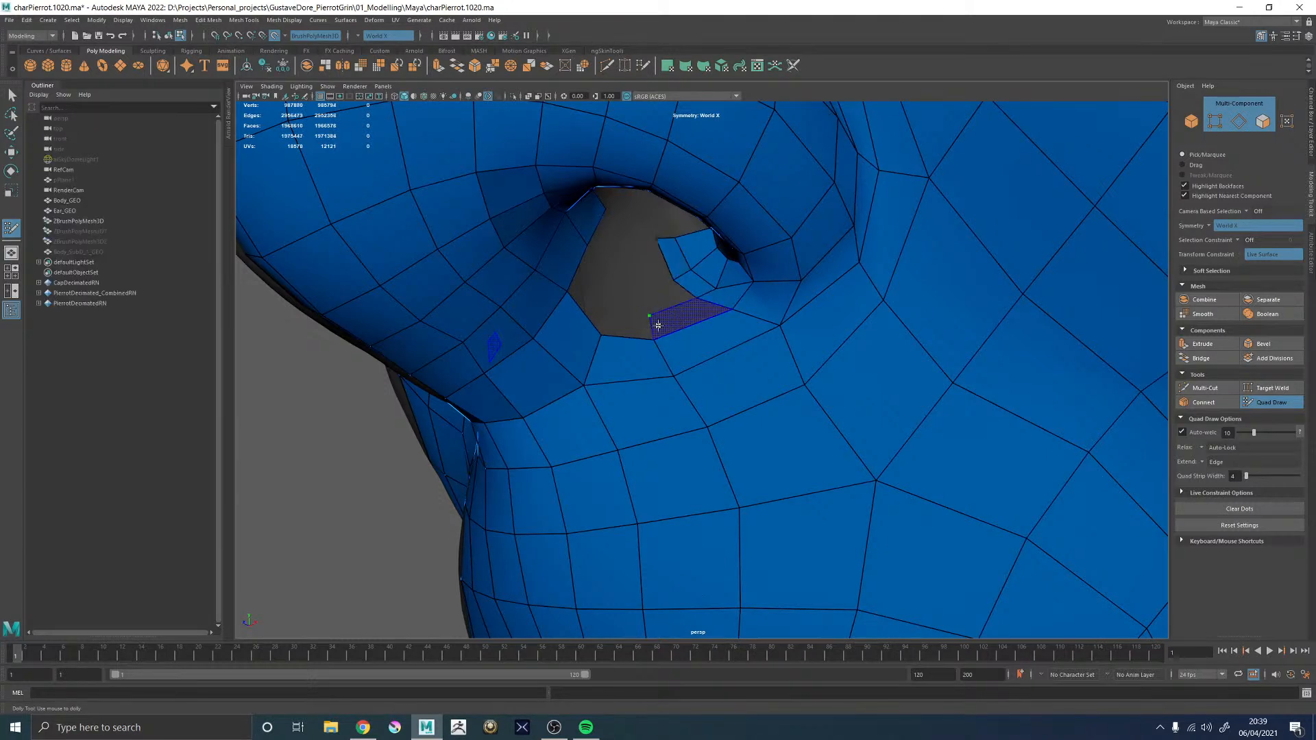
# - Fill the remaining lower part of the nostril hole with quads up to the inner side of the opening
pyautogui.keyDown('shift'); pyautogui.click(665, 324); pyautogui.keyUp('shift')
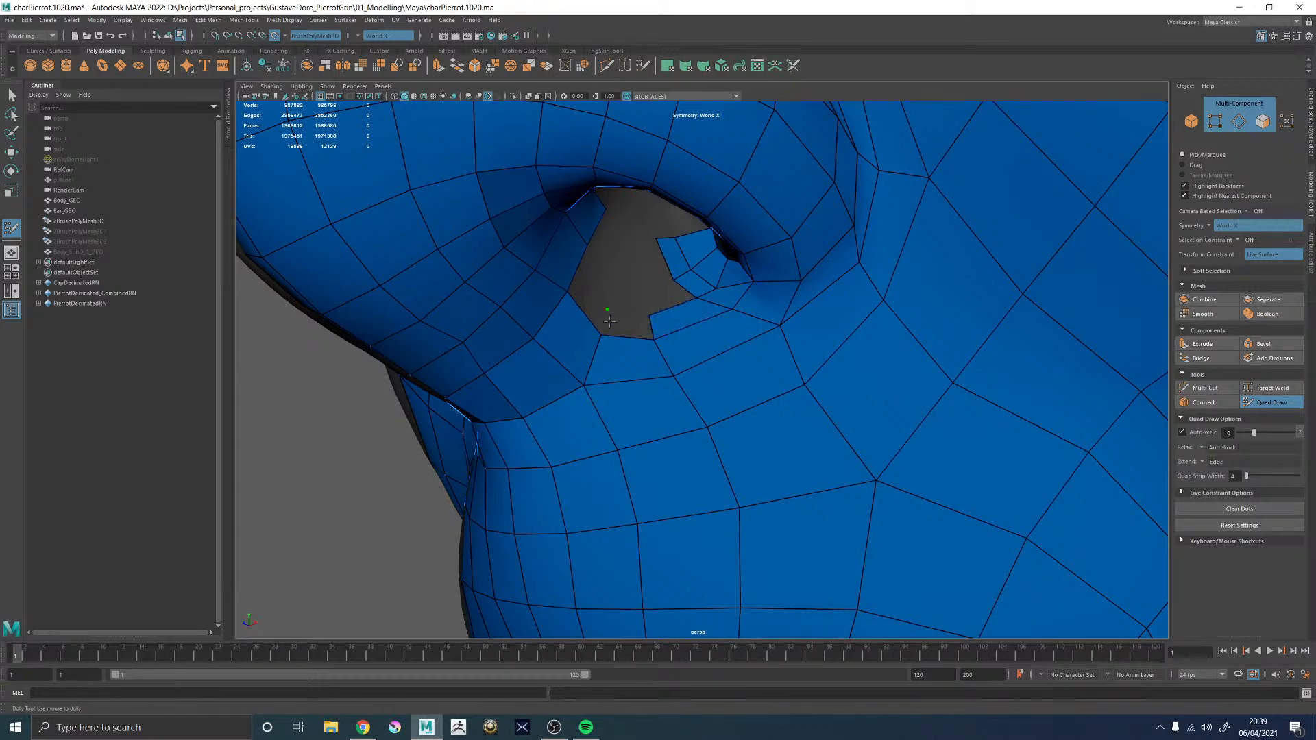
pyautogui.hotkey('ctrl', 'z')
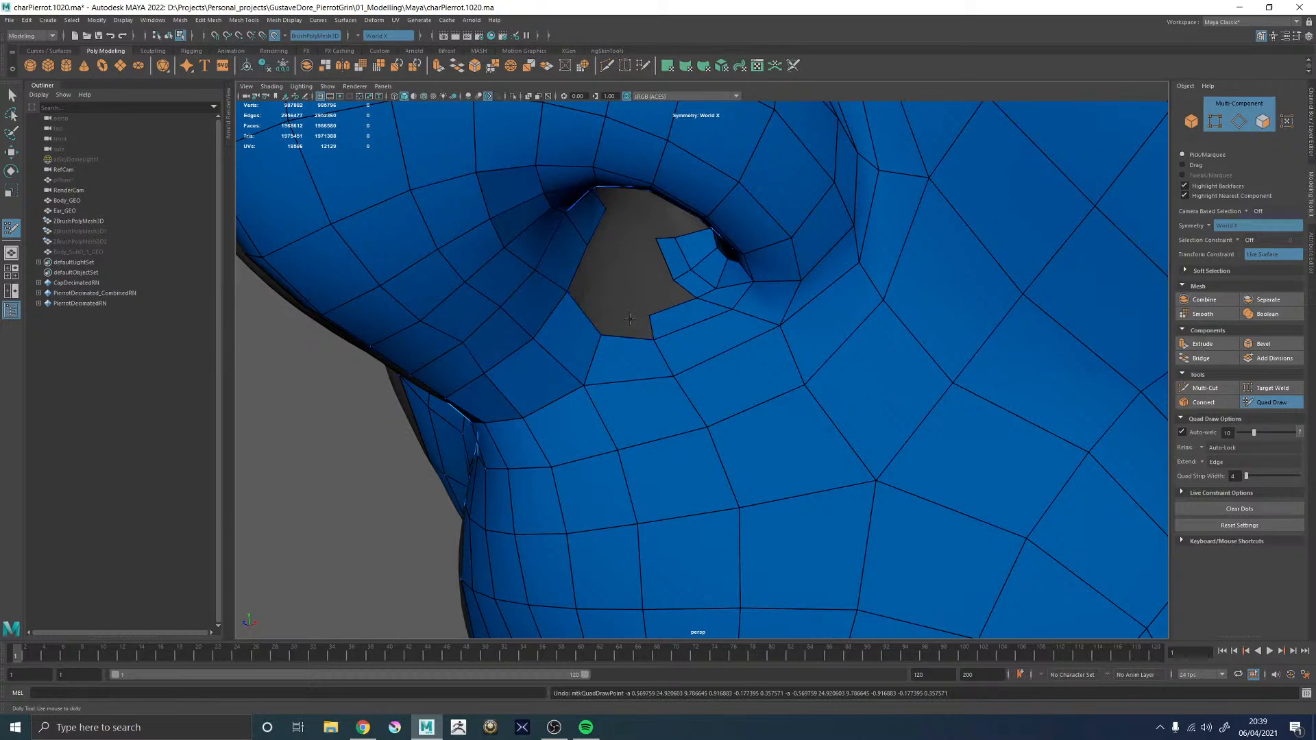
pyautogui.keyDown('shift'); pyautogui.click(621, 310); pyautogui.keyUp('shift')
pyautogui.keyDown('alt'); pyautogui.moveTo(625, 303); pyautogui.dragTo(590, 302); pyautogui.keyUp('alt')
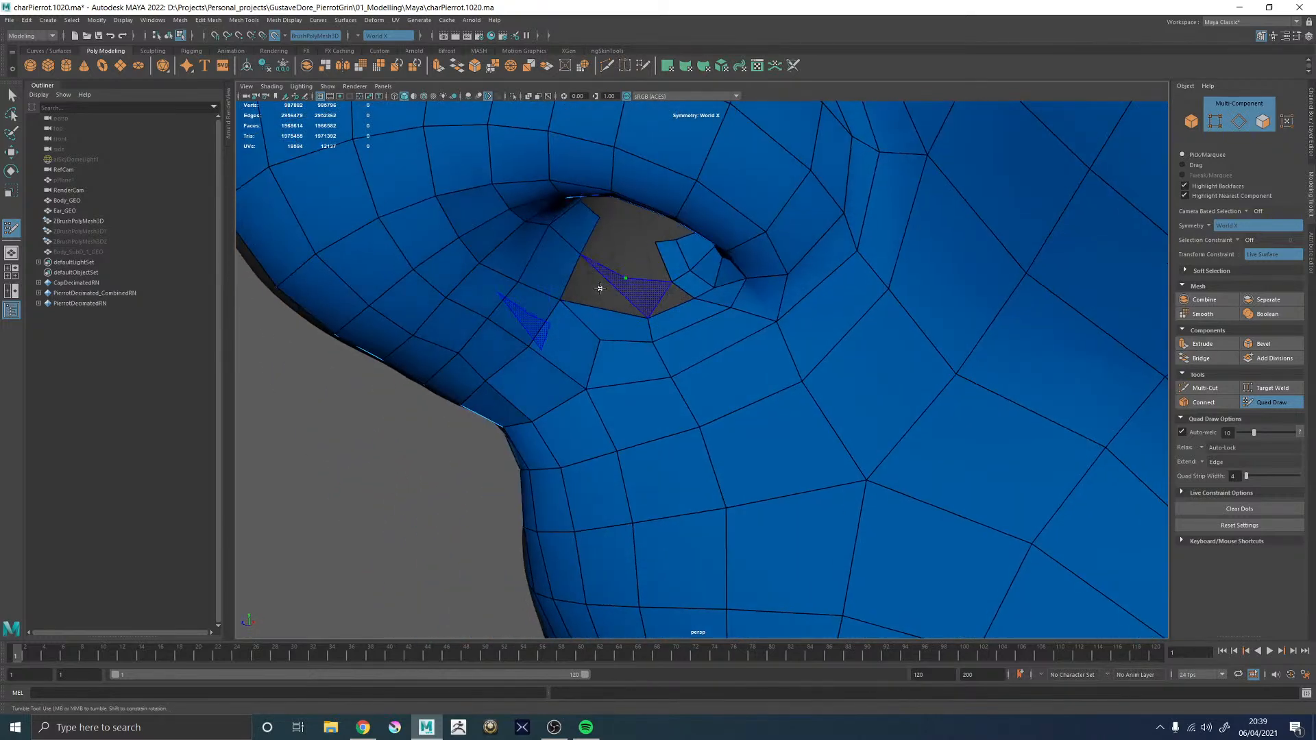
pyautogui.keyDown('shift'); pyautogui.click(620, 286); pyautogui.keyUp('shift')
pyautogui.keyDown('shift'); pyautogui.click(624, 287); pyautogui.keyUp('shift')
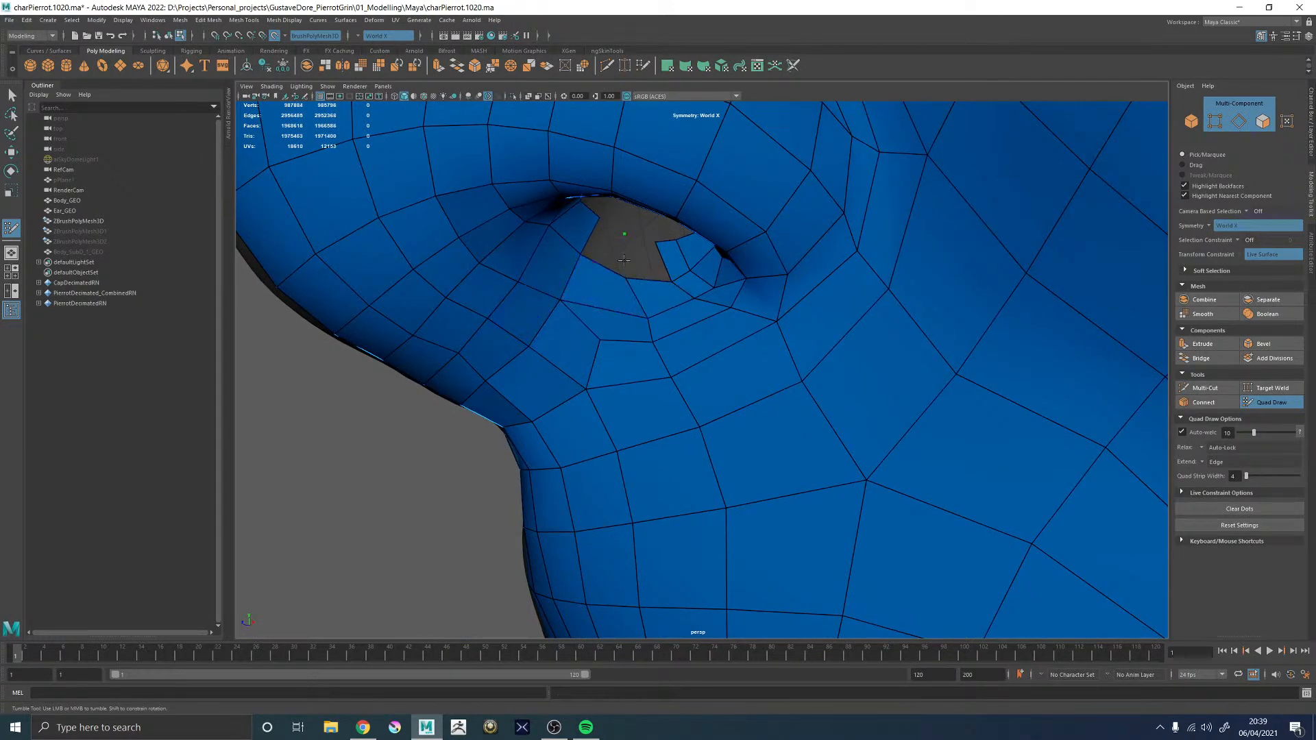
pyautogui.keyDown('shift'); pyautogui.click(603, 252); pyautogui.keyUp('shift')
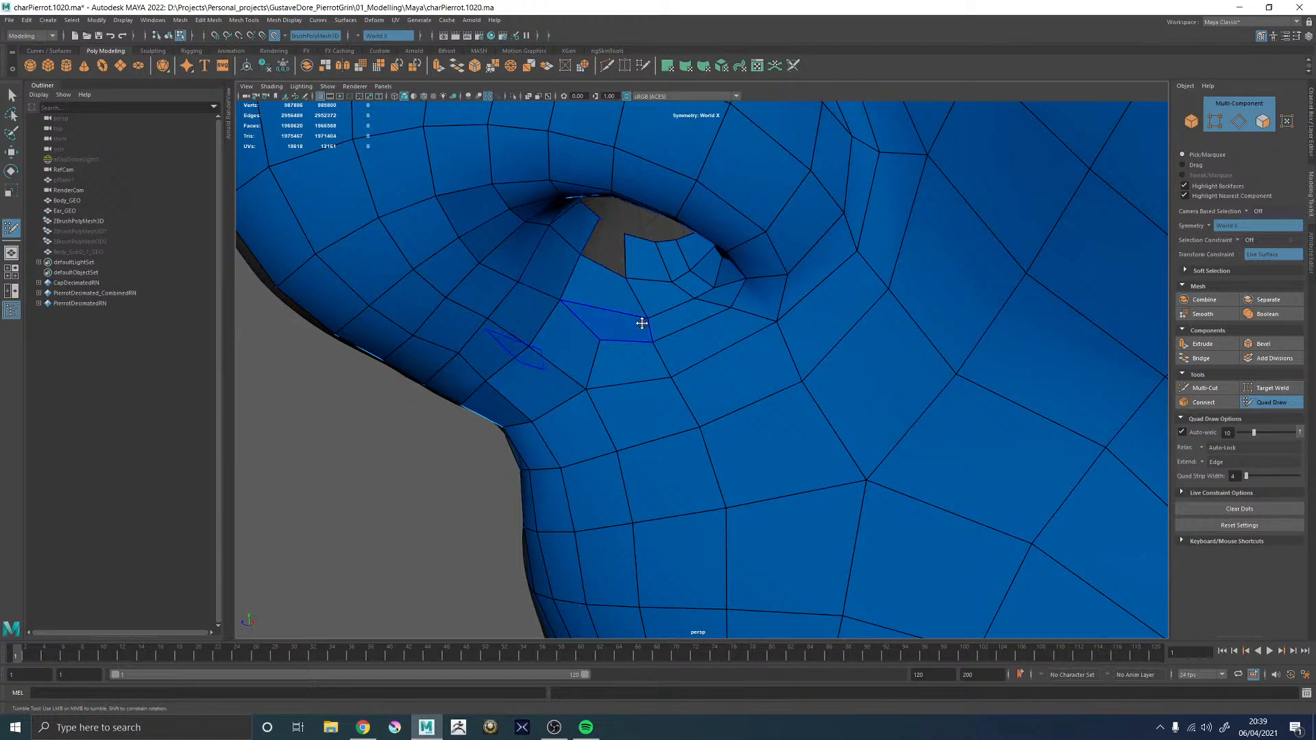
pyautogui.keyDown('shift'); pyautogui.click(607, 251); pyautogui.keyUp('shift')
# - Delete the rebuilt faces along the lower nostril and move the hole's lower outer corner vertex outward
pyautogui.moveTo(676, 302)
pyautogui.keyDown('alt'); pyautogui.mouseDown()
pyautogui.moveTo(653, 294)
pyautogui.moveTo(682, 307)
pyautogui.moveTo(720, 285)
pyautogui.moveTo(693, 285)
pyautogui.moveTo(732, 258)
pyautogui.moveTo(728, 273)
pyautogui.moveTo(701, 279)
pyautogui.moveTo(738, 268)
pyautogui.mouseUp(); pyautogui.keyUp('alt')
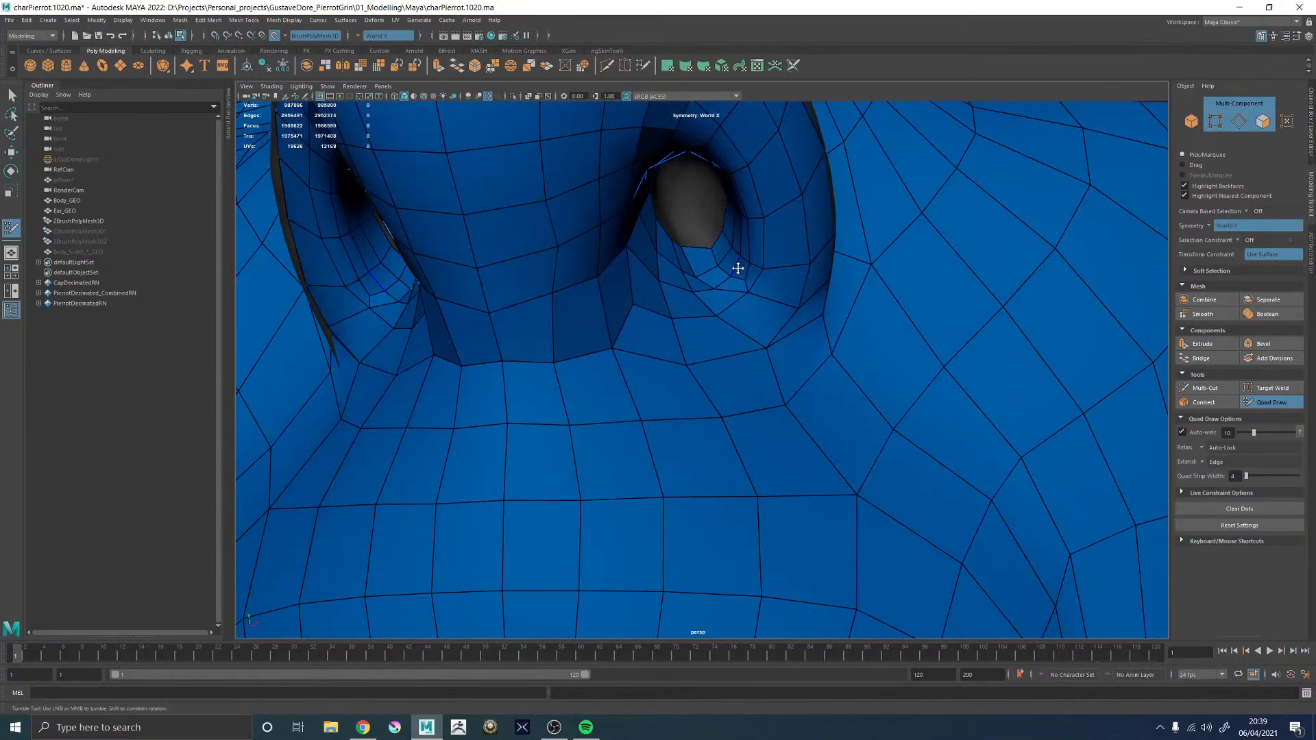
pyautogui.keyDown('alt'); pyautogui.moveTo(765, 322); pyautogui.dragTo(722, 332); pyautogui.keyUp('alt')
pyautogui.keyDown('alt'); pyautogui.moveTo(722, 332); pyautogui.dragTo(446, 292, button='right'); pyautogui.keyUp('alt')
pyautogui.keyDown('alt'); pyautogui.moveTo(676, 295); pyautogui.dragTo(814, 356, button='right'); pyautogui.keyUp('alt')
pyautogui.moveTo(814, 356)
pyautogui.keyDown('alt'); pyautogui.mouseDown()
pyautogui.moveTo(734, 273)
pyautogui.moveTo(714, 273)
pyautogui.moveTo(716, 289)
pyautogui.moveTo(699, 259)
pyautogui.moveTo(723, 256)
pyautogui.moveTo(725, 288)
pyautogui.moveTo(686, 366)
pyautogui.moveTo(577, 305)
pyautogui.moveTo(650, 246)
pyautogui.moveTo(702, 265)
pyautogui.mouseUp(); pyautogui.keyUp('alt')
pyautogui.keyDown('alt'); pyautogui.moveTo(685, 271); pyautogui.dragTo(794, 305, button='right'); pyautogui.keyUp('alt')
pyautogui.keyDown('alt'); pyautogui.moveTo(675, 312); pyautogui.dragTo(676, 330); pyautogui.keyUp('alt')
pyautogui.moveTo(742, 412); pyautogui.dragTo(774, 398)
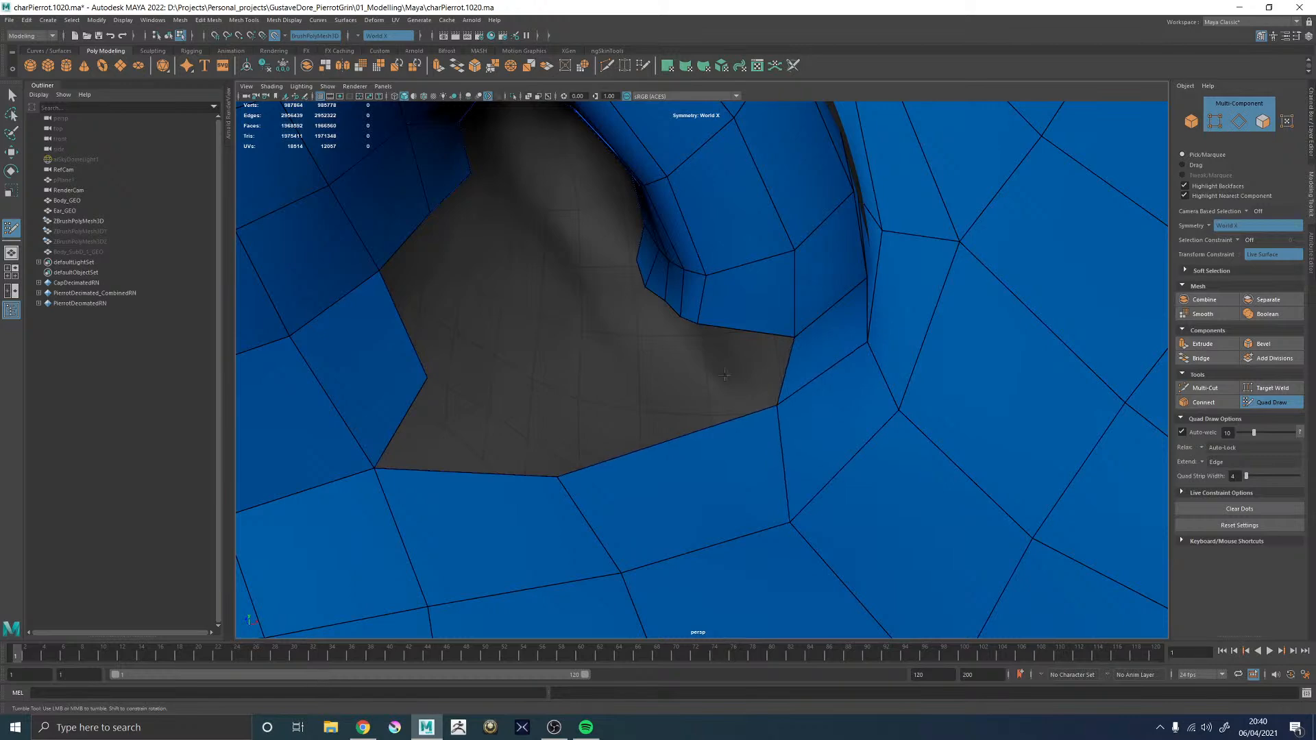
# - Add a quad at the outer corner of the nostril hole
pyautogui.keyDown('shift'); pyautogui.click(637, 337); pyautogui.keyUp('shift')
pyautogui.moveTo(637, 337)
pyautogui.keyDown('alt'); pyautogui.mouseDown()
pyautogui.moveTo(644, 351)
pyautogui.moveTo(746, 305)
pyautogui.mouseUp(); pyautogui.keyUp('alt')
pyautogui.keyDown('alt'); pyautogui.moveTo(926, 431); pyautogui.dragTo(679, 323, button='right'); pyautogui.keyUp('alt')
pyautogui.keyDown('alt'); pyautogui.moveTo(679, 323); pyautogui.dragTo(599, 331); pyautogui.keyUp('alt')
pyautogui.keyDown('alt'); pyautogui.moveTo(599, 332); pyautogui.dragTo(843, 452, button='right'); pyautogui.keyUp('alt')
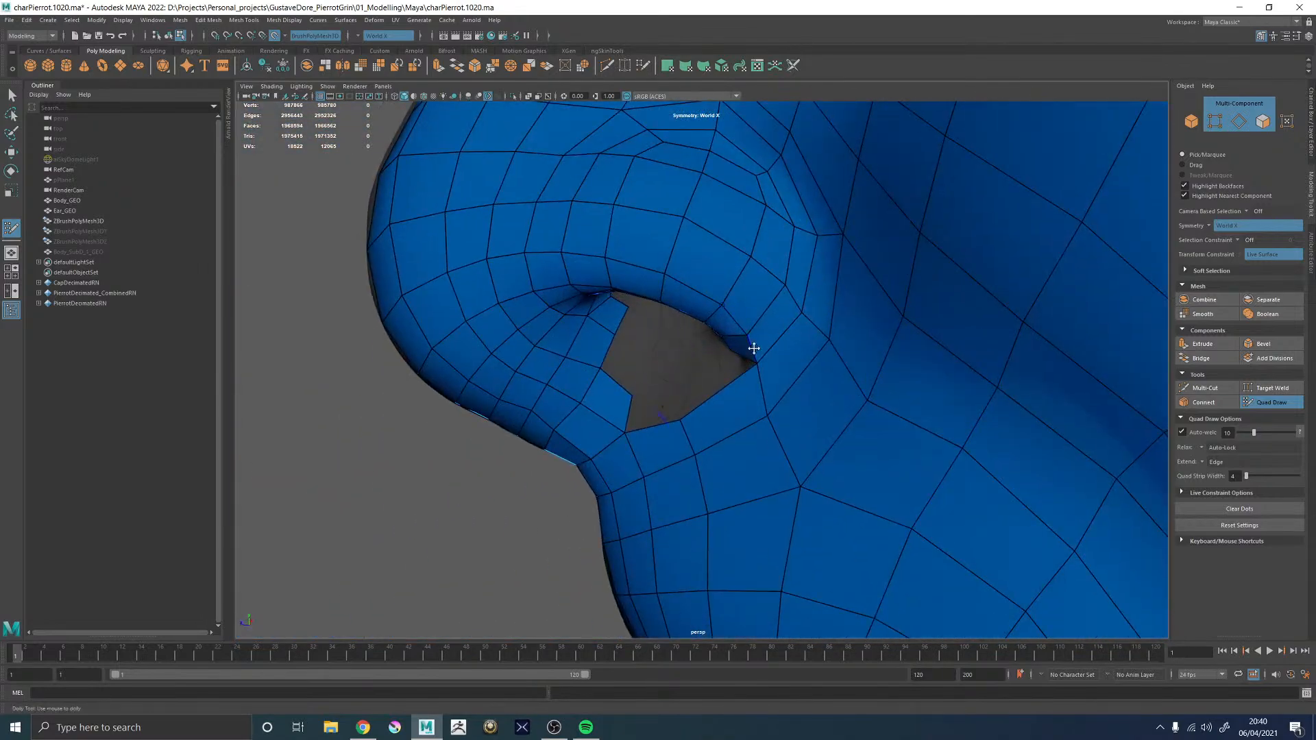
pyautogui.moveTo(743, 343)
pyautogui.keyDown('alt'); pyautogui.mouseDown(button='right')
pyautogui.moveTo(778, 344)
pyautogui.moveTo(825, 419)
pyautogui.mouseUp(button='right'); pyautogui.keyUp('alt')
pyautogui.moveTo(824, 419)
pyautogui.keyDown('alt'); pyautogui.mouseDown()
pyautogui.moveTo(668, 287)
pyautogui.moveTo(699, 332)
pyautogui.moveTo(714, 244)
pyautogui.moveTo(658, 212)
pyautogui.mouseUp(); pyautogui.keyUp('alt')
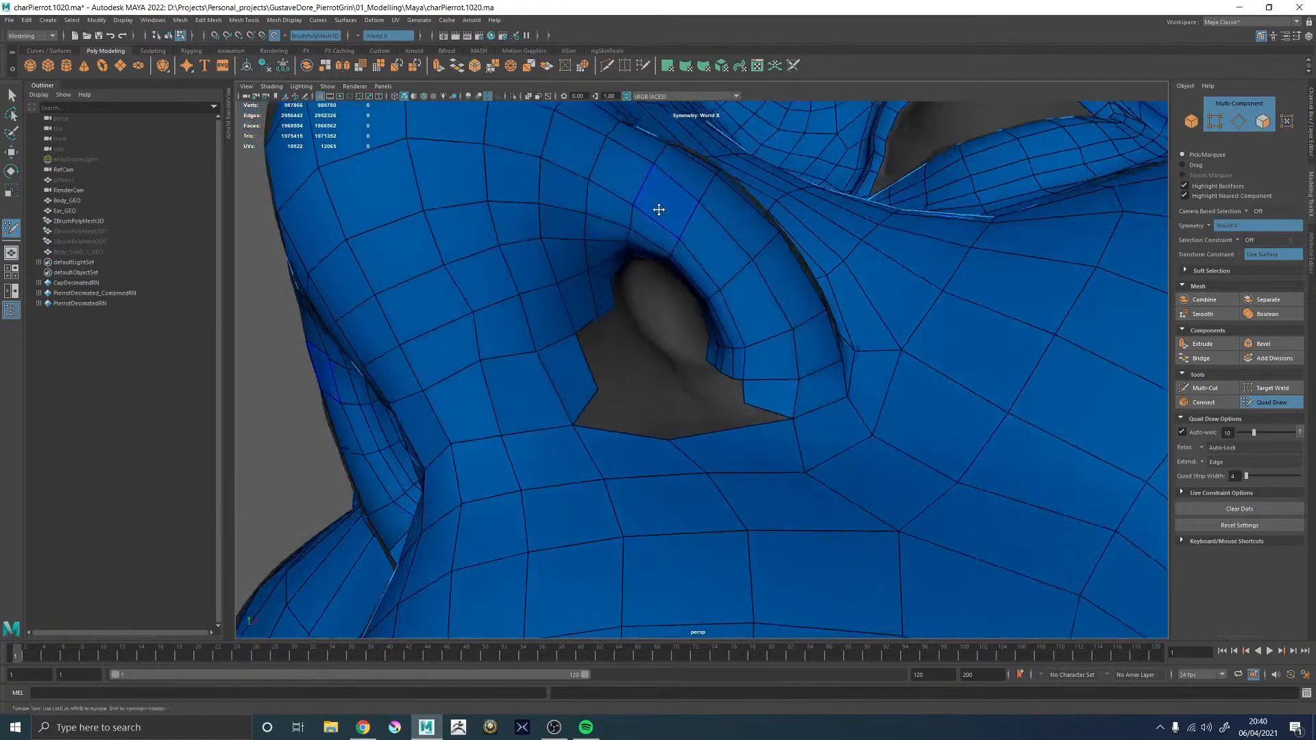
# - Try to delete the extra edge loop running around the nostril rim, then resume Quad Draw on Body_GEO
pyautogui.keyDown('ctrl'); pyautogui.keyDown('shift'); pyautogui.click(562, 211); pyautogui.keyUp('shift'); pyautogui.keyUp('ctrl')
pyautogui.keyDown('ctrl'); pyautogui.click(562, 211); pyautogui.keyUp('ctrl')
pyautogui.press('w')
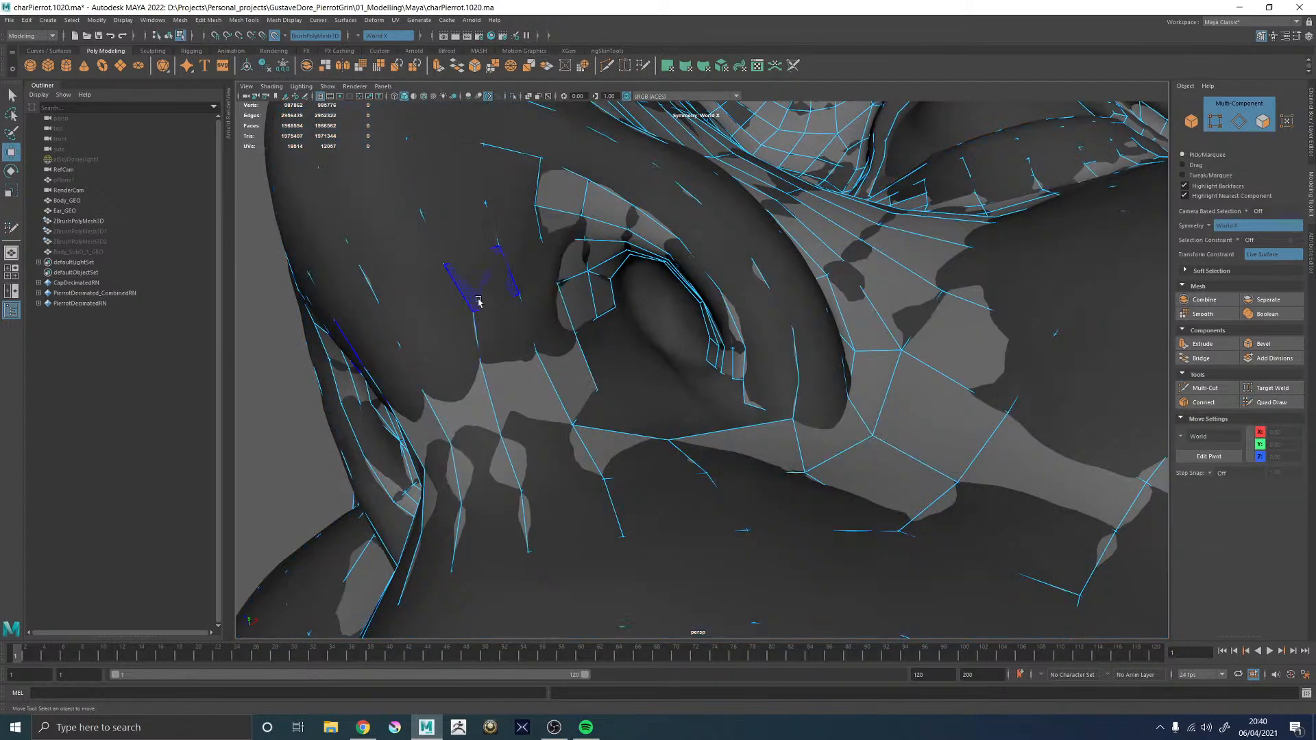
pyautogui.doubleClick(561, 210)
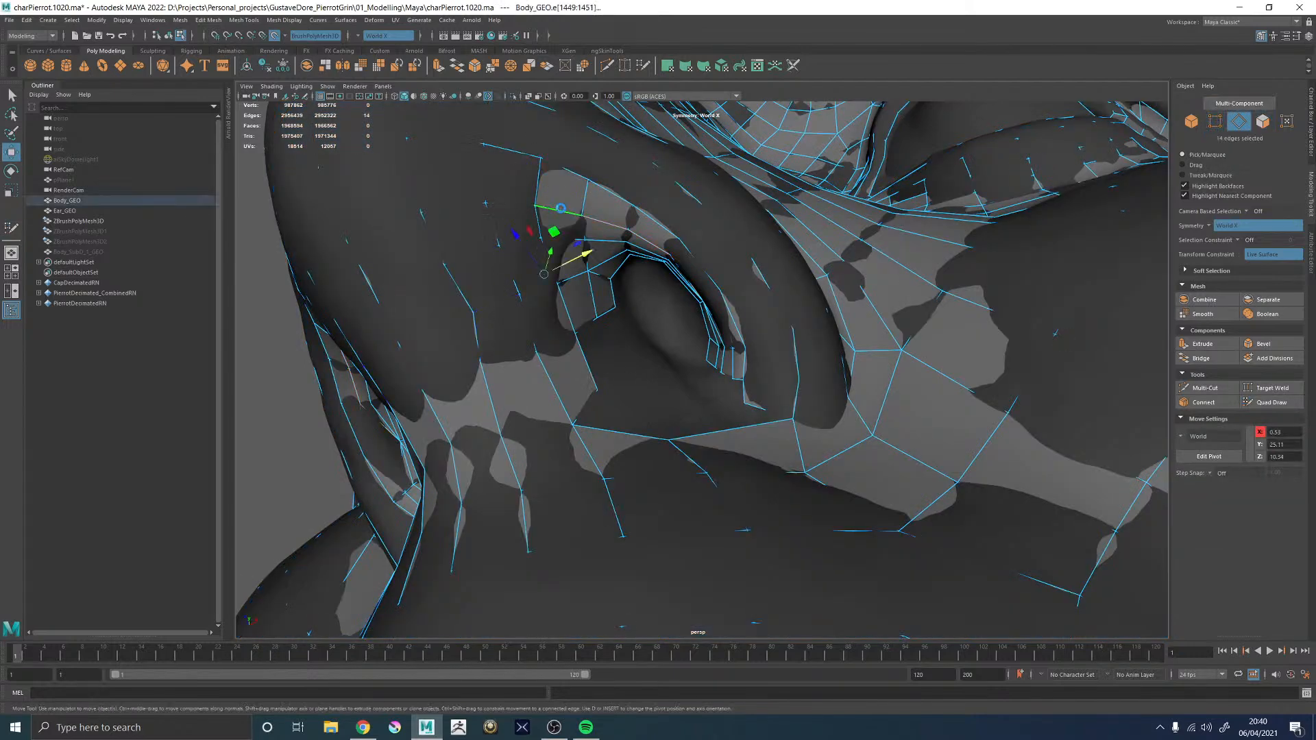
pyautogui.press('Delete')
pyautogui.press('F8')
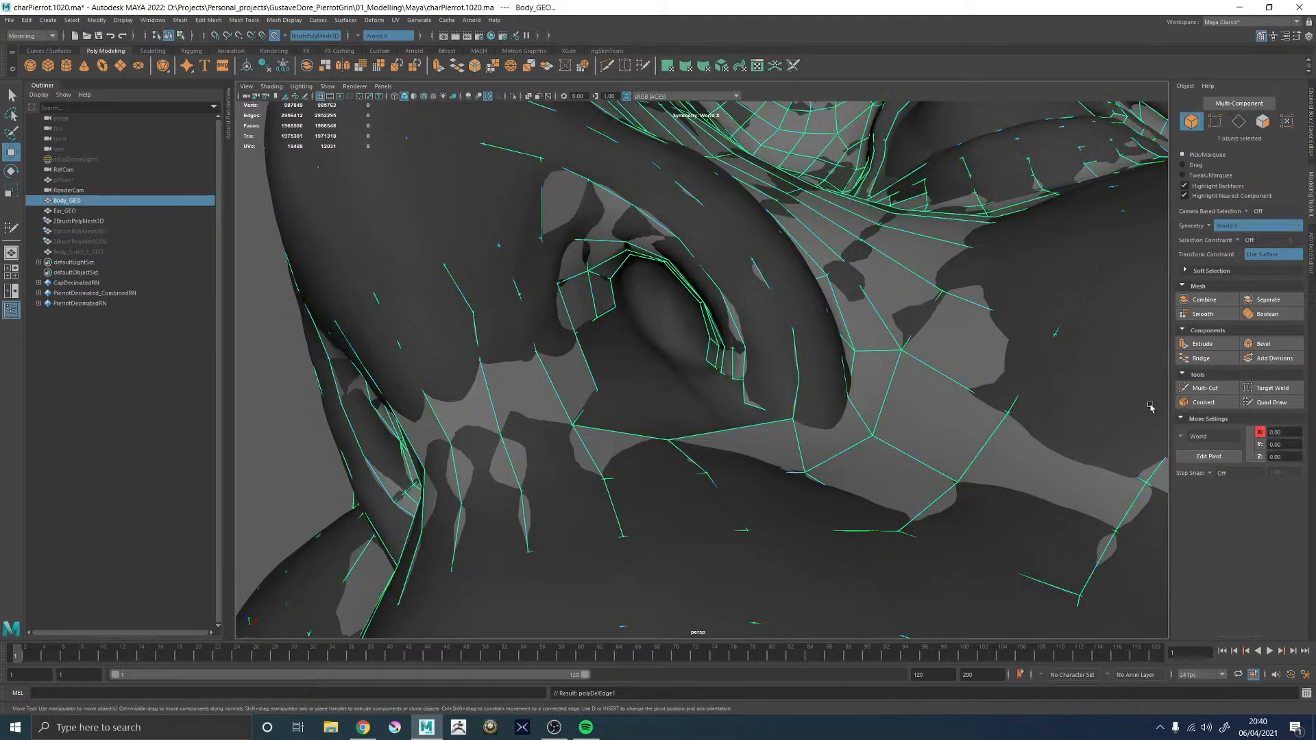
pyautogui.click(1259, 404)
# - Undo the recent nostril rim edits and delete the rim's extra edge loop with Quad Draw instead
pyautogui.keyDown('alt'); pyautogui.moveTo(734, 255); pyautogui.dragTo(778, 257); pyautogui.keyUp('alt')
pyautogui.keyDown('alt'); pyautogui.moveTo(778, 257); pyautogui.dragTo(767, 290, button='right'); pyautogui.keyUp('alt')
pyautogui.keyDown('alt'); pyautogui.moveTo(767, 290); pyautogui.dragTo(816, 308); pyautogui.keyUp('alt')
pyautogui.keyDown('ctrl'); pyautogui.click(815, 308); pyautogui.keyUp('ctrl')
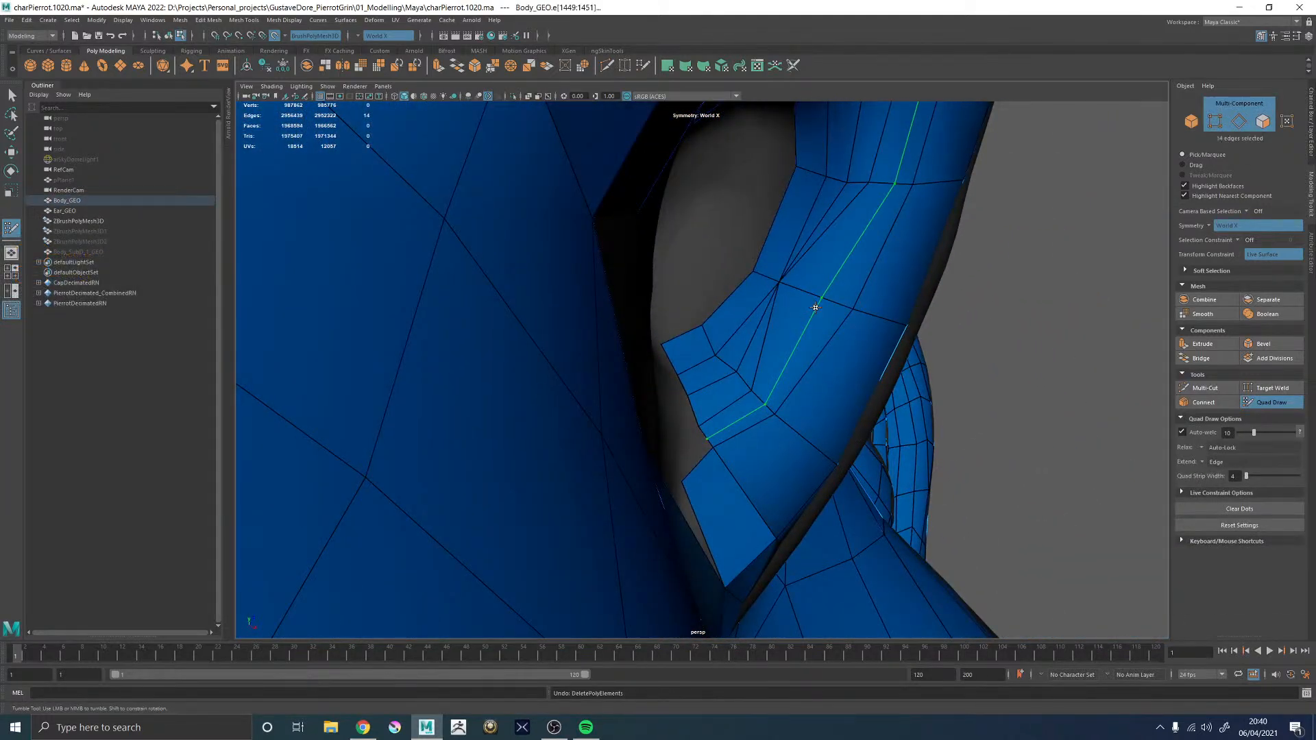
pyautogui.hotkey('ctrl', 'z')
pyautogui.hotkey('ctrl', 'z')
pyautogui.hotkey('ctrl', 'z')
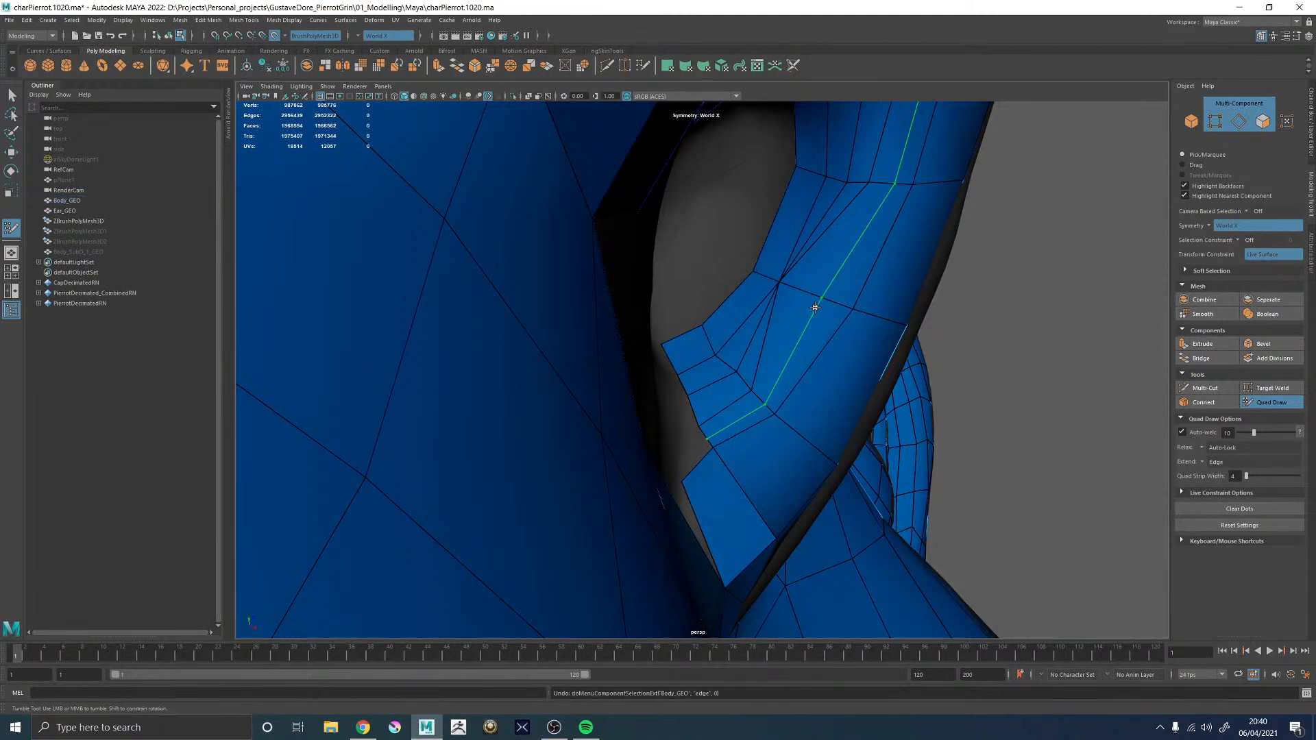
pyautogui.hotkey('ctrl', 'z')
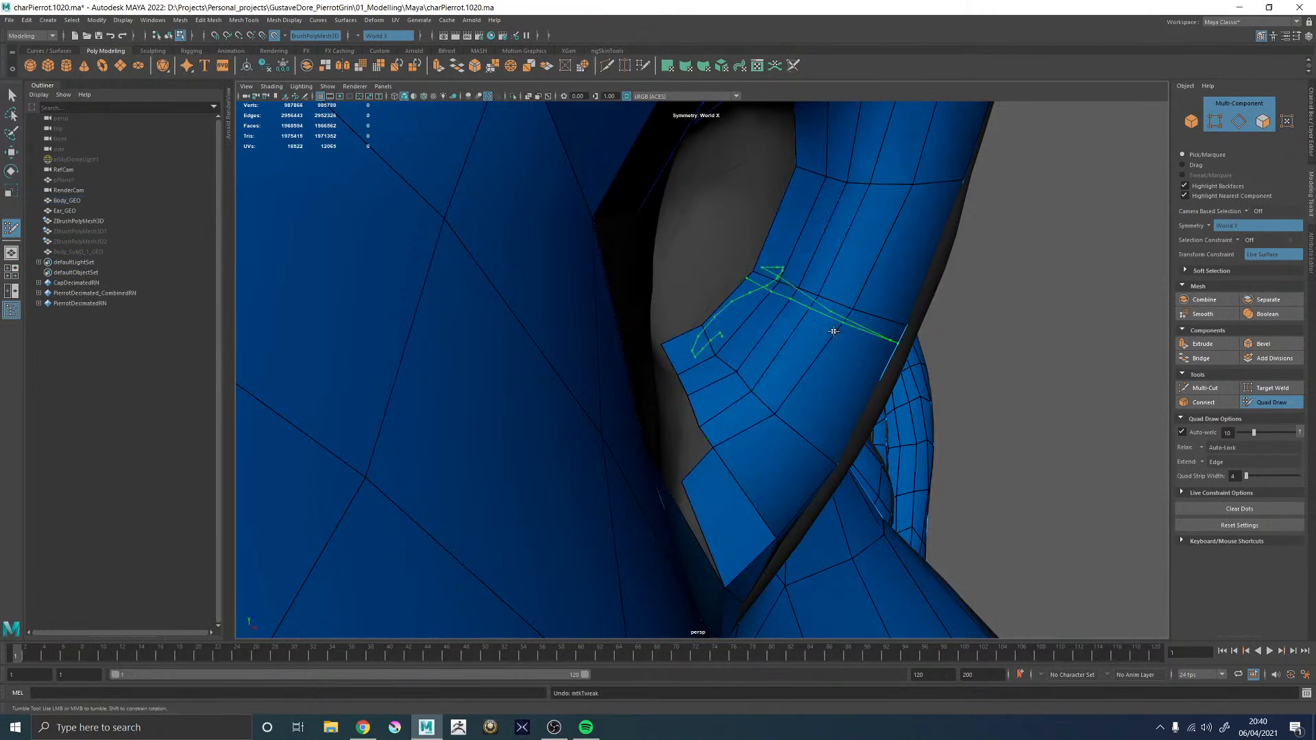
pyautogui.keyDown('ctrl'); pyautogui.keyDown('shift'); pyautogui.click(797, 328); pyautogui.keyUp('shift'); pyautogui.keyUp('ctrl')
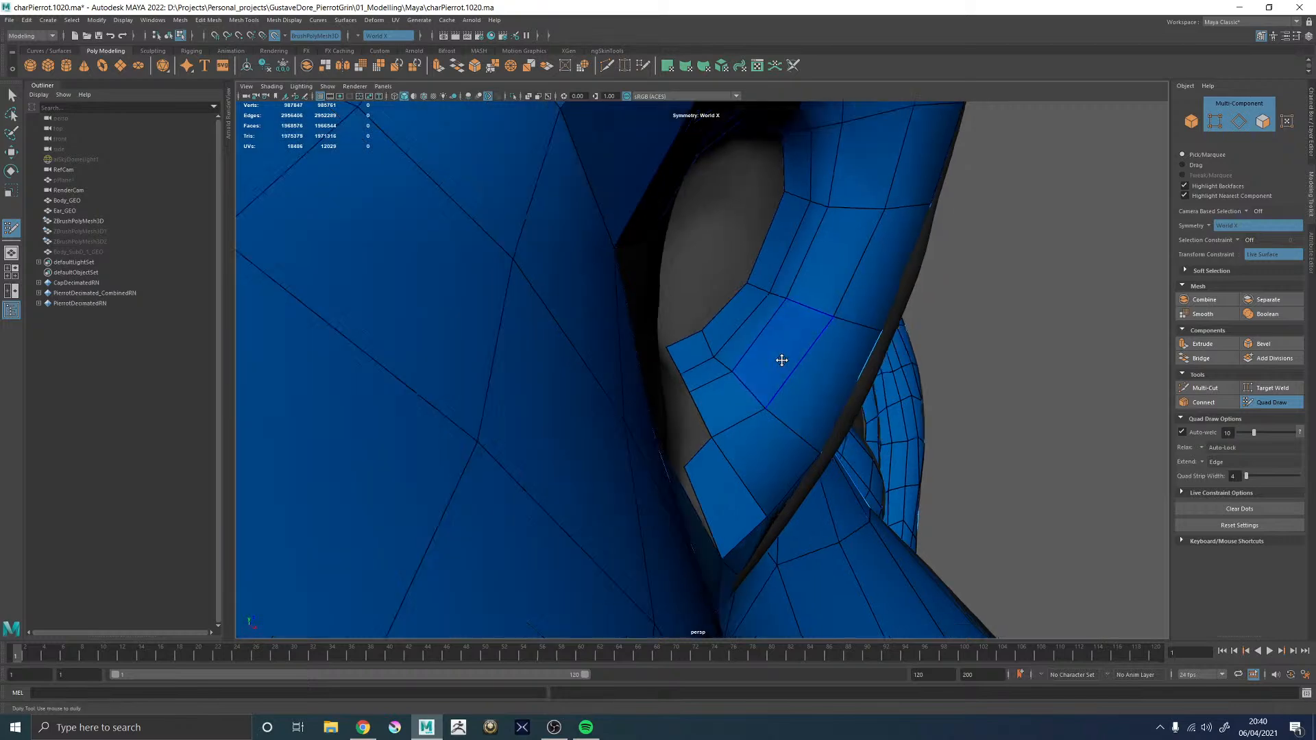
# - Add three connected quads up the inner wall at the nostril hole's outer side
pyautogui.keyDown('alt'); pyautogui.moveTo(782, 359); pyautogui.dragTo(706, 384); pyautogui.keyUp('alt')
pyautogui.keyDown('alt'); pyautogui.moveTo(706, 384); pyautogui.dragTo(824, 435, button='right'); pyautogui.keyUp('alt')
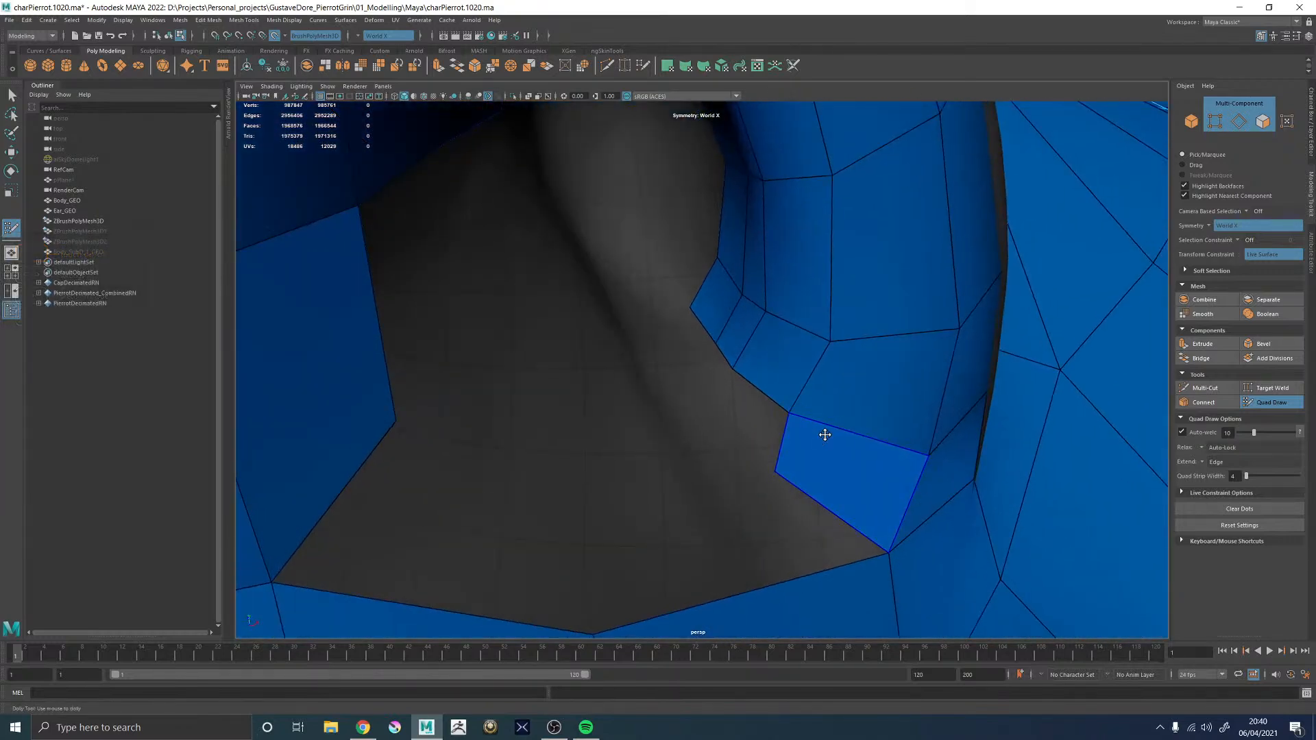
pyautogui.click(701, 404)
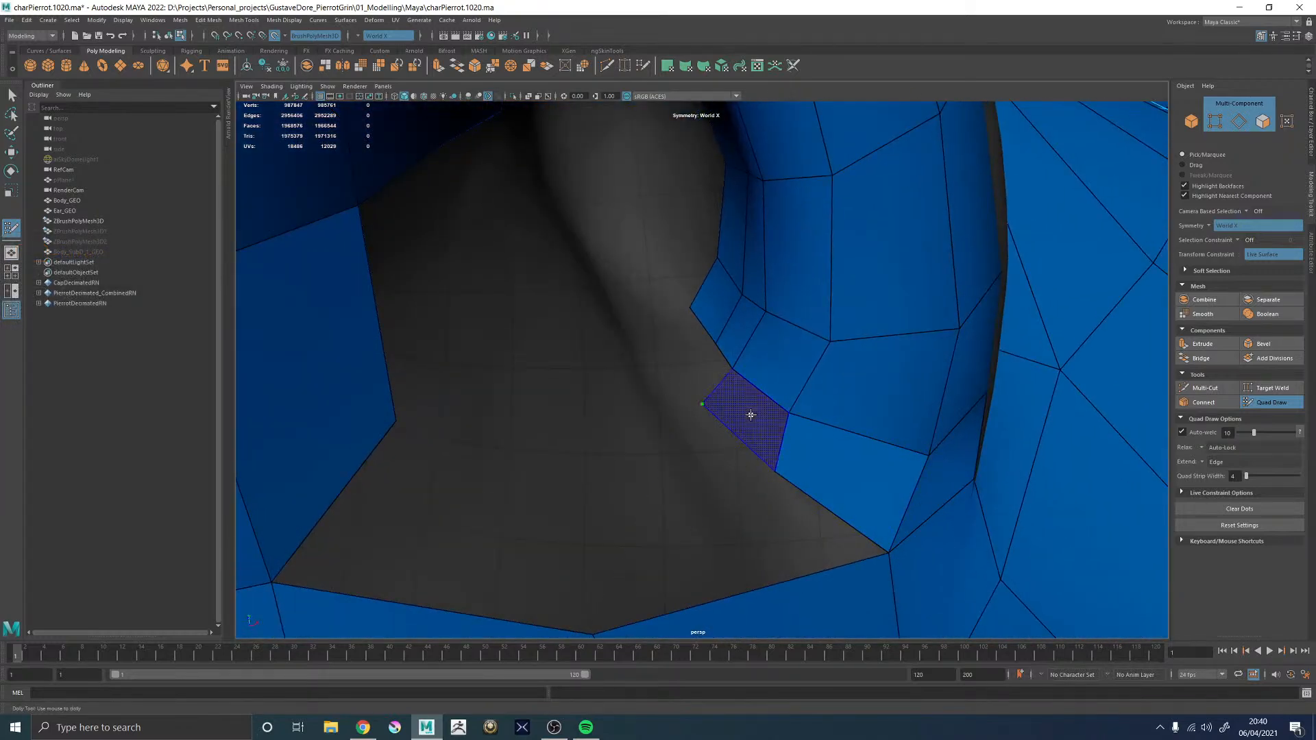
pyautogui.keyDown('shift'); pyautogui.click(689, 372); pyautogui.keyUp('shift')
pyautogui.click(677, 358)
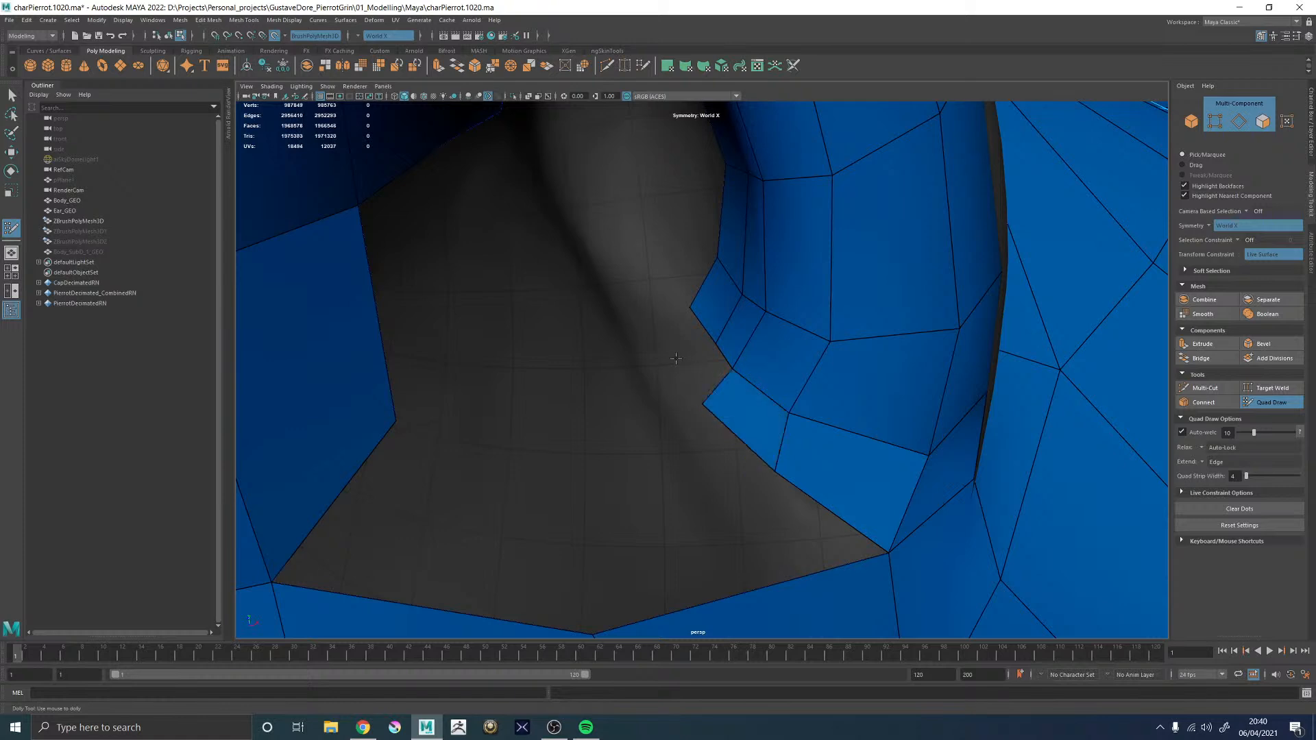
pyautogui.keyDown('shift'); pyautogui.click(702, 372); pyautogui.keyUp('shift')
pyautogui.click(653, 318)
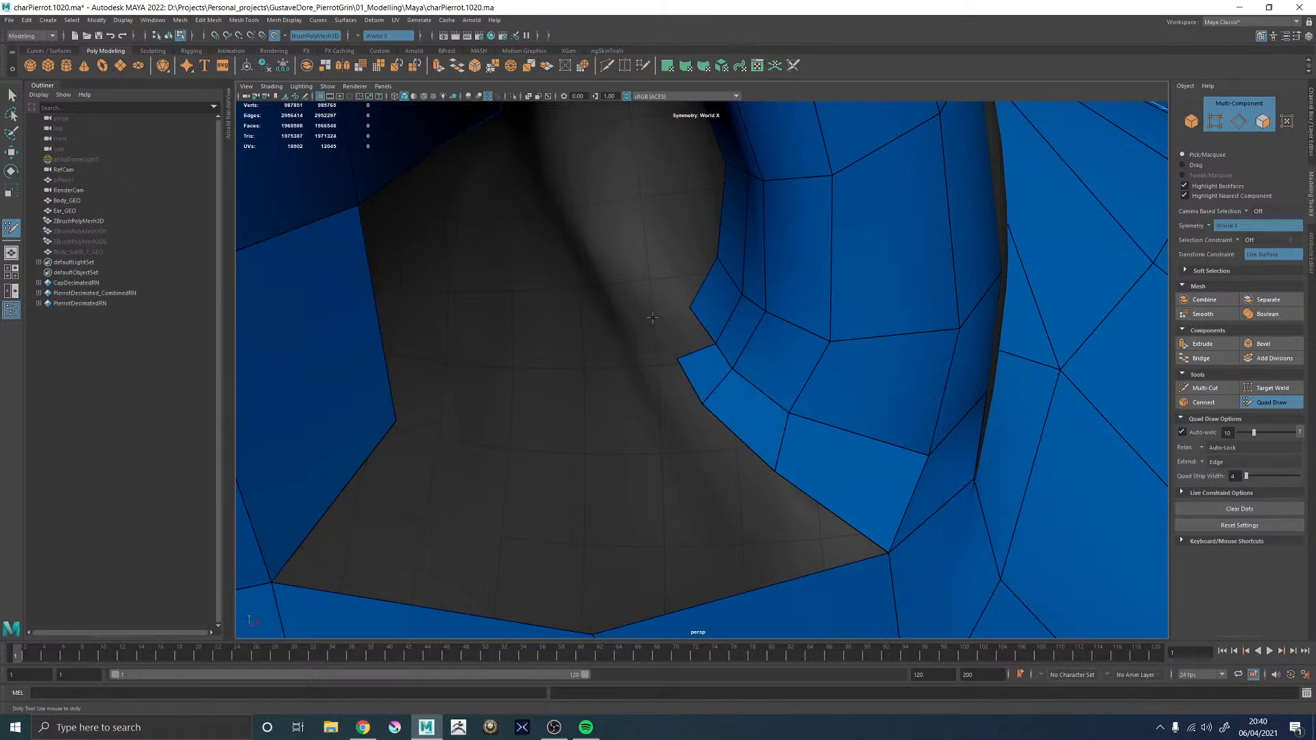
pyautogui.keyDown('shift'); pyautogui.click(691, 348); pyautogui.keyUp('shift')
# - Fill the lower edge of the nostril hole with two quads that connect its outer and inner sides
pyautogui.keyDown('alt'); pyautogui.moveTo(721, 400); pyautogui.dragTo(652, 363); pyautogui.keyUp('alt')
pyautogui.keyDown('alt'); pyautogui.moveTo(651, 363); pyautogui.dragTo(606, 370, button='right'); pyautogui.keyUp('alt')
pyautogui.keyDown('alt'); pyautogui.moveTo(607, 370); pyautogui.dragTo(598, 338, button='middle'); pyautogui.keyUp('alt')
pyautogui.keyDown('alt'); pyautogui.moveTo(597, 339); pyautogui.dragTo(679, 377); pyautogui.keyUp('alt')
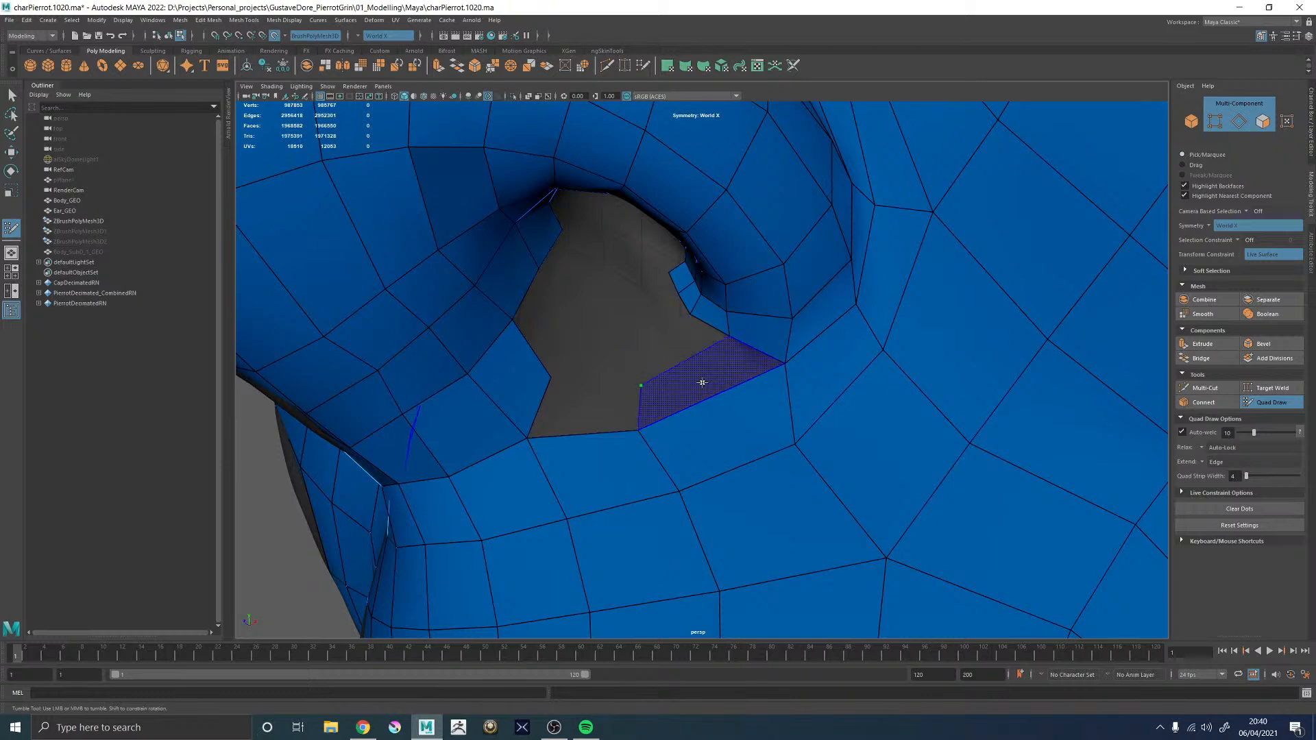
pyautogui.keyDown('shift'); pyautogui.click(595, 419); pyautogui.keyUp('shift')
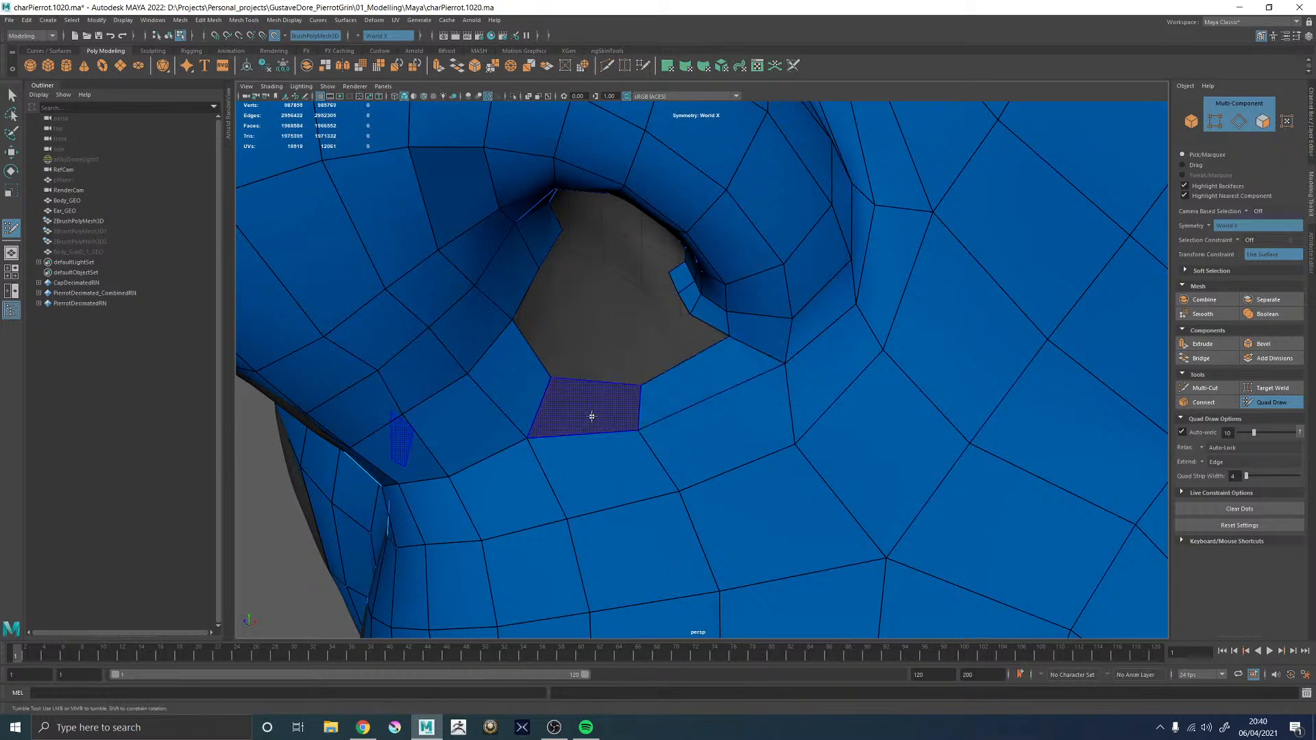
pyautogui.keyDown('shift'); pyautogui.click(591, 410); pyautogui.keyUp('shift')
pyautogui.hotkey('ctrl', 's')
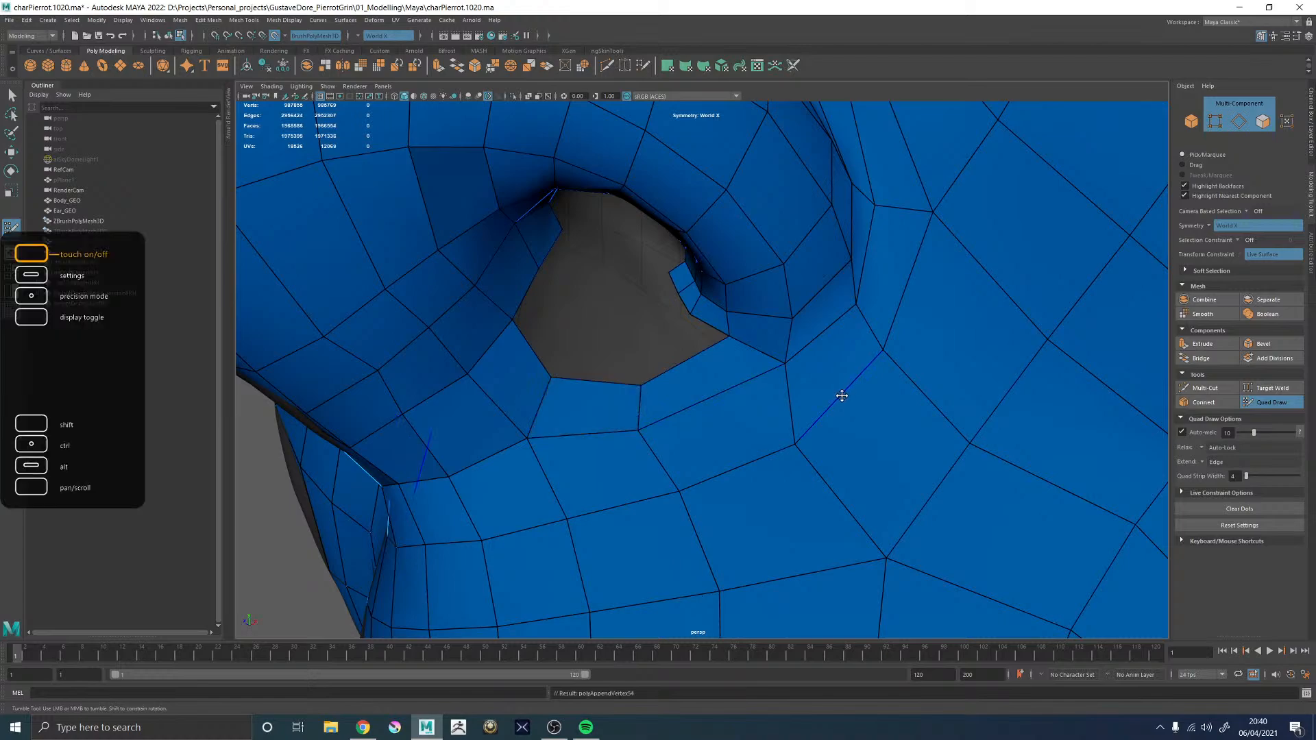
# - Insert a vertical edge loop from the nostril's lower rim down through the upper lip to the mouth opening
pyautogui.keyDown('alt'); pyautogui.moveTo(845, 393); pyautogui.dragTo(367, 320, button='right'); pyautogui.keyUp('alt')
pyautogui.keyDown('alt'); pyautogui.moveTo(648, 367); pyautogui.dragTo(702, 408); pyautogui.keyUp('alt')
pyautogui.keyDown('alt'); pyautogui.moveTo(702, 409); pyautogui.dragTo(655, 364, button='right'); pyautogui.keyUp('alt')
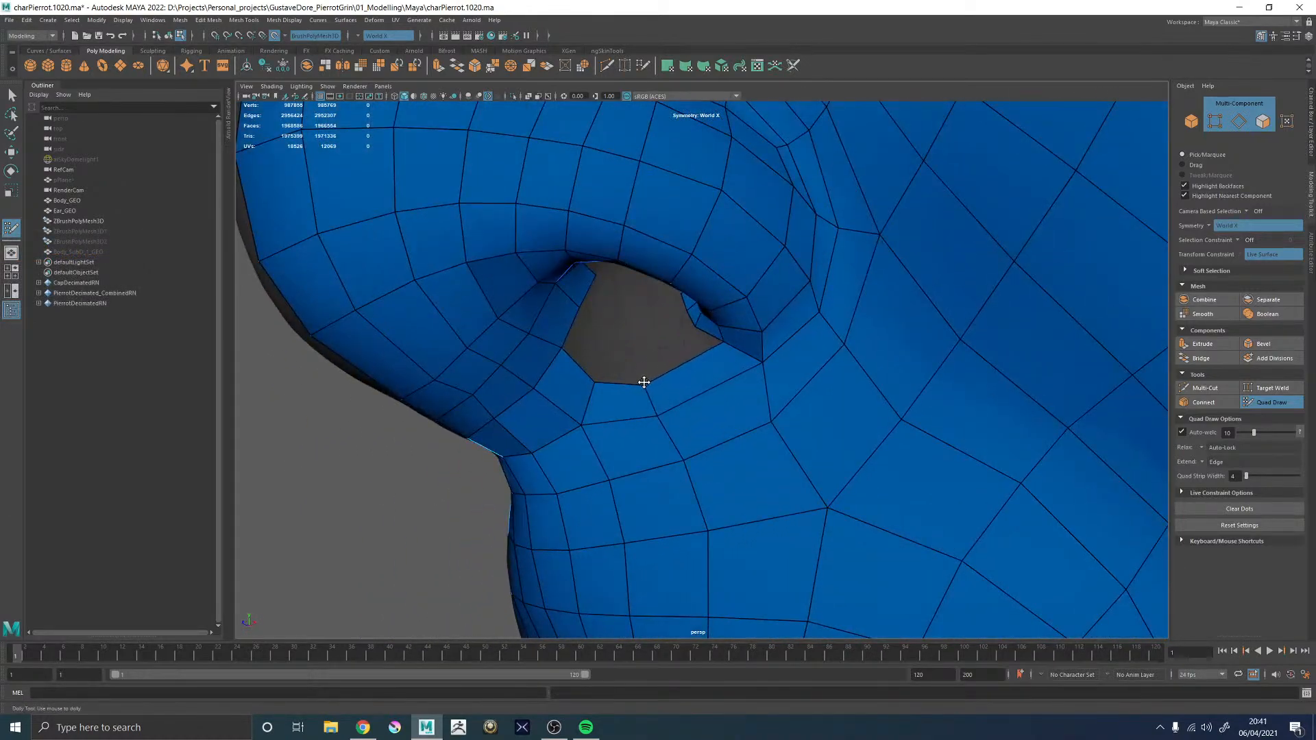
pyautogui.keyDown('alt'); pyautogui.moveTo(658, 379); pyautogui.dragTo(736, 365); pyautogui.keyUp('alt')
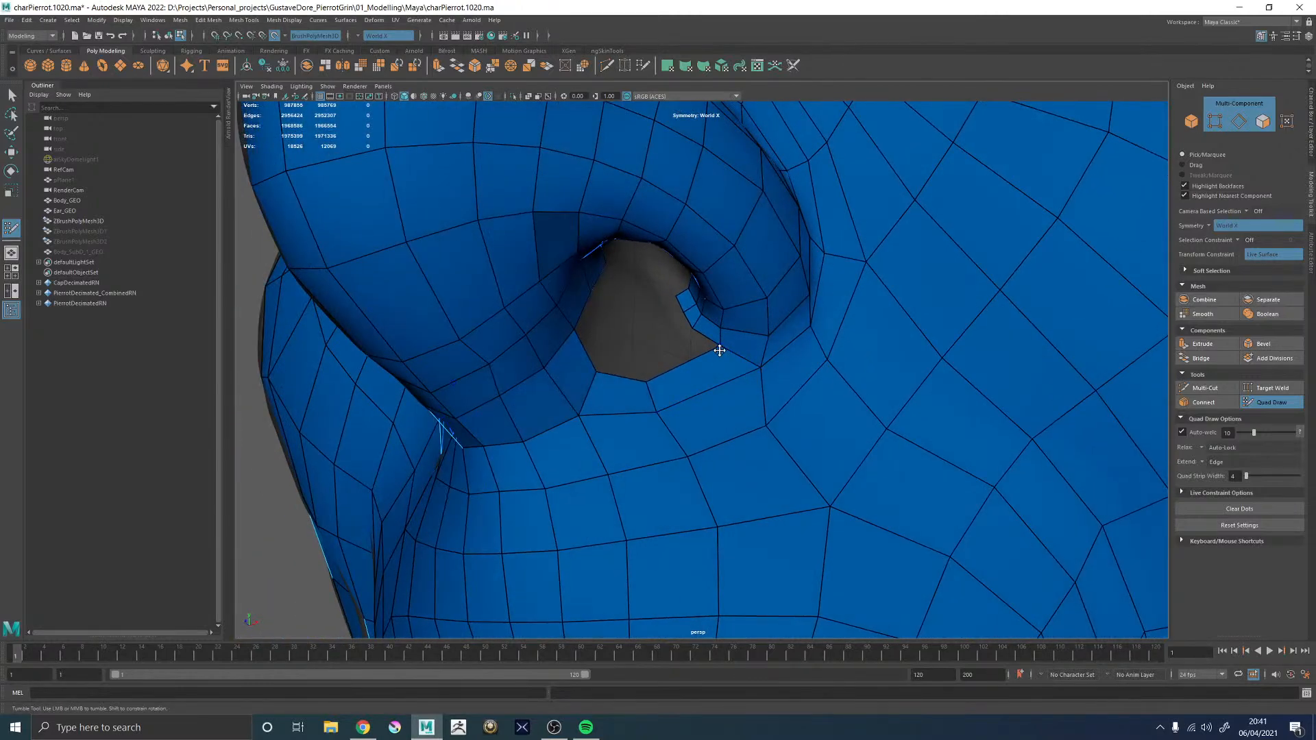
pyautogui.keyDown('alt'); pyautogui.moveTo(773, 349); pyautogui.dragTo(673, 414, button='right'); pyautogui.keyUp('alt')
pyautogui.keyDown('alt'); pyautogui.moveTo(672, 414); pyautogui.dragTo(738, 368); pyautogui.keyUp('alt')
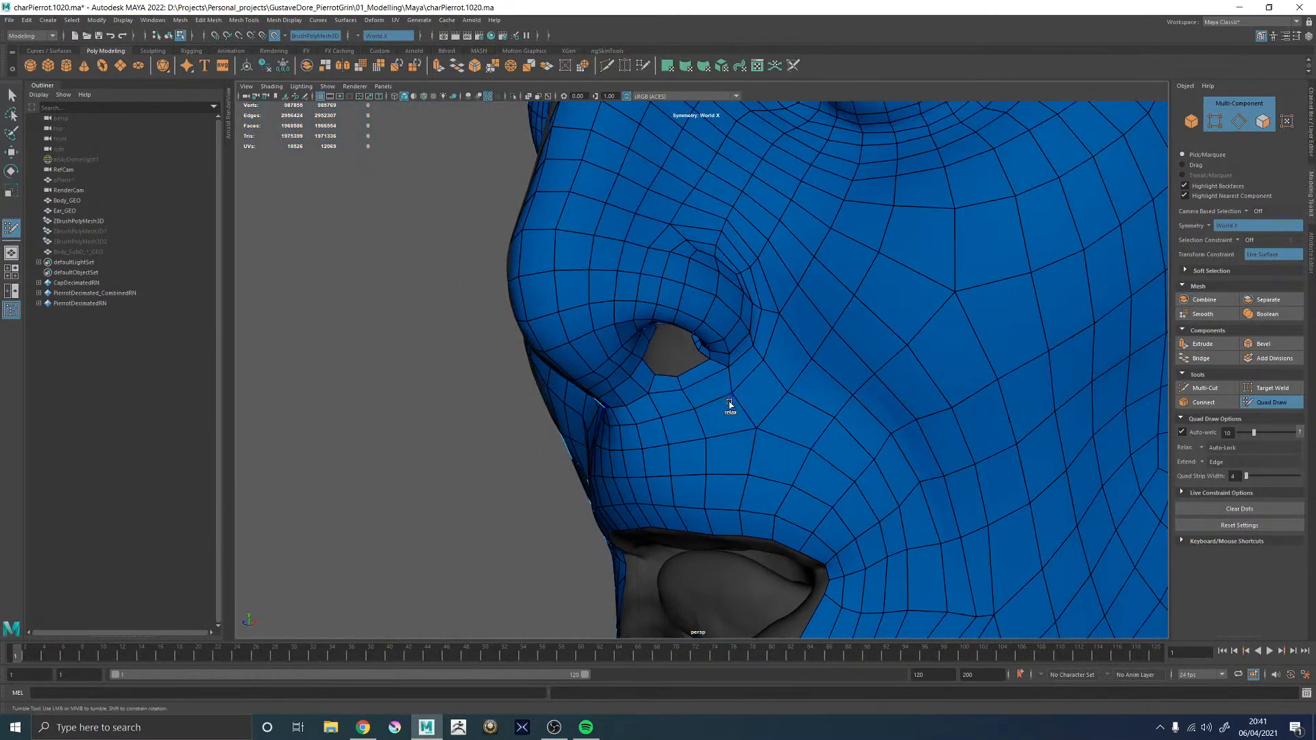
pyautogui.moveTo(704, 472)
pyautogui.keyDown('alt'); pyautogui.mouseDown()
pyautogui.moveTo(699, 392)
pyautogui.moveTo(670, 403)
pyautogui.mouseUp(); pyautogui.keyUp('alt')
pyautogui.keyDown('ctrl'); pyautogui.middleClick(699, 377); pyautogui.keyUp('ctrl')
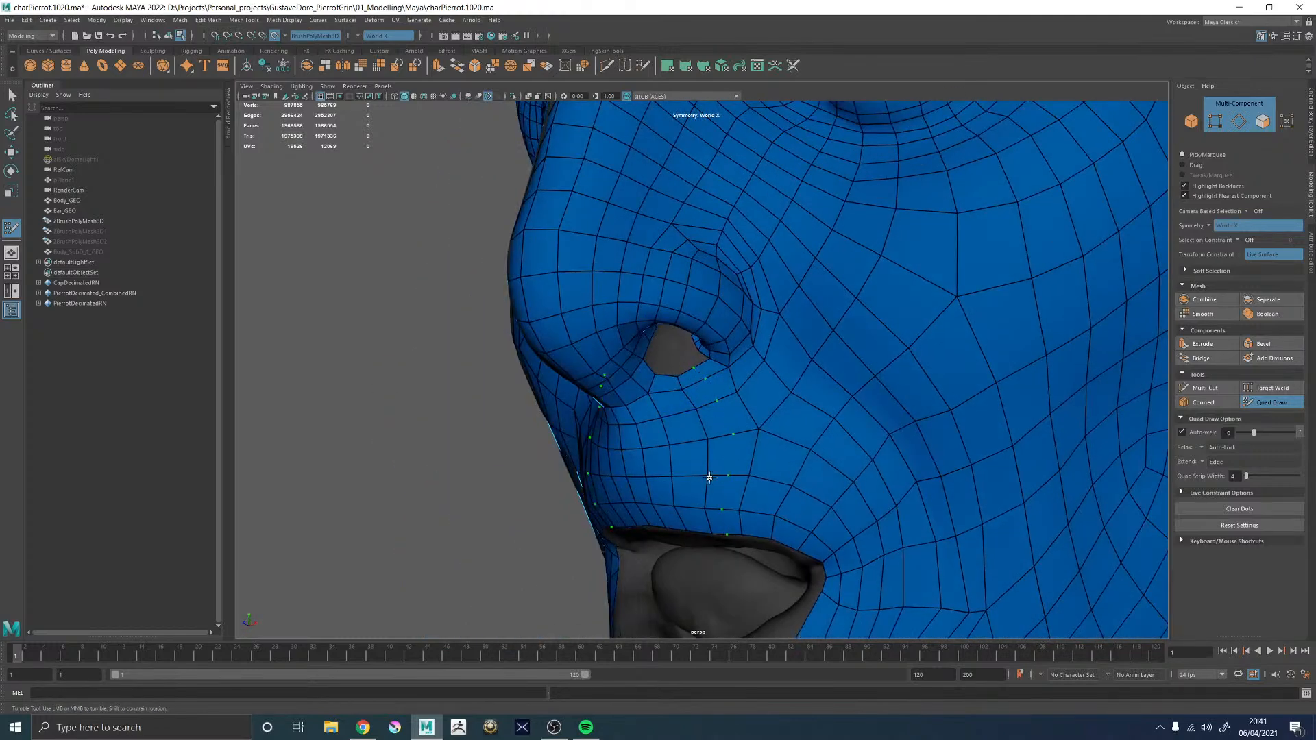
pyautogui.moveTo(669, 461)
pyautogui.keyDown('alt'); pyautogui.mouseDown()
pyautogui.moveTo(713, 424)
pyautogui.moveTo(749, 458)
pyautogui.moveTo(749, 480)
pyautogui.moveTo(714, 405)
pyautogui.mouseUp(); pyautogui.keyUp('alt')
pyautogui.keyDown('alt'); pyautogui.moveTo(713, 405); pyautogui.dragTo(700, 421, button='middle'); pyautogui.keyUp('alt')
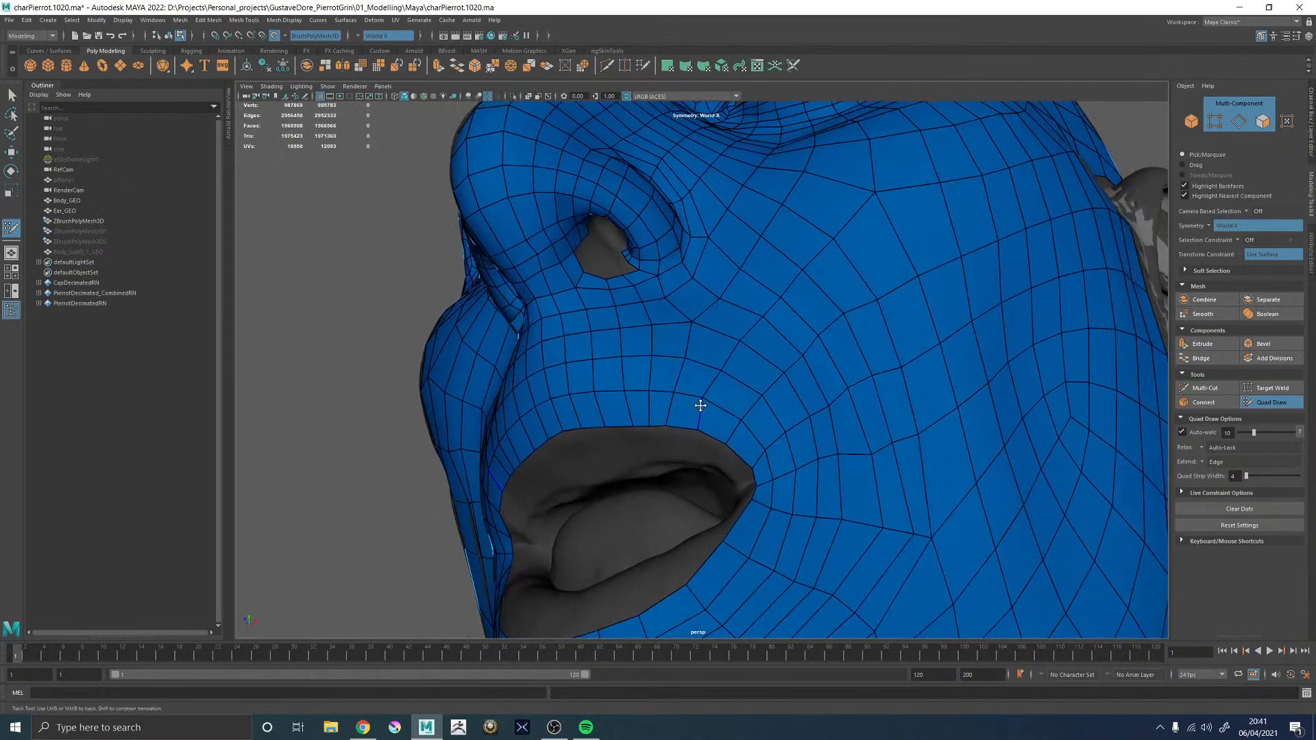
# - Relax the upper lip vertices between the nose and the mouth opening to even out their spacing
pyautogui.moveTo(732, 394)
pyautogui.mouseDown()
pyautogui.moveTo(469, 365)
pyautogui.moveTo(730, 405)
pyautogui.moveTo(698, 421)
pyautogui.moveTo(714, 435)
pyautogui.mouseUp()
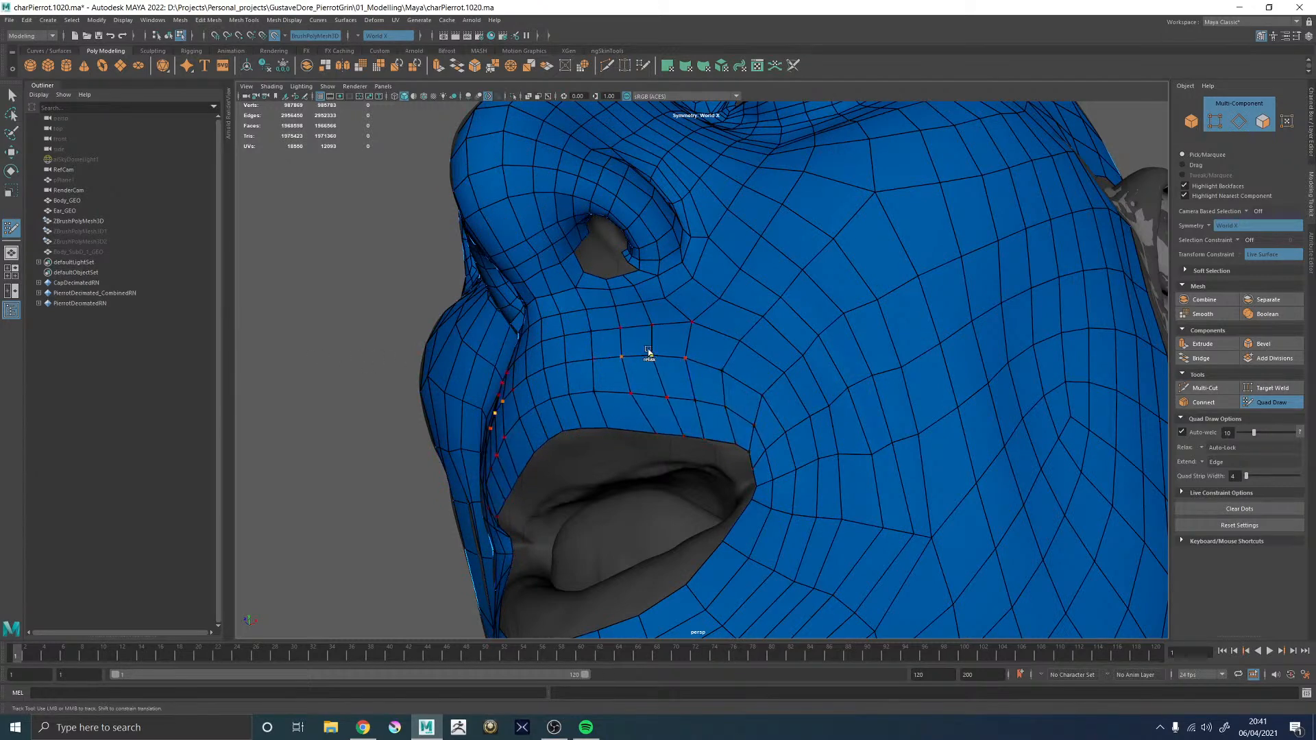
pyautogui.keyDown('alt'); pyautogui.moveTo(664, 353); pyautogui.dragTo(661, 437); pyautogui.keyUp('alt')
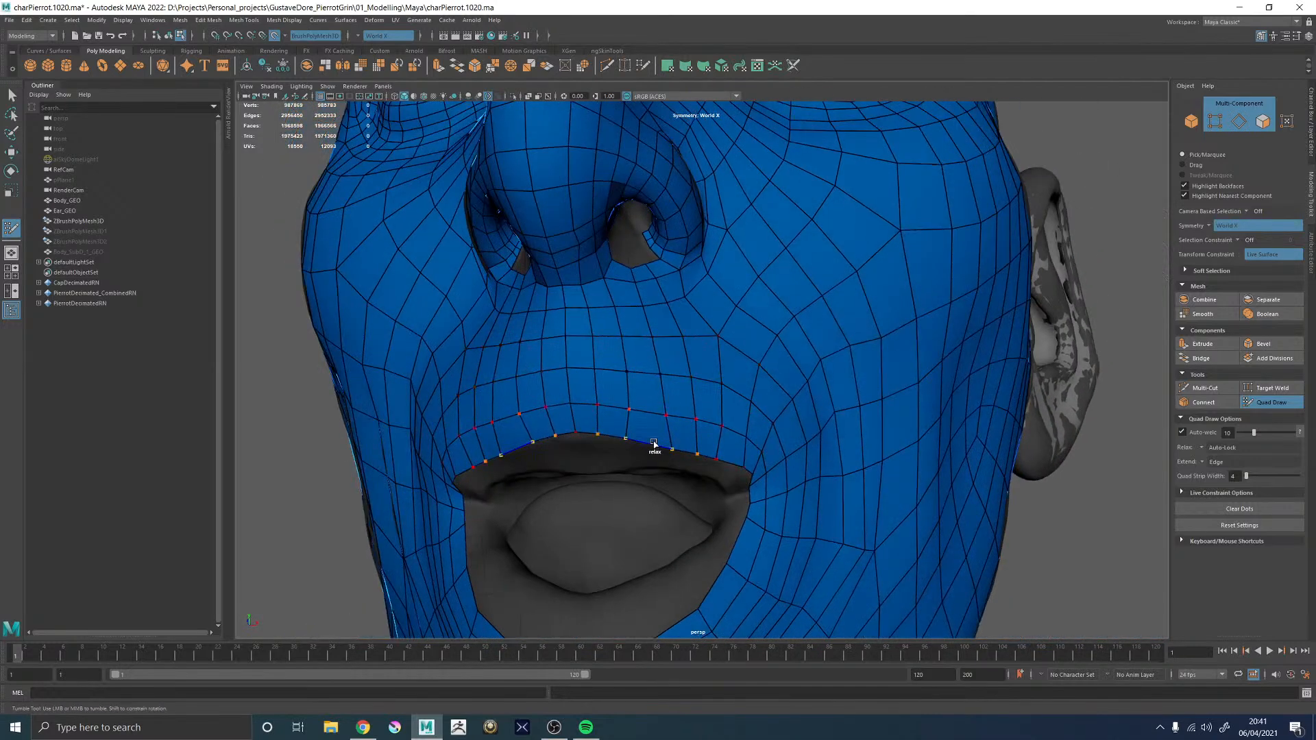
pyautogui.keyDown('shift'); pyautogui.moveTo(652, 396); pyautogui.dragTo(656, 376); pyautogui.keyUp('shift')
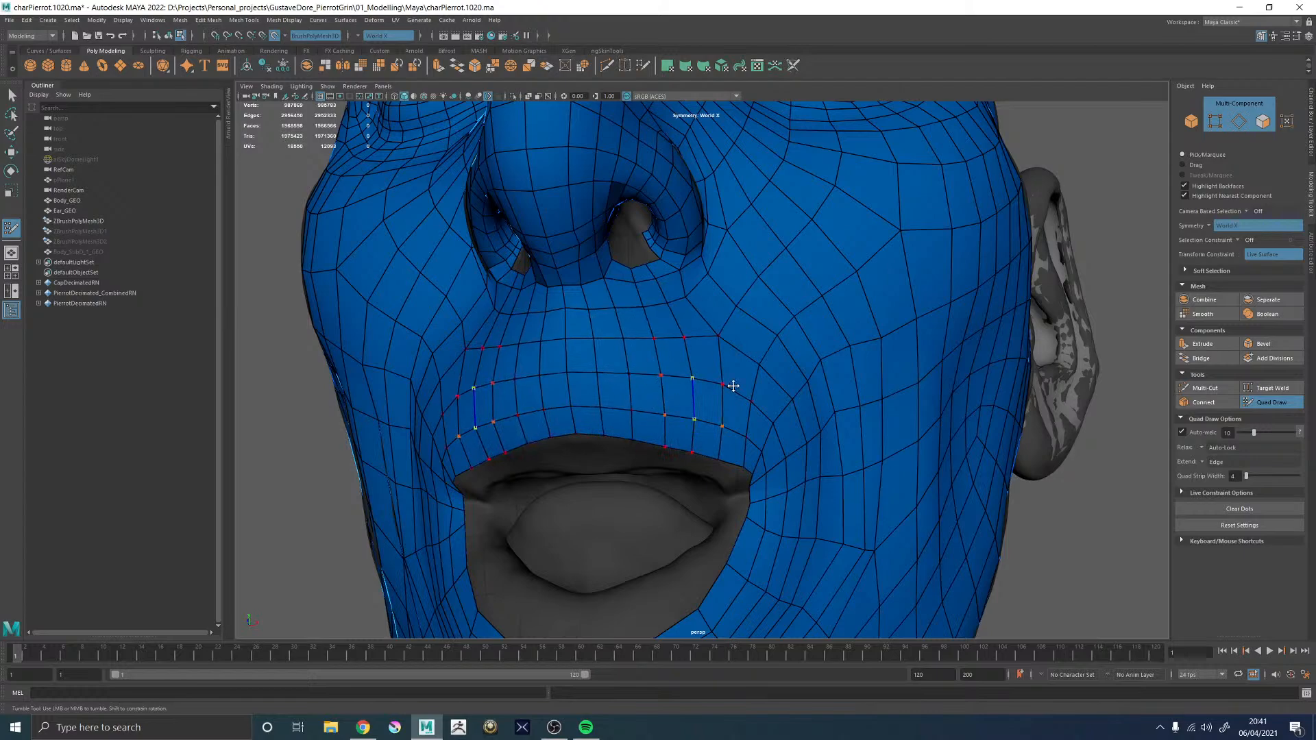
# - Add two adjoining quads along the lower outer edge of the nostril hole with Quad Draw
pyautogui.keyDown('alt'); pyautogui.moveTo(699, 388); pyautogui.dragTo(546, 373, button='right'); pyautogui.keyUp('alt')
pyautogui.keyDown('alt'); pyautogui.moveTo(754, 336); pyautogui.dragTo(649, 358); pyautogui.keyUp('alt')
pyautogui.keyDown('alt'); pyautogui.moveTo(628, 360); pyautogui.dragTo(655, 385, button='middle'); pyautogui.keyUp('alt')
pyautogui.keyDown('alt'); pyautogui.moveTo(655, 384); pyautogui.dragTo(800, 397, button='right'); pyautogui.keyUp('alt')
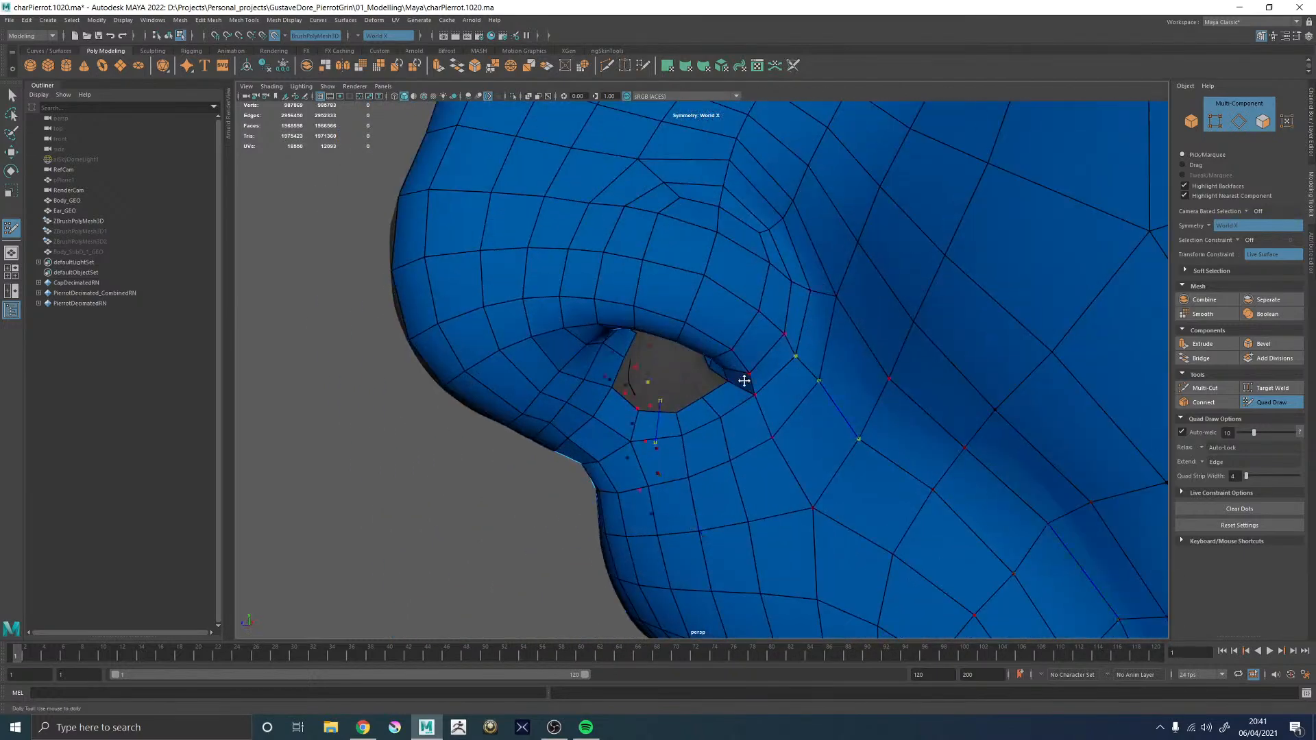
pyautogui.keyDown('alt'); pyautogui.moveTo(658, 392); pyautogui.dragTo(706, 350); pyautogui.keyUp('alt')
pyautogui.keyDown('alt'); pyautogui.moveTo(713, 364); pyautogui.dragTo(849, 452, button='right'); pyautogui.keyUp('alt')
pyautogui.keyDown('alt'); pyautogui.moveTo(672, 403); pyautogui.dragTo(728, 379, button='middle'); pyautogui.keyUp('alt')
pyautogui.moveTo(728, 379)
pyautogui.keyDown('alt'); pyautogui.mouseDown()
pyautogui.moveTo(706, 370)
pyautogui.moveTo(730, 368)
pyautogui.mouseUp(); pyautogui.keyUp('alt')
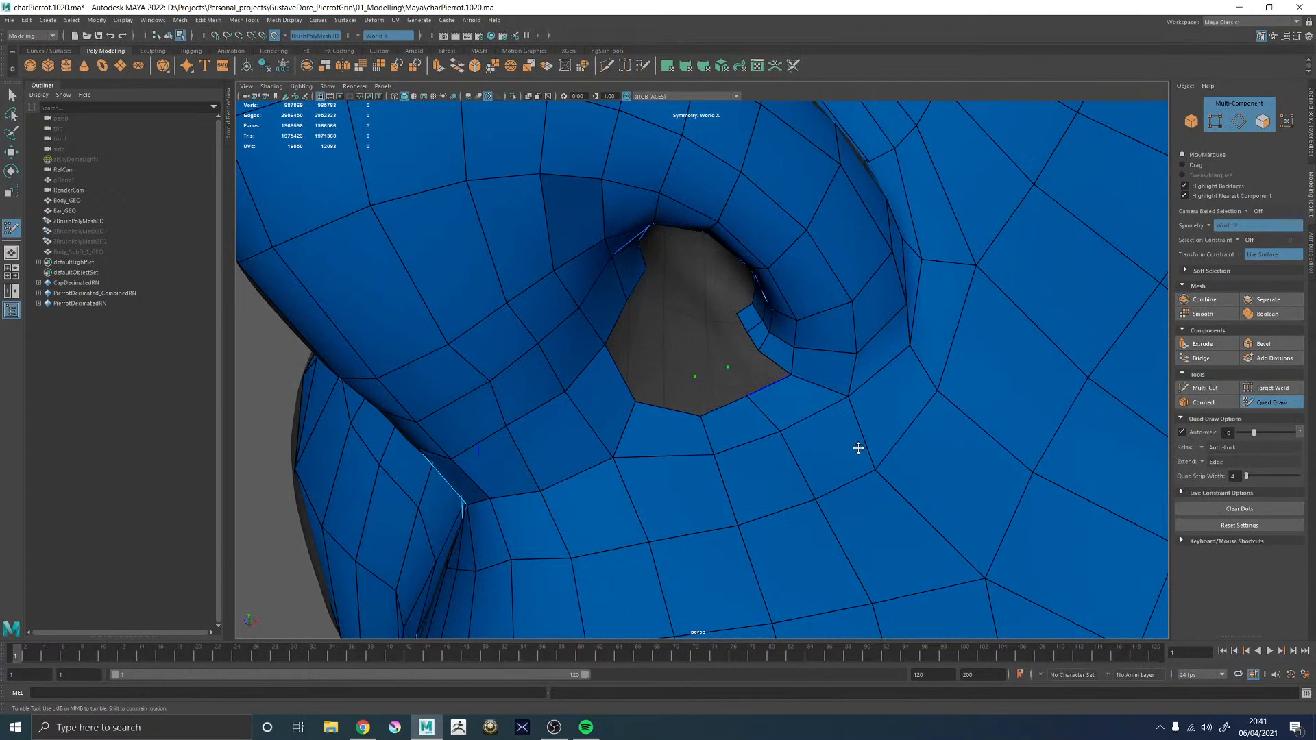
pyautogui.keyDown('shift'); pyautogui.click(720, 390); pyautogui.keyUp('shift')
pyautogui.press('w')
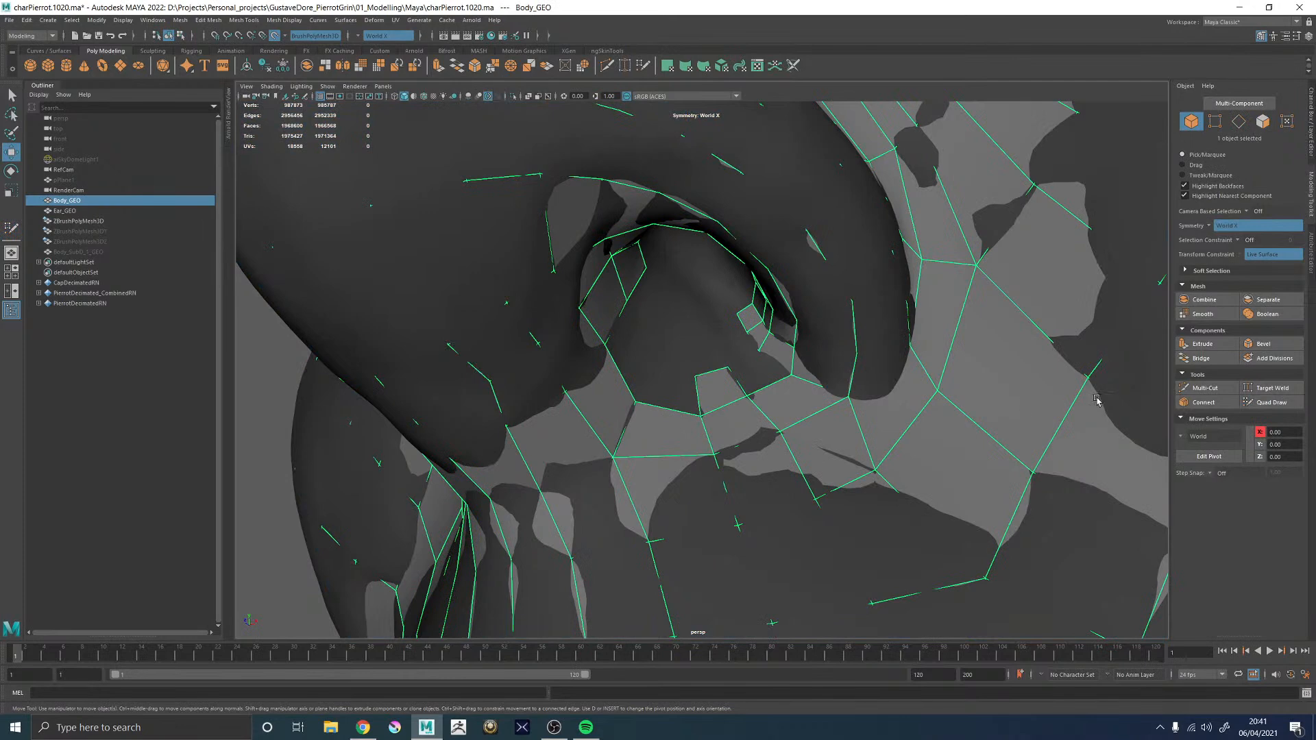
pyautogui.click(1271, 402)
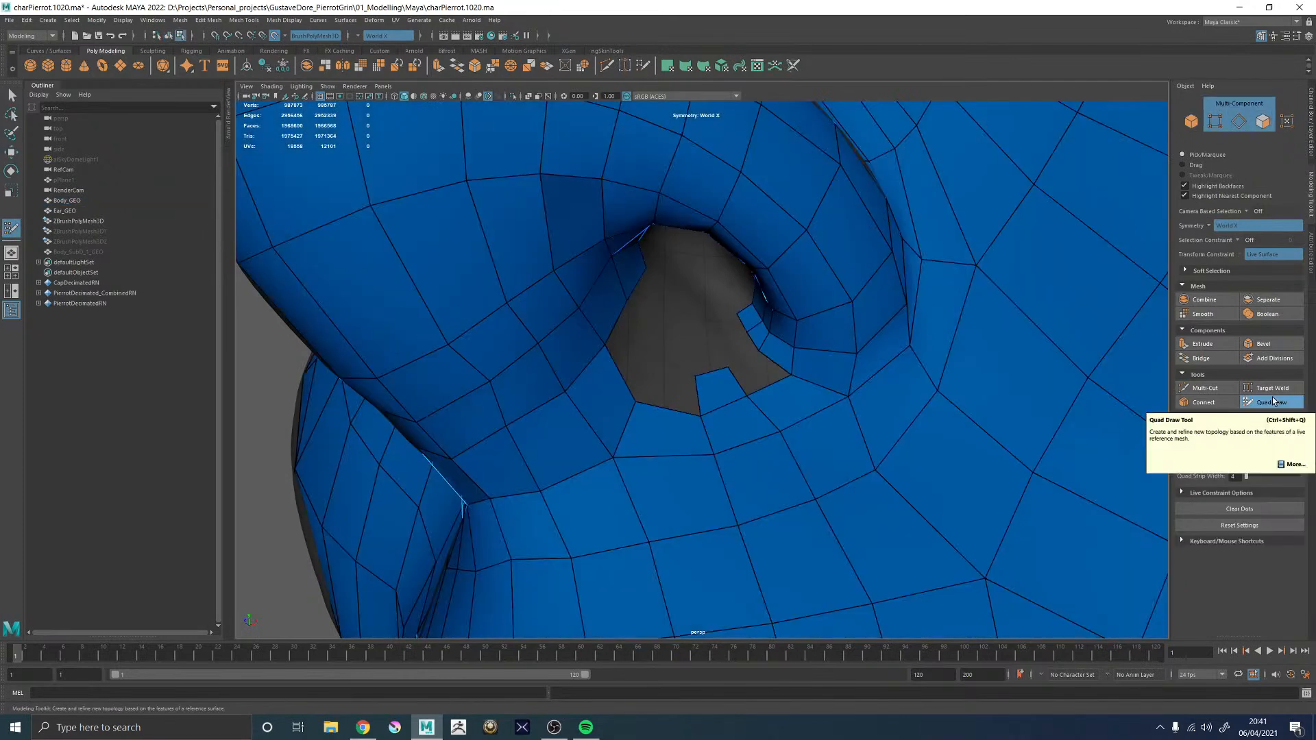
pyautogui.keyDown('shift'); pyautogui.click(757, 376); pyautogui.keyUp('shift')
# - Continue the new row with quads along the lower inner edge of the nostril hole
pyautogui.keyDown('alt'); pyautogui.moveTo(792, 371); pyautogui.dragTo(329, 347, button='right'); pyautogui.keyUp('alt')
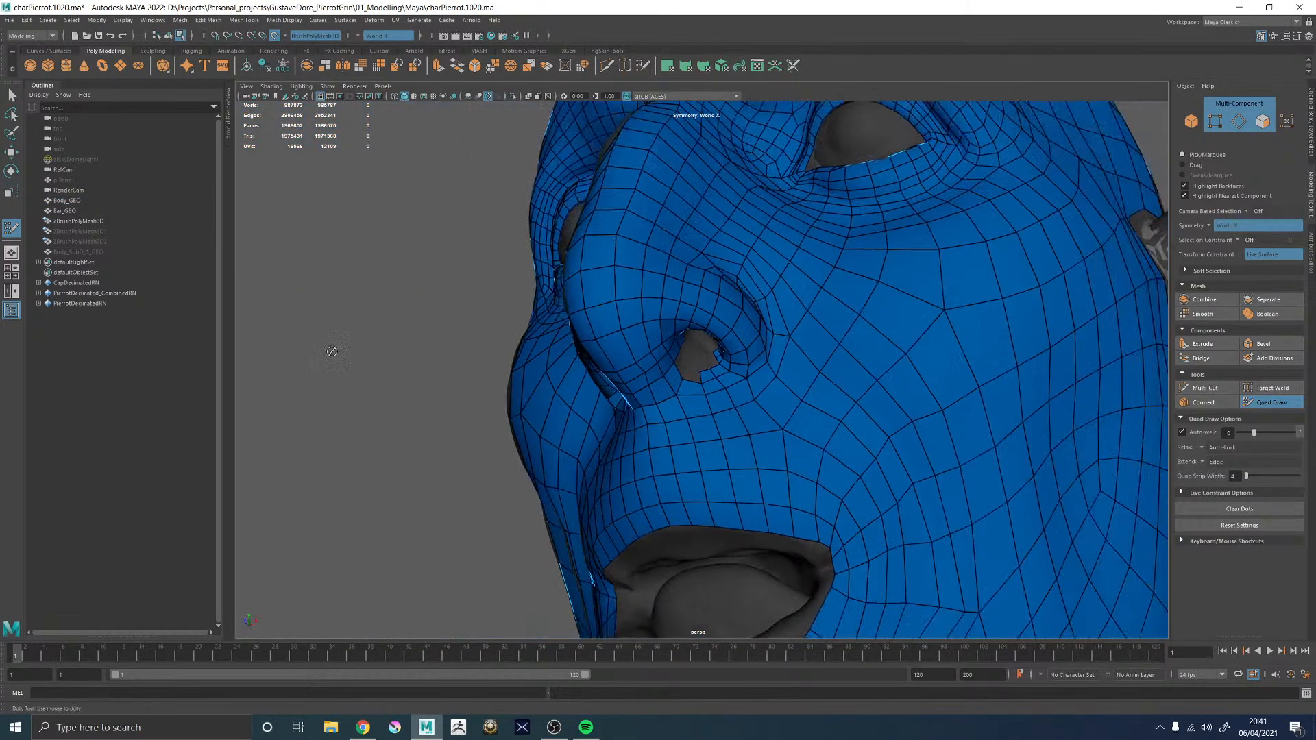
pyautogui.keyDown('alt'); pyautogui.moveTo(775, 361); pyautogui.dragTo(628, 349); pyautogui.keyUp('alt')
pyautogui.keyDown('alt'); pyautogui.moveTo(628, 350); pyautogui.dragTo(686, 383, button='right'); pyautogui.keyUp('alt')
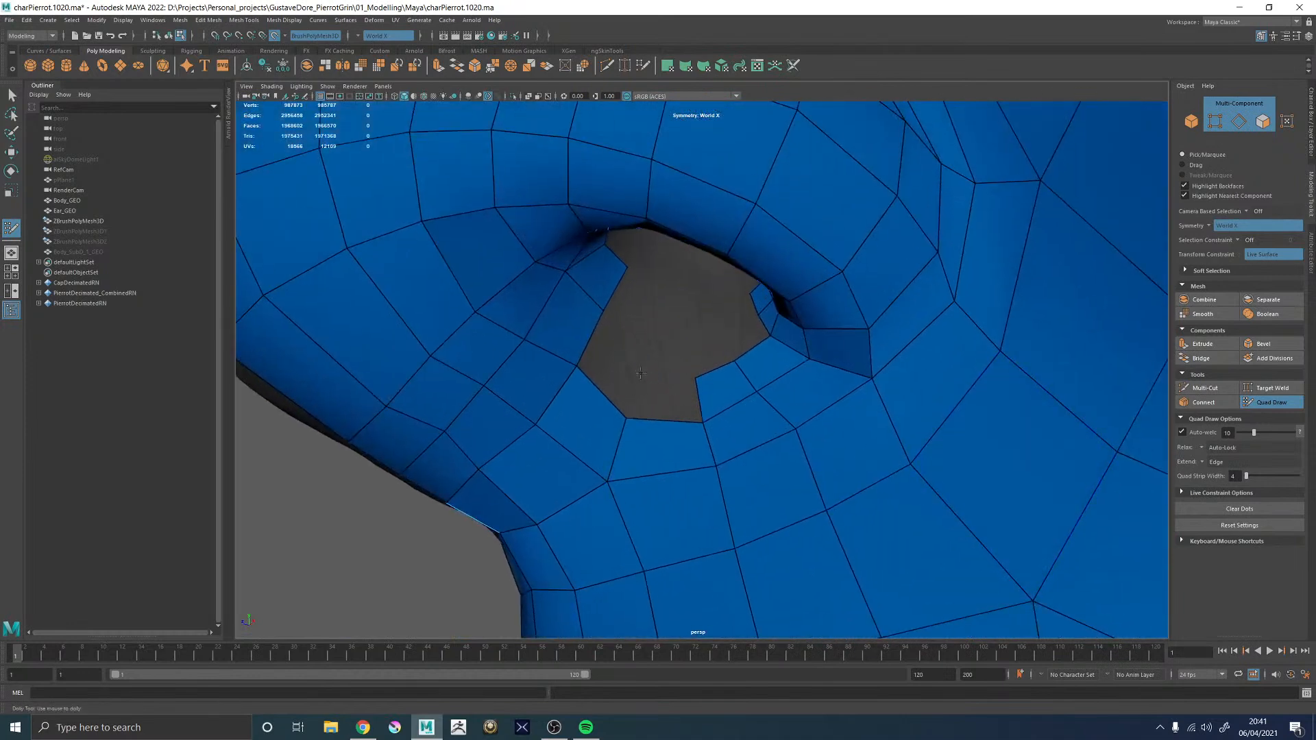
pyautogui.keyDown('shift'); pyautogui.click(673, 398); pyautogui.keyUp('shift')
pyautogui.keyDown('shift'); pyautogui.click(607, 370); pyautogui.keyUp('shift')
# - Delete the newest quads at the lower inner edge of the nostril hole
pyautogui.keyDown('alt'); pyautogui.moveTo(678, 382); pyautogui.dragTo(479, 326, button='right'); pyautogui.keyUp('alt')
pyautogui.keyDown('alt'); pyautogui.moveTo(480, 326); pyautogui.dragTo(548, 359); pyautogui.keyUp('alt')
pyautogui.keyDown('alt'); pyautogui.moveTo(548, 360); pyautogui.dragTo(594, 349, button='right'); pyautogui.keyUp('alt')
pyautogui.keyDown('alt'); pyautogui.moveTo(593, 349); pyautogui.dragTo(649, 351); pyautogui.keyUp('alt')
pyautogui.keyDown('ctrl'); pyautogui.keyDown('shift'); pyautogui.click(653, 378); pyautogui.keyUp('shift'); pyautogui.keyUp('ctrl')
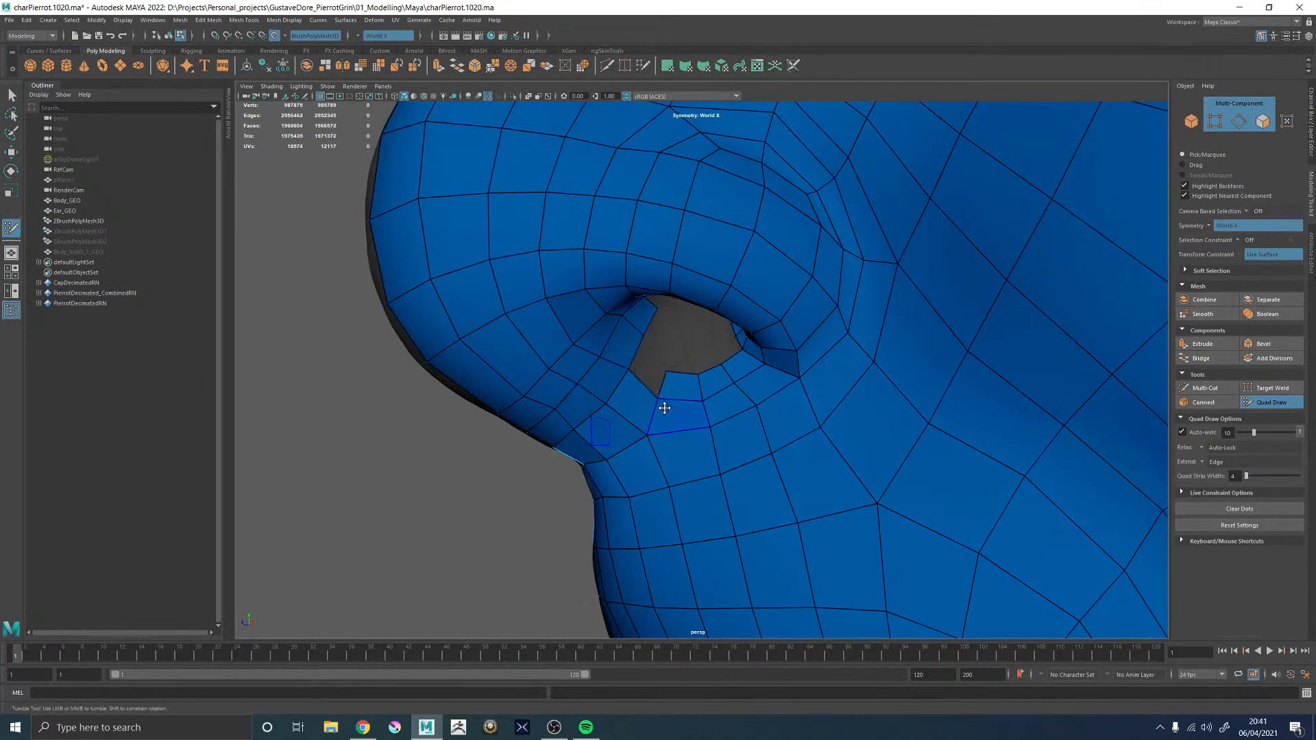
pyautogui.keyDown('alt'); pyautogui.moveTo(664, 407); pyautogui.dragTo(672, 394); pyautogui.keyUp('alt')
pyautogui.keyDown('ctrl'); pyautogui.keyDown('shift'); pyautogui.click(677, 384); pyautogui.keyUp('shift'); pyautogui.keyUp('ctrl')
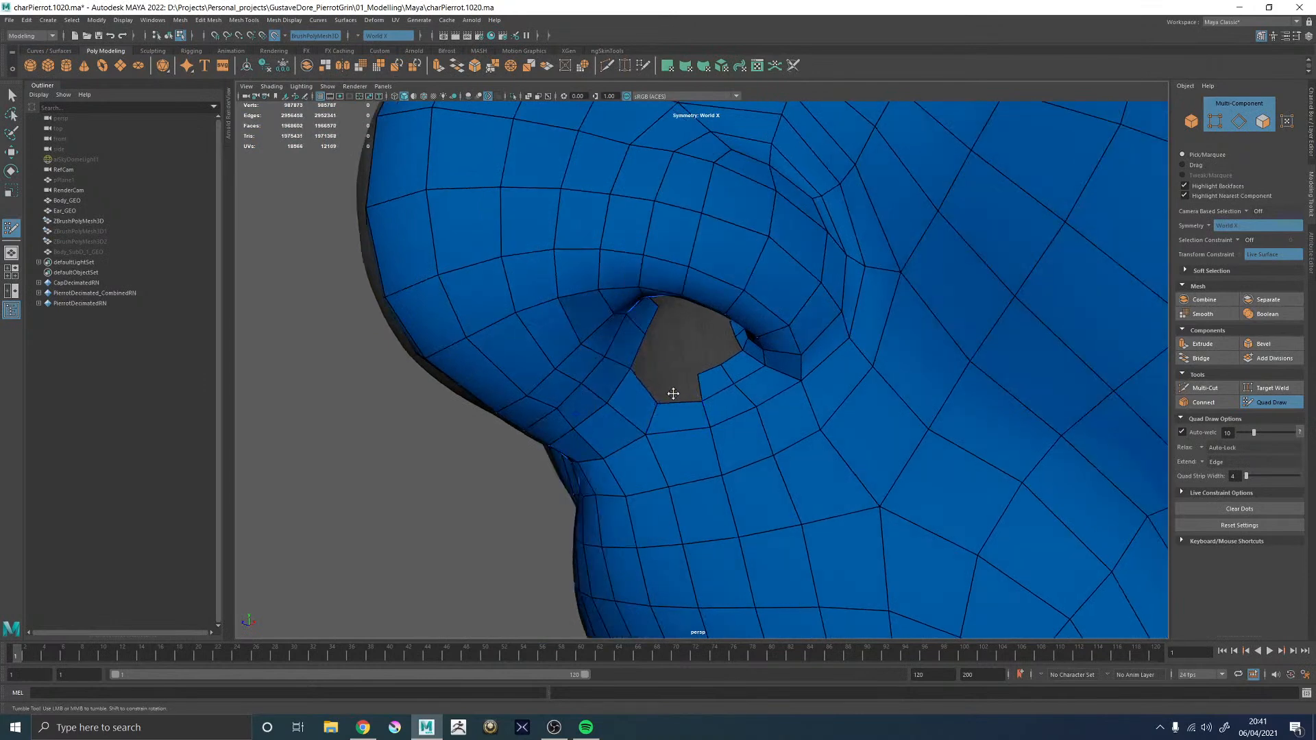
# - Bridge the gap in the nostril's lower edge with one wide quad and shift its outer vertices toward the inner side
pyautogui.keyDown('shift'); pyautogui.click(678, 423); pyautogui.keyUp('shift')
pyautogui.keyDown('alt'); pyautogui.moveTo(670, 402); pyautogui.dragTo(695, 417); pyautogui.keyUp('alt')
pyautogui.keyDown('alt'); pyautogui.moveTo(695, 417); pyautogui.dragTo(771, 419, button='right'); pyautogui.keyUp('alt')
pyautogui.keyDown('alt'); pyautogui.moveTo(708, 432); pyautogui.dragTo(695, 325); pyautogui.keyUp('alt')
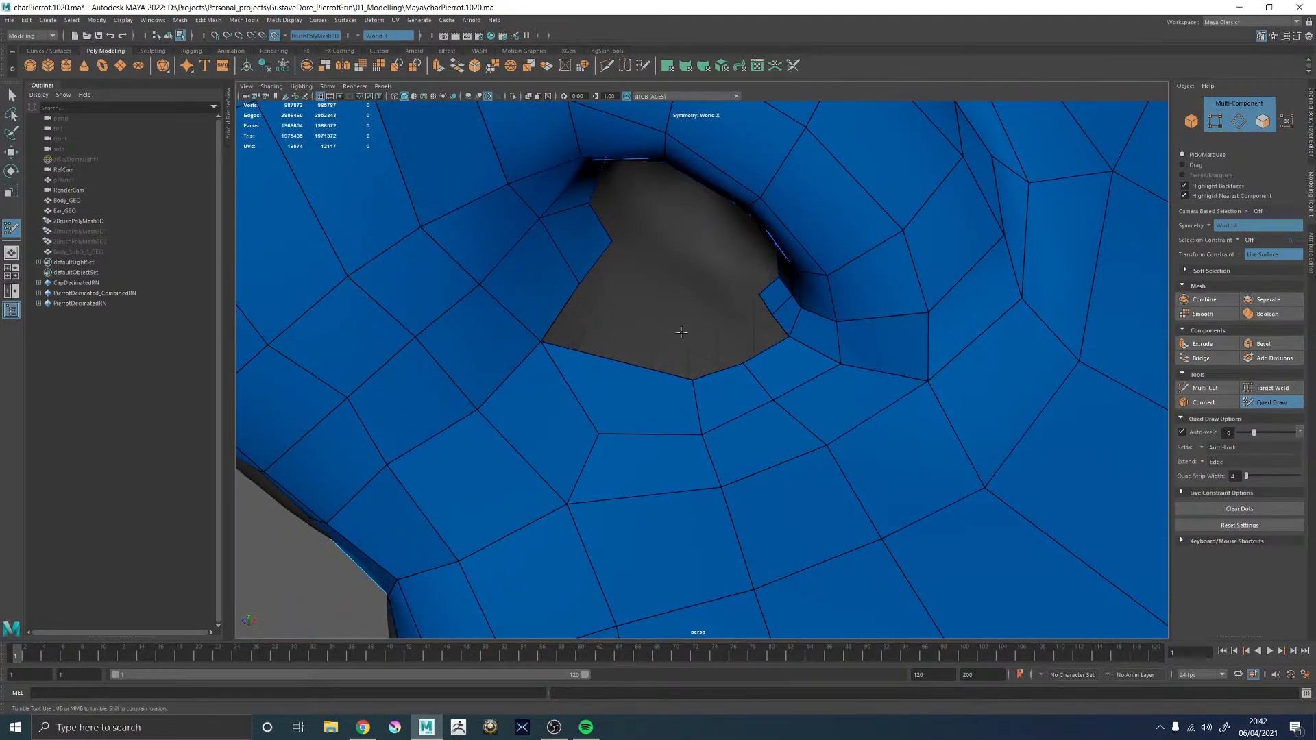
pyautogui.moveTo(689, 379); pyautogui.dragTo(635, 375)
pyautogui.moveTo(702, 433); pyautogui.dragTo(679, 439)
pyautogui.moveTo(637, 374); pyautogui.dragTo(643, 376)
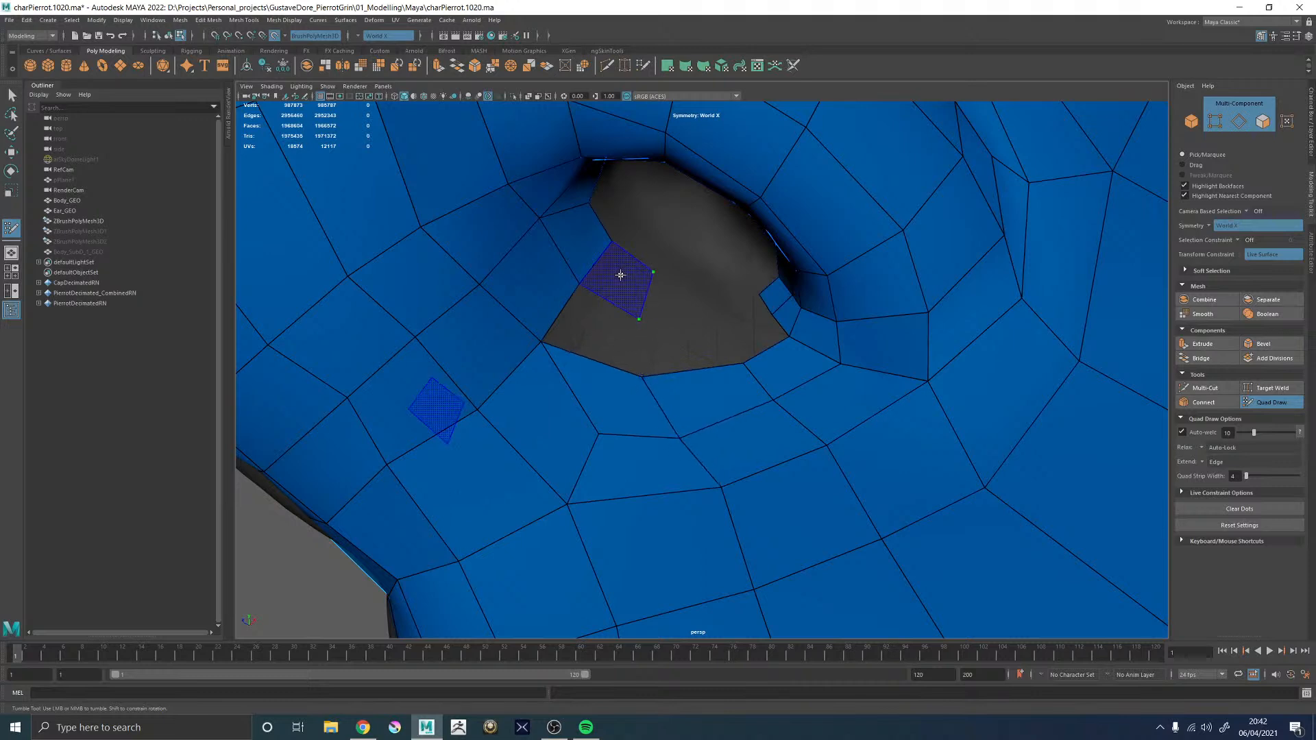
# - Add another row of quads inside the nostril hole, along its inner side and lower edge
pyautogui.keyDown('shift'); pyautogui.click(607, 299); pyautogui.keyUp('shift')
pyautogui.keyDown('shift'); pyautogui.click(602, 341); pyautogui.keyUp('shift')
pyautogui.click(726, 325)
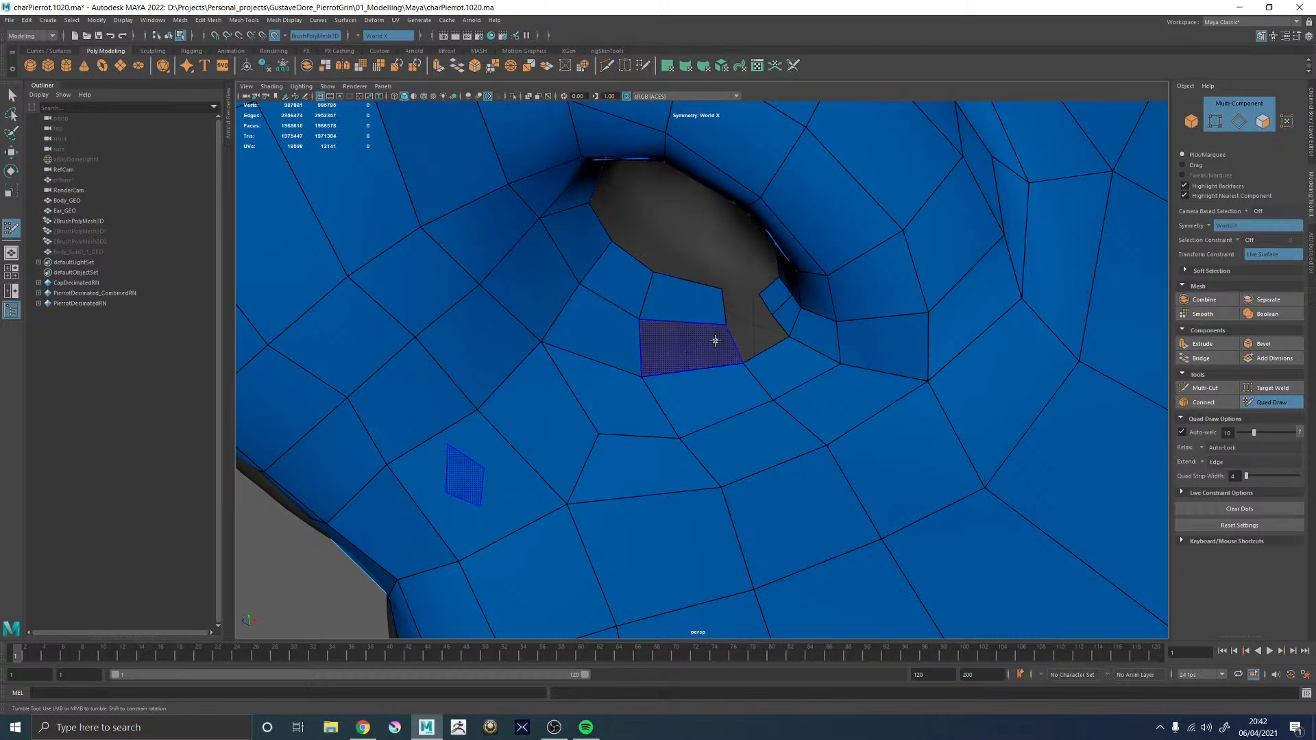
pyautogui.keyDown('shift'); pyautogui.click(708, 343); pyautogui.keyUp('shift')
# - Delete the misplaced quad at the nostril hole's outer side and close the remaining gap there with new quads
pyautogui.keyDown('alt'); pyautogui.moveTo(771, 405); pyautogui.dragTo(764, 340); pyautogui.keyUp('alt')
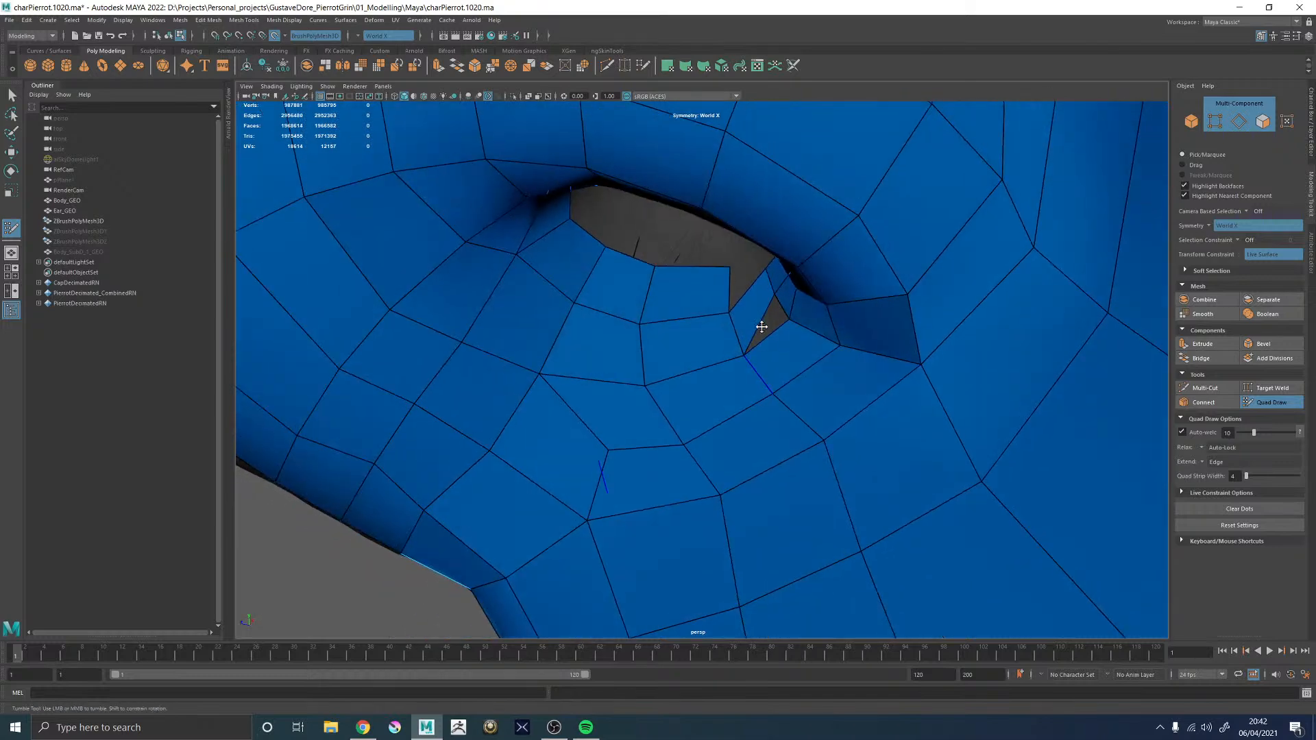
pyautogui.keyDown('ctrl'); pyautogui.keyDown('shift'); pyautogui.click(755, 311); pyautogui.keyUp('shift'); pyautogui.keyUp('ctrl')
pyautogui.keyDown('shift'); pyautogui.click(749, 318); pyautogui.keyUp('shift')
pyautogui.keyDown('shift'); pyautogui.click(748, 367); pyautogui.keyUp('shift')
pyautogui.keyDown('alt'); pyautogui.moveTo(749, 367); pyautogui.dragTo(787, 369); pyautogui.keyUp('alt')
pyautogui.keyDown('alt'); pyautogui.moveTo(788, 370); pyautogui.dragTo(352, 400, button='right'); pyautogui.keyUp('alt')
pyautogui.moveTo(698, 356)
pyautogui.keyDown('alt'); pyautogui.mouseDown()
pyautogui.moveTo(735, 364)
pyautogui.moveTo(675, 352)
pyautogui.mouseUp(); pyautogui.keyUp('alt')
pyautogui.keyDown('alt'); pyautogui.moveTo(676, 352); pyautogui.dragTo(890, 522, button='right'); pyautogui.keyUp('alt')
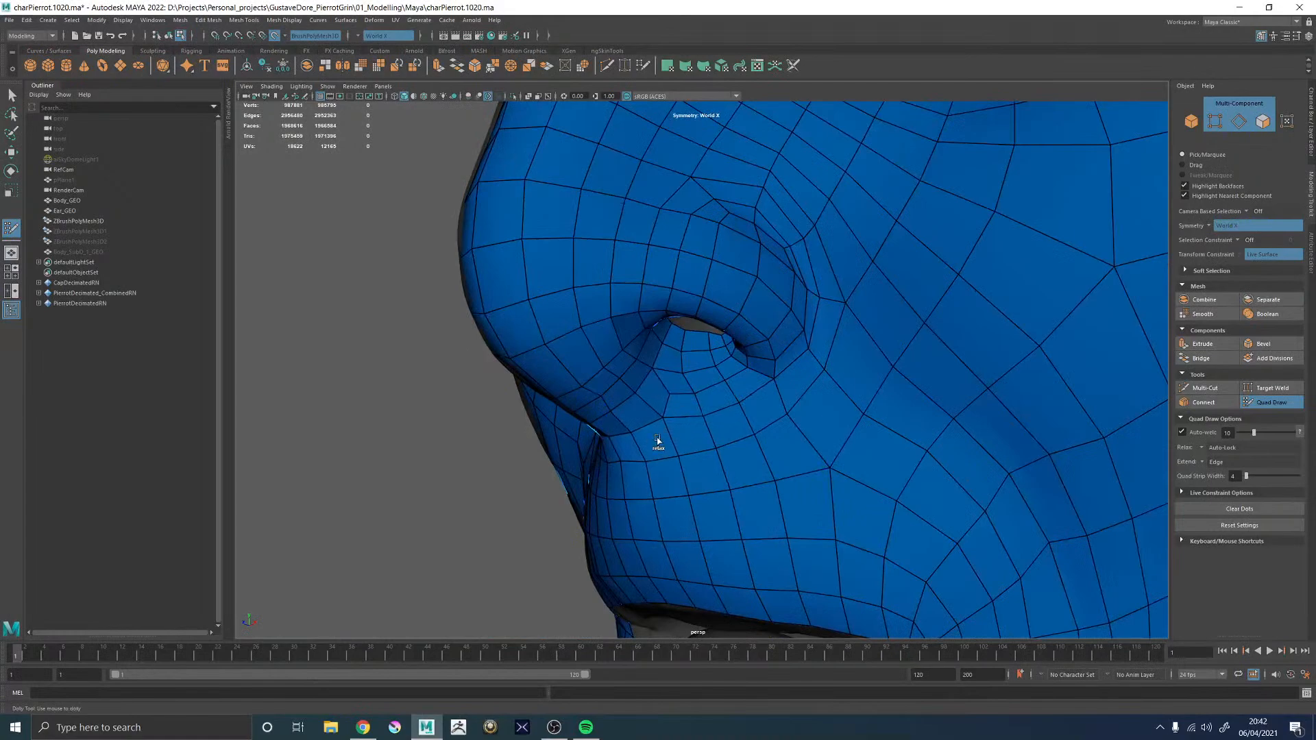
# - Insert an edge loop across the upper lip area just beneath the nose and nostrils
pyautogui.keyDown('alt'); pyautogui.moveTo(648, 456); pyautogui.dragTo(613, 372); pyautogui.keyUp('alt')
pyautogui.keyDown('ctrl'); pyautogui.click(650, 386); pyautogui.keyUp('ctrl')
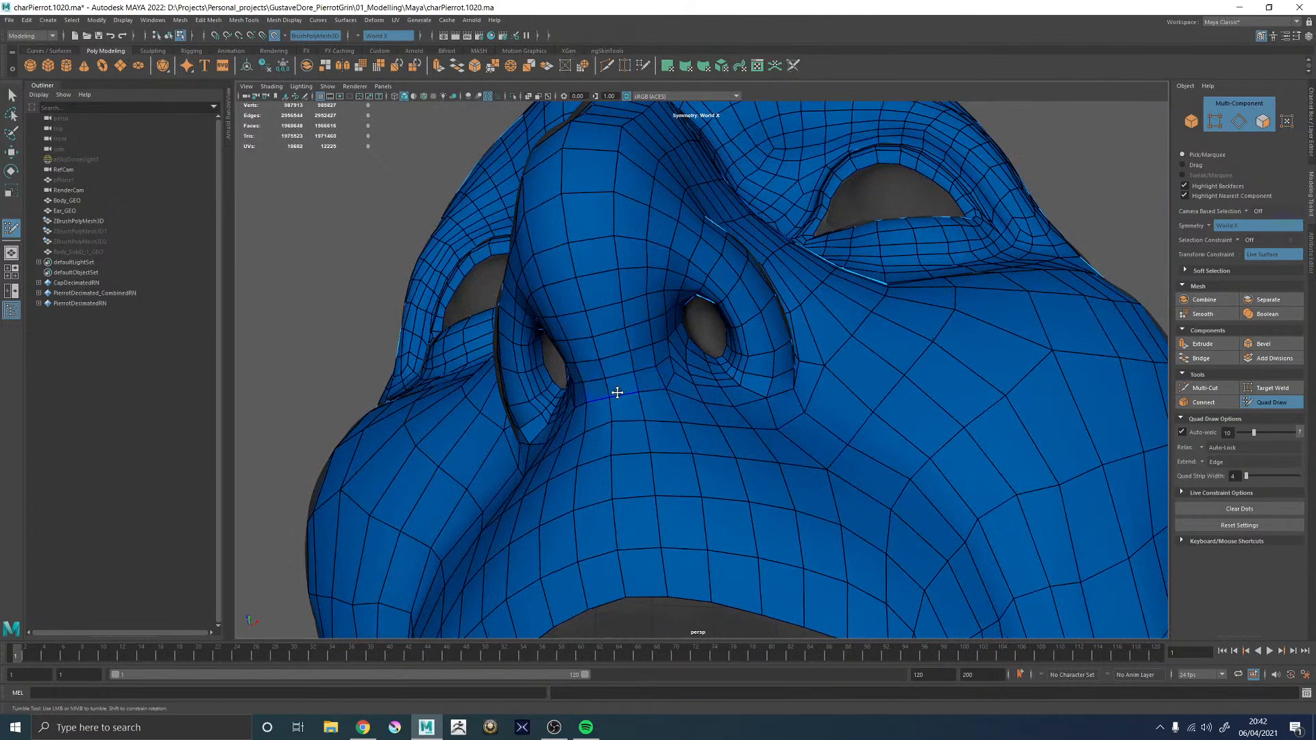
pyautogui.moveTo(693, 479)
pyautogui.keyDown('alt'); pyautogui.mouseDown()
pyautogui.moveTo(711, 453)
pyautogui.moveTo(714, 475)
pyautogui.mouseUp(); pyautogui.keyUp('alt')
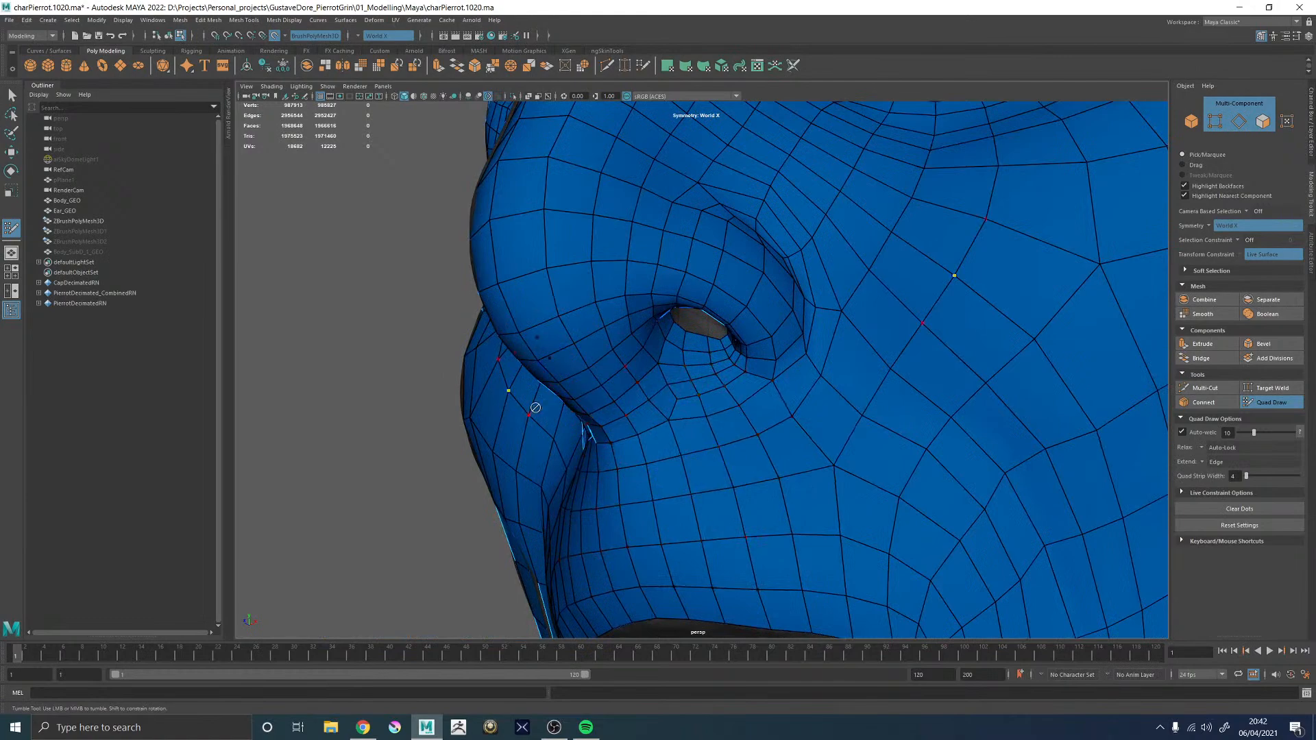
pyautogui.keyDown('alt'); pyautogui.moveTo(510, 393); pyautogui.dragTo(788, 418); pyautogui.keyUp('alt')
pyautogui.keyDown('alt'); pyautogui.moveTo(789, 418); pyautogui.dragTo(749, 438, button='right'); pyautogui.keyUp('alt')
pyautogui.keyDown('alt'); pyautogui.moveTo(750, 438); pyautogui.dragTo(647, 335, button='middle'); pyautogui.keyUp('alt')
pyautogui.keyDown('alt'); pyautogui.moveTo(646, 335); pyautogui.dragTo(726, 326, button='right'); pyautogui.keyUp('alt')
pyautogui.keyDown('alt'); pyautogui.moveTo(726, 327); pyautogui.dragTo(683, 352); pyautogui.keyUp('alt')
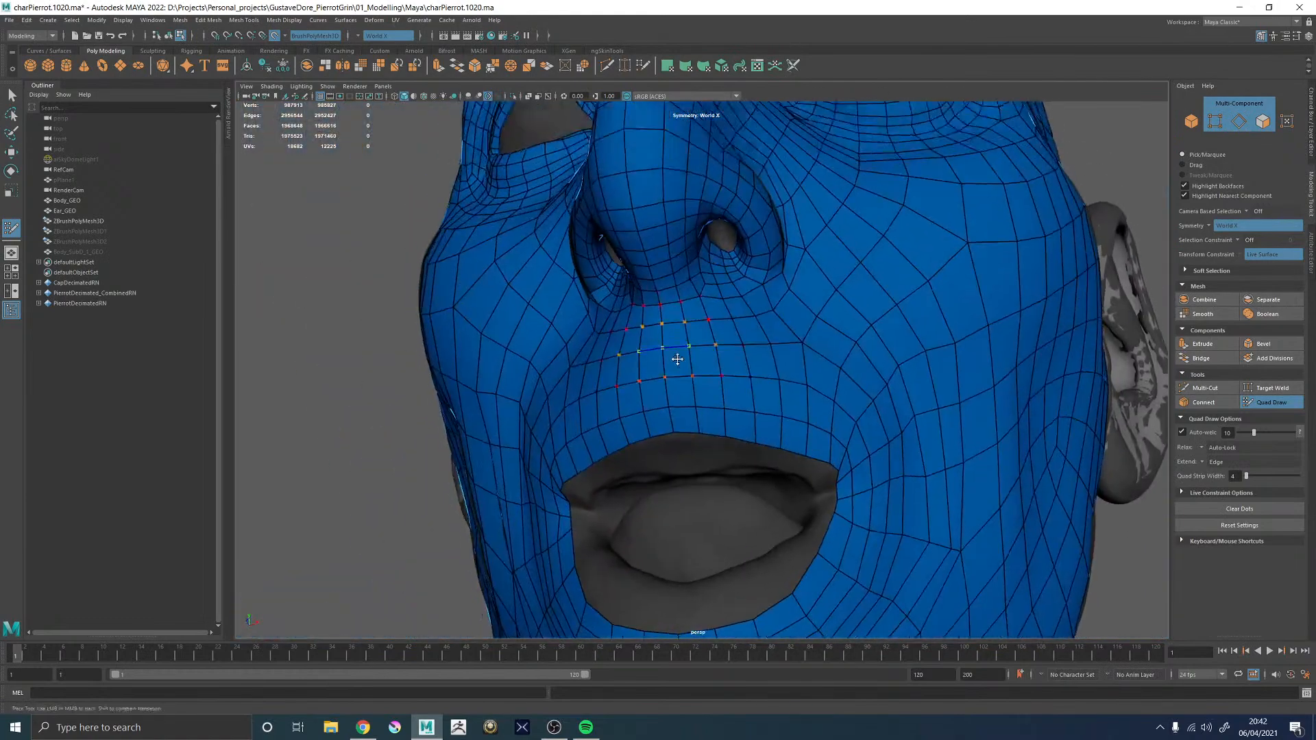
pyautogui.keyDown('alt'); pyautogui.moveTo(684, 351); pyautogui.dragTo(766, 356, button='right'); pyautogui.keyUp('alt')
pyautogui.keyDown('alt'); pyautogui.moveTo(767, 355); pyautogui.dragTo(727, 355); pyautogui.keyUp('alt')
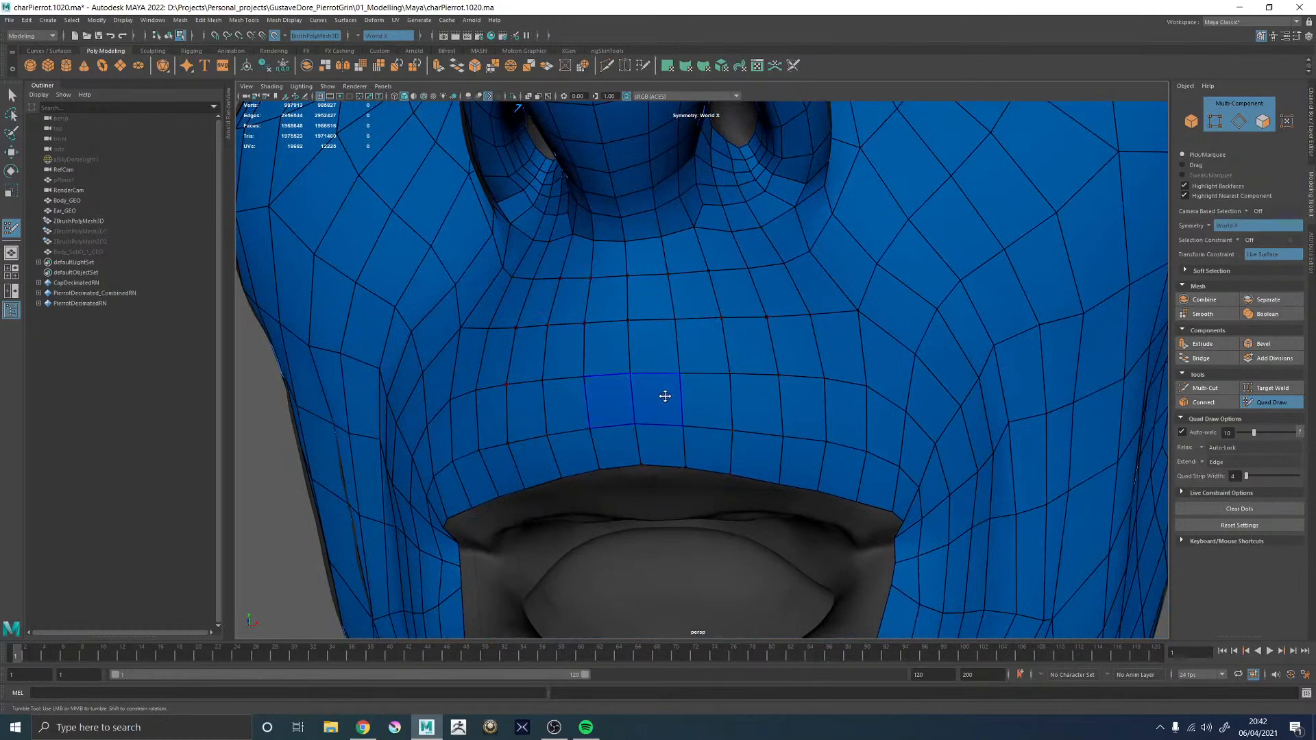
pyautogui.keyDown('ctrl'); pyautogui.keyDown('shift'); pyautogui.click(665, 409); pyautogui.keyUp('shift'); pyautogui.keyUp('ctrl')
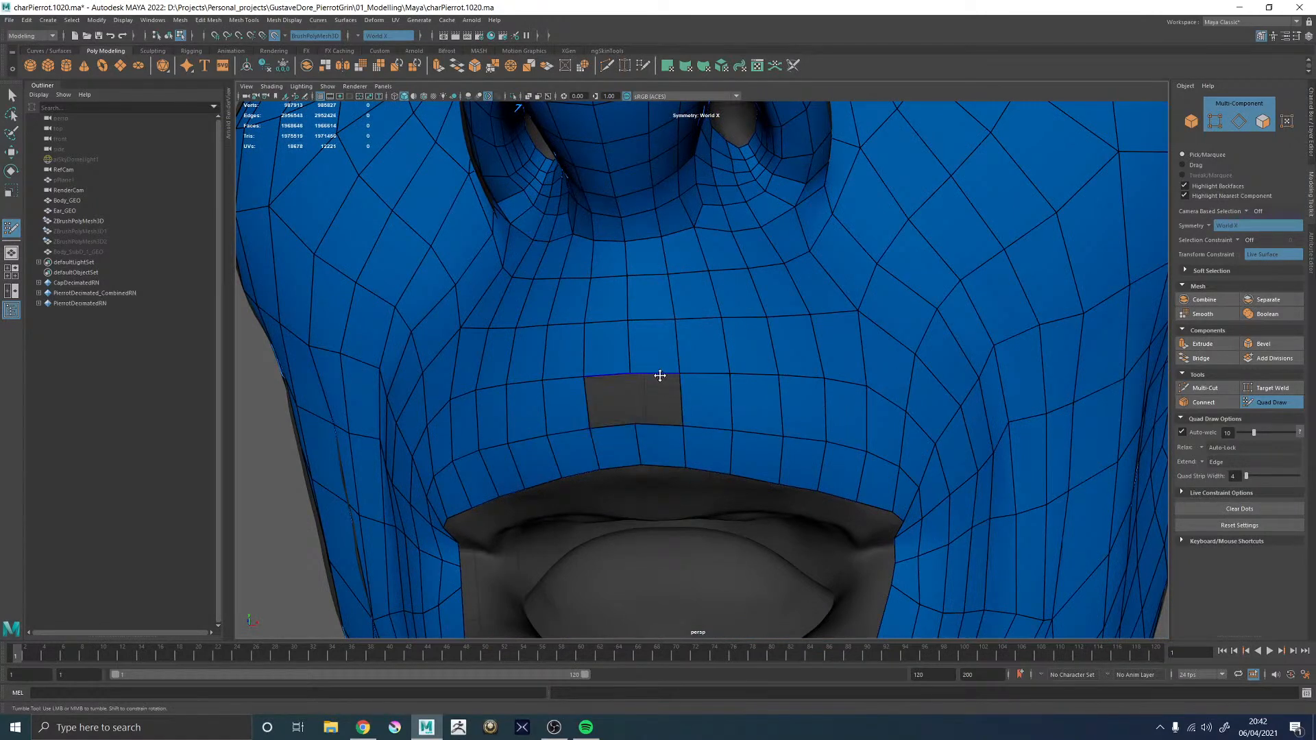
pyautogui.keyDown('ctrl'); pyautogui.keyDown('shift'); pyautogui.click(709, 406); pyautogui.keyUp('shift'); pyautogui.keyUp('ctrl')
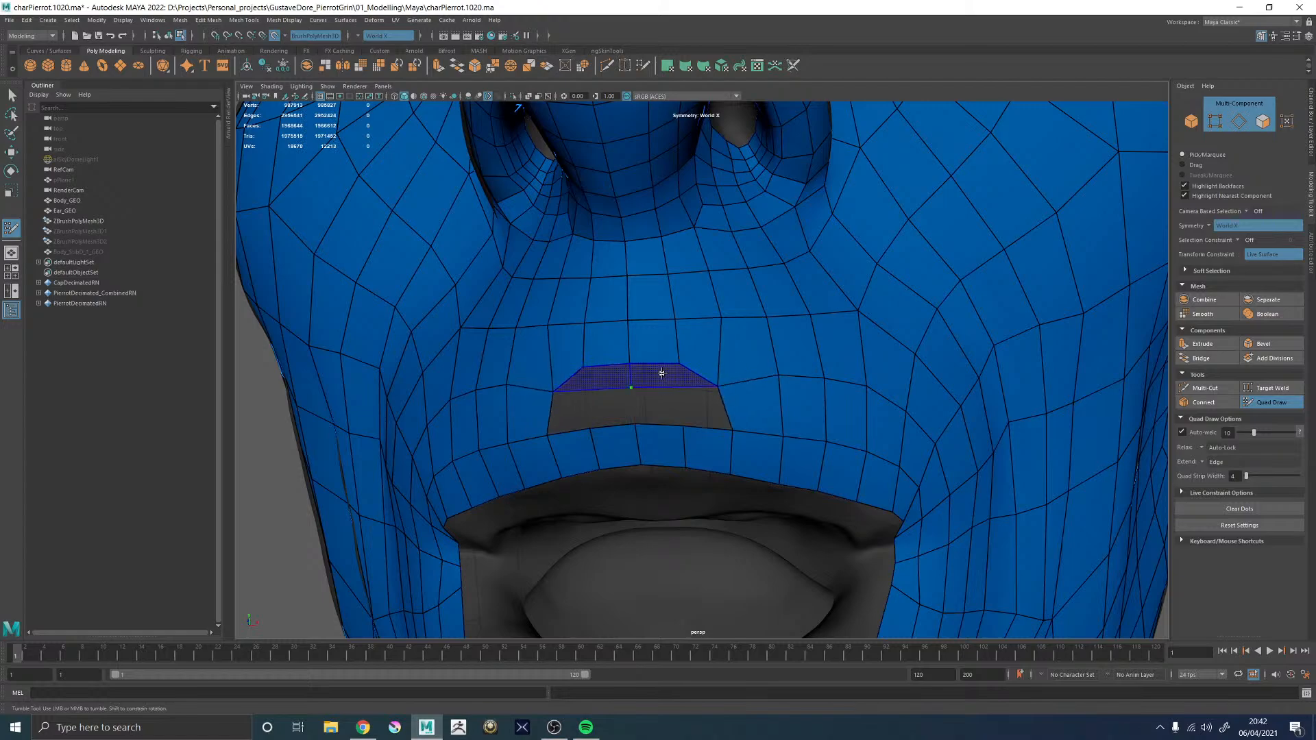
pyautogui.keyDown('shift'); pyautogui.click(682, 400); pyautogui.keyUp('shift')
pyautogui.moveTo(681, 400)
pyautogui.keyDown('alt'); pyautogui.mouseDown()
pyautogui.moveTo(831, 364)
pyautogui.moveTo(699, 358)
pyautogui.moveTo(761, 391)
pyautogui.mouseUp(); pyautogui.keyUp('alt')
pyautogui.keyDown('alt'); pyautogui.moveTo(761, 391); pyautogui.dragTo(699, 368, button='right'); pyautogui.keyUp('alt')
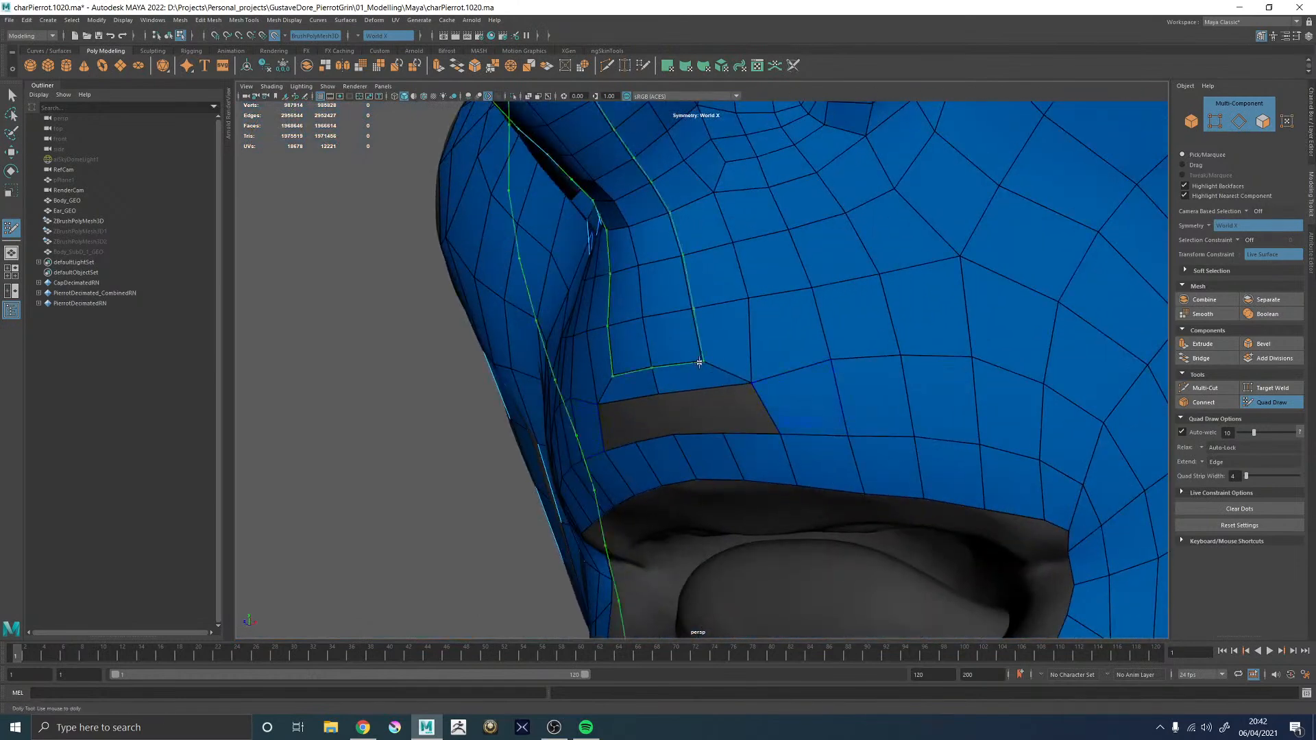
pyautogui.hotkey('ctrl', 'z')
pyautogui.hotkey('ctrl', 'z')
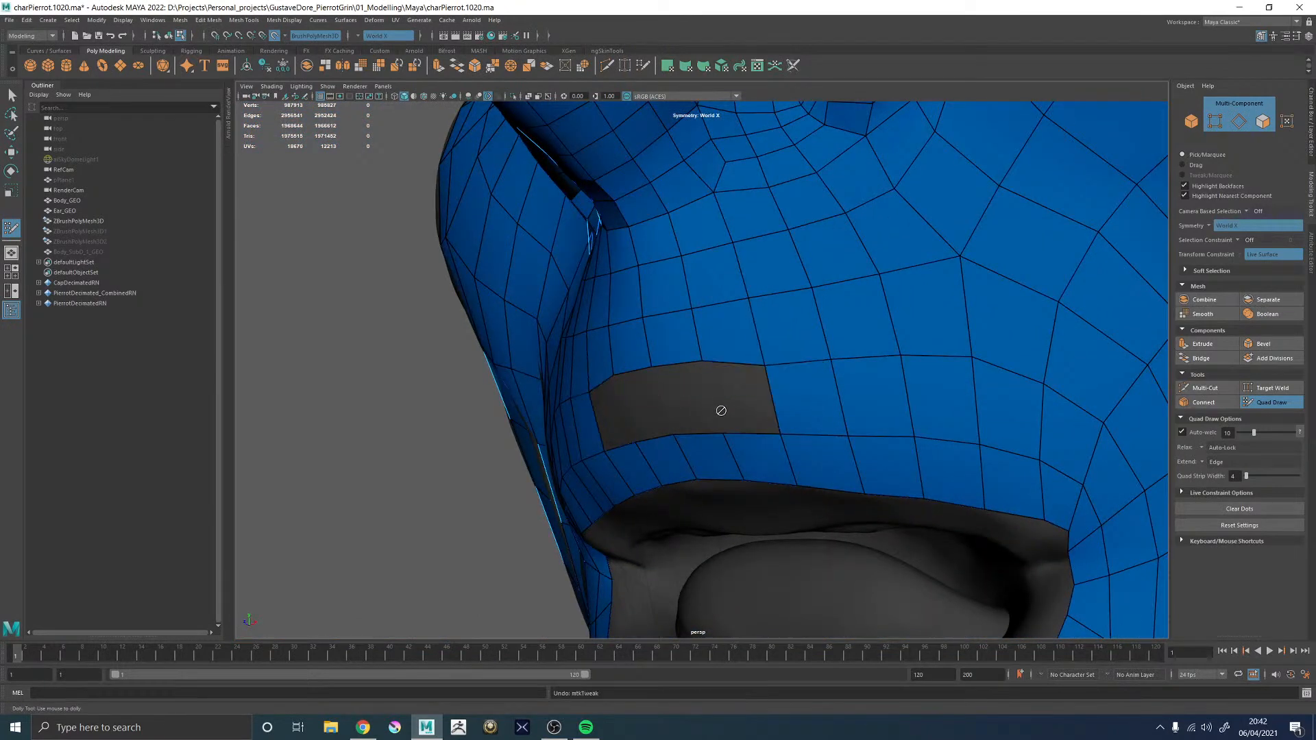
pyautogui.hotkey('ctrl', 'z')
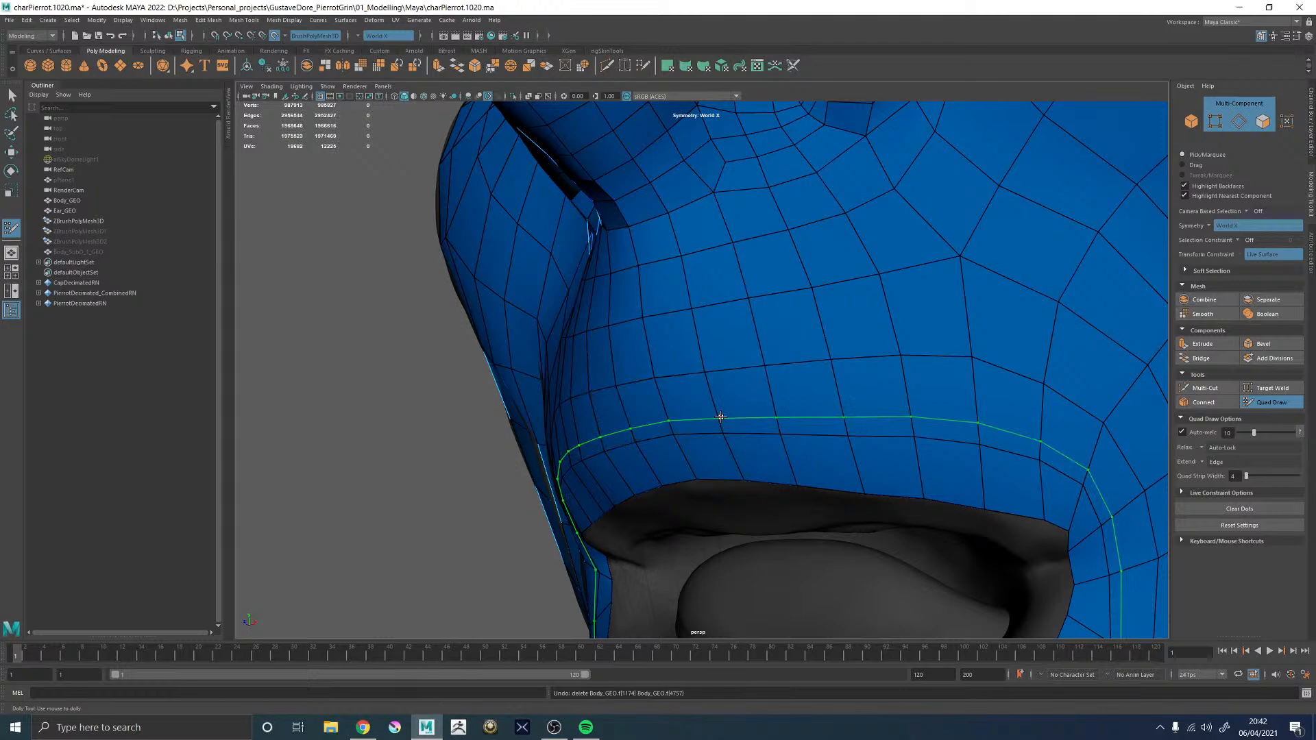
# - Delete the middle quads along the upper lip's edge, pull the gap's upper corner vertices down and fill it with two rows of new quads
pyautogui.keyDown('alt'); pyautogui.moveTo(697, 446); pyautogui.dragTo(720, 425); pyautogui.keyUp('alt')
pyautogui.keyDown('alt'); pyautogui.moveTo(720, 426); pyautogui.dragTo(686, 384, button='middle'); pyautogui.keyUp('alt')
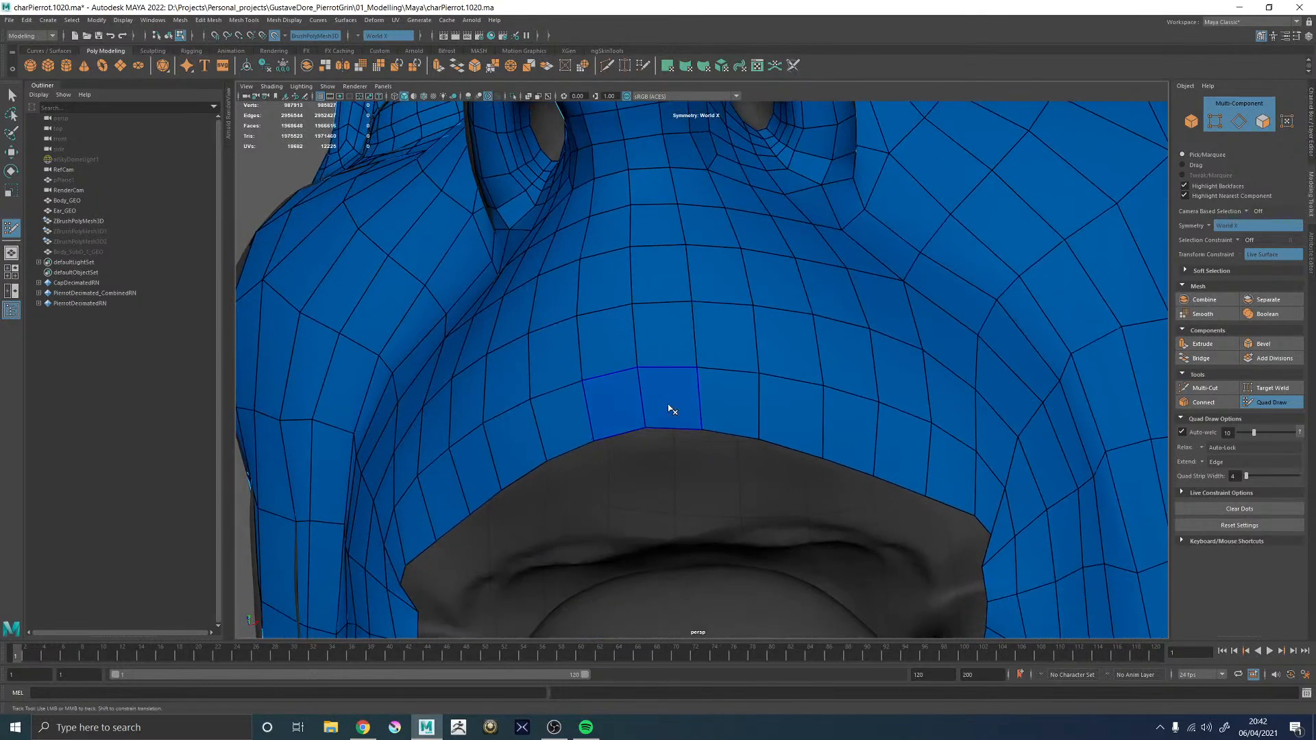
pyautogui.keyDown('ctrl'); pyautogui.keyDown('shift'); pyautogui.click(668, 404); pyautogui.keyUp('shift'); pyautogui.keyUp('ctrl')
pyautogui.keyDown('alt'); pyautogui.moveTo(671, 406); pyautogui.dragTo(715, 431); pyautogui.keyUp('alt')
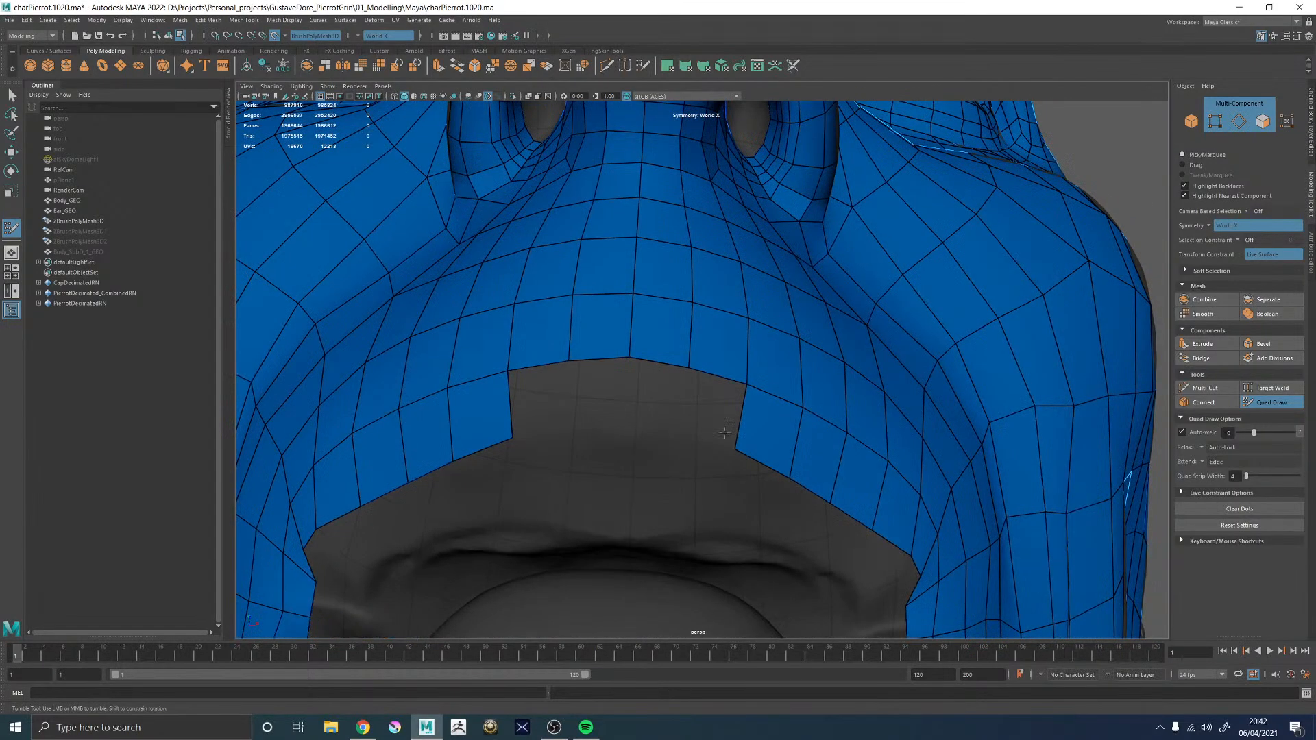
pyautogui.moveTo(737, 388); pyautogui.dragTo(732, 405)
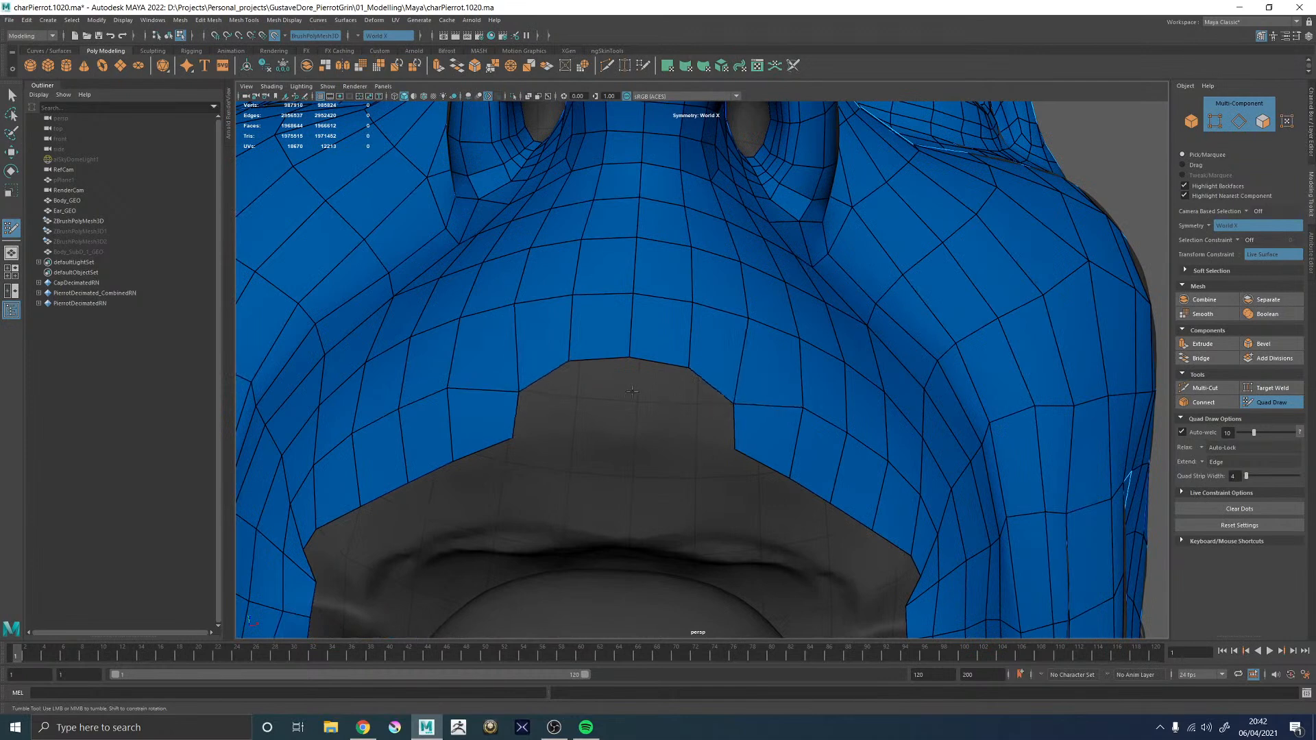
pyautogui.keyDown('shift'); pyautogui.click(663, 405); pyautogui.keyUp('shift')
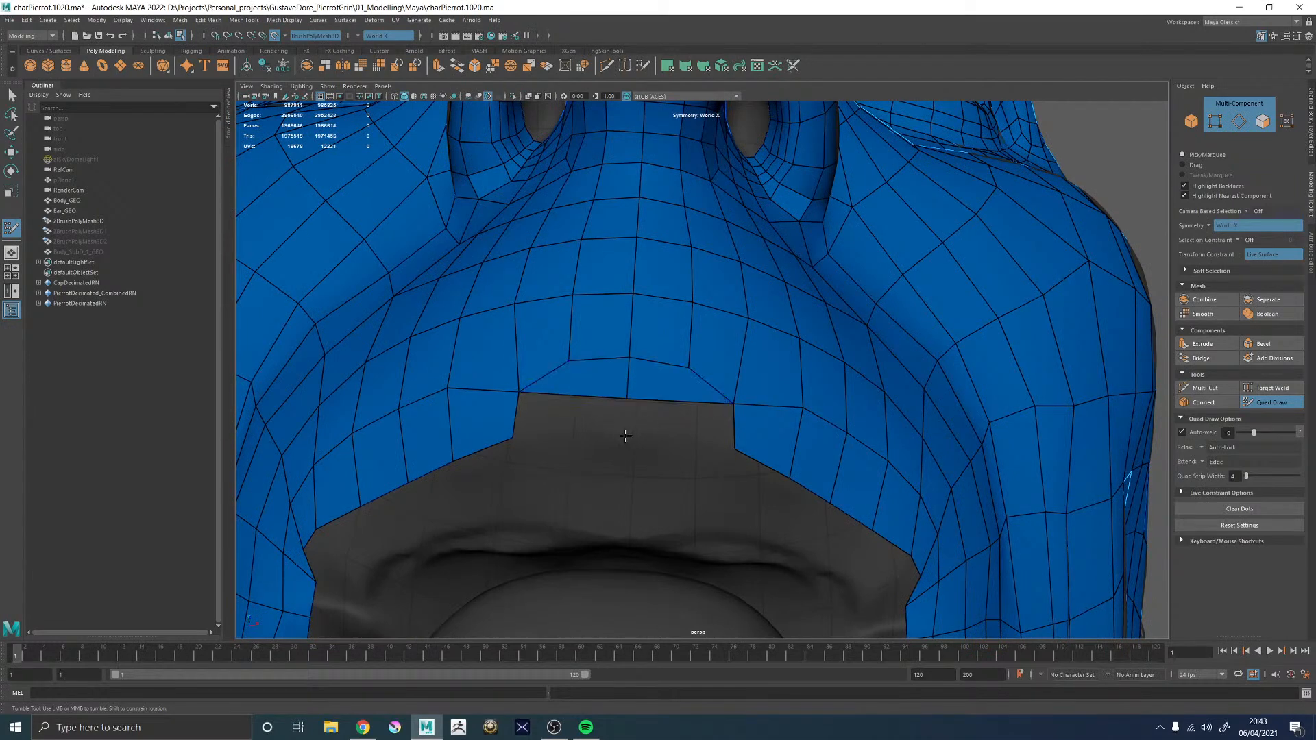
pyautogui.keyDown('shift'); pyautogui.click(683, 421); pyautogui.keyUp('shift')
pyautogui.moveTo(649, 376)
pyautogui.keyDown('alt'); pyautogui.mouseDown()
pyautogui.moveTo(716, 364)
pyautogui.moveTo(449, 319)
pyautogui.moveTo(728, 367)
pyautogui.mouseUp(); pyautogui.keyUp('alt')
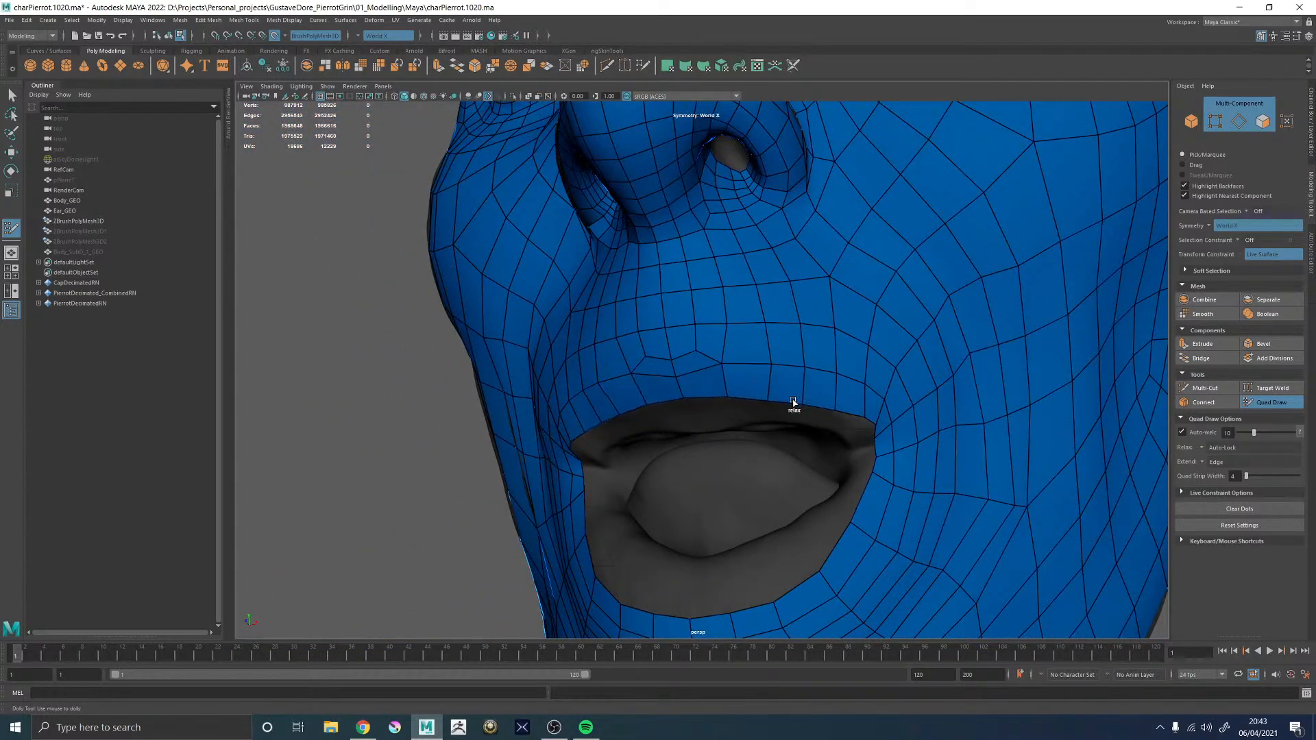
# - Examine the topology around the mouth, nostrils, cheek and jaw from several angles
pyautogui.keyDown('alt'); pyautogui.moveTo(850, 405); pyautogui.dragTo(438, 347, button='right'); pyautogui.keyUp('alt')
pyautogui.keyDown('alt'); pyautogui.moveTo(645, 357); pyautogui.dragTo(816, 368); pyautogui.keyUp('alt')
pyautogui.keyDown('alt'); pyautogui.moveTo(816, 367); pyautogui.dragTo(564, 367, button='right'); pyautogui.keyUp('alt')
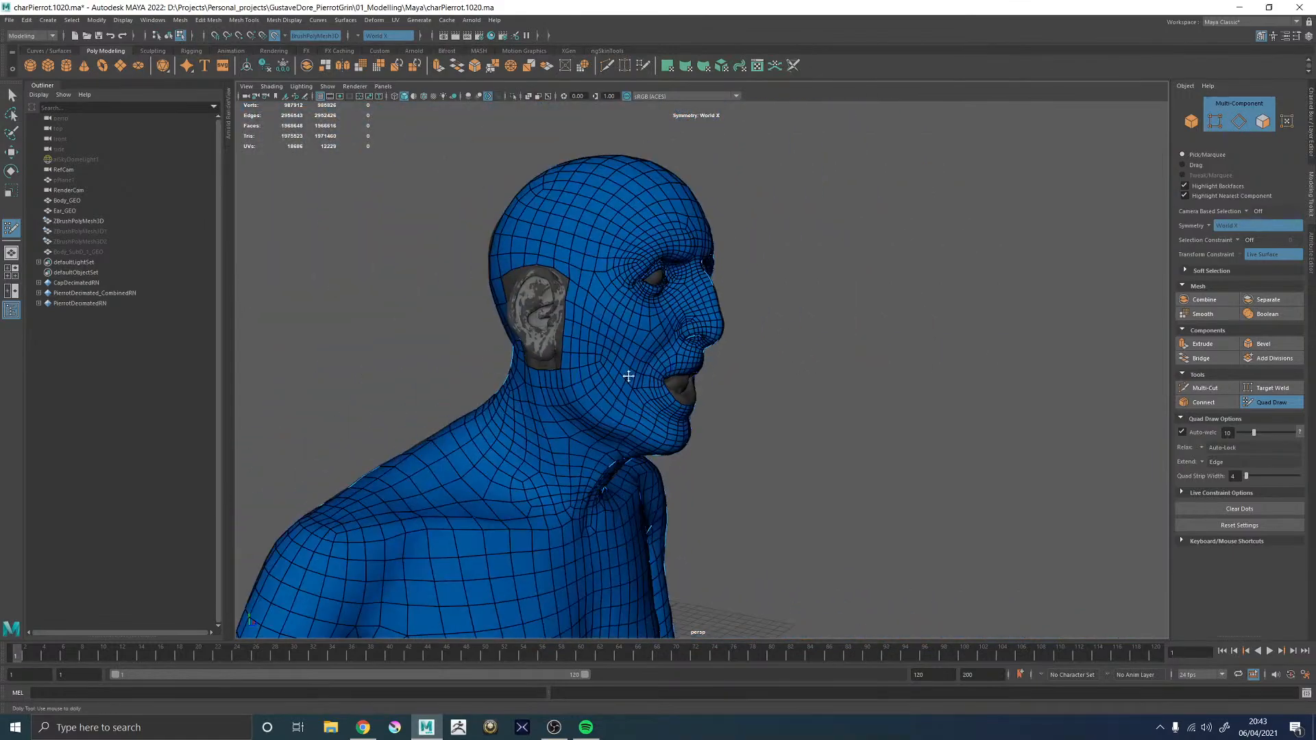
pyautogui.keyDown('alt'); pyautogui.moveTo(939, 394); pyautogui.dragTo(674, 372); pyautogui.keyUp('alt')
pyautogui.keyDown('alt'); pyautogui.moveTo(674, 372); pyautogui.dragTo(1111, 557, button='right'); pyautogui.keyUp('alt')
pyautogui.keyDown('alt'); pyautogui.moveTo(627, 342); pyautogui.dragTo(774, 364); pyautogui.keyUp('alt')
pyautogui.keyDown('alt'); pyautogui.moveTo(775, 363); pyautogui.dragTo(878, 411, button='right'); pyautogui.keyUp('alt')
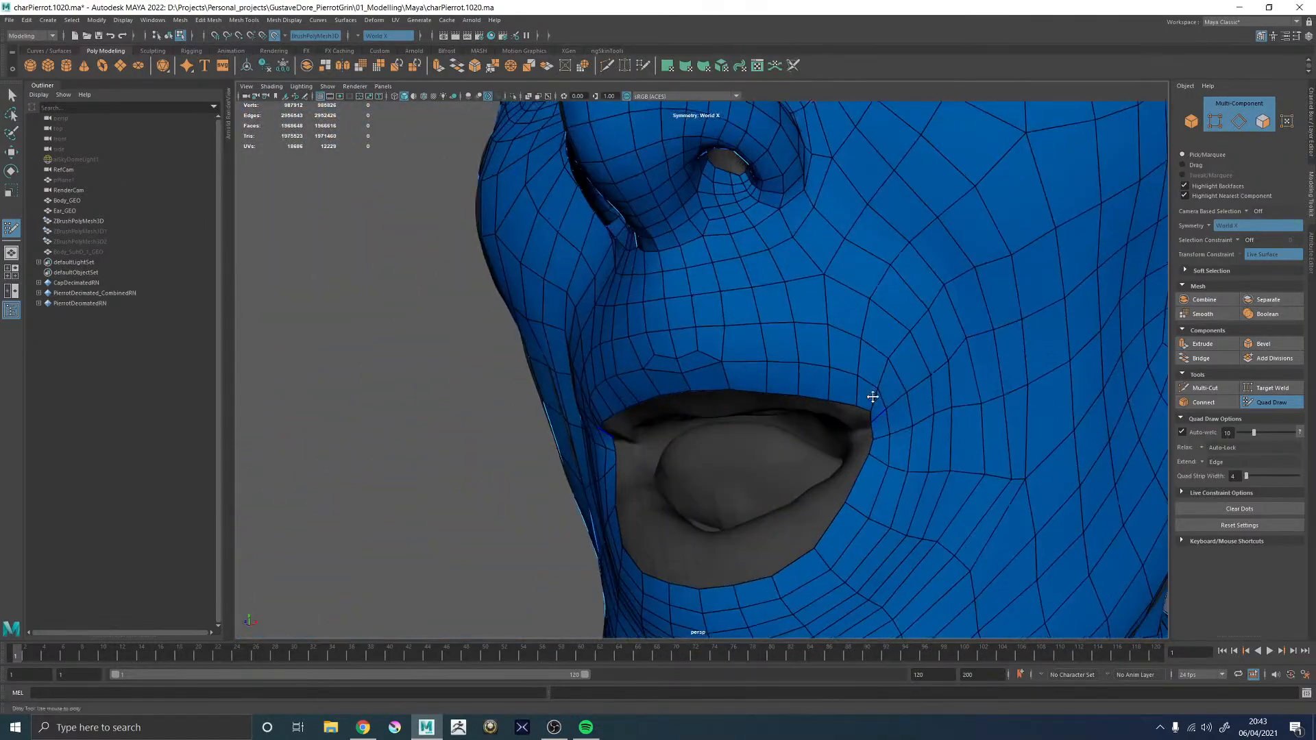
pyautogui.keyDown('alt'); pyautogui.moveTo(880, 411); pyautogui.dragTo(840, 394); pyautogui.keyUp('alt')
pyautogui.keyDown('alt'); pyautogui.moveTo(875, 394); pyautogui.dragTo(763, 337, button='middle'); pyautogui.keyUp('alt')
pyautogui.keyDown('alt'); pyautogui.moveTo(763, 338); pyautogui.dragTo(867, 370, button='right'); pyautogui.keyUp('alt')
pyautogui.keyDown('alt'); pyautogui.moveTo(866, 371); pyautogui.dragTo(855, 399); pyautogui.keyUp('alt')
pyautogui.keyDown('alt'); pyautogui.moveTo(855, 400); pyautogui.dragTo(765, 353, button='middle'); pyautogui.keyUp('alt')
pyautogui.keyDown('alt'); pyautogui.moveTo(766, 353); pyautogui.dragTo(625, 316, button='right'); pyautogui.keyUp('alt')
pyautogui.keyDown('alt'); pyautogui.moveTo(809, 401); pyautogui.dragTo(779, 408); pyautogui.keyUp('alt')
pyautogui.keyDown('alt'); pyautogui.moveTo(779, 409); pyautogui.dragTo(837, 418, button='right'); pyautogui.keyUp('alt')
pyautogui.keyDown('alt'); pyautogui.moveTo(788, 304); pyautogui.dragTo(670, 302, button='right'); pyautogui.keyUp('alt')
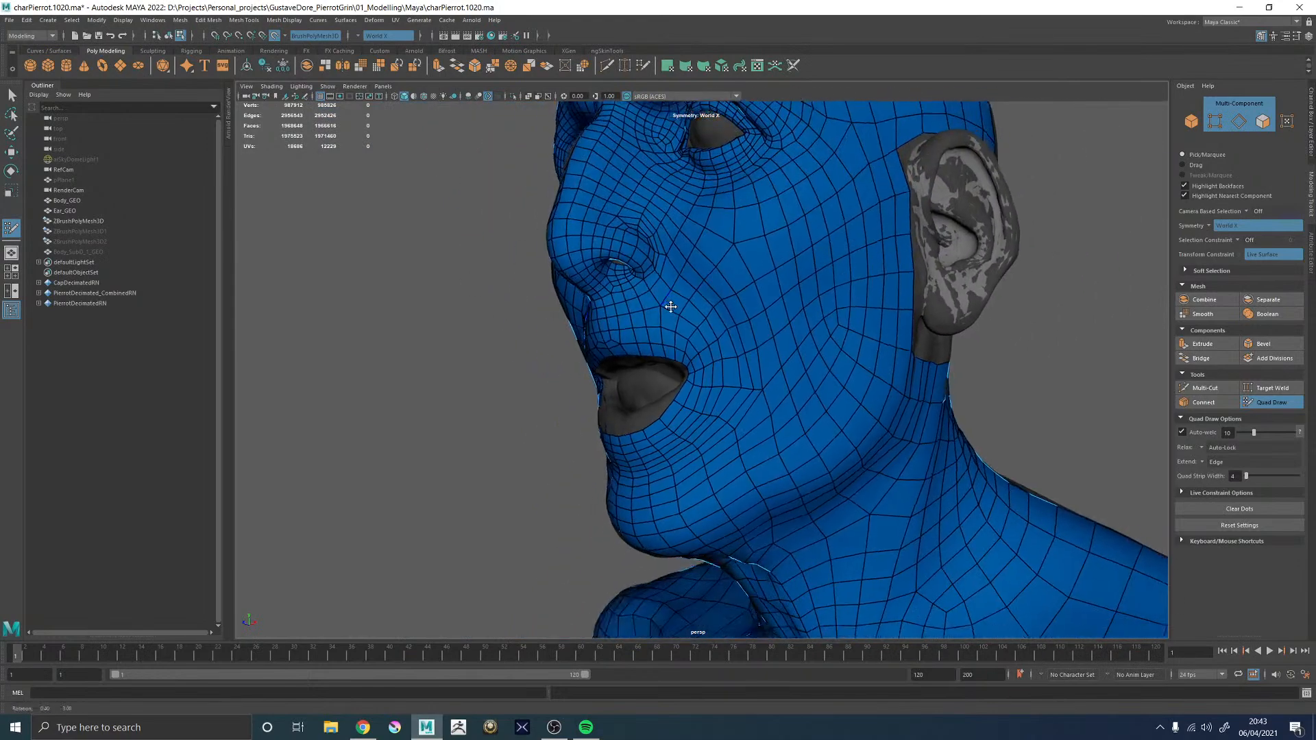
pyautogui.keyDown('alt'); pyautogui.moveTo(670, 302); pyautogui.dragTo(658, 286); pyautogui.keyUp('alt')
pyautogui.keyDown('alt'); pyautogui.moveTo(658, 285); pyautogui.dragTo(693, 358, button='right'); pyautogui.keyUp('alt')
pyautogui.moveTo(693, 358)
pyautogui.keyDown('alt'); pyautogui.mouseDown()
pyautogui.moveTo(749, 340)
pyautogui.moveTo(677, 350)
pyautogui.moveTo(682, 366)
pyautogui.mouseUp(); pyautogui.keyUp('alt')
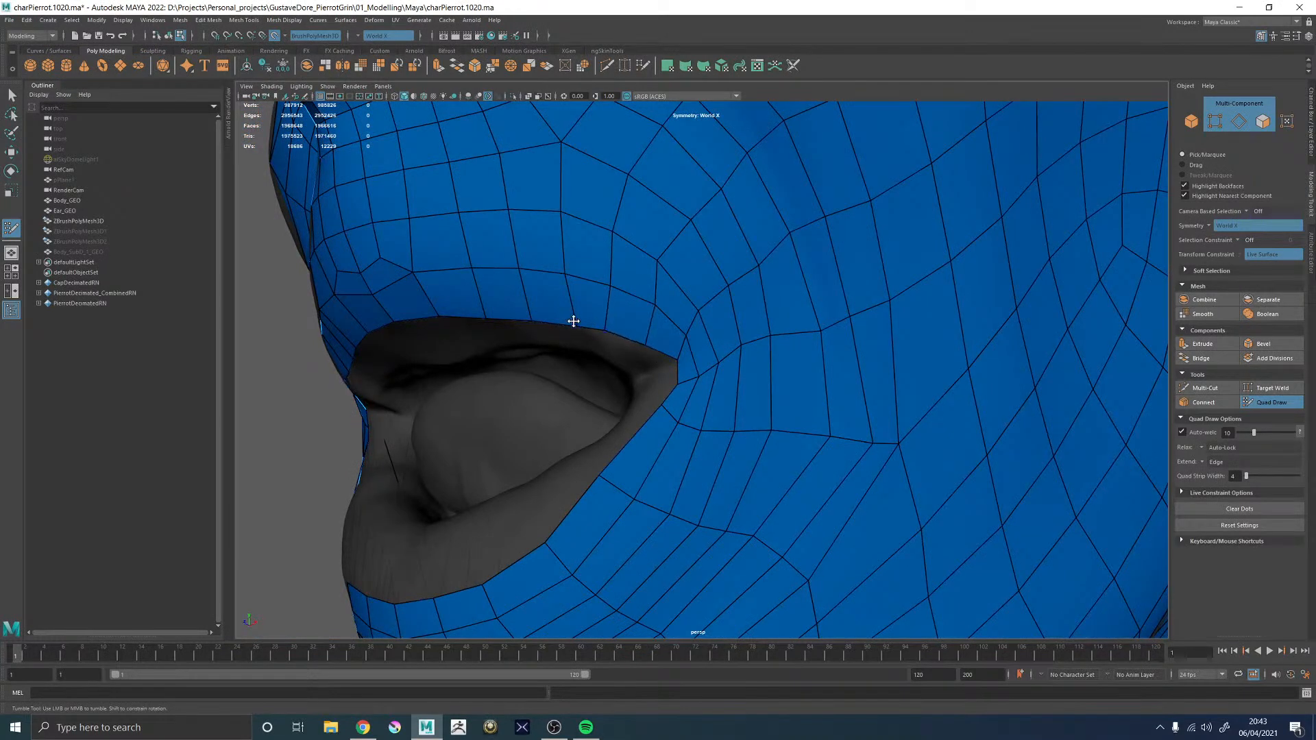
pyautogui.moveTo(560, 313)
pyautogui.keyDown('alt'); pyautogui.mouseDown()
pyautogui.moveTo(652, 335)
pyautogui.moveTo(628, 350)
pyautogui.moveTo(611, 335)
pyautogui.moveTo(625, 342)
pyautogui.mouseUp(); pyautogui.keyUp('alt')
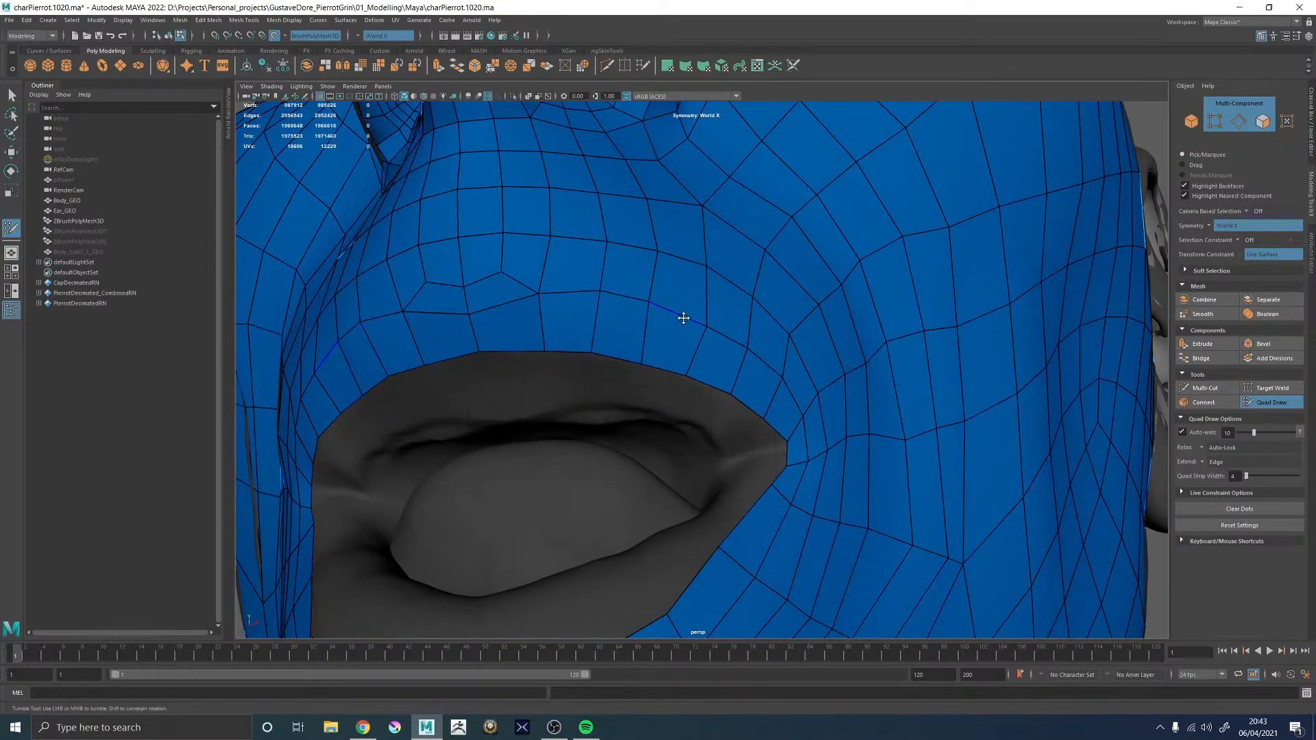
pyautogui.keyDown('alt'); pyautogui.moveTo(696, 313); pyautogui.dragTo(719, 408); pyautogui.keyUp('alt')
pyautogui.keyDown('alt'); pyautogui.moveTo(817, 394); pyautogui.dragTo(555, 367, button='right'); pyautogui.keyUp('alt')
pyautogui.keyDown('alt'); pyautogui.moveTo(549, 362); pyautogui.dragTo(527, 387); pyautogui.keyUp('alt')
pyautogui.keyDown('alt'); pyautogui.moveTo(637, 391); pyautogui.dragTo(988, 494, button='right'); pyautogui.keyUp('alt')
pyautogui.keyDown('alt'); pyautogui.moveTo(720, 295); pyautogui.dragTo(731, 337); pyautogui.keyUp('alt')
pyautogui.keyDown('alt'); pyautogui.moveTo(731, 338); pyautogui.dragTo(596, 317, button='right'); pyautogui.keyUp('alt')
pyautogui.keyDown('alt'); pyautogui.moveTo(597, 317); pyautogui.dragTo(664, 364); pyautogui.keyUp('alt')
pyautogui.keyDown('alt'); pyautogui.moveTo(663, 364); pyautogui.dragTo(682, 362, button='right'); pyautogui.keyUp('alt')
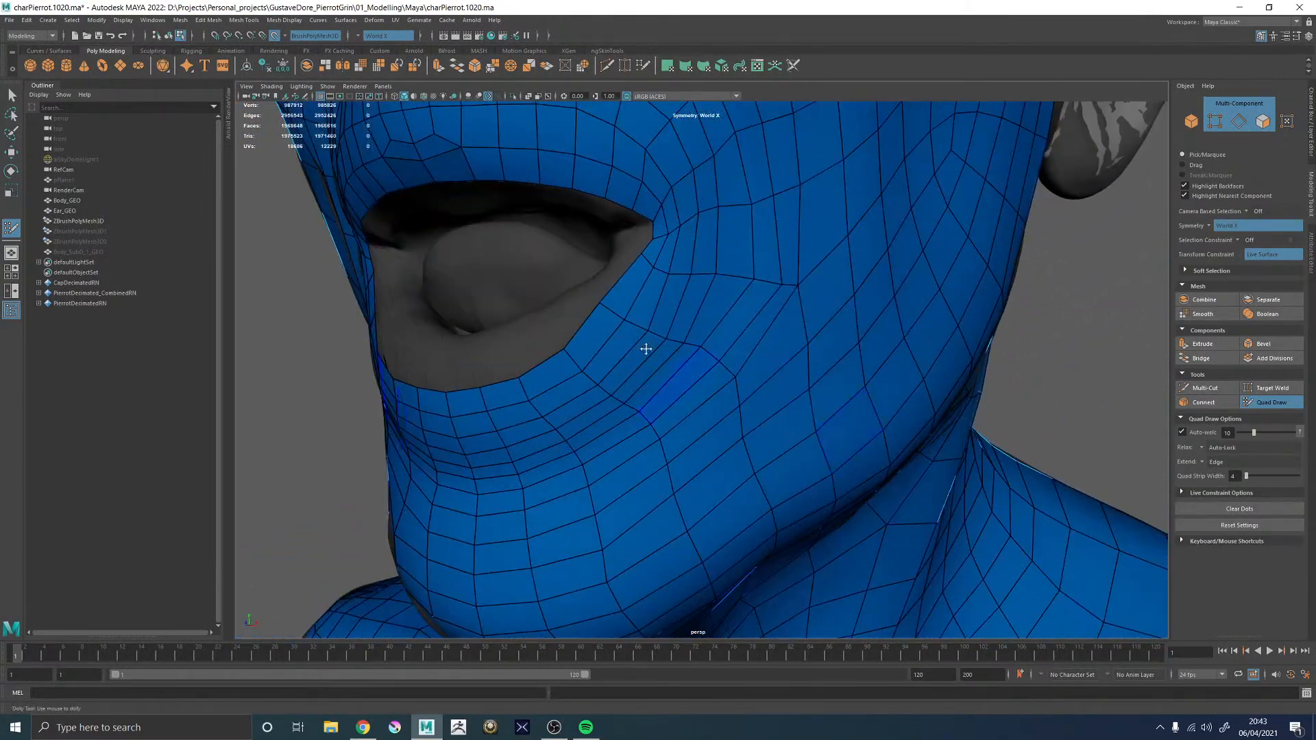
# - Try to thin out the mesh around the mouth by deleting surplus edge loops encircling the lips
pyautogui.keyDown('alt'); pyautogui.moveTo(650, 311); pyautogui.dragTo(684, 405, button='middle'); pyautogui.keyUp('alt')
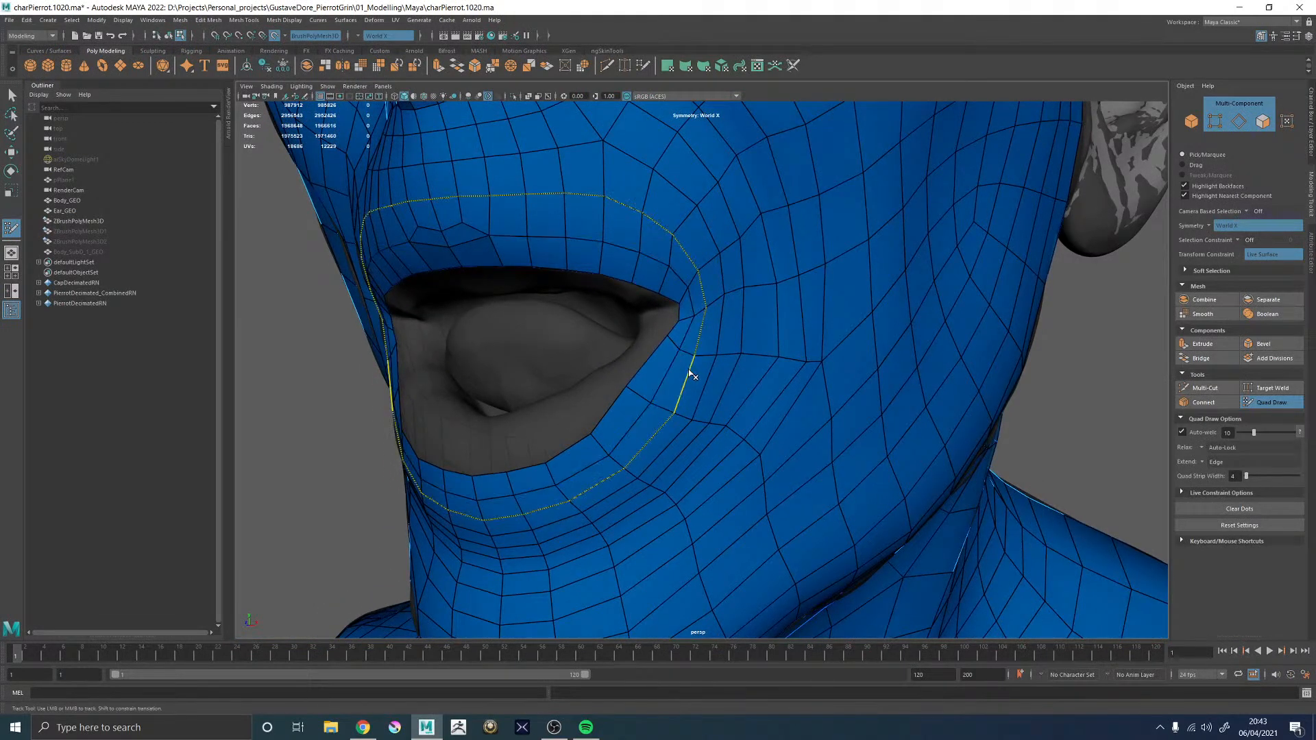
pyautogui.keyDown('ctrl'); pyautogui.keyDown('shift'); pyautogui.click(690, 373); pyautogui.keyUp('shift'); pyautogui.keyUp('ctrl')
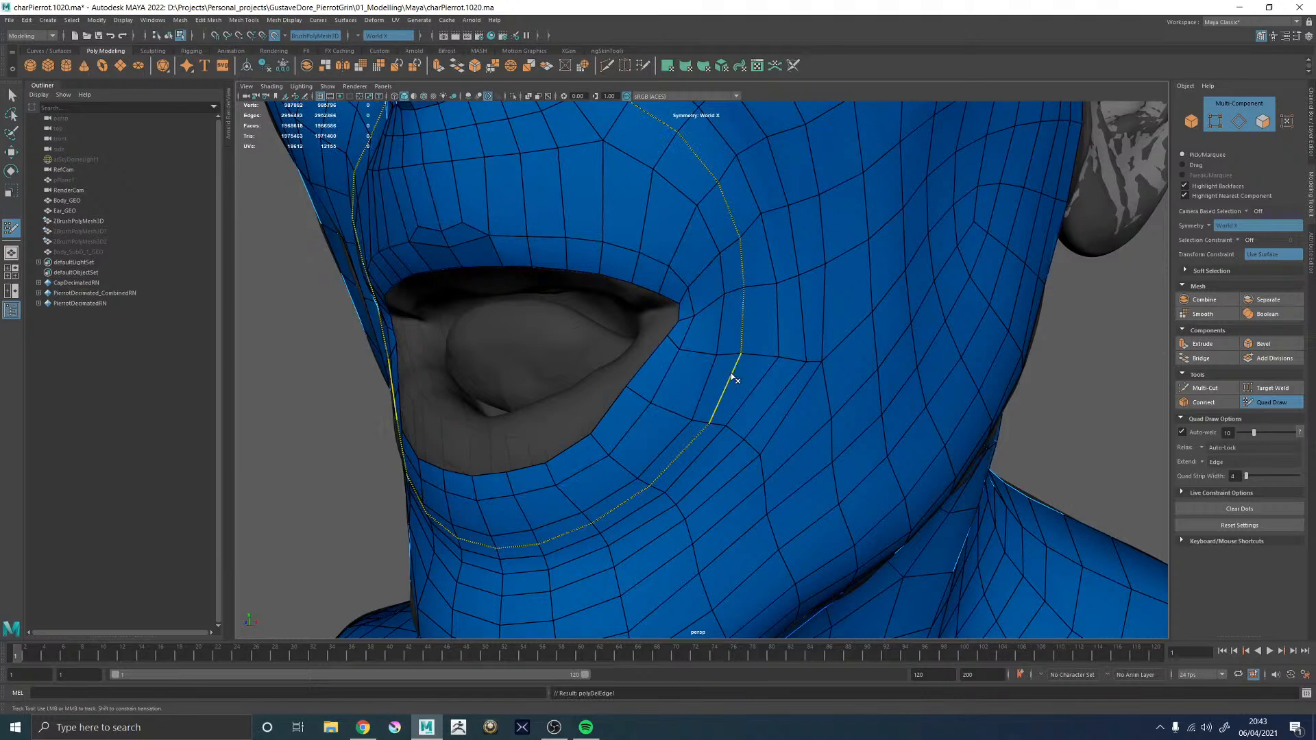
pyautogui.keyDown('alt'); pyautogui.moveTo(699, 467); pyautogui.dragTo(719, 427); pyautogui.keyUp('alt')
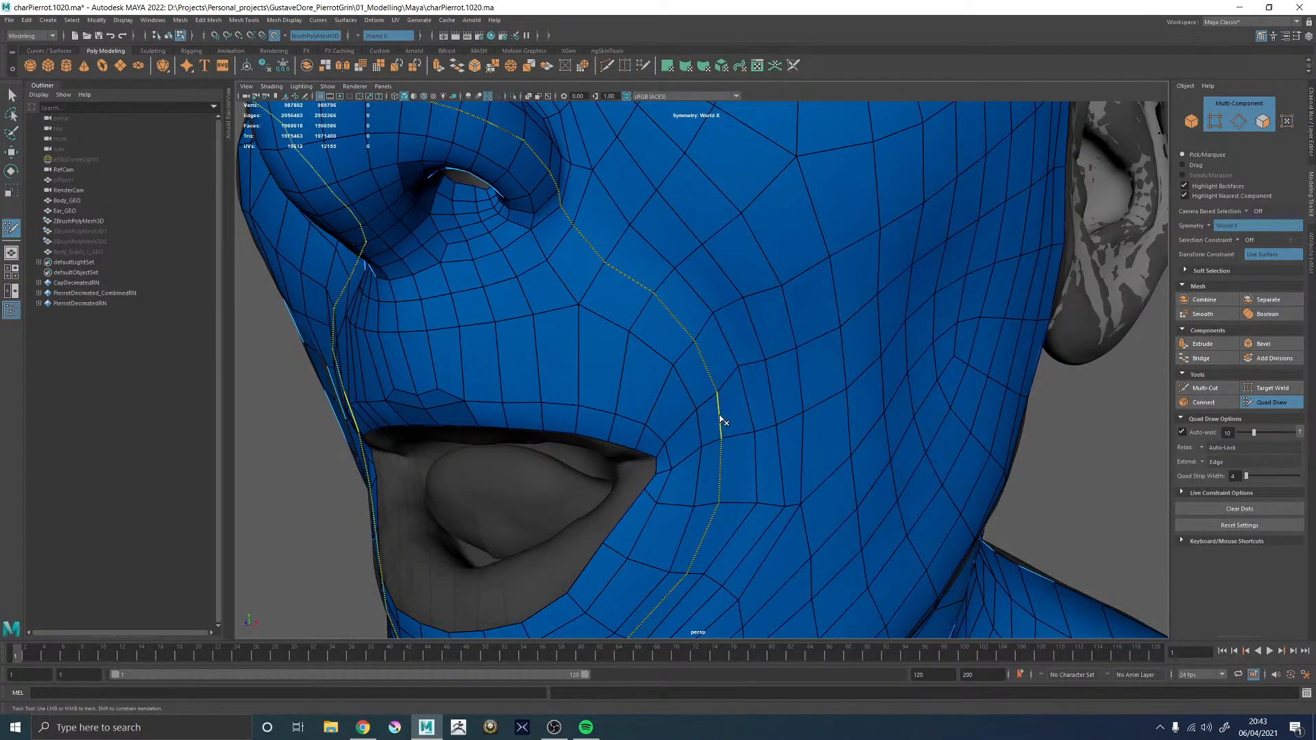
pyautogui.hotkey('ctrl', 'z')
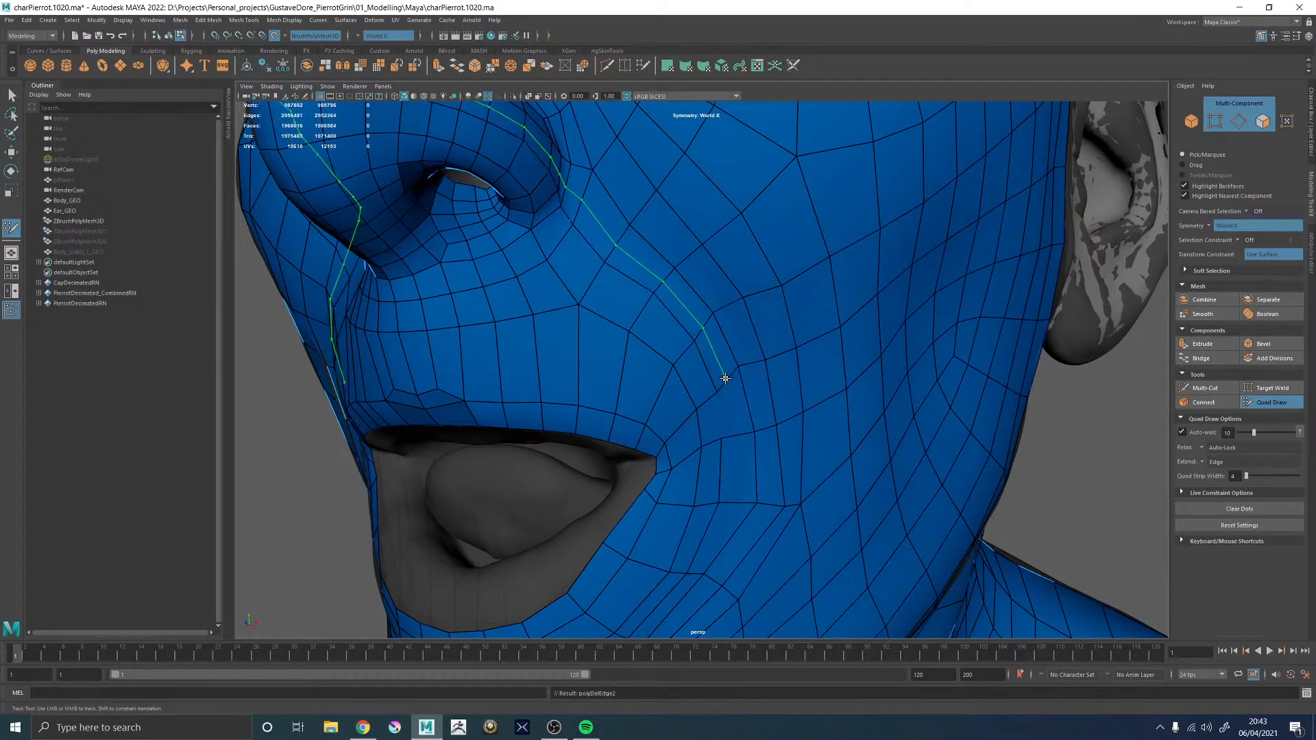
pyautogui.keyDown('ctrl'); pyautogui.keyDown('shift'); pyautogui.click(708, 378); pyautogui.keyUp('shift'); pyautogui.keyUp('ctrl')
pyautogui.keyDown('alt'); pyautogui.moveTo(727, 387); pyautogui.dragTo(572, 329, button='right'); pyautogui.keyUp('alt')
pyautogui.keyDown('alt'); pyautogui.moveTo(600, 338); pyautogui.dragTo(646, 305, button='middle'); pyautogui.keyUp('alt')
pyautogui.keyDown('alt'); pyautogui.moveTo(647, 305); pyautogui.dragTo(756, 370, button='right'); pyautogui.keyUp('alt')
pyautogui.keyDown('alt'); pyautogui.moveTo(755, 370); pyautogui.dragTo(735, 351, button='middle'); pyautogui.keyUp('alt')
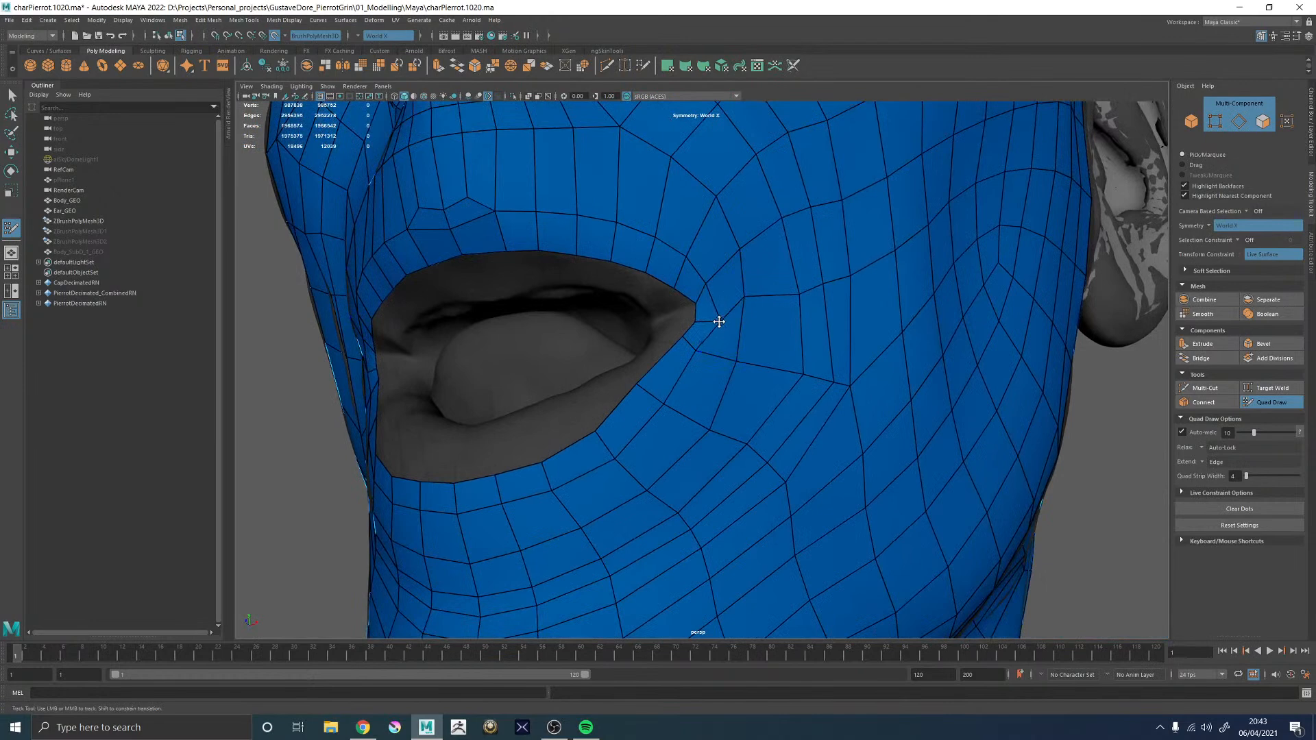
# - Try to even out the thinned mesh by shifting a vertex beside the mouth corner and relaxing the quads below the lower lip and cheek
pyautogui.moveTo(743, 300); pyautogui.dragTo(748, 312)
pyautogui.moveTo(720, 366)
pyautogui.keyDown('alt'); pyautogui.mouseDown()
pyautogui.moveTo(629, 413)
pyautogui.moveTo(654, 388)
pyautogui.mouseUp(); pyautogui.keyUp('alt')
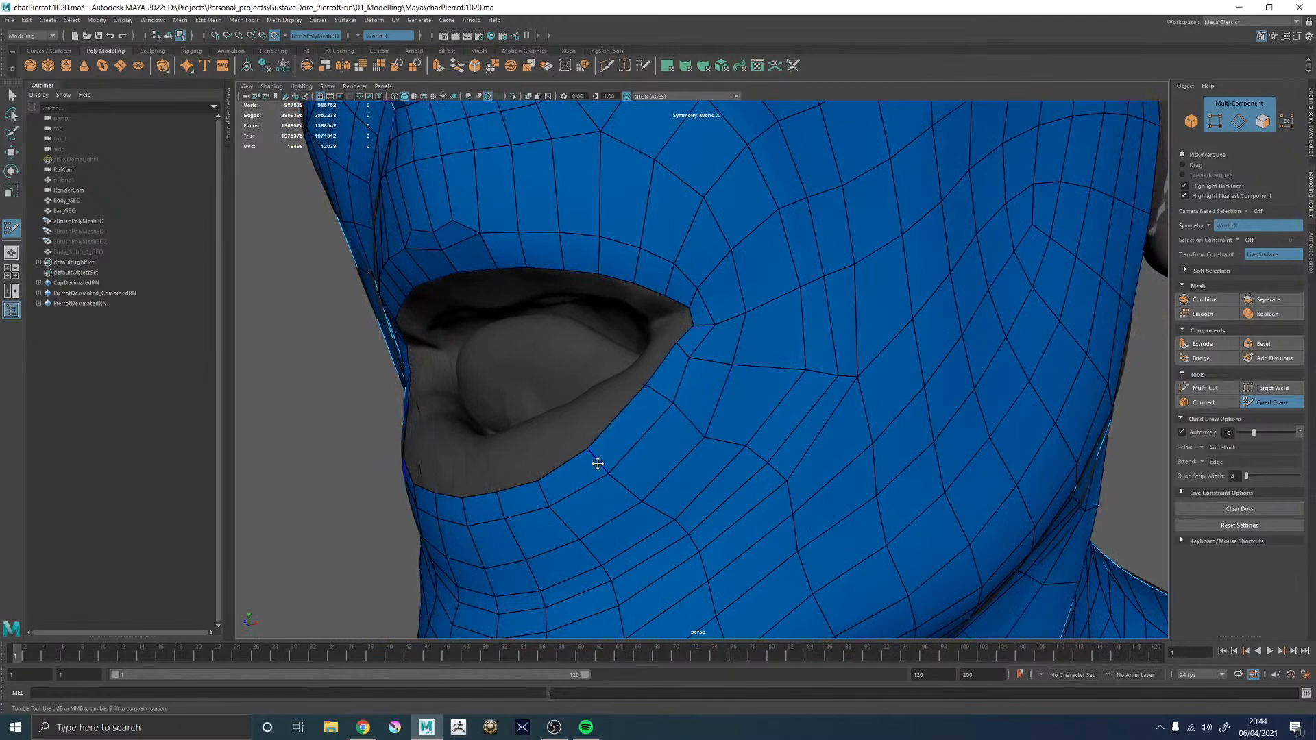
pyautogui.keyDown('alt'); pyautogui.moveTo(629, 420); pyautogui.dragTo(641, 361, button='middle'); pyautogui.keyUp('alt')
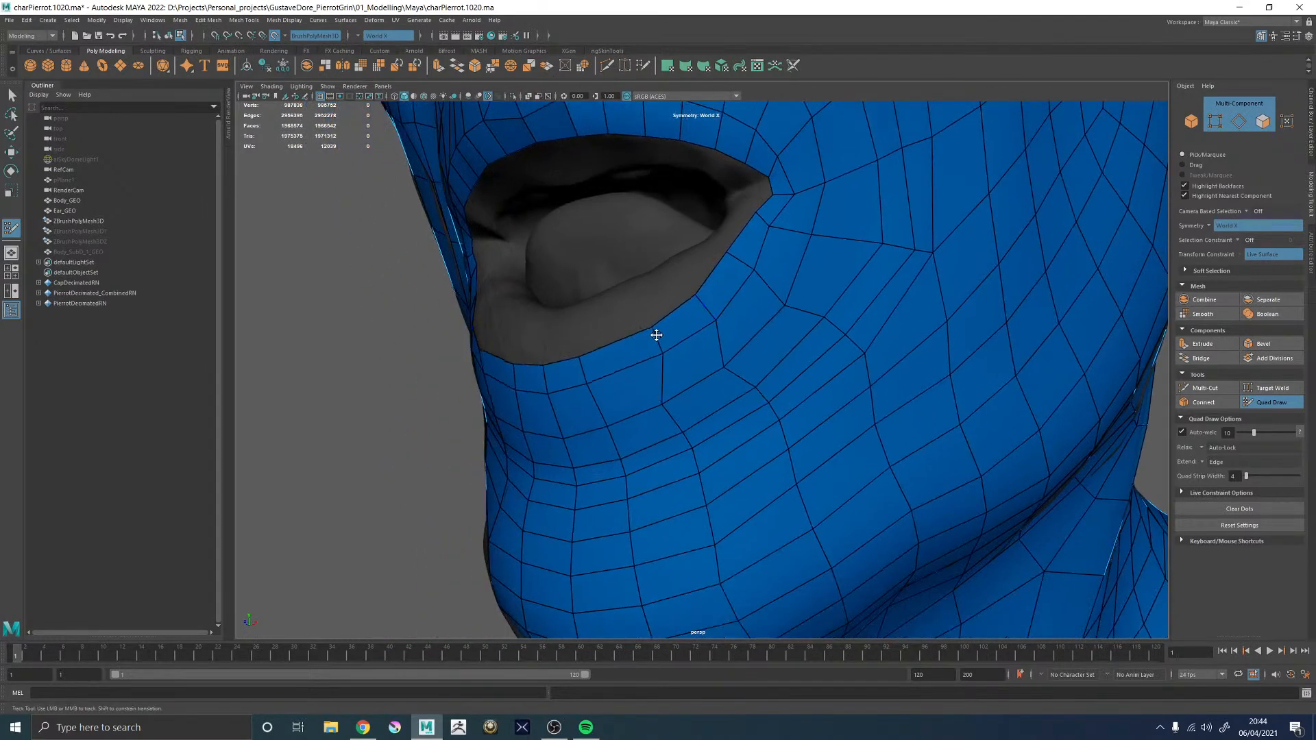
pyautogui.moveTo(621, 365)
pyautogui.keyDown('alt'); pyautogui.mouseDown()
pyautogui.moveTo(660, 347)
pyautogui.moveTo(644, 383)
pyautogui.moveTo(682, 411)
pyautogui.moveTo(585, 461)
pyautogui.moveTo(641, 431)
pyautogui.mouseUp(); pyautogui.keyUp('alt')
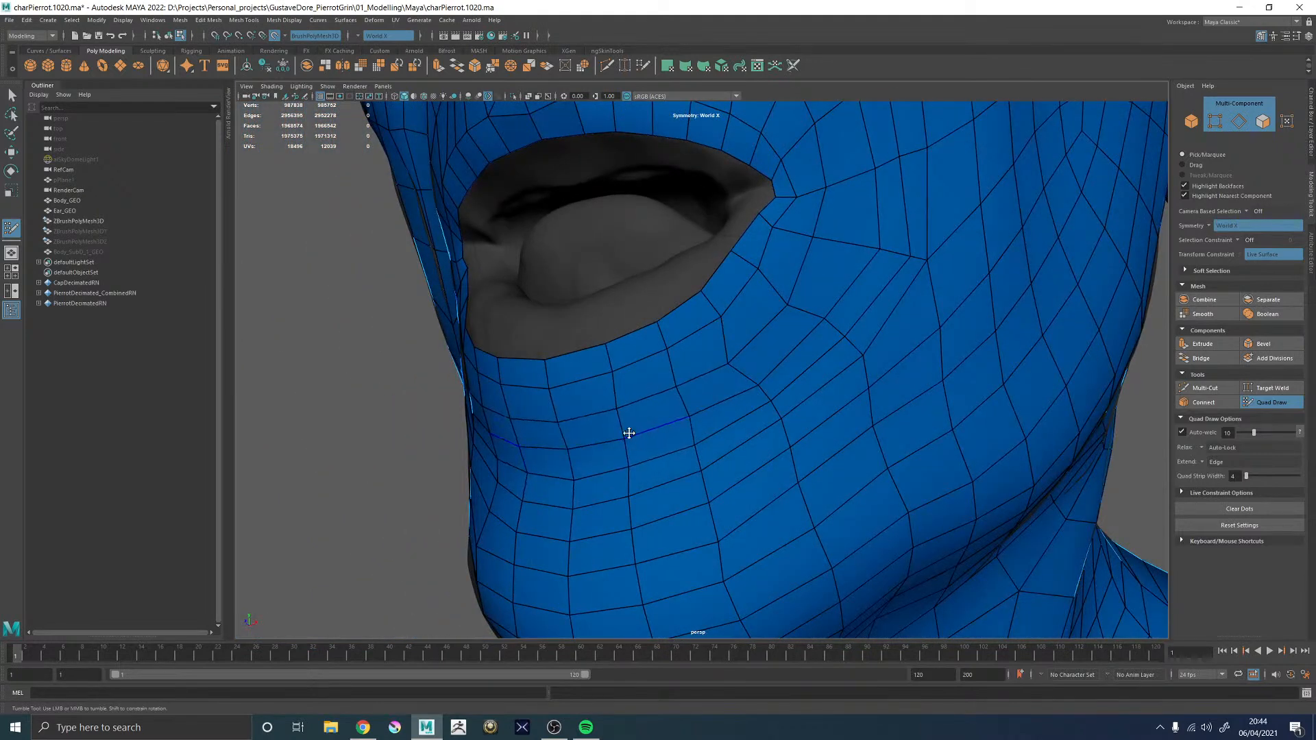
pyautogui.moveTo(678, 391)
pyautogui.keyDown('shift'); pyautogui.mouseDown()
pyautogui.moveTo(836, 288)
pyautogui.moveTo(861, 253)
pyautogui.moveTo(881, 311)
pyautogui.moveTo(941, 255)
pyautogui.mouseUp(); pyautogui.keyUp('shift')
pyautogui.keyDown('alt'); pyautogui.moveTo(942, 255); pyautogui.dragTo(770, 302, button='right'); pyautogui.keyUp('alt')
pyautogui.moveTo(770, 302)
pyautogui.keyDown('alt'); pyautogui.mouseDown()
pyautogui.moveTo(714, 311)
pyautogui.moveTo(761, 318)
pyautogui.mouseUp(); pyautogui.keyUp('alt')
pyautogui.keyDown('alt'); pyautogui.moveTo(760, 317); pyautogui.dragTo(838, 344, button='right'); pyautogui.keyUp('alt')
pyautogui.keyDown('alt'); pyautogui.moveTo(838, 343); pyautogui.dragTo(741, 246); pyautogui.keyUp('alt')
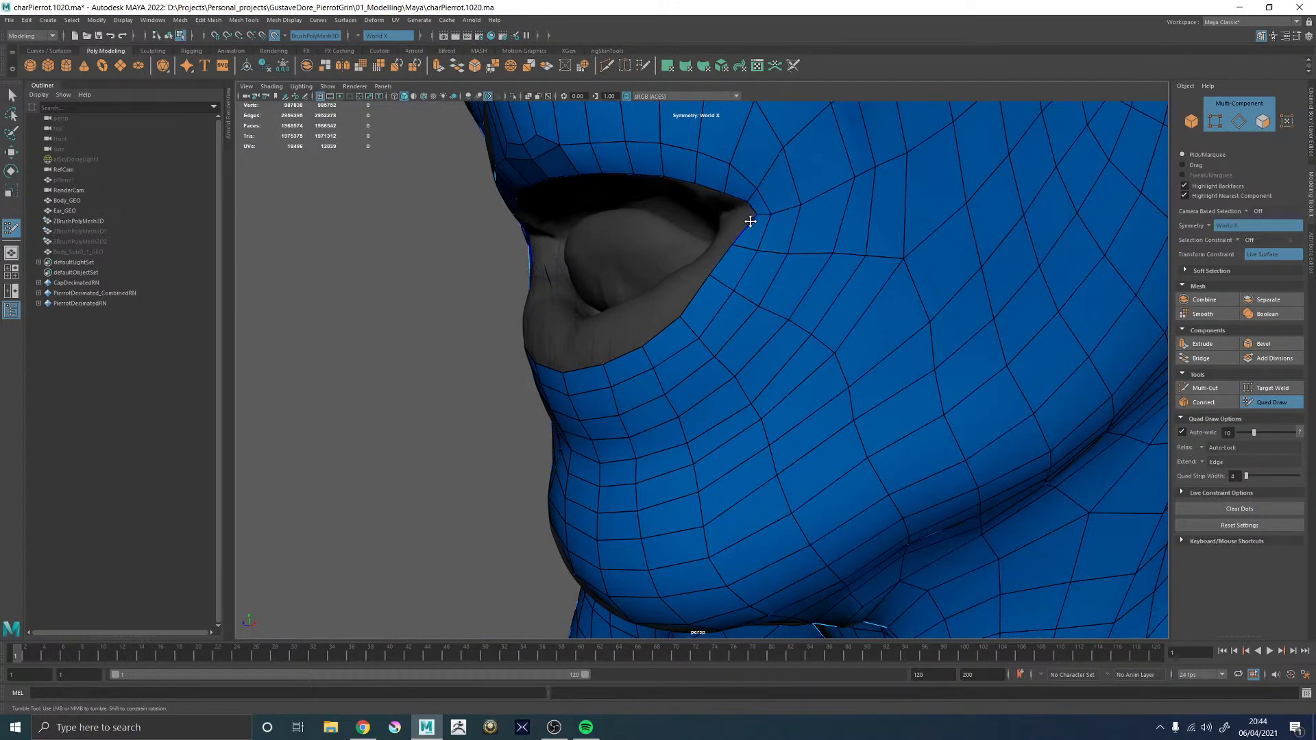
pyautogui.keyDown('alt'); pyautogui.moveTo(750, 219); pyautogui.dragTo(431, 303, button='right'); pyautogui.keyUp('alt')
pyautogui.keyDown('alt'); pyautogui.moveTo(432, 302); pyautogui.dragTo(699, 320); pyautogui.keyUp('alt')
pyautogui.keyDown('alt'); pyautogui.moveTo(699, 320); pyautogui.dragTo(816, 363, button='right'); pyautogui.keyUp('alt')
pyautogui.keyDown('alt'); pyautogui.moveTo(815, 364); pyautogui.dragTo(752, 403); pyautogui.keyUp('alt')
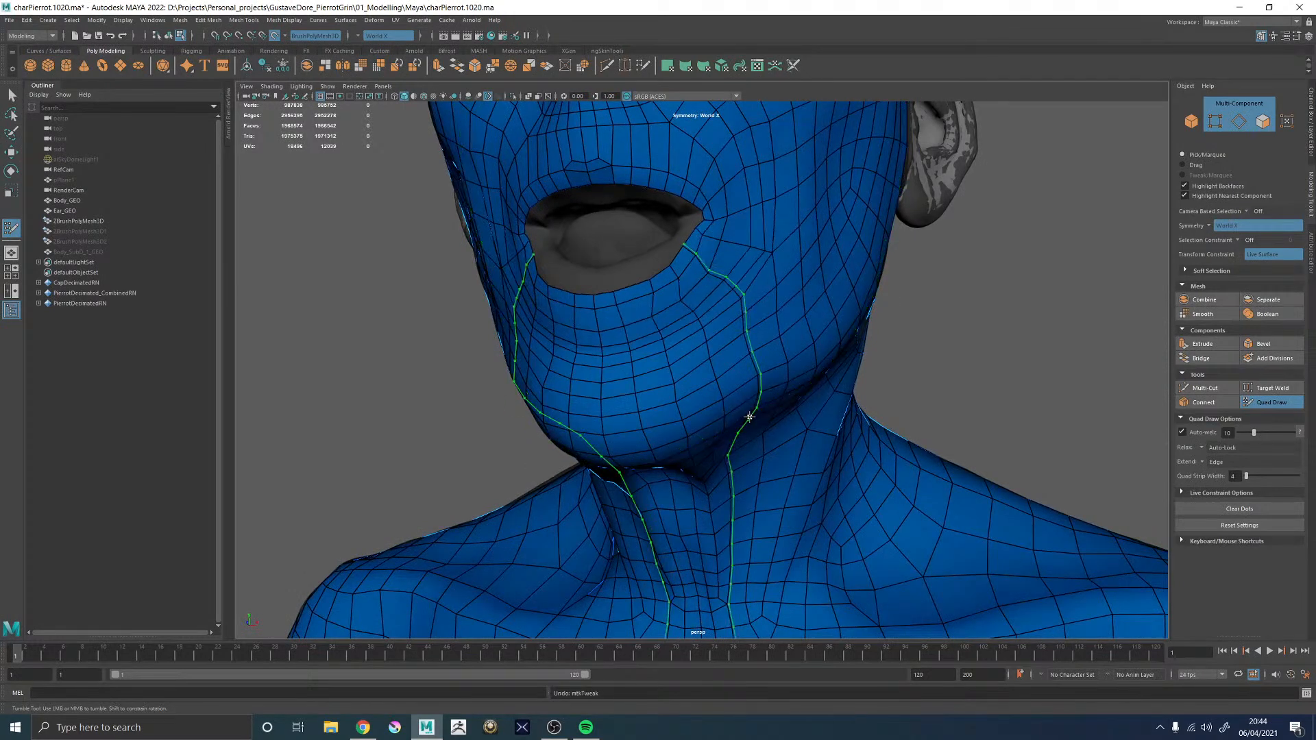
# - Insert additional edge loops through the jaw and the lower face around the mouth
pyautogui.keyDown('ctrl'); pyautogui.click(846, 355); pyautogui.keyUp('ctrl')
pyautogui.moveTo(752, 388)
pyautogui.keyDown('alt'); pyautogui.mouseDown()
pyautogui.moveTo(724, 361)
pyautogui.moveTo(737, 414)
pyautogui.mouseUp(); pyautogui.keyUp('alt')
pyautogui.keyDown('ctrl'); pyautogui.click(758, 441); pyautogui.keyUp('ctrl')
pyautogui.keyDown('alt'); pyautogui.moveTo(737, 414); pyautogui.dragTo(811, 356, button='right'); pyautogui.keyUp('alt')
pyautogui.keyDown('alt'); pyautogui.moveTo(634, 162); pyautogui.dragTo(661, 329, button='middle'); pyautogui.keyUp('alt')
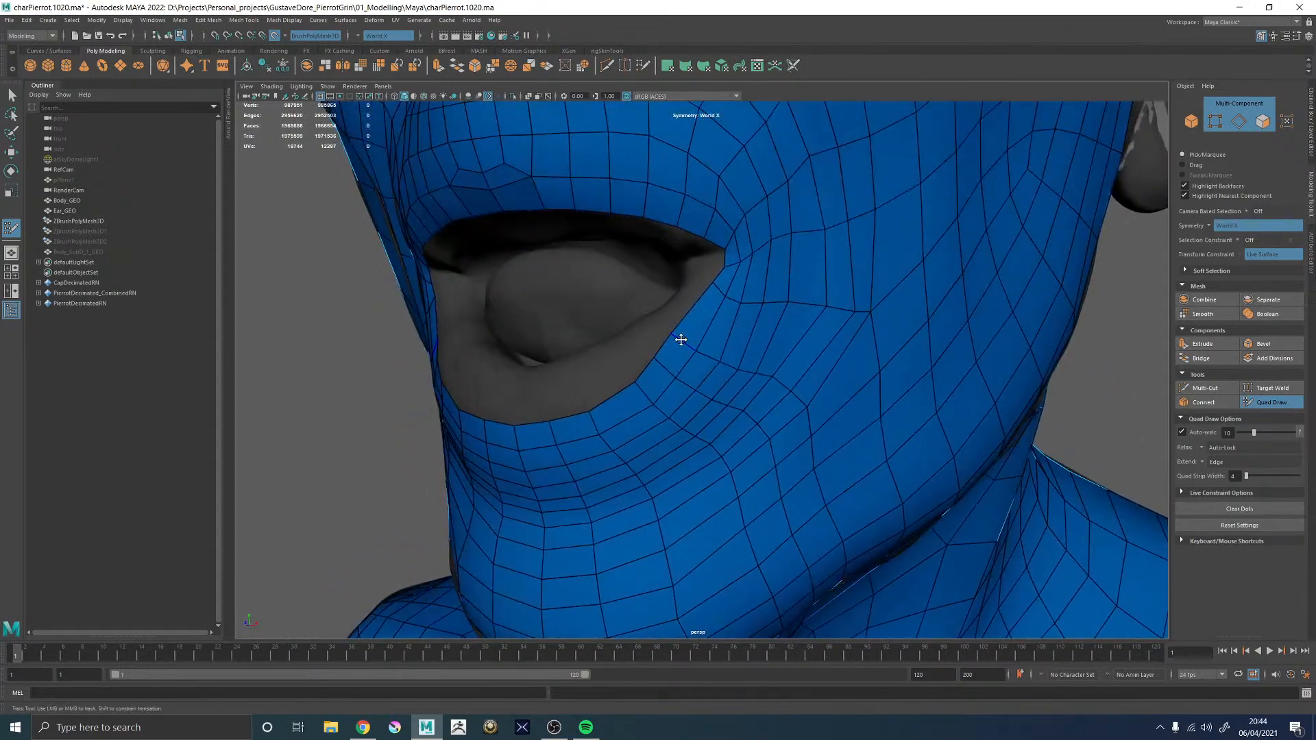
pyautogui.keyDown('alt'); pyautogui.moveTo(746, 352); pyautogui.dragTo(699, 308); pyautogui.keyUp('alt')
pyautogui.hotkey('ctrl', 'z')
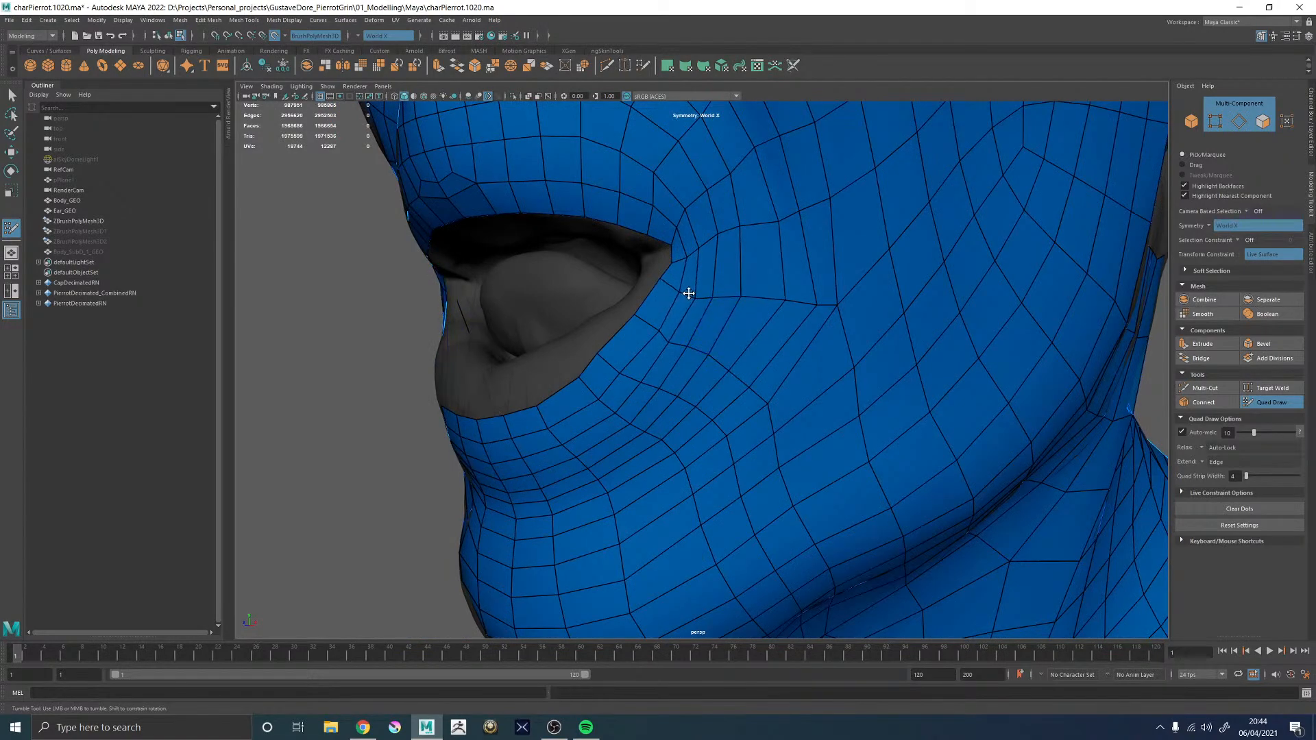
# - Relax the quads along the jaw, the lower cheek and below the mouth corner
pyautogui.keyDown('alt'); pyautogui.moveTo(720, 297); pyautogui.dragTo(676, 545); pyautogui.keyUp('alt')
pyautogui.moveTo(731, 470)
pyautogui.keyDown('alt'); pyautogui.mouseDown()
pyautogui.moveTo(632, 476)
pyautogui.moveTo(643, 484)
pyautogui.moveTo(663, 446)
pyautogui.moveTo(702, 432)
pyautogui.moveTo(653, 426)
pyautogui.mouseUp(); pyautogui.keyUp('alt')
pyautogui.keyDown('shift'); pyautogui.moveTo(784, 419); pyautogui.dragTo(779, 505); pyautogui.keyUp('shift')
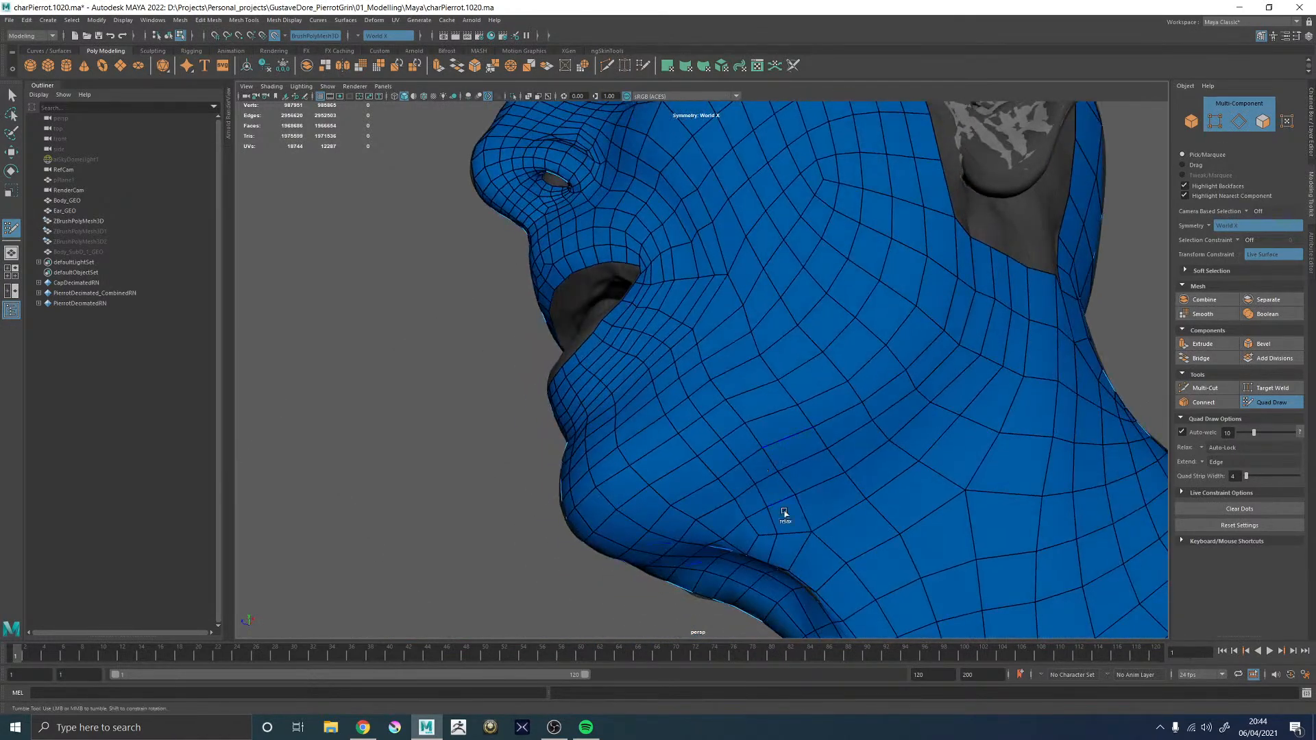
pyautogui.moveTo(753, 424)
pyautogui.keyDown('shift'); pyautogui.mouseDown()
pyautogui.moveTo(714, 391)
pyautogui.moveTo(737, 417)
pyautogui.moveTo(717, 412)
pyautogui.moveTo(782, 435)
pyautogui.moveTo(634, 364)
pyautogui.moveTo(761, 418)
pyautogui.moveTo(808, 418)
pyautogui.moveTo(772, 362)
pyautogui.moveTo(763, 375)
pyautogui.mouseUp(); pyautogui.keyUp('shift')
pyautogui.keyDown('alt'); pyautogui.moveTo(665, 342); pyautogui.dragTo(734, 294, button='right'); pyautogui.keyUp('alt')
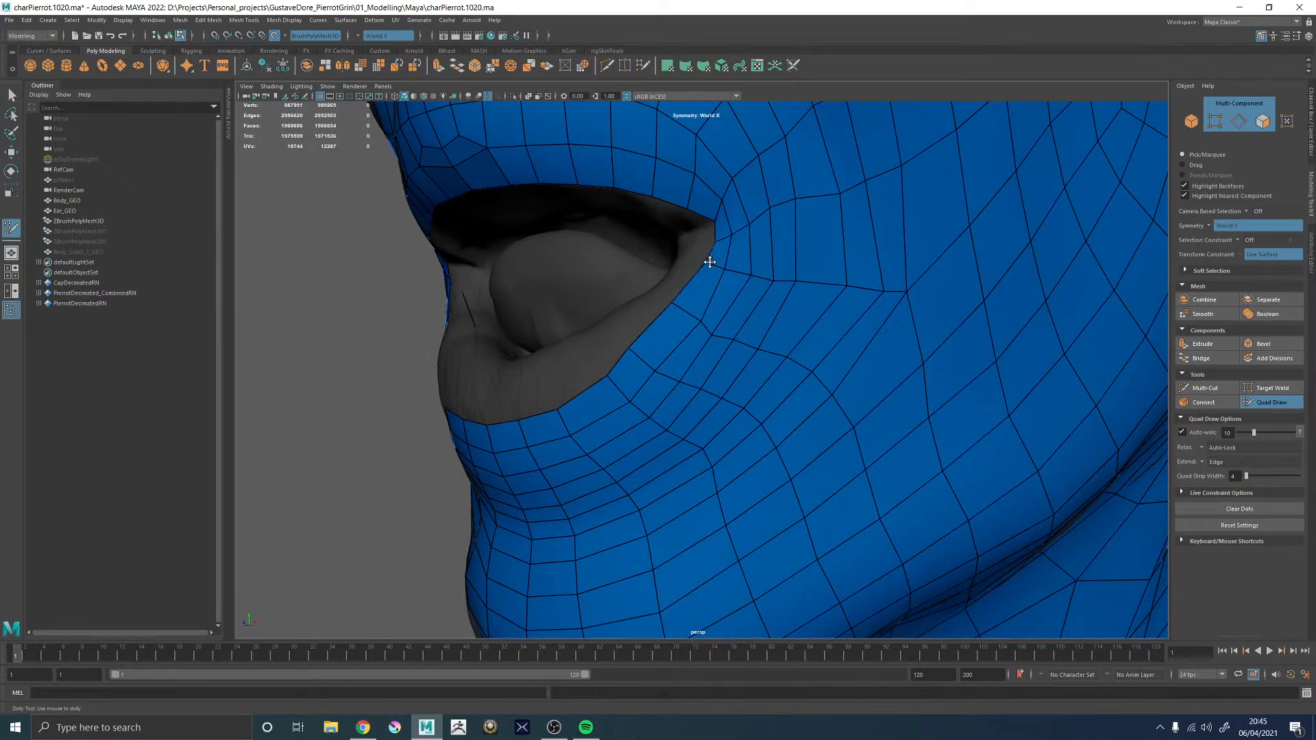
pyautogui.keyDown('shift'); pyautogui.moveTo(707, 322); pyautogui.dragTo(718, 340); pyautogui.keyUp('shift')
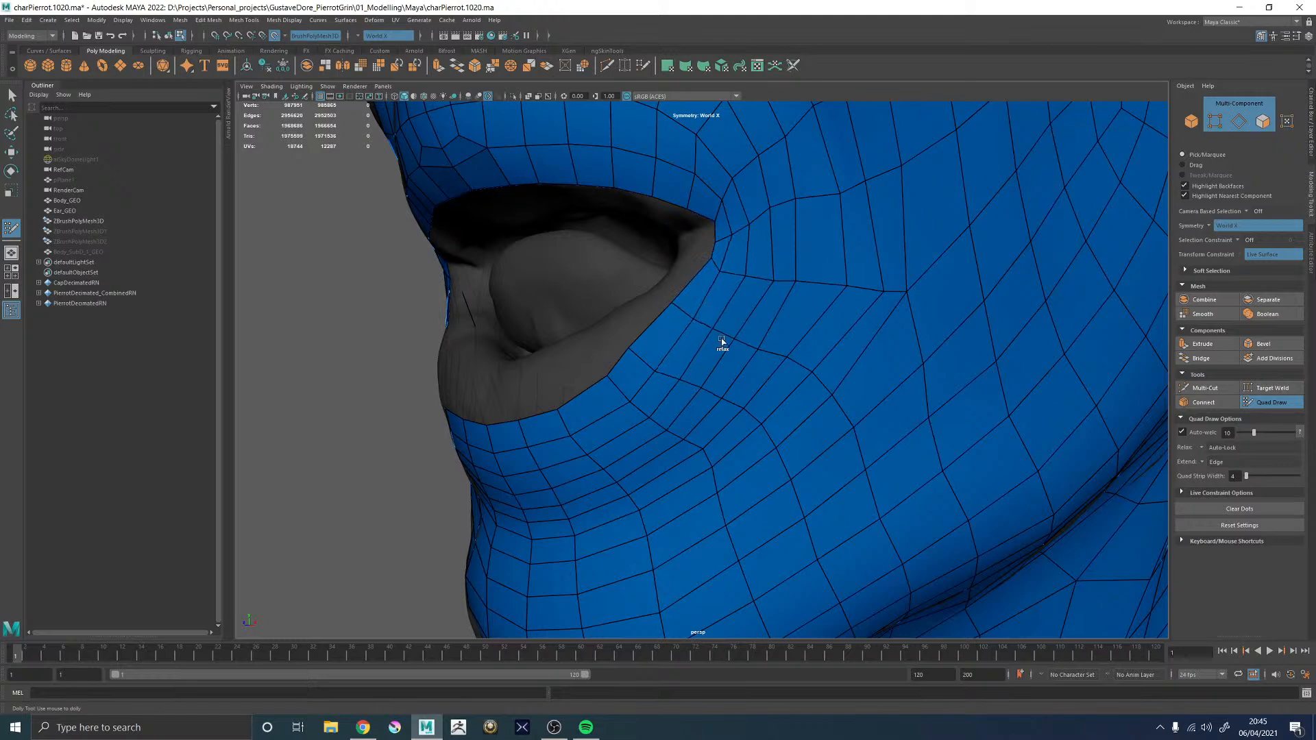
# - Examine the edge flow of Body_GEO around the mouth corner, below the lower lip and across the cheek
pyautogui.keyDown('alt'); pyautogui.moveTo(717, 340); pyautogui.dragTo(644, 291, button='right'); pyautogui.keyUp('alt')
pyautogui.keyDown('alt'); pyautogui.moveTo(644, 291); pyautogui.dragTo(667, 349); pyautogui.keyUp('alt')
pyautogui.keyDown('alt'); pyautogui.moveTo(667, 350); pyautogui.dragTo(713, 296, button='right'); pyautogui.keyUp('alt')
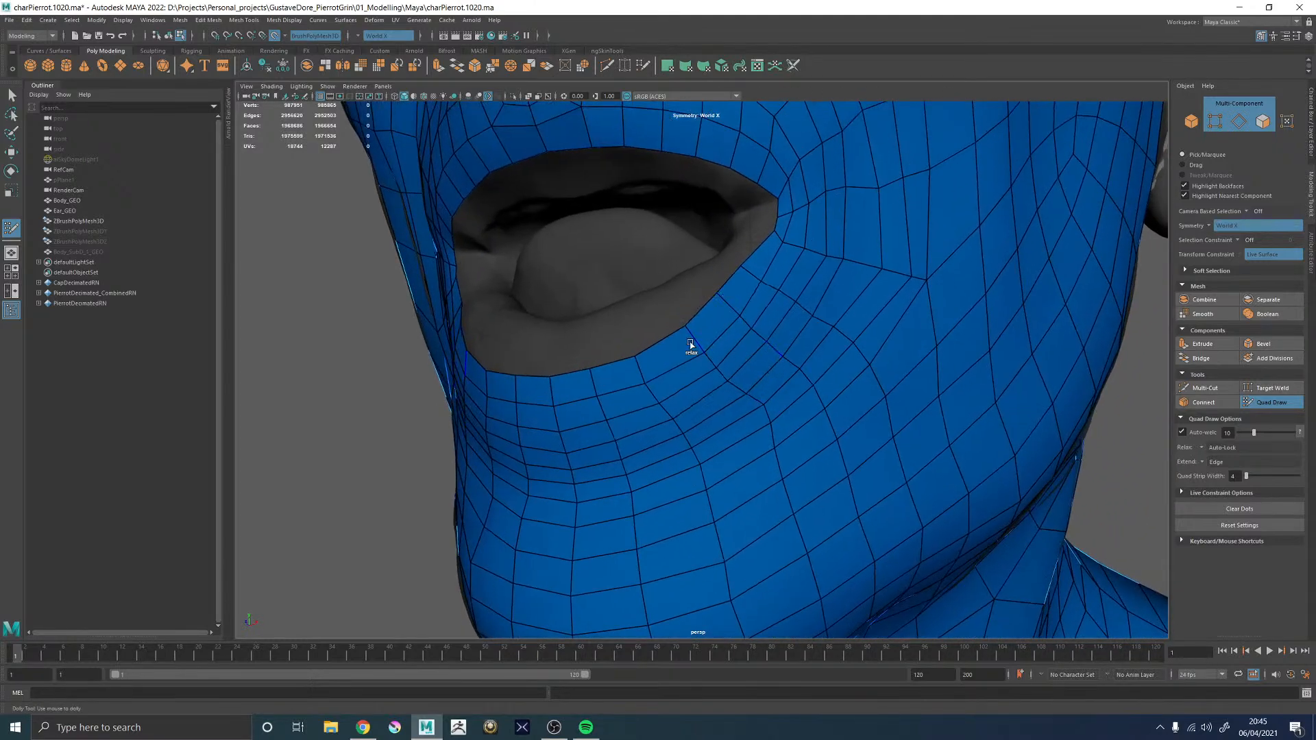
pyautogui.keyDown('alt'); pyautogui.moveTo(640, 348); pyautogui.dragTo(719, 361); pyautogui.keyUp('alt')
pyautogui.keyDown('alt'); pyautogui.moveTo(638, 367); pyautogui.dragTo(721, 366); pyautogui.keyUp('alt')
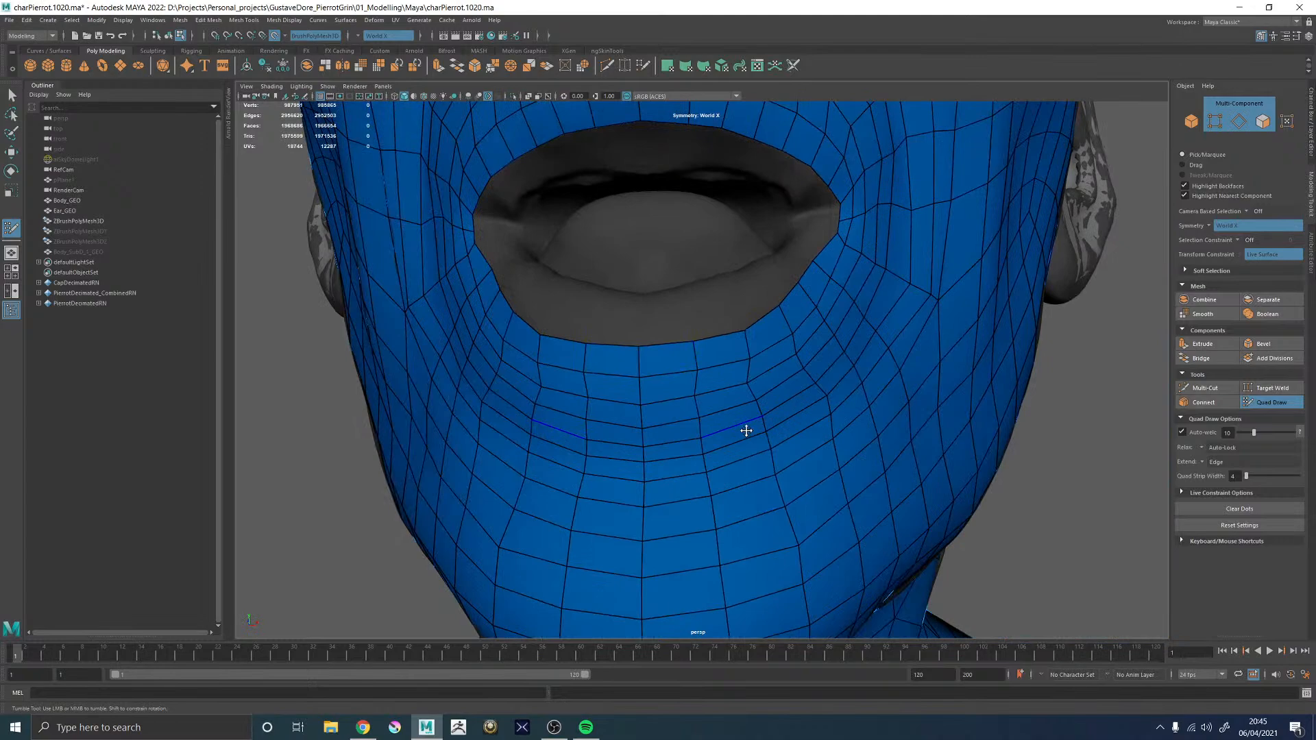
pyautogui.keyDown('alt'); pyautogui.moveTo(819, 399); pyautogui.dragTo(532, 317, button='right'); pyautogui.keyUp('alt')
pyautogui.keyDown('alt'); pyautogui.moveTo(870, 384); pyautogui.dragTo(770, 388); pyautogui.keyUp('alt')
pyautogui.keyDown('alt'); pyautogui.moveTo(770, 388); pyautogui.dragTo(710, 318, button='right'); pyautogui.keyUp('alt')
pyautogui.keyDown('alt'); pyautogui.moveTo(648, 275); pyautogui.dragTo(479, 233, button='right'); pyautogui.keyUp('alt')
pyautogui.keyDown('alt'); pyautogui.moveTo(479, 232); pyautogui.dragTo(679, 349); pyautogui.keyUp('alt')
pyautogui.keyDown('alt'); pyautogui.moveTo(692, 345); pyautogui.dragTo(710, 377); pyautogui.keyUp('alt')
pyautogui.keyDown('alt'); pyautogui.moveTo(741, 405); pyautogui.dragTo(795, 407, button='right'); pyautogui.keyUp('alt')
pyautogui.keyDown('alt'); pyautogui.moveTo(789, 408); pyautogui.dragTo(820, 441); pyautogui.keyUp('alt')
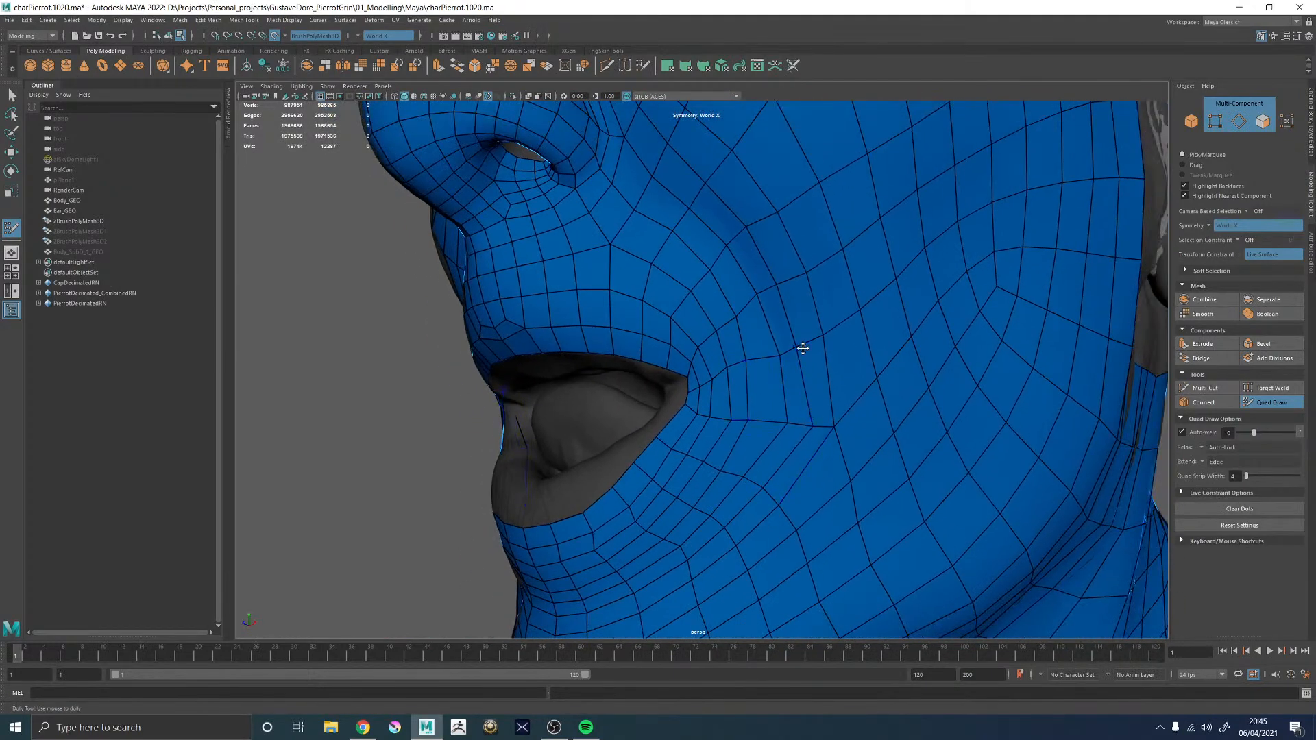
# - Insert an edge loop through the cheek just outside the mouth corner
pyautogui.keyDown('alt'); pyautogui.moveTo(862, 334); pyautogui.dragTo(720, 329, button='right'); pyautogui.keyUp('alt')
pyautogui.keyDown('alt'); pyautogui.moveTo(719, 329); pyautogui.dragTo(737, 389, button='middle'); pyautogui.keyUp('alt')
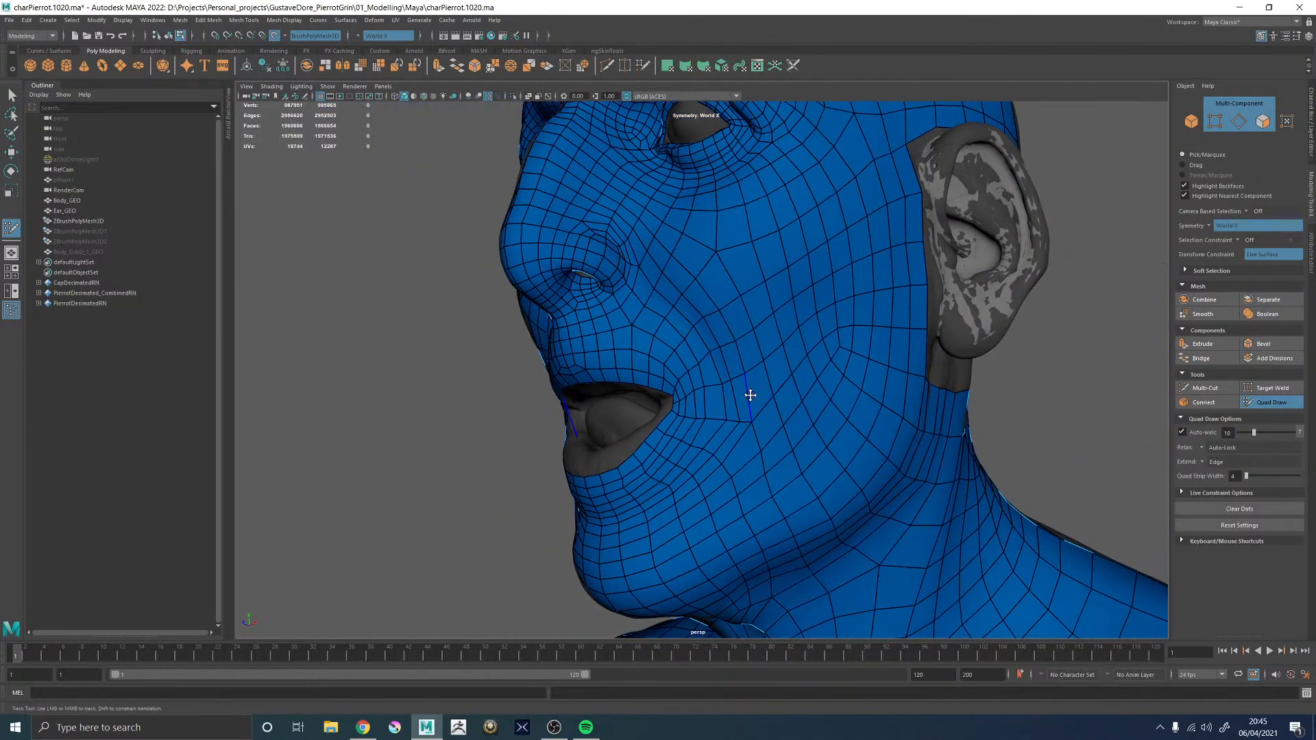
pyautogui.keyDown('ctrl'); pyautogui.click(749, 395); pyautogui.keyUp('ctrl')
# - Delete the surplus edge loops encircling the lips and nudge the border vertex at the mouth corner outward
pyautogui.keyDown('alt'); pyautogui.moveTo(711, 431); pyautogui.dragTo(822, 464, button='right'); pyautogui.keyUp('alt')
pyautogui.keyDown('alt'); pyautogui.moveTo(717, 421); pyautogui.dragTo(864, 470, button='right'); pyautogui.keyUp('alt')
pyautogui.keyDown('alt'); pyautogui.moveTo(752, 425); pyautogui.dragTo(743, 320, button='middle'); pyautogui.keyUp('alt')
pyautogui.keyDown('alt'); pyautogui.moveTo(726, 355); pyautogui.dragTo(713, 355); pyautogui.keyUp('alt')
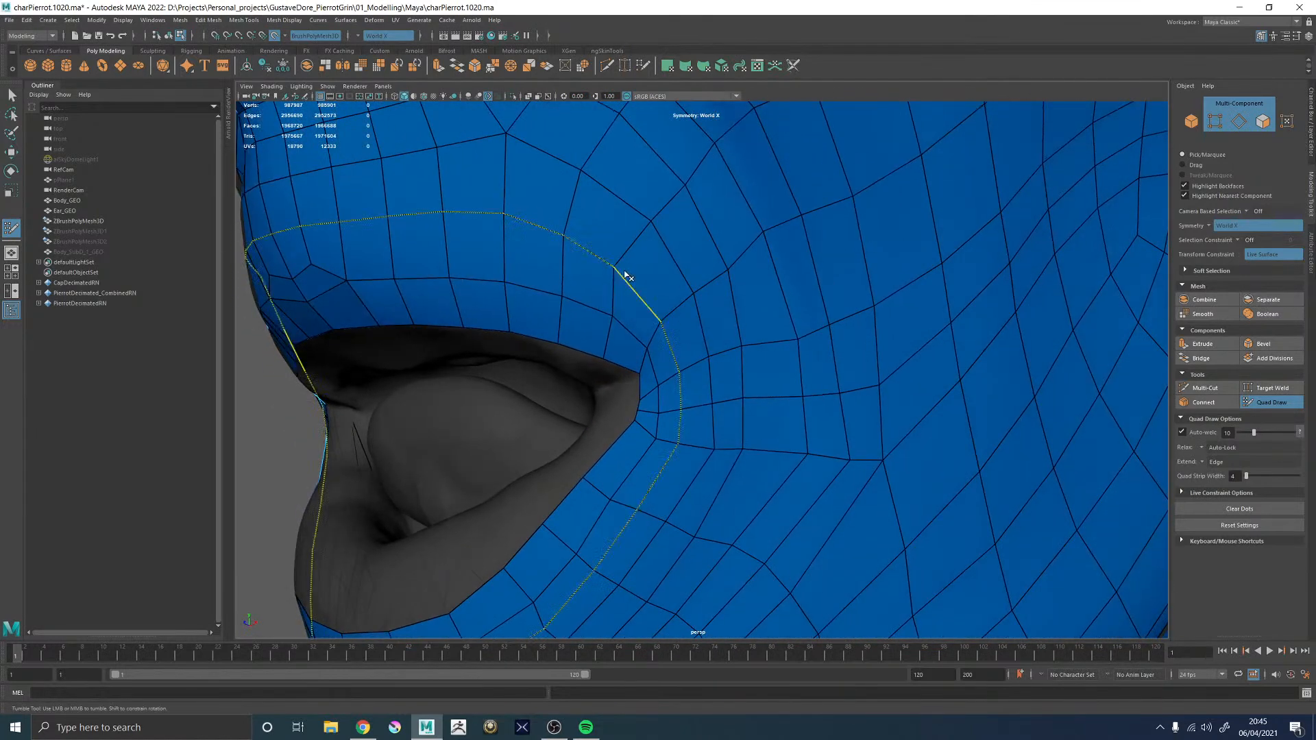
pyautogui.keyDown('ctrl'); pyautogui.keyDown('shift'); pyautogui.click(640, 286); pyautogui.keyUp('shift'); pyautogui.keyUp('ctrl')
pyautogui.keyDown('ctrl'); pyautogui.keyDown('shift'); pyautogui.click(606, 267); pyautogui.keyUp('shift'); pyautogui.keyUp('ctrl')
pyautogui.keyDown('ctrl'); pyautogui.keyDown('shift'); pyautogui.click(638, 302); pyautogui.keyUp('shift'); pyautogui.keyUp('ctrl')
pyautogui.keyDown('ctrl'); pyautogui.keyDown('shift'); pyautogui.click(718, 250); pyautogui.keyUp('shift'); pyautogui.keyUp('ctrl')
pyautogui.moveTo(647, 392)
pyautogui.mouseDown()
pyautogui.moveTo(659, 376)
pyautogui.moveTo(635, 361)
pyautogui.moveTo(654, 393)
pyautogui.mouseUp()
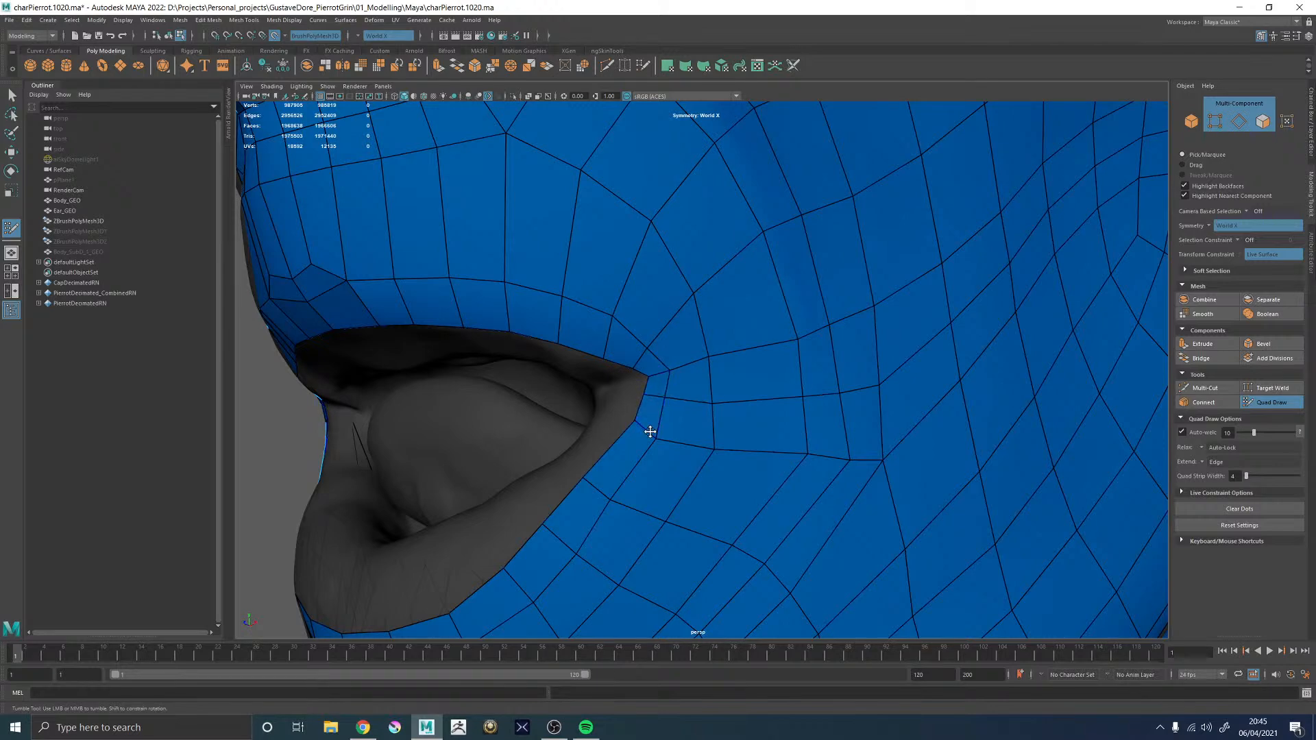
# - Relax the quads across the cheek between the mouth corner and the ear
pyautogui.scroll(-5, 708, 388)
pyautogui.moveTo(810, 300)
pyautogui.keyDown('alt'); pyautogui.mouseDown()
pyautogui.moveTo(799, 334)
pyautogui.moveTo(730, 329)
pyautogui.moveTo(775, 307)
pyautogui.mouseUp(); pyautogui.keyUp('alt')
pyautogui.keyDown('alt'); pyautogui.moveTo(817, 284); pyautogui.dragTo(667, 279, button='right'); pyautogui.keyUp('alt')
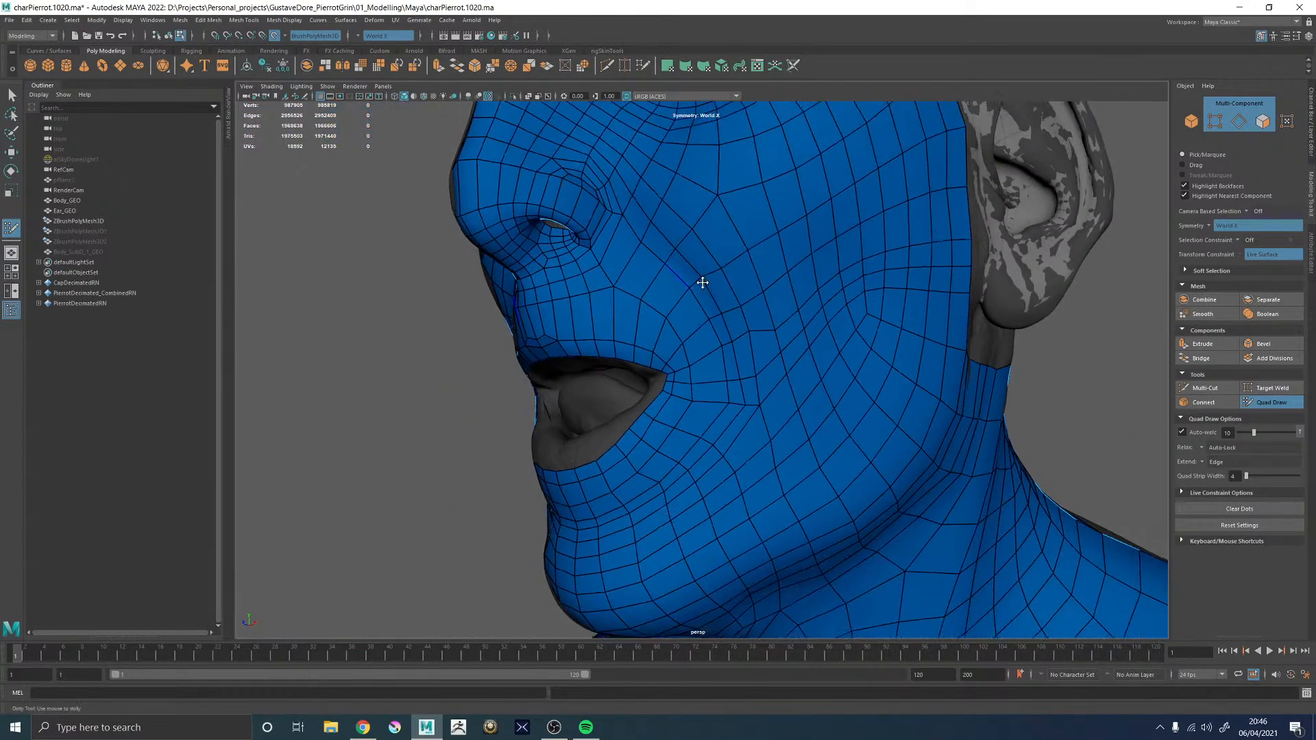
pyautogui.keyDown('alt'); pyautogui.moveTo(667, 279); pyautogui.dragTo(784, 270); pyautogui.keyUp('alt')
pyautogui.keyDown('alt'); pyautogui.moveTo(784, 270); pyautogui.dragTo(779, 313, button='middle'); pyautogui.keyUp('alt')
pyautogui.moveTo(754, 359)
pyautogui.keyDown('alt'); pyautogui.mouseDown()
pyautogui.moveTo(758, 381)
pyautogui.moveTo(733, 356)
pyautogui.moveTo(714, 377)
pyautogui.moveTo(740, 423)
pyautogui.moveTo(703, 414)
pyautogui.mouseUp(); pyautogui.keyUp('alt')
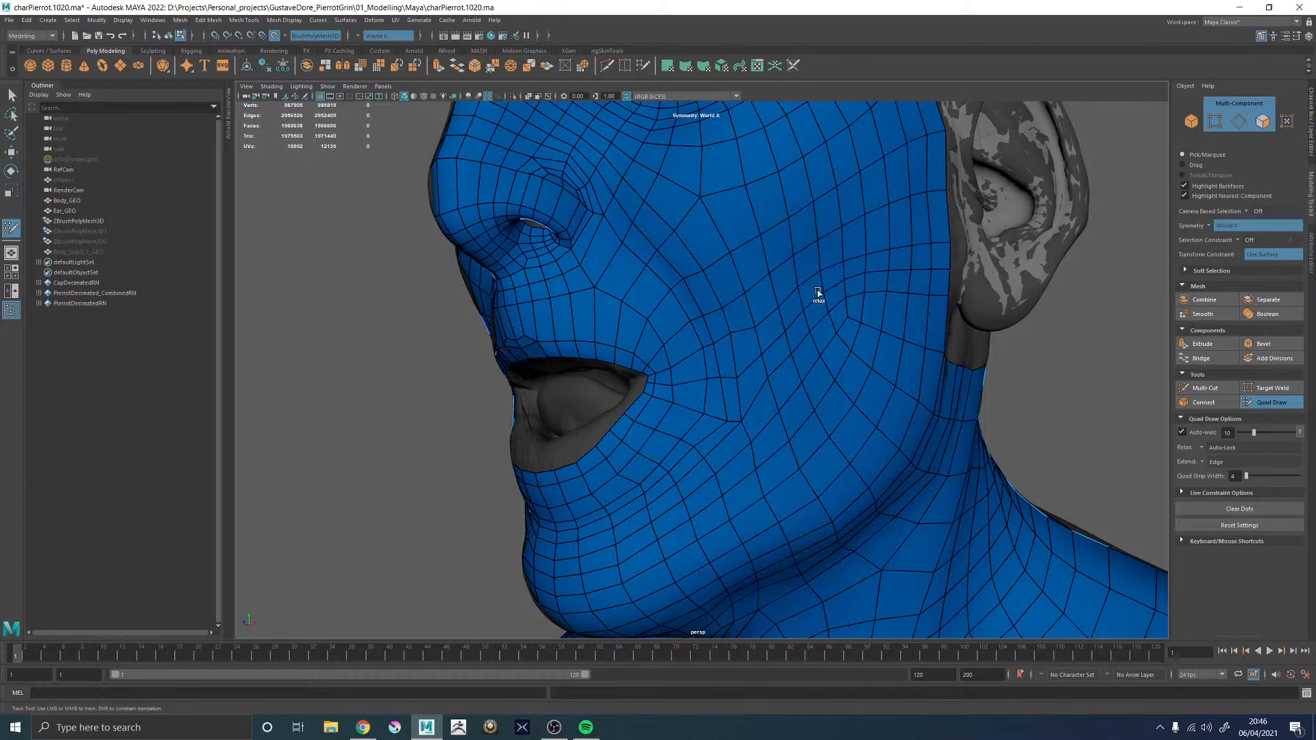
pyautogui.moveTo(862, 268)
pyautogui.keyDown('shift'); pyautogui.mouseDown()
pyautogui.moveTo(905, 247)
pyautogui.moveTo(905, 305)
pyautogui.moveTo(829, 318)
pyautogui.moveTo(731, 364)
pyautogui.moveTo(749, 372)
pyautogui.moveTo(737, 326)
pyautogui.mouseUp(); pyautogui.keyUp('shift')
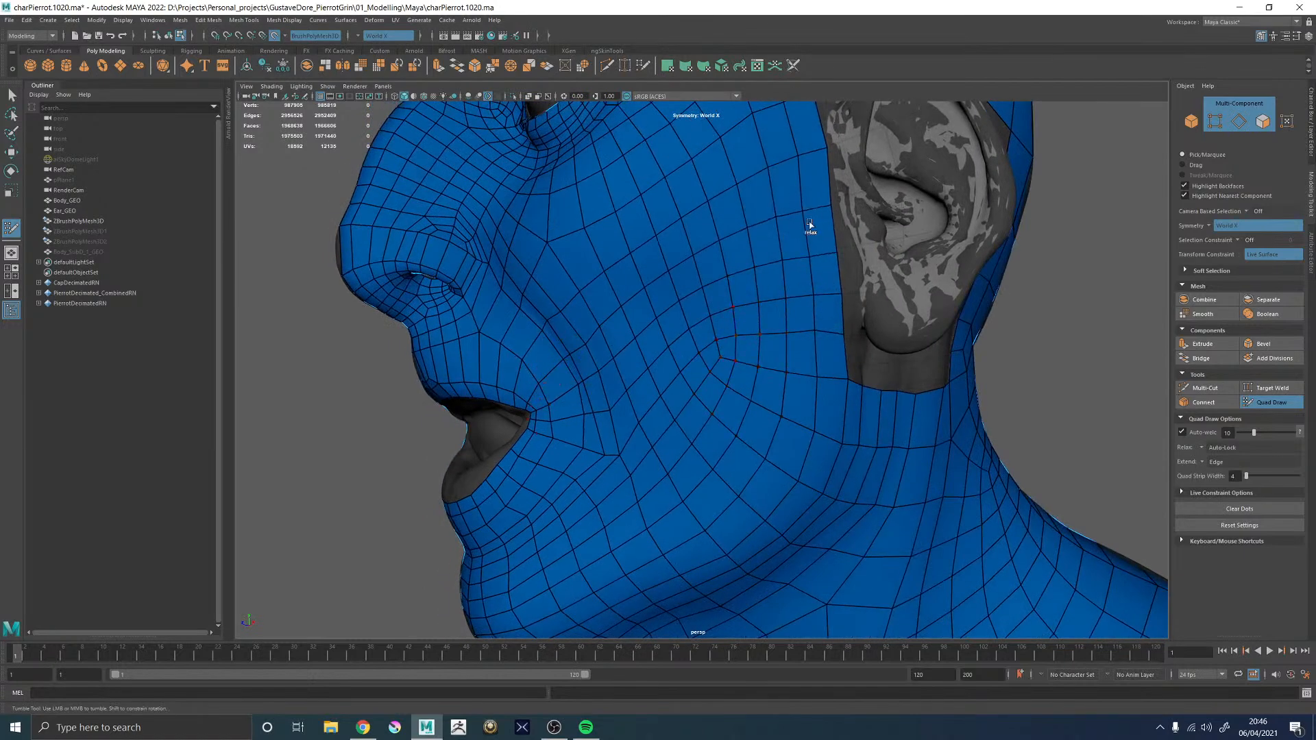
pyautogui.keyDown('alt'); pyautogui.moveTo(760, 368); pyautogui.dragTo(778, 305); pyautogui.keyUp('alt')
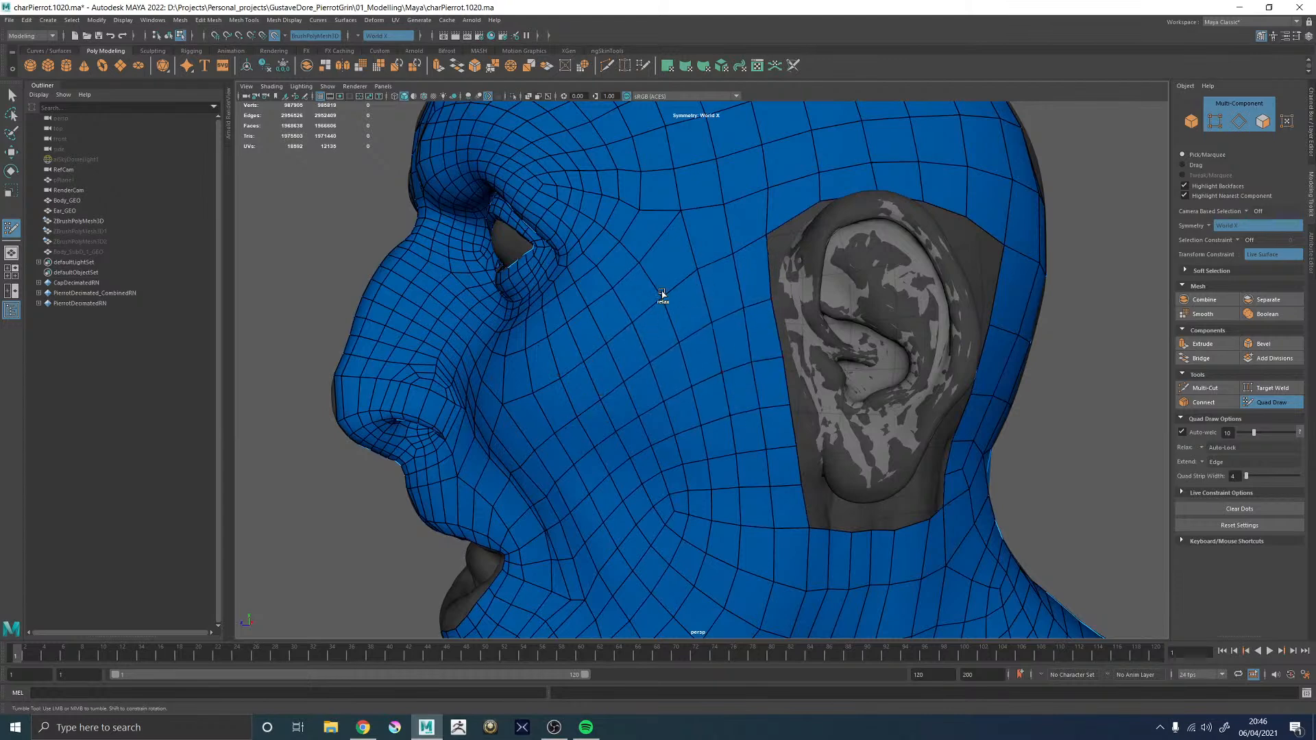
pyautogui.moveTo(620, 347)
pyautogui.keyDown('alt'); pyautogui.mouseDown()
pyautogui.moveTo(715, 353)
pyautogui.moveTo(664, 413)
pyautogui.moveTo(628, 396)
pyautogui.moveTo(617, 409)
pyautogui.moveTo(616, 394)
pyautogui.moveTo(628, 398)
pyautogui.mouseUp(); pyautogui.keyUp('alt')
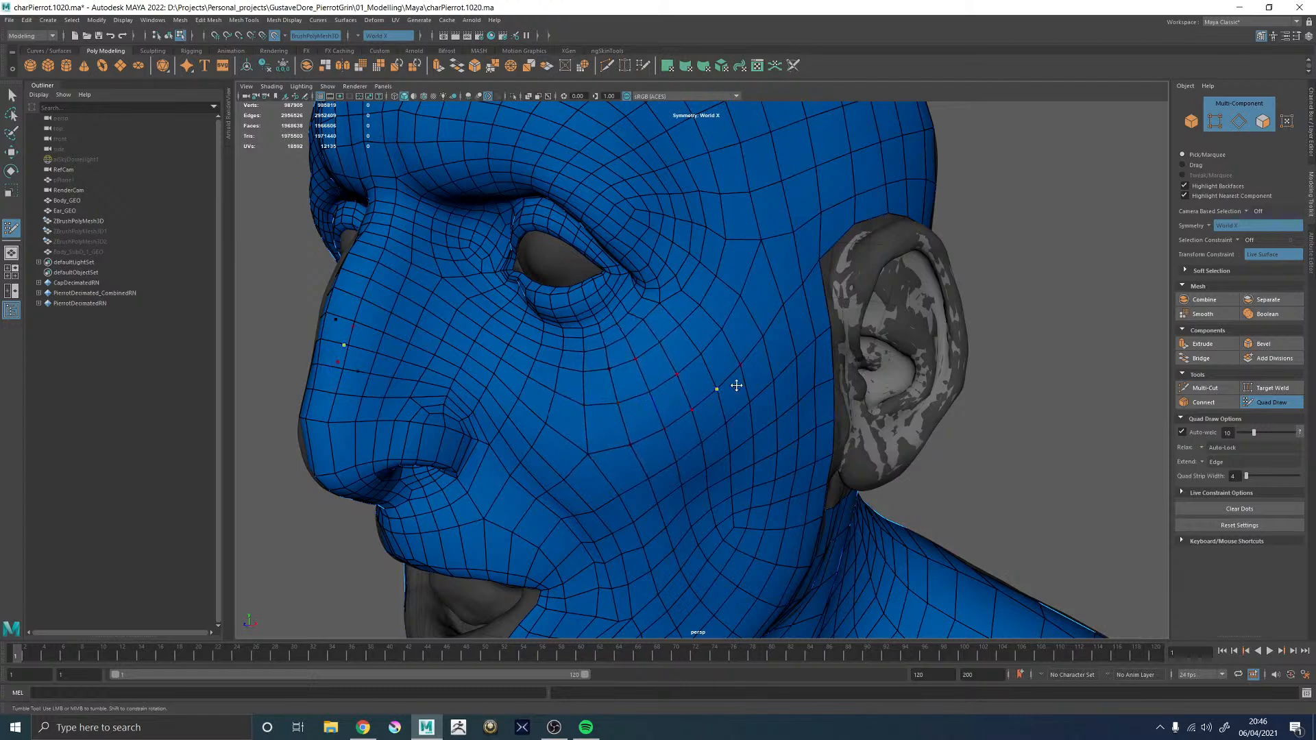
# - Relax the quads beside and below the mouth corner
pyautogui.keyDown('alt'); pyautogui.moveTo(717, 389); pyautogui.dragTo(647, 378, button='right'); pyautogui.keyUp('alt')
pyautogui.keyDown('alt'); pyautogui.moveTo(646, 379); pyautogui.dragTo(702, 306); pyautogui.keyUp('alt')
pyautogui.keyDown('alt'); pyautogui.moveTo(701, 306); pyautogui.dragTo(724, 327, button='right'); pyautogui.keyUp('alt')
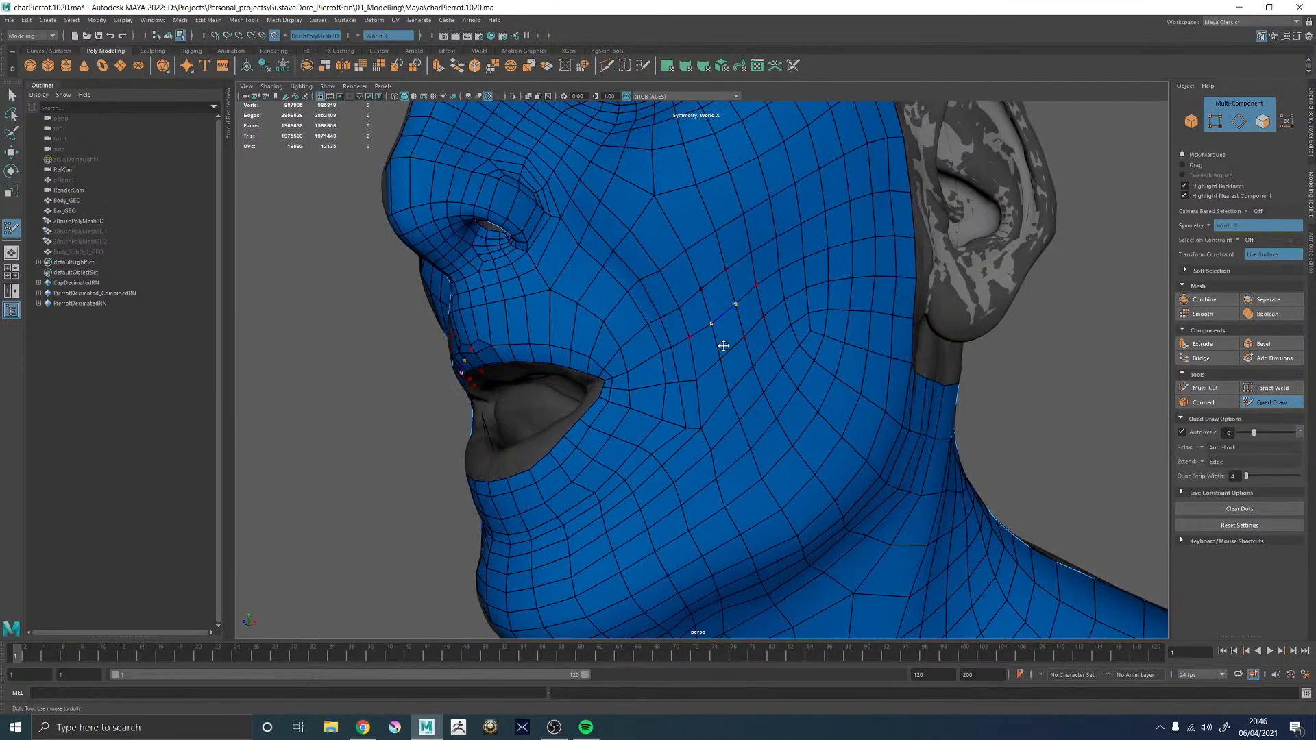
pyautogui.moveTo(697, 429)
pyautogui.keyDown('shift'); pyautogui.mouseDown()
pyautogui.moveTo(680, 428)
pyautogui.moveTo(687, 440)
pyautogui.moveTo(668, 408)
pyautogui.moveTo(663, 423)
pyautogui.mouseUp(); pyautogui.keyUp('shift')
pyautogui.keyDown('alt'); pyautogui.moveTo(631, 322); pyautogui.dragTo(758, 407); pyautogui.keyUp('alt')
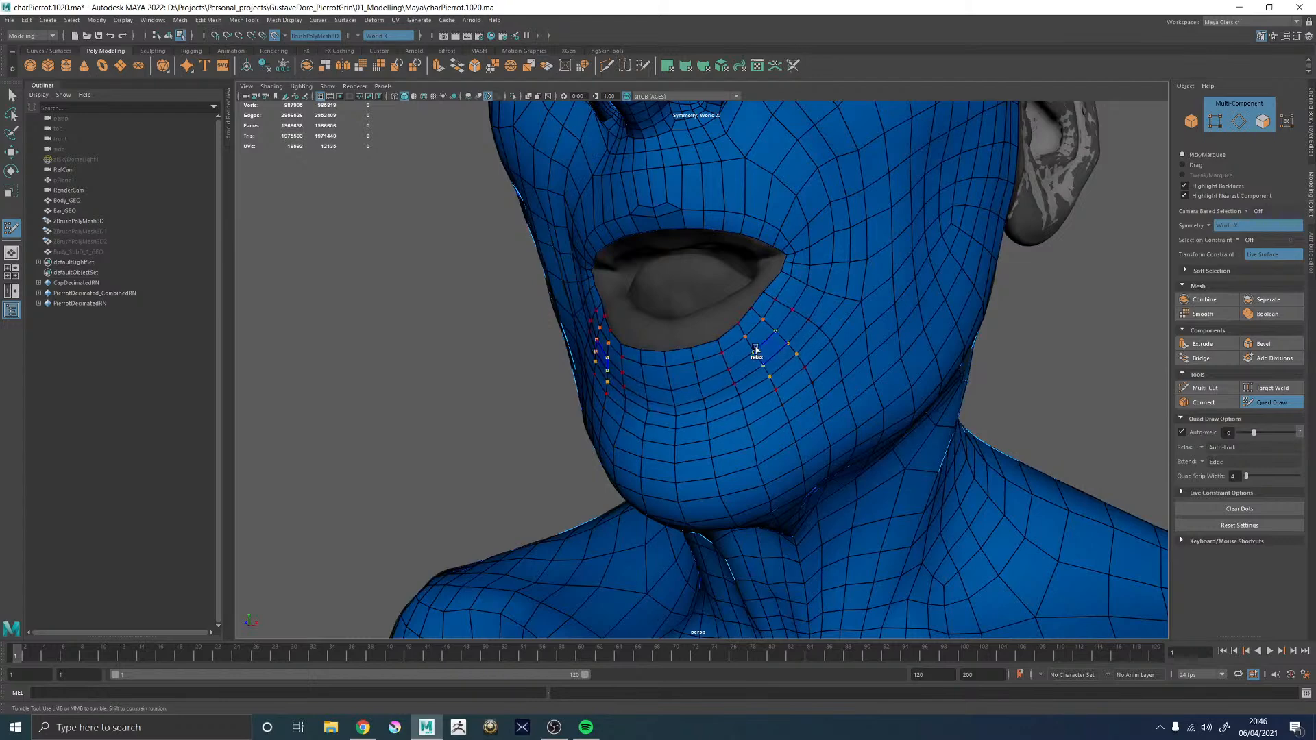
pyautogui.keyDown('alt'); pyautogui.moveTo(762, 367); pyautogui.dragTo(758, 388); pyautogui.keyUp('alt')
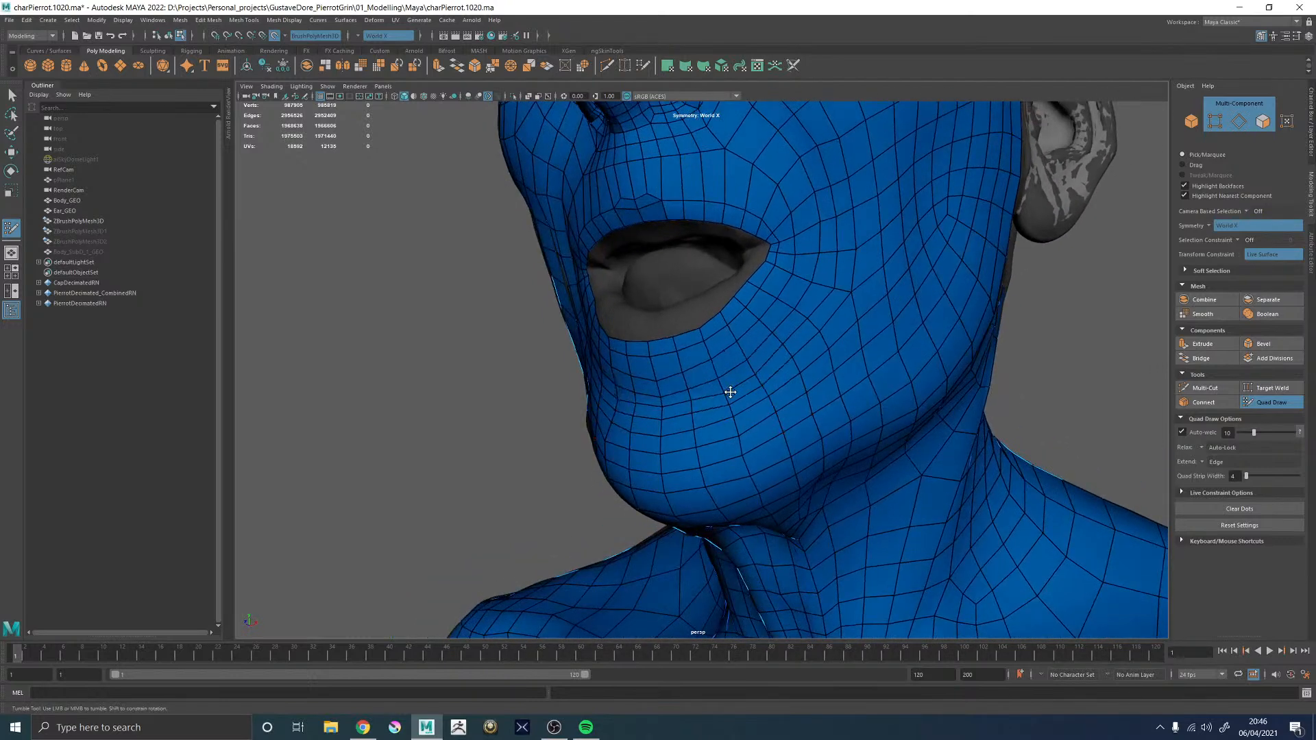
# - Insert two edge loops around the mouth through the area between the upper lip and the cheek
pyautogui.keyDown('alt'); pyautogui.moveTo(784, 303); pyautogui.dragTo(751, 453, button='middle'); pyautogui.keyUp('alt')
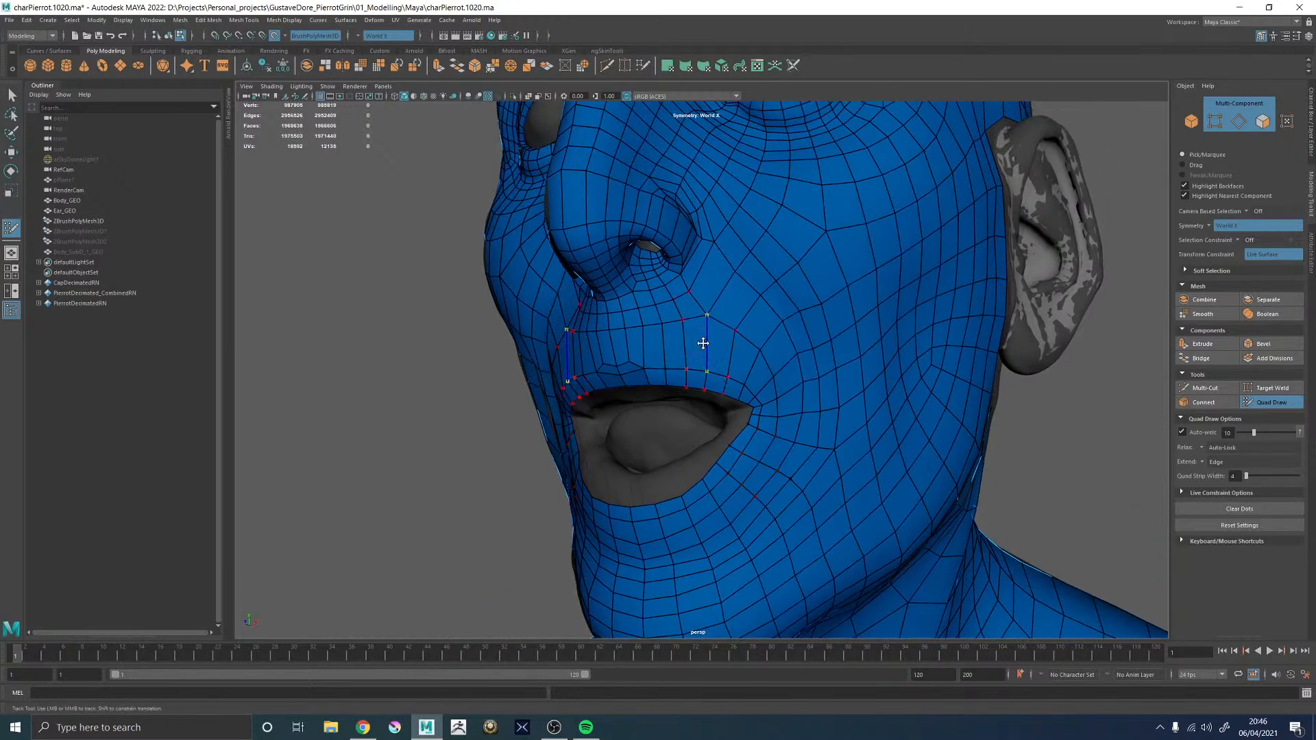
pyautogui.keyDown('ctrl'); pyautogui.click(772, 335); pyautogui.keyUp('ctrl')
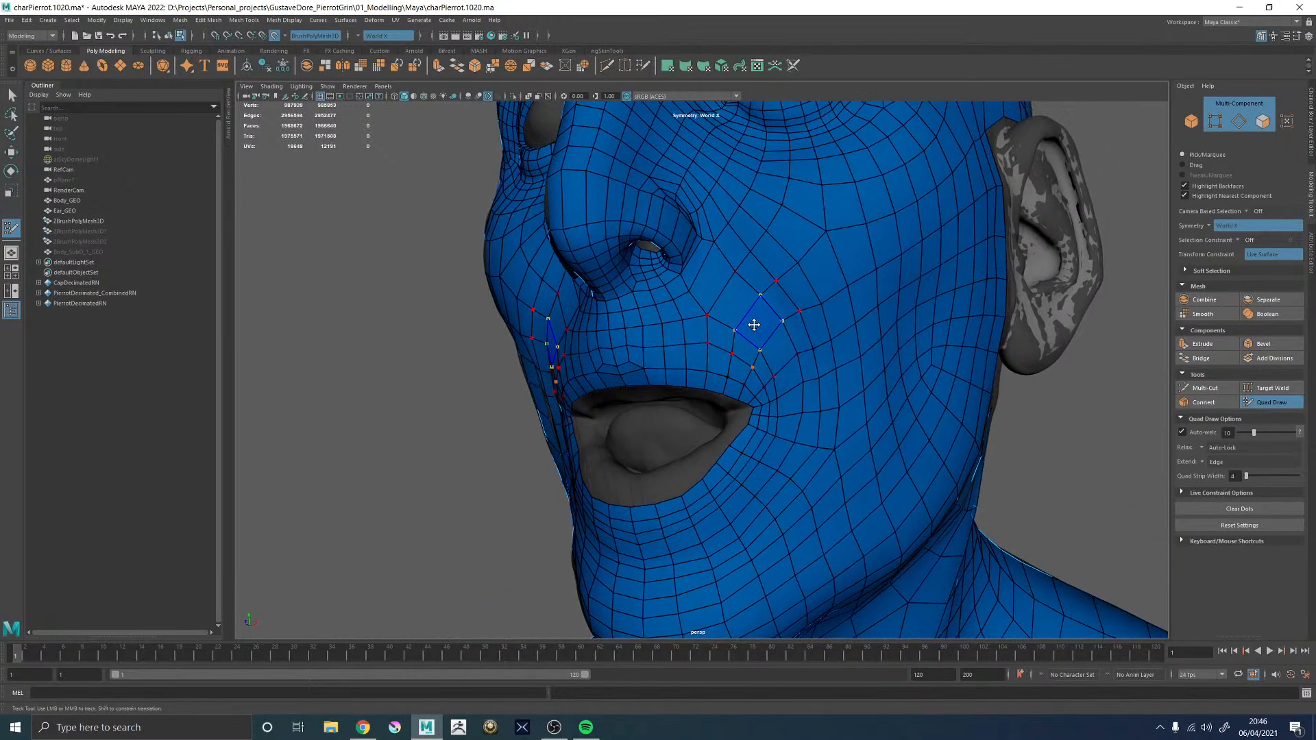
pyautogui.keyDown('ctrl'); pyautogui.click(748, 335); pyautogui.keyUp('ctrl')
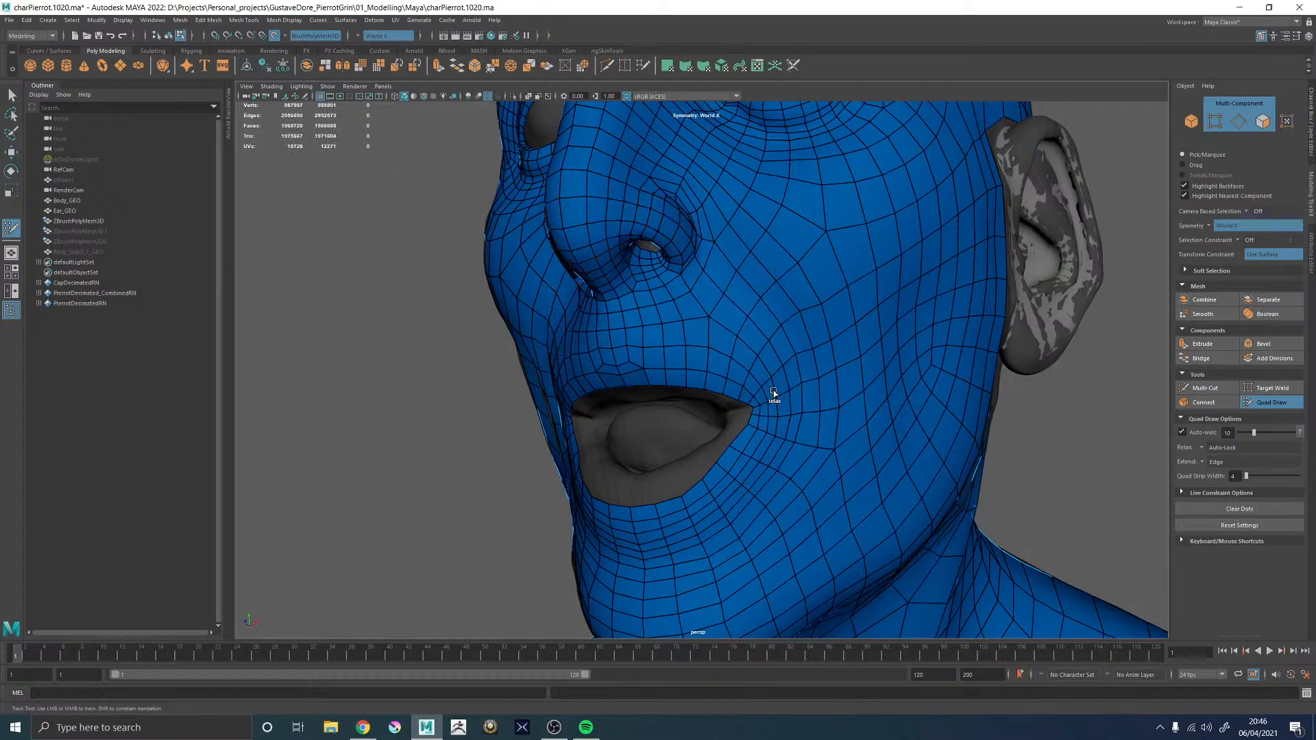
# - Relax the quads below the lower lip and along the side of the chin
pyautogui.keyDown('alt'); pyautogui.moveTo(757, 439); pyautogui.dragTo(692, 486); pyautogui.keyUp('alt')
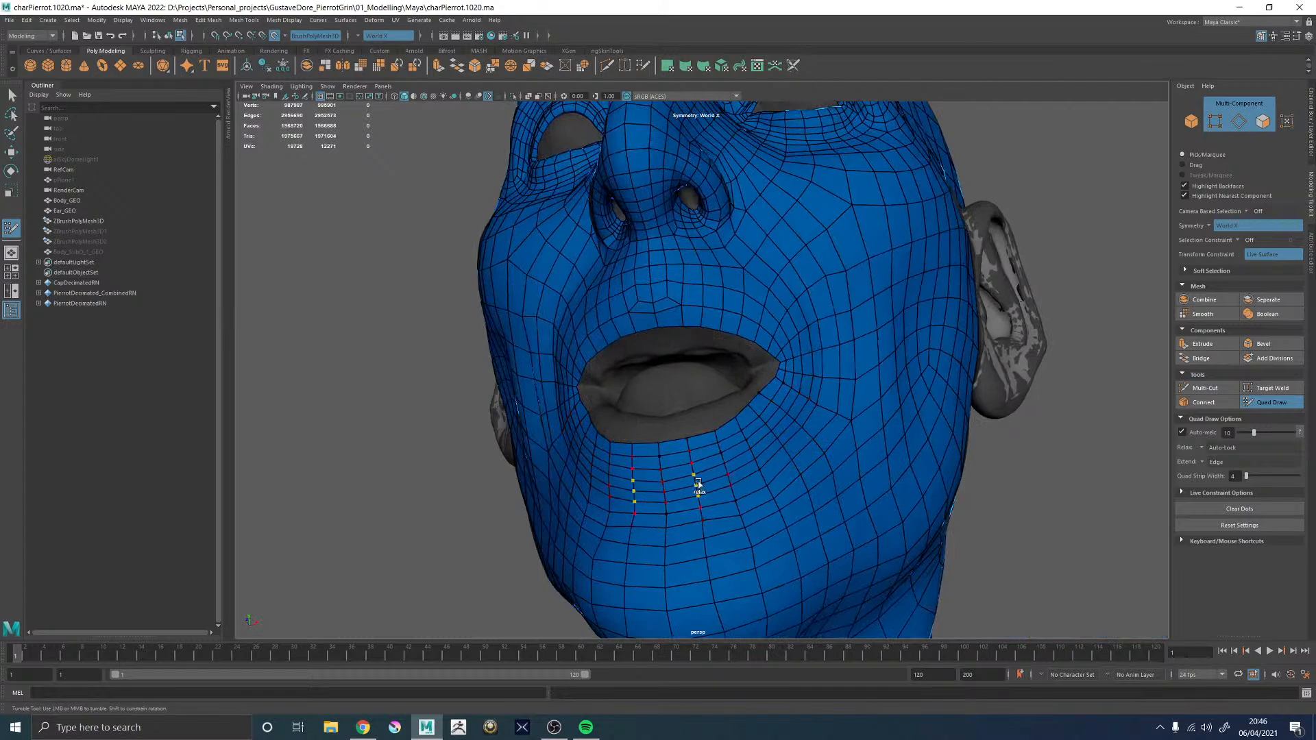
pyautogui.keyDown('alt'); pyautogui.moveTo(641, 370); pyautogui.dragTo(744, 401); pyautogui.keyUp('alt')
pyautogui.keyDown('alt'); pyautogui.moveTo(743, 401); pyautogui.dragTo(668, 405, button='right'); pyautogui.keyUp('alt')
pyautogui.keyDown('alt'); pyautogui.moveTo(668, 404); pyautogui.dragTo(726, 418); pyautogui.keyUp('alt')
pyautogui.keyDown('alt'); pyautogui.moveTo(726, 418); pyautogui.dragTo(692, 412, button='middle'); pyautogui.keyUp('alt')
pyautogui.keyDown('alt'); pyautogui.moveTo(692, 411); pyautogui.dragTo(770, 441, button='right'); pyautogui.keyUp('alt')
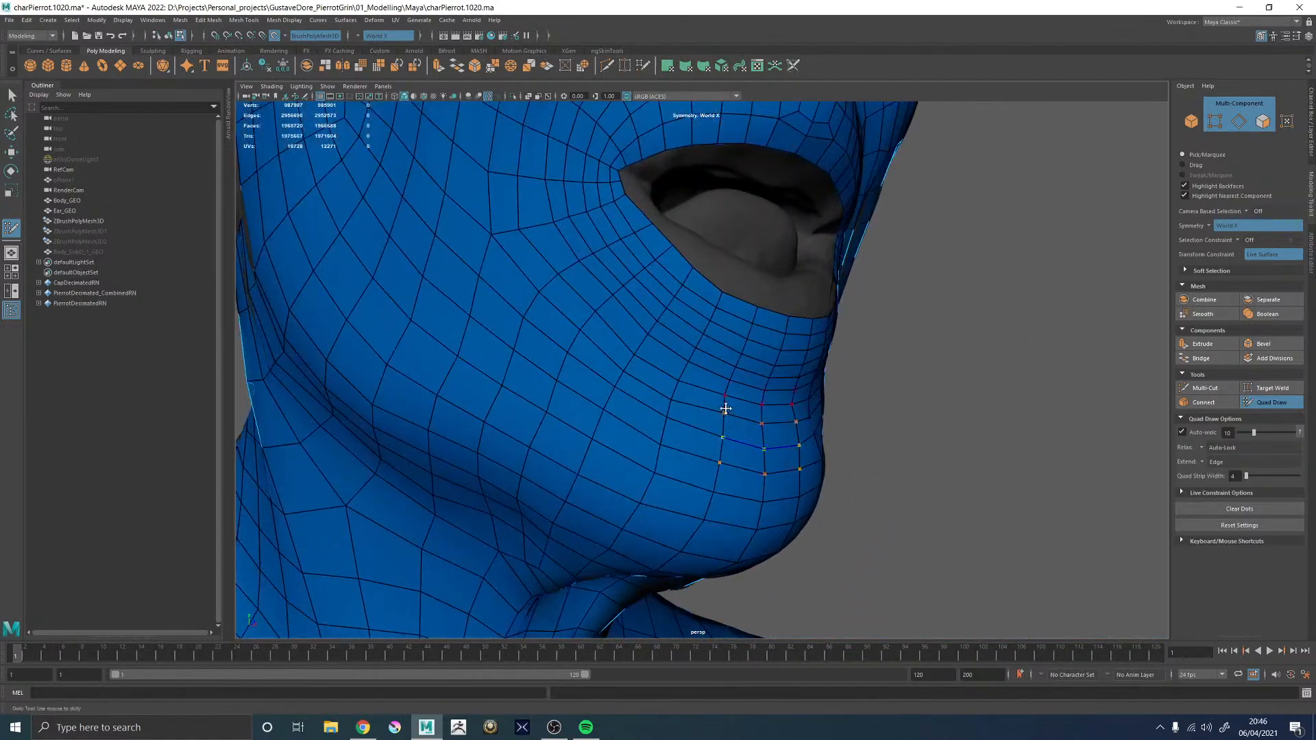
pyautogui.moveTo(628, 376)
pyautogui.keyDown('shift'); pyautogui.mouseDown()
pyautogui.moveTo(660, 382)
pyautogui.moveTo(623, 338)
pyautogui.mouseUp(); pyautogui.keyUp('shift')
pyautogui.keyDown('shift'); pyautogui.moveTo(677, 383); pyautogui.dragTo(696, 386); pyautogui.keyUp('shift')
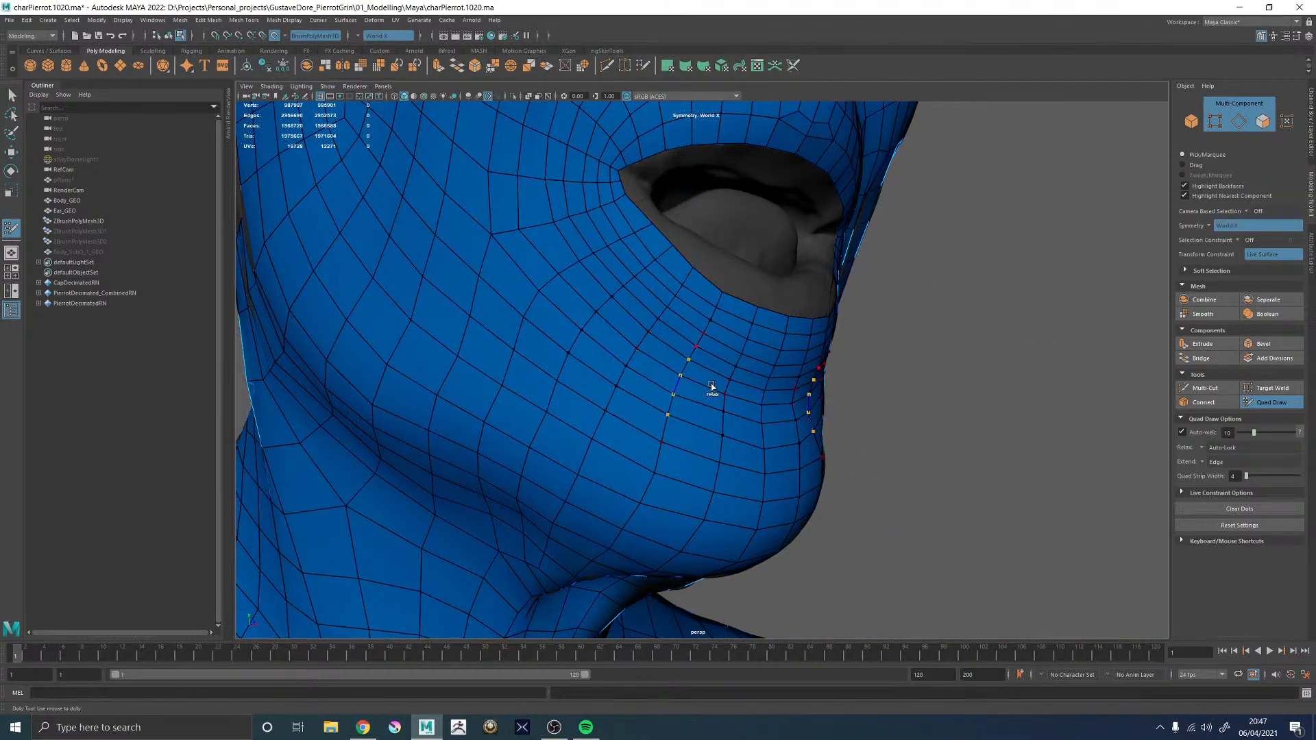
# - Shift the vertices along the lower lip border near the mouth corner to even out their spacing
pyautogui.keyDown('alt'); pyautogui.moveTo(481, 336); pyautogui.dragTo(370, 329, button='right'); pyautogui.keyUp('alt')
pyautogui.keyDown('alt'); pyautogui.moveTo(833, 375); pyautogui.dragTo(728, 367); pyautogui.keyUp('alt')
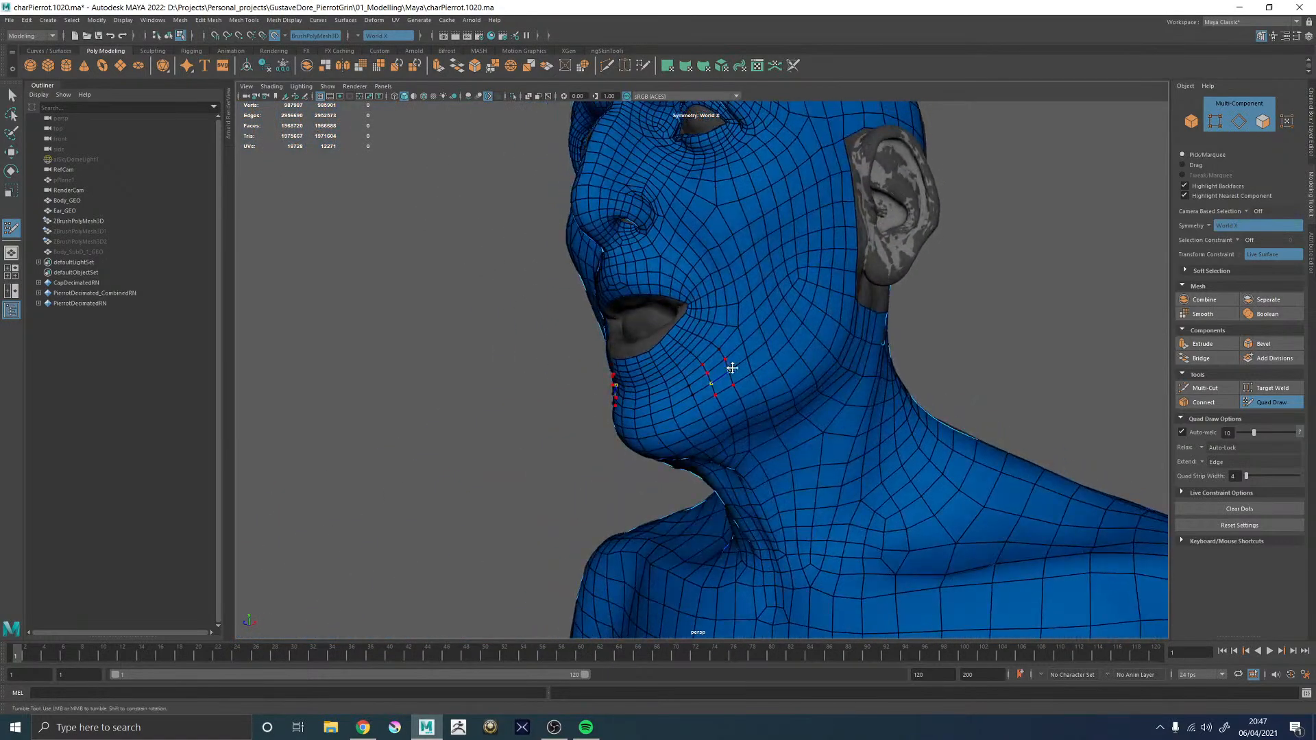
pyautogui.keyDown('alt'); pyautogui.moveTo(728, 368); pyautogui.dragTo(768, 386, button='middle'); pyautogui.keyUp('alt')
pyautogui.keyDown('alt'); pyautogui.moveTo(742, 379); pyautogui.dragTo(963, 475, button='right'); pyautogui.keyUp('alt')
pyautogui.keyDown('alt'); pyautogui.moveTo(964, 475); pyautogui.dragTo(763, 374, button='middle'); pyautogui.keyUp('alt')
pyautogui.moveTo(741, 337); pyautogui.dragTo(750, 344)
pyautogui.moveTo(781, 292); pyautogui.dragTo(788, 293)
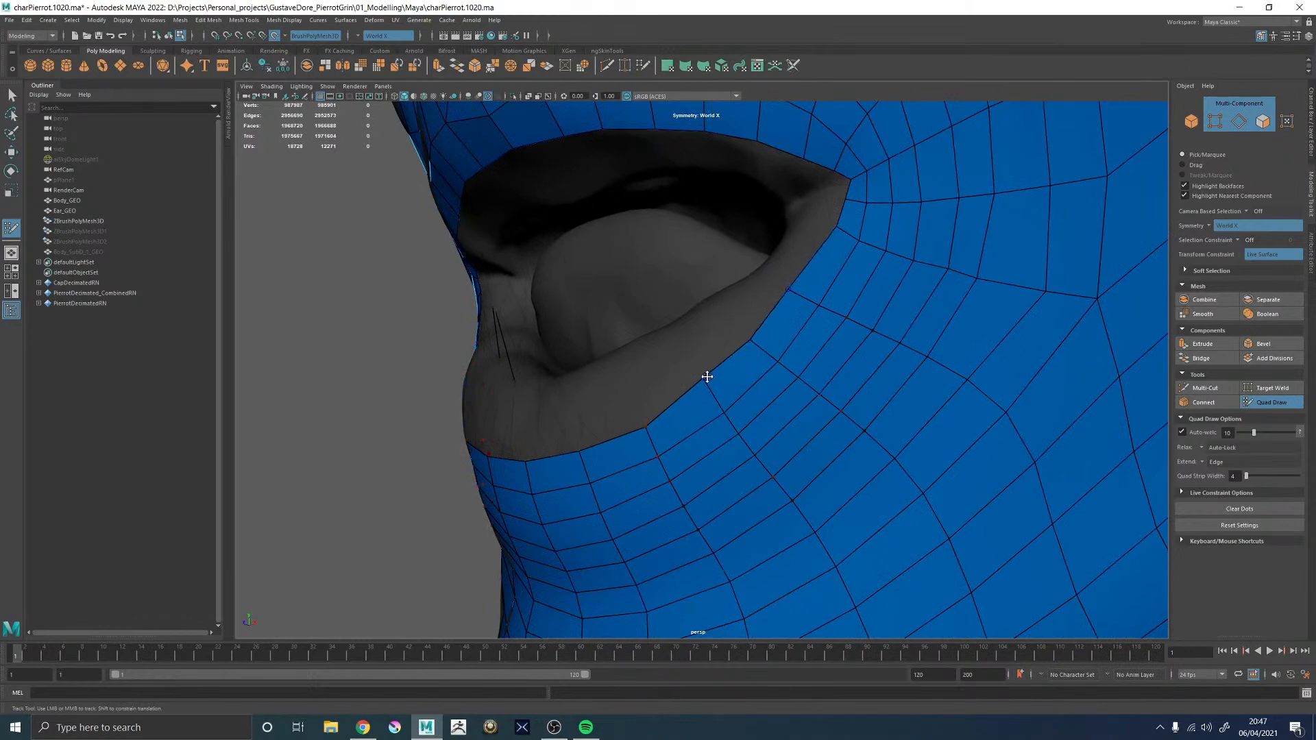
# - Examine the spacing and edge flow from the lower lip through the jaw and underside of the chin
pyautogui.scroll(-5, 758, 344)
pyautogui.scroll(2, 713, 350)
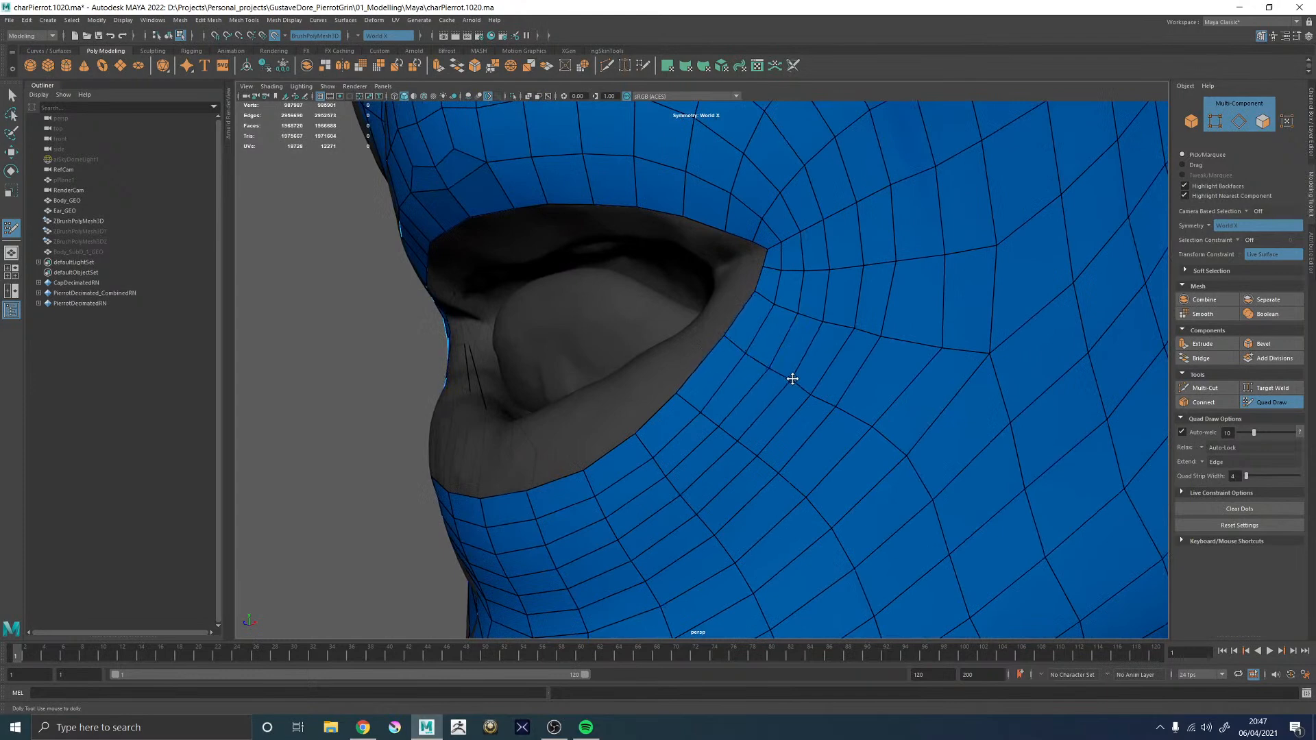
pyautogui.keyDown('alt'); pyautogui.moveTo(804, 382); pyautogui.dragTo(746, 384, button='middle'); pyautogui.keyUp('alt')
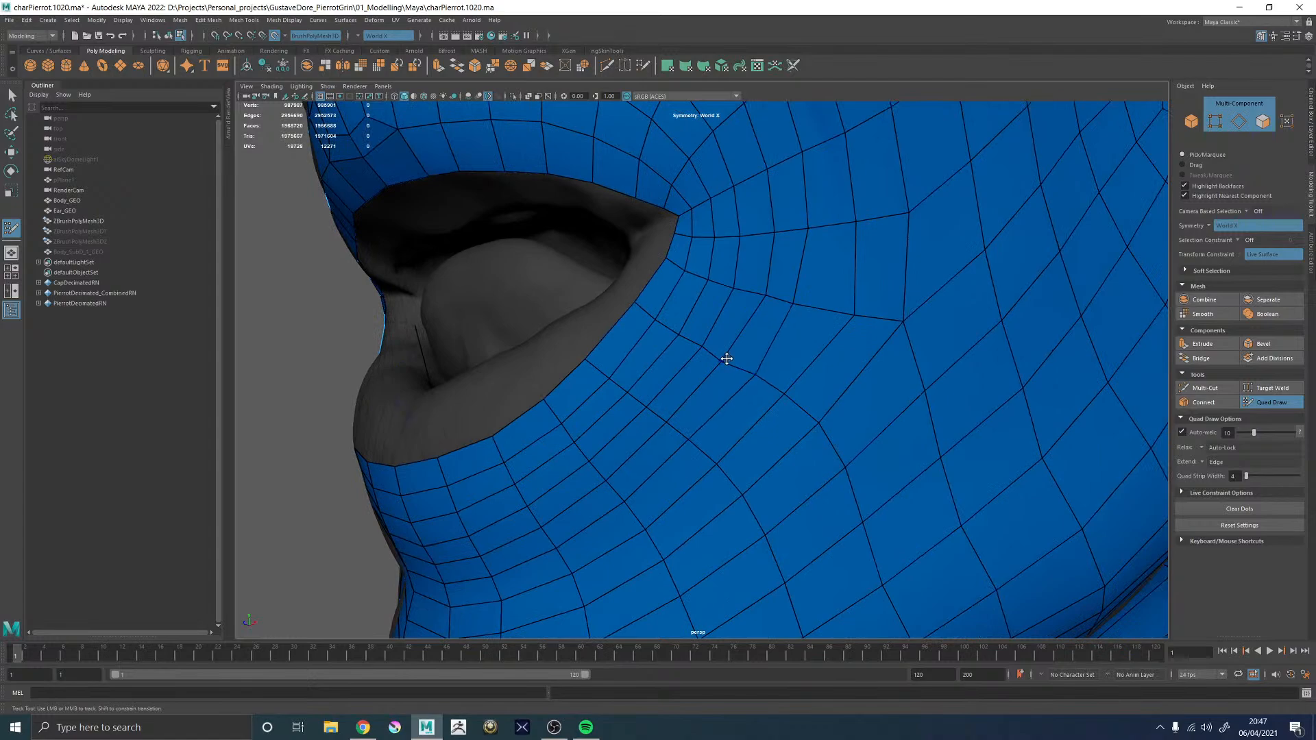
pyautogui.scroll(-3, 728, 359)
pyautogui.keyDown('alt'); pyautogui.moveTo(839, 385); pyautogui.dragTo(685, 356, button='right'); pyautogui.keyUp('alt')
pyautogui.keyDown('alt'); pyautogui.moveTo(686, 411); pyautogui.dragTo(687, 335); pyautogui.keyUp('alt')
pyautogui.keyDown('alt'); pyautogui.moveTo(687, 335); pyautogui.dragTo(793, 438, button='right'); pyautogui.keyUp('alt')
pyautogui.keyDown('alt'); pyautogui.moveTo(680, 312); pyautogui.dragTo(661, 351); pyautogui.keyUp('alt')
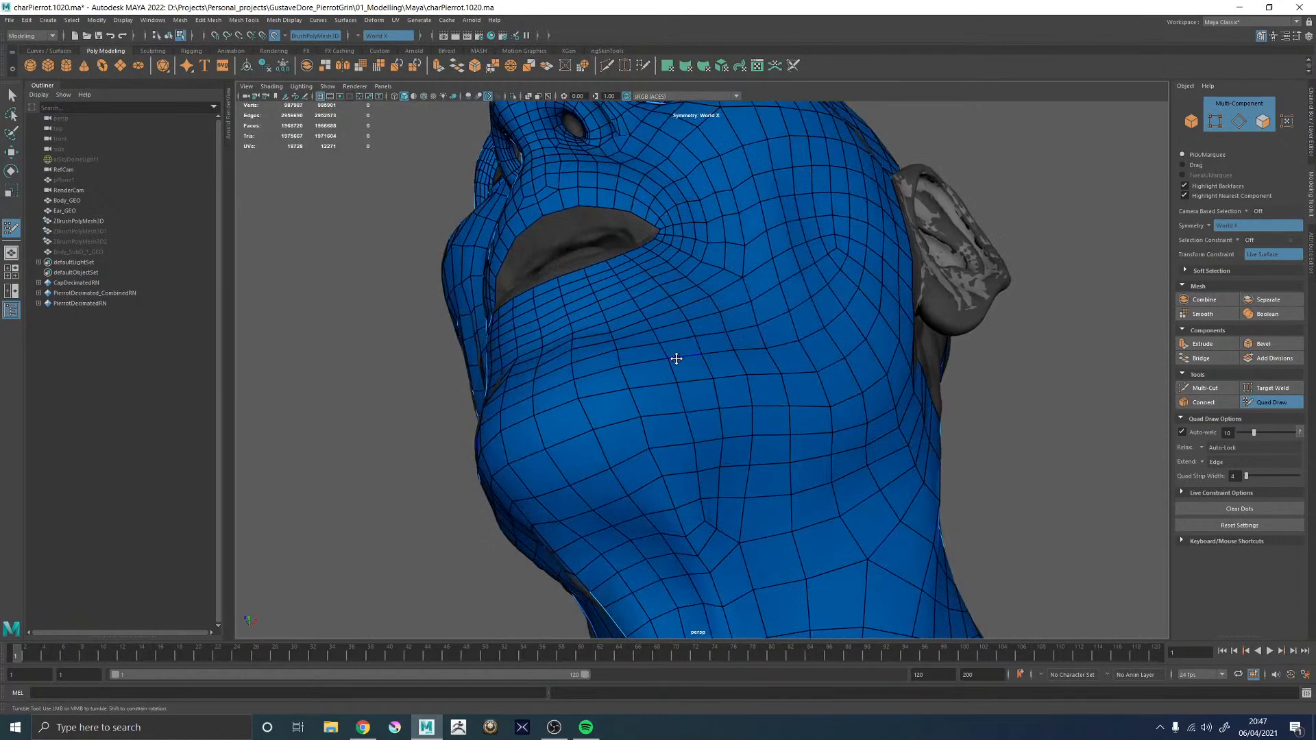
pyautogui.keyDown('alt'); pyautogui.moveTo(704, 359); pyautogui.dragTo(730, 425); pyautogui.keyUp('alt')
pyautogui.keyDown('alt'); pyautogui.moveTo(716, 379); pyautogui.dragTo(616, 369, button='right'); pyautogui.keyUp('alt')
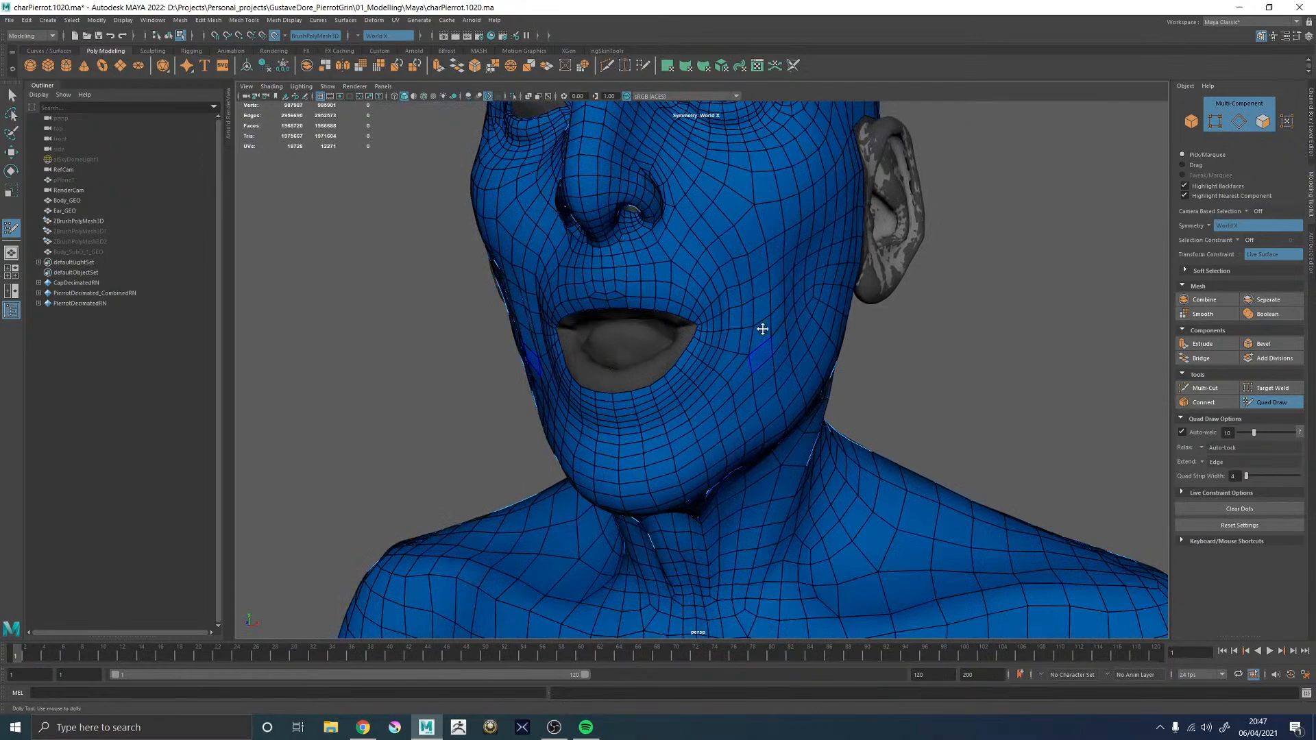
pyautogui.keyDown('alt'); pyautogui.moveTo(597, 274); pyautogui.dragTo(661, 286, button='right'); pyautogui.keyUp('alt')
pyautogui.keyDown('alt'); pyautogui.moveTo(661, 285); pyautogui.dragTo(716, 358, button='middle'); pyautogui.keyUp('alt')
# - Check the edge counts of the upper and lower lip borders by selecting each run of border edges on Body_GEO
pyautogui.press('w')
pyautogui.press('F10')
pyautogui.moveTo(721, 426)
pyautogui.keyDown('alt'); pyautogui.mouseDown()
pyautogui.moveTo(696, 410)
pyautogui.moveTo(662, 334)
pyautogui.mouseUp(); pyautogui.keyUp('alt')
pyautogui.click(664, 344)
pyautogui.keyDown('alt'); pyautogui.moveTo(575, 364); pyautogui.dragTo(612, 367); pyautogui.keyUp('alt')
pyautogui.keyDown('shift'); pyautogui.doubleClick(598, 296); pyautogui.keyUp('shift')
pyautogui.keyDown('alt'); pyautogui.moveTo(611, 306); pyautogui.dragTo(692, 352); pyautogui.keyUp('alt')
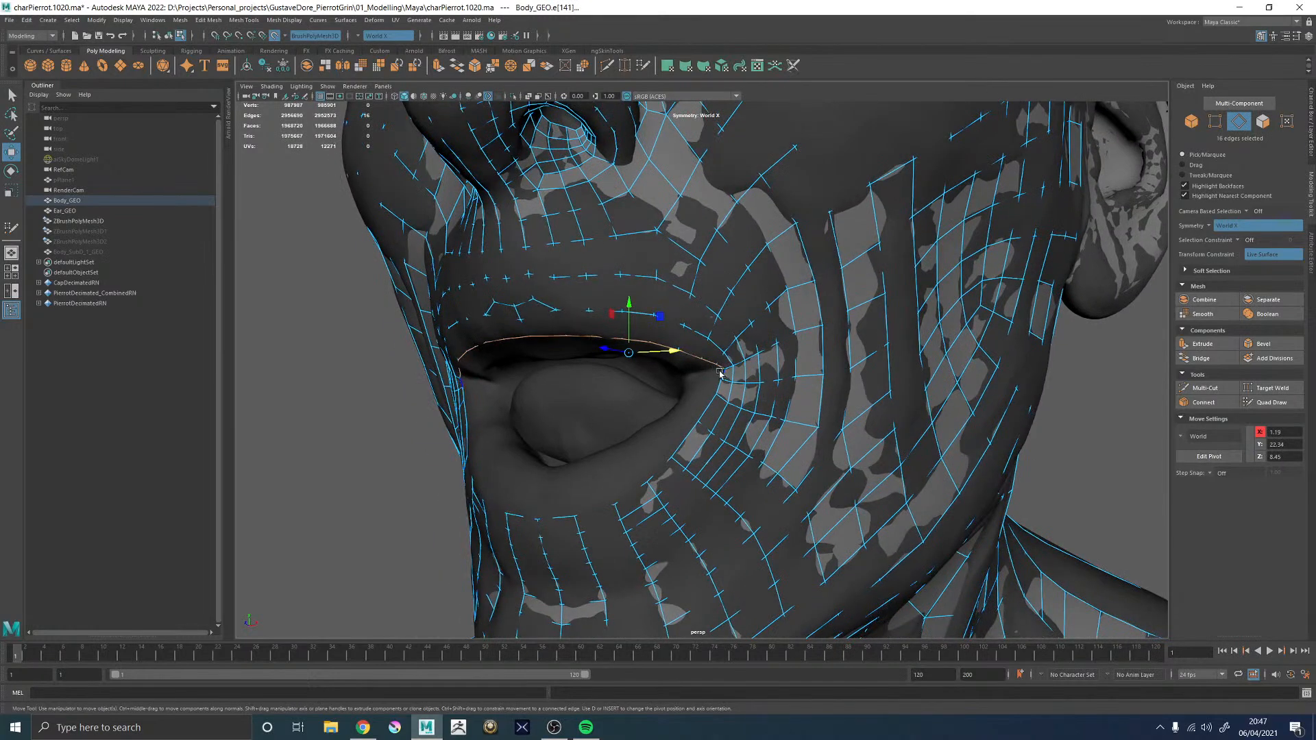
pyautogui.click(720, 375)
pyautogui.keyDown('shift'); pyautogui.doubleClick(548, 519); pyautogui.keyUp('shift')
pyautogui.keyDown('alt'); pyautogui.moveTo(546, 518); pyautogui.dragTo(577, 513); pyautogui.keyUp('alt')
pyautogui.press('F8')
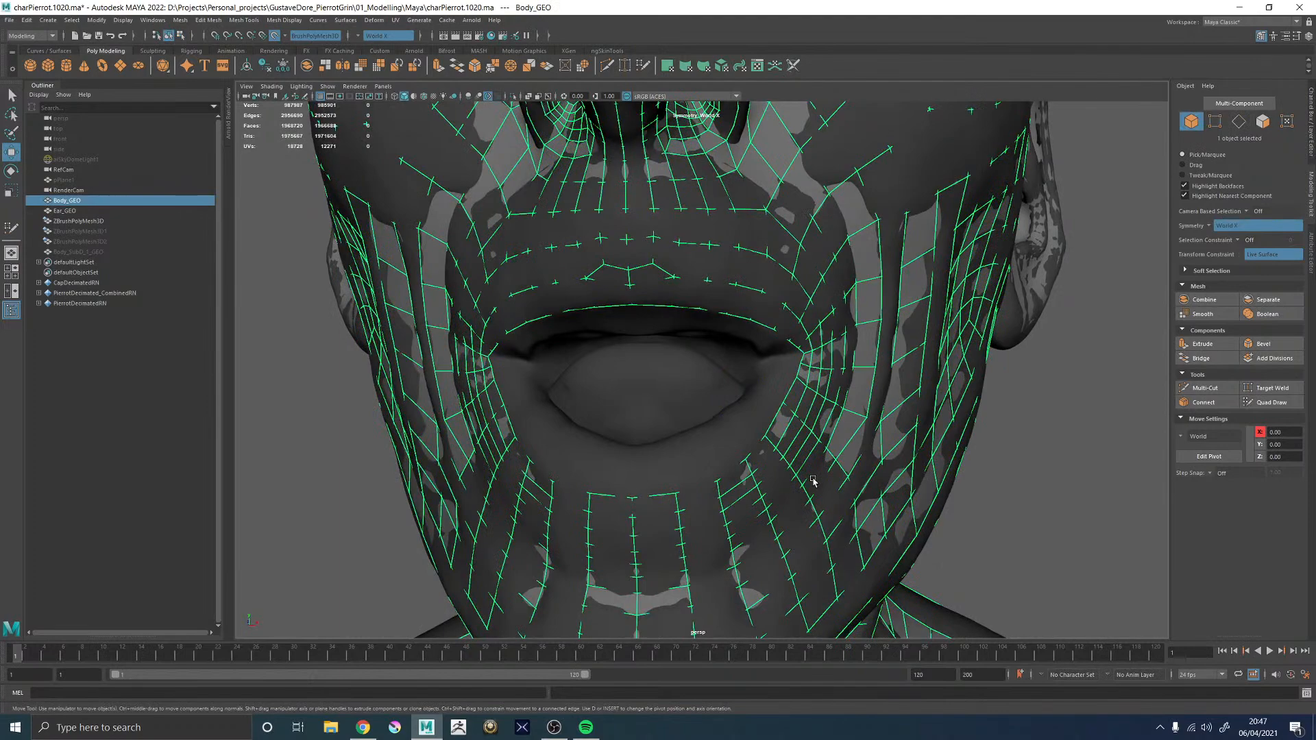
# - Resume Quad Draw on Body_GEO and examine the topology around the mouth, jaw, neck and below the ear
pyautogui.click(1286, 404)
pyautogui.keyDown('alt'); pyautogui.moveTo(999, 397); pyautogui.dragTo(756, 394, button='right'); pyautogui.keyUp('alt')
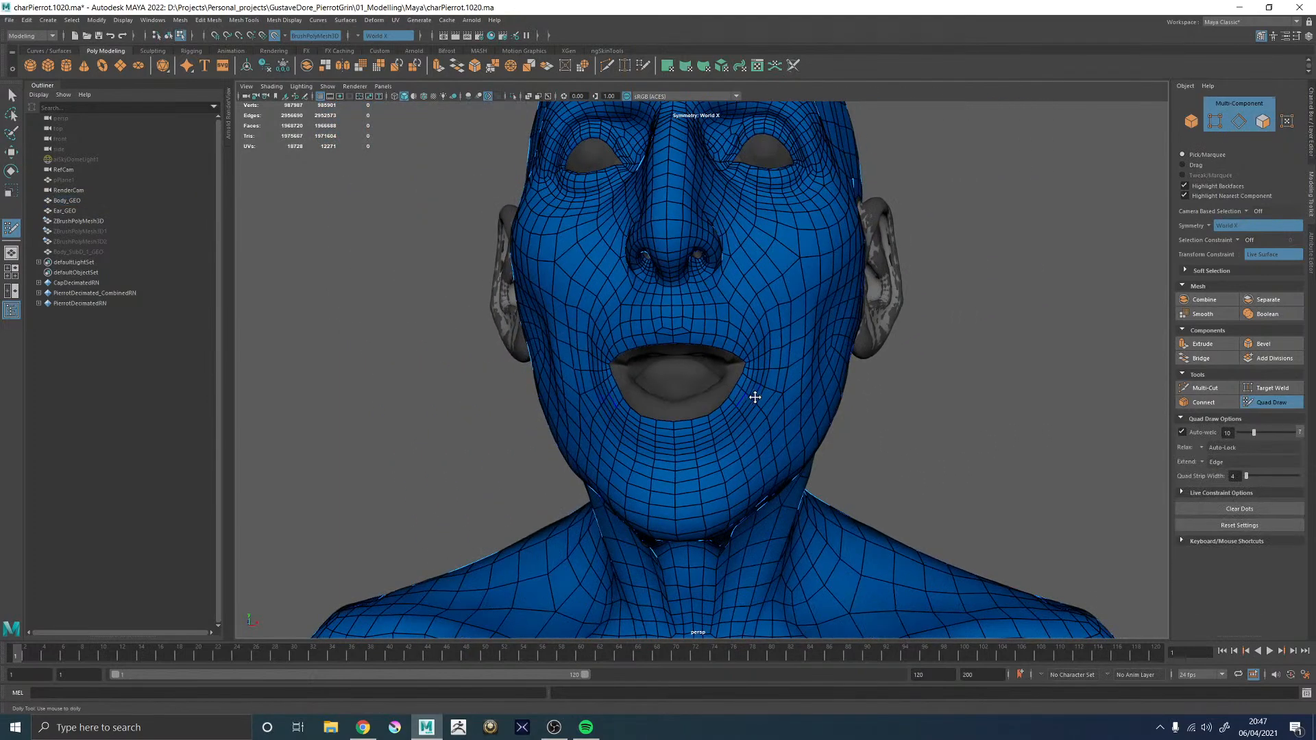
pyautogui.keyDown('alt'); pyautogui.moveTo(756, 394); pyautogui.dragTo(719, 400); pyautogui.keyUp('alt')
pyautogui.keyDown('alt'); pyautogui.moveTo(719, 400); pyautogui.dragTo(711, 354, button='middle'); pyautogui.keyUp('alt')
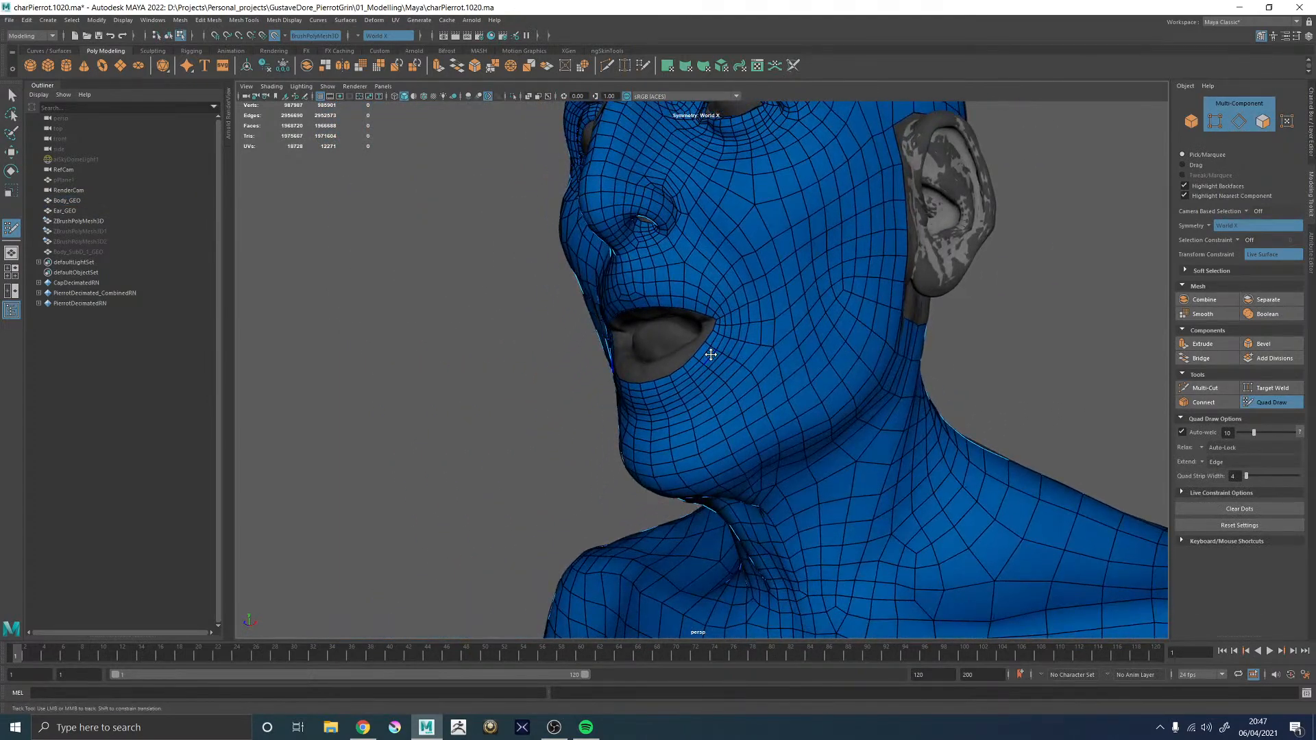
pyautogui.keyDown('alt'); pyautogui.moveTo(711, 355); pyautogui.dragTo(673, 352); pyautogui.keyUp('alt')
pyautogui.keyDown('alt'); pyautogui.moveTo(672, 352); pyautogui.dragTo(936, 524, button='right'); pyautogui.keyUp('alt')
pyautogui.keyDown('alt'); pyautogui.moveTo(673, 297); pyautogui.dragTo(704, 368, button='middle'); pyautogui.keyUp('alt')
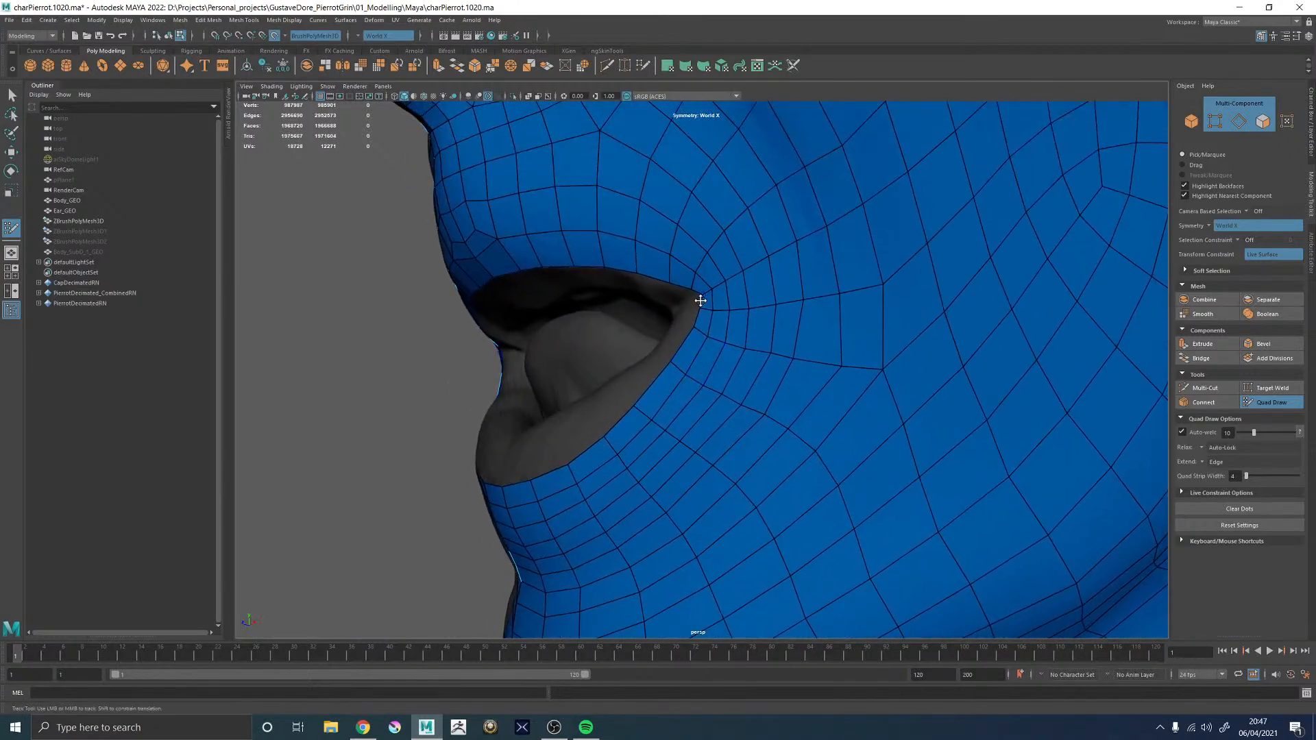
pyautogui.keyDown('alt'); pyautogui.moveTo(691, 339); pyautogui.dragTo(757, 314); pyautogui.keyUp('alt')
pyautogui.keyDown('alt'); pyautogui.moveTo(644, 428); pyautogui.dragTo(699, 435); pyautogui.keyUp('alt')
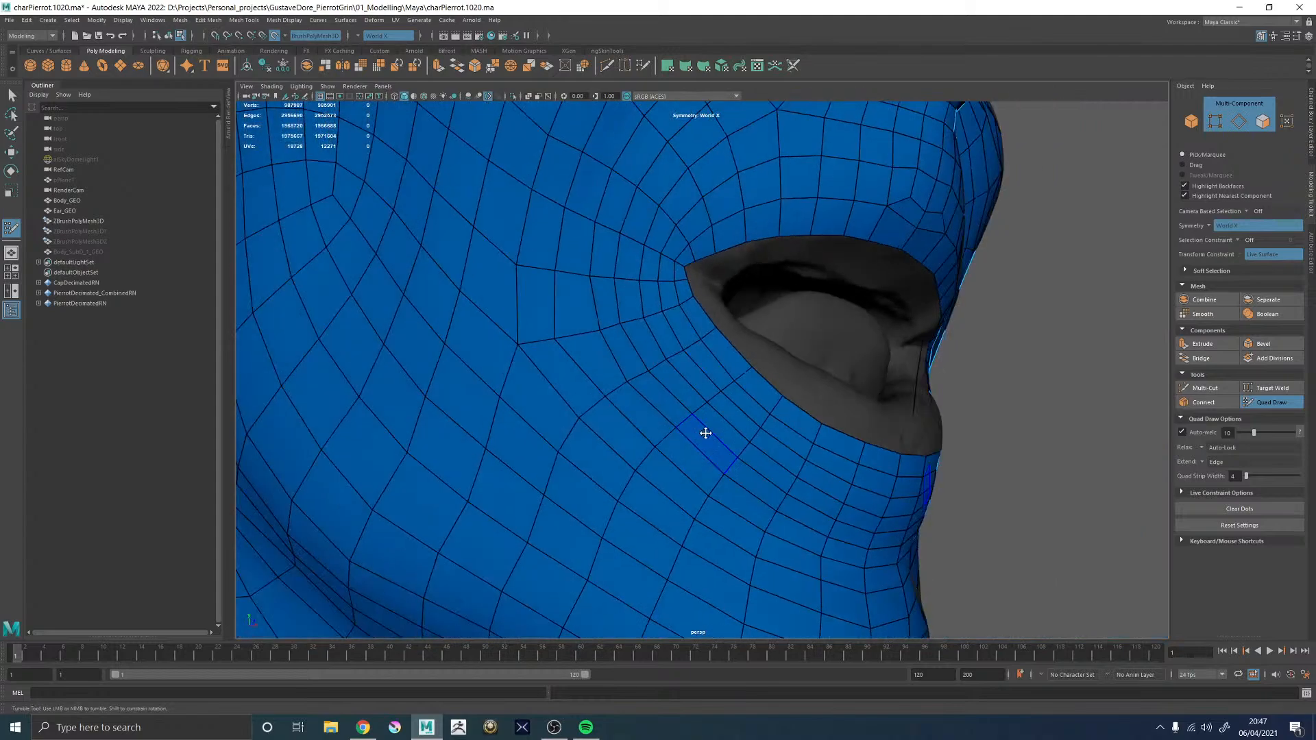
pyautogui.keyDown('alt'); pyautogui.moveTo(699, 434); pyautogui.dragTo(636, 371, button='right'); pyautogui.keyUp('alt')
pyautogui.keyDown('alt'); pyautogui.moveTo(637, 370); pyautogui.dragTo(624, 341, button='middle'); pyautogui.keyUp('alt')
pyautogui.keyDown('alt'); pyautogui.moveTo(611, 379); pyautogui.dragTo(646, 361); pyautogui.keyUp('alt')
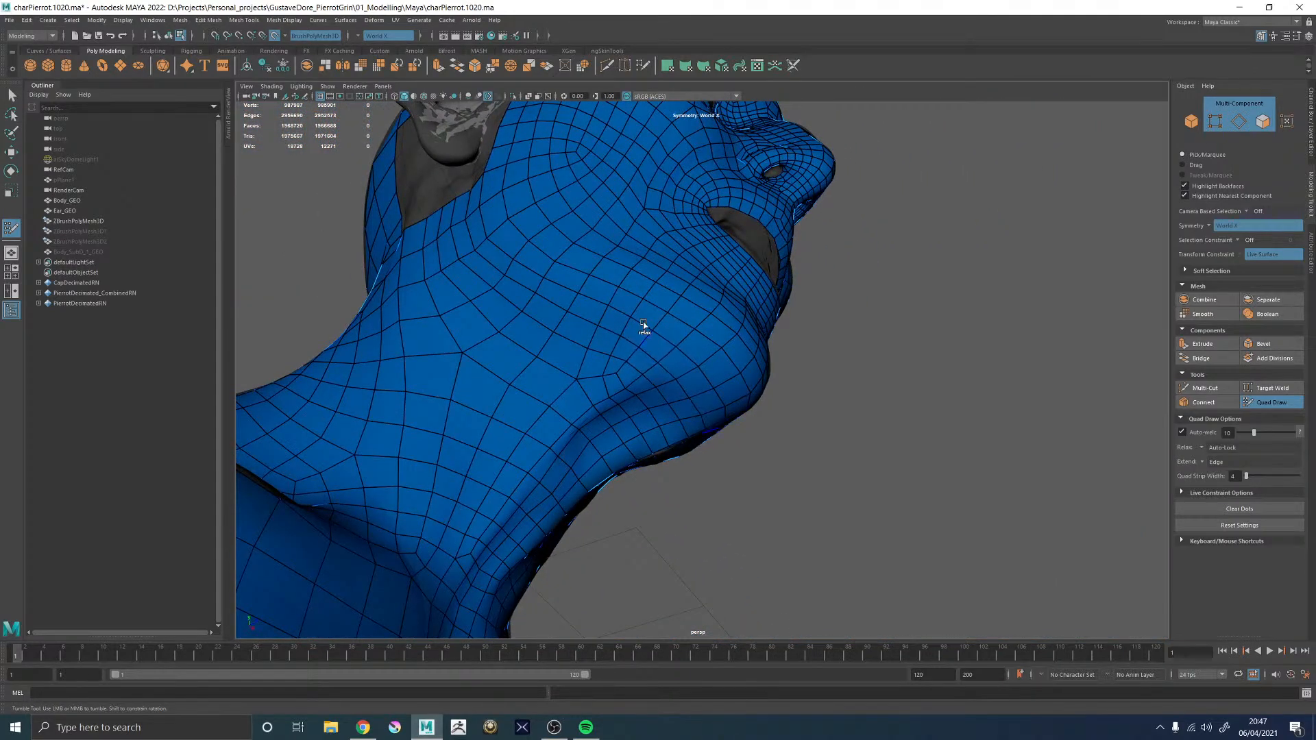
pyautogui.keyDown('alt'); pyautogui.moveTo(558, 294); pyautogui.dragTo(567, 440, button='middle'); pyautogui.keyUp('alt')
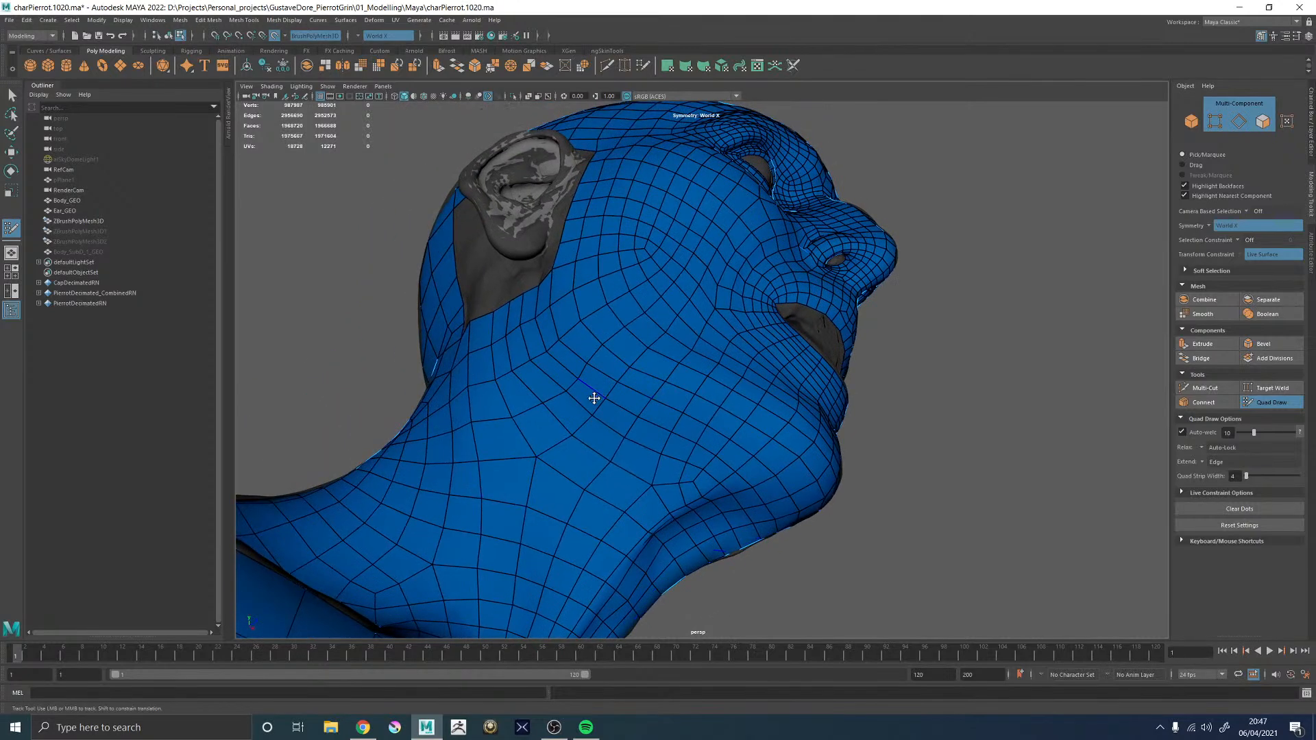
pyautogui.keyDown('alt'); pyautogui.moveTo(561, 414); pyautogui.dragTo(621, 434); pyautogui.keyUp('alt')
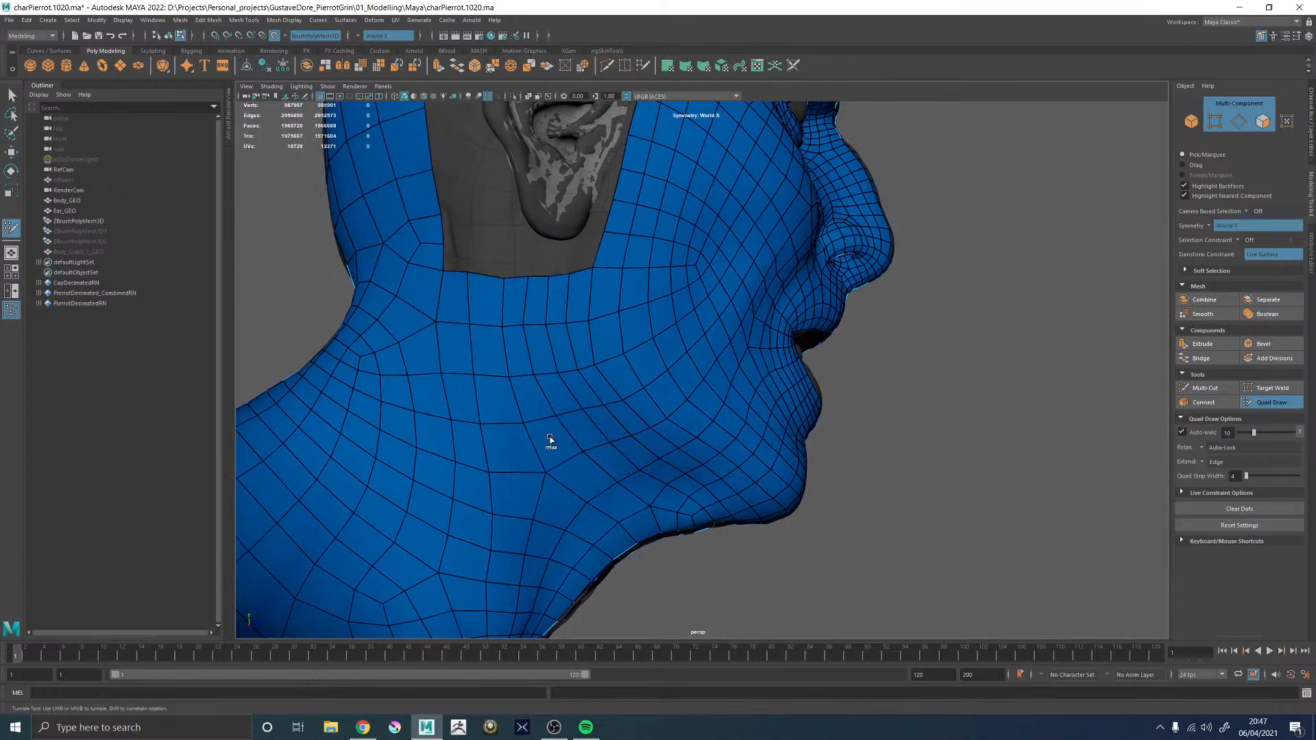
# - Examine the edge flow across the back of the neck, the crown and the side of the head around the ear opening
pyautogui.keyDown('alt'); pyautogui.moveTo(599, 394); pyautogui.dragTo(794, 399); pyautogui.keyUp('alt')
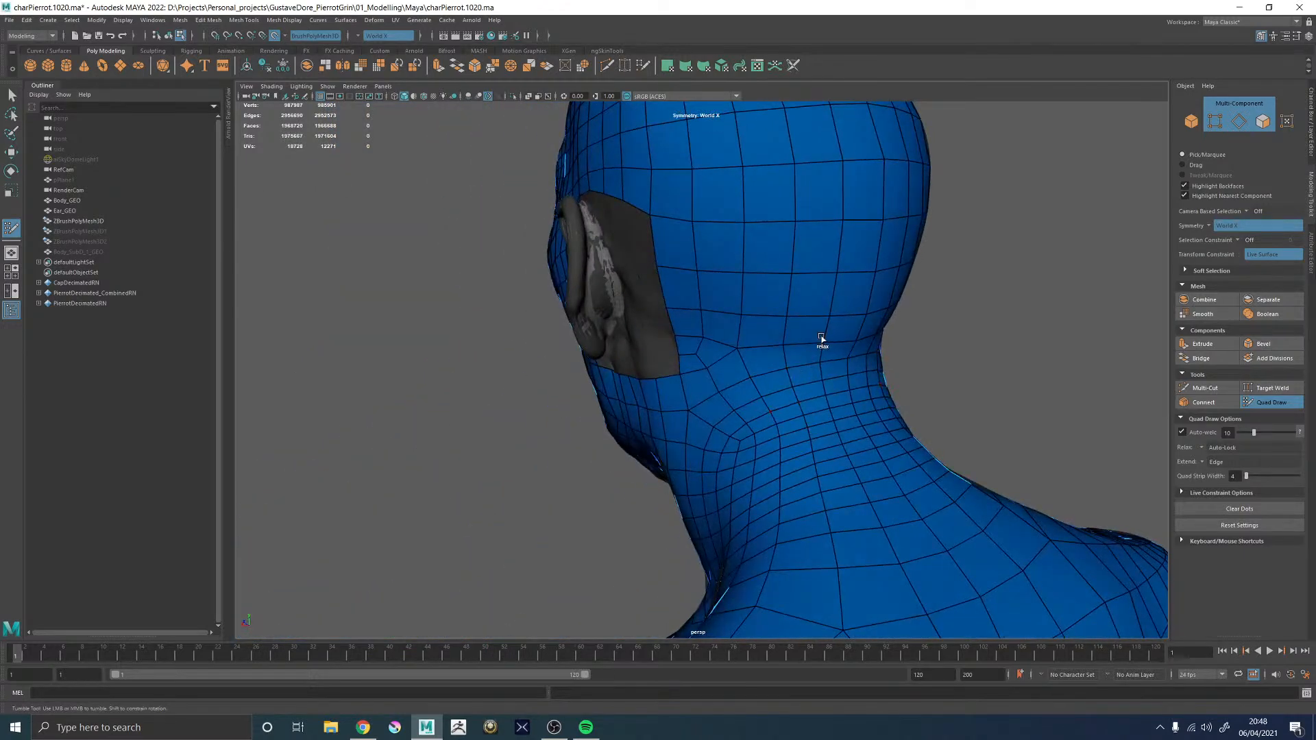
pyautogui.moveTo(828, 343)
pyautogui.keyDown('alt'); pyautogui.mouseDown()
pyautogui.moveTo(852, 321)
pyautogui.moveTo(748, 407)
pyautogui.mouseUp(); pyautogui.keyUp('alt')
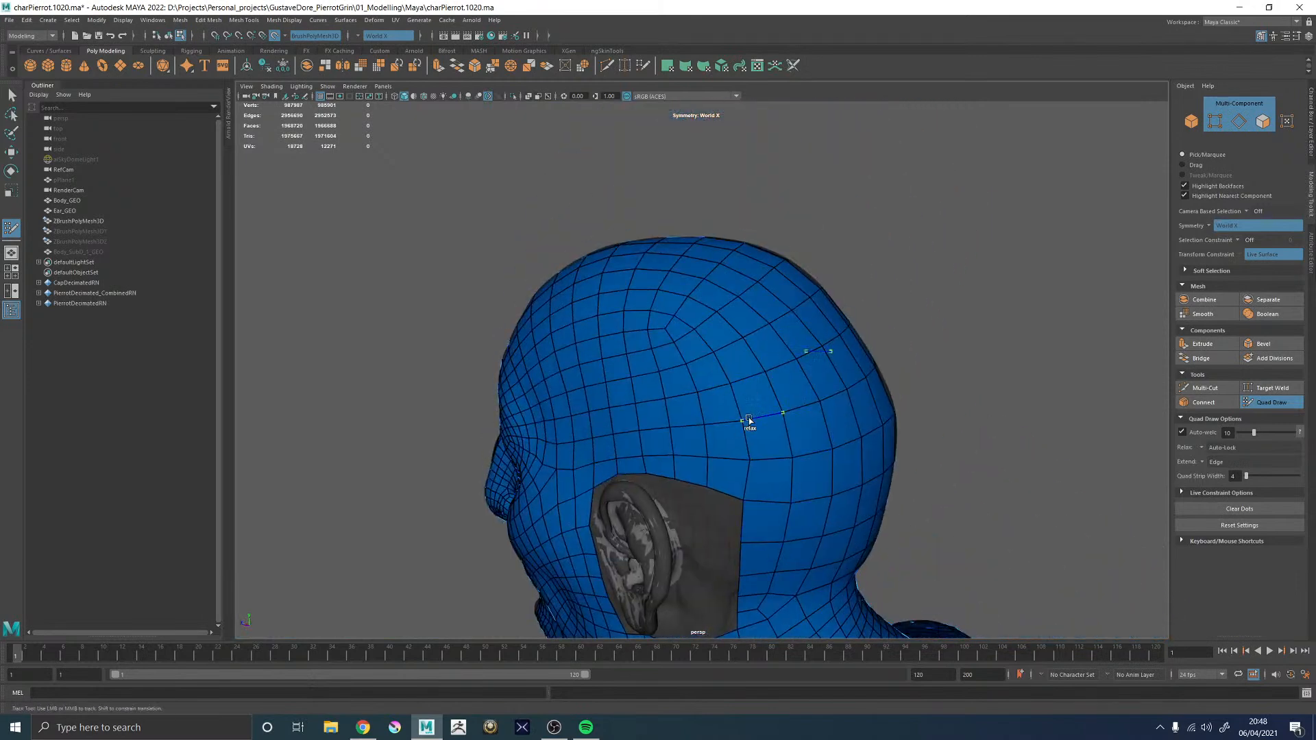
pyautogui.keyDown('alt'); pyautogui.moveTo(694, 310); pyautogui.dragTo(727, 327); pyautogui.keyUp('alt')
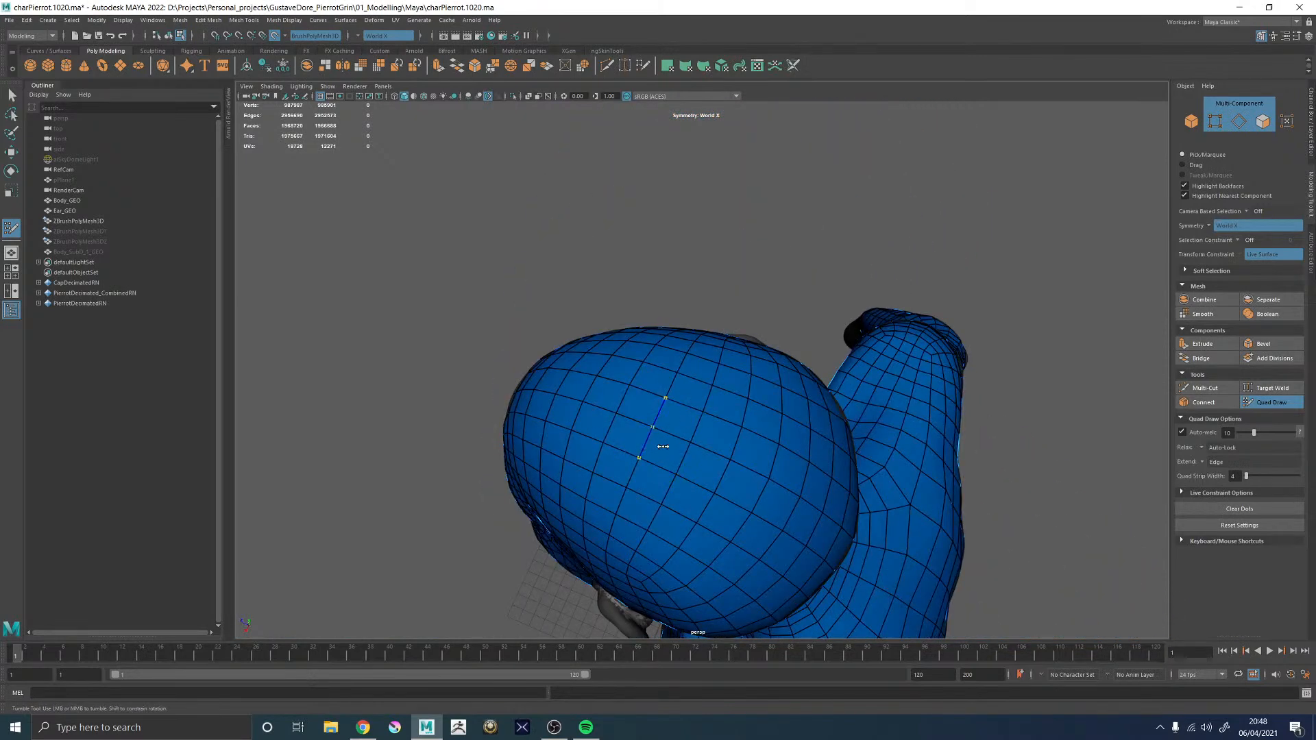
pyautogui.moveTo(619, 456)
pyautogui.keyDown('alt'); pyautogui.mouseDown()
pyautogui.moveTo(738, 420)
pyautogui.moveTo(798, 302)
pyautogui.moveTo(887, 305)
pyautogui.moveTo(867, 291)
pyautogui.mouseUp(); pyautogui.keyUp('alt')
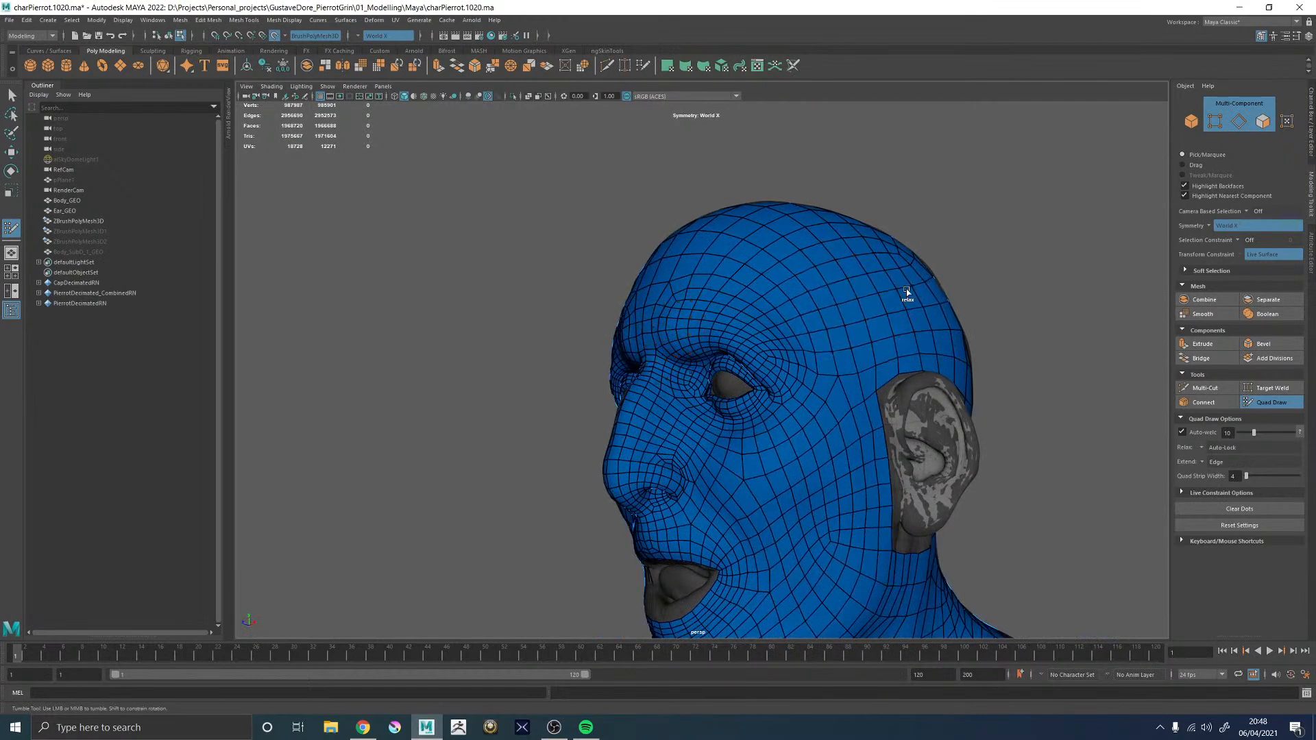
pyautogui.keyDown('alt'); pyautogui.moveTo(839, 303); pyautogui.dragTo(808, 302); pyautogui.keyUp('alt')
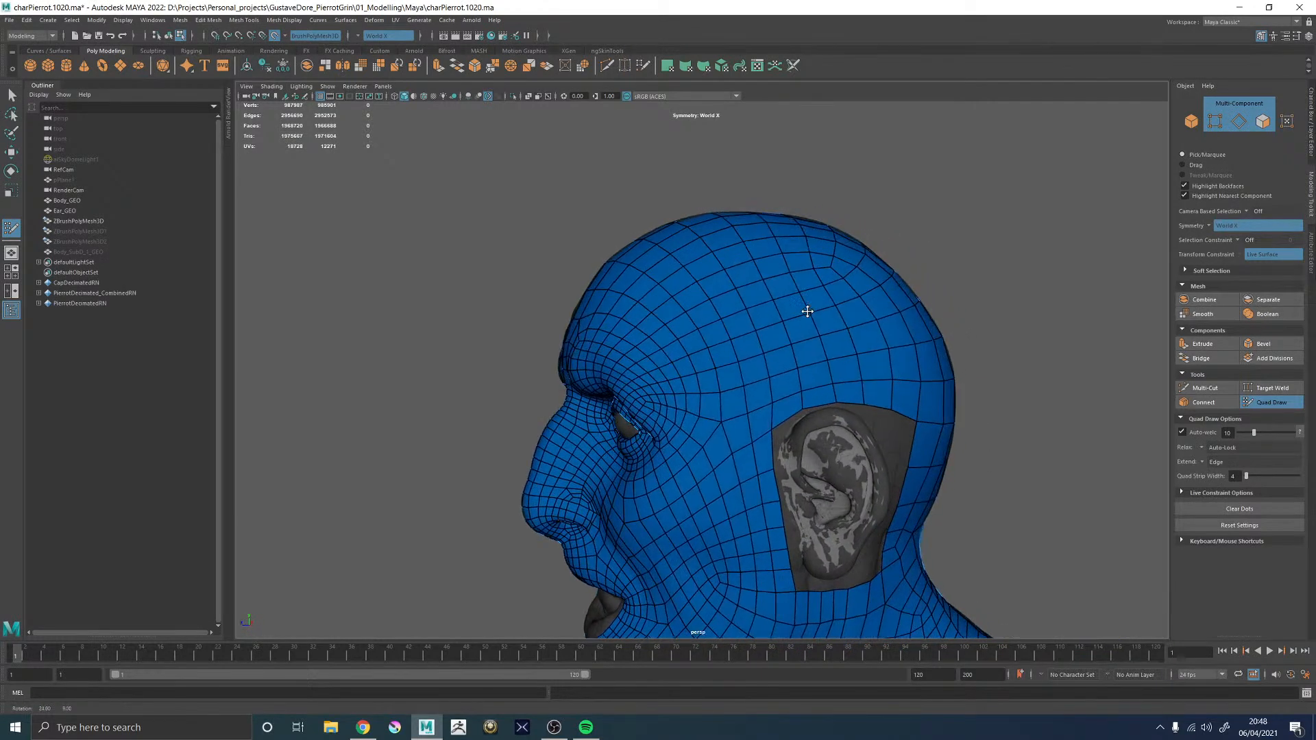
pyautogui.keyDown('alt'); pyautogui.moveTo(723, 359); pyautogui.dragTo(740, 358); pyautogui.keyUp('alt')
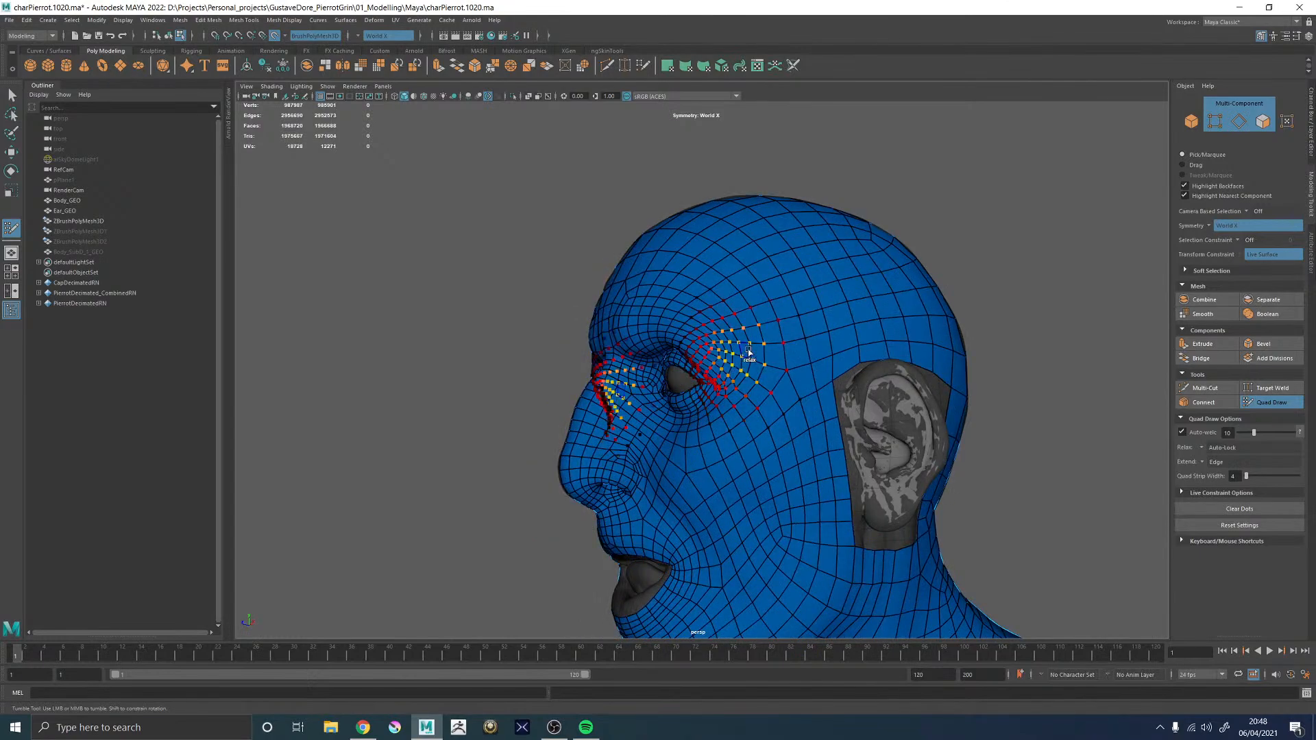
# - Examine the topology at the outer corner of the eye and the adjoining eyelid fold from several angles
pyautogui.keyDown('alt'); pyautogui.moveTo(762, 319); pyautogui.dragTo(1028, 466, button='right'); pyautogui.keyUp('alt')
pyautogui.keyDown('alt'); pyautogui.moveTo(775, 325); pyautogui.dragTo(637, 316, button='middle'); pyautogui.keyUp('alt')
pyautogui.keyDown('alt'); pyautogui.moveTo(787, 369); pyautogui.dragTo(691, 364); pyautogui.keyUp('alt')
pyautogui.keyDown('alt'); pyautogui.moveTo(691, 364); pyautogui.dragTo(821, 382, button='right'); pyautogui.keyUp('alt')
pyautogui.keyDown('alt'); pyautogui.moveTo(773, 381); pyautogui.dragTo(798, 316, button='middle'); pyautogui.keyUp('alt')
pyautogui.moveTo(798, 316)
pyautogui.keyDown('alt'); pyautogui.mouseDown()
pyautogui.moveTo(822, 290)
pyautogui.moveTo(832, 331)
pyautogui.mouseUp(); pyautogui.keyUp('alt')
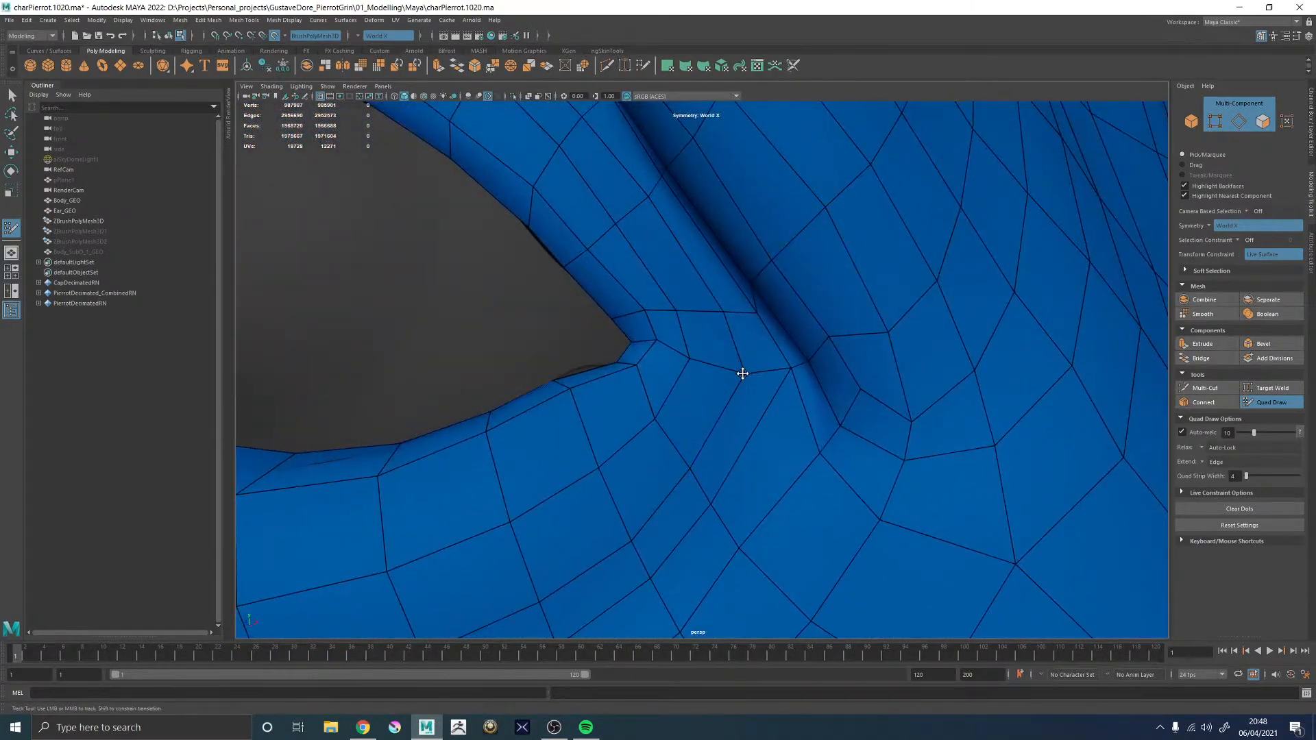
pyautogui.moveTo(740, 346)
pyautogui.keyDown('alt'); pyautogui.mouseDown()
pyautogui.moveTo(754, 370)
pyautogui.moveTo(799, 312)
pyautogui.moveTo(749, 417)
pyautogui.mouseUp(); pyautogui.keyUp('alt')
pyautogui.keyDown('alt'); pyautogui.moveTo(726, 494); pyautogui.dragTo(796, 446, button='middle'); pyautogui.keyUp('alt')
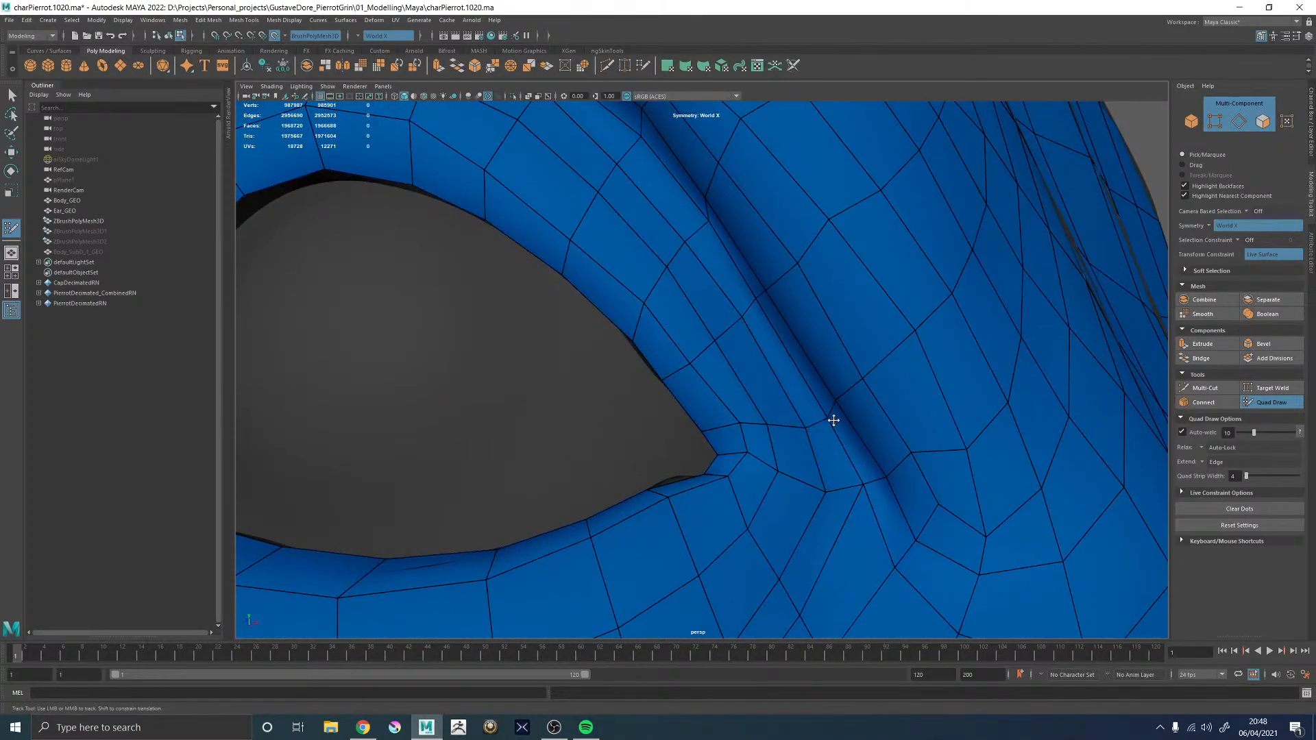
pyautogui.keyDown('alt'); pyautogui.moveTo(825, 422); pyautogui.dragTo(737, 349, button='right'); pyautogui.keyUp('alt')
pyautogui.keyDown('alt'); pyautogui.moveTo(737, 350); pyautogui.dragTo(652, 373); pyautogui.keyUp('alt')
pyautogui.keyDown('alt'); pyautogui.moveTo(652, 372); pyautogui.dragTo(747, 351, button='middle'); pyautogui.keyUp('alt')
pyautogui.keyDown('alt'); pyautogui.moveTo(747, 351); pyautogui.dragTo(865, 345); pyautogui.keyUp('alt')
pyautogui.keyDown('alt'); pyautogui.moveTo(865, 346); pyautogui.dragTo(693, 346, button='middle'); pyautogui.keyUp('alt')
pyautogui.keyDown('alt'); pyautogui.moveTo(692, 345); pyautogui.dragTo(822, 351, button='right'); pyautogui.keyUp('alt')
pyautogui.keyDown('alt'); pyautogui.moveTo(823, 351); pyautogui.dragTo(729, 391); pyautogui.keyUp('alt')
pyautogui.keyDown('alt'); pyautogui.moveTo(729, 391); pyautogui.dragTo(732, 341, button='right'); pyautogui.keyUp('alt')
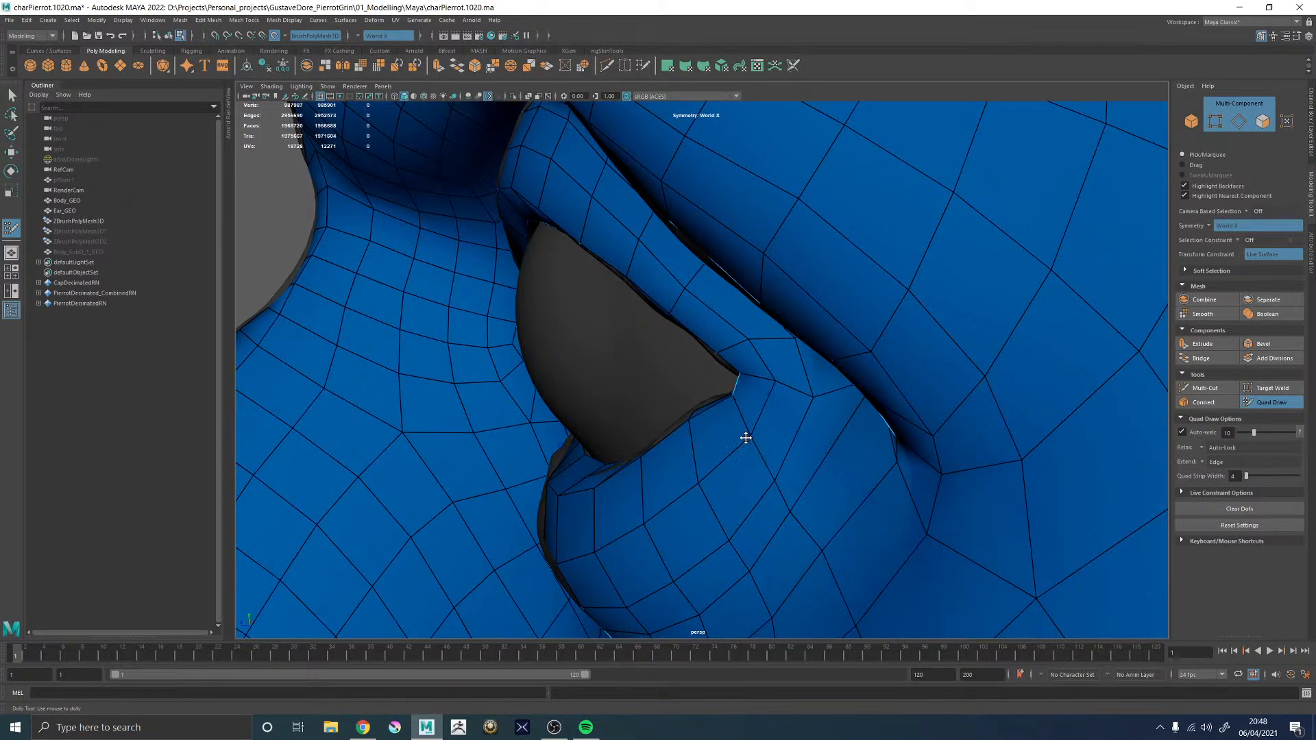
pyautogui.keyDown('alt'); pyautogui.moveTo(750, 440); pyautogui.dragTo(759, 448, button='middle'); pyautogui.keyUp('alt')
pyautogui.keyDown('alt'); pyautogui.moveTo(750, 448); pyautogui.dragTo(828, 392); pyautogui.keyUp('alt')
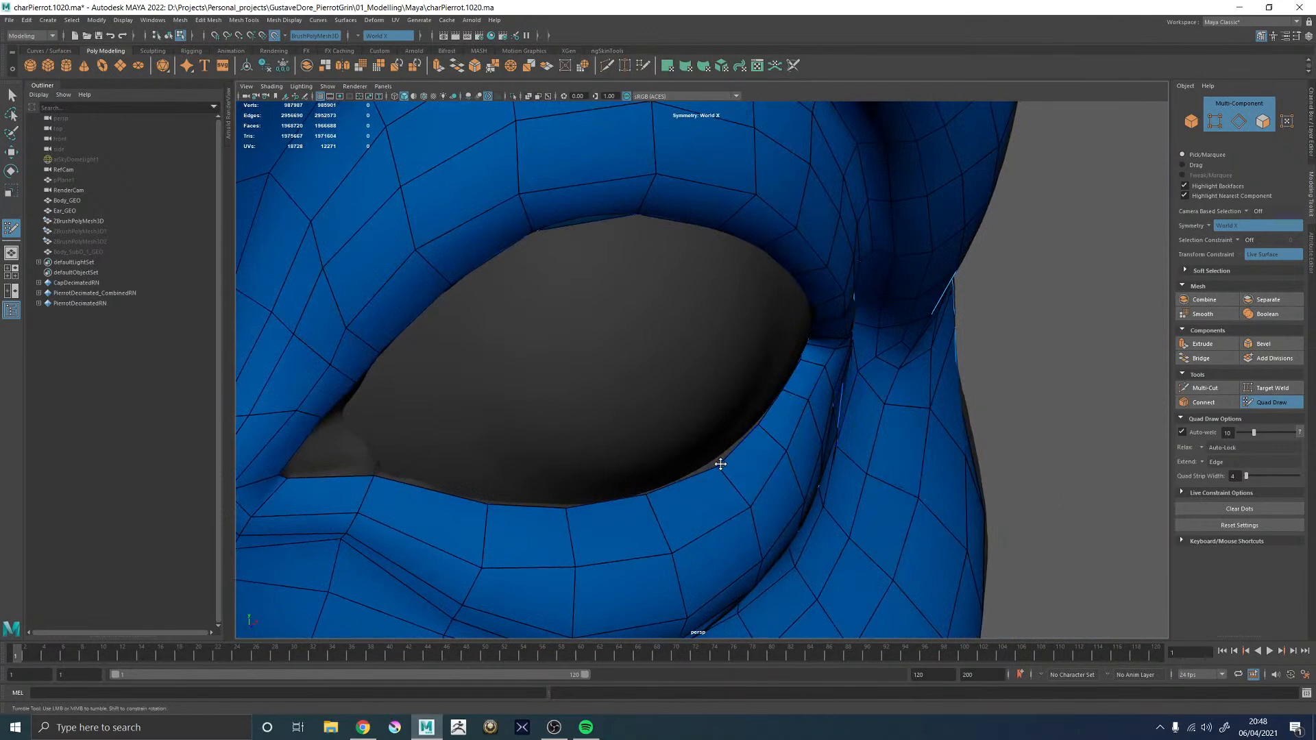
# - Examine the lower eyelid border and the edge loops wrapping around the inner corner of the eye
pyautogui.keyDown('alt'); pyautogui.moveTo(666, 498); pyautogui.dragTo(595, 499); pyautogui.keyUp('alt')
pyautogui.keyDown('alt'); pyautogui.moveTo(381, 397); pyautogui.dragTo(602, 377, button='middle'); pyautogui.keyUp('alt')
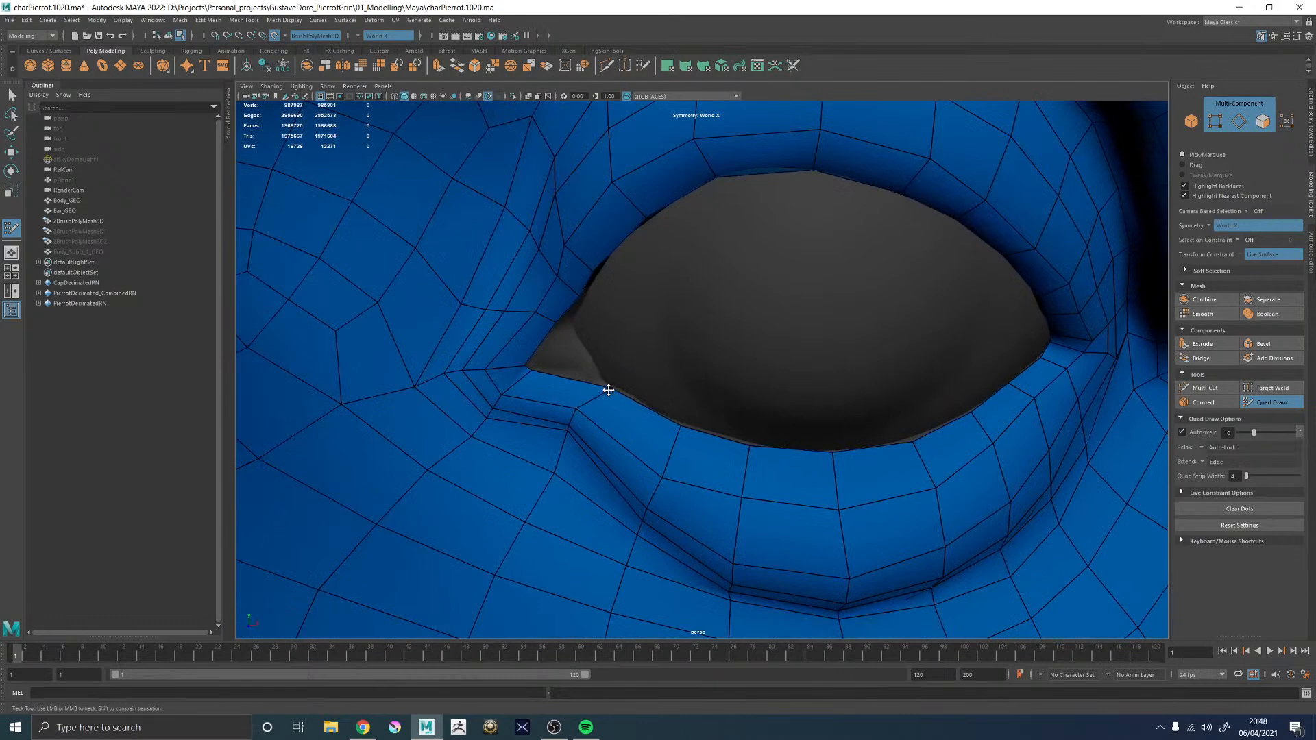
pyautogui.keyDown('alt'); pyautogui.moveTo(609, 405); pyautogui.dragTo(614, 383); pyautogui.keyUp('alt')
pyautogui.keyDown('alt'); pyautogui.moveTo(569, 309); pyautogui.dragTo(667, 361); pyautogui.keyUp('alt')
pyautogui.keyDown('alt'); pyautogui.moveTo(667, 361); pyautogui.dragTo(688, 362, button='right'); pyautogui.keyUp('alt')
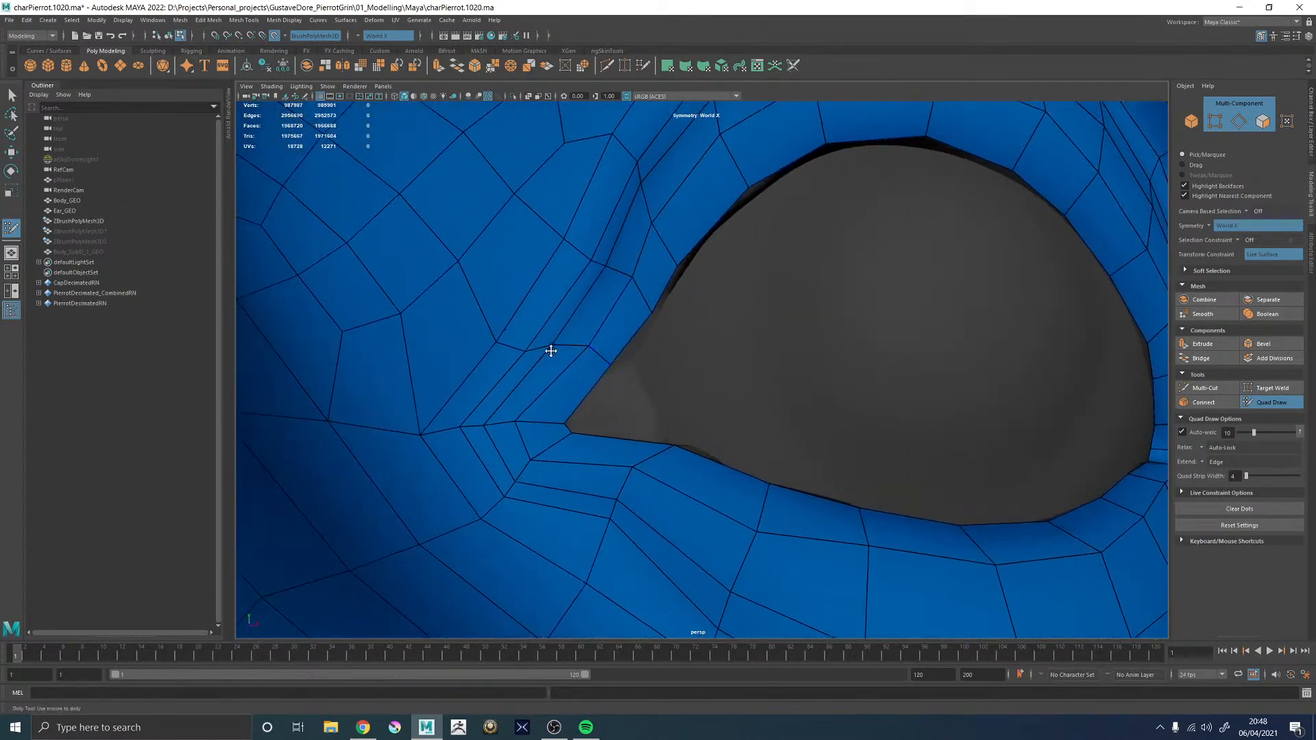
pyautogui.keyDown('alt'); pyautogui.moveTo(549, 349); pyautogui.dragTo(540, 330); pyautogui.keyUp('alt')
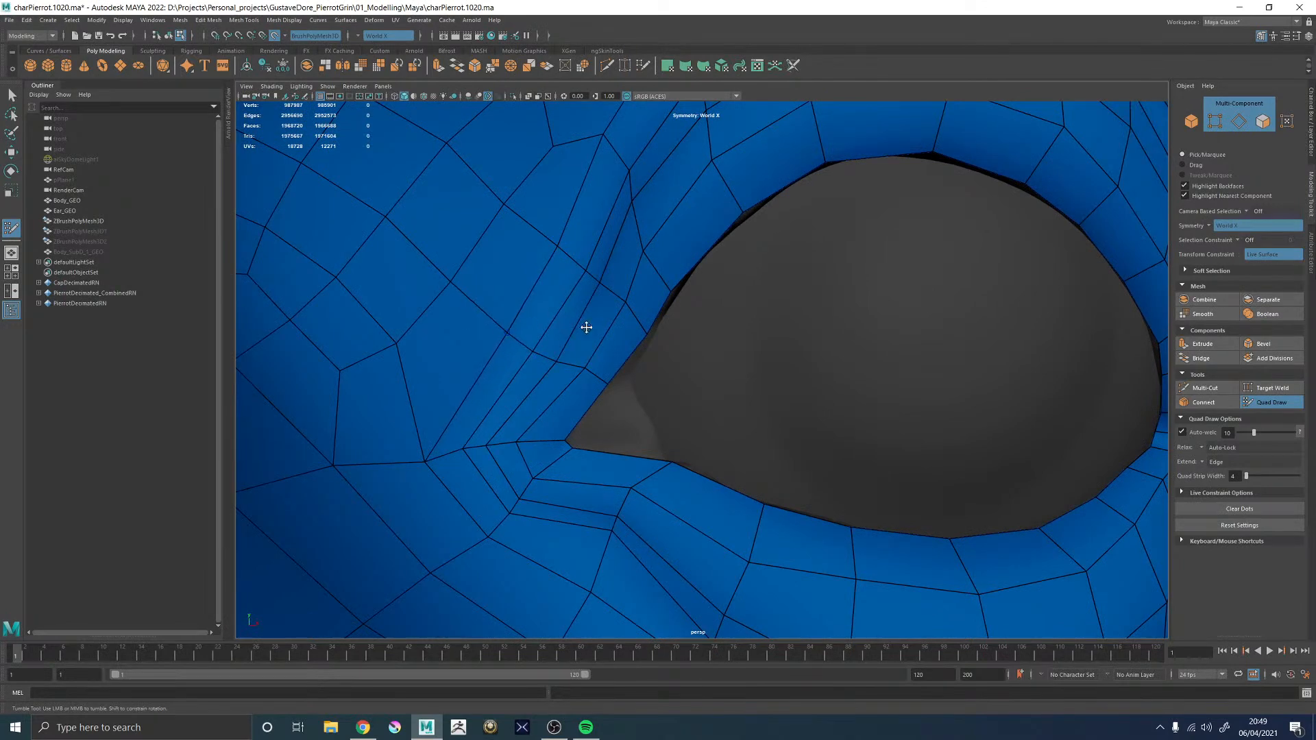
pyautogui.keyDown('alt'); pyautogui.moveTo(561, 332); pyautogui.dragTo(606, 265, button='right'); pyautogui.keyUp('alt')
pyautogui.keyDown('alt'); pyautogui.moveTo(605, 264); pyautogui.dragTo(655, 359); pyautogui.keyUp('alt')
pyautogui.keyDown('alt'); pyautogui.moveTo(655, 359); pyautogui.dragTo(620, 388, button='right'); pyautogui.keyUp('alt')
pyautogui.keyDown('alt'); pyautogui.moveTo(619, 388); pyautogui.dragTo(597, 399); pyautogui.keyUp('alt')
pyautogui.keyDown('alt'); pyautogui.moveTo(563, 351); pyautogui.dragTo(542, 384); pyautogui.keyUp('alt')
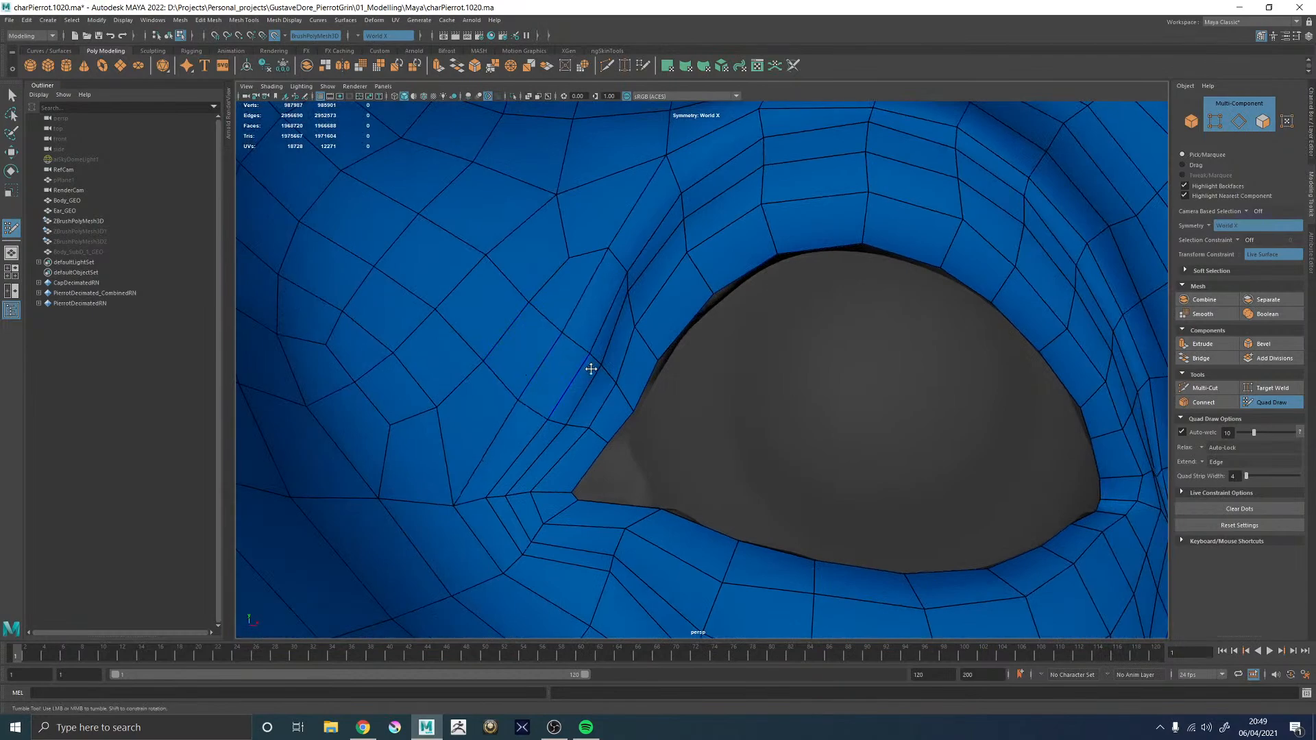
# - Examine the upper eyelid's edge loops from the brow crease down to the inner eye corner
pyautogui.keyDown('alt'); pyautogui.moveTo(629, 376); pyautogui.dragTo(514, 279, button='right'); pyautogui.keyUp('alt')
pyautogui.keyDown('alt'); pyautogui.moveTo(798, 335); pyautogui.dragTo(722, 384, button='middle'); pyautogui.keyUp('alt')
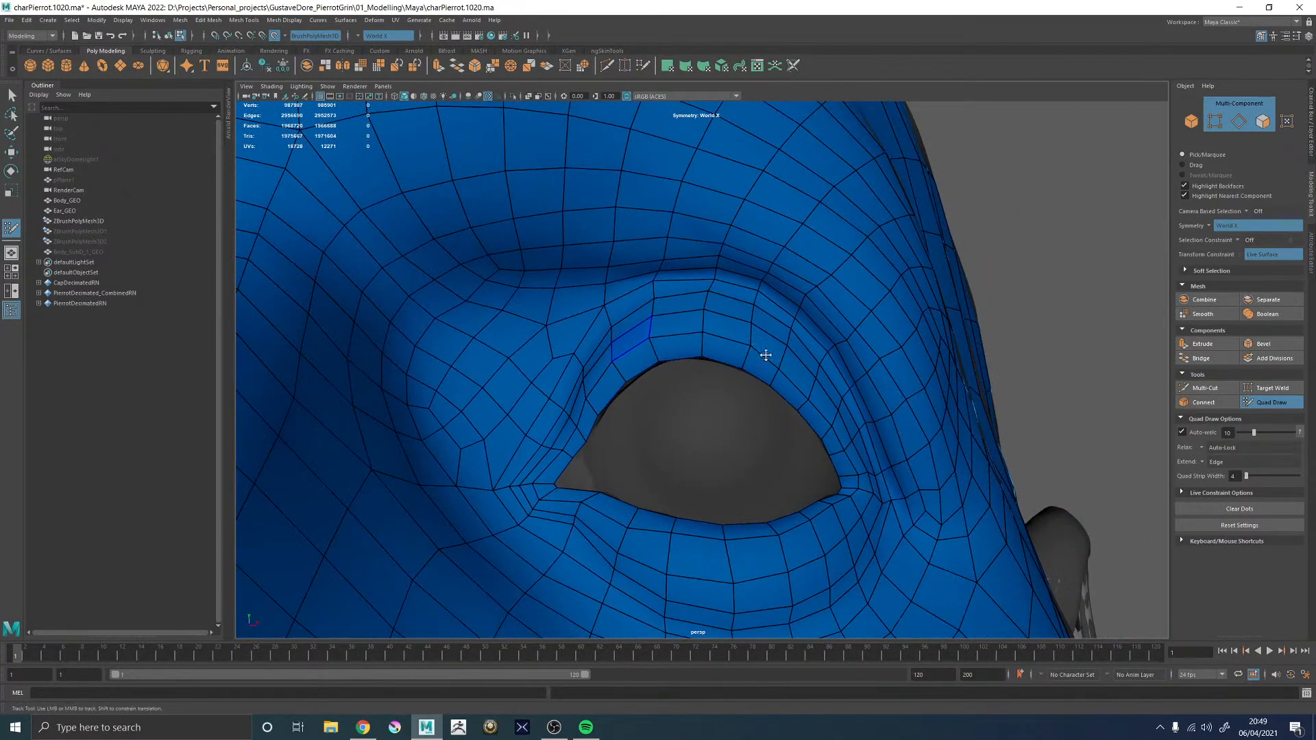
pyautogui.keyDown('alt'); pyautogui.moveTo(692, 297); pyautogui.dragTo(720, 314); pyautogui.keyUp('alt')
pyautogui.keyDown('alt'); pyautogui.moveTo(720, 315); pyautogui.dragTo(797, 364, button='right'); pyautogui.keyUp('alt')
pyautogui.keyDown('alt'); pyautogui.moveTo(797, 364); pyautogui.dragTo(728, 435); pyautogui.keyUp('alt')
pyautogui.keyDown('alt'); pyautogui.moveTo(728, 435); pyautogui.dragTo(784, 386, button='right'); pyautogui.keyUp('alt')
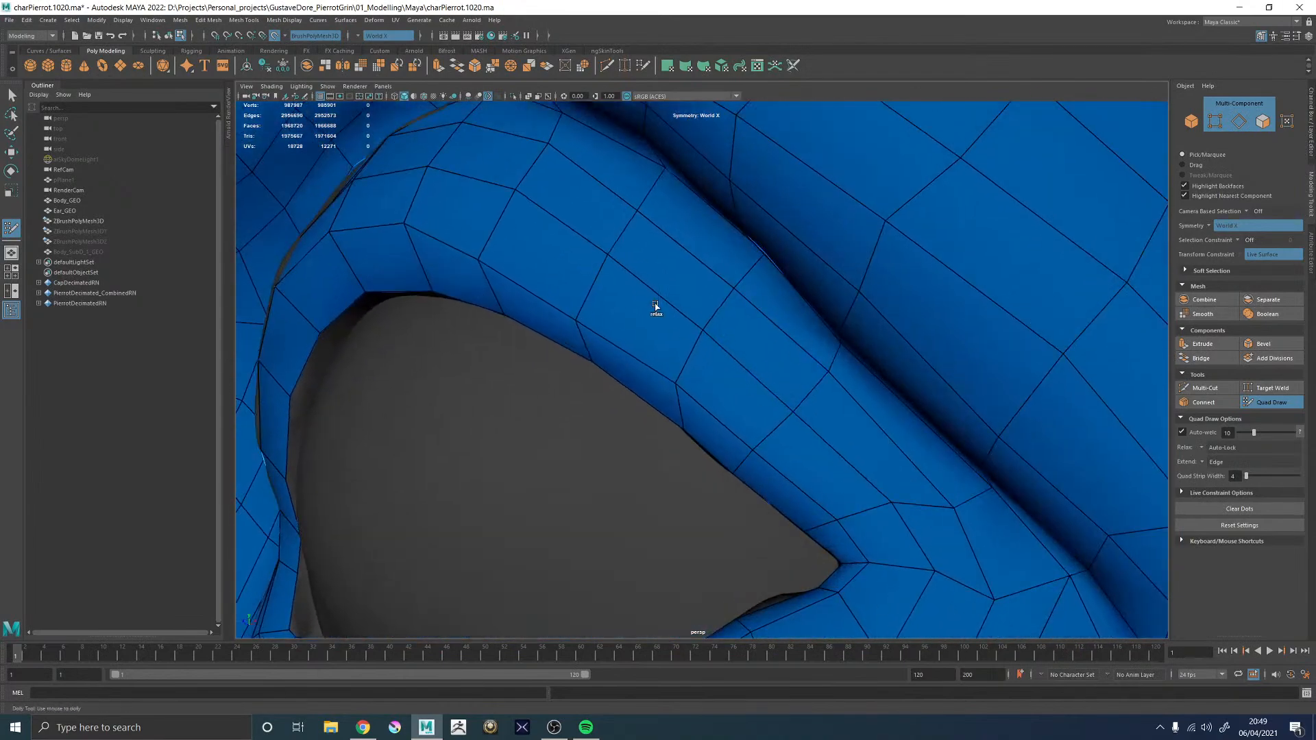
pyautogui.keyDown('alt'); pyautogui.moveTo(635, 273); pyautogui.dragTo(758, 379, button='middle'); pyautogui.keyUp('alt')
pyautogui.keyDown('alt'); pyautogui.moveTo(567, 279); pyautogui.dragTo(556, 359); pyautogui.keyUp('alt')
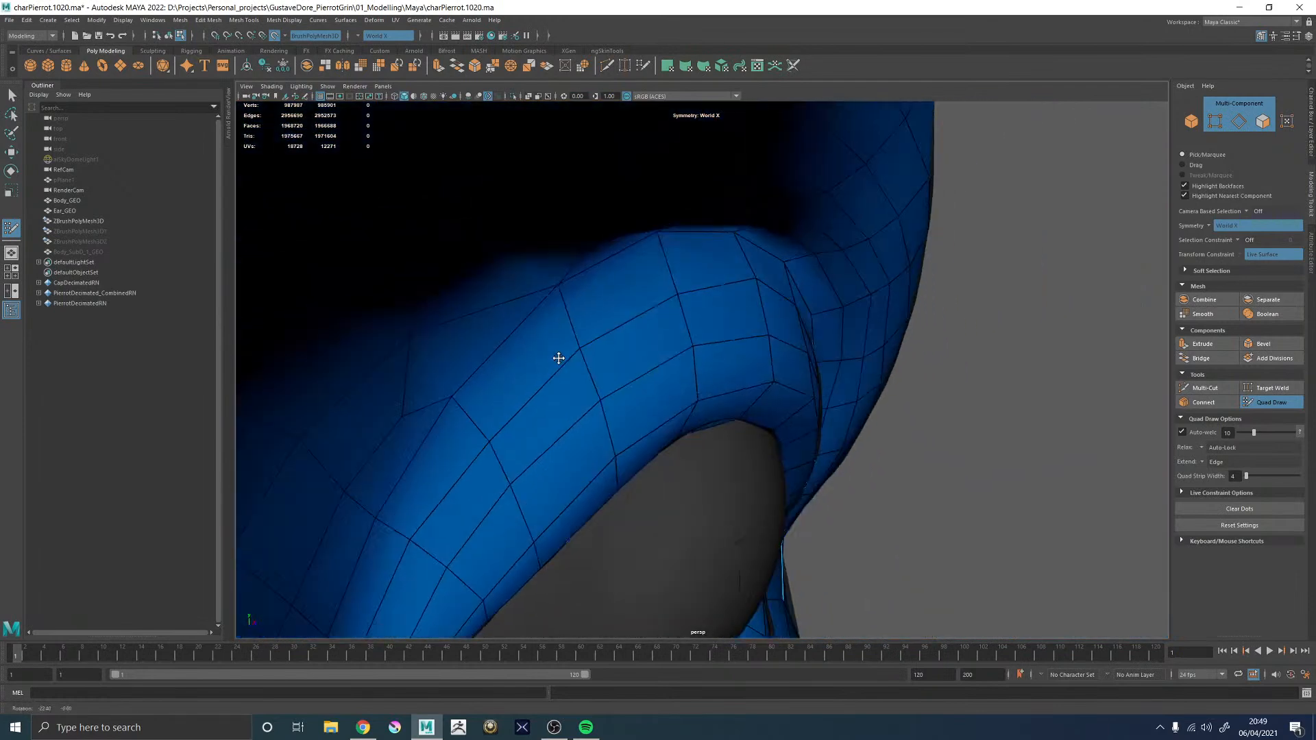
pyautogui.keyDown('alt'); pyautogui.moveTo(555, 358); pyautogui.dragTo(592, 329, button='middle'); pyautogui.keyUp('alt')
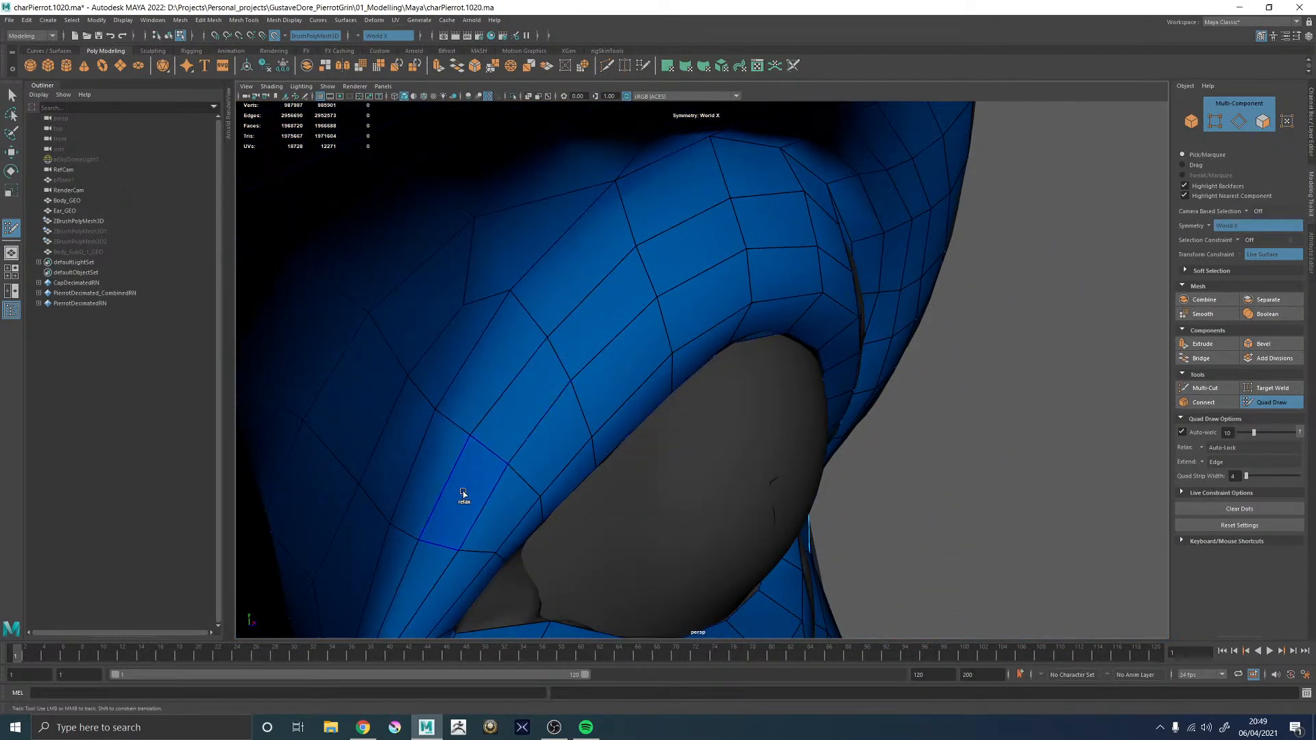
pyautogui.keyDown('alt'); pyautogui.moveTo(494, 502); pyautogui.dragTo(559, 367); pyautogui.keyUp('alt')
pyautogui.moveTo(445, 442)
pyautogui.keyDown('alt'); pyautogui.mouseDown()
pyautogui.moveTo(462, 391)
pyautogui.moveTo(540, 375)
pyautogui.moveTo(481, 455)
pyautogui.moveTo(507, 434)
pyautogui.mouseUp(); pyautogui.keyUp('alt')
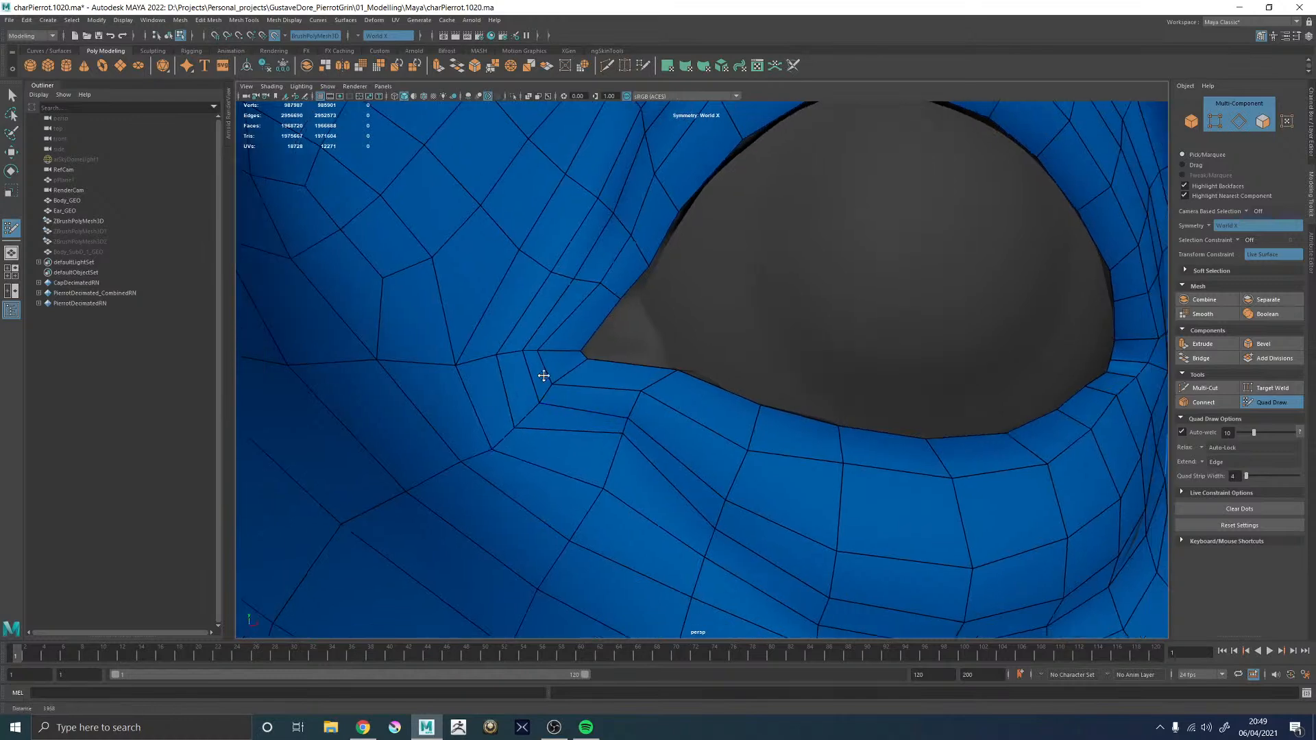
# - Examine the topology from the inner eye corner through the lower lid, then the flow across the whole face
pyautogui.scroll(-5, 568, 389)
pyautogui.keyDown('alt'); pyautogui.moveTo(614, 329); pyautogui.dragTo(585, 344); pyautogui.keyUp('alt')
pyautogui.keyDown('alt'); pyautogui.moveTo(584, 344); pyautogui.dragTo(638, 279, button='middle'); pyautogui.keyUp('alt')
pyautogui.keyDown('alt'); pyautogui.moveTo(637, 278); pyautogui.dragTo(634, 353, button='right'); pyautogui.keyUp('alt')
pyautogui.keyDown('alt'); pyautogui.moveTo(634, 353); pyautogui.dragTo(731, 397); pyautogui.keyUp('alt')
pyautogui.keyDown('alt'); pyautogui.moveTo(732, 396); pyautogui.dragTo(854, 457, button='right'); pyautogui.keyUp('alt')
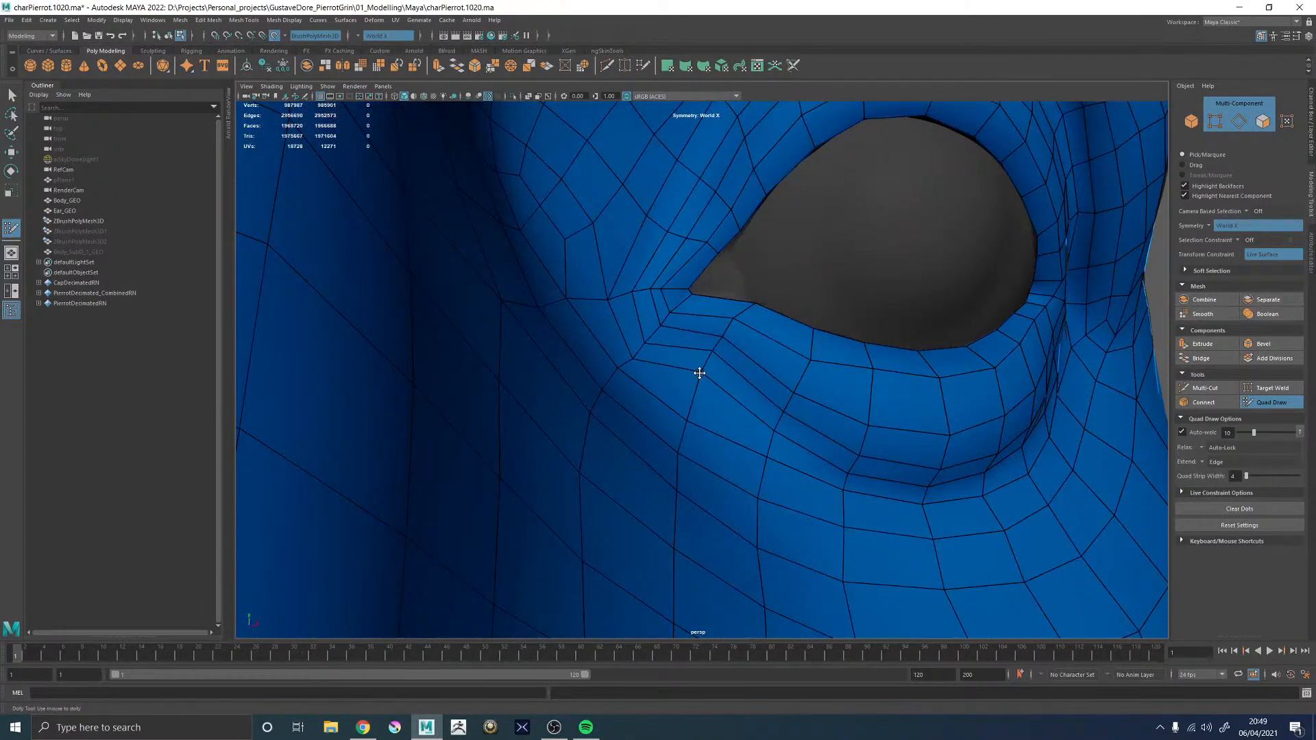
pyautogui.keyDown('alt'); pyautogui.moveTo(751, 377); pyautogui.dragTo(603, 329, button='right'); pyautogui.keyUp('alt')
pyautogui.keyDown('alt'); pyautogui.moveTo(602, 329); pyautogui.dragTo(726, 373); pyautogui.keyUp('alt')
pyautogui.keyDown('alt'); pyautogui.moveTo(726, 372); pyautogui.dragTo(553, 302, button='right'); pyautogui.keyUp('alt')
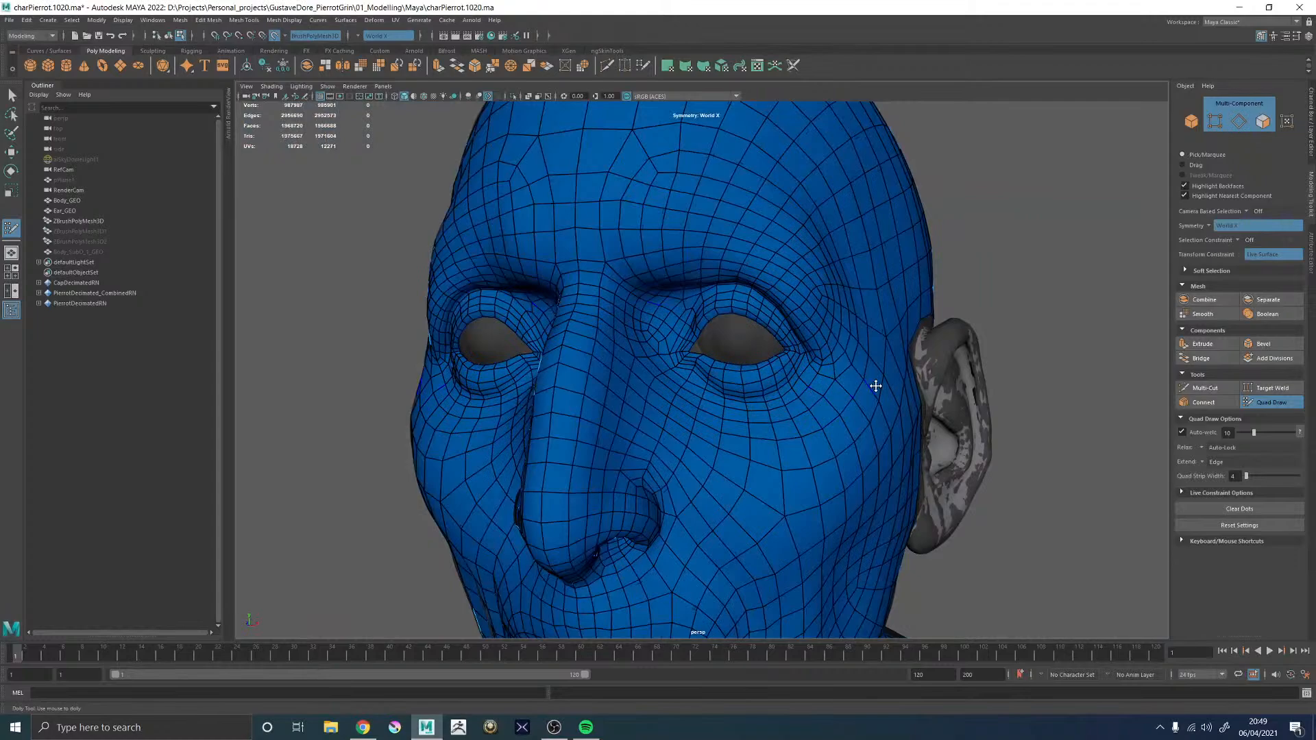
# - Relax the Body_GEO vertices across the middle of the cheek to even out the quads
pyautogui.keyDown('alt'); pyautogui.moveTo(933, 423); pyautogui.dragTo(679, 382, button='right'); pyautogui.keyUp('alt')
pyautogui.keyDown('alt'); pyautogui.moveTo(898, 370); pyautogui.dragTo(799, 388); pyautogui.keyUp('alt')
pyautogui.keyDown('alt'); pyautogui.moveTo(800, 388); pyautogui.dragTo(769, 348, button='middle'); pyautogui.keyUp('alt')
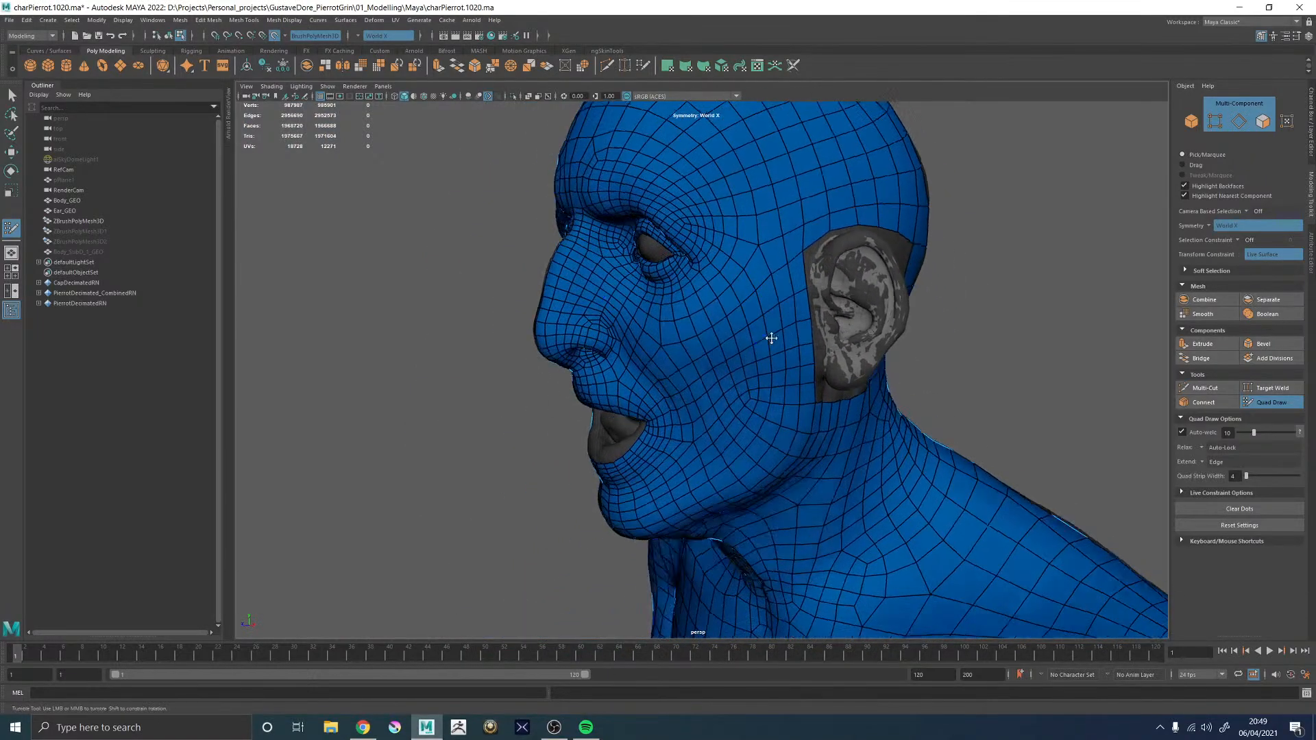
pyautogui.keyDown('alt'); pyautogui.moveTo(769, 348); pyautogui.dragTo(773, 294); pyautogui.keyUp('alt')
pyautogui.keyDown('alt'); pyautogui.moveTo(773, 295); pyautogui.dragTo(778, 344, button='middle'); pyautogui.keyUp('alt')
pyautogui.keyDown('alt'); pyautogui.moveTo(779, 345); pyautogui.dragTo(717, 394, button='right'); pyautogui.keyUp('alt')
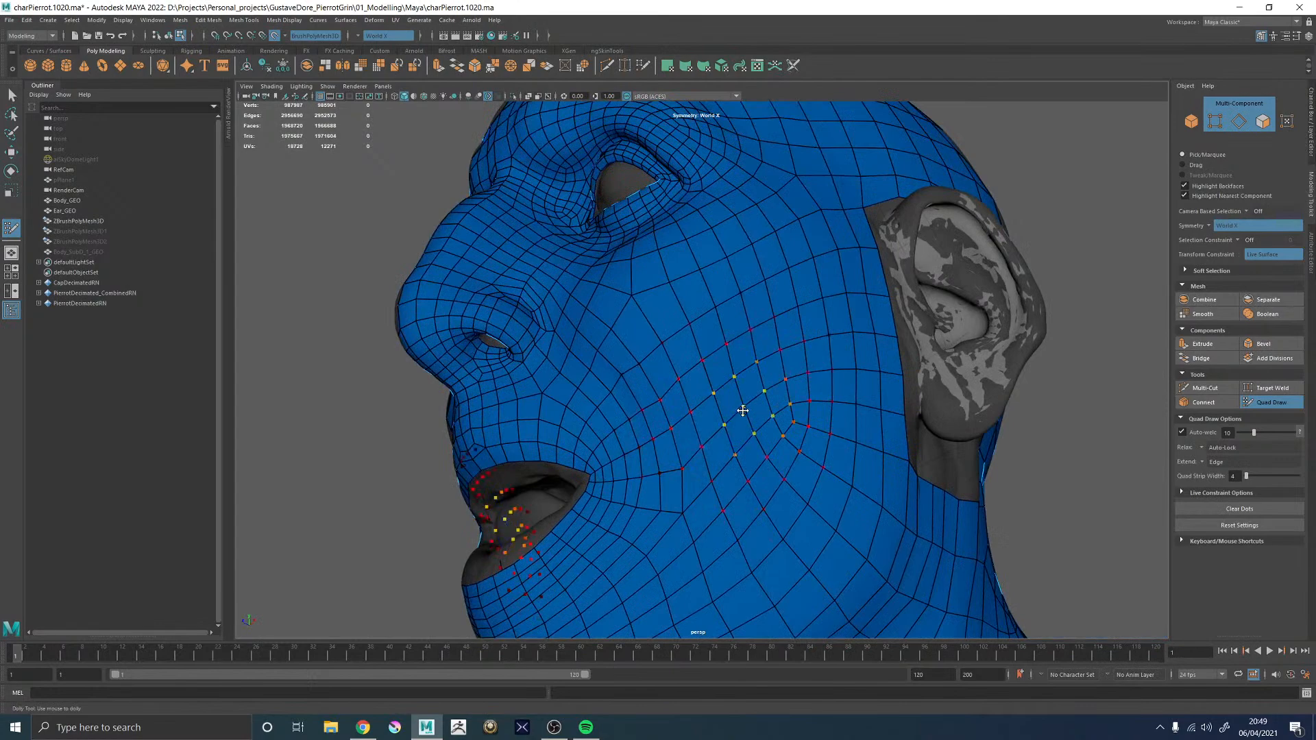
pyautogui.moveTo(754, 379)
pyautogui.keyDown('shift'); pyautogui.mouseDown()
pyautogui.moveTo(767, 393)
pyautogui.moveTo(737, 354)
pyautogui.moveTo(713, 375)
pyautogui.moveTo(808, 412)
pyautogui.mouseUp(); pyautogui.keyUp('shift')
pyautogui.keyDown('alt'); pyautogui.moveTo(807, 411); pyautogui.dragTo(860, 404, button='right'); pyautogui.keyUp('alt')
# - Shift individual vertices on the cheek between the nostril and mouth corner to smooth the edge flow
pyautogui.keyDown('alt'); pyautogui.moveTo(689, 357); pyautogui.dragTo(769, 364, button='middle'); pyautogui.keyUp('alt')
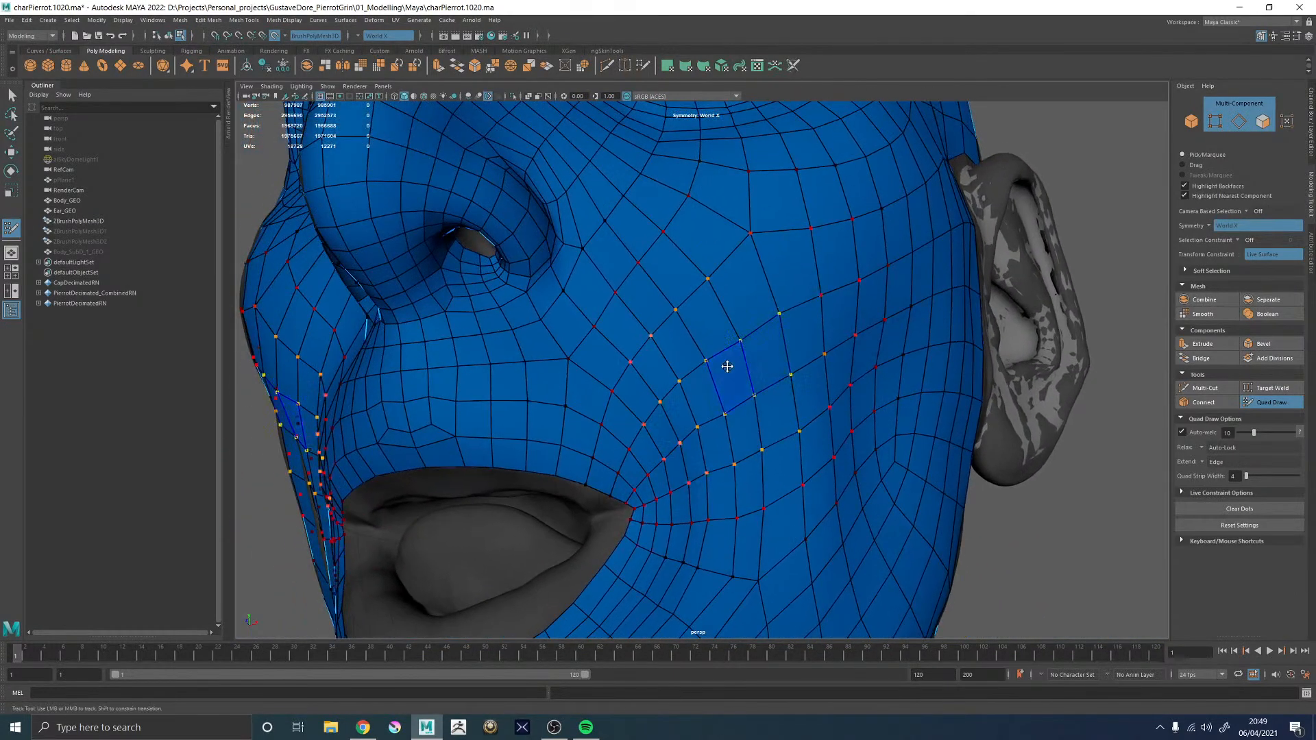
pyautogui.moveTo(657, 370); pyautogui.dragTo(665, 362)
pyautogui.moveTo(651, 285); pyautogui.dragTo(642, 291)
pyautogui.moveTo(673, 351); pyautogui.dragTo(678, 350)
pyautogui.moveTo(701, 434); pyautogui.dragTo(710, 440)
# - Examine the adjusted cheek topology around the nose, mouth corner and jaw from near and far
pyautogui.keyDown('alt'); pyautogui.moveTo(752, 336); pyautogui.dragTo(684, 266); pyautogui.keyUp('alt')
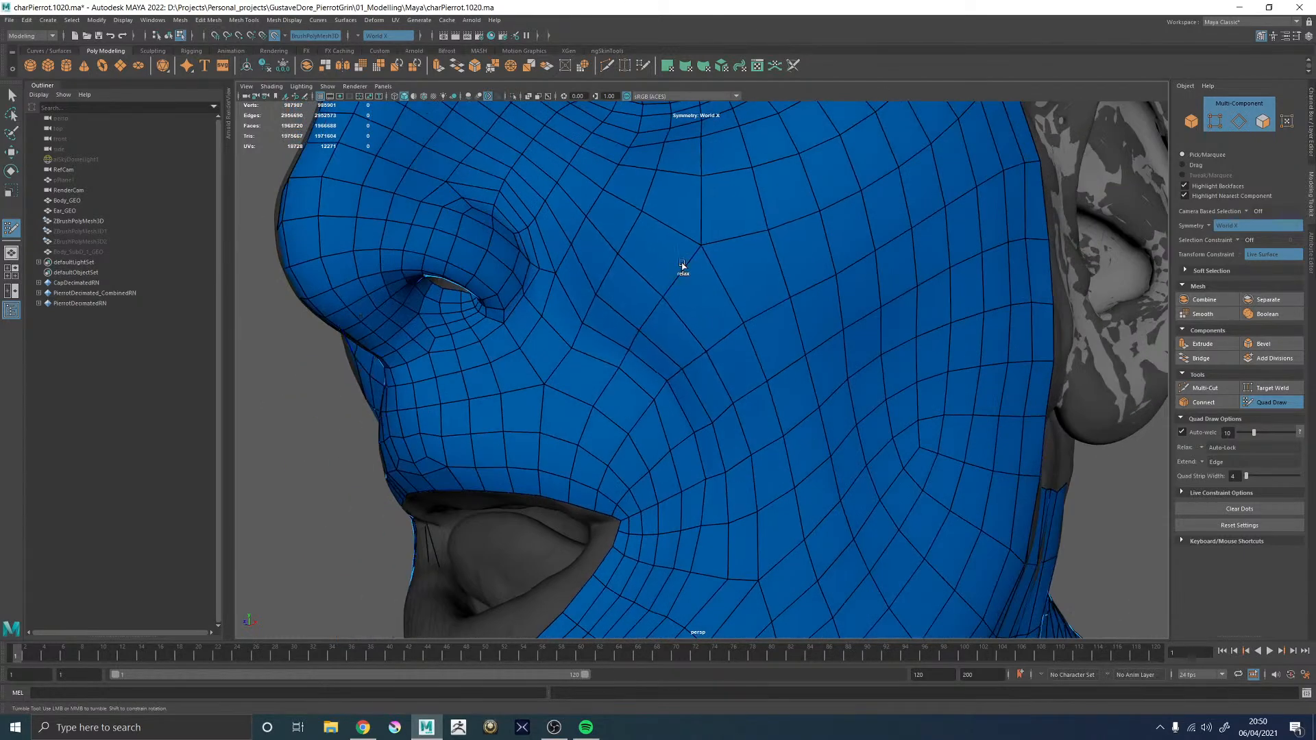
pyautogui.keyDown('alt'); pyautogui.moveTo(851, 318); pyautogui.dragTo(562, 257, button='right'); pyautogui.keyUp('alt')
pyautogui.keyDown('alt'); pyautogui.moveTo(748, 374); pyautogui.dragTo(740, 367); pyautogui.keyUp('alt')
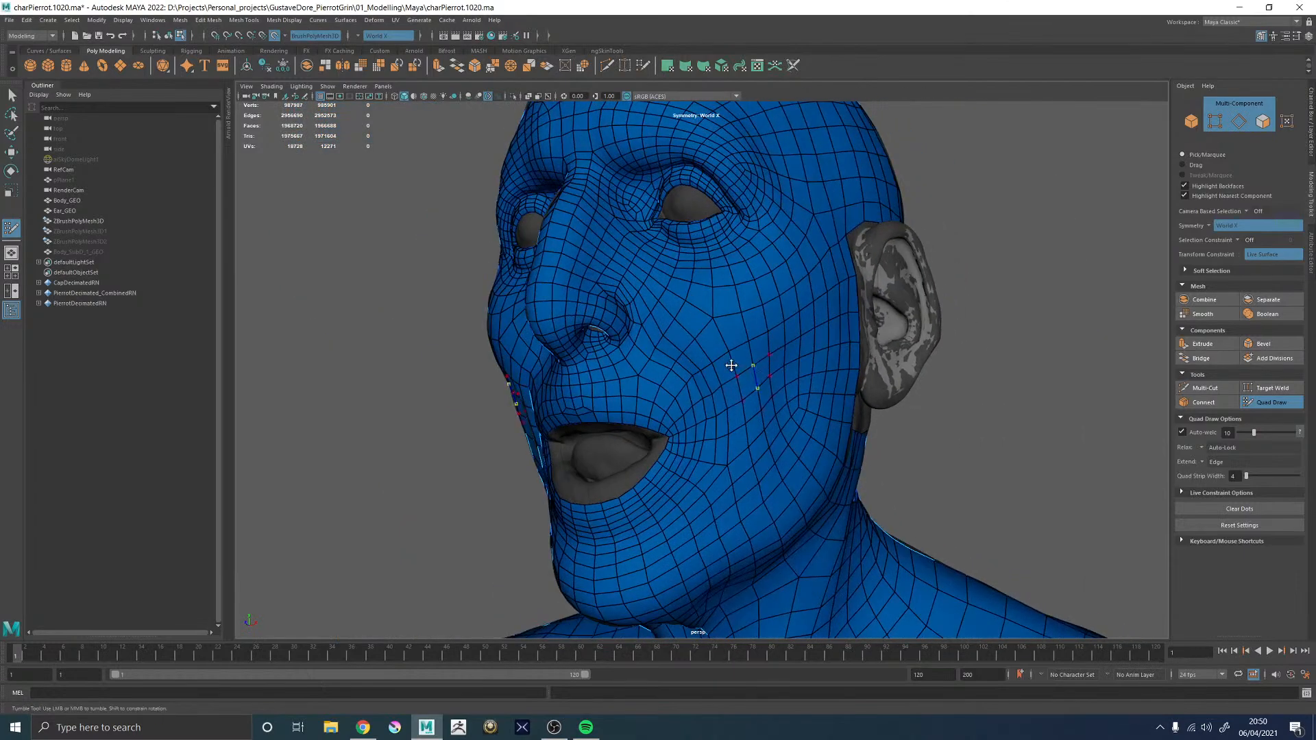
pyautogui.keyDown('alt'); pyautogui.moveTo(740, 367); pyautogui.dragTo(813, 450, button='right'); pyautogui.keyUp('alt')
pyautogui.keyDown('alt'); pyautogui.moveTo(814, 450); pyautogui.dragTo(685, 434); pyautogui.keyUp('alt')
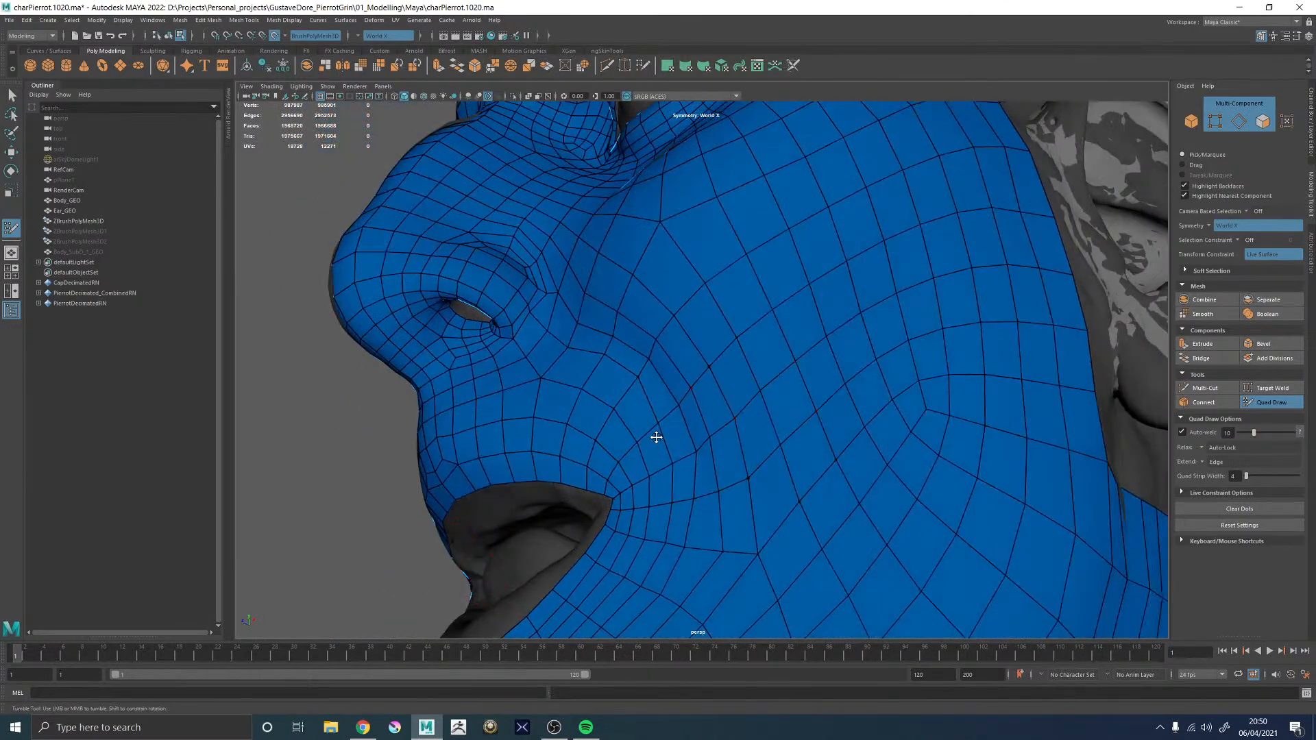
# - Examine the retopology edge flow around the mouth corner and cheek from both sides of the face
pyautogui.keyDown('alt'); pyautogui.moveTo(657, 446); pyautogui.dragTo(834, 376, button='middle'); pyautogui.keyUp('alt')
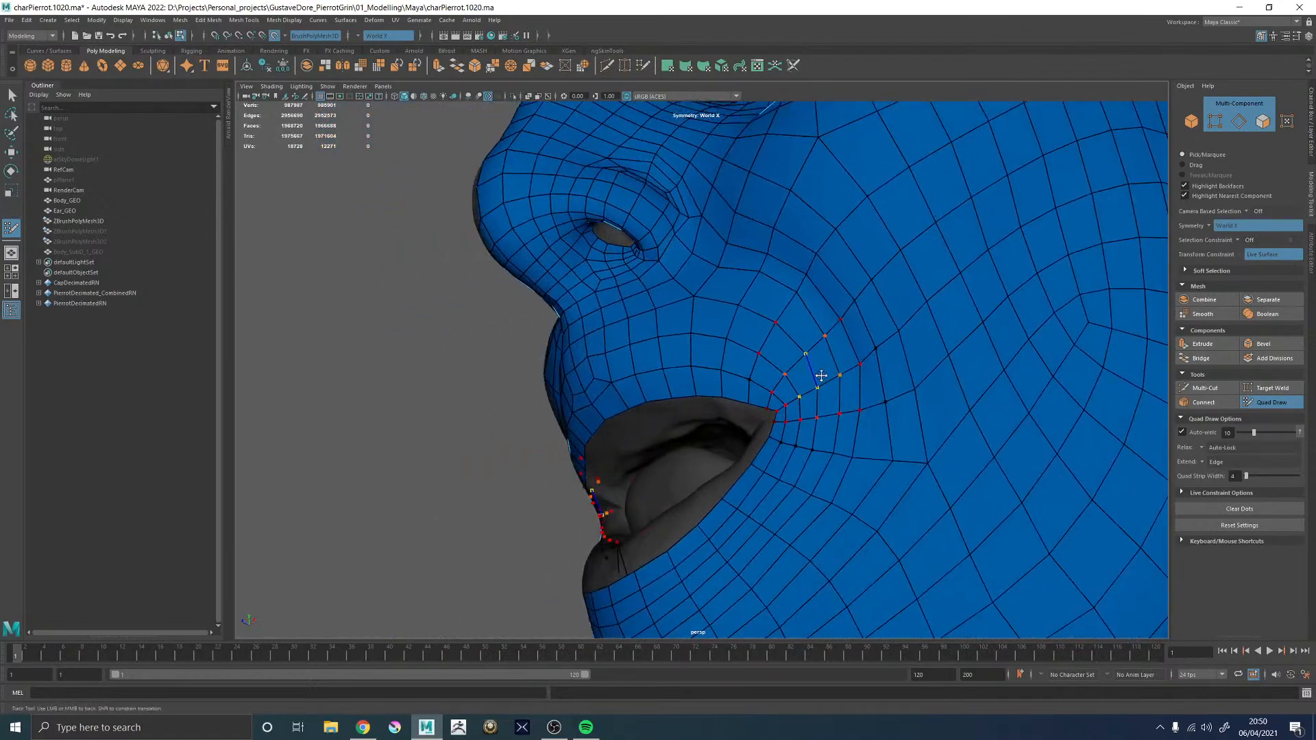
pyautogui.keyDown('alt'); pyautogui.moveTo(834, 377); pyautogui.dragTo(696, 370, button='right'); pyautogui.keyUp('alt')
pyautogui.keyDown('alt'); pyautogui.moveTo(696, 370); pyautogui.dragTo(784, 394); pyautogui.keyUp('alt')
pyautogui.keyDown('alt'); pyautogui.moveTo(784, 393); pyautogui.dragTo(825, 340, button='middle'); pyautogui.keyUp('alt')
pyautogui.keyDown('alt'); pyautogui.moveTo(825, 340); pyautogui.dragTo(603, 345, button='right'); pyautogui.keyUp('alt')
pyautogui.keyDown('alt'); pyautogui.moveTo(603, 344); pyautogui.dragTo(718, 351); pyautogui.keyUp('alt')
pyautogui.keyDown('alt'); pyautogui.moveTo(718, 352); pyautogui.dragTo(640, 390, button='right'); pyautogui.keyUp('alt')
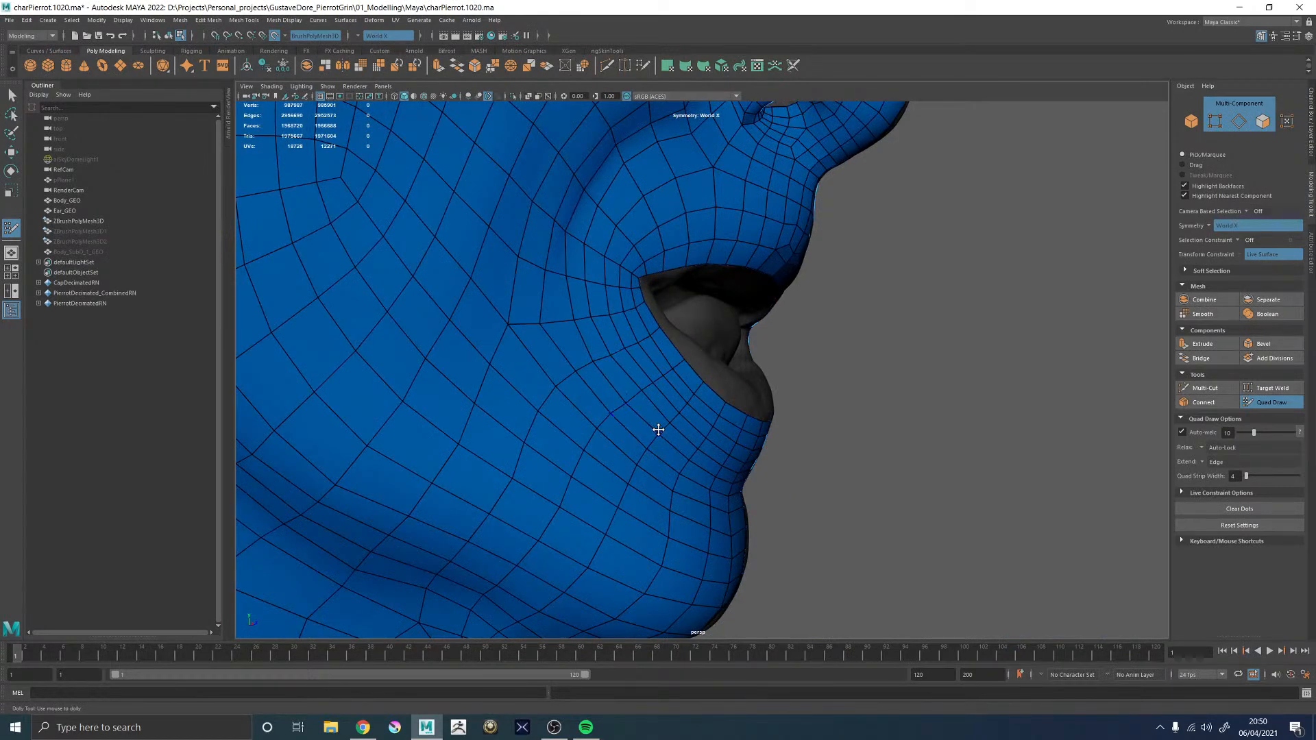
pyautogui.keyDown('alt'); pyautogui.moveTo(643, 395); pyautogui.dragTo(400, 320, button='right'); pyautogui.keyUp('alt')
pyautogui.keyDown('alt'); pyautogui.moveTo(583, 333); pyautogui.dragTo(628, 338); pyautogui.keyUp('alt')
pyautogui.keyDown('alt'); pyautogui.moveTo(629, 338); pyautogui.dragTo(658, 385, button='middle'); pyautogui.keyUp('alt')
pyautogui.keyDown('alt'); pyautogui.moveTo(658, 384); pyautogui.dragTo(759, 420, button='right'); pyautogui.keyUp('alt')
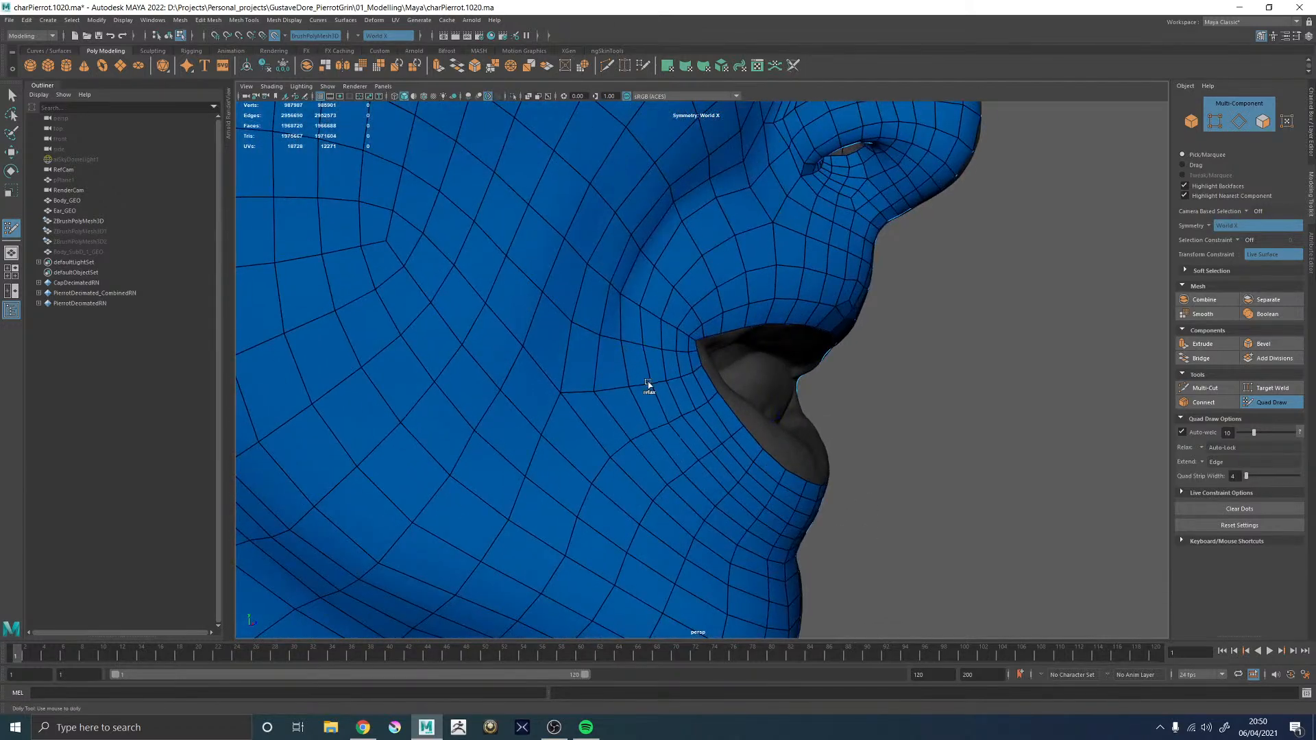
pyautogui.moveTo(626, 361)
pyautogui.keyDown('alt'); pyautogui.mouseDown()
pyautogui.moveTo(578, 340)
pyautogui.moveTo(548, 357)
pyautogui.moveTo(603, 367)
pyautogui.mouseUp(); pyautogui.keyUp('alt')
pyautogui.keyDown('alt'); pyautogui.moveTo(603, 367); pyautogui.dragTo(613, 440, button='middle'); pyautogui.keyUp('alt')
# - Nudge the smile-line edges between the mouth corner and nostril with Quad Draw to refine the cheek loop
pyautogui.moveTo(636, 307); pyautogui.dragTo(631, 300)
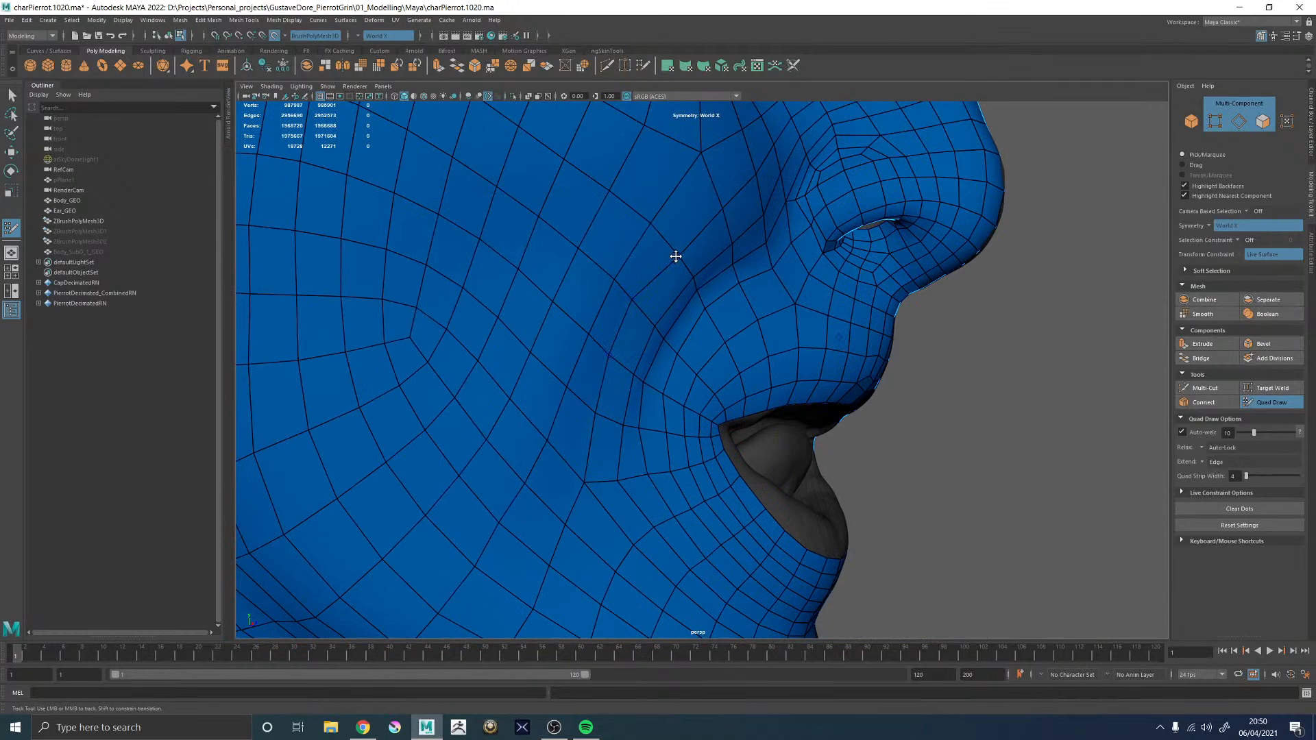
pyautogui.keyDown('alt'); pyautogui.moveTo(681, 253); pyautogui.dragTo(843, 317); pyautogui.keyUp('alt')
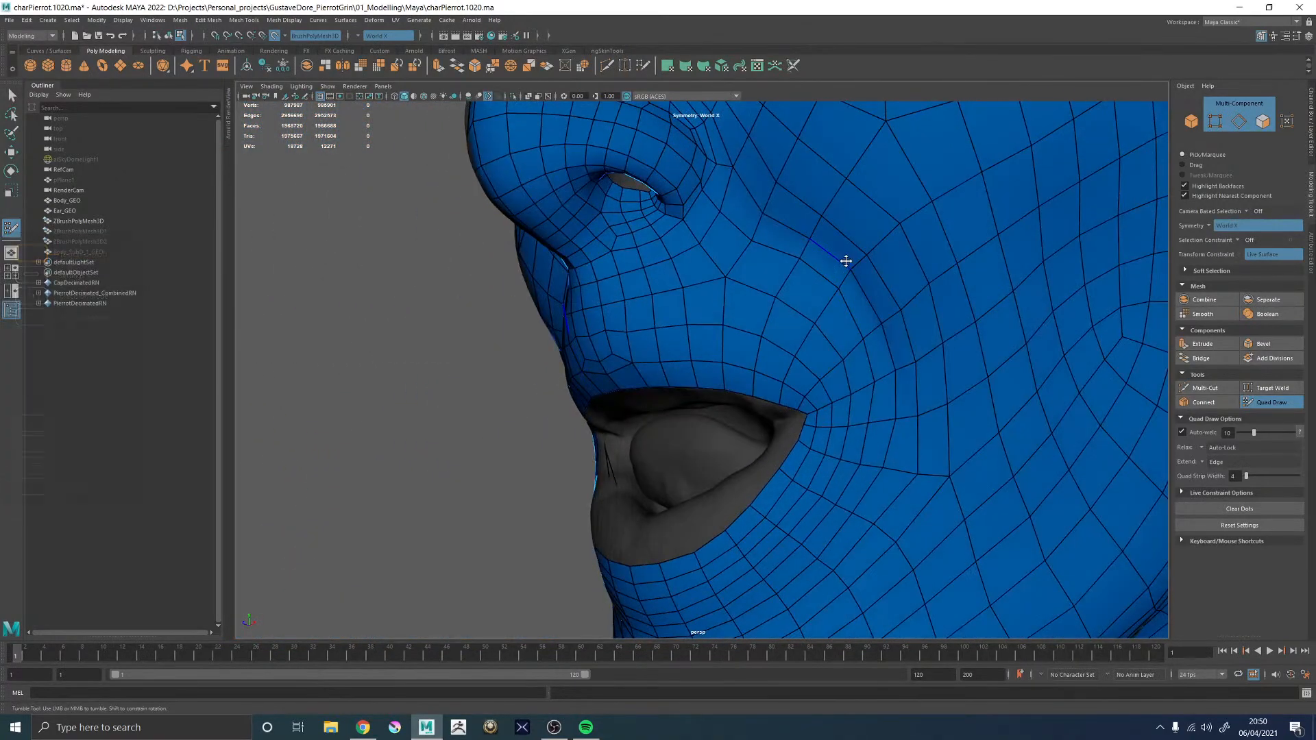
pyautogui.moveTo(847, 261); pyautogui.dragTo(870, 239)
pyautogui.moveTo(854, 283)
pyautogui.keyDown('alt'); pyautogui.mouseDown()
pyautogui.moveTo(758, 332)
pyautogui.moveTo(814, 332)
pyautogui.moveTo(771, 339)
pyautogui.mouseUp(); pyautogui.keyUp('alt')
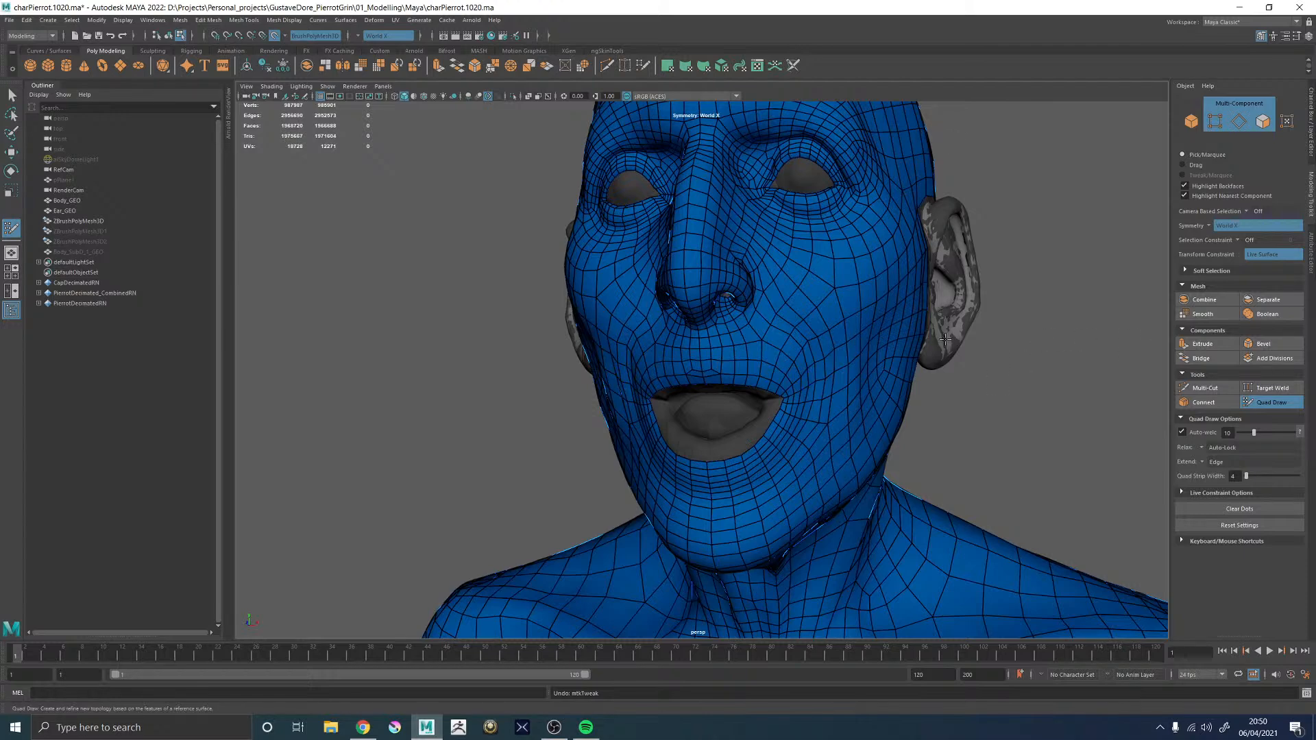
# - Examine the body mesh from the face down to the forearm and open wrist edge
pyautogui.keyDown('alt'); pyautogui.moveTo(1078, 422); pyautogui.dragTo(960, 405); pyautogui.keyUp('alt')
pyautogui.keyDown('alt'); pyautogui.moveTo(960, 404); pyautogui.dragTo(893, 155, button='middle'); pyautogui.keyUp('alt')
pyautogui.keyDown('alt'); pyautogui.moveTo(893, 155); pyautogui.dragTo(584, 323, button='right'); pyautogui.keyUp('alt')
pyautogui.moveTo(820, 387)
pyautogui.keyDown('alt'); pyautogui.mouseDown()
pyautogui.moveTo(868, 410)
pyautogui.moveTo(834, 408)
pyautogui.mouseUp(); pyautogui.keyUp('alt')
pyautogui.keyDown('alt'); pyautogui.moveTo(834, 409); pyautogui.dragTo(594, 238, button='middle'); pyautogui.keyUp('alt')
pyautogui.keyDown('alt'); pyautogui.moveTo(593, 238); pyautogui.dragTo(680, 347, button='right'); pyautogui.keyUp('alt')
pyautogui.keyDown('alt'); pyautogui.moveTo(688, 348); pyautogui.dragTo(708, 381, button='middle'); pyautogui.keyUp('alt')
pyautogui.keyDown('alt'); pyautogui.moveTo(743, 355); pyautogui.dragTo(691, 403); pyautogui.keyUp('alt')
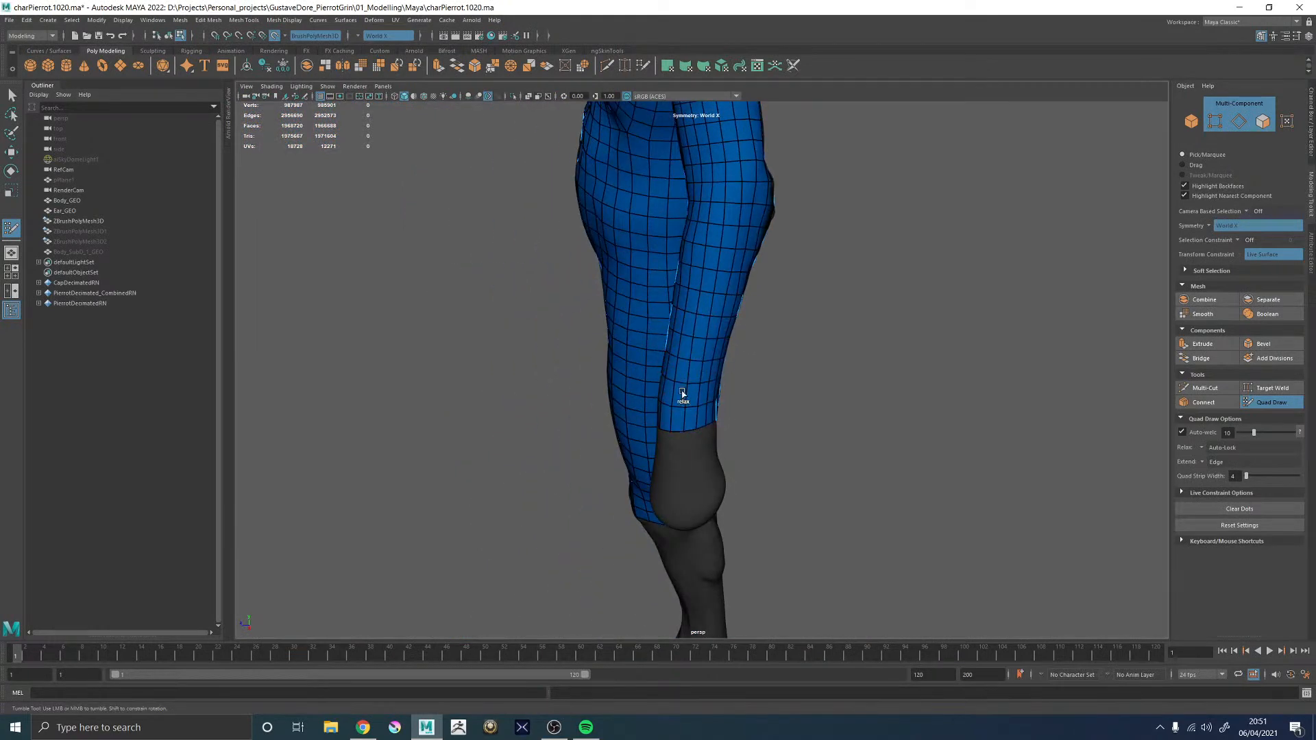
# - Relax the forearm topology above the wrist to even out its quads
pyautogui.keyDown('alt'); pyautogui.moveTo(693, 259); pyautogui.dragTo(711, 352); pyautogui.keyUp('alt')
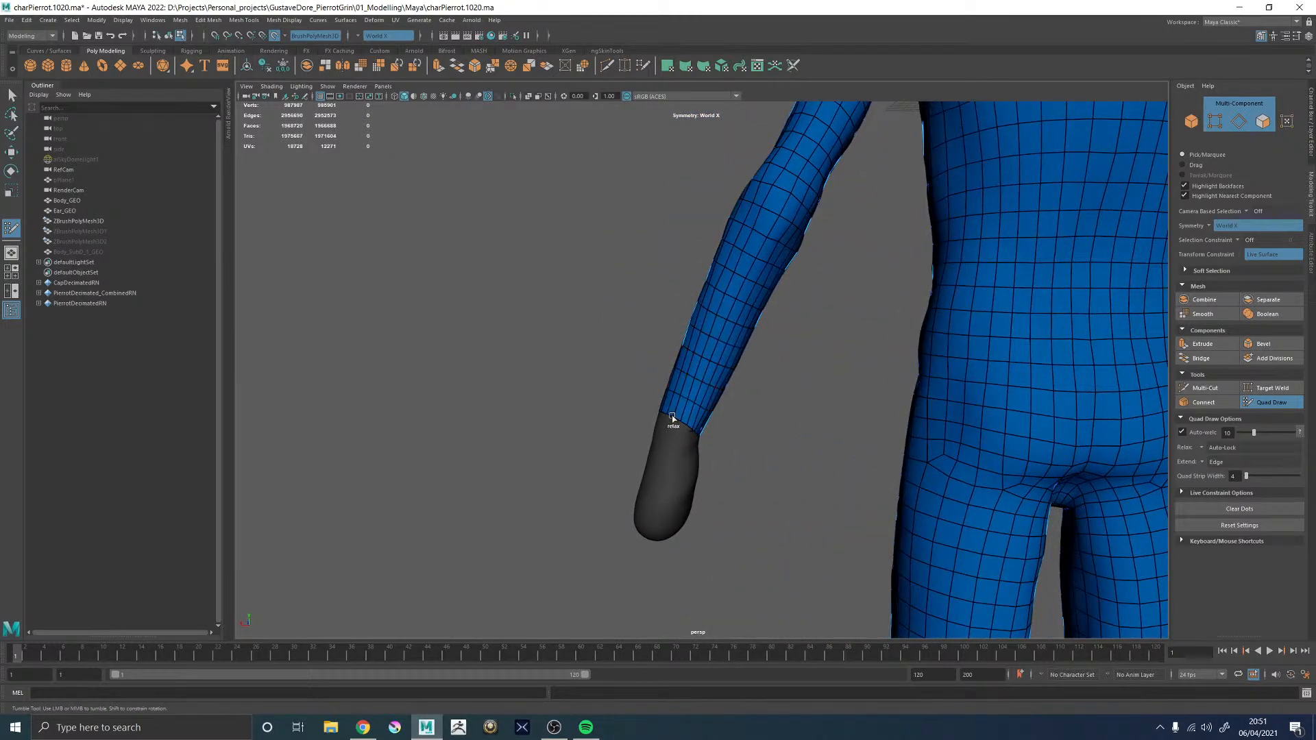
pyautogui.moveTo(597, 373)
pyautogui.keyDown('alt'); pyautogui.mouseDown()
pyautogui.moveTo(696, 415)
pyautogui.moveTo(685, 426)
pyautogui.moveTo(695, 334)
pyautogui.mouseUp(); pyautogui.keyUp('alt')
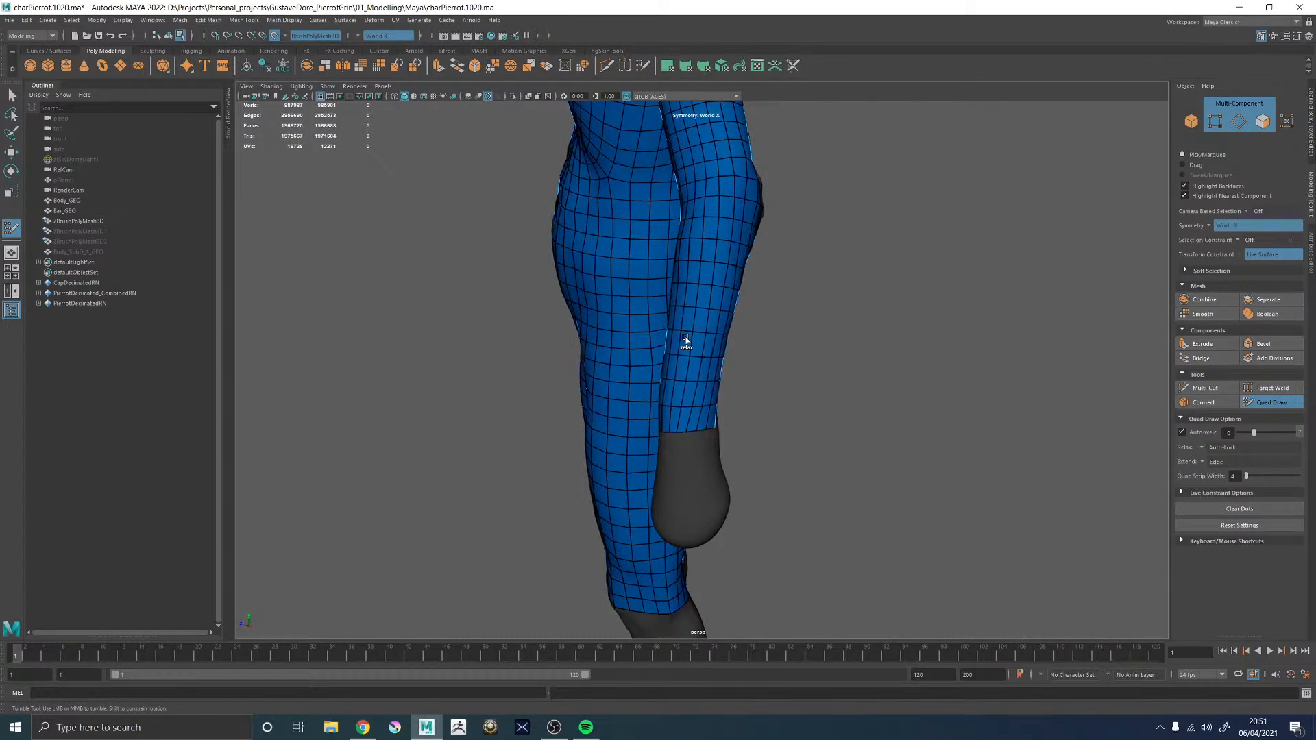
pyautogui.moveTo(797, 318)
pyautogui.keyDown('alt'); pyautogui.mouseDown()
pyautogui.moveTo(728, 302)
pyautogui.moveTo(693, 312)
pyautogui.mouseUp(); pyautogui.keyUp('alt')
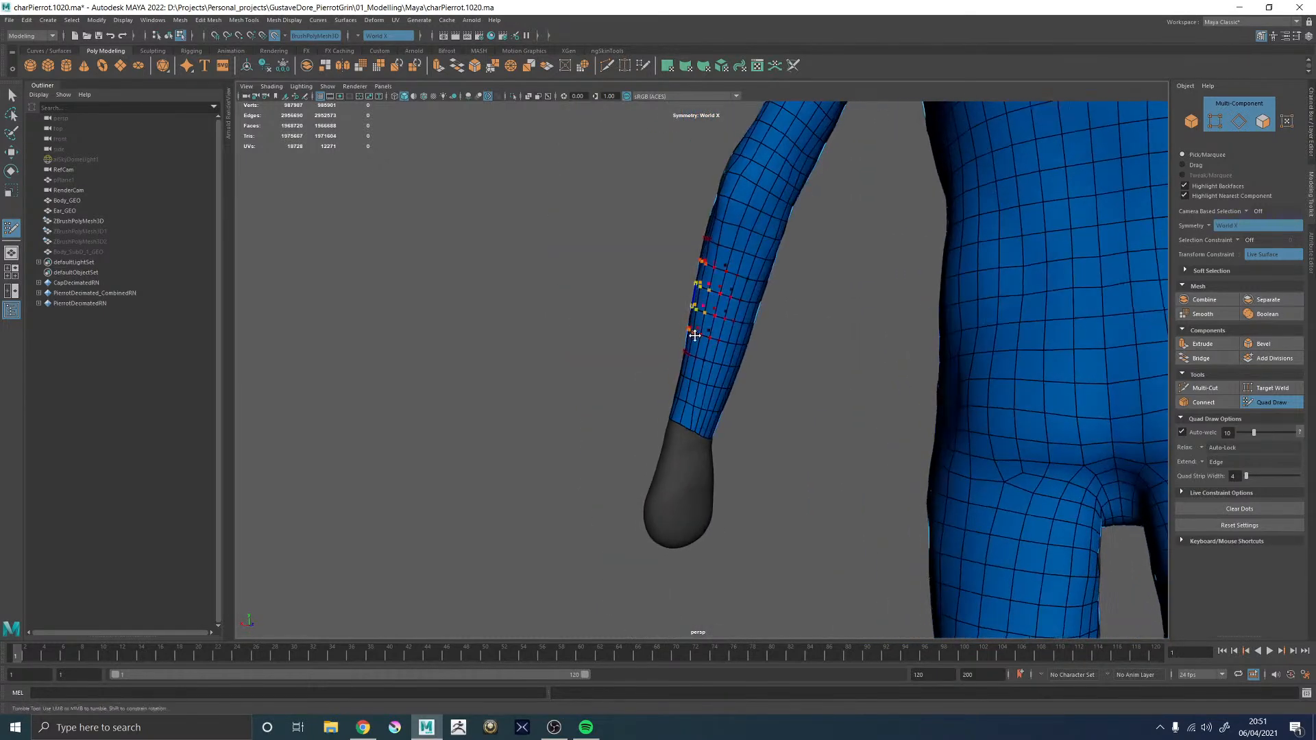
pyautogui.keyDown('alt'); pyautogui.moveTo(670, 411); pyautogui.dragTo(619, 403); pyautogui.keyUp('alt')
pyautogui.keyDown('shift'); pyautogui.moveTo(710, 365); pyautogui.dragTo(734, 289); pyautogui.keyUp('shift')
pyautogui.moveTo(590, 366)
pyautogui.keyDown('alt'); pyautogui.mouseDown()
pyautogui.moveTo(796, 367)
pyautogui.moveTo(717, 371)
pyautogui.moveTo(720, 395)
pyautogui.mouseUp(); pyautogui.keyUp('alt')
pyautogui.keyDown('alt'); pyautogui.moveTo(818, 331); pyautogui.dragTo(843, 312); pyautogui.keyUp('alt')
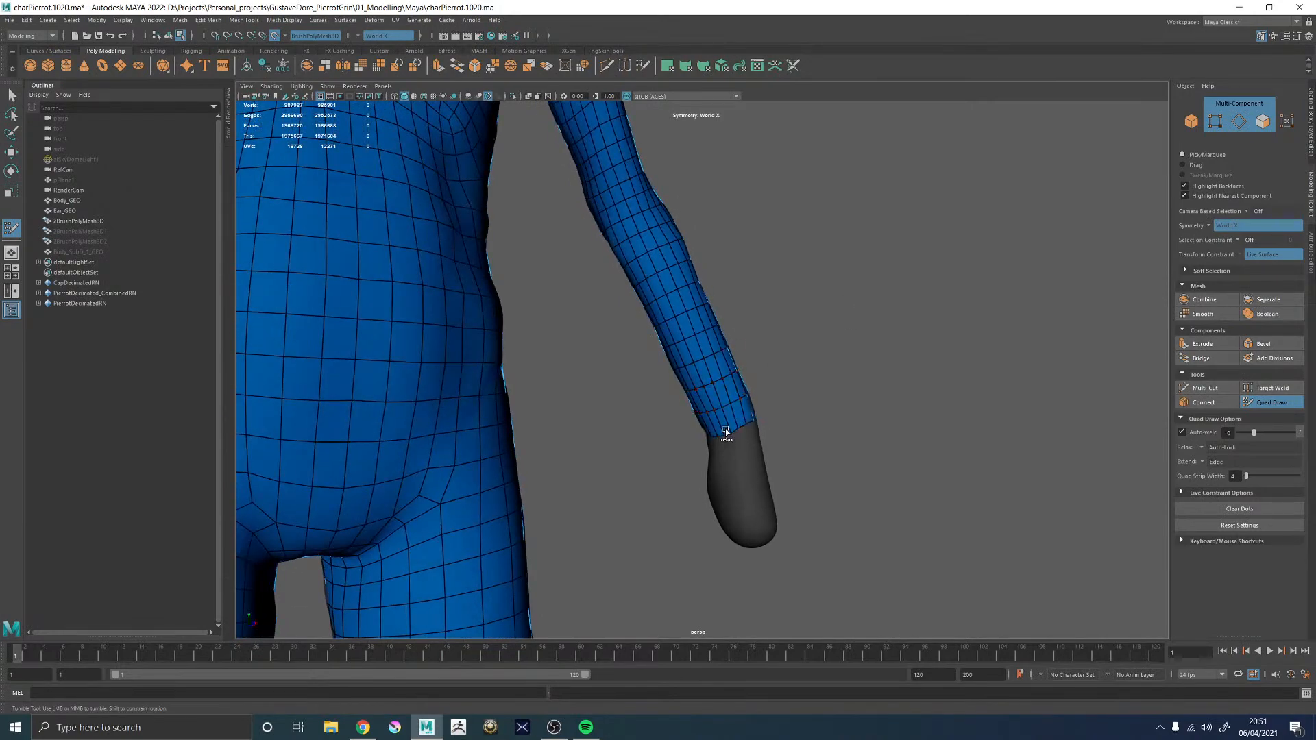
# - Examine the edge flow along the arm and around the elbow from several angles
pyautogui.moveTo(800, 363)
pyautogui.keyDown('alt'); pyautogui.mouseDown()
pyautogui.moveTo(978, 346)
pyautogui.moveTo(709, 434)
pyautogui.moveTo(713, 413)
pyautogui.mouseUp(); pyautogui.keyUp('alt')
pyautogui.keyDown('alt'); pyautogui.moveTo(614, 398); pyautogui.dragTo(1052, 524); pyautogui.keyUp('alt')
pyautogui.keyDown('alt'); pyautogui.moveTo(1051, 524); pyautogui.dragTo(741, 335, button='right'); pyautogui.keyUp('alt')
pyautogui.keyDown('alt'); pyautogui.moveTo(884, 364); pyautogui.dragTo(694, 366); pyautogui.keyUp('alt')
pyautogui.keyDown('alt'); pyautogui.moveTo(788, 404); pyautogui.dragTo(1012, 470, button='right'); pyautogui.keyUp('alt')
pyautogui.keyDown('alt'); pyautogui.moveTo(1041, 531); pyautogui.dragTo(947, 521); pyautogui.keyUp('alt')
pyautogui.keyDown('alt'); pyautogui.moveTo(612, 458); pyautogui.dragTo(827, 425); pyautogui.keyUp('alt')
pyautogui.keyDown('alt'); pyautogui.moveTo(827, 425); pyautogui.dragTo(879, 405, button='middle'); pyautogui.keyUp('alt')
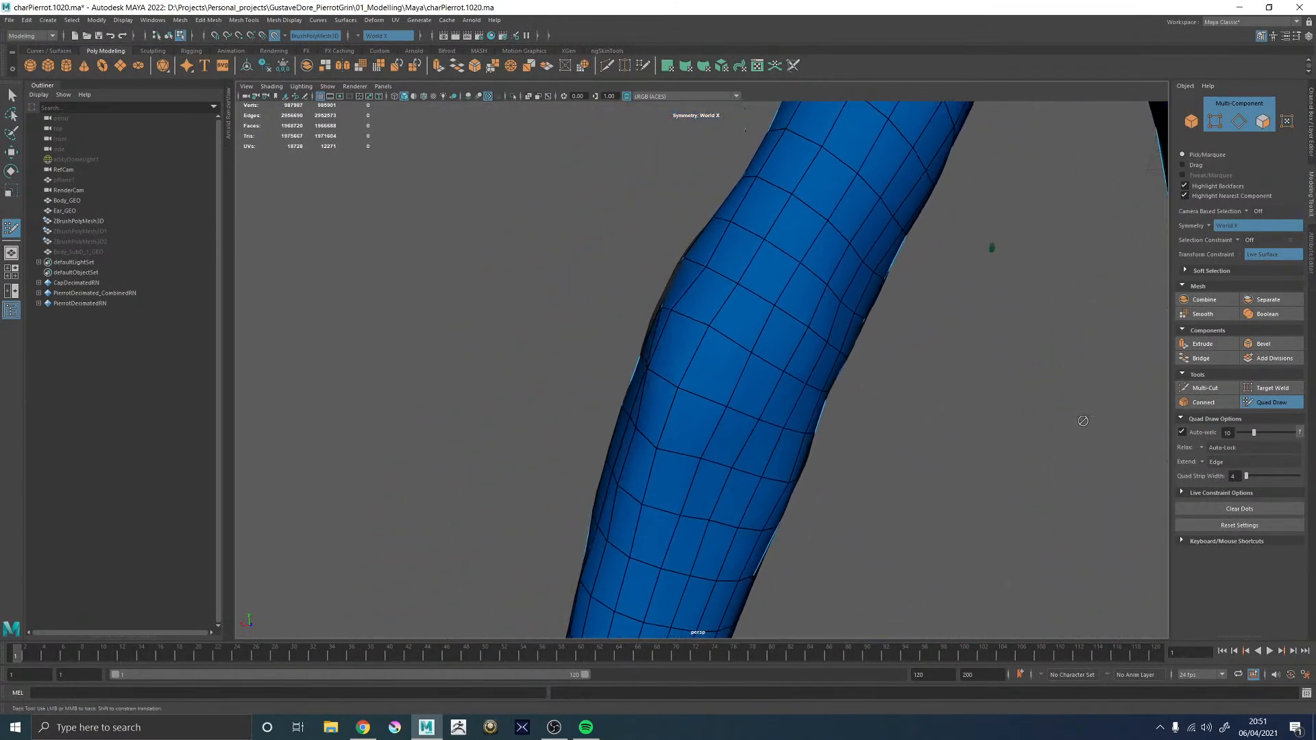
pyautogui.keyDown('alt'); pyautogui.moveTo(898, 397); pyautogui.dragTo(966, 419); pyautogui.keyUp('alt')
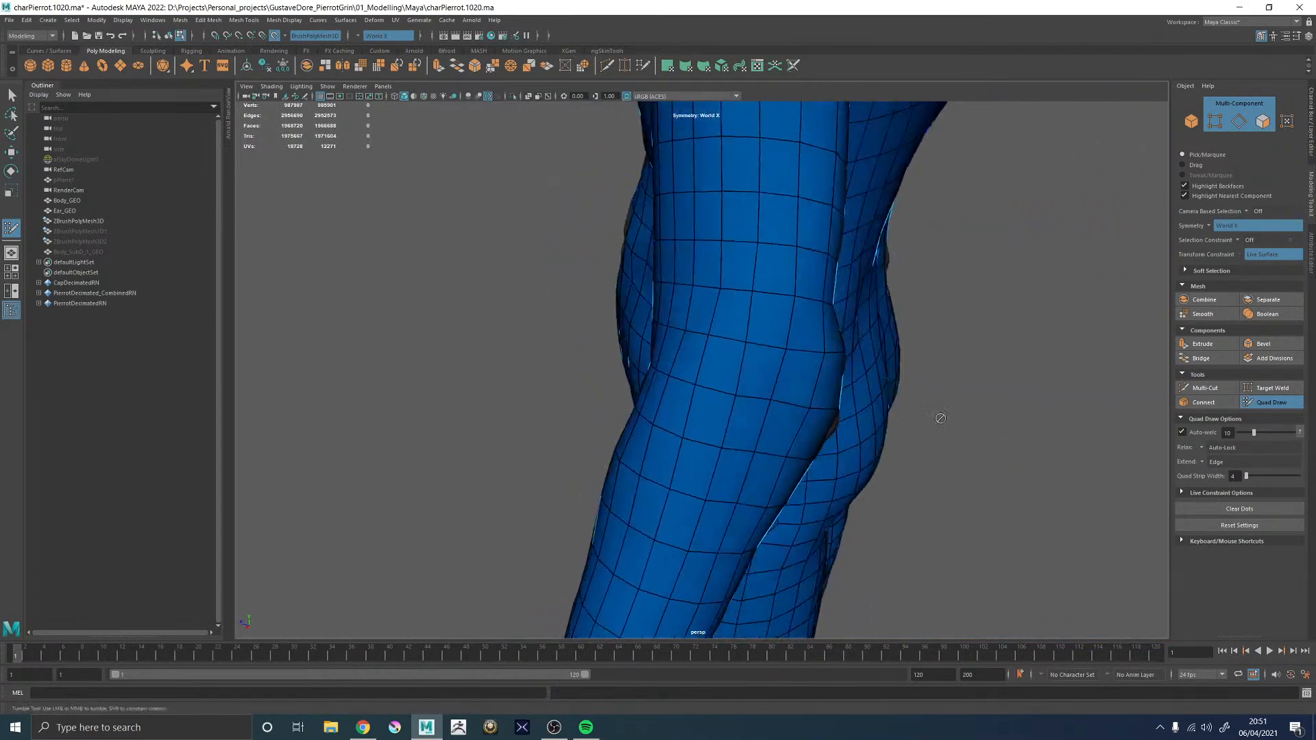
pyautogui.keyDown('alt'); pyautogui.moveTo(880, 375); pyautogui.dragTo(749, 379); pyautogui.keyUp('alt')
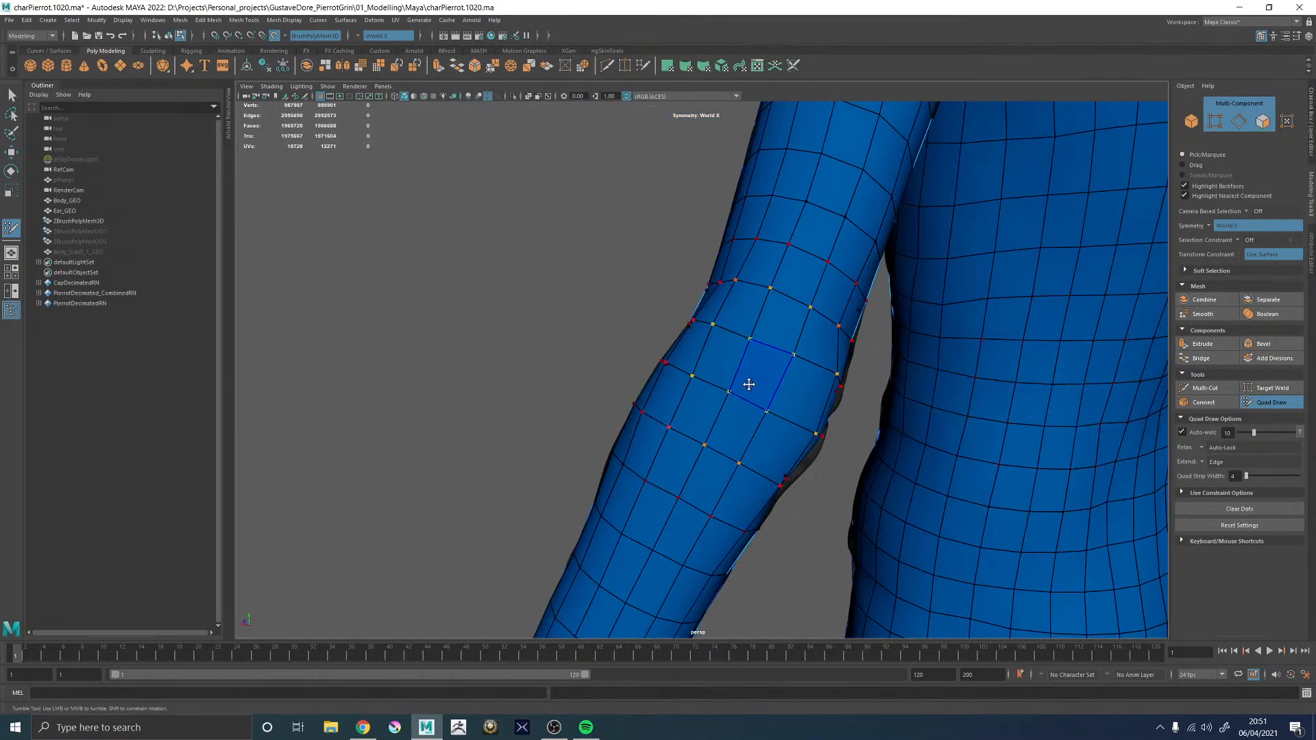
pyautogui.keyDown('alt'); pyautogui.moveTo(771, 533); pyautogui.dragTo(770, 500); pyautogui.keyUp('alt')
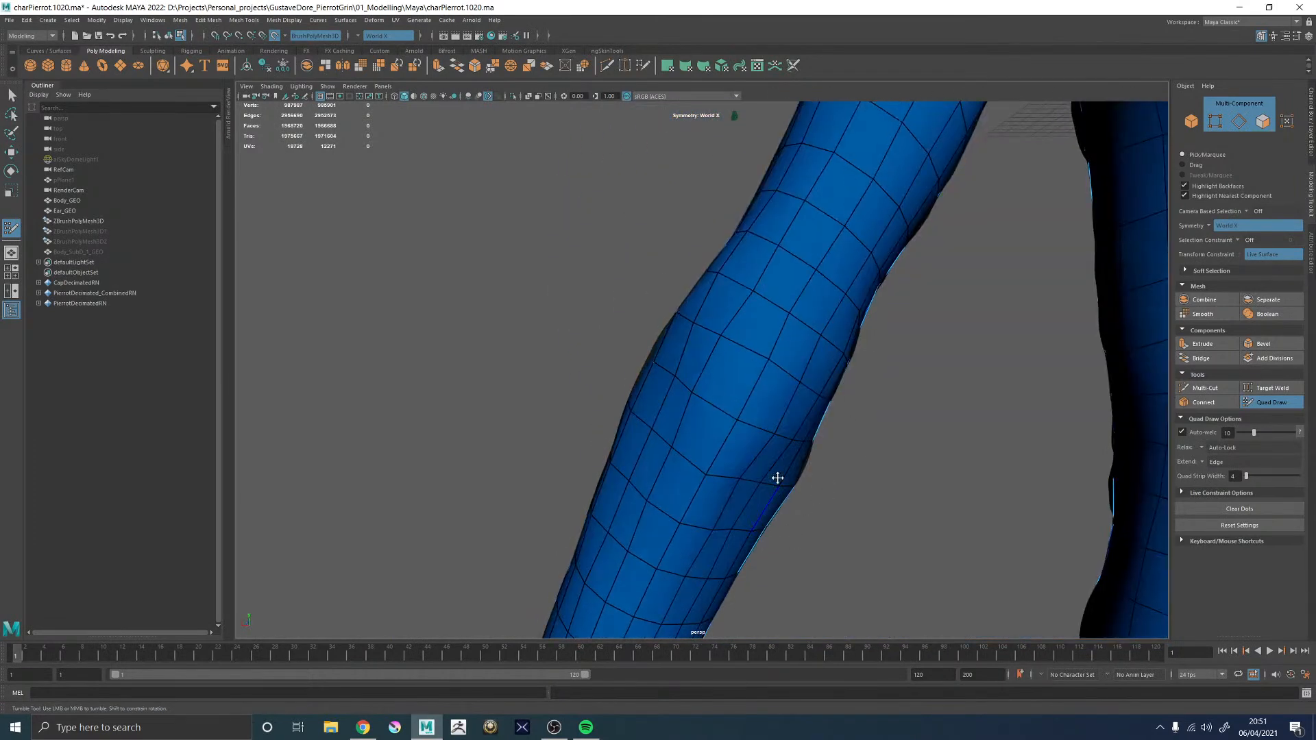
pyautogui.moveTo(722, 300)
pyautogui.keyDown('ctrl'); pyautogui.keyDown('shift'); pyautogui.mouseDown()
pyautogui.moveTo(814, 352)
pyautogui.moveTo(789, 432)
pyautogui.moveTo(747, 488)
pyautogui.moveTo(667, 455)
pyautogui.moveTo(699, 382)
pyautogui.mouseUp(); pyautogui.keyUp('shift'); pyautogui.keyUp('ctrl')
pyautogui.keyDown('alt'); pyautogui.moveTo(915, 417); pyautogui.dragTo(843, 377); pyautogui.keyUp('alt')
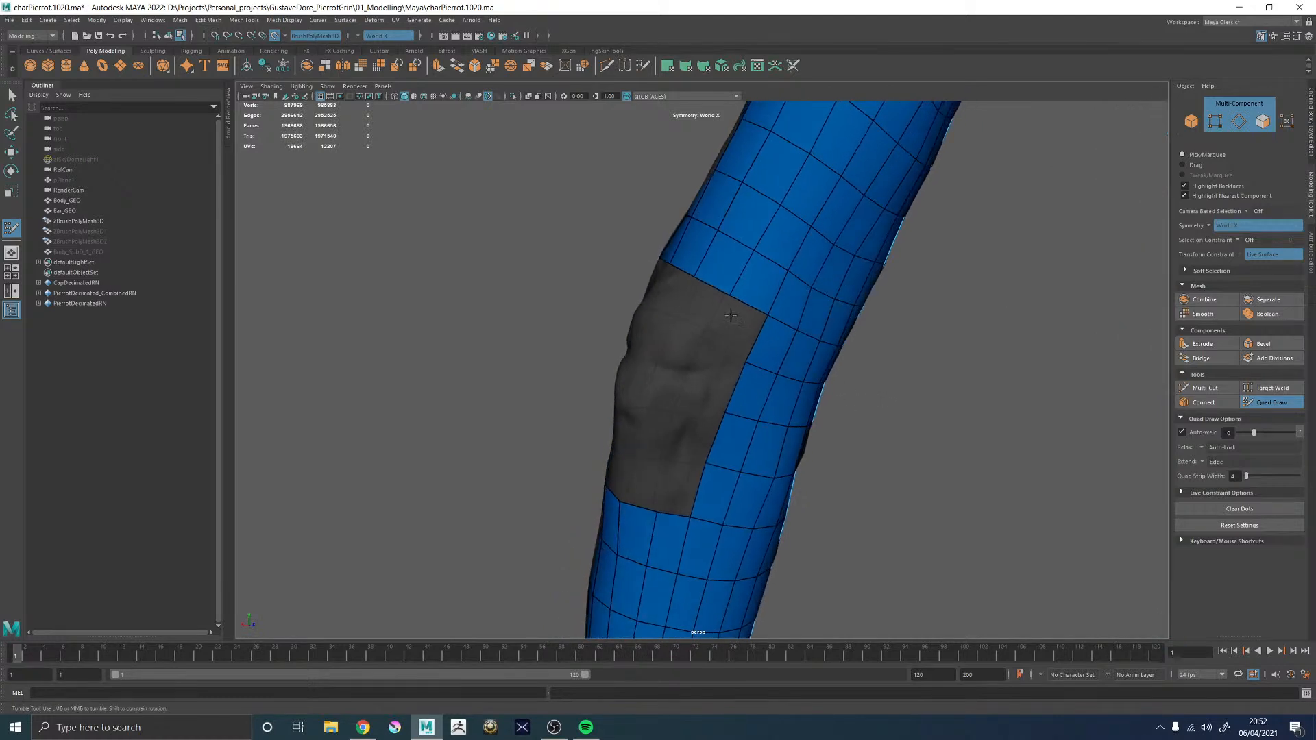
pyautogui.click(722, 358)
pyautogui.keyDown('shift'); pyautogui.click(742, 334); pyautogui.keyUp('shift')
pyautogui.keyDown('shift'); pyautogui.click(746, 315); pyautogui.keyUp('shift')
pyautogui.keyDown('alt'); pyautogui.moveTo(886, 297); pyautogui.dragTo(883, 357); pyautogui.keyUp('alt')
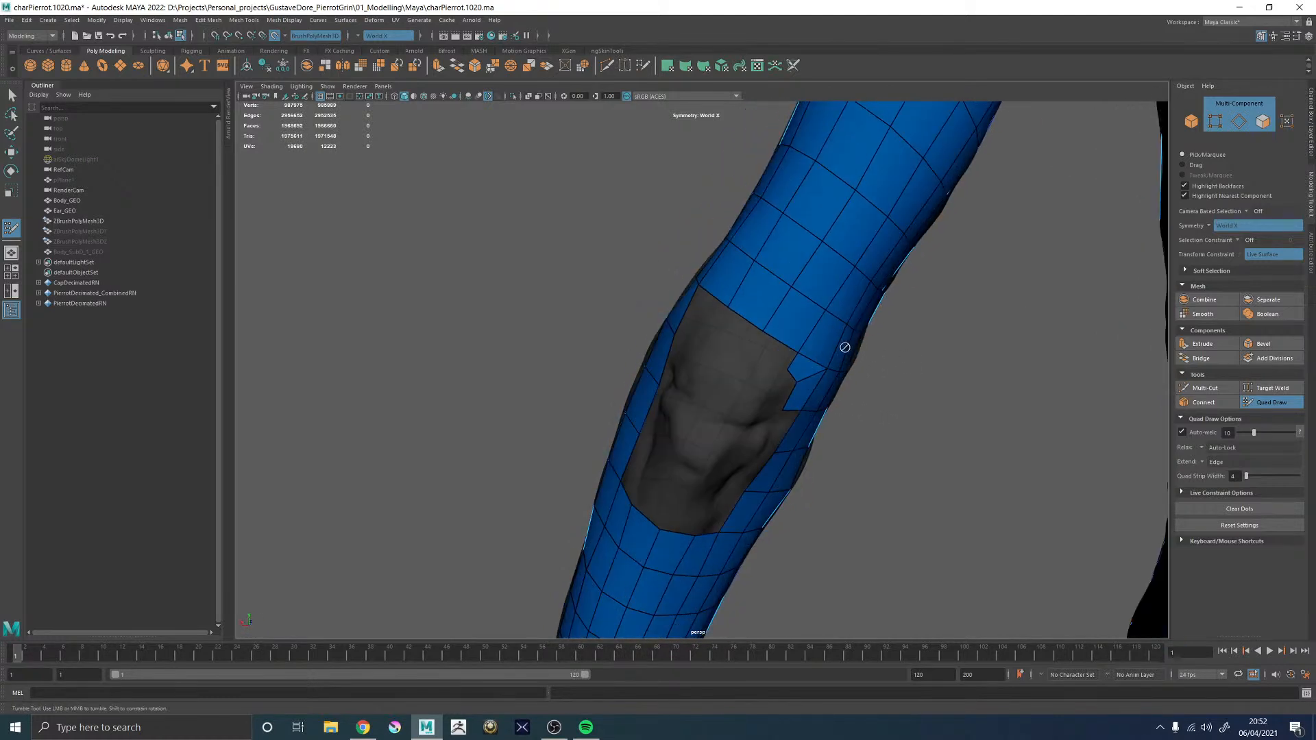
pyautogui.hotkey('ctrl', 'z')
pyautogui.hotkey('ctrl', 'z')
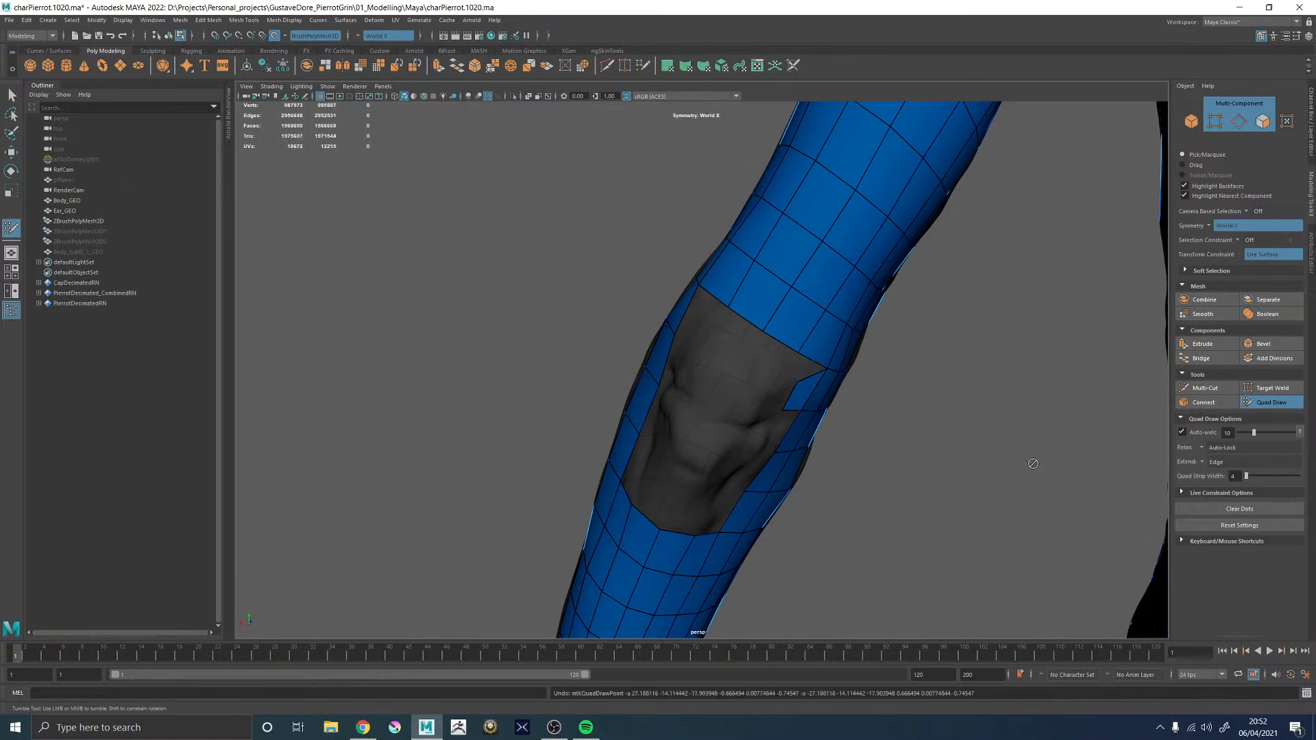
pyautogui.hotkey('ctrl', 'z')
# - Leave Quad Draw and isolate the Body_GEO mesh in the viewport
pyautogui.press('w')
pyautogui.click(793, 403)
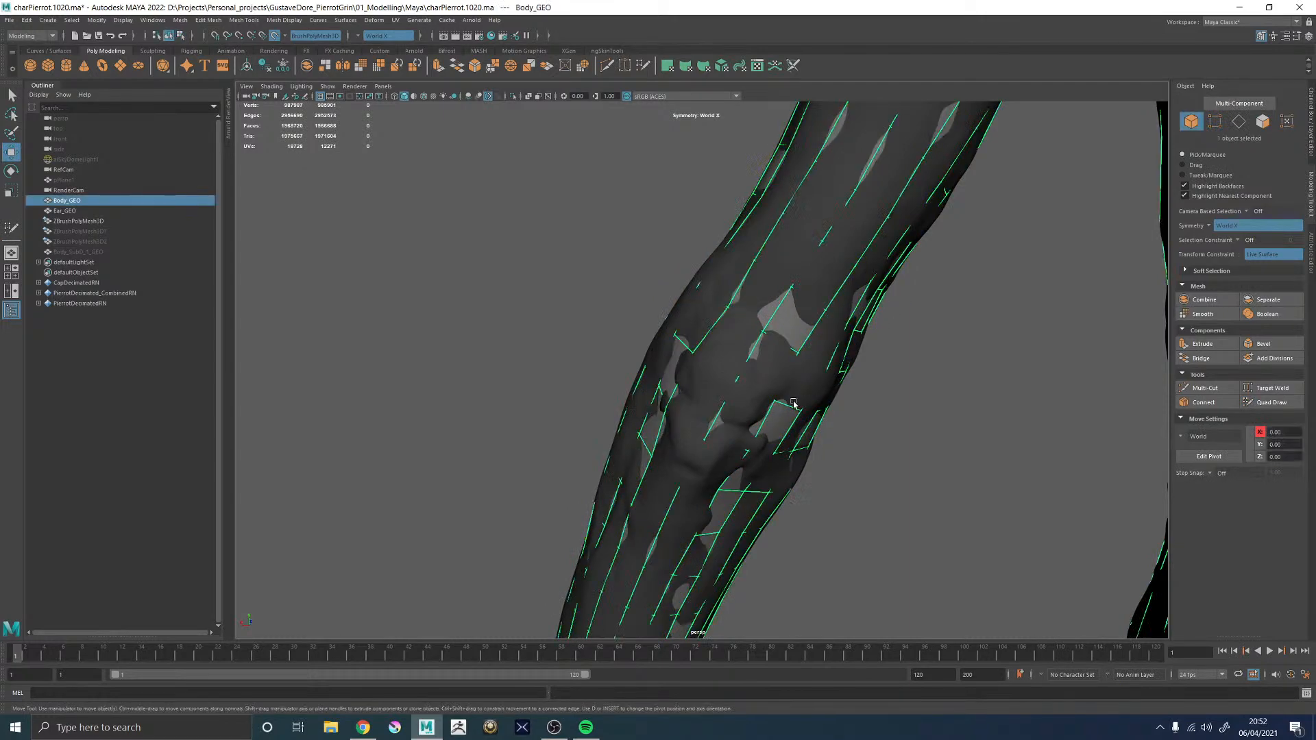
pyautogui.hotkey('ctrl', '1')
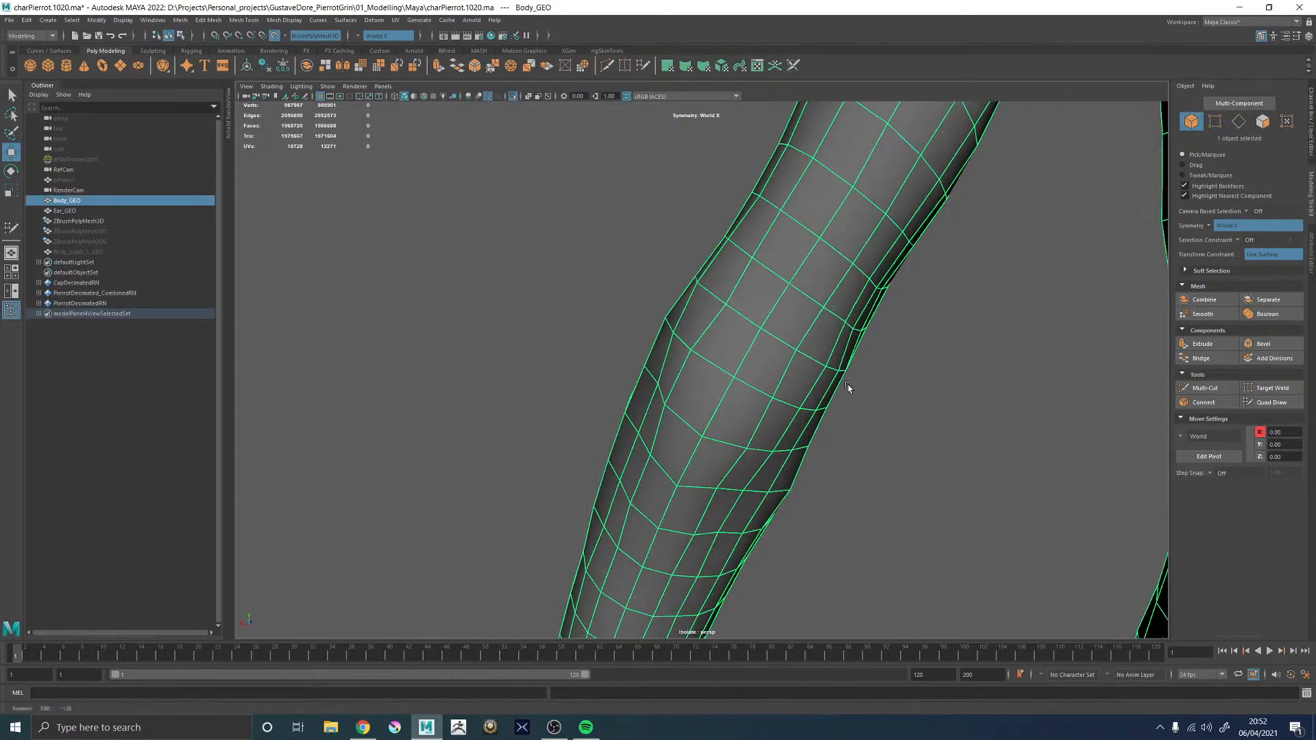
# - Select the rectangular patch of faces covering the back of the elbow and bevel it
pyautogui.moveTo(754, 318); pyautogui.dragTo(747, 341, button='right')
pyautogui.click(747, 341)
pyautogui.keyDown('alt'); pyautogui.moveTo(747, 340); pyautogui.dragTo(781, 355); pyautogui.keyUp('alt')
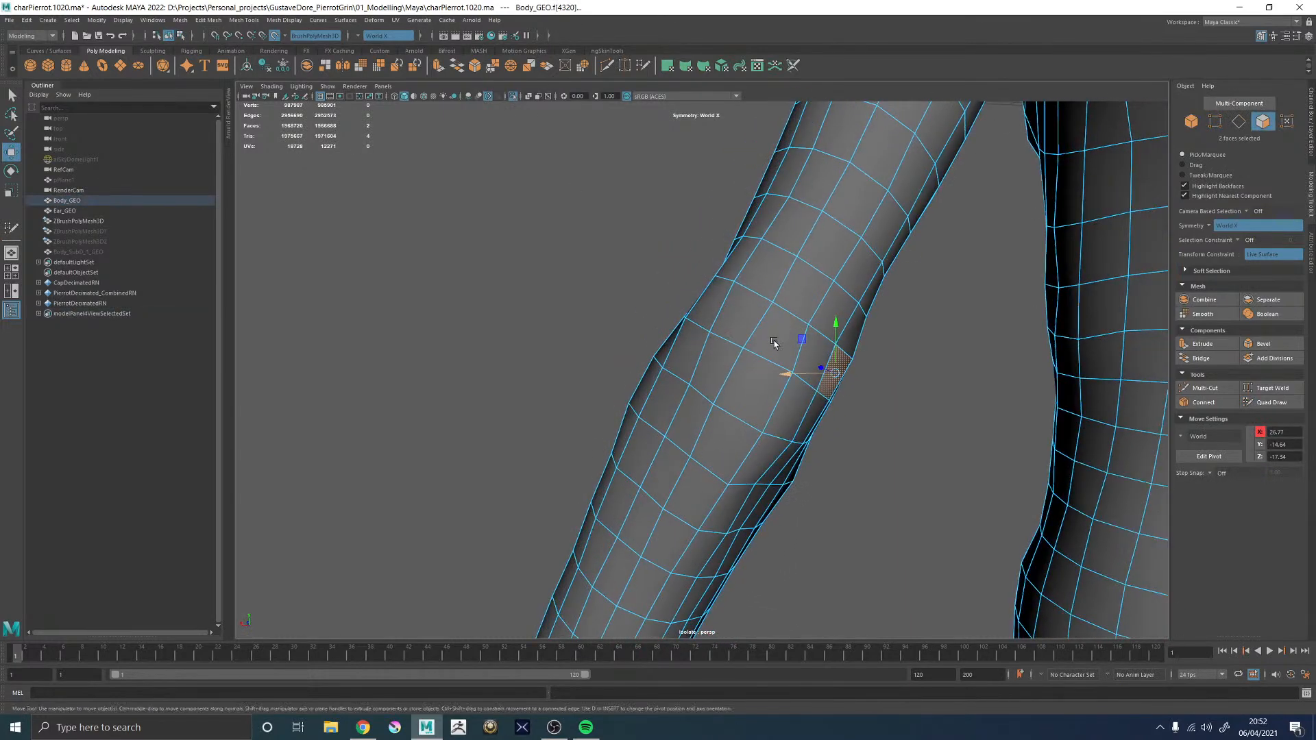
pyautogui.keyDown('shift'); pyautogui.doubleClick(732, 302); pyautogui.keyUp('shift')
pyautogui.keyDown('shift'); pyautogui.doubleClick(670, 456); pyautogui.keyUp('shift')
pyautogui.keyDown('alt'); pyautogui.moveTo(744, 483); pyautogui.dragTo(686, 472); pyautogui.keyUp('alt')
pyautogui.keyDown('shift'); pyautogui.doubleClick(685, 471); pyautogui.keyUp('shift')
pyautogui.keyDown('shift'); pyautogui.doubleClick(725, 340); pyautogui.keyUp('shift')
pyautogui.keyDown('alt'); pyautogui.moveTo(721, 345); pyautogui.dragTo(731, 364); pyautogui.keyUp('alt')
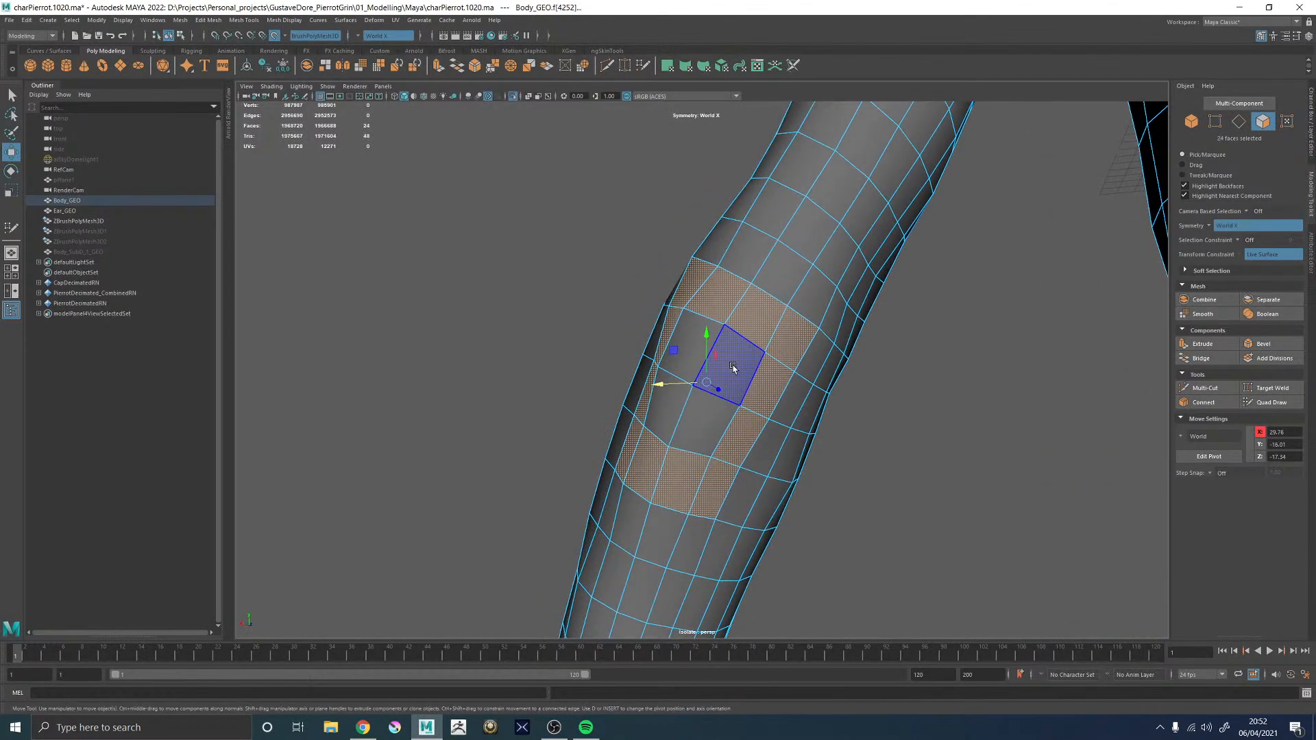
pyautogui.press('q')
pyautogui.keyDown('shift'); pyautogui.click(729, 363); pyautogui.keyUp('shift')
pyautogui.keyDown('shift'); pyautogui.click(693, 349); pyautogui.keyUp('shift')
pyautogui.keyDown('shift'); pyautogui.click(667, 403); pyautogui.keyUp('shift')
pyautogui.keyDown('shift'); pyautogui.click(708, 414); pyautogui.keyUp('shift')
pyautogui.keyDown('shift'); pyautogui.moveTo(723, 341); pyautogui.dragTo(776, 341, button='right'); pyautogui.keyUp('shift')
pyautogui.keyDown('alt'); pyautogui.moveTo(740, 352); pyautogui.dragTo(760, 389); pyautogui.keyUp('alt')
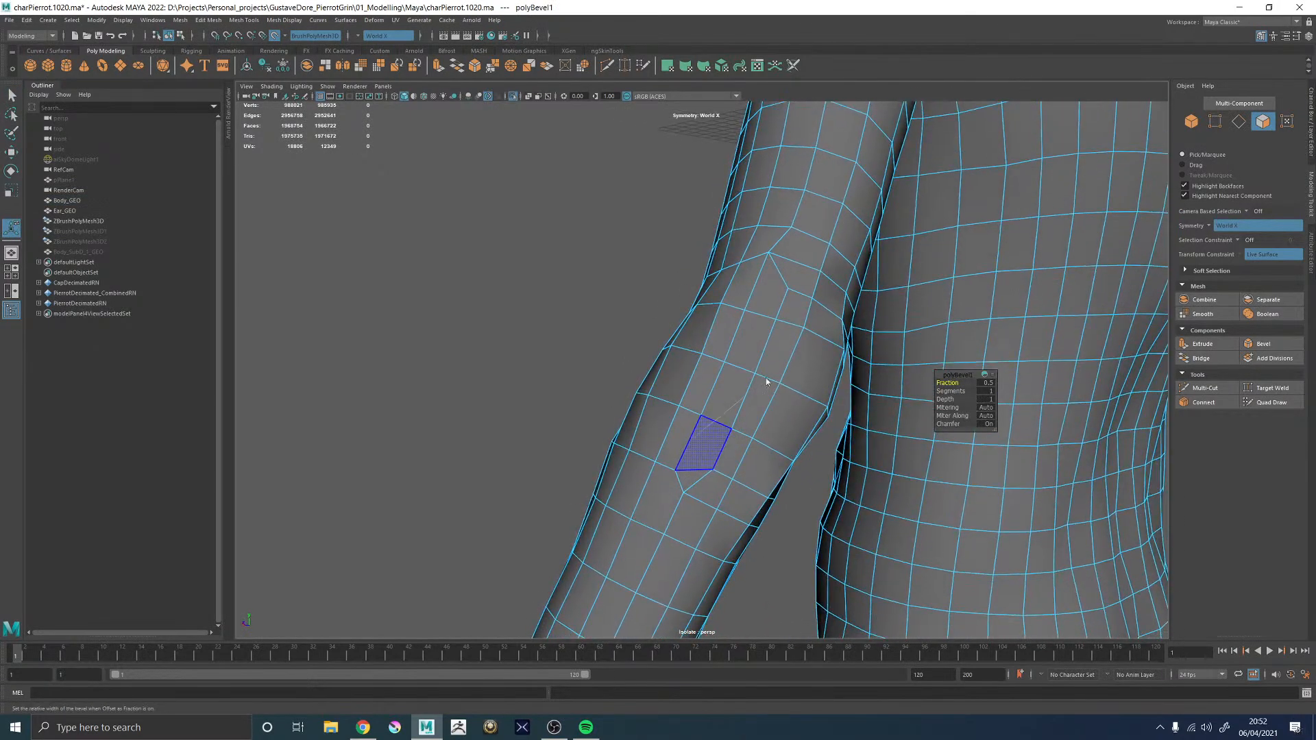
# - Finish the bevel, return to object selection and end the isolation of Body_GEO so the sculpt is shown again
pyautogui.moveTo(731, 421); pyautogui.dragTo(915, 375, button='right')
pyautogui.click(1272, 402)
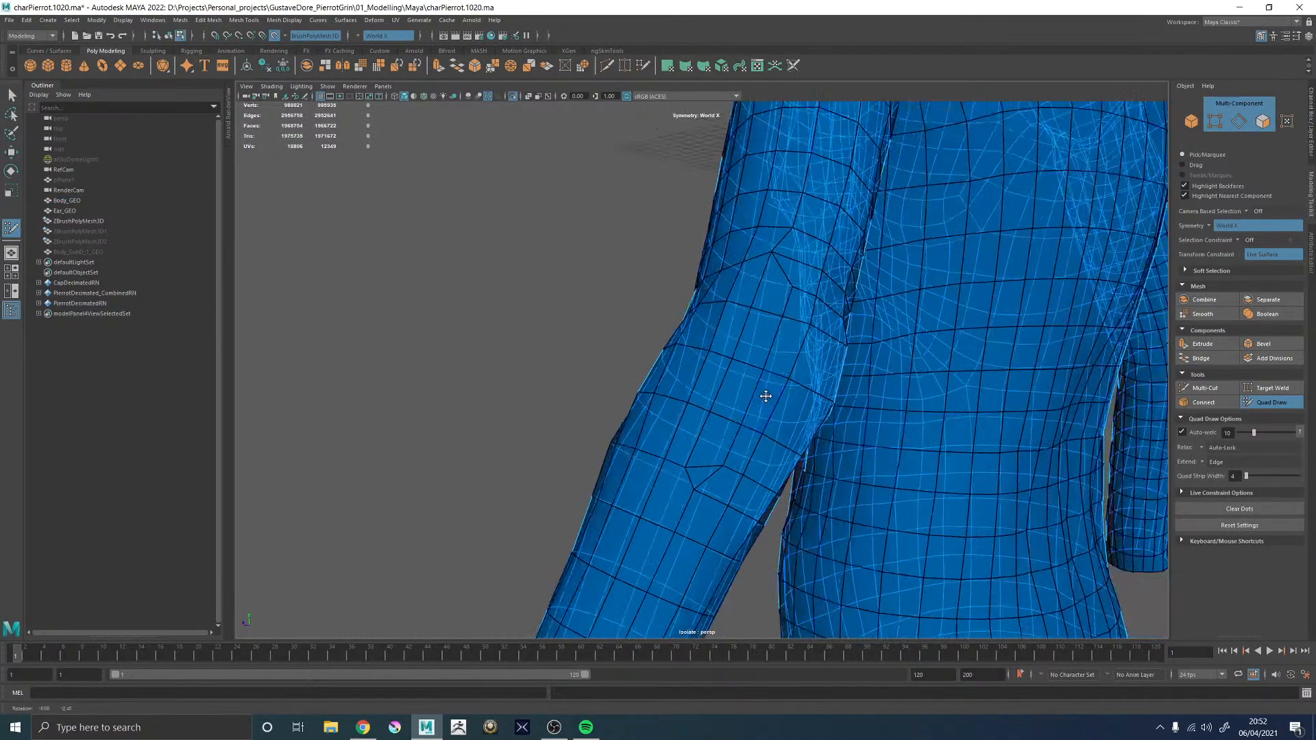
pyautogui.moveTo(781, 316); pyautogui.dragTo(857, 278, button='right')
pyautogui.click(512, 97)
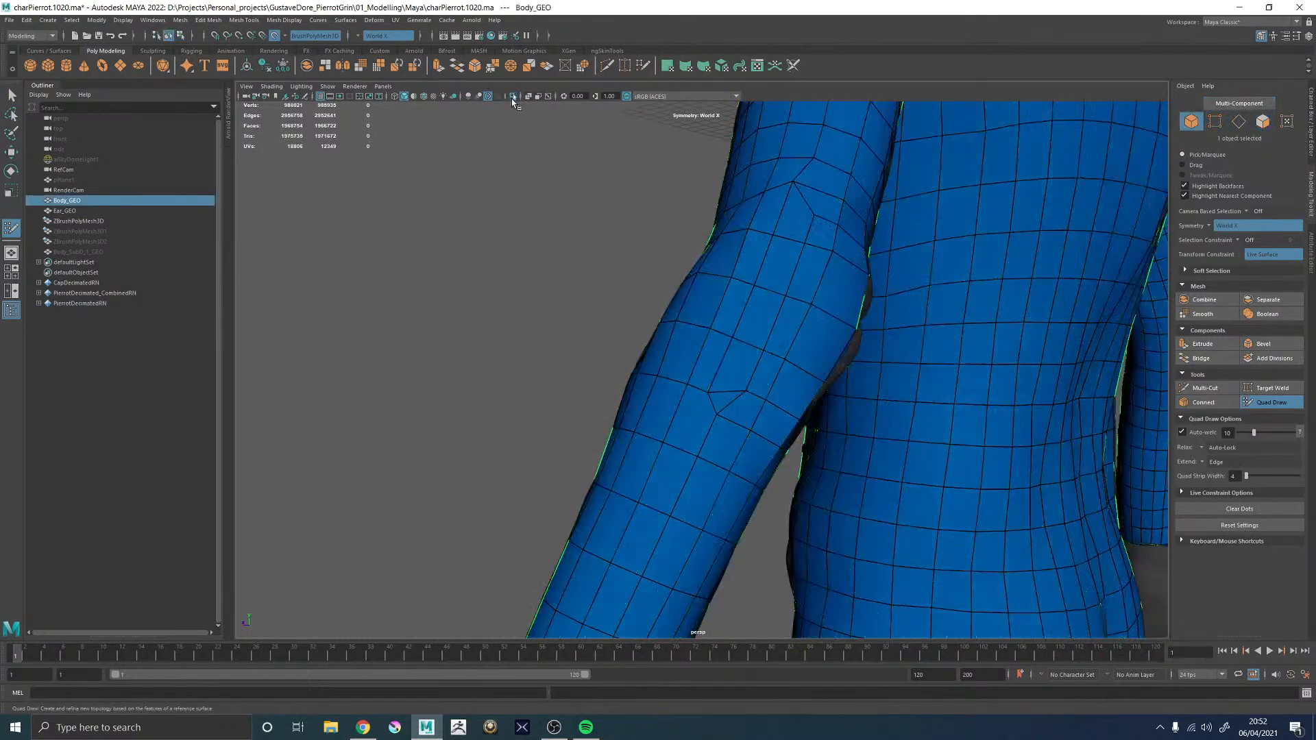
# - Resume Quad Draw on Body_GEO, weld the extra corner vertices of the elbow patch and relax the surrounding quads
pyautogui.press('w')
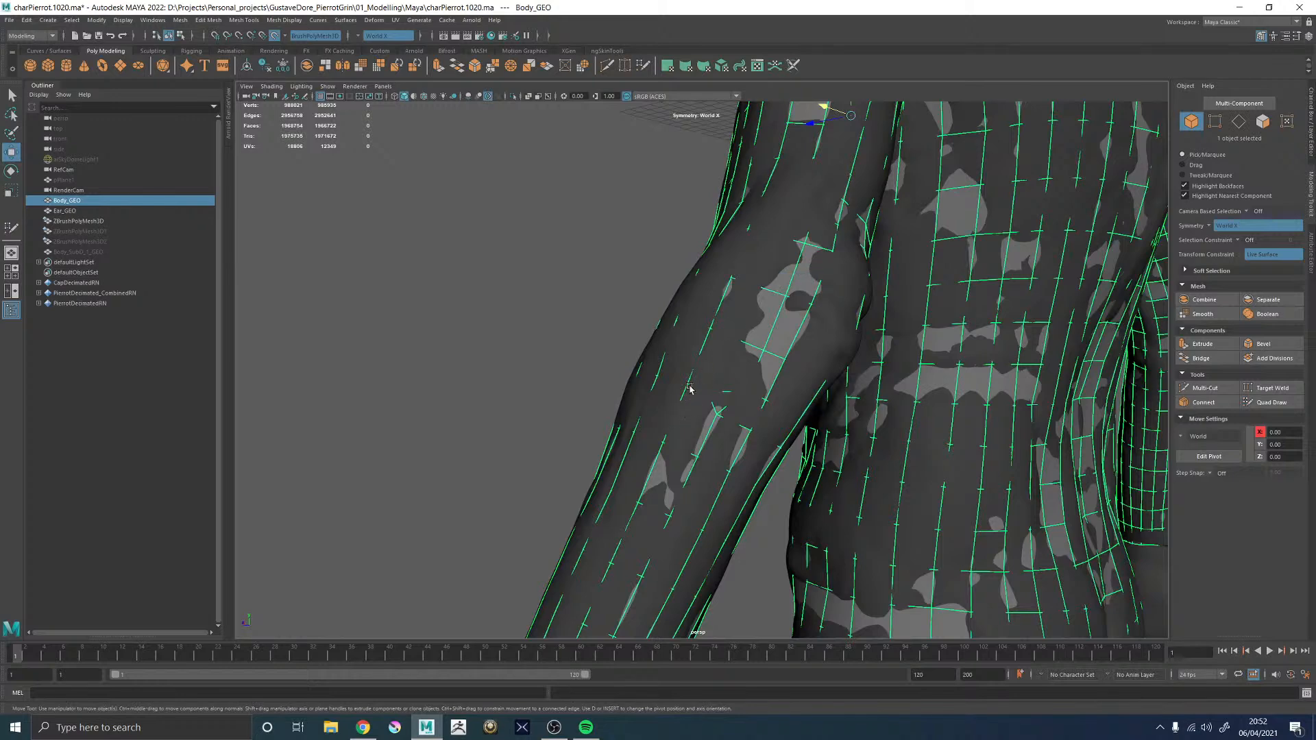
pyautogui.click(1274, 402)
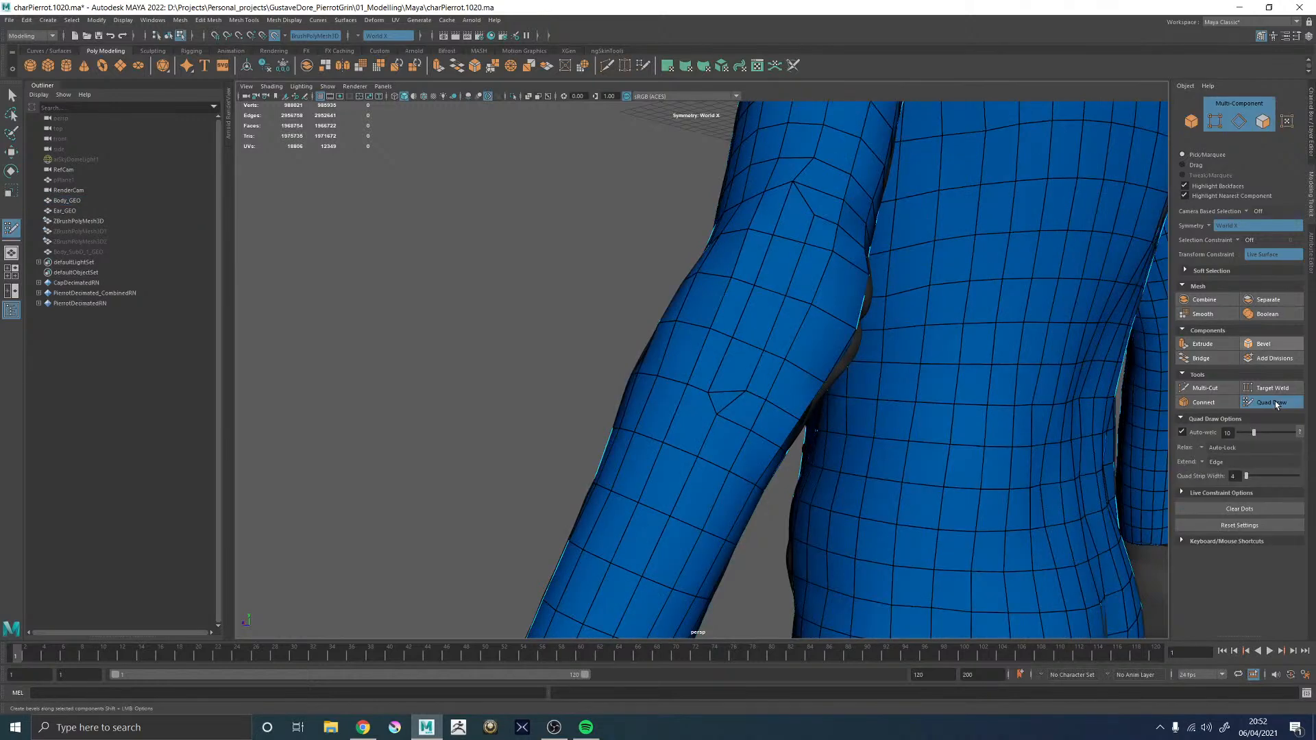
pyautogui.moveTo(707, 393)
pyautogui.mouseDown()
pyautogui.moveTo(717, 405)
pyautogui.moveTo(655, 391)
pyautogui.mouseUp()
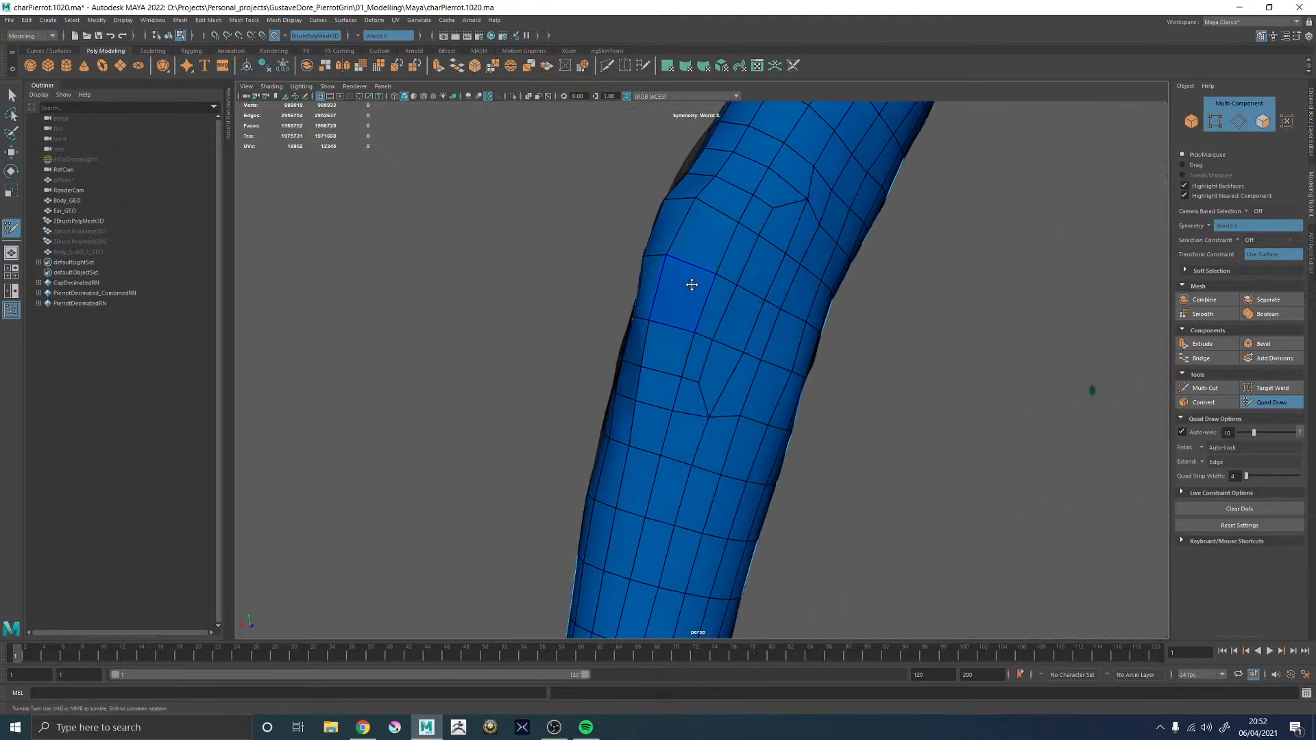
pyautogui.moveTo(694, 253)
pyautogui.keyDown('shift'); pyautogui.mouseDown()
pyautogui.moveTo(711, 274)
pyautogui.moveTo(691, 279)
pyautogui.moveTo(728, 311)
pyautogui.moveTo(815, 332)
pyautogui.mouseUp(); pyautogui.keyUp('shift')
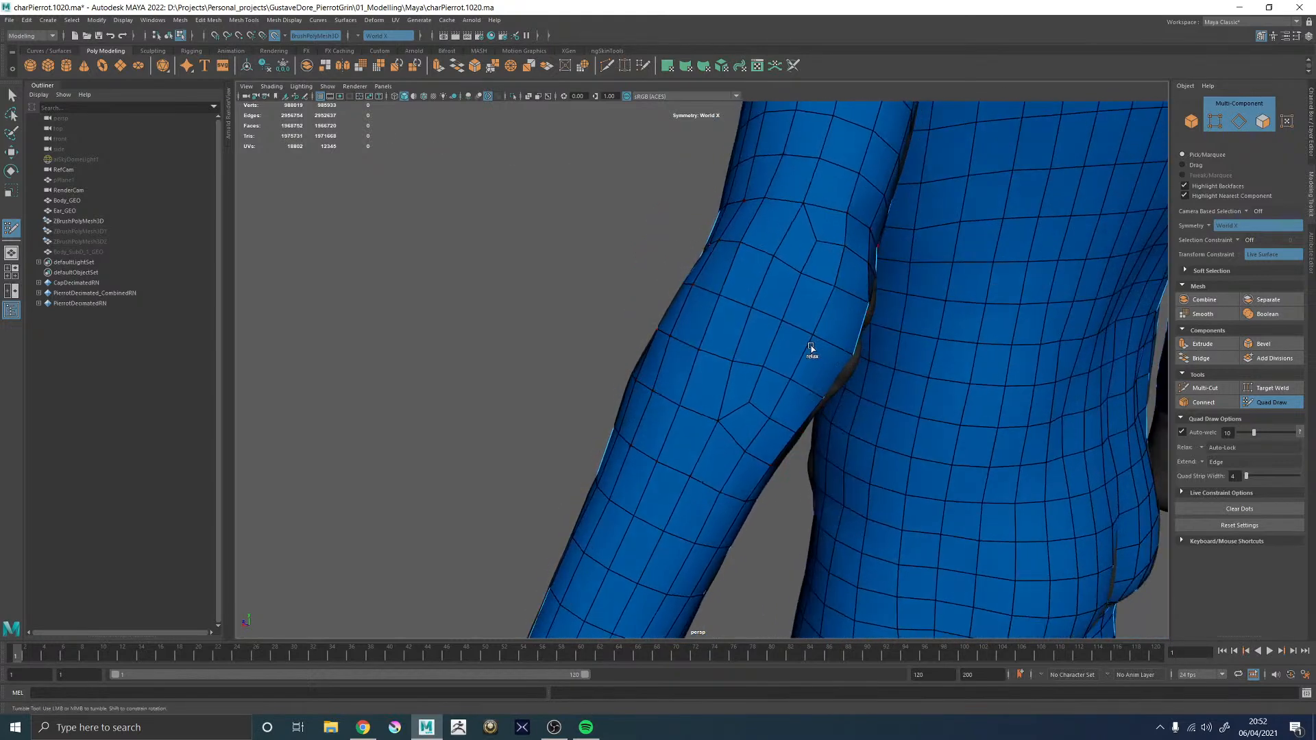
# - Insert an edge loop lengthwise through the elbow patch and relax the surrounding topology
pyautogui.keyDown('ctrl'); pyautogui.click(754, 394); pyautogui.keyUp('ctrl')
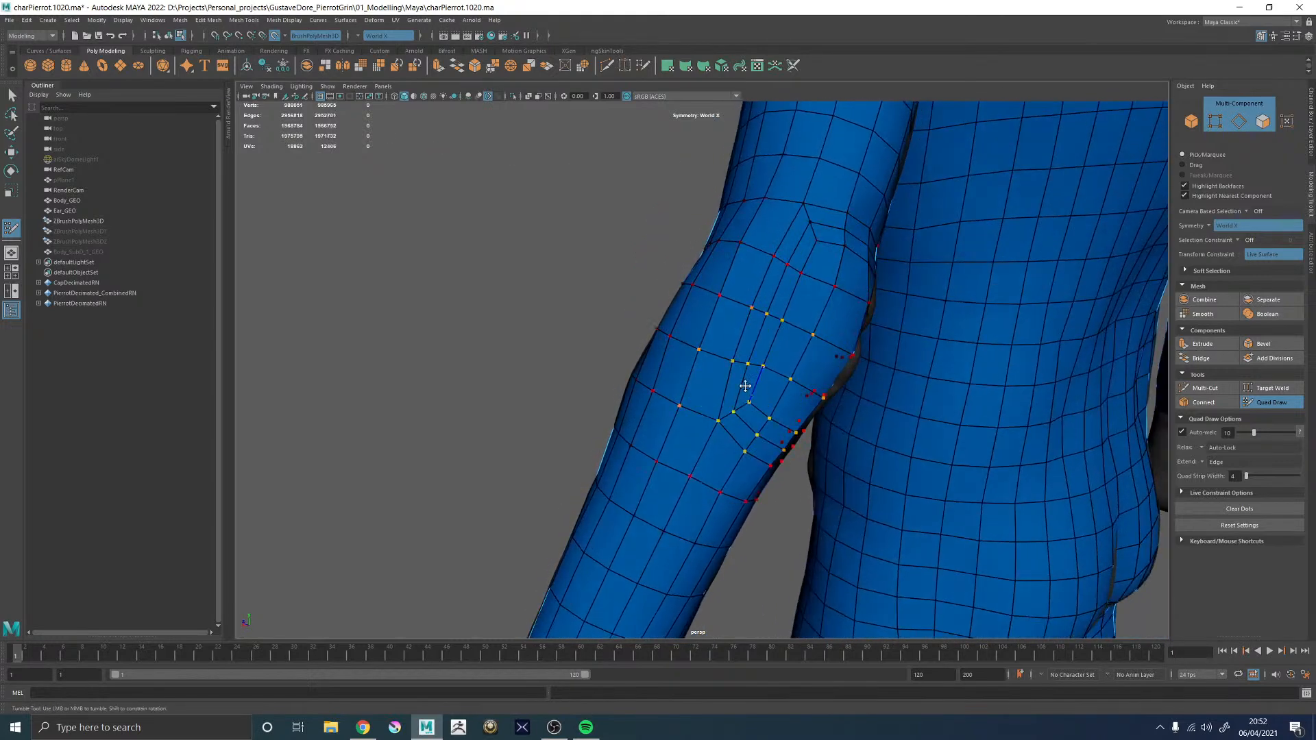
pyautogui.moveTo(810, 311)
pyautogui.keyDown('shift'); pyautogui.mouseDown()
pyautogui.moveTo(813, 342)
pyautogui.moveTo(833, 342)
pyautogui.mouseUp(); pyautogui.keyUp('shift')
pyautogui.keyDown('alt'); pyautogui.moveTo(588, 355); pyautogui.dragTo(479, 331); pyautogui.keyUp('alt')
pyautogui.keyDown('shift'); pyautogui.moveTo(702, 319); pyautogui.dragTo(702, 325); pyautogui.keyUp('shift')
# - Insert a closed edge loop inside the elbow patch to add a ring around the tip of the elbow
pyautogui.keyDown('alt'); pyautogui.moveTo(816, 310); pyautogui.dragTo(617, 315, button='right'); pyautogui.keyUp('alt')
pyautogui.keyDown('alt'); pyautogui.moveTo(617, 314); pyautogui.dragTo(667, 343); pyautogui.keyUp('alt')
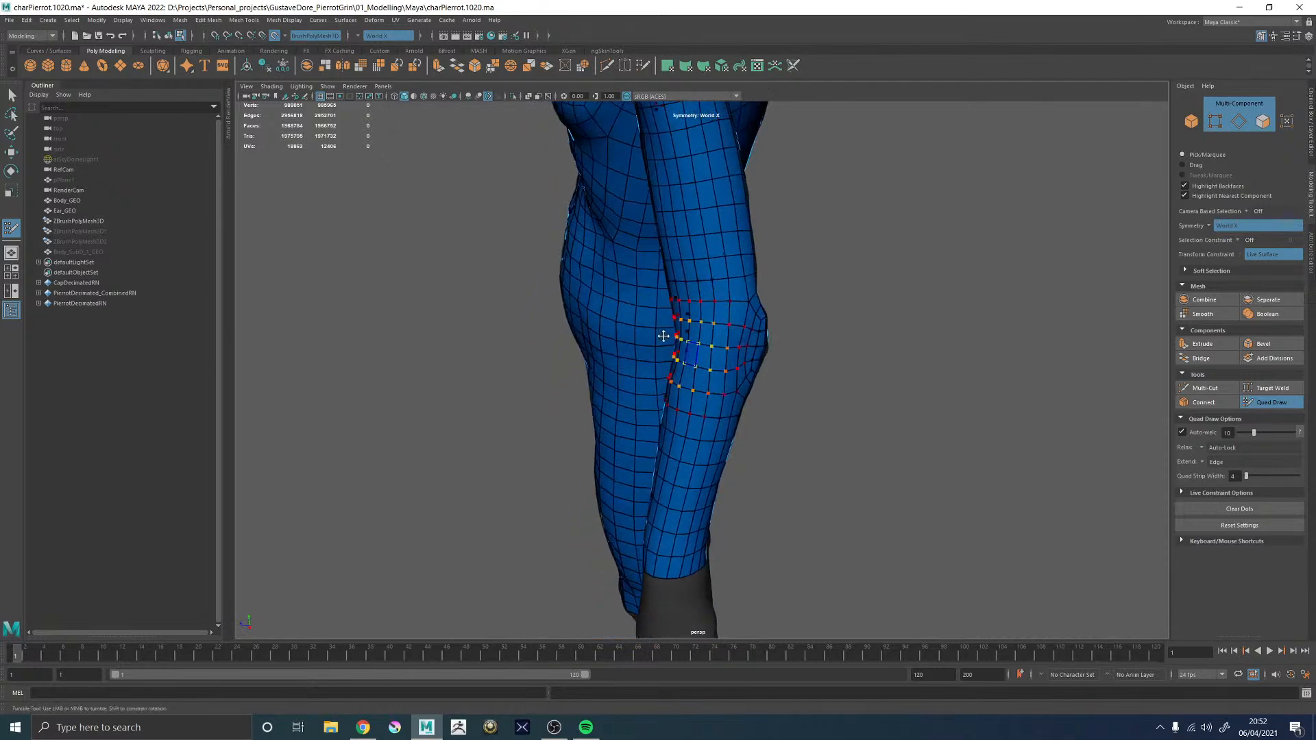
pyautogui.keyDown('alt'); pyautogui.moveTo(667, 343); pyautogui.dragTo(1002, 387, button='right'); pyautogui.keyUp('alt')
pyautogui.moveTo(1002, 387)
pyautogui.keyDown('alt'); pyautogui.mouseDown()
pyautogui.moveTo(848, 332)
pyautogui.moveTo(808, 302)
pyautogui.mouseUp(); pyautogui.keyUp('alt')
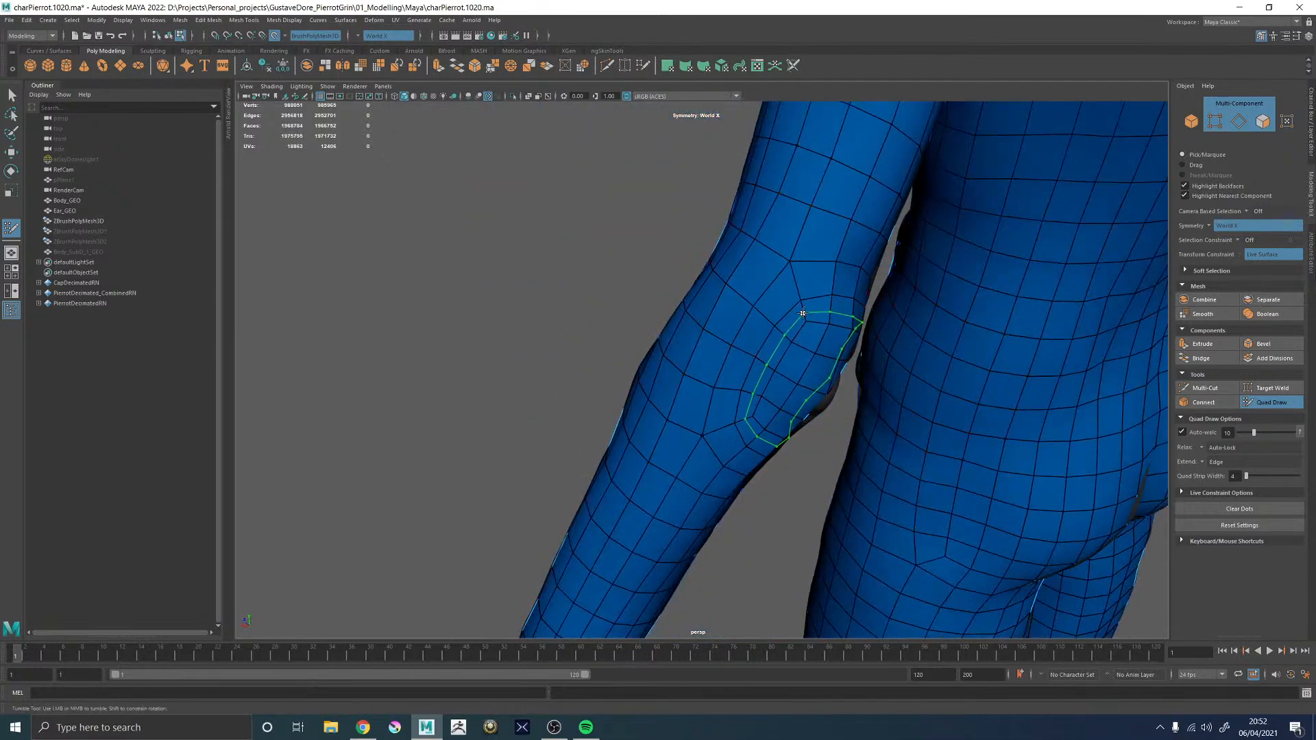
pyautogui.moveTo(515, 363)
pyautogui.keyDown('alt'); pyautogui.mouseDown()
pyautogui.moveTo(679, 294)
pyautogui.moveTo(773, 290)
pyautogui.mouseUp(); pyautogui.keyUp('alt')
pyautogui.moveTo(499, 345)
pyautogui.keyDown('alt'); pyautogui.mouseDown()
pyautogui.moveTo(935, 412)
pyautogui.moveTo(894, 406)
pyautogui.mouseUp(); pyautogui.keyUp('alt')
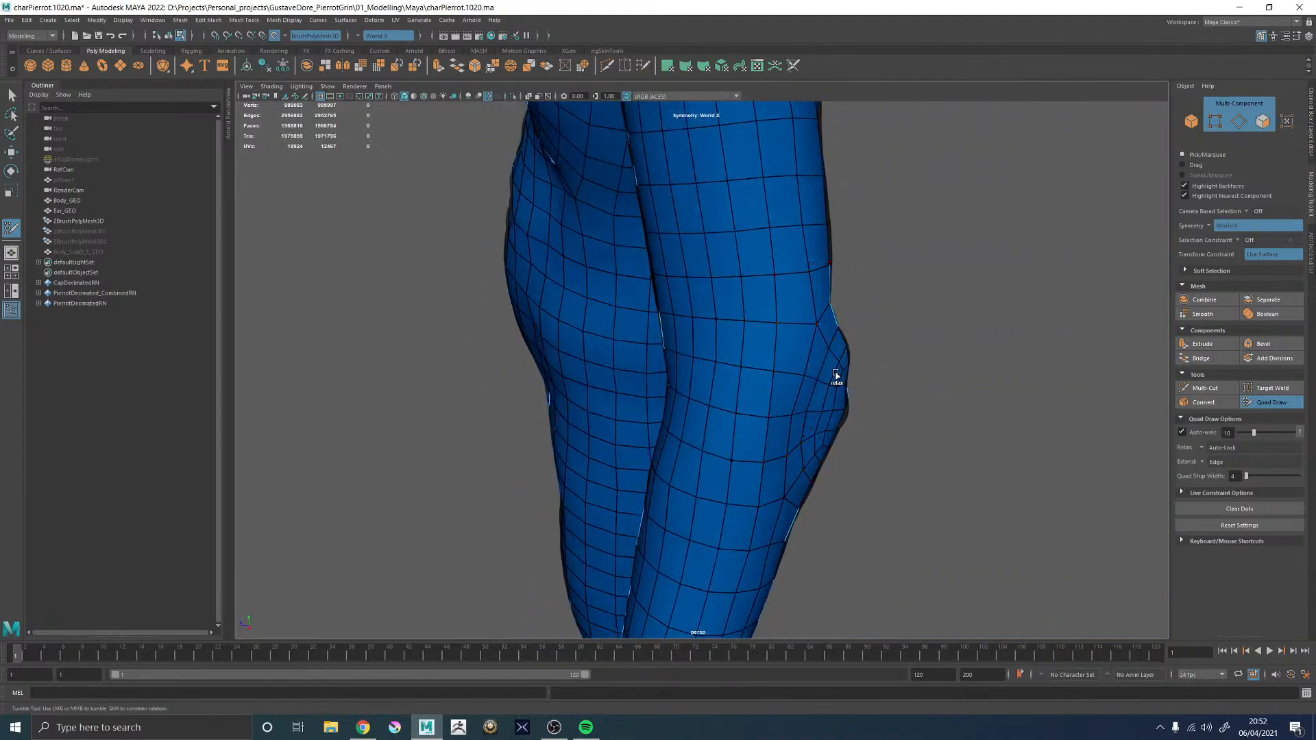
# - Review the elbows and overall body topology from the back and front, down to the open knee edges
pyautogui.keyDown('alt'); pyautogui.moveTo(1018, 379); pyautogui.dragTo(510, 336); pyautogui.keyUp('alt')
pyautogui.keyDown('alt'); pyautogui.moveTo(699, 386); pyautogui.dragTo(655, 309); pyautogui.keyUp('alt')
pyautogui.keyDown('alt'); pyautogui.moveTo(817, 384); pyautogui.dragTo(515, 337, button='right'); pyautogui.keyUp('alt')
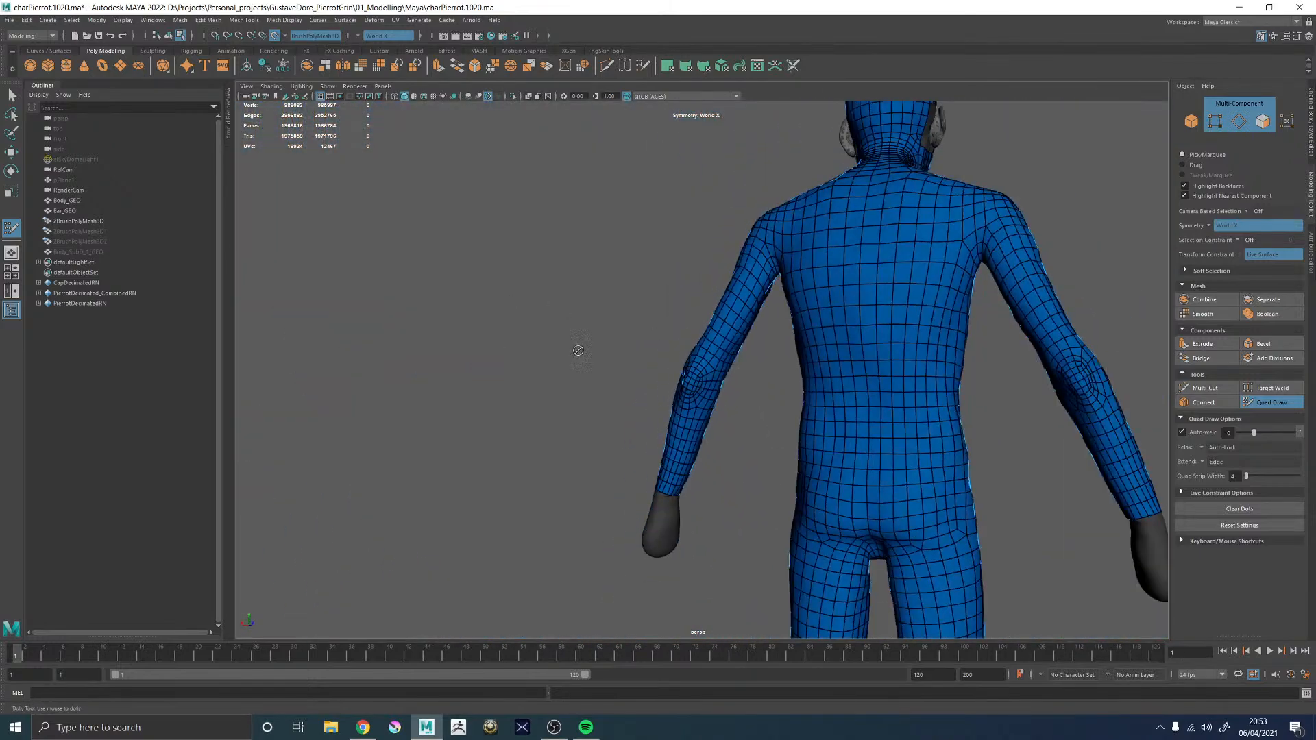
pyautogui.keyDown('alt'); pyautogui.moveTo(1123, 304); pyautogui.dragTo(1022, 133, button='middle'); pyautogui.keyUp('alt')
pyautogui.keyDown('alt'); pyautogui.moveTo(985, 526); pyautogui.dragTo(829, 510); pyautogui.keyUp('alt')
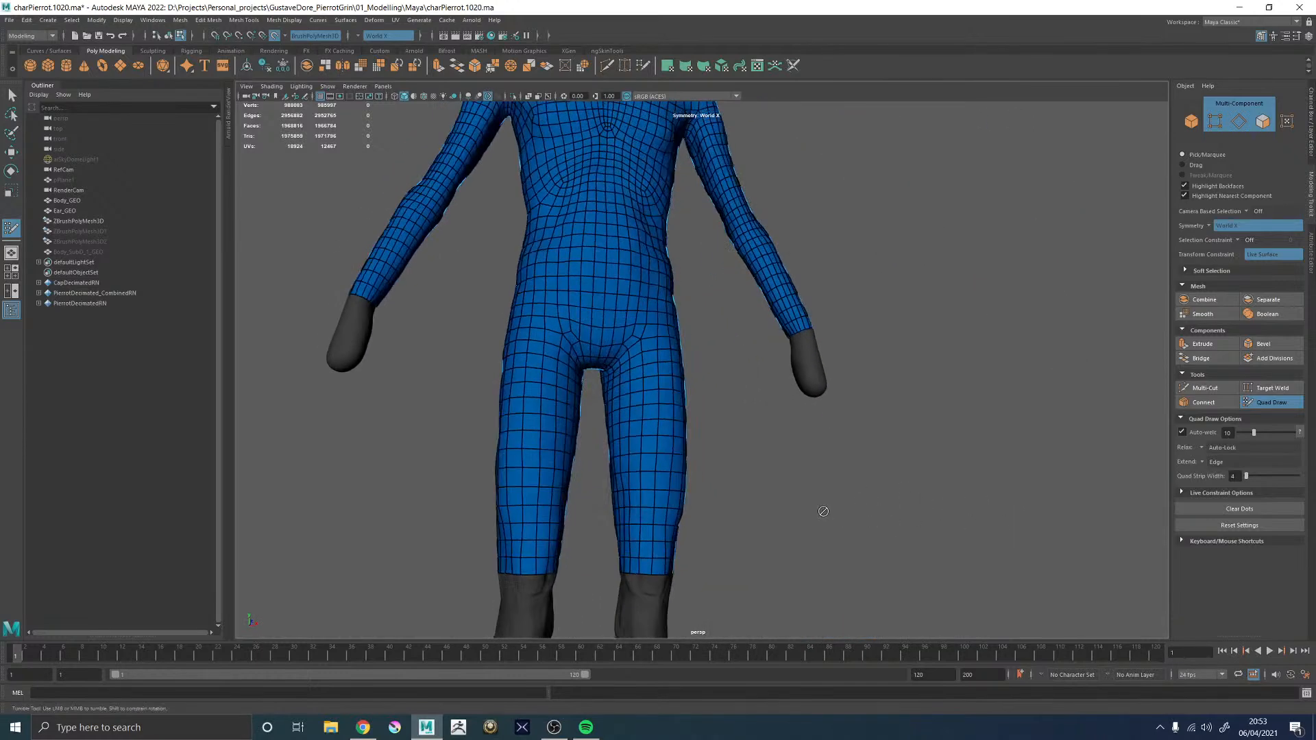
# - Examine the leg topology and the open edges above the knees from the front and back
pyautogui.keyDown('alt'); pyautogui.moveTo(829, 509); pyautogui.dragTo(812, 485, button='right'); pyautogui.keyUp('alt')
pyautogui.keyDown('alt'); pyautogui.moveTo(812, 485); pyautogui.dragTo(876, 322, button='middle'); pyautogui.keyUp('alt')
pyautogui.keyDown('alt'); pyautogui.moveTo(876, 322); pyautogui.dragTo(955, 441, button='right'); pyautogui.keyUp('alt')
pyautogui.keyDown('alt'); pyautogui.moveTo(955, 441); pyautogui.dragTo(895, 443); pyautogui.keyUp('alt')
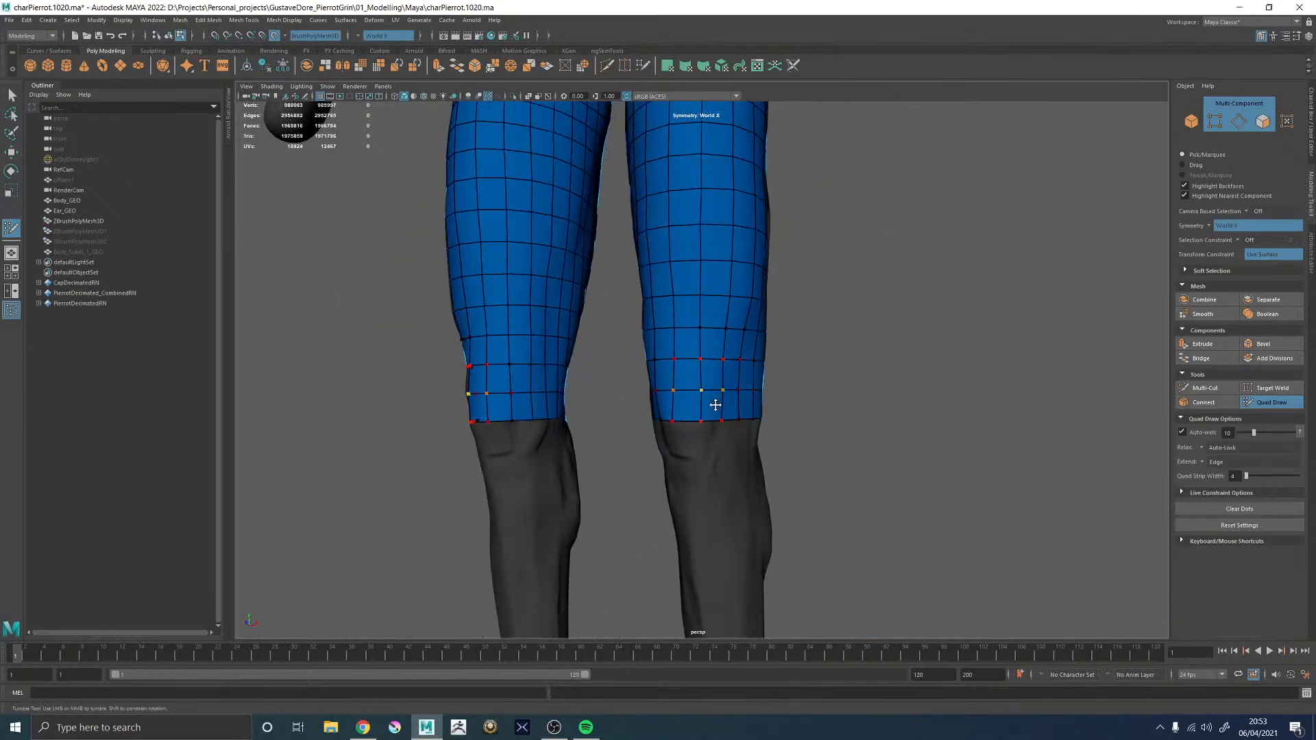
pyautogui.moveTo(738, 396)
pyautogui.keyDown('alt'); pyautogui.mouseDown()
pyautogui.moveTo(823, 340)
pyautogui.moveTo(771, 390)
pyautogui.moveTo(919, 314)
pyautogui.moveTo(777, 380)
pyautogui.mouseUp(); pyautogui.keyUp('alt')
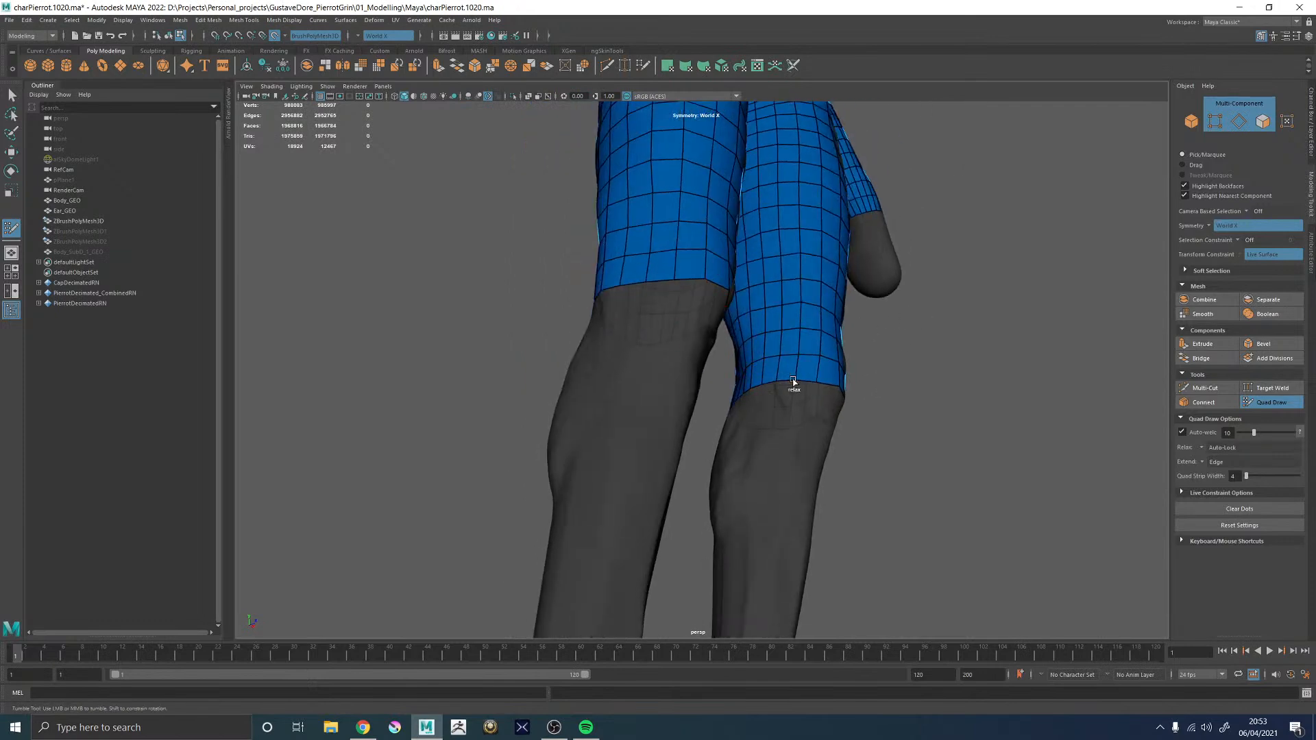
pyautogui.keyDown('alt'); pyautogui.moveTo(1004, 382); pyautogui.dragTo(996, 218, button='right'); pyautogui.keyUp('alt')
pyautogui.keyDown('alt'); pyautogui.moveTo(996, 218); pyautogui.dragTo(902, 247); pyautogui.keyUp('alt')
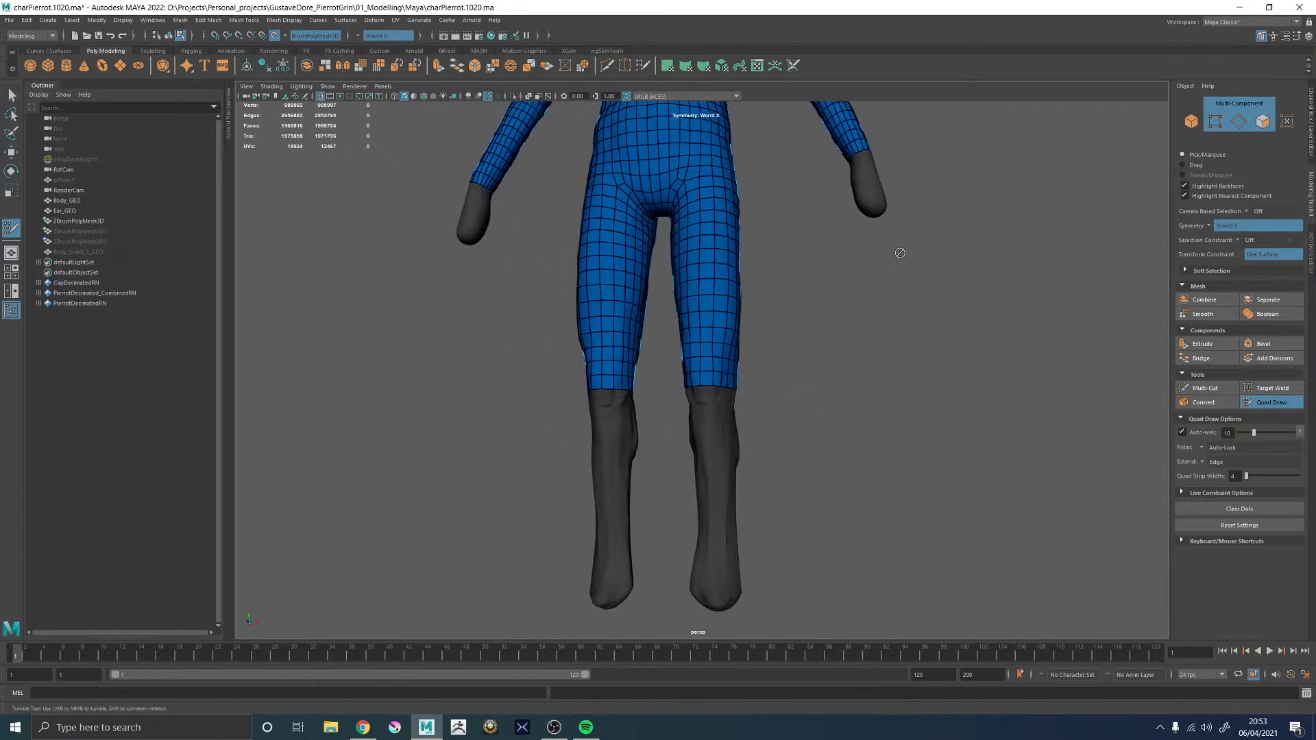
# - Examine the edge flow across the chest, abdomen and waist
pyautogui.keyDown('alt'); pyautogui.moveTo(902, 247); pyautogui.dragTo(867, 414, button='middle'); pyautogui.keyUp('alt')
pyautogui.keyDown('alt'); pyautogui.moveTo(866, 414); pyautogui.dragTo(811, 423); pyautogui.keyUp('alt')
pyautogui.keyDown('alt'); pyautogui.moveTo(811, 423); pyautogui.dragTo(949, 511, button='right'); pyautogui.keyUp('alt')
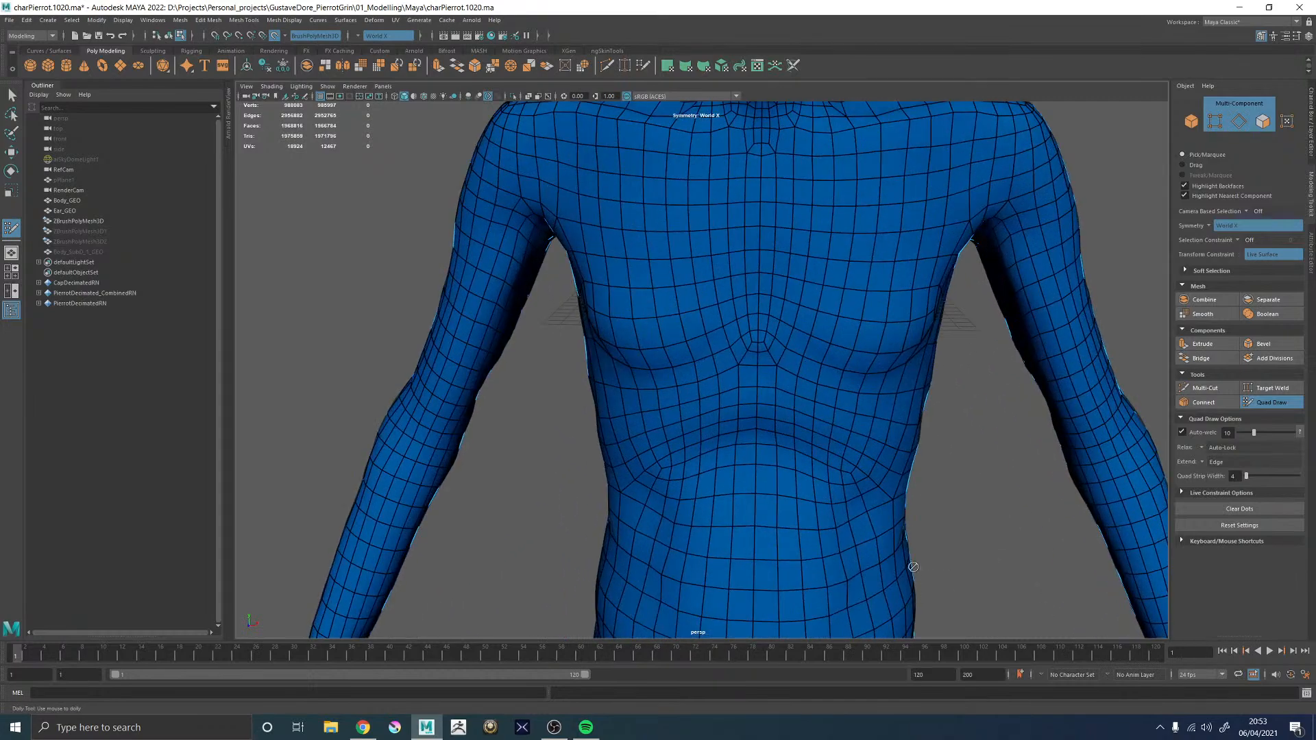
pyautogui.keyDown('alt'); pyautogui.moveTo(950, 511); pyautogui.dragTo(929, 340, button='middle'); pyautogui.keyUp('alt')
pyautogui.keyDown('alt'); pyautogui.moveTo(928, 341); pyautogui.dragTo(1001, 401, button='right'); pyautogui.keyUp('alt')
pyautogui.moveTo(1001, 401)
pyautogui.keyDown('alt'); pyautogui.mouseDown()
pyautogui.moveTo(1042, 372)
pyautogui.moveTo(1043, 383)
pyautogui.mouseUp(); pyautogui.keyUp('alt')
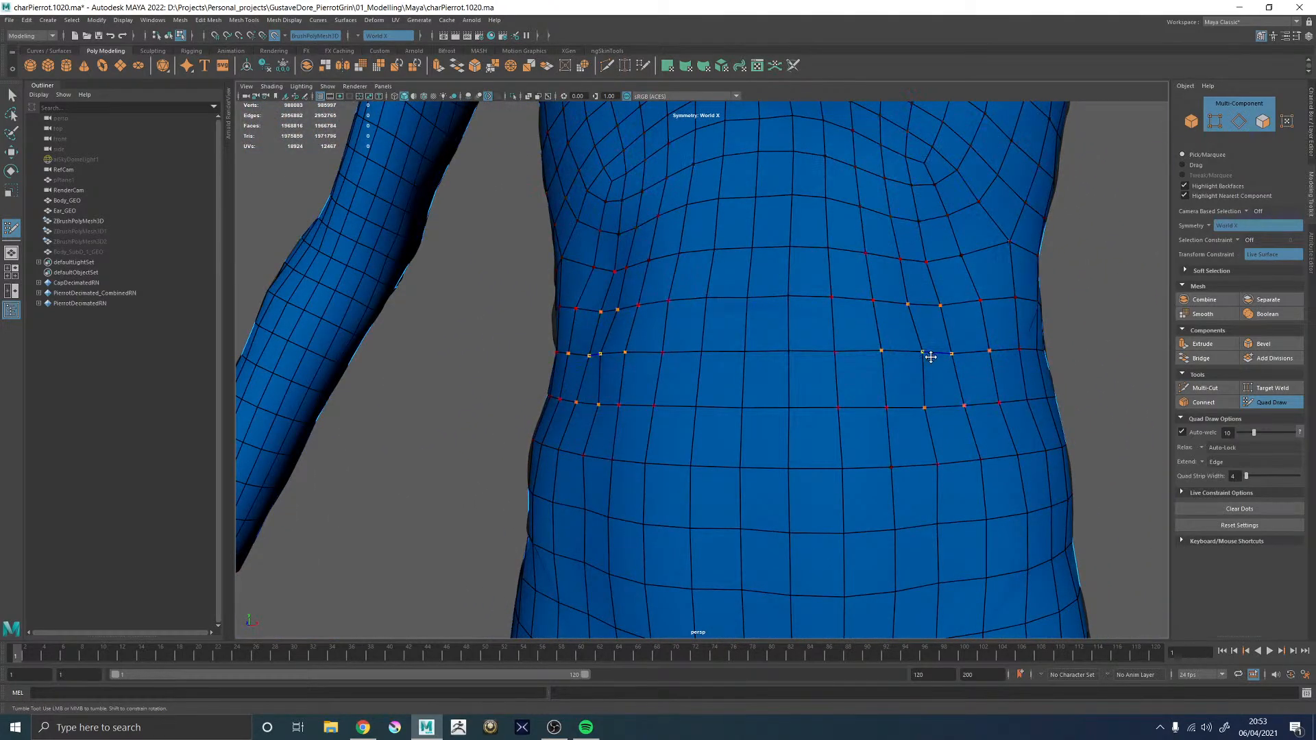
pyautogui.keyDown('alt'); pyautogui.moveTo(930, 357); pyautogui.dragTo(810, 353); pyautogui.keyUp('alt')
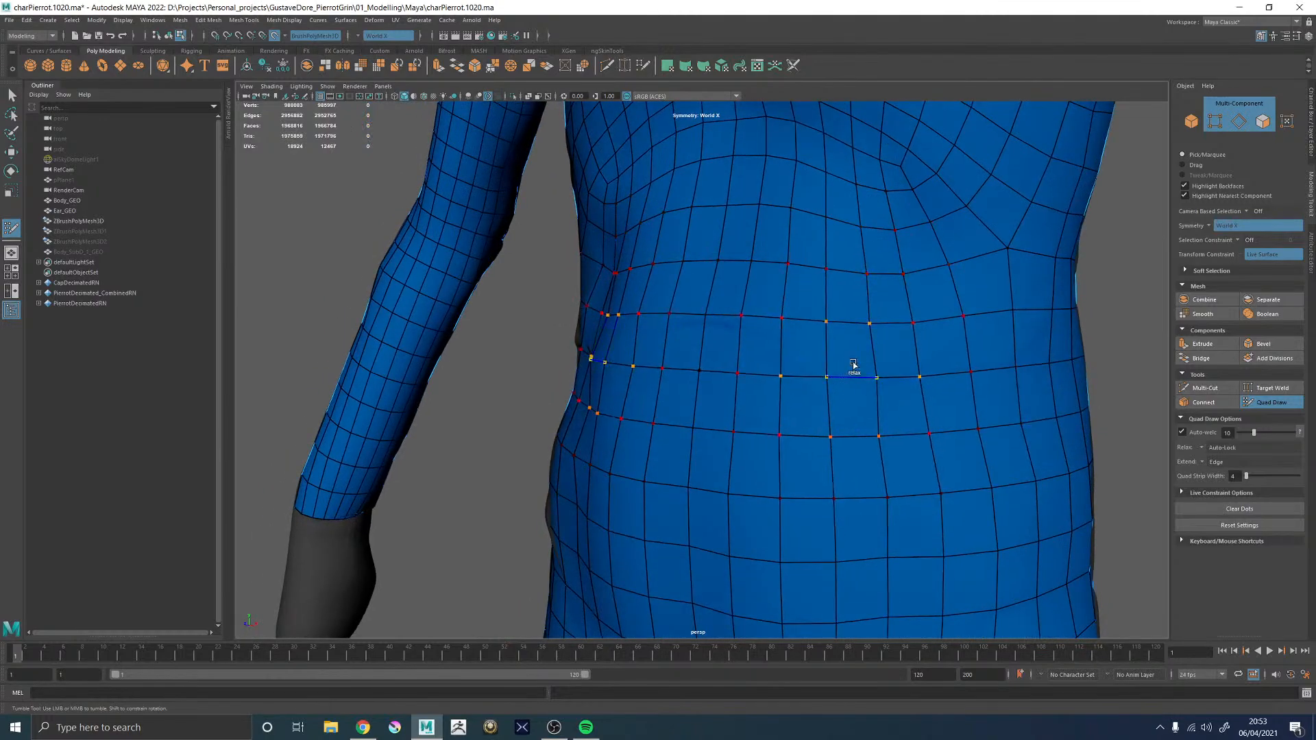
pyautogui.keyDown('alt'); pyautogui.moveTo(909, 272); pyautogui.dragTo(873, 385, button='right'); pyautogui.keyUp('alt')
pyautogui.keyDown('alt'); pyautogui.moveTo(873, 385); pyautogui.dragTo(826, 484, button='middle'); pyautogui.keyUp('alt')
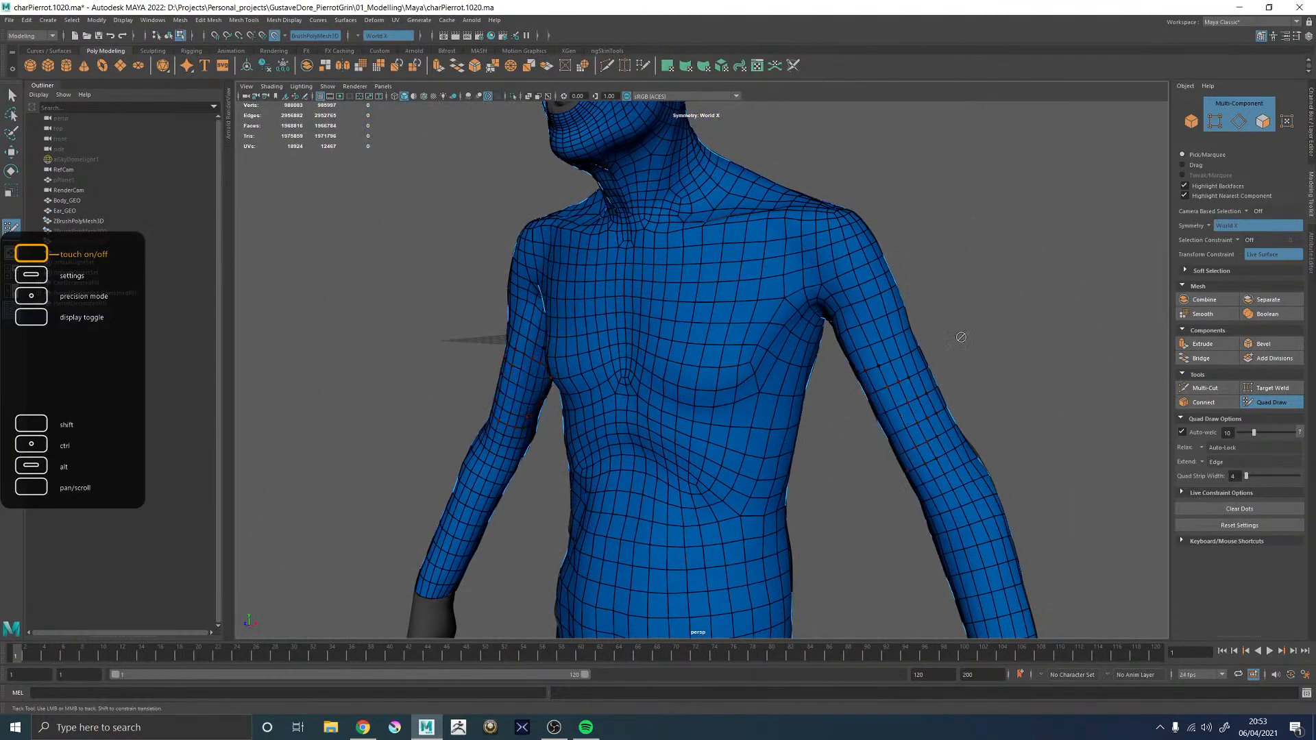
# - Inspect the quad layout of the shoulders, arms, hips and groin
pyautogui.keyDown('alt'); pyautogui.moveTo(878, 329); pyautogui.dragTo(1049, 292); pyautogui.keyUp('alt')
pyautogui.keyDown('alt'); pyautogui.moveTo(1008, 289); pyautogui.dragTo(707, 256, button='right'); pyautogui.keyUp('alt')
pyautogui.keyDown('alt'); pyautogui.moveTo(707, 256); pyautogui.dragTo(876, 298); pyautogui.keyUp('alt')
pyautogui.keyDown('alt'); pyautogui.moveTo(875, 299); pyautogui.dragTo(896, 153, button='middle'); pyautogui.keyUp('alt')
pyautogui.keyDown('alt'); pyautogui.moveTo(877, 497); pyautogui.dragTo(926, 282, button='right'); pyautogui.keyUp('alt')
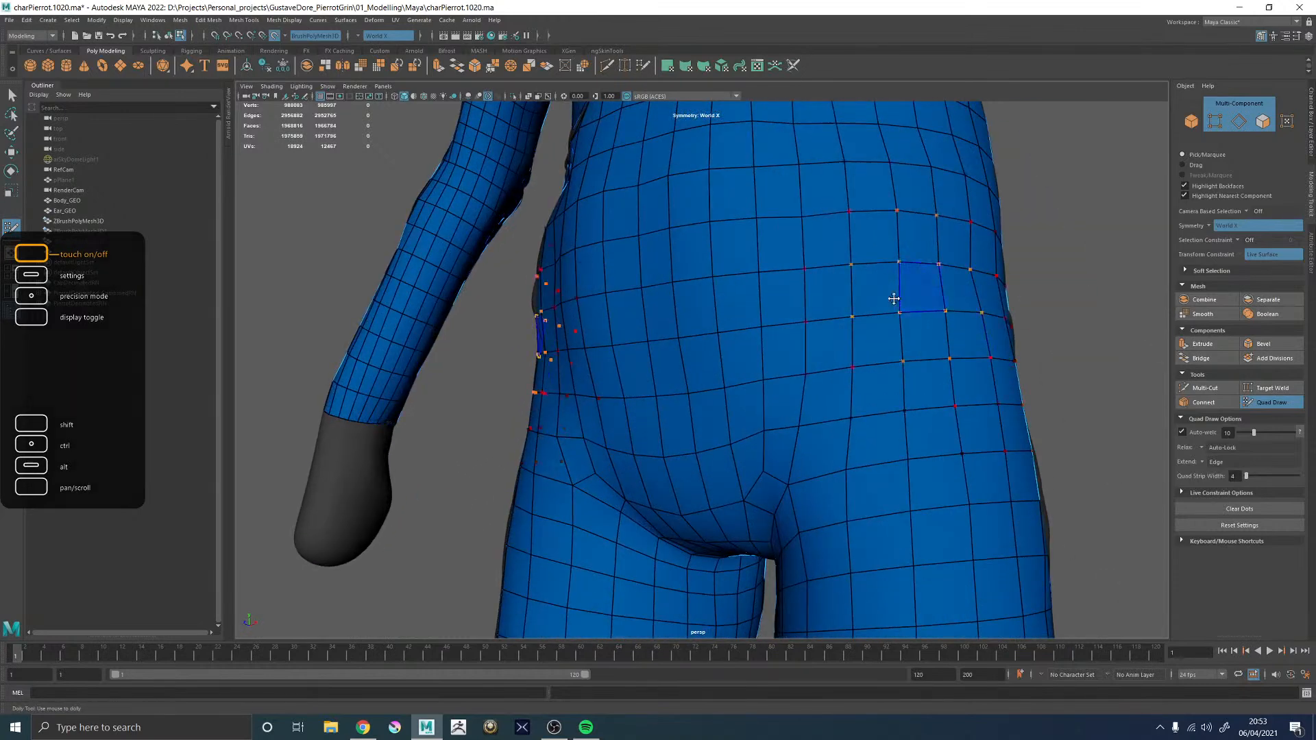
pyautogui.keyDown('alt'); pyautogui.moveTo(925, 282); pyautogui.dragTo(919, 359, button='middle'); pyautogui.keyUp('alt')
pyautogui.keyDown('alt'); pyautogui.moveTo(918, 359); pyautogui.dragTo(948, 313, button='right'); pyautogui.keyUp('alt')
pyautogui.moveTo(949, 313)
pyautogui.keyDown('alt'); pyautogui.mouseDown()
pyautogui.moveTo(877, 335)
pyautogui.moveTo(923, 315)
pyautogui.mouseUp(); pyautogui.keyUp('alt')
pyautogui.keyDown('alt'); pyautogui.moveTo(922, 315); pyautogui.dragTo(652, 247, button='right'); pyautogui.keyUp('alt')
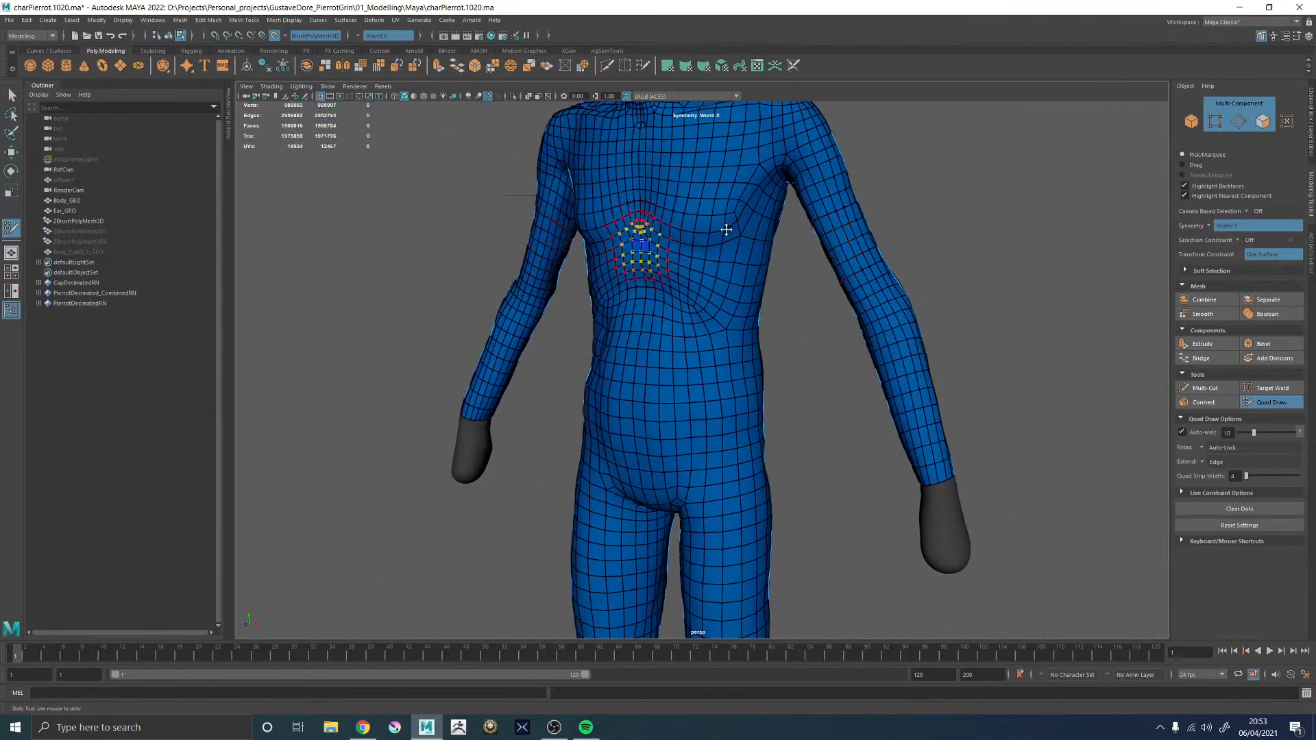
# - Leave Quad Draw for the Move tool, select Body_GEO and isolate it in the viewport
pyautogui.keyDown('alt'); pyautogui.moveTo(652, 247); pyautogui.dragTo(647, 479, button='middle'); pyautogui.keyUp('alt')
pyautogui.keyDown('alt'); pyautogui.moveTo(856, 357); pyautogui.dragTo(920, 352); pyautogui.keyUp('alt')
pyautogui.keyDown('alt'); pyautogui.moveTo(919, 352); pyautogui.dragTo(970, 403, button='right'); pyautogui.keyUp('alt')
pyautogui.moveTo(970, 403)
pyautogui.keyDown('alt'); pyautogui.mouseDown()
pyautogui.moveTo(977, 413)
pyautogui.moveTo(1005, 376)
pyautogui.mouseUp(); pyautogui.keyUp('alt')
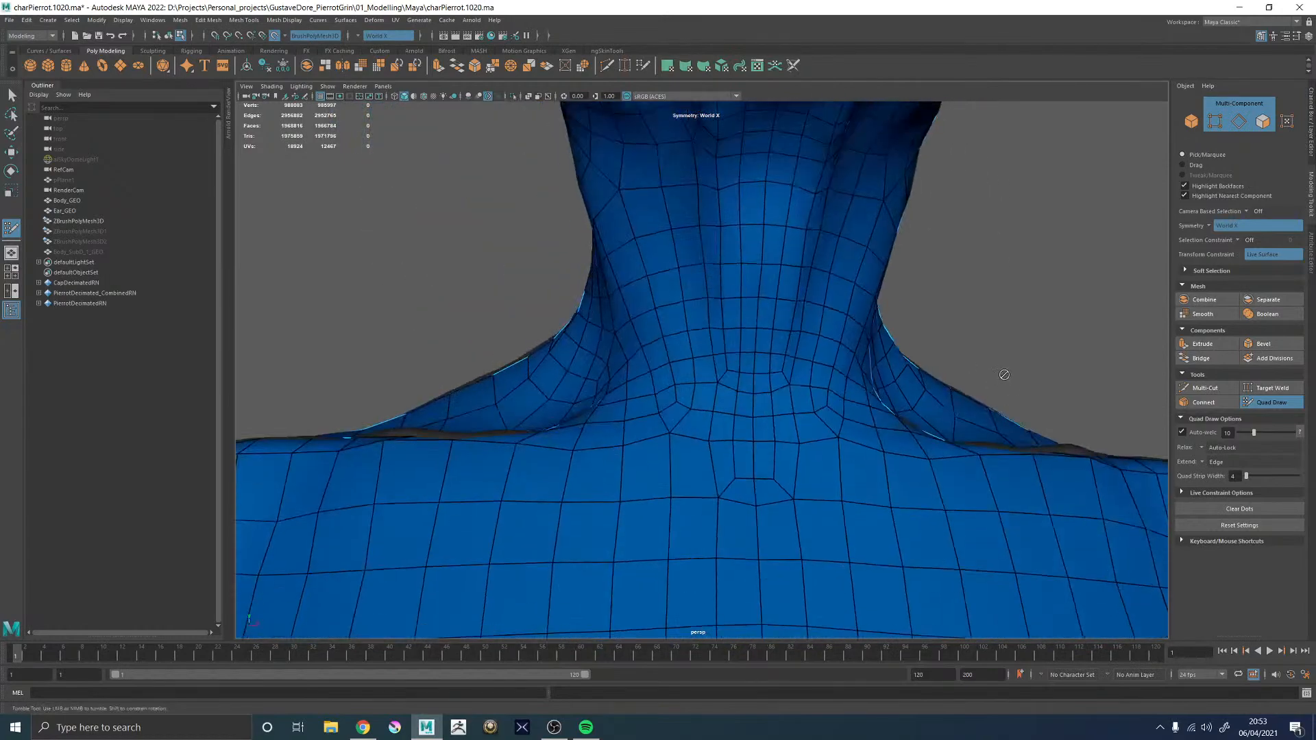
pyautogui.keyDown('alt'); pyautogui.moveTo(1004, 376); pyautogui.dragTo(946, 578, button='middle'); pyautogui.keyUp('alt')
pyautogui.press('w')
pyautogui.click(805, 451)
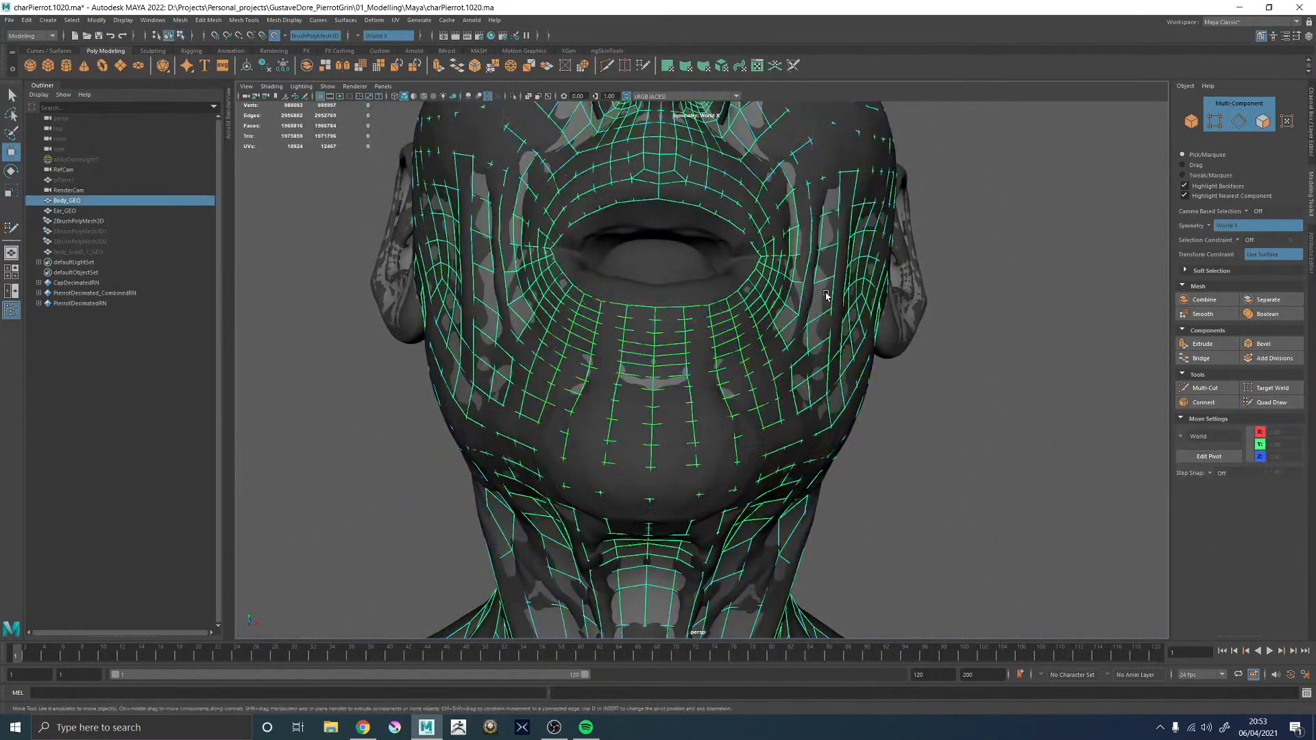
pyautogui.click(513, 97)
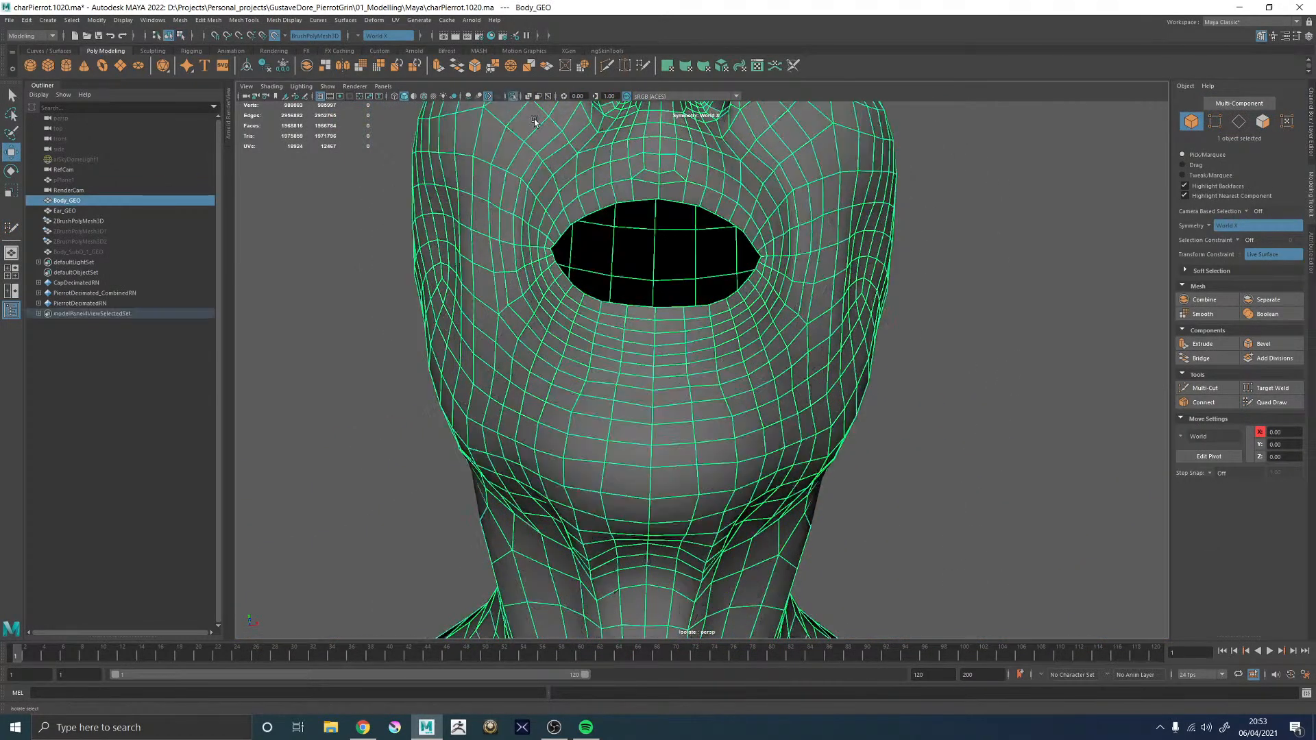
# - Reselect Body_GEO, open an enlarged Script Editor and turn on Echo All Commands
pyautogui.click(955, 311)
pyautogui.keyDown('alt'); pyautogui.moveTo(955, 311); pyautogui.dragTo(957, 353); pyautogui.keyUp('alt')
pyautogui.click(801, 356)
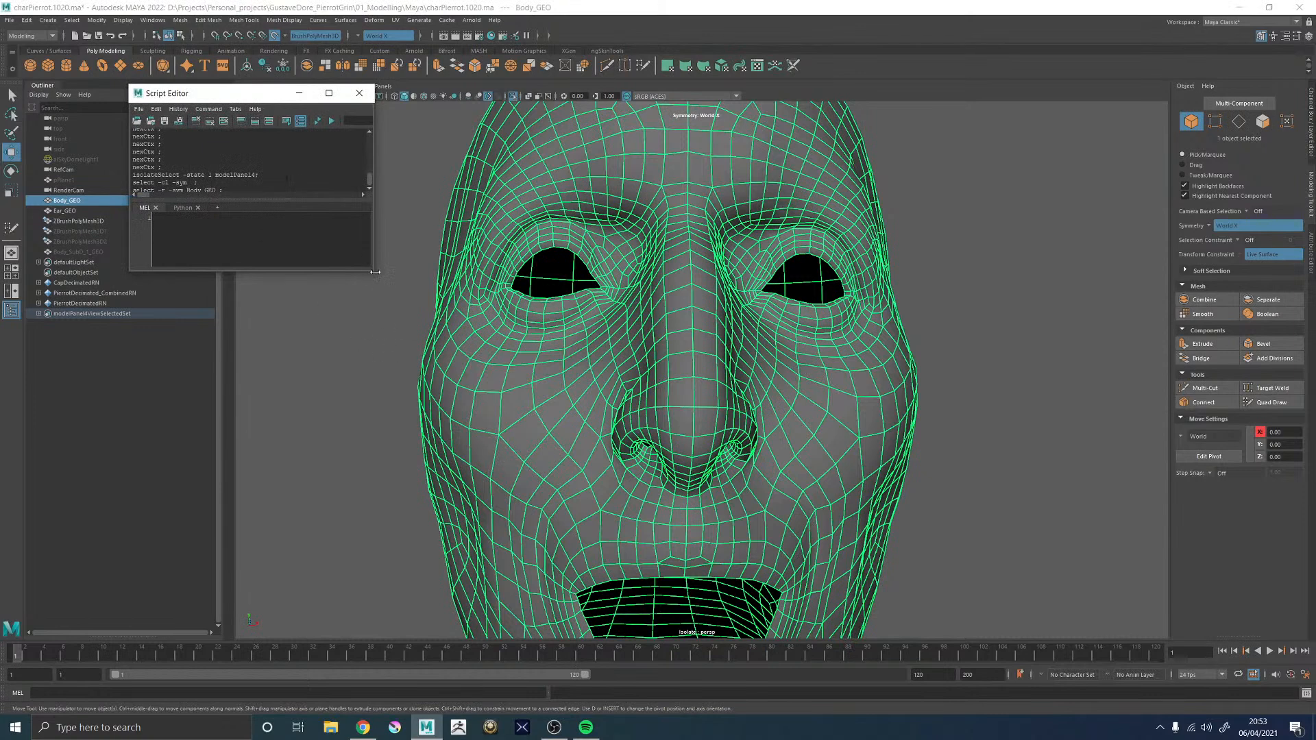
pyautogui.moveTo(374, 272); pyautogui.dragTo(735, 545)
pyautogui.moveTo(403, 96); pyautogui.dragTo(332, 99)
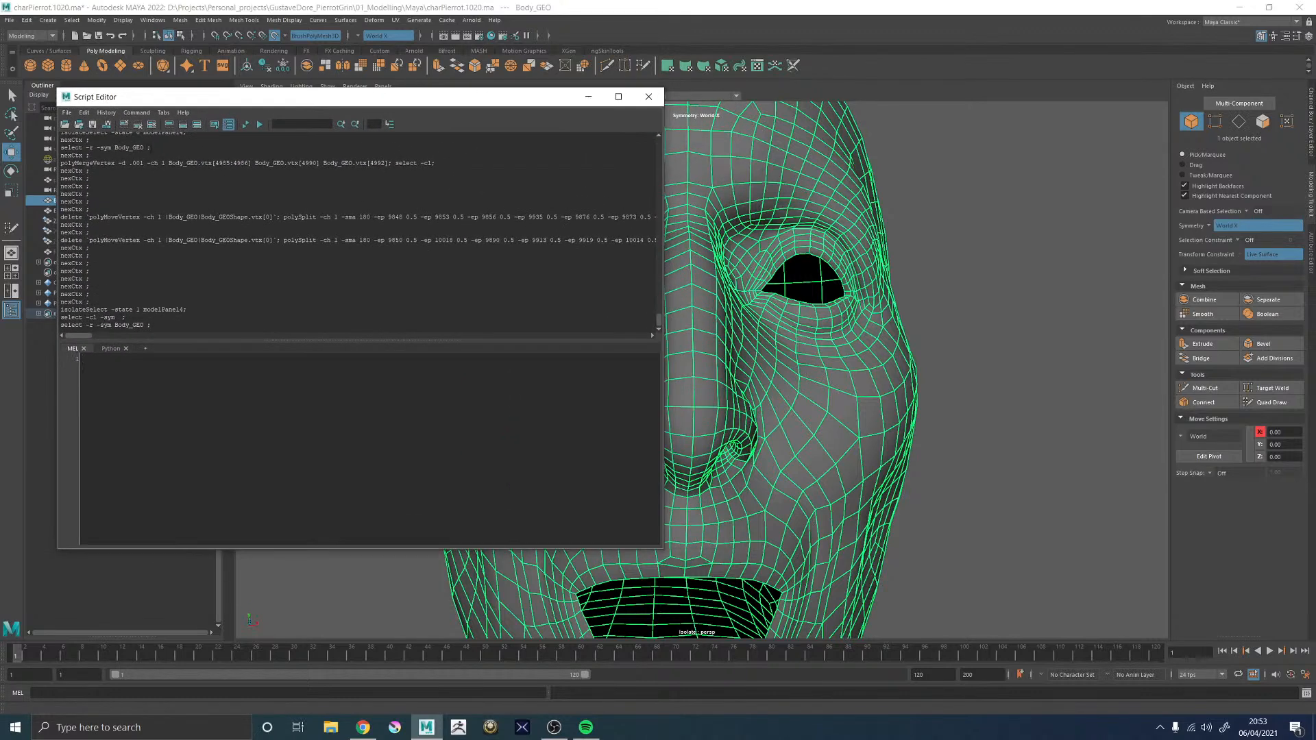
pyautogui.click(107, 113)
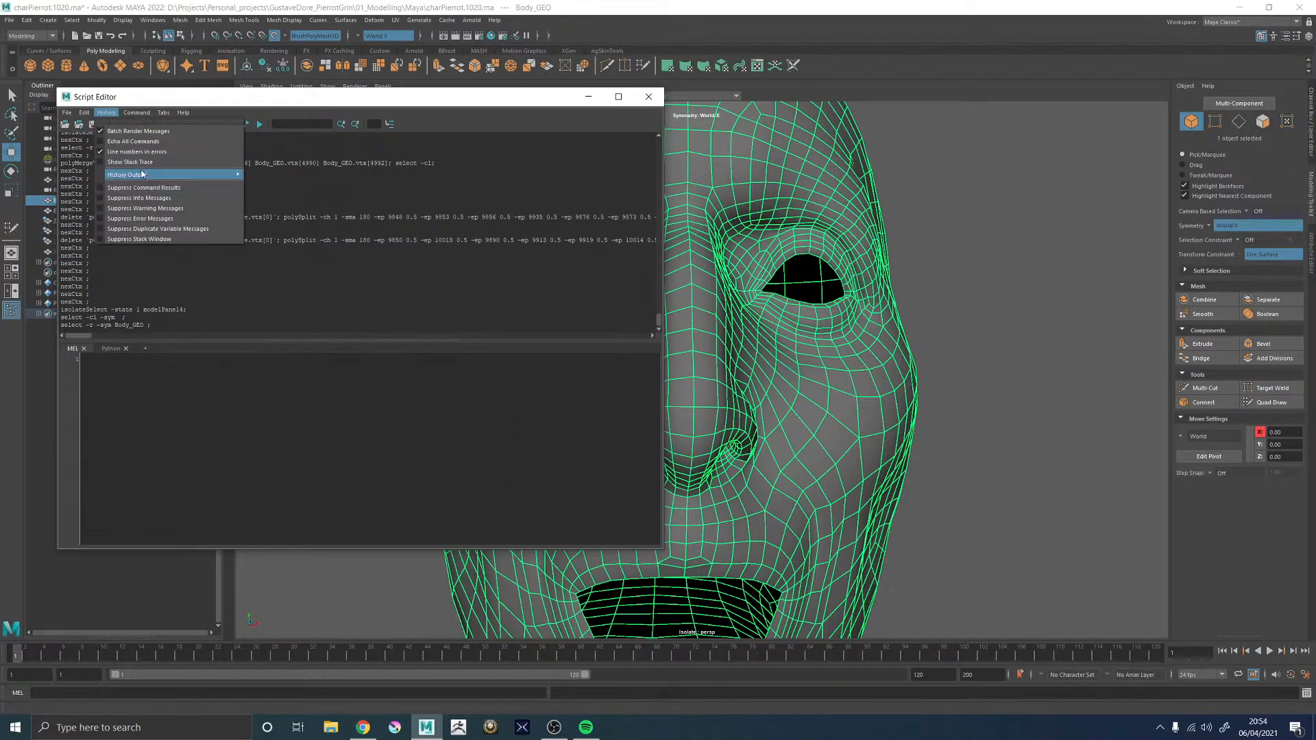
pyautogui.click(135, 142)
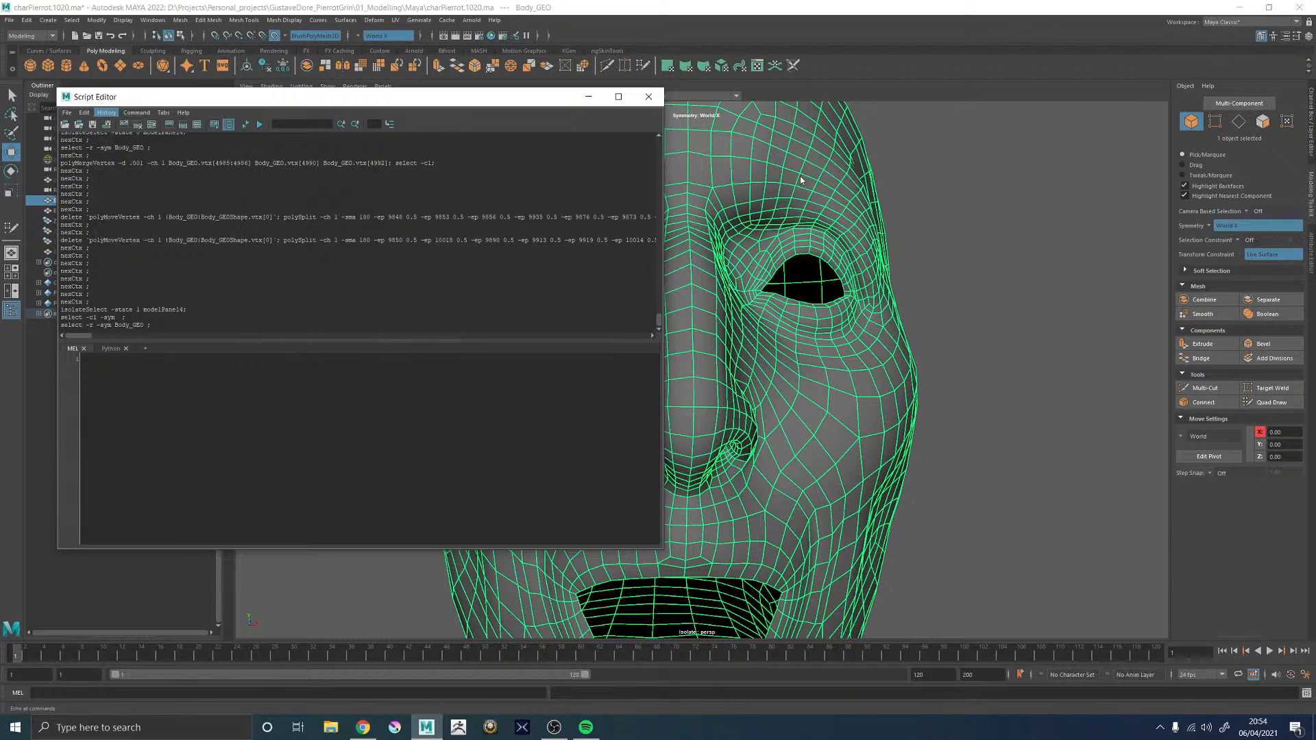
# - Unlock the normals of Body_GEO and turn off Echo All Commands in the Script Editor
pyautogui.click(204, 20)
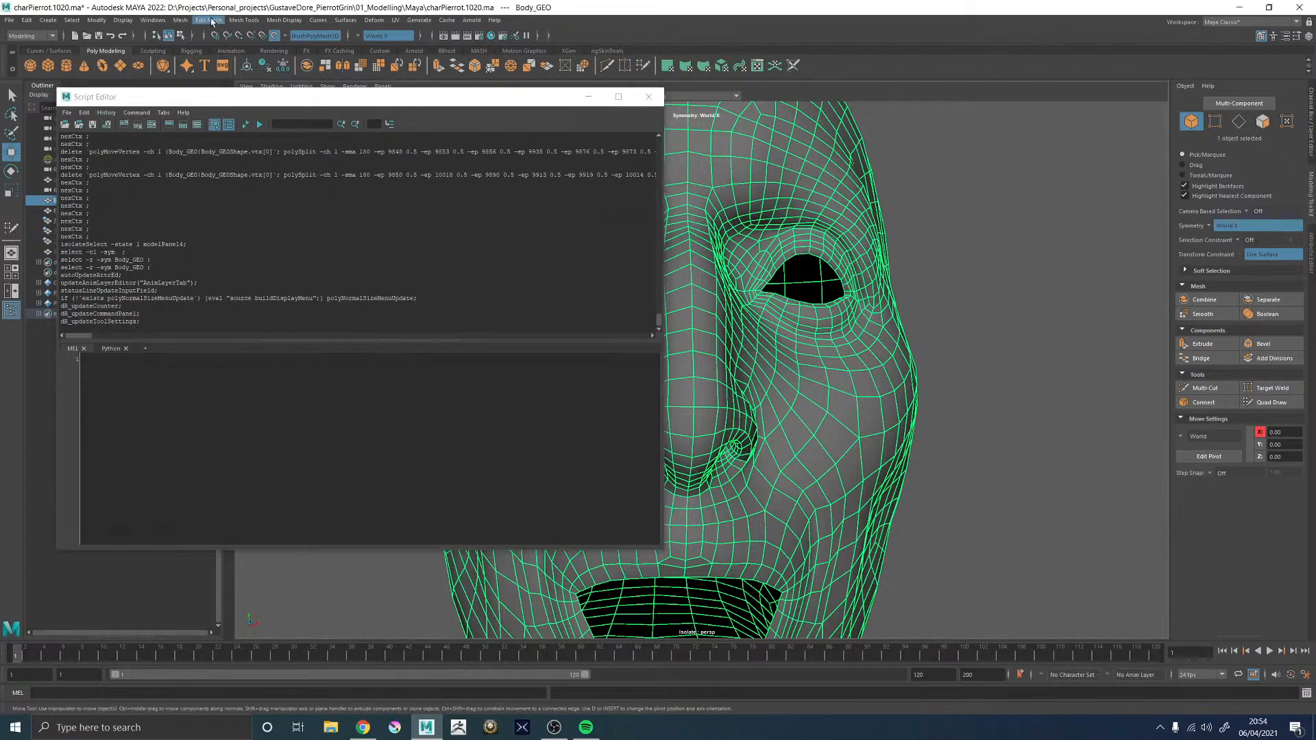
pyautogui.click(284, 20)
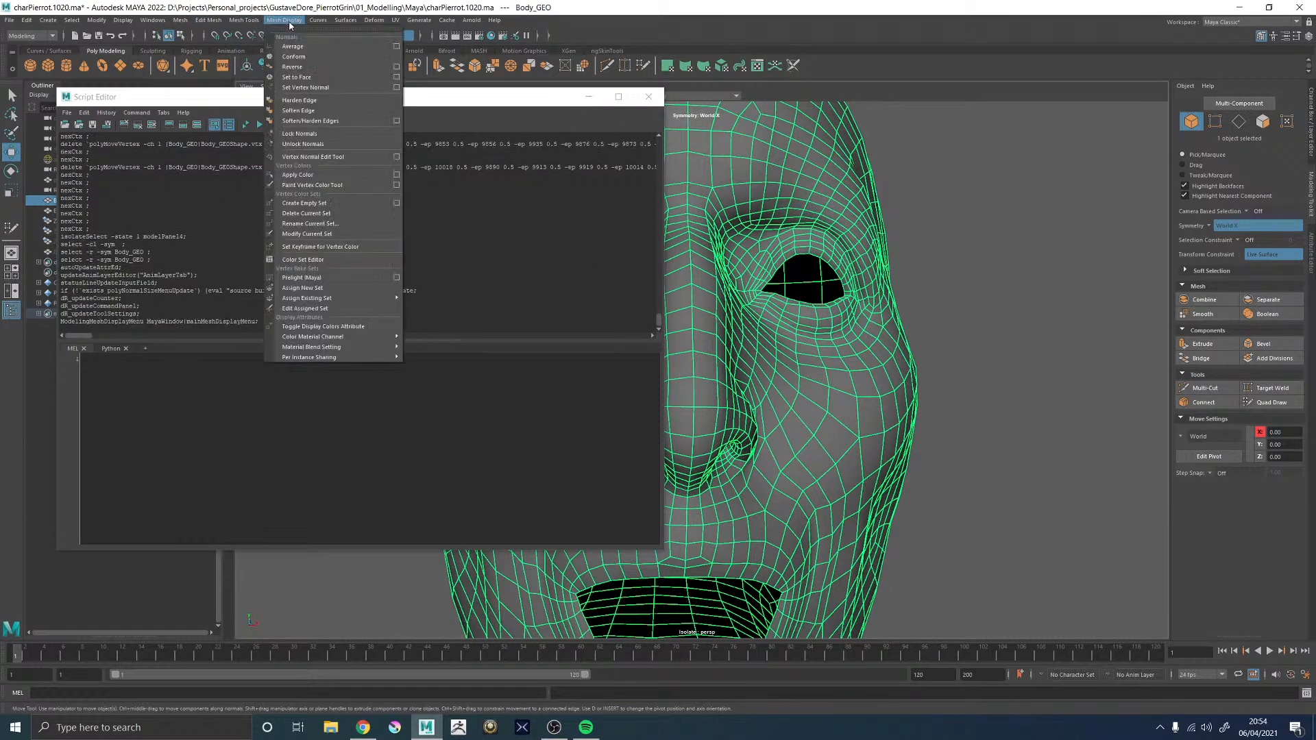
pyautogui.click(302, 143)
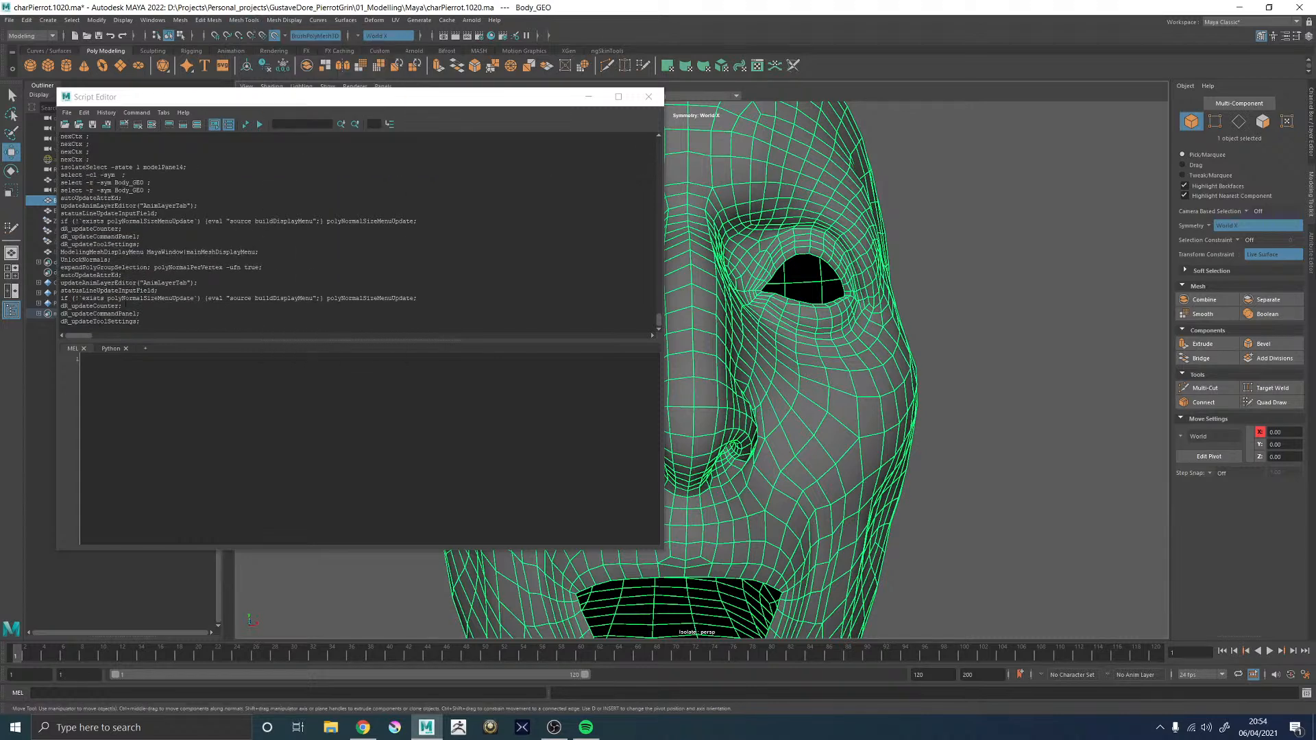
pyautogui.click(105, 113)
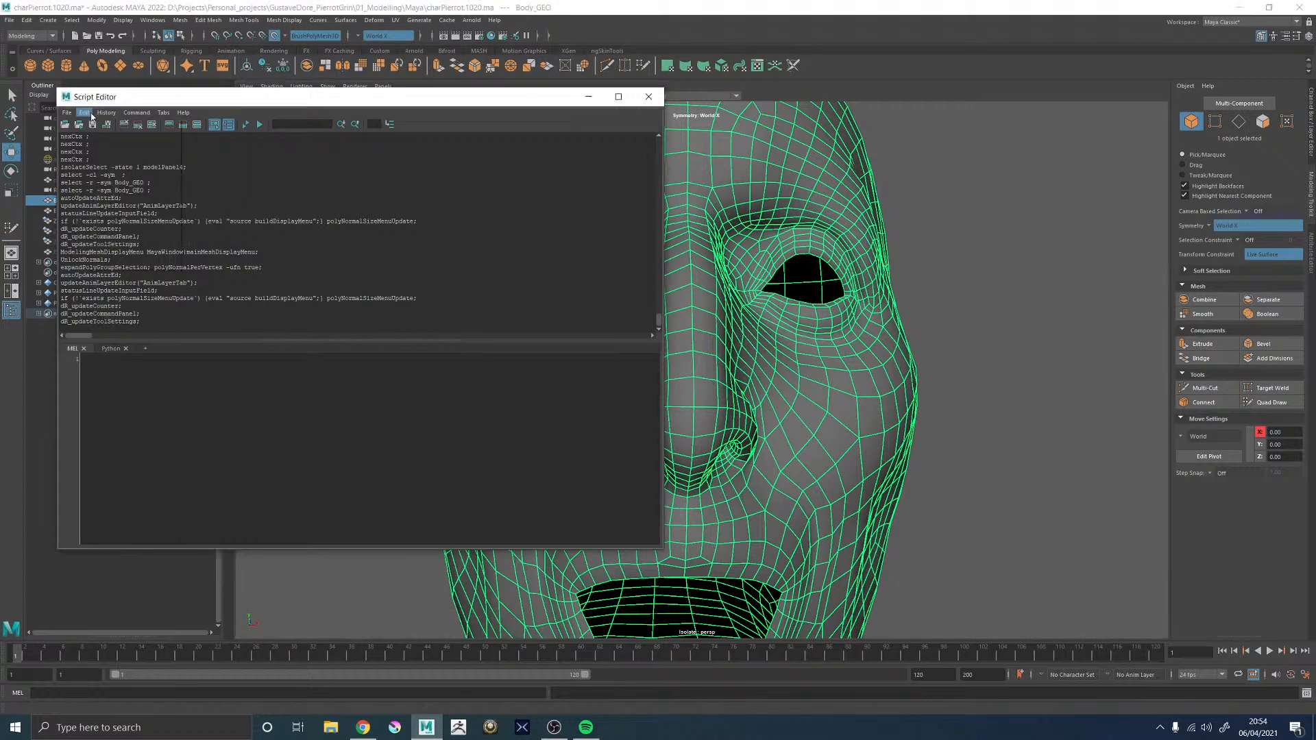
pyautogui.click(115, 144)
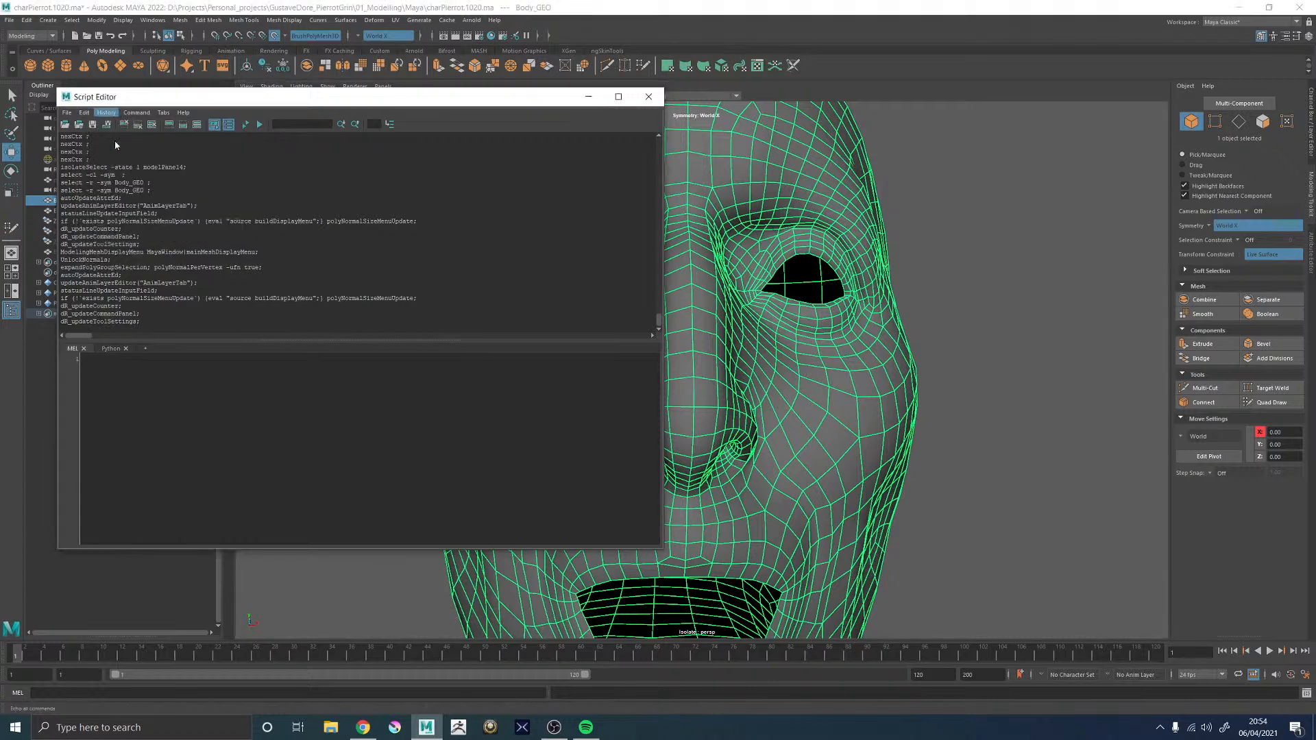
# - Check the face shading with Body_GEO deselected, reselect the mesh, set its normals to face and soften its edges
pyautogui.click(946, 359)
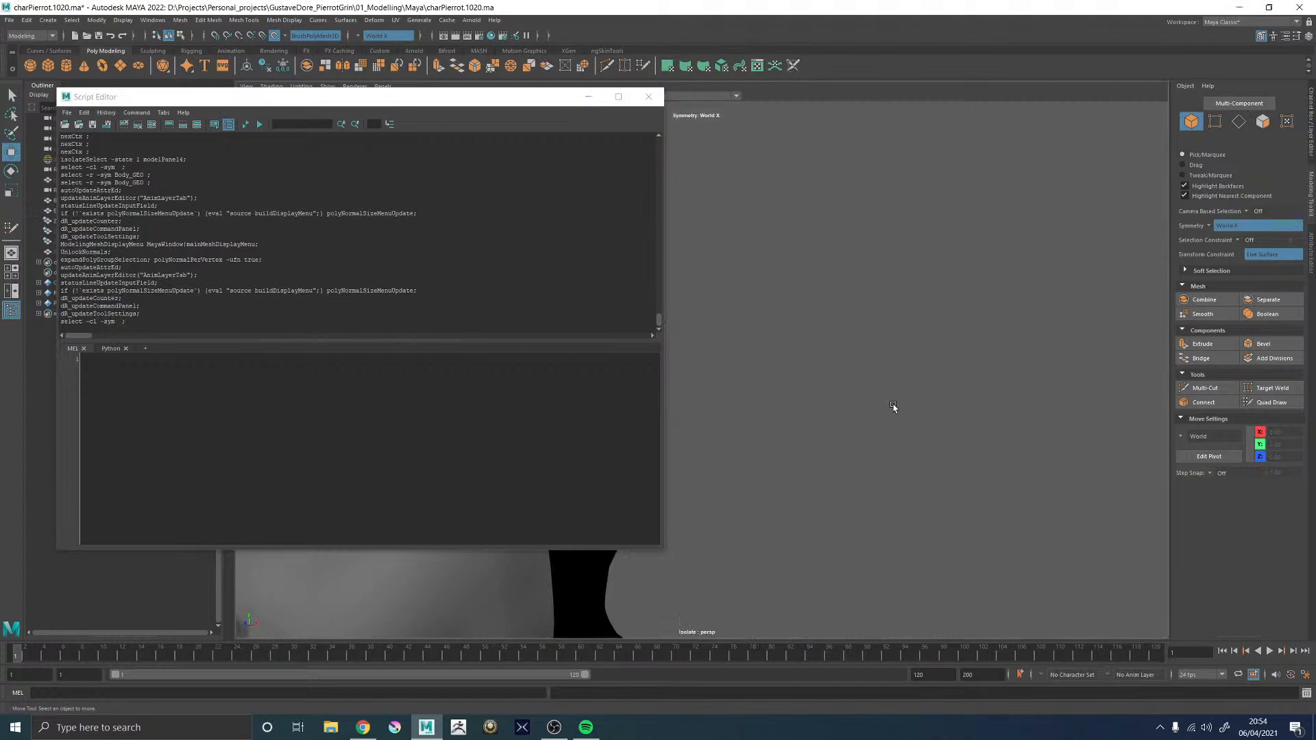
pyautogui.click(846, 482)
pyautogui.click(841, 281)
pyautogui.click(1080, 189)
pyautogui.click(810, 255)
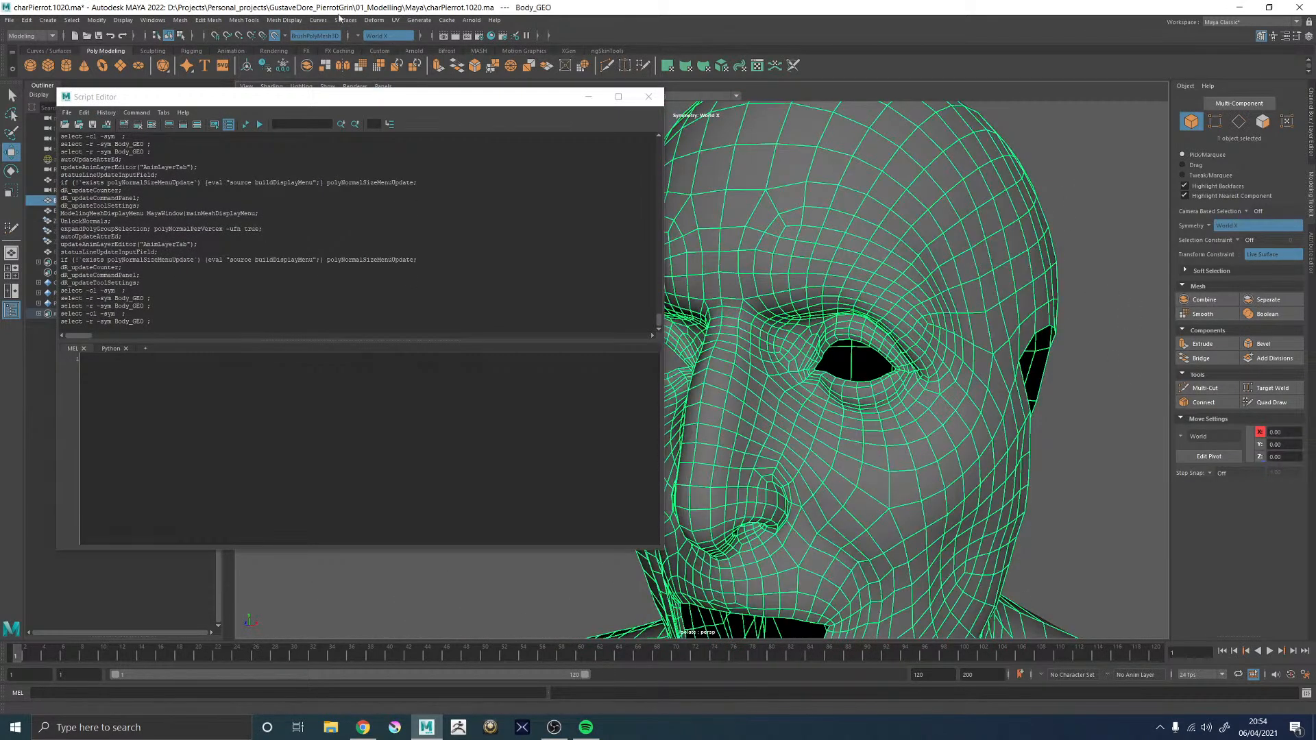
pyautogui.click(287, 19)
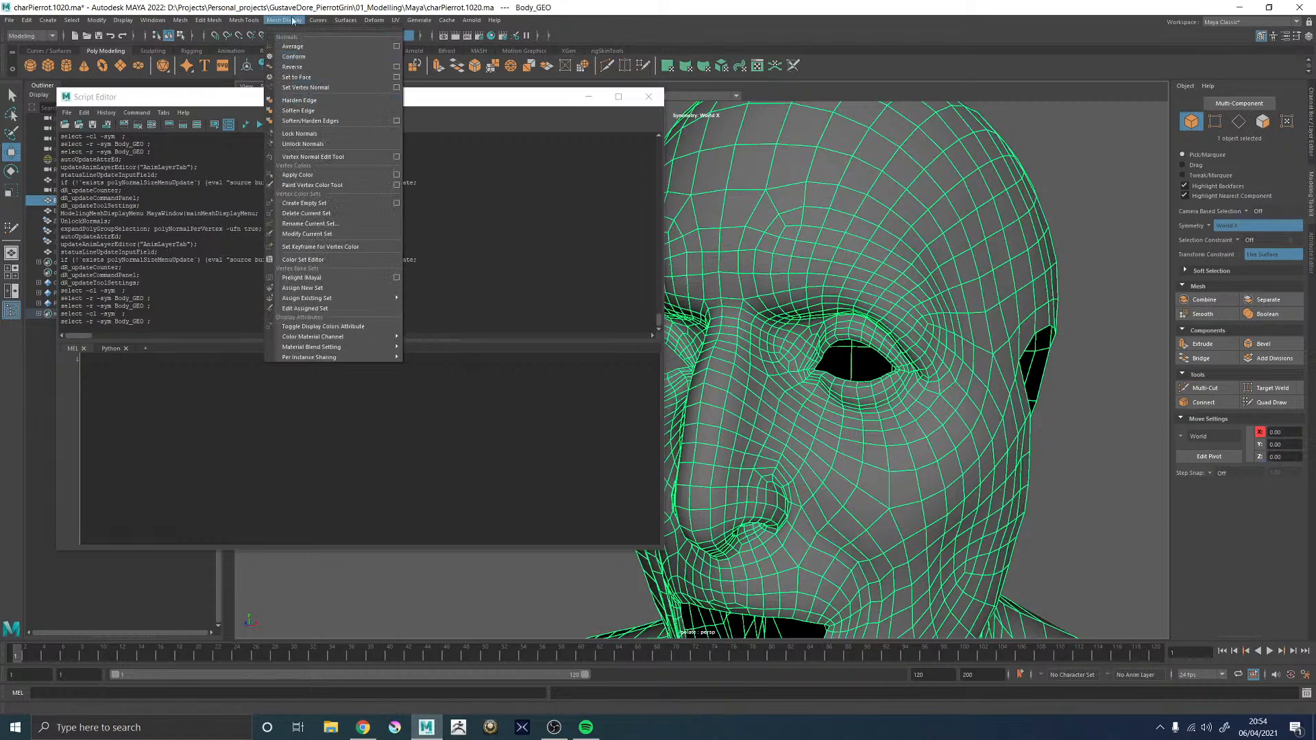
pyautogui.click(294, 28)
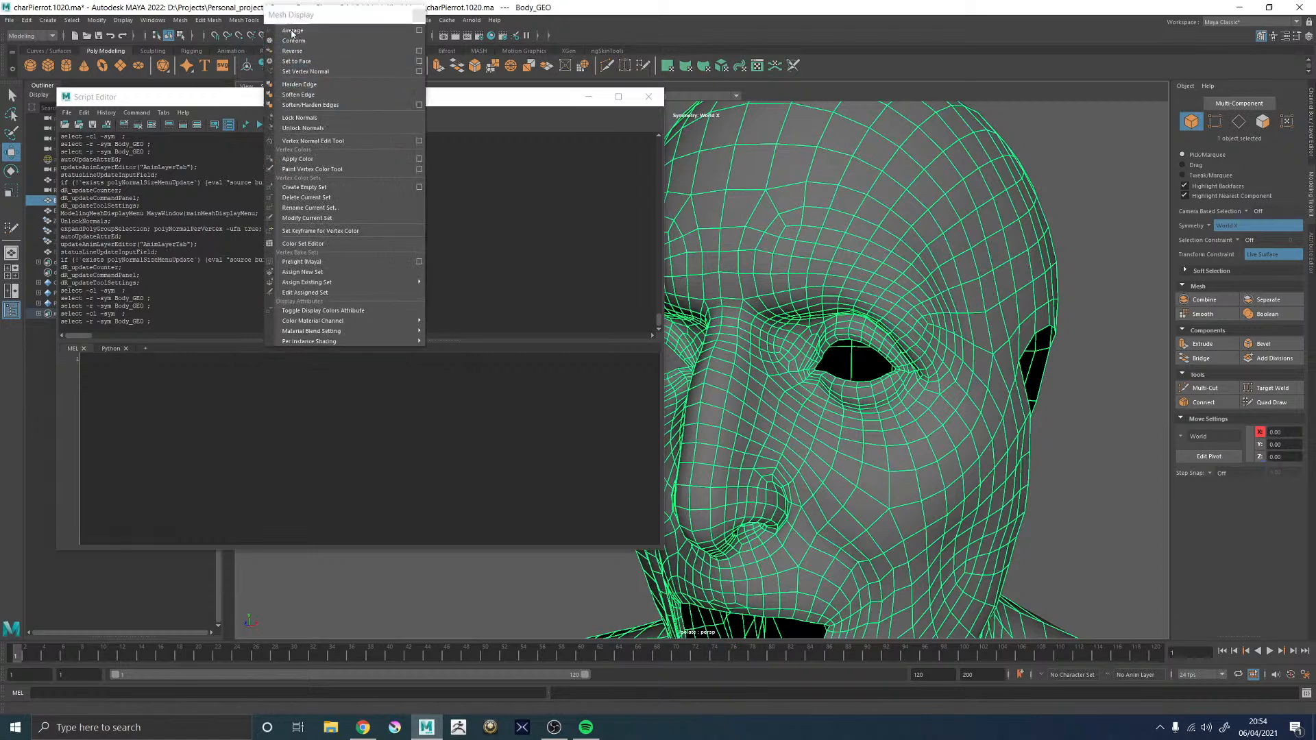
pyautogui.click(305, 129)
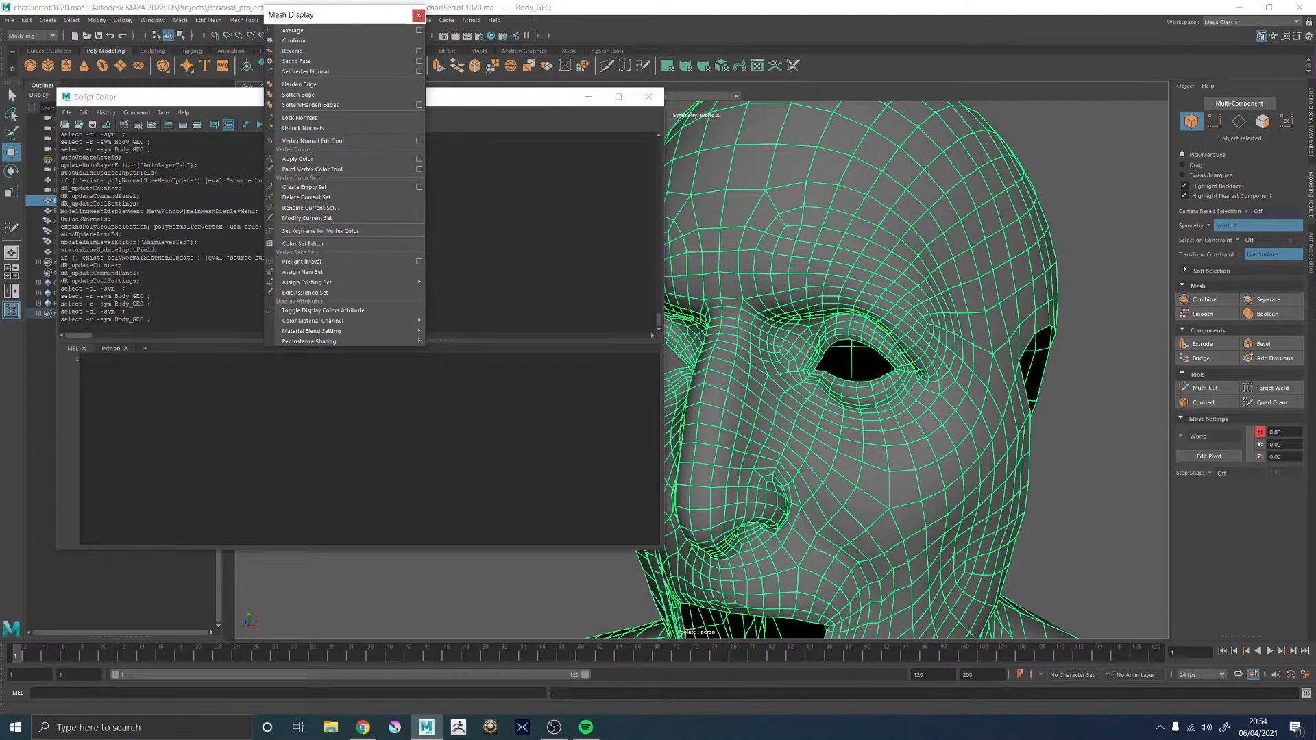
pyautogui.click(296, 61)
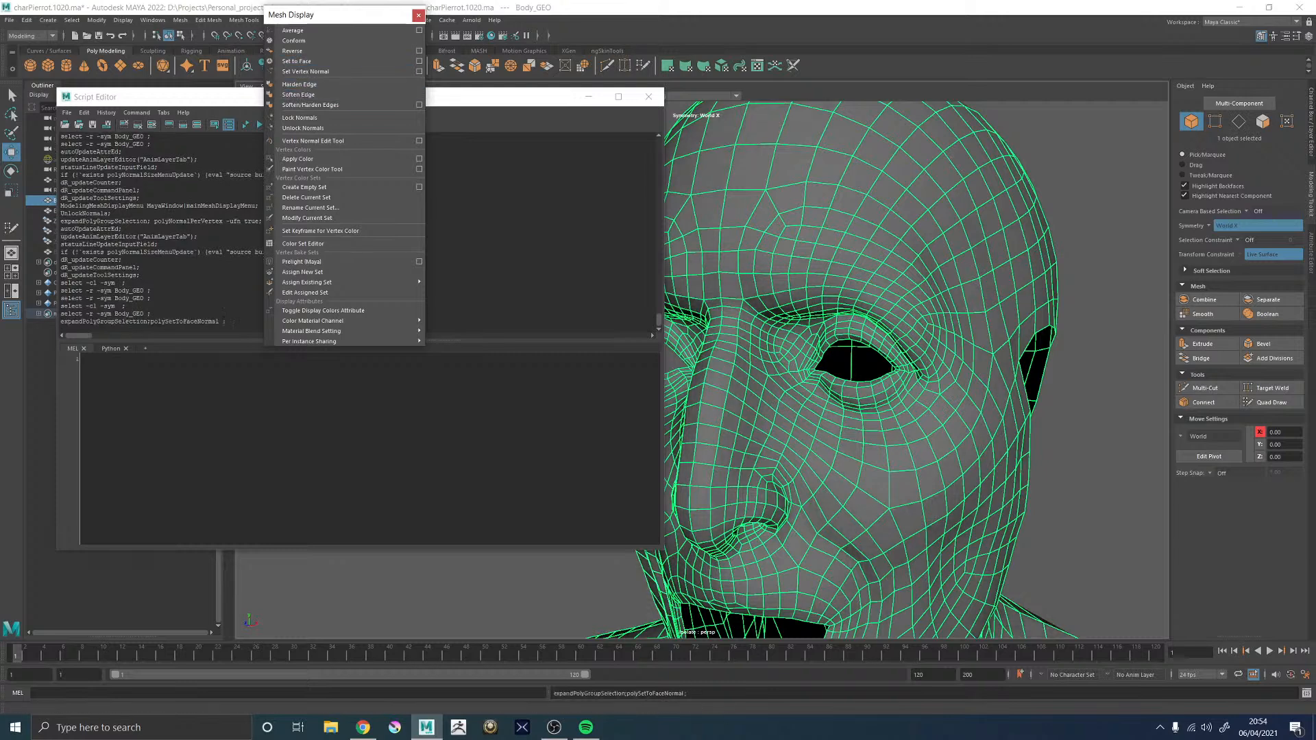
pyautogui.click(298, 95)
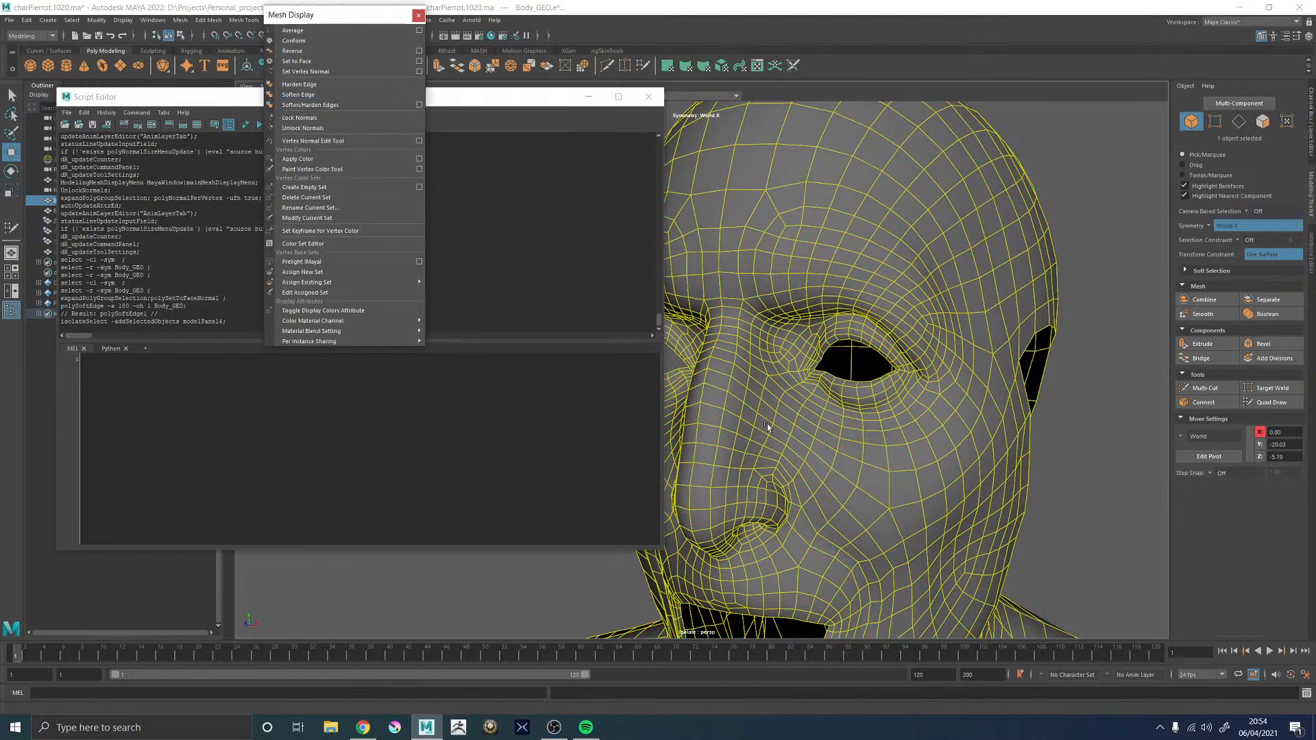
# - Highlight the polySetToFaceNormal and polySoftEdge commands in the Script Editor history, and close the editor
pyautogui.click(861, 270)
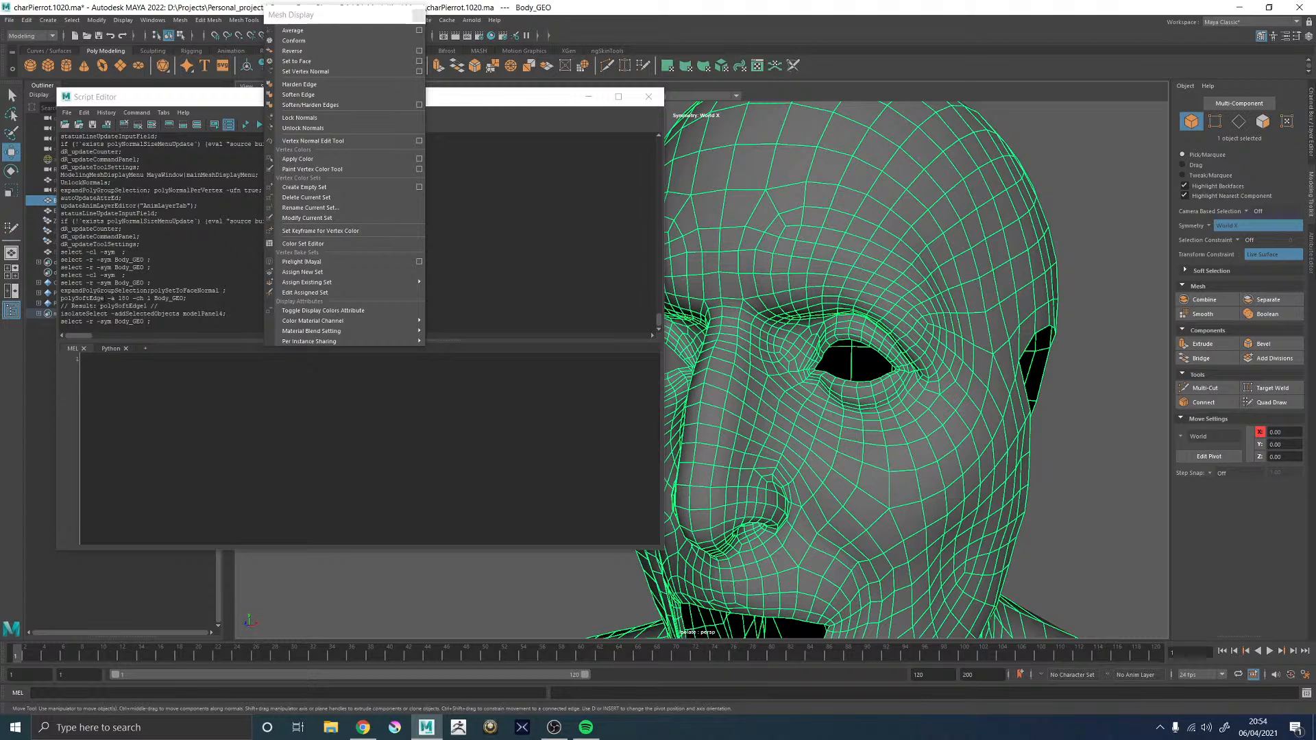
pyautogui.moveTo(65, 291); pyautogui.dragTo(104, 298)
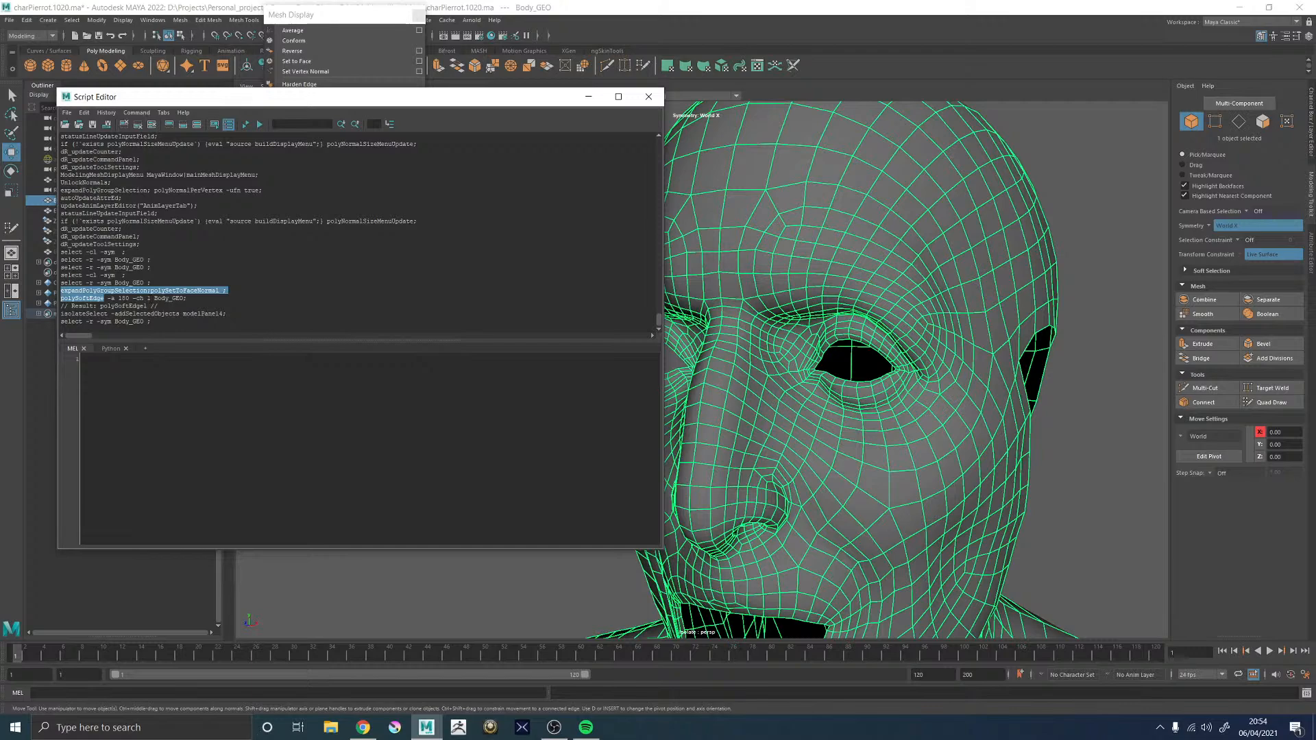
pyautogui.click(648, 96)
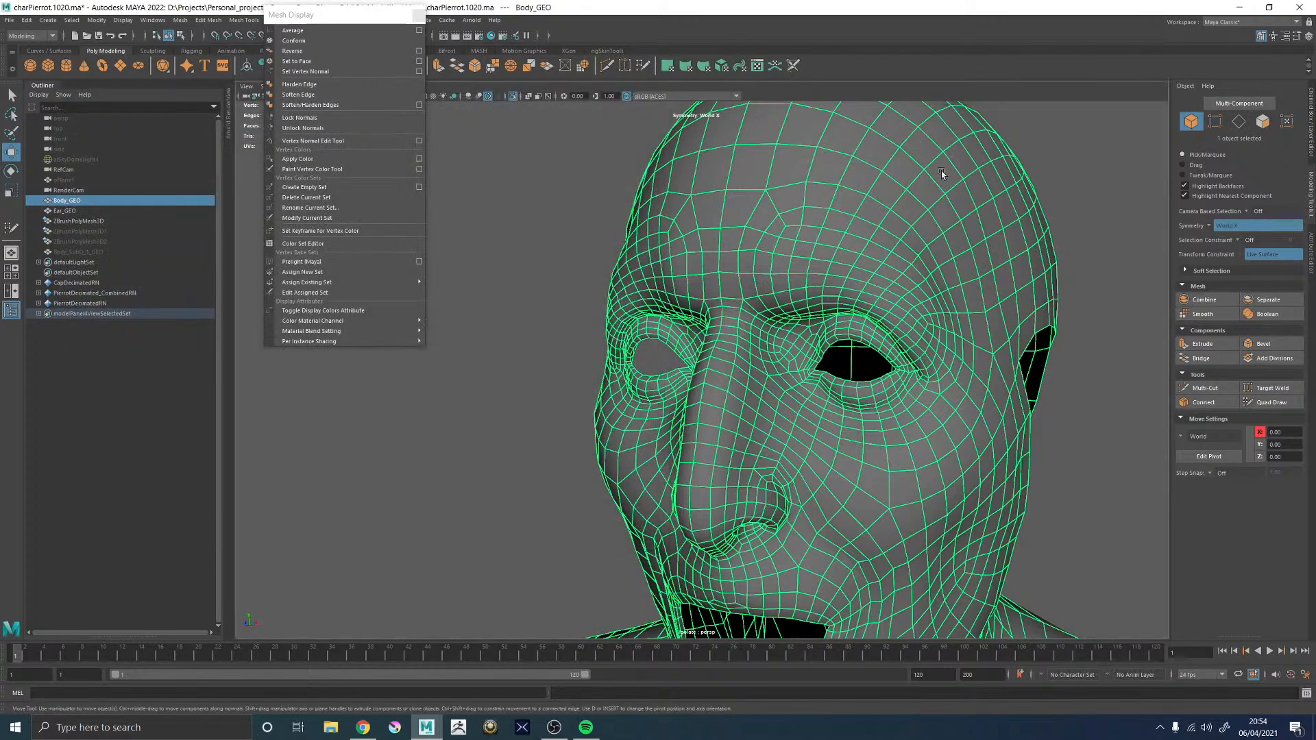
# - Close the torn-off Mesh Display menu and review the smooth shading of the isolated head and upper body
pyautogui.keyDown('alt'); pyautogui.moveTo(1074, 280); pyautogui.dragTo(1158, 263); pyautogui.keyUp('alt')
pyautogui.keyDown('alt'); pyautogui.moveTo(1151, 274); pyautogui.dragTo(885, 288, button='middle'); pyautogui.keyUp('alt')
pyautogui.keyDown('alt'); pyautogui.moveTo(884, 288); pyautogui.dragTo(840, 291); pyautogui.keyUp('alt')
pyautogui.click(840, 290)
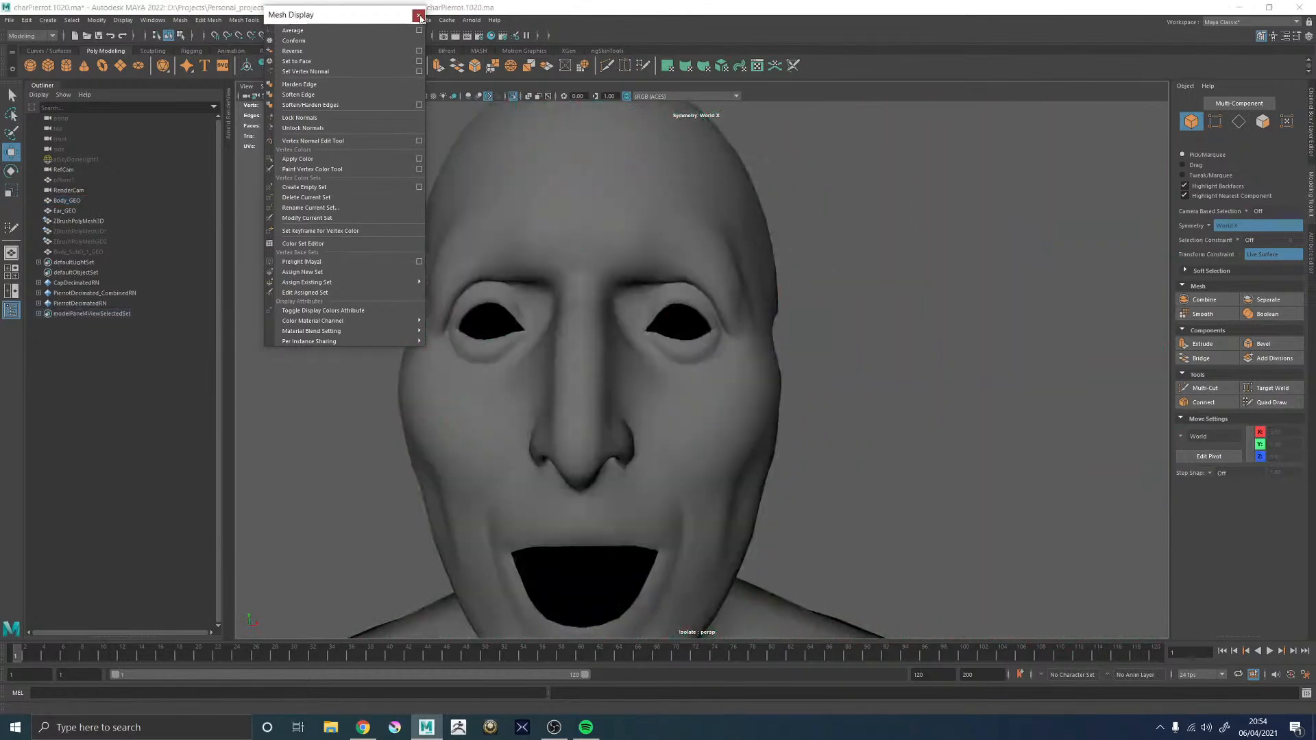
pyautogui.click(419, 17)
pyautogui.click(552, 299)
pyautogui.keyDown('alt'); pyautogui.moveTo(1029, 343); pyautogui.dragTo(809, 344, button='right'); pyautogui.keyUp('alt')
pyautogui.click(889, 328)
pyautogui.keyDown('alt'); pyautogui.moveTo(959, 370); pyautogui.dragTo(856, 383); pyautogui.keyUp('alt')
pyautogui.keyDown('alt'); pyautogui.moveTo(855, 383); pyautogui.dragTo(864, 439, button='right'); pyautogui.keyUp('alt')
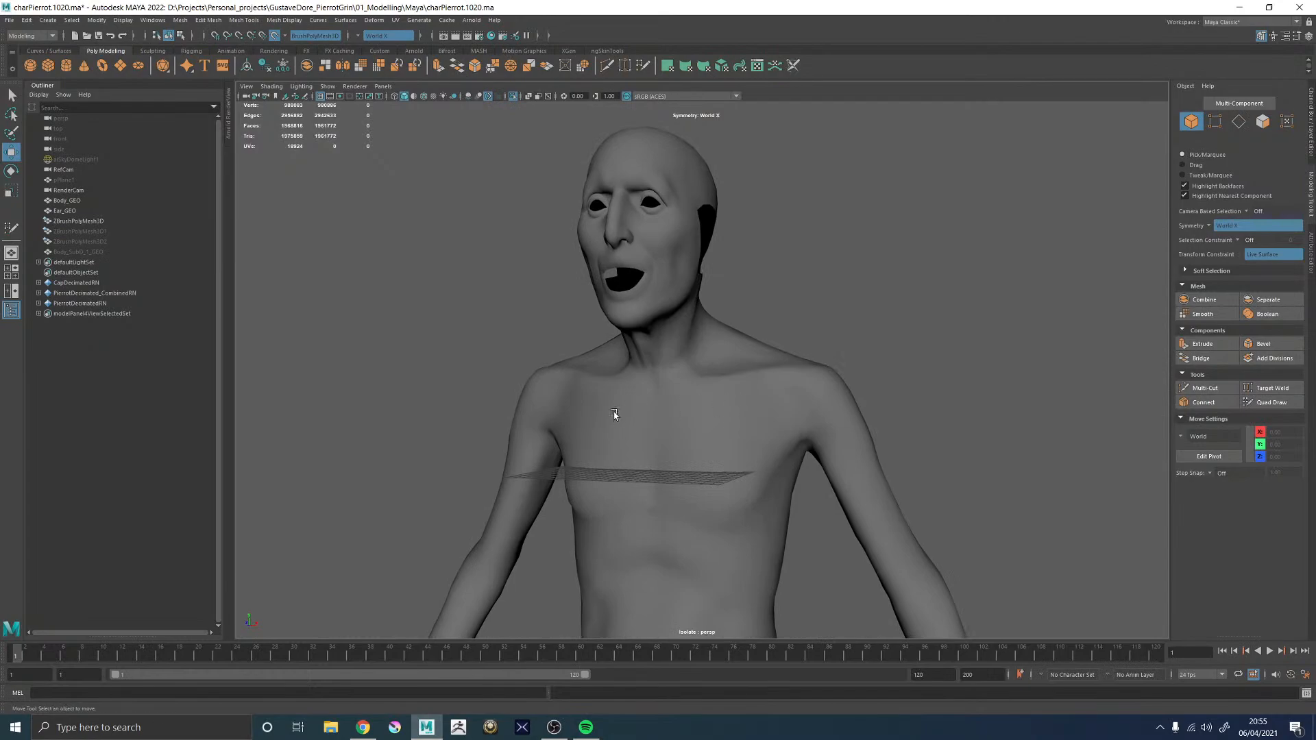
# - Select Body_GEO and examine the wireframe around the cheek, mouth and nostril from both sides
pyautogui.click(660, 416)
pyautogui.keyDown('alt'); pyautogui.moveTo(660, 417); pyautogui.dragTo(823, 438); pyautogui.keyUp('alt')
pyautogui.keyDown('alt'); pyautogui.moveTo(823, 438); pyautogui.dragTo(1037, 537, button='right'); pyautogui.keyUp('alt')
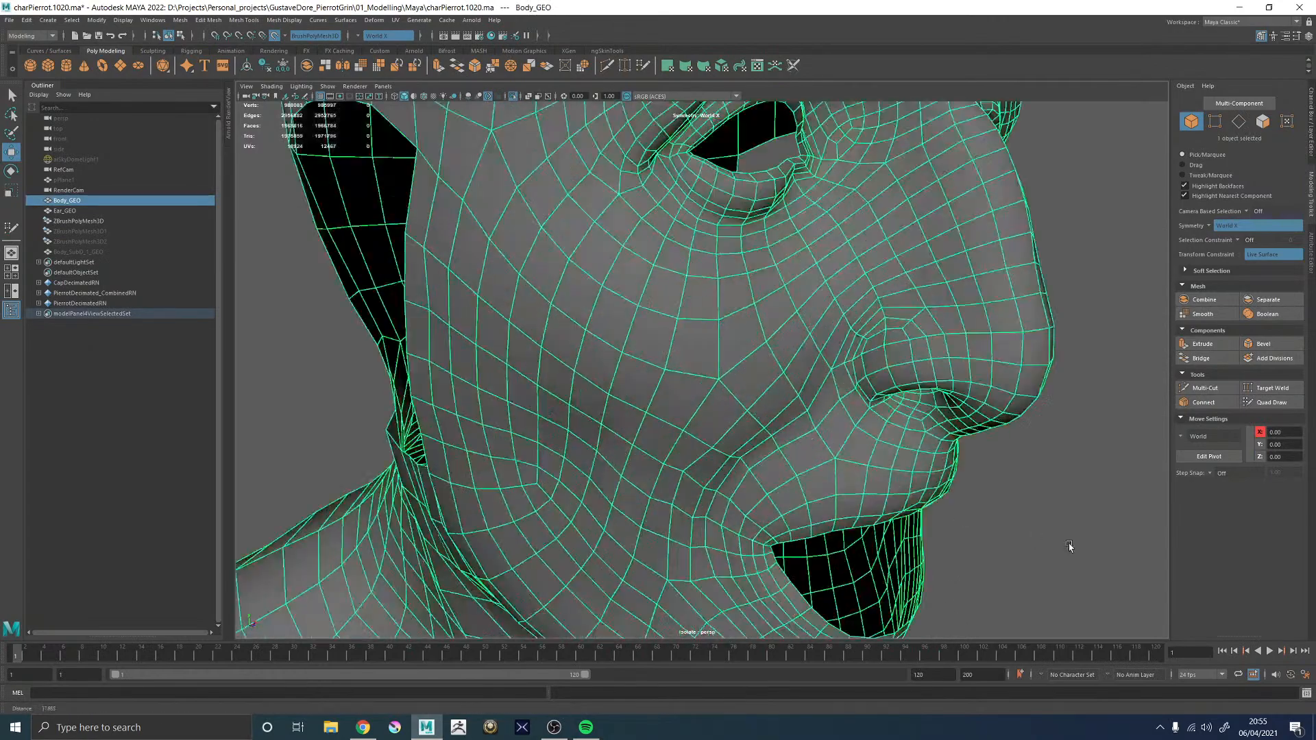
pyautogui.keyDown('alt'); pyautogui.moveTo(555, 336); pyautogui.dragTo(697, 364); pyautogui.keyUp('alt')
pyautogui.keyDown('alt'); pyautogui.moveTo(857, 377); pyautogui.dragTo(652, 354, button='middle'); pyautogui.keyUp('alt')
pyautogui.keyDown('alt'); pyautogui.moveTo(864, 384); pyautogui.dragTo(702, 365, button='right'); pyautogui.keyUp('alt')
pyautogui.keyDown('alt'); pyautogui.moveTo(701, 362); pyautogui.dragTo(549, 351); pyautogui.keyUp('alt')
pyautogui.keyDown('alt'); pyautogui.moveTo(383, 350); pyautogui.dragTo(627, 391, button='middle'); pyautogui.keyUp('alt')
pyautogui.keyDown('alt'); pyautogui.moveTo(466, 387); pyautogui.dragTo(616, 415, button='right'); pyautogui.keyUp('alt')
pyautogui.keyDown('alt'); pyautogui.moveTo(615, 415); pyautogui.dragTo(573, 435); pyautogui.keyUp('alt')
pyautogui.keyDown('alt'); pyautogui.moveTo(573, 434); pyautogui.dragTo(651, 403, button='middle'); pyautogui.keyUp('alt')
pyautogui.keyDown('alt'); pyautogui.moveTo(596, 425); pyautogui.dragTo(681, 462, button='right'); pyautogui.keyUp('alt')
pyautogui.keyDown('alt'); pyautogui.moveTo(682, 461); pyautogui.dragTo(671, 447); pyautogui.keyUp('alt')
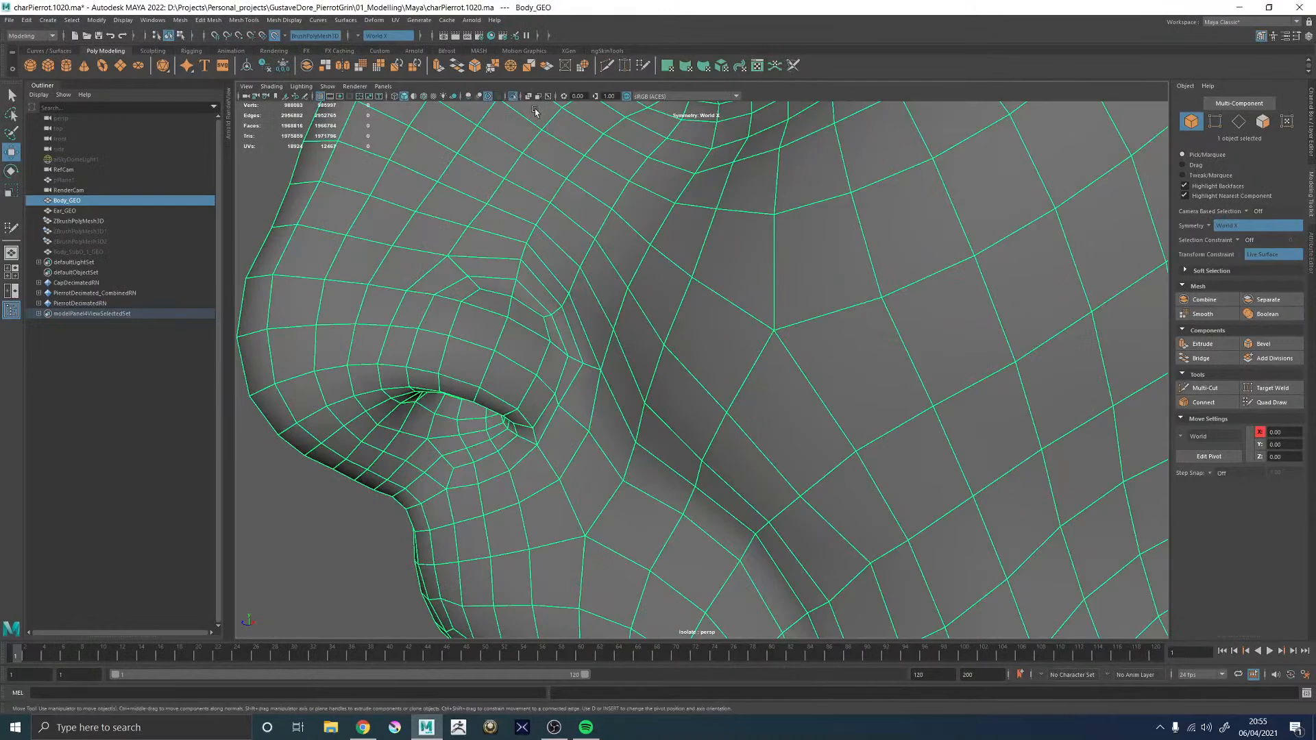
# - Show the hidden objects again, start Quad Draw on the live sculpt and examine the topology around and inside the nostril
pyautogui.click(512, 97)
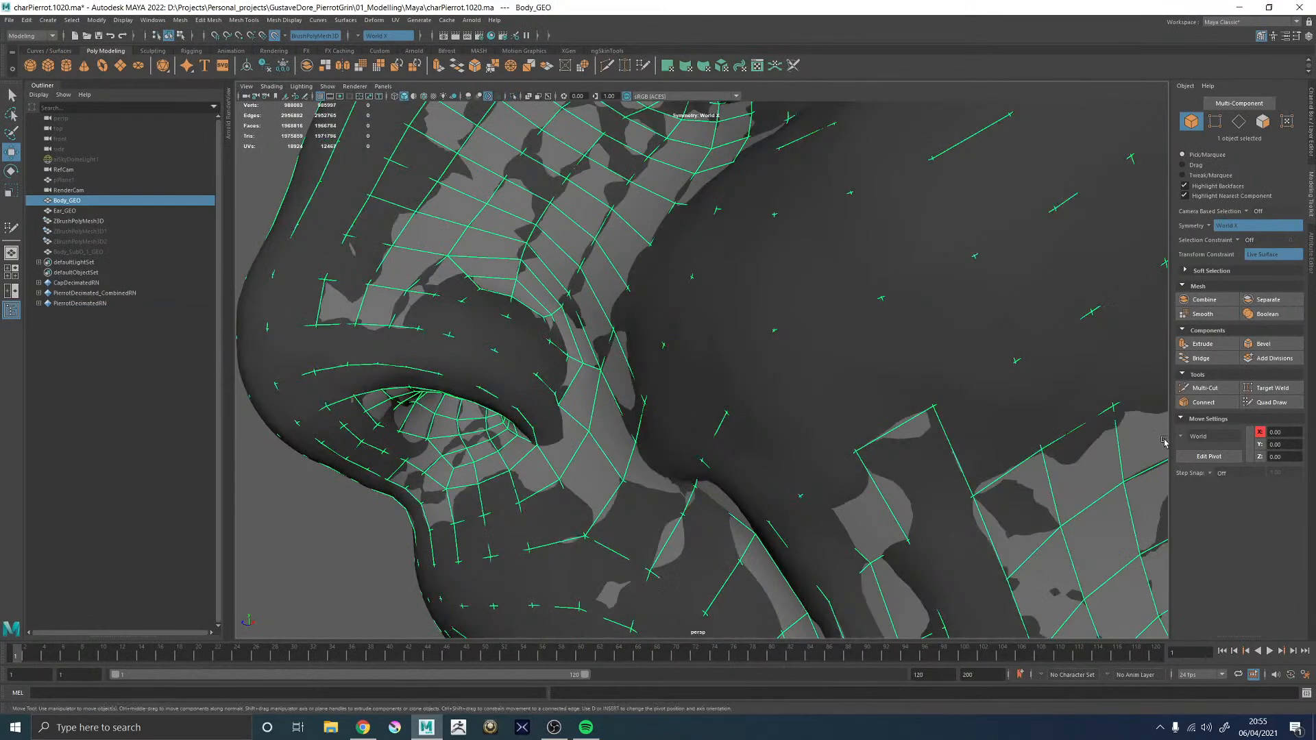
pyautogui.click(1276, 405)
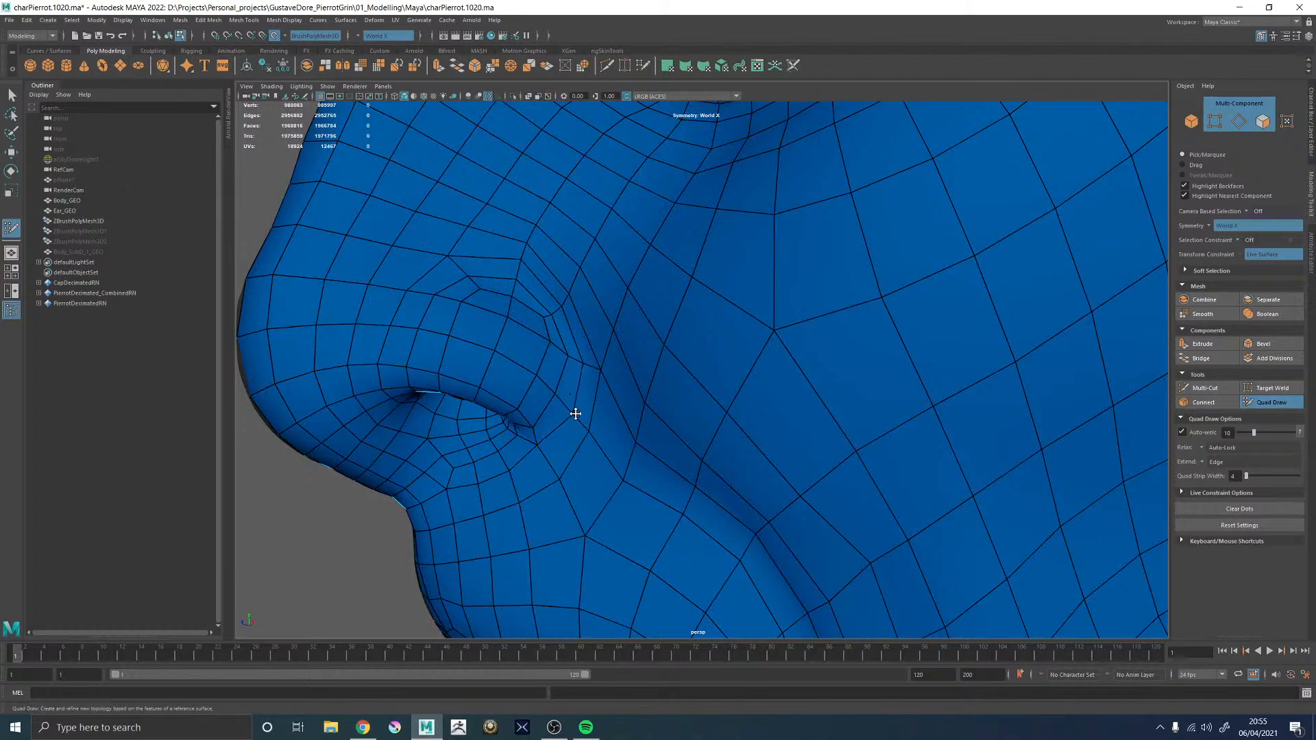
pyautogui.keyDown('alt'); pyautogui.moveTo(560, 401); pyautogui.dragTo(673, 343); pyautogui.keyUp('alt')
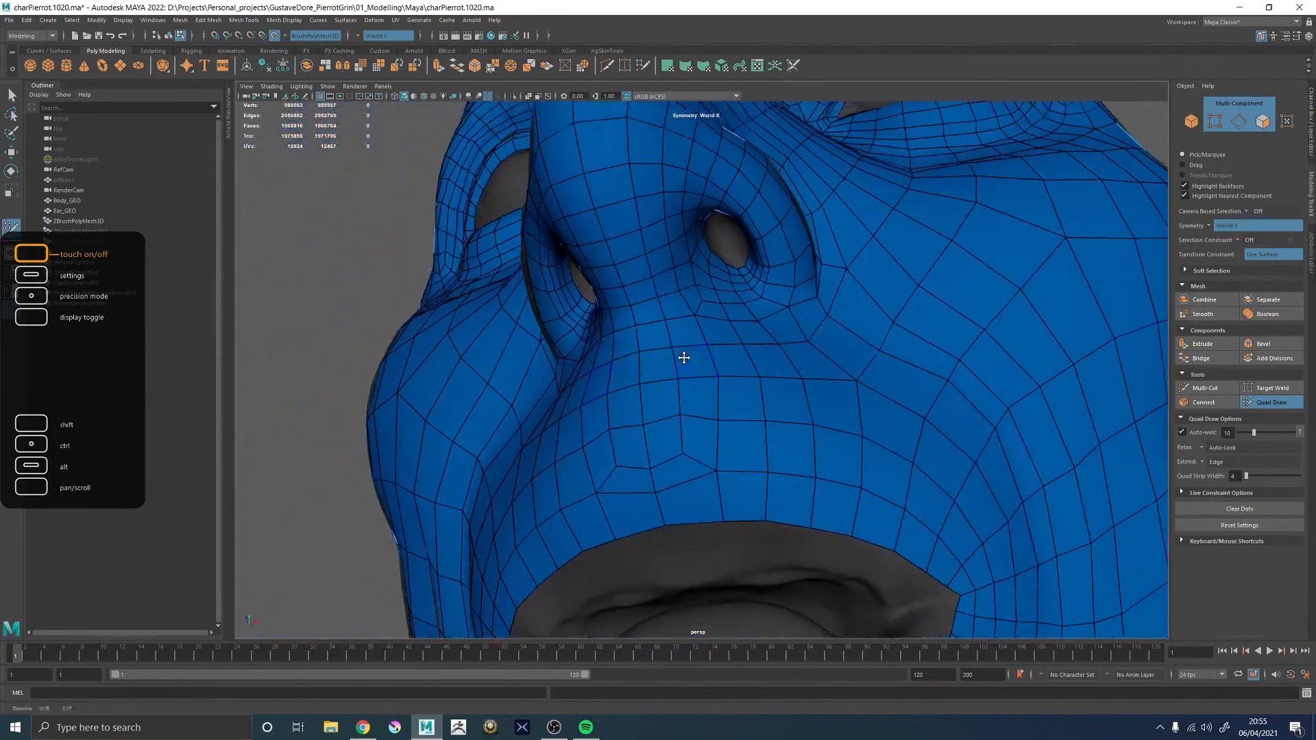
pyautogui.keyDown('alt'); pyautogui.moveTo(672, 344); pyautogui.dragTo(743, 458, button='middle'); pyautogui.keyUp('alt')
pyautogui.keyDown('alt'); pyautogui.moveTo(743, 458); pyautogui.dragTo(846, 398, button='right'); pyautogui.keyUp('alt')
pyautogui.keyDown('alt'); pyautogui.moveTo(847, 398); pyautogui.dragTo(630, 384, button='middle'); pyautogui.keyUp('alt')
pyautogui.keyDown('alt'); pyautogui.moveTo(630, 384); pyautogui.dragTo(558, 376); pyautogui.keyUp('alt')
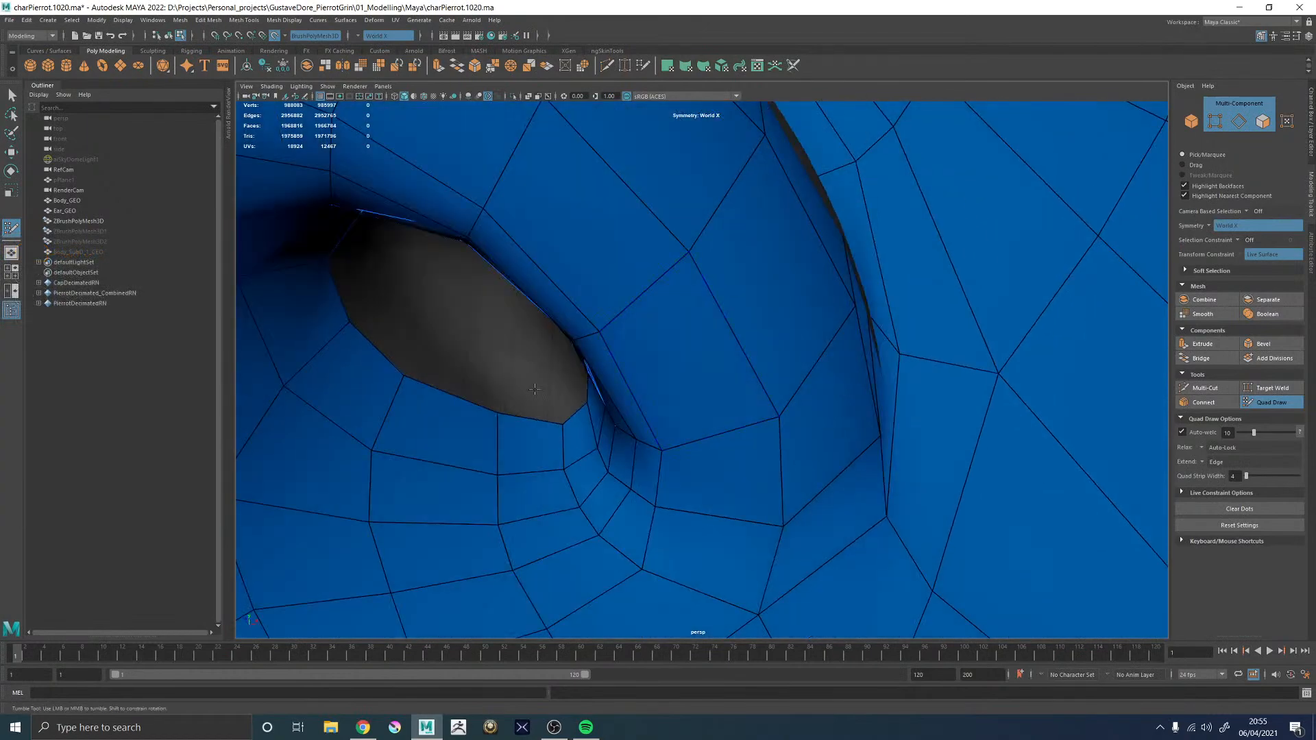
pyautogui.keyDown('alt'); pyautogui.moveTo(774, 391); pyautogui.dragTo(617, 401, button='right'); pyautogui.keyUp('alt')
pyautogui.keyDown('alt'); pyautogui.moveTo(692, 425); pyautogui.dragTo(665, 411); pyautogui.keyUp('alt')
pyautogui.keyDown('alt'); pyautogui.moveTo(664, 411); pyautogui.dragTo(797, 403, button='right'); pyautogui.keyUp('alt')
pyautogui.keyDown('alt'); pyautogui.moveTo(674, 320); pyautogui.dragTo(726, 384); pyautogui.keyUp('alt')
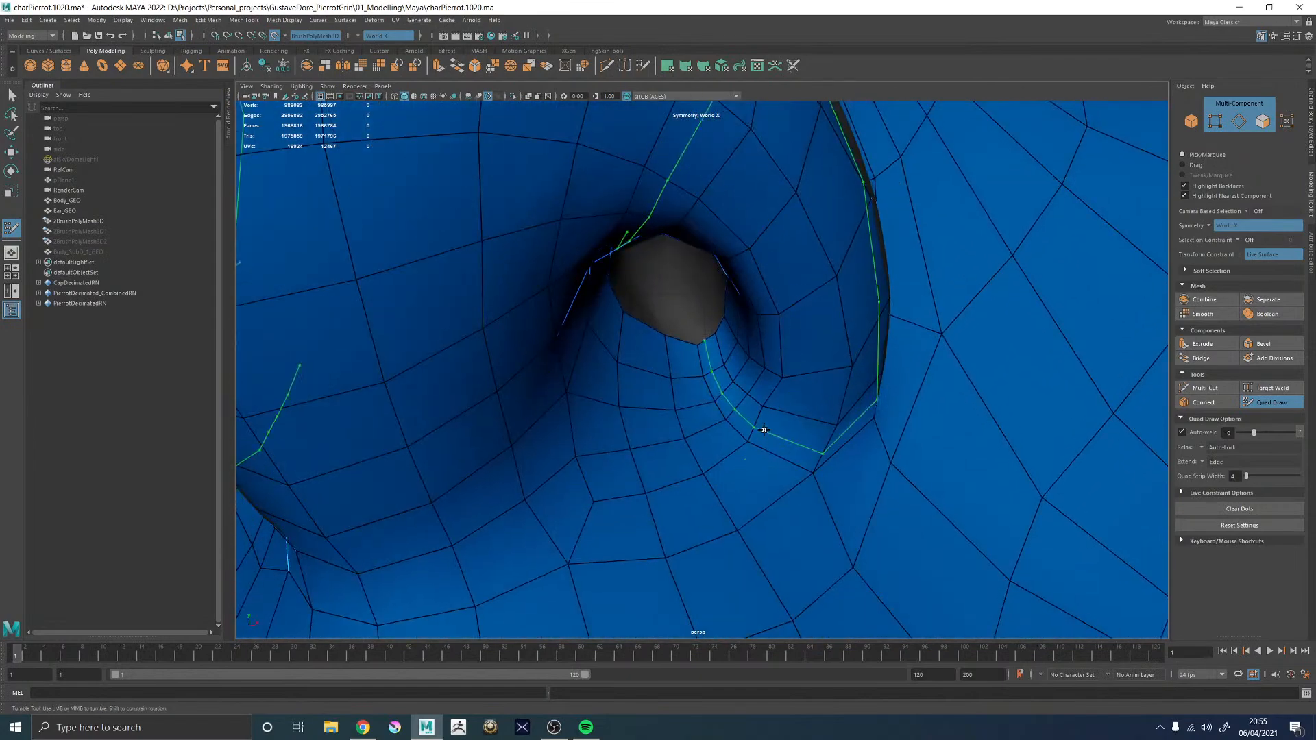
# - Try adding an edge loop through the nostril with Quad Draw, check it from below the nose, and undo it
pyautogui.moveTo(758, 432)
pyautogui.keyDown('alt'); pyautogui.mouseDown()
pyautogui.moveTo(670, 377)
pyautogui.moveTo(568, 411)
pyautogui.moveTo(537, 400)
pyautogui.moveTo(597, 434)
pyautogui.moveTo(632, 409)
pyautogui.moveTo(676, 233)
pyautogui.moveTo(612, 242)
pyautogui.mouseUp(); pyautogui.keyUp('alt')
pyautogui.keyDown('ctrl'); pyautogui.click(617, 444); pyautogui.keyUp('ctrl')
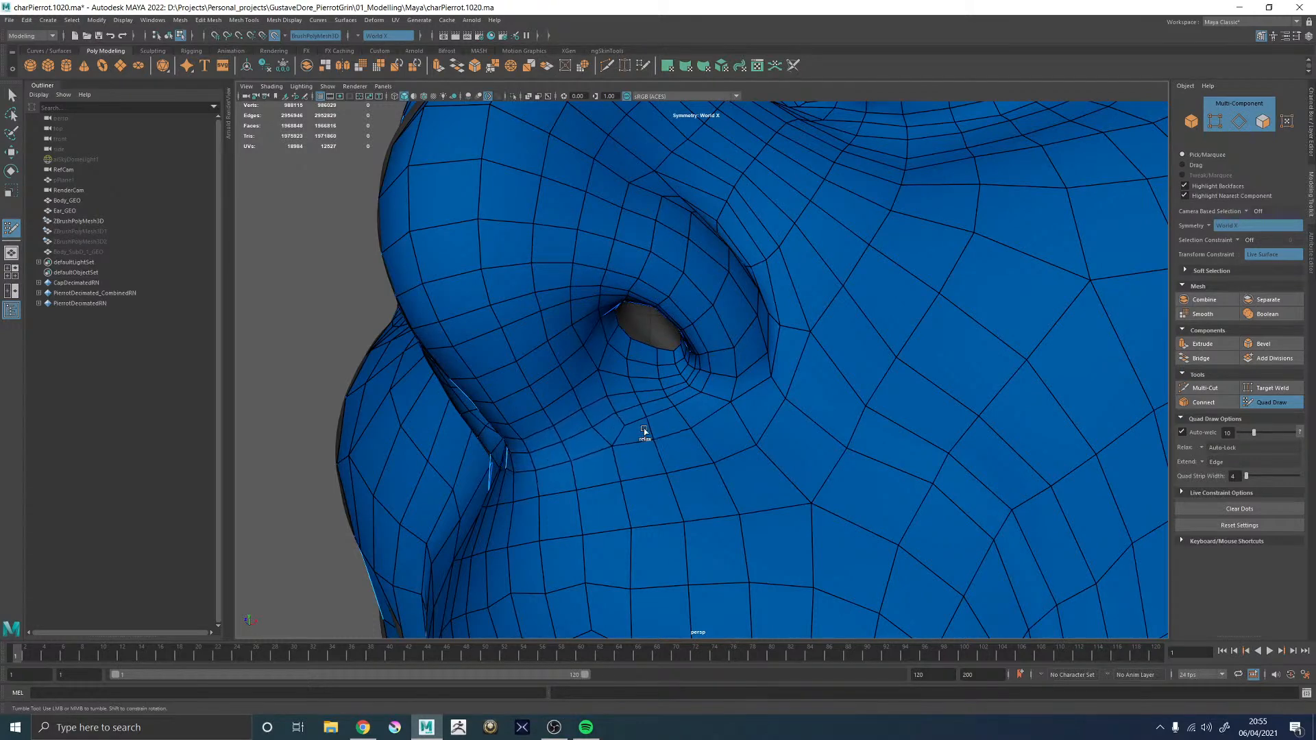
pyautogui.keyDown('alt'); pyautogui.moveTo(667, 393); pyautogui.dragTo(682, 267); pyautogui.keyUp('alt')
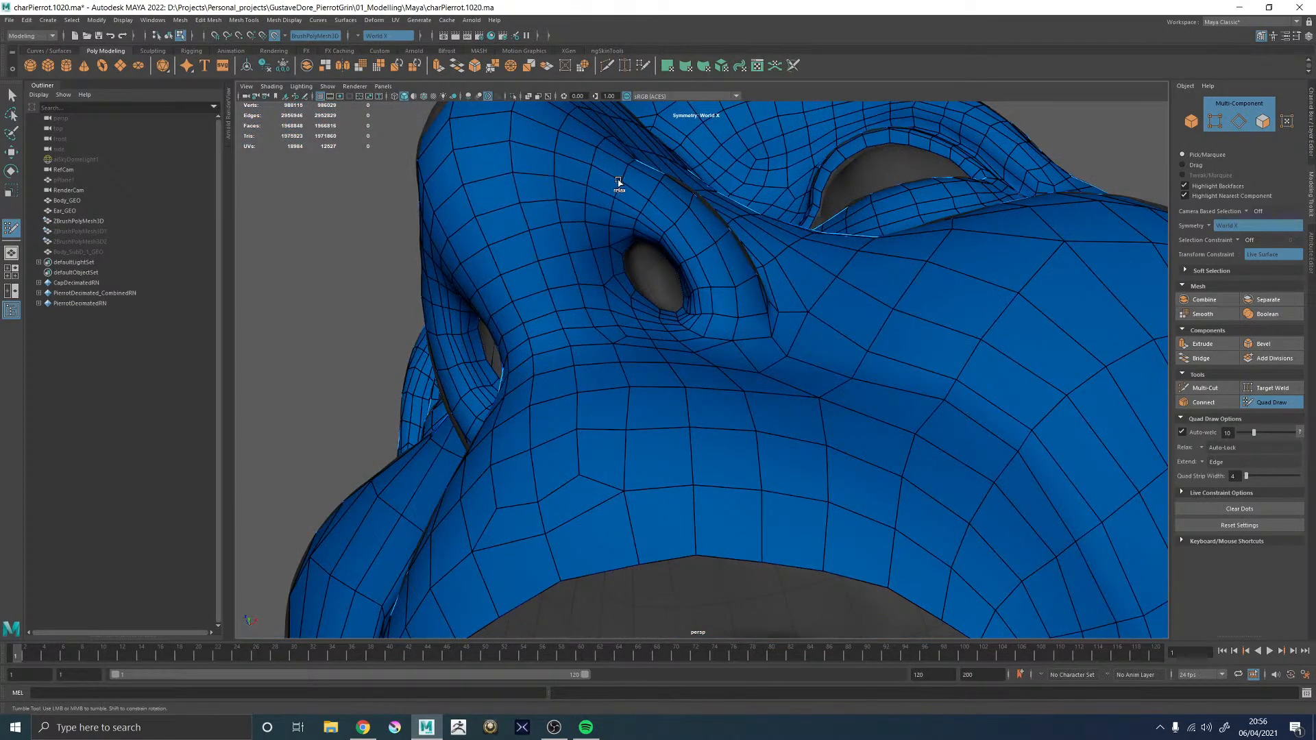
pyautogui.keyDown('alt'); pyautogui.moveTo(663, 234); pyautogui.dragTo(526, 328); pyautogui.keyUp('alt')
pyautogui.hotkey('ctrl', 'z')
pyautogui.hotkey('ctrl', 'z')
# - Examine the edge flow around the nostril wing and the crease where it meets the cheek
pyautogui.keyDown('alt'); pyautogui.moveTo(475, 414); pyautogui.dragTo(549, 356); pyautogui.keyUp('alt')
pyautogui.keyDown('alt'); pyautogui.moveTo(548, 356); pyautogui.dragTo(855, 496, button='right'); pyautogui.keyUp('alt')
pyautogui.keyDown('alt'); pyautogui.moveTo(855, 497); pyautogui.dragTo(725, 387); pyautogui.keyUp('alt')
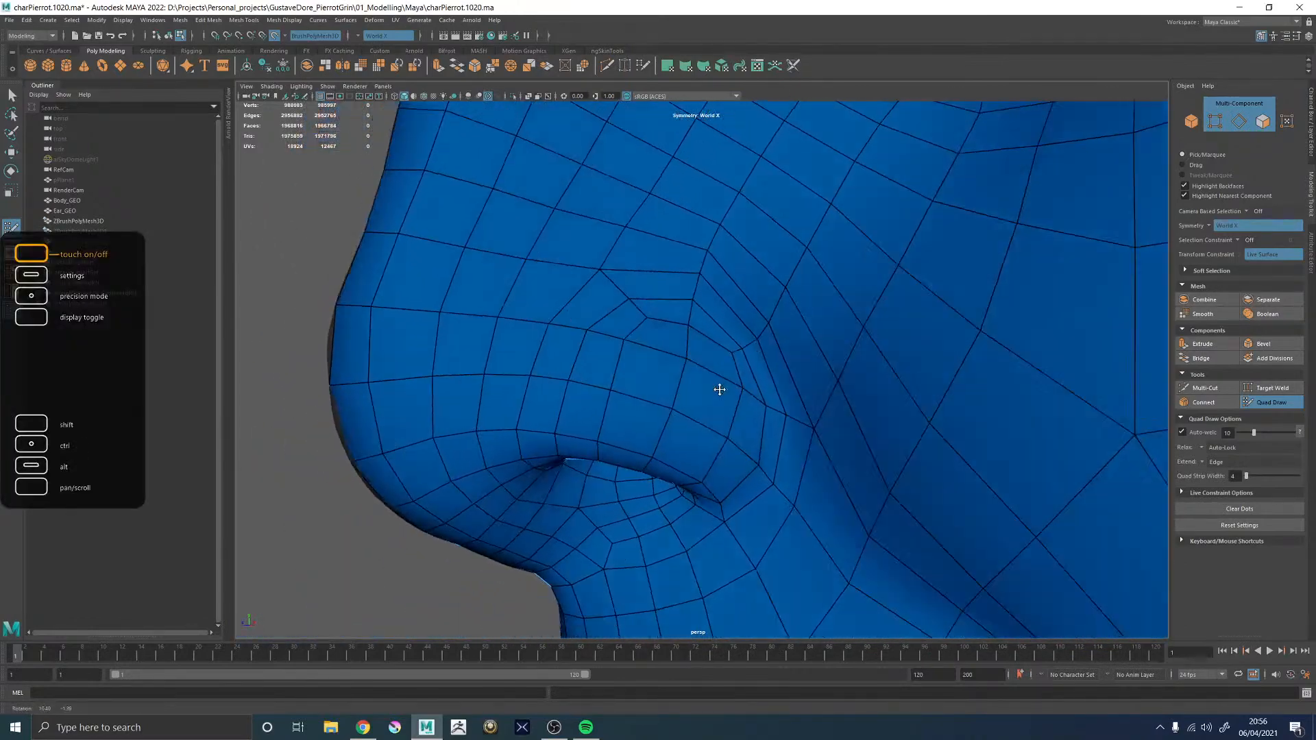
pyautogui.keyDown('alt'); pyautogui.moveTo(725, 387); pyautogui.dragTo(822, 362, button='right'); pyautogui.keyUp('alt')
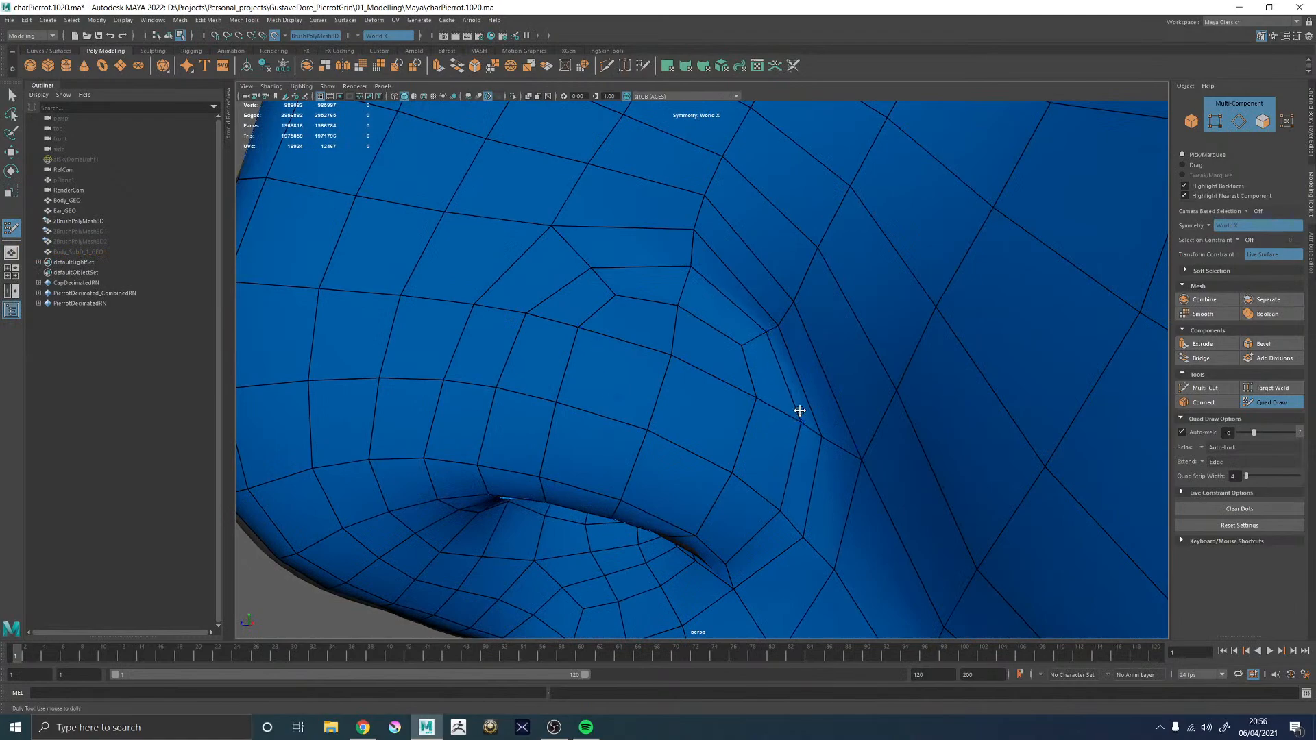
pyautogui.keyDown('alt'); pyautogui.moveTo(798, 417); pyautogui.dragTo(688, 367, button='right'); pyautogui.keyUp('alt')
pyautogui.moveTo(687, 367)
pyautogui.keyDown('alt'); pyautogui.mouseDown()
pyautogui.moveTo(779, 372)
pyautogui.moveTo(673, 361)
pyautogui.mouseUp(); pyautogui.keyUp('alt')
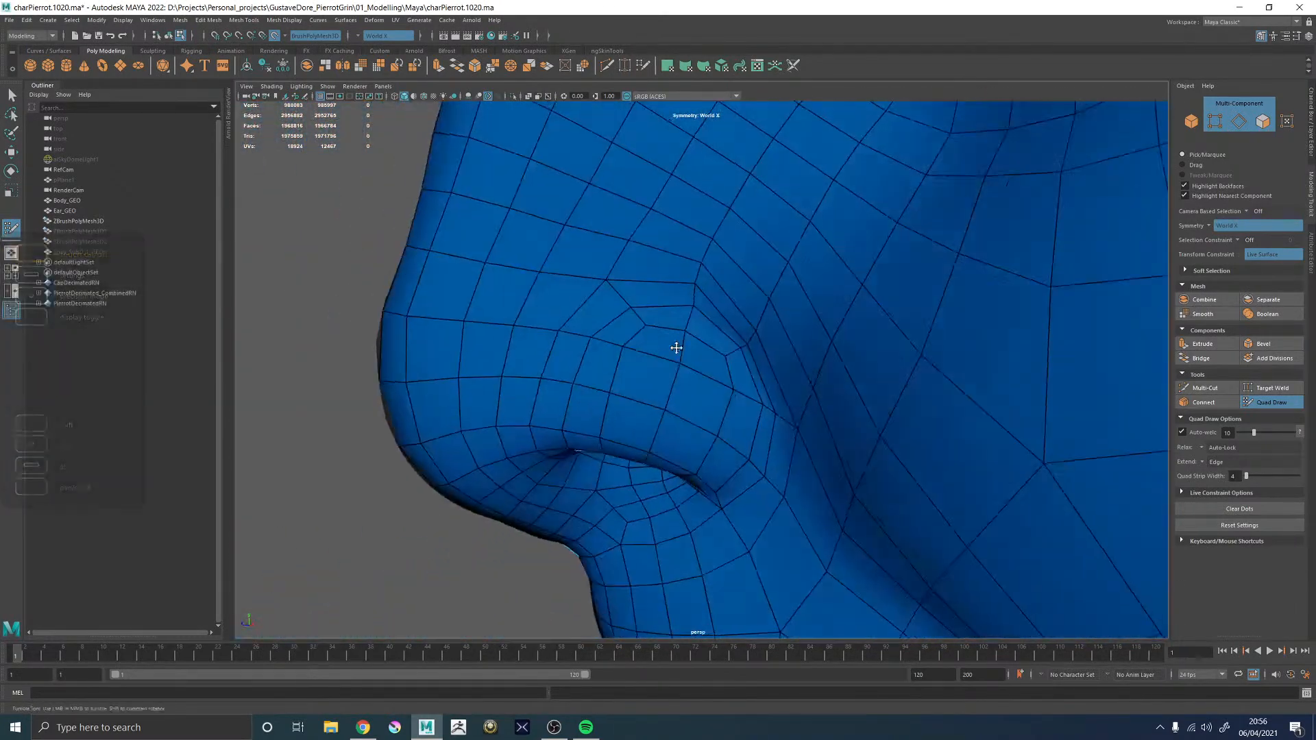
pyautogui.keyDown('alt'); pyautogui.moveTo(691, 292); pyautogui.dragTo(710, 259); pyautogui.keyUp('alt')
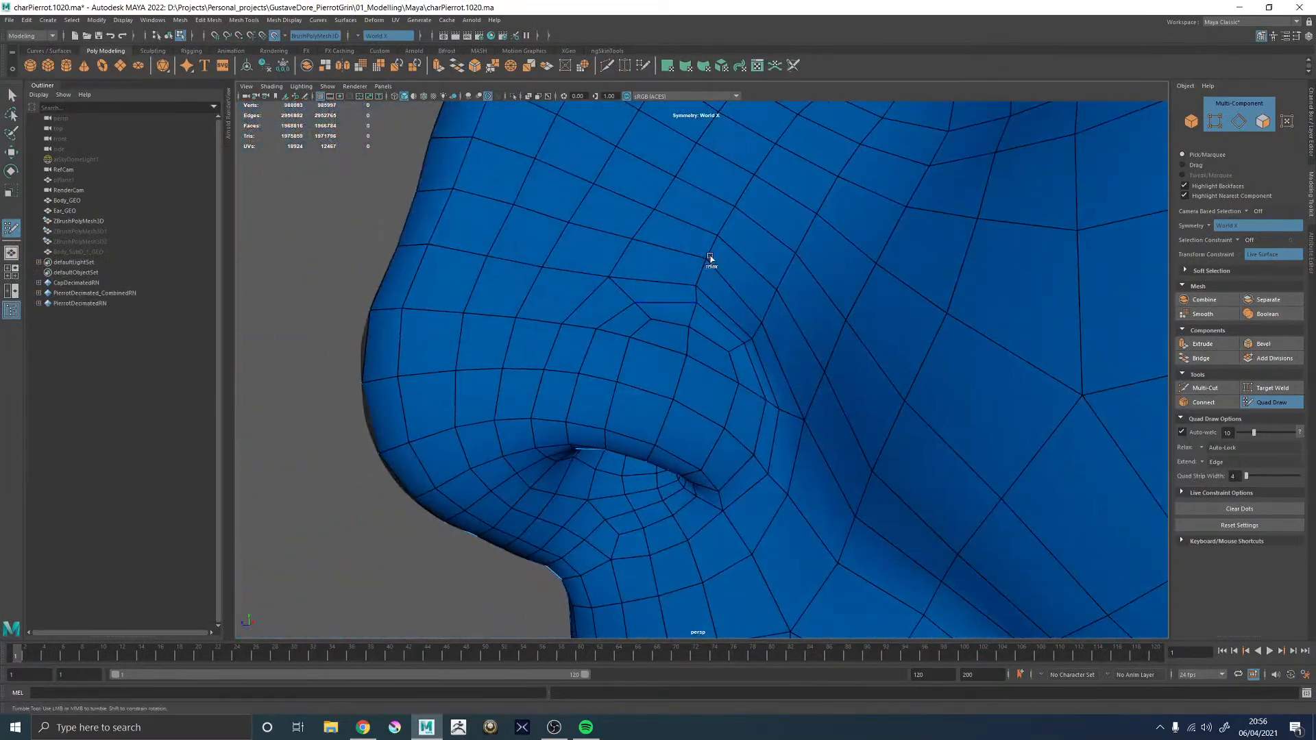
# - Review the topology of the whole face and head from the front and three-quarter views
pyautogui.keyDown('alt'); pyautogui.moveTo(709, 258); pyautogui.dragTo(624, 219, button='right'); pyautogui.keyUp('alt')
pyautogui.keyDown('alt'); pyautogui.moveTo(710, 312); pyautogui.dragTo(802, 329); pyautogui.keyUp('alt')
pyautogui.moveTo(801, 329)
pyautogui.keyDown('alt'); pyautogui.mouseDown(button='right')
pyautogui.moveTo(516, 337)
pyautogui.moveTo(817, 329)
pyautogui.mouseUp(button='right'); pyautogui.keyUp('alt')
pyautogui.keyDown('alt'); pyautogui.moveTo(816, 329); pyautogui.dragTo(740, 322); pyautogui.keyUp('alt')
pyautogui.keyDown('alt'); pyautogui.moveTo(740, 323); pyautogui.dragTo(799, 420, button='right'); pyautogui.keyUp('alt')
pyautogui.keyDown('alt'); pyautogui.moveTo(799, 420); pyautogui.dragTo(805, 376); pyautogui.keyUp('alt')
pyautogui.keyDown('alt'); pyautogui.moveTo(804, 377); pyautogui.dragTo(781, 297, button='right'); pyautogui.keyUp('alt')
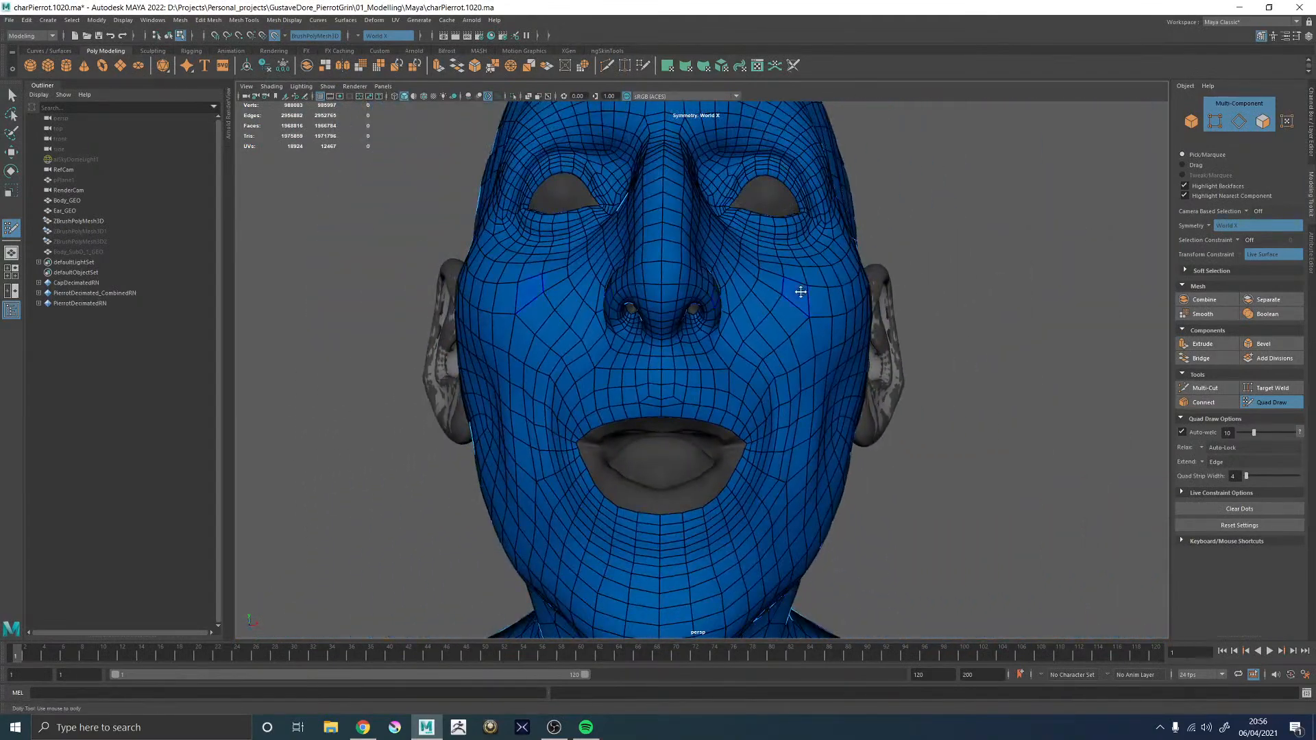
pyautogui.keyDown('alt'); pyautogui.moveTo(781, 297); pyautogui.dragTo(802, 283); pyautogui.keyUp('alt')
pyautogui.keyDown('alt'); pyautogui.moveTo(802, 282); pyautogui.dragTo(811, 316, button='middle'); pyautogui.keyUp('alt')
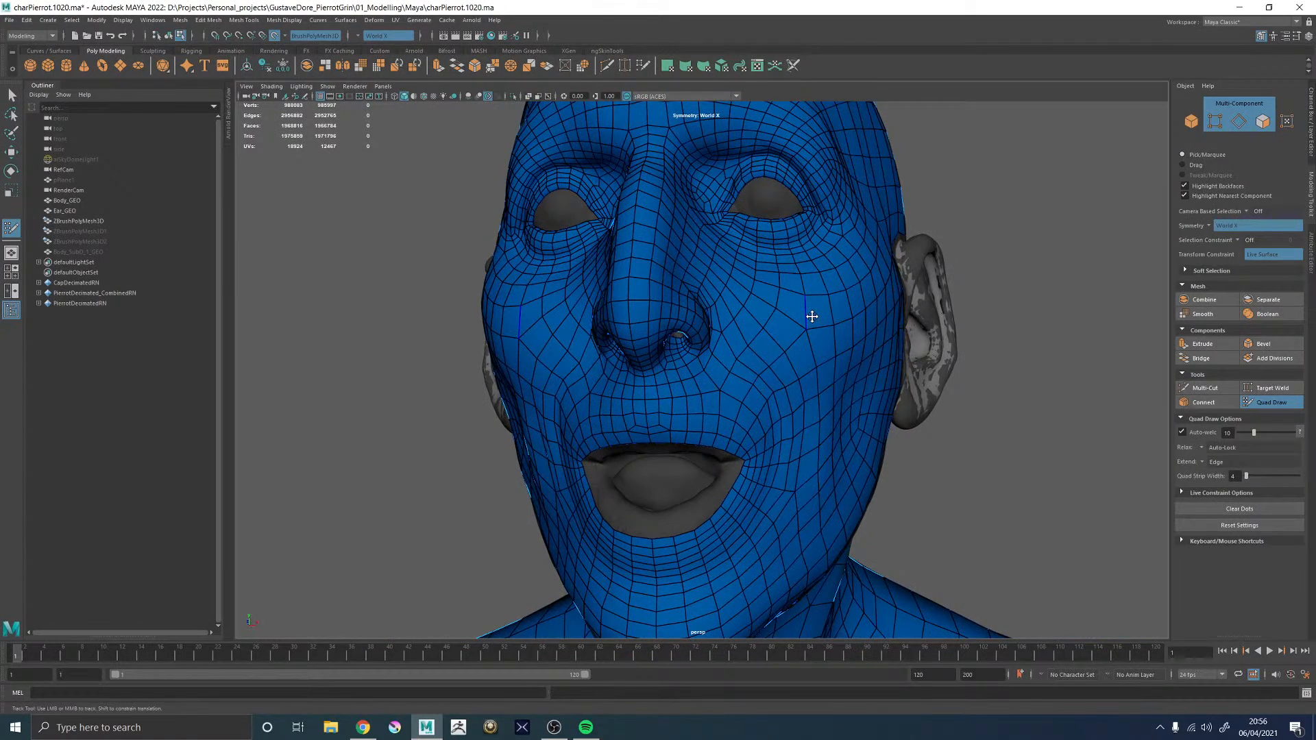
pyautogui.keyDown('alt'); pyautogui.moveTo(844, 355); pyautogui.dragTo(795, 363, button='right'); pyautogui.keyUp('alt')
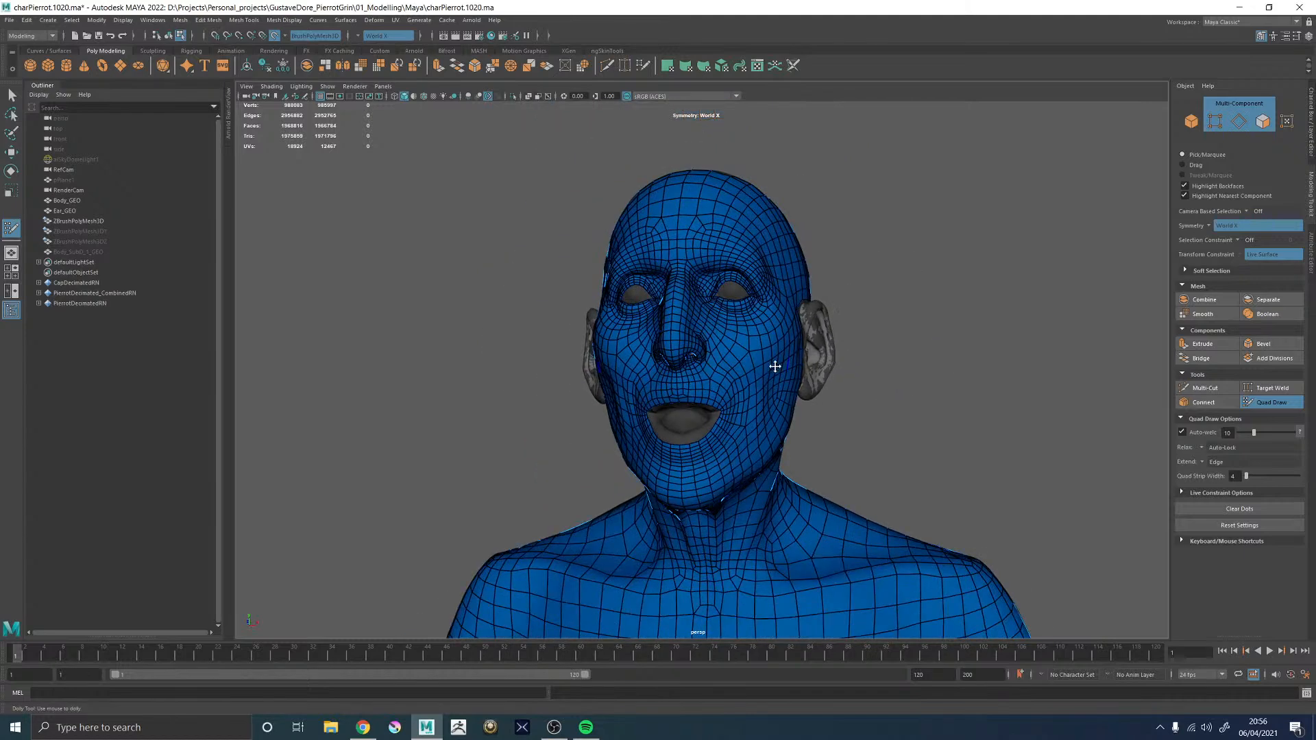
pyautogui.keyDown('alt'); pyautogui.moveTo(795, 363); pyautogui.dragTo(720, 376); pyautogui.keyUp('alt')
pyautogui.keyDown('alt'); pyautogui.moveTo(719, 377); pyautogui.dragTo(835, 266, button='right'); pyautogui.keyUp('alt')
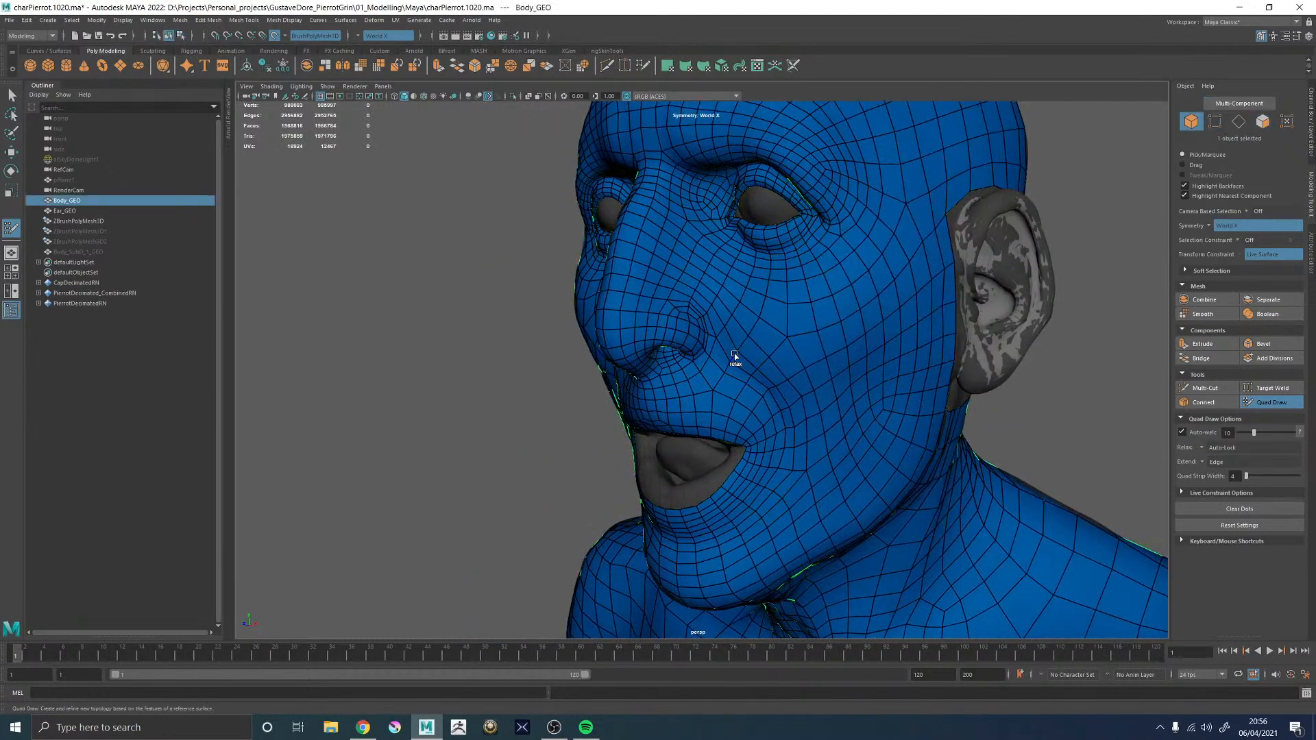
# - Leave Quad Draw and isolate Body_GEO in the viewport, keeping the mesh selected
pyautogui.press('w')
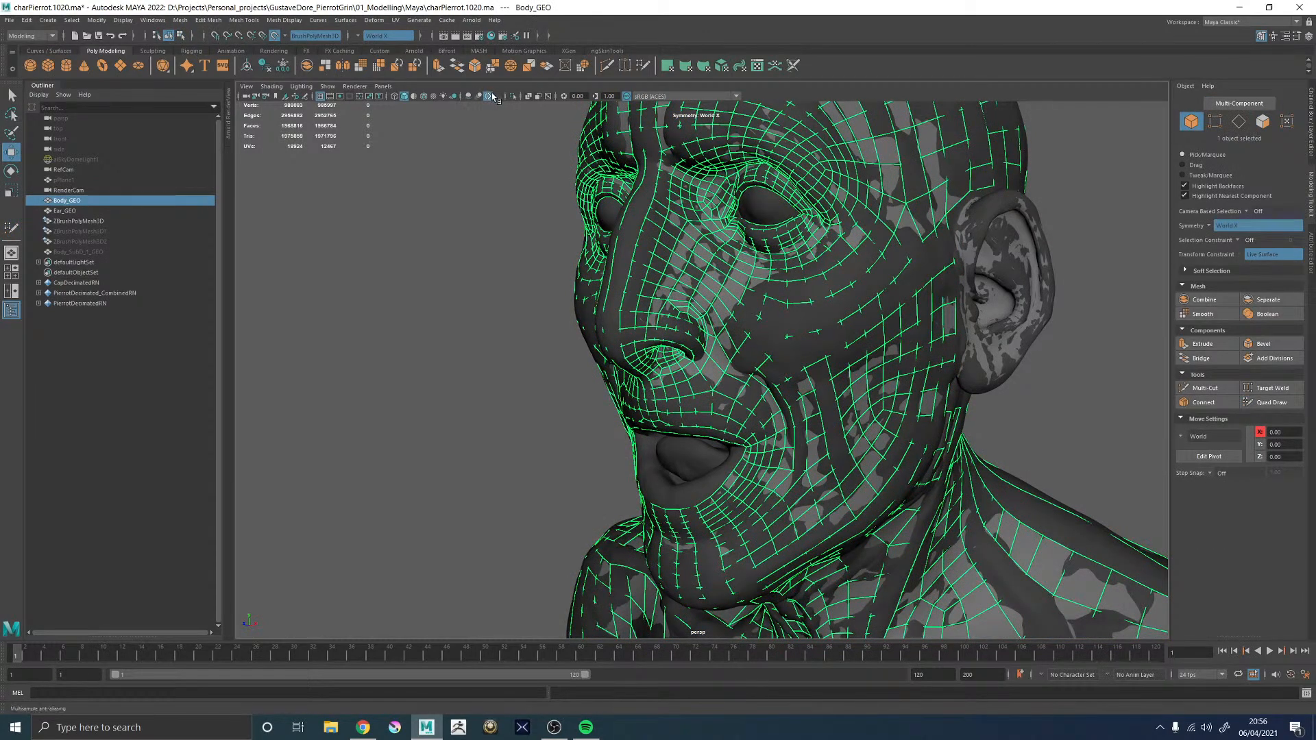
pyautogui.scroll(-5, 451, 238)
pyautogui.click(1109, 327)
pyautogui.click(767, 339)
pyautogui.click(512, 96)
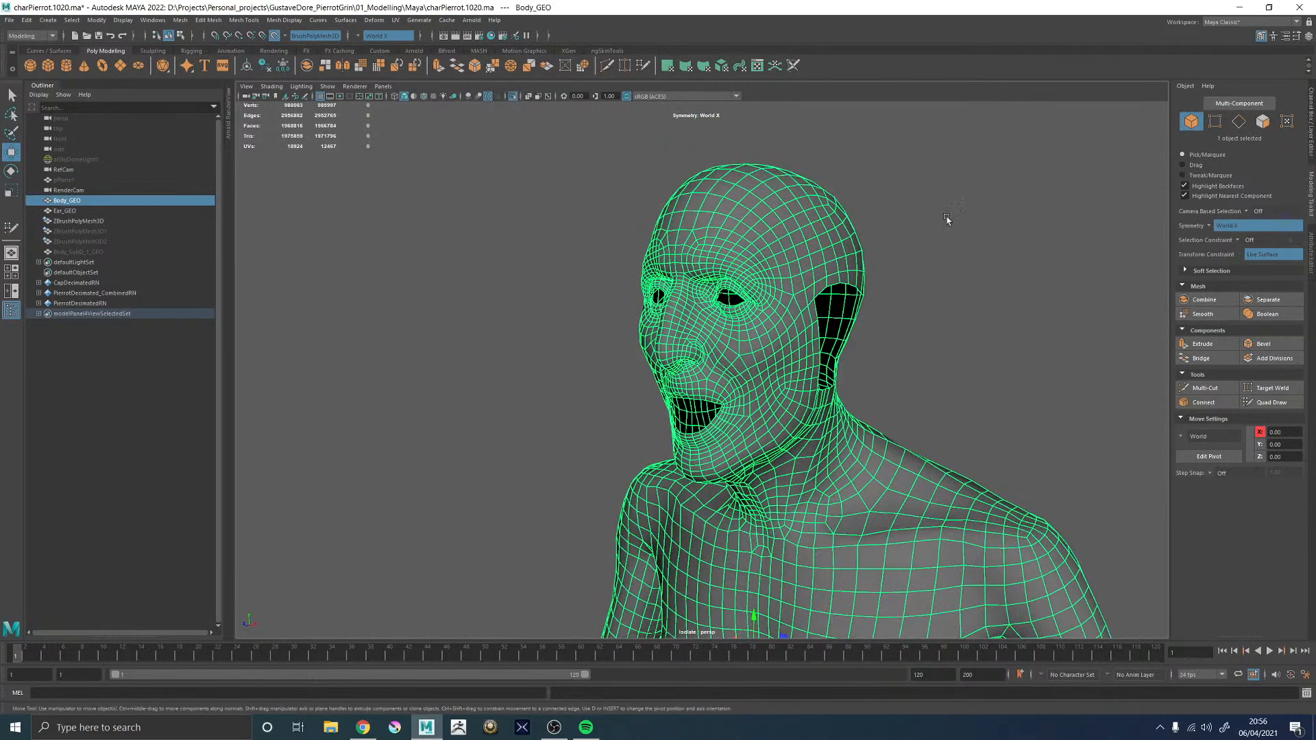
pyautogui.click(1022, 215)
pyautogui.keyDown('alt'); pyautogui.moveTo(705, 352); pyautogui.dragTo(744, 363); pyautogui.keyUp('alt')
pyautogui.click(744, 363)
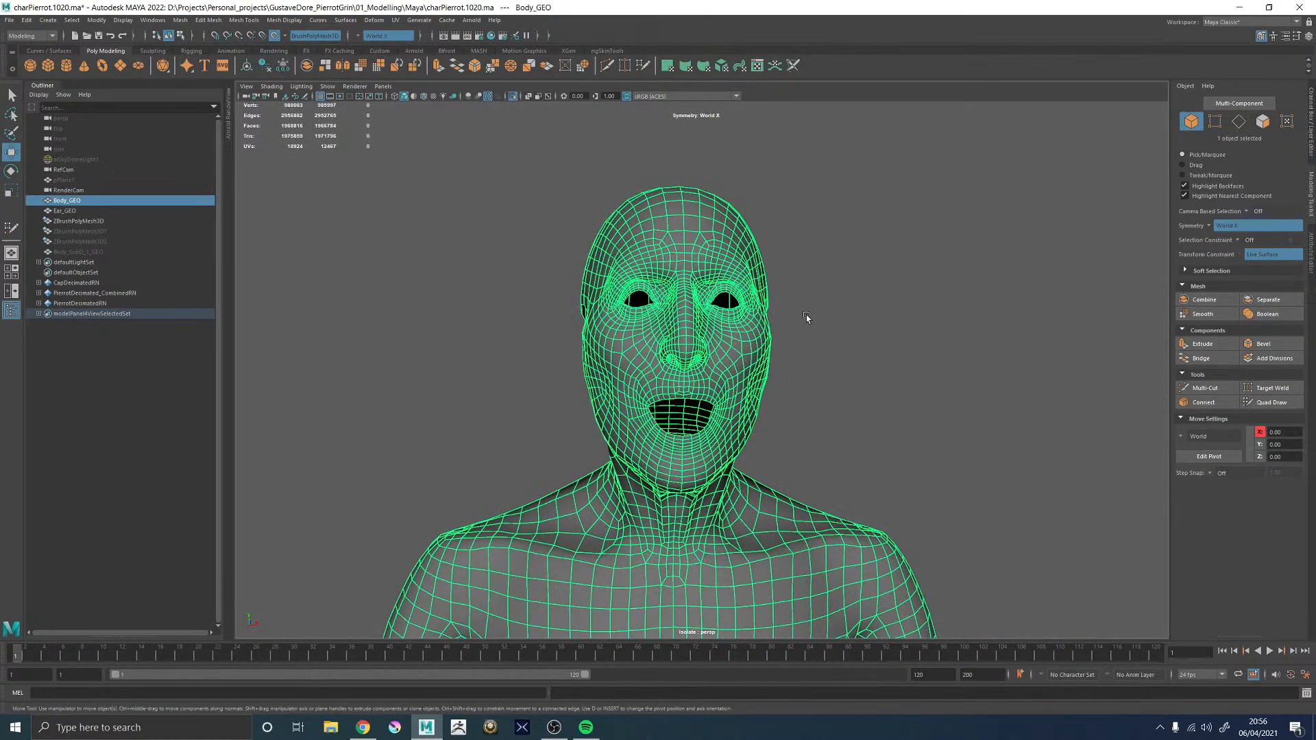
# - Switch Body_GEO to face selection and select every face of the body
pyautogui.scroll(-5, 806, 314)
pyautogui.moveTo(789, 256); pyautogui.dragTo(788, 286, button='right')
pyautogui.scroll(-9, 787, 287)
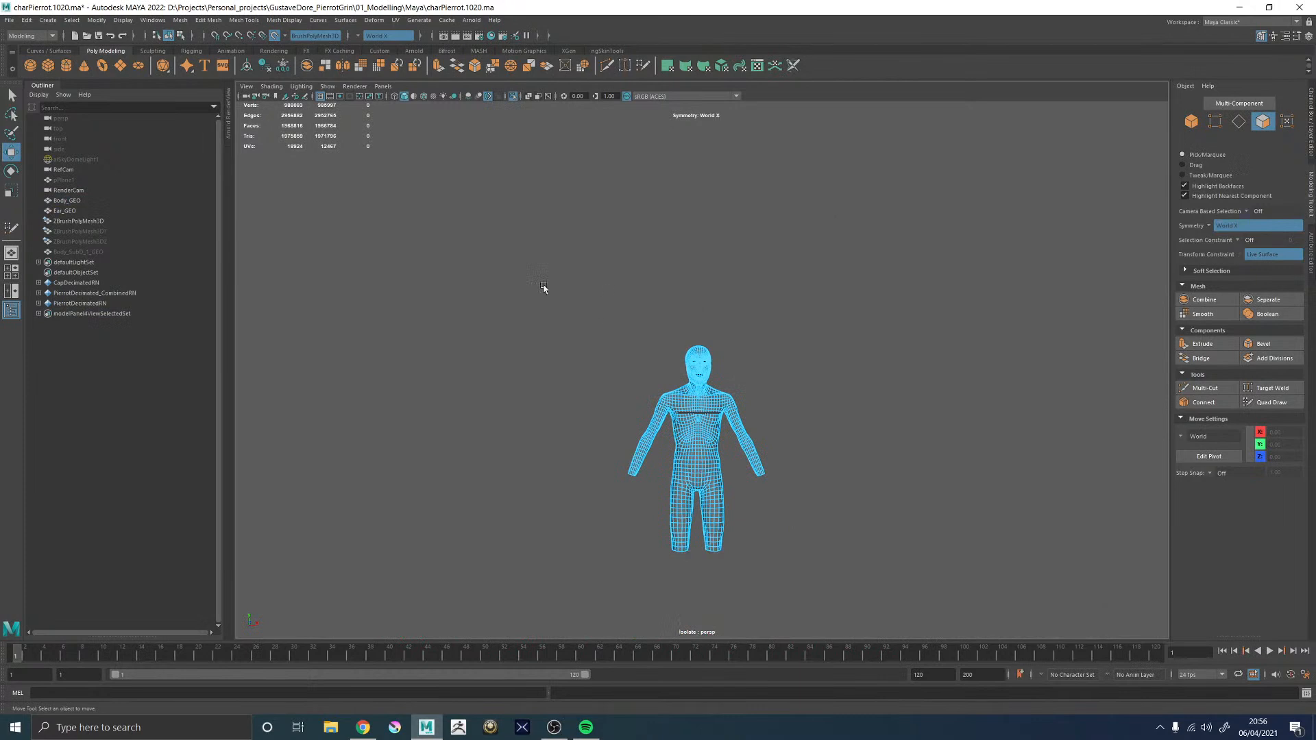
pyautogui.moveTo(603, 312); pyautogui.dragTo(873, 573)
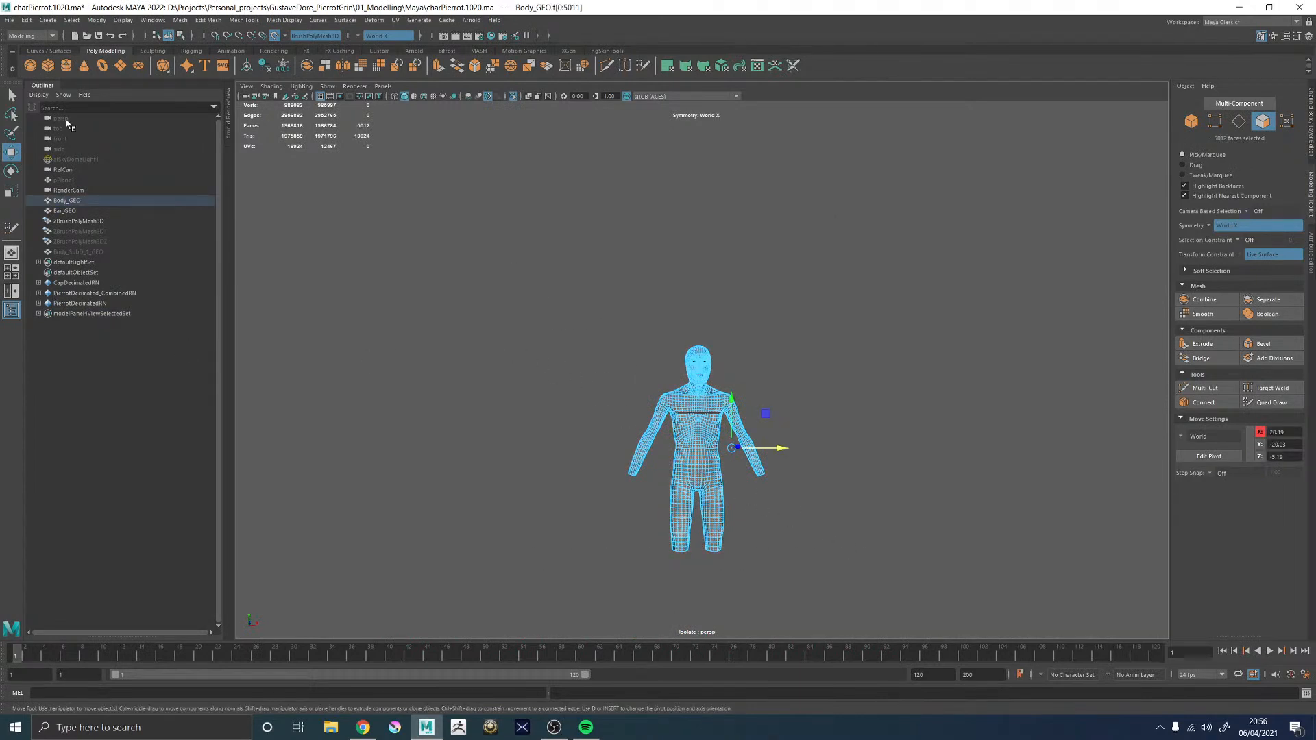
# - Create a quick select set from the selected faces, named Body_GEO_ExternalFaces_SET
pyautogui.click(48, 20)
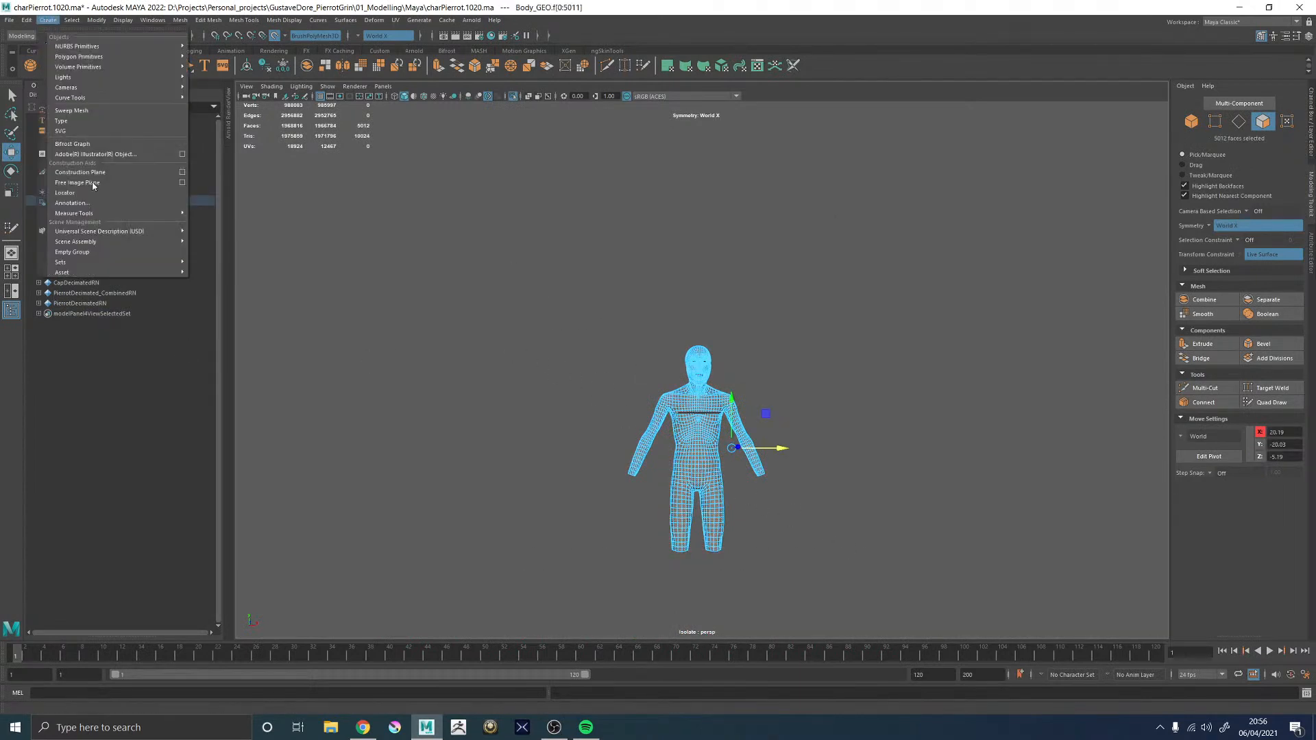
pyautogui.moveTo(166, 269)
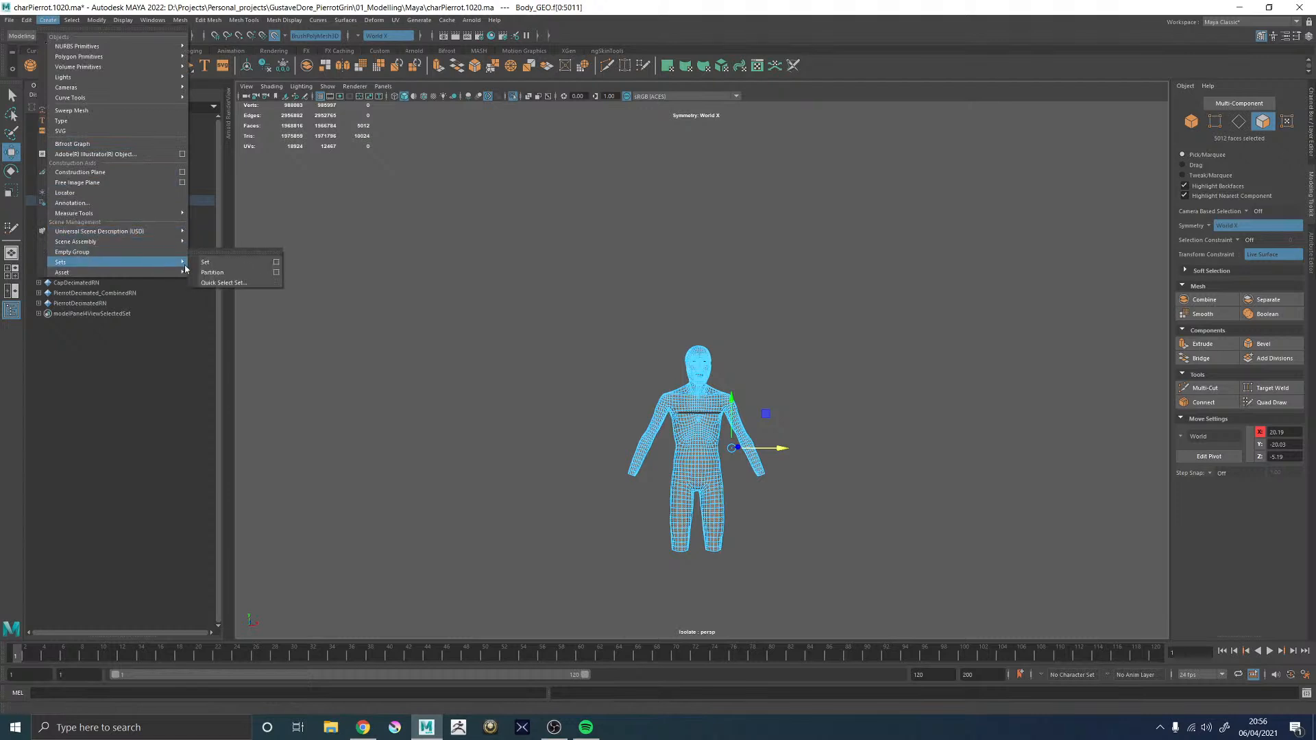
pyautogui.click(237, 282)
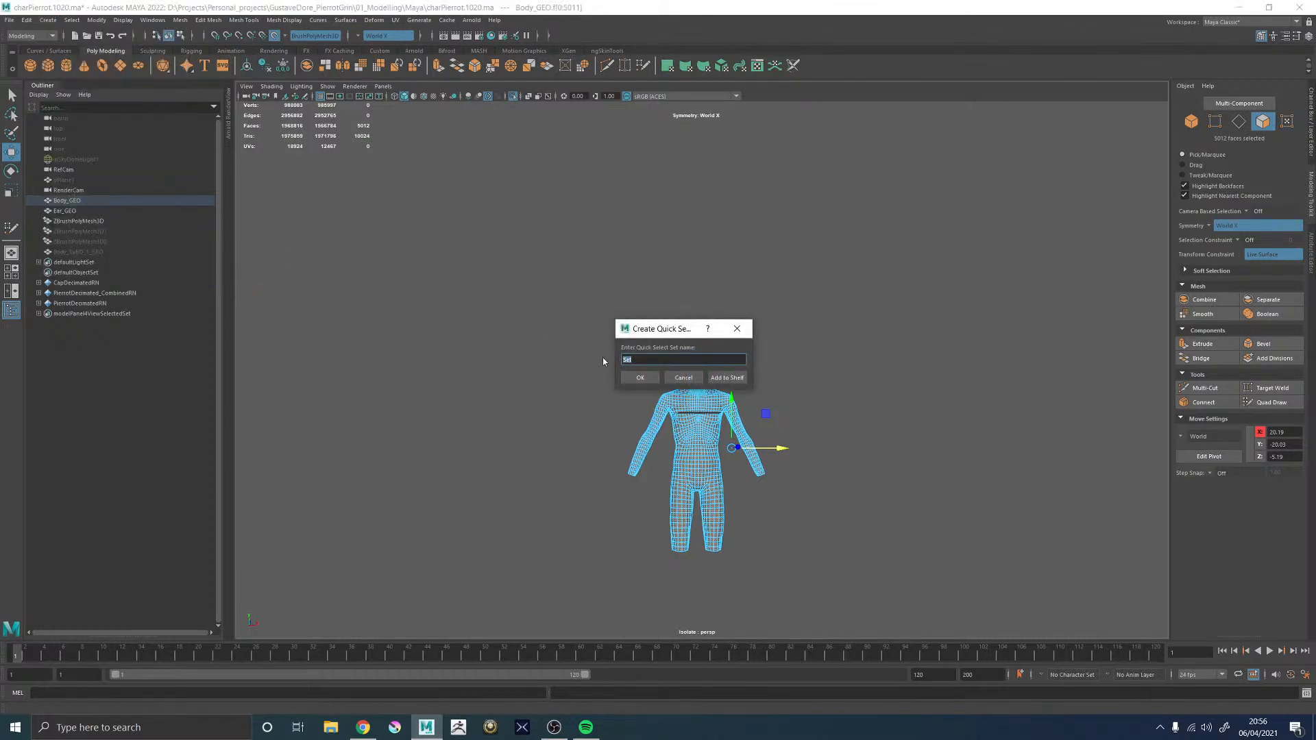
pyautogui.write('ExternalFaces_SET')
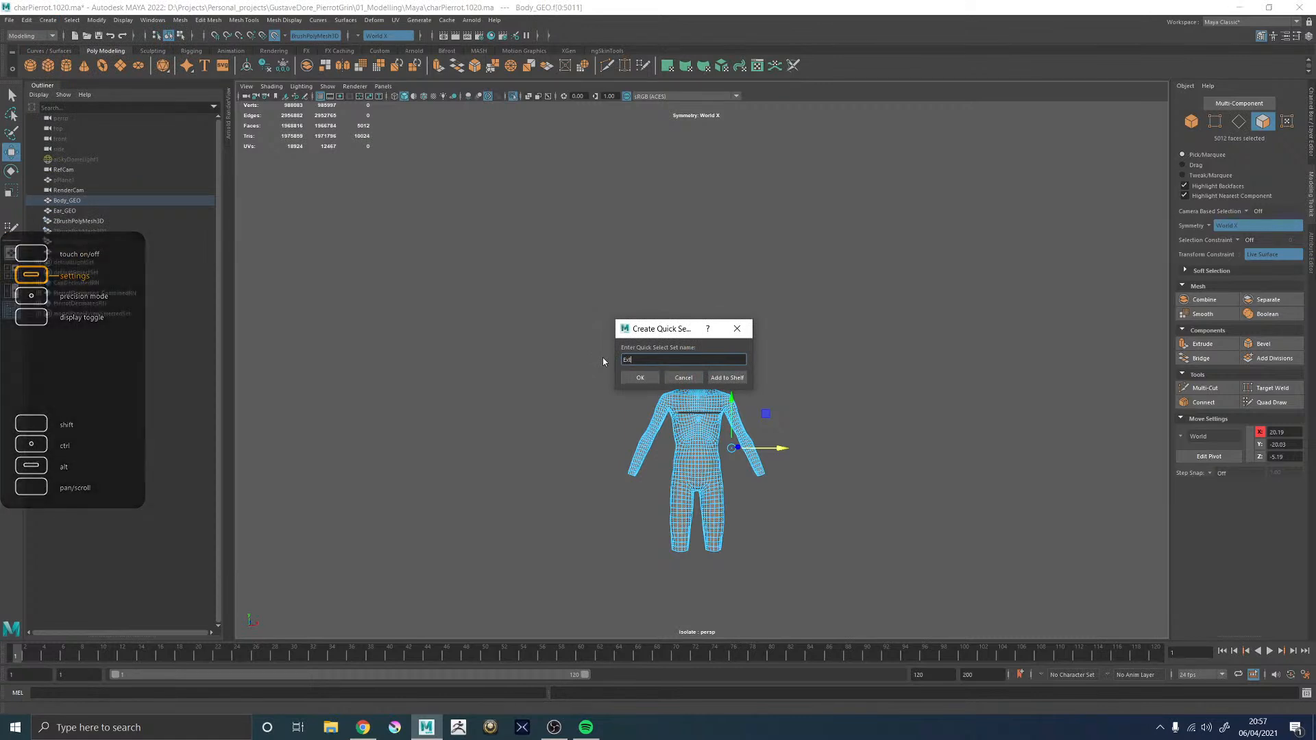
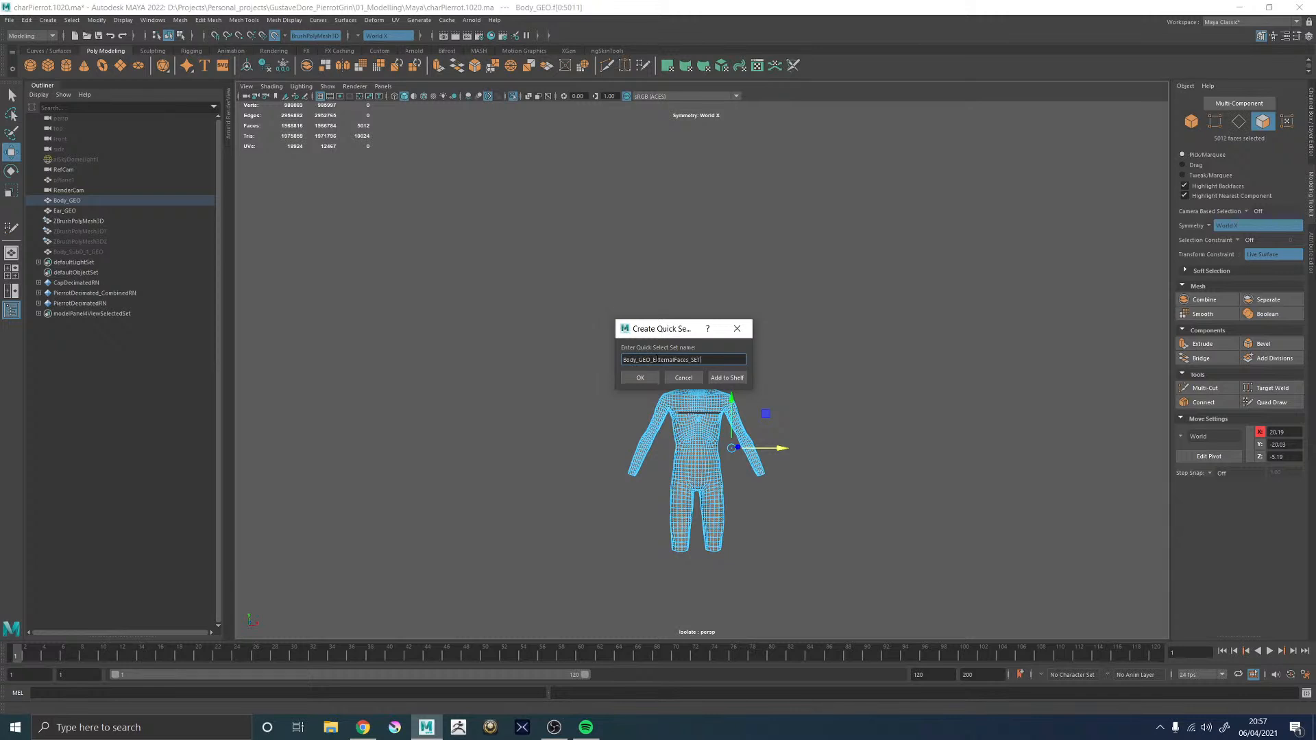
pyautogui.click(639, 378)
# - Expand Body_GEO_ExternalFaces_SET to inspect its members, and select and frame the face Body_GEO.f[0]
pyautogui.click(92, 324)
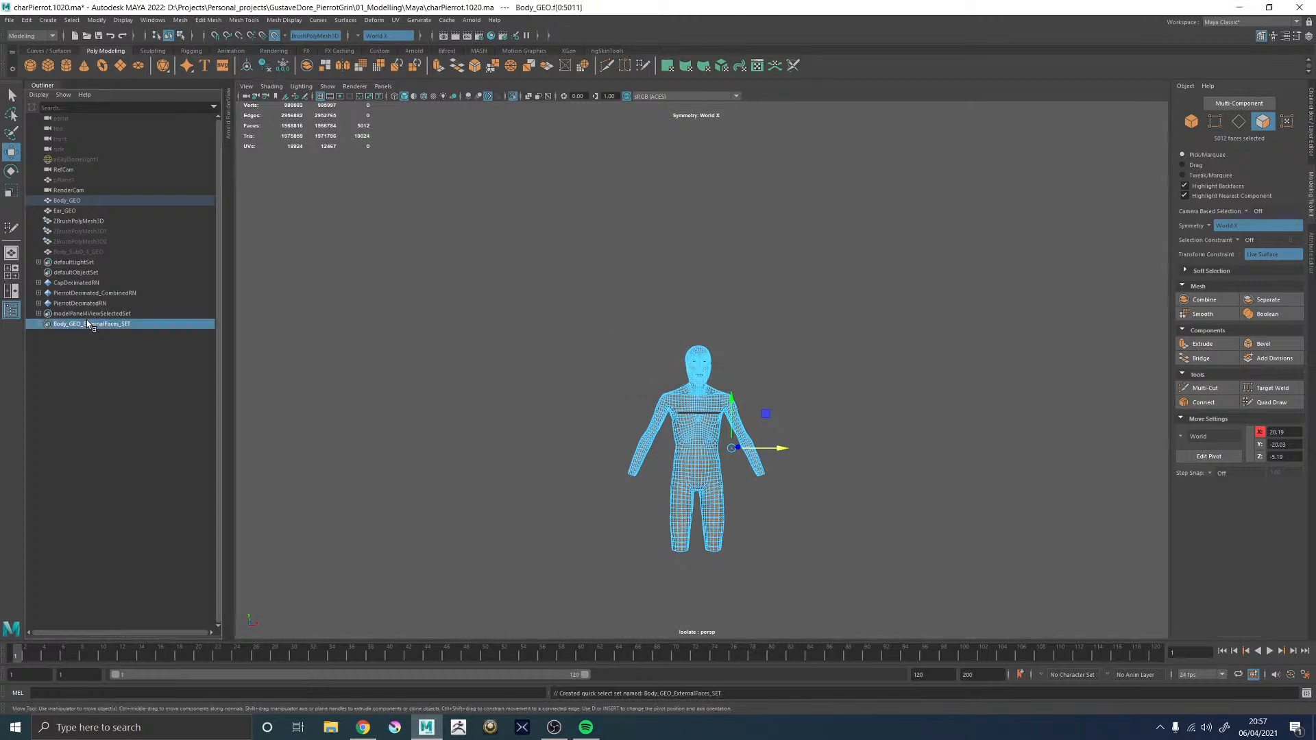
pyautogui.click(334, 397)
pyautogui.click(39, 324)
pyautogui.click(78, 333)
pyautogui.press('f')
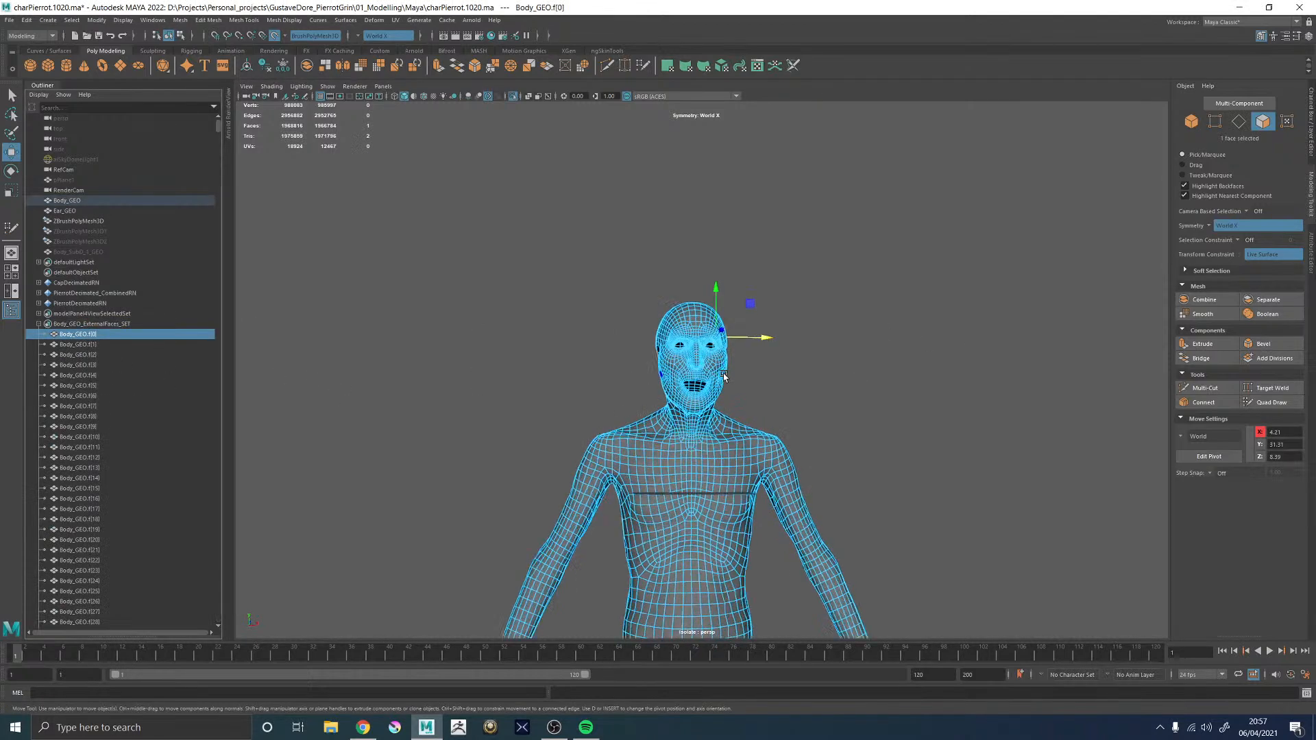
# - Return Body_GEO to object mode and examine its open eye sockets, mouth and nostrils
pyautogui.press('F8')
pyautogui.keyDown('alt'); pyautogui.moveTo(994, 316); pyautogui.dragTo(795, 251); pyautogui.keyUp('alt')
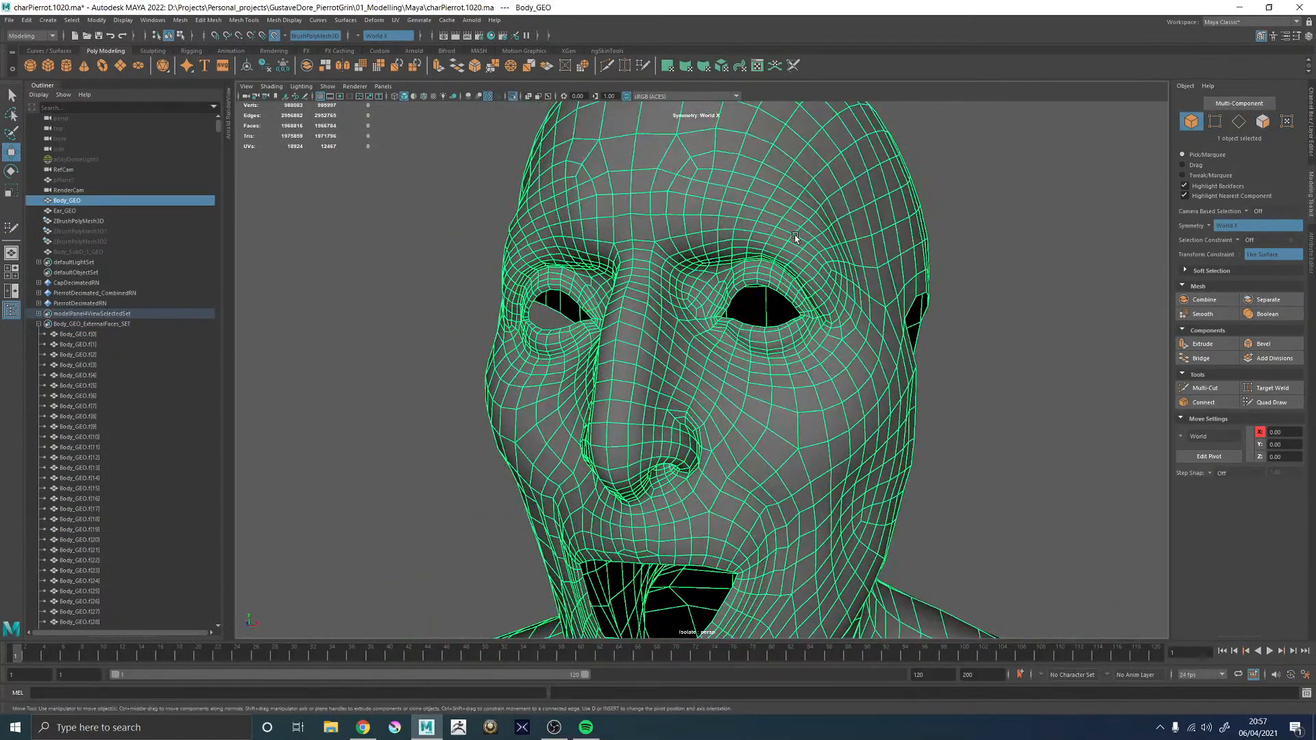
pyautogui.keyDown('alt'); pyautogui.moveTo(732, 307); pyautogui.dragTo(784, 300); pyautogui.keyUp('alt')
pyautogui.keyDown('alt'); pyautogui.moveTo(753, 326); pyautogui.dragTo(808, 206, button='middle'); pyautogui.keyUp('alt')
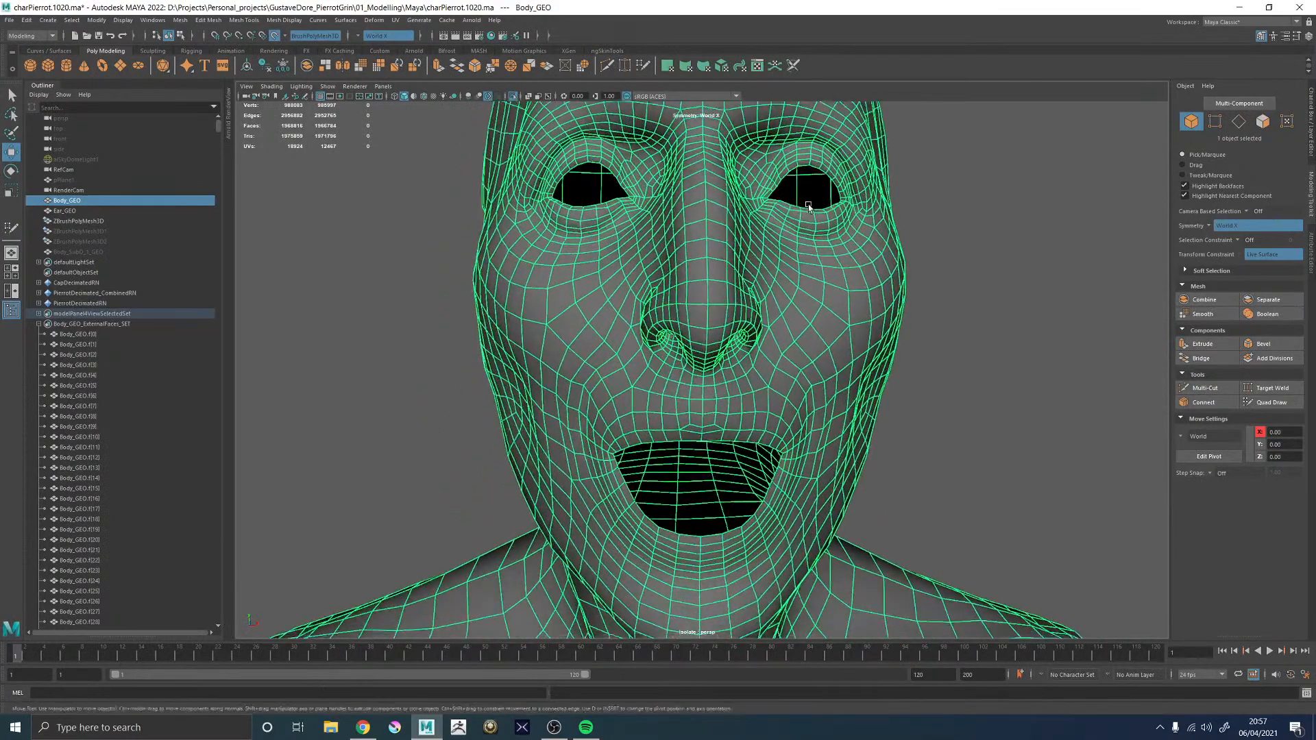
pyautogui.keyDown('alt'); pyautogui.moveTo(727, 377); pyautogui.dragTo(706, 298, button='middle'); pyautogui.keyUp('alt')
pyautogui.keyDown('alt'); pyautogui.moveTo(733, 331); pyautogui.dragTo(681, 313); pyautogui.keyUp('alt')
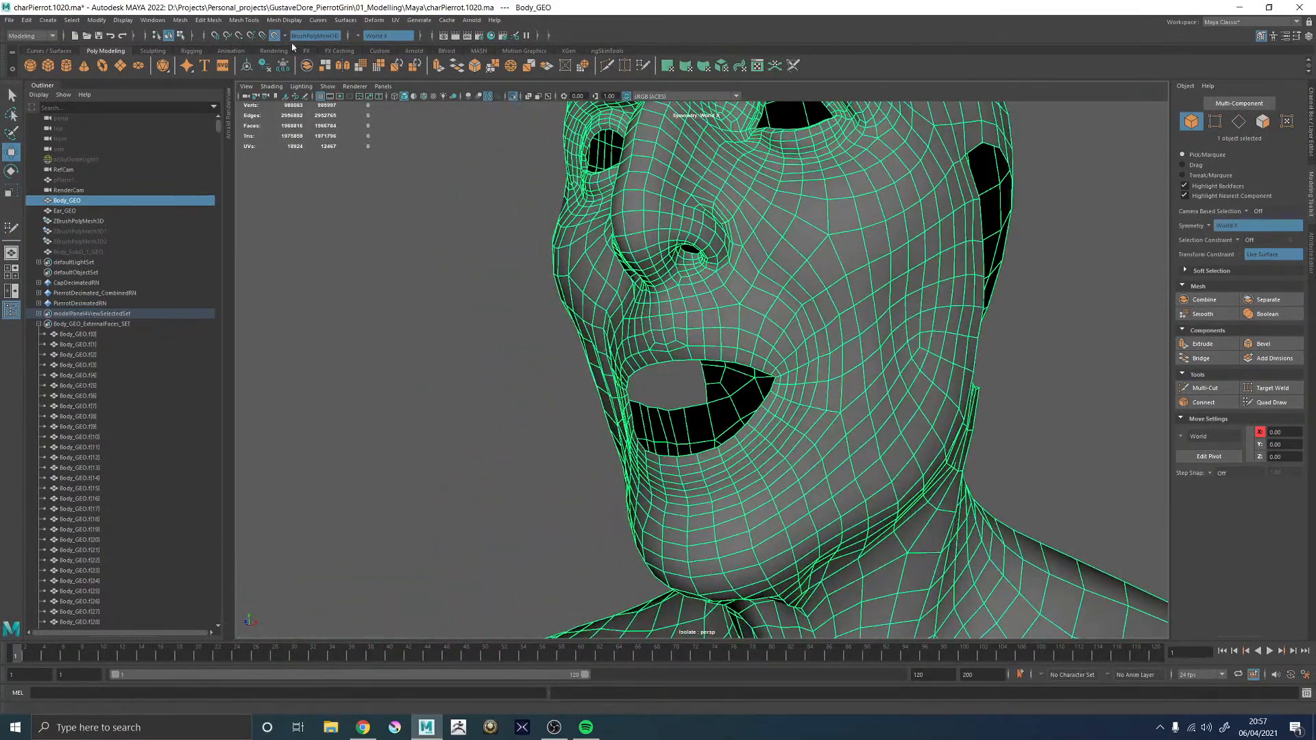
# - Turn off the live surface and select the full border edge loop of the eye opening on Body_GEO
pyautogui.click(275, 35)
pyautogui.scroll(10, 610, 384)
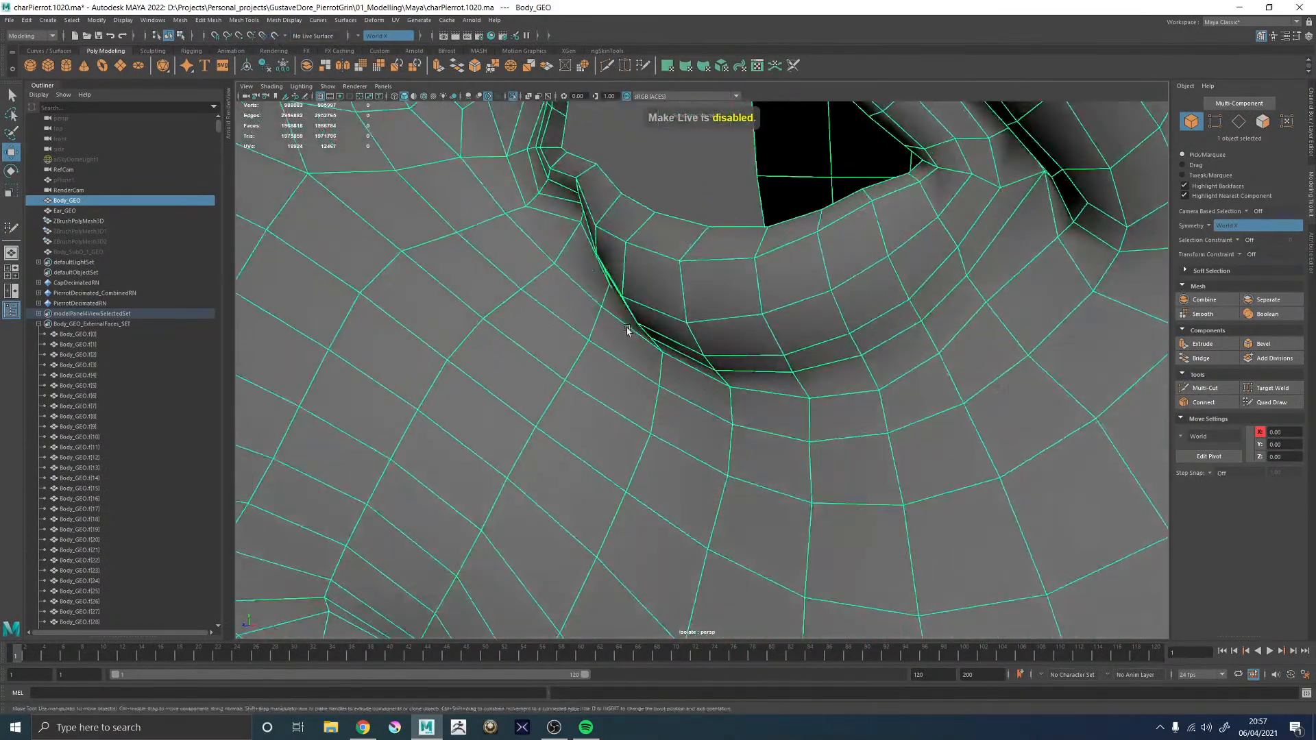
pyautogui.moveTo(636, 377); pyautogui.dragTo(640, 235, button='right')
pyautogui.doubleClick(619, 304)
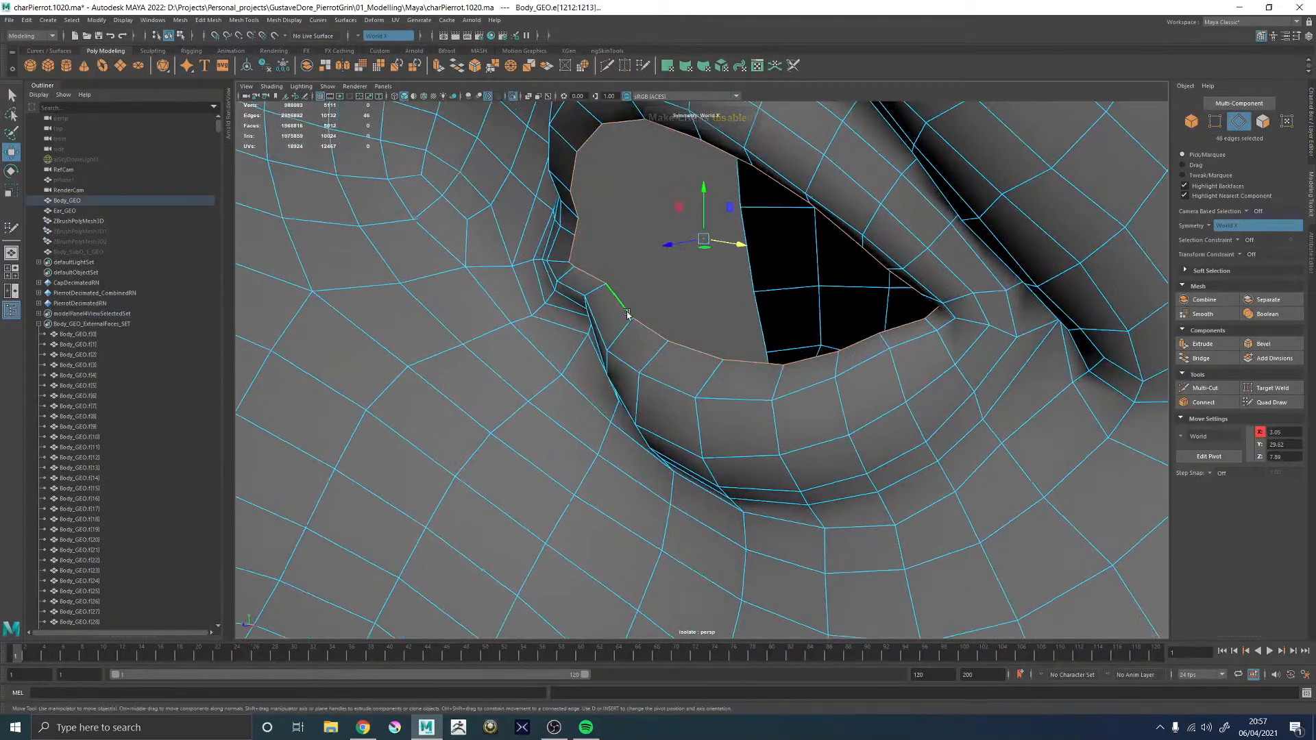
# - Extrude the eye opening's border edges into the head with a Local Translate Z of about -0.225
pyautogui.keyDown('alt'); pyautogui.moveTo(620, 310); pyautogui.dragTo(772, 306); pyautogui.keyUp('alt')
pyautogui.keyDown('alt'); pyautogui.moveTo(772, 305); pyautogui.dragTo(455, 306, button='right'); pyautogui.keyUp('alt')
pyautogui.keyDown('alt'); pyautogui.moveTo(455, 305); pyautogui.dragTo(420, 285); pyautogui.keyUp('alt')
pyautogui.keyDown('alt'); pyautogui.moveTo(420, 285); pyautogui.dragTo(1076, 631, button='right'); pyautogui.keyUp('alt')
pyautogui.keyDown('shift'); pyautogui.moveTo(590, 307); pyautogui.dragTo(582, 345, button='right'); pyautogui.keyUp('shift')
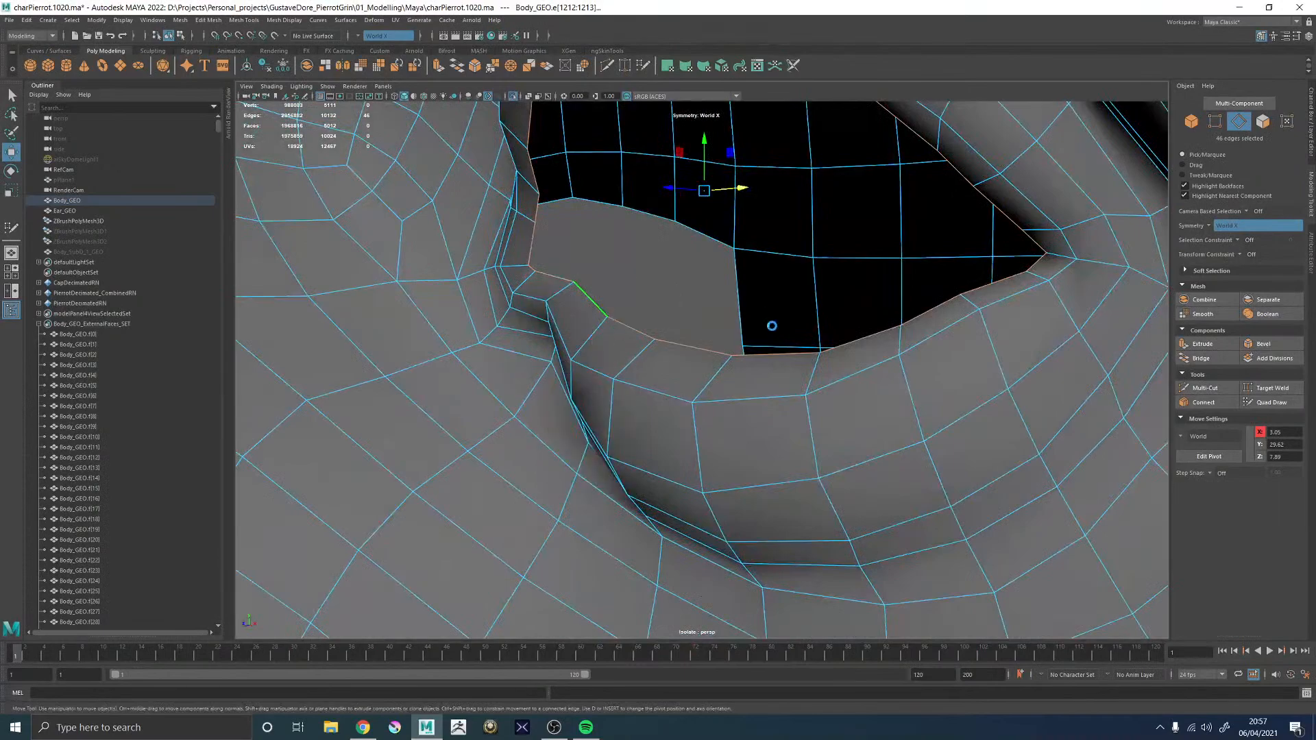
pyautogui.keyDown('alt'); pyautogui.moveTo(738, 320); pyautogui.dragTo(745, 377, button='middle'); pyautogui.keyUp('alt')
pyautogui.keyDown('alt'); pyautogui.moveTo(744, 377); pyautogui.dragTo(614, 350, button='right'); pyautogui.keyUp('alt')
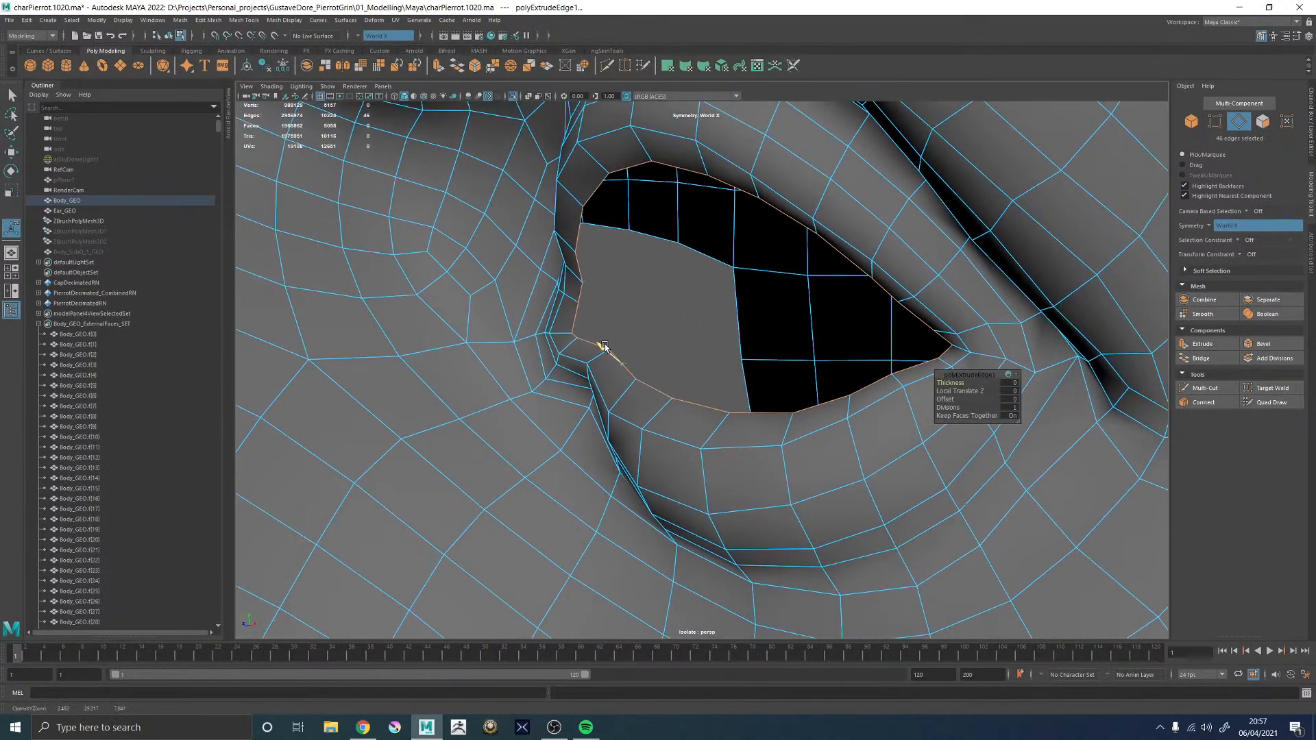
pyautogui.moveTo(632, 365); pyautogui.dragTo(662, 371)
pyautogui.moveTo(662, 370)
pyautogui.keyDown('alt'); pyautogui.mouseDown()
pyautogui.moveTo(837, 376)
pyautogui.moveTo(814, 364)
pyautogui.moveTo(603, 371)
pyautogui.moveTo(643, 360)
pyautogui.mouseUp(); pyautogui.keyUp('alt')
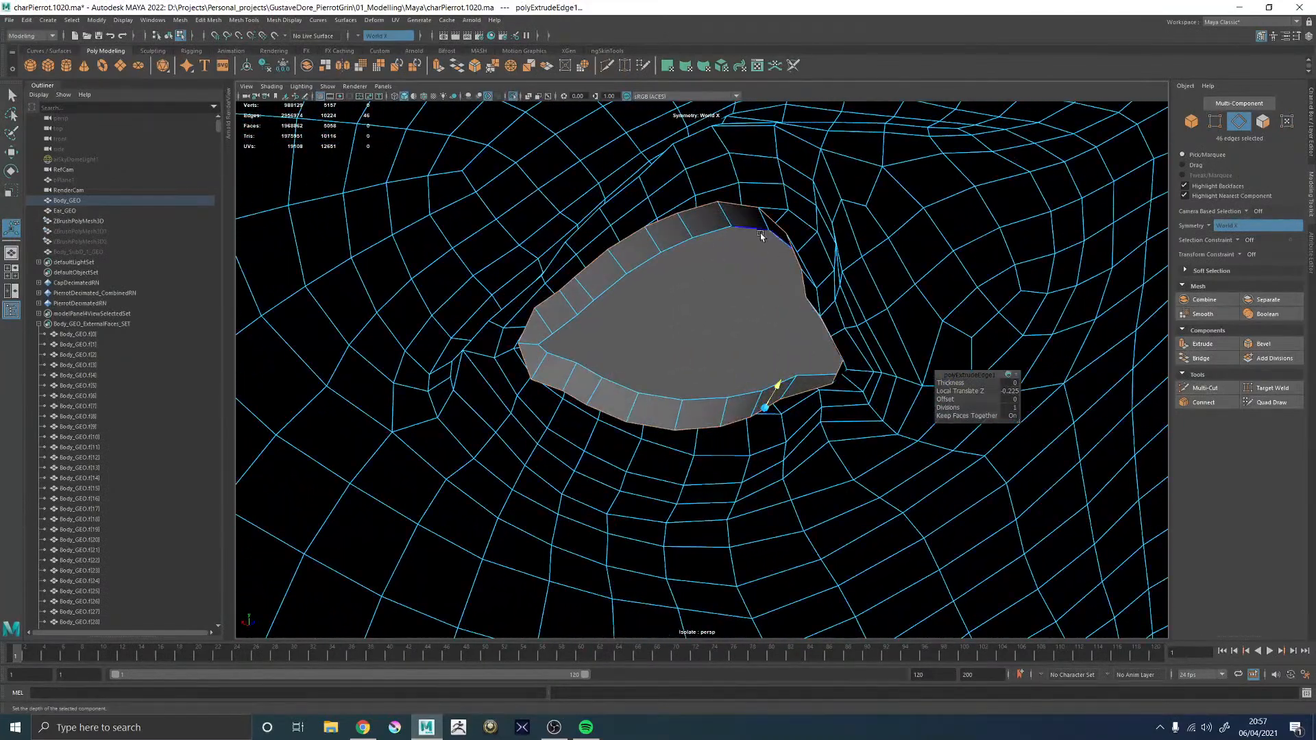
# - Bevel the edge loop around the rim of the eye opening on Body_GEO
pyautogui.press('F8')
pyautogui.keyDown('alt'); pyautogui.moveTo(822, 148); pyautogui.dragTo(727, 411); pyautogui.keyUp('alt')
pyautogui.keyDown('alt'); pyautogui.moveTo(727, 411); pyautogui.dragTo(805, 458, button='right'); pyautogui.keyUp('alt')
pyautogui.keyDown('alt'); pyautogui.moveTo(805, 458); pyautogui.dragTo(642, 416); pyautogui.keyUp('alt')
pyautogui.moveTo(641, 416); pyautogui.dragTo(639, 434, button='right')
pyautogui.doubleClick(685, 418)
pyautogui.keyDown('alt'); pyautogui.moveTo(685, 417); pyautogui.dragTo(739, 403); pyautogui.keyUp('alt')
pyautogui.keyDown('shift'); pyautogui.moveTo(739, 403); pyautogui.dragTo(780, 403, button='right'); pyautogui.keyUp('shift')
pyautogui.click(764, 409)
pyautogui.moveTo(764, 405); pyautogui.dragTo(703, 444)
# - Examine the bevelled eye rim of Body_GEO in smooth preview and return the mesh to its unsmoothed display
pyautogui.press('q')
pyautogui.press('3')
pyautogui.moveTo(705, 446)
pyautogui.mouseDown(button='right')
pyautogui.moveTo(747, 439)
pyautogui.moveTo(696, 436)
pyautogui.mouseUp(button='right')
pyautogui.click(441, 361)
pyautogui.keyDown('alt'); pyautogui.moveTo(441, 361); pyautogui.dragTo(566, 365); pyautogui.keyUp('alt')
pyautogui.keyDown('alt'); pyautogui.moveTo(566, 365); pyautogui.dragTo(409, 365, button='right'); pyautogui.keyUp('alt')
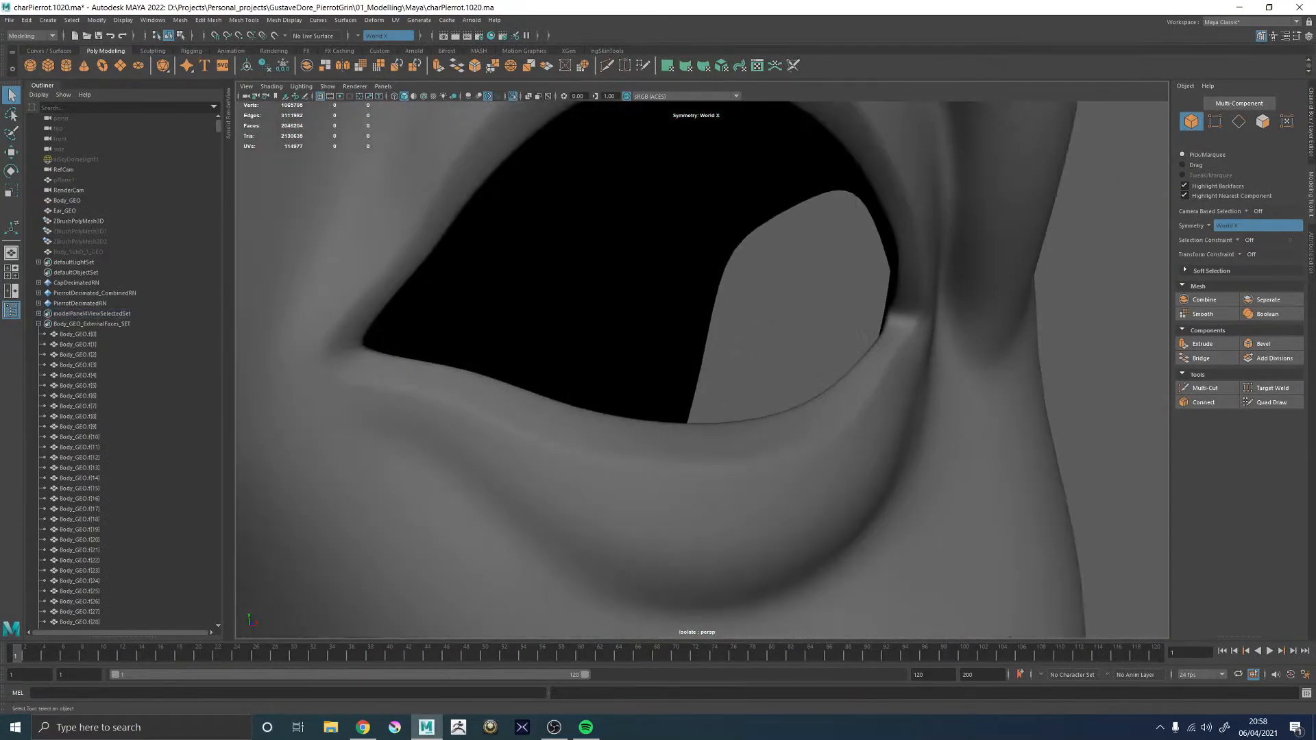
pyautogui.click(797, 534)
pyautogui.press('1')
pyautogui.keyDown('alt'); pyautogui.moveTo(798, 534); pyautogui.dragTo(915, 466); pyautogui.keyUp('alt')
pyautogui.keyDown('alt'); pyautogui.moveTo(915, 466); pyautogui.dragTo(838, 421, button='right'); pyautogui.keyUp('alt')
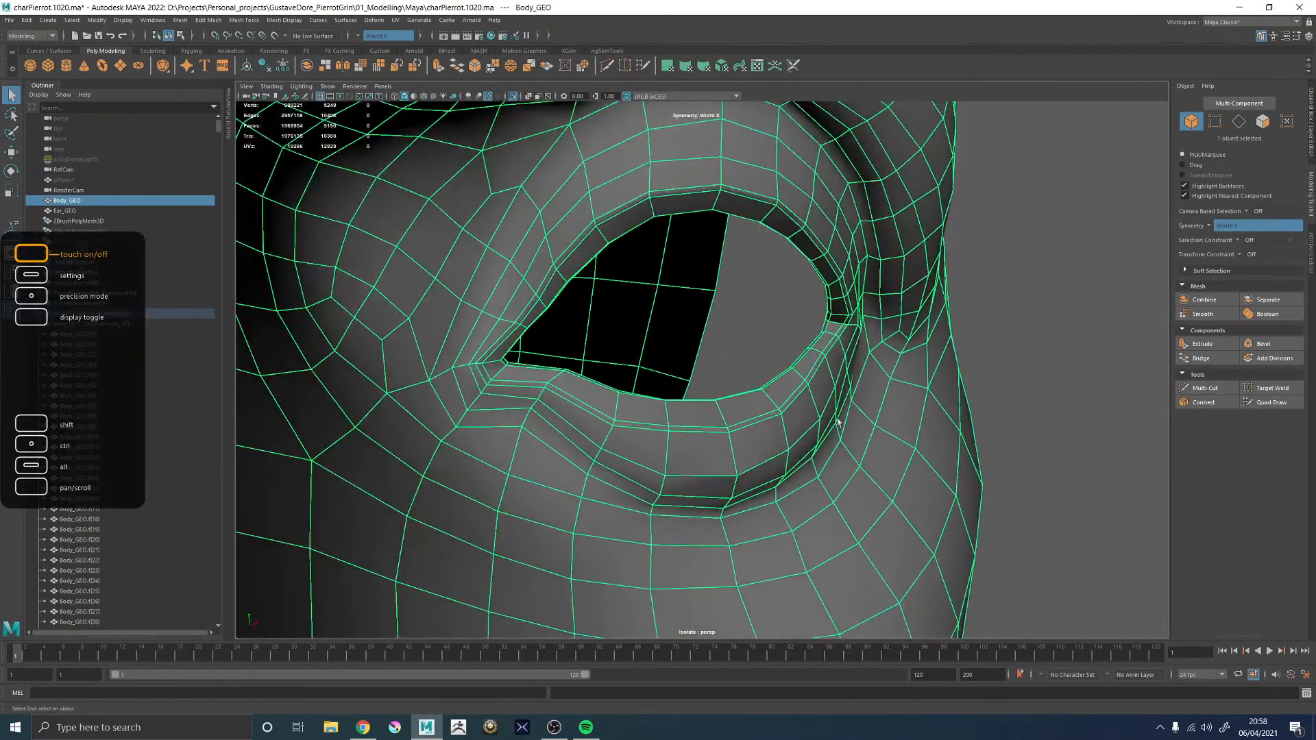
# - Set the Fraction of polyBevel1 on Body_GEO to 0.7
pyautogui.click(1312, 241)
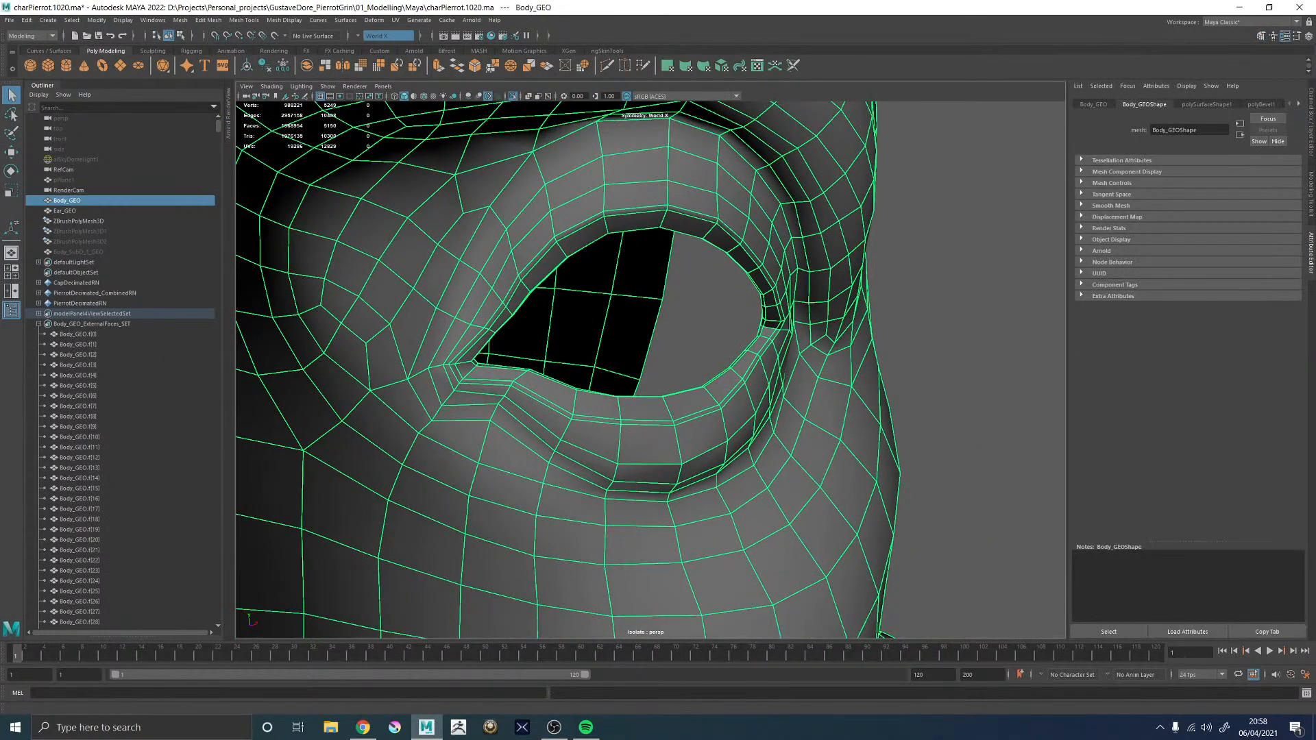
pyautogui.click(1261, 104)
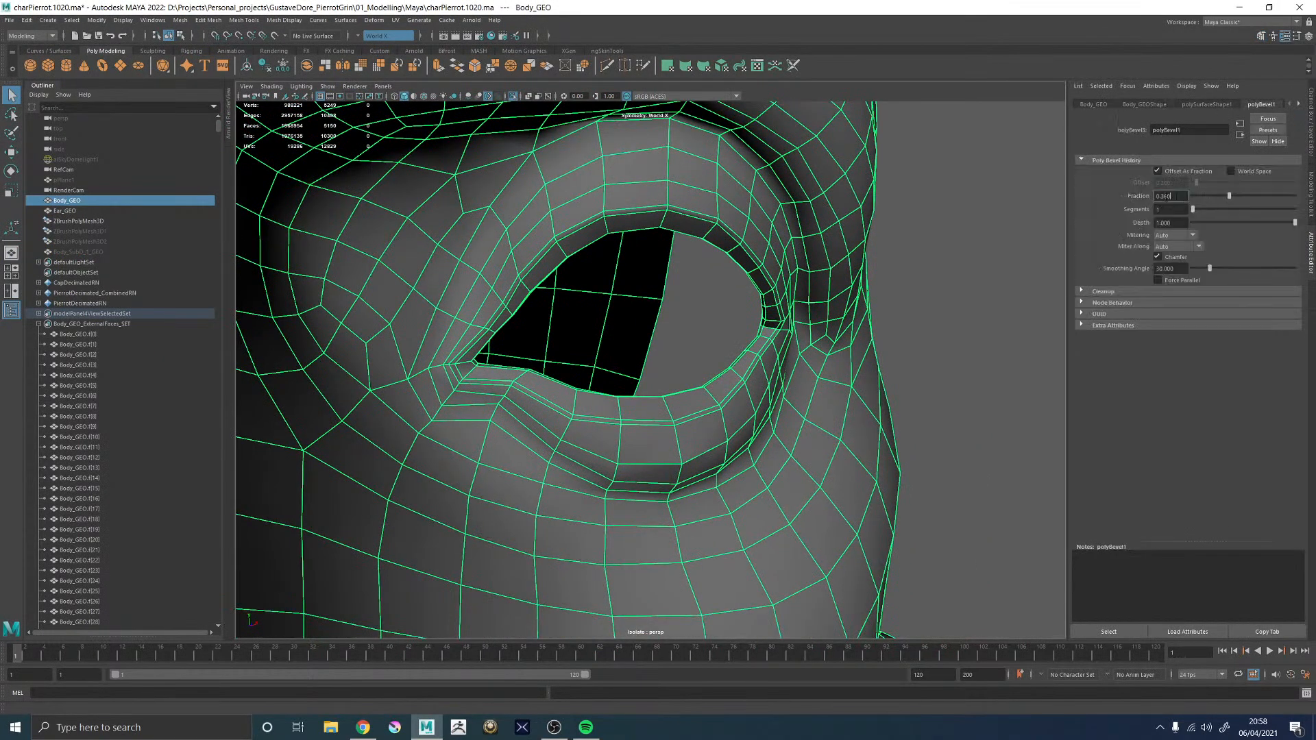
pyautogui.write('0.7')
pyautogui.press('Return')
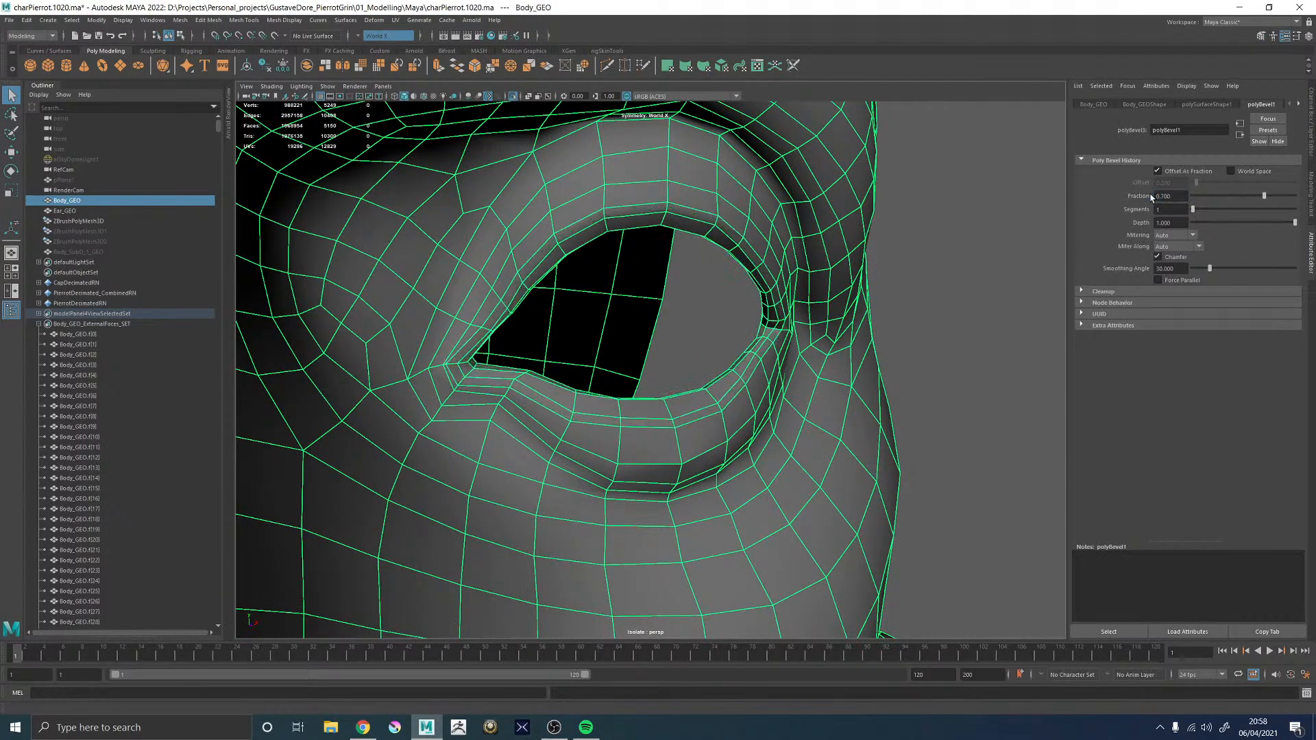
# - Reset the Fraction of polyBevel1 to 0
pyautogui.moveTo(663, 365)
pyautogui.keyDown('alt'); pyautogui.mouseDown()
pyautogui.moveTo(661, 338)
pyautogui.moveTo(534, 364)
pyautogui.moveTo(549, 411)
pyautogui.moveTo(654, 343)
pyautogui.mouseUp(); pyautogui.keyUp('alt')
pyautogui.moveTo(1185, 196); pyautogui.dragTo(1077, 194)
pyautogui.write('0')
pyautogui.press('Return')
# - Try moving two vertices along the lower rim of the eye opening, and undo the moves
pyautogui.keyDown('alt'); pyautogui.moveTo(679, 319); pyautogui.dragTo(978, 483, button='right'); pyautogui.keyUp('alt')
pyautogui.moveTo(607, 313); pyautogui.dragTo(562, 313, button='right')
pyautogui.click(687, 320)
pyautogui.press('w')
pyautogui.moveTo(692, 315); pyautogui.dragTo(707, 346)
pyautogui.hotkey('ctrl', 'z')
pyautogui.click(479, 285)
pyautogui.moveTo(480, 286); pyautogui.dragTo(459, 248)
pyautogui.hotkey('ctrl', 'z')
pyautogui.hotkey('ctrl', 'z')
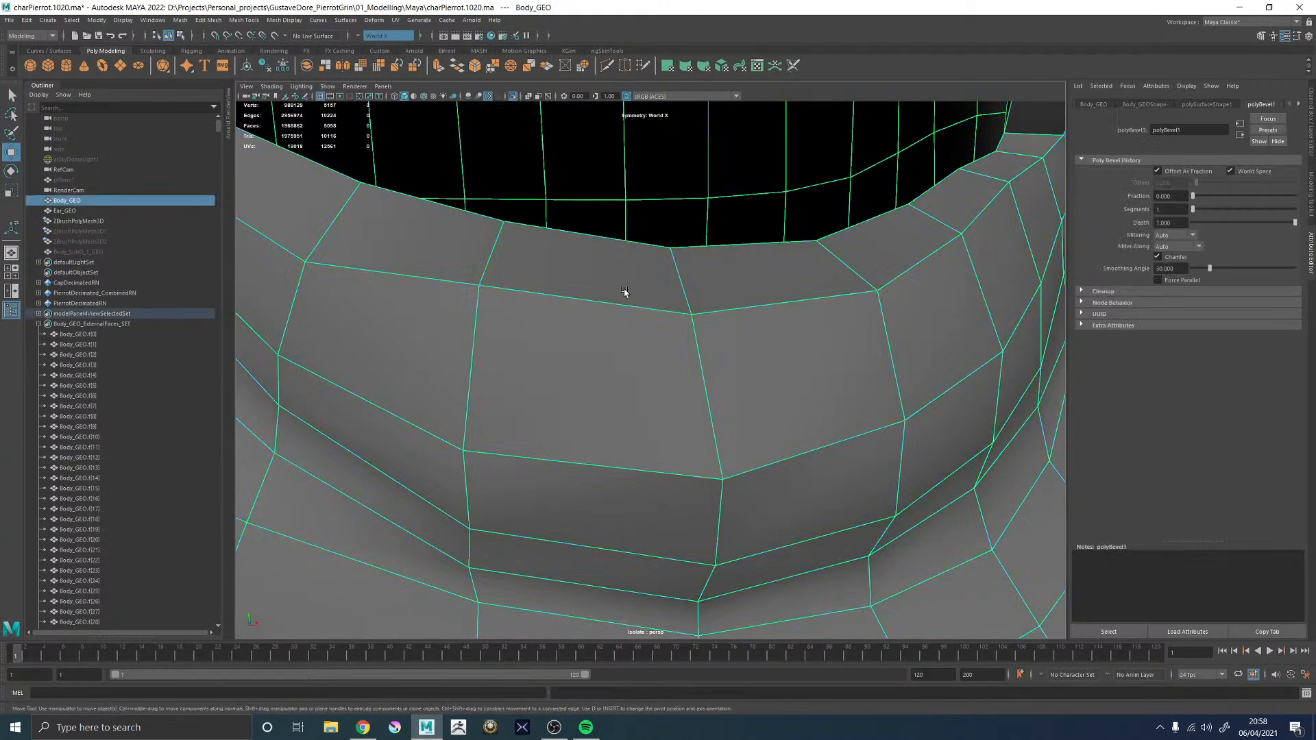
pyautogui.hotkey('ctrl', 'z')
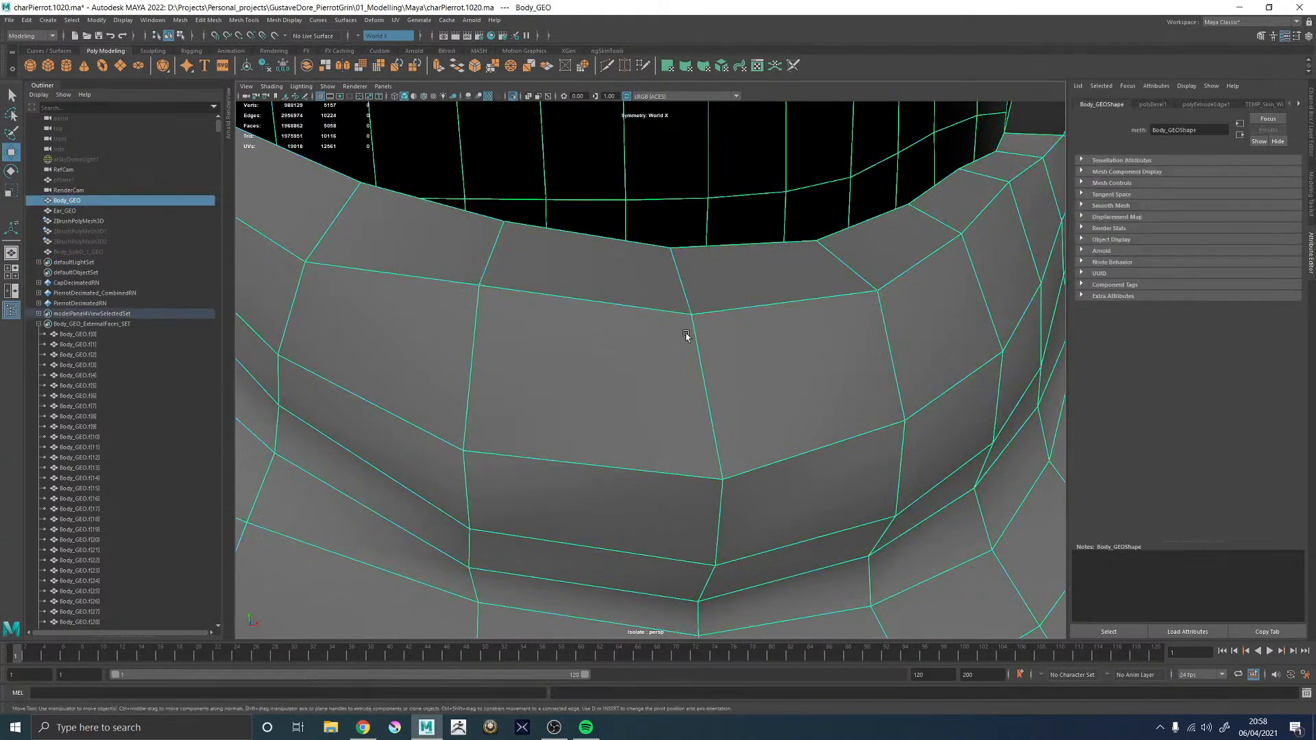
# - Extrude the socket's inner border edge loop with a Local Translate Z of about 0.164 and scale the new border outward
pyautogui.keyDown('alt'); pyautogui.moveTo(614, 391); pyautogui.dragTo(478, 361); pyautogui.keyUp('alt')
pyautogui.moveTo(631, 367); pyautogui.dragTo(649, 269, button='right')
pyautogui.doubleClick(612, 364)
pyautogui.keyDown('alt'); pyautogui.moveTo(717, 302); pyautogui.dragTo(691, 478, button='middle'); pyautogui.keyUp('alt')
pyautogui.keyDown('shift'); pyautogui.moveTo(662, 204); pyautogui.dragTo(649, 258, button='right'); pyautogui.keyUp('shift')
pyautogui.keyDown('alt'); pyautogui.moveTo(758, 423); pyautogui.dragTo(667, 432); pyautogui.keyUp('alt')
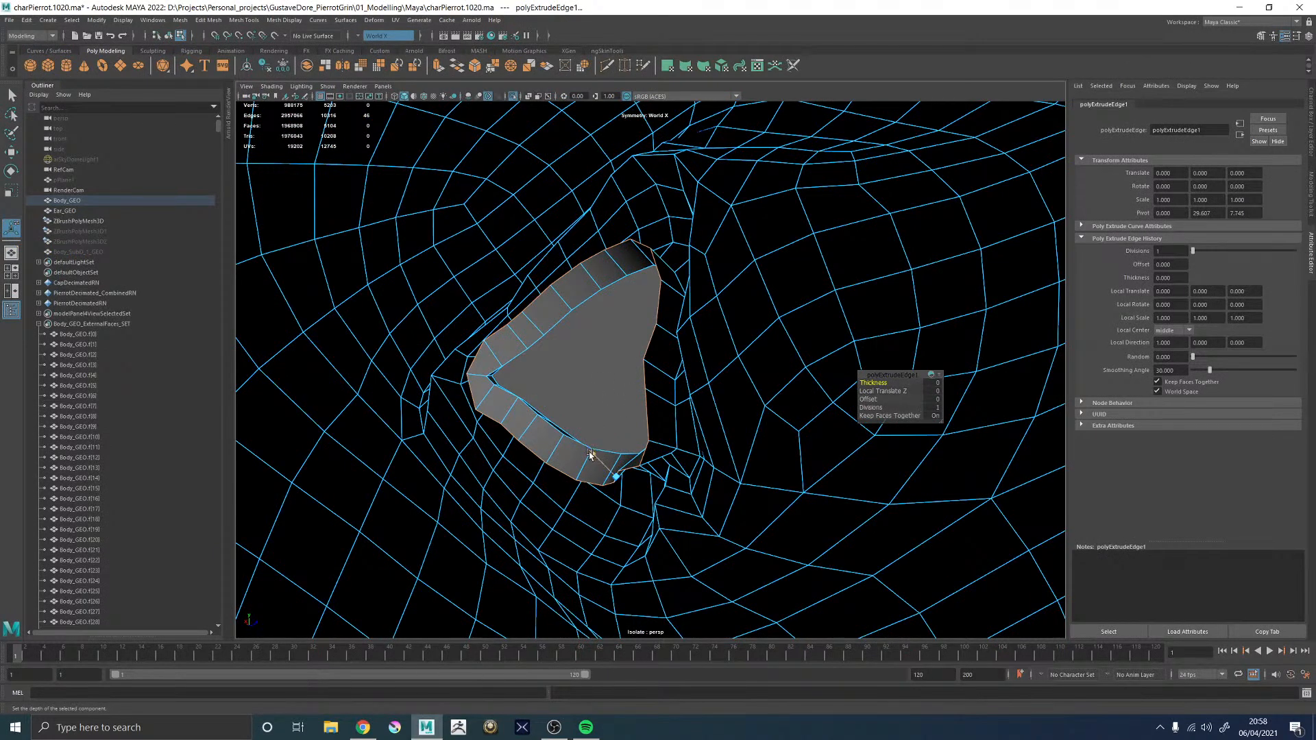
pyautogui.moveTo(582, 443); pyautogui.dragTo(660, 444)
pyautogui.press('r')
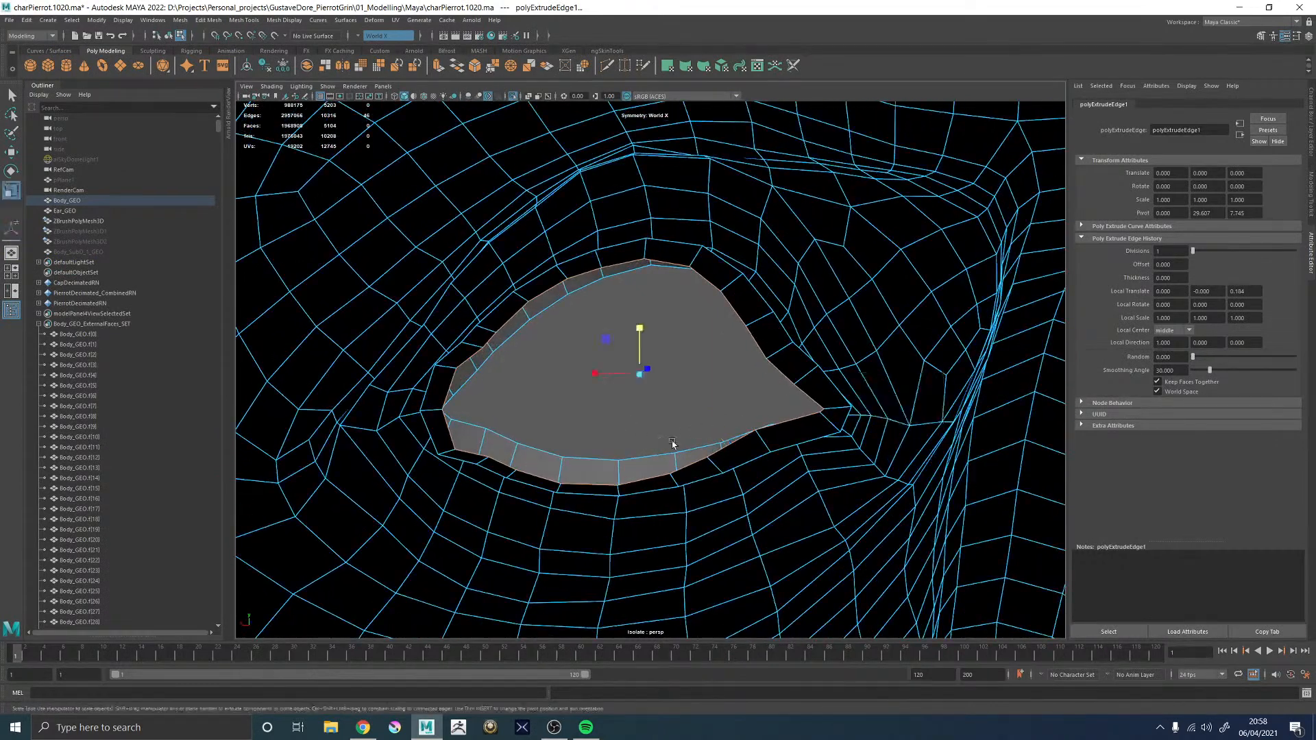
pyautogui.moveTo(640, 378); pyautogui.dragTo(695, 349)
# - Extrude the flared socket border deeper into the head with a Local Translate Z of about 0.814 and circularize the border loop
pyautogui.keyDown('shift'); pyautogui.rightClick(670, 374); pyautogui.keyUp('shift')
pyautogui.moveTo(671, 376)
pyautogui.keyDown('alt'); pyautogui.mouseDown()
pyautogui.moveTo(657, 374)
pyautogui.moveTo(670, 357)
pyautogui.mouseUp(); pyautogui.keyUp('alt')
pyautogui.keyDown('shift'); pyautogui.moveTo(671, 357); pyautogui.dragTo(667, 383, button='right'); pyautogui.keyUp('shift')
pyautogui.scroll(-5, 662, 384)
pyautogui.keyDown('alt'); pyautogui.moveTo(662, 384); pyautogui.dragTo(603, 348); pyautogui.keyUp('alt')
pyautogui.hotkey('ctrl', 'z')
pyautogui.scroll(4, 620, 370)
pyautogui.keyDown('shift'); pyautogui.moveTo(601, 347); pyautogui.dragTo(601, 350, button='right'); pyautogui.keyUp('shift')
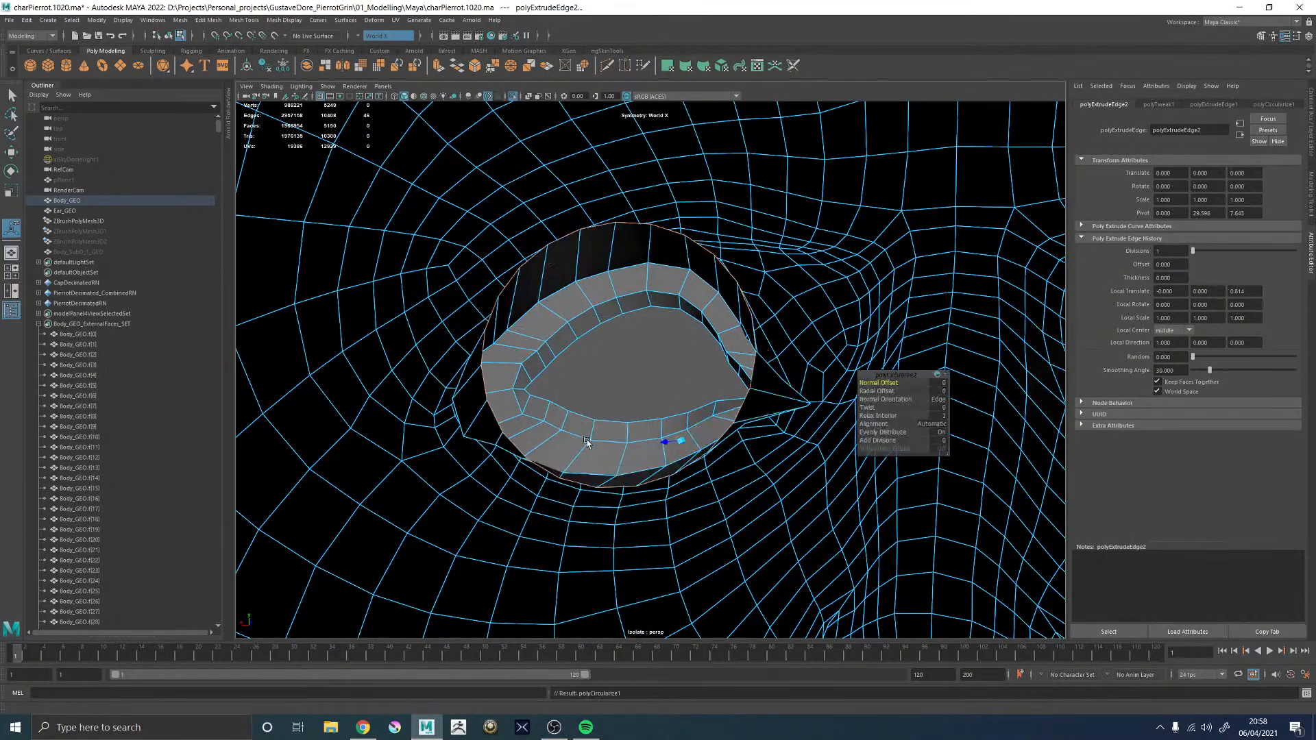
# - Move the border edges at the eye corner of the flared ring inward to even out its shape
pyautogui.keyDown('alt'); pyautogui.moveTo(621, 390); pyautogui.dragTo(937, 331); pyautogui.keyUp('alt')
pyautogui.press('w')
pyautogui.keyDown('shift'); pyautogui.doubleClick(757, 354); pyautogui.keyUp('shift')
pyautogui.click(918, 317)
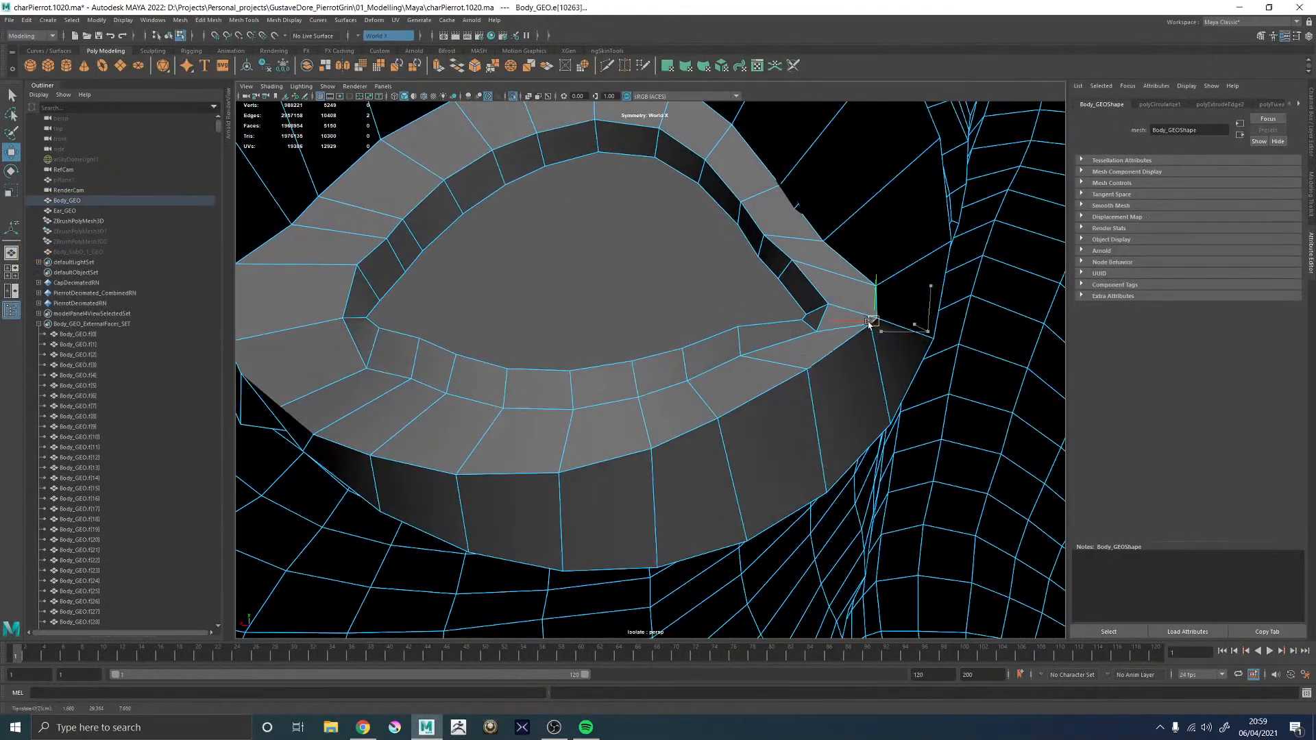
pyautogui.keyDown('alt'); pyautogui.moveTo(865, 308); pyautogui.dragTo(631, 347); pyautogui.keyUp('alt')
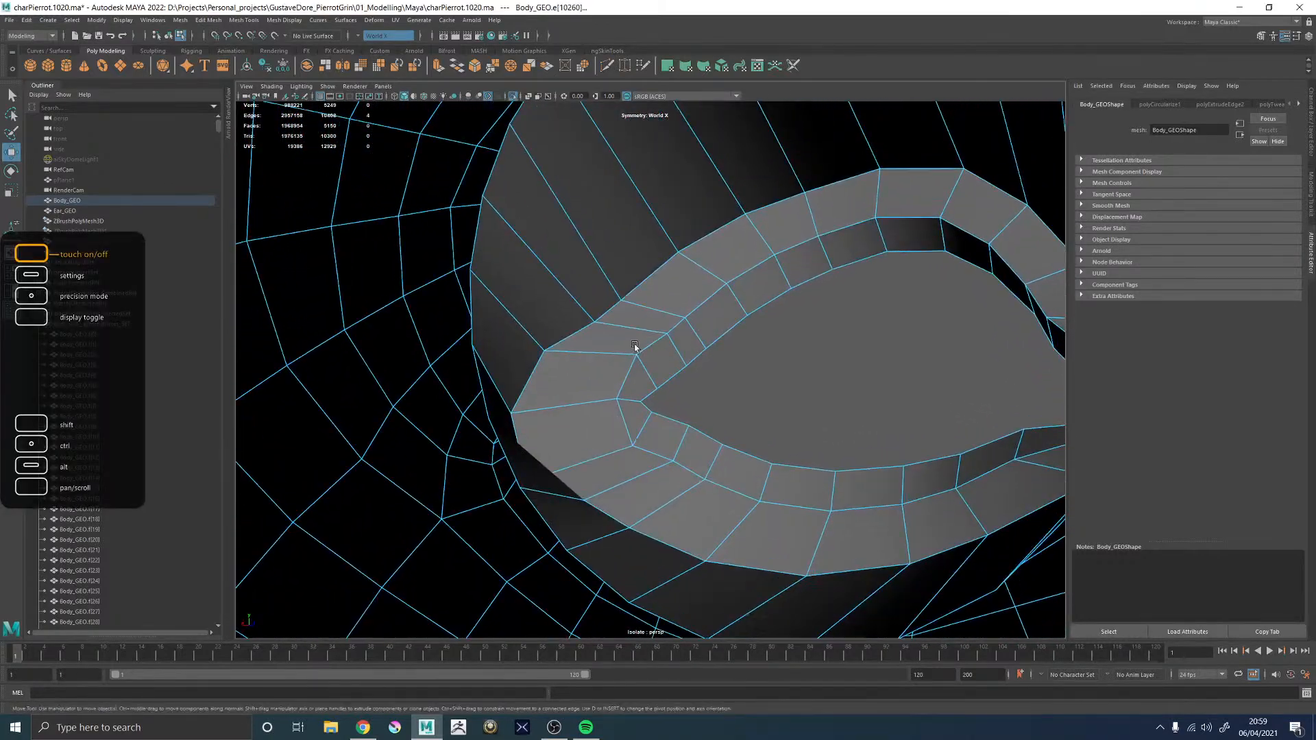
# - Insert an edge loop midway around the flared ring behind the eye rim with Multi-Cut
pyautogui.keyDown('shift'); pyautogui.moveTo(657, 308); pyautogui.dragTo(603, 308, button='right'); pyautogui.keyUp('shift')
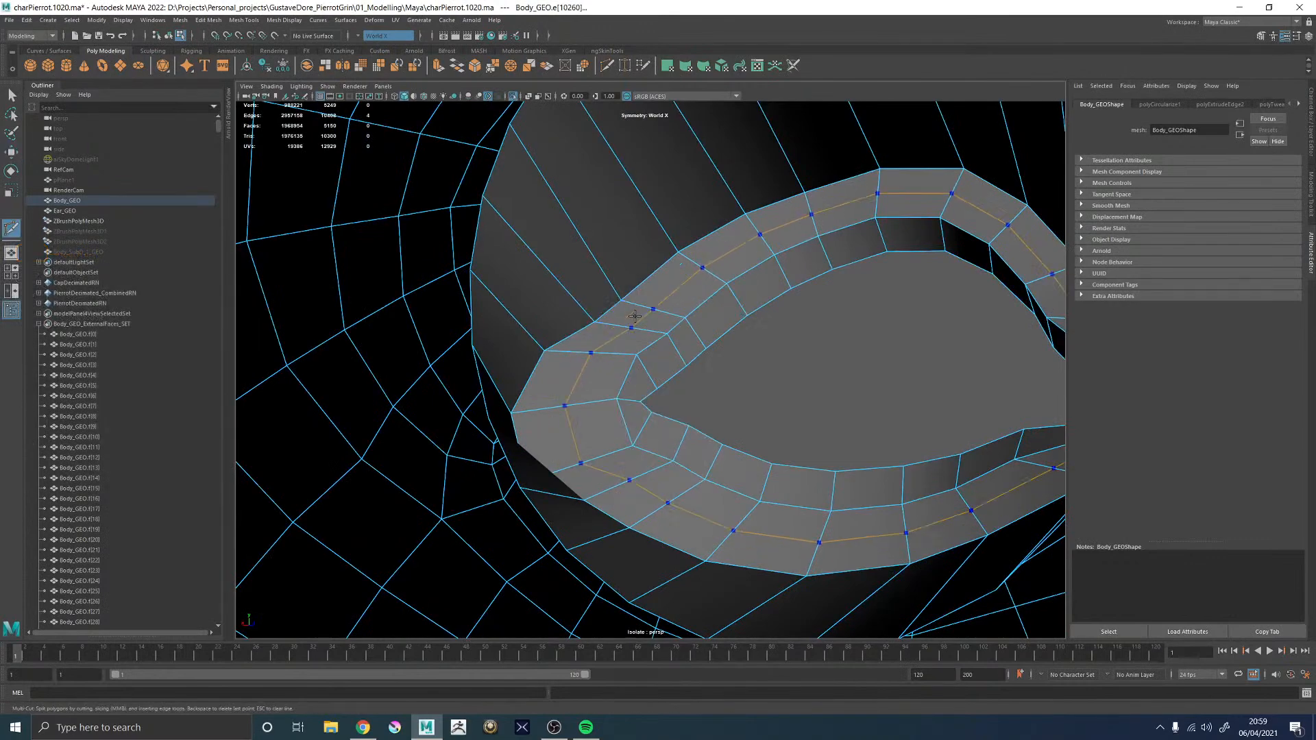
pyautogui.keyDown('alt'); pyautogui.moveTo(632, 322); pyautogui.dragTo(662, 387); pyautogui.keyUp('alt')
pyautogui.press('w')
pyautogui.doubleClick(581, 384)
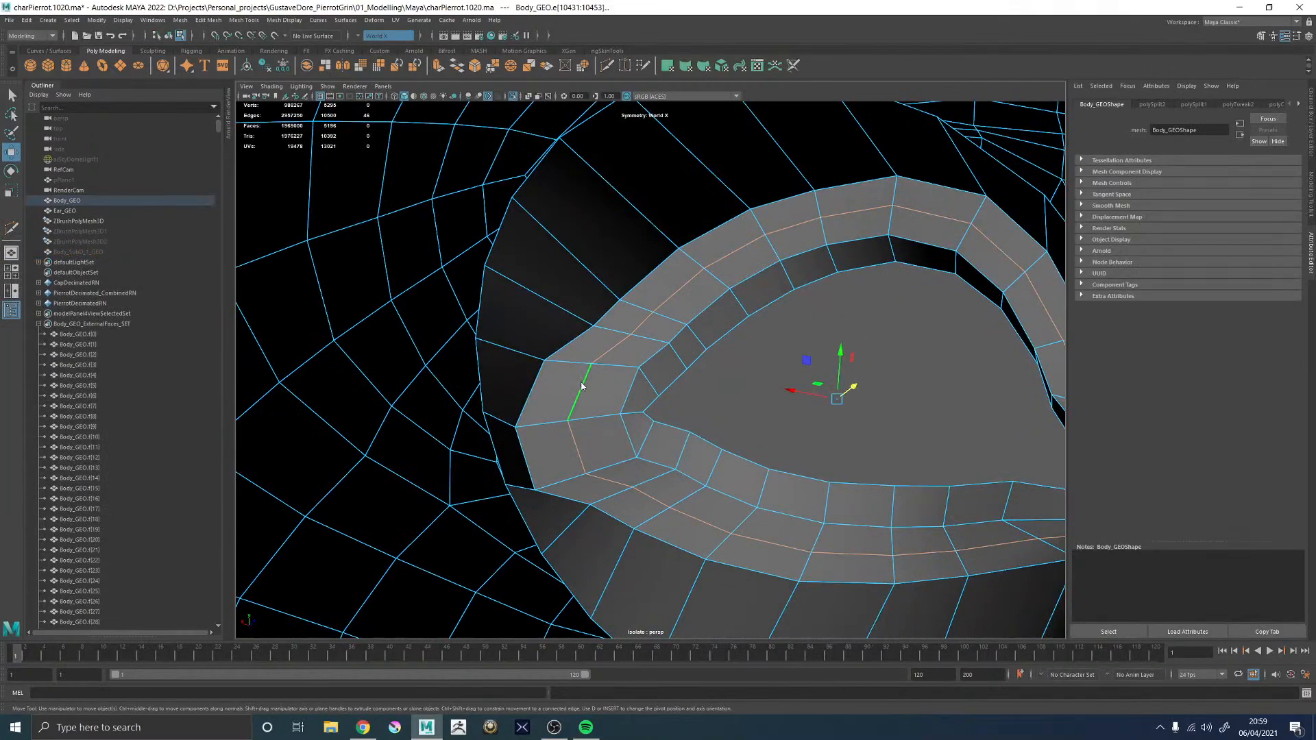
pyautogui.keyDown('shift'); pyautogui.moveTo(562, 484); pyautogui.dragTo(563, 488, button='right'); pyautogui.keyUp('shift')
pyautogui.keyDown('alt'); pyautogui.moveTo(663, 464); pyautogui.dragTo(693, 439); pyautogui.keyUp('alt')
pyautogui.hotkey('ctrl', 'z')
# - Insert a second edge loop around the inside of the eye socket with Multi-Cut
pyautogui.keyDown('alt'); pyautogui.moveTo(710, 370); pyautogui.dragTo(646, 368); pyautogui.keyUp('alt')
pyautogui.keyDown('alt'); pyautogui.moveTo(646, 368); pyautogui.dragTo(891, 530, button='right'); pyautogui.keyUp('alt')
pyautogui.keyDown('shift'); pyautogui.moveTo(646, 324); pyautogui.dragTo(732, 299, button='right'); pyautogui.keyUp('shift')
pyautogui.keyDown('alt'); pyautogui.moveTo(672, 382); pyautogui.dragTo(891, 363); pyautogui.keyUp('alt')
pyautogui.keyDown('ctrl'); pyautogui.click(656, 287); pyautogui.keyUp('ctrl')
pyautogui.press('Return')
# - Select a full edge loop inside the eye socket and apply Edit Edge Flow to it
pyautogui.moveTo(716, 395)
pyautogui.keyDown('alt'); pyautogui.mouseDown()
pyautogui.moveTo(802, 434)
pyautogui.moveTo(721, 396)
pyautogui.mouseUp(); pyautogui.keyUp('alt')
pyautogui.press('w')
pyautogui.doubleClick(629, 315)
pyautogui.keyDown('shift'); pyautogui.moveTo(863, 355); pyautogui.dragTo(859, 455, button='right'); pyautogui.keyUp('shift')
# - Return Body_GEO to object mode and examine the socket's edge loops from inside the head
pyautogui.keyDown('alt'); pyautogui.moveTo(893, 432); pyautogui.dragTo(713, 420); pyautogui.keyUp('alt')
pyautogui.moveTo(667, 438); pyautogui.dragTo(562, 473, button='right')
pyautogui.press('q')
pyautogui.click(726, 420)
pyautogui.keyDown('alt'); pyautogui.moveTo(669, 414); pyautogui.dragTo(658, 417); pyautogui.keyUp('alt')
pyautogui.keyDown('alt'); pyautogui.moveTo(823, 473); pyautogui.dragTo(994, 588, button='right'); pyautogui.keyUp('alt')
pyautogui.keyDown('alt'); pyautogui.moveTo(768, 439); pyautogui.dragTo(653, 392); pyautogui.keyUp('alt')
pyautogui.click(598, 351)
pyautogui.keyDown('alt'); pyautogui.moveTo(598, 351); pyautogui.dragTo(455, 332, button='right'); pyautogui.keyUp('alt')
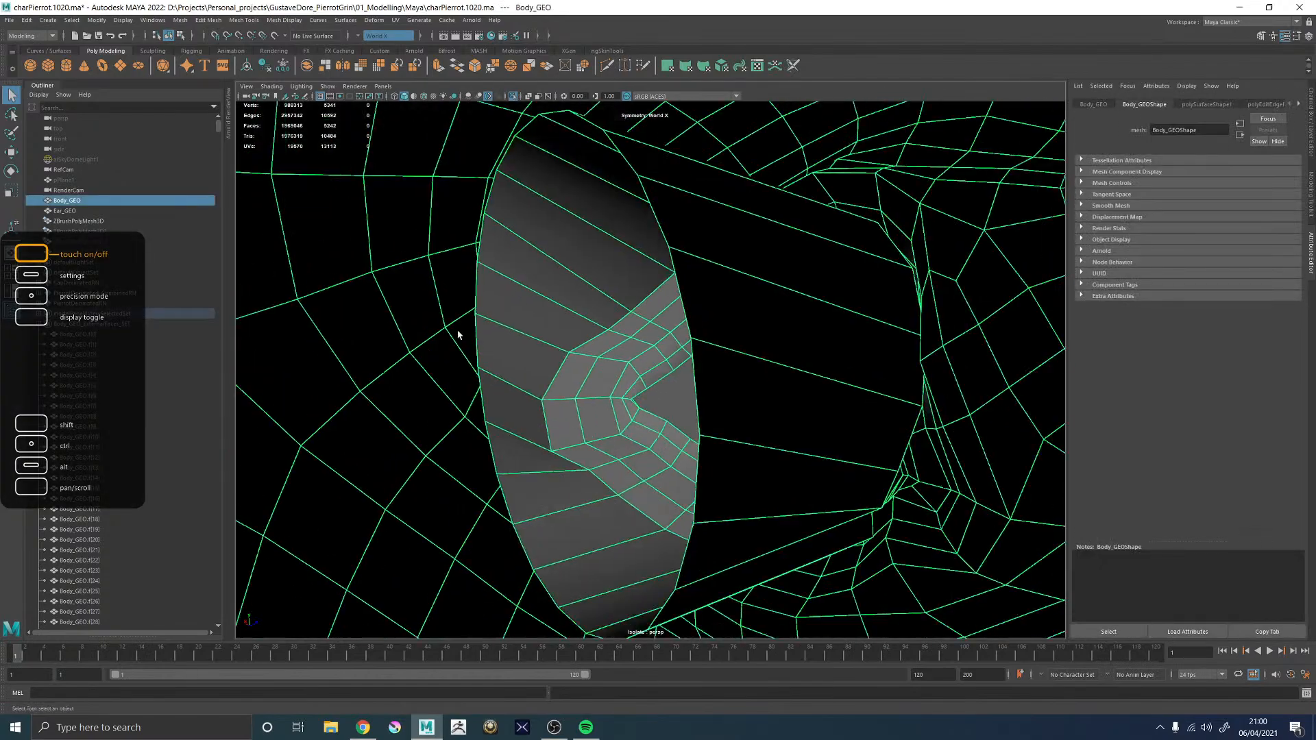
# - Smooth the edge loop between the flared ring and the deep socket wall with Edit Edge Flow
pyautogui.keyDown('alt'); pyautogui.moveTo(455, 332); pyautogui.dragTo(643, 343); pyautogui.keyUp('alt')
pyautogui.moveTo(642, 340); pyautogui.dragTo(643, 286, button='right')
pyautogui.doubleClick(643, 287)
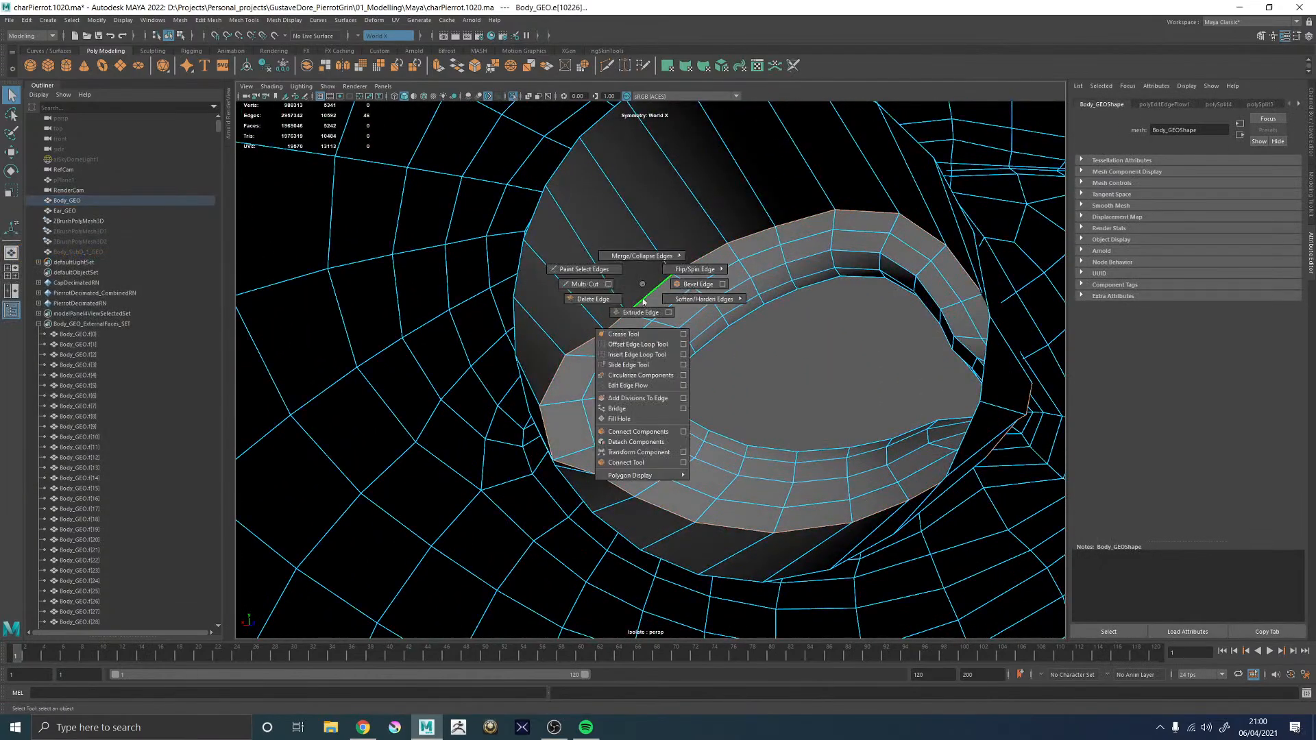
pyautogui.click(634, 385)
pyautogui.keyDown('alt'); pyautogui.moveTo(626, 376); pyautogui.dragTo(743, 327); pyautogui.keyUp('alt')
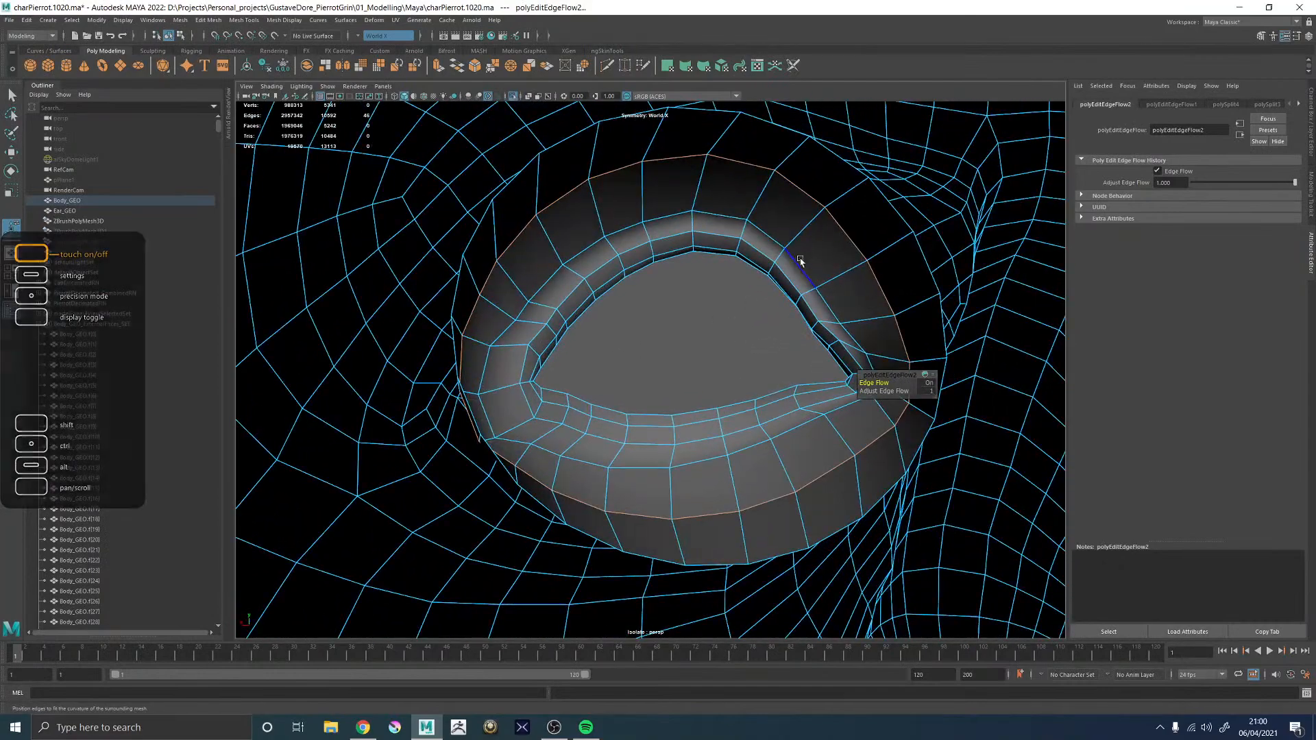
# - Bevel the smoothed edge loop on the inner socket wall with a Fraction of 0.6
pyautogui.keyDown('alt'); pyautogui.moveTo(800, 261); pyautogui.dragTo(545, 236); pyautogui.keyUp('alt')
pyautogui.press('q')
pyautogui.doubleClick(532, 241)
pyautogui.keyDown('shift'); pyautogui.moveTo(532, 244); pyautogui.dragTo(530, 241, button='right'); pyautogui.keyUp('shift')
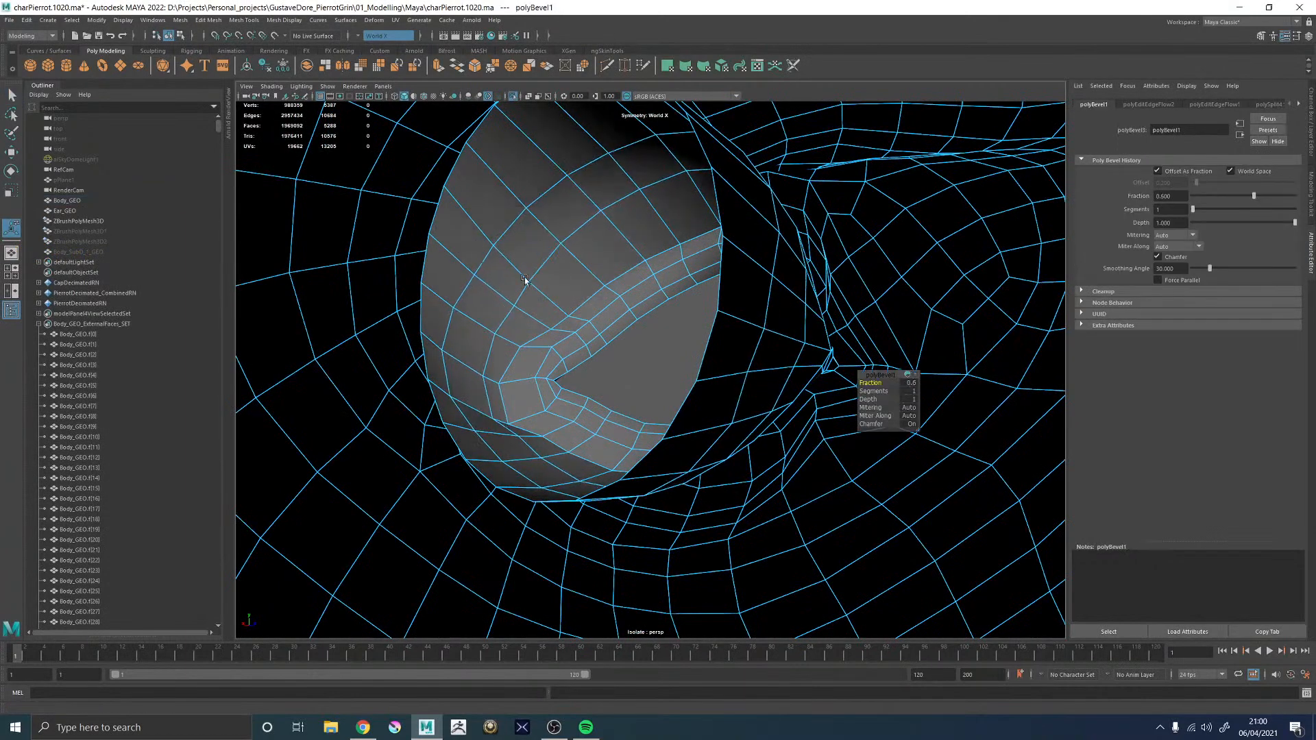
pyautogui.click(546, 263)
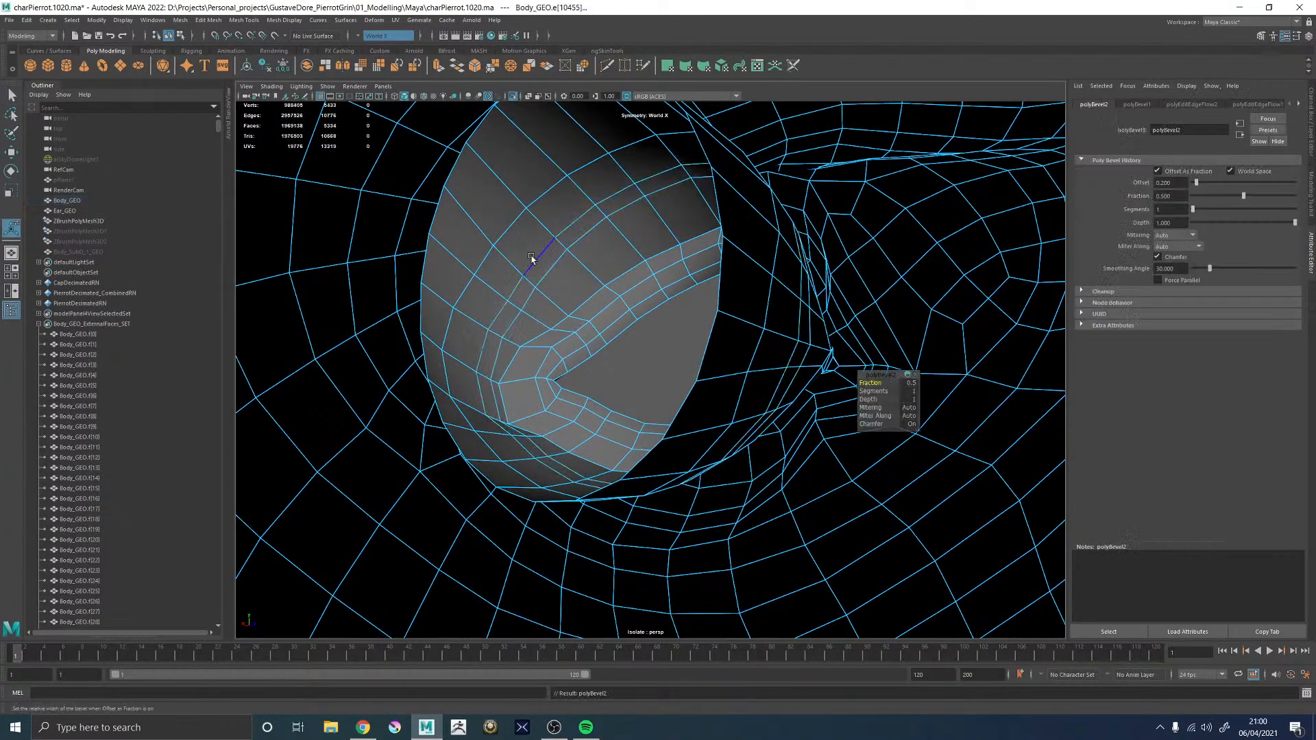
pyautogui.hotkey('ctrl', 'z')
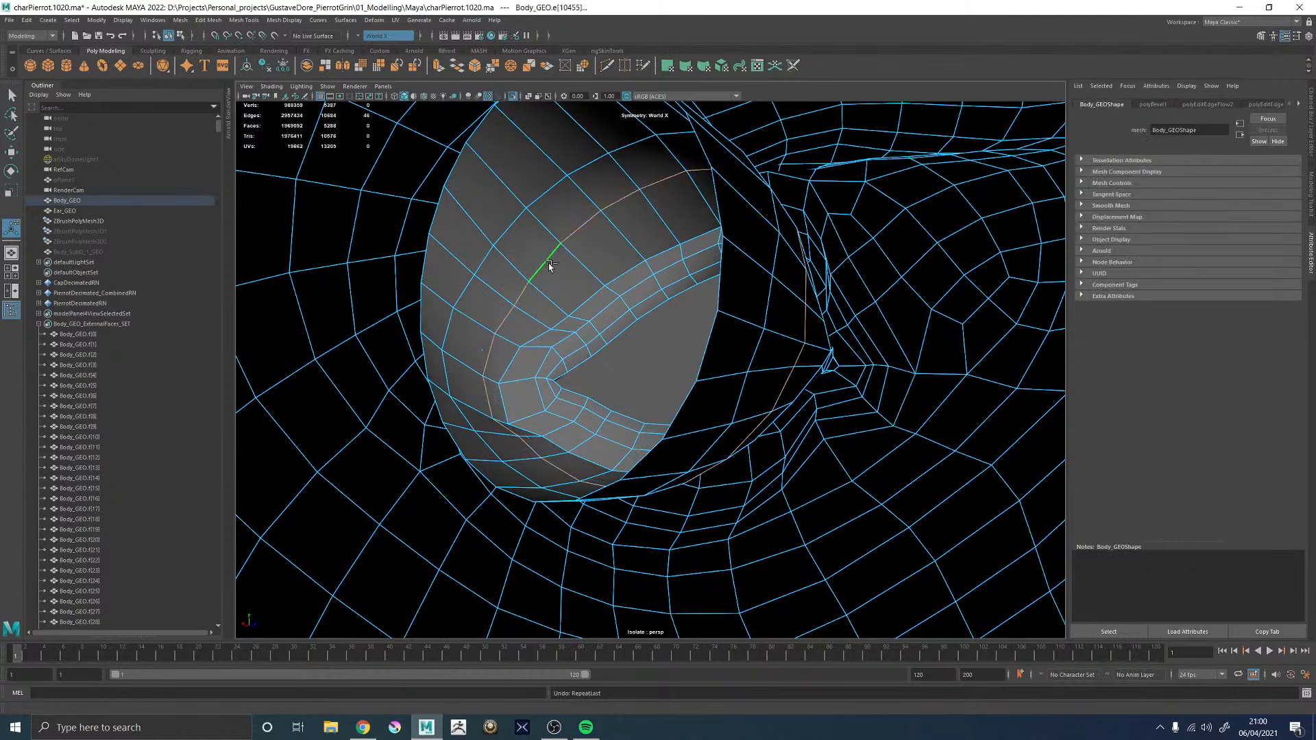
# - Apply Edit Edge Flow repeatedly to the two bevelled loops in turn to round out the socket wall
pyautogui.keyDown('shift'); pyautogui.rightClick(548, 266); pyautogui.keyUp('shift')
pyautogui.click(538, 363)
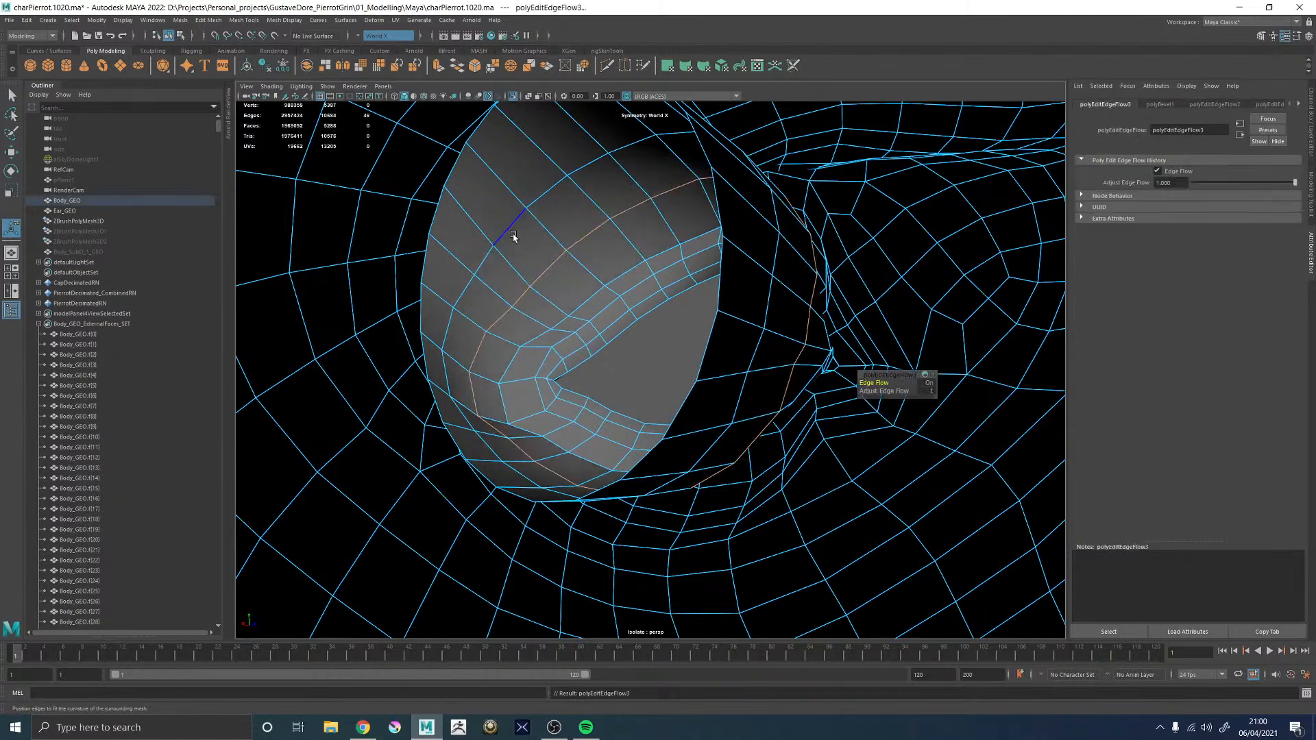
pyautogui.click(513, 233)
pyautogui.press('g')
pyautogui.click(543, 271)
pyautogui.press('g')
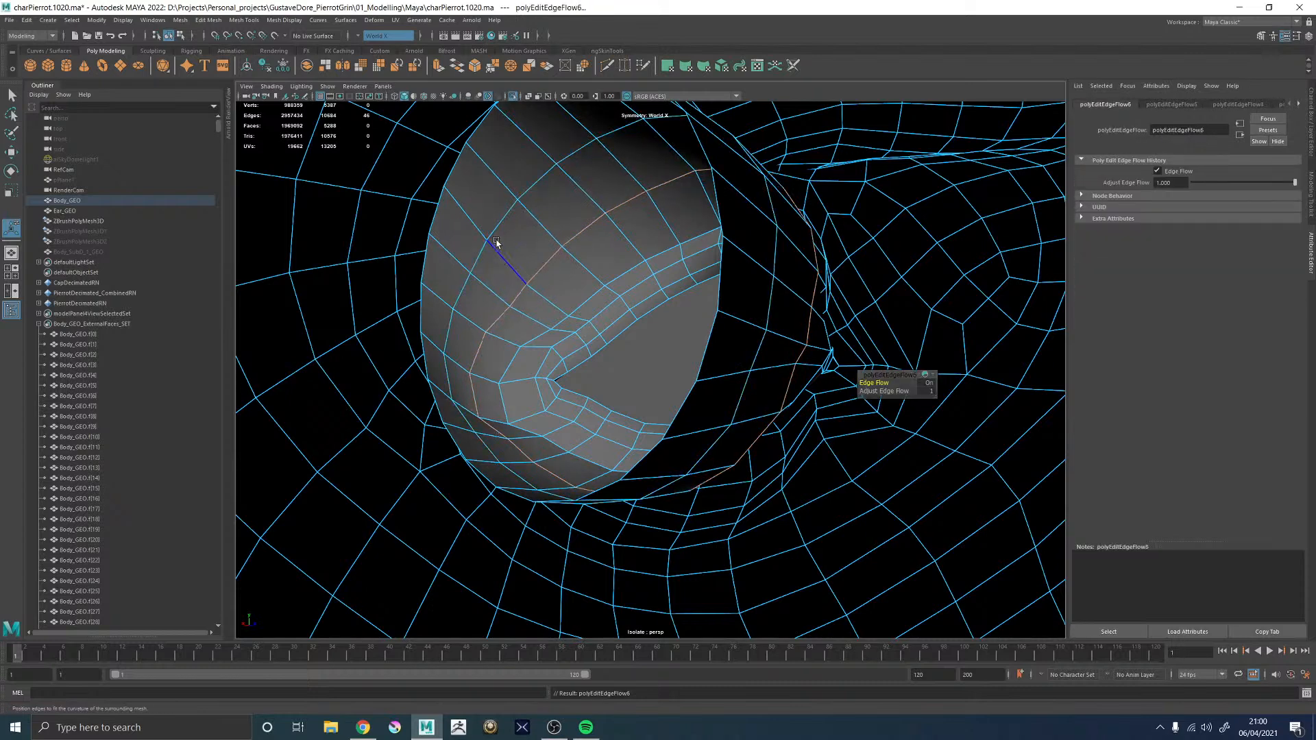
pyautogui.click(497, 224)
pyautogui.press('g')
pyautogui.doubleClick(546, 266)
pyautogui.press('g')
pyautogui.doubleClick(504, 218)
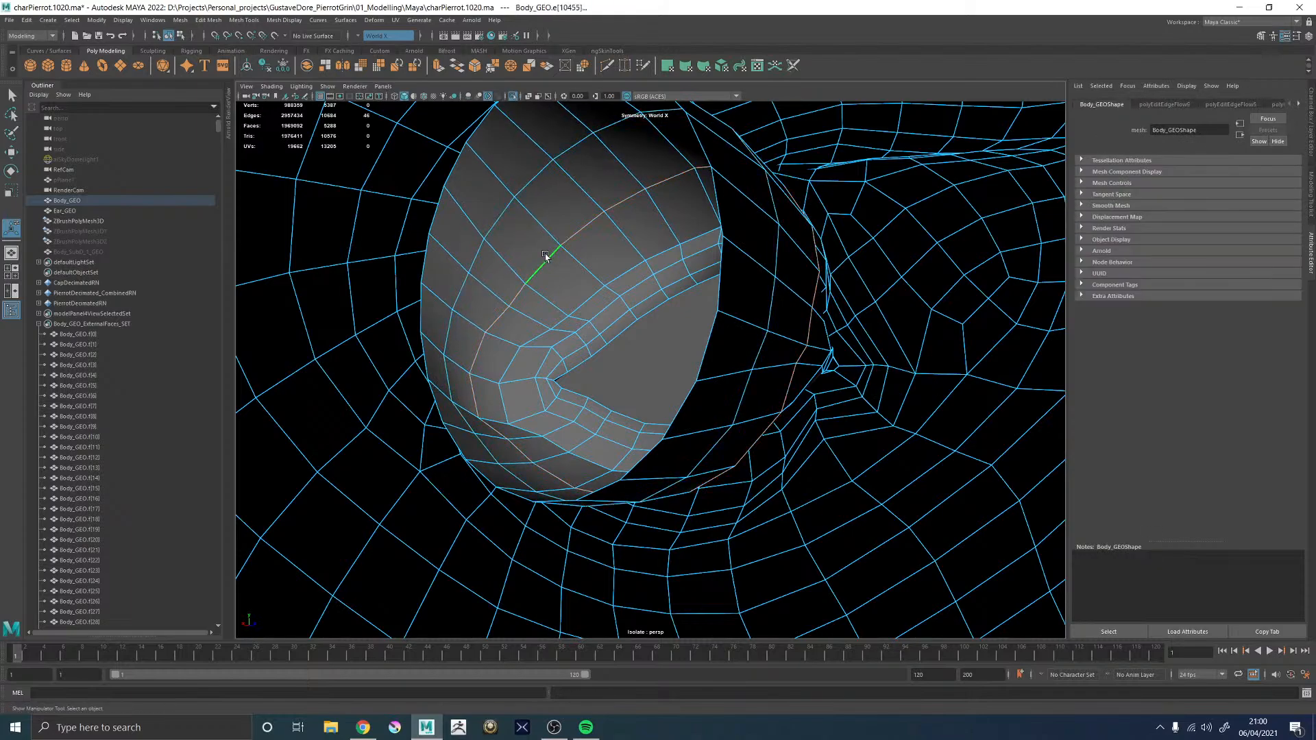
pyautogui.keyDown('alt'); pyautogui.moveTo(582, 320); pyautogui.dragTo(178, 319); pyautogui.keyUp('alt')
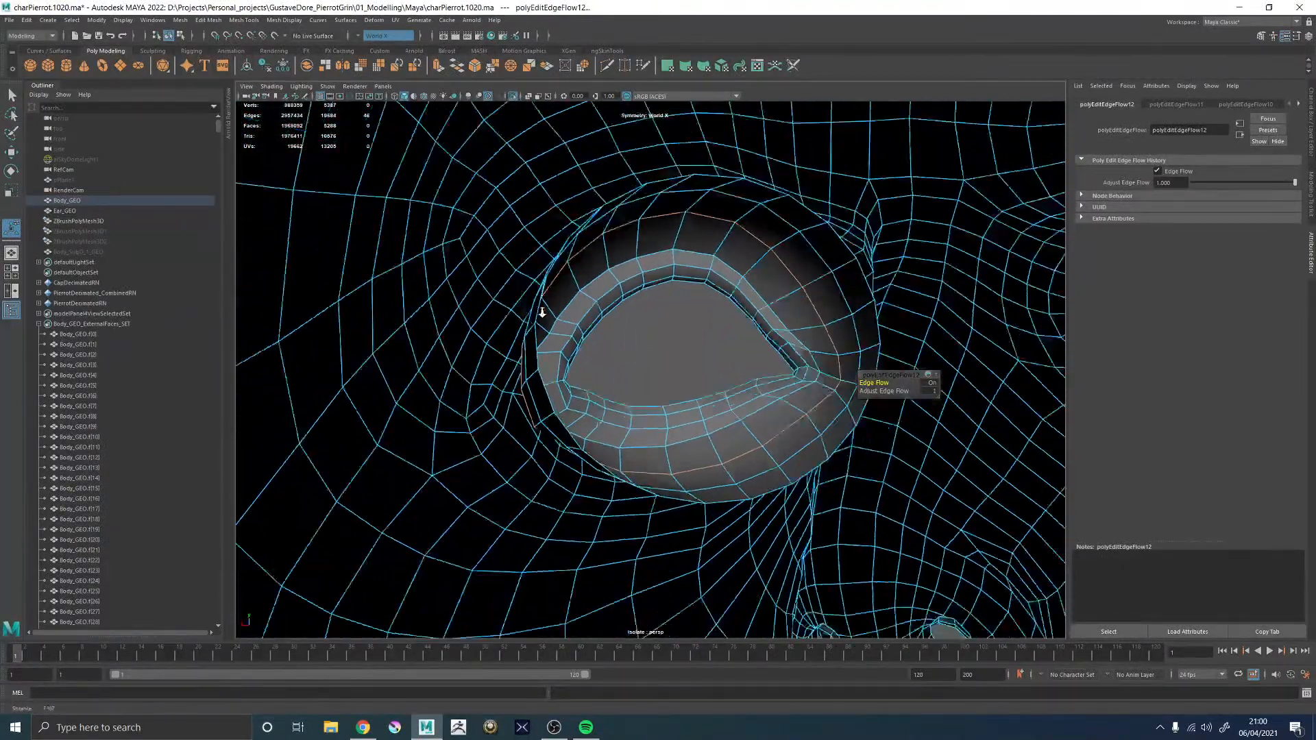
# - Apply Edit Edge Flow to further loops of the socket, working toward the eye rim
pyautogui.doubleClick(548, 213)
pyautogui.keyDown('alt'); pyautogui.moveTo(549, 211); pyautogui.dragTo(645, 279); pyautogui.keyUp('alt')
pyautogui.keyDown('alt'); pyautogui.moveTo(723, 355); pyautogui.dragTo(784, 352); pyautogui.keyUp('alt')
pyautogui.keyDown('alt'); pyautogui.moveTo(710, 329); pyautogui.dragTo(571, 376); pyautogui.keyUp('alt')
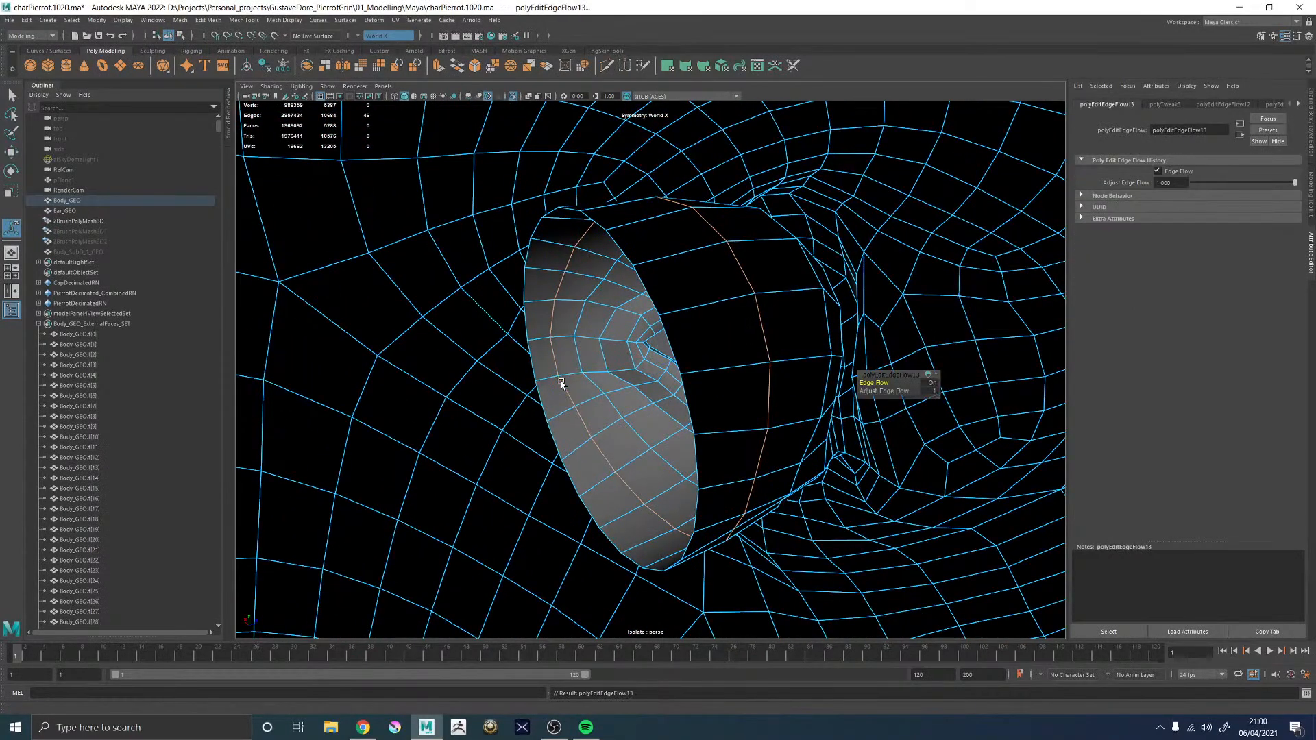
pyautogui.doubleClick(628, 407)
pyautogui.press('g')
pyautogui.doubleClick(640, 395)
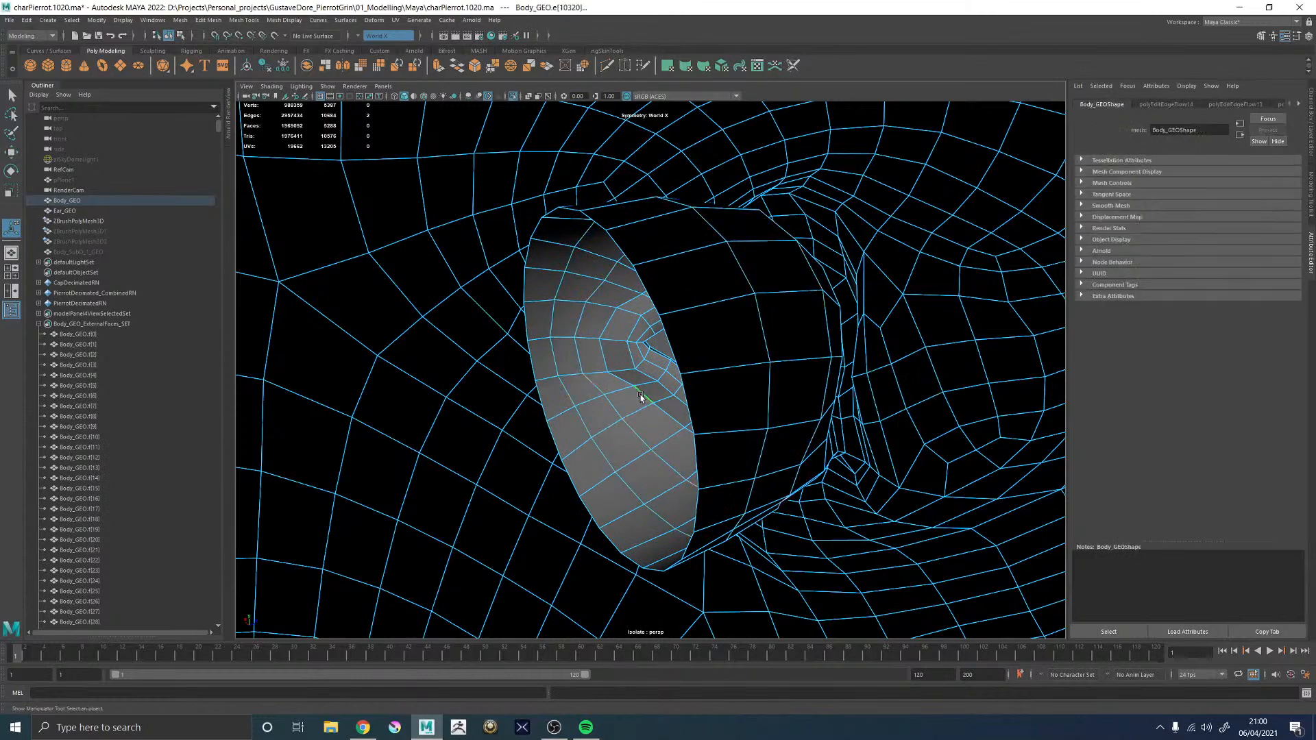
pyautogui.keyDown('alt'); pyautogui.moveTo(607, 415); pyautogui.dragTo(623, 392); pyautogui.keyUp('alt')
pyautogui.press('g')
# - Examine the rounded eye sockets of Body_GEO in smooth preview in object mode, and restore the unsmoothed display
pyautogui.moveTo(625, 391); pyautogui.dragTo(690, 345, button='right')
pyautogui.click(694, 391)
pyautogui.keyDown('alt'); pyautogui.moveTo(695, 391); pyautogui.dragTo(631, 379, button='right'); pyautogui.keyUp('alt')
pyautogui.keyDown('alt'); pyautogui.moveTo(631, 379); pyautogui.dragTo(891, 378); pyautogui.keyUp('alt')
pyautogui.click(690, 361)
pyautogui.press('3')
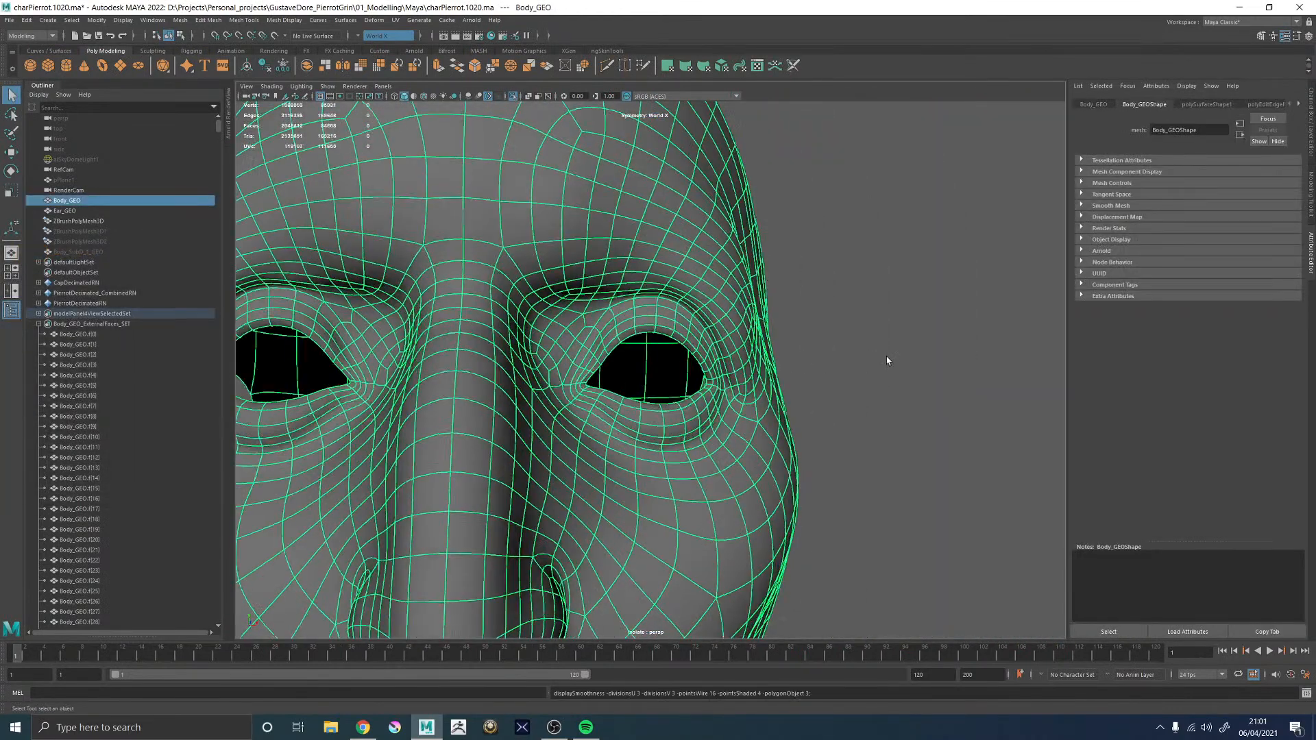
pyautogui.click(886, 356)
pyautogui.keyDown('alt'); pyautogui.moveTo(773, 392); pyautogui.dragTo(743, 379); pyautogui.keyUp('alt')
pyautogui.keyDown('alt'); pyautogui.moveTo(743, 379); pyautogui.dragTo(762, 441, button='right'); pyautogui.keyUp('alt')
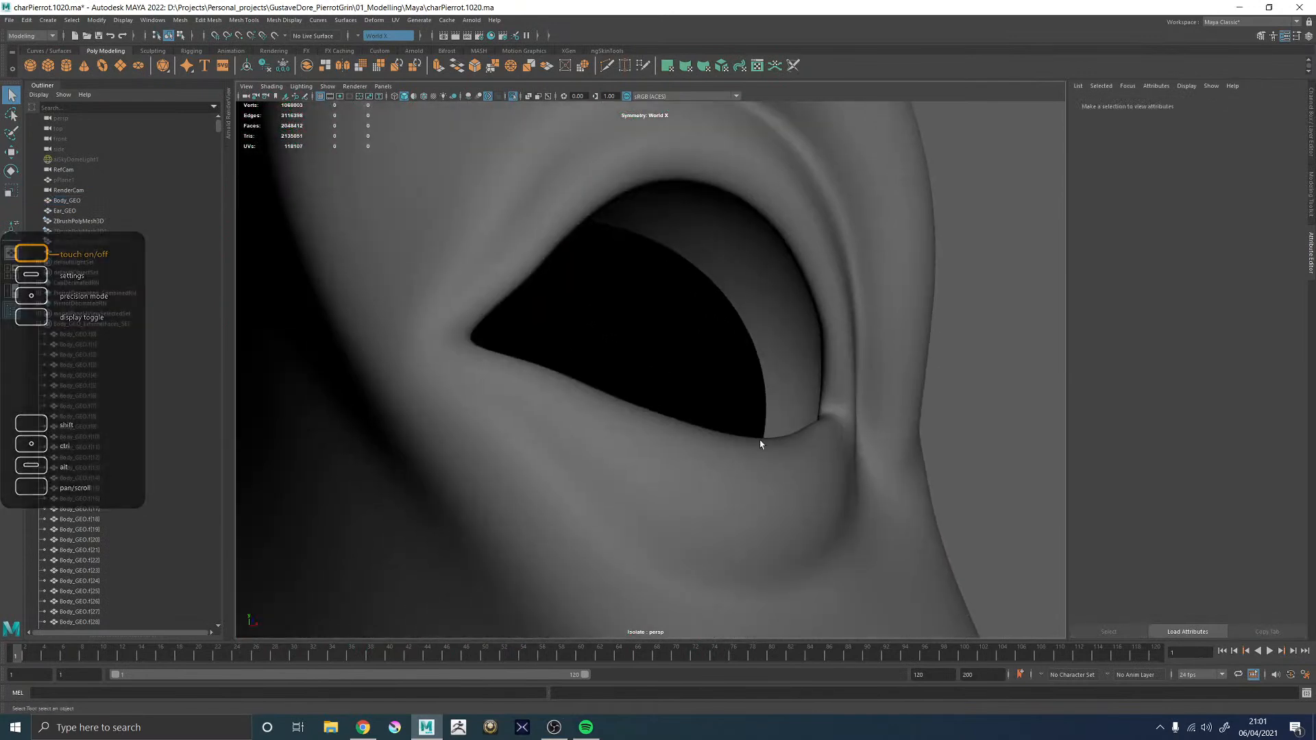
pyautogui.click(762, 441)
pyautogui.press('1')
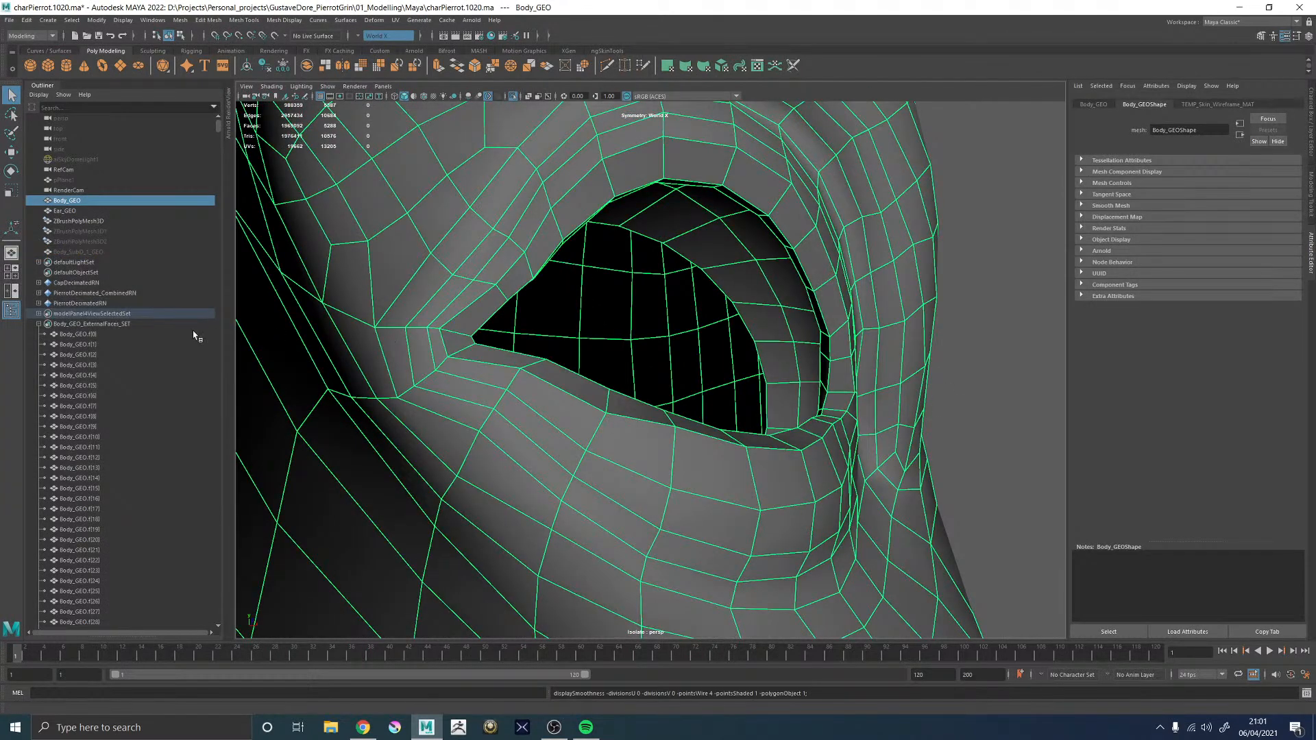
# - Check the sculpts ZBrushPolyMesh3D1 and ZBrushPolyMesh3D2 around the eye by toggling their visibility, leaving both hidden
pyautogui.keyDown('alt'); pyautogui.moveTo(770, 325); pyautogui.dragTo(641, 309, button='right'); pyautogui.keyUp('alt')
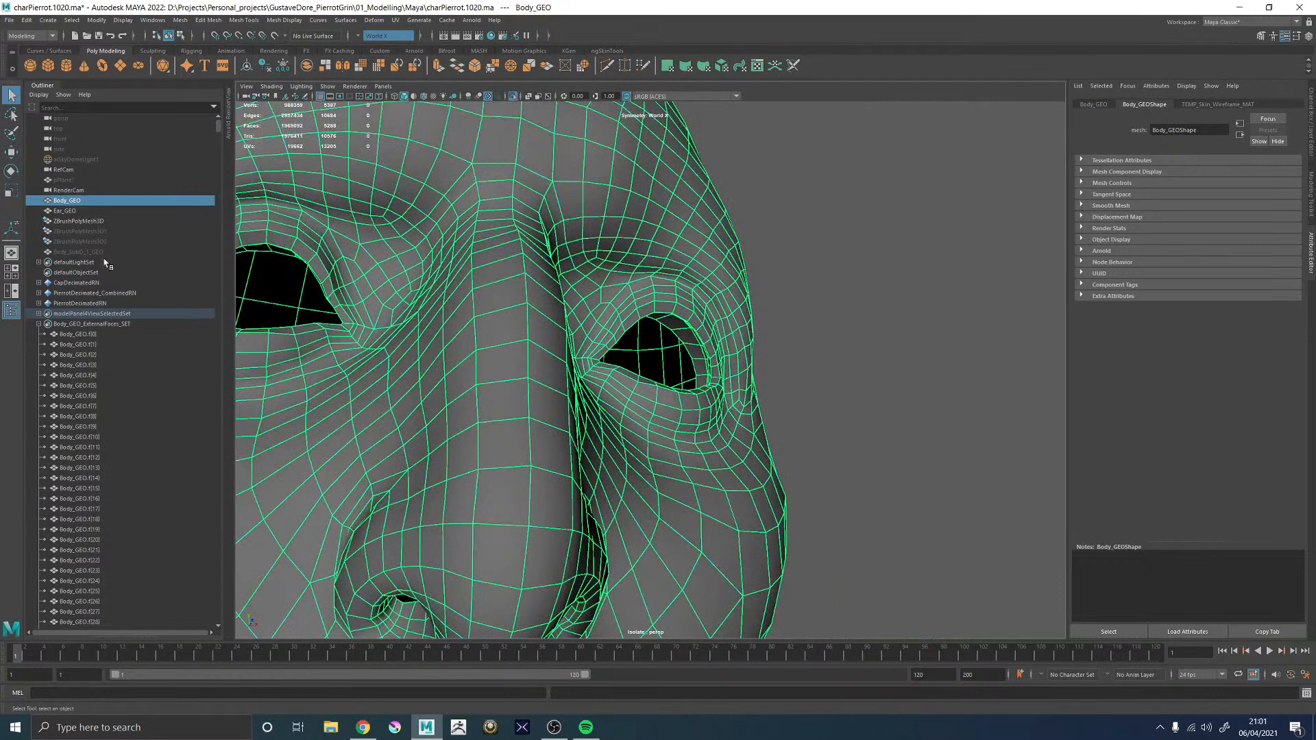
pyautogui.click(79, 221)
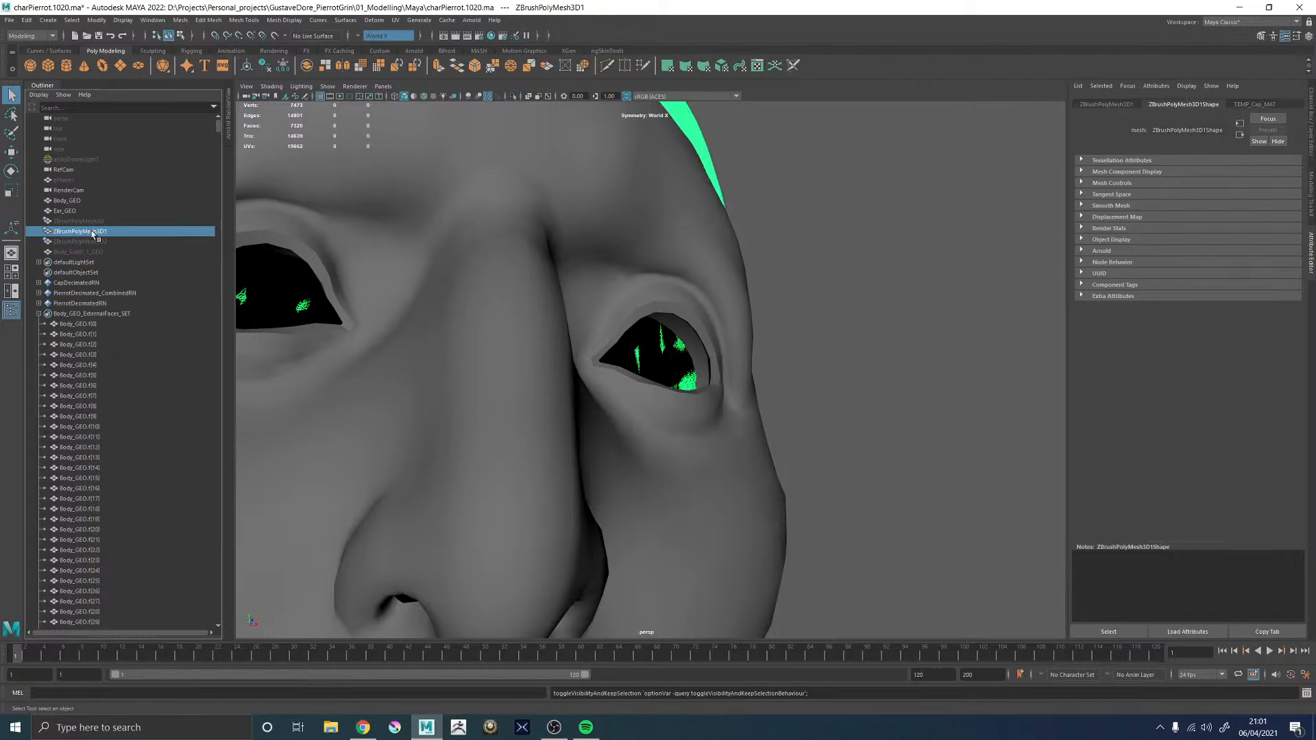
pyautogui.press('h')
pyautogui.keyDown('alt'); pyautogui.moveTo(881, 337); pyautogui.dragTo(805, 341, button='right'); pyautogui.keyUp('alt')
pyautogui.keyDown('alt'); pyautogui.moveTo(805, 340); pyautogui.dragTo(614, 357); pyautogui.keyUp('alt')
pyautogui.scroll(5, 614, 357)
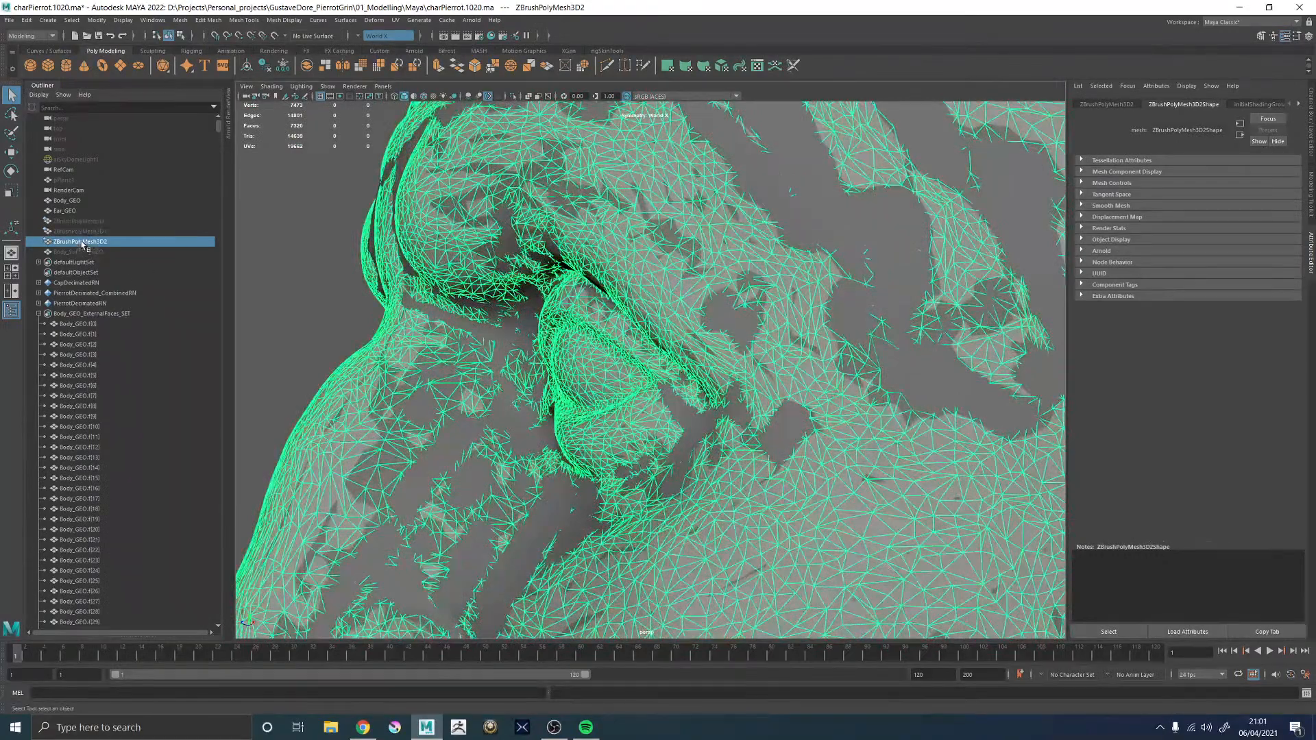
pyautogui.press('h')
# - Show ZBrushPolyMesh3D and select the faces of its eyeball spheres, checking the selection from inside the head
pyautogui.click(79, 221)
pyautogui.press('h')
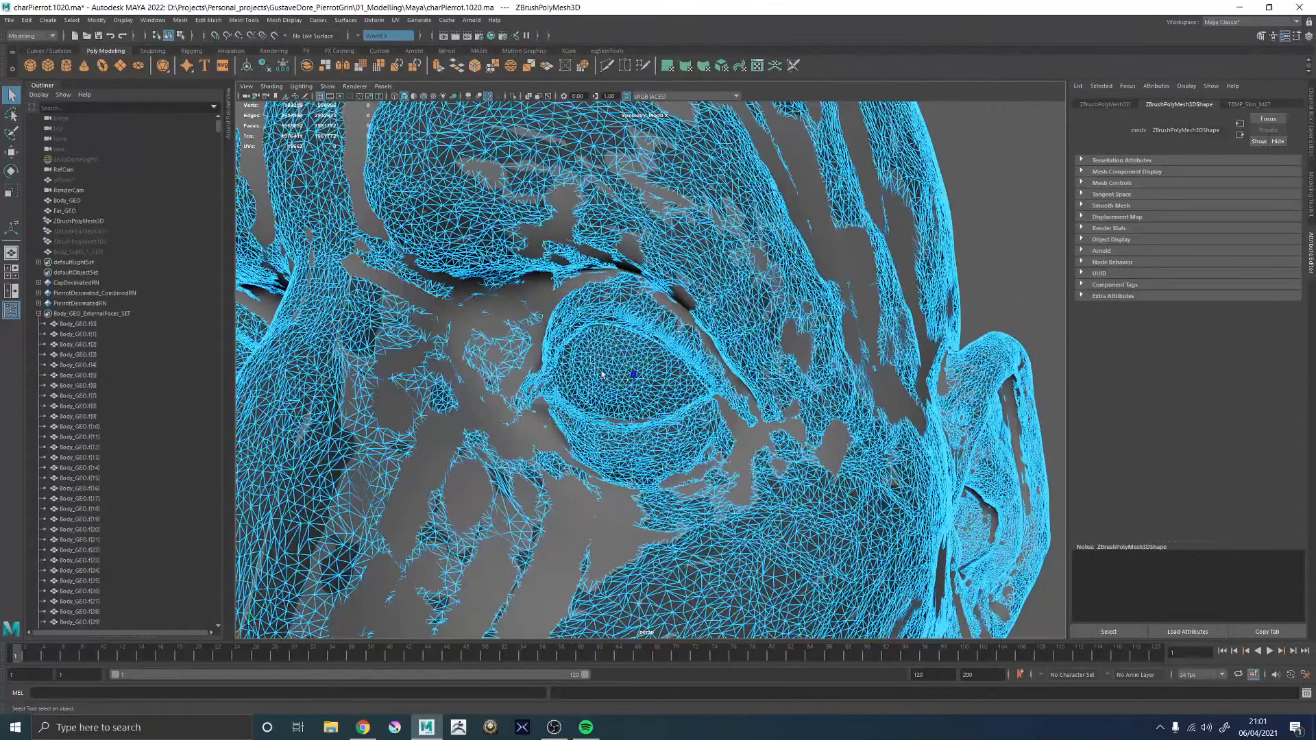
pyautogui.keyDown('alt'); pyautogui.moveTo(584, 371); pyautogui.dragTo(524, 372, button='right'); pyautogui.keyUp('alt')
pyautogui.keyDown('alt'); pyautogui.moveTo(525, 371); pyautogui.dragTo(609, 371); pyautogui.keyUp('alt')
pyautogui.keyDown('alt'); pyautogui.moveTo(608, 371); pyautogui.dragTo(470, 371, button='right'); pyautogui.keyUp('alt')
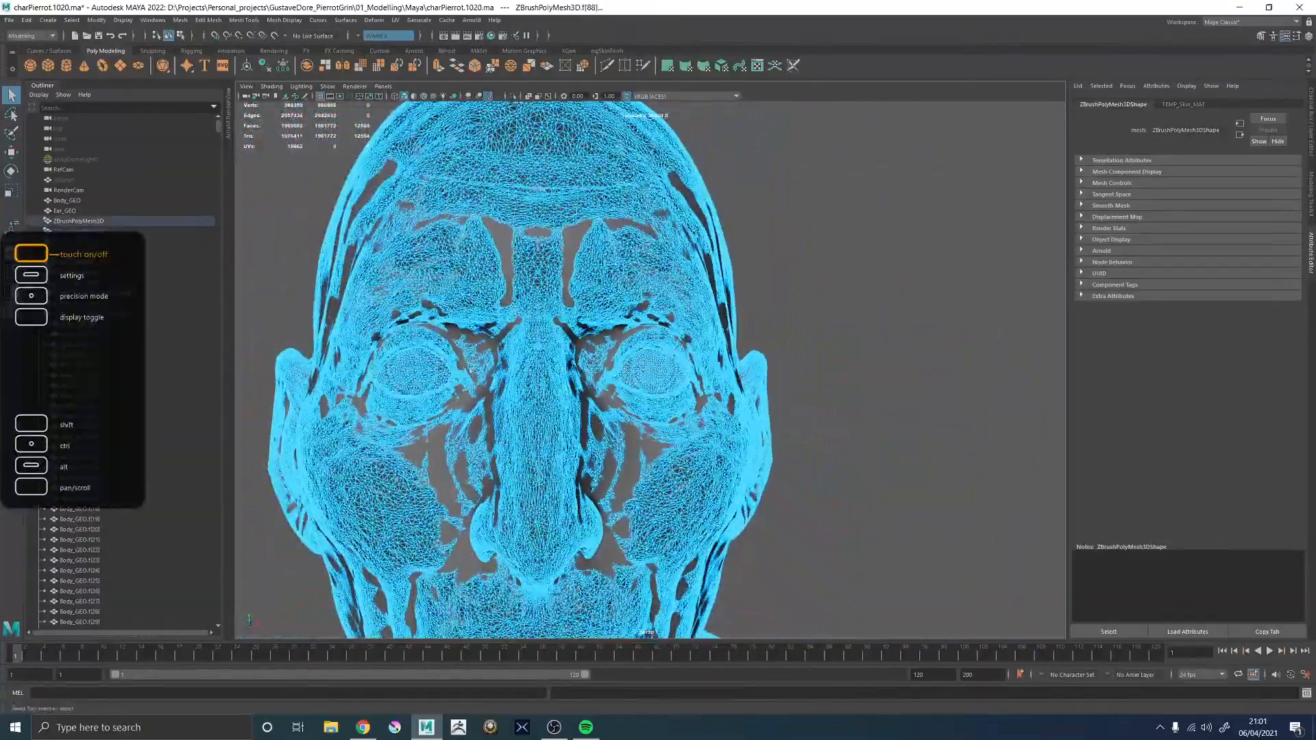
pyautogui.keyDown('alt'); pyautogui.moveTo(679, 366); pyautogui.dragTo(606, 374); pyautogui.keyUp('alt')
pyautogui.keyDown('alt'); pyautogui.moveTo(606, 373); pyautogui.dragTo(816, 388, button='right'); pyautogui.keyUp('alt')
pyautogui.keyDown('alt'); pyautogui.moveTo(816, 389); pyautogui.dragTo(632, 386); pyautogui.keyUp('alt')
pyautogui.keyDown('alt'); pyautogui.moveTo(632, 386); pyautogui.dragTo(511, 388, button='right'); pyautogui.keyUp('alt')
pyautogui.keyDown('alt'); pyautogui.moveTo(510, 387); pyautogui.dragTo(586, 402); pyautogui.keyUp('alt')
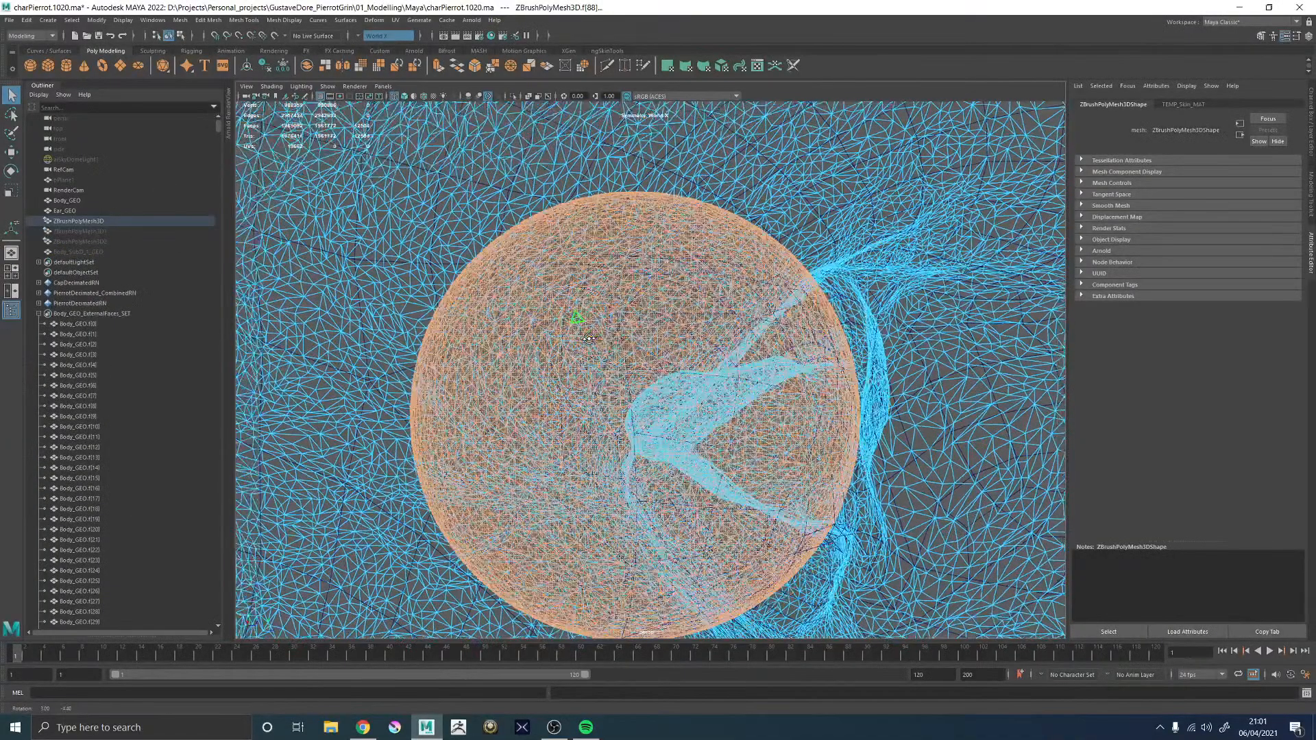
# - Duplicate ZBrushPolyMesh3D and hide the original mesh
pyautogui.keyDown('alt'); pyautogui.moveTo(614, 339); pyautogui.dragTo(598, 341); pyautogui.keyUp('alt')
pyautogui.keyDown('alt'); pyautogui.moveTo(598, 341); pyautogui.dragTo(488, 288, button='right'); pyautogui.keyUp('alt')
pyautogui.keyDown('alt'); pyautogui.moveTo(548, 320); pyautogui.dragTo(496, 333); pyautogui.keyUp('alt')
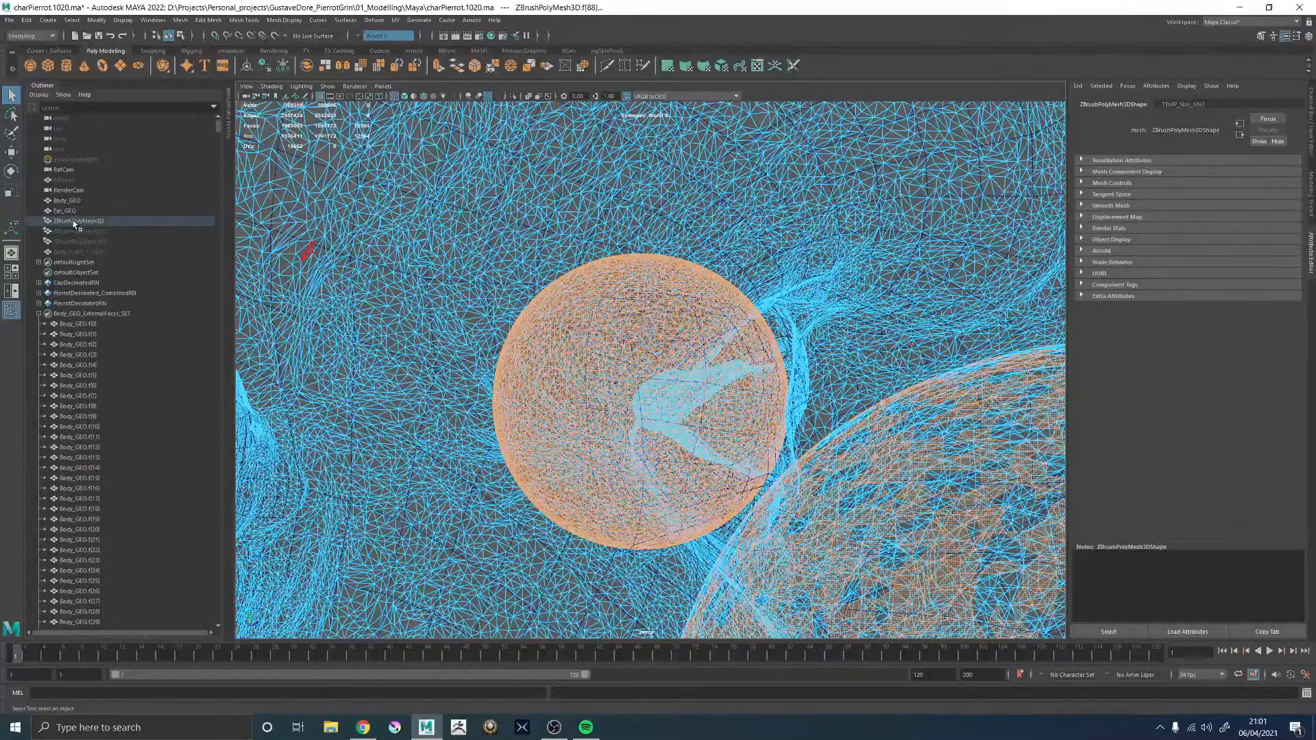
pyautogui.click(74, 221)
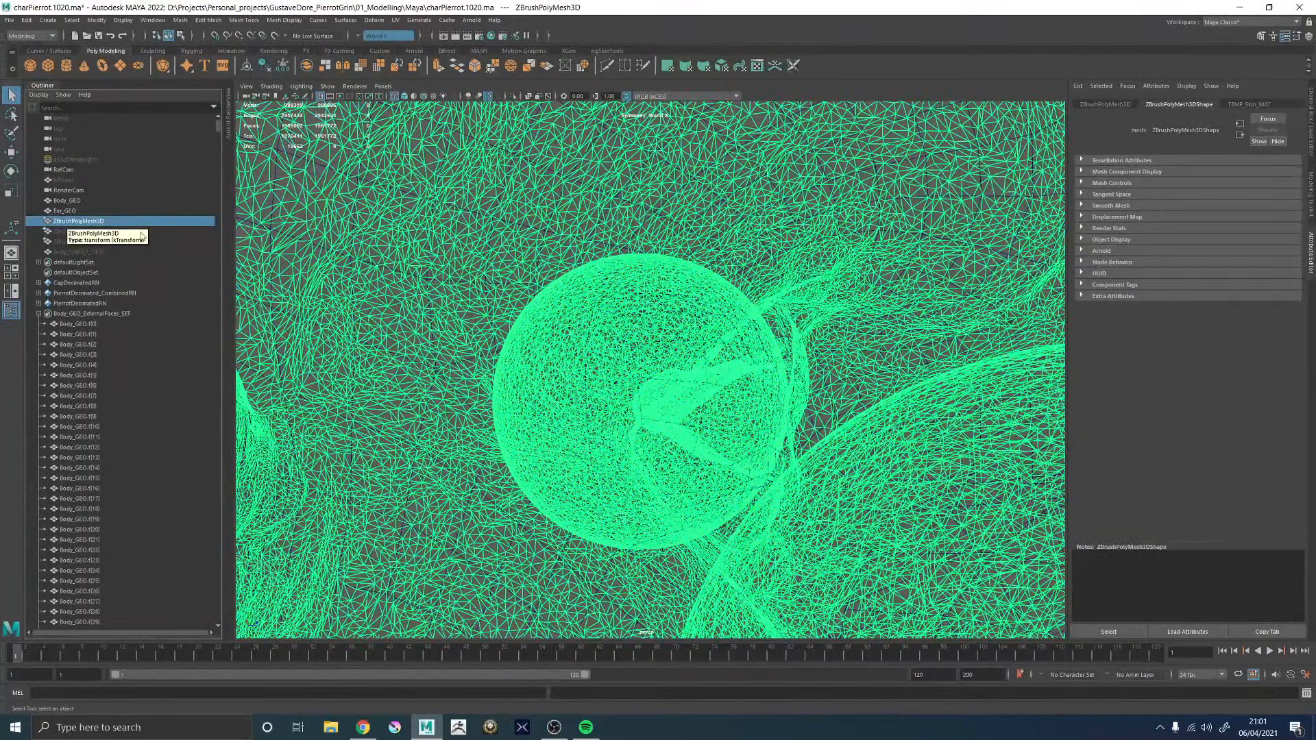
pyautogui.hotkey('ctrl', 'z')
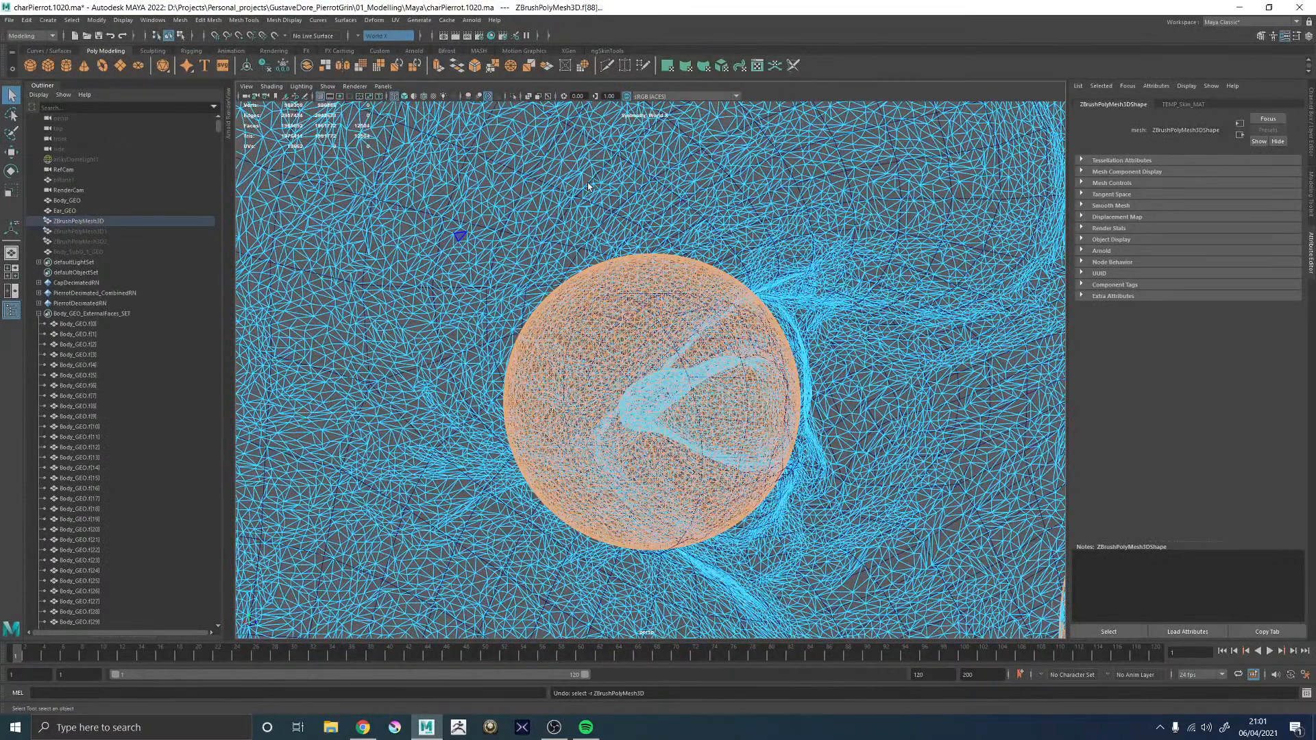
pyautogui.moveTo(576, 193); pyautogui.dragTo(600, 180, button='right')
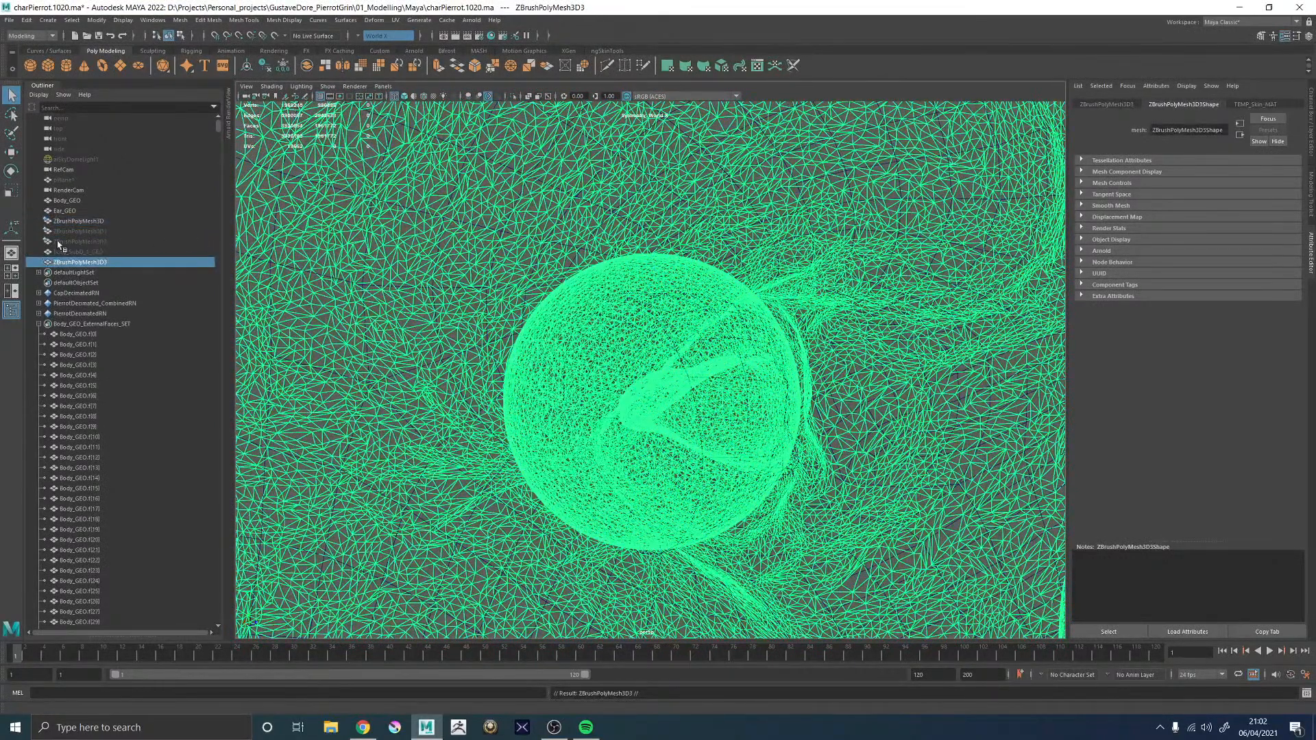
pyautogui.press('h')
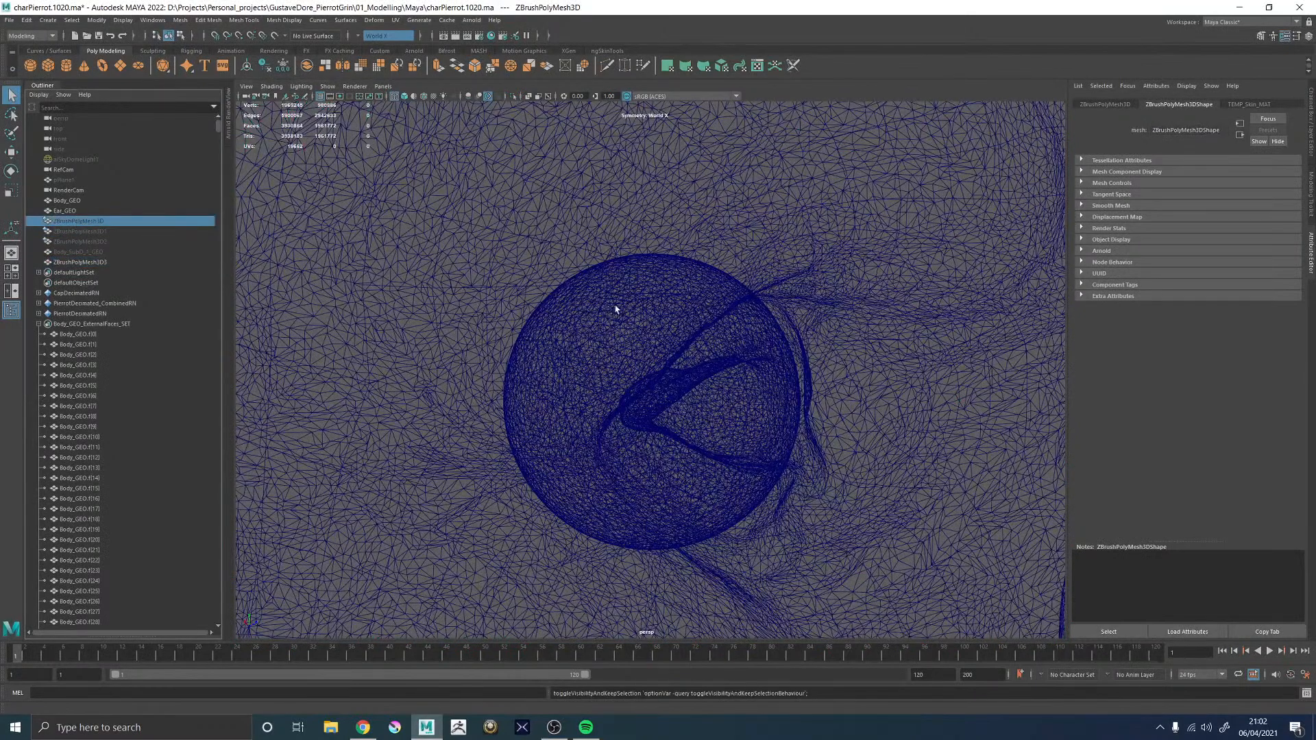
# - Turn symmetry off and select only one eyeball's faces on the duplicated ZBrush mesh
pyautogui.click(615, 310)
pyautogui.moveTo(616, 310); pyautogui.dragTo(646, 326, button='right')
pyautogui.keyDown('alt'); pyautogui.moveTo(647, 326); pyautogui.dragTo(649, 325); pyautogui.keyUp('alt')
pyautogui.keyDown('alt'); pyautogui.moveTo(650, 327); pyautogui.dragTo(483, 309, button='middle'); pyautogui.keyUp('alt')
pyautogui.keyDown('alt'); pyautogui.moveTo(483, 310); pyautogui.dragTo(878, 401, button='right'); pyautogui.keyUp('alt')
pyautogui.keyDown('alt'); pyautogui.moveTo(877, 401); pyautogui.dragTo(834, 374); pyautogui.keyUp('alt')
pyautogui.keyDown('alt'); pyautogui.moveTo(892, 378); pyautogui.dragTo(853, 384); pyautogui.keyUp('alt')
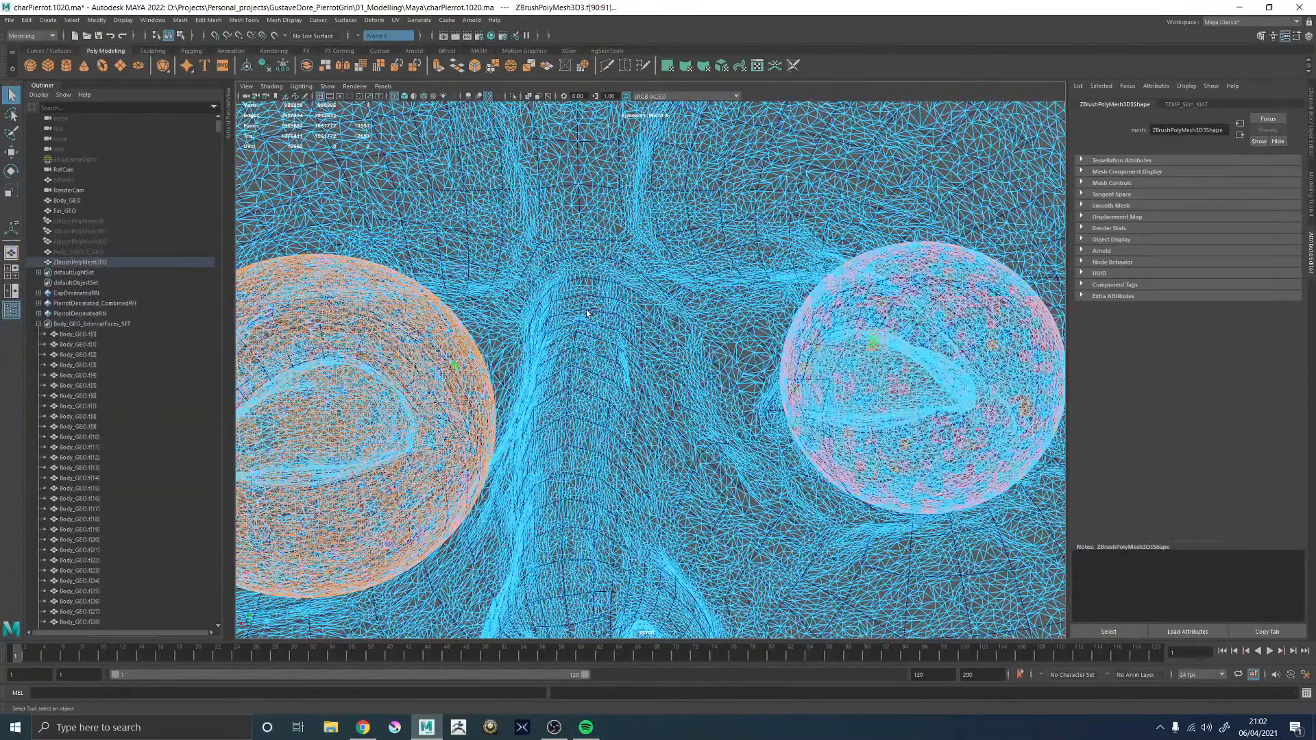
pyautogui.click(587, 311)
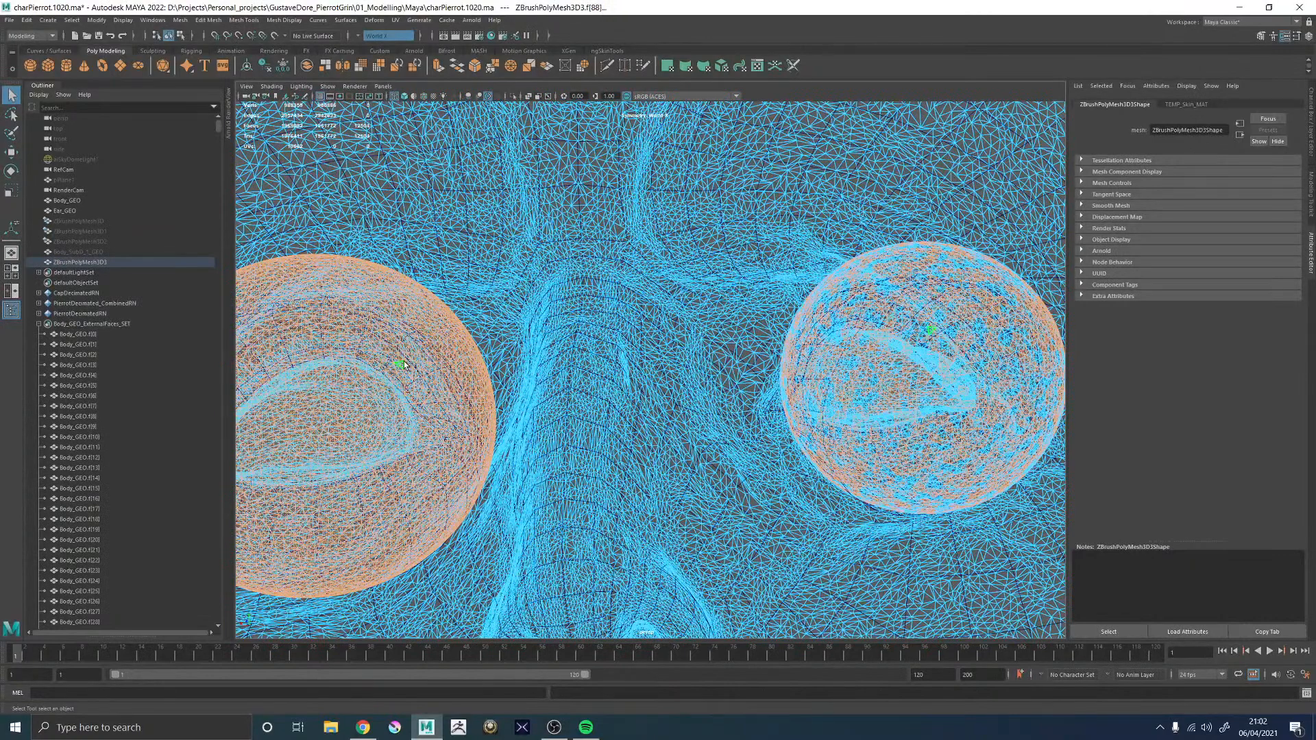
pyautogui.click(363, 36)
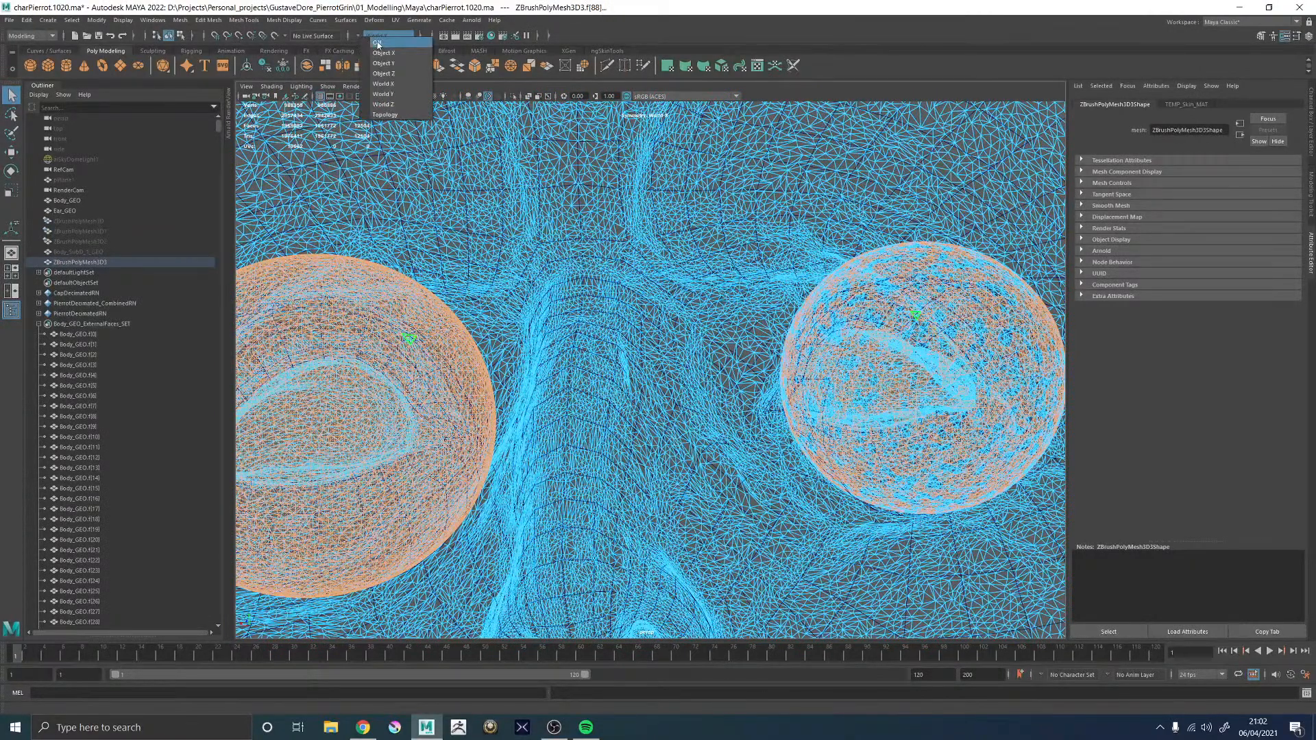
pyautogui.click(377, 43)
pyautogui.click(411, 355)
pyautogui.doubleClick(409, 353)
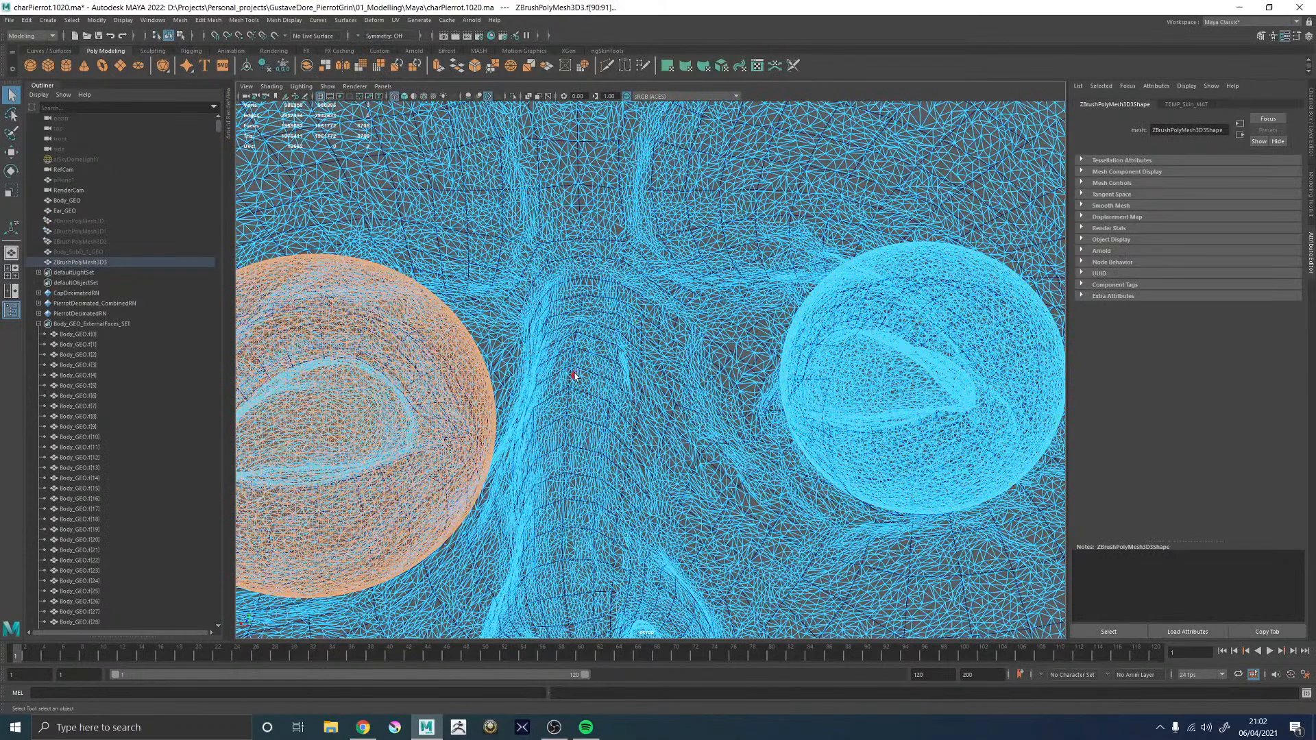
# - Invert the face selection, delete everything except the single eyeball, and select the remaining eyeball mesh
pyautogui.scroll(-5, 575, 374)
pyautogui.scroll(-4, 576, 374)
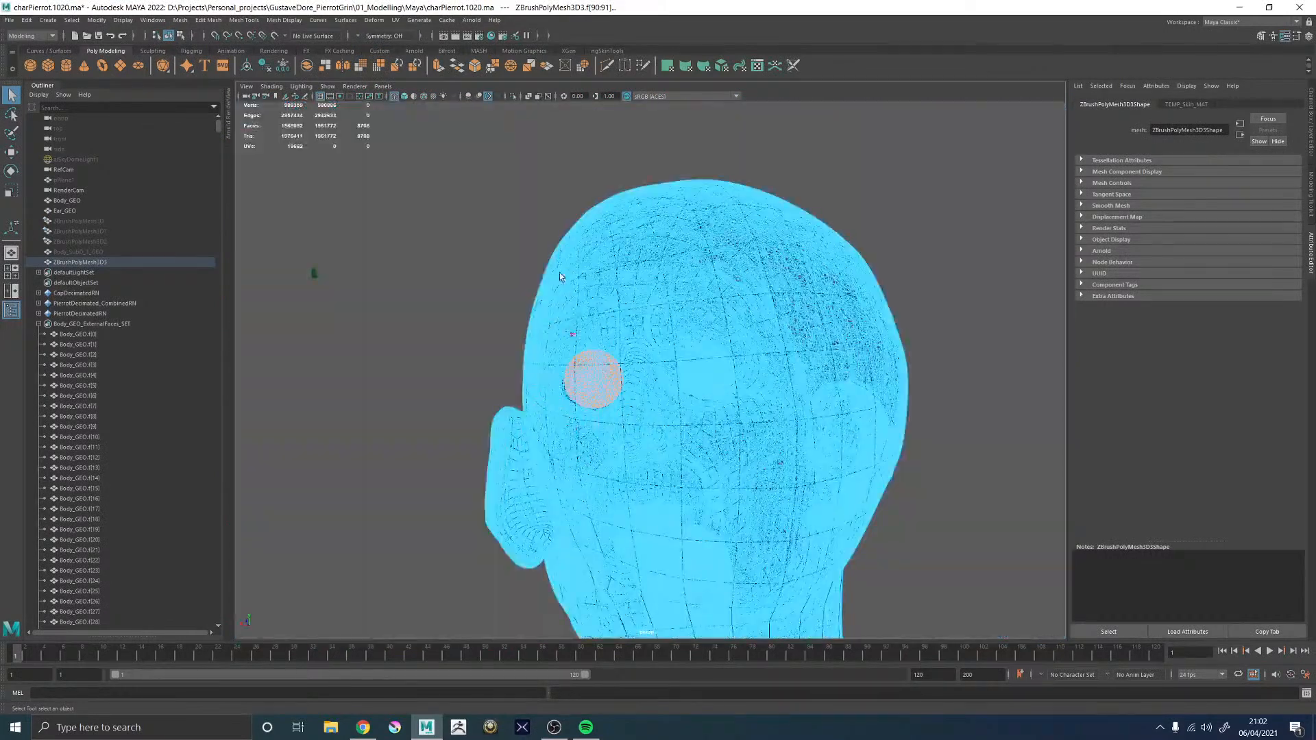
pyautogui.scroll(8, 561, 277)
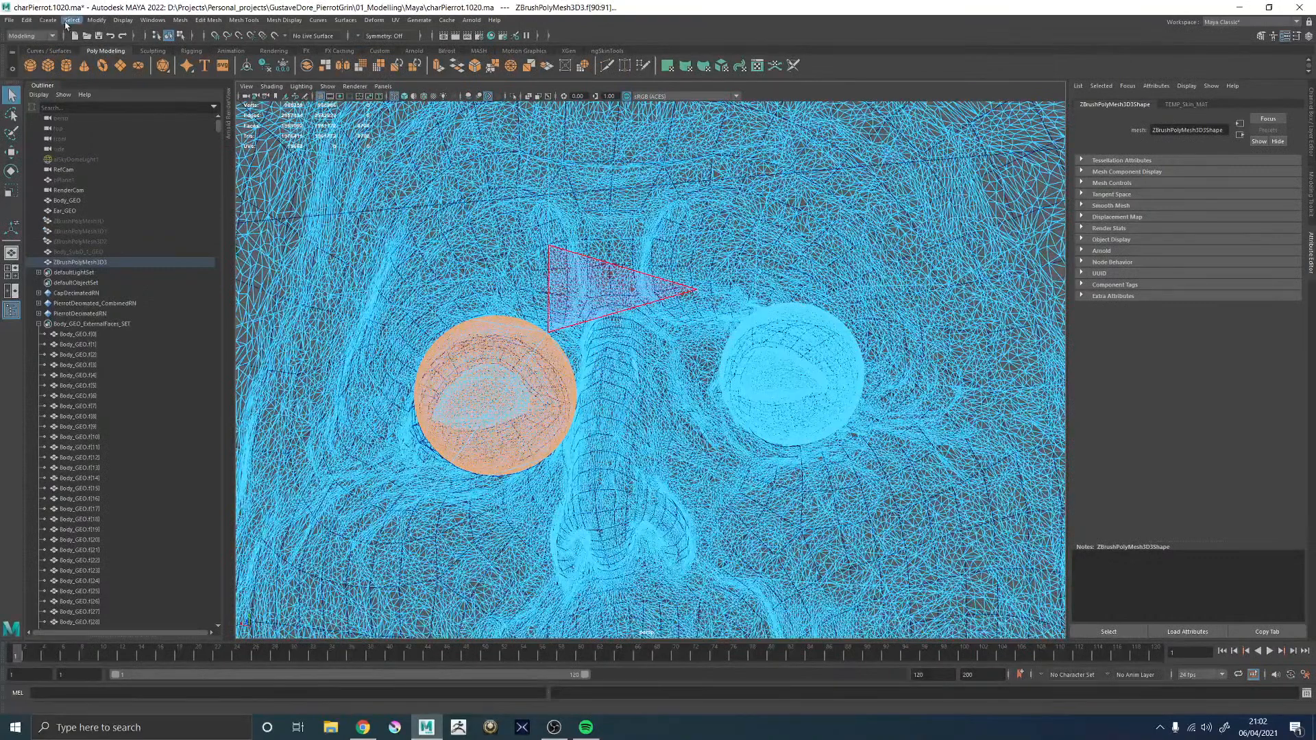
pyautogui.scroll(-10, 488, 307)
pyautogui.moveTo(514, 299); pyautogui.dragTo(820, 653)
pyautogui.hotkey('ctrl', 'shift', 'i')
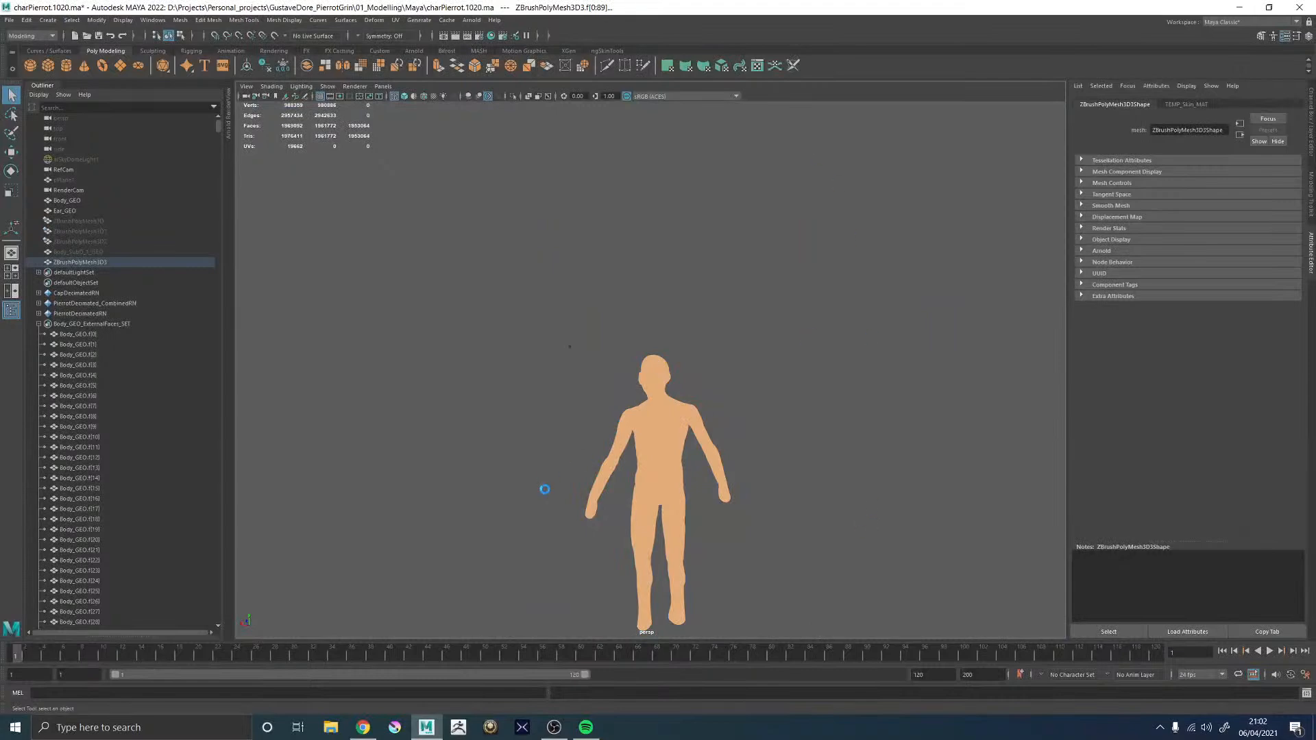
pyautogui.press('Delete')
pyautogui.scroll(10, 606, 401)
pyautogui.click(491, 395)
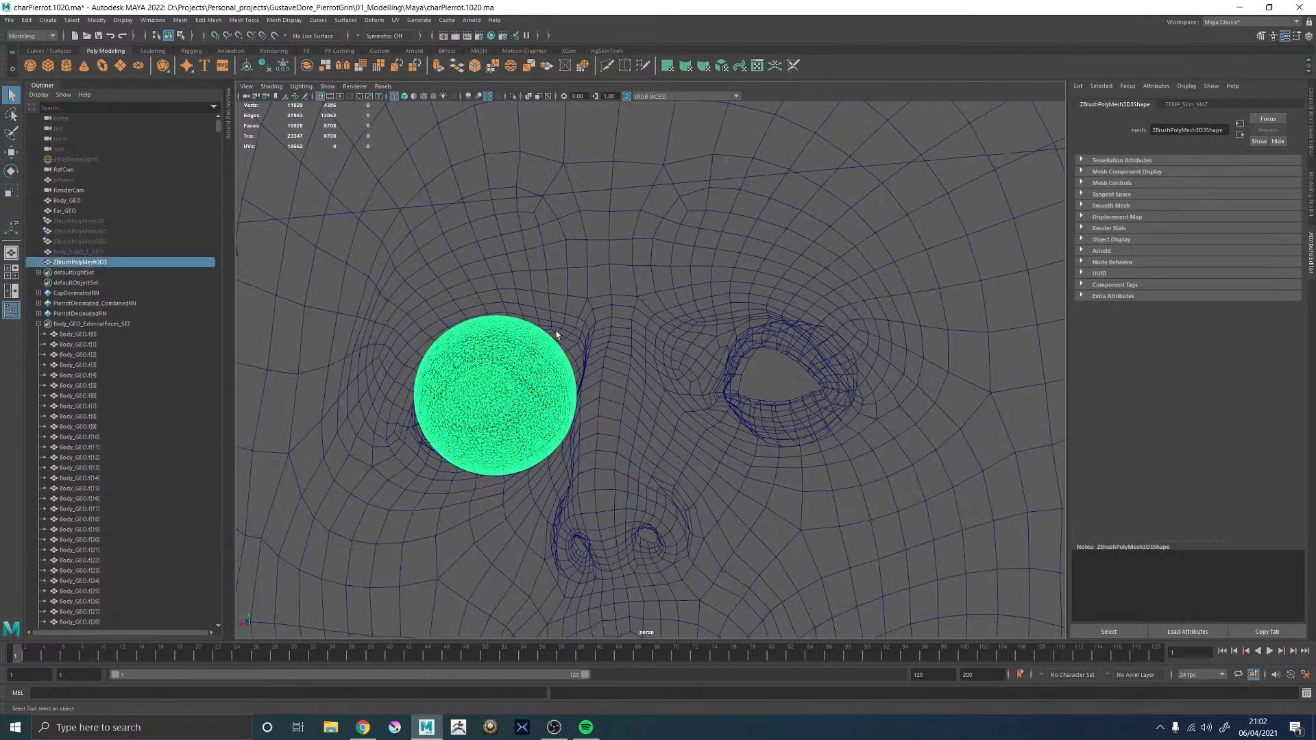
# - Switch to shaded display and rename the isolated eyeball mesh as eyeSculpt
pyautogui.press('5')
pyautogui.scroll(-10, 587, 390)
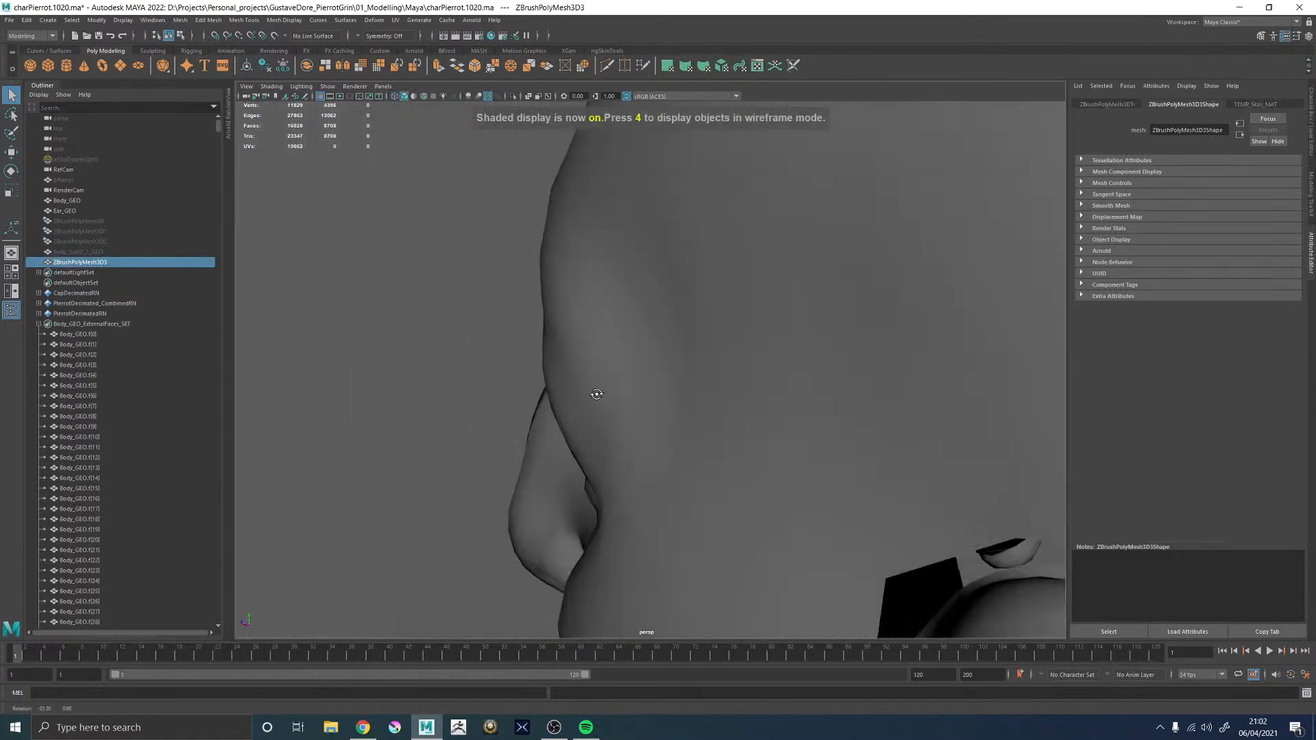
pyautogui.scroll(5, 573, 346)
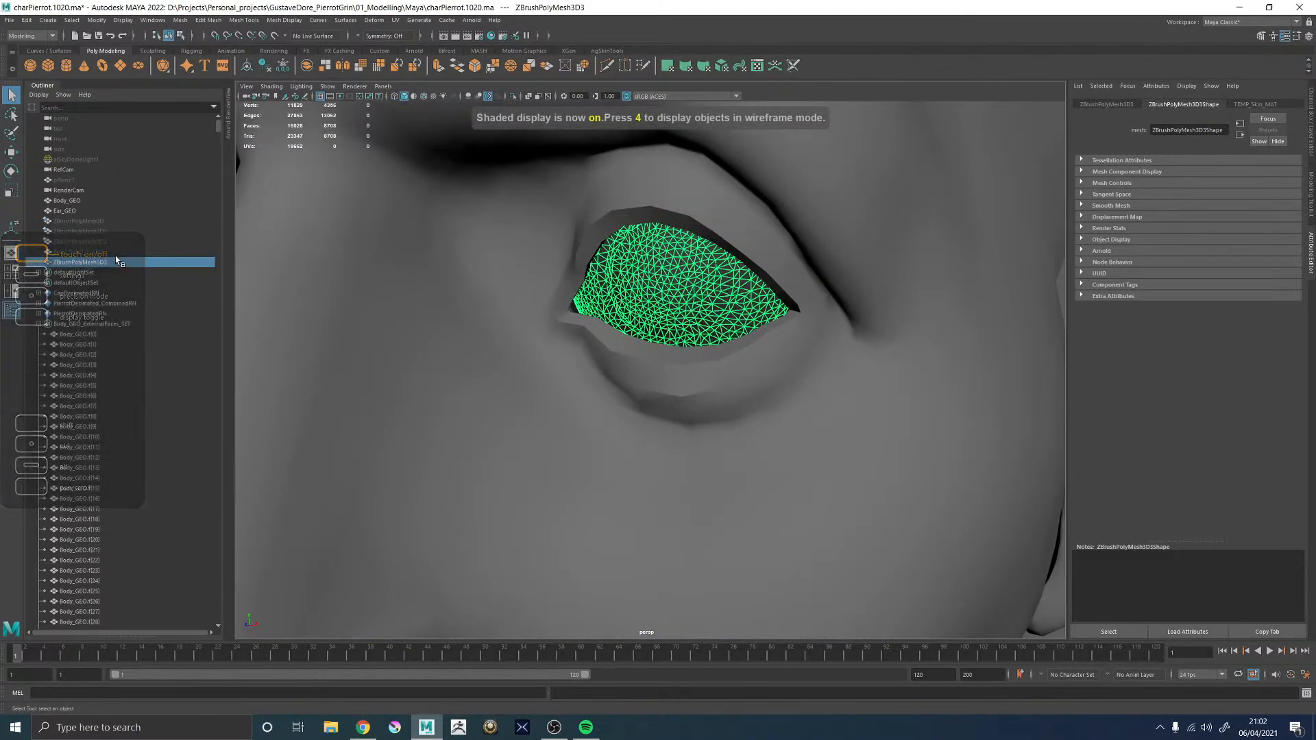
pyautogui.doubleClick(110, 262)
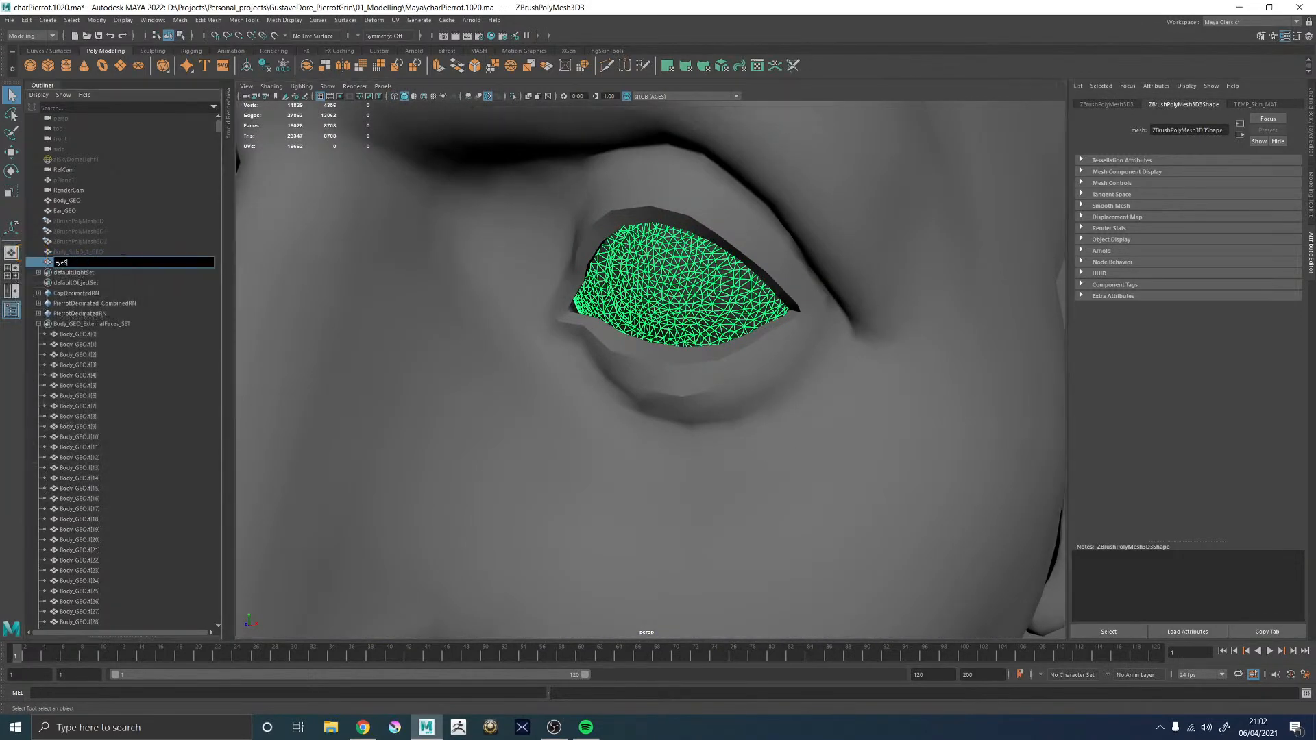
pyautogui.write('eyeSculpt')
pyautogui.press('Return')
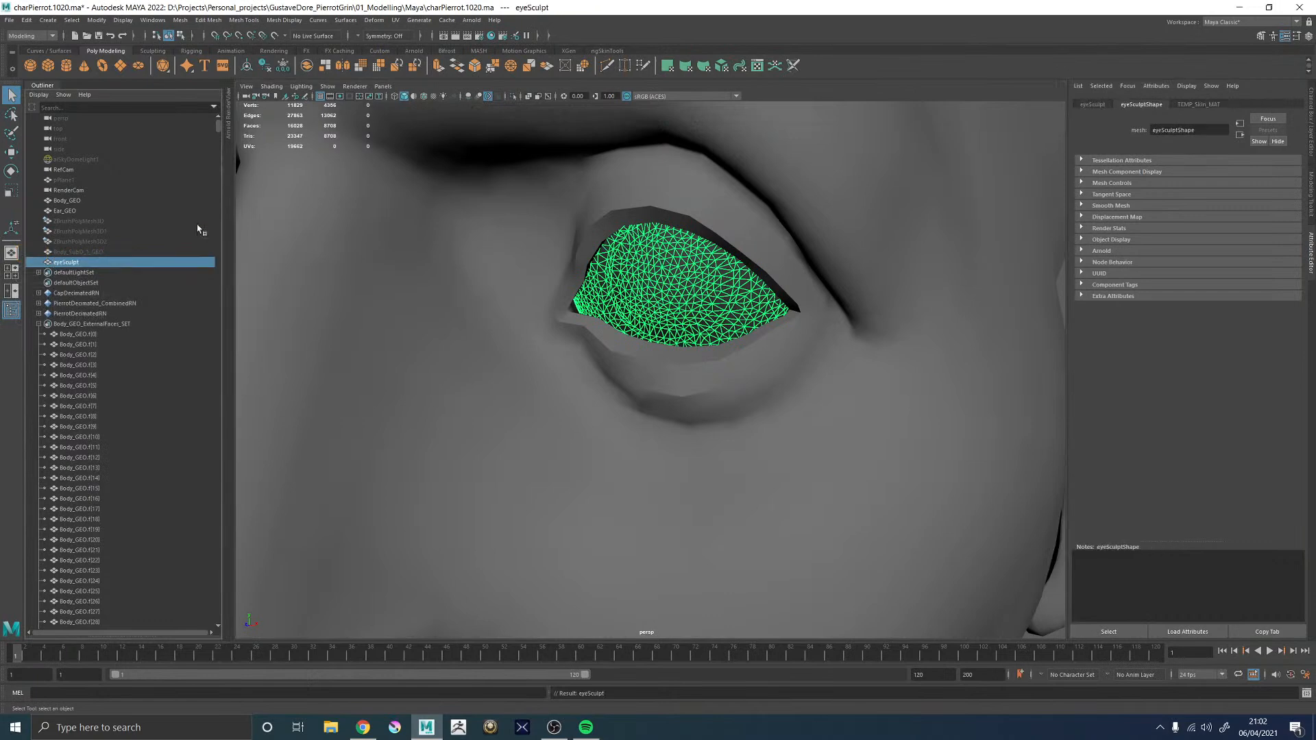
# - Examine how Body_GEO's eyelids and socket sit around the eyeball, from the front and from inside the head
pyautogui.hotkey('ctrl', 'h')
pyautogui.click(642, 241)
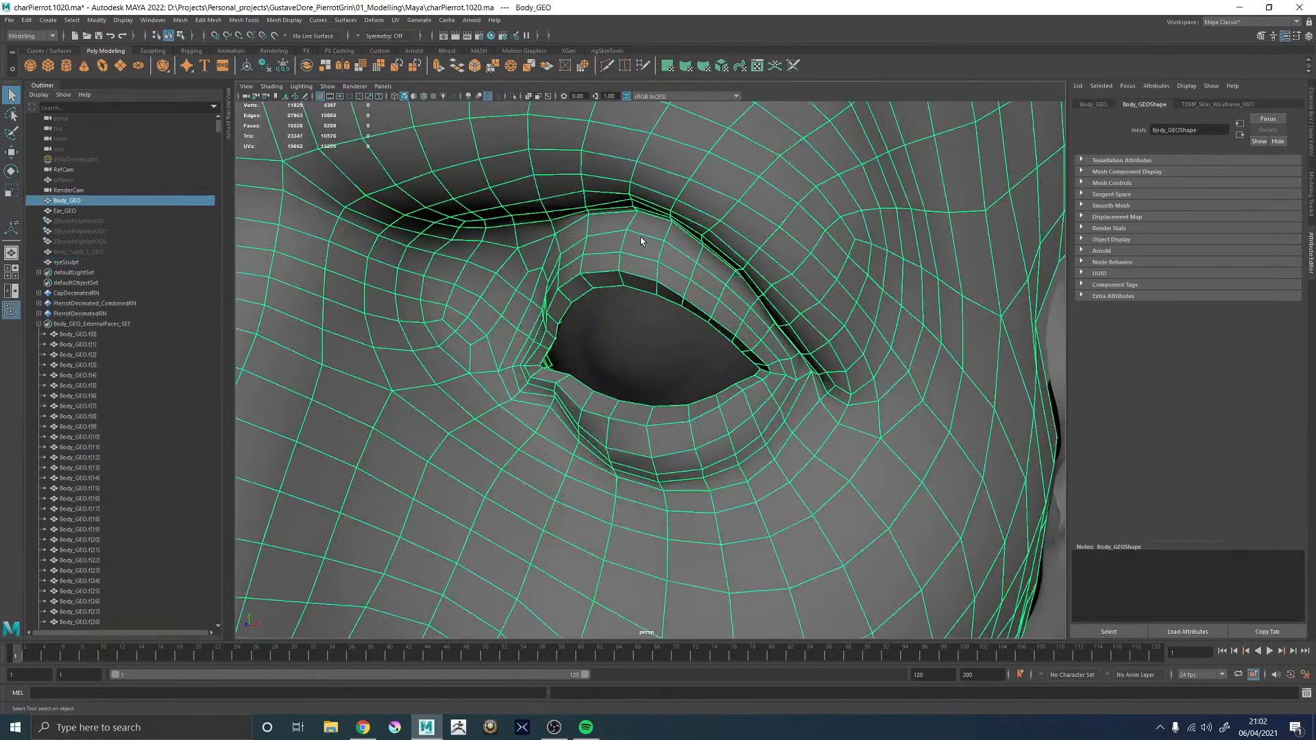
pyautogui.keyDown('alt'); pyautogui.moveTo(673, 246); pyautogui.dragTo(688, 251); pyautogui.keyUp('alt')
pyautogui.click(649, 310)
pyautogui.keyDown('alt'); pyautogui.moveTo(740, 161); pyautogui.dragTo(519, 209); pyautogui.keyUp('alt')
pyautogui.scroll(1, 520, 208)
pyautogui.click(409, 254)
pyautogui.keyDown('alt'); pyautogui.moveTo(457, 256); pyautogui.dragTo(779, 259); pyautogui.keyUp('alt')
pyautogui.keyDown('alt'); pyautogui.moveTo(779, 258); pyautogui.dragTo(764, 314, button='middle'); pyautogui.keyUp('alt')
# - In wireframe, scale and move the socket's open rear edge loop on Body_GEO to fit around the eyeball
pyautogui.press('4')
pyautogui.moveTo(862, 300); pyautogui.dragTo(859, 126, button='right')
pyautogui.keyDown('alt'); pyautogui.moveTo(635, 243); pyautogui.dragTo(565, 306); pyautogui.keyUp('alt')
pyautogui.press('r')
pyautogui.moveTo(533, 377); pyautogui.dragTo(550, 376)
pyautogui.press('w')
pyautogui.moveTo(535, 328); pyautogui.dragTo(535, 294)
pyautogui.press('r')
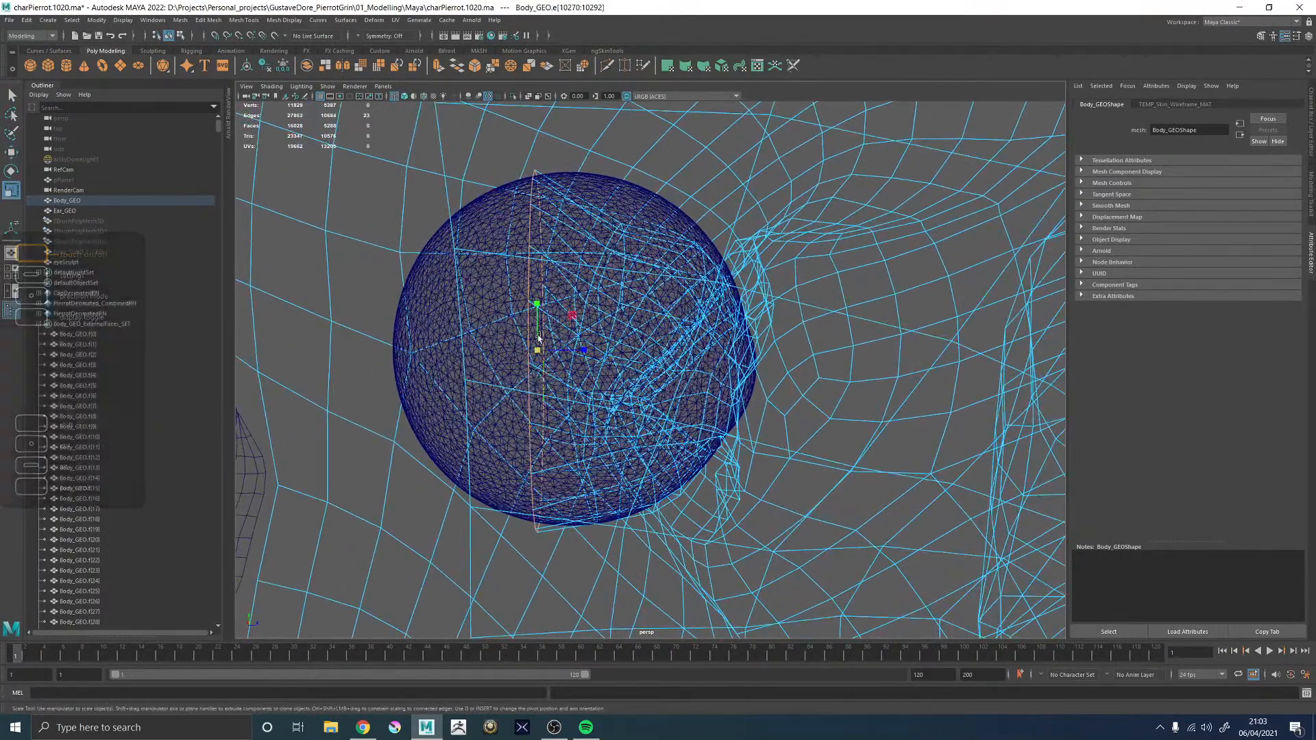
pyautogui.press('w')
pyautogui.moveTo(578, 349)
pyautogui.mouseDown()
pyautogui.moveTo(617, 350)
pyautogui.moveTo(569, 355)
pyautogui.mouseUp()
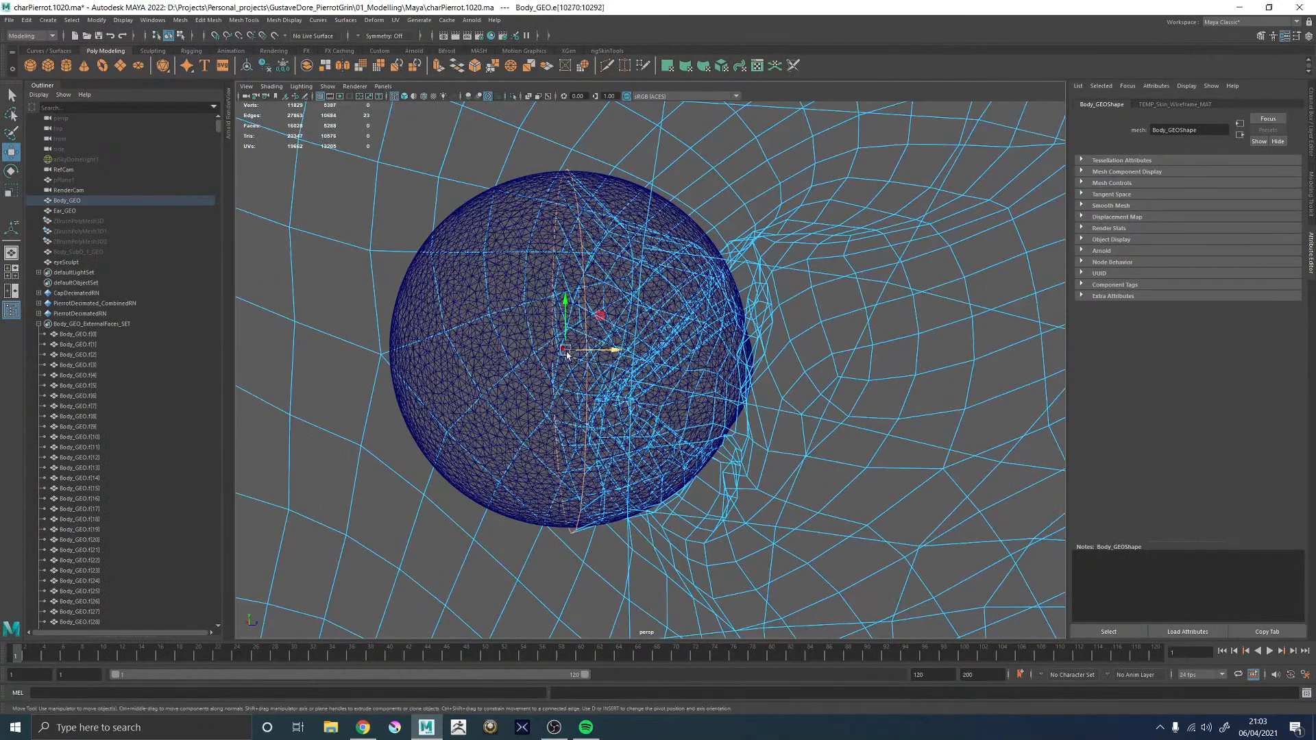
# - Extrude the socket's rear edge loop and move the new ring further back around the eyeball
pyautogui.keyDown('shift'); pyautogui.rightClick(505, 162); pyautogui.keyUp('shift')
pyautogui.click(502, 191)
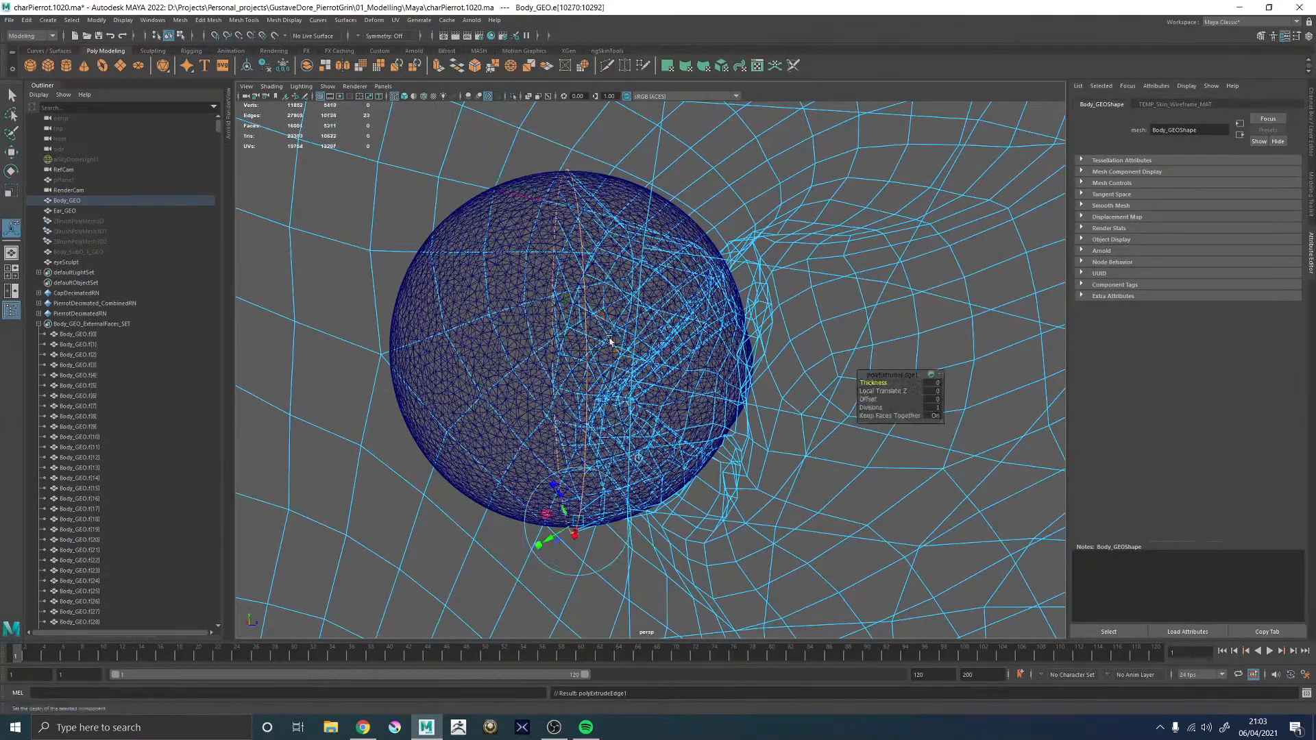
pyautogui.press('w')
pyautogui.moveTo(615, 352); pyautogui.dragTo(582, 274)
pyautogui.press('r')
# - Return to object mode and isolate Body_GEO in the viewport
pyautogui.moveTo(641, 245); pyautogui.dragTo(699, 204, button='right')
pyautogui.click(737, 221)
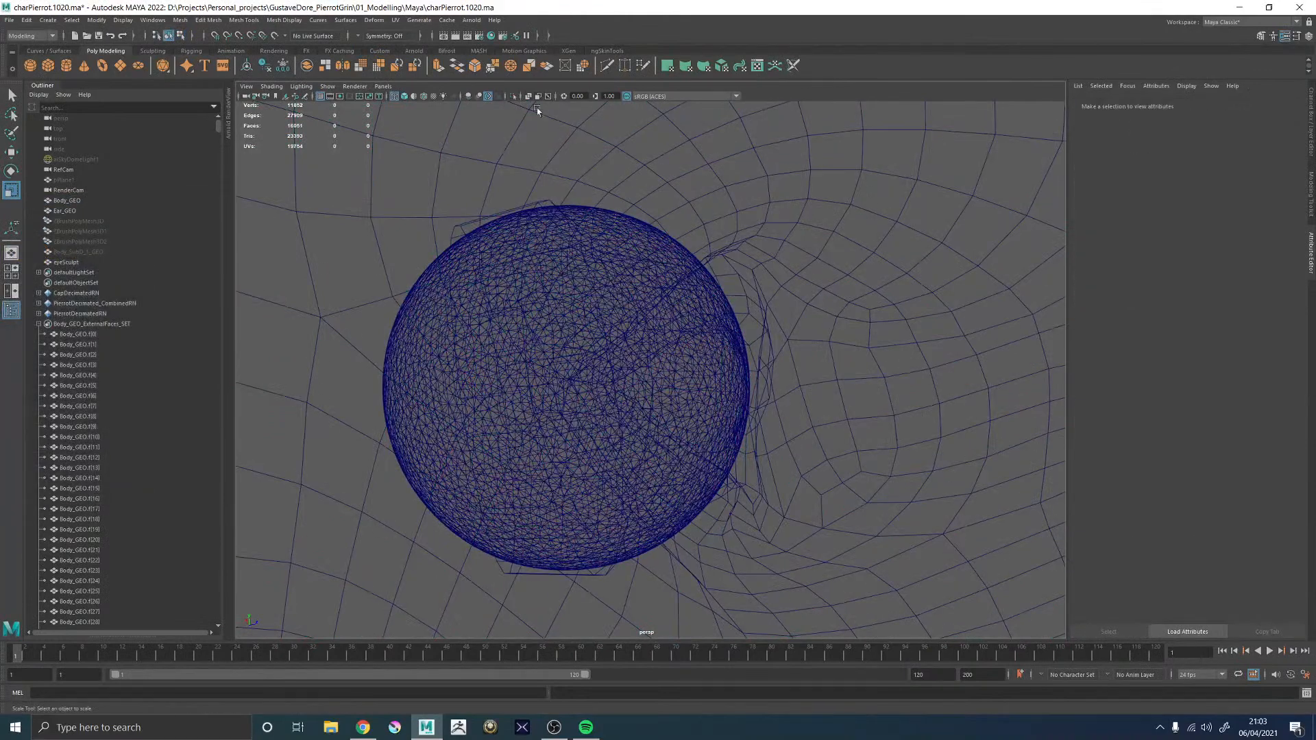
pyautogui.click(764, 162)
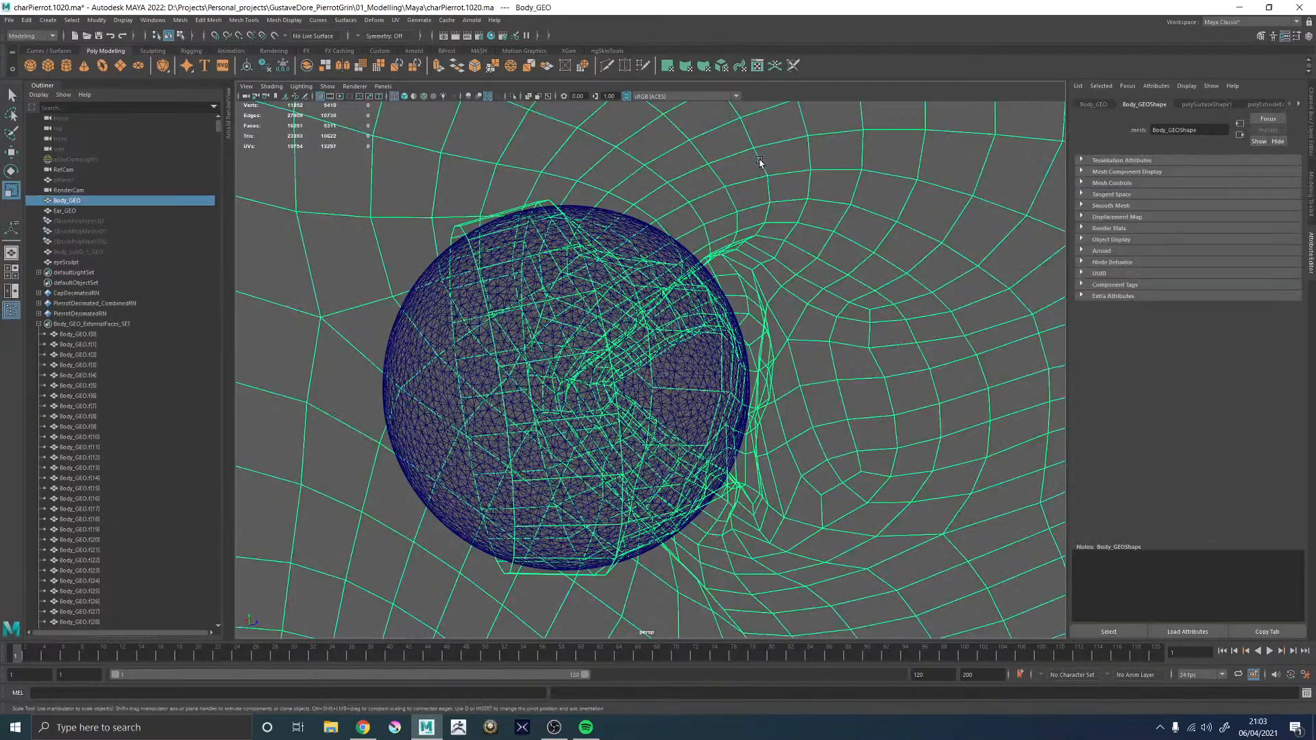
pyautogui.click(511, 96)
pyautogui.scroll(3, 589, 202)
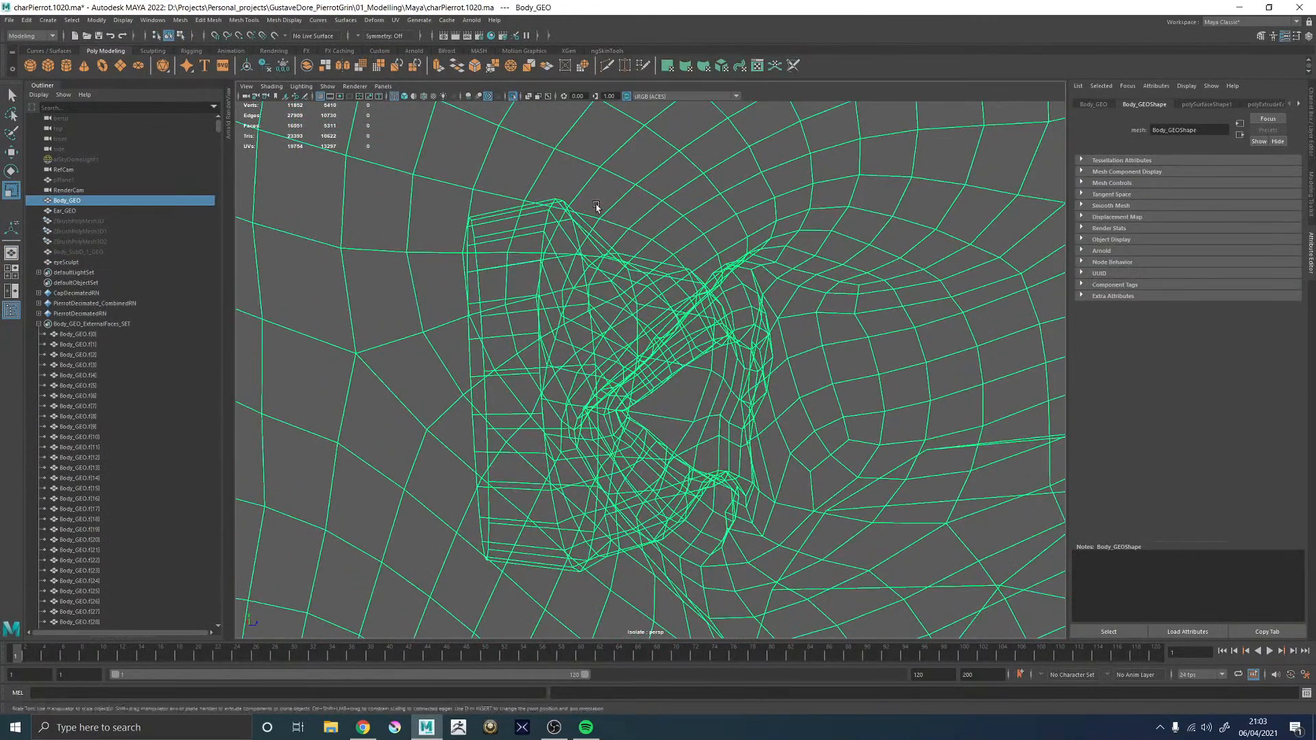
# - In shaded view, apply Edit Edge Flow to successive edge loops inside Body_GEO's eye socket
pyautogui.press('5')
pyautogui.press('F10')
pyautogui.doubleClick(637, 317)
pyautogui.keyDown('alt'); pyautogui.moveTo(637, 317); pyautogui.dragTo(547, 299); pyautogui.keyUp('alt')
pyautogui.scroll(3, 546, 274)
pyautogui.keyDown('alt'); pyautogui.moveTo(546, 275); pyautogui.dragTo(654, 306, button='middle'); pyautogui.keyUp('alt')
pyautogui.keyDown('shift'); pyautogui.moveTo(566, 267); pyautogui.dragTo(562, 359, button='right'); pyautogui.keyUp('shift')
pyautogui.doubleClick(608, 321)
pyautogui.press('g')
pyautogui.doubleClick(581, 225)
pyautogui.press('g')
pyautogui.doubleClick(599, 292)
pyautogui.press('g')
pyautogui.doubleClick(571, 217)
pyautogui.press('g')
# - Apply Edit Edge Flow to the next two socket loops toward the eye opening
pyautogui.keyDown('alt'); pyautogui.moveTo(595, 327); pyautogui.dragTo(566, 288); pyautogui.keyUp('alt')
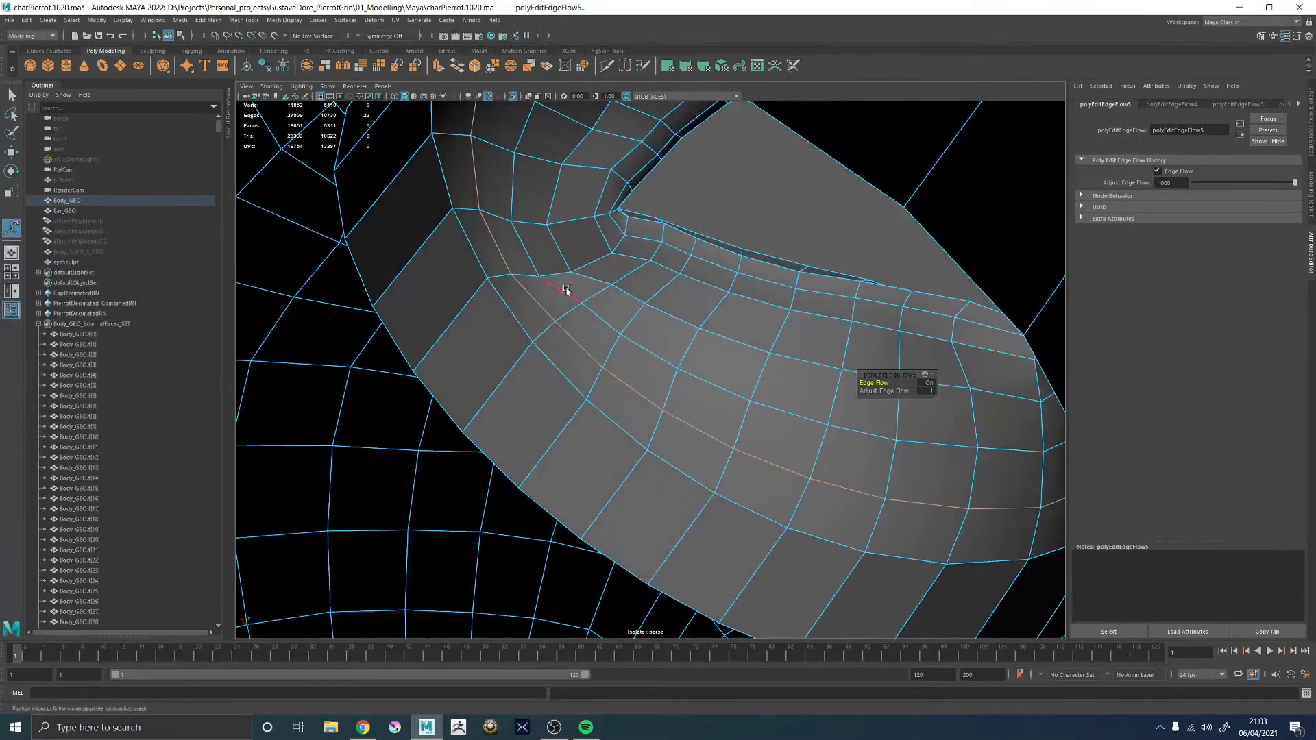
pyautogui.click(561, 294)
pyautogui.press('g')
pyautogui.doubleClick(599, 280)
pyautogui.press('g')
# - Repeat Edit Edge Flow on the socket loops, starting again near the eye opening, to even out the curvature
pyautogui.keyDown('alt'); pyautogui.moveTo(598, 294); pyautogui.dragTo(566, 289); pyautogui.keyUp('alt')
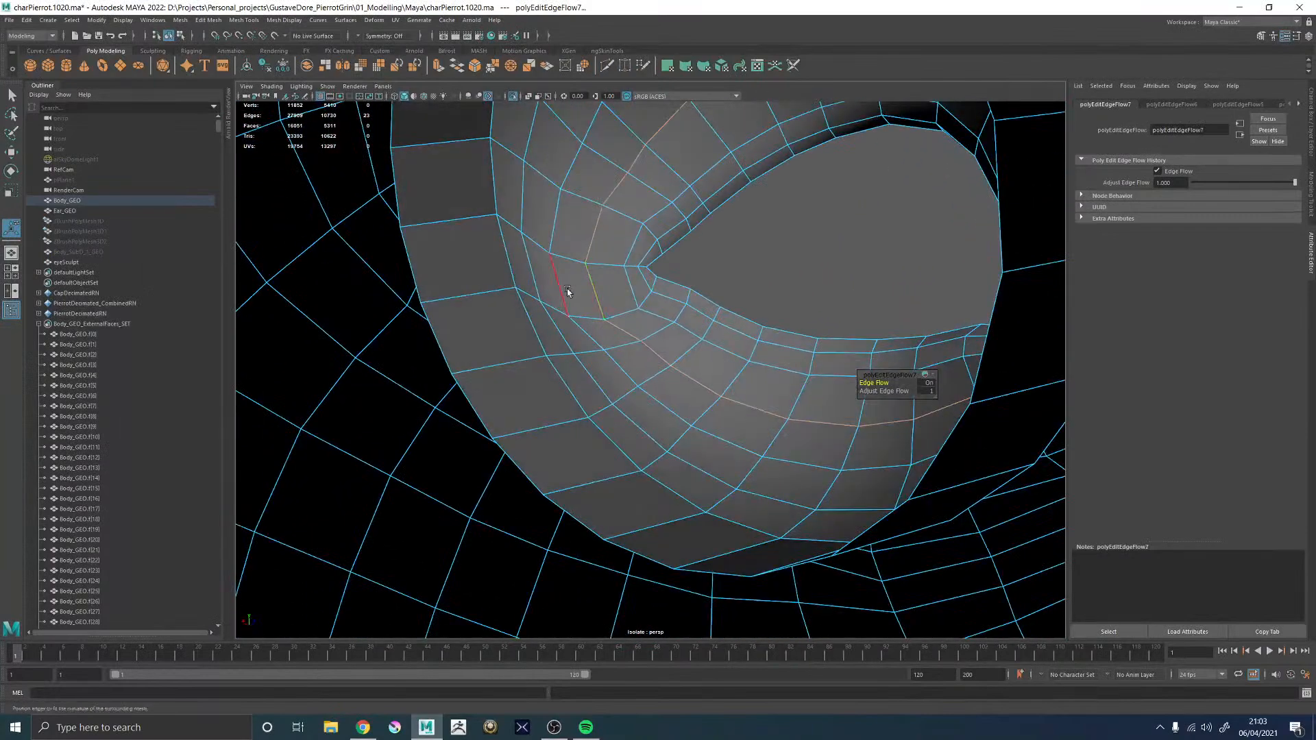
pyautogui.click(566, 290)
pyautogui.press('g')
pyautogui.doubleClick(544, 289)
pyautogui.press('g')
pyautogui.doubleClick(562, 284)
pyautogui.press('g')
pyautogui.doubleClick(540, 287)
pyautogui.press('g')
pyautogui.doubleClick(563, 284)
pyautogui.press('g')
# - Examine the smoothed eye sockets and their extruded rear rings from several angles inside the head
pyautogui.scroll(-10, 654, 303)
pyautogui.keyDown('alt'); pyautogui.moveTo(647, 302); pyautogui.dragTo(747, 308); pyautogui.keyUp('alt')
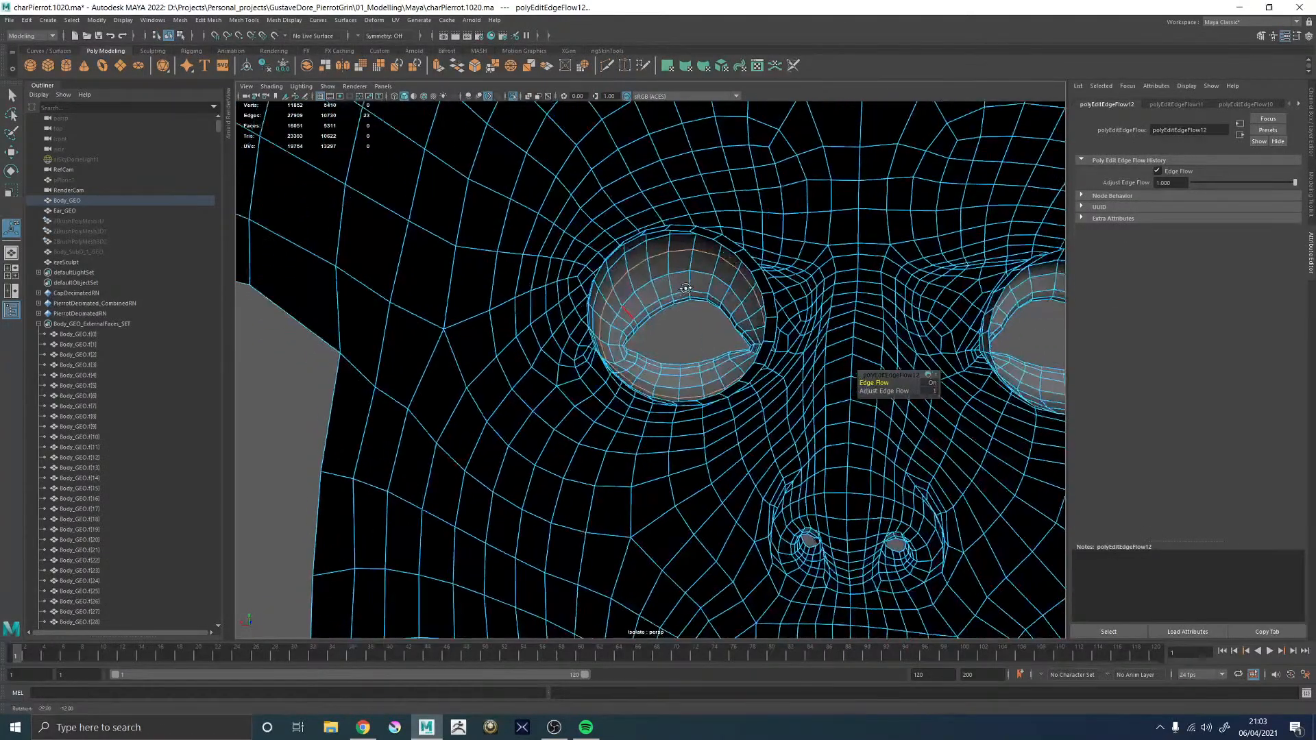
pyautogui.scroll(7, 788, 314)
pyautogui.keyDown('alt'); pyautogui.moveTo(802, 314); pyautogui.dragTo(751, 383, button='middle'); pyautogui.keyUp('alt')
pyautogui.keyDown('alt'); pyautogui.moveTo(750, 383); pyautogui.dragTo(429, 328); pyautogui.keyUp('alt')
pyautogui.scroll(-7, 899, 369)
pyautogui.scroll(5, 665, 372)
pyautogui.keyDown('alt'); pyautogui.moveTo(664, 373); pyautogui.dragTo(598, 355); pyautogui.keyUp('alt')
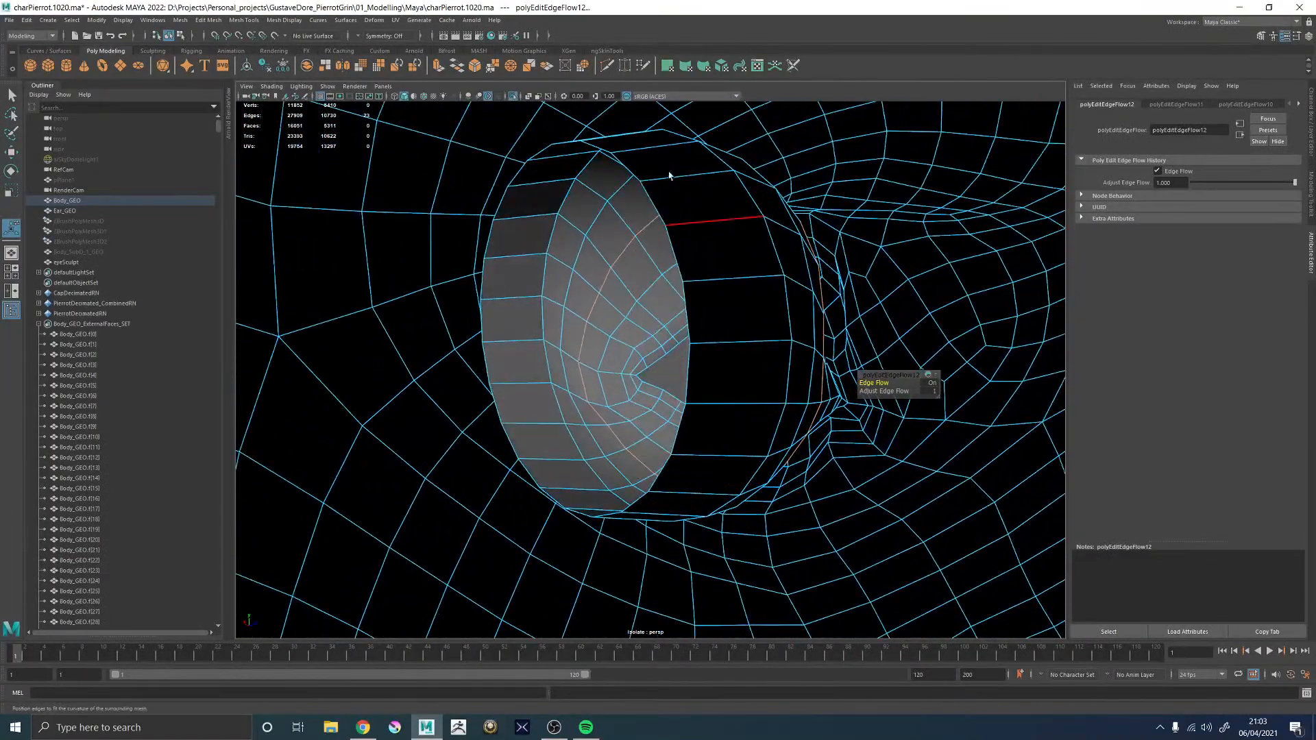
pyautogui.moveTo(673, 217); pyautogui.dragTo(672, 148, button='right')
pyautogui.doubleClick(661, 207)
pyautogui.scroll(-3, 661, 207)
pyautogui.keyDown('alt'); pyautogui.moveTo(622, 252); pyautogui.dragTo(405, 293); pyautogui.keyUp('alt')
pyautogui.scroll(-5, 582, 279)
pyautogui.scroll(5, 587, 292)
pyautogui.keyDown('alt'); pyautogui.moveTo(405, 294); pyautogui.dragTo(642, 275, button='middle'); pyautogui.keyUp('alt')
pyautogui.keyDown('alt'); pyautogui.moveTo(738, 315); pyautogui.dragTo(650, 289); pyautogui.keyUp('alt')
# - Select a face loop of Body_GEO and follow it around the back of the head to check the topology
pyautogui.moveTo(761, 277); pyautogui.dragTo(761, 279, button='right')
pyautogui.click(758, 216)
pyautogui.keyDown('shift'); pyautogui.click(754, 237); pyautogui.keyUp('shift')
pyautogui.keyDown('shift'); pyautogui.click(756, 246); pyautogui.keyUp('shift')
pyautogui.keyDown('shift'); pyautogui.doubleClick(756, 180); pyautogui.keyUp('shift')
pyautogui.scroll(-12, 825, 253)
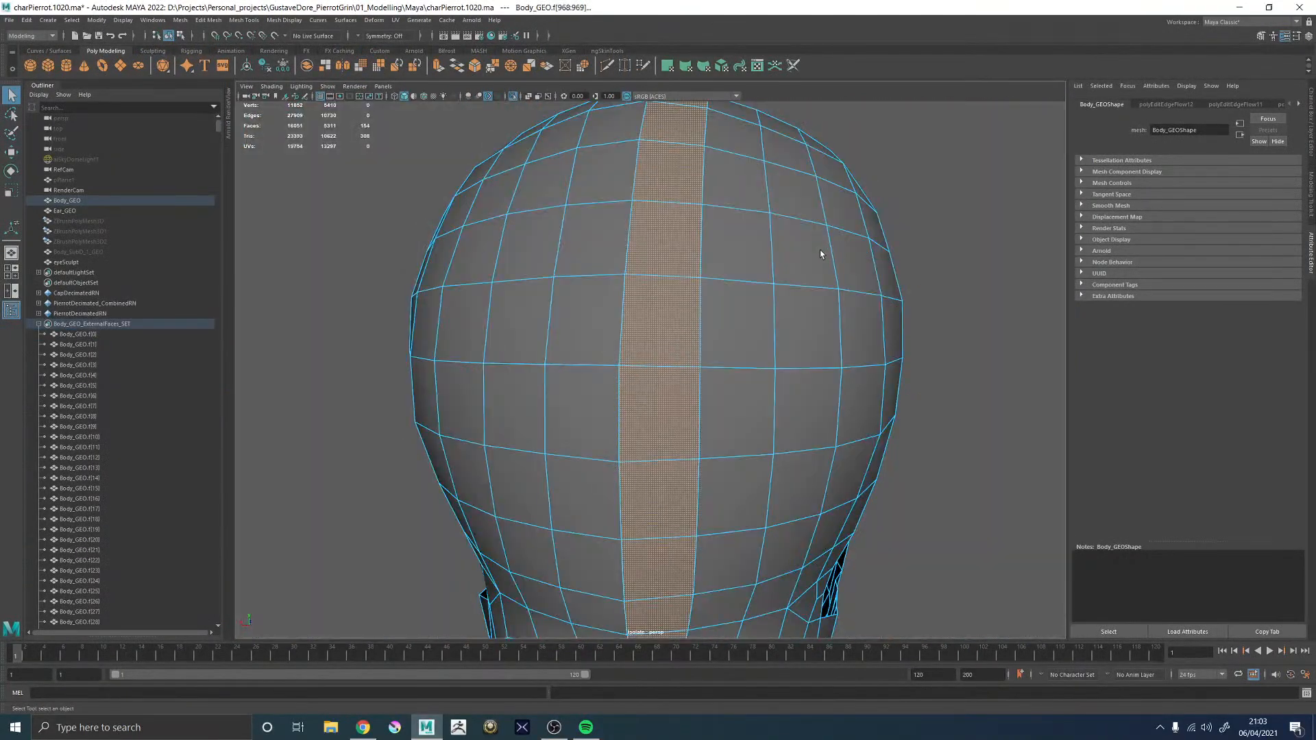
pyautogui.keyDown('alt'); pyautogui.moveTo(779, 273); pyautogui.dragTo(669, 6, button='middle'); pyautogui.keyUp('alt')
pyautogui.keyDown('alt'); pyautogui.moveTo(863, 310); pyautogui.dragTo(617, 279); pyautogui.keyUp('alt')
pyautogui.keyDown('alt'); pyautogui.moveTo(774, 172); pyautogui.dragTo(720, 288, button='middle'); pyautogui.keyUp('alt')
pyautogui.keyDown('alt'); pyautogui.moveTo(720, 288); pyautogui.dragTo(960, 308); pyautogui.keyUp('alt')
pyautogui.keyDown('alt'); pyautogui.moveTo(675, 195); pyautogui.dragTo(649, 539, button='middle'); pyautogui.keyUp('alt')
pyautogui.keyDown('alt'); pyautogui.moveTo(649, 538); pyautogui.dragTo(1012, 609, button='right'); pyautogui.keyUp('alt')
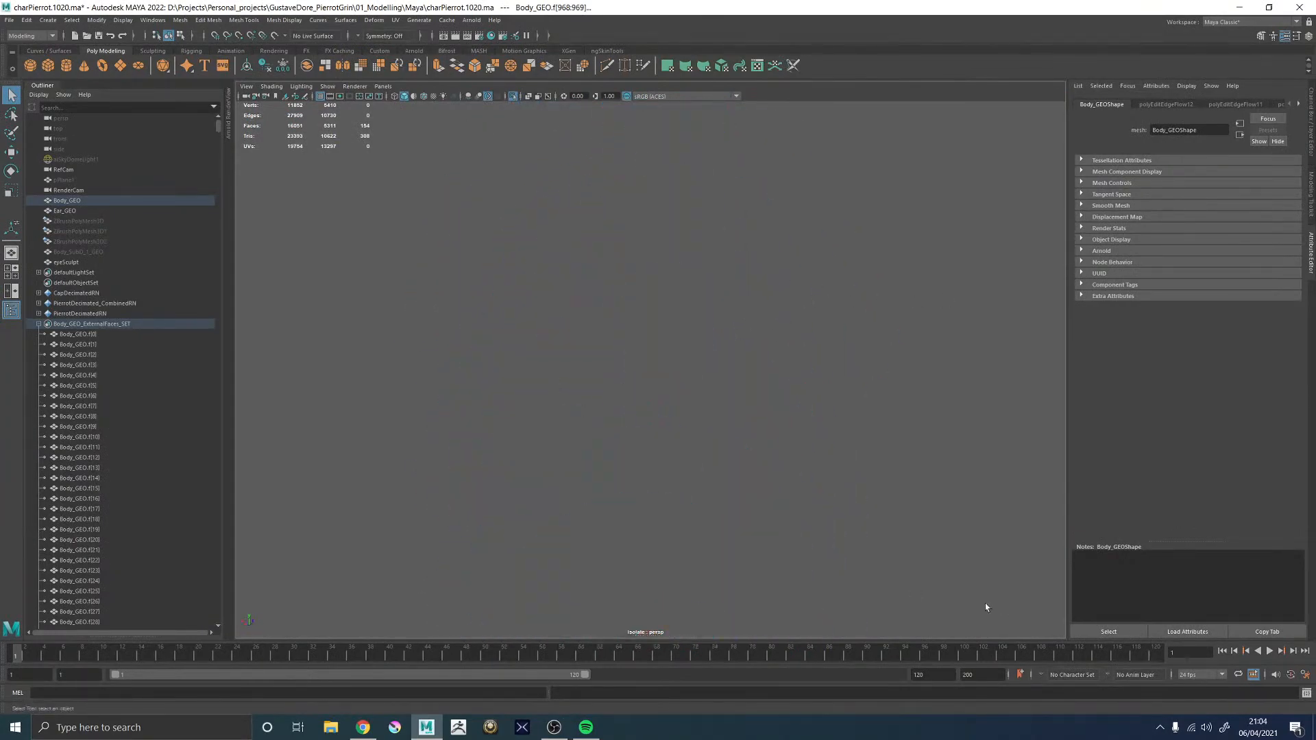
pyautogui.keyDown('alt'); pyautogui.moveTo(1011, 609); pyautogui.dragTo(628, 112, button='middle'); pyautogui.keyUp('alt')
pyautogui.keyDown('alt'); pyautogui.moveTo(511, 237); pyautogui.dragTo(670, 308, button='right'); pyautogui.keyUp('alt')
# - Save the scene as the incremental version charPierrot.1021.ma
pyautogui.hotkey('ctrl', 'alt', 's')
pyautogui.keyDown('alt'); pyautogui.moveTo(657, 294); pyautogui.dragTo(519, 302); pyautogui.keyUp('alt')
pyautogui.keyDown('alt'); pyautogui.moveTo(519, 302); pyautogui.dragTo(696, 363, button='right'); pyautogui.keyUp('alt')
pyautogui.keyDown('alt'); pyautogui.moveTo(691, 274); pyautogui.dragTo(693, 349, button='middle'); pyautogui.keyUp('alt')
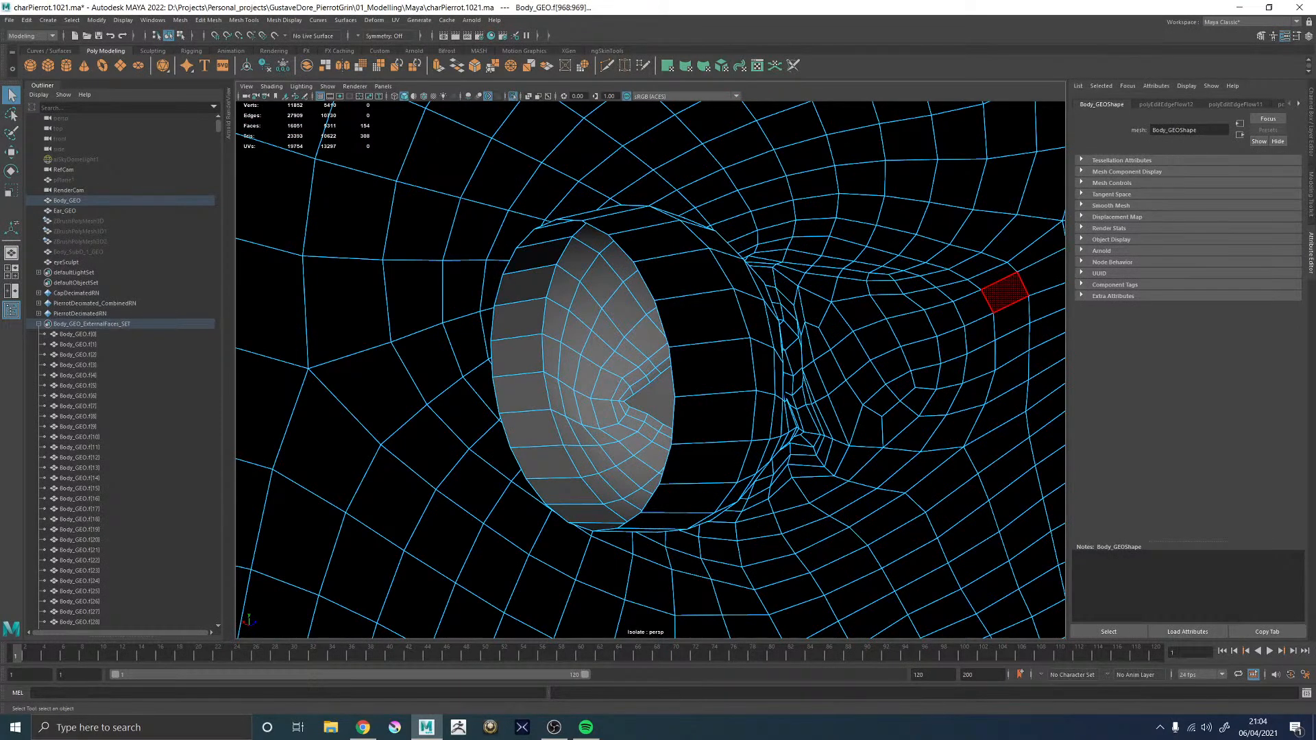
pyautogui.click(363, 728)
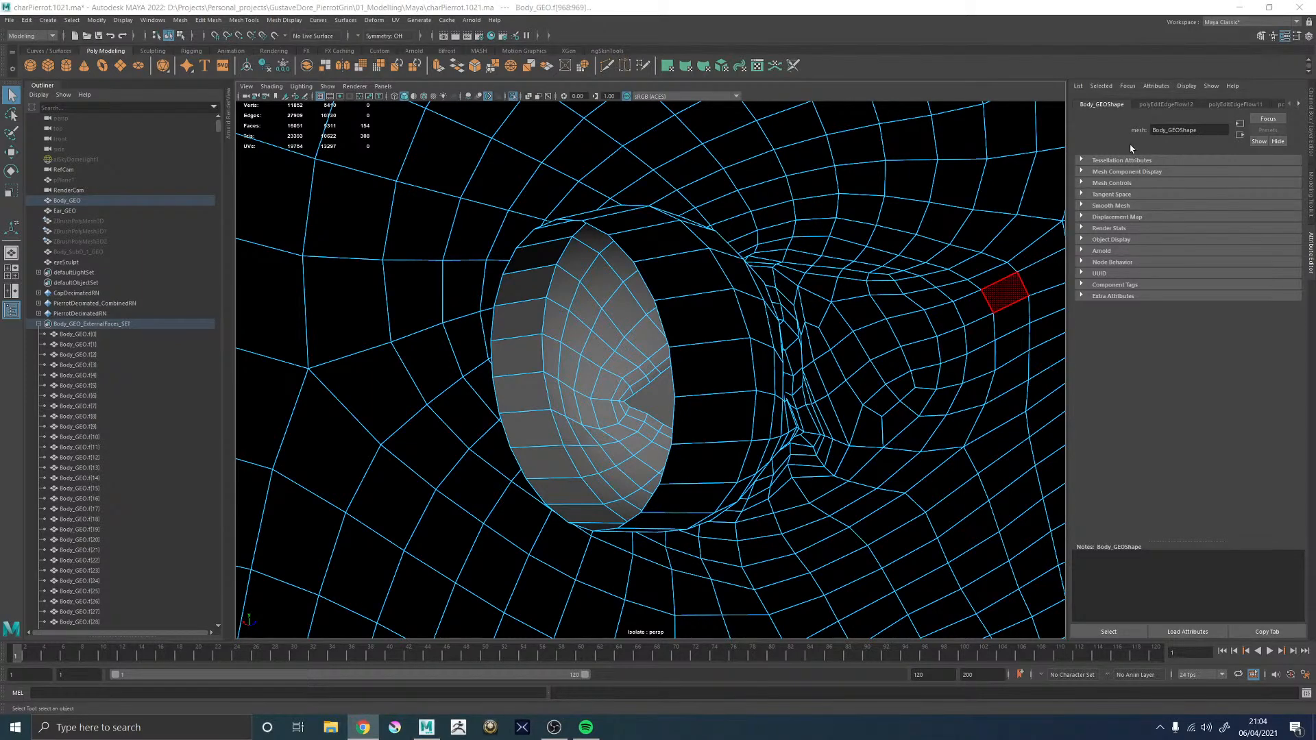
# - Extrude the open rear edge loop of the eye socket to add another ring closing in behind the eyeball
pyautogui.keyDown('alt'); pyautogui.moveTo(623, 352); pyautogui.dragTo(673, 297); pyautogui.keyUp('alt')
pyautogui.click(673, 296)
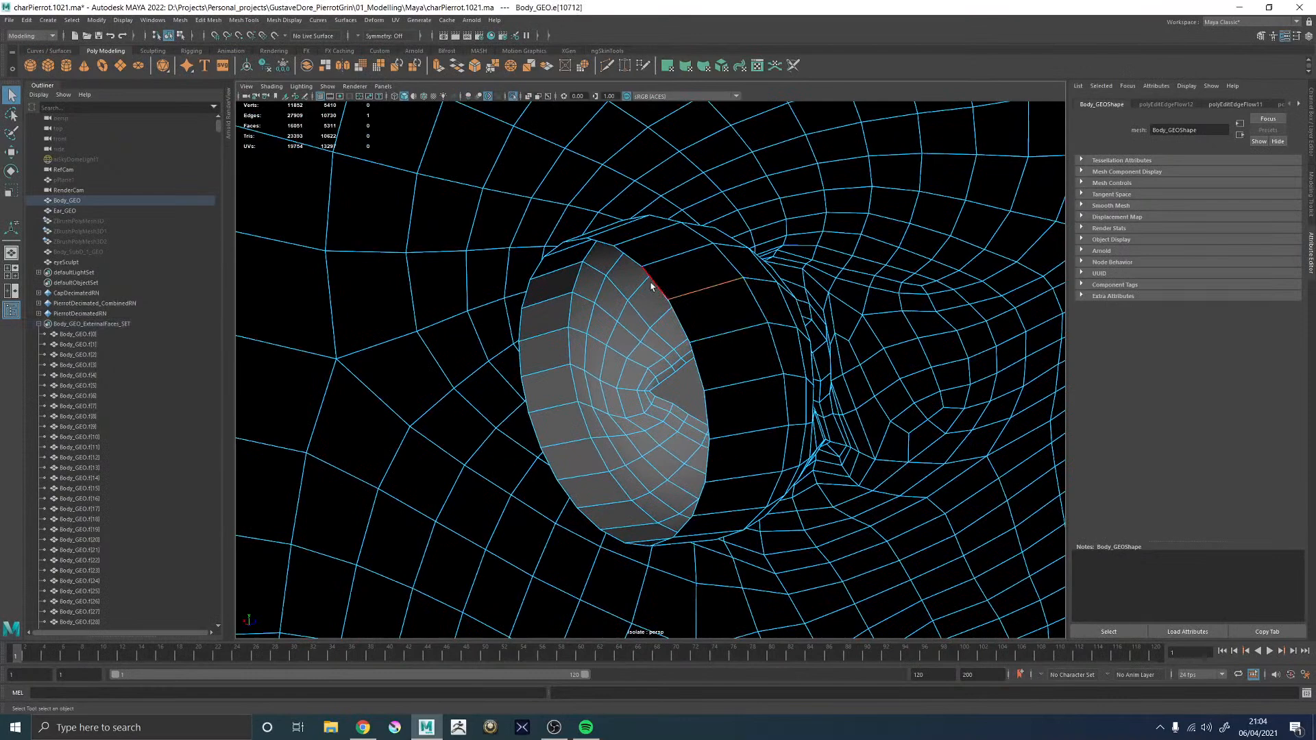
pyautogui.keyDown('shift'); pyautogui.rightClick(654, 281); pyautogui.keyUp('shift')
pyautogui.keyDown('shift'); pyautogui.moveTo(653, 314); pyautogui.dragTo(653, 315, button='right'); pyautogui.keyUp('shift')
pyautogui.moveTo(653, 315)
pyautogui.keyDown('alt'); pyautogui.mouseDown()
pyautogui.moveTo(625, 314)
pyautogui.moveTo(642, 314)
pyautogui.mouseUp(); pyautogui.keyUp('alt')
pyautogui.moveTo(598, 484); pyautogui.dragTo(561, 482)
pyautogui.hotkey('ctrl', 'z')
pyautogui.press('w')
pyautogui.keyDown('alt'); pyautogui.moveTo(648, 341); pyautogui.dragTo(543, 357); pyautogui.keyUp('alt')
# - Leave the current isolation, switch to object mode and isolate the whole Body_GEO mesh again
pyautogui.hotkey('ctrl', '1')
pyautogui.press('r')
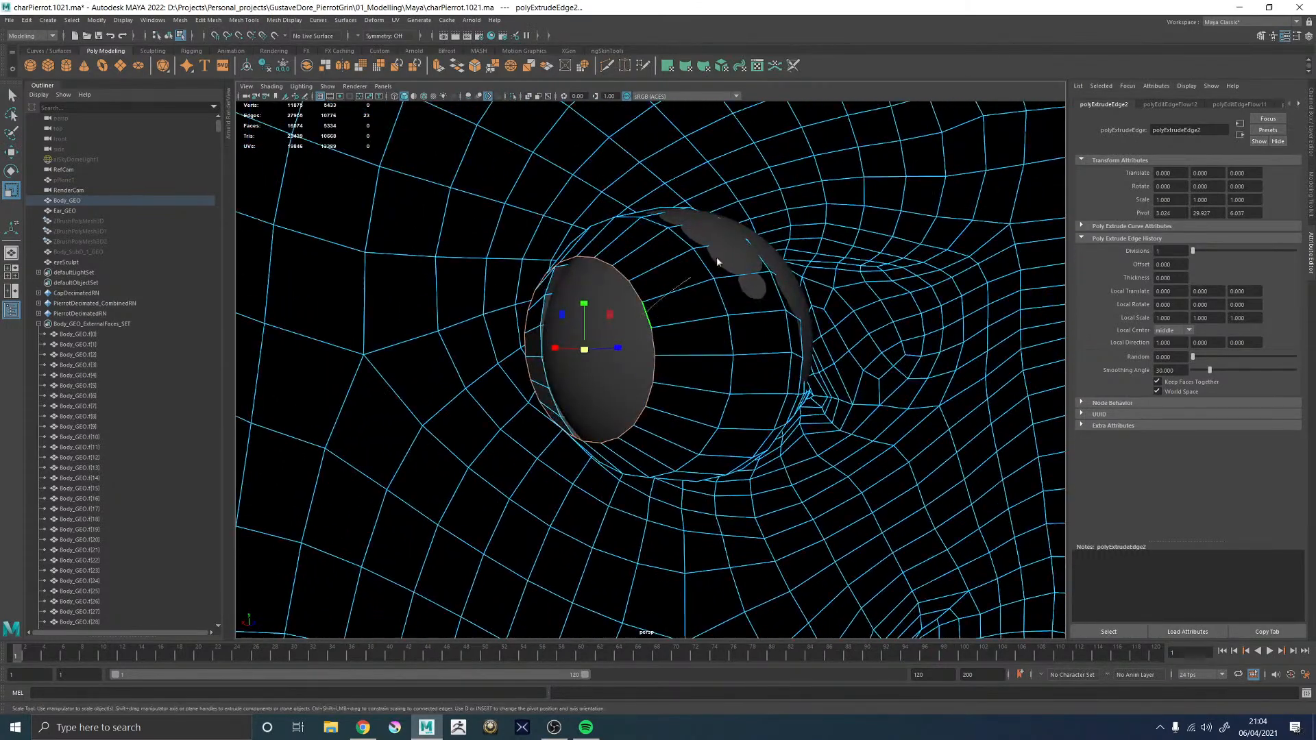
pyautogui.press('F8')
pyautogui.click(514, 96)
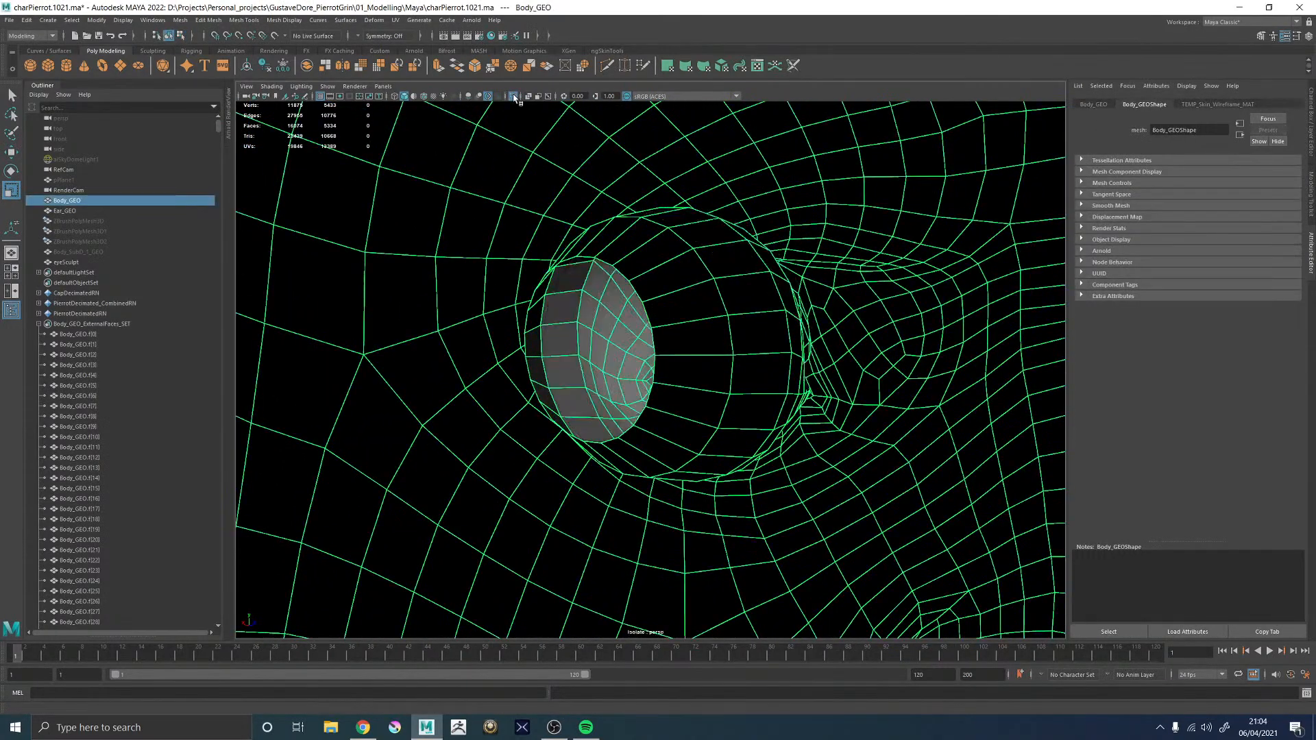
# - Select the open rear border edge loop of the eye socket to check its number of edges
pyautogui.keyDown('alt'); pyautogui.moveTo(616, 212); pyautogui.dragTo(661, 296); pyautogui.keyUp('alt')
pyautogui.moveTo(661, 296)
pyautogui.keyDown('alt'); pyautogui.mouseDown(button='right')
pyautogui.moveTo(712, 289)
pyautogui.moveTo(658, 284)
pyautogui.mouseUp(button='right'); pyautogui.keyUp('alt')
pyautogui.keyDown('alt'); pyautogui.moveTo(562, 280); pyautogui.dragTo(425, 291); pyautogui.keyUp('alt')
pyautogui.keyDown('alt'); pyautogui.moveTo(613, 295); pyautogui.dragTo(591, 296); pyautogui.keyUp('alt')
pyautogui.keyDown('alt'); pyautogui.moveTo(519, 301); pyautogui.dragTo(613, 241, button='middle'); pyautogui.keyUp('alt')
pyautogui.press('F10')
pyautogui.doubleClick(604, 274)
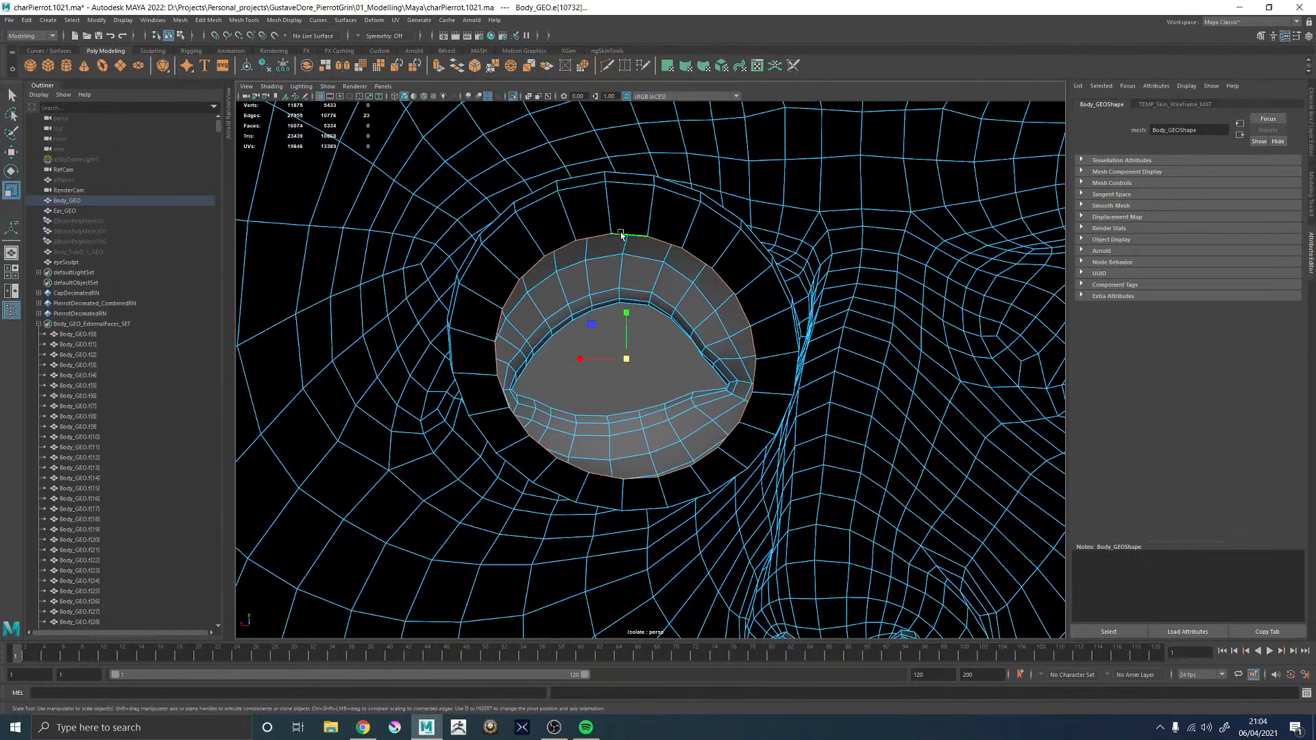
pyautogui.keyDown('alt'); pyautogui.moveTo(684, 357); pyautogui.dragTo(677, 326, button='middle'); pyautogui.keyUp('alt')
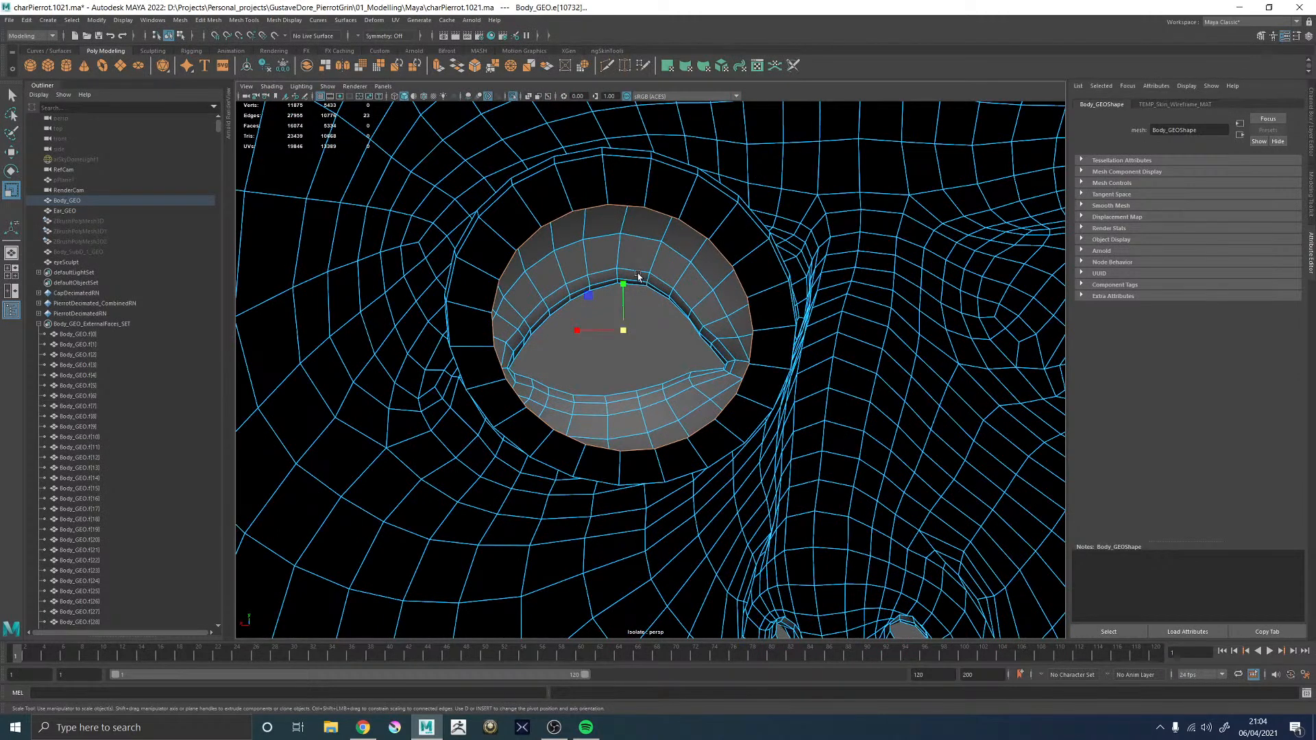
pyautogui.keyDown('alt'); pyautogui.moveTo(637, 276); pyautogui.dragTo(672, 293, button='middle'); pyautogui.keyUp('alt')
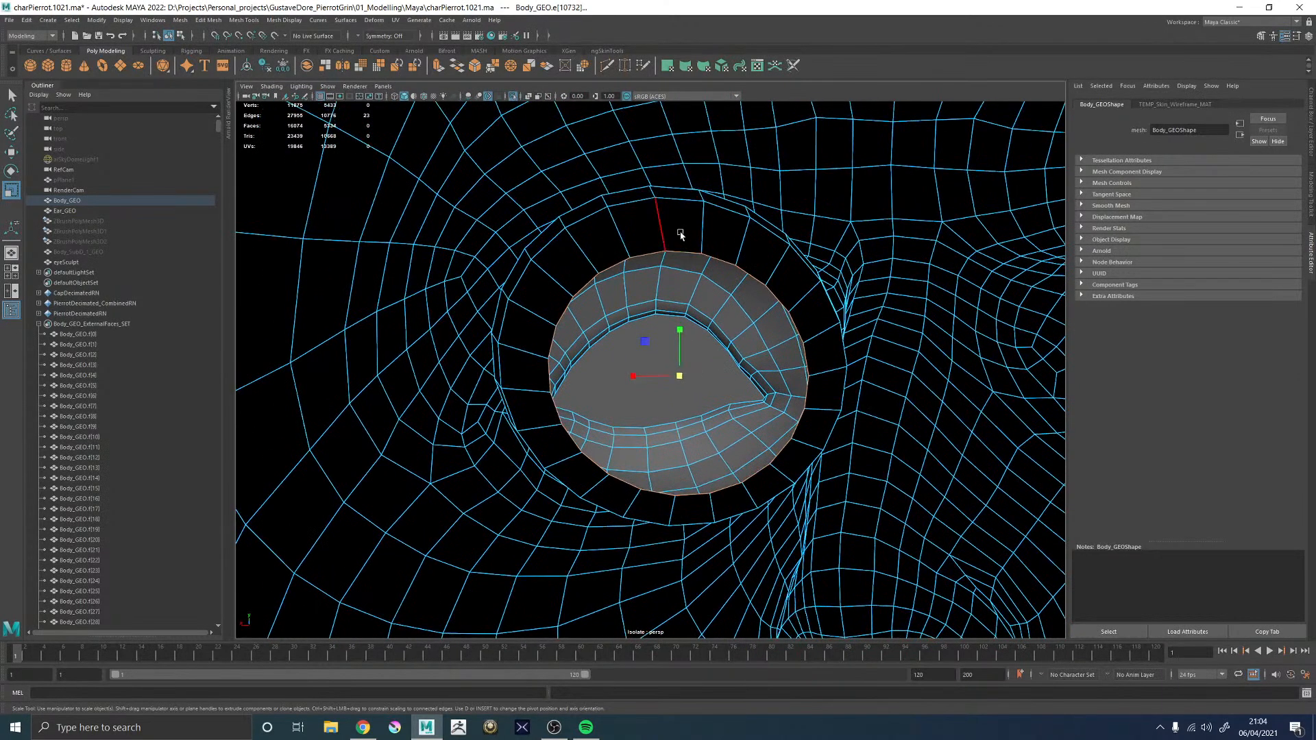
# - Bevel the edge loop that runs from the inner corner of the eye up over the nose bridge
pyautogui.keyDown('alt'); pyautogui.moveTo(682, 249); pyautogui.dragTo(853, 243); pyautogui.keyUp('alt')
pyautogui.scroll(5, 853, 243)
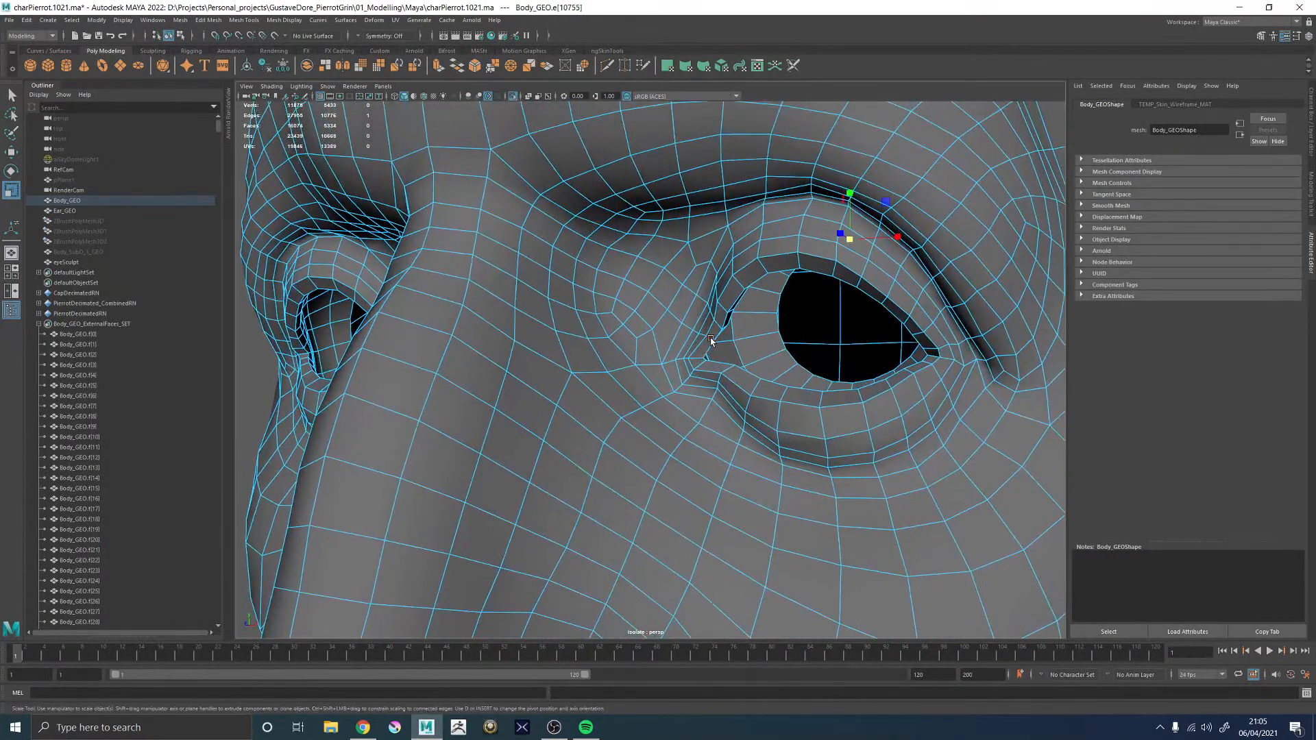
pyautogui.keyDown('alt'); pyautogui.moveTo(711, 340); pyautogui.dragTo(661, 353); pyautogui.keyUp('alt')
pyautogui.keyDown('shift'); pyautogui.rightClick(991, 284); pyautogui.keyUp('shift')
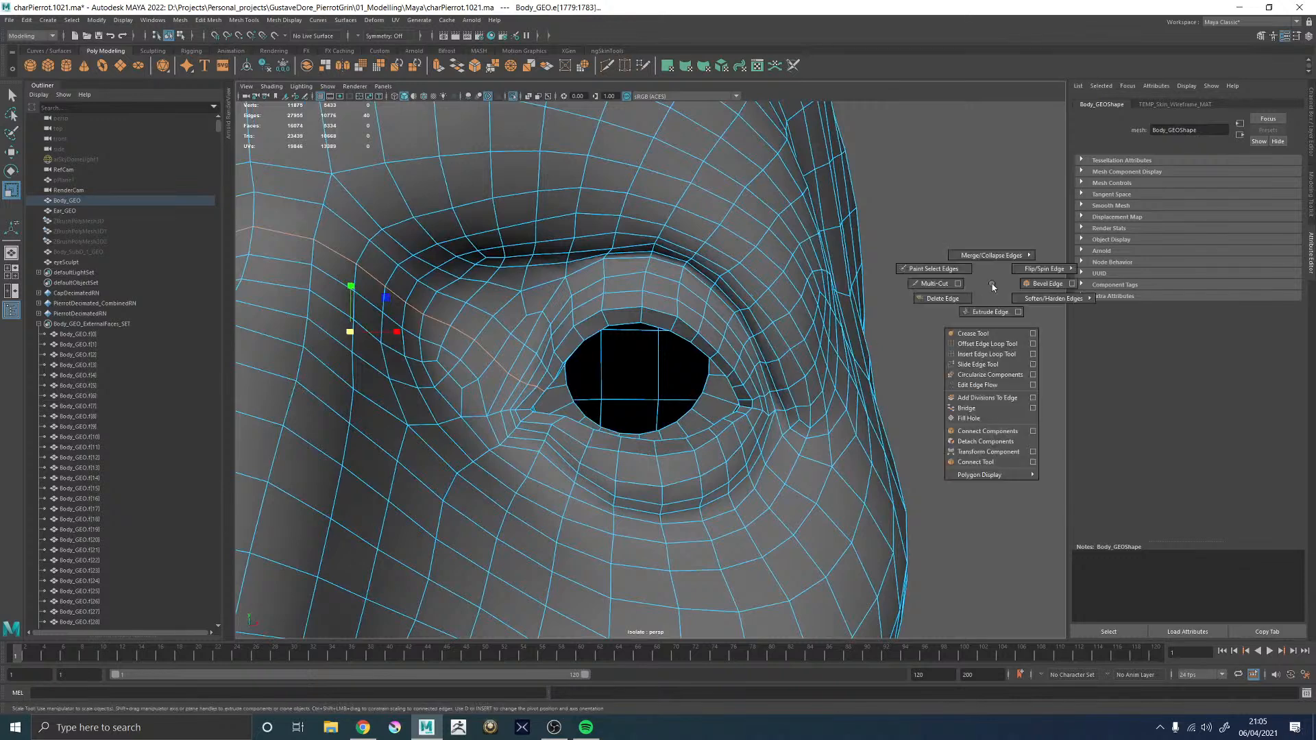
pyautogui.click(1037, 285)
# - Select the socket's rear border loop and half of it to recheck the edge count and find opposite edges
pyautogui.keyDown('alt'); pyautogui.moveTo(656, 303); pyautogui.dragTo(802, 317); pyautogui.keyUp('alt')
pyautogui.keyDown('alt'); pyautogui.moveTo(716, 318); pyautogui.dragTo(643, 310); pyautogui.keyUp('alt')
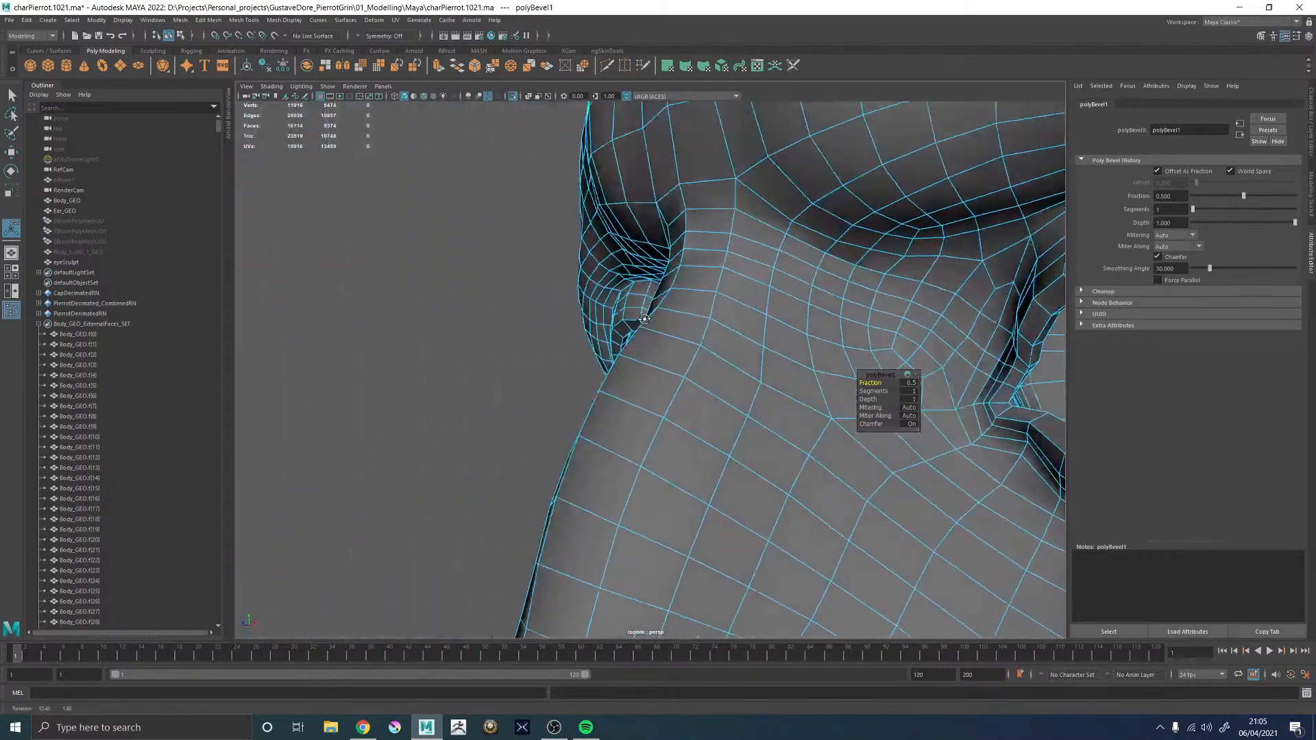
pyautogui.keyDown('alt'); pyautogui.moveTo(740, 297); pyautogui.dragTo(493, 307, button='middle'); pyautogui.keyUp('alt')
pyautogui.keyDown('alt'); pyautogui.moveTo(494, 307); pyautogui.dragTo(588, 314, button='right'); pyautogui.keyUp('alt')
pyautogui.scroll(-5, 587, 314)
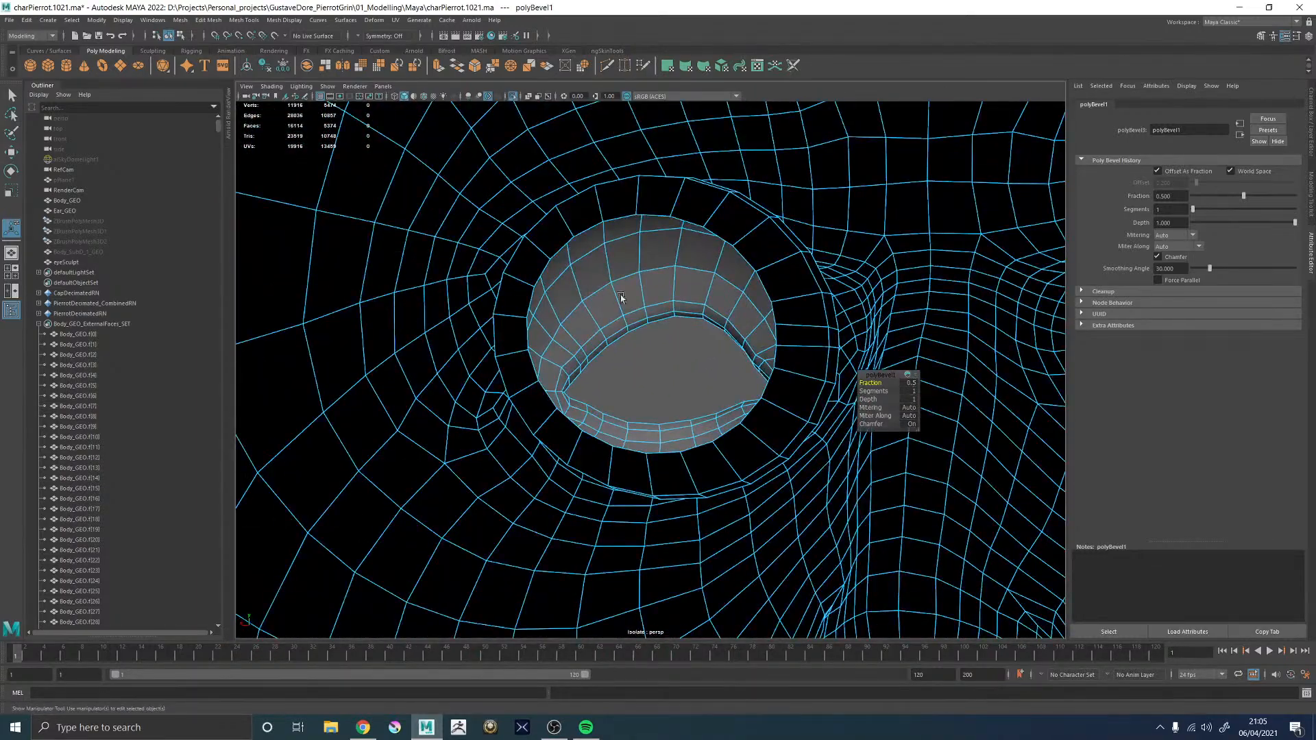
pyautogui.press('q')
pyautogui.doubleClick(721, 228)
pyautogui.keyDown('alt'); pyautogui.moveTo(669, 241); pyautogui.dragTo(683, 243); pyautogui.keyUp('alt')
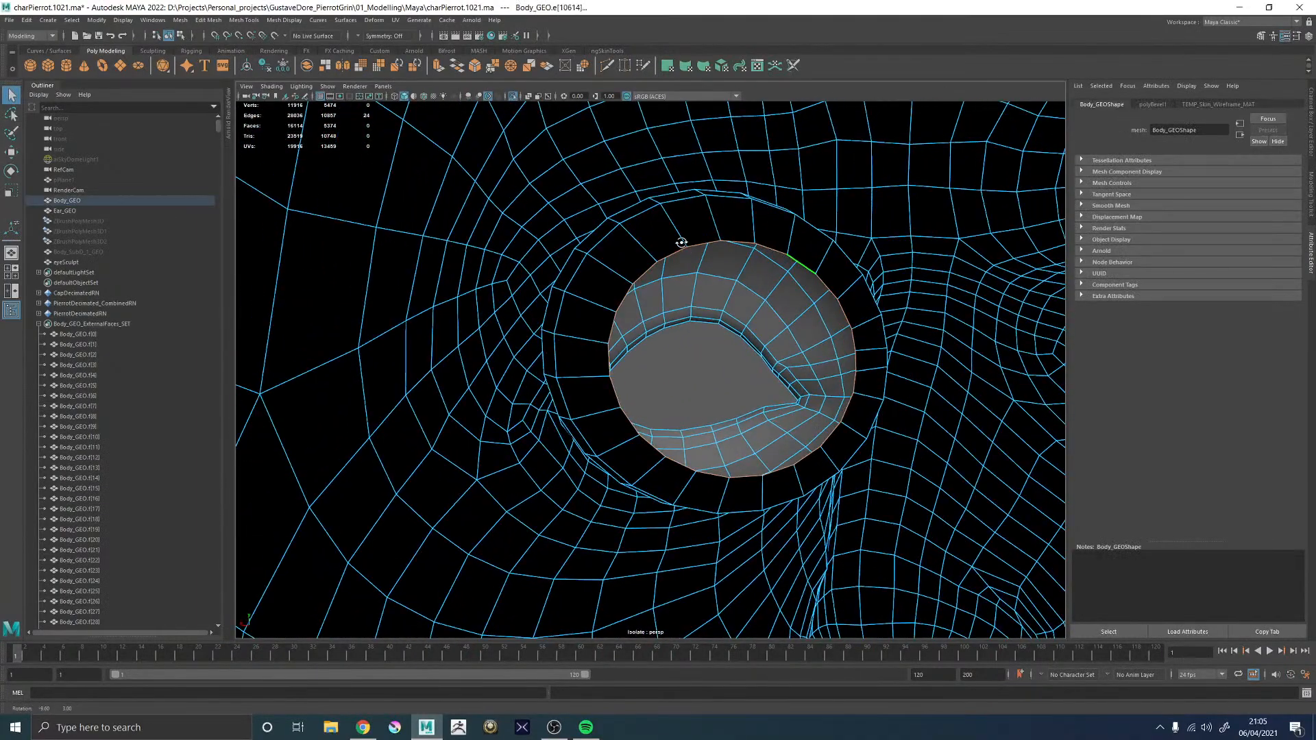
pyautogui.keyDown('alt'); pyautogui.moveTo(733, 240); pyautogui.dragTo(648, 255, button='middle'); pyautogui.keyUp('alt')
pyautogui.keyDown('alt'); pyautogui.moveTo(647, 255); pyautogui.dragTo(682, 279, button='right'); pyautogui.keyUp('alt')
pyautogui.moveTo(683, 280)
pyautogui.keyDown('alt'); pyautogui.mouseDown()
pyautogui.moveTo(626, 285)
pyautogui.moveTo(682, 259)
pyautogui.mouseUp(); pyautogui.keyUp('alt')
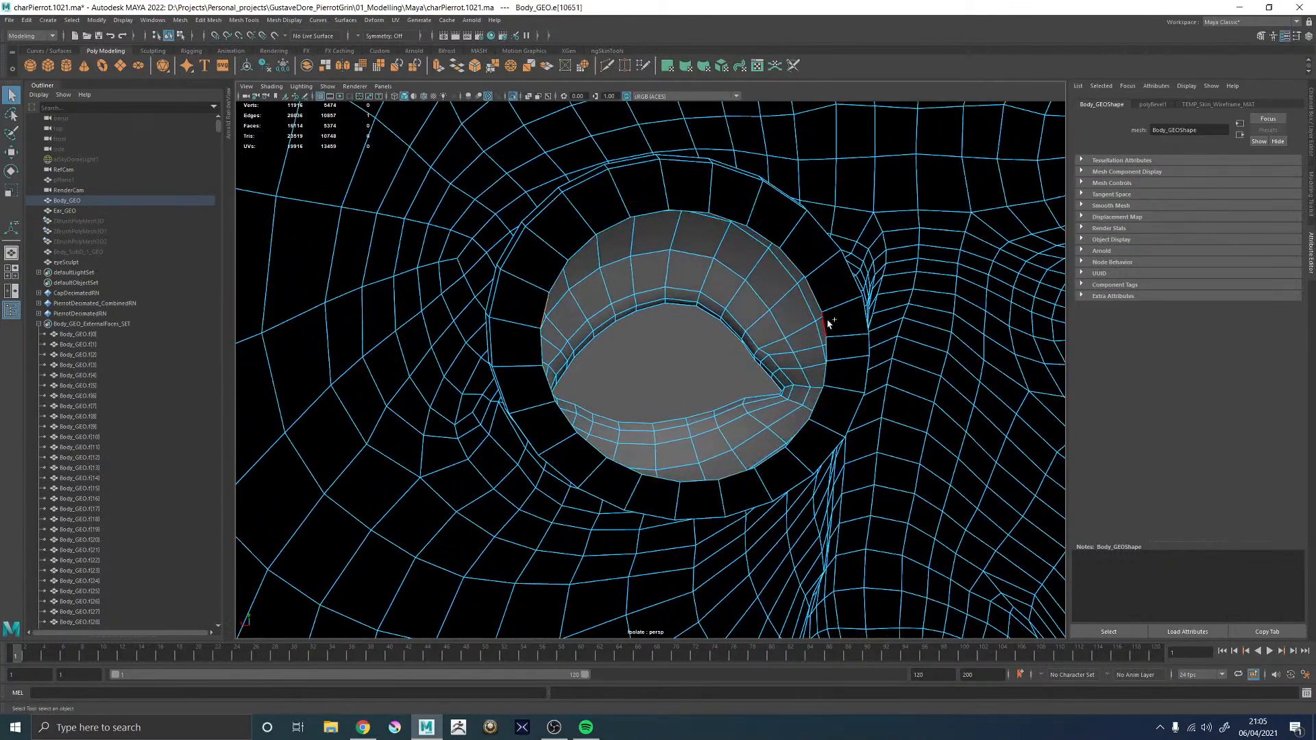
pyautogui.keyDown('alt'); pyautogui.moveTo(827, 334); pyautogui.dragTo(794, 339); pyautogui.keyUp('alt')
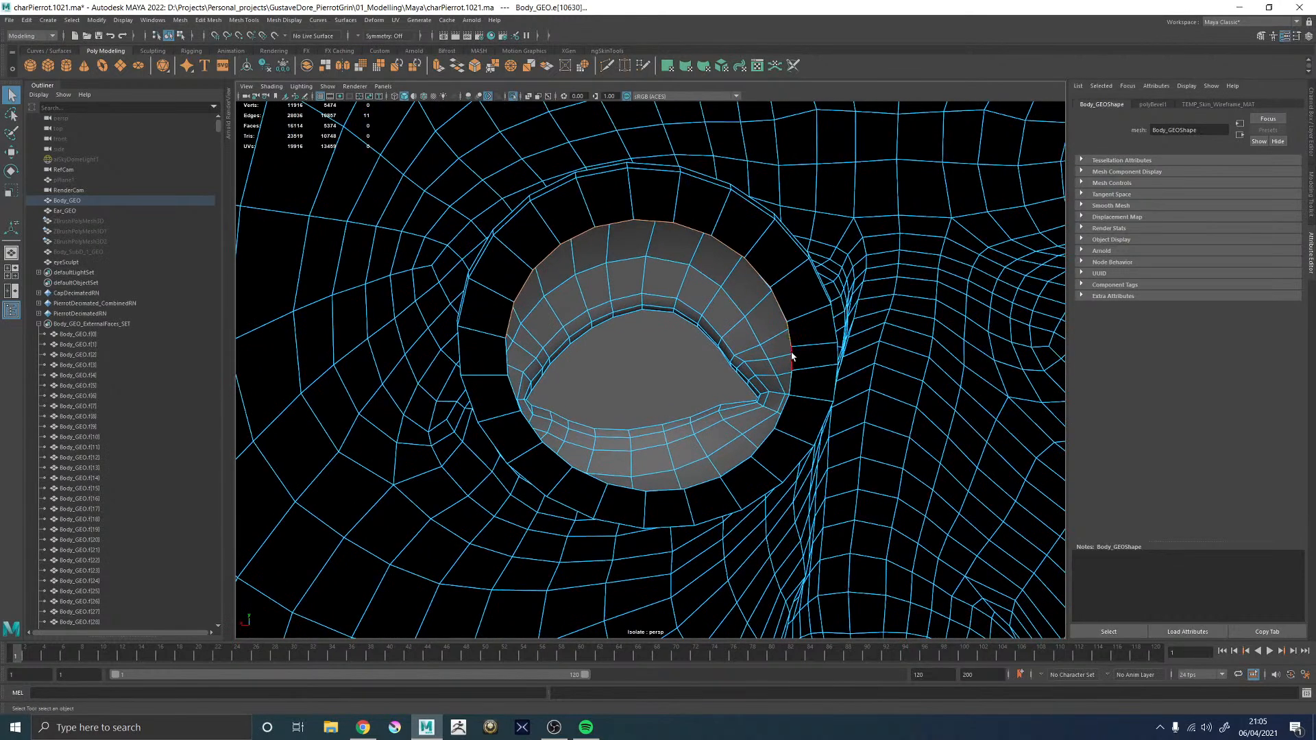
# - Bridge two neighbouring pairs of opposite border edges across the middle of the rear socket opening
pyautogui.keyDown('shift'); pyautogui.click(507, 326); pyautogui.keyUp('shift')
pyautogui.keyDown('shift'); pyautogui.rightClick(507, 325); pyautogui.keyUp('shift')
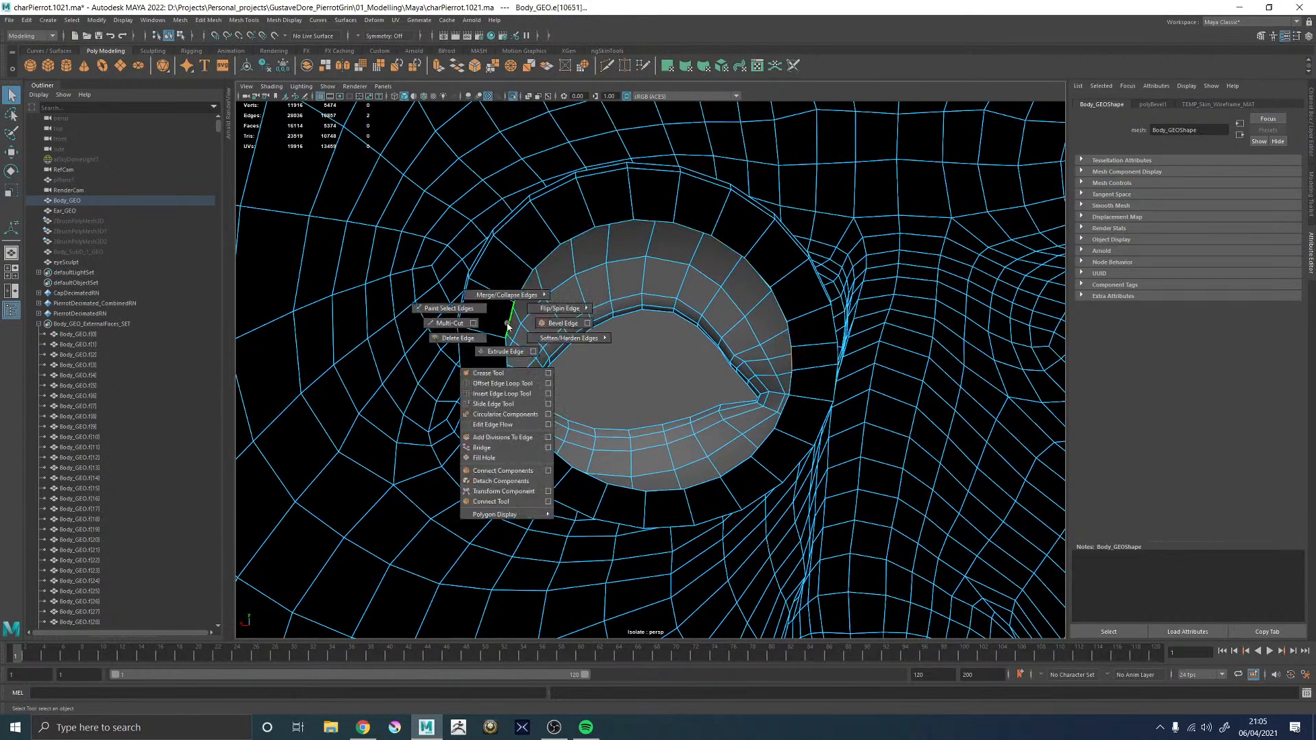
pyautogui.click(492, 448)
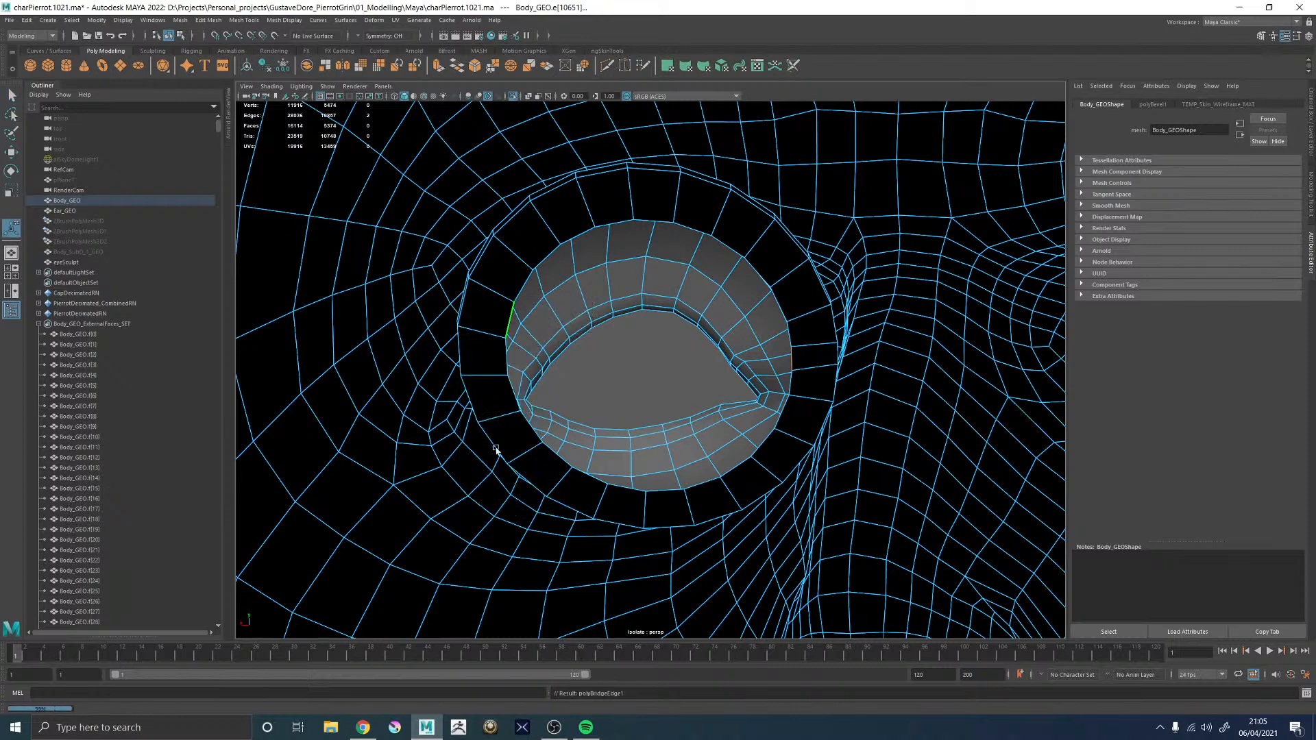
pyautogui.keyDown('alt'); pyautogui.moveTo(677, 387); pyautogui.dragTo(674, 368); pyautogui.keyUp('alt')
pyautogui.click(745, 340)
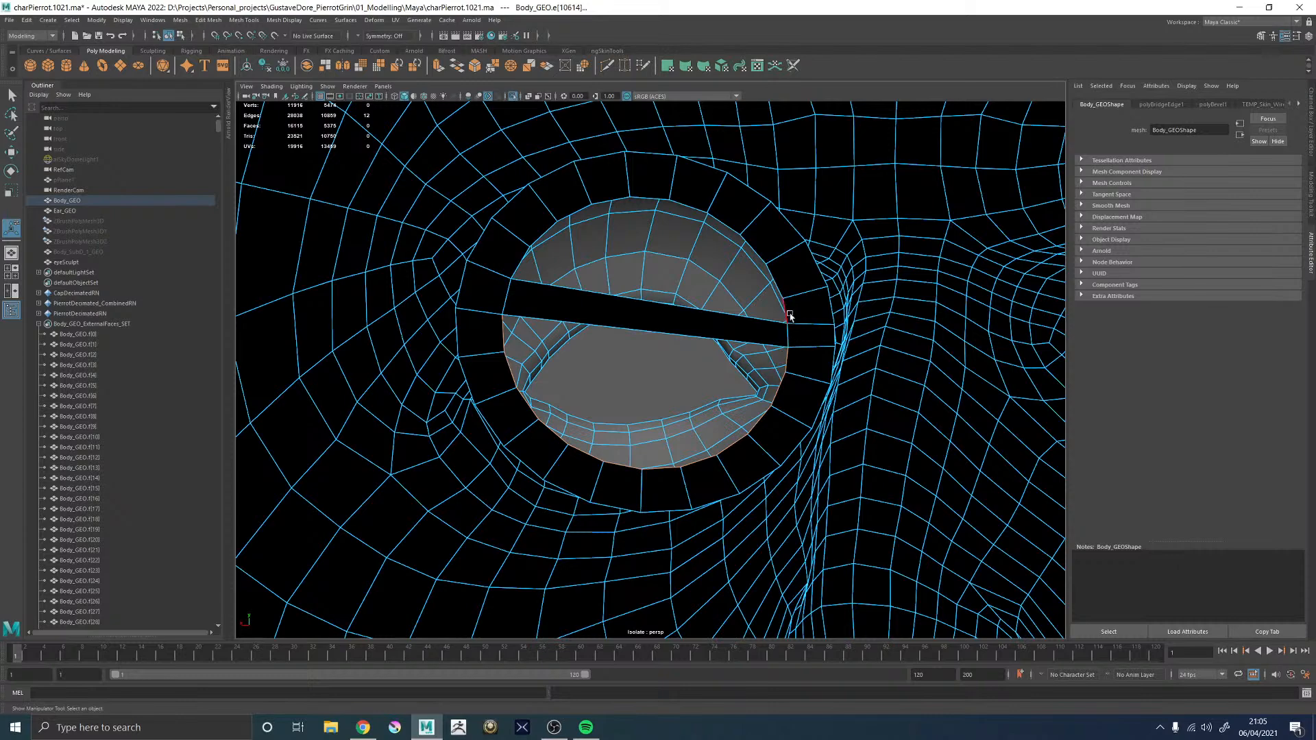
pyautogui.scroll(4, 685, 336)
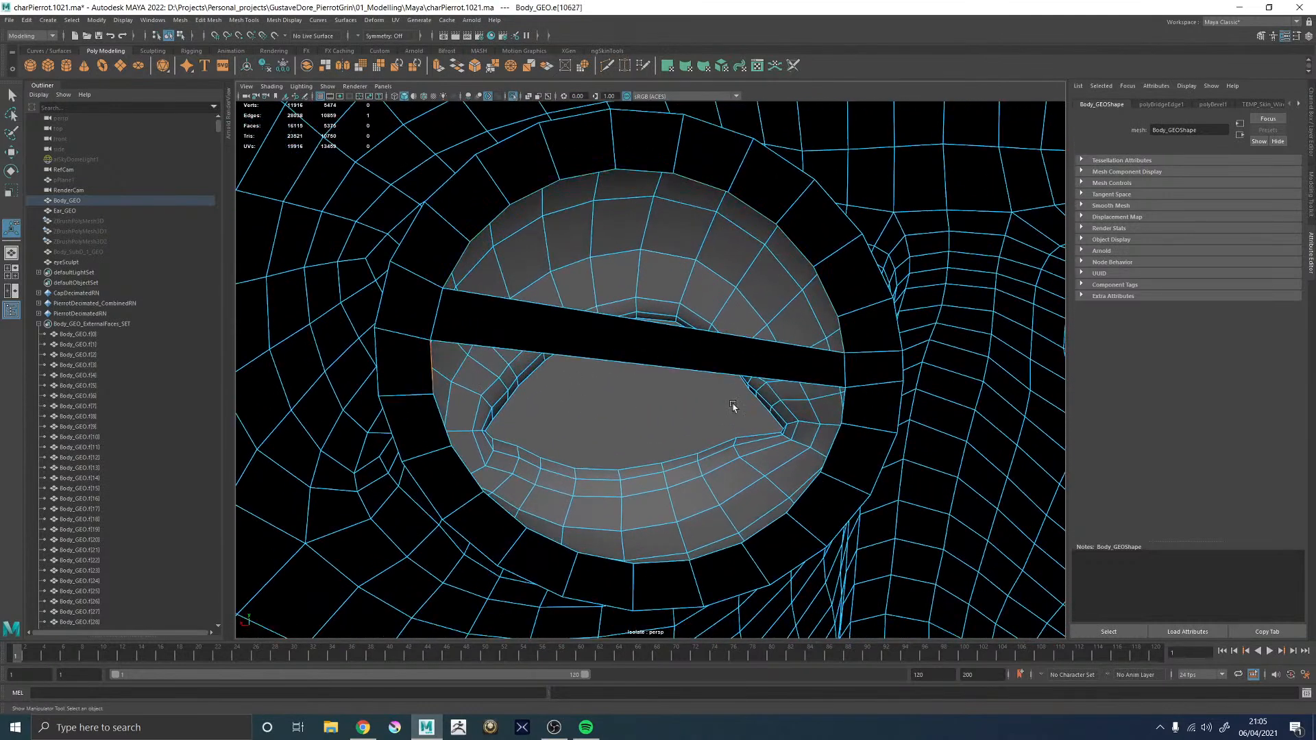
pyautogui.keyDown('shift'); pyautogui.click(847, 405); pyautogui.keyUp('shift')
pyautogui.keyDown('shift'); pyautogui.rightClick(848, 407); pyautogui.keyUp('shift')
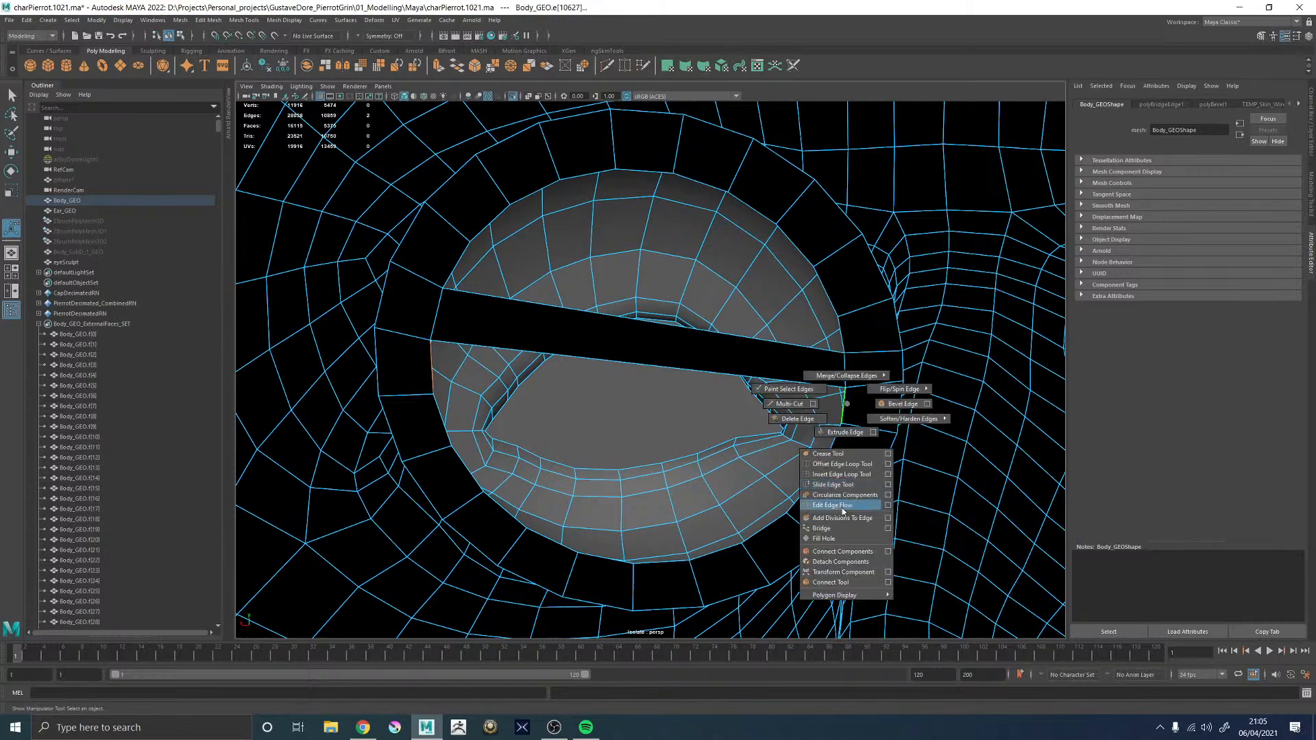
pyautogui.click(821, 528)
pyautogui.keyDown('alt'); pyautogui.moveTo(846, 456); pyautogui.dragTo(853, 410, button='middle'); pyautogui.keyUp('alt')
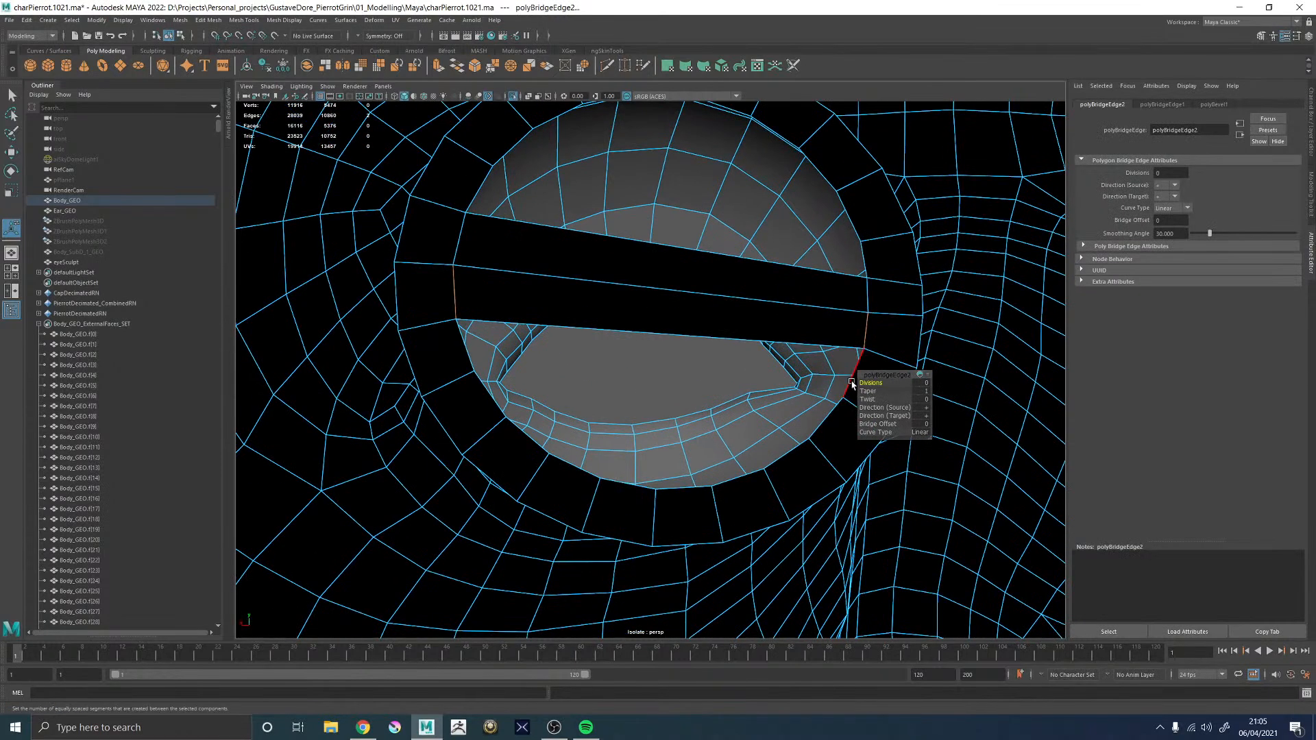
# - Bridge the next pair of opposite border edges above the bridged strips and the next pair below them
pyautogui.keyDown('alt'); pyautogui.moveTo(851, 384); pyautogui.dragTo(491, 306); pyautogui.keyUp('alt')
pyautogui.click(463, 301)
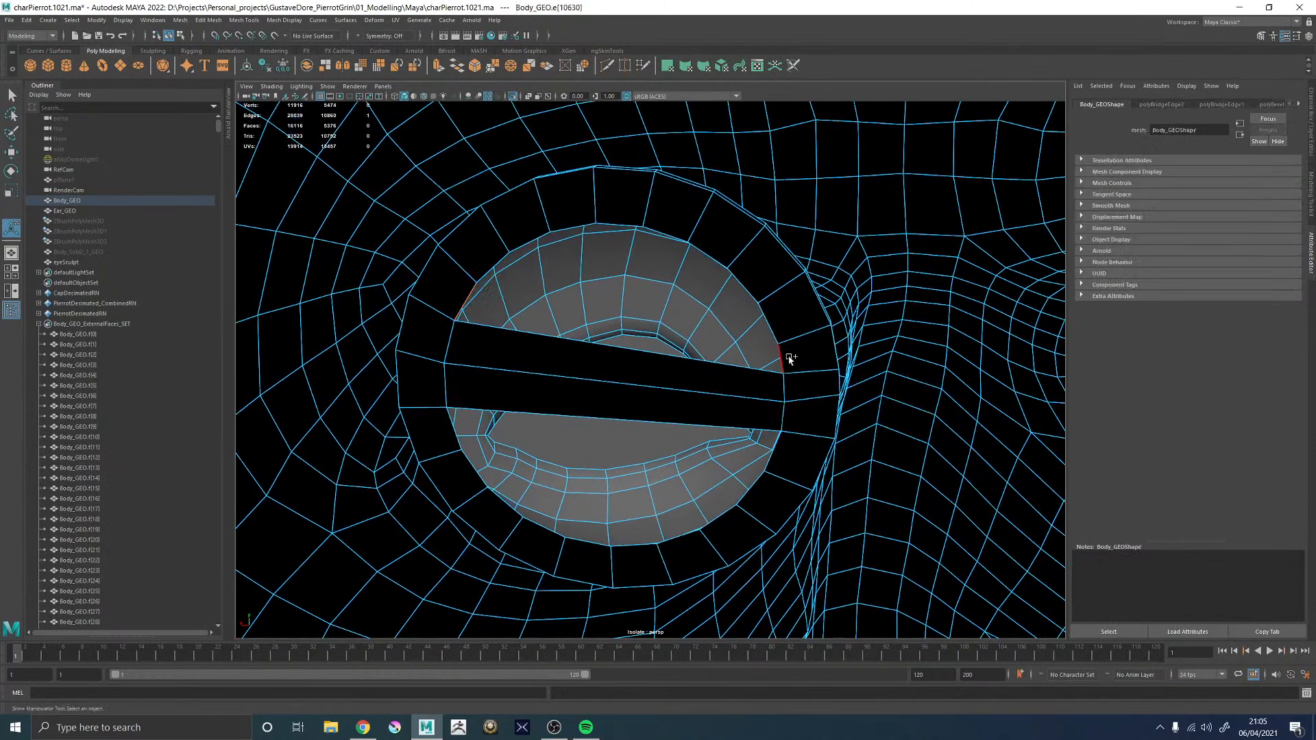
pyautogui.press('g')
pyautogui.click(776, 459)
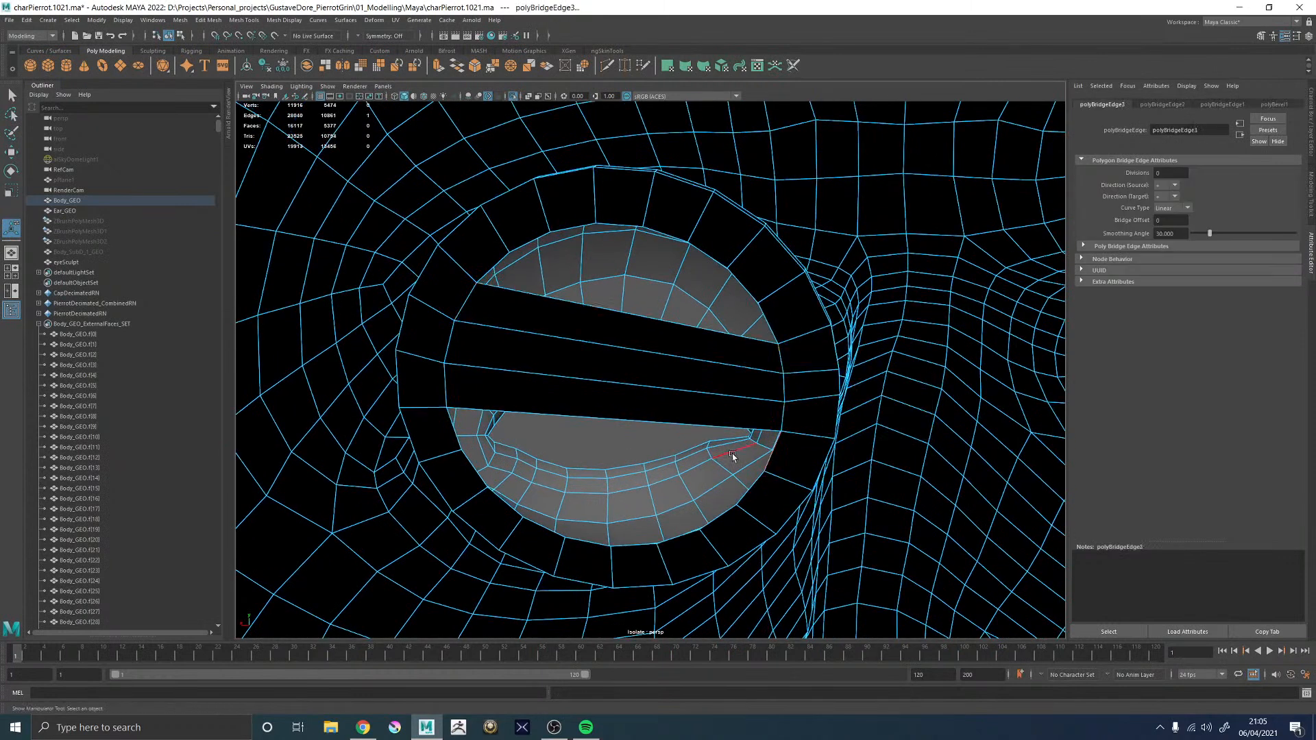
pyautogui.keyDown('shift'); pyautogui.click(458, 440); pyautogui.keyUp('shift')
pyautogui.press('g')
pyautogui.keyDown('alt'); pyautogui.moveTo(573, 470); pyautogui.dragTo(596, 435); pyautogui.keyUp('alt')
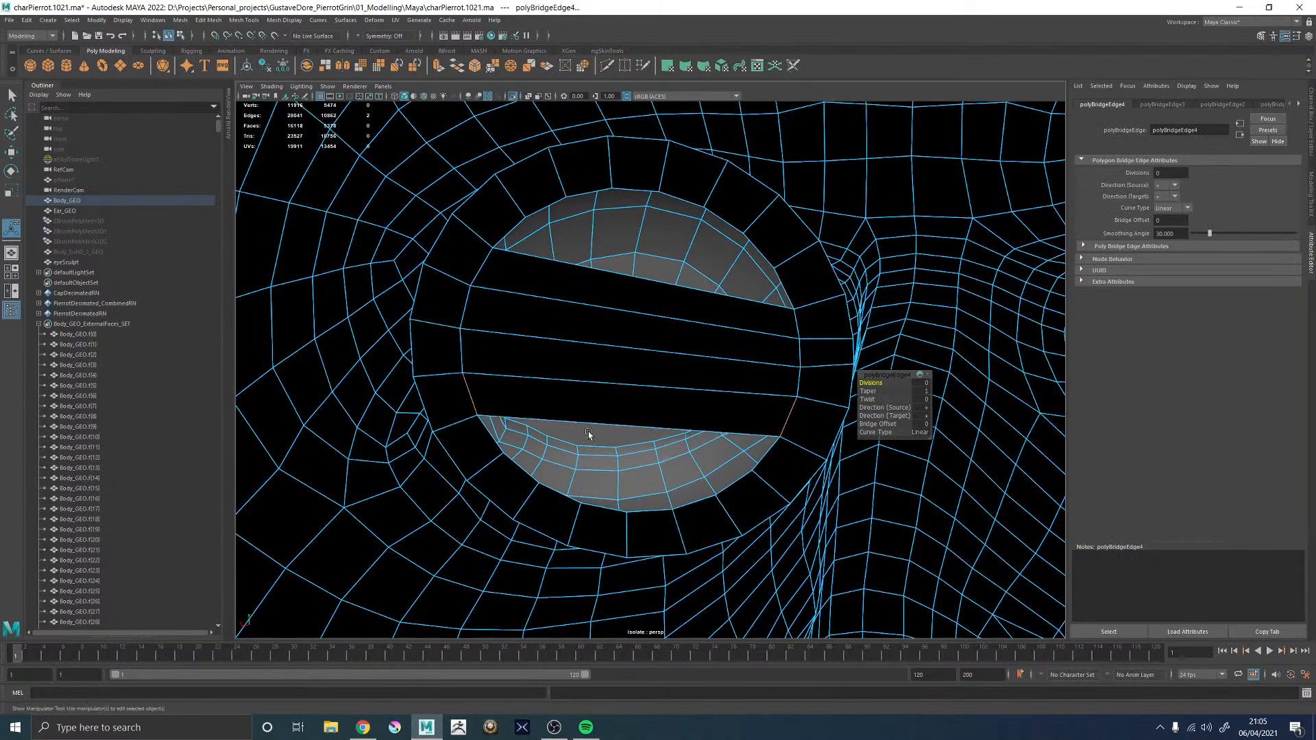
# - Fill the two remaining holes above and below the bridged strips at the back of the socket
pyautogui.press('q')
pyautogui.click(595, 411)
pyautogui.moveTo(597, 412); pyautogui.dragTo(564, 543, button='right')
pyautogui.click(659, 286)
pyautogui.press('g')
# - Cut five vertical edge lines across the socket's back patch with Multi-Cut, joining opposite border vertices, and return to object mode
pyautogui.keyDown('shift'); pyautogui.moveTo(702, 317); pyautogui.dragTo(658, 200, button='right'); pyautogui.keyUp('shift')
pyautogui.click(660, 193)
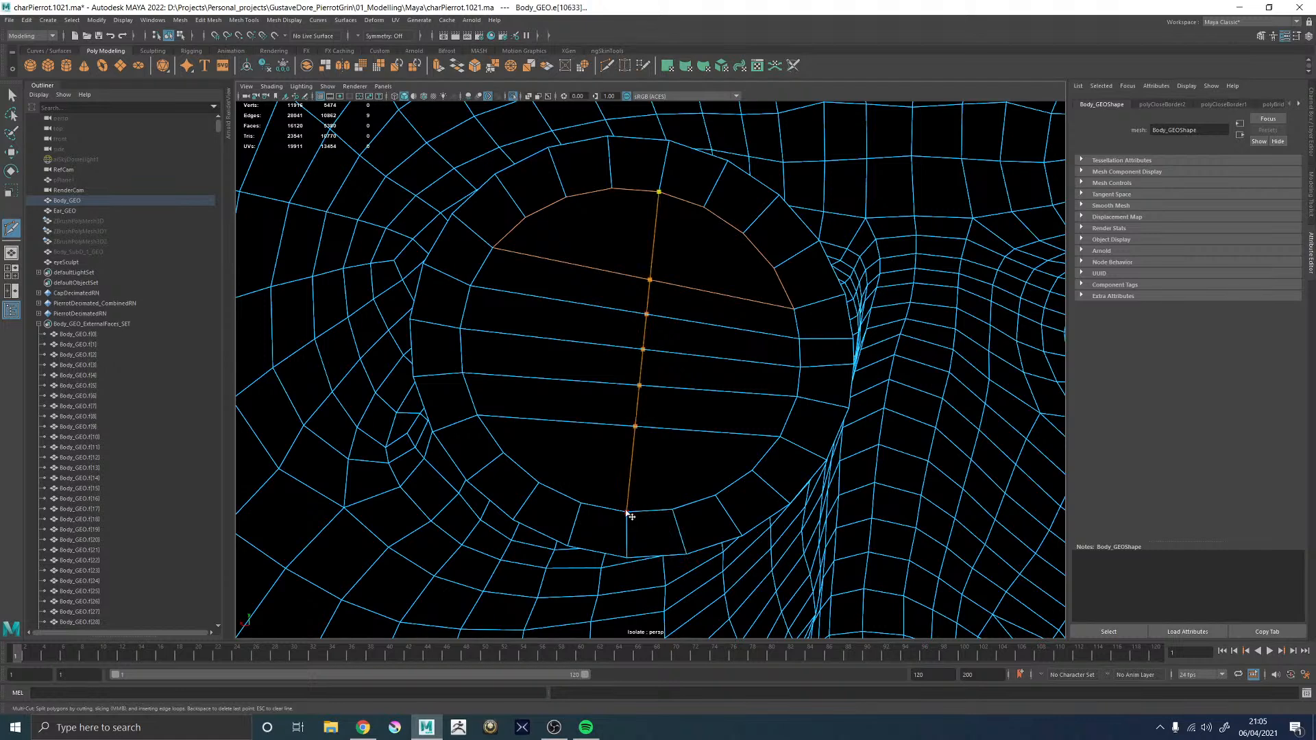
pyautogui.press('Return')
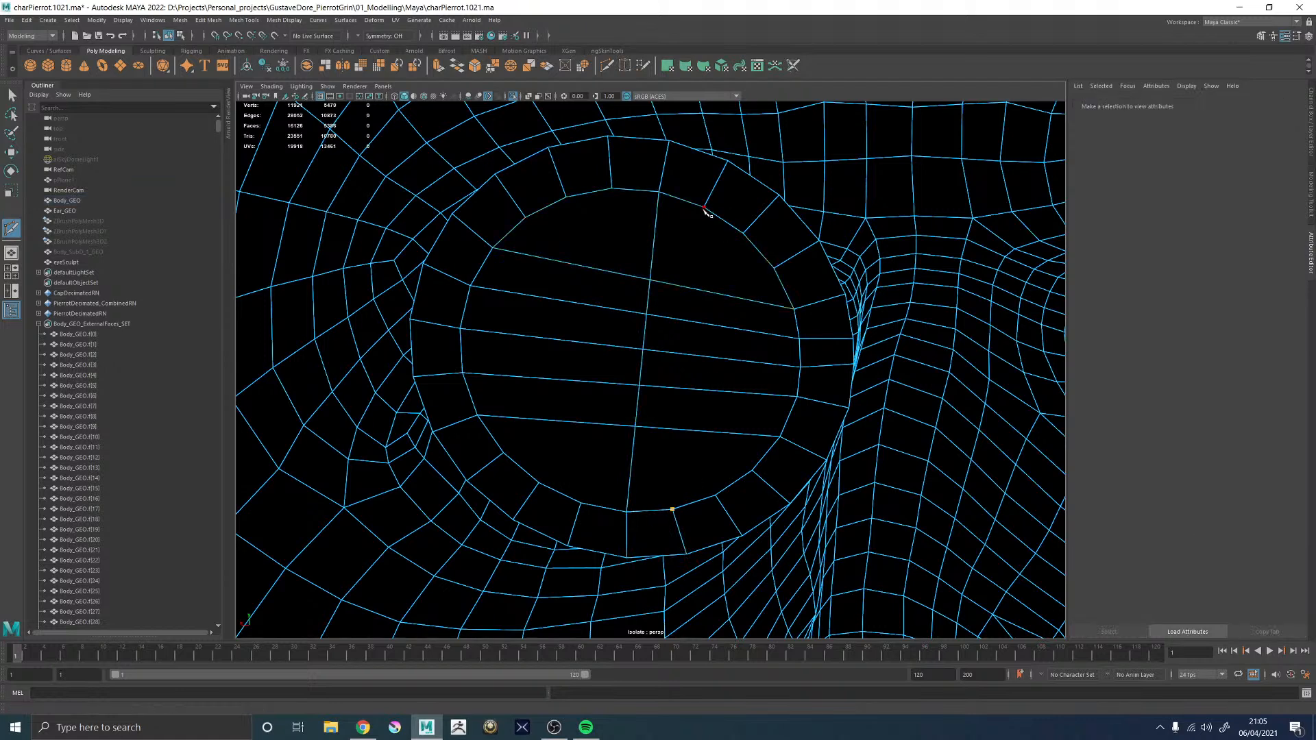
pyautogui.press('Return')
pyautogui.click(587, 491)
pyautogui.click(611, 189)
pyautogui.press('Return')
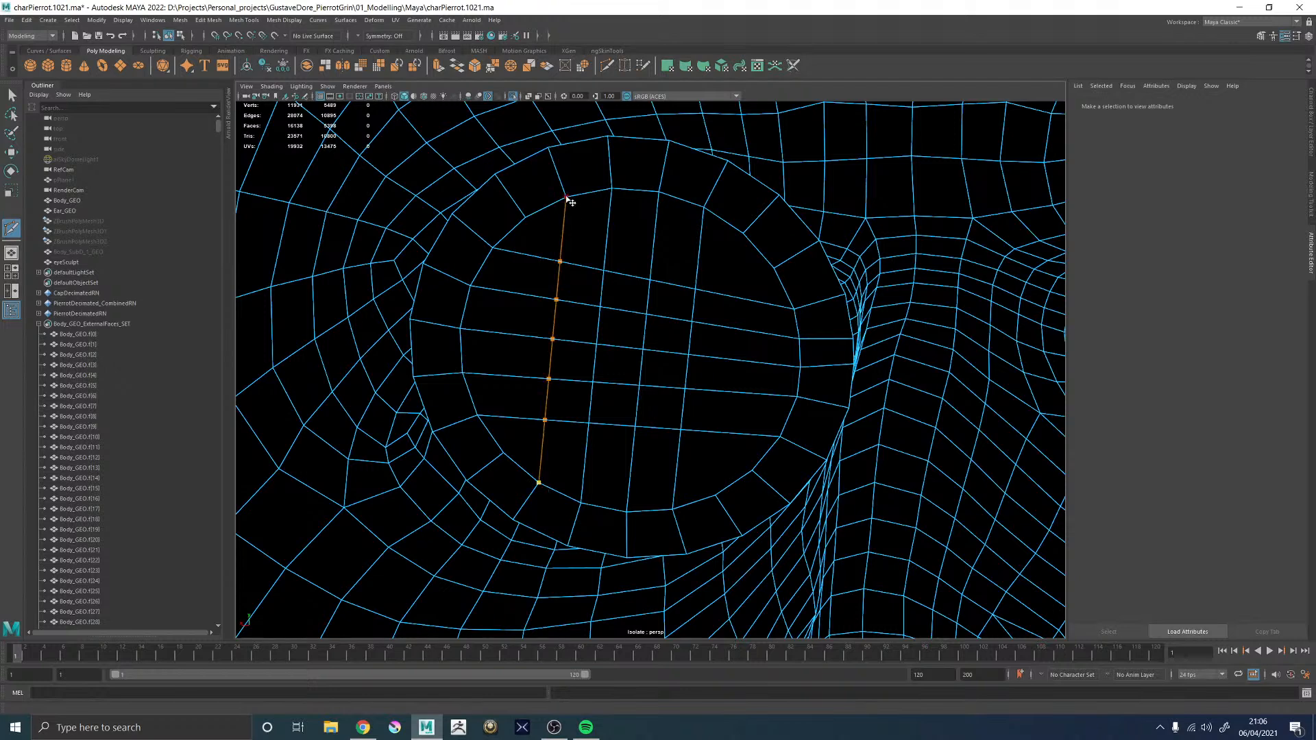
pyautogui.press('Return')
pyautogui.click(712, 504)
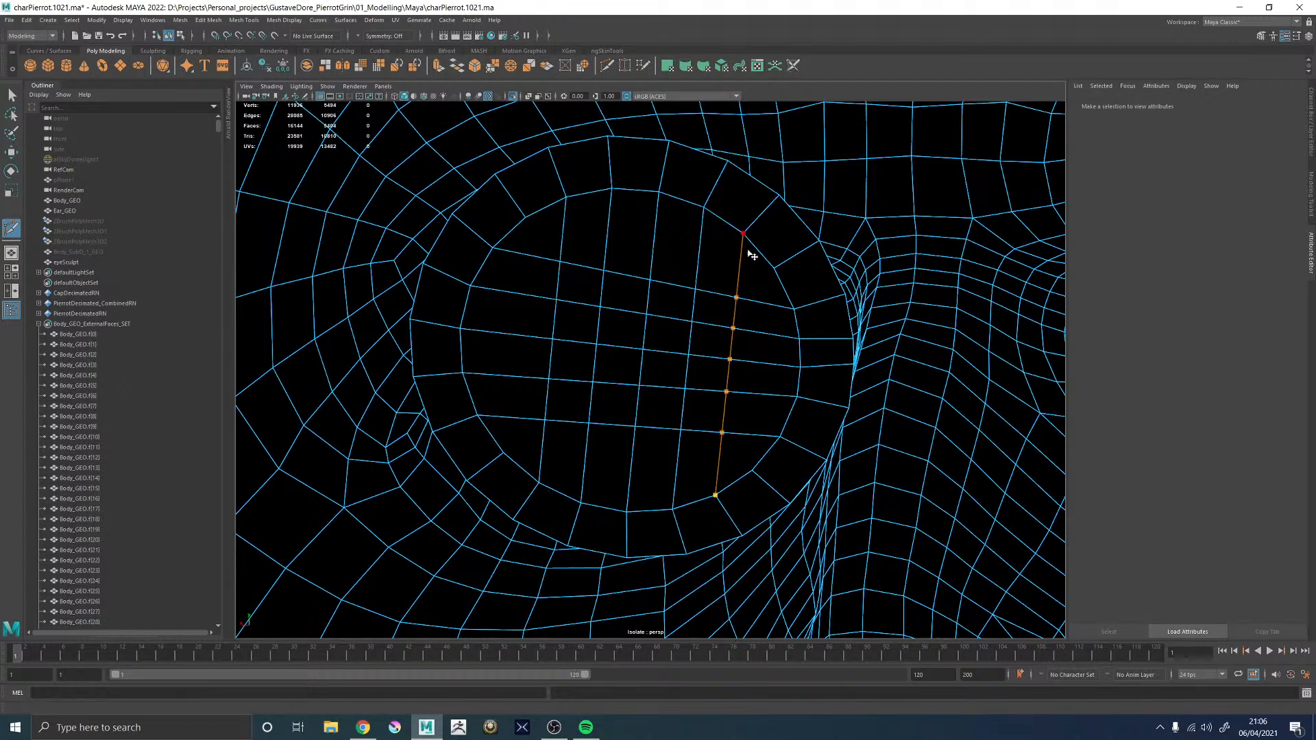
pyautogui.keyDown('alt'); pyautogui.moveTo(679, 286); pyautogui.dragTo(702, 288); pyautogui.keyUp('alt')
pyautogui.press('w')
pyautogui.moveTo(656, 333); pyautogui.dragTo(716, 254, button='right')
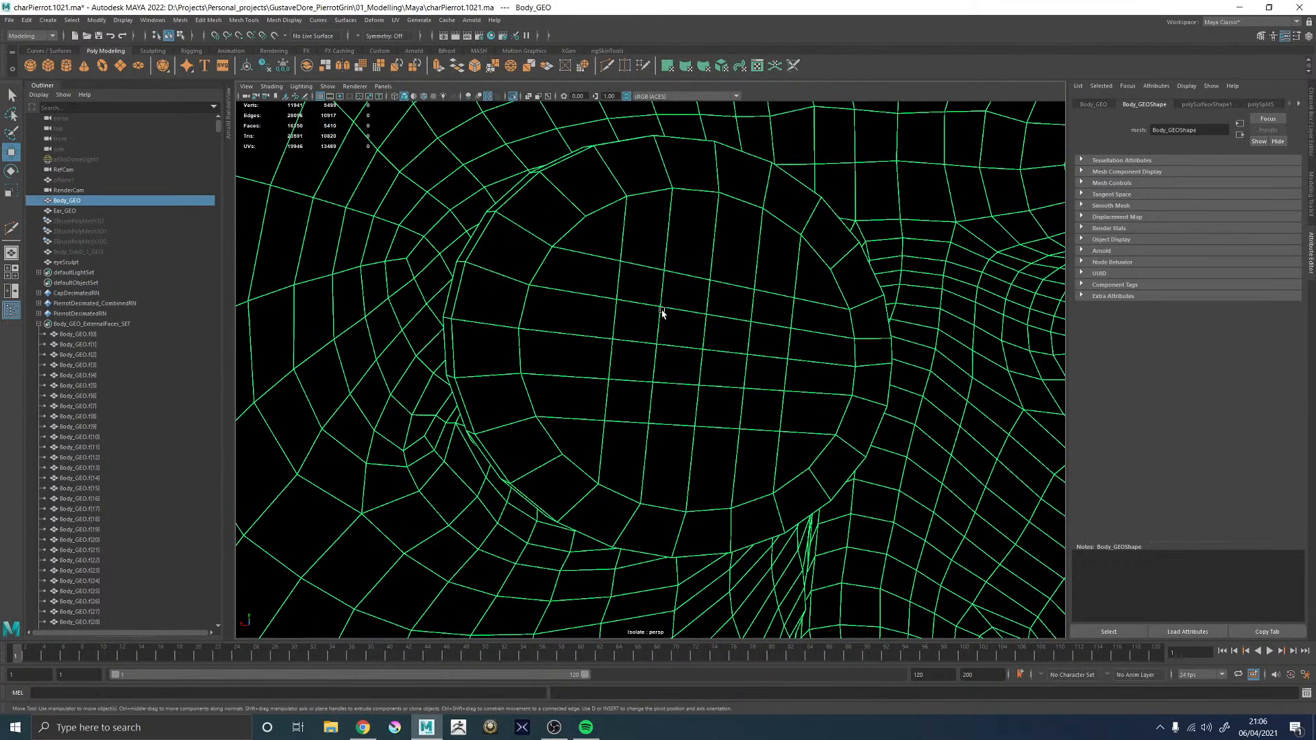
pyautogui.scroll(-2, 662, 311)
pyautogui.keyDown('alt'); pyautogui.moveTo(662, 312); pyautogui.dragTo(603, 316); pyautogui.keyUp('alt')
pyautogui.keyDown('shift'); pyautogui.moveTo(556, 303); pyautogui.dragTo(496, 302, button='right'); pyautogui.keyUp('shift')
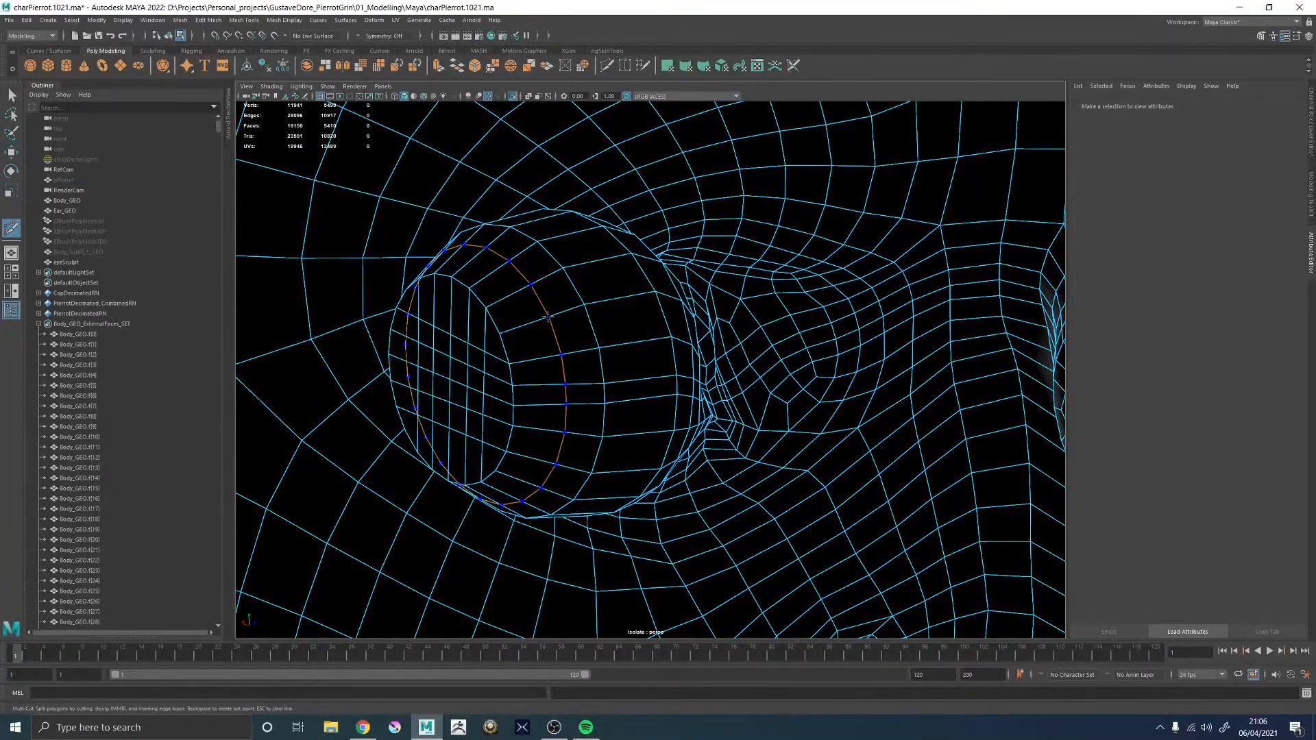
pyautogui.keyDown('alt'); pyautogui.moveTo(599, 316); pyautogui.dragTo(628, 317); pyautogui.keyUp('alt')
pyautogui.press('w')
pyautogui.moveTo(627, 317); pyautogui.dragTo(641, 286, button='right')
# - Turn off the isolation of Body_GEO and make the eyeSculpt mesh the live surface
pyautogui.moveTo(586, 325)
pyautogui.keyDown('alt'); pyautogui.mouseDown()
pyautogui.moveTo(876, 306)
pyautogui.moveTo(893, 288)
pyautogui.moveTo(632, 323)
pyautogui.moveTo(306, 274)
pyautogui.mouseUp(); pyautogui.keyUp('alt')
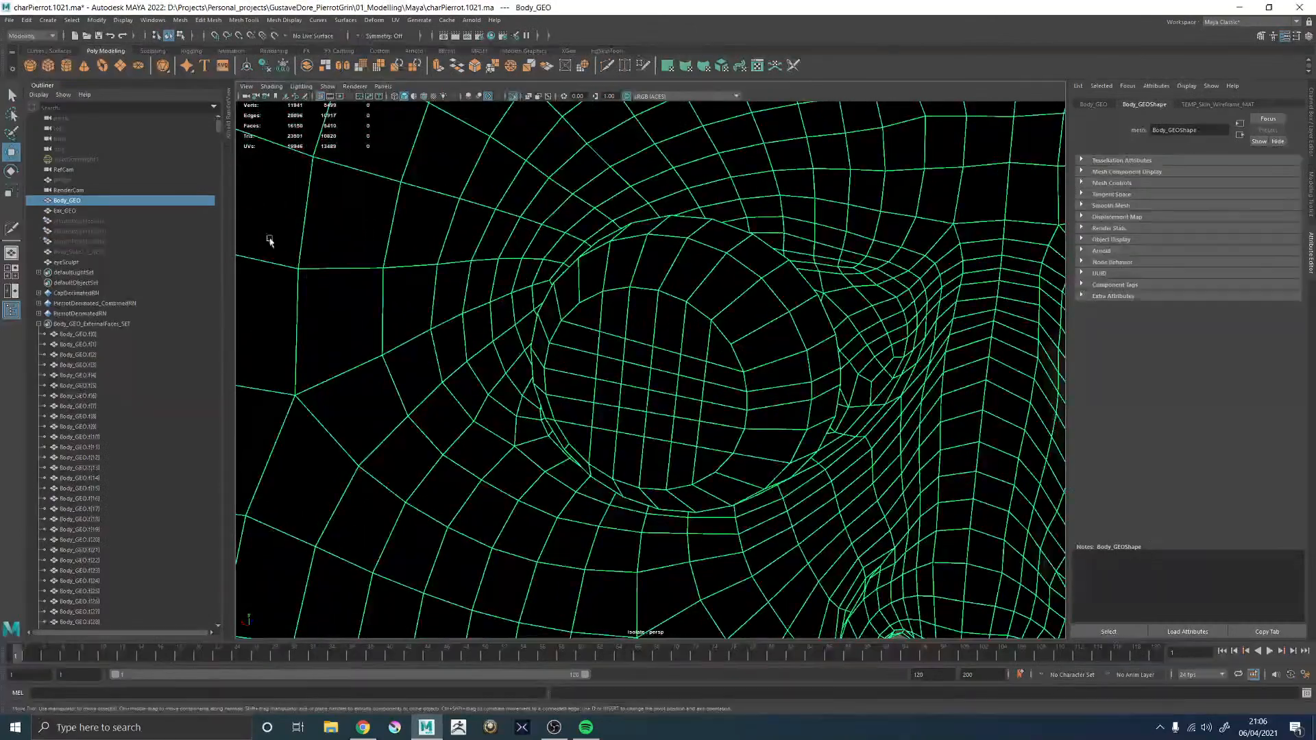
pyautogui.click(513, 97)
pyautogui.click(653, 371)
pyautogui.keyDown('alt'); pyautogui.moveTo(687, 371); pyautogui.dragTo(634, 346); pyautogui.keyUp('alt')
pyautogui.keyDown('alt'); pyautogui.moveTo(587, 201); pyautogui.dragTo(551, 195); pyautogui.keyUp('alt')
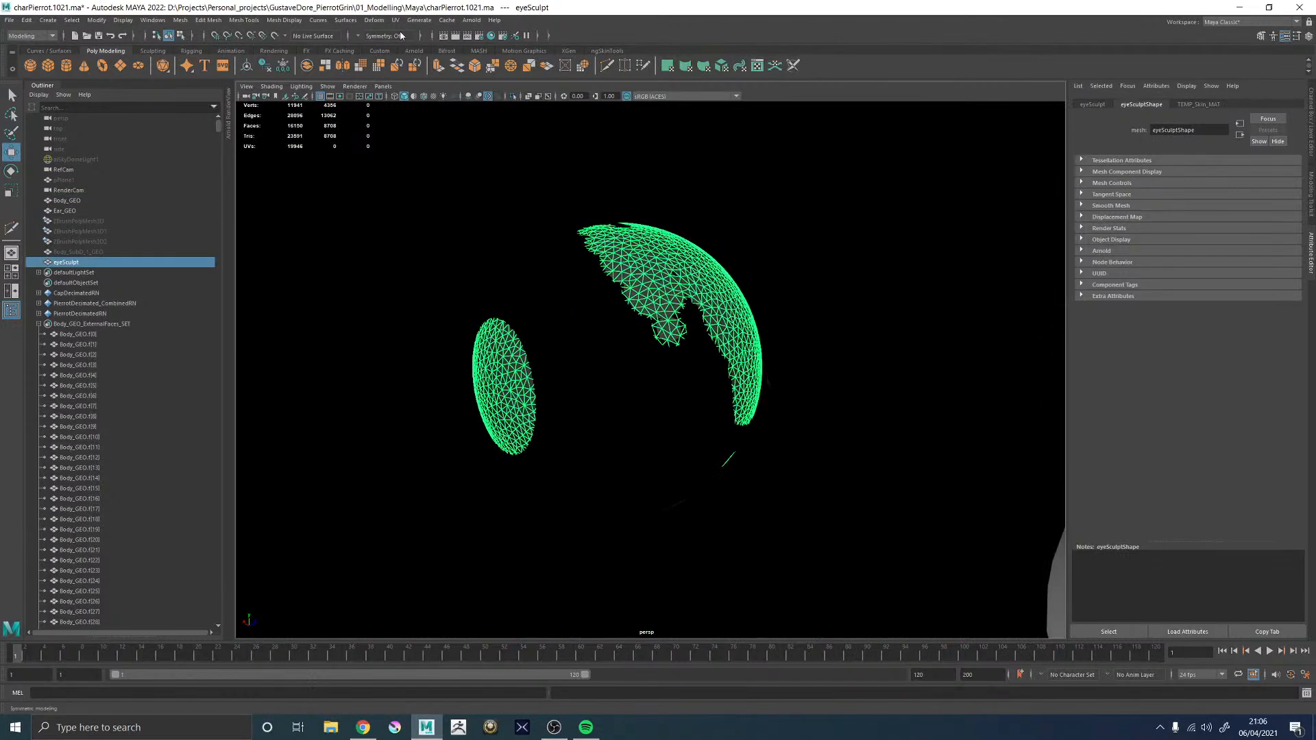
pyautogui.click(277, 36)
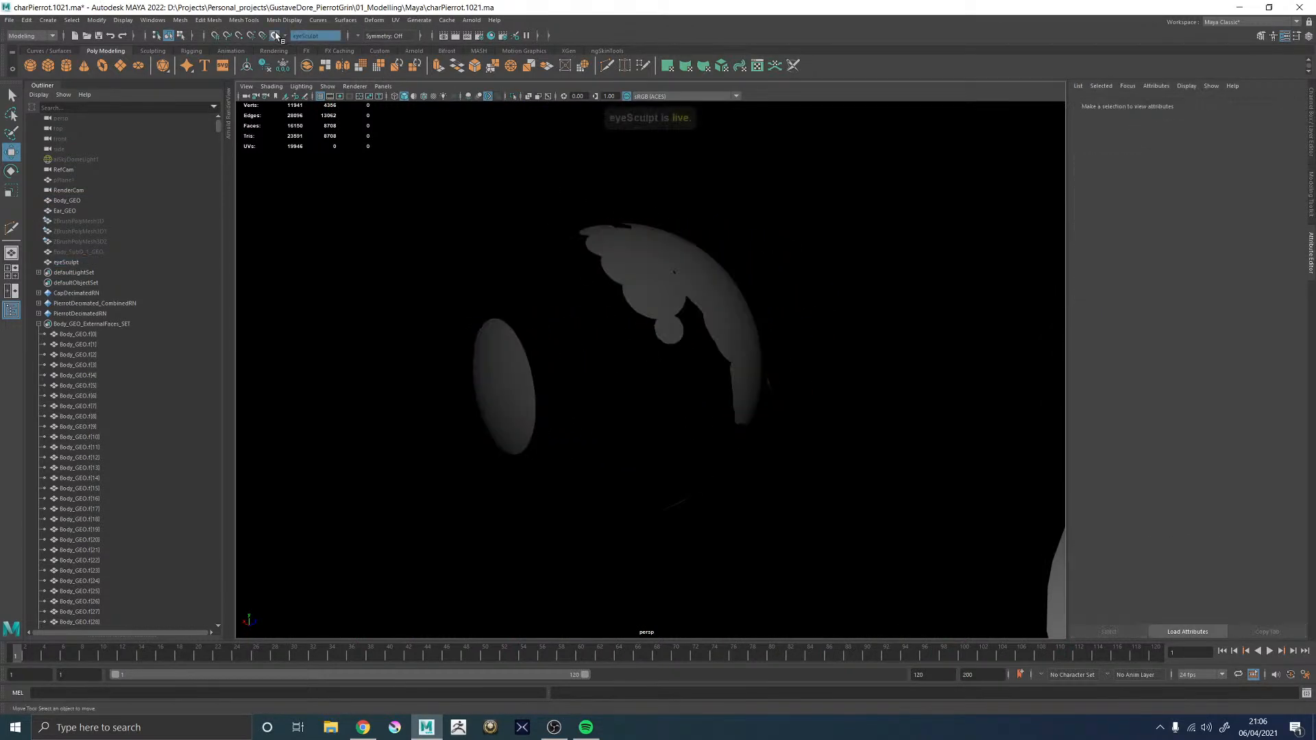
# - Select Body_GEO and activate Quad Draw from the modelling tools to work on the live eye sculpt
pyautogui.click(552, 277)
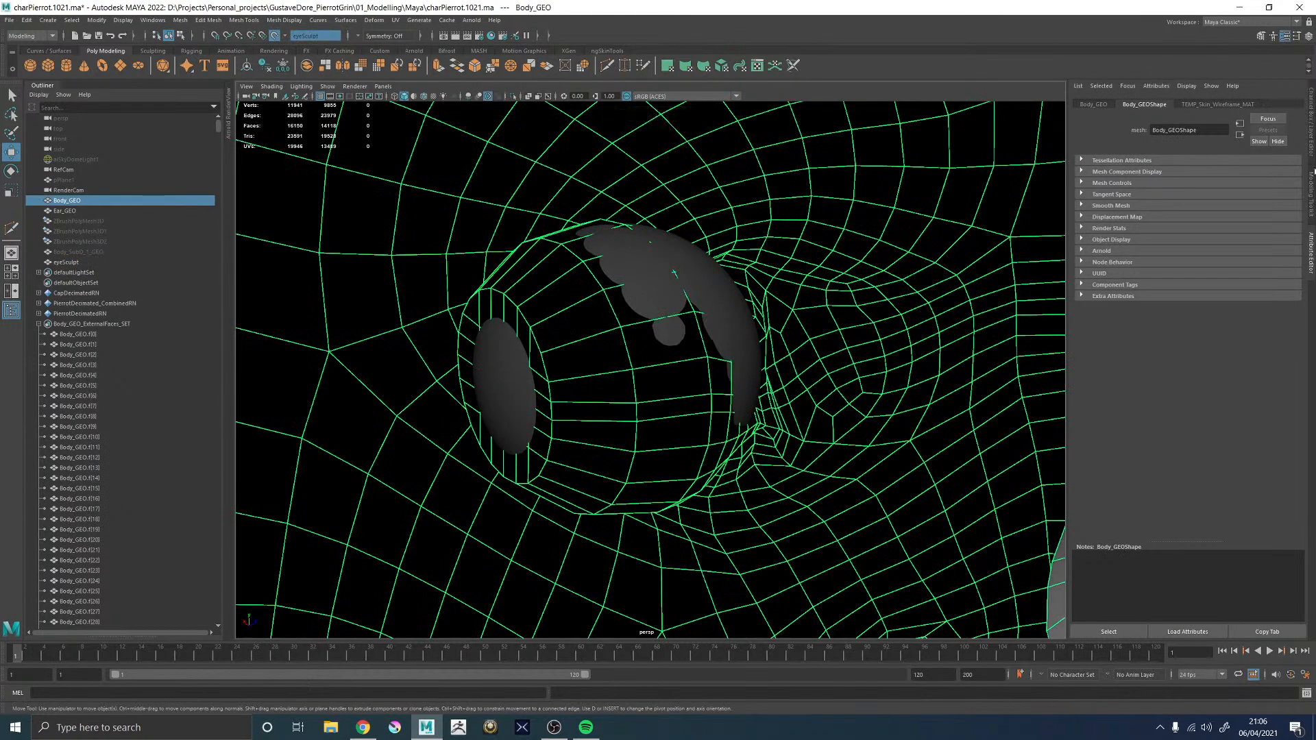
pyautogui.click(1311, 259)
pyautogui.click(1309, 213)
pyautogui.click(1284, 403)
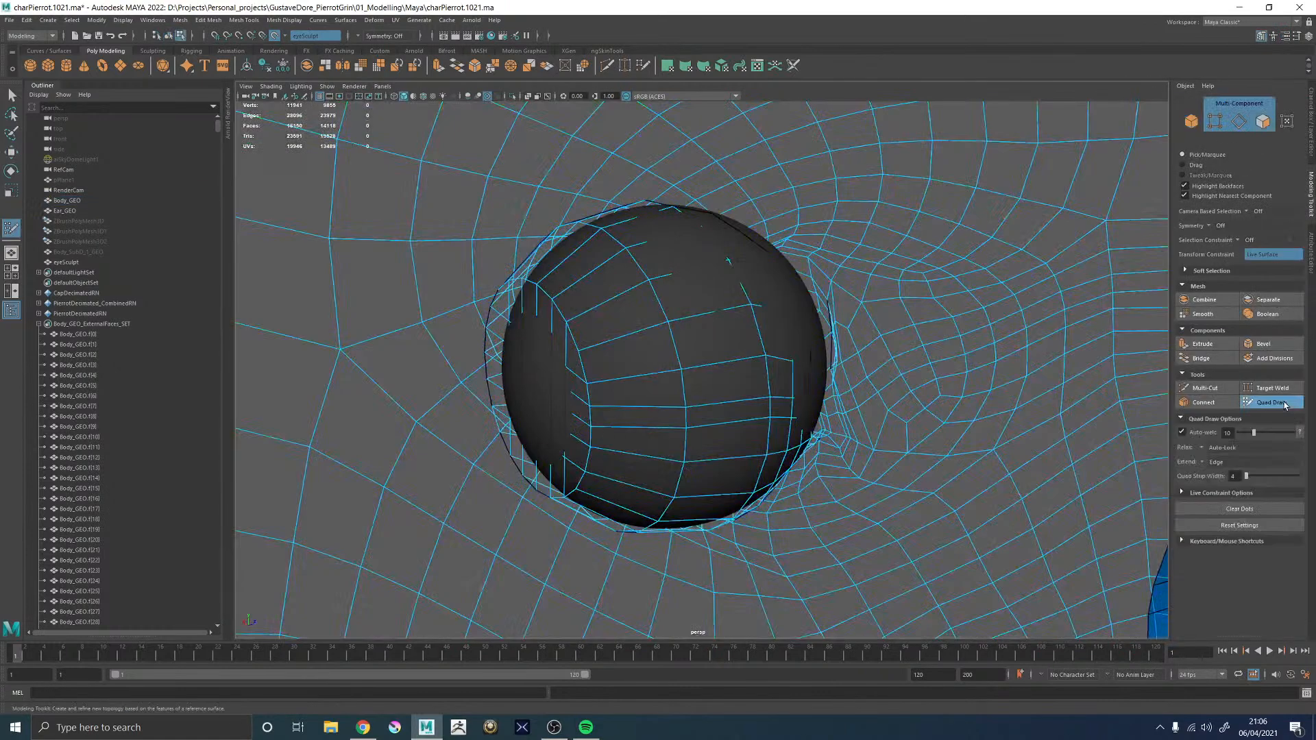
pyautogui.keyDown('alt'); pyautogui.moveTo(590, 339); pyautogui.dragTo(668, 364, button='middle'); pyautogui.keyUp('alt')
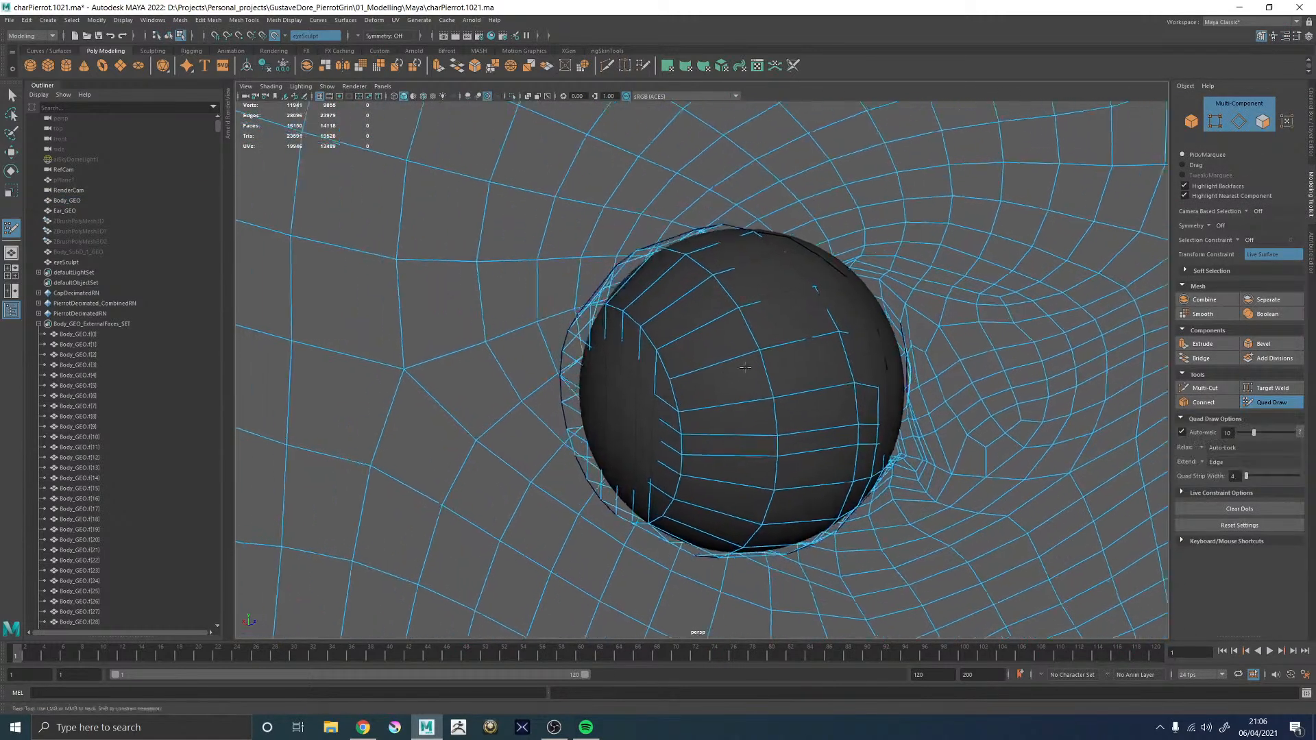
pyautogui.keyDown('alt'); pyautogui.moveTo(685, 356); pyautogui.dragTo(648, 333); pyautogui.keyUp('alt')
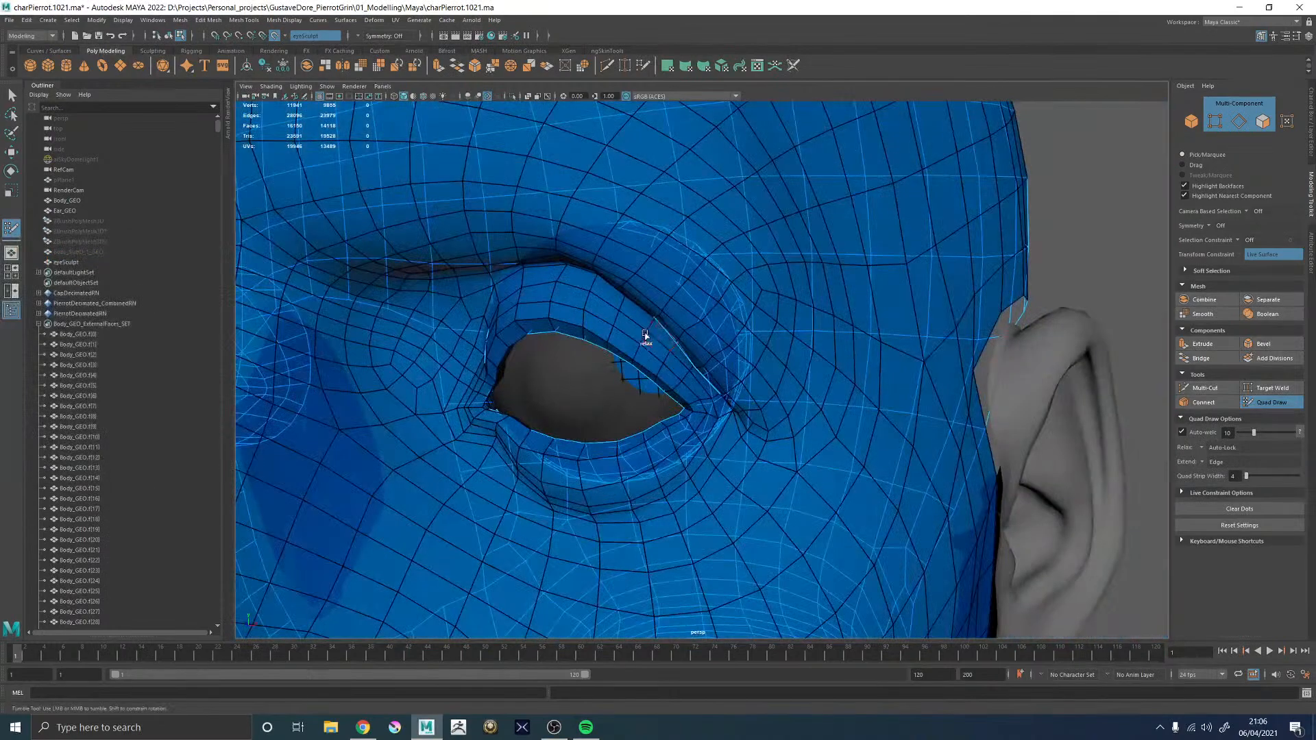
# - Relax the inner eye socket's vertices onto the live eyeball sculpt with Quad Draw and return to object mode
pyautogui.press('b')
pyautogui.keyDown('alt'); pyautogui.moveTo(736, 327); pyautogui.dragTo(574, 365); pyautogui.keyUp('alt')
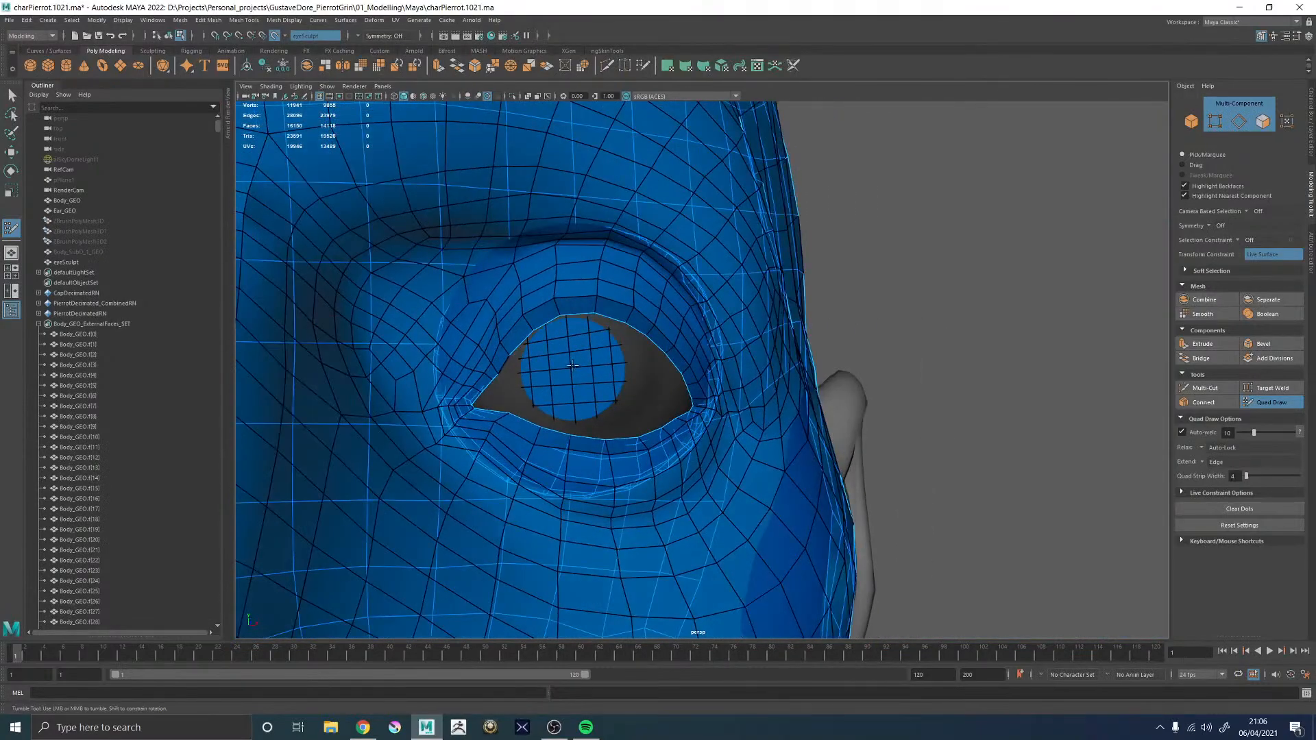
pyautogui.keyDown('alt'); pyautogui.moveTo(517, 339); pyautogui.dragTo(480, 346, button='right'); pyautogui.keyUp('alt')
pyautogui.keyDown('alt'); pyautogui.moveTo(685, 343); pyautogui.dragTo(460, 353); pyautogui.keyUp('alt')
pyautogui.keyDown('alt'); pyautogui.moveTo(638, 355); pyautogui.dragTo(698, 356, button='right'); pyautogui.keyUp('alt')
pyautogui.moveTo(308, 387)
pyautogui.keyDown('alt'); pyautogui.mouseDown()
pyautogui.moveTo(536, 417)
pyautogui.moveTo(782, 364)
pyautogui.moveTo(633, 366)
pyautogui.moveTo(618, 408)
pyautogui.mouseUp(); pyautogui.keyUp('alt')
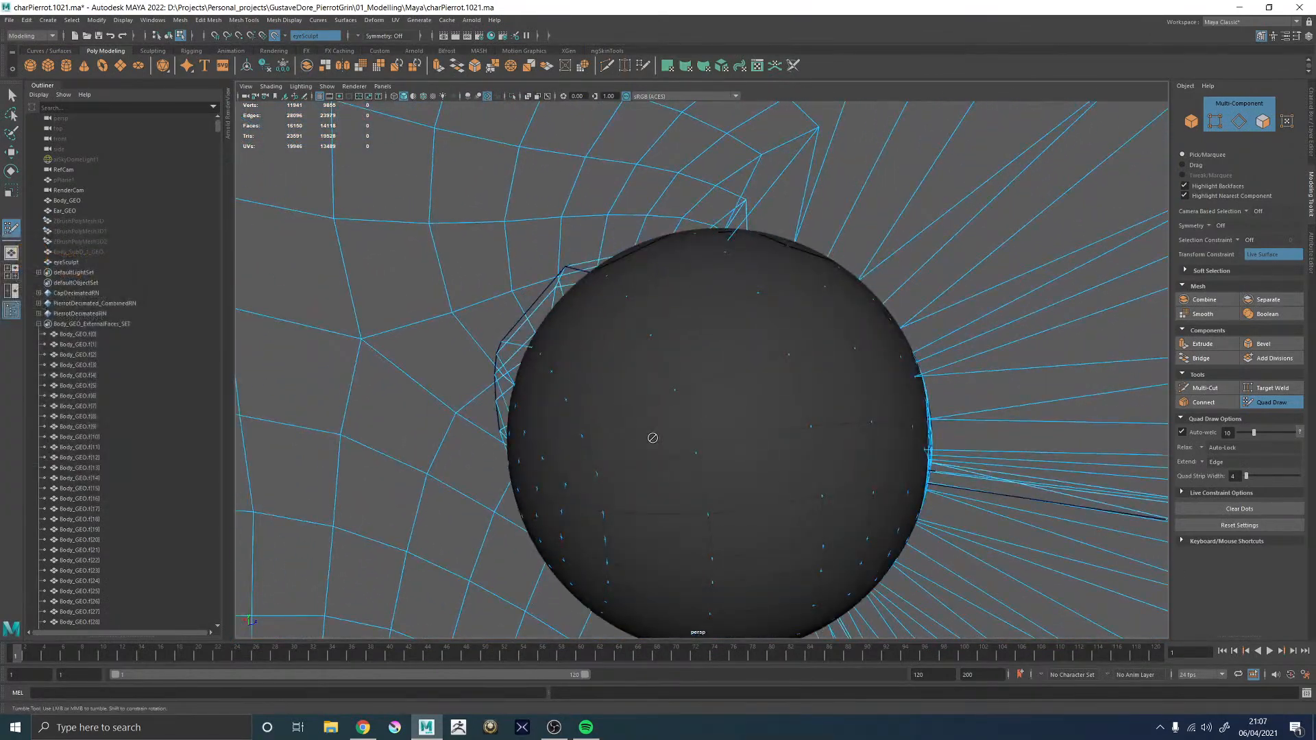
pyautogui.moveTo(798, 345)
pyautogui.keyDown('alt'); pyautogui.mouseDown()
pyautogui.moveTo(733, 358)
pyautogui.moveTo(679, 305)
pyautogui.moveTo(705, 254)
pyautogui.mouseUp(); pyautogui.keyUp('alt')
pyautogui.press('w')
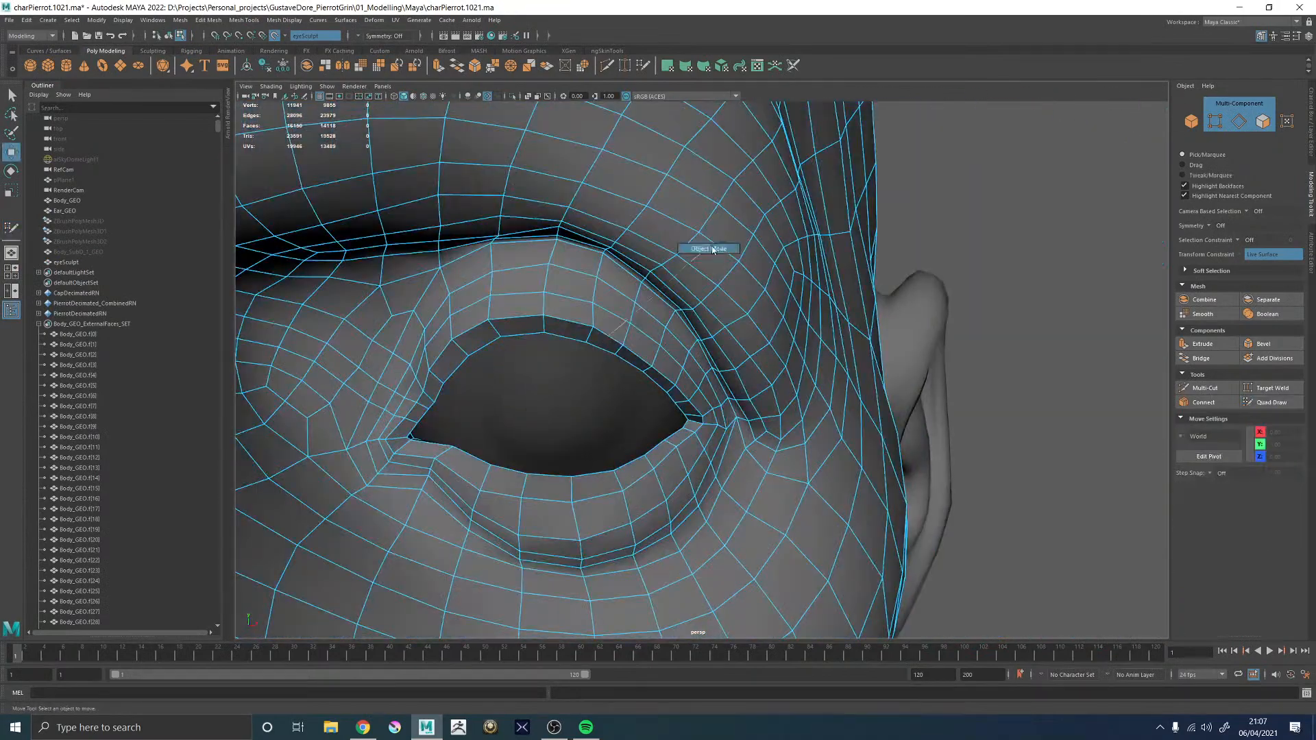
# - Isolate Body_GEO and switch it to edge selection around the eye socket
pyautogui.press('F8')
pyautogui.keyDown('alt'); pyautogui.moveTo(558, 189); pyautogui.dragTo(626, 348); pyautogui.keyUp('alt')
pyautogui.moveTo(626, 347); pyautogui.dragTo(629, 332, button='right')
pyautogui.keyDown('alt'); pyautogui.moveTo(650, 326); pyautogui.dragTo(613, 344); pyautogui.keyUp('alt')
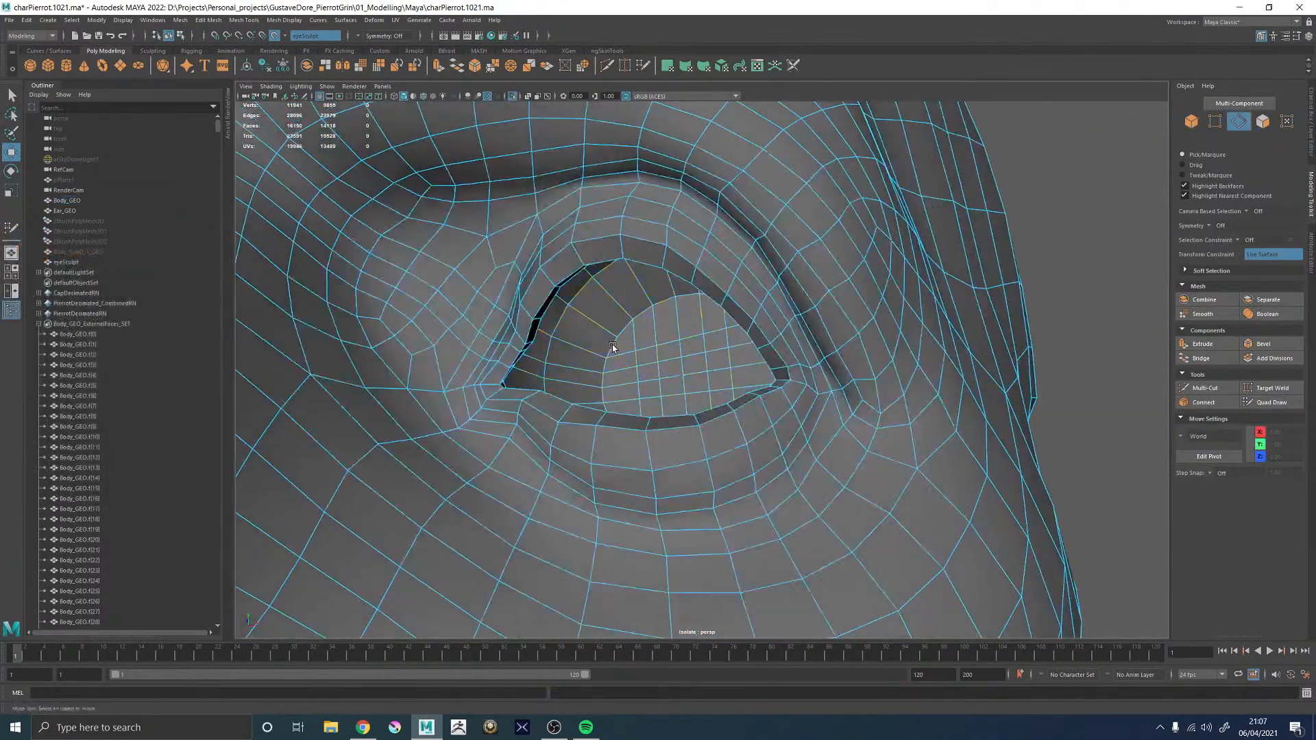
pyautogui.click(1263, 404)
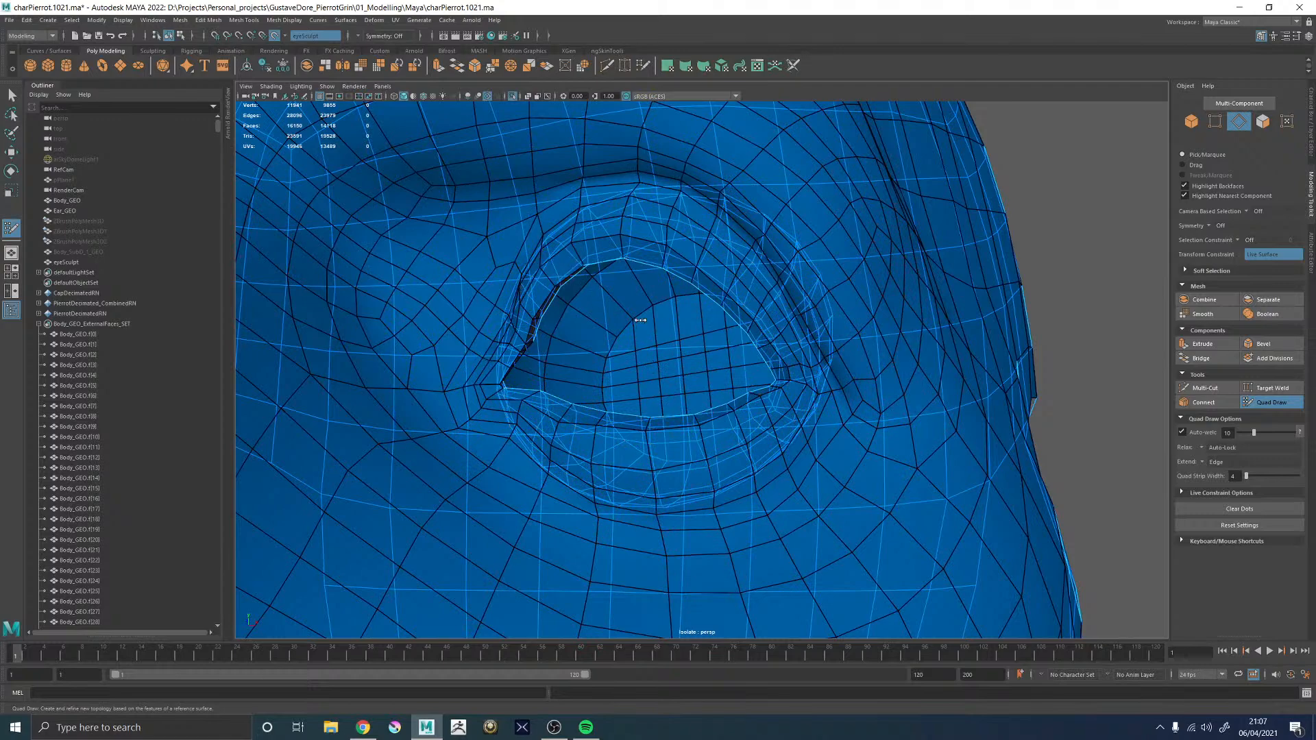
pyautogui.keyDown('alt'); pyautogui.moveTo(617, 340); pyautogui.dragTo(570, 317); pyautogui.keyUp('alt')
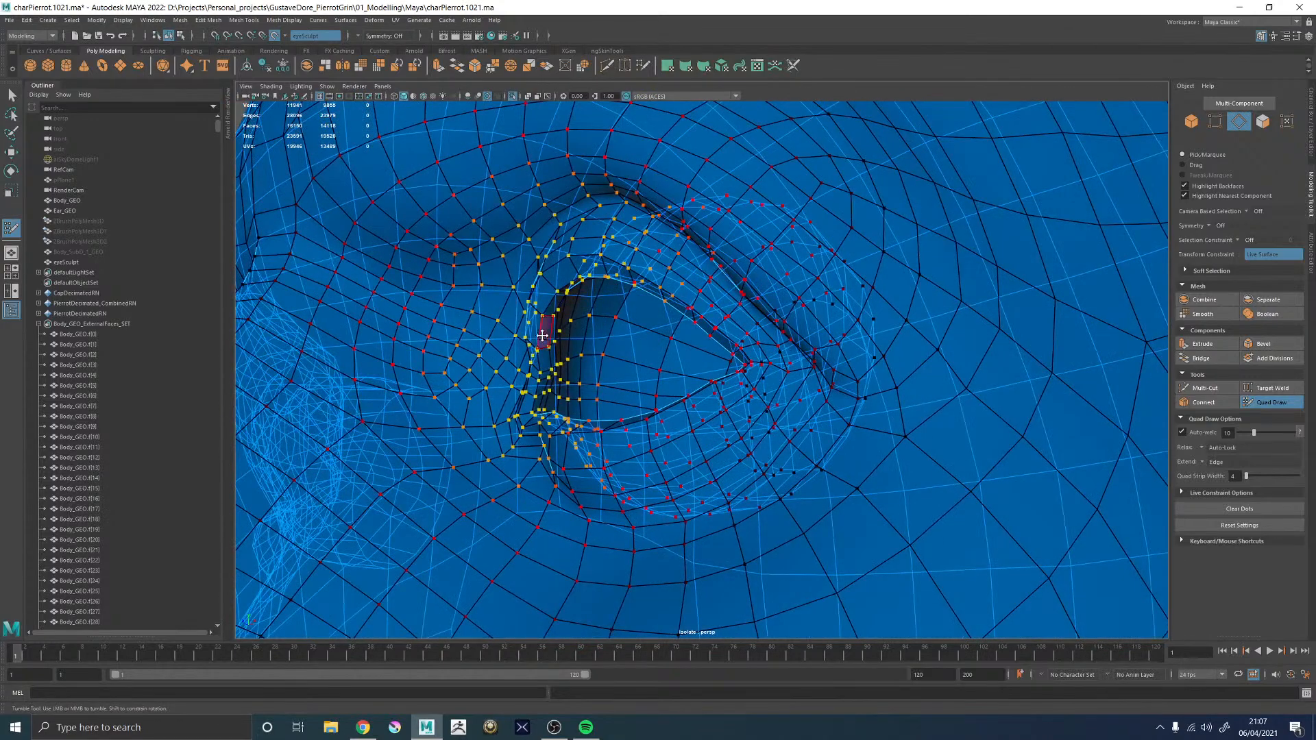
pyautogui.keyDown('alt'); pyautogui.moveTo(577, 320); pyautogui.dragTo(530, 340); pyautogui.keyUp('alt')
pyautogui.keyDown('alt'); pyautogui.moveTo(532, 343); pyautogui.dragTo(601, 374, button='right'); pyautogui.keyUp('alt')
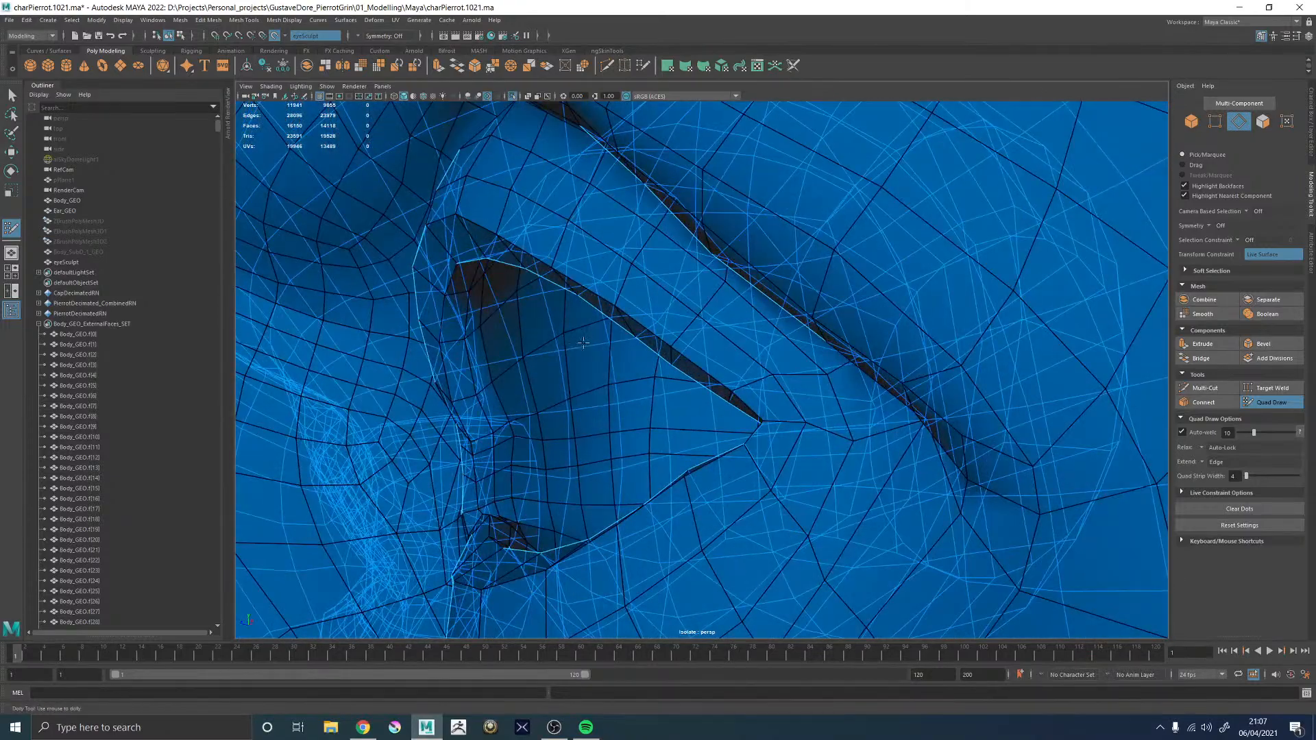
pyautogui.keyDown('alt'); pyautogui.moveTo(807, 375); pyautogui.dragTo(610, 294, button='right'); pyautogui.keyUp('alt')
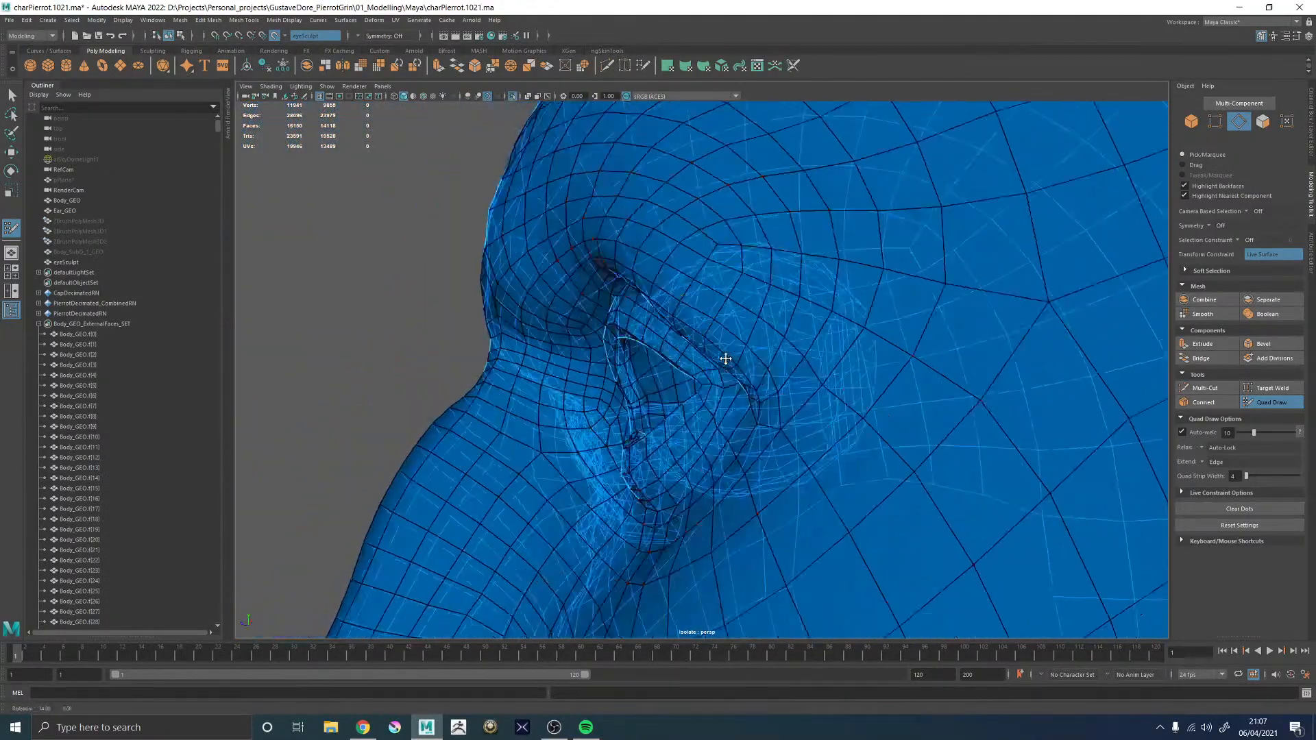
pyautogui.keyDown('alt'); pyautogui.moveTo(737, 358); pyautogui.dragTo(548, 384); pyautogui.keyUp('alt')
pyautogui.keyDown('alt'); pyautogui.moveTo(732, 388); pyautogui.dragTo(551, 393); pyautogui.keyUp('alt')
pyautogui.press('w')
# - Switch Body_GEO to face selection inside the head and select the socket's face loop just behind the eyelids
pyautogui.moveTo(549, 395); pyautogui.dragTo(672, 343, button='right')
pyautogui.keyDown('alt'); pyautogui.moveTo(669, 343); pyautogui.dragTo(684, 311); pyautogui.keyUp('alt')
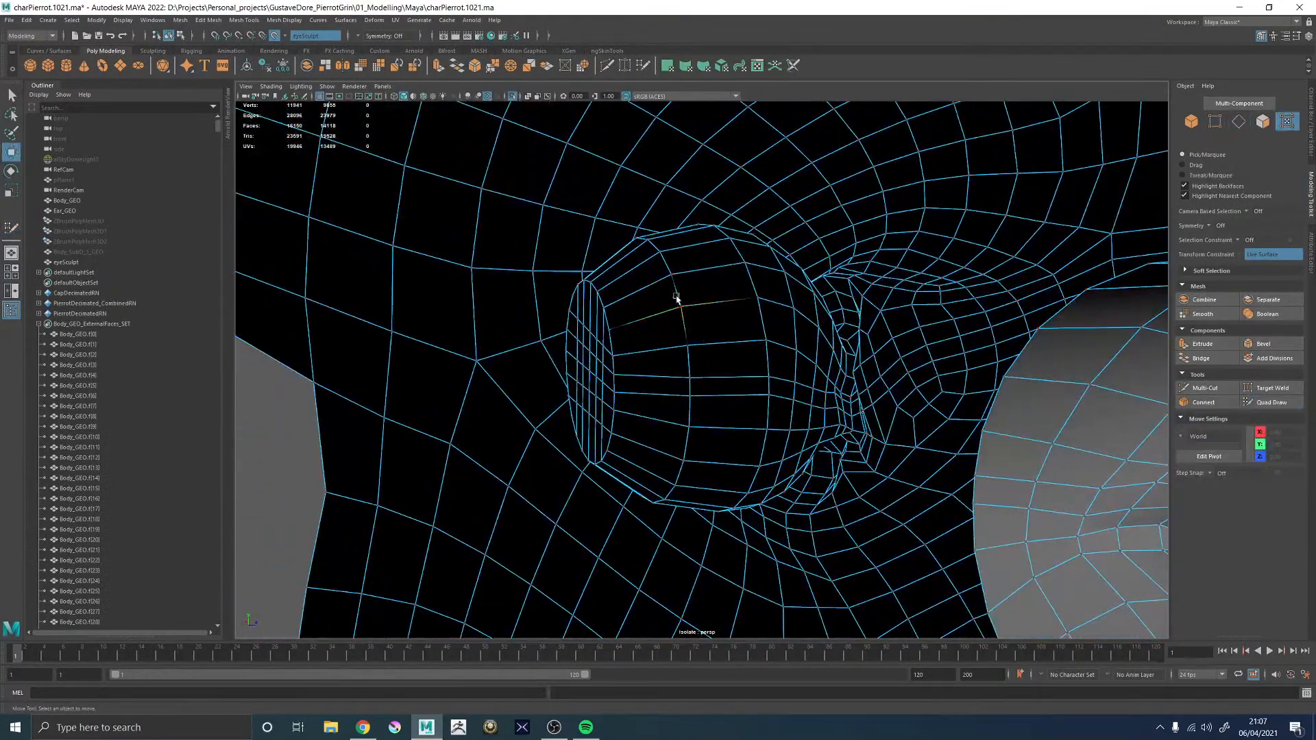
pyautogui.moveTo(677, 297); pyautogui.dragTo(618, 299, button='right')
pyautogui.keyDown('alt'); pyautogui.moveTo(619, 300); pyautogui.dragTo(661, 324); pyautogui.keyUp('alt')
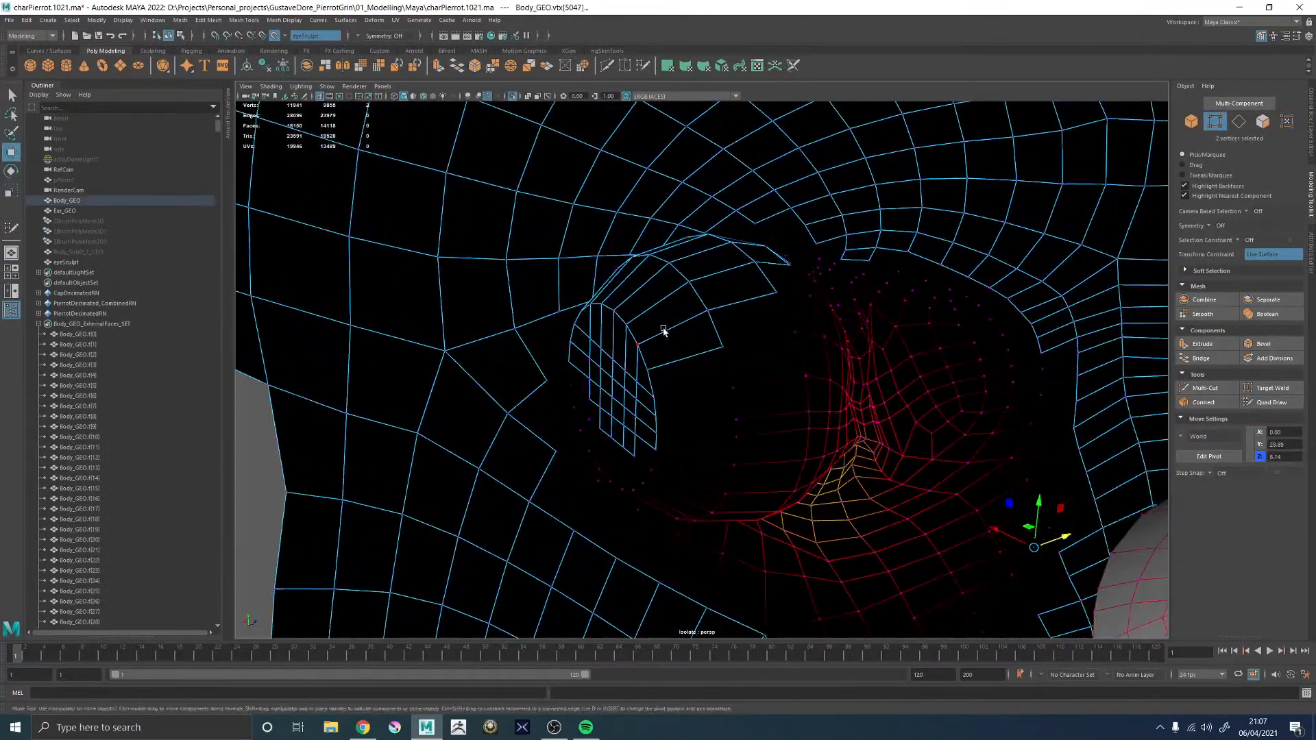
pyautogui.press('F8')
pyautogui.moveTo(699, 314); pyautogui.dragTo(693, 335, button='right')
pyautogui.keyDown('alt'); pyautogui.moveTo(693, 336); pyautogui.dragTo(733, 316); pyautogui.keyUp('alt')
pyautogui.keyDown('alt'); pyautogui.moveTo(734, 316); pyautogui.dragTo(723, 334, button='right'); pyautogui.keyUp('alt')
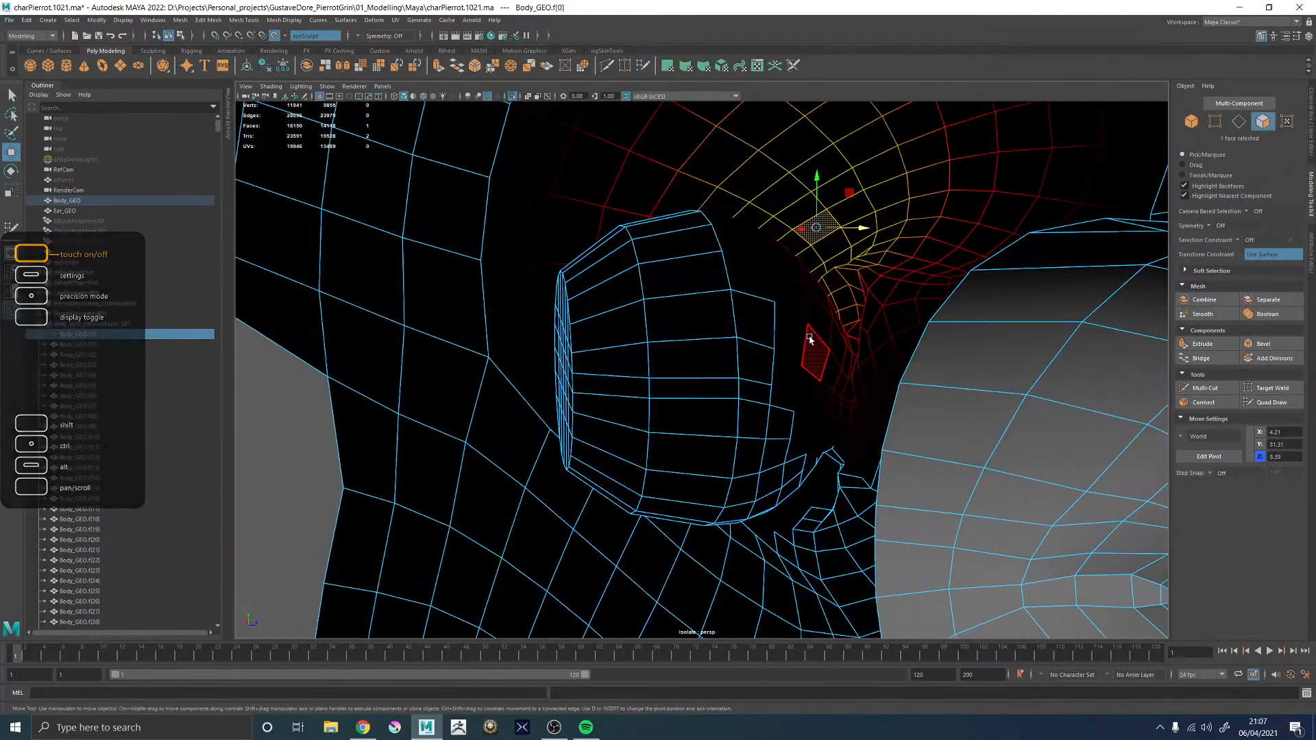
pyautogui.click(815, 326)
pyautogui.keyDown('shift'); pyautogui.doubleClick(809, 360); pyautogui.keyUp('shift')
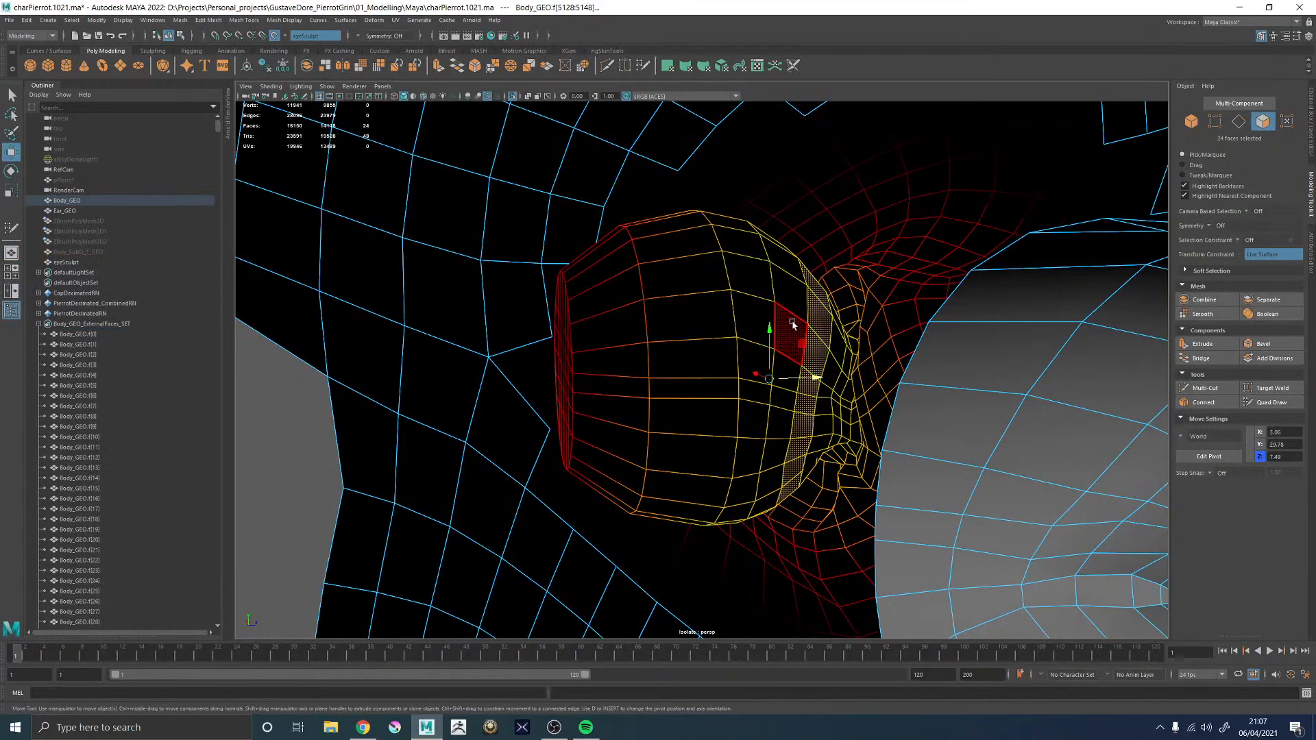
# - Add the four remaining face loops of the socket wall to the selection, working toward the back patch
pyautogui.press('b')
pyautogui.keyDown('shift'); pyautogui.doubleClick(749, 274); pyautogui.keyUp('shift')
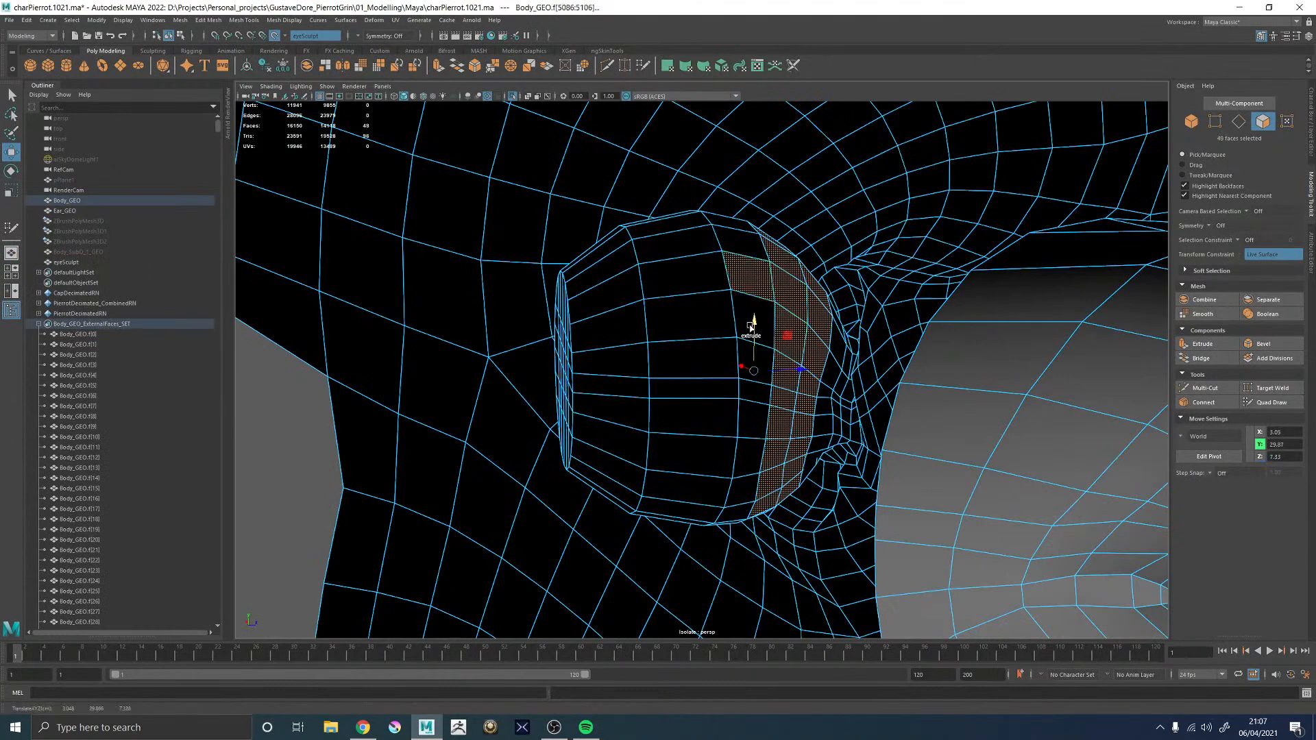
pyautogui.keyDown('shift'); pyautogui.doubleClick(744, 311); pyautogui.keyUp('shift')
pyautogui.press('q')
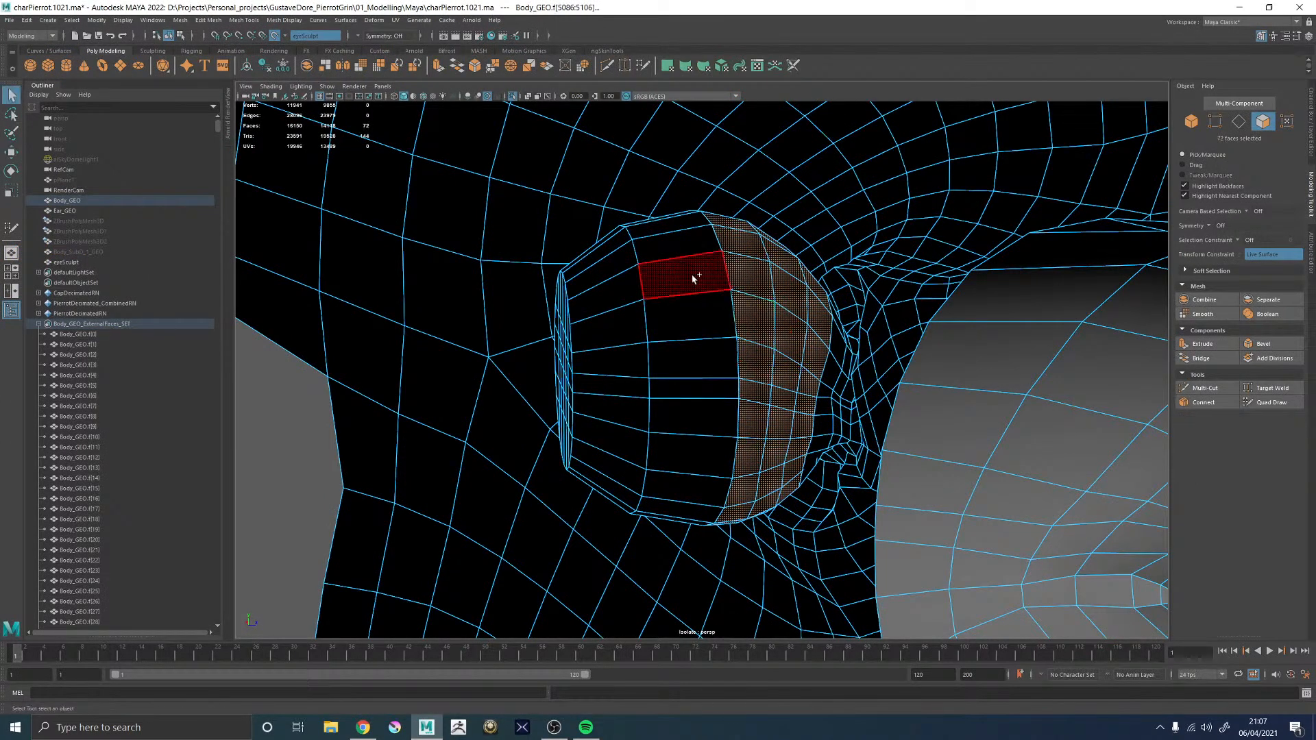
pyautogui.keyDown('shift'); pyautogui.doubleClick(692, 277); pyautogui.keyUp('shift')
pyautogui.keyDown('shift'); pyautogui.doubleClick(617, 325); pyautogui.keyUp('shift')
pyautogui.keyDown('alt'); pyautogui.moveTo(616, 325); pyautogui.dragTo(489, 208); pyautogui.keyUp('alt')
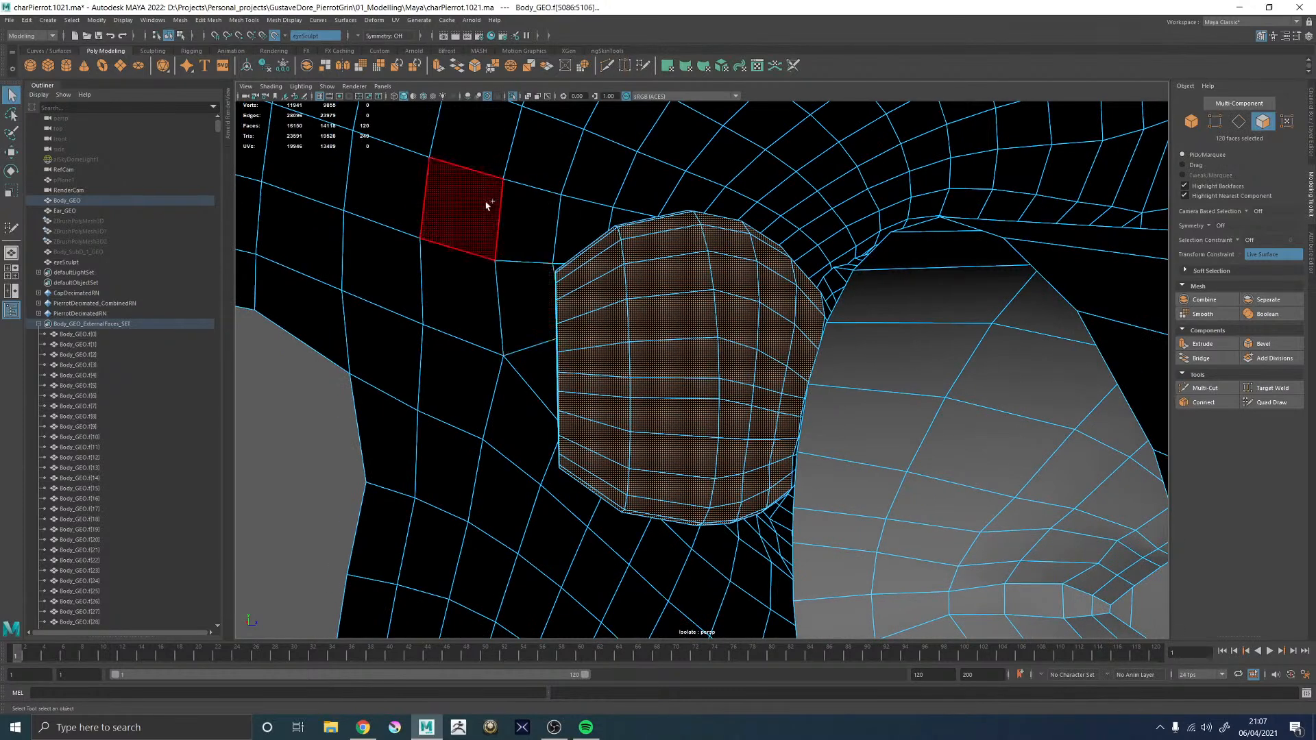
# - Add the back patch faces to the socket selection and deselect any stray faces of the surrounding head
pyautogui.keyDown('shift'); pyautogui.moveTo(565, 488); pyautogui.dragTo(565, 490); pyautogui.keyUp('shift')
pyautogui.keyDown('alt'); pyautogui.moveTo(496, 457); pyautogui.dragTo(543, 455); pyautogui.keyUp('alt')
pyautogui.keyDown('ctrl'); pyautogui.moveTo(400, 227); pyautogui.dragTo(536, 451); pyautogui.keyUp('ctrl')
pyautogui.keyDown('shift'); pyautogui.doubleClick(750, 335); pyautogui.keyUp('shift')
pyautogui.keyDown('alt'); pyautogui.moveTo(864, 344); pyautogui.dragTo(693, 323); pyautogui.keyUp('alt')
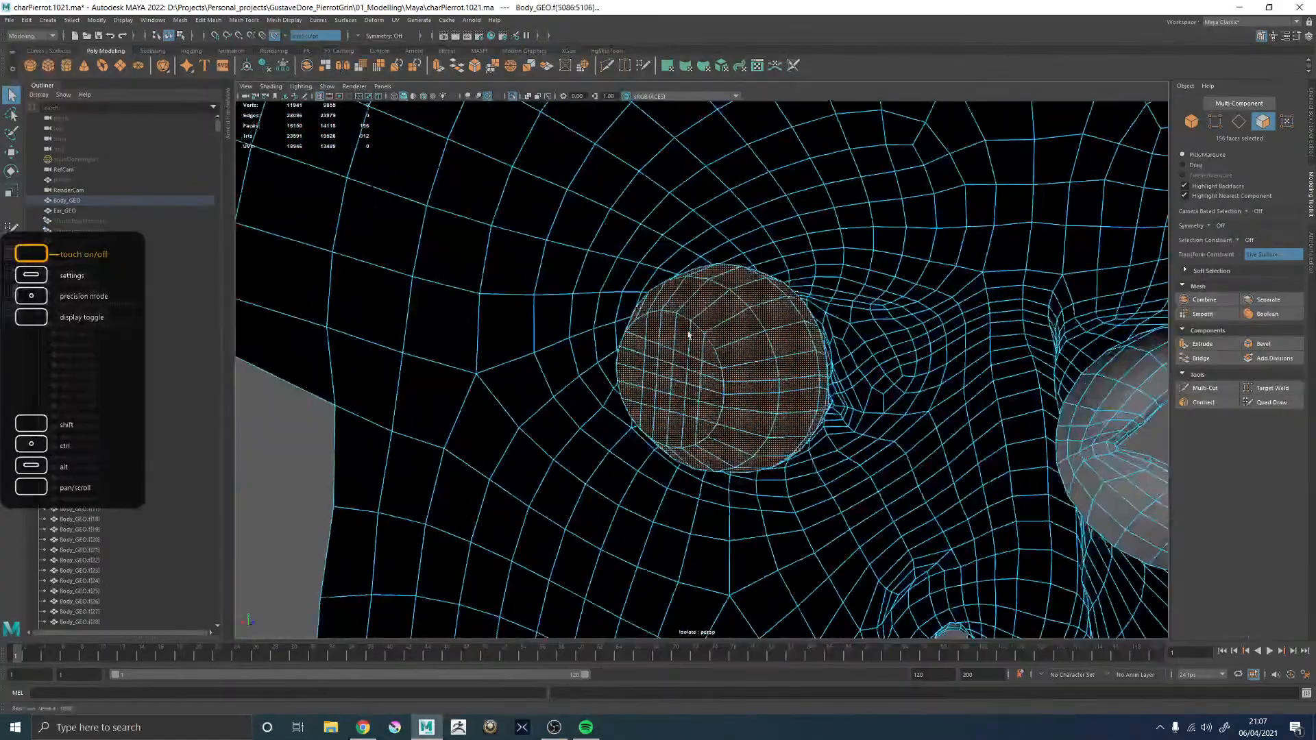
pyautogui.keyDown('alt'); pyautogui.moveTo(693, 323); pyautogui.dragTo(763, 365, button='right'); pyautogui.keyUp('alt')
# - Convert the selected socket faces to vertices and move them so they snap onto the live eye sculpt
pyautogui.keyDown('ctrl'); pyautogui.rightClick(733, 320); pyautogui.keyUp('ctrl')
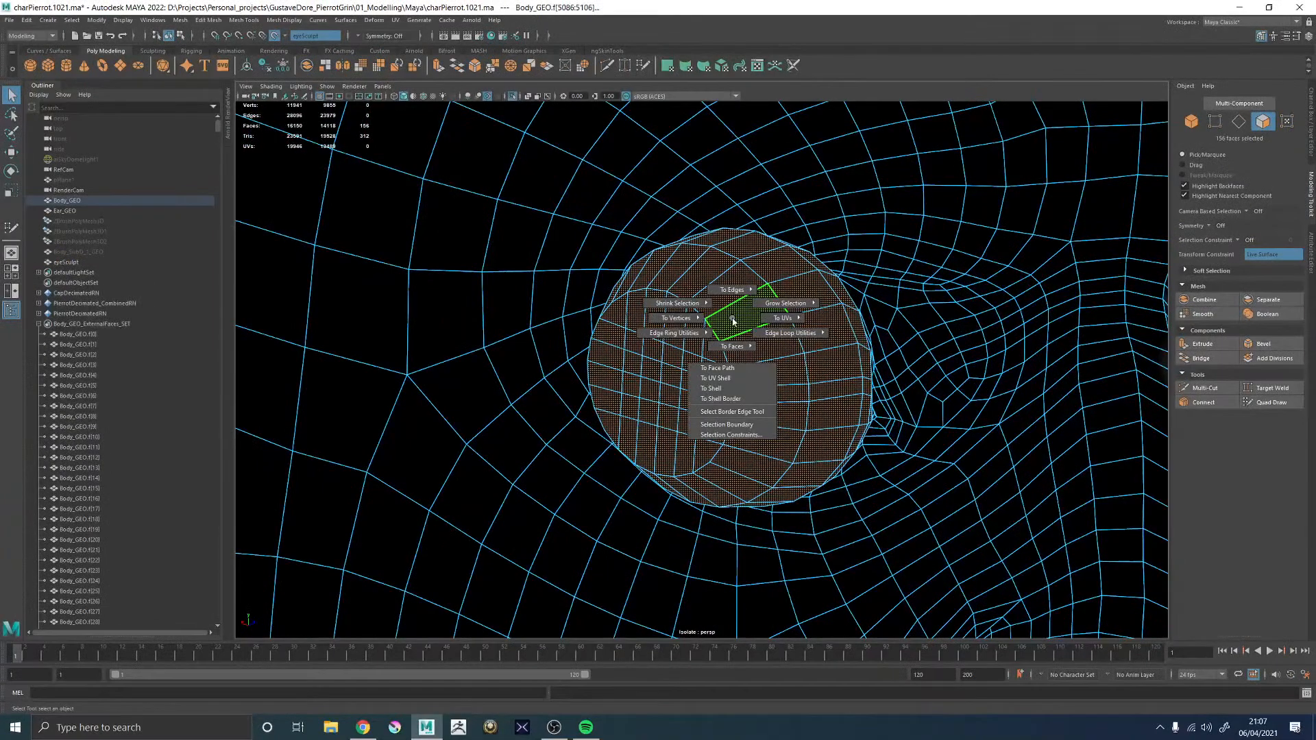
pyautogui.keyDown('ctrl'); pyautogui.moveTo(686, 321); pyautogui.dragTo(624, 320, button='right'); pyautogui.keyUp('ctrl')
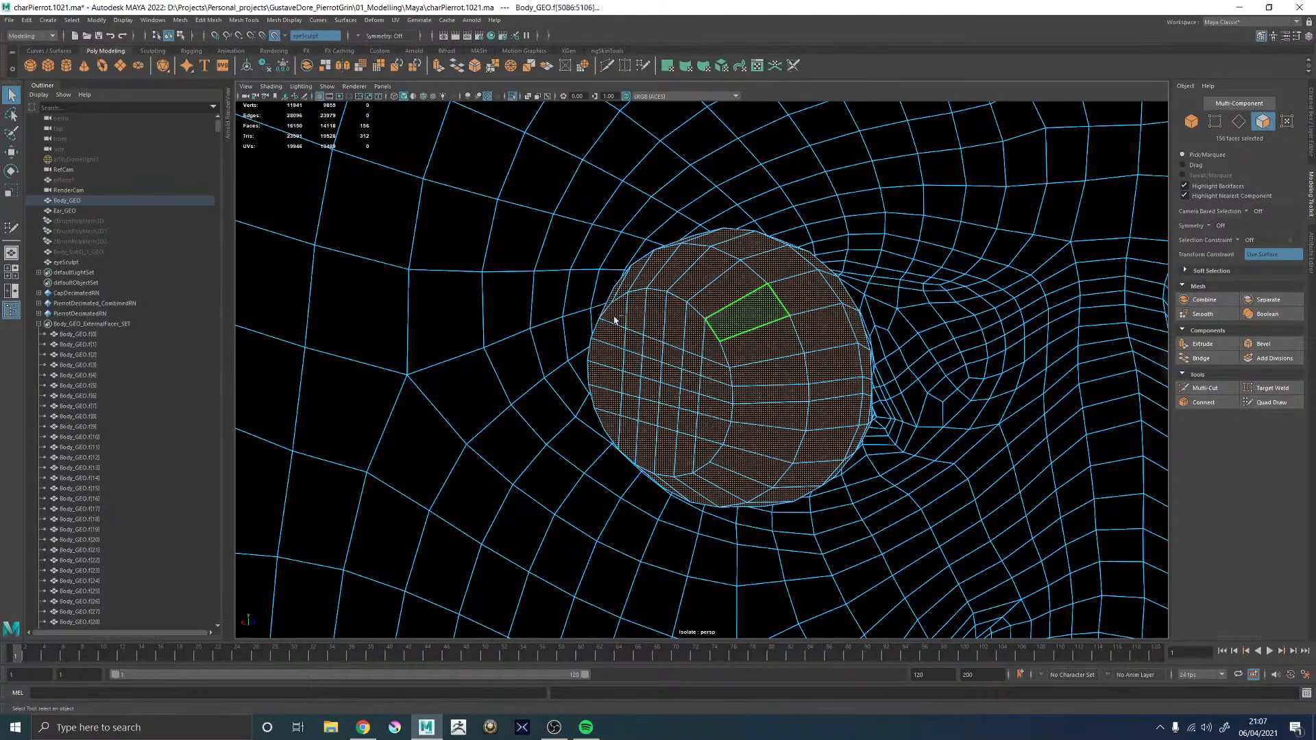
pyautogui.press('w')
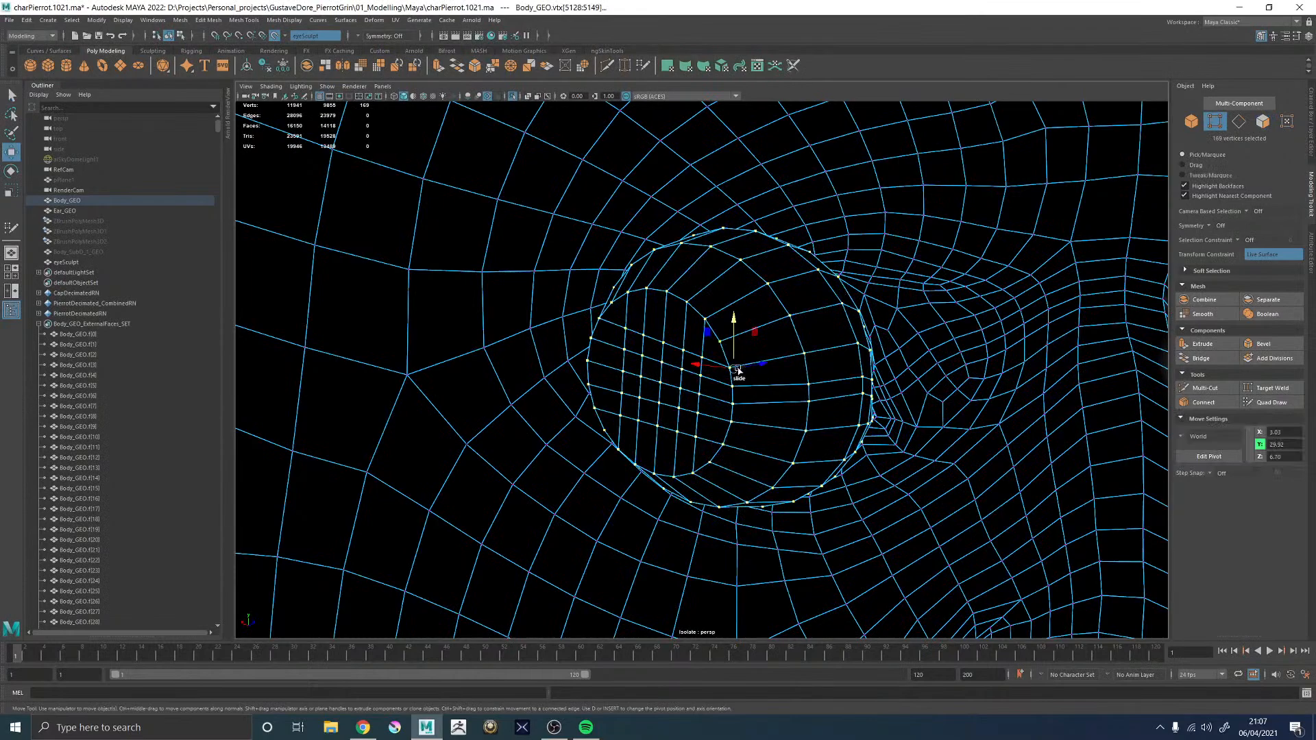
pyautogui.moveTo(739, 371); pyautogui.dragTo(675, 376)
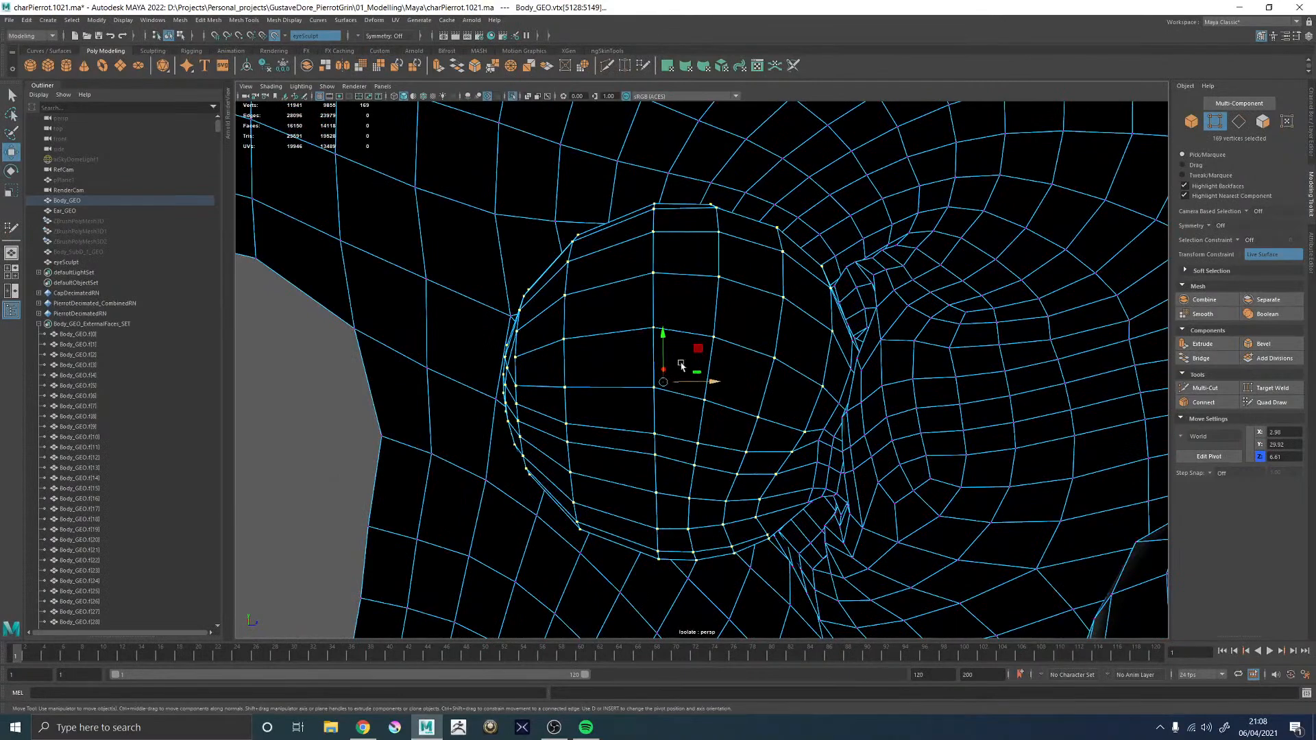
# - Deselect the socket vertices nearest the eyelids and smooth the remaining back vertices with Average Vertices at 10 iterations
pyautogui.keyDown('ctrl'); pyautogui.moveTo(637, 152); pyautogui.dragTo(919, 606); pyautogui.keyUp('ctrl')
pyautogui.keyDown('alt'); pyautogui.moveTo(793, 505); pyautogui.dragTo(746, 305); pyautogui.keyUp('alt')
pyautogui.keyDown('shift'); pyautogui.rightClick(744, 296); pyautogui.keyUp('shift')
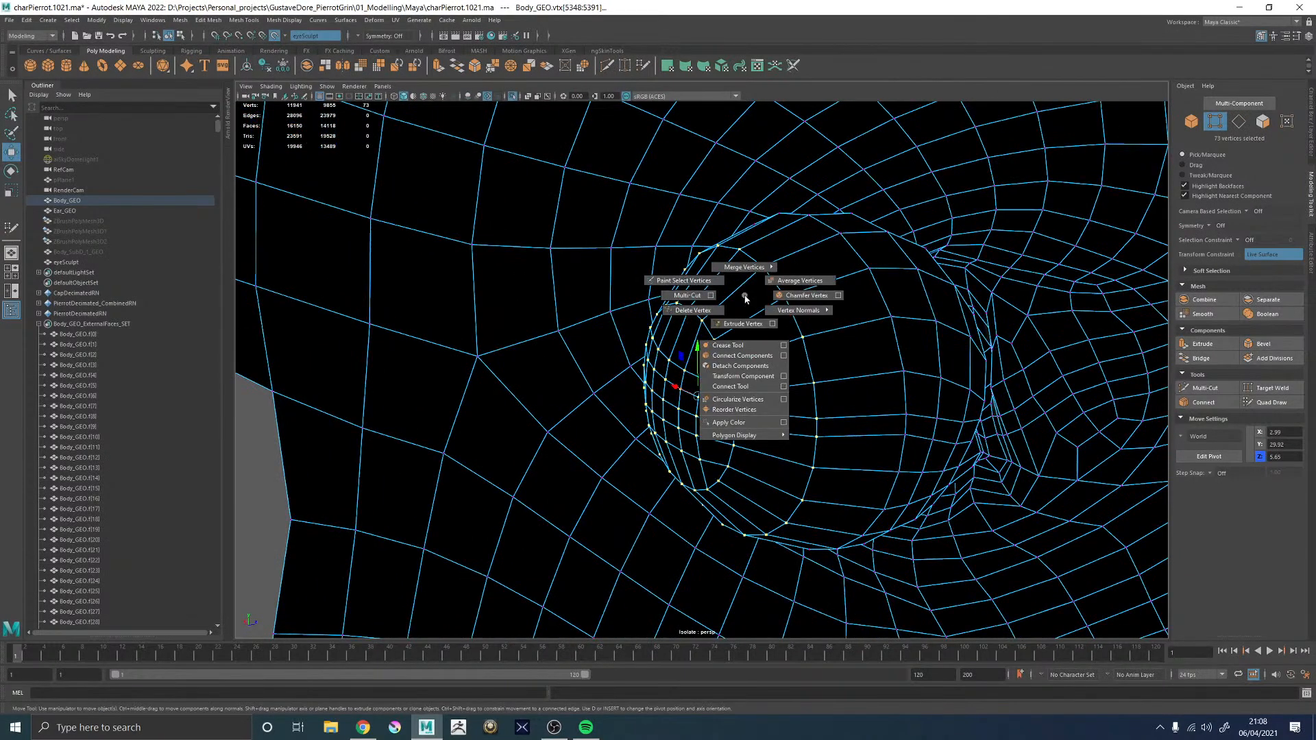
pyautogui.keyDown('alt'); pyautogui.moveTo(758, 355); pyautogui.dragTo(755, 382); pyautogui.keyUp('alt')
pyautogui.keyDown('shift'); pyautogui.rightClick(771, 353); pyautogui.keyUp('shift')
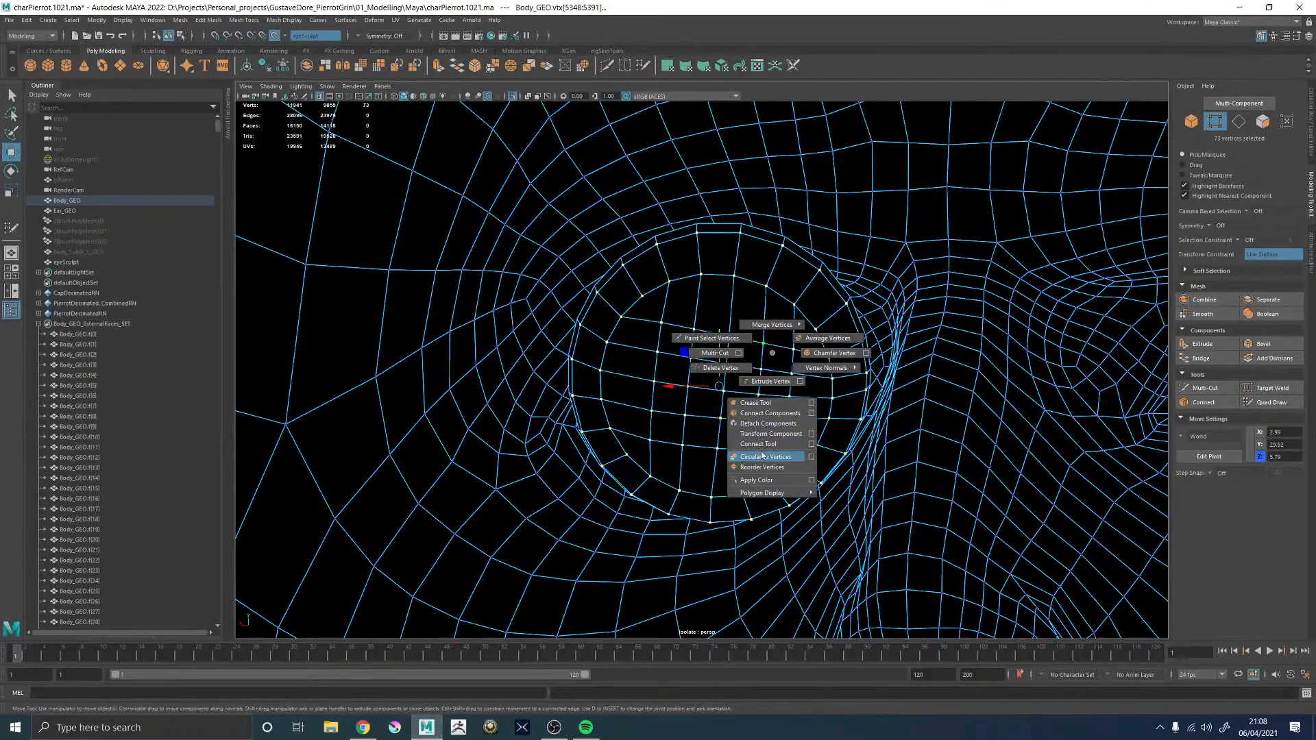
pyautogui.keyDown('shift'); pyautogui.moveTo(817, 371); pyautogui.dragTo(800, 328, button='right'); pyautogui.keyUp('shift')
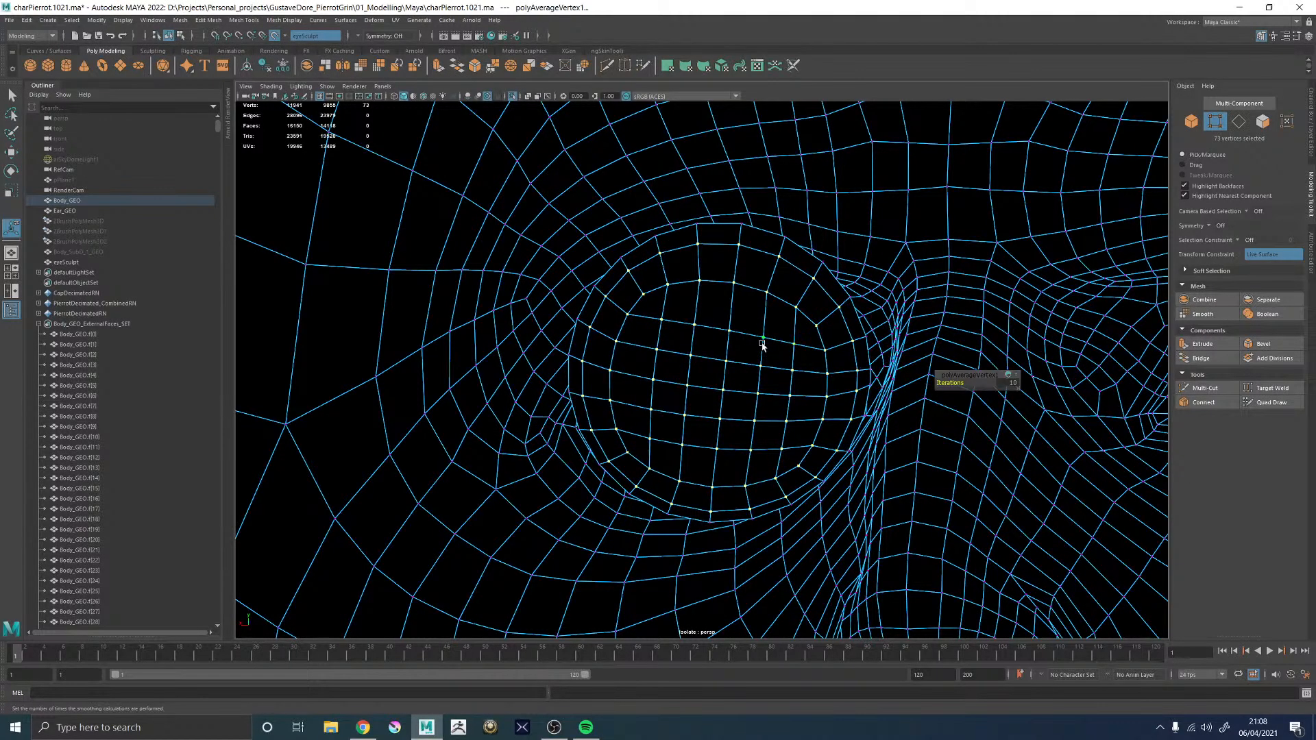
pyautogui.keyDown('alt'); pyautogui.moveTo(754, 360); pyautogui.dragTo(1021, 381); pyautogui.keyUp('alt')
pyautogui.press('w')
# - Leave component selection and select Body_GEO as a whole object
pyautogui.keyDown('alt'); pyautogui.moveTo(925, 378); pyautogui.dragTo(692, 336); pyautogui.keyUp('alt')
pyautogui.moveTo(695, 329)
pyautogui.keyDown('shift'); pyautogui.mouseDown(button='right')
pyautogui.moveTo(637, 332)
pyautogui.moveTo(695, 335)
pyautogui.mouseUp(button='right'); pyautogui.keyUp('shift')
pyautogui.keyDown('alt'); pyautogui.moveTo(695, 334); pyautogui.dragTo(830, 334); pyautogui.keyUp('alt')
pyautogui.moveTo(830, 333); pyautogui.dragTo(865, 303, button='right')
pyautogui.keyDown('alt'); pyautogui.moveTo(747, 407); pyautogui.dragTo(698, 412); pyautogui.keyUp('alt')
pyautogui.keyDown('alt'); pyautogui.moveTo(697, 412); pyautogui.dragTo(568, 414, button='right'); pyautogui.keyUp('alt')
pyautogui.keyDown('alt'); pyautogui.moveTo(568, 413); pyautogui.dragTo(749, 391); pyautogui.keyUp('alt')
pyautogui.keyDown('alt'); pyautogui.moveTo(750, 391); pyautogui.dragTo(649, 386, button='right'); pyautogui.keyUp('alt')
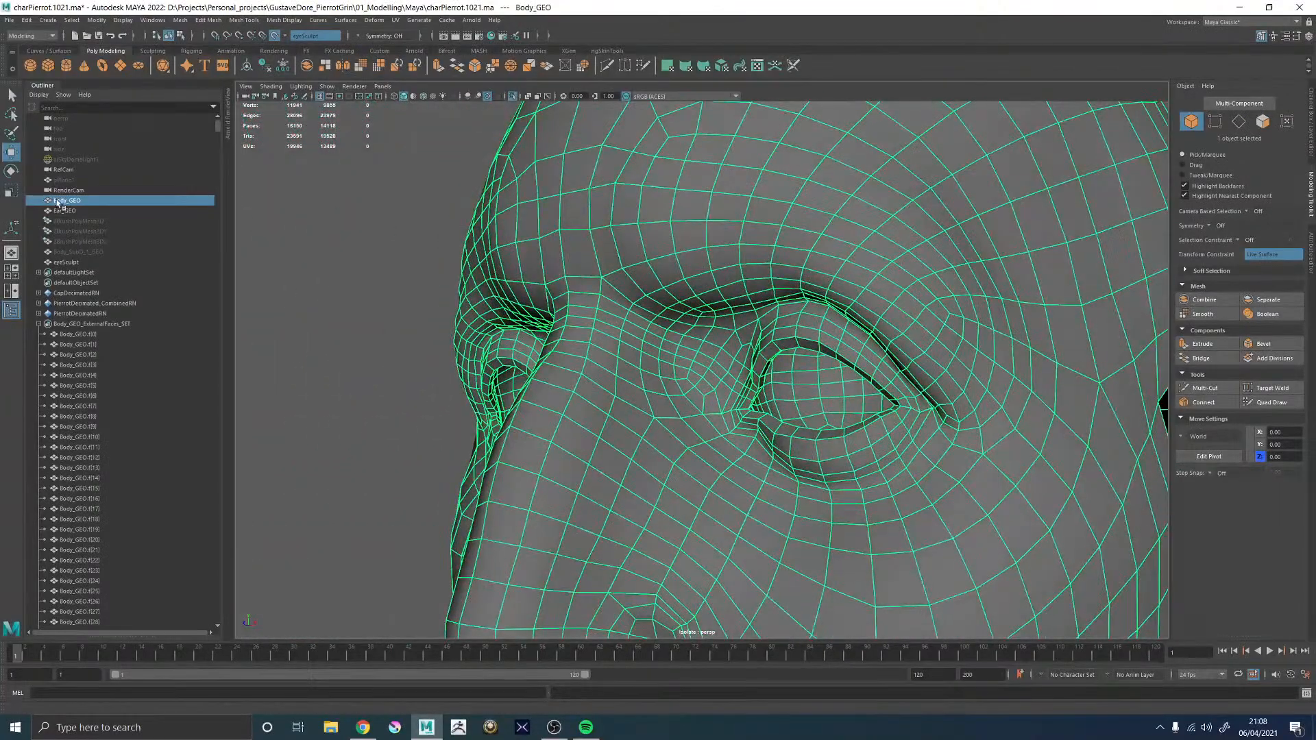
# - Turn off the isolation of Body_GEO and disable the live surface
pyautogui.keyDown('alt'); pyautogui.moveTo(693, 329); pyautogui.dragTo(581, 314, button='right'); pyautogui.keyUp('alt')
pyautogui.keyDown('alt'); pyautogui.moveTo(582, 315); pyautogui.dragTo(612, 363); pyautogui.keyUp('alt')
pyautogui.keyDown('alt'); pyautogui.moveTo(611, 363); pyautogui.dragTo(700, 388, button='right'); pyautogui.keyUp('alt')
pyautogui.keyDown('alt'); pyautogui.moveTo(700, 387); pyautogui.dragTo(651, 385); pyautogui.keyUp('alt')
pyautogui.keyDown('alt'); pyautogui.moveTo(651, 385); pyautogui.dragTo(690, 385, button='right'); pyautogui.keyUp('alt')
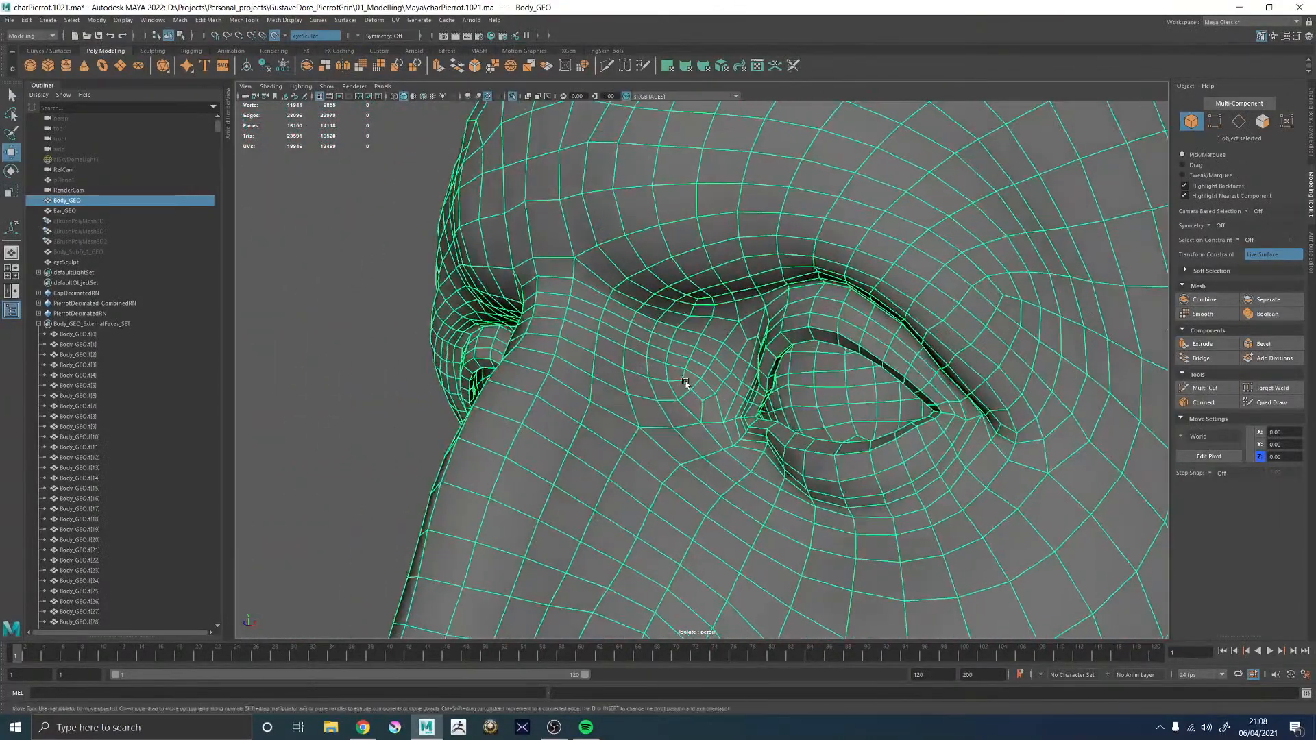
pyautogui.click(514, 96)
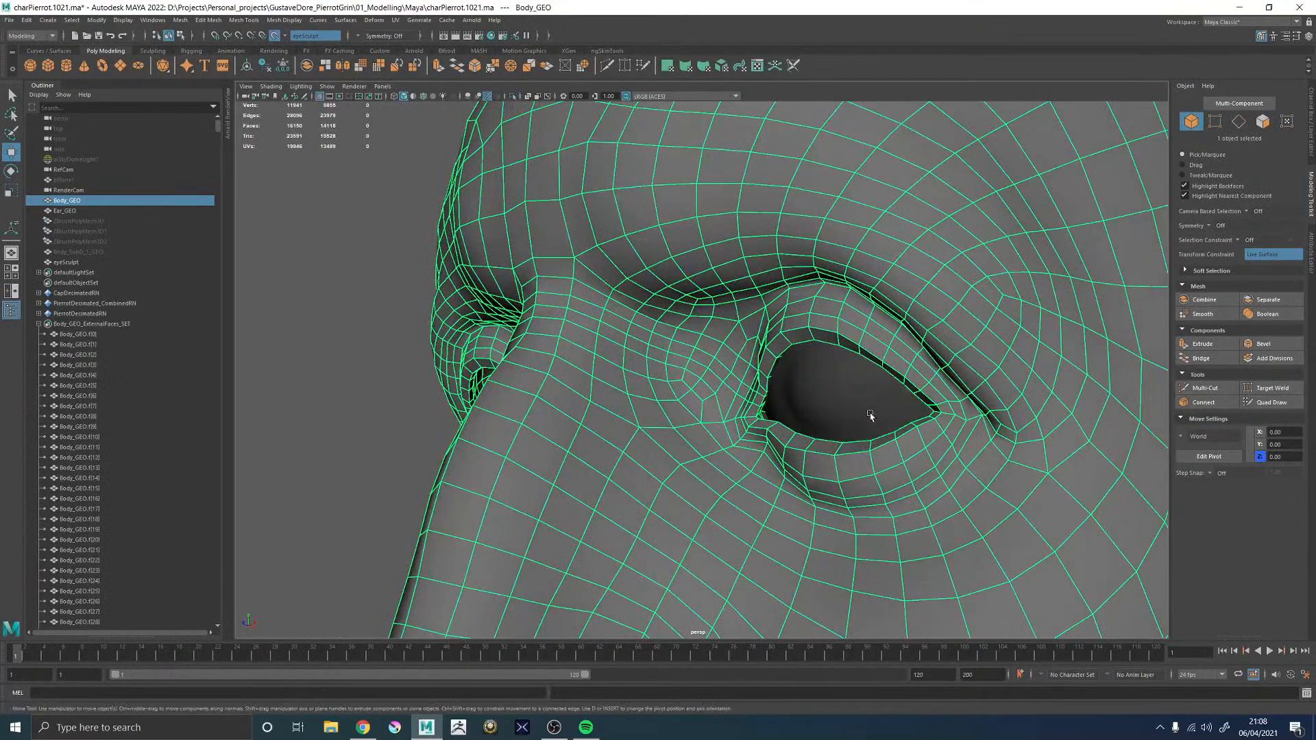
pyautogui.click(275, 36)
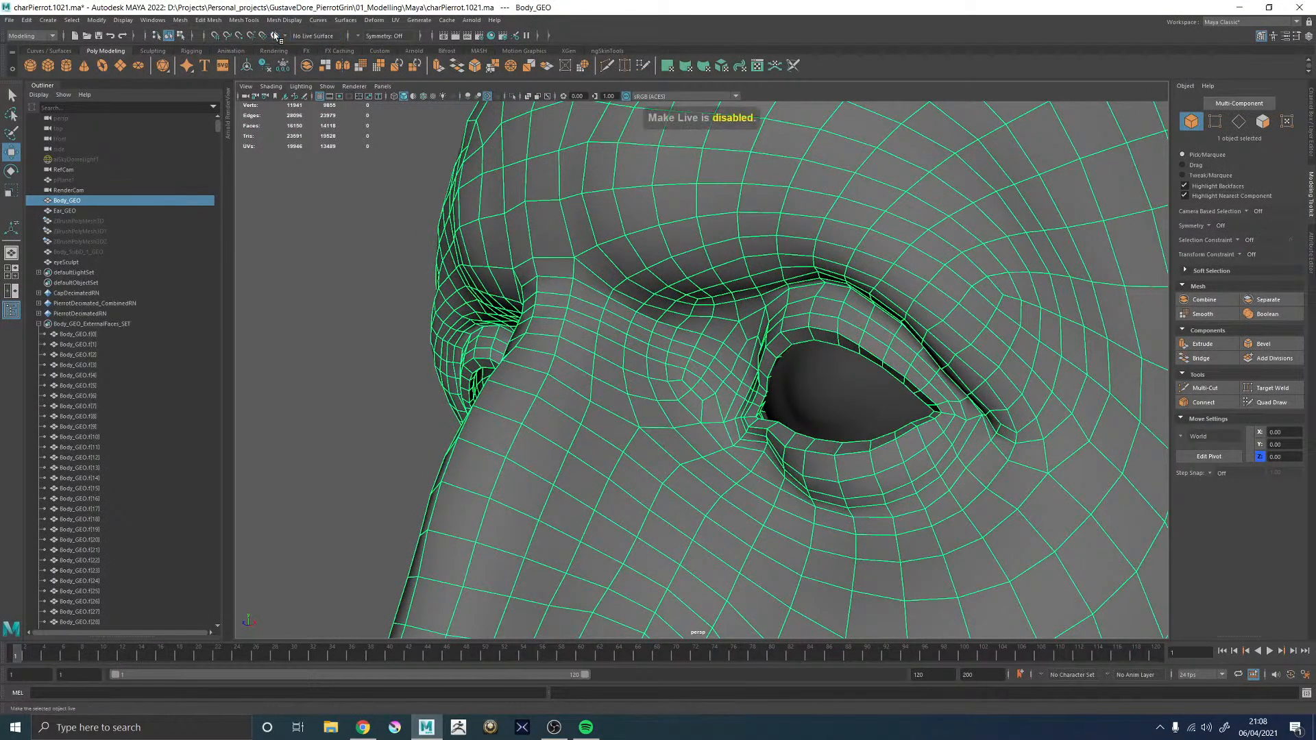
# - Hide the eyeSculpt mesh and show the ZBrushPolyMesh3D head sculpt
pyautogui.click(860, 381)
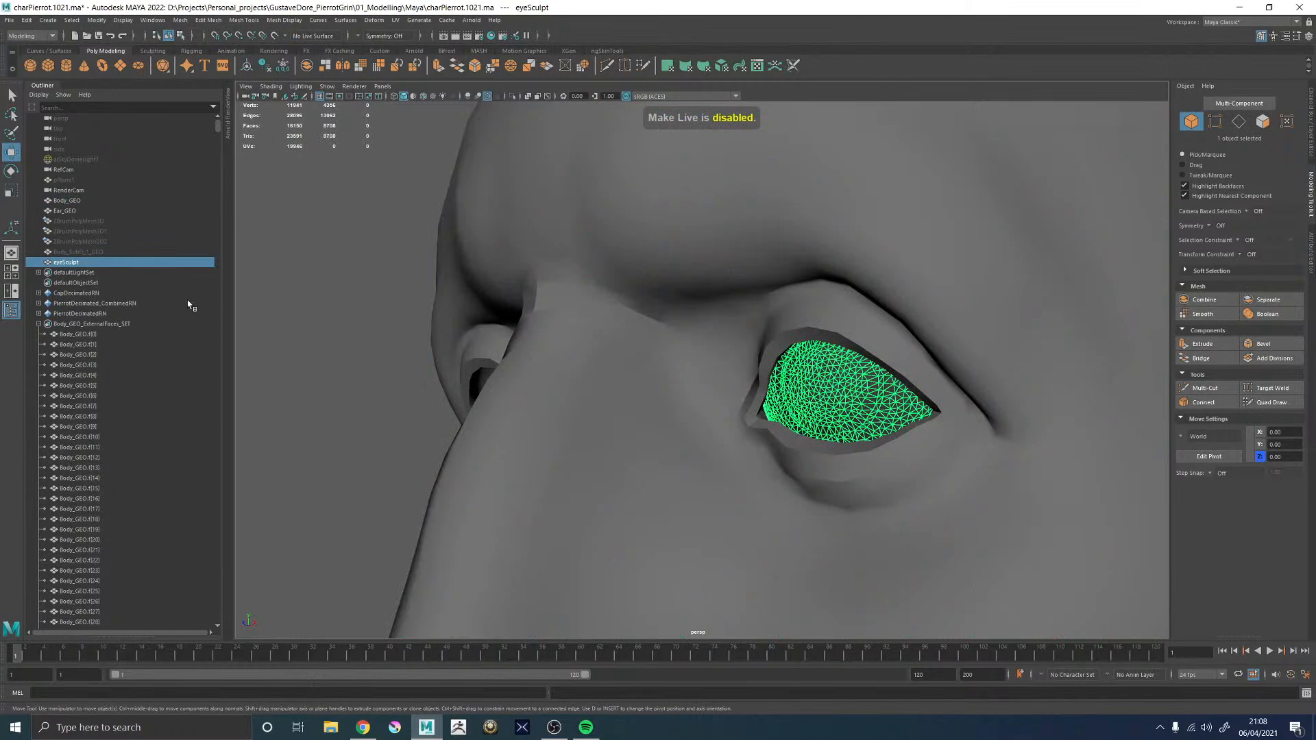
pyautogui.press('h')
pyautogui.click(96, 221)
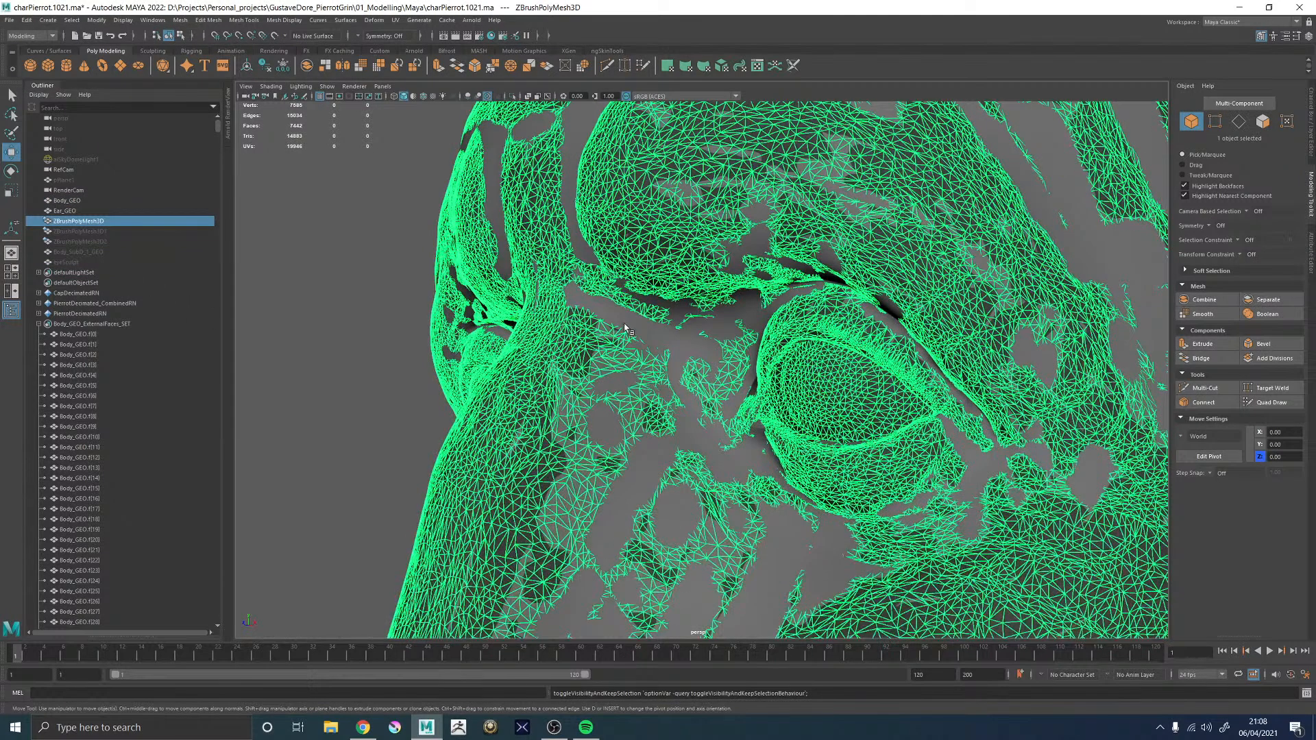
pyautogui.click(624, 326)
pyautogui.click(1271, 402)
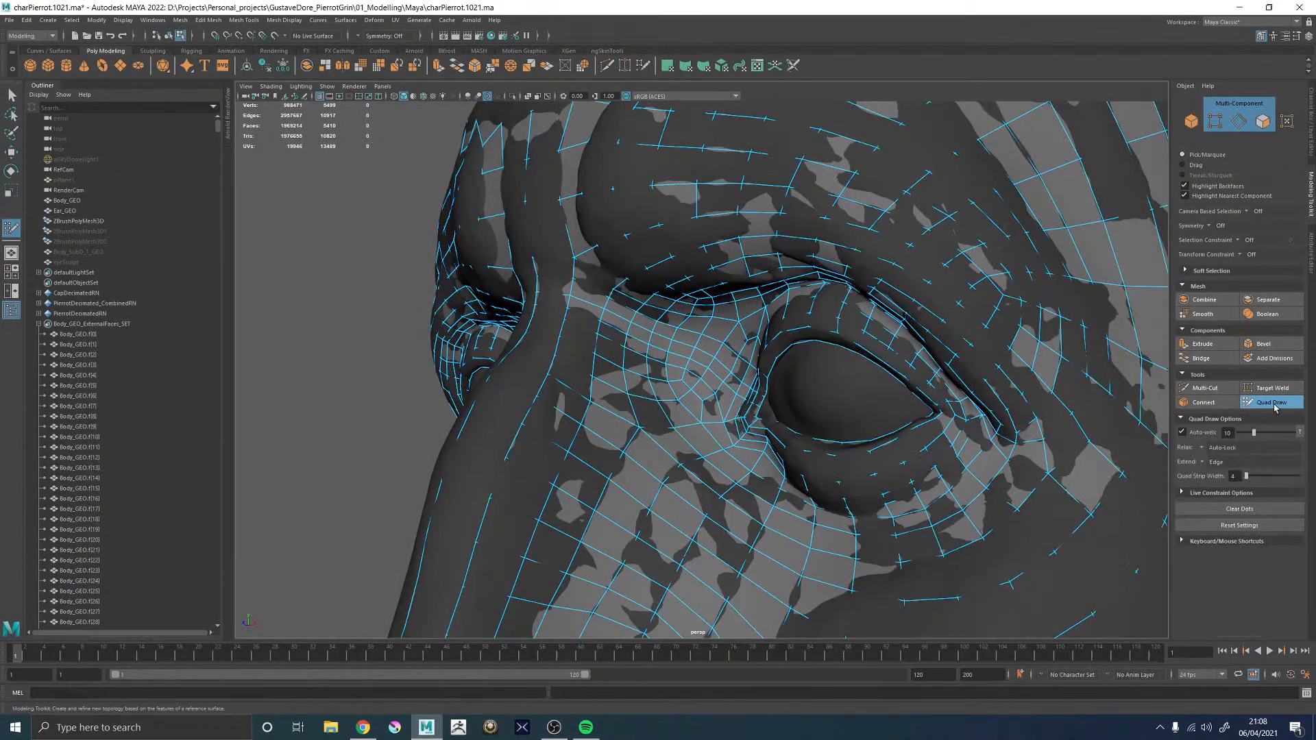
pyautogui.keyDown('alt'); pyautogui.moveTo(618, 335); pyautogui.dragTo(687, 362, button='middle'); pyautogui.keyUp('alt')
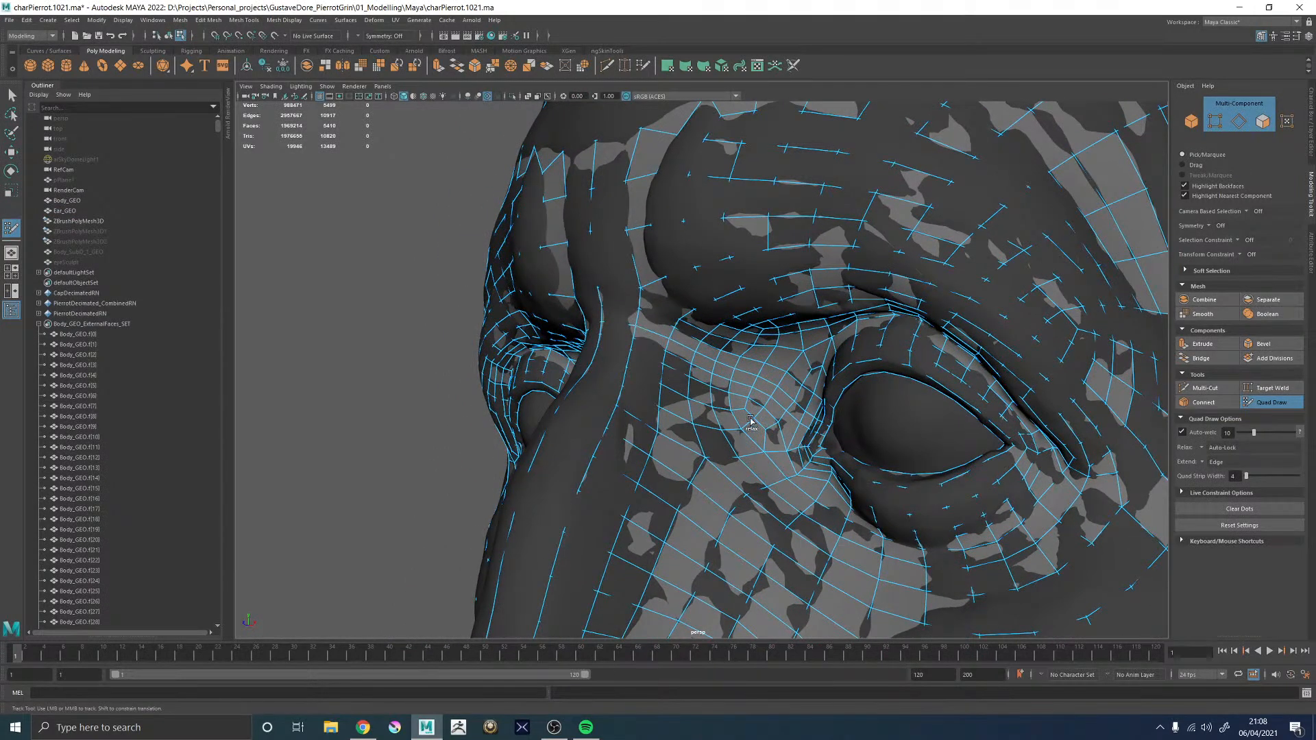
pyautogui.press('w')
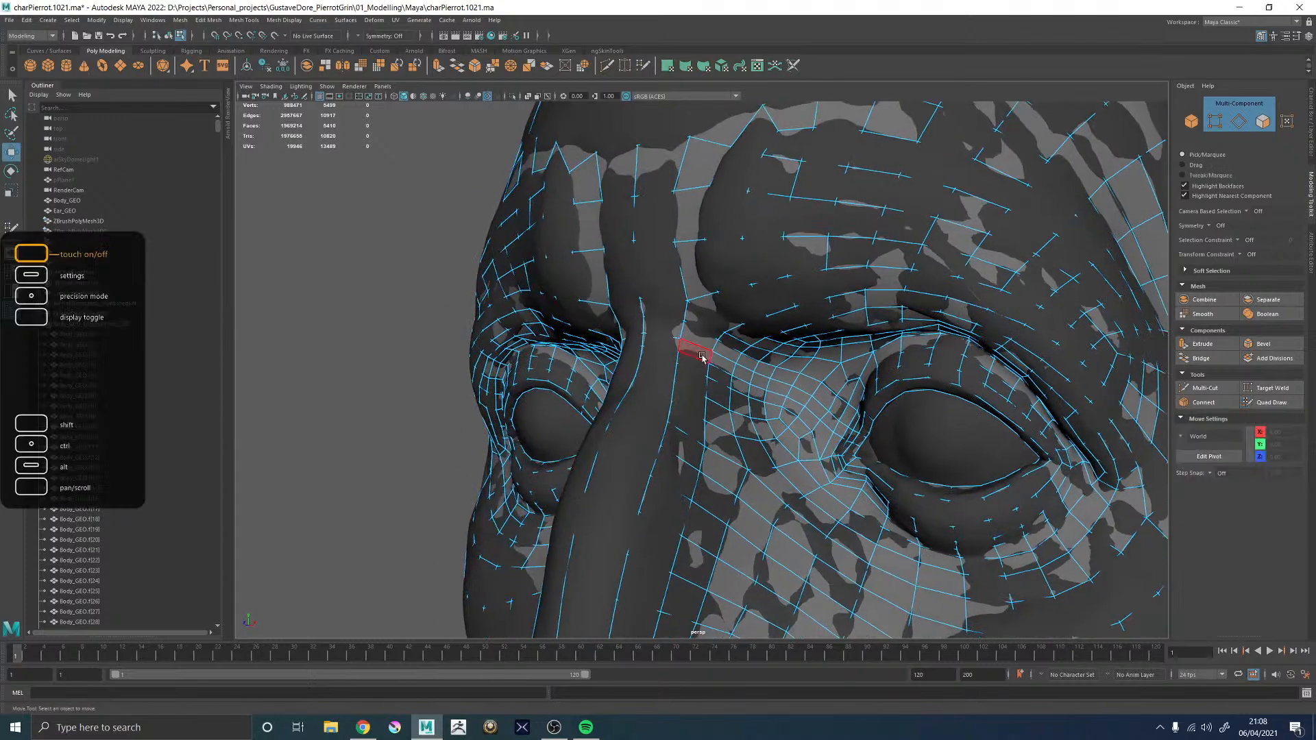
# - Make ZBrushPolyMesh3D the live surface, then select Body_GEO and save the scene incrementally as charPierrot.1022.ma
pyautogui.click(689, 351)
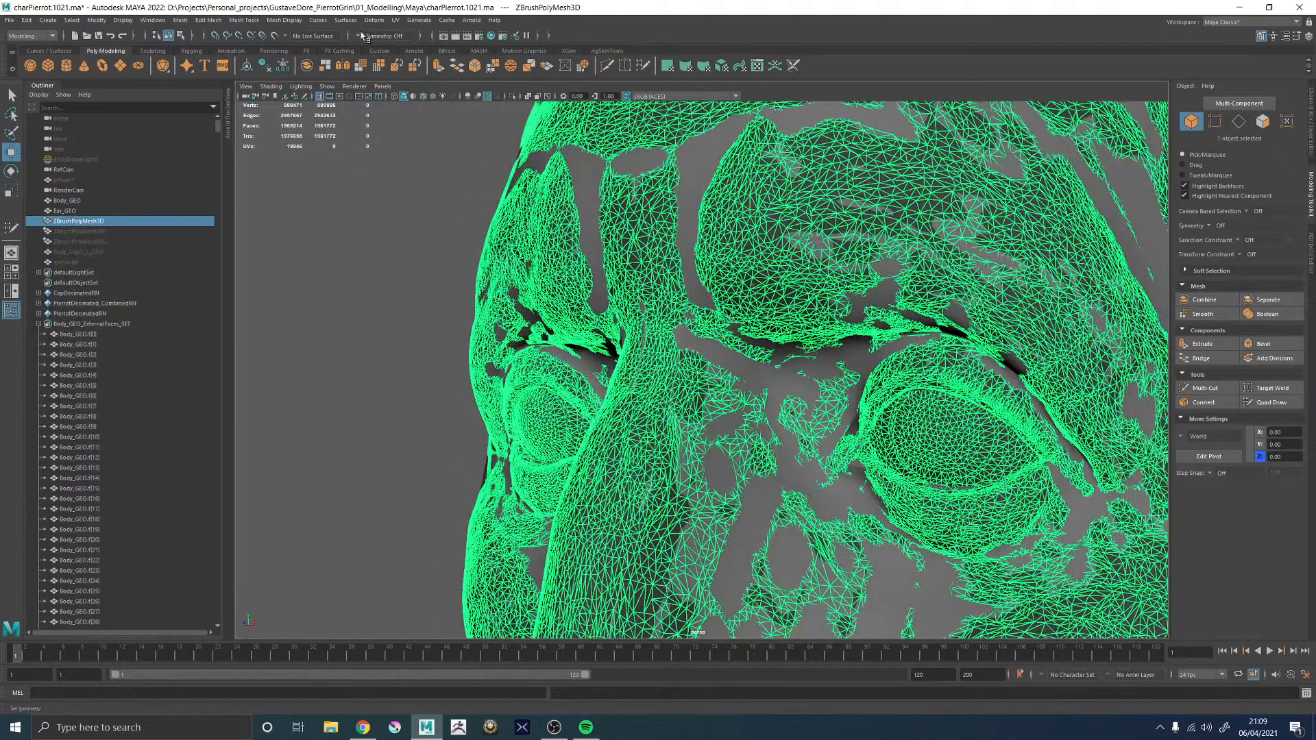
pyautogui.click(274, 35)
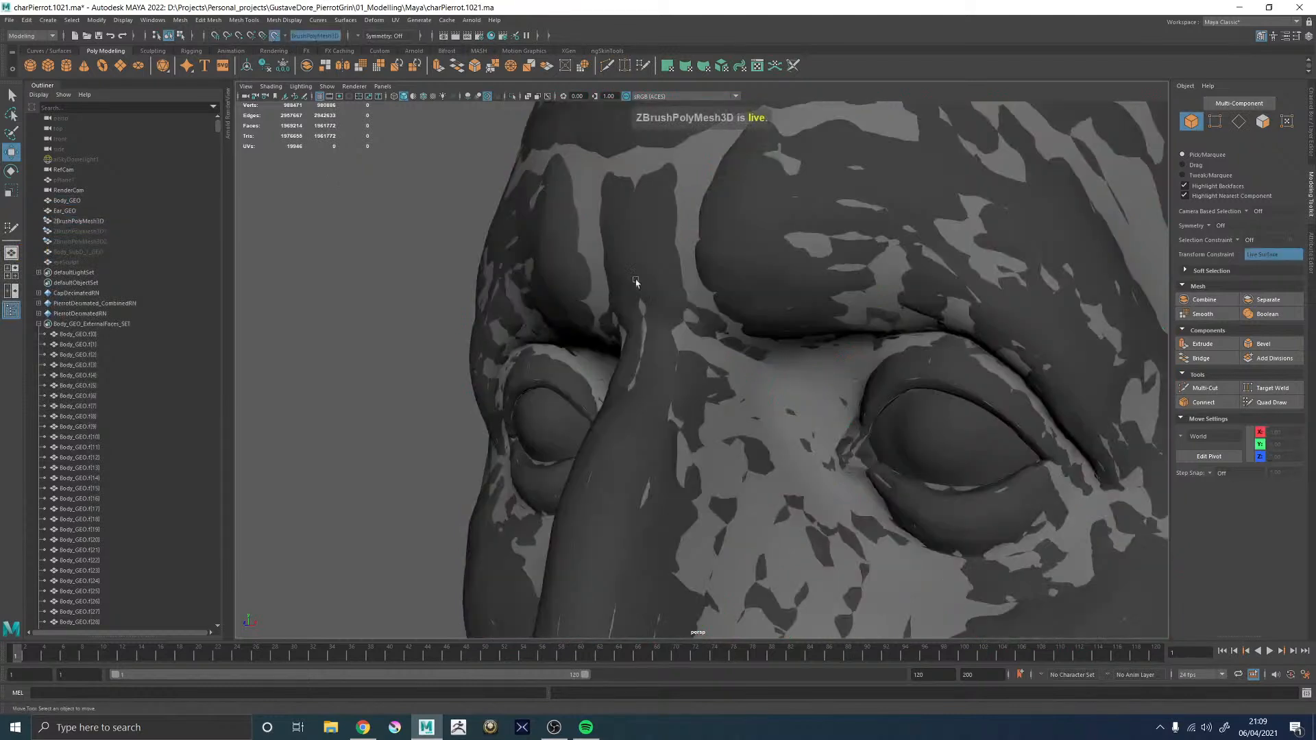
pyautogui.click(751, 351)
pyautogui.hotkey('ctrl', 'alt', 's')
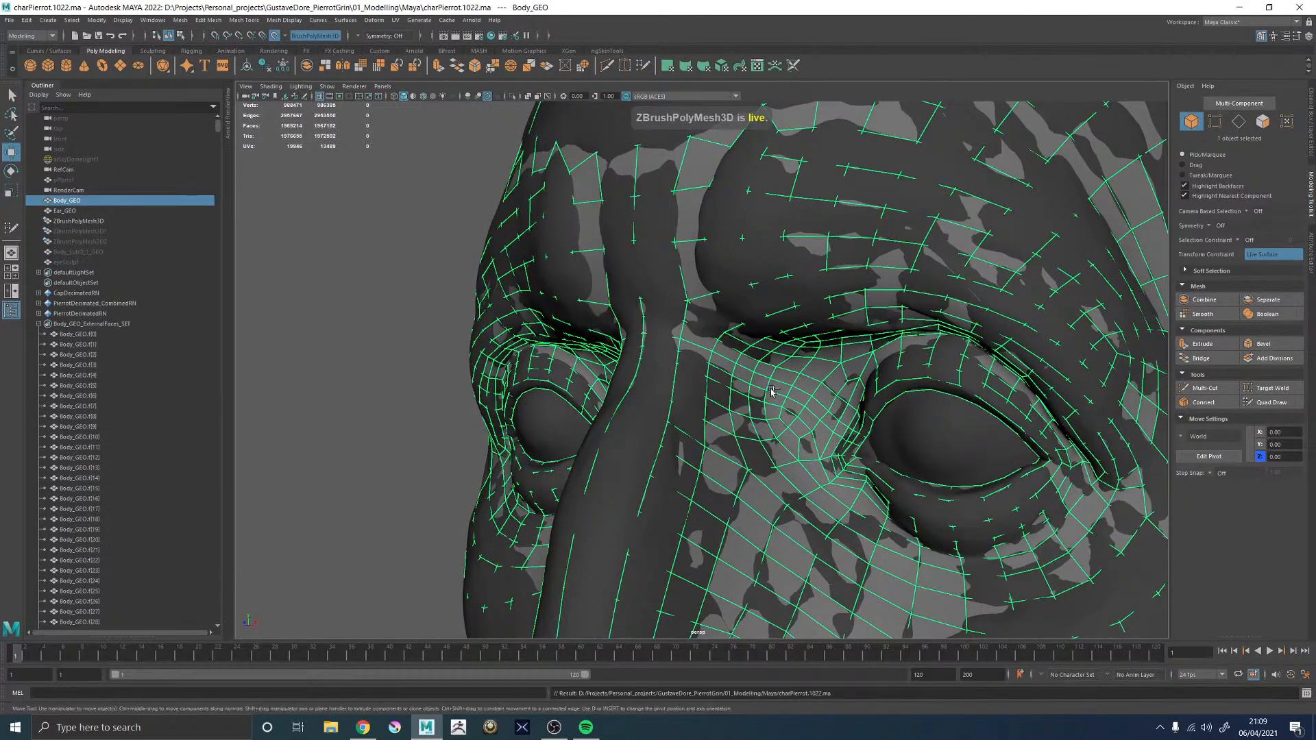
# - Activate Quad Draw on Body_GEO to work on the live head sculpt around the inner eye corner and nose bridge
pyautogui.click(1272, 403)
pyautogui.keyDown('alt'); pyautogui.moveTo(782, 411); pyautogui.dragTo(763, 408); pyautogui.keyUp('alt')
pyautogui.hotkey('ctrl', 's')
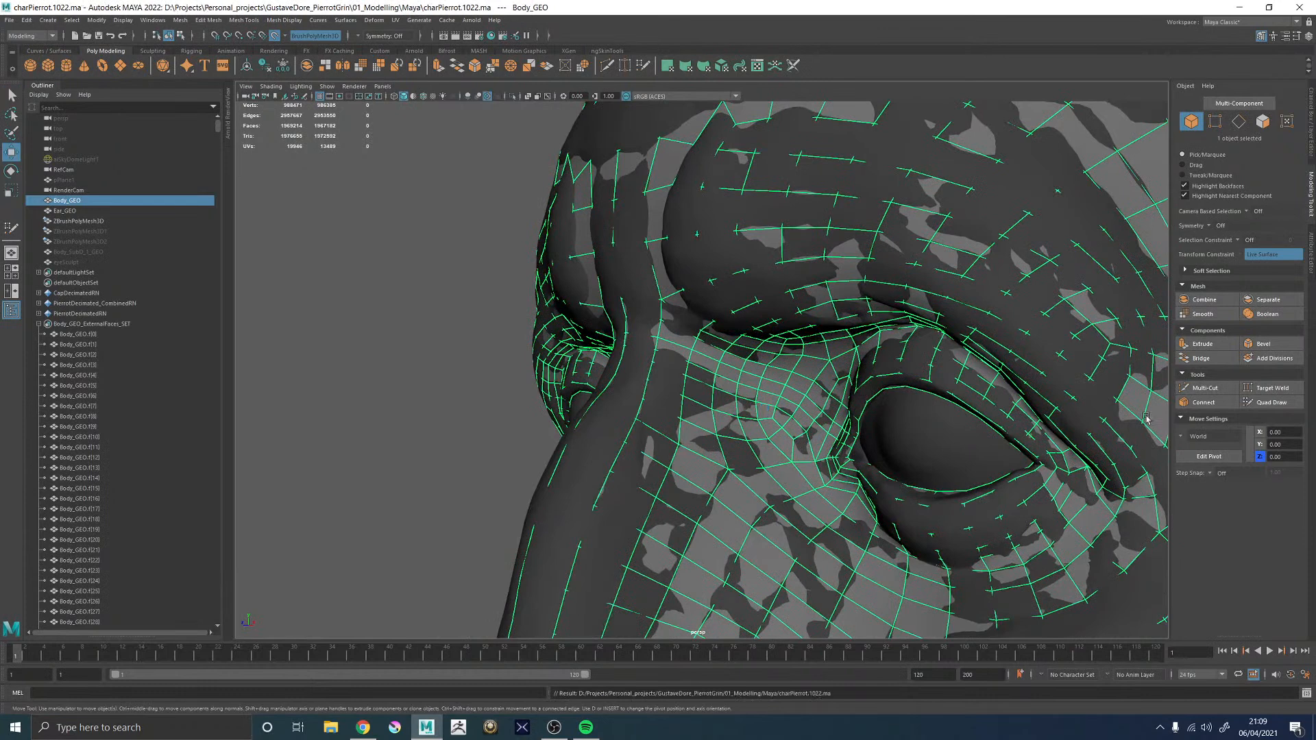
pyautogui.click(1267, 402)
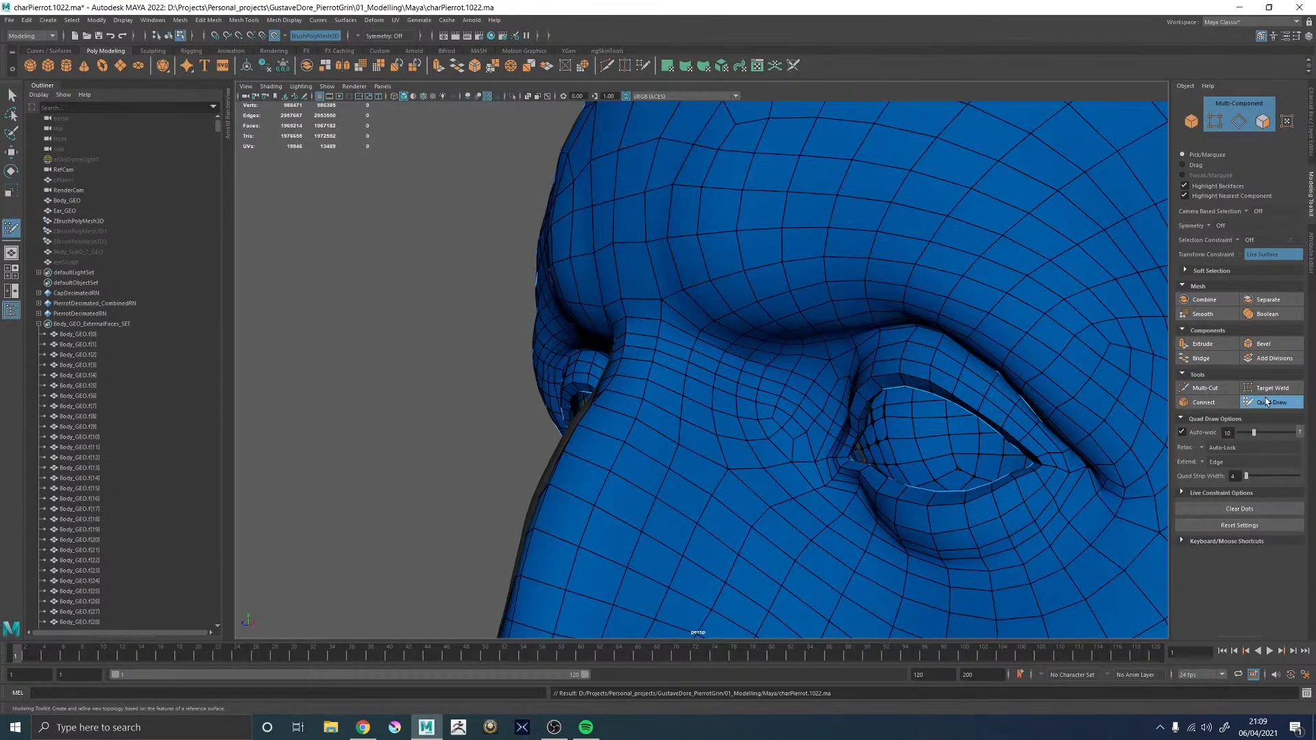
pyautogui.keyDown('alt'); pyautogui.moveTo(676, 353); pyautogui.dragTo(680, 353); pyautogui.keyUp('alt')
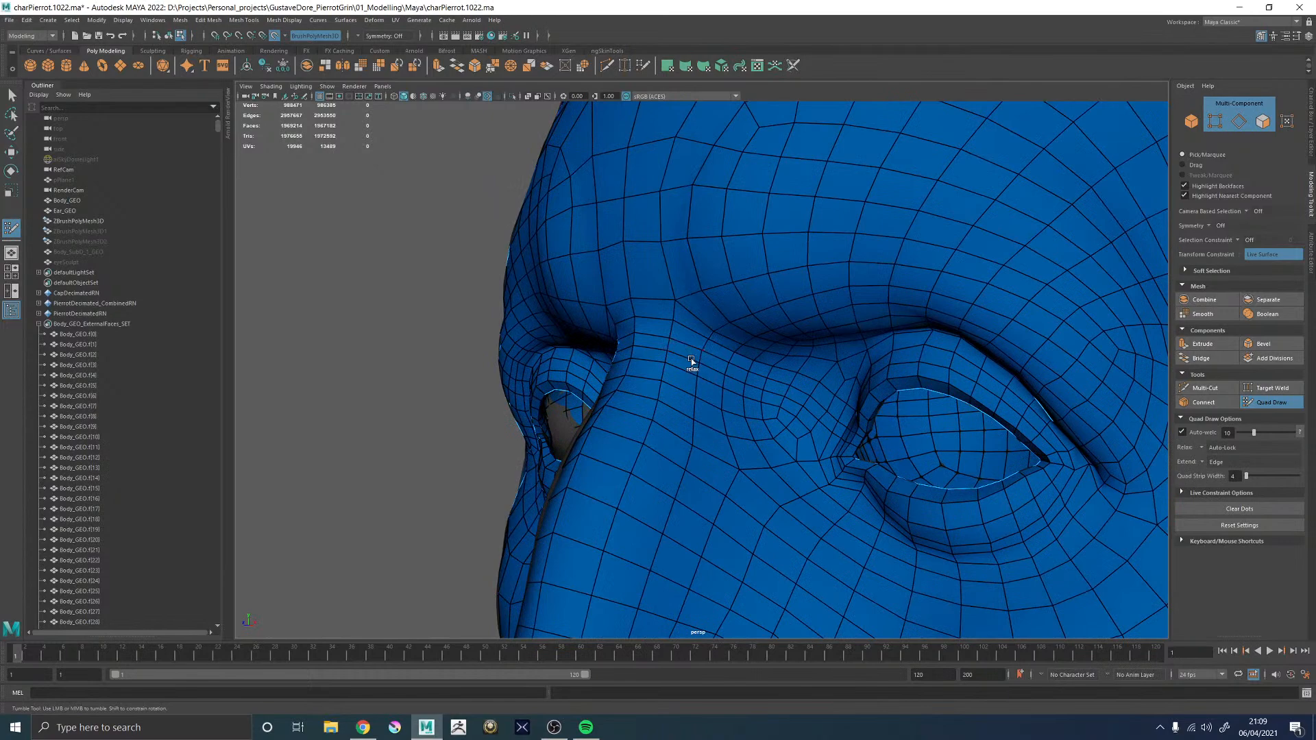
# - Examine Body_GEO's topology around the nose bridge, upper eyelid and inner eye corner
pyautogui.keyDown('alt'); pyautogui.moveTo(669, 375); pyautogui.dragTo(692, 361); pyautogui.keyUp('alt')
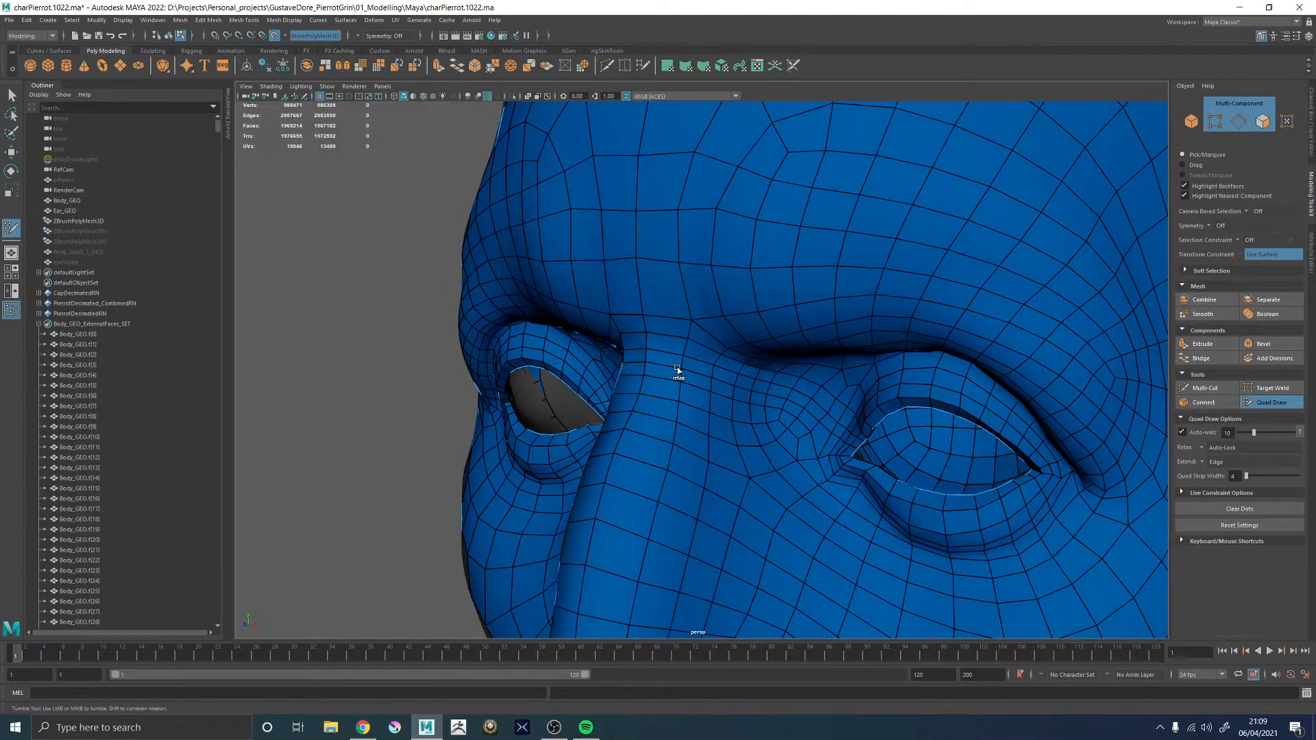
pyautogui.keyDown('alt'); pyautogui.moveTo(676, 366); pyautogui.dragTo(679, 367); pyautogui.keyUp('alt')
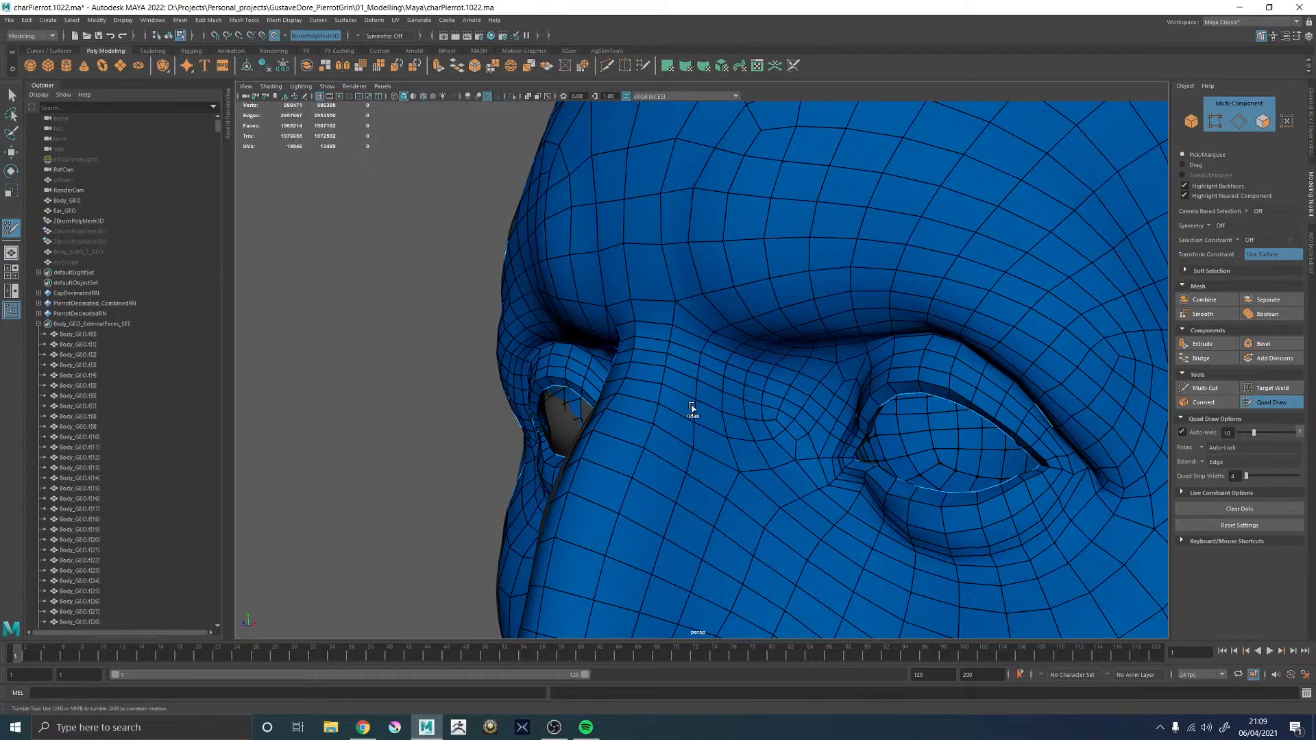
pyautogui.keyDown('alt'); pyautogui.moveTo(695, 429); pyautogui.dragTo(769, 440); pyautogui.keyUp('alt')
pyautogui.keyDown('alt'); pyautogui.moveTo(769, 441); pyautogui.dragTo(616, 376, button='middle'); pyautogui.keyUp('alt')
pyautogui.keyDown('alt'); pyautogui.moveTo(617, 377); pyautogui.dragTo(767, 394, button='right'); pyautogui.keyUp('alt')
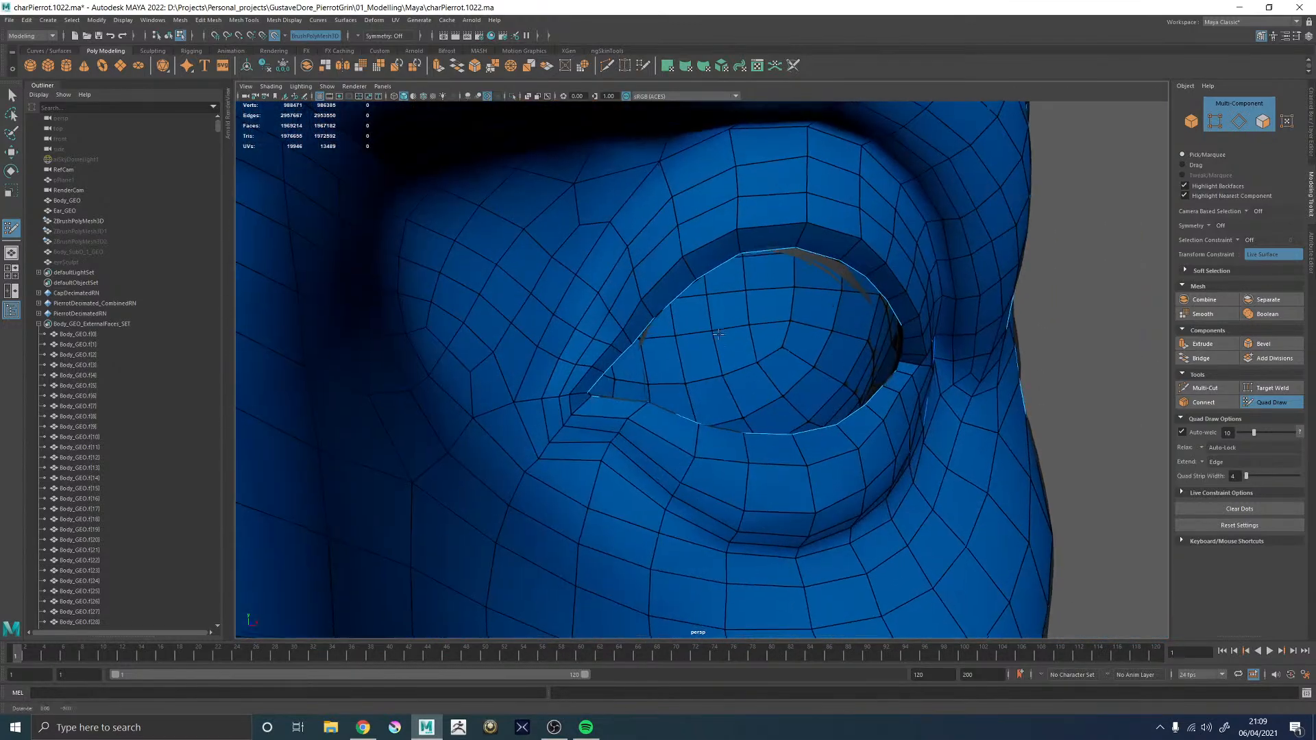
pyautogui.keyDown('alt'); pyautogui.moveTo(768, 394); pyautogui.dragTo(823, 453, button='middle'); pyautogui.keyUp('alt')
pyautogui.keyDown('alt'); pyautogui.moveTo(823, 453); pyautogui.dragTo(850, 461, button='right'); pyautogui.keyUp('alt')
pyautogui.keyDown('alt'); pyautogui.moveTo(696, 351); pyautogui.dragTo(690, 343); pyautogui.keyUp('alt')
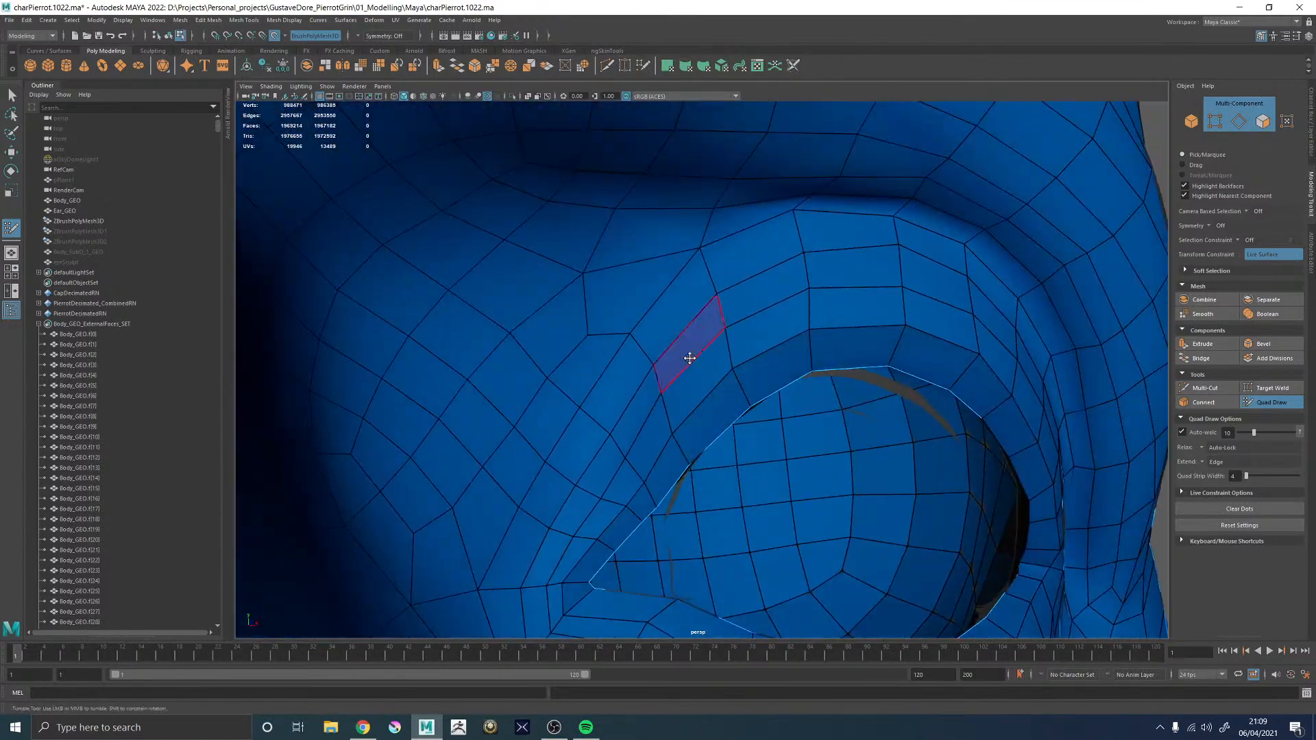
pyautogui.keyDown('alt'); pyautogui.moveTo(696, 427); pyautogui.dragTo(774, 459); pyautogui.keyUp('alt')
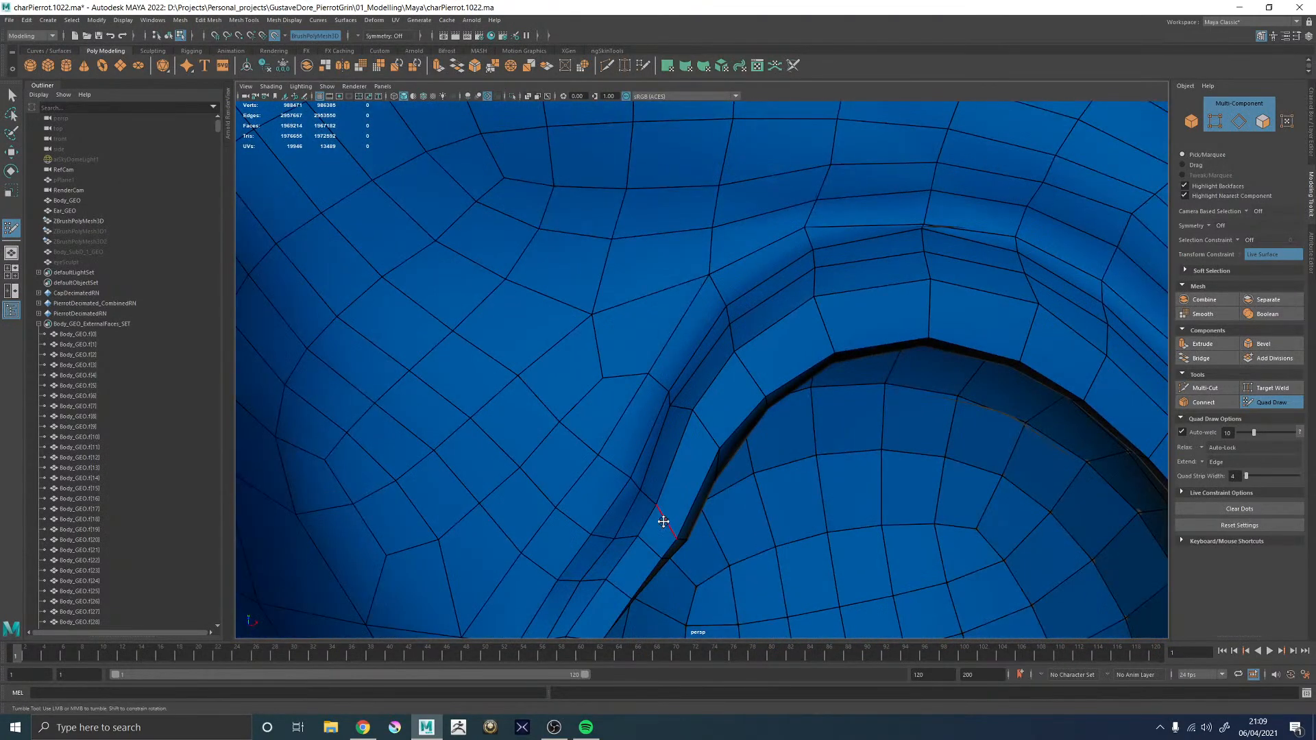
pyautogui.keyDown('alt'); pyautogui.moveTo(653, 511); pyautogui.dragTo(645, 450, button='middle'); pyautogui.keyUp('alt')
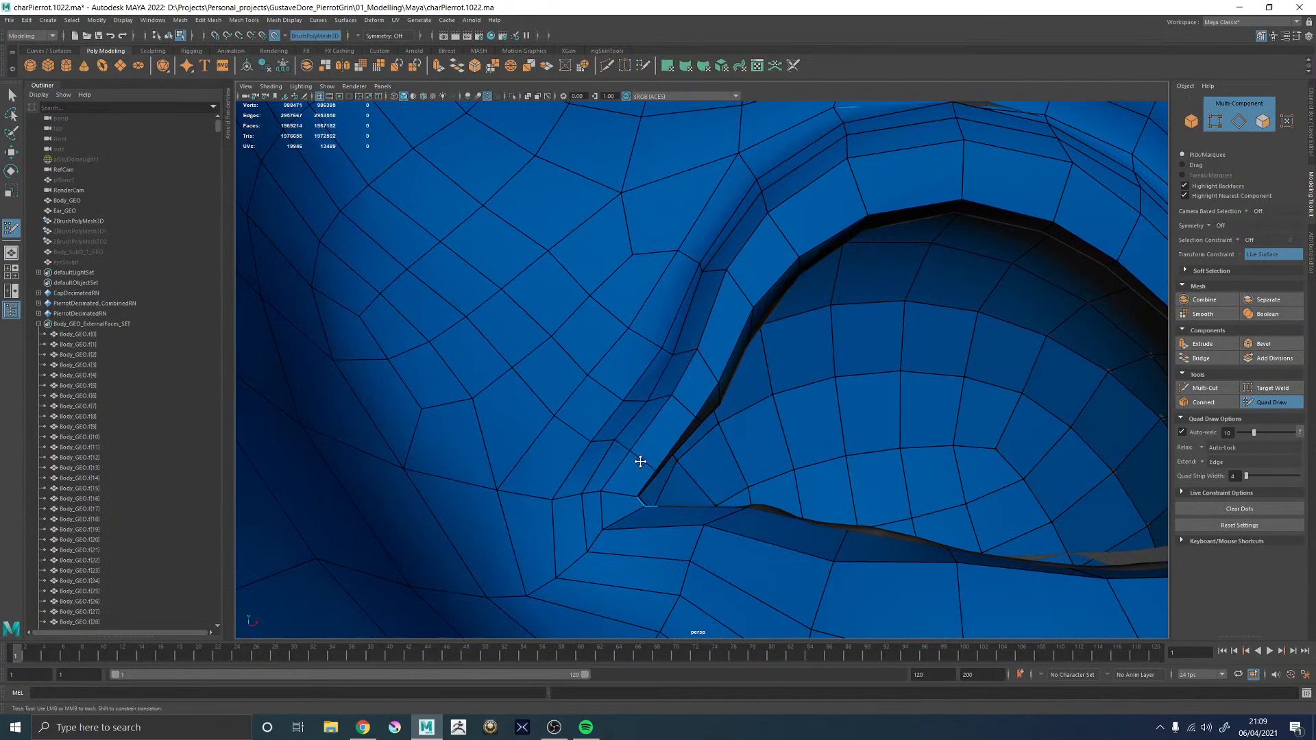
pyautogui.keyDown('alt'); pyautogui.moveTo(697, 399); pyautogui.dragTo(658, 364); pyautogui.keyUp('alt')
pyautogui.keyDown('alt'); pyautogui.moveTo(658, 363); pyautogui.dragTo(796, 378, button='middle'); pyautogui.keyUp('alt')
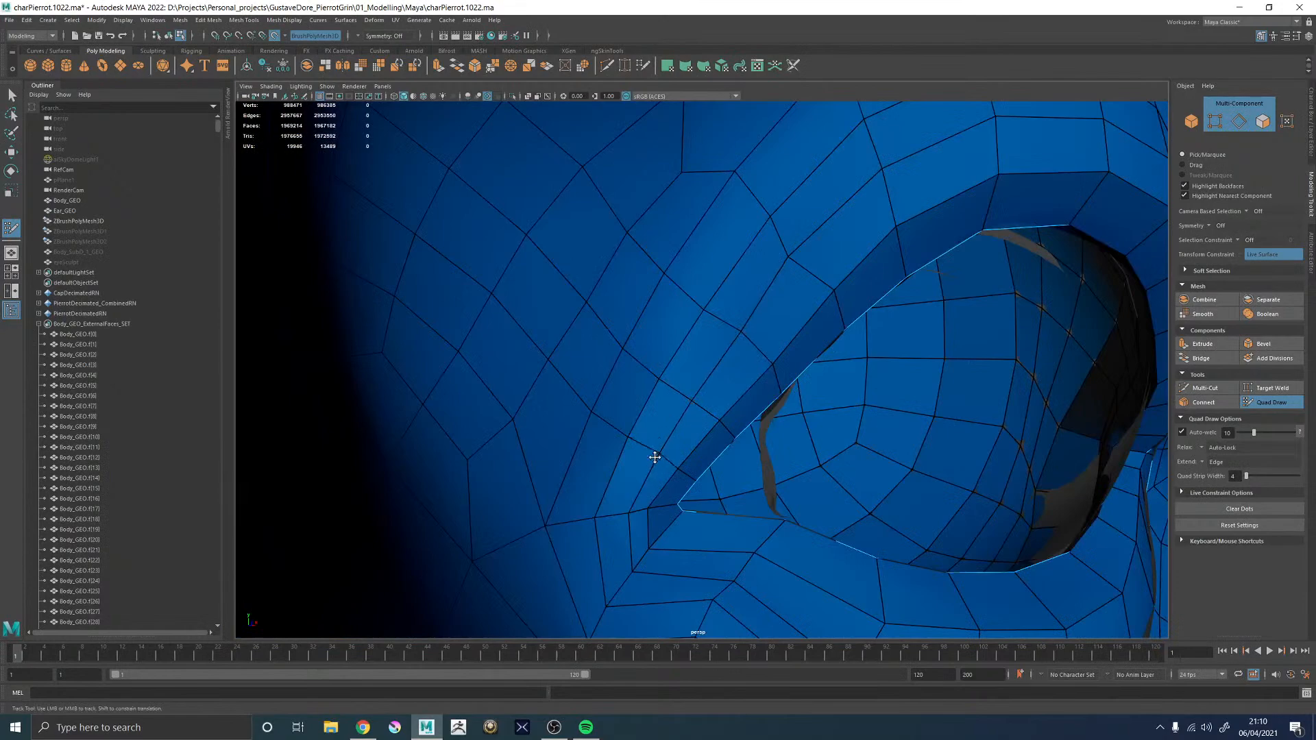
# - Check the edge flow across the whole face, from the nose and cheek back to both eye sockets
pyautogui.keyDown('alt'); pyautogui.moveTo(652, 458); pyautogui.dragTo(461, 361, button='right'); pyautogui.keyUp('alt')
pyautogui.keyDown('alt'); pyautogui.moveTo(461, 361); pyautogui.dragTo(532, 338); pyautogui.keyUp('alt')
pyautogui.keyDown('alt'); pyautogui.moveTo(532, 338); pyautogui.dragTo(648, 366, button='middle'); pyautogui.keyUp('alt')
pyautogui.keyDown('alt'); pyautogui.moveTo(648, 366); pyautogui.dragTo(717, 405); pyautogui.keyUp('alt')
pyautogui.keyDown('alt'); pyautogui.moveTo(717, 405); pyautogui.dragTo(708, 418, button='right'); pyautogui.keyUp('alt')
pyautogui.keyDown('alt'); pyautogui.moveTo(708, 417); pyautogui.dragTo(711, 418); pyautogui.keyUp('alt')
pyautogui.keyDown('alt'); pyautogui.moveTo(710, 417); pyautogui.dragTo(721, 408, button='right'); pyautogui.keyUp('alt')
pyautogui.keyDown('alt'); pyautogui.moveTo(721, 408); pyautogui.dragTo(661, 452); pyautogui.keyUp('alt')
pyautogui.keyDown('alt'); pyautogui.moveTo(660, 452); pyautogui.dragTo(640, 437, button='middle'); pyautogui.keyUp('alt')
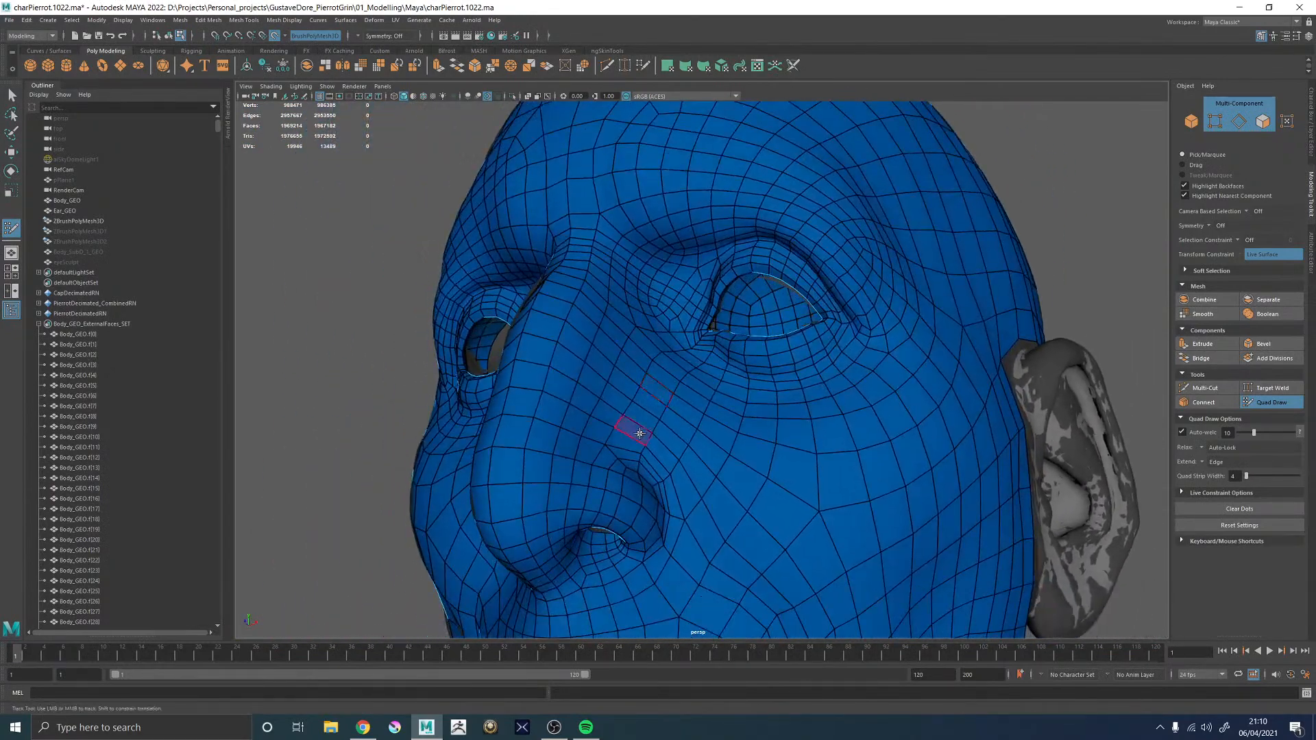
pyautogui.keyDown('alt'); pyautogui.moveTo(639, 428); pyautogui.dragTo(703, 426); pyautogui.keyUp('alt')
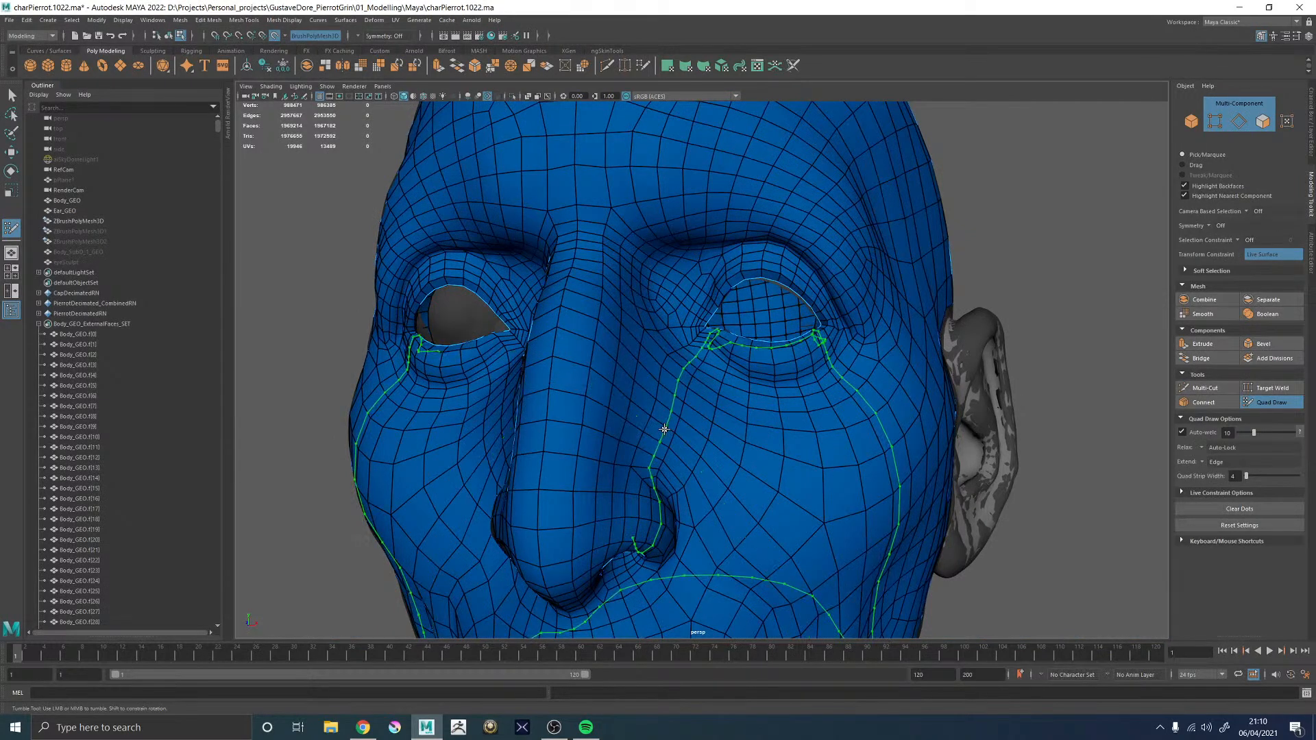
pyautogui.keyDown('alt'); pyautogui.moveTo(743, 399); pyautogui.dragTo(742, 428); pyautogui.keyUp('alt')
pyautogui.keyDown('alt'); pyautogui.moveTo(737, 276); pyautogui.dragTo(668, 302); pyautogui.keyUp('alt')
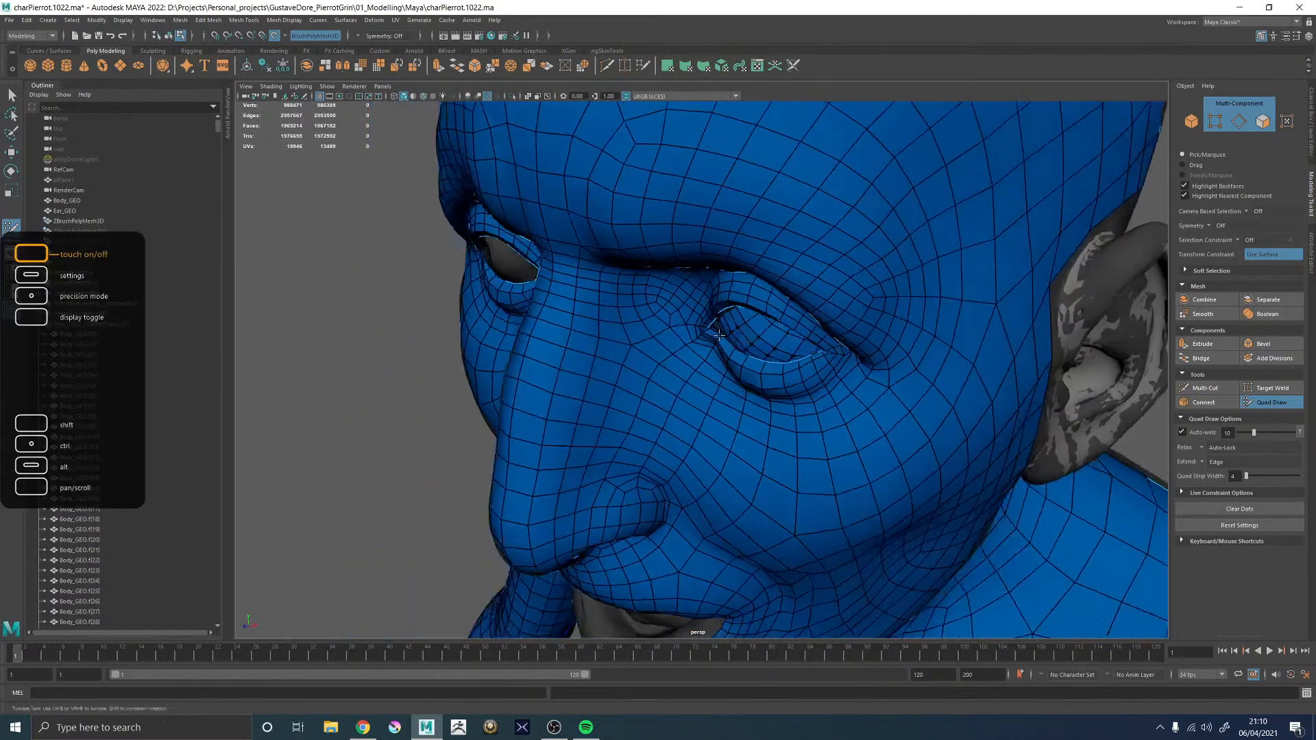
pyautogui.keyDown('alt'); pyautogui.moveTo(813, 382); pyautogui.dragTo(932, 384, button='right'); pyautogui.keyUp('alt')
pyautogui.keyDown('alt'); pyautogui.moveTo(931, 384); pyautogui.dragTo(690, 349); pyautogui.keyUp('alt')
pyautogui.keyDown('alt'); pyautogui.moveTo(688, 345); pyautogui.dragTo(655, 436, button='middle'); pyautogui.keyUp('alt')
pyautogui.keyDown('alt'); pyautogui.moveTo(656, 429); pyautogui.dragTo(667, 388); pyautogui.keyUp('alt')
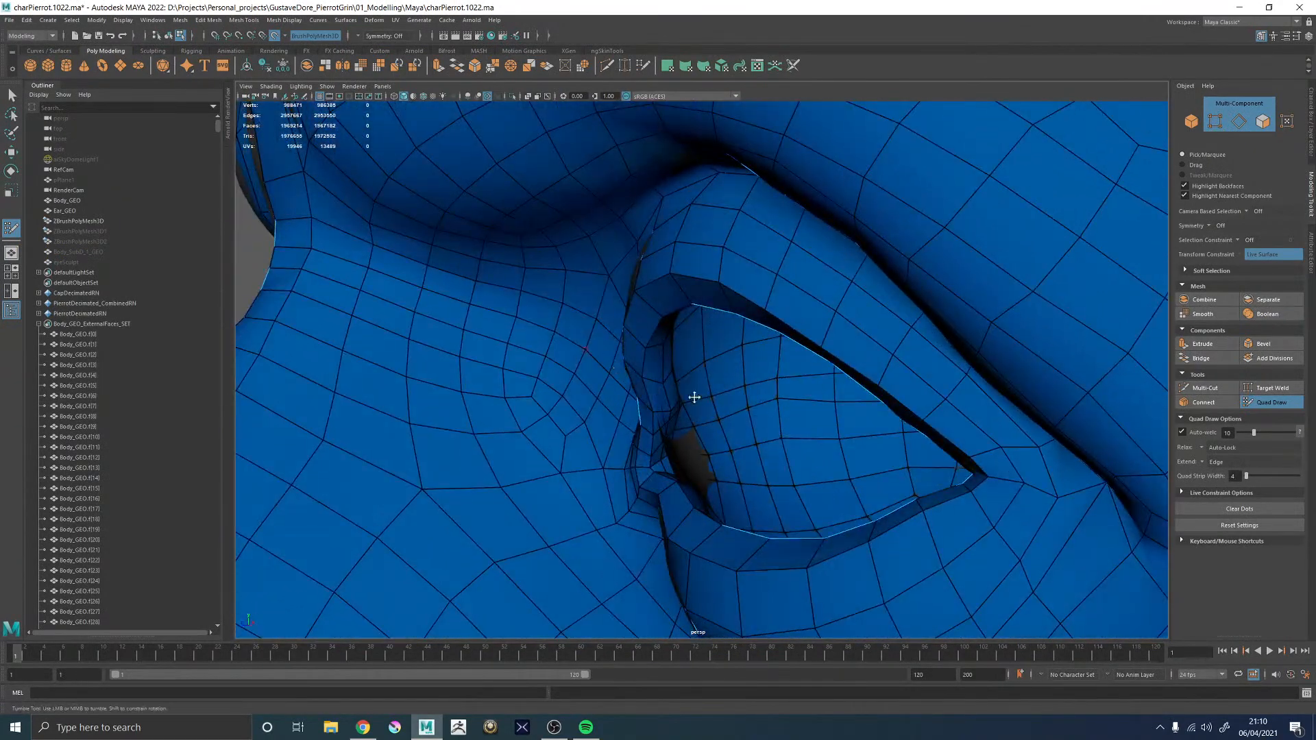
pyautogui.keyDown('alt'); pyautogui.moveTo(582, 384); pyautogui.dragTo(740, 379); pyautogui.keyUp('alt')
pyautogui.keyDown('alt'); pyautogui.moveTo(740, 379); pyautogui.dragTo(523, 341, button='right'); pyautogui.keyUp('alt')
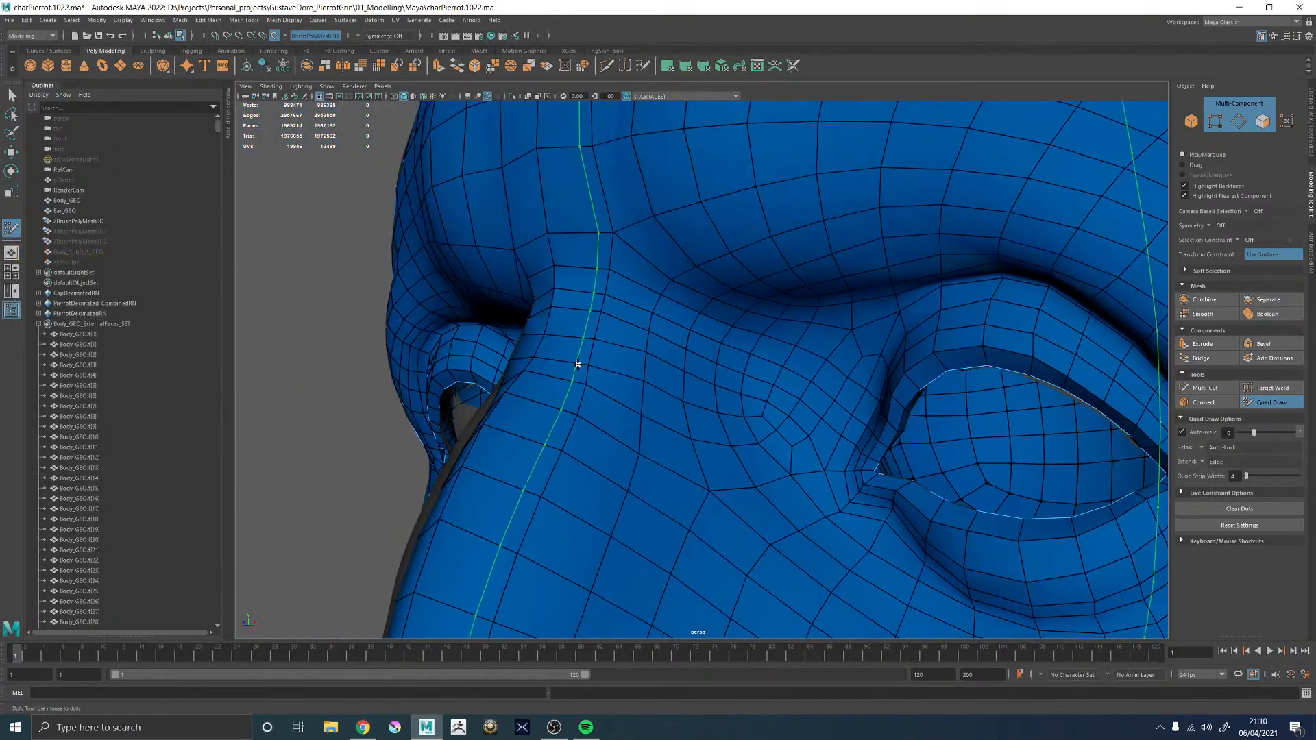
pyautogui.keyDown('alt'); pyautogui.moveTo(582, 369); pyautogui.dragTo(627, 387); pyautogui.keyUp('alt')
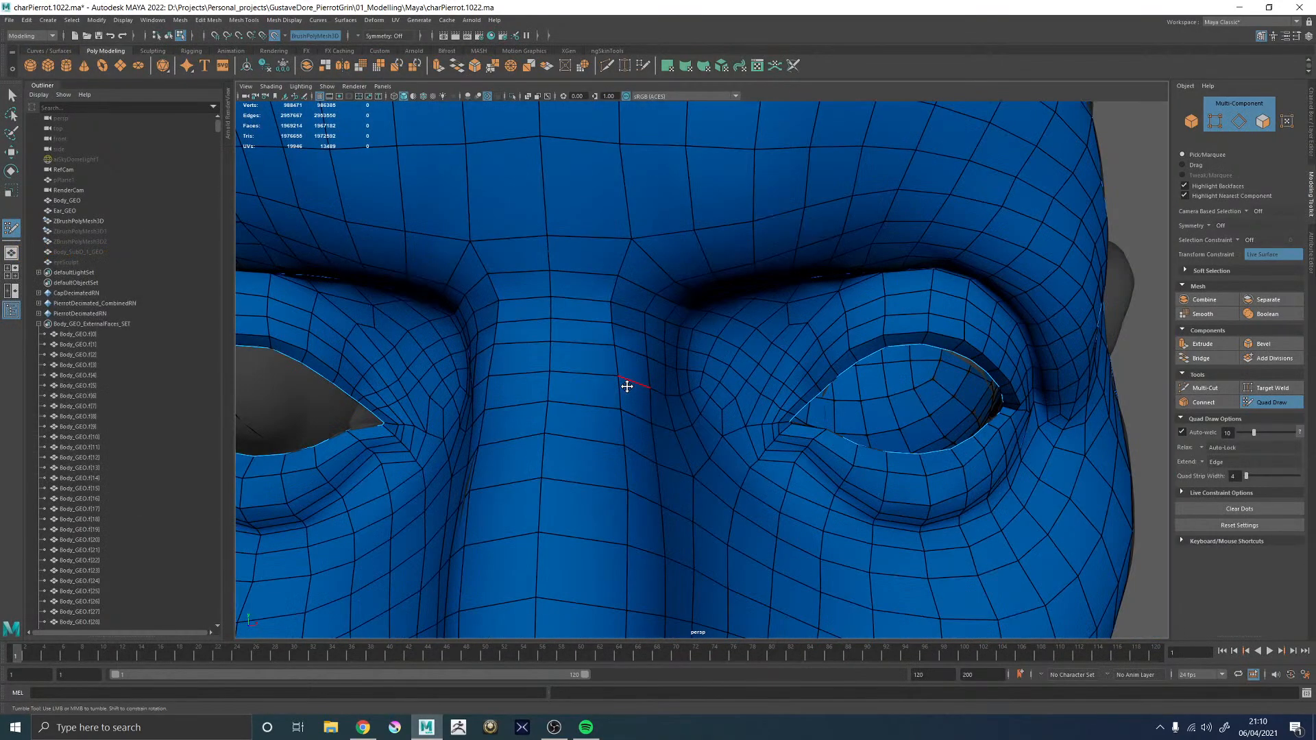
# - Leave Quad Draw, disable the live surface and isolate Body_GEO in the viewport
pyautogui.press('w')
pyautogui.press('F8')
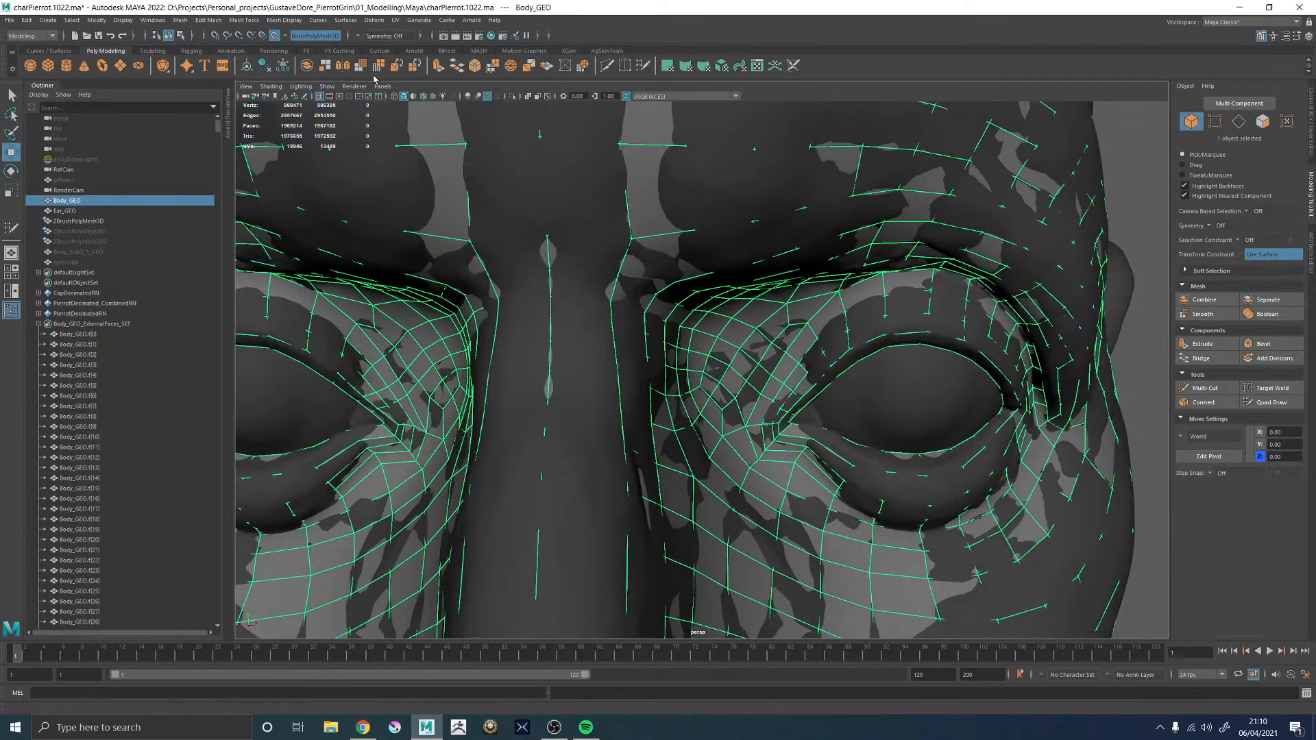
pyautogui.click(273, 35)
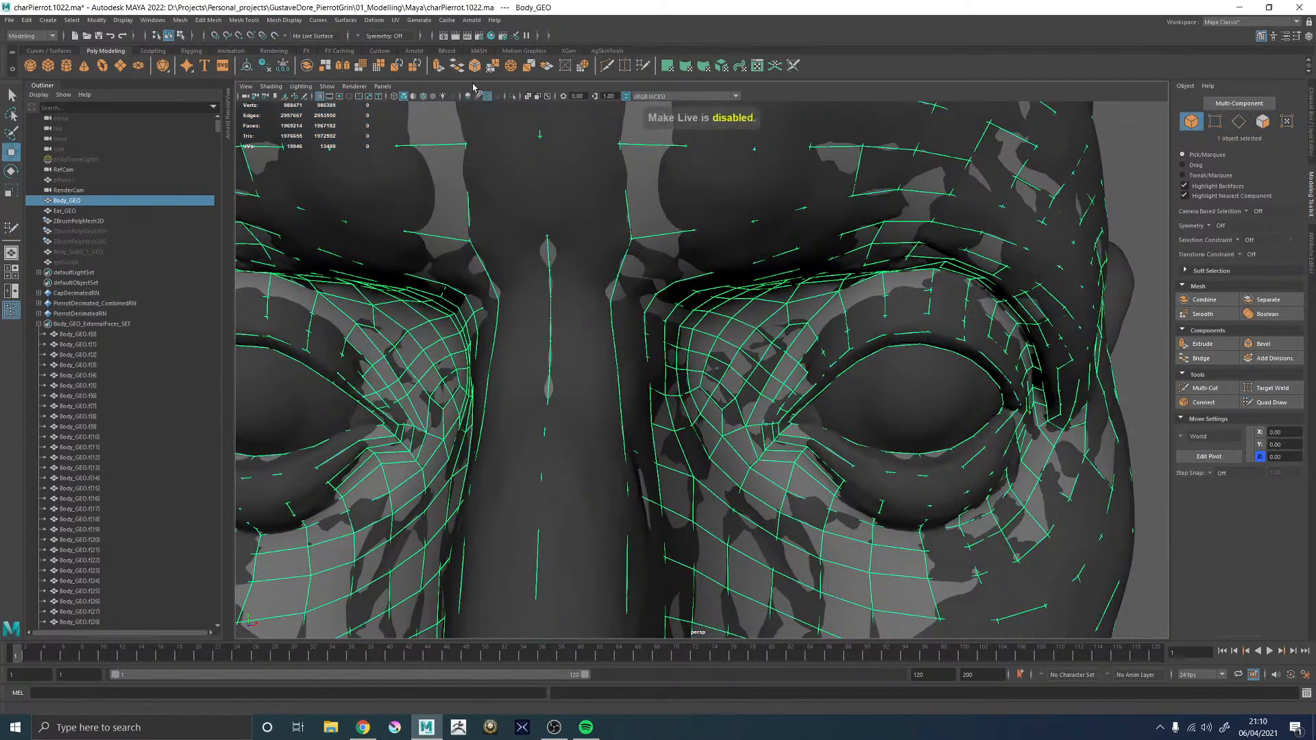
pyautogui.click(513, 96)
pyautogui.scroll(-3, 675, 380)
# - Delete a face loop beside the centre line and the half of Body_GEO with the unfinished eye socket
pyautogui.moveTo(773, 327); pyautogui.dragTo(773, 352, button='right')
pyautogui.click(627, 313)
pyautogui.press('q')
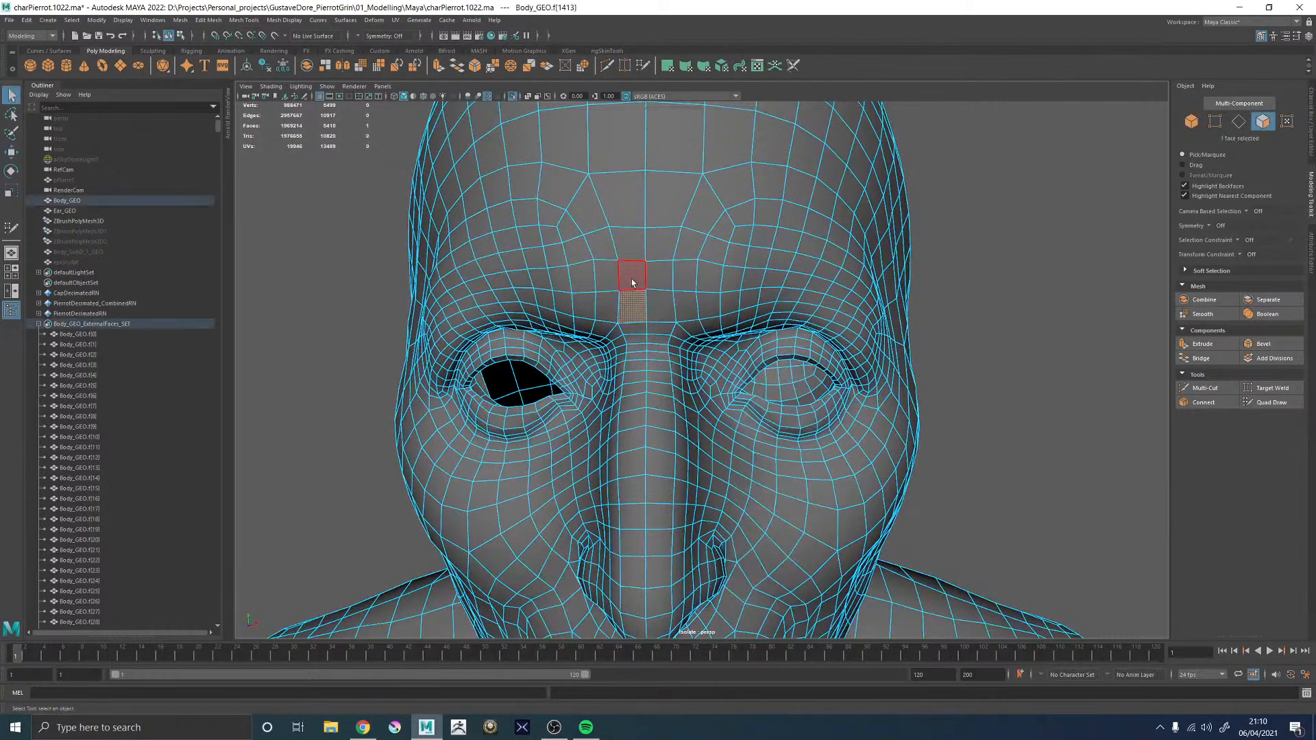
pyautogui.keyDown('shift'); pyautogui.doubleClick(635, 298); pyautogui.keyUp('shift')
pyautogui.press('Delete')
pyautogui.doubleClick(588, 272)
pyautogui.press('Delete')
# - Mirror the remaining half of Body_GEO across X with a merge threshold of 0.01
pyautogui.scroll(-7, 699, 302)
pyautogui.keyDown('alt'); pyautogui.moveTo(698, 370); pyautogui.dragTo(799, 404); pyautogui.keyUp('alt')
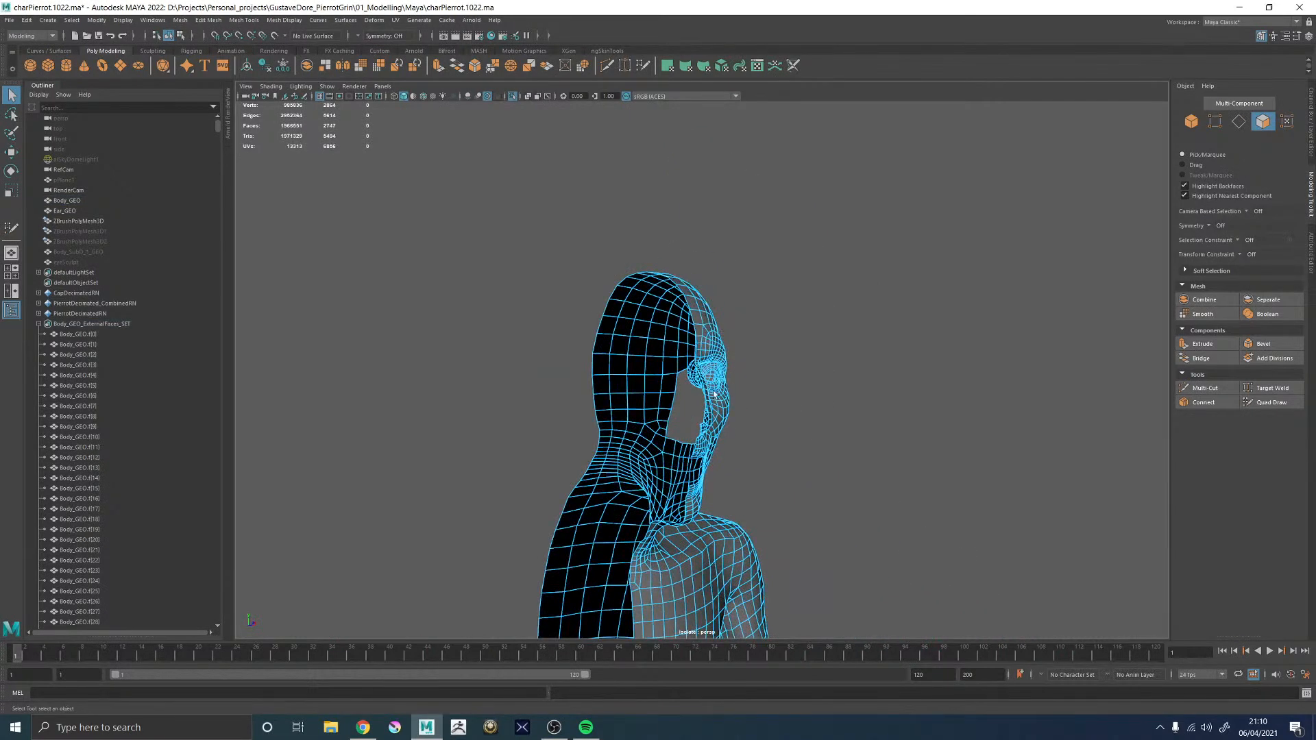
pyautogui.keyDown('alt'); pyautogui.moveTo(669, 497); pyautogui.dragTo(657, 393, button='middle'); pyautogui.keyUp('alt')
pyautogui.moveTo(657, 393); pyautogui.dragTo(672, 491, button='right')
pyautogui.keyDown('alt'); pyautogui.moveTo(850, 418); pyautogui.dragTo(658, 405); pyautogui.keyUp('alt')
pyautogui.keyDown('alt'); pyautogui.moveTo(657, 404); pyautogui.dragTo(1126, 481, button='right'); pyautogui.keyUp('alt')
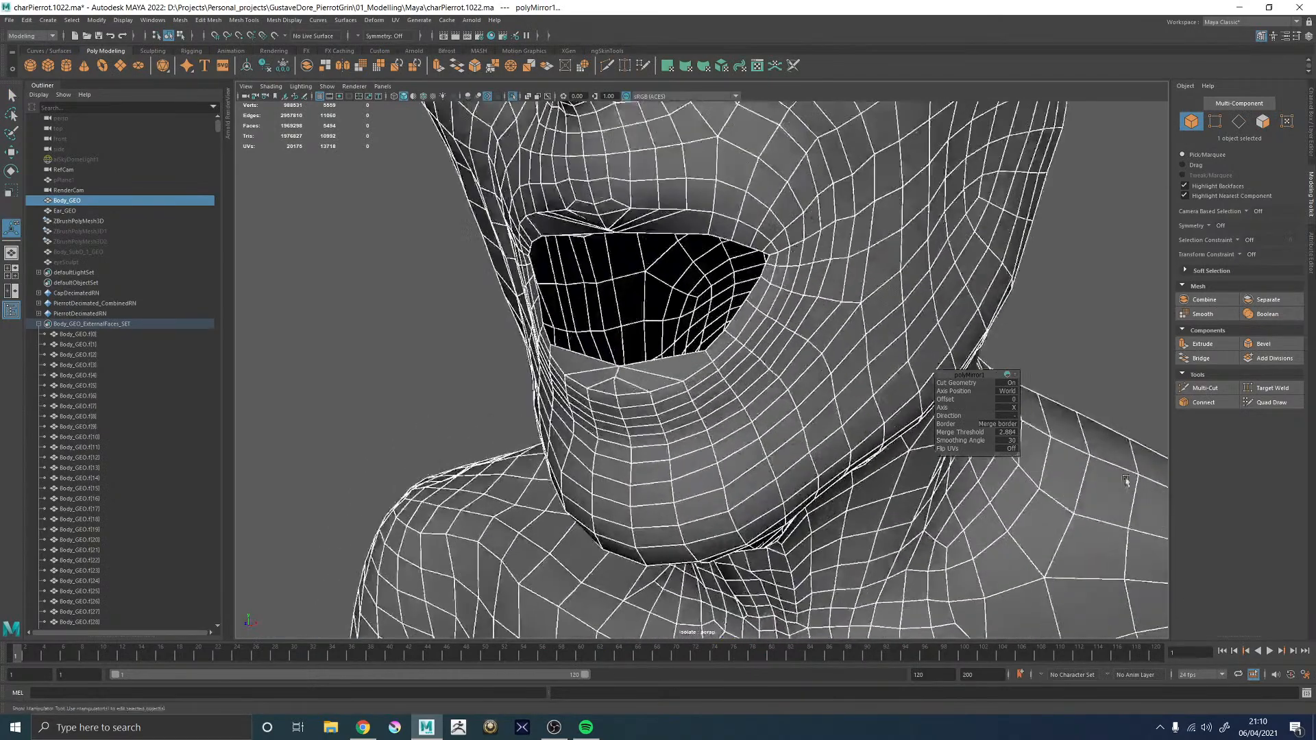
pyautogui.click(1009, 434)
pyautogui.write('0.')
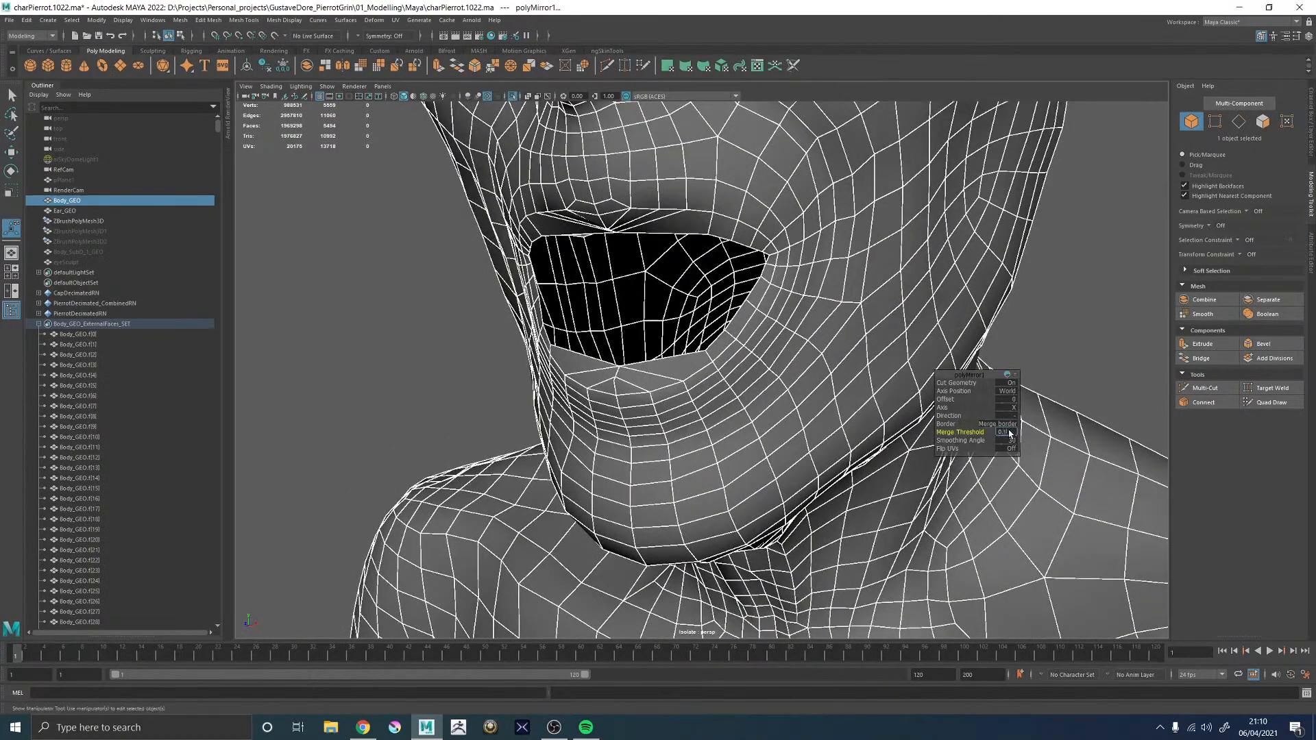
pyautogui.write('1')
pyautogui.press('Return')
# - Turn on backface culling to expose the inner side of Body_GEO's eyelids
pyautogui.keyDown('alt'); pyautogui.moveTo(587, 173); pyautogui.dragTo(641, 541, button='middle'); pyautogui.keyUp('alt')
pyautogui.keyDown('alt'); pyautogui.moveTo(641, 542); pyautogui.dragTo(632, 459, button='right'); pyautogui.keyUp('alt')
pyautogui.keyDown('alt'); pyautogui.moveTo(740, 294); pyautogui.dragTo(603, 384); pyautogui.keyUp('alt')
pyautogui.keyDown('alt'); pyautogui.moveTo(685, 425); pyautogui.dragTo(863, 418, button='right'); pyautogui.keyUp('alt')
pyautogui.moveTo(847, 410)
pyautogui.keyDown('alt'); pyautogui.mouseDown()
pyautogui.moveTo(706, 423)
pyautogui.moveTo(832, 373)
pyautogui.moveTo(843, 384)
pyautogui.mouseUp(); pyautogui.keyUp('alt')
pyautogui.press('q')
pyautogui.keyDown('alt'); pyautogui.moveTo(844, 299); pyautogui.dragTo(761, 387); pyautogui.keyUp('alt')
pyautogui.click(278, 87)
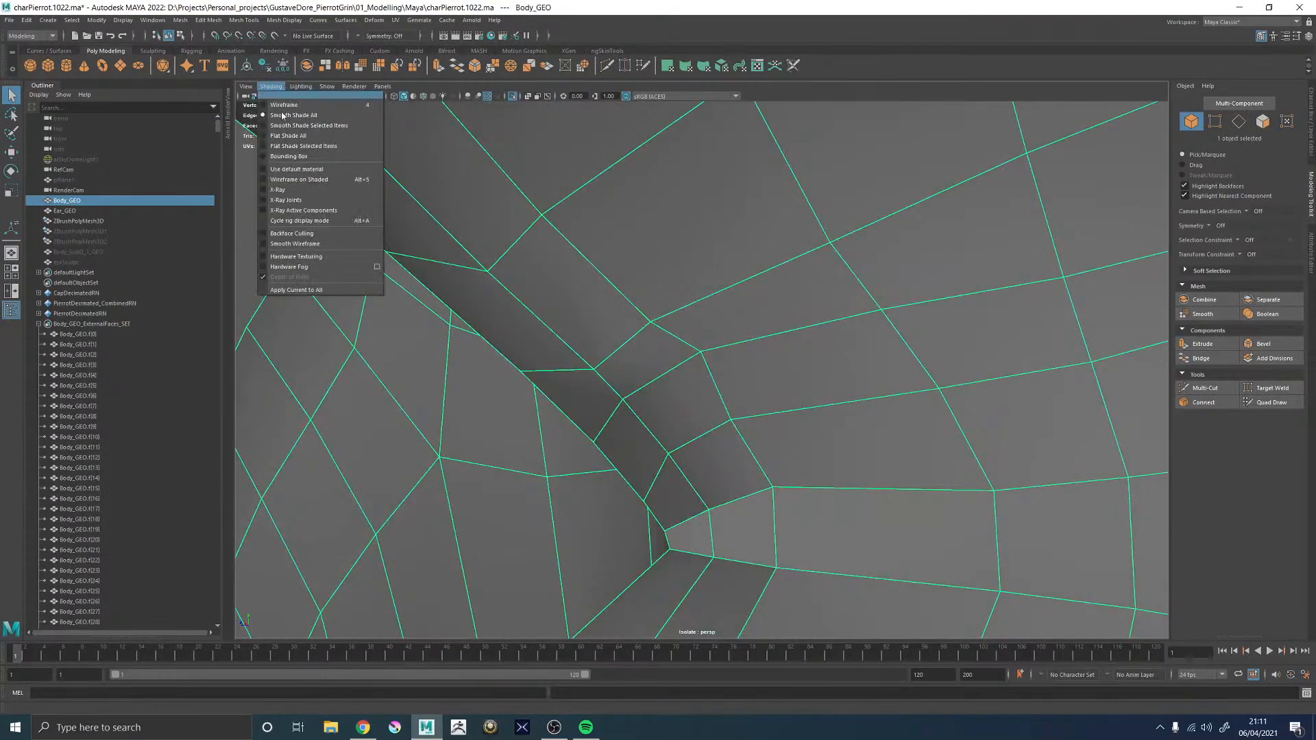
pyautogui.click(302, 232)
pyautogui.keyDown('alt'); pyautogui.moveTo(705, 320); pyautogui.dragTo(799, 373); pyautogui.keyUp('alt')
pyautogui.keyDown('alt'); pyautogui.moveTo(799, 372); pyautogui.dragTo(740, 398, button='right'); pyautogui.keyUp('alt')
# - Adjust individual edges on the inner side of the eyelid near the inner eye corner with the Move tool
pyautogui.keyDown('alt'); pyautogui.moveTo(664, 418); pyautogui.dragTo(706, 337, button='right'); pyautogui.keyUp('alt')
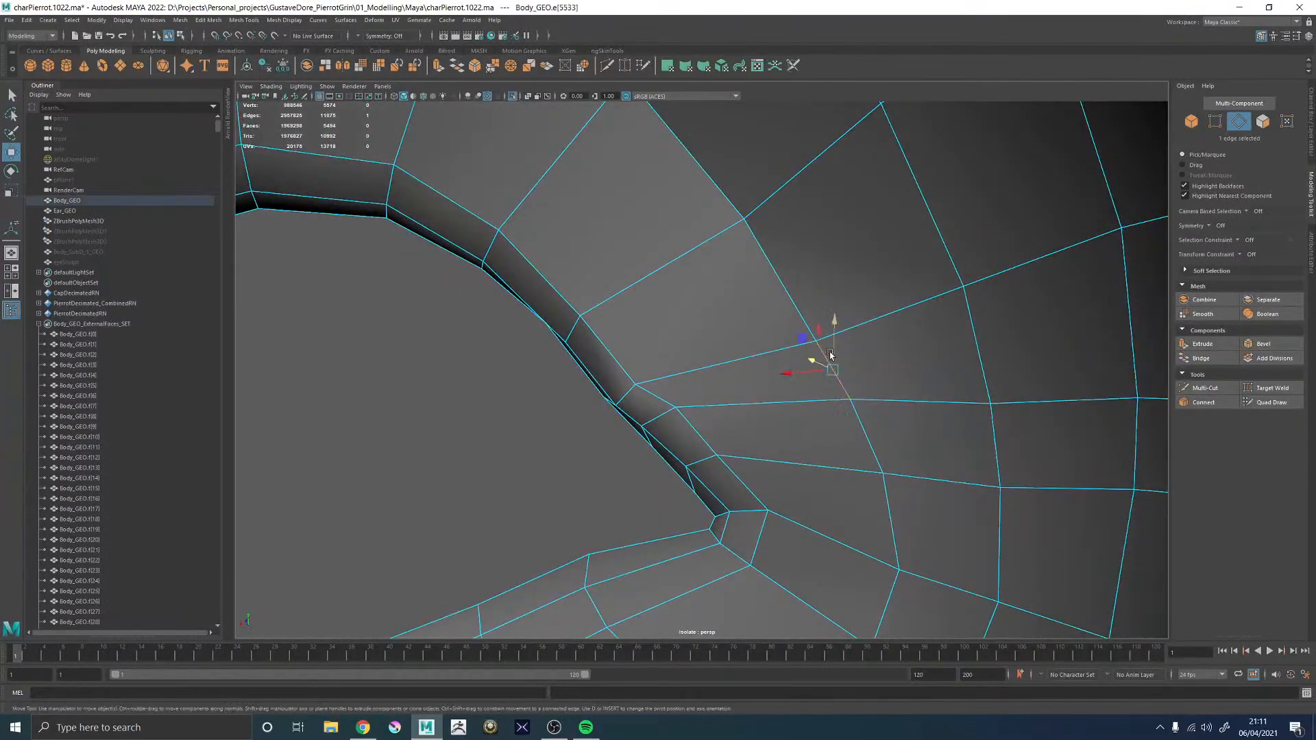
pyautogui.click(819, 343)
pyautogui.press('w')
pyautogui.keyDown('alt'); pyautogui.moveTo(718, 375); pyautogui.dragTo(706, 296); pyautogui.keyUp('alt')
pyautogui.click(720, 341)
pyautogui.moveTo(817, 430); pyautogui.dragTo(865, 503)
pyautogui.click(824, 472)
pyautogui.moveTo(754, 448); pyautogui.dragTo(752, 567)
pyautogui.click(730, 552)
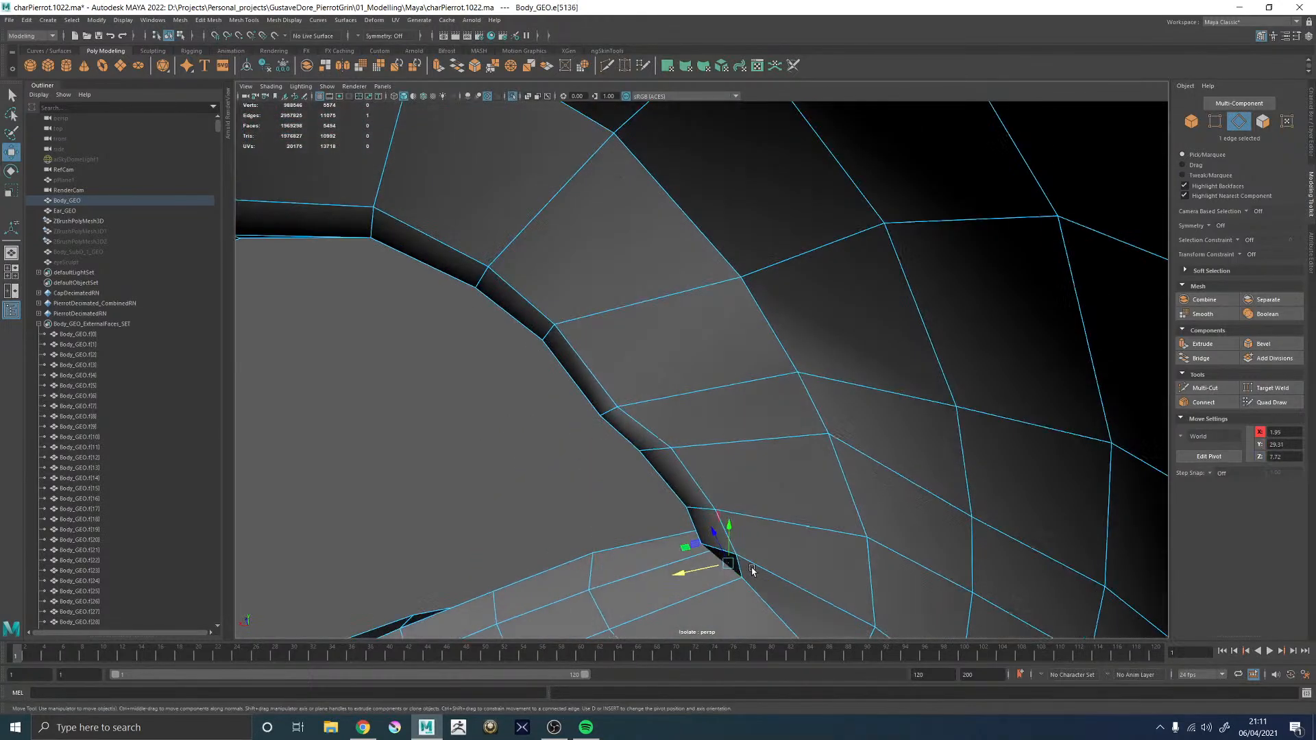
# - Insert a centred edge loop around the inner side of the eyelid with Multi-Cut
pyautogui.keyDown('alt'); pyautogui.moveTo(745, 560); pyautogui.dragTo(778, 431, button='middle'); pyautogui.keyUp('alt')
pyautogui.keyDown('alt'); pyautogui.moveTo(778, 429); pyautogui.dragTo(919, 461); pyautogui.keyUp('alt')
pyautogui.doubleClick(705, 416)
pyautogui.keyDown('alt'); pyautogui.moveTo(919, 462); pyautogui.dragTo(778, 379, button='right'); pyautogui.keyUp('alt')
pyautogui.keyDown('alt'); pyautogui.moveTo(779, 379); pyautogui.dragTo(788, 431); pyautogui.keyUp('alt')
pyautogui.keyDown('alt'); pyautogui.moveTo(788, 432); pyautogui.dragTo(912, 453, button='right'); pyautogui.keyUp('alt')
pyautogui.keyDown('shift'); pyautogui.moveTo(785, 163); pyautogui.dragTo(692, 156, button='right'); pyautogui.keyUp('shift')
pyautogui.keyDown('ctrl'); pyautogui.middleClick(865, 257); pyautogui.keyUp('ctrl')
pyautogui.keyDown('alt'); pyautogui.moveTo(867, 259); pyautogui.dragTo(828, 279, button='right'); pyautogui.keyUp('alt')
pyautogui.keyDown('alt'); pyautogui.moveTo(828, 279); pyautogui.dragTo(803, 302); pyautogui.keyUp('alt')
pyautogui.click(862, 309)
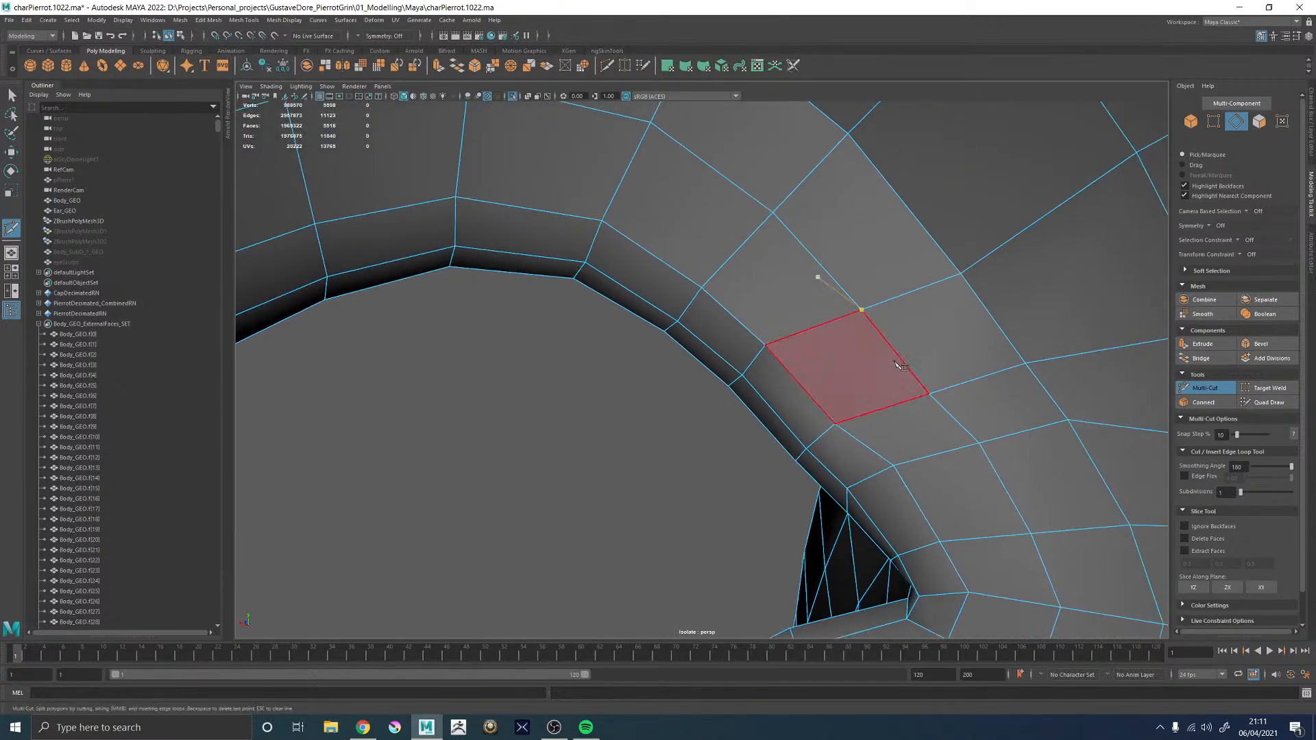
# - Rework the newly inserted edge loop behind the eyelid and return Body_GEO to object mode
pyautogui.press('w')
pyautogui.click(831, 279)
pyautogui.doubleClick(831, 279)
pyautogui.keyDown('shift'); pyautogui.moveTo(831, 278); pyautogui.dragTo(817, 381, button='right'); pyautogui.keyUp('shift')
pyautogui.keyDown('alt'); pyautogui.moveTo(822, 349); pyautogui.dragTo(809, 309); pyautogui.keyUp('alt')
pyautogui.press('q')
pyautogui.moveTo(810, 305); pyautogui.dragTo(846, 253, button='right')
pyautogui.keyDown('alt'); pyautogui.moveTo(845, 253); pyautogui.dragTo(907, 426); pyautogui.keyUp('alt')
pyautogui.scroll(-8, 815, 303)
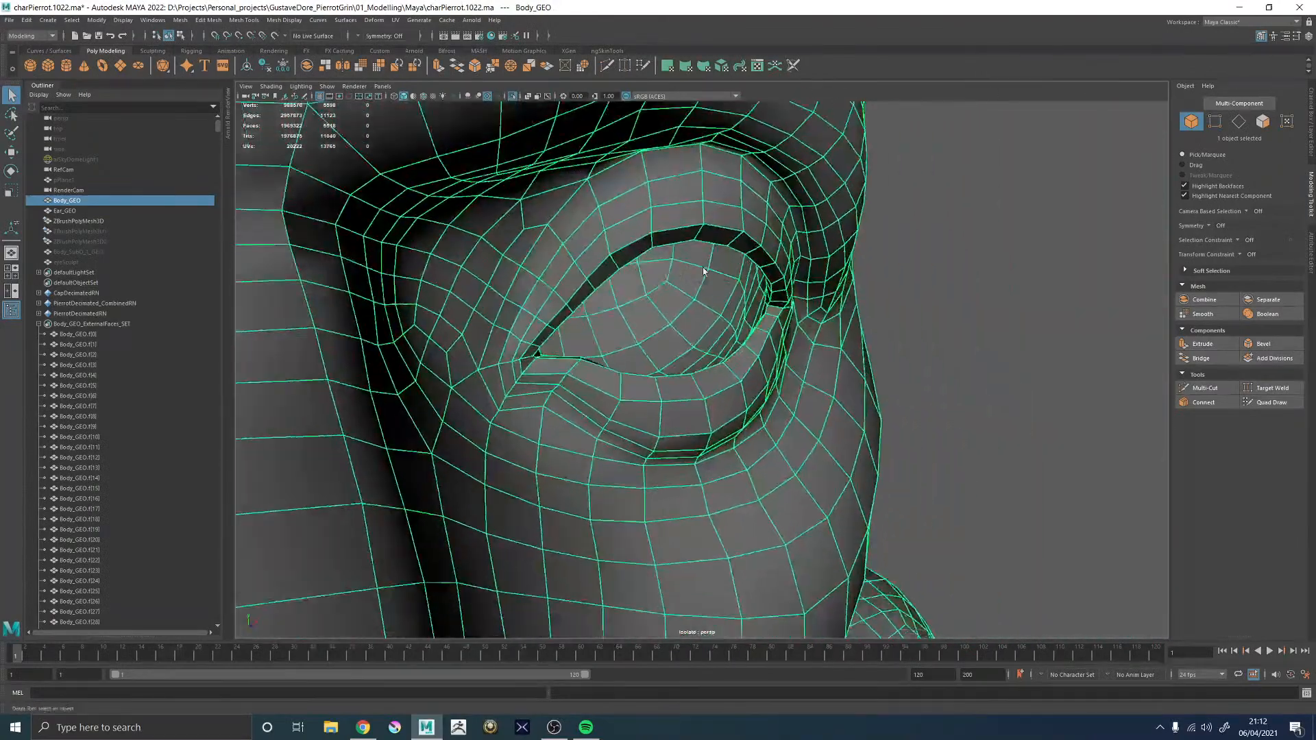
# - Try a centred Multi-Cut edge loop along the eyelid rim
pyautogui.scroll(8, 907, 426)
pyautogui.keyDown('shift'); pyautogui.moveTo(785, 371); pyautogui.dragTo(726, 369, button='right'); pyautogui.keyUp('shift')
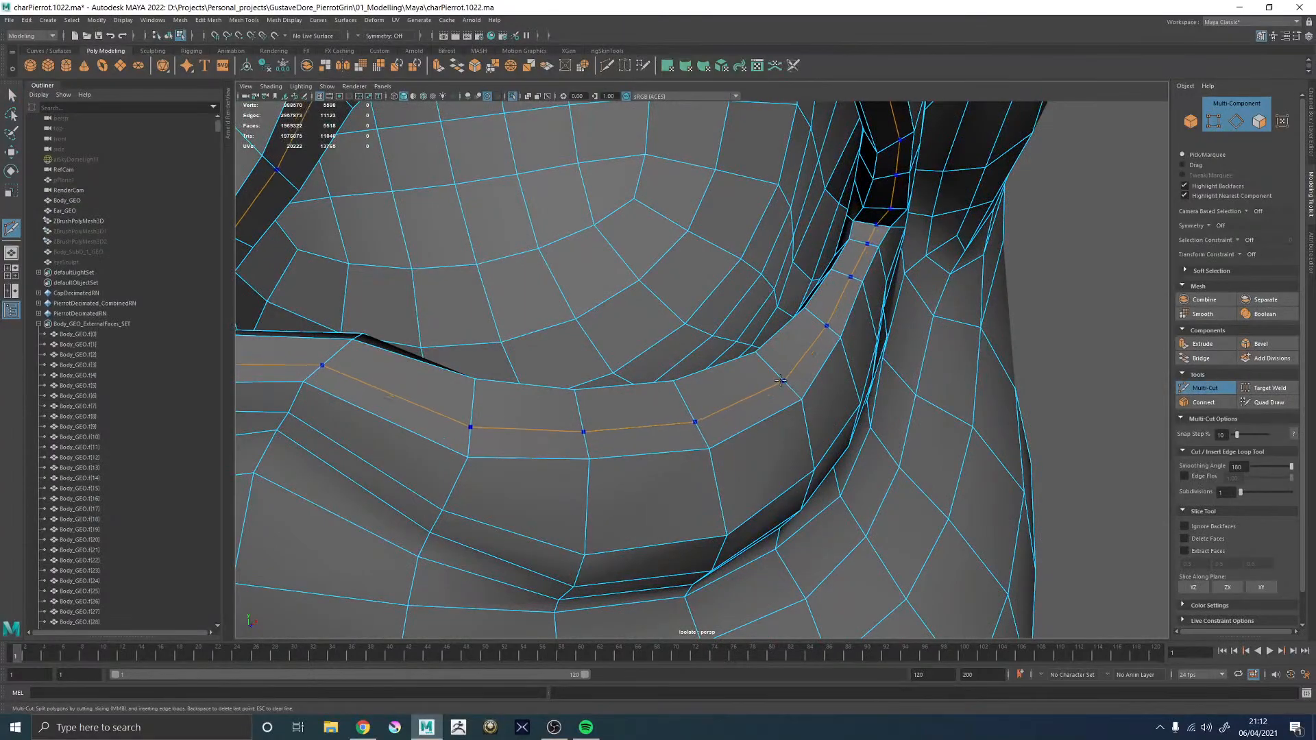
pyautogui.keyDown('ctrl'); pyautogui.middleClick(783, 379); pyautogui.keyUp('ctrl')
pyautogui.scroll(-10, 921, 404)
pyautogui.keyDown('alt'); pyautogui.moveTo(524, 380); pyautogui.dragTo(625, 380, button='middle'); pyautogui.keyUp('alt')
pyautogui.keyDown('alt'); pyautogui.moveTo(608, 378); pyautogui.dragTo(622, 376); pyautogui.keyUp('alt')
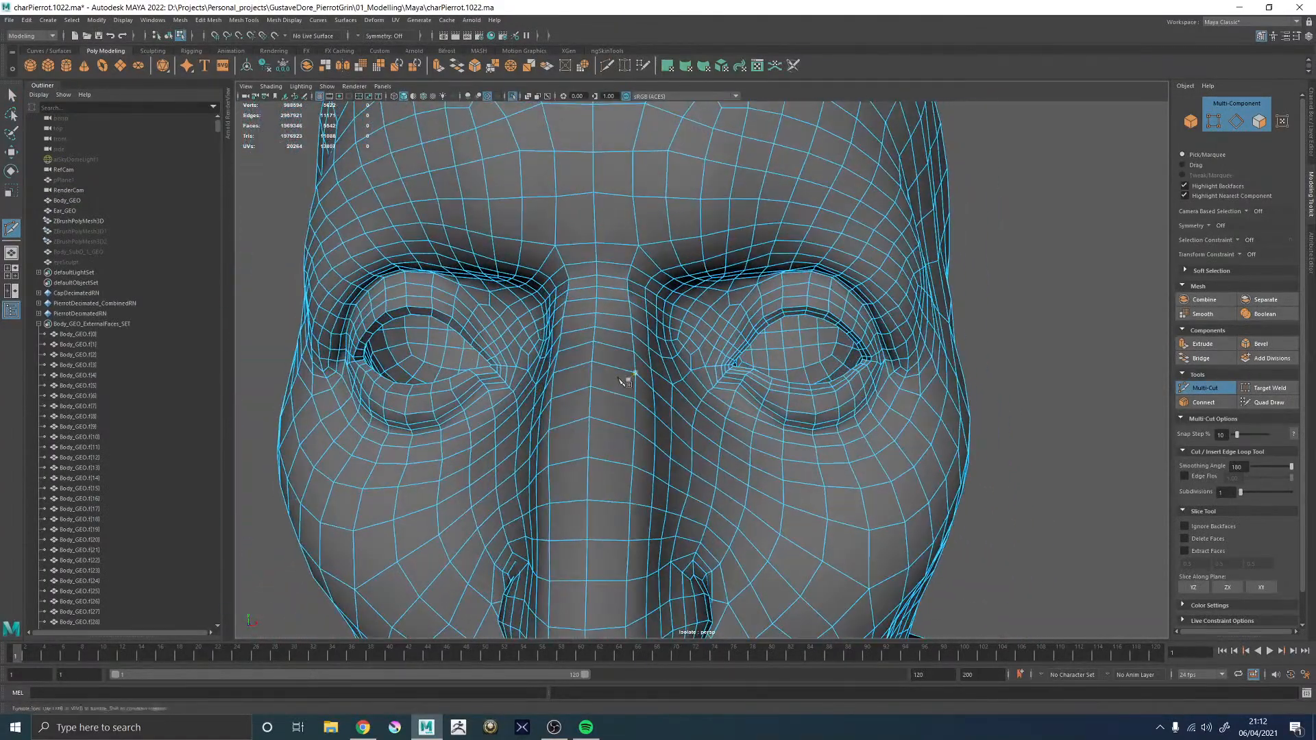
# - Delete the edge loop running along the middle of the eyelid rim
pyautogui.keyDown('alt'); pyautogui.moveTo(774, 439); pyautogui.dragTo(940, 459, button='right'); pyautogui.keyUp('alt')
pyautogui.keyDown('alt'); pyautogui.moveTo(940, 458); pyautogui.dragTo(763, 527, button='middle'); pyautogui.keyUp('alt')
pyautogui.keyDown('alt'); pyautogui.moveTo(607, 365); pyautogui.dragTo(653, 358); pyautogui.keyUp('alt')
pyautogui.press('w')
pyautogui.moveTo(686, 240); pyautogui.dragTo(719, 205, button='right')
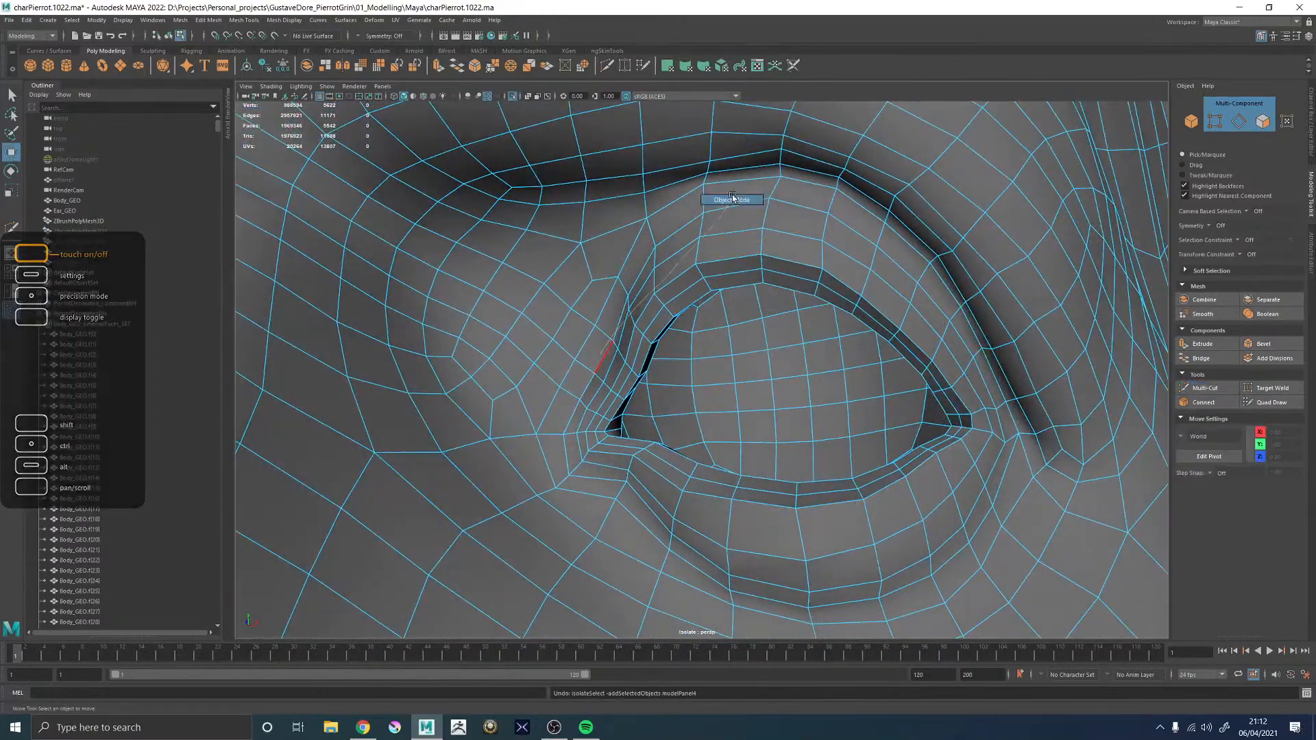
pyautogui.click(687, 289)
pyautogui.press('F10')
pyautogui.click(689, 294)
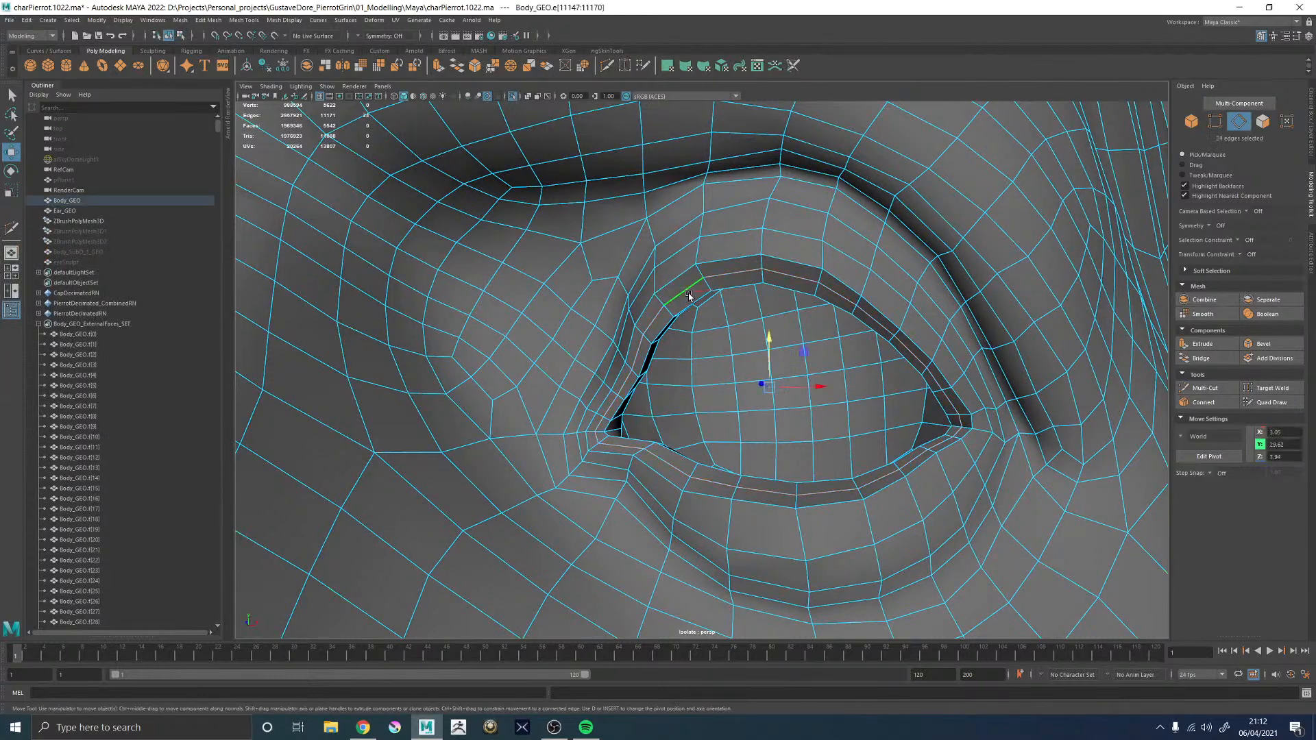
pyautogui.press('Delete')
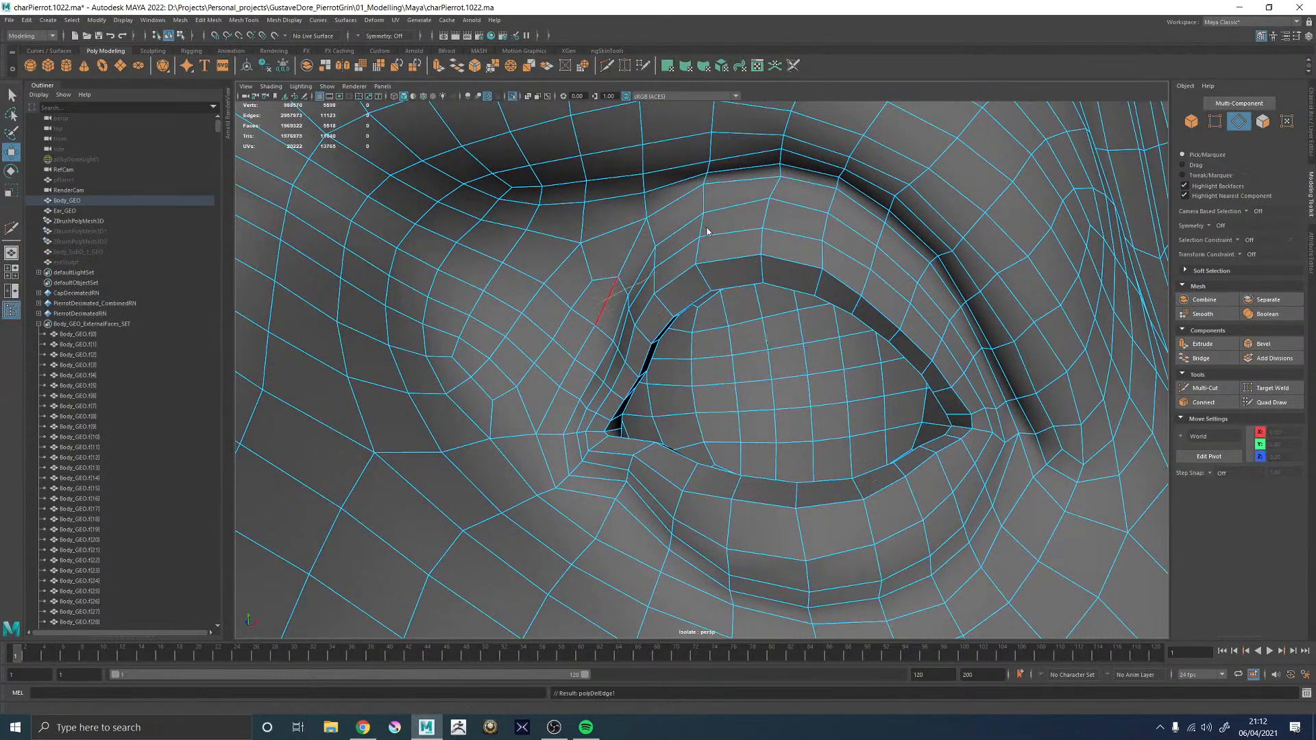
# - Turn off the isolation of Body_GEO and make ZBrushPolyMesh3D the live surface
pyautogui.press('F8')
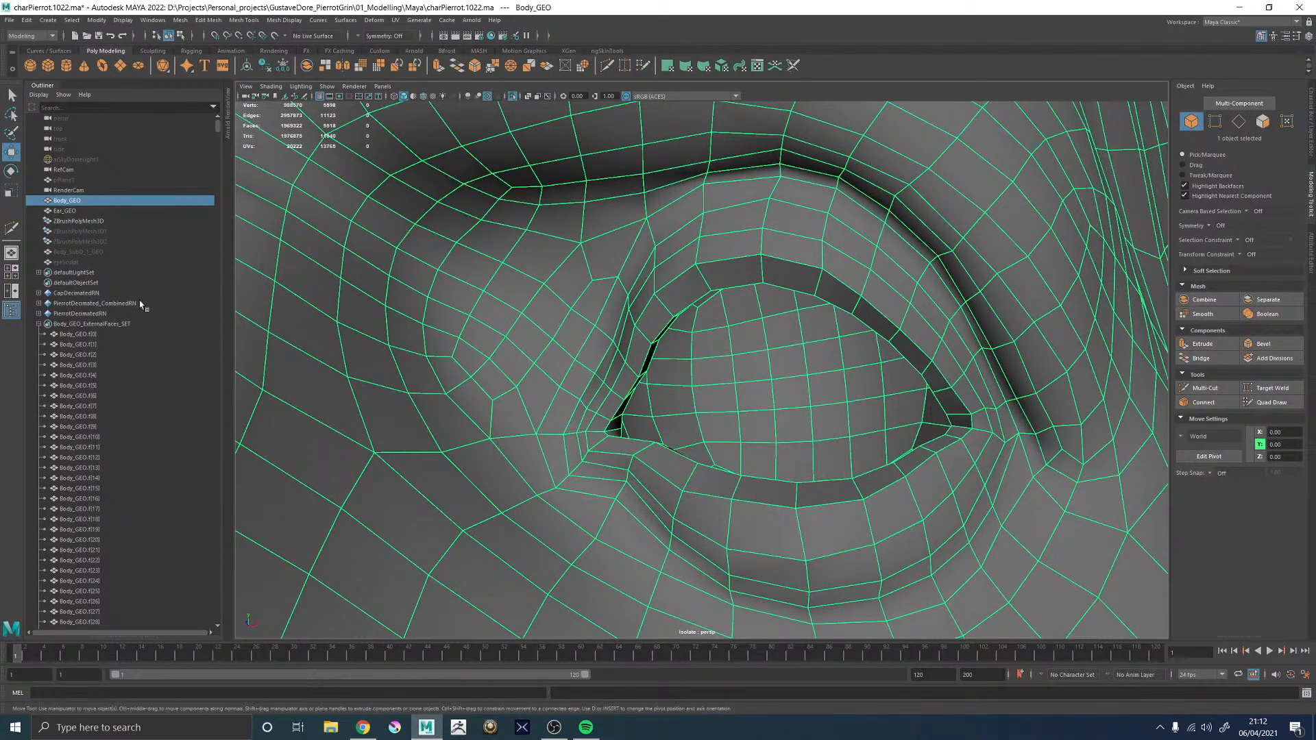
pyautogui.click(514, 97)
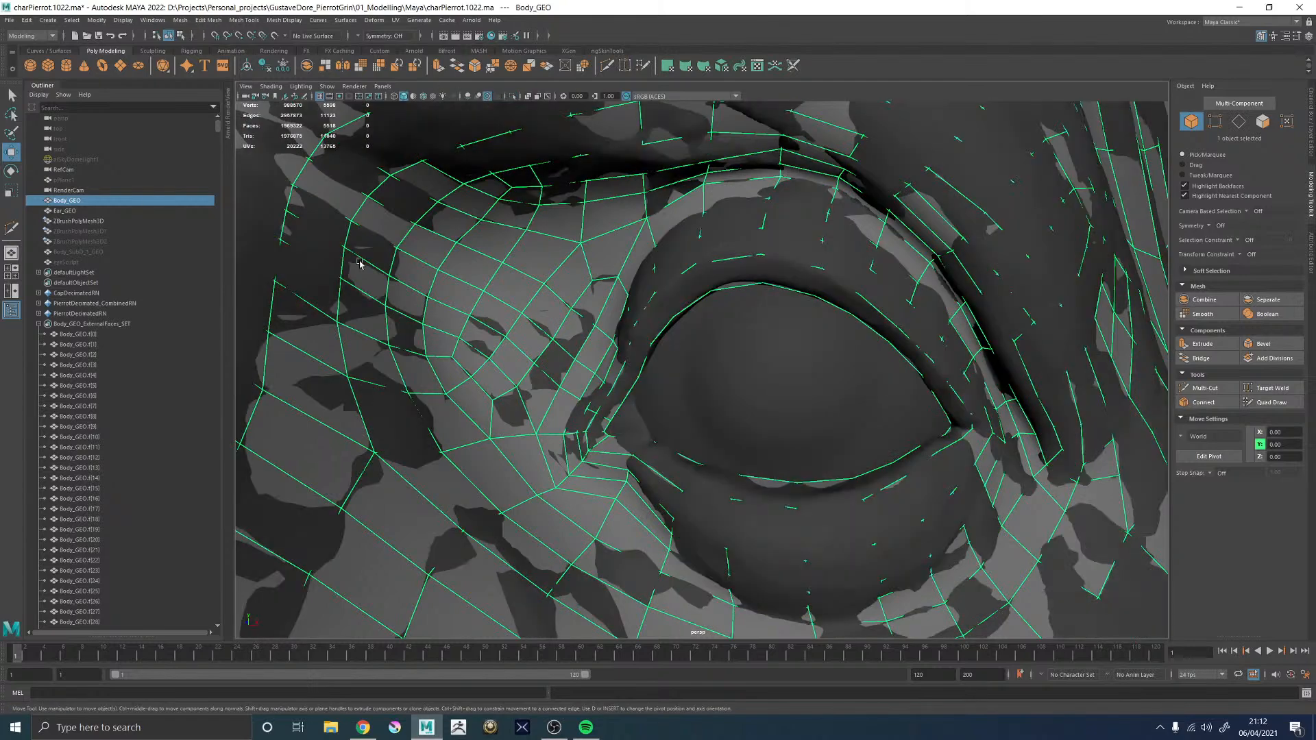
pyautogui.click(677, 260)
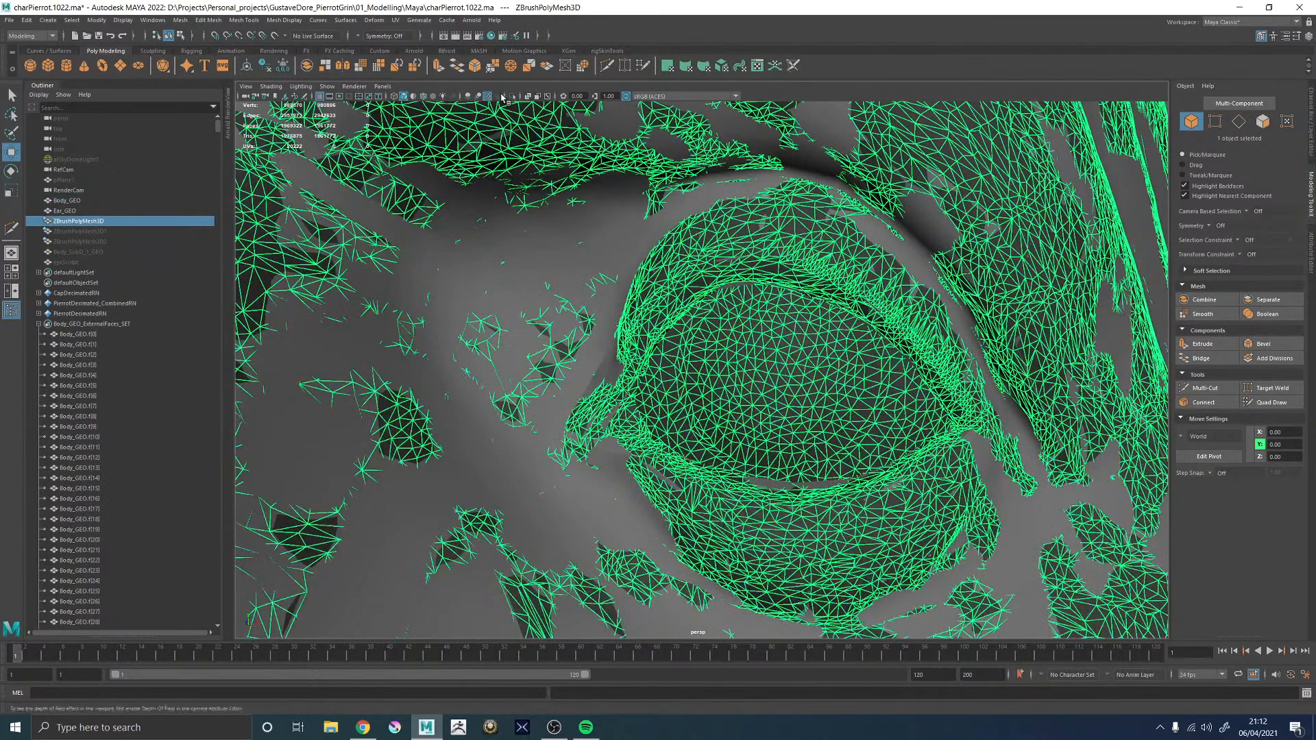
pyautogui.click(275, 36)
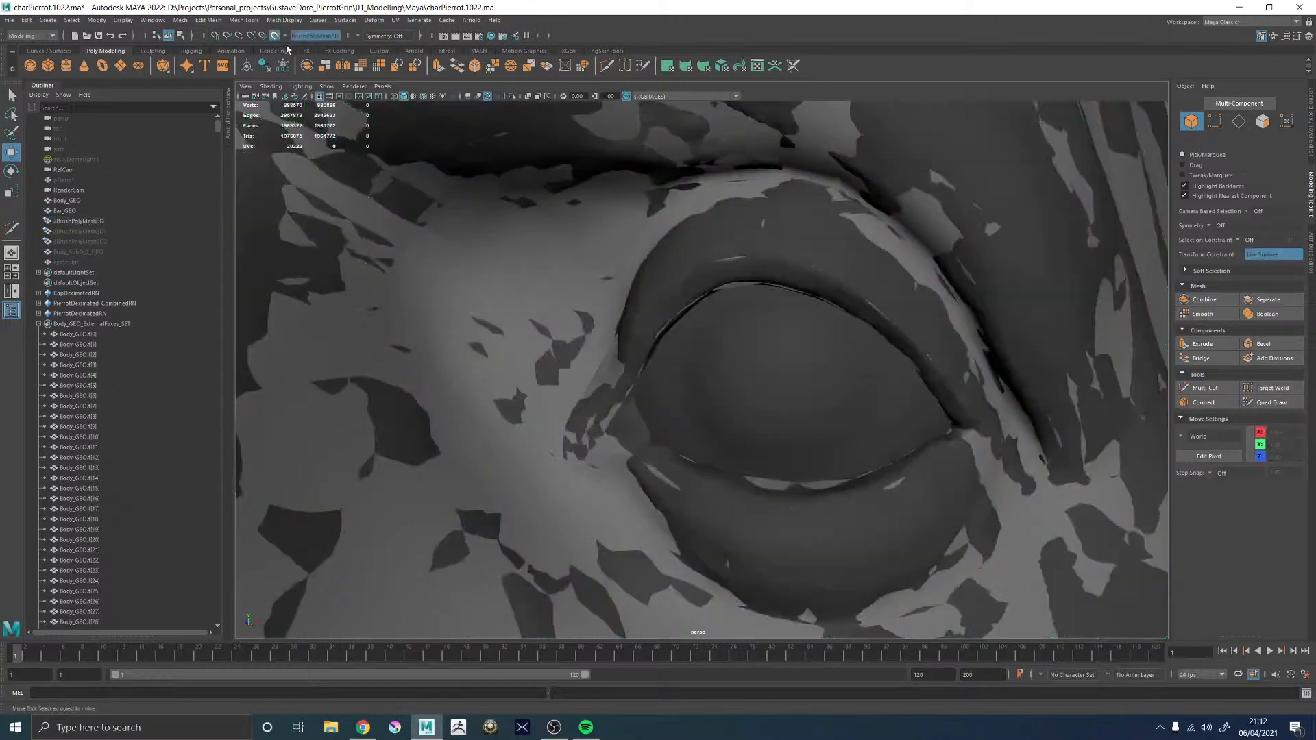
# - Select Body_GEO and activate Quad Draw on it, framing the eyelid rim
pyautogui.click(670, 220)
pyautogui.click(1280, 403)
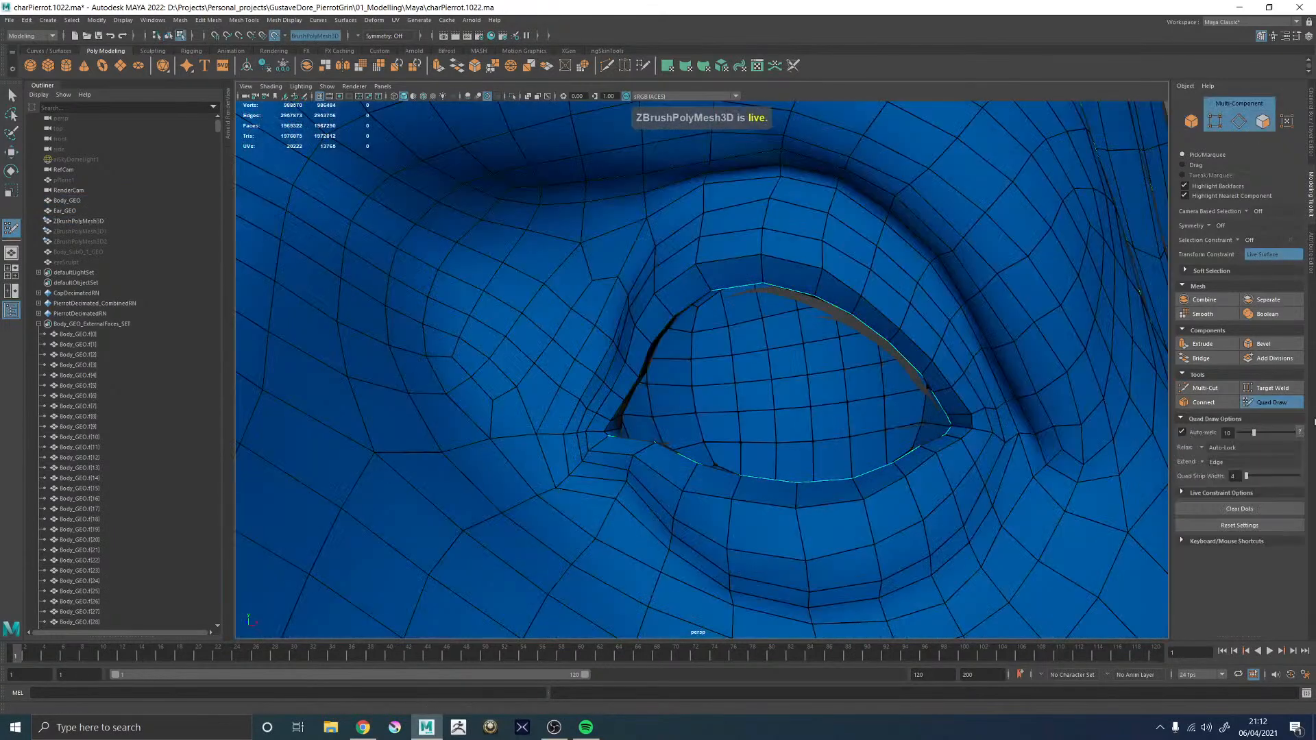
pyautogui.keyDown('alt'); pyautogui.moveTo(701, 254); pyautogui.dragTo(687, 235, button='middle'); pyautogui.keyUp('alt')
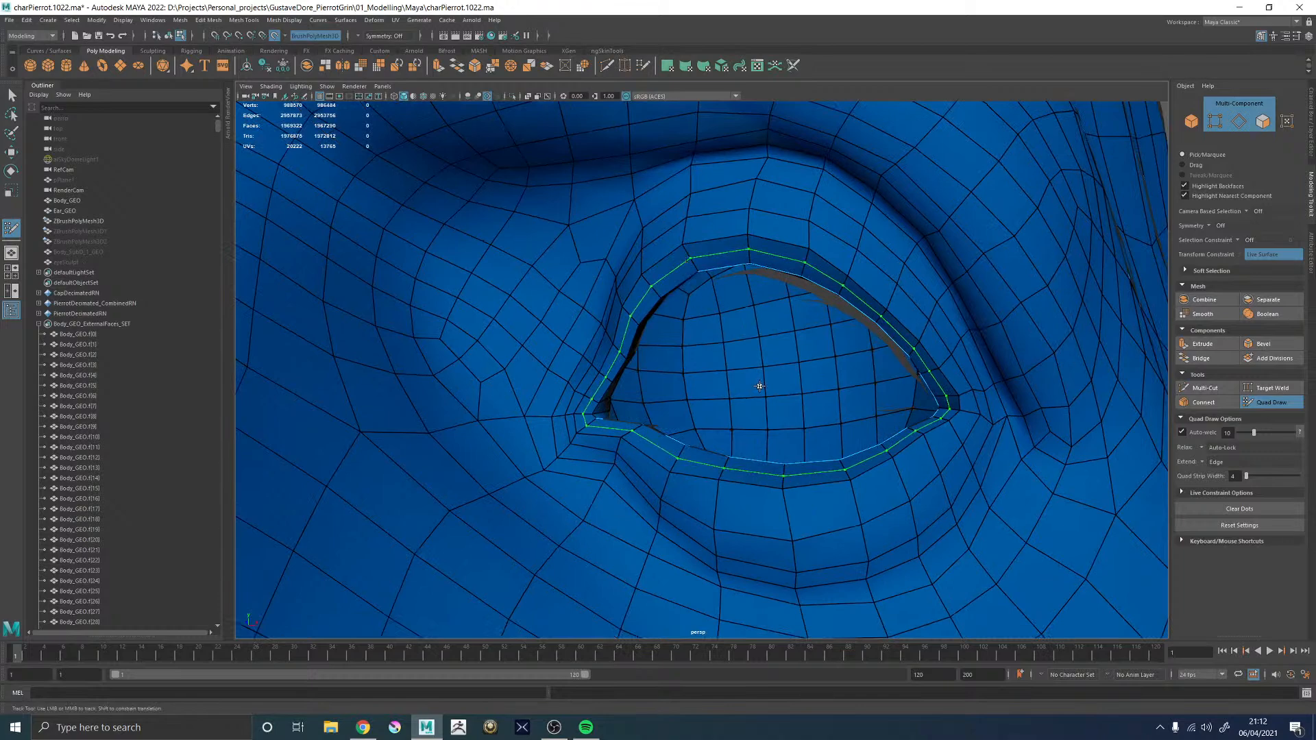
# - Insert an edge loop with Quad Draw across the lower eyelid near the eye's outer corner, and return to object mode
pyautogui.keyDown('alt'); pyautogui.moveTo(760, 386); pyautogui.dragTo(720, 498); pyautogui.keyUp('alt')
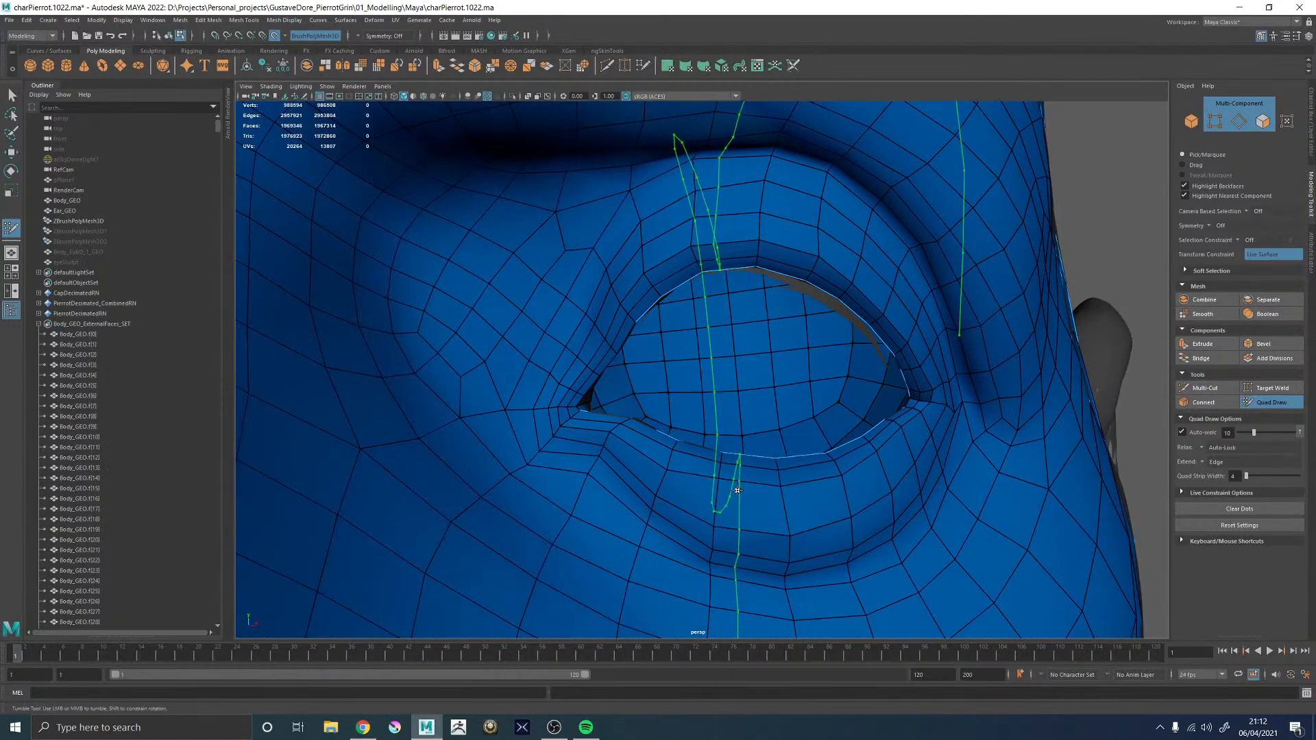
pyautogui.keyDown('ctrl'); pyautogui.click(902, 502); pyautogui.keyUp('ctrl')
pyautogui.keyDown('alt'); pyautogui.moveTo(896, 505); pyautogui.dragTo(849, 467); pyautogui.keyUp('alt')
pyautogui.keyDown('alt'); pyautogui.moveTo(849, 467); pyautogui.dragTo(769, 381, button='right'); pyautogui.keyUp('alt')
pyautogui.keyDown('alt'); pyautogui.moveTo(769, 382); pyautogui.dragTo(779, 382); pyautogui.keyUp('alt')
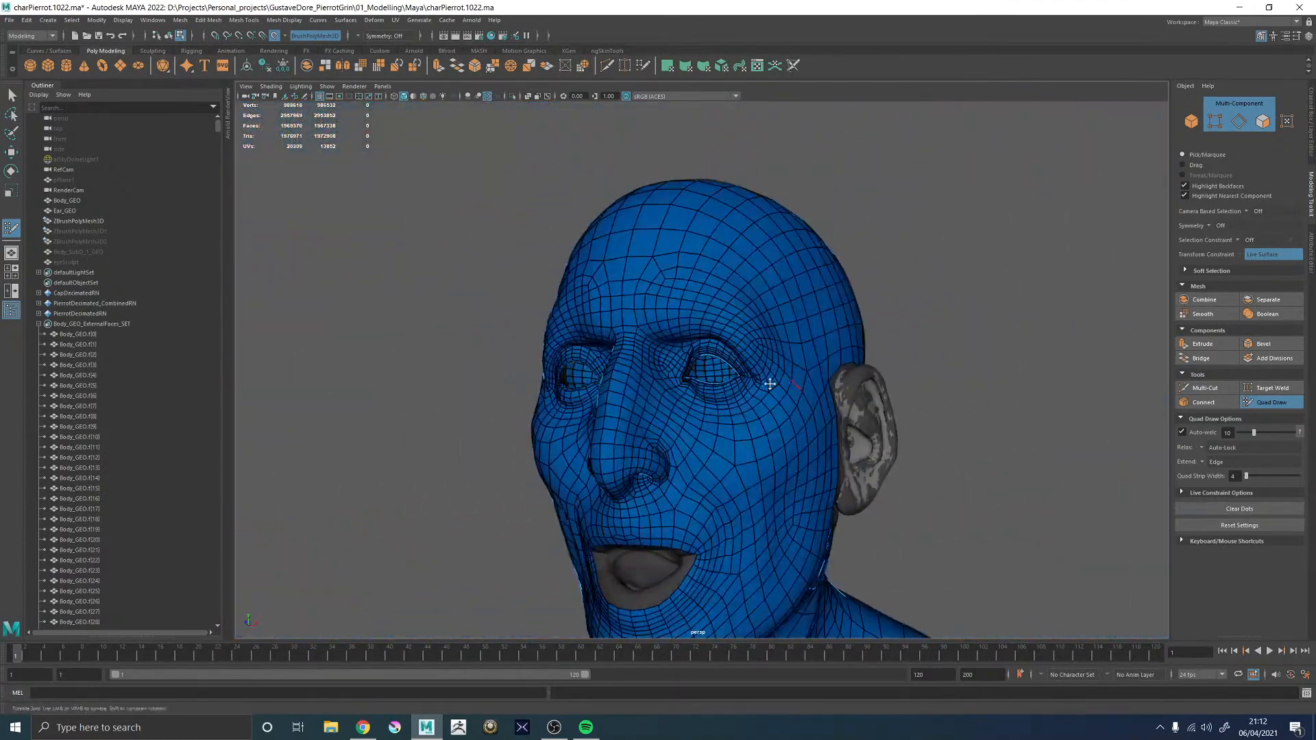
pyautogui.keyDown('alt'); pyautogui.moveTo(779, 382); pyautogui.dragTo(1059, 516, button='right'); pyautogui.keyUp('alt')
pyautogui.press('w')
pyautogui.press('F8')
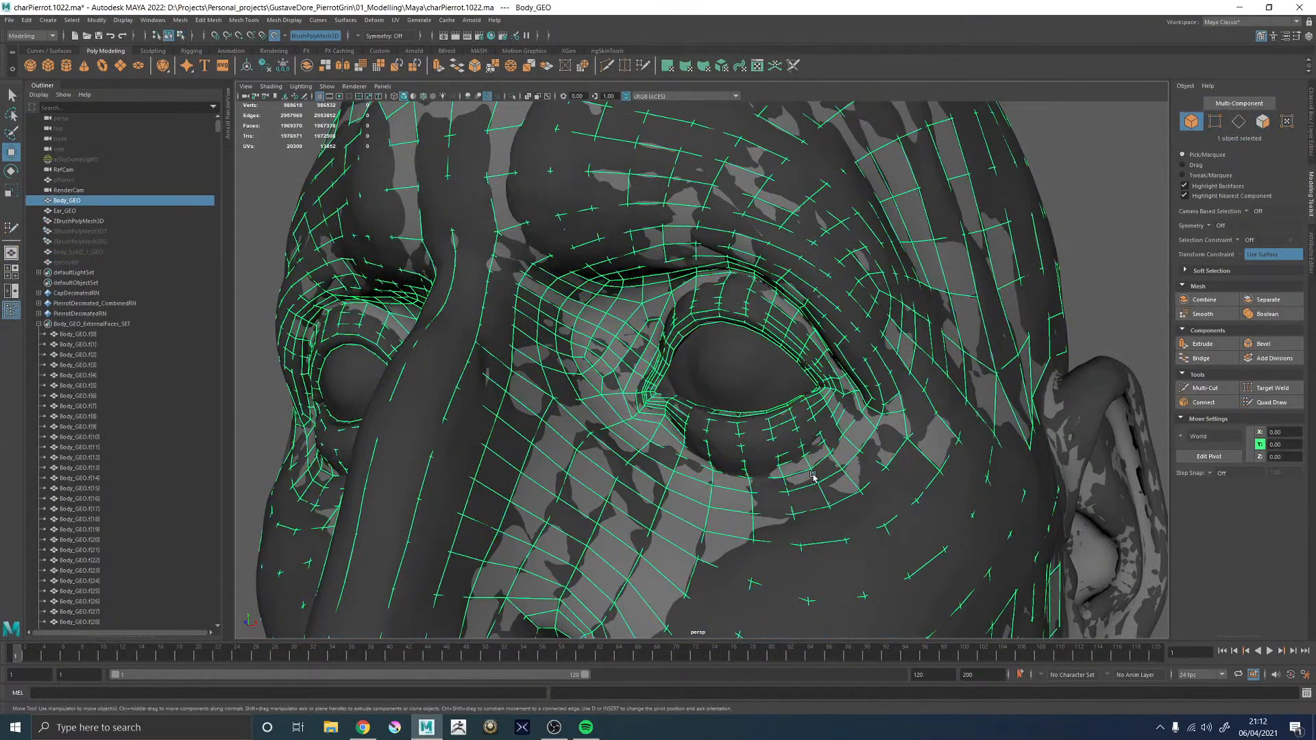
# - Isolate Body_GEO and delete the column of faces directly beside the centreline on the nose bridge
pyautogui.click(513, 96)
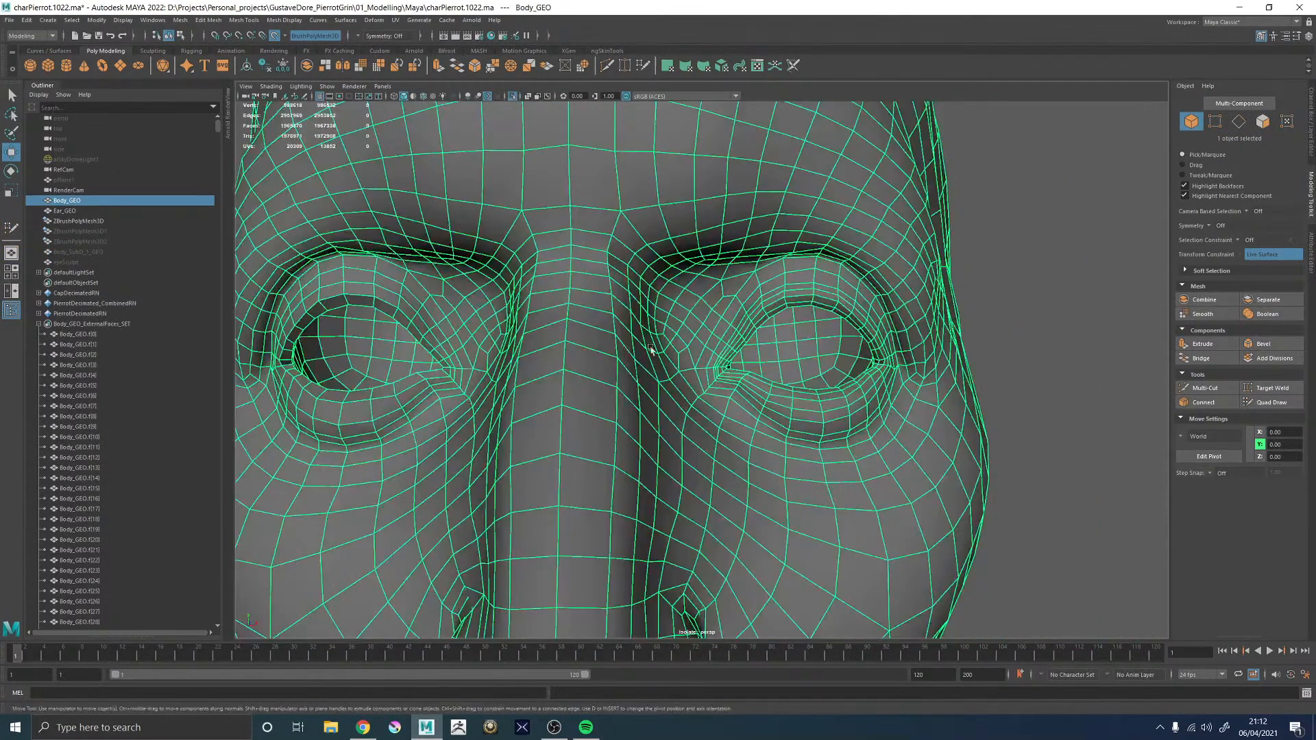
pyautogui.moveTo(651, 255); pyautogui.dragTo(652, 277, button='right')
pyautogui.click(602, 251)
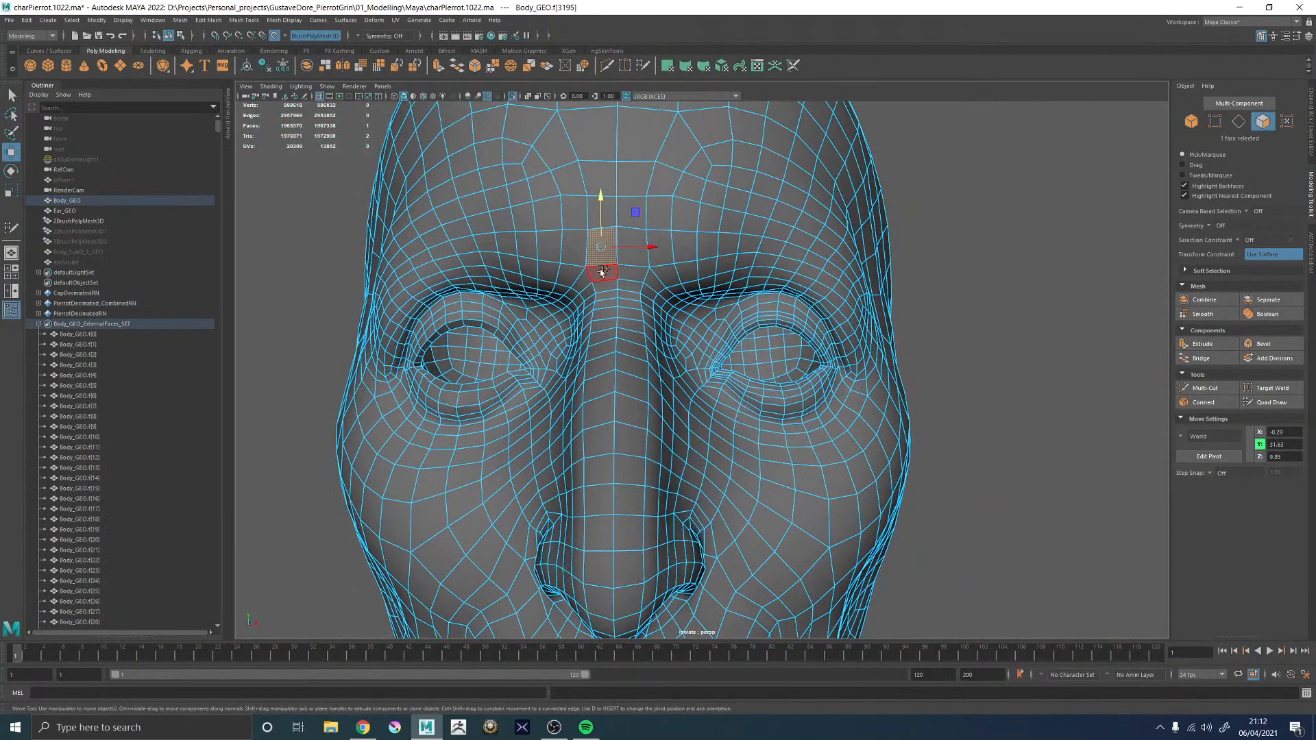
pyautogui.keyDown('shift'); pyautogui.doubleClick(601, 272); pyautogui.keyUp('shift')
pyautogui.click(601, 273)
pyautogui.keyDown('shift'); pyautogui.doubleClick(601, 285); pyautogui.keyUp('shift')
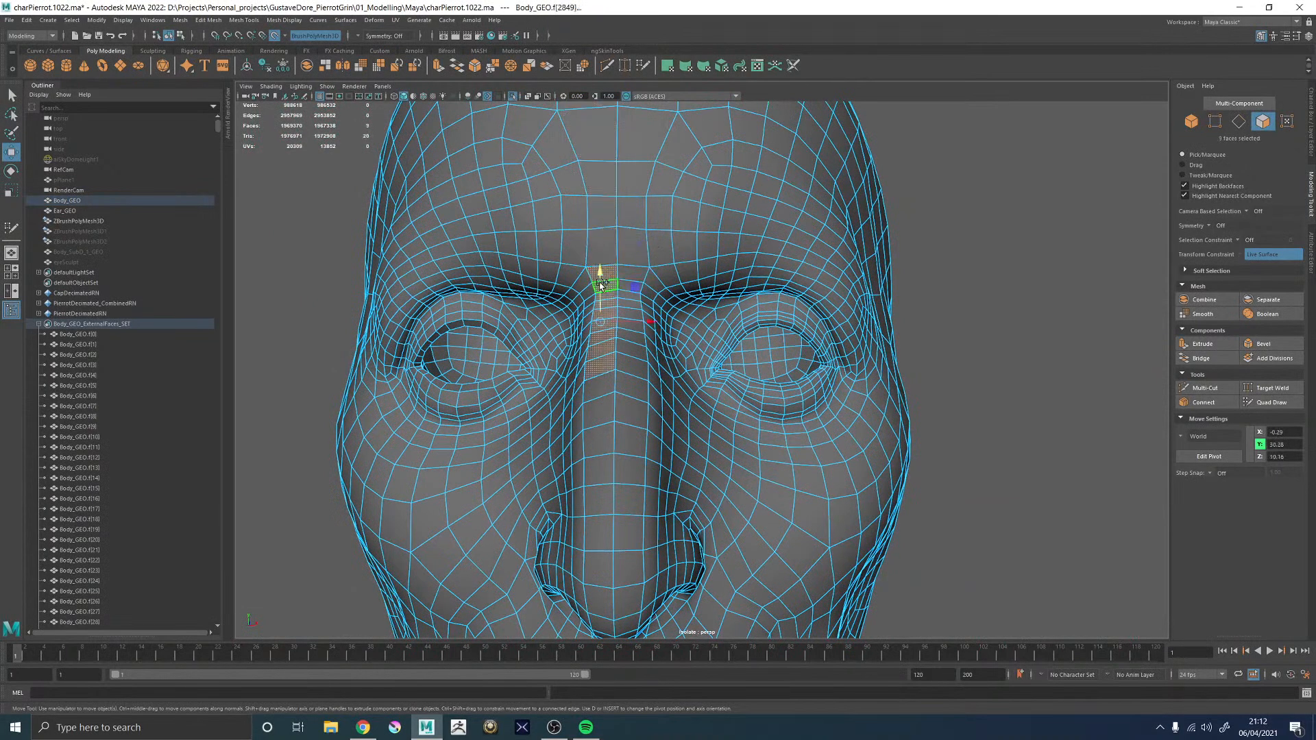
pyautogui.scroll(-3, 602, 286)
pyautogui.moveTo(603, 288)
pyautogui.keyDown('alt'); pyautogui.mouseDown()
pyautogui.moveTo(624, 293)
pyautogui.moveTo(610, 291)
pyautogui.mouseUp(); pyautogui.keyUp('alt')
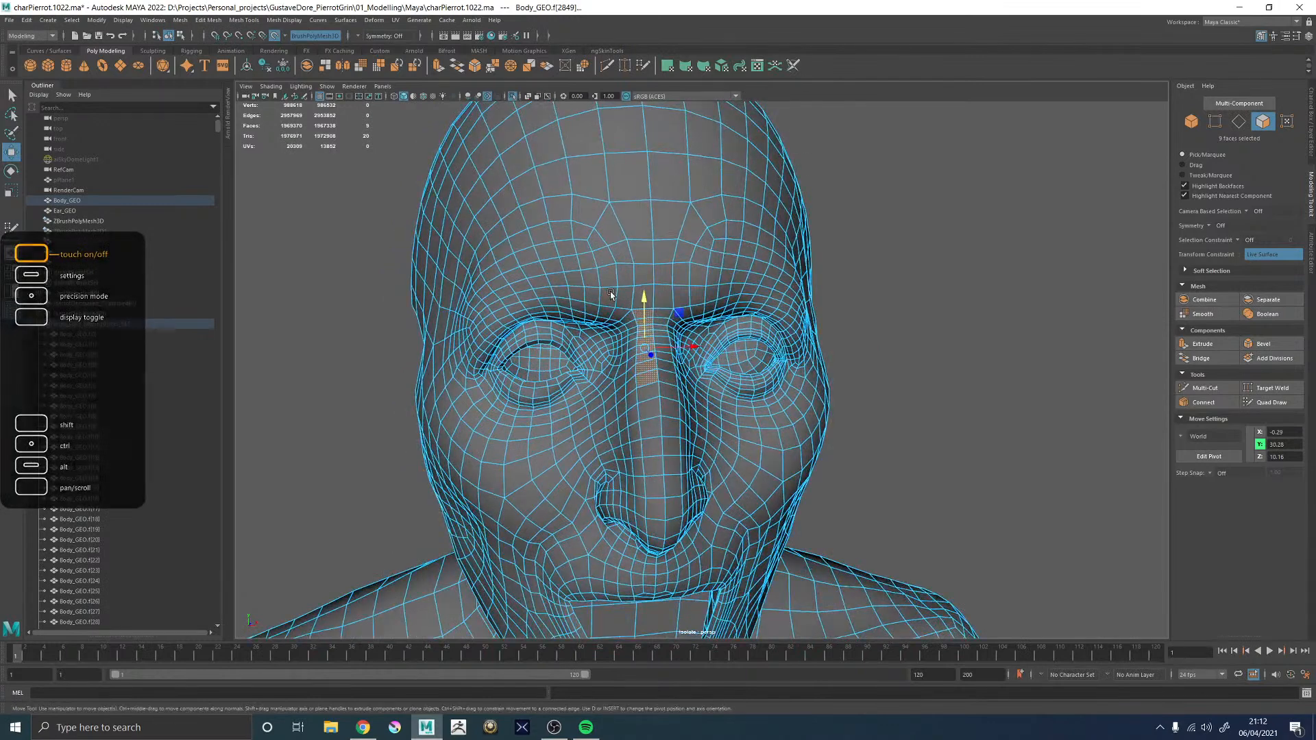
pyautogui.press('Delete')
# - Delete the face loops beside the centreline over the forehead and head, and down the nose to the upper lip
pyautogui.click(639, 288)
pyautogui.press('q')
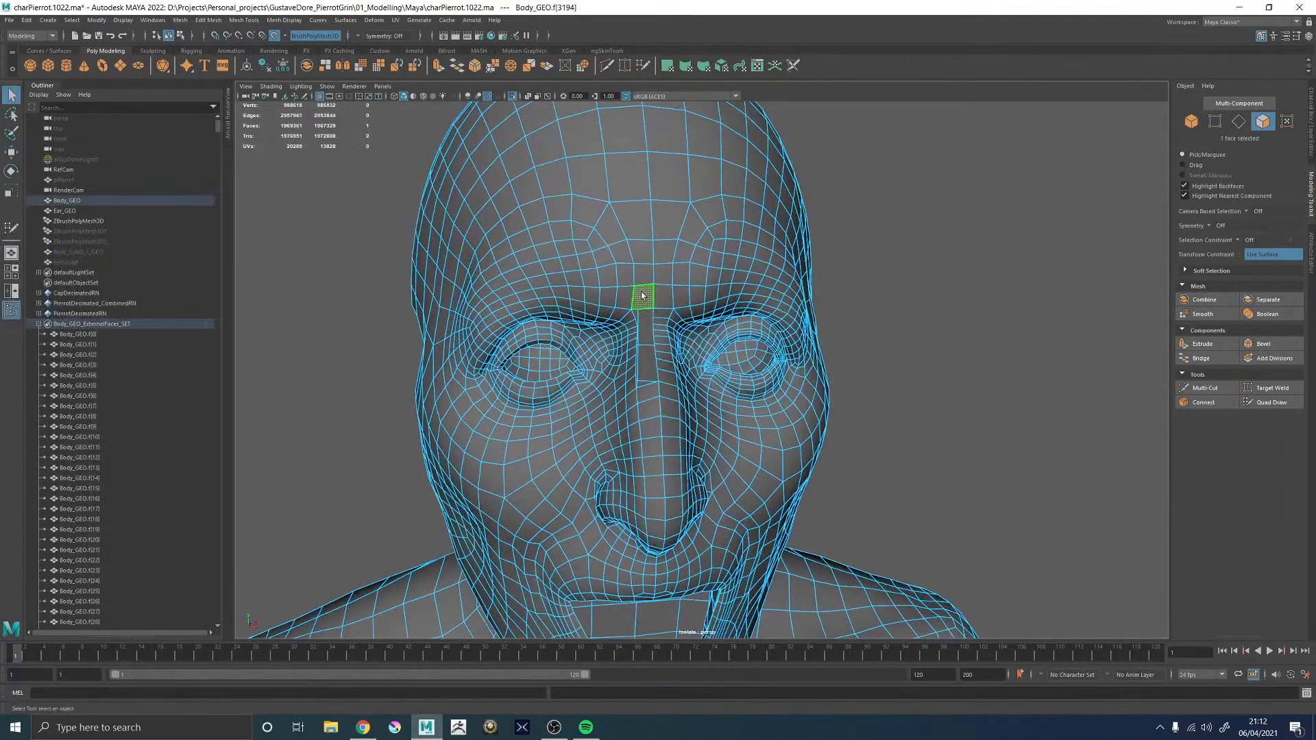
pyautogui.keyDown('shift'); pyautogui.doubleClick(644, 275); pyautogui.keyUp('shift')
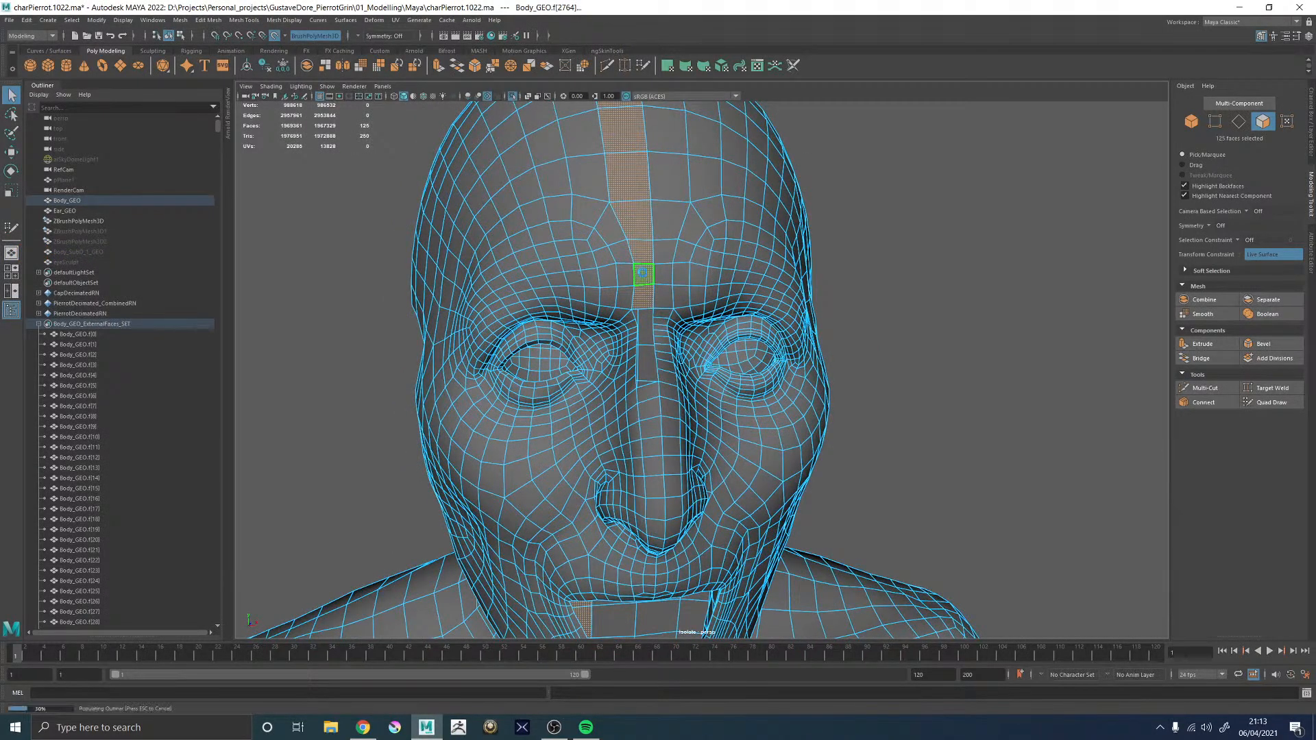
pyautogui.press('Delete')
pyautogui.doubleClick(649, 406)
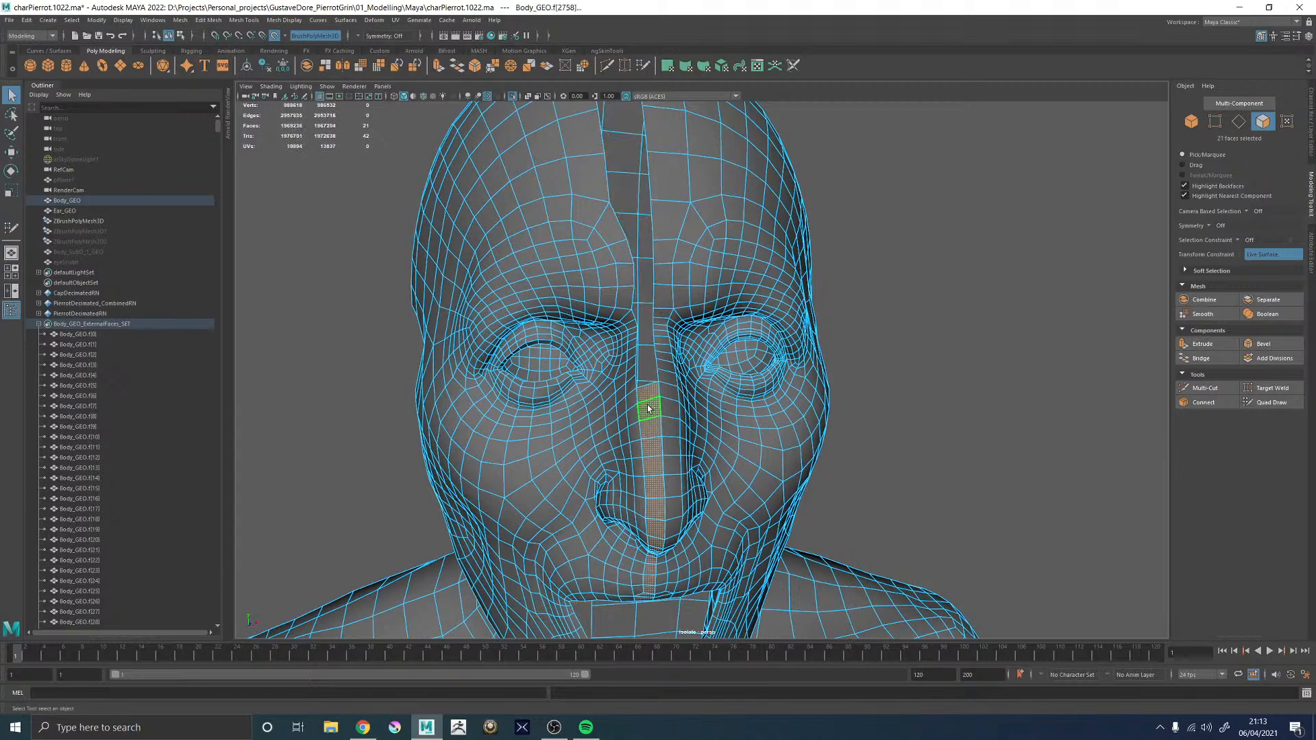
pyautogui.press('Delete')
# - Delete the entire separated half of the body on the character's right side
pyautogui.scroll(-3, 650, 412)
pyautogui.keyDown('alt'); pyautogui.moveTo(651, 414); pyautogui.dragTo(636, 405); pyautogui.keyUp('alt')
pyautogui.keyDown('alt'); pyautogui.moveTo(656, 396); pyautogui.dragTo(692, 90, button='middle'); pyautogui.keyUp('alt')
pyautogui.doubleClick(638, 315)
pyautogui.scroll(-4, 640, 316)
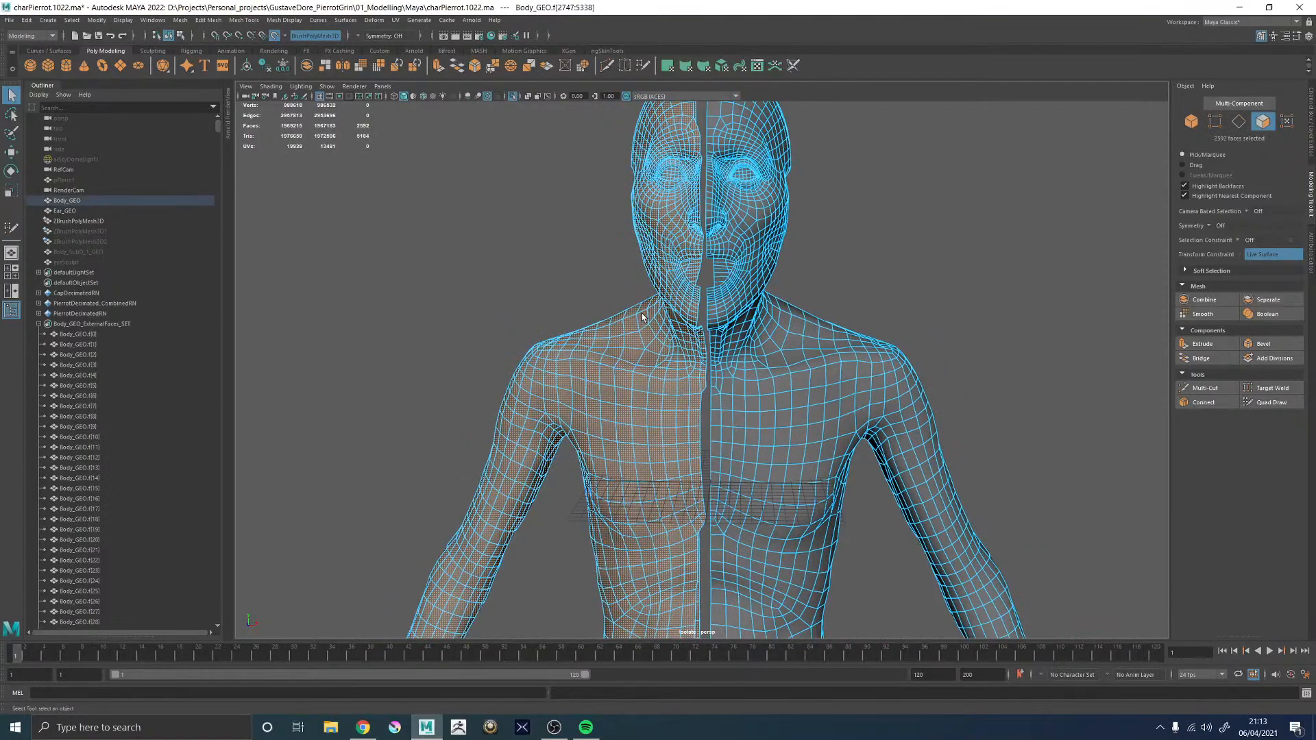
pyautogui.scroll(-2, 641, 314)
pyautogui.press('Delete')
# - Mirror the remaining half of Body_GEO across the world X axis with Merge Border and adjust the merge threshold
pyautogui.keyDown('alt'); pyautogui.moveTo(730, 286); pyautogui.dragTo(726, 400); pyautogui.keyUp('alt')
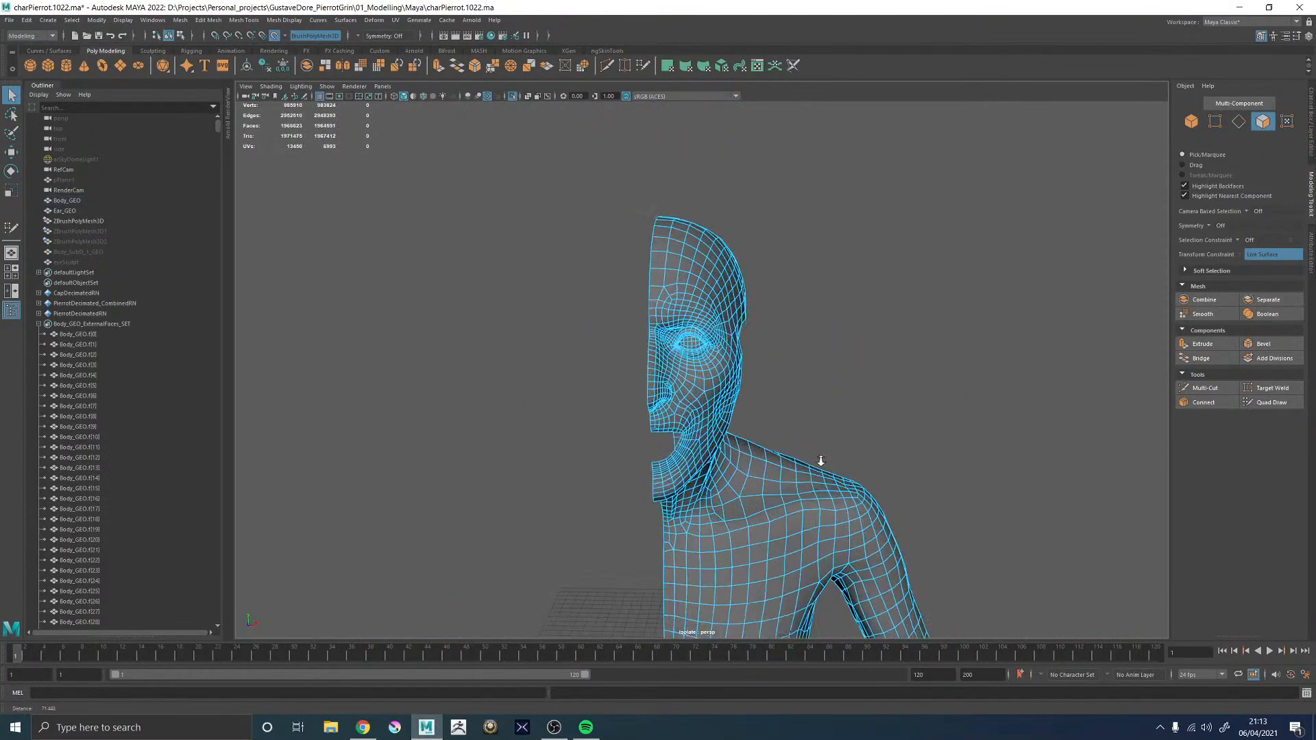
pyautogui.scroll(5, 725, 399)
pyautogui.moveTo(681, 439); pyautogui.dragTo(650, 420, button='right')
pyautogui.keyDown('alt'); pyautogui.moveTo(649, 420); pyautogui.dragTo(626, 377); pyautogui.keyUp('alt')
pyautogui.keyDown('shift'); pyautogui.rightClick(626, 376); pyautogui.keyUp('shift')
pyautogui.click(606, 492)
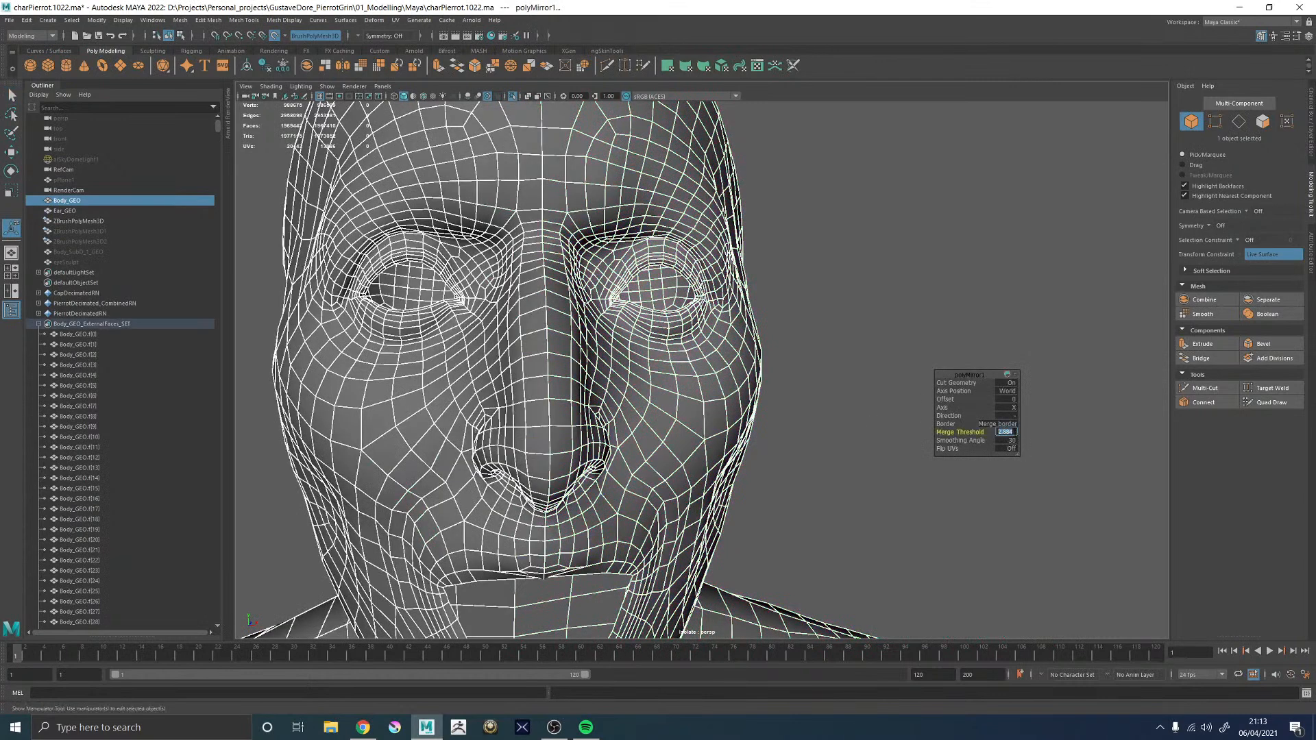
# - Examine the mirrored Body_GEO around the eye socket and along the centre seam of the head, torso and hips
pyautogui.keyDown('alt'); pyautogui.moveTo(635, 430); pyautogui.dragTo(528, 458); pyautogui.keyUp('alt')
pyautogui.keyDown('alt'); pyautogui.moveTo(562, 473); pyautogui.dragTo(696, 475, button='right'); pyautogui.keyUp('alt')
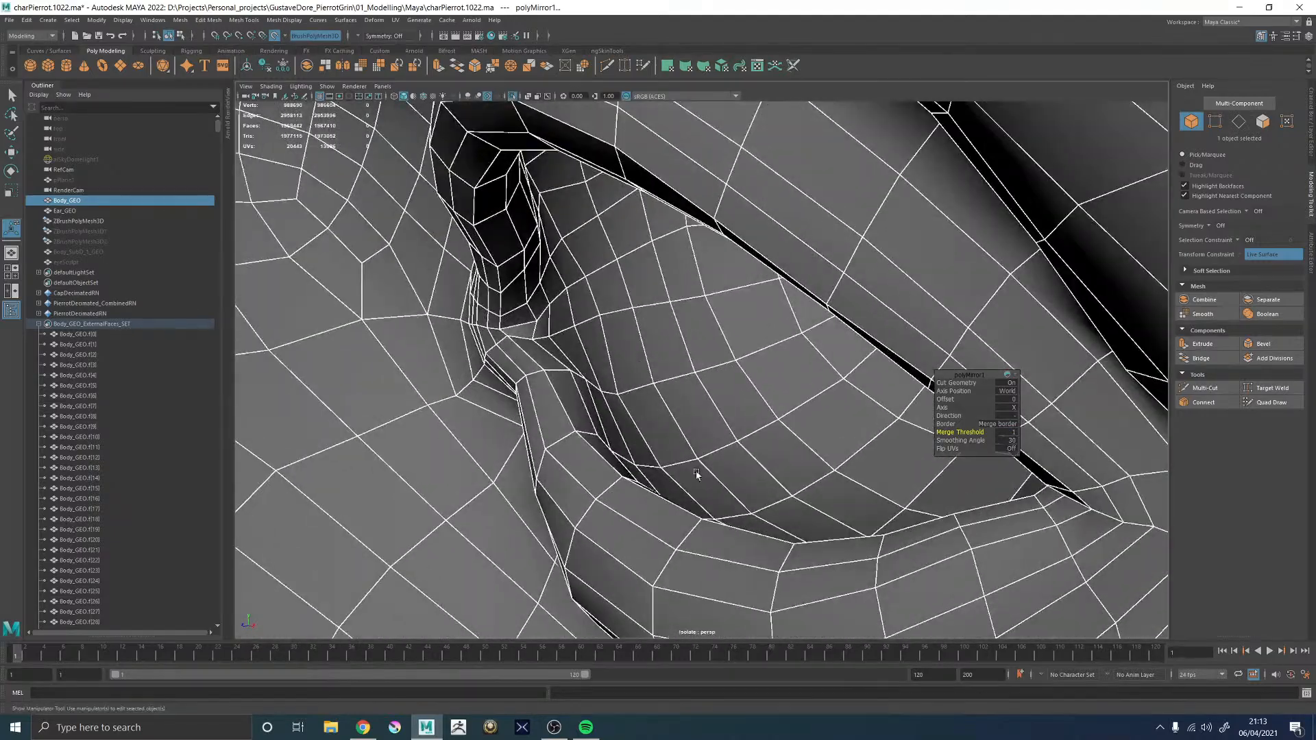
pyautogui.keyDown('alt'); pyautogui.moveTo(577, 450); pyautogui.dragTo(771, 428, button='middle'); pyautogui.keyUp('alt')
pyautogui.keyDown('alt'); pyautogui.moveTo(804, 406); pyautogui.dragTo(425, 359, button='right'); pyautogui.keyUp('alt')
pyautogui.keyDown('alt'); pyautogui.moveTo(426, 358); pyautogui.dragTo(604, 357); pyautogui.keyUp('alt')
pyautogui.keyDown('alt'); pyautogui.moveTo(604, 356); pyautogui.dragTo(239, 317, button='right'); pyautogui.keyUp('alt')
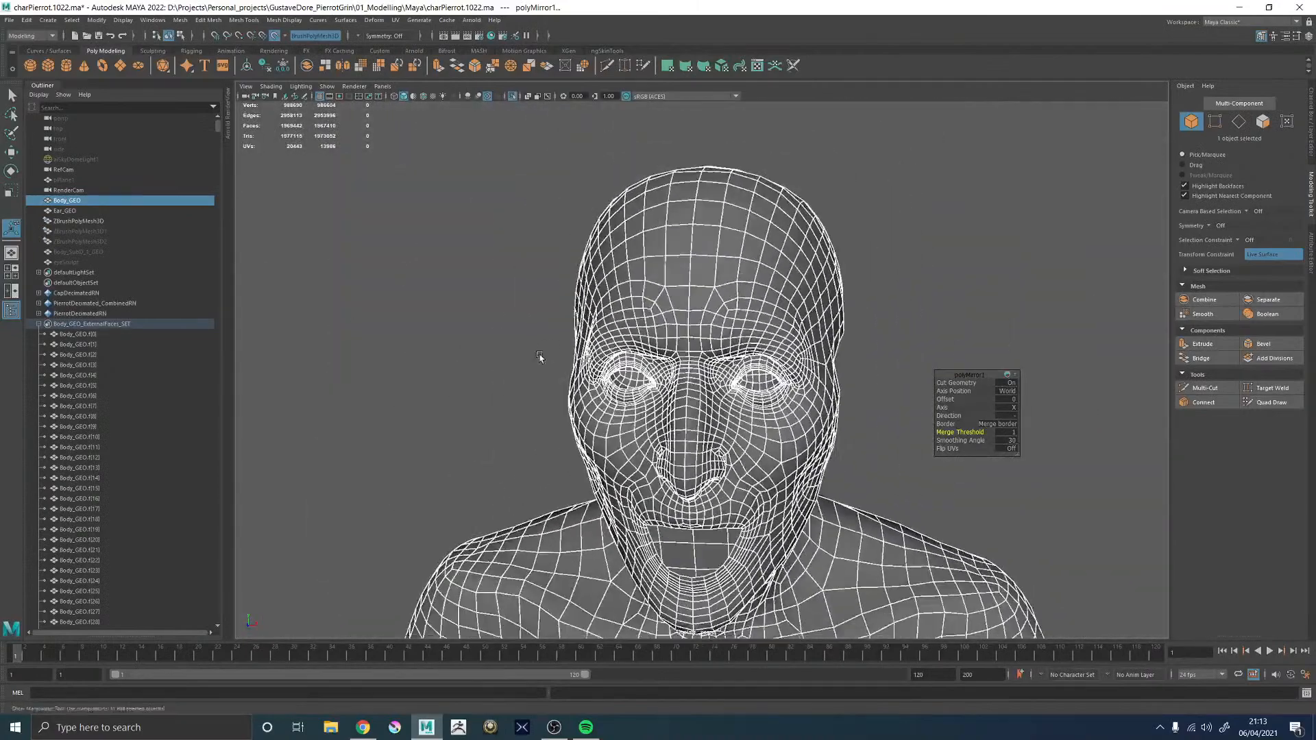
pyautogui.keyDown('alt'); pyautogui.moveTo(546, 356); pyautogui.dragTo(767, 343); pyautogui.keyUp('alt')
pyautogui.keyDown('alt'); pyautogui.moveTo(767, 343); pyautogui.dragTo(527, 456, button='right'); pyautogui.keyUp('alt')
pyautogui.keyDown('alt'); pyautogui.moveTo(528, 455); pyautogui.dragTo(595, 479); pyautogui.keyUp('alt')
pyautogui.keyDown('alt'); pyautogui.moveTo(595, 478); pyautogui.dragTo(514, 116, button='middle'); pyautogui.keyUp('alt')
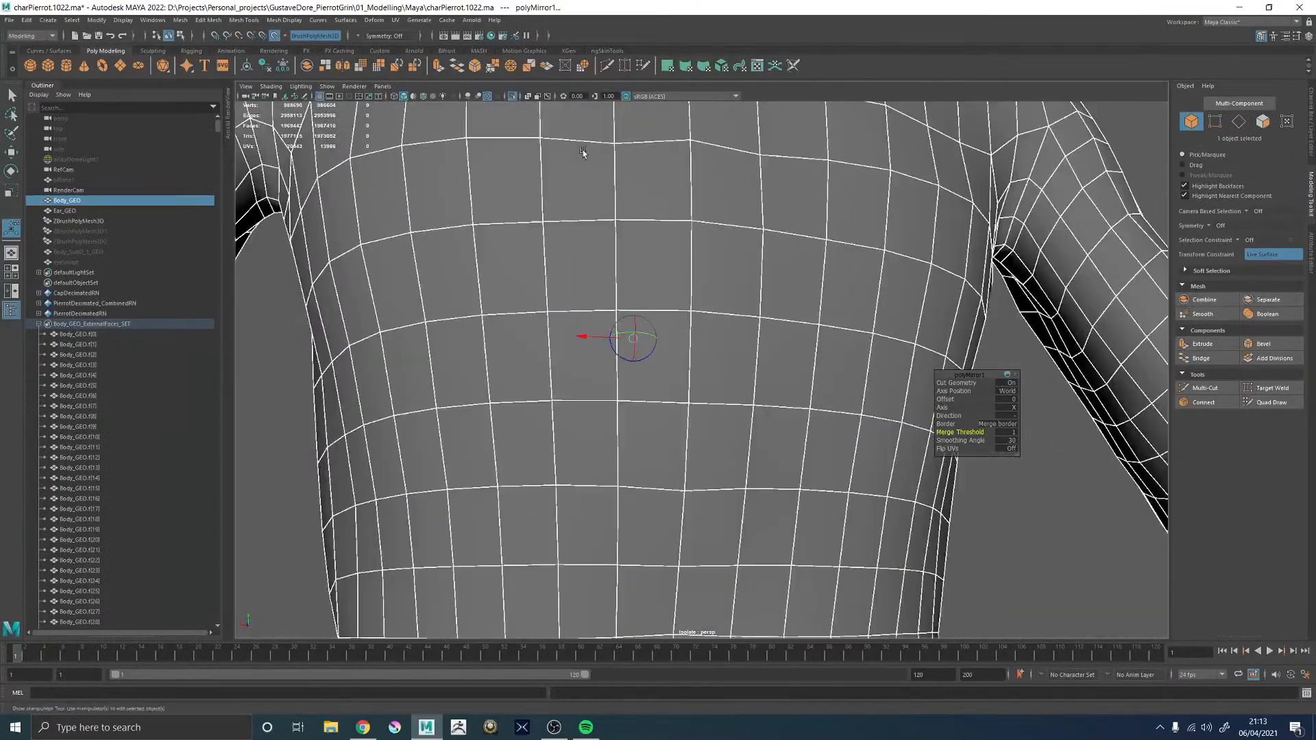
pyautogui.keyDown('alt'); pyautogui.moveTo(749, 383); pyautogui.dragTo(583, 484, button='right'); pyautogui.keyUp('alt')
pyautogui.keyDown('alt'); pyautogui.moveTo(582, 483); pyautogui.dragTo(619, 376); pyautogui.keyUp('alt')
pyautogui.keyDown('alt'); pyautogui.moveTo(619, 376); pyautogui.dragTo(761, 343, button='right'); pyautogui.keyUp('alt')
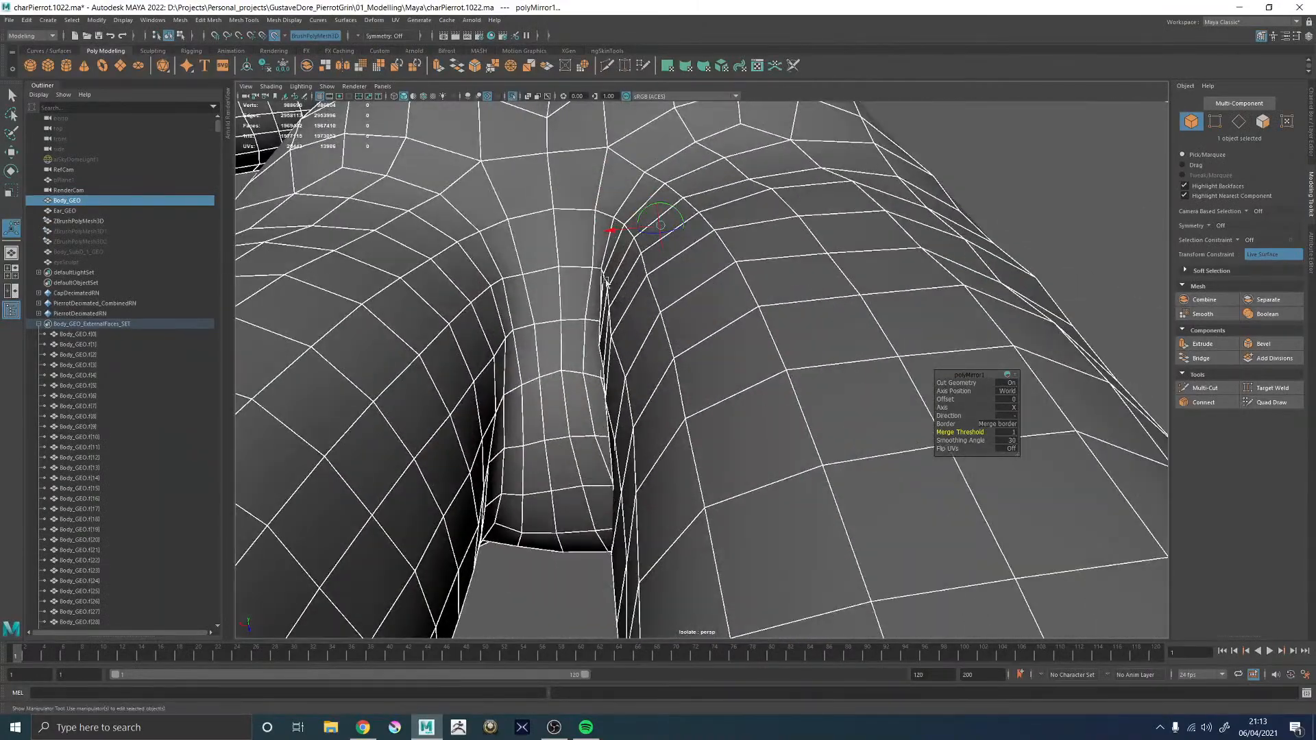
pyautogui.keyDown('alt'); pyautogui.moveTo(603, 274); pyautogui.dragTo(676, 368, button='middle'); pyautogui.keyUp('alt')
pyautogui.keyDown('alt'); pyautogui.moveTo(676, 369); pyautogui.dragTo(856, 401); pyautogui.keyUp('alt')
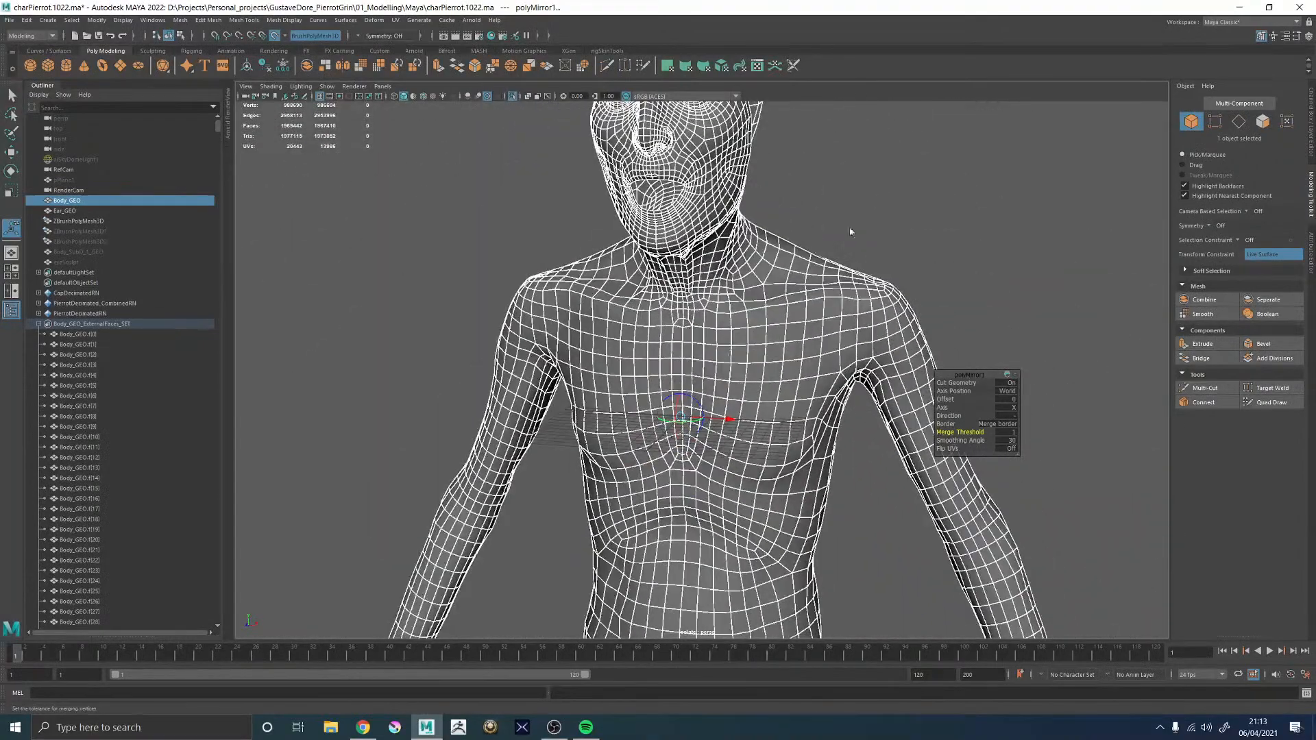
# - Leave the mirror manipulator, deselect Body_GEO and examine the face's shading around the nose and eyes
pyautogui.press('q')
pyautogui.click(802, 237)
pyautogui.click(747, 316)
pyautogui.keyDown('alt'); pyautogui.moveTo(994, 164); pyautogui.dragTo(916, 191, button='right'); pyautogui.keyUp('alt')
pyautogui.click(915, 193)
pyautogui.keyDown('alt'); pyautogui.moveTo(669, 257); pyautogui.dragTo(716, 257); pyautogui.keyUp('alt')
pyautogui.keyDown('alt'); pyautogui.moveTo(716, 257); pyautogui.dragTo(699, 336, button='middle'); pyautogui.keyUp('alt')
pyautogui.keyDown('alt'); pyautogui.moveTo(699, 336); pyautogui.dragTo(629, 374, button='right'); pyautogui.keyUp('alt')
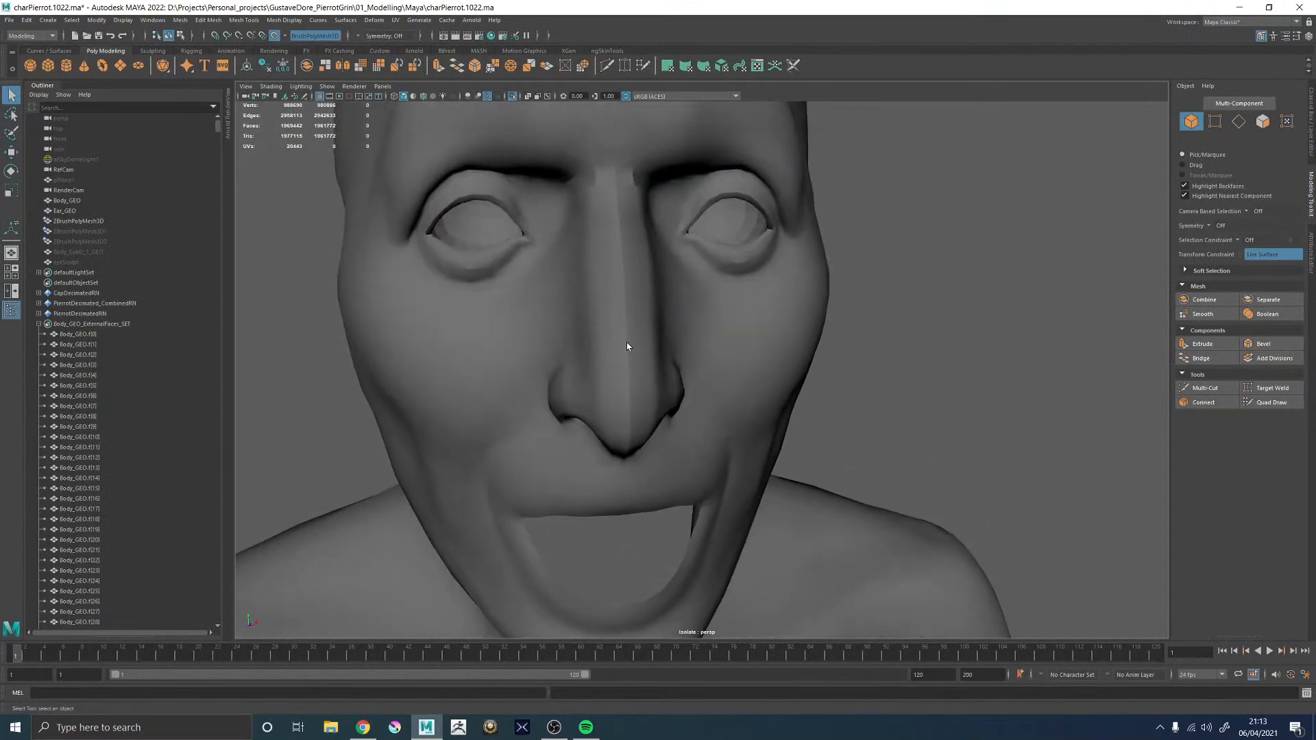
# - Try moving a single edge on the nose bridge of Body_GEO
pyautogui.click(629, 373)
pyautogui.press('F10')
pyautogui.click(614, 286)
pyautogui.click(617, 271)
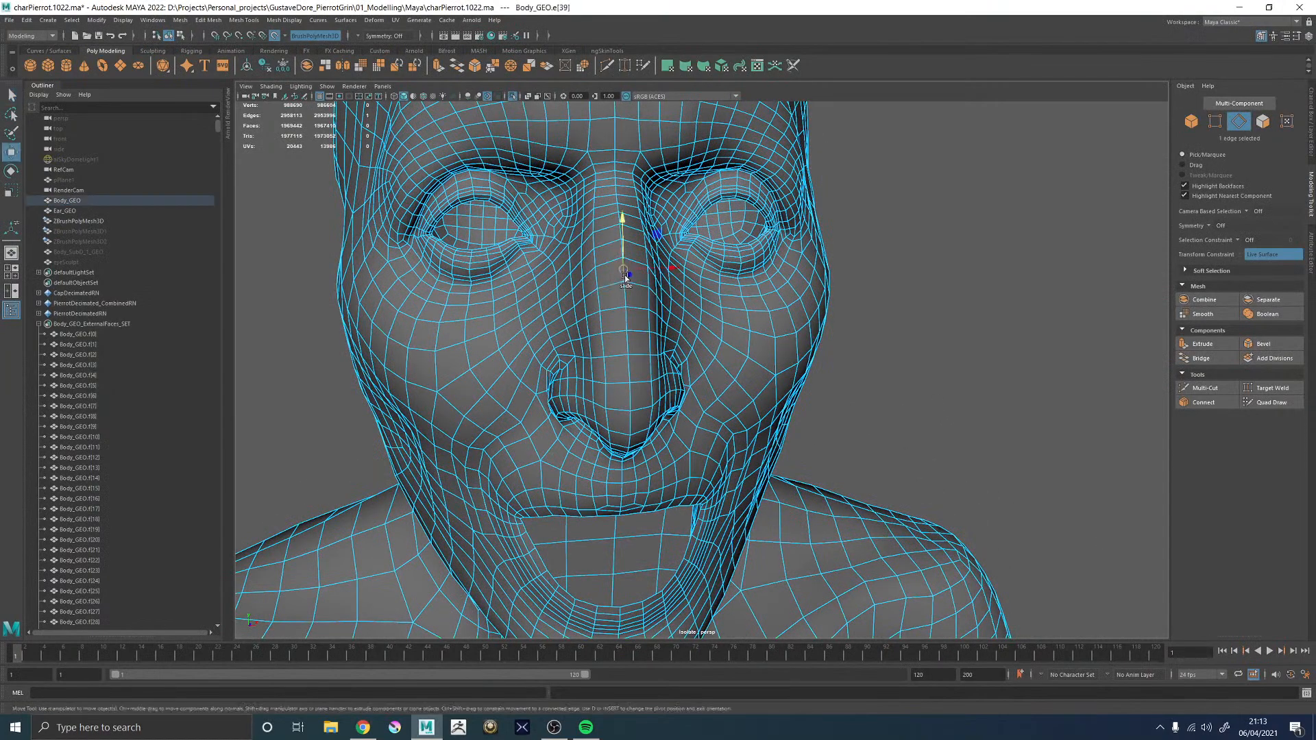
pyautogui.press('w')
pyautogui.moveTo(613, 272); pyautogui.dragTo(615, 272)
pyautogui.hotkey('ctrl', 'z')
# - Turn off the live surface and soften the edges of the whole Body_GEO
pyautogui.keyDown('alt'); pyautogui.moveTo(710, 326); pyautogui.dragTo(603, 227); pyautogui.keyUp('alt')
pyautogui.moveTo(603, 226); pyautogui.dragTo(637, 192, button='right')
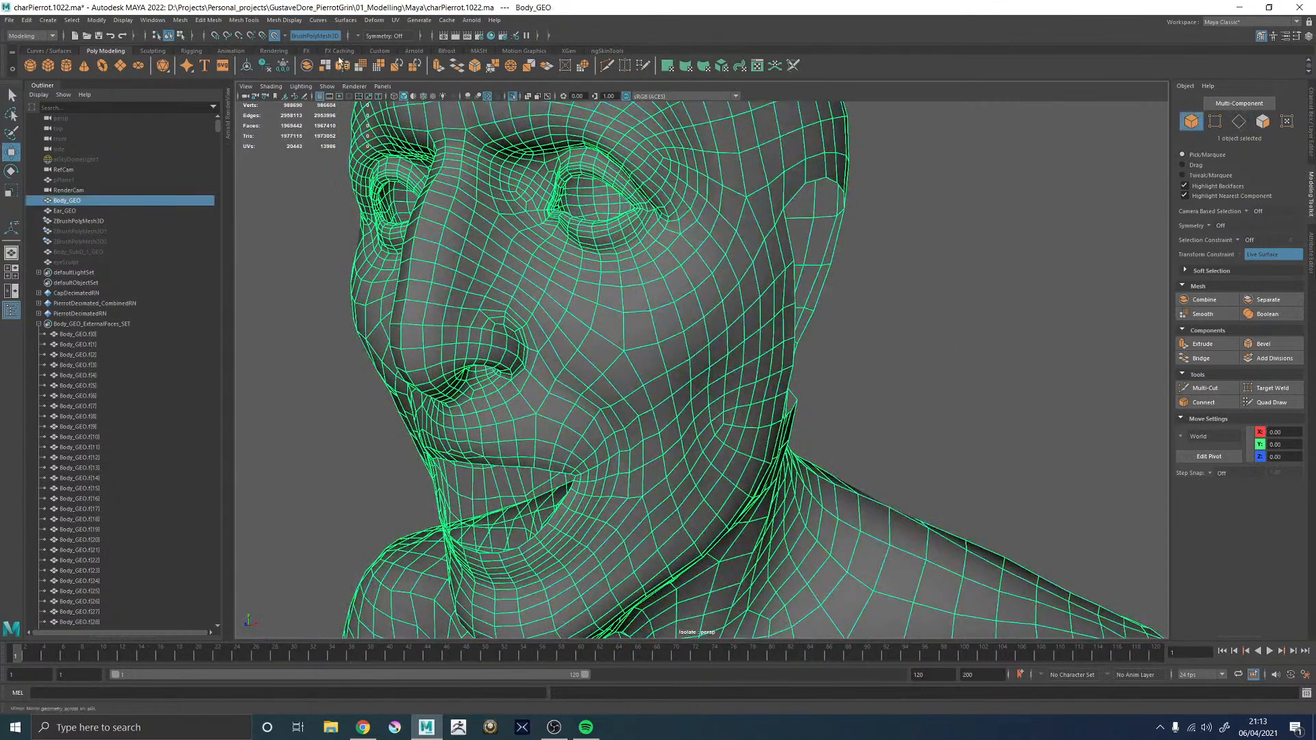
pyautogui.click(273, 36)
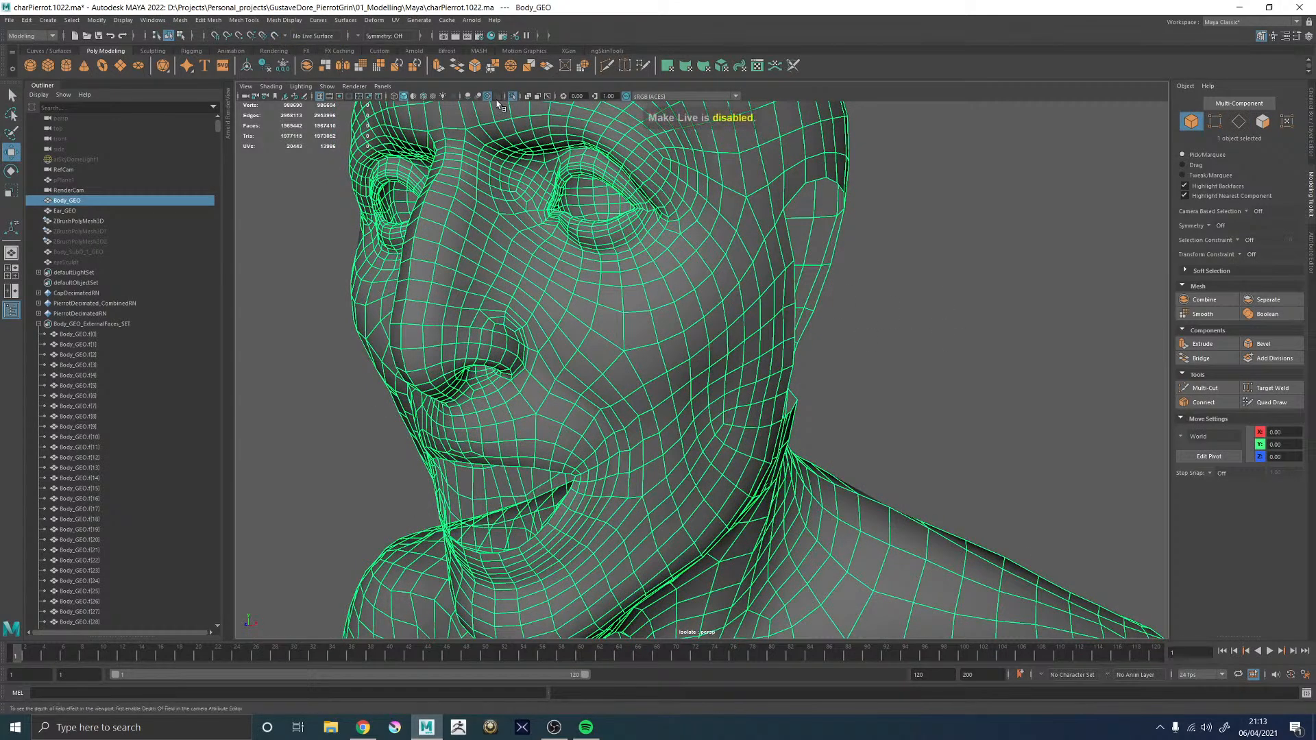
pyautogui.click(370, 20)
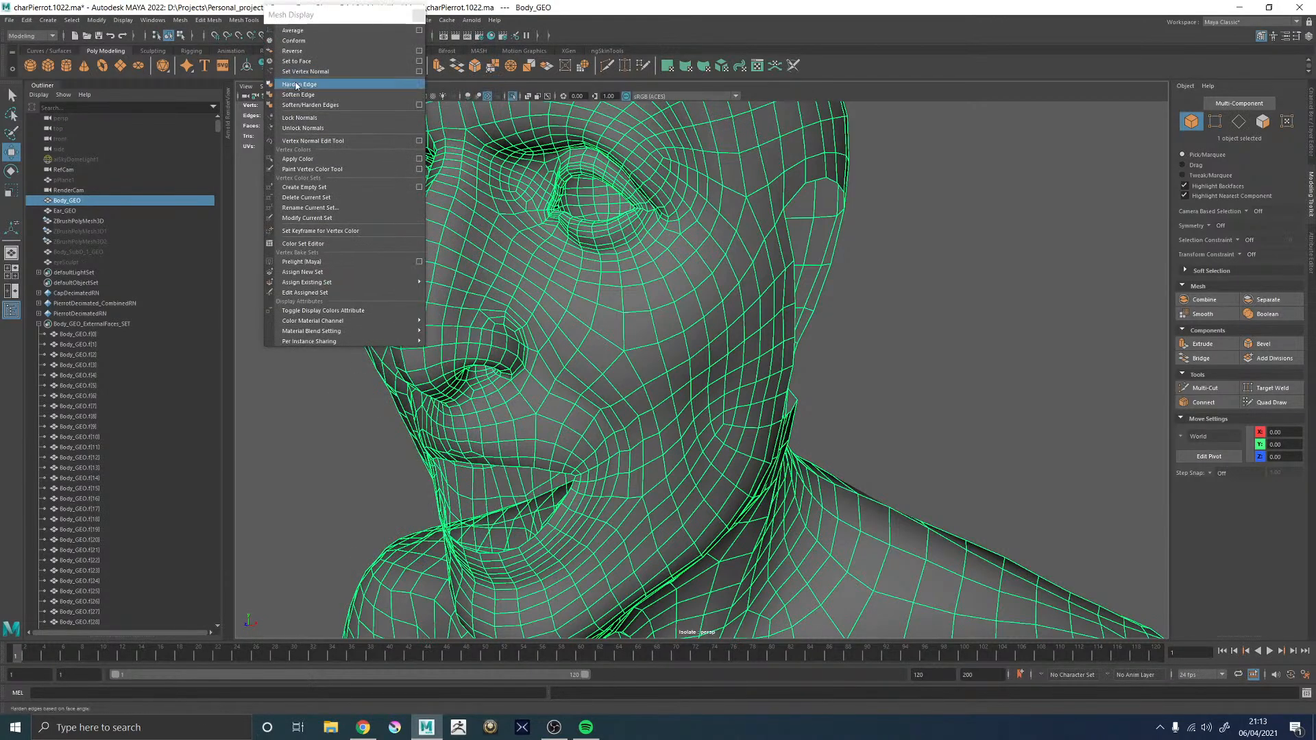
pyautogui.click(296, 61)
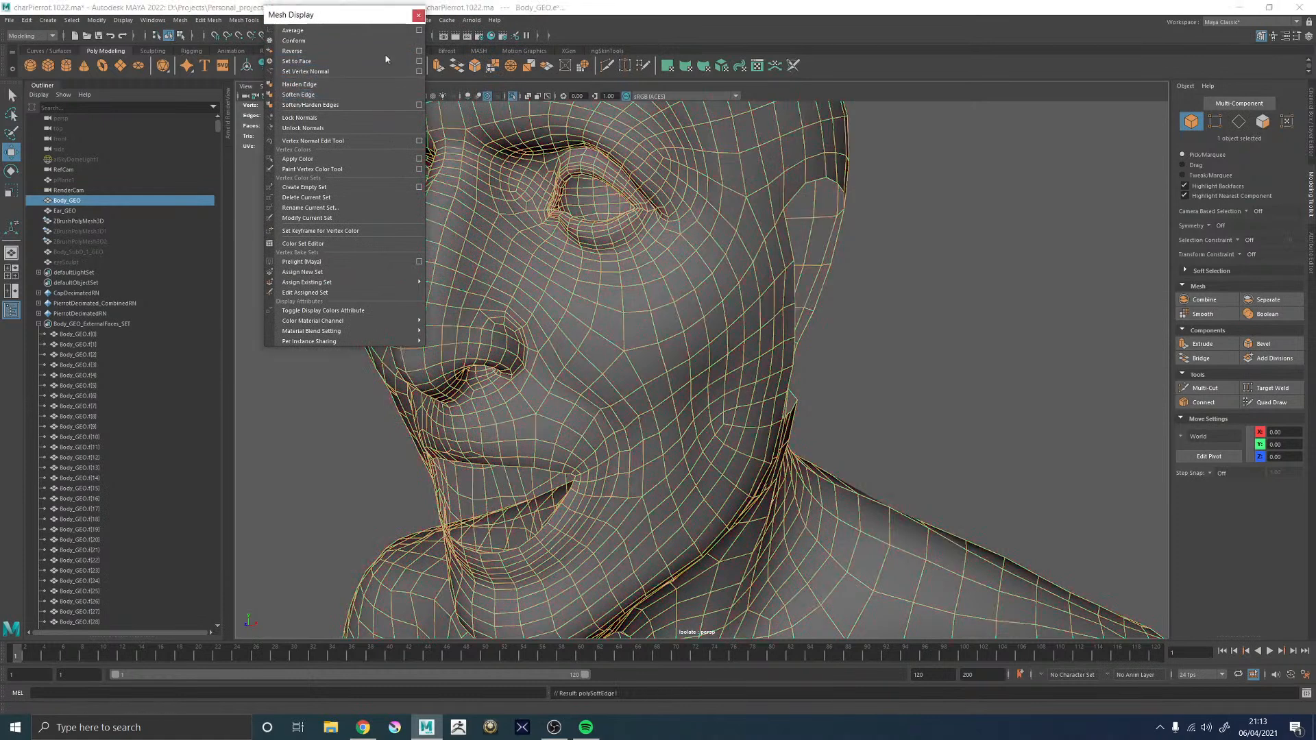
pyautogui.click(418, 15)
# - Examine the softened shading of Body_GEO from several angles, with and without the mesh selected
pyautogui.click(992, 260)
pyautogui.click(616, 388)
pyautogui.click(997, 350)
pyautogui.keyDown('alt'); pyautogui.moveTo(996, 350); pyautogui.dragTo(699, 354, button='right'); pyautogui.keyUp('alt')
pyautogui.keyDown('alt'); pyautogui.moveTo(699, 354); pyautogui.dragTo(781, 349); pyautogui.keyUp('alt')
pyautogui.keyDown('alt'); pyautogui.moveTo(782, 350); pyautogui.dragTo(728, 331, button='right'); pyautogui.keyUp('alt')
pyautogui.keyDown('alt'); pyautogui.moveTo(729, 332); pyautogui.dragTo(791, 329); pyautogui.keyUp('alt')
pyautogui.keyDown('alt'); pyautogui.moveTo(790, 329); pyautogui.dragTo(1014, 466, button='right'); pyautogui.keyUp('alt')
pyautogui.click(586, 322)
pyautogui.keyDown('alt'); pyautogui.moveTo(586, 321); pyautogui.dragTo(648, 346); pyautogui.keyUp('alt')
pyautogui.keyDown('alt'); pyautogui.moveTo(648, 346); pyautogui.dragTo(710, 411, button='middle'); pyautogui.keyUp('alt')
pyautogui.keyDown('alt'); pyautogui.moveTo(709, 411); pyautogui.dragTo(942, 377, button='right'); pyautogui.keyUp('alt')
pyautogui.keyDown('alt'); pyautogui.moveTo(942, 377); pyautogui.dragTo(803, 394); pyautogui.keyUp('alt')
pyautogui.keyDown('alt'); pyautogui.moveTo(405, 312); pyautogui.dragTo(622, 311); pyautogui.keyUp('alt')
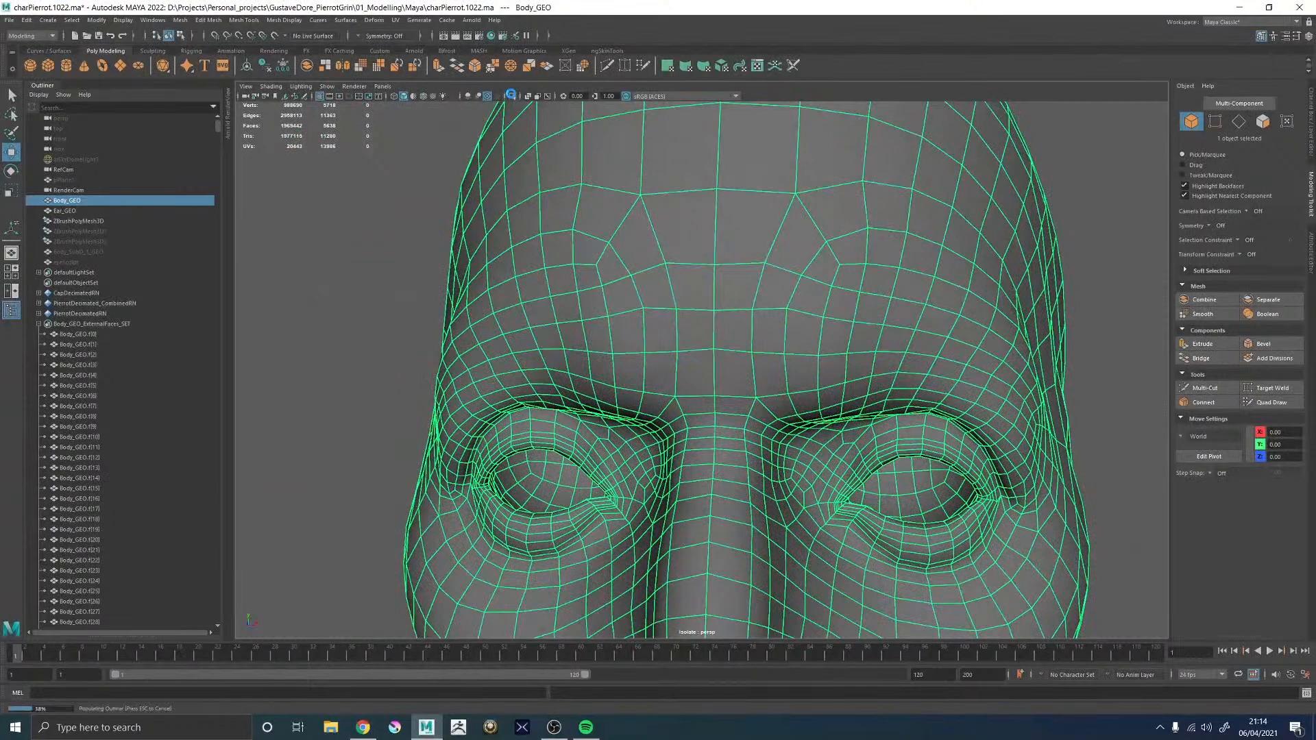
# - Turn off the isolation and make the ZBrushPolyMesh3D sculpt the live surface
pyautogui.click(510, 95)
pyautogui.click(735, 230)
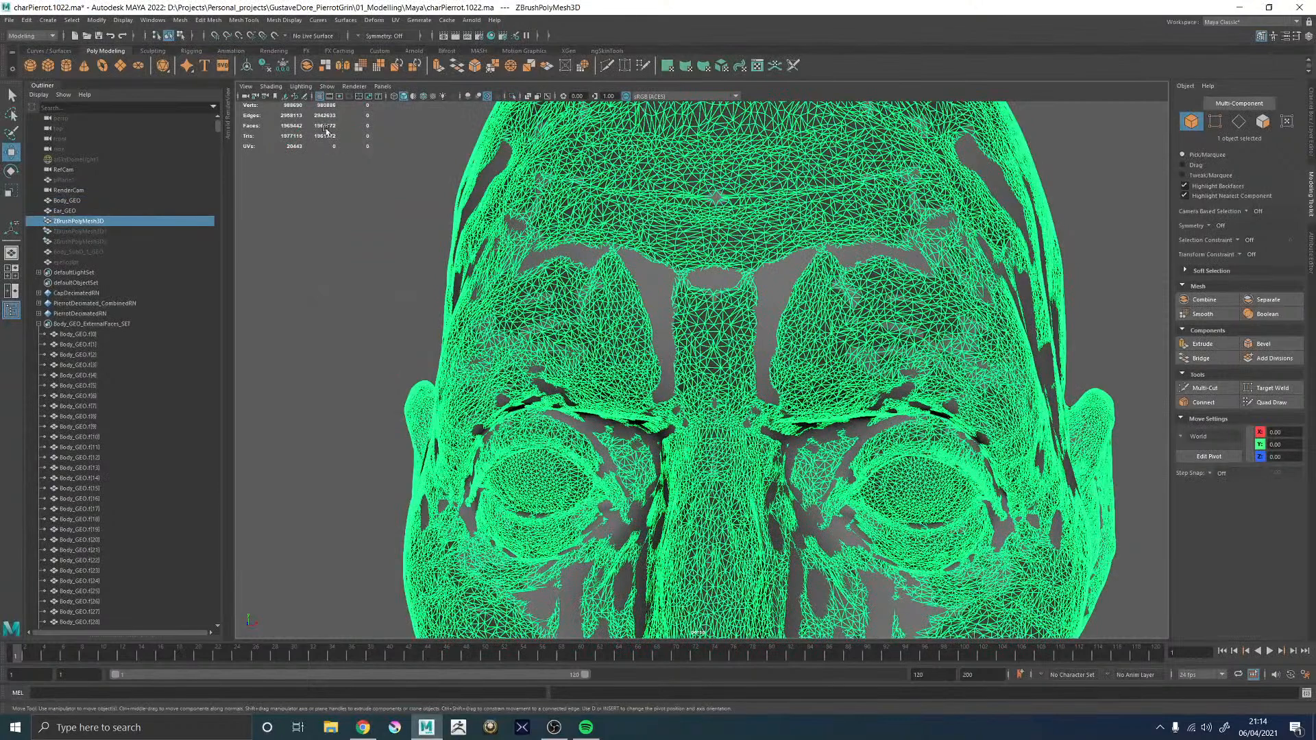
pyautogui.click(275, 37)
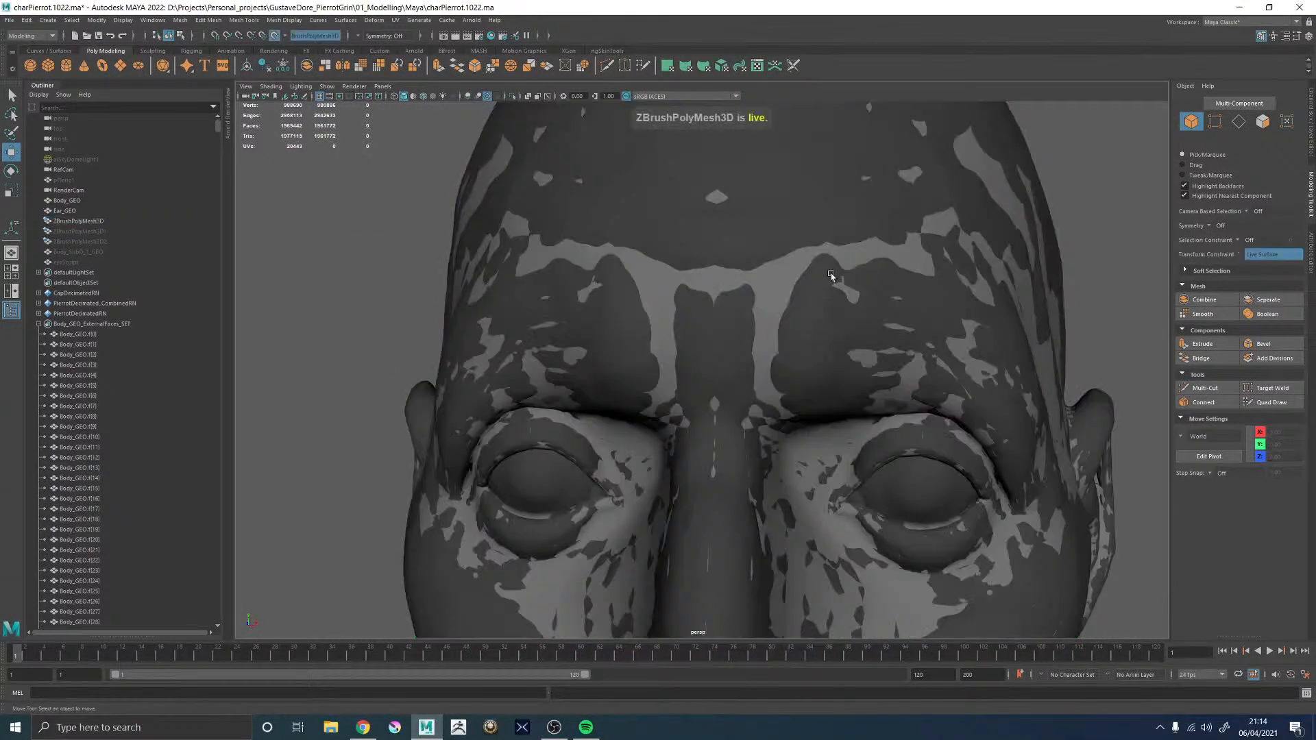
# - Set symmetry to World X for Body_GEO and activate Quad Draw on it
pyautogui.click(832, 278)
pyautogui.click(363, 36)
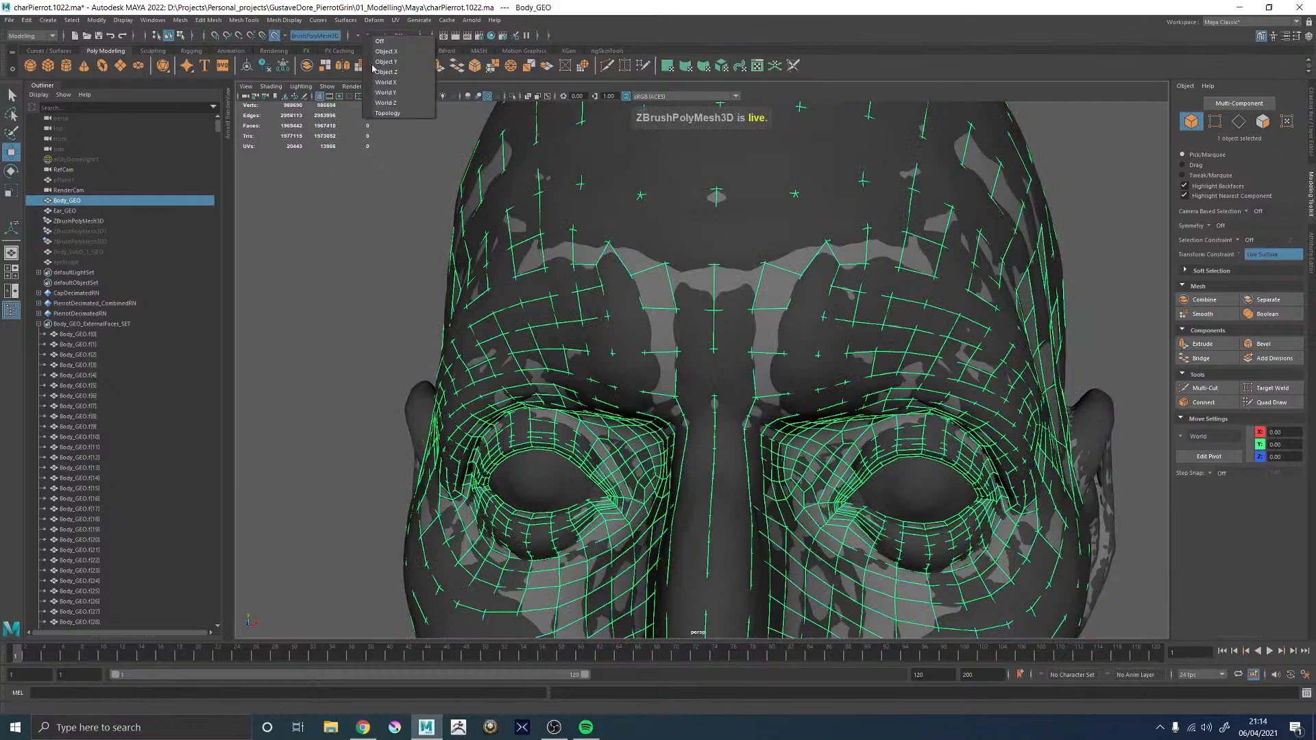
pyautogui.click(386, 82)
pyautogui.click(1265, 403)
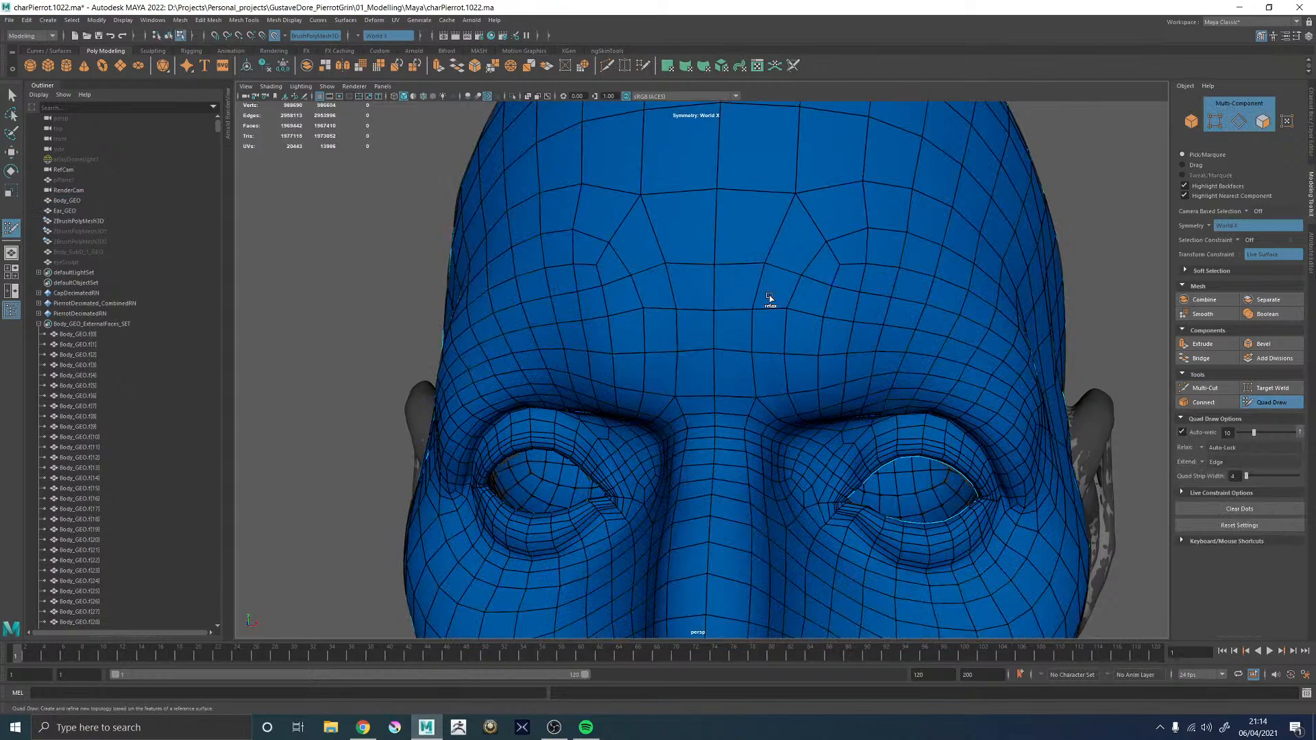
# - Reselect Body_GEO in object mode and restart Quad Draw on it
pyautogui.keyDown('alt'); pyautogui.moveTo(755, 256); pyautogui.dragTo(721, 296); pyautogui.keyUp('alt')
pyautogui.press('w')
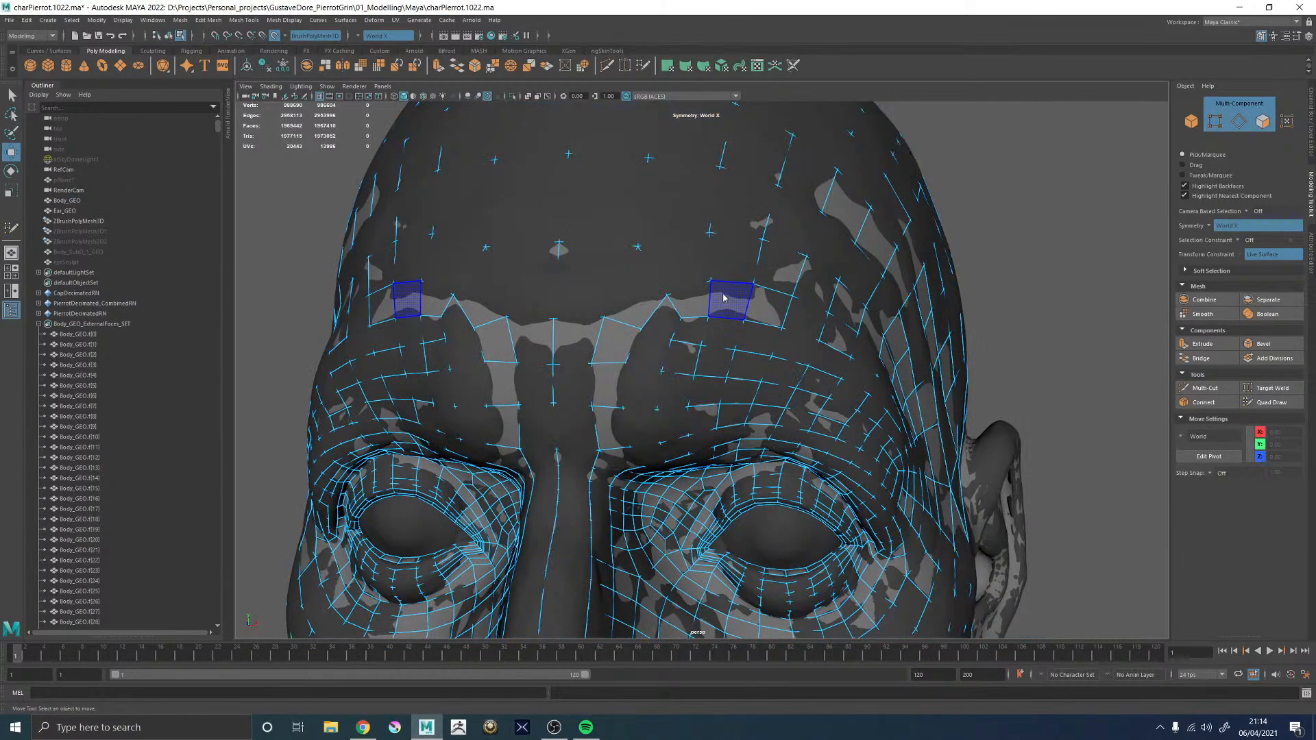
pyautogui.moveTo(720, 301); pyautogui.dragTo(849, 214, button='right')
pyautogui.moveTo(700, 332)
pyautogui.keyDown('alt'); pyautogui.mouseDown()
pyautogui.moveTo(669, 331)
pyautogui.moveTo(706, 334)
pyautogui.mouseUp(); pyautogui.keyUp('alt')
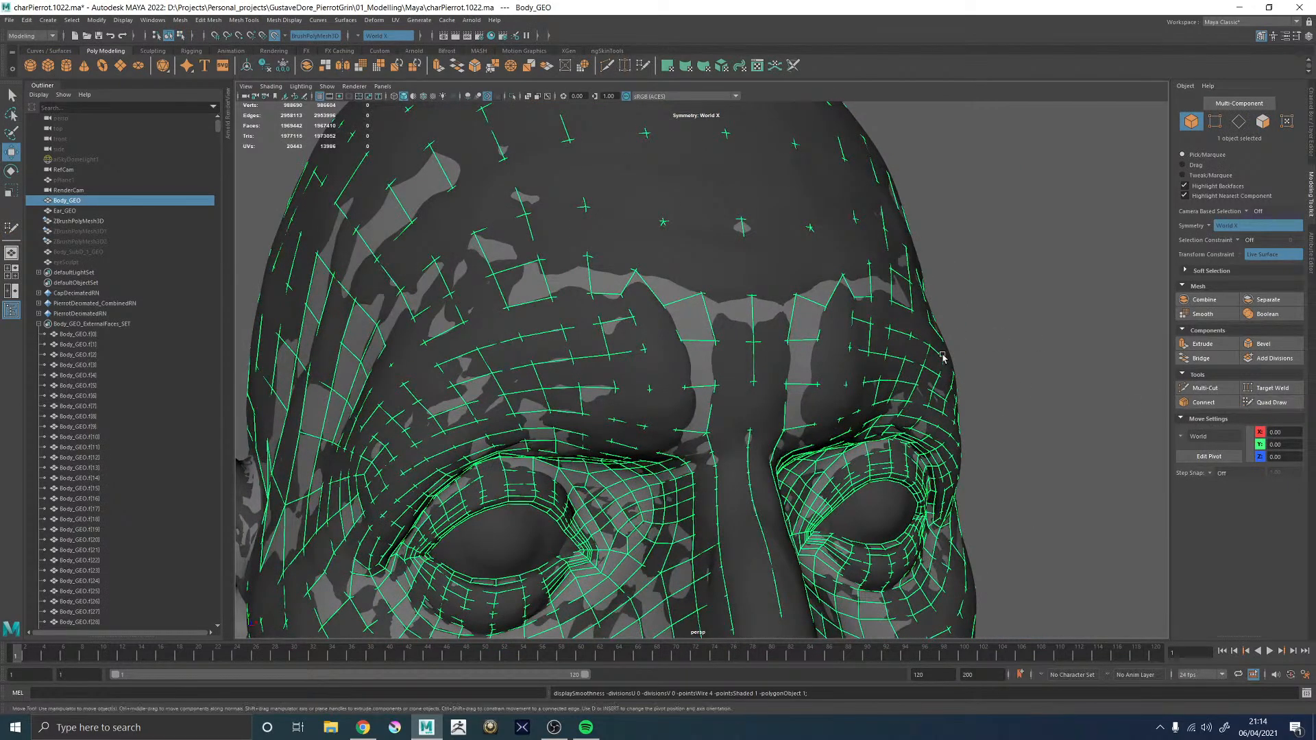
pyautogui.click(1265, 404)
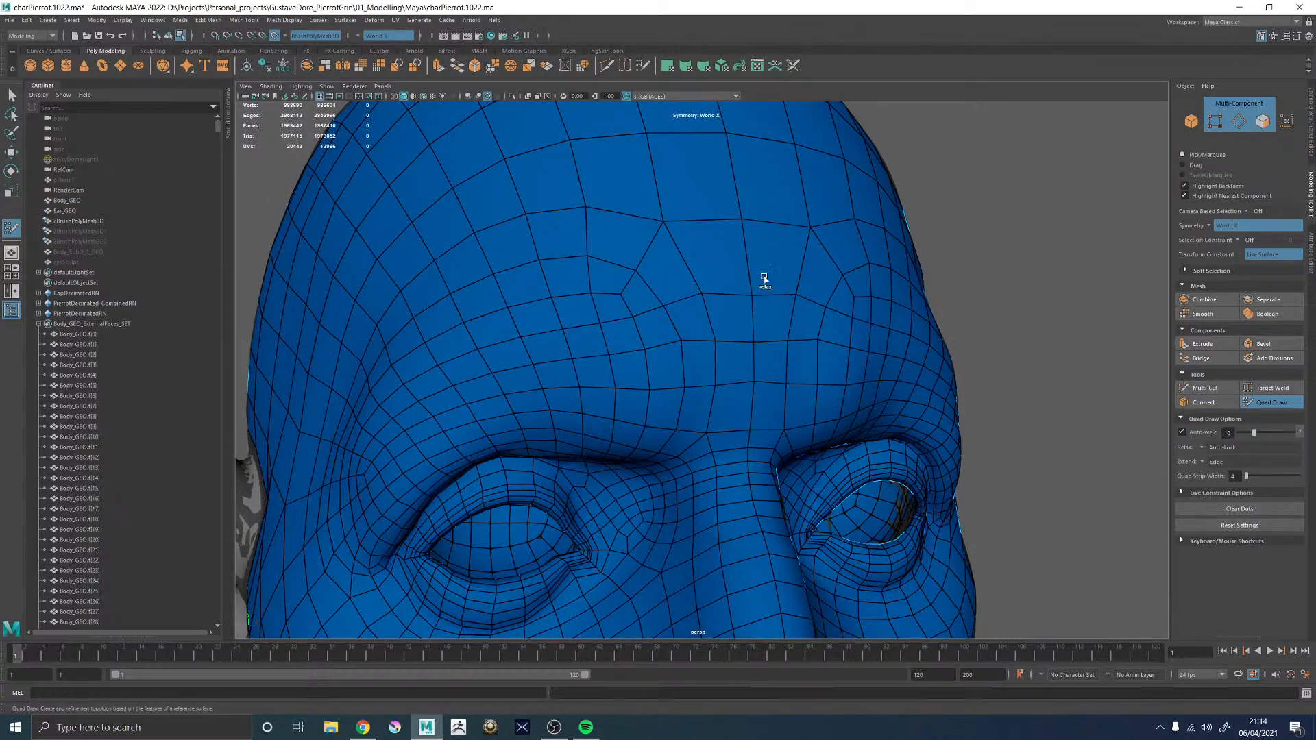
# - Examine the retopology of Body_GEO on the forehead, head and upper body against the sculpt
pyautogui.keyDown('alt'); pyautogui.moveTo(772, 291); pyautogui.dragTo(773, 274); pyautogui.keyUp('alt')
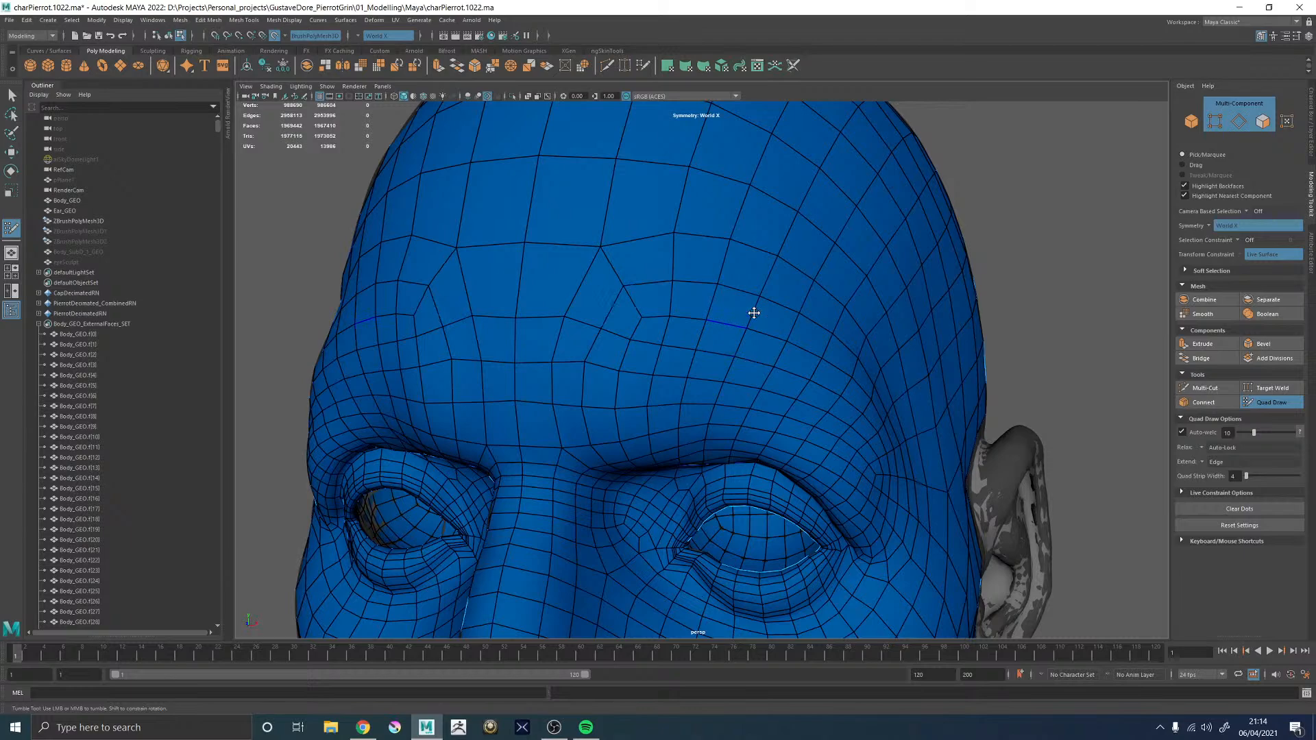
pyautogui.keyDown('alt'); pyautogui.moveTo(1053, 306); pyautogui.dragTo(1136, 311); pyautogui.keyUp('alt')
pyautogui.keyDown('alt'); pyautogui.moveTo(1137, 311); pyautogui.dragTo(620, 260, button='right'); pyautogui.keyUp('alt')
pyautogui.keyDown('alt'); pyautogui.moveTo(939, 338); pyautogui.dragTo(823, 313); pyautogui.keyUp('alt')
pyautogui.keyDown('alt'); pyautogui.moveTo(837, 290); pyautogui.dragTo(840, 141, button='middle'); pyautogui.keyUp('alt')
pyautogui.keyDown('alt'); pyautogui.moveTo(840, 142); pyautogui.dragTo(711, 223, button='right'); pyautogui.keyUp('alt')
pyautogui.keyDown('alt'); pyautogui.moveTo(912, 315); pyautogui.dragTo(843, 315); pyautogui.keyUp('alt')
pyautogui.moveTo(847, 311)
pyautogui.keyDown('alt'); pyautogui.mouseDown(button='middle')
pyautogui.moveTo(814, 222)
pyautogui.moveTo(854, 223)
pyautogui.moveTo(835, 295)
pyautogui.mouseUp(button='middle'); pyautogui.keyUp('alt')
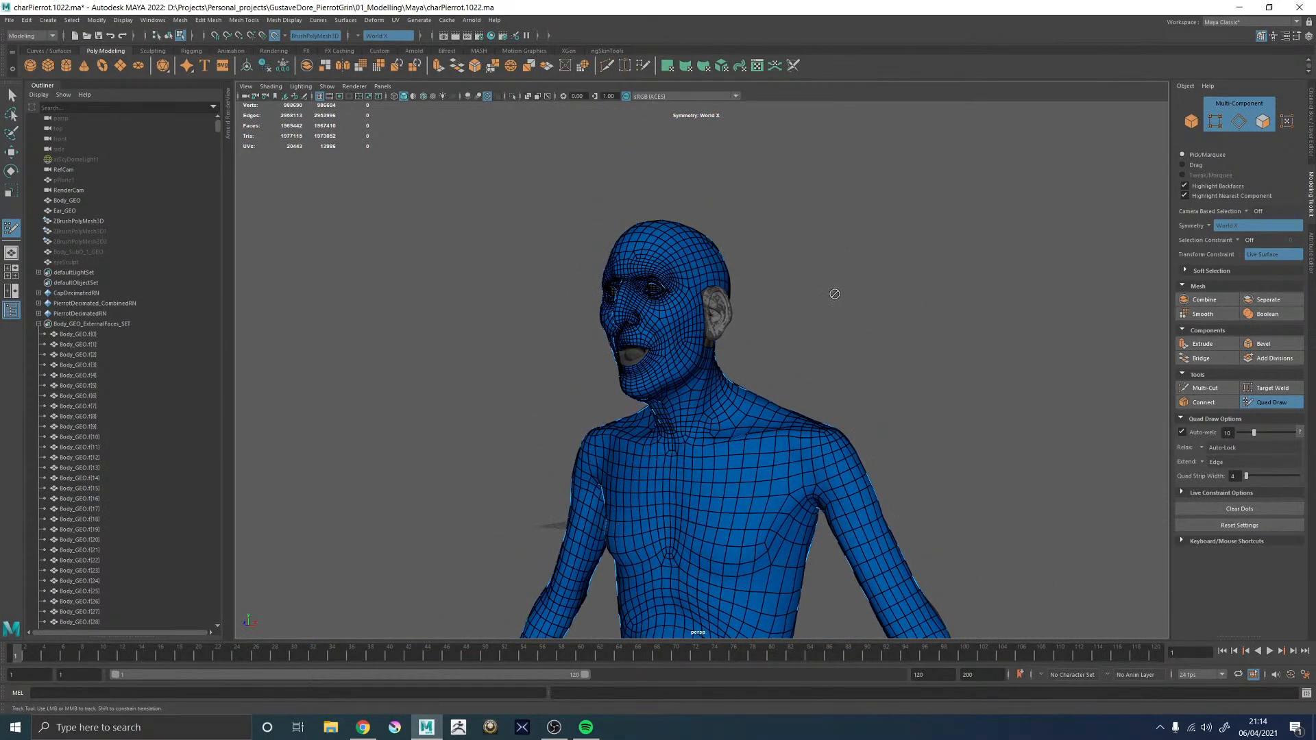
pyautogui.keyDown('alt'); pyautogui.moveTo(835, 124); pyautogui.dragTo(646, 294, button='right'); pyautogui.keyUp('alt')
pyautogui.moveTo(646, 294)
pyautogui.keyDown('alt'); pyautogui.mouseDown()
pyautogui.moveTo(743, 397)
pyautogui.moveTo(685, 402)
pyautogui.moveTo(727, 411)
pyautogui.moveTo(808, 389)
pyautogui.mouseUp(); pyautogui.keyUp('alt')
# - Leave Quad Draw and select Body_GEO as a whole object
pyautogui.press('w')
pyautogui.moveTo(635, 385); pyautogui.dragTo(817, 282, button='right')
pyautogui.click(818, 281)
pyautogui.click(665, 359)
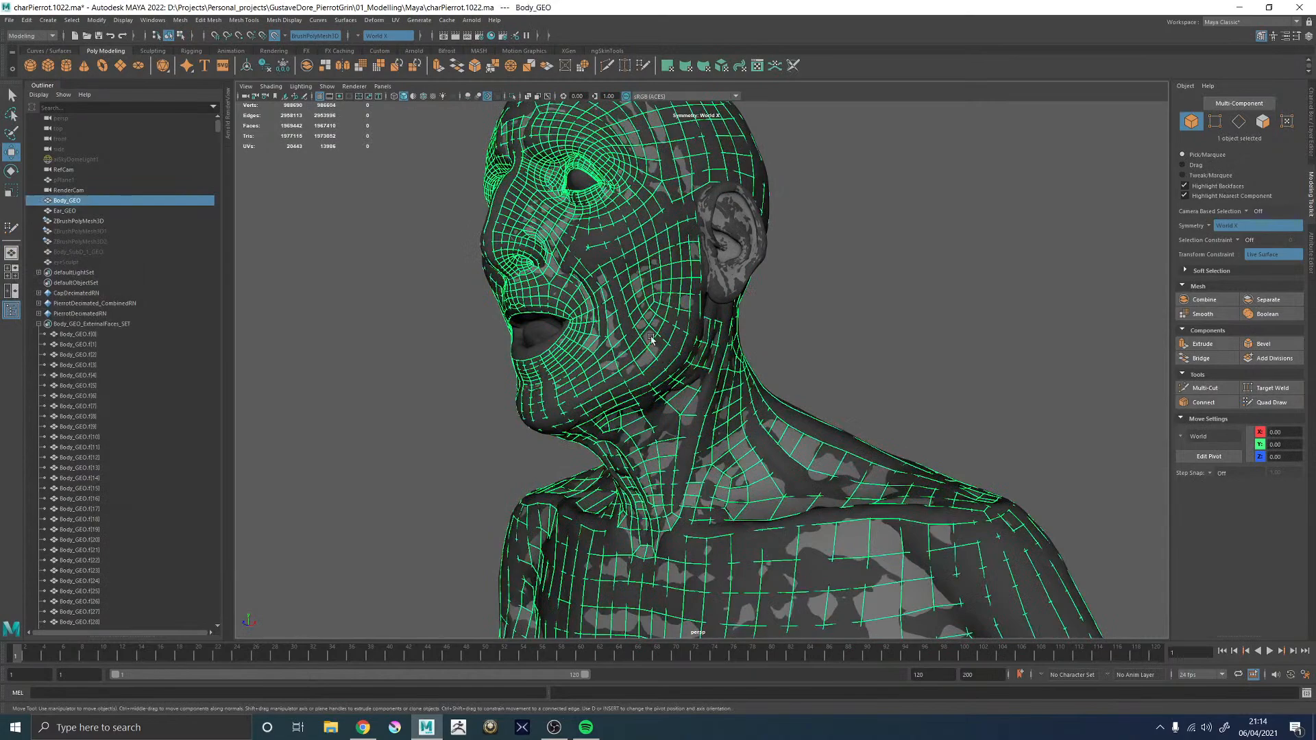
# - Isolate Body_GEO in the viewport and examine its topology without the sculpt underneath
pyautogui.keyDown('alt'); pyautogui.moveTo(638, 334); pyautogui.dragTo(726, 344); pyautogui.keyUp('alt')
pyautogui.keyDown('alt'); pyautogui.moveTo(726, 345); pyautogui.dragTo(529, 337, button='right'); pyautogui.keyUp('alt')
pyautogui.keyDown('alt'); pyautogui.moveTo(528, 337); pyautogui.dragTo(547, 336); pyautogui.keyUp('alt')
pyautogui.keyDown('alt'); pyautogui.moveTo(532, 307); pyautogui.dragTo(553, 300, button='middle'); pyautogui.keyUp('alt')
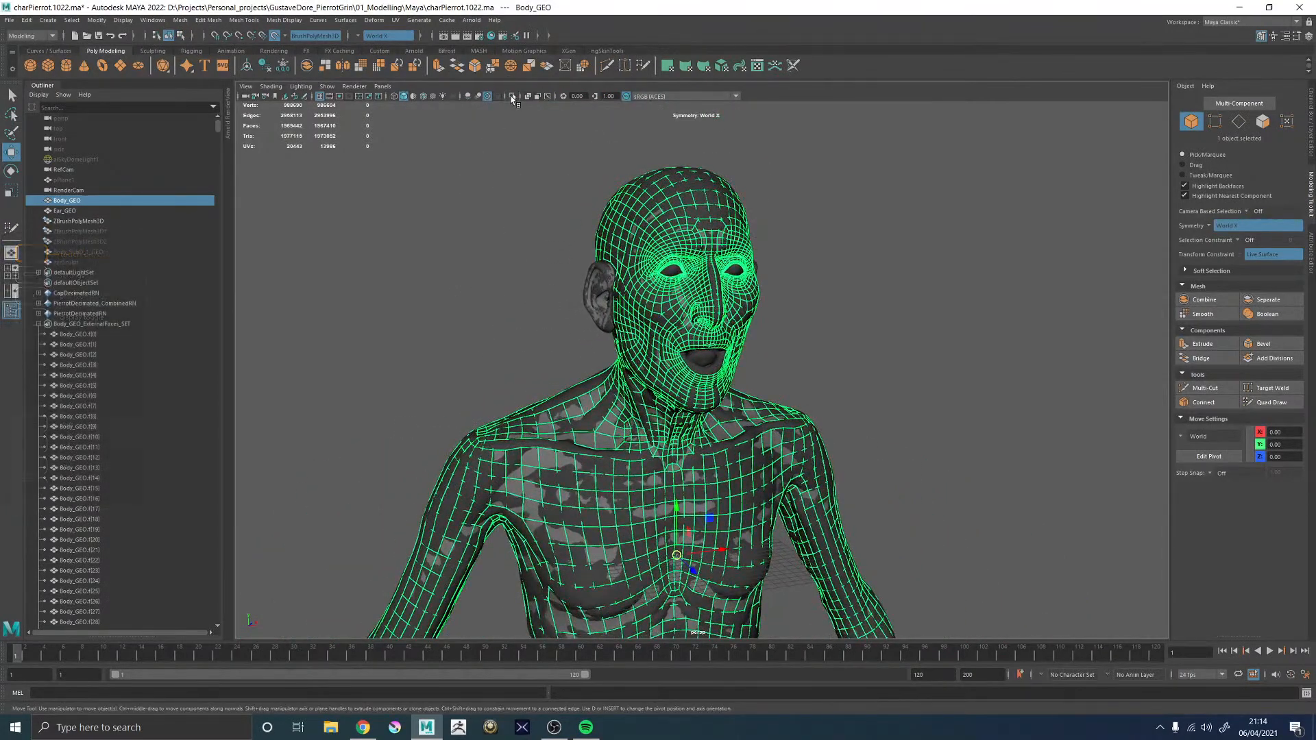
pyautogui.click(512, 96)
pyautogui.click(775, 221)
pyautogui.click(706, 208)
pyautogui.keyDown('alt'); pyautogui.moveTo(833, 263); pyautogui.dragTo(745, 267); pyautogui.keyUp('alt')
pyautogui.keyDown('alt'); pyautogui.moveTo(809, 301); pyautogui.dragTo(902, 385); pyautogui.keyUp('alt')
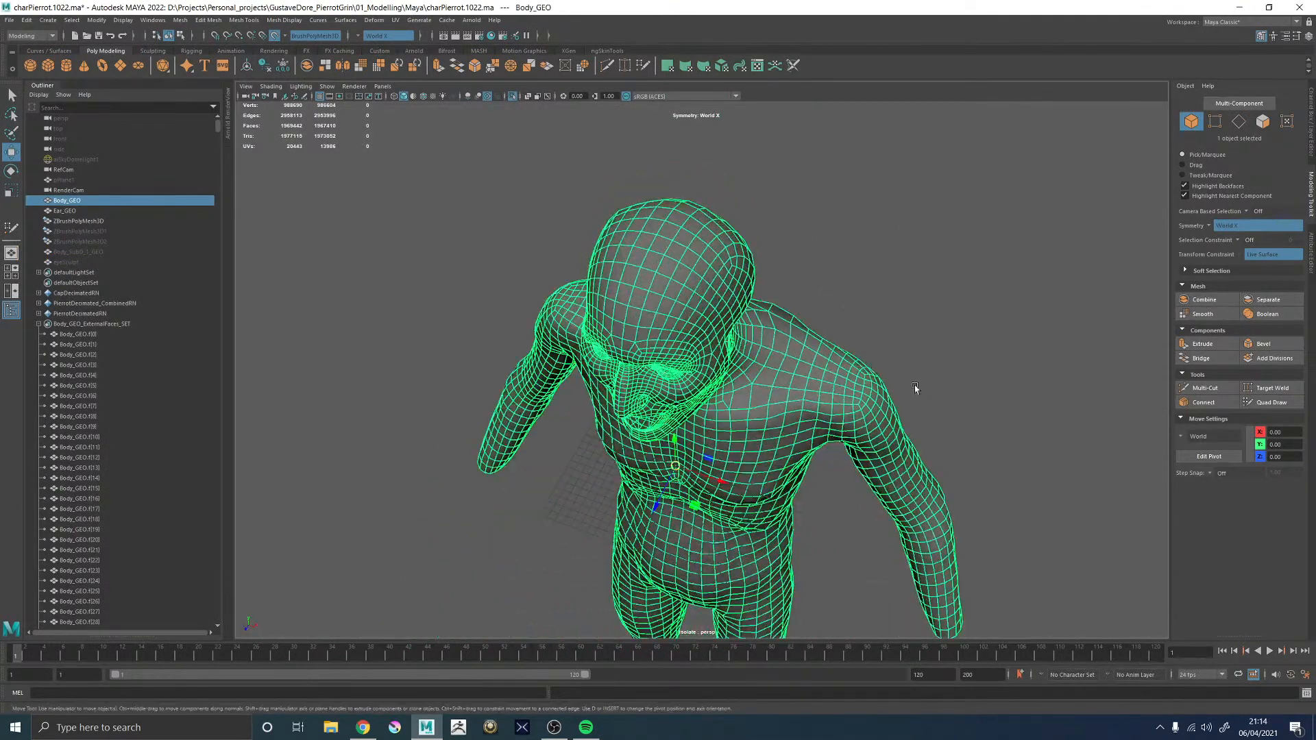
pyautogui.keyDown('alt'); pyautogui.moveTo(902, 384); pyautogui.dragTo(658, 393, button='right'); pyautogui.keyUp('alt')
pyautogui.keyDown('alt'); pyautogui.moveTo(658, 392); pyautogui.dragTo(701, 302); pyautogui.keyUp('alt')
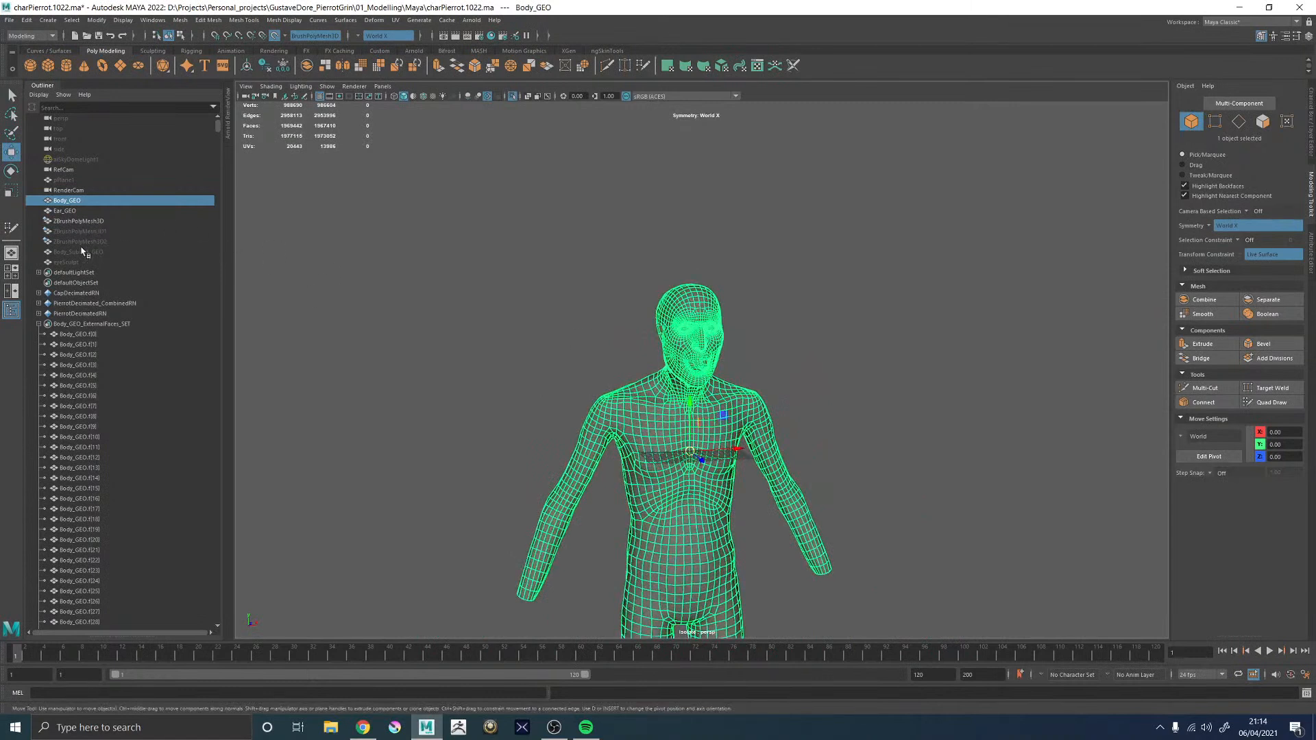
# - Unhide the eyeSculpt mesh and check the face and neck in shaded view with nothing selected
pyautogui.click(69, 262)
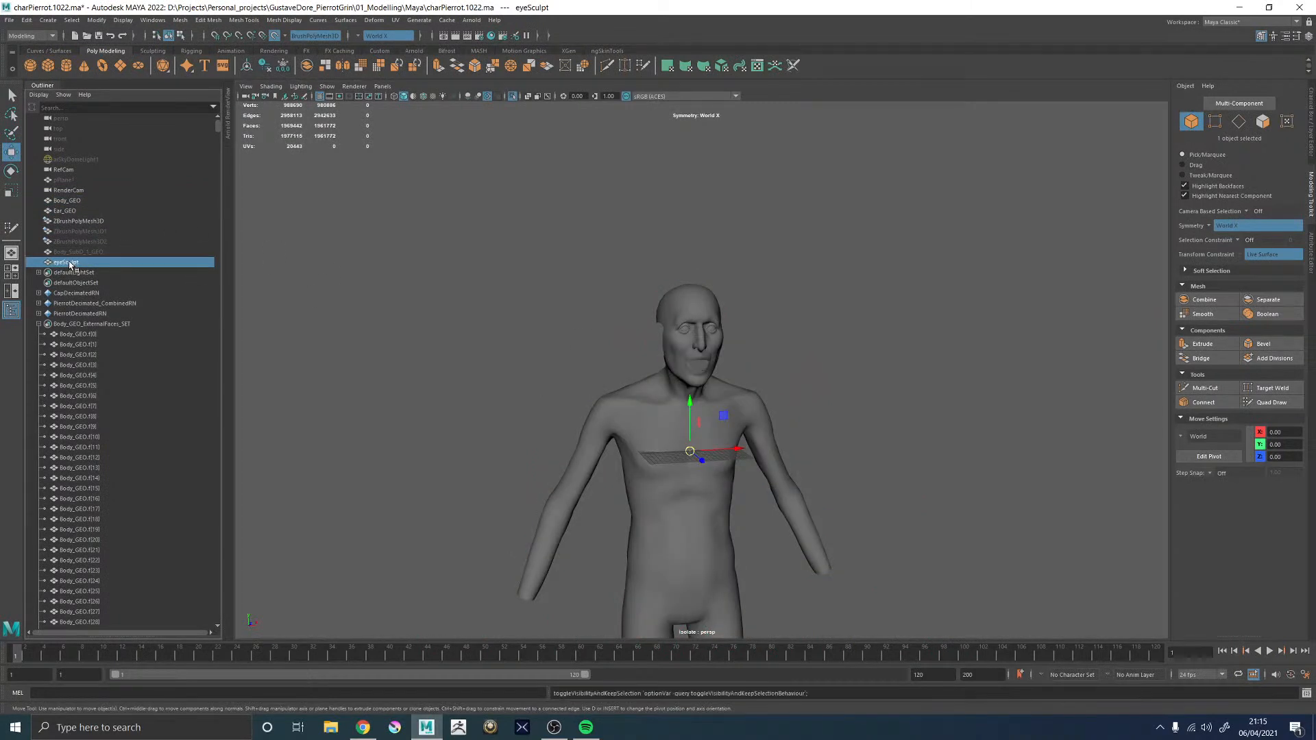
pyautogui.keyDown('alt'); pyautogui.moveTo(442, 278); pyautogui.dragTo(833, 329, button='right'); pyautogui.keyUp('alt')
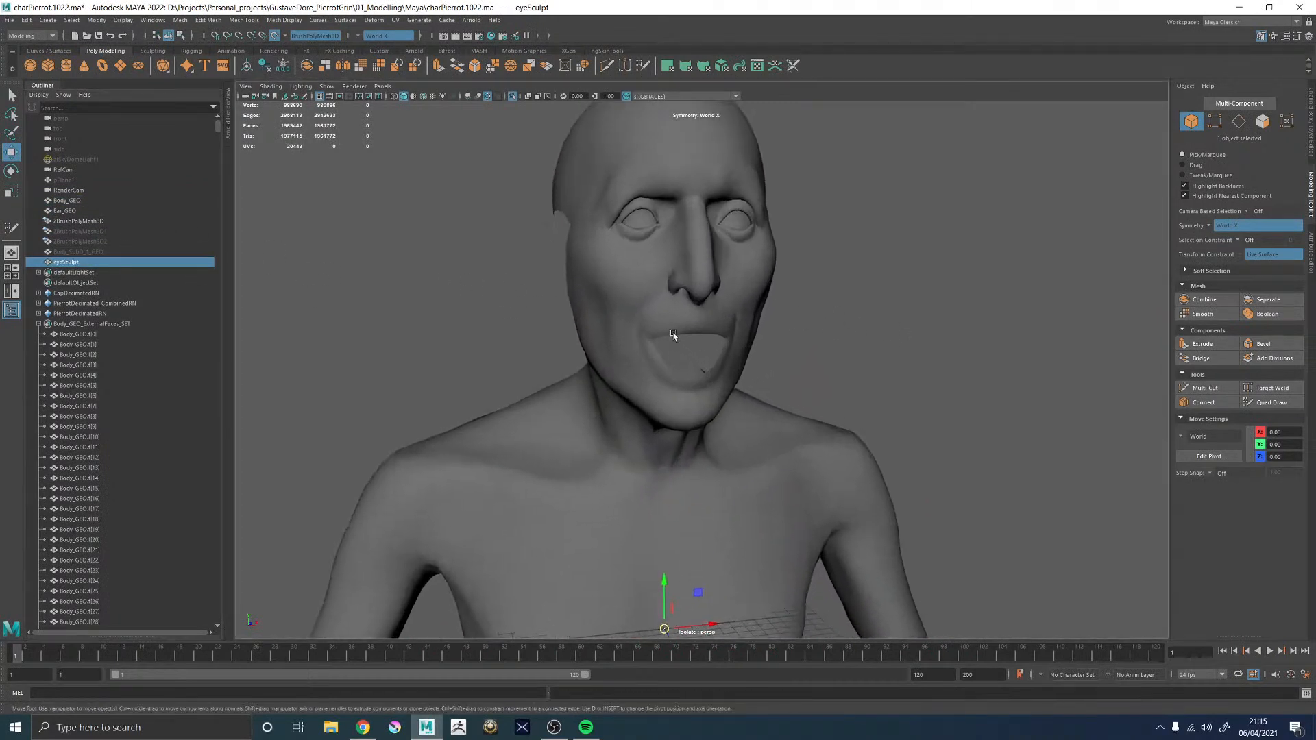
pyautogui.click(644, 285)
pyautogui.keyDown('alt'); pyautogui.moveTo(782, 307); pyautogui.dragTo(861, 302); pyautogui.keyUp('alt')
pyautogui.click(861, 302)
pyautogui.click(681, 292)
pyautogui.click(840, 295)
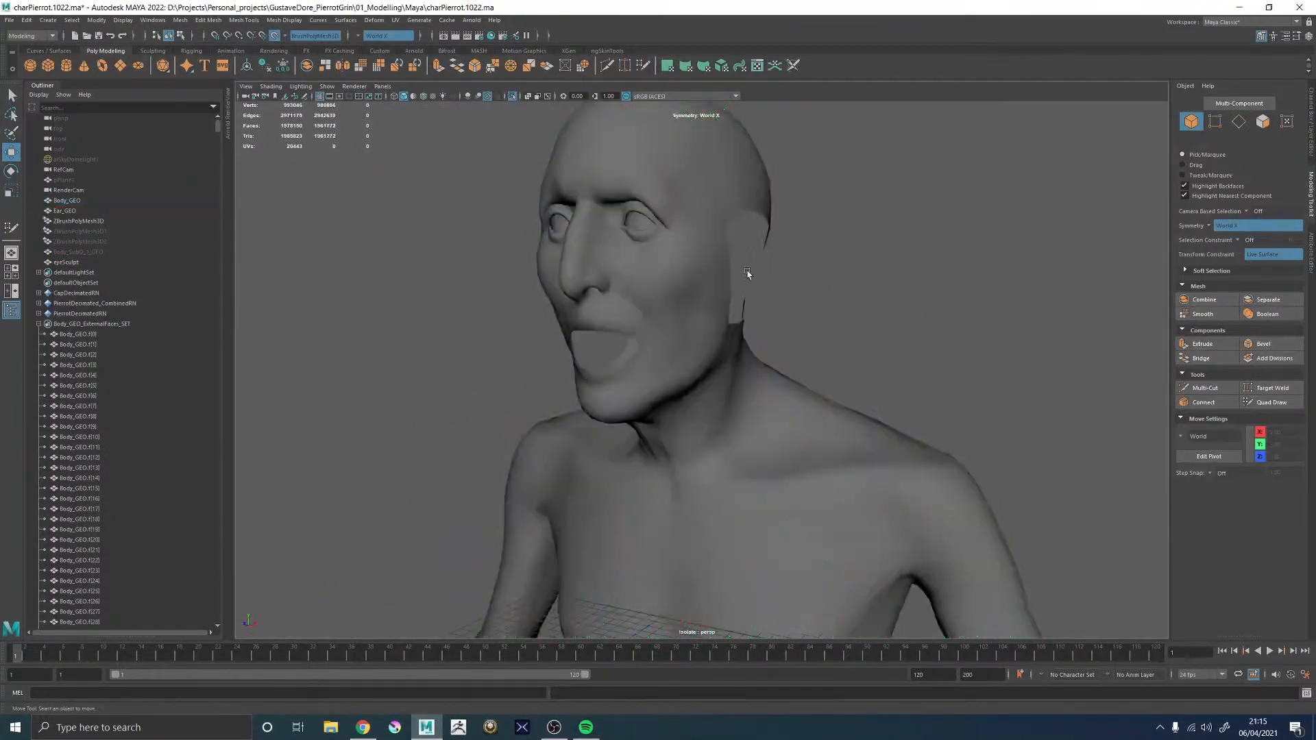
# - Disable the live surface and reselect Body_GEO as a whole object
pyautogui.click(274, 35)
pyautogui.click(625, 281)
pyautogui.click(852, 279)
pyautogui.click(663, 294)
pyautogui.click(861, 304)
pyautogui.click(675, 324)
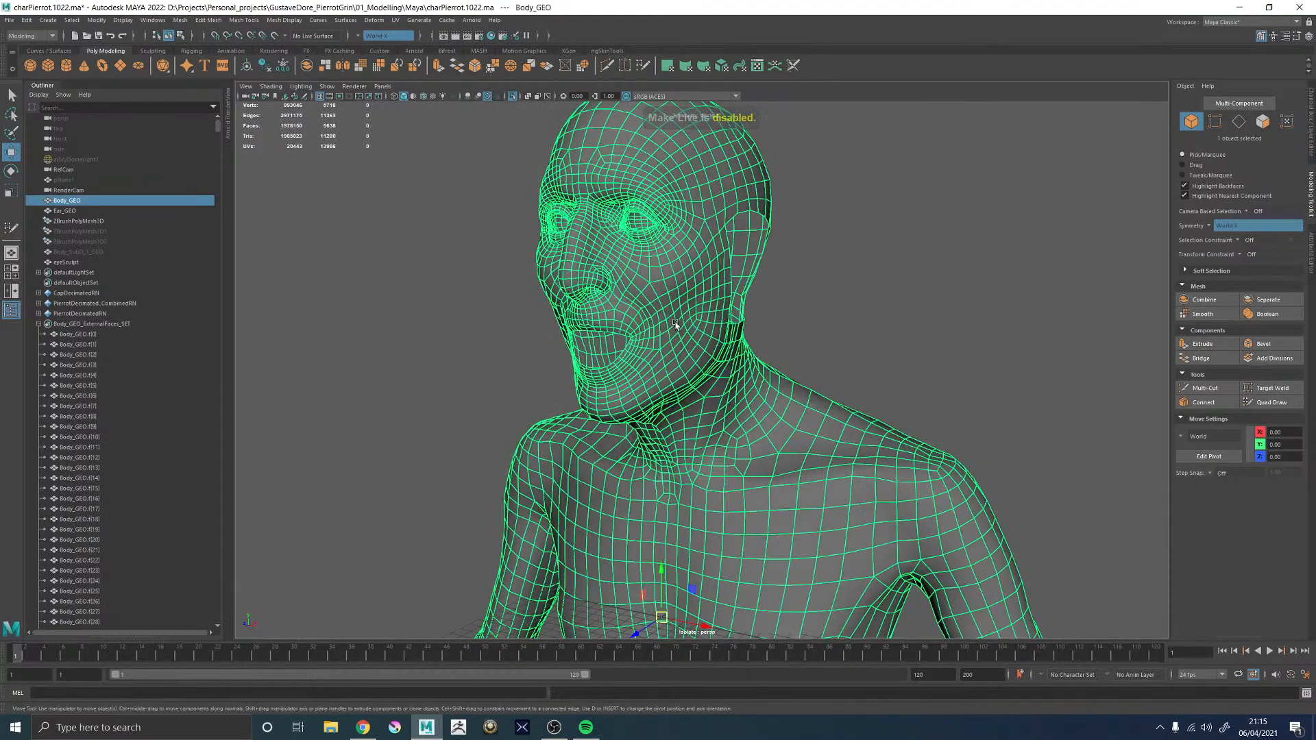
# - Examine the topology of Body_GEO around the whole body from several sides
pyautogui.scroll(-5, 816, 313)
pyautogui.click(808, 307)
pyautogui.keyDown('alt'); pyautogui.moveTo(661, 337); pyautogui.dragTo(789, 352); pyautogui.keyUp('alt')
pyautogui.scroll(-5, 545, 352)
pyautogui.keyDown('alt'); pyautogui.moveTo(544, 352); pyautogui.dragTo(634, 364); pyautogui.keyUp('alt')
pyautogui.keyDown('alt'); pyautogui.moveTo(607, 381); pyautogui.dragTo(713, 356, button='right'); pyautogui.keyUp('alt')
pyautogui.click(709, 355)
pyautogui.keyDown('alt'); pyautogui.moveTo(709, 355); pyautogui.dragTo(747, 367); pyautogui.keyUp('alt')
pyautogui.keyDown('alt'); pyautogui.moveTo(637, 288); pyautogui.dragTo(653, 361, button='middle'); pyautogui.keyUp('alt')
pyautogui.keyDown('alt'); pyautogui.moveTo(652, 363); pyautogui.dragTo(1083, 355); pyautogui.keyUp('alt')
pyautogui.keyDown('alt'); pyautogui.moveTo(704, 285); pyautogui.dragTo(833, 288); pyautogui.keyUp('alt')
pyautogui.keyDown('alt'); pyautogui.moveTo(833, 288); pyautogui.dragTo(606, 329, button='right'); pyautogui.keyUp('alt')
pyautogui.keyDown('alt'); pyautogui.moveTo(721, 359); pyautogui.dragTo(715, 285, button='middle'); pyautogui.keyUp('alt')
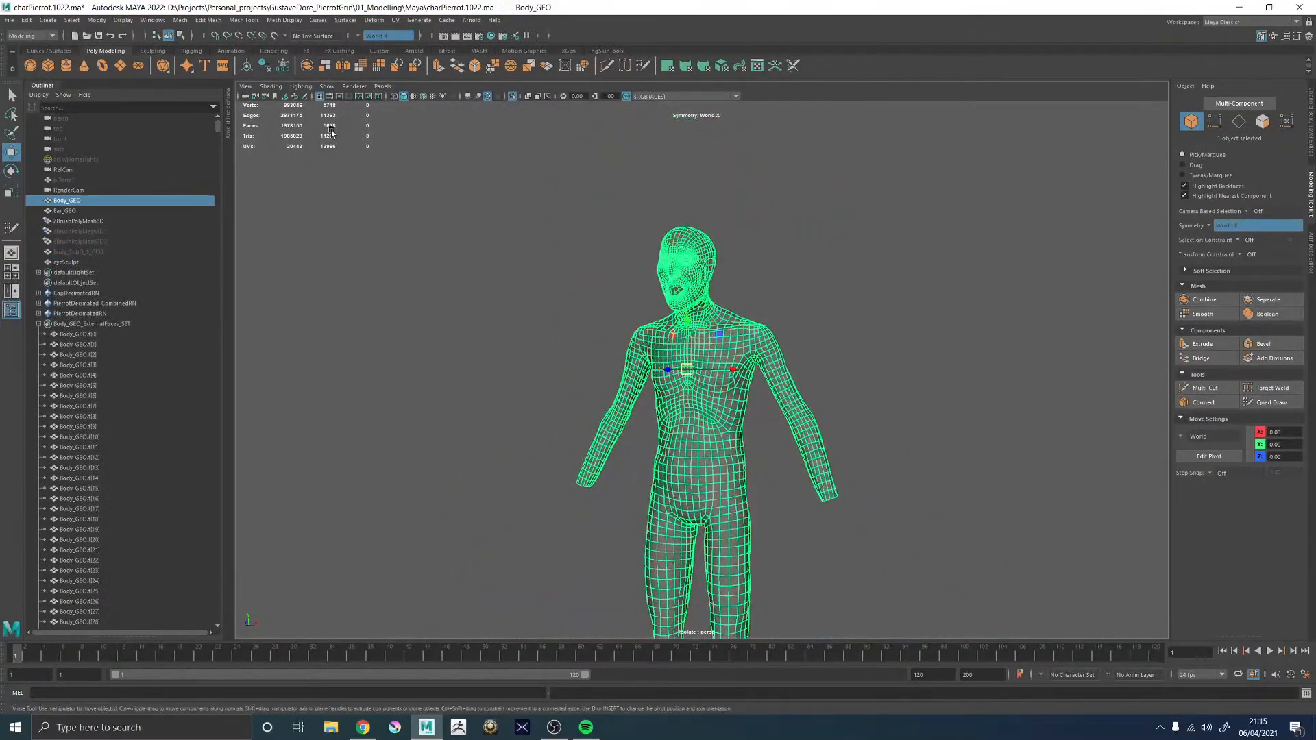
# - Examine the edge flow of Body_GEO on the cheek, nose, forehead and eye area up close
pyautogui.keyDown('alt'); pyautogui.moveTo(550, 161); pyautogui.dragTo(788, 246, button='right'); pyautogui.keyUp('alt')
pyautogui.keyDown('alt'); pyautogui.moveTo(590, 172); pyautogui.dragTo(610, 309, button='middle'); pyautogui.keyUp('alt')
pyautogui.keyDown('alt'); pyautogui.moveTo(582, 301); pyautogui.dragTo(660, 257); pyautogui.keyUp('alt')
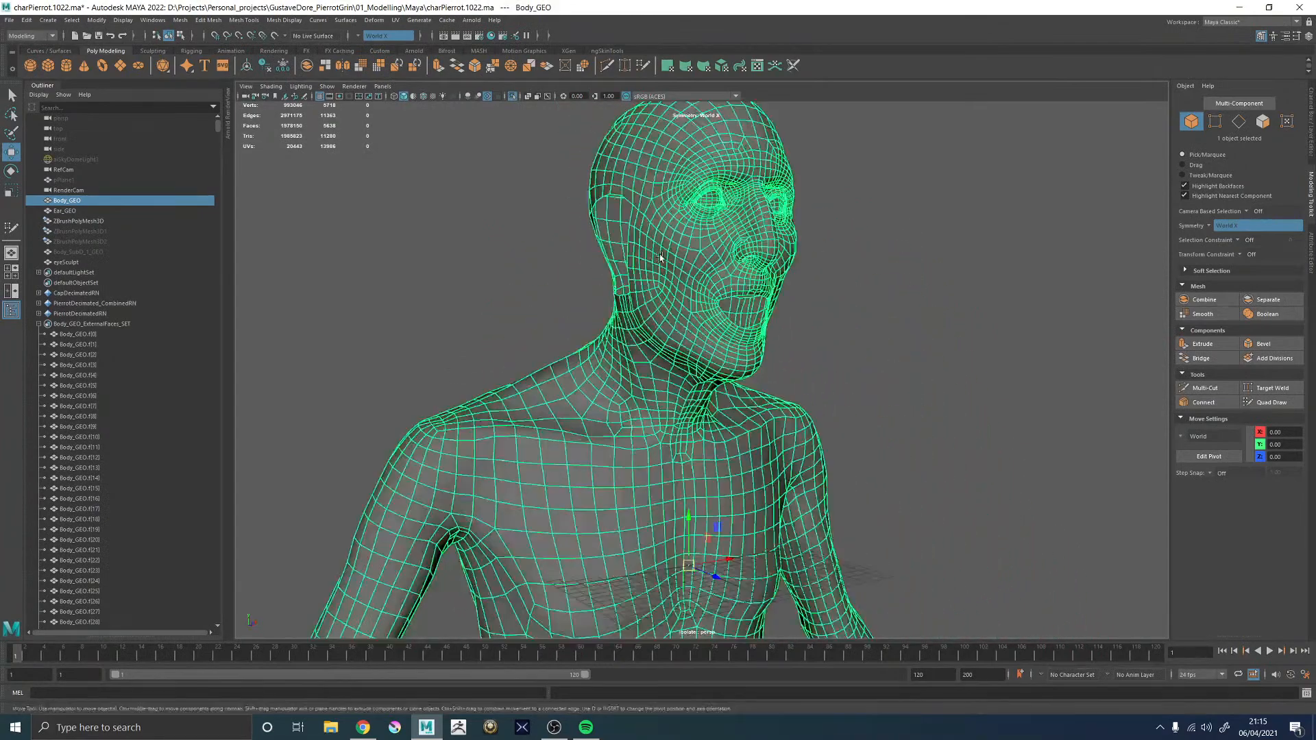
pyautogui.keyDown('alt'); pyautogui.moveTo(656, 280); pyautogui.dragTo(679, 380, button='middle'); pyautogui.keyUp('alt')
pyautogui.keyDown('alt'); pyautogui.moveTo(624, 332); pyautogui.dragTo(856, 362, button='right'); pyautogui.keyUp('alt')
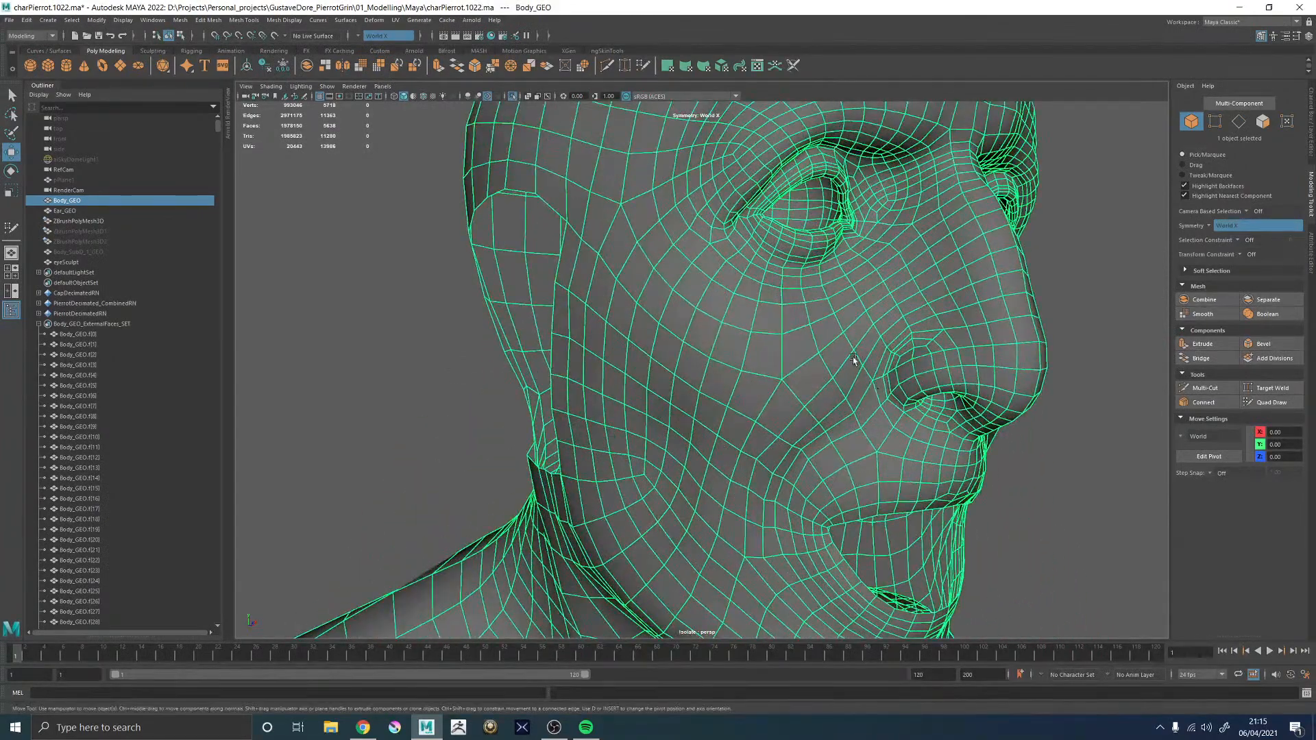
pyautogui.keyDown('alt'); pyautogui.moveTo(857, 361); pyautogui.dragTo(789, 358); pyautogui.keyUp('alt')
pyautogui.keyDown('alt'); pyautogui.moveTo(868, 335); pyautogui.dragTo(745, 308, button='right'); pyautogui.keyUp('alt')
pyautogui.keyDown('alt'); pyautogui.moveTo(745, 308); pyautogui.dragTo(719, 370); pyautogui.keyUp('alt')
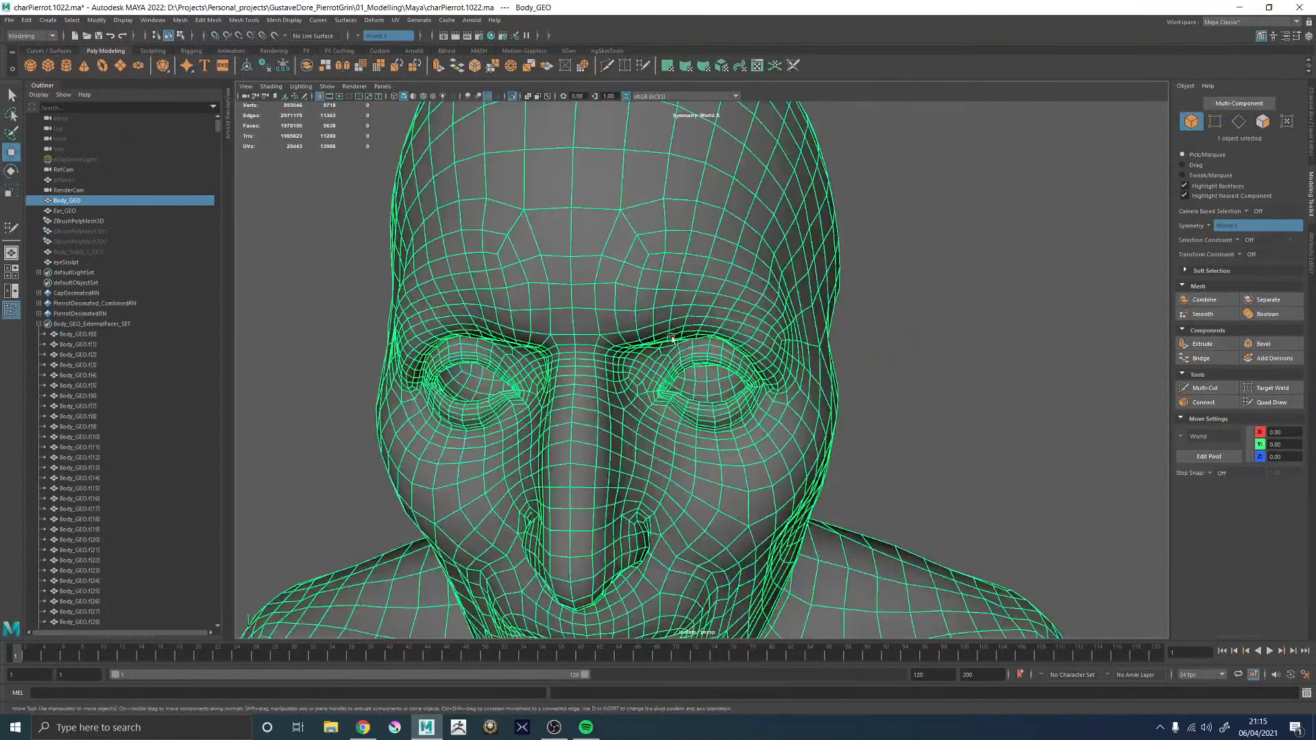
pyautogui.keyDown('alt'); pyautogui.moveTo(493, 377); pyautogui.dragTo(712, 391, button='middle'); pyautogui.keyUp('alt')
pyautogui.keyDown('alt'); pyautogui.moveTo(569, 411); pyautogui.dragTo(734, 470, button='right'); pyautogui.keyUp('alt')
pyautogui.keyDown('alt'); pyautogui.moveTo(734, 471); pyautogui.dragTo(667, 408); pyautogui.keyUp('alt')
pyautogui.press('F10')
pyautogui.click(608, 407)
pyautogui.moveTo(619, 414); pyautogui.dragTo(498, 334)
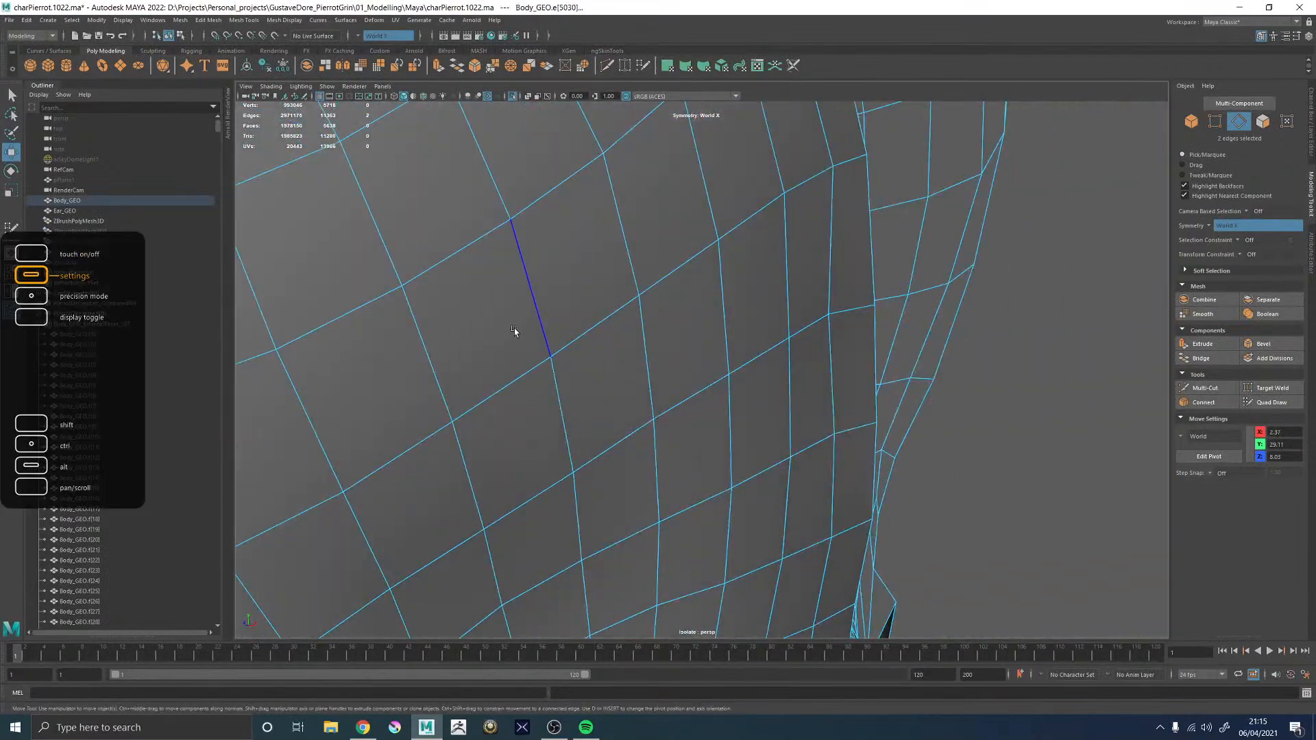
pyautogui.press('f')
pyautogui.keyDown('alt'); pyautogui.moveTo(526, 280); pyautogui.dragTo(529, 332, button='middle'); pyautogui.keyUp('alt')
pyautogui.keyDown('alt'); pyautogui.moveTo(528, 333); pyautogui.dragTo(602, 358, button='right'); pyautogui.keyUp('alt')
pyautogui.keyDown('alt'); pyautogui.moveTo(602, 359); pyautogui.dragTo(570, 362); pyautogui.keyUp('alt')
pyautogui.hotkey('ctrl', 'z')
pyautogui.keyDown('alt'); pyautogui.moveTo(677, 394); pyautogui.dragTo(784, 405); pyautogui.keyUp('alt')
pyautogui.keyDown('alt'); pyautogui.moveTo(784, 405); pyautogui.dragTo(535, 363, button='right'); pyautogui.keyUp('alt')
pyautogui.keyDown('alt'); pyautogui.moveTo(529, 375); pyautogui.dragTo(491, 405); pyautogui.keyUp('alt')
pyautogui.keyDown('alt'); pyautogui.moveTo(491, 405); pyautogui.dragTo(319, 317, button='right'); pyautogui.keyUp('alt')
pyautogui.moveTo(598, 335); pyautogui.dragTo(684, 222, button='right')
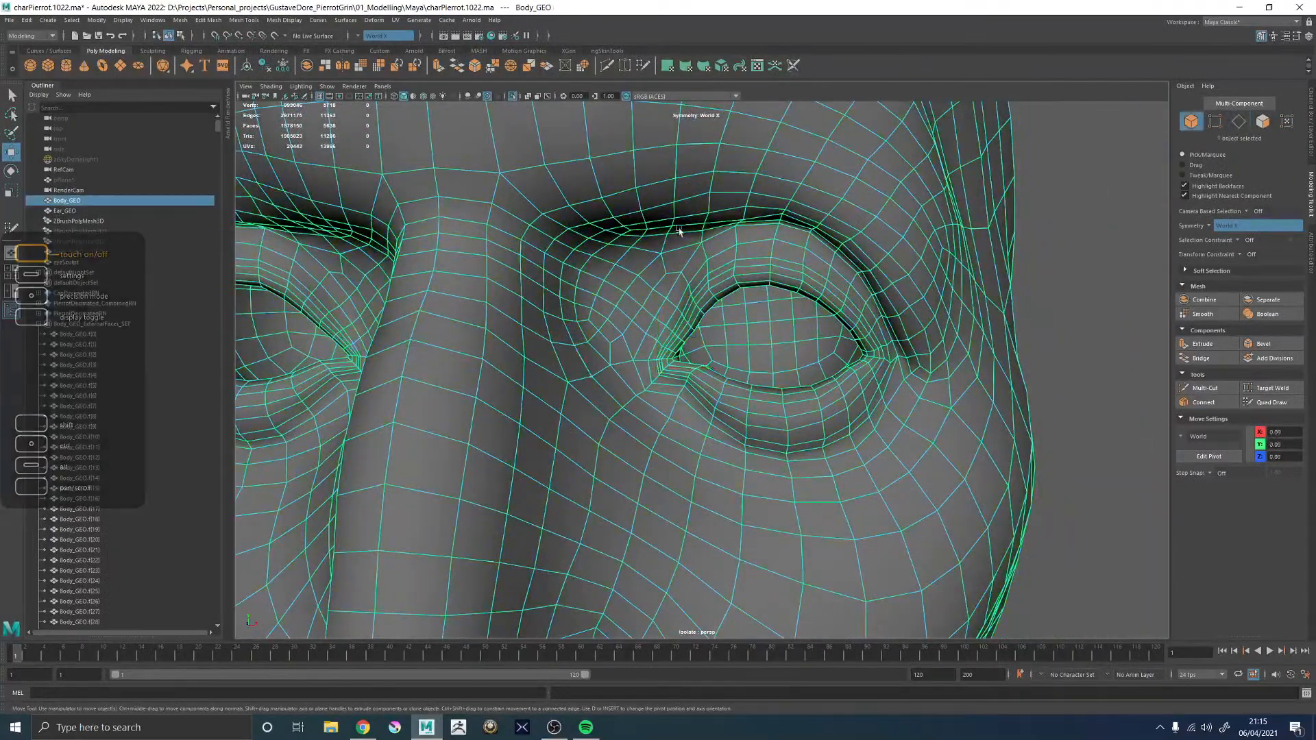
# - Check the head of Body_GEO in smooth mesh preview, then return it to the unsmoothed display
pyautogui.press('f')
pyautogui.click(930, 322)
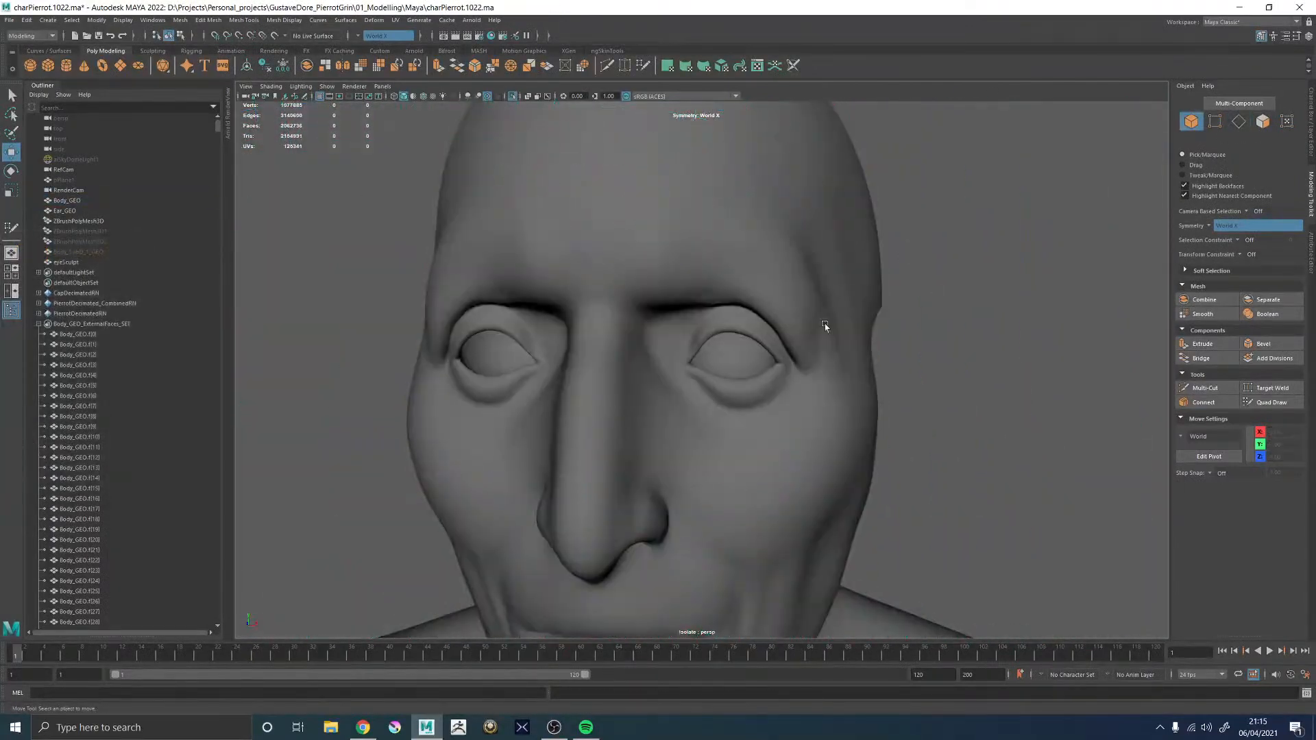
pyautogui.keyDown('alt'); pyautogui.moveTo(703, 321); pyautogui.dragTo(776, 320); pyautogui.keyUp('alt')
pyautogui.keyDown('alt'); pyautogui.moveTo(775, 320); pyautogui.dragTo(359, 322, button='right'); pyautogui.keyUp('alt')
pyautogui.keyDown('alt'); pyautogui.moveTo(686, 346); pyautogui.dragTo(610, 346); pyautogui.keyUp('alt')
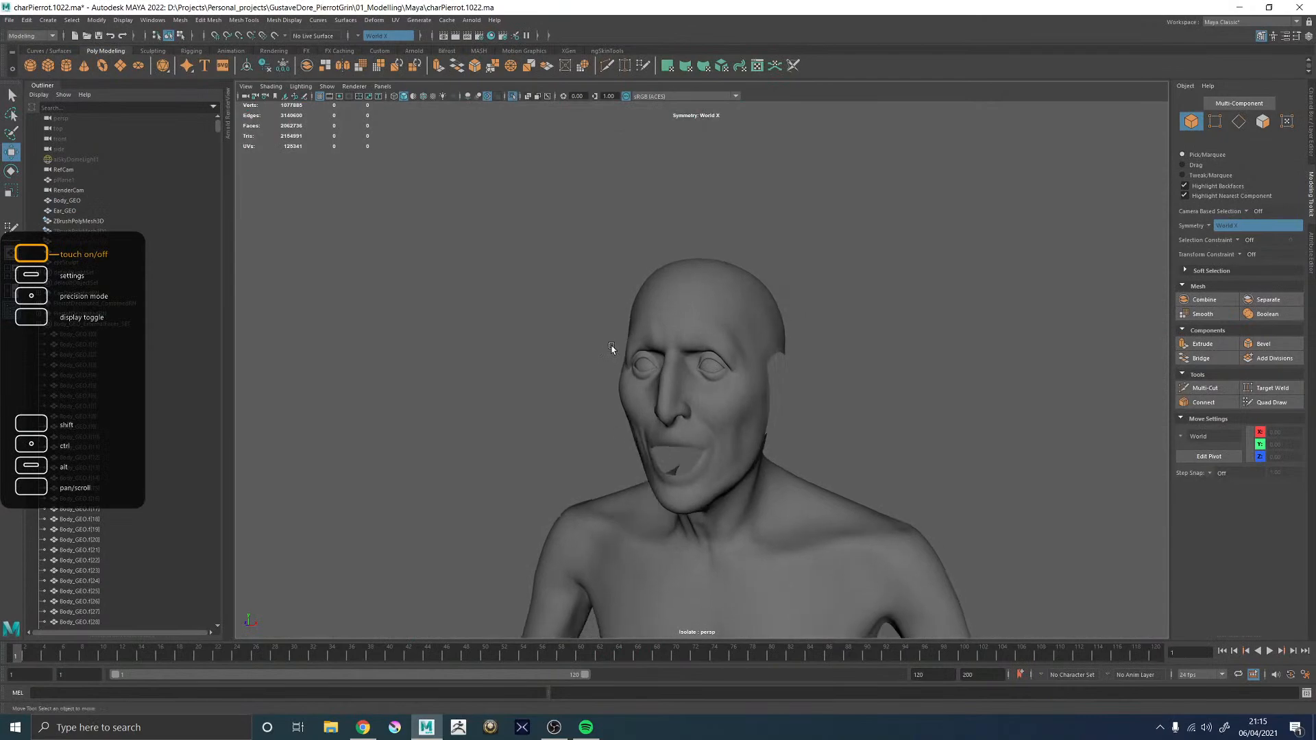
pyautogui.keyDown('alt'); pyautogui.moveTo(609, 346); pyautogui.dragTo(928, 552, button='right'); pyautogui.keyUp('alt')
pyautogui.keyDown('alt'); pyautogui.moveTo(928, 553); pyautogui.dragTo(788, 347); pyautogui.keyUp('alt')
pyautogui.click(788, 385)
pyautogui.press('1')
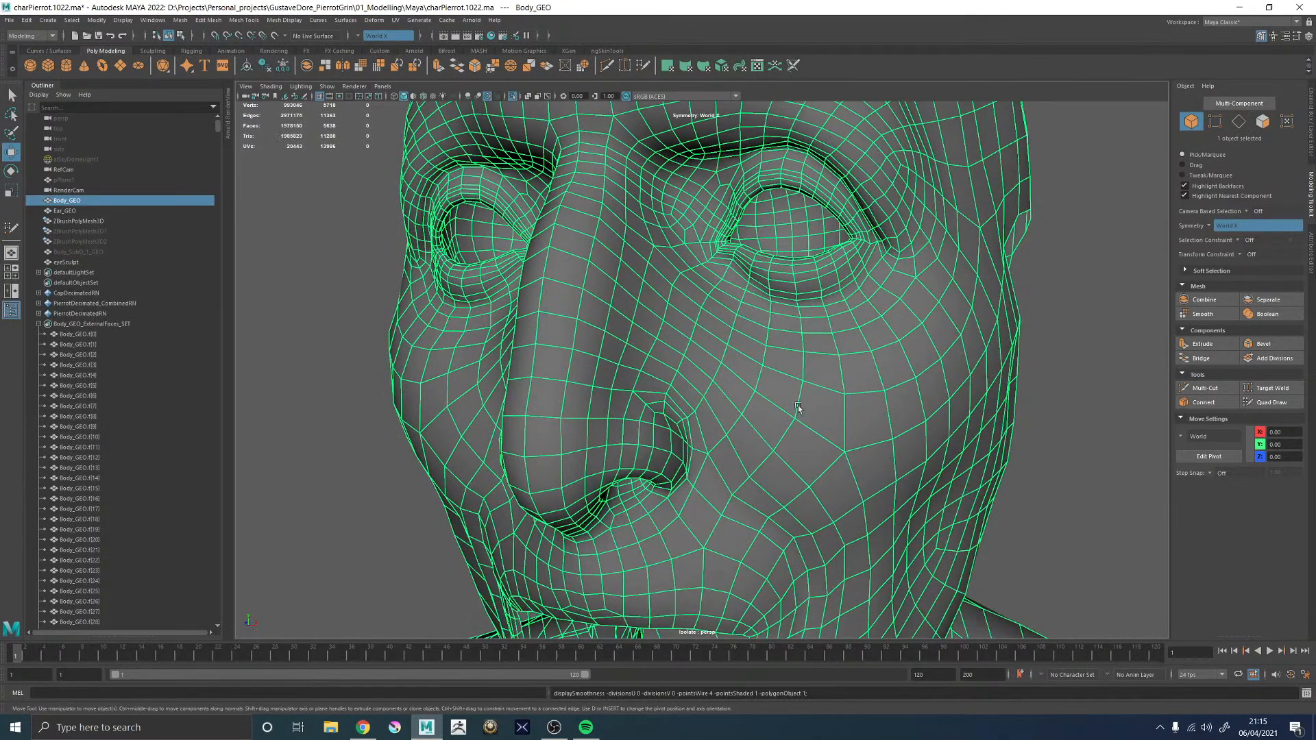
# - Compare the face of Body_GEO with and without its selection wireframe, from close up and farther away
pyautogui.press('f')
pyautogui.click(940, 369)
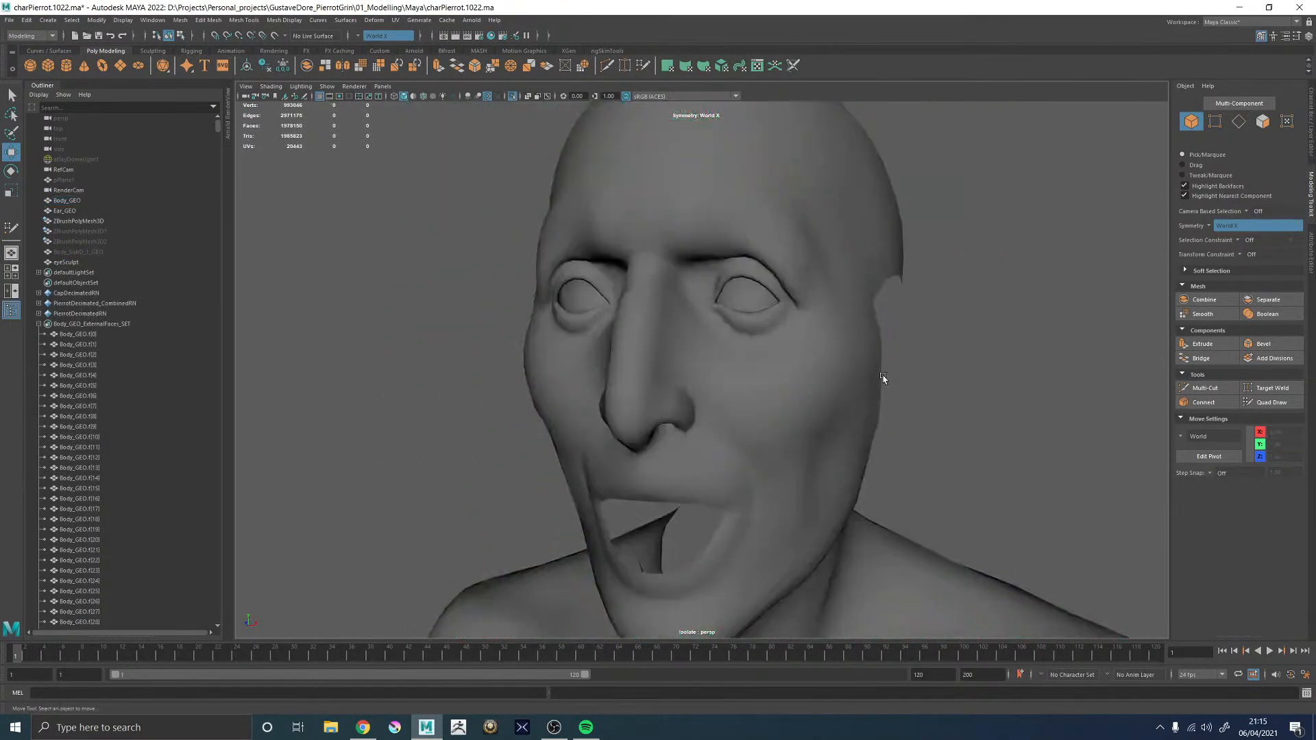
pyautogui.click(783, 382)
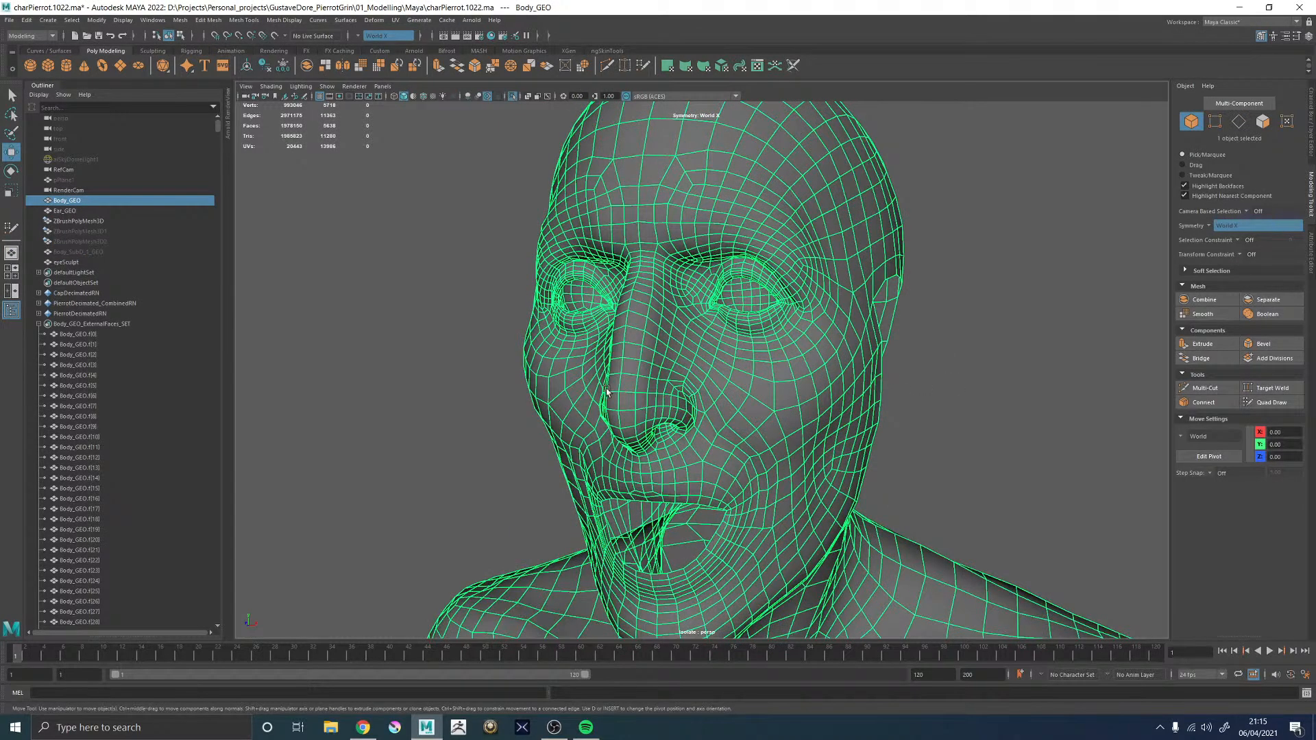
pyautogui.keyDown('alt'); pyautogui.moveTo(607, 392); pyautogui.dragTo(525, 404, button='right'); pyautogui.keyUp('alt')
pyautogui.keyDown('alt'); pyautogui.moveTo(534, 401); pyautogui.dragTo(720, 384); pyautogui.keyUp('alt')
pyautogui.click(886, 366)
pyautogui.keyDown('alt'); pyautogui.moveTo(596, 453); pyautogui.dragTo(614, 371, button='middle'); pyautogui.keyUp('alt')
pyautogui.keyDown('alt'); pyautogui.moveTo(614, 371); pyautogui.dragTo(448, 416, button='right'); pyautogui.keyUp('alt')
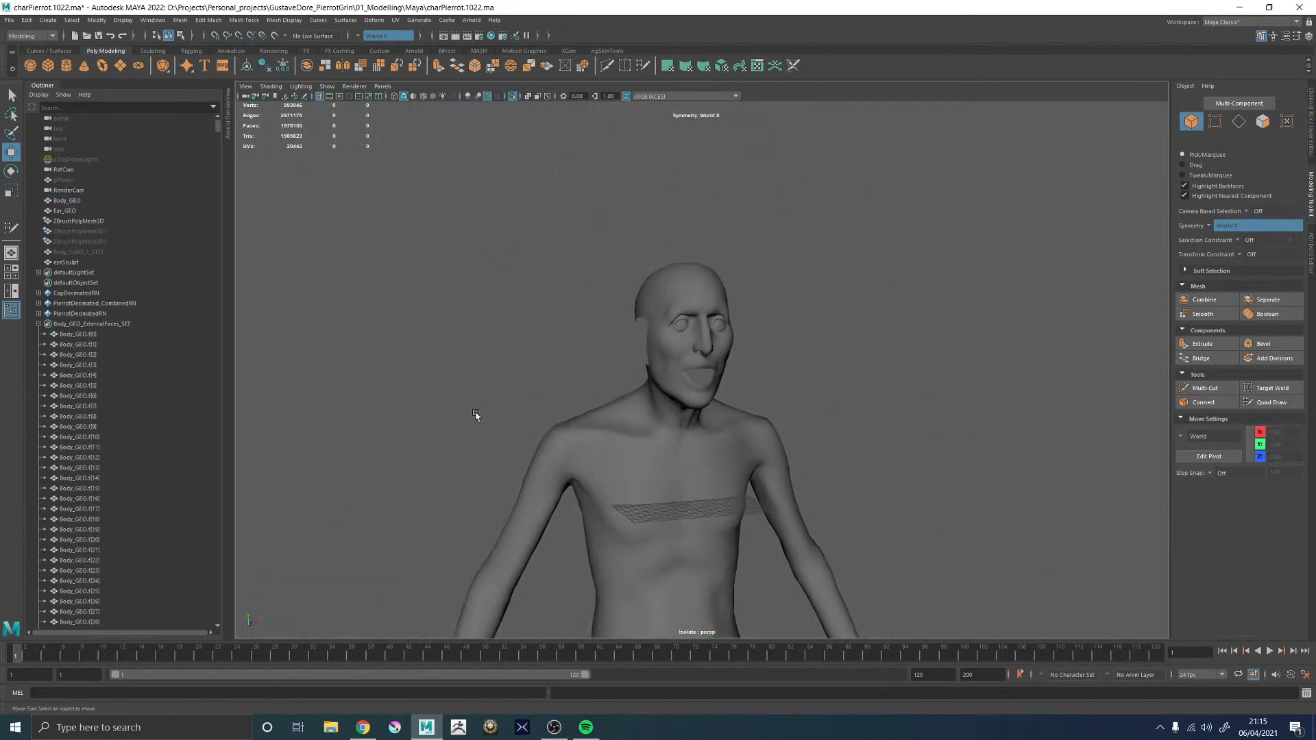
pyautogui.keyDown('alt'); pyautogui.moveTo(449, 416); pyautogui.dragTo(627, 414); pyautogui.keyUp('alt')
pyautogui.keyDown('alt'); pyautogui.moveTo(566, 346); pyautogui.dragTo(1234, 621, button='right'); pyautogui.keyUp('alt')
# - Select the border edge loops of the nostril openings on Body_GEO and extrude them symmetrically
pyautogui.click(745, 286)
pyautogui.keyDown('alt'); pyautogui.moveTo(822, 291); pyautogui.dragTo(708, 278); pyautogui.keyUp('alt')
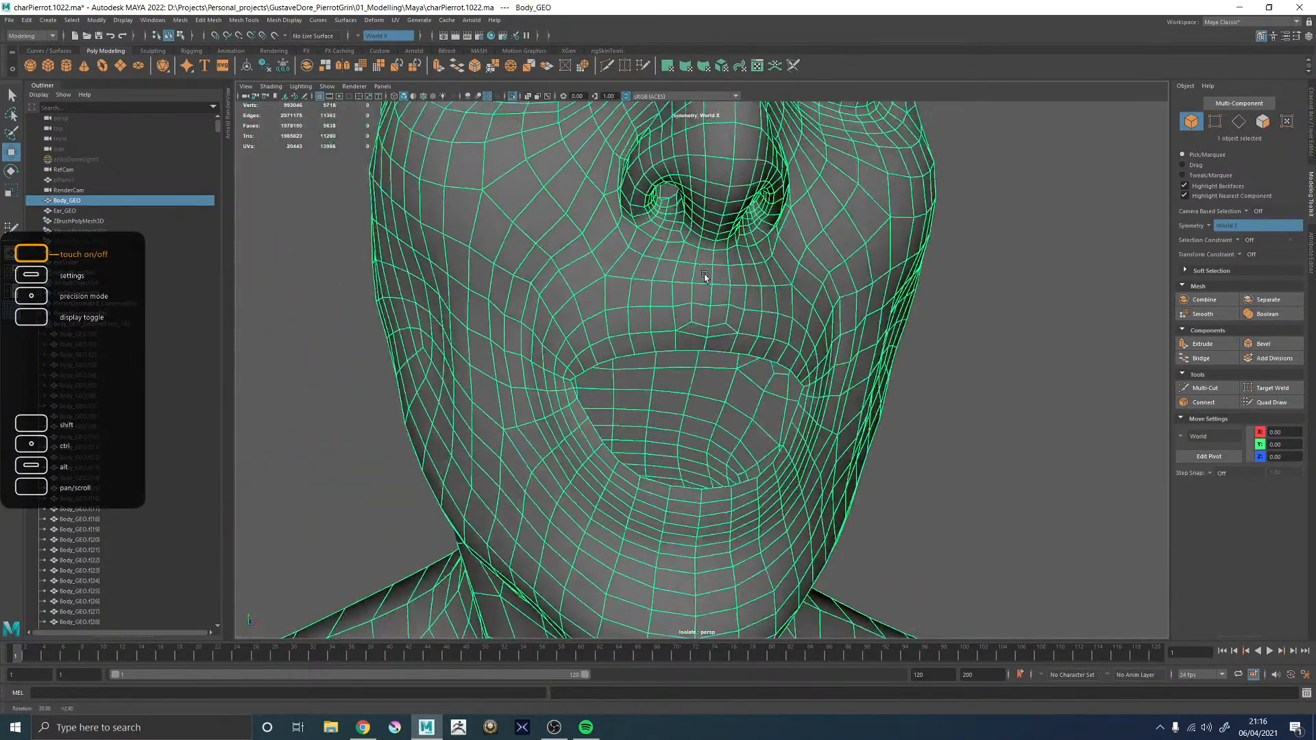
pyautogui.keyDown('alt'); pyautogui.moveTo(706, 196); pyautogui.dragTo(662, 358, button='middle'); pyautogui.keyUp('alt')
pyautogui.keyDown('alt'); pyautogui.moveTo(662, 357); pyautogui.dragTo(836, 452, button='right'); pyautogui.keyUp('alt')
pyautogui.keyDown('alt'); pyautogui.moveTo(836, 479); pyautogui.dragTo(634, 374); pyautogui.keyUp('alt')
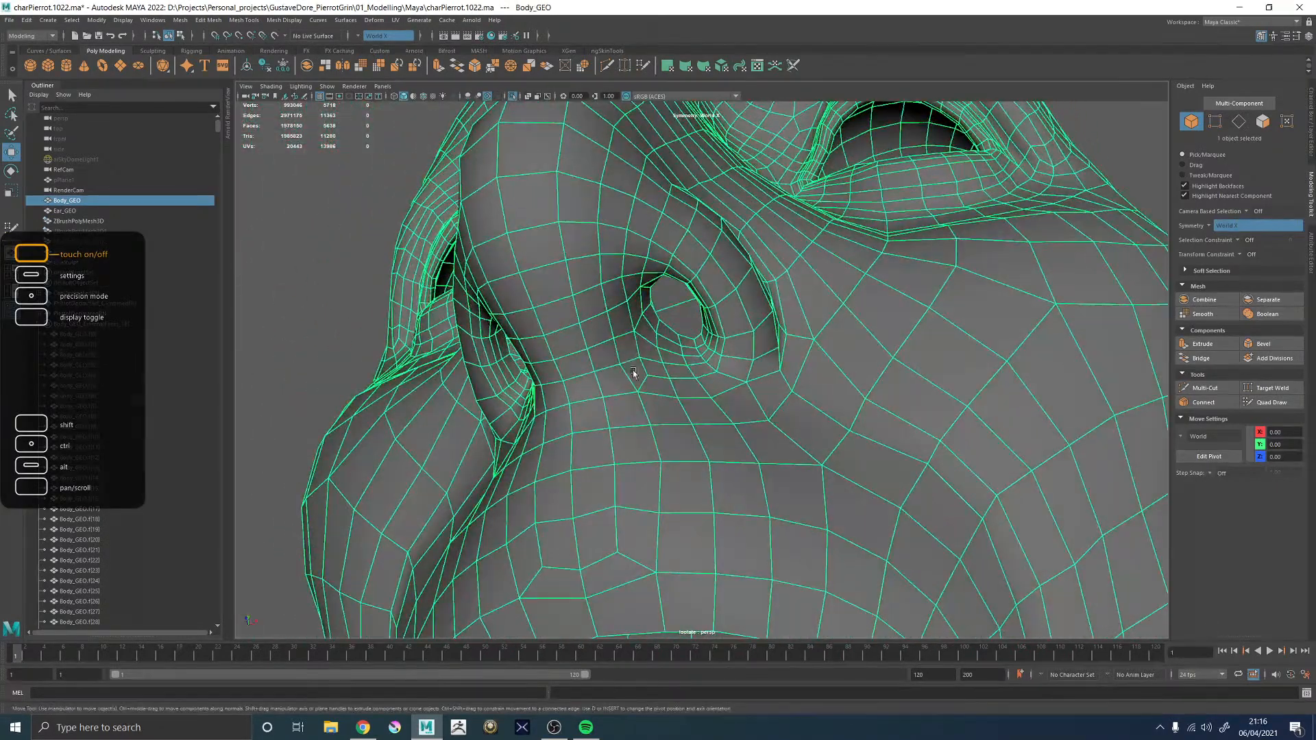
pyautogui.moveTo(634, 373); pyautogui.dragTo(636, 329, button='right')
pyautogui.doubleClick(664, 322)
pyautogui.moveTo(664, 322)
pyautogui.keyDown('alt'); pyautogui.mouseDown()
pyautogui.moveTo(606, 335)
pyautogui.moveTo(666, 335)
pyautogui.mouseUp(); pyautogui.keyUp('alt')
pyautogui.keyDown('shift'); pyautogui.moveTo(667, 334); pyautogui.dragTo(669, 364, button='right'); pyautogui.keyUp('shift')
pyautogui.keyDown('alt'); pyautogui.moveTo(809, 351); pyautogui.dragTo(734, 373); pyautogui.keyUp('alt')
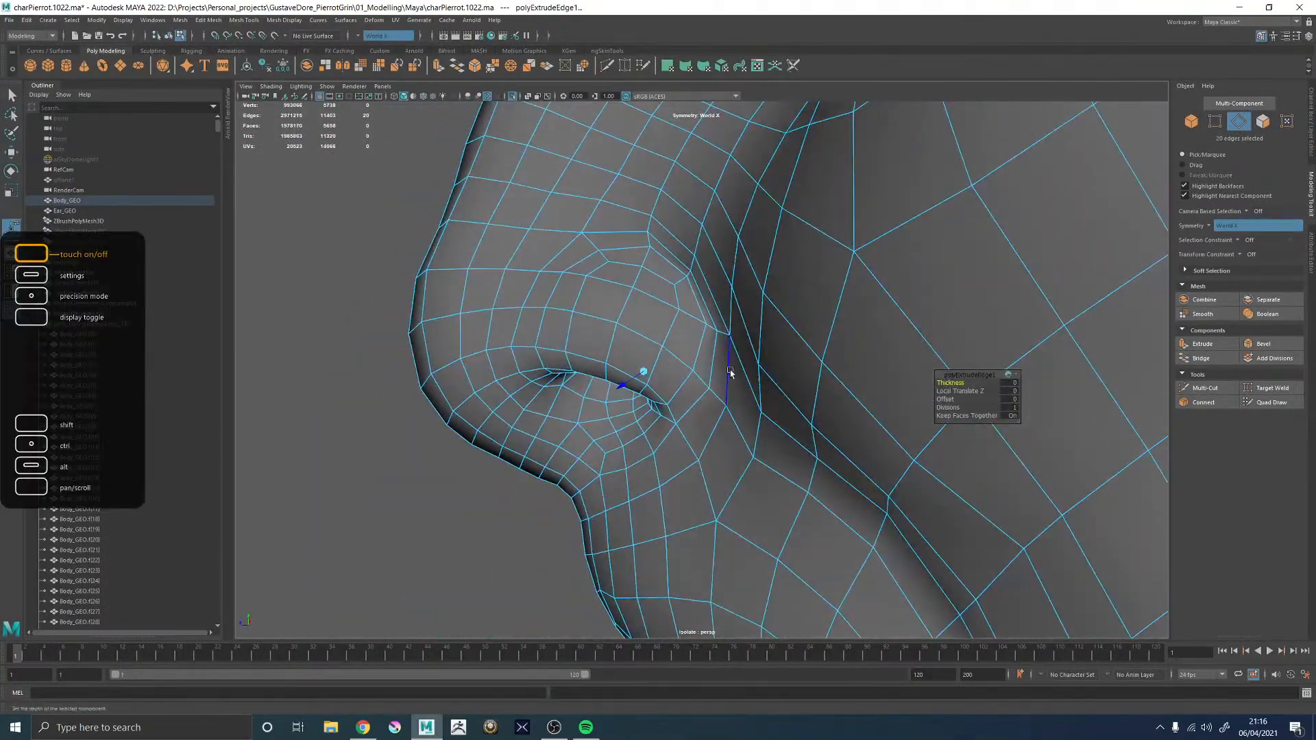
# - Move the extruded nostril edges up inside the nose in wireframe display to form the nasal passages
pyautogui.press('4')
pyautogui.keyDown('alt'); pyautogui.moveTo(722, 372); pyautogui.dragTo(695, 357, button='right'); pyautogui.keyUp('alt')
pyautogui.press('w')
pyautogui.keyDown('alt'); pyautogui.moveTo(695, 357); pyautogui.dragTo(697, 185); pyautogui.keyUp('alt')
pyautogui.moveTo(663, 231); pyautogui.dragTo(718, 242)
pyautogui.keyDown('alt'); pyautogui.moveTo(637, 257); pyautogui.dragTo(750, 277); pyautogui.keyUp('alt')
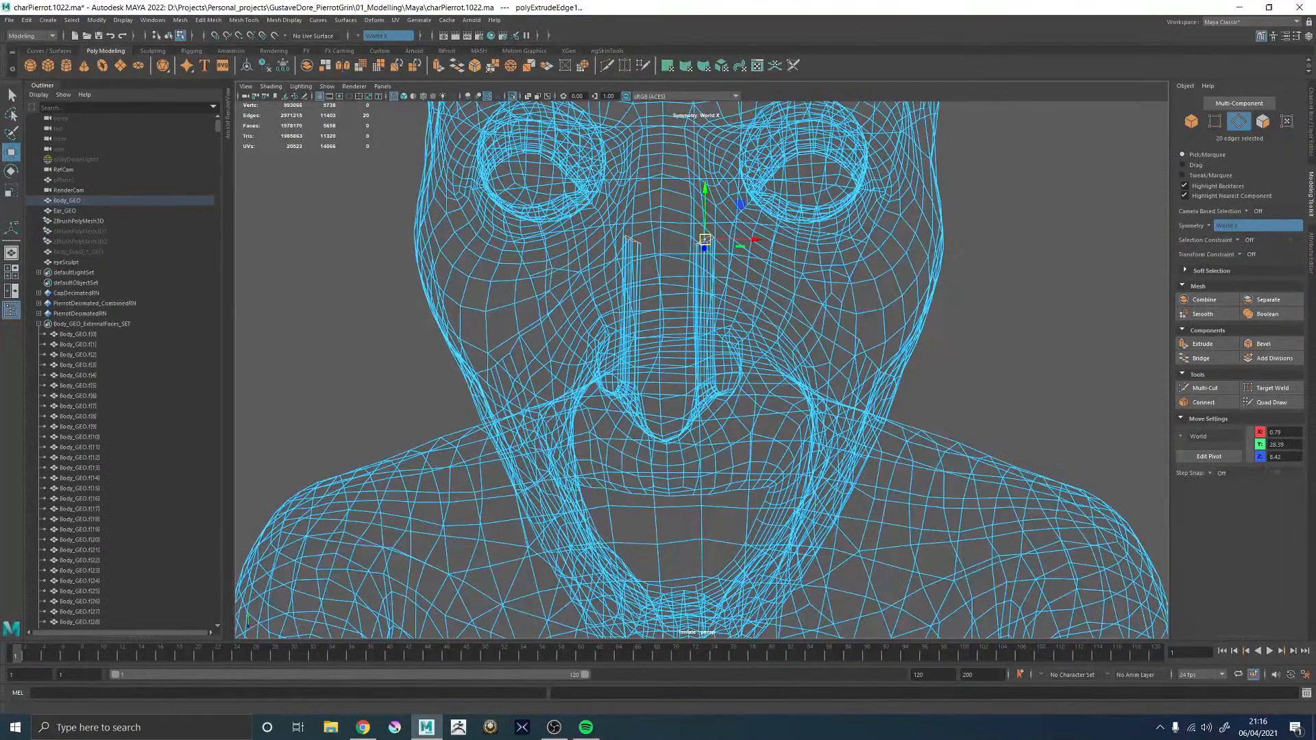
# - Switch to the Chrome browser
pyautogui.hotkey('alt', 'Tab')
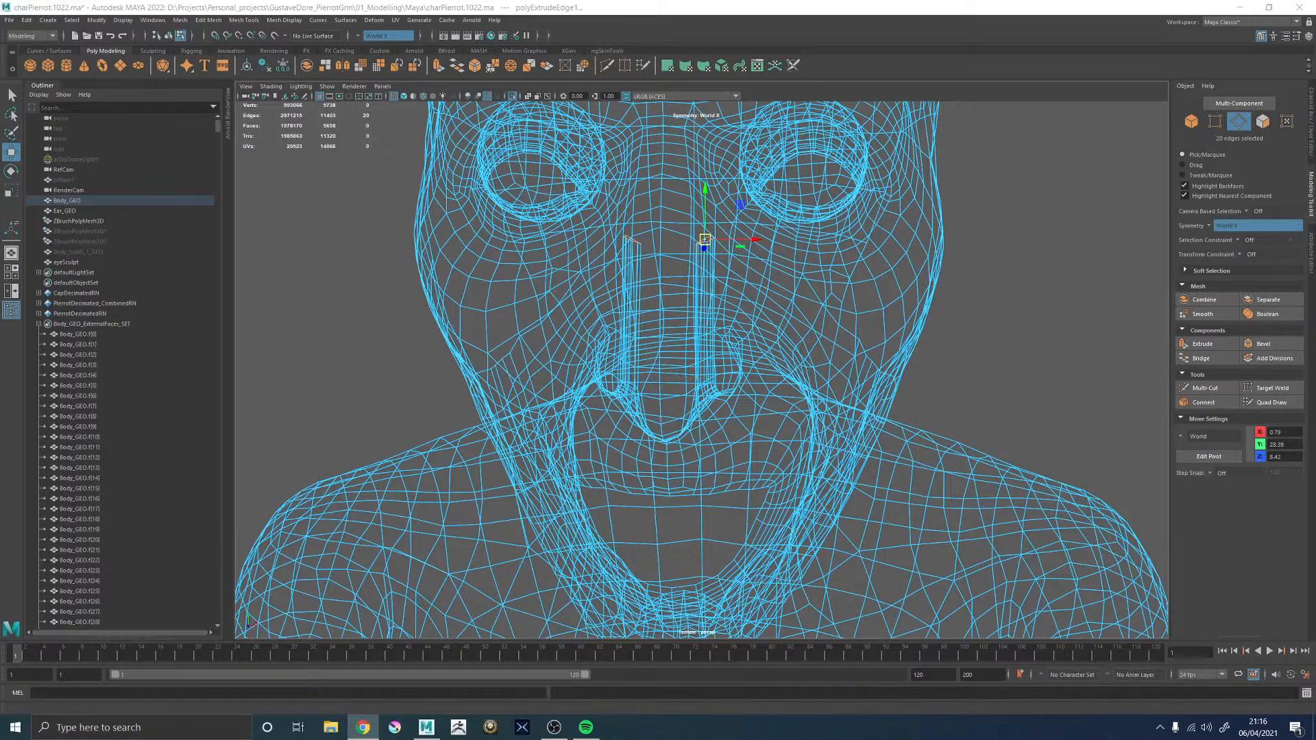
# - Examine the extruded nostril tubes inside the head from the front and close up
pyautogui.keyDown('alt'); pyautogui.moveTo(882, 354); pyautogui.dragTo(631, 434); pyautogui.keyUp('alt')
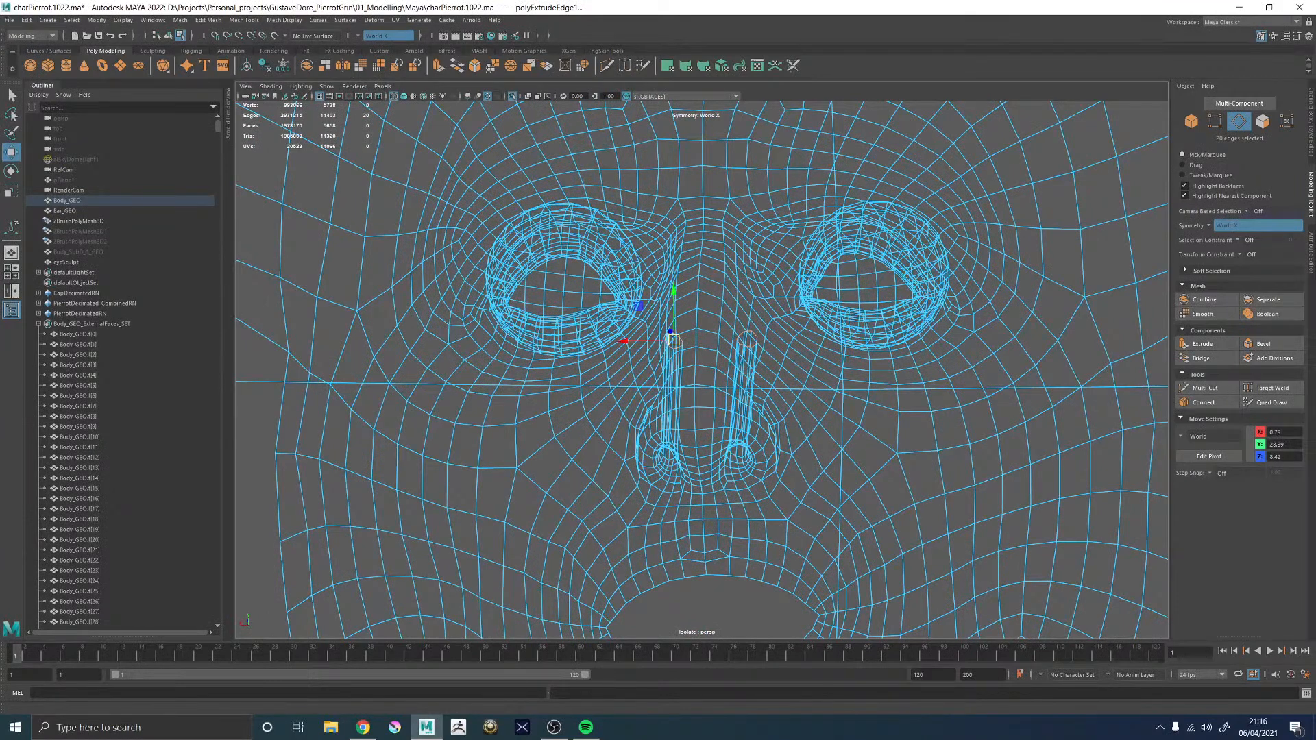
pyautogui.hotkey('alt', 'Tab')
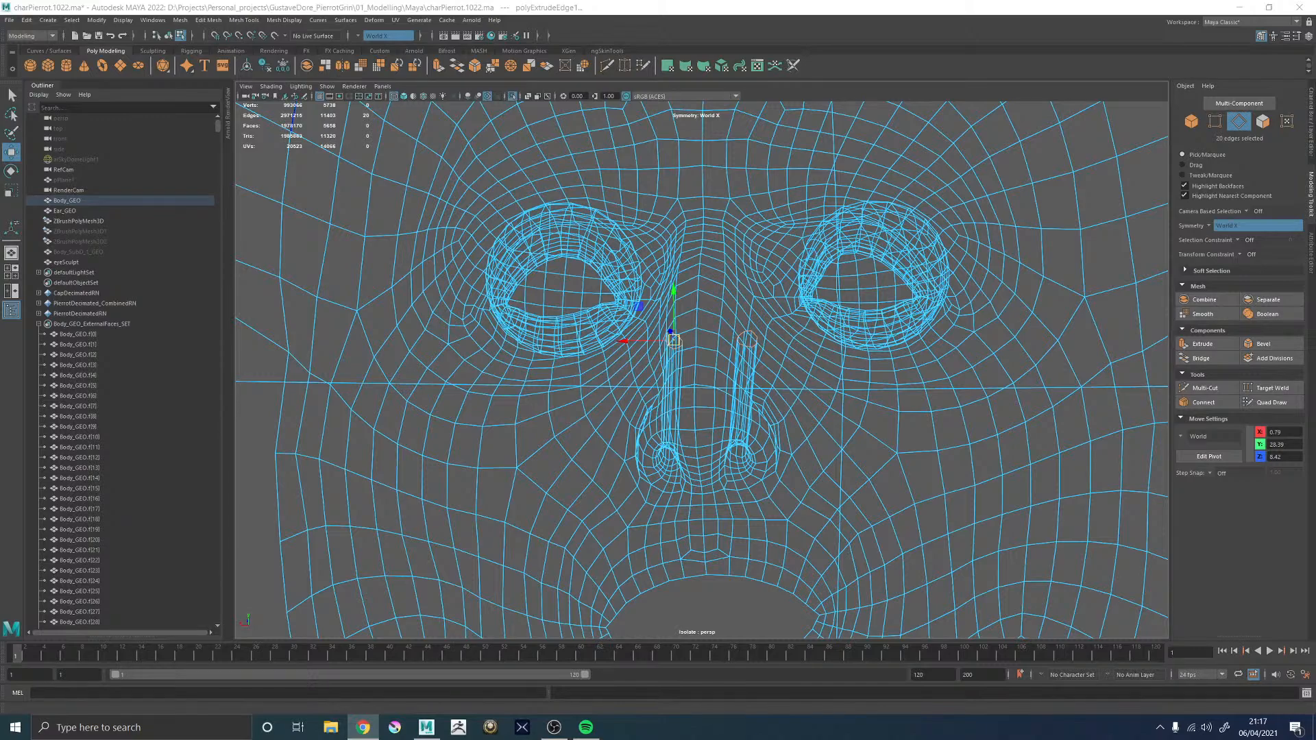
pyautogui.keyDown('alt'); pyautogui.moveTo(664, 328); pyautogui.dragTo(911, 364); pyautogui.keyUp('alt')
pyautogui.scroll(5, 898, 415)
pyautogui.keyDown('alt'); pyautogui.moveTo(896, 416); pyautogui.dragTo(709, 410); pyautogui.keyUp('alt')
pyautogui.keyDown('alt'); pyautogui.moveTo(573, 458); pyautogui.dragTo(646, 399, button='middle'); pyautogui.keyUp('alt')
pyautogui.scroll(2, 647, 399)
pyautogui.keyDown('alt'); pyautogui.moveTo(646, 399); pyautogui.dragTo(674, 406); pyautogui.keyUp('alt')
pyautogui.keyDown('shift'); pyautogui.rightClick(674, 404); pyautogui.keyUp('shift')
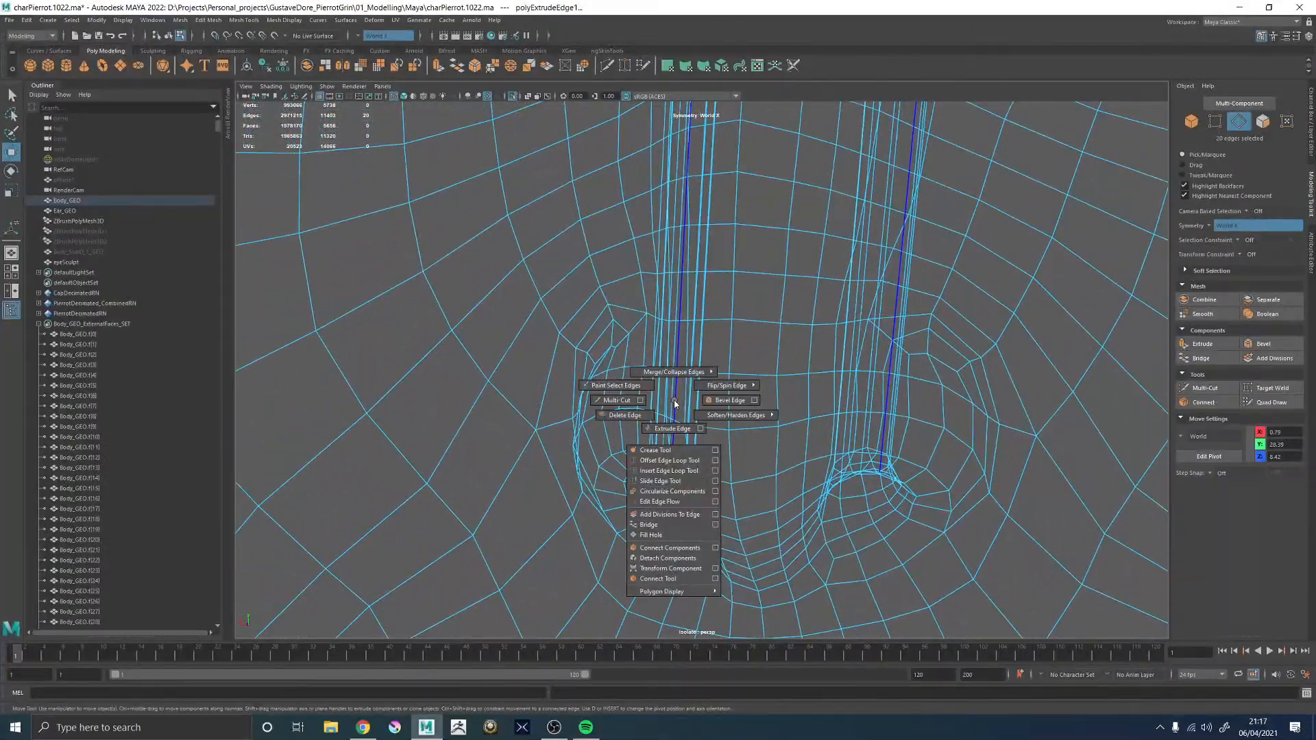
pyautogui.keyDown('alt'); pyautogui.moveTo(675, 404); pyautogui.dragTo(675, 617, button='middle'); pyautogui.keyUp('alt')
# - Scale the selected border edge loops at the inner ends of both nostril tubes
pyautogui.keyDown('alt'); pyautogui.moveTo(688, 351); pyautogui.dragTo(750, 340); pyautogui.keyUp('alt')
pyautogui.press('r')
pyautogui.press('e')
pyautogui.press('r')
pyautogui.press('e')
pyautogui.press('r')
pyautogui.press('e')
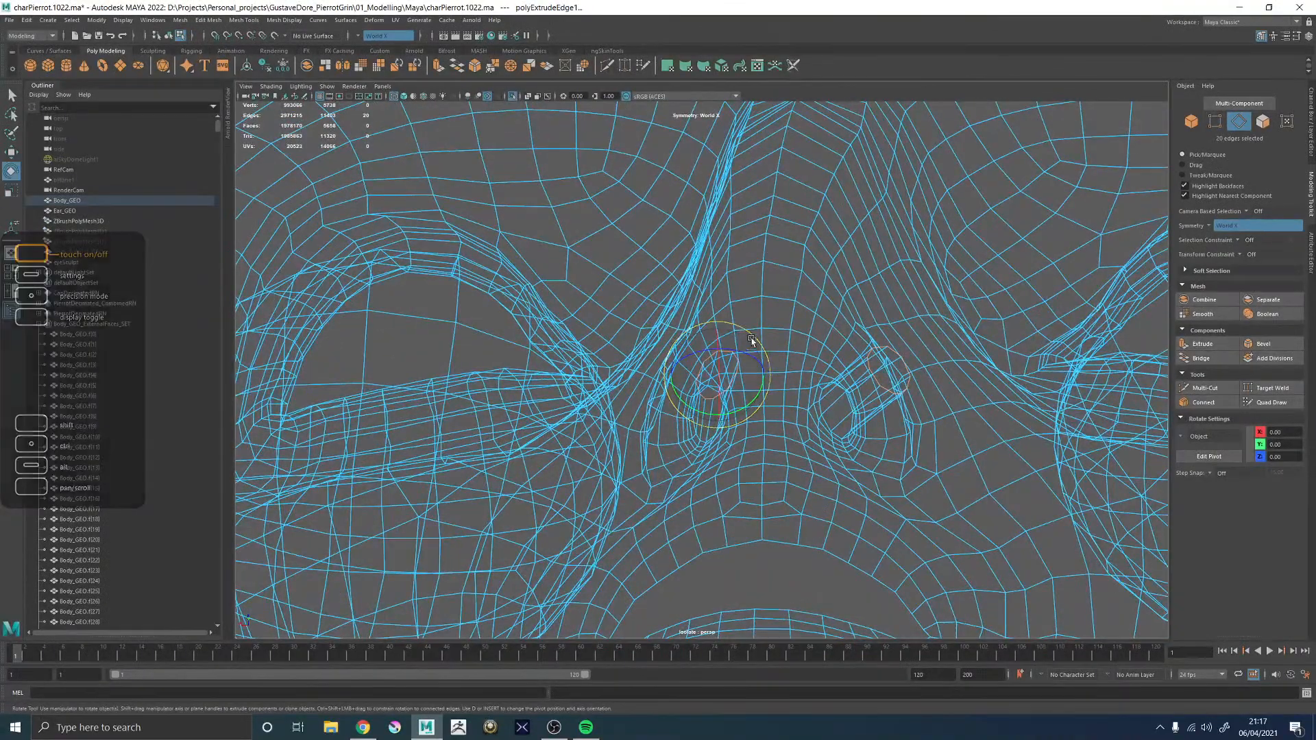
pyautogui.press('r')
pyautogui.moveTo(725, 373); pyautogui.dragTo(657, 375)
# - Insert several edge loops around the long nostril tubes with Multi-Cut to divide them along their length
pyautogui.keyDown('alt'); pyautogui.moveTo(656, 278); pyautogui.dragTo(670, 385); pyautogui.keyUp('alt')
pyautogui.keyDown('shift'); pyautogui.moveTo(708, 411); pyautogui.dragTo(643, 410, button='right'); pyautogui.keyUp('shift')
pyautogui.keyDown('alt'); pyautogui.moveTo(693, 531); pyautogui.dragTo(671, 377, button='middle'); pyautogui.keyUp('alt')
pyautogui.keyDown('alt'); pyautogui.moveTo(672, 377); pyautogui.dragTo(677, 455); pyautogui.keyUp('alt')
pyautogui.press('w')
pyautogui.moveTo(673, 457)
pyautogui.keyDown('ctrl'); pyautogui.mouseDown(button='middle')
pyautogui.moveTo(695, 457)
pyautogui.moveTo(623, 449)
pyautogui.moveTo(651, 451)
pyautogui.mouseUp(button='middle'); pyautogui.keyUp('ctrl')
pyautogui.keyDown('alt'); pyautogui.moveTo(651, 450); pyautogui.dragTo(698, 353); pyautogui.keyUp('alt')
pyautogui.keyDown('shift'); pyautogui.moveTo(699, 345); pyautogui.dragTo(647, 345, button='right'); pyautogui.keyUp('shift')
pyautogui.keyDown('ctrl'); pyautogui.middleClick(692, 384); pyautogui.keyUp('ctrl')
pyautogui.keyDown('ctrl'); pyautogui.click(689, 379); pyautogui.keyUp('ctrl')
pyautogui.keyDown('ctrl'); pyautogui.click(687, 250); pyautogui.keyUp('ctrl')
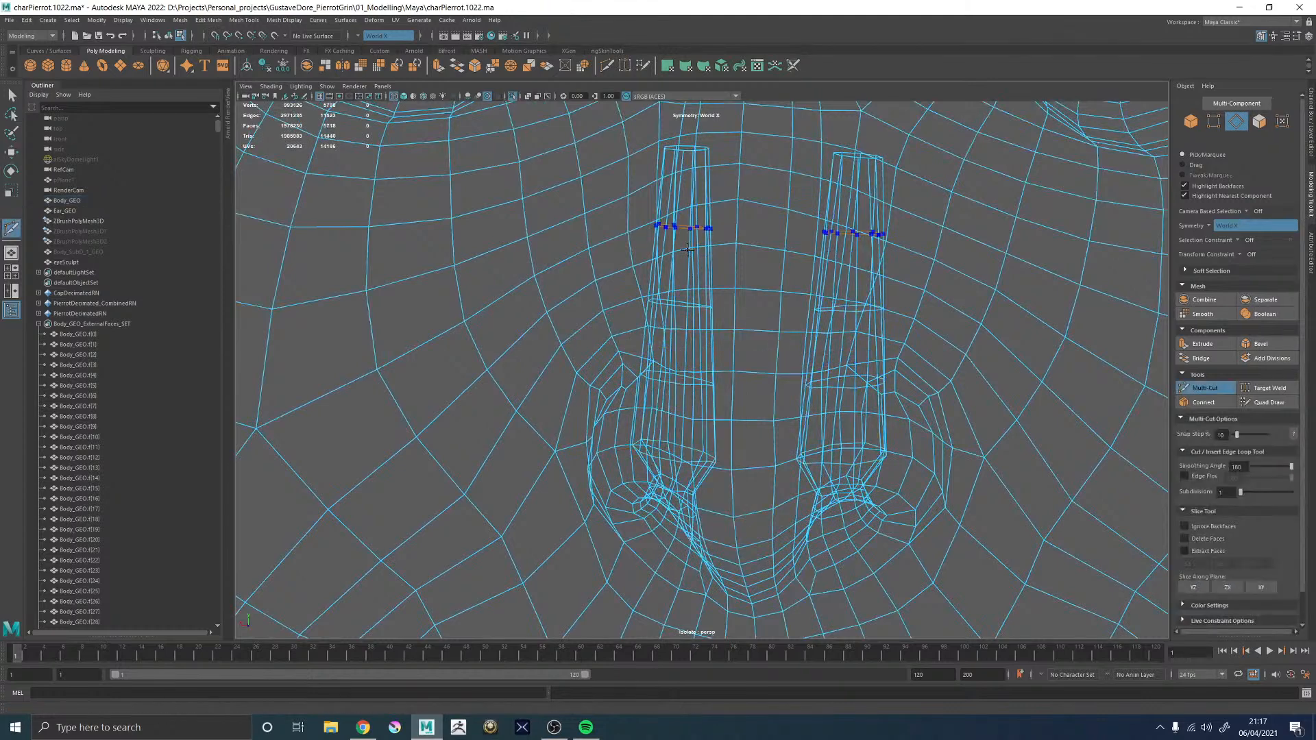
# - Select the edge loop around the middle of the nostril tube and adjust its scale and rotation
pyautogui.keyDown('alt'); pyautogui.moveTo(672, 375); pyautogui.dragTo(721, 369); pyautogui.keyUp('alt')
pyautogui.press('w')
pyautogui.keyDown('alt'); pyautogui.moveTo(661, 338); pyautogui.dragTo(609, 330); pyautogui.keyUp('alt')
pyautogui.doubleClick(668, 342)
pyautogui.press('r')
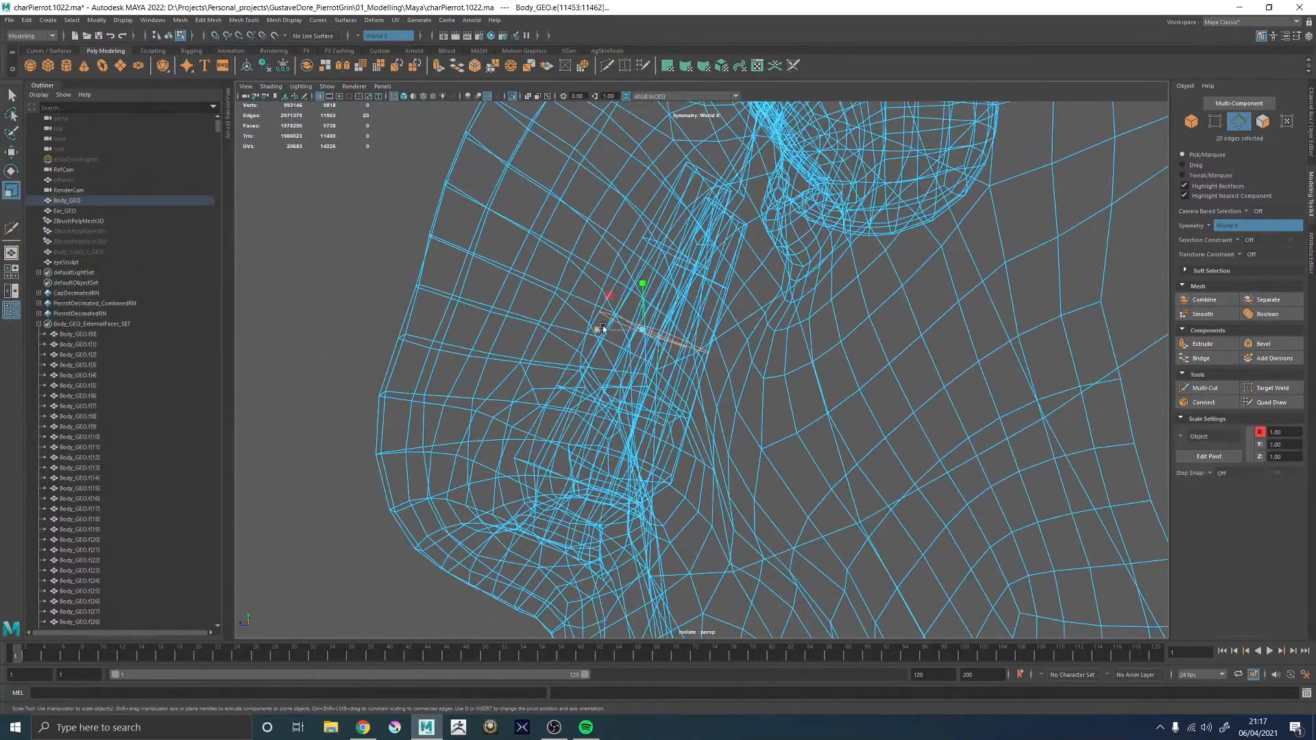
pyautogui.press('e')
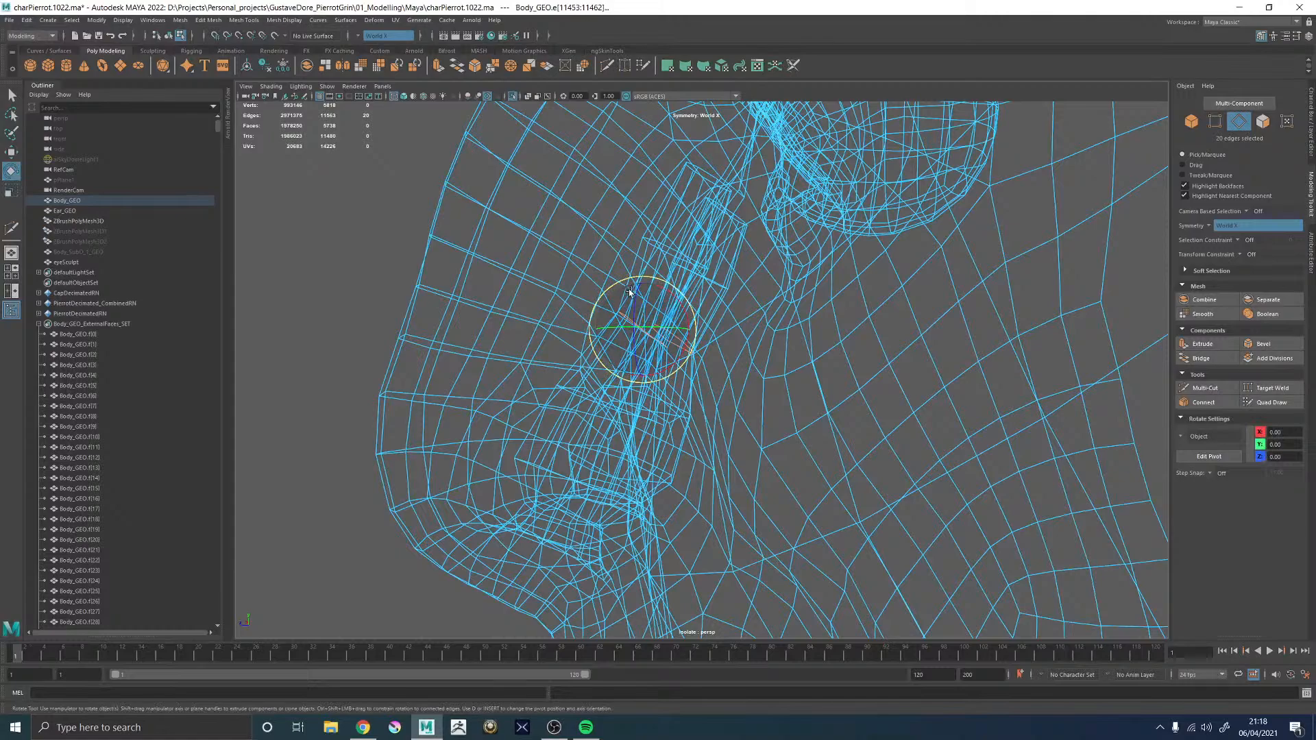
pyautogui.moveTo(654, 281)
pyautogui.keyDown('alt'); pyautogui.mouseDown()
pyautogui.moveTo(632, 295)
pyautogui.moveTo(582, 288)
pyautogui.moveTo(689, 336)
pyautogui.moveTo(706, 327)
pyautogui.moveTo(661, 338)
pyautogui.mouseUp(); pyautogui.keyUp('alt')
# - Show the mesh shaded and scale down the edge loop below the nostril tube's inner end to form a narrow neck
pyautogui.press('5')
pyautogui.doubleClick(711, 325)
pyautogui.keyDown('alt'); pyautogui.moveTo(662, 339); pyautogui.dragTo(787, 348, button='right'); pyautogui.keyUp('alt')
pyautogui.keyDown('alt'); pyautogui.moveTo(786, 348); pyautogui.dragTo(698, 282); pyautogui.keyUp('alt')
pyautogui.press('r')
pyautogui.keyDown('alt'); pyautogui.moveTo(1056, 488); pyautogui.dragTo(940, 496, button='right'); pyautogui.keyUp('alt')
pyautogui.keyDown('alt'); pyautogui.moveTo(939, 496); pyautogui.dragTo(787, 446); pyautogui.keyUp('alt')
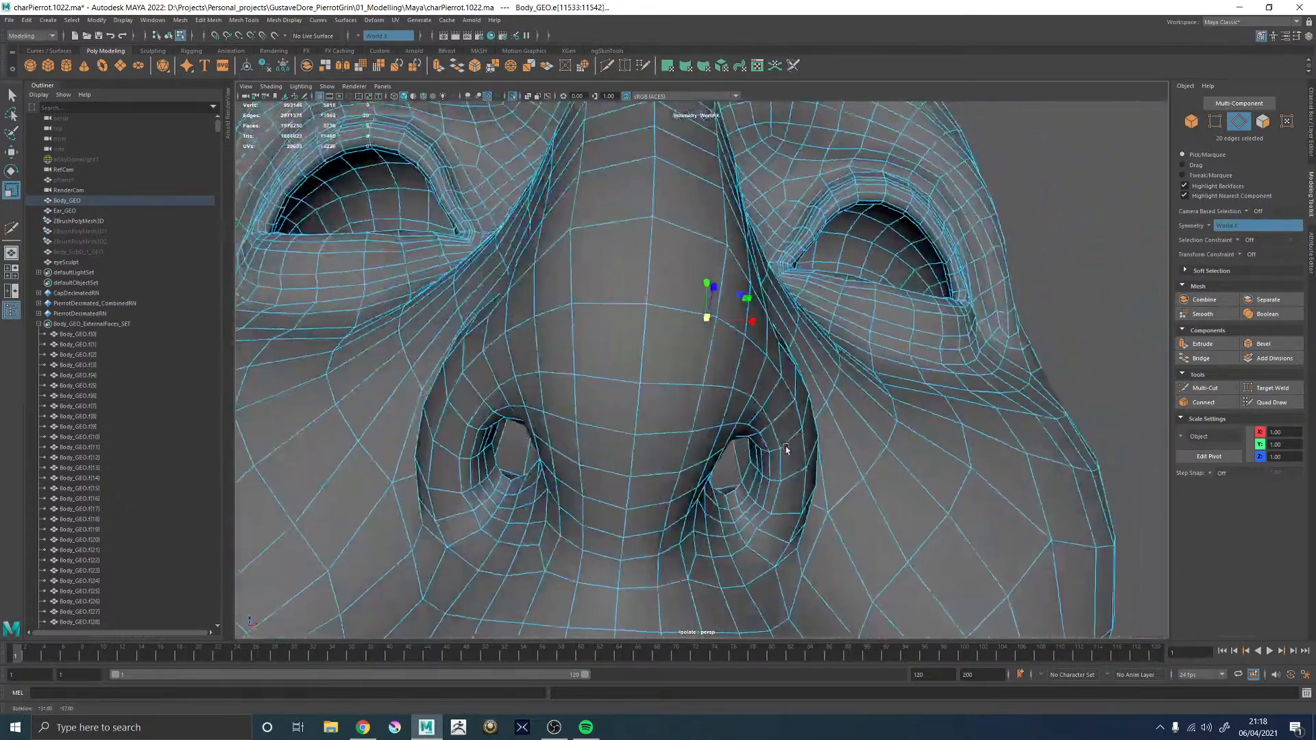
# - Add further edge loops between the existing ones along the nostril tubes with Multi-Cut, including near their open ends
pyautogui.keyDown('alt'); pyautogui.moveTo(788, 446); pyautogui.dragTo(941, 472, button='right'); pyautogui.keyUp('alt')
pyautogui.keyDown('alt'); pyautogui.moveTo(941, 472); pyautogui.dragTo(790, 466); pyautogui.keyUp('alt')
pyautogui.keyDown('alt'); pyautogui.moveTo(790, 467); pyautogui.dragTo(775, 360, button='middle'); pyautogui.keyUp('alt')
pyautogui.keyDown('alt'); pyautogui.moveTo(661, 361); pyautogui.dragTo(676, 365); pyautogui.keyUp('alt')
pyautogui.keyDown('shift'); pyautogui.moveTo(676, 364); pyautogui.dragTo(653, 368, button='right'); pyautogui.keyUp('shift')
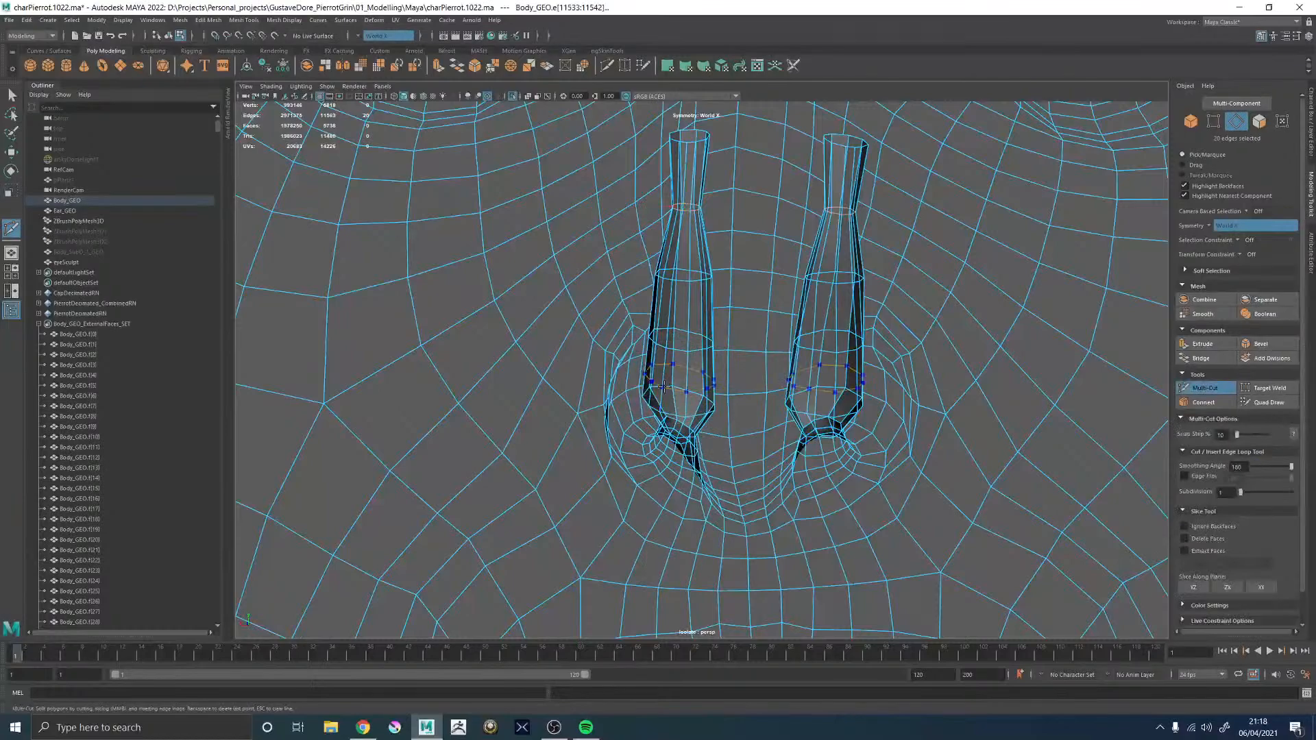
pyautogui.keyDown('ctrl'); pyautogui.click(687, 317); pyautogui.keyUp('ctrl')
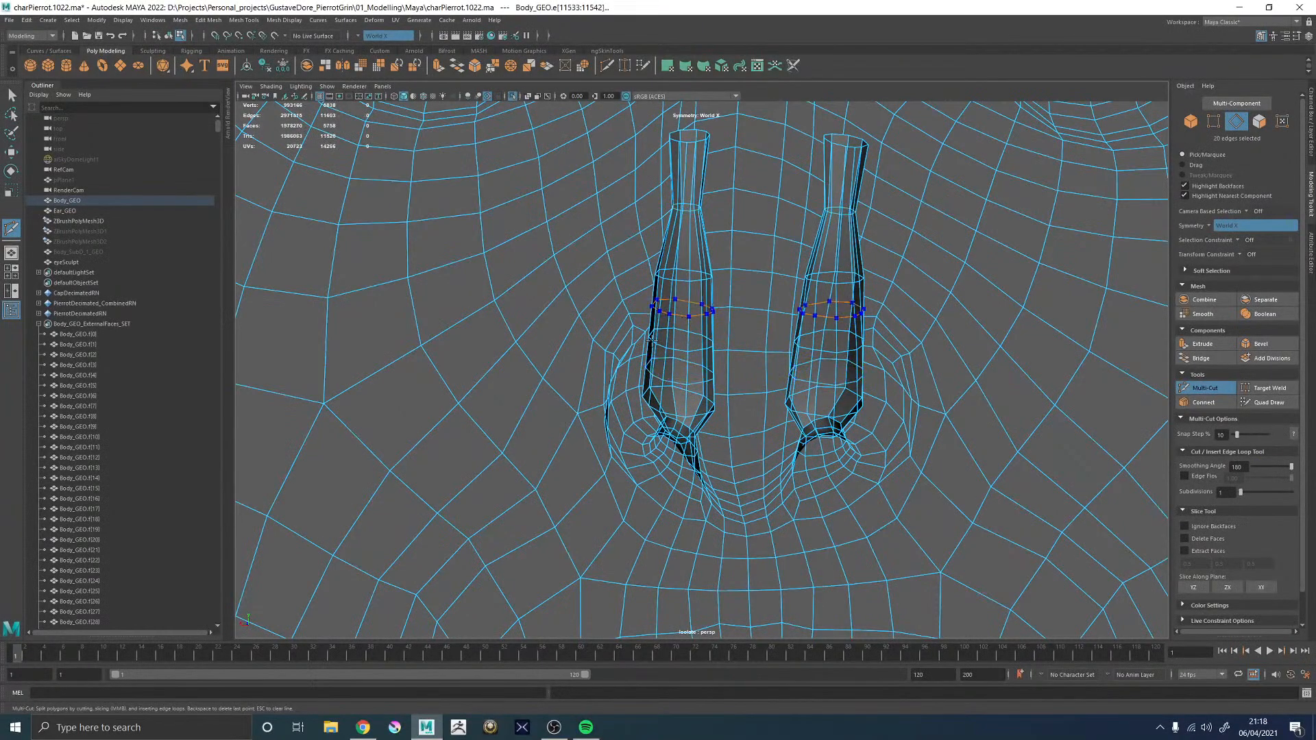
pyautogui.keyDown('alt'); pyautogui.moveTo(615, 341); pyautogui.dragTo(658, 301); pyautogui.keyUp('alt')
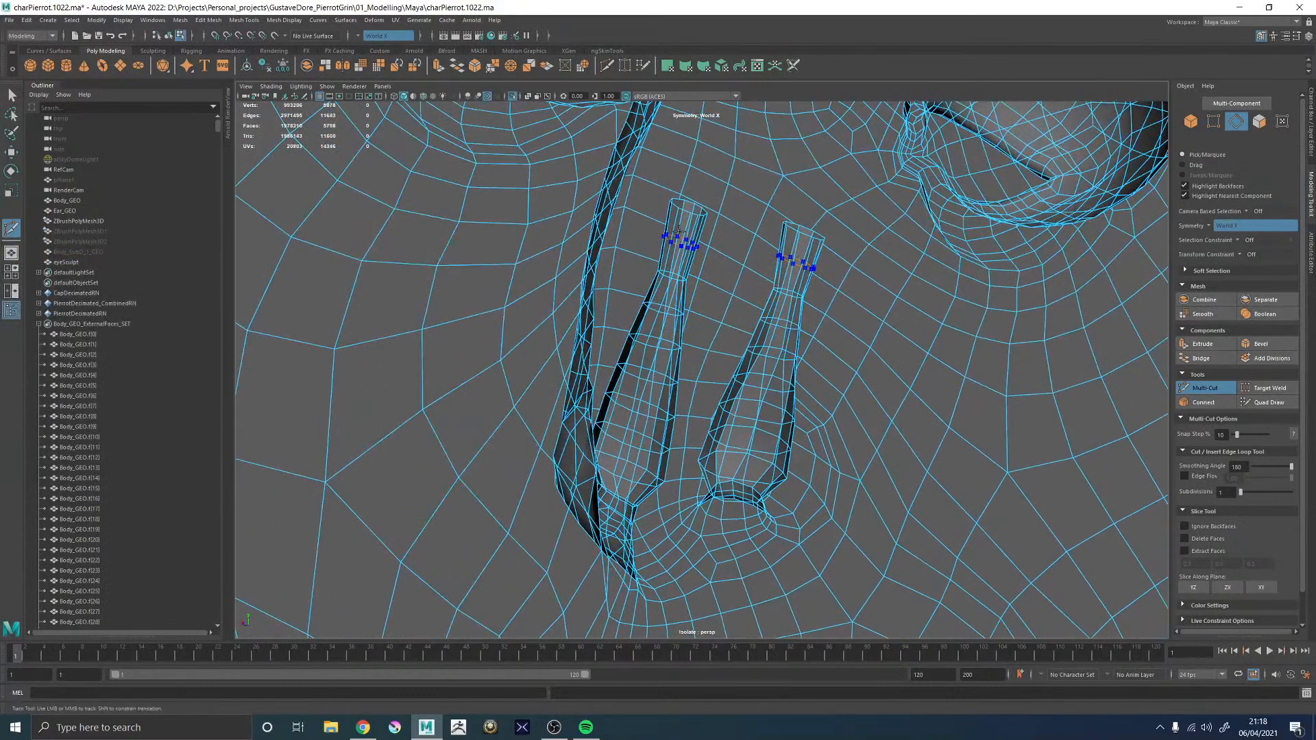
pyautogui.keyDown('alt'); pyautogui.moveTo(706, 317); pyautogui.dragTo(761, 335); pyautogui.keyUp('alt')
pyautogui.keyDown('alt'); pyautogui.moveTo(761, 336); pyautogui.dragTo(872, 361, button='right'); pyautogui.keyUp('alt')
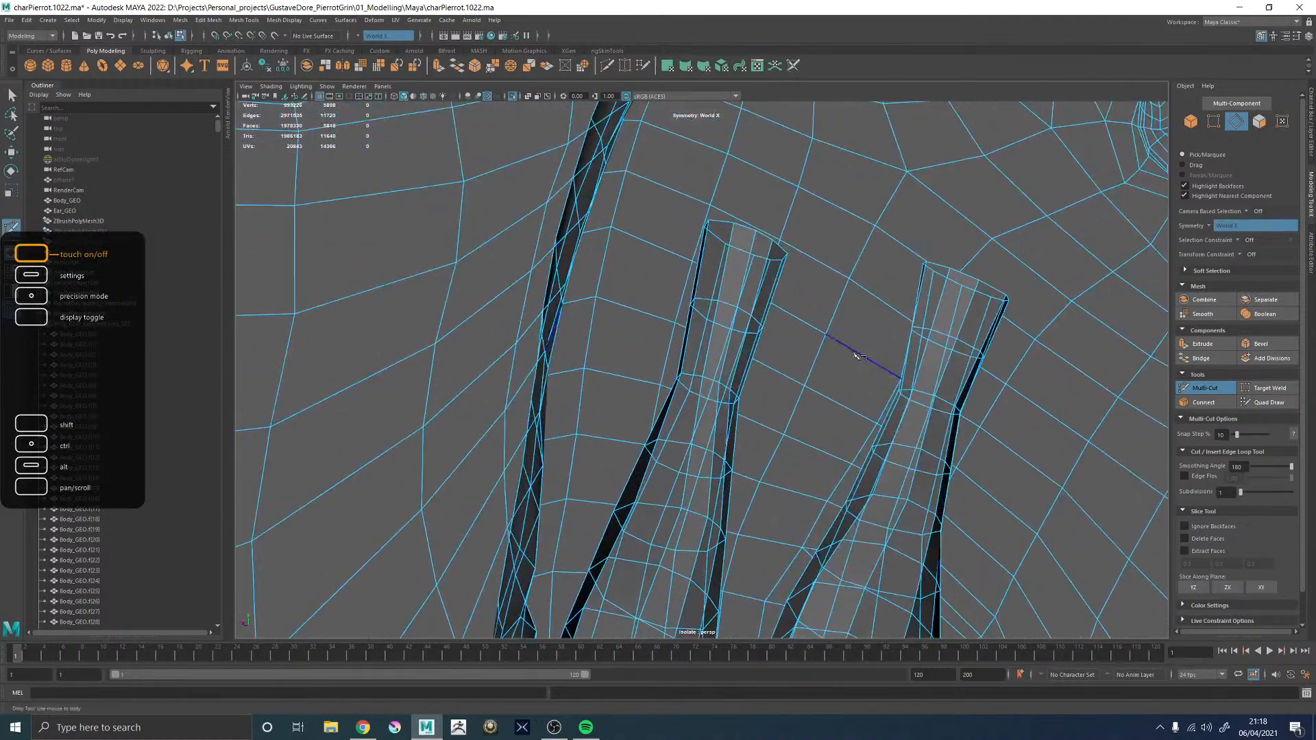
pyautogui.keyDown('alt'); pyautogui.moveTo(873, 361); pyautogui.dragTo(852, 348); pyautogui.keyUp('alt')
# - Select the open border loops at the inner ends of the nostril tubes and fill the holes
pyautogui.press('w')
pyautogui.doubleClick(750, 212)
pyautogui.moveTo(737, 227)
pyautogui.keyDown('alt'); pyautogui.mouseDown()
pyautogui.moveTo(768, 232)
pyautogui.moveTo(757, 233)
pyautogui.mouseUp(); pyautogui.keyUp('alt')
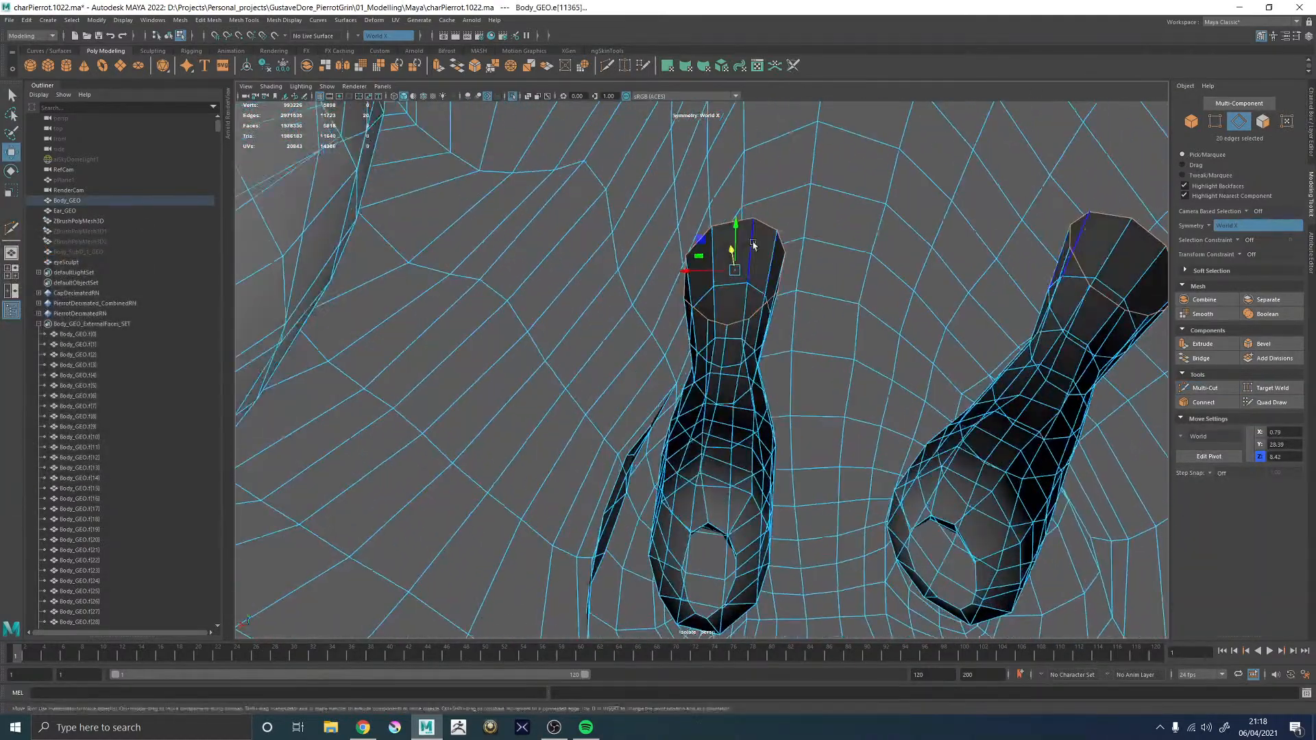
pyautogui.keyDown('shift'); pyautogui.rightClick(757, 233); pyautogui.keyUp('shift')
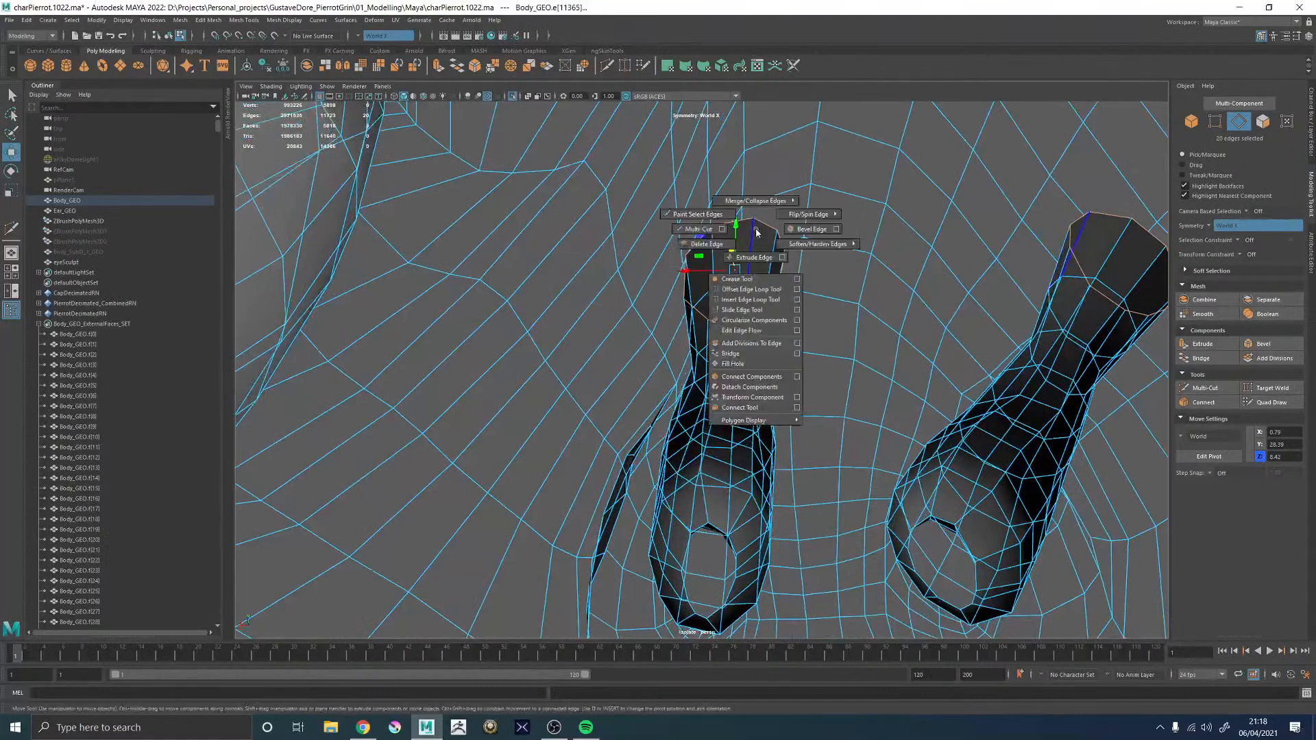
pyautogui.click(734, 364)
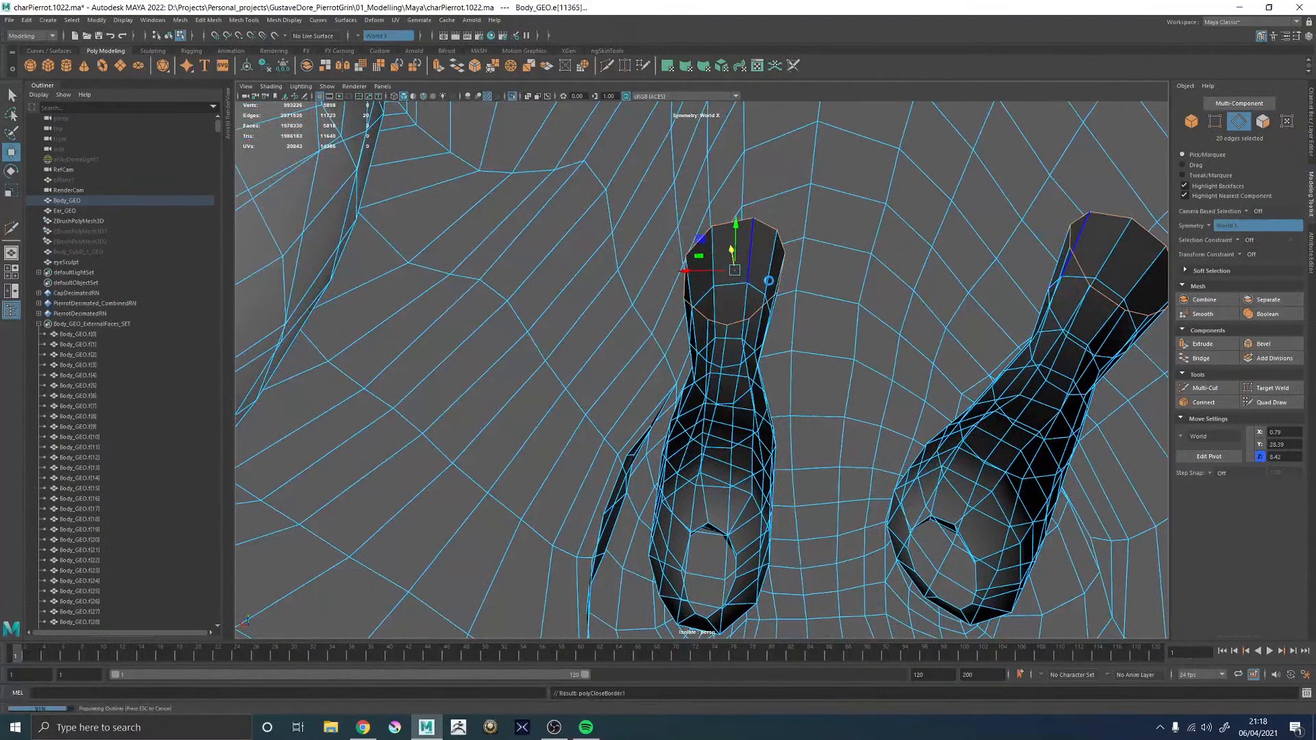
pyautogui.keyDown('alt'); pyautogui.moveTo(780, 266); pyautogui.dragTo(726, 281); pyautogui.keyUp('alt')
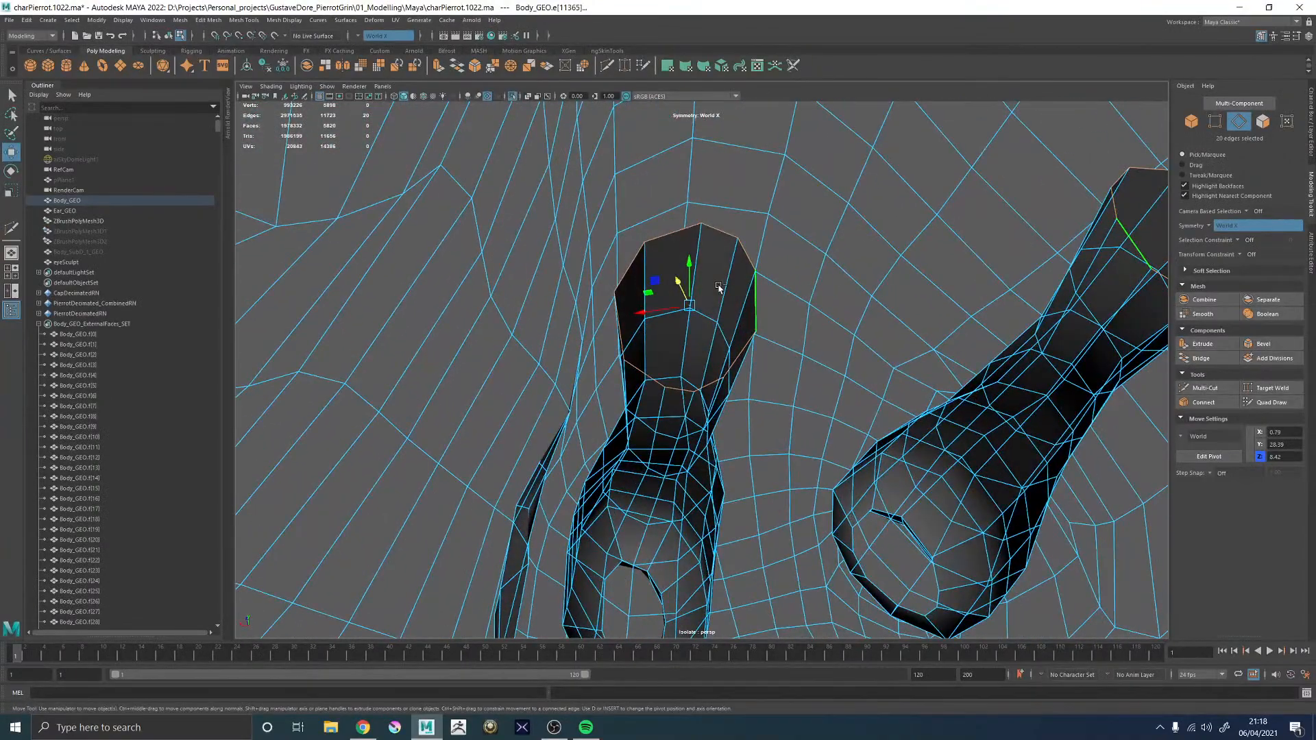
# - Try extruding the end border edges and scaling them inward, and undo back to before the hole fill
pyautogui.hotkey('ctrl', 'e')
pyautogui.press('r')
pyautogui.moveTo(693, 312); pyautogui.dragTo(652, 309)
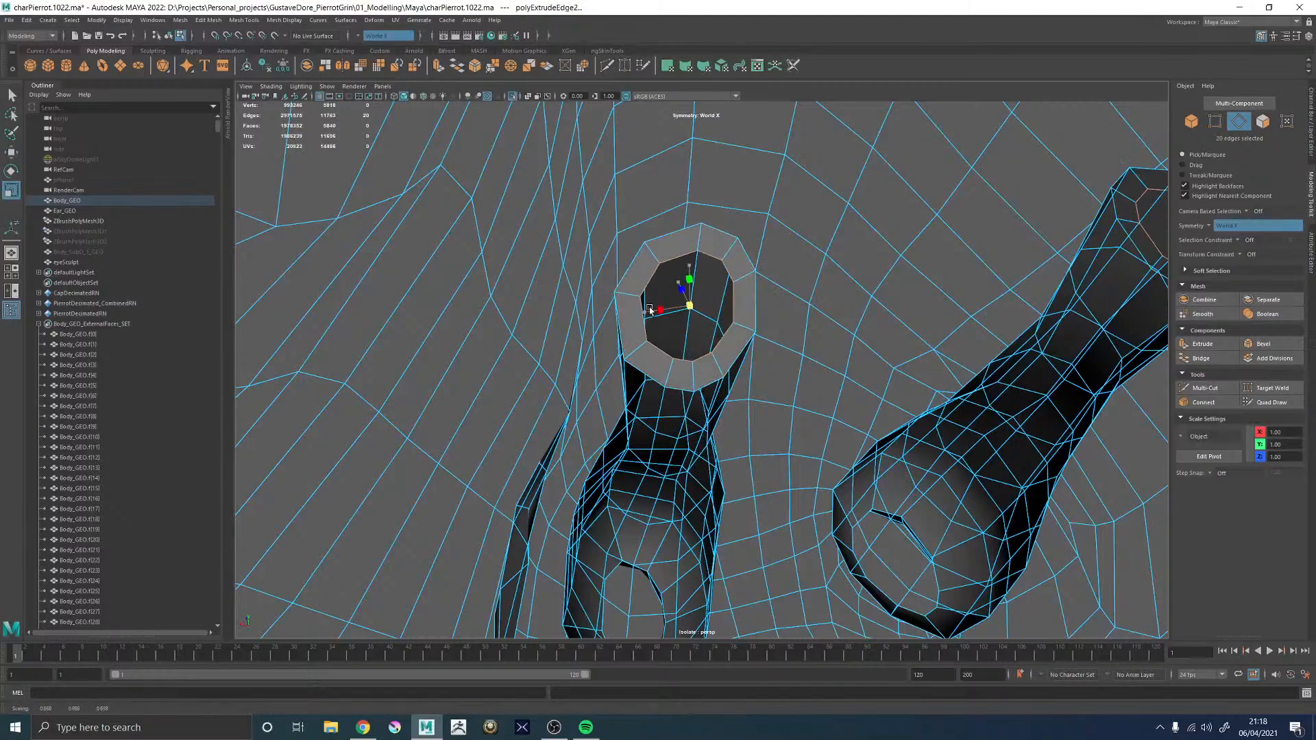
pyautogui.keyDown('alt'); pyautogui.moveTo(763, 276); pyautogui.dragTo(689, 219); pyautogui.keyUp('alt')
pyautogui.hotkey('ctrl', 'z')
pyautogui.hotkey('ctrl', 'z')
pyautogui.hotkey('ctrl', 'z')
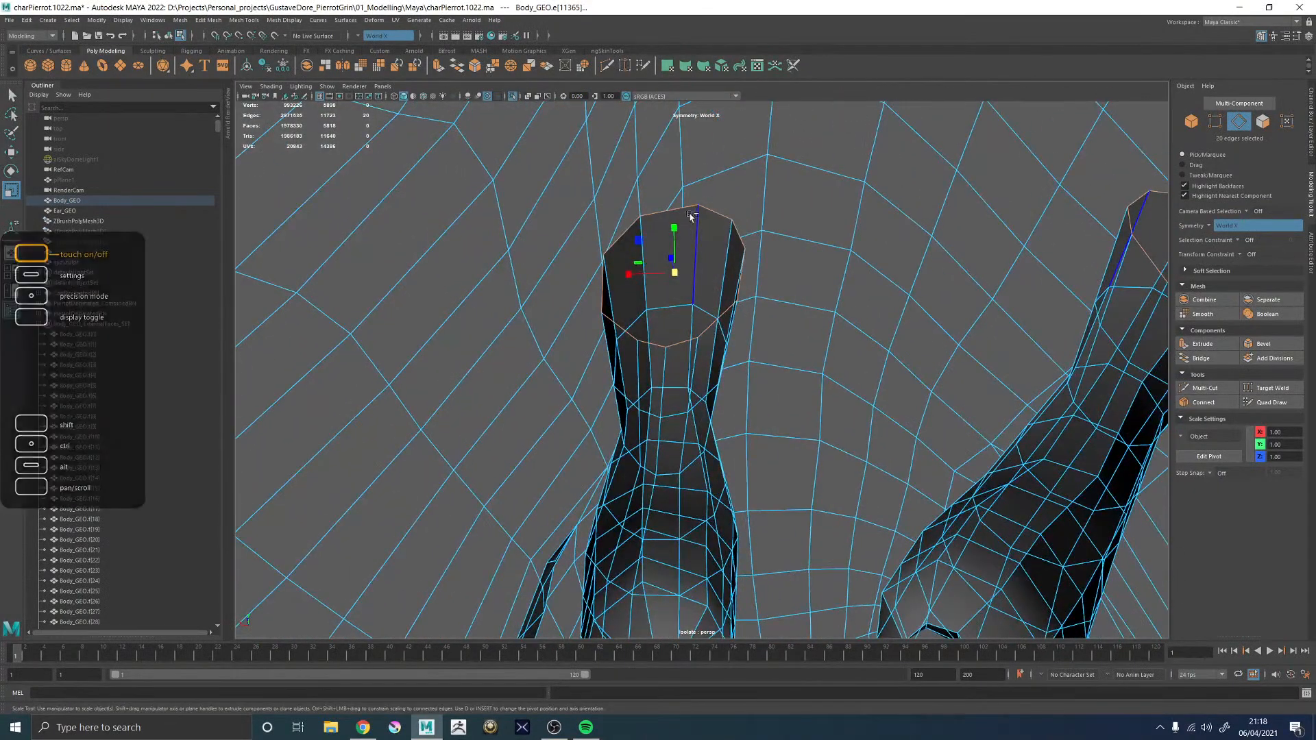
# - Fill the open tube ends again, and extrude the cap faces with an inward scale to form an inset rim
pyautogui.keyDown('shift'); pyautogui.rightClick(690, 217); pyautogui.keyUp('shift')
pyautogui.click(670, 360)
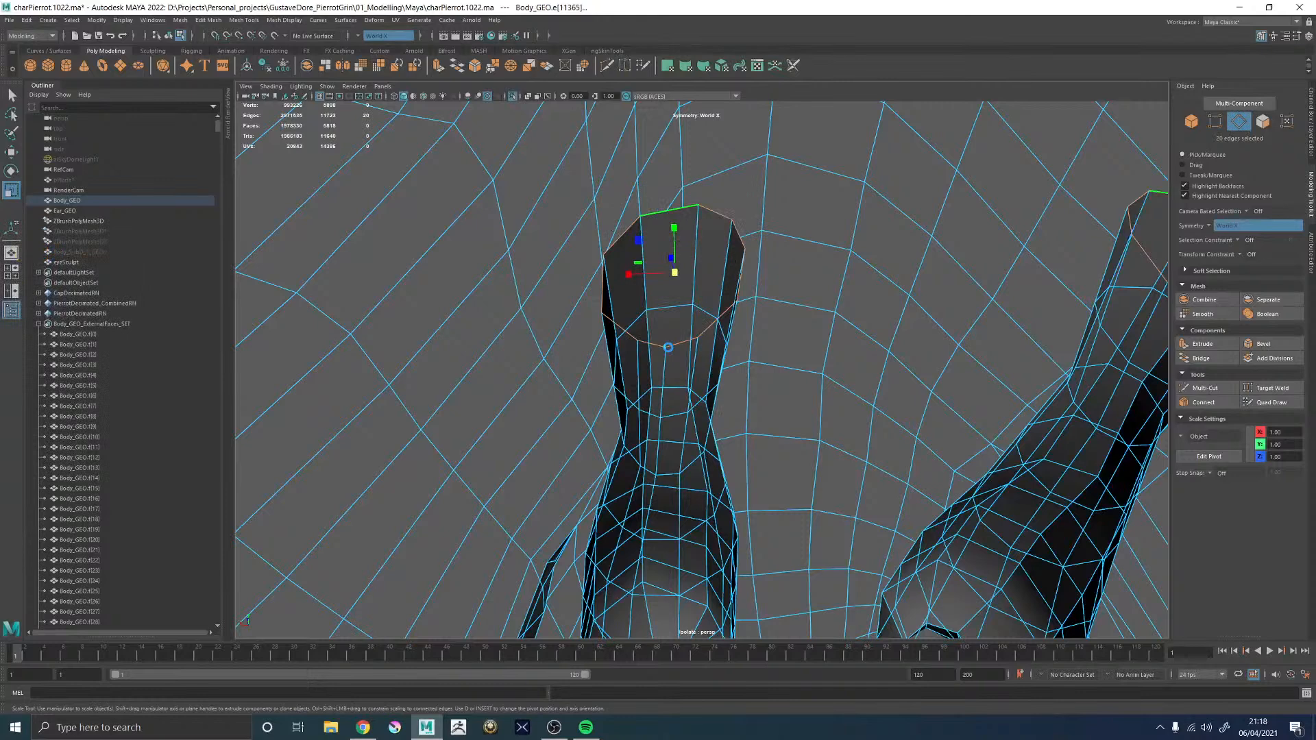
pyautogui.rightClick(696, 252)
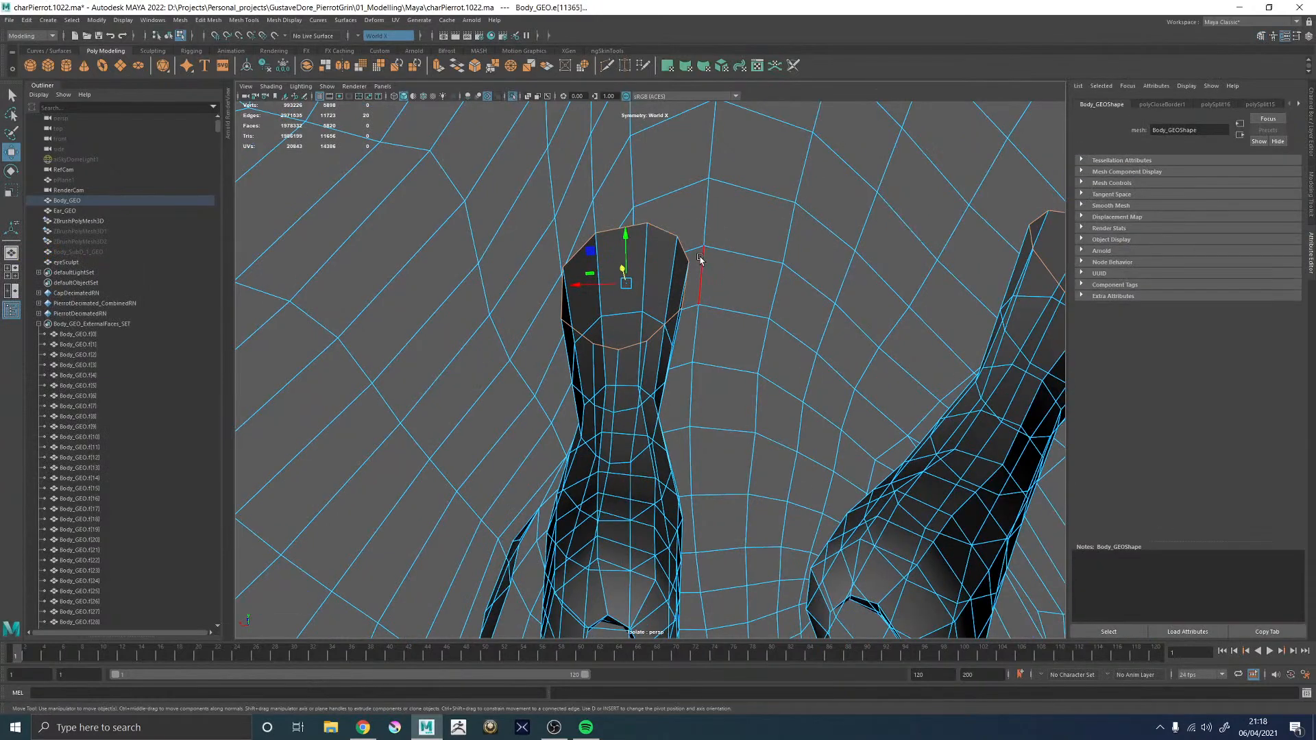
pyautogui.moveTo(663, 259); pyautogui.dragTo(636, 296, button='right')
pyautogui.click(638, 268)
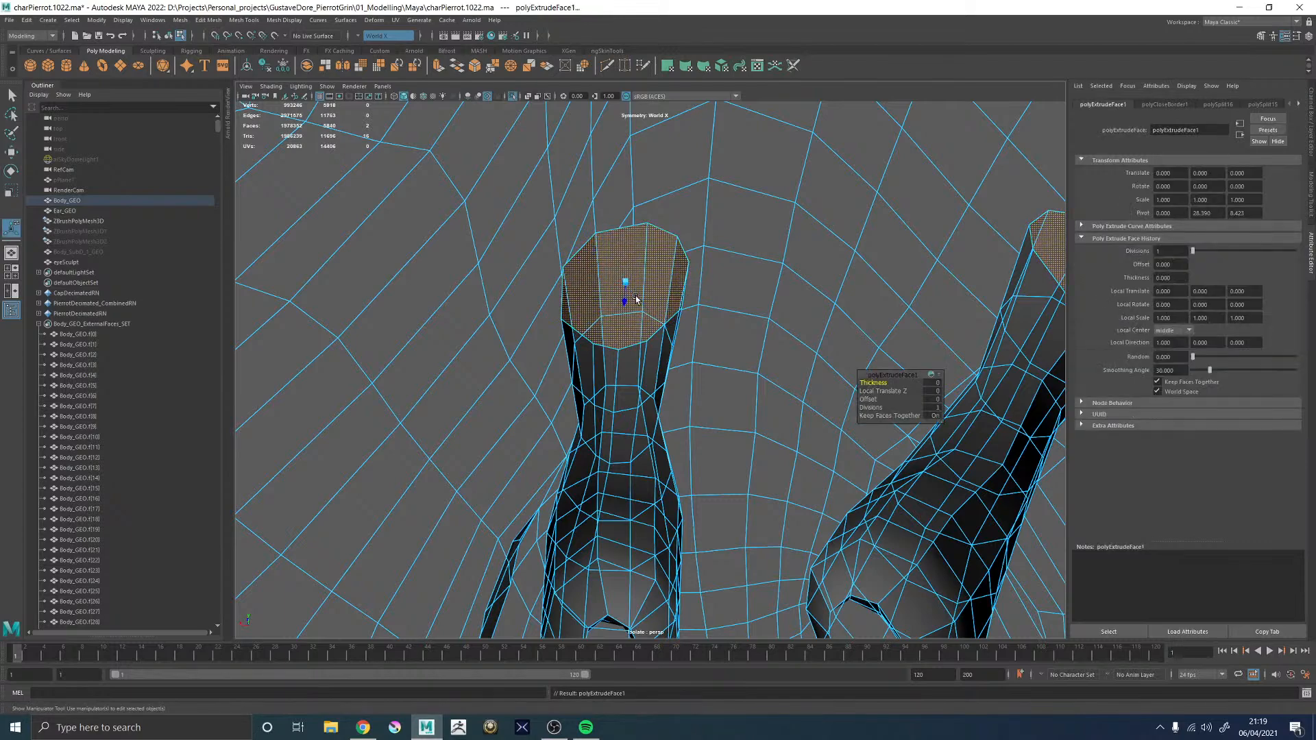
pyautogui.moveTo(627, 285); pyautogui.dragTo(595, 286)
pyautogui.keyDown('alt'); pyautogui.moveTo(596, 286); pyautogui.dragTo(625, 343); pyautogui.keyUp('alt')
pyautogui.press('F8')
# - Try Edit Edge Flow on the outer rim loop at the tube ends, and undo it
pyautogui.keyDown('alt'); pyautogui.moveTo(658, 394); pyautogui.dragTo(658, 305); pyautogui.keyUp('alt')
pyautogui.press('F10')
pyautogui.doubleClick(658, 262)
pyautogui.keyDown('shift'); pyautogui.rightClick(658, 265); pyautogui.keyUp('shift')
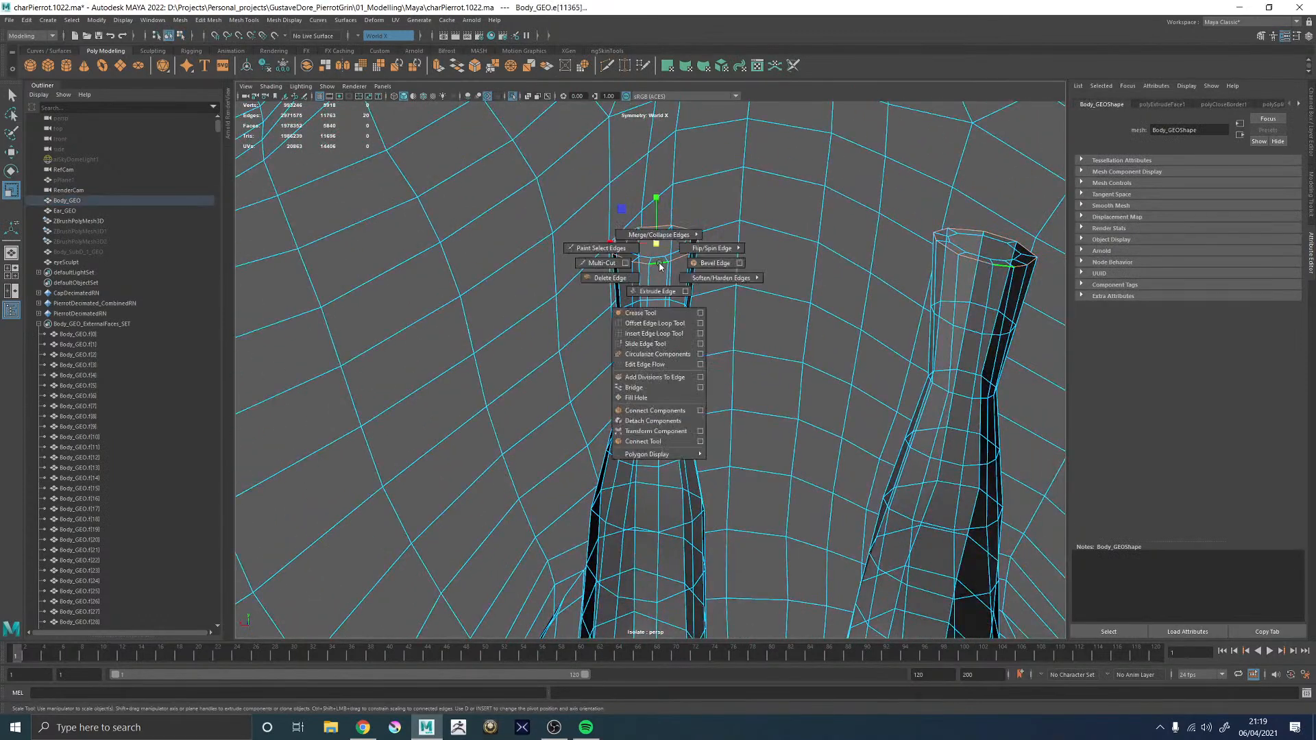
pyautogui.click(646, 364)
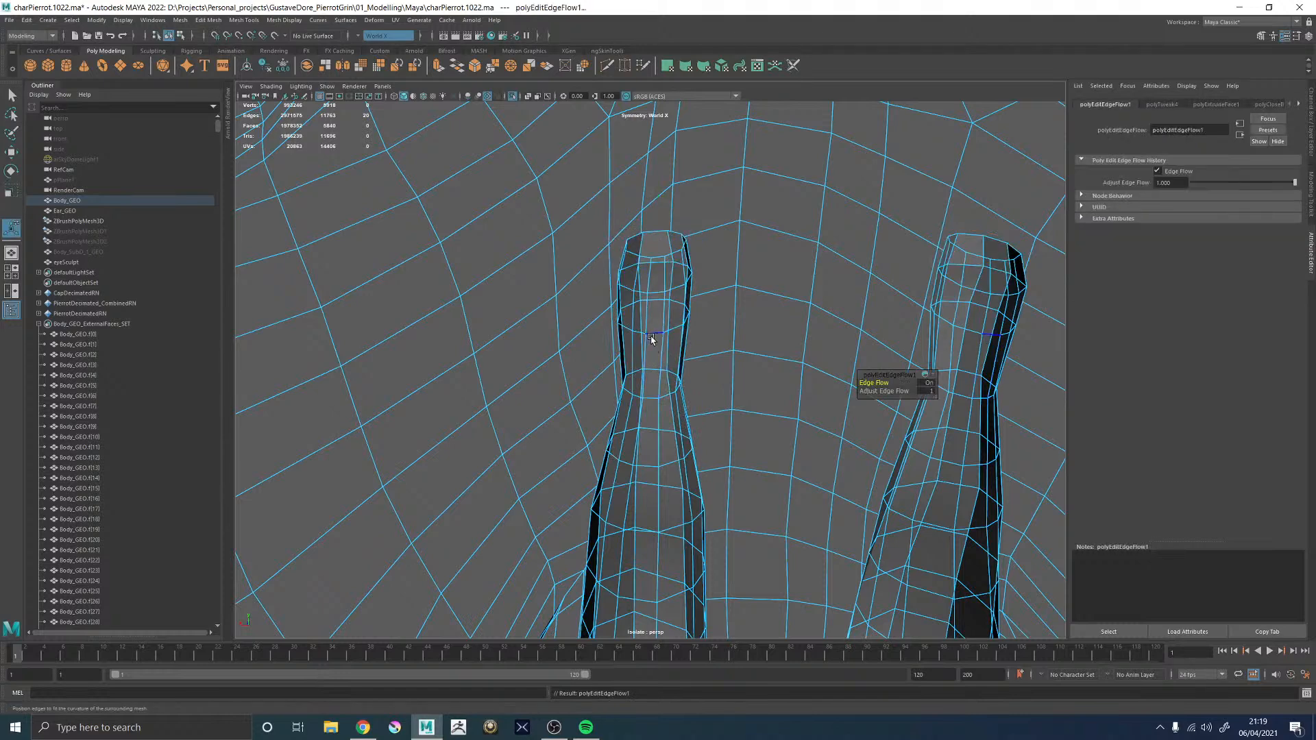
pyautogui.hotkey('ctrl', 'z')
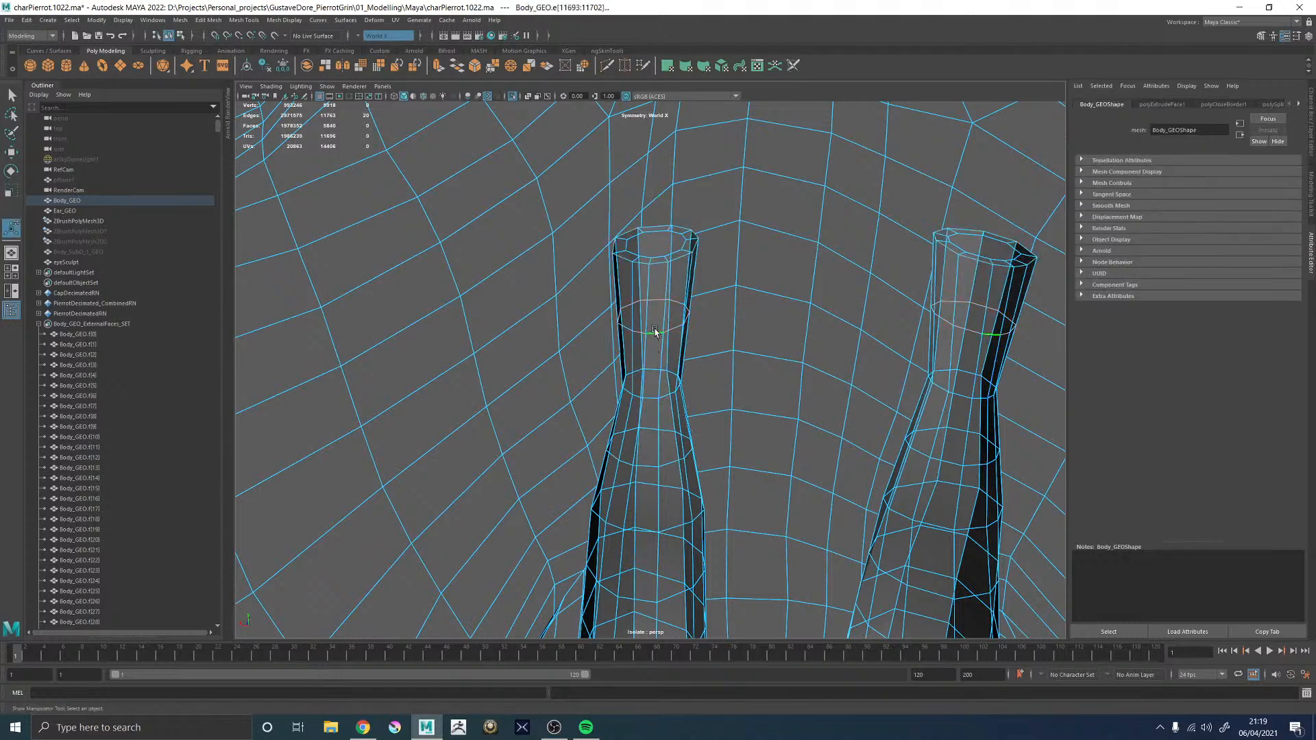
# - Apply Edit Edge Flow to the loop below the tube ends and to the loops under the narrow neck
pyautogui.hotkey('shift', 'z')
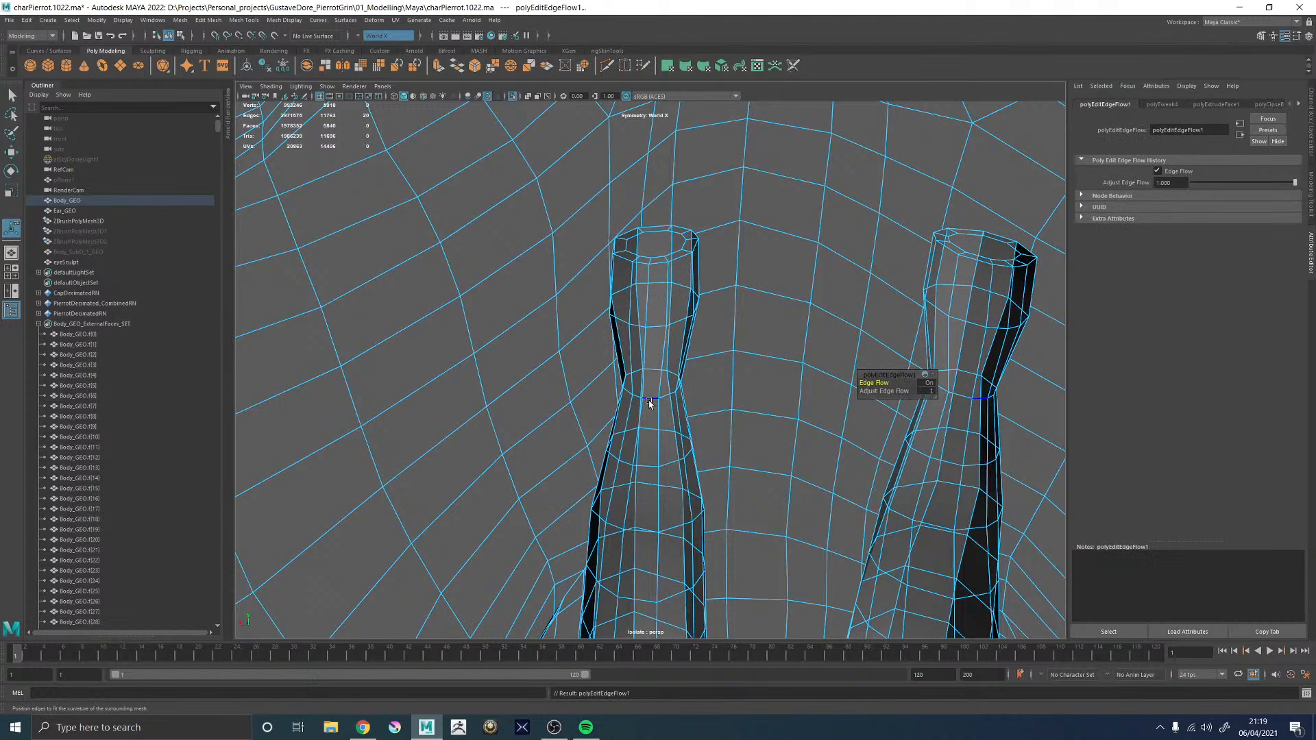
pyautogui.click(651, 398)
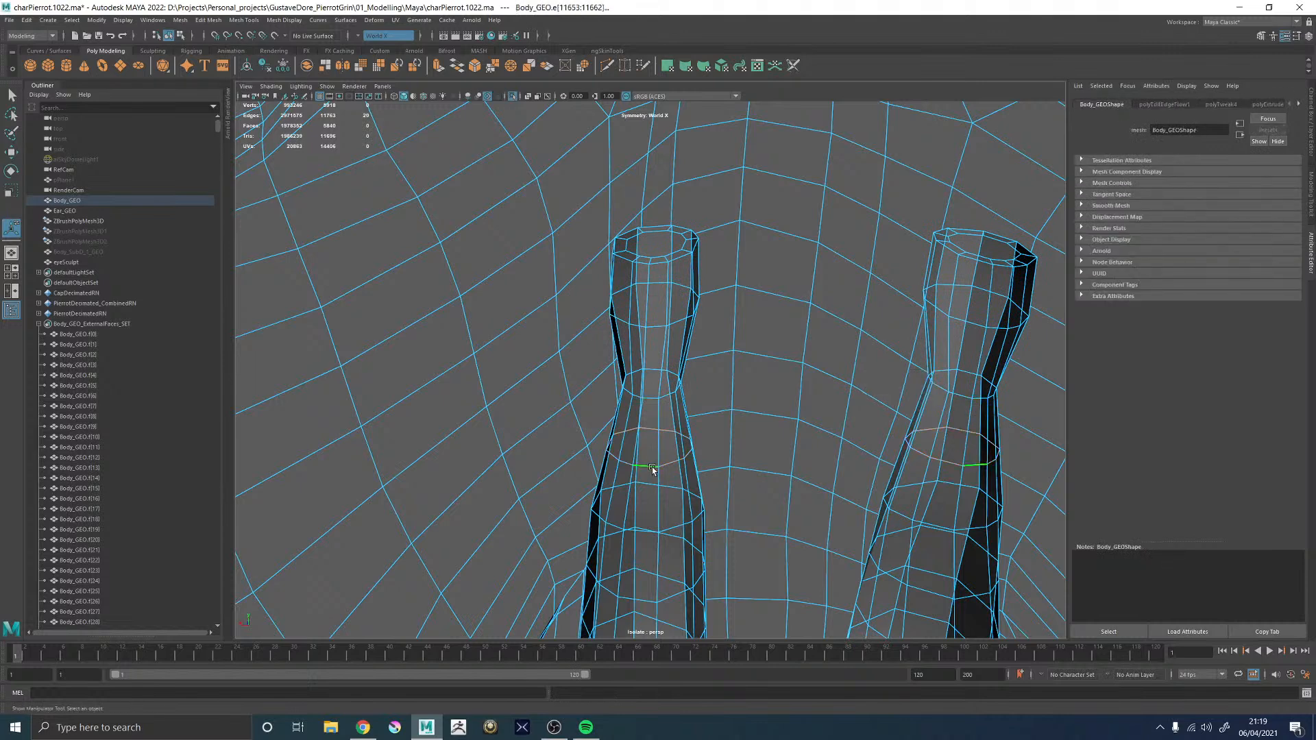
pyautogui.press('g')
pyautogui.keyDown('alt'); pyautogui.moveTo(670, 461); pyautogui.dragTo(672, 353, button='middle'); pyautogui.keyUp('alt')
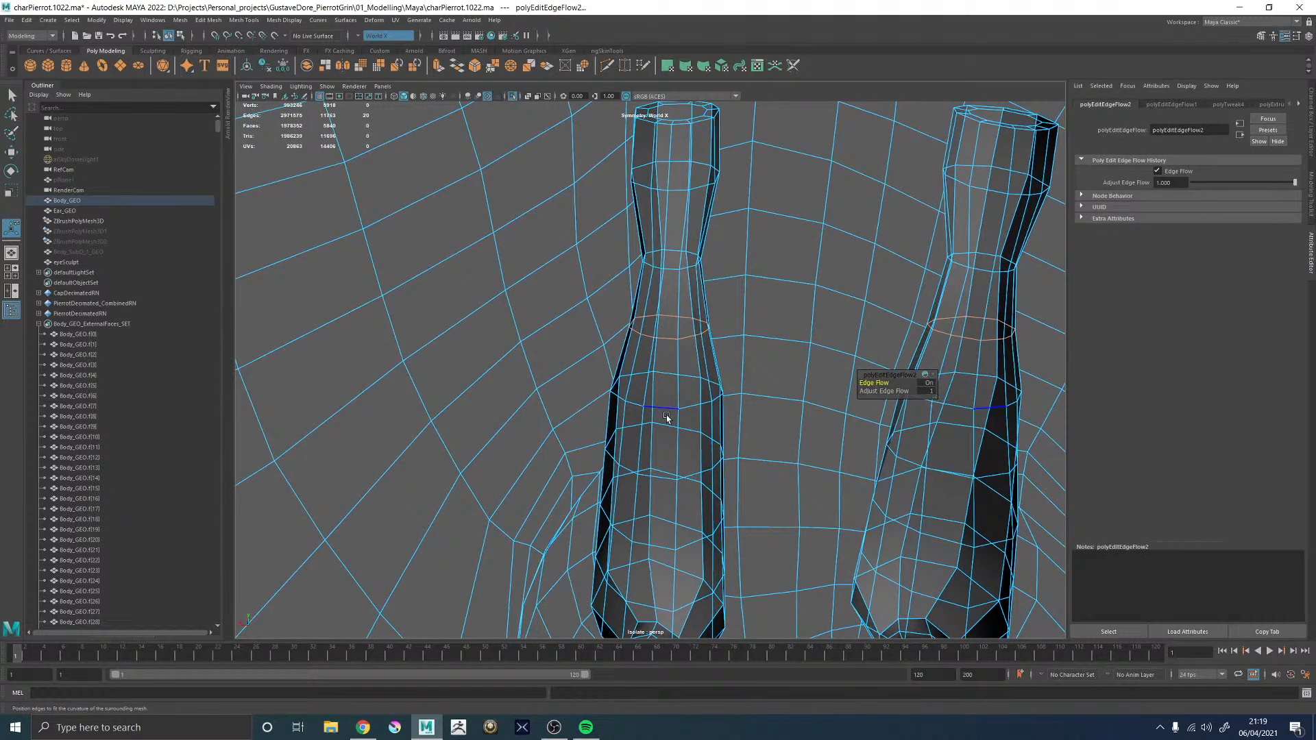
pyautogui.click(667, 411)
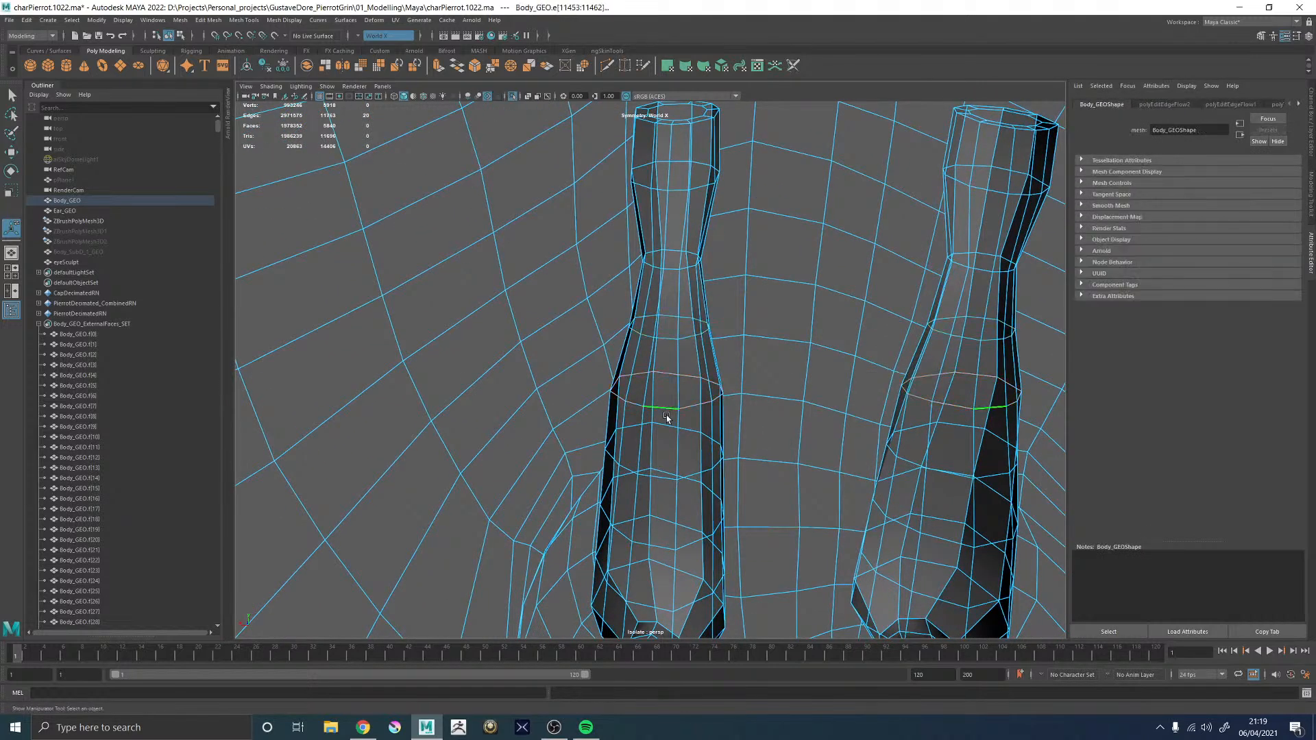
pyautogui.press('g')
# - Smooth the remaining lower loops of the nostril tubes, near the nostril openings, with Edit Edge Flow
pyautogui.click(656, 607)
pyautogui.press('g')
pyautogui.click(656, 607)
pyautogui.press('g')
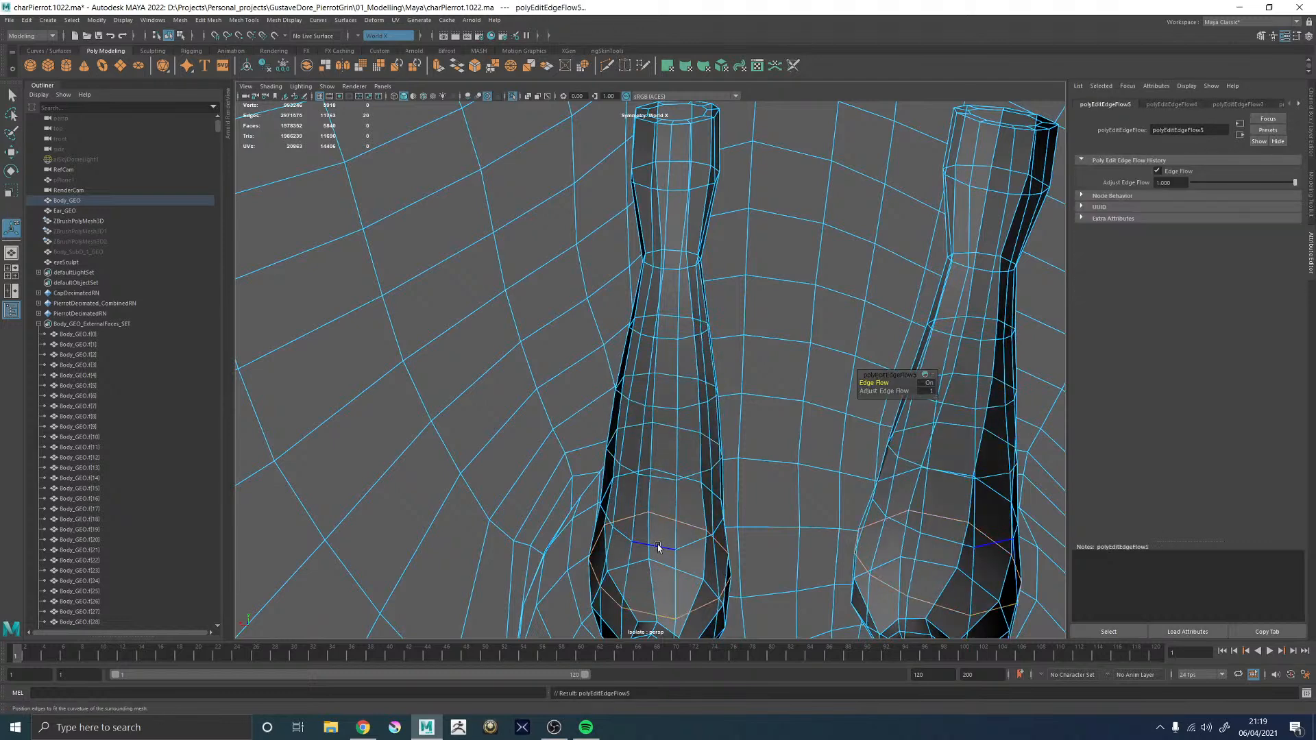
pyautogui.click(658, 546)
pyautogui.press('g')
pyautogui.click(658, 479)
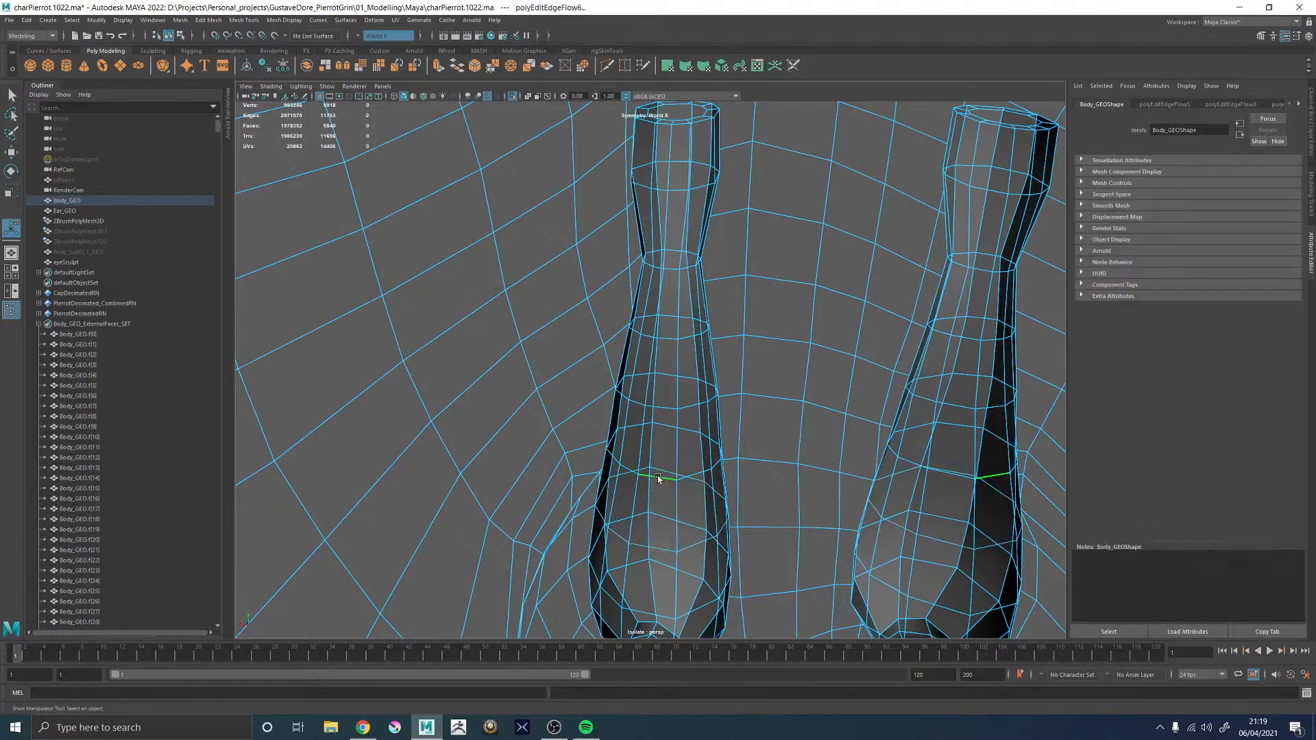
pyautogui.press('g')
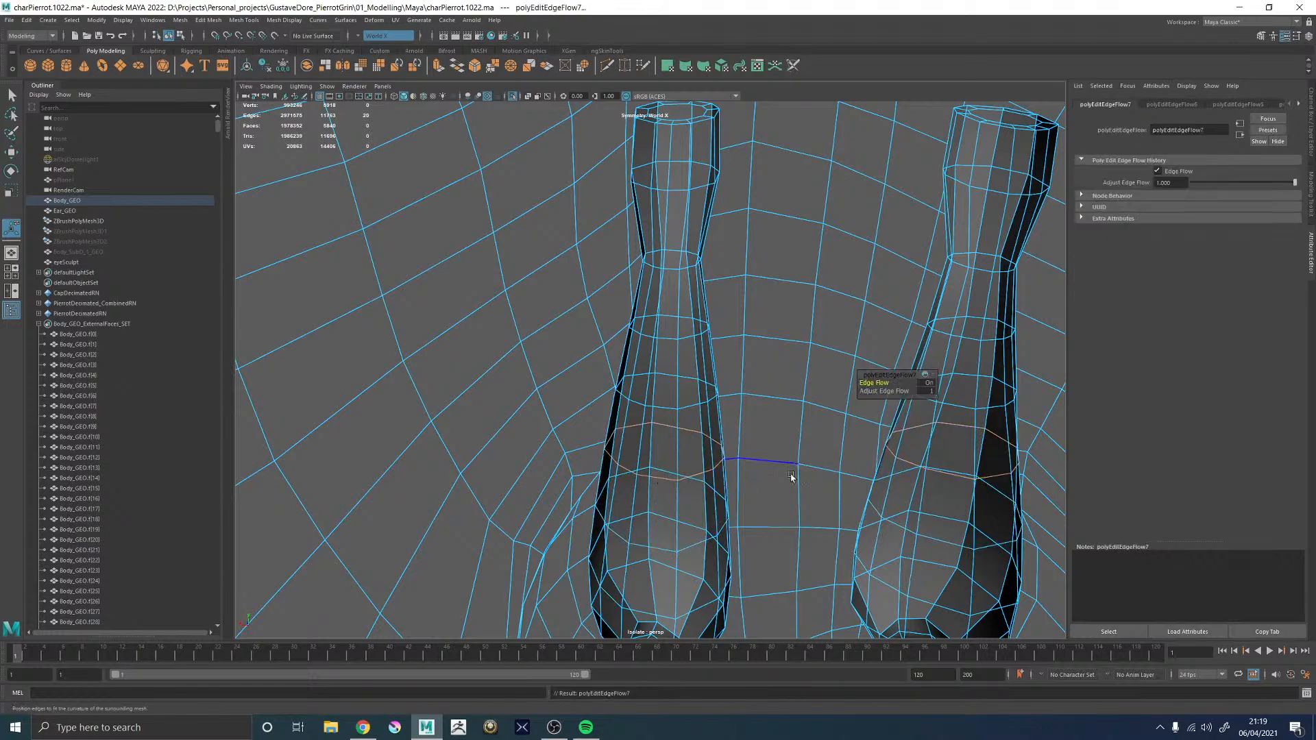
# - Select a face on the inner side wall of the nostril tube and turn on soft selection
pyautogui.keyDown('alt'); pyautogui.moveTo(768, 486); pyautogui.dragTo(540, 432, button='right'); pyautogui.keyUp('alt')
pyautogui.keyDown('alt'); pyautogui.moveTo(540, 432); pyautogui.dragTo(592, 415); pyautogui.keyUp('alt')
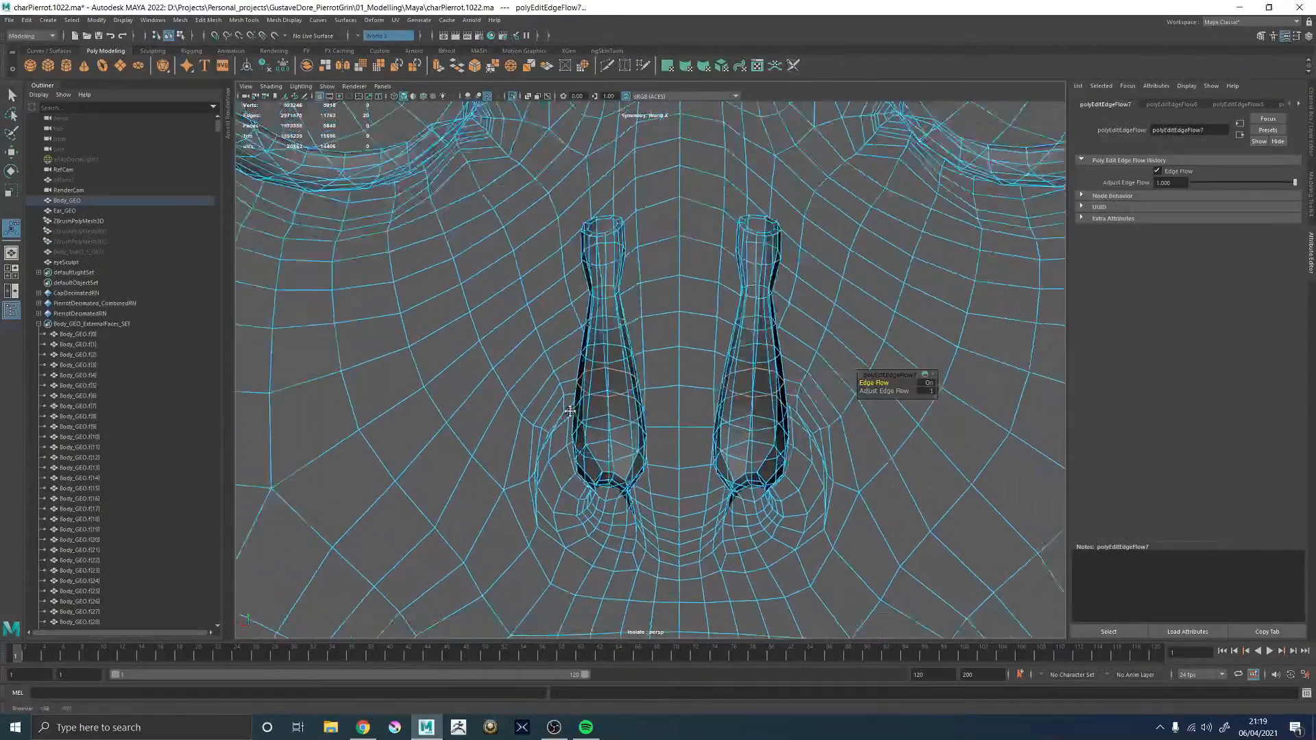
pyautogui.keyDown('alt'); pyautogui.moveTo(592, 415); pyautogui.dragTo(546, 414, button='middle'); pyautogui.keyUp('alt')
pyautogui.keyDown('alt'); pyautogui.moveTo(545, 414); pyautogui.dragTo(597, 416, button='right'); pyautogui.keyUp('alt')
pyautogui.keyDown('alt'); pyautogui.moveTo(597, 415); pyautogui.dragTo(681, 441); pyautogui.keyUp('alt')
pyautogui.press('q')
pyautogui.click(602, 436)
pyautogui.click(606, 437)
pyautogui.press('b')
# - Extend the selection to neighbouring inner-wall faces and move them toward the nose's centre line to widen both cavities
pyautogui.click(576, 403)
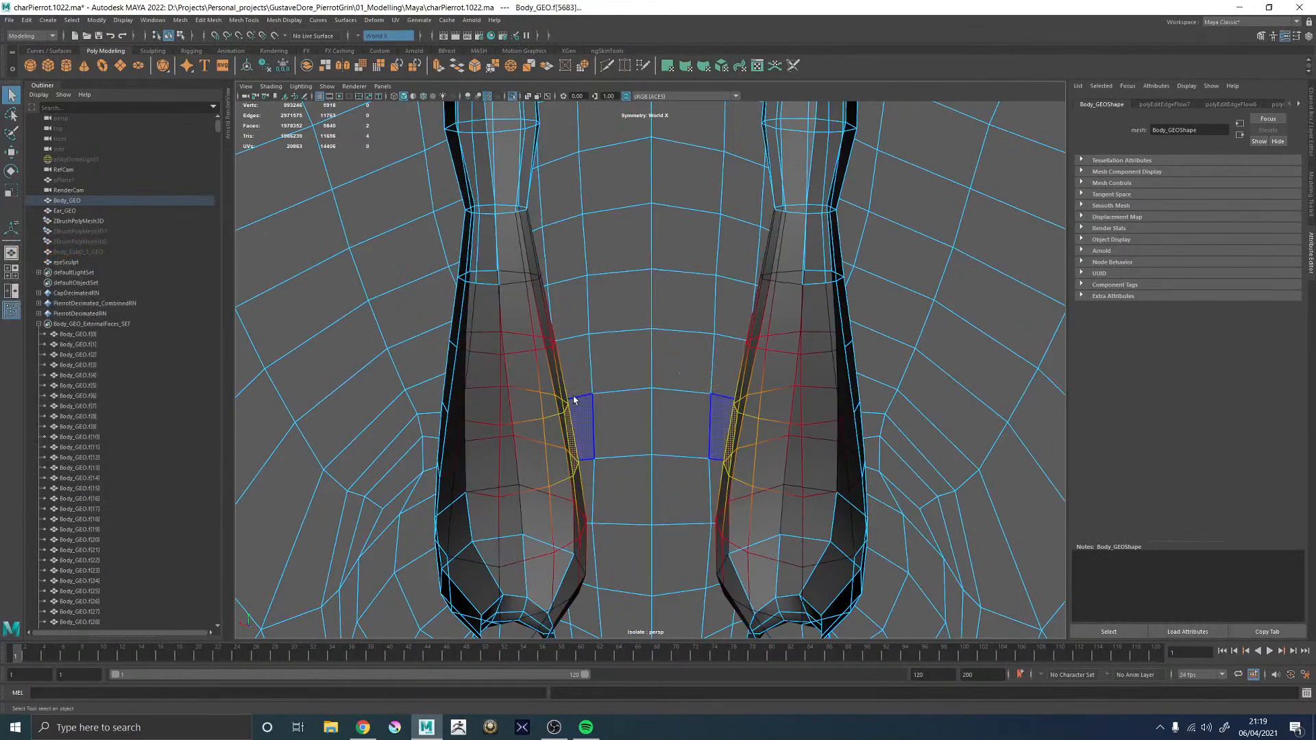
pyautogui.keyDown('shift'); pyautogui.click(547, 386); pyautogui.keyUp('shift')
pyautogui.keyDown('shift'); pyautogui.click(562, 381); pyautogui.keyUp('shift')
pyautogui.keyDown('alt'); pyautogui.moveTo(553, 382); pyautogui.dragTo(555, 409); pyautogui.keyUp('alt')
pyautogui.keyDown('ctrl'); pyautogui.click(611, 362); pyautogui.keyUp('ctrl')
pyautogui.press('w')
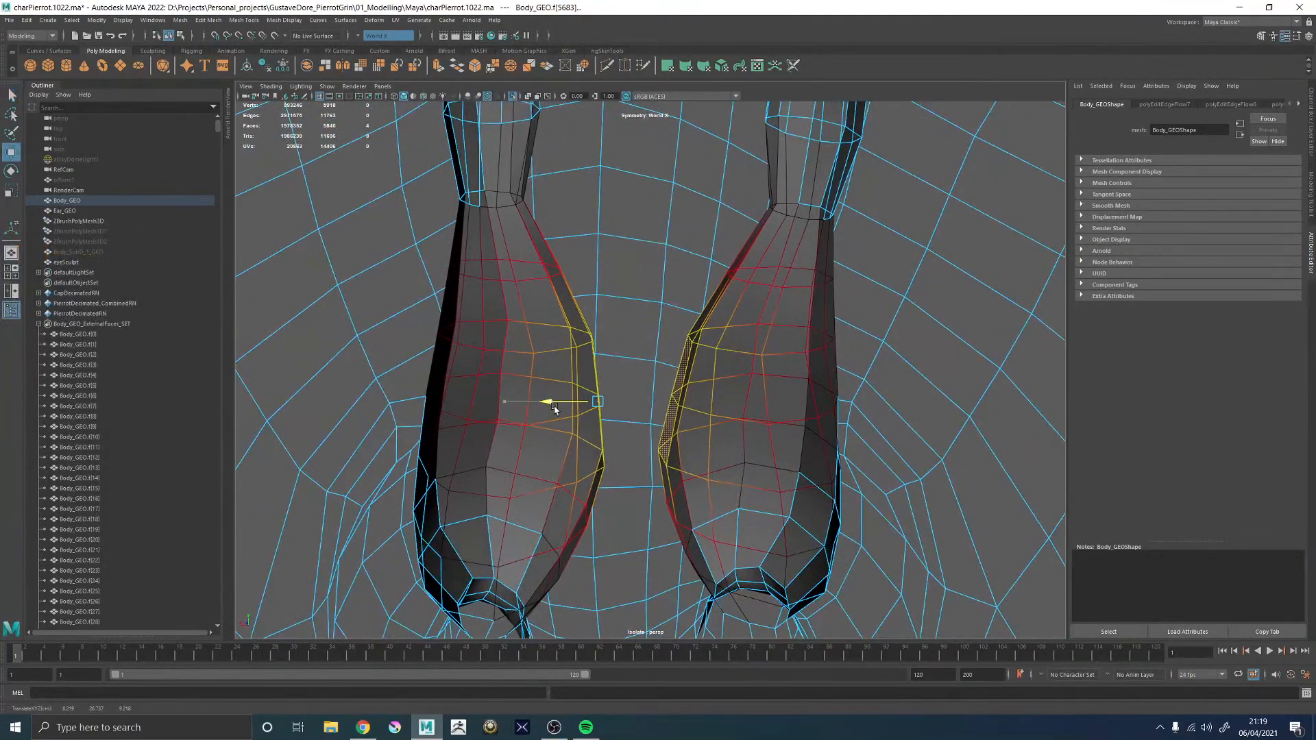
pyautogui.keyDown('alt'); pyautogui.moveTo(554, 408); pyautogui.dragTo(443, 411, button='right'); pyautogui.keyUp('alt')
pyautogui.keyDown('alt'); pyautogui.moveTo(603, 391); pyautogui.dragTo(654, 400); pyautogui.keyUp('alt')
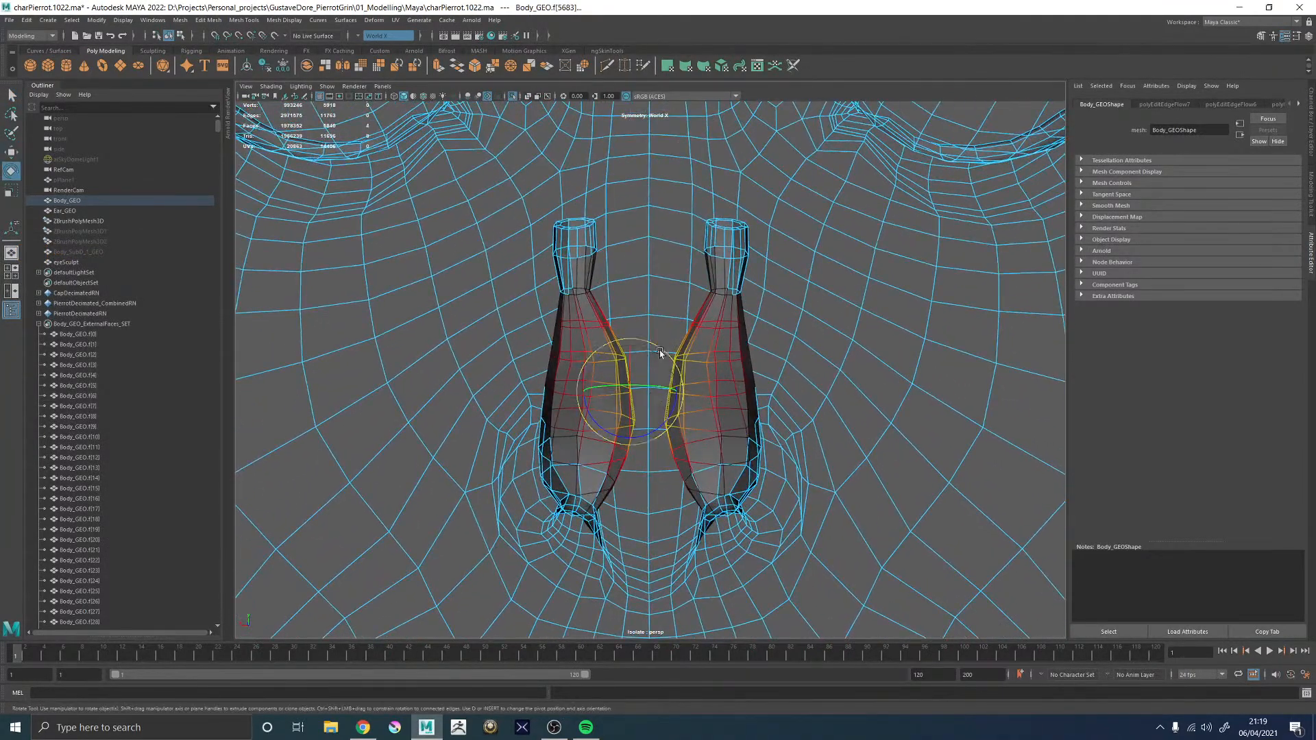
# - Rotate and shift the soft-selected inner-wall faces of both nostril tubes to refine how the cavities widen
pyautogui.moveTo(669, 352); pyautogui.dragTo(671, 356)
pyautogui.moveTo(584, 393); pyautogui.dragTo(591, 392)
pyautogui.keyDown('alt'); pyautogui.moveTo(566, 345); pyautogui.dragTo(593, 382, button='middle'); pyautogui.keyUp('alt')
pyautogui.keyDown('alt'); pyautogui.moveTo(595, 382); pyautogui.dragTo(584, 307); pyautogui.keyUp('alt')
pyautogui.keyDown('alt'); pyautogui.moveTo(526, 399); pyautogui.dragTo(570, 373, button='middle'); pyautogui.keyUp('alt')
pyautogui.keyDown('alt'); pyautogui.moveTo(569, 373); pyautogui.dragTo(556, 397); pyautogui.keyUp('alt')
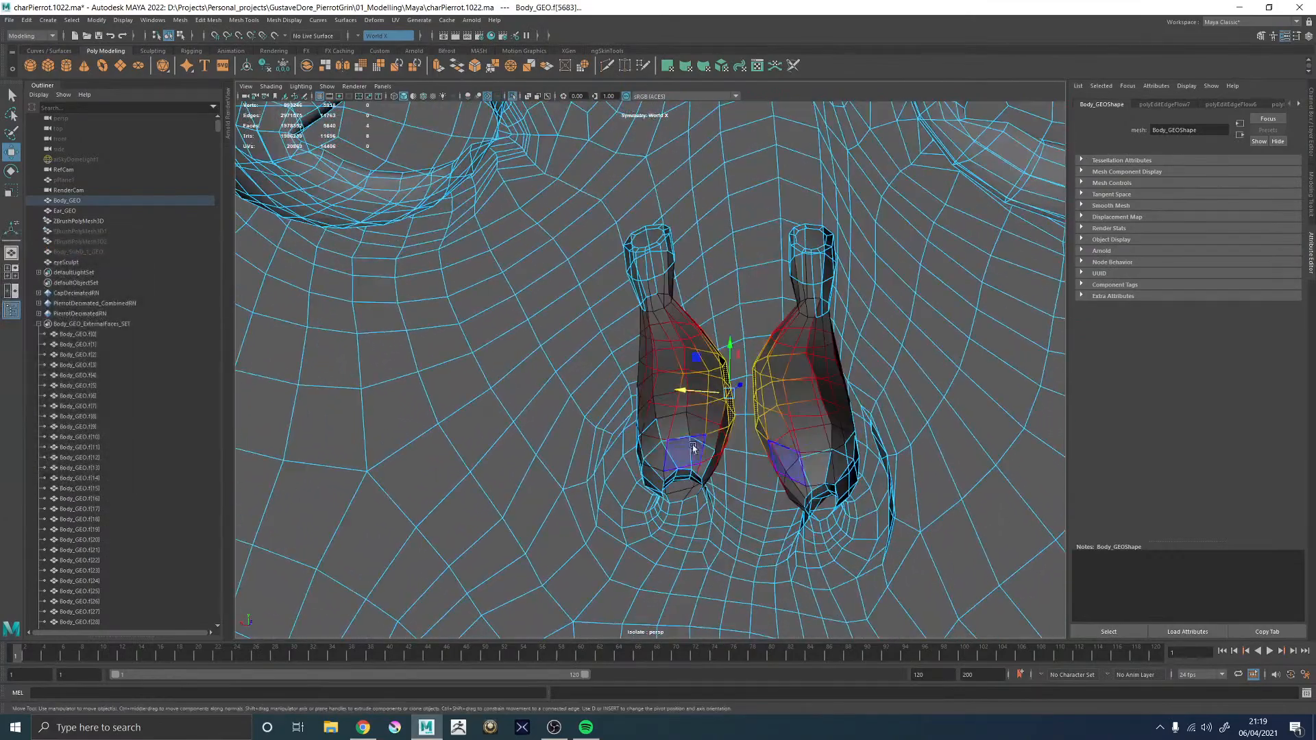
# - Undo the recent edits that rotated and widened the inner walls of the nostril tubes
pyautogui.press('F8')
pyautogui.keyDown('alt'); pyautogui.moveTo(573, 488); pyautogui.dragTo(668, 439); pyautogui.keyUp('alt')
pyautogui.keyDown('alt'); pyautogui.moveTo(668, 438); pyautogui.dragTo(753, 442, button='right'); pyautogui.keyUp('alt')
pyautogui.hotkey('ctrl', 'z')
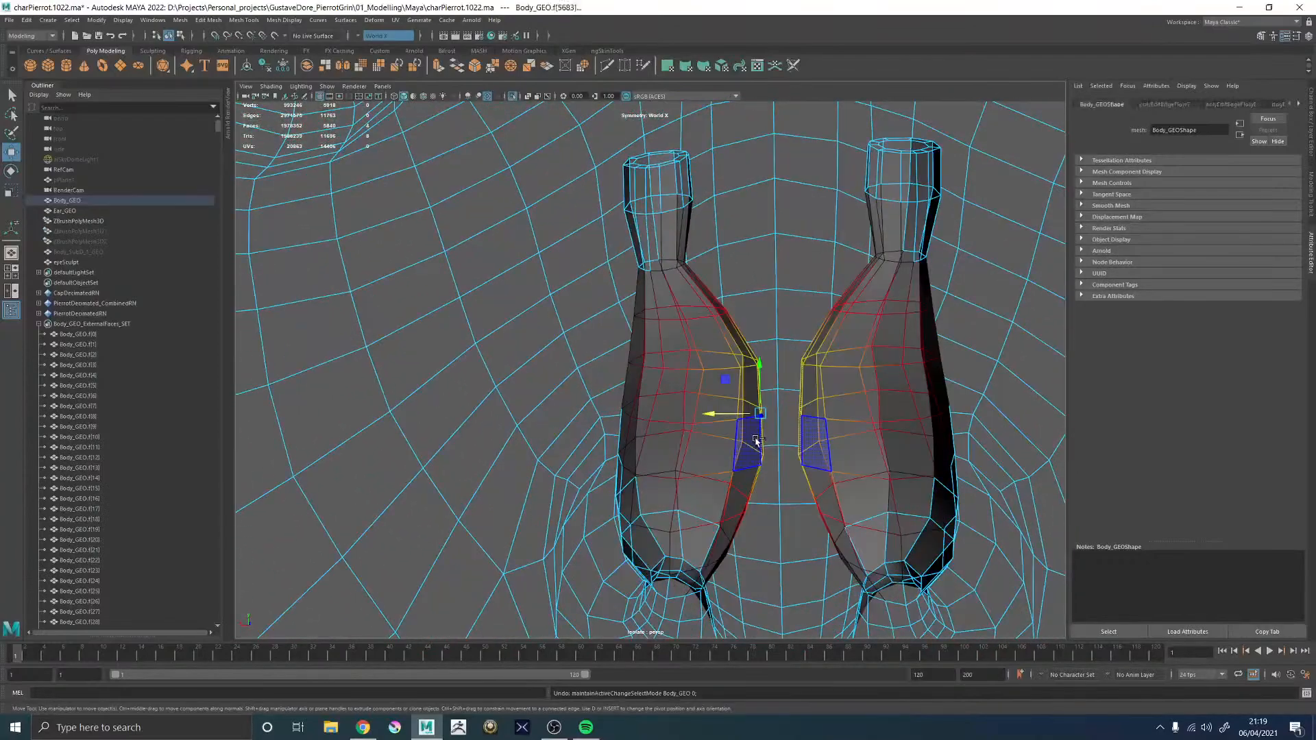
pyautogui.hotkey('ctrl', 'z')
pyautogui.hotkey('ctrl', 'z')
# - Switch the body mesh to vertex selection and select all vertices in the area of the nostril tubes
pyautogui.keyDown('alt'); pyautogui.moveTo(754, 439); pyautogui.dragTo(657, 305); pyautogui.keyUp('alt')
pyautogui.rightClick(656, 304)
pyautogui.moveTo(657, 305); pyautogui.dragTo(607, 302, button='right')
pyautogui.moveTo(730, 528); pyautogui.dragTo(476, 323)
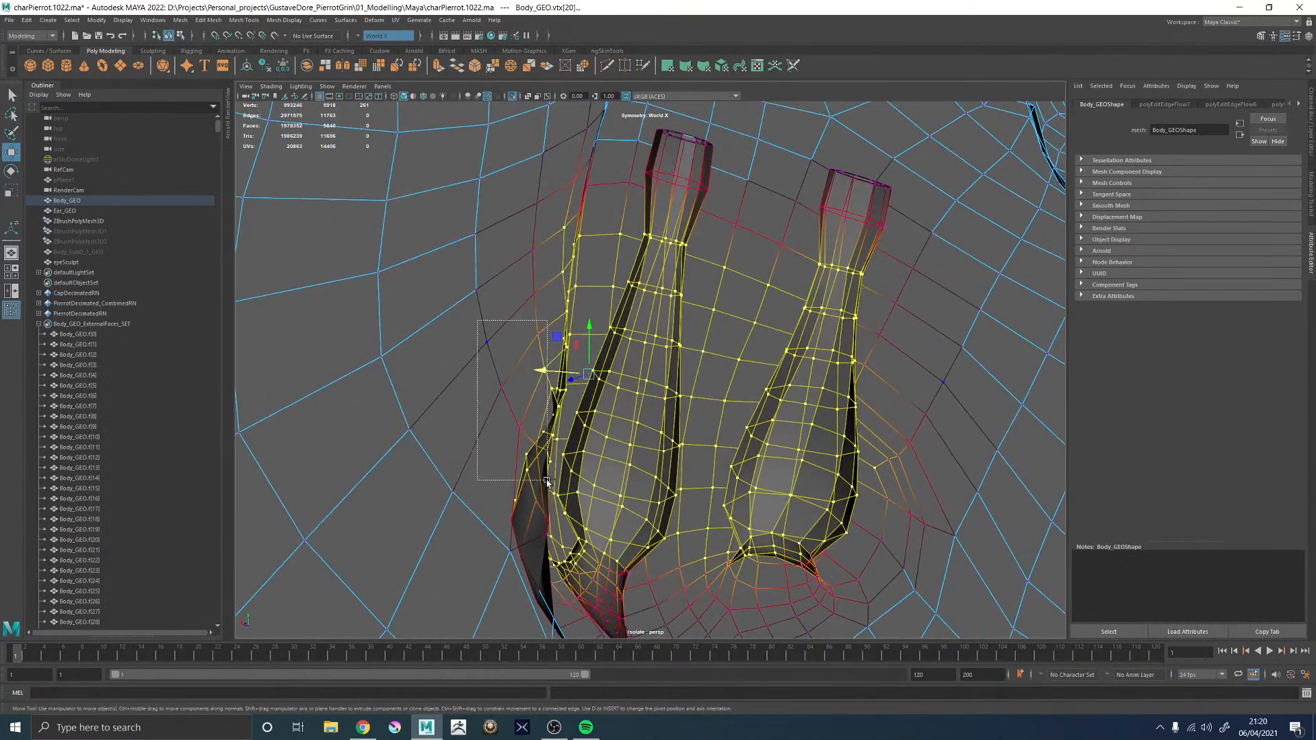
# - Deselect the outer nose vertices lying beside and between the nostril tubes
pyautogui.keyDown('ctrl'); pyautogui.moveTo(553, 482); pyautogui.dragTo(552, 483); pyautogui.keyUp('ctrl')
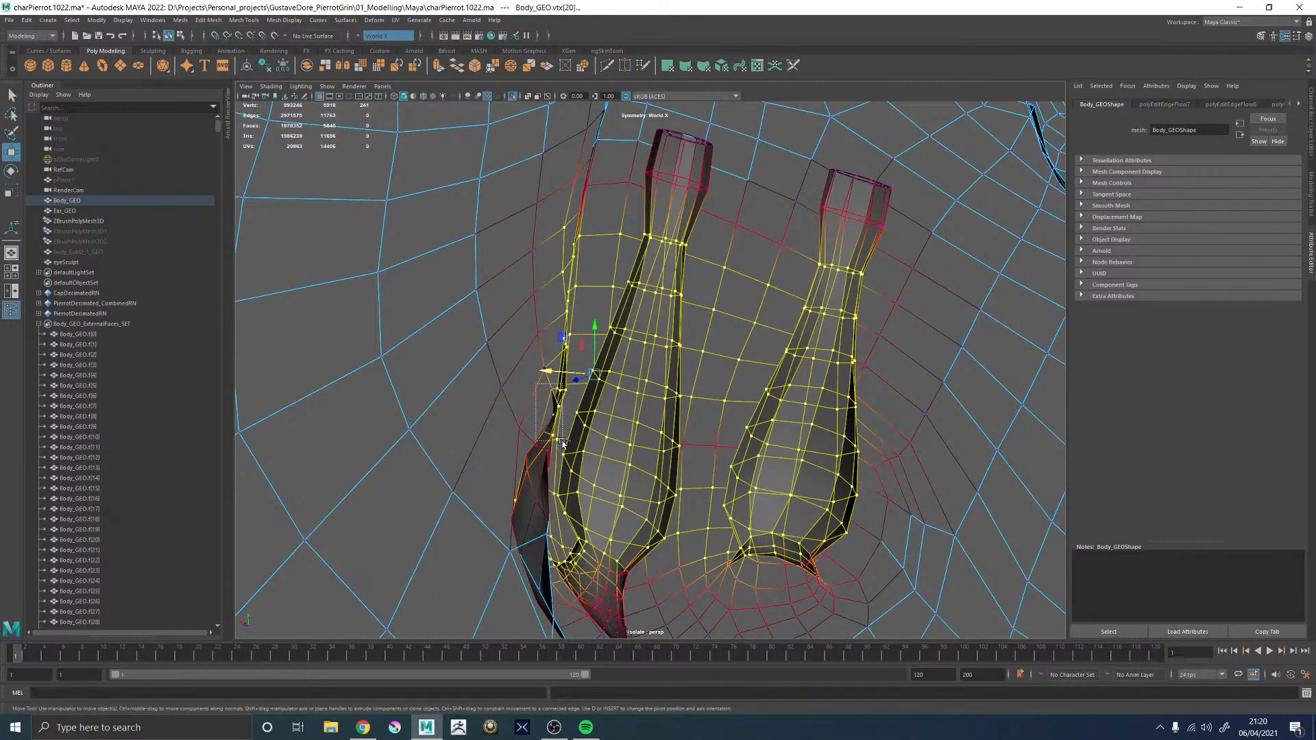
pyautogui.keyDown('alt'); pyautogui.moveTo(525, 517); pyautogui.dragTo(585, 445); pyautogui.keyUp('alt')
pyautogui.keyDown('alt'); pyautogui.moveTo(566, 459); pyautogui.dragTo(543, 526); pyautogui.keyUp('alt')
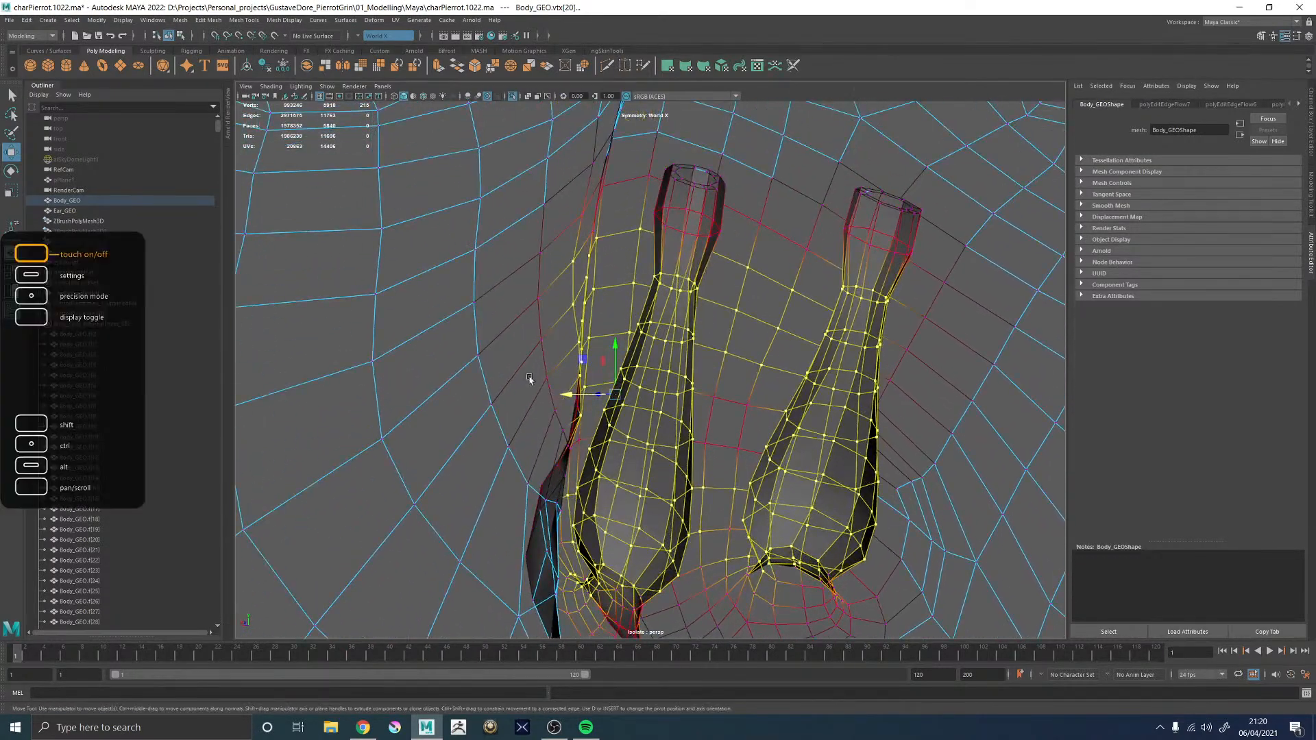
pyautogui.keyDown('alt'); pyautogui.moveTo(541, 383); pyautogui.dragTo(534, 309); pyautogui.keyUp('alt')
pyautogui.keyDown('ctrl'); pyautogui.moveTo(529, 210); pyautogui.dragTo(569, 424); pyautogui.keyUp('ctrl')
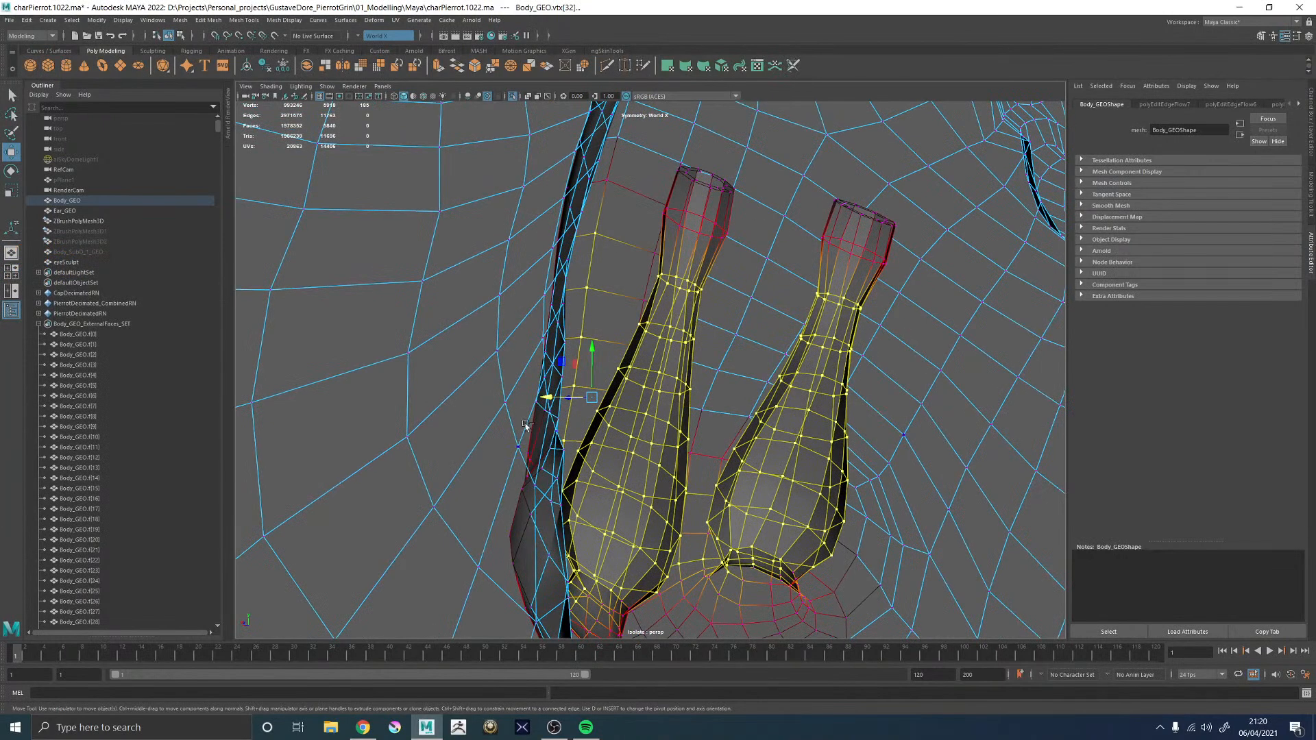
pyautogui.keyDown('ctrl'); pyautogui.moveTo(552, 197); pyautogui.dragTo(593, 367); pyautogui.keyUp('ctrl')
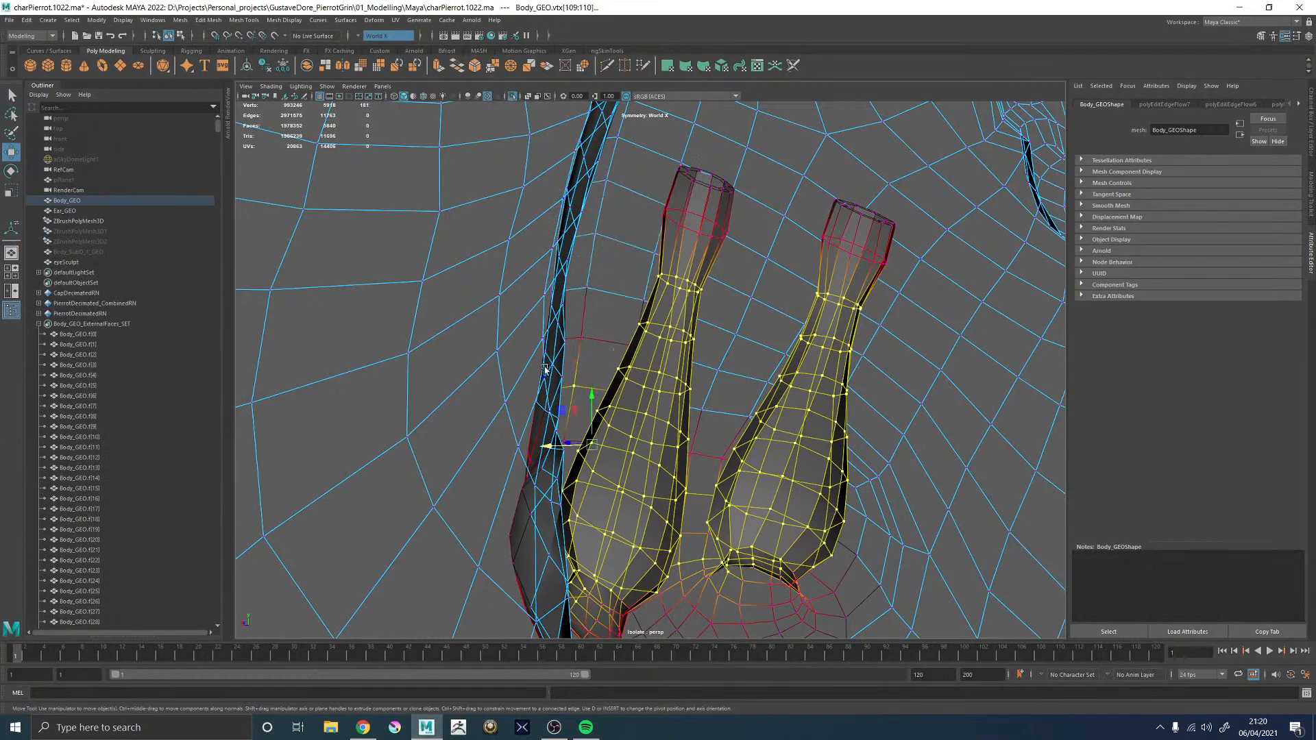
# - Deselect the remaining vertices on the nose tip and nostril rim, and turn off soft selection
pyautogui.keyDown('alt'); pyautogui.moveTo(488, 398); pyautogui.dragTo(418, 504); pyautogui.keyUp('alt')
pyautogui.keyDown('alt'); pyautogui.moveTo(418, 504); pyautogui.dragTo(543, 397, button='middle'); pyautogui.keyUp('alt')
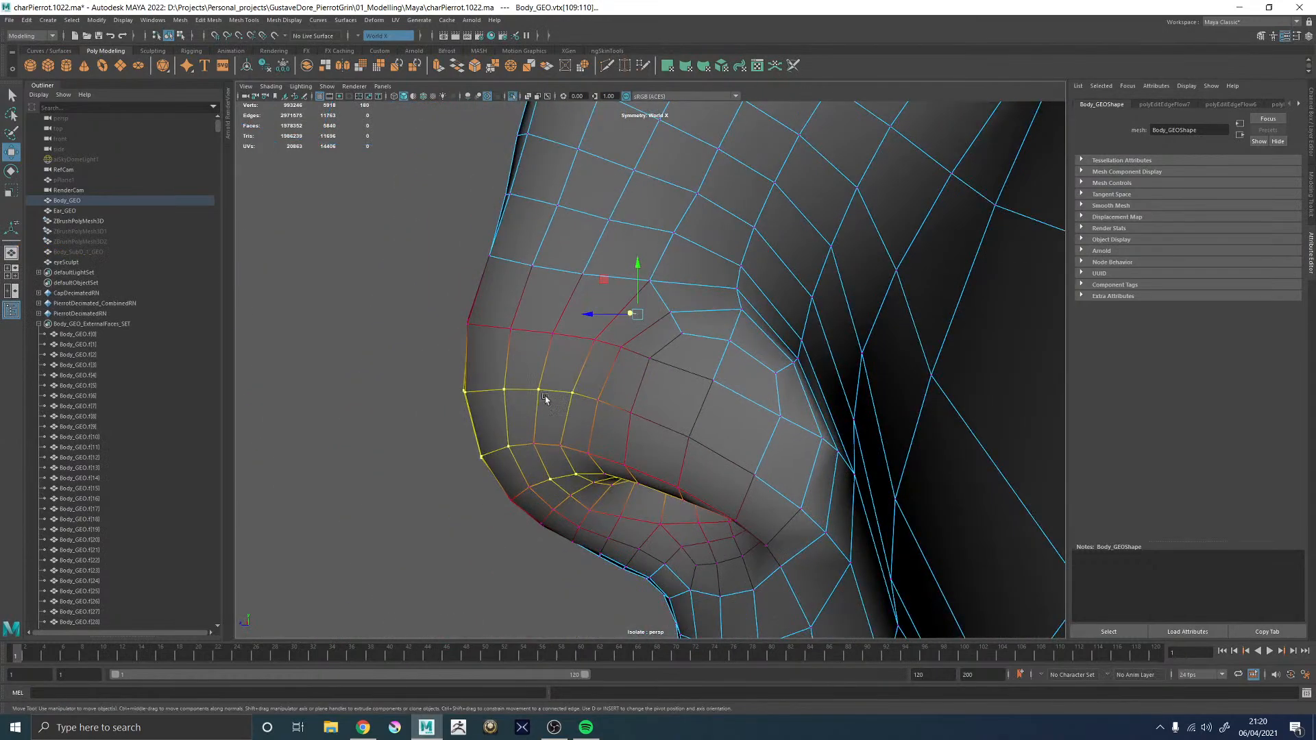
pyautogui.keyDown('alt'); pyautogui.moveTo(543, 397); pyautogui.dragTo(509, 386); pyautogui.keyUp('alt')
pyautogui.keyDown('ctrl'); pyautogui.moveTo(473, 342); pyautogui.dragTo(588, 453); pyautogui.keyUp('ctrl')
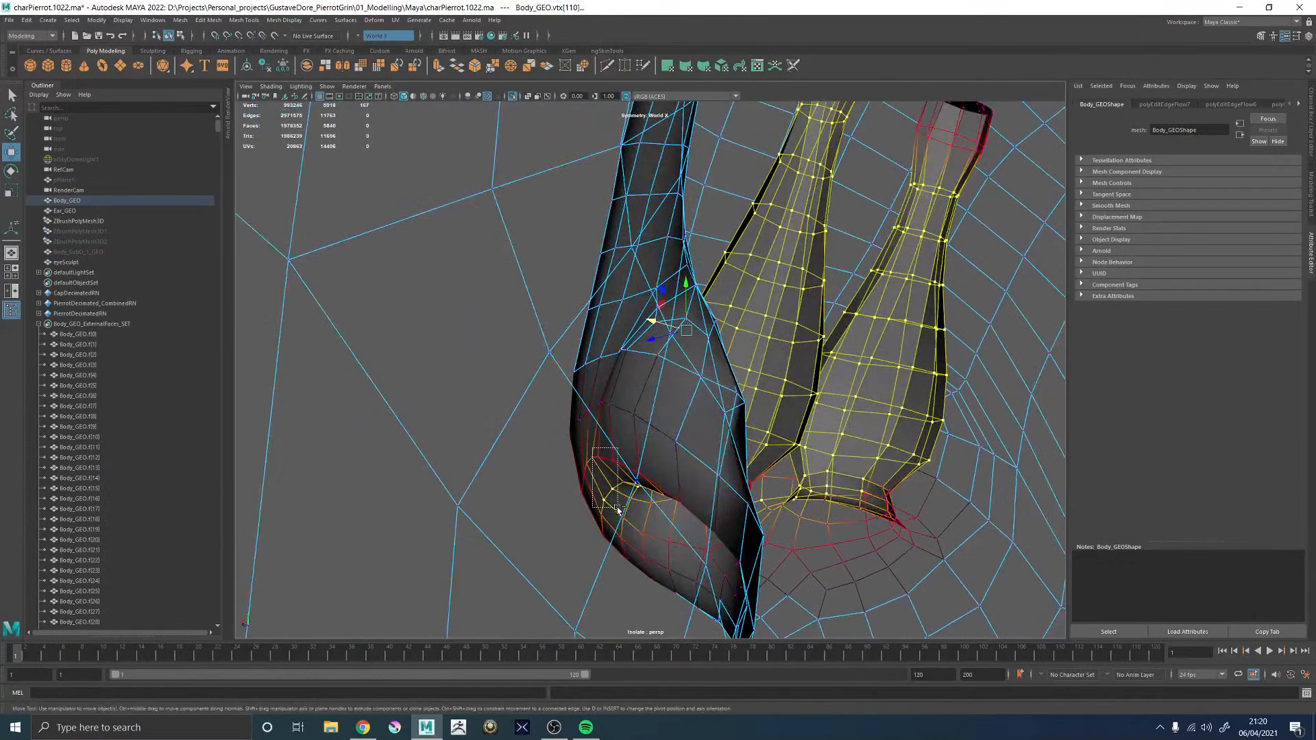
pyautogui.keyDown('alt'); pyautogui.moveTo(625, 506); pyautogui.dragTo(585, 508); pyautogui.keyUp('alt')
pyautogui.moveTo(632, 472)
pyautogui.keyDown('ctrl'); pyautogui.mouseDown()
pyautogui.moveTo(640, 490)
pyautogui.moveTo(677, 500)
pyautogui.moveTo(649, 453)
pyautogui.mouseUp(); pyautogui.keyUp('ctrl')
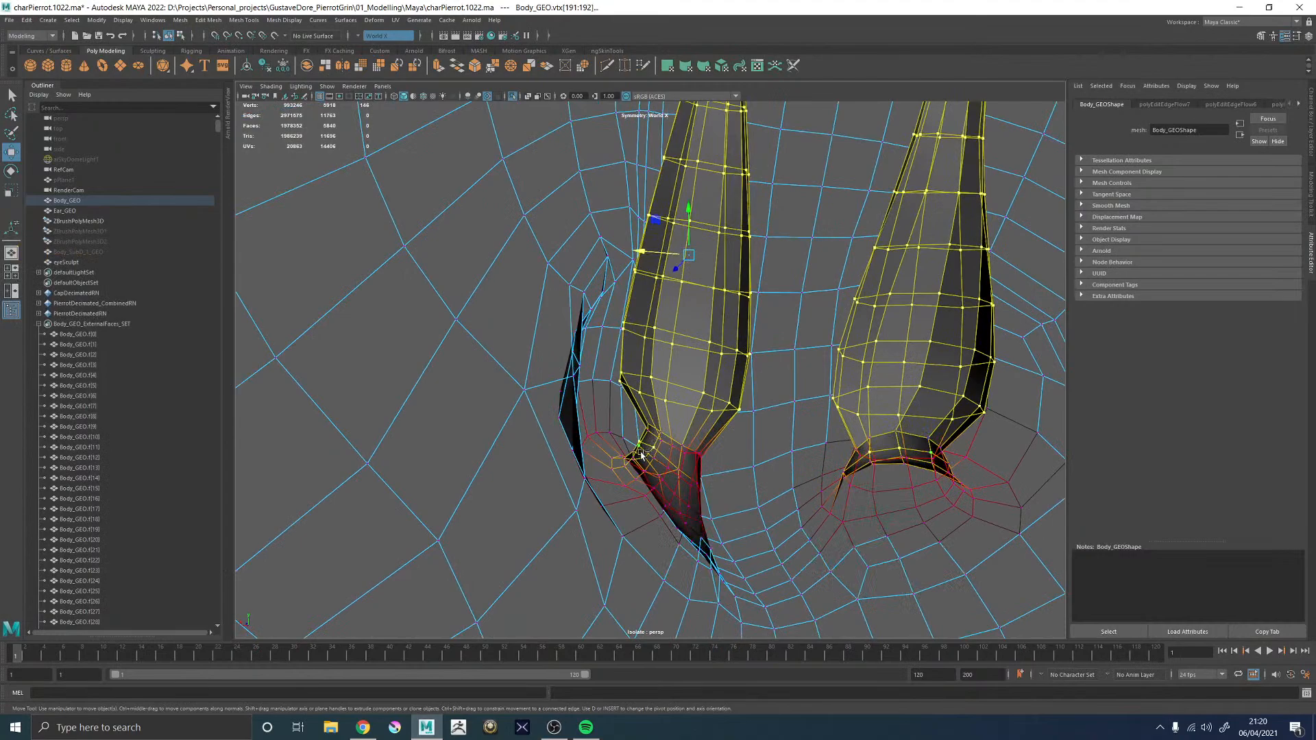
pyautogui.moveTo(685, 461)
pyautogui.keyDown('alt'); pyautogui.mouseDown()
pyautogui.moveTo(672, 446)
pyautogui.moveTo(743, 432)
pyautogui.moveTo(698, 484)
pyautogui.moveTo(675, 438)
pyautogui.mouseUp(); pyautogui.keyUp('alt')
pyautogui.press('b')
pyautogui.keyDown('alt'); pyautogui.moveTo(662, 428); pyautogui.dragTo(646, 381, button='middle'); pyautogui.keyUp('alt')
pyautogui.keyDown('alt'); pyautogui.moveTo(640, 388); pyautogui.dragTo(654, 364); pyautogui.keyUp('alt')
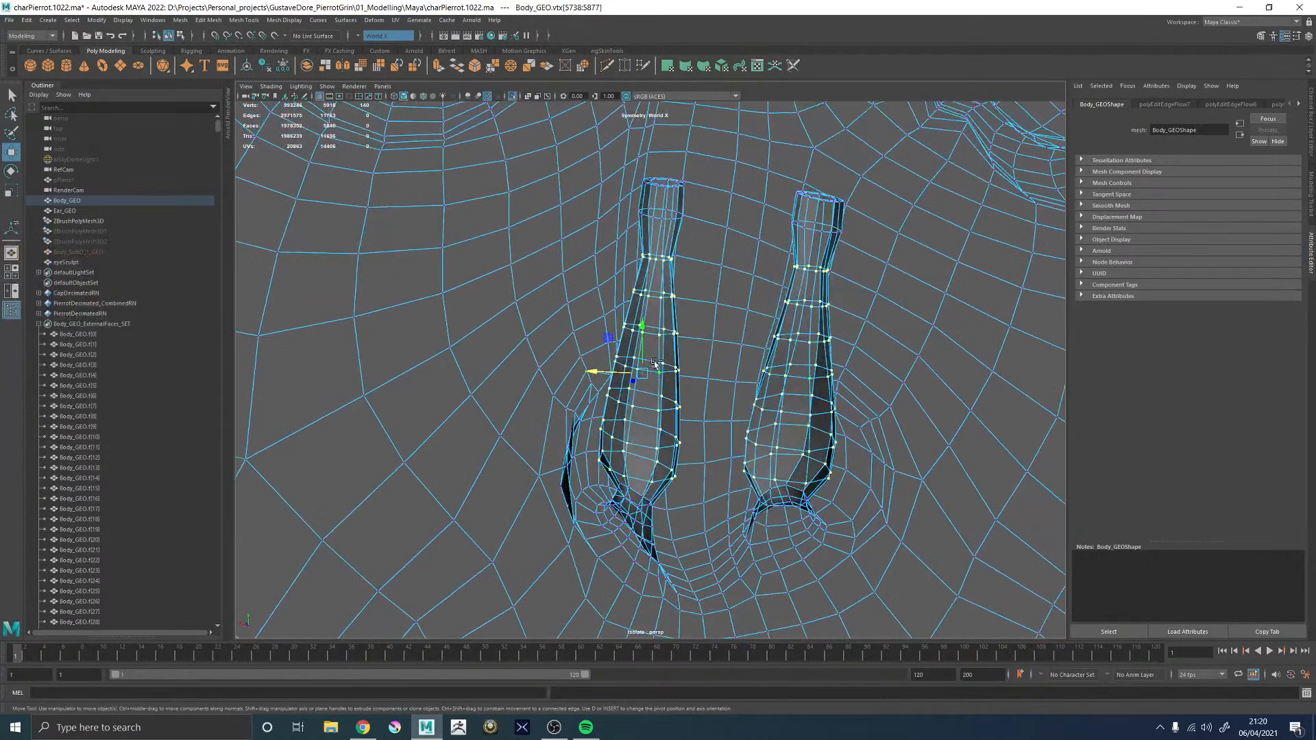
# - Apply Transform Component to the selected nostril tube vertices with Random set to 1.0, and leave component mode
pyautogui.click(220, 21)
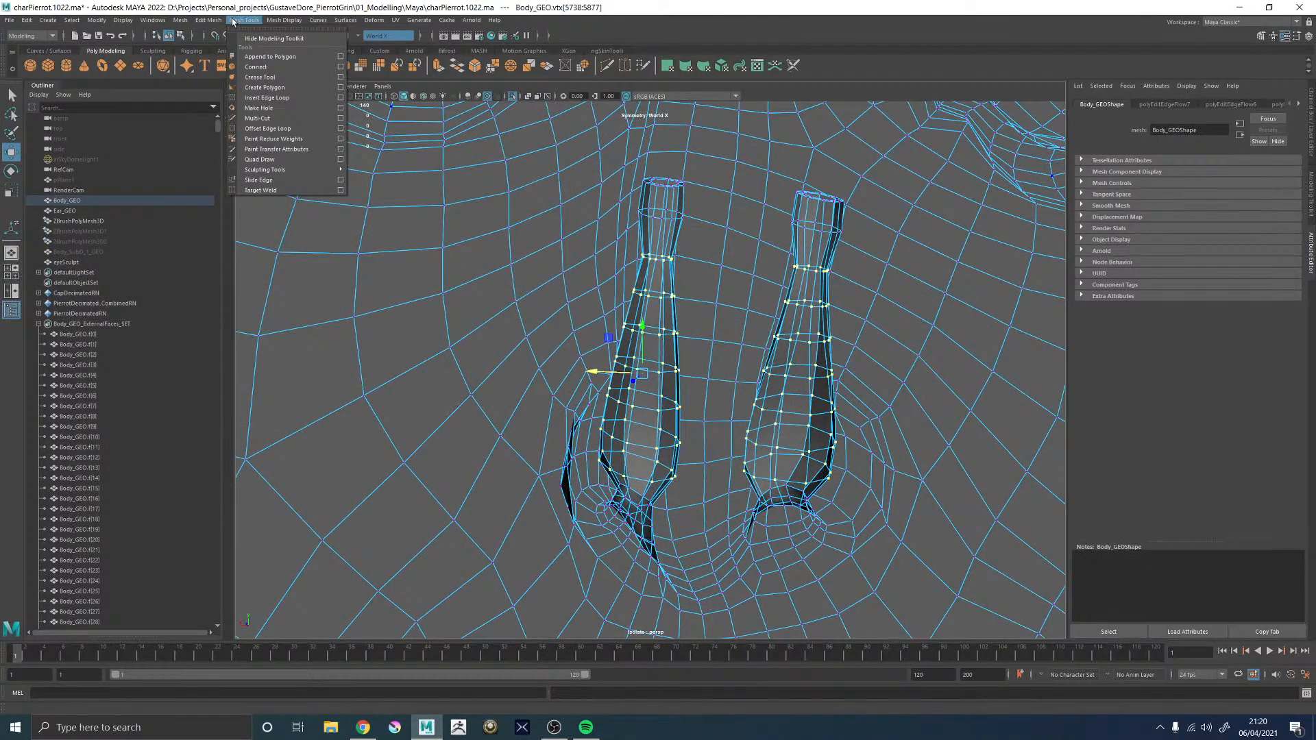
pyautogui.moveTo(281, 24)
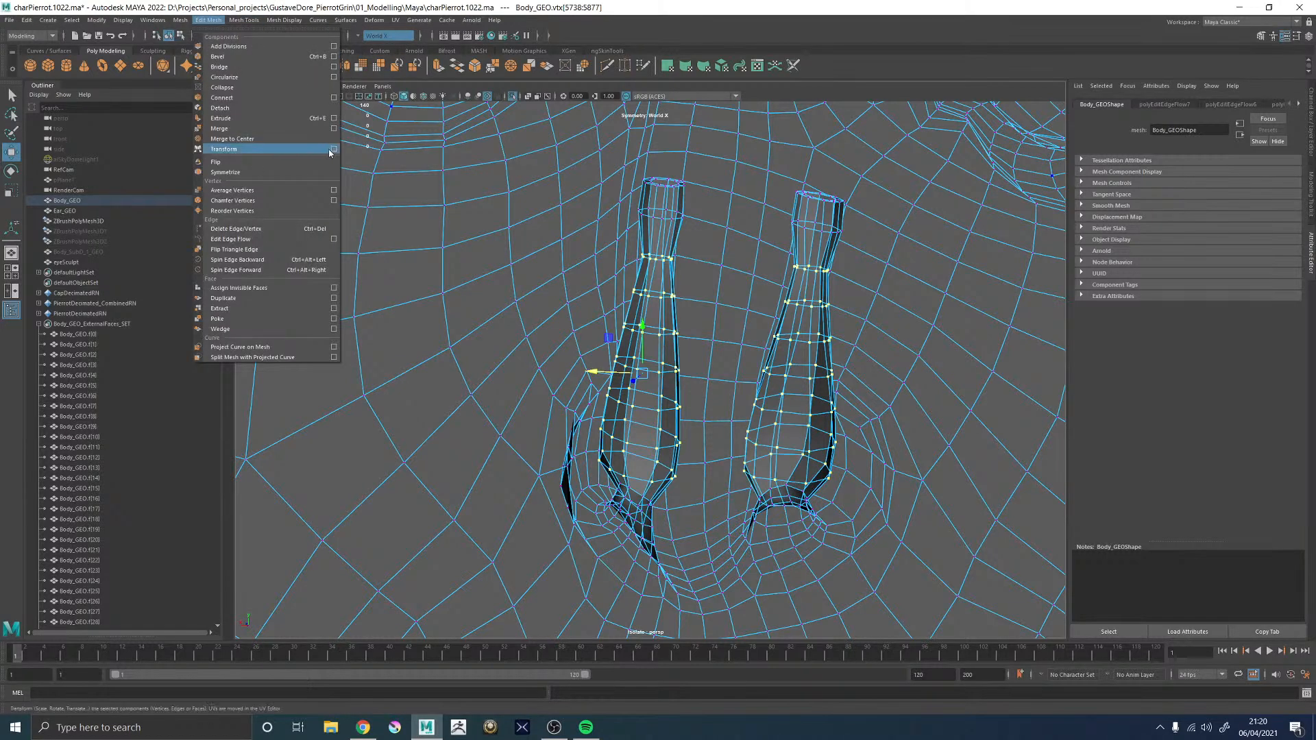
pyautogui.click(333, 150)
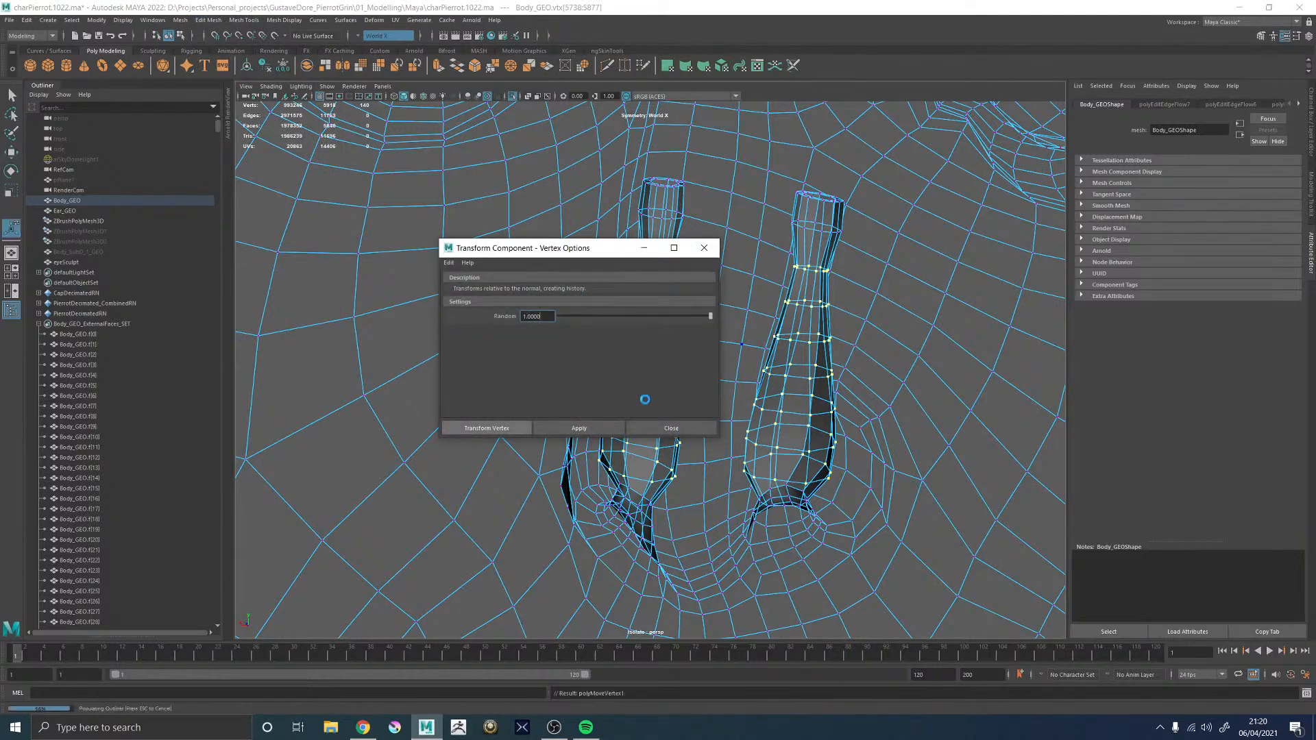
pyautogui.moveTo(658, 462); pyautogui.dragTo(548, 452)
pyautogui.press('q')
pyautogui.press('F8')
# - Select the body mesh and set the vertex transform's Local Translate Z to 0.1
pyautogui.keyDown('alt'); pyautogui.moveTo(764, 374); pyautogui.dragTo(658, 308); pyautogui.keyUp('alt')
pyautogui.click(923, 183)
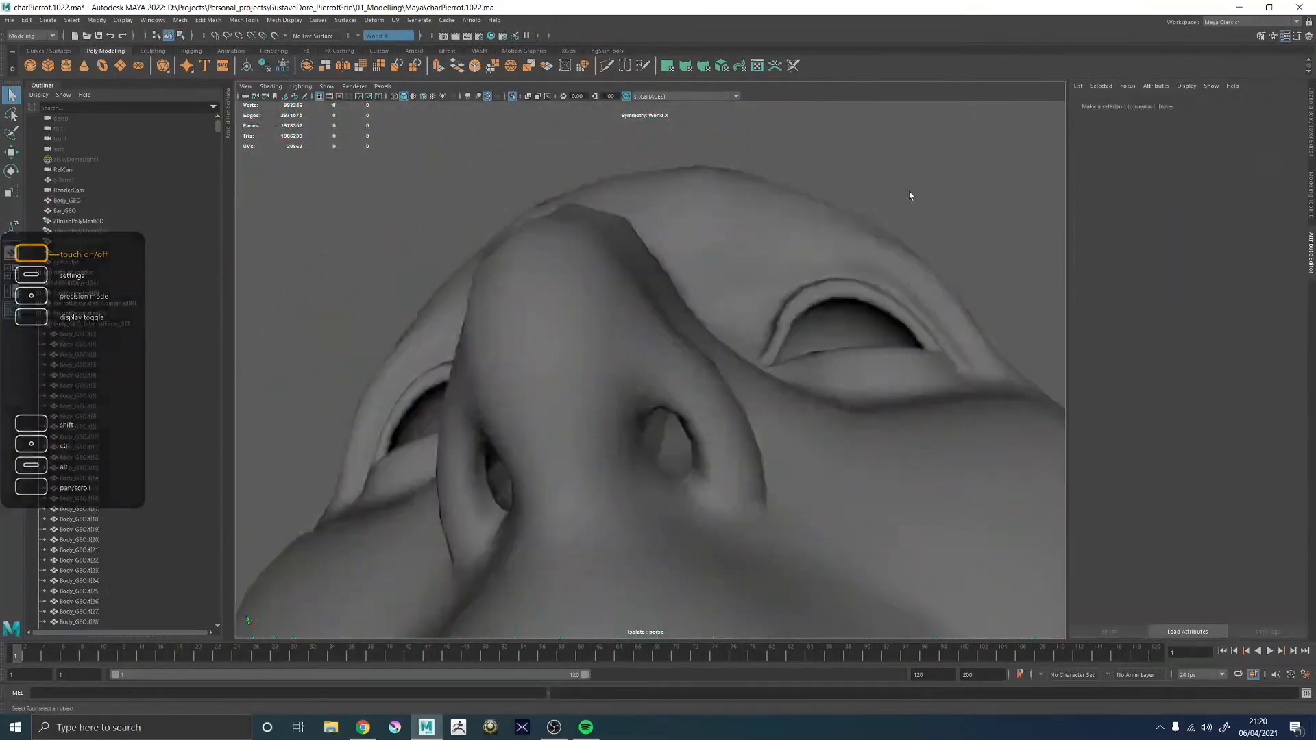
pyautogui.keyDown('alt'); pyautogui.moveTo(915, 274); pyautogui.dragTo(746, 323); pyautogui.keyUp('alt')
pyautogui.click(633, 305)
pyautogui.keyDown('alt'); pyautogui.moveTo(633, 306); pyautogui.dragTo(577, 356); pyautogui.keyUp('alt')
pyautogui.click(510, 155)
pyautogui.click(539, 241)
pyautogui.keyDown('alt'); pyautogui.moveTo(577, 356); pyautogui.dragTo(1128, 52, button='right'); pyautogui.keyUp('alt')
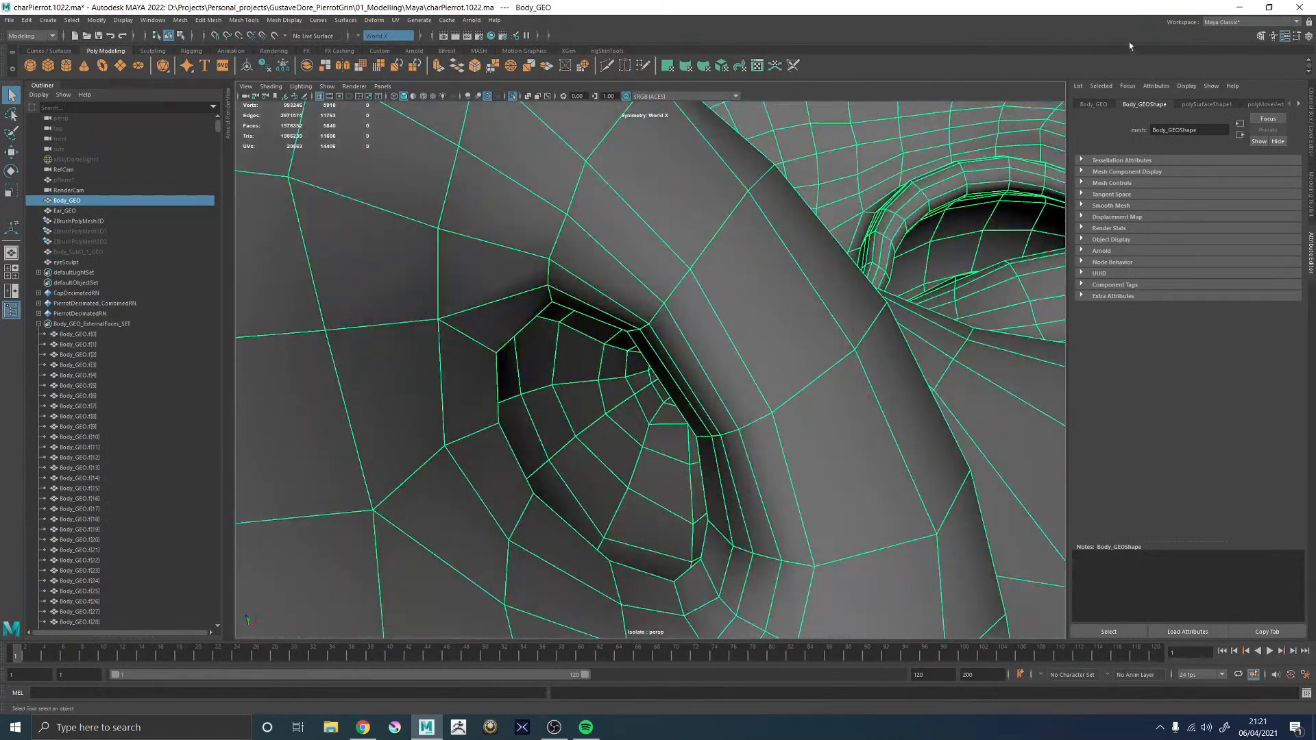
pyautogui.click(1260, 105)
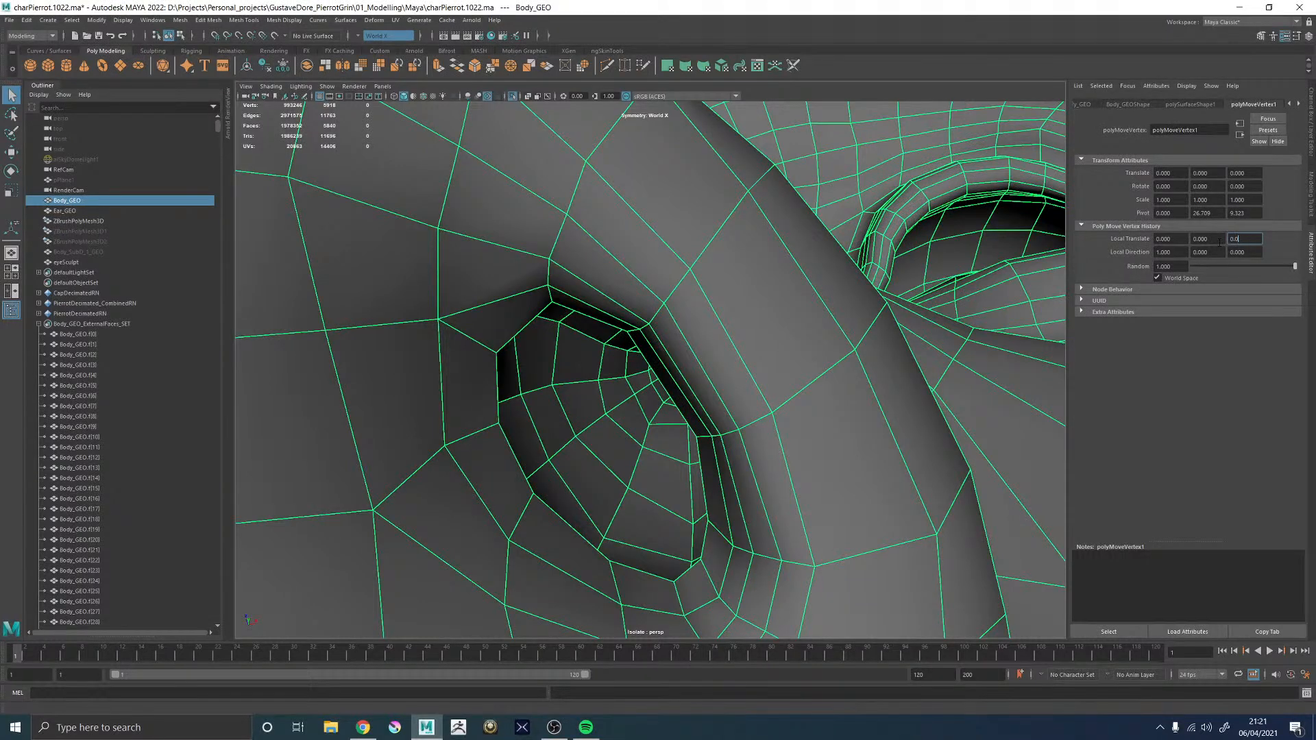
pyautogui.hotkey('ctrl', 'z')
# - Preview the nostrils on the smoothed body mesh from below and return to the unsmoothed display
pyautogui.keyDown('alt'); pyautogui.moveTo(904, 378); pyautogui.dragTo(663, 407); pyautogui.keyUp('alt')
pyautogui.press('3')
pyautogui.keyDown('alt'); pyautogui.moveTo(702, 416); pyautogui.dragTo(617, 384, button='right'); pyautogui.keyUp('alt')
pyautogui.click(954, 207)
pyautogui.keyDown('alt'); pyautogui.moveTo(709, 330); pyautogui.dragTo(644, 356); pyautogui.keyUp('alt')
pyautogui.click(637, 363)
pyautogui.press('1')
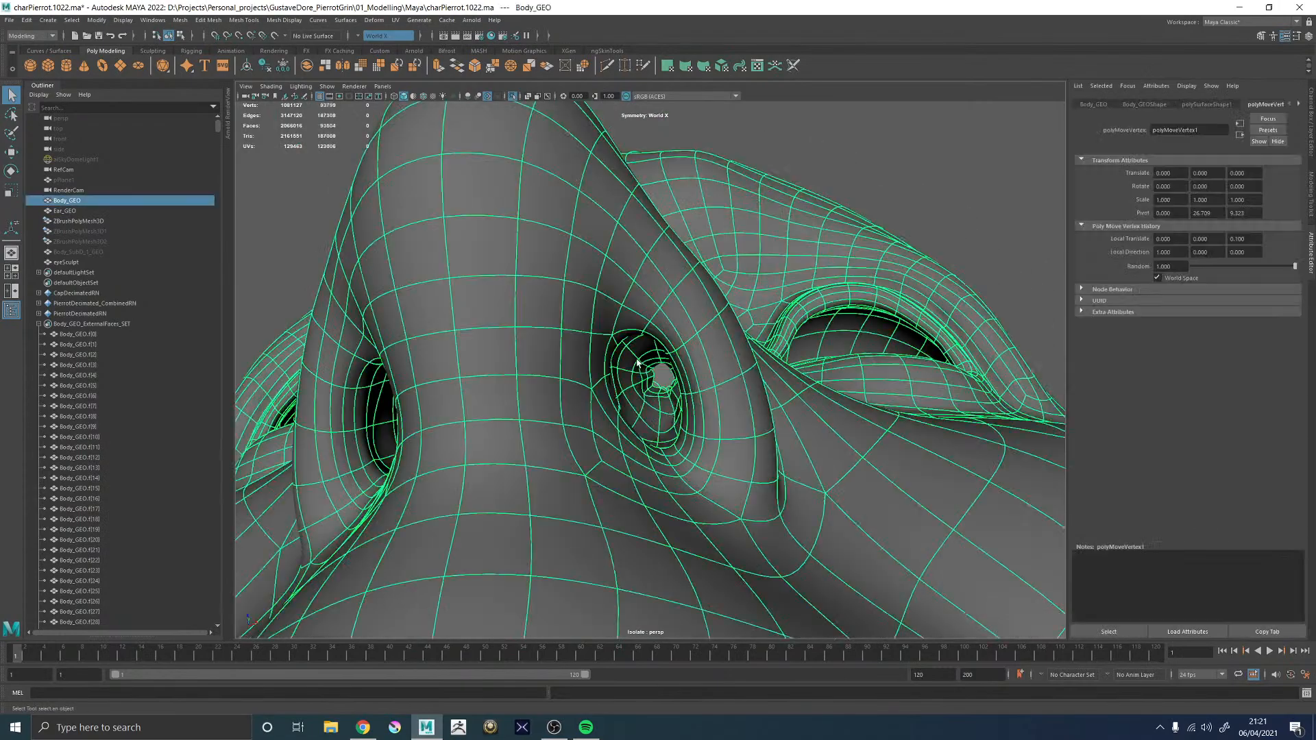
# - Set the vertex transform's Local Translate Z to 0.05 and delete the body mesh's history
pyautogui.keyDown('alt'); pyautogui.moveTo(738, 358); pyautogui.dragTo(606, 243); pyautogui.keyUp('alt')
pyautogui.keyDown('alt'); pyautogui.moveTo(606, 243); pyautogui.dragTo(609, 360, button='middle'); pyautogui.keyUp('alt')
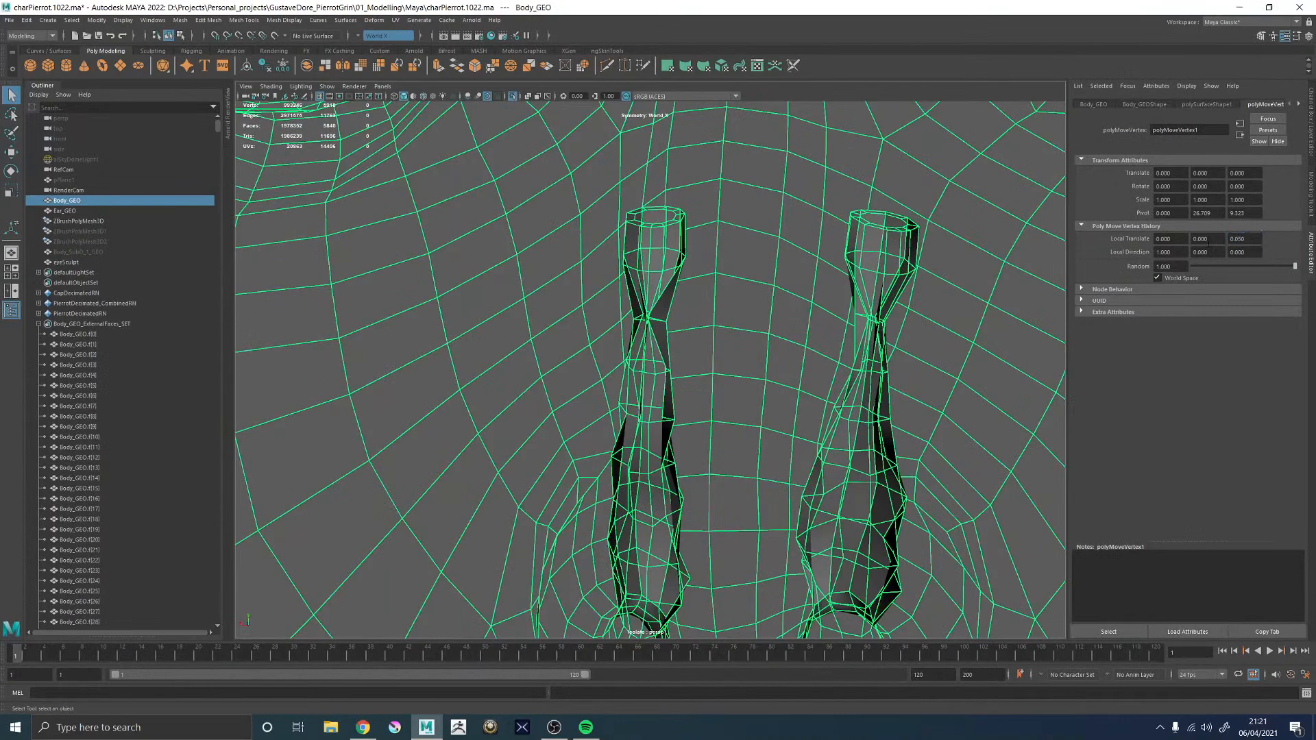
pyautogui.keyDown('alt'); pyautogui.moveTo(844, 318); pyautogui.dragTo(693, 331); pyautogui.keyUp('alt')
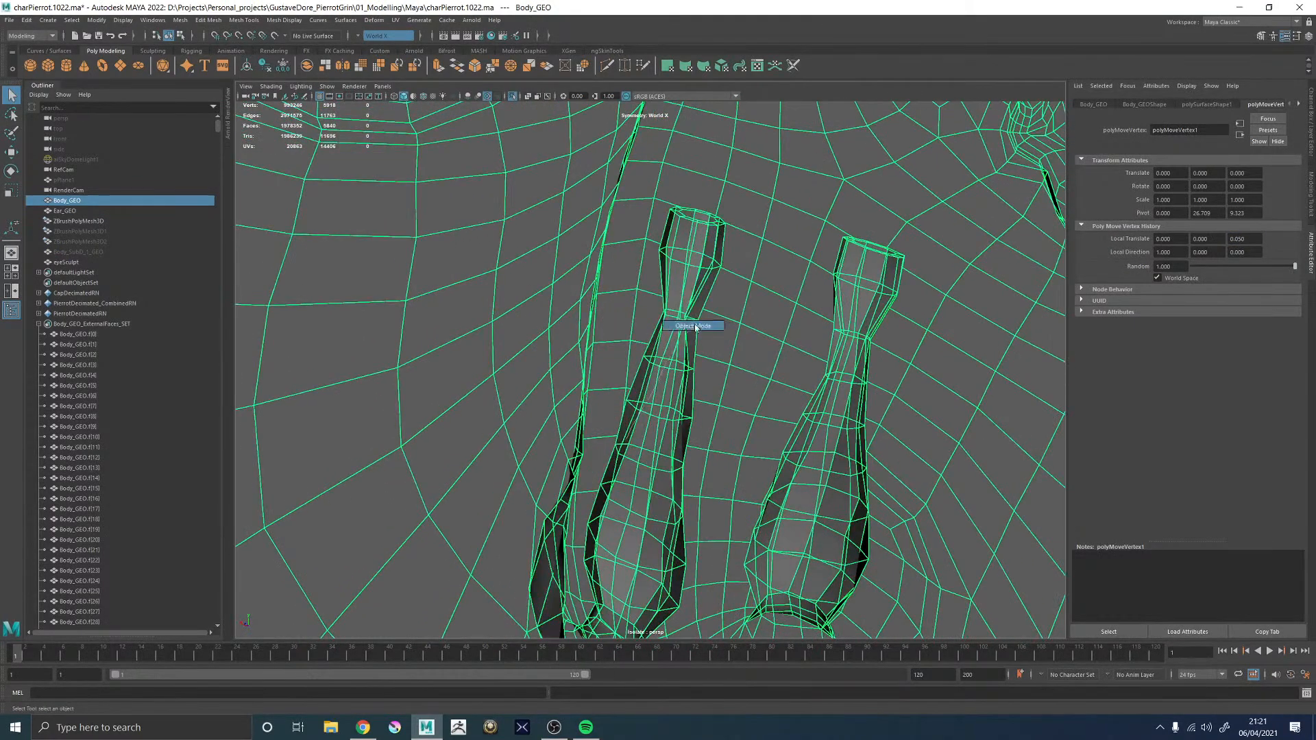
pyautogui.hotkey('alt', 'shift', 'd')
# - Select the end face of the nostril tube and extrude it on both sides
pyautogui.keyDown('alt'); pyautogui.moveTo(654, 383); pyautogui.dragTo(562, 336, button='right'); pyautogui.keyUp('alt')
pyautogui.keyDown('alt'); pyautogui.moveTo(562, 336); pyautogui.dragTo(686, 336); pyautogui.keyUp('alt')
pyautogui.keyDown('alt'); pyautogui.moveTo(685, 383); pyautogui.dragTo(699, 438, button='right'); pyautogui.keyUp('alt')
pyautogui.keyDown('alt'); pyautogui.moveTo(699, 439); pyautogui.dragTo(625, 329); pyautogui.keyUp('alt')
pyautogui.keyDown('alt'); pyautogui.moveTo(625, 329); pyautogui.dragTo(708, 376, button='right'); pyautogui.keyUp('alt')
pyautogui.moveTo(708, 376)
pyautogui.keyDown('alt'); pyautogui.mouseDown()
pyautogui.moveTo(640, 355)
pyautogui.moveTo(652, 343)
pyautogui.mouseUp(); pyautogui.keyUp('alt')
pyautogui.press('5')
pyautogui.moveTo(652, 342); pyautogui.dragTo(644, 356, button='right')
pyautogui.click(642, 354)
pyautogui.keyDown('shift'); pyautogui.rightClick(642, 353); pyautogui.keyUp('shift')
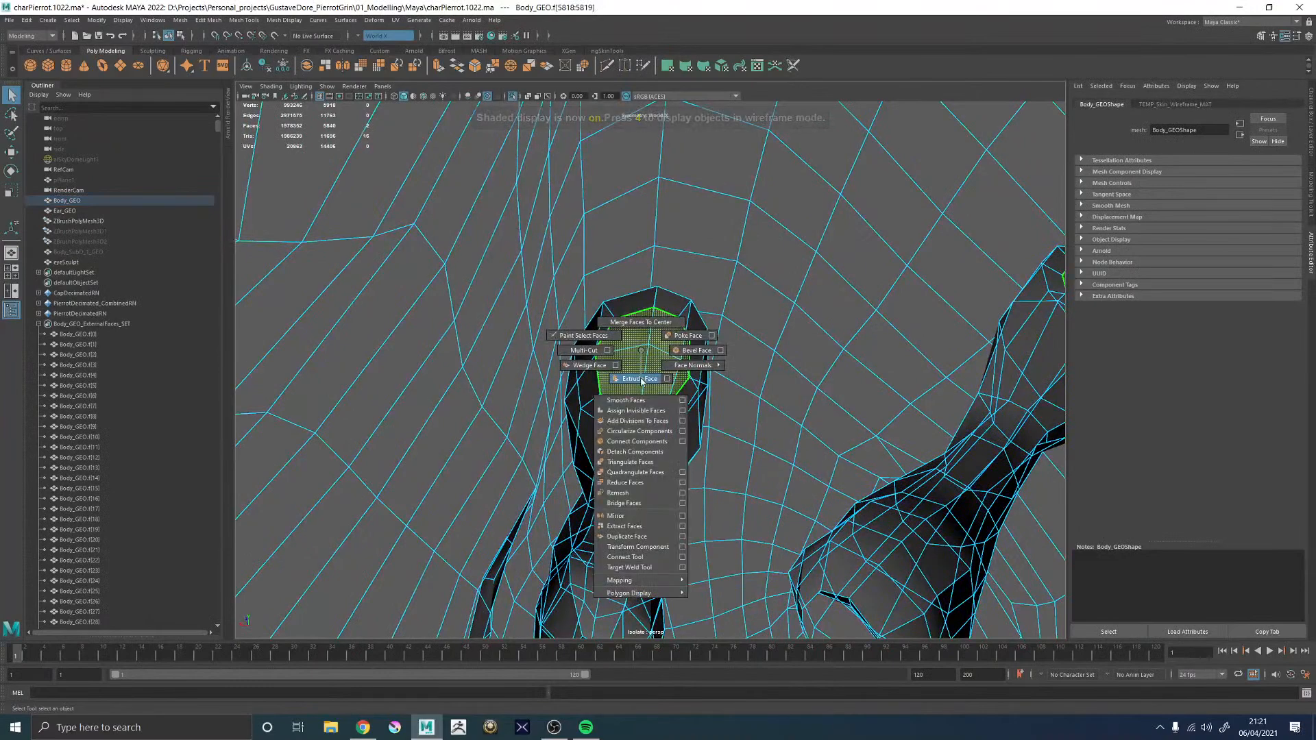
pyautogui.click(641, 379)
pyautogui.moveTo(629, 371)
pyautogui.mouseDown()
pyautogui.moveTo(616, 371)
pyautogui.moveTo(645, 370)
pyautogui.mouseUp()
# - Merge the extruded end faces to their centre and delete alternate spoke edges across the cap
pyautogui.keyDown('shift'); pyautogui.rightClick(645, 353); pyautogui.keyUp('shift')
pyautogui.click(645, 325)
pyautogui.press('w')
pyautogui.moveTo(668, 376); pyautogui.dragTo(667, 349, button='right')
pyautogui.click(665, 351)
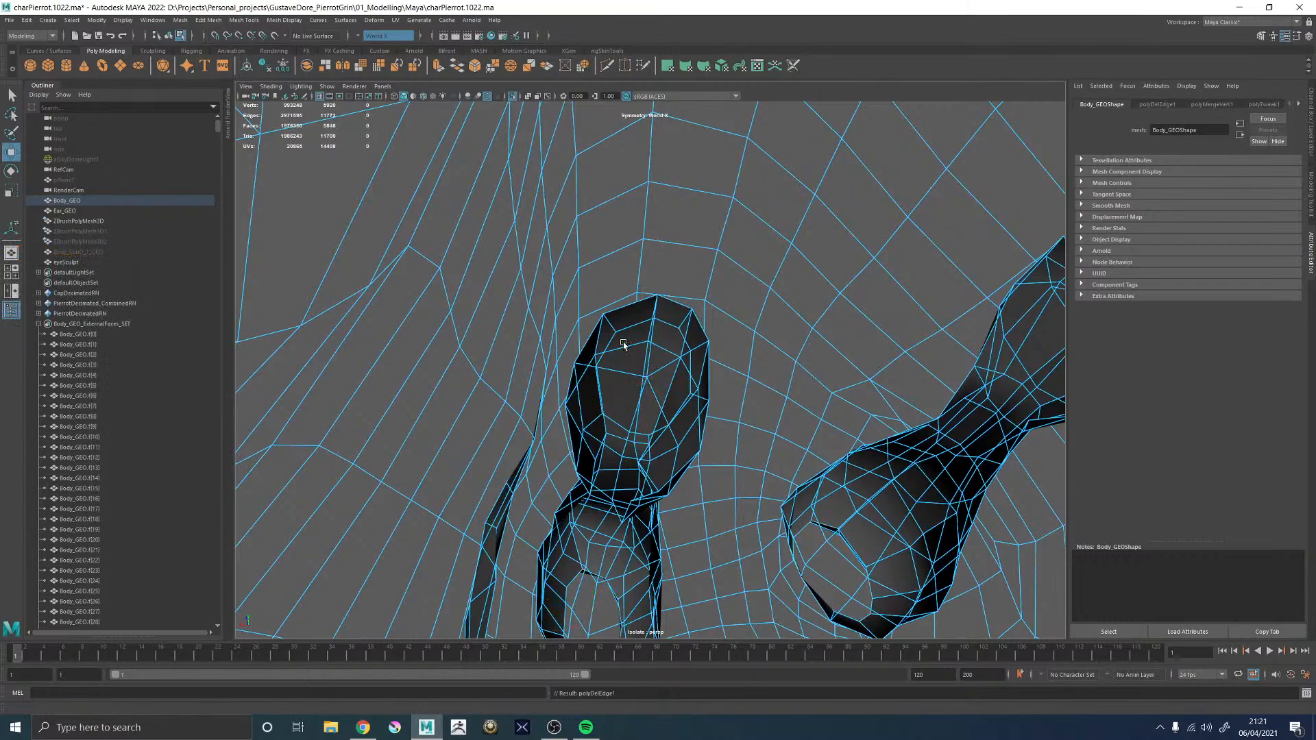
# - Turn on soft selection with a small radius and adjust the height of the end cap's centre vertex
pyautogui.keyDown('alt'); pyautogui.moveTo(681, 377); pyautogui.dragTo(665, 317); pyautogui.keyUp('alt')
pyautogui.moveTo(664, 317); pyautogui.dragTo(637, 320, button='right')
pyautogui.press('b')
pyautogui.moveTo(660, 345); pyautogui.dragTo(707, 347)
pyautogui.keyDown('ctrl'); pyautogui.moveTo(660, 334); pyautogui.dragTo(707, 336, button='middle'); pyautogui.keyUp('ctrl')
pyautogui.press('f')
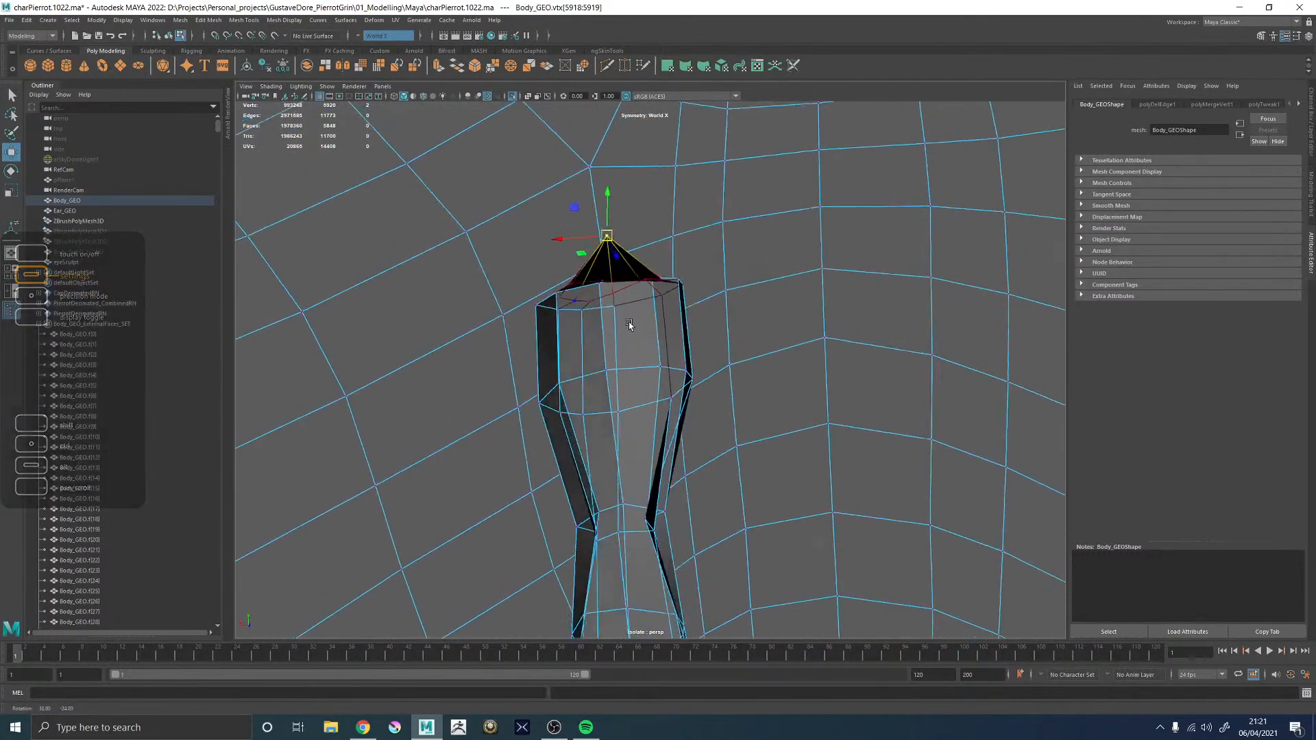
pyautogui.moveTo(617, 369); pyautogui.dragTo(712, 273, button='right')
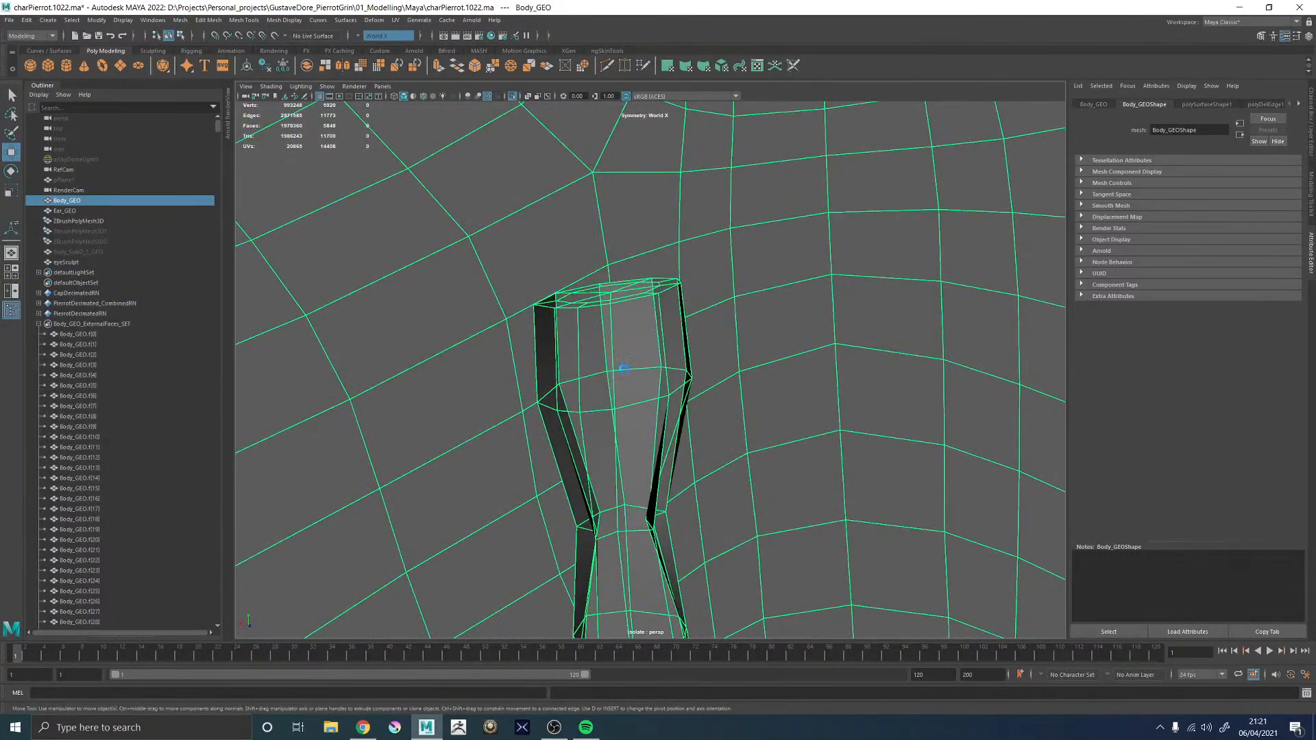
# - Examine the whole head and upper body in shaded display from several angles
pyautogui.scroll(-9, 623, 373)
pyautogui.keyDown('alt'); pyautogui.moveTo(588, 377); pyautogui.dragTo(784, 379); pyautogui.keyUp('alt')
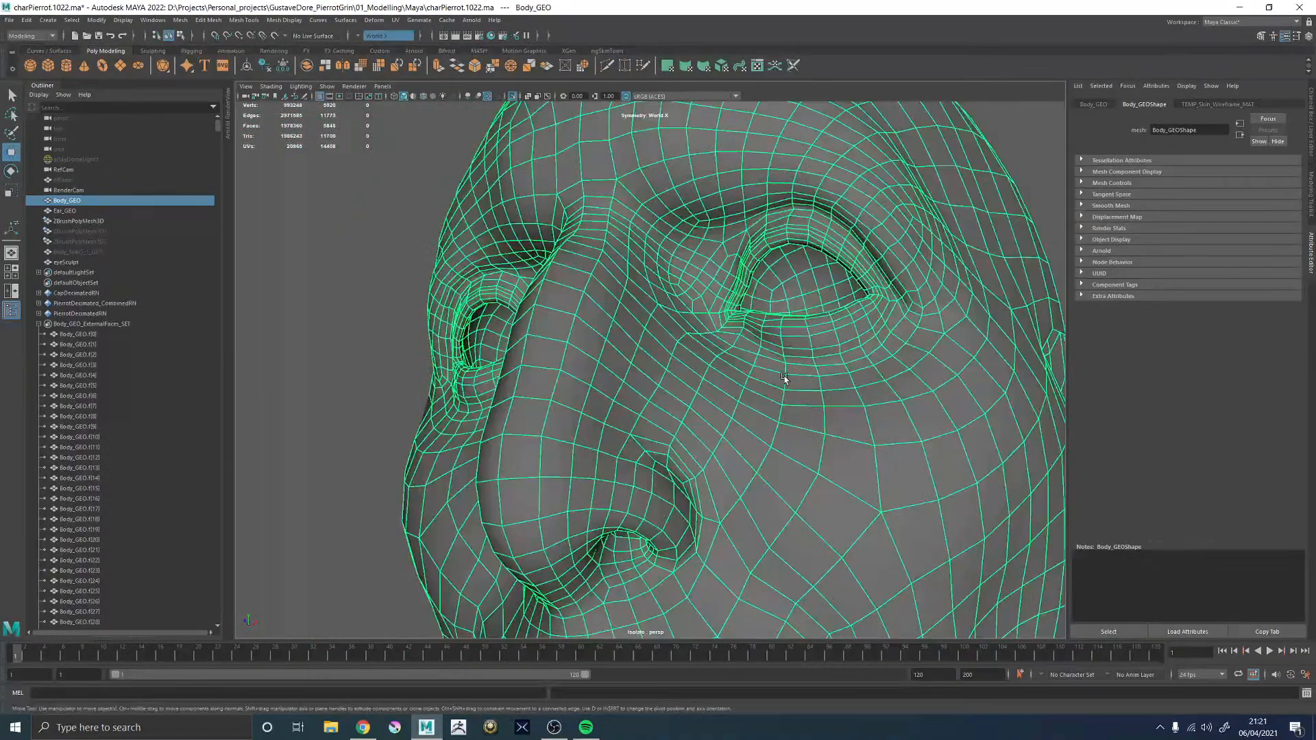
pyautogui.press('5')
pyautogui.scroll(-6, 670, 364)
pyautogui.click(471, 341)
pyautogui.moveTo(471, 340)
pyautogui.keyDown('alt'); pyautogui.mouseDown()
pyautogui.moveTo(540, 340)
pyautogui.moveTo(473, 364)
pyautogui.mouseUp(); pyautogui.keyUp('alt')
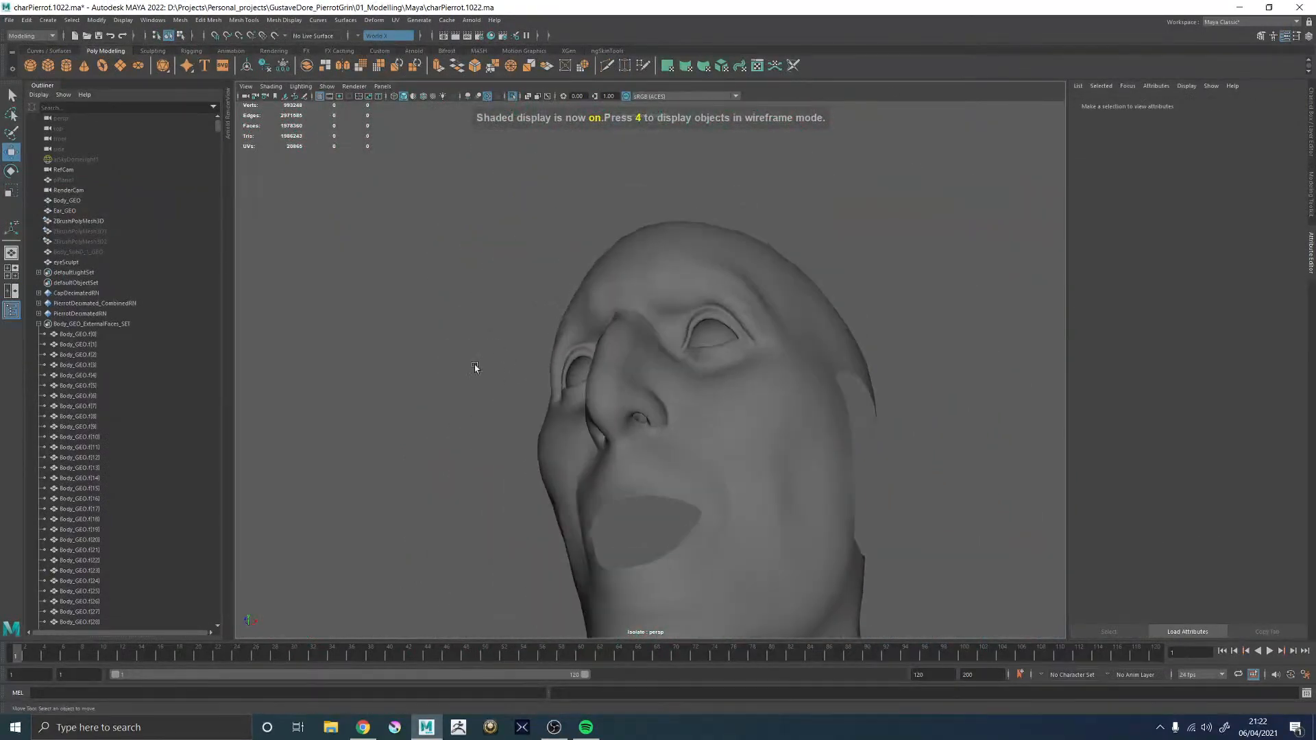
pyautogui.click(650, 449)
pyautogui.keyDown('alt'); pyautogui.moveTo(789, 341); pyautogui.dragTo(779, 302); pyautogui.keyUp('alt')
pyautogui.click(897, 309)
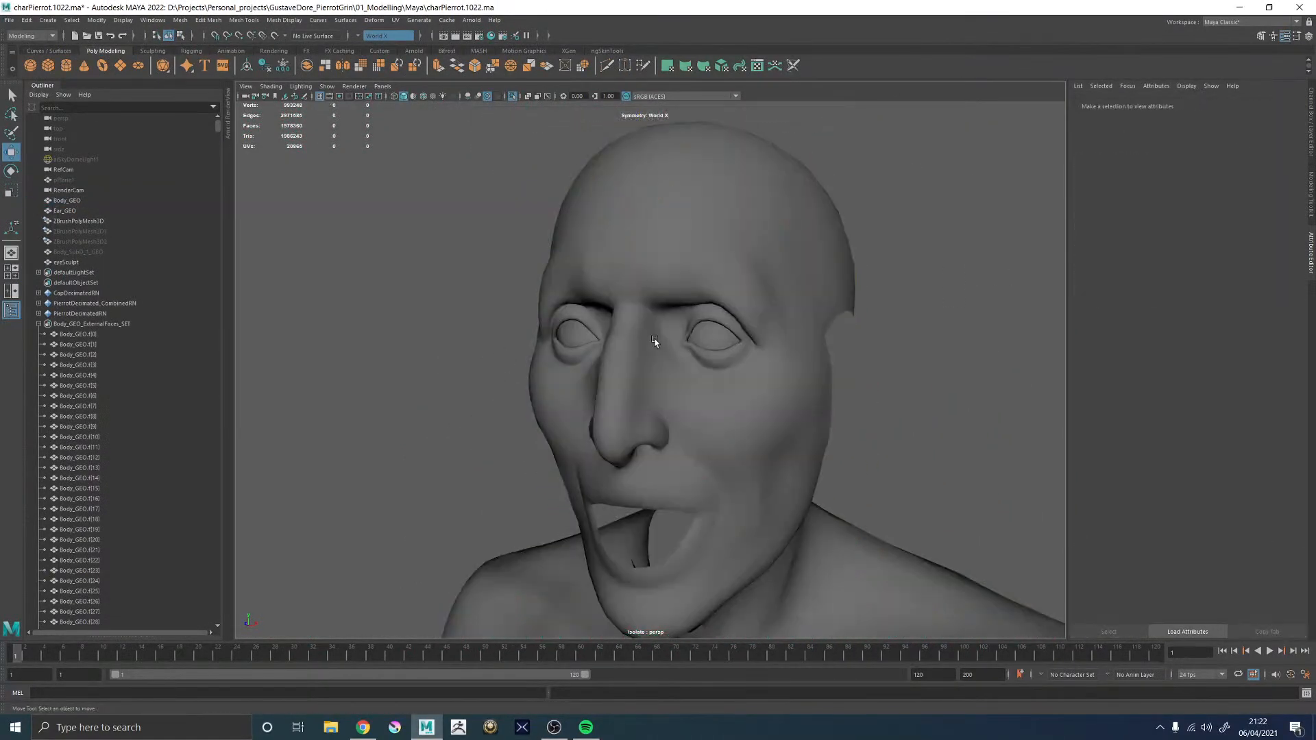
pyautogui.keyDown('alt'); pyautogui.moveTo(656, 340); pyautogui.dragTo(855, 331); pyautogui.keyUp('alt')
pyautogui.scroll(-8, 617, 358)
pyautogui.keyDown('alt'); pyautogui.moveTo(606, 355); pyautogui.dragTo(775, 363); pyautogui.keyUp('alt')
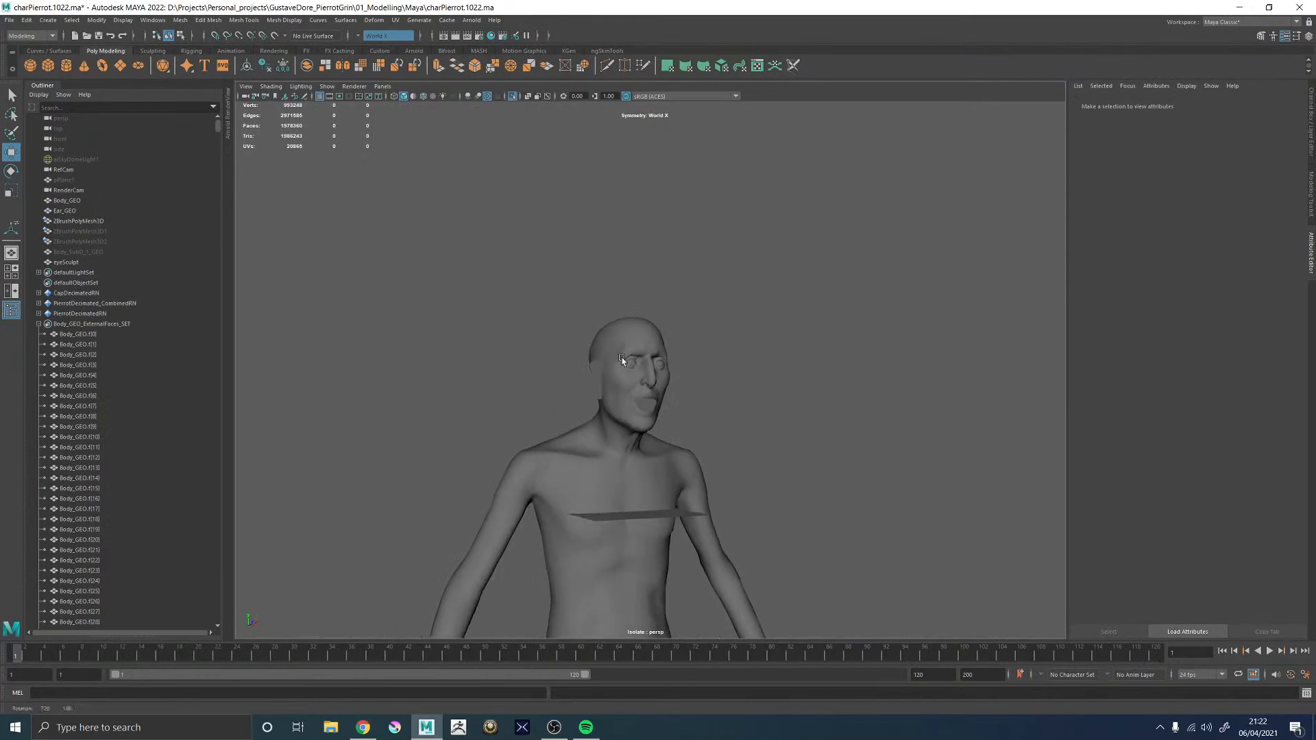
# - Select the body mesh and examine its topology around the mouth and nostrils
pyautogui.keyDown('alt'); pyautogui.moveTo(740, 363); pyautogui.dragTo(513, 365, button='right'); pyautogui.keyUp('alt')
pyautogui.keyDown('alt'); pyautogui.moveTo(513, 366); pyautogui.dragTo(488, 340, button='middle'); pyautogui.keyUp('alt')
pyautogui.keyDown('alt'); pyautogui.moveTo(487, 340); pyautogui.dragTo(728, 317, button='right'); pyautogui.keyUp('alt')
pyautogui.click(583, 263)
pyautogui.keyDown('alt'); pyautogui.moveTo(583, 263); pyautogui.dragTo(717, 327, button='middle'); pyautogui.keyUp('alt')
pyautogui.keyDown('alt'); pyautogui.moveTo(716, 328); pyautogui.dragTo(744, 322); pyautogui.keyUp('alt')
pyautogui.keyDown('alt'); pyautogui.moveTo(744, 322); pyautogui.dragTo(471, 310, button='right'); pyautogui.keyUp('alt')
pyautogui.keyDown('alt'); pyautogui.moveTo(471, 310); pyautogui.dragTo(455, 291); pyautogui.keyUp('alt')
pyautogui.keyDown('alt'); pyautogui.moveTo(455, 291); pyautogui.dragTo(638, 309, button='right'); pyautogui.keyUp('alt')
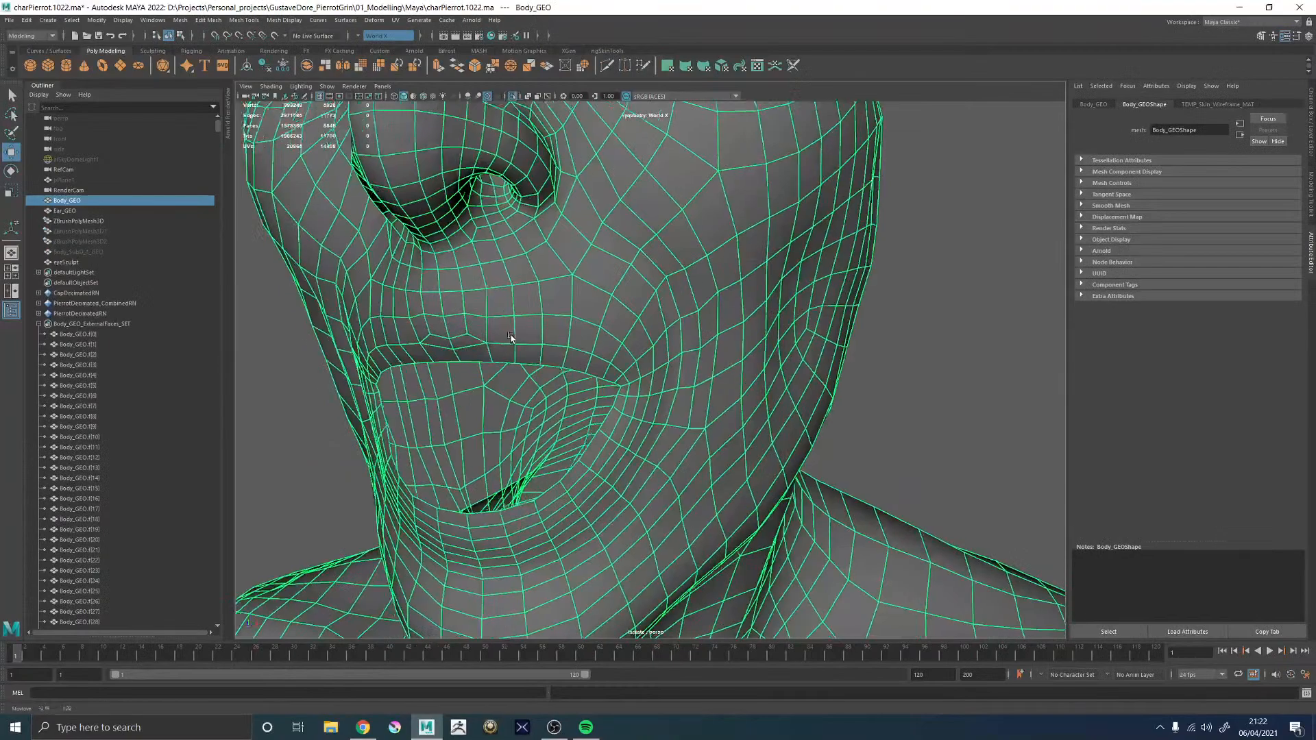
pyautogui.keyDown('alt'); pyautogui.moveTo(499, 335); pyautogui.dragTo(597, 373, button='middle'); pyautogui.keyUp('alt')
pyautogui.keyDown('alt'); pyautogui.moveTo(596, 373); pyautogui.dragTo(606, 360); pyautogui.keyUp('alt')
pyautogui.keyDown('alt'); pyautogui.moveTo(611, 364); pyautogui.dragTo(643, 252); pyautogui.keyUp('alt')
# - Set the body mesh's normals to face and soften its edges
pyautogui.click(284, 21)
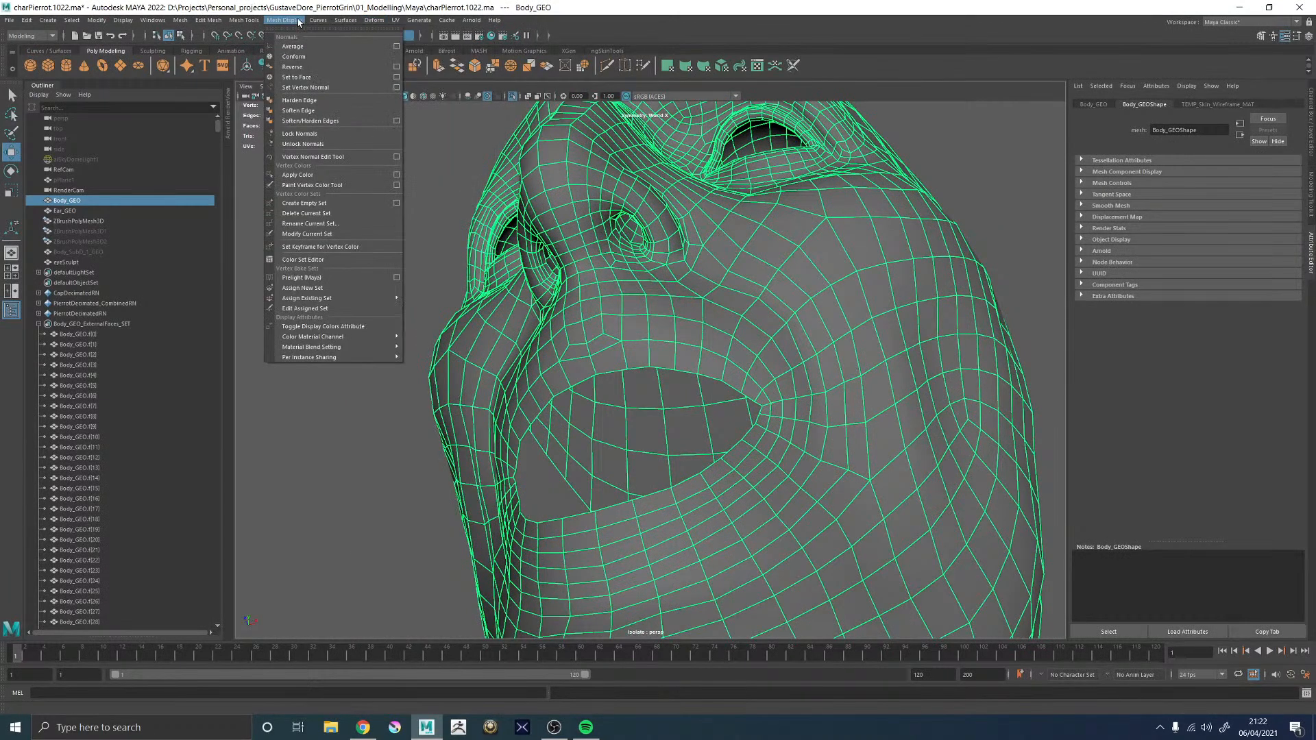
pyautogui.click(296, 33)
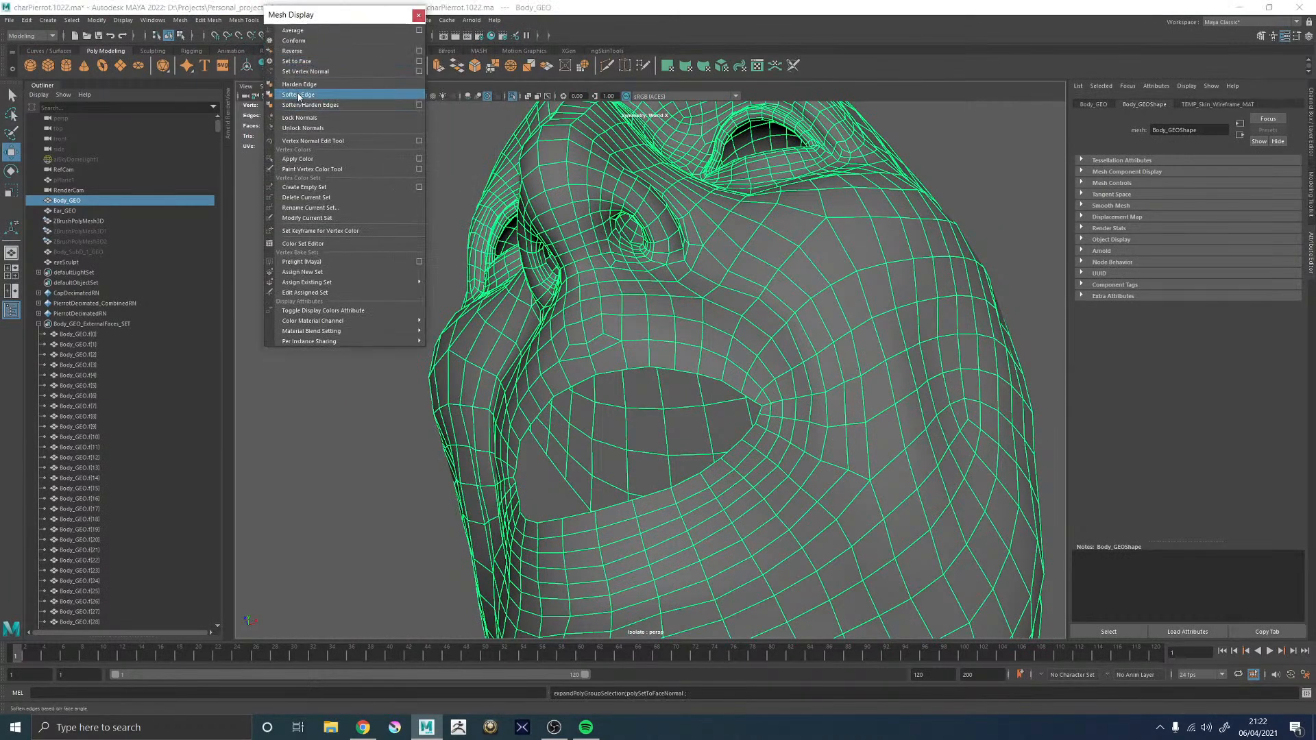
pyautogui.click(978, 171)
# - Show the body mesh in wireframe and select an inner-side vertex on the narrow neck of the nostril tube
pyautogui.scroll(-5, 980, 171)
pyautogui.keyDown('alt'); pyautogui.moveTo(622, 348); pyautogui.dragTo(655, 363); pyautogui.keyUp('alt')
pyautogui.click(646, 367)
pyautogui.press('4')
pyautogui.scroll(4, 571, 295)
pyautogui.scroll(3, 571, 294)
pyautogui.keyDown('alt'); pyautogui.moveTo(571, 294); pyautogui.dragTo(615, 357); pyautogui.keyUp('alt')
pyautogui.scroll(3, 615, 356)
pyautogui.scroll(4, 615, 356)
pyautogui.moveTo(688, 266); pyautogui.dragTo(688, 296, button='right')
pyautogui.keyDown('alt'); pyautogui.moveTo(800, 259); pyautogui.dragTo(720, 264); pyautogui.keyUp('alt')
pyautogui.click(716, 275)
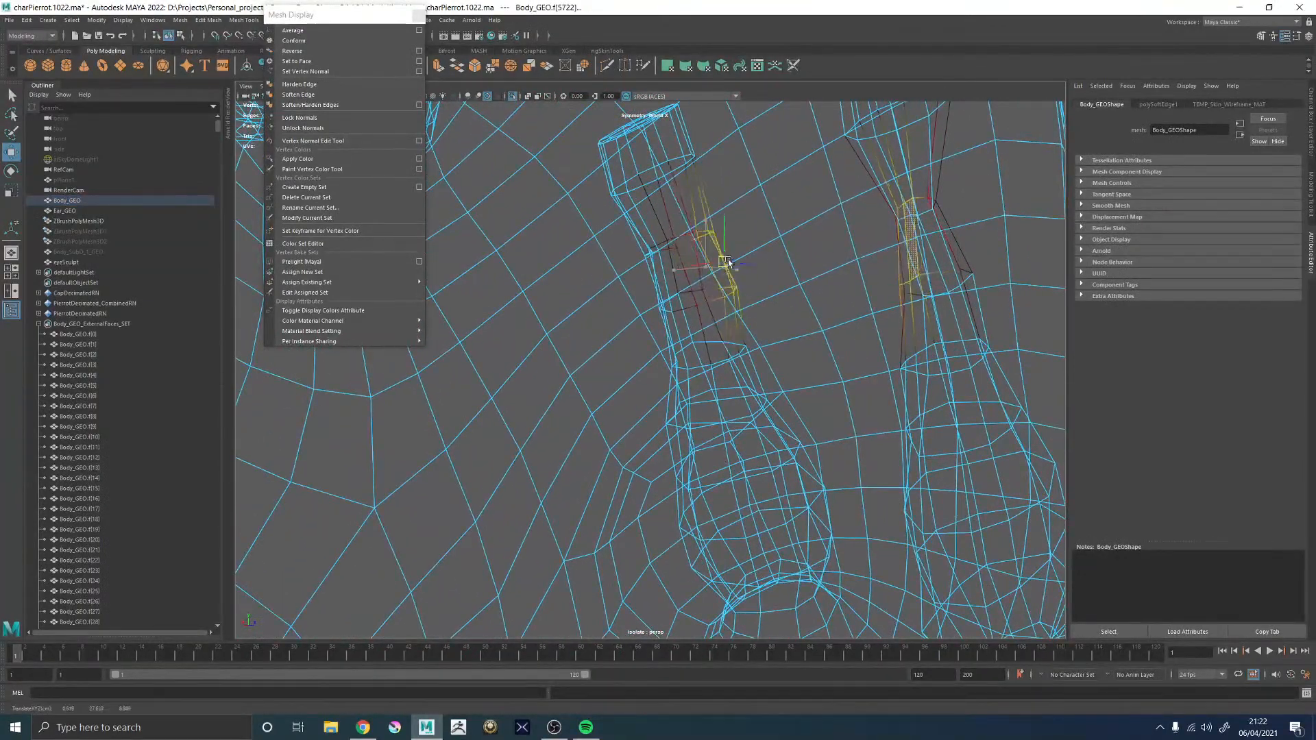
# - Move the inner-side vertices of the tube necks toward the nose's centre line with soft selection
pyautogui.keyDown('alt'); pyautogui.moveTo(745, 352); pyautogui.dragTo(661, 295); pyautogui.keyUp('alt')
pyautogui.click(672, 289)
pyautogui.keyDown('ctrl'); pyautogui.moveTo(661, 295); pyautogui.dragTo(625, 306, button='middle'); pyautogui.keyUp('ctrl')
pyautogui.keyDown('alt'); pyautogui.moveTo(641, 303); pyautogui.dragTo(556, 308); pyautogui.keyUp('alt')
pyautogui.click(665, 276)
pyautogui.keyDown('alt'); pyautogui.moveTo(665, 276); pyautogui.dragTo(690, 306); pyautogui.keyUp('alt')
pyautogui.click(634, 274)
pyautogui.moveTo(690, 306); pyautogui.dragTo(706, 291, button='right')
# - Examine the reshaped nostril tubes in shaded display from several angles
pyautogui.scroll(-10, 706, 291)
pyautogui.keyDown('alt'); pyautogui.moveTo(785, 362); pyautogui.dragTo(752, 365); pyautogui.keyUp('alt')
pyautogui.click(829, 381)
pyautogui.keyDown('alt'); pyautogui.moveTo(829, 382); pyautogui.dragTo(632, 376); pyautogui.keyUp('alt')
pyautogui.keyDown('alt'); pyautogui.moveTo(631, 376); pyautogui.dragTo(706, 403, button='right'); pyautogui.keyUp('alt')
pyautogui.moveTo(706, 403)
pyautogui.keyDown('alt'); pyautogui.mouseDown()
pyautogui.moveTo(582, 389)
pyautogui.moveTo(610, 364)
pyautogui.mouseUp(); pyautogui.keyUp('alt')
pyautogui.press('5')
pyautogui.keyDown('alt'); pyautogui.moveTo(611, 364); pyautogui.dragTo(754, 476, button='middle'); pyautogui.keyUp('alt')
pyautogui.keyDown('alt'); pyautogui.moveTo(754, 476); pyautogui.dragTo(667, 420, button='right'); pyautogui.keyUp('alt')
# - Apply Edit Edge Flow to the upper edges around the necks of the nostril tubes
pyautogui.keyDown('alt'); pyautogui.moveTo(667, 420); pyautogui.dragTo(664, 342); pyautogui.keyUp('alt')
pyautogui.click(663, 342)
pyautogui.moveTo(663, 341); pyautogui.dragTo(654, 296, button='right')
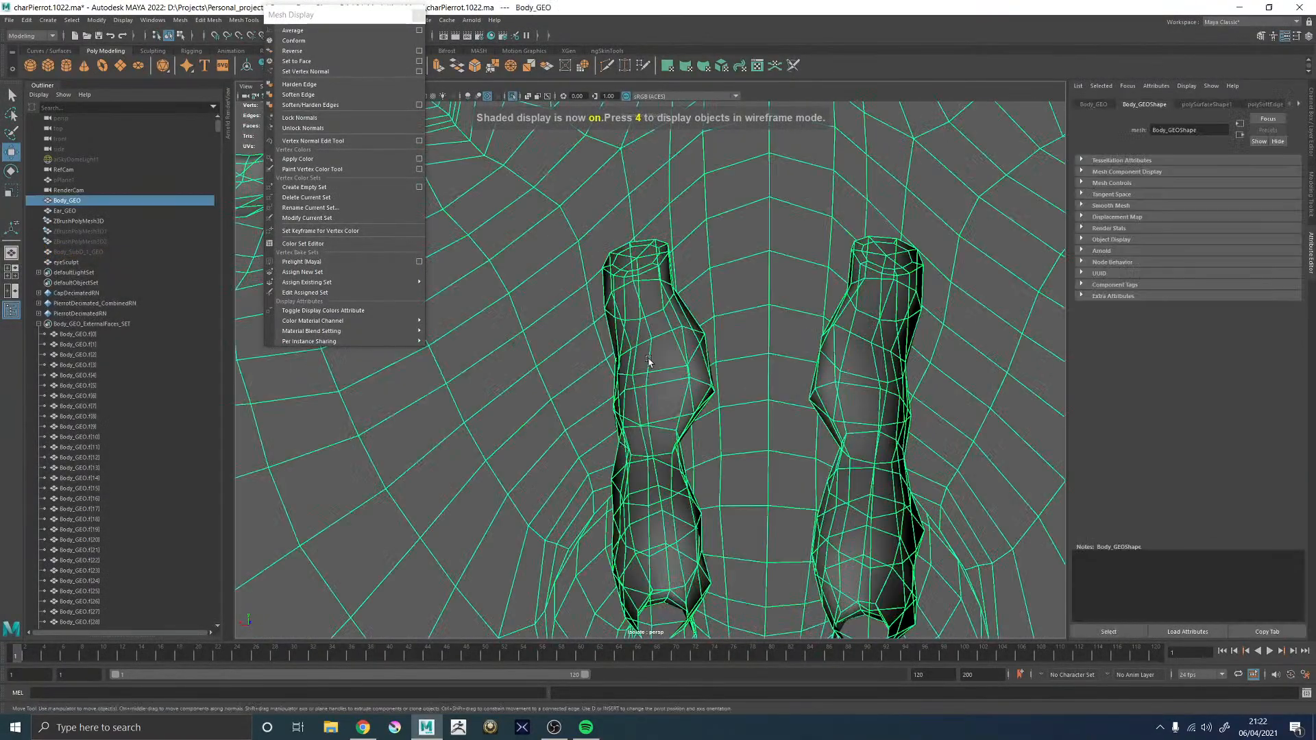
pyautogui.keyDown('shift'); pyautogui.rightClick(652, 312); pyautogui.keyUp('shift')
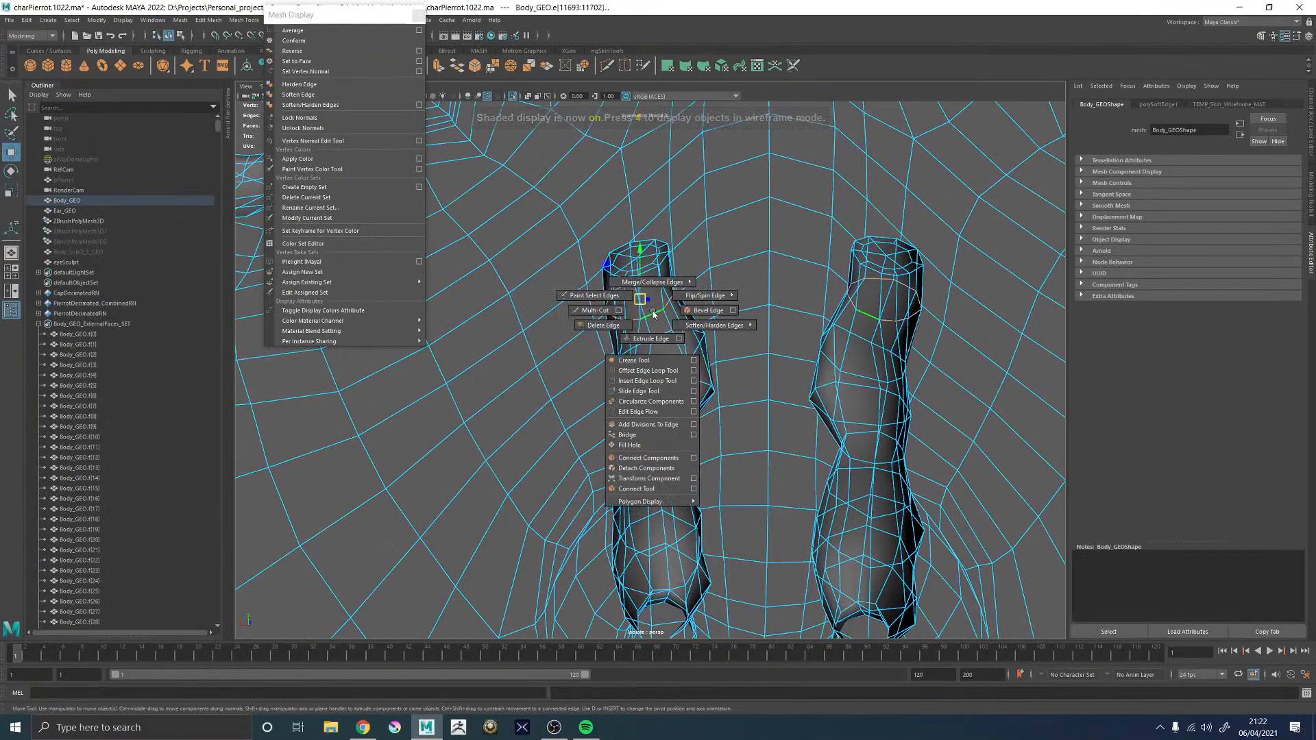
pyautogui.click(633, 415)
pyautogui.moveTo(634, 416)
pyautogui.keyDown('alt'); pyautogui.mouseDown()
pyautogui.moveTo(658, 411)
pyautogui.moveTo(627, 402)
pyautogui.moveTo(617, 418)
pyautogui.moveTo(613, 406)
pyautogui.mouseUp(); pyautogui.keyUp('alt')
# - Circularize the edge loops along the upper section of the nostril tubes, above the narrow neck
pyautogui.click(661, 375)
pyautogui.keyDown('shift'); pyautogui.rightClick(661, 375); pyautogui.keyUp('shift')
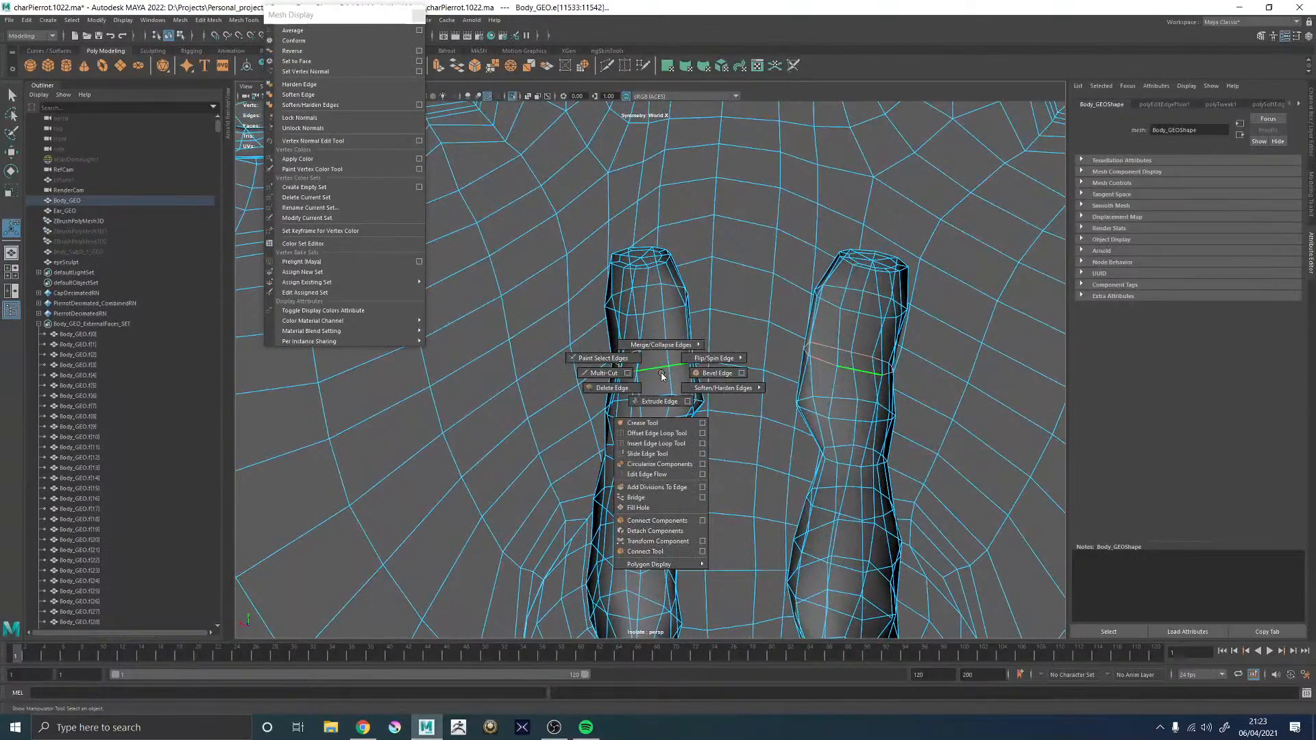
pyautogui.click(651, 464)
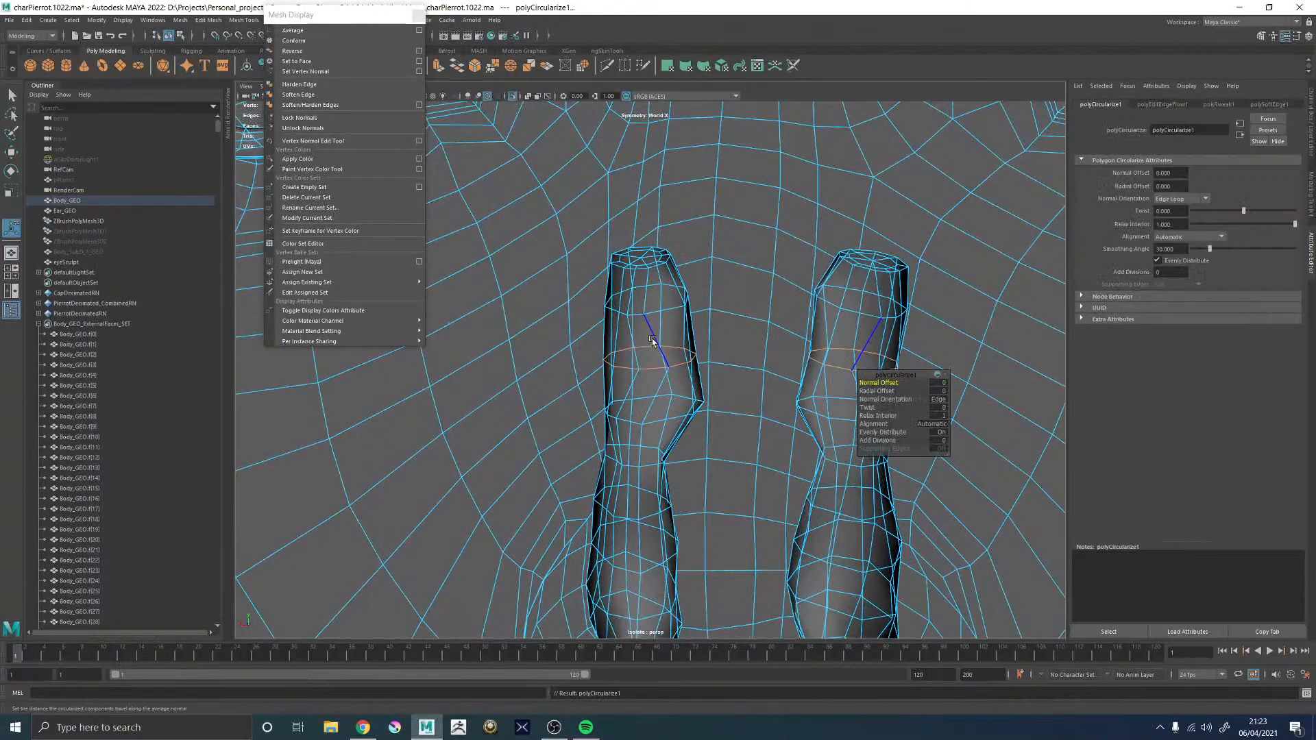
pyautogui.click(660, 312)
pyautogui.press('g')
pyautogui.doubleClick(667, 417)
pyautogui.press('g')
pyautogui.keyDown('alt'); pyautogui.moveTo(643, 446); pyautogui.dragTo(654, 336, button='middle'); pyautogui.keyUp('alt')
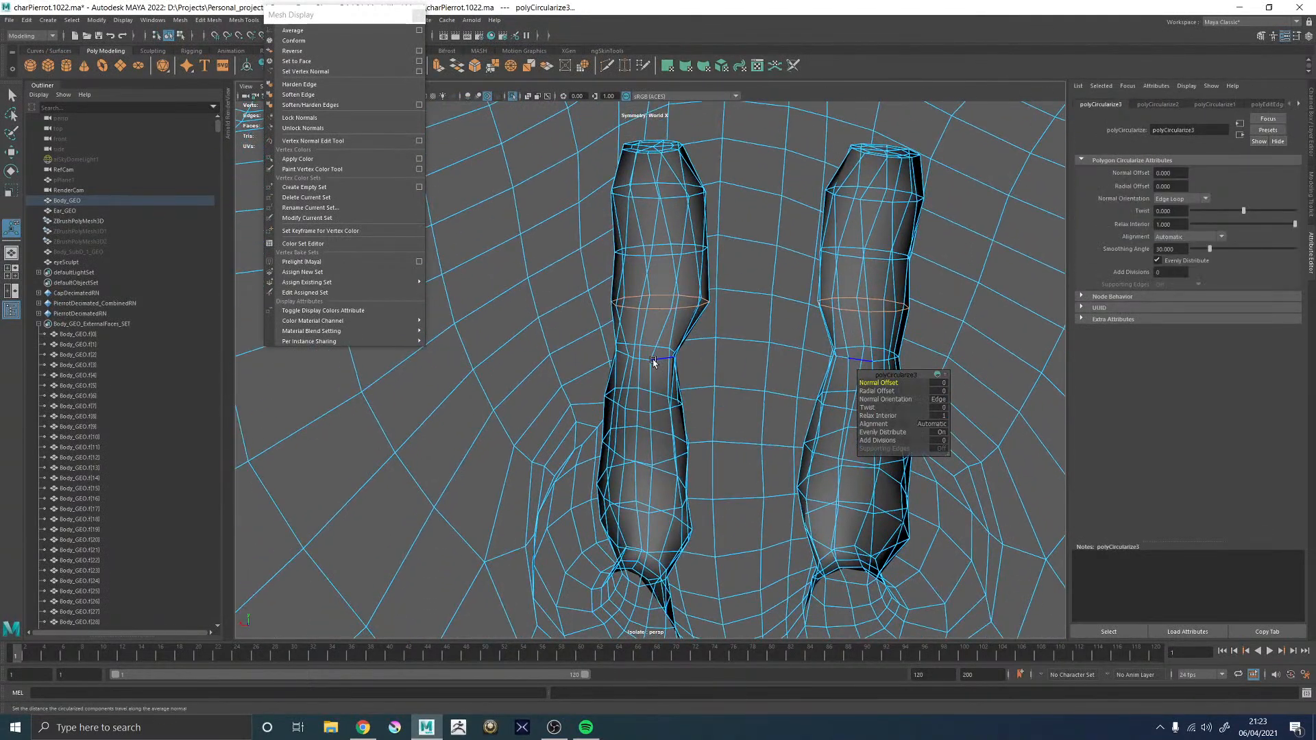
# - Circularize the edge loops at the neck of the nostril tubes and directly below it
pyautogui.click(653, 361)
pyautogui.press('g')
pyautogui.click(660, 410)
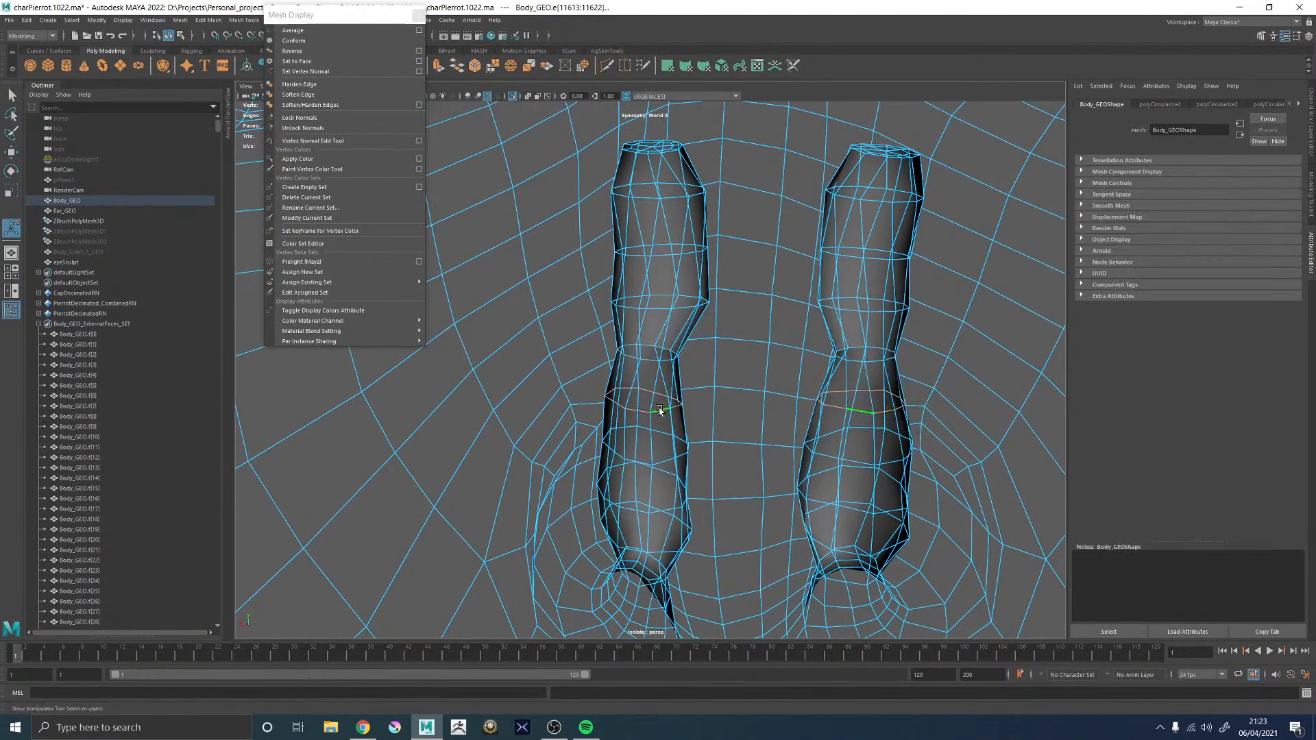
pyautogui.press('g')
pyautogui.keyDown('alt'); pyautogui.moveTo(655, 421); pyautogui.dragTo(650, 361, button='middle'); pyautogui.keyUp('alt')
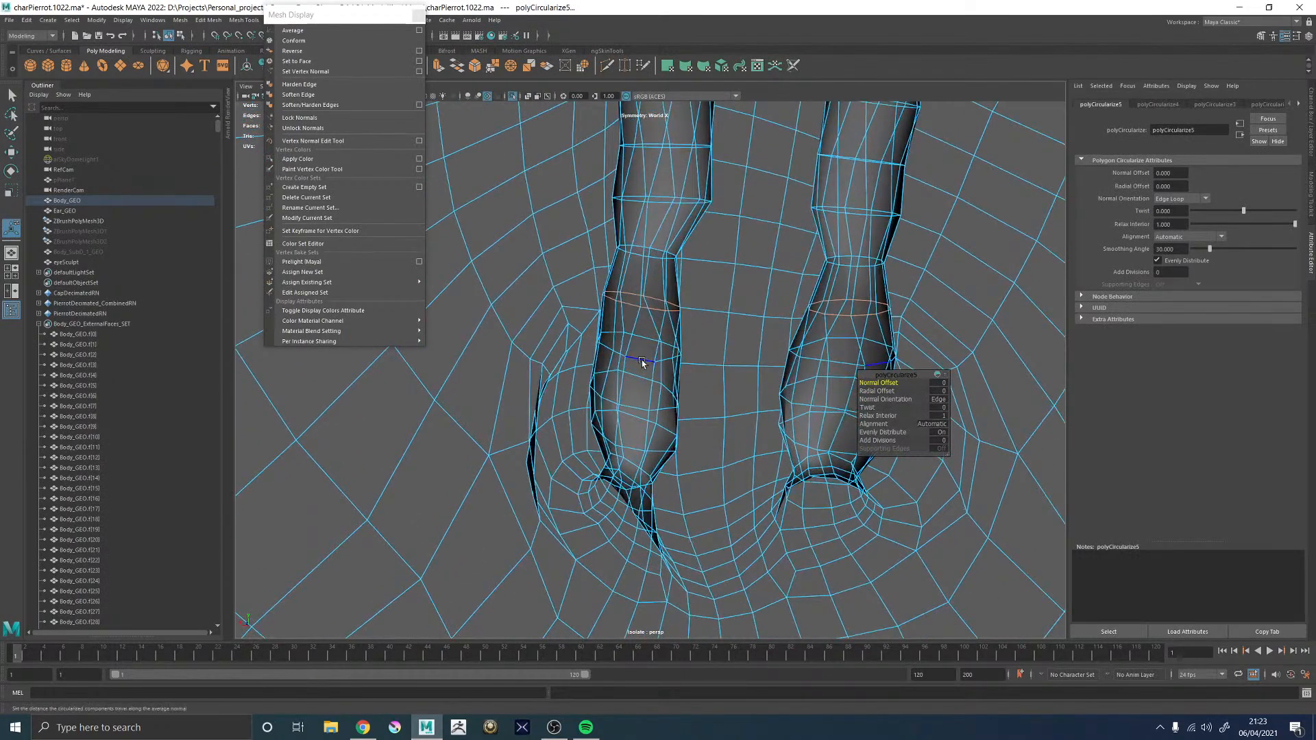
# - Apply Edit Edge Flow to the edge loops around the lower bulge of the nostril tubes
pyautogui.click(642, 361)
pyautogui.keyDown('shift'); pyautogui.moveTo(641, 361); pyautogui.dragTo(629, 464, button='right'); pyautogui.keyUp('shift')
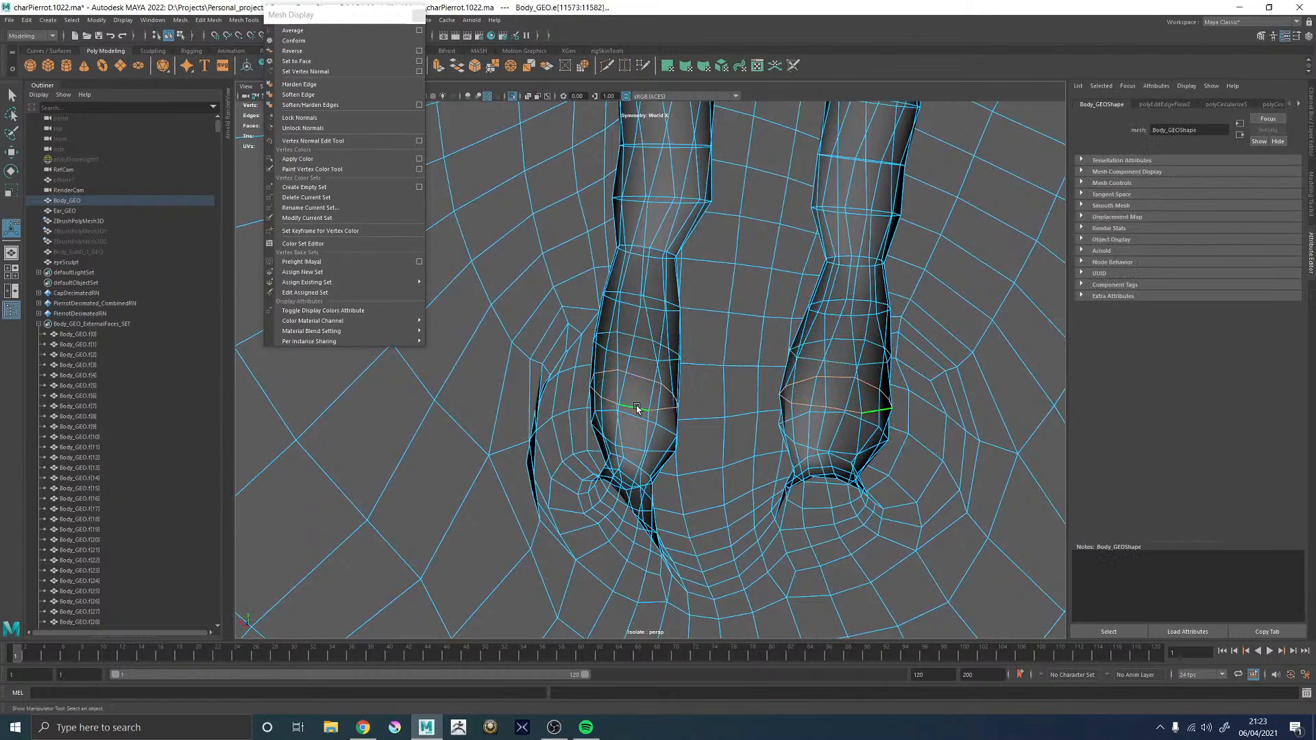
pyautogui.press('g')
pyautogui.doubleClick(629, 446)
pyautogui.press('g')
pyautogui.moveTo(641, 447)
pyautogui.keyDown('alt'); pyautogui.mouseDown()
pyautogui.moveTo(668, 455)
pyautogui.moveTo(635, 442)
pyautogui.mouseUp(); pyautogui.keyUp('alt')
pyautogui.press('w')
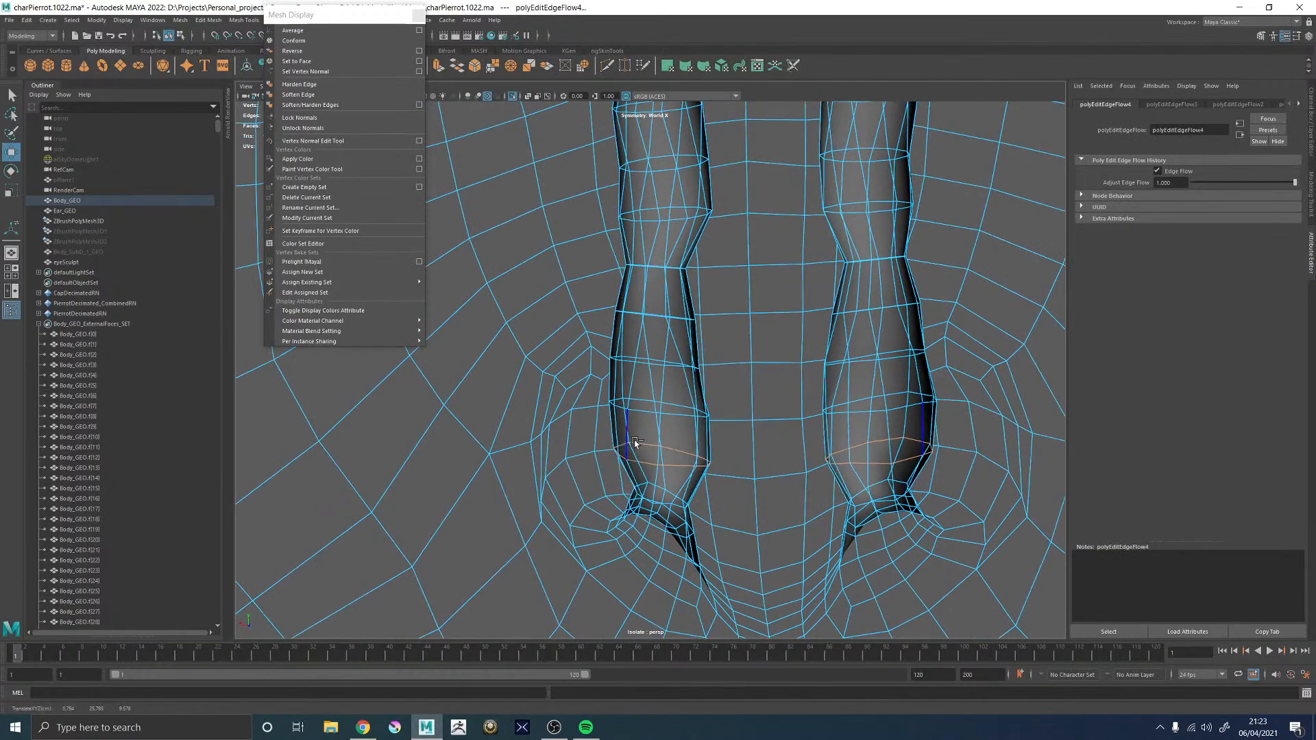
# - Try to rotate the edge loop near the closed ends of the nostril tubes
pyautogui.keyDown('alt'); pyautogui.moveTo(667, 354); pyautogui.dragTo(656, 449); pyautogui.keyUp('alt')
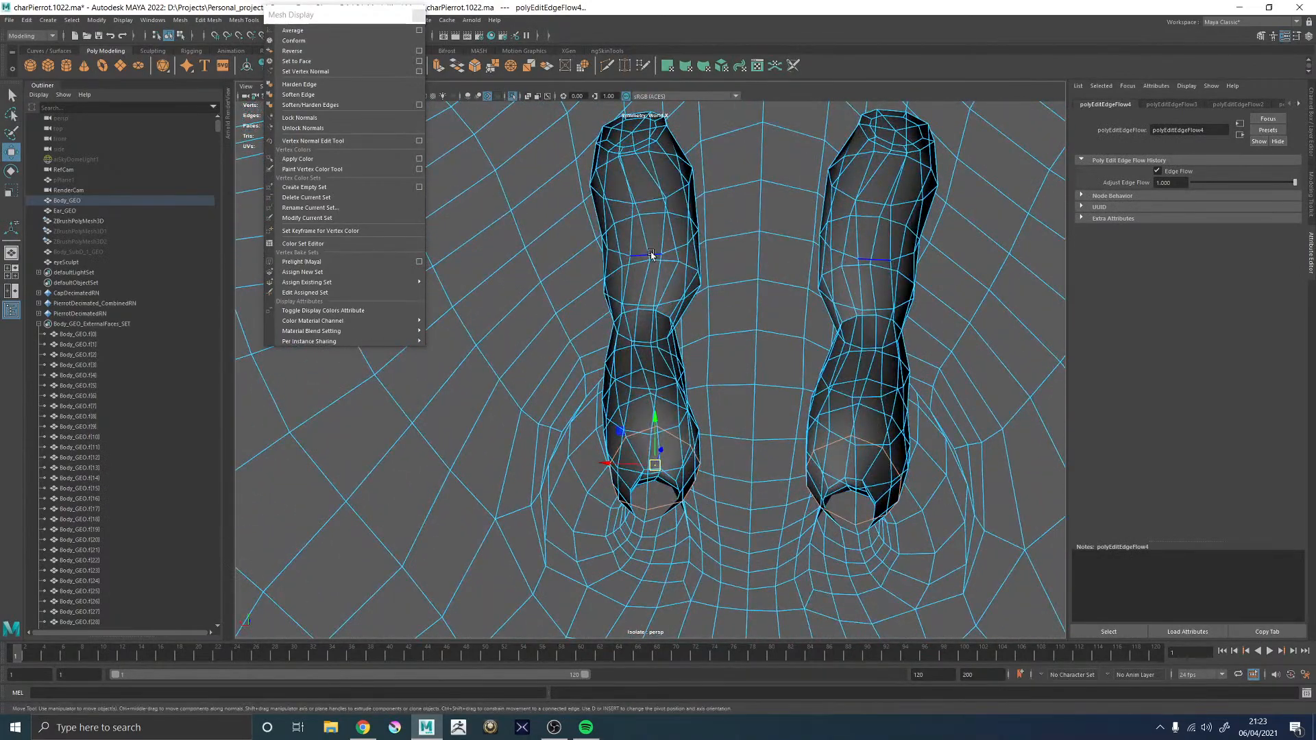
pyautogui.keyDown('alt'); pyautogui.moveTo(651, 254); pyautogui.dragTo(648, 379, button='middle'); pyautogui.keyUp('alt')
pyautogui.scroll(4, 656, 329)
pyautogui.keyDown('alt'); pyautogui.moveTo(614, 269); pyautogui.dragTo(666, 337); pyautogui.keyUp('alt')
pyautogui.doubleClick(667, 336)
pyautogui.press('e')
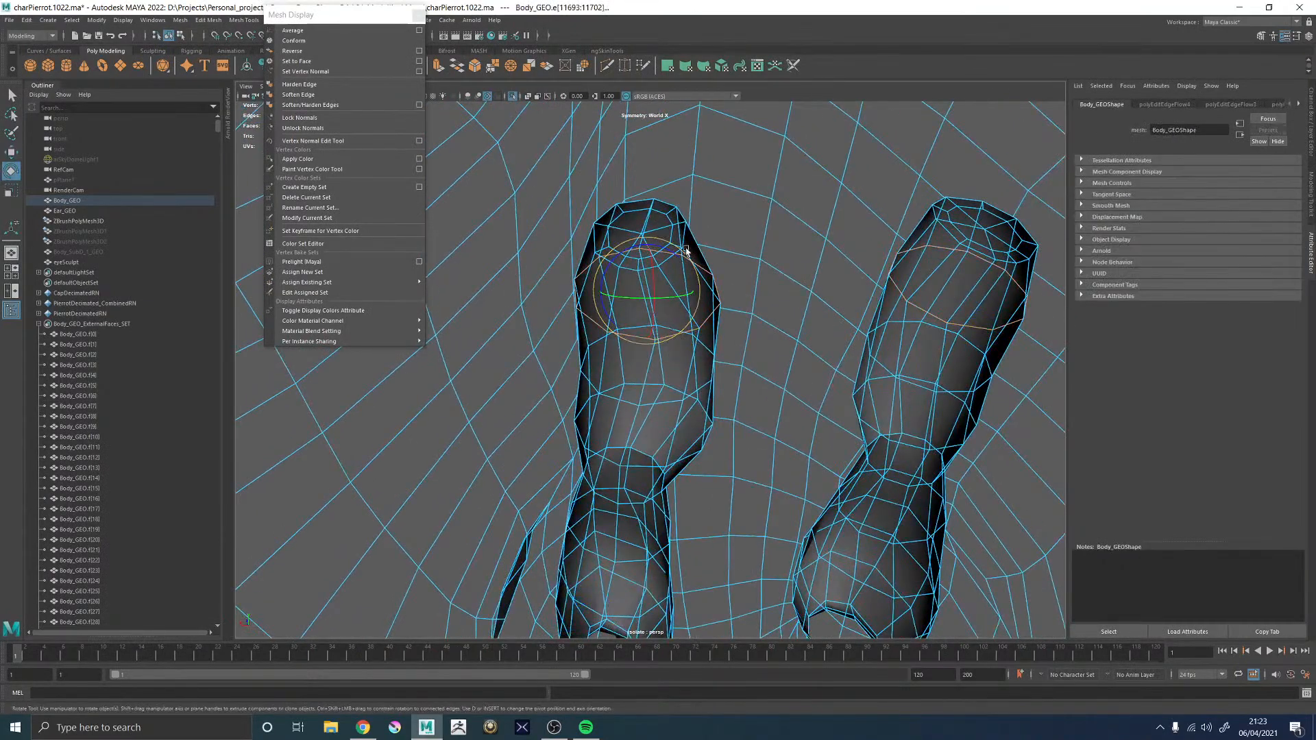
pyautogui.keyDown('alt'); pyautogui.moveTo(686, 239); pyautogui.dragTo(626, 293); pyautogui.keyUp('alt')
pyautogui.hotkey('ctrl', 'z')
# - Examine the nostril openings and nose on the shaded head from several angles, and close the floating Mesh Display menu
pyautogui.keyDown('alt'); pyautogui.moveTo(665, 362); pyautogui.dragTo(619, 391); pyautogui.keyUp('alt')
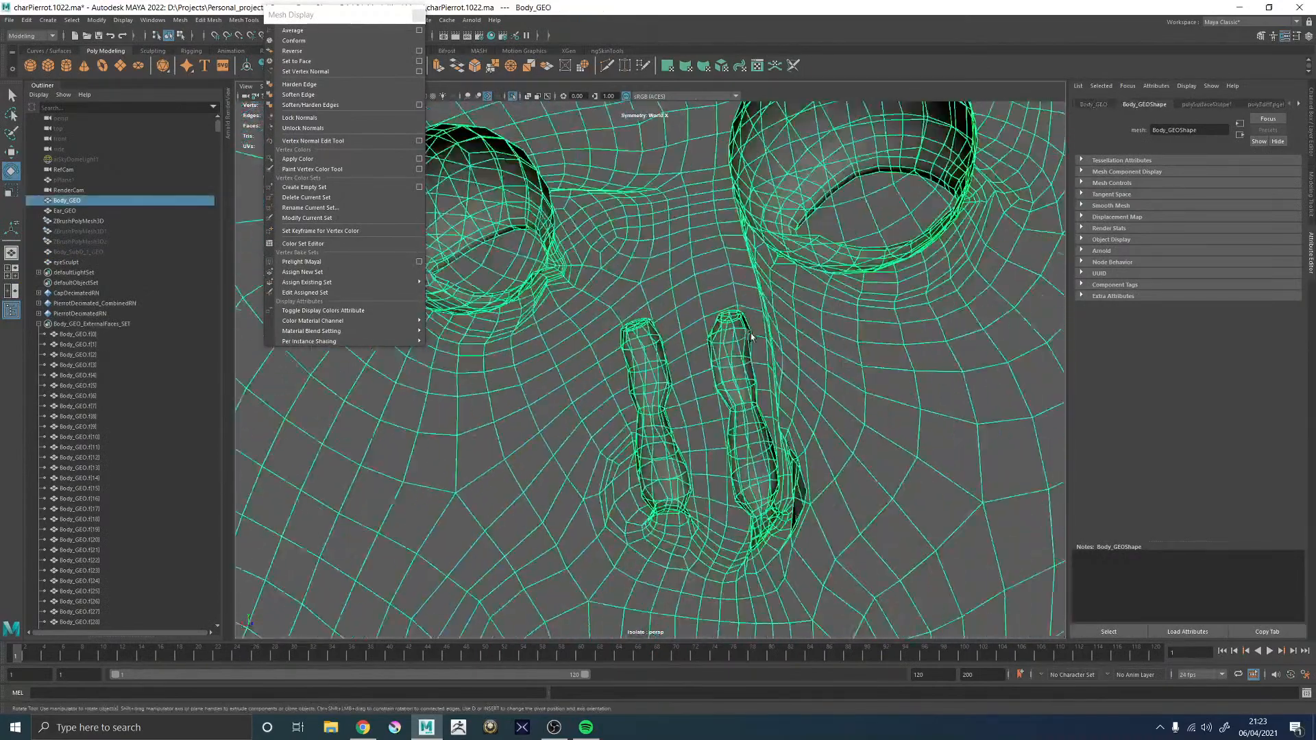
pyautogui.keyDown('alt'); pyautogui.moveTo(767, 308); pyautogui.dragTo(871, 303); pyautogui.keyUp('alt')
pyautogui.click(816, 350)
pyautogui.keyDown('alt'); pyautogui.moveTo(816, 351); pyautogui.dragTo(646, 314); pyautogui.keyUp('alt')
pyautogui.keyDown('alt'); pyautogui.moveTo(647, 315); pyautogui.dragTo(798, 451, button='right'); pyautogui.keyUp('alt')
pyautogui.keyDown('alt'); pyautogui.moveTo(798, 451); pyautogui.dragTo(722, 447); pyautogui.keyUp('alt')
pyautogui.click(630, 409)
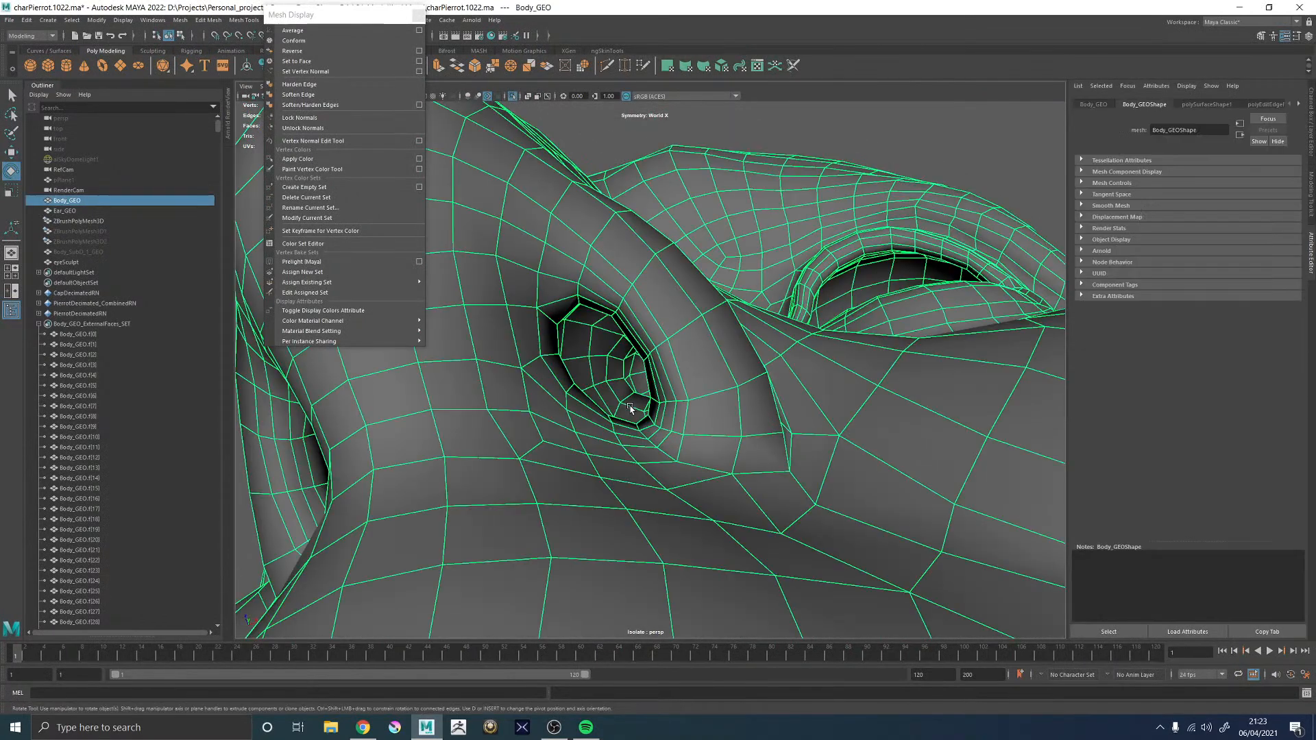
pyautogui.keyDown('alt'); pyautogui.moveTo(631, 408); pyautogui.dragTo(719, 233, button='right'); pyautogui.keyUp('alt')
pyautogui.click(721, 226)
pyautogui.keyDown('alt'); pyautogui.moveTo(722, 207); pyautogui.dragTo(681, 244); pyautogui.keyUp('alt')
pyautogui.keyDown('alt'); pyautogui.moveTo(681, 244); pyautogui.dragTo(909, 543, button='right'); pyautogui.keyUp('alt')
pyautogui.keyDown('alt'); pyautogui.moveTo(909, 543); pyautogui.dragTo(621, 430); pyautogui.keyUp('alt')
pyautogui.keyDown('alt'); pyautogui.moveTo(973, 411); pyautogui.dragTo(593, 416); pyautogui.keyUp('alt')
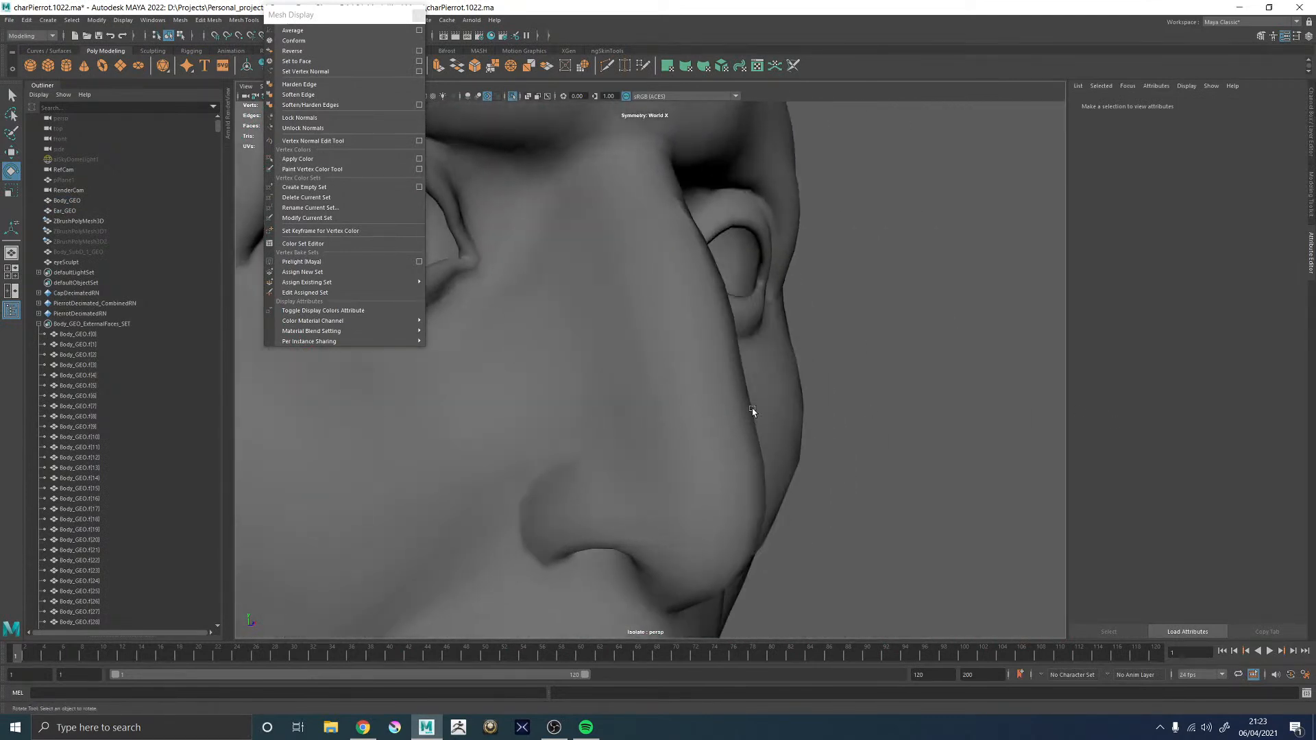
pyautogui.scroll(-7, 756, 391)
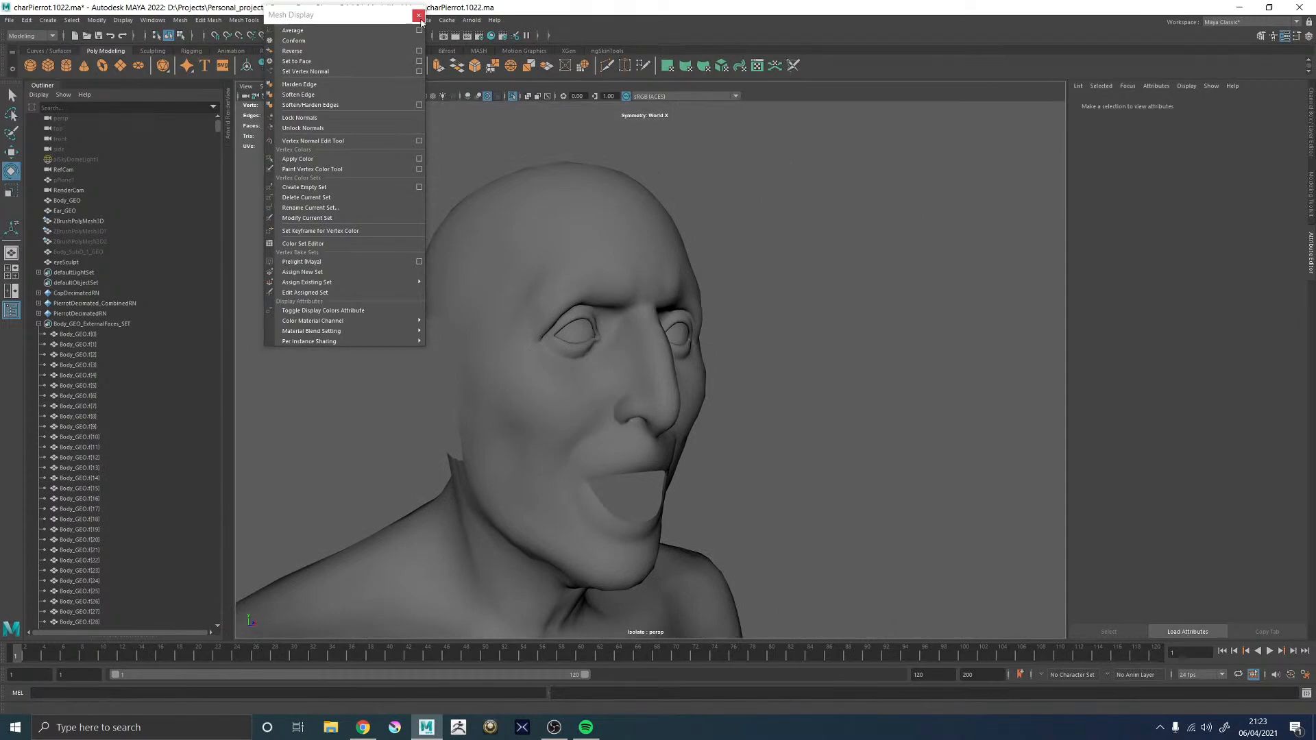
pyautogui.click(419, 15)
# - Select the open border edge loop at the end of the body mesh's arm
pyautogui.scroll(5, 499, 347)
pyautogui.click(500, 204)
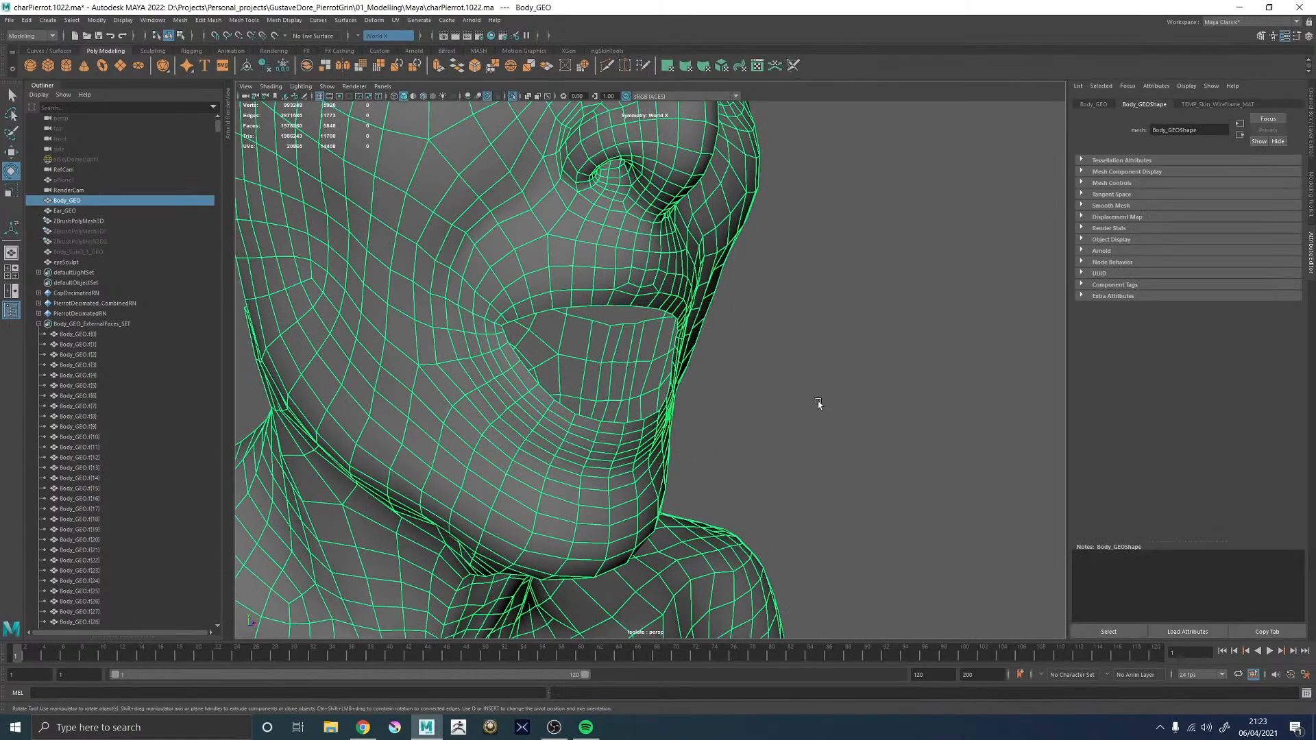
pyautogui.scroll(-10, 816, 406)
pyautogui.keyDown('alt'); pyautogui.moveTo(809, 415); pyautogui.dragTo(630, 439); pyautogui.keyUp('alt')
pyautogui.keyDown('alt'); pyautogui.moveTo(775, 590); pyautogui.dragTo(562, 247, button='middle'); pyautogui.keyUp('alt')
pyautogui.keyDown('alt'); pyautogui.moveTo(562, 247); pyautogui.dragTo(755, 361, button='right'); pyautogui.keyUp('alt')
pyautogui.keyDown('alt'); pyautogui.moveTo(497, 213); pyautogui.dragTo(596, 290, button='middle'); pyautogui.keyUp('alt')
pyautogui.keyDown('alt'); pyautogui.moveTo(597, 291); pyautogui.dragTo(666, 327, button='right'); pyautogui.keyUp('alt')
pyautogui.keyDown('alt'); pyautogui.moveTo(666, 327); pyautogui.dragTo(638, 483); pyautogui.keyUp('alt')
pyautogui.moveTo(641, 273); pyautogui.dragTo(639, 224, button='right')
pyautogui.click(639, 315)
# - Extrude the arm's open border loop and scale the new edges inward to form a rim
pyautogui.keyDown('alt'); pyautogui.moveTo(658, 313); pyautogui.dragTo(887, 249); pyautogui.keyUp('alt')
pyautogui.keyDown('shift'); pyautogui.rightClick(885, 251); pyautogui.keyUp('shift')
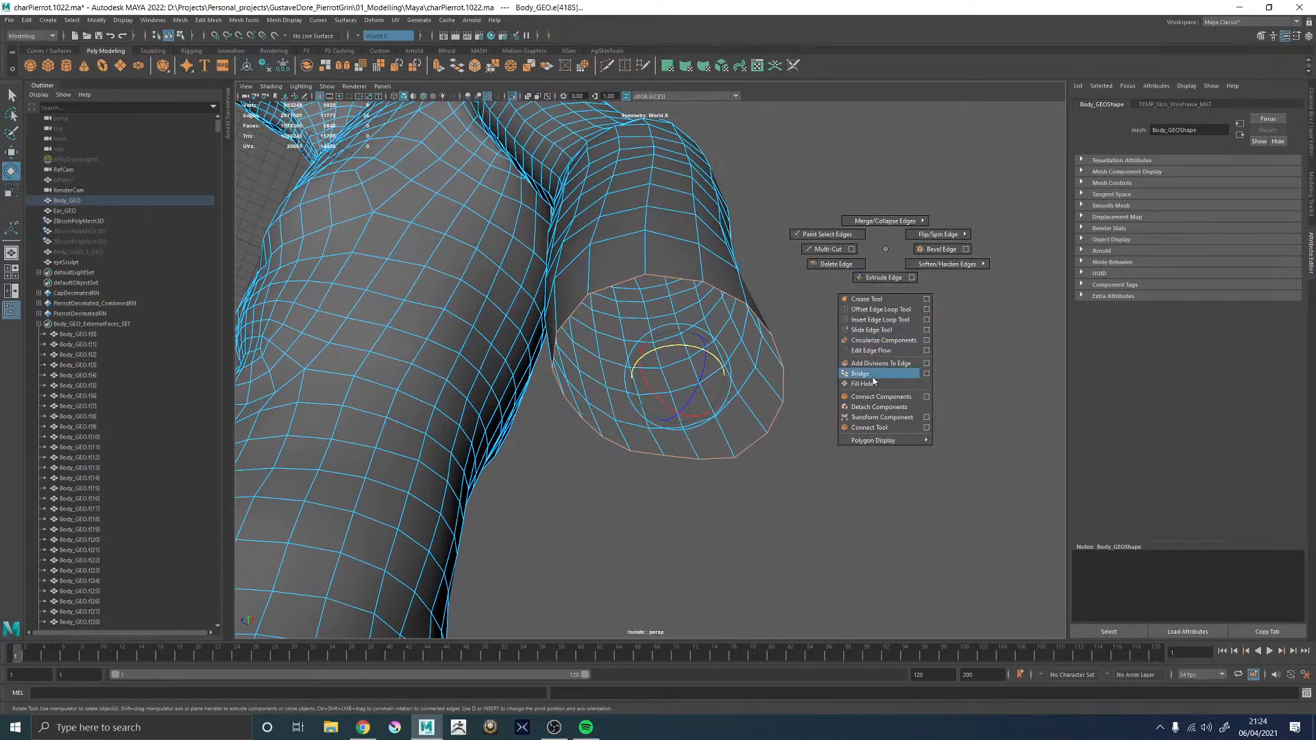
pyautogui.click(886, 278)
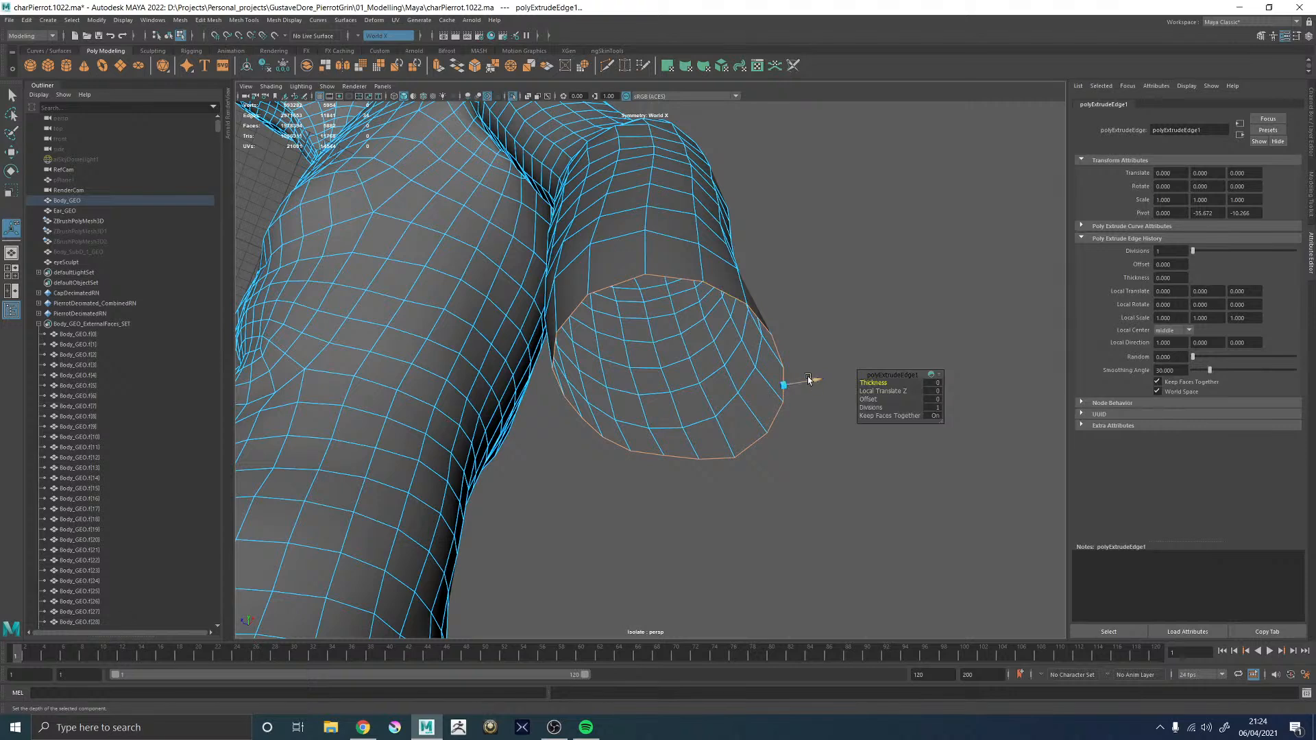
pyautogui.press('r')
pyautogui.moveTo(677, 376); pyautogui.dragTo(622, 383)
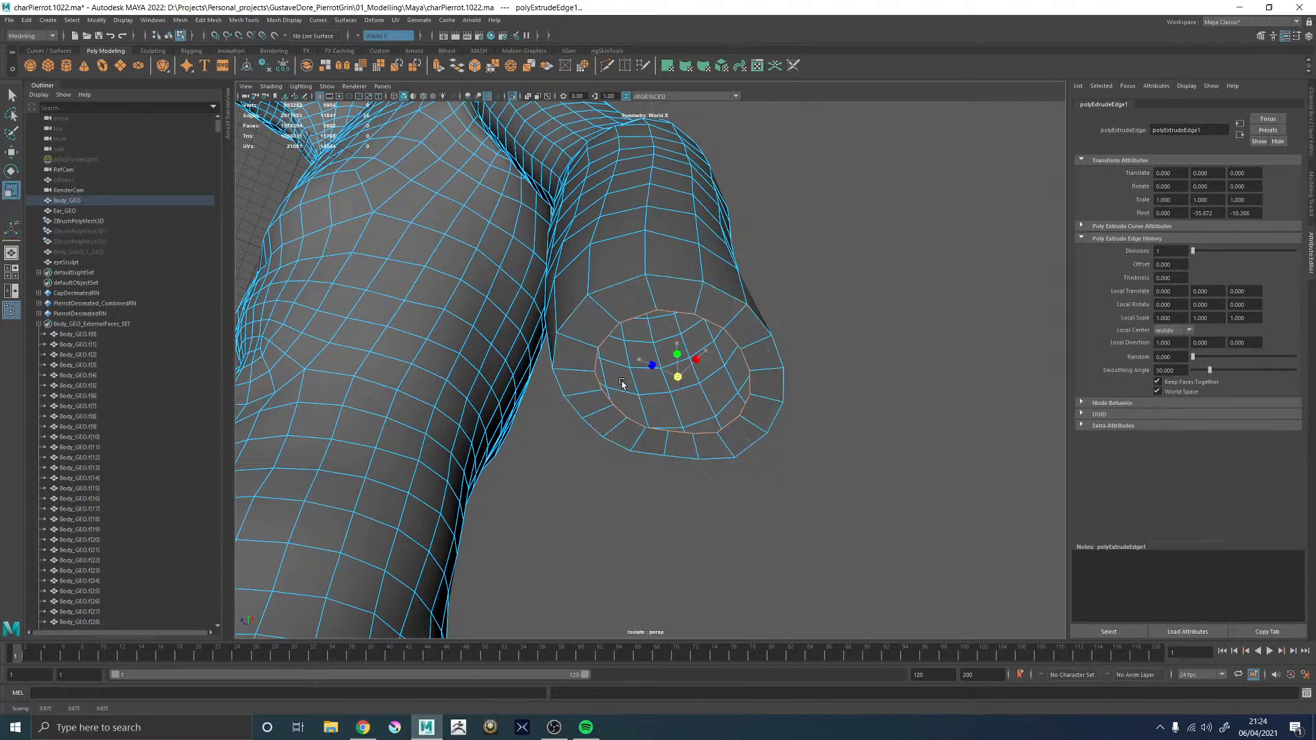
# - Extrude the inner rim loop again and merge its edges to the centre to close the arm's end
pyautogui.hotkey('ctrl', 'e')
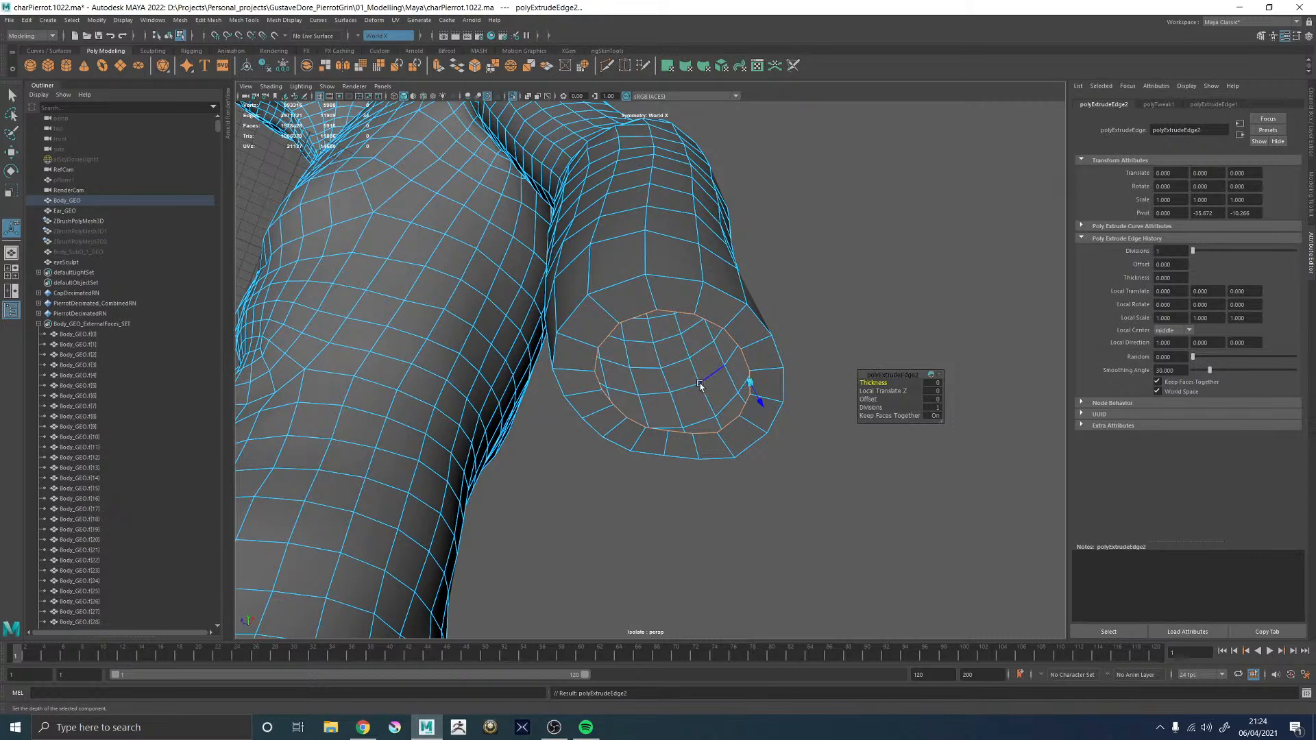
pyautogui.press('r')
pyautogui.keyDown('shift'); pyautogui.moveTo(821, 296); pyautogui.dragTo(823, 247, button='right'); pyautogui.keyUp('shift')
pyautogui.keyDown('alt'); pyautogui.moveTo(798, 249); pyautogui.dragTo(650, 257); pyautogui.keyUp('alt')
# - Bevel the outer edge loop of the arm's end cap with 2 segments and a fraction of 0.5
pyautogui.keyDown('shift'); pyautogui.moveTo(660, 226); pyautogui.dragTo(717, 226, button='right'); pyautogui.keyUp('shift')
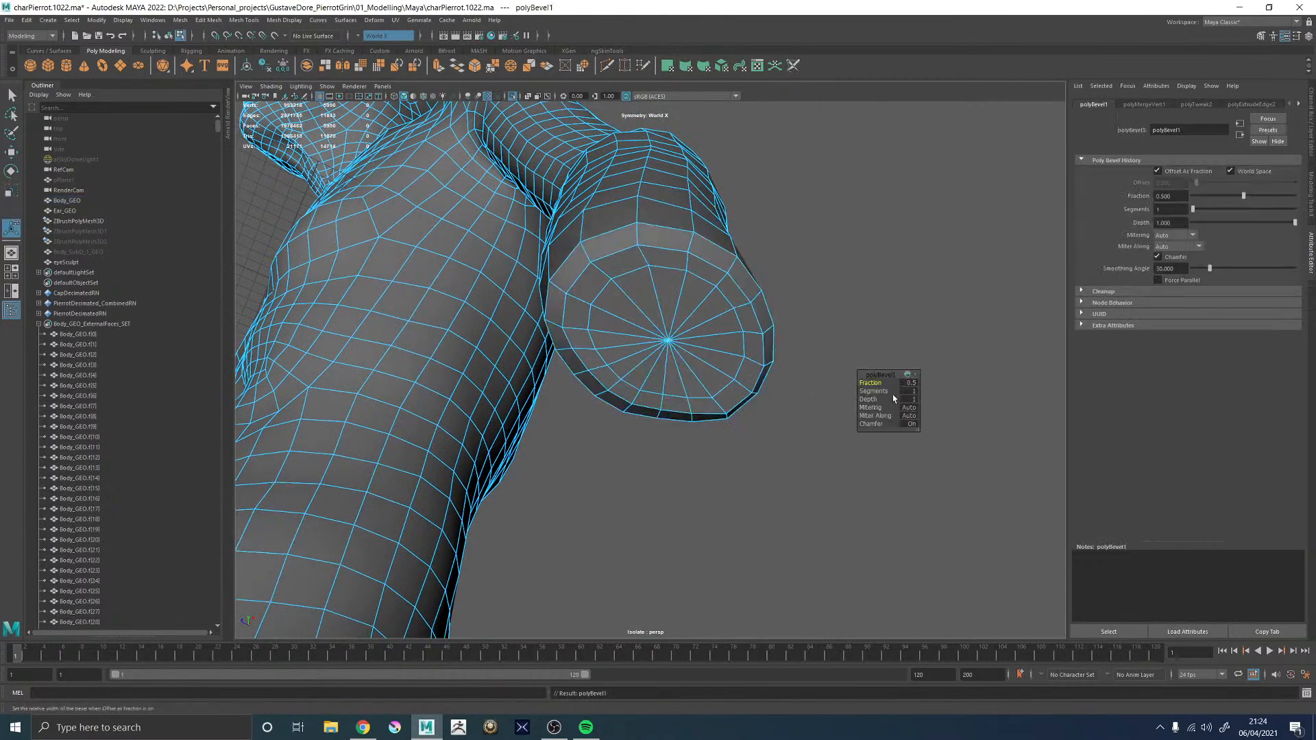
pyautogui.press('Return')
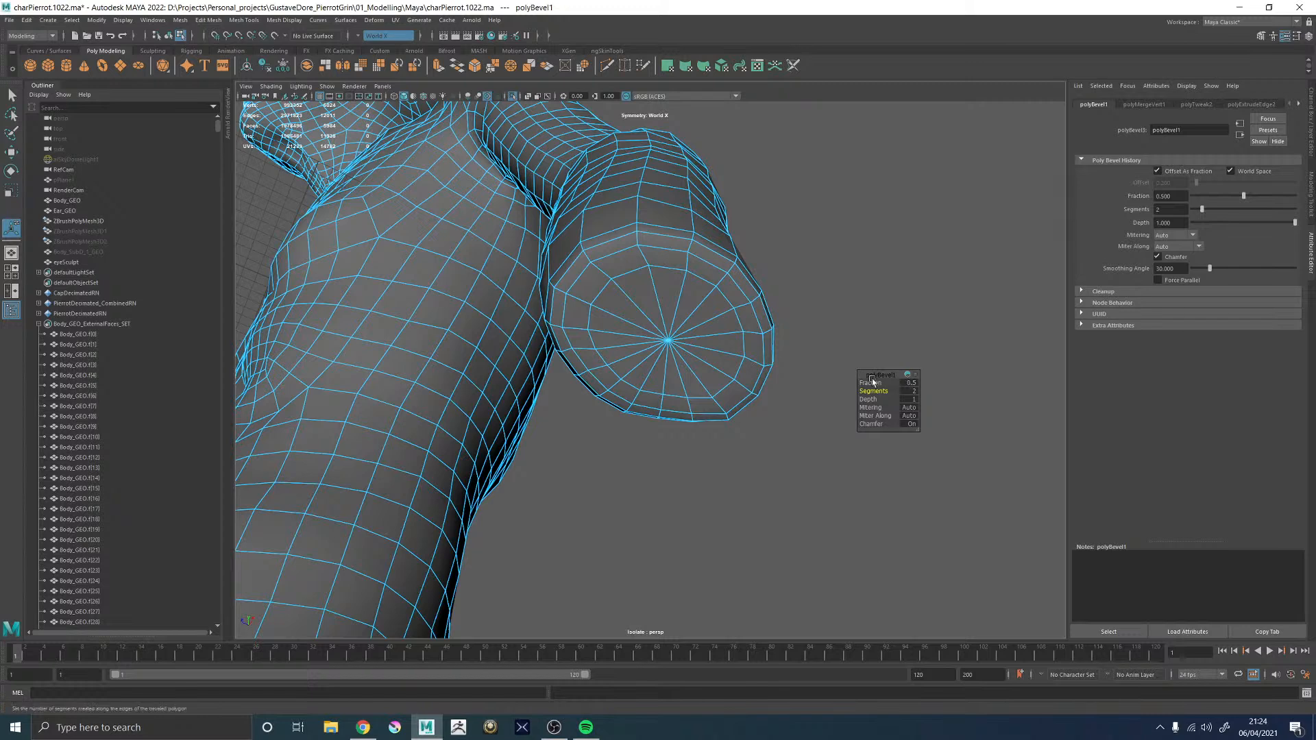
pyautogui.keyDown('alt'); pyautogui.moveTo(651, 315); pyautogui.dragTo(649, 302); pyautogui.keyUp('alt')
pyautogui.keyDown('alt'); pyautogui.moveTo(649, 302); pyautogui.dragTo(672, 362, button='middle'); pyautogui.keyUp('alt')
pyautogui.press('q')
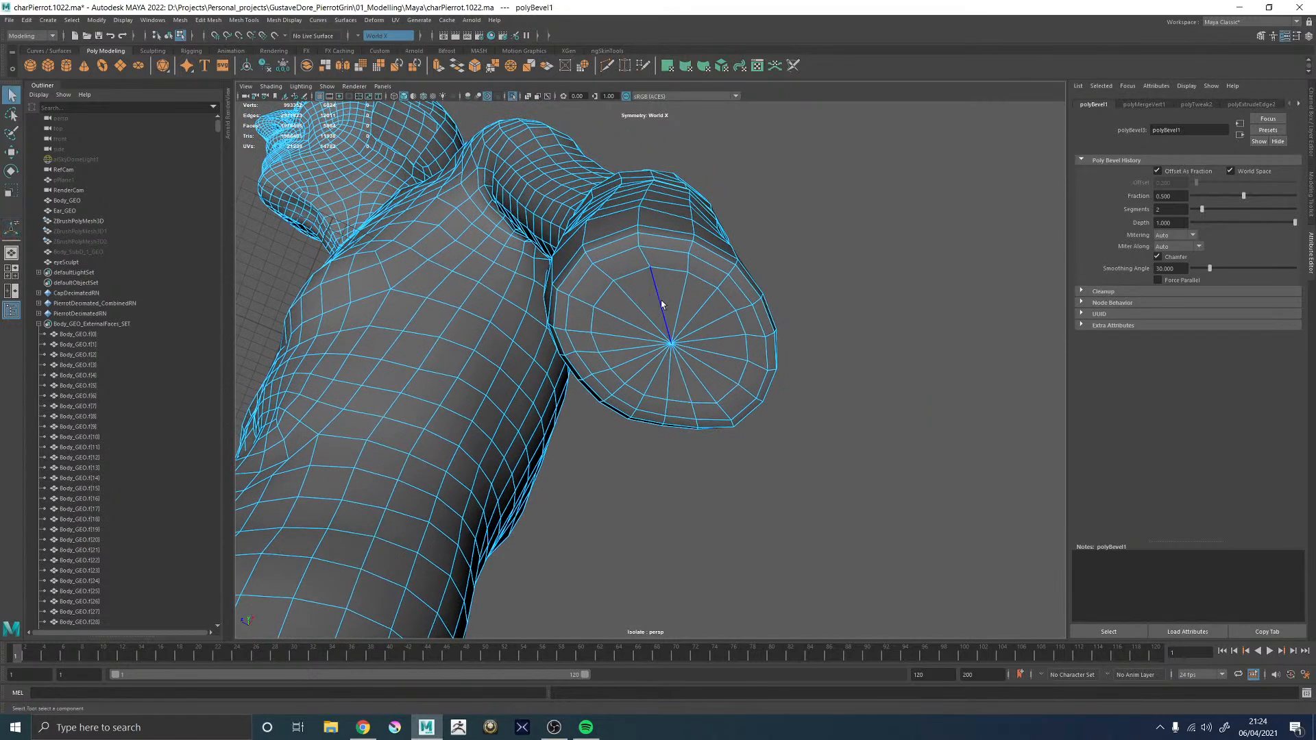
# - Delete every second spoke edge radiating from the centre of the arm's end cap
pyautogui.keyDown('alt'); pyautogui.moveTo(664, 303); pyautogui.dragTo(638, 297); pyautogui.keyUp('alt')
pyautogui.click(631, 296)
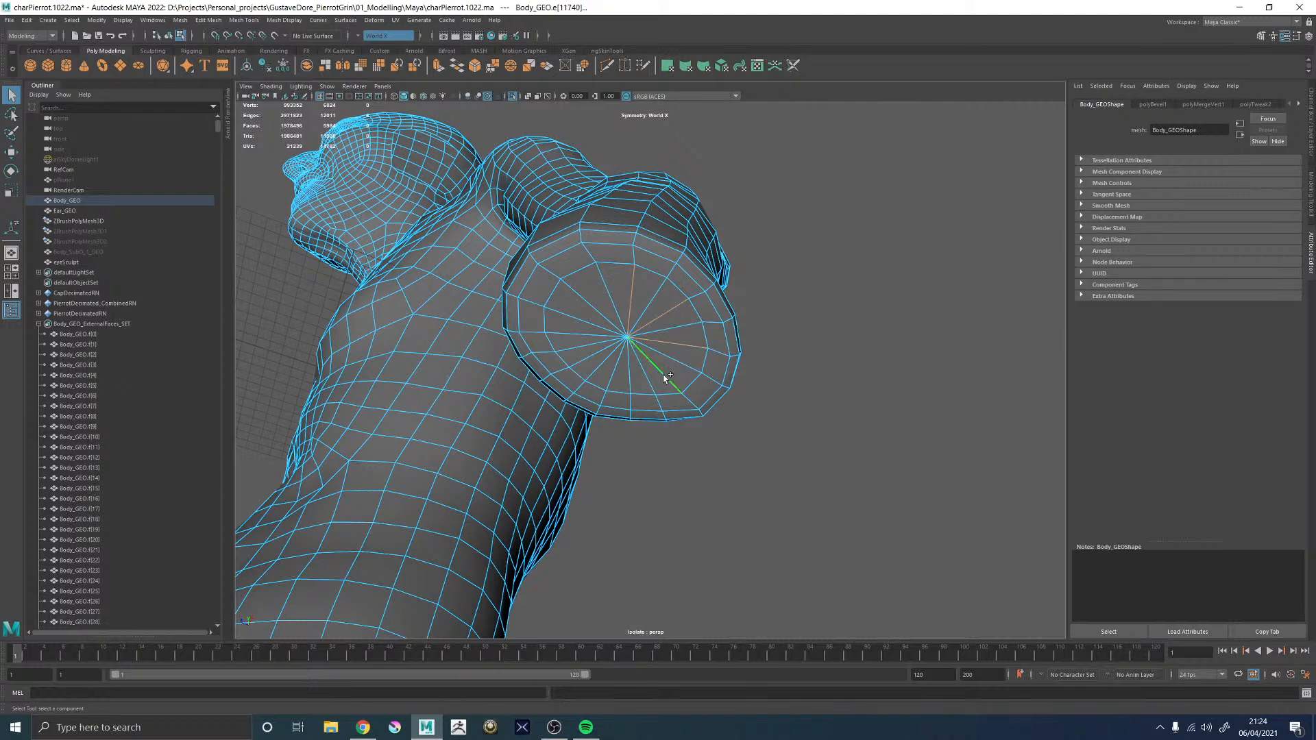
pyautogui.keyDown('shift'); pyautogui.click(584, 348); pyautogui.keyUp('shift')
pyautogui.keyDown('alt'); pyautogui.moveTo(600, 285); pyautogui.dragTo(653, 318); pyautogui.keyUp('alt')
pyautogui.press('F8')
pyautogui.press('F8')
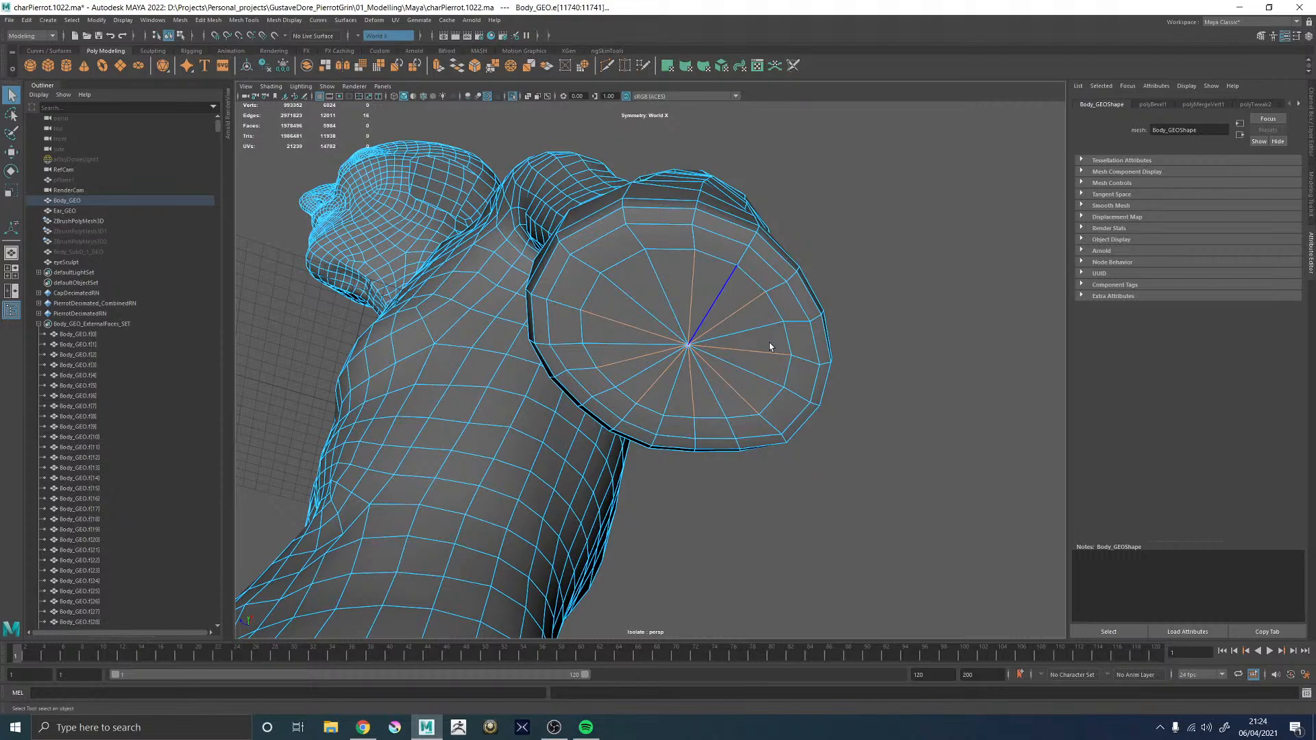
pyautogui.keyDown('alt'); pyautogui.moveTo(778, 335); pyautogui.dragTo(763, 480); pyautogui.keyUp('alt')
pyautogui.doubleClick(762, 479)
pyautogui.keyDown('alt'); pyautogui.moveTo(786, 428); pyautogui.dragTo(692, 337); pyautogui.keyUp('alt')
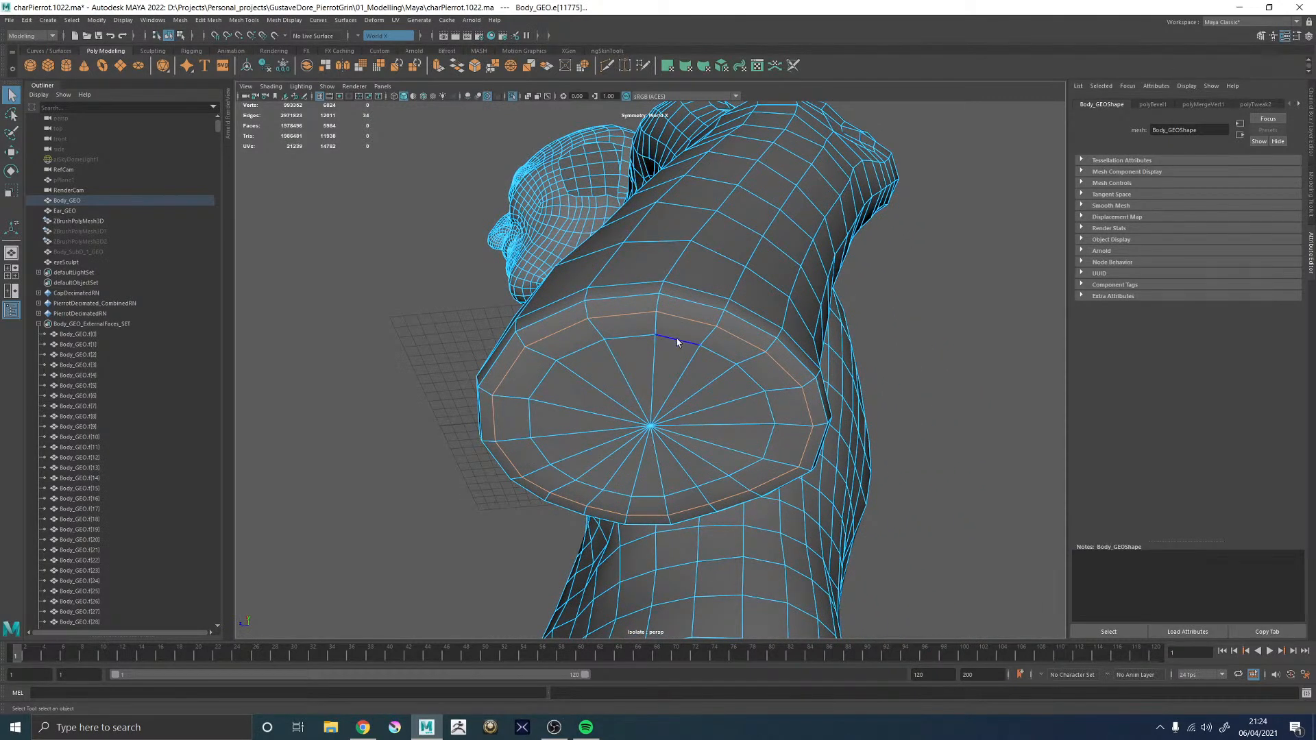
pyautogui.keyDown('alt'); pyautogui.moveTo(640, 332); pyautogui.dragTo(364, 347); pyautogui.keyUp('alt')
pyautogui.keyDown('alt'); pyautogui.moveTo(364, 347); pyautogui.dragTo(670, 414, button='right'); pyautogui.keyUp('alt')
pyautogui.keyDown('alt'); pyautogui.moveTo(670, 414); pyautogui.dragTo(698, 398); pyautogui.keyUp('alt')
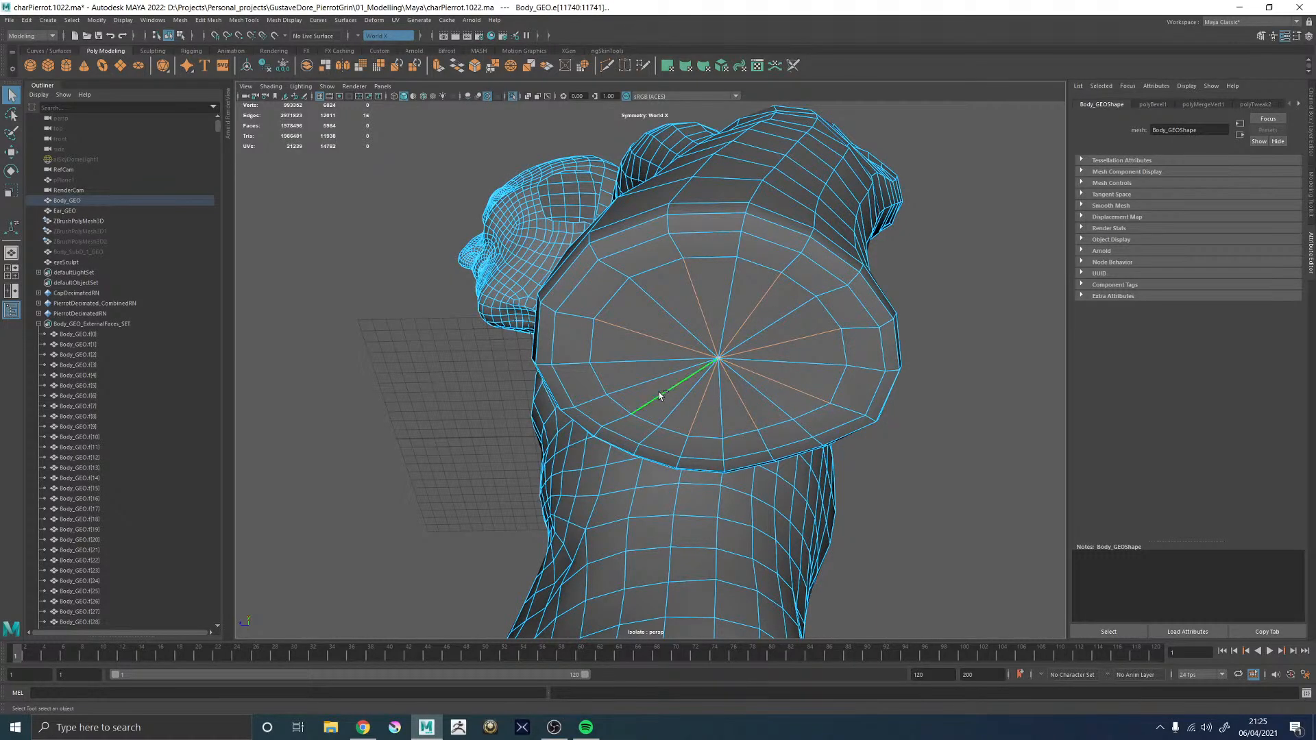
pyautogui.press('Delete')
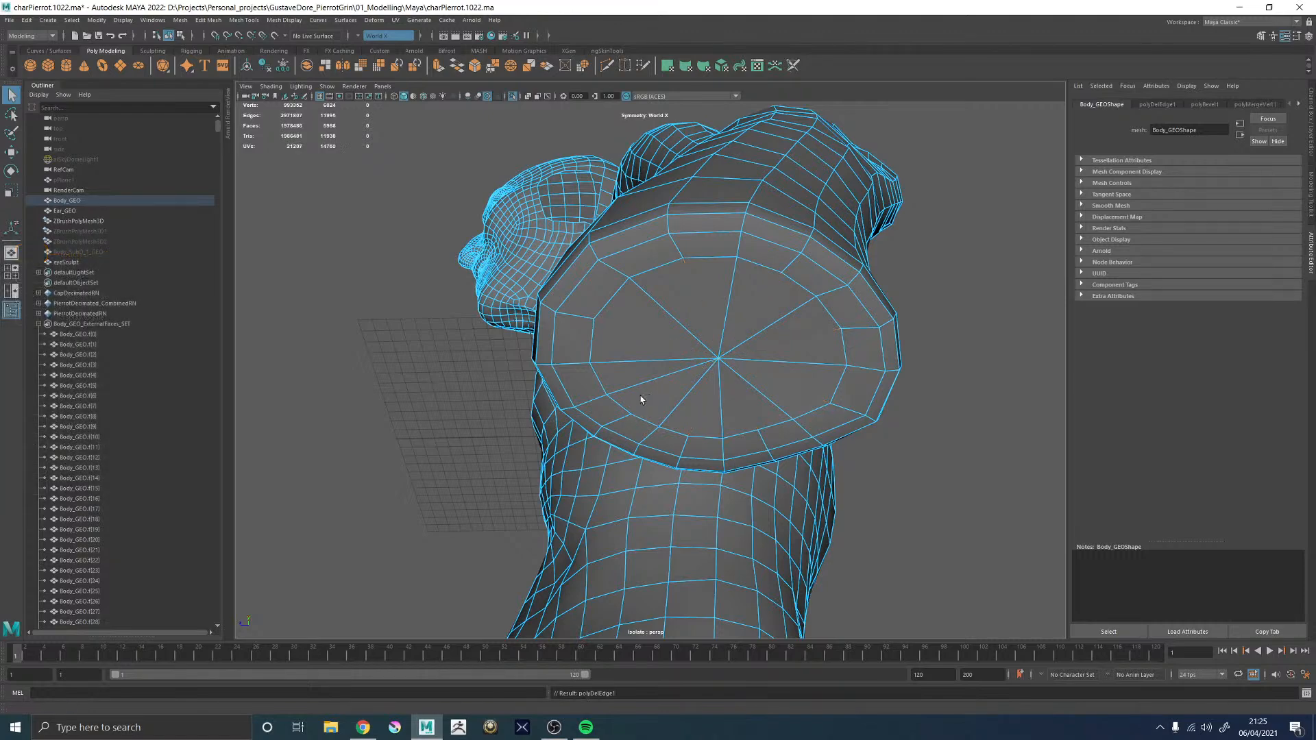
# - Examine the remaining spokes and centre point of the arm's end cap from several angles
pyautogui.keyDown('alt'); pyautogui.moveTo(676, 401); pyautogui.dragTo(715, 372); pyautogui.keyUp('alt')
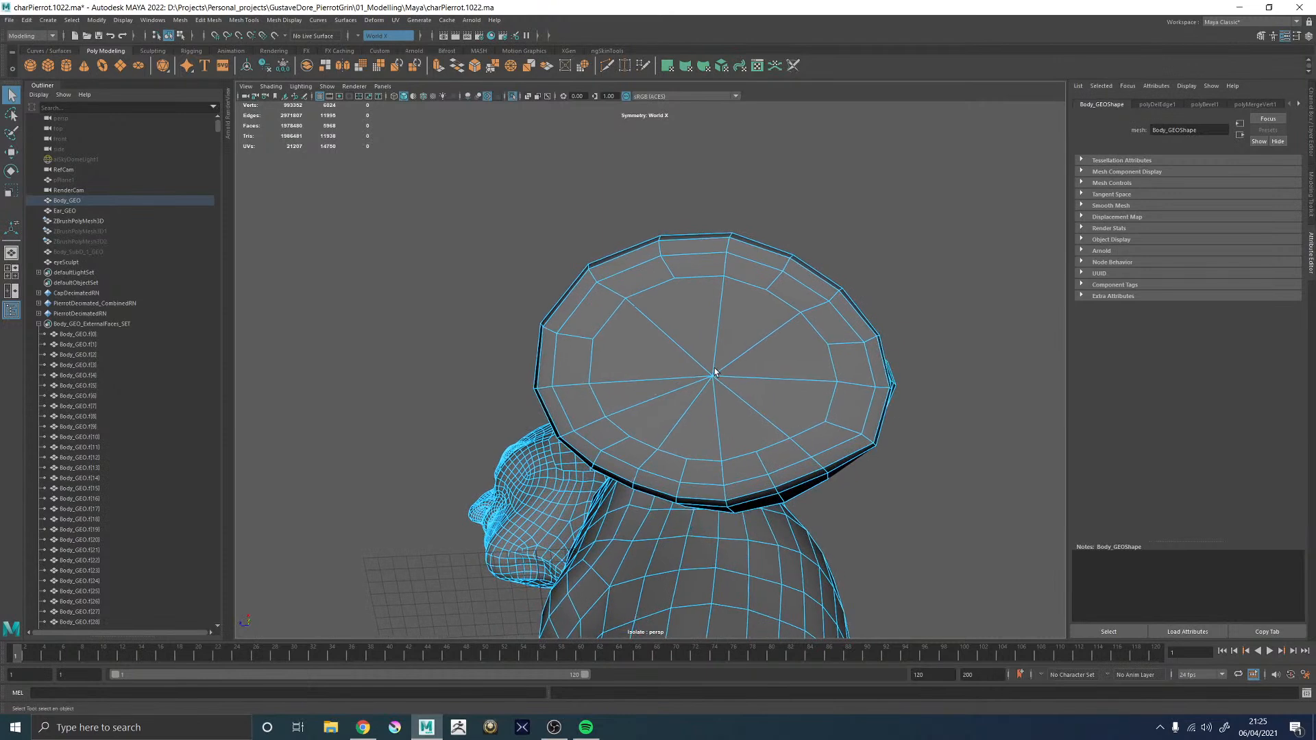
pyautogui.keyDown('alt'); pyautogui.moveTo(702, 369); pyautogui.dragTo(838, 422, button='right'); pyautogui.keyUp('alt')
pyautogui.keyDown('alt'); pyautogui.moveTo(787, 374); pyautogui.dragTo(745, 377); pyautogui.keyUp('alt')
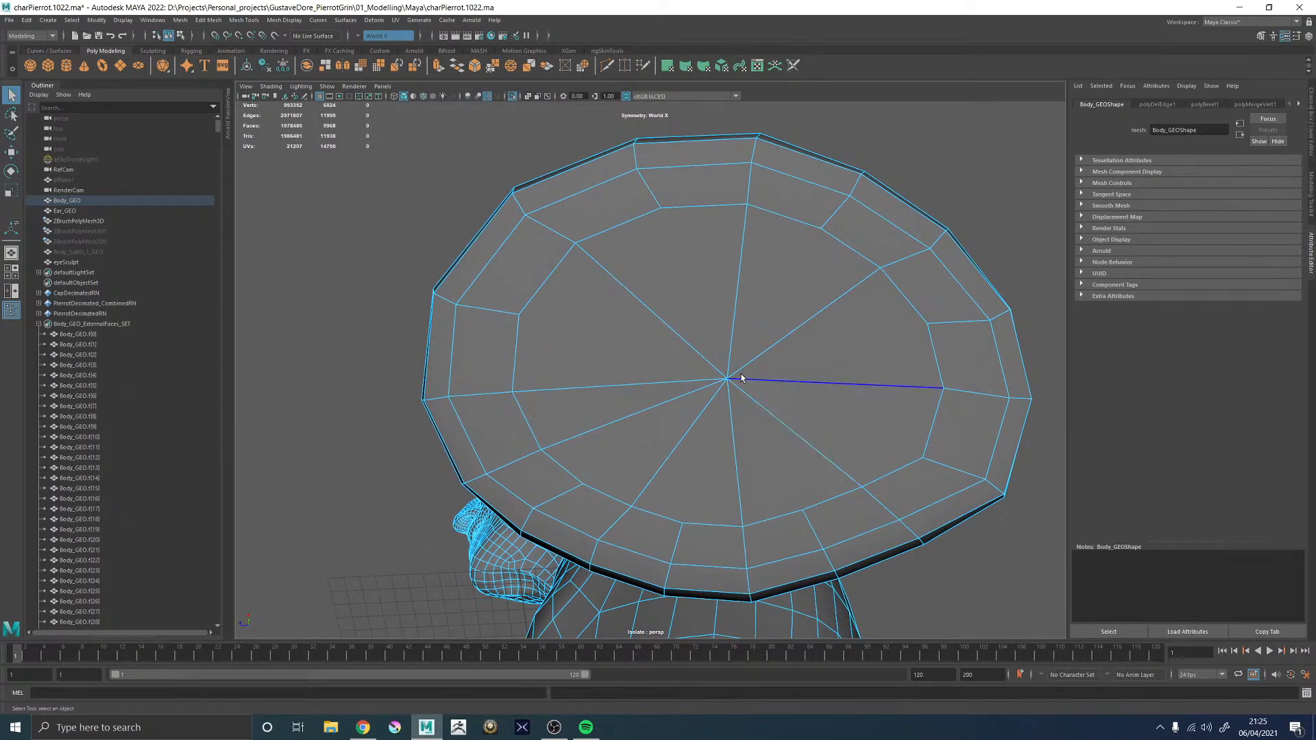
pyautogui.click(729, 379)
pyautogui.keyDown('alt'); pyautogui.moveTo(788, 388); pyautogui.dragTo(628, 349); pyautogui.keyUp('alt')
pyautogui.moveTo(628, 349)
pyautogui.keyDown('alt'); pyautogui.mouseDown(button='right')
pyautogui.moveTo(520, 318)
pyautogui.moveTo(631, 335)
pyautogui.moveTo(639, 361)
pyautogui.mouseUp(button='right'); pyautogui.keyUp('alt')
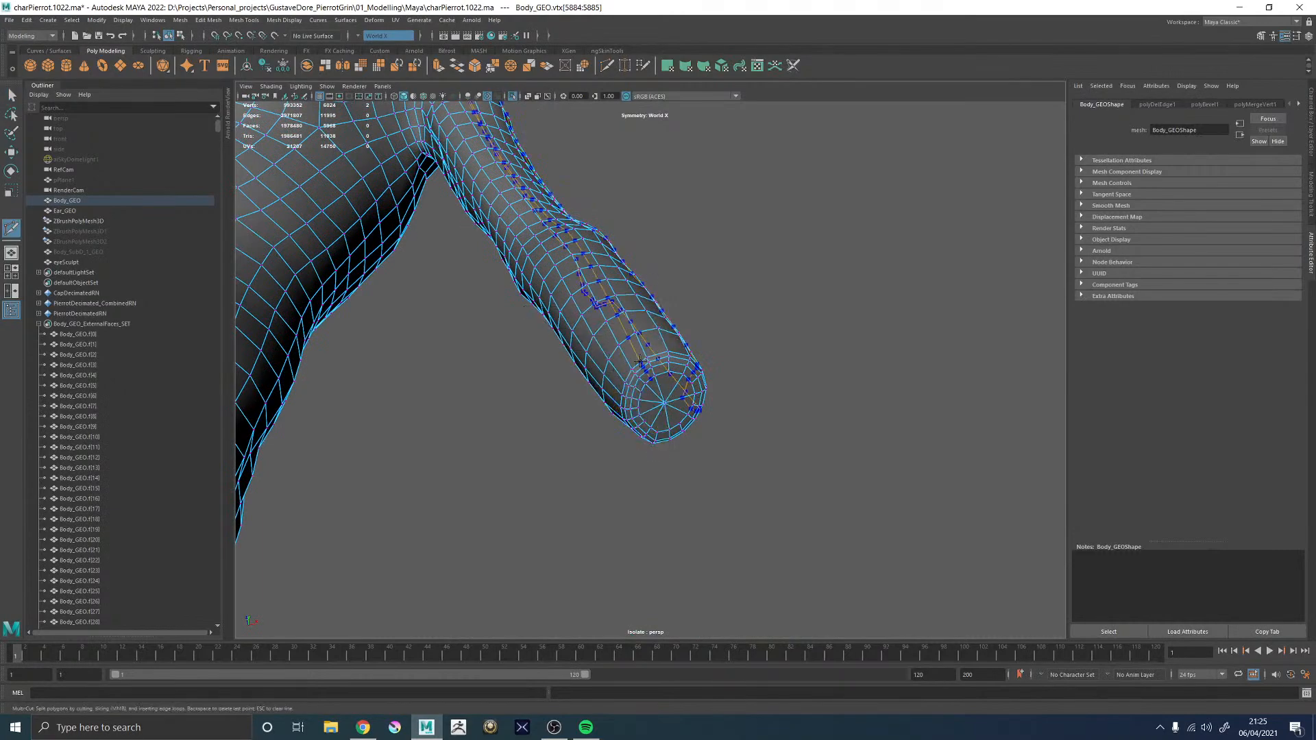
pyautogui.keyDown('alt'); pyautogui.moveTo(768, 397); pyautogui.dragTo(622, 355); pyautogui.keyUp('alt')
pyautogui.press('w')
pyautogui.moveTo(686, 394); pyautogui.dragTo(693, 329, button='right')
pyautogui.click(789, 301)
pyautogui.click(707, 338)
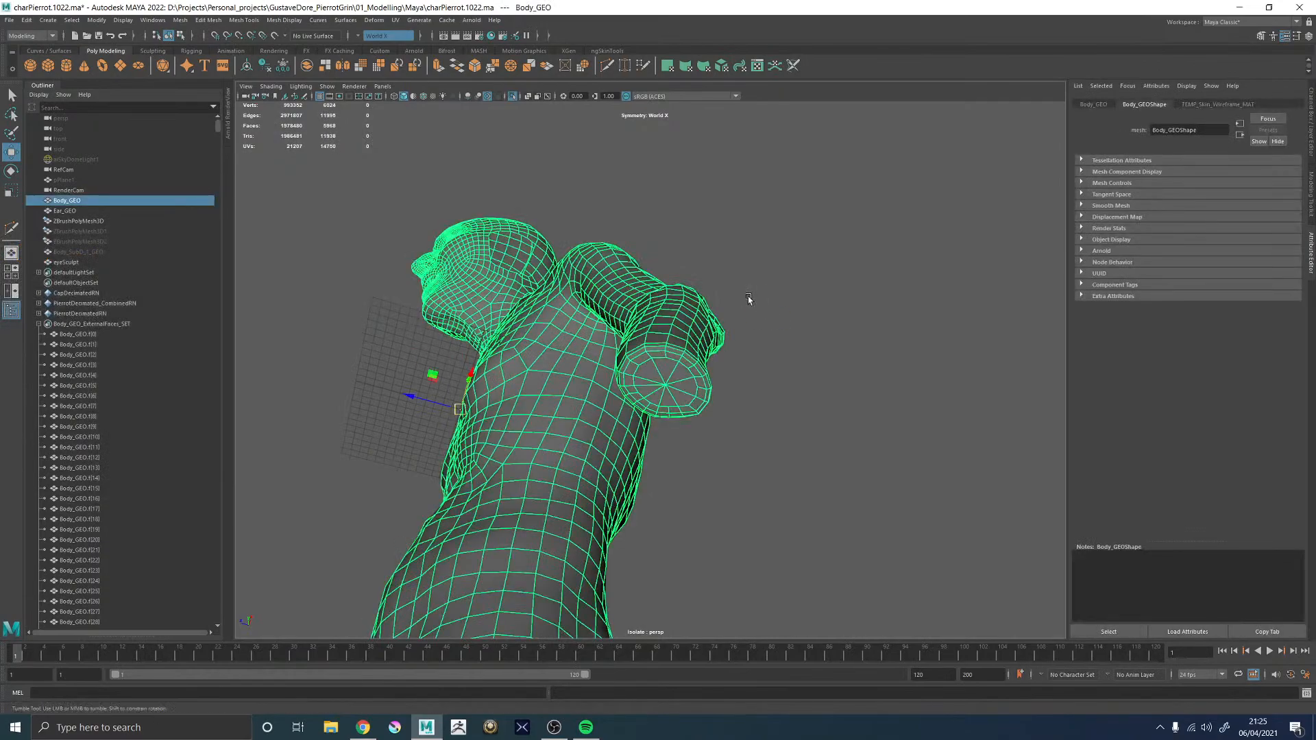
# - Select the wedge-shaped faces around the centre of the arm's end cap one after another
pyautogui.keyDown('alt'); pyautogui.moveTo(747, 299); pyautogui.dragTo(865, 298); pyautogui.keyUp('alt')
pyautogui.keyDown('alt'); pyautogui.moveTo(649, 273); pyautogui.dragTo(882, 490, button='right'); pyautogui.keyUp('alt')
pyautogui.keyDown('alt'); pyautogui.moveTo(563, 377); pyautogui.dragTo(575, 308, button='middle'); pyautogui.keyUp('alt')
pyautogui.keyDown('alt'); pyautogui.moveTo(678, 360); pyautogui.dragTo(754, 386); pyautogui.keyUp('alt')
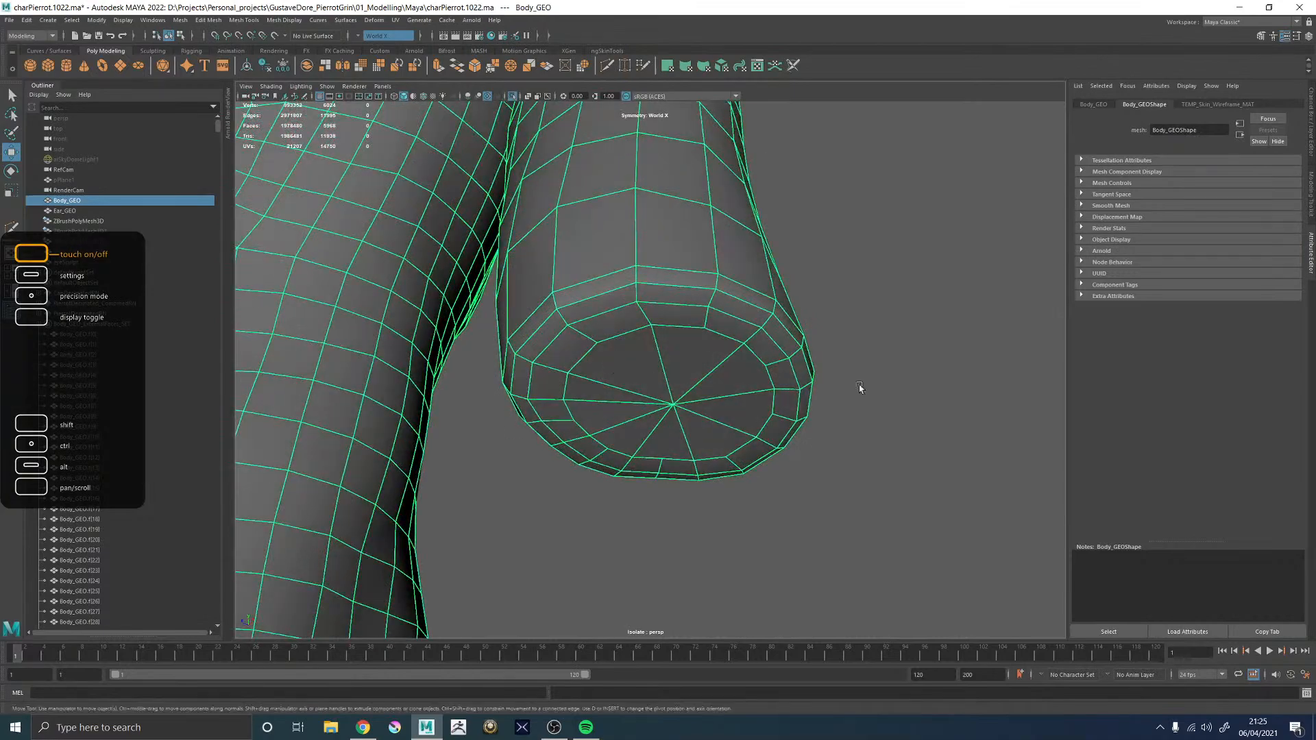
pyautogui.keyDown('alt'); pyautogui.moveTo(755, 386); pyautogui.dragTo(585, 376, button='right'); pyautogui.keyUp('alt')
pyautogui.moveTo(585, 376)
pyautogui.keyDown('alt'); pyautogui.mouseDown()
pyautogui.moveTo(642, 359)
pyautogui.moveTo(614, 368)
pyautogui.moveTo(583, 350)
pyautogui.mouseUp(); pyautogui.keyUp('alt')
pyautogui.keyDown('alt'); pyautogui.moveTo(584, 350); pyautogui.dragTo(669, 346, button='right'); pyautogui.keyUp('alt')
pyautogui.click(691, 317)
pyautogui.keyDown('shift'); pyautogui.click(740, 293); pyautogui.keyUp('shift')
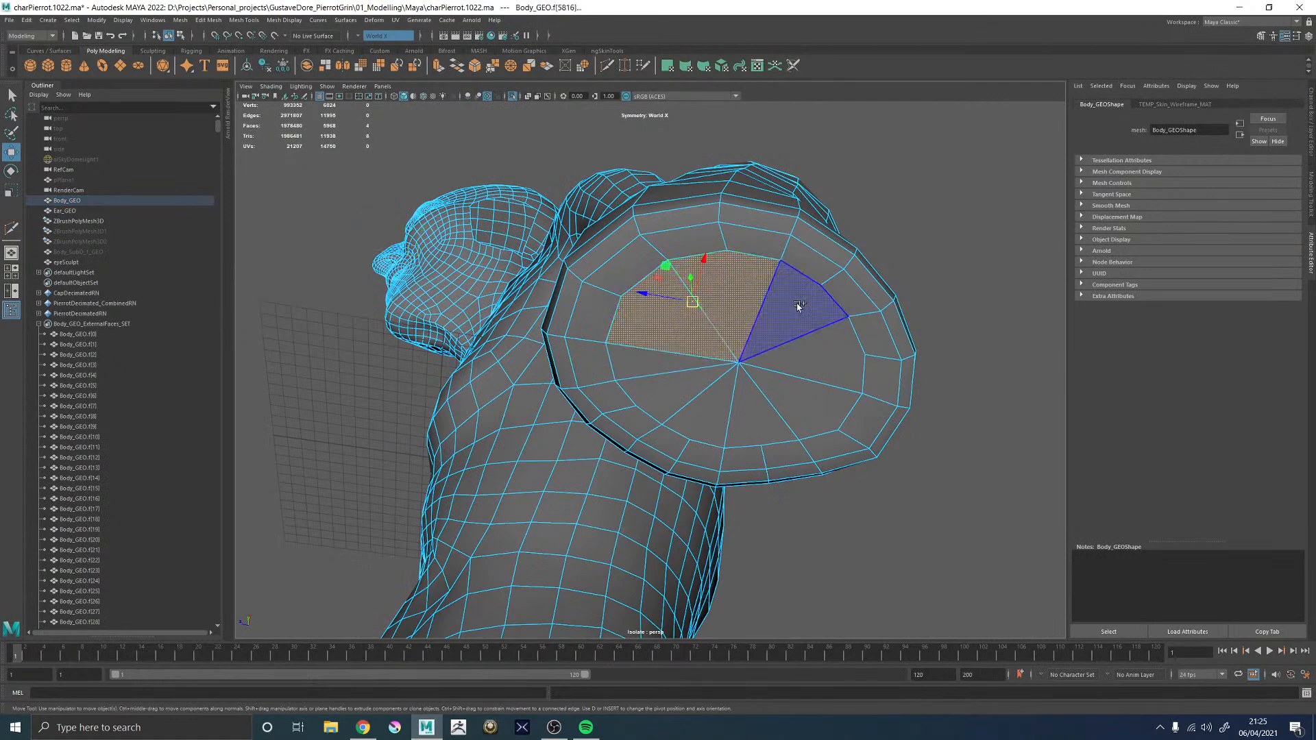
pyautogui.keyDown('shift'); pyautogui.click(794, 307); pyautogui.keyUp('shift')
pyautogui.keyDown('shift'); pyautogui.click(825, 356); pyautogui.keyUp('shift')
# - Undo the face selections and the preceding selection changes on the body mesh
pyautogui.hotkey('ctrl', 'z')
pyautogui.hotkey('ctrl', 'z')
pyautogui.hotkey('ctrl', 'z')
pyautogui.hotkey('ctrl', 'z')
pyautogui.hotkey('ctrl', 'z')
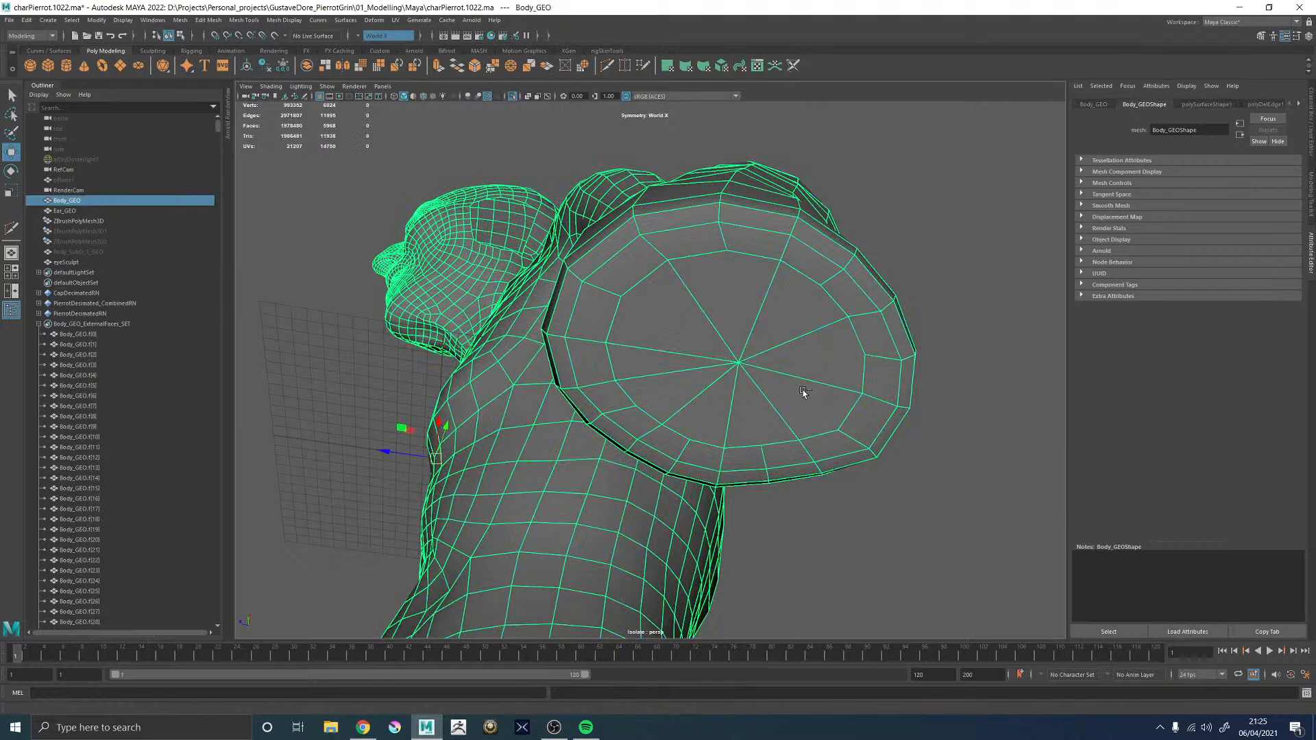
pyautogui.hotkey('ctrl', 'z')
pyautogui.hotkey('ctrl', 'z')
pyautogui.hotkey('ctrl', 'z')
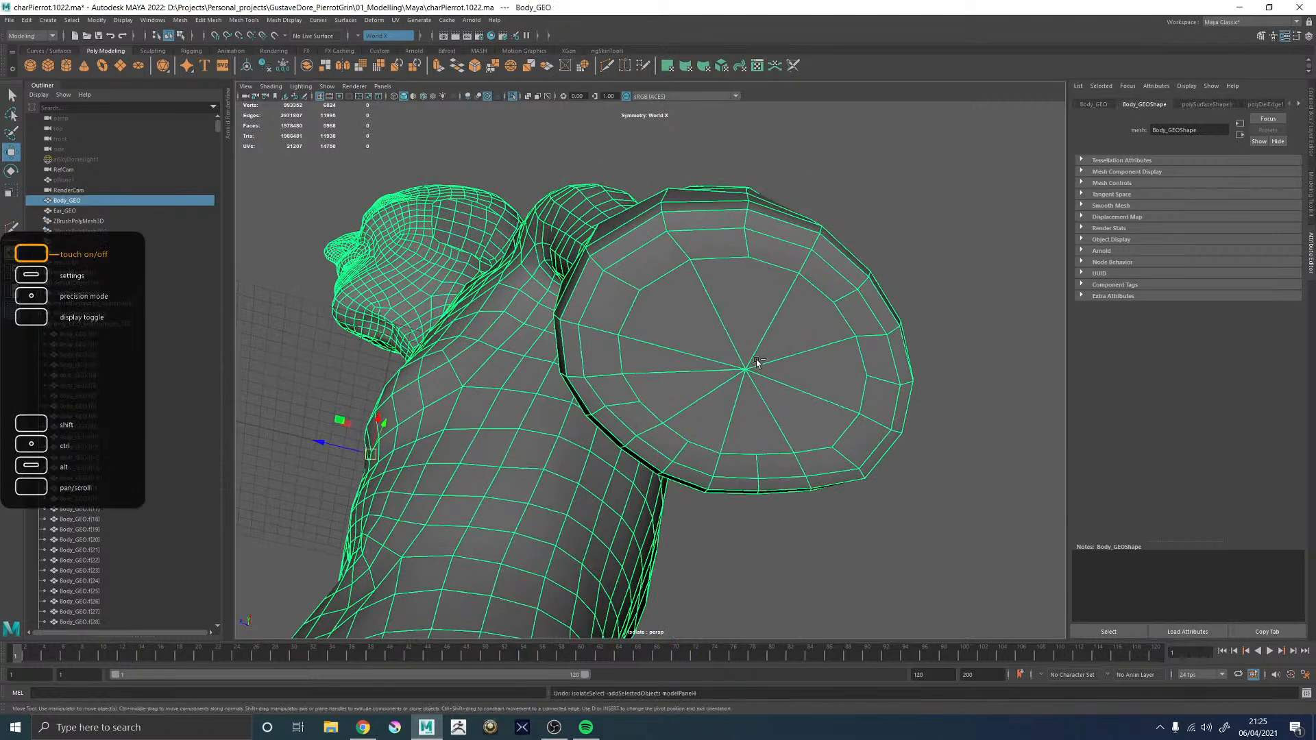
pyautogui.hotkey('ctrl', 'z')
pyautogui.hotkey('ctrl', 'z')
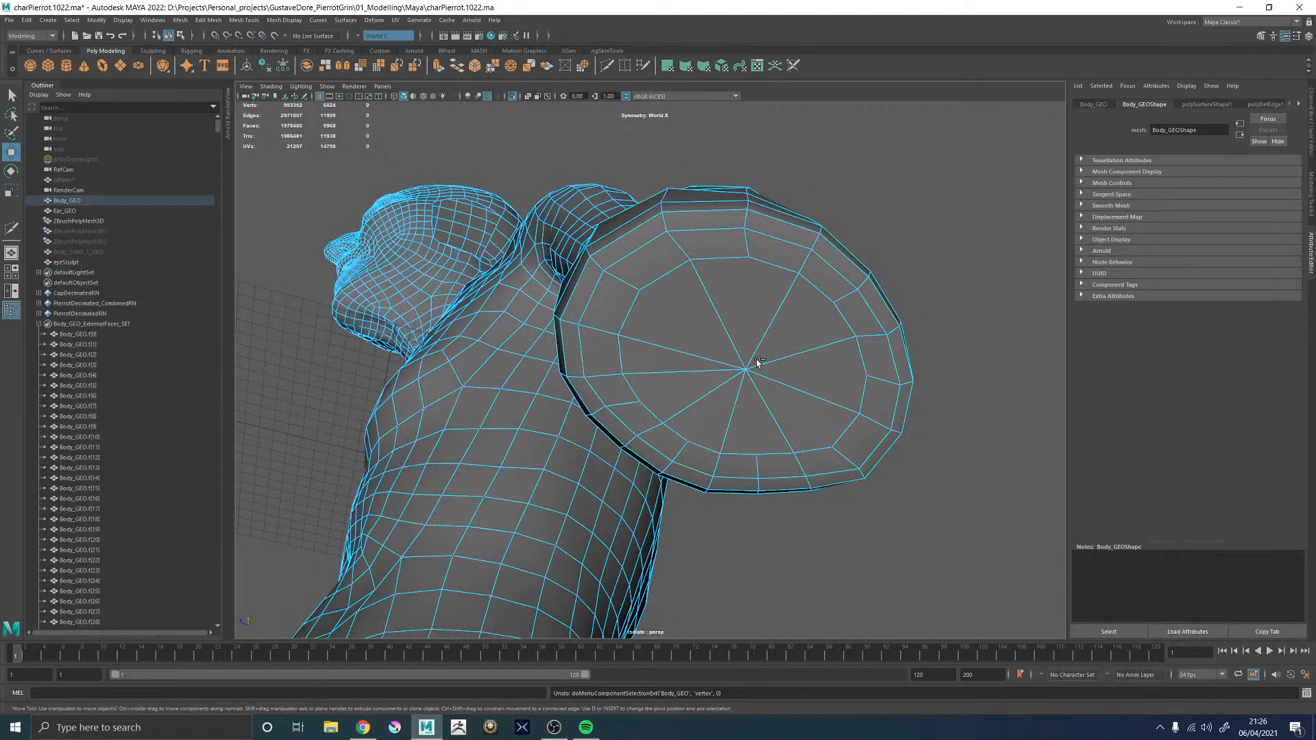
# - Try to quadrangulate only the triangular faces around the centre of the arm's end cap
pyautogui.moveTo(678, 312); pyautogui.dragTo(708, 315, button='right')
pyautogui.click(707, 312)
pyautogui.moveTo(725, 344); pyautogui.dragTo(684, 272)
pyautogui.scroll(-5, 788, 381)
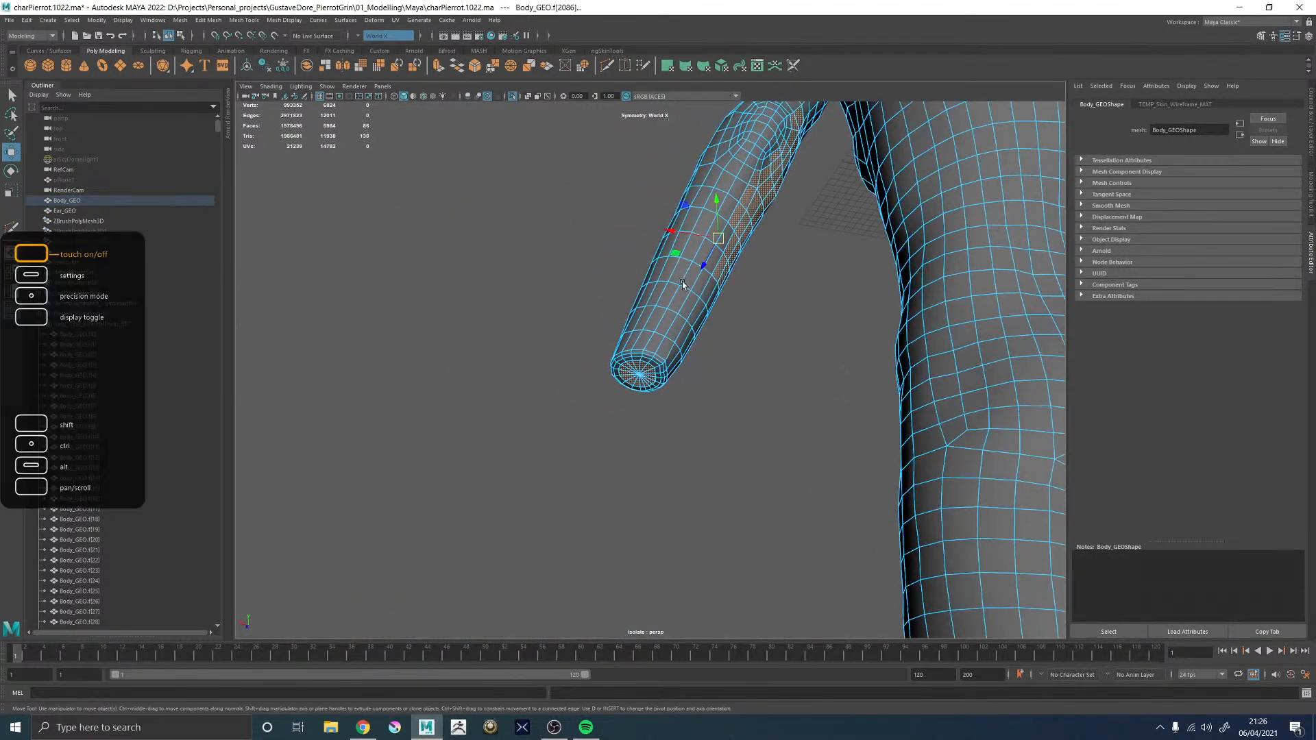
pyautogui.keyDown('alt'); pyautogui.moveTo(706, 240); pyautogui.dragTo(650, 335, button='middle'); pyautogui.keyUp('alt')
pyautogui.keyDown('ctrl'); pyautogui.moveTo(568, 159); pyautogui.dragTo(666, 333); pyautogui.keyUp('ctrl')
pyautogui.moveTo(666, 334)
pyautogui.keyDown('alt'); pyautogui.mouseDown(button='right')
pyautogui.moveTo(952, 420)
pyautogui.moveTo(758, 411)
pyautogui.mouseUp(button='right'); pyautogui.keyUp('alt')
pyautogui.keyDown('alt'); pyautogui.moveTo(884, 404); pyautogui.dragTo(719, 397, button='right'); pyautogui.keyUp('alt')
pyautogui.keyDown('alt'); pyautogui.moveTo(947, 352); pyautogui.dragTo(645, 430, button='middle'); pyautogui.keyUp('alt')
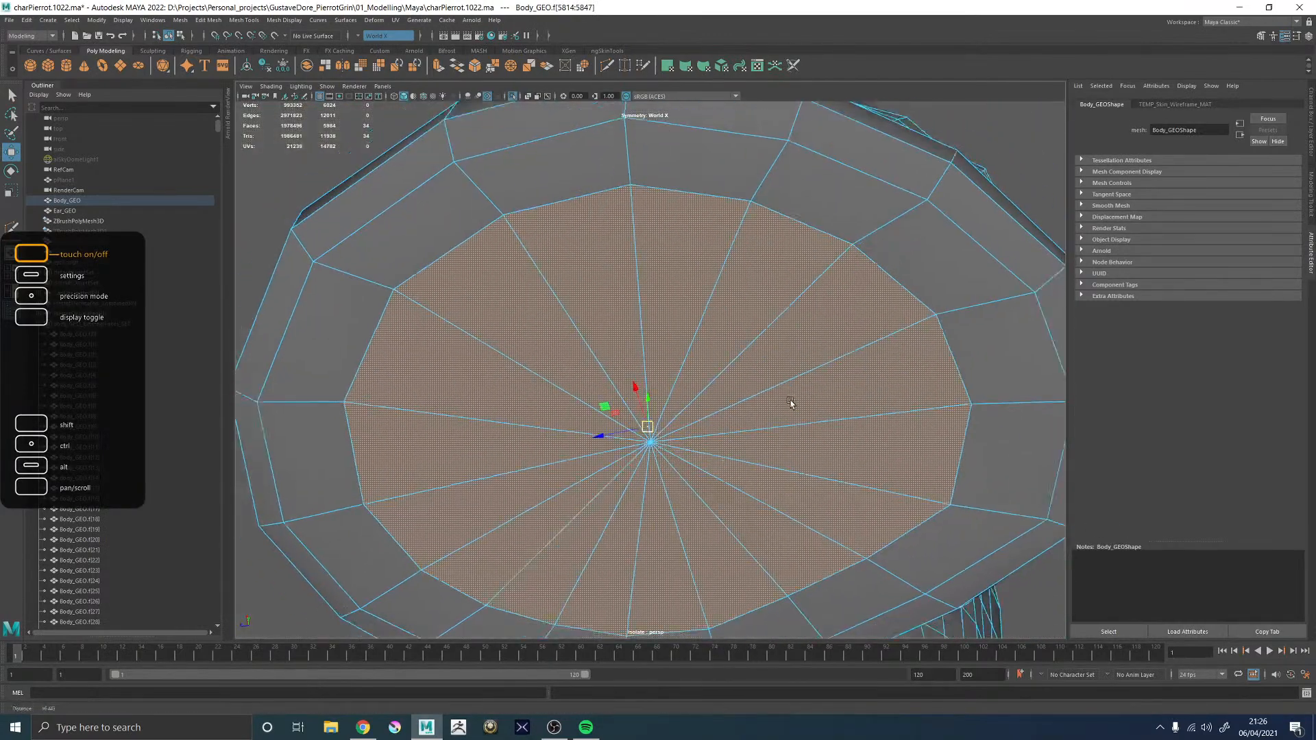
pyautogui.keyDown('alt'); pyautogui.moveTo(801, 402); pyautogui.dragTo(732, 397, button='right'); pyautogui.keyUp('alt')
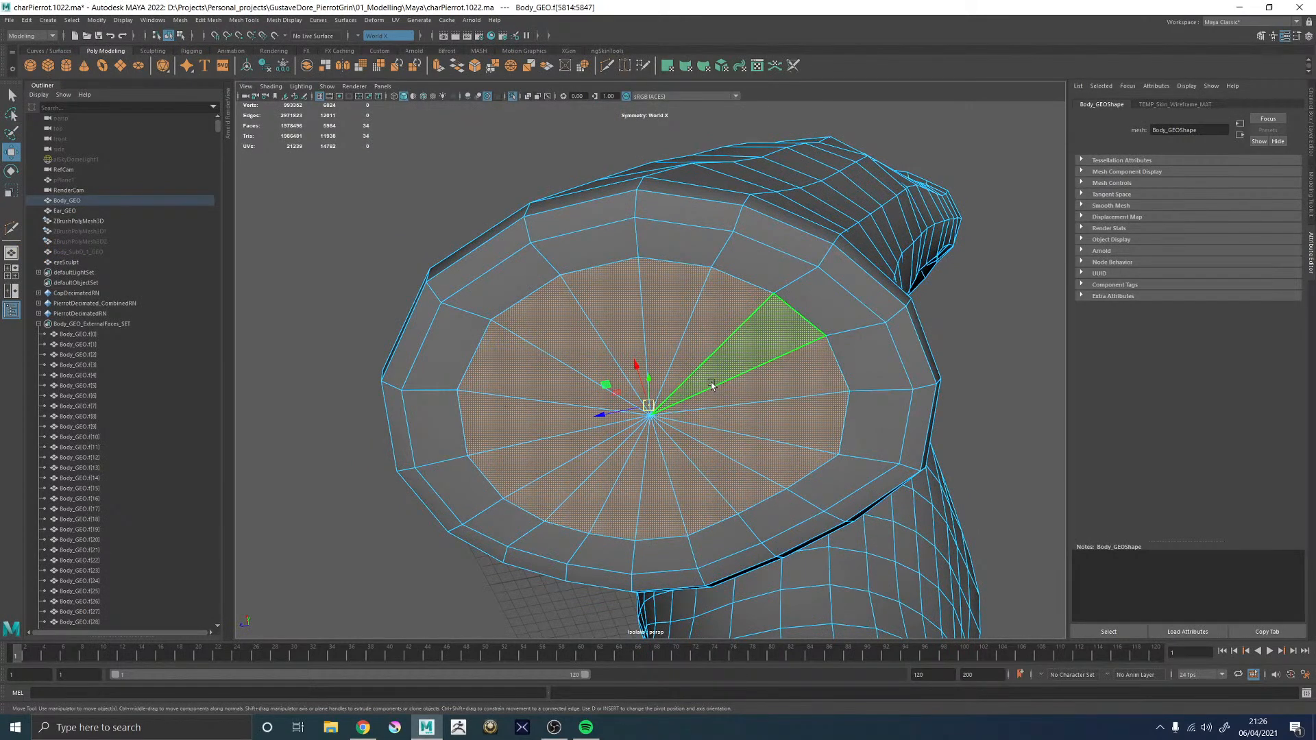
pyautogui.hotkey('ctrl', 's')
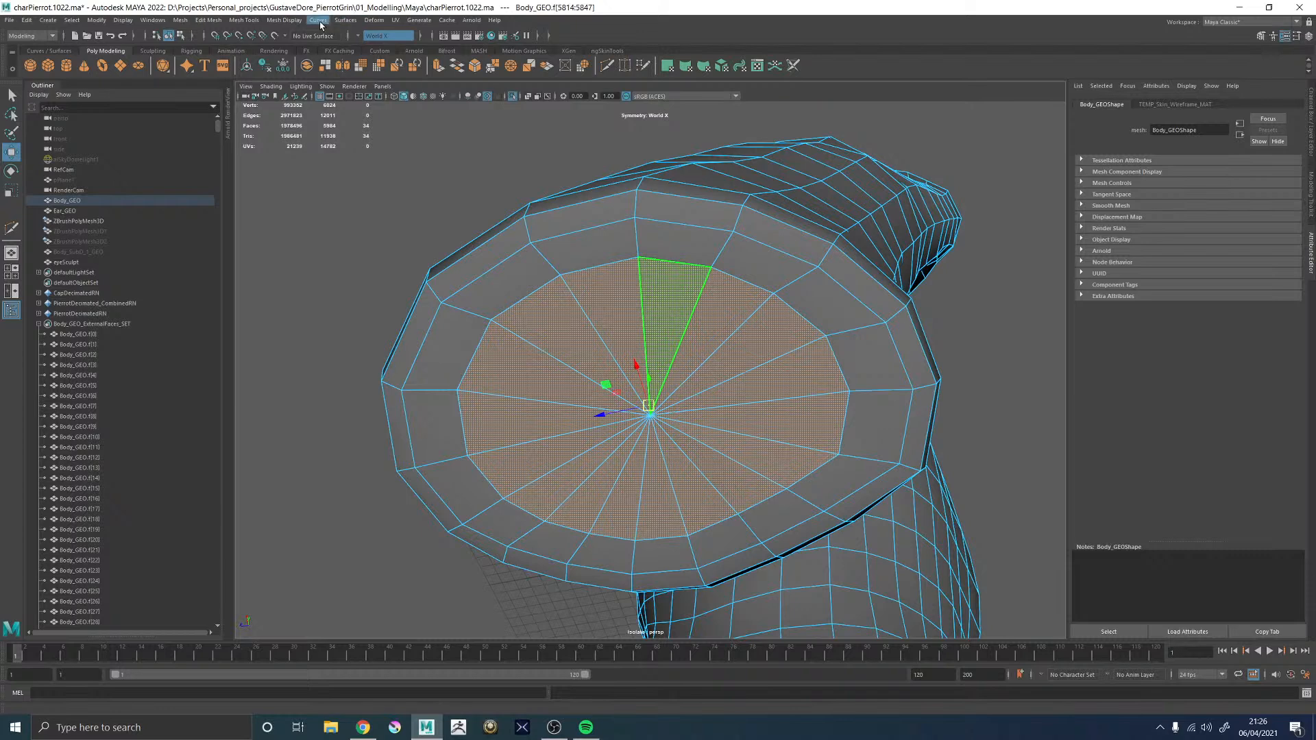
pyautogui.click(208, 19)
pyautogui.moveTo(187, 22)
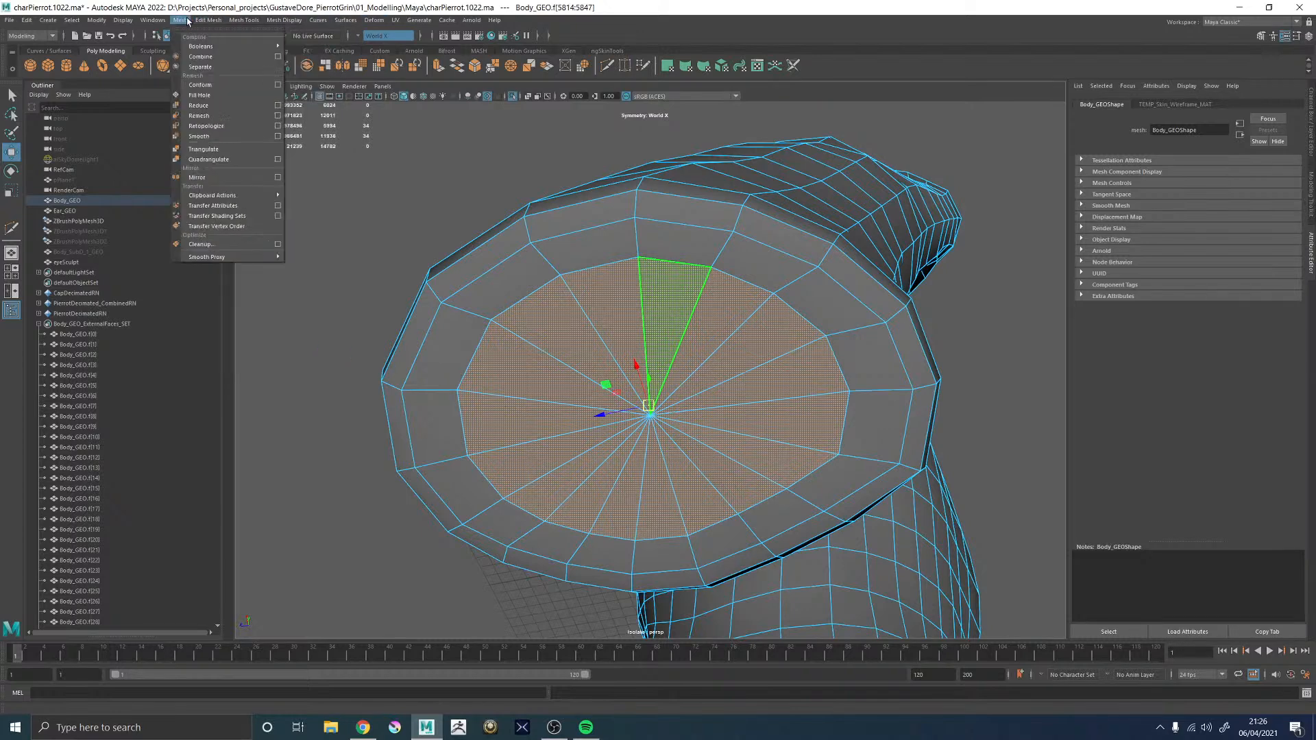
pyautogui.click(213, 160)
pyautogui.keyDown('alt'); pyautogui.moveTo(607, 237); pyautogui.dragTo(671, 237); pyautogui.keyUp('alt')
pyautogui.keyDown('alt'); pyautogui.moveTo(670, 237); pyautogui.dragTo(621, 227, button='middle'); pyautogui.keyUp('alt')
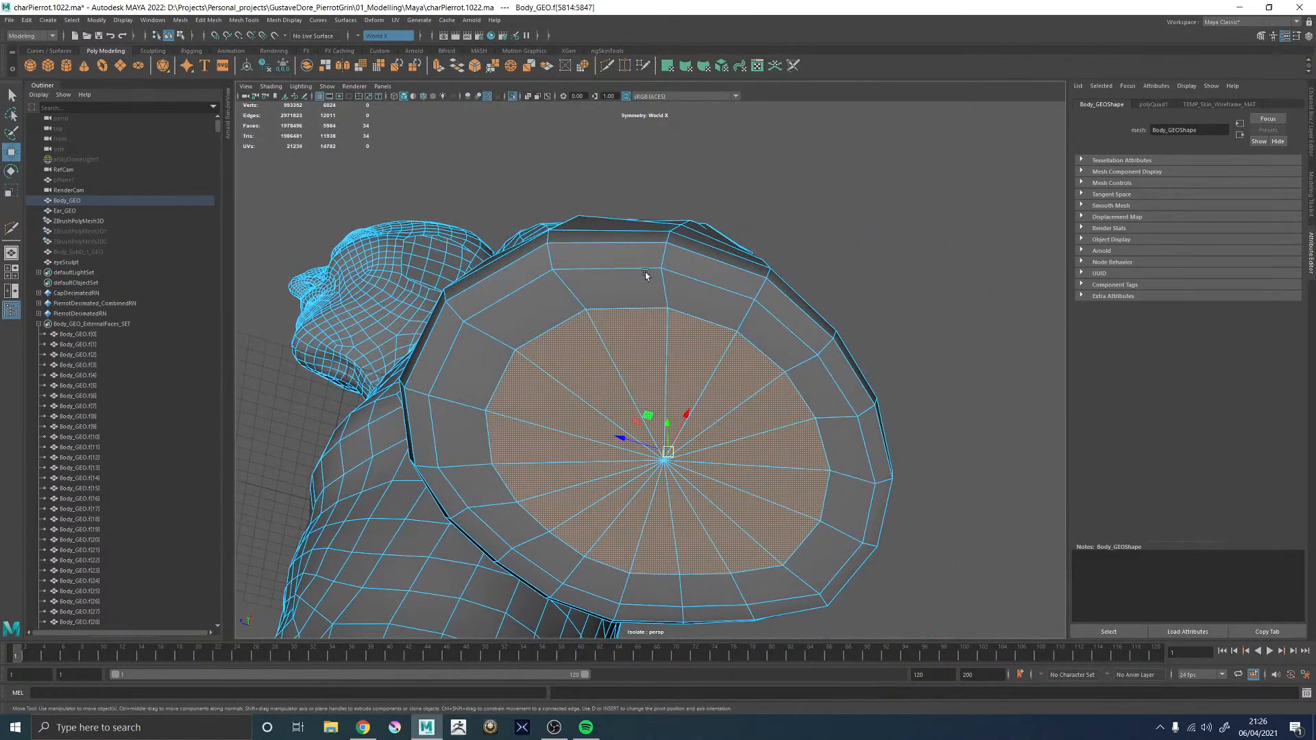
pyautogui.keyDown('alt'); pyautogui.moveTo(612, 274); pyautogui.dragTo(623, 267); pyautogui.keyUp('alt')
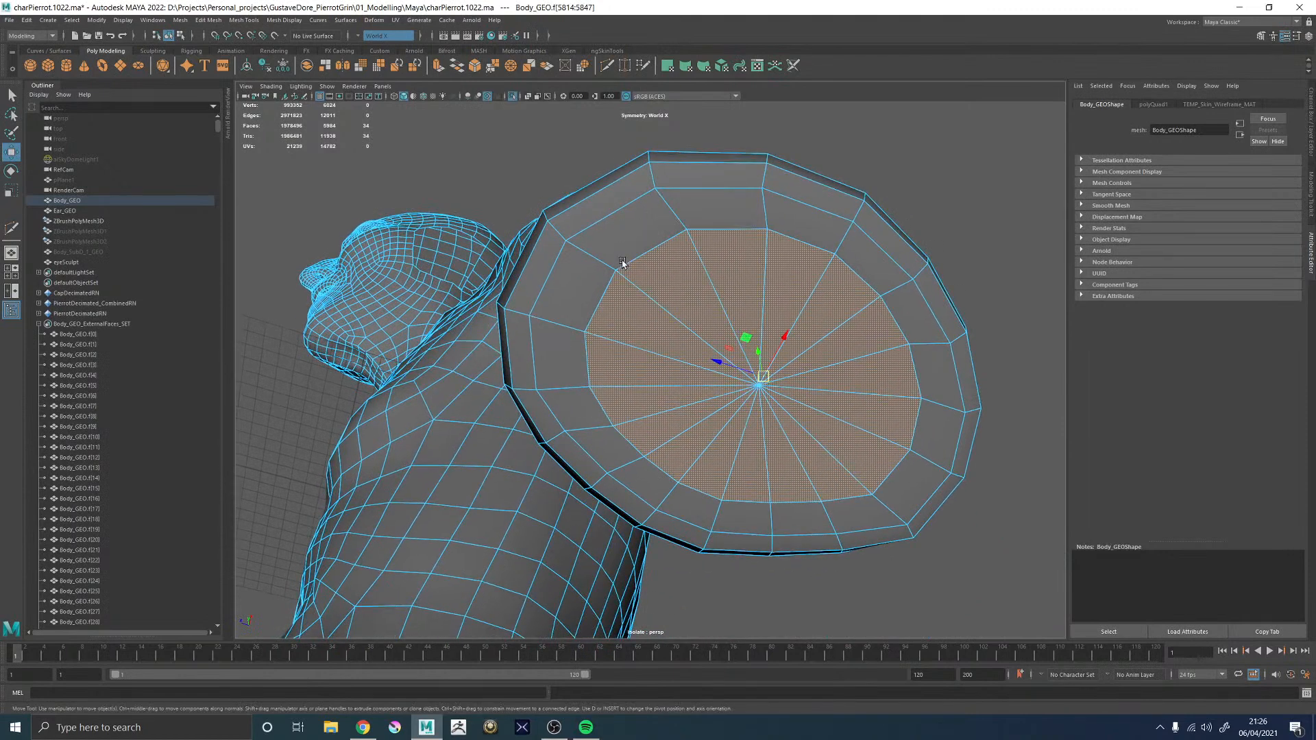
# - Try quadrangulating the whole body mesh with an angle threshold of 30 and all keep-border options enabled
pyautogui.press('F8')
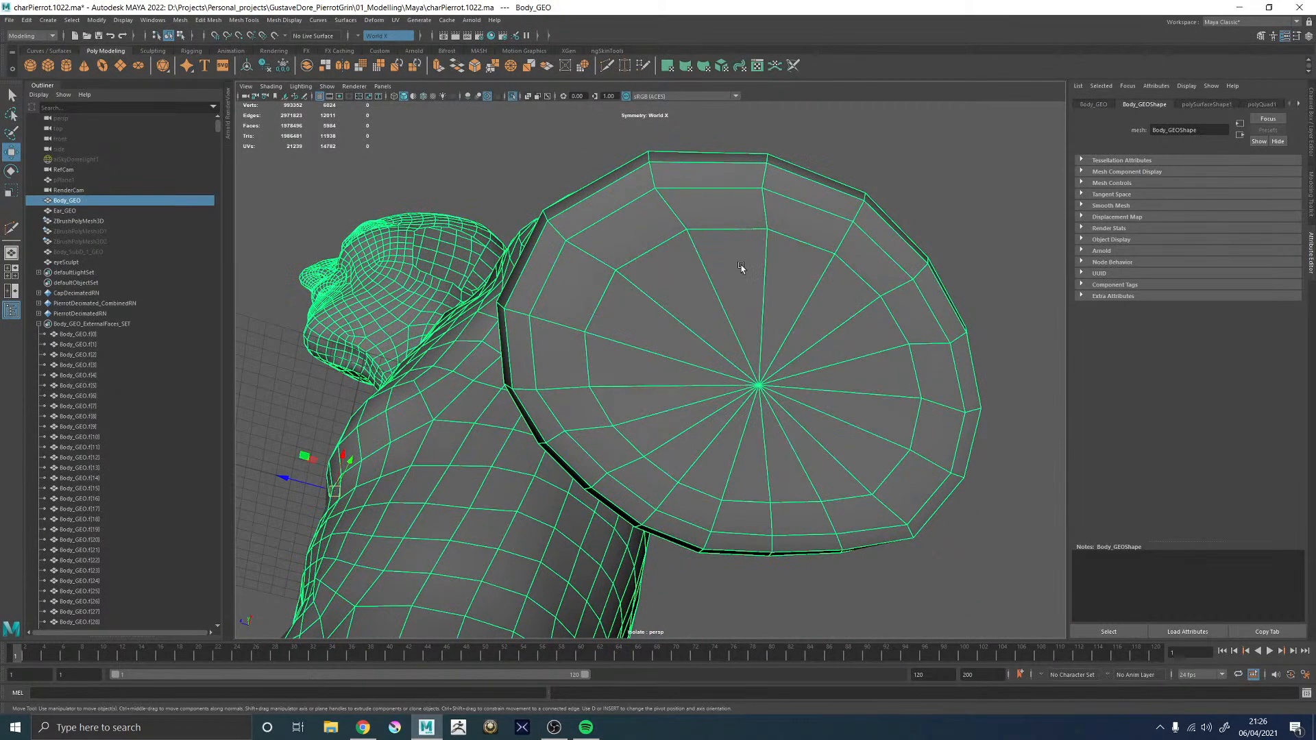
pyautogui.click(182, 21)
pyautogui.moveTo(208, 20)
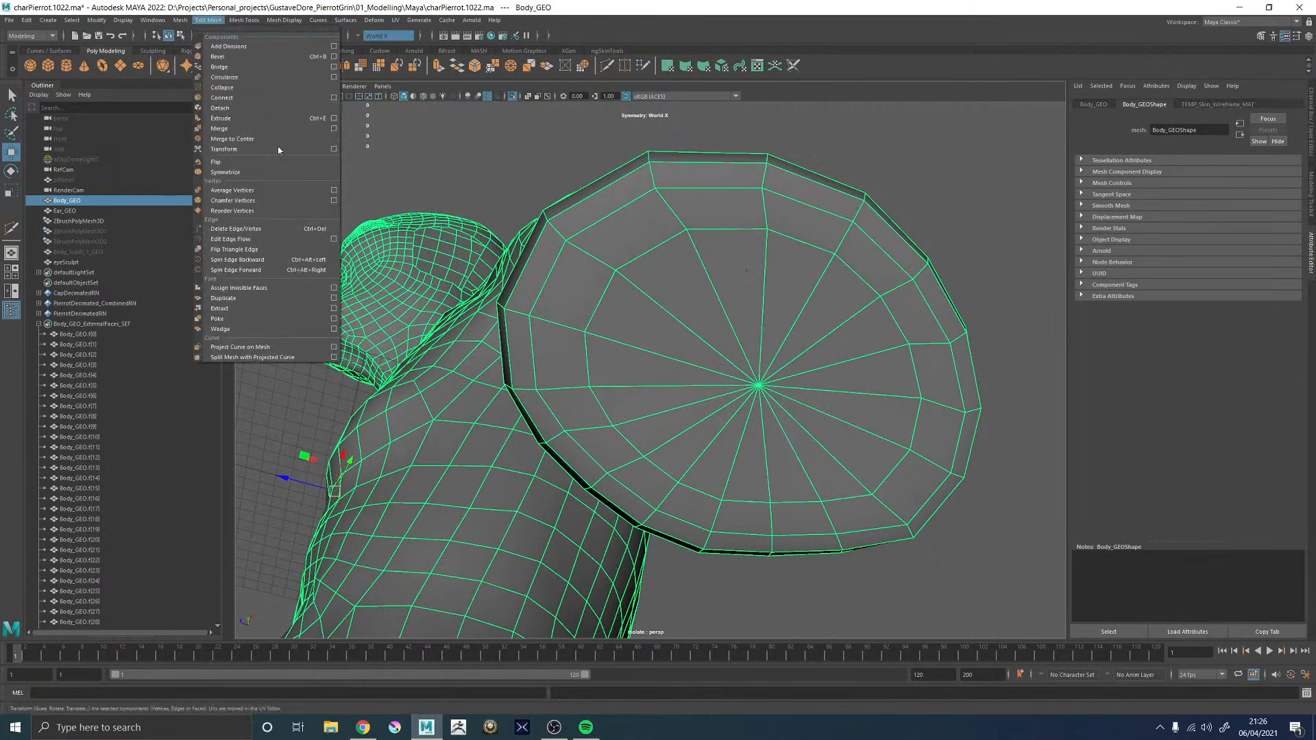
pyautogui.click(278, 160)
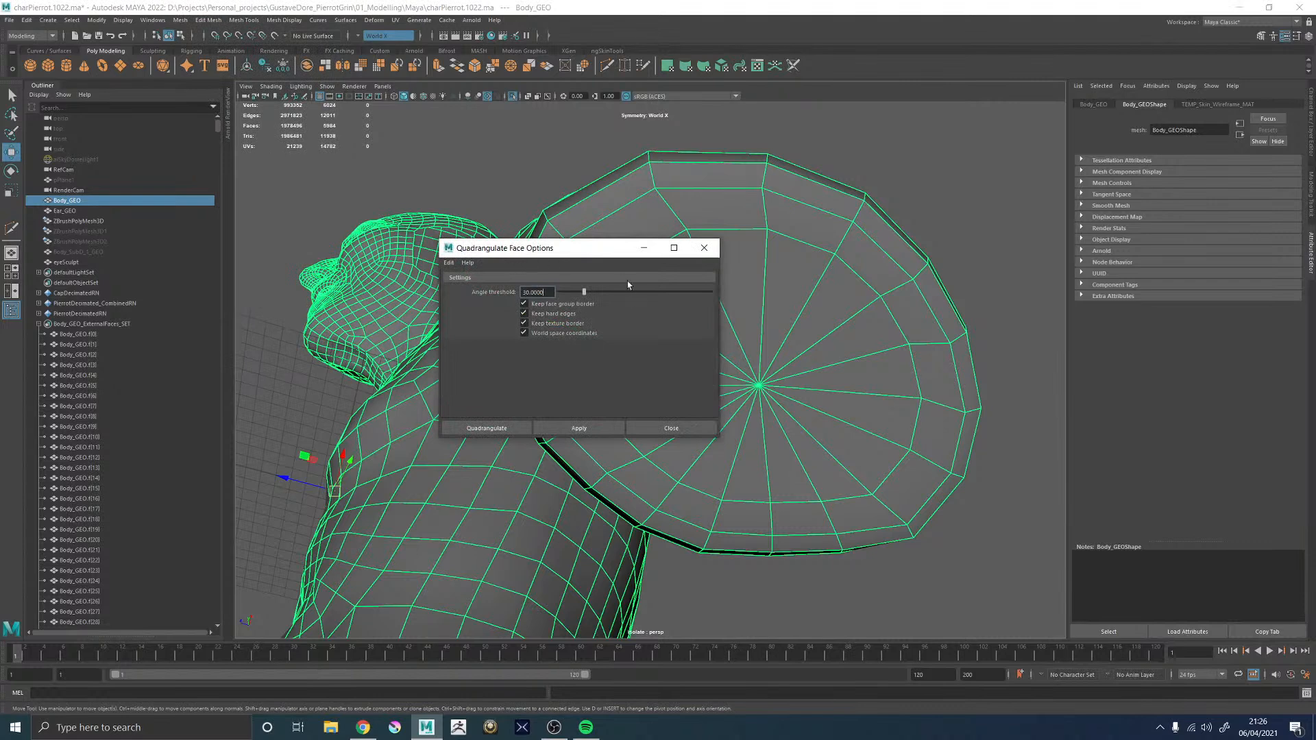
pyautogui.click(573, 425)
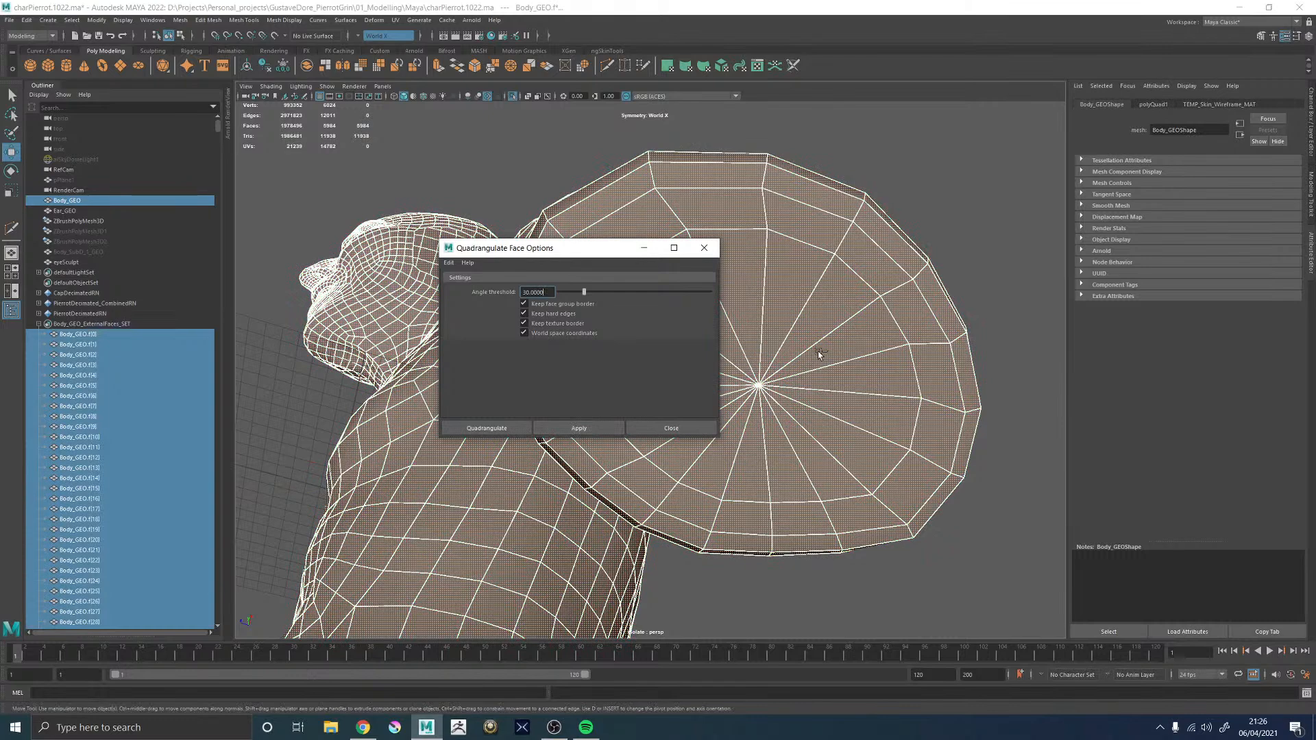
# - Close the Quadrangulate options and undo the operation on the body mesh
pyautogui.click(691, 426)
pyautogui.hotkey('ctrl', 'z')
pyautogui.hotkey('ctrl', 'z')
pyautogui.hotkey('ctrl', 'z')
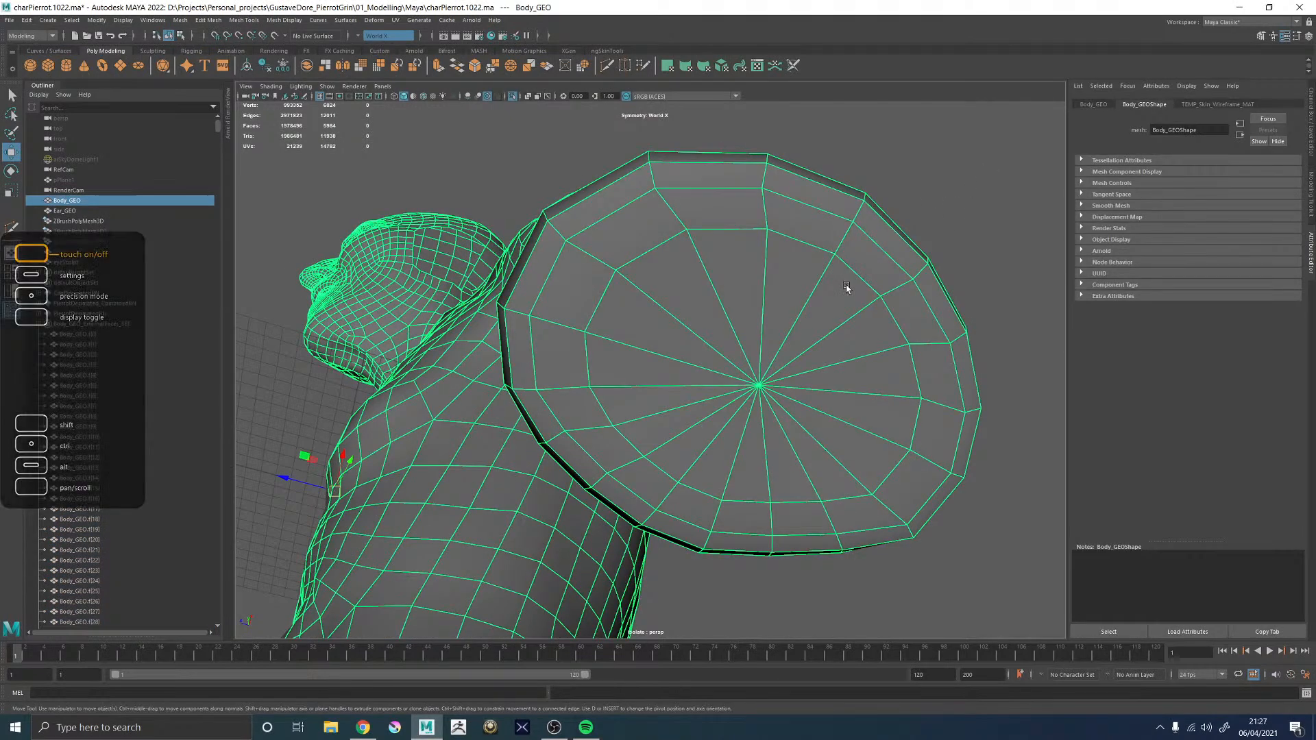
# - Try smoothing the body mesh with one division level to test the arm's end cap, and undo the smoothing
pyautogui.scroll(-6, 707, 298)
pyautogui.keyDown('alt'); pyautogui.moveTo(650, 318); pyautogui.dragTo(720, 322); pyautogui.keyUp('alt')
pyautogui.keyDown('alt'); pyautogui.moveTo(719, 322); pyautogui.dragTo(682, 303, button='right'); pyautogui.keyUp('alt')
pyautogui.keyDown('alt'); pyautogui.moveTo(682, 302); pyautogui.dragTo(541, 296); pyautogui.keyUp('alt')
pyautogui.keyDown('alt'); pyautogui.moveTo(528, 294); pyautogui.dragTo(792, 264); pyautogui.keyUp('alt')
pyautogui.scroll(5, 798, 274)
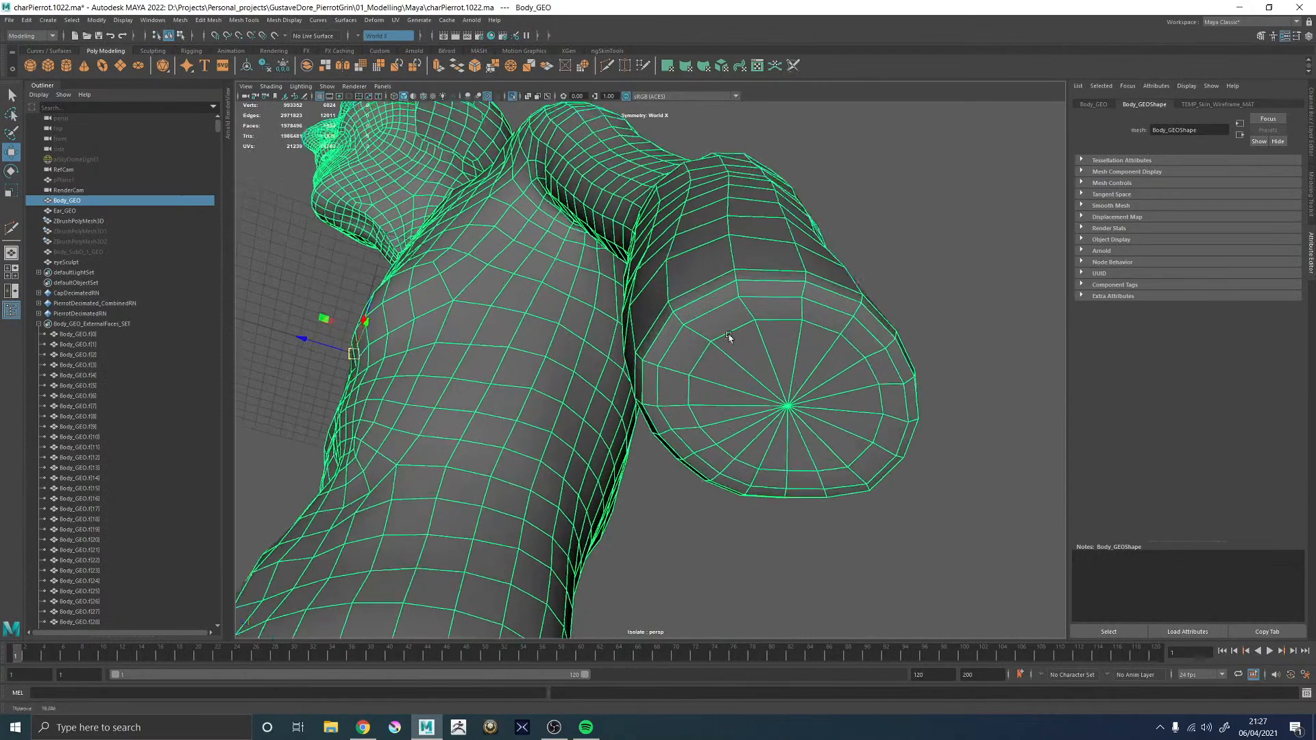
pyautogui.keyDown('shift'); pyautogui.moveTo(796, 314); pyautogui.dragTo(775, 373, button='right'); pyautogui.keyUp('shift')
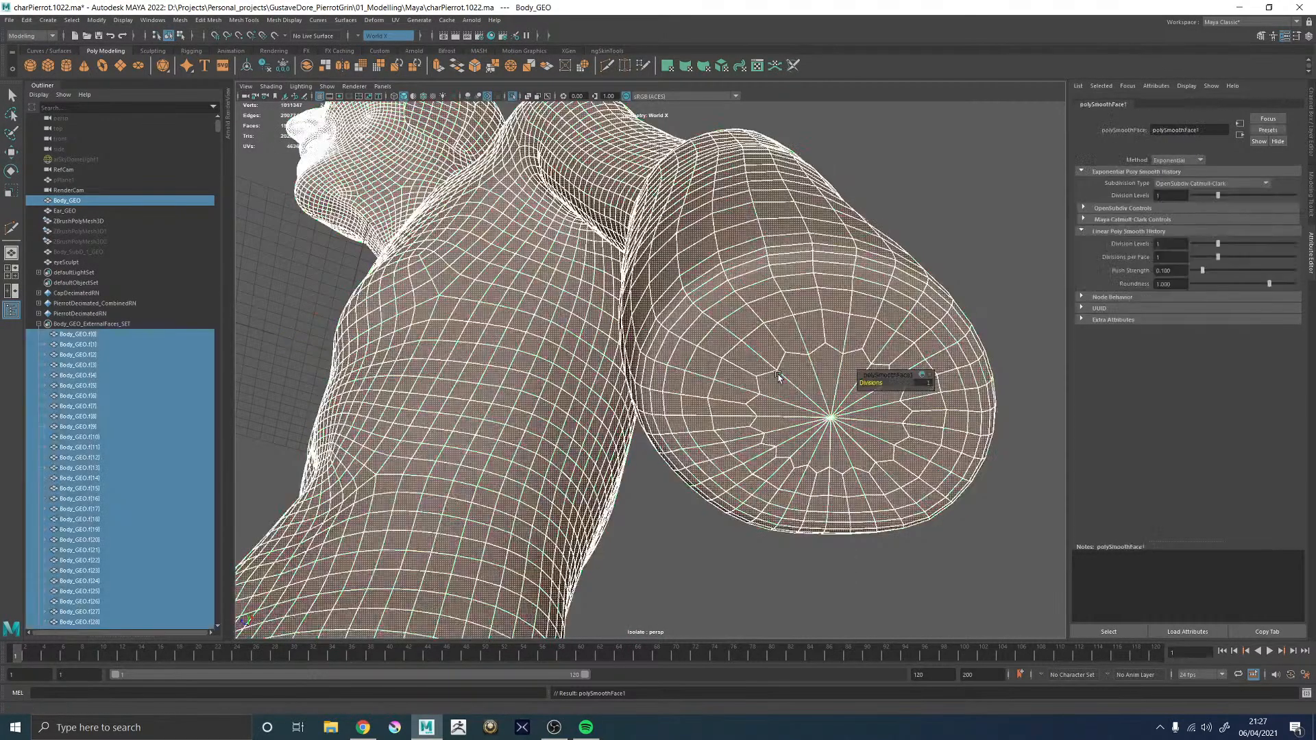
pyautogui.keyDown('alt'); pyautogui.moveTo(778, 376); pyautogui.dragTo(731, 366); pyautogui.keyUp('alt')
pyautogui.scroll(2, 731, 366)
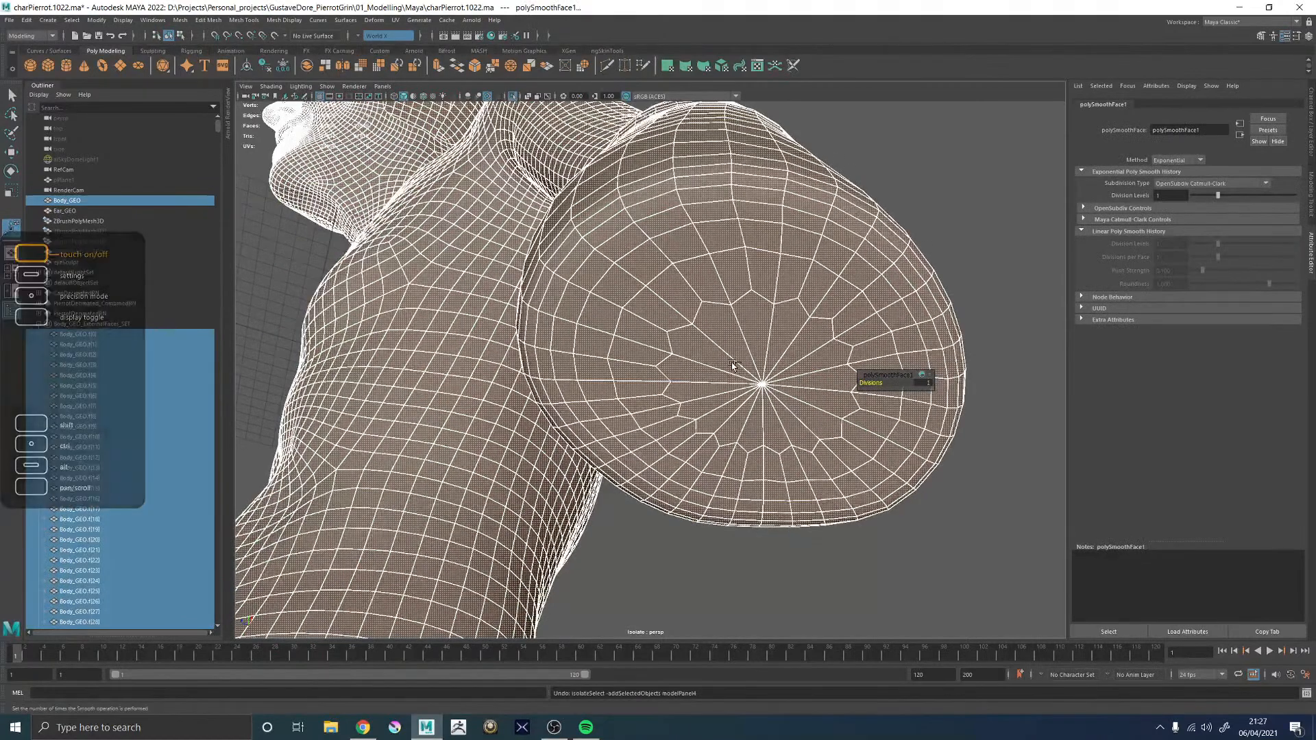
pyautogui.hotkey('ctrl', 'z')
# - Select alternating spoke edges around the centre of the arm's end cap and delete them
pyautogui.press('w')
pyautogui.moveTo(697, 272); pyautogui.dragTo(695, 233, button='right')
pyautogui.keyDown('alt'); pyautogui.moveTo(684, 328); pyautogui.dragTo(633, 300); pyautogui.keyUp('alt')
pyautogui.click(606, 287)
pyautogui.hotkey('ctrl', 'z')
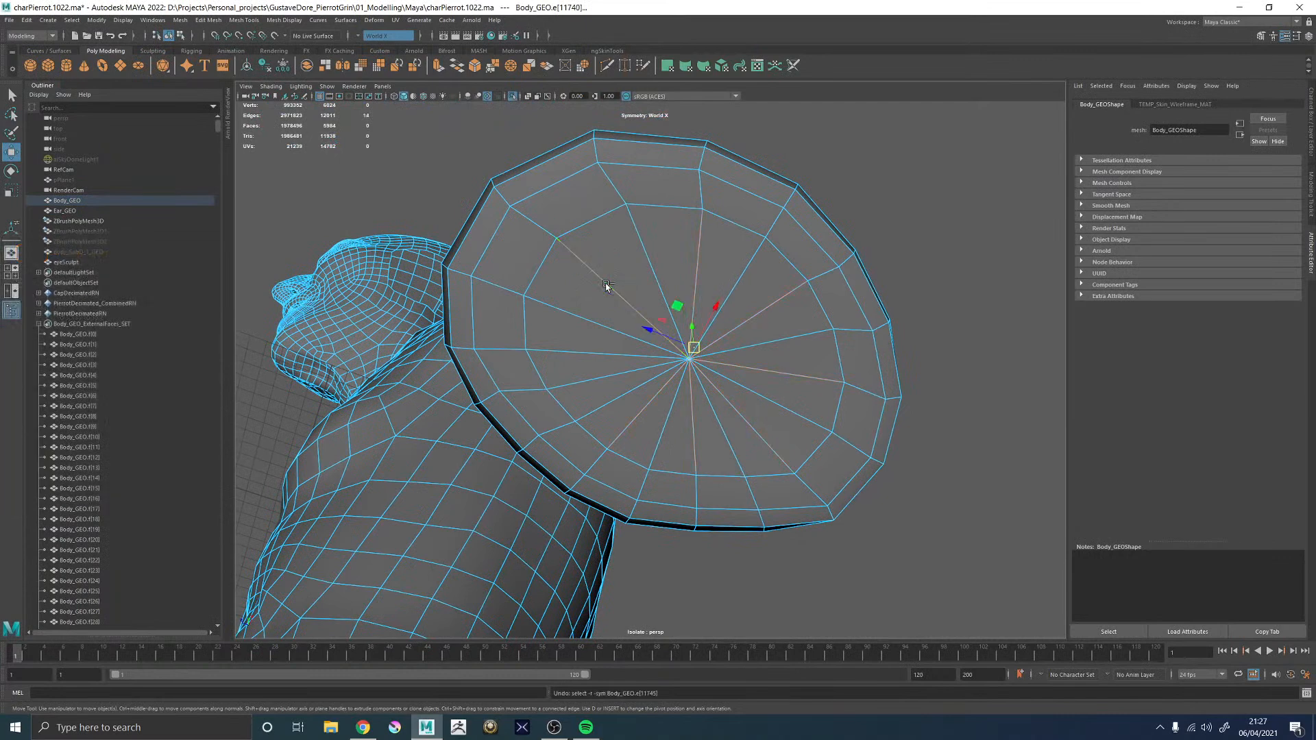
pyautogui.keyDown('shift'); pyautogui.click(590, 364); pyautogui.keyUp('shift')
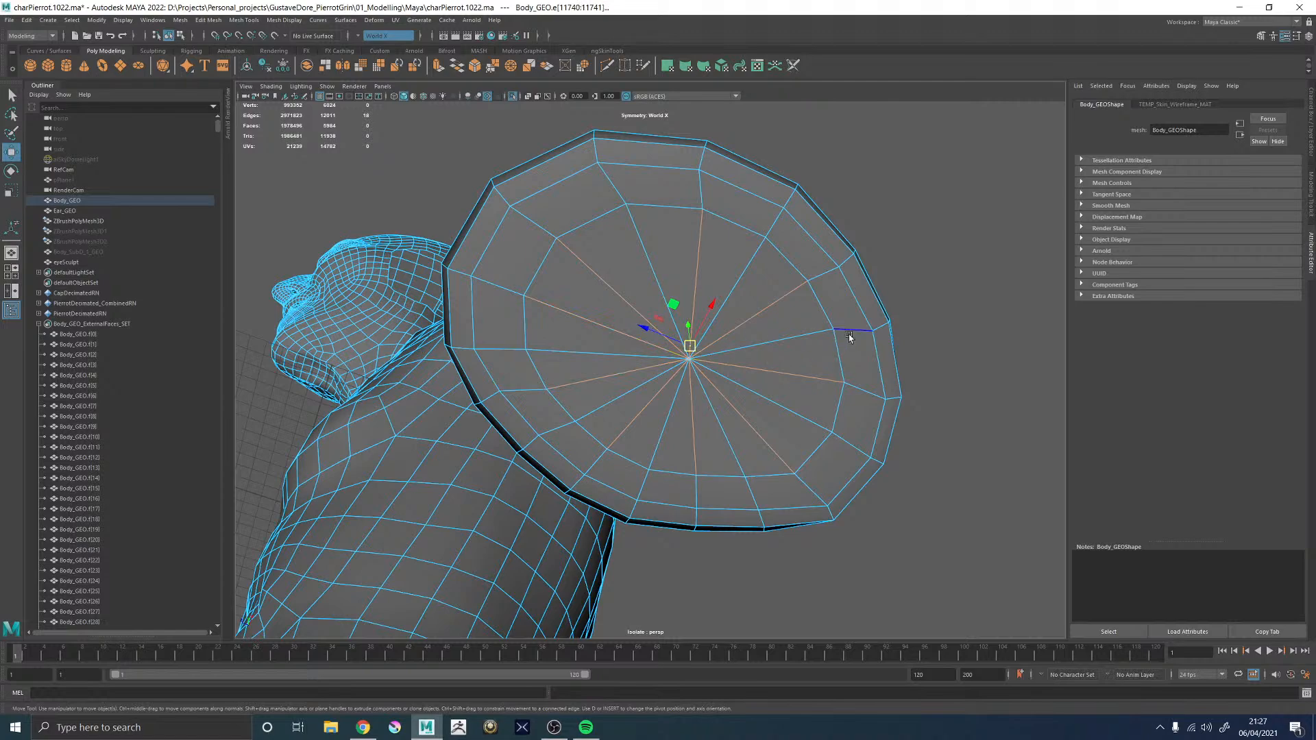
pyautogui.keyDown('alt'); pyautogui.moveTo(892, 325); pyautogui.dragTo(747, 302, button='right'); pyautogui.keyUp('alt')
pyautogui.keyDown('alt'); pyautogui.moveTo(744, 298); pyautogui.dragTo(709, 308); pyautogui.keyUp('alt')
pyautogui.keyDown('alt'); pyautogui.moveTo(716, 322); pyautogui.dragTo(795, 389, button='right'); pyautogui.keyUp('alt')
pyautogui.keyDown('alt'); pyautogui.moveTo(795, 389); pyautogui.dragTo(708, 379); pyautogui.keyUp('alt')
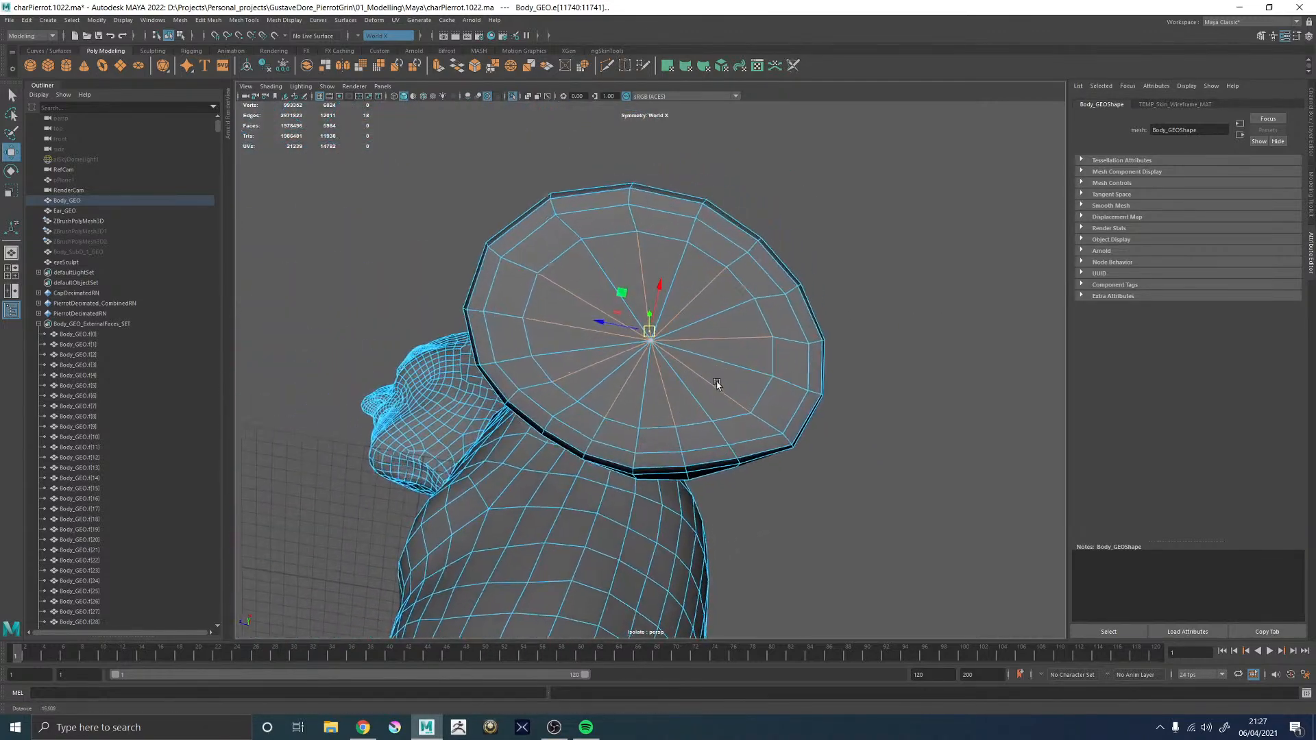
pyautogui.keyDown('alt'); pyautogui.moveTo(708, 379); pyautogui.dragTo(751, 396, button='right'); pyautogui.keyUp('alt')
pyautogui.press('Delete')
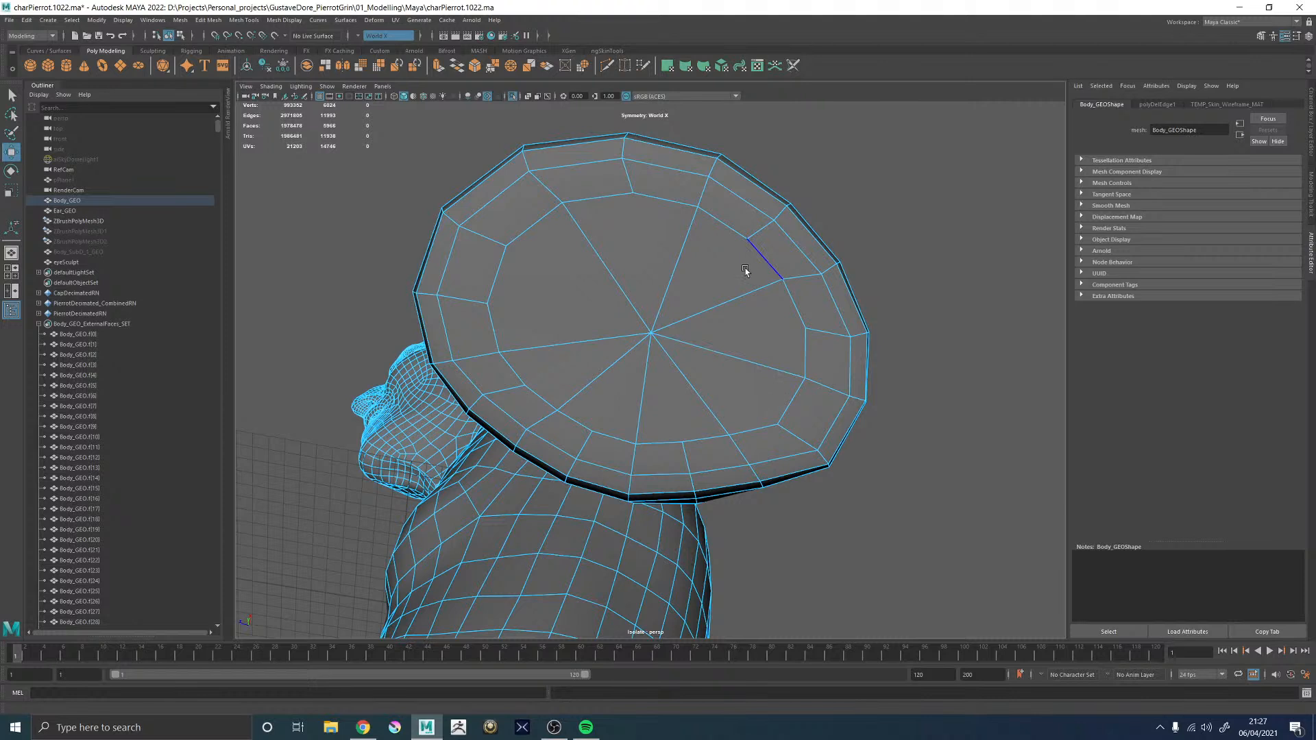
# - Undo the spoke deletion, take one of two adjacent selected spokes out of the selection, and delete the remaining selected edges
pyautogui.hotkey('ctrl', 'z')
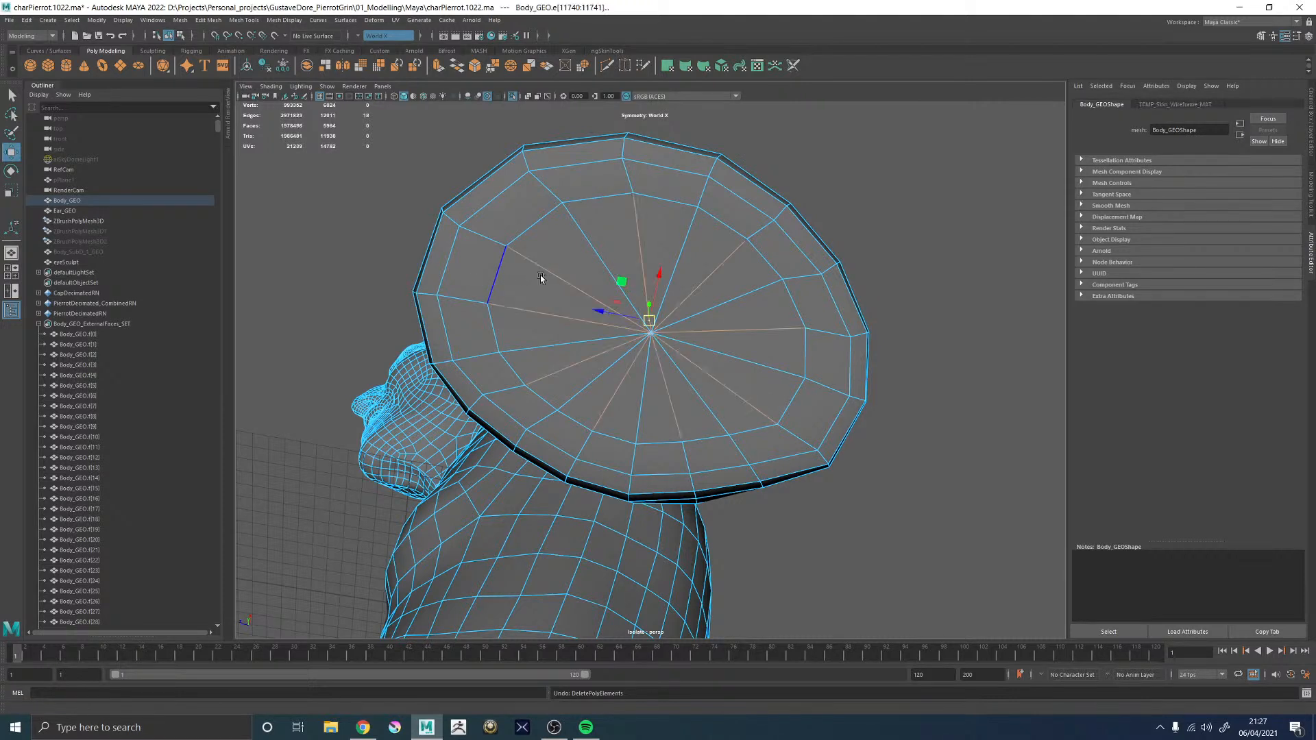
pyautogui.keyDown('ctrl'); pyautogui.click(559, 276); pyautogui.keyUp('ctrl')
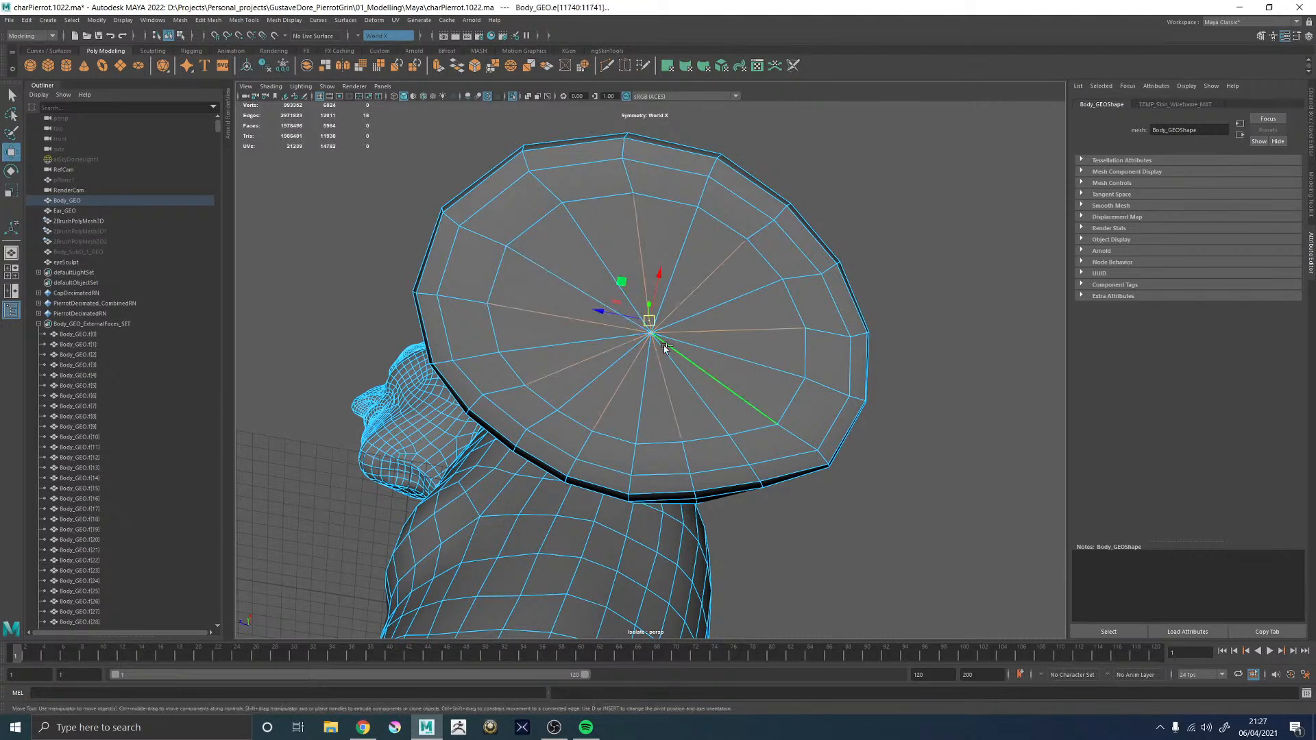
pyautogui.keyDown('ctrl'); pyautogui.click(555, 316); pyautogui.keyUp('ctrl')
pyautogui.keyDown('ctrl'); pyautogui.keyDown('shift'); pyautogui.click(559, 277); pyautogui.keyUp('shift'); pyautogui.keyUp('ctrl')
pyautogui.press('Delete')
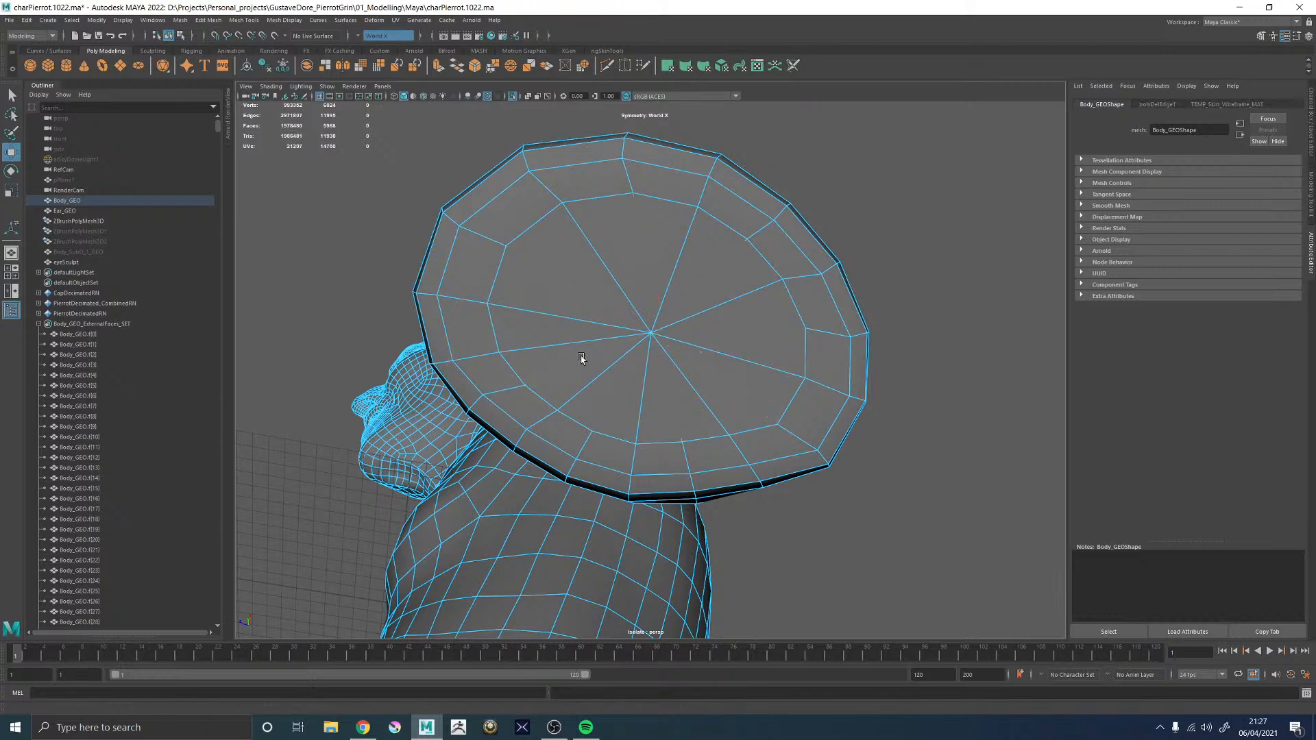
# - Smooth the whole body mesh with one division level to test the reduced spokes of the arm's end cap
pyautogui.moveTo(595, 343); pyautogui.dragTo(700, 211, button='right')
pyautogui.keyDown('shift'); pyautogui.moveTo(671, 302); pyautogui.dragTo(644, 360, button='right'); pyautogui.keyUp('shift')
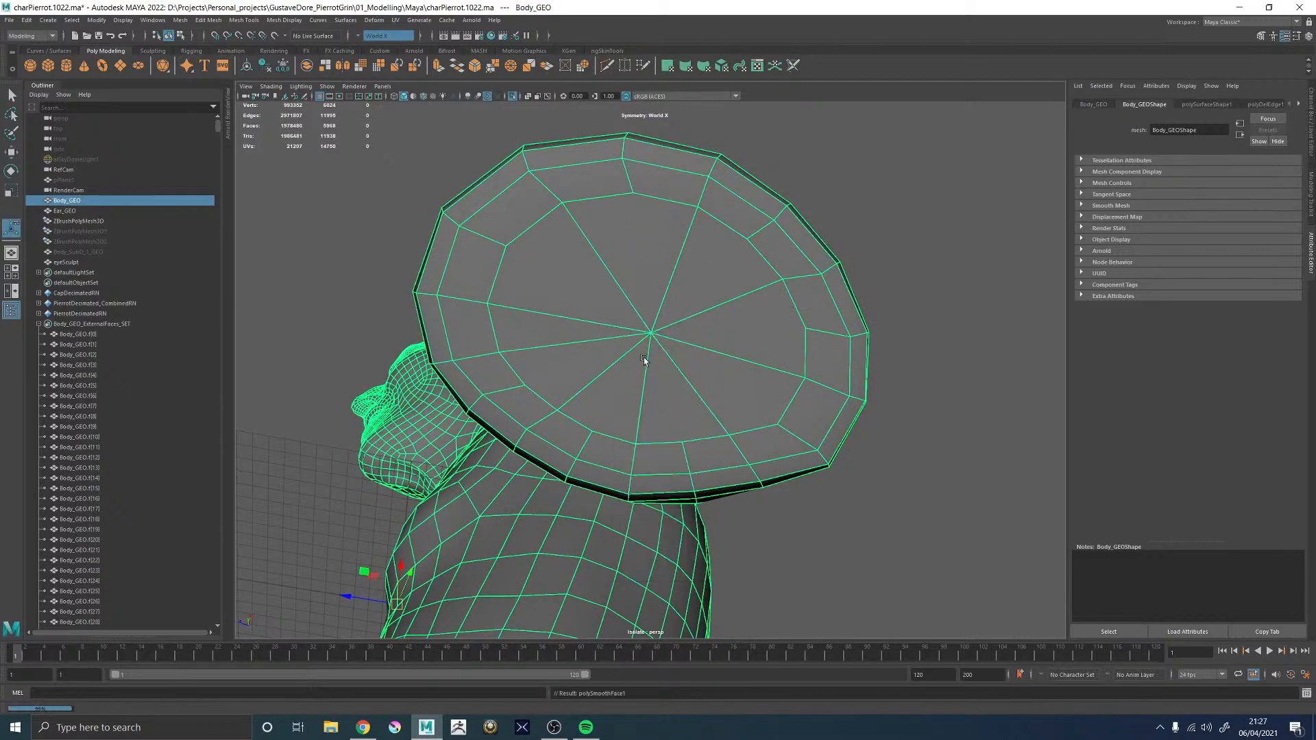
pyautogui.keyDown('alt'); pyautogui.moveTo(846, 373); pyautogui.dragTo(708, 408); pyautogui.keyUp('alt')
pyautogui.keyDown('alt'); pyautogui.moveTo(788, 403); pyautogui.dragTo(575, 389, button='right'); pyautogui.keyUp('alt')
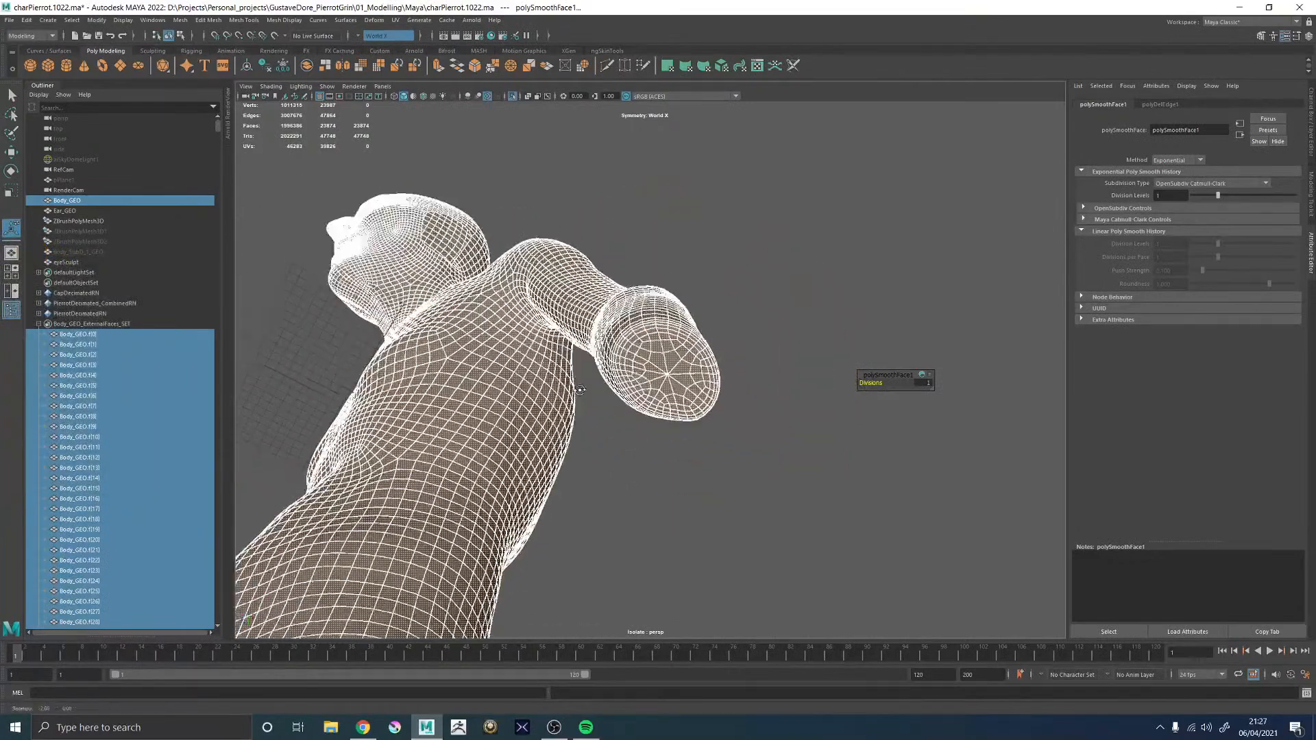
# - Examine the smoothed arm end and the overall body mesh, both shaded and with its wireframe
pyautogui.keyDown('alt'); pyautogui.moveTo(574, 272); pyautogui.dragTo(629, 432); pyautogui.keyUp('alt')
pyautogui.press('q')
pyautogui.click(791, 232)
pyautogui.keyDown('alt'); pyautogui.moveTo(790, 236); pyautogui.dragTo(697, 330, button='right'); pyautogui.keyUp('alt')
pyautogui.keyDown('alt'); pyautogui.moveTo(696, 329); pyautogui.dragTo(702, 345); pyautogui.keyUp('alt')
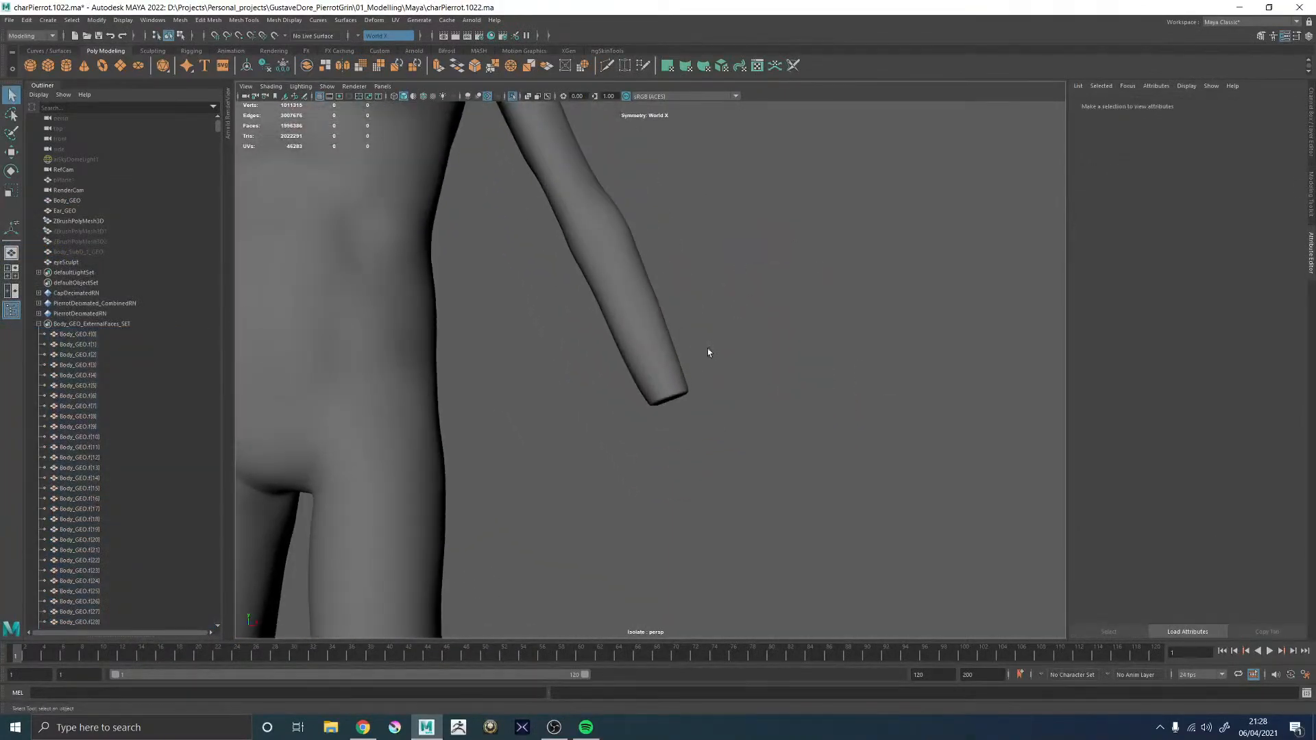
pyautogui.keyDown('alt'); pyautogui.moveTo(701, 346); pyautogui.dragTo(467, 319, button='right'); pyautogui.keyUp('alt')
pyautogui.click(524, 300)
pyautogui.keyDown('alt'); pyautogui.moveTo(526, 303); pyautogui.dragTo(577, 379, button='middle'); pyautogui.keyUp('alt')
pyautogui.keyDown('alt'); pyautogui.moveTo(720, 381); pyautogui.dragTo(607, 376); pyautogui.keyUp('alt')
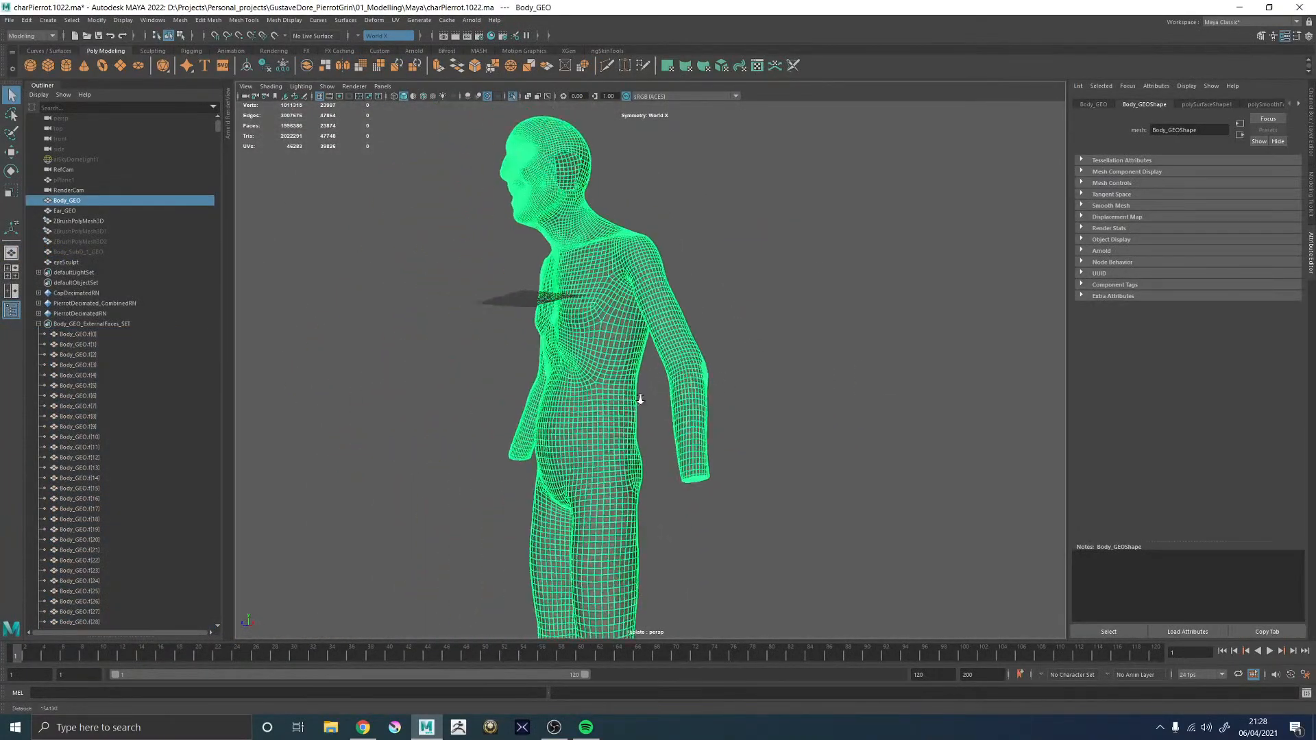
pyautogui.keyDown('alt'); pyautogui.moveTo(608, 377); pyautogui.dragTo(807, 453, button='right'); pyautogui.keyUp('alt')
# - Undo the selection changes and the smoothing of the body mesh
pyautogui.hotkey('ctrl', 'z')
pyautogui.moveTo(808, 455)
pyautogui.keyDown('alt'); pyautogui.mouseDown()
pyautogui.moveTo(844, 496)
pyautogui.moveTo(826, 458)
pyautogui.mouseUp(); pyautogui.keyUp('alt')
pyautogui.hotkey('ctrl', 'z')
pyautogui.hotkey('ctrl', 'z')
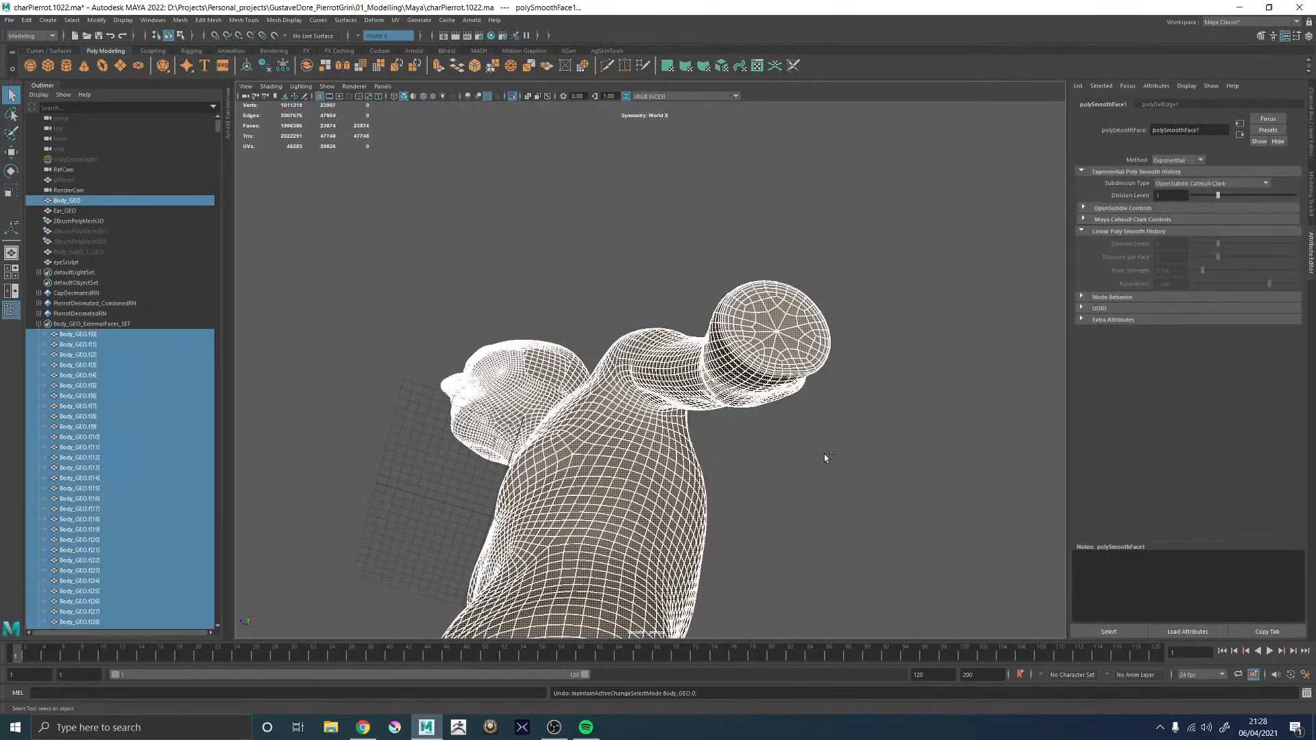
pyautogui.hotkey('ctrl', 'z')
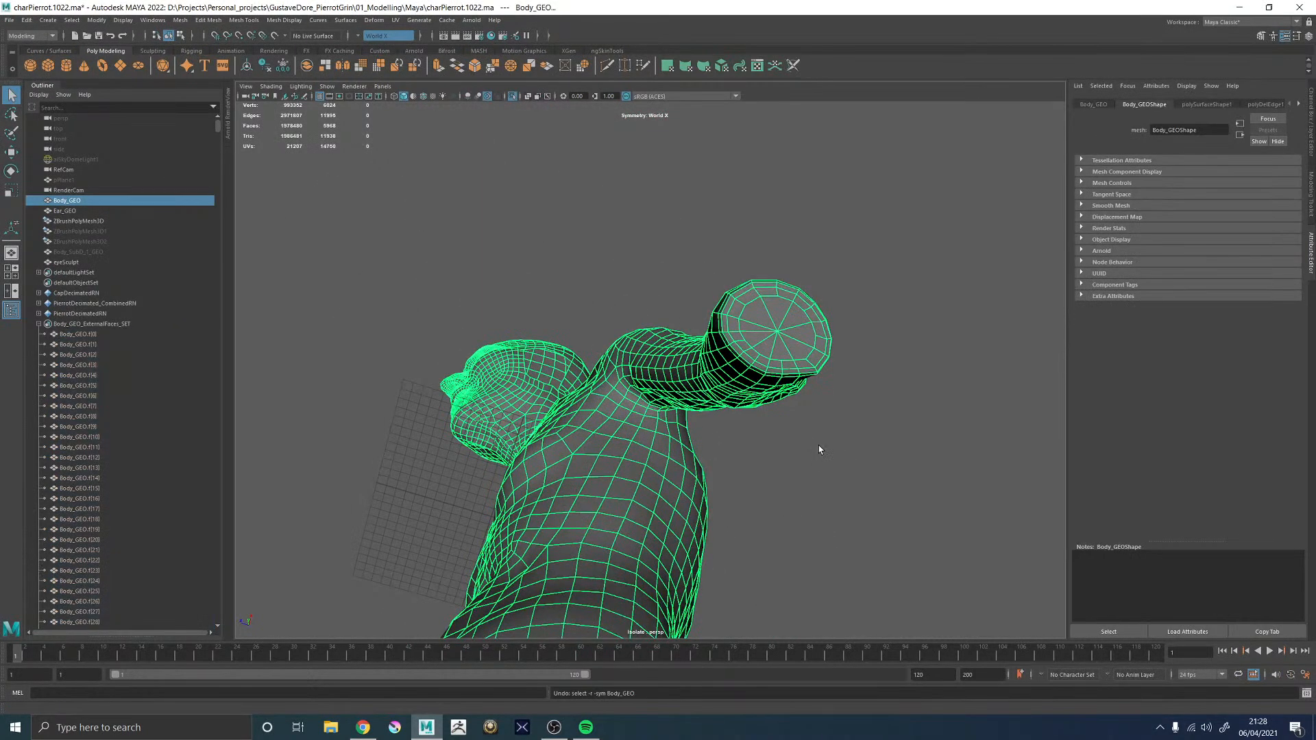
# - Exit the isolated view of the body mesh so that the sculpt is displayed with it around the mouth
pyautogui.keyDown('alt'); pyautogui.moveTo(810, 446); pyautogui.dragTo(782, 295); pyautogui.keyUp('alt')
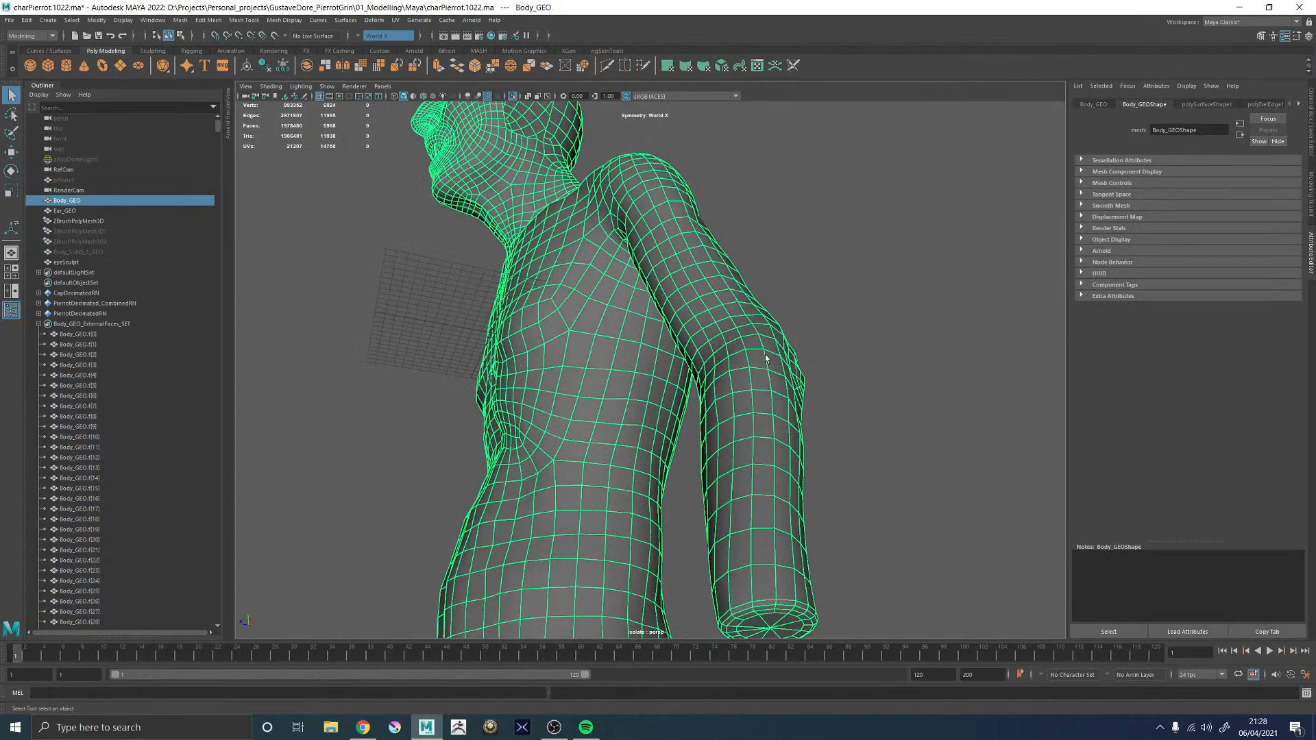
pyautogui.keyDown('alt'); pyautogui.moveTo(946, 349); pyautogui.dragTo(833, 336, button='right'); pyautogui.keyUp('alt')
pyautogui.keyDown('alt'); pyautogui.moveTo(541, 278); pyautogui.dragTo(605, 294); pyautogui.keyUp('alt')
pyautogui.keyDown('alt'); pyautogui.moveTo(605, 294); pyautogui.dragTo(798, 500, button='middle'); pyautogui.keyUp('alt')
pyautogui.keyDown('alt'); pyautogui.moveTo(798, 500); pyautogui.dragTo(982, 502, button='right'); pyautogui.keyUp('alt')
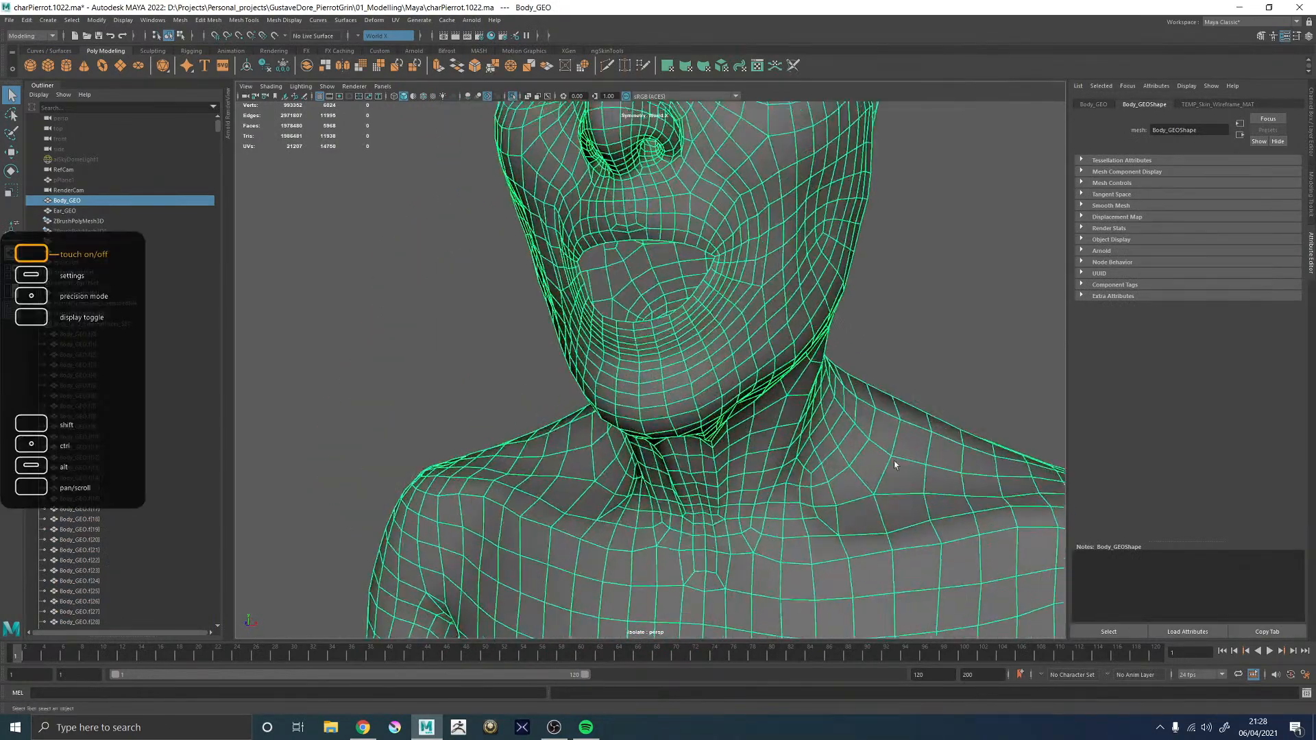
pyautogui.keyDown('alt'); pyautogui.moveTo(659, 351); pyautogui.dragTo(702, 358); pyautogui.keyUp('alt')
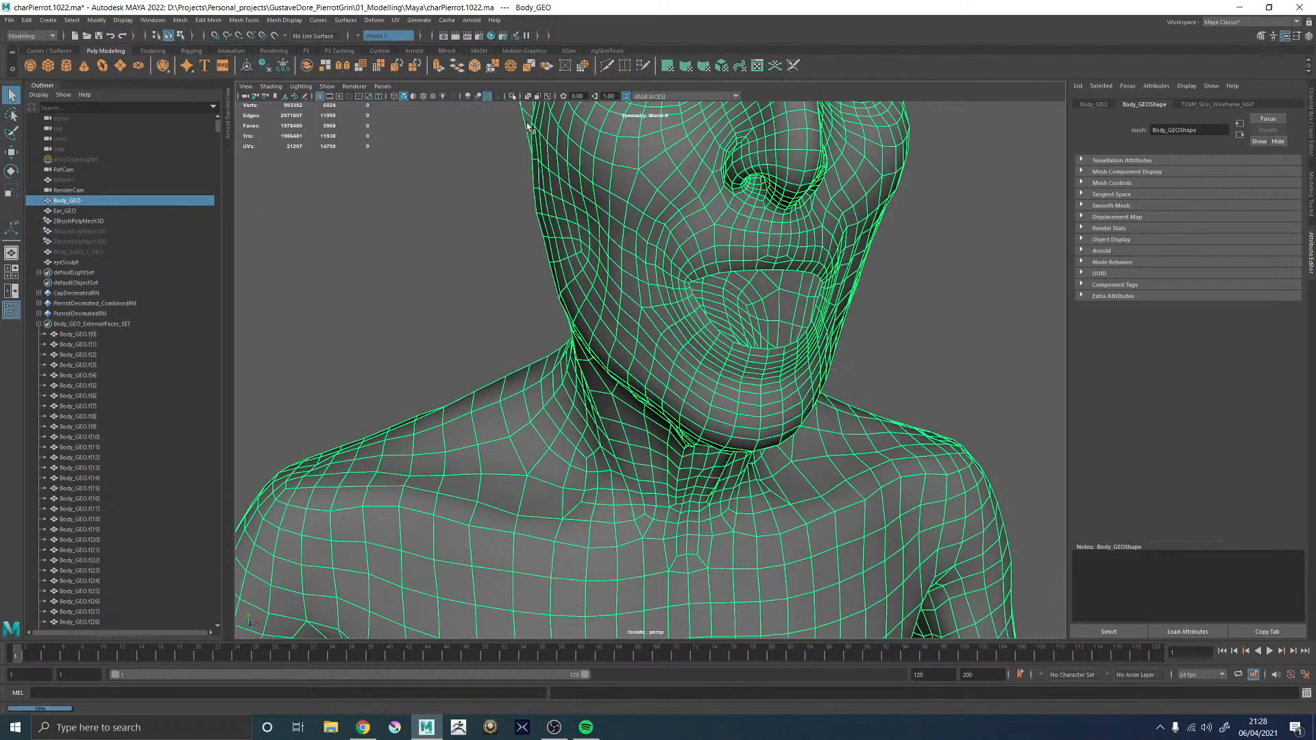
pyautogui.click(512, 96)
pyautogui.keyDown('alt'); pyautogui.moveTo(787, 297); pyautogui.dragTo(679, 308); pyautogui.keyUp('alt')
pyautogui.keyDown('alt'); pyautogui.moveTo(678, 309); pyautogui.dragTo(788, 371, button='right'); pyautogui.keyUp('alt')
pyautogui.keyDown('alt'); pyautogui.moveTo(788, 371); pyautogui.dragTo(735, 464); pyautogui.keyUp('alt')
pyautogui.keyDown('alt'); pyautogui.moveTo(659, 375); pyautogui.dragTo(697, 348); pyautogui.keyUp('alt')
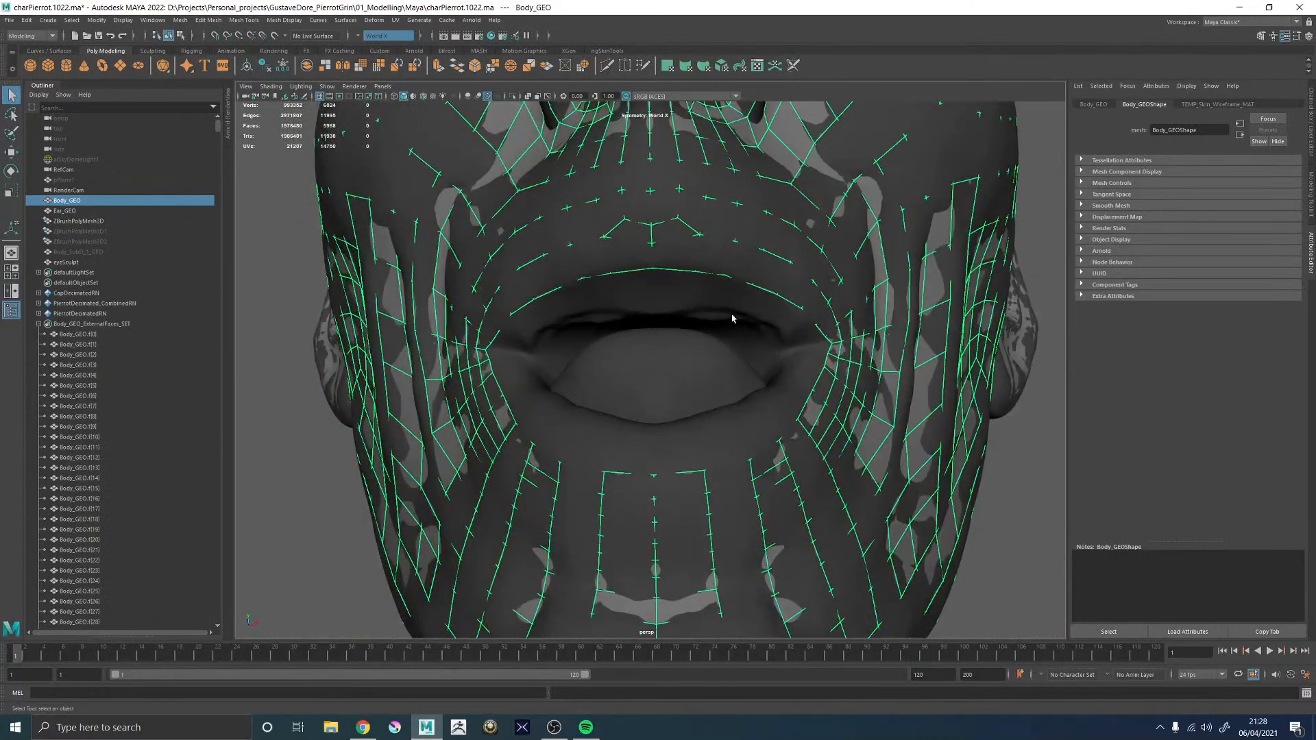
# - Make the ZBrushPolyMesh3D sculpt the live surface
pyautogui.click(632, 285)
pyautogui.hotkey('alt', 'shift', 'd')
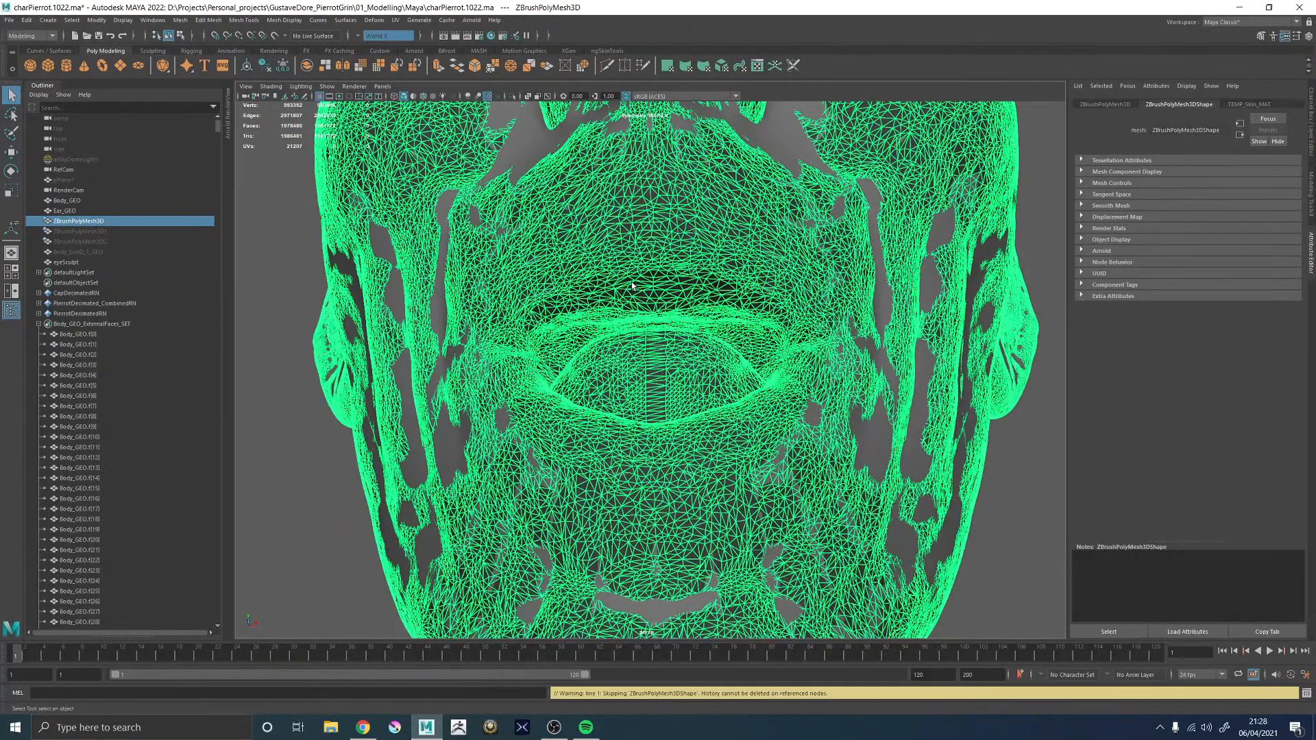
pyautogui.click(275, 36)
# - Select the Body_GEO mesh and activate Quad Draw on it around the mouth opening
pyautogui.click(726, 434)
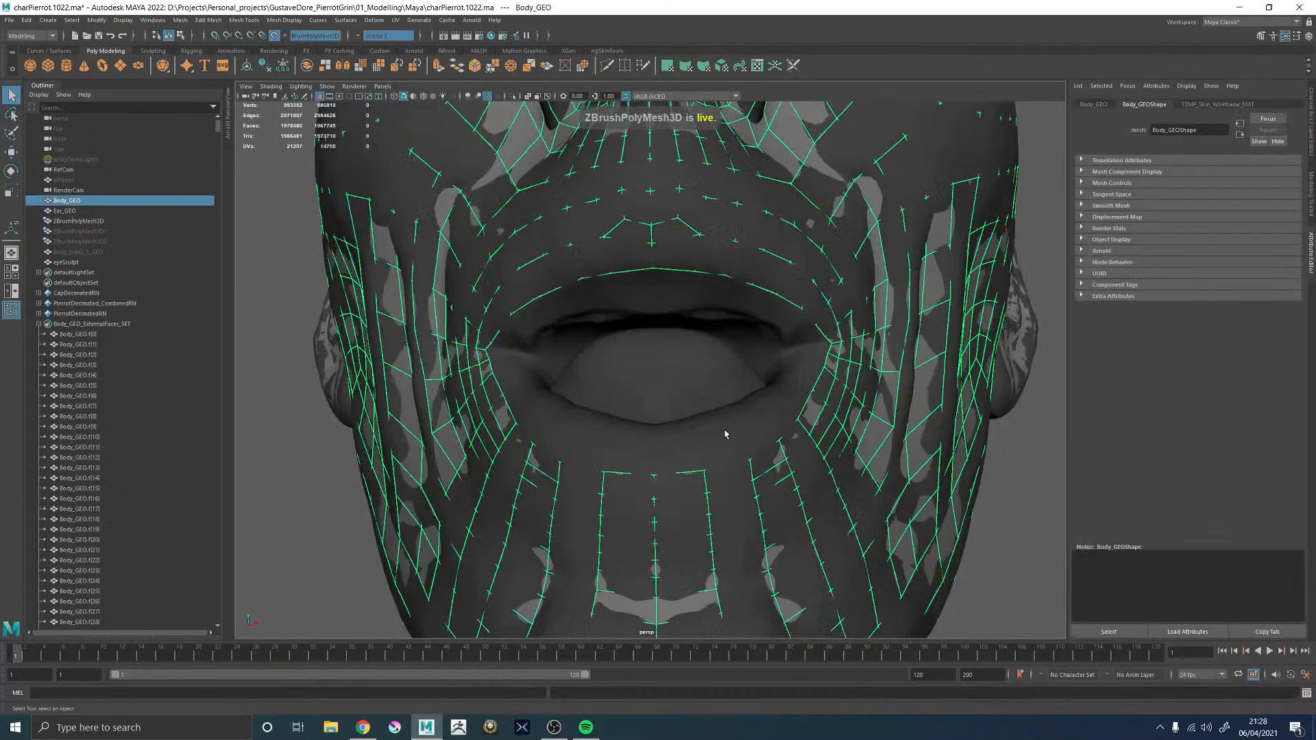
pyautogui.click(1311, 215)
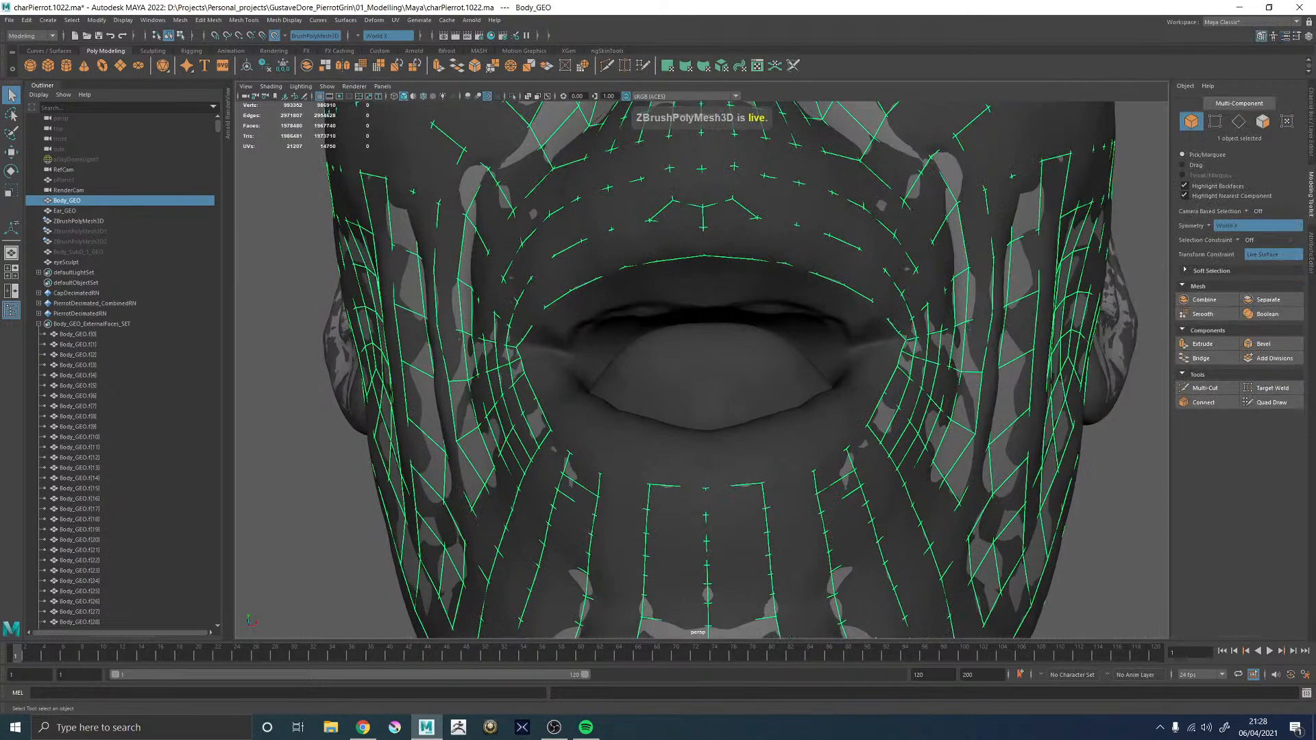
pyautogui.click(1261, 403)
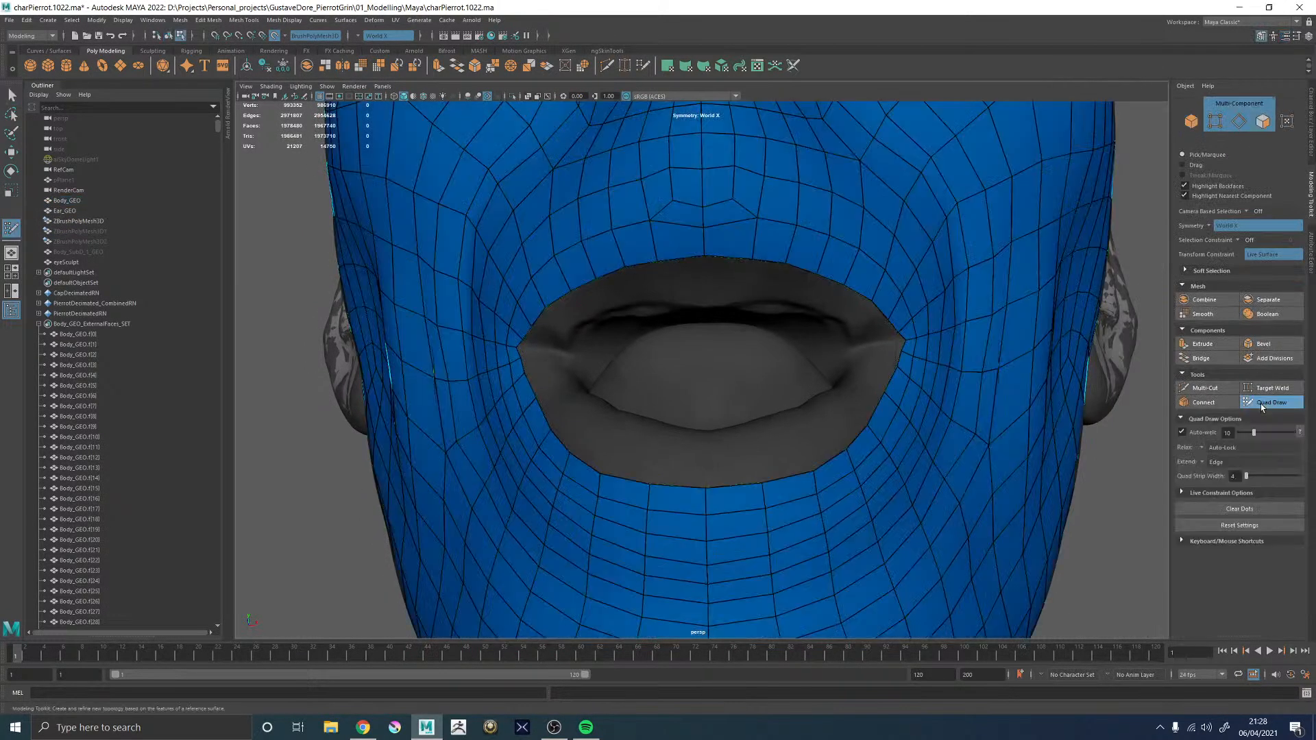
pyautogui.keyDown('alt'); pyautogui.moveTo(783, 376); pyautogui.dragTo(697, 355); pyautogui.keyUp('alt')
pyautogui.keyDown('alt'); pyautogui.moveTo(698, 354); pyautogui.dragTo(691, 378, button='middle'); pyautogui.keyUp('alt')
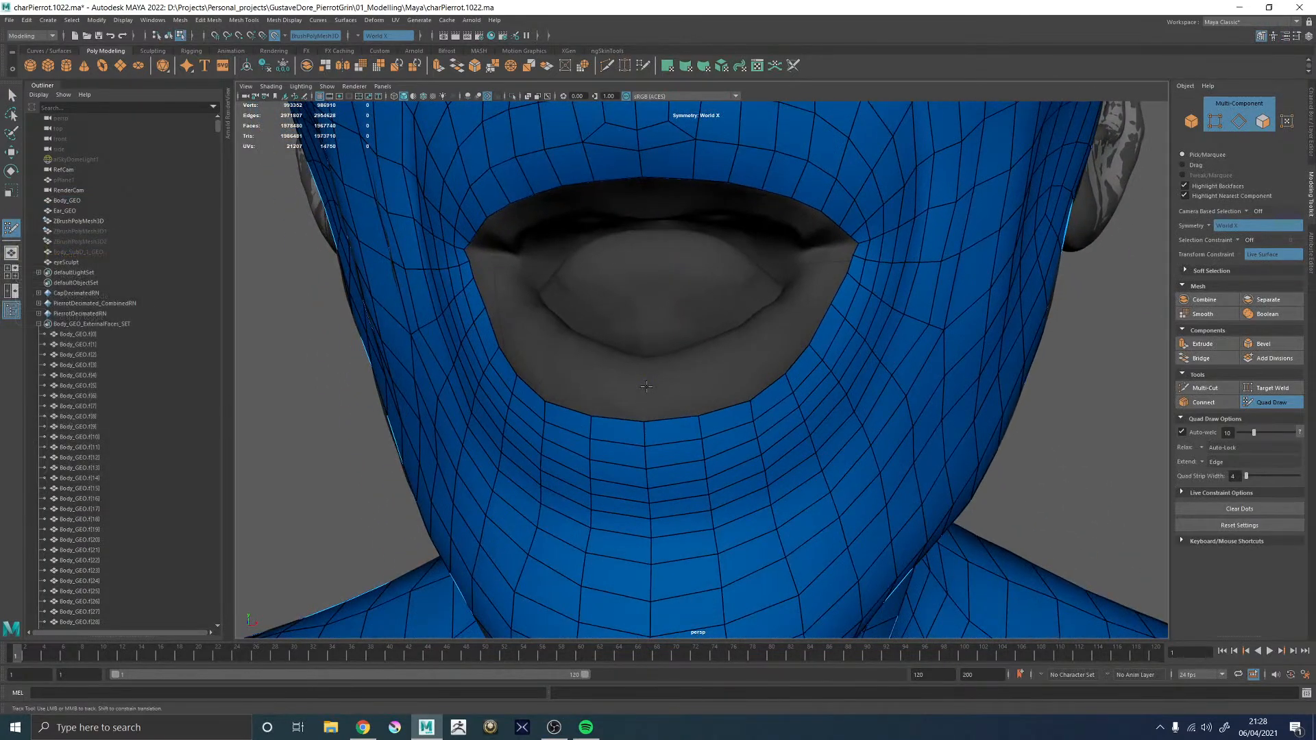
pyautogui.keyDown('shift'); pyautogui.click(673, 400); pyautogui.keyUp('shift')
pyautogui.keyDown('shift'); pyautogui.click(724, 381); pyautogui.keyUp('shift')
pyautogui.click(767, 349)
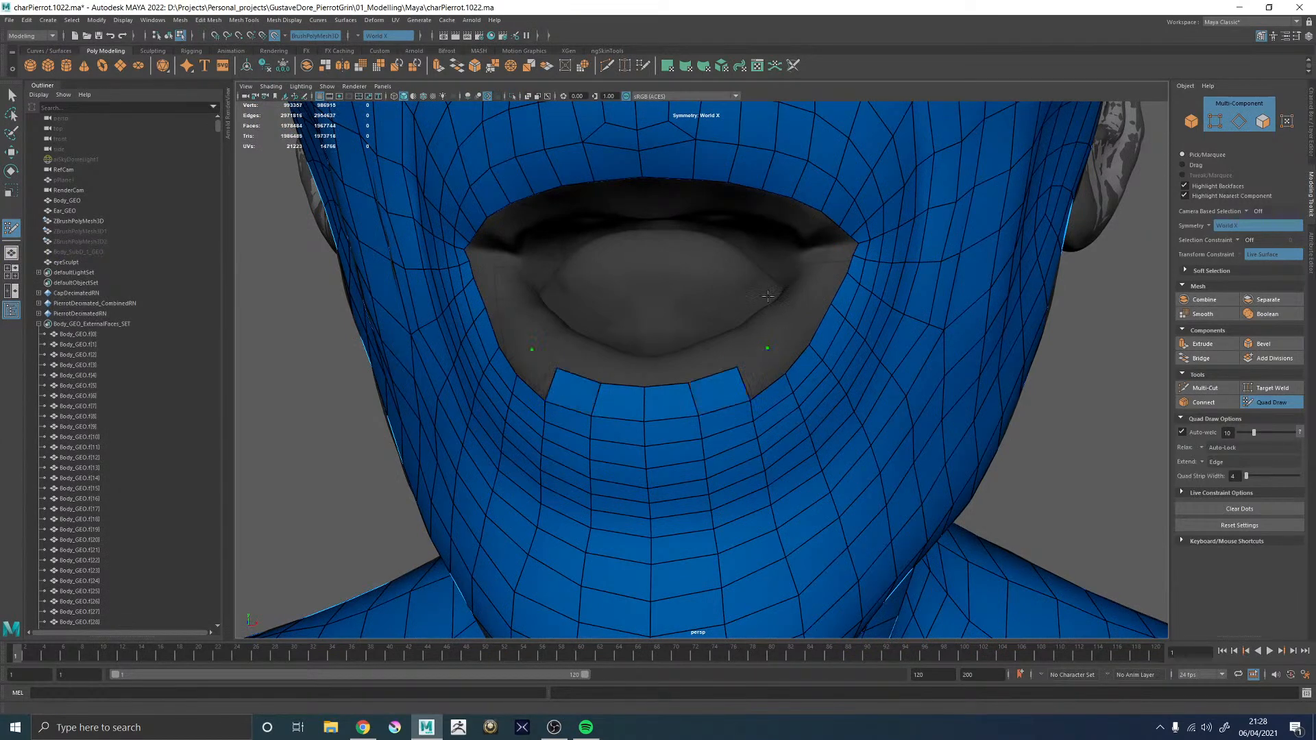
pyautogui.hotkey('ctrl', 'z')
pyautogui.hotkey('ctrl', 'z')
pyautogui.hotkey('ctrl', 'z')
# - Extend the mouth opening's border with a ring of quads and pull its vertices along the lower lip of the sculpt
pyautogui.keyDown('alt'); pyautogui.moveTo(733, 378); pyautogui.dragTo(722, 238, button='middle'); pyautogui.keyUp('alt')
pyautogui.keyDown('alt'); pyautogui.moveTo(721, 238); pyautogui.dragTo(743, 317, button='right'); pyautogui.keyUp('alt')
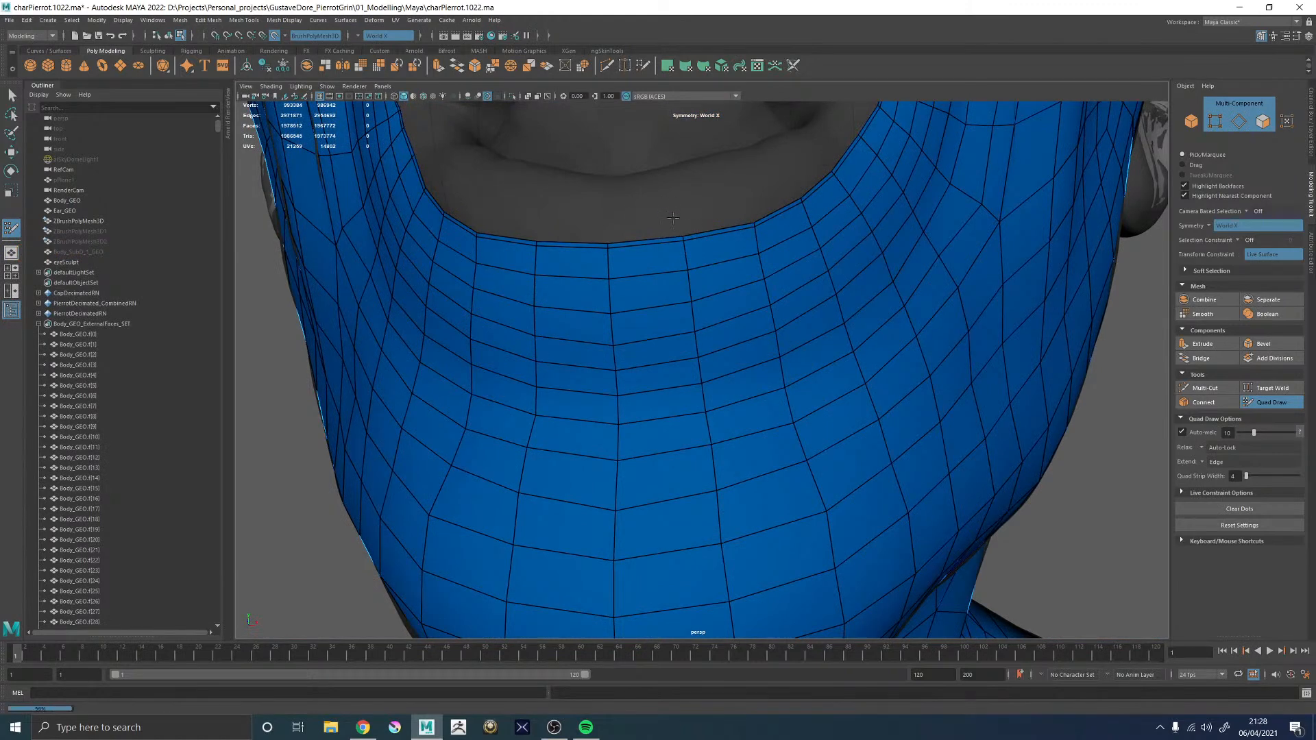
pyautogui.keyDown('alt'); pyautogui.moveTo(678, 217); pyautogui.dragTo(675, 371); pyautogui.keyUp('alt')
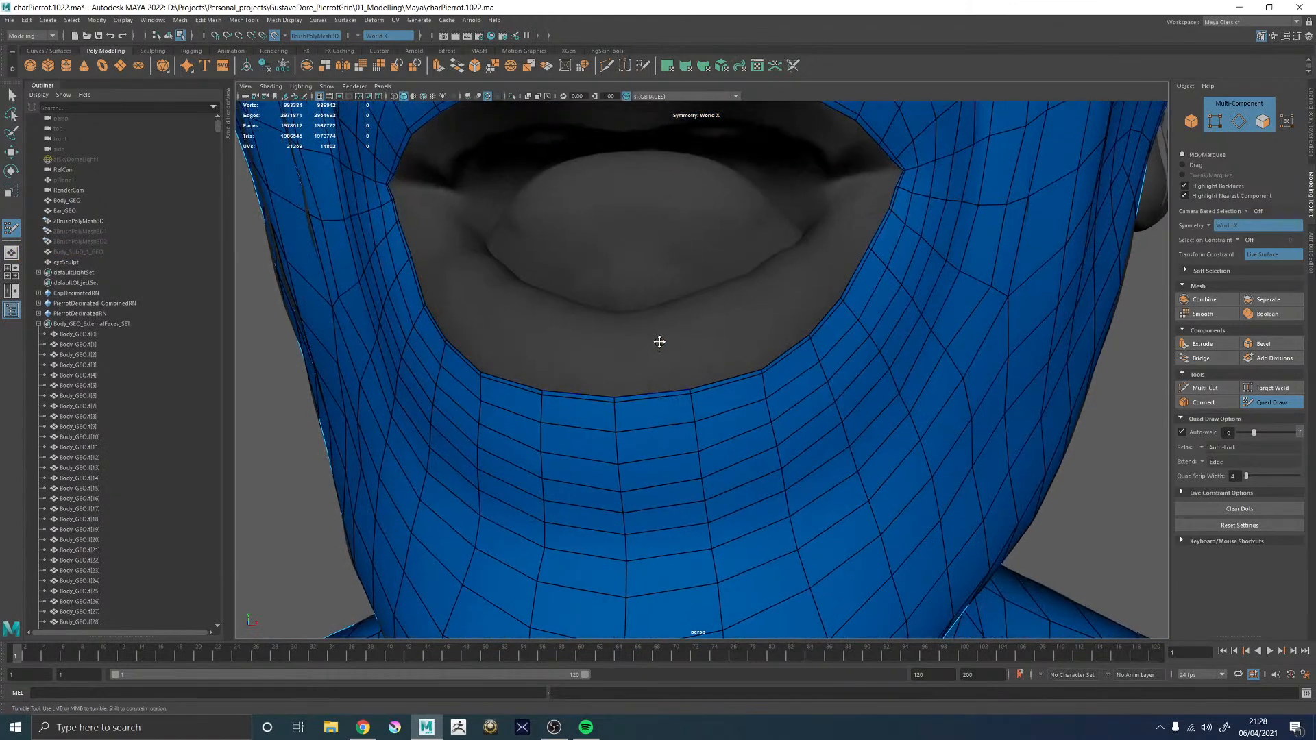
pyautogui.moveTo(690, 353); pyautogui.dragTo(691, 352)
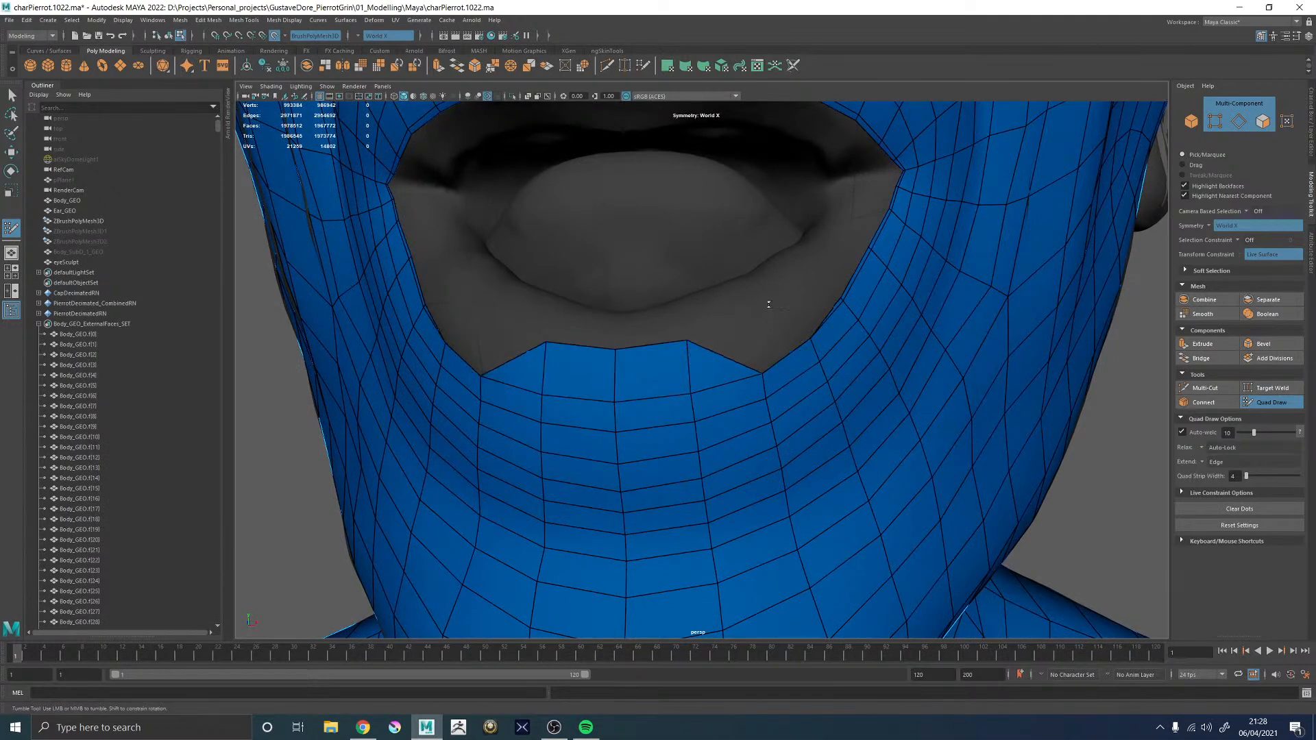
pyautogui.moveTo(769, 304); pyautogui.dragTo(769, 305)
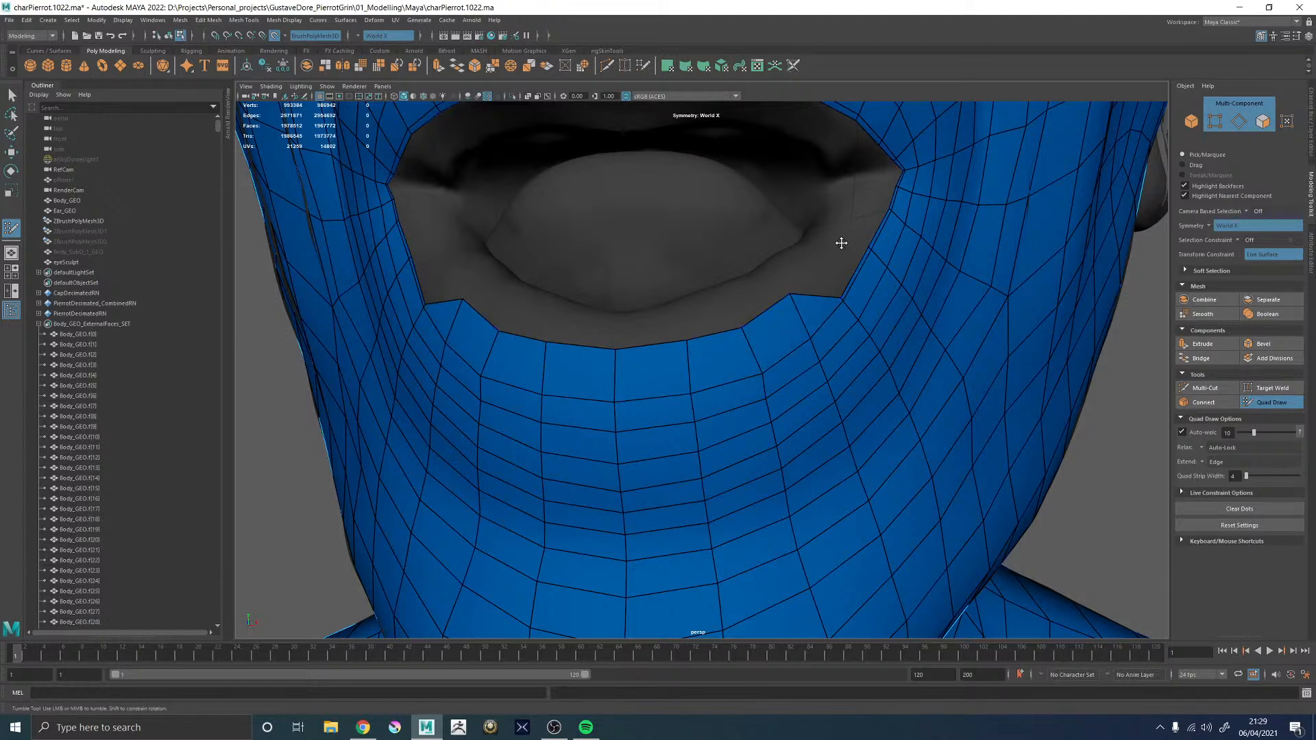
pyautogui.moveTo(837, 239); pyautogui.dragTo(829, 230)
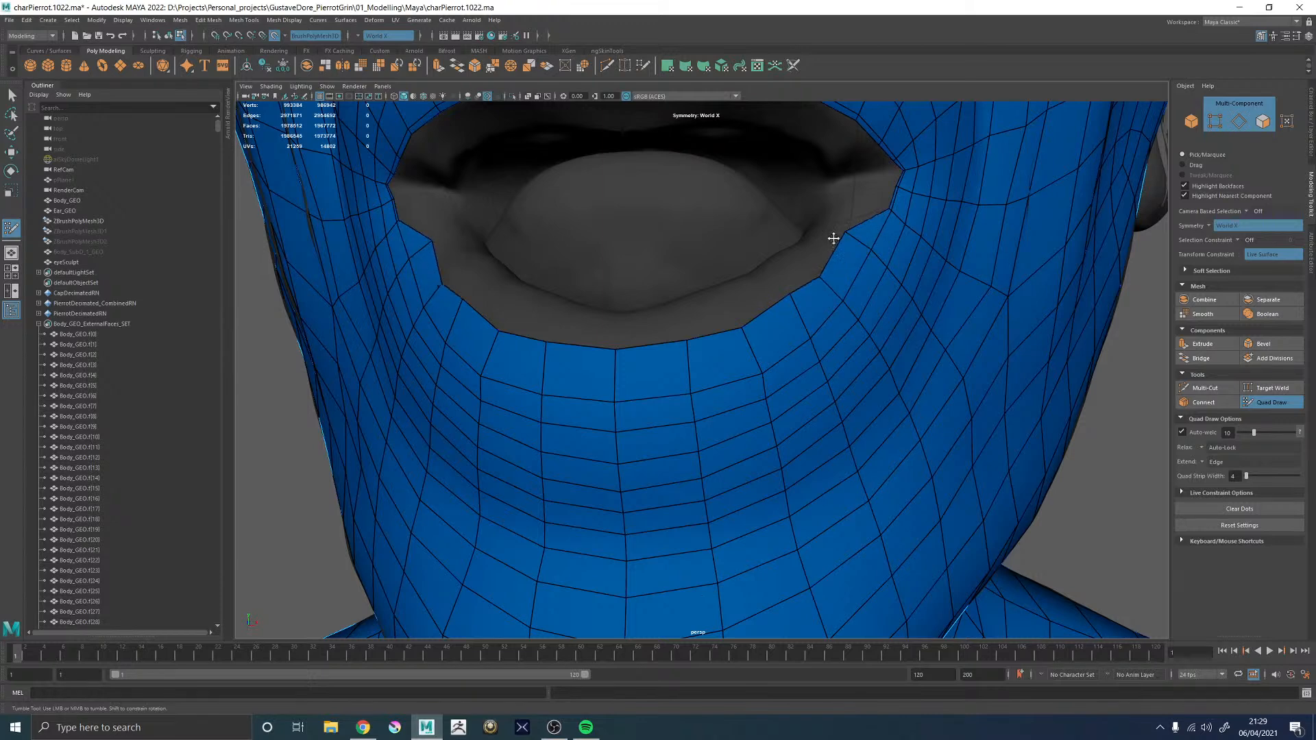
pyautogui.hotkey('ctrl', 'z')
pyautogui.keyDown('alt'); pyautogui.moveTo(860, 253); pyautogui.dragTo(749, 205, button='right'); pyautogui.keyUp('alt')
pyautogui.keyDown('alt'); pyautogui.moveTo(749, 206); pyautogui.dragTo(713, 323); pyautogui.keyUp('alt')
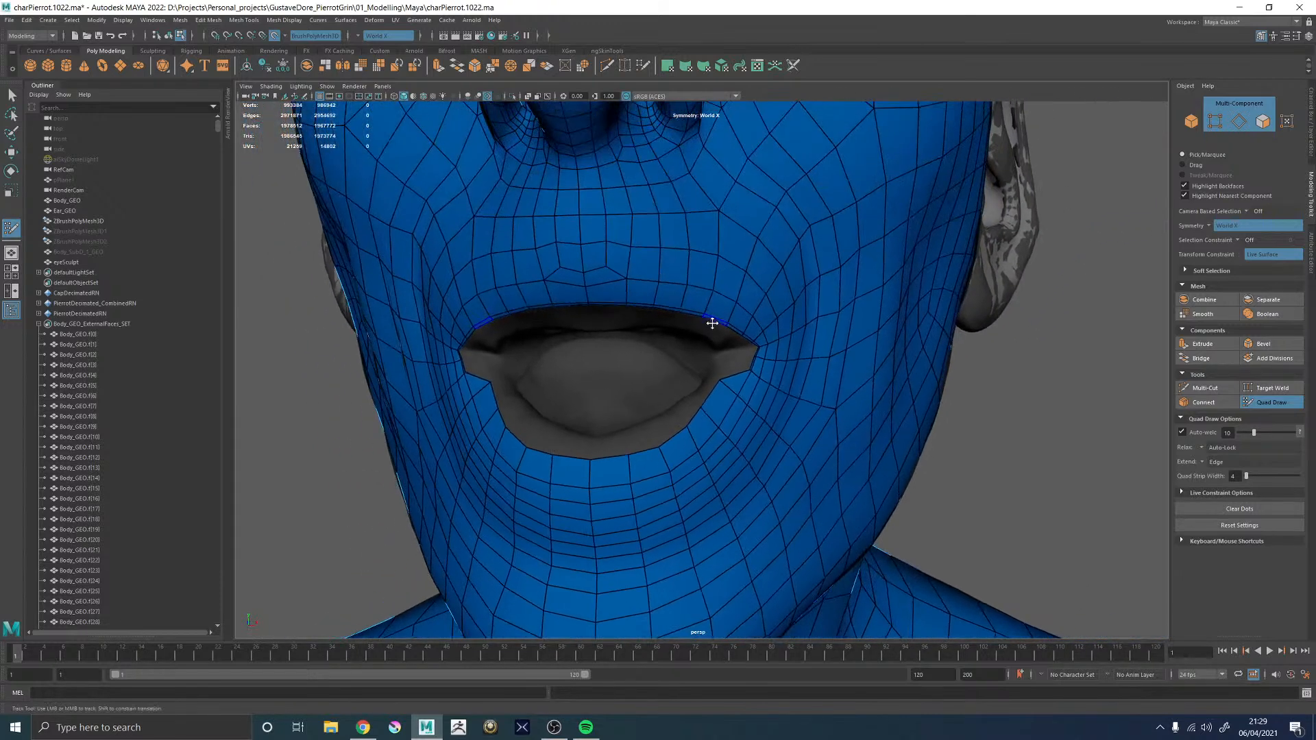
# - Pull the new ring's vertices inward around the mouth corners and along the upper lip of the sculpt
pyautogui.keyDown('alt'); pyautogui.moveTo(714, 323); pyautogui.dragTo(801, 344, button='right'); pyautogui.keyUp('alt')
pyautogui.keyDown('alt'); pyautogui.moveTo(802, 344); pyautogui.dragTo(793, 318); pyautogui.keyUp('alt')
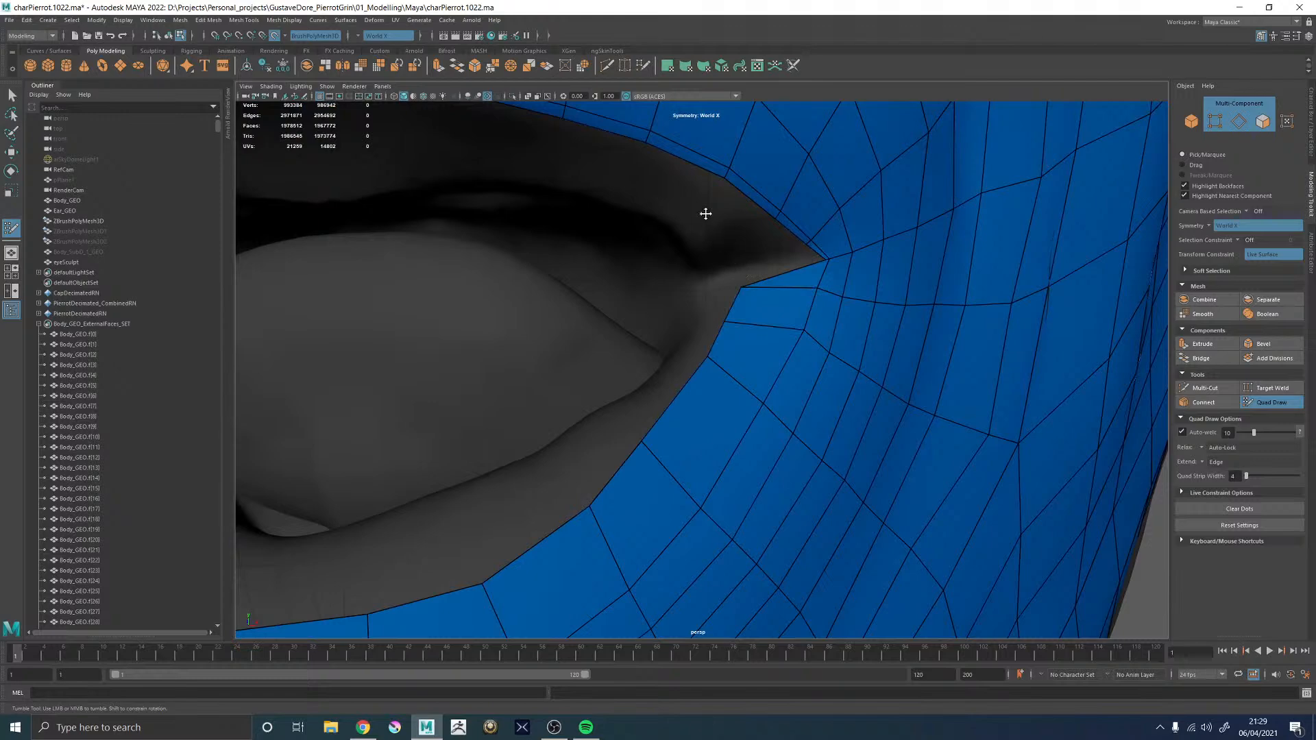
pyautogui.scroll(5, 709, 221)
pyautogui.scroll(-5, 758, 376)
pyautogui.keyDown('alt'); pyautogui.moveTo(758, 376); pyautogui.dragTo(785, 385, button='middle'); pyautogui.keyUp('alt')
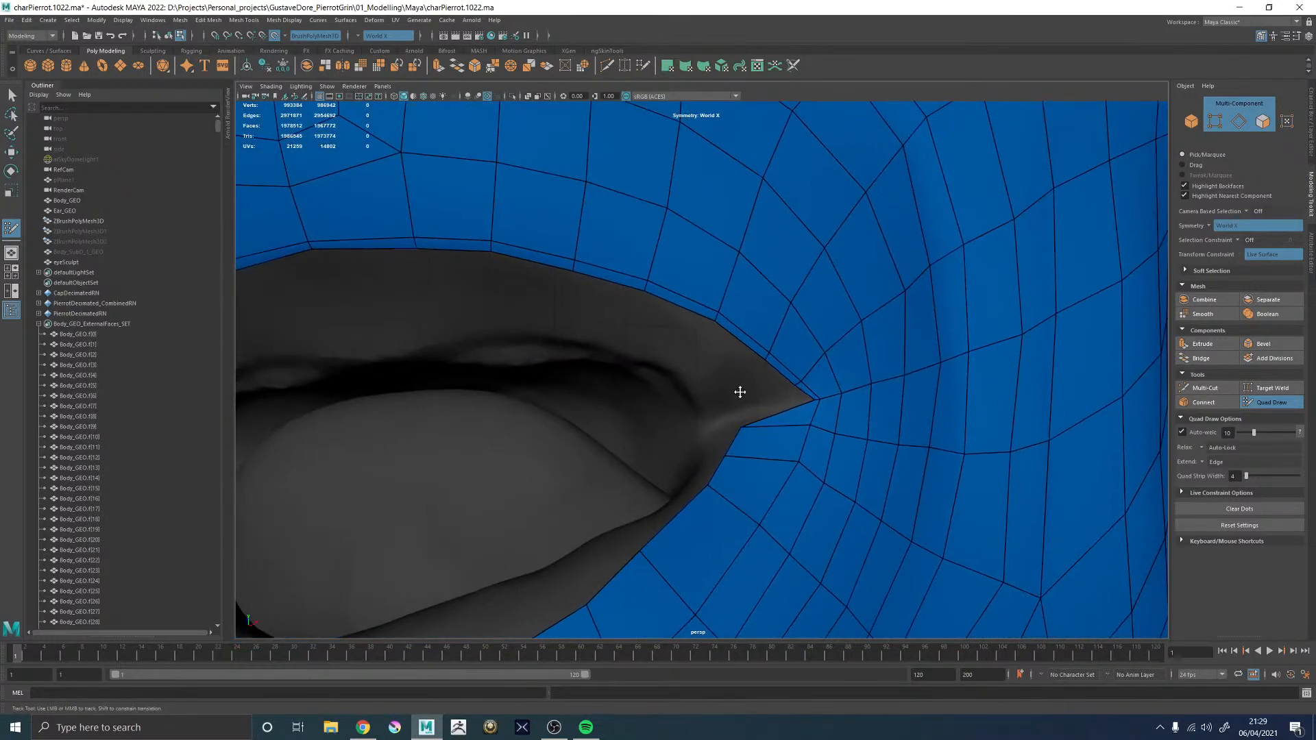
pyautogui.hotkey('ctrl', 'z')
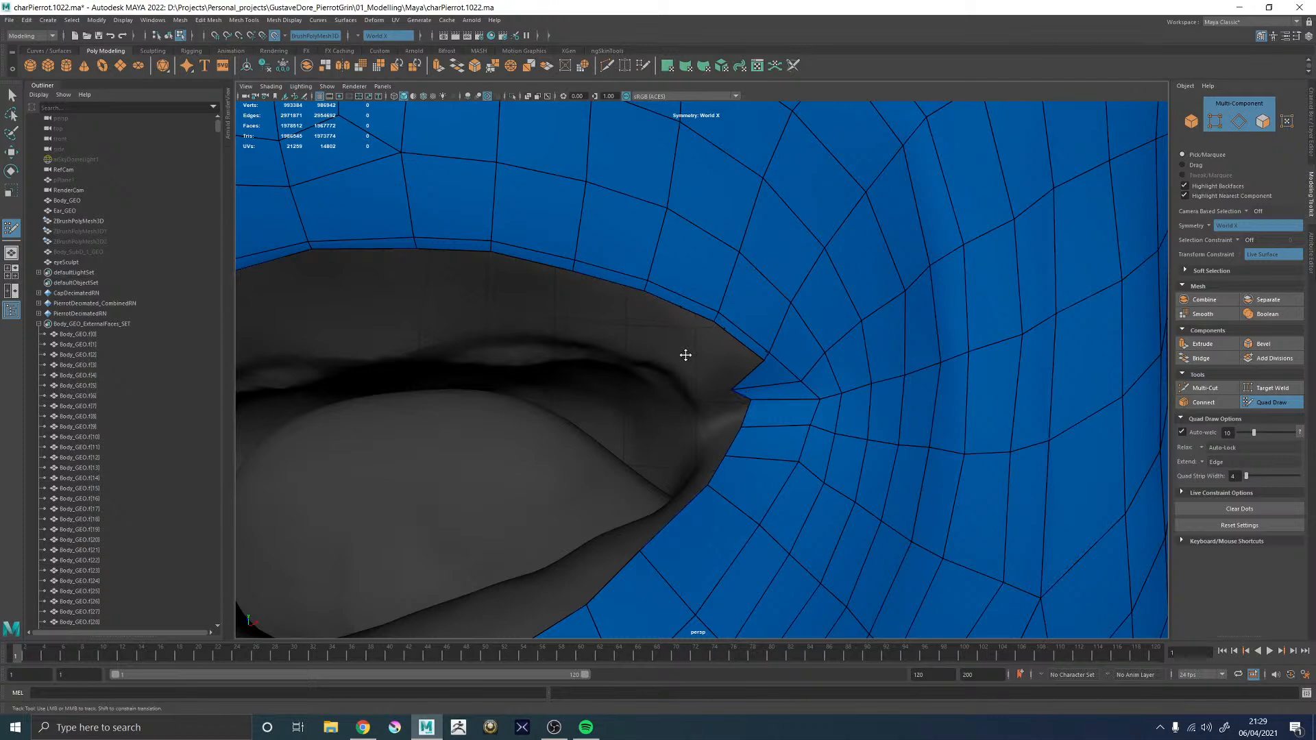
pyautogui.hotkey('ctrl', 'z')
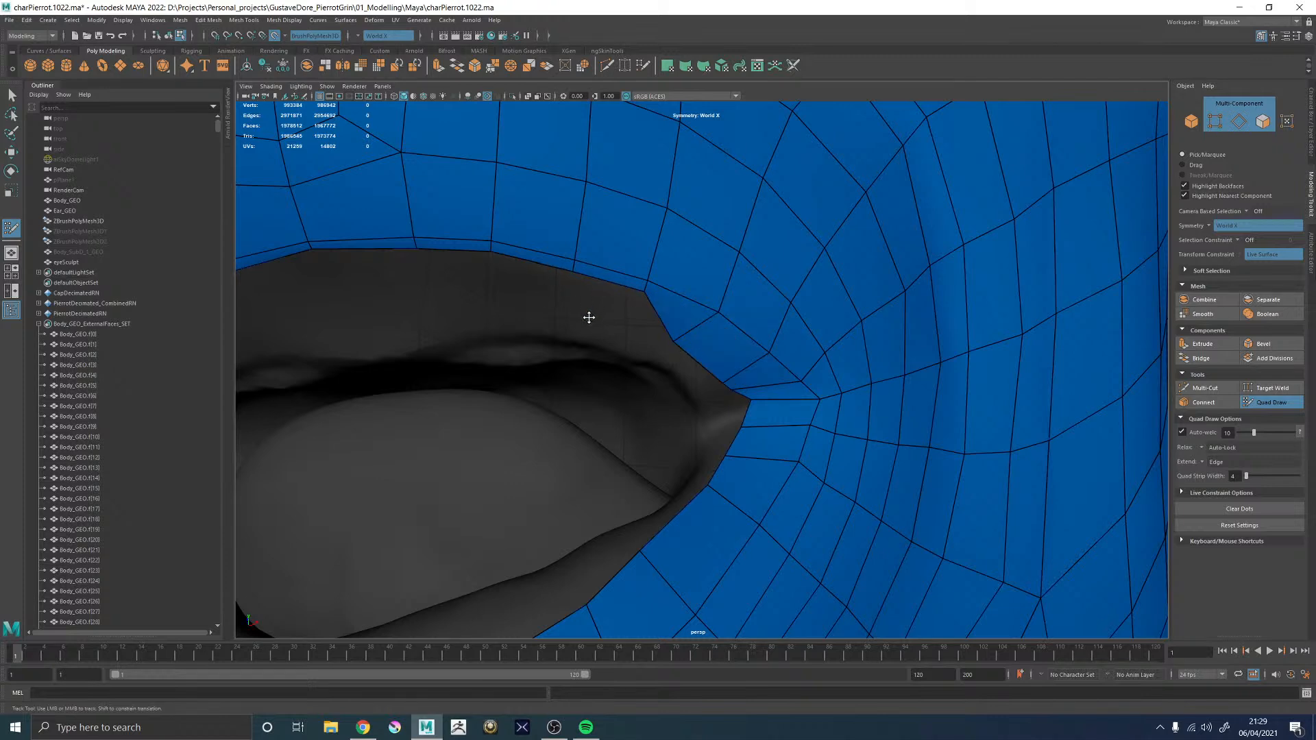
pyautogui.moveTo(588, 317); pyautogui.dragTo(589, 318)
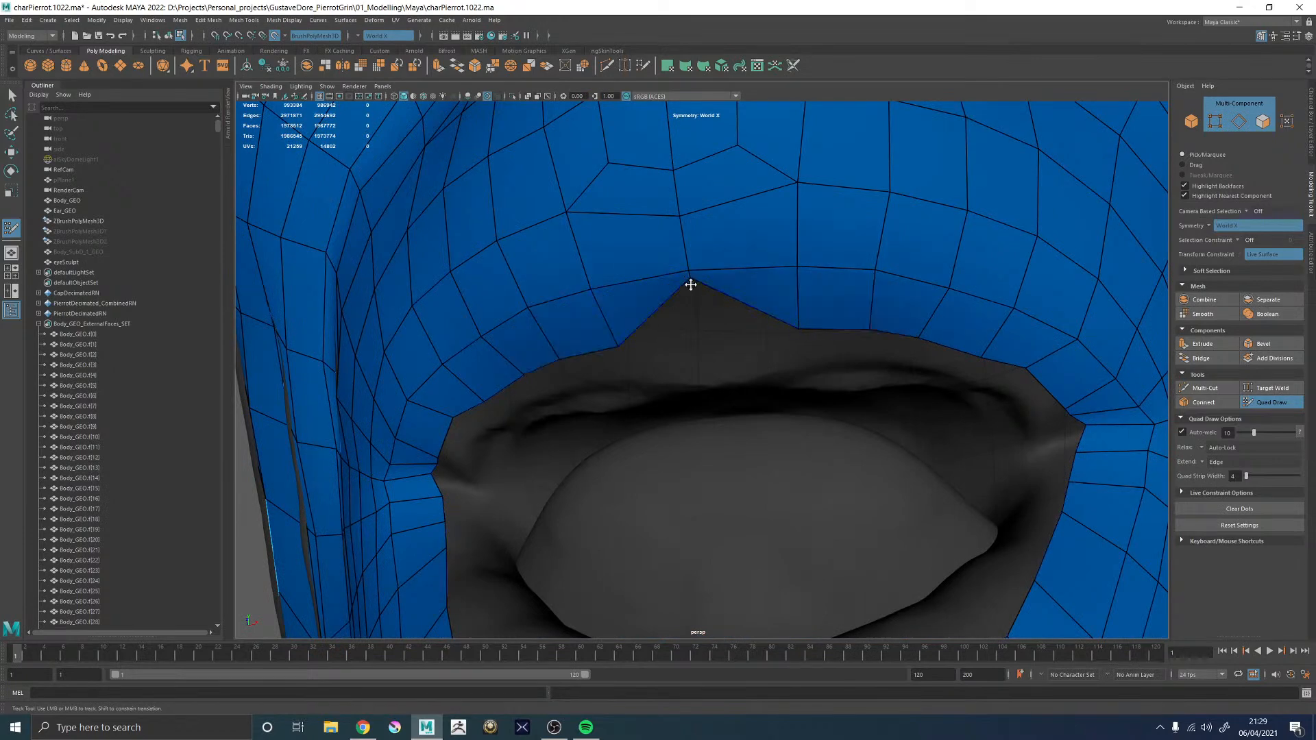
pyautogui.moveTo(702, 338); pyautogui.dragTo(706, 338)
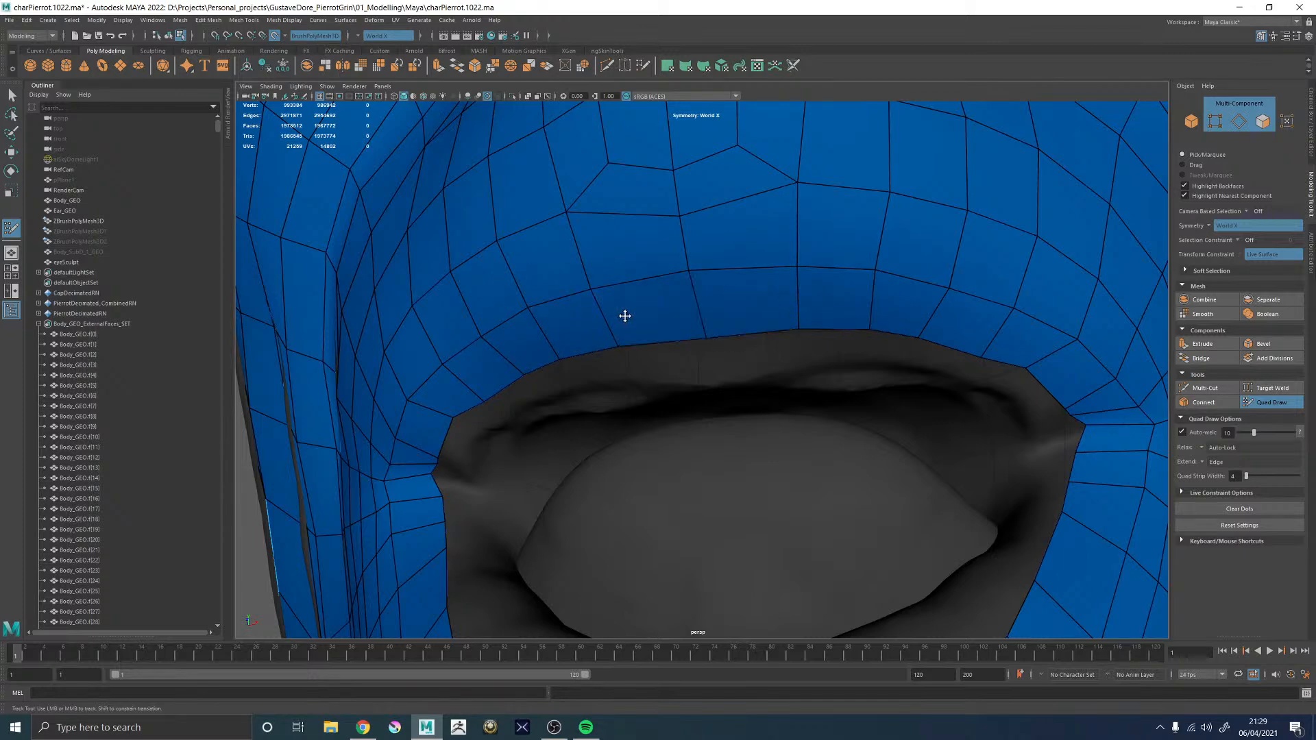
# - Check the lip ring from the side and reposition its border vertex just below the mouth corner
pyautogui.scroll(-8, 740, 306)
pyautogui.keyDown('alt'); pyautogui.moveTo(847, 321); pyautogui.dragTo(772, 348); pyautogui.keyUp('alt')
pyautogui.keyDown('alt'); pyautogui.moveTo(772, 348); pyautogui.dragTo(767, 327, button='middle'); pyautogui.keyUp('alt')
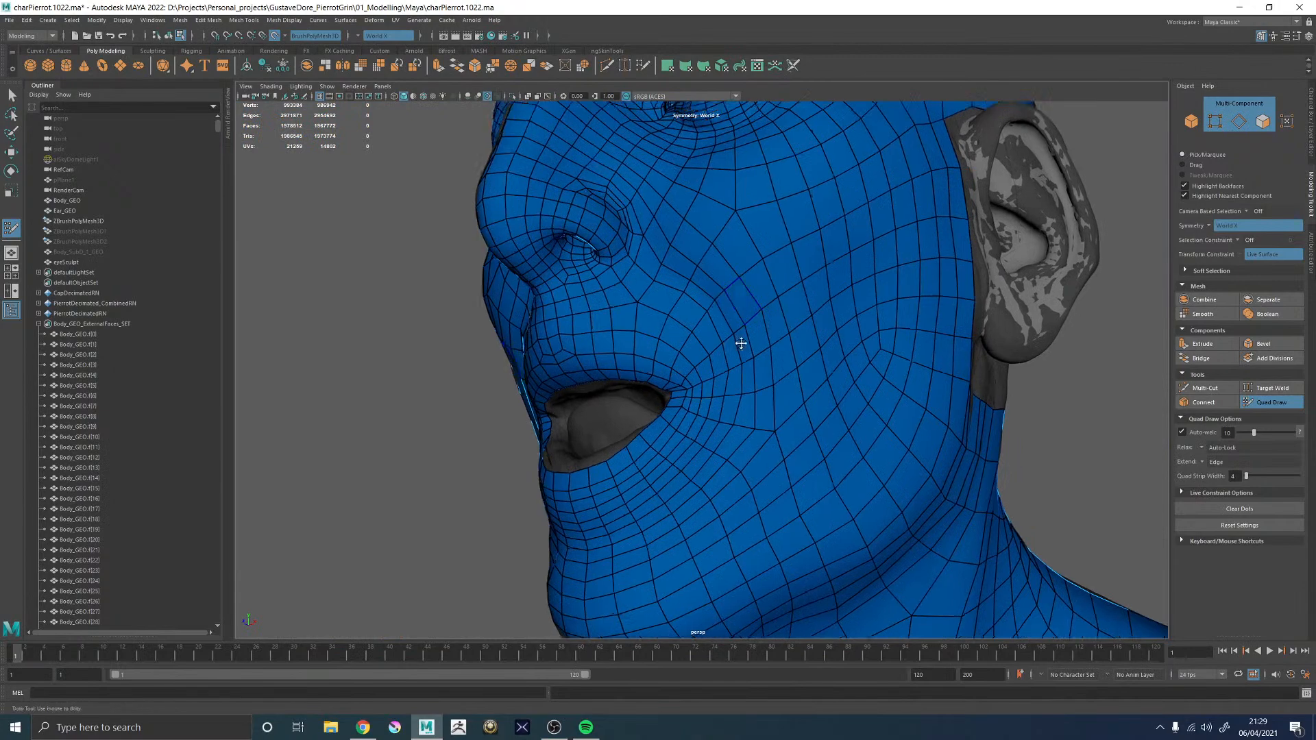
pyautogui.keyDown('alt'); pyautogui.moveTo(723, 329); pyautogui.dragTo(998, 473, button='right'); pyautogui.keyUp('alt')
pyautogui.keyDown('alt'); pyautogui.moveTo(746, 417); pyautogui.dragTo(784, 432); pyautogui.keyUp('alt')
pyautogui.keyDown('alt'); pyautogui.moveTo(784, 432); pyautogui.dragTo(763, 344, button='middle'); pyautogui.keyUp('alt')
pyautogui.moveTo(762, 345)
pyautogui.keyDown('alt'); pyautogui.mouseDown()
pyautogui.moveTo(860, 414)
pyautogui.moveTo(762, 369)
pyautogui.mouseUp(); pyautogui.keyUp('alt')
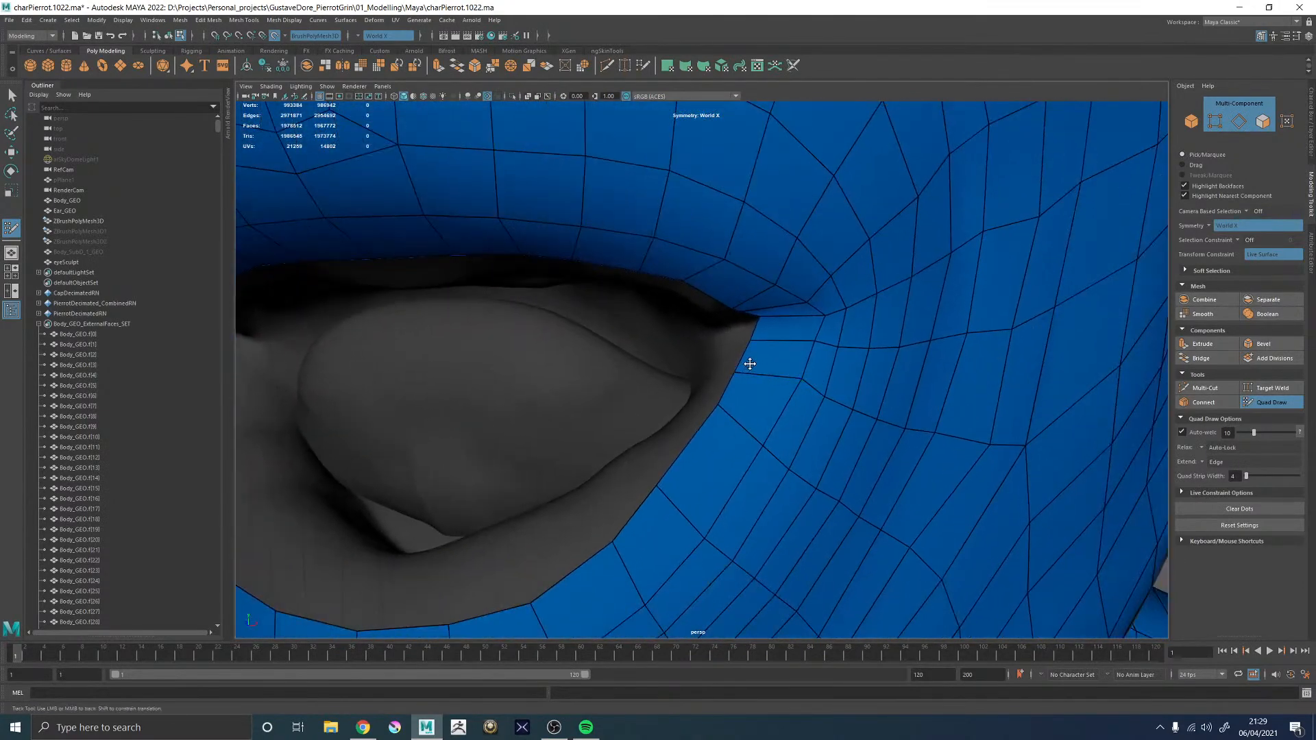
pyautogui.moveTo(735, 372); pyautogui.dragTo(750, 363)
# - Leave Quad Draw and duplicate the Body_GEO mesh
pyautogui.keyDown('alt'); pyautogui.moveTo(993, 352); pyautogui.dragTo(759, 399, button='right'); pyautogui.keyUp('alt')
pyautogui.keyDown('alt'); pyautogui.moveTo(759, 400); pyautogui.dragTo(709, 464); pyautogui.keyUp('alt')
pyautogui.press('w')
pyautogui.moveTo(709, 464); pyautogui.dragTo(854, 295, button='right')
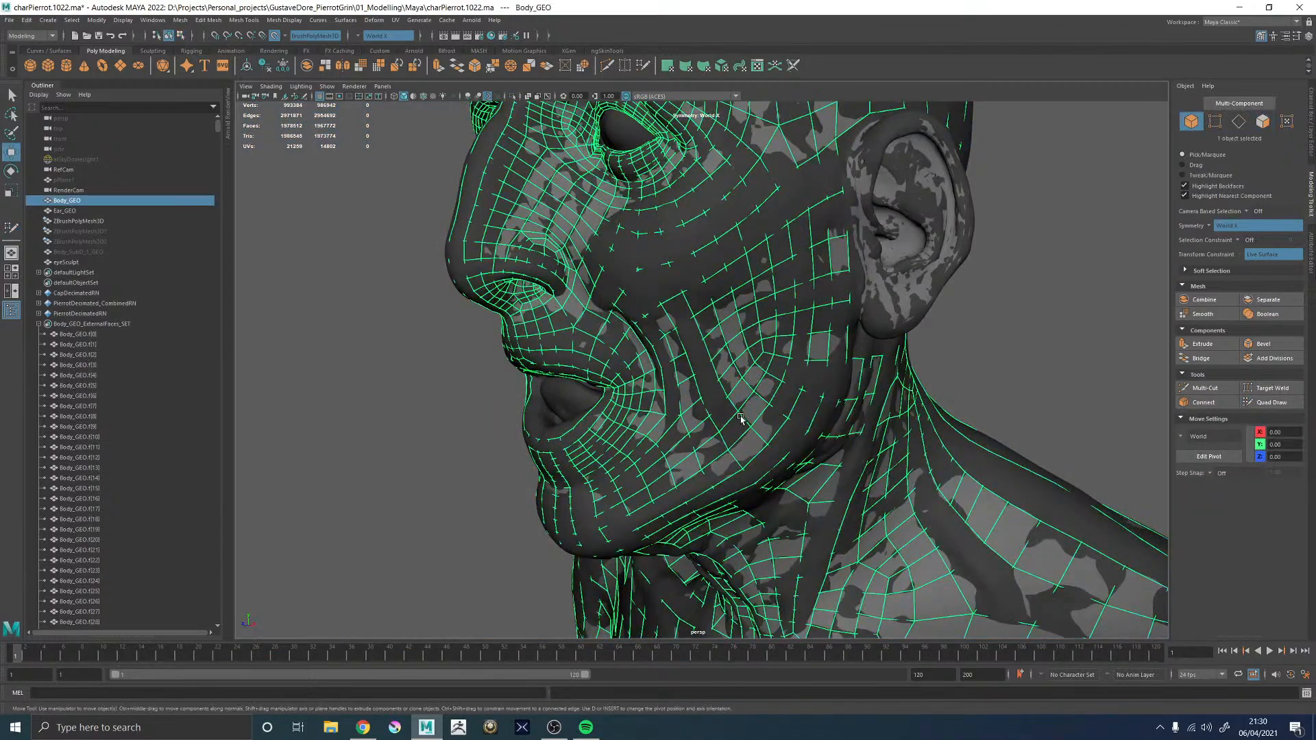
pyautogui.hotkey('ctrl', 'd')
pyautogui.keyDown('alt'); pyautogui.moveTo(758, 425); pyautogui.dragTo(676, 244, button='middle'); pyautogui.keyUp('alt')
pyautogui.moveTo(997, 122); pyautogui.dragTo(995, 151, button='right')
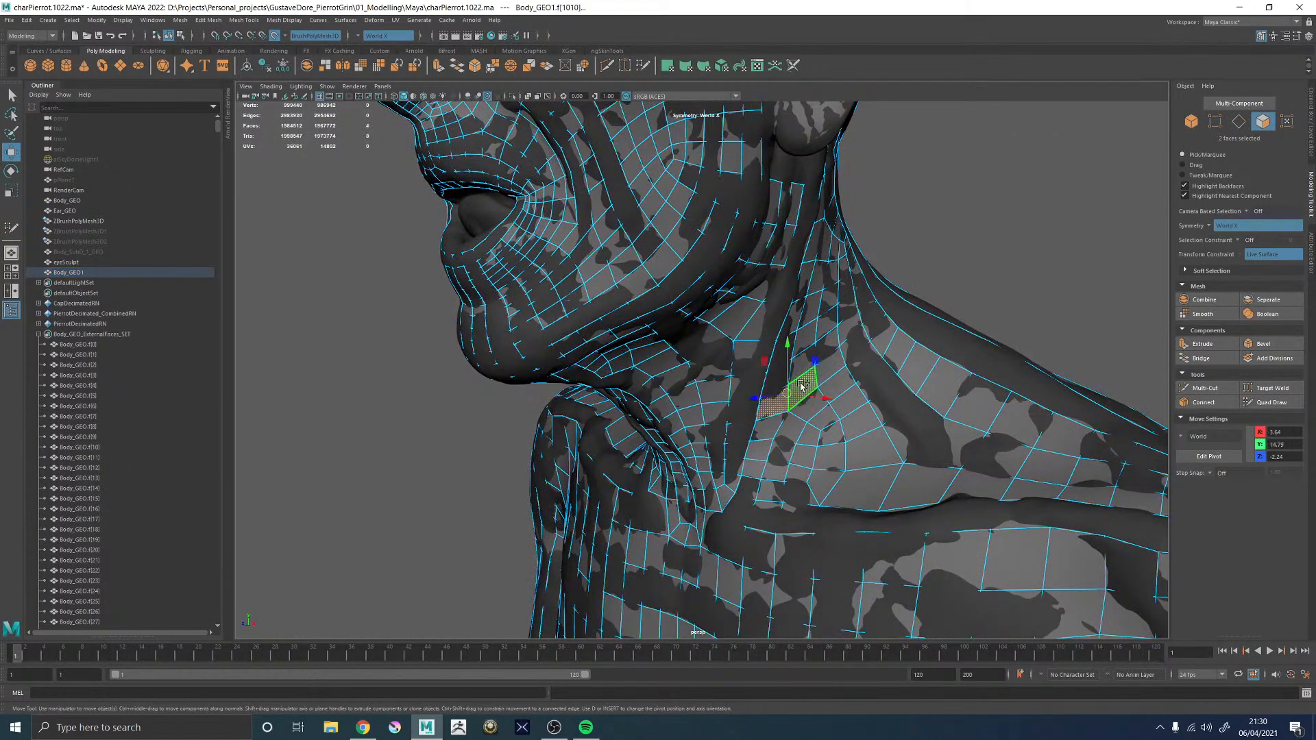
pyautogui.doubleClick(800, 384)
pyautogui.moveTo(893, 367)
pyautogui.keyDown('alt'); pyautogui.mouseDown()
pyautogui.moveTo(940, 359)
pyautogui.moveTo(884, 364)
pyautogui.mouseUp(); pyautogui.keyUp('alt')
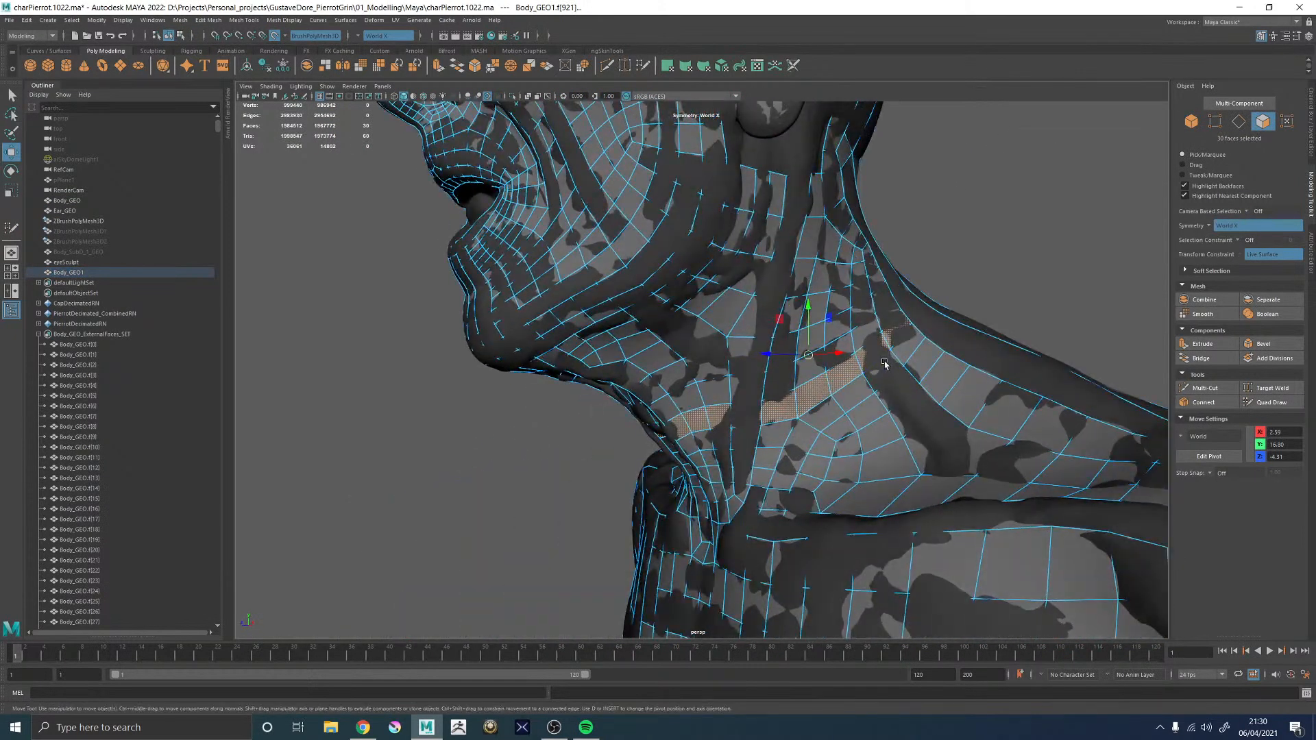
pyautogui.doubleClick(859, 419)
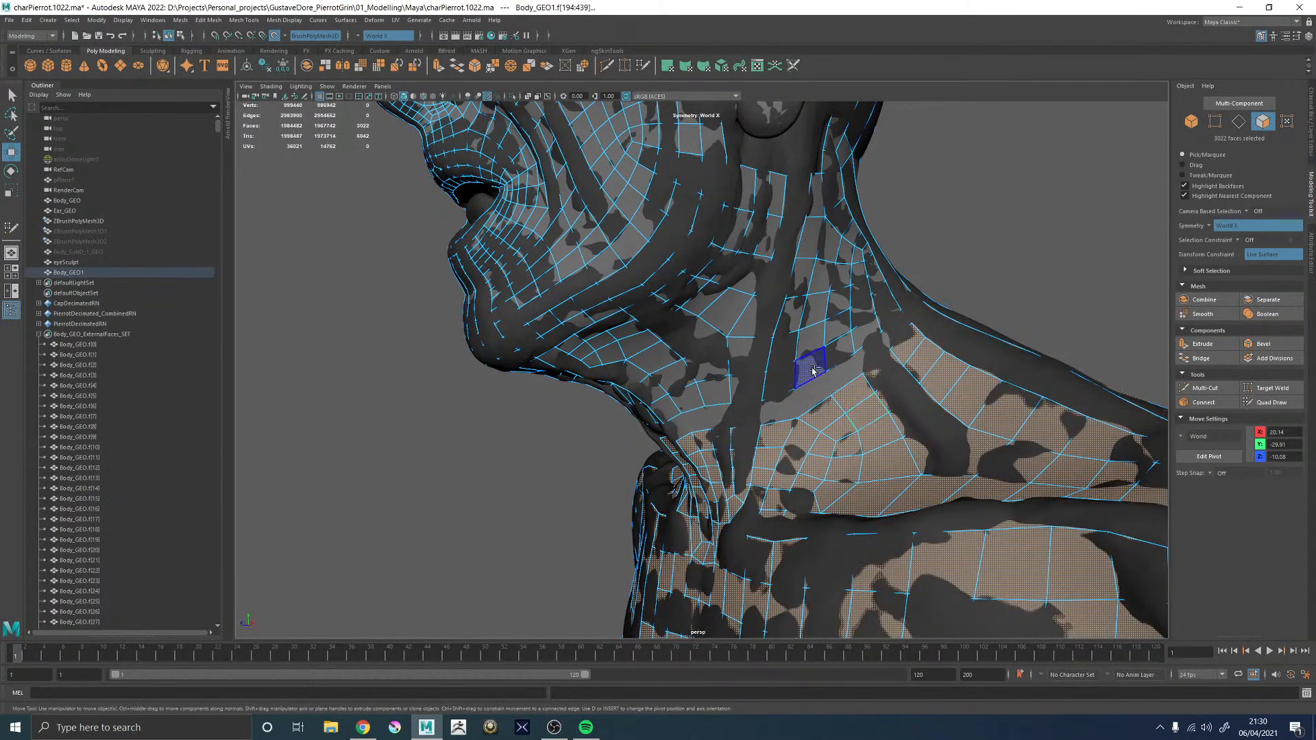
pyautogui.hotkey('ctrl', 'z')
pyautogui.hotkey('ctrl', 'z')
pyautogui.hotkey('ctrl', 'z')
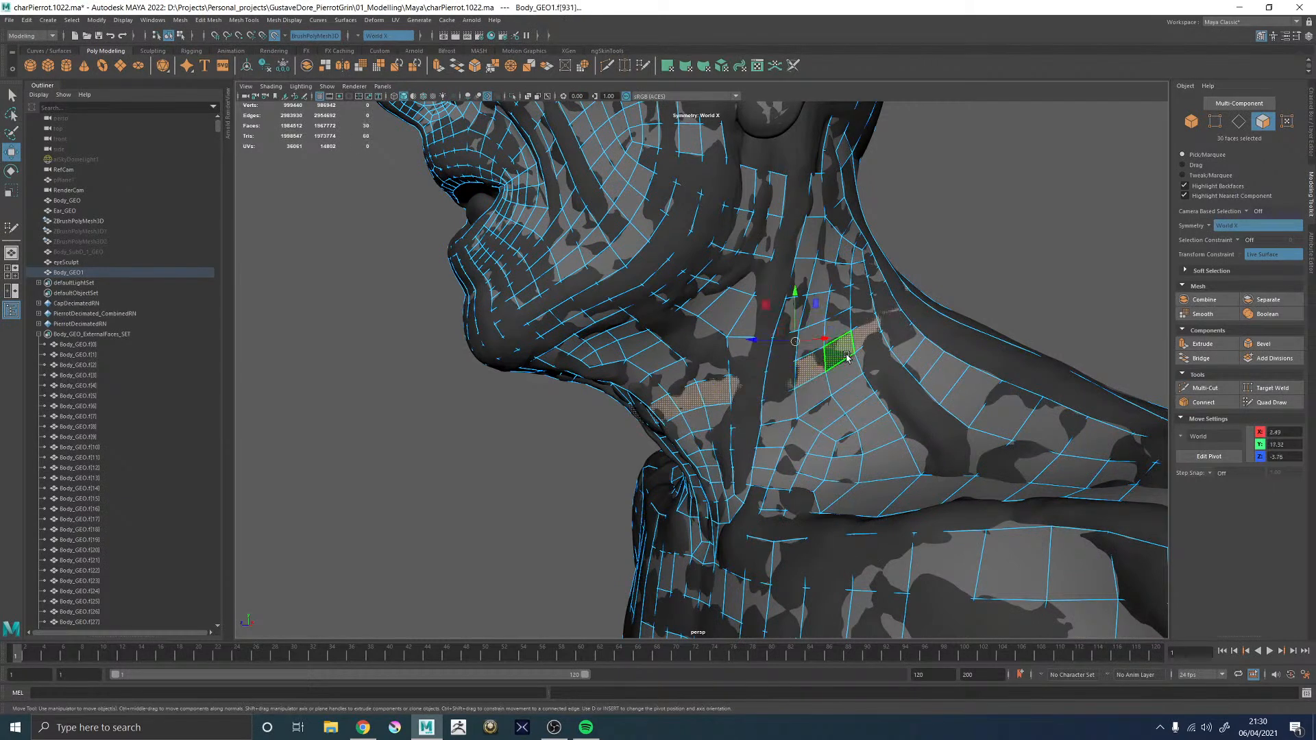
# - Delete a face loop around the base of the neck on the duplicate, together with all body faces below it
pyautogui.click(844, 376)
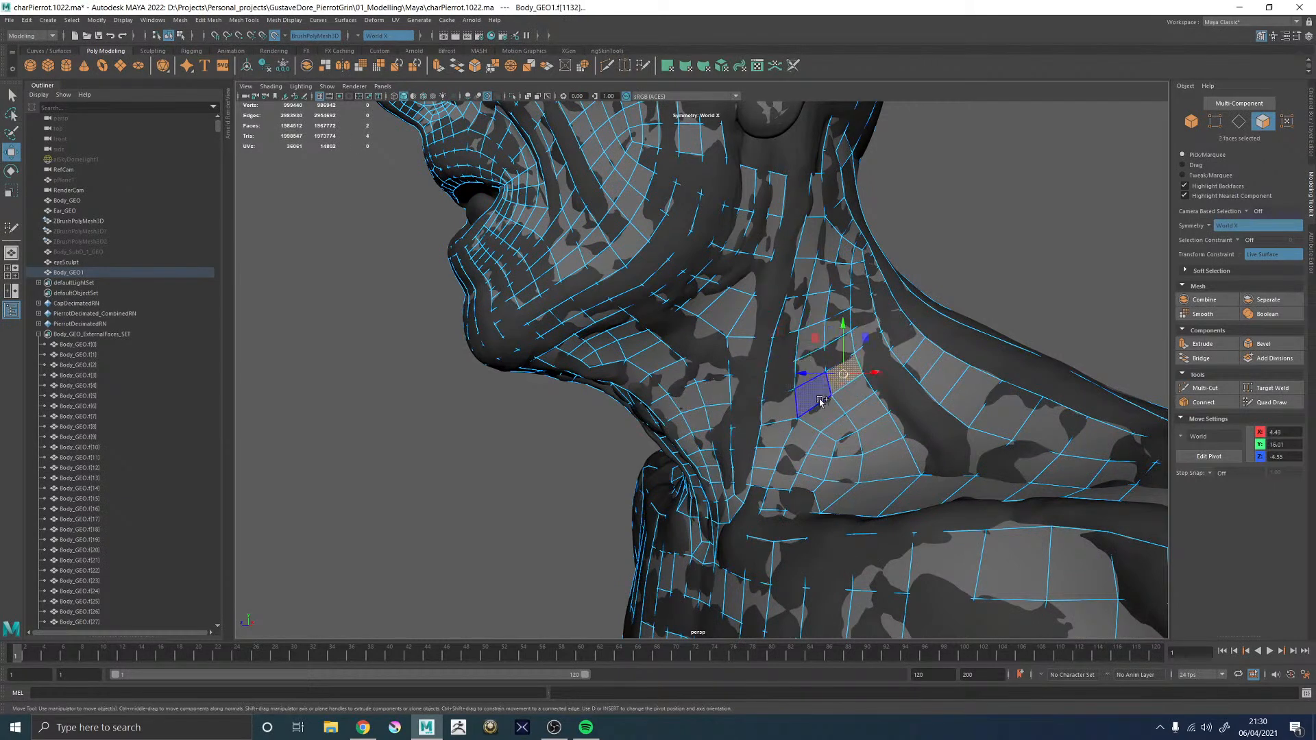
pyautogui.keyDown('shift'); pyautogui.doubleClick(815, 401); pyautogui.keyUp('shift')
pyautogui.press('Delete')
pyautogui.doubleClick(882, 435)
pyautogui.press('Delete')
# - Delete the neck face loop and the head faces above it from the original Body_GEO, keeping only the body
pyautogui.click(68, 212)
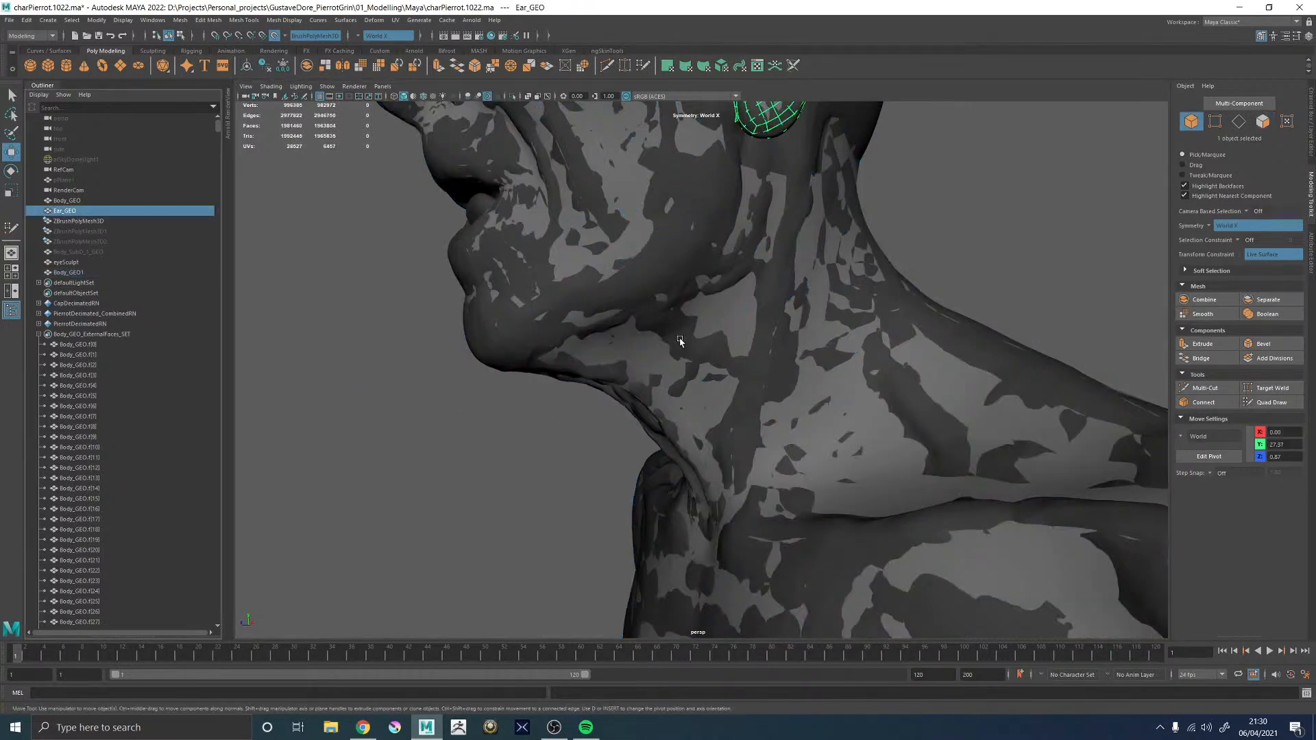
pyautogui.click(68, 273)
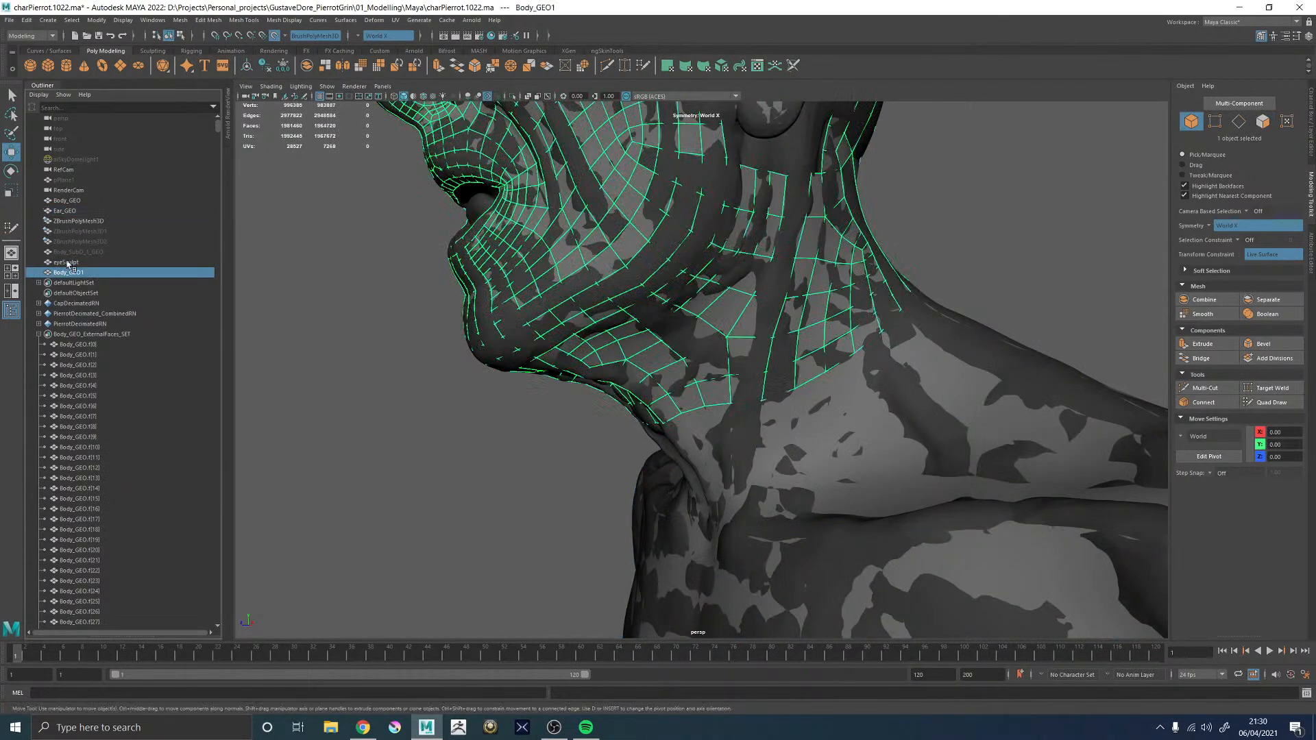
pyautogui.click(73, 201)
pyautogui.press('F11')
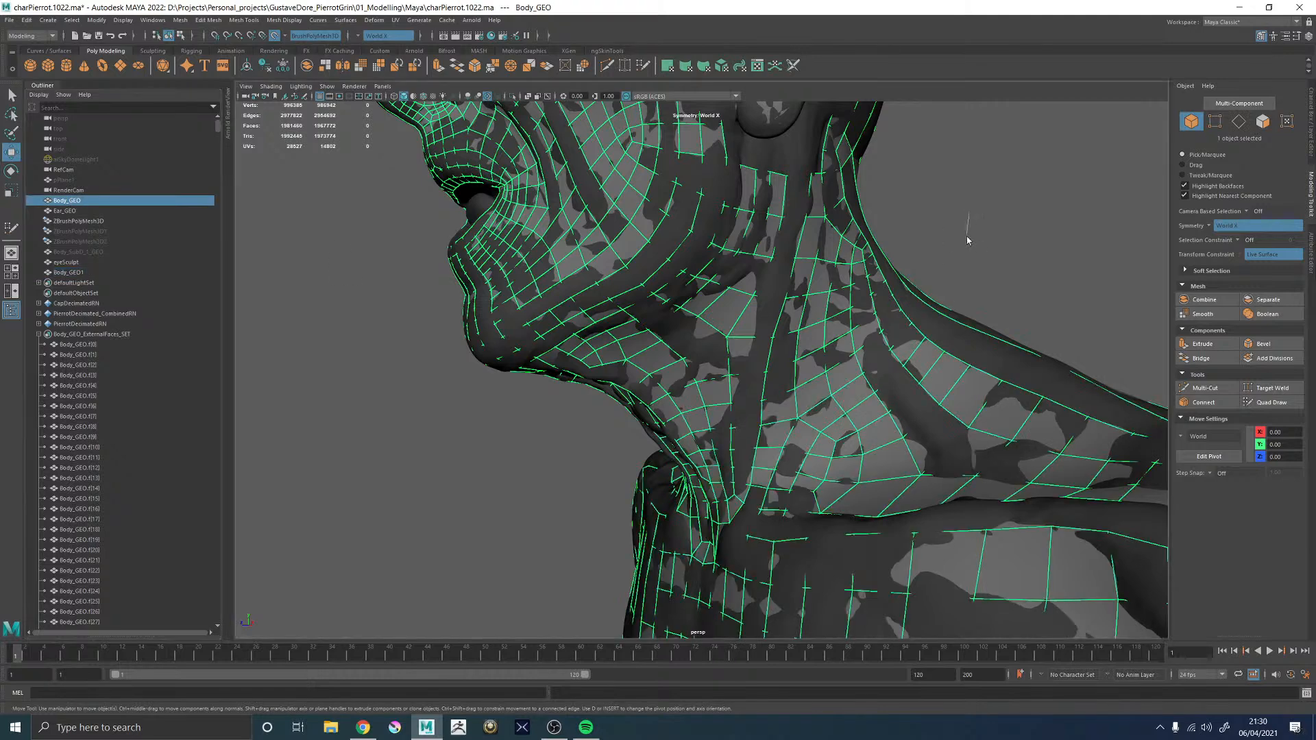
pyautogui.click(839, 353)
pyautogui.click(815, 335)
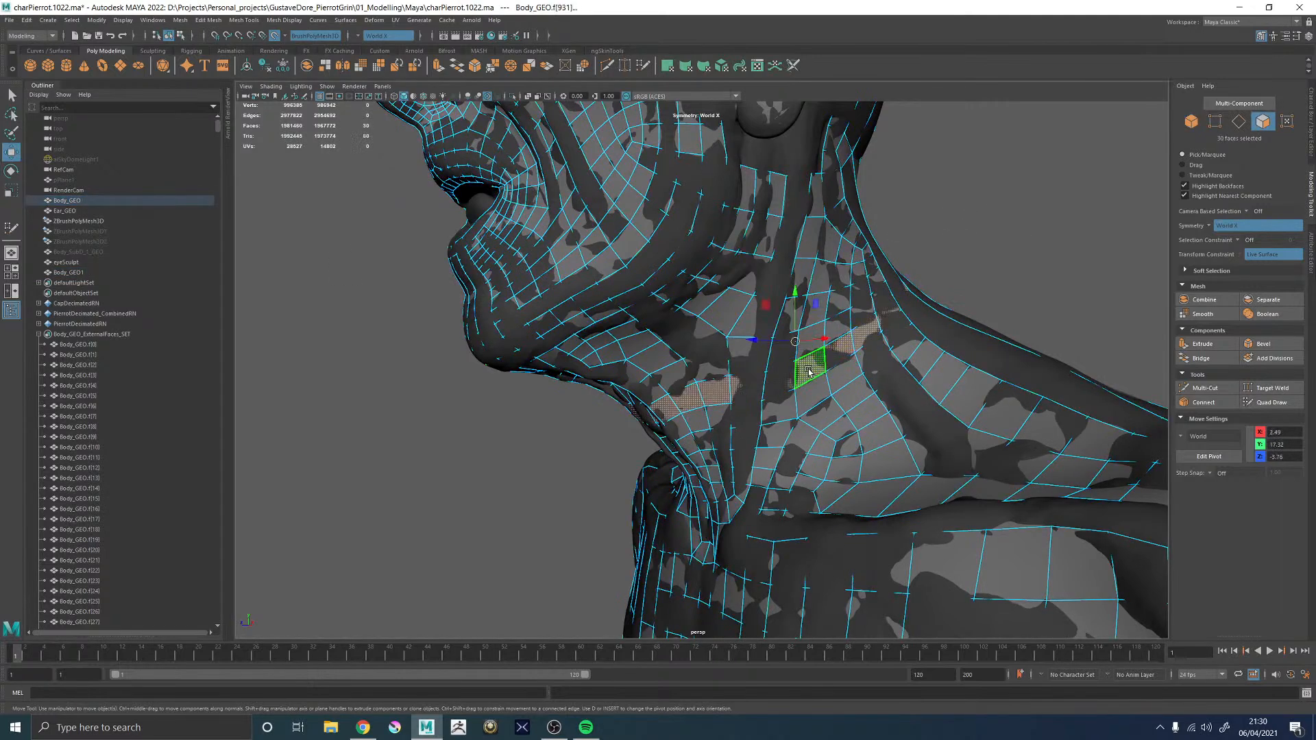
pyautogui.doubleClick(815, 330)
pyautogui.press('Delete')
pyautogui.click(824, 446)
pyautogui.press('F8')
pyautogui.keyDown('shift'); pyautogui.click(853, 334); pyautogui.keyUp('shift')
# - Check the split between head and body at the neck and rename the duplicated head mesh as Head_GEO
pyautogui.keyDown('alt'); pyautogui.moveTo(886, 358); pyautogui.dragTo(925, 364); pyautogui.keyUp('alt')
pyautogui.keyDown('alt'); pyautogui.moveTo(926, 363); pyautogui.dragTo(446, 359, button='right'); pyautogui.keyUp('alt')
pyautogui.keyDown('alt'); pyautogui.moveTo(446, 359); pyautogui.dragTo(712, 370); pyautogui.keyUp('alt')
pyautogui.keyDown('alt'); pyautogui.moveTo(713, 370); pyautogui.dragTo(772, 395, button='right'); pyautogui.keyUp('alt')
pyautogui.keyDown('alt'); pyautogui.moveTo(772, 394); pyautogui.dragTo(598, 395); pyautogui.keyUp('alt')
pyautogui.click(772, 341)
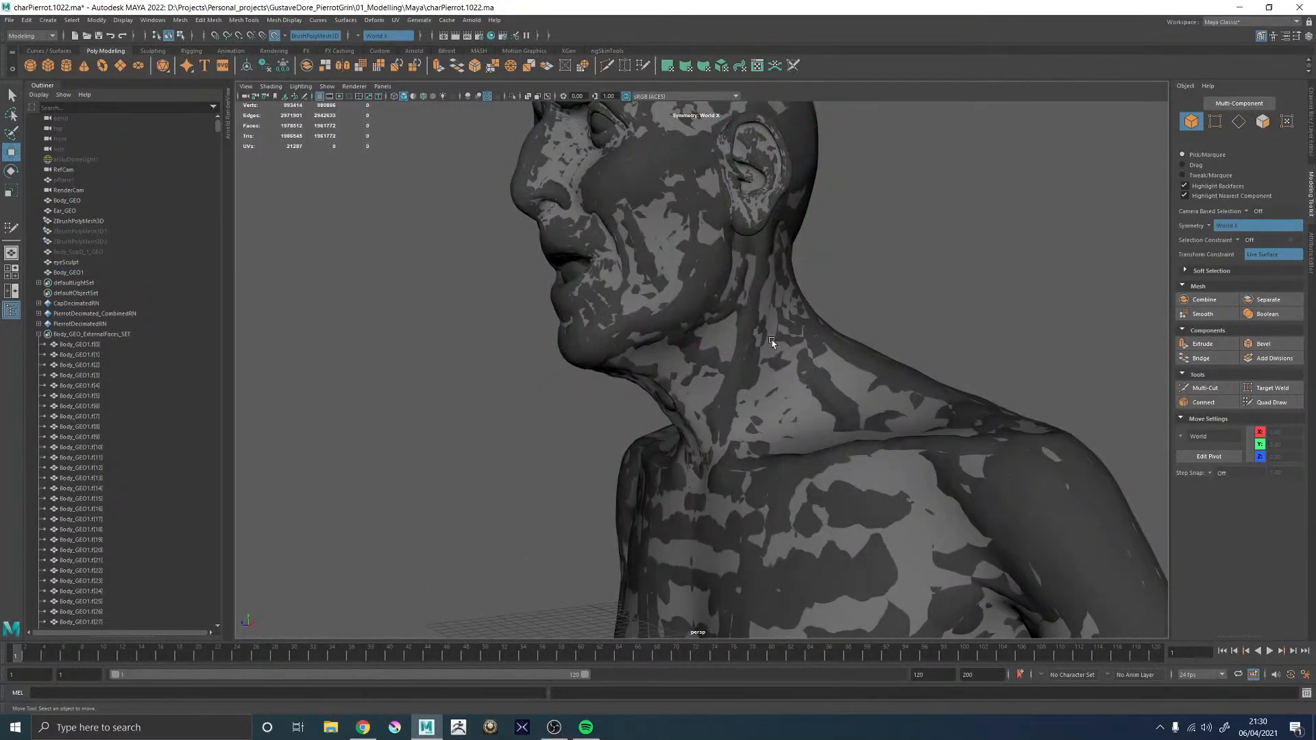
pyautogui.click(793, 408)
pyautogui.doubleClick(71, 272)
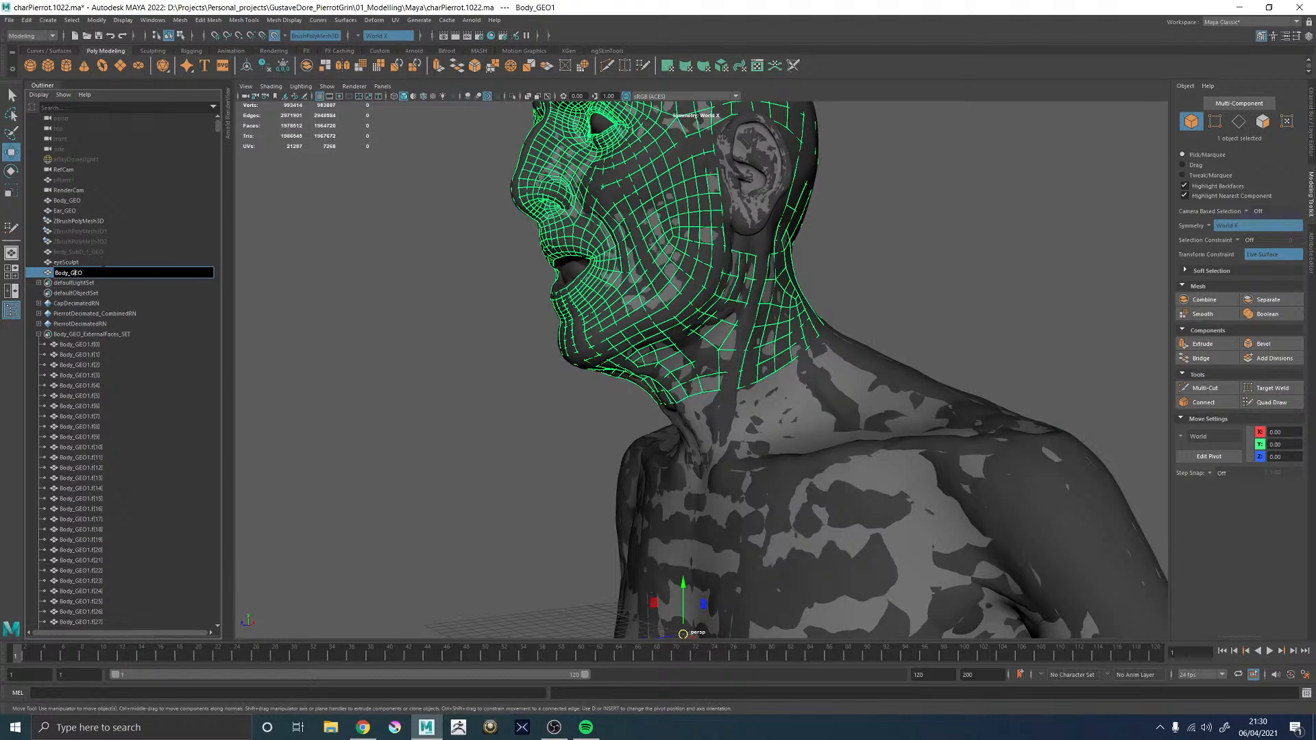
pyautogui.write('Head')
pyautogui.press('Return')
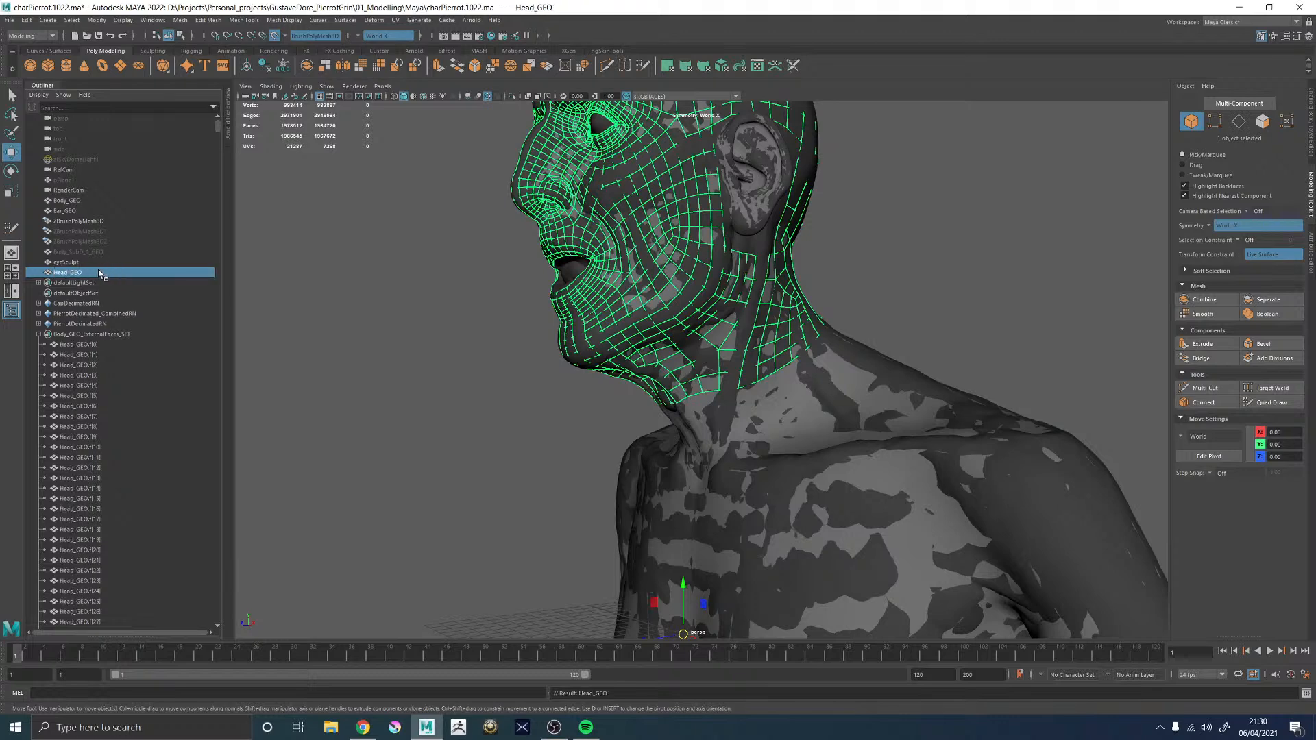
# - Place Head_GEO directly below Body_GEO in the scene list and delete the Body_GEO_ExternalFaces_SET set
pyautogui.moveTo(81, 273); pyautogui.dragTo(72, 205, button='middle')
pyautogui.click(80, 335)
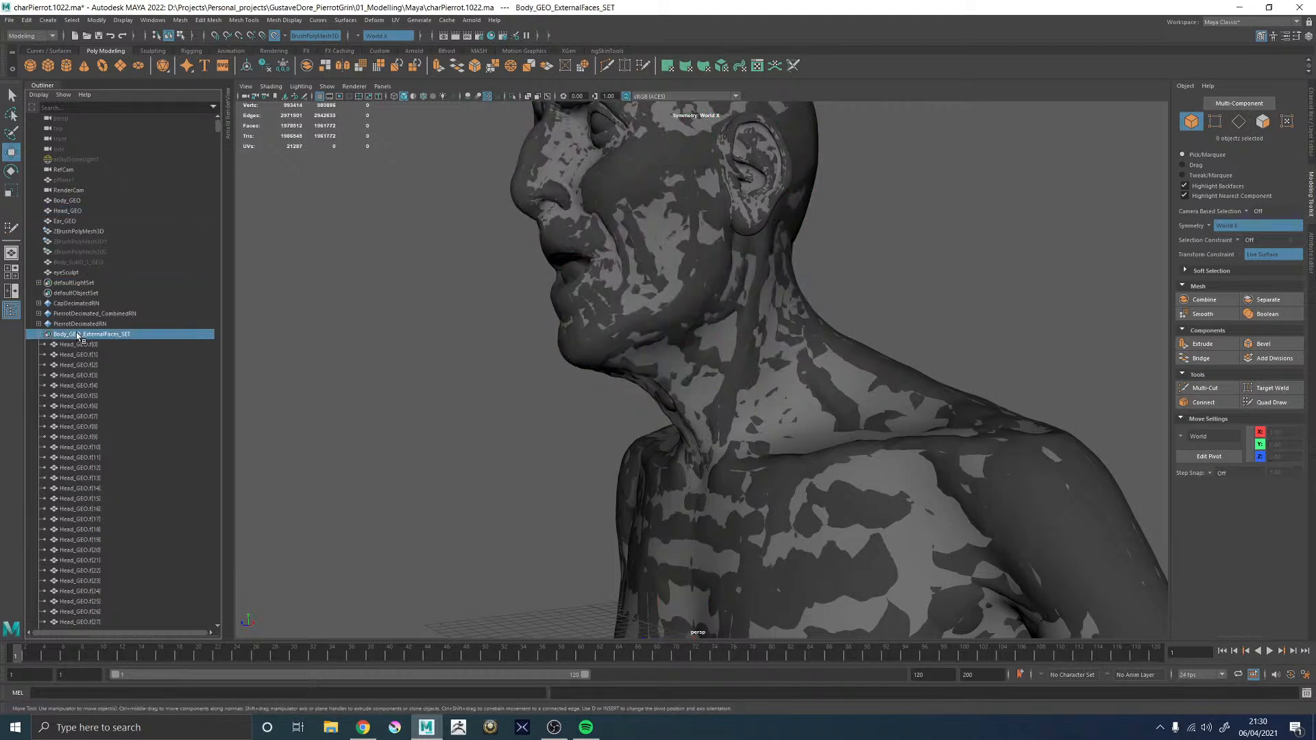
# - Select Head_GEO and activate Quad Draw on it, facing the mouth opening
pyautogui.click(679, 334)
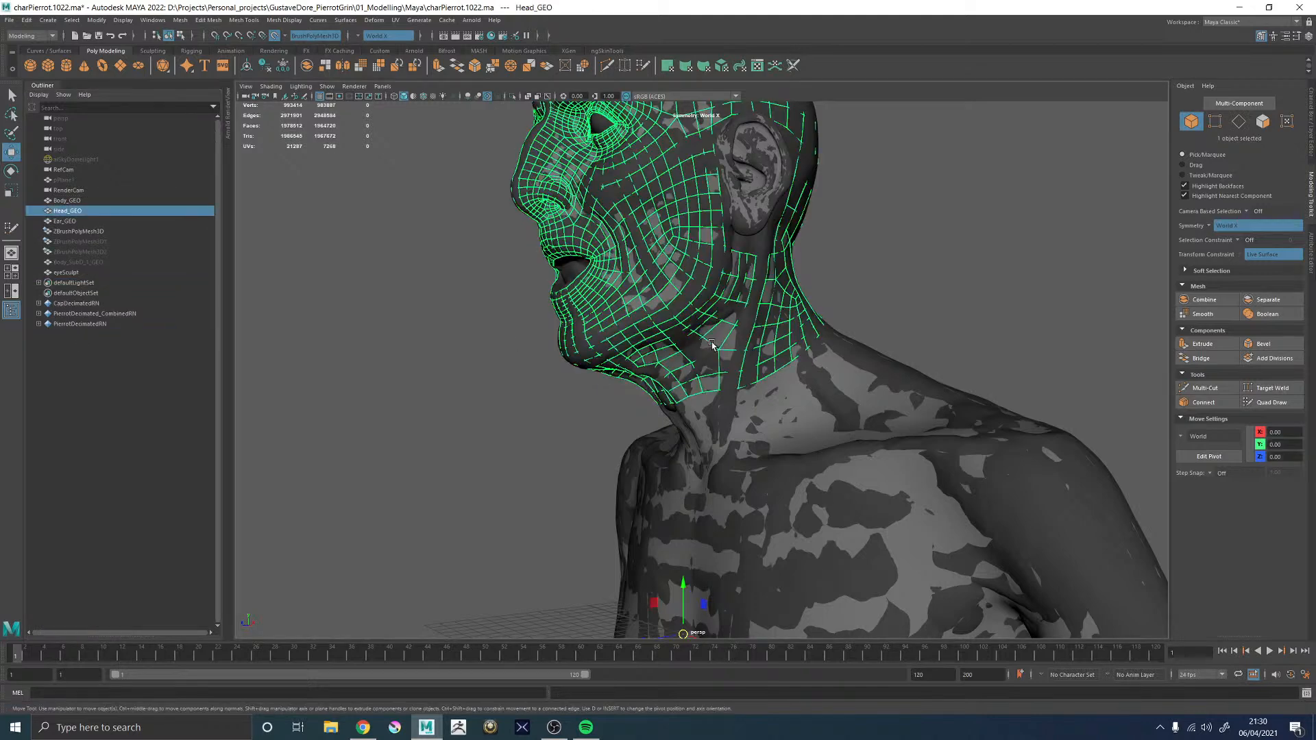
pyautogui.click(1289, 405)
pyautogui.keyDown('alt'); pyautogui.moveTo(644, 244); pyautogui.dragTo(752, 391, button='middle'); pyautogui.keyUp('alt')
pyautogui.keyDown('alt'); pyautogui.moveTo(753, 390); pyautogui.dragTo(911, 496, button='right'); pyautogui.keyUp('alt')
pyautogui.keyDown('alt'); pyautogui.moveTo(720, 459); pyautogui.dragTo(827, 426); pyautogui.keyUp('alt')
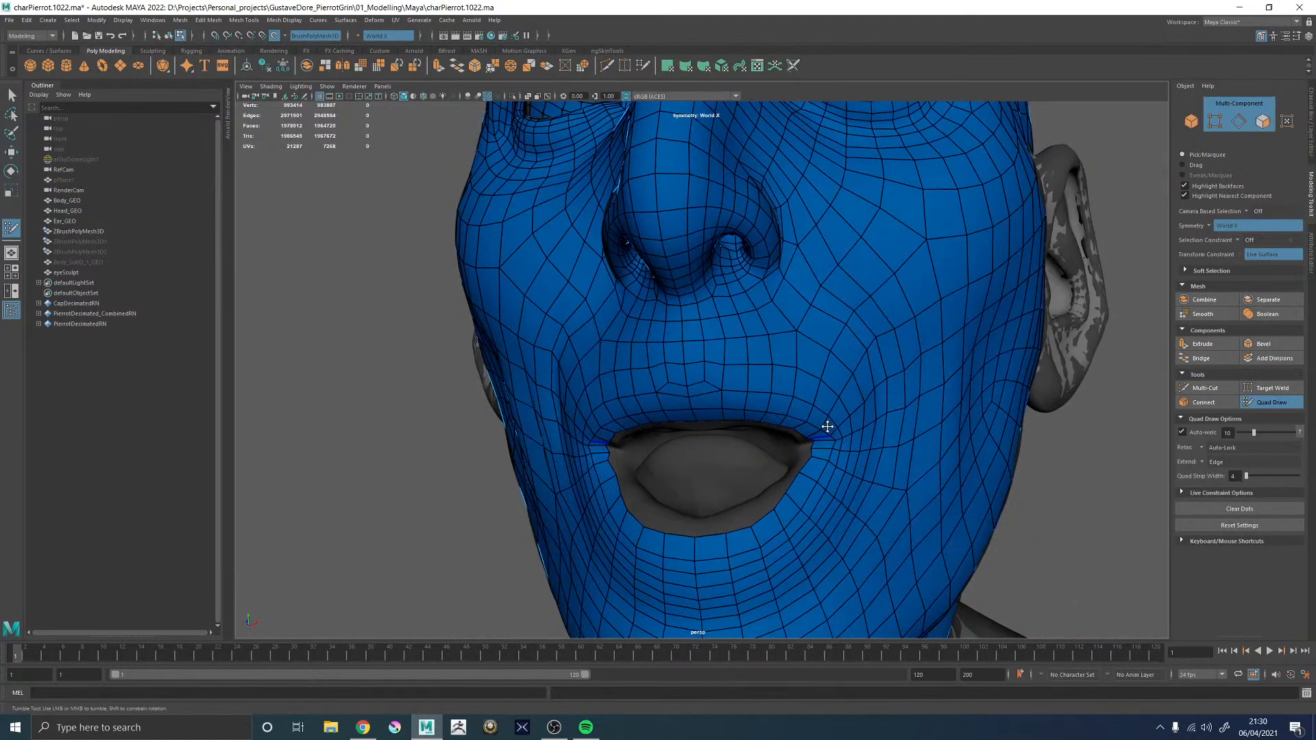
# - Move the border vertices of the head mesh's mouth opening onto the inner edge of the sculpted lips
pyautogui.keyDown('alt'); pyautogui.moveTo(848, 383); pyautogui.dragTo(820, 297, button='middle'); pyautogui.keyUp('alt')
pyautogui.keyDown('alt'); pyautogui.moveTo(764, 356); pyautogui.dragTo(833, 541, button='right'); pyautogui.keyUp('alt')
pyautogui.keyDown('alt'); pyautogui.moveTo(833, 479); pyautogui.dragTo(775, 376, button='middle'); pyautogui.keyUp('alt')
pyautogui.keyDown('alt'); pyautogui.moveTo(774, 377); pyautogui.dragTo(695, 328); pyautogui.keyUp('alt')
pyautogui.keyDown('alt'); pyautogui.moveTo(694, 328); pyautogui.dragTo(781, 442, button='right'); pyautogui.keyUp('alt')
pyautogui.moveTo(679, 449); pyautogui.dragTo(661, 406)
pyautogui.moveTo(550, 464); pyautogui.dragTo(549, 432)
pyautogui.moveTo(782, 388)
pyautogui.mouseDown()
pyautogui.moveTo(756, 364)
pyautogui.moveTo(814, 317)
pyautogui.moveTo(792, 330)
pyautogui.mouseUp()
# - Reposition the vertices around the corner of the mouth opening to follow the sculpted lip corner
pyautogui.keyDown('alt'); pyautogui.moveTo(765, 320); pyautogui.dragTo(812, 364, button='right'); pyautogui.keyUp('alt')
pyautogui.moveTo(813, 364)
pyautogui.keyDown('alt'); pyautogui.mouseDown()
pyautogui.moveTo(775, 397)
pyautogui.moveTo(815, 339)
pyautogui.mouseUp(); pyautogui.keyUp('alt')
pyautogui.keyDown('alt'); pyautogui.moveTo(815, 340); pyautogui.dragTo(698, 384, button='middle'); pyautogui.keyUp('alt')
pyautogui.moveTo(781, 419); pyautogui.dragTo(794, 422)
pyautogui.moveTo(832, 374)
pyautogui.mouseDown()
pyautogui.moveTo(810, 370)
pyautogui.moveTo(813, 347)
pyautogui.moveTo(773, 355)
pyautogui.moveTo(782, 344)
pyautogui.mouseUp()
pyautogui.keyDown('alt'); pyautogui.moveTo(782, 344); pyautogui.dragTo(811, 341, button='middle'); pyautogui.keyUp('alt')
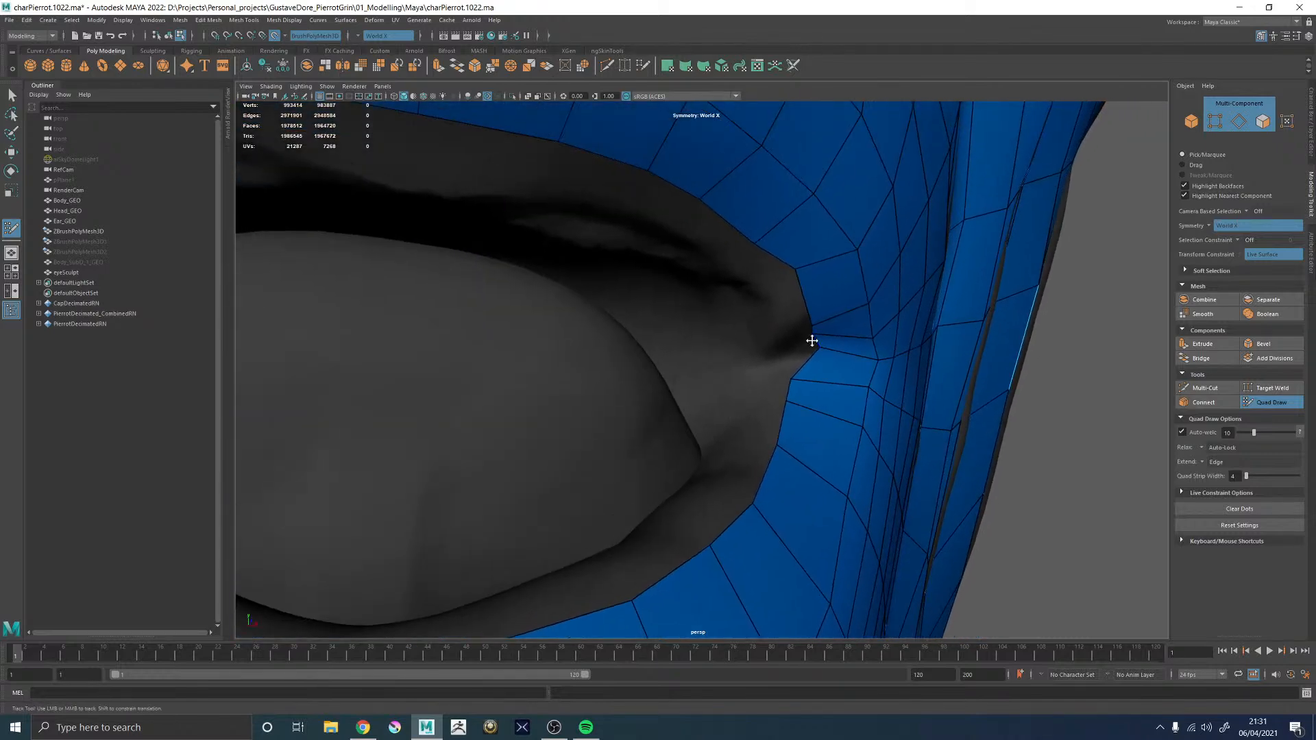
pyautogui.moveTo(817, 348)
pyautogui.mouseDown()
pyautogui.moveTo(787, 356)
pyautogui.moveTo(774, 281)
pyautogui.moveTo(743, 402)
pyautogui.moveTo(698, 410)
pyautogui.moveTo(750, 376)
pyautogui.moveTo(761, 394)
pyautogui.mouseUp()
# - Even out the border vertices along the upper lip into a smooth curve
pyautogui.moveTo(696, 348); pyautogui.dragTo(678, 377)
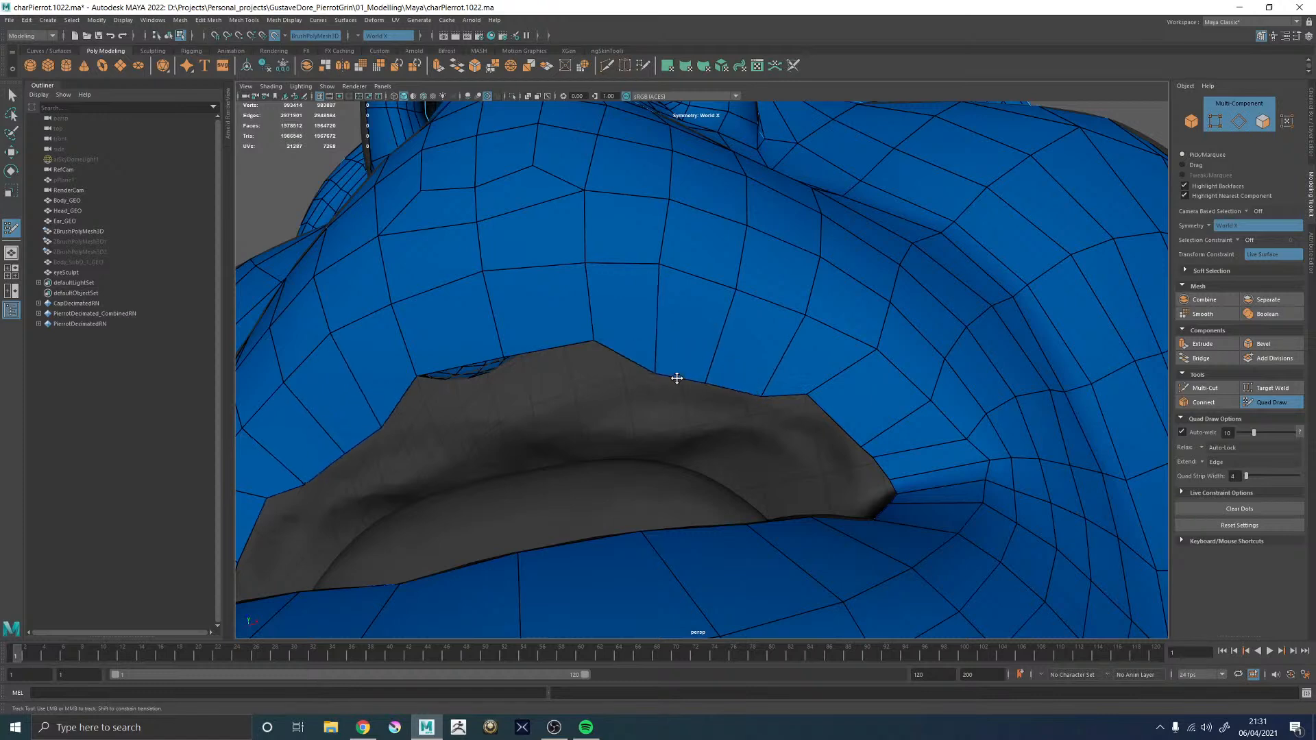
pyautogui.moveTo(597, 355)
pyautogui.mouseDown()
pyautogui.moveTo(546, 373)
pyautogui.moveTo(553, 390)
pyautogui.mouseUp()
pyautogui.moveTo(809, 396)
pyautogui.mouseDown()
pyautogui.moveTo(817, 421)
pyautogui.moveTo(847, 433)
pyautogui.mouseUp()
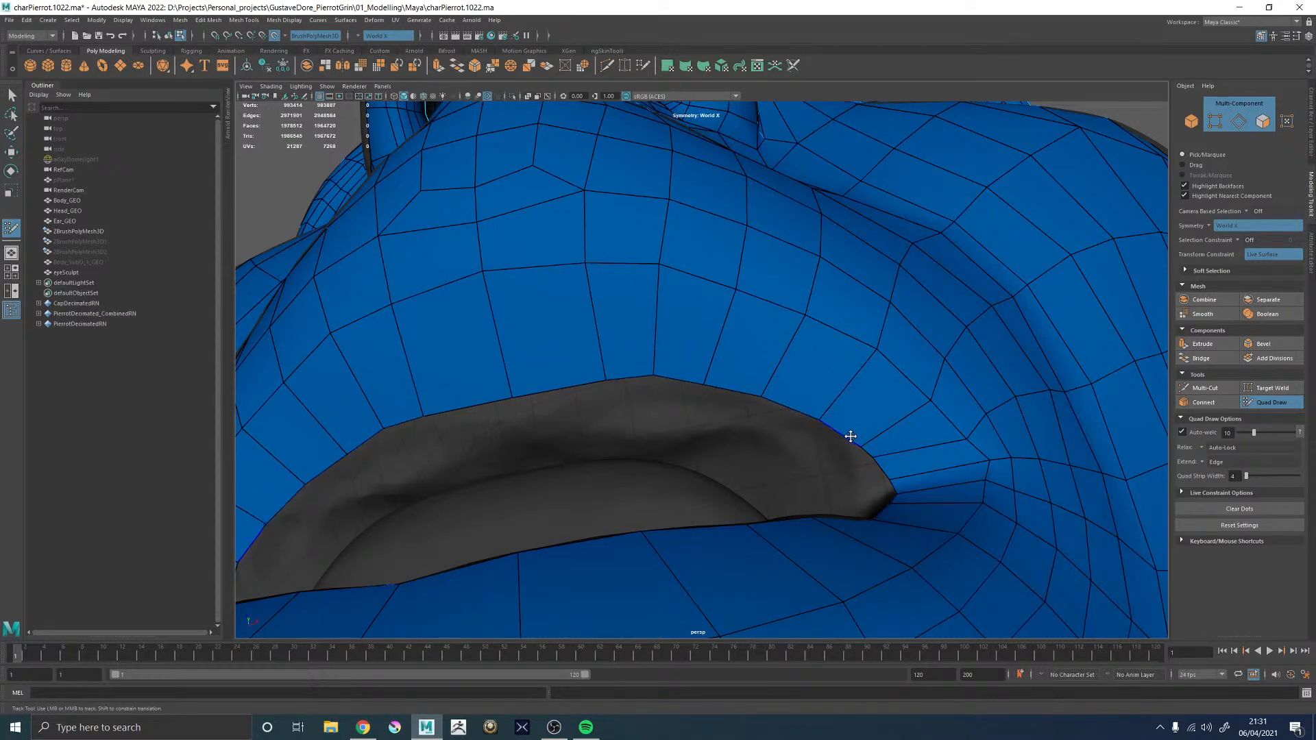
# - Insert an edge loop around the mouth, through the face row next to the lower lip's border
pyautogui.moveTo(938, 446)
pyautogui.keyDown('alt'); pyautogui.mouseDown()
pyautogui.moveTo(890, 441)
pyautogui.moveTo(770, 373)
pyautogui.moveTo(854, 357)
pyautogui.moveTo(859, 373)
pyautogui.mouseUp(); pyautogui.keyUp('alt')
pyautogui.keyDown('alt'); pyautogui.moveTo(860, 373); pyautogui.dragTo(723, 318, button='right'); pyautogui.keyUp('alt')
pyautogui.keyDown('alt'); pyautogui.moveTo(723, 317); pyautogui.dragTo(763, 250); pyautogui.keyUp('alt')
pyautogui.keyDown('alt'); pyautogui.moveTo(763, 249); pyautogui.dragTo(764, 427, button='right'); pyautogui.keyUp('alt')
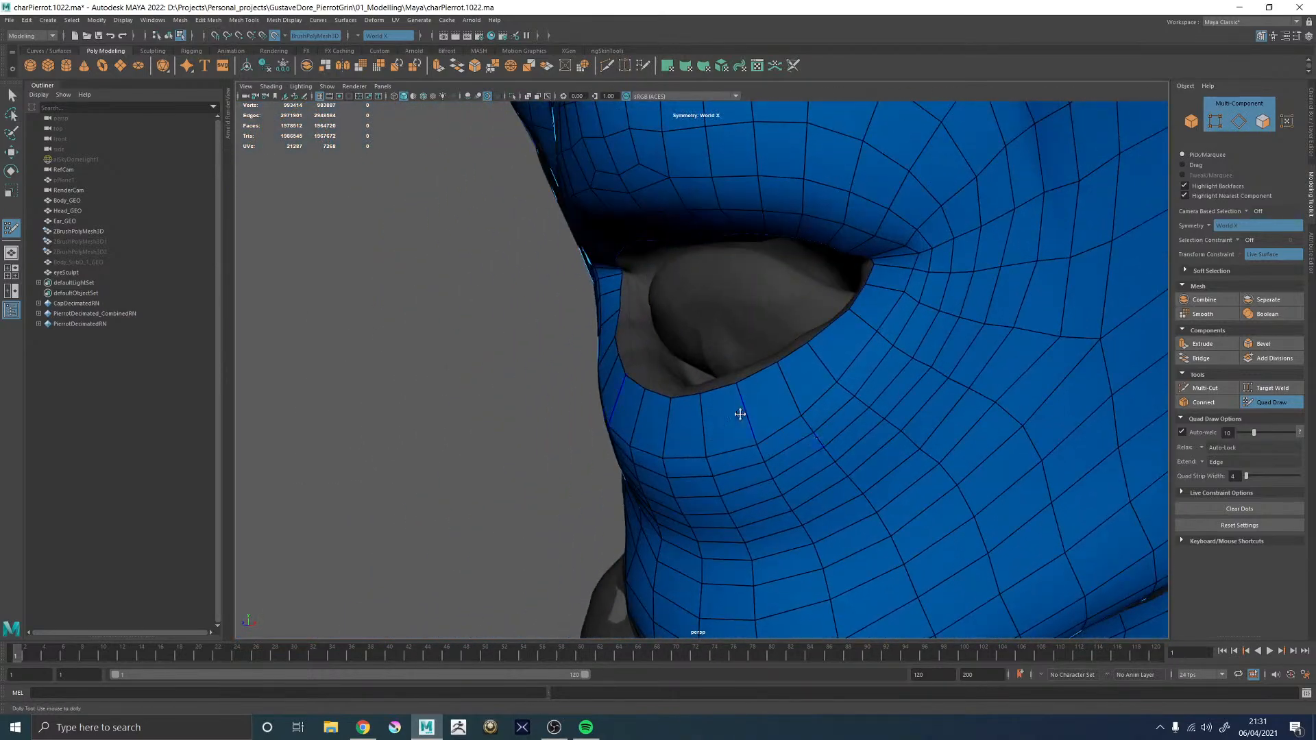
pyautogui.keyDown('ctrl'); pyautogui.click(703, 420); pyautogui.keyUp('ctrl')
# - Try to extend the upper lip's border edges into the mouth opening and undo the extension
pyautogui.keyDown('alt'); pyautogui.moveTo(697, 370); pyautogui.dragTo(809, 357); pyautogui.keyUp('alt')
pyautogui.keyDown('alt'); pyautogui.moveTo(808, 356); pyautogui.dragTo(561, 299, button='right'); pyautogui.keyUp('alt')
pyautogui.keyDown('alt'); pyautogui.moveTo(560, 300); pyautogui.dragTo(689, 349); pyautogui.keyUp('alt')
pyautogui.keyDown('alt'); pyautogui.moveTo(689, 349); pyautogui.dragTo(850, 376, button='right'); pyautogui.keyUp('alt')
pyautogui.keyDown('alt'); pyautogui.moveTo(849, 377); pyautogui.dragTo(726, 343); pyautogui.keyUp('alt')
pyautogui.keyDown('alt'); pyautogui.moveTo(726, 343); pyautogui.dragTo(863, 444, button='right'); pyautogui.keyUp('alt')
pyautogui.keyDown('alt'); pyautogui.moveTo(637, 363); pyautogui.dragTo(788, 343); pyautogui.keyUp('alt')
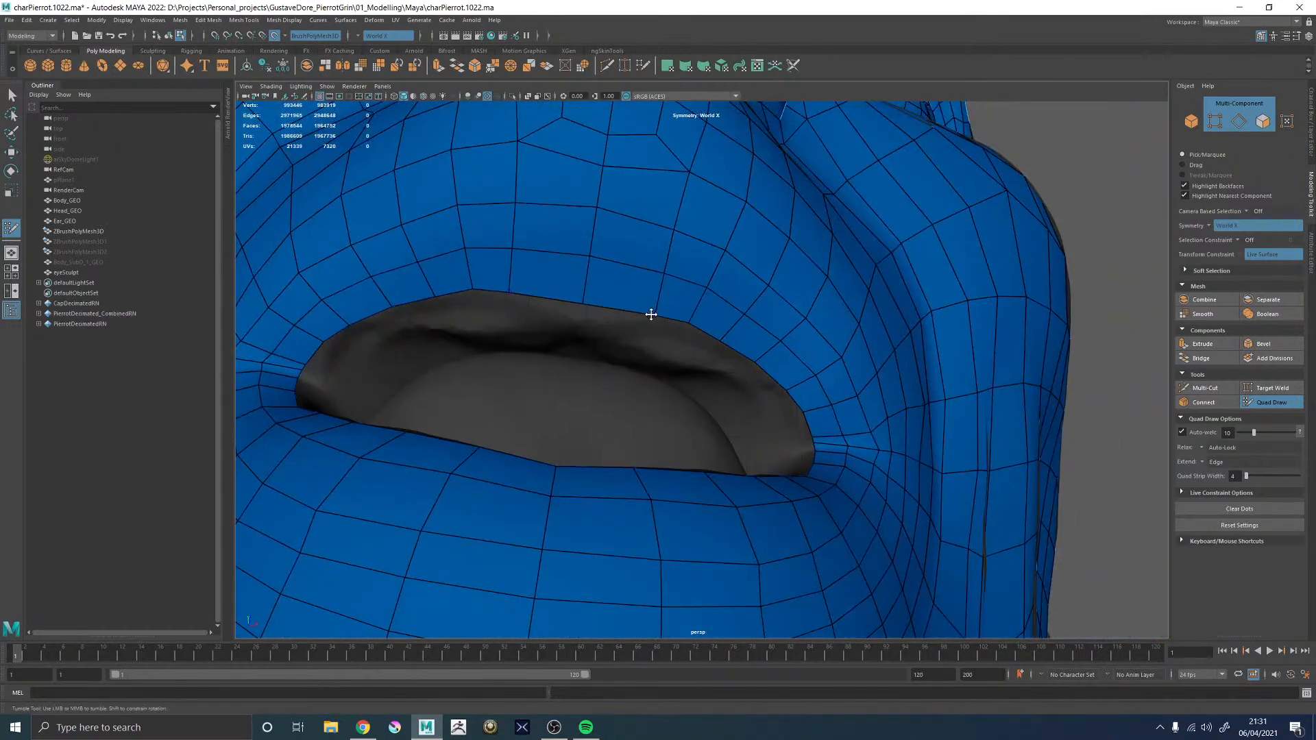
pyautogui.moveTo(635, 310)
pyautogui.mouseDown()
pyautogui.moveTo(623, 339)
pyautogui.moveTo(691, 355)
pyautogui.mouseUp()
pyautogui.hotkey('ctrl', 'z')
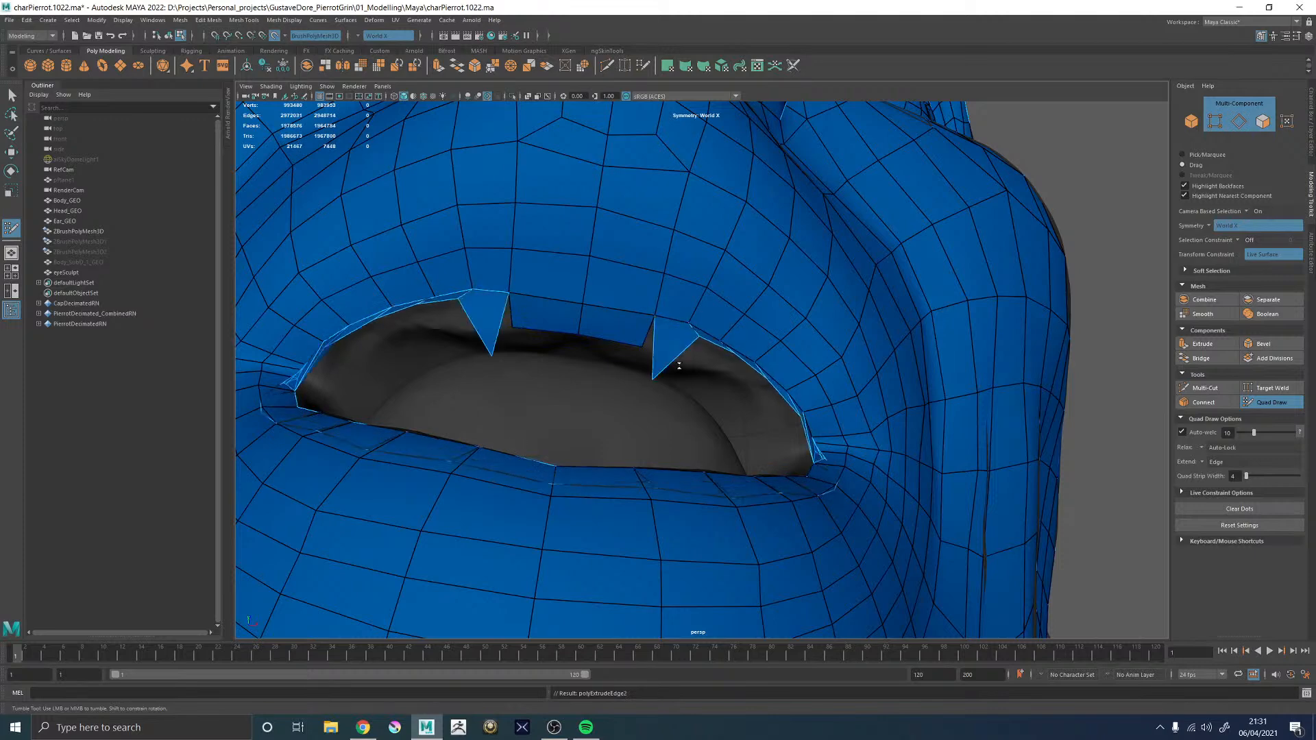
pyautogui.hotkey('ctrl', 'z')
# - Pull the lower lip's border vertices inward over the sculpted lip, from the middle up to the mouth corner
pyautogui.keyDown('alt'); pyautogui.moveTo(681, 368); pyautogui.dragTo(577, 445); pyautogui.keyUp('alt')
pyautogui.keyDown('alt'); pyautogui.moveTo(577, 445); pyautogui.dragTo(611, 253, button='middle'); pyautogui.keyUp('alt')
pyautogui.keyDown('alt'); pyautogui.moveTo(611, 253); pyautogui.dragTo(671, 362, button='right'); pyautogui.keyUp('alt')
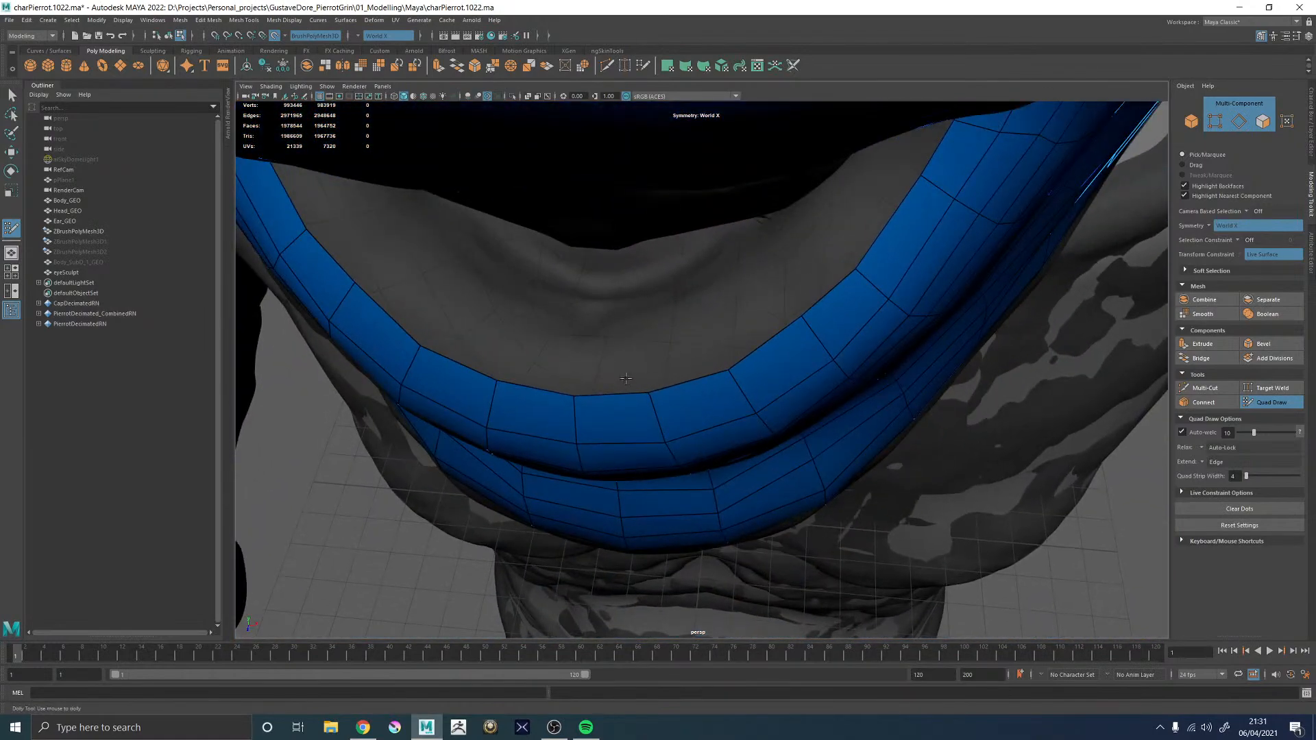
pyautogui.moveTo(615, 396); pyautogui.dragTo(625, 330)
pyautogui.moveTo(713, 313)
pyautogui.keyDown('alt'); pyautogui.mouseDown()
pyautogui.moveTo(656, 405)
pyautogui.moveTo(586, 397)
pyautogui.mouseUp(); pyautogui.keyUp('alt')
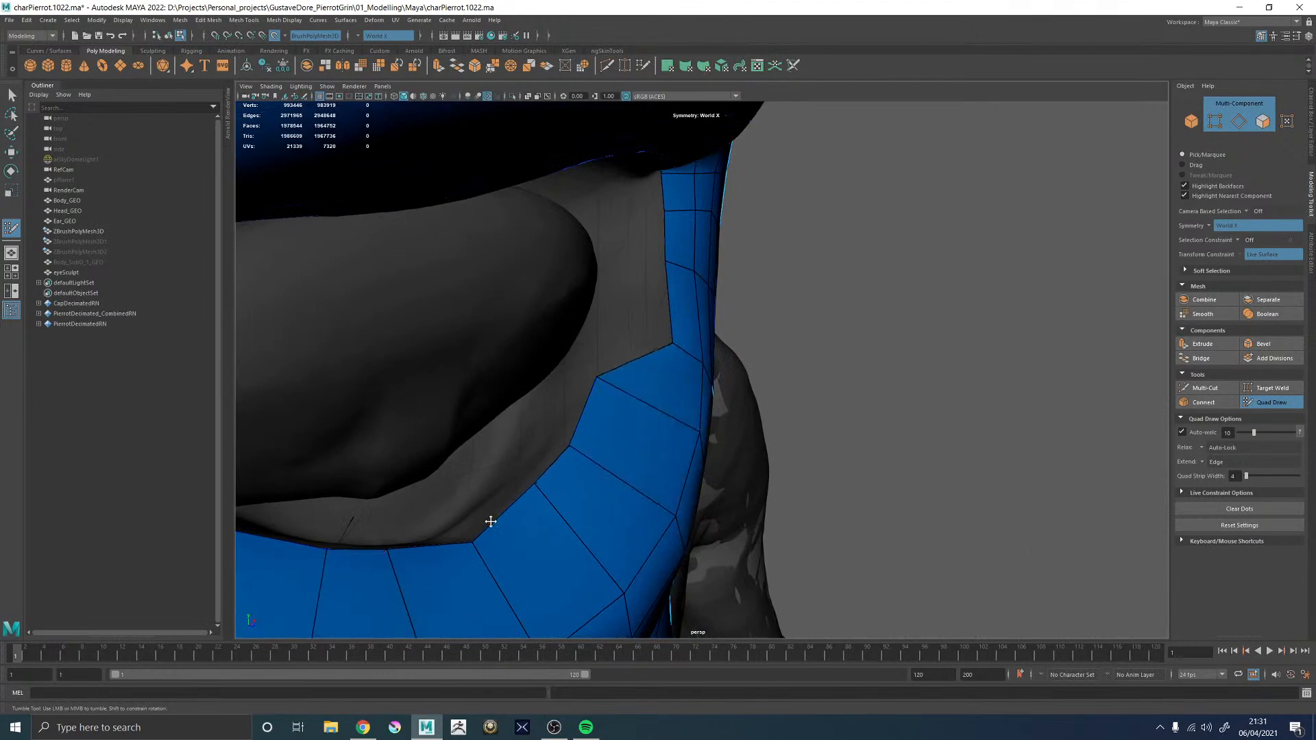
pyautogui.moveTo(668, 307)
pyautogui.mouseDown()
pyautogui.moveTo(608, 297)
pyautogui.moveTo(630, 274)
pyautogui.mouseUp()
pyautogui.moveTo(658, 374)
pyautogui.mouseDown()
pyautogui.moveTo(614, 373)
pyautogui.moveTo(643, 329)
pyautogui.mouseUp()
# - Pull the border vertices from the mouth corner along the upper lip inward to form an even curve
pyautogui.moveTo(690, 527); pyautogui.dragTo(661, 522)
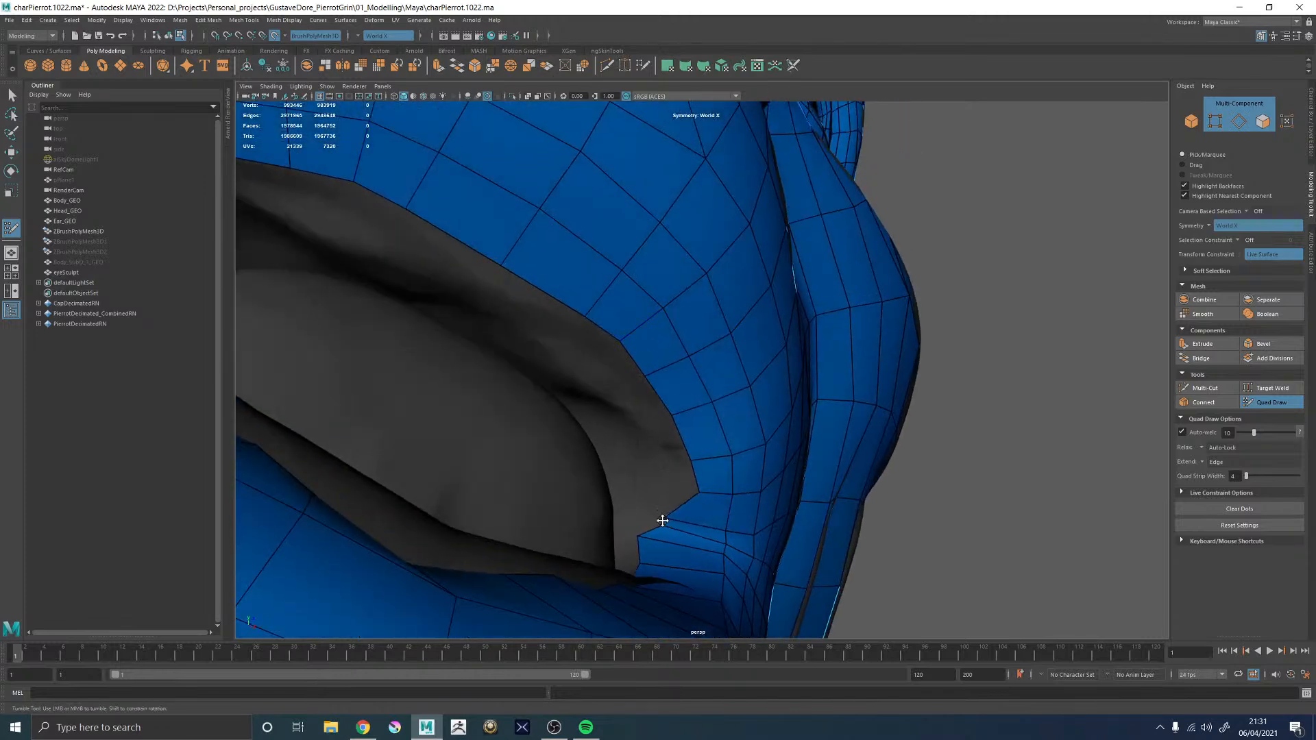
pyautogui.moveTo(694, 478); pyautogui.dragTo(662, 476)
pyautogui.moveTo(659, 392); pyautogui.dragTo(629, 403)
pyautogui.moveTo(600, 322); pyautogui.dragTo(573, 356)
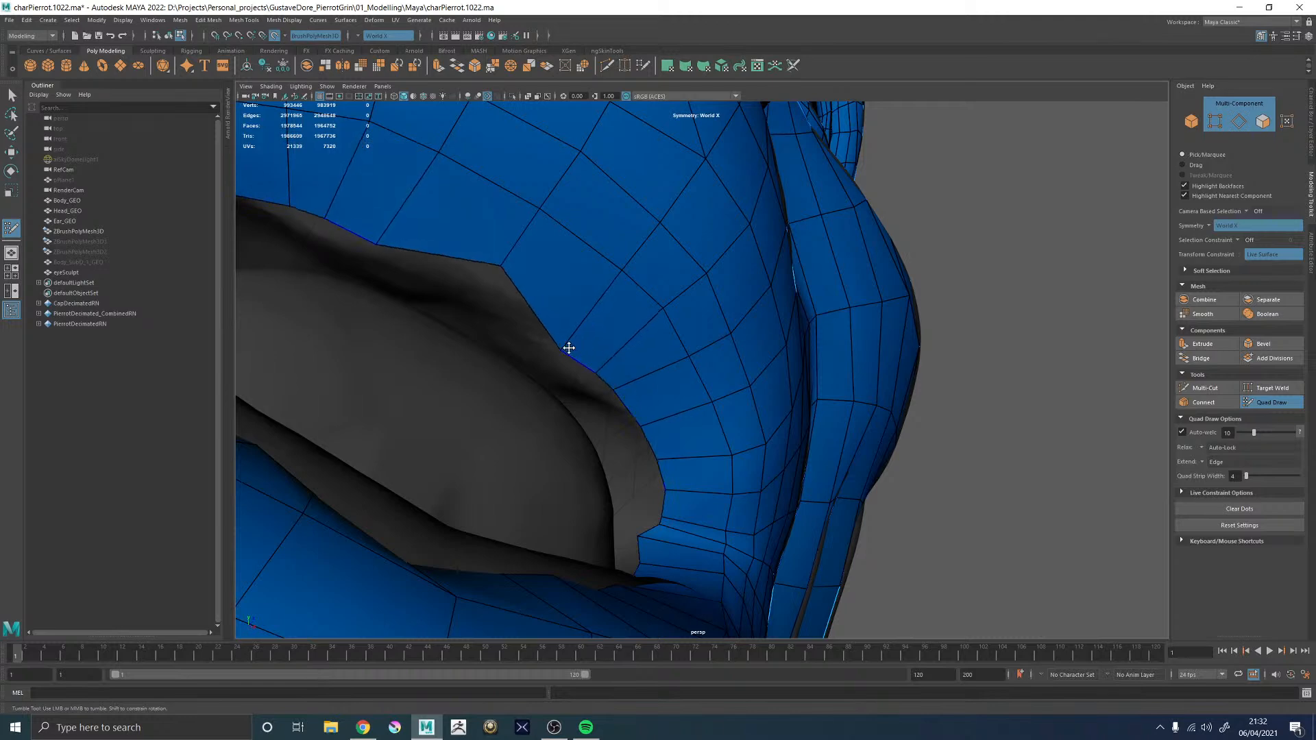
pyautogui.moveTo(505, 267)
pyautogui.mouseDown()
pyautogui.moveTo(484, 285)
pyautogui.moveTo(500, 256)
pyautogui.moveTo(684, 299)
pyautogui.moveTo(652, 294)
pyautogui.moveTo(709, 381)
pyautogui.mouseUp()
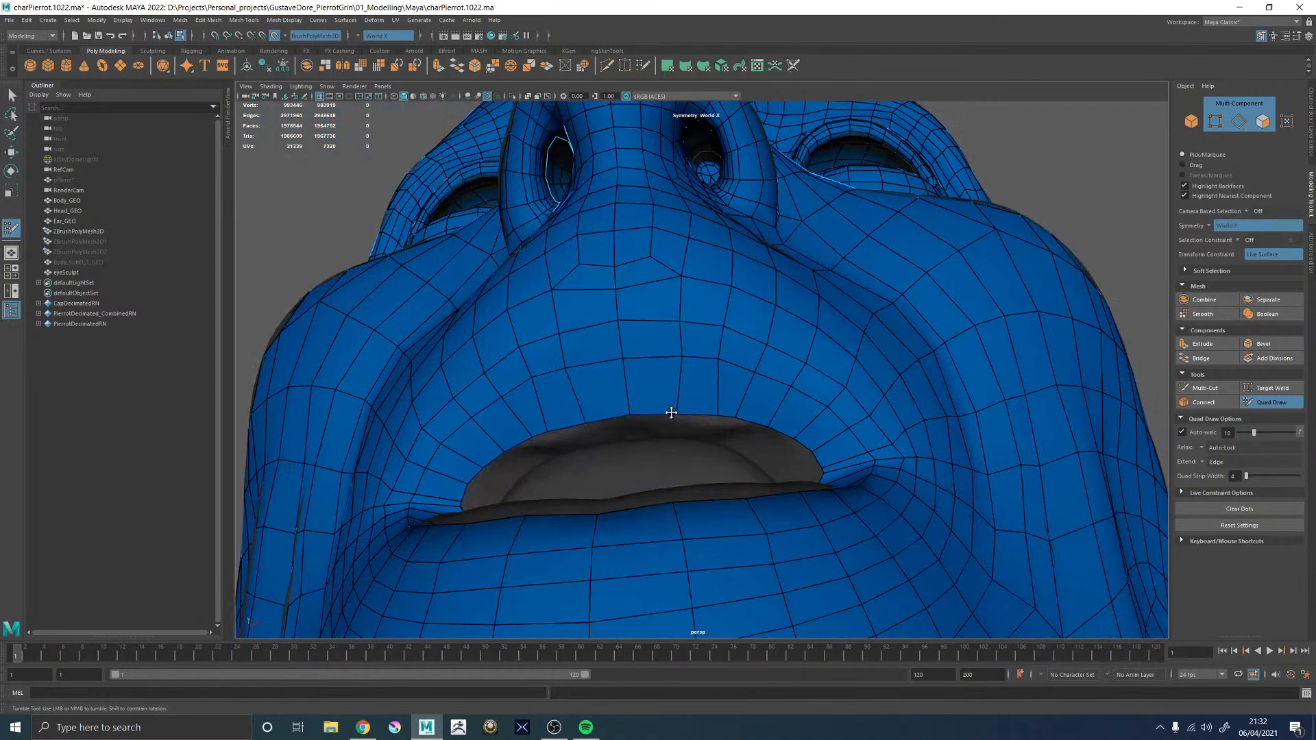
# - Insert another edge loop around the mouth, through the face row along the upper lip's border
pyautogui.keyDown('alt'); pyautogui.moveTo(787, 434); pyautogui.dragTo(795, 407); pyautogui.keyUp('alt')
pyautogui.keyDown('alt'); pyautogui.moveTo(806, 406); pyautogui.dragTo(877, 439); pyautogui.keyUp('alt')
pyautogui.keyDown('alt'); pyautogui.moveTo(878, 439); pyautogui.dragTo(778, 382, button='middle'); pyautogui.keyUp('alt')
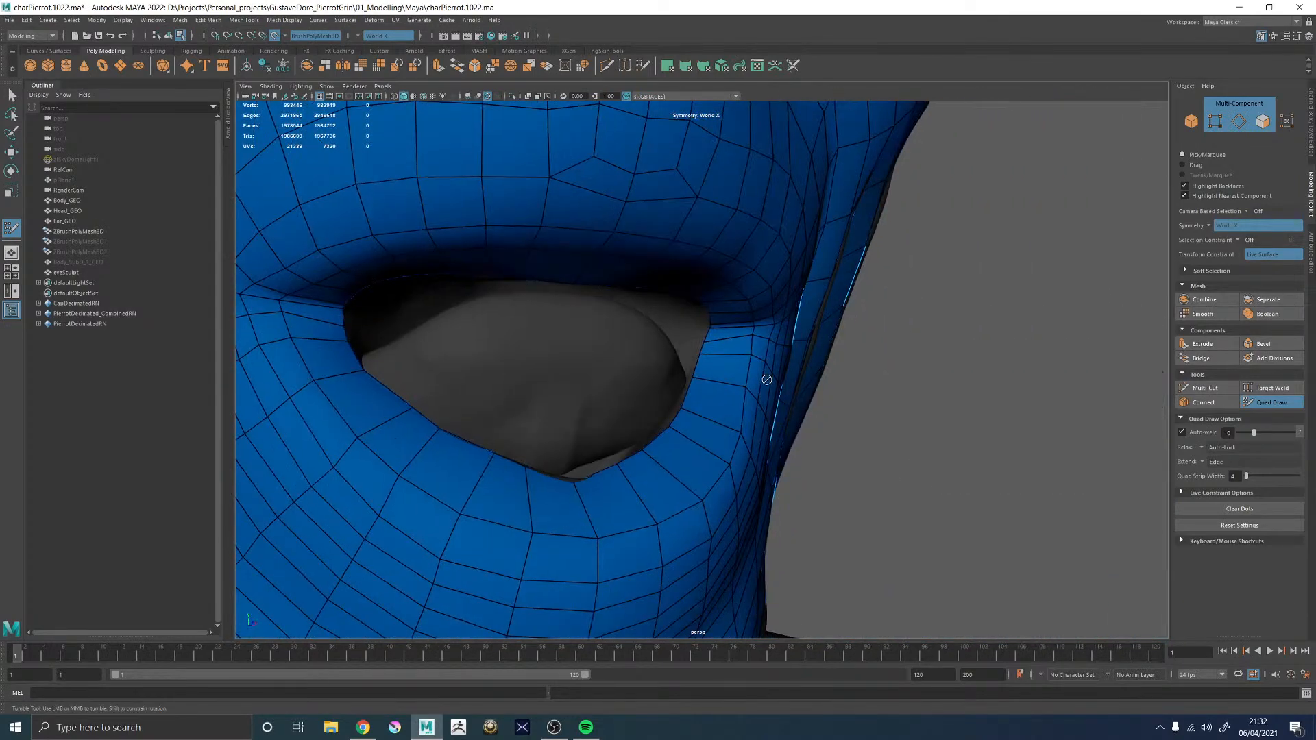
pyautogui.keyDown('alt'); pyautogui.moveTo(779, 381); pyautogui.dragTo(700, 301, button='right'); pyautogui.keyUp('alt')
pyautogui.keyDown('alt'); pyautogui.moveTo(696, 351); pyautogui.dragTo(599, 392); pyautogui.keyUp('alt')
pyautogui.keyDown('alt'); pyautogui.moveTo(613, 439); pyautogui.dragTo(694, 293); pyautogui.keyUp('alt')
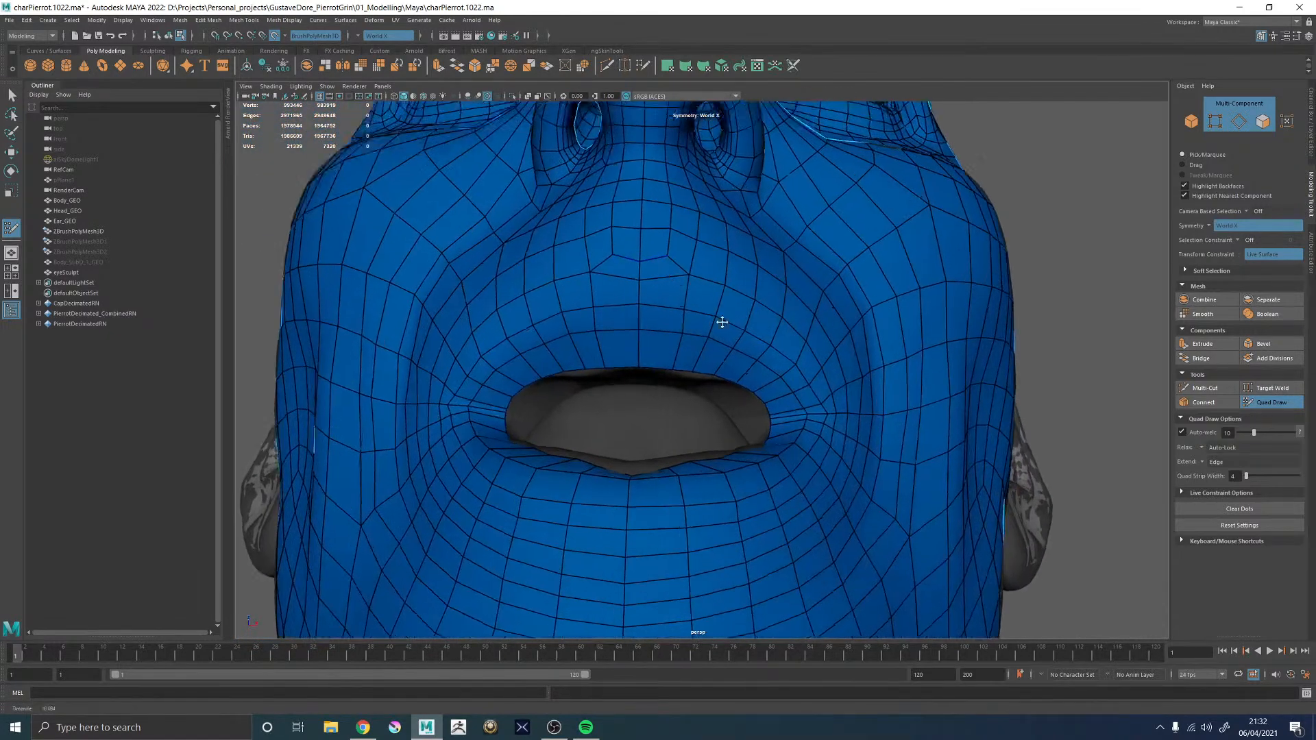
pyautogui.scroll(3, 694, 293)
pyautogui.keyDown('ctrl'); pyautogui.click(643, 338); pyautogui.keyUp('ctrl')
pyautogui.moveTo(759, 329)
pyautogui.keyDown('alt'); pyautogui.mouseDown()
pyautogui.moveTo(701, 353)
pyautogui.moveTo(761, 343)
pyautogui.mouseUp(); pyautogui.keyUp('alt')
pyautogui.scroll(-5, 653, 347)
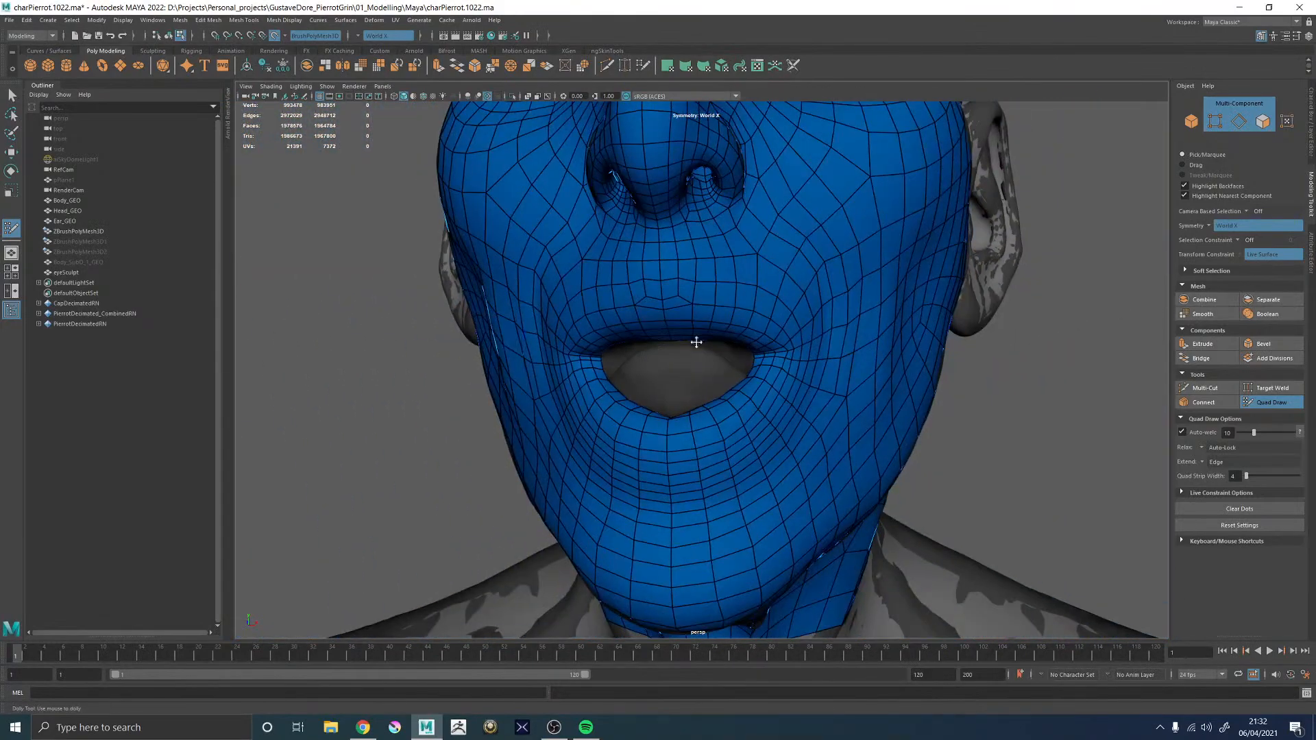
# - Examine the head's topology around the mouth, nose, cheeks, eyes and brow from several angles
pyautogui.keyDown('alt'); pyautogui.moveTo(653, 348); pyautogui.dragTo(820, 338); pyautogui.keyUp('alt')
pyautogui.keyDown('alt'); pyautogui.moveTo(819, 338); pyautogui.dragTo(672, 329, button='right'); pyautogui.keyUp('alt')
pyautogui.keyDown('alt'); pyautogui.moveTo(905, 329); pyautogui.dragTo(699, 336); pyautogui.keyUp('alt')
pyautogui.keyDown('alt'); pyautogui.moveTo(700, 336); pyautogui.dragTo(780, 359, button='middle'); pyautogui.keyUp('alt')
pyautogui.keyDown('alt'); pyautogui.moveTo(780, 360); pyautogui.dragTo(1010, 483, button='right'); pyautogui.keyUp('alt')
pyautogui.keyDown('alt'); pyautogui.moveTo(802, 294); pyautogui.dragTo(723, 301); pyautogui.keyUp('alt')
pyautogui.keyDown('alt'); pyautogui.moveTo(723, 302); pyautogui.dragTo(872, 411, button='right'); pyautogui.keyUp('alt')
pyautogui.keyDown('alt'); pyautogui.moveTo(767, 392); pyautogui.dragTo(842, 380); pyautogui.keyUp('alt')
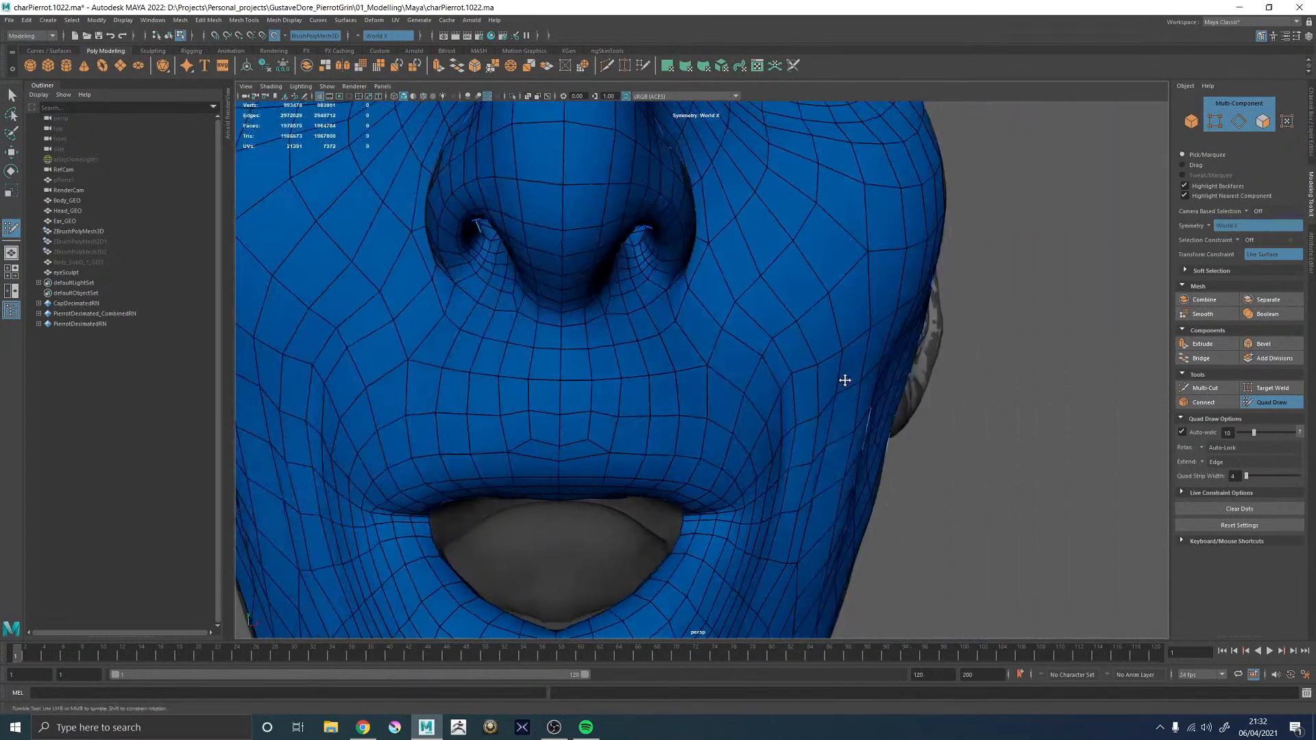
pyautogui.keyDown('alt'); pyautogui.moveTo(842, 380); pyautogui.dragTo(915, 272, button='middle'); pyautogui.keyUp('alt')
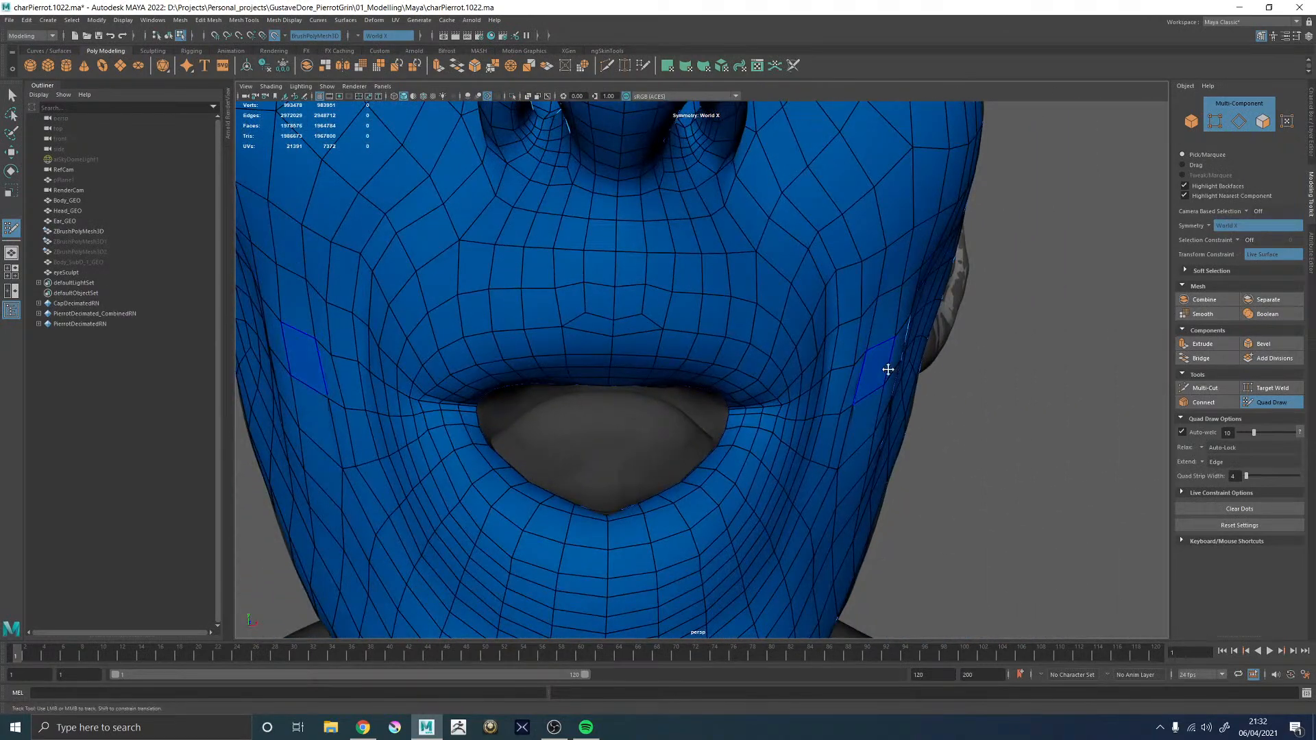
pyautogui.keyDown('alt'); pyautogui.moveTo(865, 374); pyautogui.dragTo(811, 352, button='right'); pyautogui.keyUp('alt')
pyautogui.keyDown('alt'); pyautogui.moveTo(810, 352); pyautogui.dragTo(730, 360); pyautogui.keyUp('alt')
pyautogui.keyDown('alt'); pyautogui.moveTo(706, 322); pyautogui.dragTo(691, 416, button='middle'); pyautogui.keyUp('alt')
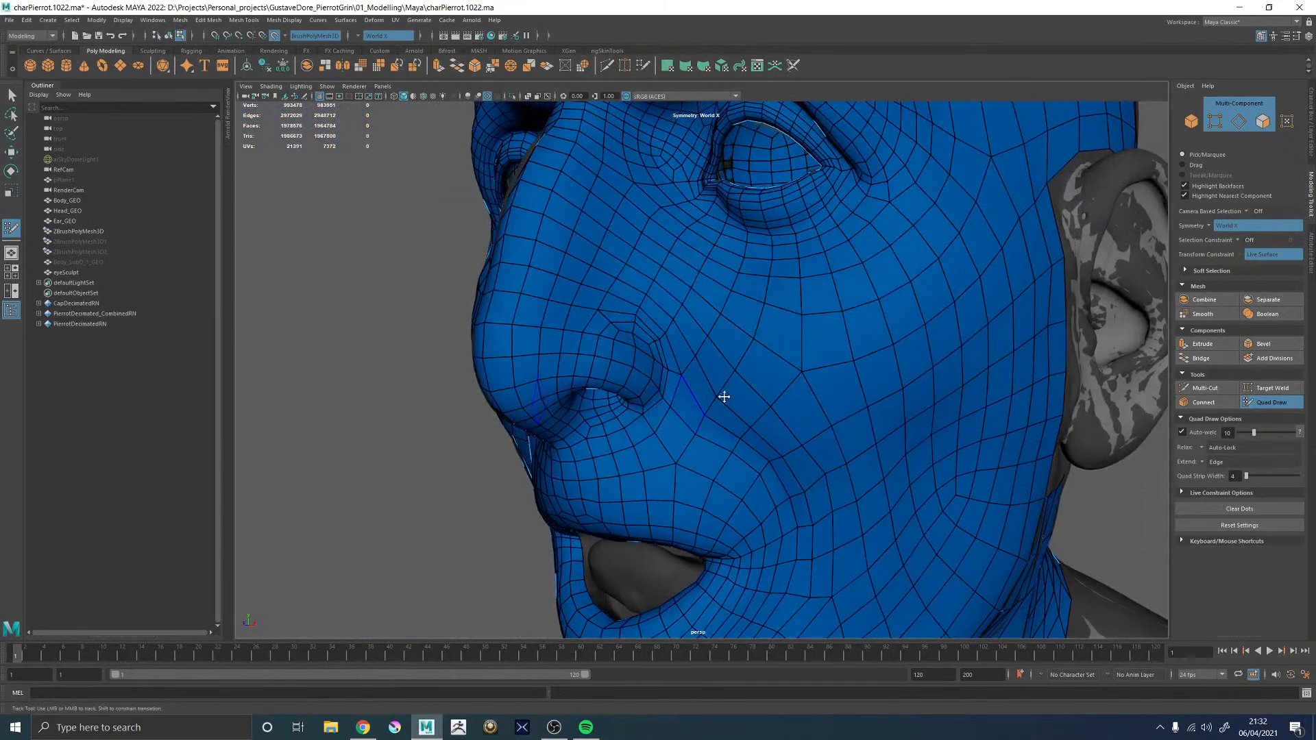
pyautogui.hotkey('alt', 'Tab')
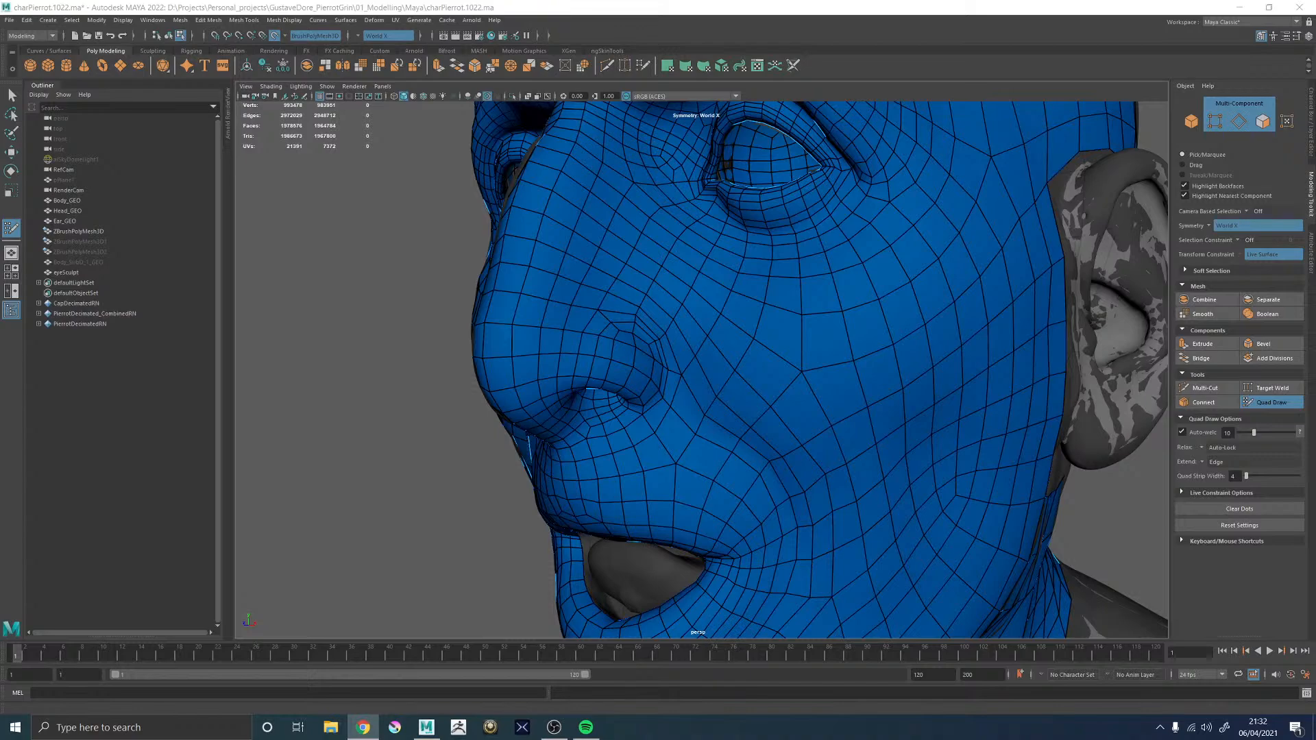
pyautogui.keyDown('alt'); pyautogui.moveTo(819, 337); pyautogui.dragTo(652, 285, button='right'); pyautogui.keyUp('alt')
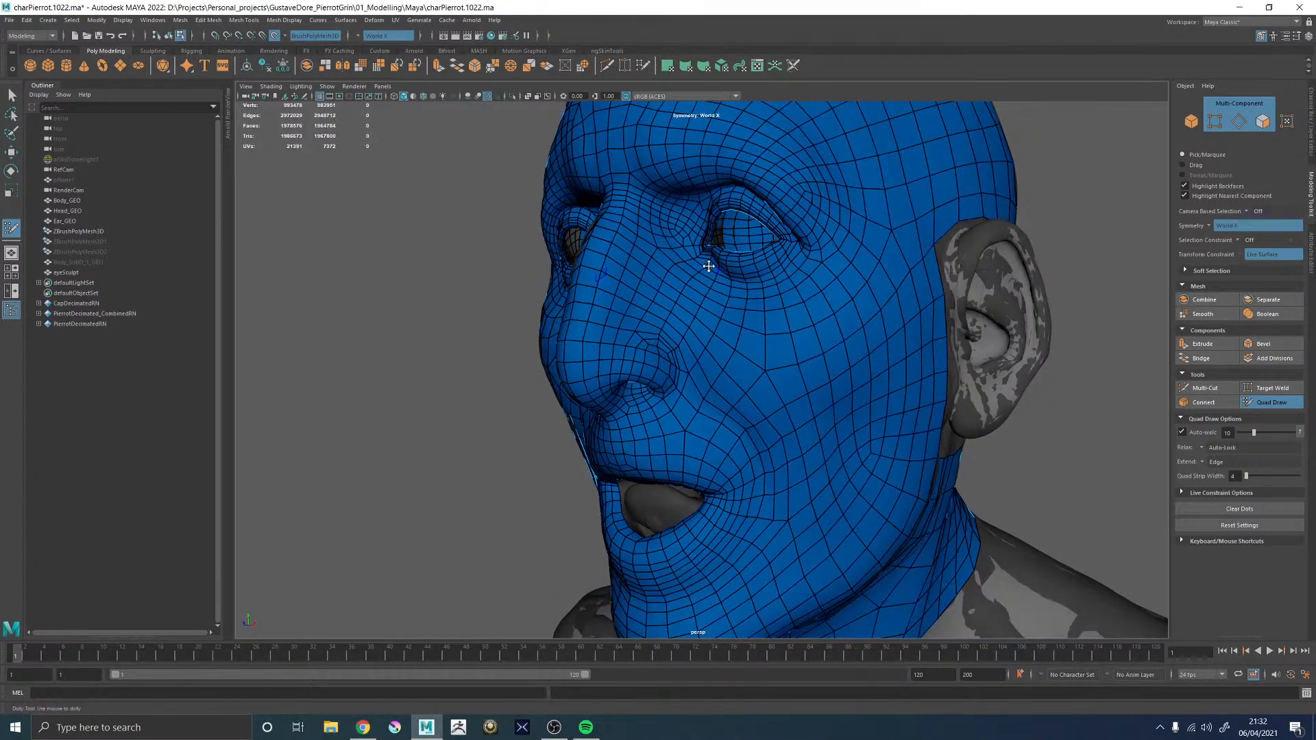
pyautogui.keyDown('alt'); pyautogui.moveTo(656, 282); pyautogui.dragTo(774, 417, button='middle'); pyautogui.keyUp('alt')
pyautogui.moveTo(773, 417)
pyautogui.keyDown('alt'); pyautogui.mouseDown()
pyautogui.moveTo(743, 417)
pyautogui.moveTo(905, 414)
pyautogui.mouseUp(); pyautogui.keyUp('alt')
pyautogui.keyDown('alt'); pyautogui.moveTo(737, 357); pyautogui.dragTo(696, 350); pyautogui.keyUp('alt')
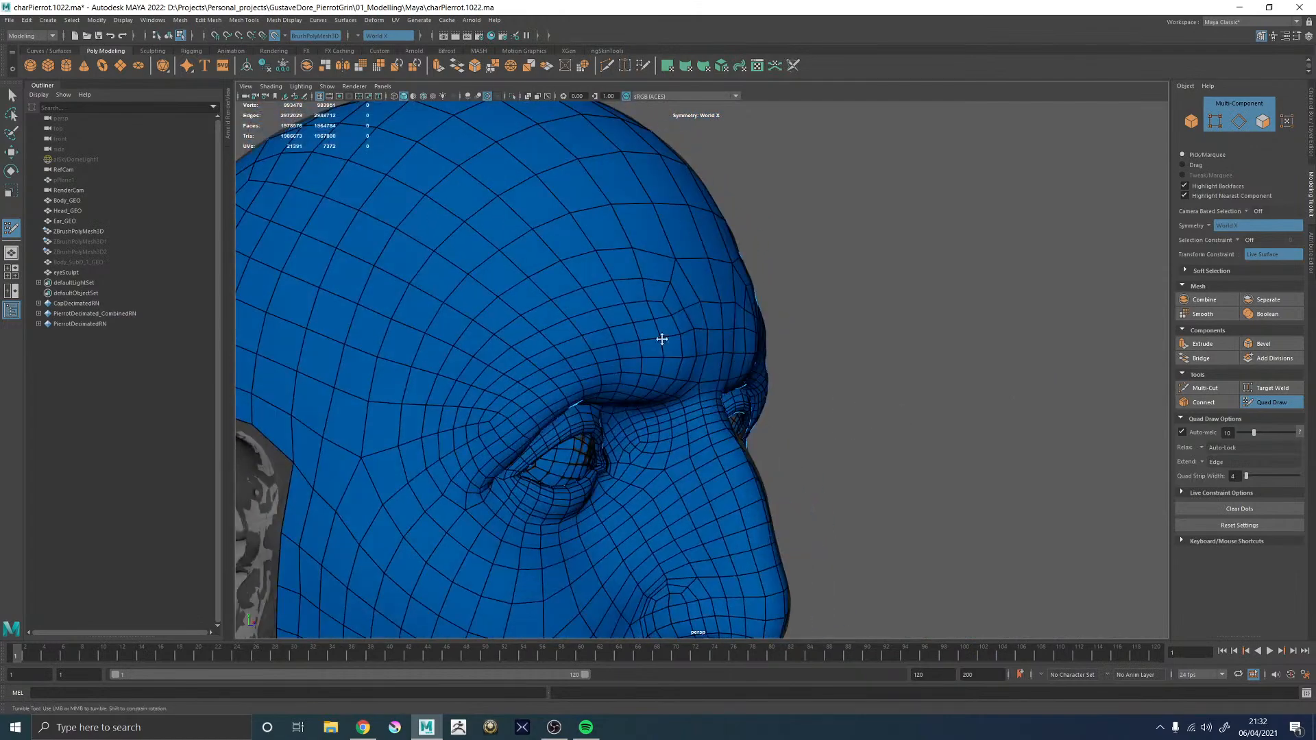
# - Leave Quad Draw and combine Body_GEO and Head_GEO into a single mesh
pyautogui.press('w')
pyautogui.click(588, 346)
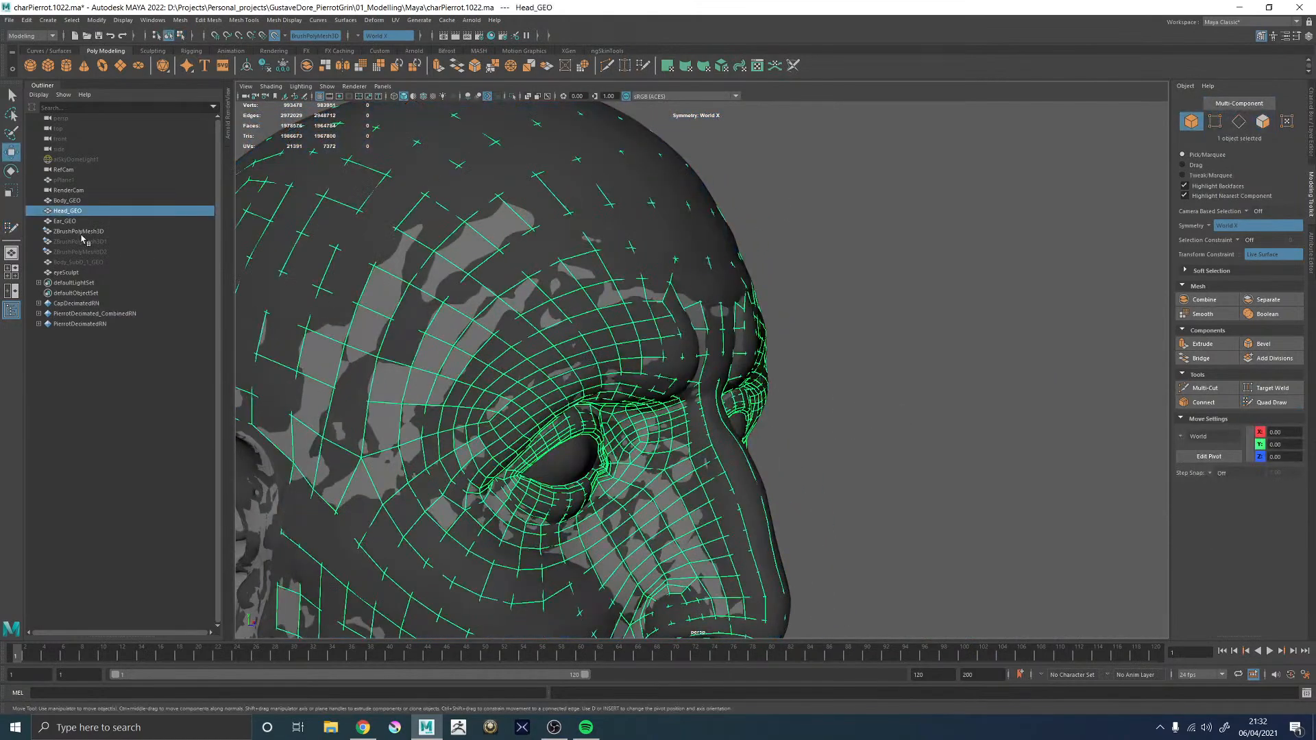
pyautogui.click(67, 201)
pyautogui.keyDown('ctrl'); pyautogui.click(67, 211); pyautogui.keyUp('ctrl')
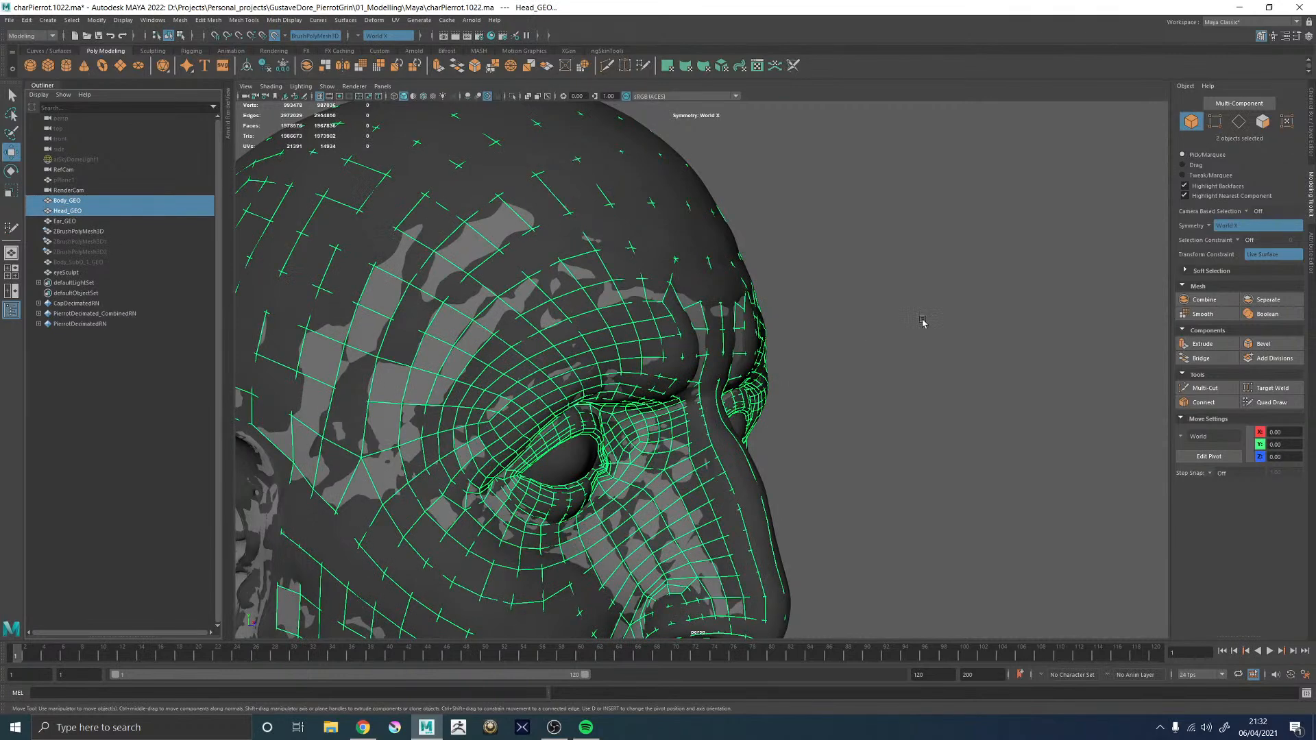
pyautogui.press('f')
pyautogui.keyDown('shift'); pyautogui.moveTo(775, 299); pyautogui.dragTo(742, 517, button='right'); pyautogui.keyUp('shift')
# - Delete the construction history of the combined body and head mesh
pyautogui.keyDown('alt'); pyautogui.moveTo(745, 476); pyautogui.dragTo(822, 294, button='middle'); pyautogui.keyUp('alt')
pyautogui.keyDown('alt'); pyautogui.moveTo(631, 350); pyautogui.dragTo(573, 364); pyautogui.keyUp('alt')
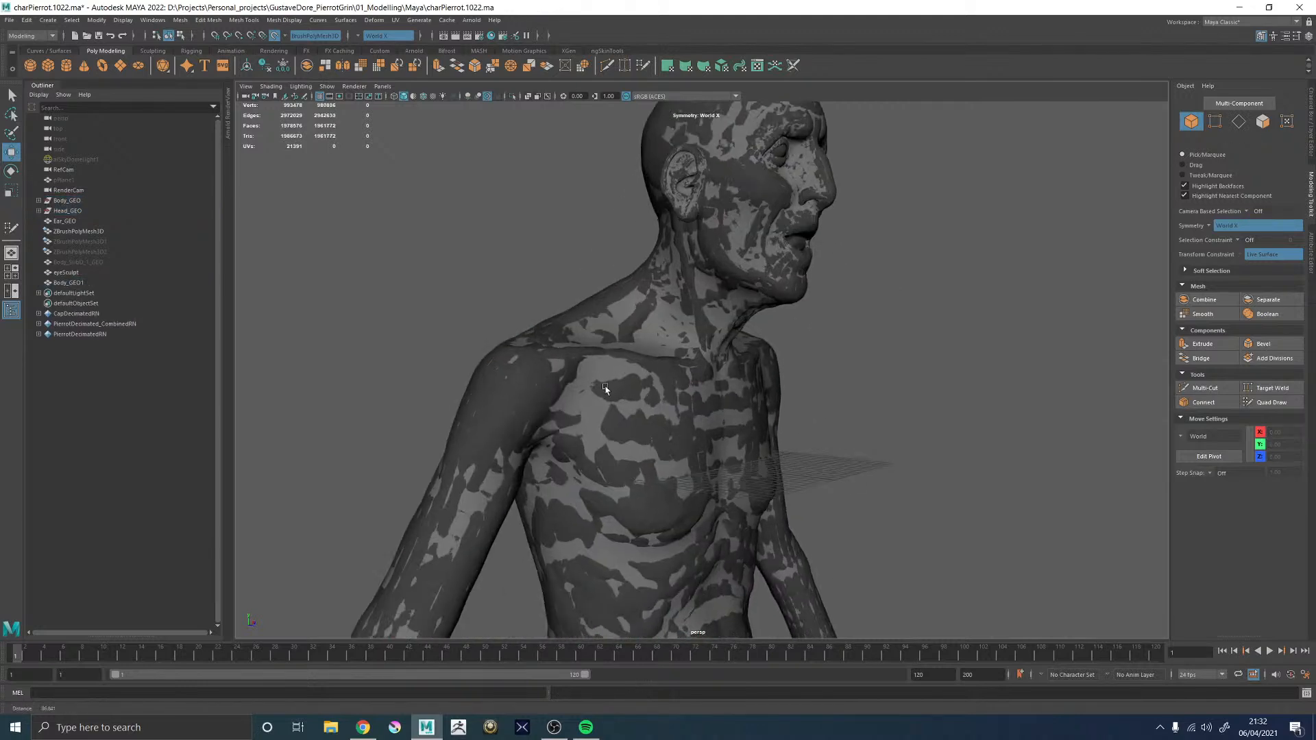
pyautogui.keyDown('alt'); pyautogui.moveTo(573, 364); pyautogui.dragTo(847, 425, button='right'); pyautogui.keyUp('alt')
pyautogui.click(632, 266)
pyautogui.hotkey('alt', 'shift', 'd')
# - Select edges along the neck seam of the combined mesh in edge mode and turn symmetry off
pyautogui.keyDown('alt'); pyautogui.moveTo(652, 218); pyautogui.dragTo(651, 318, button='middle'); pyautogui.keyUp('alt')
pyautogui.moveTo(640, 316)
pyautogui.keyDown('shift'); pyautogui.mouseDown(button='right')
pyautogui.moveTo(635, 438)
pyautogui.moveTo(638, 318)
pyautogui.mouseUp(button='right'); pyautogui.keyUp('shift')
pyautogui.press('F10')
pyautogui.doubleClick(630, 328)
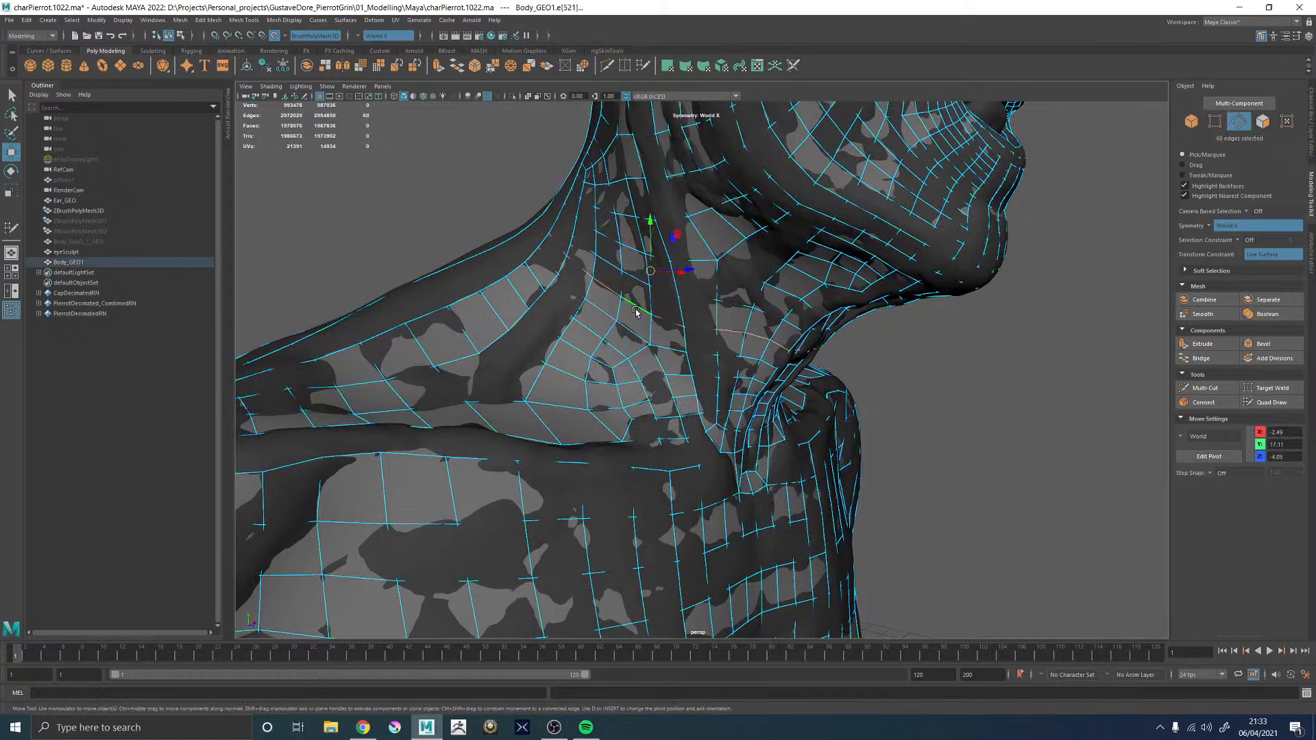
pyautogui.keyDown('shift'); pyautogui.doubleClick(635, 295); pyautogui.keyUp('shift')
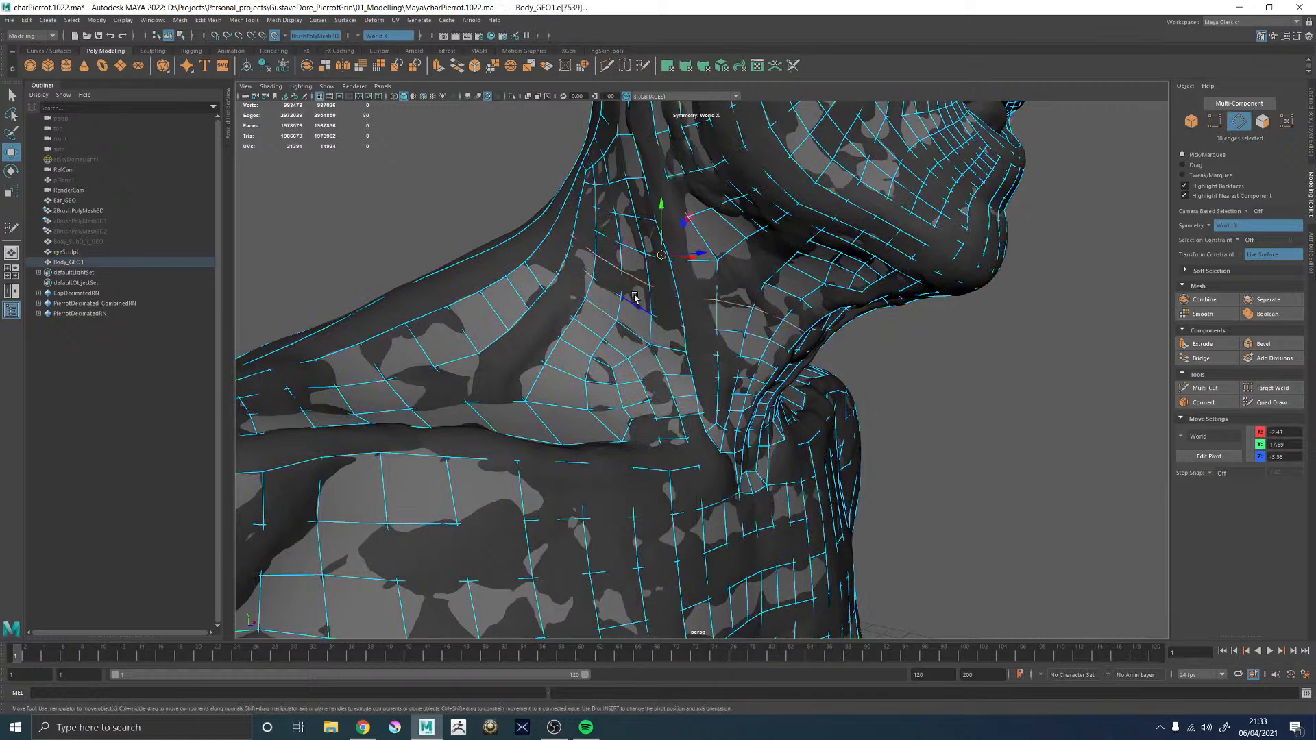
pyautogui.moveTo(662, 209); pyautogui.dragTo(648, 238)
pyautogui.click(628, 303)
pyautogui.keyDown('alt'); pyautogui.moveTo(866, 334); pyautogui.dragTo(637, 356); pyautogui.keyUp('alt')
pyautogui.click(387, 35)
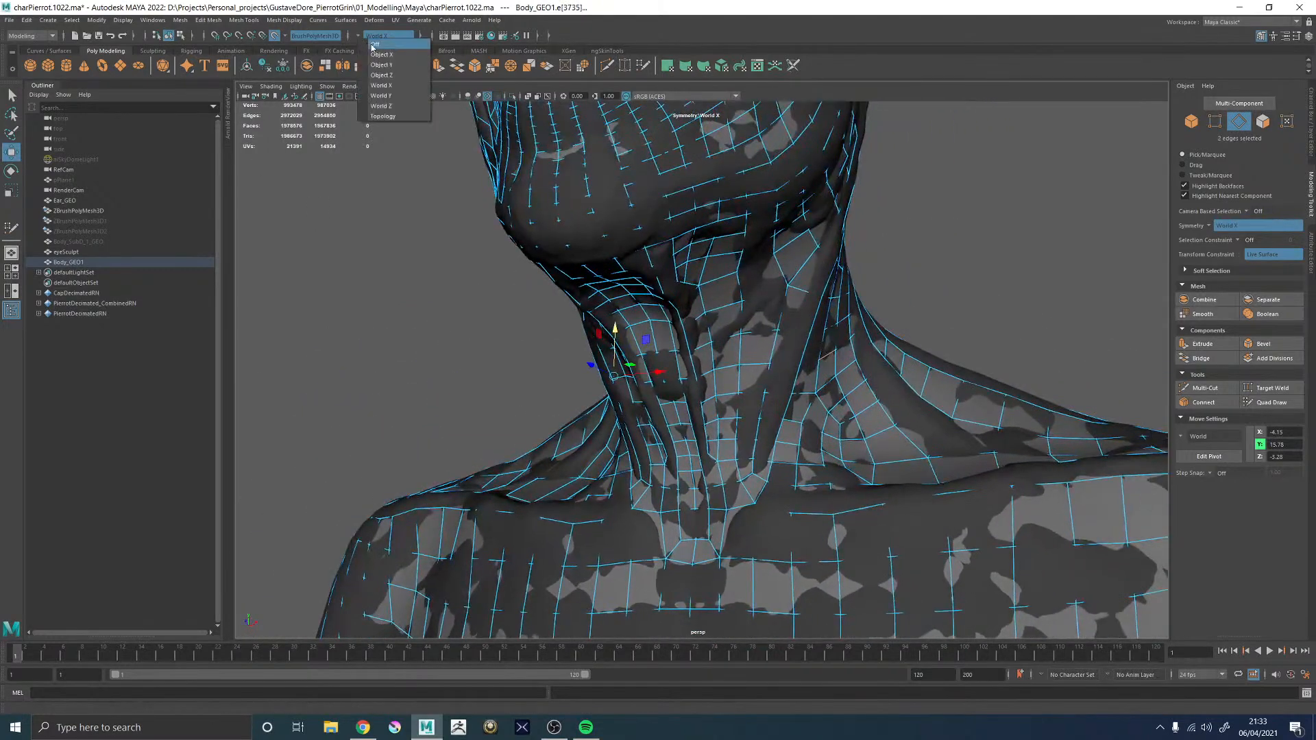
pyautogui.click(383, 44)
# - Select the border edge loop around the neck seam and merge the head and body borders together
pyautogui.press('f')
pyautogui.keyDown('shift'); pyautogui.click(774, 324); pyautogui.keyUp('shift')
pyautogui.keyDown('shift'); pyautogui.click(812, 364); pyautogui.keyUp('shift')
pyautogui.doubleClick(806, 359)
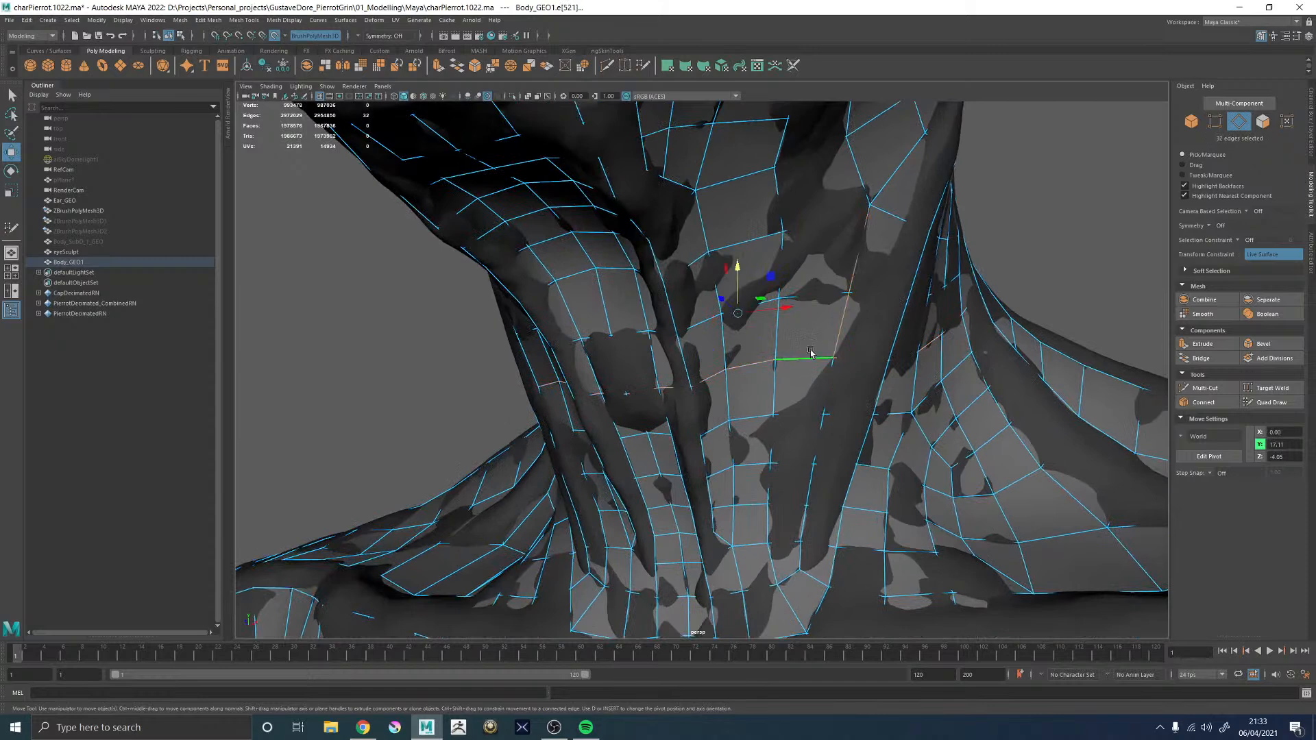
pyautogui.keyDown('shift'); pyautogui.doubleClick(806, 357); pyautogui.keyUp('shift')
pyautogui.keyDown('alt'); pyautogui.moveTo(839, 328); pyautogui.dragTo(470, 320, button='right'); pyautogui.keyUp('alt')
pyautogui.keyDown('shift'); pyautogui.moveTo(922, 257); pyautogui.dragTo(1010, 187, button='right'); pyautogui.keyUp('shift')
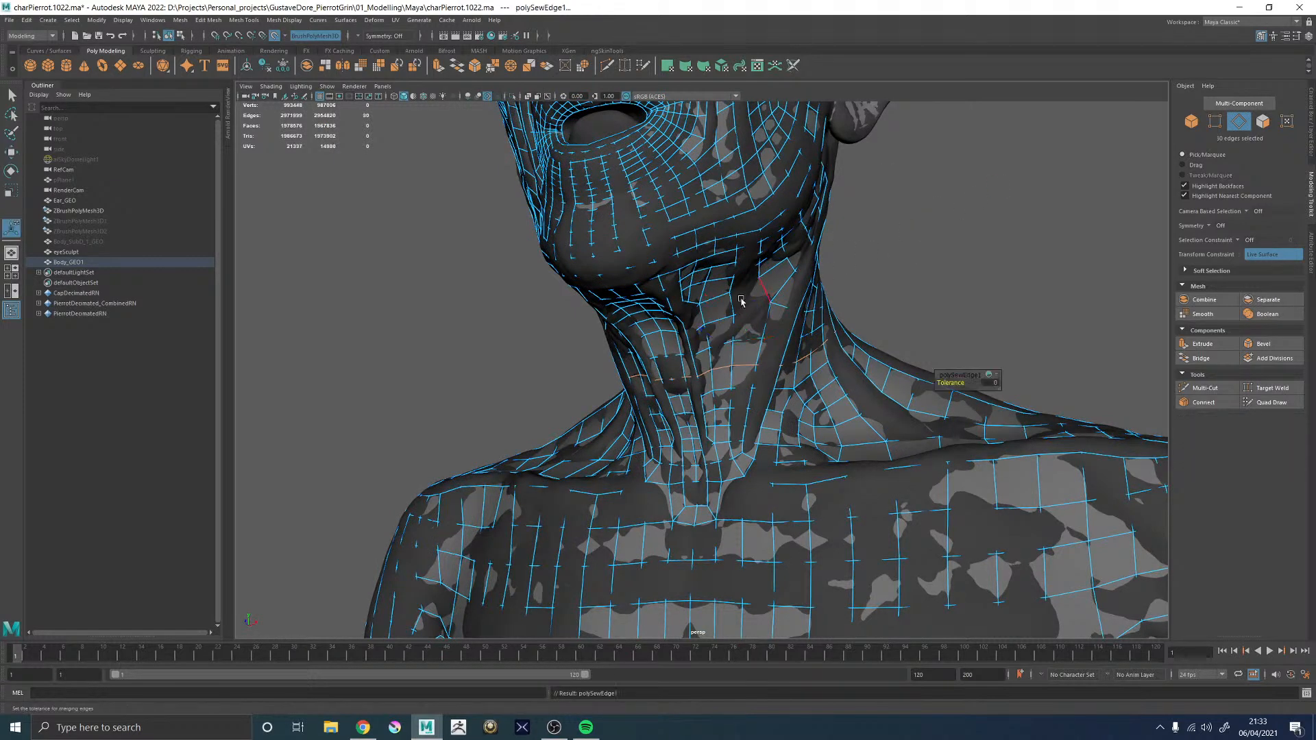
# - Inspect the merged neck seam in smooth preview, then return to object mode and the unsmoothed display
pyautogui.keyDown('alt'); pyautogui.moveTo(763, 288); pyautogui.dragTo(908, 301); pyautogui.keyUp('alt')
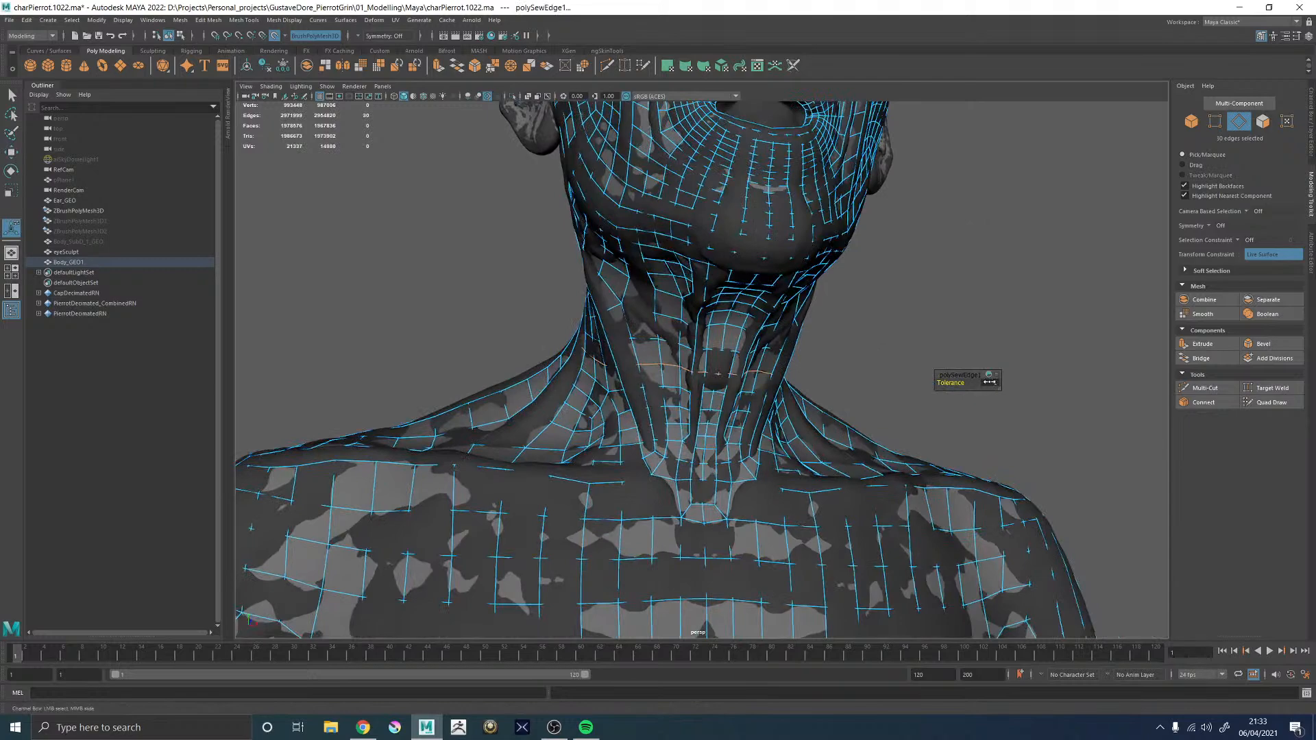
pyautogui.scroll(5, 702, 398)
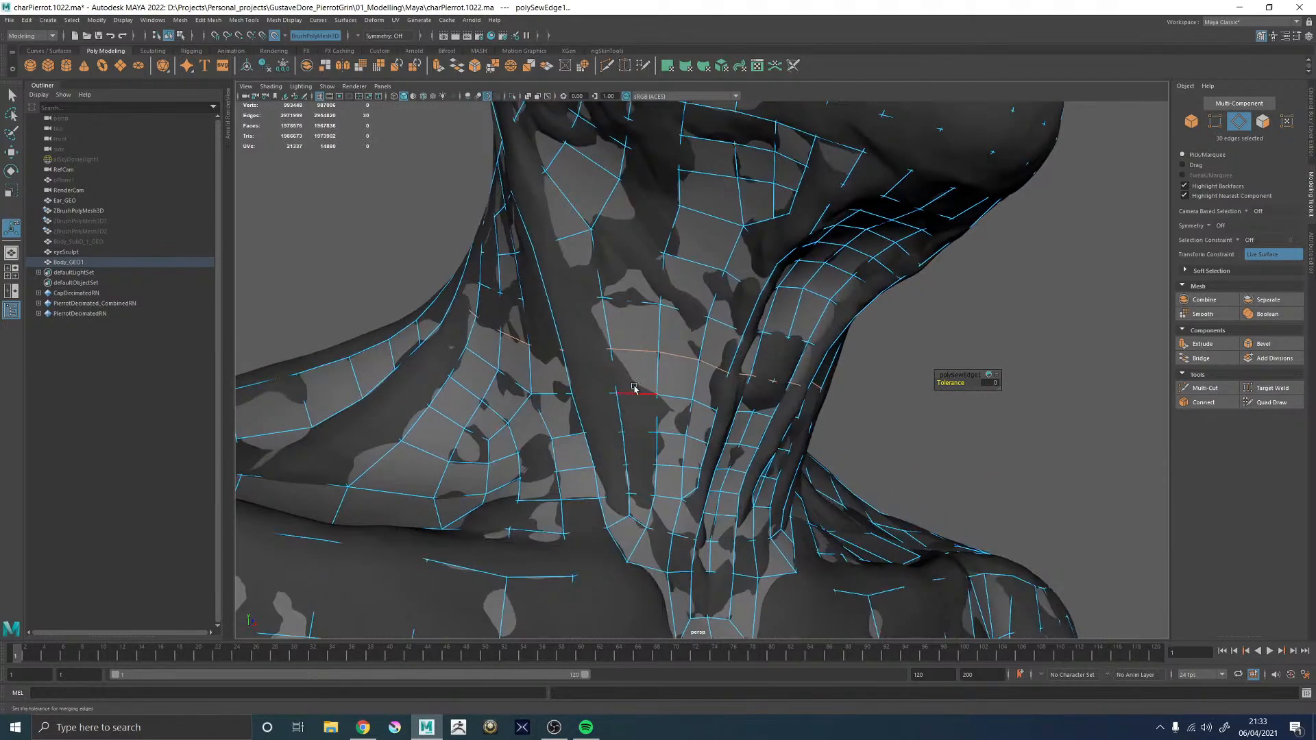
pyautogui.moveTo(629, 391)
pyautogui.keyDown('alt'); pyautogui.mouseDown()
pyautogui.moveTo(679, 384)
pyautogui.moveTo(685, 404)
pyautogui.moveTo(640, 382)
pyautogui.mouseUp(); pyautogui.keyUp('alt')
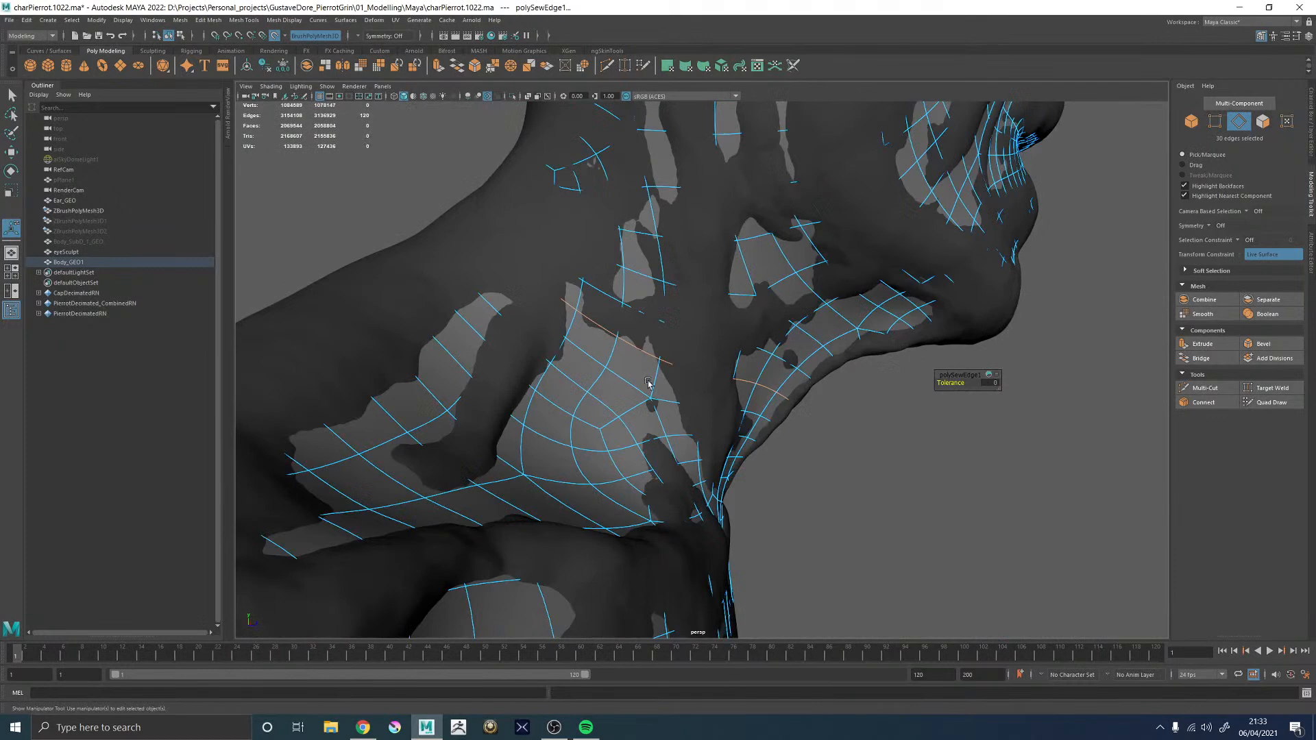
pyautogui.click(809, 453)
pyautogui.keyDown('alt'); pyautogui.moveTo(807, 449); pyautogui.dragTo(727, 445, button='middle'); pyautogui.keyUp('alt')
pyautogui.scroll(6, 727, 442)
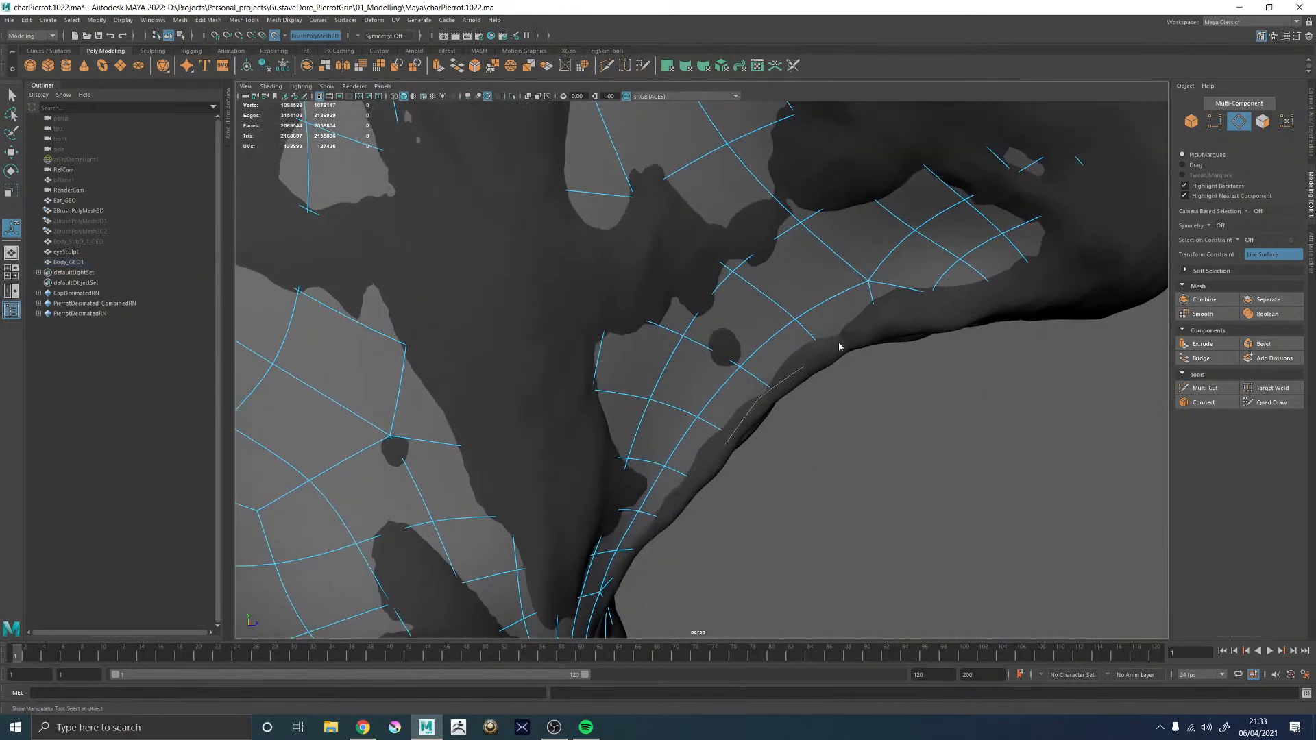
pyautogui.moveTo(772, 391); pyautogui.dragTo(863, 350, button='right')
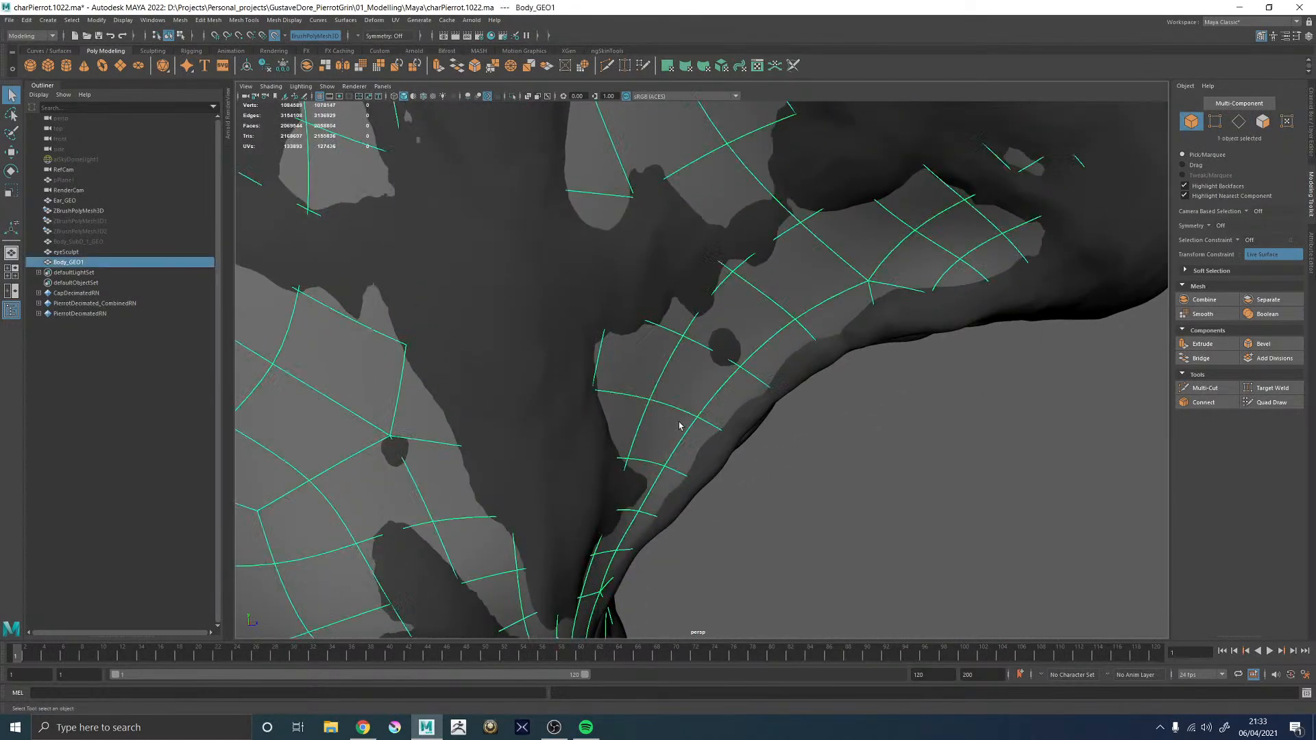
pyautogui.scroll(-10, 681, 425)
pyautogui.press('1')
pyautogui.keyDown('alt'); pyautogui.moveTo(873, 425); pyautogui.dragTo(729, 432); pyautogui.keyUp('alt')
pyautogui.scroll(-5, 730, 432)
pyautogui.keyDown('alt'); pyautogui.moveTo(891, 364); pyautogui.dragTo(799, 350); pyautogui.keyUp('alt')
# - Rename the merged head and body mesh to Body_GEO
pyautogui.click(799, 350)
pyautogui.click(798, 421)
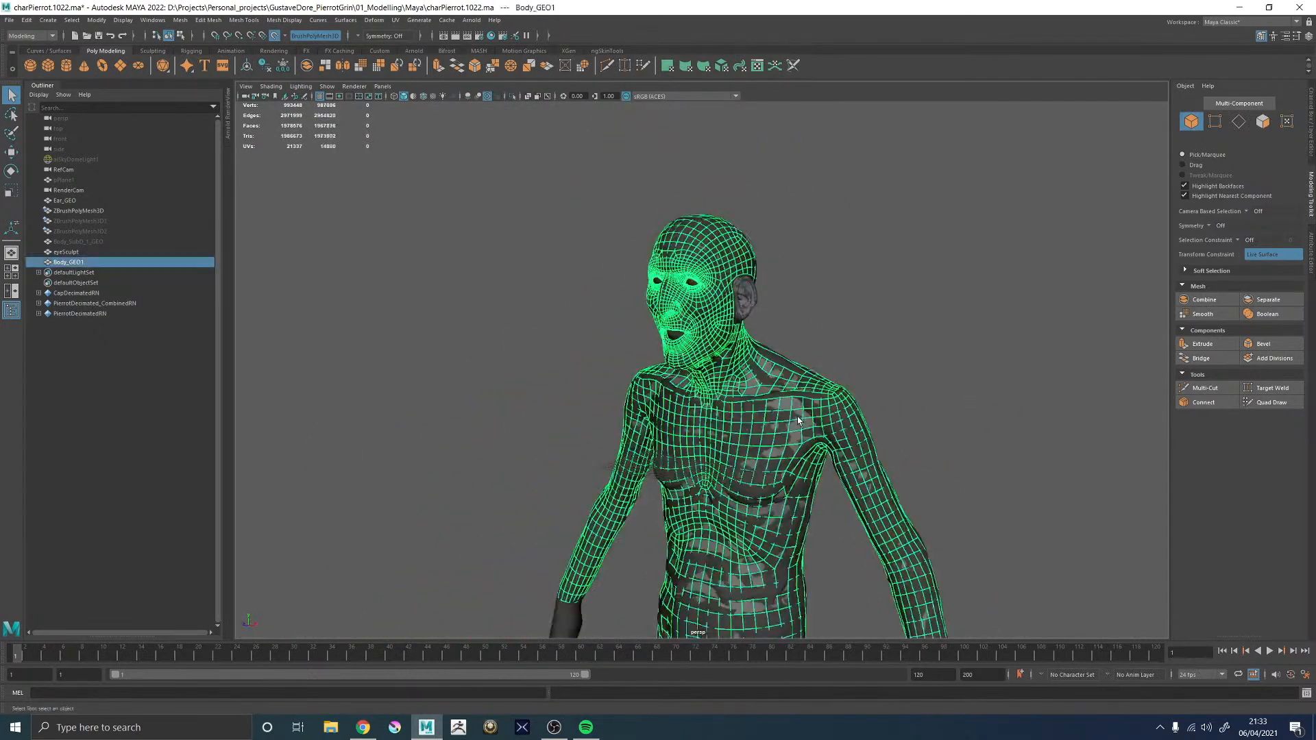
pyautogui.doubleClick(88, 262)
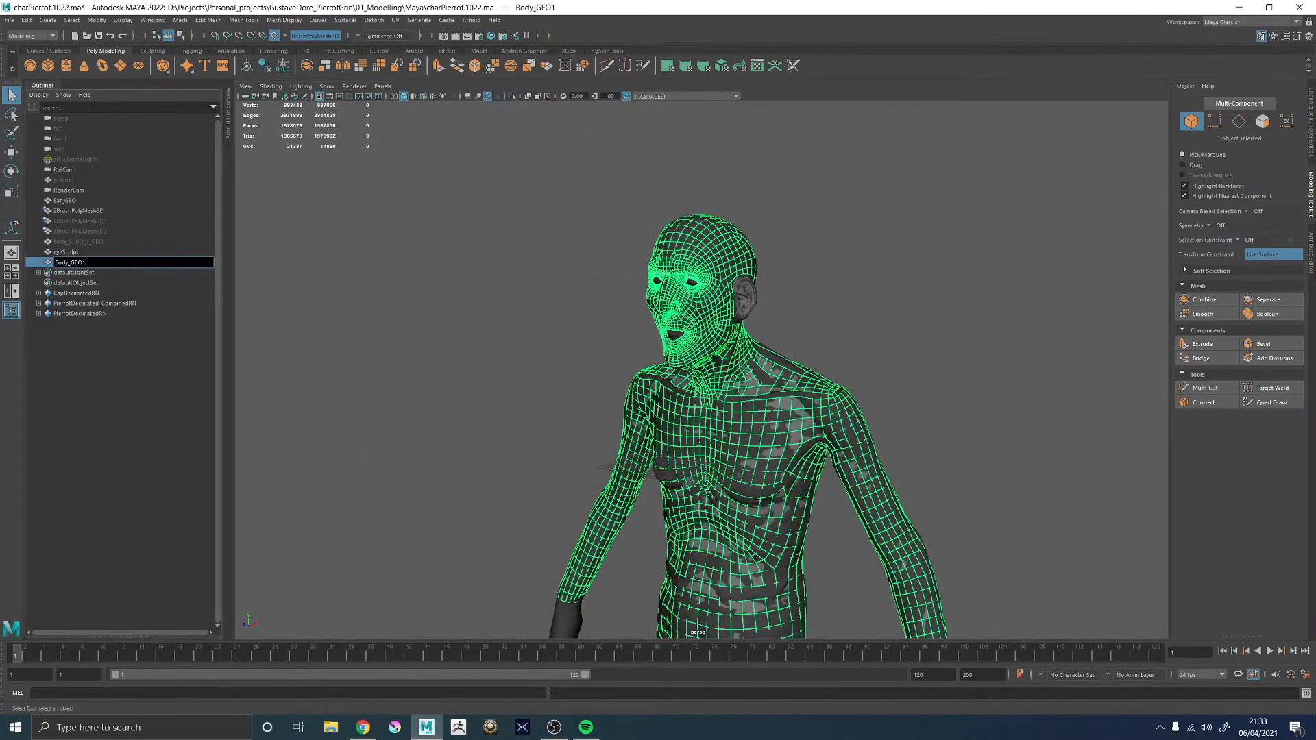
pyautogui.press('BackSpace')
pyautogui.press('Return')
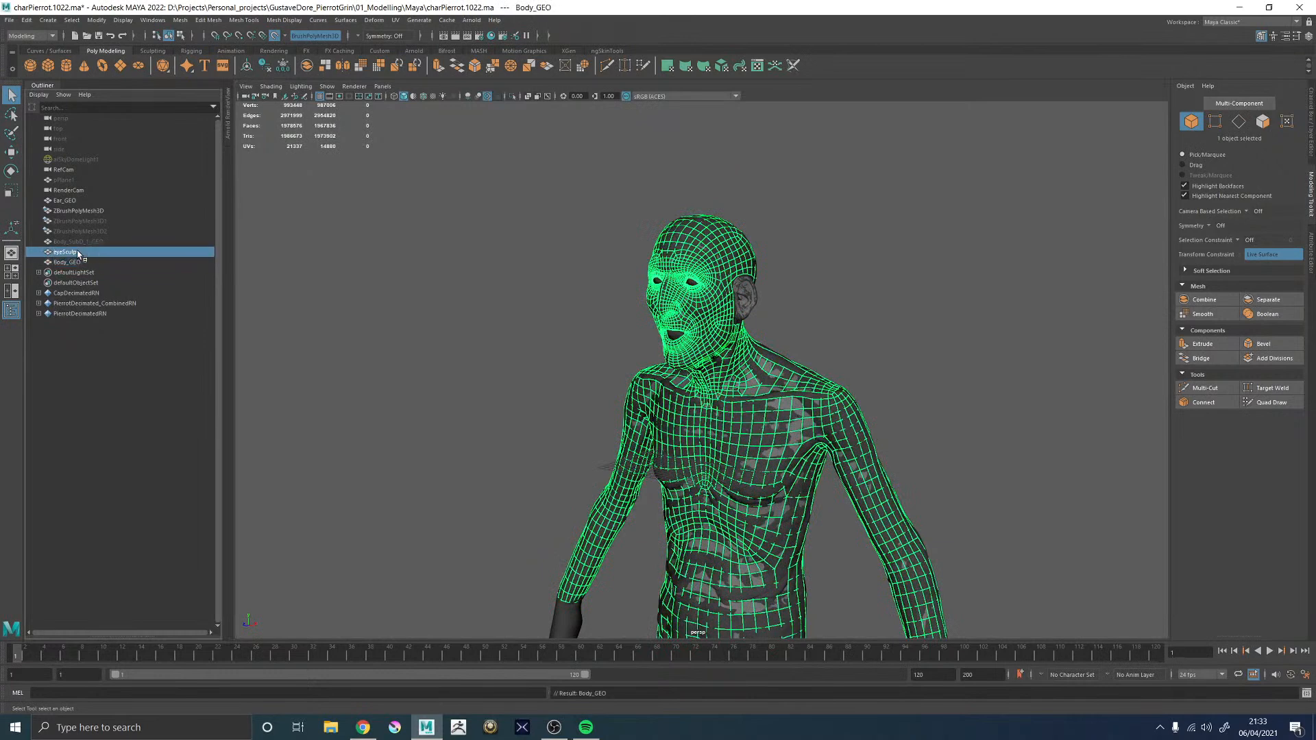
# - Hide eyeSculpt and group it with the ZBrushPolyMesh3D meshes and the old hidden SubD body as Zbrush_GRP
pyautogui.click(66, 252)
pyautogui.press('h')
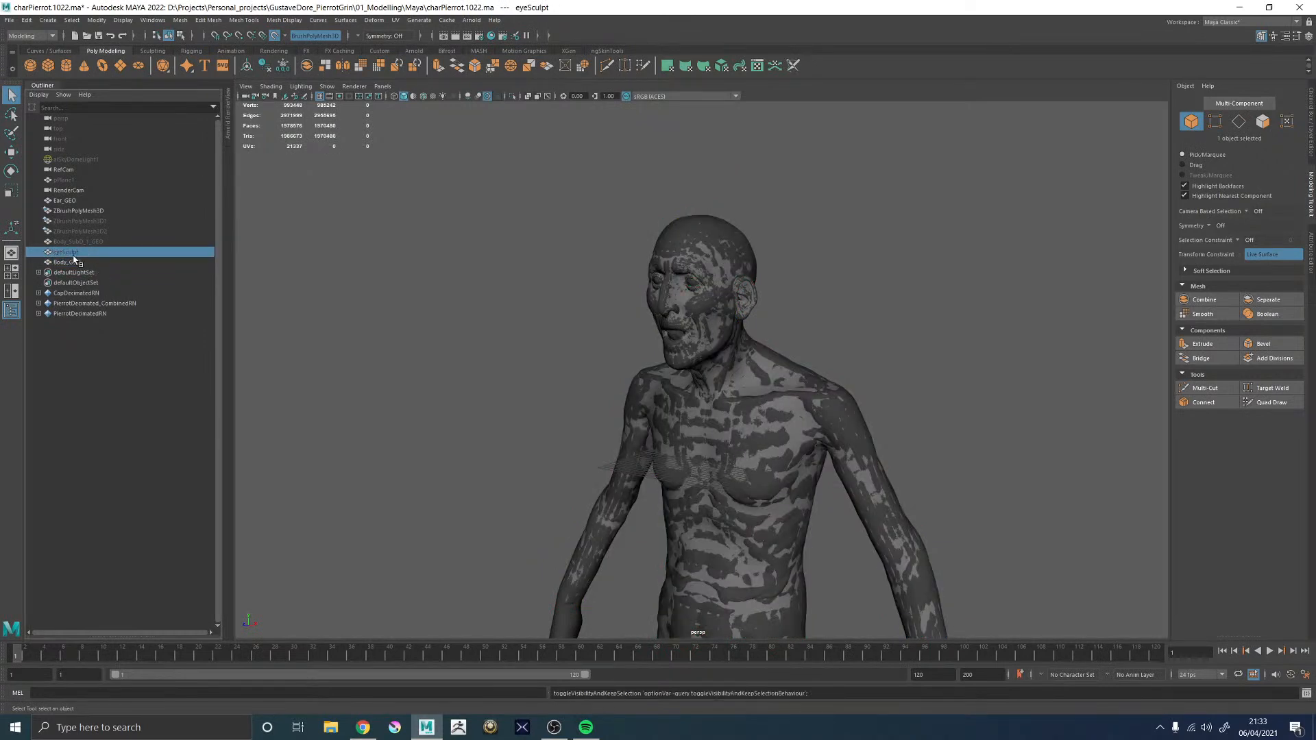
pyautogui.moveTo(87, 215); pyautogui.dragTo(71, 248)
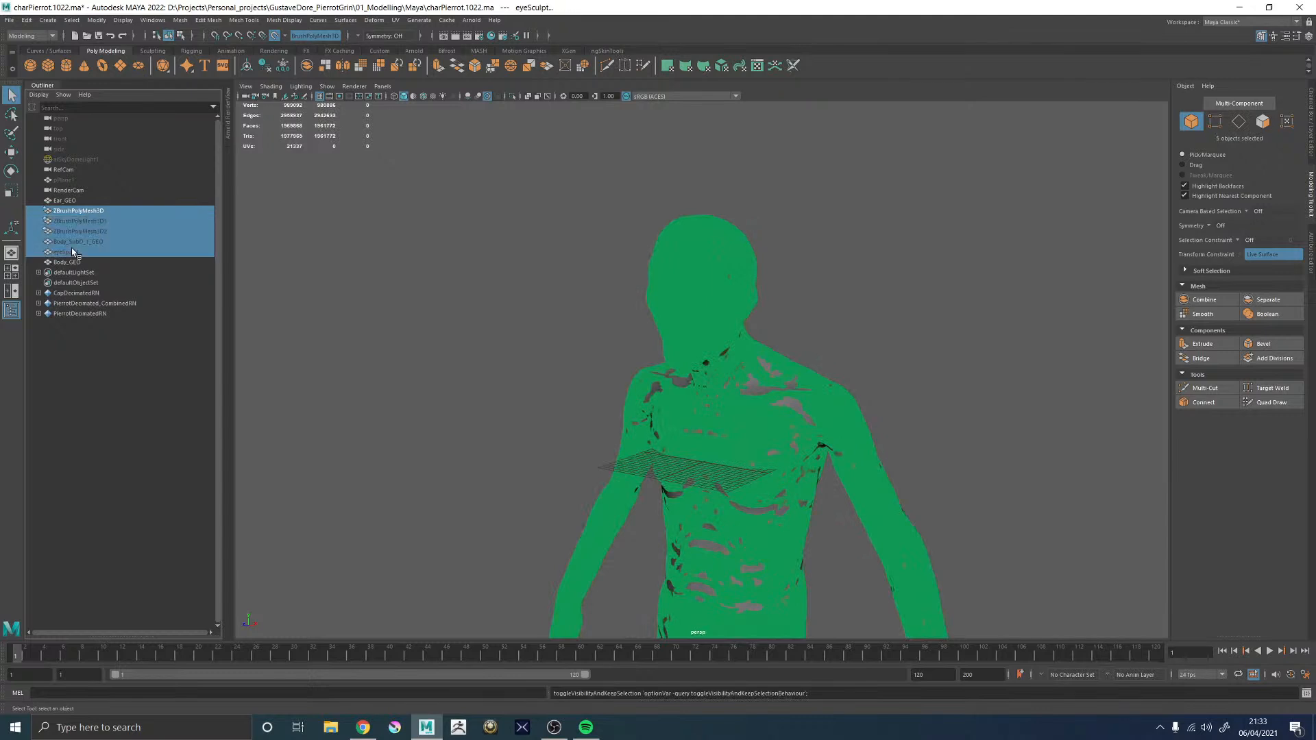
pyautogui.hotkey('ctrl', 'g')
pyautogui.doubleClick(65, 222)
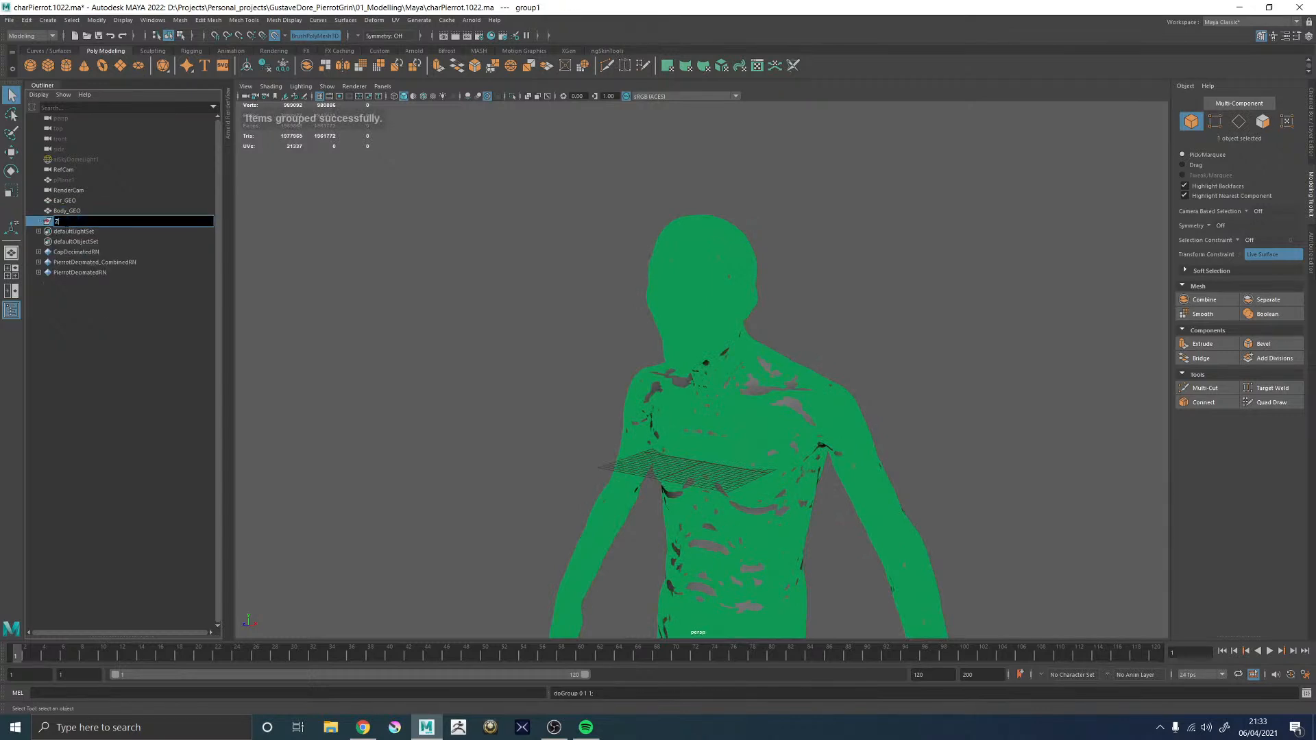
pyautogui.write('Zbrush_')
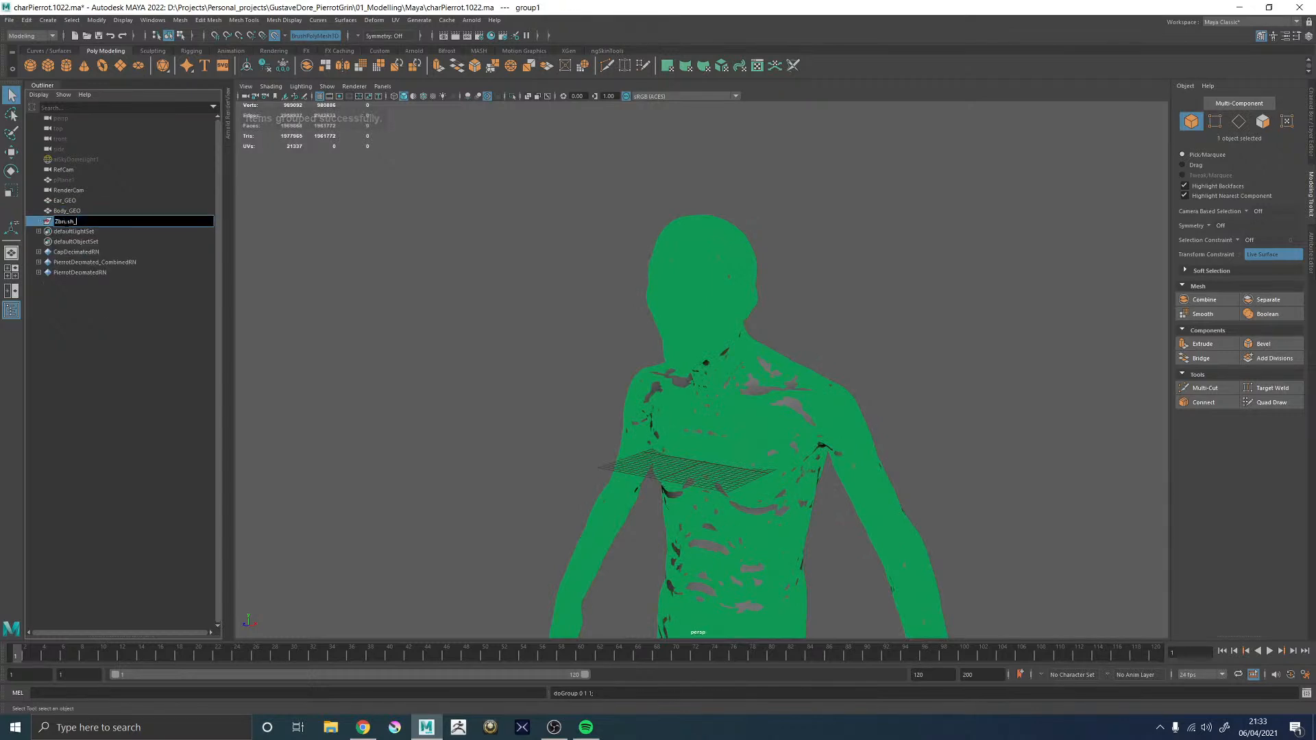
pyautogui.write('GRP')
pyautogui.press('Return')
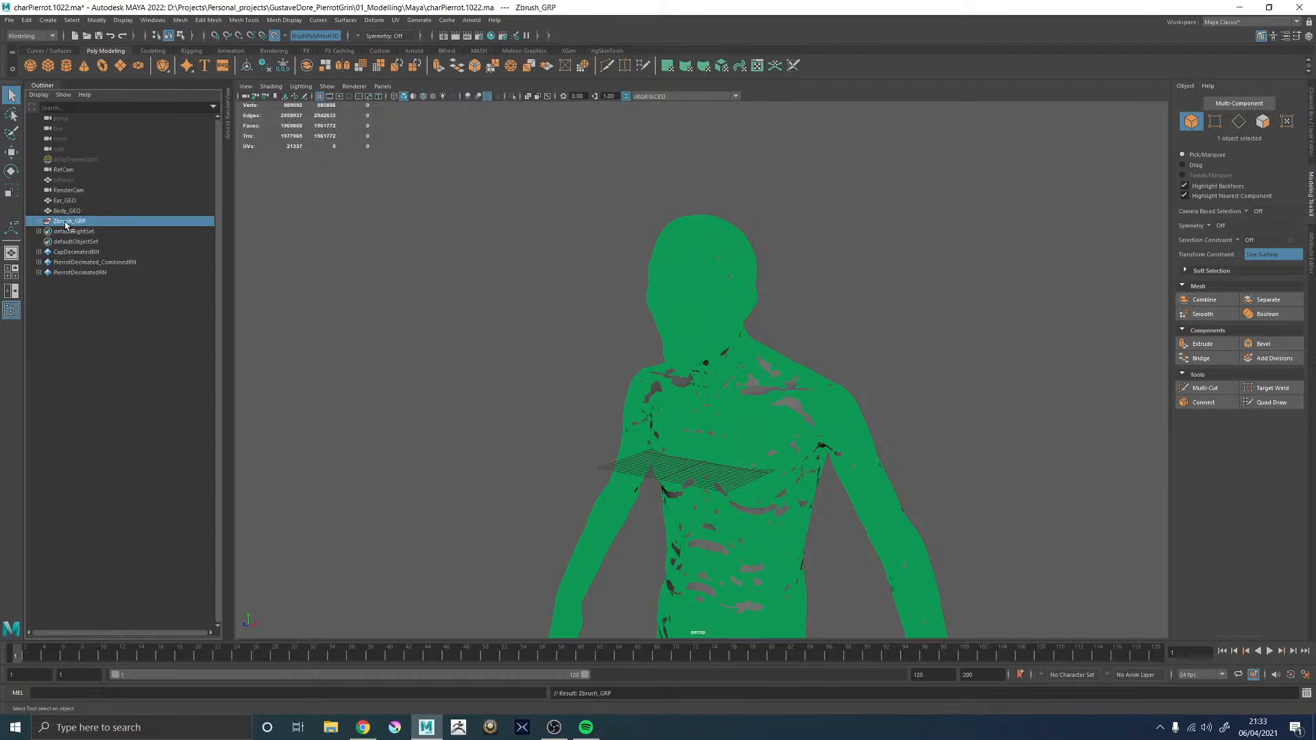
# - Duplicate Body_GEO and name the copy Body_SubD1_GEO
pyautogui.click(76, 211)
pyautogui.keyDown('alt'); pyautogui.moveTo(721, 345); pyautogui.dragTo(753, 323); pyautogui.keyUp('alt')
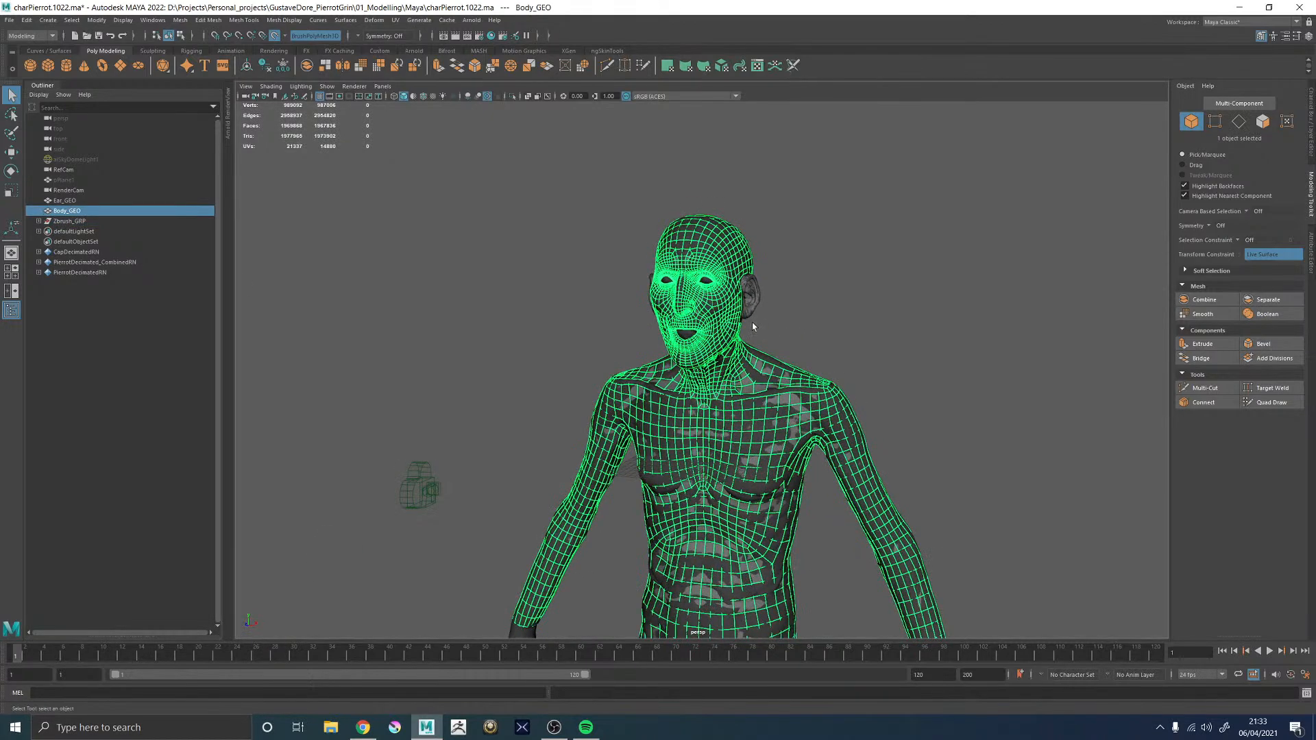
pyautogui.keyDown('alt'); pyautogui.moveTo(753, 322); pyautogui.dragTo(961, 301, button='right'); pyautogui.keyUp('alt')
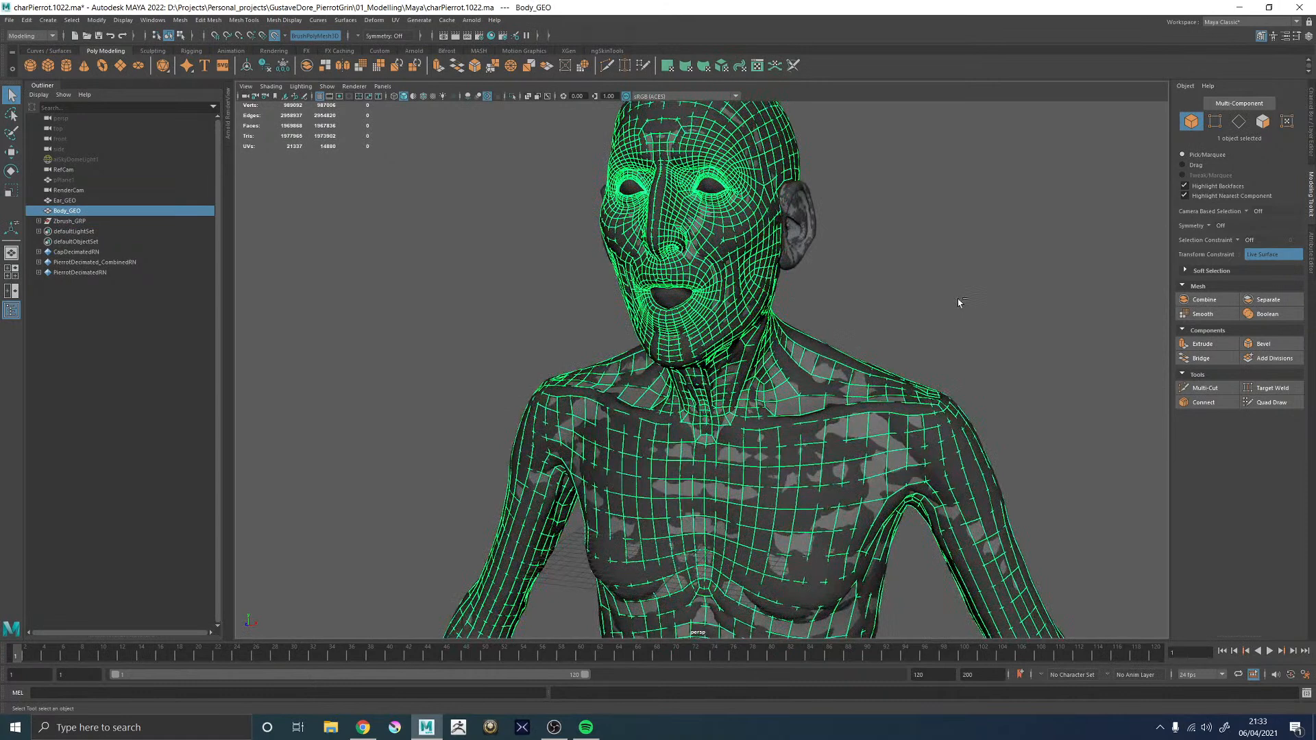
pyautogui.hotkey('ctrl', 'd')
pyautogui.doubleClick(65, 232)
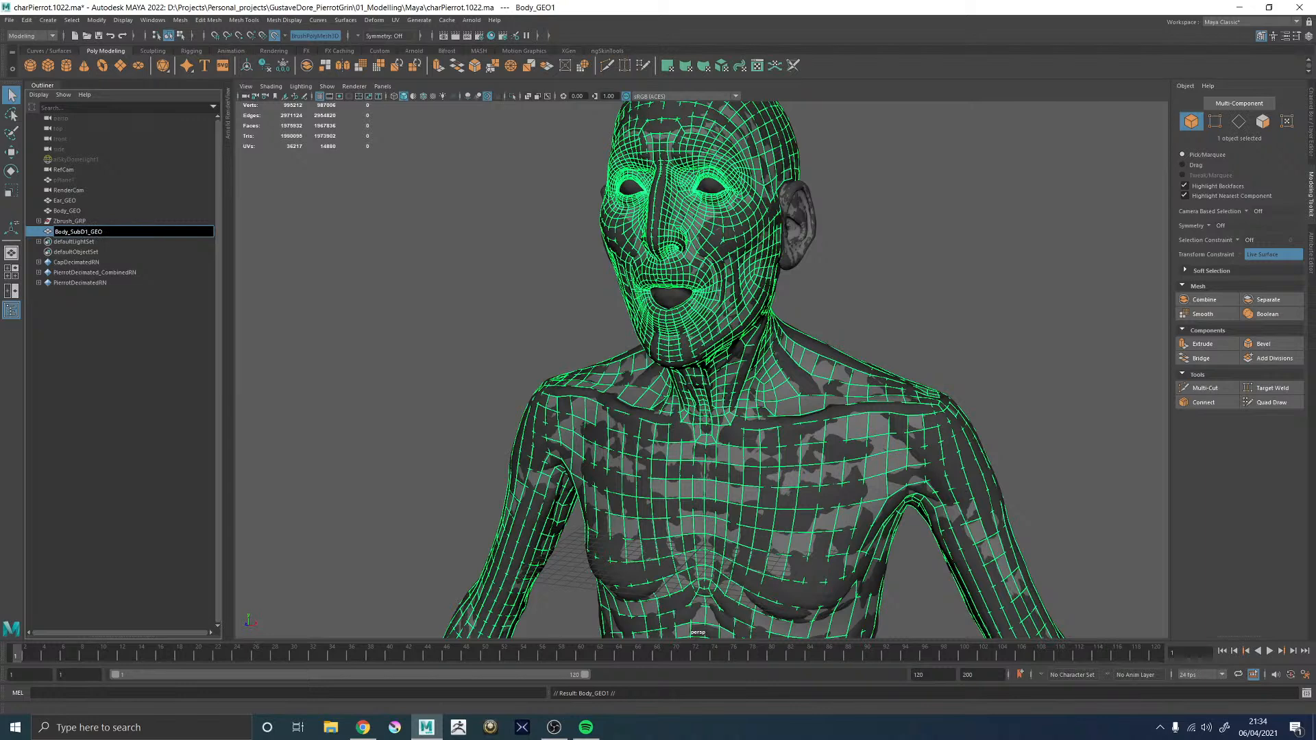
pyautogui.press('Return')
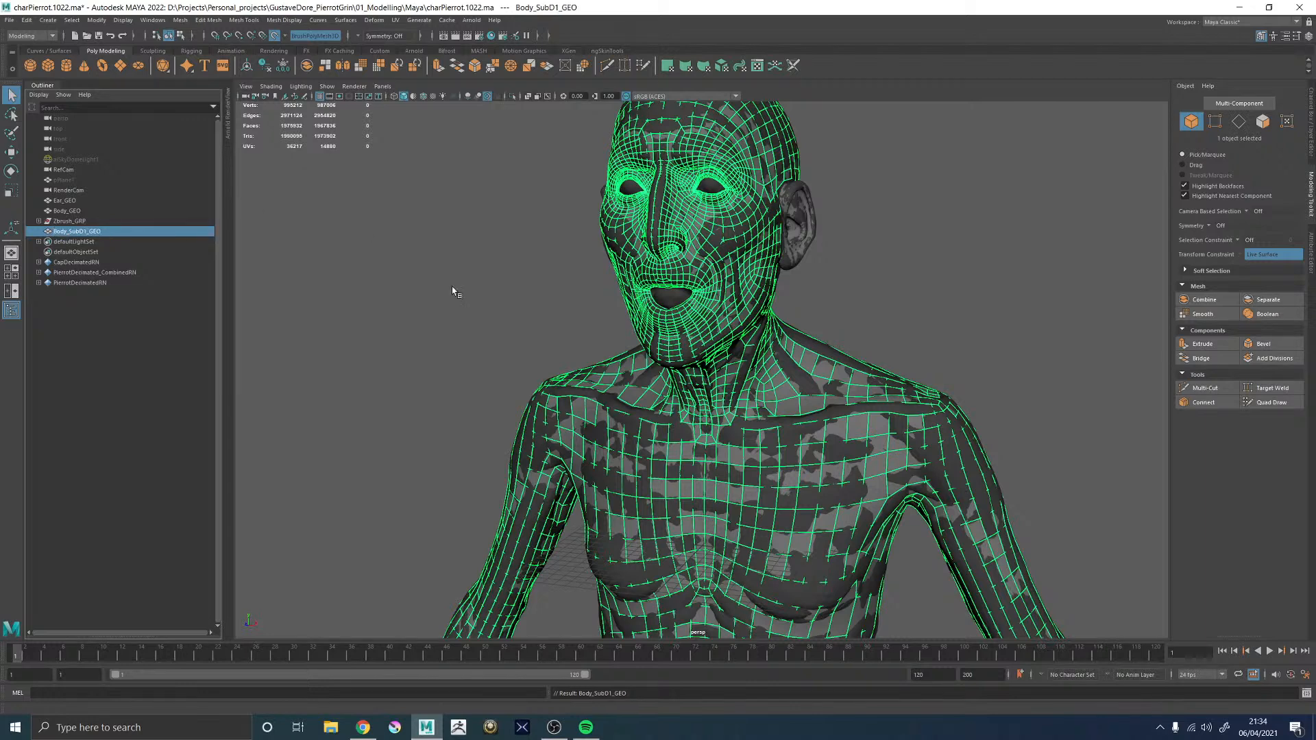
# - Smooth the Body_SubD1_GEO copy with 1 division and hide the original Body_GEO
pyautogui.keyDown('shift'); pyautogui.moveTo(935, 254); pyautogui.dragTo(910, 317, button='right'); pyautogui.keyUp('shift')
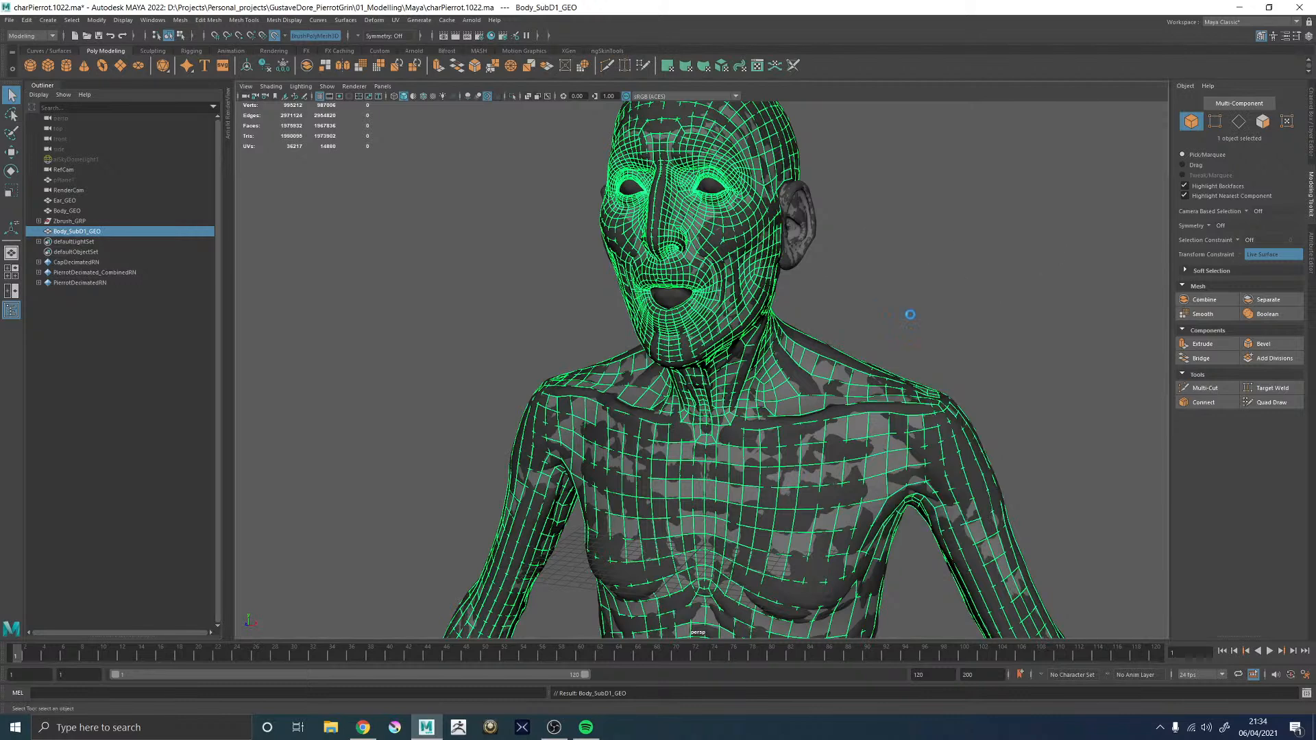
pyautogui.click(850, 384)
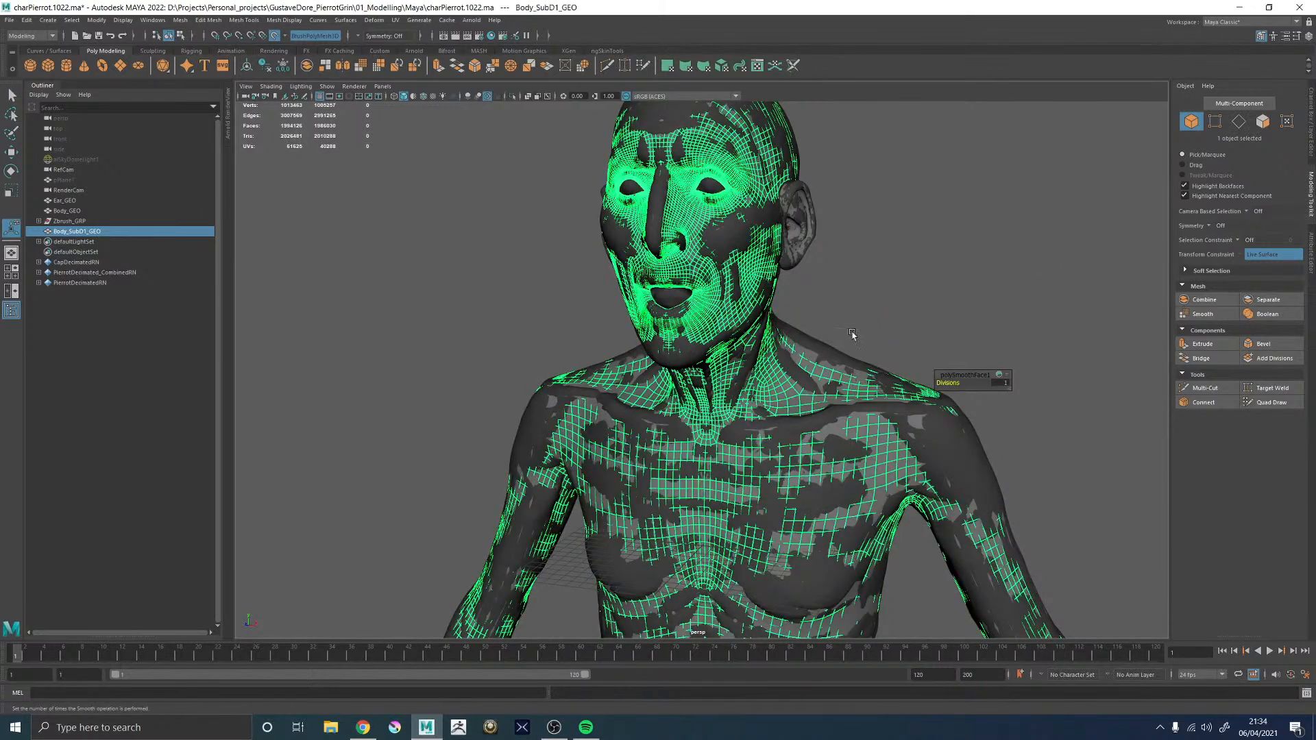
pyautogui.click(66, 211)
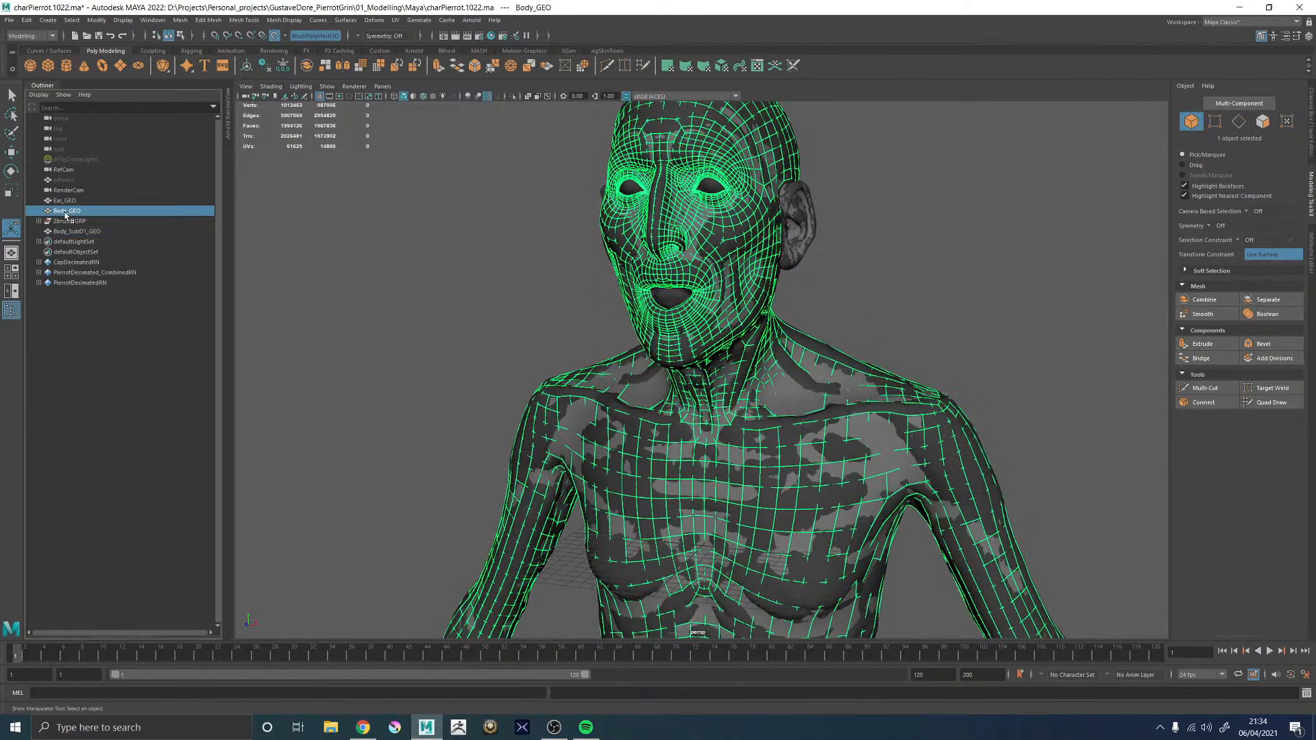
pyautogui.hotkey('ctrl', 'h')
# - Duplicate the smoothed Body_SubD1_GEO, name the copy Body_SubD1_GEO_BASE and hide it
pyautogui.click(803, 408)
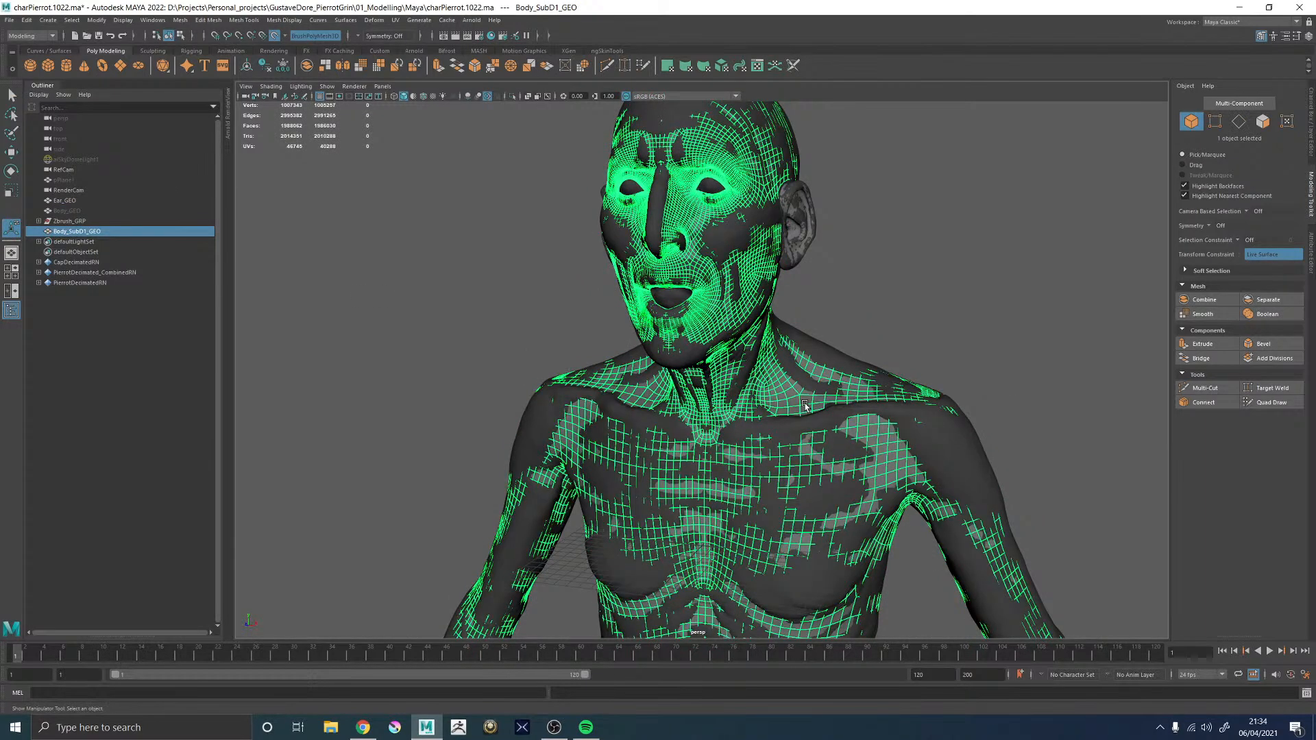
pyautogui.hotkey('ctrl', 'd')
pyautogui.doubleClick(109, 242)
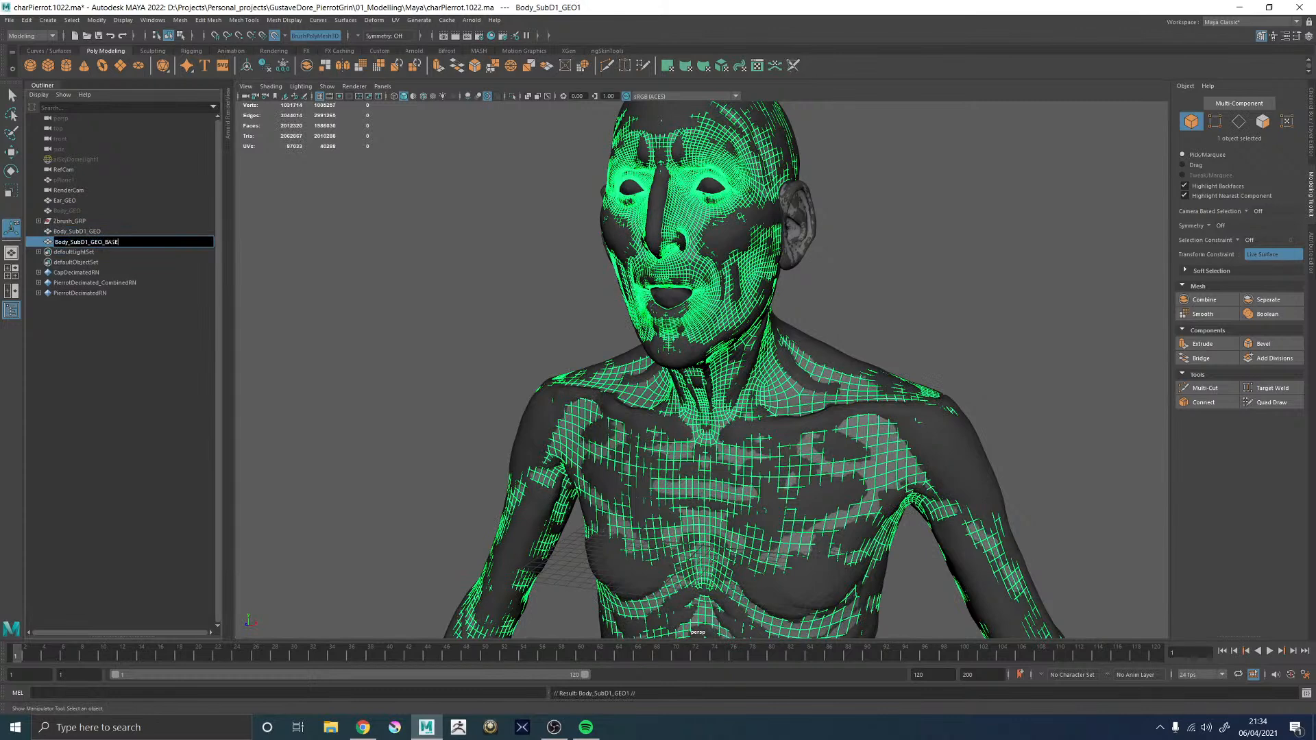
pyautogui.press('Return')
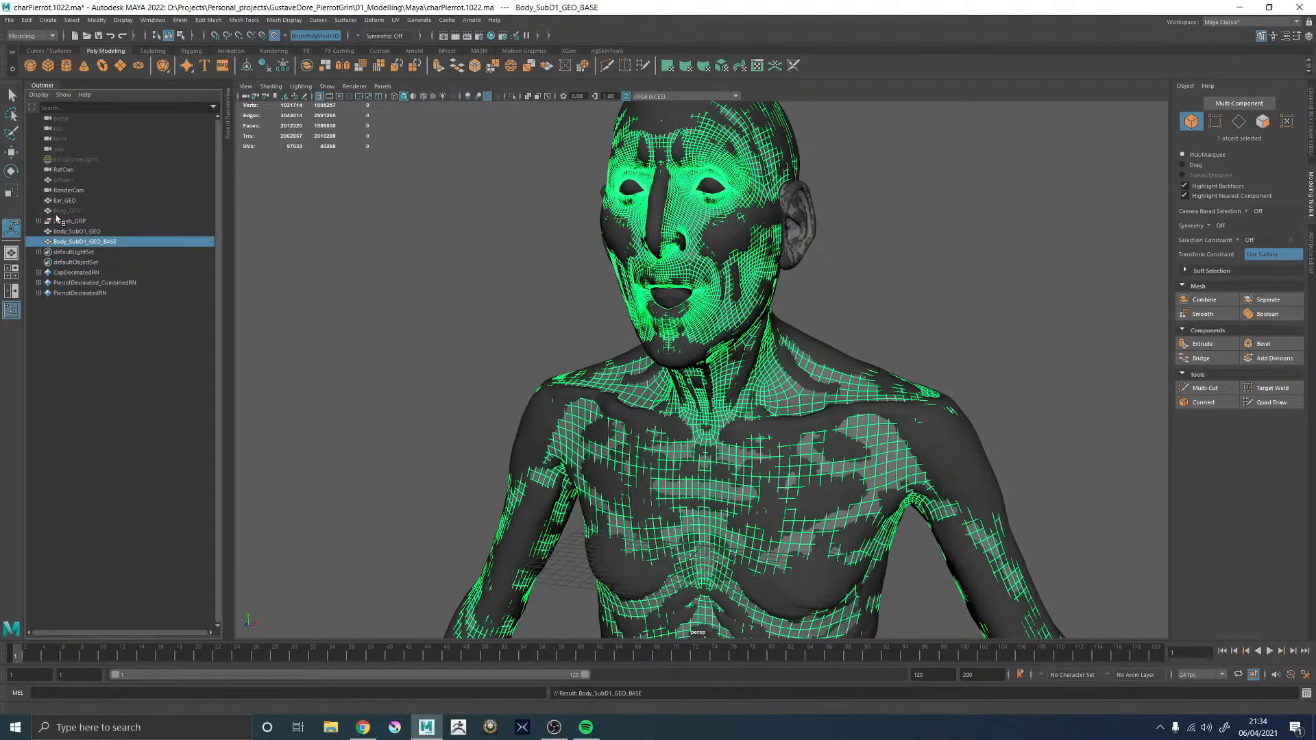
pyautogui.hotkey('ctrl', 'h')
# - Turn off the live surface and save the scene with the sculpt and Body_SubD1_GEO both selected
pyautogui.click(82, 231)
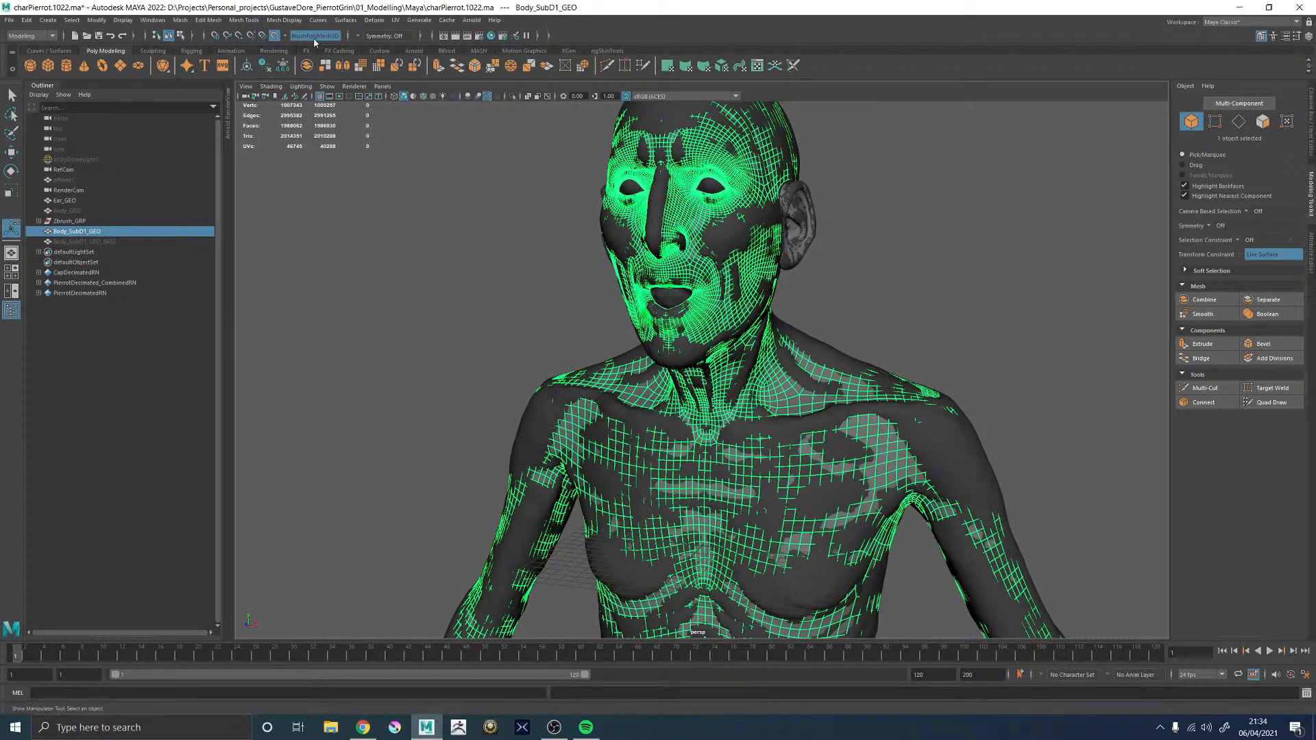
pyautogui.click(274, 35)
pyautogui.click(840, 360)
pyautogui.keyDown('shift'); pyautogui.click(789, 401); pyautogui.keyUp('shift')
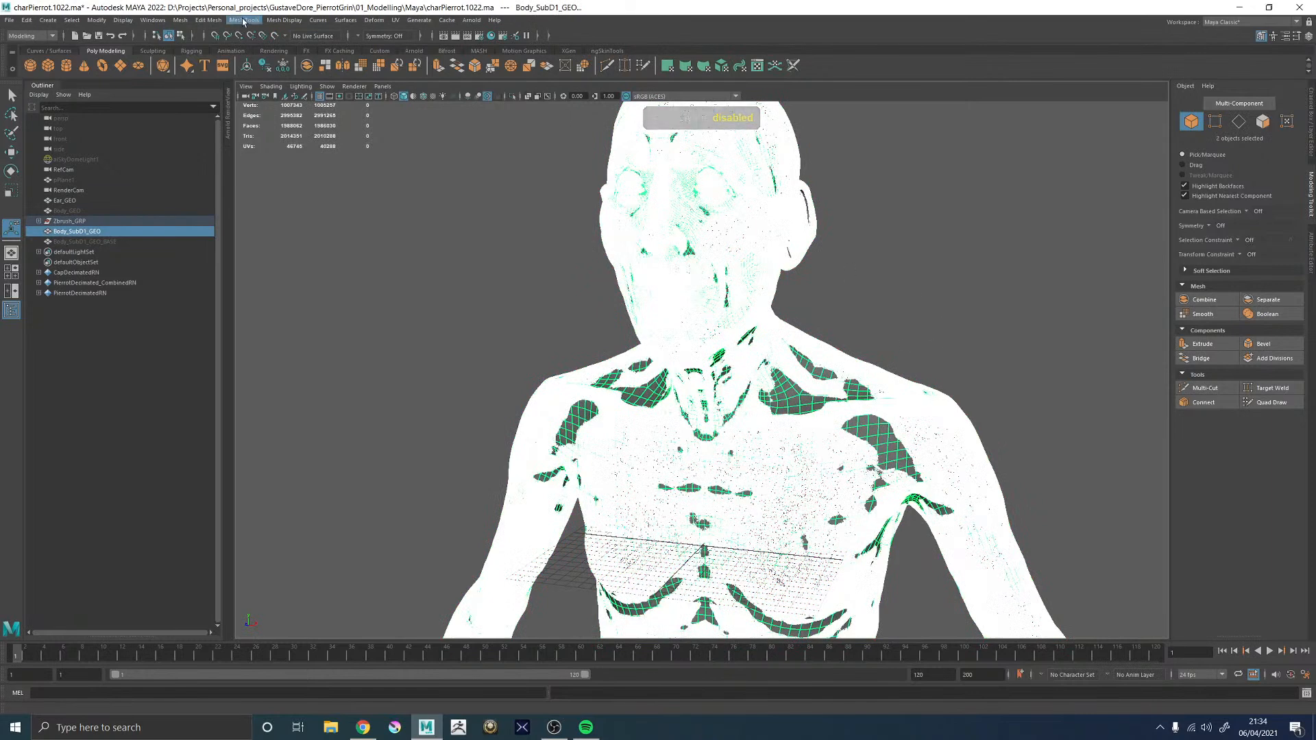
pyautogui.hotkey('ctrl', 's')
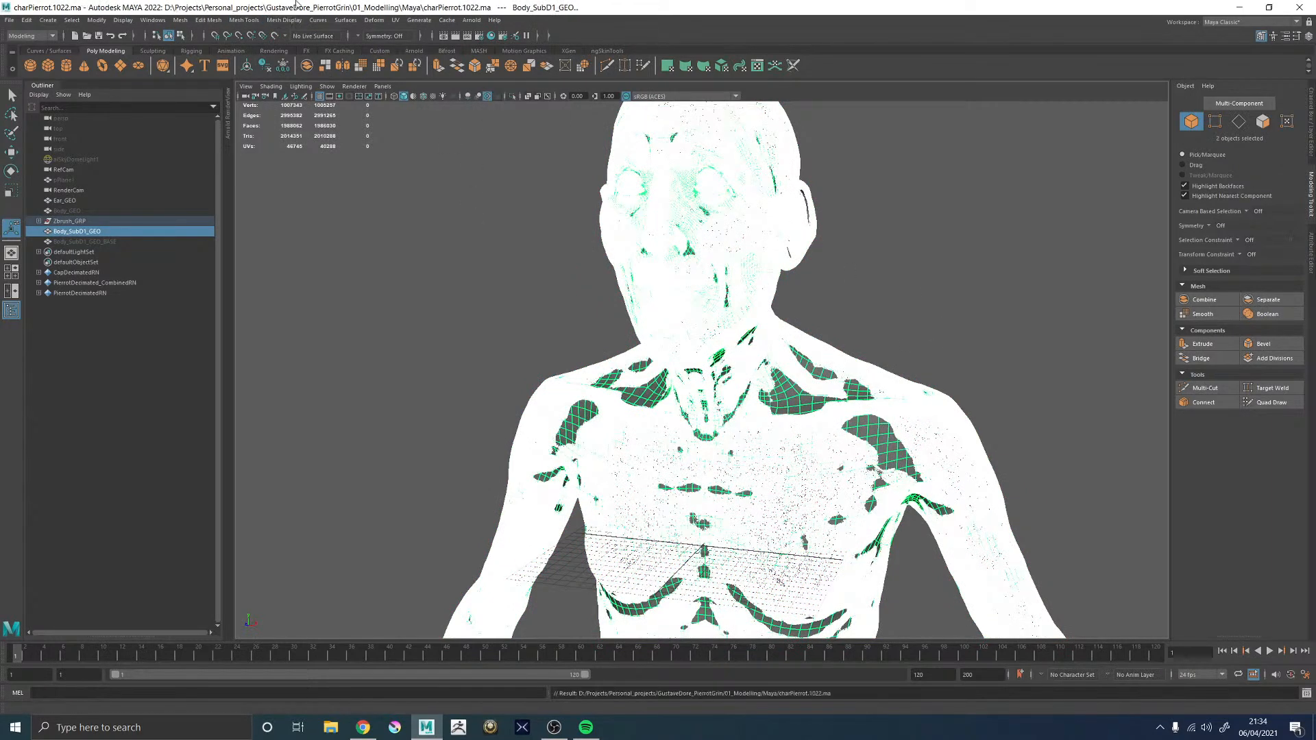
# - Transfer attributes from the ZBrush sculpt onto Body_SubD1_GEO
pyautogui.click(220, 22)
pyautogui.moveTo(180, 20)
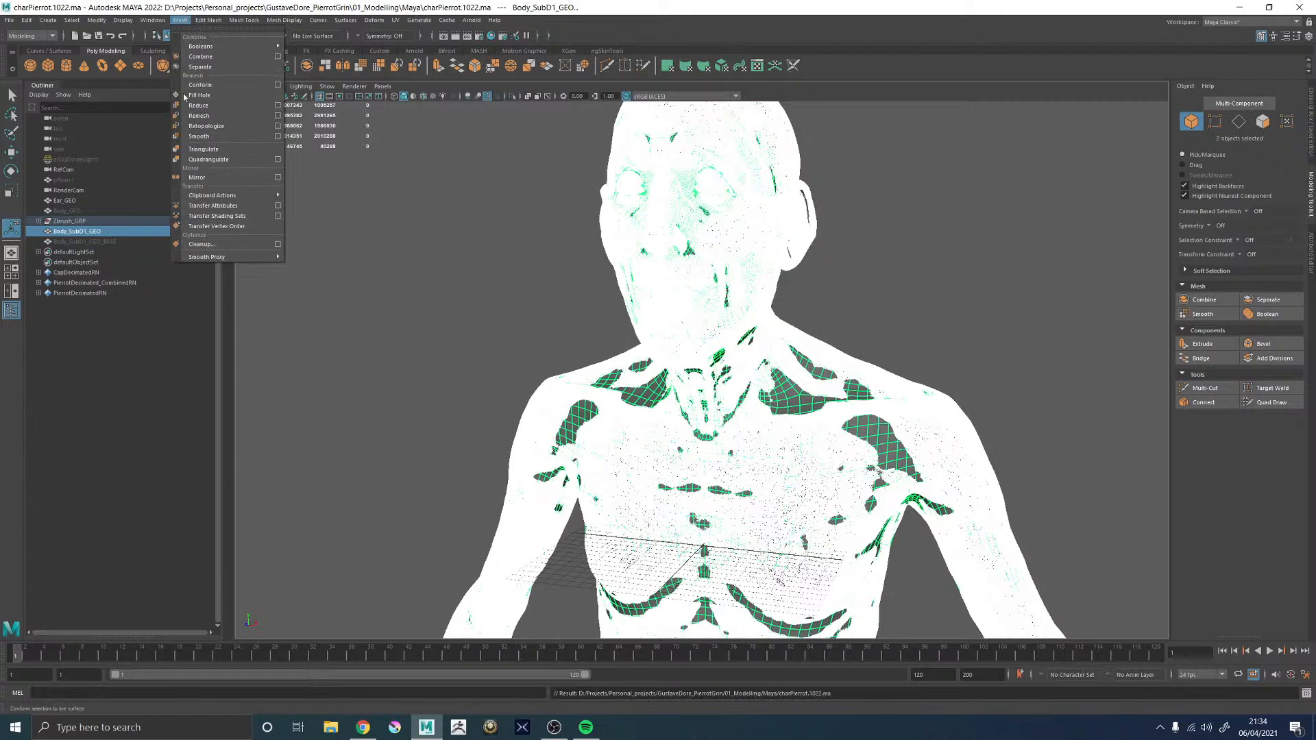
pyautogui.click(212, 205)
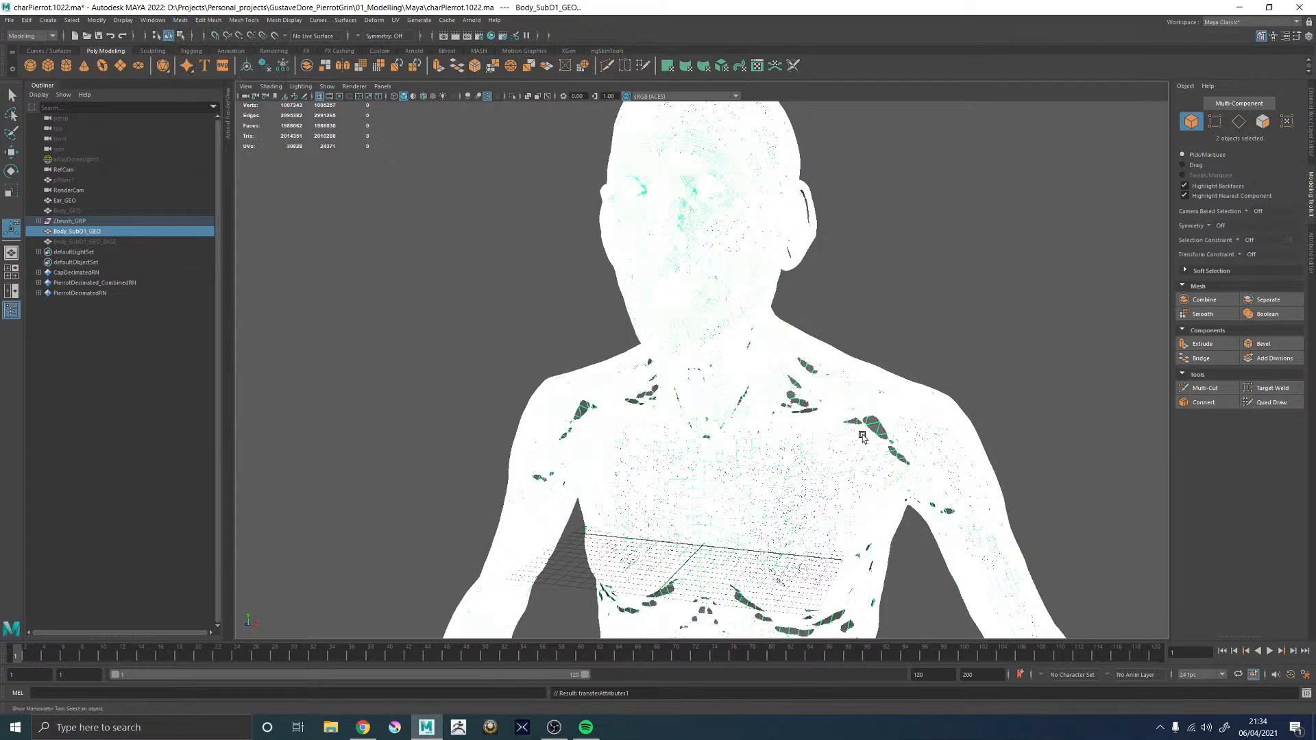
pyautogui.click(876, 426)
pyautogui.keyDown('alt'); pyautogui.moveTo(916, 373); pyautogui.dragTo(918, 368); pyautogui.keyUp('alt')
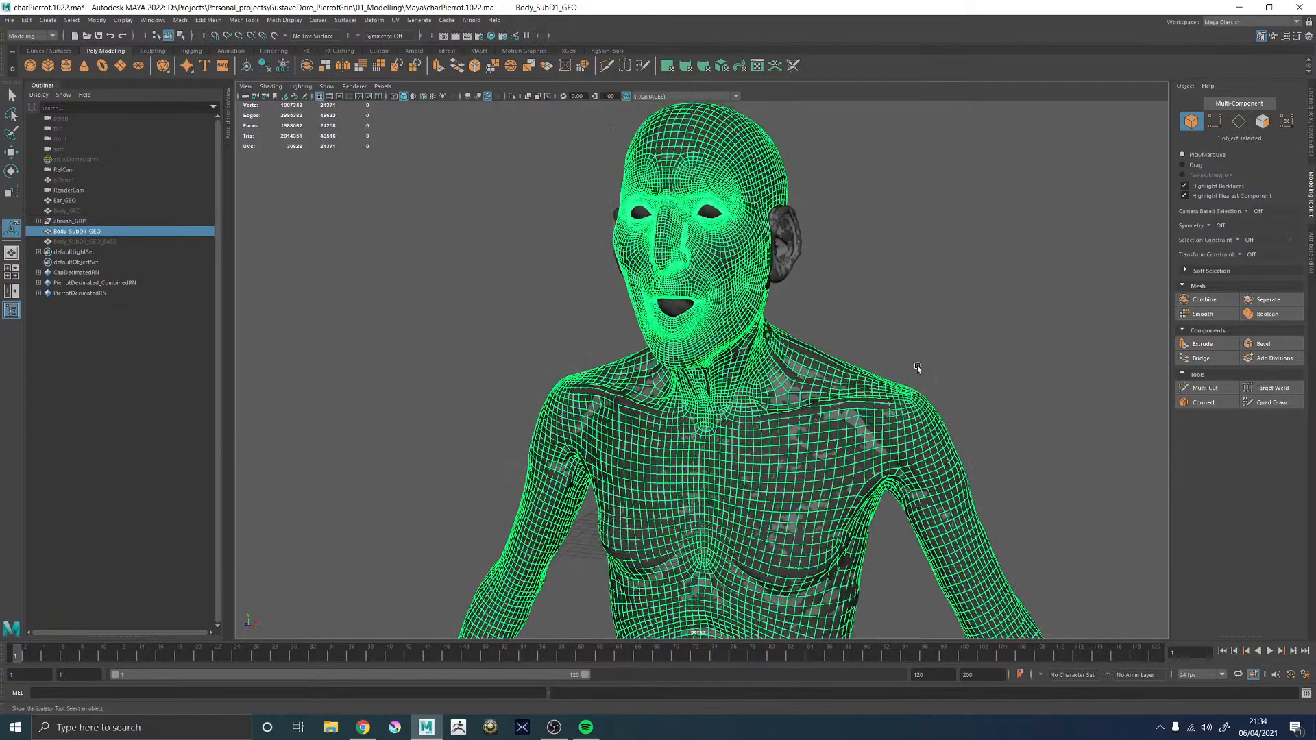
pyautogui.keyDown('alt'); pyautogui.moveTo(849, 233); pyautogui.dragTo(866, 240); pyautogui.keyUp('alt')
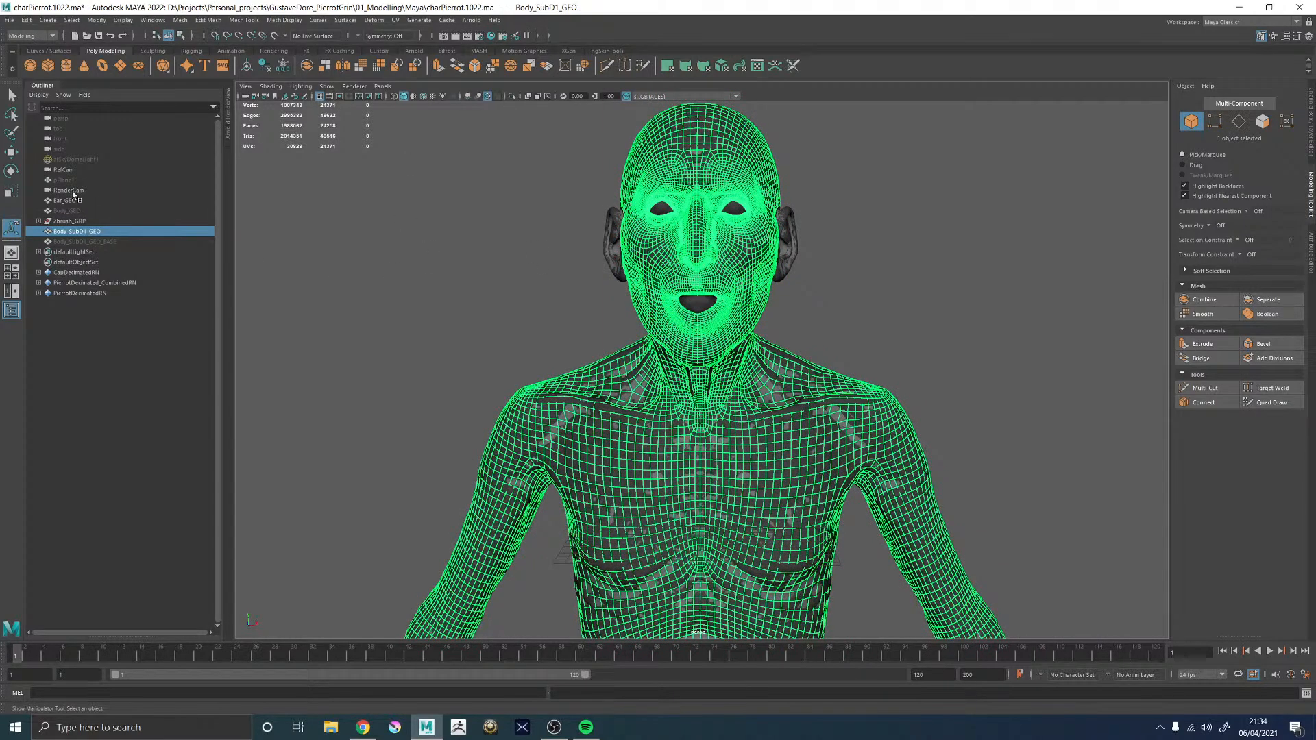
# - Hide the Zbrush_GRP sculpt group and clear the selection
pyautogui.click(69, 222)
pyautogui.press('h')
pyautogui.click(904, 257)
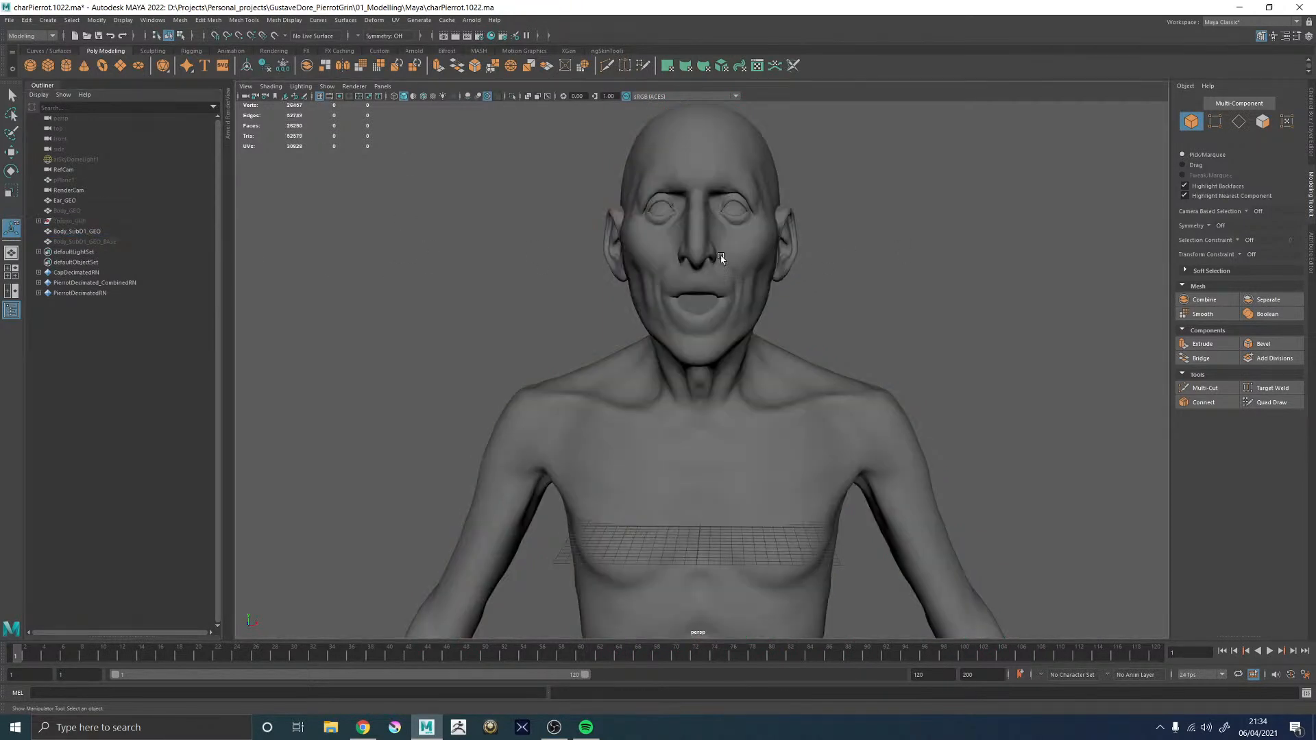
# - Examine the projected Body_SubD1_GEO mesh around the eyes, nose and front of the face
pyautogui.click(734, 255)
pyautogui.keyDown('alt'); pyautogui.moveTo(736, 257); pyautogui.dragTo(657, 398, button='middle'); pyautogui.keyUp('alt')
pyautogui.keyDown('alt'); pyautogui.moveTo(657, 398); pyautogui.dragTo(775, 411, button='right'); pyautogui.keyUp('alt')
pyautogui.keyDown('alt'); pyautogui.moveTo(685, 398); pyautogui.dragTo(590, 329); pyautogui.keyUp('alt')
pyautogui.keyDown('alt'); pyautogui.moveTo(493, 319); pyautogui.dragTo(868, 425, button='middle'); pyautogui.keyUp('alt')
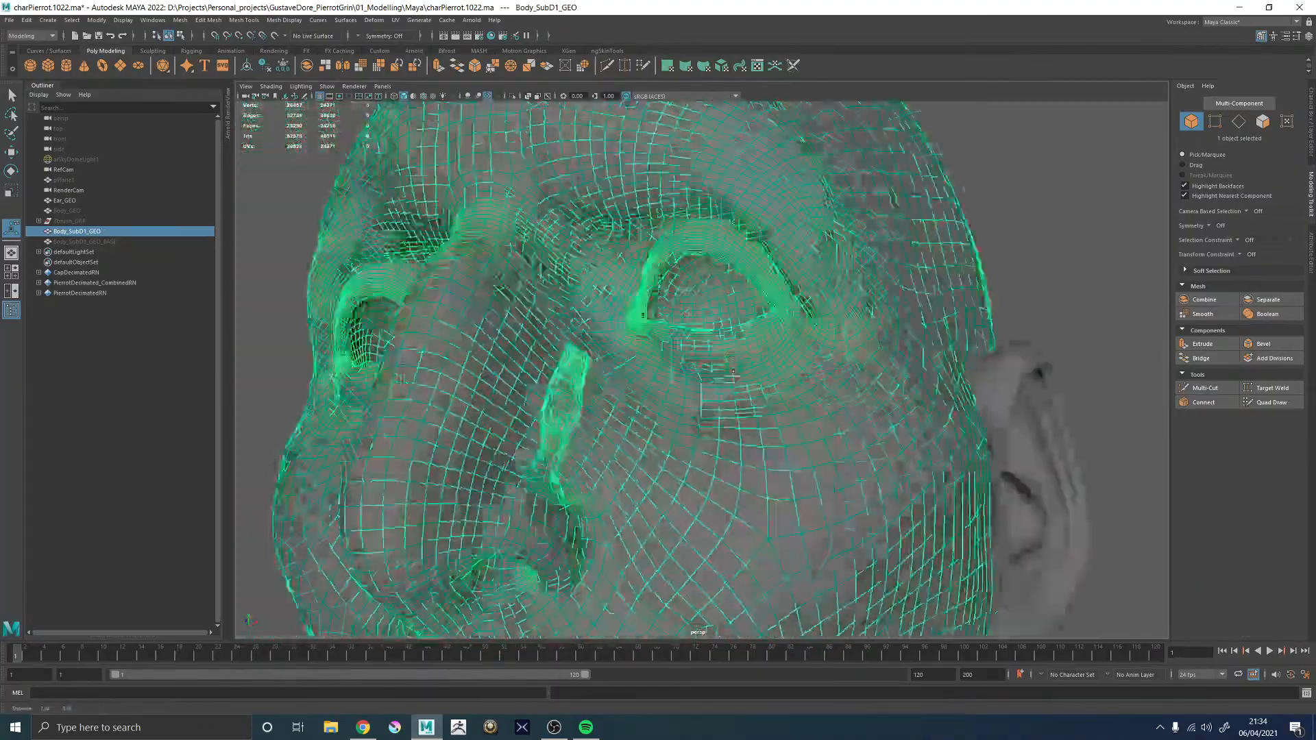
pyautogui.keyDown('alt'); pyautogui.moveTo(730, 412); pyautogui.dragTo(825, 423, button='right'); pyautogui.keyUp('alt')
pyautogui.keyDown('alt'); pyautogui.moveTo(825, 423); pyautogui.dragTo(568, 401); pyautogui.keyUp('alt')
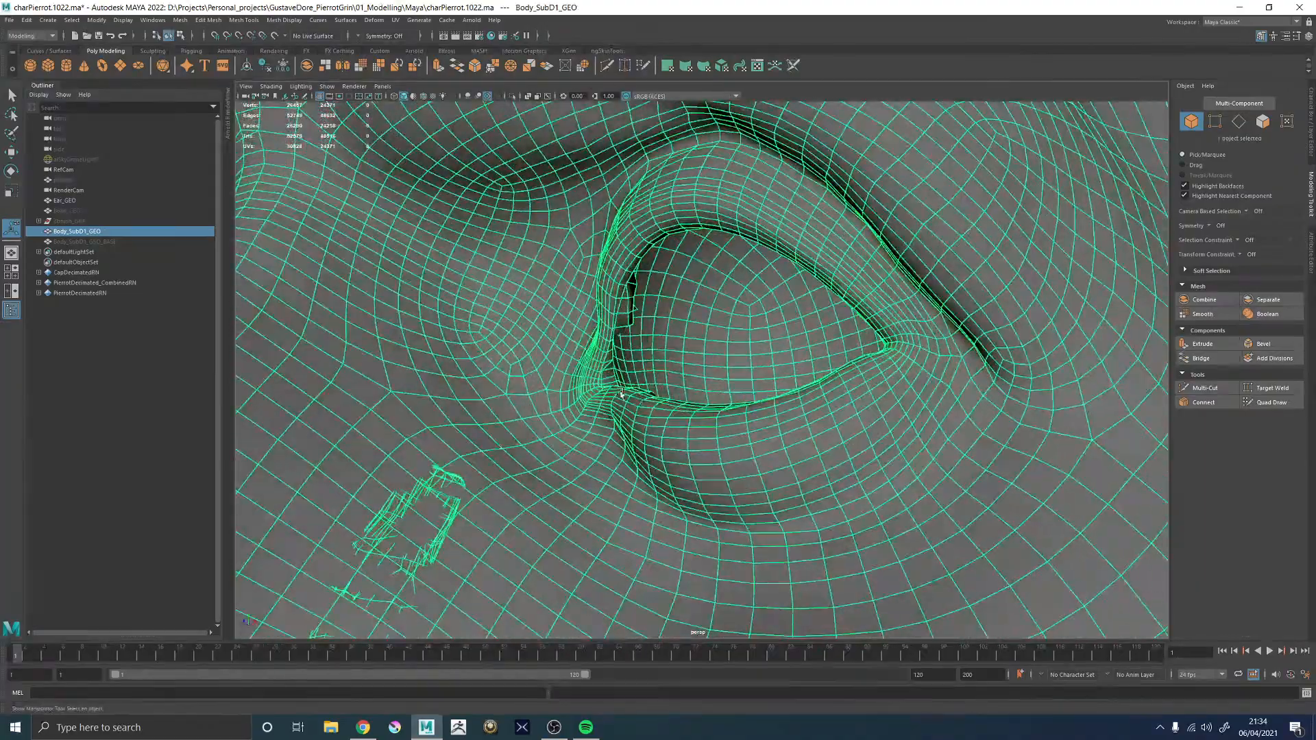
pyautogui.keyDown('alt'); pyautogui.moveTo(661, 343); pyautogui.dragTo(580, 428, button='middle'); pyautogui.keyUp('alt')
pyautogui.keyDown('alt'); pyautogui.moveTo(579, 428); pyautogui.dragTo(717, 470, button='right'); pyautogui.keyUp('alt')
pyautogui.keyDown('alt'); pyautogui.moveTo(717, 470); pyautogui.dragTo(805, 405); pyautogui.keyUp('alt')
pyautogui.keyDown('alt'); pyautogui.moveTo(804, 405); pyautogui.dragTo(507, 384, button='right'); pyautogui.keyUp('alt')
pyautogui.keyDown('alt'); pyautogui.moveTo(507, 384); pyautogui.dragTo(741, 411); pyautogui.keyUp('alt')
pyautogui.keyDown('alt'); pyautogui.moveTo(960, 439); pyautogui.dragTo(808, 425, button='right'); pyautogui.keyUp('alt')
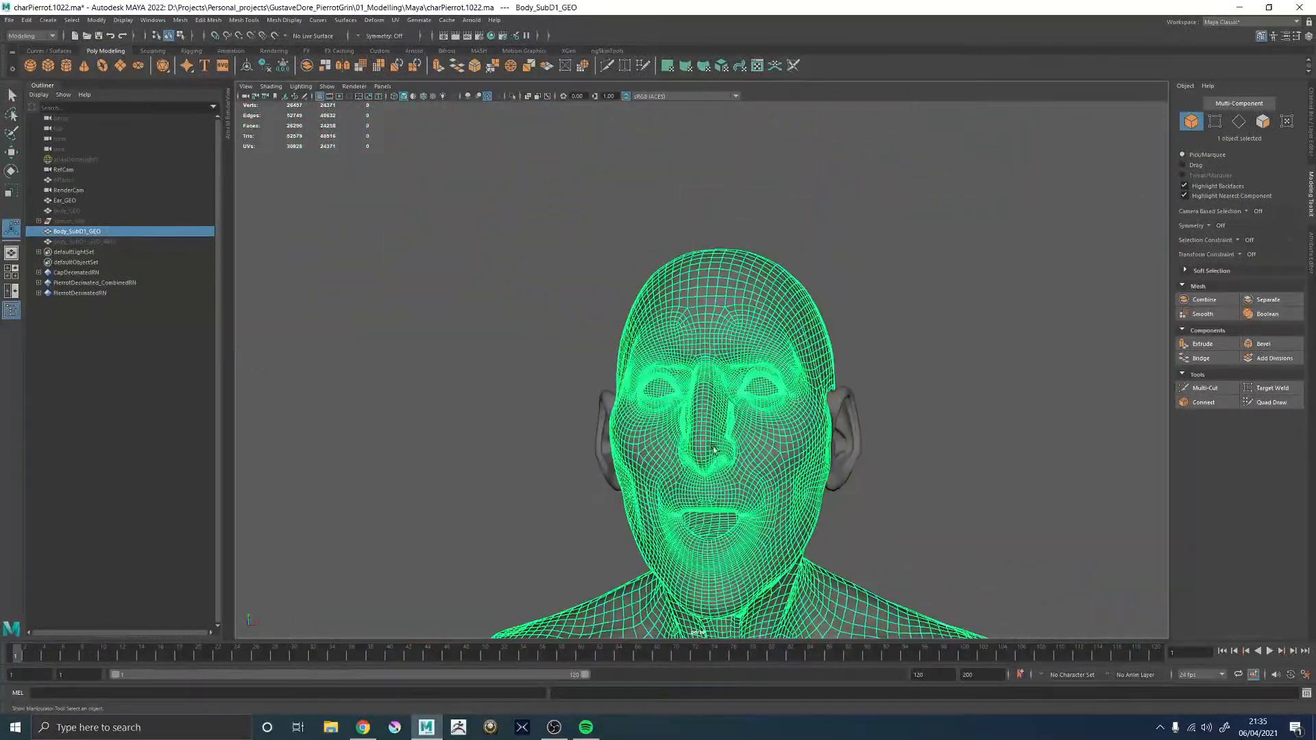
pyautogui.keyDown('alt'); pyautogui.moveTo(1131, 535); pyautogui.dragTo(1047, 373, button='middle'); pyautogui.keyUp('alt')
pyautogui.click(1048, 373)
pyautogui.click(691, 458)
# - Examine the projected shape of the torso, shoulders and arms on Body_SubD1_GEO
pyautogui.keyDown('alt'); pyautogui.moveTo(674, 478); pyautogui.dragTo(932, 388); pyautogui.keyUp('alt')
pyautogui.click(932, 388)
pyautogui.keyDown('alt'); pyautogui.moveTo(931, 388); pyautogui.dragTo(683, 503, button='right'); pyautogui.keyUp('alt')
pyautogui.keyDown('alt'); pyautogui.moveTo(684, 502); pyautogui.dragTo(843, 244, button='middle'); pyautogui.keyUp('alt')
pyautogui.keyDown('alt'); pyautogui.moveTo(843, 244); pyautogui.dragTo(788, 382, button='right'); pyautogui.keyUp('alt')
pyautogui.keyDown('alt'); pyautogui.moveTo(788, 381); pyautogui.dragTo(714, 390); pyautogui.keyUp('alt')
pyautogui.click(713, 390)
pyautogui.moveTo(741, 347)
pyautogui.keyDown('alt'); pyautogui.mouseDown(button='right')
pyautogui.moveTo(851, 416)
pyautogui.moveTo(946, 446)
pyautogui.mouseUp(button='right'); pyautogui.keyUp('alt')
pyautogui.moveTo(946, 445)
pyautogui.keyDown('alt'); pyautogui.mouseDown()
pyautogui.moveTo(840, 438)
pyautogui.moveTo(917, 455)
pyautogui.mouseUp(); pyautogui.keyUp('alt')
pyautogui.click(917, 455)
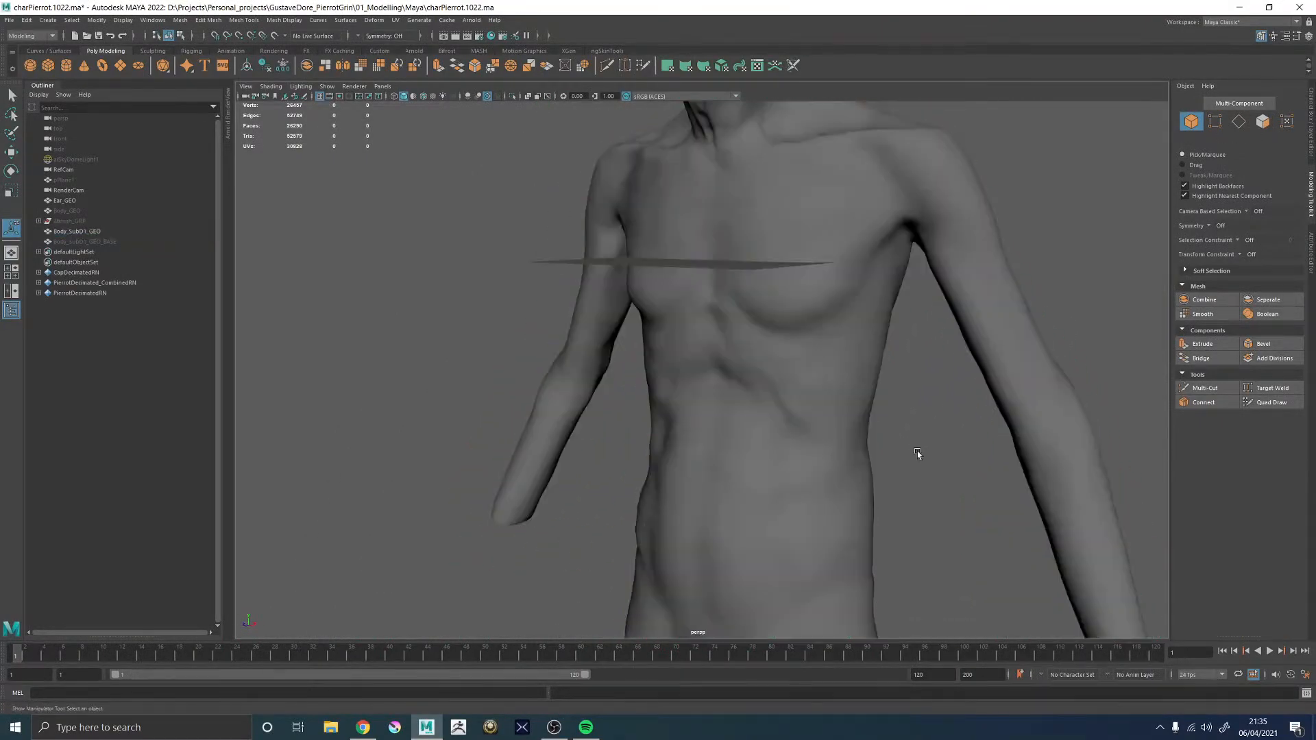
pyautogui.keyDown('alt'); pyautogui.moveTo(916, 455); pyautogui.dragTo(854, 387, button='right'); pyautogui.keyUp('alt')
pyautogui.keyDown('alt'); pyautogui.moveTo(720, 354); pyautogui.dragTo(679, 395, button='middle'); pyautogui.keyUp('alt')
pyautogui.keyDown('alt'); pyautogui.moveTo(678, 395); pyautogui.dragTo(821, 416, button='right'); pyautogui.keyUp('alt')
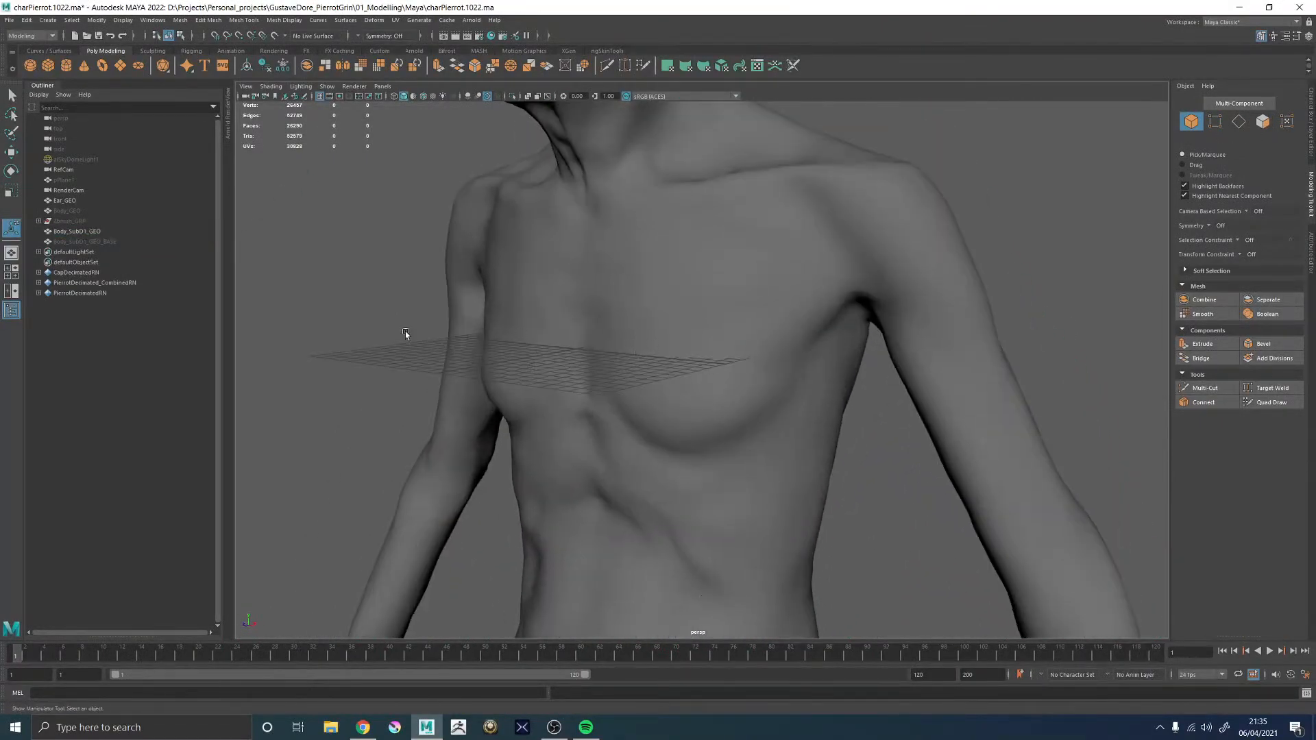
# - Show Body_GEO again and isolate it in the viewport to compare its forms with the projected mesh
pyautogui.click(68, 211)
pyautogui.press('h')
pyautogui.keyDown('alt'); pyautogui.moveTo(732, 449); pyautogui.dragTo(949, 446); pyautogui.keyUp('alt')
pyautogui.keyDown('alt'); pyautogui.moveTo(949, 445); pyautogui.dragTo(889, 408, button='right'); pyautogui.keyUp('alt')
pyautogui.click(513, 96)
pyautogui.keyDown('alt'); pyautogui.moveTo(987, 268); pyautogui.dragTo(895, 262); pyautogui.keyUp('alt')
pyautogui.click(894, 263)
pyautogui.keyDown('alt'); pyautogui.moveTo(837, 397); pyautogui.dragTo(640, 414); pyautogui.keyUp('alt')
pyautogui.click(87, 241)
pyautogui.click(88, 231)
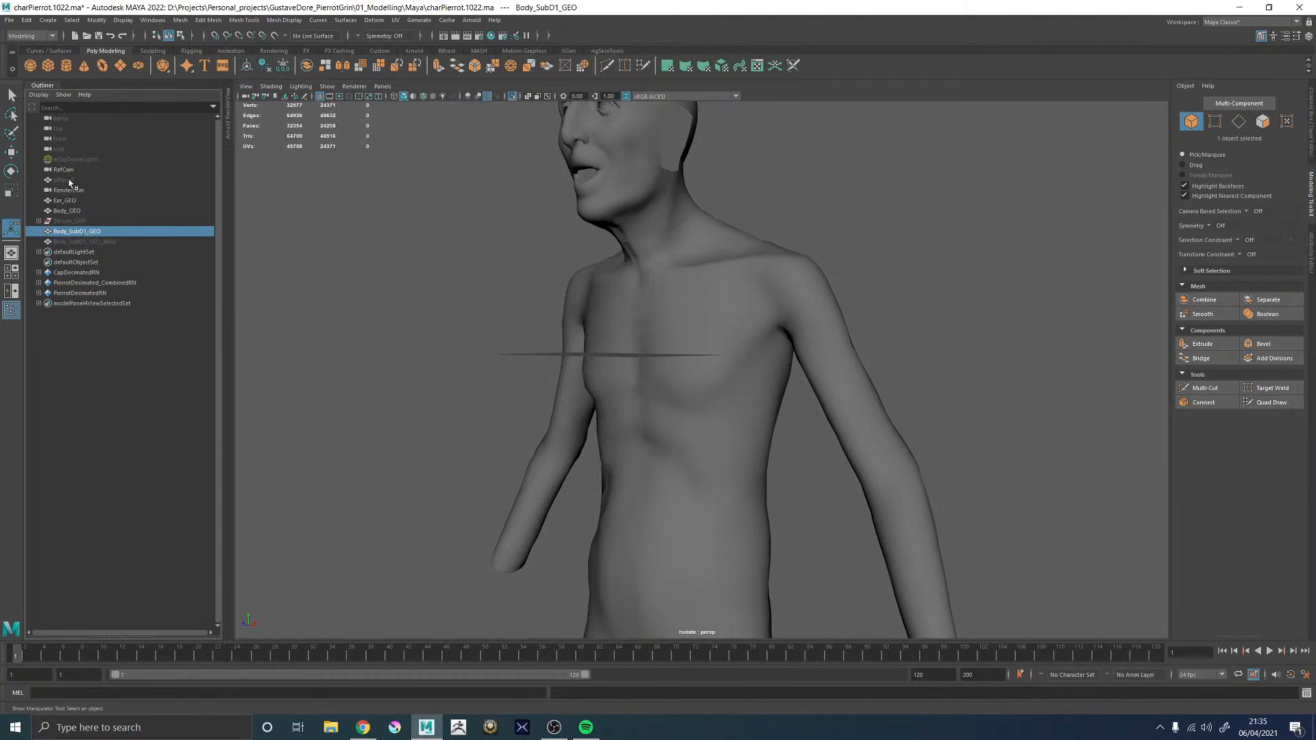
# - Hide Body_GEO, select Body_SubD1_GEO and turn off the isolated view
pyautogui.click(67, 211)
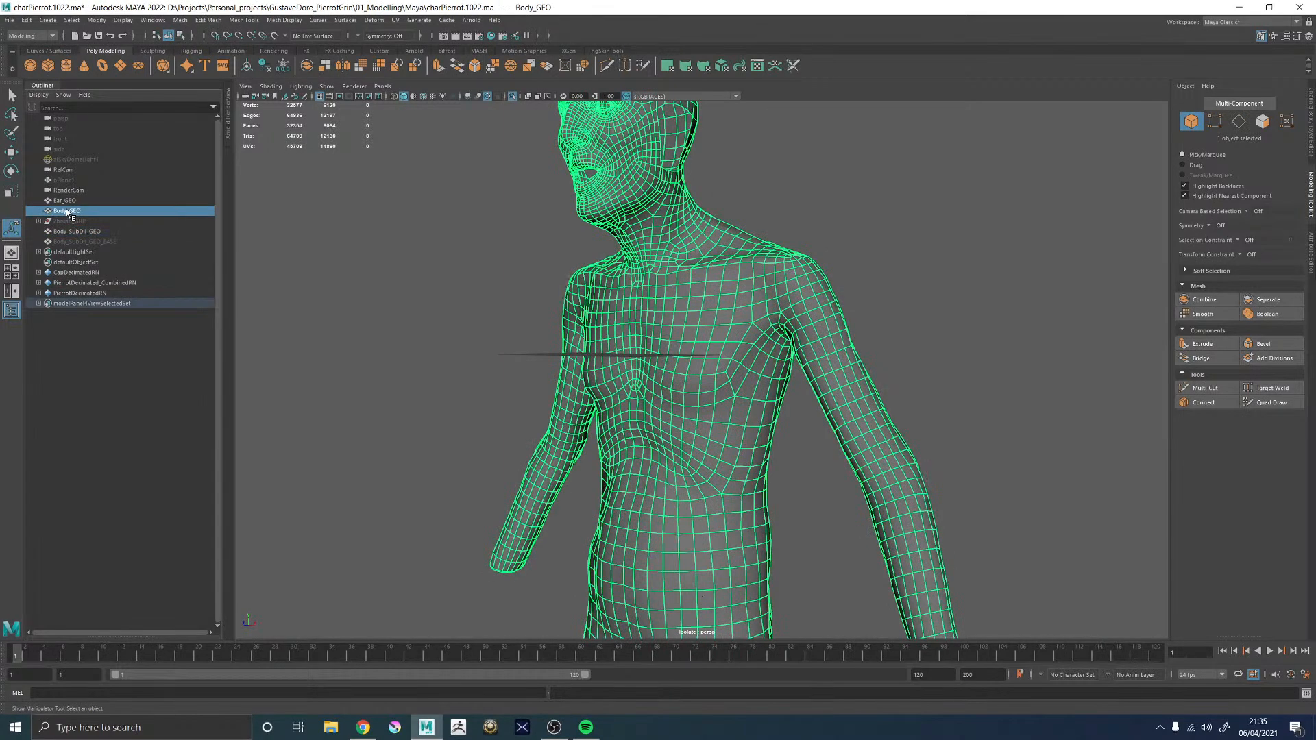
pyautogui.press('h')
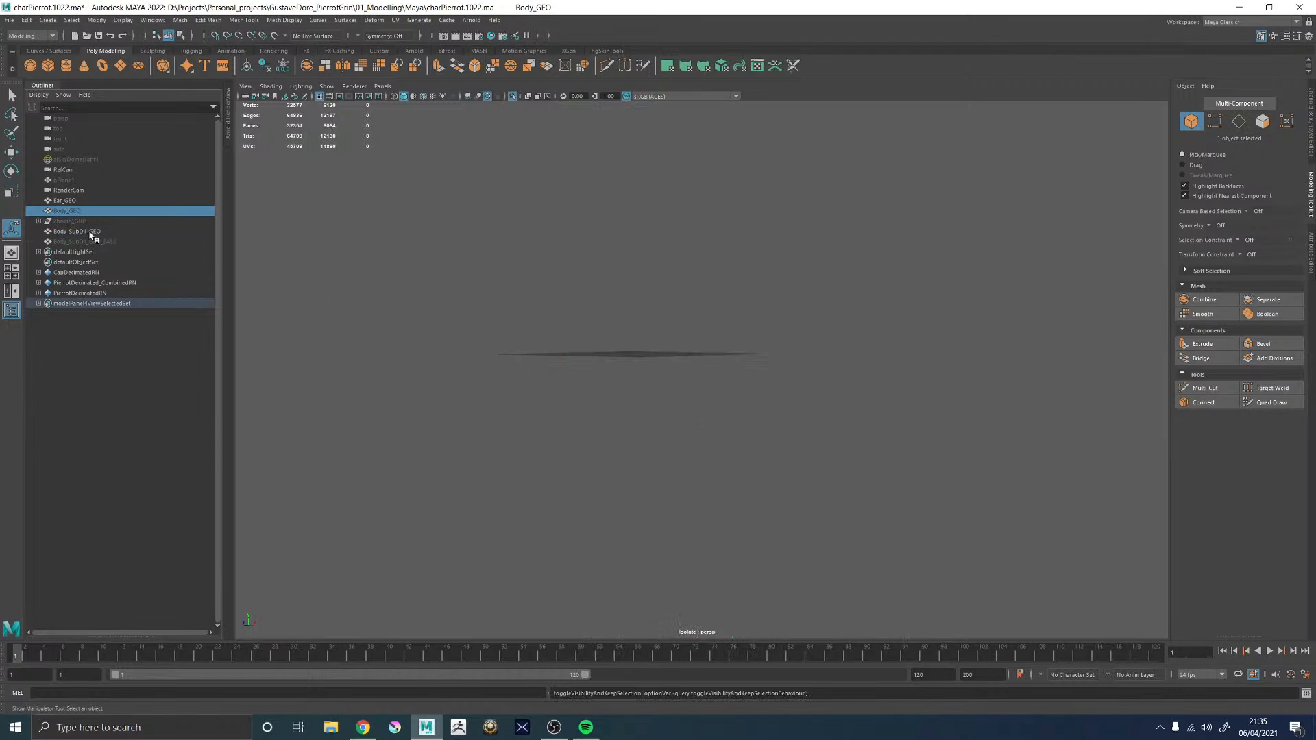
pyautogui.click(89, 233)
pyautogui.click(513, 96)
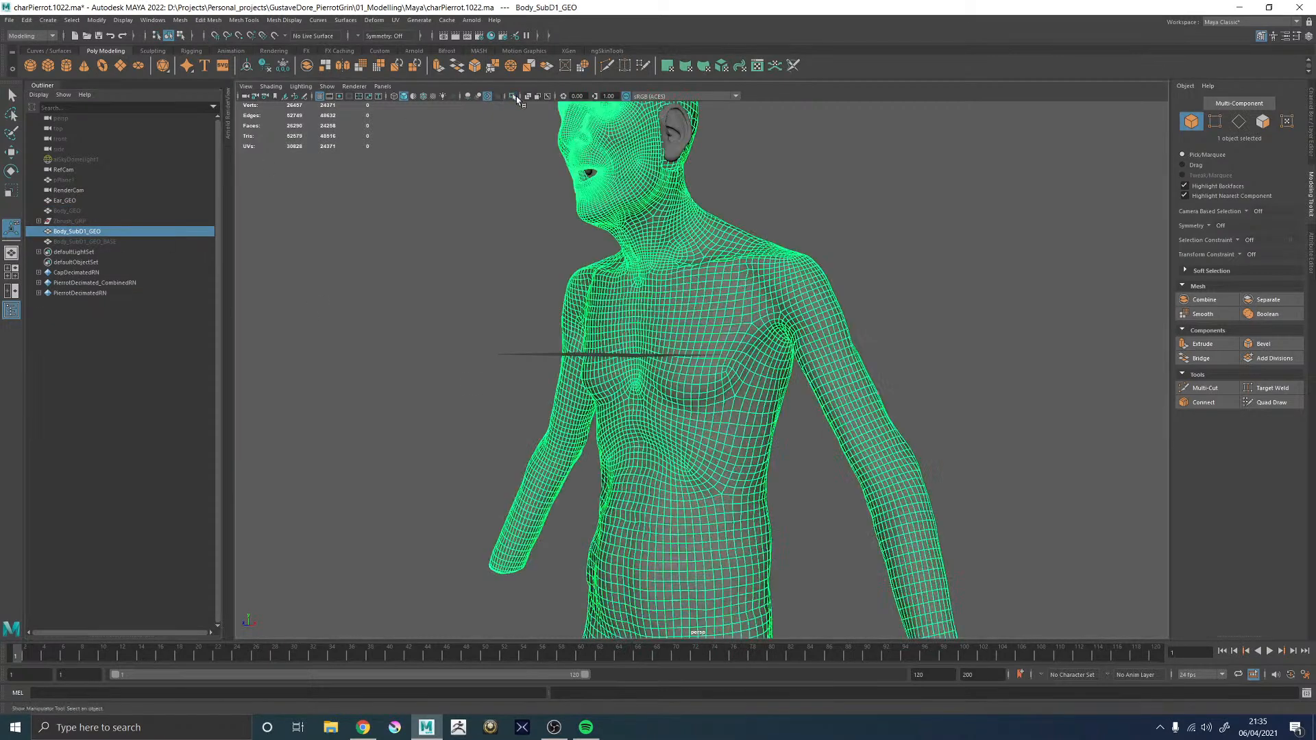
# - Examine the projected Body_SubD1_GEO mesh from the torso and arms up to the nose bridge and both eyes
pyautogui.click(876, 248)
pyautogui.keyDown('alt'); pyautogui.moveTo(876, 248); pyautogui.dragTo(878, 261, button='right'); pyautogui.keyUp('alt')
pyautogui.keyDown('alt'); pyautogui.moveTo(676, 353); pyautogui.dragTo(809, 364); pyautogui.keyUp('alt')
pyautogui.keyDown('alt'); pyautogui.moveTo(738, 379); pyautogui.dragTo(799, 507, button='right'); pyautogui.keyUp('alt')
pyautogui.keyDown('alt'); pyautogui.moveTo(891, 507); pyautogui.dragTo(747, 480); pyautogui.keyUp('alt')
pyautogui.keyDown('alt'); pyautogui.moveTo(660, 183); pyautogui.dragTo(664, 199, button='middle'); pyautogui.keyUp('alt')
pyautogui.keyDown('alt'); pyautogui.moveTo(806, 332); pyautogui.dragTo(754, 331); pyautogui.keyUp('alt')
pyautogui.keyDown('alt'); pyautogui.moveTo(884, 336); pyautogui.dragTo(817, 332, button='right'); pyautogui.keyUp('alt')
pyautogui.keyDown('alt'); pyautogui.moveTo(816, 332); pyautogui.dragTo(885, 329); pyautogui.keyUp('alt')
pyautogui.keyDown('alt'); pyautogui.moveTo(734, 235); pyautogui.dragTo(740, 445, button='middle'); pyautogui.keyUp('alt')
pyautogui.keyDown('alt'); pyautogui.moveTo(741, 445); pyautogui.dragTo(960, 480, button='right'); pyautogui.keyUp('alt')
pyautogui.keyDown('alt'); pyautogui.moveTo(823, 418); pyautogui.dragTo(747, 453); pyautogui.keyUp('alt')
pyautogui.keyDown('alt'); pyautogui.moveTo(750, 302); pyautogui.dragTo(771, 514, button='middle'); pyautogui.keyUp('alt')
pyautogui.keyDown('alt'); pyautogui.moveTo(771, 514); pyautogui.dragTo(873, 487, button='right'); pyautogui.keyUp('alt')
pyautogui.keyDown('alt'); pyautogui.moveTo(740, 472); pyautogui.dragTo(867, 439); pyautogui.keyUp('alt')
pyautogui.keyDown('alt'); pyautogui.moveTo(867, 439); pyautogui.dragTo(886, 386, button='middle'); pyautogui.keyUp('alt')
pyautogui.keyDown('alt'); pyautogui.moveTo(886, 386); pyautogui.dragTo(935, 413); pyautogui.keyUp('alt')
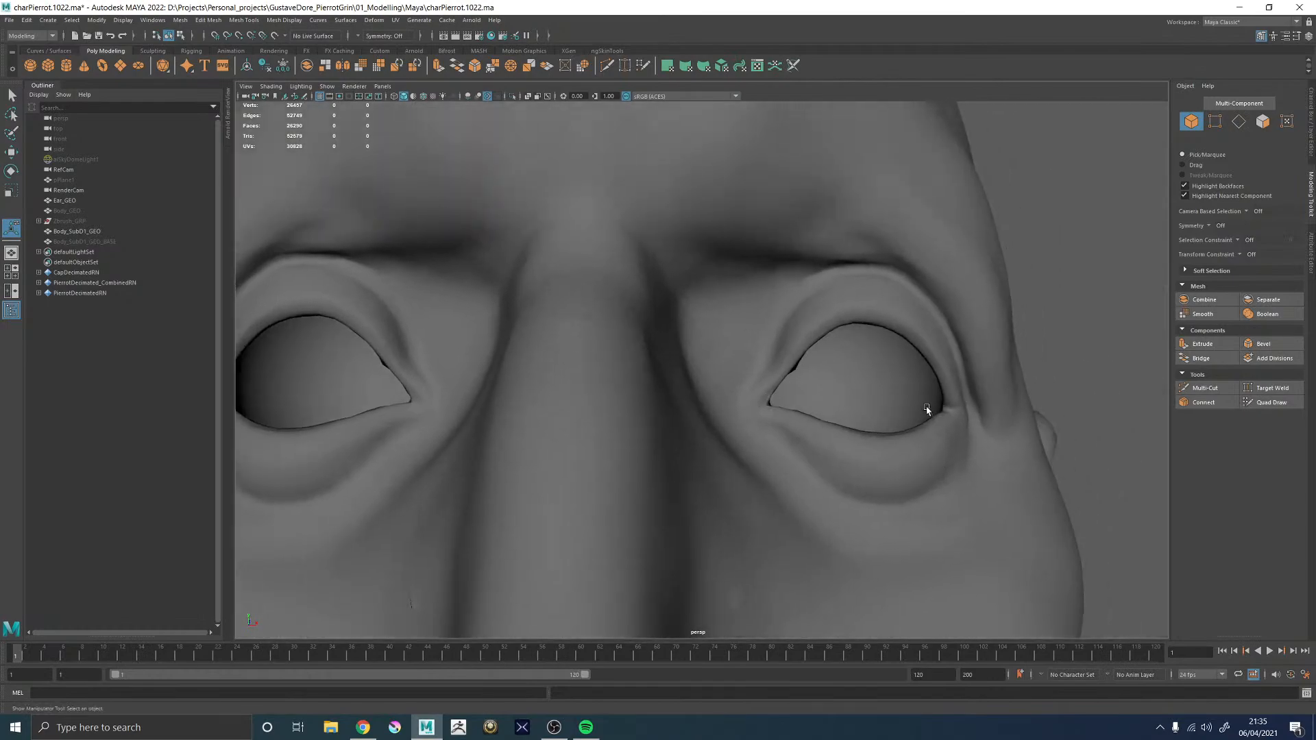
# - Merge vertices at the centre of the nose bridge on Body_SubD1_GEO, using a distance threshold of 0.01
pyautogui.click(611, 330)
pyautogui.keyDown('alt'); pyautogui.moveTo(610, 330); pyautogui.dragTo(575, 322, button='right'); pyautogui.keyUp('alt')
pyautogui.keyDown('alt'); pyautogui.moveTo(576, 322); pyautogui.dragTo(589, 384, button='middle'); pyautogui.keyUp('alt')
pyautogui.keyDown('alt'); pyautogui.moveTo(589, 383); pyautogui.dragTo(634, 298, button='right'); pyautogui.keyUp('alt')
pyautogui.keyDown('alt'); pyautogui.moveTo(588, 276); pyautogui.dragTo(650, 333, button='middle'); pyautogui.keyUp('alt')
pyautogui.keyDown('alt'); pyautogui.moveTo(650, 334); pyautogui.dragTo(685, 299, button='right'); pyautogui.keyUp('alt')
pyautogui.rightClick(630, 320)
pyautogui.press('F9')
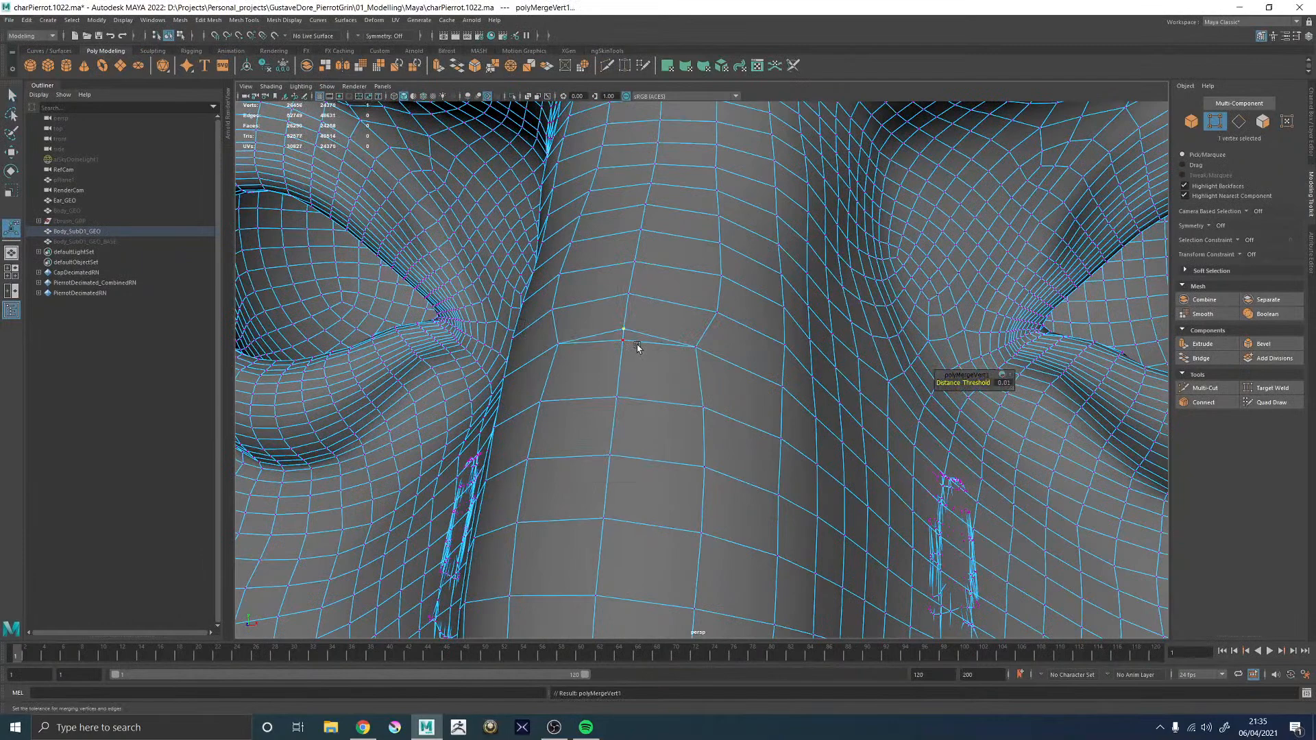
pyautogui.press('4')
pyautogui.click(624, 340)
pyautogui.keyDown('shift'); pyautogui.moveTo(626, 338); pyautogui.dragTo(629, 261, button='right'); pyautogui.keyUp('shift')
pyautogui.scroll(-5, 653, 363)
pyautogui.press('F8')
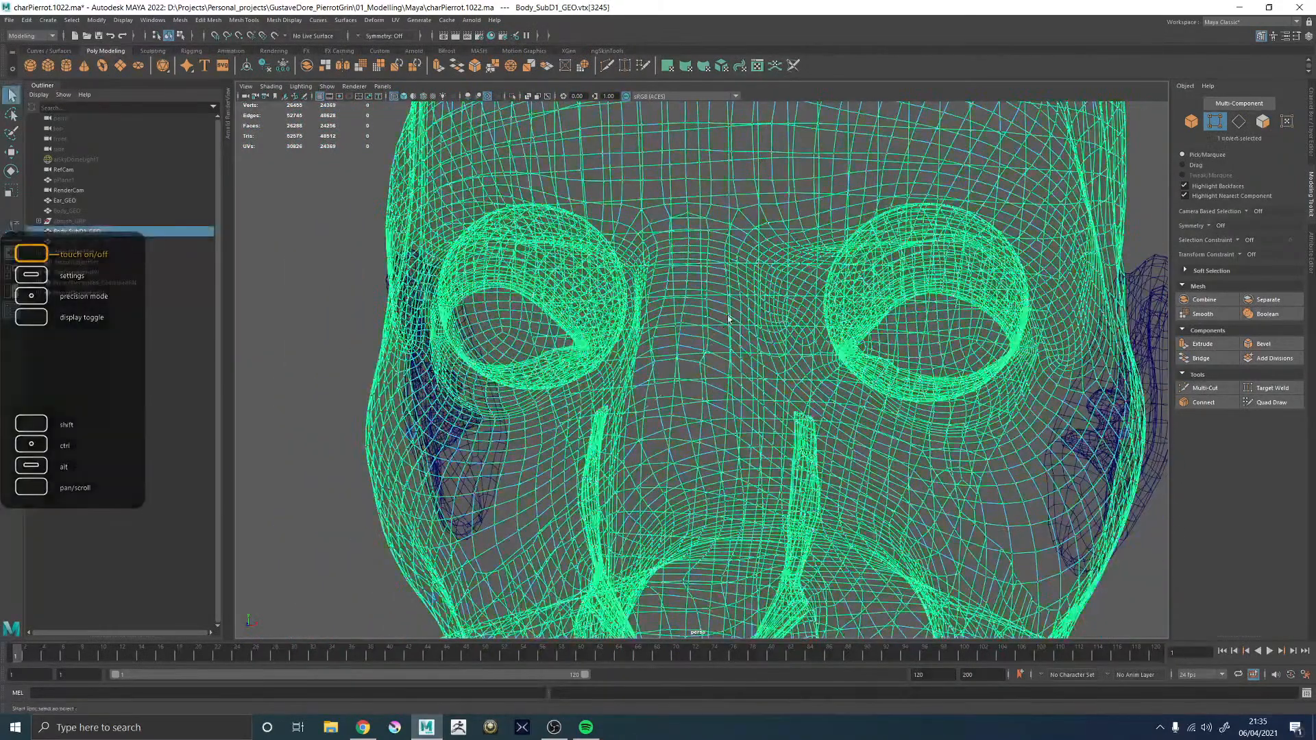
# - Examine the face and neck of the projected body in shaded display without smooth preview
pyautogui.press('5')
pyautogui.scroll(-6, 713, 336)
pyautogui.hotkey('alt', 'd')
pyautogui.moveTo(738, 386)
pyautogui.keyDown('alt'); pyautogui.mouseDown()
pyautogui.moveTo(769, 382)
pyautogui.moveTo(751, 377)
pyautogui.mouseUp(); pyautogui.keyUp('alt')
pyautogui.click(747, 393)
pyautogui.press('1')
pyautogui.keyDown('alt'); pyautogui.moveTo(748, 392); pyautogui.dragTo(735, 266, button='middle'); pyautogui.keyUp('alt')
# - Show Body_GEO and move it sideways along X to compare its face with the projected mesh
pyautogui.click(67, 210)
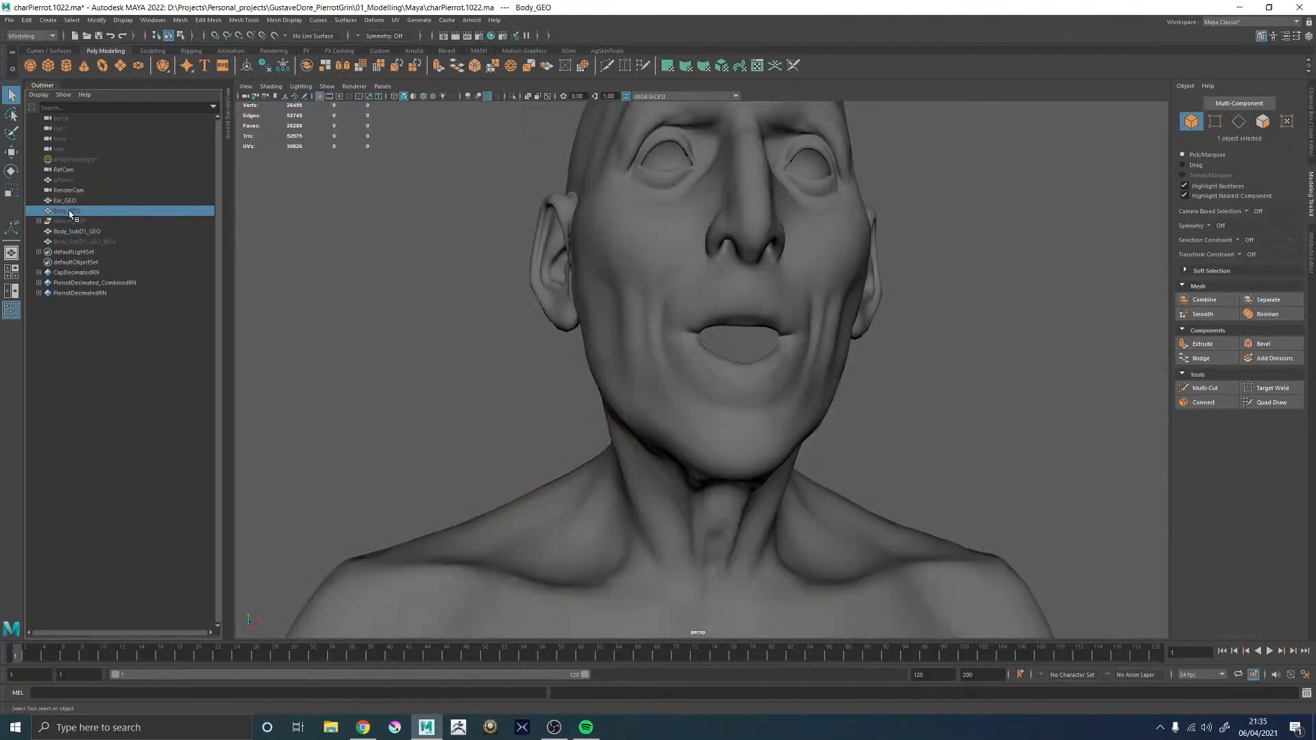
pyautogui.scroll(-10, 575, 370)
pyautogui.press('w')
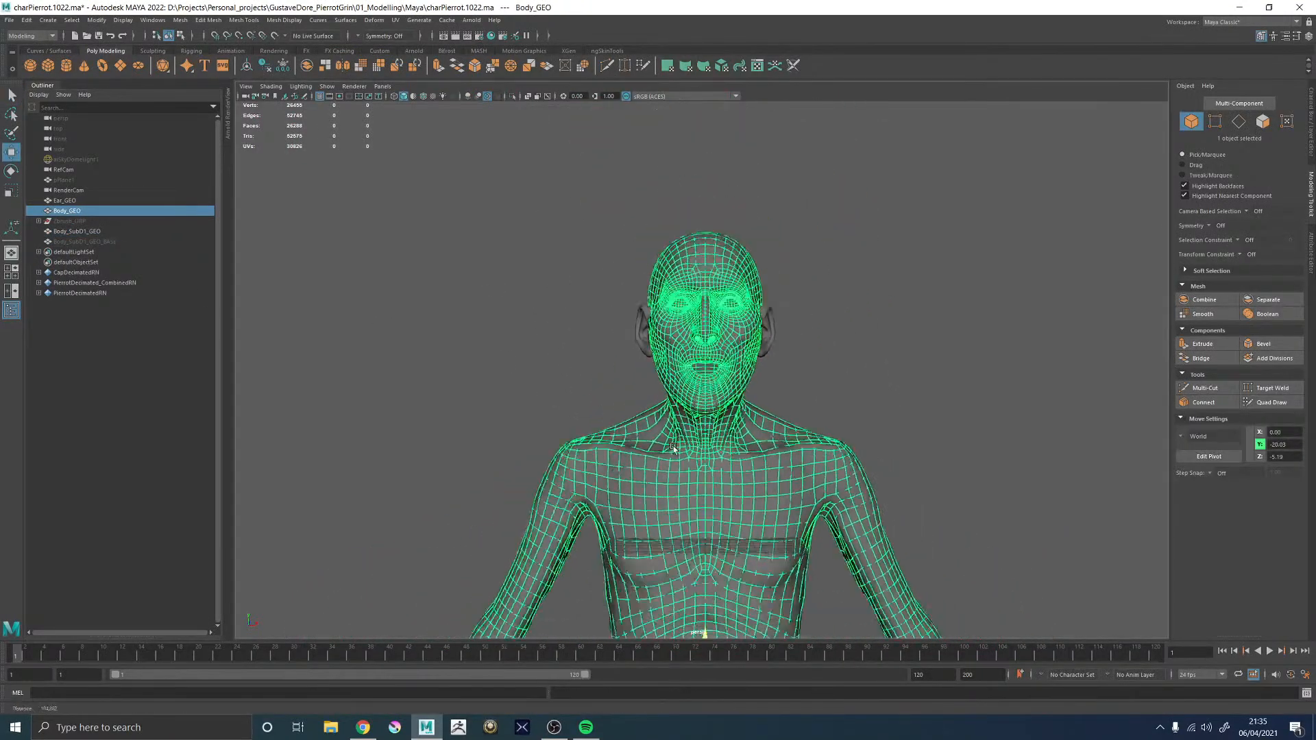
pyautogui.moveTo(755, 502); pyautogui.dragTo(786, 501)
pyautogui.click(811, 402)
pyautogui.scroll(10, 823, 405)
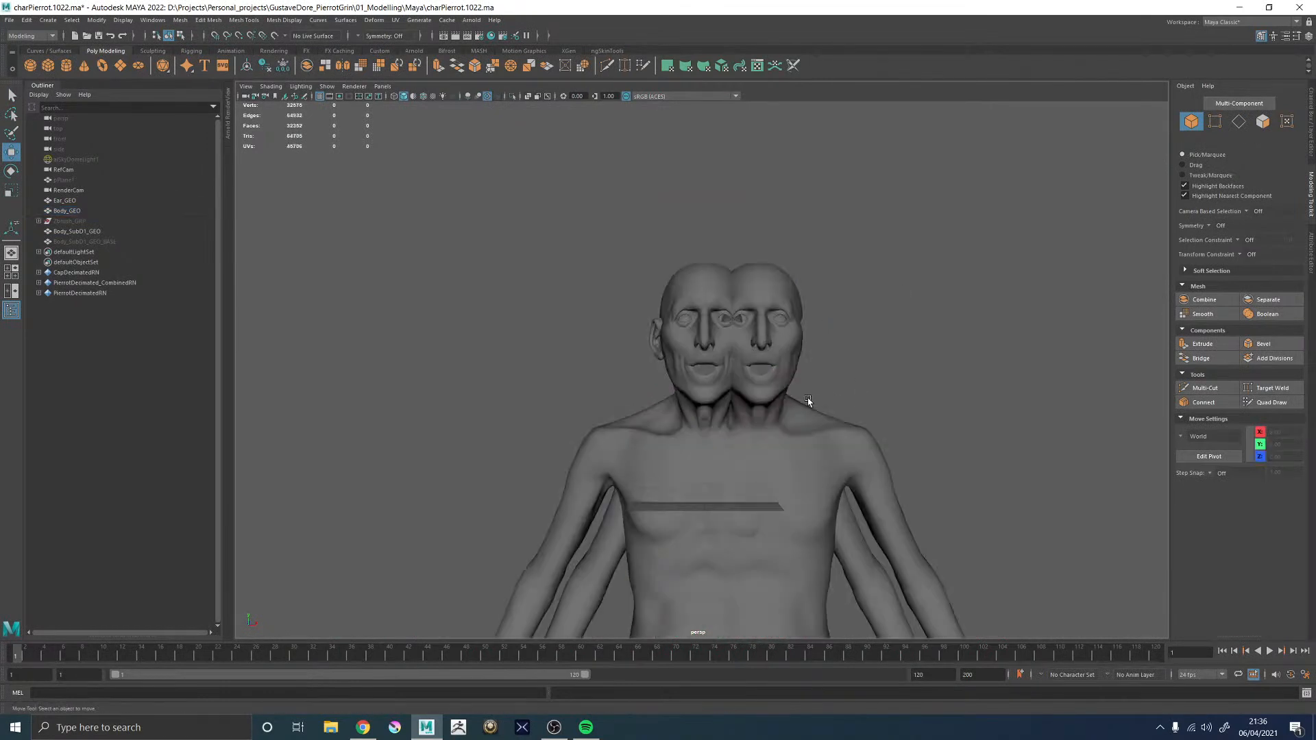
pyautogui.keyDown('alt'); pyautogui.moveTo(862, 409); pyautogui.dragTo(890, 411); pyautogui.keyUp('alt')
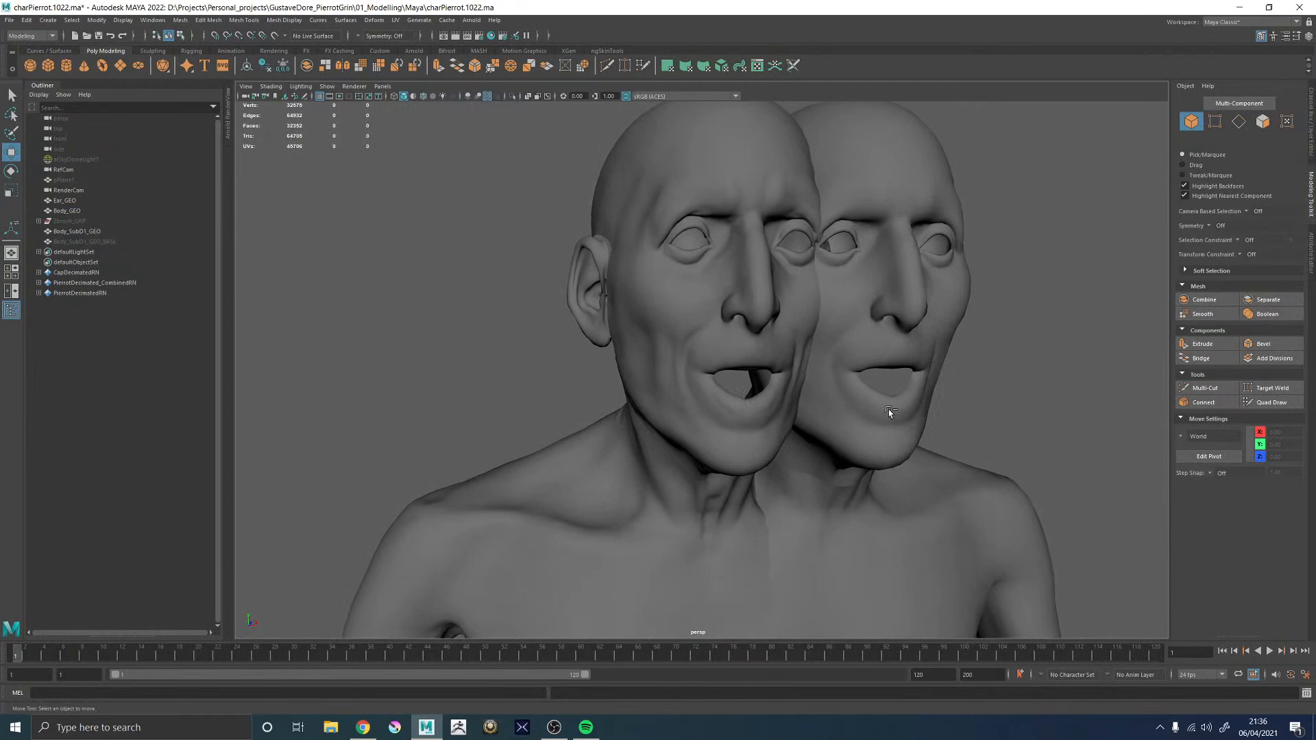
# - Undo the sideways move of Body_GEO and hide the mesh again
pyautogui.hotkey('ctrl', 'z')
pyautogui.hotkey('ctrl', 'z')
pyautogui.hotkey('ctrl', 'z')
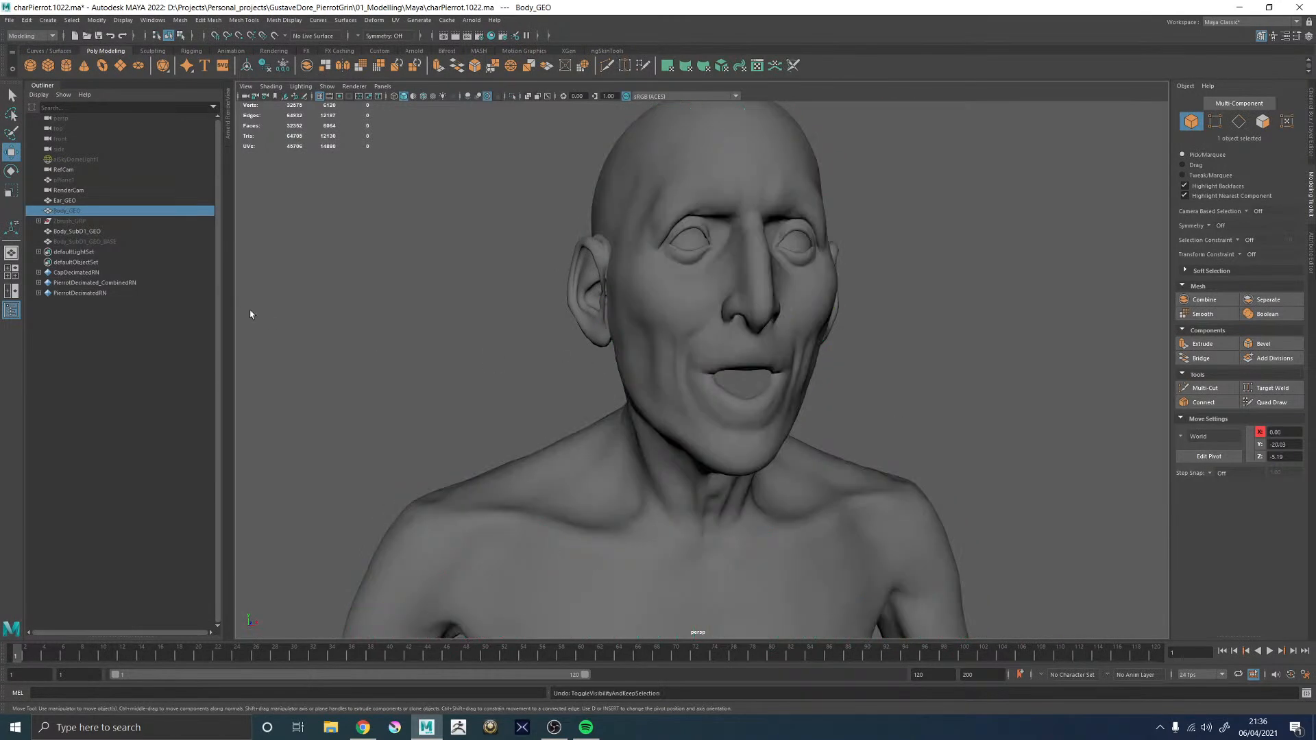
# - Try to create a blend shape on Body_SubD1_GEO with the shown Body_SubD1_GEO_BASE as its target
pyautogui.click(738, 401)
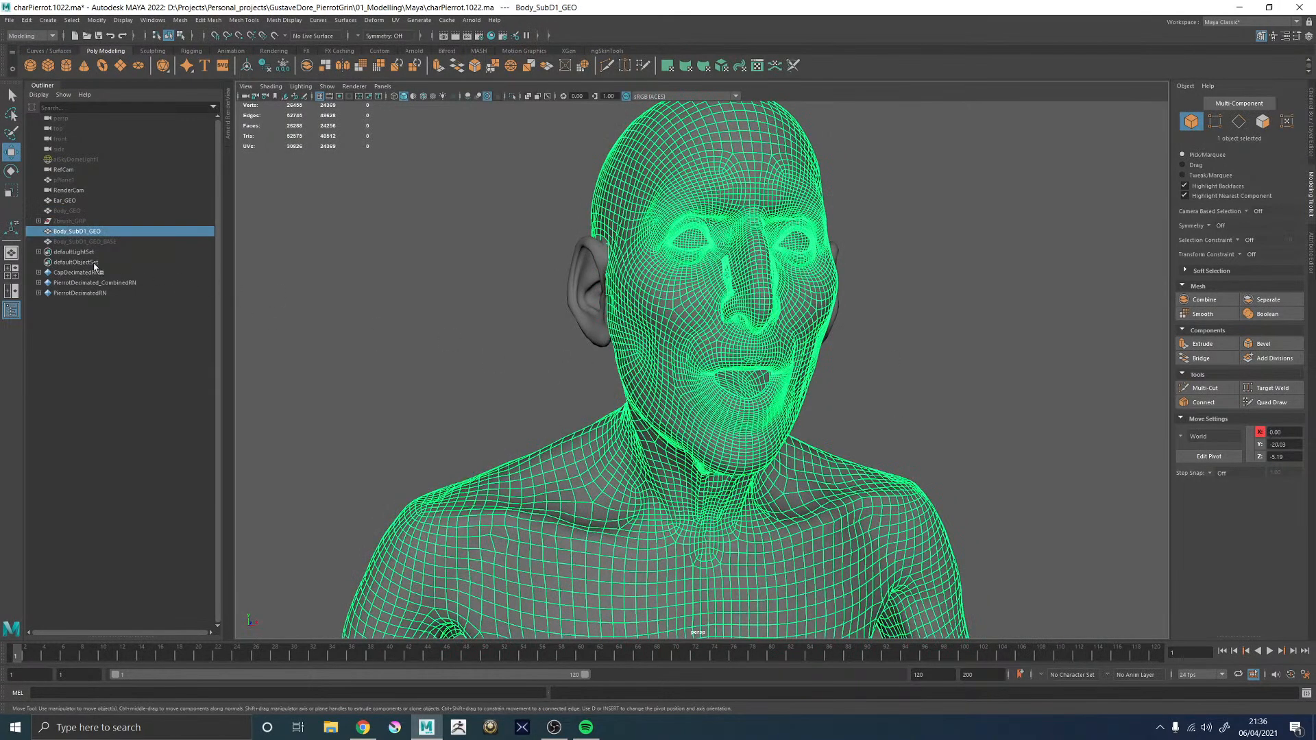
pyautogui.click(96, 243)
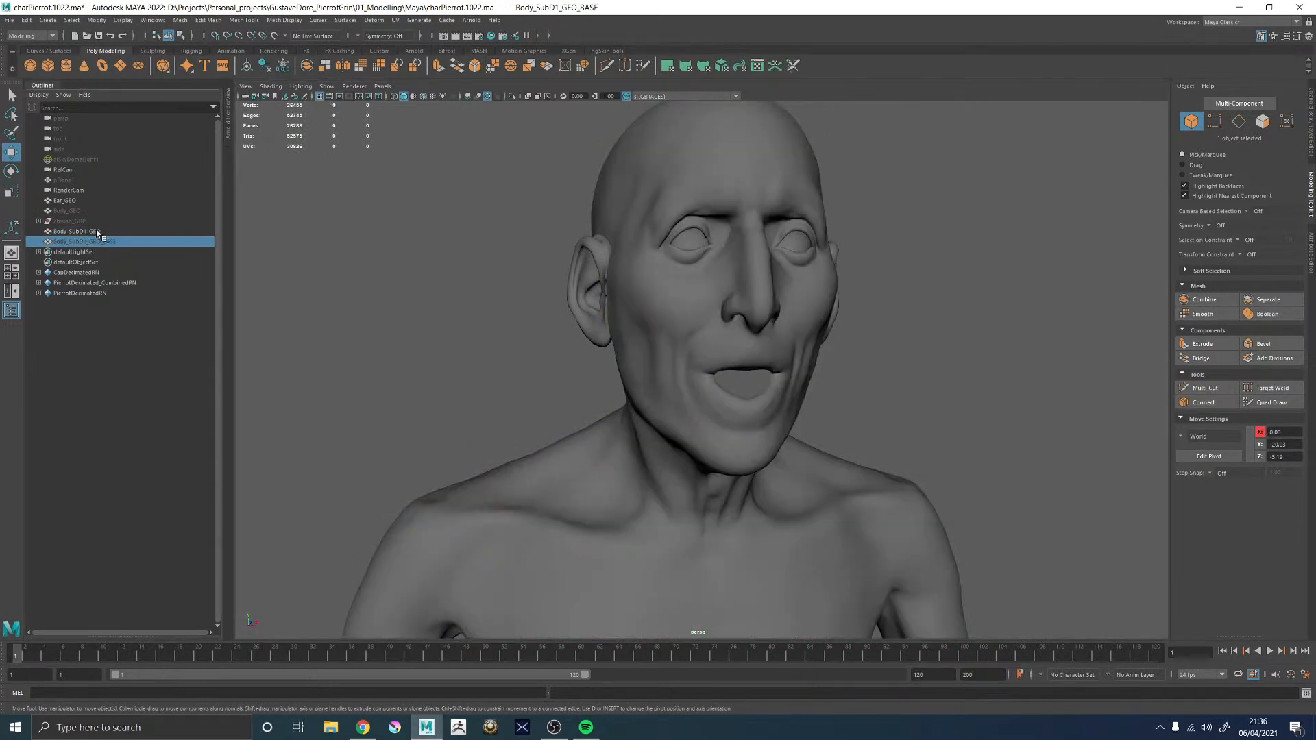
pyautogui.keyDown('ctrl'); pyautogui.click(98, 231); pyautogui.keyUp('ctrl')
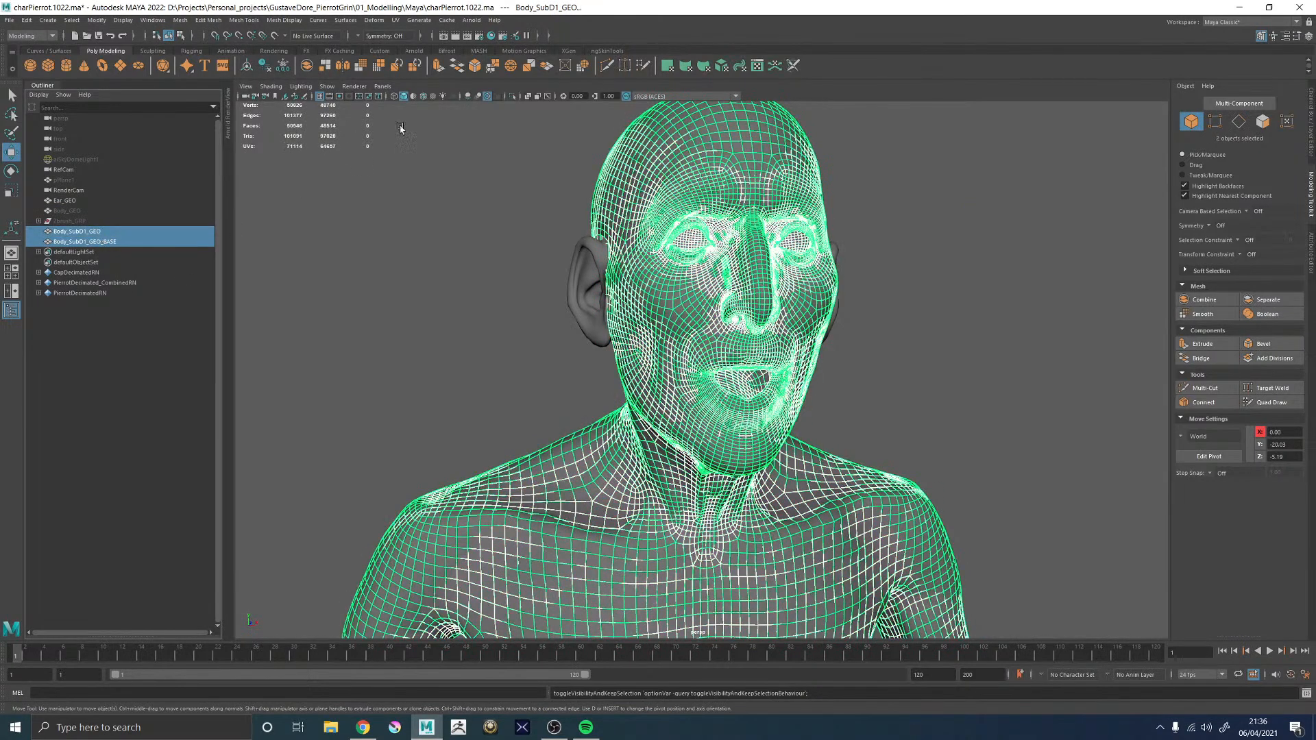
pyautogui.click(181, 21)
pyautogui.moveTo(209, 21)
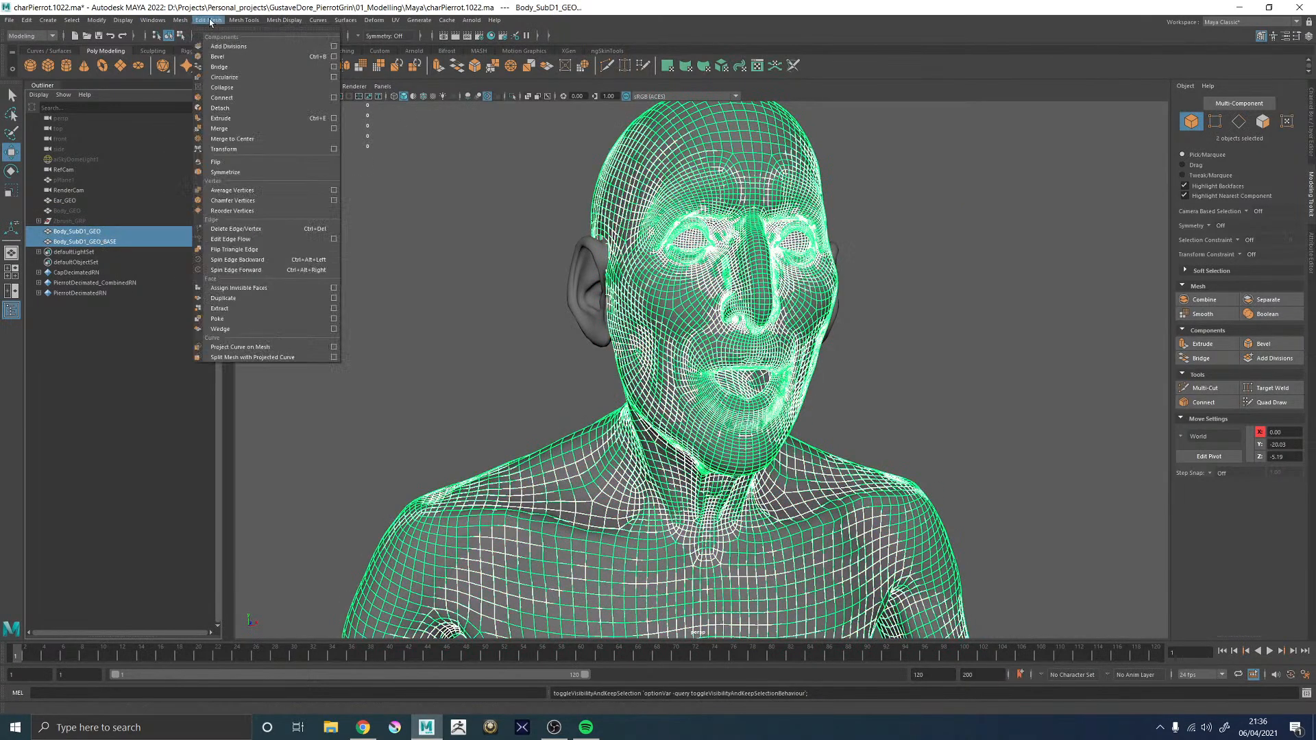
pyautogui.moveTo(374, 20)
pyautogui.click(402, 47)
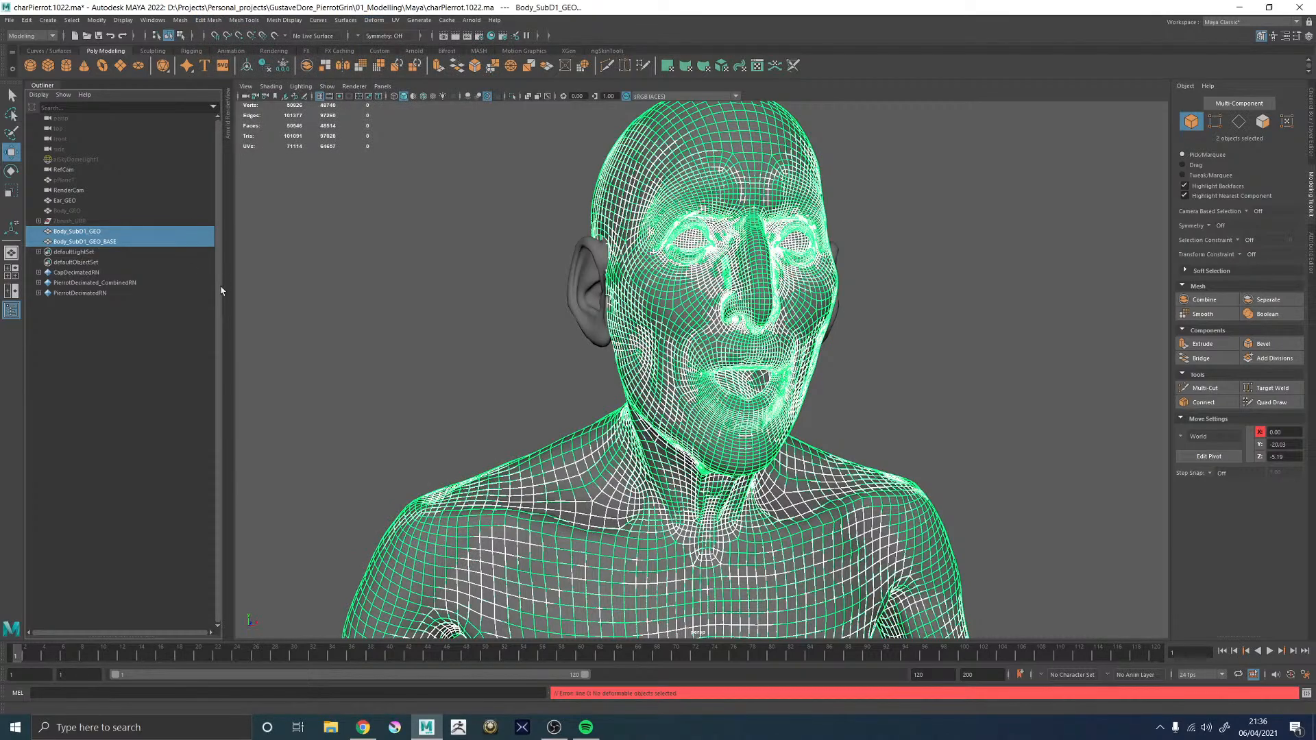
# - Undo the recent selections, visibility changes and nose-bridge vertex merges on Body_SubD1_GEO
pyautogui.click(586, 349)
pyautogui.keyDown('alt'); pyautogui.moveTo(585, 348); pyautogui.dragTo(852, 339); pyautogui.keyUp('alt')
pyautogui.click(663, 282)
pyautogui.keyDown('alt'); pyautogui.moveTo(566, 248); pyautogui.dragTo(564, 390, button='middle'); pyautogui.keyUp('alt')
pyautogui.keyDown('alt'); pyautogui.moveTo(564, 391); pyautogui.dragTo(606, 473, button='right'); pyautogui.keyUp('alt')
pyautogui.keyDown('alt'); pyautogui.moveTo(607, 473); pyautogui.dragTo(748, 366, button='middle'); pyautogui.keyUp('alt')
pyautogui.hotkey('ctrl', 'z')
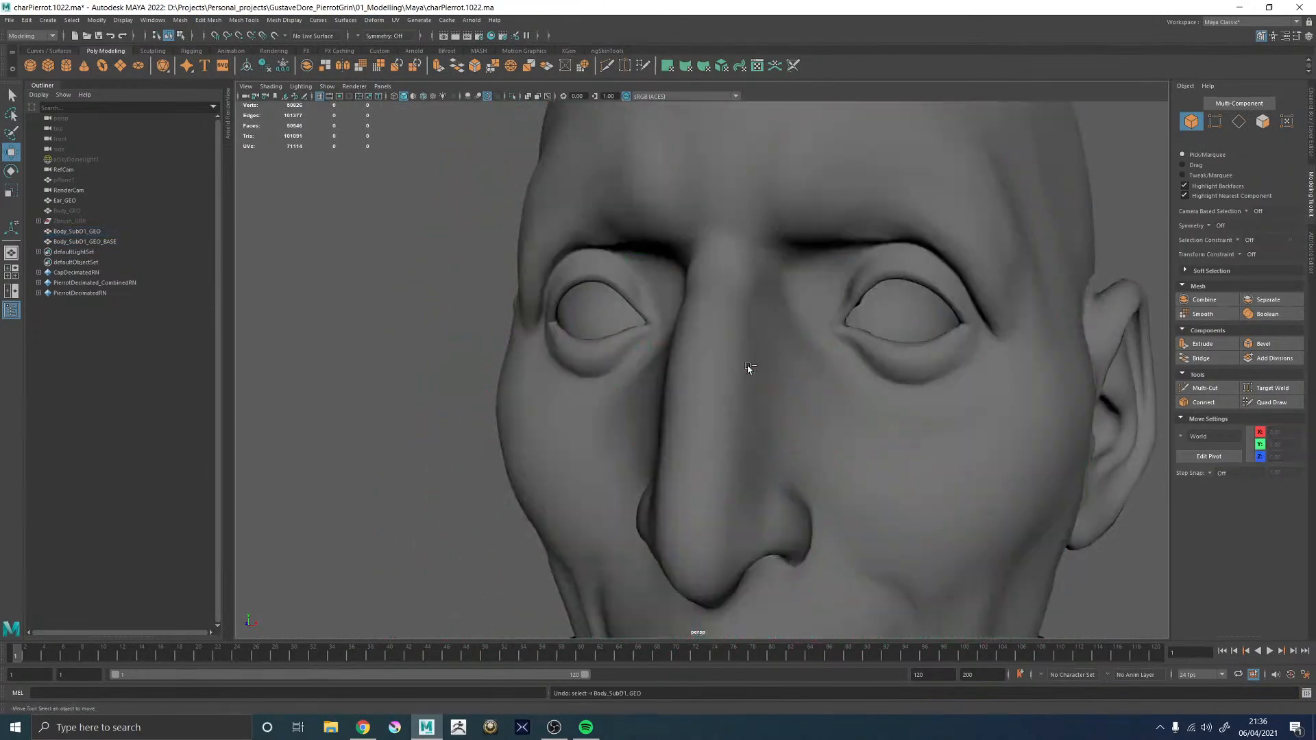
pyautogui.hotkey('ctrl', 'z')
pyautogui.hotkey('ctrl', 'z')
pyautogui.hotkey('ctrl', 'z')
pyautogui.hotkey('ctrl', 'z')
pyautogui.hotkey('ctrl', 'z')
pyautogui.hotkey('ctrl', 'z')
pyautogui.hotkey('ctrl', 'z')
pyautogui.hotkey('ctrl', 'z')
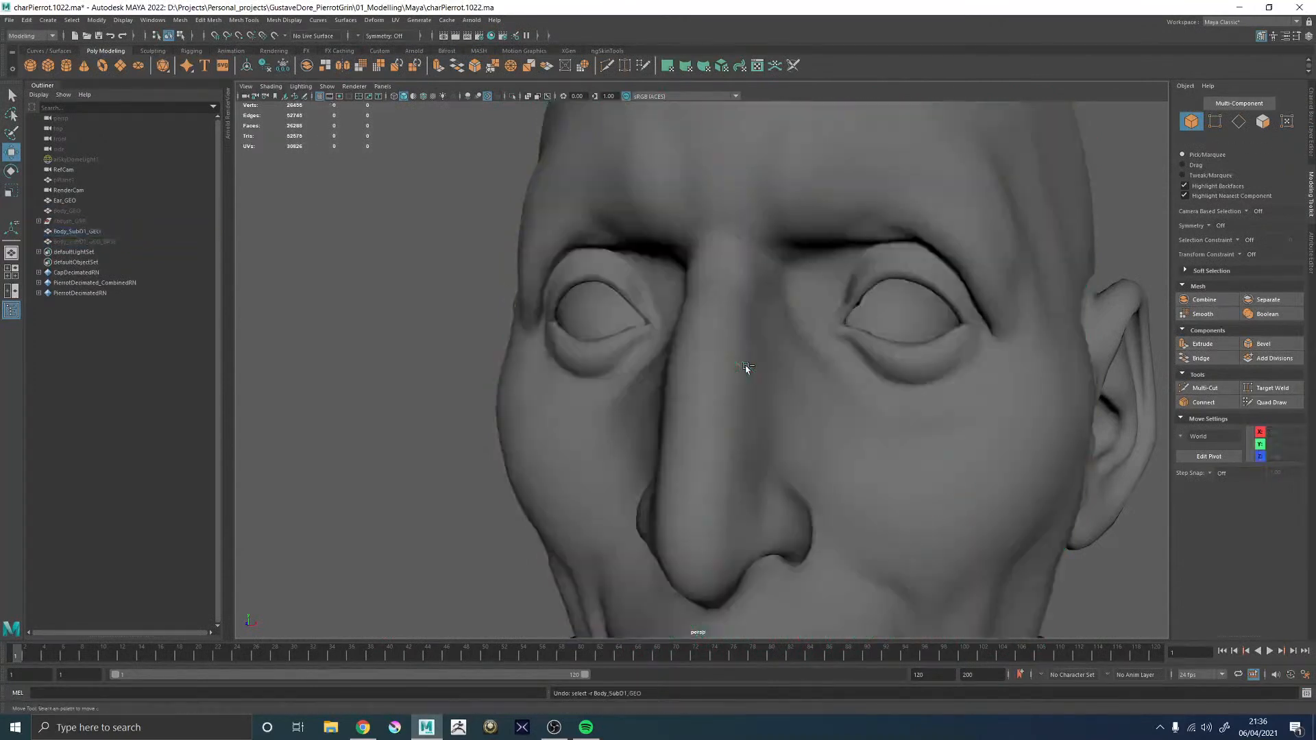
pyautogui.hotkey('ctrl', 'z')
pyautogui.hotkey('ctrl', 'z')
pyautogui.hotkey('ctrl', 'z')
pyautogui.hotkey('ctrl', 'z')
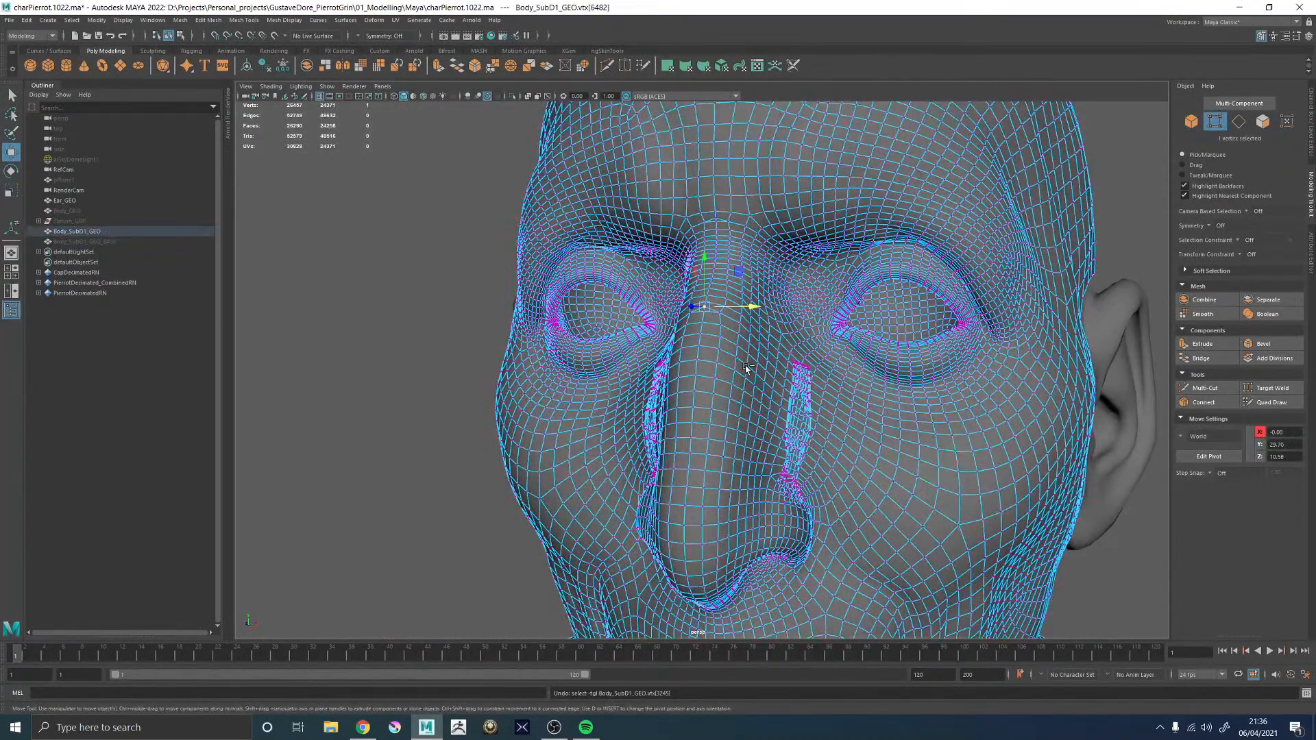
# - Show Body_SubD1_GEO_BASE, make it a blend shape target of Body_SubD1_GEO, and hide it again
pyautogui.click(98, 242)
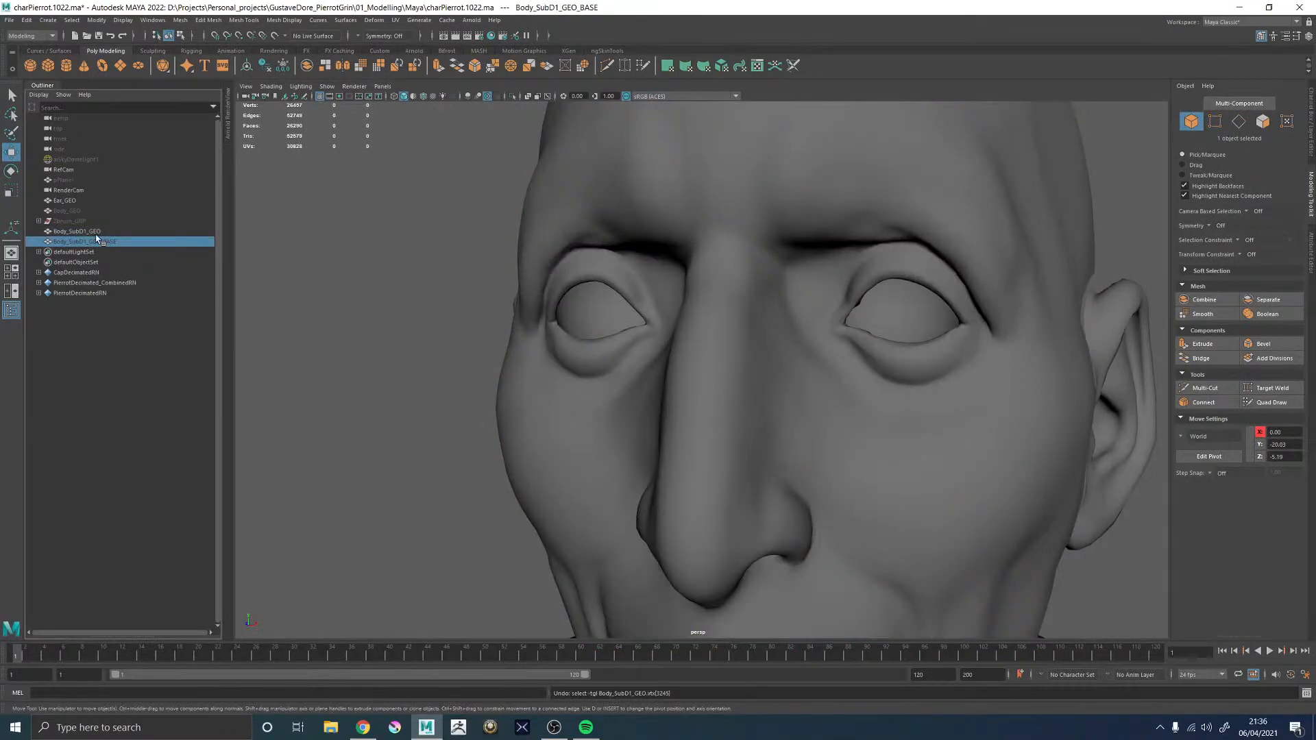
pyautogui.press('h')
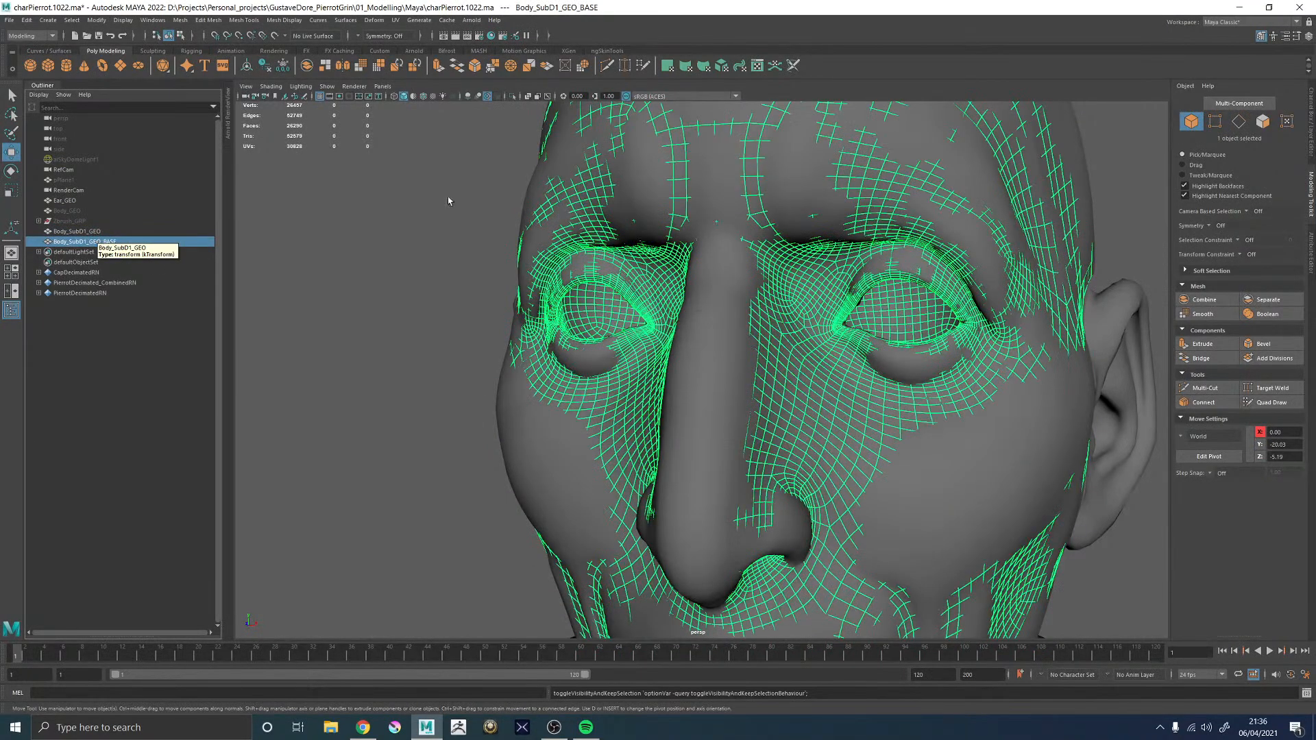
pyautogui.click(513, 97)
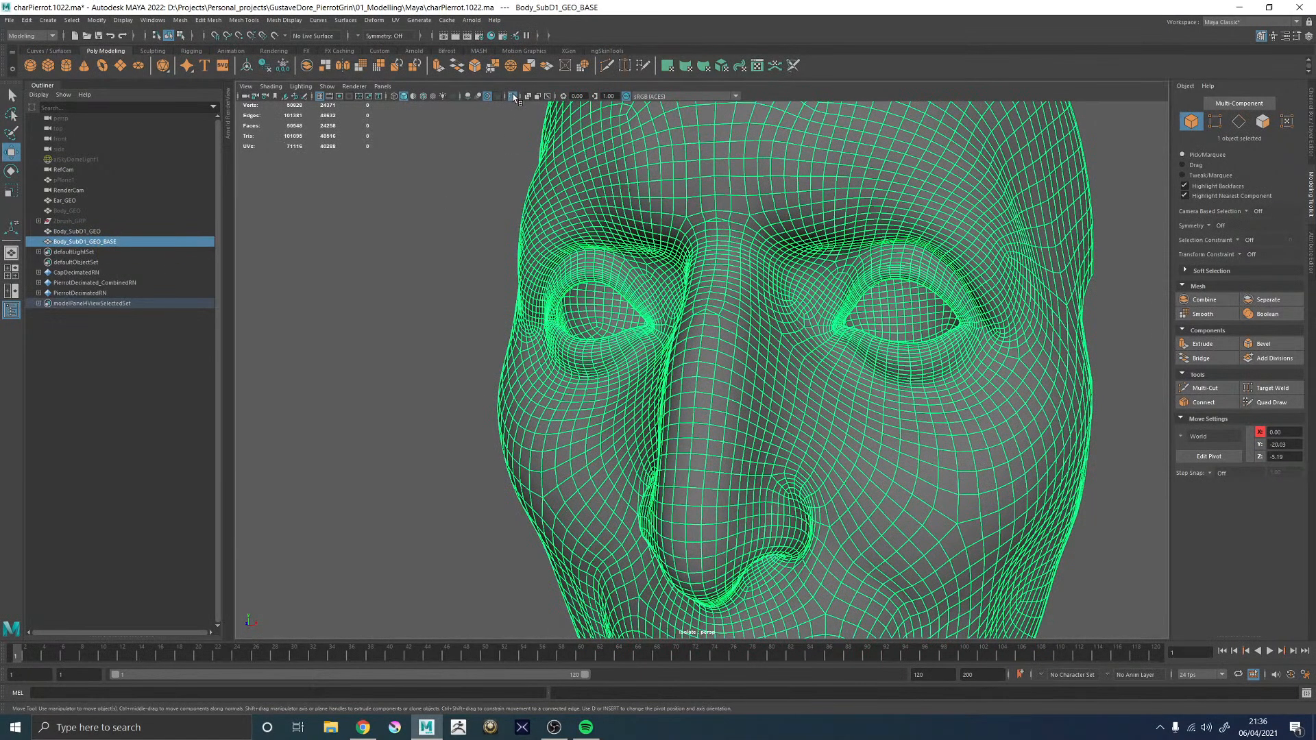
pyautogui.click(513, 96)
pyautogui.click(103, 231)
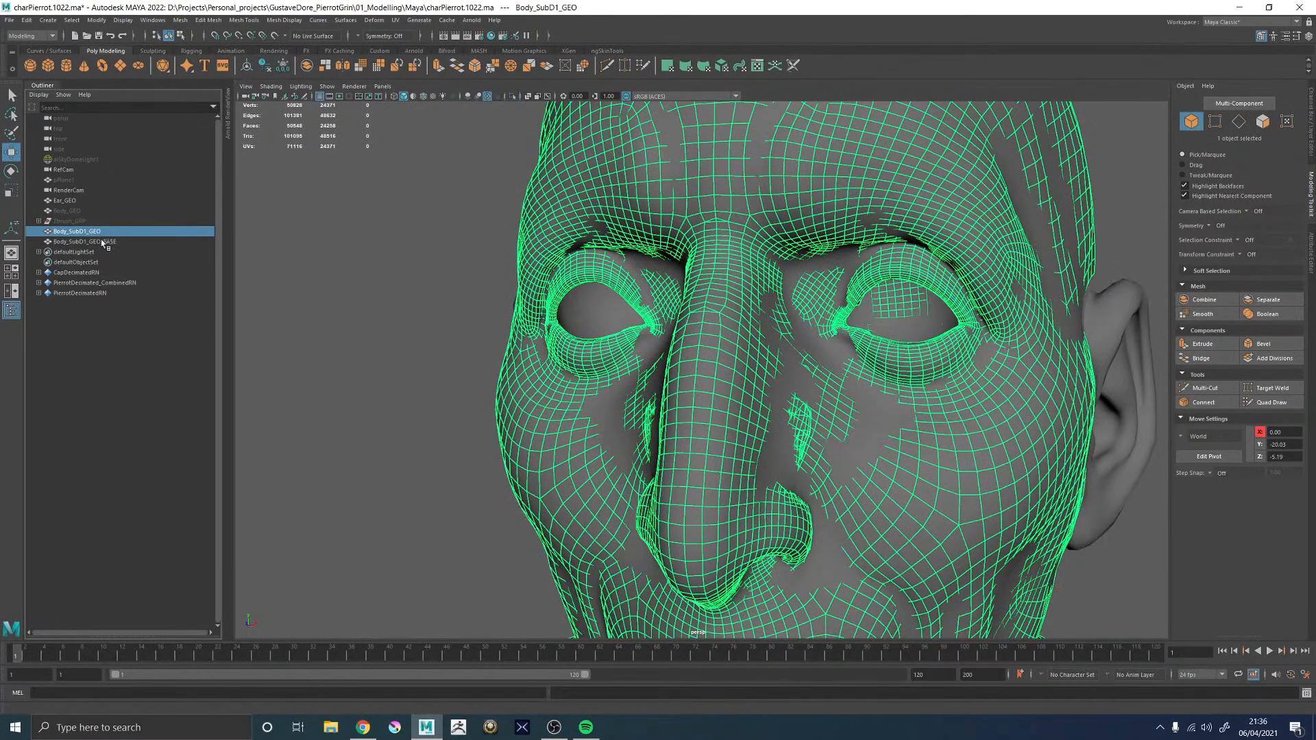
pyautogui.keyDown('ctrl'); pyautogui.click(99, 242); pyautogui.keyUp('ctrl')
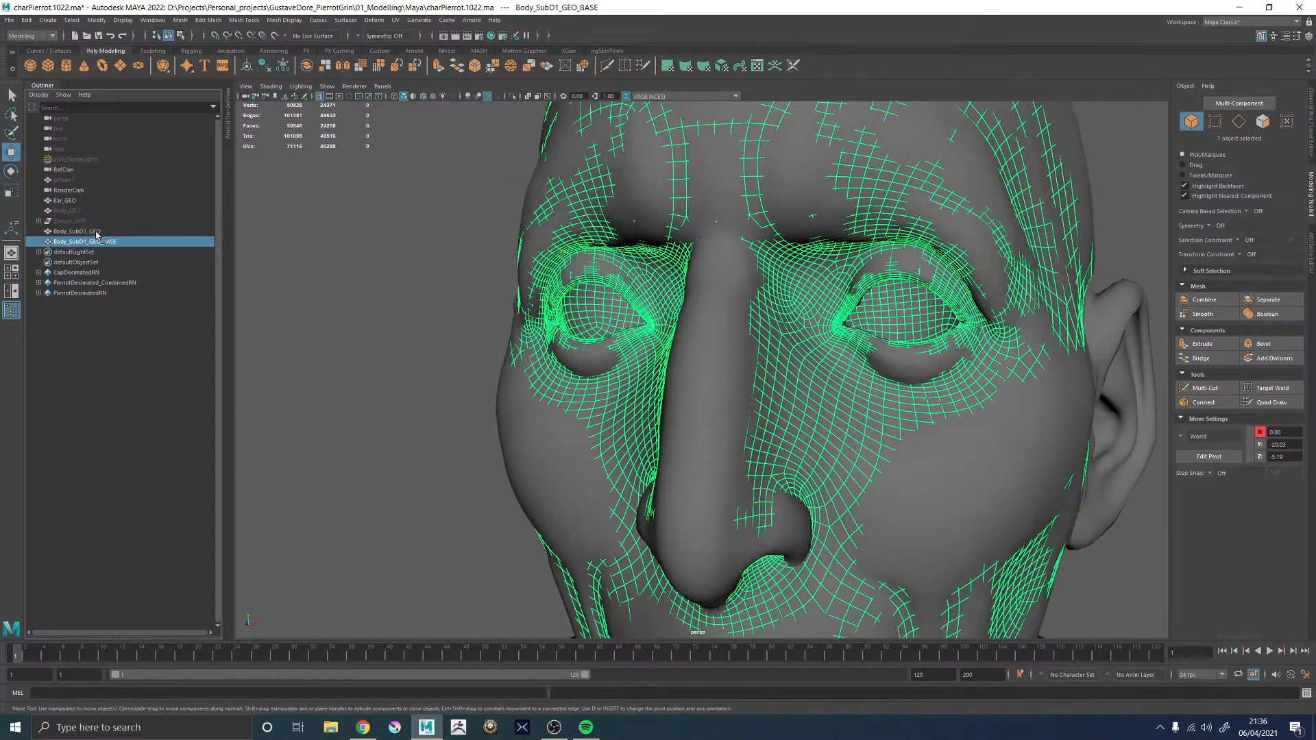
pyautogui.click(375, 25)
pyautogui.click(393, 46)
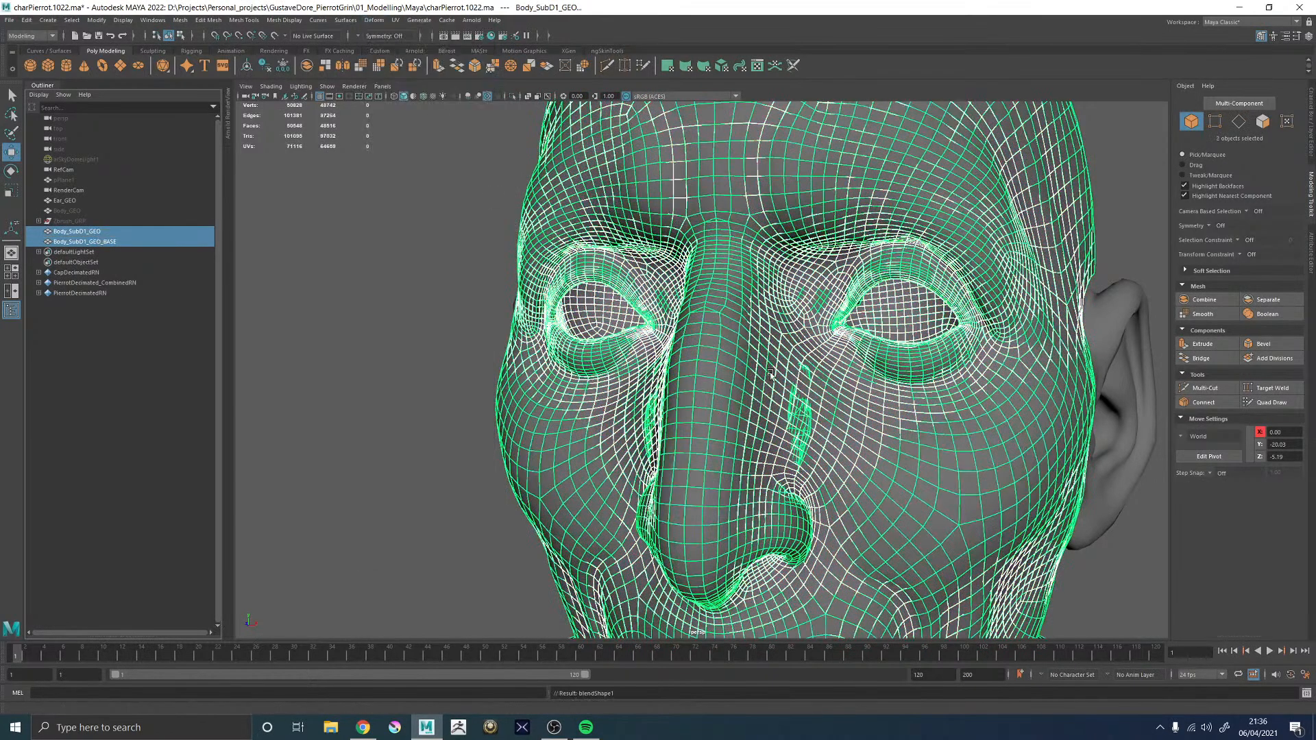
pyautogui.click(103, 243)
pyautogui.press('h')
# - Set the Body_SubD1_GEO_BASE weight on blendShape1 to 1 and check the resulting face shape
pyautogui.click(696, 393)
pyautogui.keyDown('alt'); pyautogui.moveTo(696, 393); pyautogui.dragTo(596, 393, button='right'); pyautogui.keyUp('alt')
pyautogui.keyDown('alt'); pyautogui.moveTo(597, 393); pyautogui.dragTo(1276, 203); pyautogui.keyUp('alt')
pyautogui.click(1311, 241)
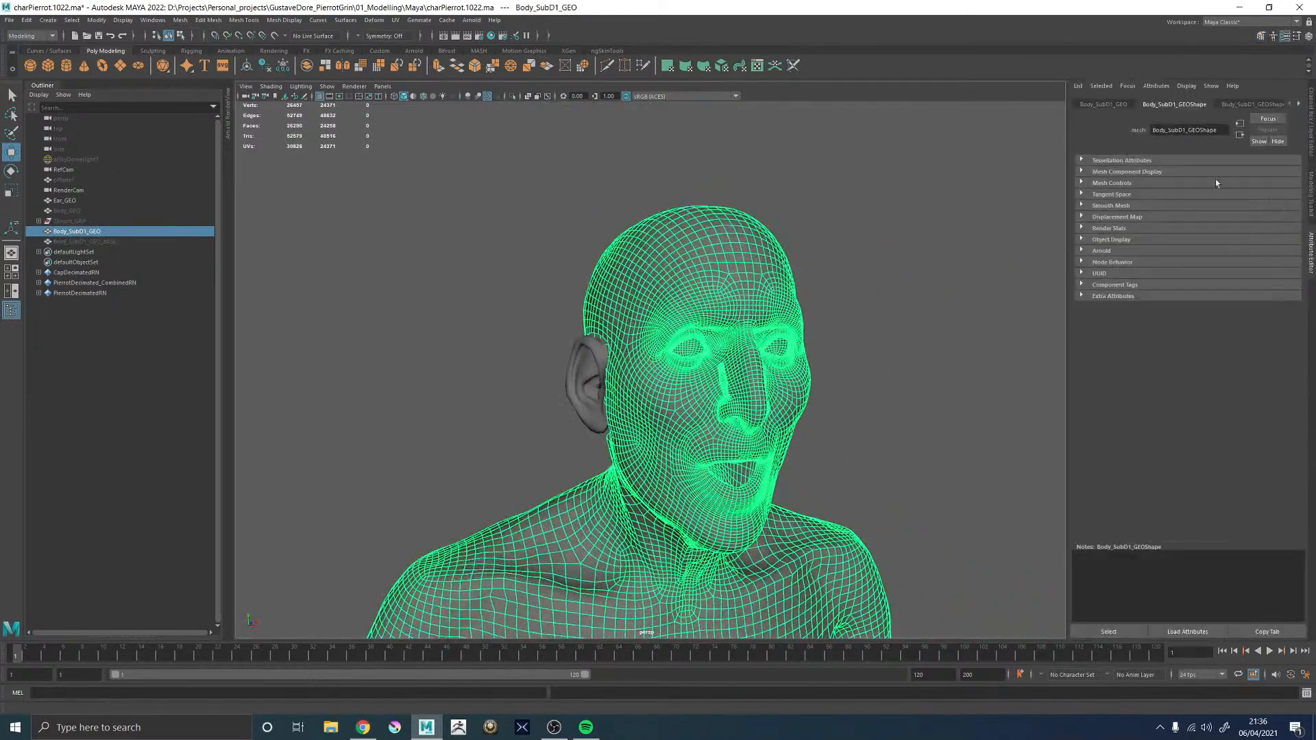
pyautogui.click(1258, 107)
pyautogui.click(1300, 105)
pyautogui.moveTo(1195, 197); pyautogui.dragTo(1294, 199)
pyautogui.keyDown('alt'); pyautogui.moveTo(728, 358); pyautogui.dragTo(663, 320, button='middle'); pyautogui.keyUp('alt')
pyautogui.keyDown('alt'); pyautogui.moveTo(663, 320); pyautogui.dragTo(874, 394, button='right'); pyautogui.keyUp('alt')
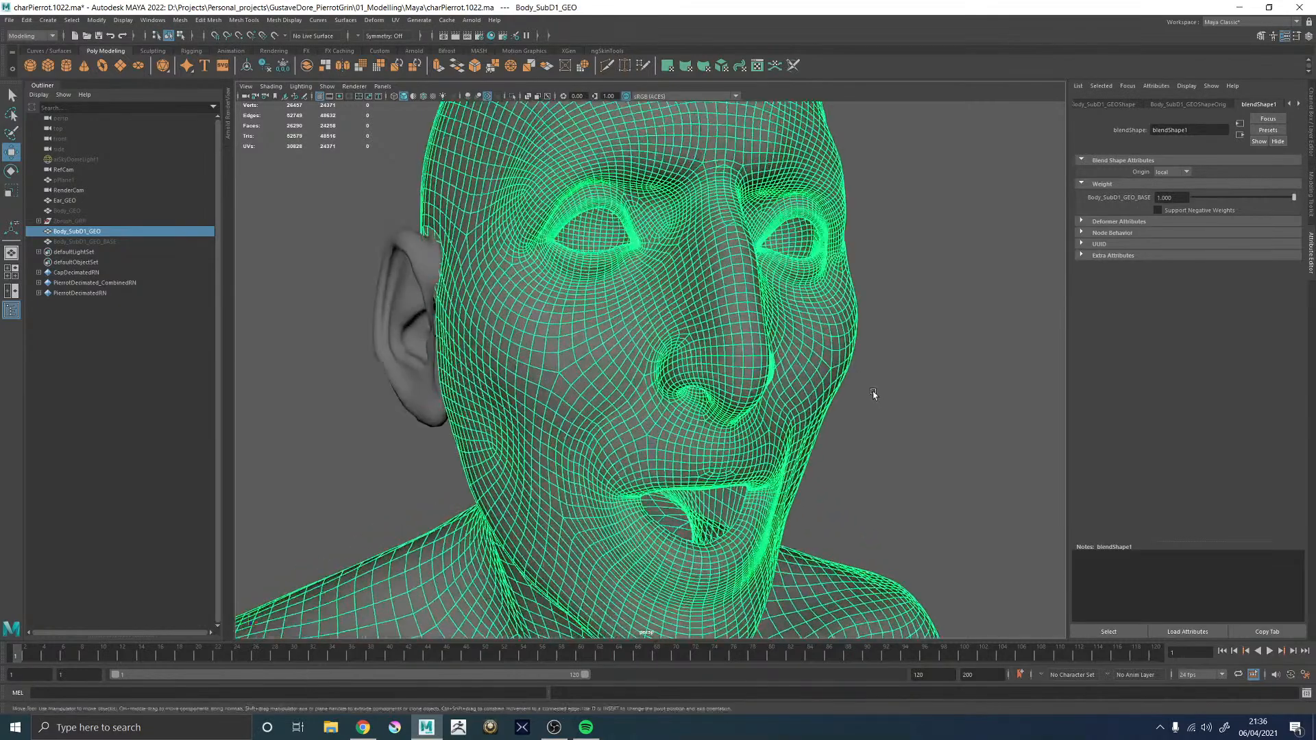
pyautogui.keyDown('alt'); pyautogui.moveTo(874, 395); pyautogui.dragTo(805, 382, button='middle'); pyautogui.keyUp('alt')
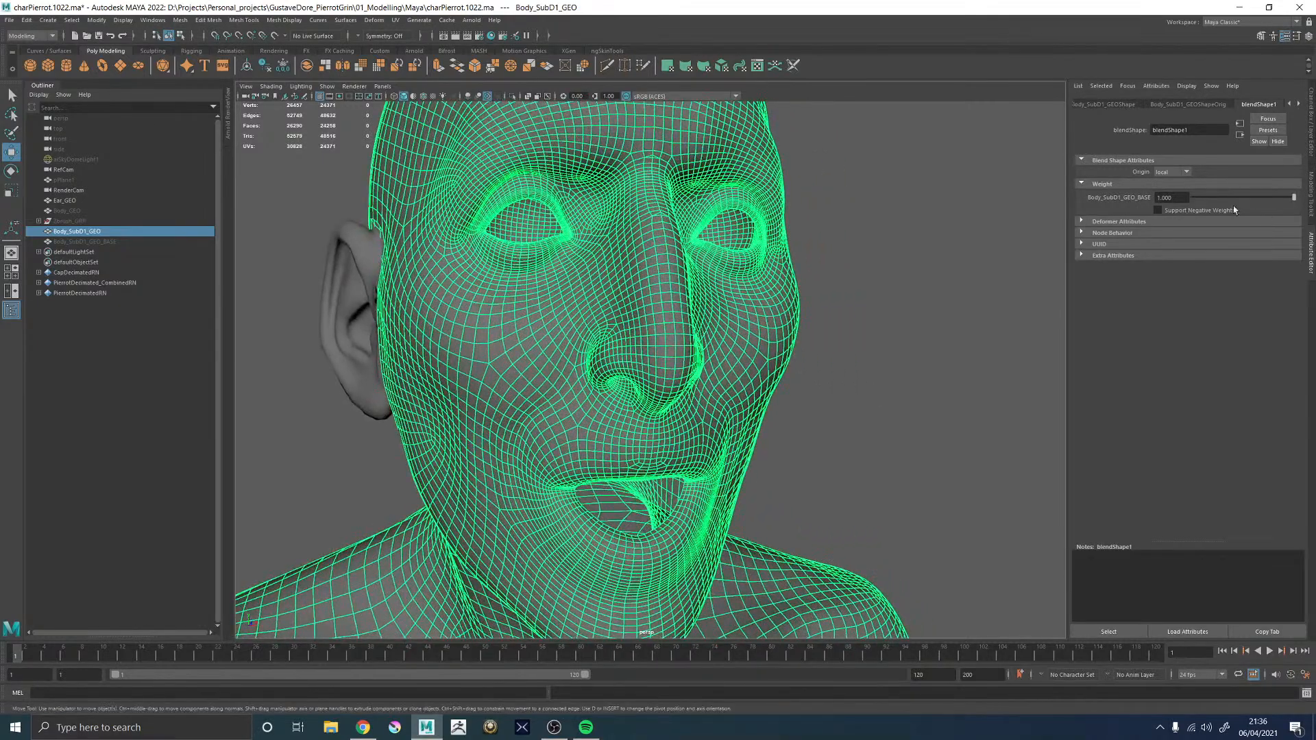
pyautogui.scroll(-2, 548, 121)
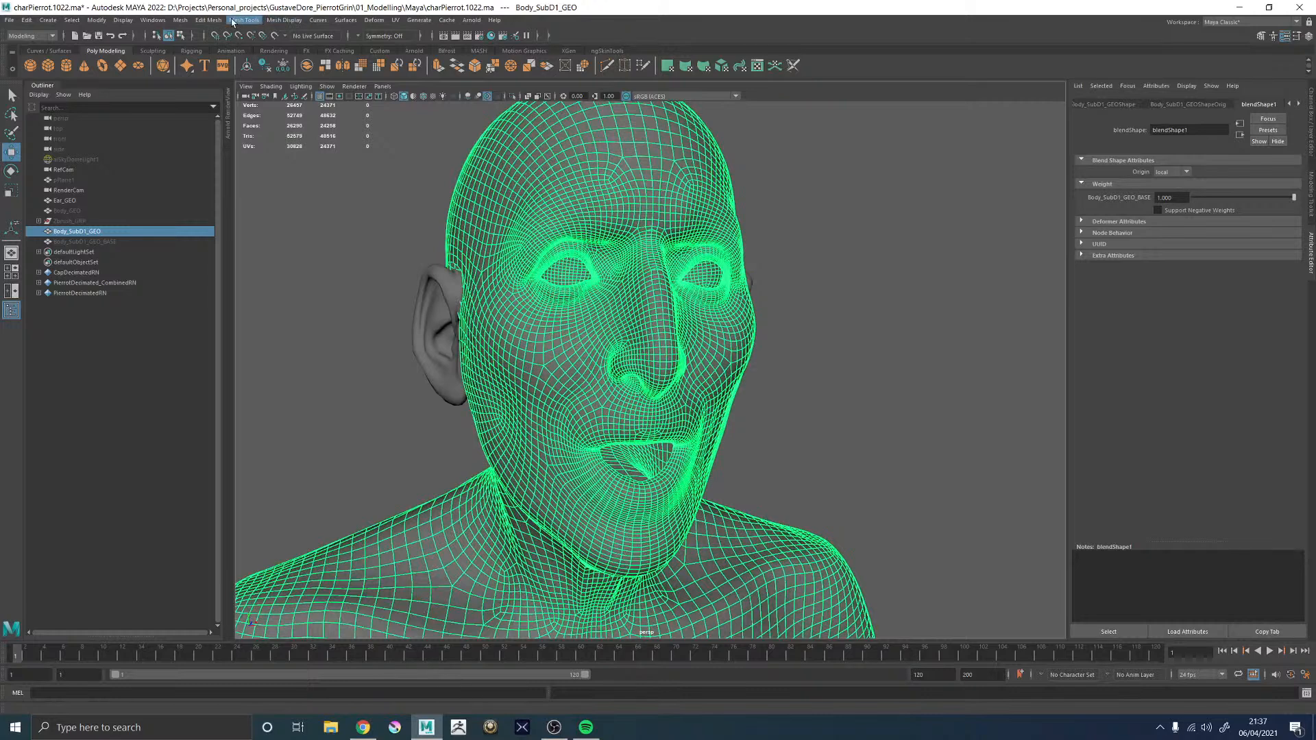
# - Flood the blendShape1 weights on Body_SubD1_GEO with 0 in Replace mode, using the Paint Blend Shape Weights tool with a solid brush
pyautogui.click(374, 20)
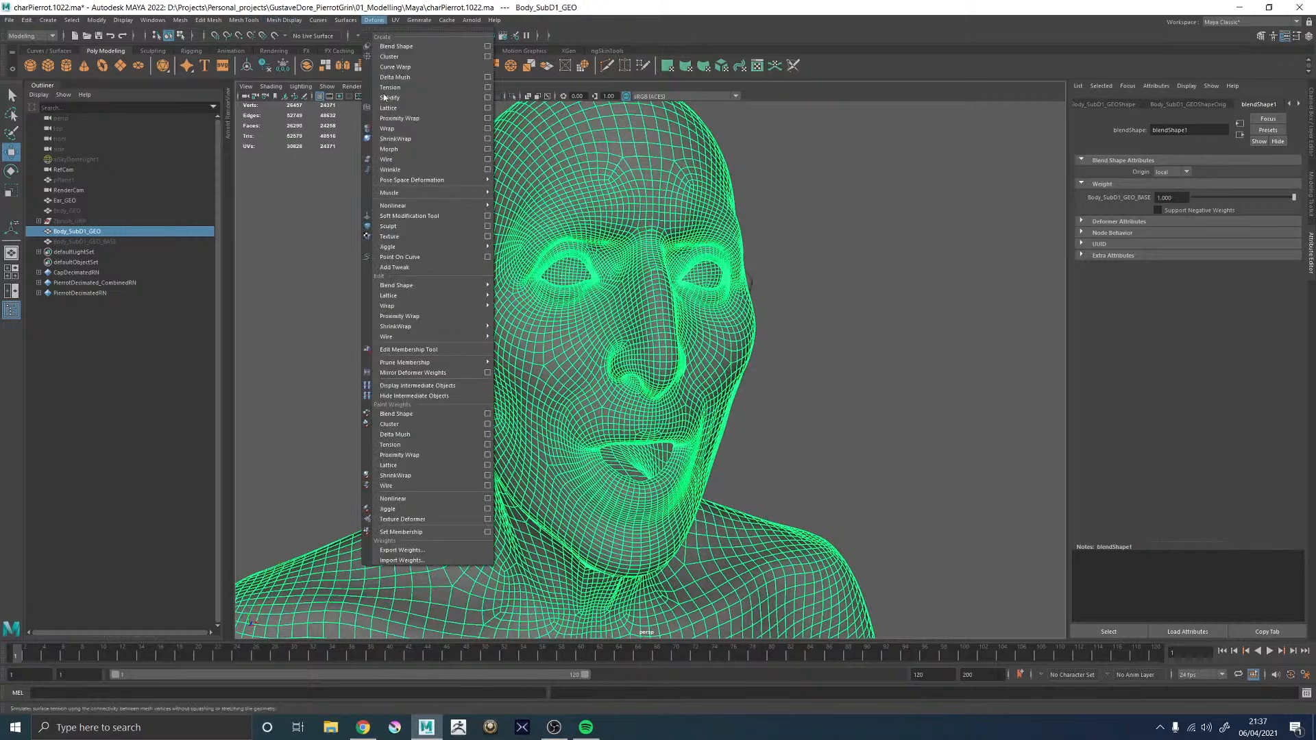
pyautogui.moveTo(428, 198)
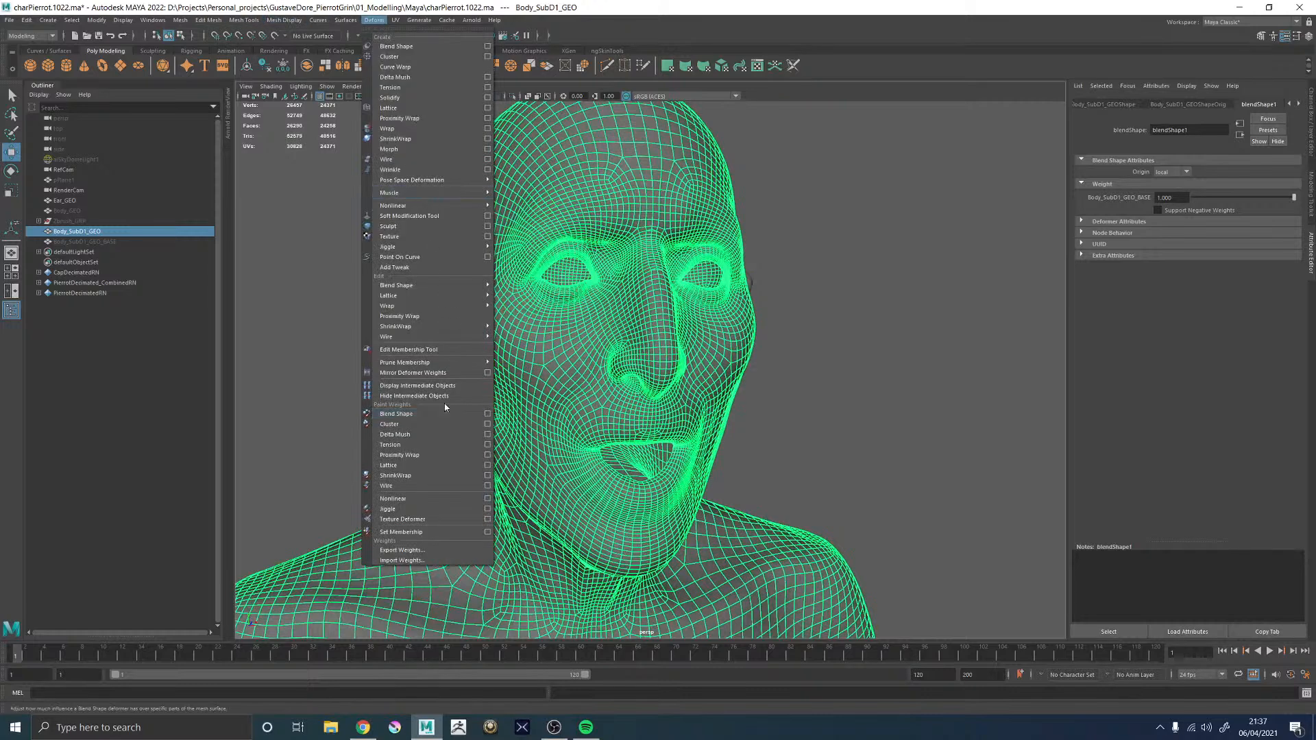
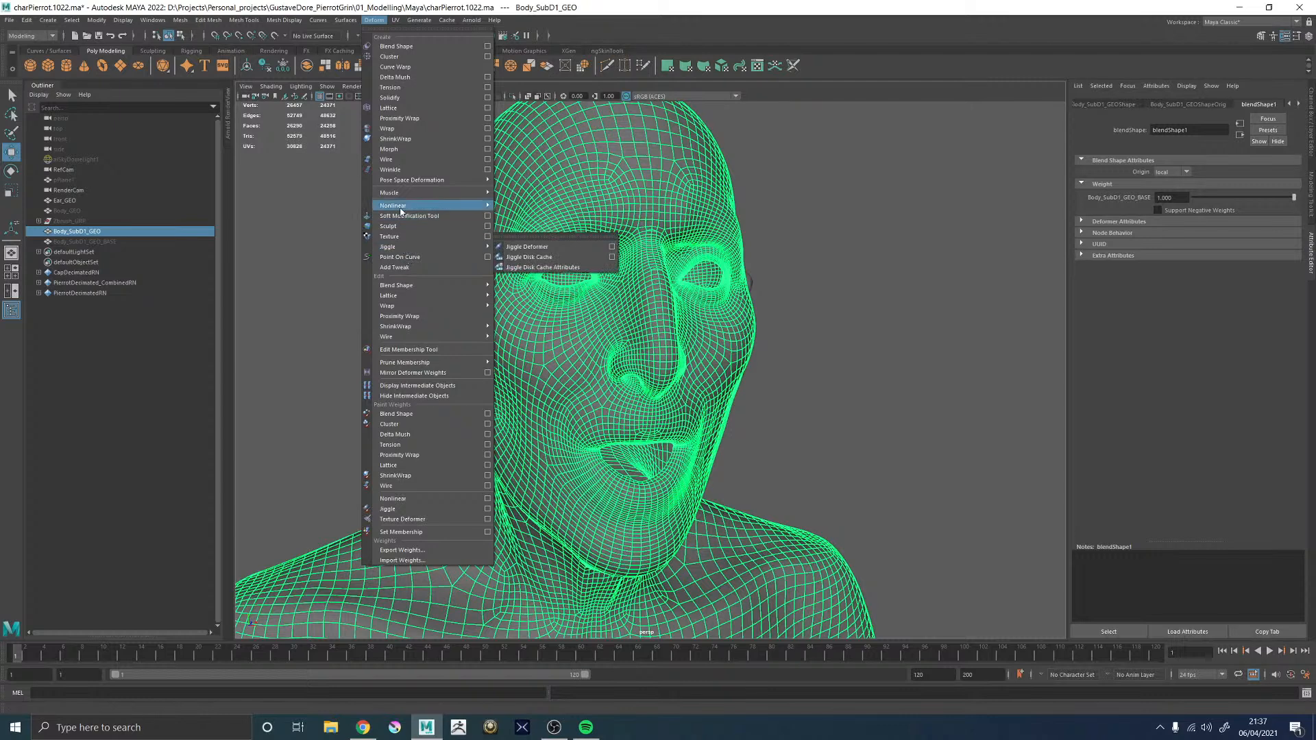
pyautogui.moveTo(349, 21)
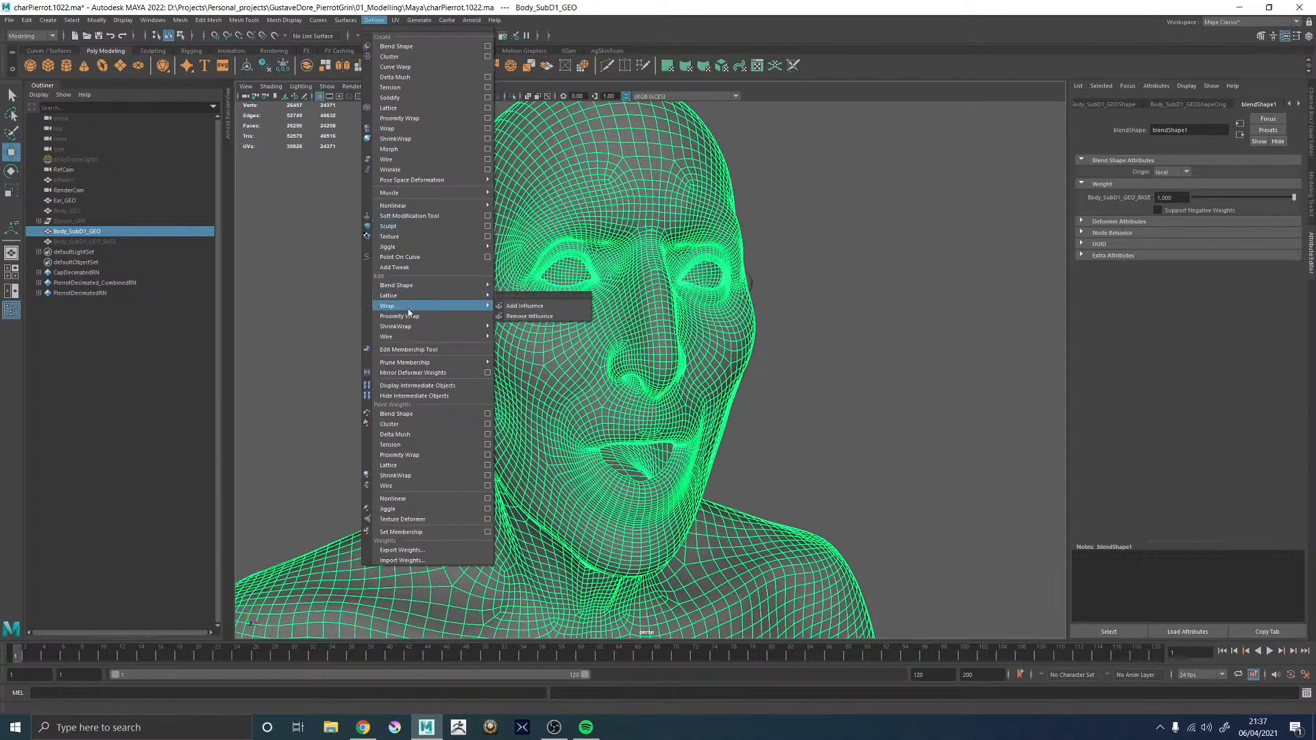
pyautogui.moveTo(404, 285)
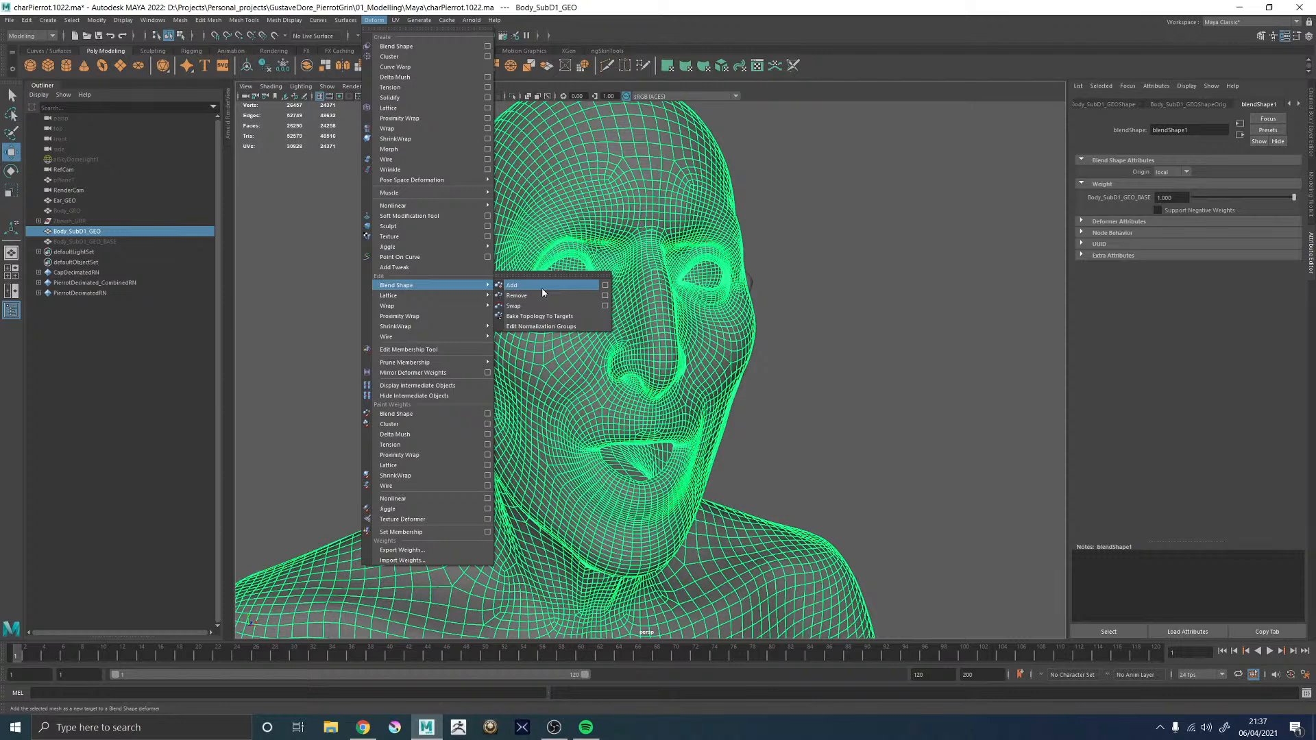
pyautogui.click(445, 413)
pyautogui.keyDown('alt'); pyautogui.moveTo(614, 323); pyautogui.dragTo(518, 308); pyautogui.keyUp('alt')
pyautogui.click(1288, 37)
pyautogui.click(232, 194)
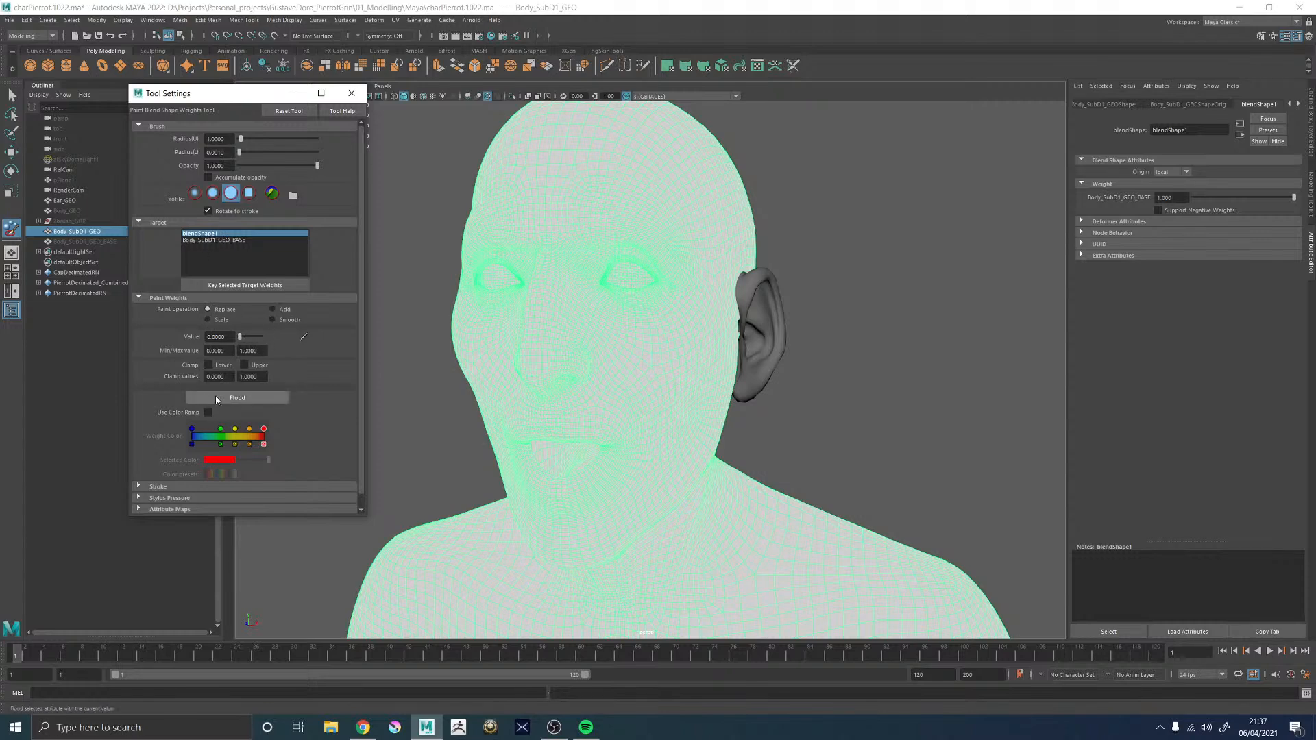
pyautogui.click(237, 397)
# - Set the blend shape paint value to 1 and turn on Reflection for the brush strokes
pyautogui.moveTo(248, 338); pyautogui.dragTo(310, 340)
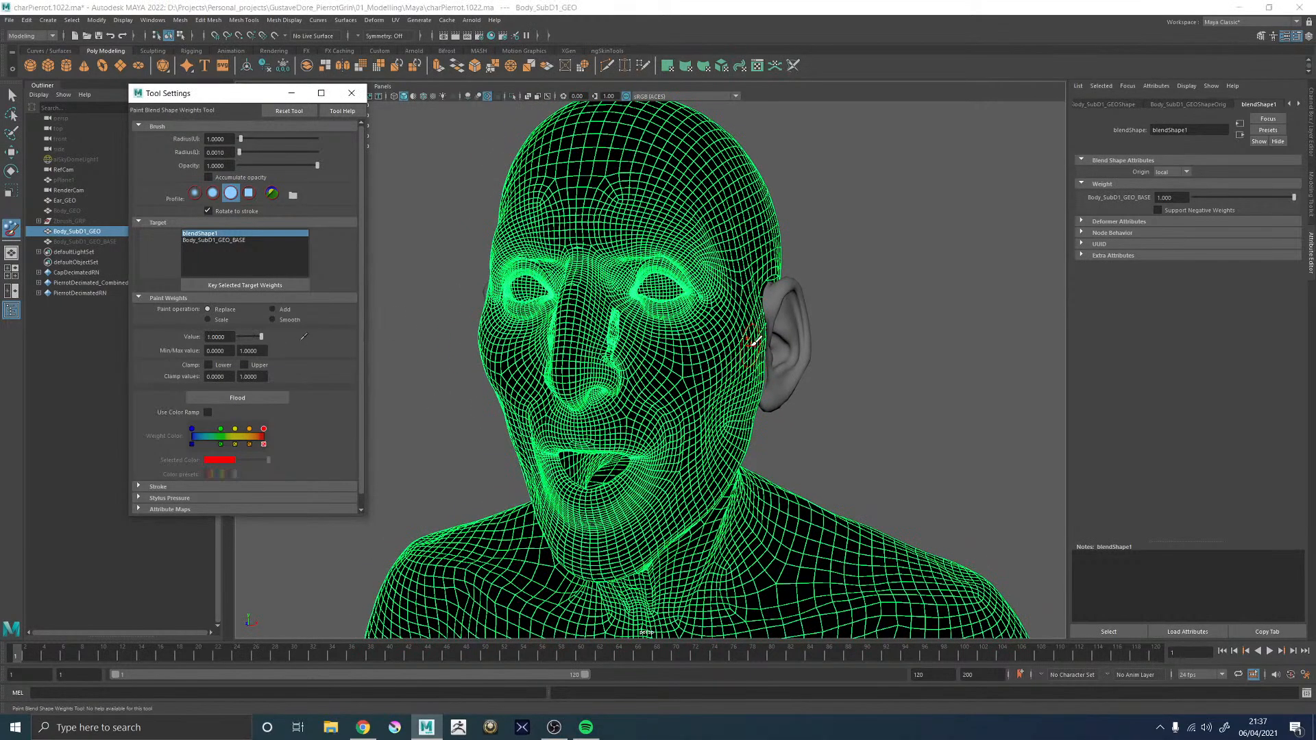
pyautogui.keyDown('alt'); pyautogui.moveTo(689, 264); pyautogui.dragTo(648, 334, button='middle'); pyautogui.keyUp('alt')
pyautogui.keyDown('alt'); pyautogui.moveTo(651, 337); pyautogui.dragTo(793, 449, button='right'); pyautogui.keyUp('alt')
pyautogui.keyDown('alt'); pyautogui.moveTo(603, 343); pyautogui.dragTo(809, 402, button='middle'); pyautogui.keyUp('alt')
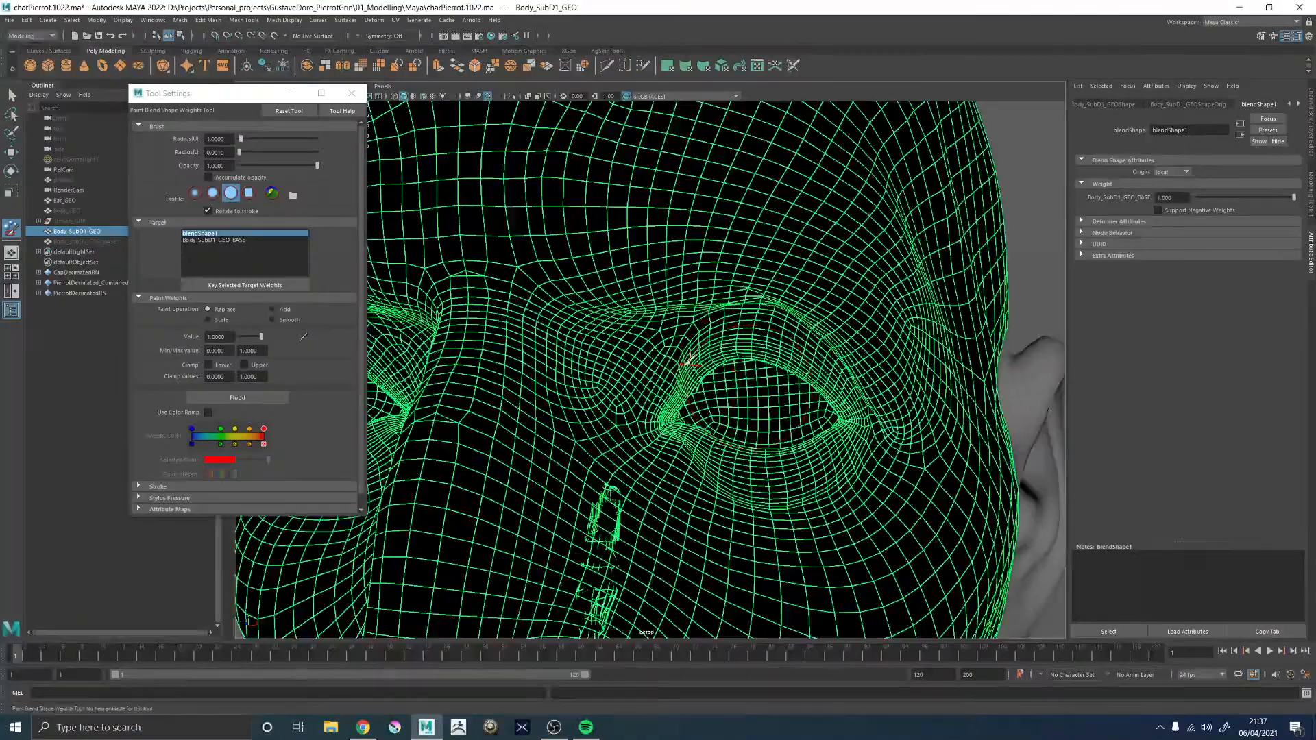
pyautogui.keyDown('alt'); pyautogui.moveTo(678, 374); pyautogui.dragTo(803, 390, button='right'); pyautogui.keyUp('alt')
pyautogui.keyDown('alt'); pyautogui.moveTo(804, 389); pyautogui.dragTo(830, 397); pyautogui.keyUp('alt')
pyautogui.keyDown('alt'); pyautogui.moveTo(717, 323); pyautogui.dragTo(707, 288); pyautogui.keyUp('alt')
pyautogui.keyDown('alt'); pyautogui.moveTo(707, 288); pyautogui.dragTo(762, 329, button='right'); pyautogui.keyUp('alt')
pyautogui.keyDown('alt'); pyautogui.moveTo(760, 315); pyautogui.dragTo(464, 320); pyautogui.keyUp('alt')
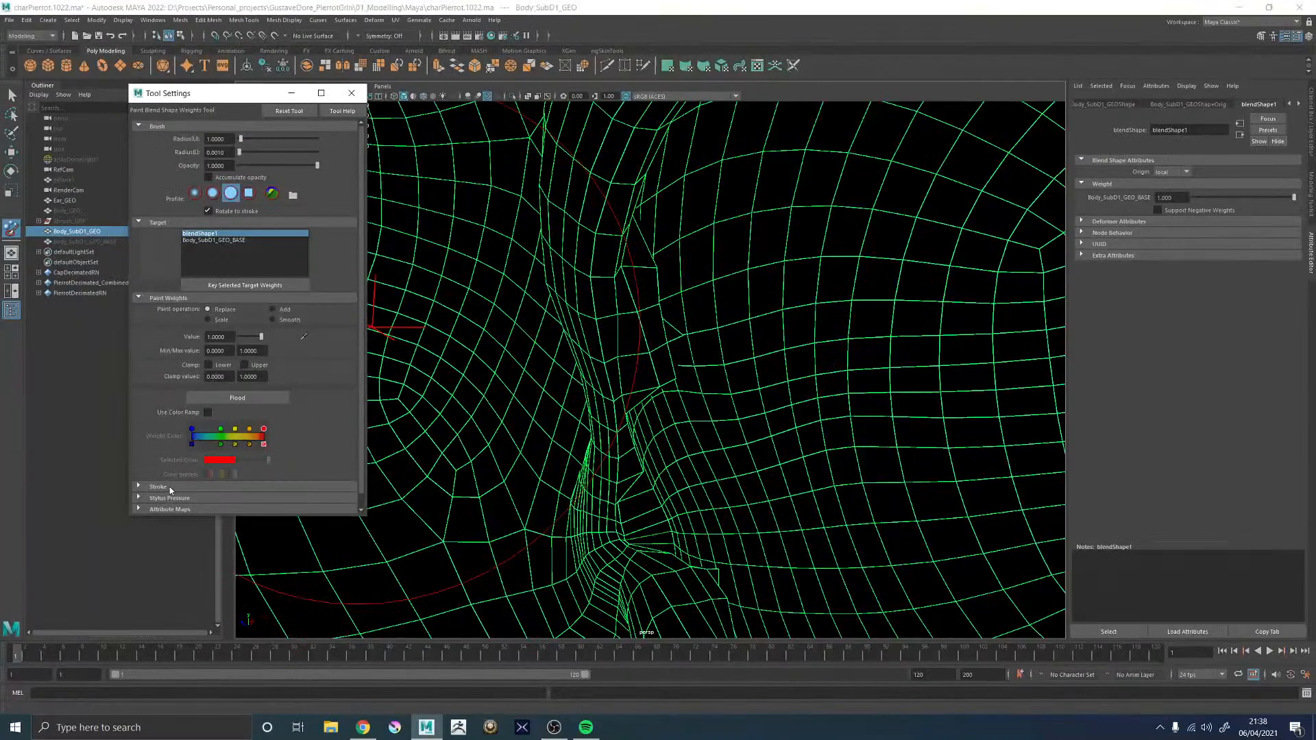
pyautogui.click(203, 488)
pyautogui.scroll(-1, 359, 436)
pyautogui.scroll(-1, 360, 436)
pyautogui.click(207, 478)
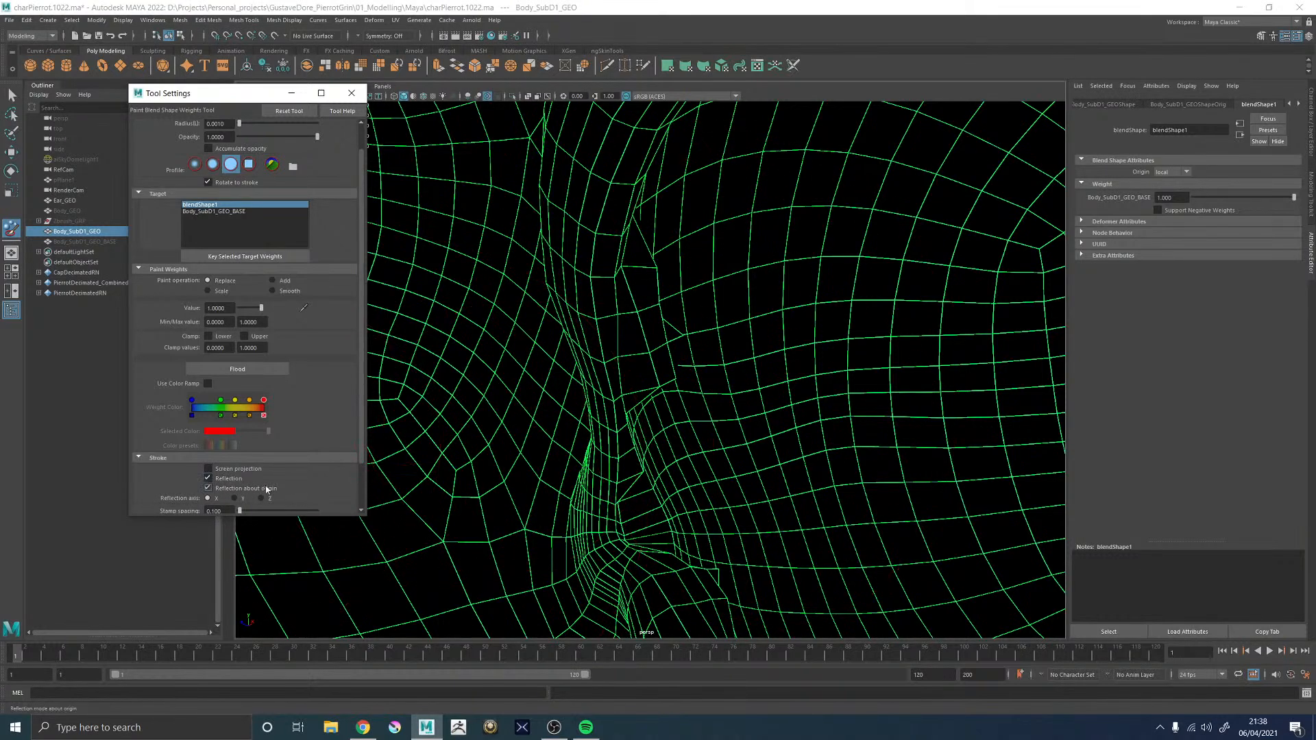
pyautogui.press('b')
pyautogui.moveTo(863, 351); pyautogui.dragTo(748, 339)
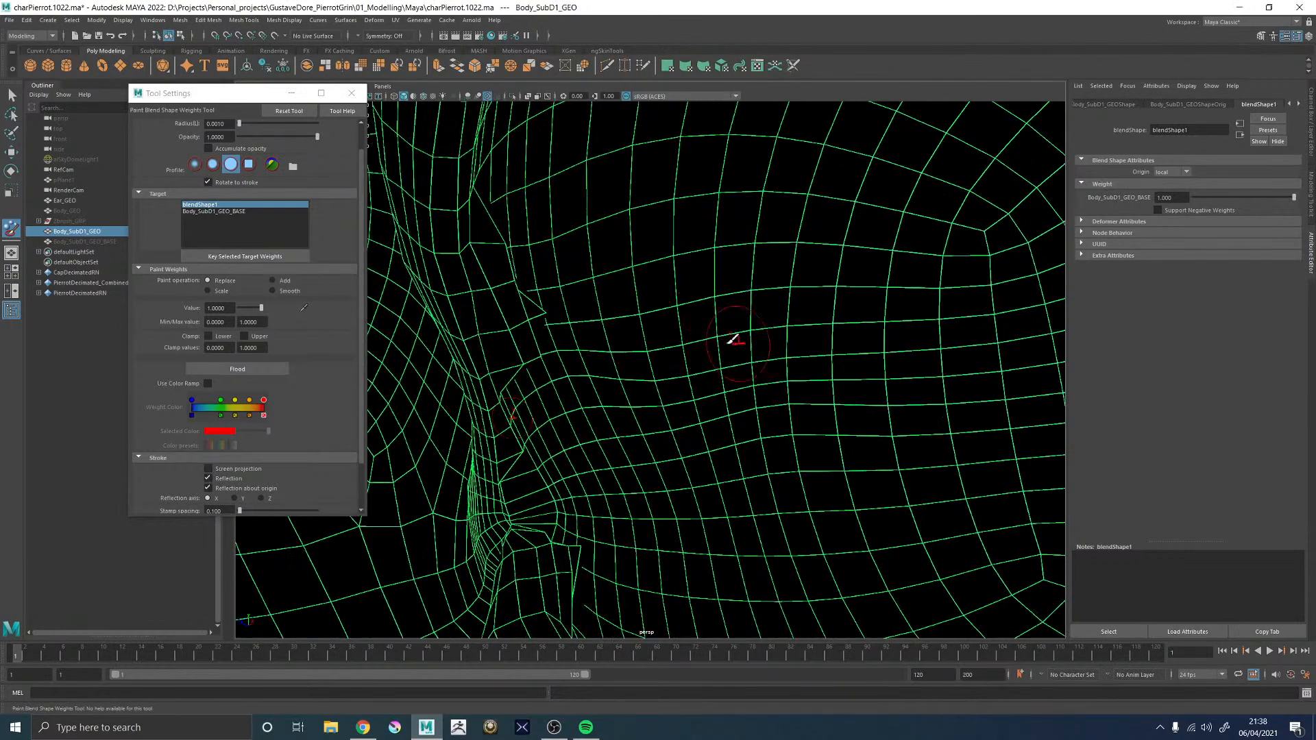
pyautogui.click(524, 318)
pyautogui.moveTo(586, 288)
pyautogui.keyDown('alt'); pyautogui.mouseDown(button='middle')
pyautogui.moveTo(609, 289)
pyautogui.moveTo(669, 344)
pyautogui.mouseUp(button='middle'); pyautogui.keyUp('alt')
pyautogui.keyDown('alt'); pyautogui.moveTo(670, 344); pyautogui.dragTo(800, 288); pyautogui.keyUp('alt')
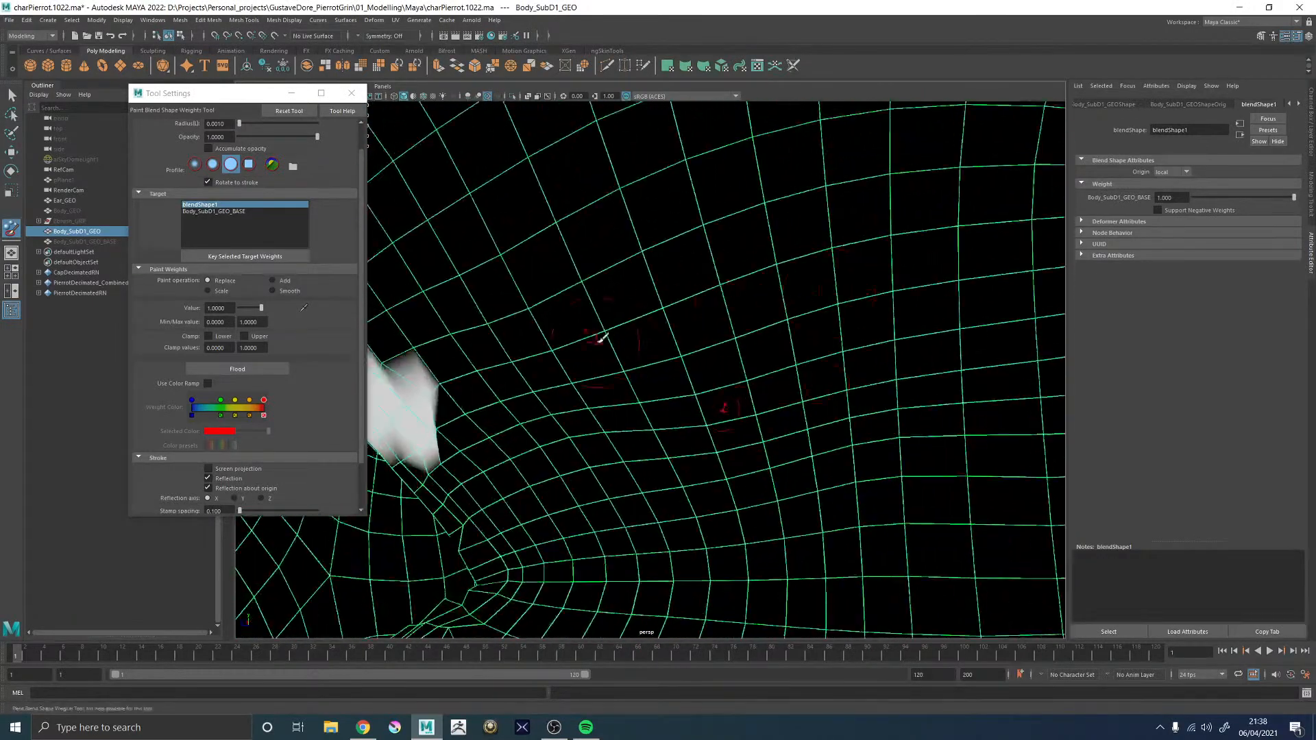
pyautogui.moveTo(601, 339)
pyautogui.keyDown('alt'); pyautogui.mouseDown()
pyautogui.moveTo(726, 338)
pyautogui.moveTo(670, 329)
pyautogui.moveTo(621, 346)
pyautogui.moveTo(638, 417)
pyautogui.moveTo(603, 349)
pyautogui.moveTo(654, 404)
pyautogui.moveTo(649, 370)
pyautogui.moveTo(572, 385)
pyautogui.mouseUp(); pyautogui.keyUp('alt')
pyautogui.hotkey('ctrl', 'z')
# - Shrink the brush and paint weight 1 along the jagged eyelid fold at the corner of the eye
pyautogui.press('b')
pyautogui.moveTo(681, 412)
pyautogui.mouseDown()
pyautogui.moveTo(706, 446)
pyautogui.moveTo(740, 411)
pyautogui.moveTo(683, 314)
pyautogui.moveTo(675, 274)
pyautogui.moveTo(692, 257)
pyautogui.moveTo(757, 317)
pyautogui.moveTo(768, 360)
pyautogui.moveTo(720, 382)
pyautogui.moveTo(768, 445)
pyautogui.moveTo(750, 515)
pyautogui.moveTo(722, 500)
pyautogui.mouseUp()
pyautogui.moveTo(739, 554)
pyautogui.mouseDown()
pyautogui.moveTo(716, 521)
pyautogui.moveTo(731, 601)
pyautogui.moveTo(767, 552)
pyautogui.moveTo(696, 368)
pyautogui.moveTo(678, 363)
pyautogui.moveTo(788, 404)
pyautogui.moveTo(754, 387)
pyautogui.moveTo(740, 401)
pyautogui.moveTo(764, 422)
pyautogui.moveTo(781, 414)
pyautogui.moveTo(793, 441)
pyautogui.mouseUp()
pyautogui.moveTo(752, 255); pyautogui.dragTo(746, 181)
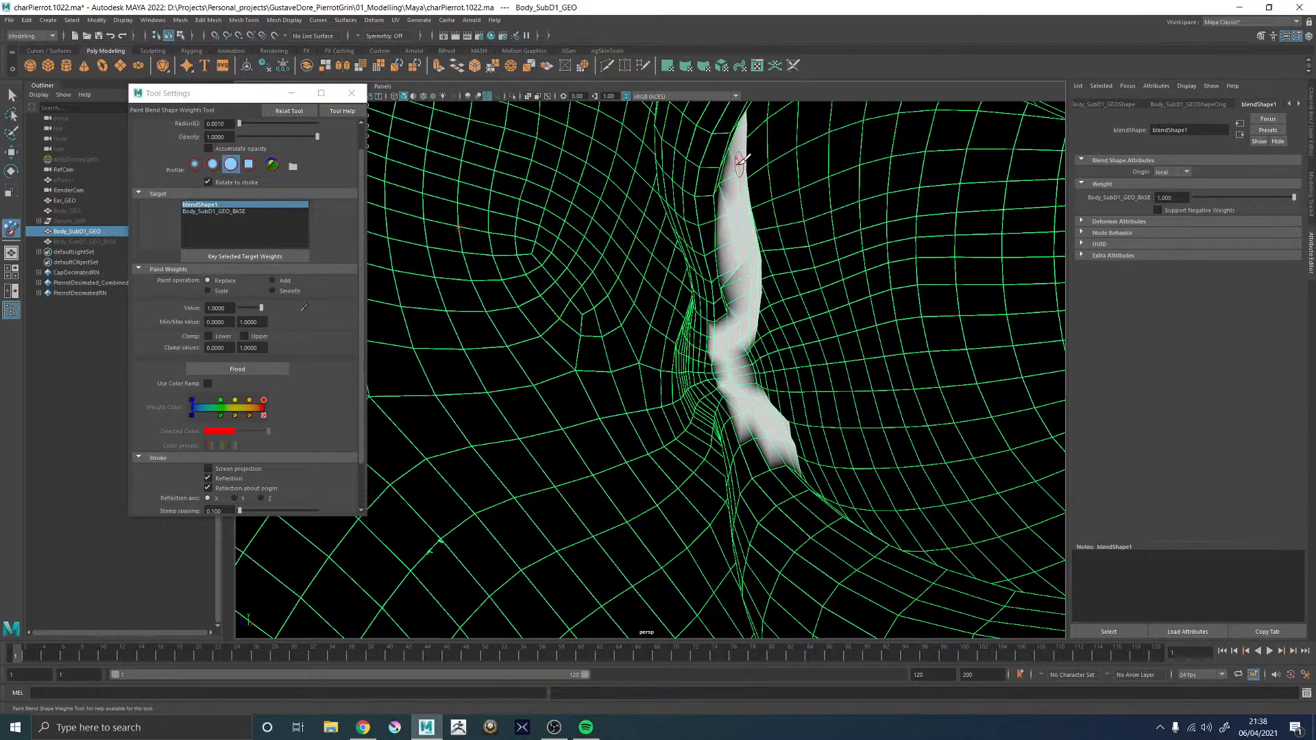
pyautogui.moveTo(739, 176)
pyautogui.keyDown('alt'); pyautogui.mouseDown(button='right')
pyautogui.moveTo(749, 256)
pyautogui.moveTo(734, 274)
pyautogui.moveTo(817, 355)
pyautogui.moveTo(749, 366)
pyautogui.moveTo(719, 432)
pyautogui.mouseUp(button='right'); pyautogui.keyUp('alt')
pyautogui.keyDown('alt'); pyautogui.moveTo(685, 470); pyautogui.dragTo(790, 347, button='middle'); pyautogui.keyUp('alt')
pyautogui.moveTo(638, 238)
pyautogui.mouseDown()
pyautogui.moveTo(587, 254)
pyautogui.moveTo(711, 177)
pyautogui.mouseUp()
pyautogui.moveTo(740, 263)
pyautogui.keyDown('alt'); pyautogui.mouseDown(button='right')
pyautogui.moveTo(587, 302)
pyautogui.moveTo(758, 308)
pyautogui.moveTo(640, 286)
pyautogui.mouseUp(button='right'); pyautogui.keyUp('alt')
pyautogui.scroll(-5, 739, 314)
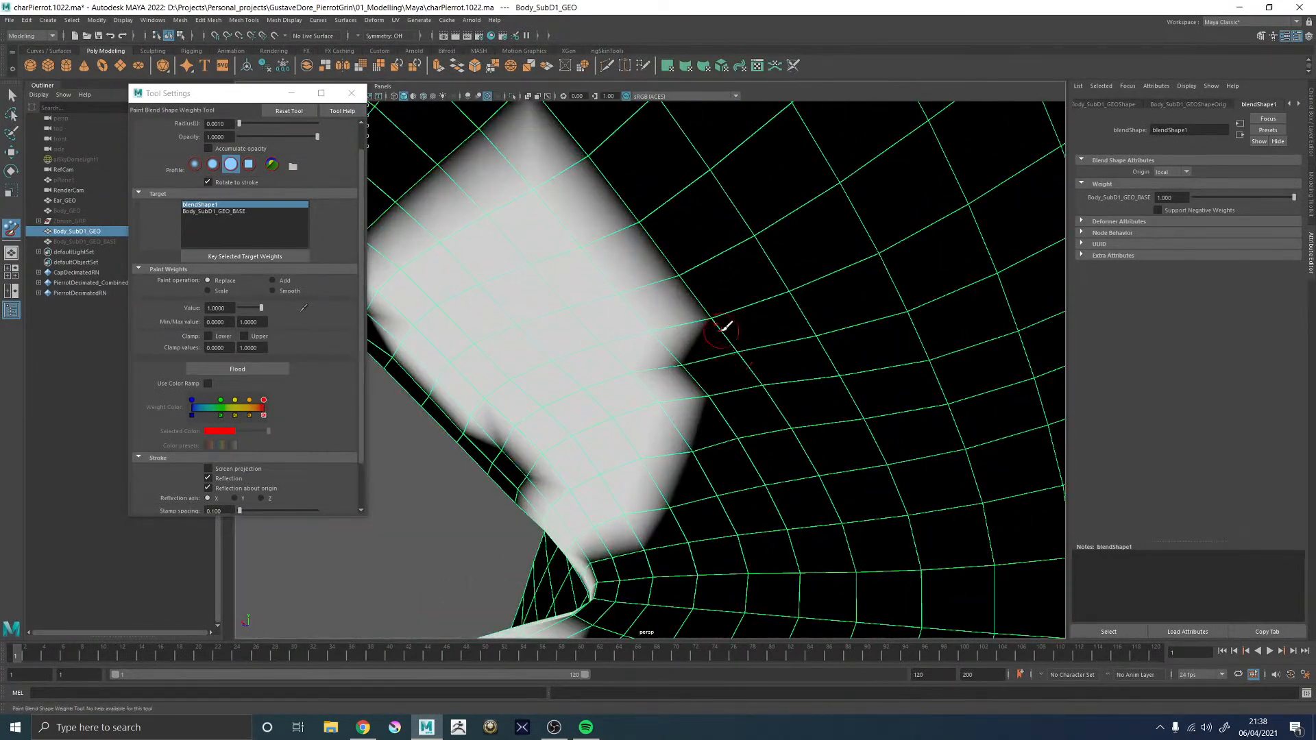
# - Fill the unpainted gaps along the eyelid's inner rim beside that eye corner with weight 1
pyautogui.keyDown('alt'); pyautogui.moveTo(568, 314); pyautogui.dragTo(638, 340, button='middle'); pyautogui.keyUp('alt')
pyautogui.moveTo(524, 342)
pyautogui.mouseDown()
pyautogui.moveTo(540, 381)
pyautogui.moveTo(683, 505)
pyautogui.mouseUp()
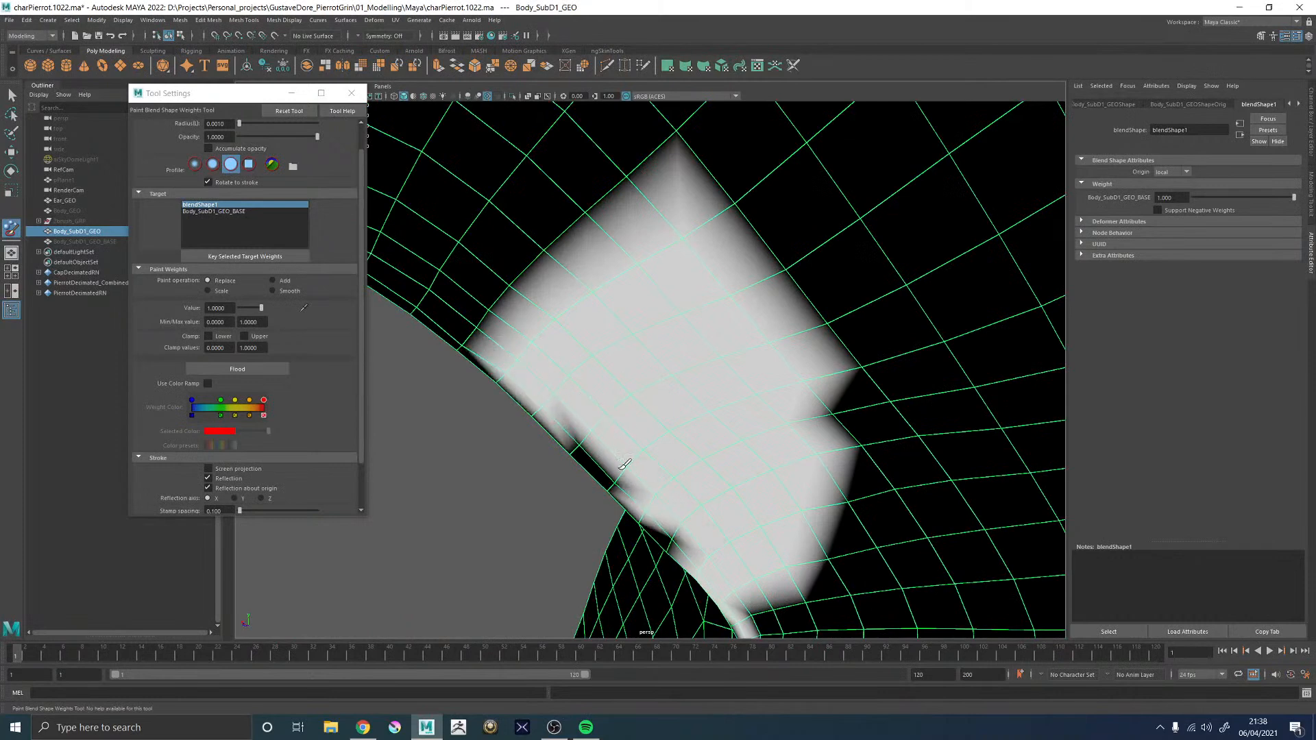
pyautogui.moveTo(685, 418)
pyautogui.keyDown('alt'); pyautogui.mouseDown()
pyautogui.moveTo(747, 440)
pyautogui.moveTo(641, 382)
pyautogui.moveTo(779, 392)
pyautogui.mouseUp(); pyautogui.keyUp('alt')
pyautogui.moveTo(609, 323)
pyautogui.mouseDown()
pyautogui.moveTo(706, 339)
pyautogui.moveTo(832, 387)
pyautogui.moveTo(826, 371)
pyautogui.moveTo(901, 429)
pyautogui.moveTo(959, 322)
pyautogui.moveTo(828, 320)
pyautogui.moveTo(816, 284)
pyautogui.moveTo(1002, 145)
pyautogui.moveTo(812, 168)
pyautogui.moveTo(747, 269)
pyautogui.moveTo(685, 292)
pyautogui.moveTo(732, 180)
pyautogui.moveTo(710, 152)
pyautogui.moveTo(582, 128)
pyautogui.moveTo(584, 243)
pyautogui.moveTo(617, 294)
pyautogui.moveTo(529, 316)
pyautogui.mouseUp()
pyautogui.keyDown('alt'); pyautogui.moveTo(802, 308); pyautogui.dragTo(767, 336); pyautogui.keyUp('alt')
pyautogui.keyDown('alt'); pyautogui.moveTo(766, 370); pyautogui.dragTo(812, 399, button='middle'); pyautogui.keyUp('alt')
pyautogui.keyDown('alt'); pyautogui.moveTo(836, 455); pyautogui.dragTo(743, 243, button='middle'); pyautogui.keyUp('alt')
pyautogui.moveTo(806, 353)
pyautogui.keyDown('alt'); pyautogui.mouseDown()
pyautogui.moveTo(806, 372)
pyautogui.moveTo(741, 445)
pyautogui.moveTo(442, 521)
pyautogui.moveTo(453, 507)
pyautogui.moveTo(603, 576)
pyautogui.moveTo(683, 498)
pyautogui.moveTo(673, 511)
pyautogui.mouseUp(); pyautogui.keyUp('alt')
pyautogui.keyDown('alt'); pyautogui.moveTo(672, 511); pyautogui.dragTo(721, 384, button='middle'); pyautogui.keyUp('alt')
# - Paint weight 1 around the tip of the eye corner and the start of the adjoining upper eyelid edge
pyautogui.moveTo(702, 419)
pyautogui.mouseDown()
pyautogui.moveTo(711, 391)
pyautogui.moveTo(770, 367)
pyautogui.mouseUp()
pyautogui.keyDown('alt'); pyautogui.moveTo(770, 368); pyautogui.dragTo(788, 352, button='middle'); pyautogui.keyUp('alt')
pyautogui.moveTo(788, 352)
pyautogui.keyDown('alt'); pyautogui.mouseDown()
pyautogui.moveTo(782, 373)
pyautogui.moveTo(701, 401)
pyautogui.moveTo(857, 364)
pyautogui.moveTo(664, 377)
pyautogui.moveTo(687, 409)
pyautogui.moveTo(598, 391)
pyautogui.moveTo(720, 379)
pyautogui.moveTo(585, 331)
pyautogui.mouseUp(); pyautogui.keyUp('alt')
pyautogui.keyDown('alt'); pyautogui.moveTo(585, 331); pyautogui.dragTo(580, 333, button='middle'); pyautogui.keyUp('alt')
pyautogui.moveTo(551, 337)
pyautogui.mouseDown()
pyautogui.moveTo(595, 241)
pyautogui.moveTo(583, 309)
pyautogui.mouseUp()
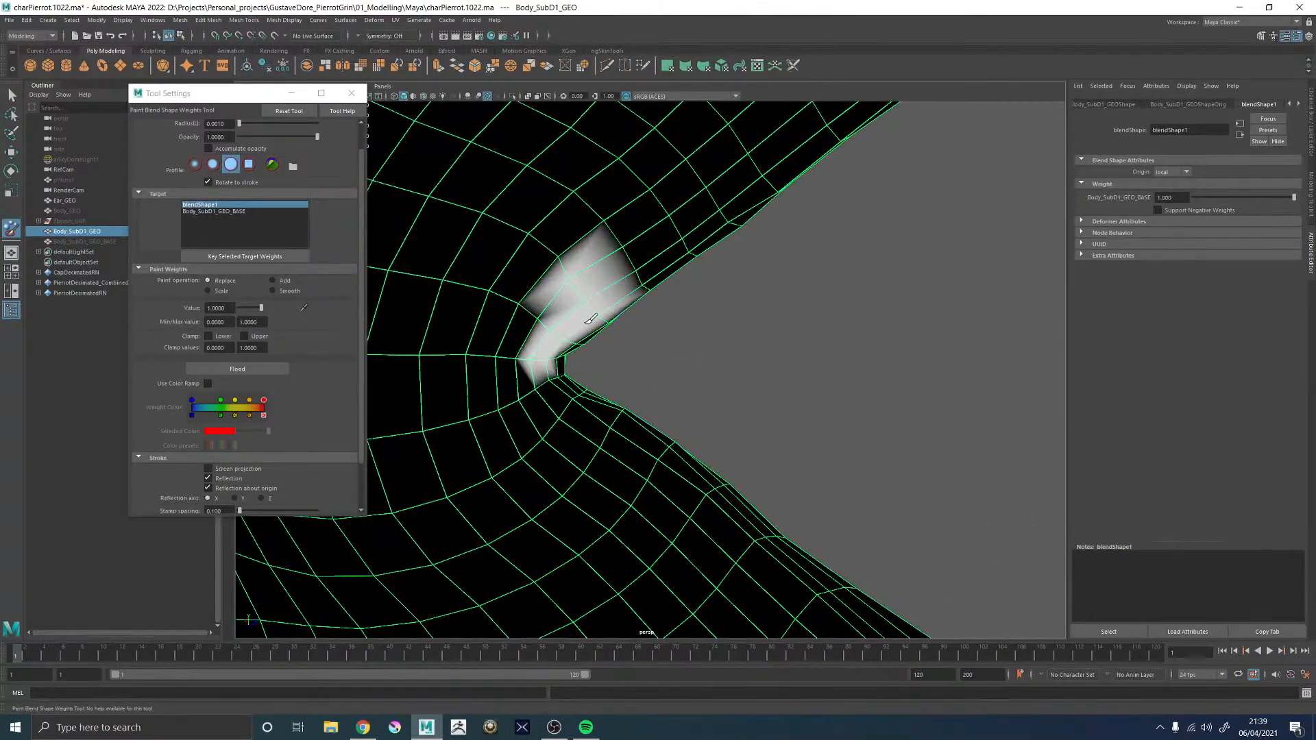
pyautogui.moveTo(608, 308)
pyautogui.keyDown('alt'); pyautogui.mouseDown()
pyautogui.moveTo(549, 306)
pyautogui.moveTo(597, 296)
pyautogui.mouseUp(); pyautogui.keyUp('alt')
pyautogui.moveTo(596, 296)
pyautogui.keyDown('alt'); pyautogui.mouseDown(button='middle')
pyautogui.moveTo(638, 306)
pyautogui.moveTo(647, 336)
pyautogui.mouseUp(button='middle'); pyautogui.keyUp('alt')
pyautogui.moveTo(648, 336)
pyautogui.keyDown('alt'); pyautogui.mouseDown()
pyautogui.moveTo(646, 367)
pyautogui.moveTo(625, 329)
pyautogui.mouseUp(); pyautogui.keyUp('alt')
pyautogui.keyDown('alt'); pyautogui.moveTo(625, 330); pyautogui.dragTo(855, 448, button='middle'); pyautogui.keyUp('alt')
pyautogui.keyDown('alt'); pyautogui.moveTo(722, 445); pyautogui.dragTo(774, 399); pyautogui.keyUp('alt')
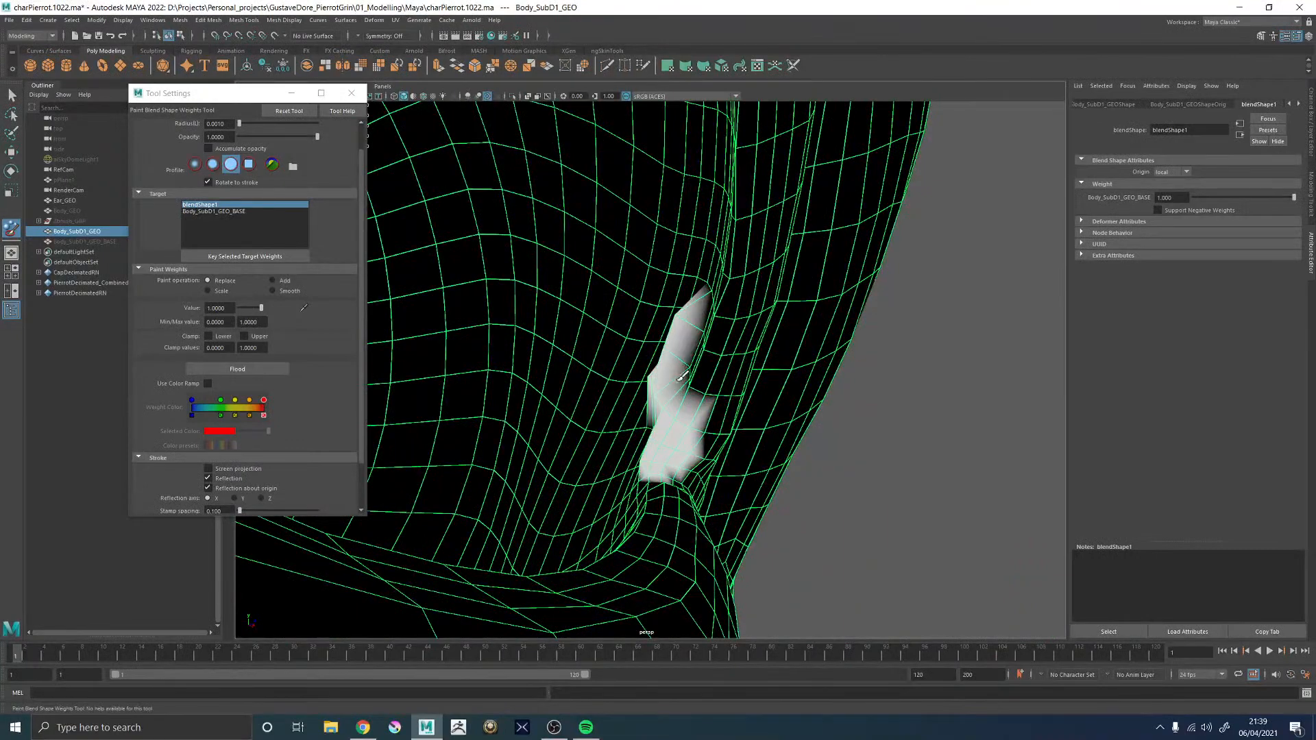
# - Widen the weight 1 strip along the upper eyelid edge and carry it around the eye corner
pyautogui.moveTo(620, 348)
pyautogui.keyDown('alt'); pyautogui.mouseDown()
pyautogui.moveTo(713, 364)
pyautogui.moveTo(746, 346)
pyautogui.moveTo(692, 409)
pyautogui.moveTo(834, 201)
pyautogui.moveTo(739, 248)
pyautogui.mouseUp(); pyautogui.keyUp('alt')
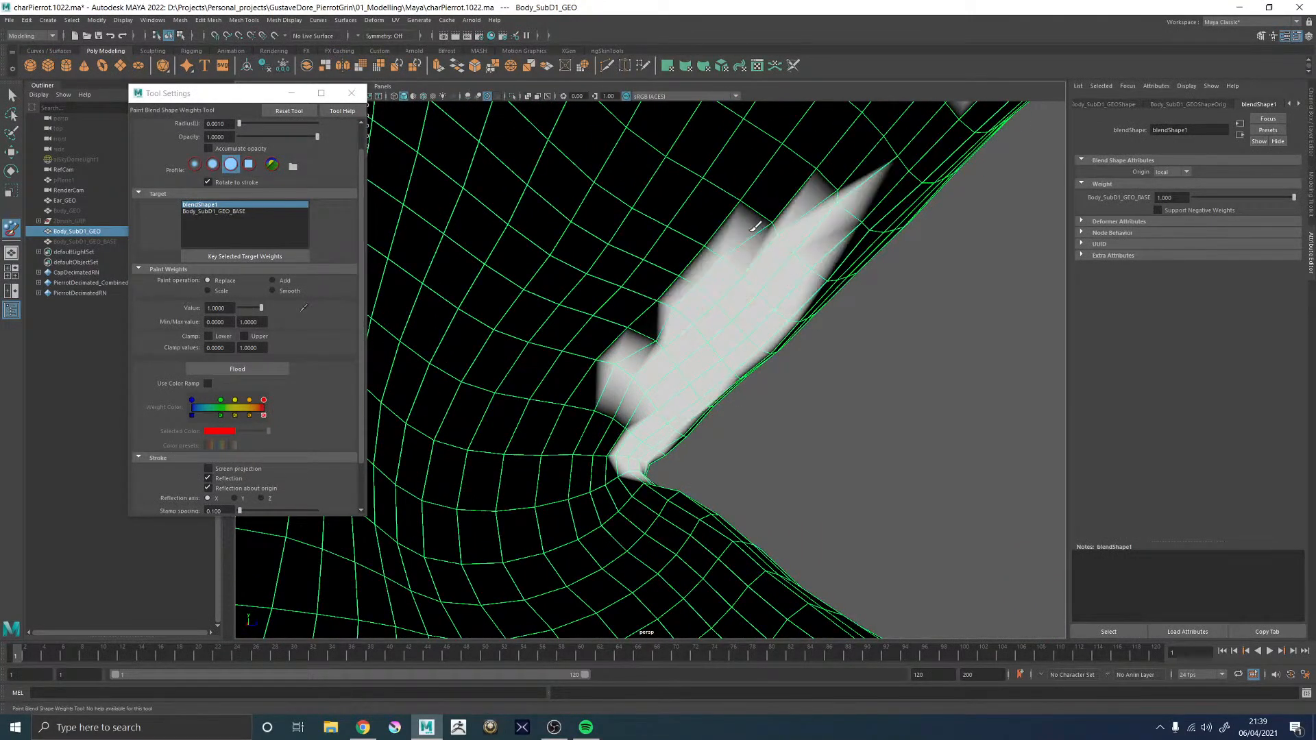
pyautogui.keyDown('alt'); pyautogui.moveTo(738, 248); pyautogui.dragTo(636, 358, button='middle'); pyautogui.keyUp('alt')
pyautogui.moveTo(635, 359)
pyautogui.keyDown('alt'); pyautogui.mouseDown()
pyautogui.moveTo(734, 353)
pyautogui.moveTo(871, 274)
pyautogui.moveTo(922, 209)
pyautogui.moveTo(713, 288)
pyautogui.moveTo(663, 376)
pyautogui.mouseUp(); pyautogui.keyUp('alt')
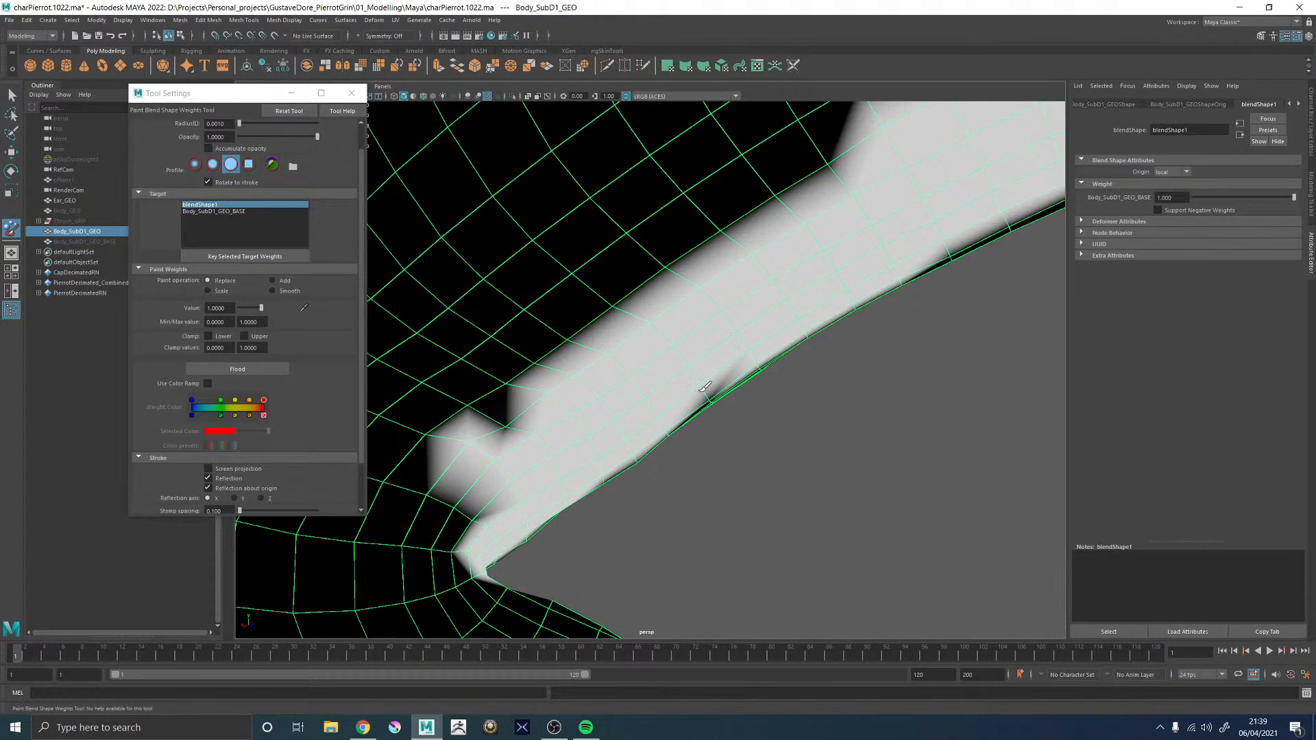
pyautogui.moveTo(528, 486)
pyautogui.mouseDown()
pyautogui.moveTo(408, 503)
pyautogui.moveTo(481, 495)
pyautogui.moveTo(457, 569)
pyautogui.moveTo(475, 603)
pyautogui.mouseUp()
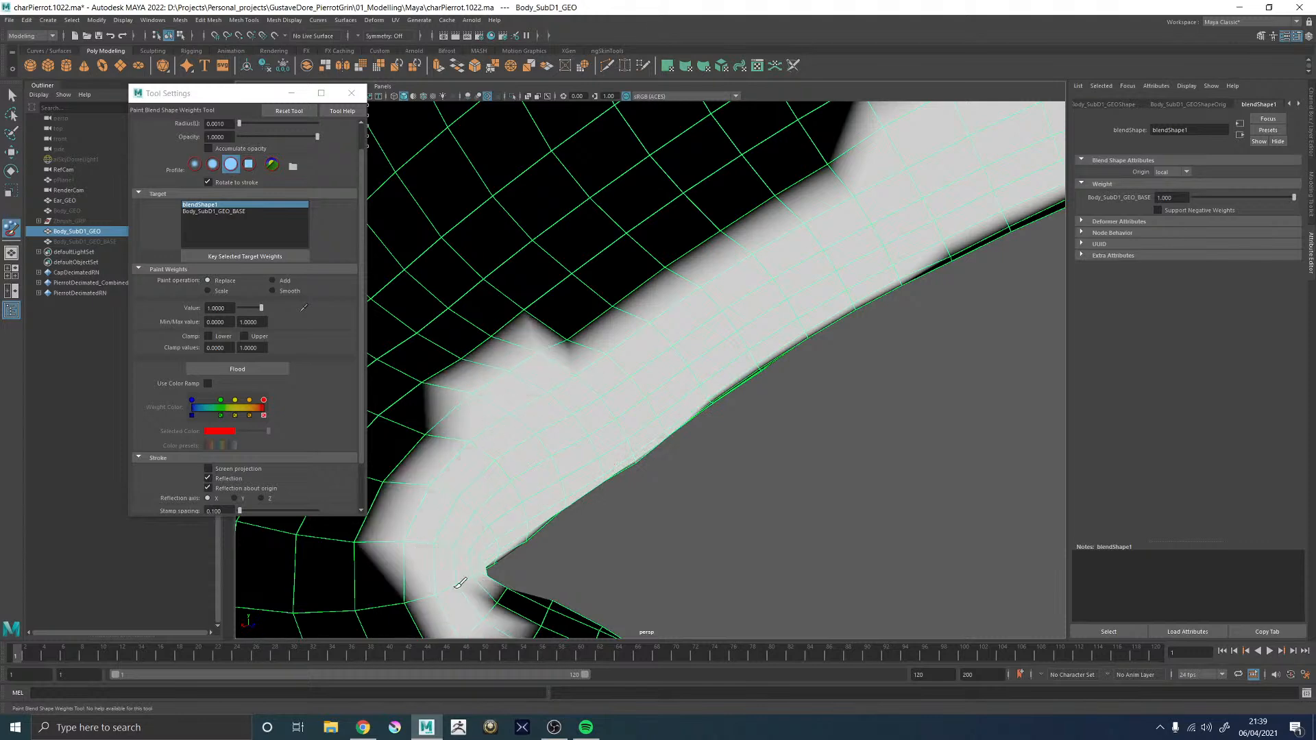
# - Touch up the eye corner and lid edge with weight 1, undoing the misplaced stroke
pyautogui.keyDown('alt'); pyautogui.moveTo(475, 603); pyautogui.dragTo(578, 397, button='middle'); pyautogui.keyUp('alt')
pyautogui.moveTo(579, 396)
pyautogui.keyDown('alt'); pyautogui.mouseDown()
pyautogui.moveTo(632, 370)
pyautogui.moveTo(693, 376)
pyautogui.mouseUp(); pyautogui.keyUp('alt')
pyautogui.keyDown('alt'); pyautogui.moveTo(693, 377); pyautogui.dragTo(740, 384, button='right'); pyautogui.keyUp('alt')
pyautogui.moveTo(519, 416)
pyautogui.mouseDown()
pyautogui.moveTo(589, 466)
pyautogui.moveTo(675, 469)
pyautogui.moveTo(636, 512)
pyautogui.moveTo(702, 414)
pyautogui.moveTo(567, 409)
pyautogui.moveTo(622, 436)
pyautogui.mouseUp()
pyautogui.moveTo(521, 380)
pyautogui.mouseDown()
pyautogui.moveTo(491, 359)
pyautogui.moveTo(565, 426)
pyautogui.mouseUp()
pyautogui.hotkey('ctrl', 'z')
pyautogui.moveTo(554, 432)
pyautogui.keyDown('alt'); pyautogui.mouseDown()
pyautogui.moveTo(536, 388)
pyautogui.moveTo(480, 354)
pyautogui.mouseUp(); pyautogui.keyUp('alt')
pyautogui.moveTo(642, 289); pyautogui.dragTo(627, 162)
# - Complete the weight 1 band along the upper eyelid rim from the inner to the outer corner
pyautogui.keyDown('alt'); pyautogui.moveTo(672, 306); pyautogui.dragTo(850, 377); pyautogui.keyUp('alt')
pyautogui.moveTo(850, 377)
pyautogui.keyDown('alt'); pyautogui.mouseDown(button='middle')
pyautogui.moveTo(814, 382)
pyautogui.moveTo(843, 402)
pyautogui.mouseUp(button='middle'); pyautogui.keyUp('alt')
pyautogui.moveTo(664, 358)
pyautogui.keyDown('alt'); pyautogui.mouseDown()
pyautogui.moveTo(587, 344)
pyautogui.moveTo(751, 354)
pyautogui.mouseUp(); pyautogui.keyUp('alt')
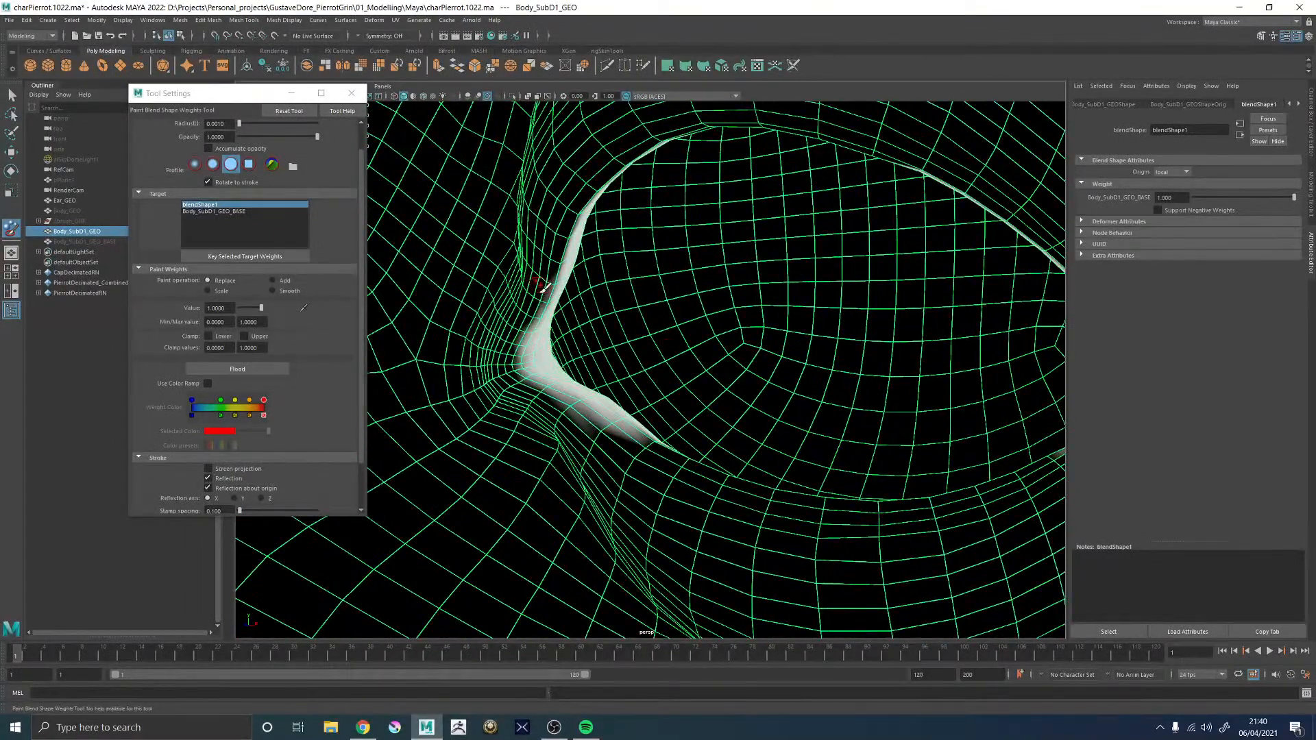
pyautogui.keyDown('alt'); pyautogui.moveTo(544, 281); pyautogui.dragTo(577, 258); pyautogui.keyUp('alt')
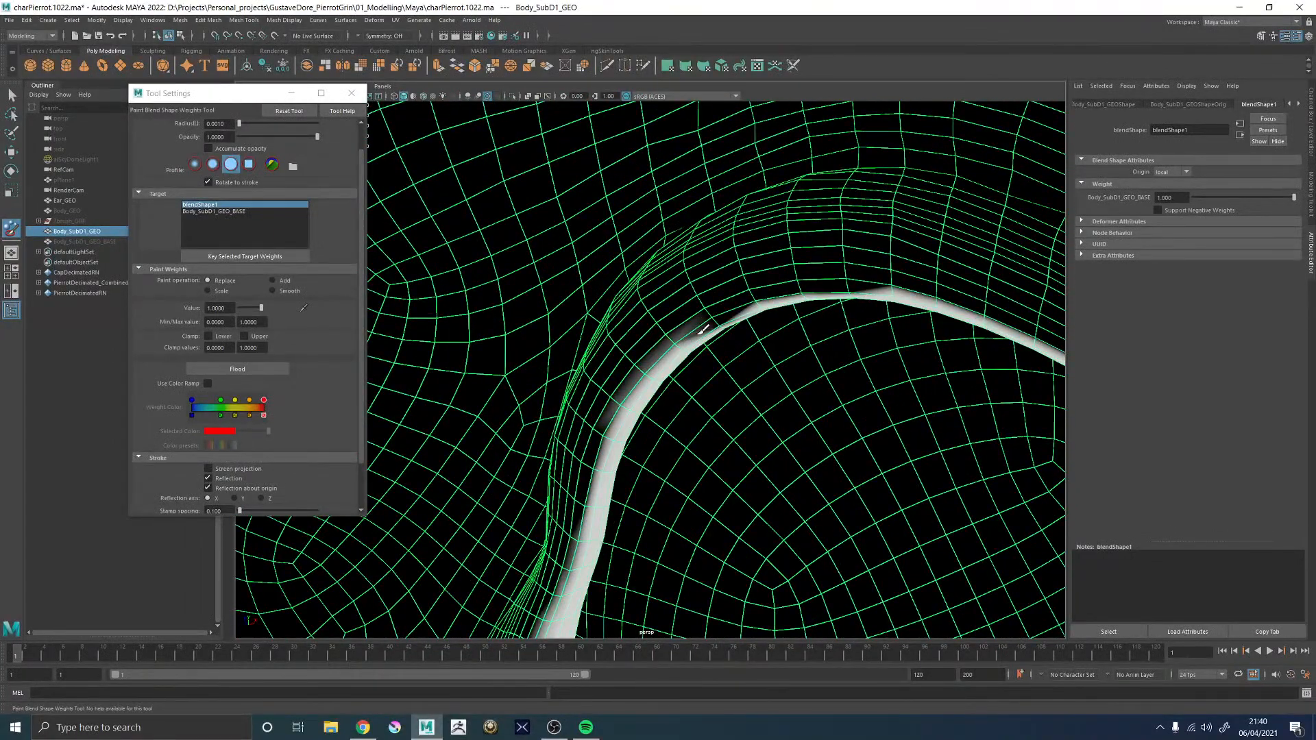
pyautogui.keyDown('alt'); pyautogui.moveTo(711, 322); pyautogui.dragTo(627, 371); pyautogui.keyUp('alt')
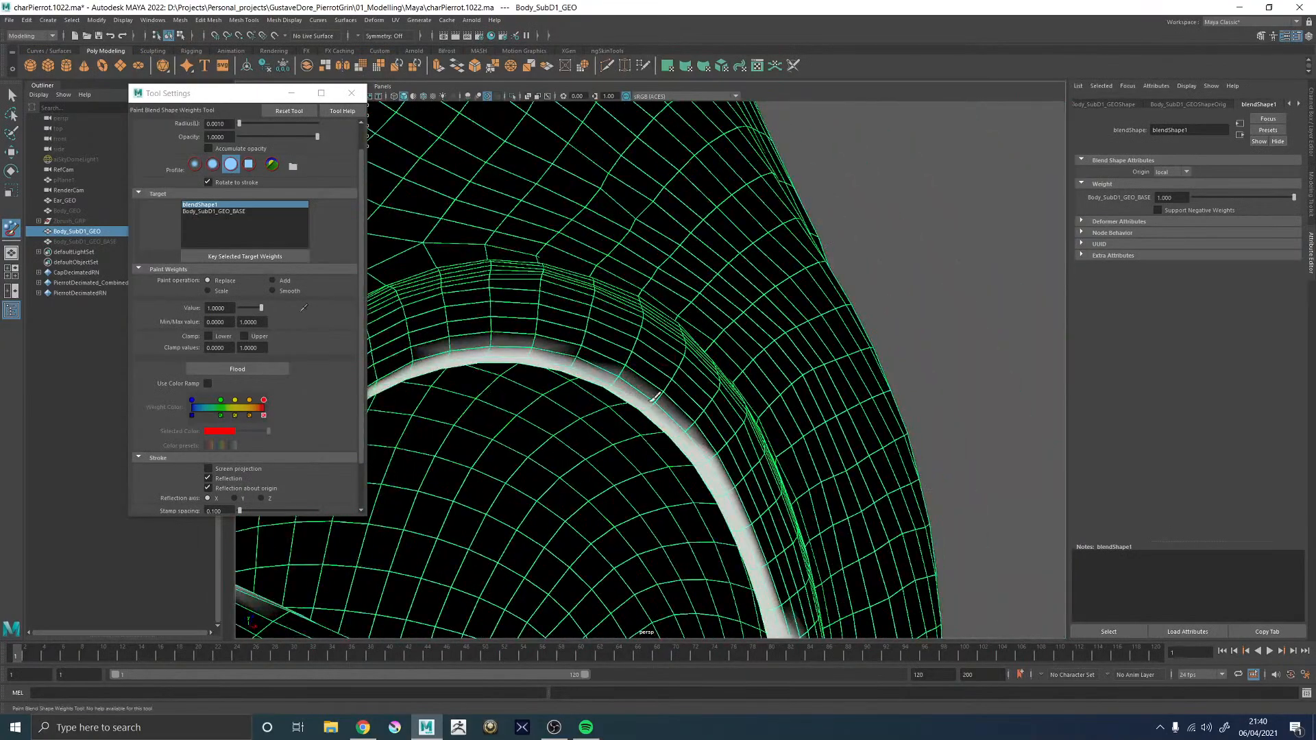
# - Paint weight 1 on the badly projected geometry inside the nostril
pyautogui.keyDown('alt'); pyautogui.moveTo(754, 428); pyautogui.dragTo(497, 323, button='right'); pyautogui.keyUp('alt')
pyautogui.keyDown('alt'); pyautogui.moveTo(764, 406); pyautogui.dragTo(622, 369); pyautogui.keyUp('alt')
pyautogui.keyDown('alt'); pyautogui.moveTo(622, 369); pyautogui.dragTo(823, 188, button='middle'); pyautogui.keyUp('alt')
pyautogui.keyDown('alt'); pyautogui.moveTo(661, 293); pyautogui.dragTo(743, 385, button='right'); pyautogui.keyUp('alt')
pyautogui.moveTo(743, 384)
pyautogui.keyDown('alt'); pyautogui.mouseDown()
pyautogui.moveTo(771, 219)
pyautogui.moveTo(644, 274)
pyautogui.mouseUp(); pyautogui.keyUp('alt')
pyautogui.moveTo(641, 319)
pyautogui.keyDown('alt'); pyautogui.mouseDown()
pyautogui.moveTo(726, 181)
pyautogui.moveTo(647, 290)
pyautogui.moveTo(601, 320)
pyautogui.moveTo(625, 363)
pyautogui.mouseUp(); pyautogui.keyUp('alt')
pyautogui.moveTo(695, 304)
pyautogui.mouseDown()
pyautogui.moveTo(670, 291)
pyautogui.moveTo(710, 196)
pyautogui.moveTo(656, 370)
pyautogui.moveTo(660, 422)
pyautogui.moveTo(580, 413)
pyautogui.moveTo(675, 507)
pyautogui.moveTo(617, 541)
pyautogui.mouseUp()
pyautogui.keyDown('alt'); pyautogui.moveTo(642, 381); pyautogui.dragTo(651, 340); pyautogui.keyUp('alt')
# - Extend the weight 1 area across both nostril cavities and the surrounding nose surface
pyautogui.keyDown('alt'); pyautogui.moveTo(651, 340); pyautogui.dragTo(535, 295, button='right'); pyautogui.keyUp('alt')
pyautogui.moveTo(692, 288)
pyautogui.mouseDown()
pyautogui.moveTo(637, 206)
pyautogui.moveTo(593, 341)
pyautogui.mouseUp()
pyautogui.keyDown('alt'); pyautogui.moveTo(594, 341); pyautogui.dragTo(510, 322, button='right'); pyautogui.keyUp('alt')
pyautogui.moveTo(590, 342)
pyautogui.keyDown('alt'); pyautogui.mouseDown()
pyautogui.moveTo(644, 356)
pyautogui.moveTo(688, 302)
pyautogui.moveTo(660, 333)
pyautogui.moveTo(595, 245)
pyautogui.mouseUp(); pyautogui.keyUp('alt')
pyautogui.moveTo(631, 391); pyautogui.dragTo(599, 416)
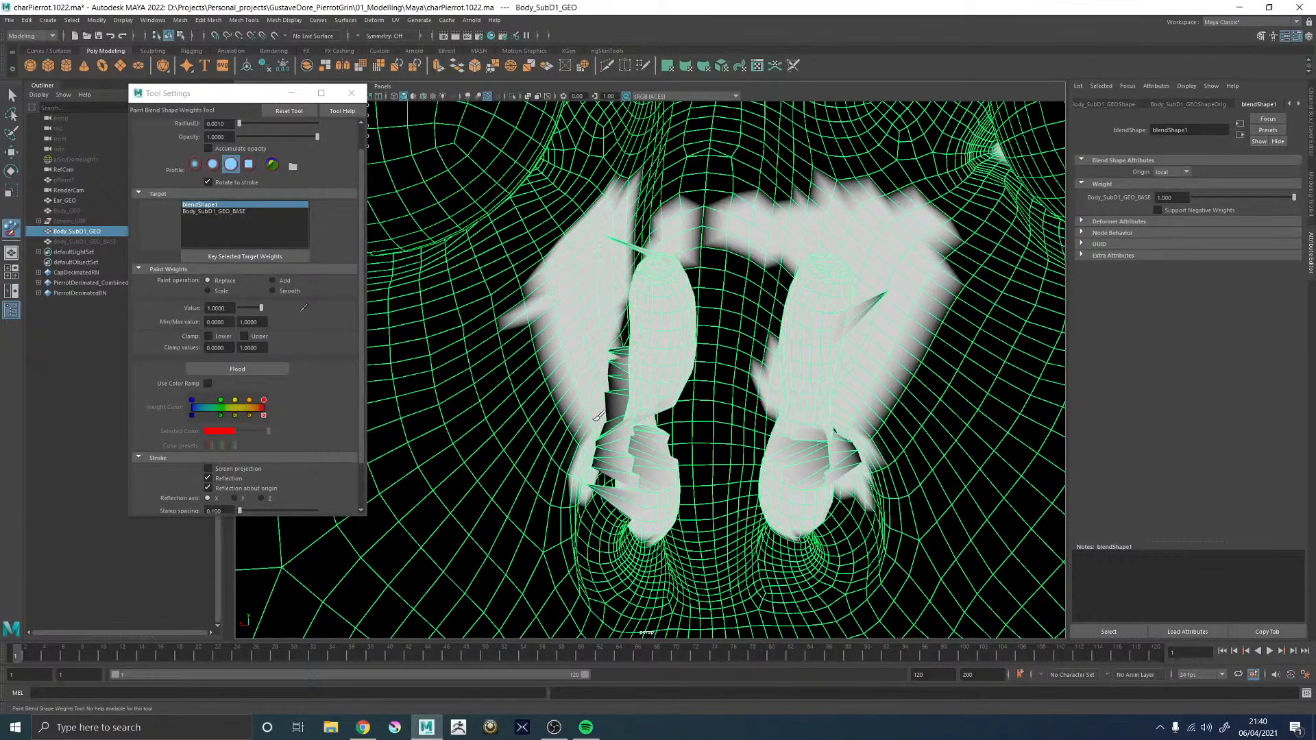
# - Paint weight 1 over the stretched faces along the side of the nostril cavity
pyautogui.scroll(8, 615, 401)
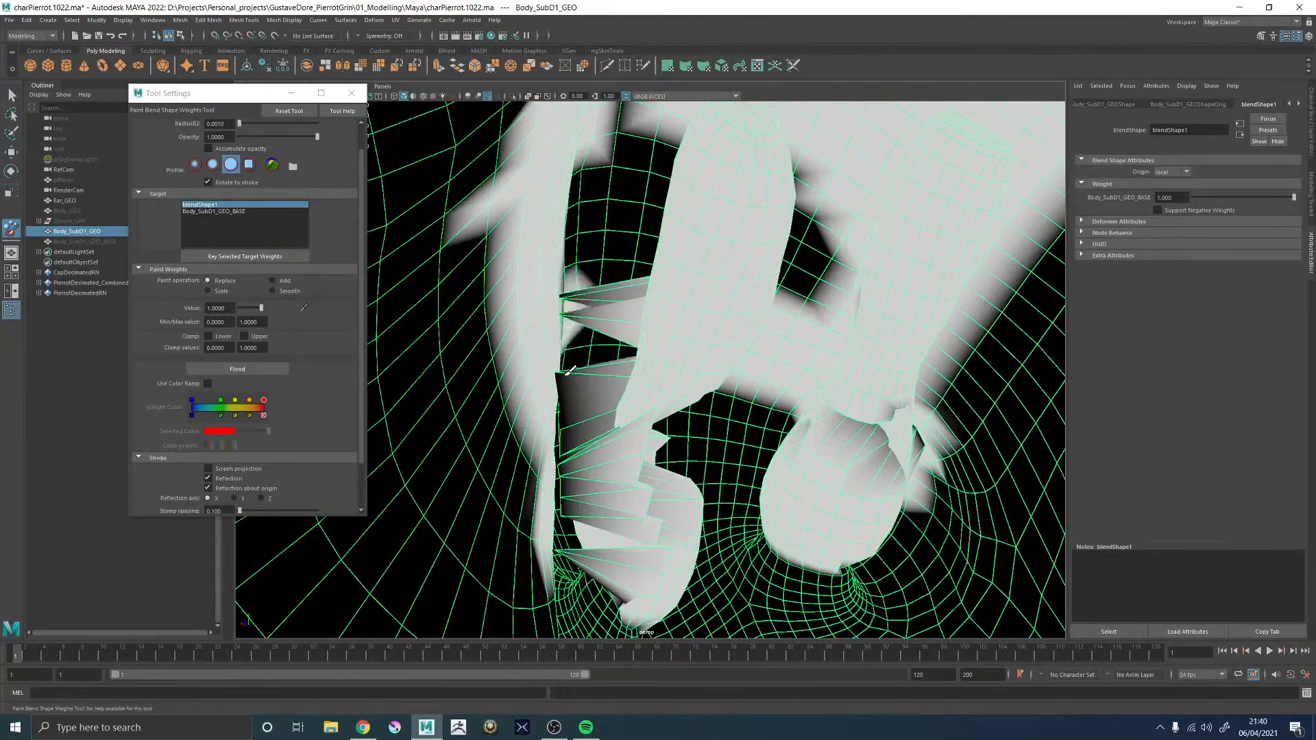
pyautogui.moveTo(523, 364); pyautogui.dragTo(542, 355)
pyautogui.moveTo(536, 351); pyautogui.dragTo(552, 299)
pyautogui.moveTo(505, 344)
pyautogui.keyDown('alt'); pyautogui.mouseDown()
pyautogui.moveTo(609, 343)
pyautogui.moveTo(441, 323)
pyautogui.moveTo(903, 326)
pyautogui.moveTo(682, 395)
pyautogui.mouseUp(); pyautogui.keyUp('alt')
pyautogui.moveTo(587, 433)
pyautogui.mouseDown()
pyautogui.moveTo(606, 332)
pyautogui.moveTo(599, 345)
pyautogui.moveTo(614, 309)
pyautogui.moveTo(617, 334)
pyautogui.moveTo(623, 316)
pyautogui.mouseUp()
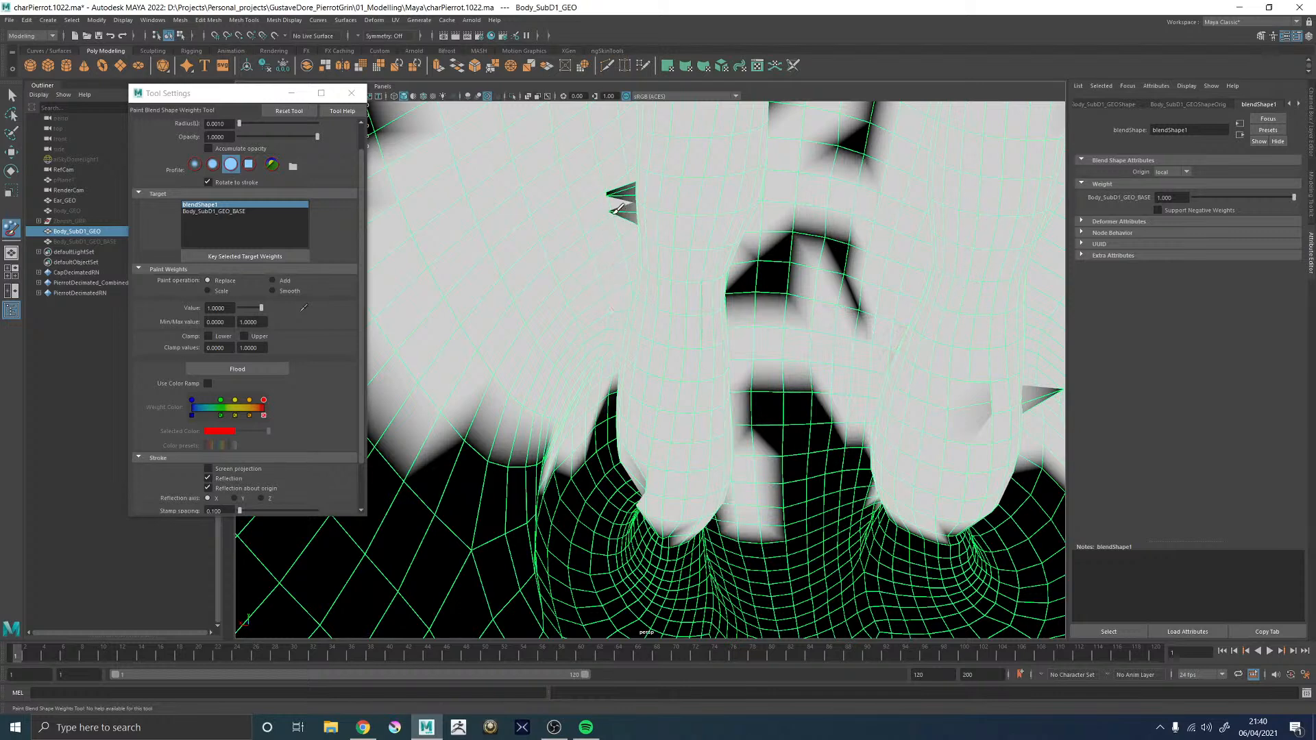
pyautogui.moveTo(615, 196); pyautogui.dragTo(617, 190)
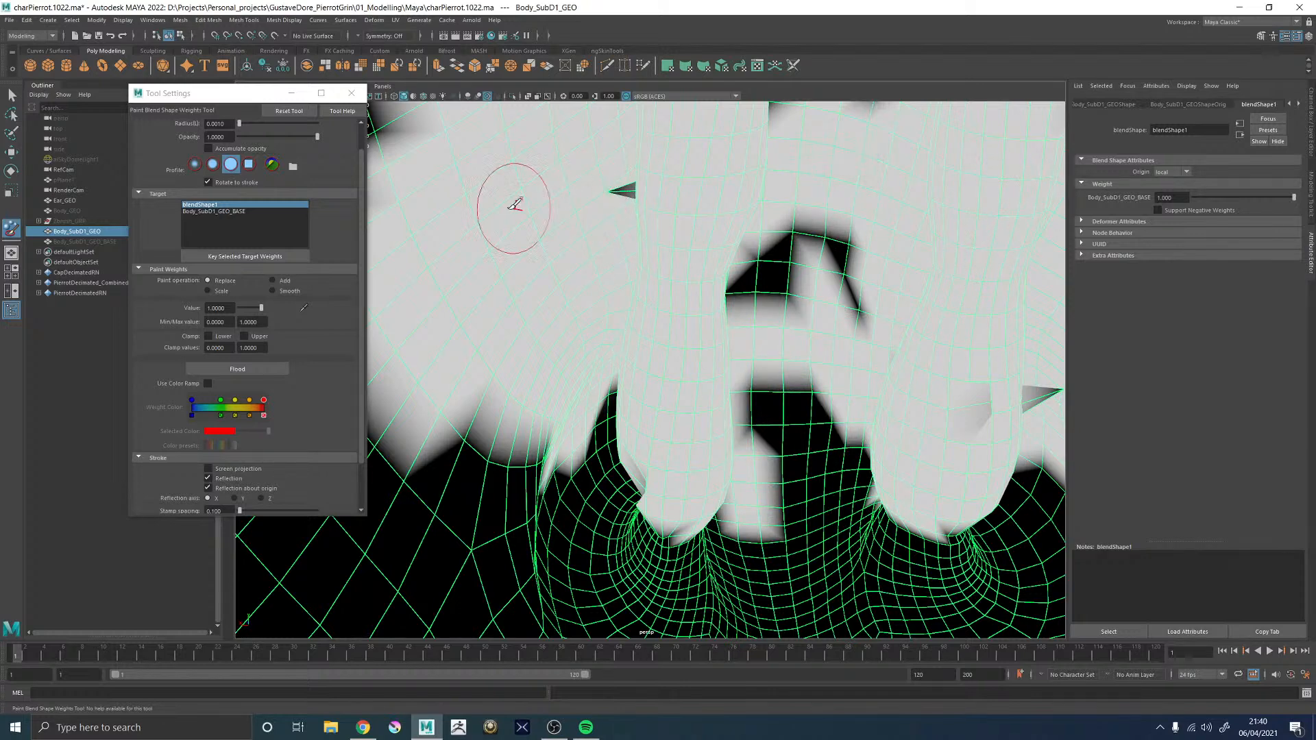
# - Remove the remaining spikes around the nostril cavities by painting their vertices with weight 1
pyautogui.moveTo(625, 205)
pyautogui.keyDown('alt'); pyautogui.mouseDown()
pyautogui.moveTo(660, 206)
pyautogui.moveTo(658, 218)
pyautogui.mouseUp(); pyautogui.keyUp('alt')
pyautogui.moveTo(579, 490); pyautogui.dragTo(594, 511)
pyautogui.moveTo(596, 458)
pyautogui.keyDown('alt'); pyautogui.mouseDown()
pyautogui.moveTo(573, 441)
pyautogui.moveTo(632, 411)
pyautogui.moveTo(620, 382)
pyautogui.mouseUp(); pyautogui.keyUp('alt')
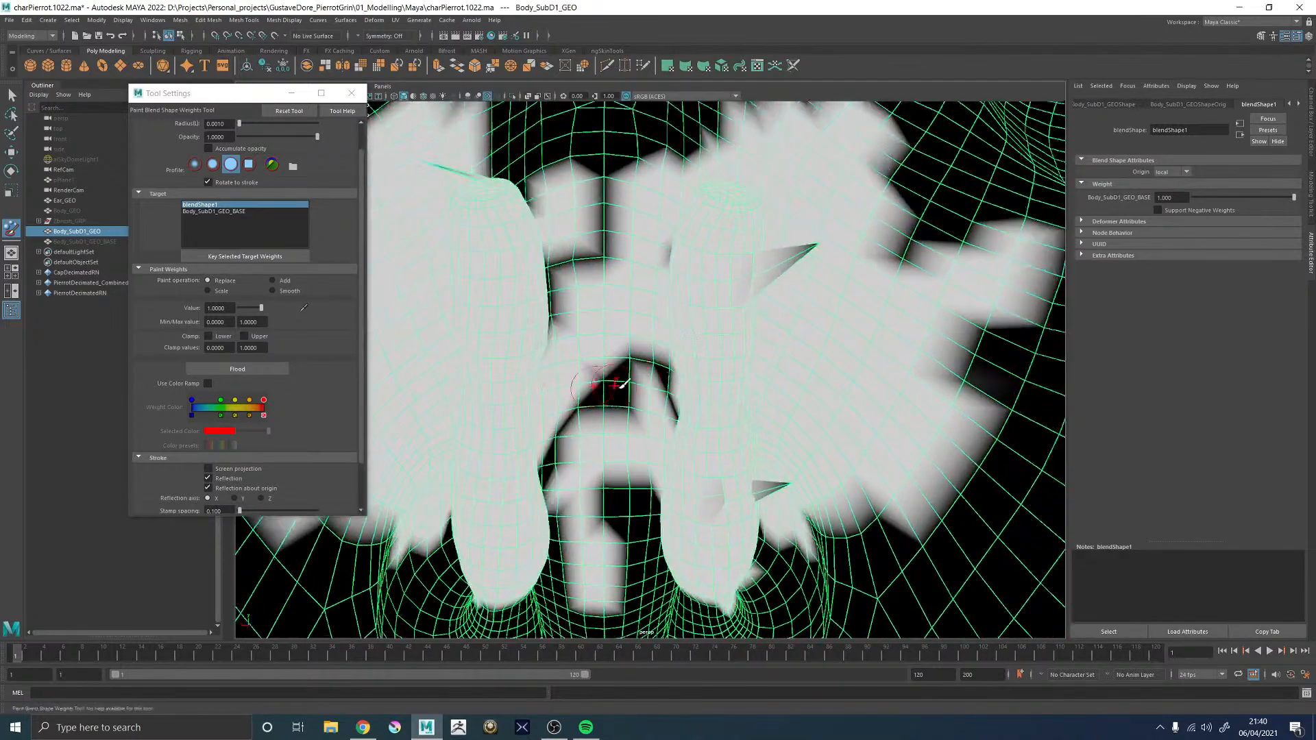
pyautogui.keyDown('alt'); pyautogui.moveTo(597, 211); pyautogui.dragTo(575, 308); pyautogui.keyUp('alt')
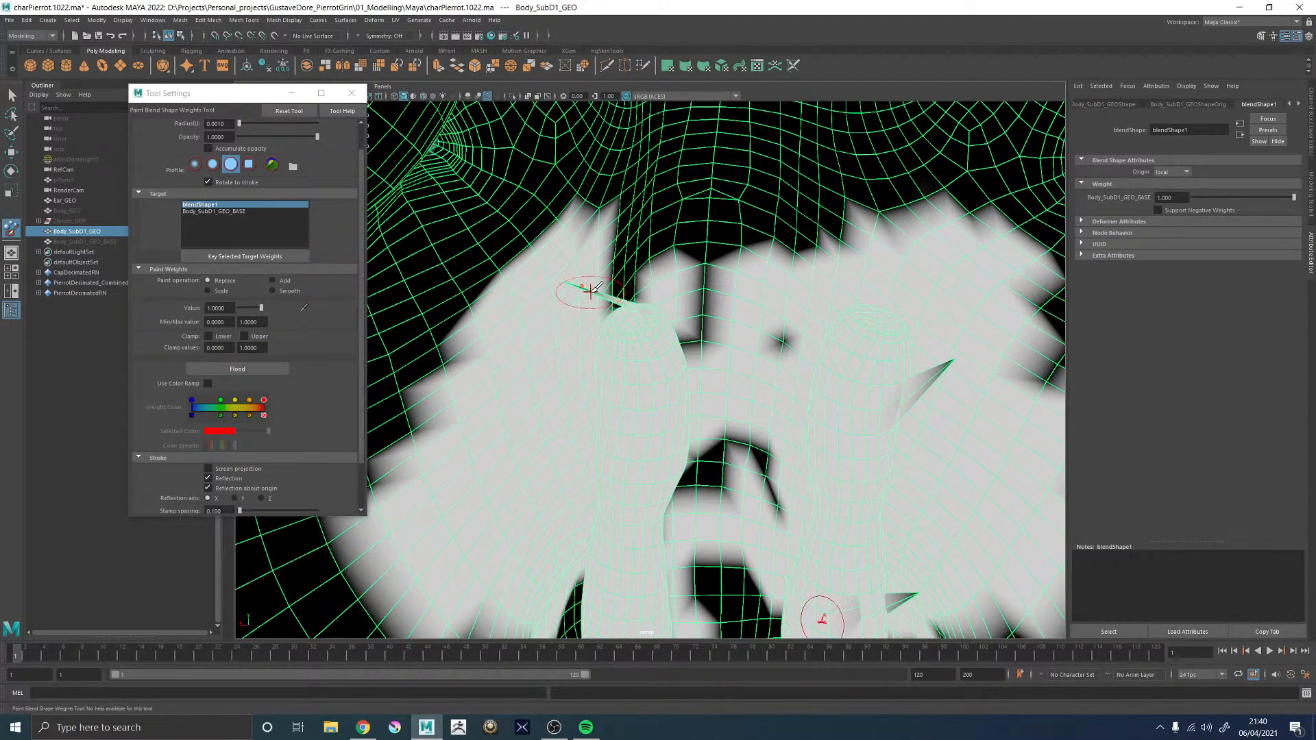
pyautogui.moveTo(588, 283); pyautogui.dragTo(574, 280)
pyautogui.moveTo(761, 361)
pyautogui.keyDown('alt'); pyautogui.mouseDown()
pyautogui.moveTo(814, 209)
pyautogui.moveTo(769, 302)
pyautogui.mouseUp(); pyautogui.keyUp('alt')
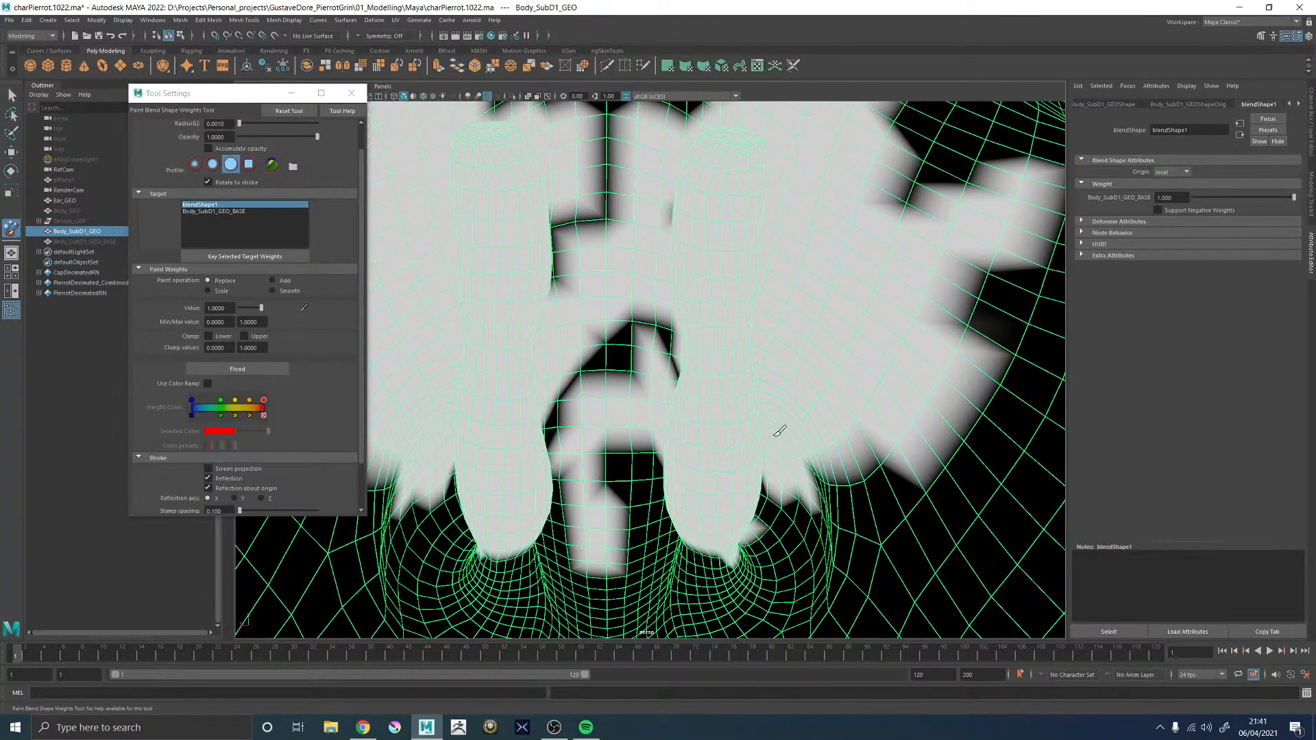
pyautogui.keyDown('alt'); pyautogui.moveTo(749, 429); pyautogui.dragTo(859, 348); pyautogui.keyUp('alt')
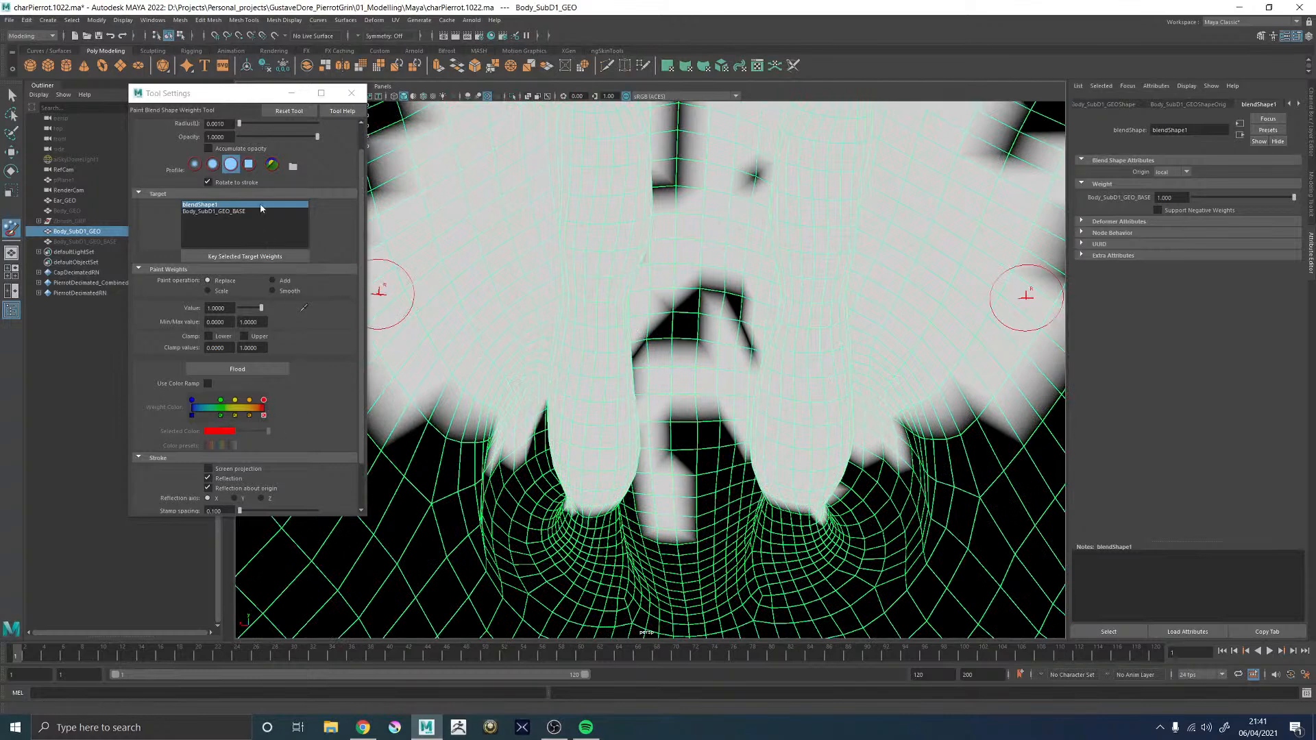
# - Set the paint value to 0 and erase the excess weights between the nostrils and on the outer nose
pyautogui.moveTo(261, 309); pyautogui.dragTo(259, 311)
pyautogui.moveTo(513, 264)
pyautogui.keyDown('alt'); pyautogui.mouseDown()
pyautogui.moveTo(627, 325)
pyautogui.moveTo(521, 347)
pyautogui.moveTo(458, 331)
pyautogui.moveTo(521, 397)
pyautogui.moveTo(596, 425)
pyautogui.moveTo(631, 421)
pyautogui.moveTo(653, 441)
pyautogui.mouseUp(); pyautogui.keyUp('alt')
pyautogui.keyDown('alt'); pyautogui.moveTo(805, 545); pyautogui.dragTo(696, 374, button='middle'); pyautogui.keyUp('alt')
pyautogui.moveTo(696, 375)
pyautogui.keyDown('alt'); pyautogui.mouseDown()
pyautogui.moveTo(758, 397)
pyautogui.moveTo(747, 467)
pyautogui.moveTo(737, 309)
pyautogui.mouseUp(); pyautogui.keyUp('alt')
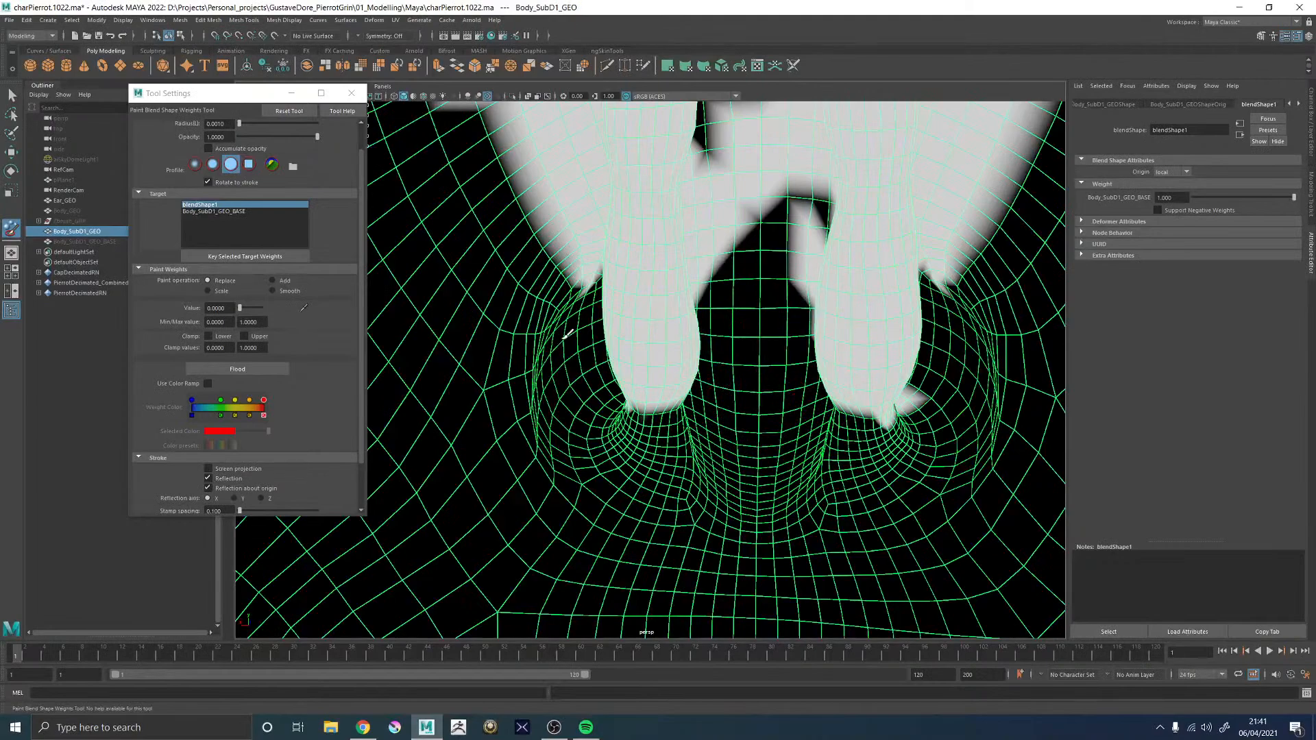
pyautogui.keyDown('alt'); pyautogui.moveTo(560, 298); pyautogui.dragTo(611, 363, button='middle'); pyautogui.keyUp('alt')
pyautogui.moveTo(612, 363)
pyautogui.keyDown('alt'); pyautogui.mouseDown()
pyautogui.moveTo(755, 376)
pyautogui.moveTo(678, 314)
pyautogui.moveTo(624, 363)
pyautogui.mouseUp(); pyautogui.keyUp('alt')
pyautogui.moveTo(605, 400); pyautogui.dragTo(684, 203)
pyautogui.moveTo(694, 254)
pyautogui.mouseDown()
pyautogui.moveTo(681, 291)
pyautogui.moveTo(800, 265)
pyautogui.mouseUp()
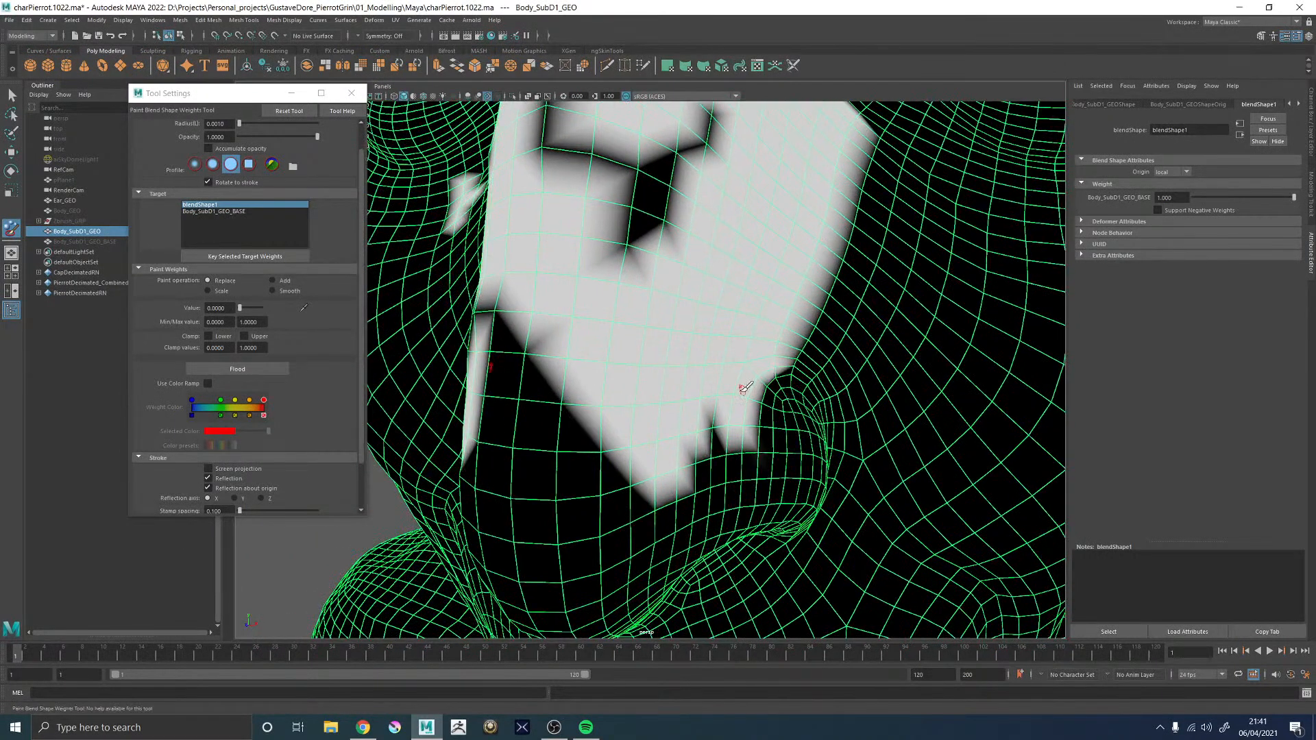
pyautogui.moveTo(731, 400)
pyautogui.mouseDown()
pyautogui.moveTo(761, 309)
pyautogui.moveTo(812, 271)
pyautogui.moveTo(885, 92)
pyautogui.mouseUp()
# - Erase the leftover weights on the nose's outer surface with value 0
pyautogui.keyDown('alt'); pyautogui.moveTo(768, 216); pyautogui.dragTo(781, 343, button='middle'); pyautogui.keyUp('alt')
pyautogui.keyDown('alt'); pyautogui.moveTo(781, 344); pyautogui.dragTo(631, 322, button='right'); pyautogui.keyUp('alt')
pyautogui.moveTo(579, 343)
pyautogui.mouseDown()
pyautogui.moveTo(660, 161)
pyautogui.moveTo(717, 183)
pyautogui.moveTo(737, 274)
pyautogui.moveTo(758, 261)
pyautogui.moveTo(725, 357)
pyautogui.moveTo(741, 356)
pyautogui.moveTo(637, 446)
pyautogui.moveTo(595, 440)
pyautogui.mouseUp()
pyautogui.keyDown('alt'); pyautogui.moveTo(689, 362); pyautogui.dragTo(880, 315); pyautogui.keyUp('alt')
pyautogui.moveTo(759, 407); pyautogui.dragTo(794, 428)
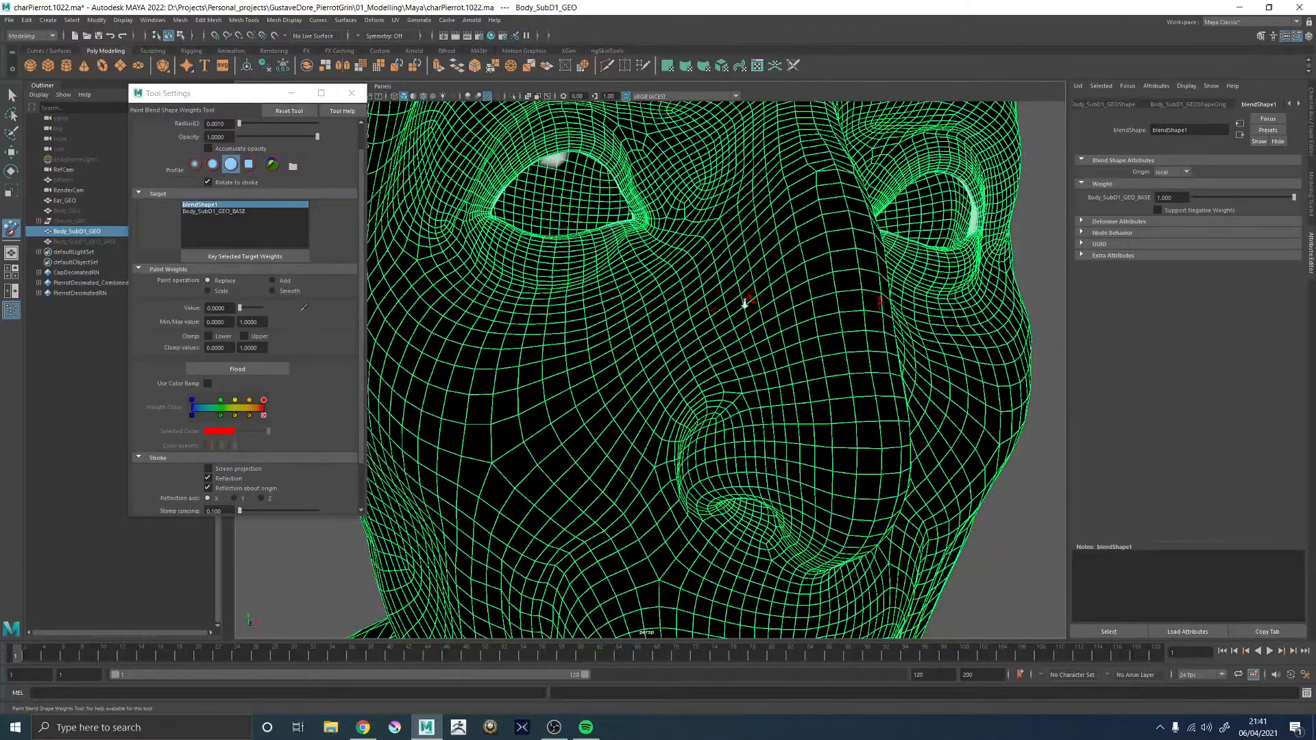
# - Set the paint value to 1 and paint the capped wrist end of one arm back to the base shape
pyautogui.keyDown('alt'); pyautogui.moveTo(755, 299); pyautogui.dragTo(456, 335, button='right'); pyautogui.keyUp('alt')
pyautogui.keyDown('alt'); pyautogui.moveTo(764, 422); pyautogui.dragTo(685, 311); pyautogui.keyUp('alt')
pyautogui.keyDown('alt'); pyautogui.moveTo(737, 487); pyautogui.dragTo(620, 341, button='middle'); pyautogui.keyUp('alt')
pyautogui.keyDown('alt'); pyautogui.moveTo(619, 340); pyautogui.dragTo(576, 354); pyautogui.keyUp('alt')
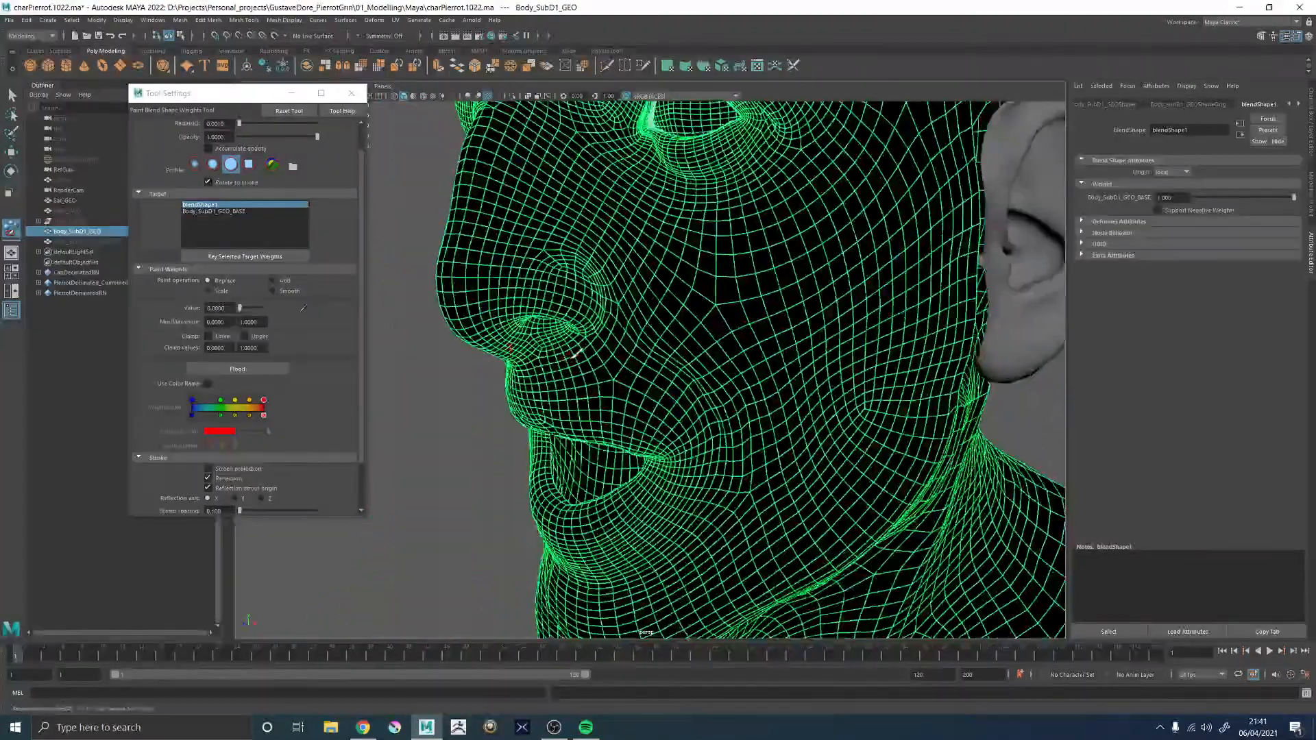
pyautogui.keyDown('alt'); pyautogui.moveTo(595, 425); pyautogui.dragTo(705, 173, button='middle'); pyautogui.keyUp('alt')
pyautogui.keyDown('alt'); pyautogui.moveTo(764, 345); pyautogui.dragTo(385, 320, button='right'); pyautogui.keyUp('alt')
pyautogui.keyDown('alt'); pyautogui.moveTo(685, 353); pyautogui.dragTo(573, 332, button='right'); pyautogui.keyUp('alt')
pyautogui.keyDown('alt'); pyautogui.moveTo(816, 398); pyautogui.dragTo(822, 343); pyautogui.keyUp('alt')
pyautogui.keyDown('alt'); pyautogui.moveTo(788, 405); pyautogui.dragTo(543, 97, button='middle'); pyautogui.keyUp('alt')
pyautogui.keyDown('alt'); pyautogui.moveTo(706, 288); pyautogui.dragTo(691, 264); pyautogui.keyUp('alt')
pyautogui.keyDown('alt'); pyautogui.moveTo(690, 264); pyautogui.dragTo(735, 340, button='right'); pyautogui.keyUp('alt')
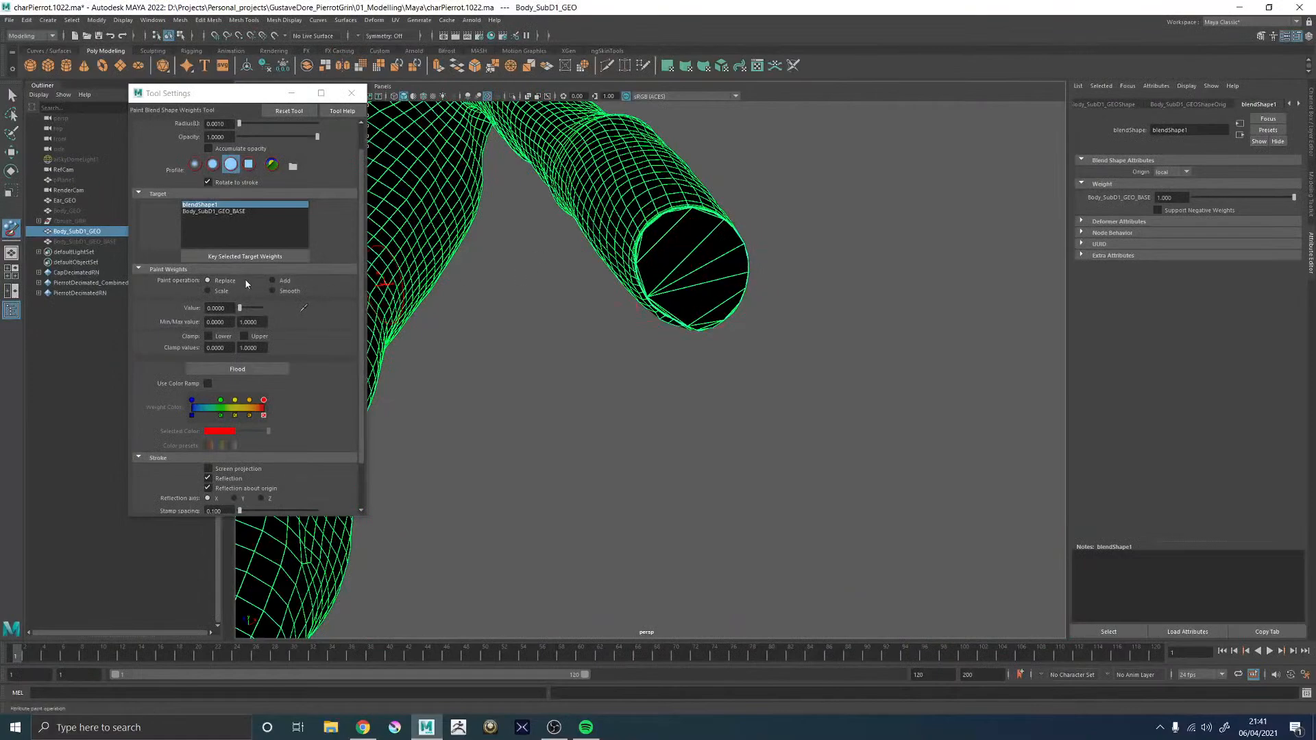
pyautogui.moveTo(241, 308); pyautogui.dragTo(269, 308)
pyautogui.moveTo(629, 257)
pyautogui.mouseDown()
pyautogui.moveTo(712, 274)
pyautogui.moveTo(669, 234)
pyautogui.mouseUp()
pyautogui.keyDown('alt'); pyautogui.moveTo(689, 247); pyautogui.dragTo(722, 379, button='middle'); pyautogui.keyUp('alt')
pyautogui.moveTo(723, 379)
pyautogui.keyDown('alt'); pyautogui.mouseDown()
pyautogui.moveTo(758, 358)
pyautogui.moveTo(658, 331)
pyautogui.mouseUp(); pyautogui.keyUp('alt')
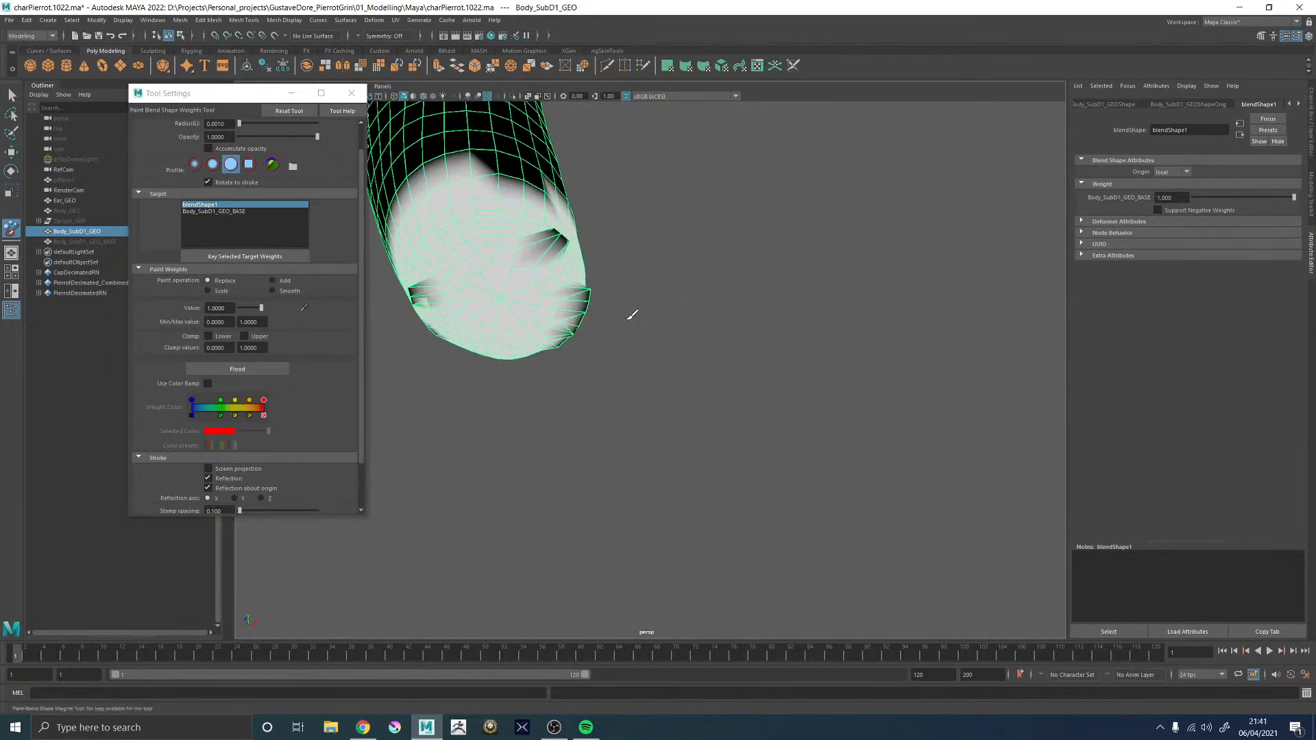
pyautogui.keyDown('alt'); pyautogui.moveTo(545, 247); pyautogui.dragTo(662, 304); pyautogui.keyUp('alt')
pyautogui.moveTo(751, 370); pyautogui.dragTo(803, 355)
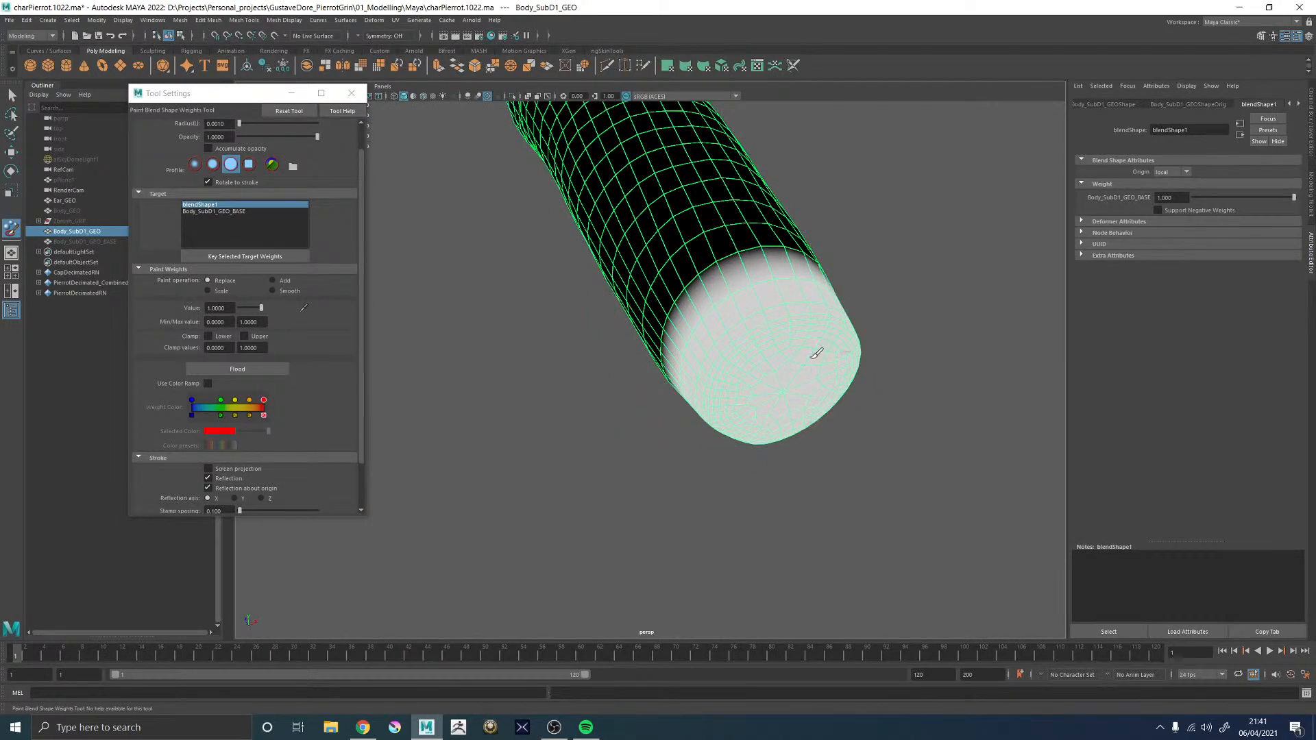
# - Paint the unpainted patches around the opposite arm's wrist end with weight 1 to return it to the base shape
pyautogui.keyDown('alt'); pyautogui.moveTo(820, 351); pyautogui.dragTo(614, 308, button='right'); pyautogui.keyUp('alt')
pyautogui.keyDown('alt'); pyautogui.moveTo(614, 309); pyautogui.dragTo(661, 375); pyautogui.keyUp('alt')
pyautogui.keyDown('alt'); pyautogui.moveTo(661, 376); pyautogui.dragTo(881, 210, button='middle'); pyautogui.keyUp('alt')
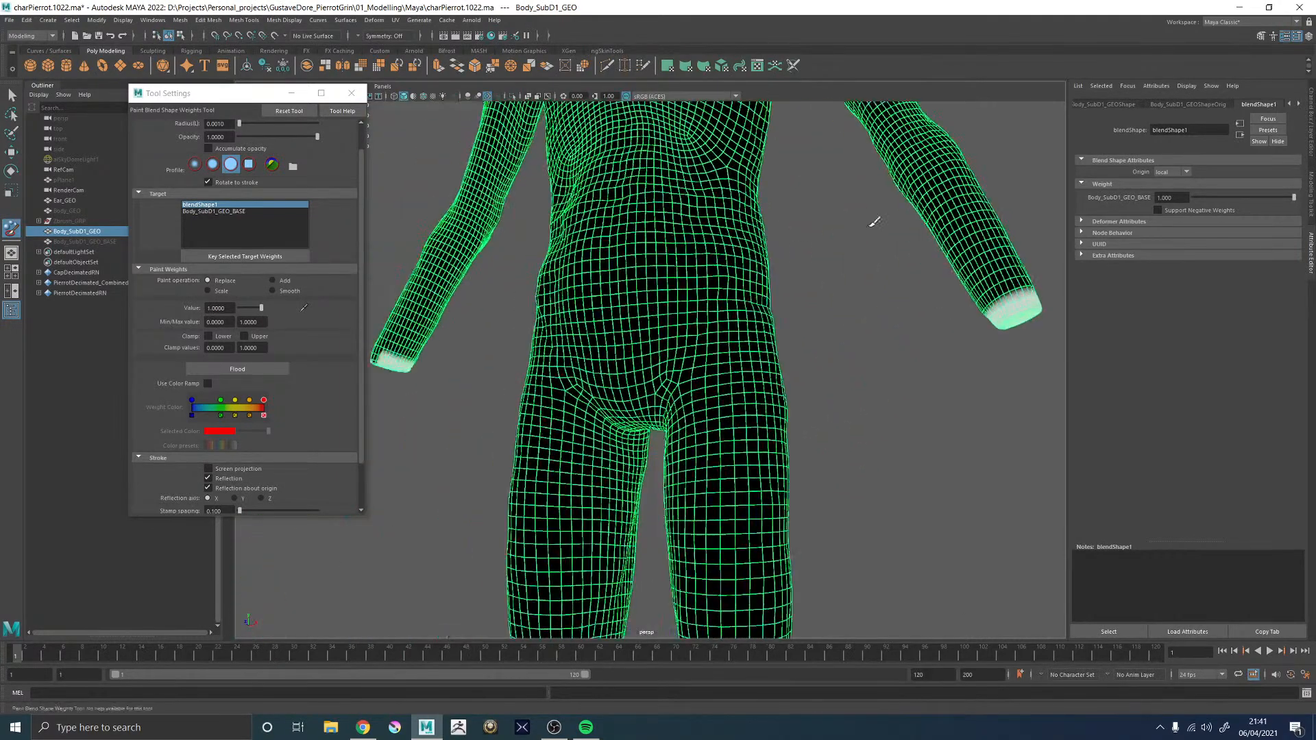
pyautogui.keyDown('alt'); pyautogui.moveTo(699, 322); pyautogui.dragTo(730, 320); pyautogui.keyUp('alt')
pyautogui.keyDown('alt'); pyautogui.moveTo(729, 319); pyautogui.dragTo(894, 318, button='middle'); pyautogui.keyUp('alt')
pyautogui.keyDown('alt'); pyautogui.moveTo(894, 318); pyautogui.dragTo(1015, 309, button='right'); pyautogui.keyUp('alt')
pyautogui.keyDown('alt'); pyautogui.moveTo(596, 299); pyautogui.dragTo(704, 291); pyautogui.keyUp('alt')
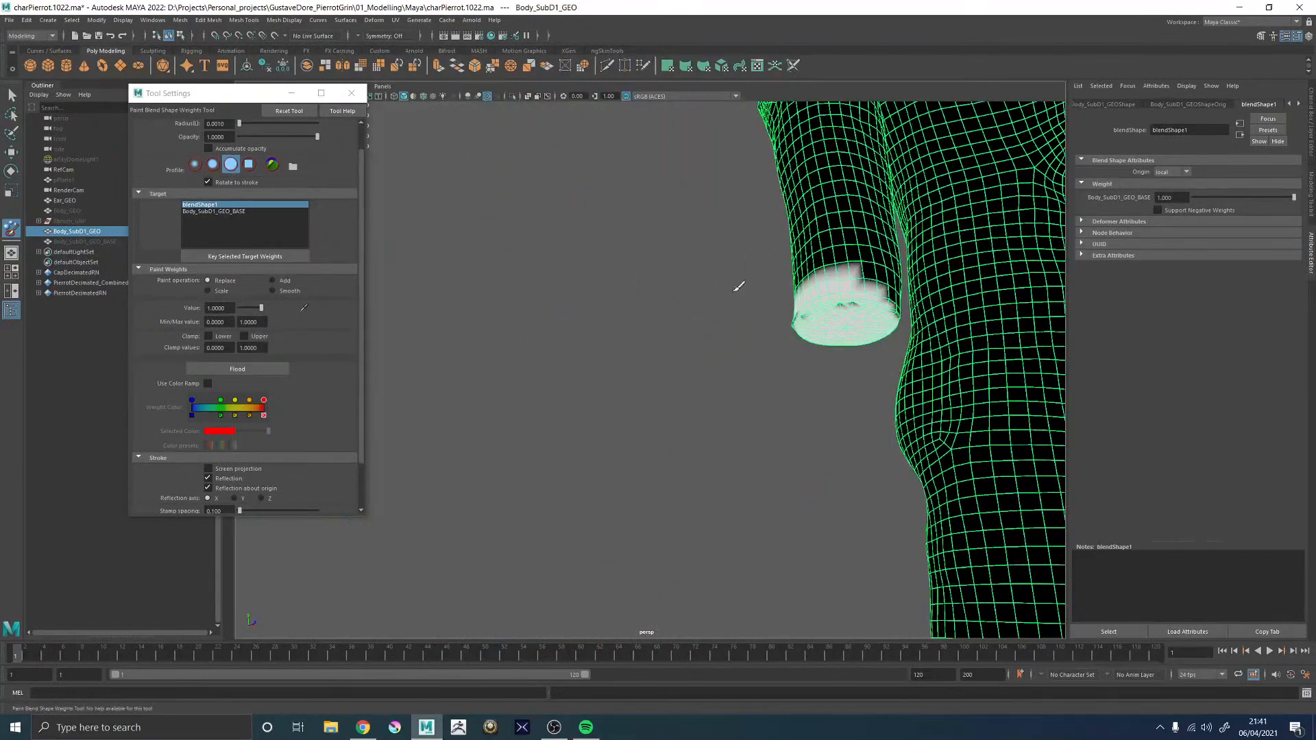
pyautogui.moveTo(885, 300)
pyautogui.mouseDown()
pyautogui.moveTo(661, 329)
pyautogui.moveTo(705, 373)
pyautogui.mouseUp()
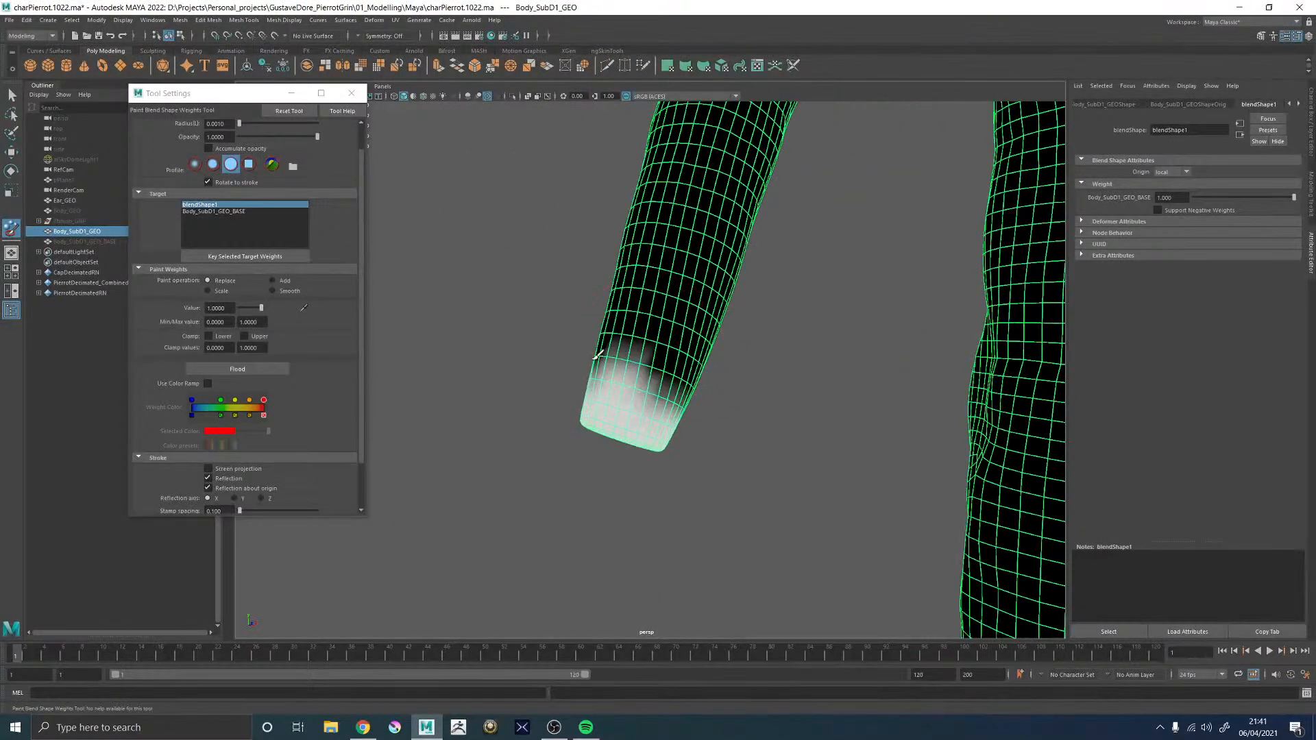
pyautogui.keyDown('alt'); pyautogui.moveTo(505, 353); pyautogui.dragTo(715, 349); pyautogui.keyUp('alt')
pyautogui.keyDown('alt'); pyautogui.moveTo(819, 324); pyautogui.dragTo(987, 223); pyautogui.keyUp('alt')
pyautogui.keyDown('alt'); pyautogui.moveTo(987, 224); pyautogui.dragTo(517, 337, button='right'); pyautogui.keyUp('alt')
pyautogui.keyDown('alt'); pyautogui.moveTo(517, 338); pyautogui.dragTo(763, 368); pyautogui.keyUp('alt')
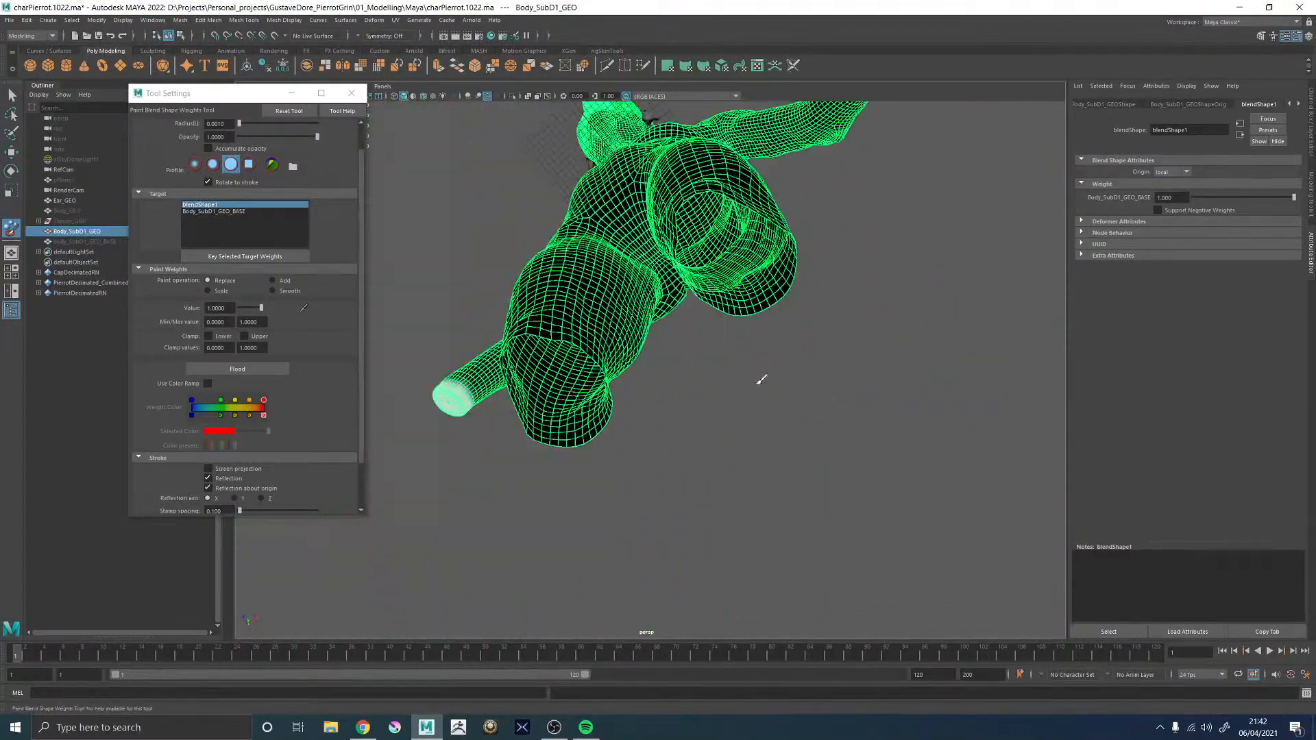
pyautogui.keyDown('alt'); pyautogui.moveTo(740, 253); pyautogui.dragTo(687, 306); pyautogui.keyUp('alt')
pyautogui.keyDown('alt'); pyautogui.moveTo(688, 305); pyautogui.dragTo(749, 402, button='middle'); pyautogui.keyUp('alt')
pyautogui.keyDown('alt'); pyautogui.moveTo(749, 402); pyautogui.dragTo(620, 295, button='right'); pyautogui.keyUp('alt')
# - Leave weight painting, delete the body mesh's construction history and isolate the mesh in the viewport
pyautogui.press('w')
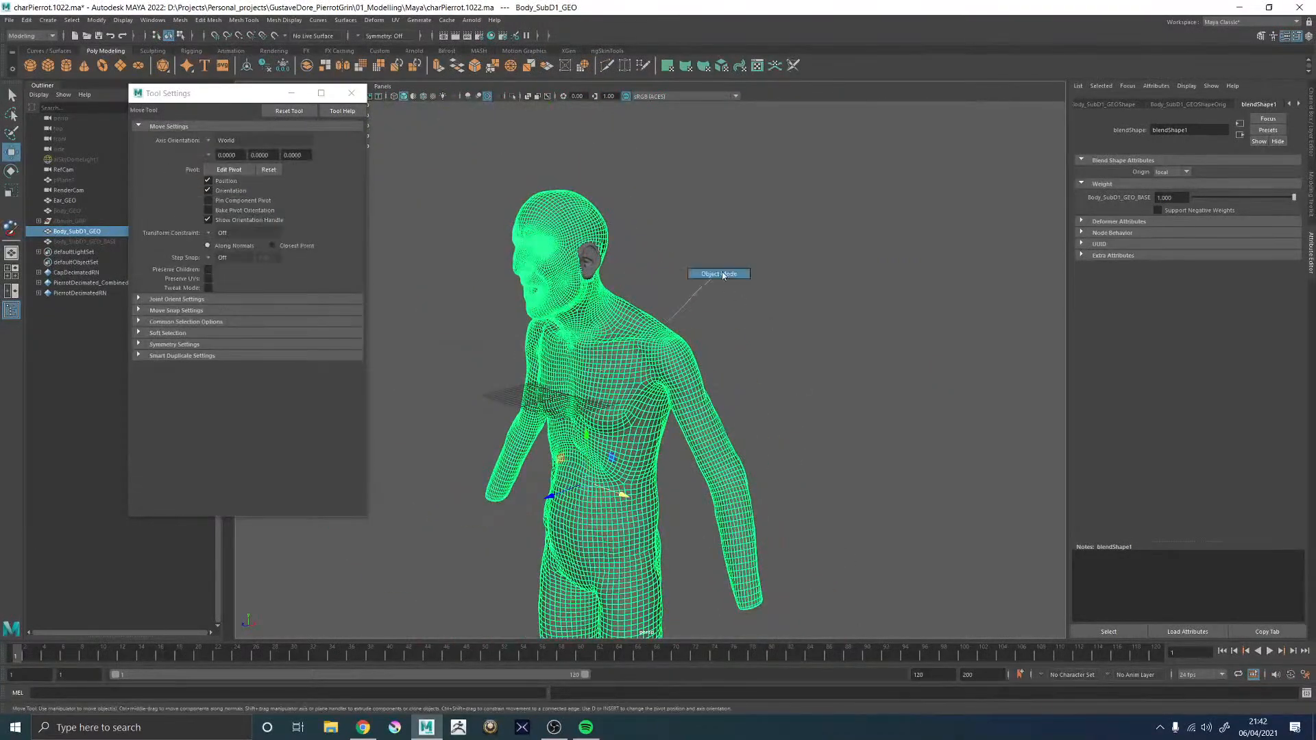
pyautogui.click(636, 350)
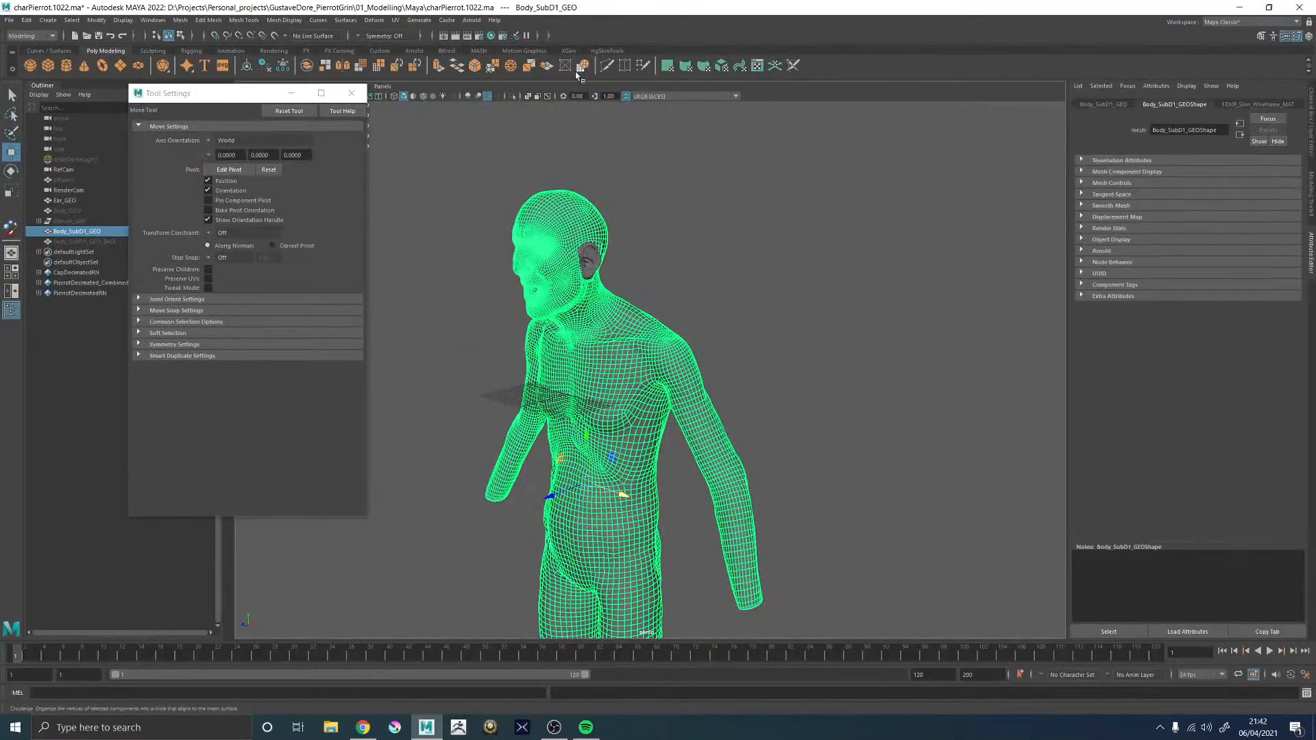
pyautogui.click(513, 96)
pyautogui.scroll(10, 649, 285)
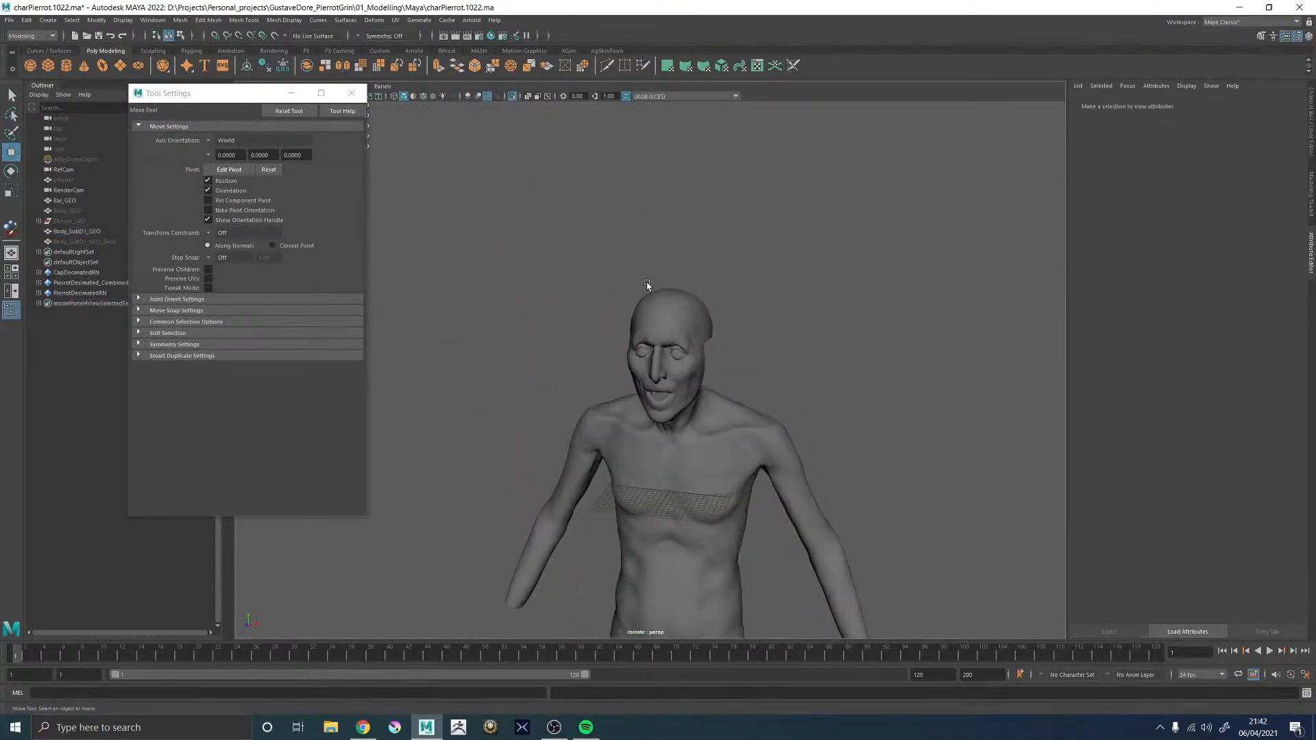
# - Merge the doubled vertices on the body's centreline between the eyebrows and on the bridge of the nose
pyautogui.click(778, 394)
pyautogui.scroll(3, 780, 409)
pyautogui.scroll(-2, 779, 408)
pyautogui.scroll(5, 754, 329)
pyautogui.rightClick(726, 243)
pyautogui.moveTo(725, 243); pyautogui.dragTo(733, 153, button='right')
pyautogui.press('q')
pyautogui.keyDown('shift'); pyautogui.click(735, 221); pyautogui.keyUp('shift')
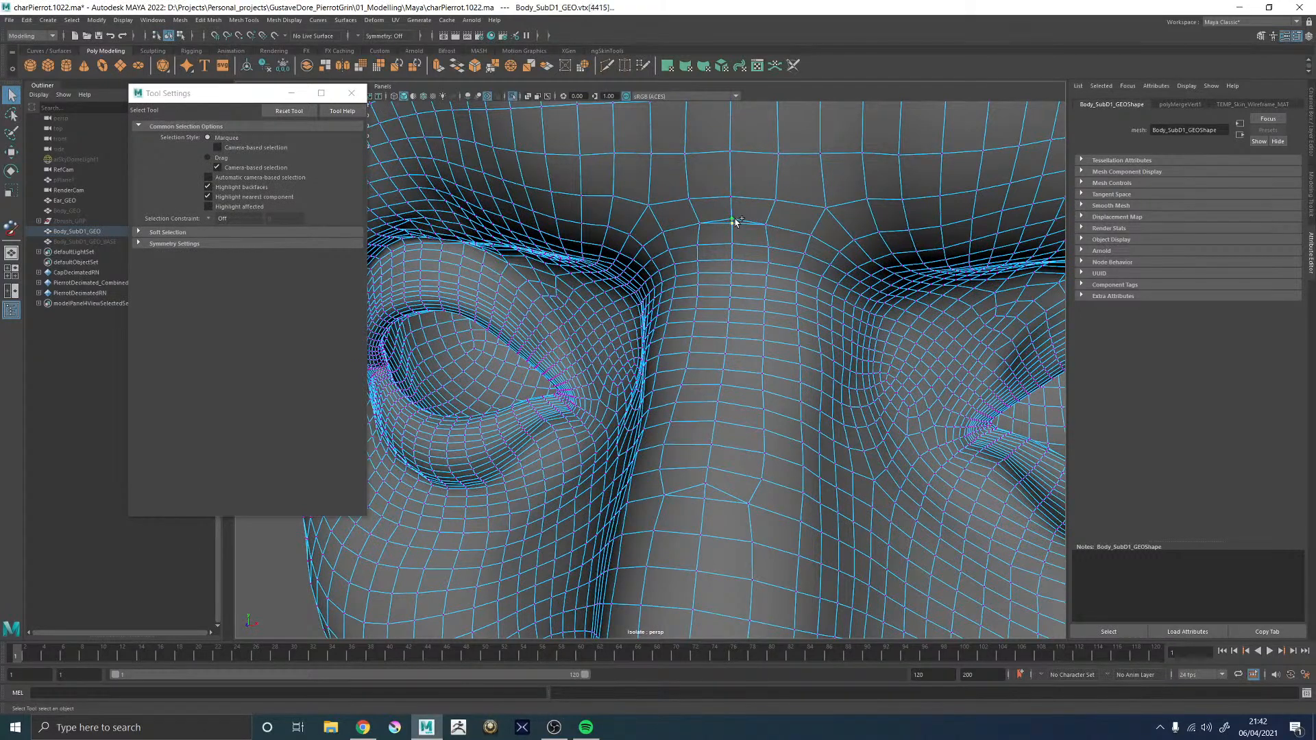
pyautogui.press('g')
pyautogui.click(705, 500)
pyautogui.keyDown('shift'); pyautogui.click(708, 483); pyautogui.keyUp('shift')
pyautogui.press('g')
pyautogui.scroll(-10, 705, 493)
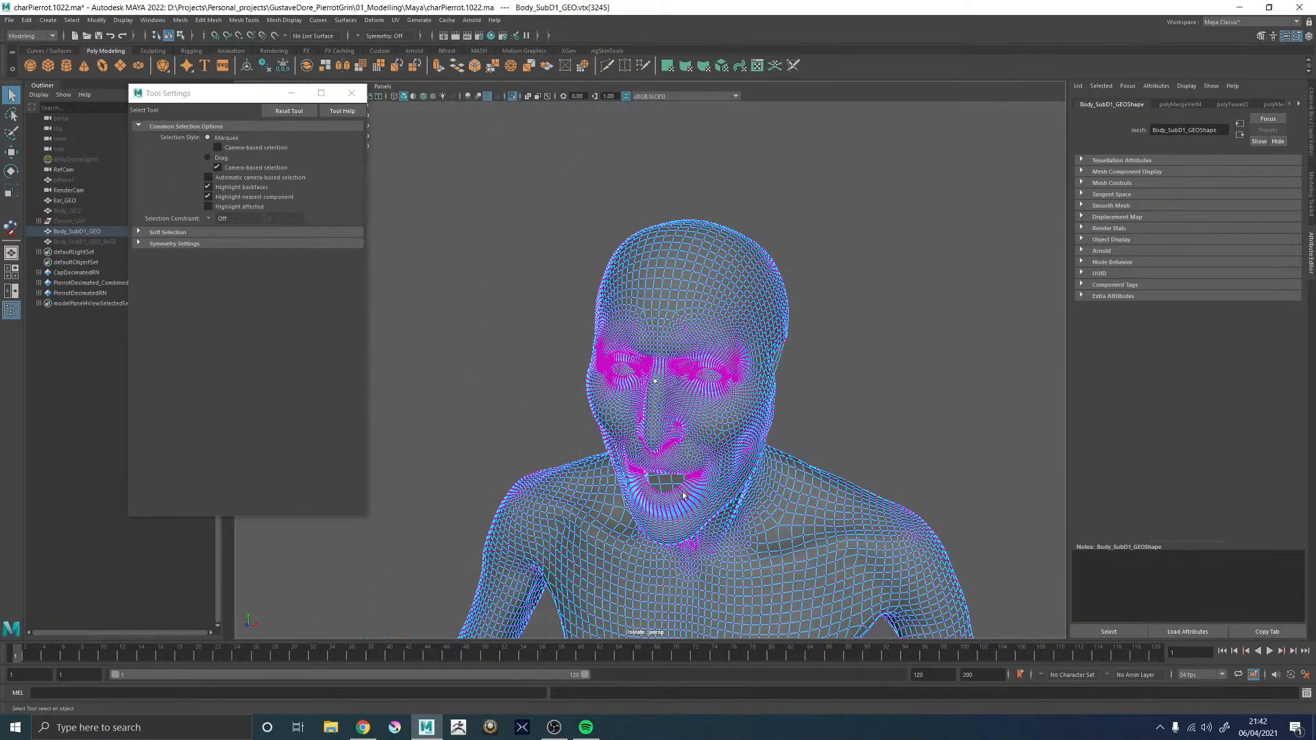
# - Return the body to object mode and turn off isolation to show the whole scene
pyautogui.keyDown('alt'); pyautogui.moveTo(628, 416); pyautogui.dragTo(881, 484, button='right'); pyautogui.keyUp('alt')
pyautogui.moveTo(728, 494); pyautogui.dragTo(871, 416, button='right')
pyautogui.keyDown('alt'); pyautogui.moveTo(891, 432); pyautogui.dragTo(820, 461, button='right'); pyautogui.keyUp('alt')
pyautogui.press('3')
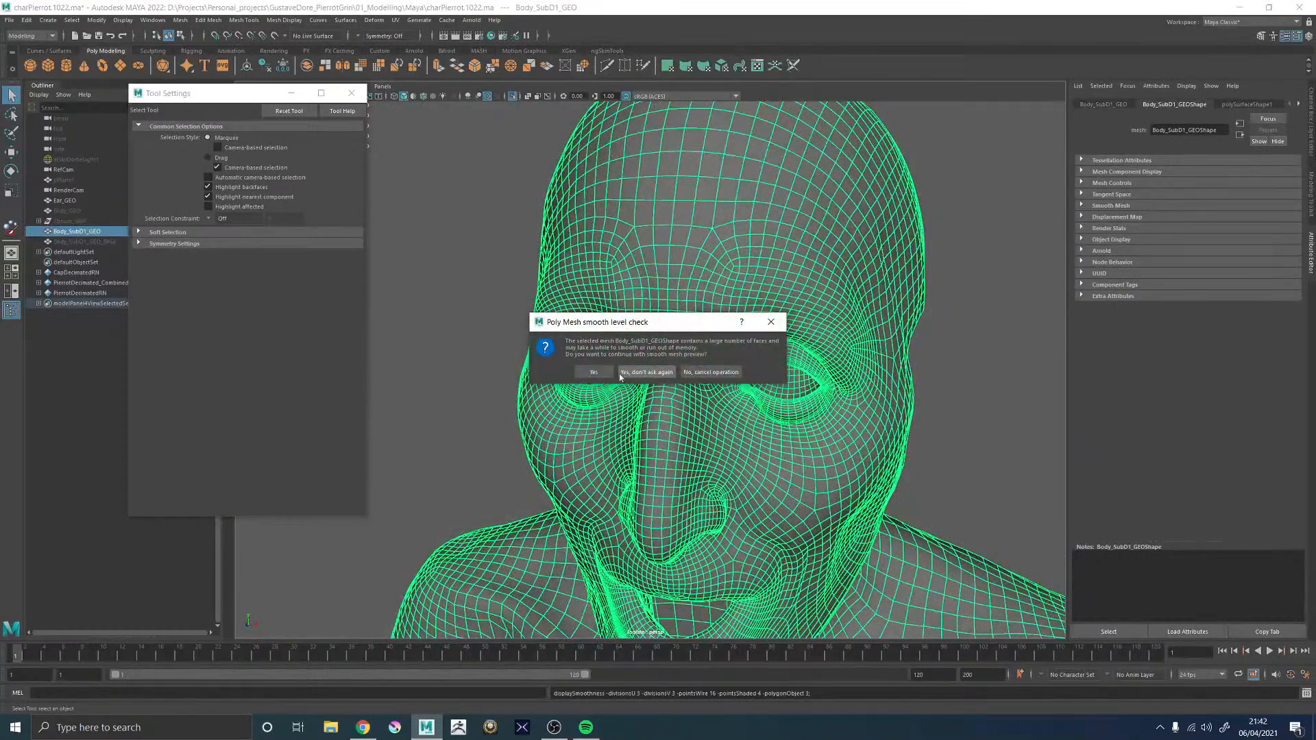
pyautogui.click(706, 373)
pyautogui.click(987, 406)
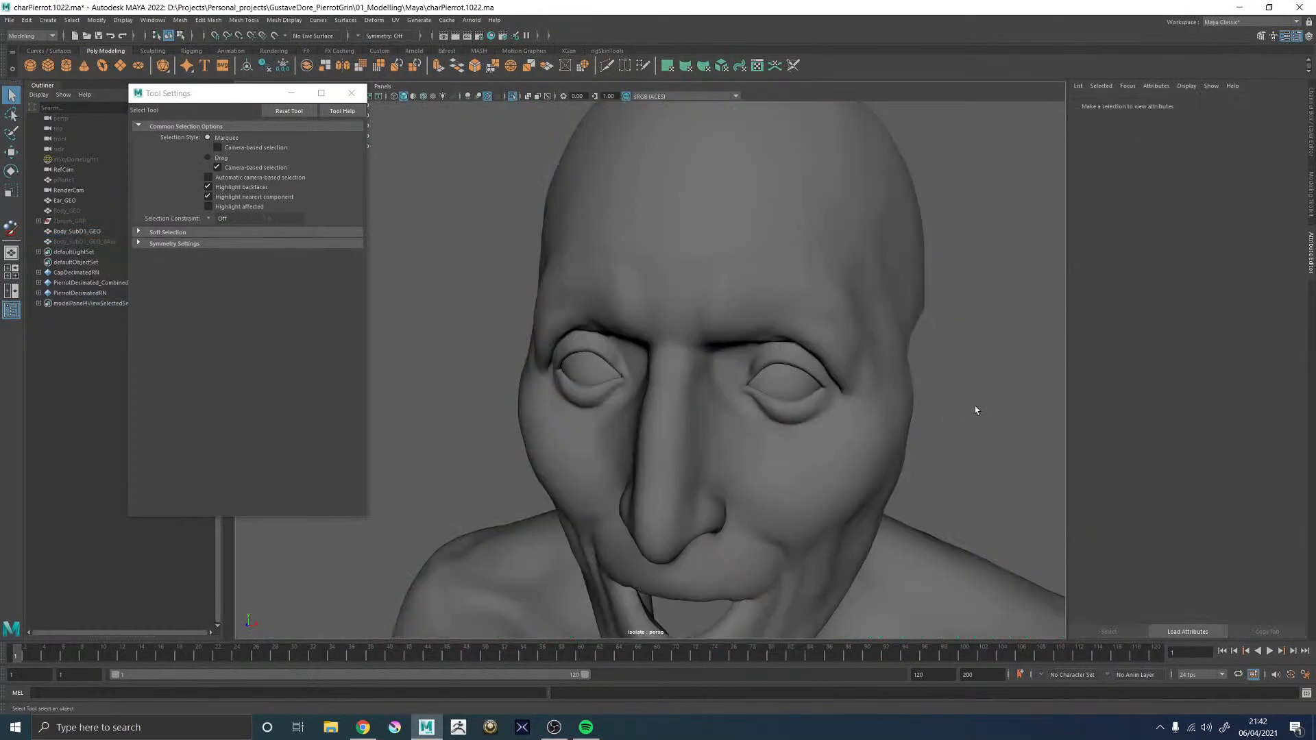
pyautogui.keyDown('alt'); pyautogui.moveTo(987, 405); pyautogui.dragTo(726, 442, button='right'); pyautogui.keyUp('alt')
pyautogui.keyDown('alt'); pyautogui.moveTo(725, 442); pyautogui.dragTo(733, 429); pyautogui.keyUp('alt')
pyautogui.click(512, 96)
pyautogui.keyDown('alt'); pyautogui.moveTo(846, 285); pyautogui.dragTo(786, 283); pyautogui.keyUp('alt')
pyautogui.keyDown('alt'); pyautogui.moveTo(803, 276); pyautogui.dragTo(643, 275, button='right'); pyautogui.keyUp('alt')
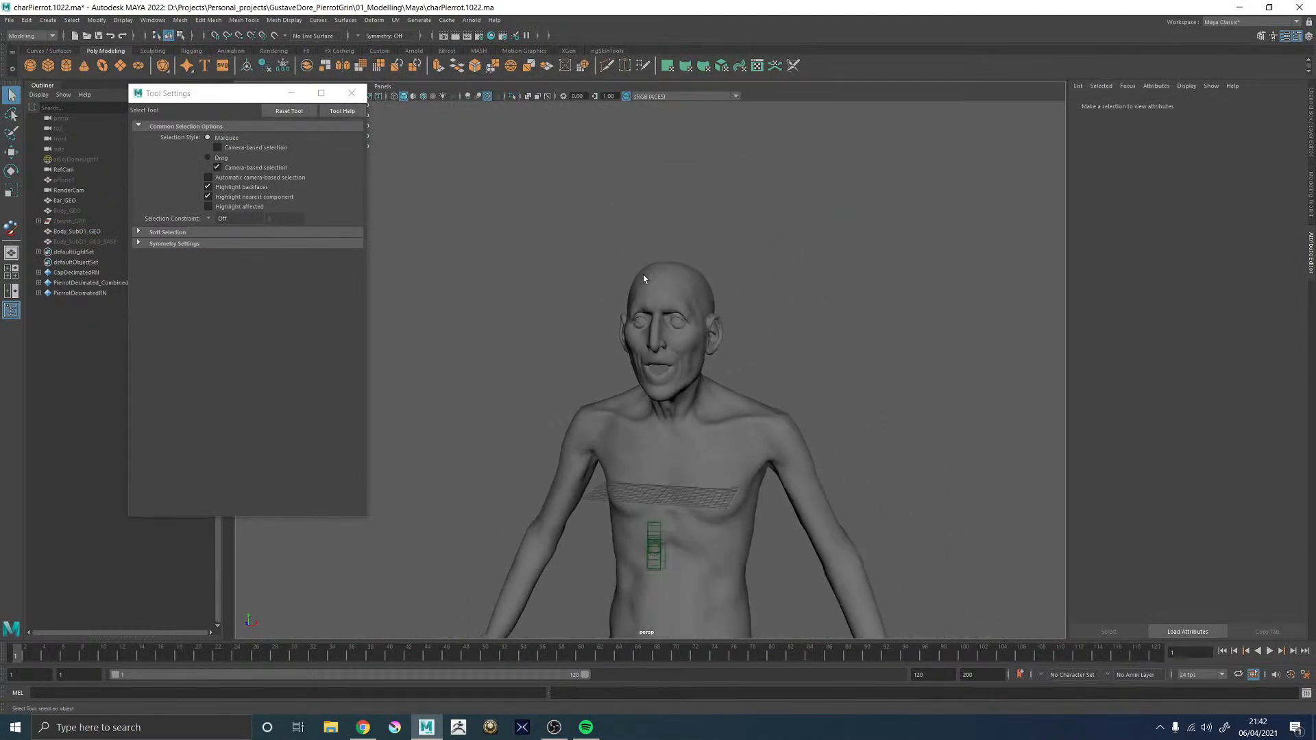
# - Unhide aiSkyDomeLight1 and delete the Body_SubD1_GEO_BASE copy
pyautogui.click(75, 159)
pyautogui.press('h')
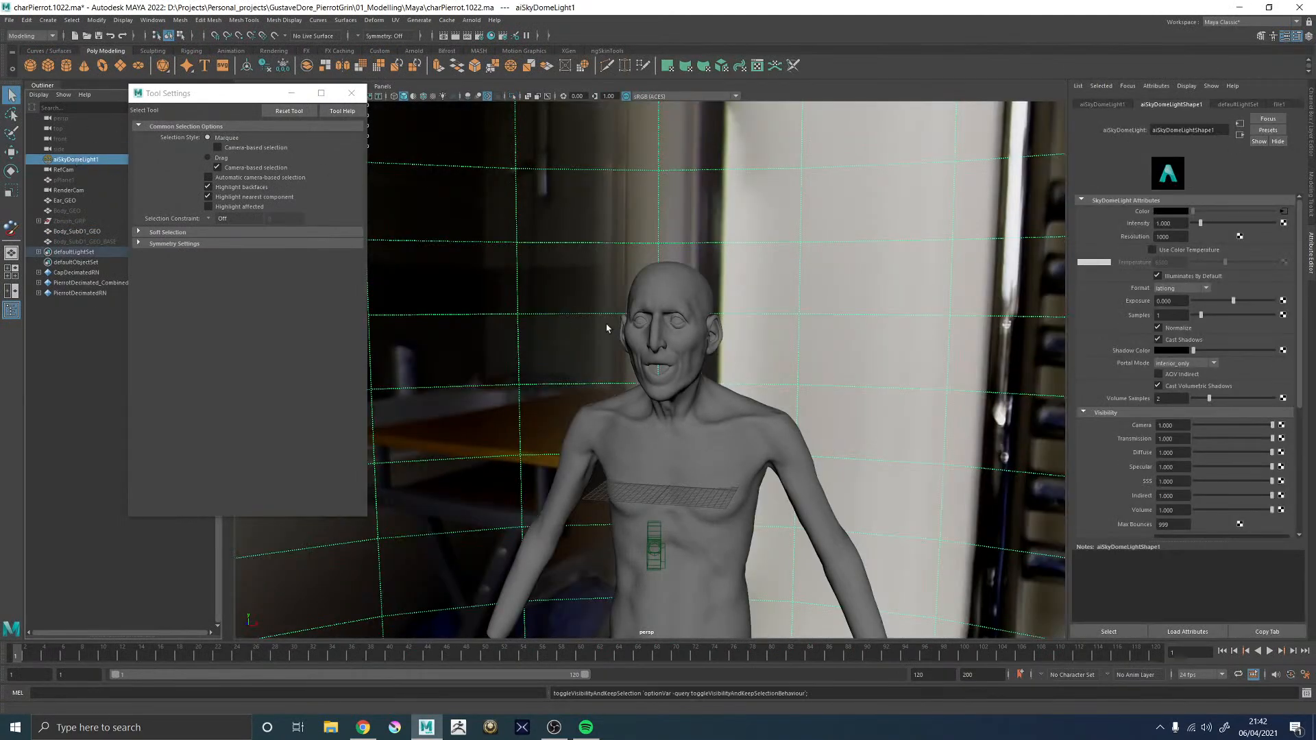
pyautogui.click(76, 232)
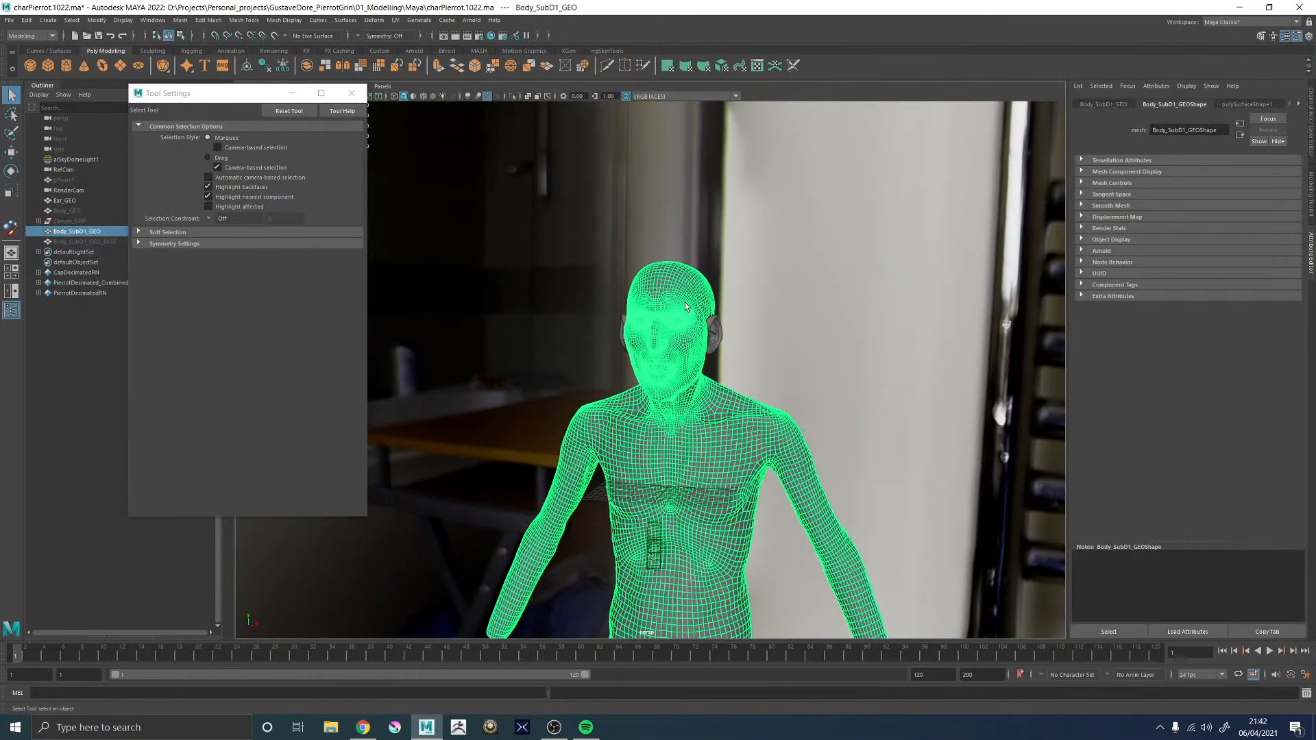
pyautogui.click(86, 243)
pyautogui.press('Delete')
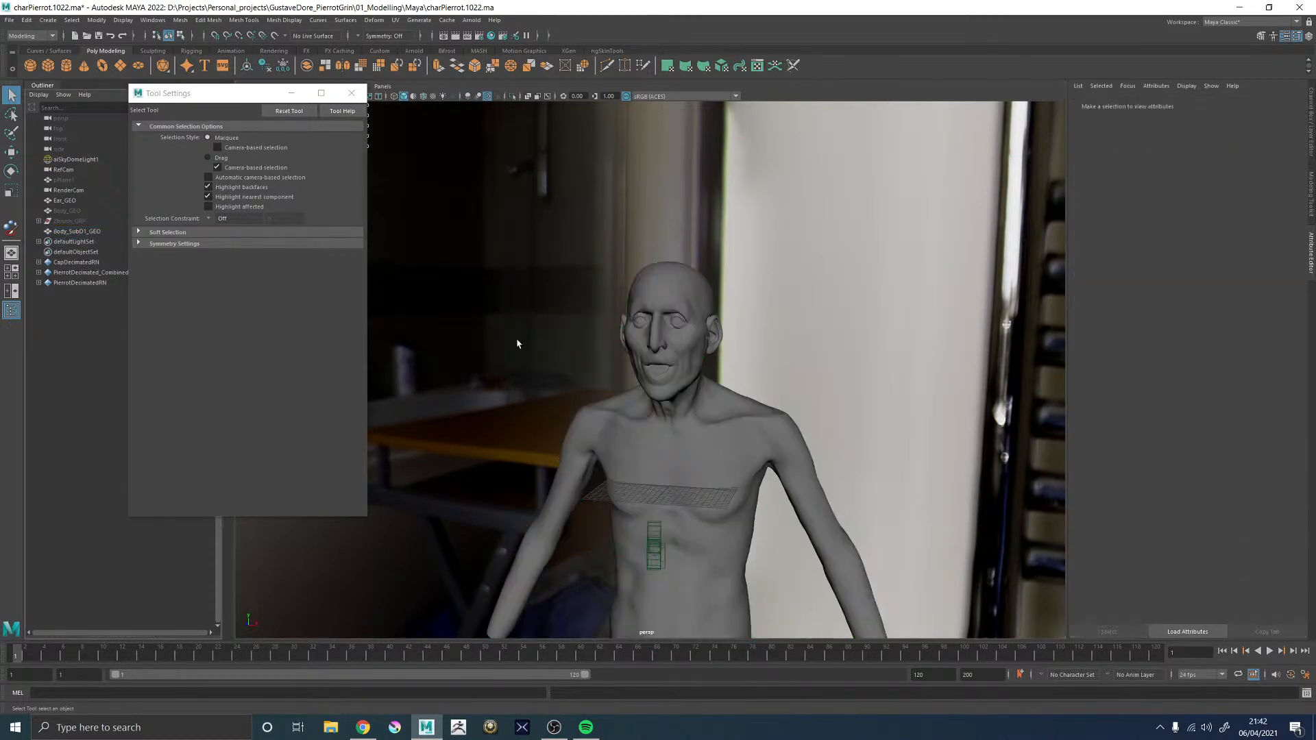
# - Start an Arnold render of the scene and set its camera to RenderCamShape
pyautogui.click(352, 93)
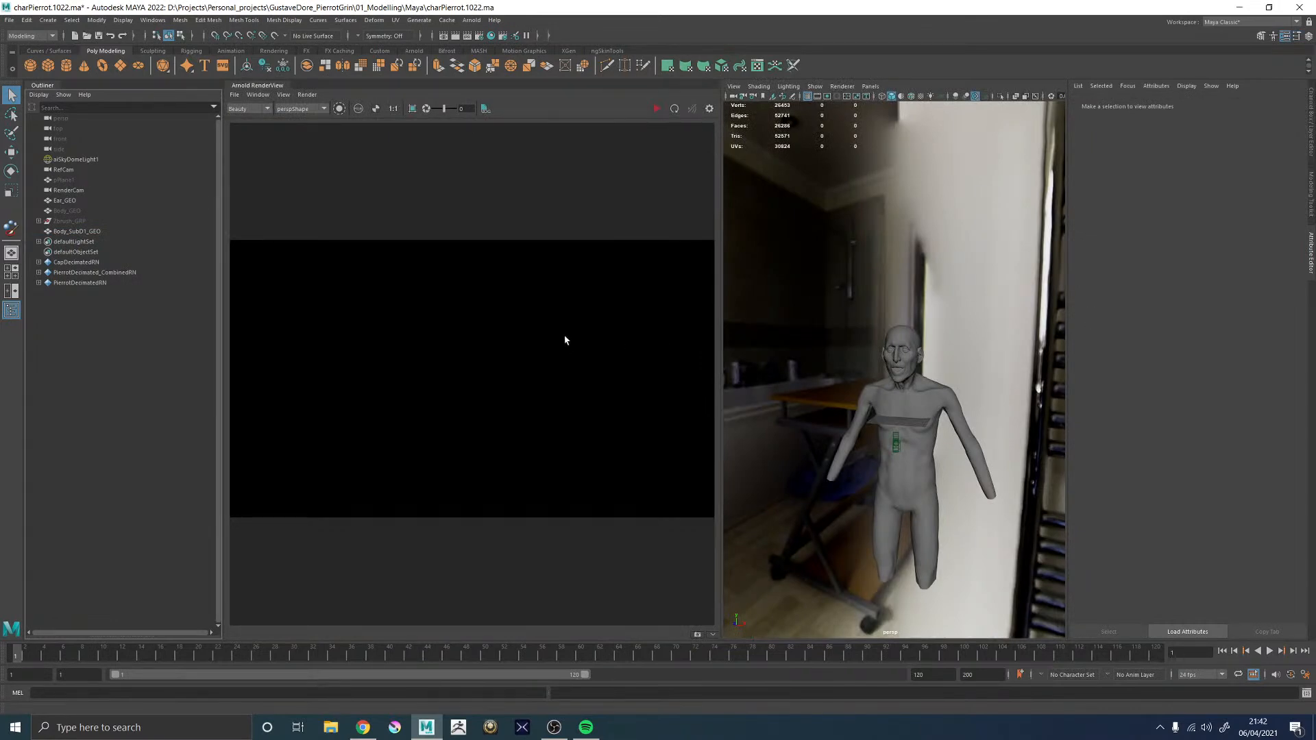
pyautogui.click(657, 109)
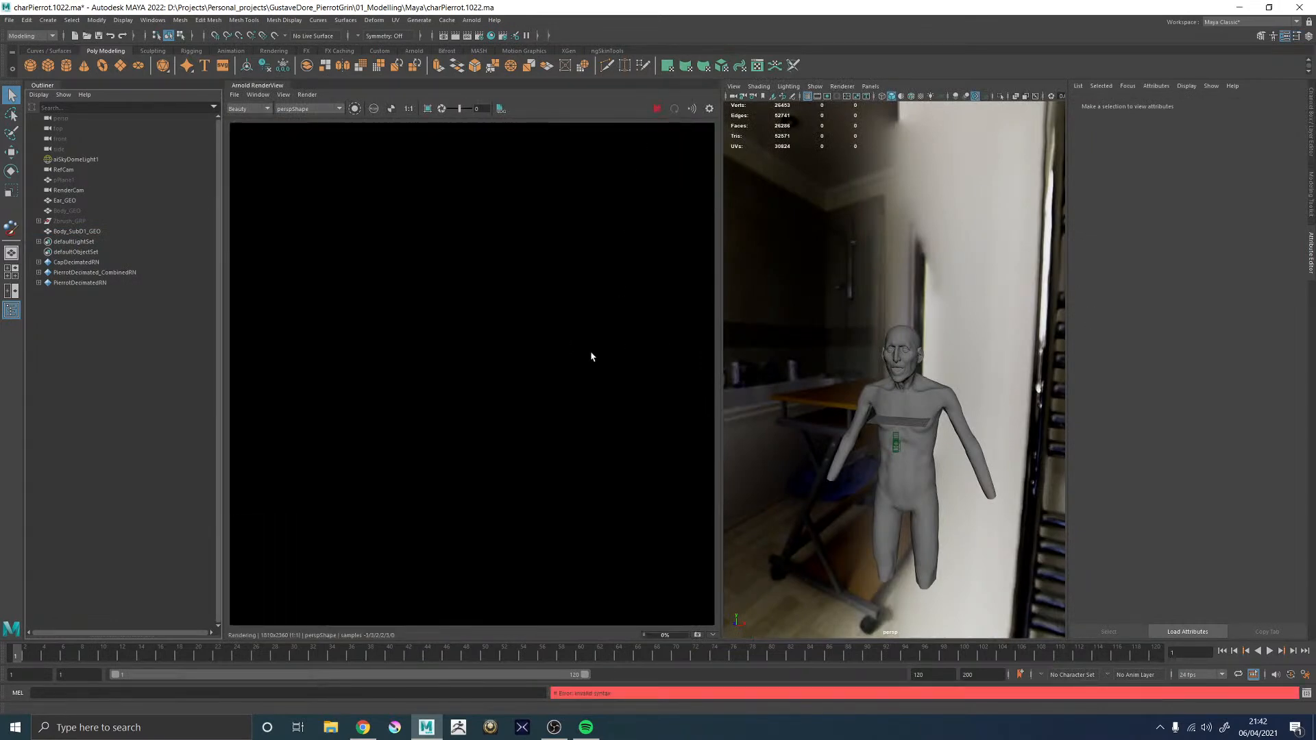
pyautogui.scroll(-5, 558, 348)
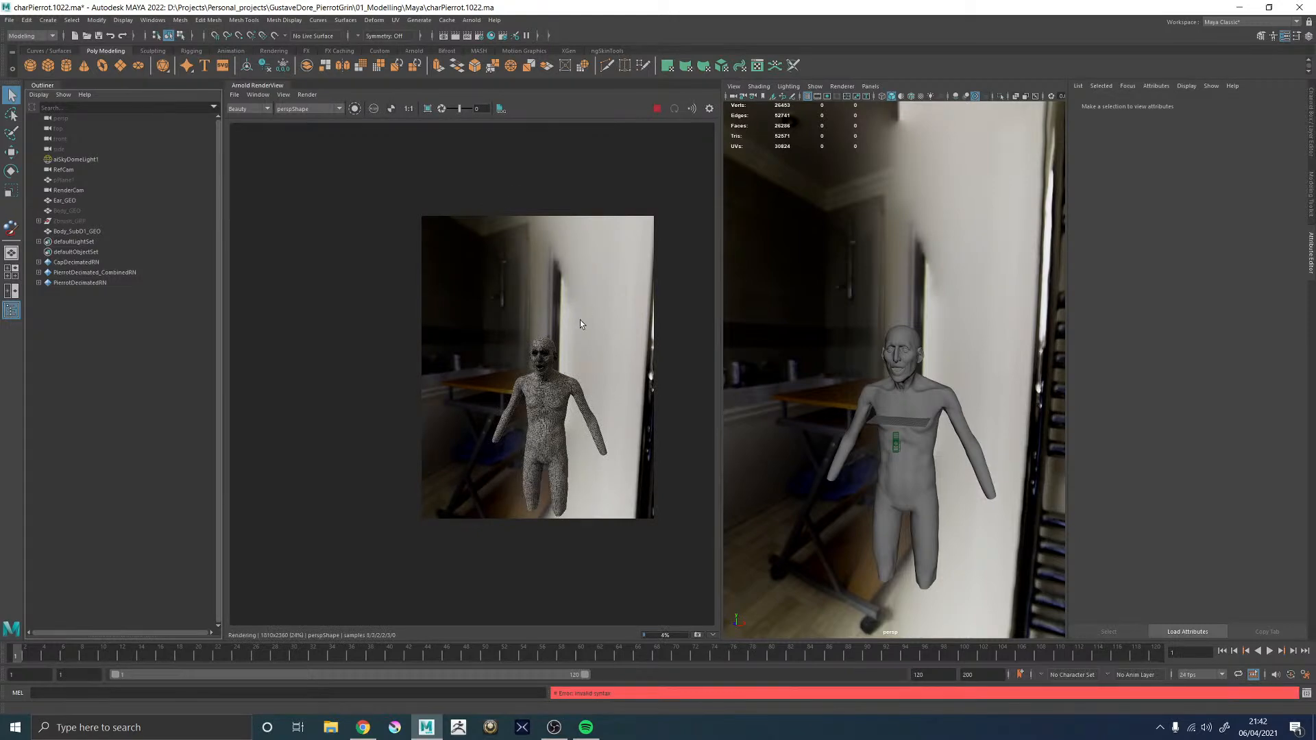
pyautogui.scroll(2, 568, 322)
pyautogui.click(313, 112)
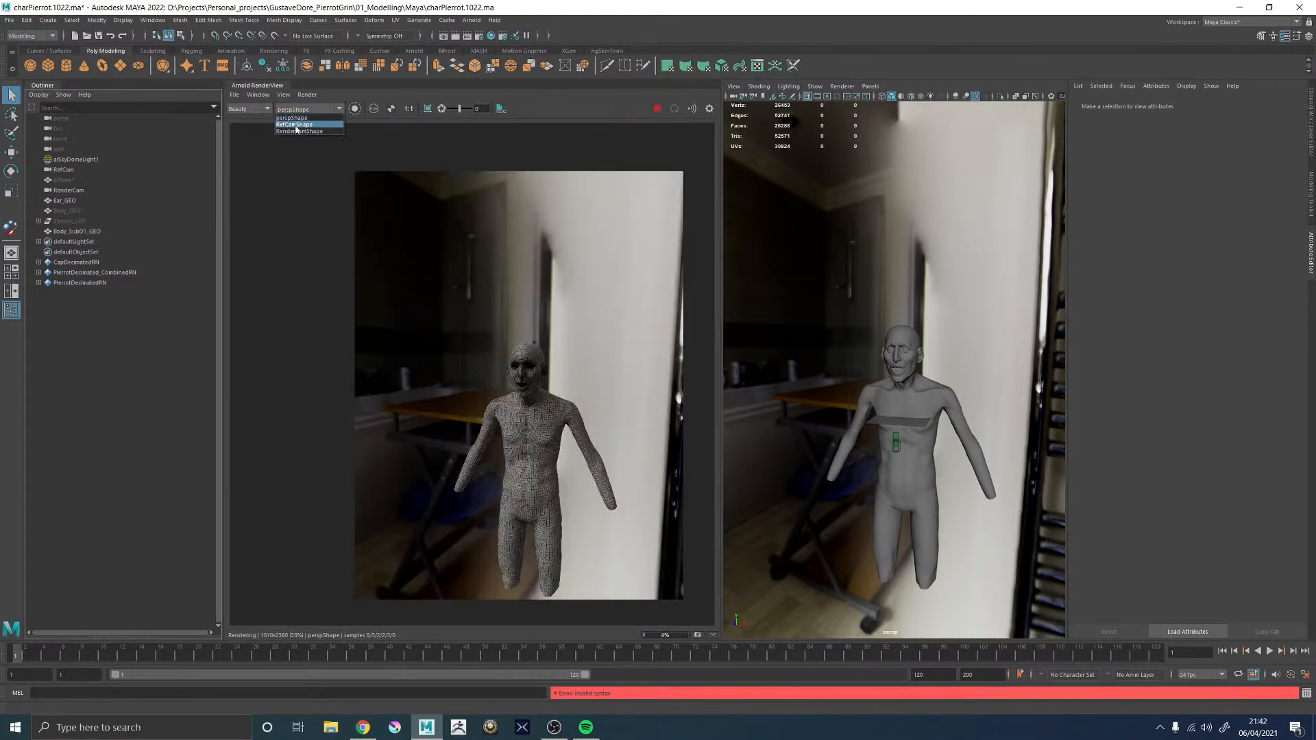
pyautogui.click(299, 131)
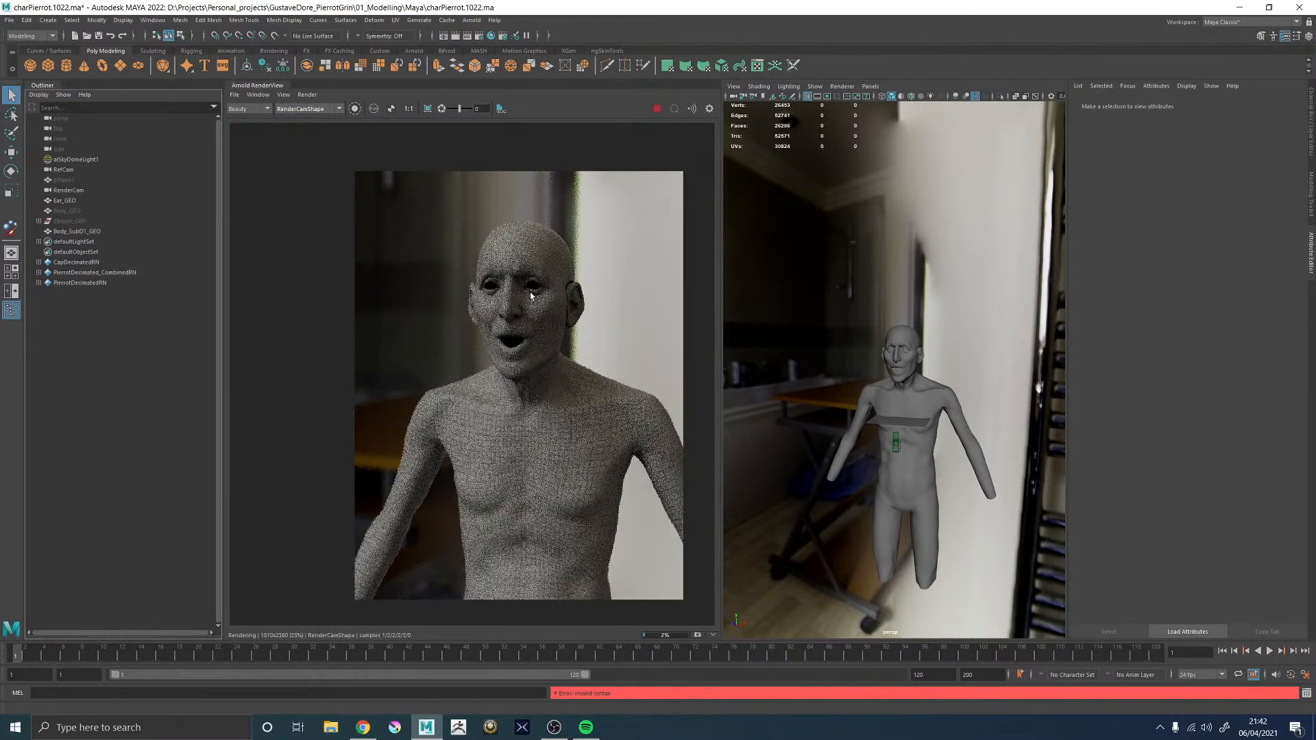
# - Examine the wireframe render of the face, neck and torso for topology flow and projection quality
pyautogui.scroll(4, 532, 293)
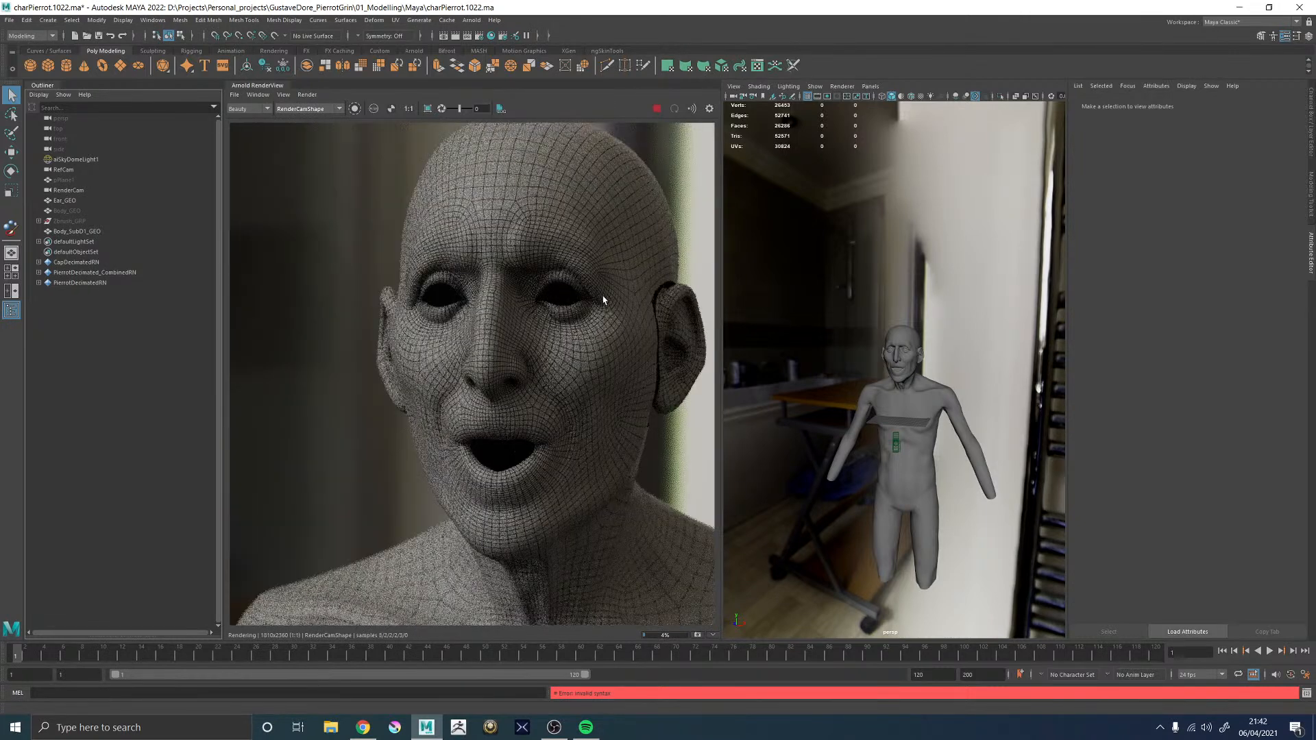
pyautogui.scroll(-4, 600, 302)
pyautogui.scroll(2, 644, 518)
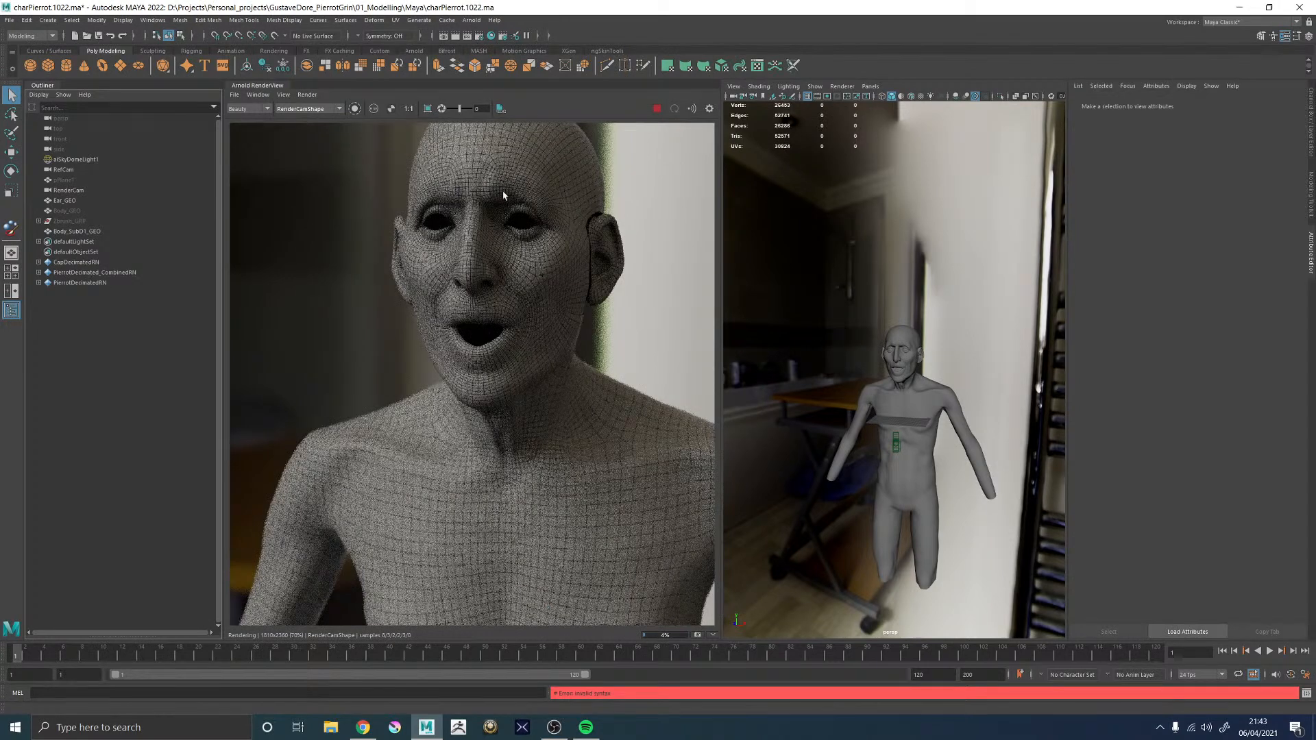
pyautogui.scroll(2, 516, 190)
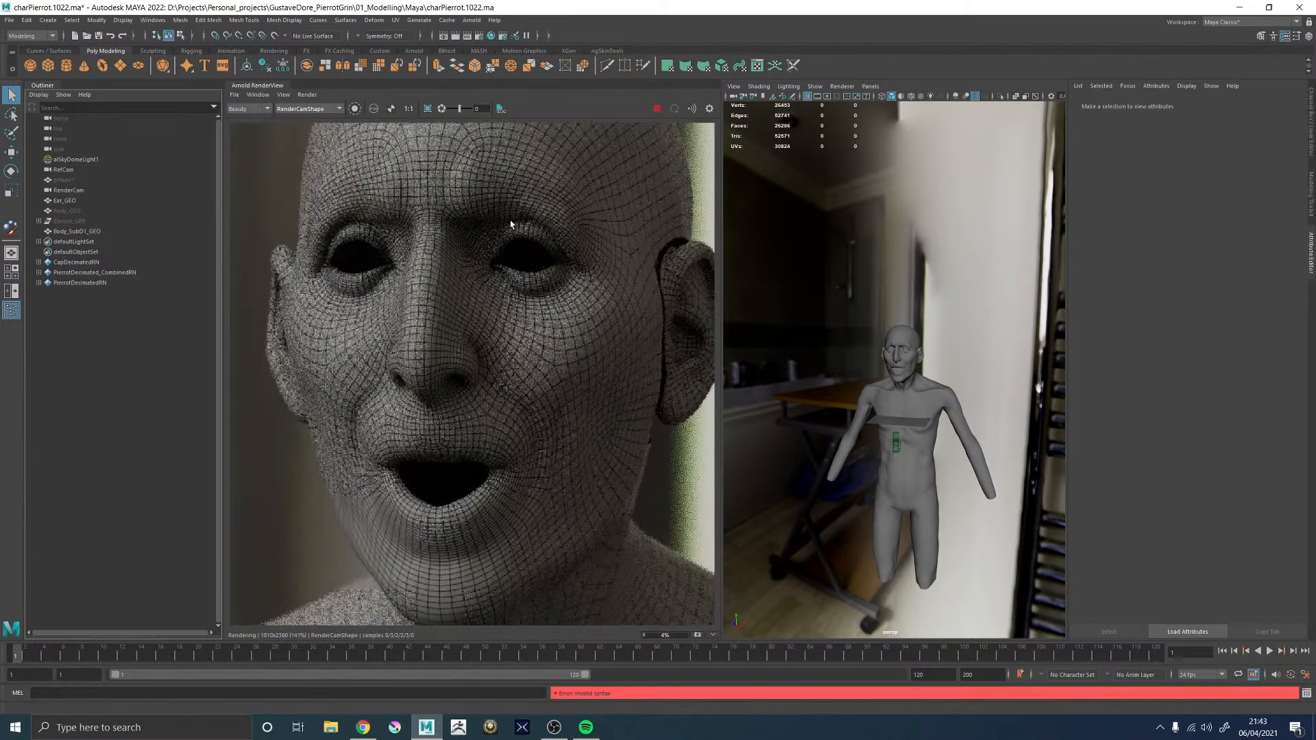
pyautogui.scroll(-4, 510, 224)
pyautogui.scroll(2, 546, 432)
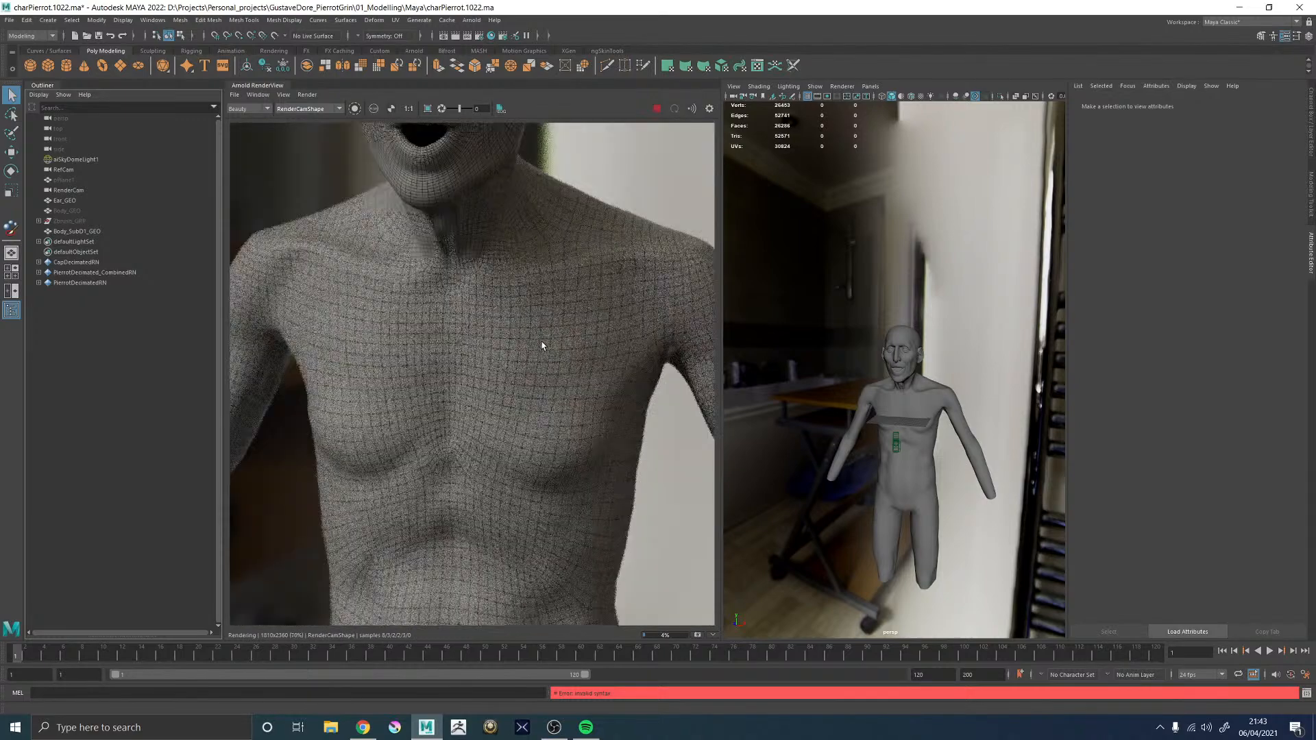
pyautogui.scroll(-3, 576, 315)
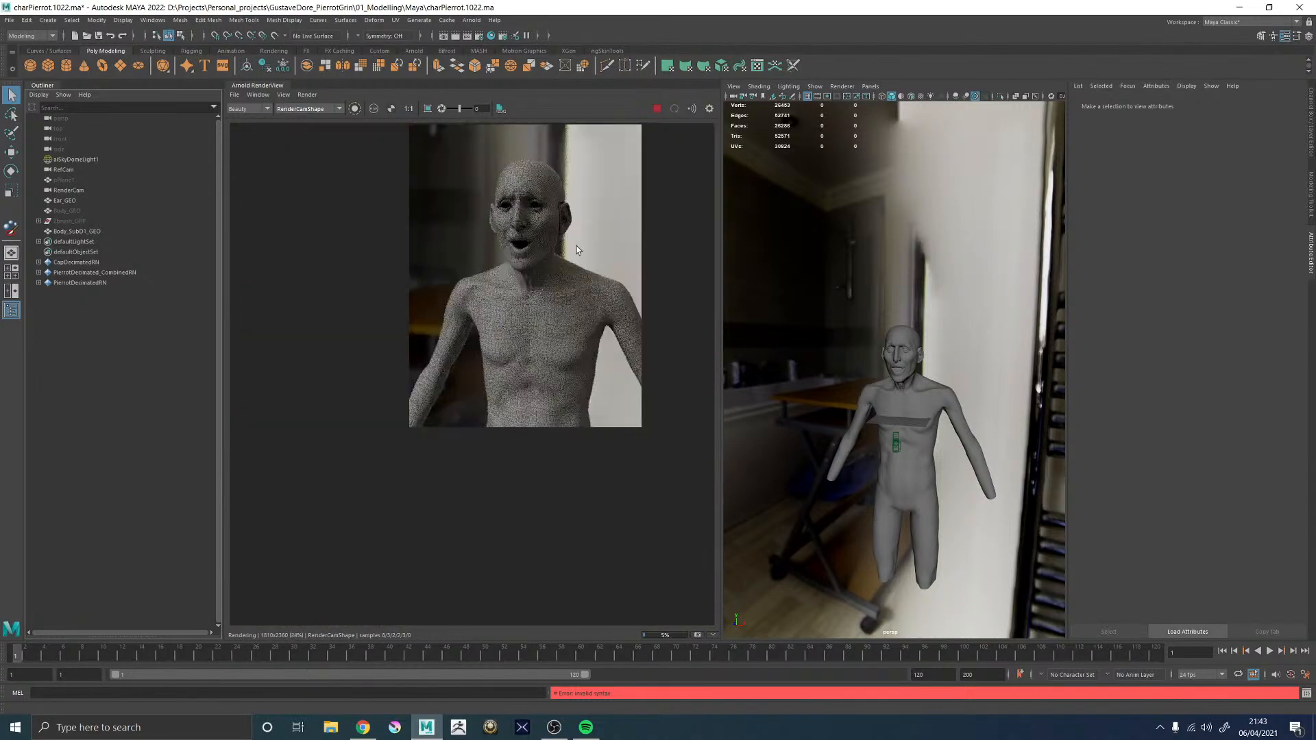
pyautogui.scroll(3, 508, 248)
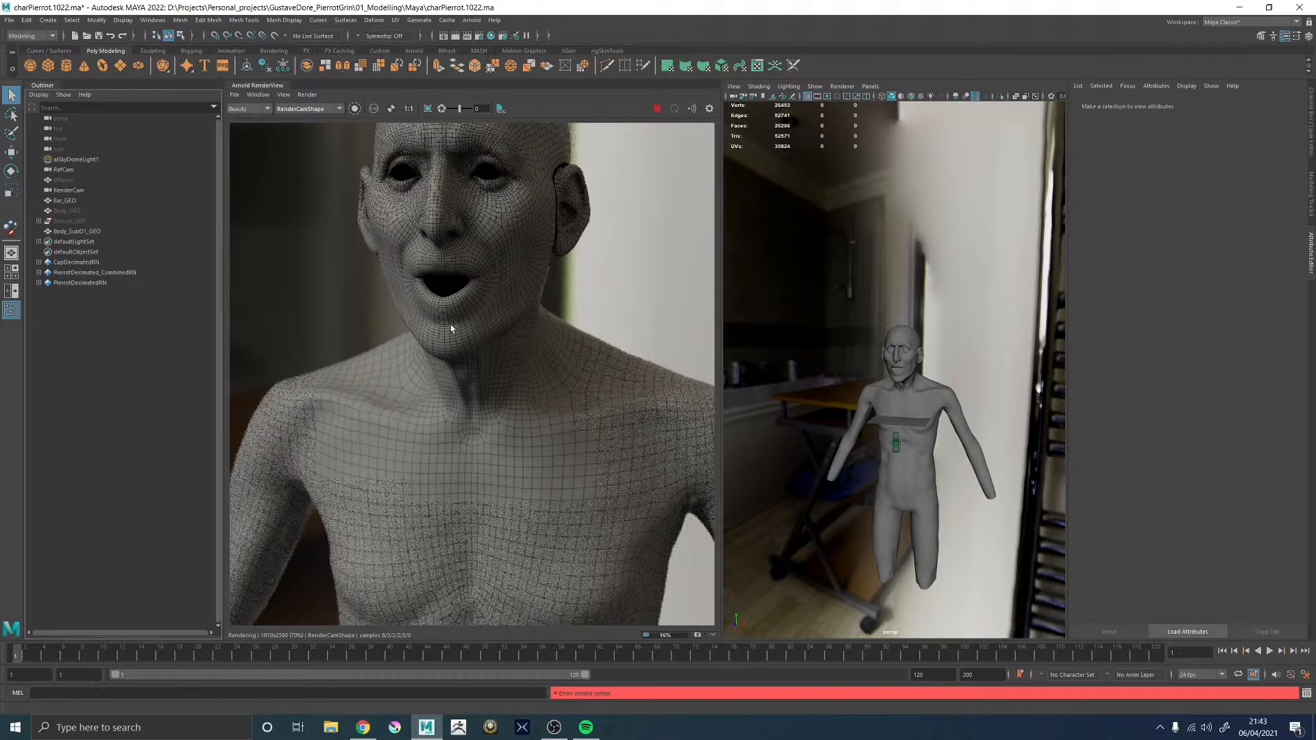
pyautogui.scroll(-5, 451, 329)
pyautogui.scroll(6, 471, 343)
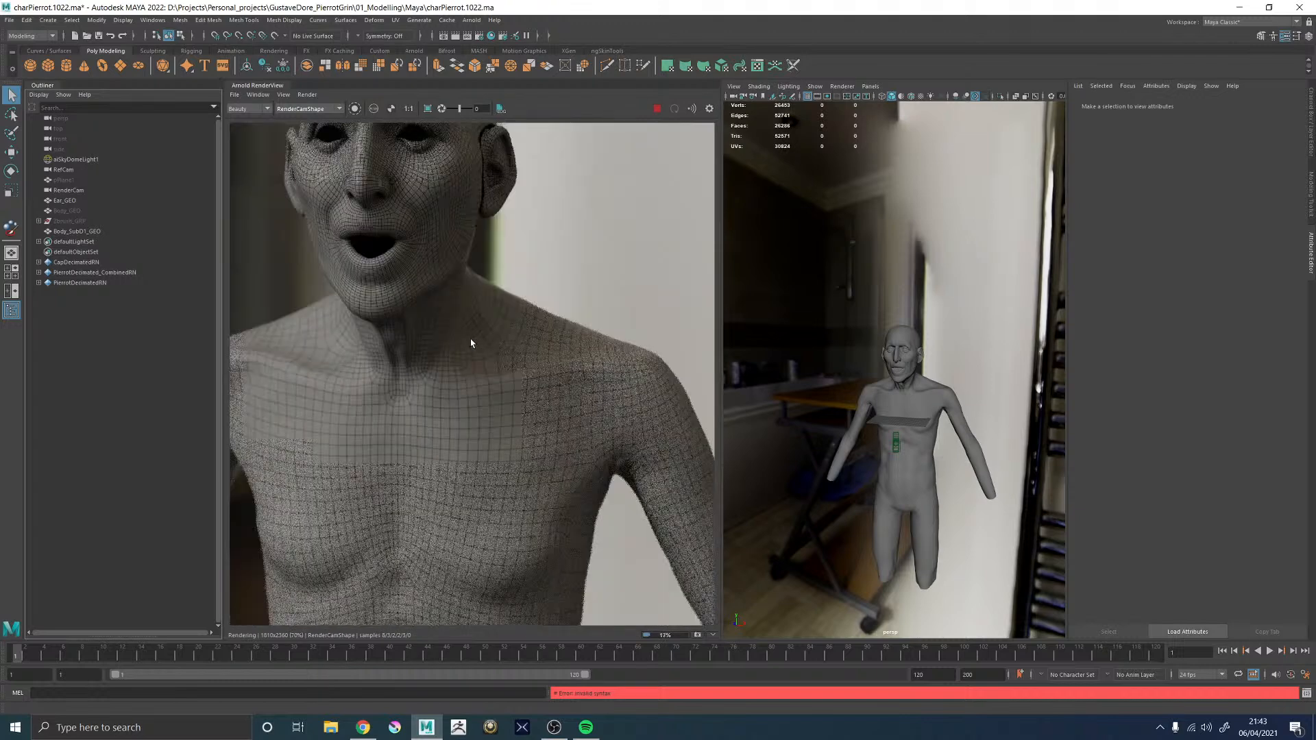
pyautogui.scroll(-4, 471, 342)
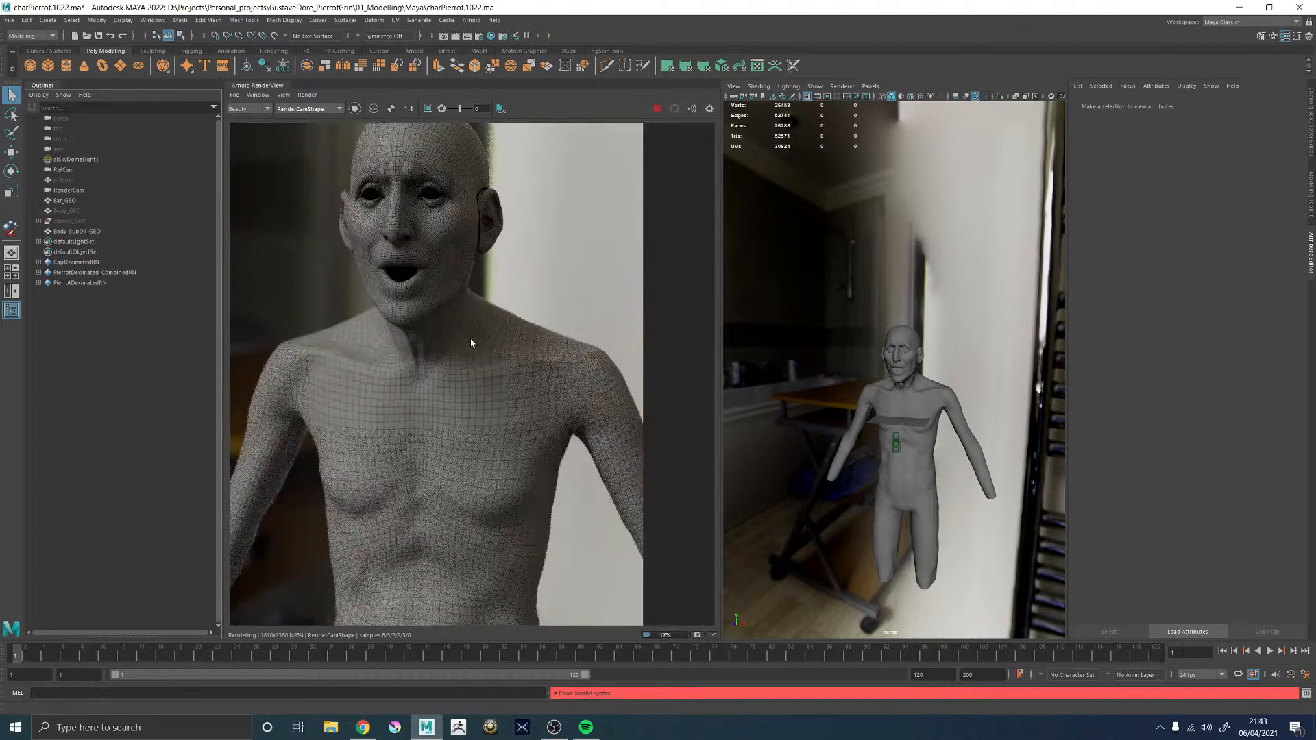
pyautogui.scroll(6, 441, 252)
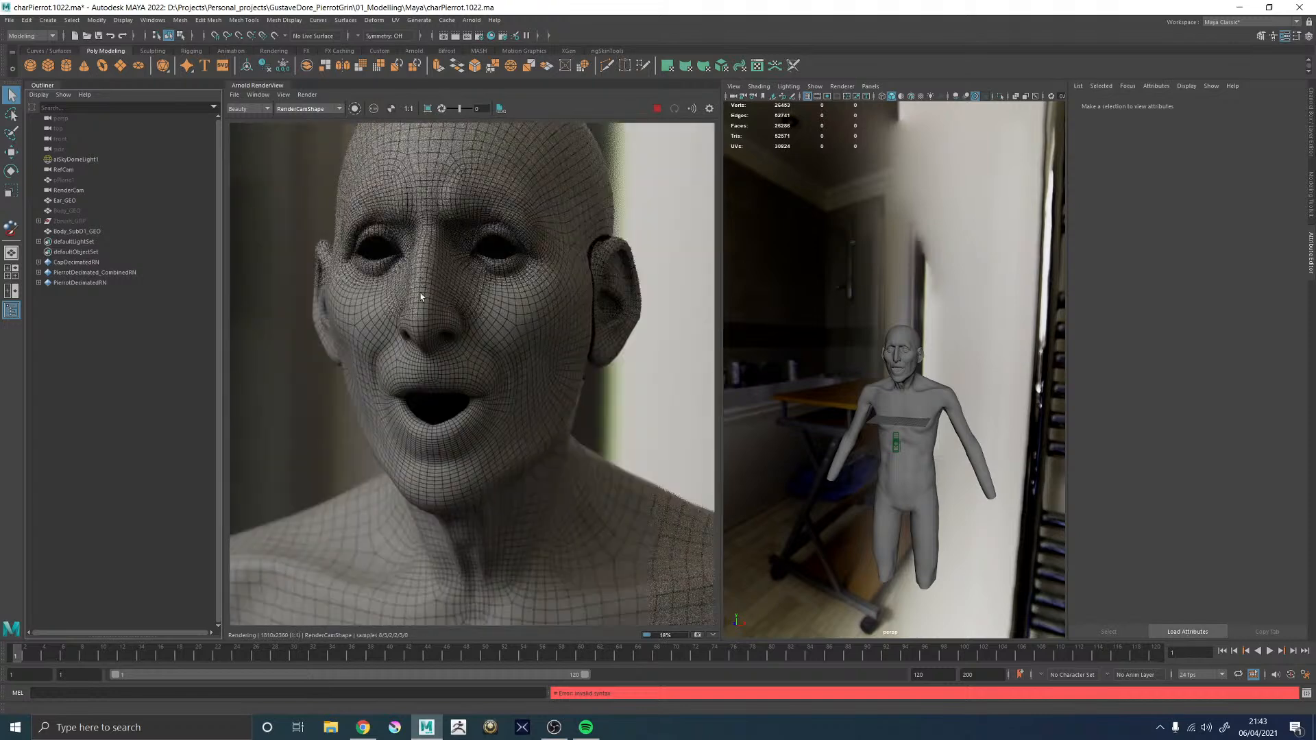
pyautogui.scroll(3, 464, 299)
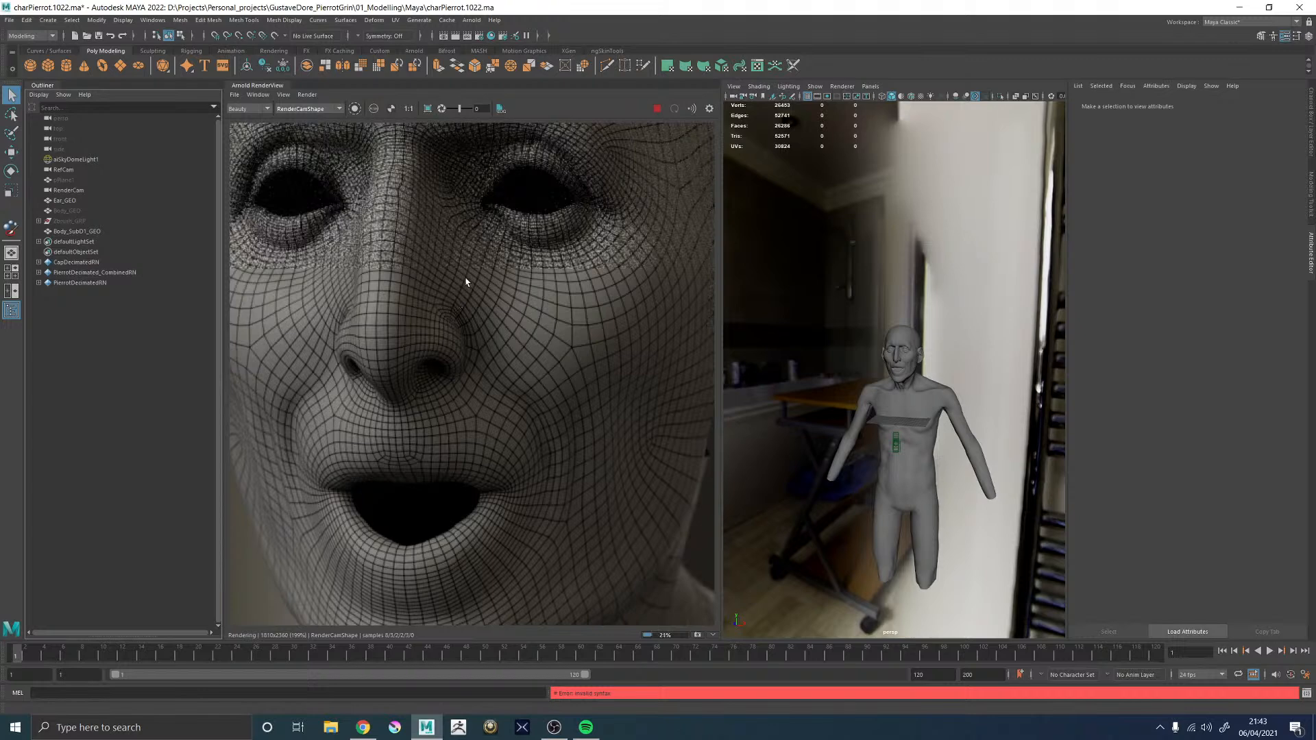
pyautogui.scroll(-5, 466, 282)
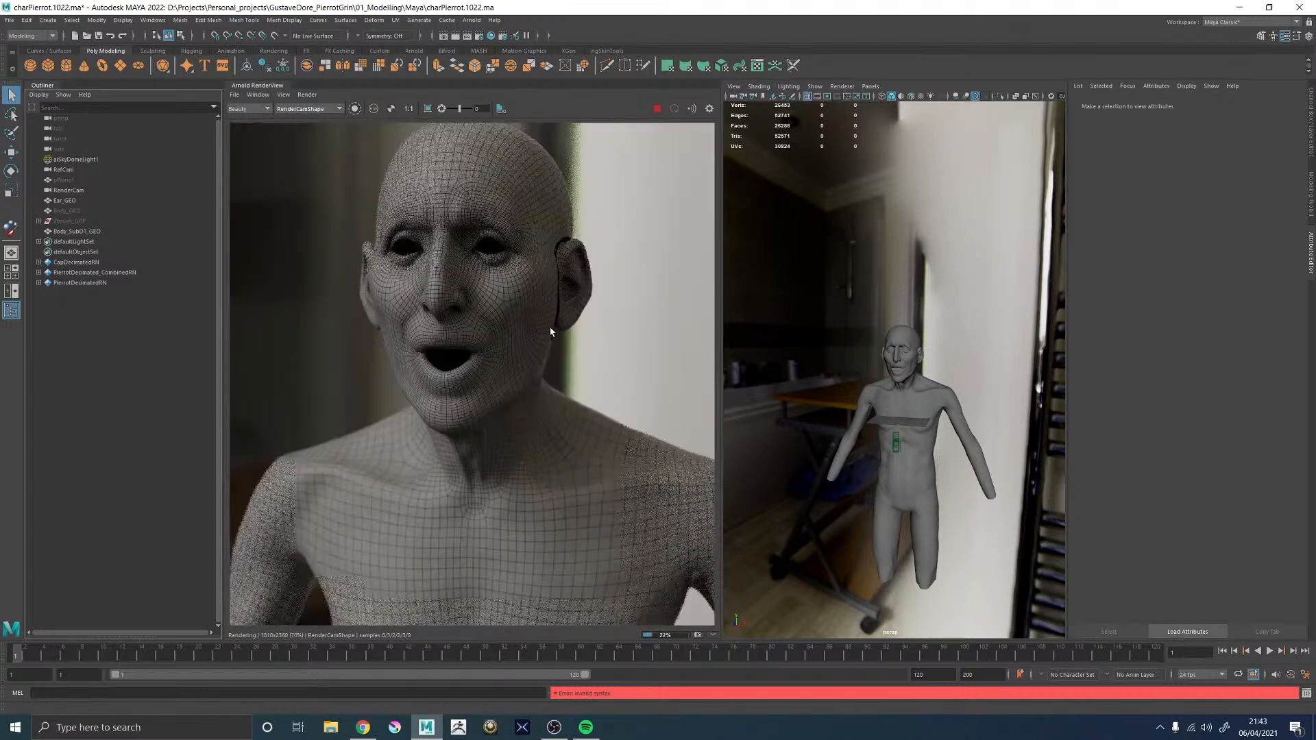
pyautogui.scroll(-3, 551, 332)
pyautogui.scroll(4, 562, 459)
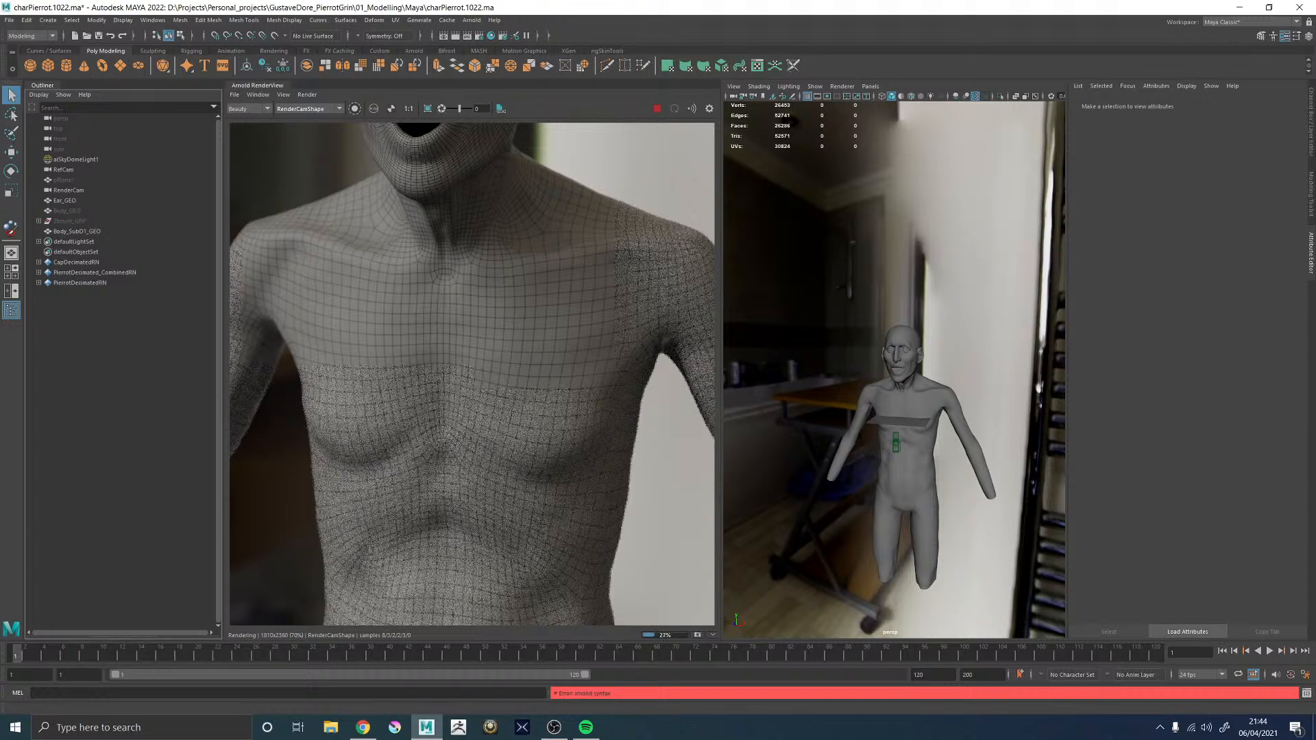
pyautogui.scroll(-5, 518, 257)
pyautogui.scroll(6, 509, 155)
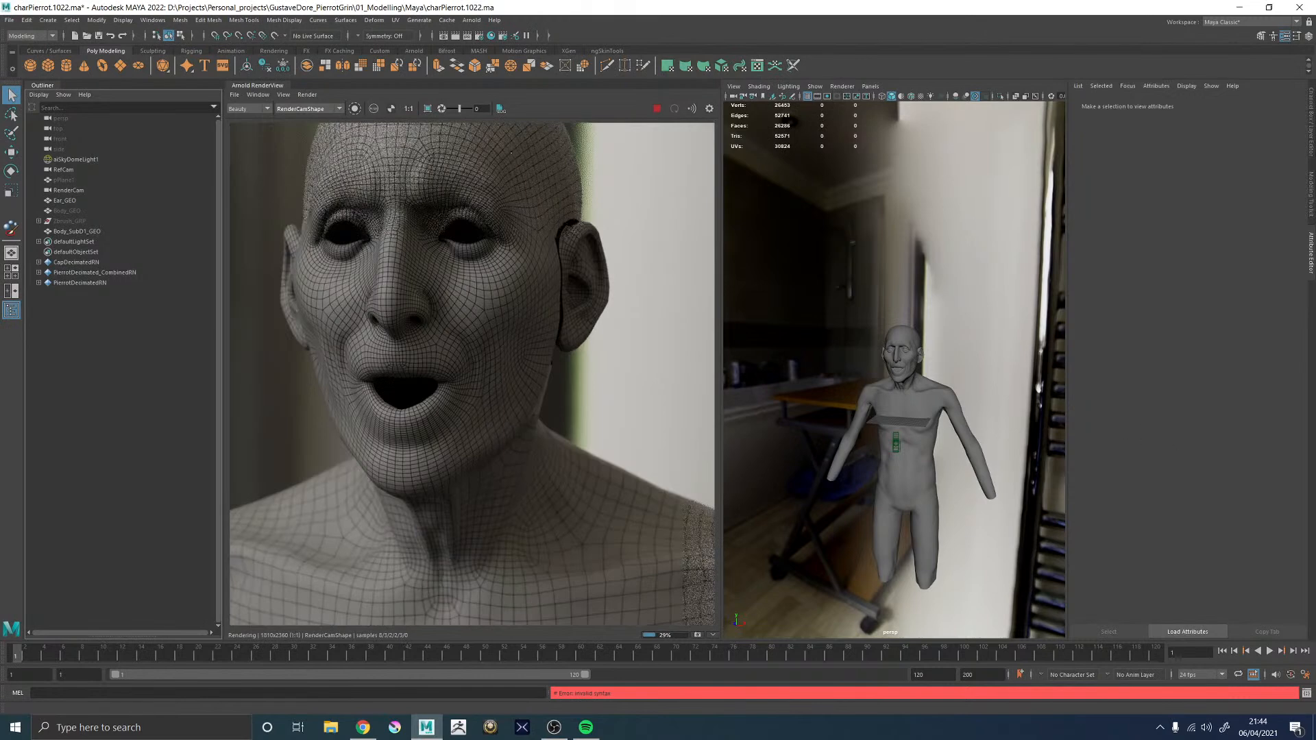
# - Switch to Chrome
pyautogui.hotkey('alt', 'Tab')
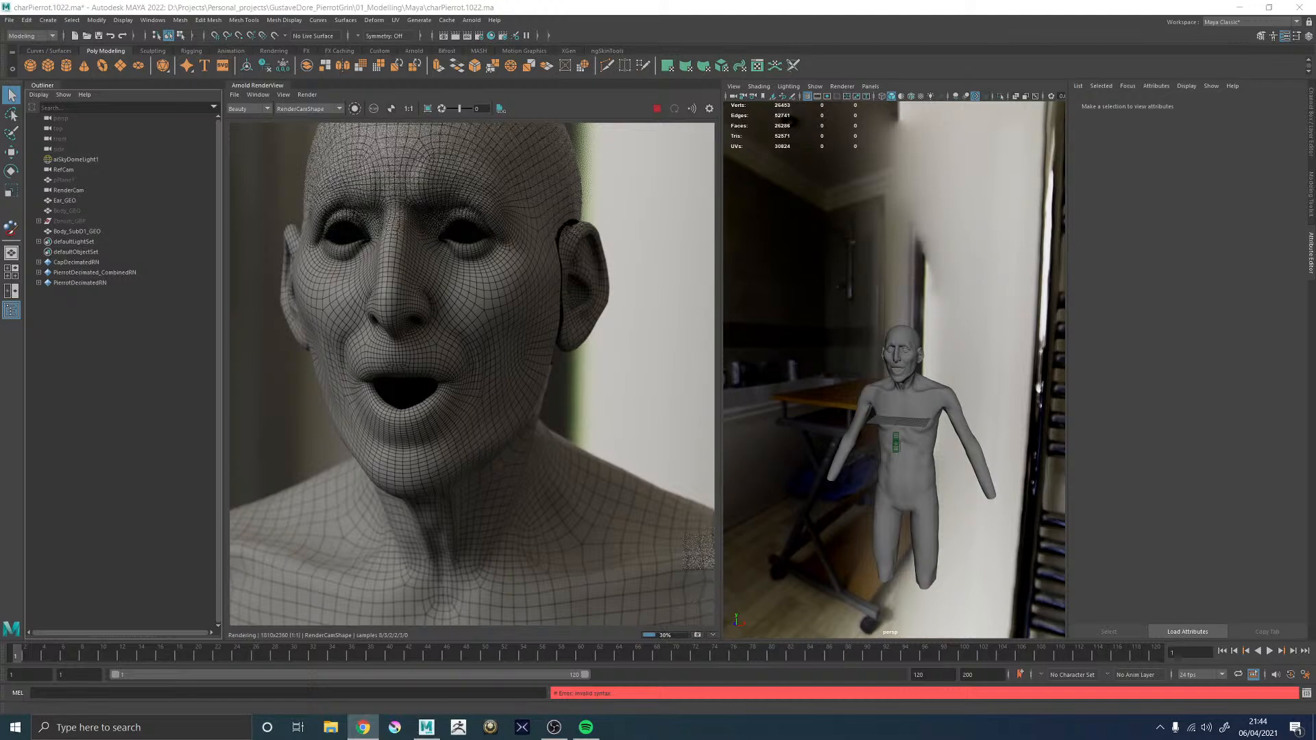